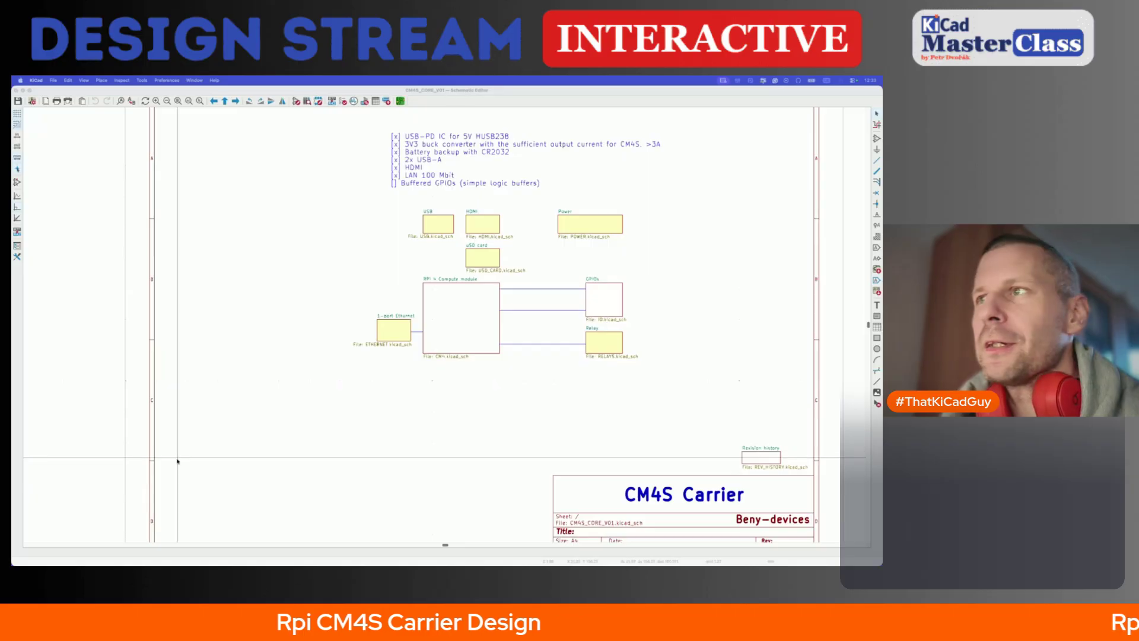
- Box-select every sheet block, wire and note on the root sheet and shift them down-right
{"action": "scroll", "coordinate": [416, 407], "scroll_direction": "down", "scroll_amount": 3}
{"action": "left_click_drag", "start_coordinate": [330, 214], "coordinate": [595, 401]}
{"action": "key", "text": "m"}
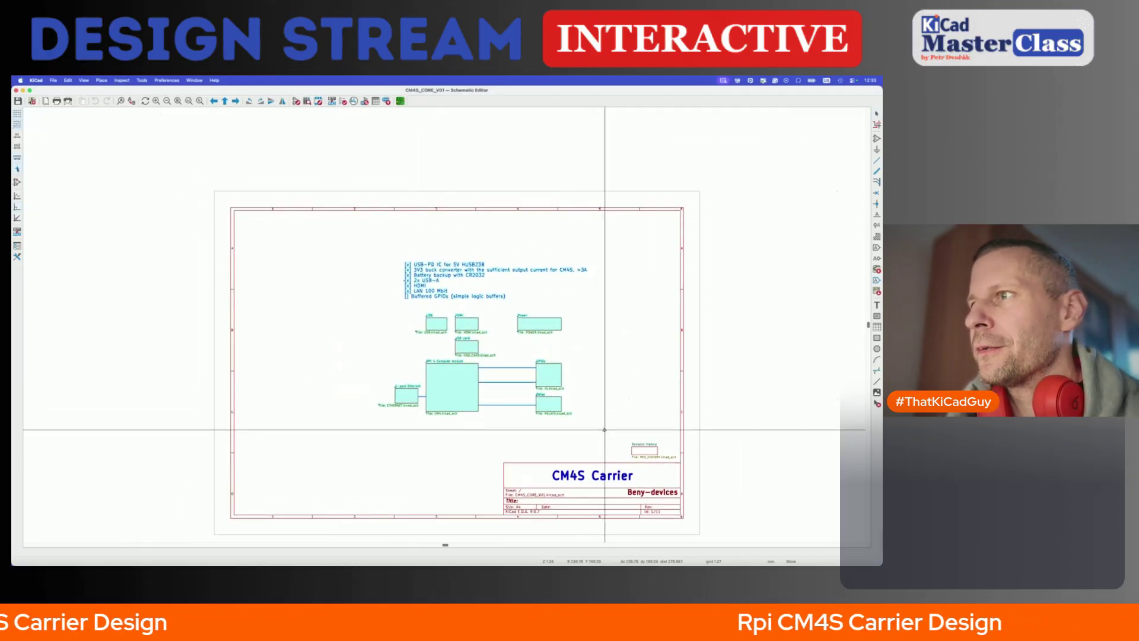
{"action": "left_click", "coordinate": [605, 435]}
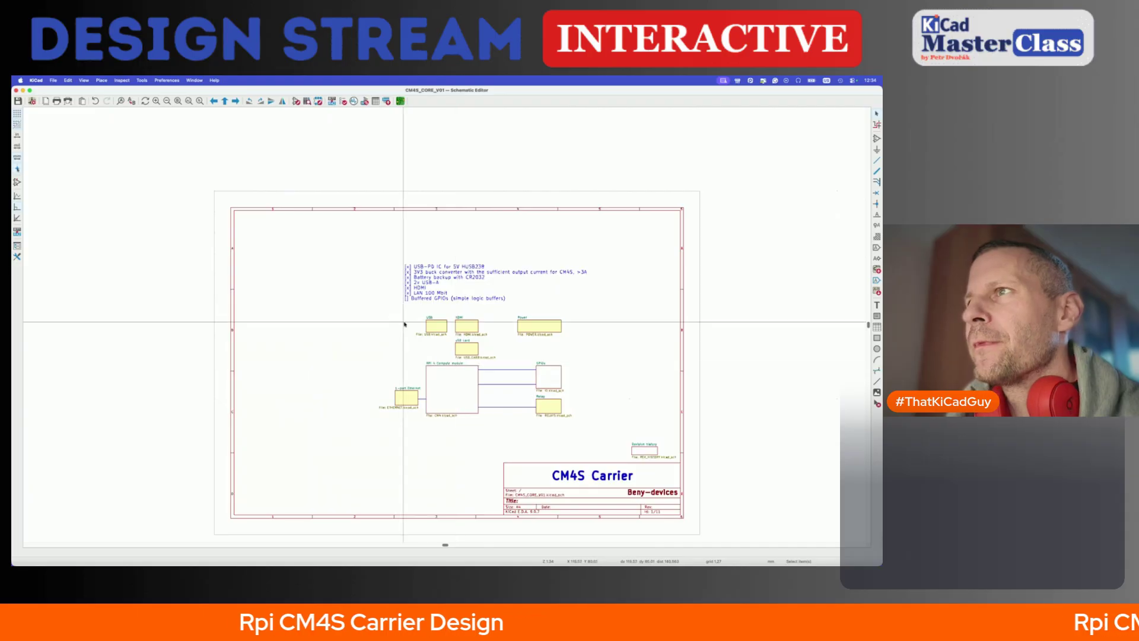
{"action": "scroll", "coordinate": [404, 324], "scroll_direction": "up", "scroll_amount": 4}
{"action": "scroll", "coordinate": [404, 323], "scroll_direction": "up", "scroll_amount": 3}
{"action": "scroll", "coordinate": [225, 150], "scroll_direction": "up", "scroll_amount": 3}
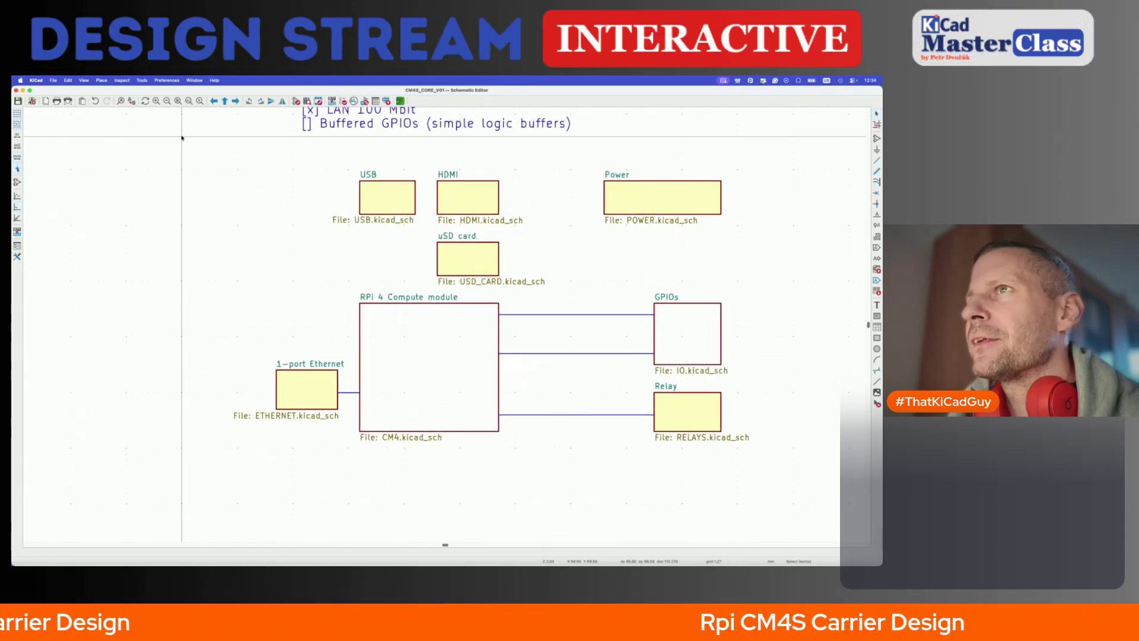
{"action": "double_click", "coordinate": [365, 187]}
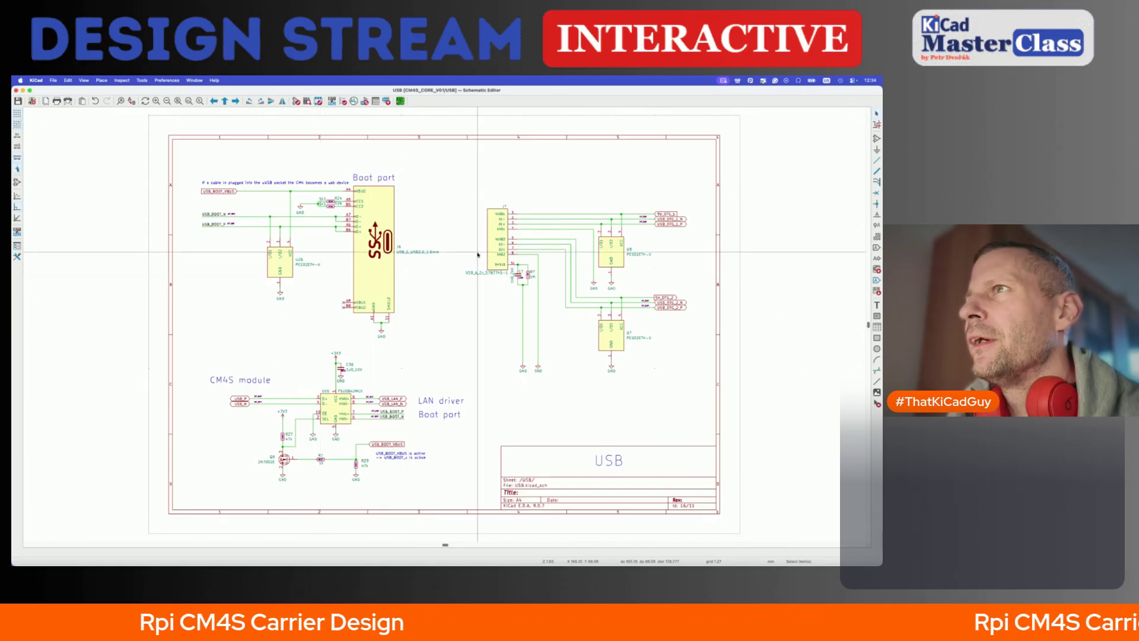
{"action": "left_click_drag", "start_coordinate": [466, 178], "coordinate": [694, 368]}
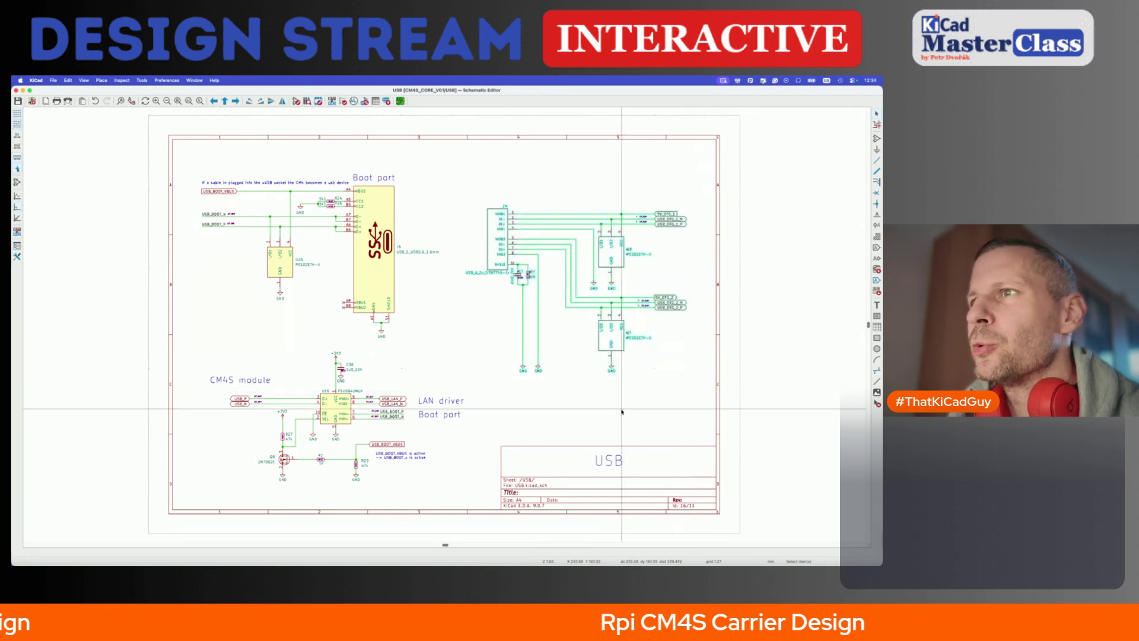
{"action": "key", "text": "alt+BackSpace"}
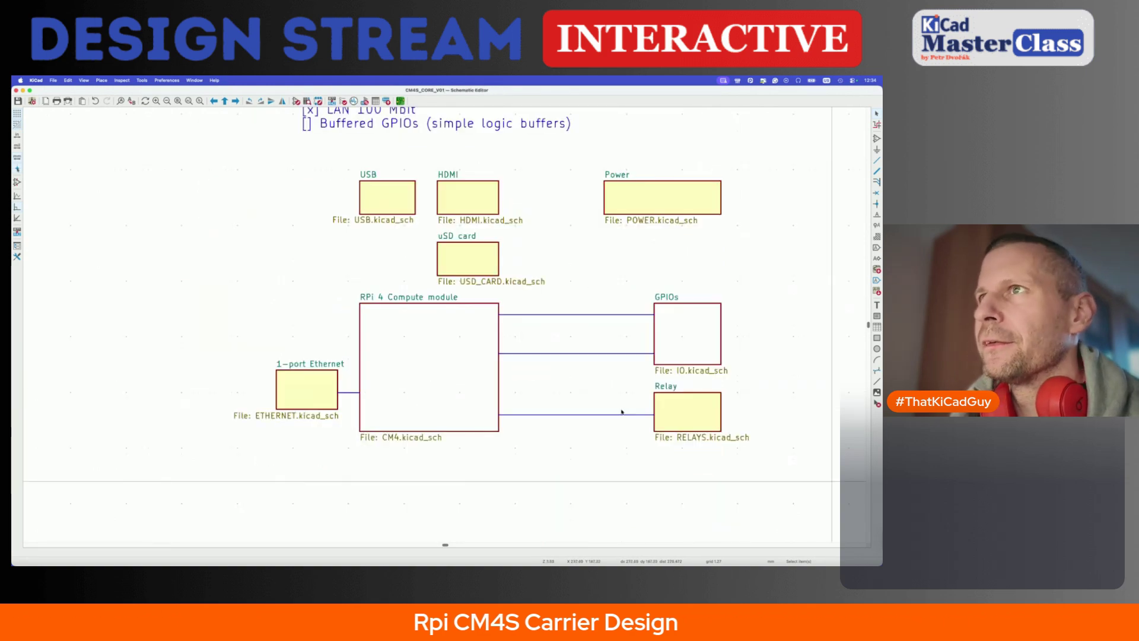
{"action": "double_click", "coordinate": [312, 375]}
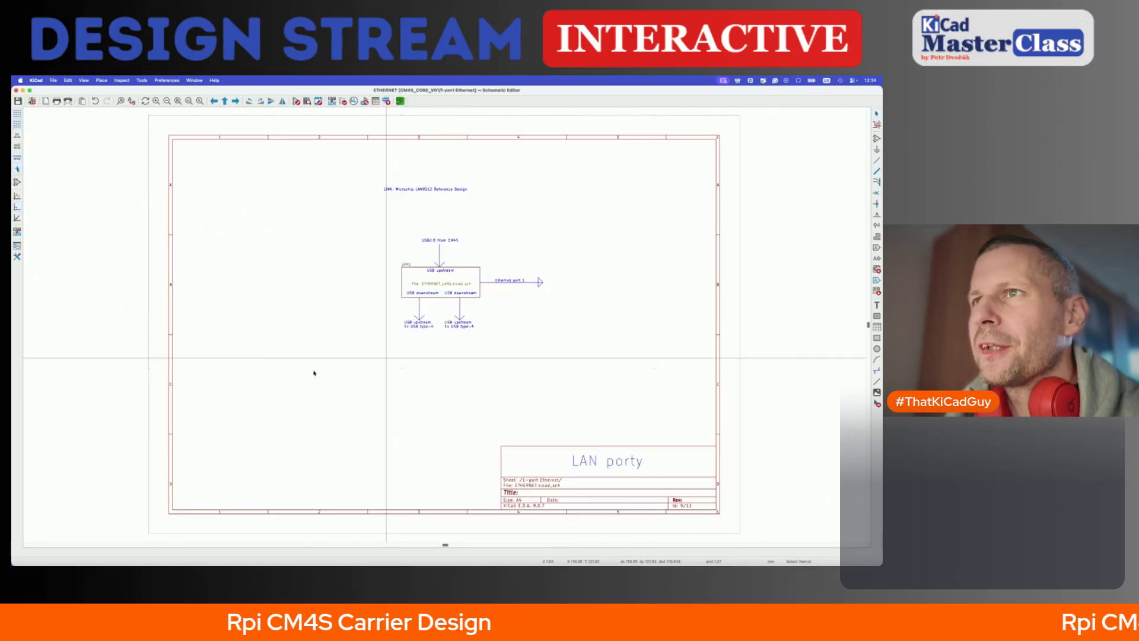
{"action": "double_click", "coordinate": [440, 283]}
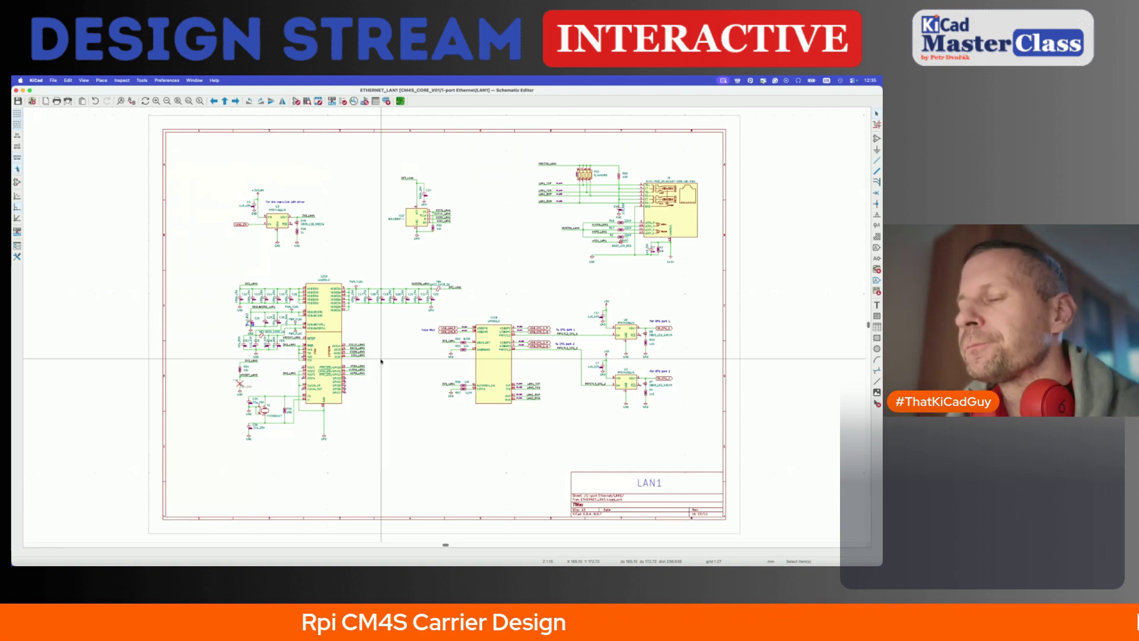
{"action": "key", "text": "alt+BackSpace"}
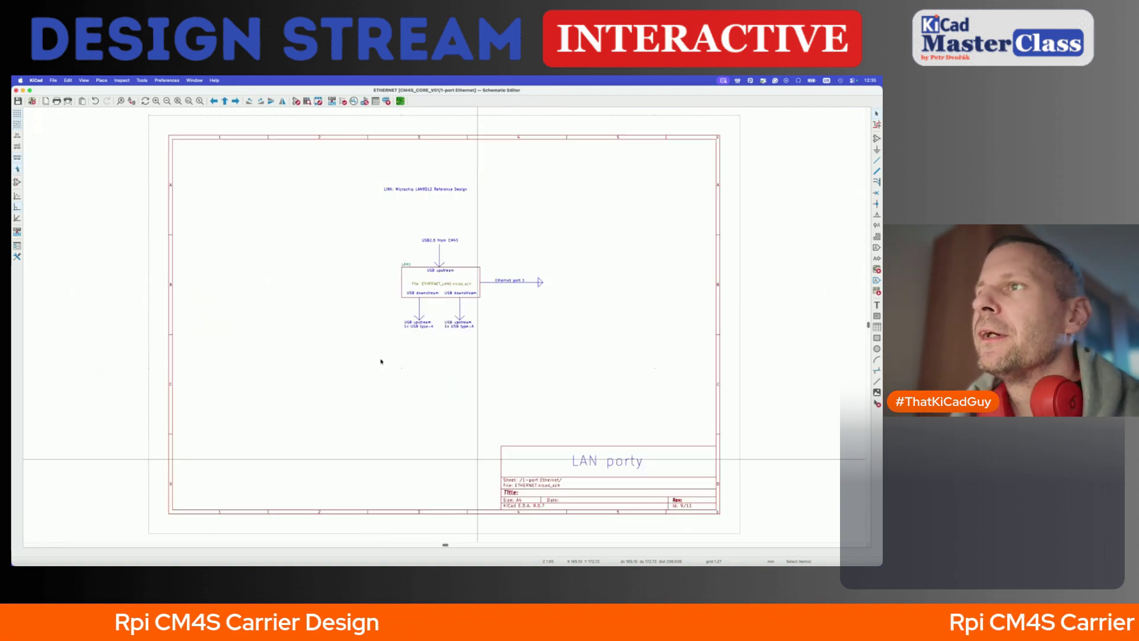
{"action": "key", "text": "alt+BackSpace"}
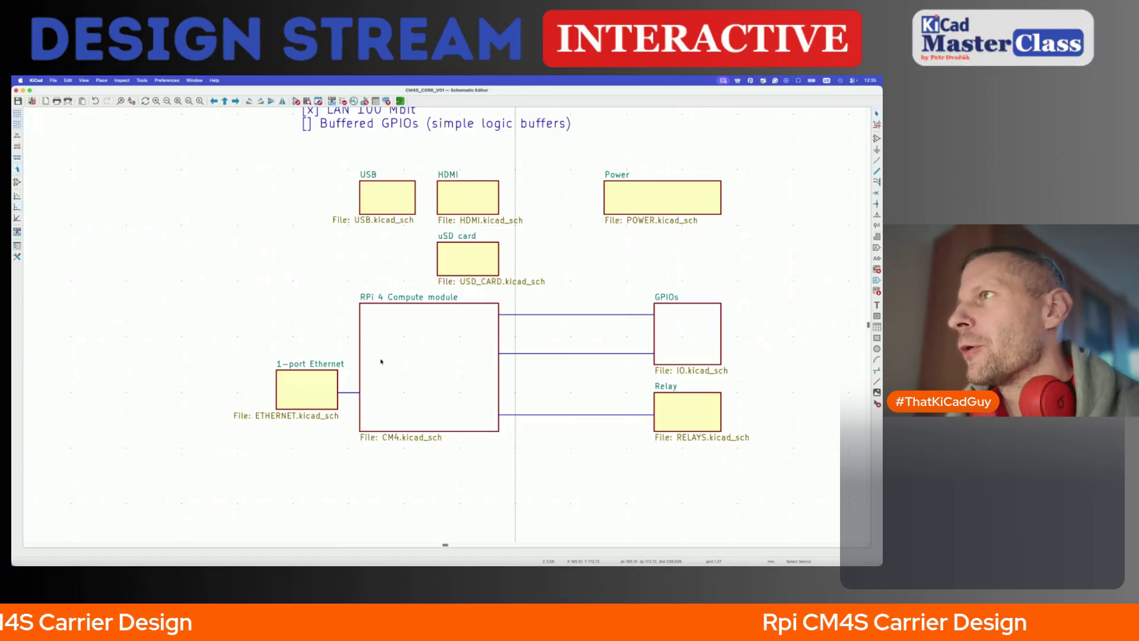
{"action": "double_click", "coordinate": [404, 211]}
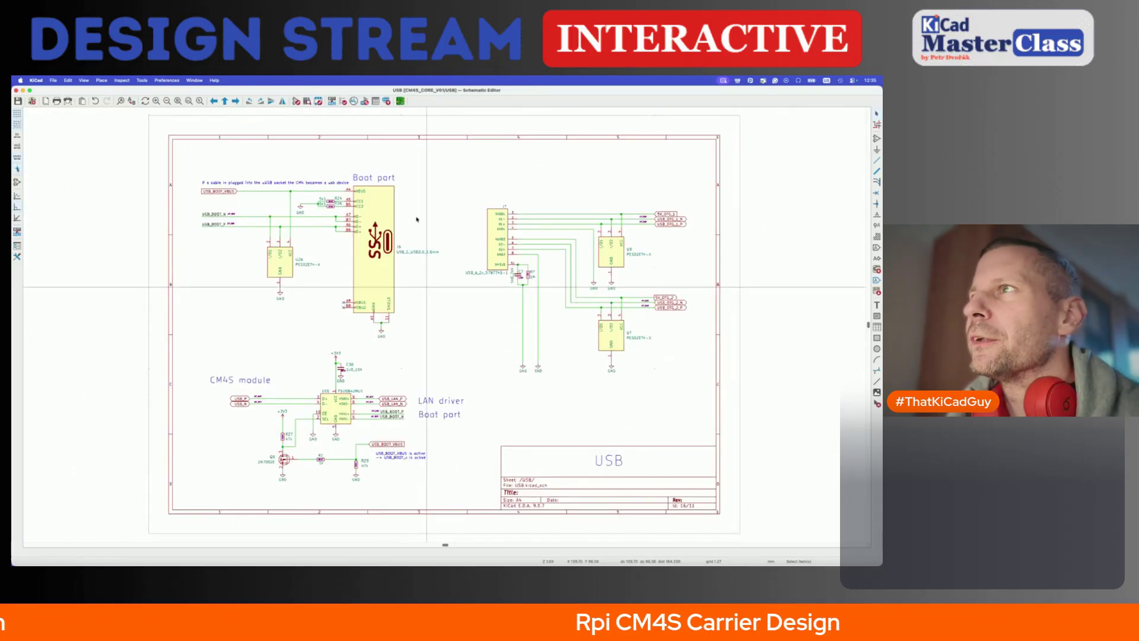
{"action": "left_click_drag", "start_coordinate": [462, 190], "coordinate": [714, 425]}
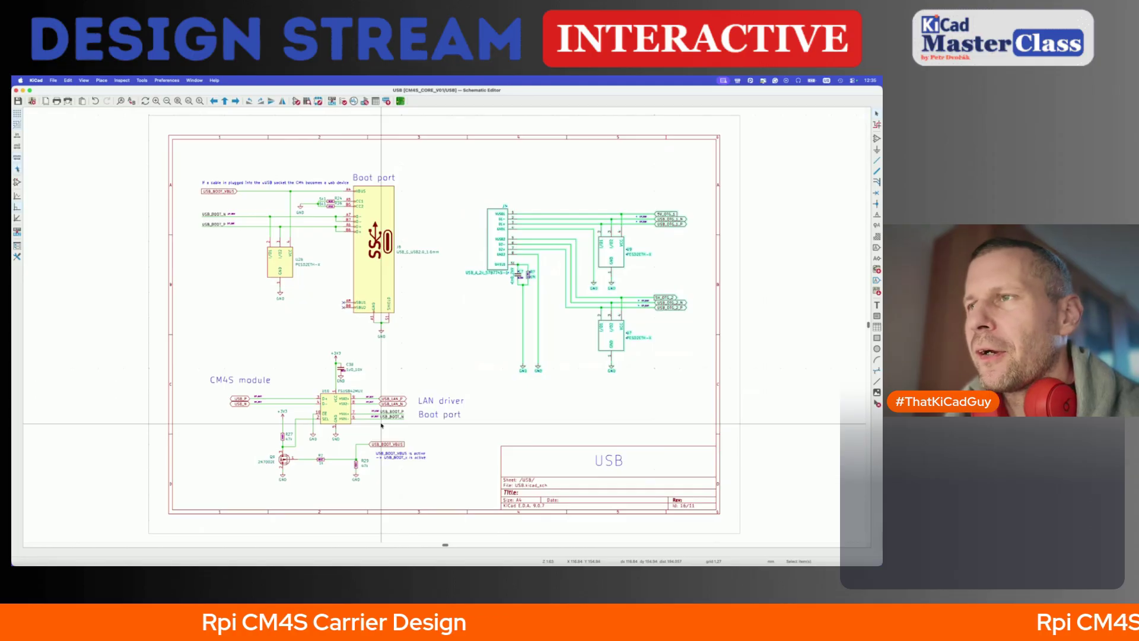
{"action": "key", "text": "alt+BackSpace"}
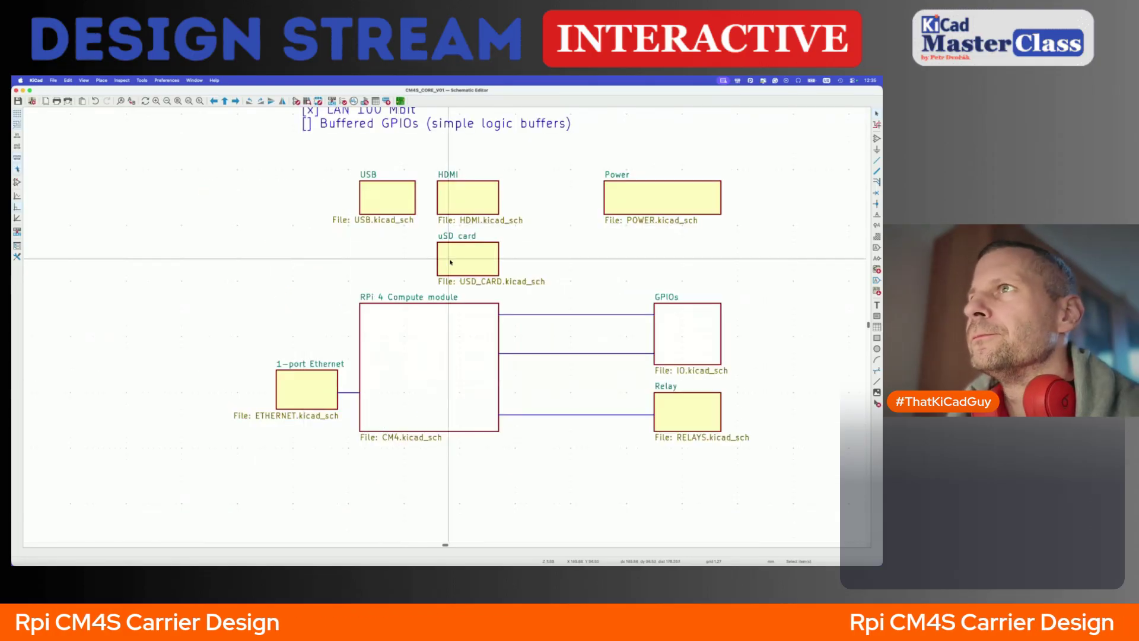
{"action": "double_click", "coordinate": [476, 191]}
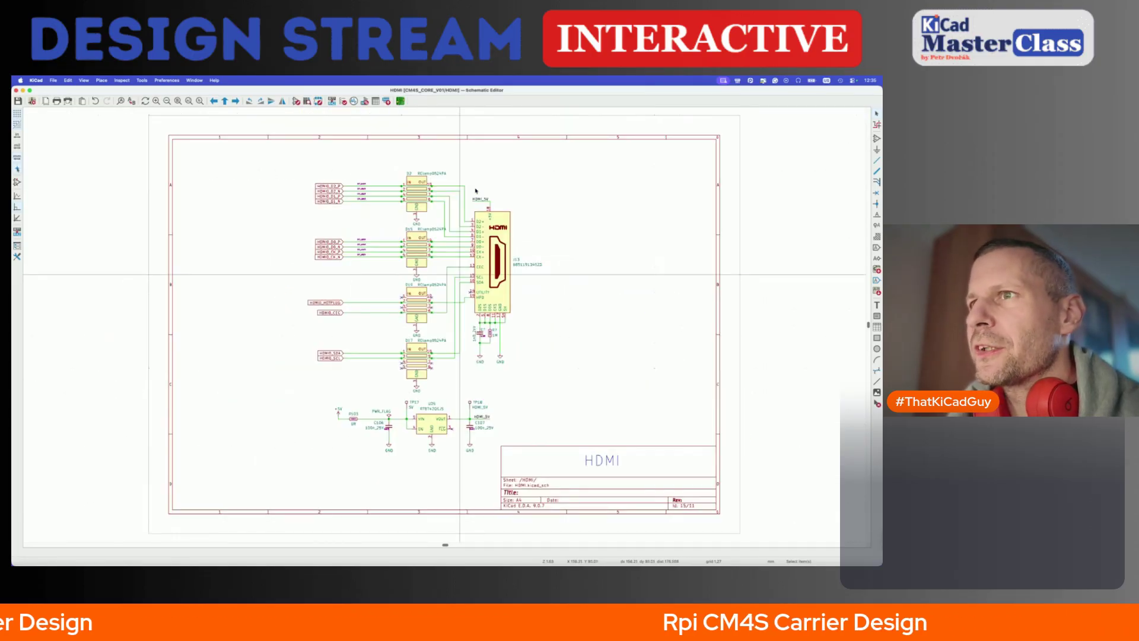
{"action": "key", "text": "alt+BackSpace"}
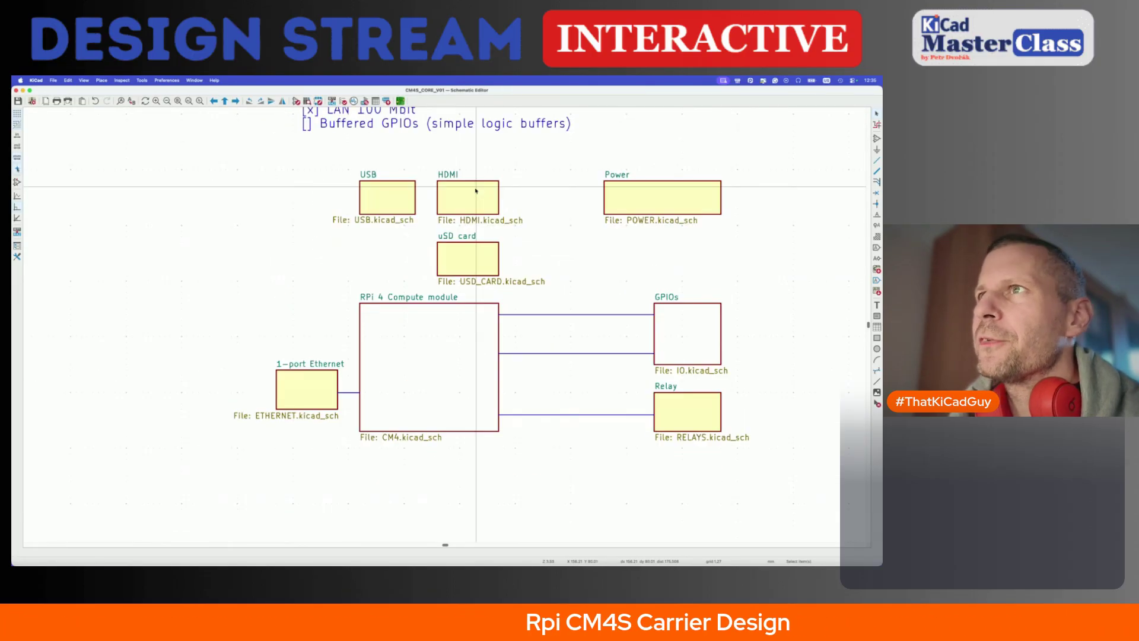
{"action": "left_click", "coordinate": [488, 249]}
{"action": "double_click", "coordinate": [488, 250]}
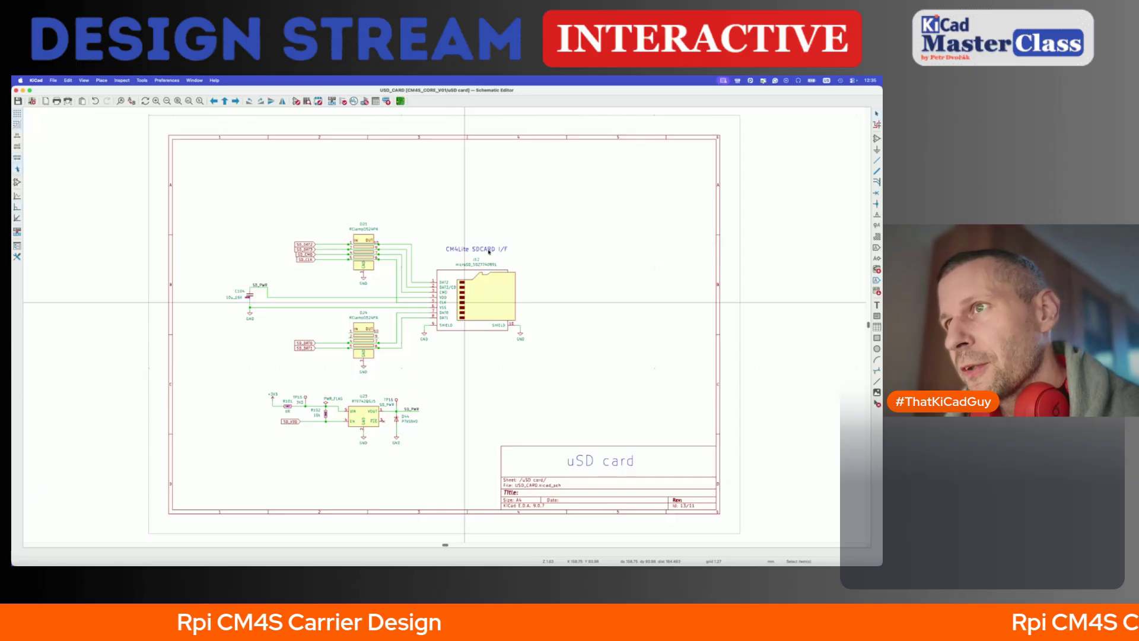
{"action": "key", "text": "alt+BackSpace"}
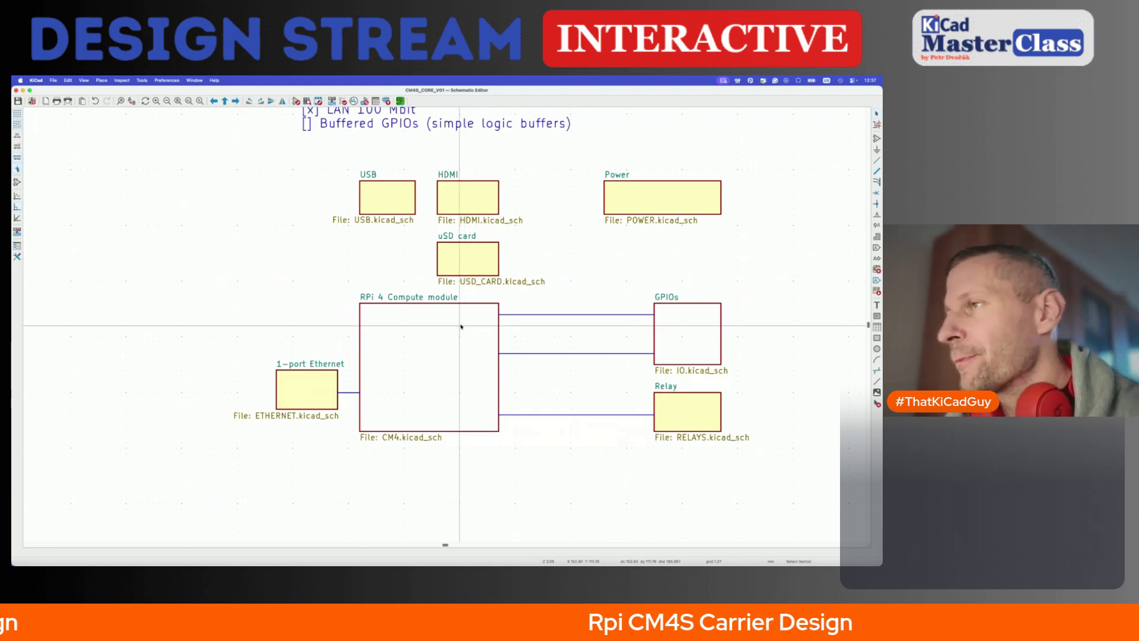
- Enter the GPIOs sheet block and zoom in on the TXB0108 chip U7
{"action": "left_click", "coordinate": [692, 350]}
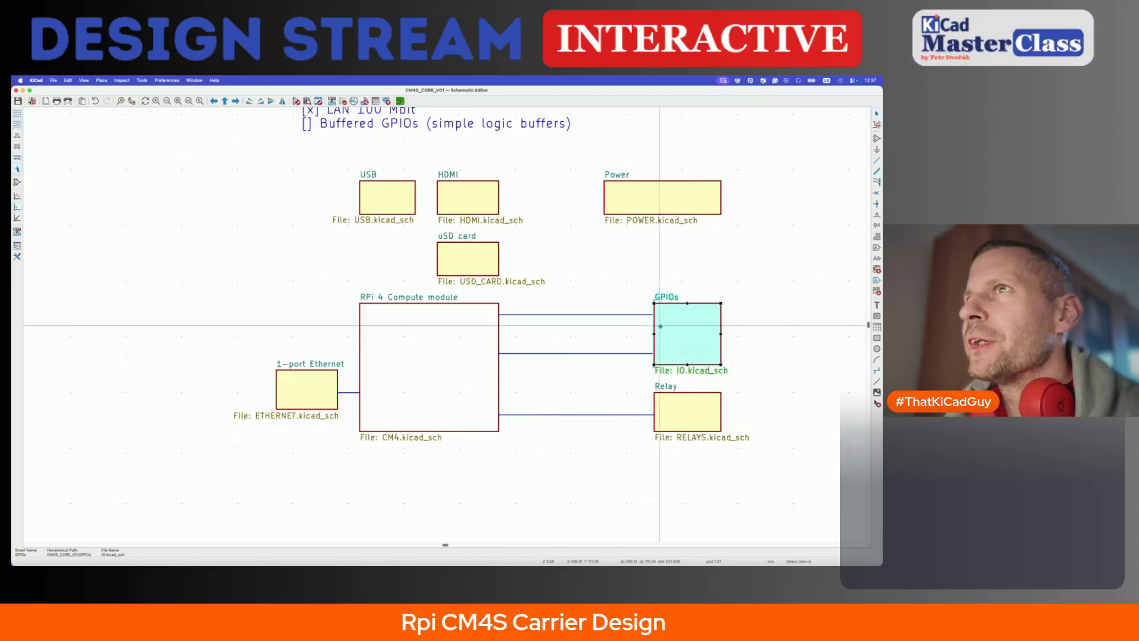
{"action": "scroll", "coordinate": [658, 325], "scroll_direction": "up", "scroll_amount": 3}
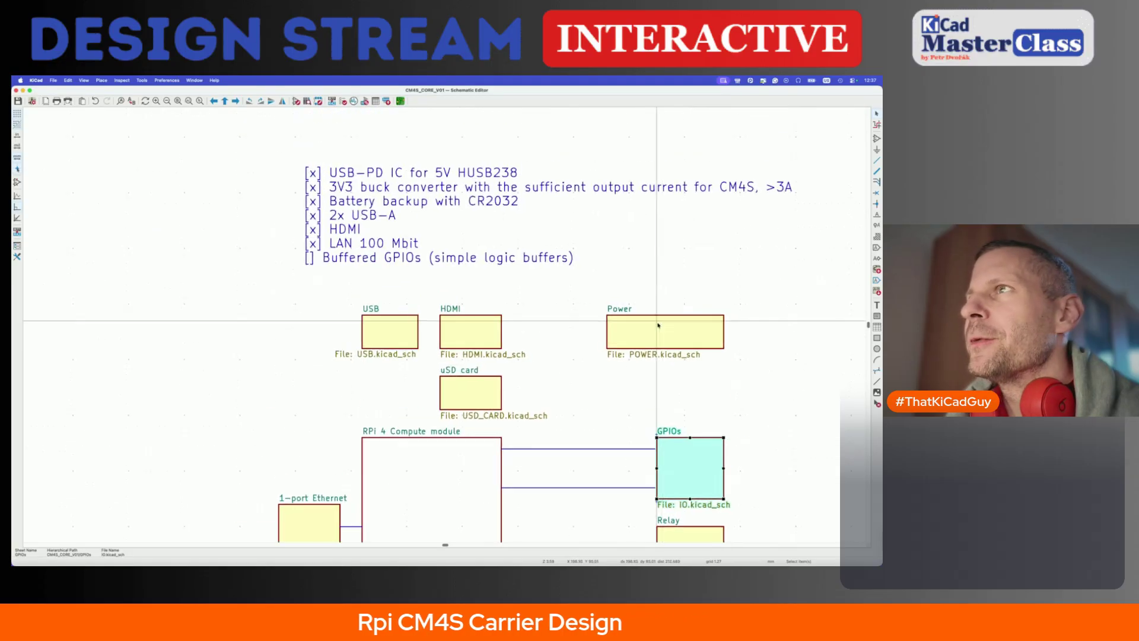
{"action": "double_click", "coordinate": [688, 466]}
{"action": "scroll", "coordinate": [489, 305], "scroll_direction": "up", "scroll_amount": 2}
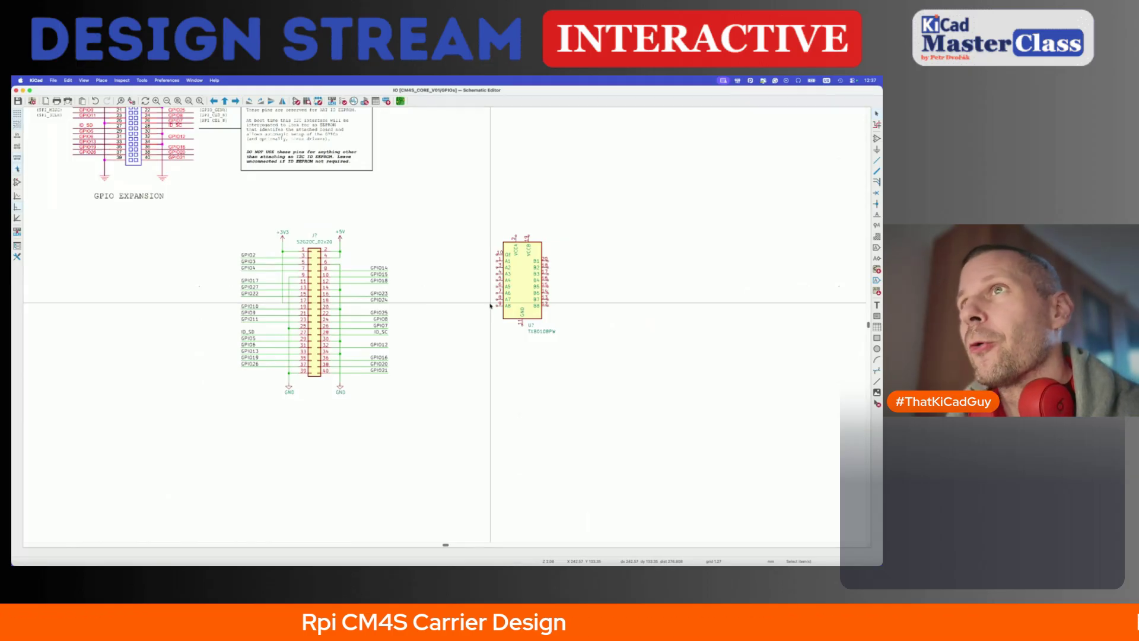
{"action": "scroll", "coordinate": [490, 305], "scroll_direction": "up", "scroll_amount": 2}
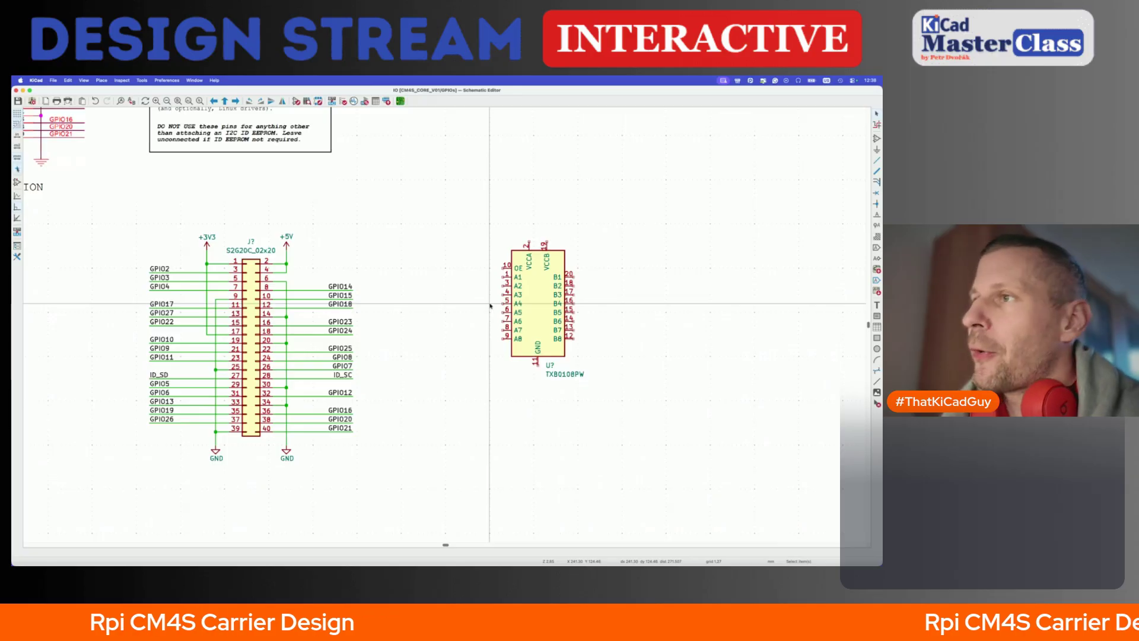
- Place U7's reference and TXB0108PW value labels above the chip body, then save the sheet
{"action": "key", "text": "m"}
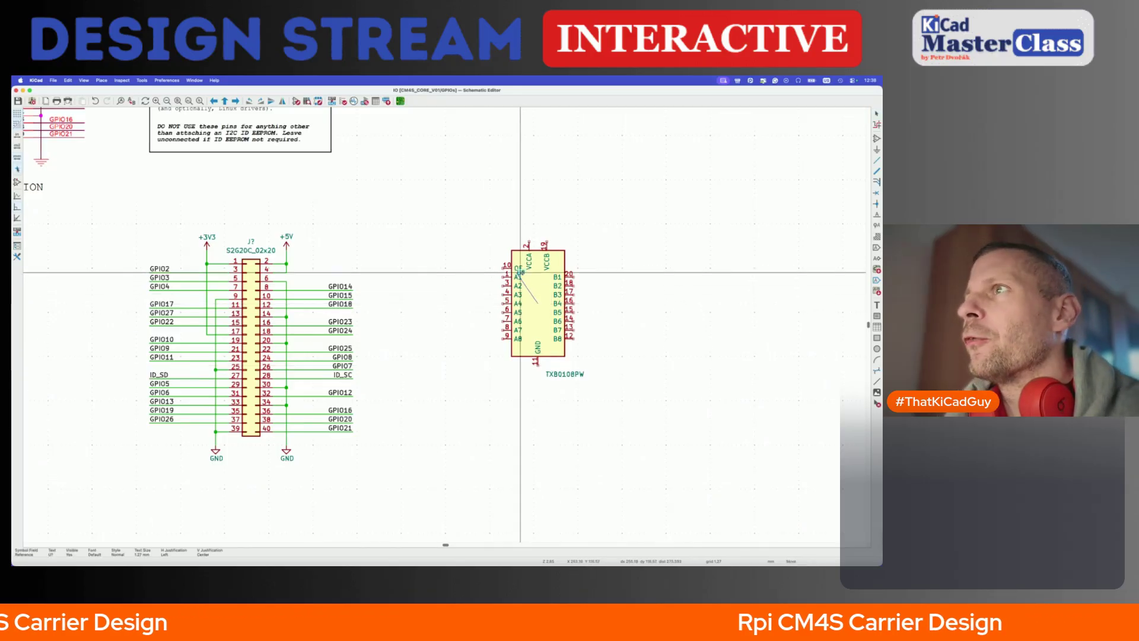
{"action": "left_click", "coordinate": [515, 245]}
{"action": "key", "text": "m"}
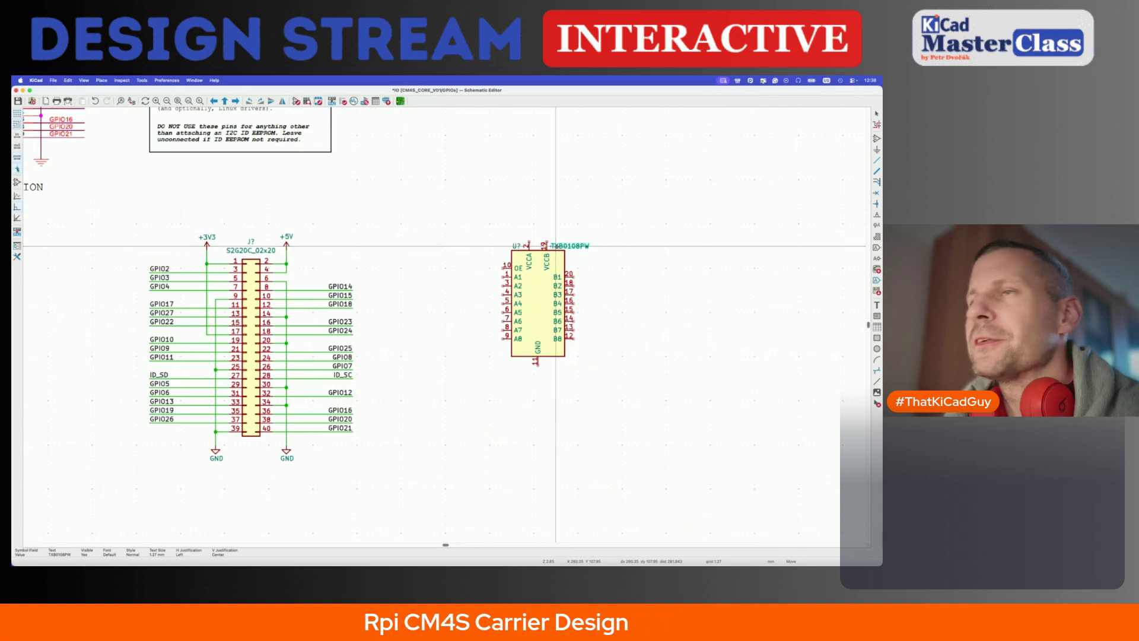
{"action": "left_click", "coordinate": [556, 245]}
{"action": "key", "text": "Escape"}
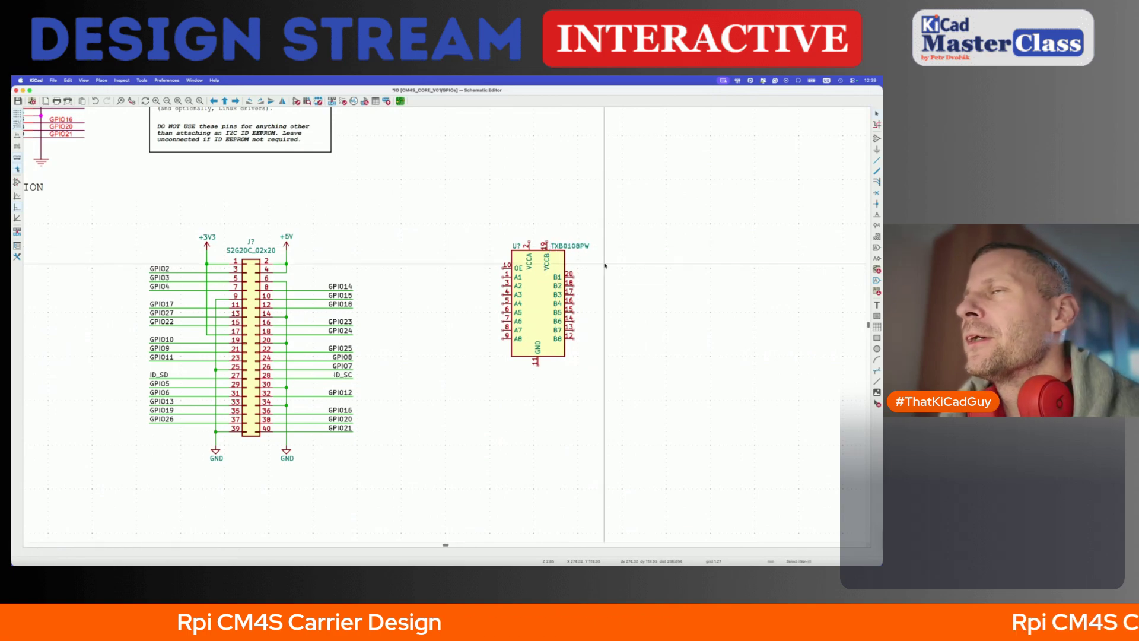
{"action": "key", "text": "super+s"}
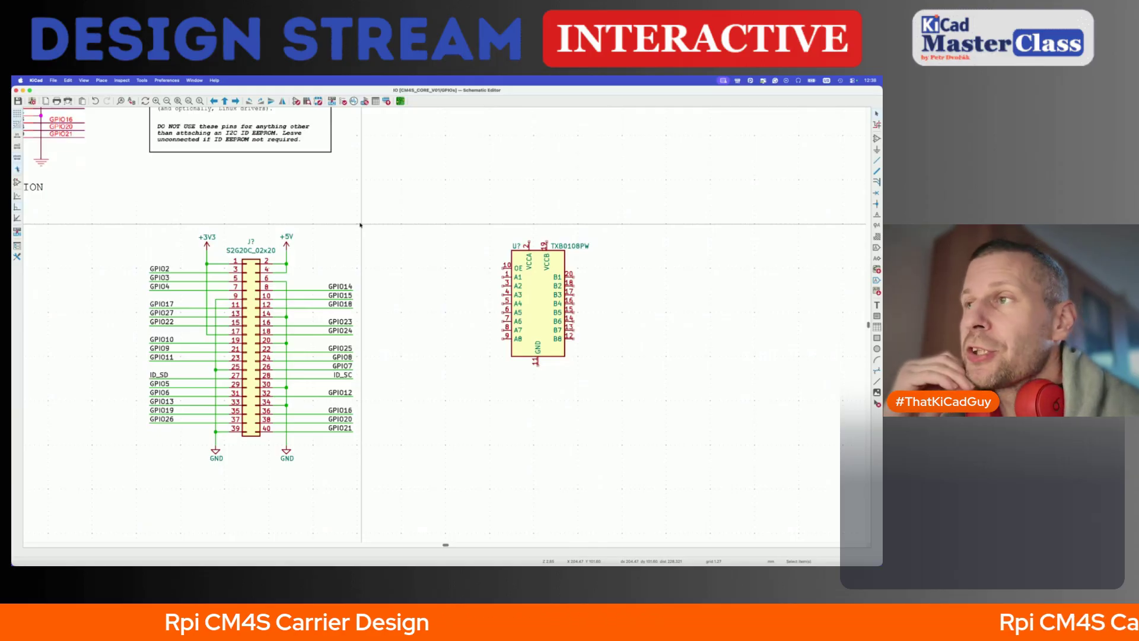
- Check U7's properties, then load TXB0108D via a 'txb0' library search and open its datasheet
{"action": "double_click", "coordinate": [536, 284]}
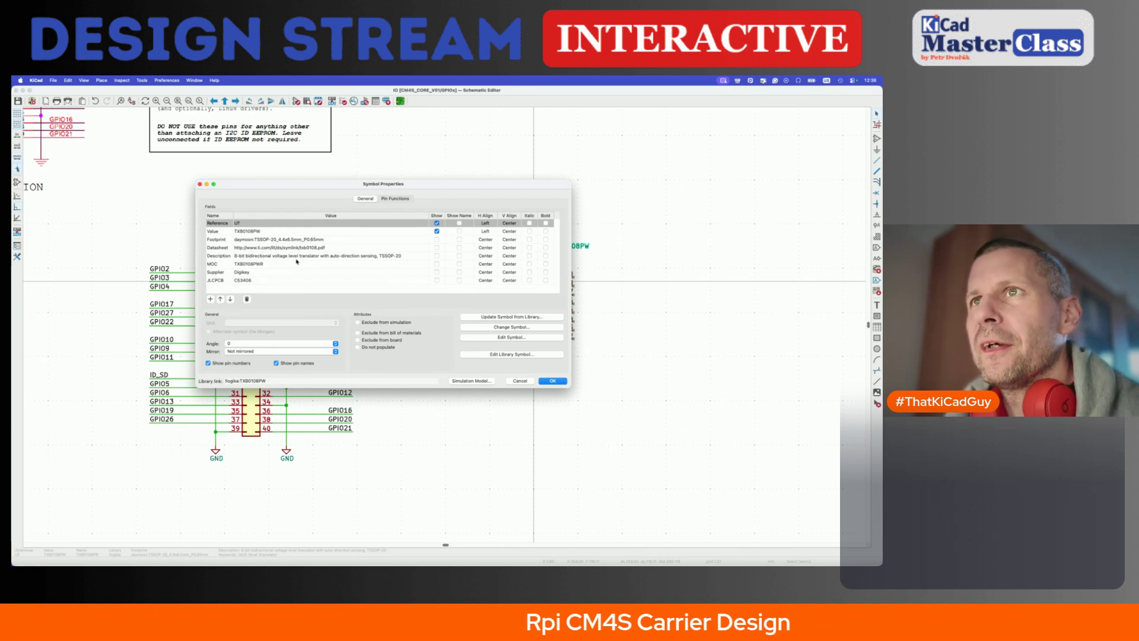
{"action": "key", "text": "Escape"}
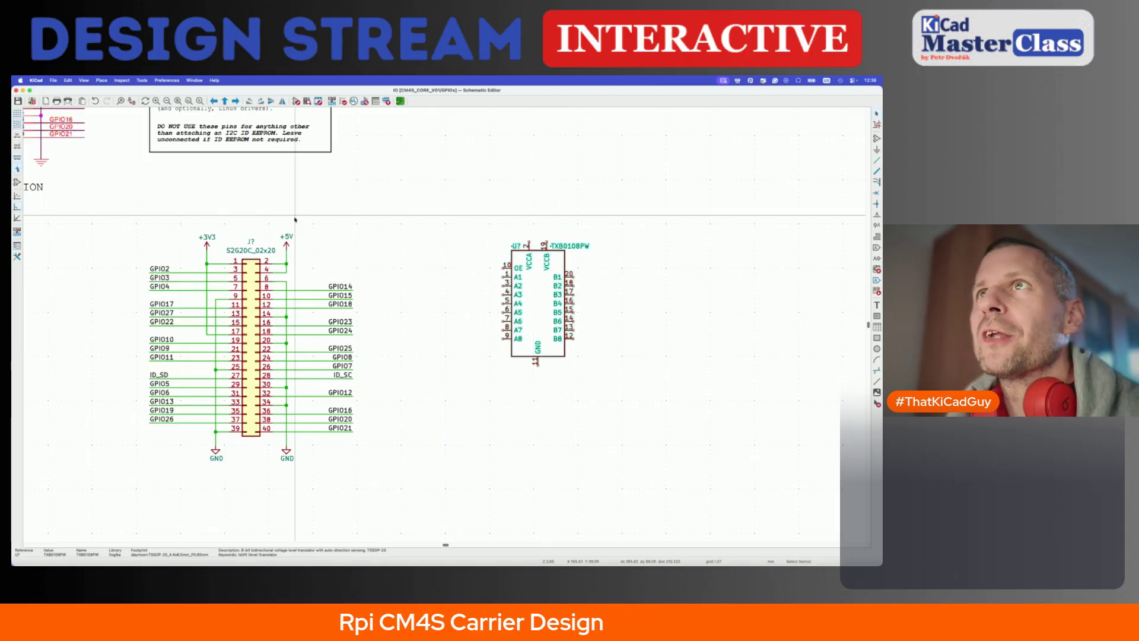
{"action": "key", "text": "a"}
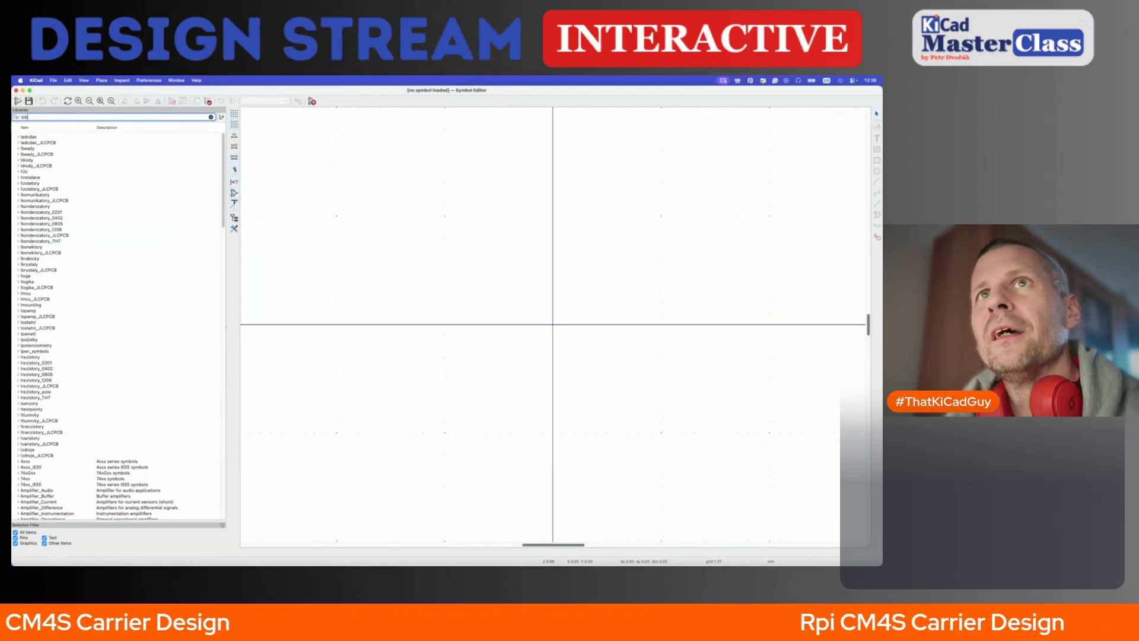
{"action": "type", "text": "txb0"}
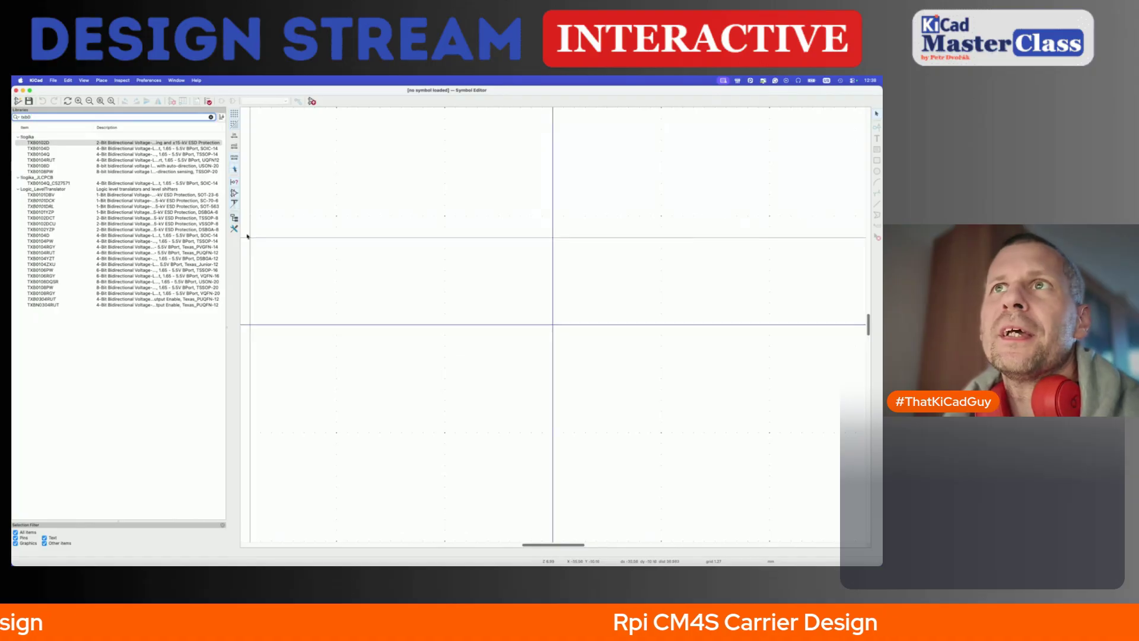
{"action": "left_click", "coordinate": [66, 168]}
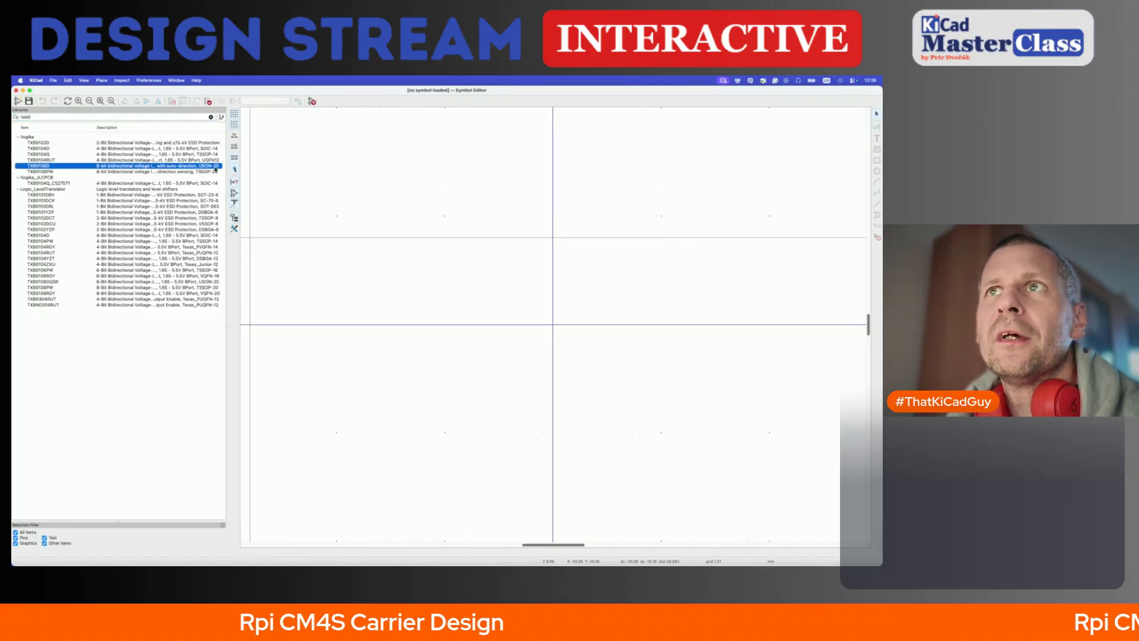
{"action": "double_click", "coordinate": [215, 167]}
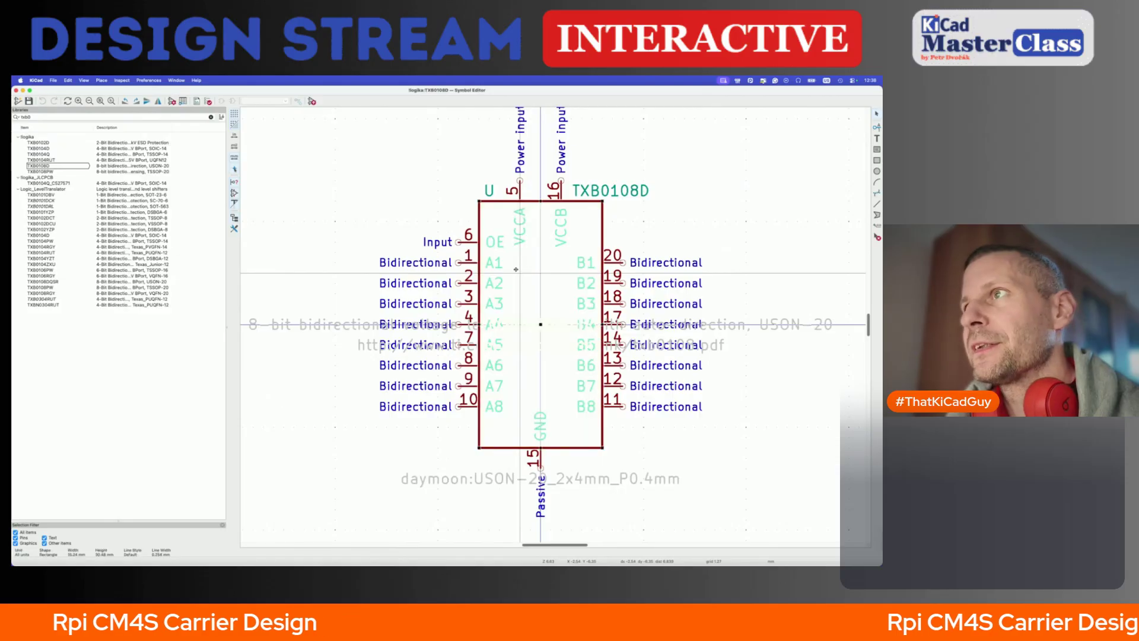
{"action": "key", "text": "d"}
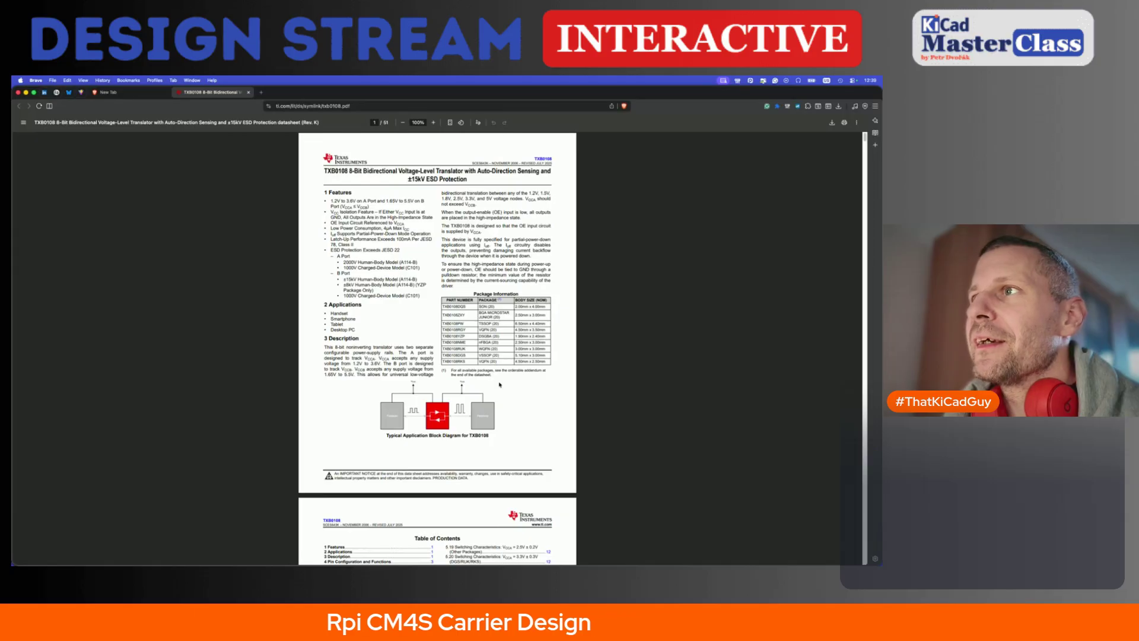
- Highlight the TSSOP and SON body sizes in the datasheet's Package Information table
{"action": "scroll", "coordinate": [500, 385], "scroll_direction": "down", "scroll_amount": 5}
{"action": "scroll", "coordinate": [505, 362], "scroll_direction": "up", "scroll_amount": 5}
{"action": "scroll", "coordinate": [509, 340], "scroll_direction": "up", "scroll_amount": 3, "text": "ctrl"}
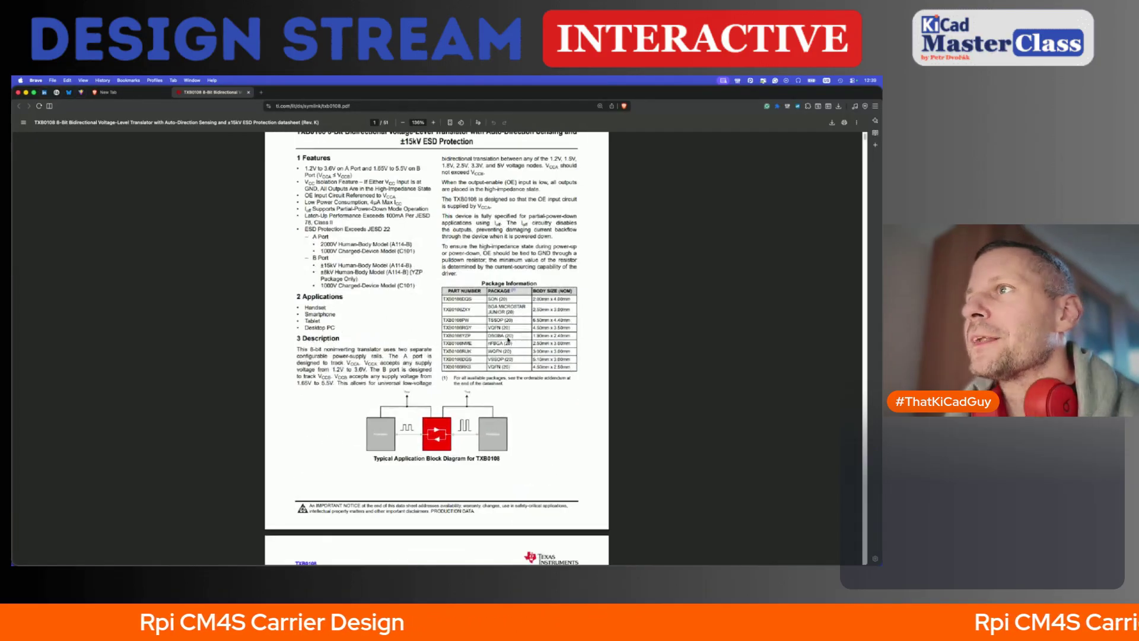
{"action": "scroll", "coordinate": [508, 340], "scroll_direction": "up", "scroll_amount": 5, "text": "ctrl"}
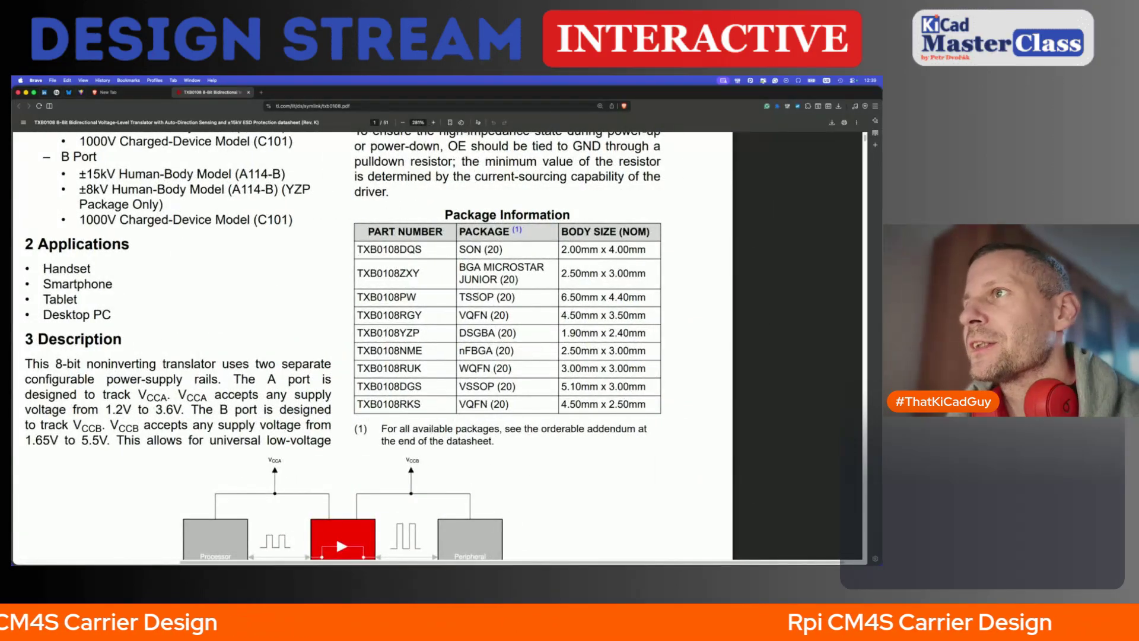
{"action": "left_click_drag", "start_coordinate": [561, 296], "coordinate": [576, 296]}
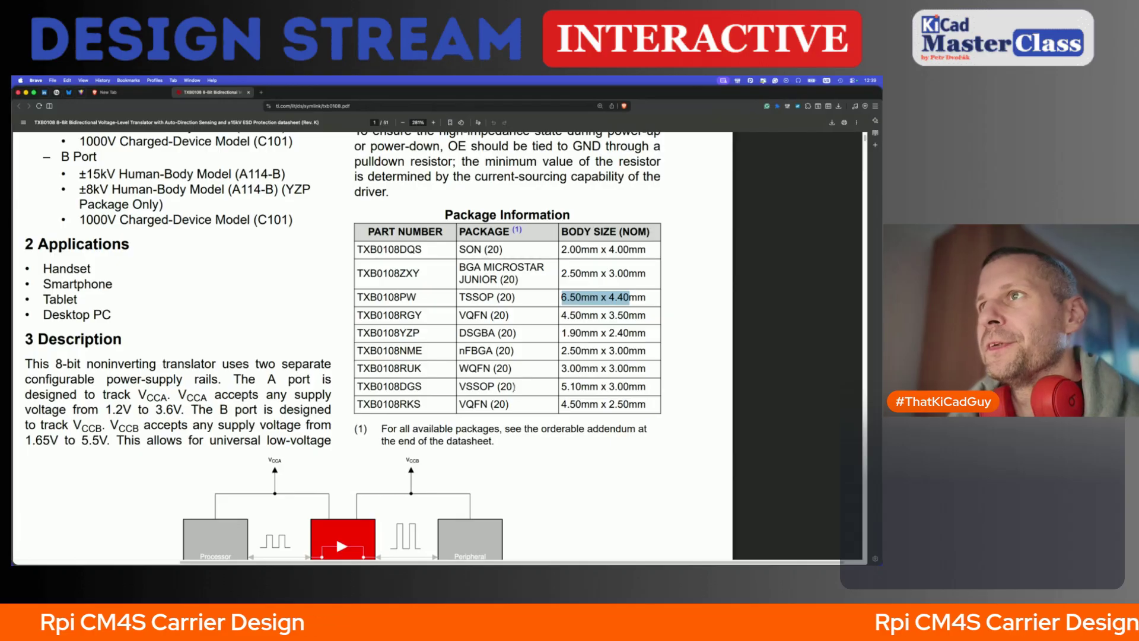
{"action": "left_click_drag", "start_coordinate": [460, 248], "coordinate": [623, 249]}
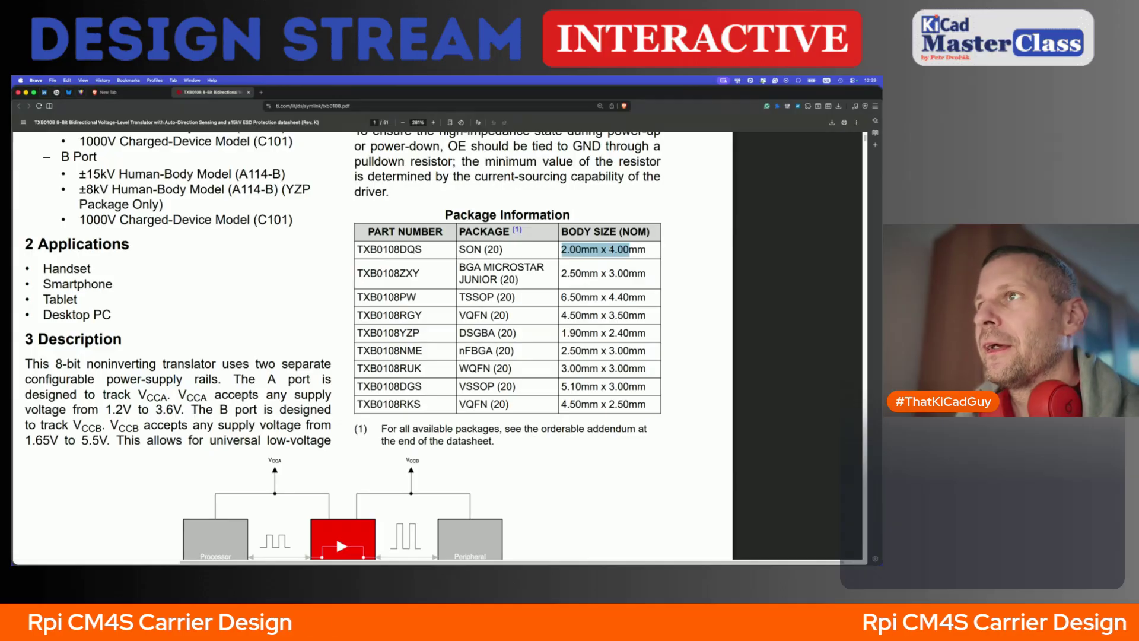
- Scroll to the Pin Configuration and Functions pinouts, then close the datasheet tab
{"action": "scroll", "coordinate": [611, 249], "scroll_direction": "down", "scroll_amount": 15}
{"action": "scroll", "coordinate": [578, 322], "scroll_direction": "down", "scroll_amount": 10}
{"action": "scroll", "coordinate": [578, 322], "scroll_direction": "down", "scroll_amount": 3, "text": "ctrl"}
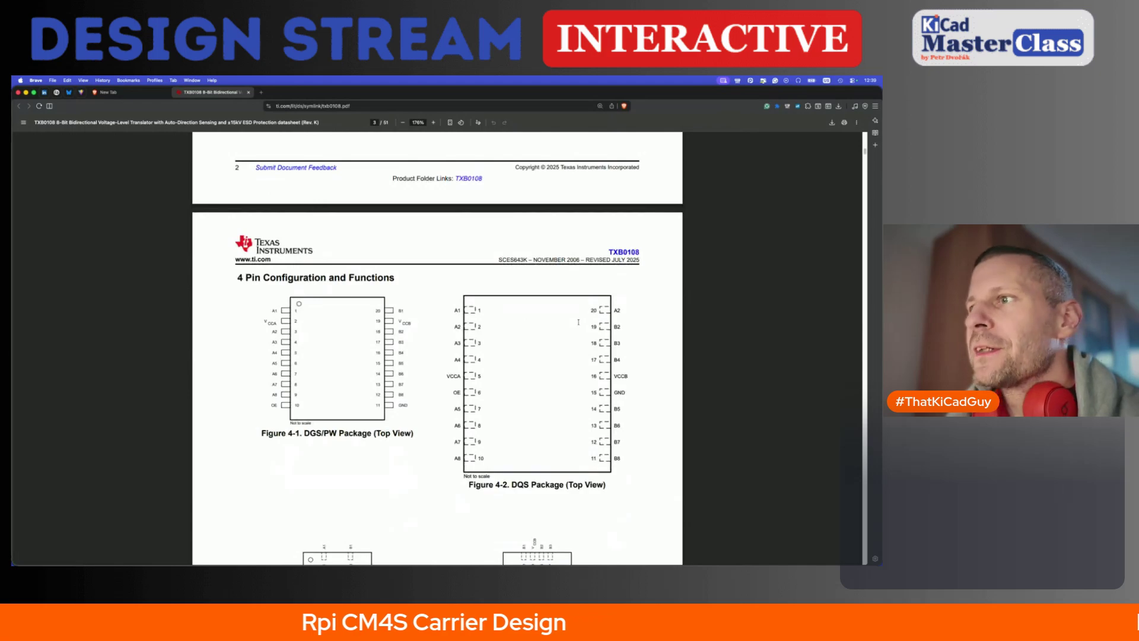
{"action": "scroll", "coordinate": [499, 442], "scroll_direction": "down", "scroll_amount": 3}
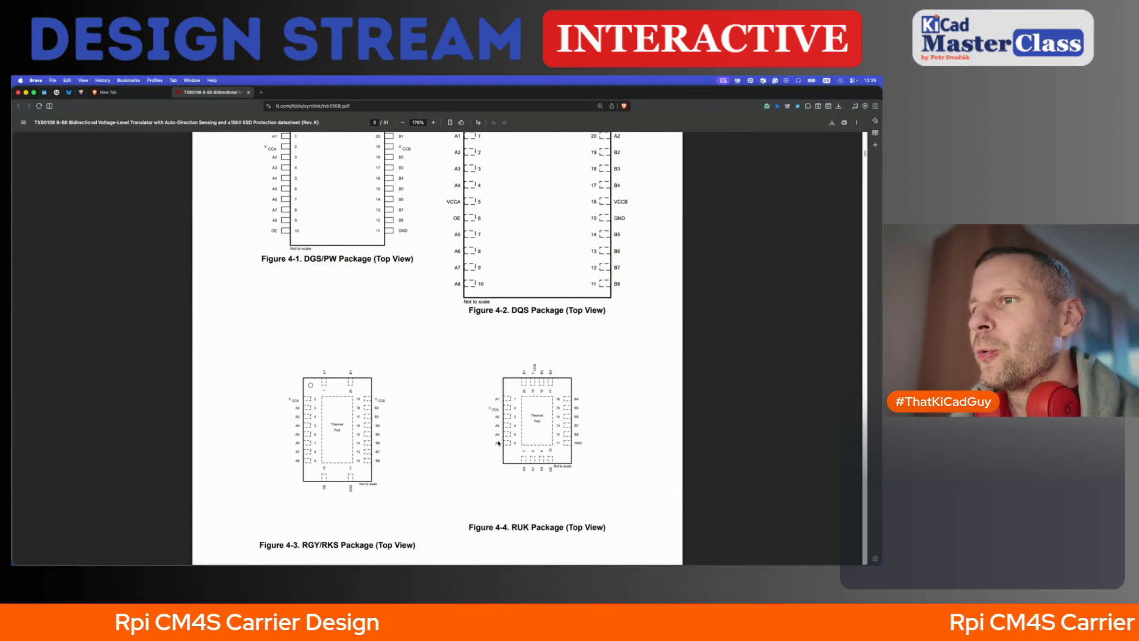
{"action": "scroll", "coordinate": [331, 417], "scroll_direction": "up", "scroll_amount": 3}
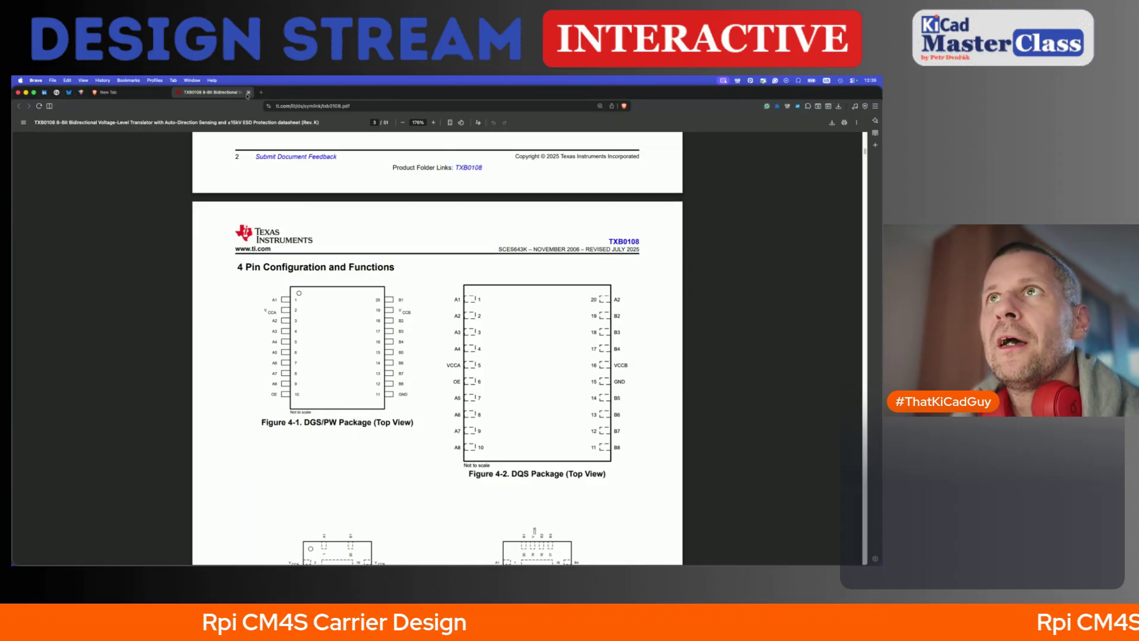
{"action": "left_click", "coordinate": [248, 92]}
- Return to the schematic from the symbol viewer and inspect the J7 GPIO header
{"action": "key", "text": "super+Tab"}
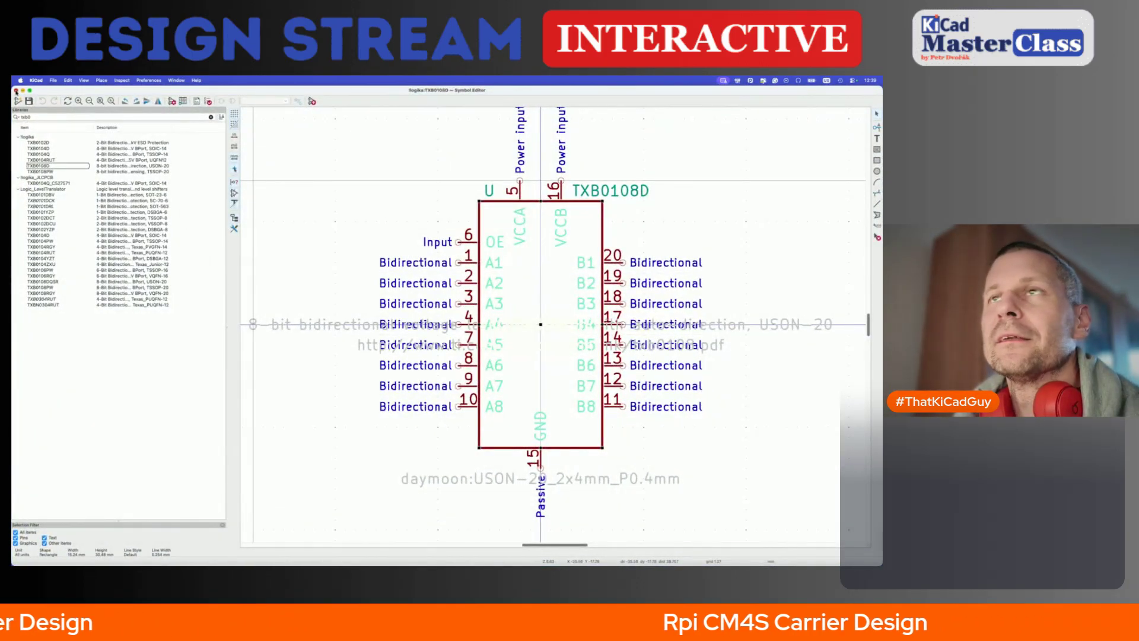
{"action": "left_click", "coordinate": [16, 90]}
{"action": "scroll", "coordinate": [387, 351], "scroll_direction": "left", "scroll_amount": 10}
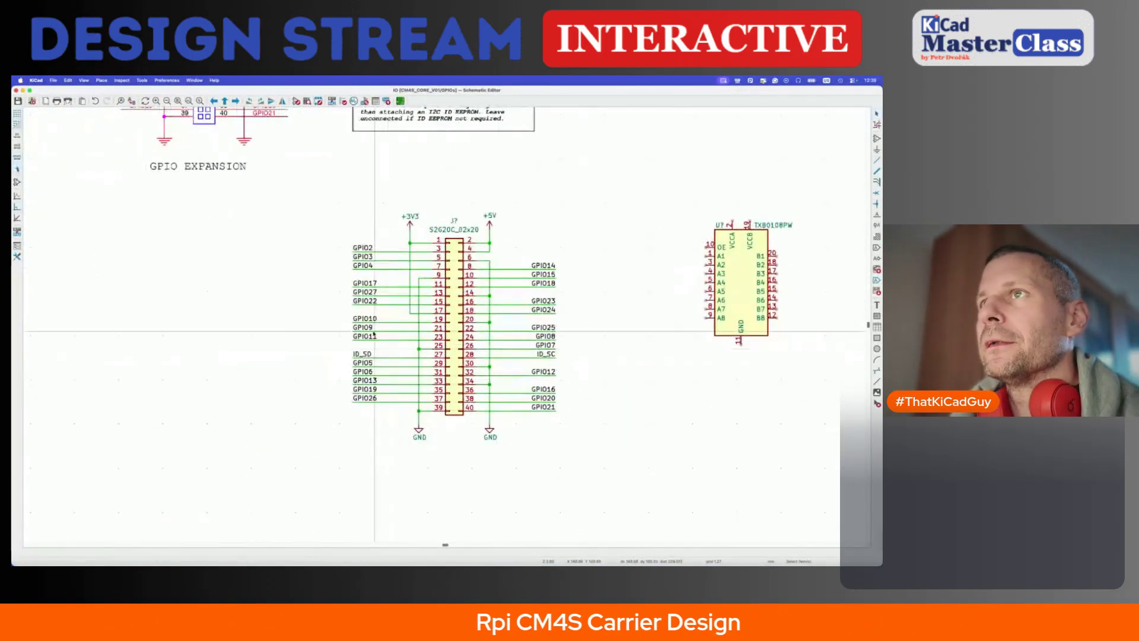
{"action": "scroll", "coordinate": [385, 350], "scroll_direction": "down", "scroll_amount": 4}
{"action": "scroll", "coordinate": [335, 285], "scroll_direction": "up", "scroll_amount": 3}
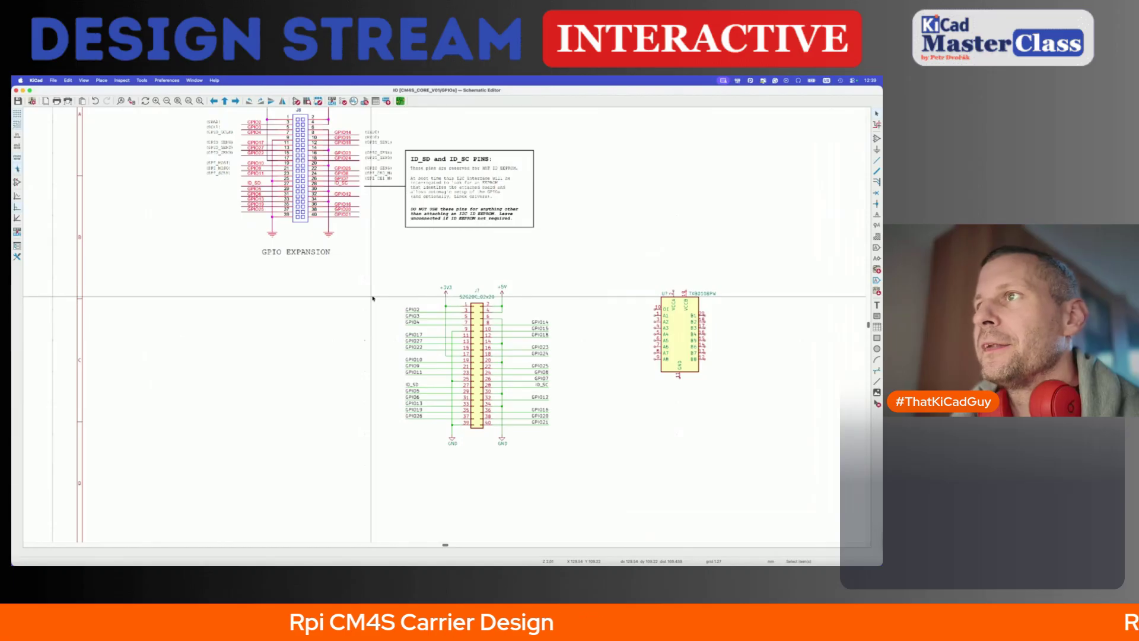
{"action": "scroll", "coordinate": [373, 298], "scroll_direction": "up", "scroll_amount": 1}
{"action": "left_click_drag", "start_coordinate": [355, 279], "coordinate": [559, 481]}
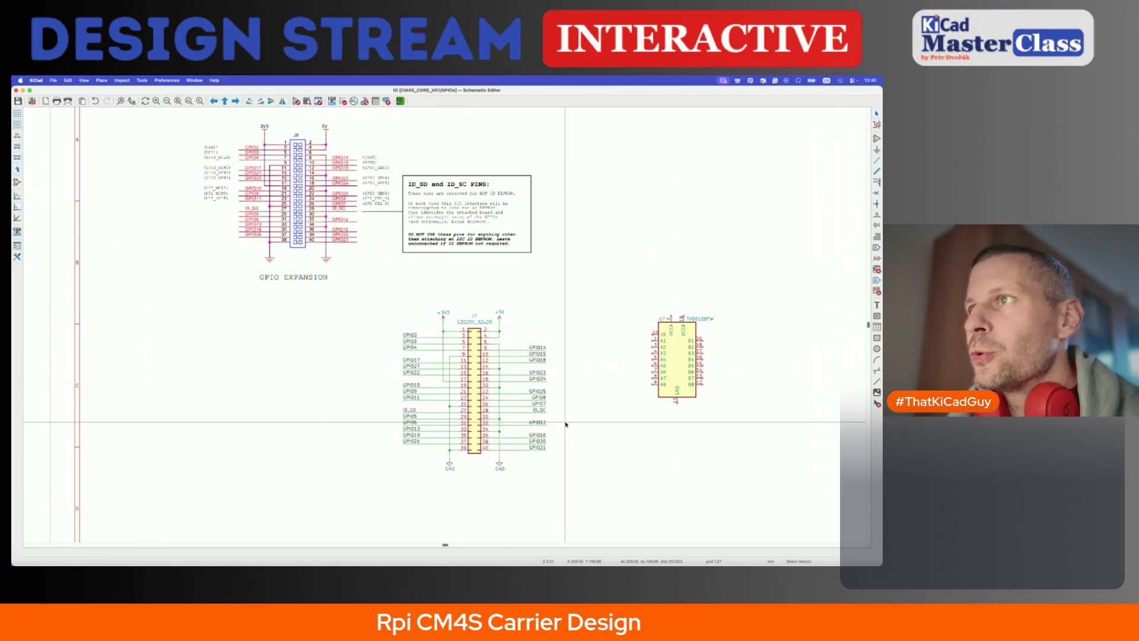
{"action": "left_click", "coordinate": [474, 355]}
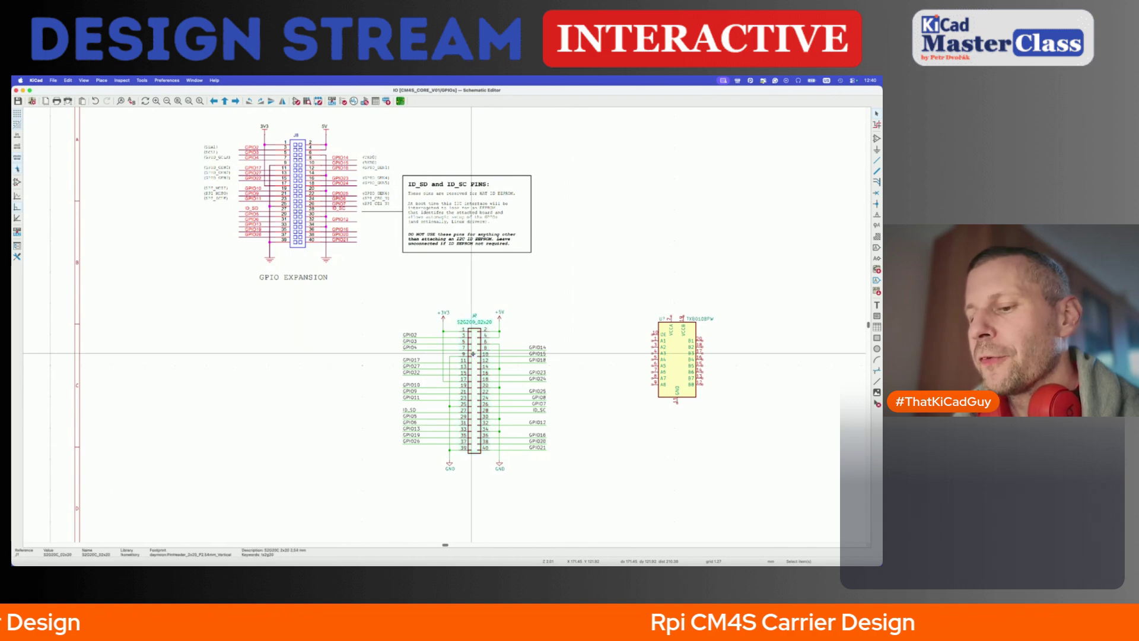
{"action": "left_click", "coordinate": [572, 296]}
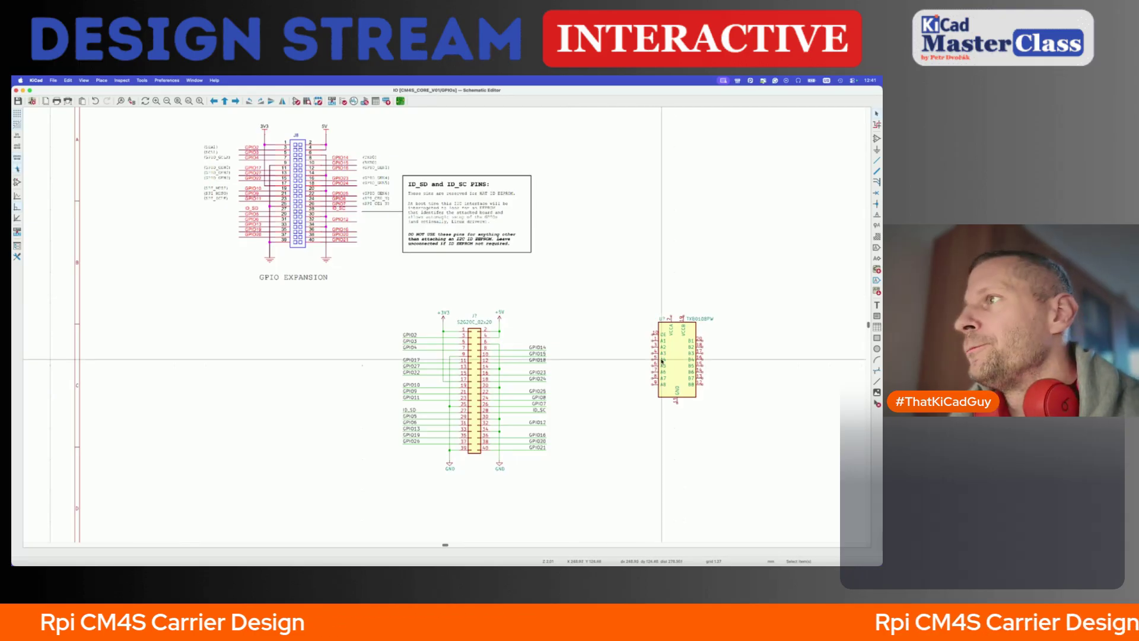
- Move the TXB0108PW symbol U? to sit left of the J7 header
{"action": "key", "text": "m"}
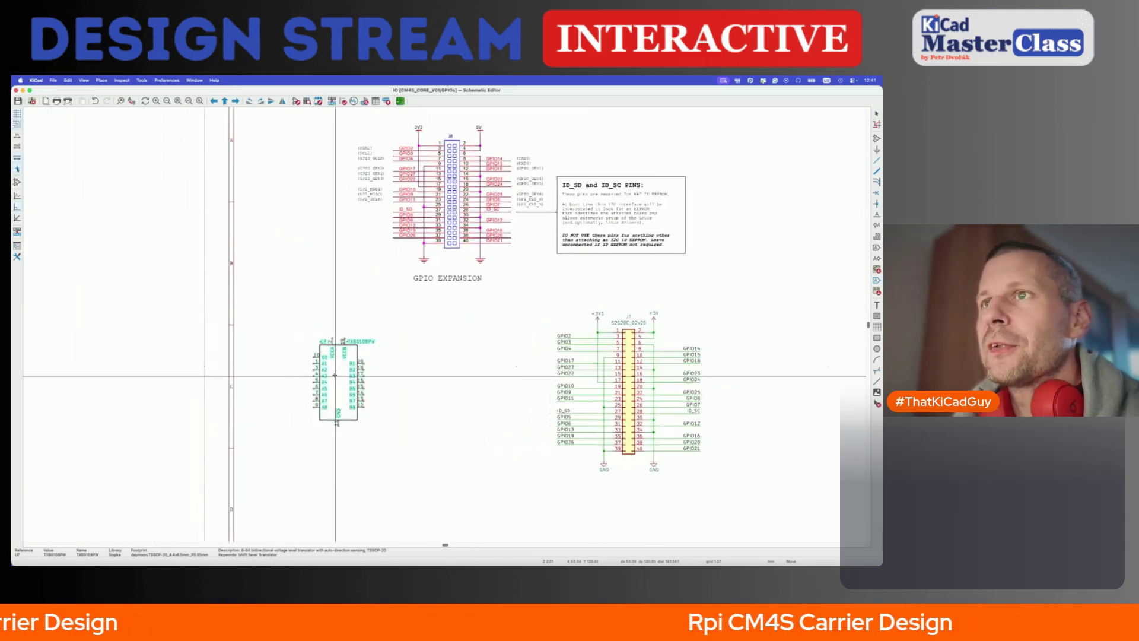
{"action": "left_click", "coordinate": [348, 373]}
{"action": "middle_click_drag", "start_coordinate": [370, 361], "coordinate": [236, 409]}
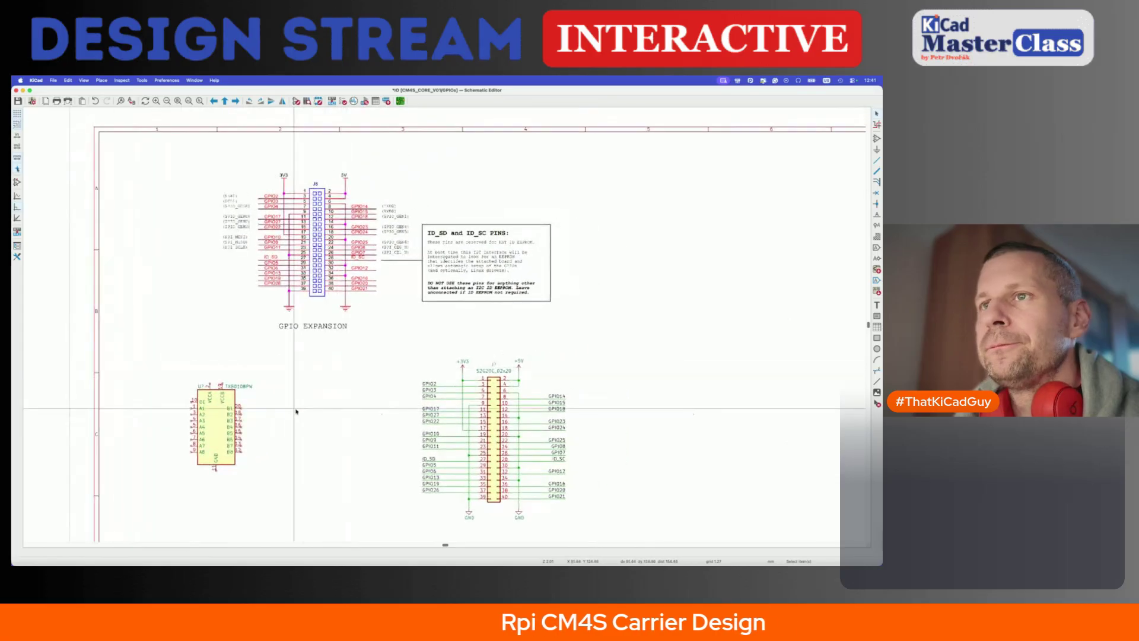
{"action": "scroll", "coordinate": [296, 411], "scroll_direction": "left", "scroll_amount": 5}
{"action": "scroll", "coordinate": [296, 411], "scroll_direction": "down", "scroll_amount": 1}
{"action": "left_click", "coordinate": [385, 381]}
{"action": "scroll", "coordinate": [385, 381], "scroll_direction": "up", "scroll_amount": 4}
- Jump to the datasheet's Application and Implementation circuit, then scroll back to page 1's OE note
{"action": "key", "text": "d"}
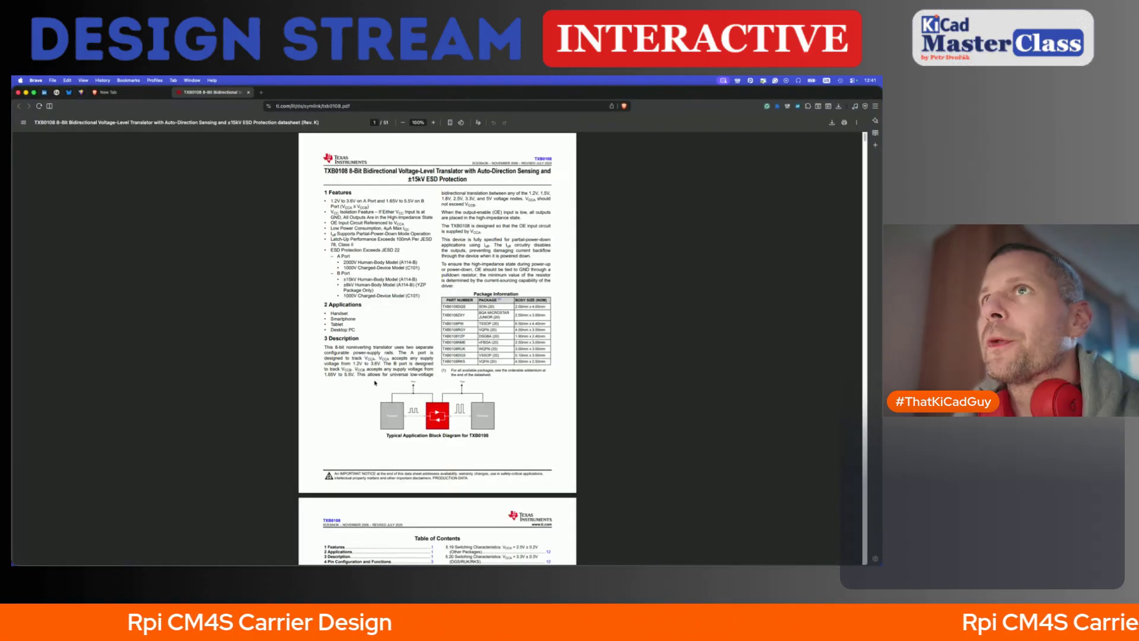
{"action": "scroll", "coordinate": [375, 383], "scroll_direction": "up", "scroll_amount": 3, "text": "ctrl"}
{"action": "scroll", "coordinate": [418, 408], "scroll_direction": "down", "scroll_amount": 5}
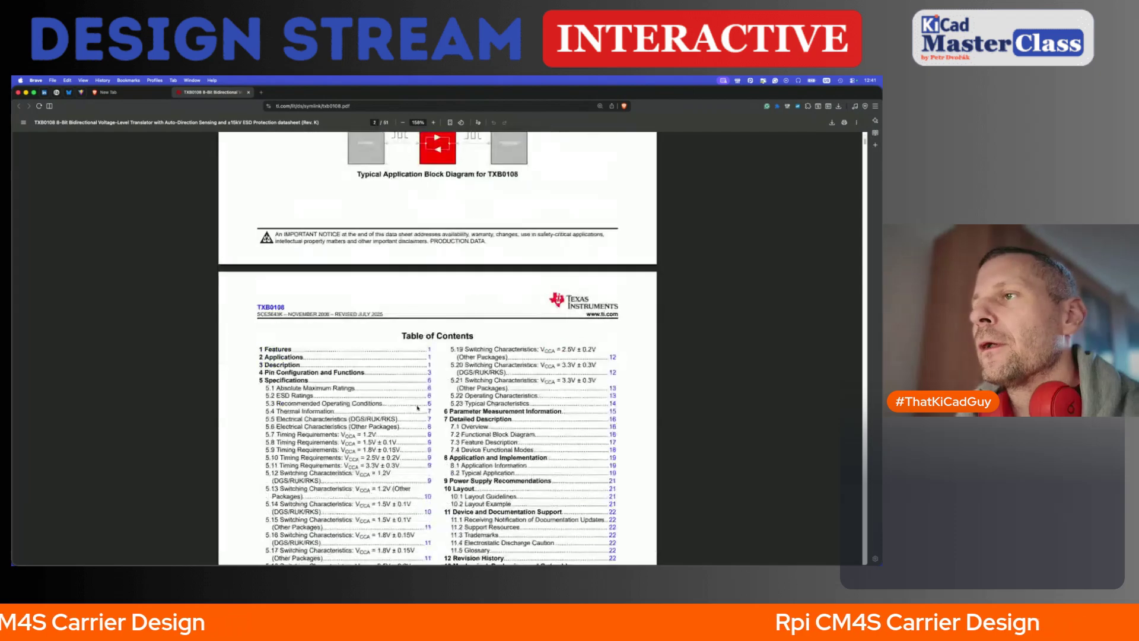
{"action": "scroll", "coordinate": [418, 408], "scroll_direction": "down", "scroll_amount": 3}
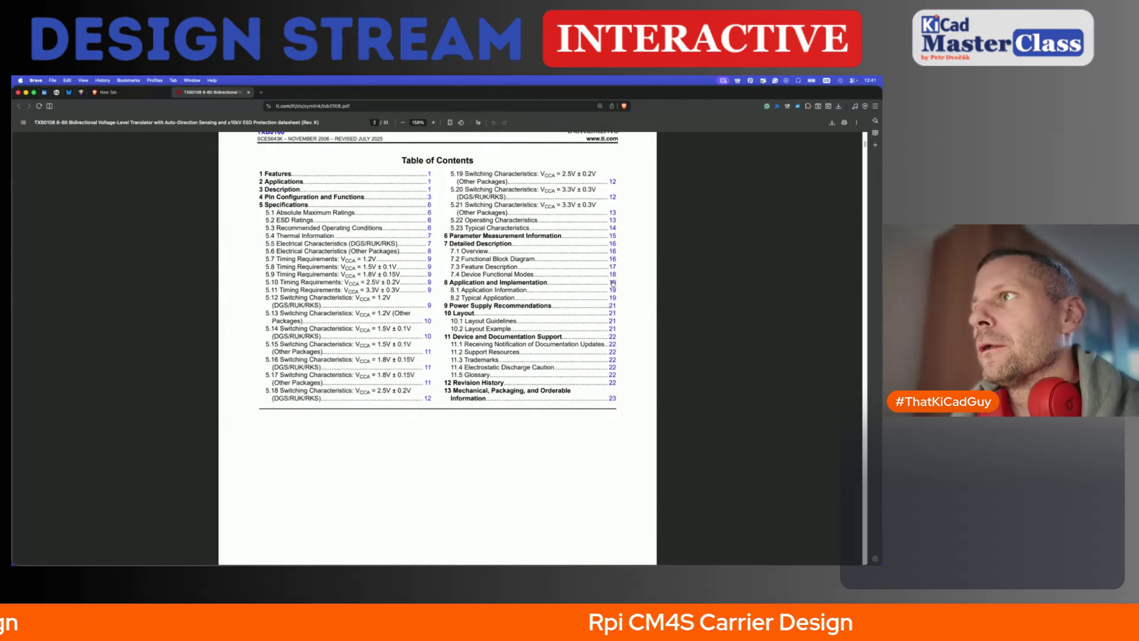
{"action": "left_click", "coordinate": [614, 283]}
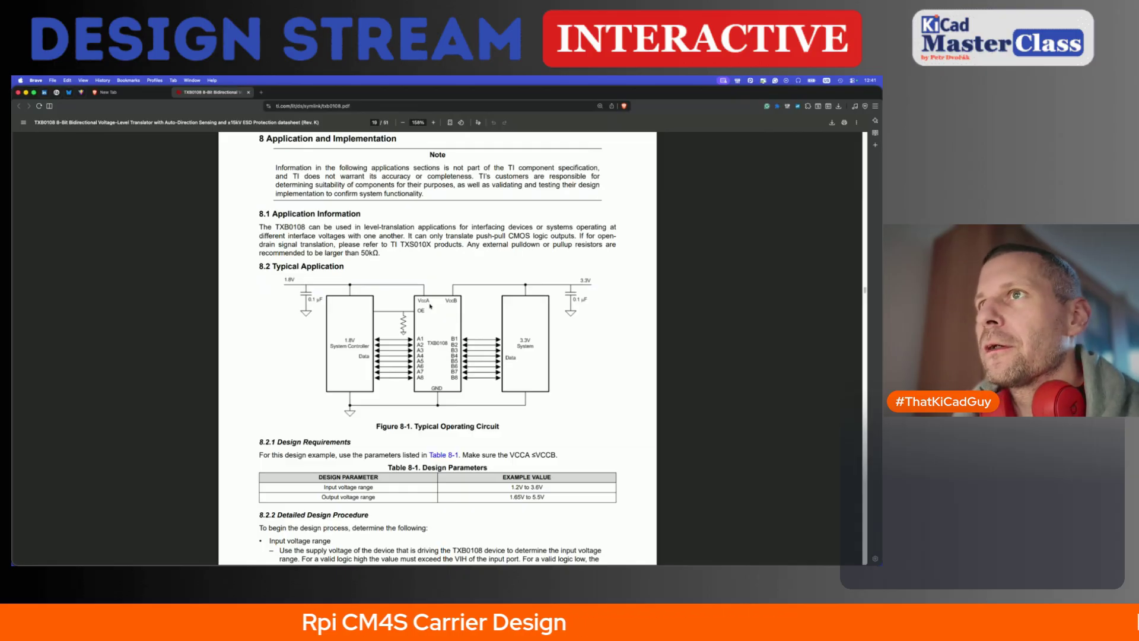
{"action": "scroll", "coordinate": [431, 306], "scroll_direction": "up", "scroll_amount": 20}
{"action": "scroll", "coordinate": [430, 306], "scroll_direction": "up", "scroll_amount": 20}
{"action": "scroll", "coordinate": [430, 306], "scroll_direction": "up", "scroll_amount": 20}
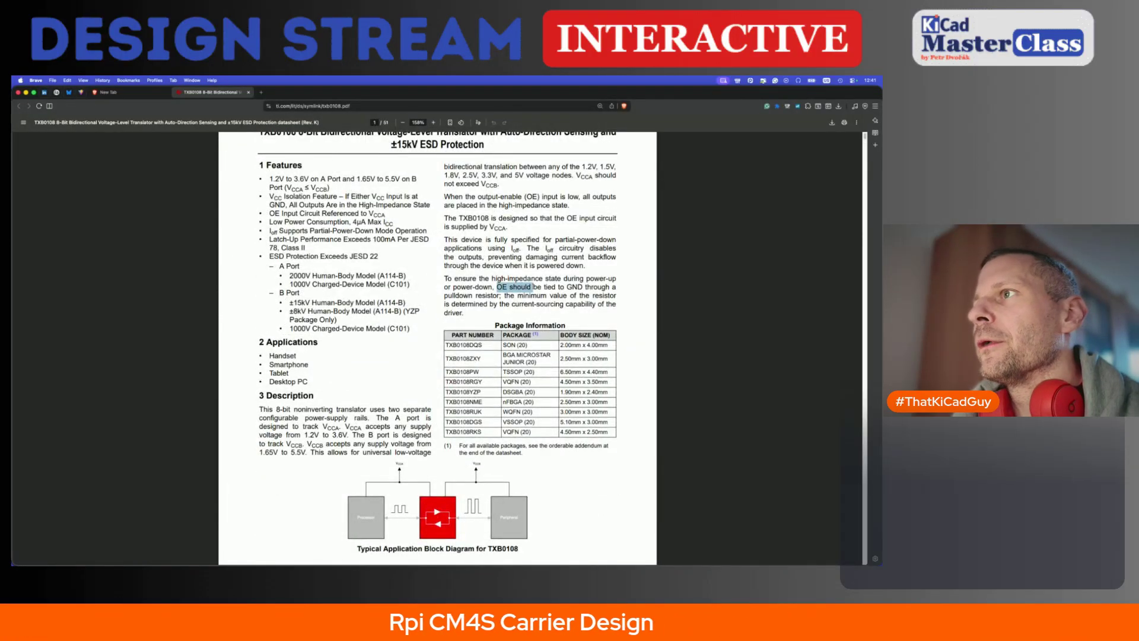
{"action": "left_click_drag", "start_coordinate": [534, 286], "coordinate": [500, 287]}
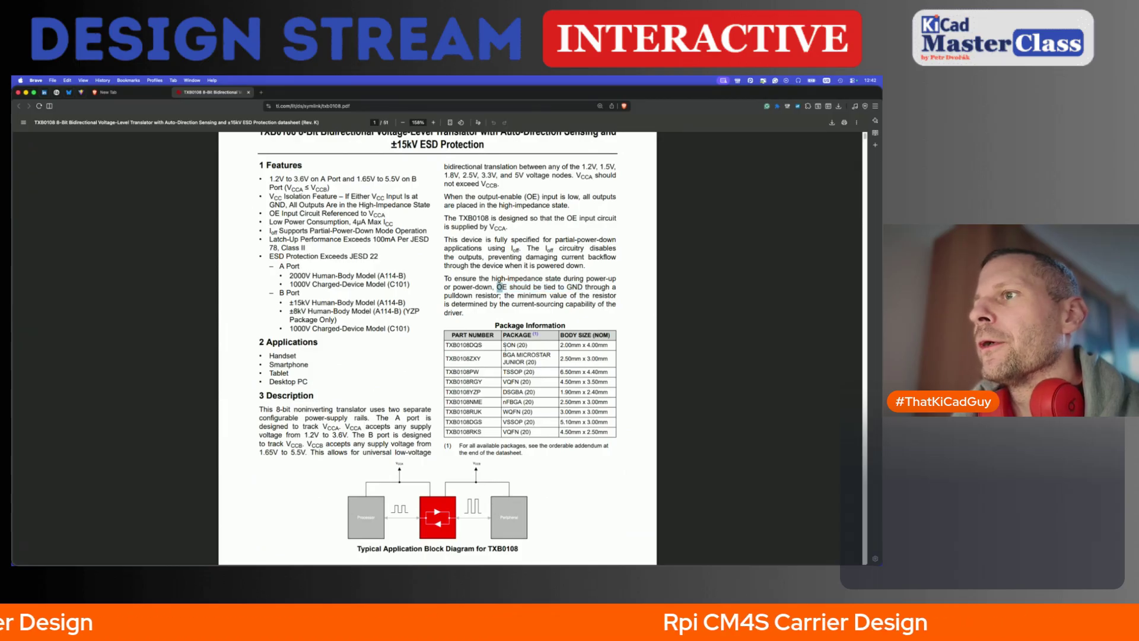
{"action": "scroll", "coordinate": [505, 348], "scroll_direction": "down", "scroll_amount": 15}
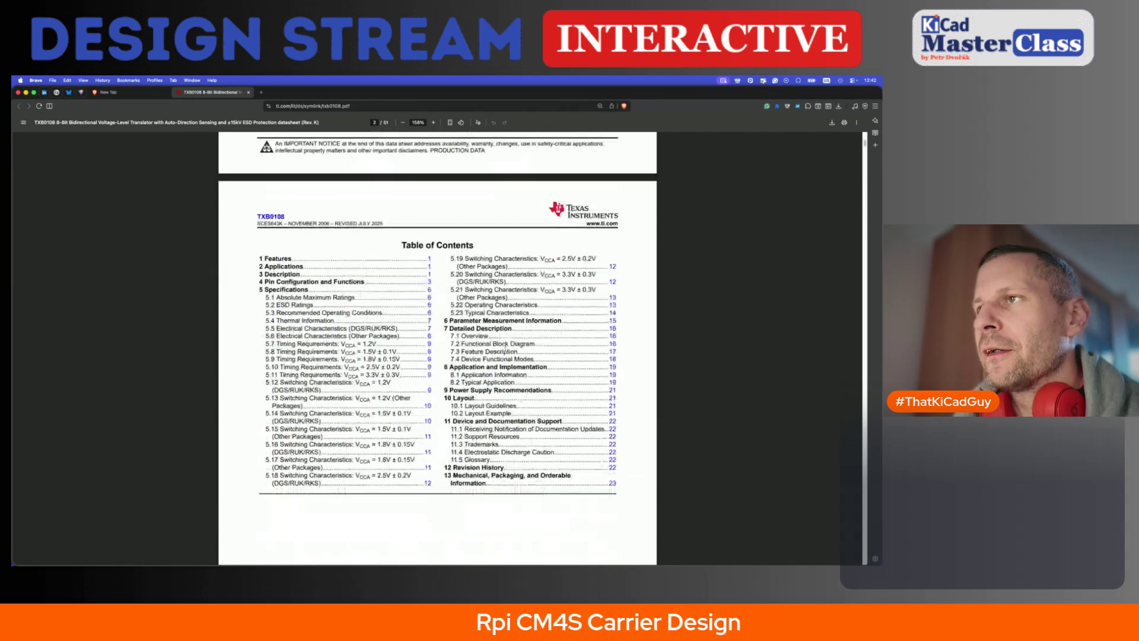
{"action": "scroll", "coordinate": [505, 348], "scroll_direction": "down", "scroll_amount": 5}
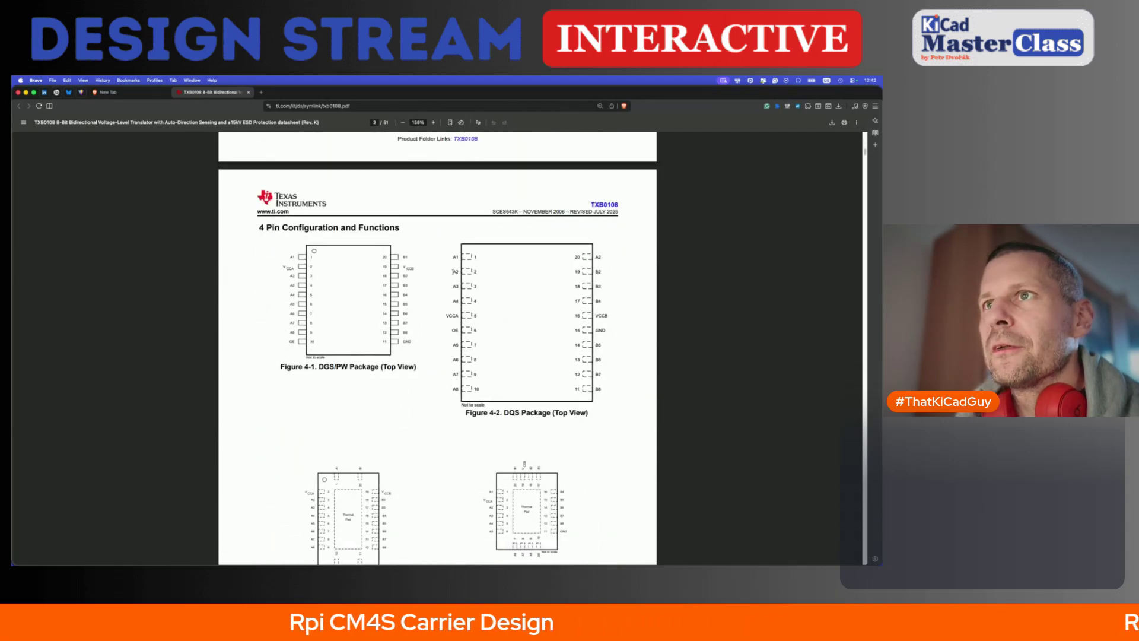
{"action": "scroll", "coordinate": [453, 271], "scroll_direction": "down", "scroll_amount": 10}
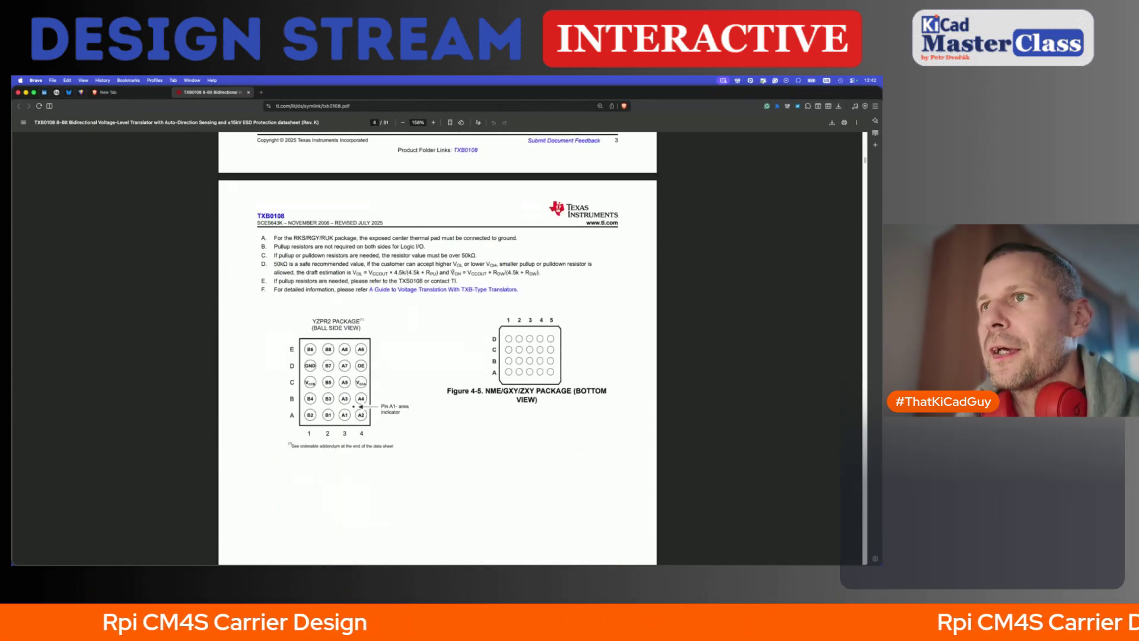
{"action": "scroll", "coordinate": [453, 271], "scroll_direction": "up", "scroll_amount": 20}
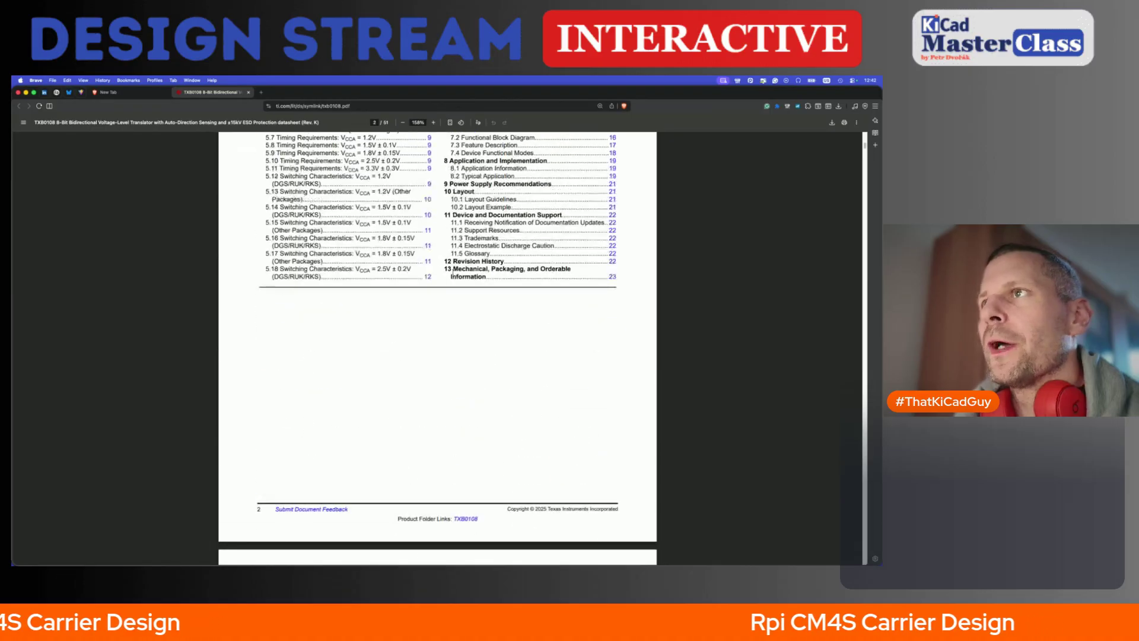
{"action": "scroll", "coordinate": [452, 272], "scroll_direction": "up", "scroll_amount": 5}
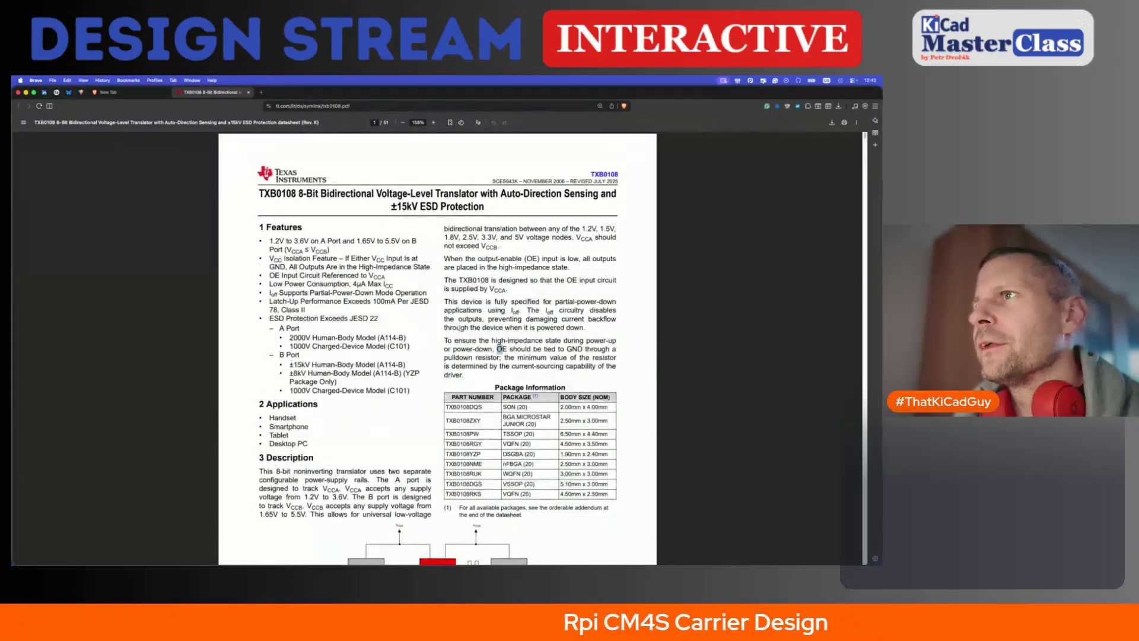
{"action": "left_click_drag", "start_coordinate": [615, 281], "coordinate": [494, 292]}
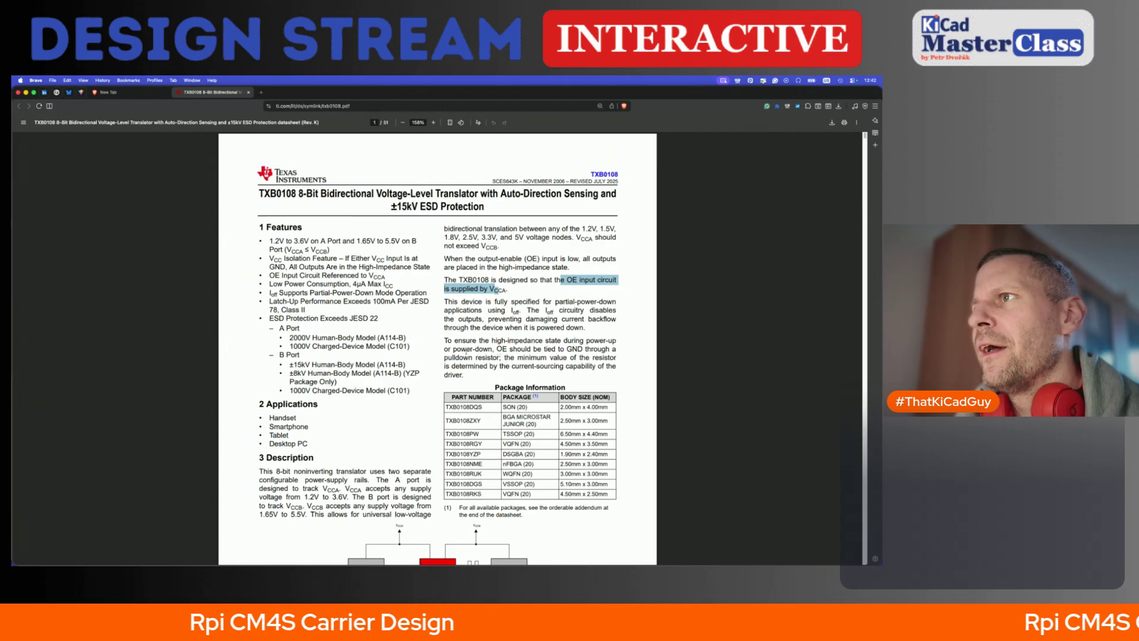
{"action": "left_click_drag", "start_coordinate": [444, 340], "coordinate": [503, 349]}
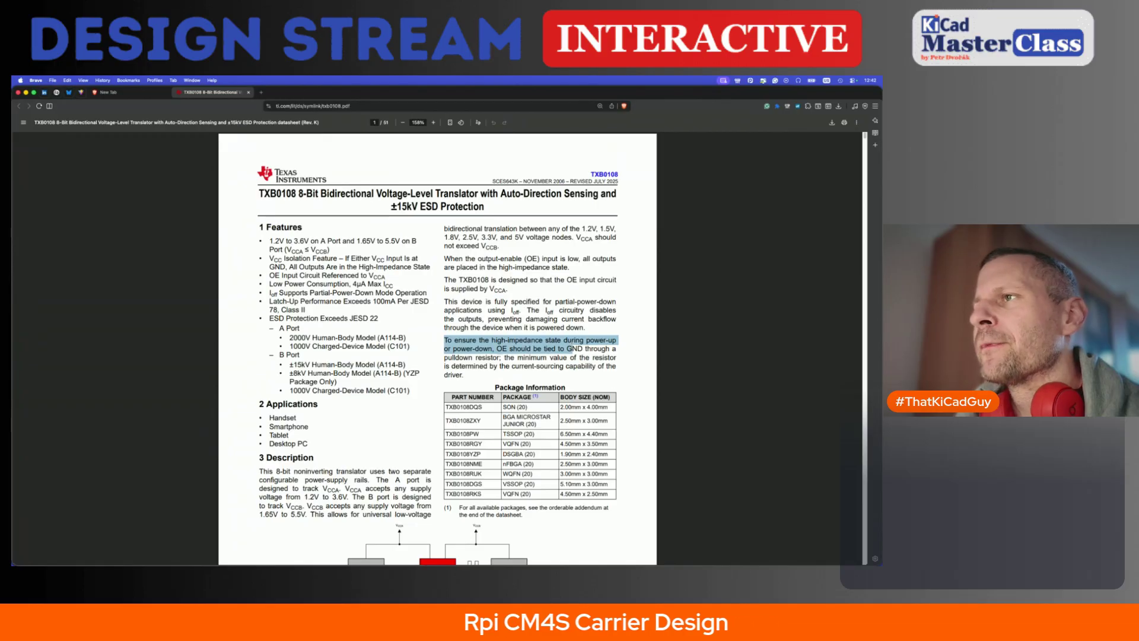
{"action": "scroll", "coordinate": [565, 356], "scroll_direction": "down", "scroll_amount": 2}
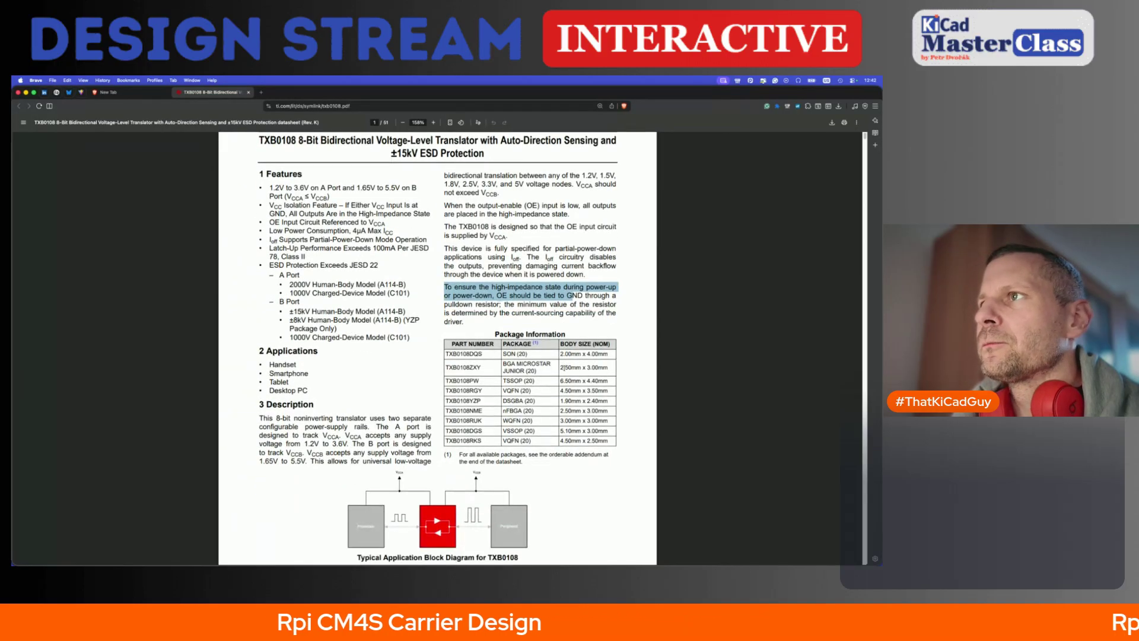
{"action": "scroll", "coordinate": [438, 348], "scroll_direction": "down", "scroll_amount": 1}
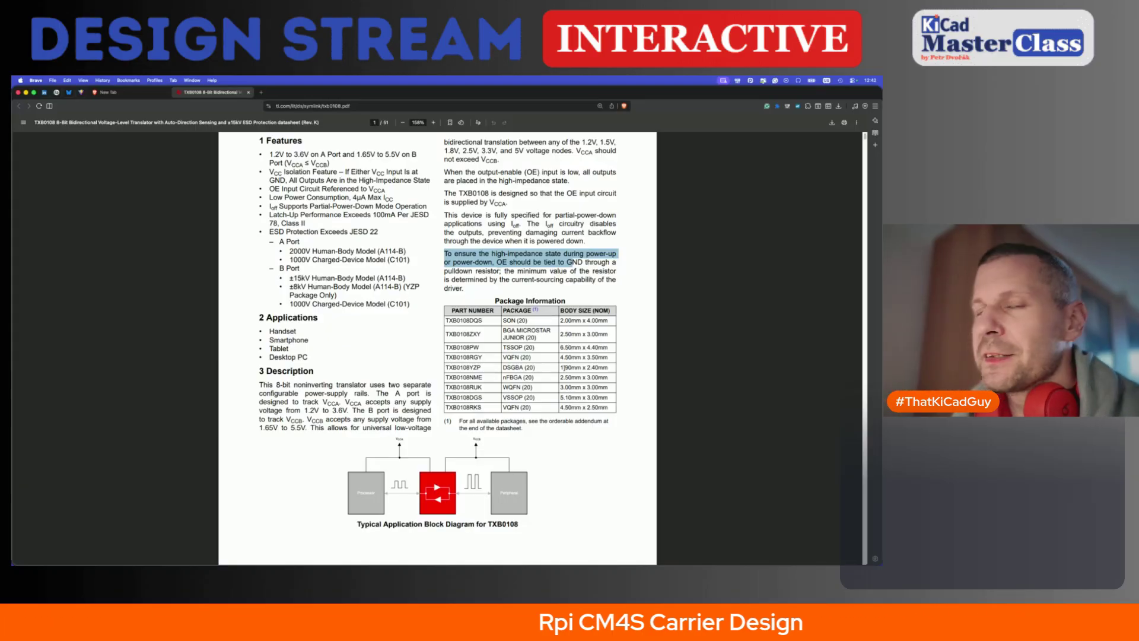
- Switch back to KiCad and pan and zoom around the TXB0108 on the GPIO sheet
{"action": "key", "text": "super+Tab"}
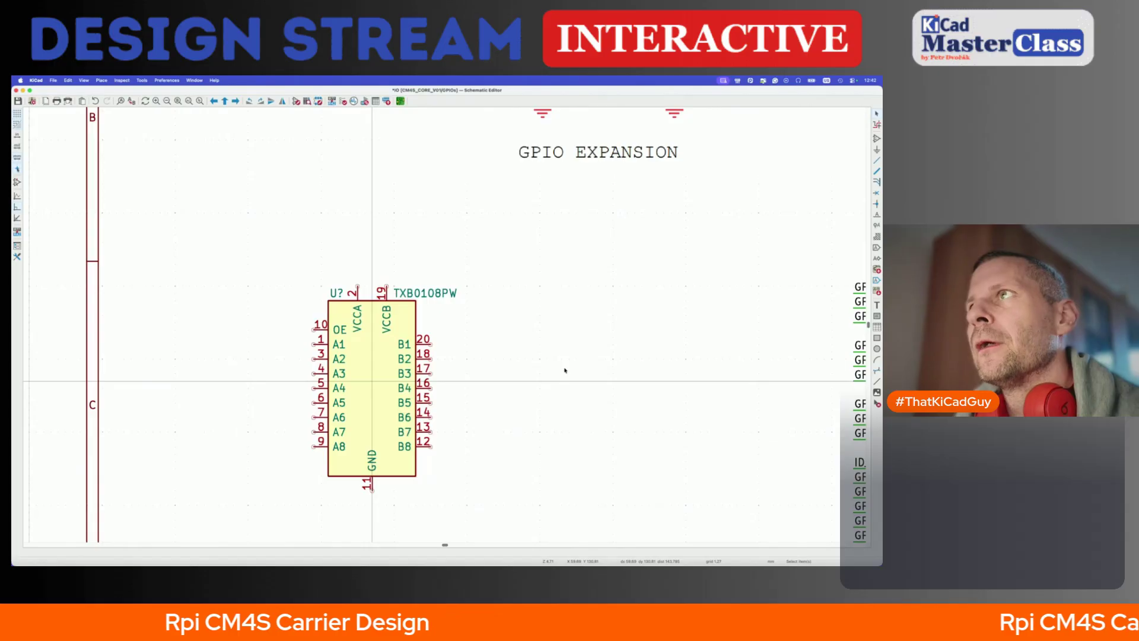
{"action": "scroll", "coordinate": [565, 370], "scroll_direction": "down", "scroll_amount": 5}
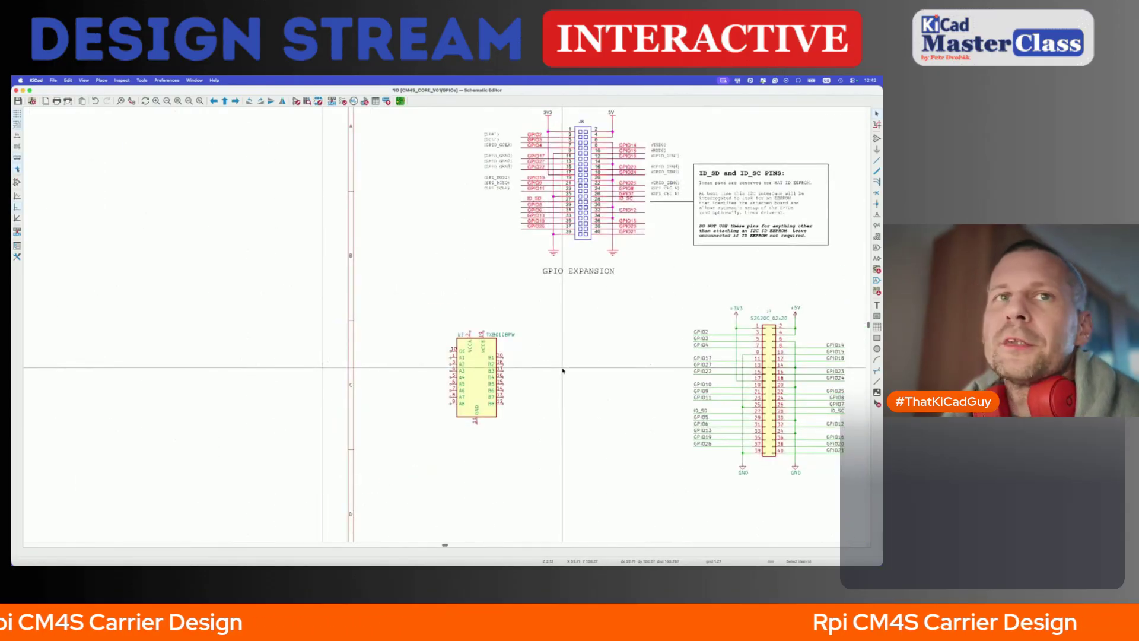
{"action": "scroll", "coordinate": [563, 371], "scroll_direction": "up", "scroll_amount": 3}
{"action": "scroll", "coordinate": [563, 371], "scroll_direction": "right", "scroll_amount": 3}
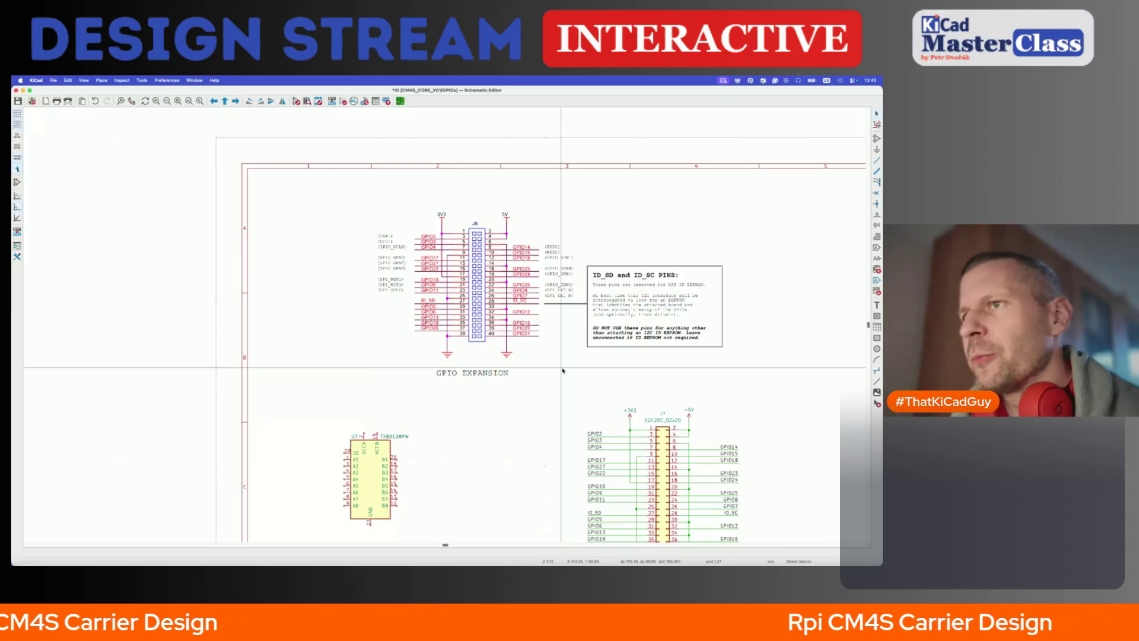
{"action": "scroll", "coordinate": [336, 389], "scroll_direction": "down", "scroll_amount": 1}
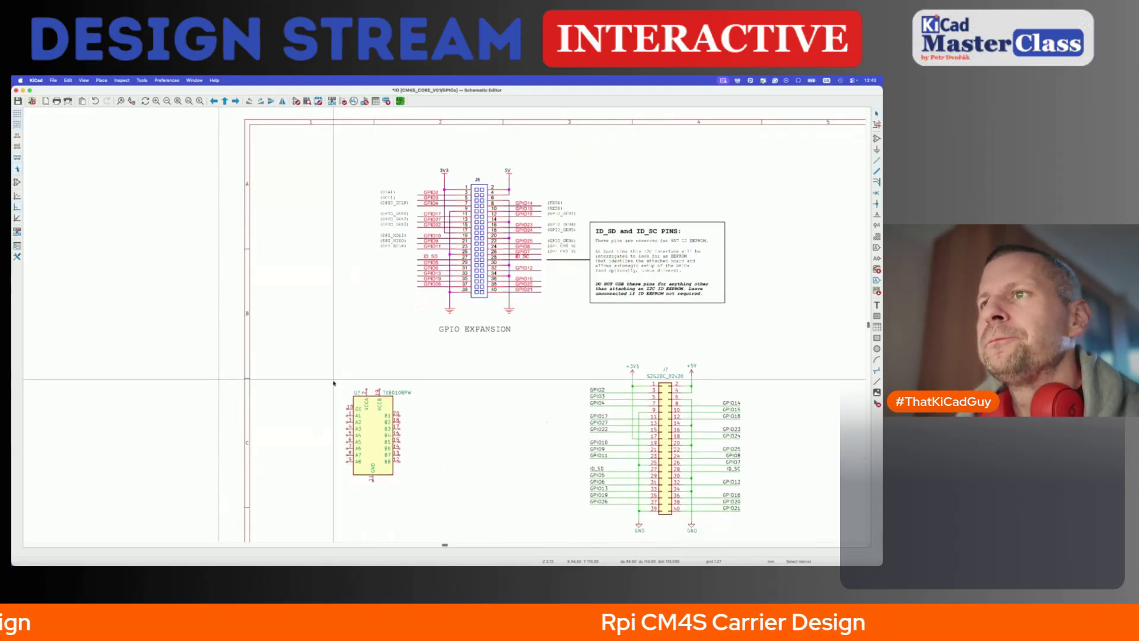
{"action": "scroll", "coordinate": [330, 434], "scroll_direction": "up", "scroll_amount": 3}
- Go up to the root sheet, enter the Compute module sheet and zoom to the Reset RPi J30 area
{"action": "key", "text": "alt+BackSpace"}
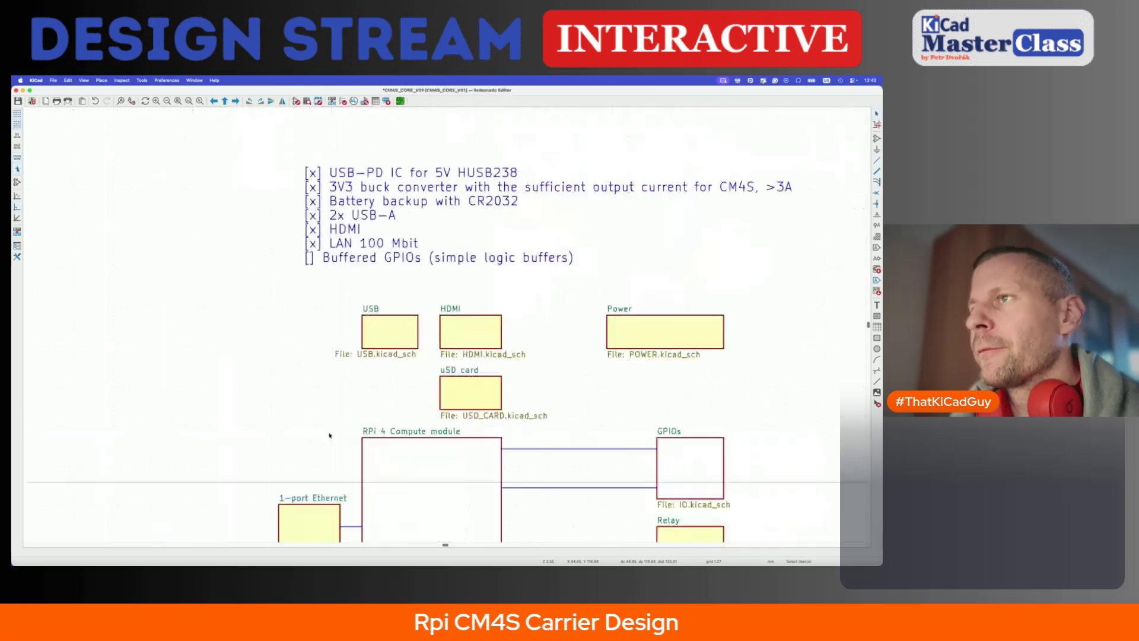
{"action": "double_click", "coordinate": [408, 461]}
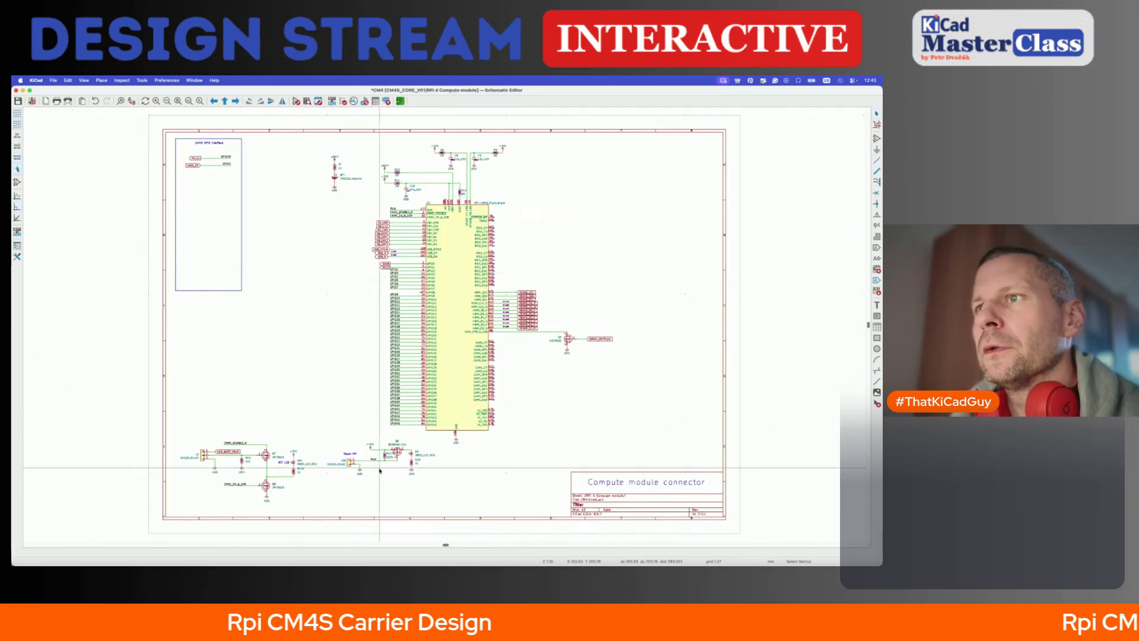
{"action": "scroll", "coordinate": [372, 470], "scroll_direction": "up", "scroll_amount": 4}
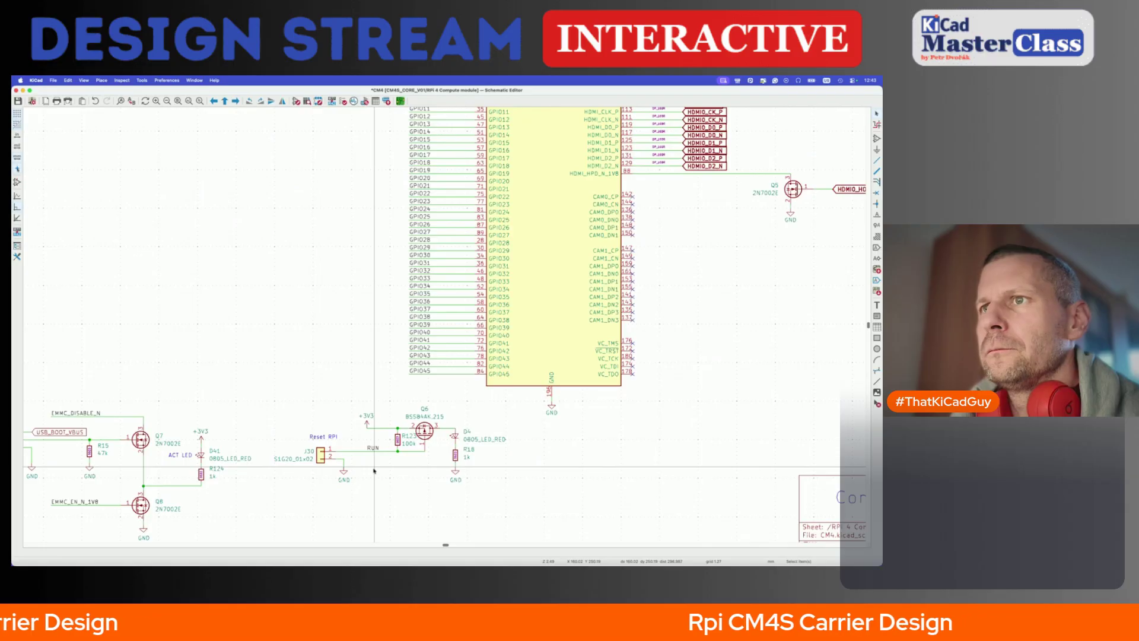
{"action": "scroll", "coordinate": [374, 471], "scroll_direction": "left", "scroll_amount": 5}
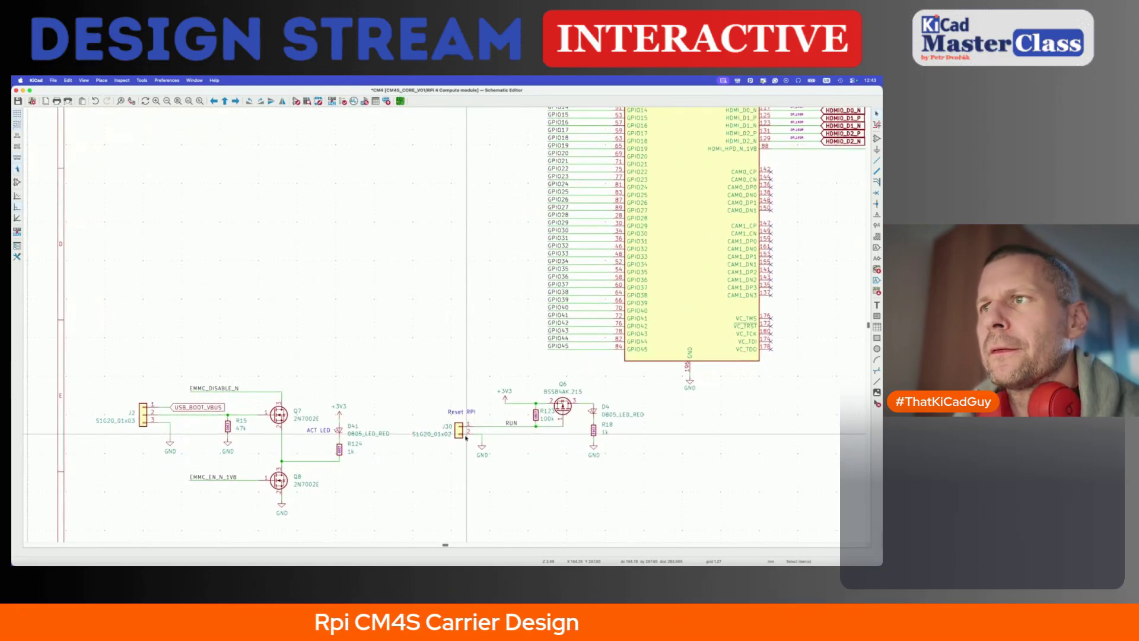
{"action": "scroll", "coordinate": [463, 439], "scroll_direction": "up", "scroll_amount": 3}
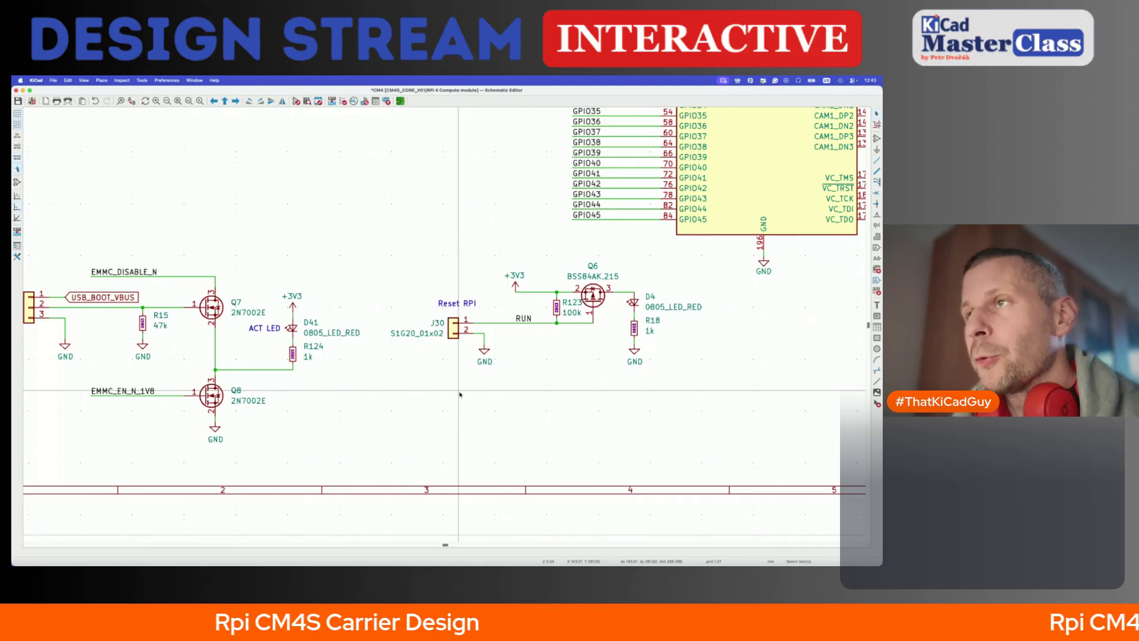
- Enlarge the Choose Symbol dialog, search 'lmikro' and take the PTS810 tactile switch
{"action": "key", "text": "a"}
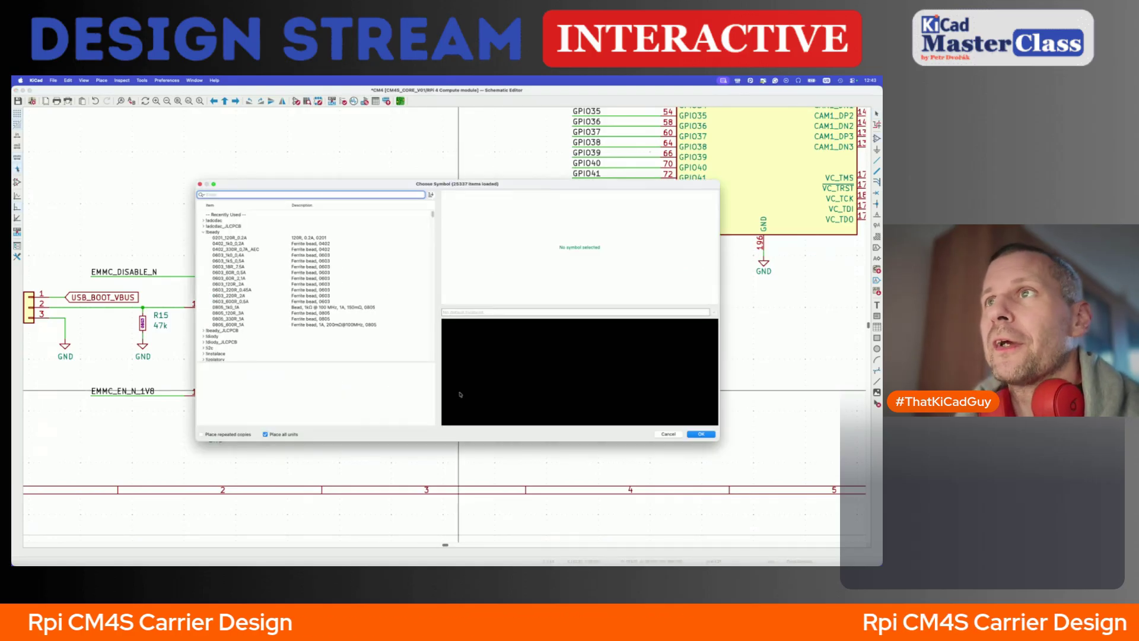
{"action": "left_click_drag", "start_coordinate": [366, 180], "coordinate": [366, 105]}
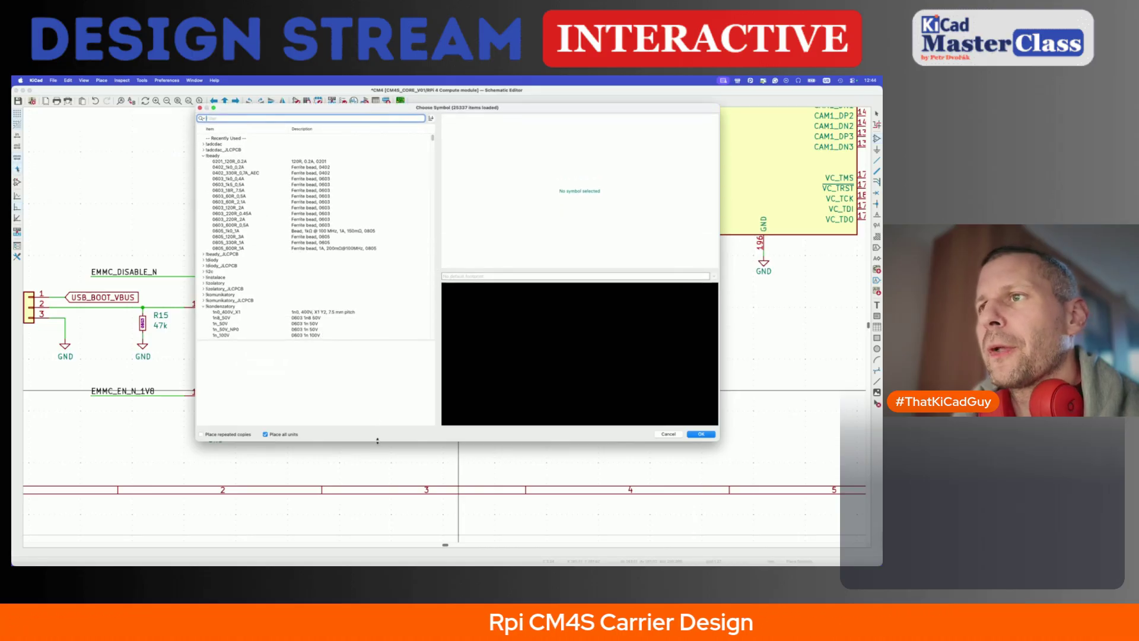
{"action": "left_click_drag", "start_coordinate": [377, 441], "coordinate": [377, 506]}
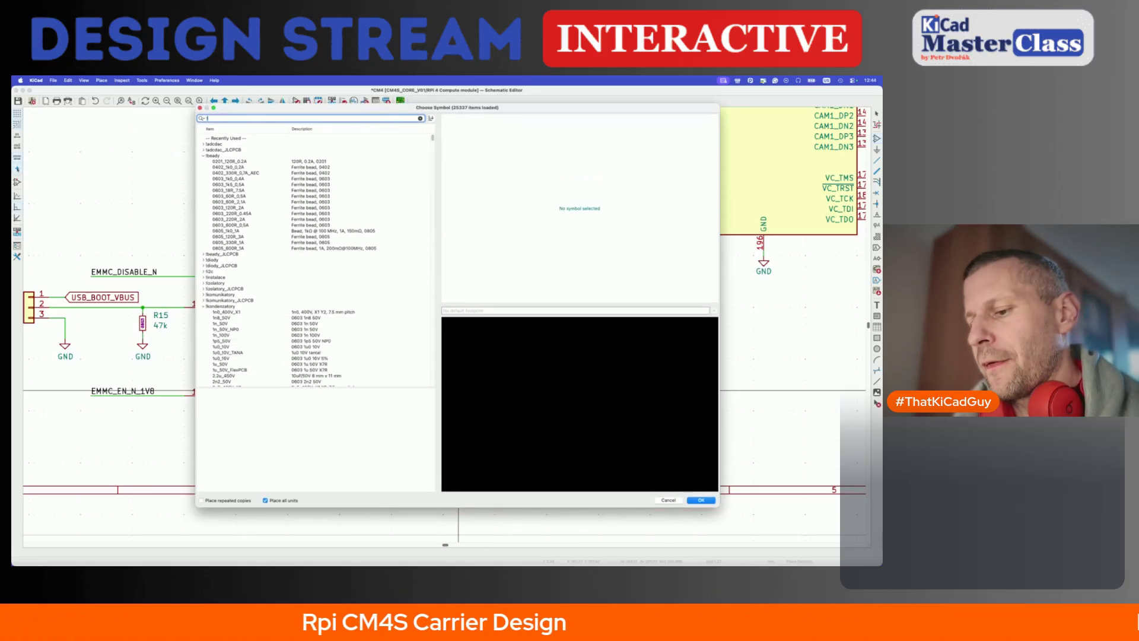
{"action": "type", "text": "l"}
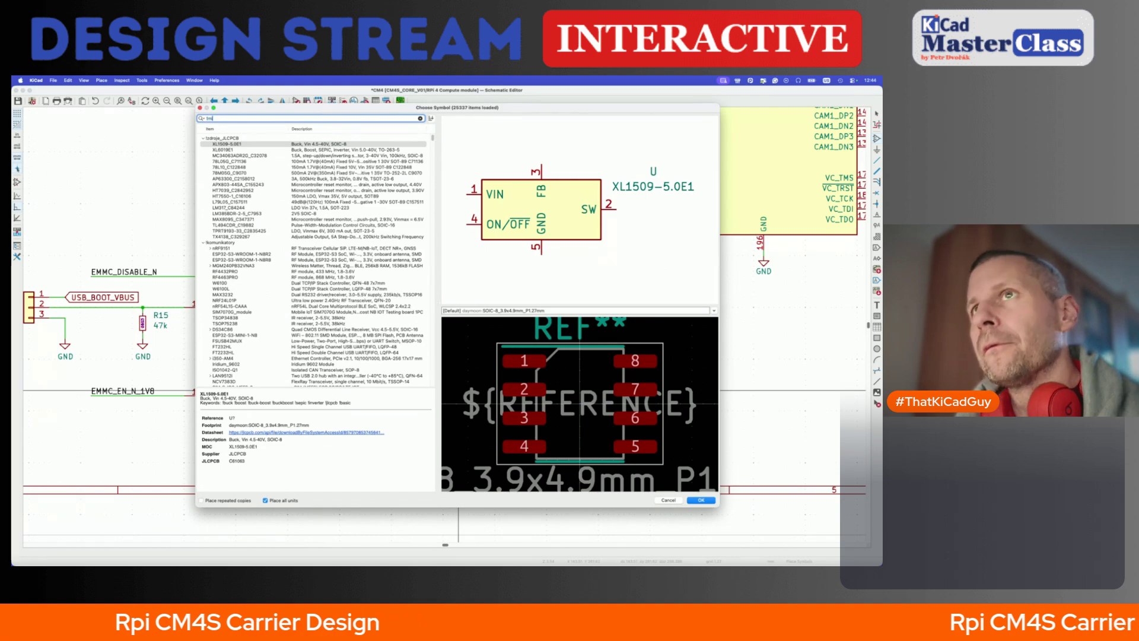
{"action": "type", "text": "mikro"}
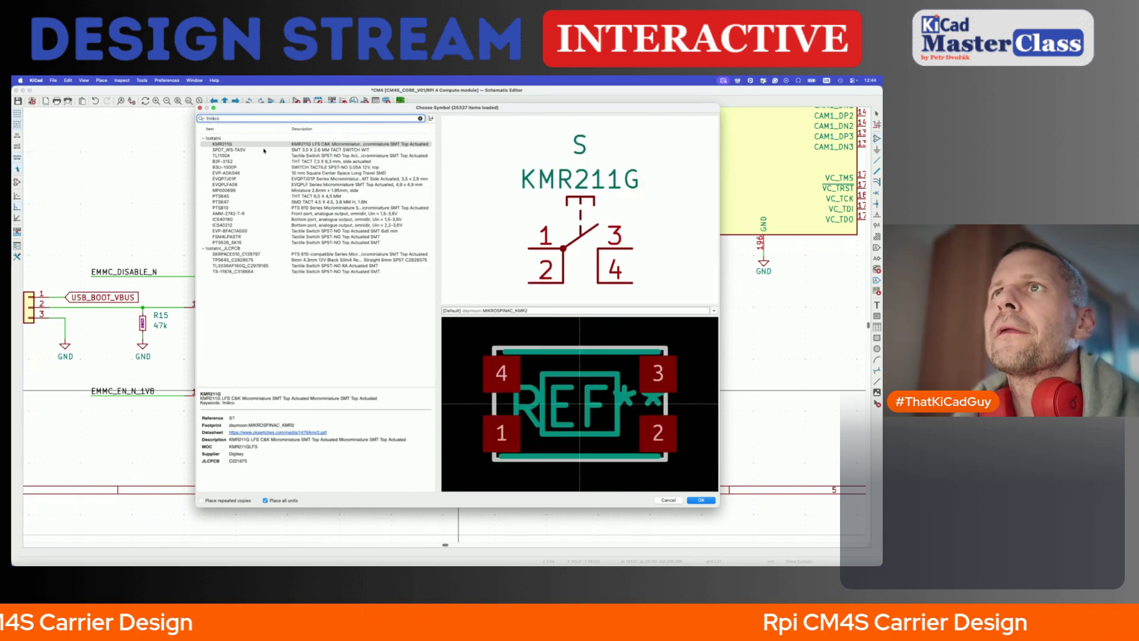
{"action": "left_click", "coordinate": [234, 208]}
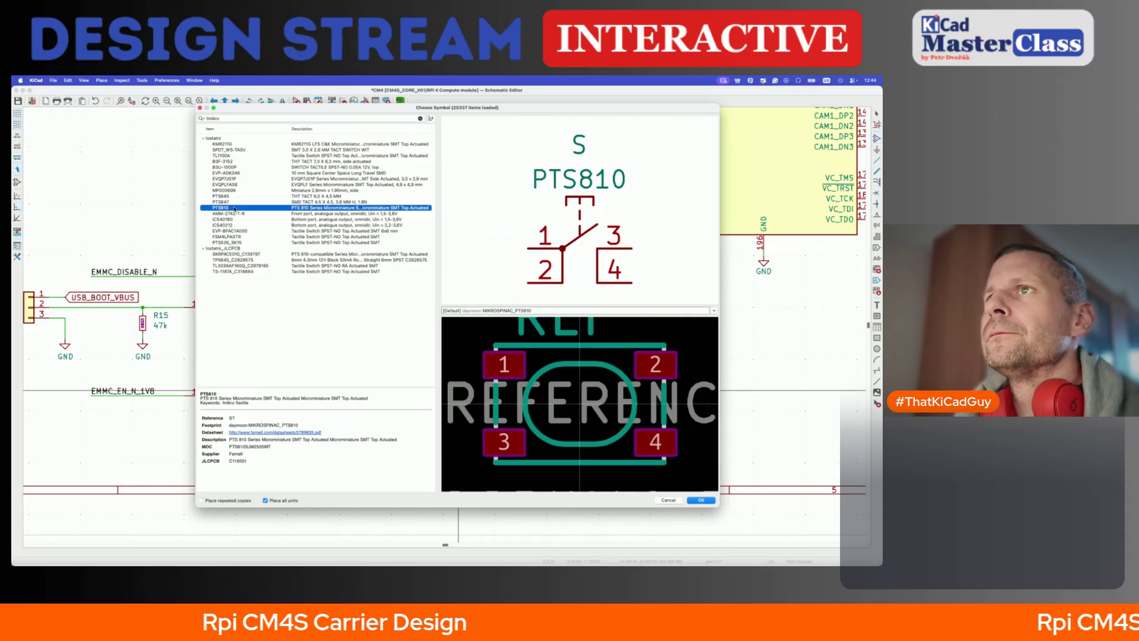
{"action": "double_click", "coordinate": [234, 207]}
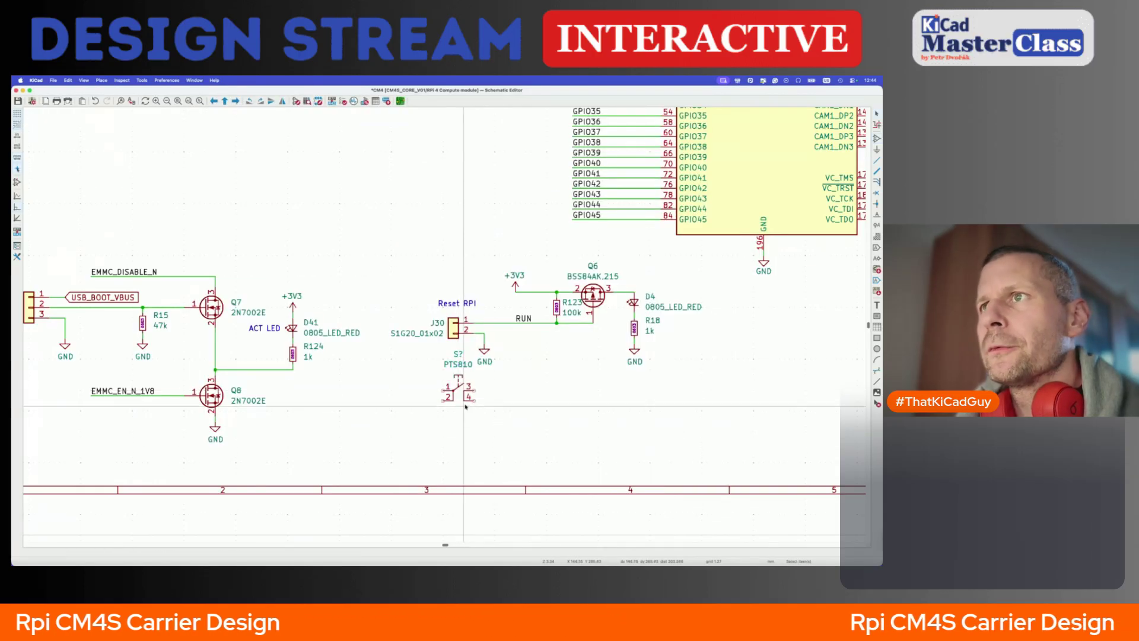
- Rotate the PTS810 switch, delete header J30, and set S7 onto the RUN wire
{"action": "key", "text": "r"}
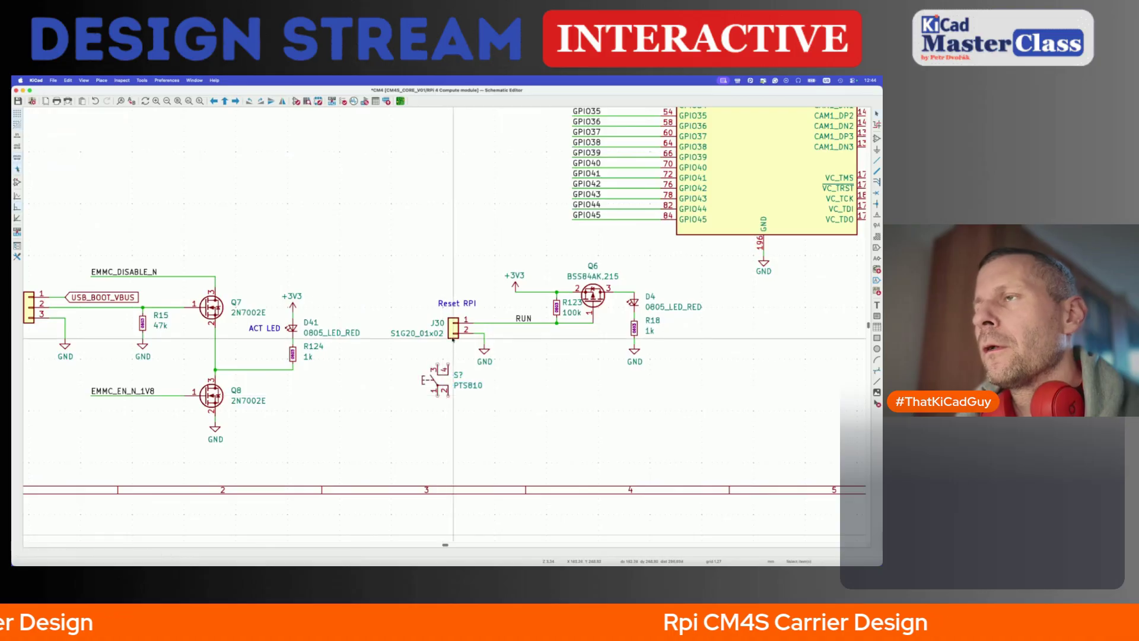
{"action": "key", "text": "Delete"}
{"action": "key", "text": "m"}
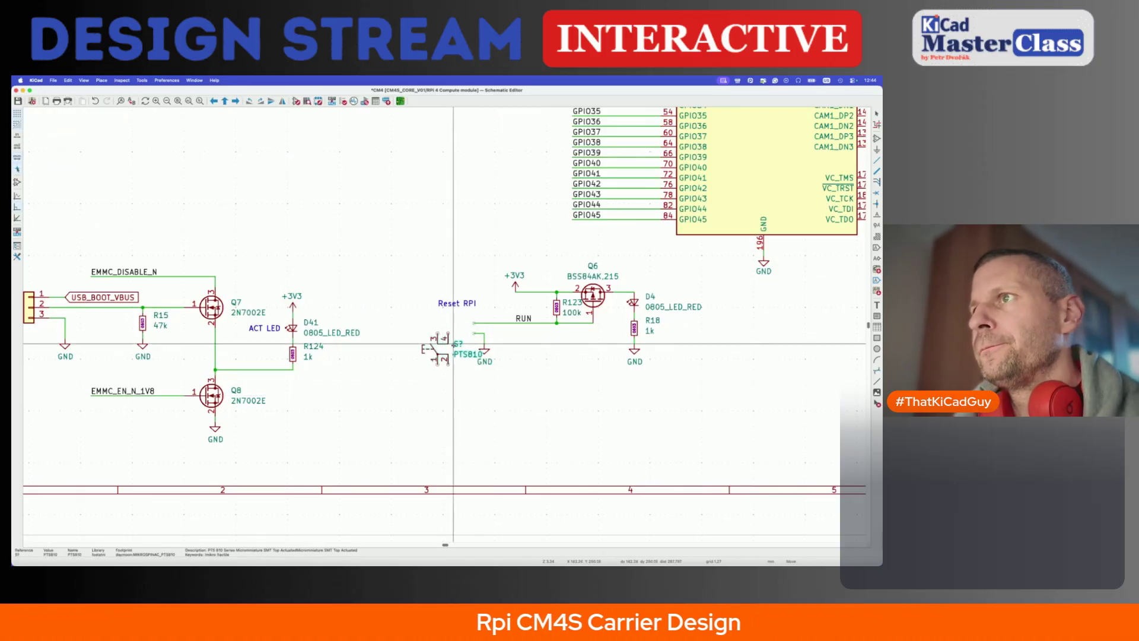
{"action": "left_click", "coordinate": [453, 333]}
{"action": "left_click_drag", "start_coordinate": [484, 356], "coordinate": [504, 413]}
{"action": "key", "text": "m"}
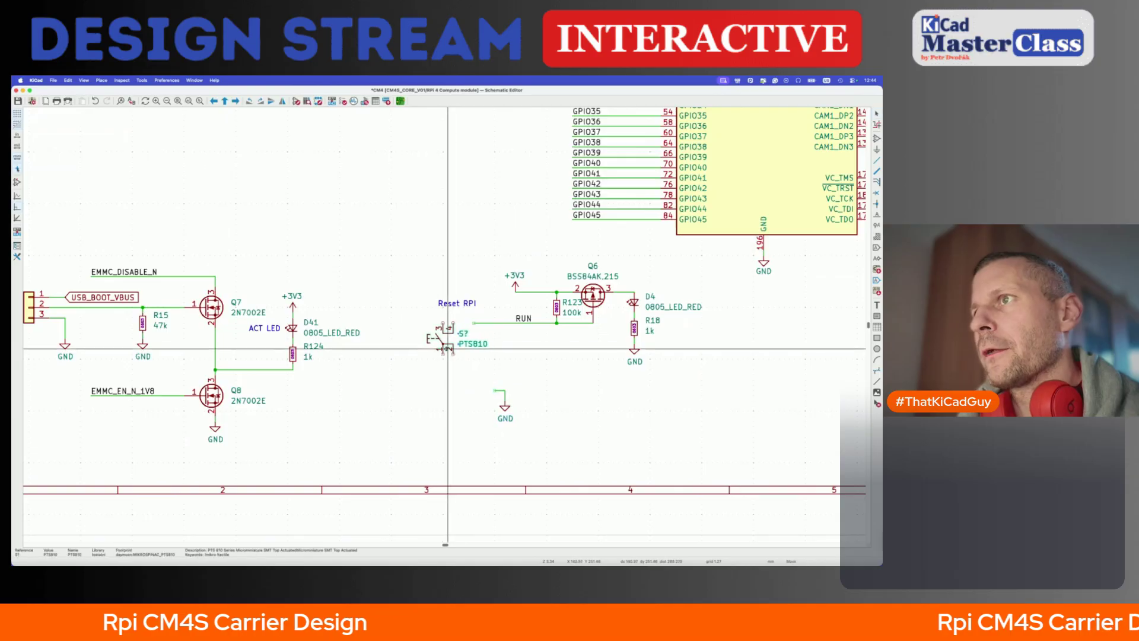
{"action": "left_click", "coordinate": [479, 349]}
- Bring GND up to S7's lower pin, wire it, and place the reference and value left of the switch
{"action": "mouse_move", "coordinate": [480, 378]}
{"action": "left_mouse_down"}
{"action": "mouse_move", "coordinate": [534, 432]}
{"action": "mouse_move", "coordinate": [485, 372]}
{"action": "left_mouse_up"}
{"action": "key", "text": "w"}
{"action": "key", "text": "Escape"}
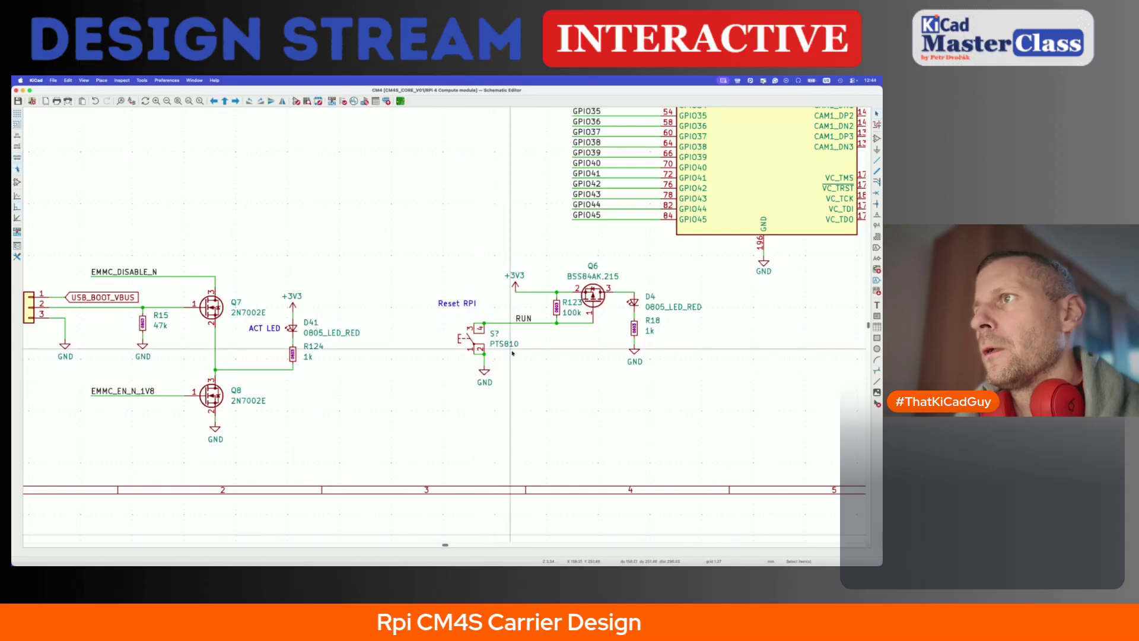
{"action": "left_click", "coordinate": [494, 333]}
{"action": "key", "text": "r"}
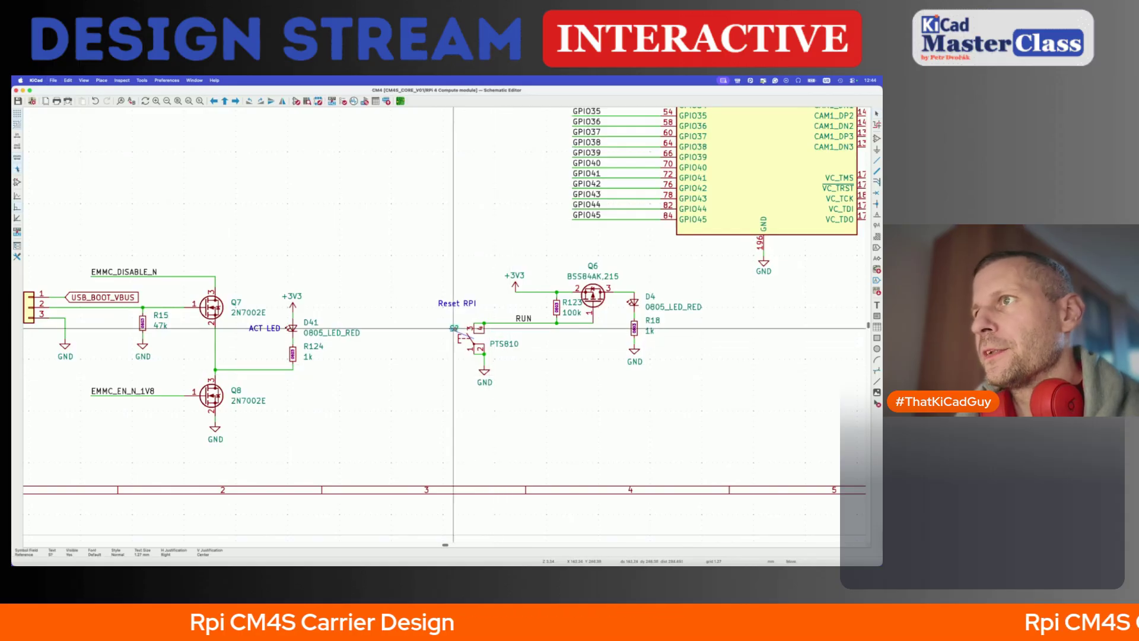
{"action": "key", "text": "o"}
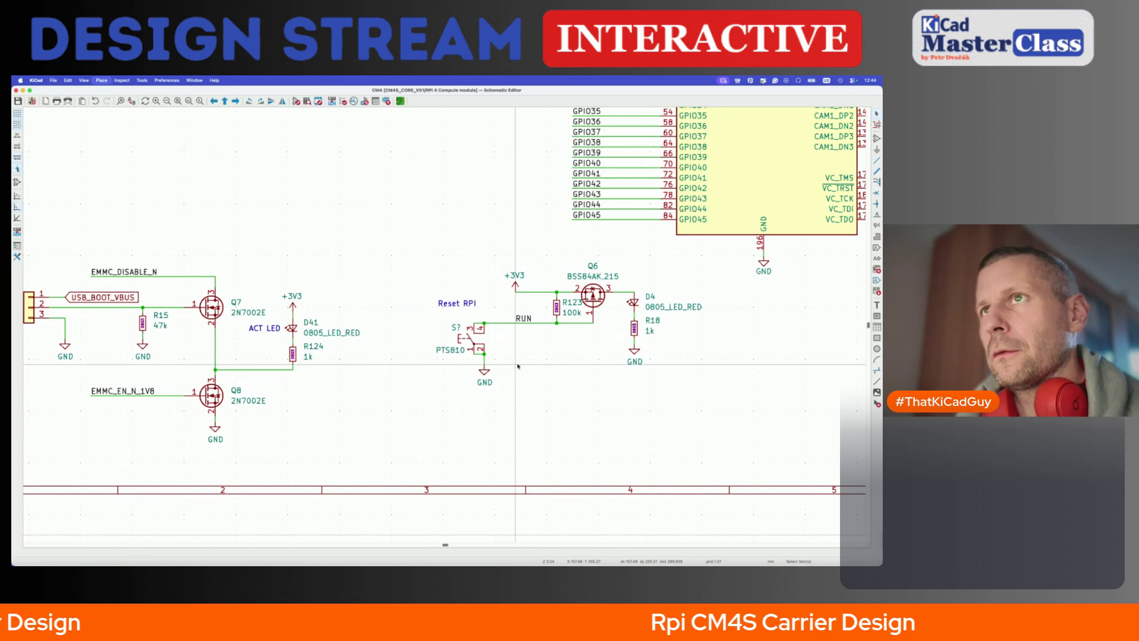
- Find 'esd' in the symbol library and place an ESD9B3.3ST5G diode on the RUN net
{"action": "key", "text": "a"}
{"action": "type", "text": "tesd"}
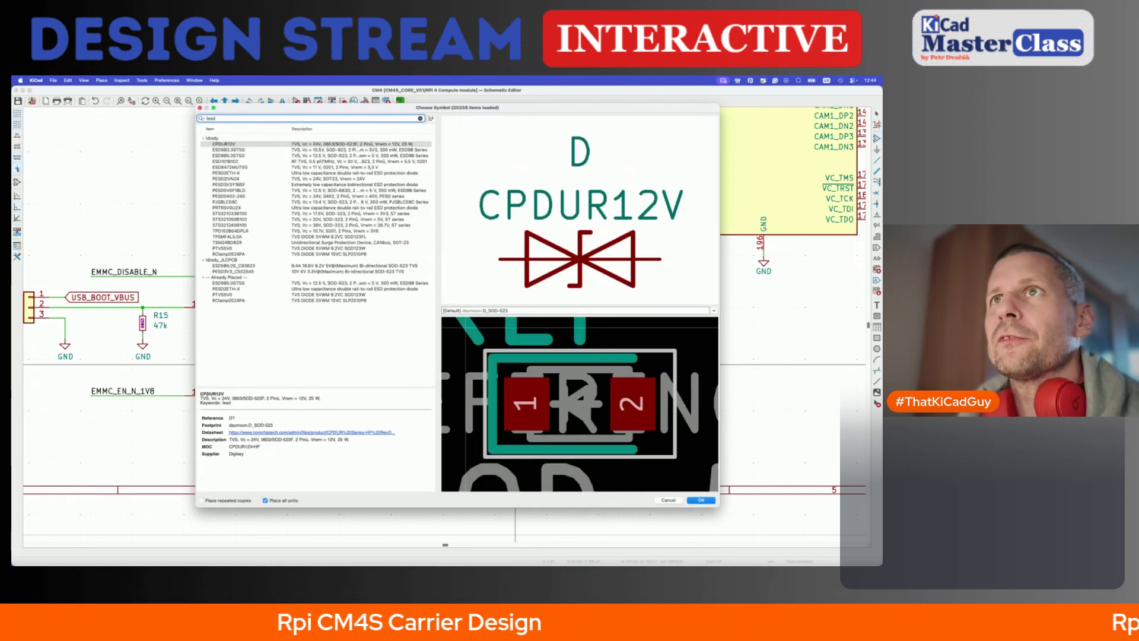
{"action": "key", "text": "Down"}
{"action": "key", "text": "Return"}
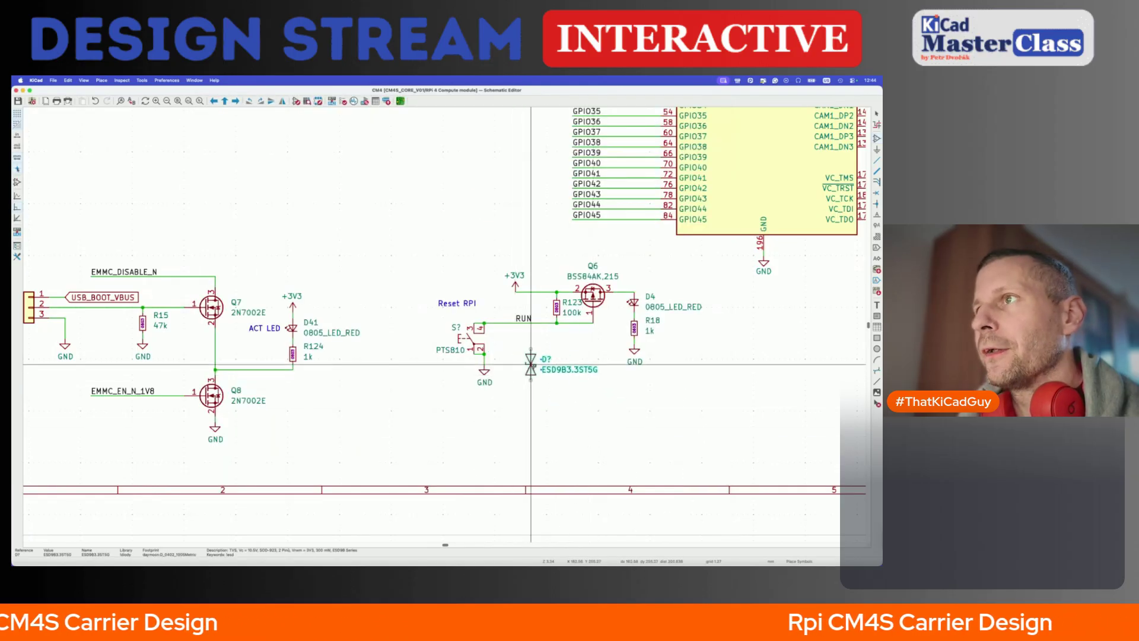
{"action": "left_click", "coordinate": [505, 325]}
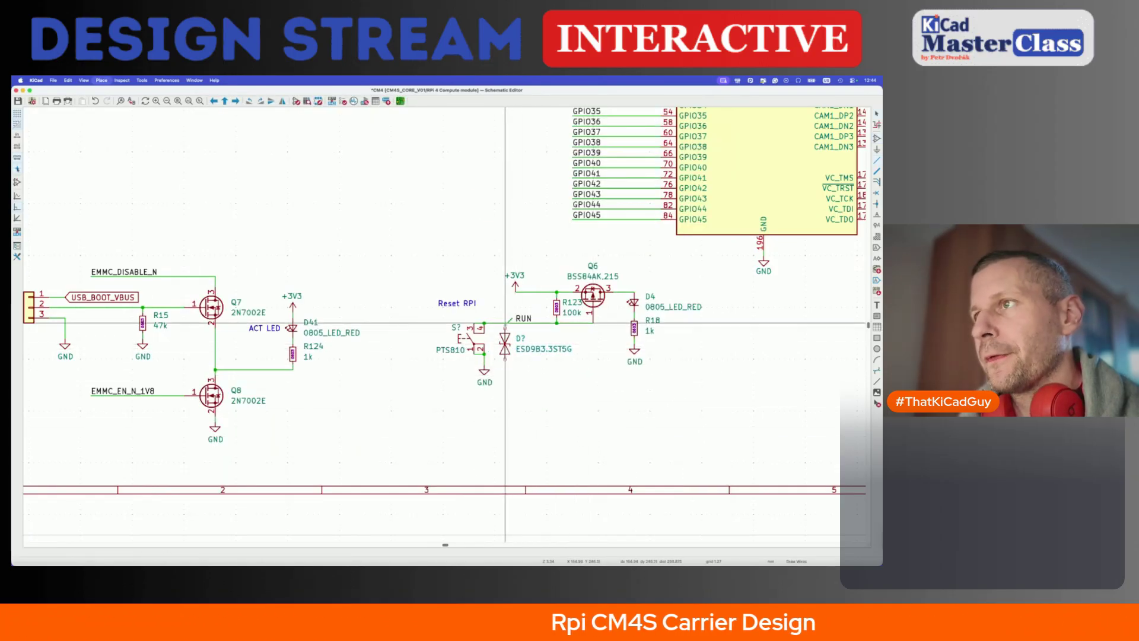
{"action": "key", "text": "Escape"}
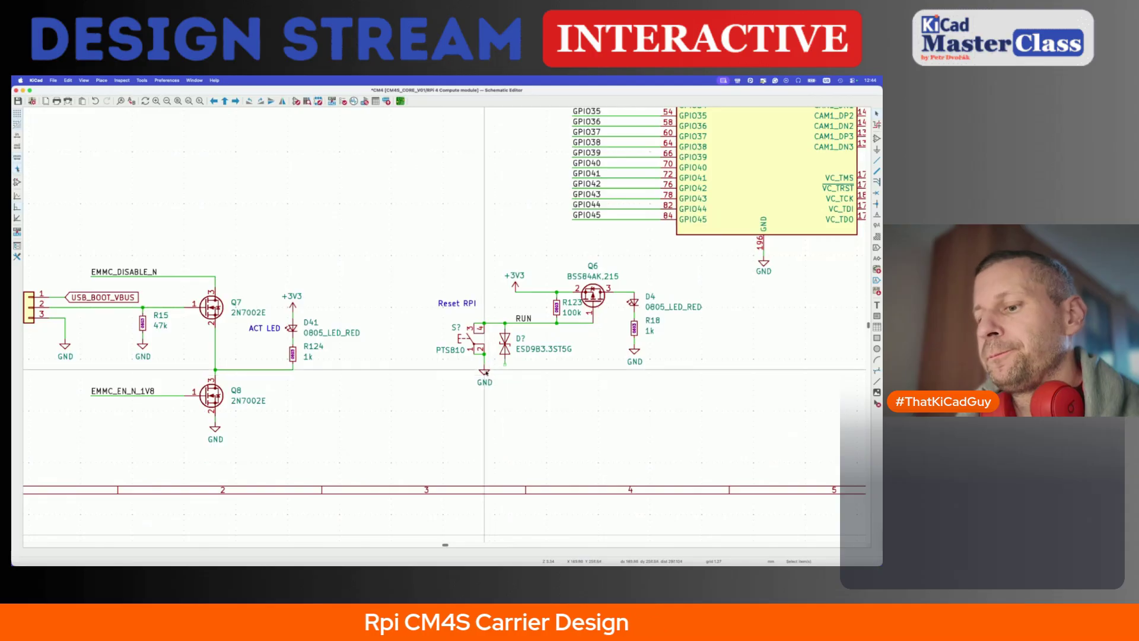
- Duplicate a GND symbol beneath the diode and save the schematic
{"action": "key", "text": "super+d"}
{"action": "left_click", "coordinate": [505, 366]}
{"action": "key", "text": "super+s"}
{"action": "scroll", "coordinate": [510, 385], "scroll_direction": "down", "scroll_amount": 3}
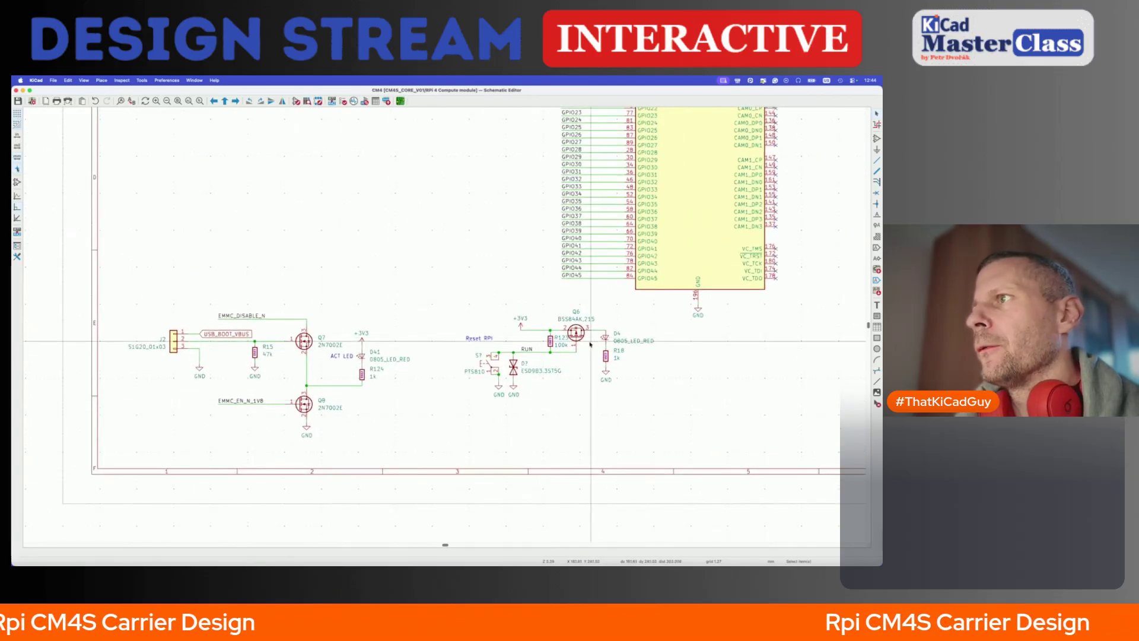
- Move the D4, R18 and GND group lower so the wire to D4 runs straight, then save
{"action": "left_click_drag", "start_coordinate": [590, 323], "coordinate": [685, 383]}
{"action": "key", "text": "g"}
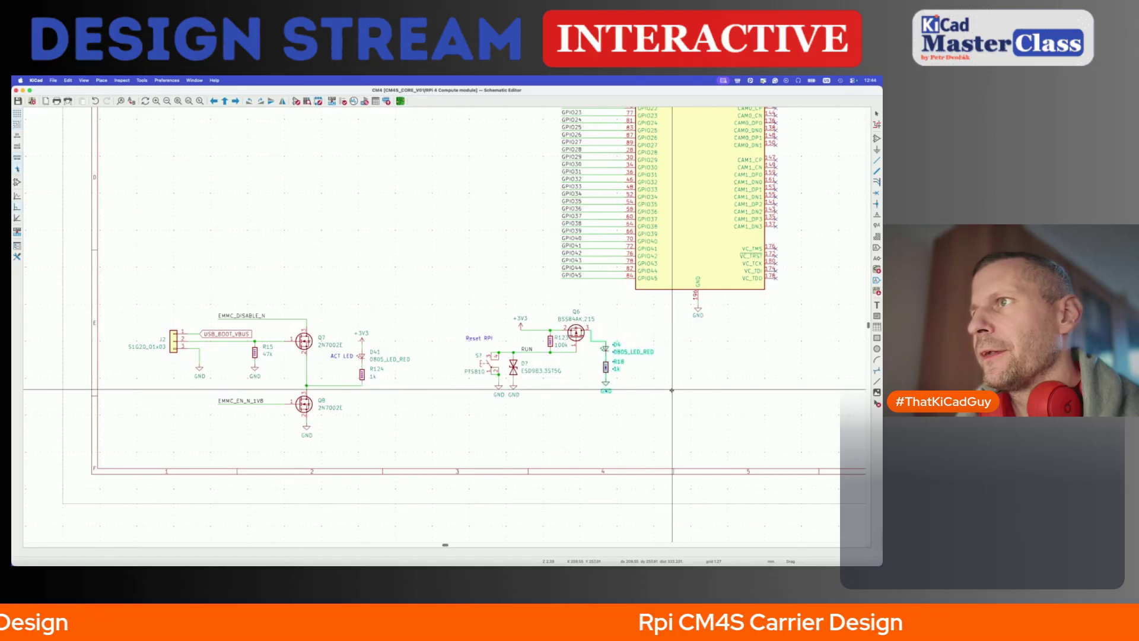
{"action": "left_click", "coordinate": [672, 391]}
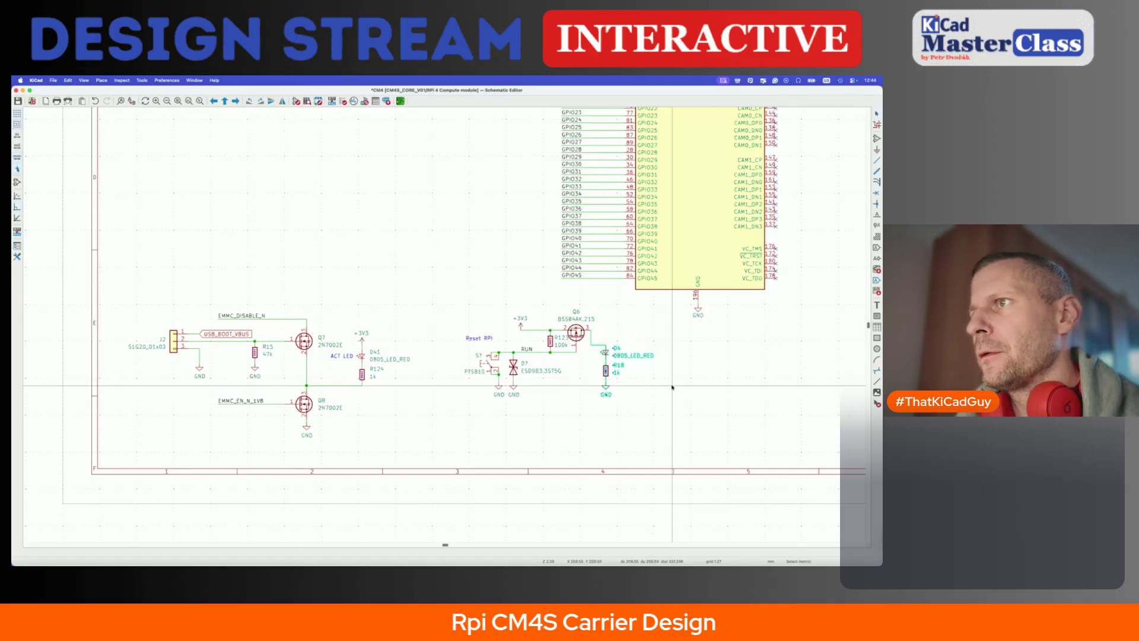
{"action": "key", "text": "g"}
{"action": "left_click", "coordinate": [606, 336]}
{"action": "key", "text": "Escape"}
{"action": "key", "text": "super+s"}
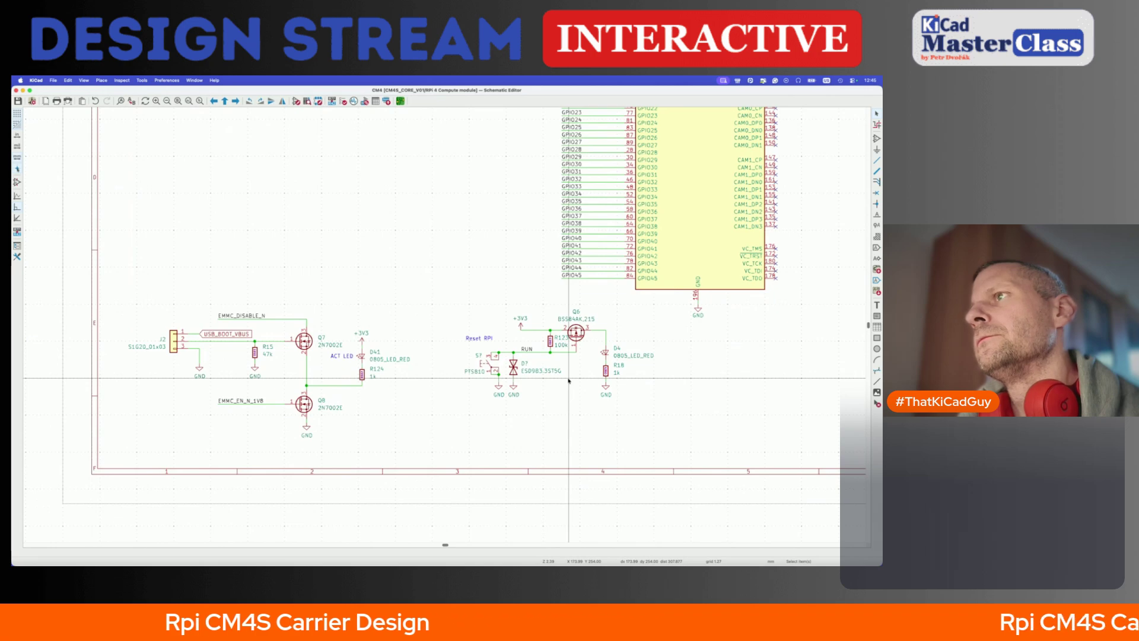
- Nudge the Reset RPI label slightly right and select the compute module symbol U2
{"action": "left_click", "coordinate": [476, 338]}
{"action": "left_click_drag", "start_coordinate": [476, 339], "coordinate": [491, 341]}
{"action": "scroll", "coordinate": [491, 341], "scroll_direction": "up", "scroll_amount": 2}
{"action": "scroll", "coordinate": [491, 341], "scroll_direction": "right", "scroll_amount": 4}
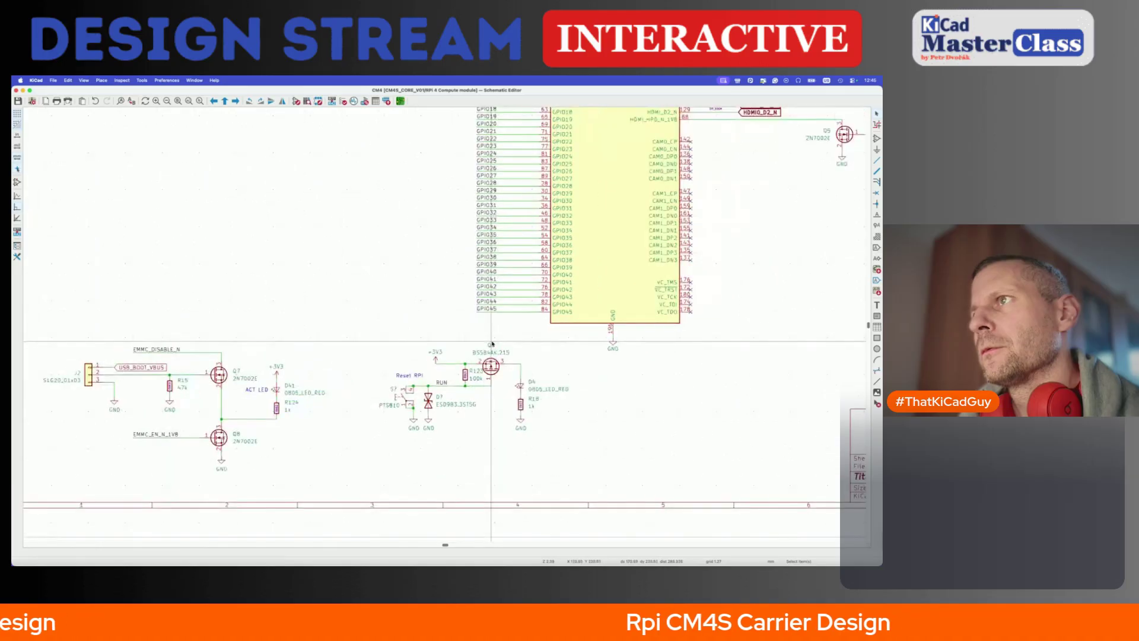
{"action": "scroll", "coordinate": [492, 343], "scroll_direction": "up", "scroll_amount": 3}
{"action": "scroll", "coordinate": [492, 343], "scroll_direction": "right", "scroll_amount": 2}
{"action": "left_click", "coordinate": [529, 278]}
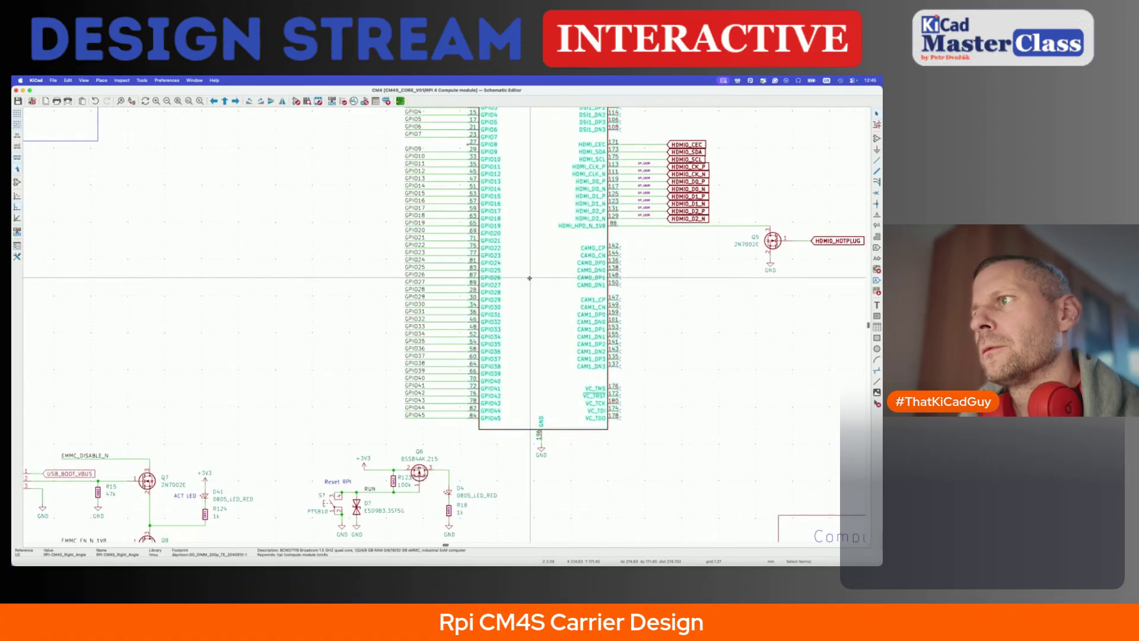
{"action": "scroll", "coordinate": [529, 277], "scroll_direction": "up", "scroll_amount": 5}
{"action": "scroll", "coordinate": [529, 278], "scroll_direction": "right", "scroll_amount": 1}
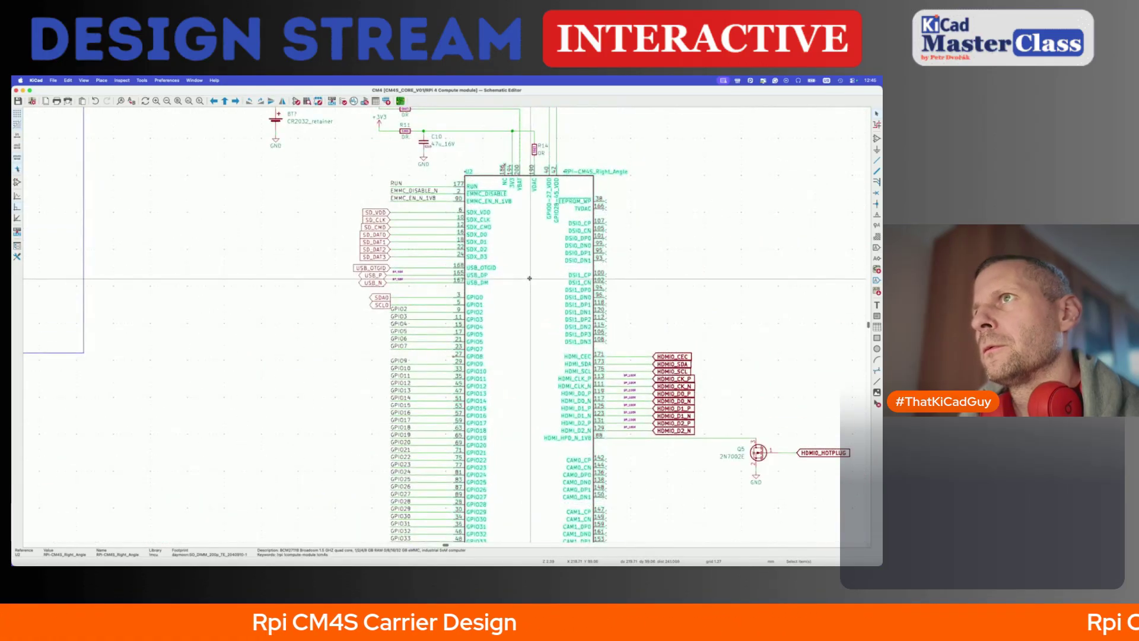
- Open U2's datasheet in Brave and bookmark it
{"action": "key", "text": "d"}
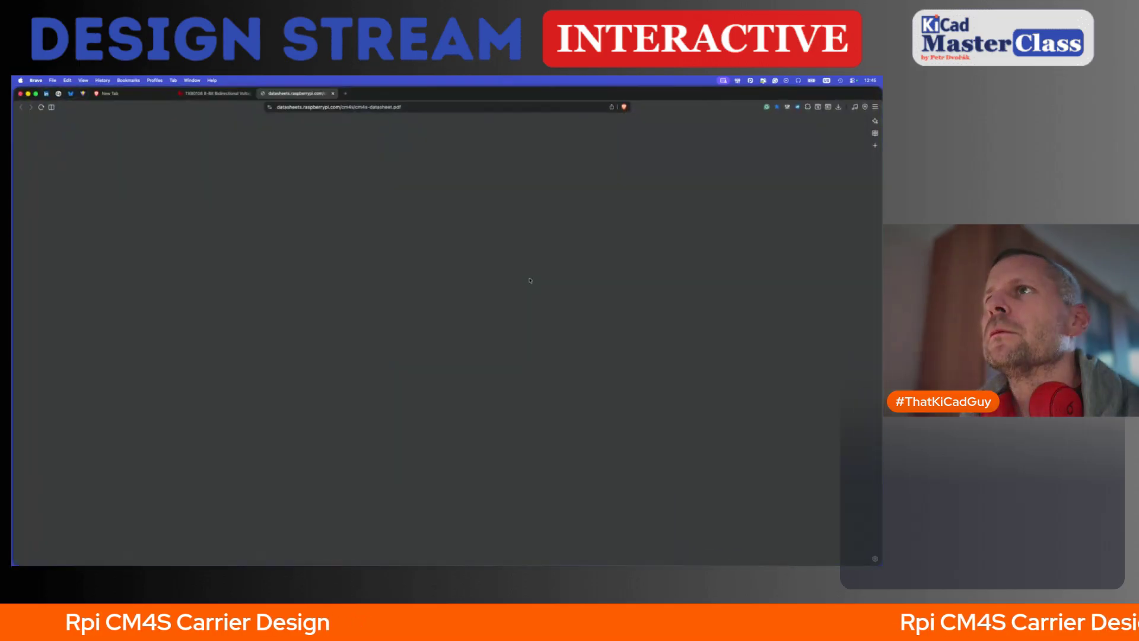
{"action": "key", "text": "super+d"}
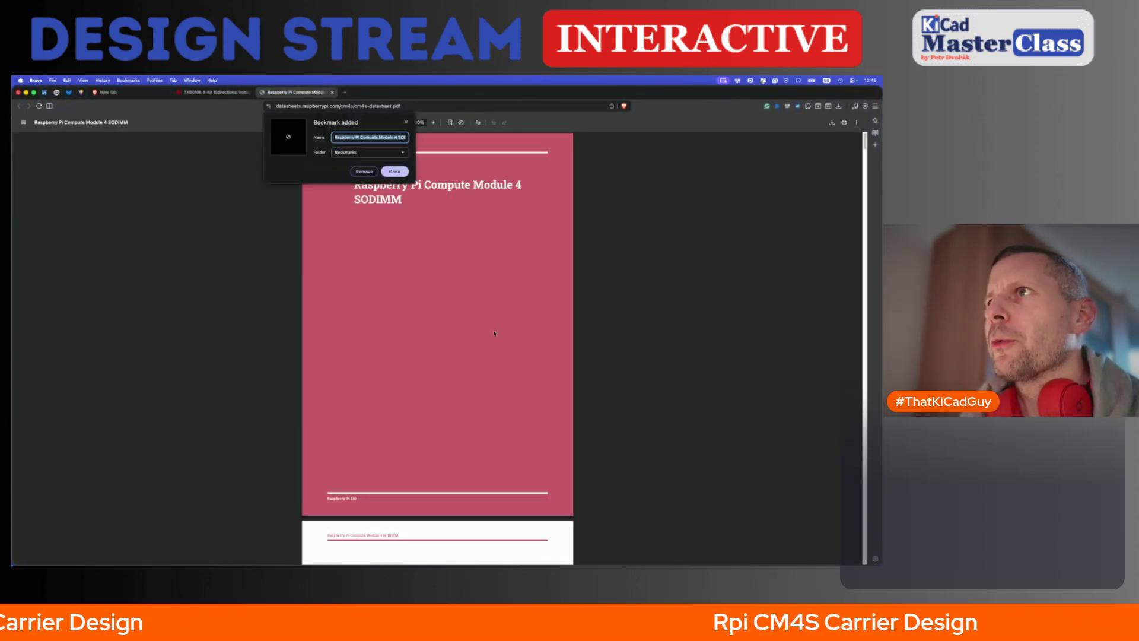
{"action": "key", "text": "Escape"}
- Search the PDF for RUN to reach section 2.8, then return to KiCad
{"action": "key", "text": "super+f"}
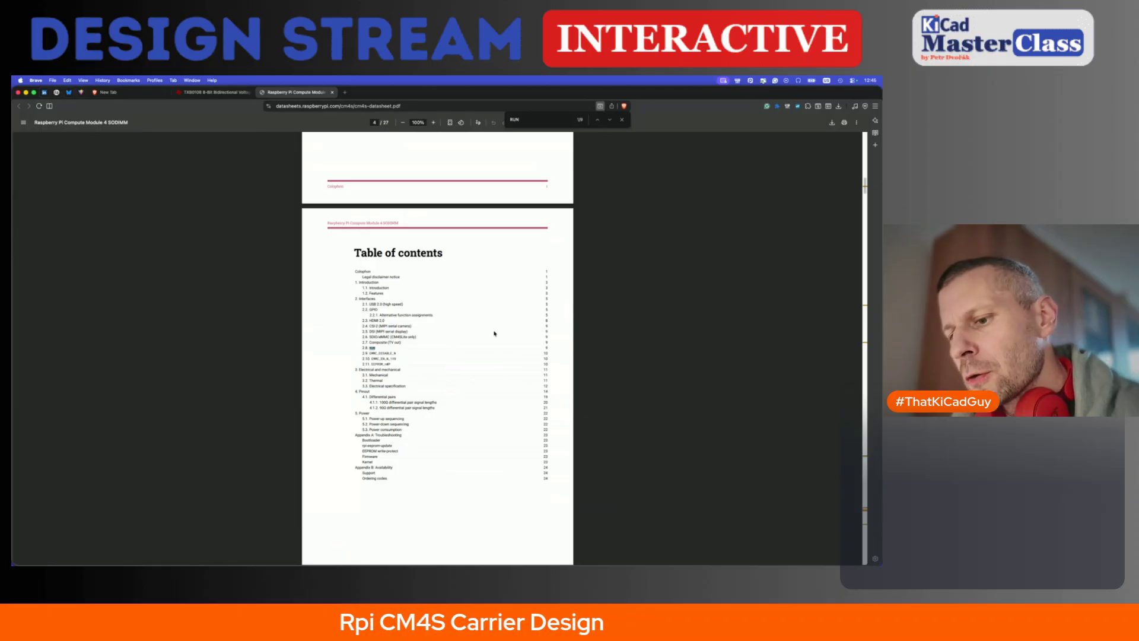
{"action": "key", "text": "Return"}
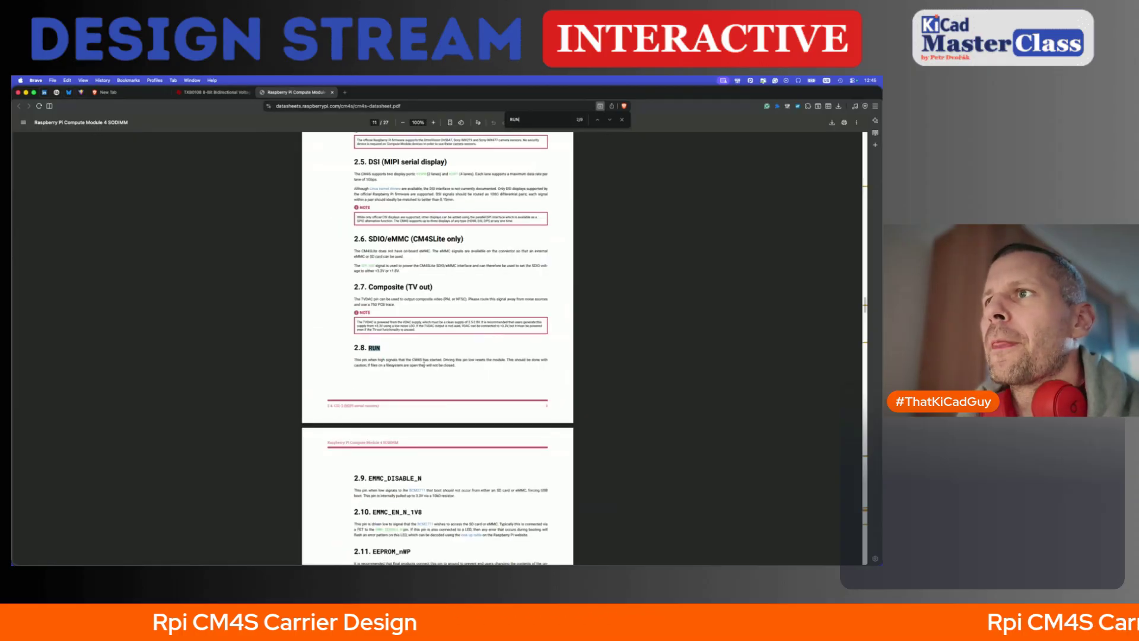
{"action": "scroll", "coordinate": [423, 363], "scroll_direction": "up", "scroll_amount": 5, "text": "ctrl"}
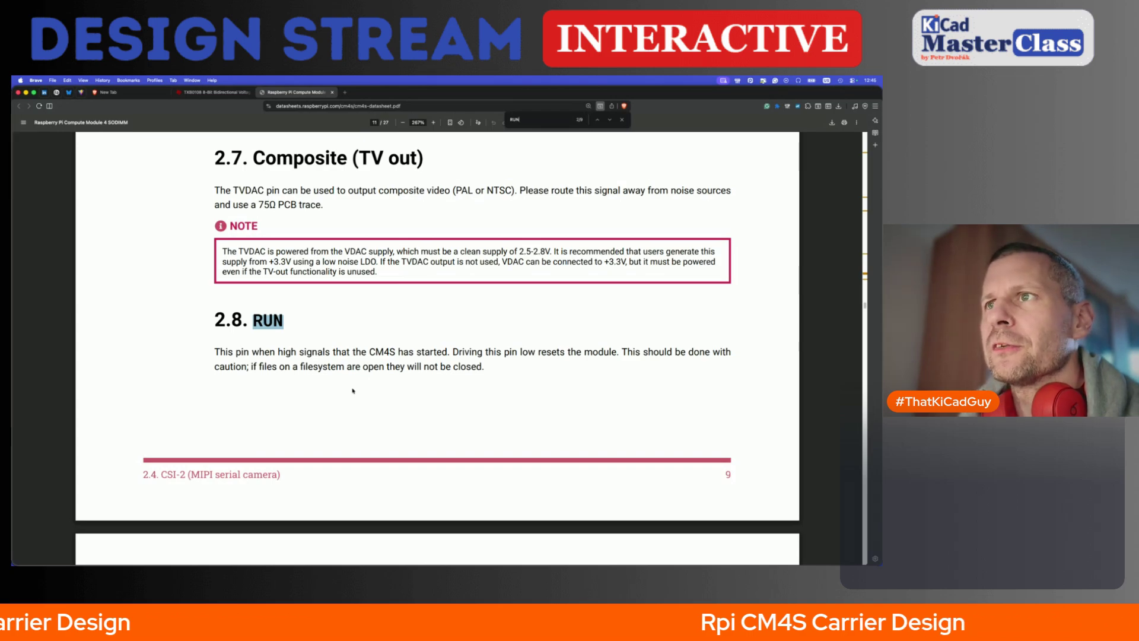
{"action": "key", "text": "super+Tab"}
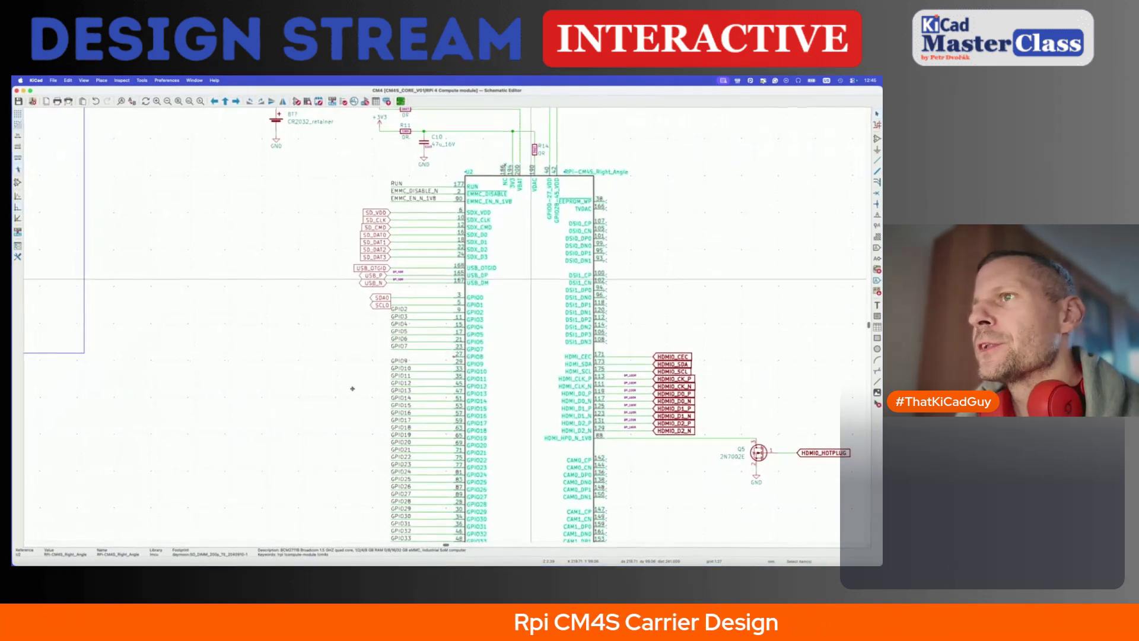
{"action": "scroll", "coordinate": [353, 388], "scroll_direction": "down", "scroll_amount": 5}
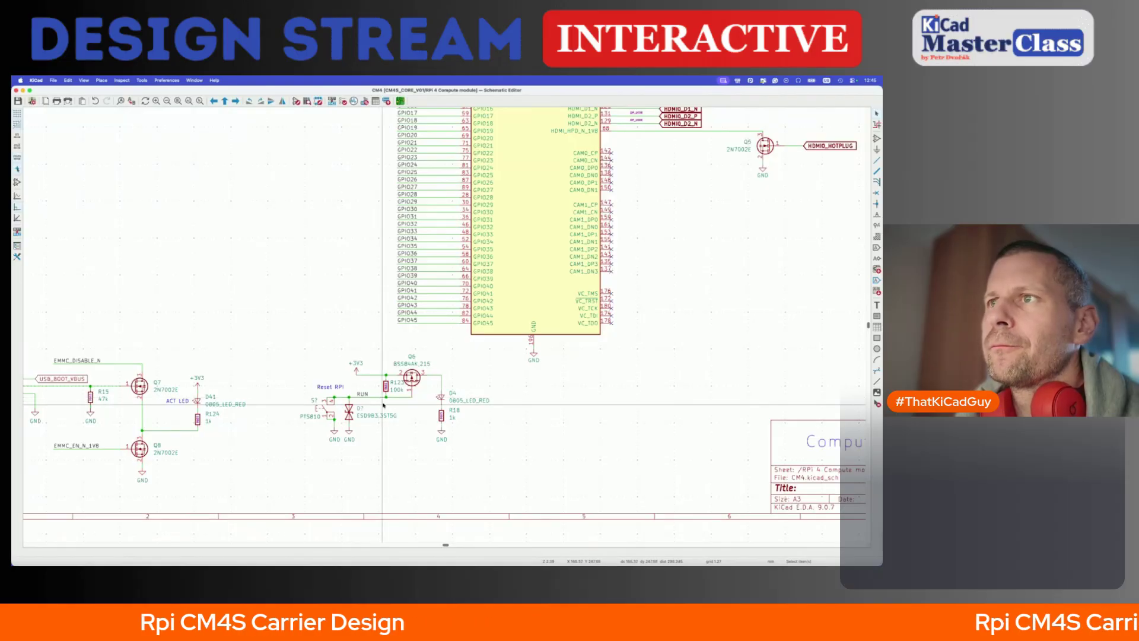
{"action": "left_click_drag", "start_coordinate": [382, 339], "coordinate": [431, 400]}
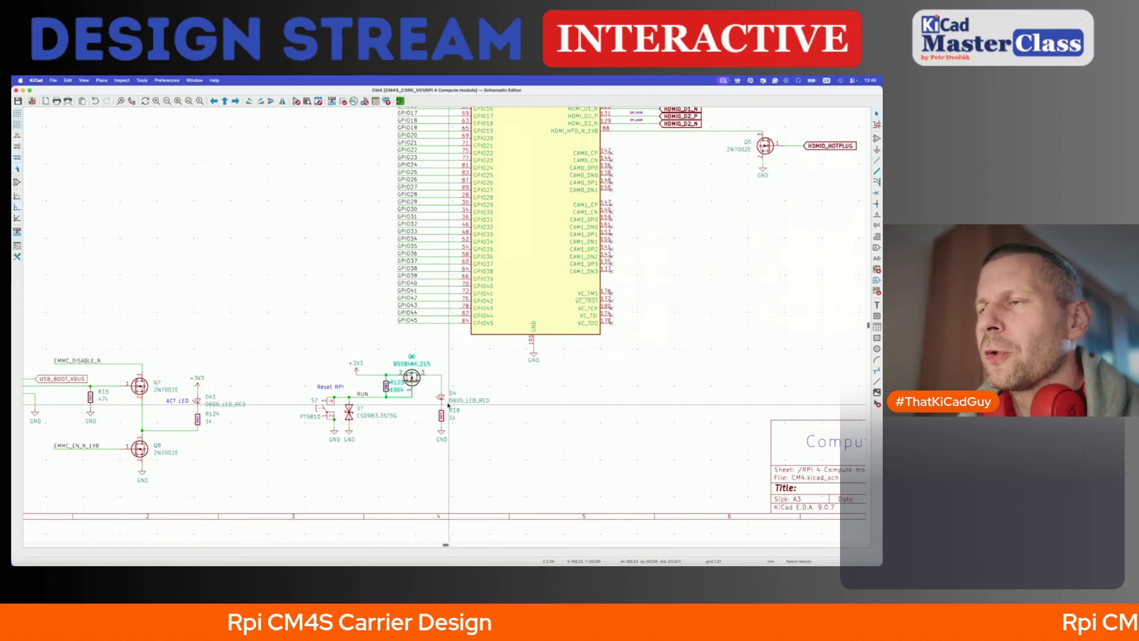
{"action": "left_click_drag", "start_coordinate": [430, 381], "coordinate": [502, 444]}
{"action": "key", "text": "super+z"}
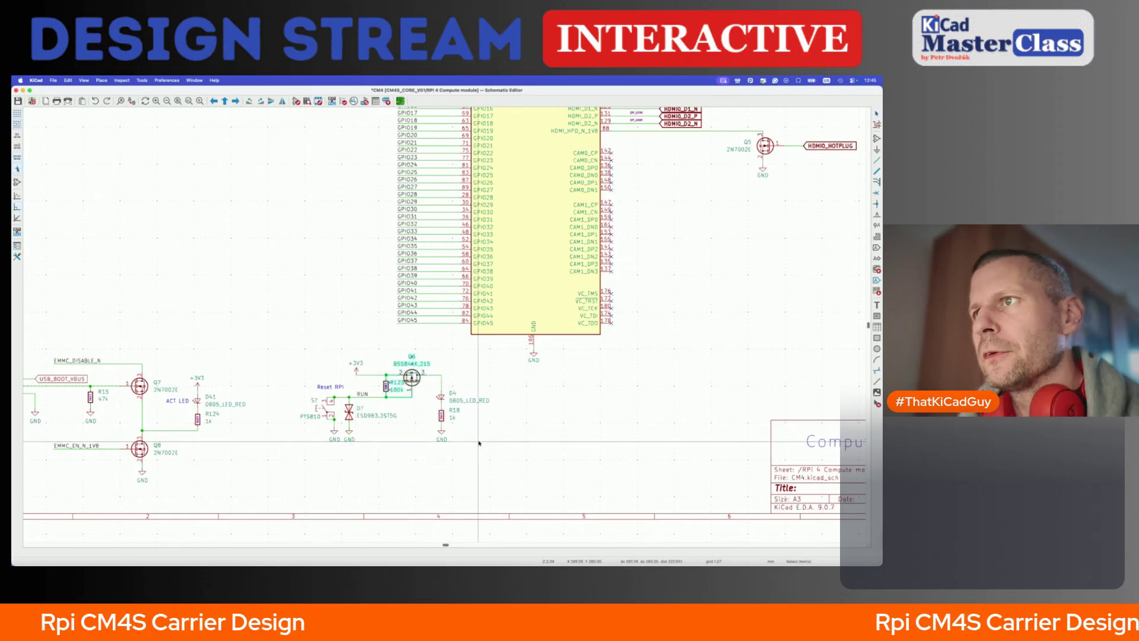
{"action": "left_click_drag", "start_coordinate": [433, 356], "coordinate": [481, 462]}
{"action": "left_click", "coordinate": [481, 462]}
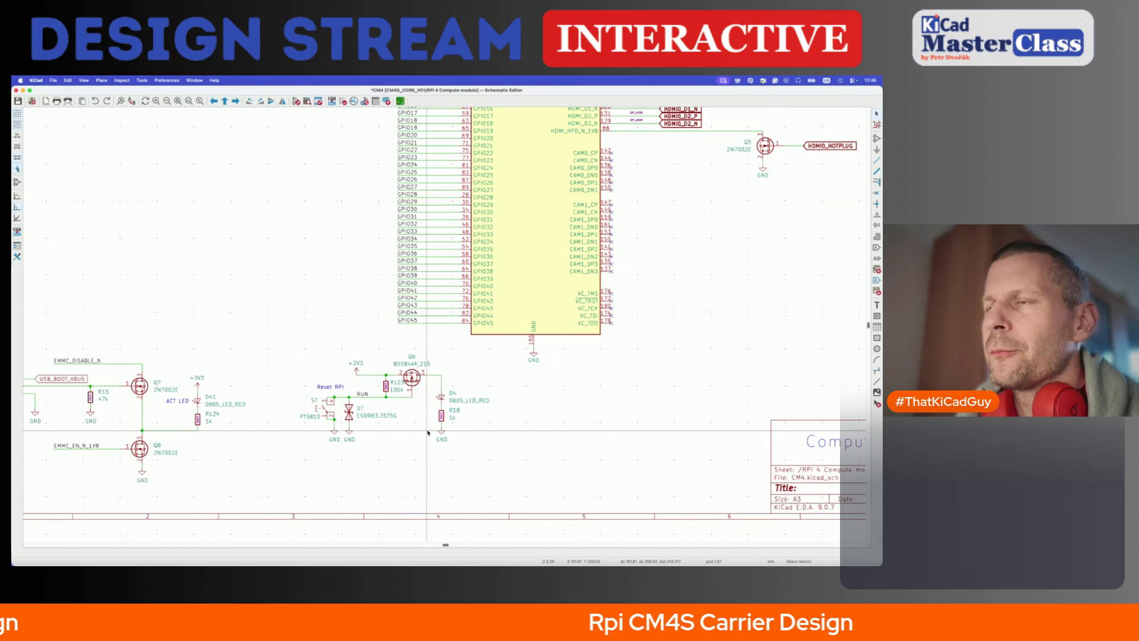
{"action": "scroll", "coordinate": [428, 433], "scroll_direction": "left", "scroll_amount": 3}
{"action": "scroll", "coordinate": [428, 433], "scroll_direction": "left", "scroll_amount": 5}
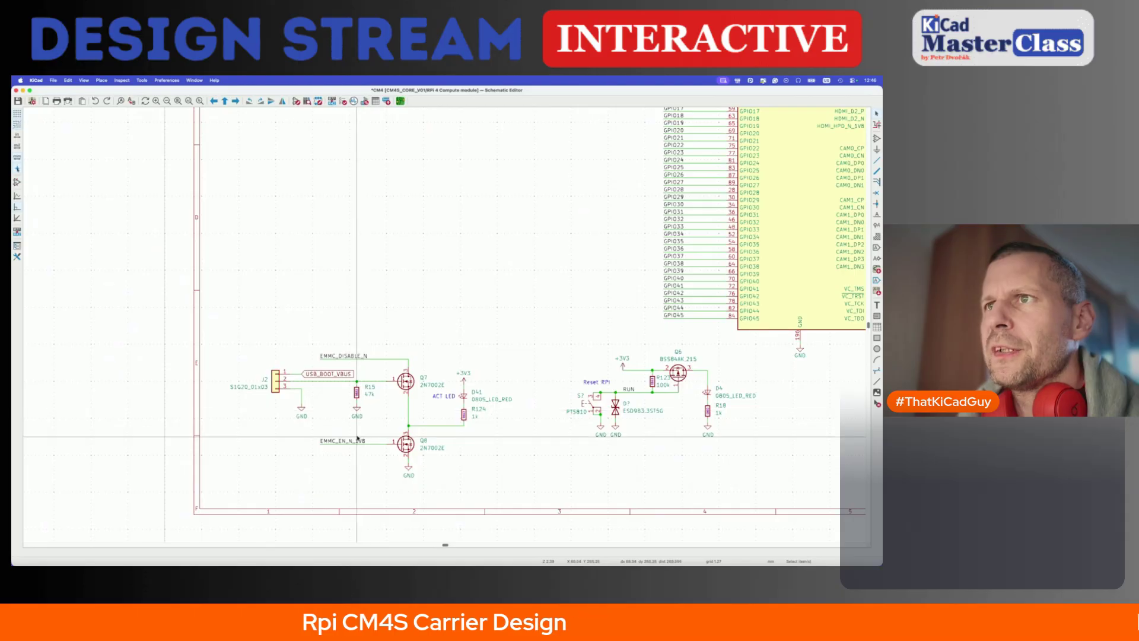
- Scroll the schematic up to U2's power pins, then bring back the CM4 datasheet
{"action": "scroll", "coordinate": [361, 425], "scroll_direction": "up", "scroll_amount": 5}
{"action": "scroll", "coordinate": [360, 424], "scroll_direction": "right", "scroll_amount": 5}
{"action": "scroll", "coordinate": [358, 437], "scroll_direction": "up", "scroll_amount": 5}
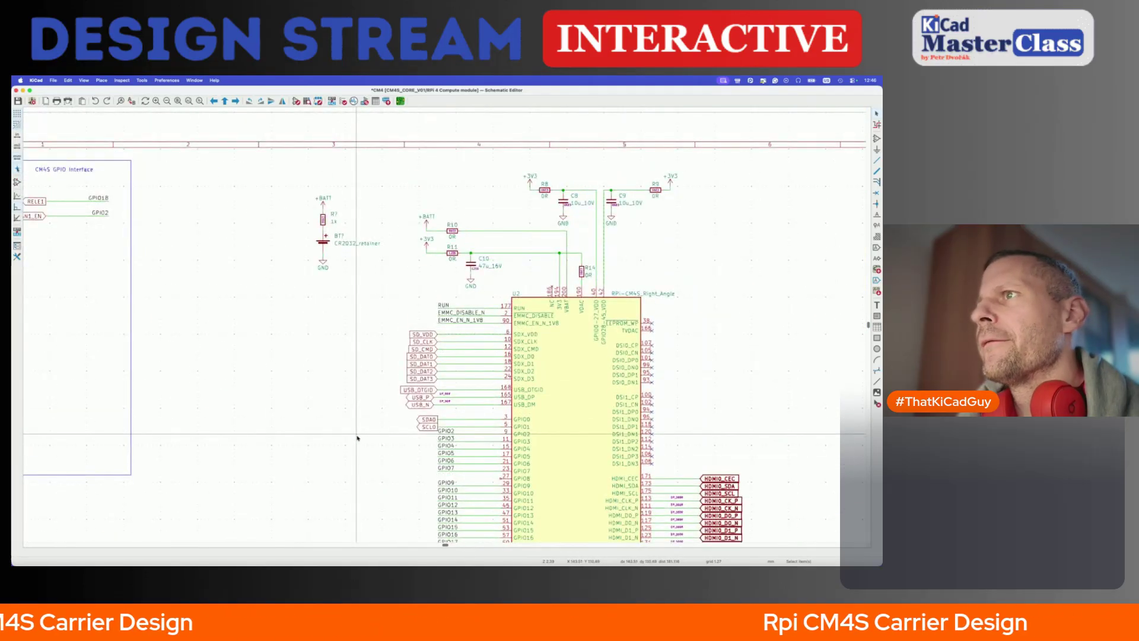
{"action": "scroll", "coordinate": [357, 437], "scroll_direction": "down", "scroll_amount": 8}
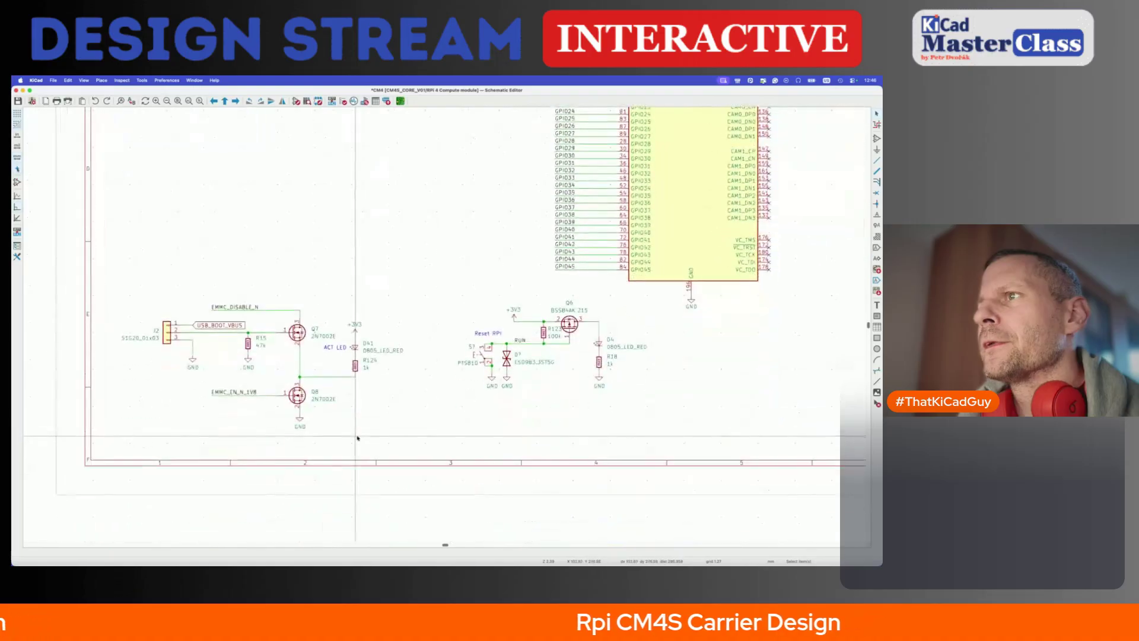
{"action": "key", "text": "super+Tab"}
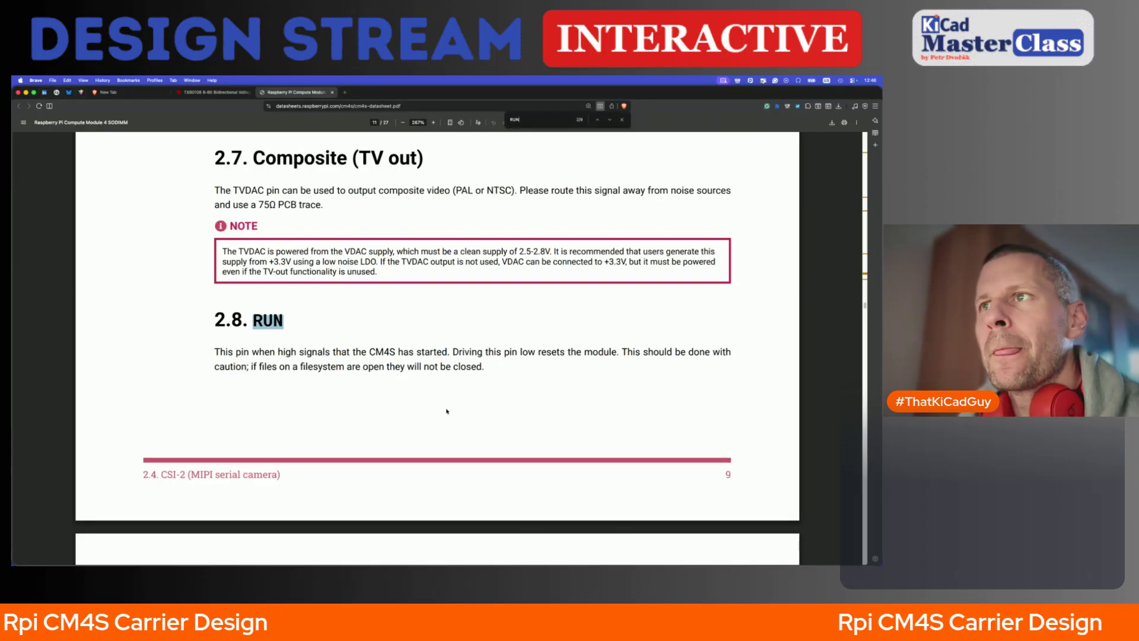
- Step through RUN matches to the pin 177 entry on page 21, then return to KiCad
{"action": "key", "text": "super+Tab"}
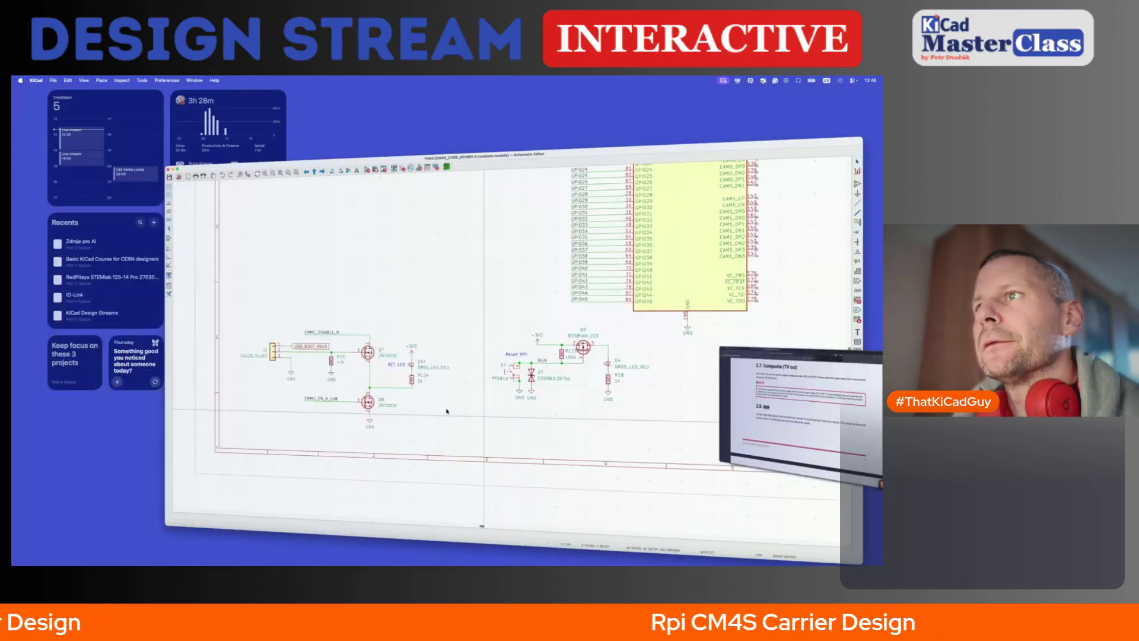
{"action": "key", "text": "super+Tab"}
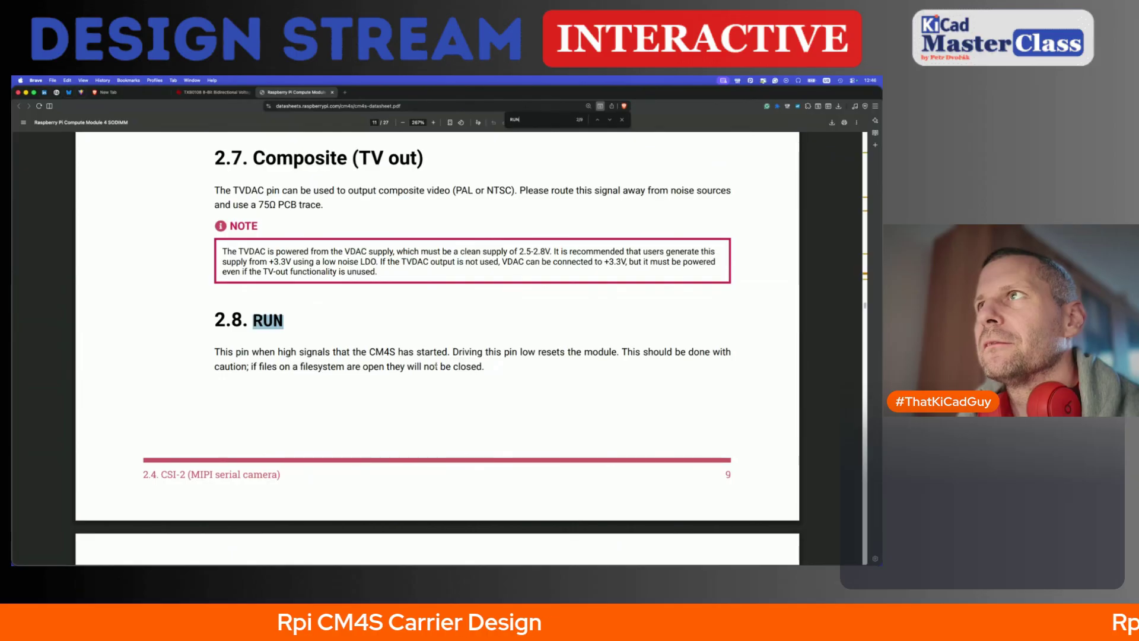
{"action": "key", "text": "Return"}
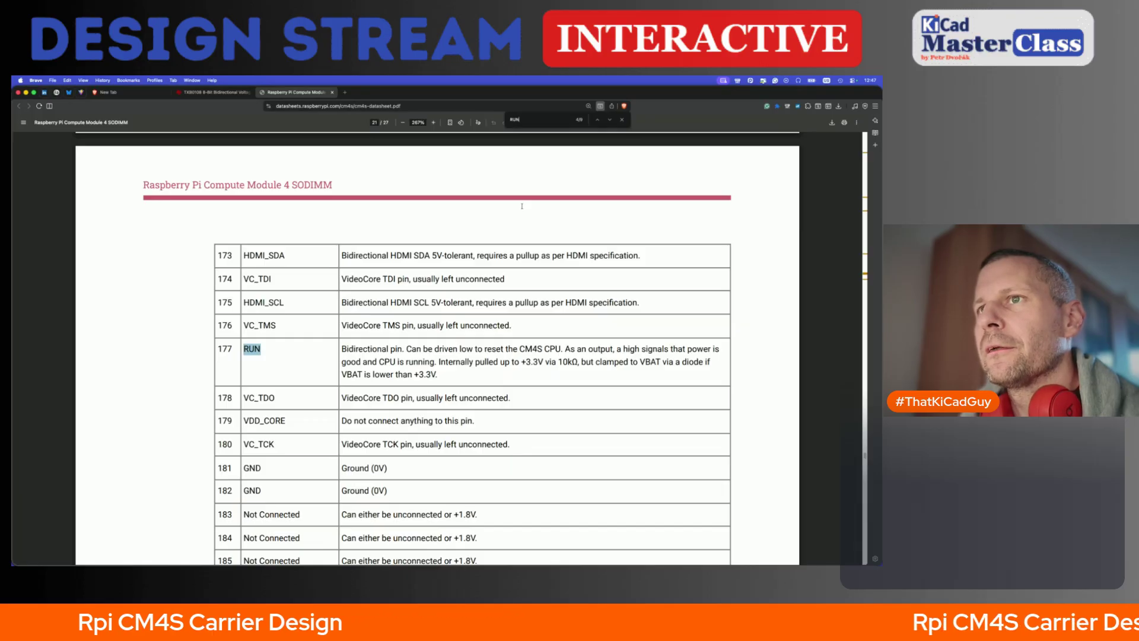
{"action": "key", "text": "super+Tab"}
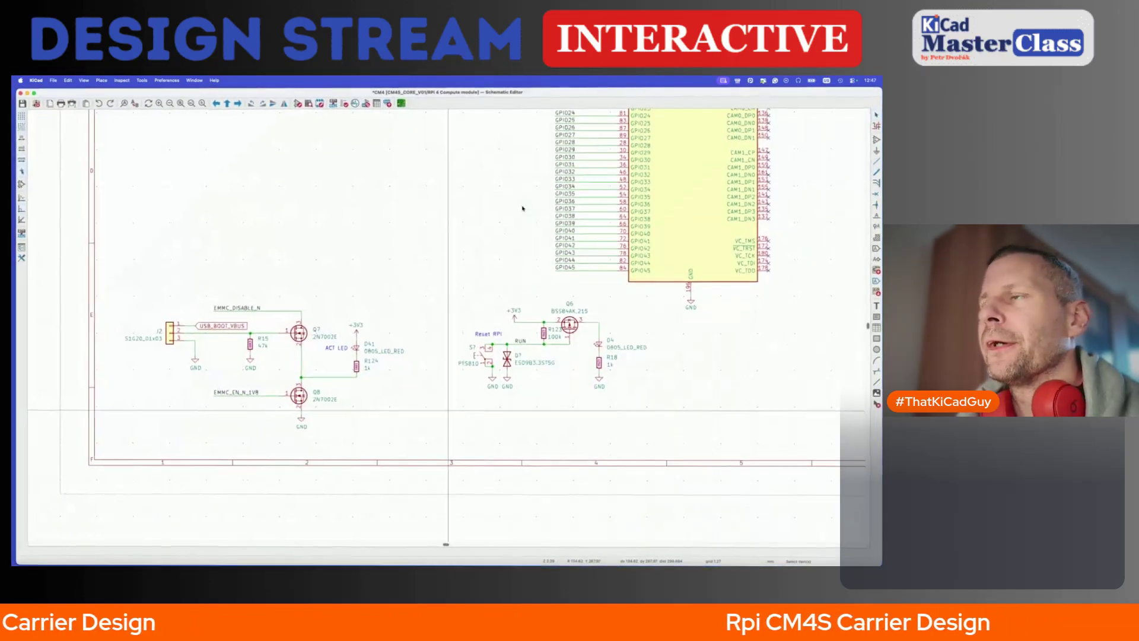
{"action": "scroll", "coordinate": [484, 258], "scroll_direction": "down", "scroll_amount": 2}
{"action": "scroll", "coordinate": [485, 258], "scroll_direction": "up", "scroll_amount": 1}
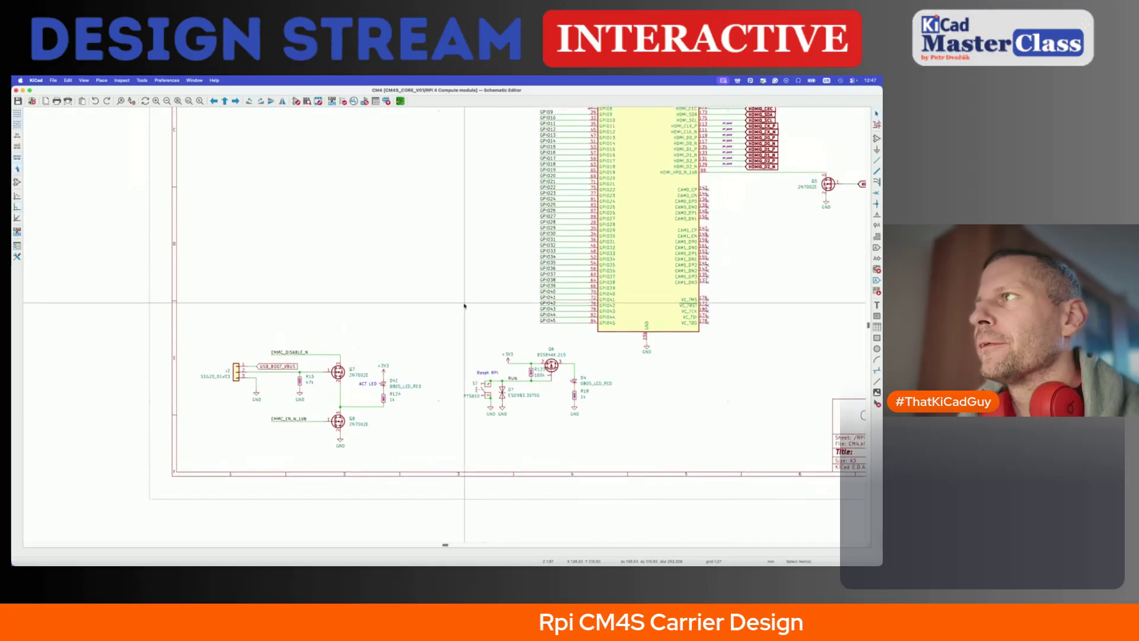
{"action": "scroll", "coordinate": [475, 273], "scroll_direction": "right", "scroll_amount": 3}
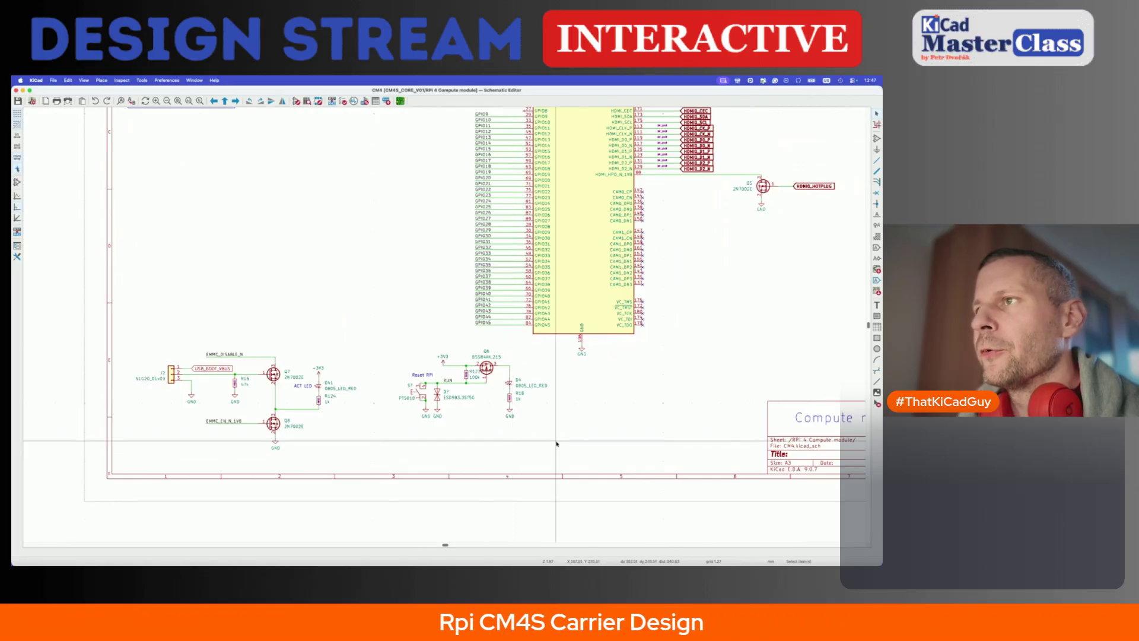
{"action": "scroll", "coordinate": [556, 443], "scroll_direction": "right", "scroll_amount": 5}
{"action": "scroll", "coordinate": [556, 443], "scroll_direction": "up", "scroll_amount": 3}
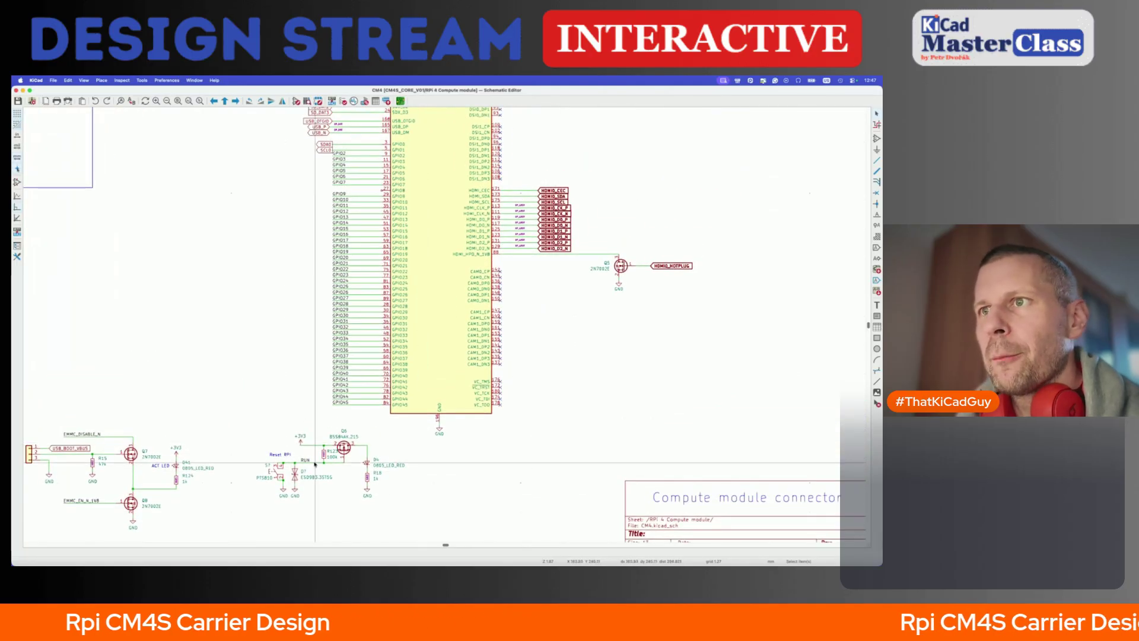
{"action": "scroll", "coordinate": [326, 474], "scroll_direction": "up", "scroll_amount": 4}
{"action": "scroll", "coordinate": [344, 493], "scroll_direction": "left", "scroll_amount": 5}
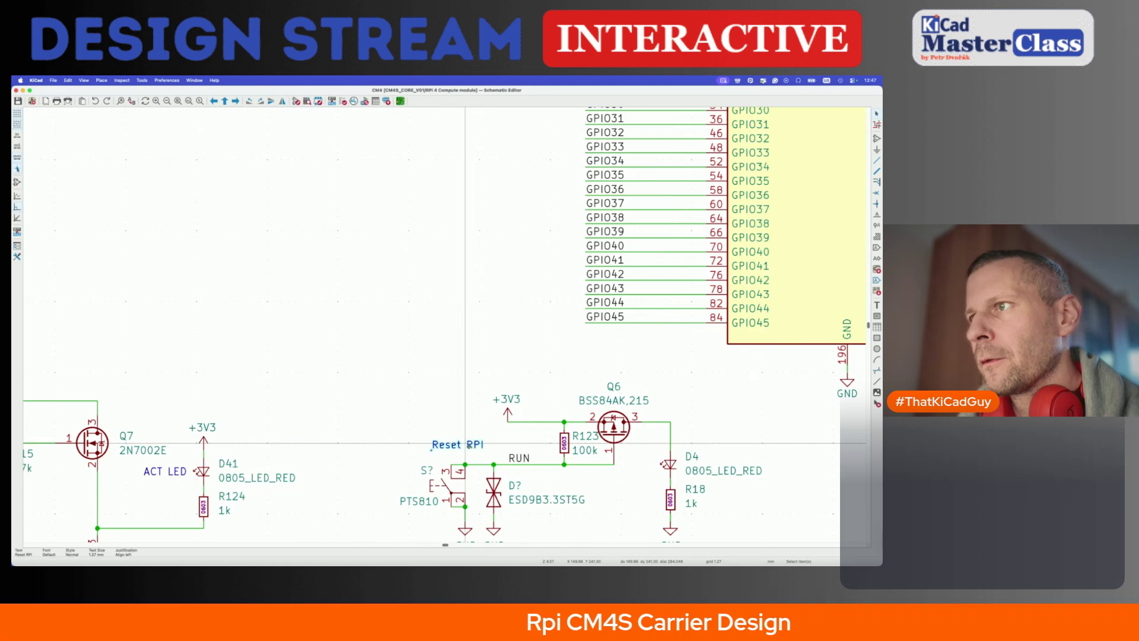
- Move the Reset RPI label beside the switch and draw a loose-ended wire from the RUN node
{"action": "left_click_drag", "start_coordinate": [466, 445], "coordinate": [406, 486]}
{"action": "key", "text": "w"}
{"action": "left_click", "coordinate": [494, 452]}
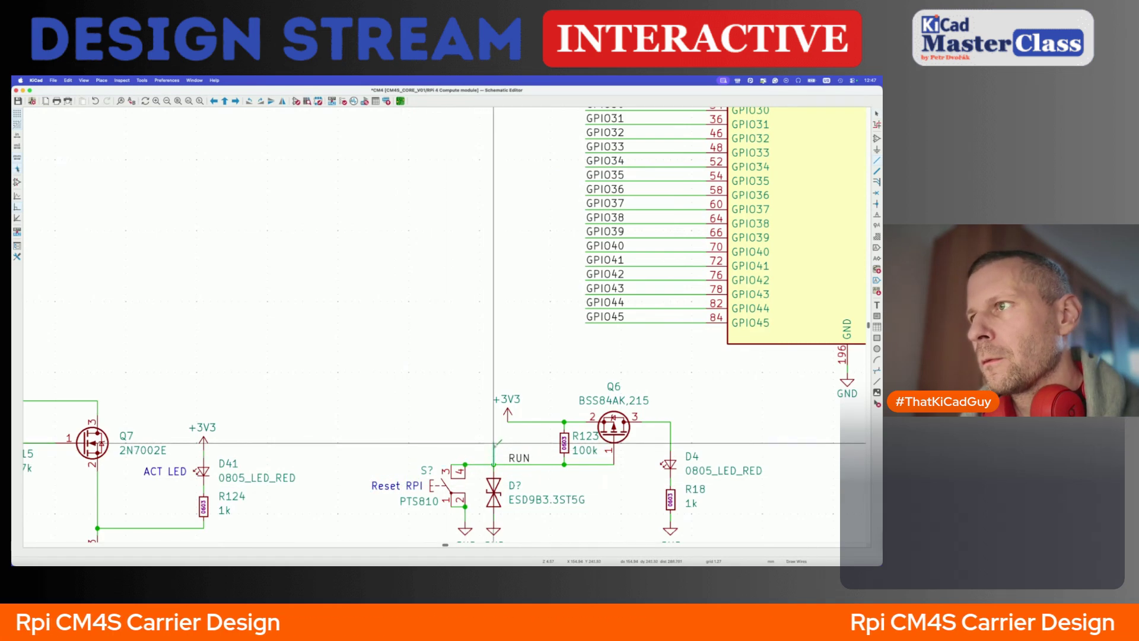
{"action": "double_click", "coordinate": [422, 443]}
{"action": "key", "text": "Escape"}
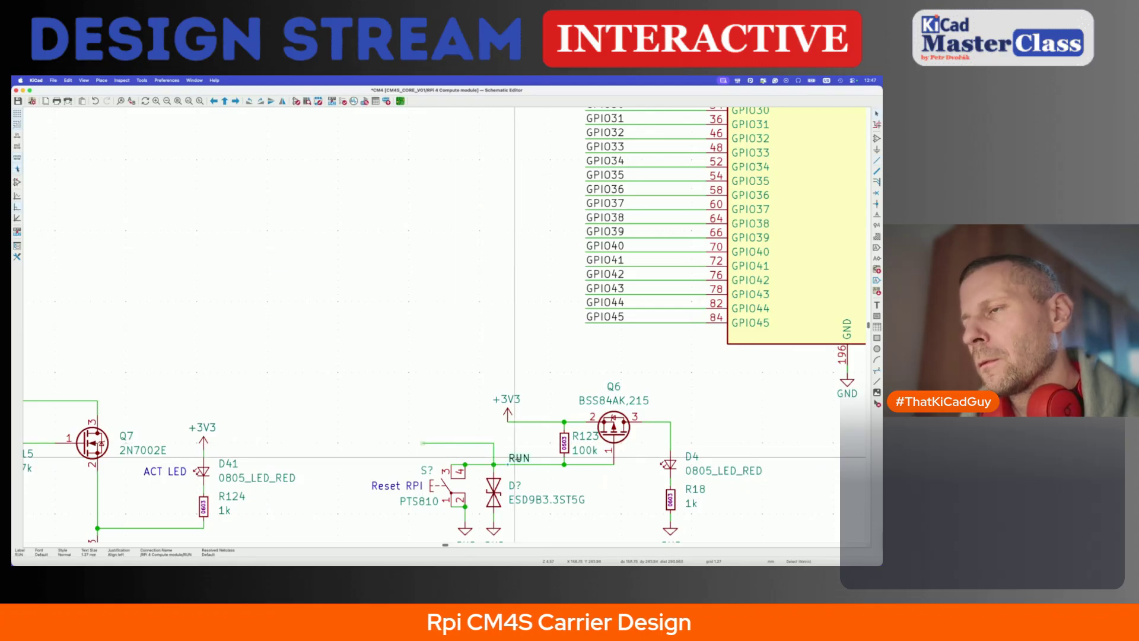
- Convert the RUN label to a global label with Output shape
{"action": "right_click", "coordinate": [432, 438]}
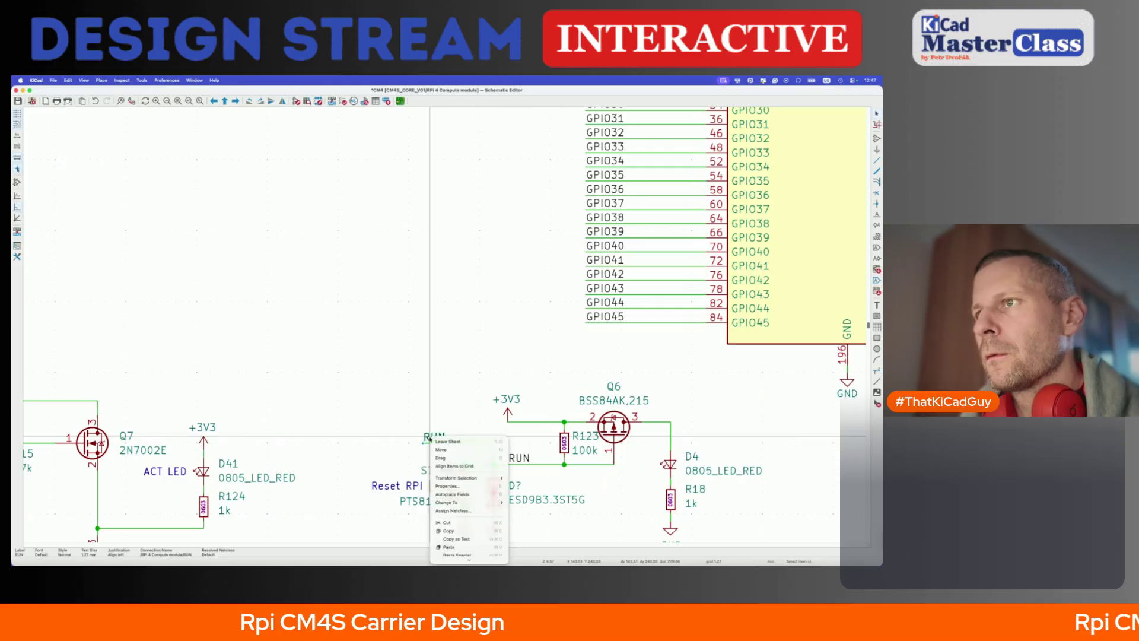
{"action": "mouse_move", "coordinate": [465, 506]}
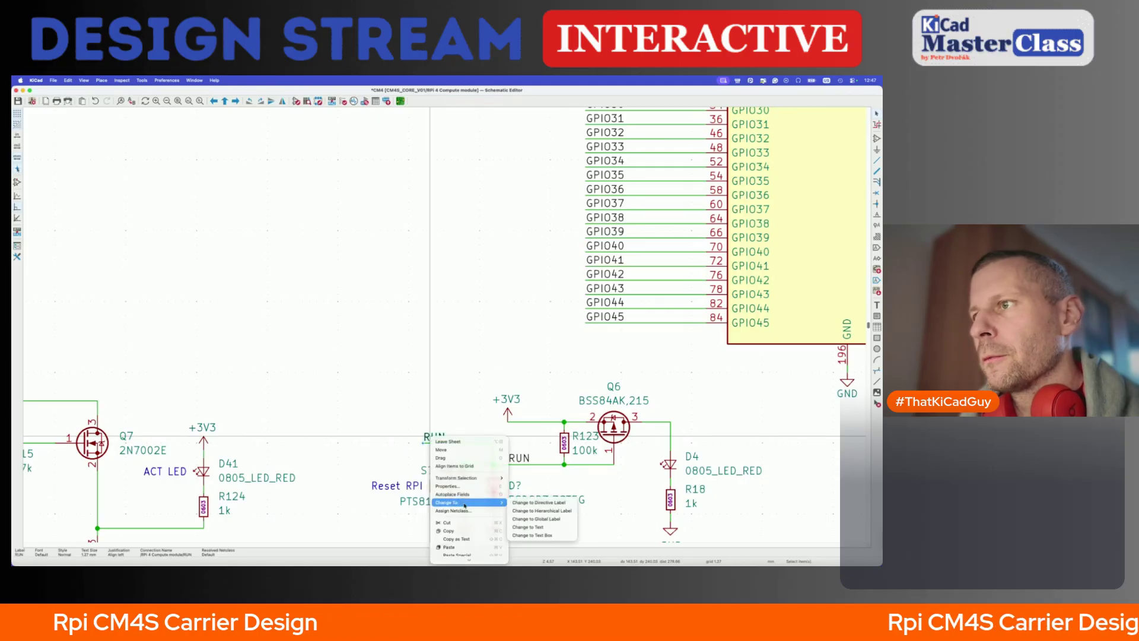
{"action": "left_click", "coordinate": [536, 518]}
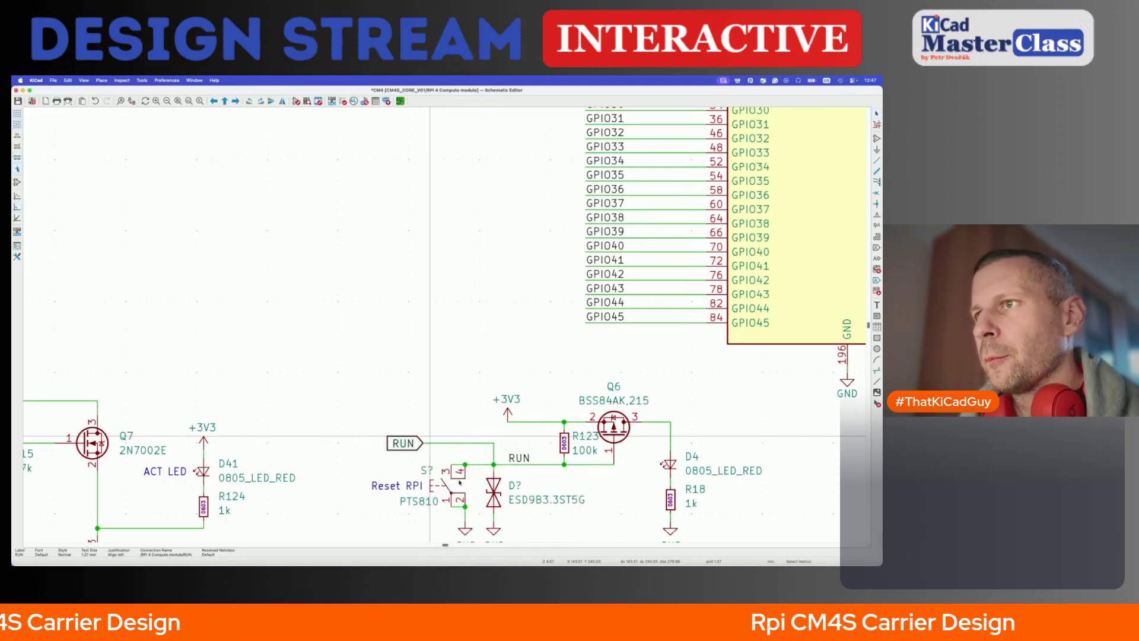
{"action": "double_click", "coordinate": [408, 445]}
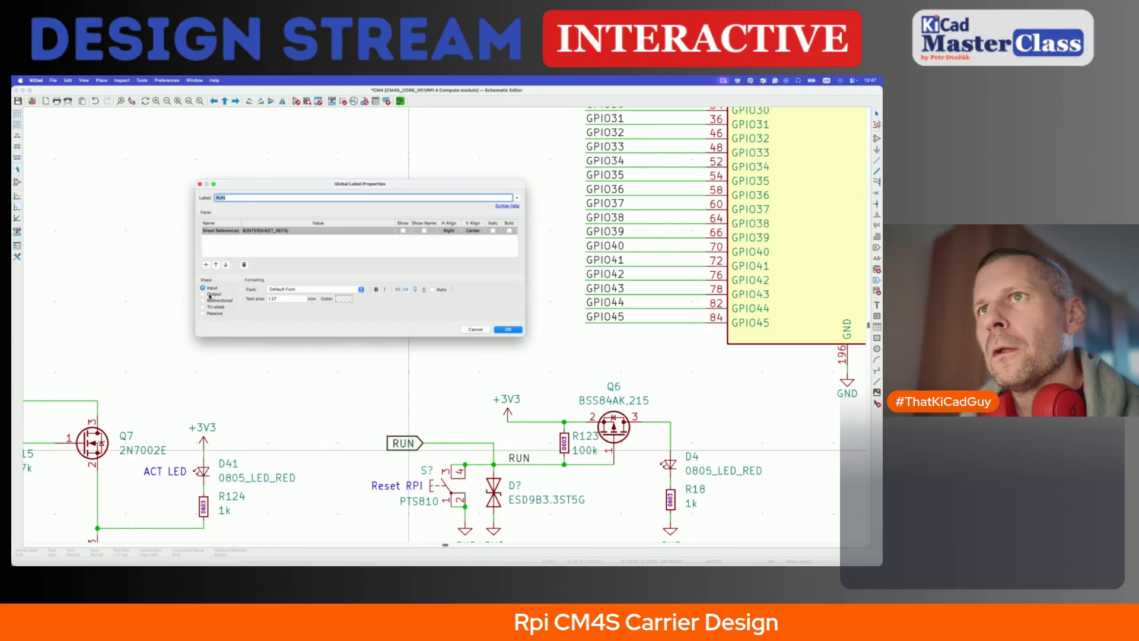
{"action": "left_click", "coordinate": [507, 329]}
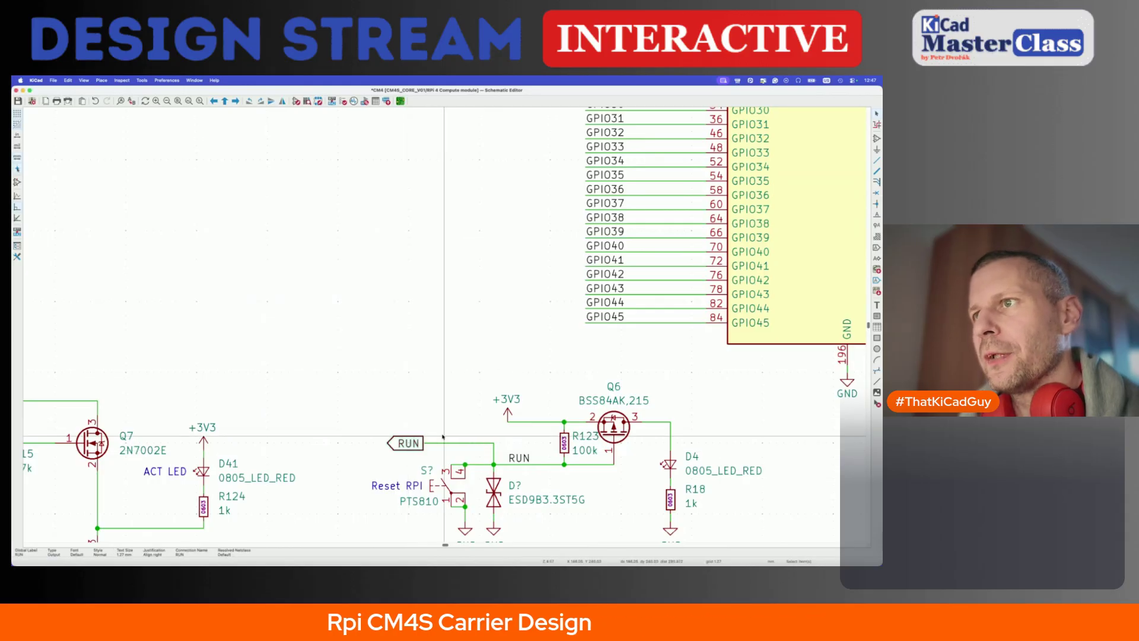
{"action": "scroll", "coordinate": [416, 449], "scroll_direction": "down", "scroll_amount": 3}
{"action": "double_click", "coordinate": [416, 446]}
{"action": "key", "text": "Escape"}
- Open the GPIOs sheet from the root sheet and paste the RUN global label above the TXB0108
{"action": "key", "text": "alt+BackSpace"}
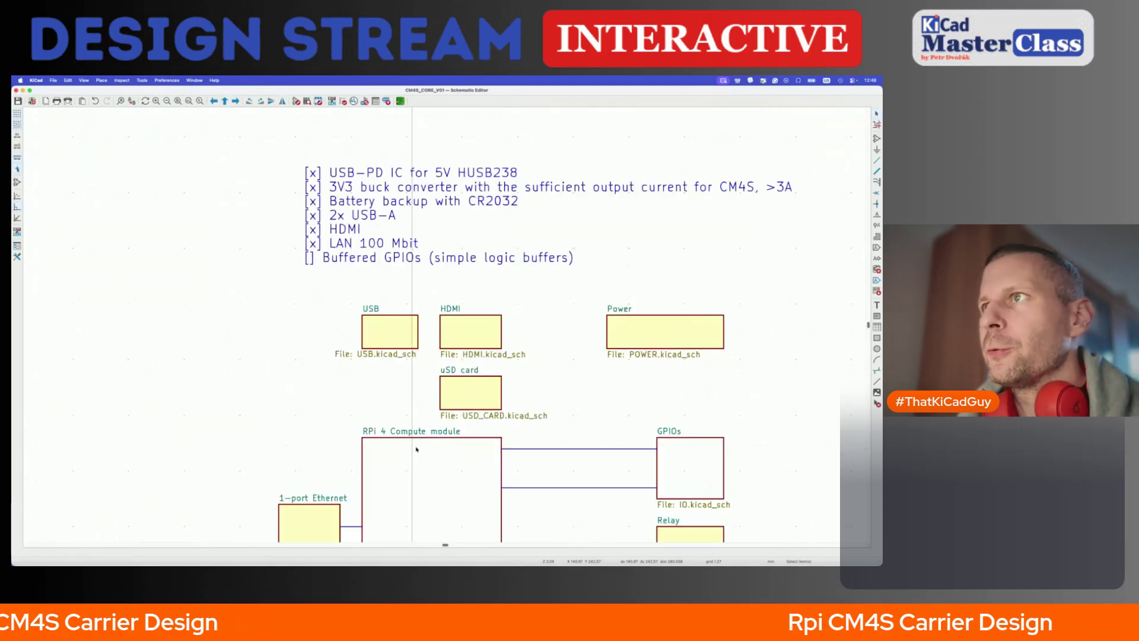
{"action": "double_click", "coordinate": [688, 470]}
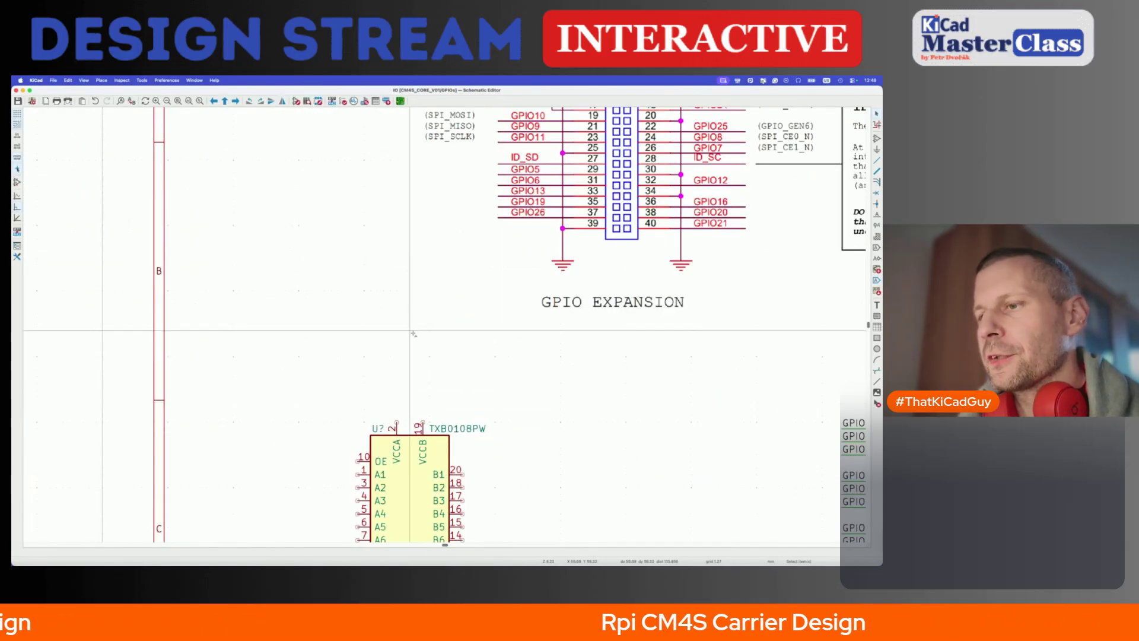
{"action": "key", "text": "super+v"}
{"action": "left_click", "coordinate": [397, 290]}
{"action": "scroll", "coordinate": [392, 321], "scroll_direction": "down", "scroll_amount": 2}
{"action": "scroll", "coordinate": [391, 320], "scroll_direction": "left", "scroll_amount": 2}
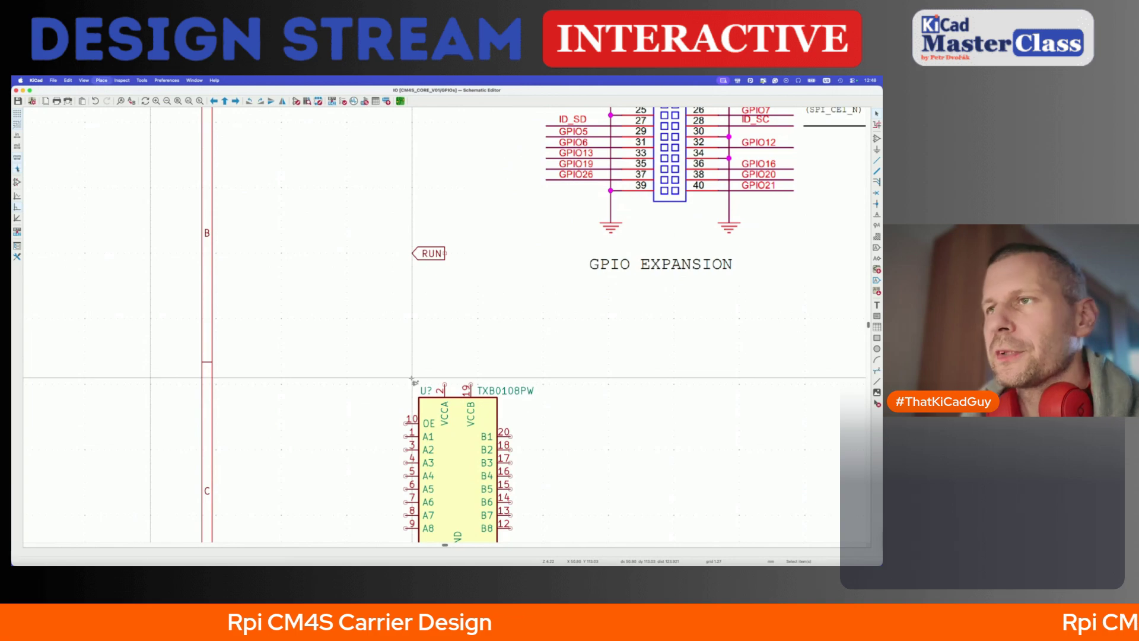
- Place a 100n_25V capacitor above the TXB0108 and arrange its footprint, value and reference text
{"action": "type", "text": "a100"}
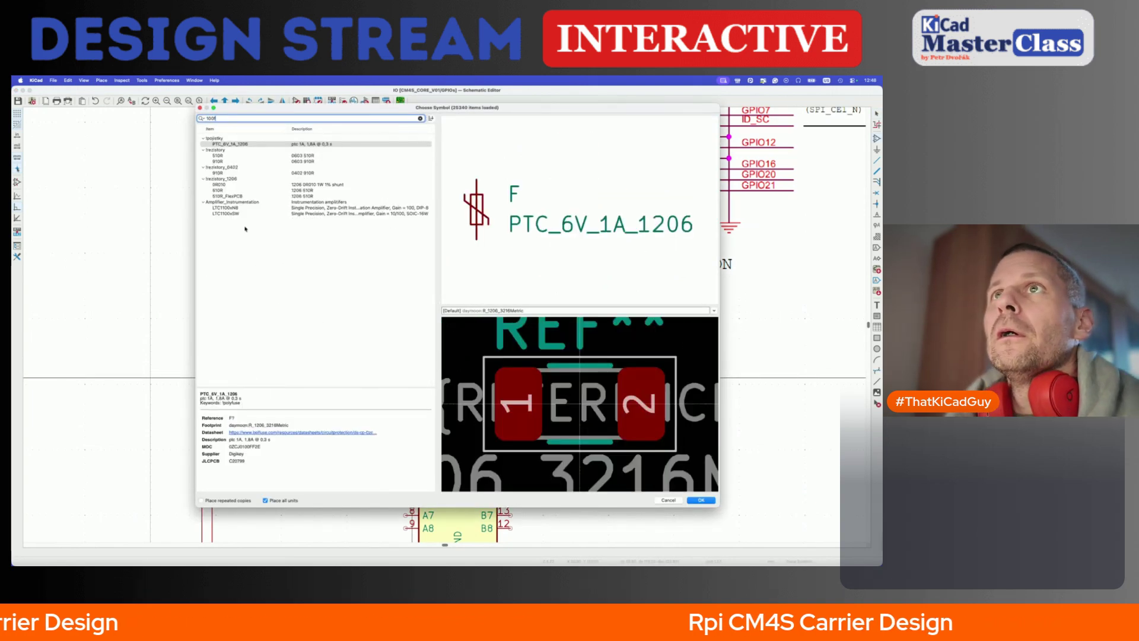
{"action": "type", "text": "n"}
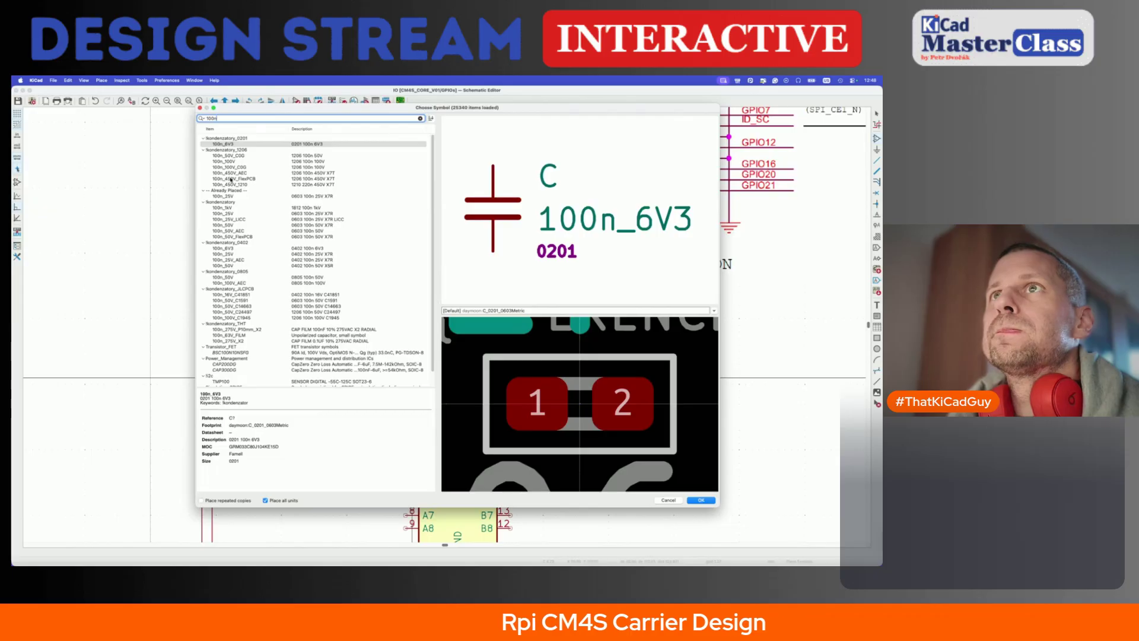
{"action": "double_click", "coordinate": [231, 197]}
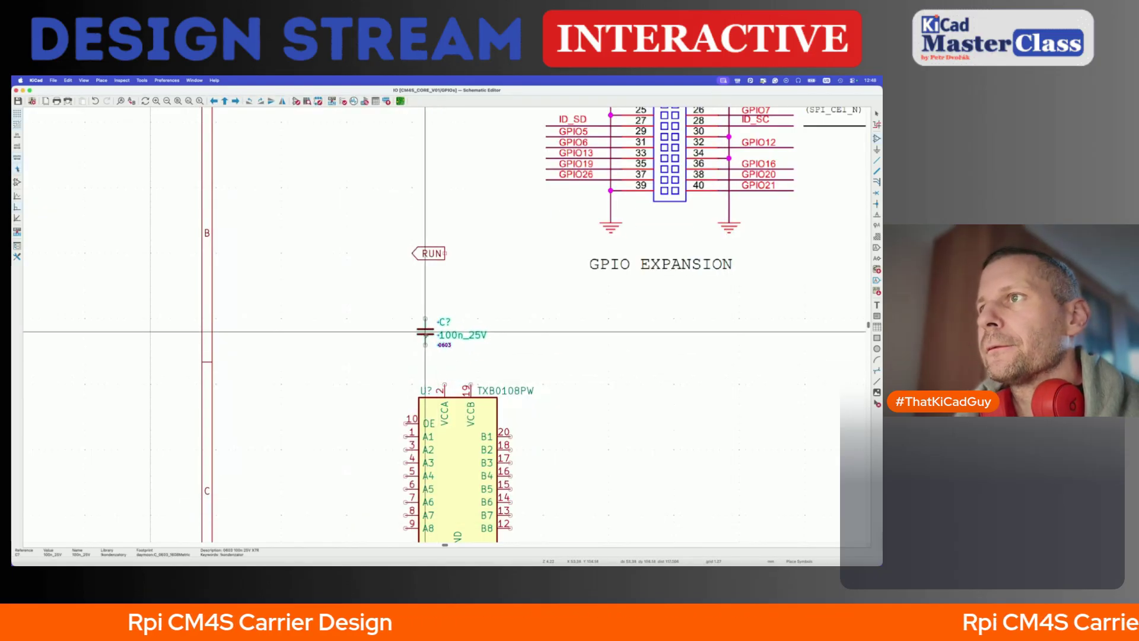
{"action": "left_click", "coordinate": [425, 333]}
{"action": "key", "text": "m"}
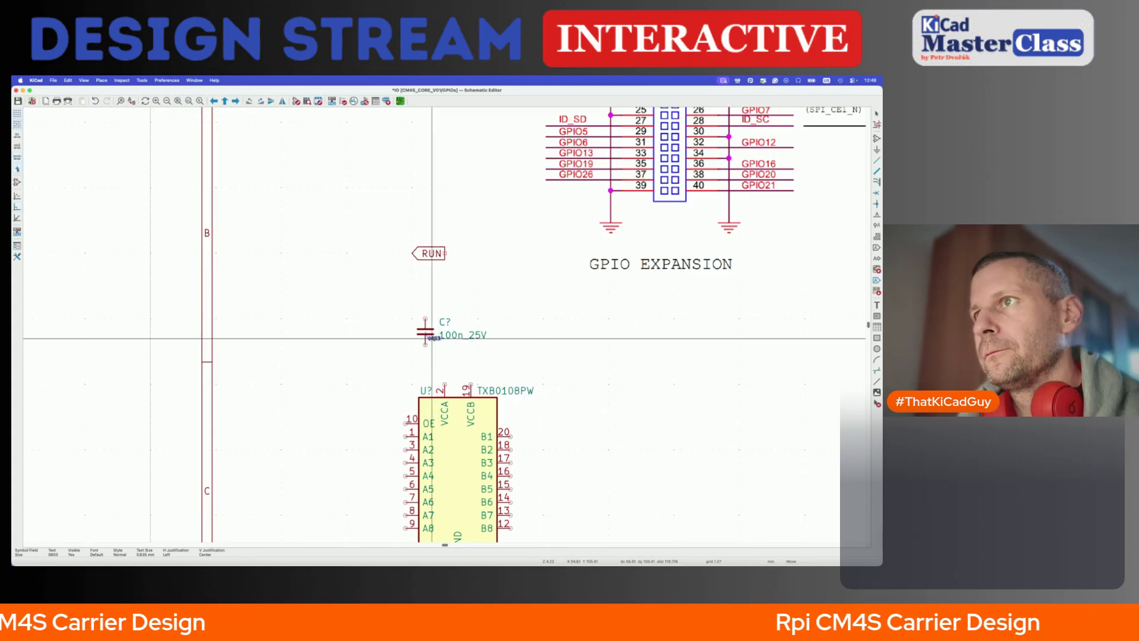
{"action": "left_click", "coordinate": [432, 338]}
{"action": "key", "text": "m"}
{"action": "key", "text": "r"}
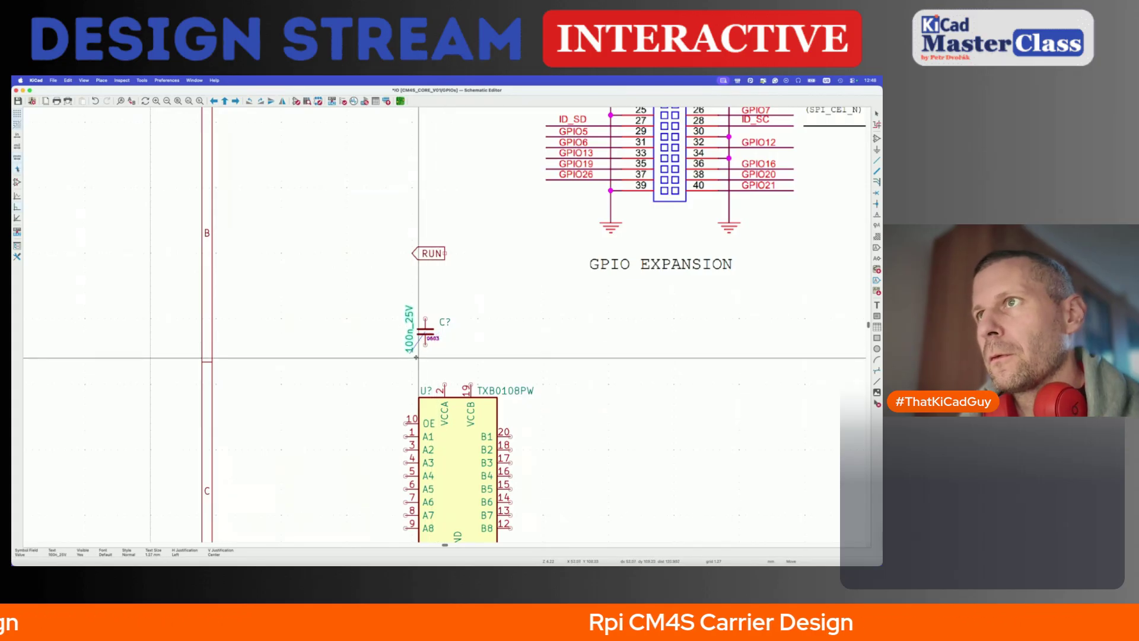
{"action": "left_click", "coordinate": [418, 362]}
{"action": "key", "text": "m"}
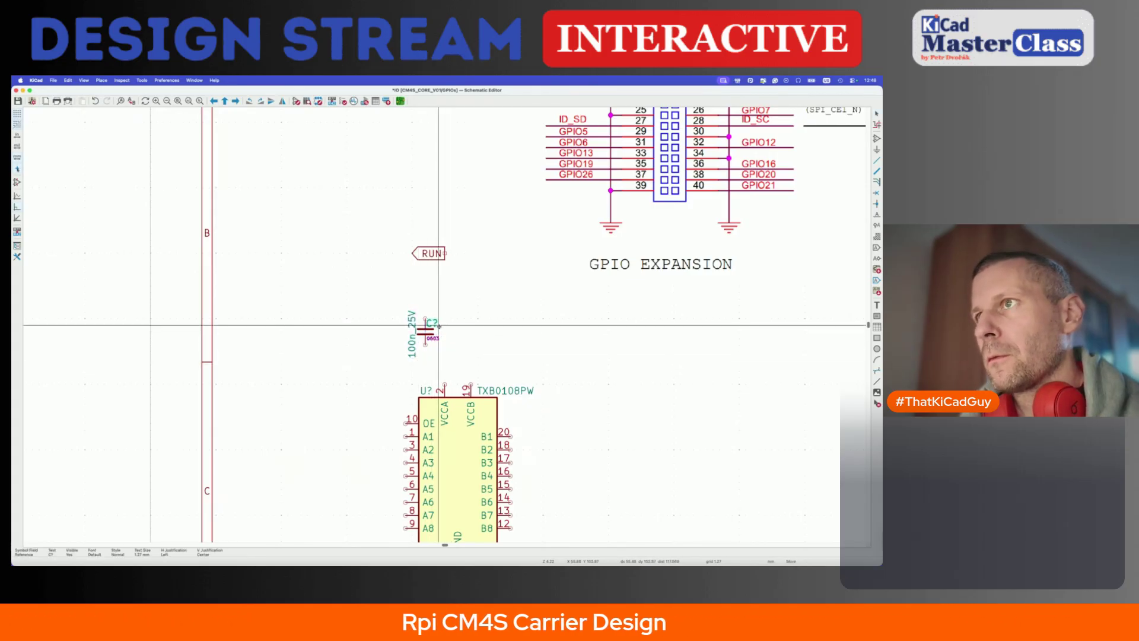
{"action": "left_click", "coordinate": [439, 325]}
- Wire the TXB0108's VCCA pin 2 up to the new capacitor
{"action": "key", "text": "w"}
{"action": "double_click", "coordinate": [426, 307]}
{"action": "key", "text": "Escape"}
{"action": "left_click", "coordinate": [426, 332]}
{"action": "key", "text": "super+Tab"}
- Show the TXB0108 datasheet's first page and highlight the B-port range 1.65V to 5.5V
{"action": "left_click", "coordinate": [223, 93]}
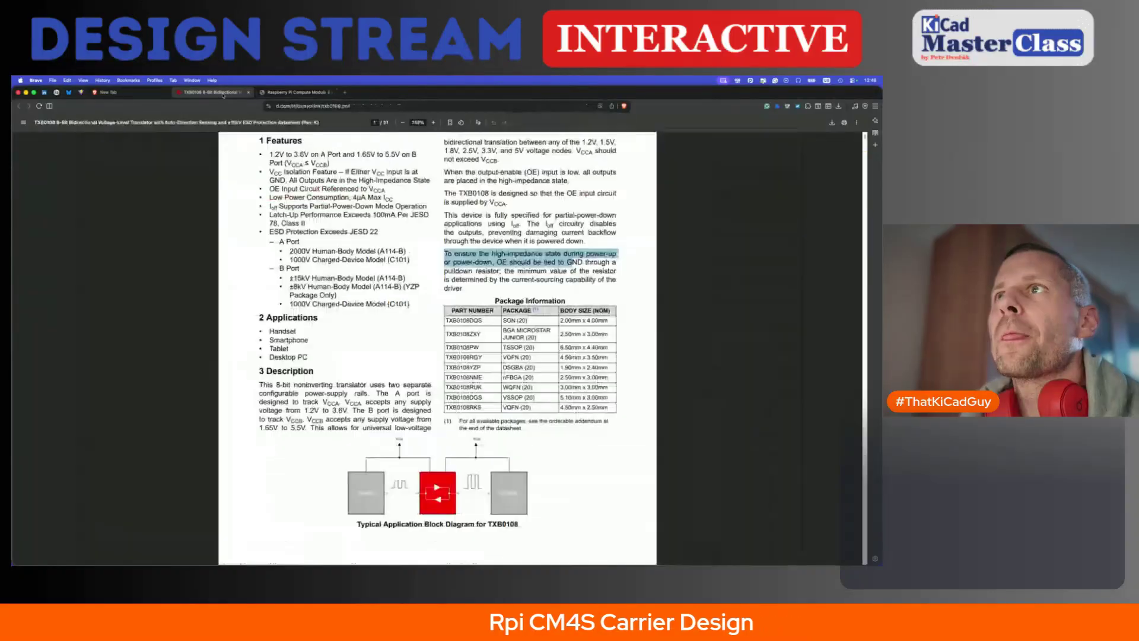
{"action": "scroll", "coordinate": [274, 301], "scroll_direction": "up", "scroll_amount": 3}
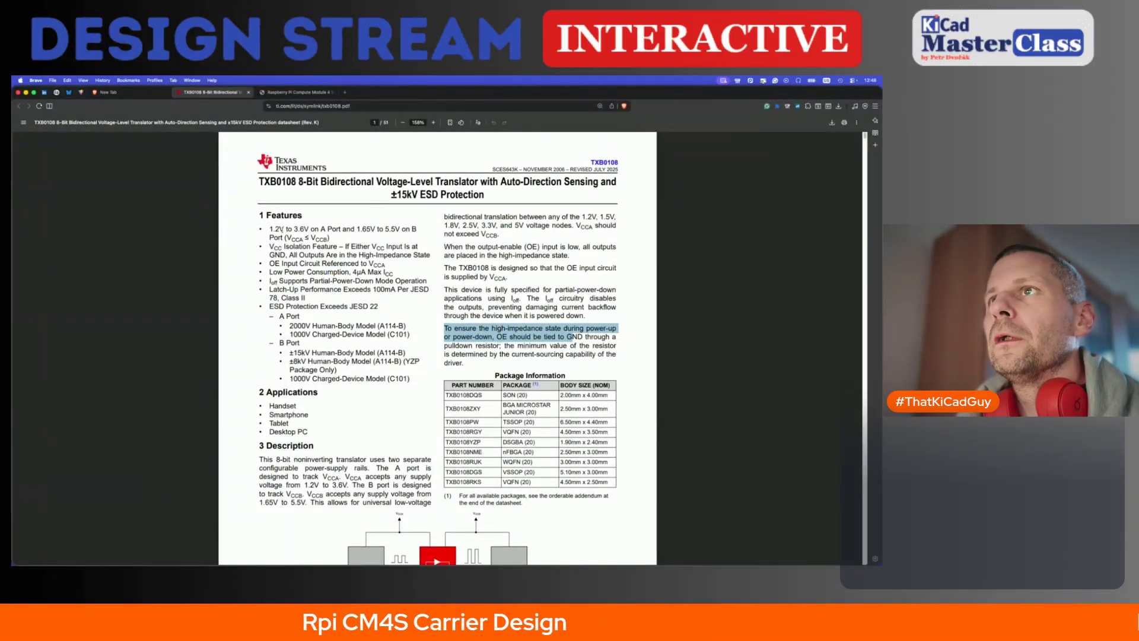
{"action": "left_click_drag", "start_coordinate": [270, 229], "coordinate": [293, 229]}
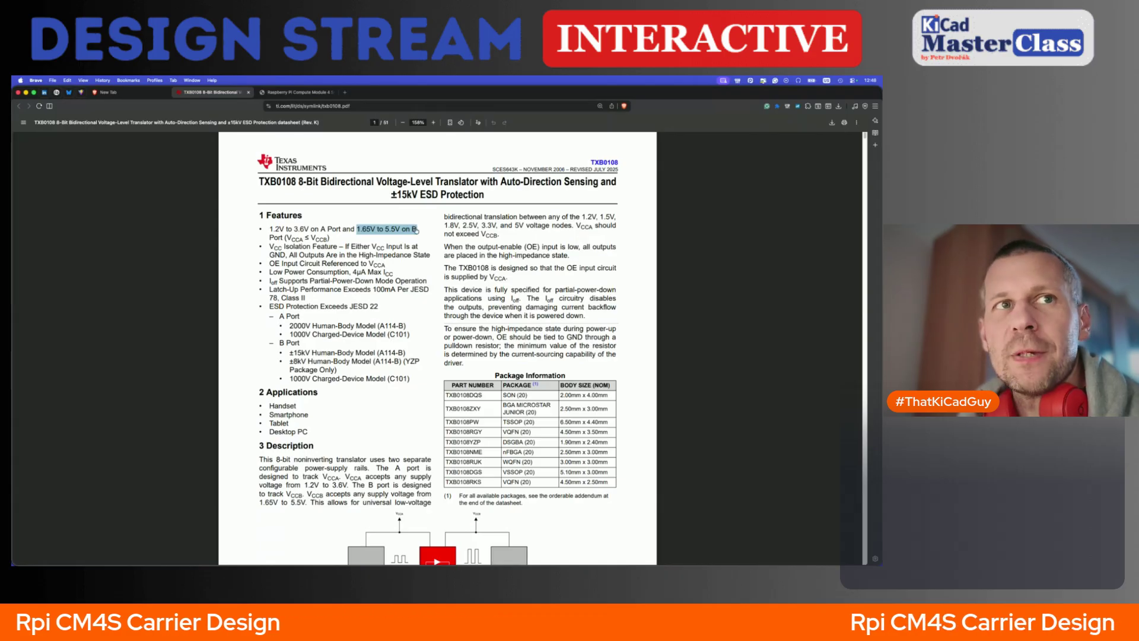
{"action": "key", "text": "ctrl+Up"}
- Wire VCCB pin 19 upward and place a duplicate 100n_25V capacitor on that wire
{"action": "left_click", "coordinate": [402, 319]}
{"action": "left_click", "coordinate": [469, 386]}
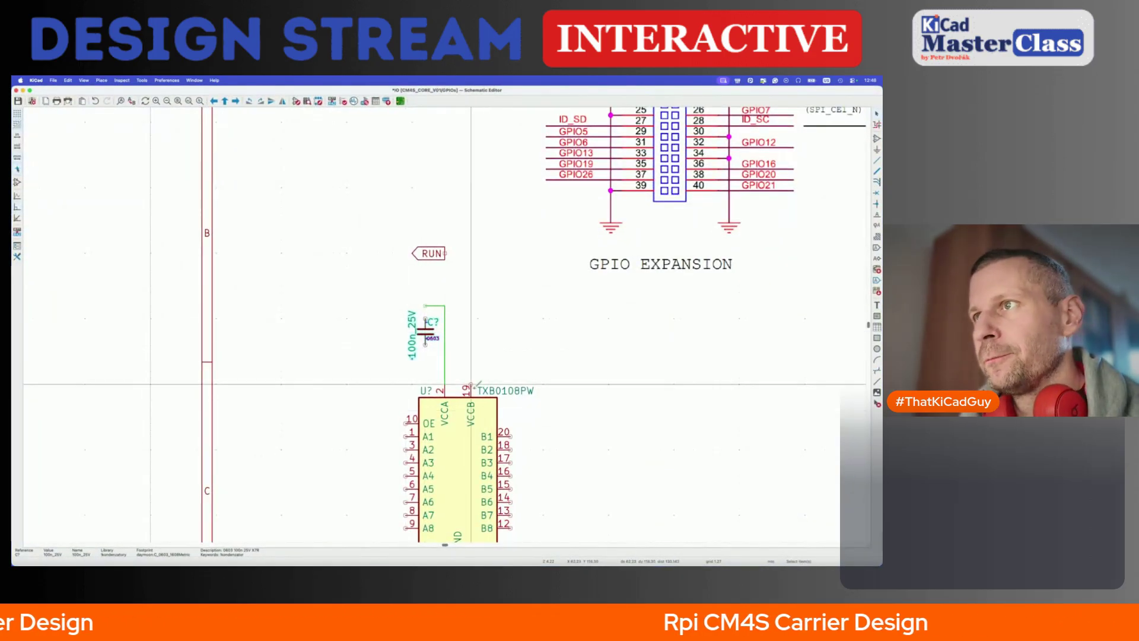
{"action": "double_click", "coordinate": [491, 305]}
{"action": "key", "text": "Escape"}
{"action": "key", "text": "ctrl+d"}
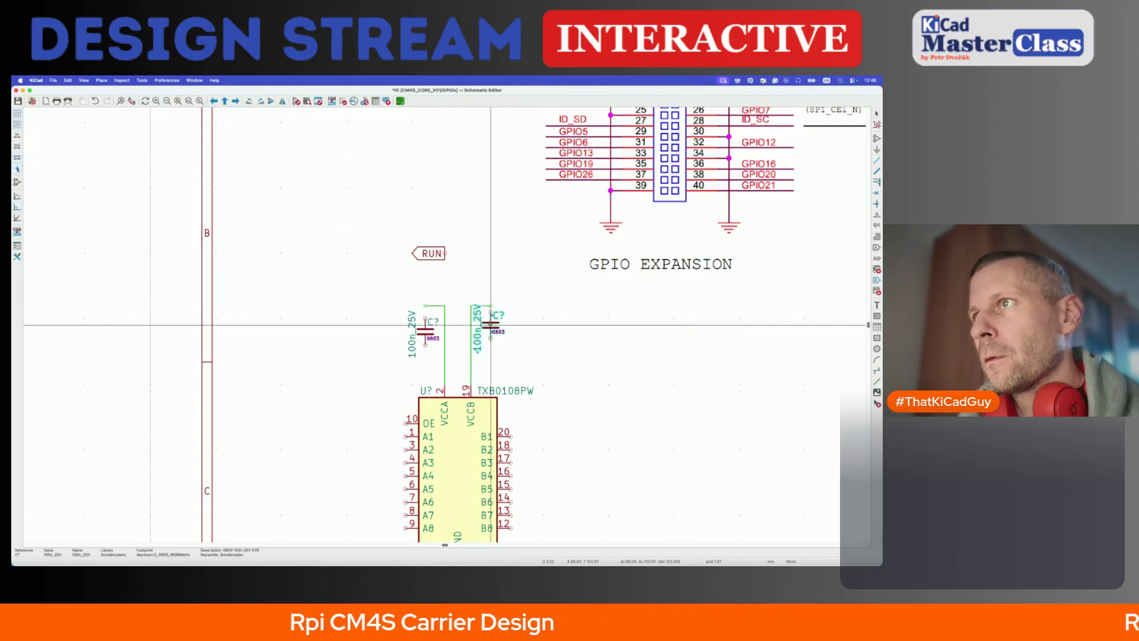
{"action": "left_click", "coordinate": [490, 331]}
- Add a GND symbol under the second capacitor and wire stubs above both capacitors
{"action": "key", "text": "w"}
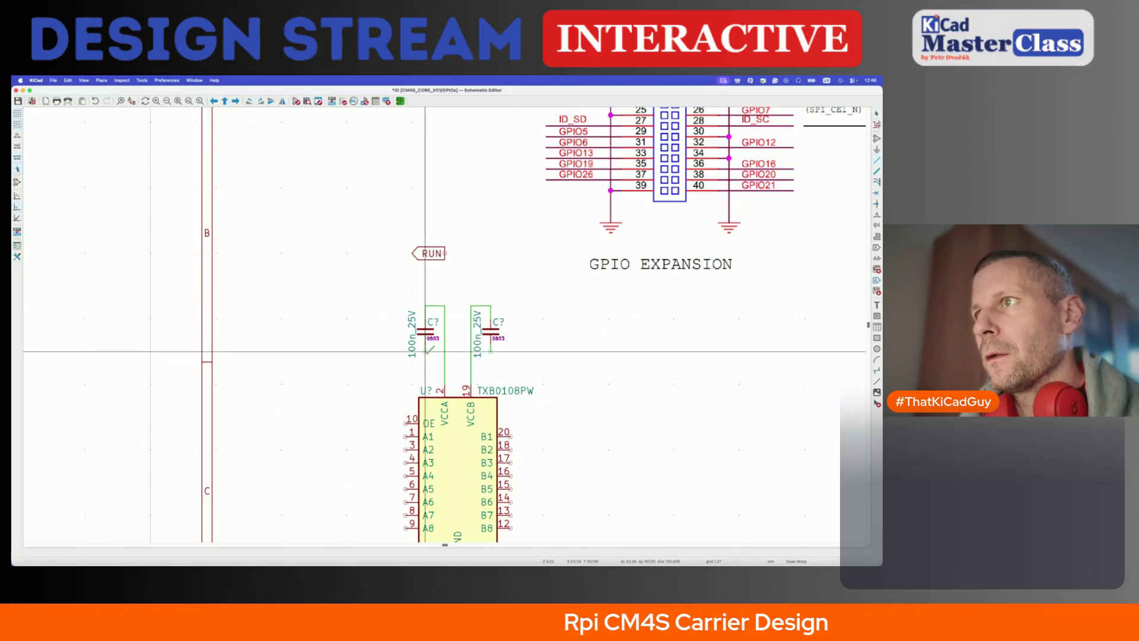
{"action": "key", "text": "Escape"}
{"action": "scroll", "coordinate": [424, 351], "scroll_direction": "down", "scroll_amount": 3}
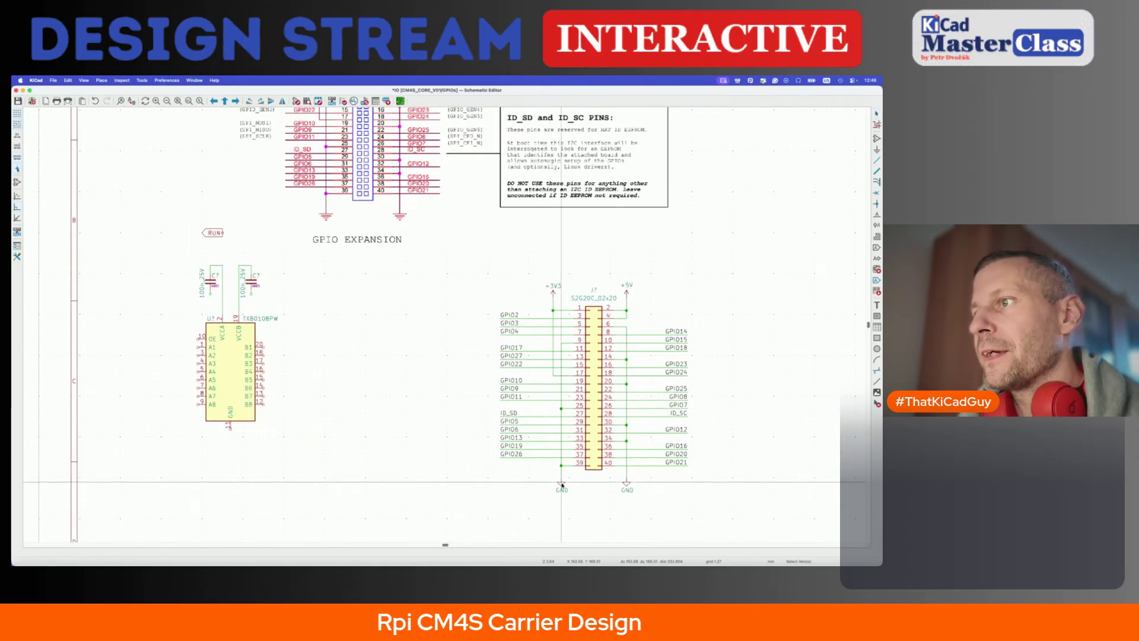
{"action": "key", "text": "super+d"}
{"action": "scroll", "coordinate": [562, 484], "scroll_direction": "left", "scroll_amount": 5}
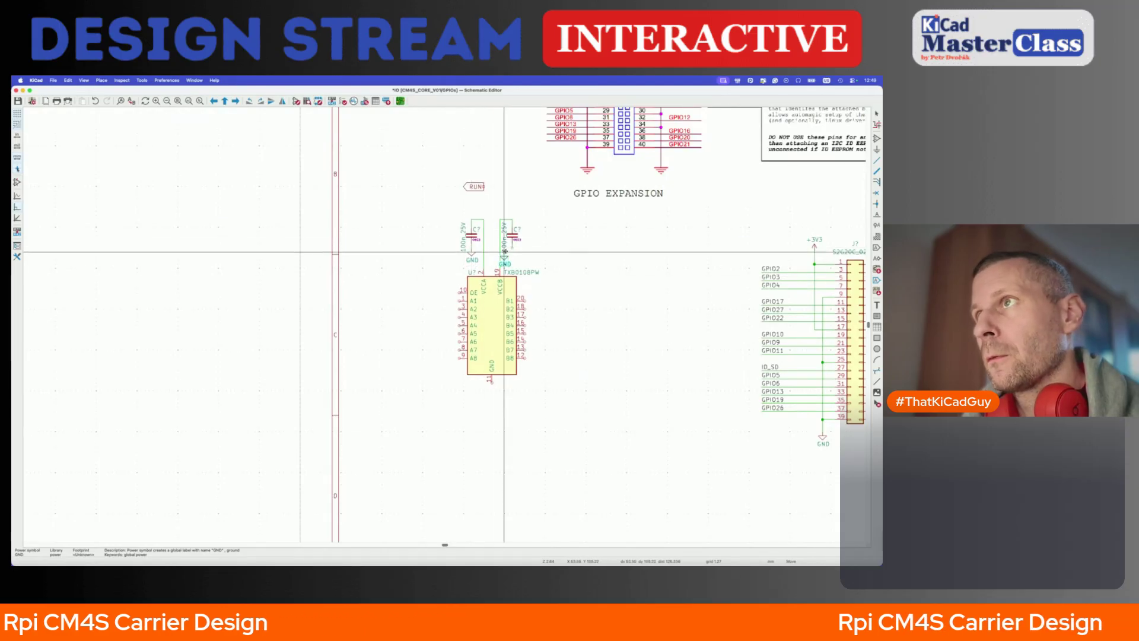
{"action": "left_click", "coordinate": [511, 248]}
{"action": "key", "text": "w"}
{"action": "double_click", "coordinate": [513, 215]}
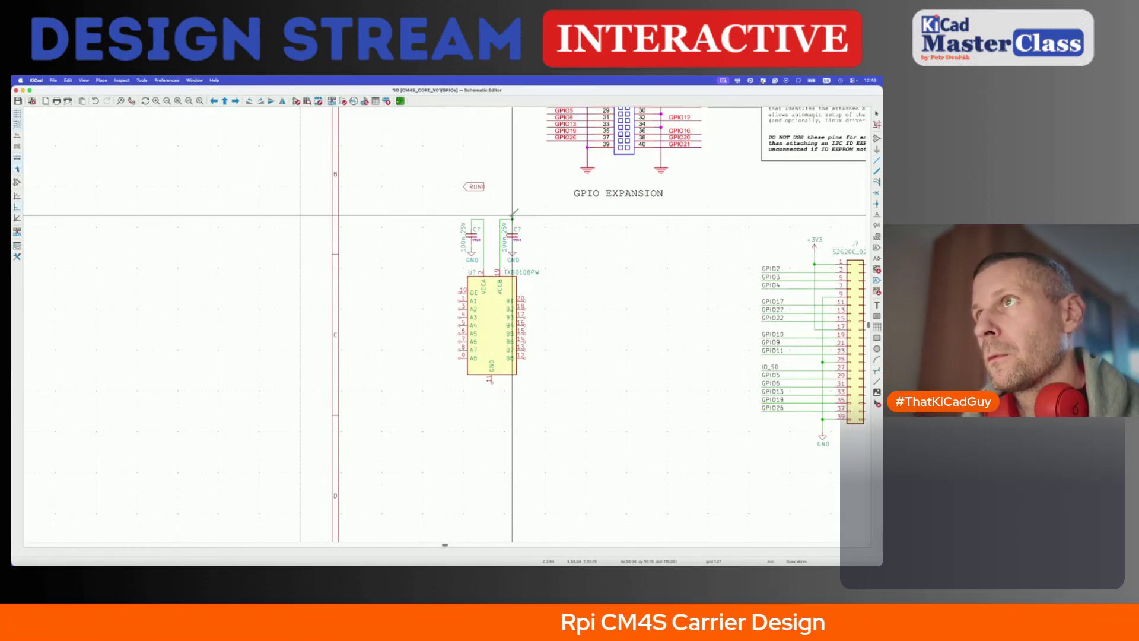
{"action": "left_click", "coordinate": [472, 218]}
{"action": "double_click", "coordinate": [471, 215]}
{"action": "key", "text": "Escape"}
- Copy the header's +3V3 and +5V symbols above the capacitors, +5V on the VCCB one
{"action": "middle_click_drag", "start_coordinate": [476, 207], "coordinate": [81, 277]}
{"action": "scroll", "coordinate": [452, 274], "scroll_direction": "up", "scroll_amount": 2}
{"action": "scroll", "coordinate": [452, 274], "scroll_direction": "up", "scroll_amount": 1}
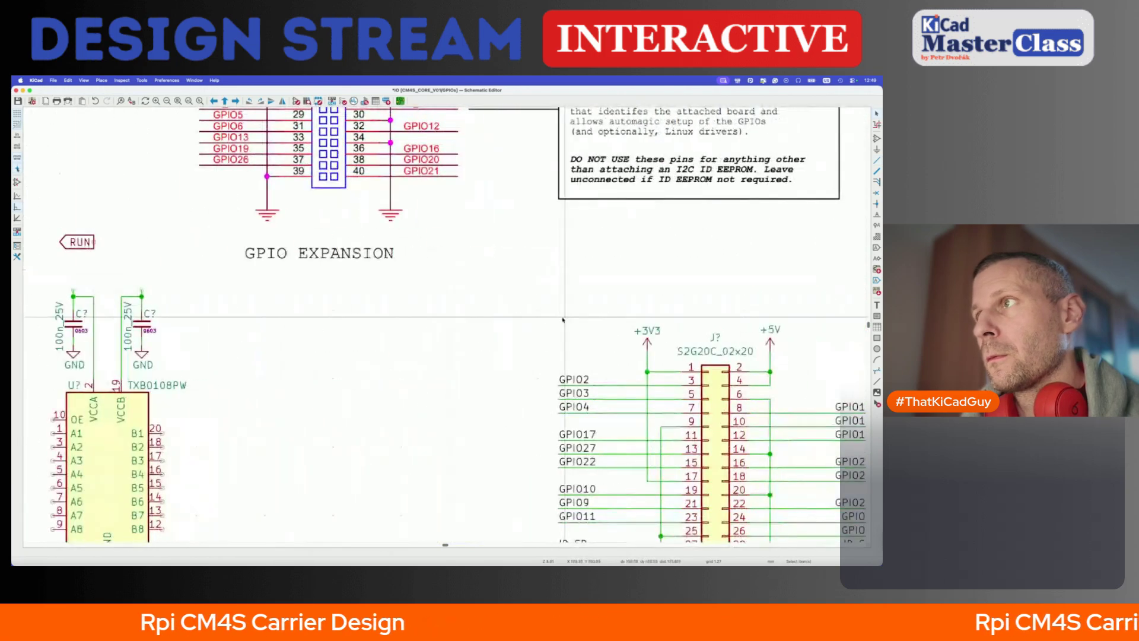
{"action": "left_click", "coordinate": [648, 339]}
{"action": "left_click", "coordinate": [771, 343], "text": "shift"}
{"action": "key", "text": "super+d"}
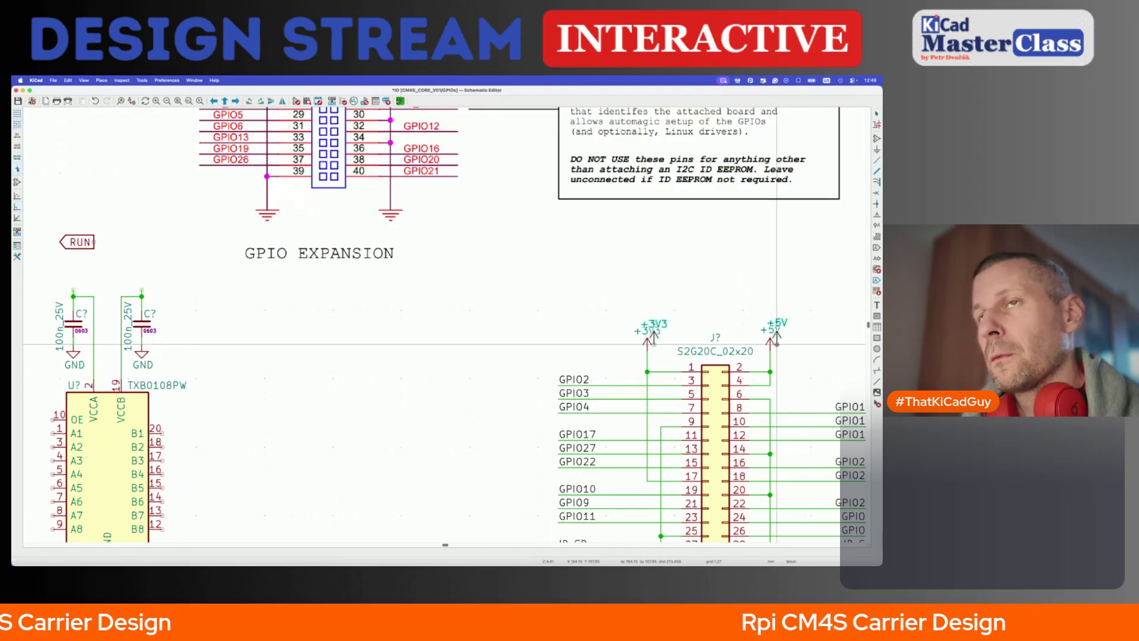
{"action": "middle_click_drag", "start_coordinate": [253, 312], "coordinate": [527, 305]}
{"action": "left_click", "coordinate": [469, 276]}
{"action": "key", "text": "m"}
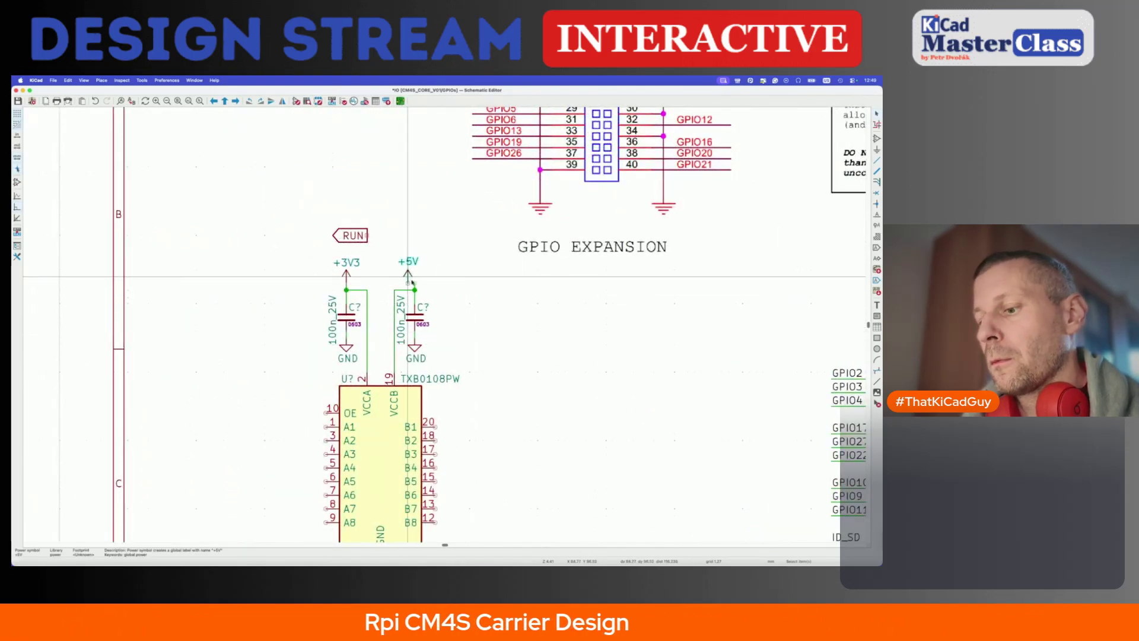
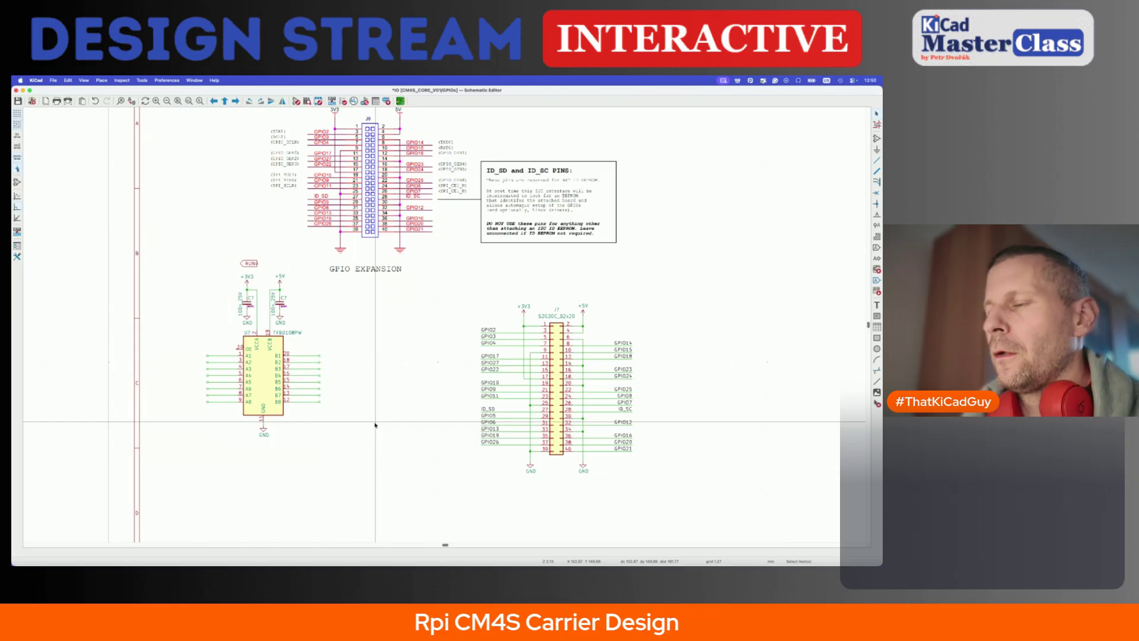
{"action": "key", "text": "alt+Left"}
- Go from the CM4 Compute module sheet back to the root, then into the GPIOs sub-sheet
{"action": "scroll", "coordinate": [527, 254], "scroll_direction": "up", "scroll_amount": 3}
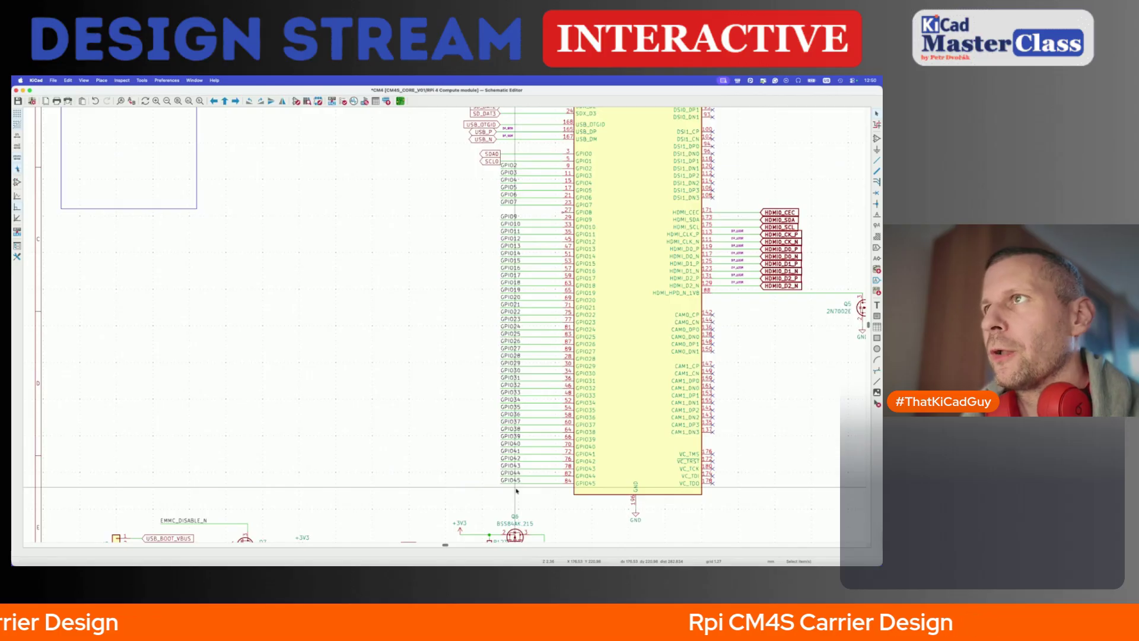
{"action": "key", "text": "alt+BackSpace"}
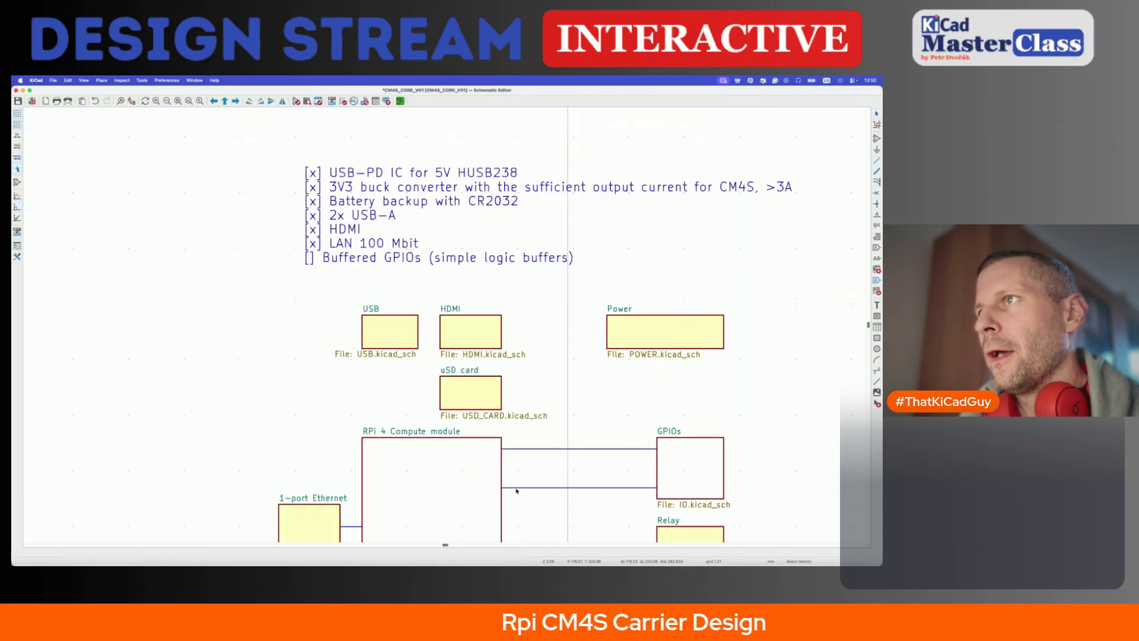
{"action": "double_click", "coordinate": [689, 468]}
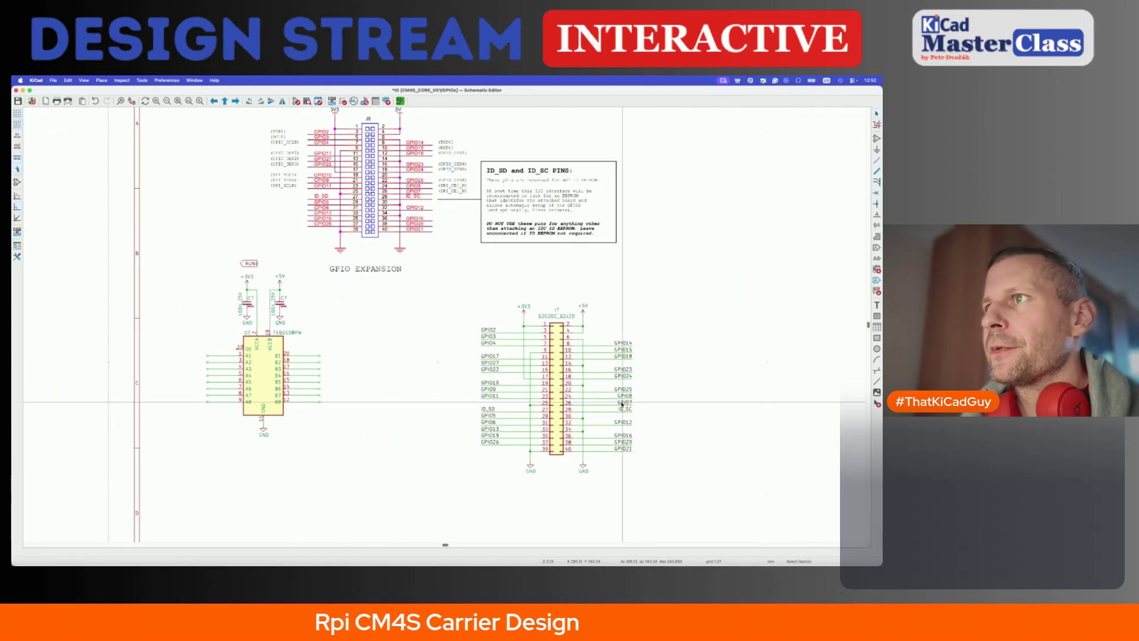
{"action": "scroll", "coordinate": [487, 336], "scroll_direction": "up", "scroll_amount": 2}
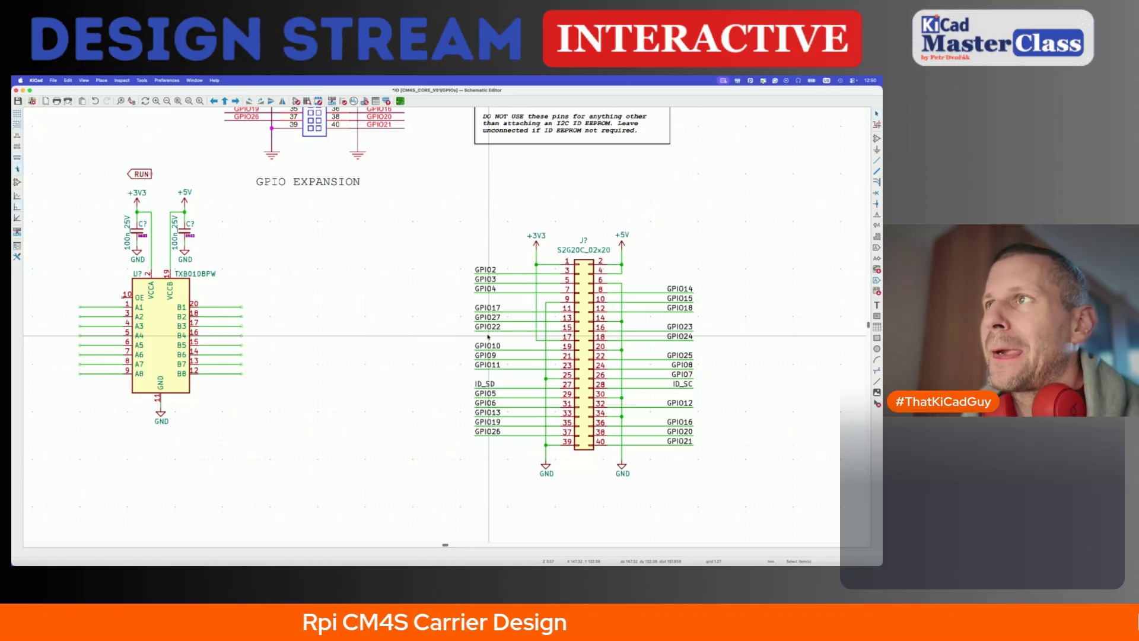
- Select the GPIO2–GPIO22 labels on the header after briefly checking Find and Replace
{"action": "left_click", "coordinate": [484, 265]}
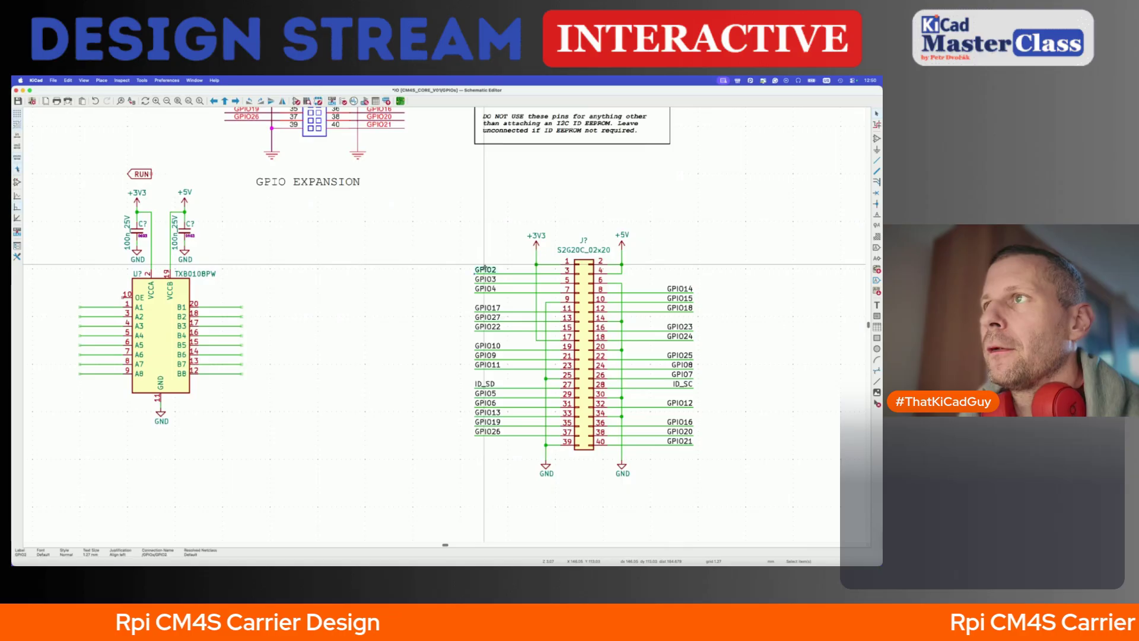
{"action": "left_click_drag", "start_coordinate": [458, 262], "coordinate": [502, 297]}
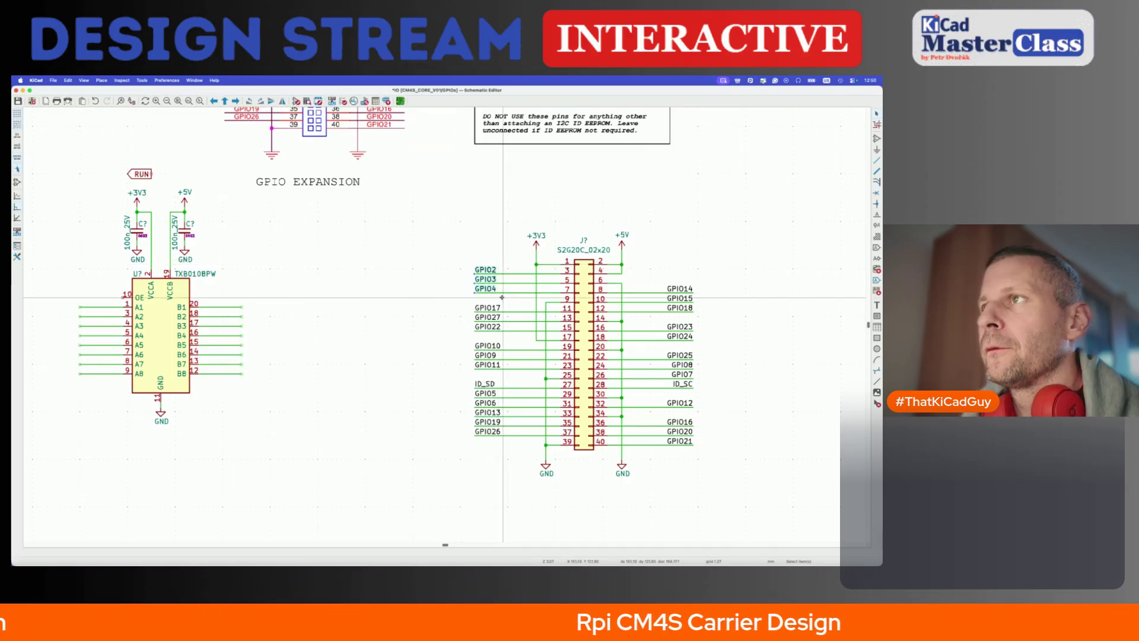
{"action": "left_click", "coordinate": [69, 80]}
{"action": "left_click", "coordinate": [83, 193]}
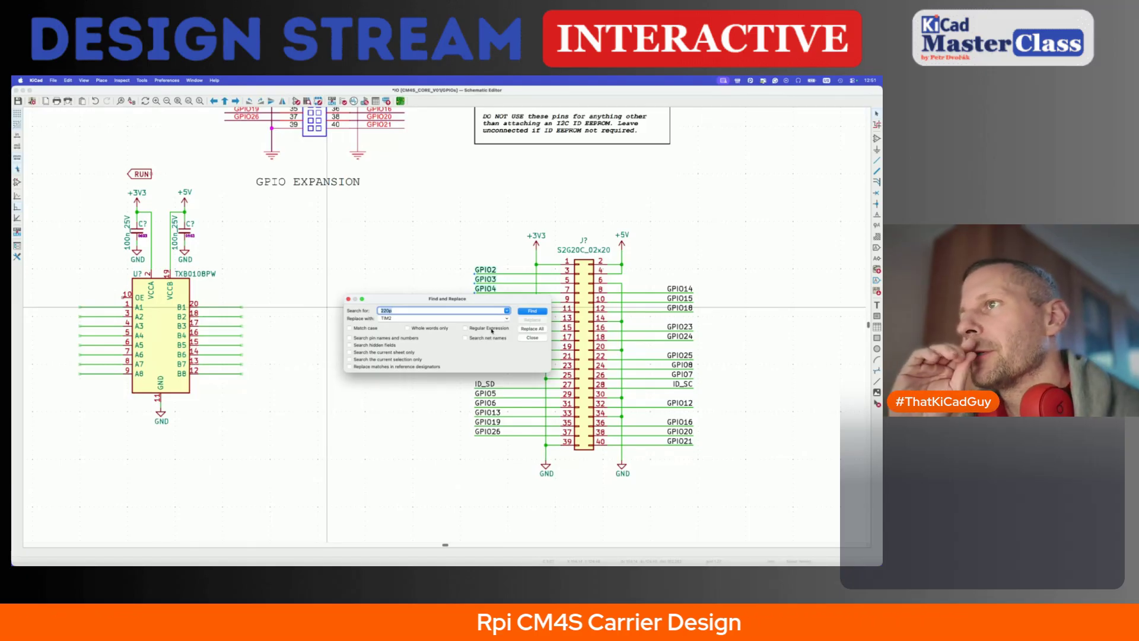
{"action": "left_click", "coordinate": [534, 338]}
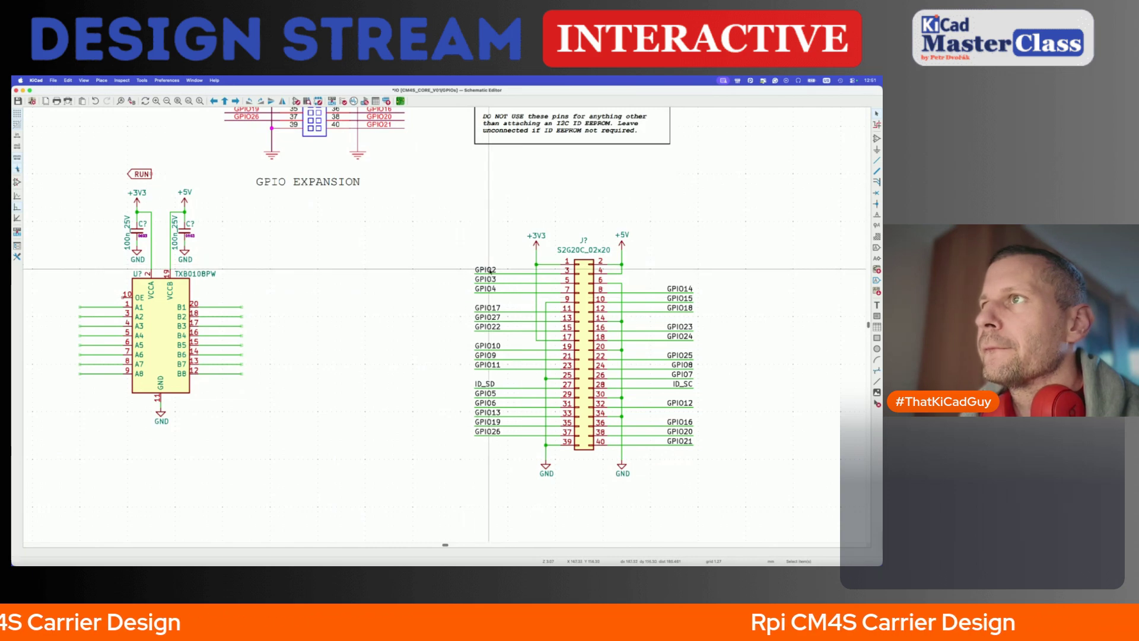
{"action": "left_click_drag", "start_coordinate": [442, 255], "coordinate": [503, 333]}
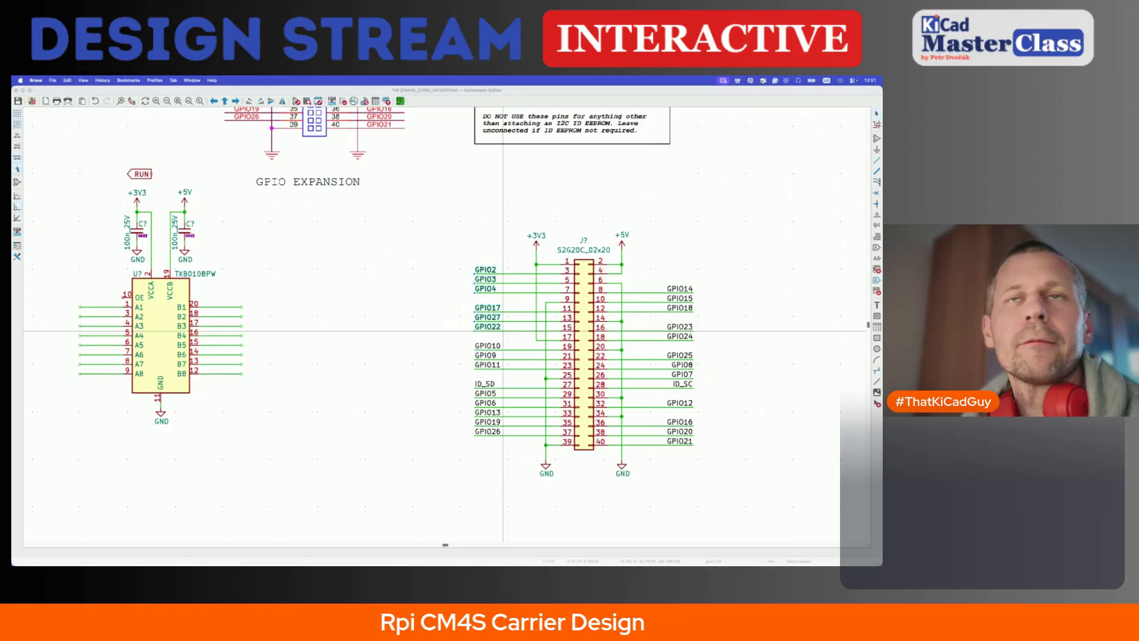
- Open Gemini in a new browser tab and begin the prompt 'I need to create a regular'
{"action": "key", "text": "super+Tab"}
{"action": "key", "text": "super+t"}
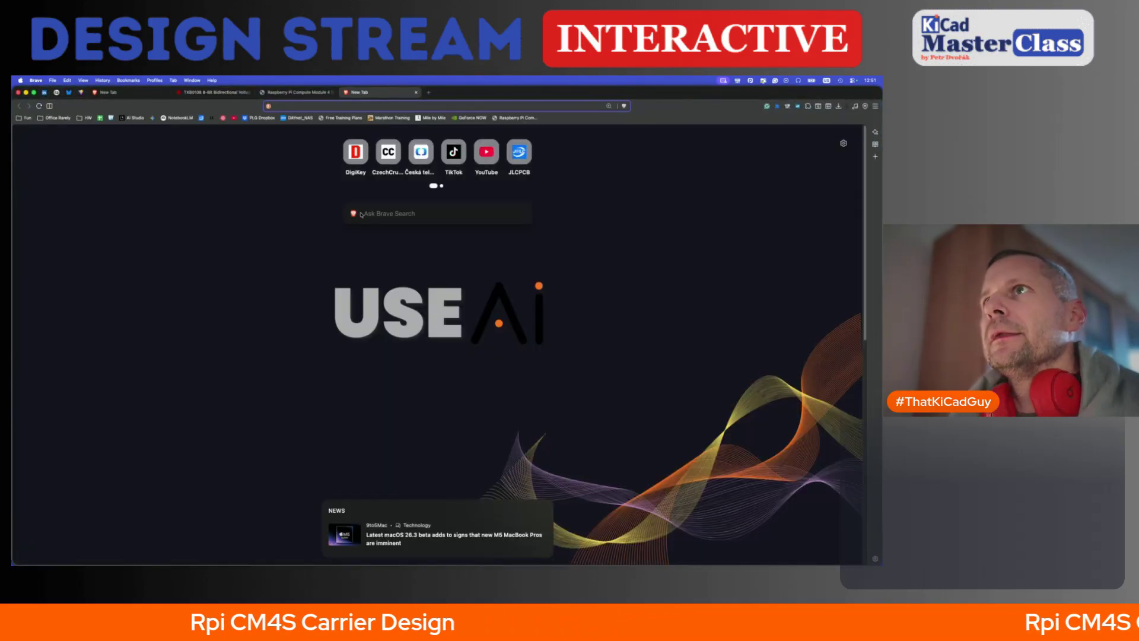
{"action": "type", "text": "gemini"}
{"action": "key", "text": "Return"}
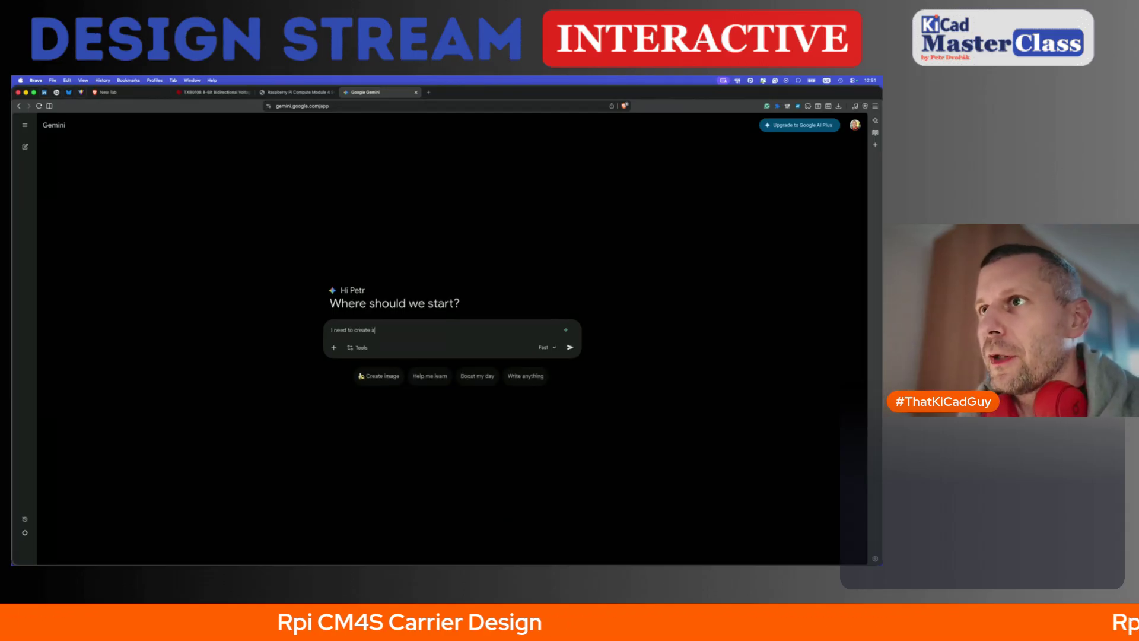
{"action": "type", "text": "regular"}
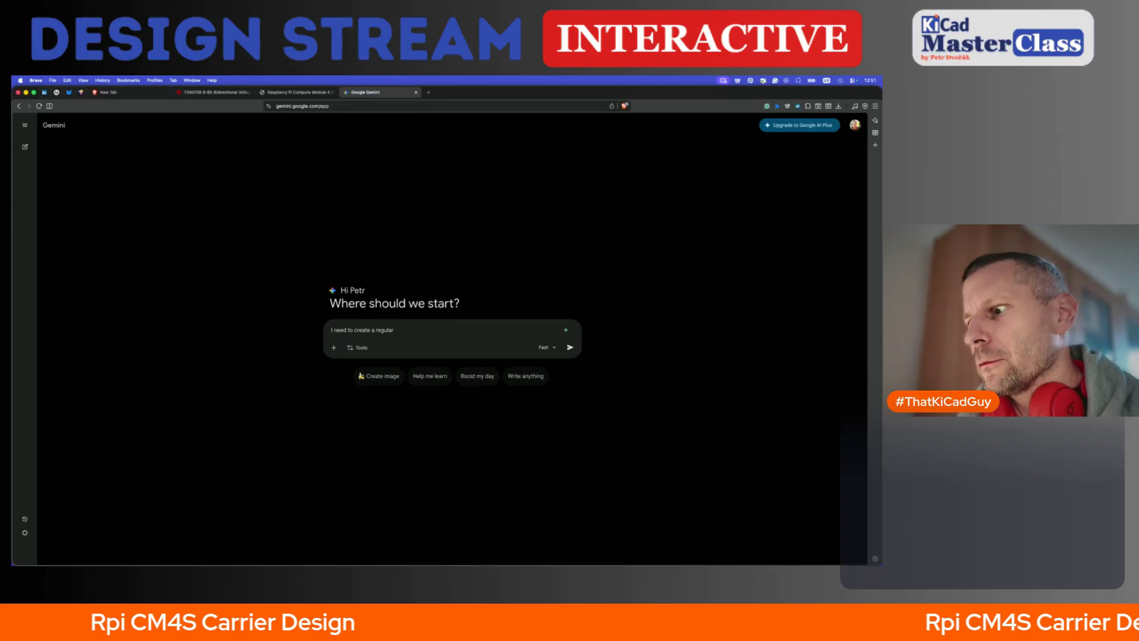
{"action": "key", "text": "super+Tab"}
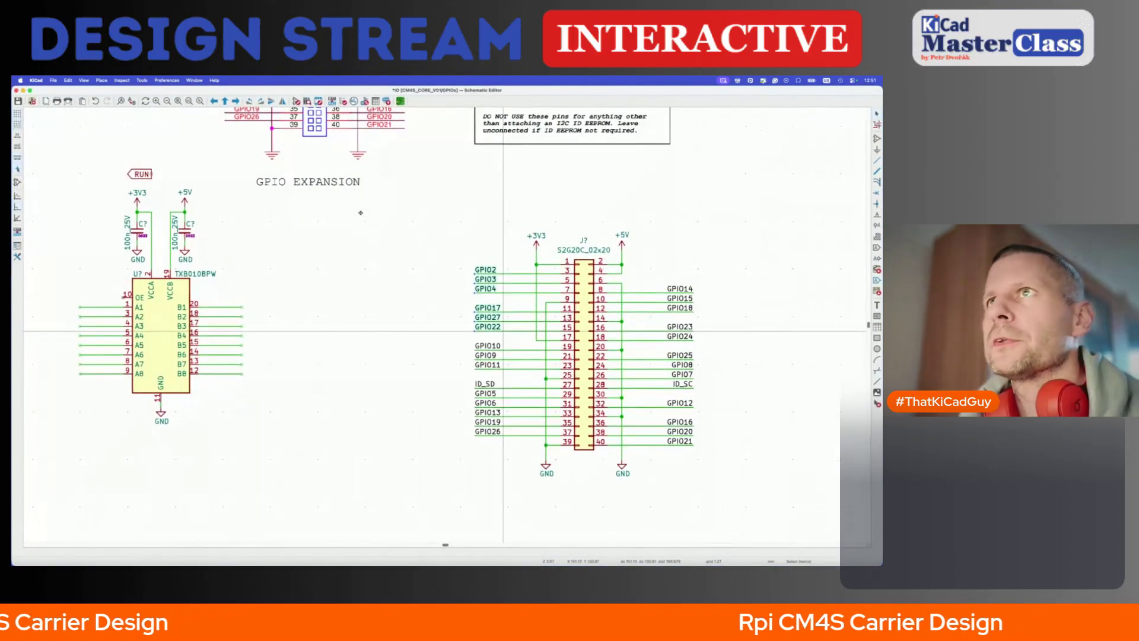
- Reopen KiCad's Find and Replace, then extend the Gemini prompt to 'a regular expression'
{"action": "left_click", "coordinate": [69, 81]}
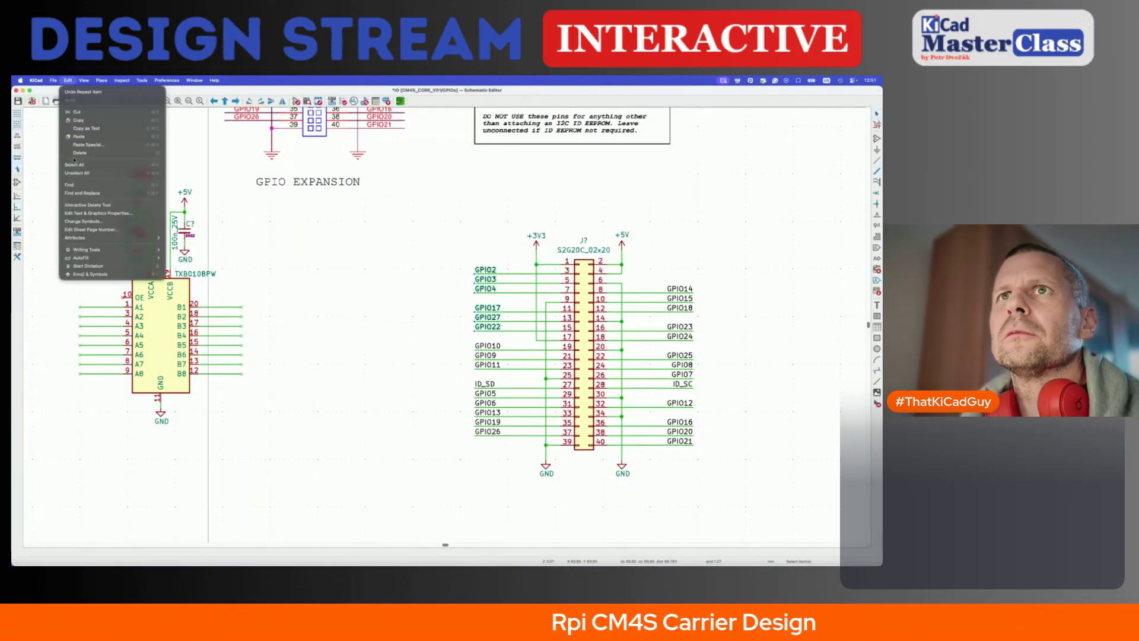
{"action": "left_click", "coordinate": [95, 190]}
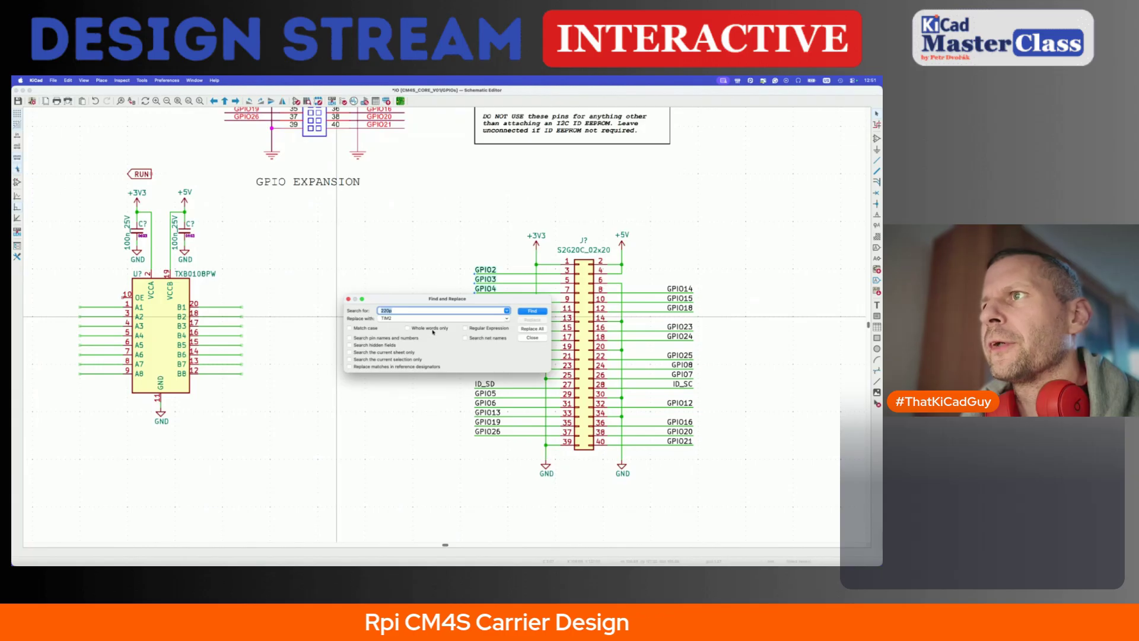
{"action": "key", "text": "super+Tab"}
{"action": "type", "text": "ession"}
{"action": "key", "text": "Left"}
{"action": "key", "text": "super+Right"}
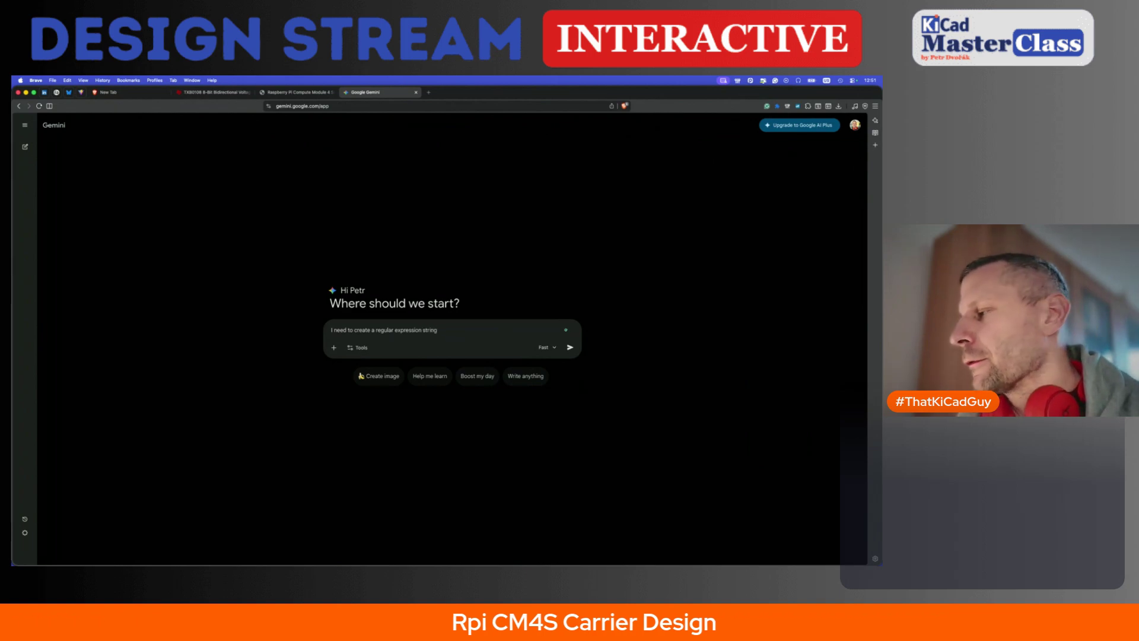
- Ask Gemini for a regex turning GPIO02, GPIO03, GPIO10, GPIO11 into GPIO02_EXT-style names
{"action": "type", "text": "stringj"}
{"action": "key", "text": "BackSpace"}
{"action": "type", "text": "helpn"}
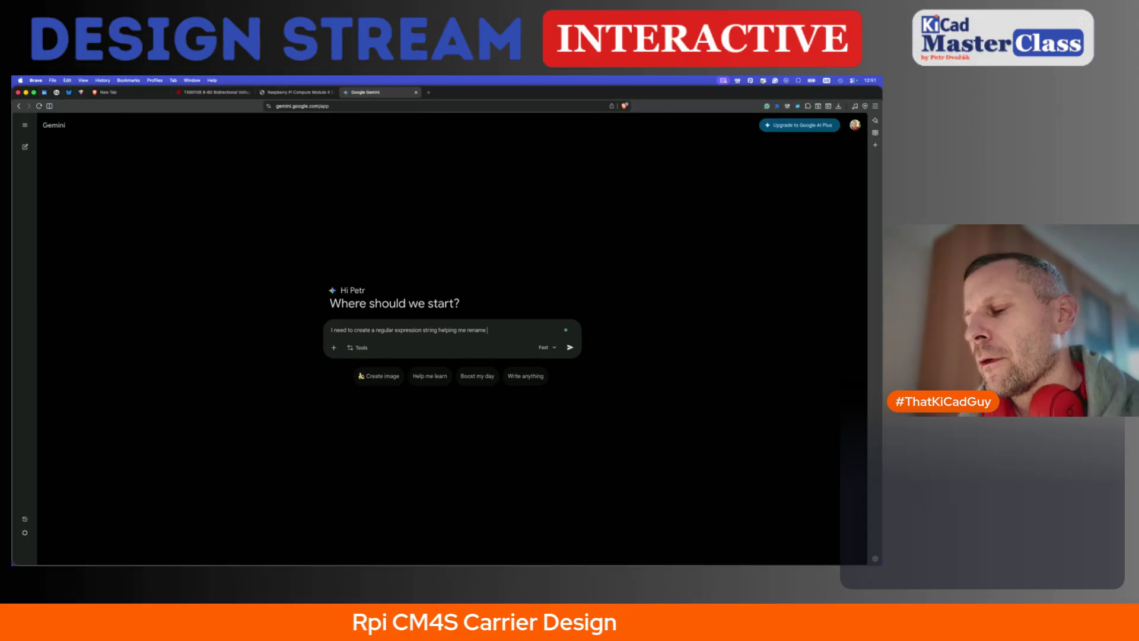
{"action": "type", "text": "with "}
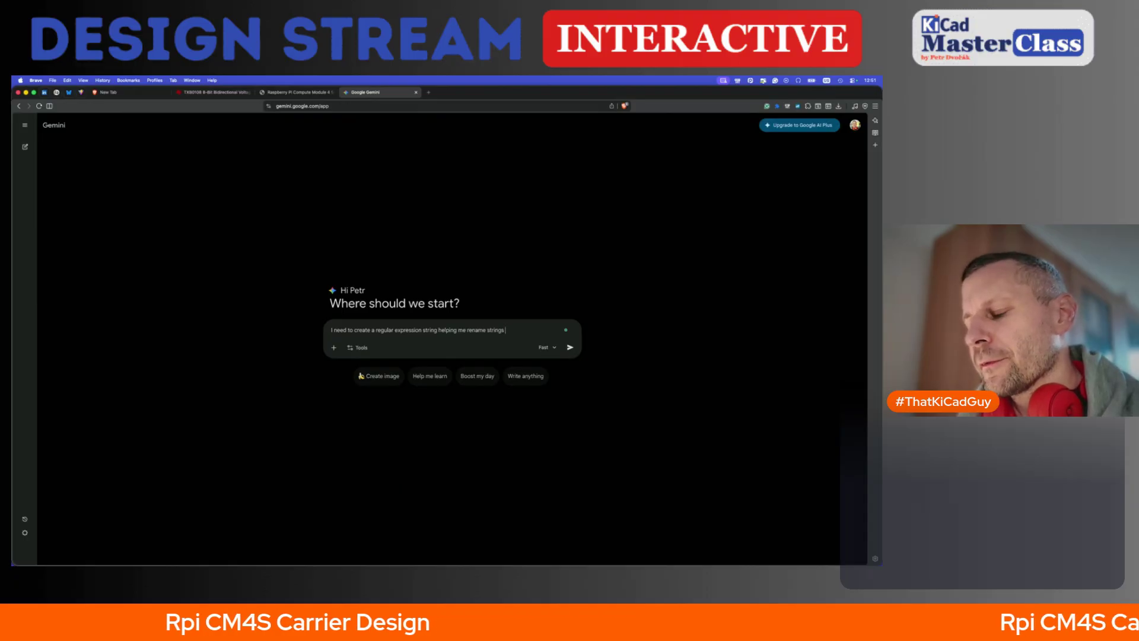
{"action": "type", "text": "a typocal"}
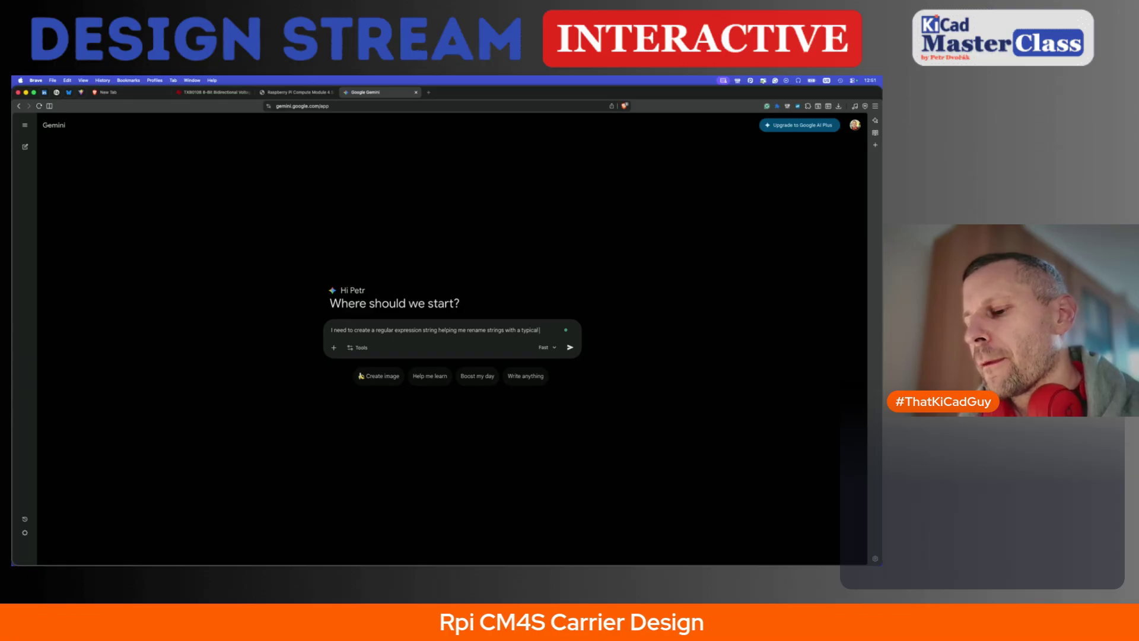
{"action": "type", "text": "format of GPO"}
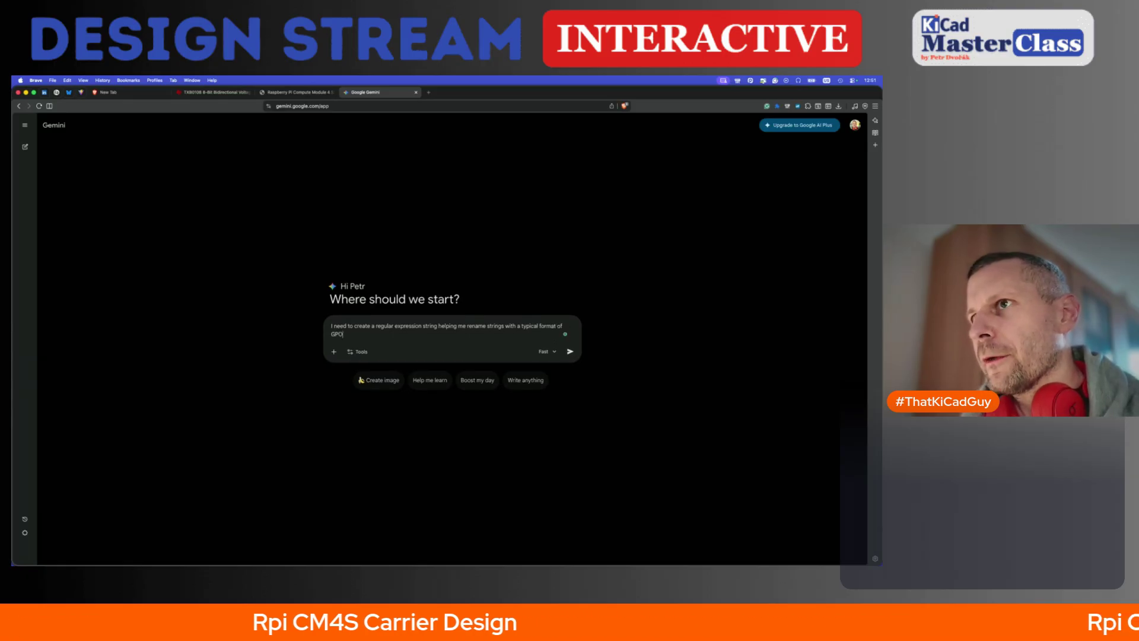
{"action": "type", "text": "IO02, "}
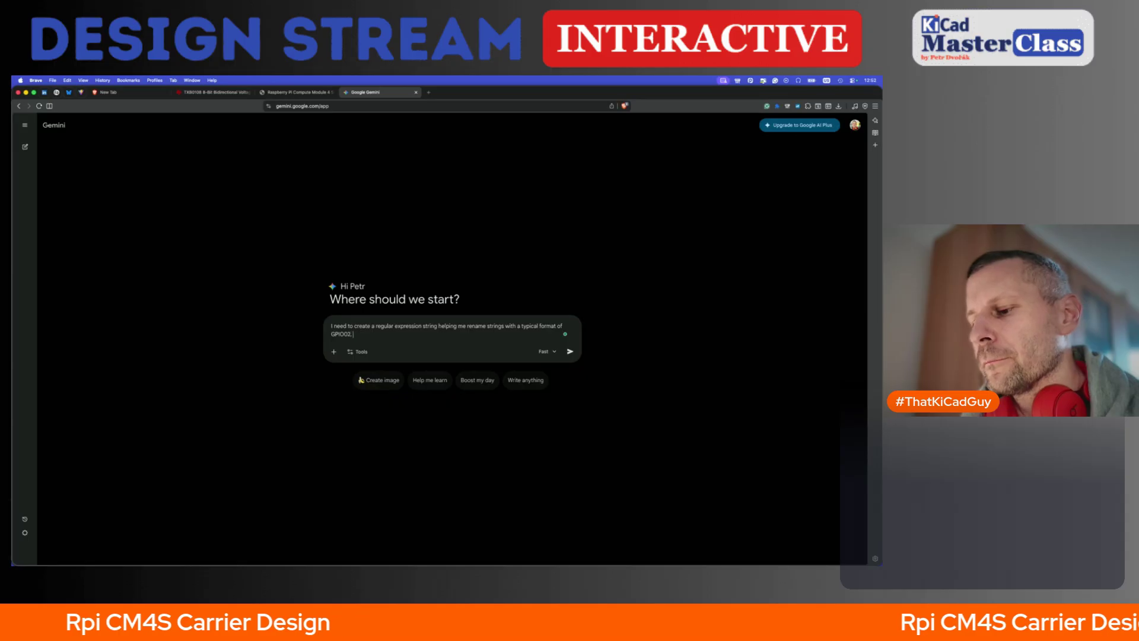
{"action": "type", "text": "GPIO03, GPIO10, GPIO"}
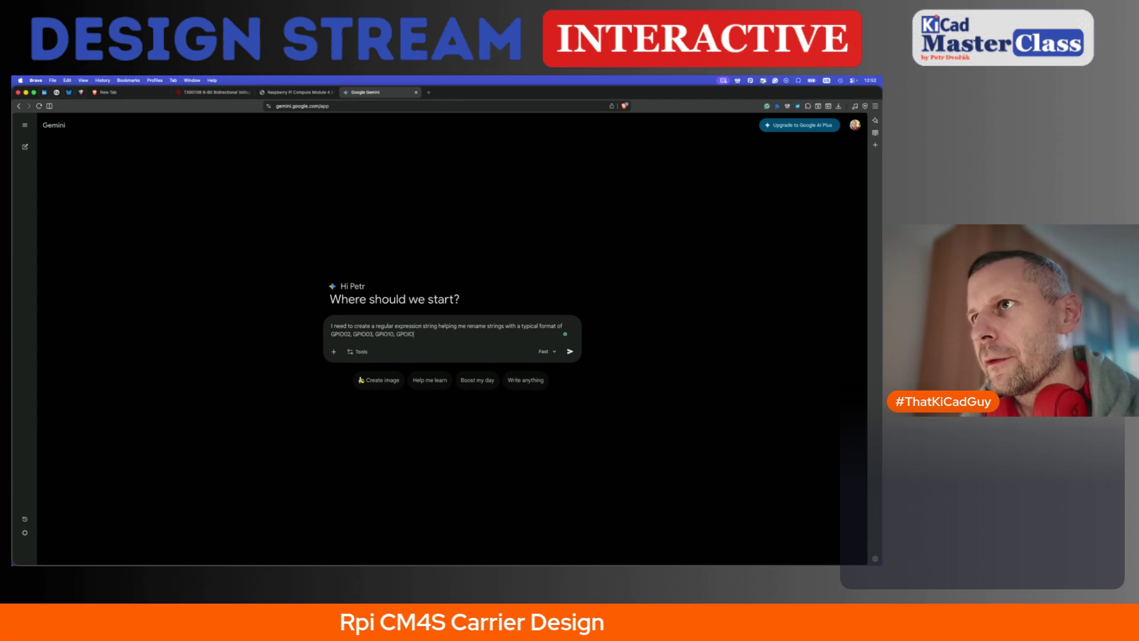
{"action": "type", "text": "11"}
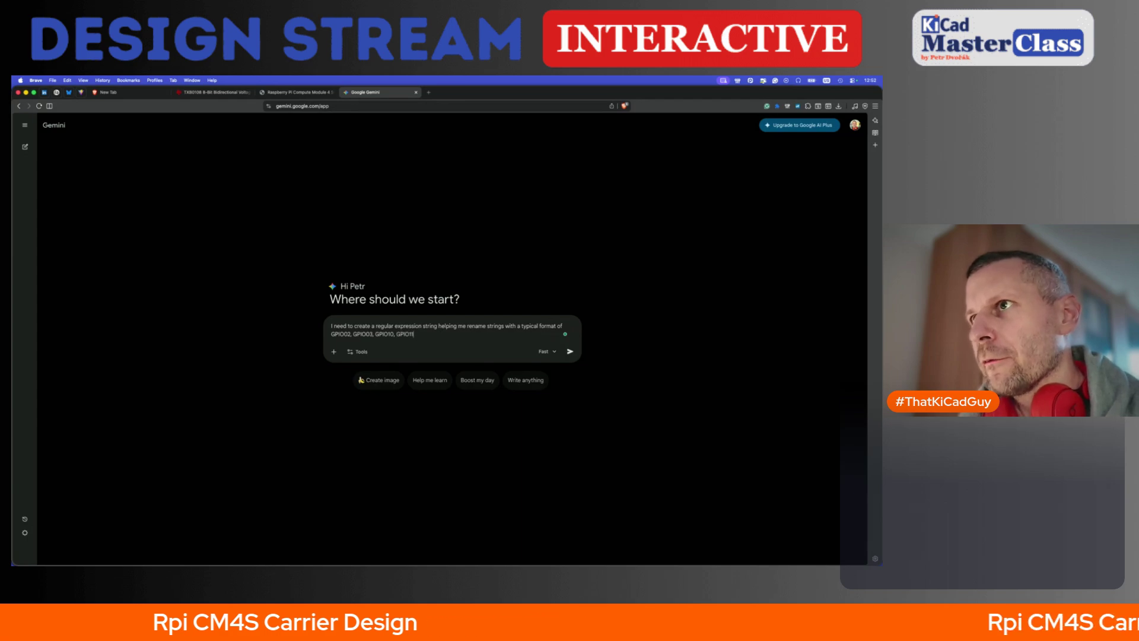
{"action": "type", "text": ", etc. I need"}
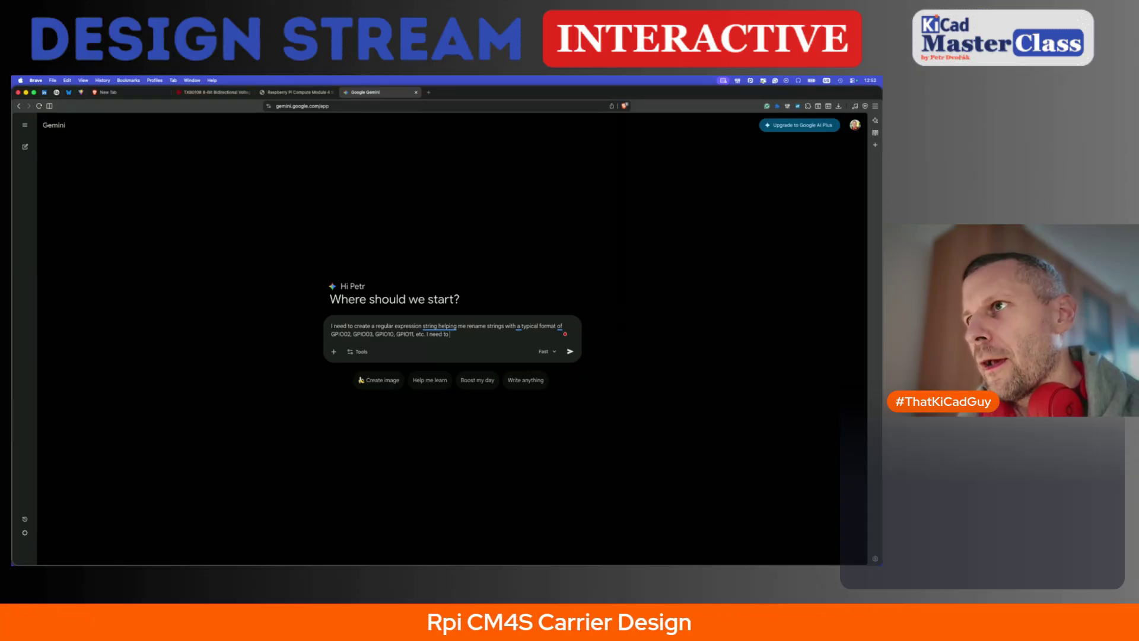
{"action": "type", "text": "to add a suffic"}
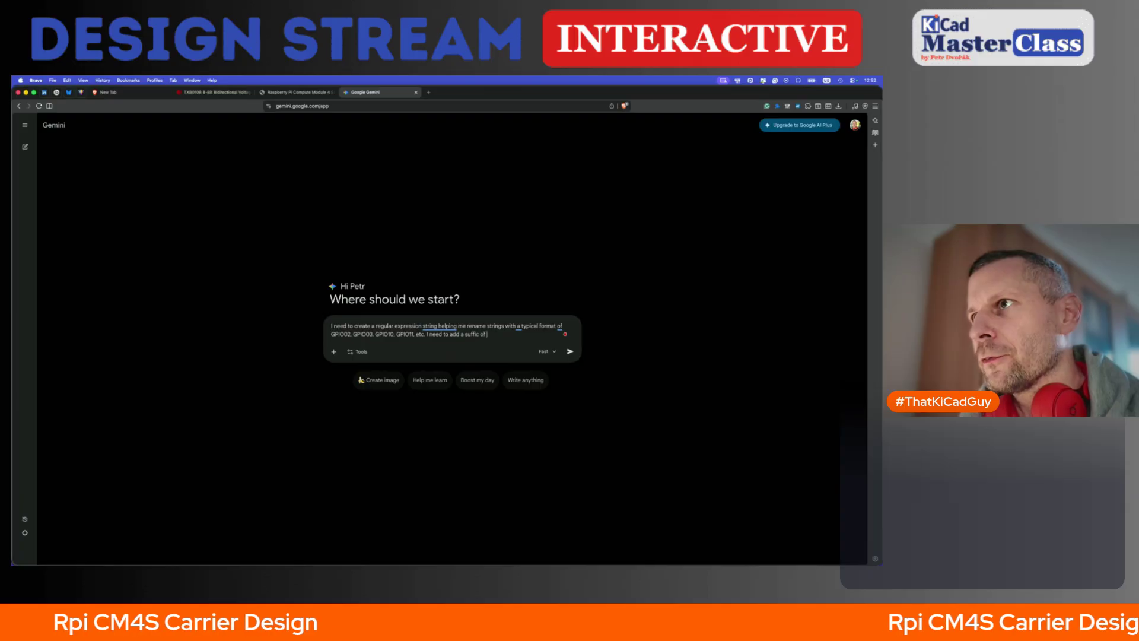
{"action": "type", "text": " of"}
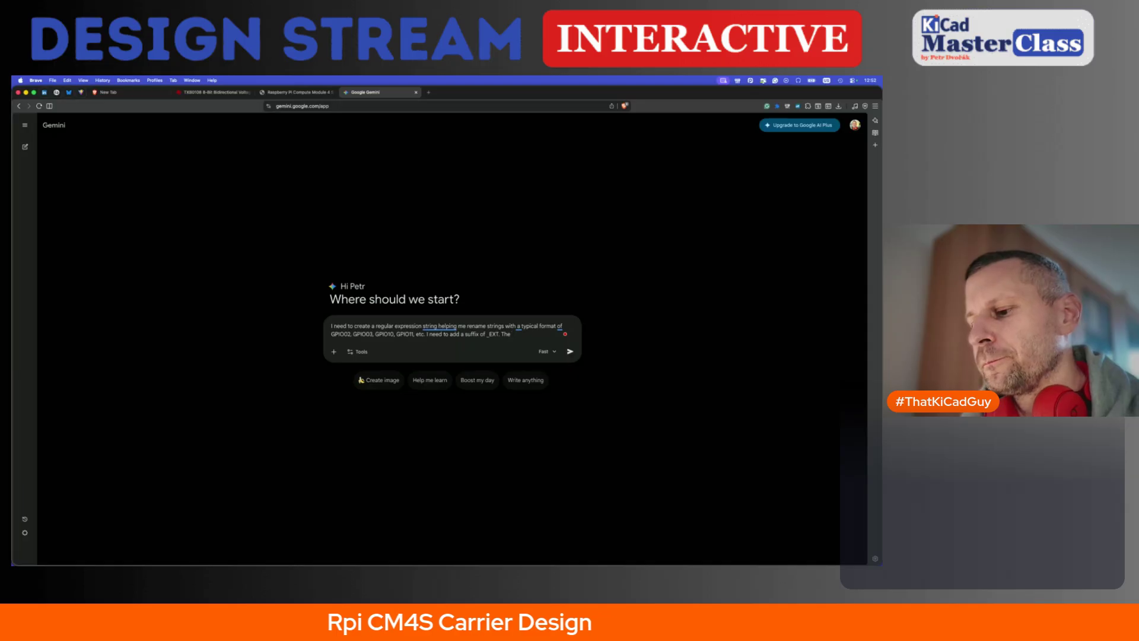
{"action": "type", "text": "_EXT. The output"}
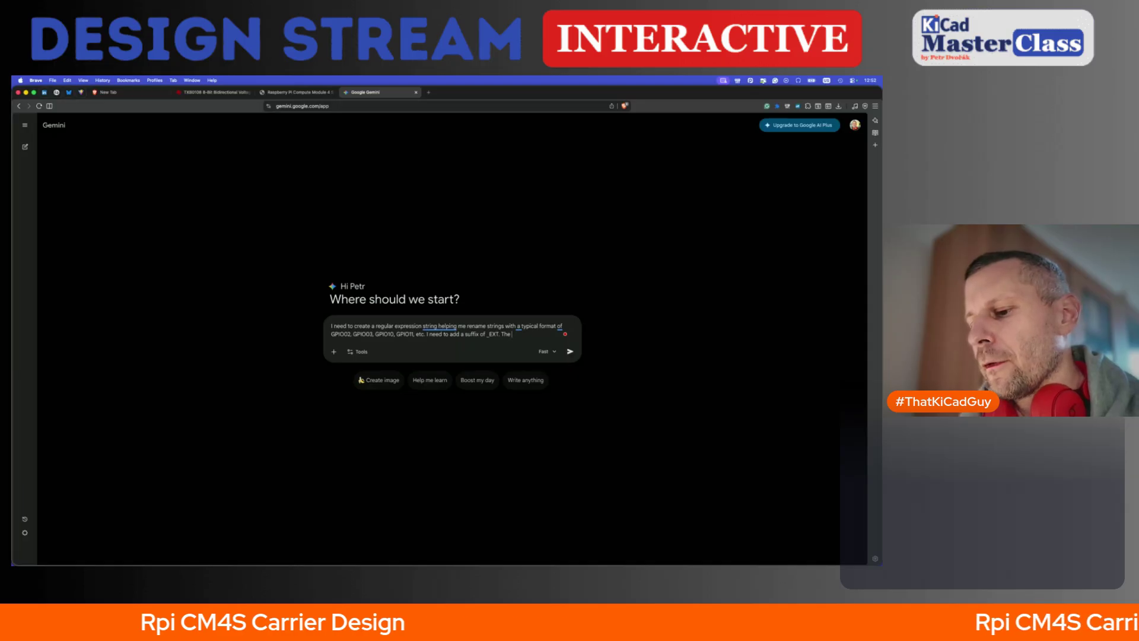
{"action": "type", "text": " will be the"}
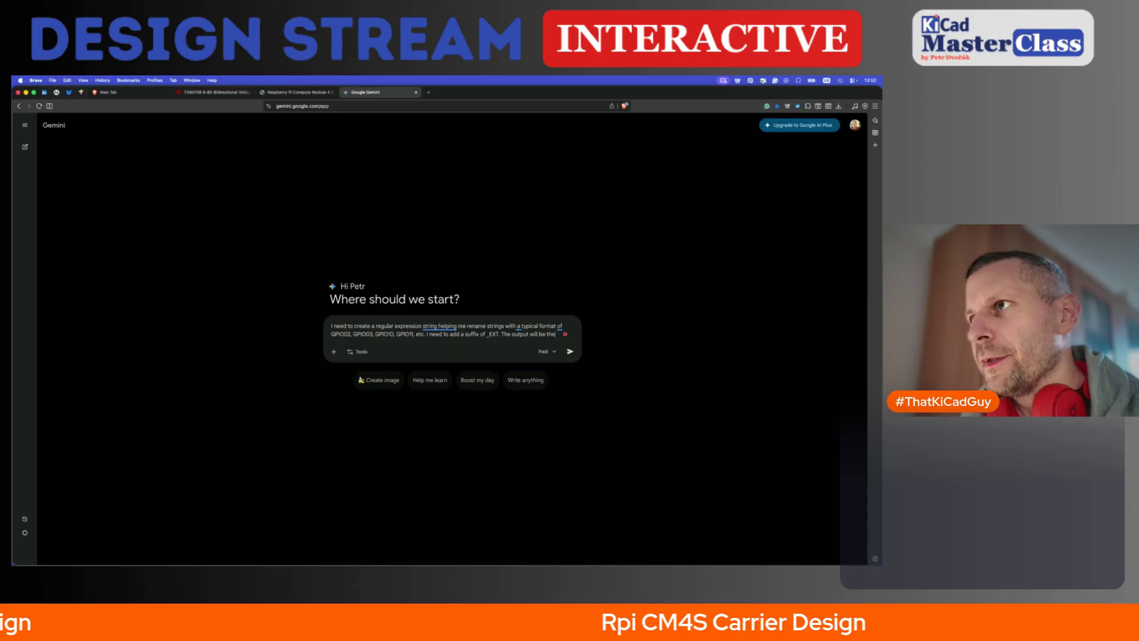
{"action": "type", "text": "n GPIO"}
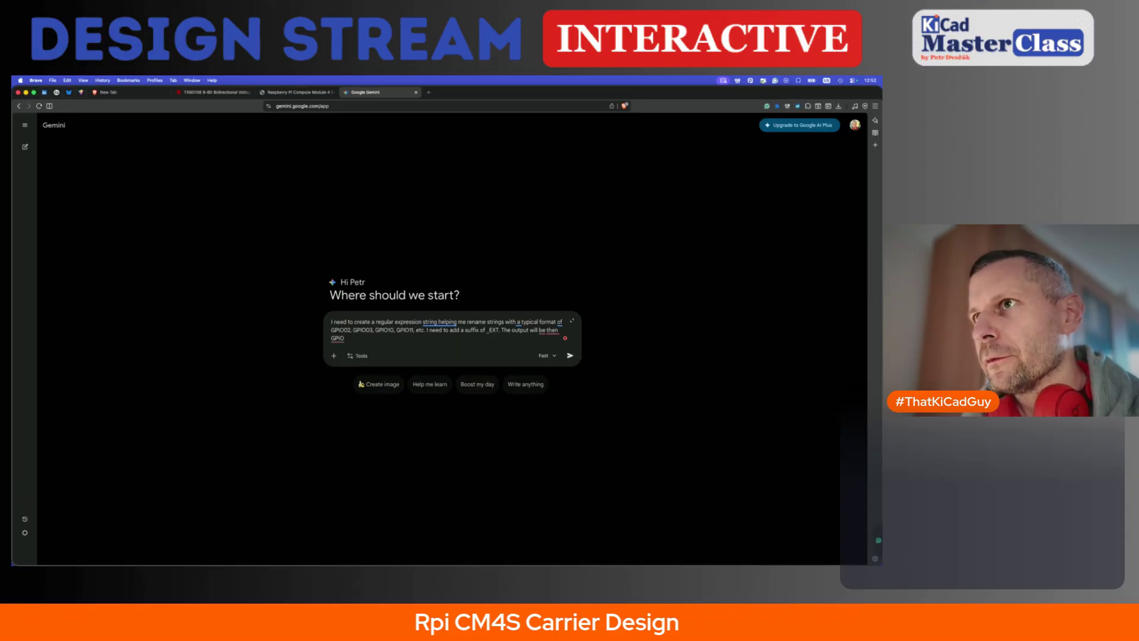
{"action": "type", "text": "02_EXT, GPIO03"}
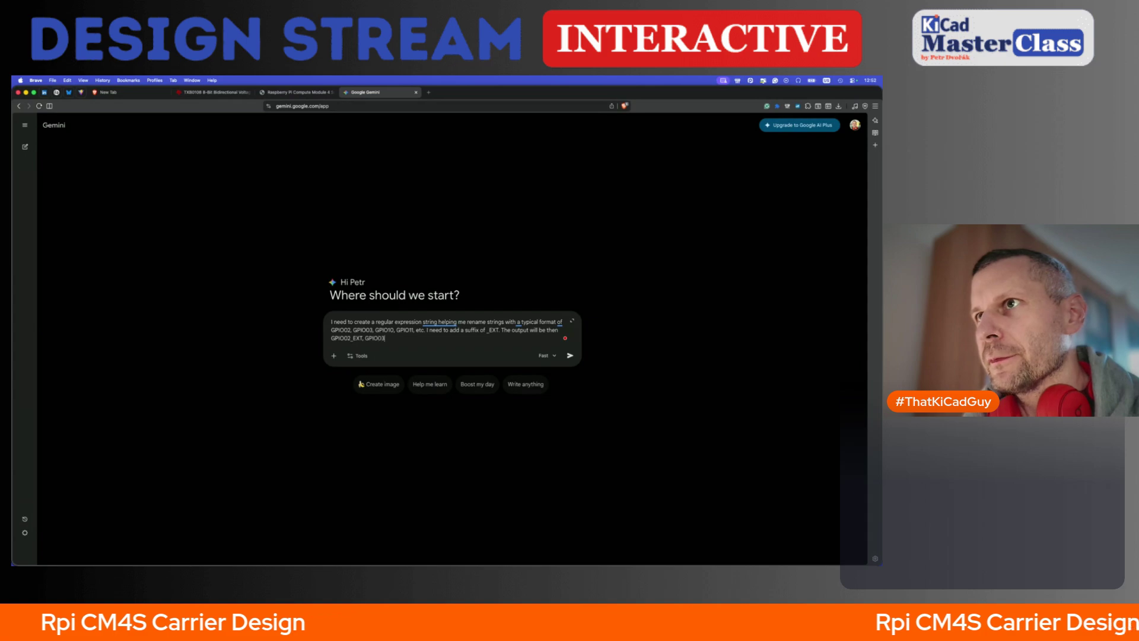
{"action": "type", "text": "_EXT, etc"}
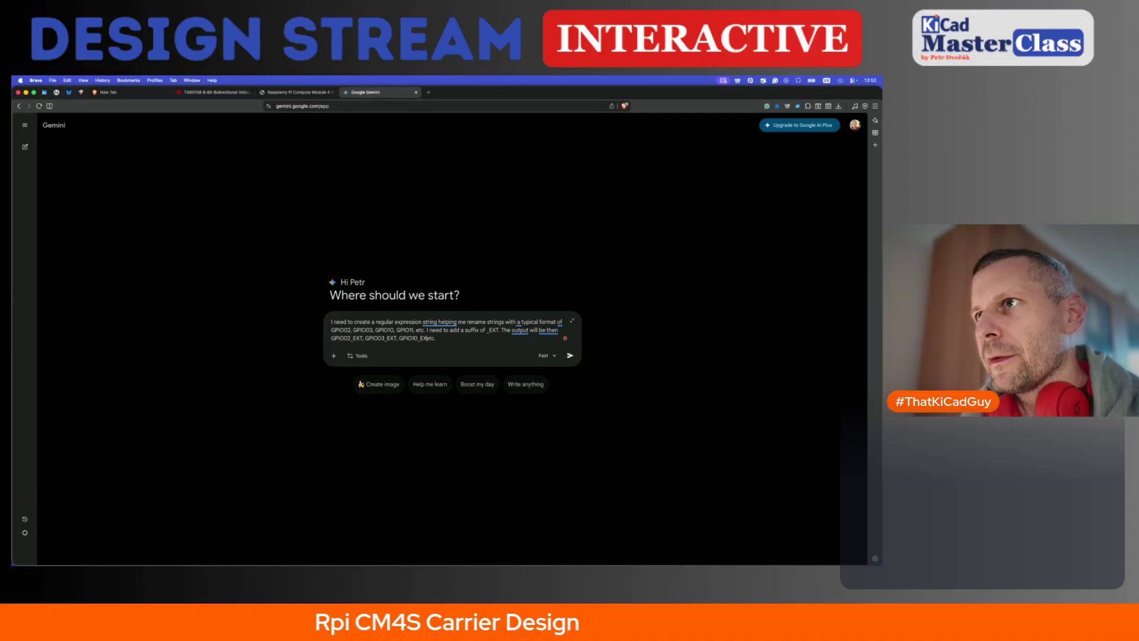
{"action": "type", "text": ","}
{"action": "left_click", "coordinate": [442, 338]}
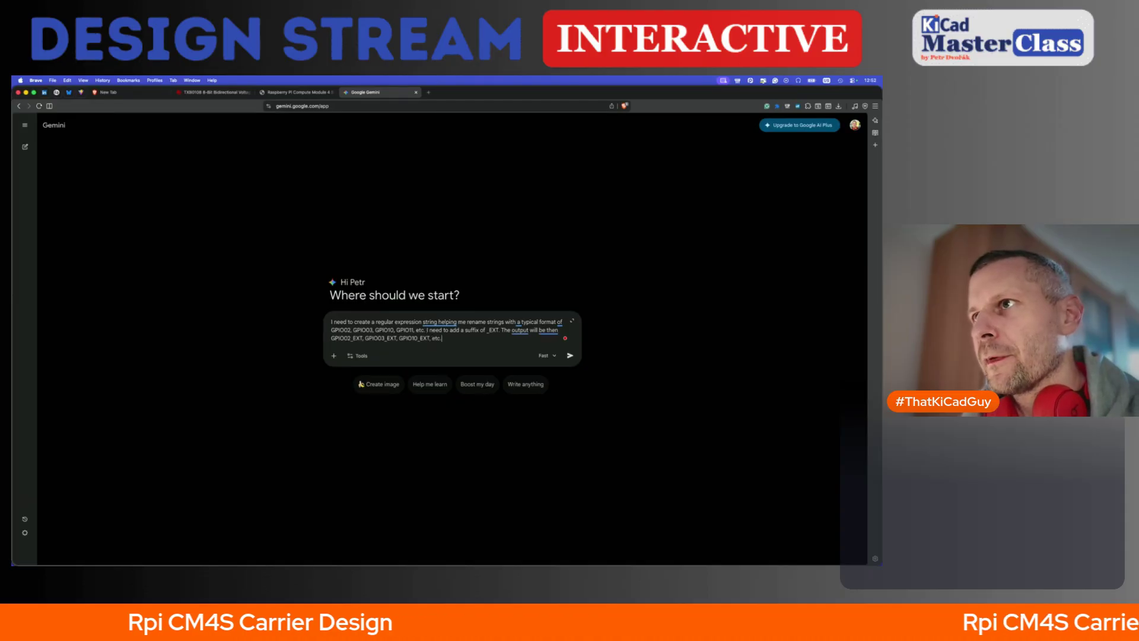
- Send the regex question to Gemini and take its ^(GPIO\d+)$ answer back to KiCad
{"action": "key", "text": "Return"}
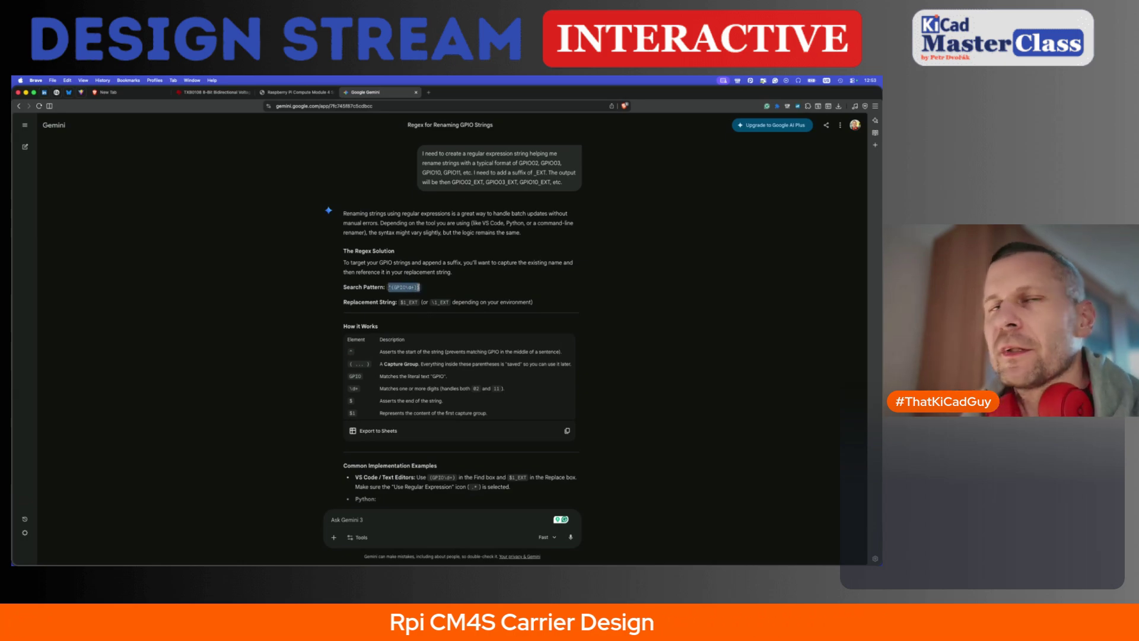
{"action": "key", "text": "super+Tab"}
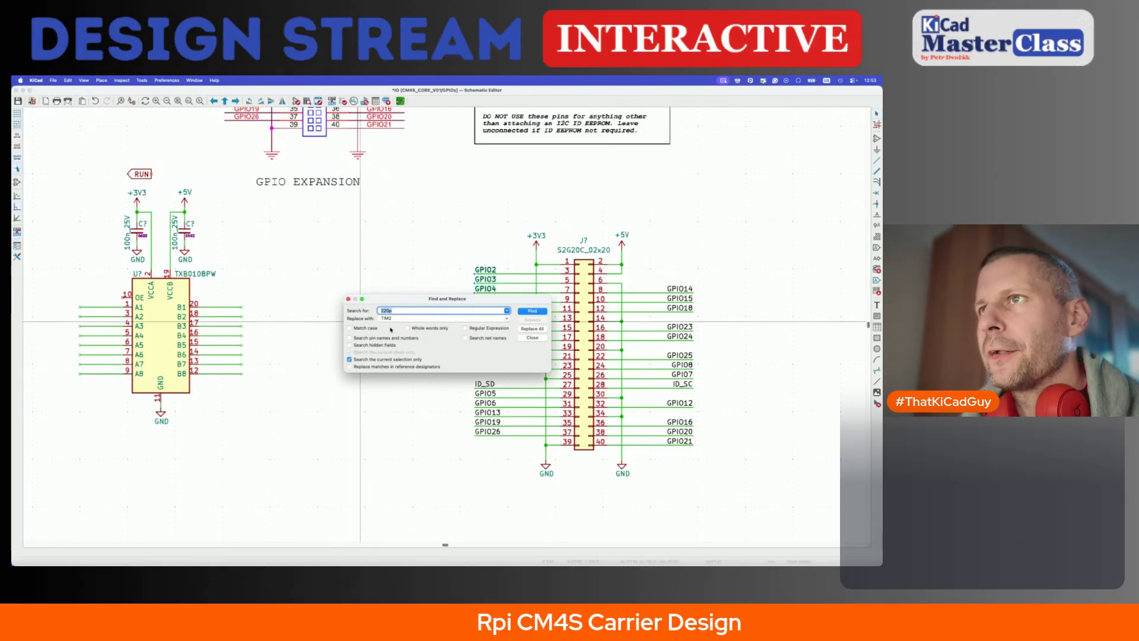
- Paste ^(GPIO\d+)$ into Search for and clear the old TIM2 replacement text
{"action": "type", "text": "^(GPIO\\d+)$"}
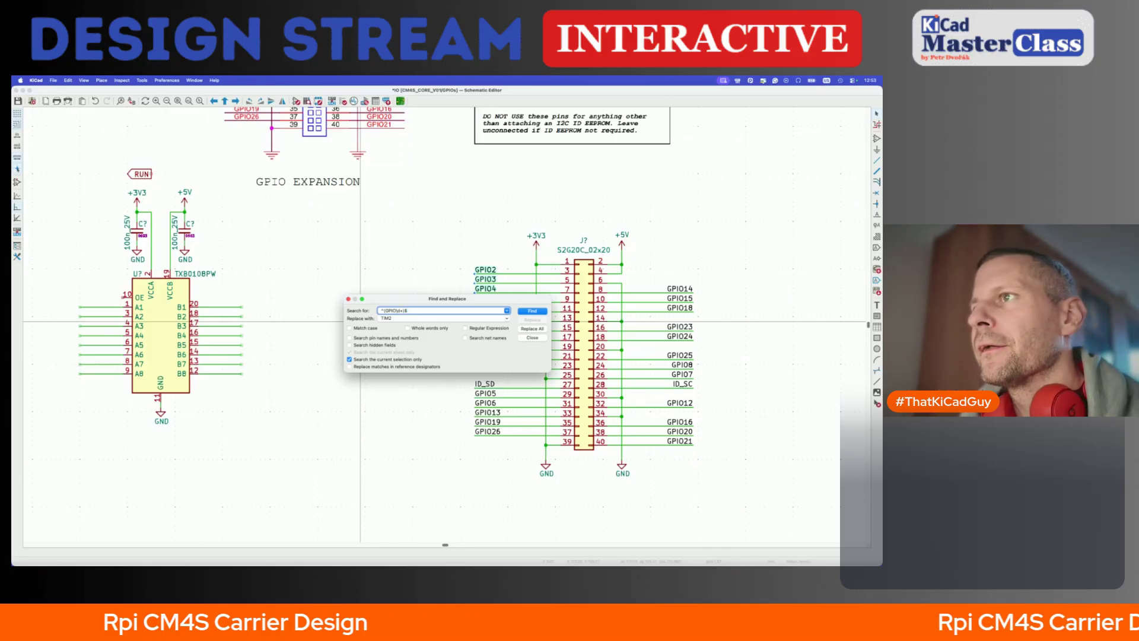
{"action": "double_click", "coordinate": [405, 318]}
{"action": "key", "text": "BackSpace"}
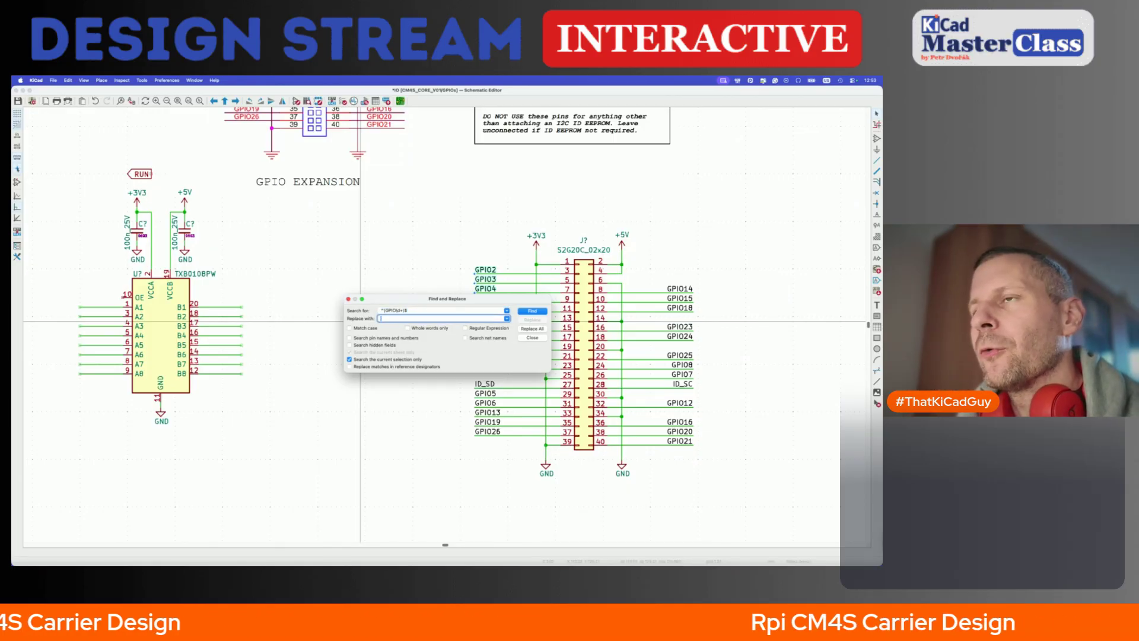
{"action": "key", "text": "super+Tab"}
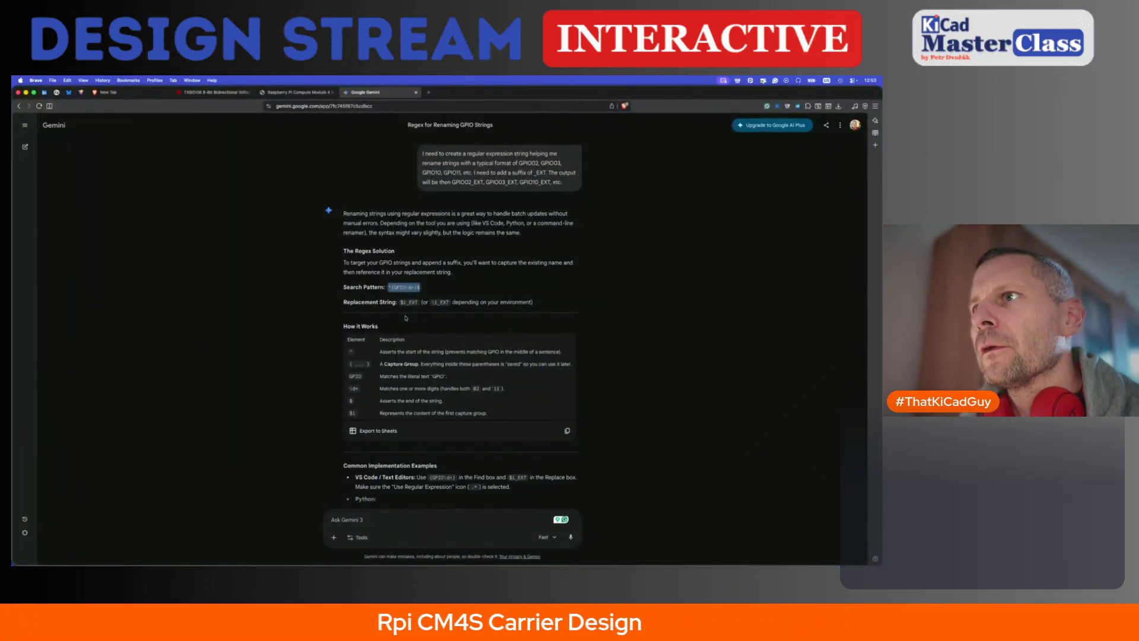
- Review Gemini's regex explanation for the $1_EXT replacement string, then return to KiCad
{"action": "scroll", "coordinate": [405, 318], "scroll_direction": "down", "scroll_amount": 3}
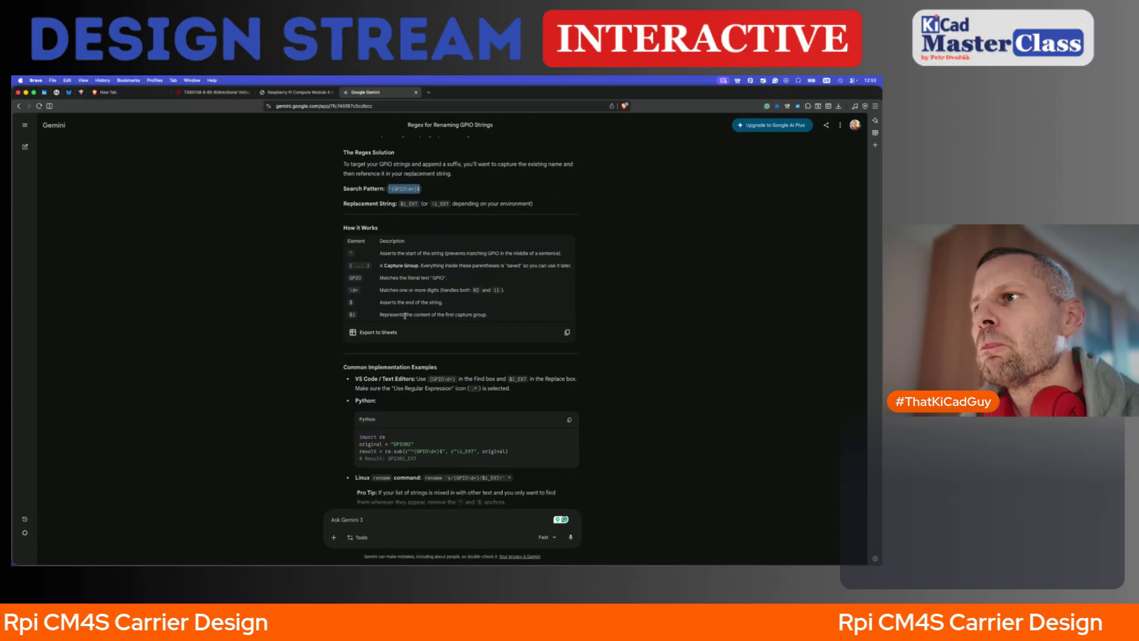
{"action": "scroll", "coordinate": [405, 315], "scroll_direction": "up", "scroll_amount": 3}
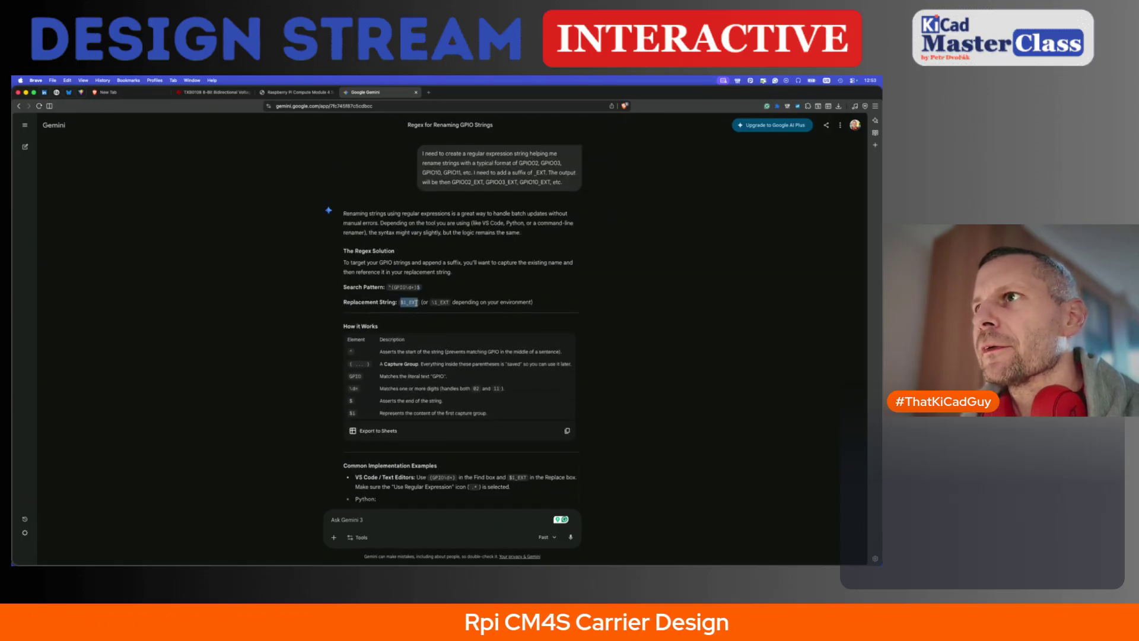
{"action": "key", "text": "super+Tab"}
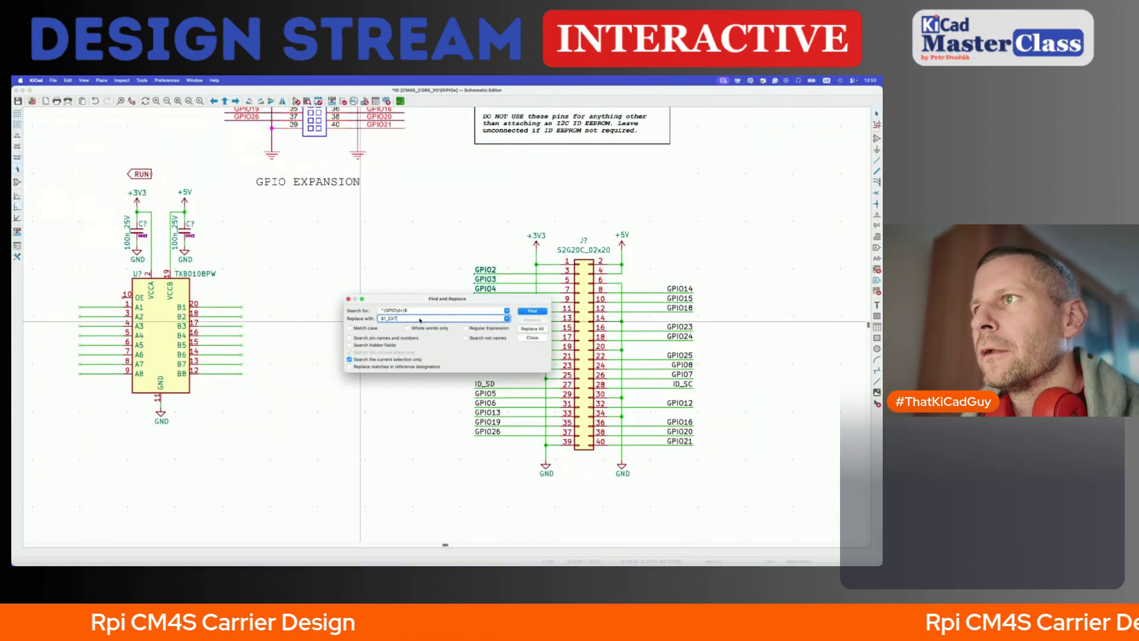
- Run Find twice with the GPIO pattern, hitting the sheet end, then reread Gemini's answer
{"action": "left_click", "coordinate": [532, 311]}
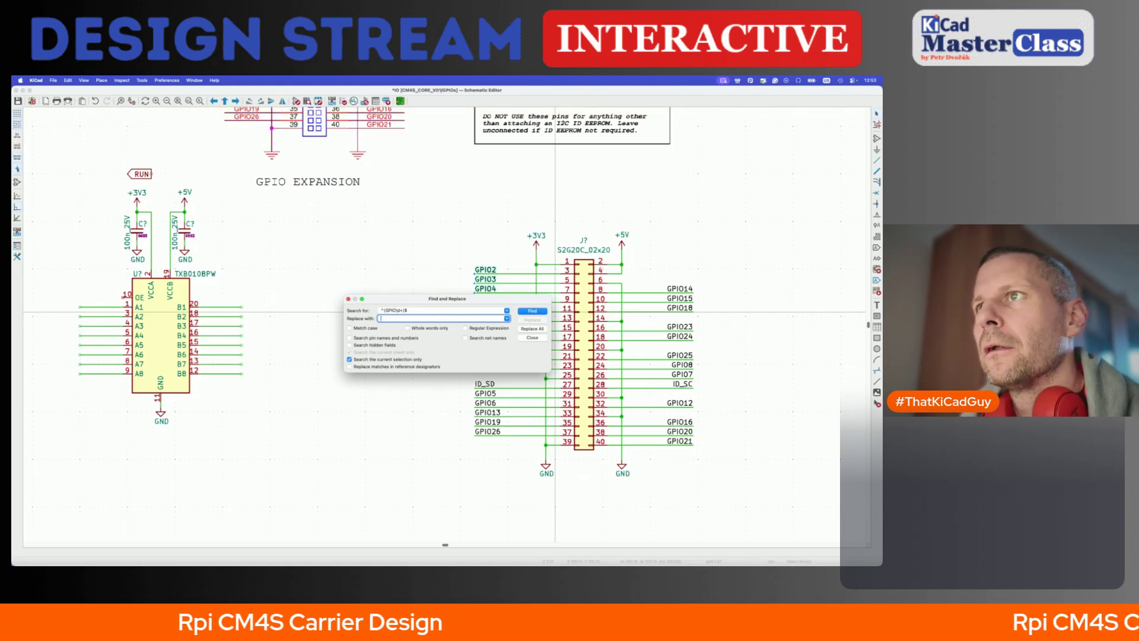
{"action": "left_click", "coordinate": [533, 311]}
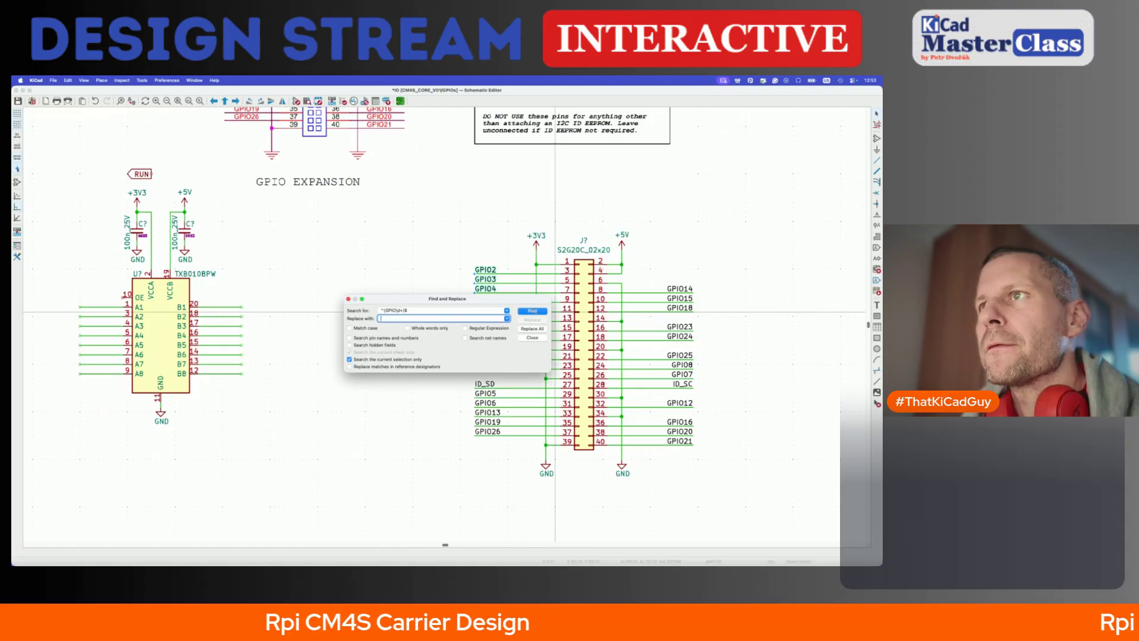
{"action": "key", "text": "super+Tab"}
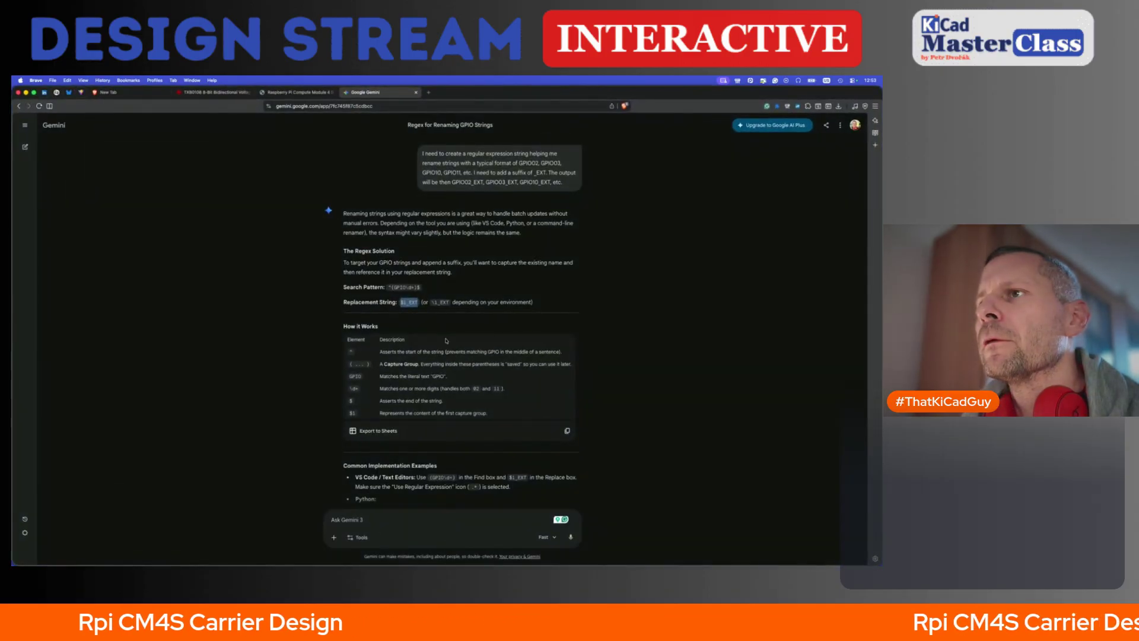
{"action": "scroll", "coordinate": [446, 340], "scroll_direction": "down", "scroll_amount": 3}
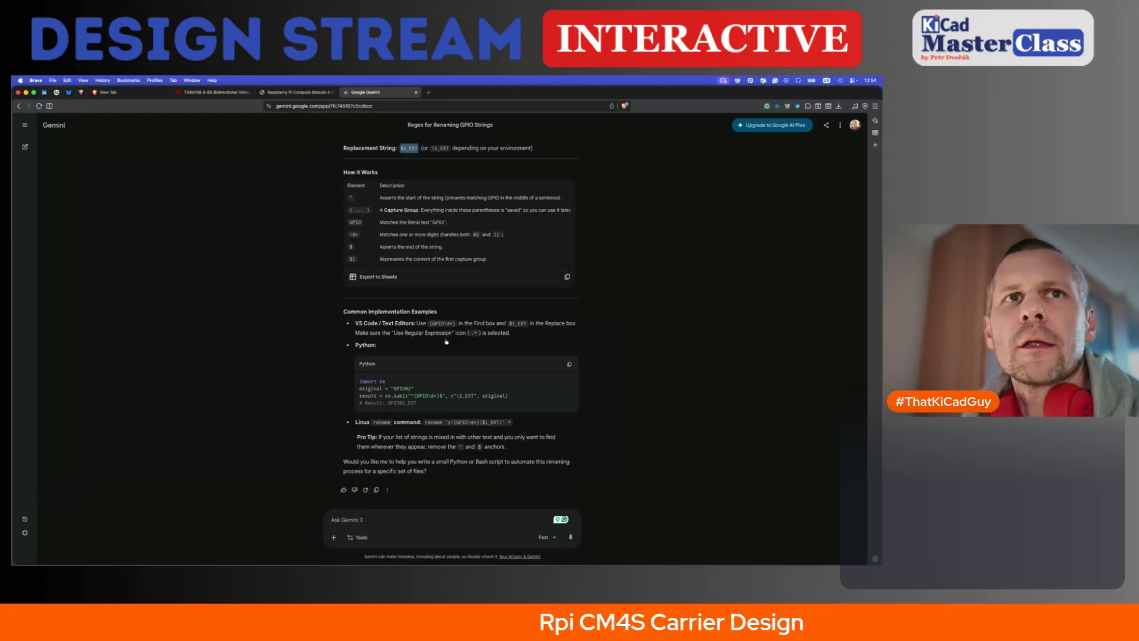
{"action": "key", "text": "super+Tab"}
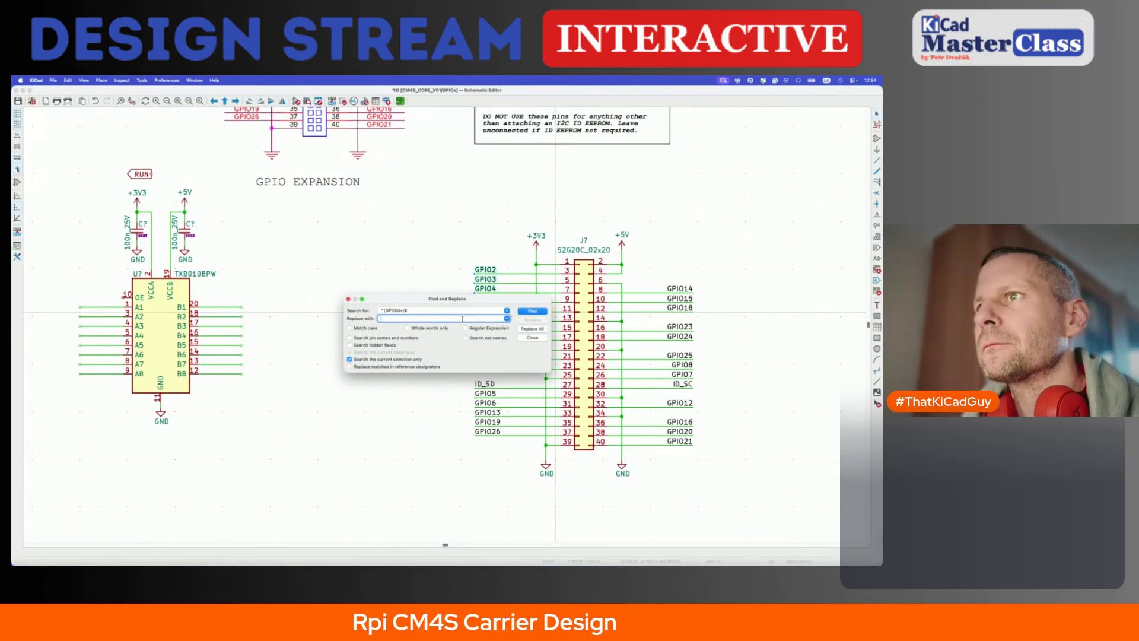
- Reuse ^(GPIO\d+)$ from search history, enable Regular Expression, and run Find twice
{"action": "left_click", "coordinate": [506, 310]}
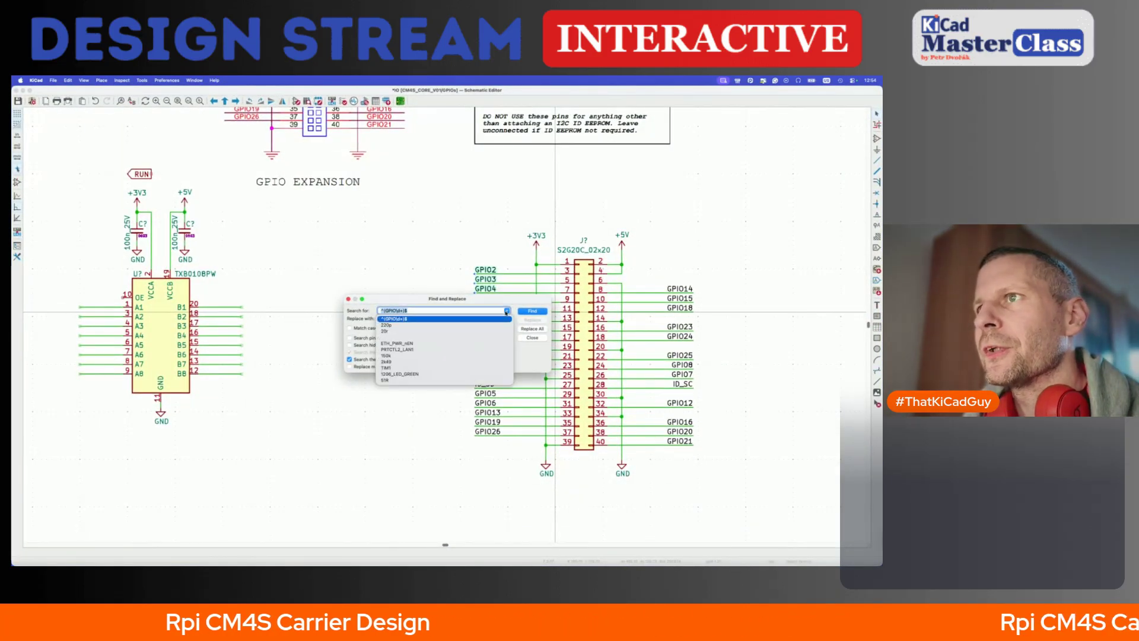
{"action": "left_click", "coordinate": [514, 309]}
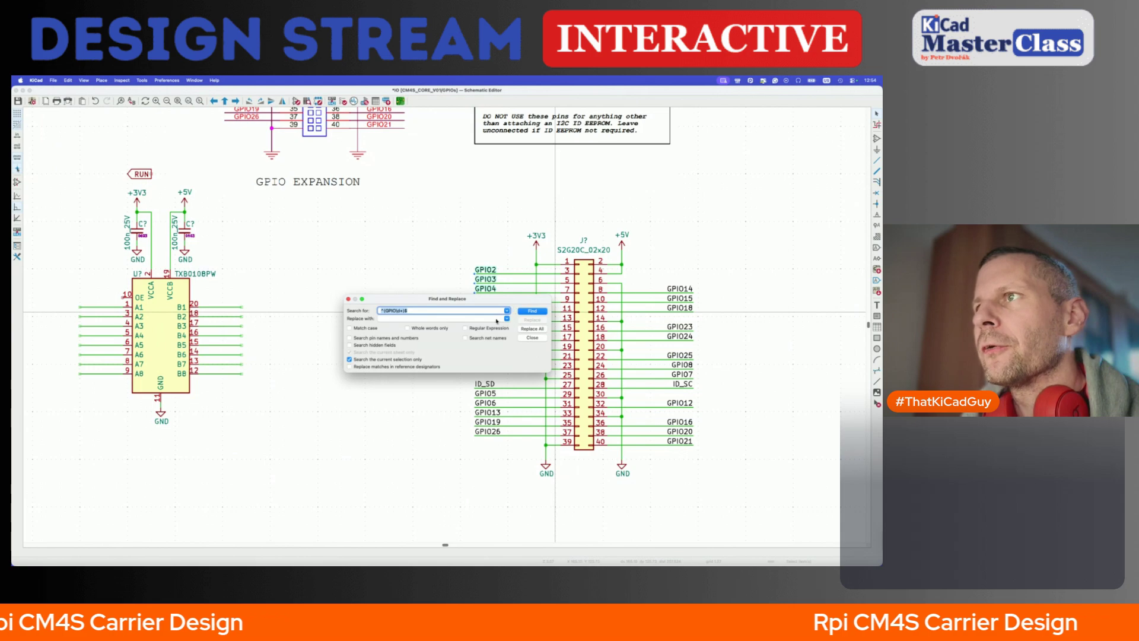
{"action": "left_click", "coordinate": [476, 328]}
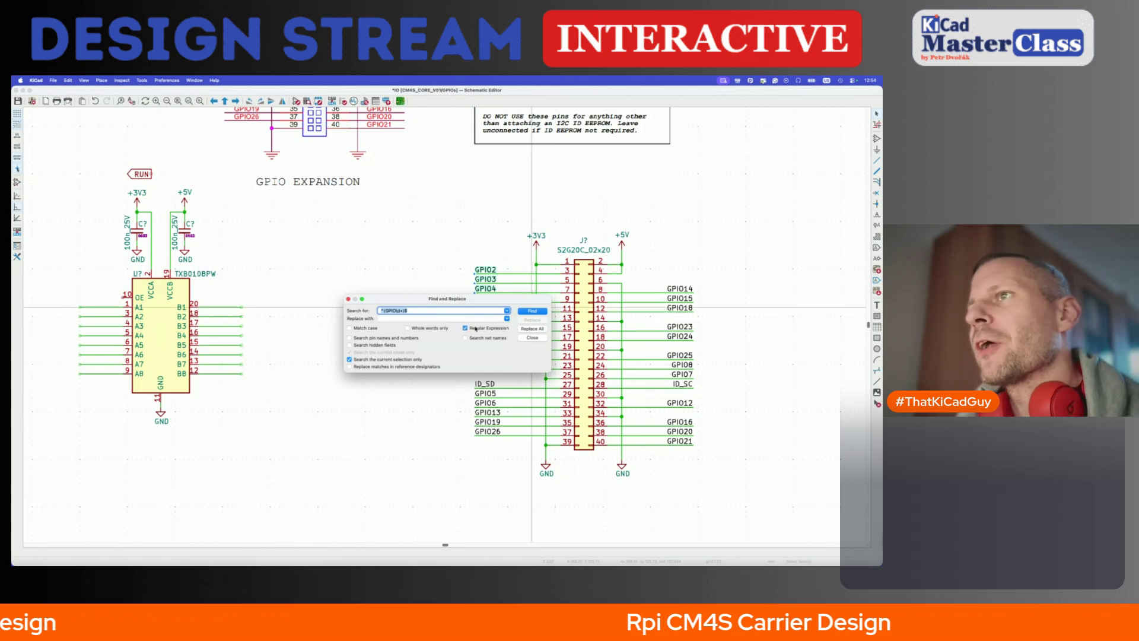
{"action": "left_click", "coordinate": [532, 310]}
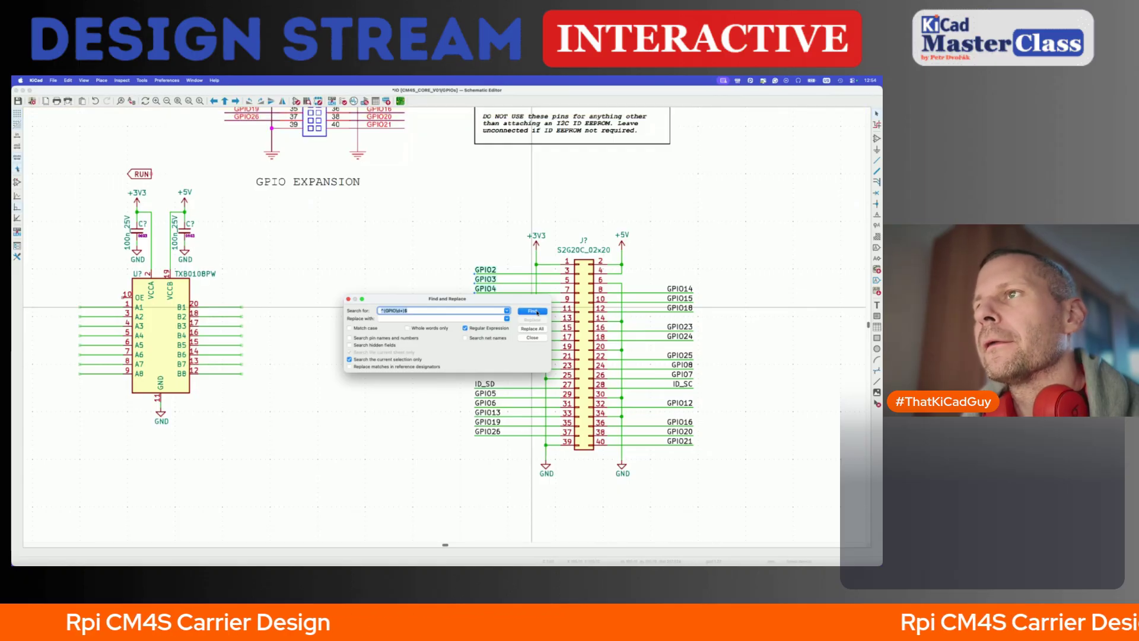
{"action": "left_click", "coordinate": [532, 310]}
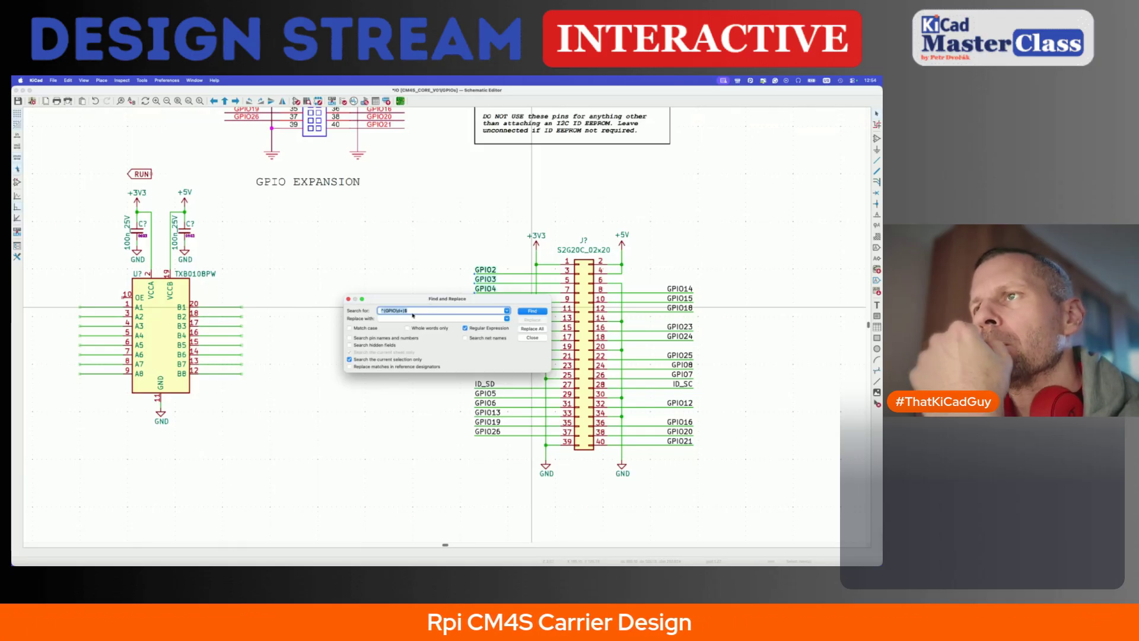
{"action": "key", "text": "super+Tab"}
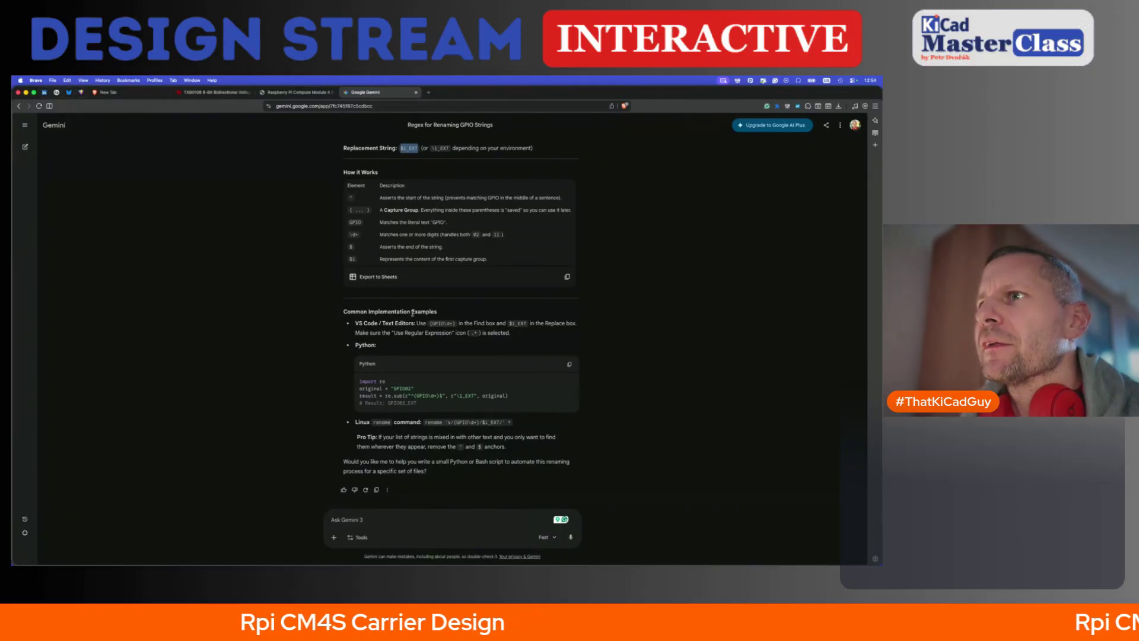
- Read Gemini's explanation of the ^ start anchor, then return to KiCad's search
{"action": "scroll", "coordinate": [413, 313], "scroll_direction": "up", "scroll_amount": 5}
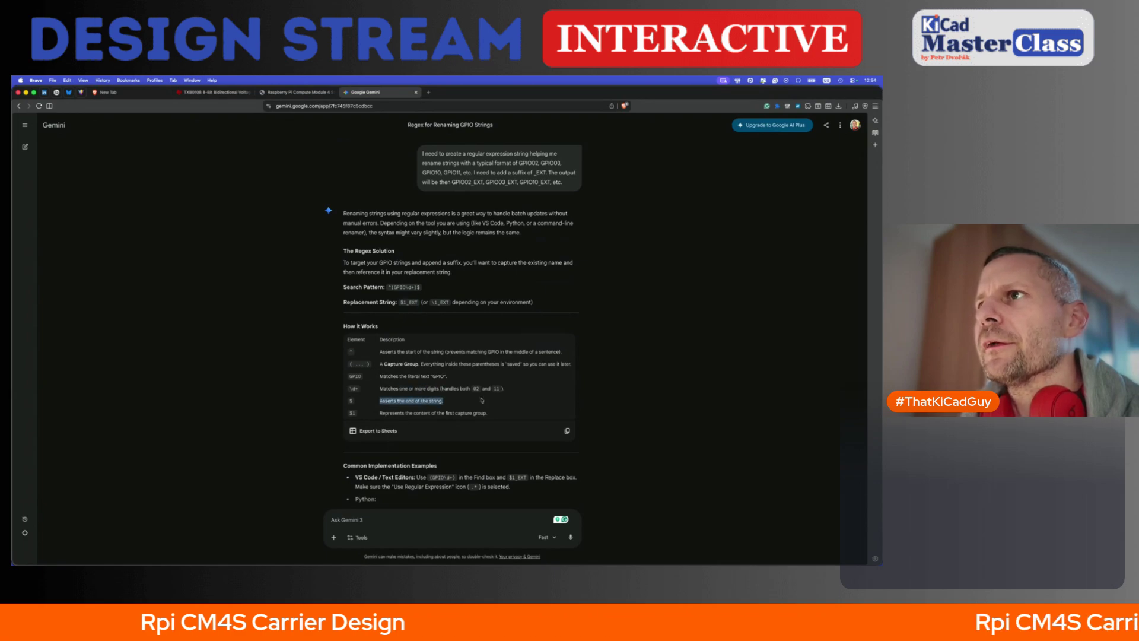
{"action": "left_click_drag", "start_coordinate": [384, 351], "coordinate": [512, 351]}
{"action": "key", "text": "super+Tab"}
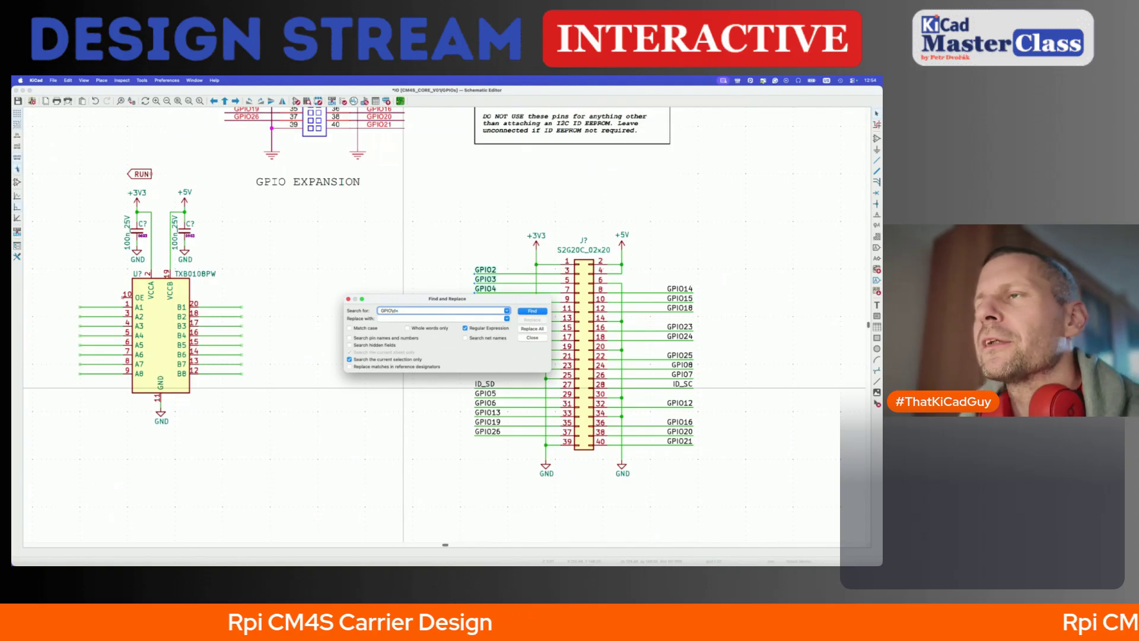
- Run Find twice with GPIO\d+, then start a web search for 'kicad regi' in a new tab
{"action": "left_click", "coordinate": [532, 311]}
{"action": "left_click", "coordinate": [532, 311]}
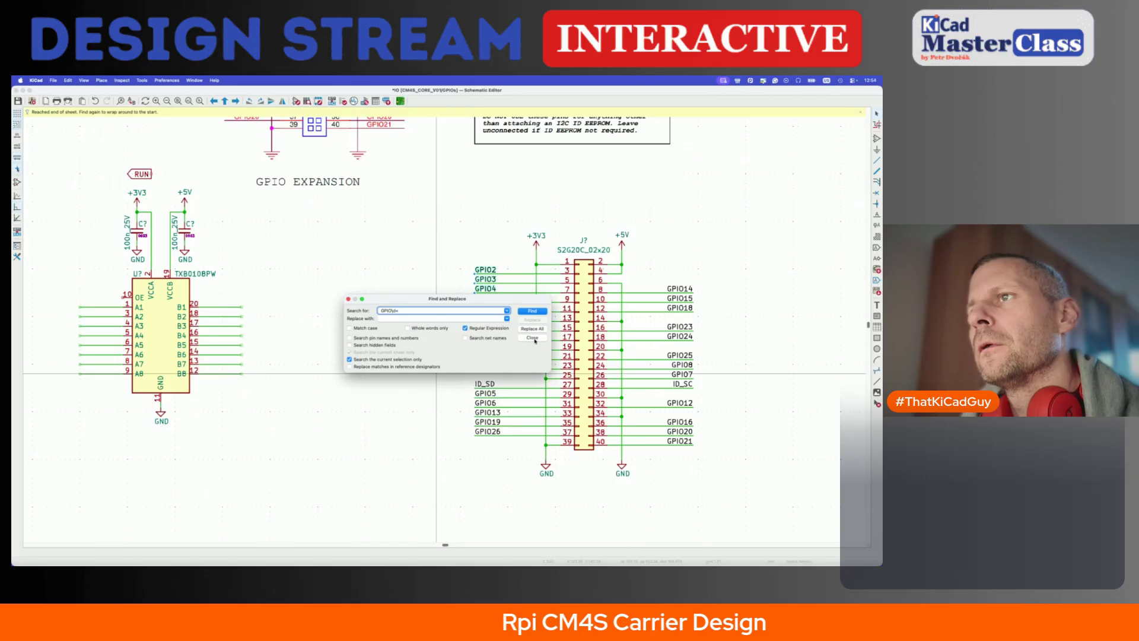
{"action": "key", "text": "super+Tab"}
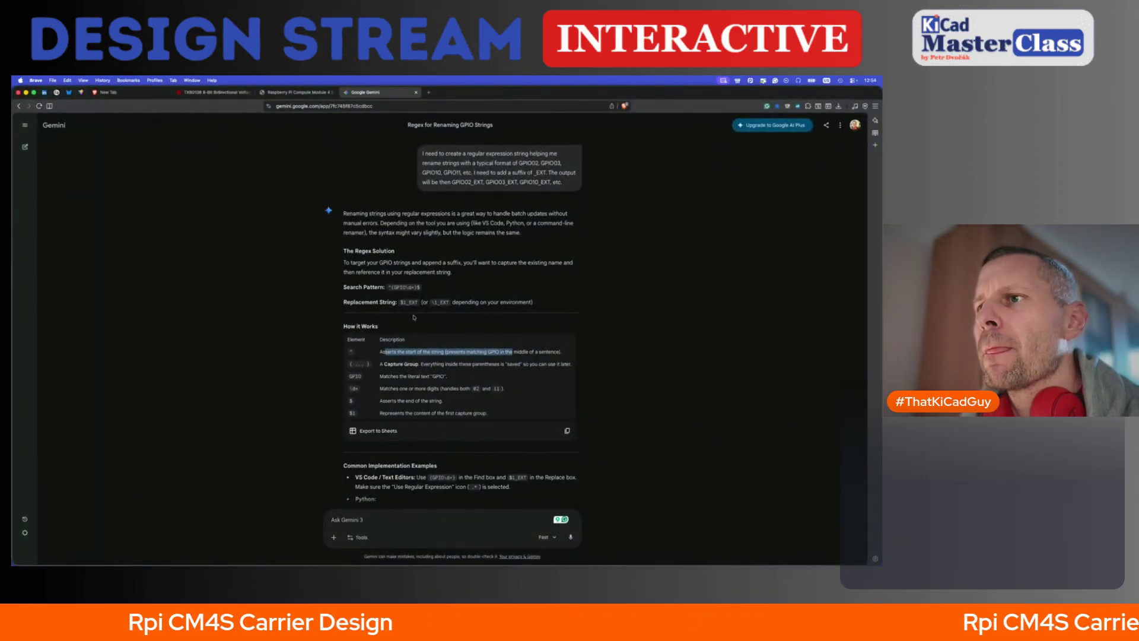
{"action": "key", "text": "super+t"}
{"action": "type", "text": "kicad regi"}
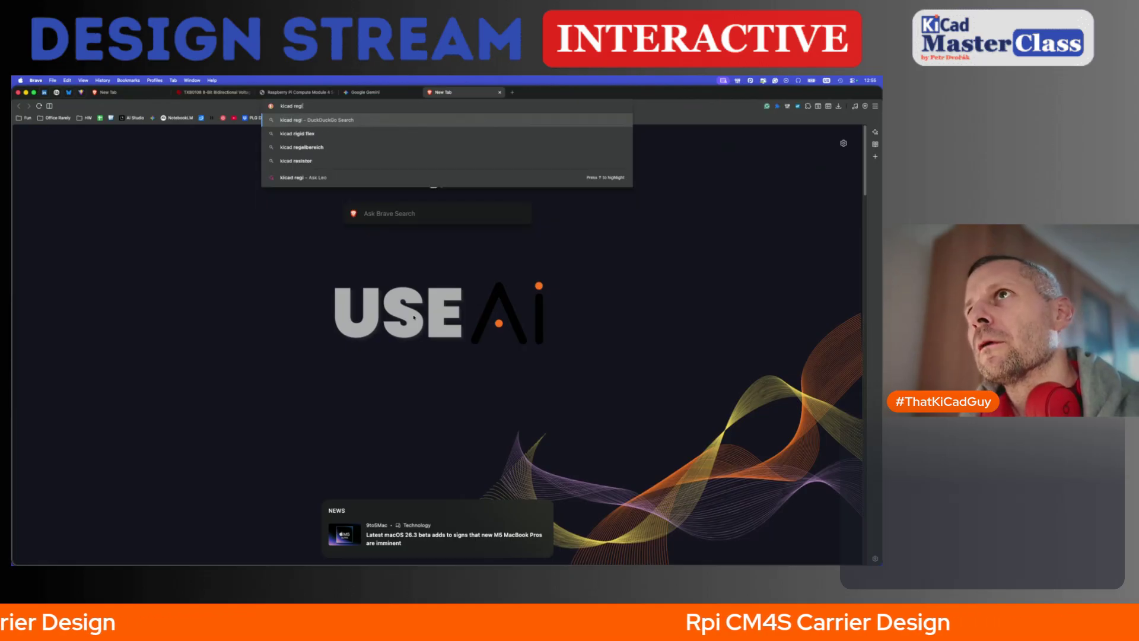
- Search the web for 'kicad regular expression'
{"action": "key", "text": "BackSpace"}
{"action": "type", "text": "ulat"}
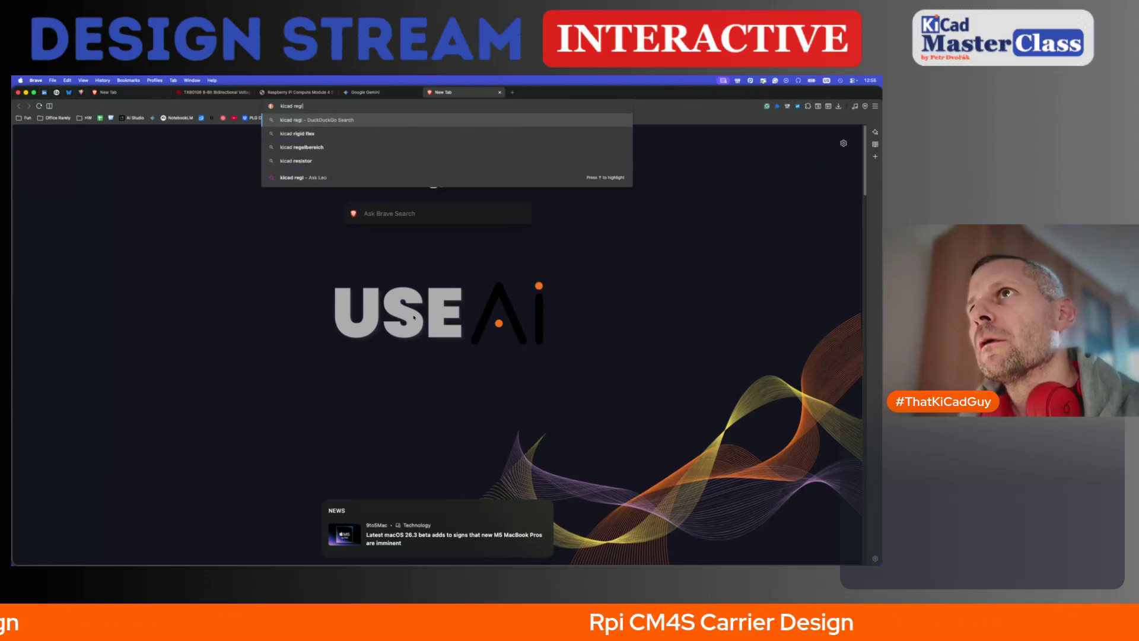
{"action": "key", "text": "BackSpace"}
{"action": "type", "text": "r expression"}
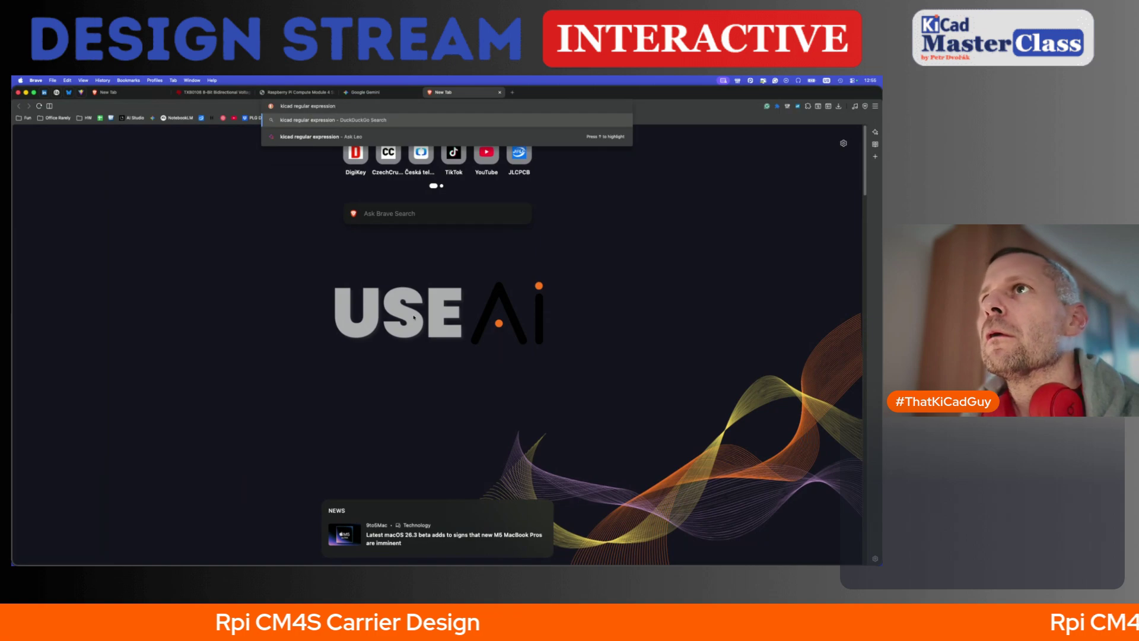
{"action": "key", "text": "Return"}
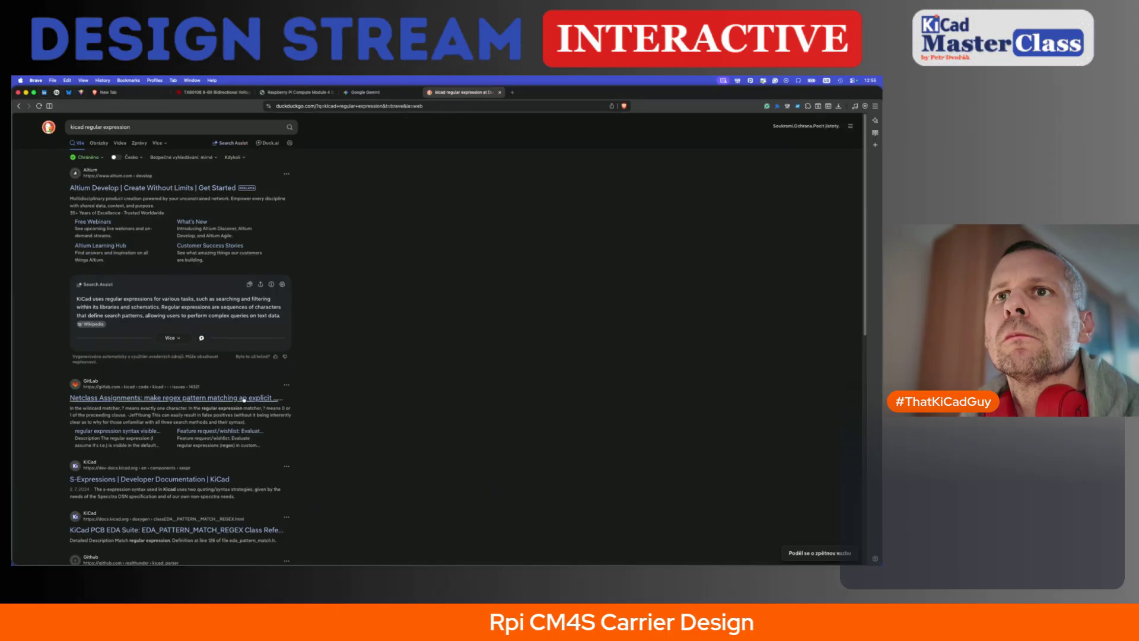
- Skim the search results, close the tab and switch back to the KiCad window
{"action": "scroll", "coordinate": [243, 401], "scroll_direction": "down", "scroll_amount": 5}
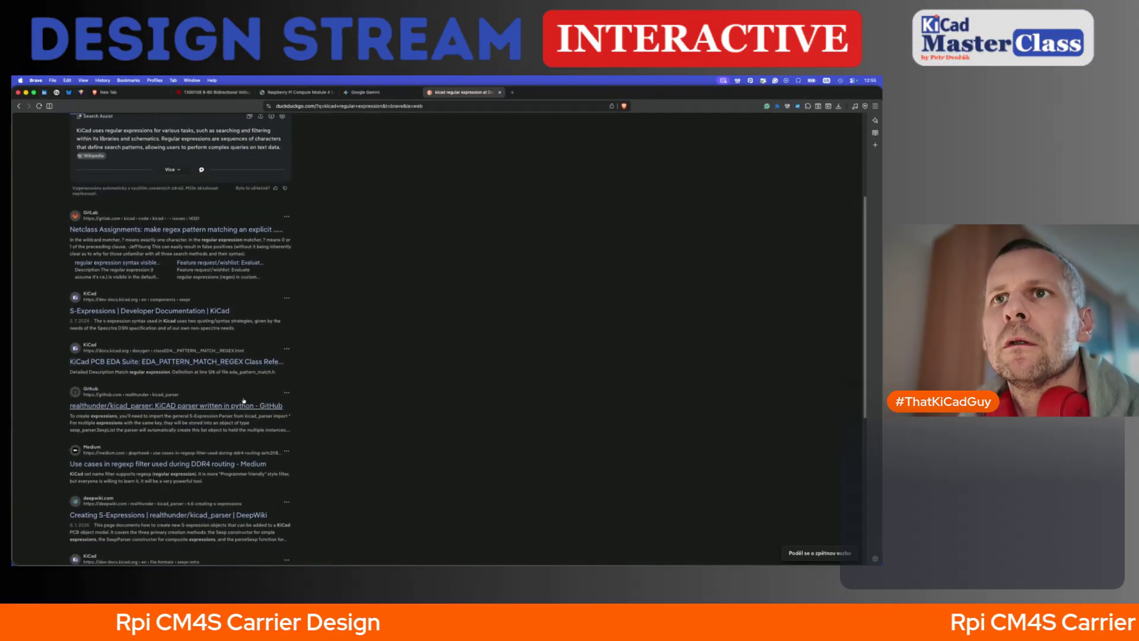
{"action": "scroll", "coordinate": [243, 402], "scroll_direction": "down", "scroll_amount": 1}
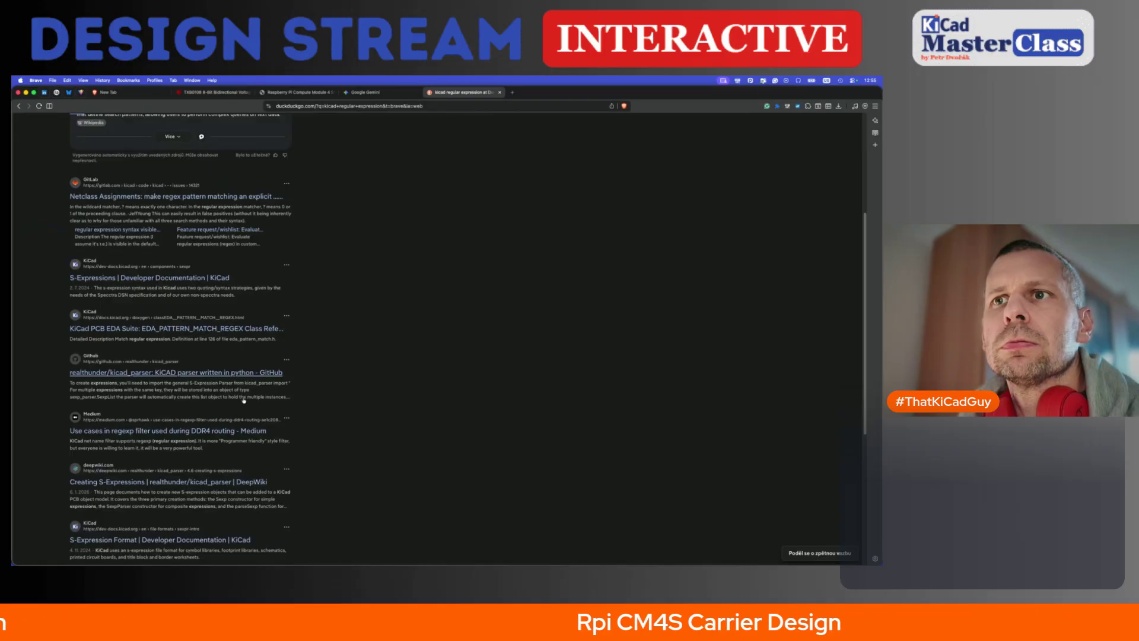
{"action": "left_click", "coordinate": [500, 92]}
{"action": "key", "text": "ctrl+Up"}
- Dismiss Find and Replace and draw a short wire left from the TXB0108's OE pin 10
{"action": "left_click", "coordinate": [488, 455]}
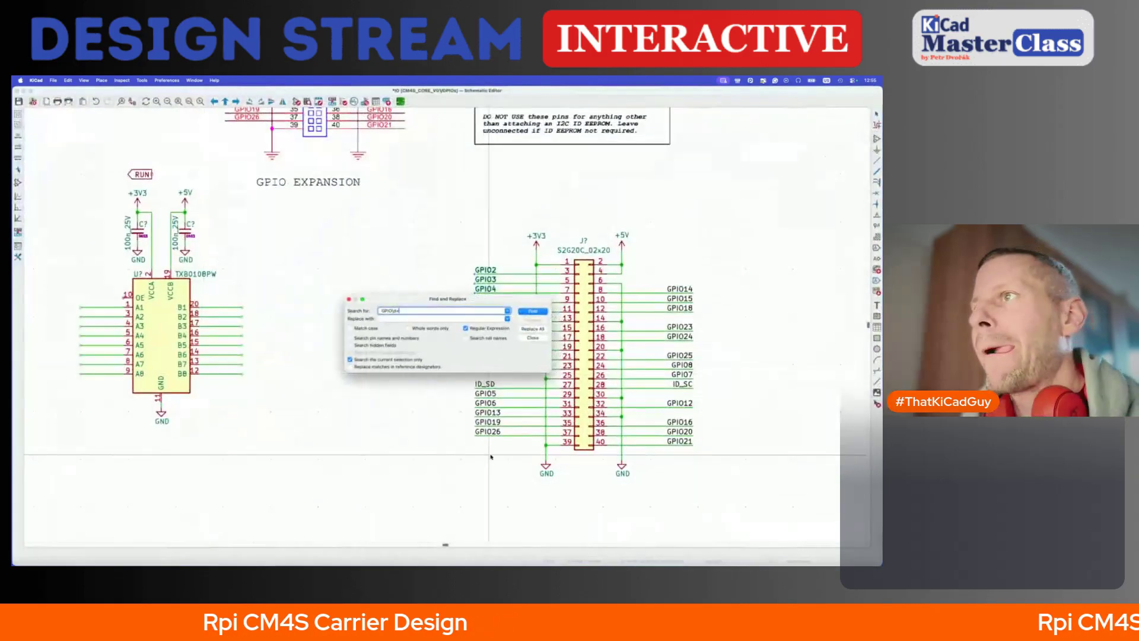
{"action": "left_click", "coordinate": [532, 337]}
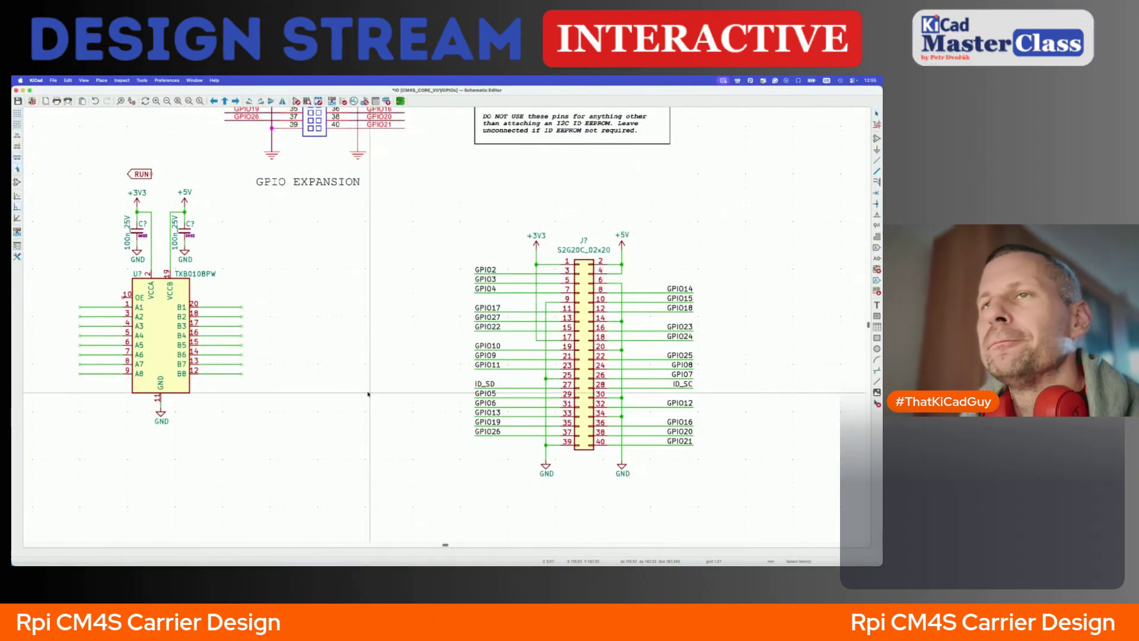
{"action": "scroll", "coordinate": [557, 368], "scroll_direction": "left", "scroll_amount": 5}
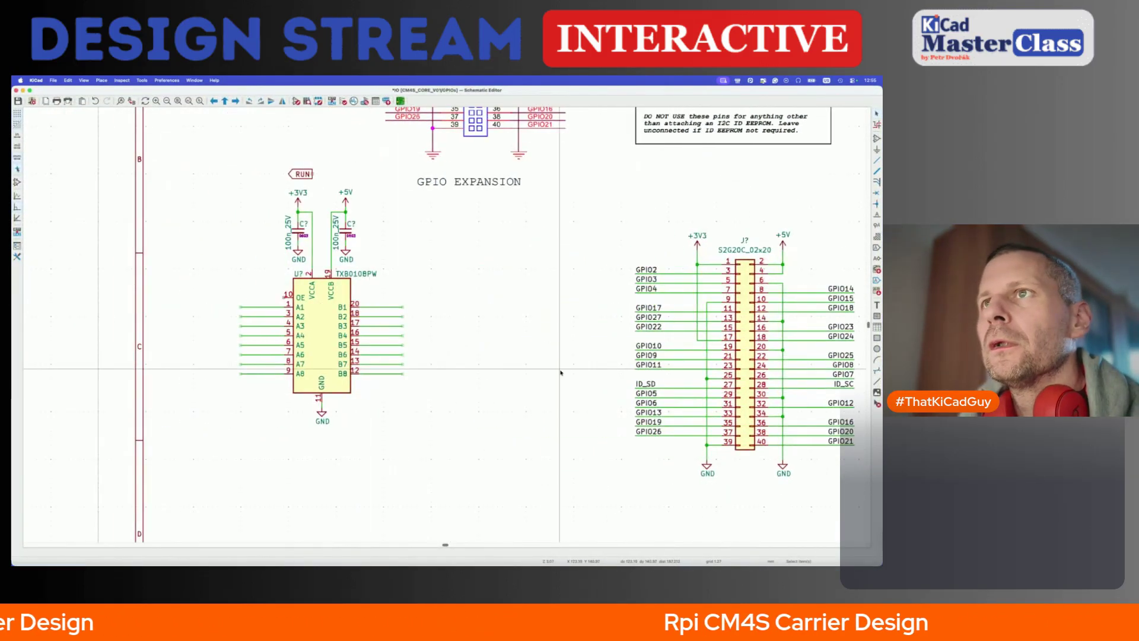
{"action": "left_click", "coordinate": [285, 294]}
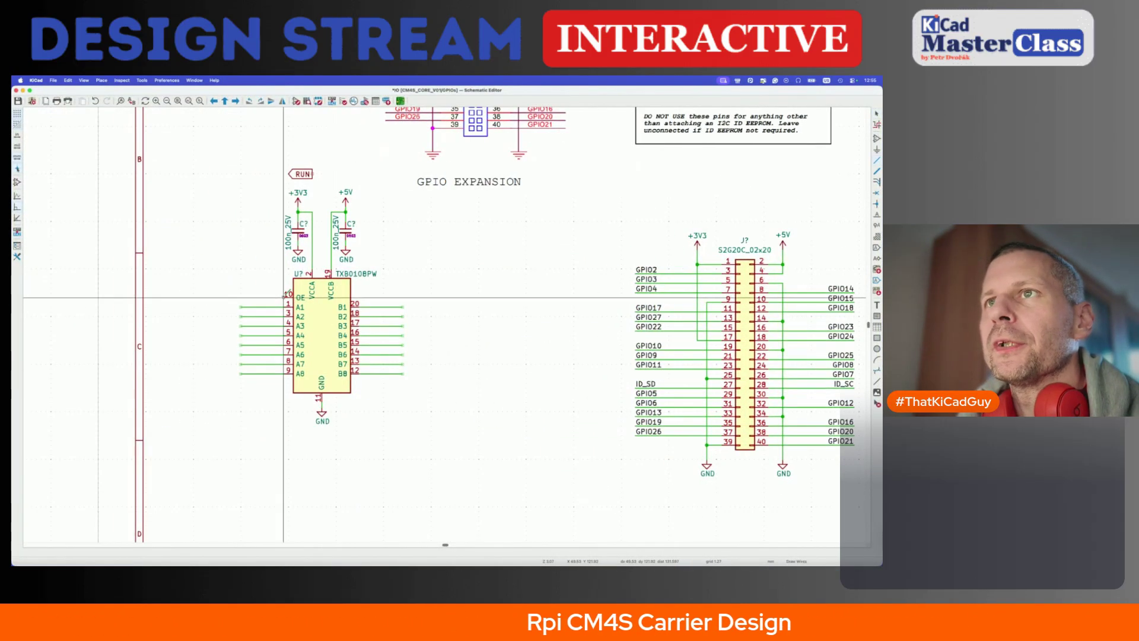
{"action": "double_click", "coordinate": [240, 297]}
{"action": "key", "text": "Escape"}
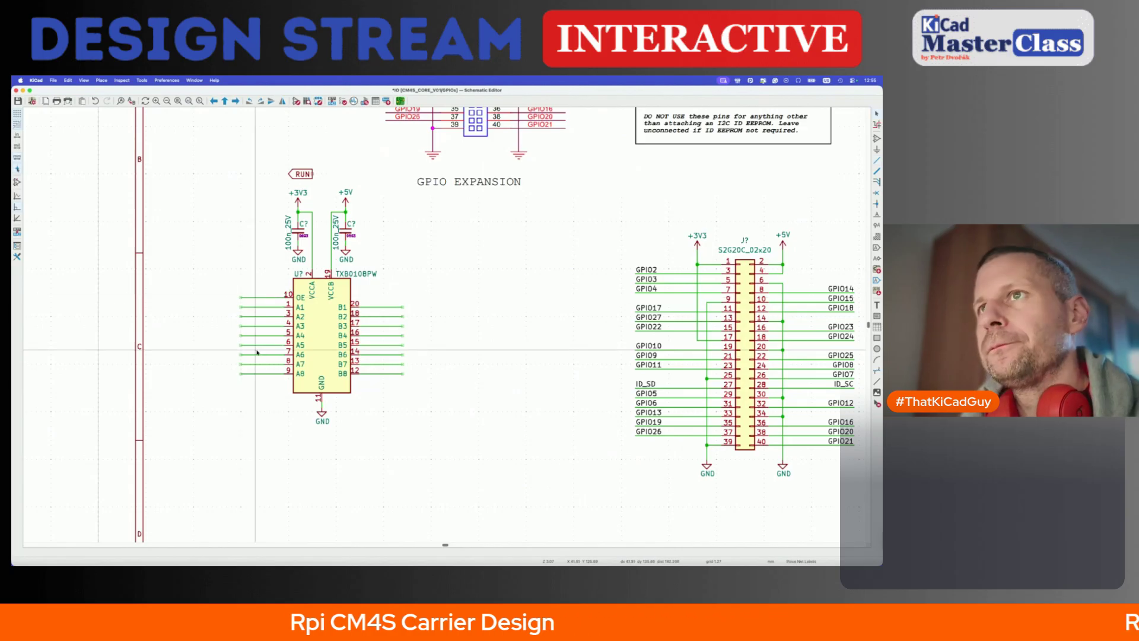
- Attach an OUTPUT_EN net label to the OE wire and save the sheet
{"action": "left_click", "coordinate": [258, 353]}
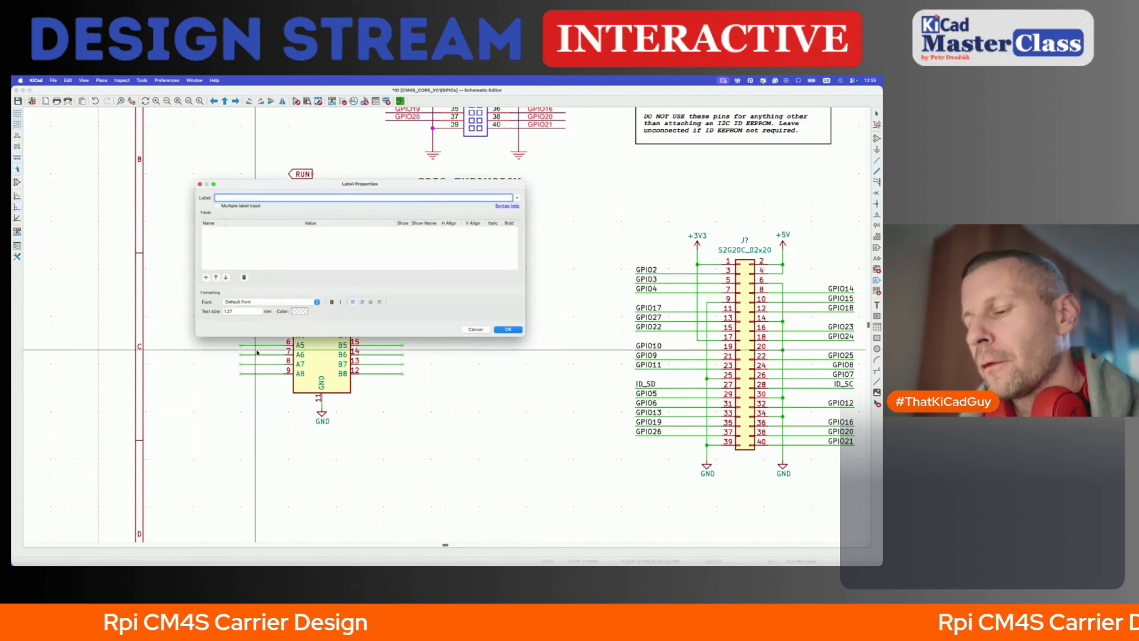
{"action": "type", "text": "OUTPUT_EN"}
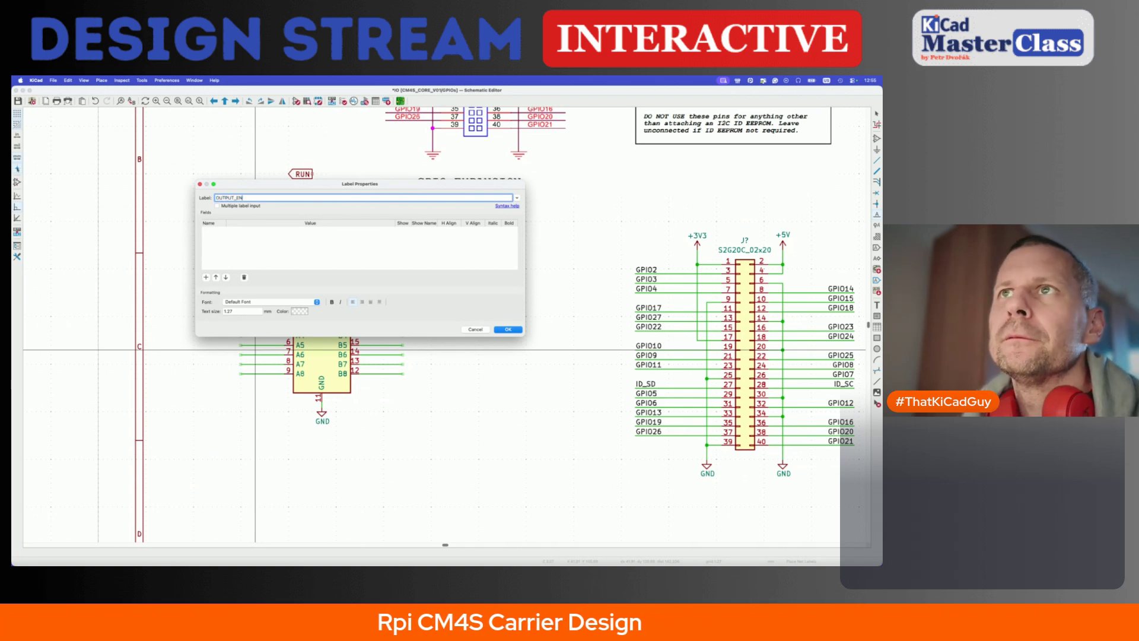
{"action": "left_click", "coordinate": [501, 329]}
{"action": "left_click", "coordinate": [240, 294]}
{"action": "key", "text": "super+s"}
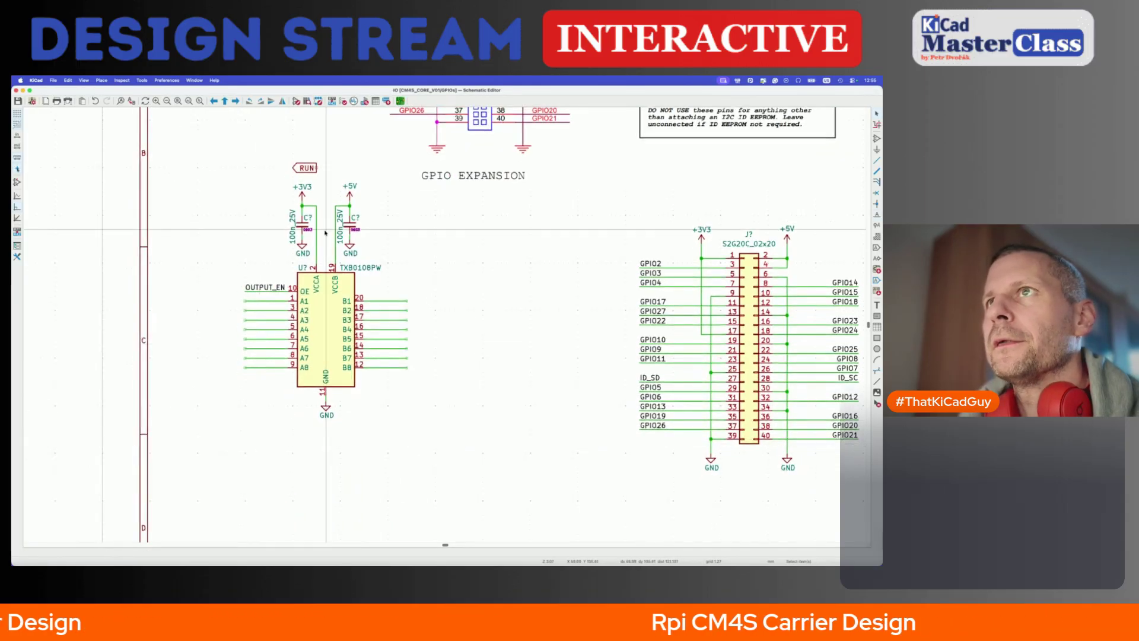
{"action": "scroll", "coordinate": [279, 486], "scroll_direction": "down", "scroll_amount": 3}
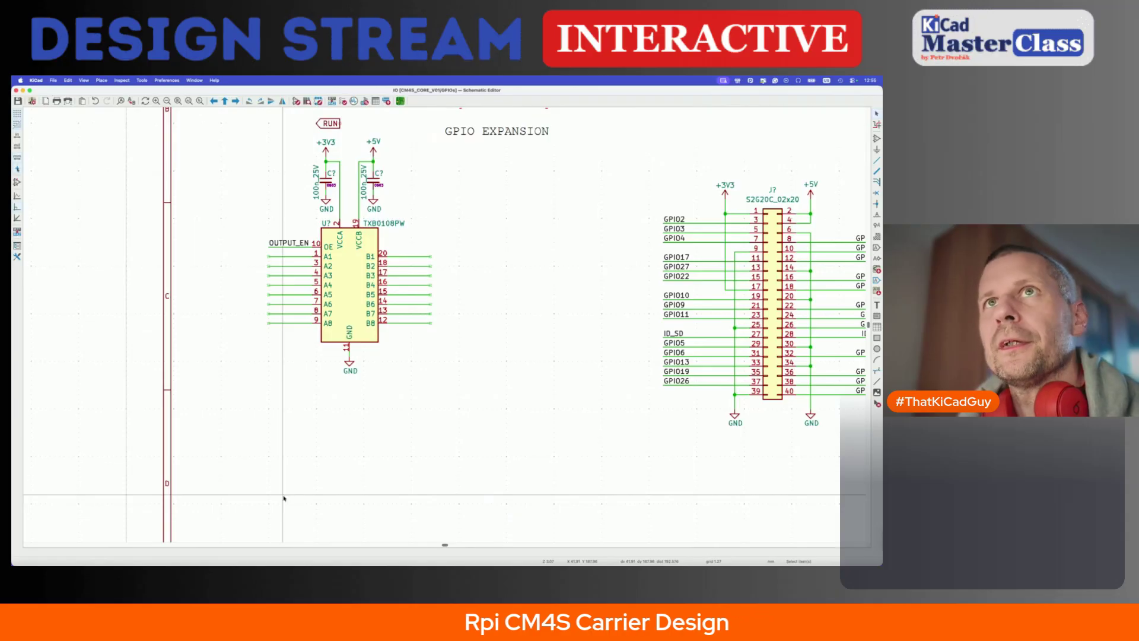
- Open the symbol chooser, try a '!buffer' search, then clear it
{"action": "key", "text": "a"}
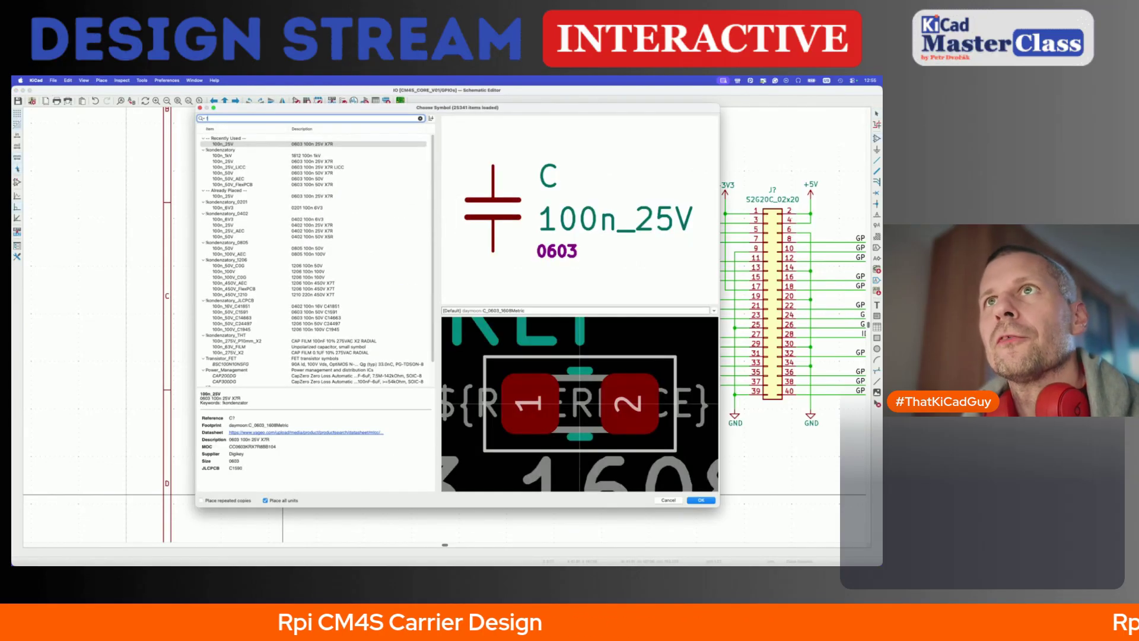
{"action": "type", "text": "!buffer"}
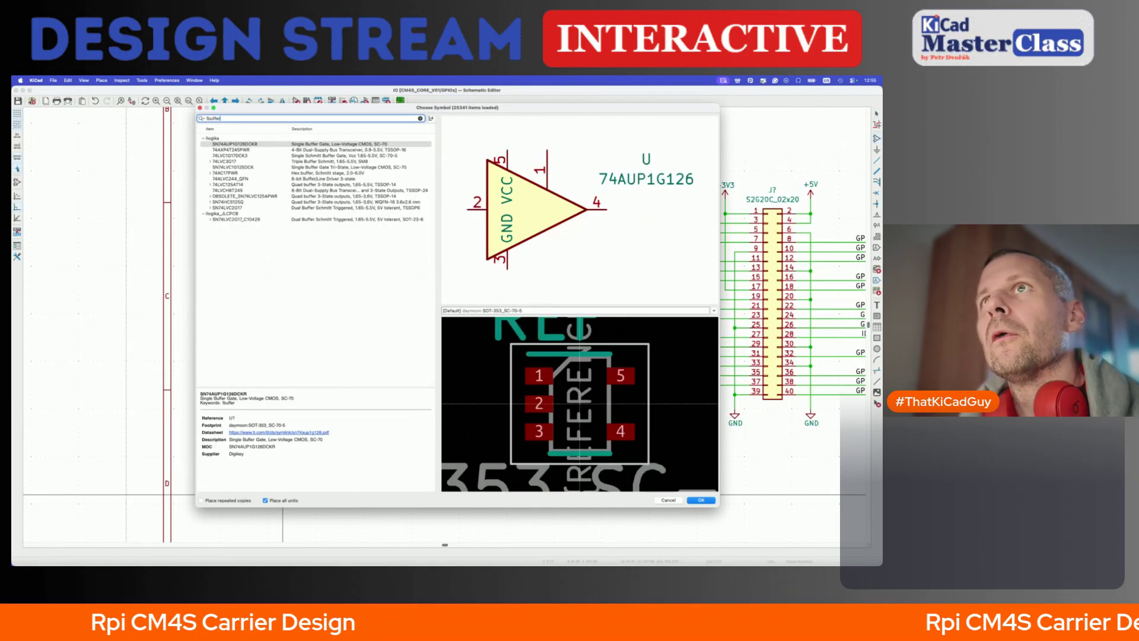
{"action": "key", "text": "BackSpace"}
{"action": "key", "text": "BackSpace"}
{"action": "key", "text": "BackSpace"}
{"action": "key", "text": "BackSpace"}
{"action": "key", "text": "BackSpace"}
{"action": "key", "text": "BackSpace"}
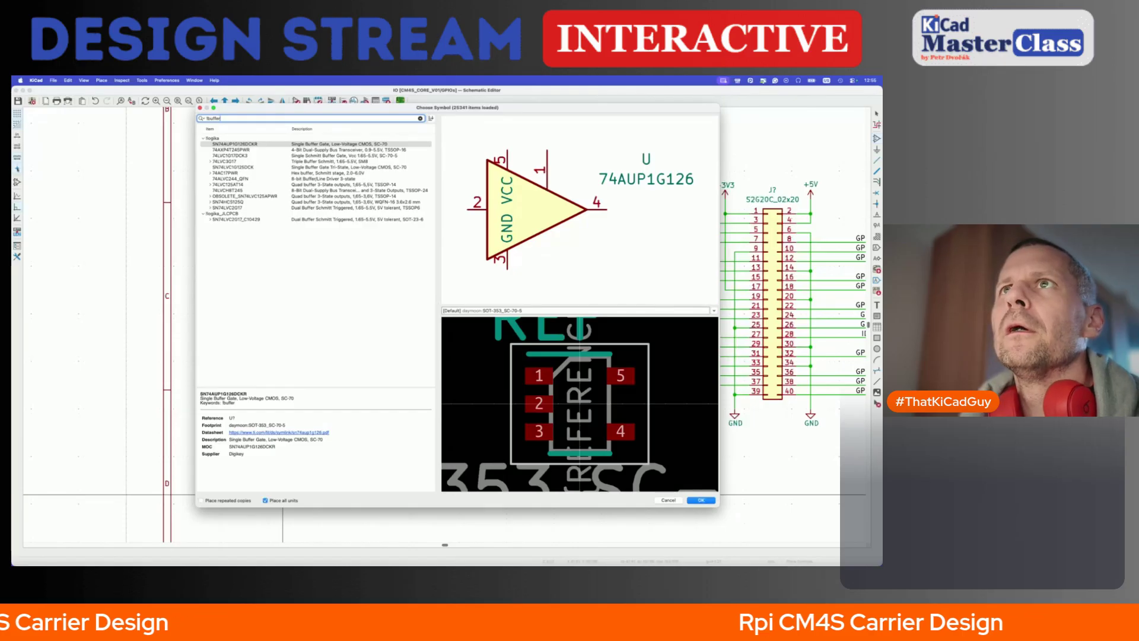
{"action": "key", "text": "BackSpace"}
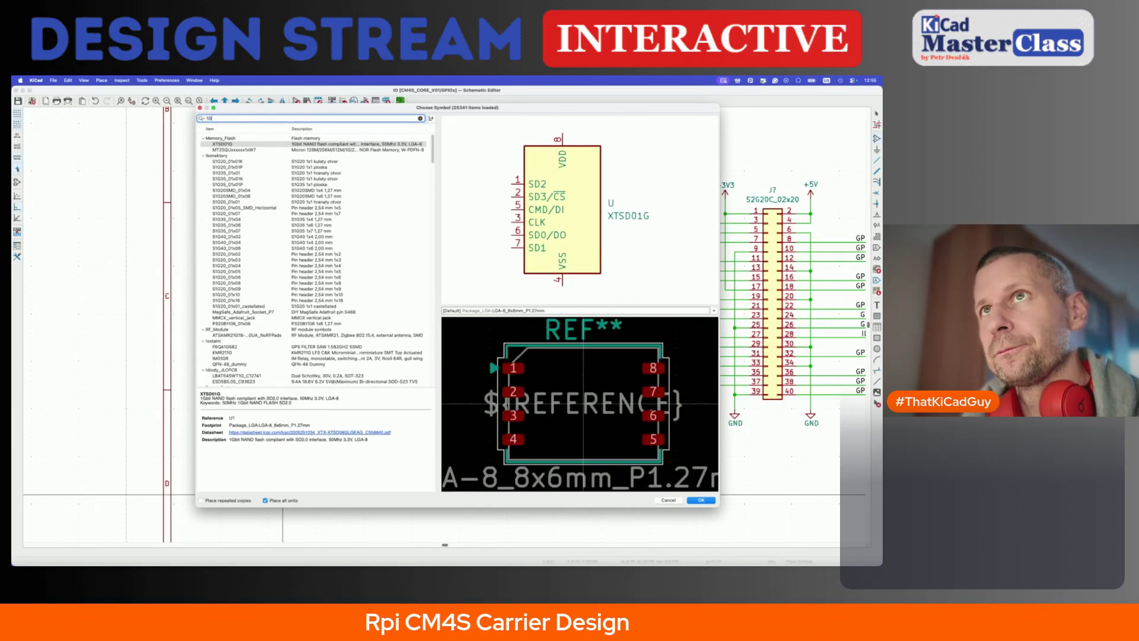
{"action": "scroll", "coordinate": [265, 301], "scroll_direction": "down", "scroll_amount": 8}
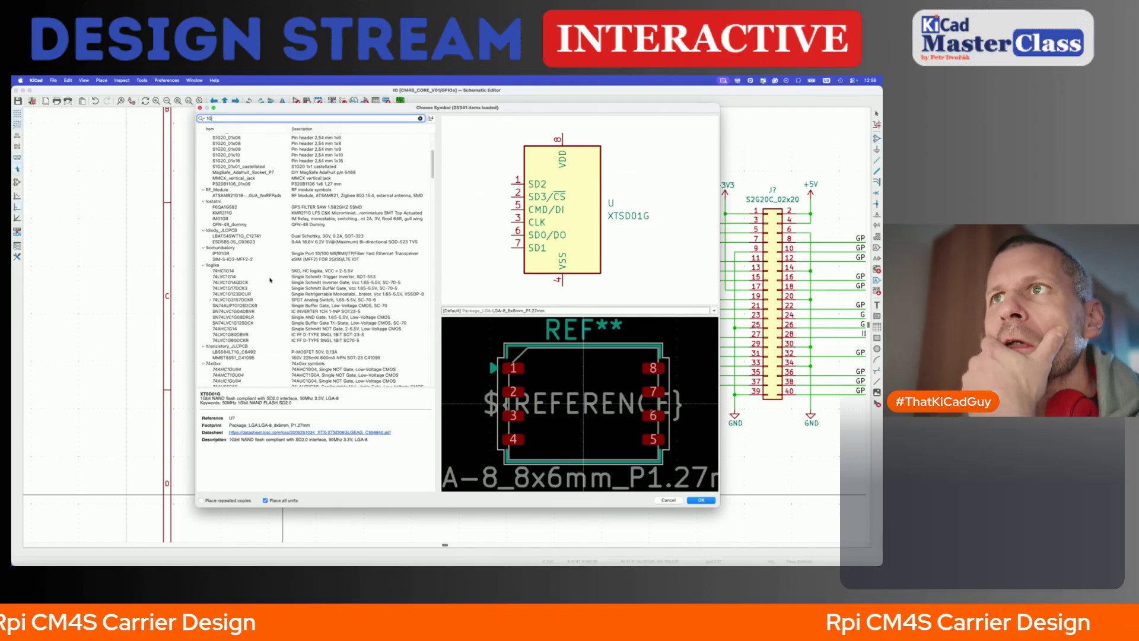
- Preview 74LVC1G14, 74LVC1G14QDCK, SN74AUP1G126DCKR, SN74LVC1G04DBVR and finally 74LVC1G17DCK3
{"action": "left_click", "coordinate": [270, 276]}
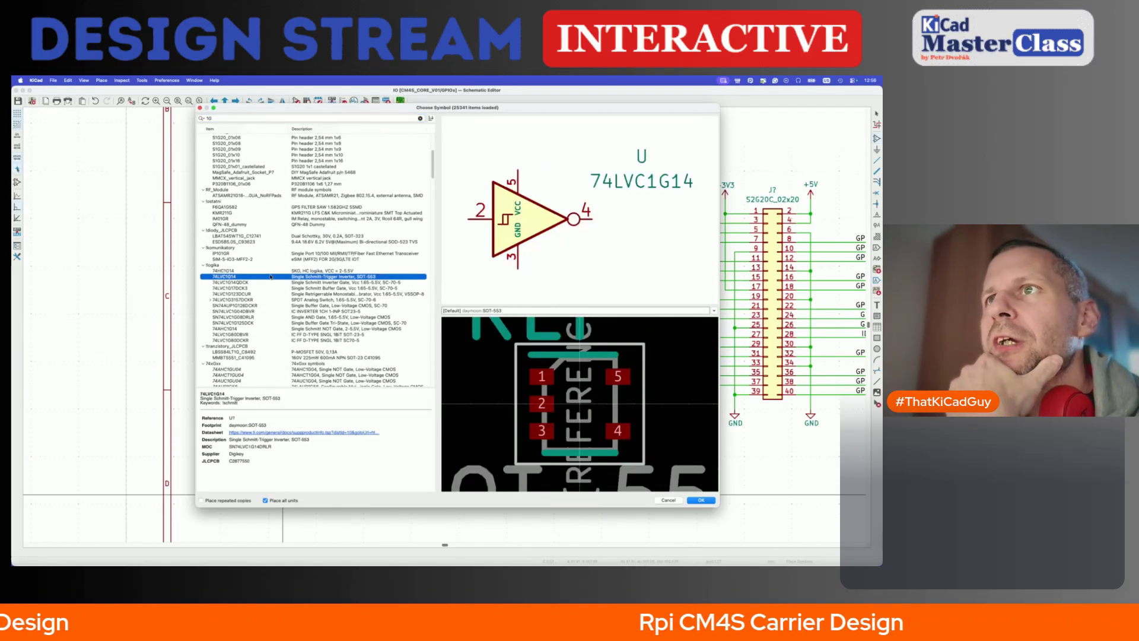
{"action": "left_click", "coordinate": [274, 284]}
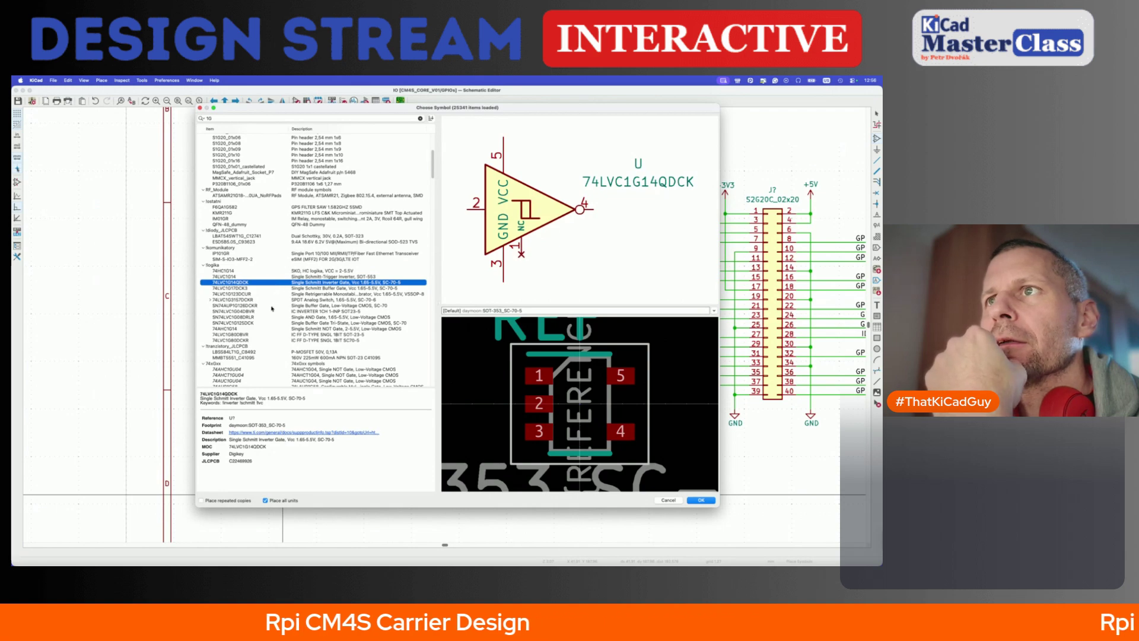
{"action": "left_click", "coordinate": [271, 306]}
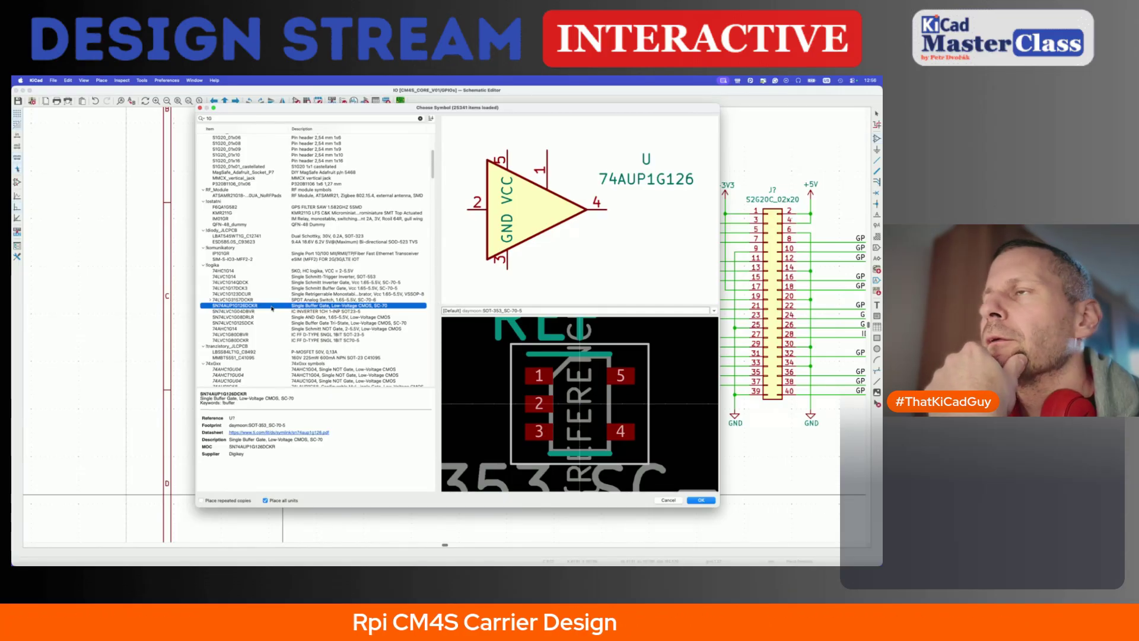
{"action": "left_click", "coordinate": [273, 311]}
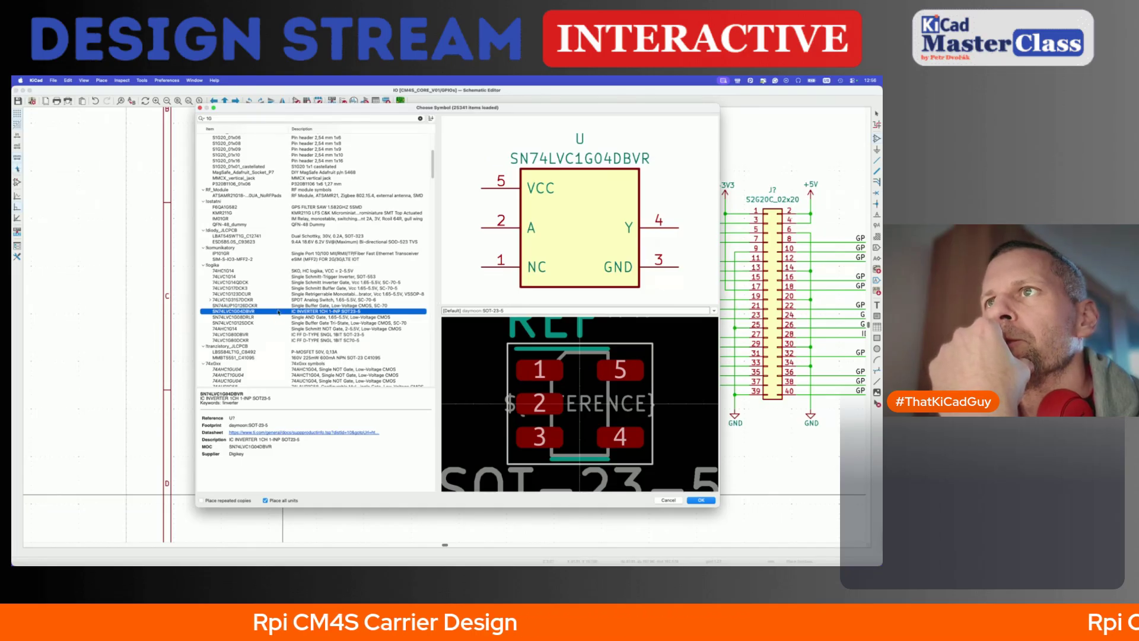
{"action": "left_click", "coordinate": [283, 288]}
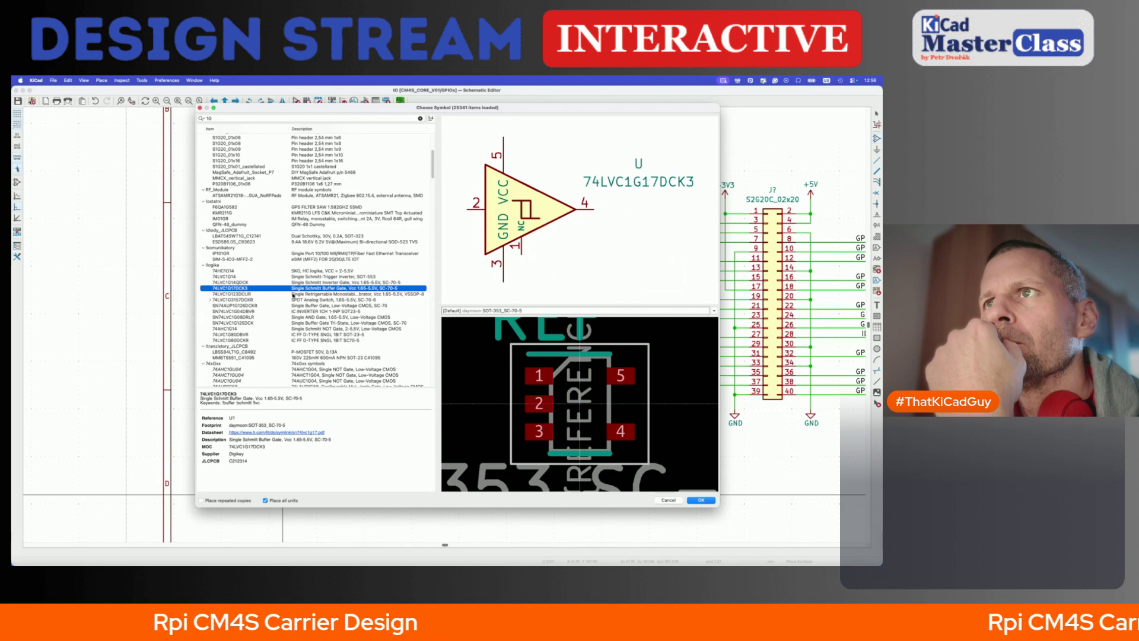
- Compare SN74AUP1G126DCKR, 74LVC1G80DBVR and 74LVC1G17DCK3, then take the 74LVC1G17DCK3 for placement
{"action": "left_click", "coordinate": [292, 305]}
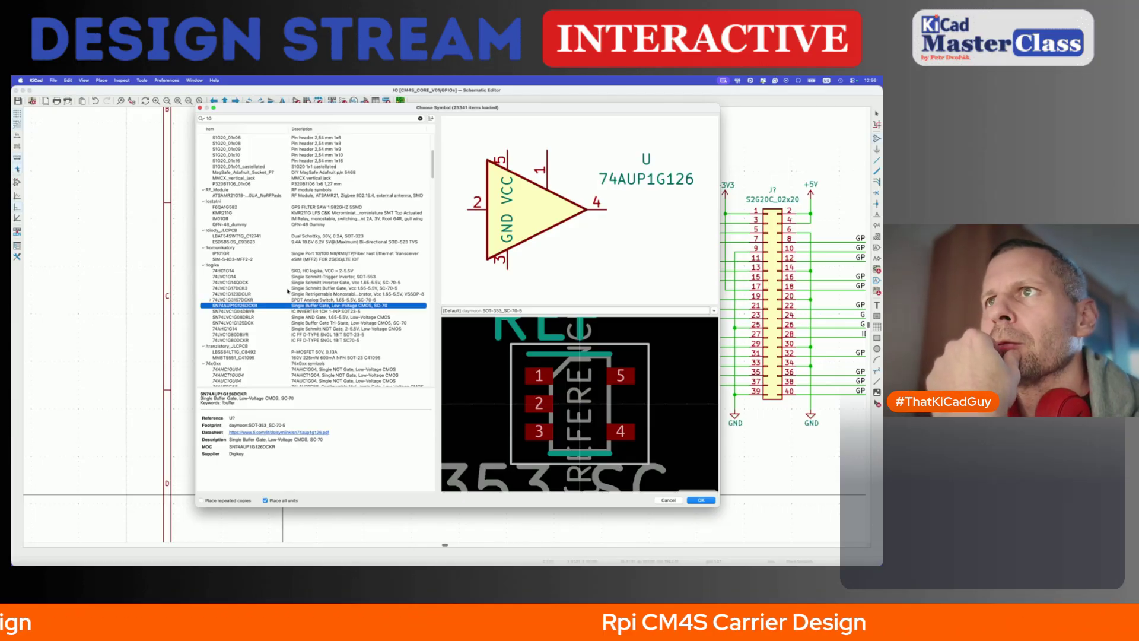
{"action": "left_click", "coordinate": [293, 289]}
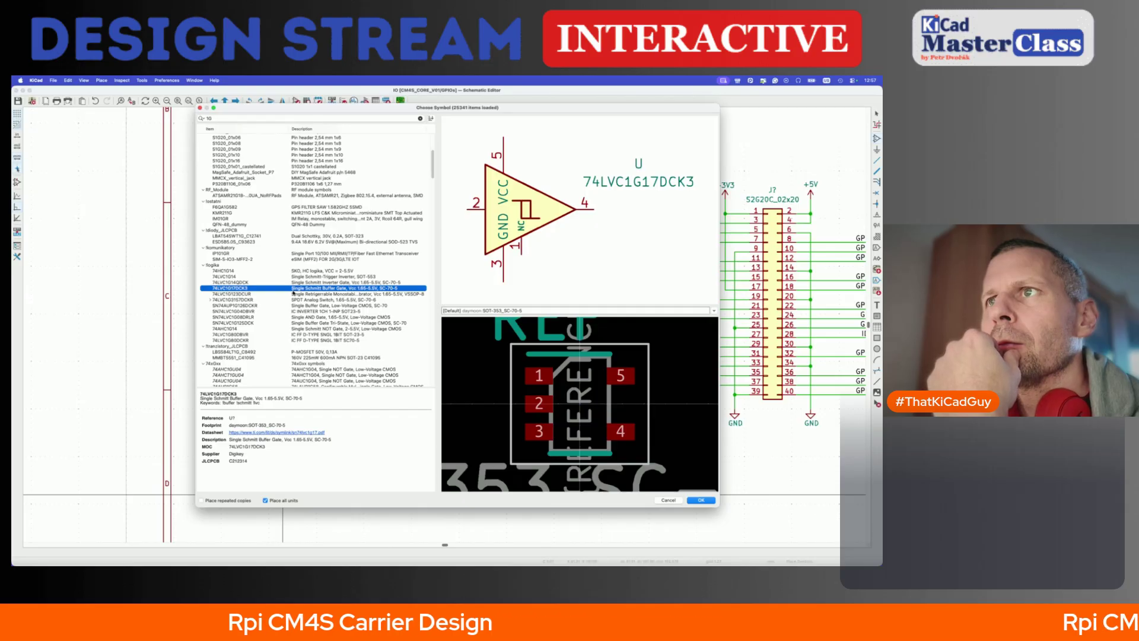
{"action": "left_click", "coordinate": [298, 334]}
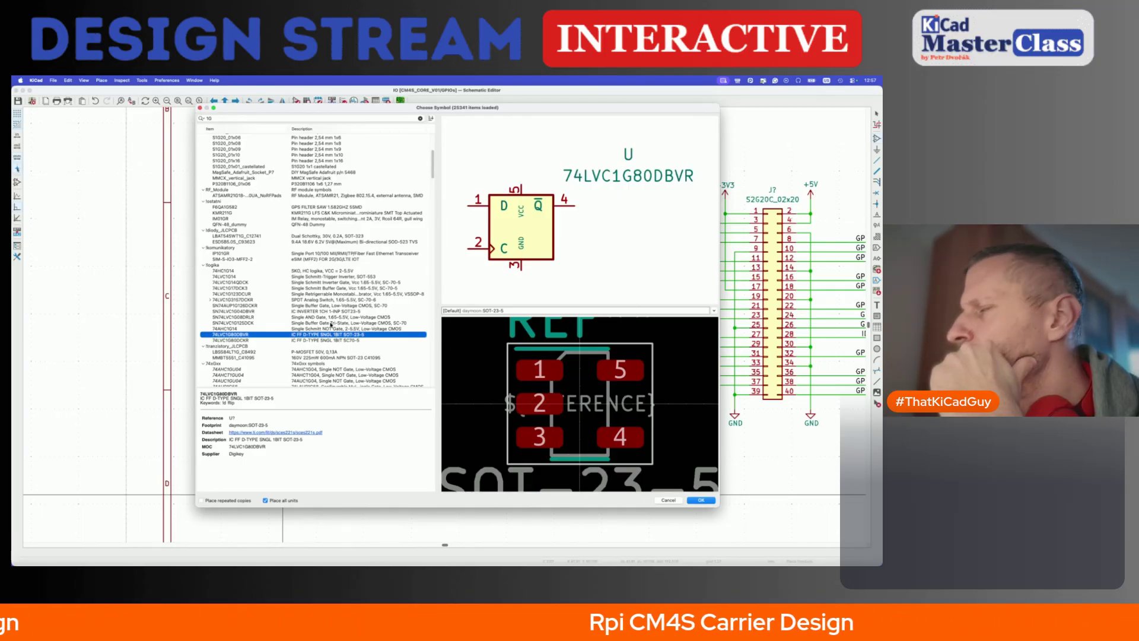
{"action": "left_click", "coordinate": [326, 305]}
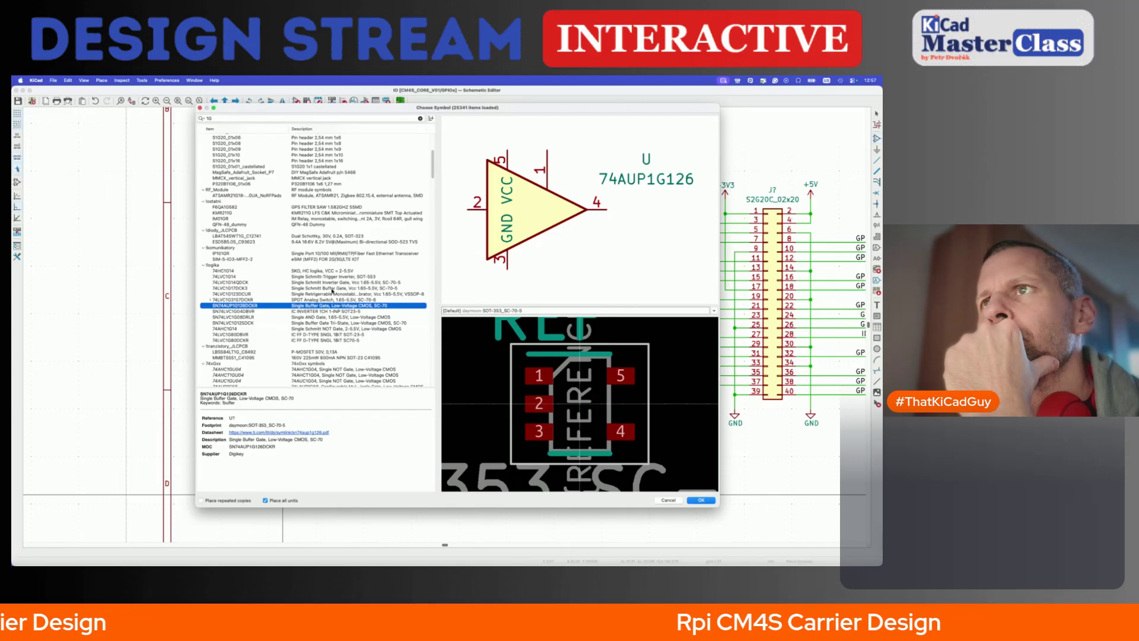
{"action": "left_click", "coordinate": [332, 289]}
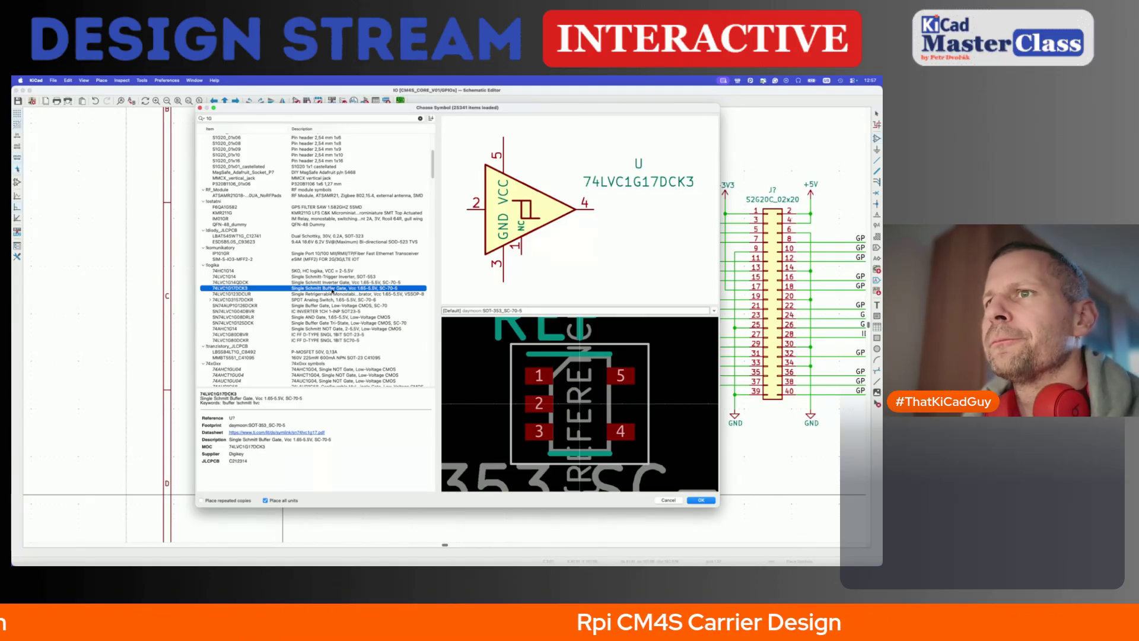
{"action": "double_click", "coordinate": [333, 289]}
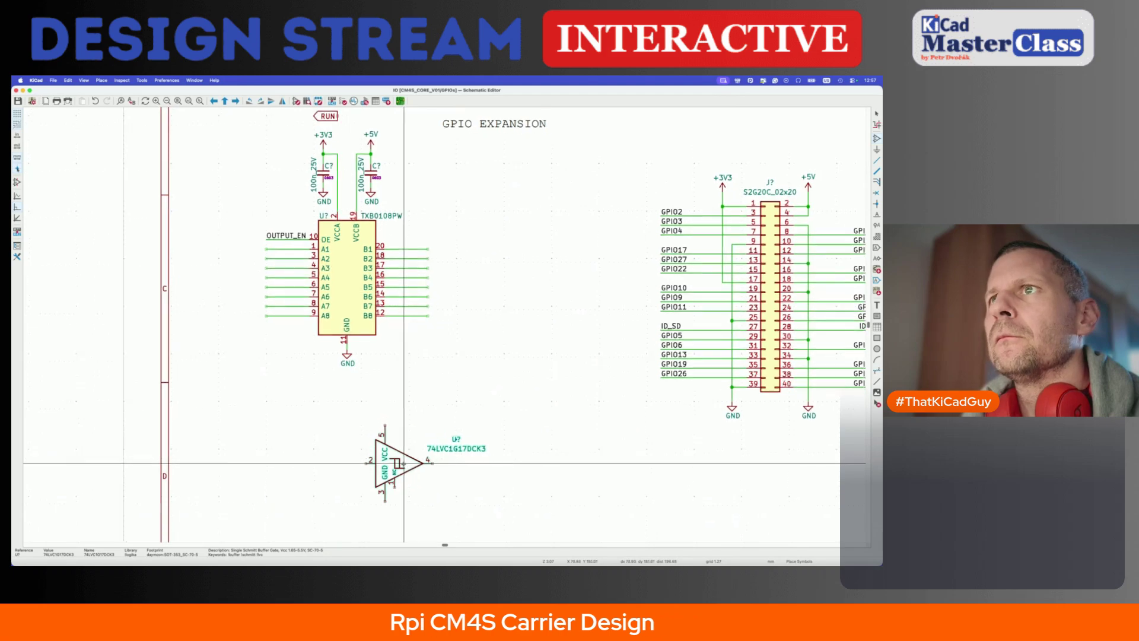
- Place the 74LVC1G17DCK3 below the level shifter and check its datasheet
{"action": "left_click", "coordinate": [359, 428]}
{"action": "scroll", "coordinate": [358, 429], "scroll_direction": "up", "scroll_amount": 2}
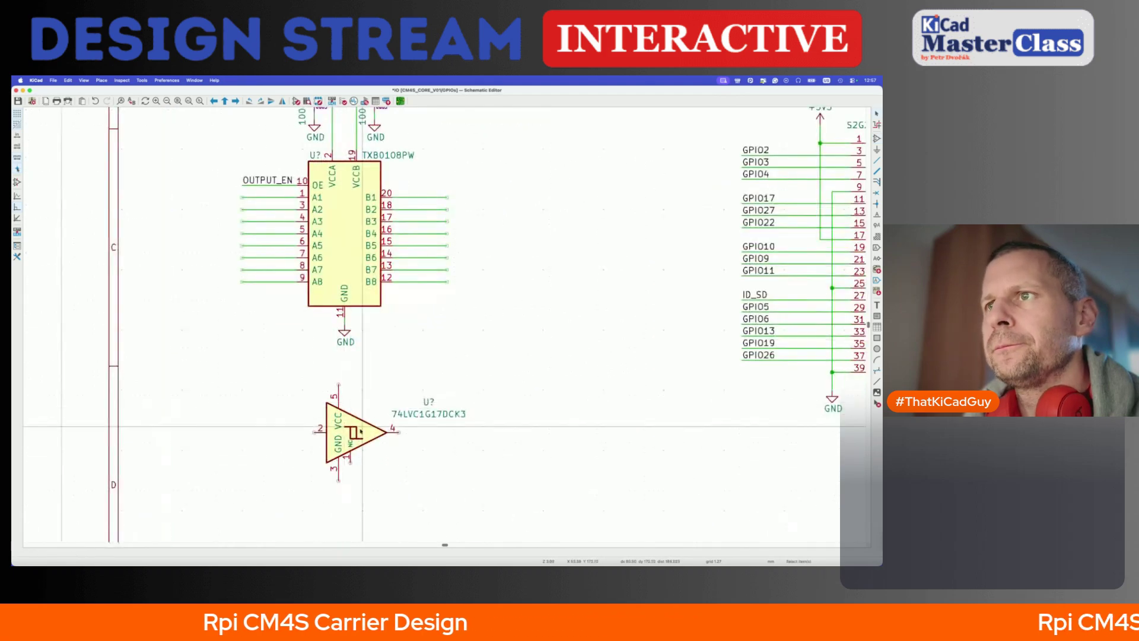
{"action": "key", "text": "d"}
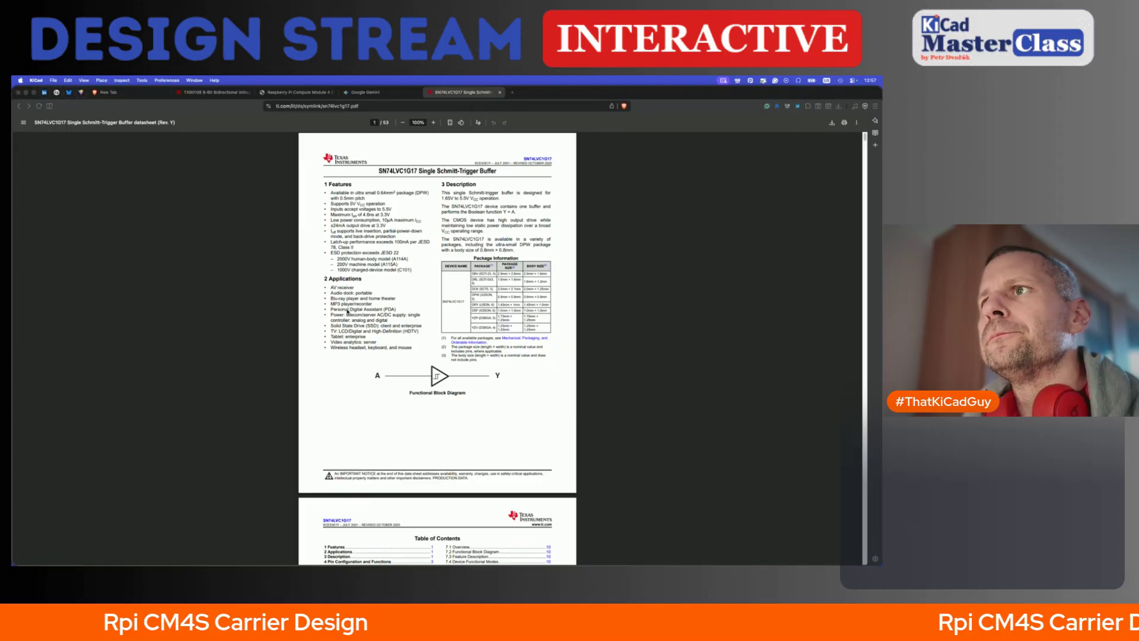
{"action": "key", "text": "super+Tab"}
{"action": "scroll", "coordinate": [336, 485], "scroll_direction": "up", "scroll_amount": 6}
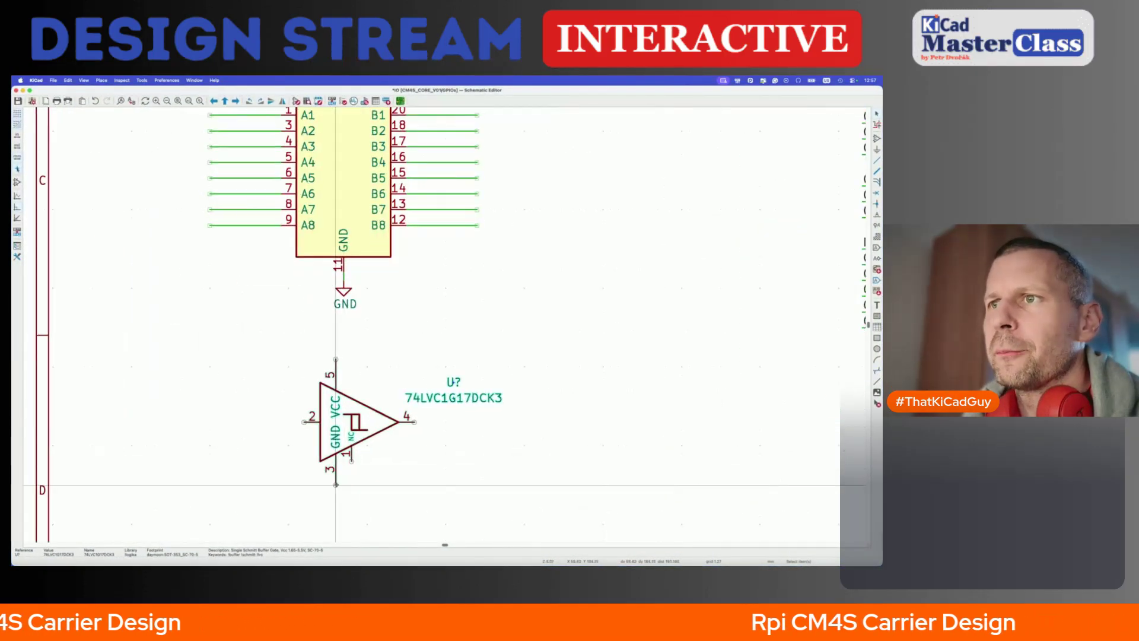
- Add a GND symbol to the buffer's pin 3
{"action": "key", "text": "ctrl+d"}
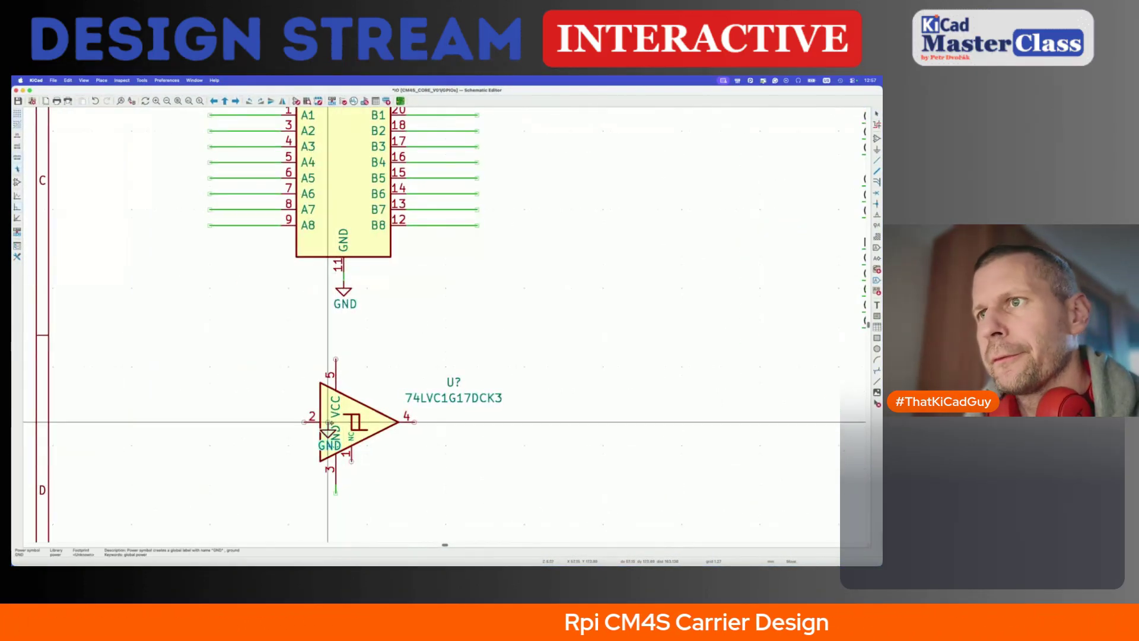
{"action": "left_click", "coordinate": [336, 491]}
{"action": "scroll", "coordinate": [342, 483], "scroll_direction": "down", "scroll_amount": 3}
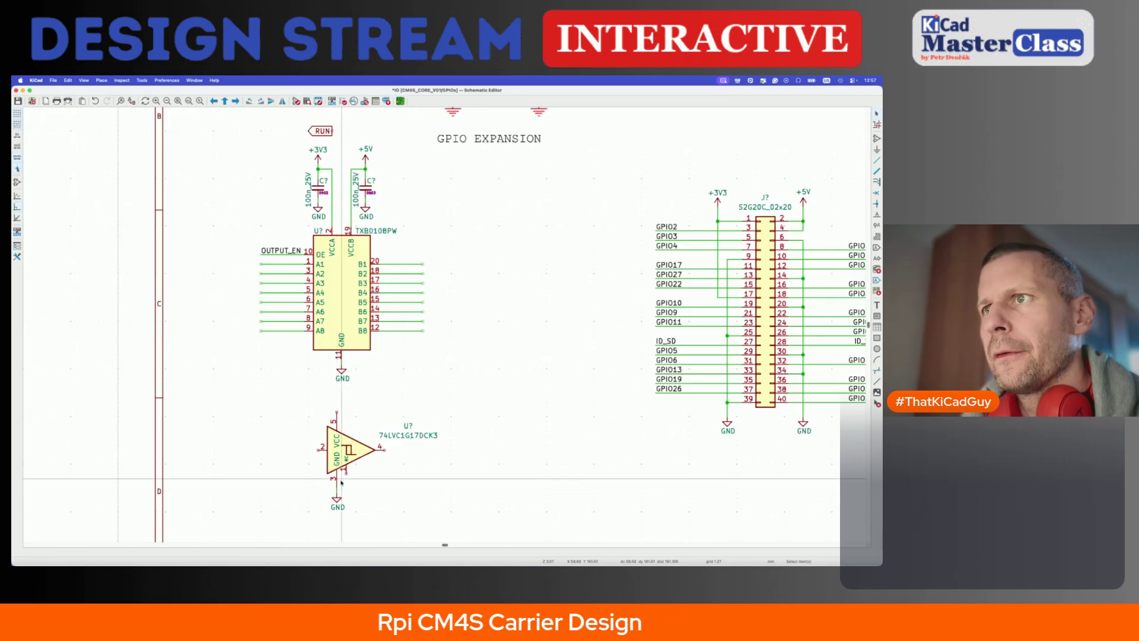
{"action": "scroll", "coordinate": [341, 482], "scroll_direction": "down", "scroll_amount": 5}
- Move the buffer together with its ground symbol slightly lower
{"action": "left_click_drag", "start_coordinate": [287, 273], "coordinate": [439, 414]}
{"action": "key", "text": "m"}
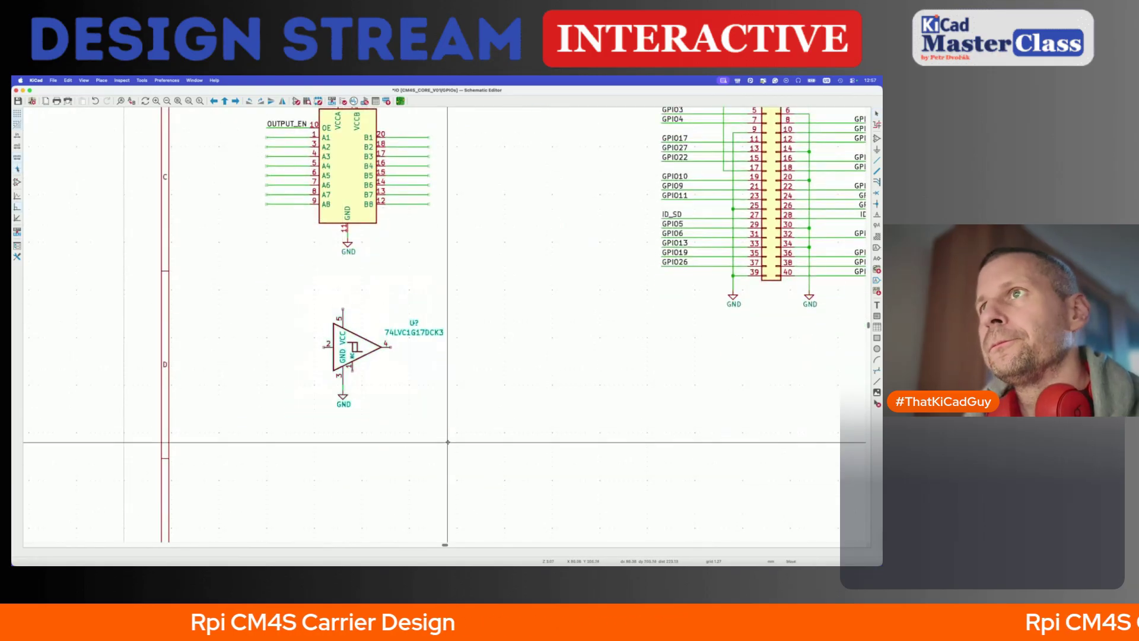
{"action": "left_click", "coordinate": [449, 461]}
- Duplicate the 100n +3V3 decoupling capacitor
{"action": "scroll", "coordinate": [369, 248], "scroll_direction": "up", "scroll_amount": 4}
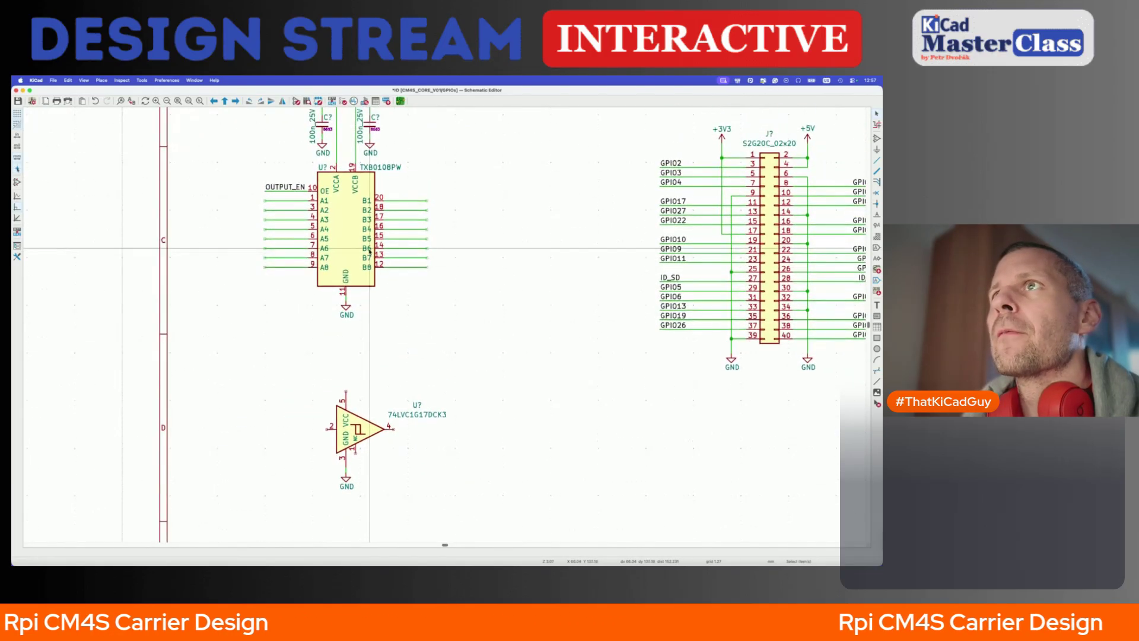
{"action": "scroll", "coordinate": [320, 256], "scroll_direction": "up", "scroll_amount": 10}
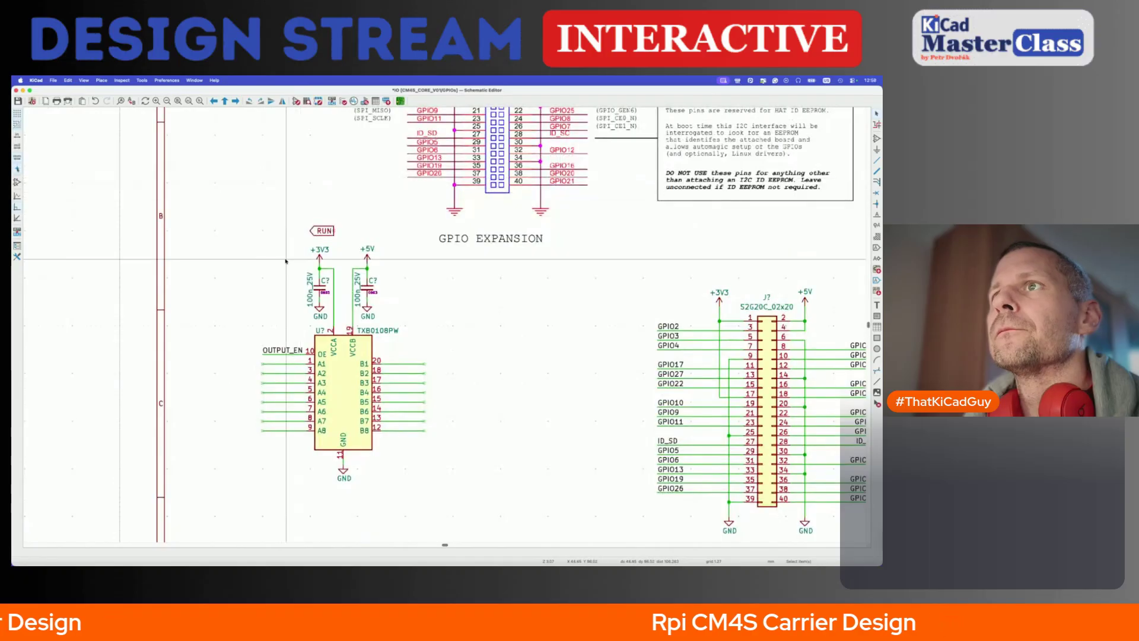
{"action": "left_click_drag", "start_coordinate": [281, 243], "coordinate": [344, 320]}
{"action": "key", "text": "ctrl+d"}
- Place the duplicated 100n capacitor above the buffer's pin 5
{"action": "scroll", "coordinate": [341, 384], "scroll_direction": "down", "scroll_amount": 12}
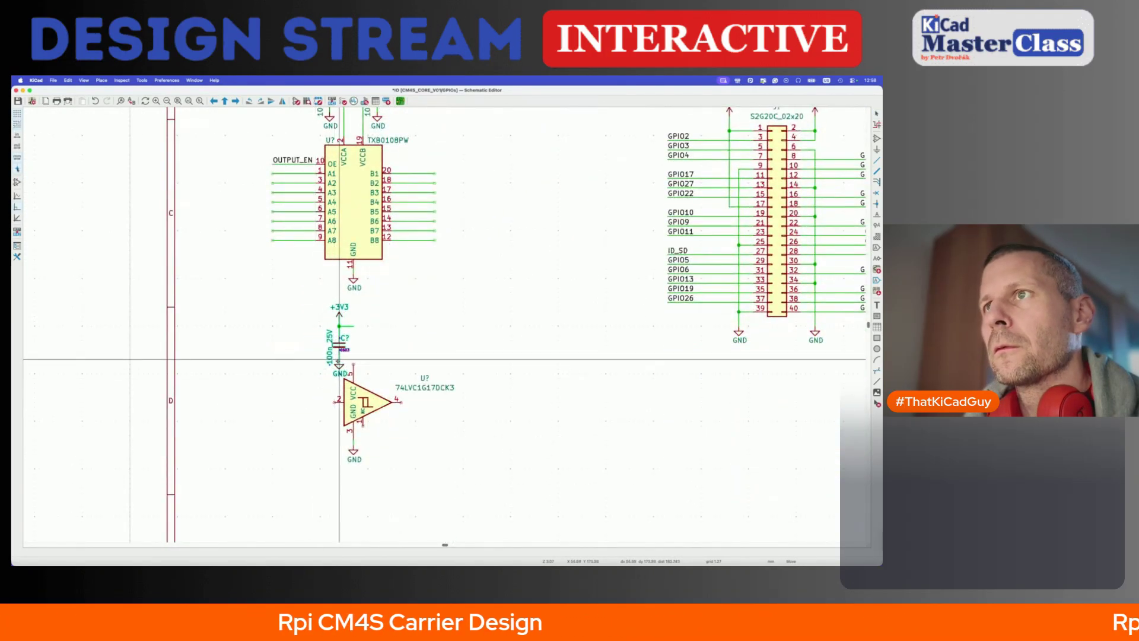
{"action": "left_click", "coordinate": [339, 360]}
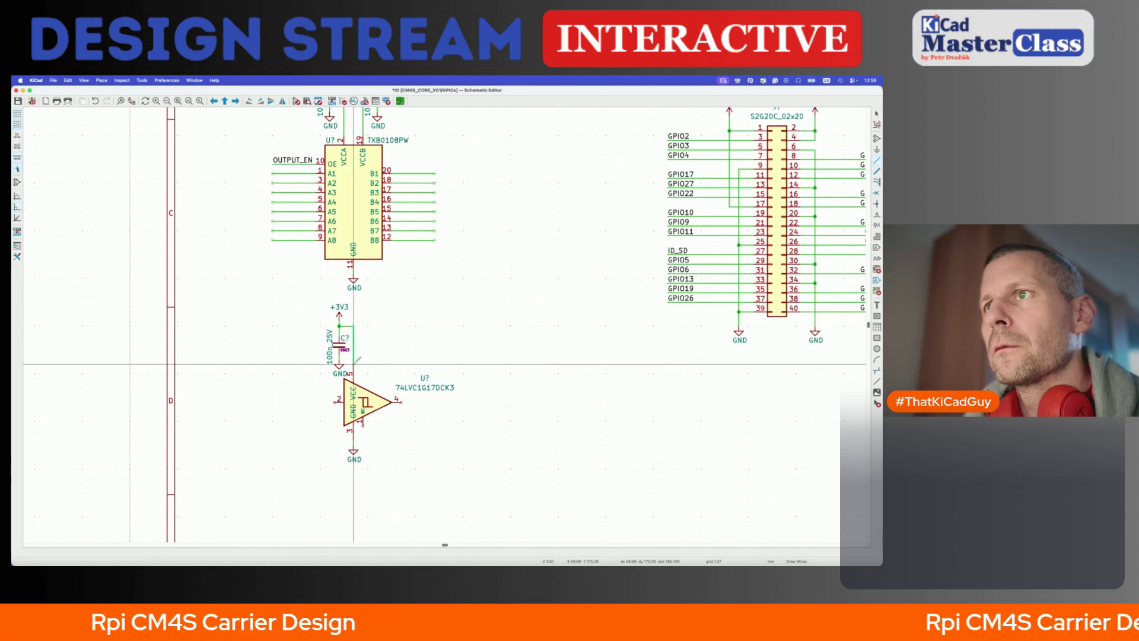
{"action": "left_click_drag", "start_coordinate": [344, 373], "coordinate": [339, 374]}
- Wire input pin 2 leftward and move the RUN global label onto the wire's end
{"action": "left_click", "coordinate": [335, 402]}
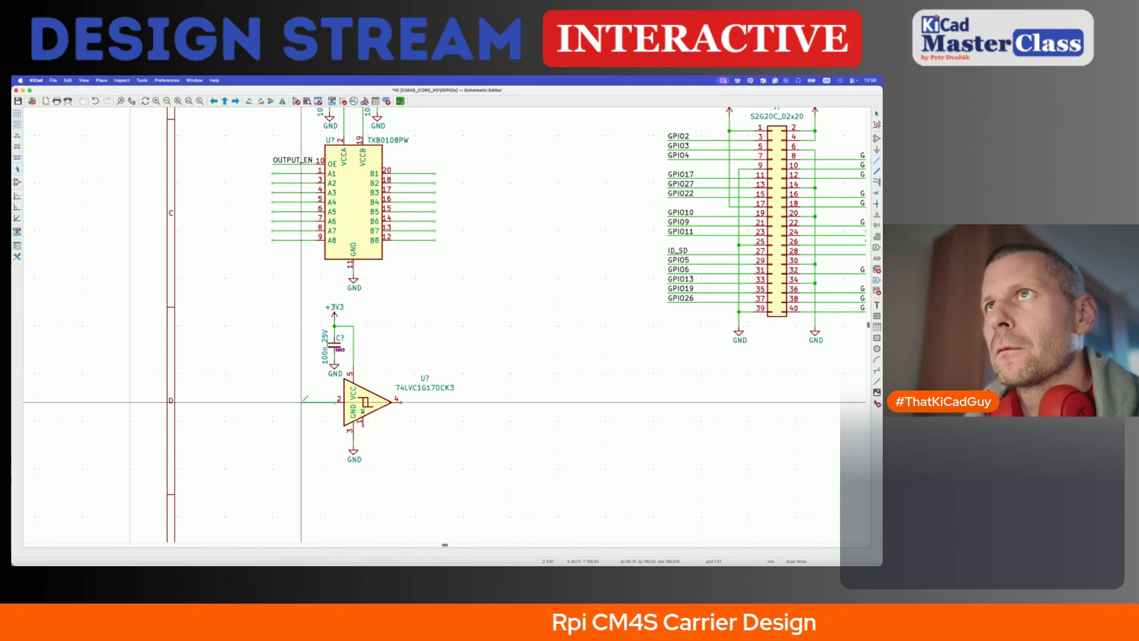
{"action": "double_click", "coordinate": [301, 402]}
{"action": "key", "text": "Escape"}
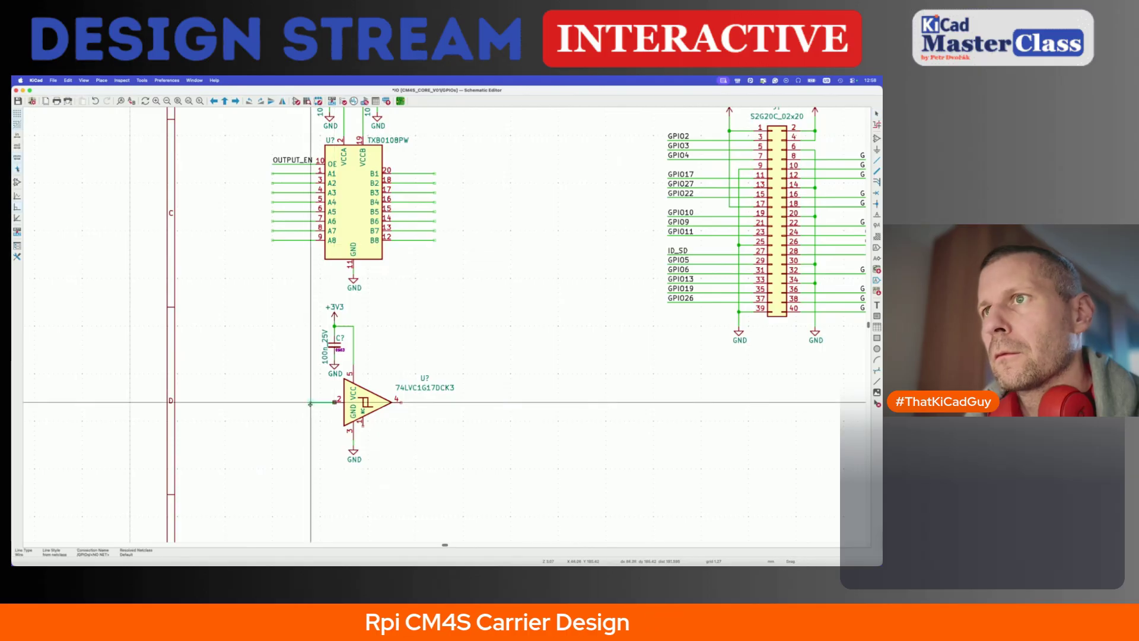
{"action": "scroll", "coordinate": [308, 356], "scroll_direction": "up", "scroll_amount": 5}
{"action": "key", "text": "m"}
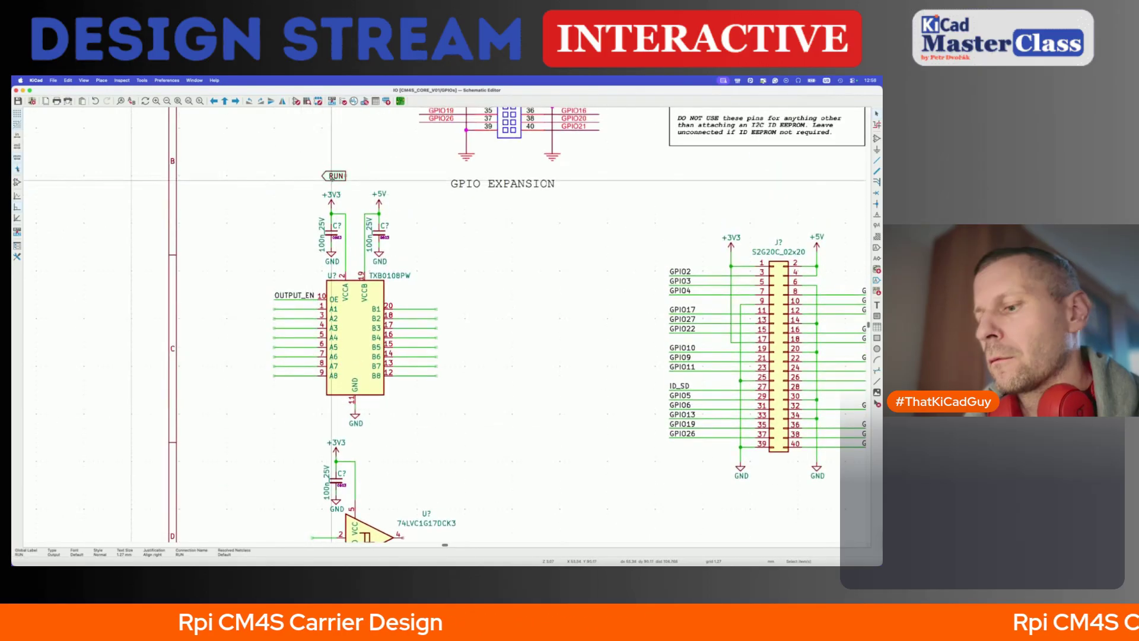
{"action": "scroll", "coordinate": [331, 356], "scroll_direction": "up", "scroll_amount": 3}
{"action": "scroll", "coordinate": [330, 475], "scroll_direction": "down", "scroll_amount": 5}
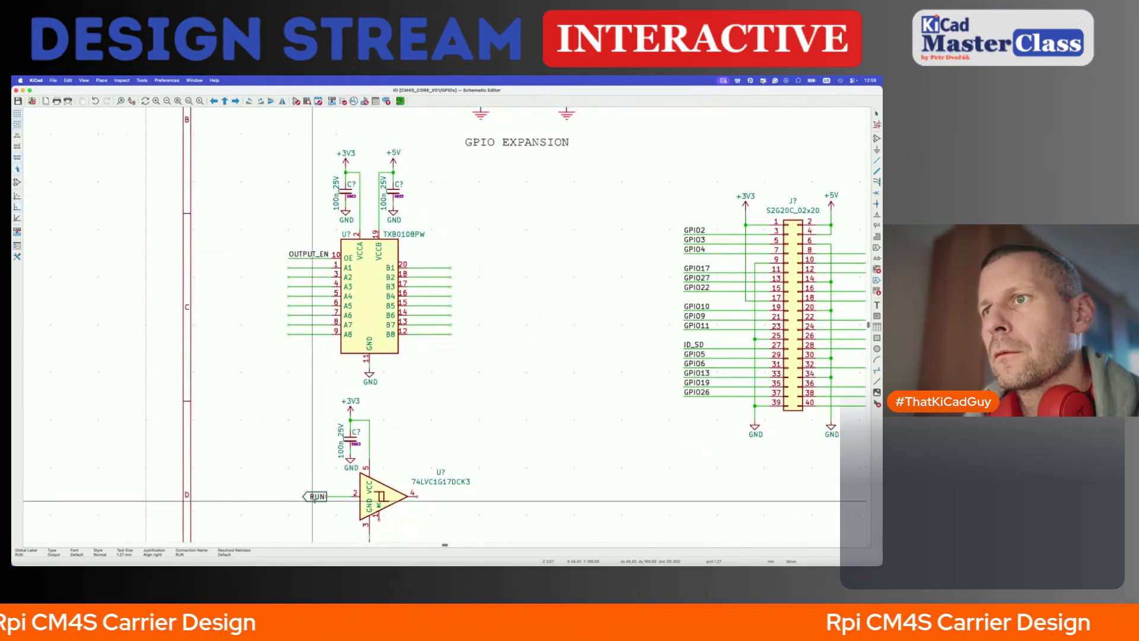
{"action": "double_click", "coordinate": [312, 502]}
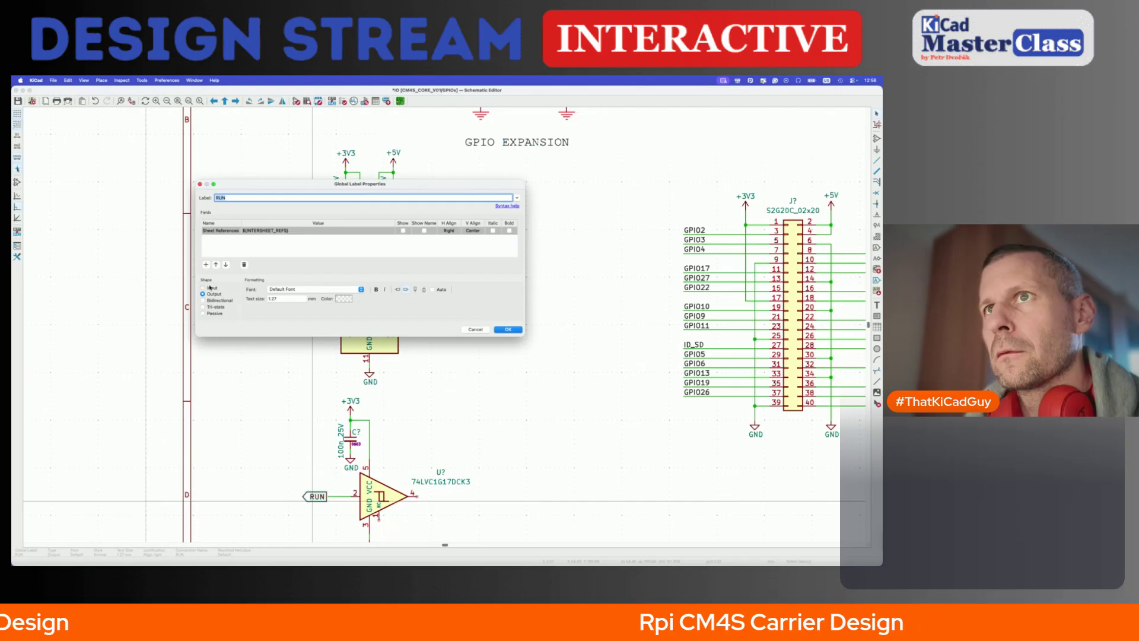
{"action": "left_click", "coordinate": [507, 329]}
- Move the 74LVC1G17DCK3 value text below the buffer
{"action": "scroll", "coordinate": [424, 354], "scroll_direction": "down", "scroll_amount": 5}
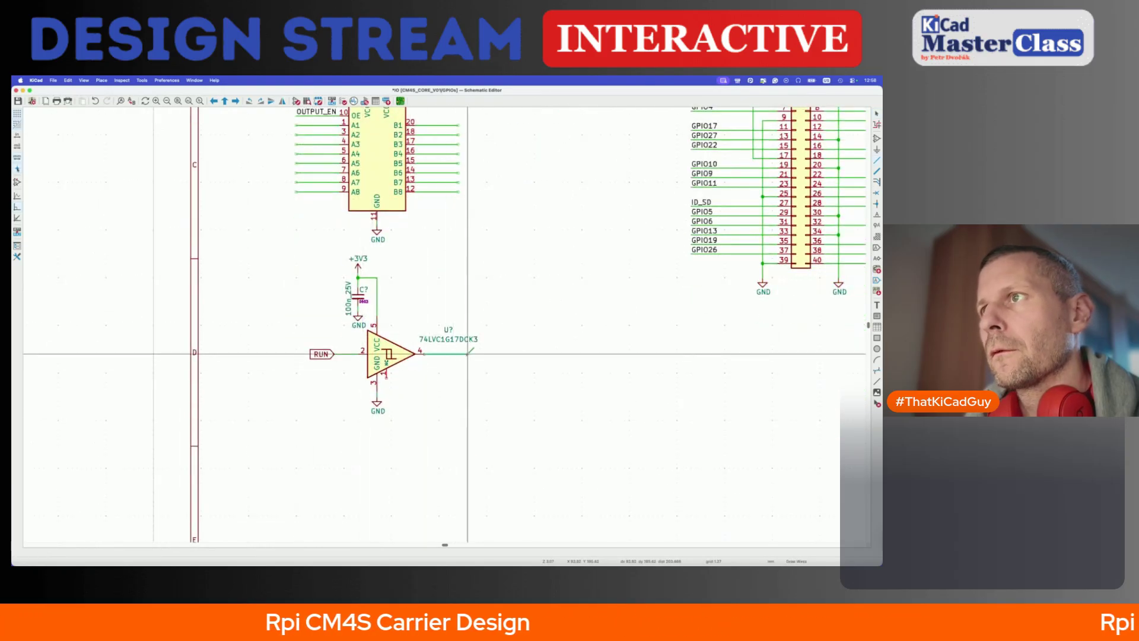
{"action": "left_click_drag", "start_coordinate": [466, 339], "coordinate": [444, 369]}
{"action": "left_click", "coordinate": [401, 354]}
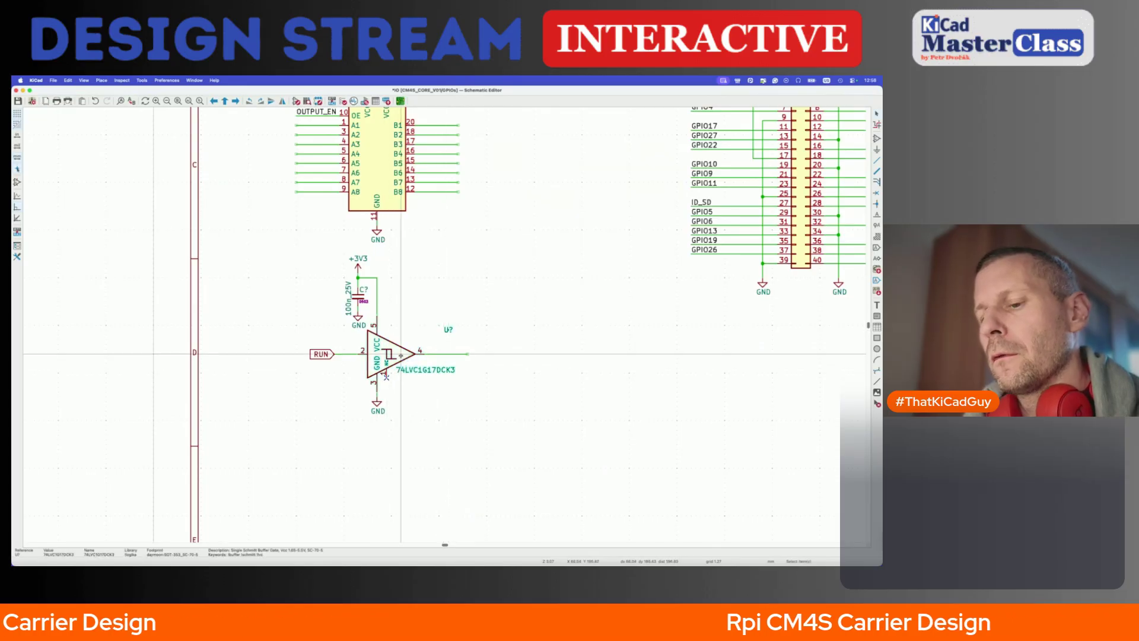
- Open the SN74LVC1G17 datasheet and scroll to its pin configuration table
{"action": "key", "text": "d"}
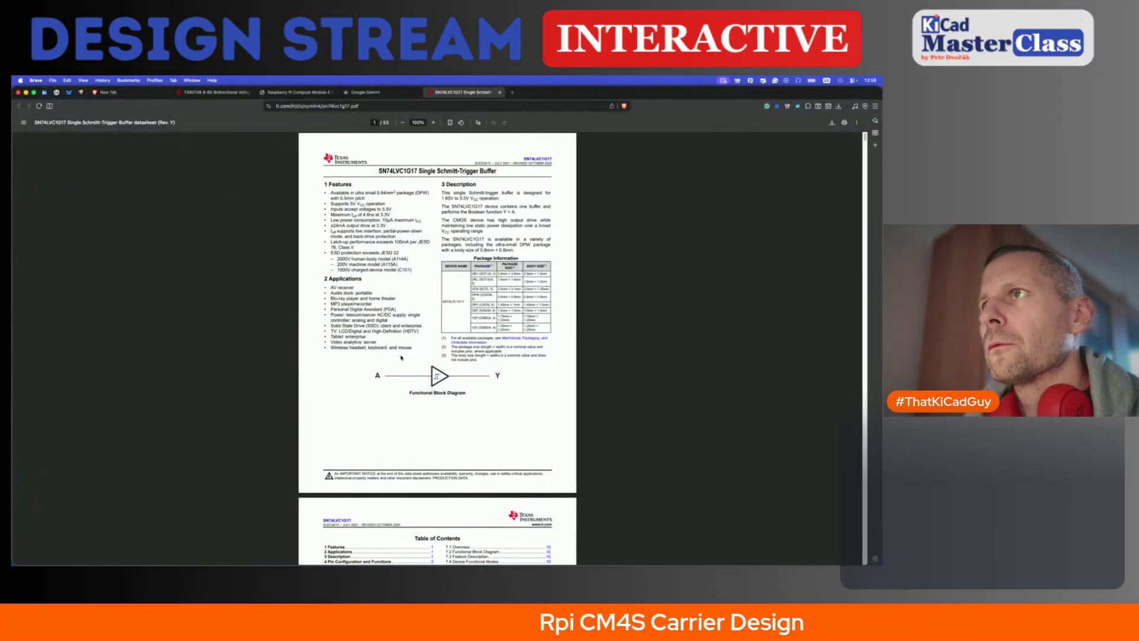
{"action": "scroll", "coordinate": [401, 358], "scroll_direction": "down", "scroll_amount": 3}
{"action": "scroll", "coordinate": [401, 358], "scroll_direction": "up", "scroll_amount": 5, "text": "ctrl"}
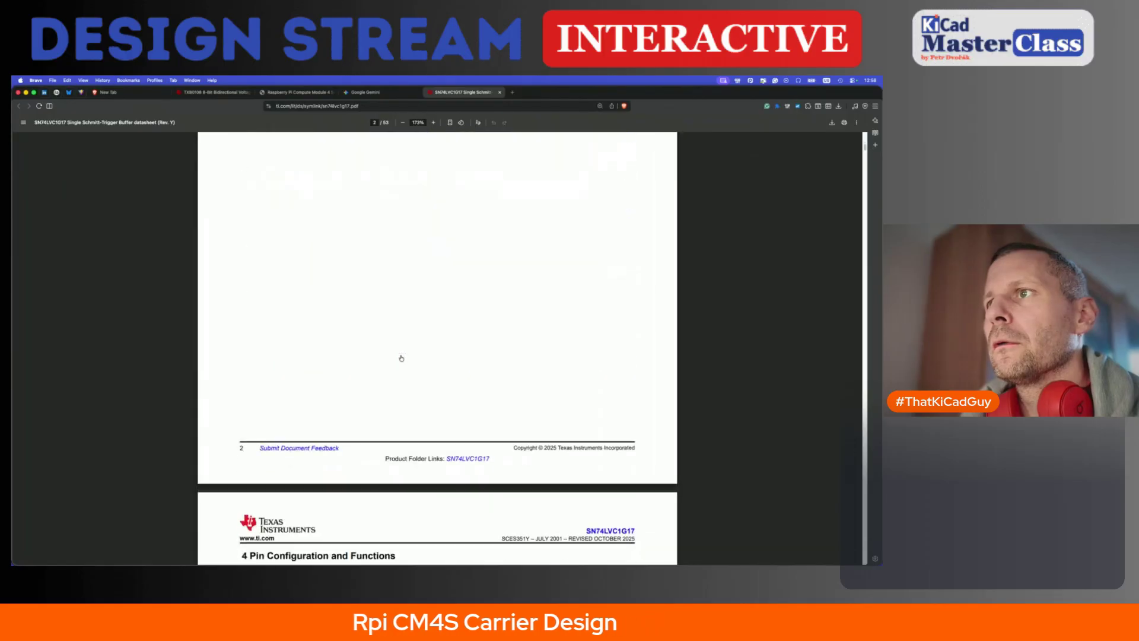
{"action": "scroll", "coordinate": [401, 358], "scroll_direction": "down", "scroll_amount": 5}
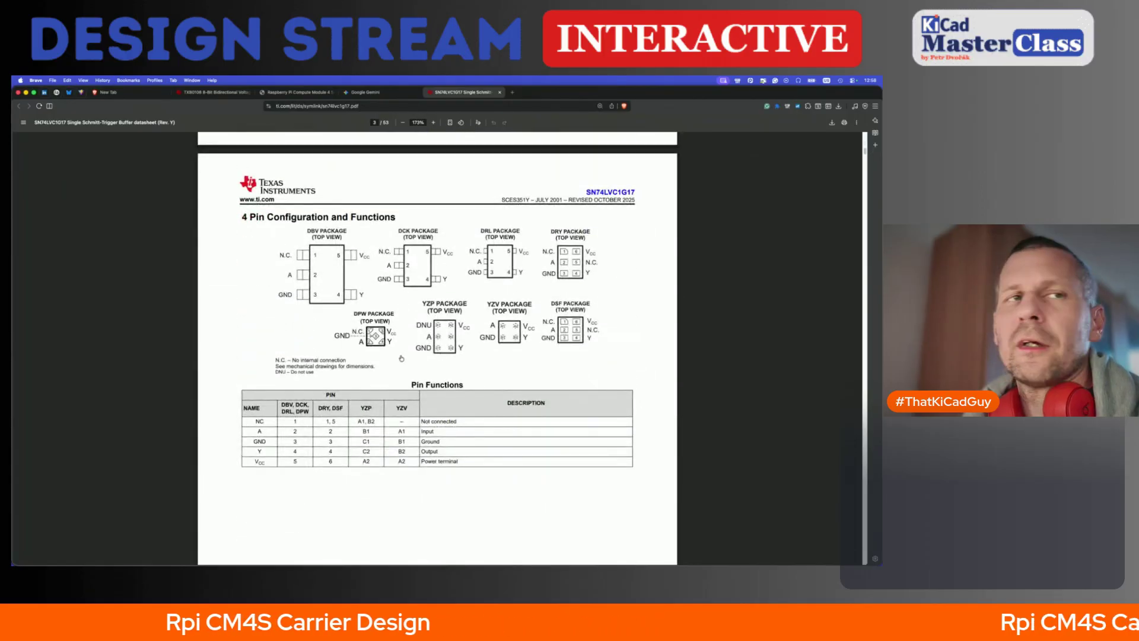
- Compare the datasheet's DCK pinout against the schematic buffer, switching between windows
{"action": "key", "text": "super+Tab"}
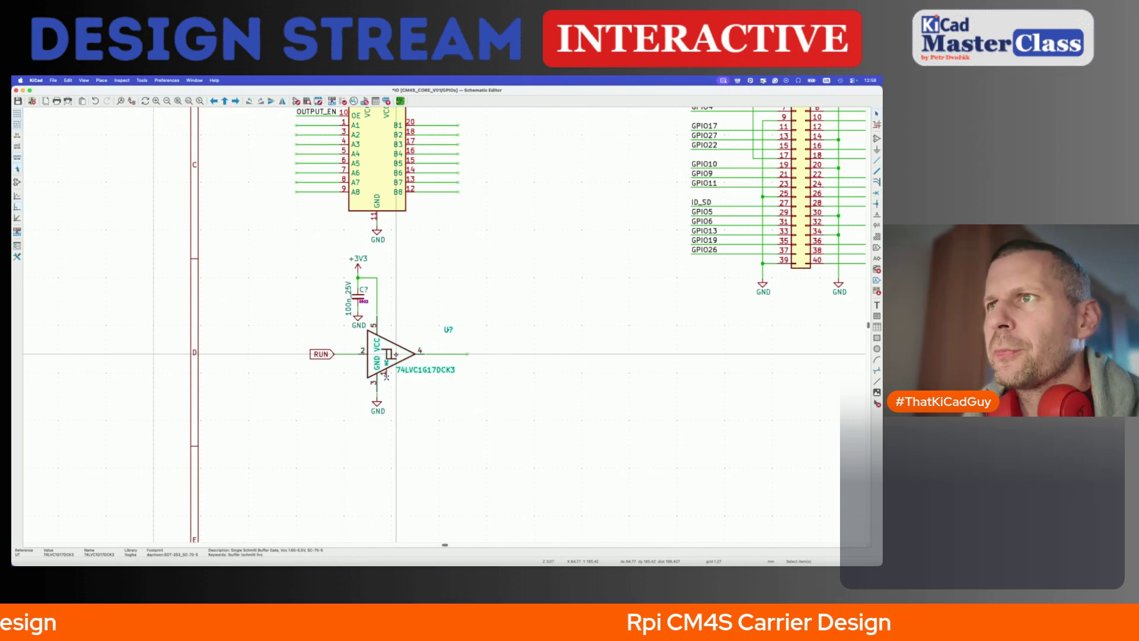
{"action": "key", "text": "super+Tab"}
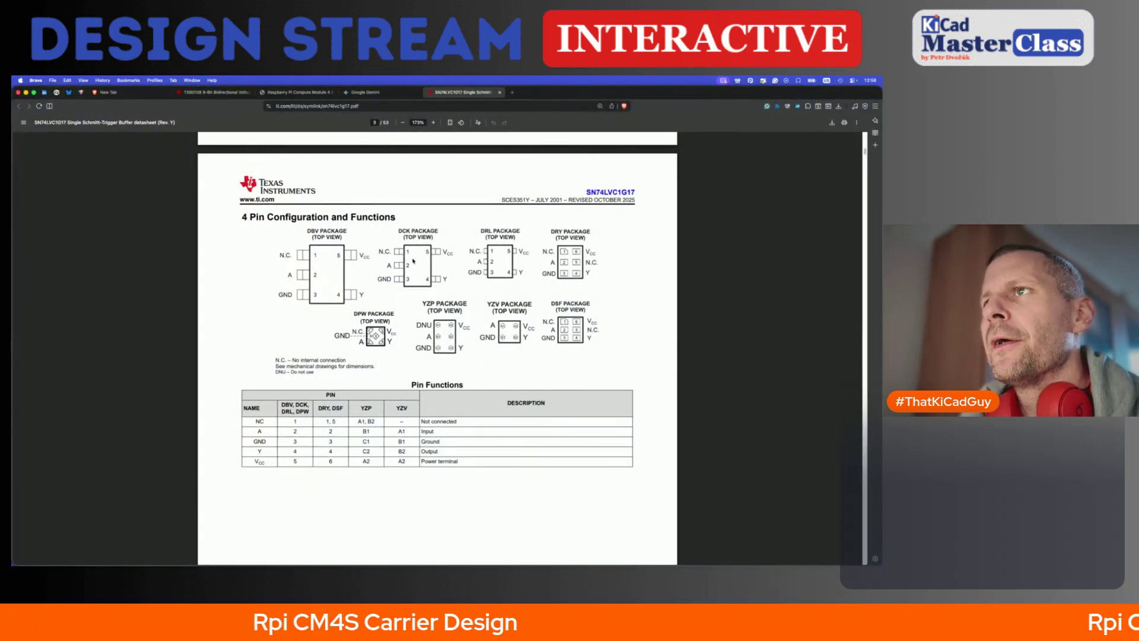
{"action": "key", "text": "super+Tab"}
{"action": "key", "text": "super+Tab"}
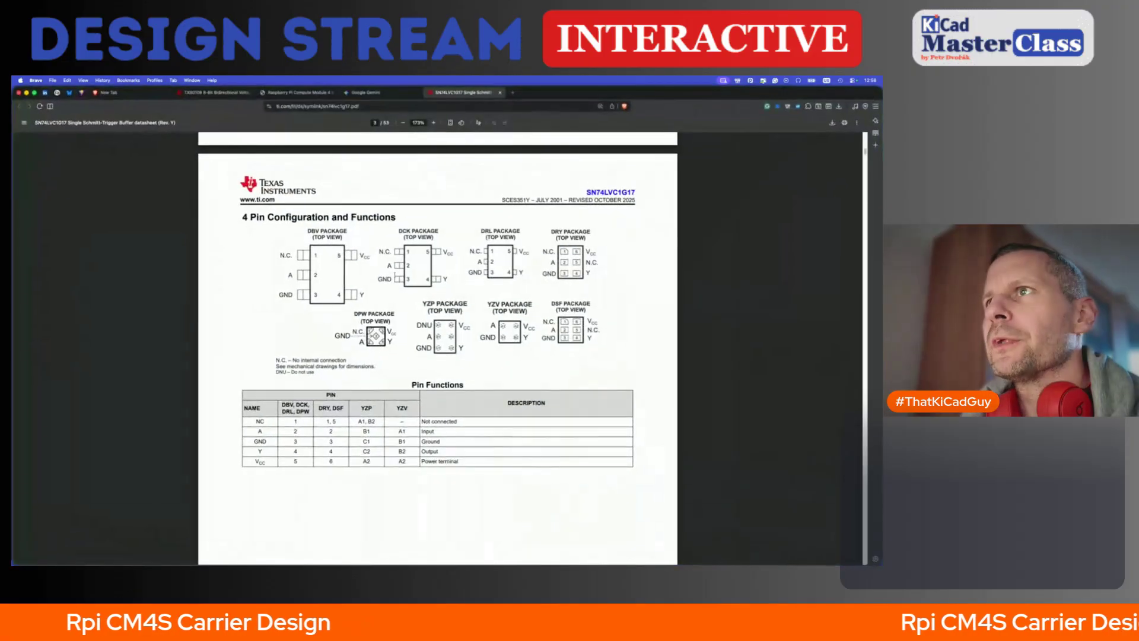
{"action": "key", "text": "super+Tab"}
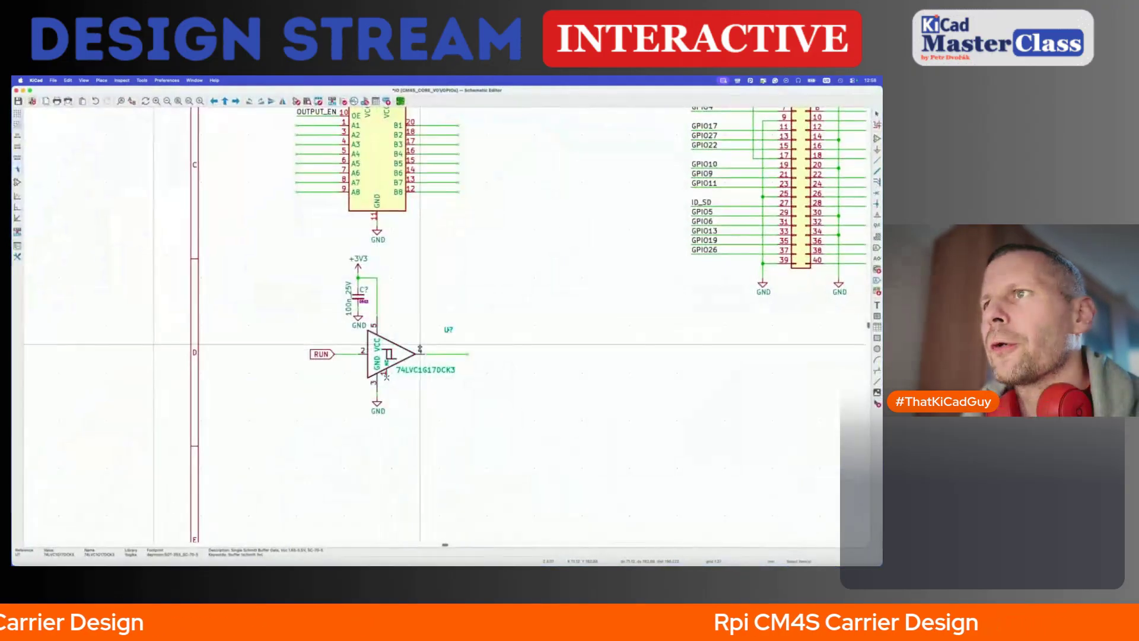
{"action": "key", "text": "super+Tab"}
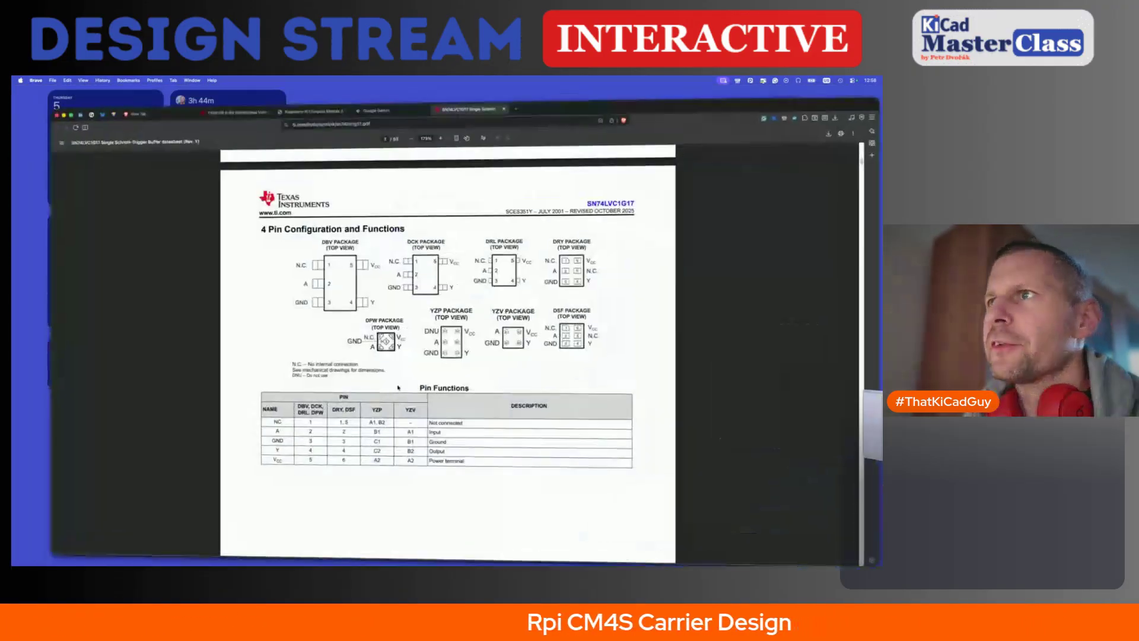
{"action": "key", "text": "super+Tab"}
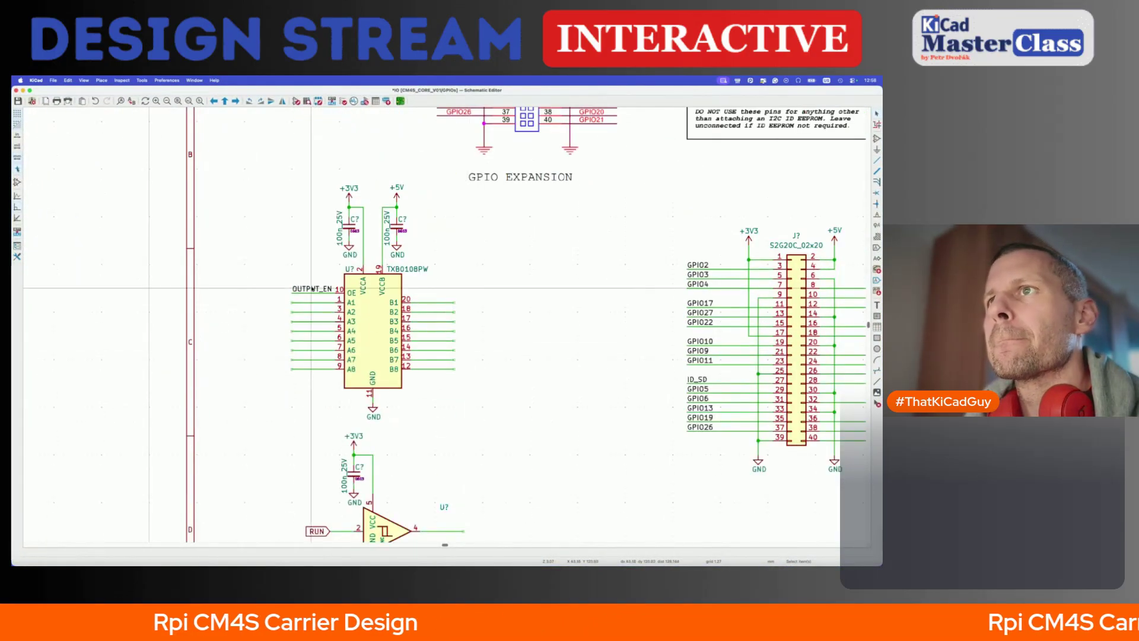
- Copy the OUTPUT_EN label onto the buffer output, shift its reference text, and save
{"action": "left_click", "coordinate": [314, 289]}
{"action": "key", "text": "super+d"}
{"action": "scroll", "coordinate": [341, 358], "scroll_direction": "down", "scroll_amount": 5}
{"action": "left_click", "coordinate": [474, 337]}
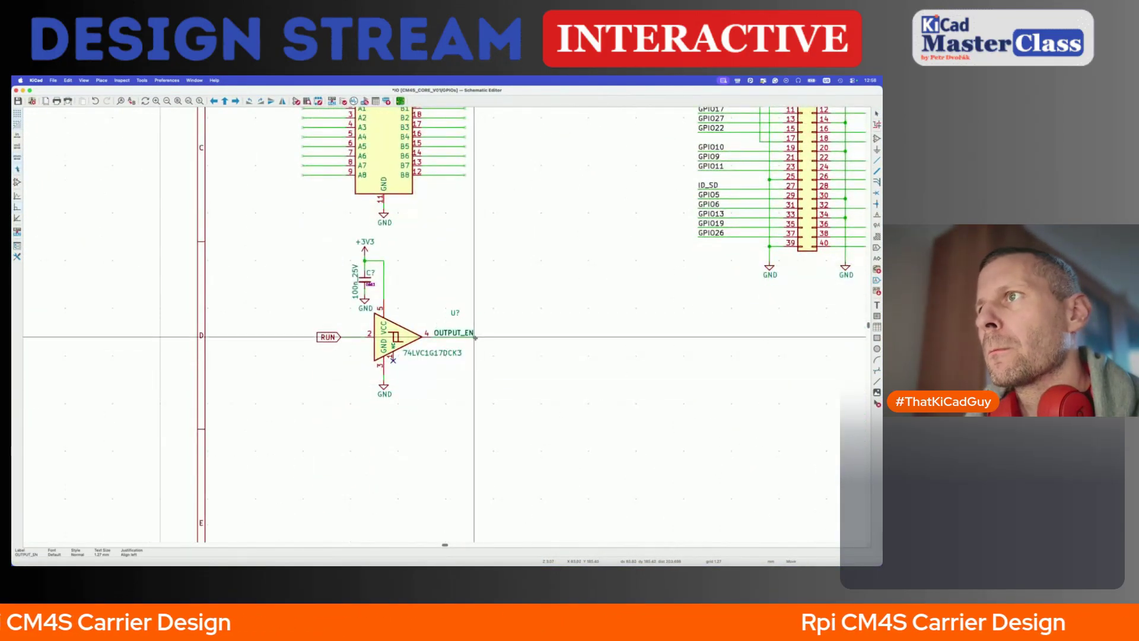
{"action": "left_click_drag", "start_coordinate": [455, 313], "coordinate": [422, 312]}
{"action": "left_click", "coordinate": [422, 313]}
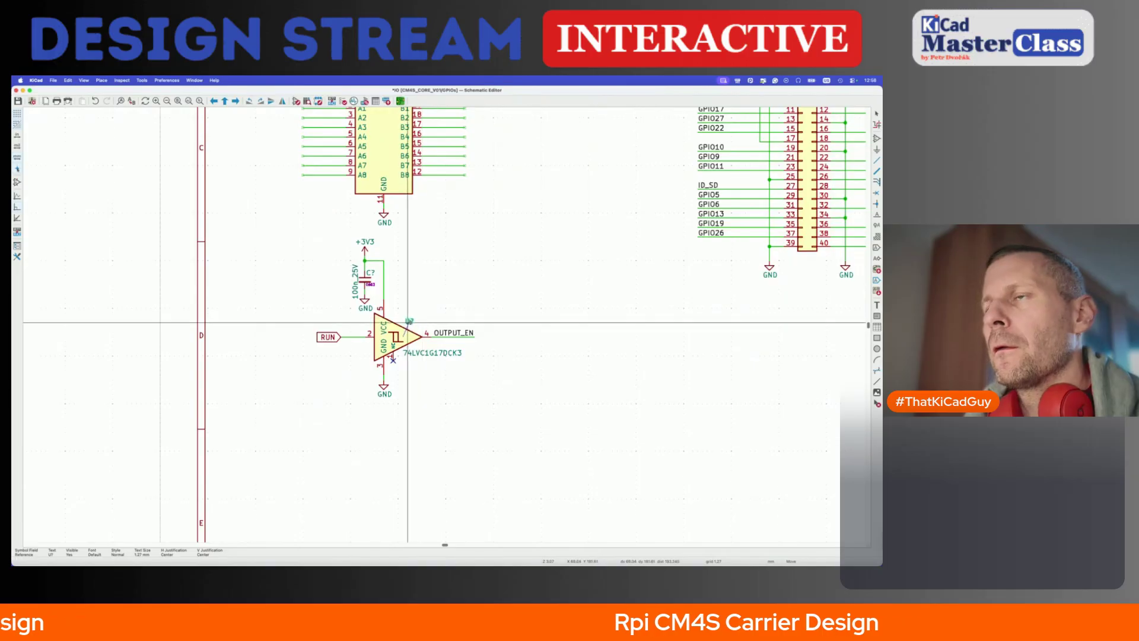
{"action": "key", "text": "super+s"}
- Move the whole buffer circuit to the right of the ID_SD notes
{"action": "scroll", "coordinate": [407, 325], "scroll_direction": "down", "scroll_amount": 3}
{"action": "scroll", "coordinate": [408, 325], "scroll_direction": "down", "scroll_amount": 2}
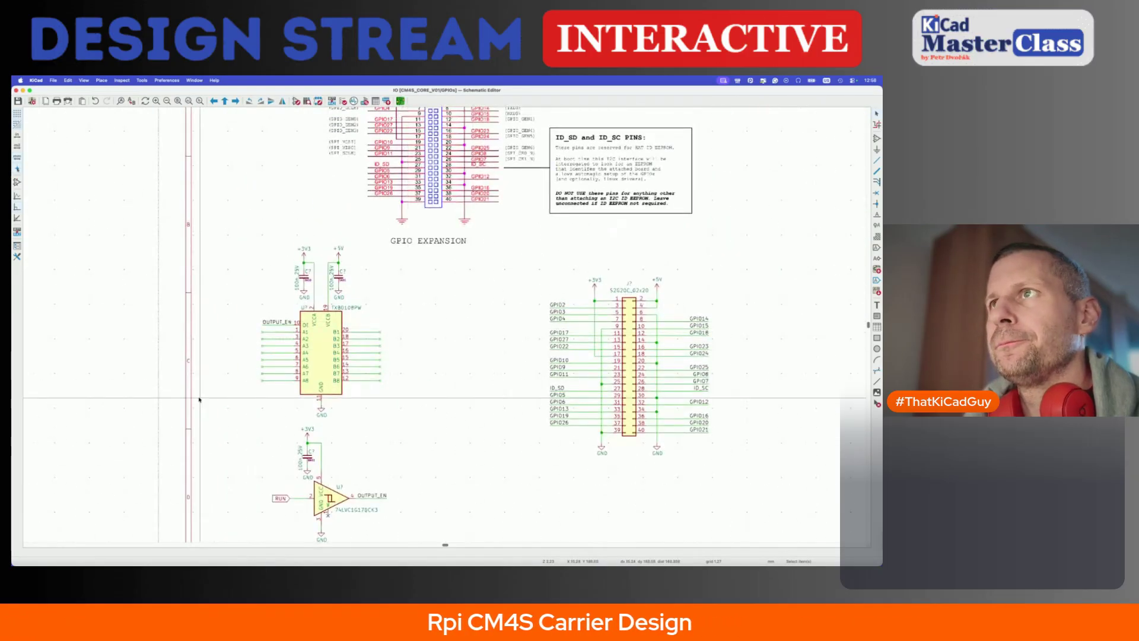
{"action": "left_click_drag", "start_coordinate": [220, 387], "coordinate": [486, 522]}
{"action": "key", "text": "m"}
{"action": "scroll", "coordinate": [485, 521], "scroll_direction": "down", "scroll_amount": 3}
{"action": "scroll", "coordinate": [486, 520], "scroll_direction": "up", "scroll_amount": 4}
{"action": "scroll", "coordinate": [455, 448], "scroll_direction": "right", "scroll_amount": 4}
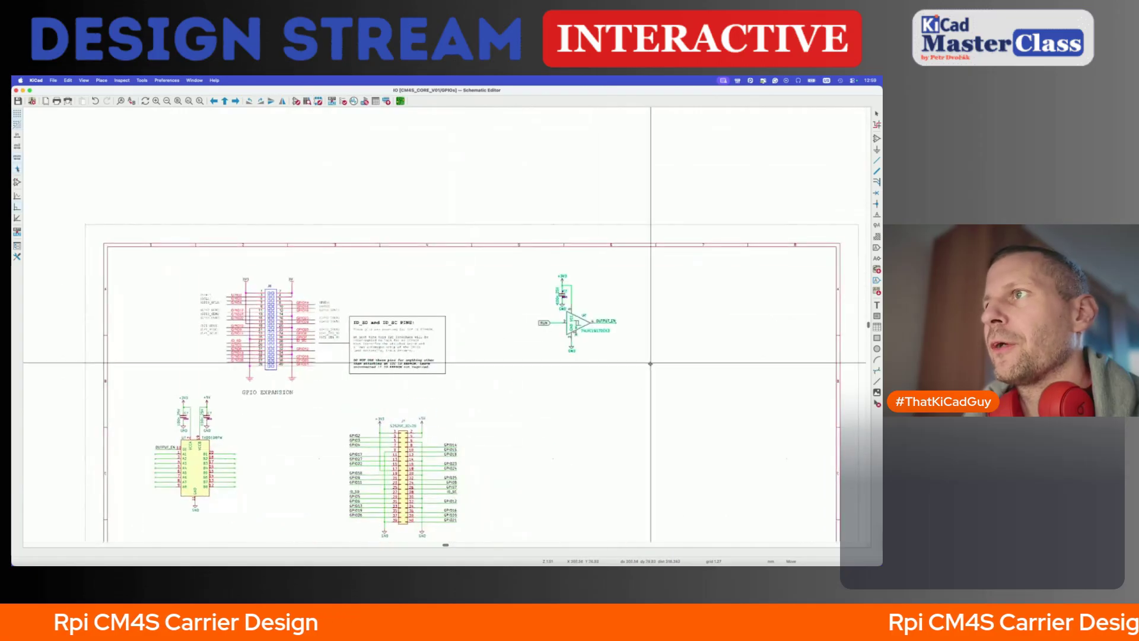
{"action": "left_click", "coordinate": [605, 389]}
- Reposition the TXB0108 level shifter circuit and select the GPIO2 label on header J7
{"action": "scroll", "coordinate": [608, 393], "scroll_direction": "left", "scroll_amount": 3}
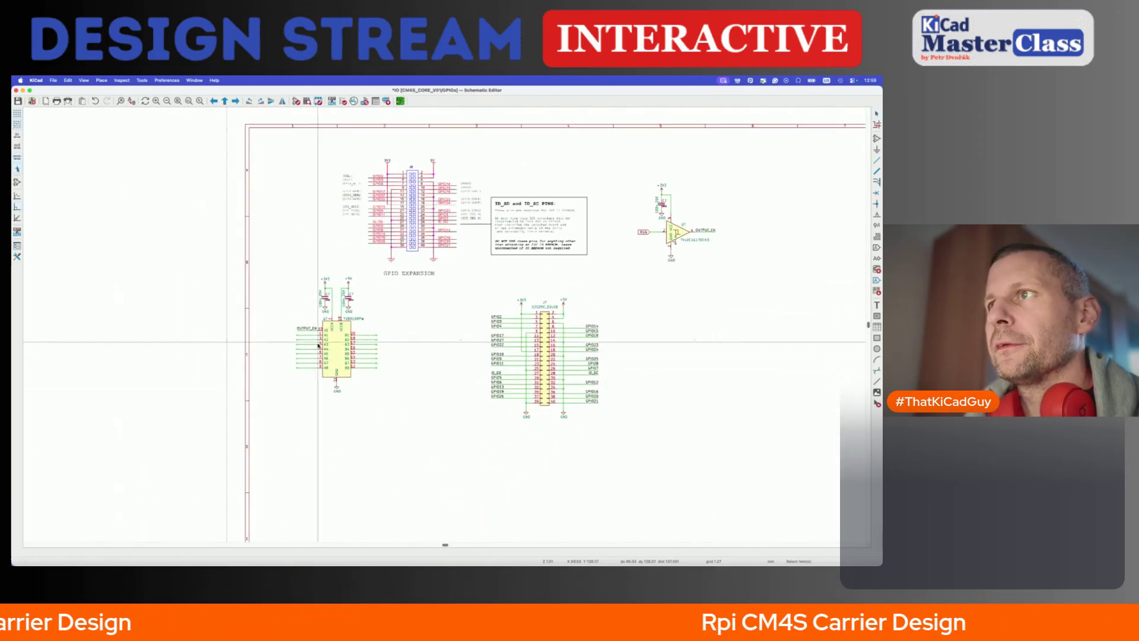
{"action": "scroll", "coordinate": [525, 340], "scroll_direction": "up", "scroll_amount": 3}
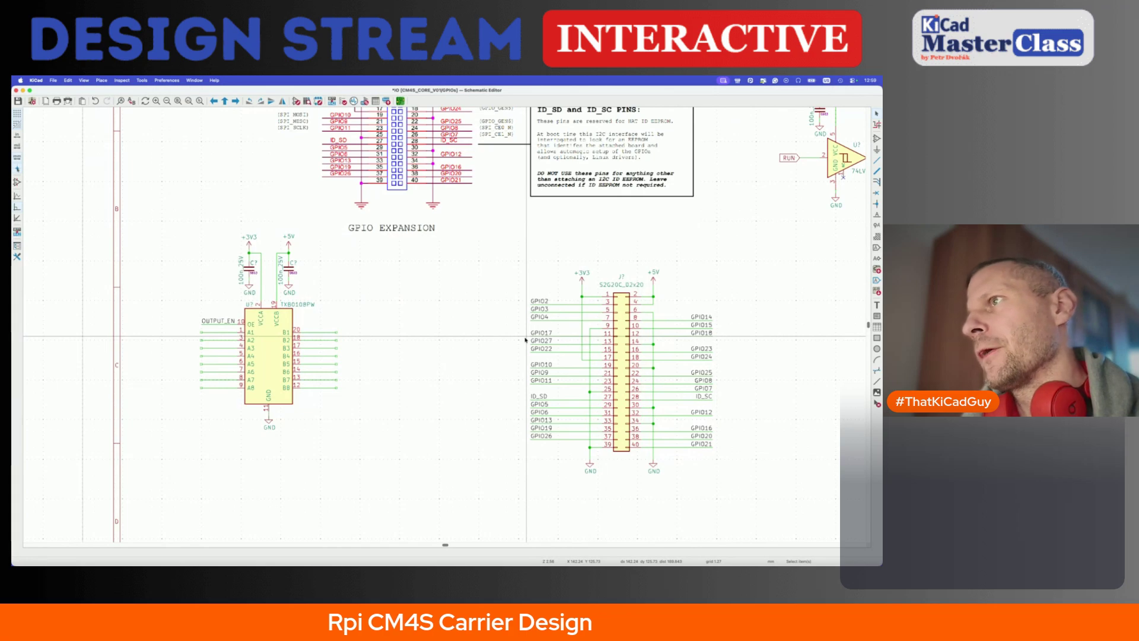
{"action": "left_click_drag", "start_coordinate": [153, 229], "coordinate": [346, 446]}
{"action": "key", "text": "m"}
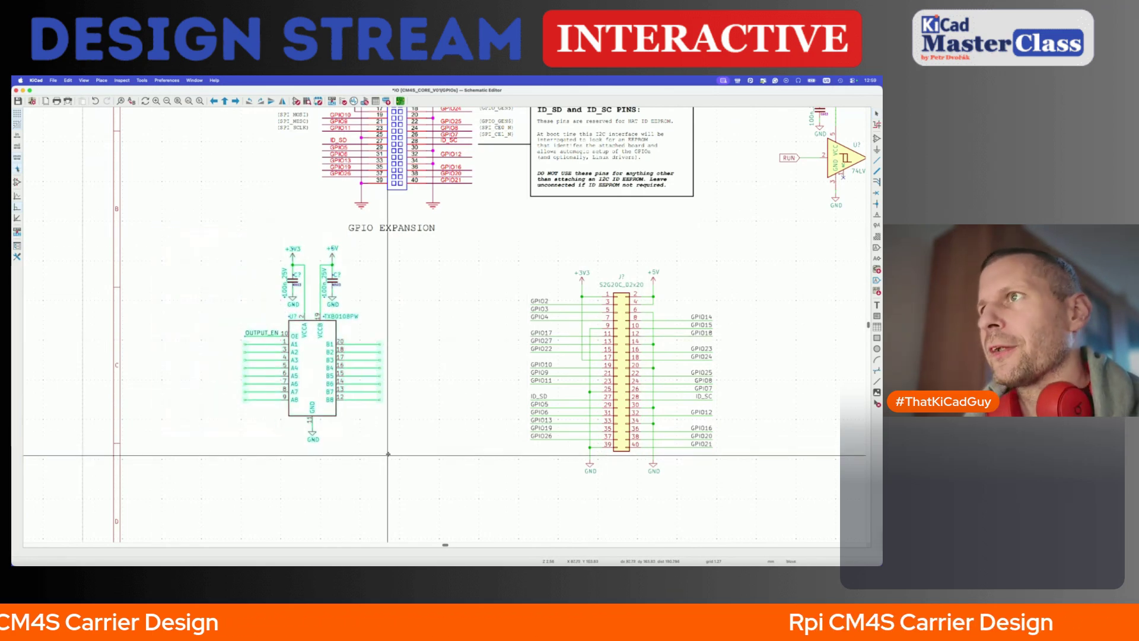
{"action": "left_click", "coordinate": [369, 412]}
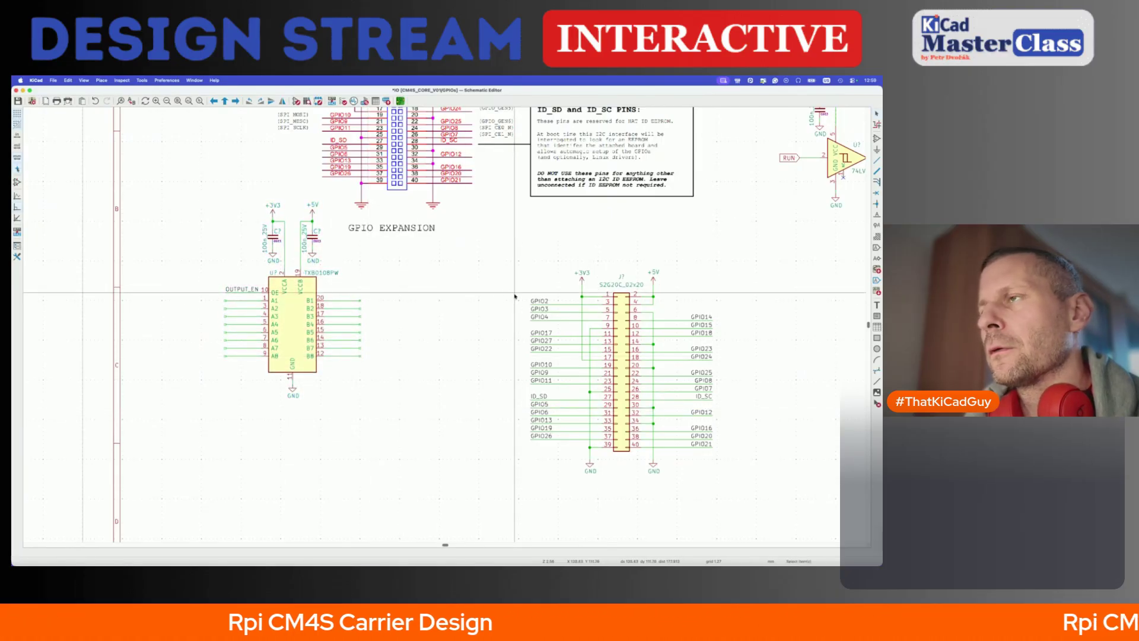
{"action": "left_click", "coordinate": [543, 302]}
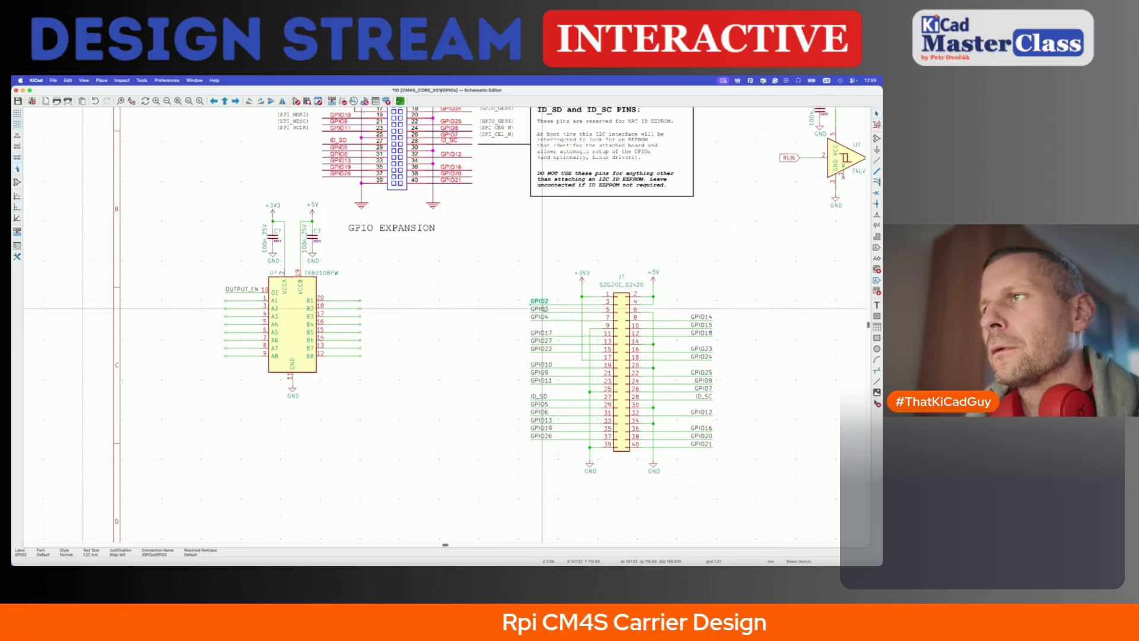
- Rename header labels GPIO2, GPIO3, GPIO4, GPIO17, GPIO27 and GPIO22 with the _EXT suffix
{"action": "key", "text": "e"}
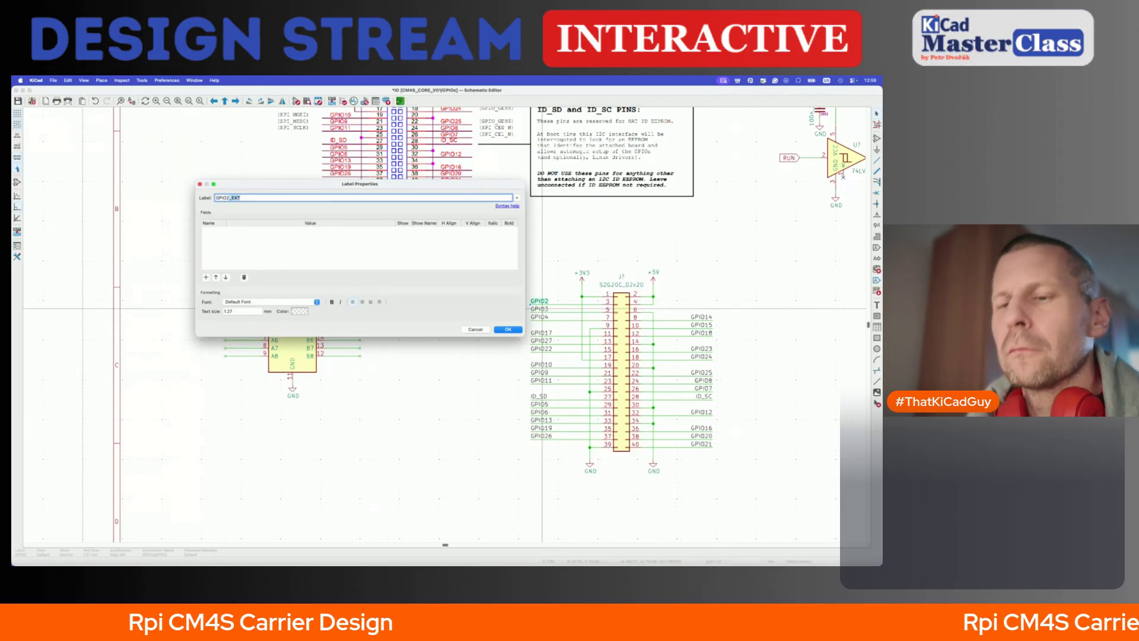
{"action": "key", "text": "Return"}
{"action": "left_click", "coordinate": [546, 310]}
{"action": "key", "text": "e"}
{"action": "key", "text": "Right"}
{"action": "type", "text": "_EXT"}
{"action": "key", "text": "Return"}
{"action": "left_click", "coordinate": [545, 317]}
{"action": "key", "text": "e"}
{"action": "key", "text": "Right"}
{"action": "type", "text": "_EXT"}
{"action": "key", "text": "Return"}
{"action": "left_click", "coordinate": [550, 334]}
{"action": "key", "text": "e"}
{"action": "key", "text": "Right"}
{"action": "type", "text": "_EXT"}
{"action": "key", "text": "Return"}
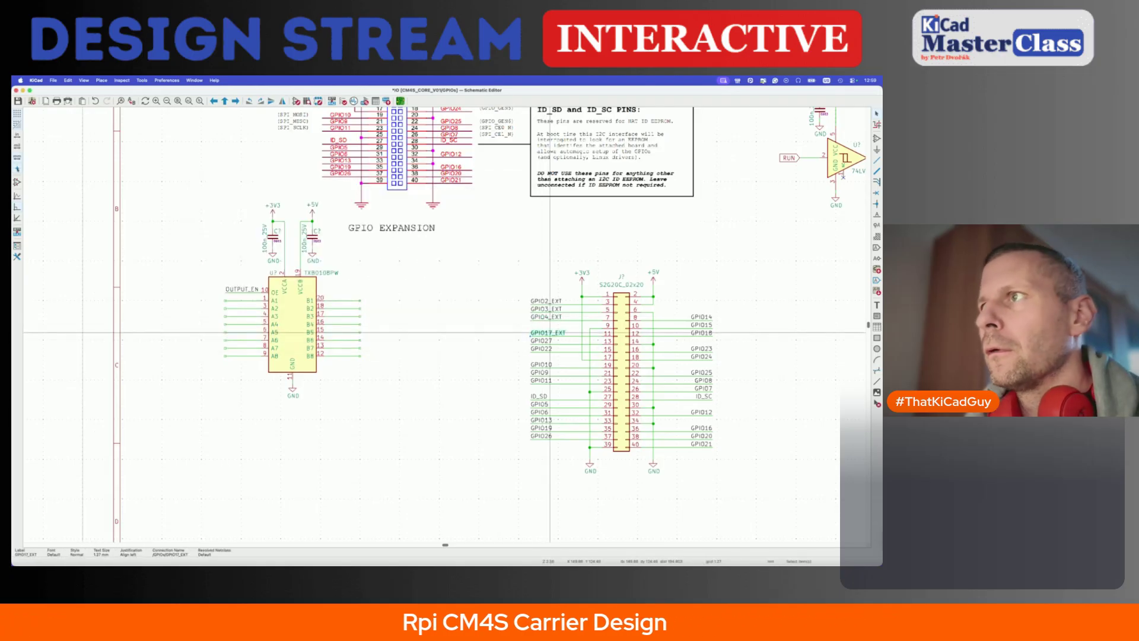
{"action": "left_click", "coordinate": [548, 341]}
{"action": "key", "text": "e"}
{"action": "key", "text": "Return"}
{"action": "left_click", "coordinate": [534, 348]}
{"action": "key", "text": "e"}
{"action": "key", "text": "Right"}
{"action": "type", "text": "_EXT"}
{"action": "key", "text": "Return"}
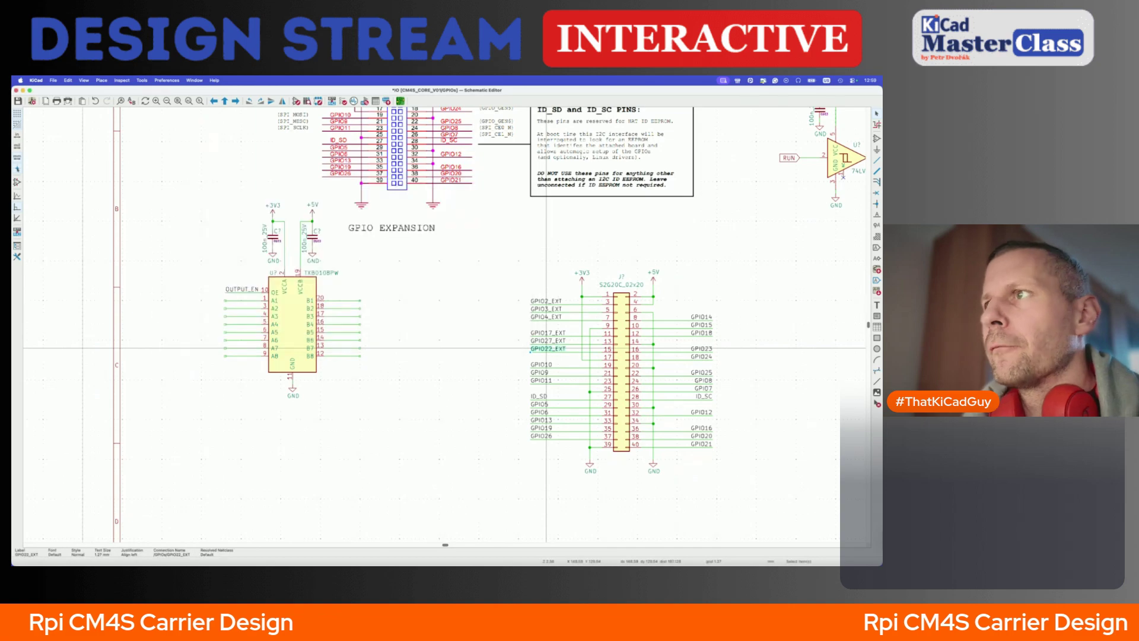
- Rename GPIO10, GPIO9, GPIO11, GPIO5, GPIO6, GPIO13, GPIO19 and GPIO26 to their _EXT names
{"action": "left_click", "coordinate": [546, 364]}
{"action": "key", "text": "e"}
{"action": "key", "text": "Right"}
{"action": "type", "text": "_EXT"}
{"action": "key", "text": "Return"}
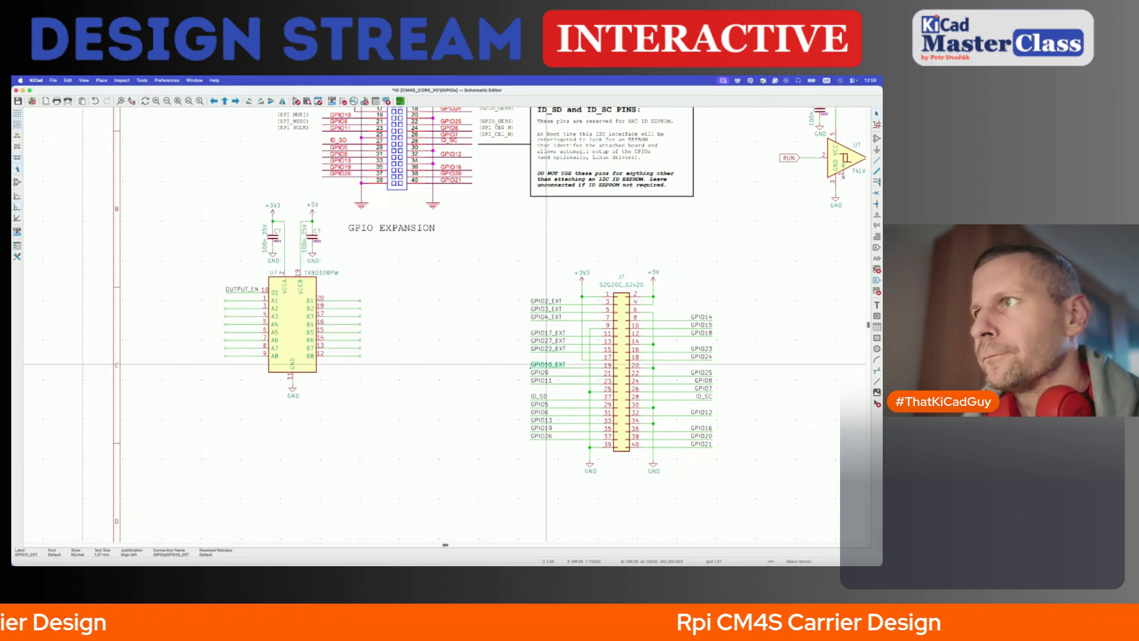
{"action": "left_click", "coordinate": [547, 372]}
{"action": "key", "text": "e"}
{"action": "key", "text": "Right"}
{"action": "type", "text": "_EXT"}
{"action": "key", "text": "Return"}
{"action": "left_click", "coordinate": [546, 380]}
{"action": "key", "text": "e"}
{"action": "key", "text": "Right"}
{"action": "type", "text": "_EXT"}
{"action": "key", "text": "Return"}
{"action": "left_click", "coordinate": [539, 404]}
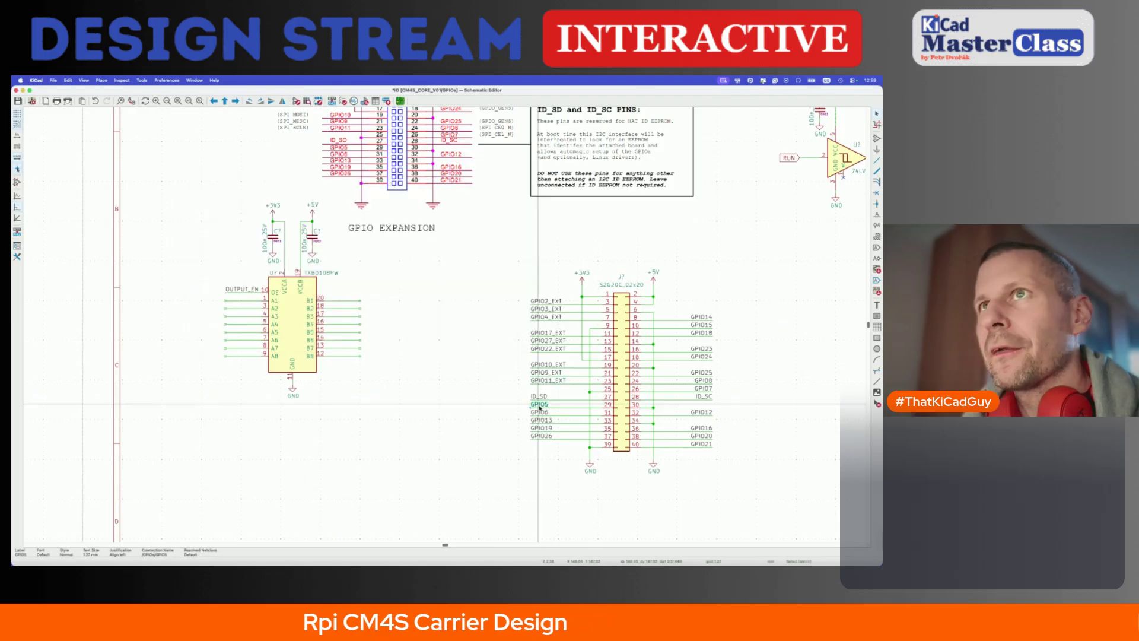
{"action": "key", "text": "e"}
{"action": "key", "text": "Return"}
{"action": "left_click", "coordinate": [541, 412]}
{"action": "key", "text": "e"}
{"action": "key", "text": "Right"}
{"action": "type", "text": "_EXT"}
{"action": "key", "text": "Return"}
{"action": "left_click", "coordinate": [545, 419]}
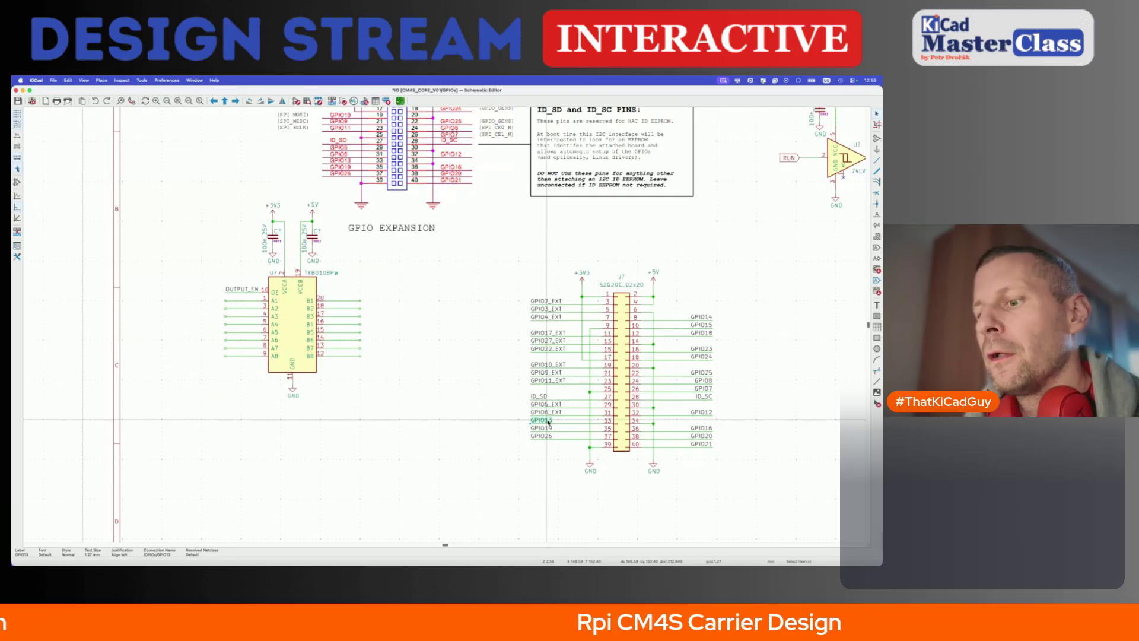
{"action": "key", "text": "e"}
{"action": "key", "text": "Right"}
{"action": "type", "text": "_EXT"}
{"action": "key", "text": "Return"}
{"action": "left_click", "coordinate": [548, 428]}
{"action": "key", "text": "e"}
{"action": "key", "text": "Right"}
{"action": "key", "text": "super+v"}
{"action": "key", "text": "Return"}
{"action": "left_click", "coordinate": [547, 436]}
{"action": "key", "text": "e"}
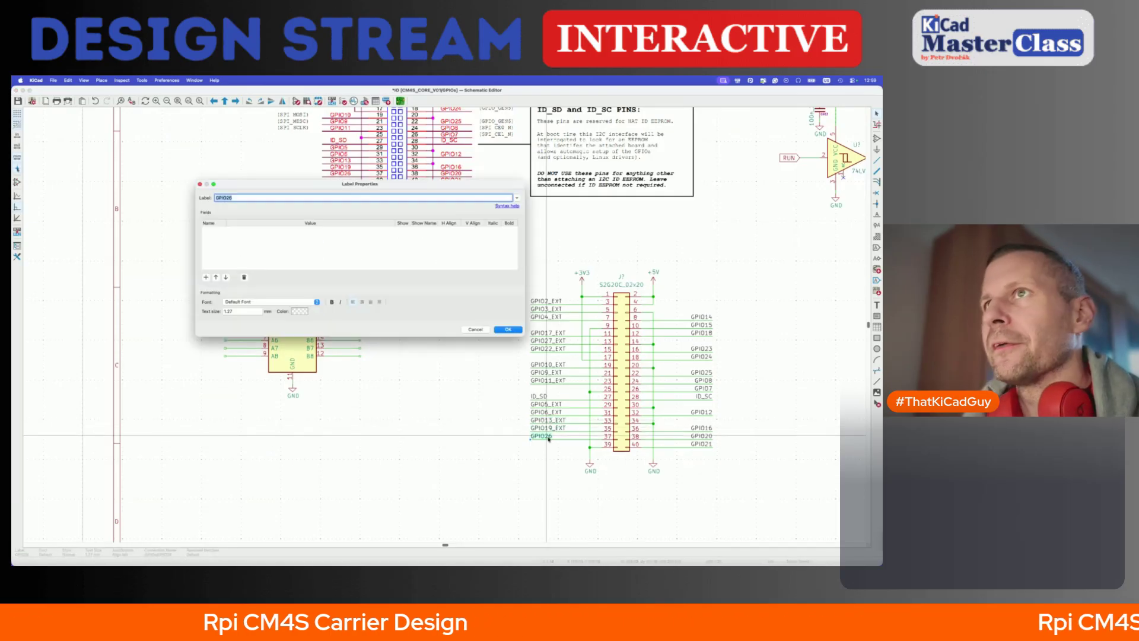
{"action": "key", "text": "Return"}
- Rename the right-column labels GPIO14, GPIO15, GPIO18, GPIO23, GPIO24, GPIO25 and GPIO8 with _EXT
{"action": "scroll", "coordinate": [585, 317], "scroll_direction": "left", "scroll_amount": 4}
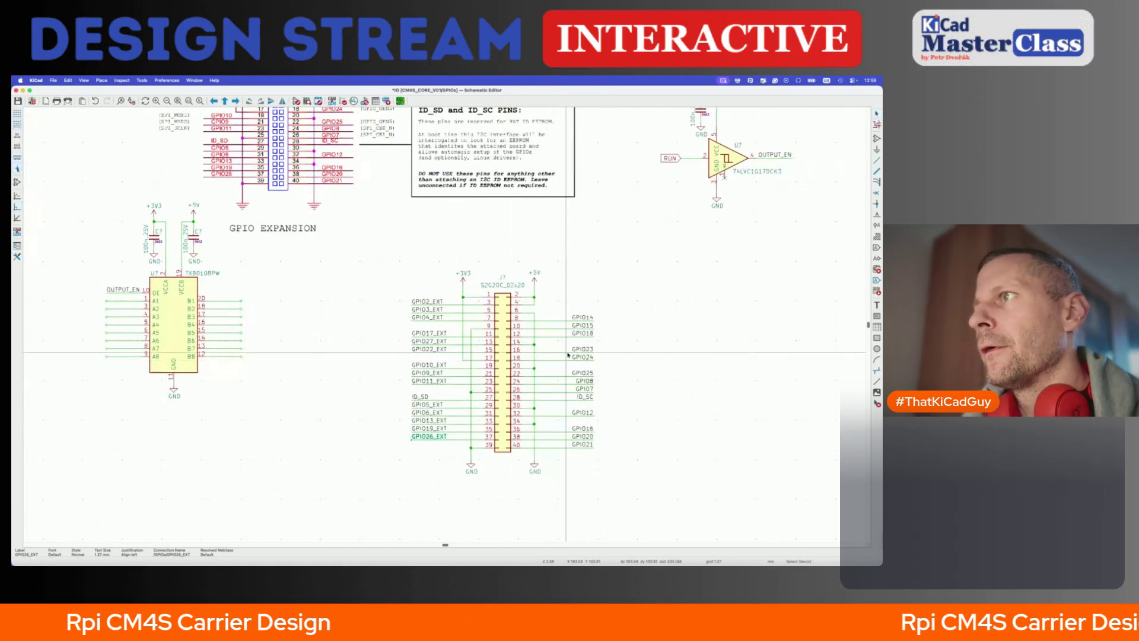
{"action": "key", "text": "e"}
{"action": "key", "text": "Return"}
{"action": "left_click", "coordinate": [582, 325]}
{"action": "key", "text": "e"}
{"action": "key", "text": "Right"}
{"action": "type", "text": "_EXT"}
{"action": "key", "text": "Return"}
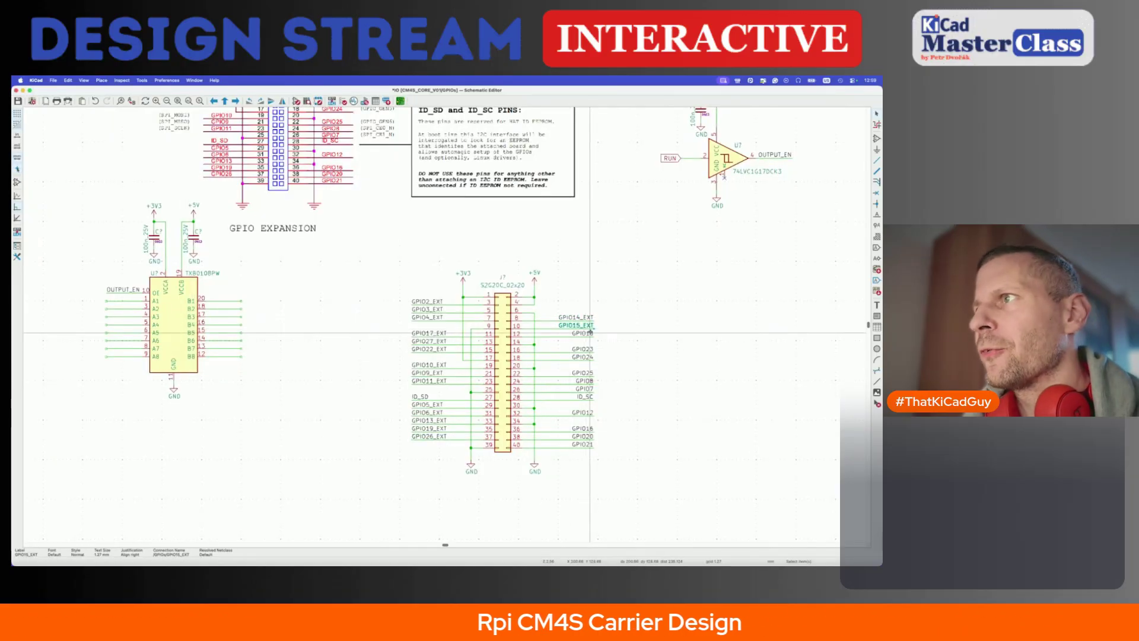
{"action": "key", "text": "e"}
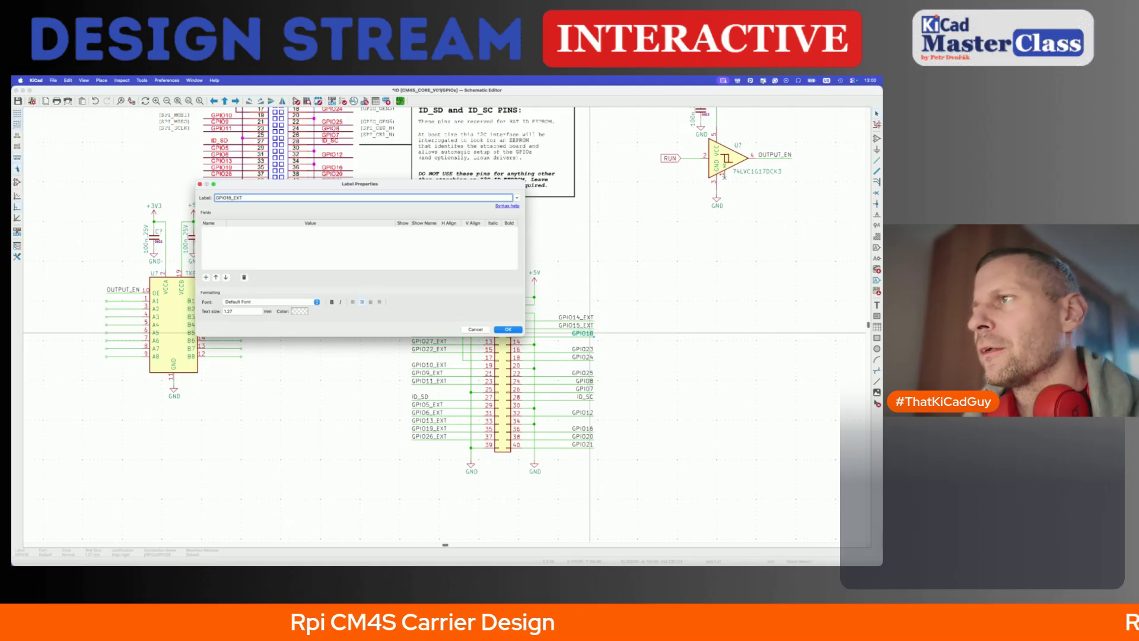
{"action": "key", "text": "Return"}
{"action": "left_click", "coordinate": [583, 349]}
{"action": "key", "text": "e"}
{"action": "key", "text": "Right"}
{"action": "type", "text": "_EXT"}
{"action": "key", "text": "Return"}
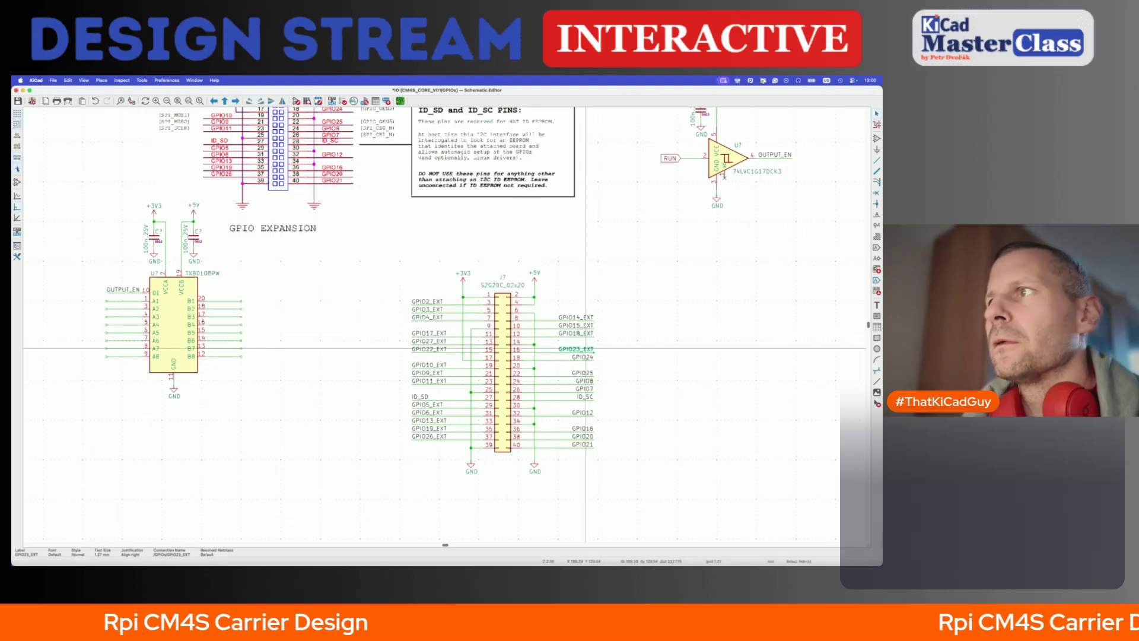
{"action": "left_click", "coordinate": [583, 356]}
{"action": "key", "text": "e"}
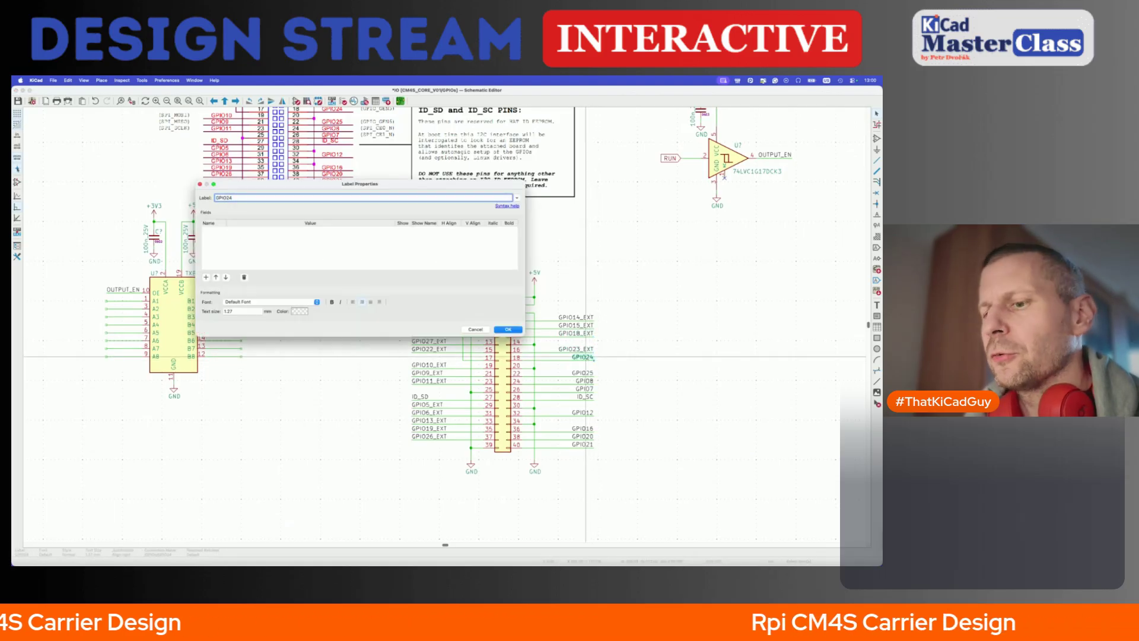
{"action": "type", "text": "_EXT"}
{"action": "key", "text": "Return"}
{"action": "left_click", "coordinate": [582, 373]}
{"action": "key", "text": "e"}
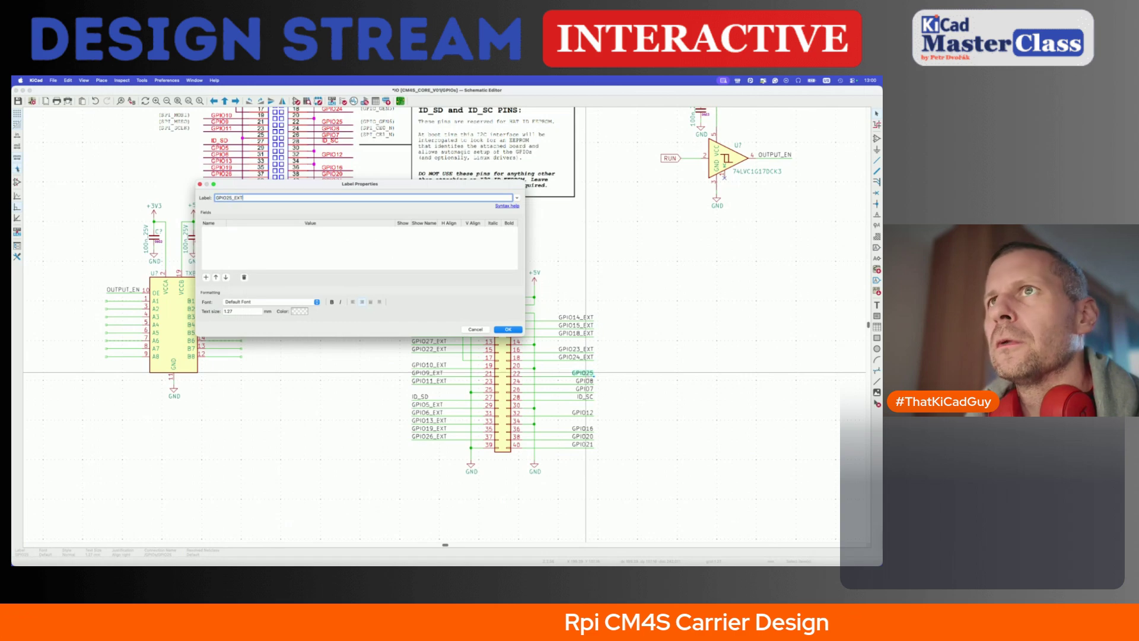
{"action": "type", "text": "_EXT"}
{"action": "key", "text": "Return"}
{"action": "left_click", "coordinate": [583, 381]}
{"action": "key", "text": "e"}
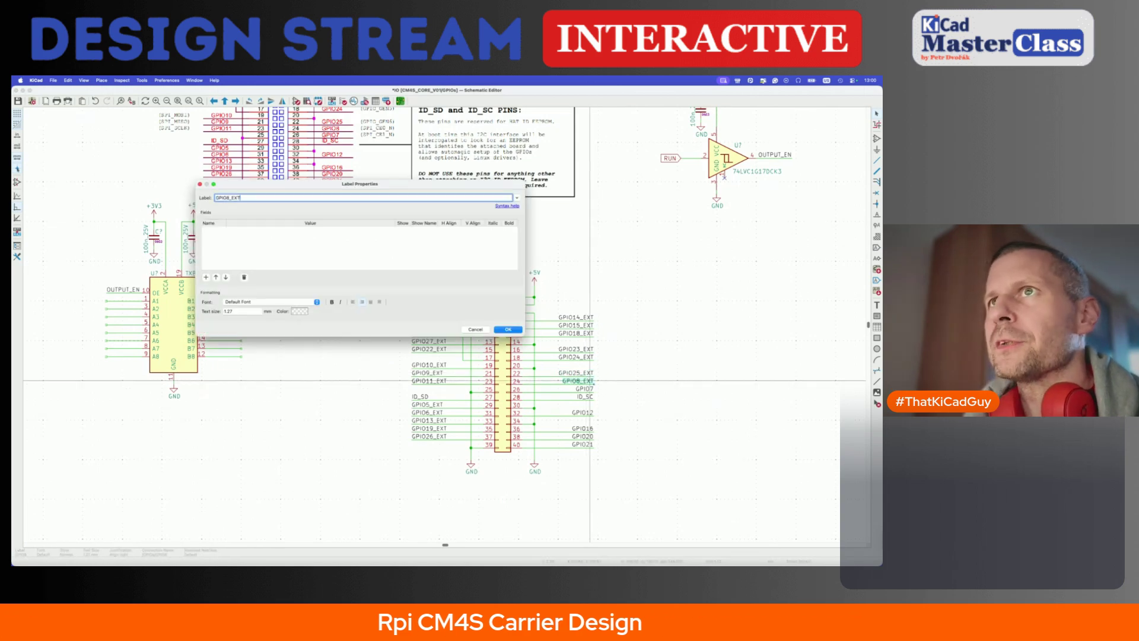
{"action": "key", "text": "Return"}
- Rename GPIO7, GPIO12, GPIO16 and GPIO20 to GPIO7_EXT, GPIO12_EXT, GPIO16_EXT and GPIO20_EXT
{"action": "left_click", "coordinate": [590, 389]}
{"action": "key", "text": "e"}
{"action": "type", "text": "_EXT"}
{"action": "key", "text": "Return"}
{"action": "left_click", "coordinate": [583, 413]}
{"action": "key", "text": "e"}
{"action": "type", "text": "_EXT"}
{"action": "key", "text": "Return"}
{"action": "left_click", "coordinate": [583, 428]}
{"action": "key", "text": "e"}
{"action": "type", "text": "_EXT"}
{"action": "key", "text": "Return"}
{"action": "left_click", "coordinate": [583, 436]}
{"action": "key", "text": "e"}
{"action": "key", "text": "super+v"}
{"action": "key", "text": "Return"}
- Cancel the stray text entry at the GPIO21 label and save the sheet
{"action": "left_click", "coordinate": [576, 445]}
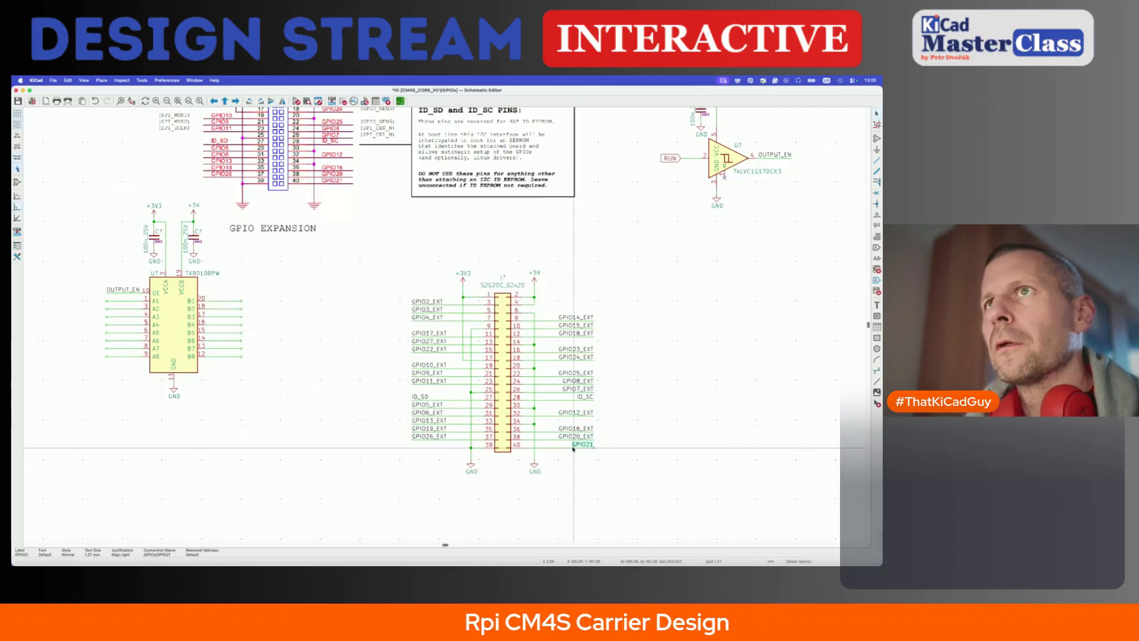
{"action": "key", "text": "e"}
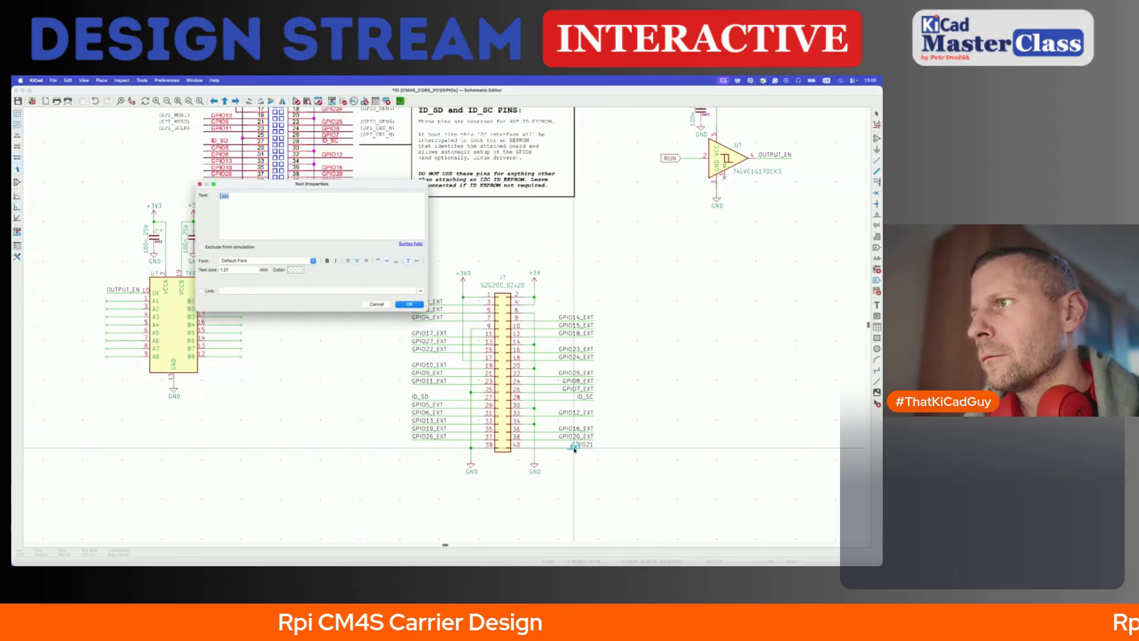
{"action": "key", "text": "Escape"}
{"action": "left_click", "coordinate": [576, 449]}
{"action": "key", "text": "Escape"}
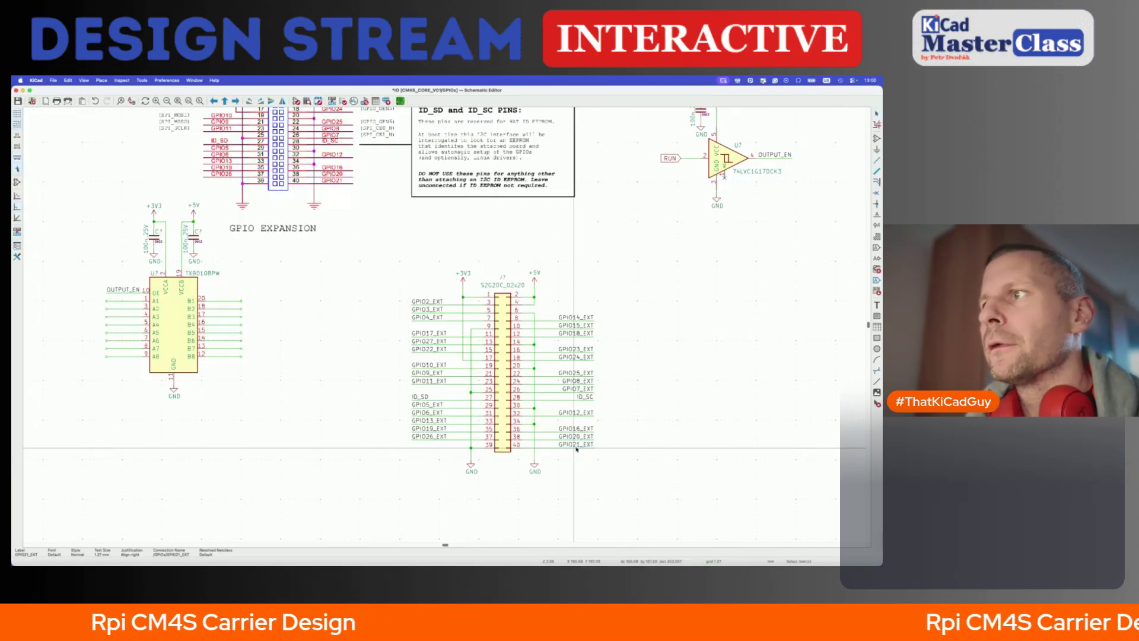
- Select the eight _EXT labels, GPIO2_EXT through GPIO9_EXT, and duplicate them
{"action": "scroll", "coordinate": [429, 385], "scroll_direction": "left", "scroll_amount": 2}
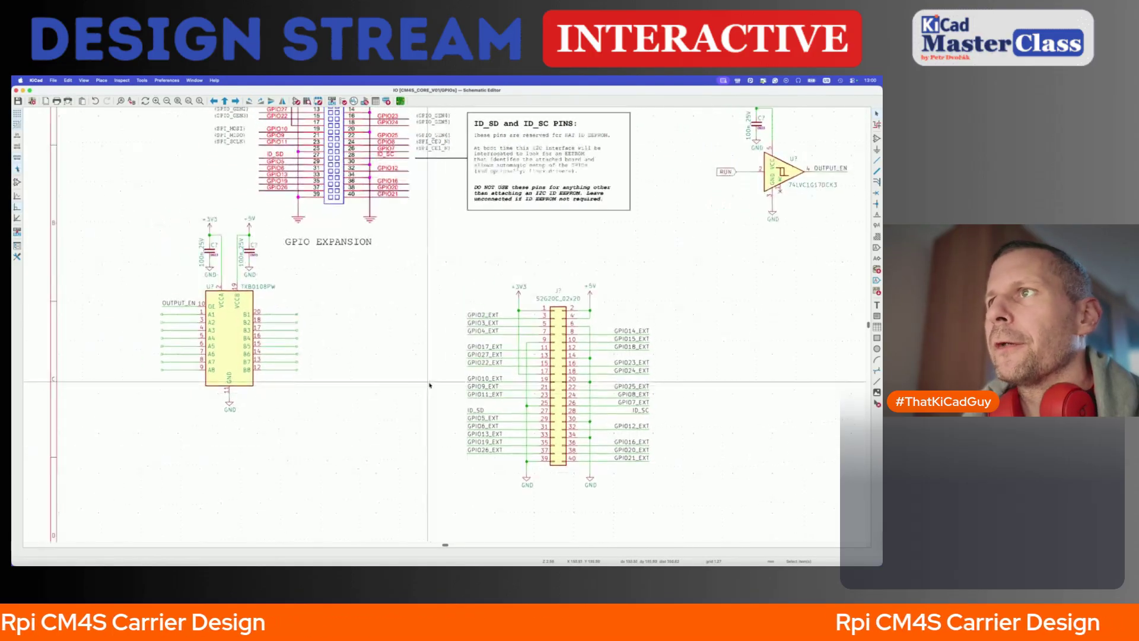
{"action": "left_click", "coordinate": [476, 323], "text": "shift"}
{"action": "left_click", "coordinate": [476, 331], "text": "shift"}
{"action": "left_click", "coordinate": [476, 347], "text": "shift"}
{"action": "left_click", "coordinate": [475, 355], "text": "shift"}
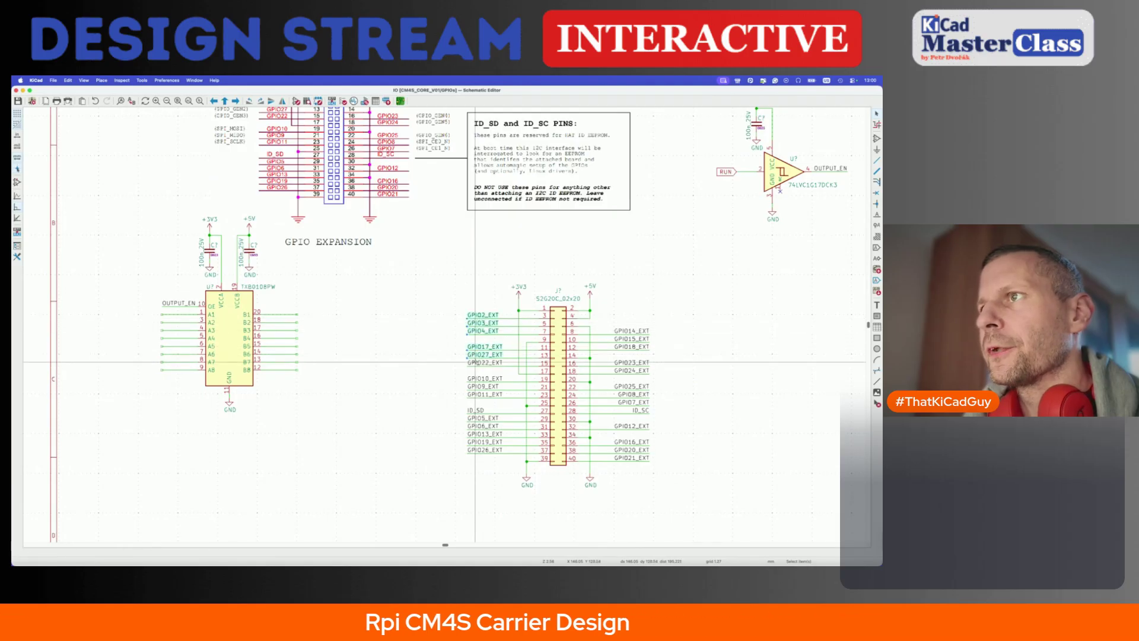
{"action": "left_click", "coordinate": [475, 362], "text": "shift"}
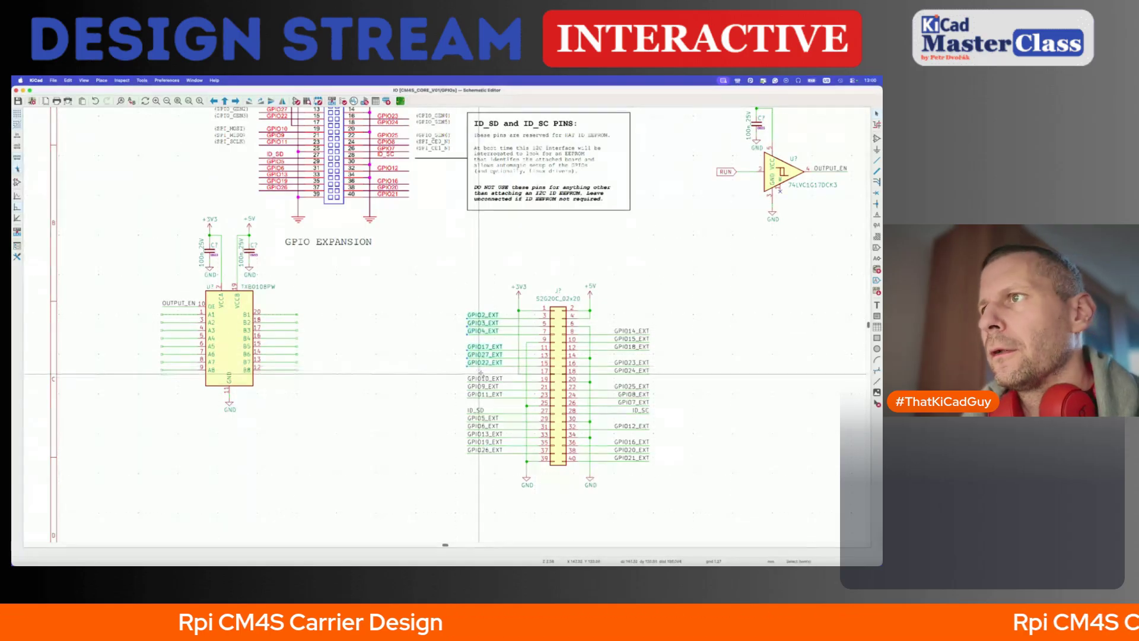
{"action": "left_click", "coordinate": [480, 378], "text": "shift"}
{"action": "left_click", "coordinate": [482, 386], "text": "shift"}
{"action": "key", "text": "super+d"}
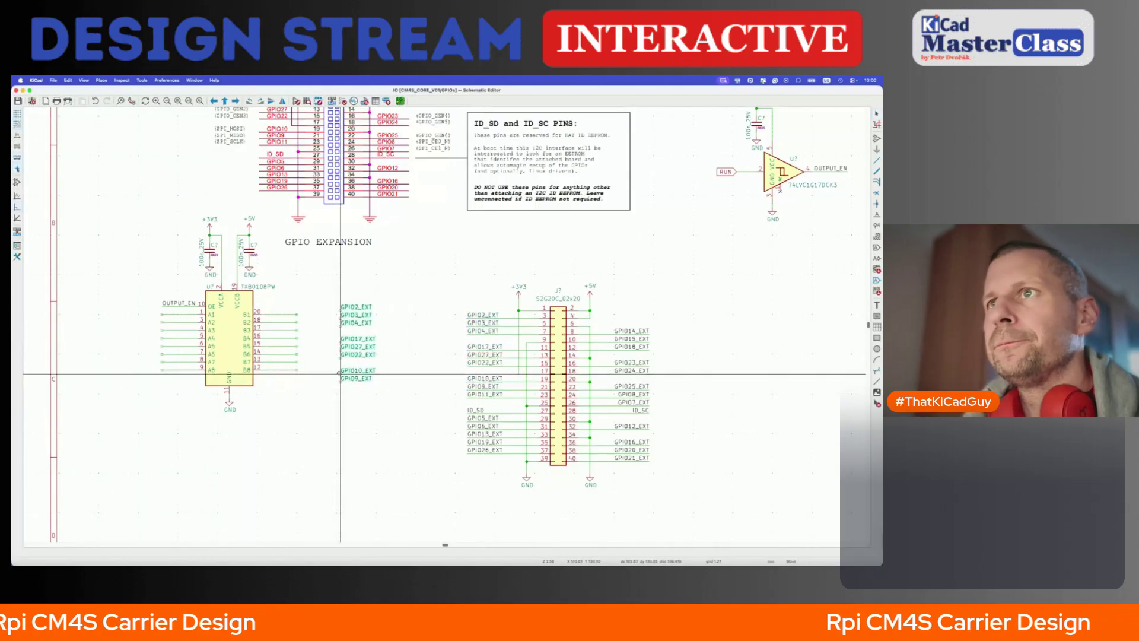
- Place the copied labels and move them onto the TXB0108 B1–B8 pins
{"action": "left_click", "coordinate": [356, 375]}
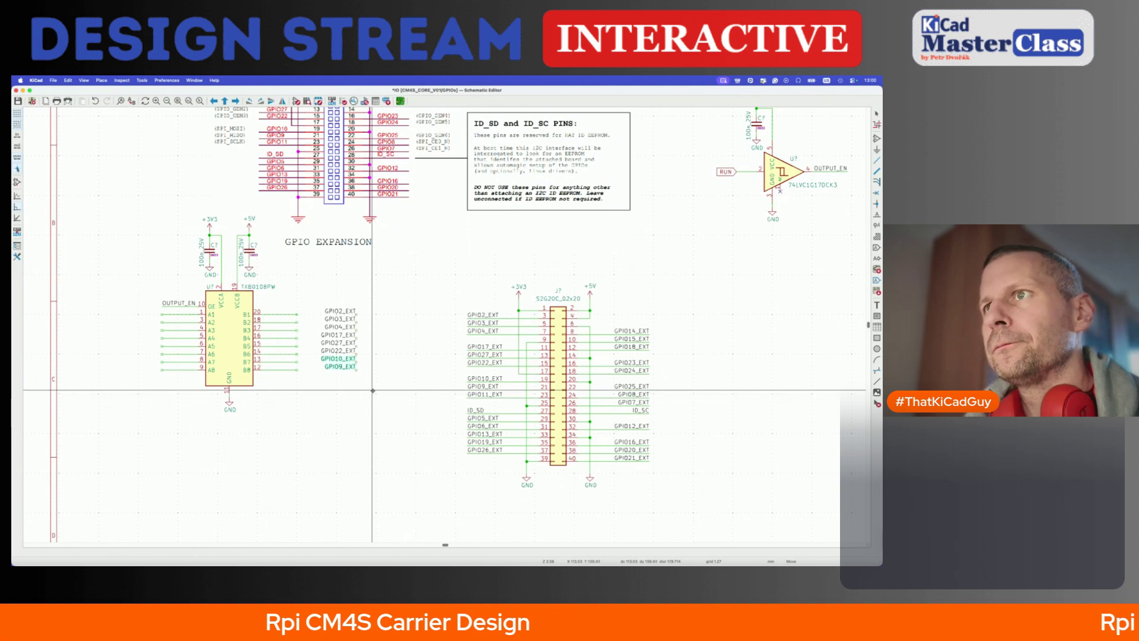
{"action": "left_click", "coordinate": [367, 393]}
{"action": "key", "text": "g"}
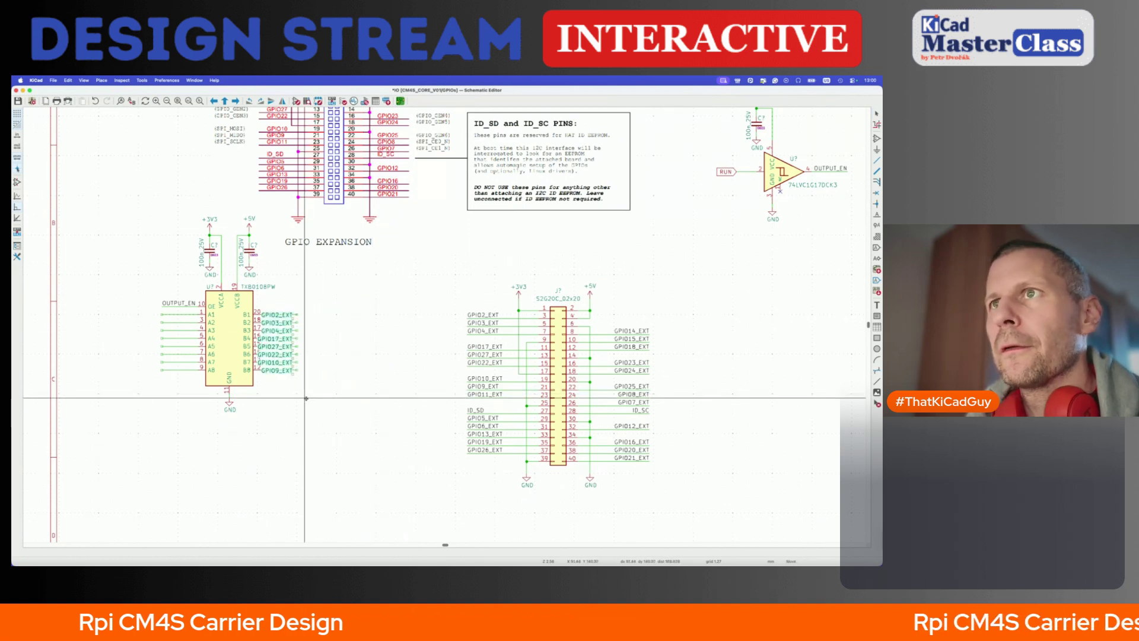
{"action": "left_click", "coordinate": [305, 382]}
{"action": "scroll", "coordinate": [270, 431], "scroll_direction": "left", "scroll_amount": 1}
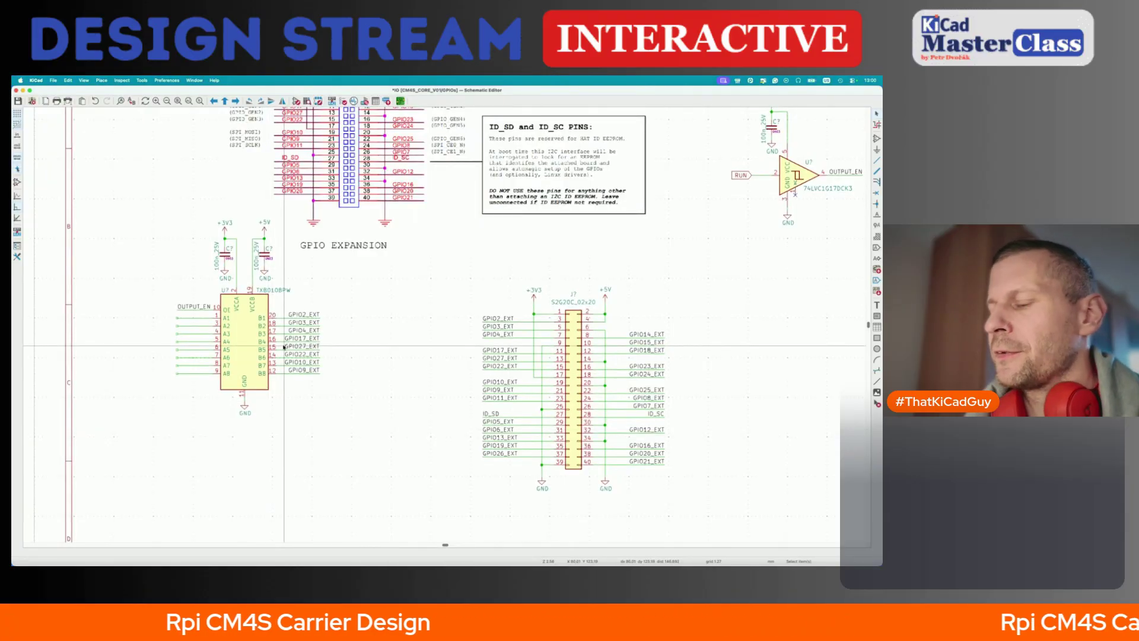
- Leave the GPIOs sheet and convert the Compute module's GPIO label column to global labels
{"action": "key", "text": "alt+Left"}
{"action": "key", "text": "alt+Left"}
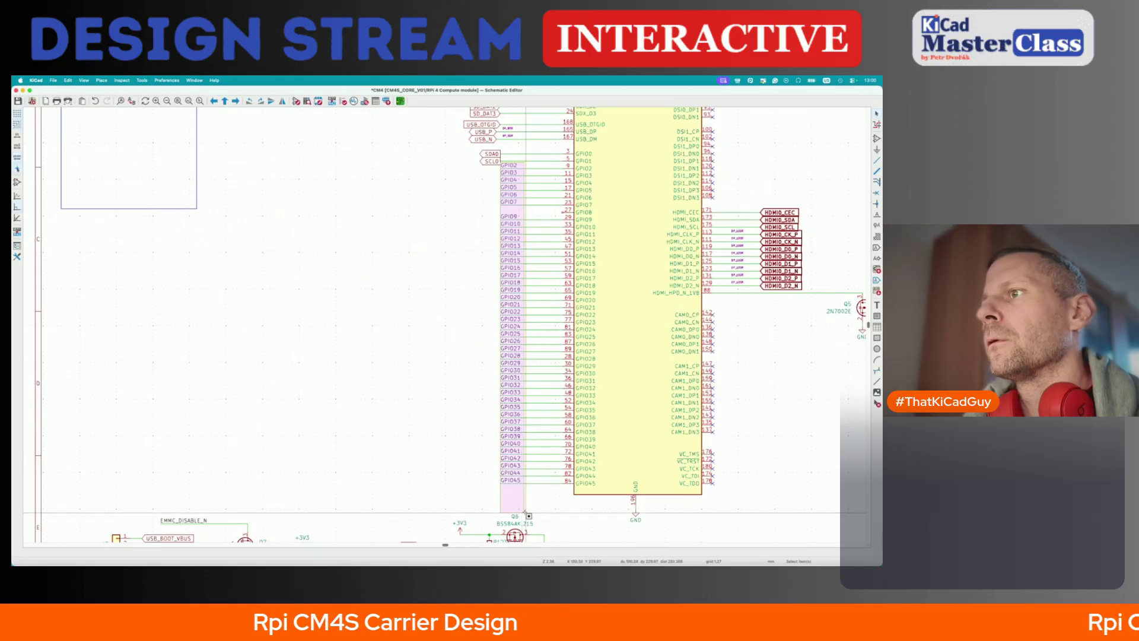
{"action": "left_click_drag", "start_coordinate": [496, 153], "coordinate": [533, 497]}
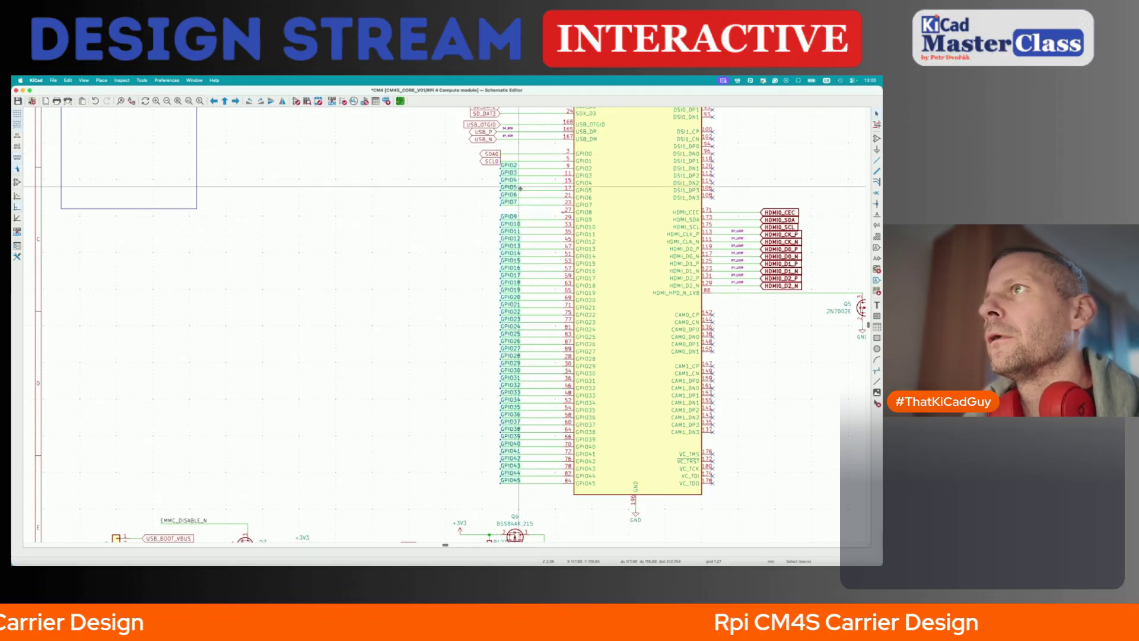
{"action": "right_click", "coordinate": [509, 165]}
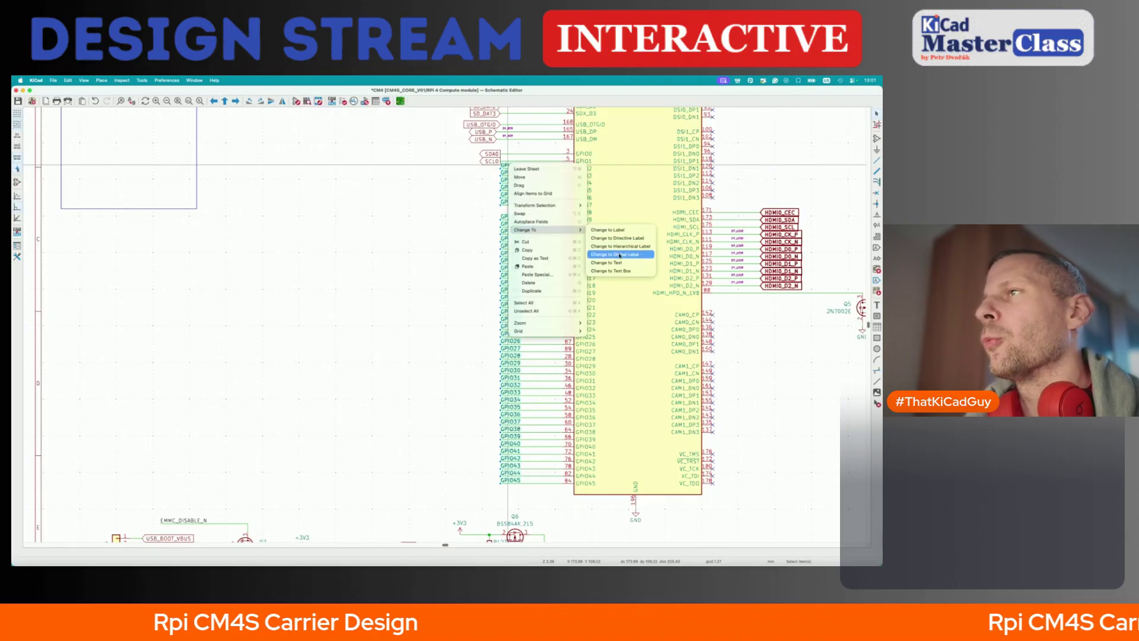
{"action": "left_click", "coordinate": [621, 254]}
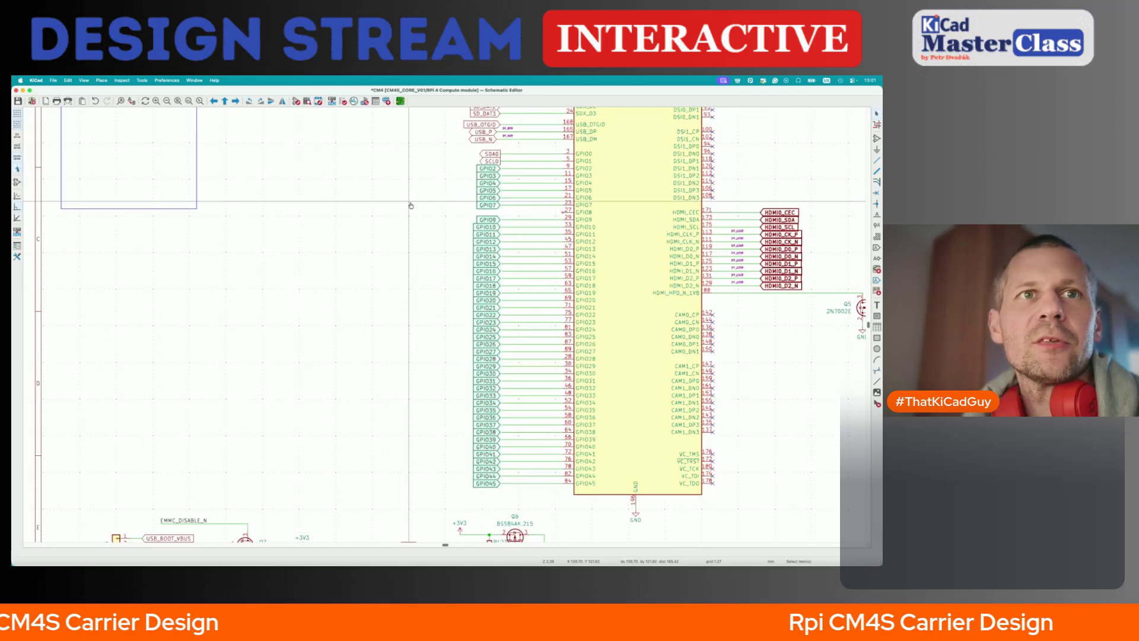
- Close VS Code's release notes, discard Untitled-1 without saving, and return to KiCad
{"action": "key", "text": "super+Tab"}
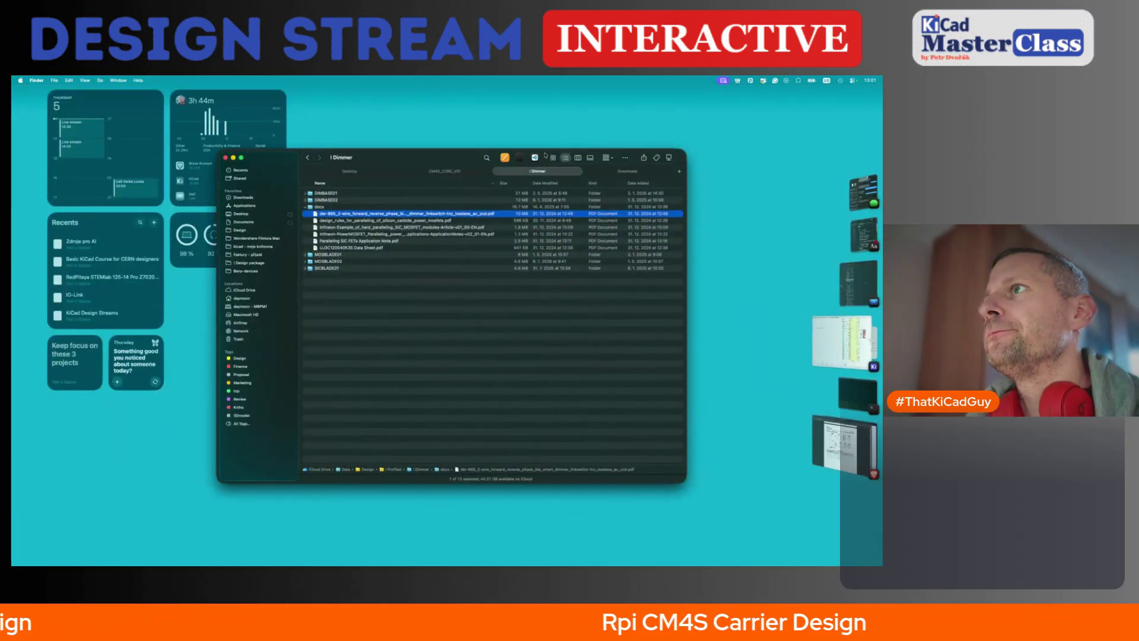
{"action": "key", "text": "super+Tab"}
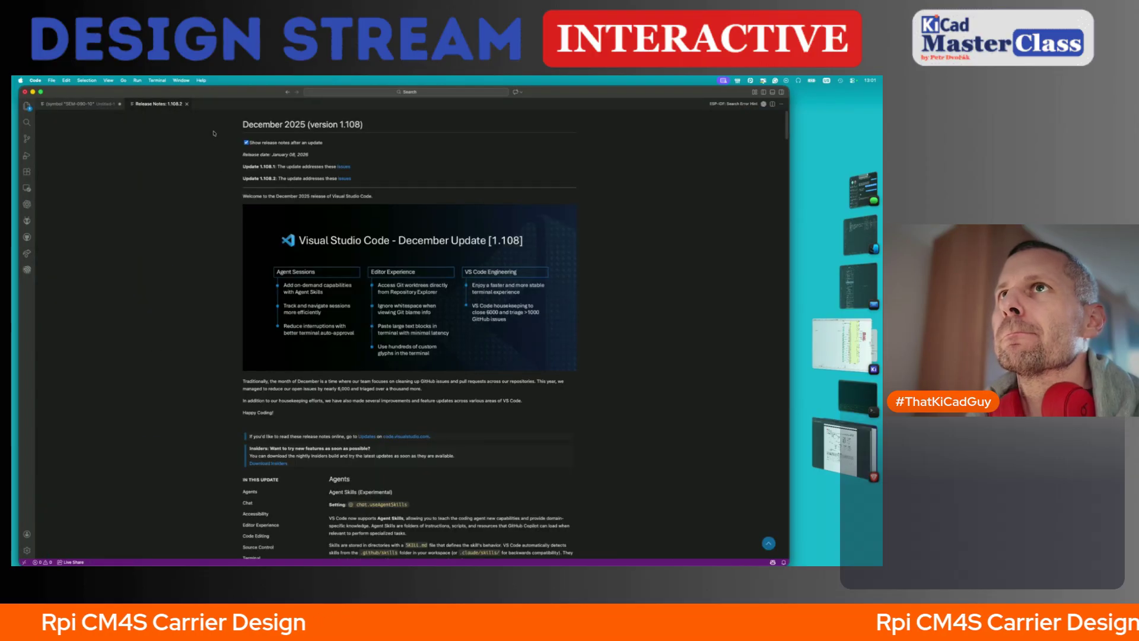
{"action": "left_click", "coordinate": [186, 104]}
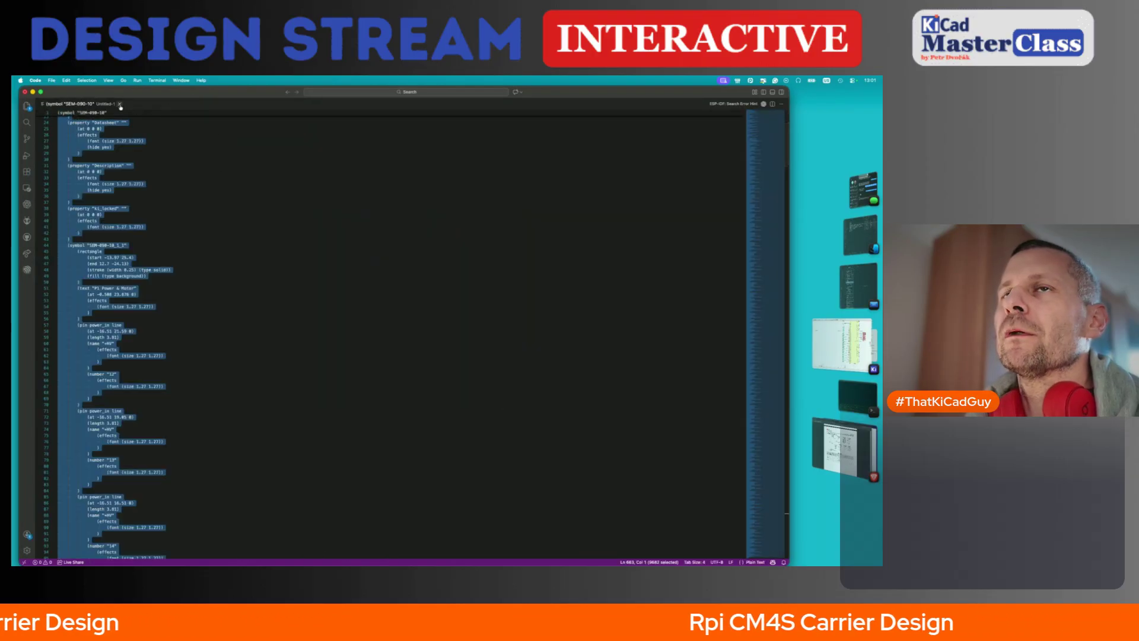
{"action": "left_click", "coordinate": [119, 104]}
{"action": "left_click", "coordinate": [404, 358]}
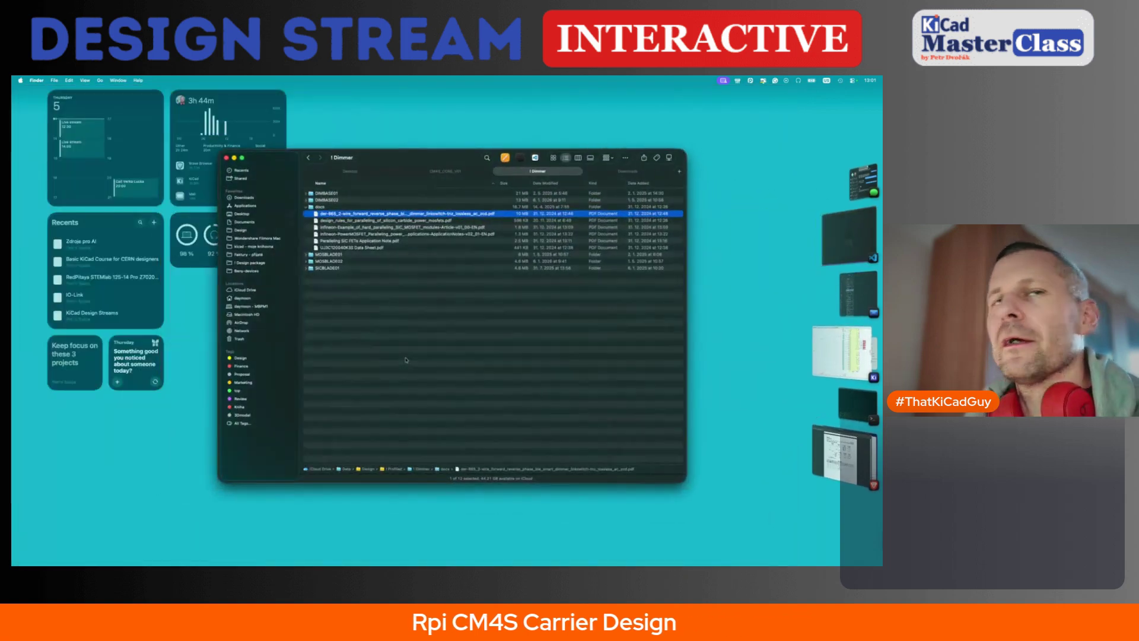
{"action": "key", "text": "super+Tab"}
{"action": "key", "text": "Escape"}
- Set the GPIO2 global label's shape to Bidirectional
{"action": "double_click", "coordinate": [489, 169]}
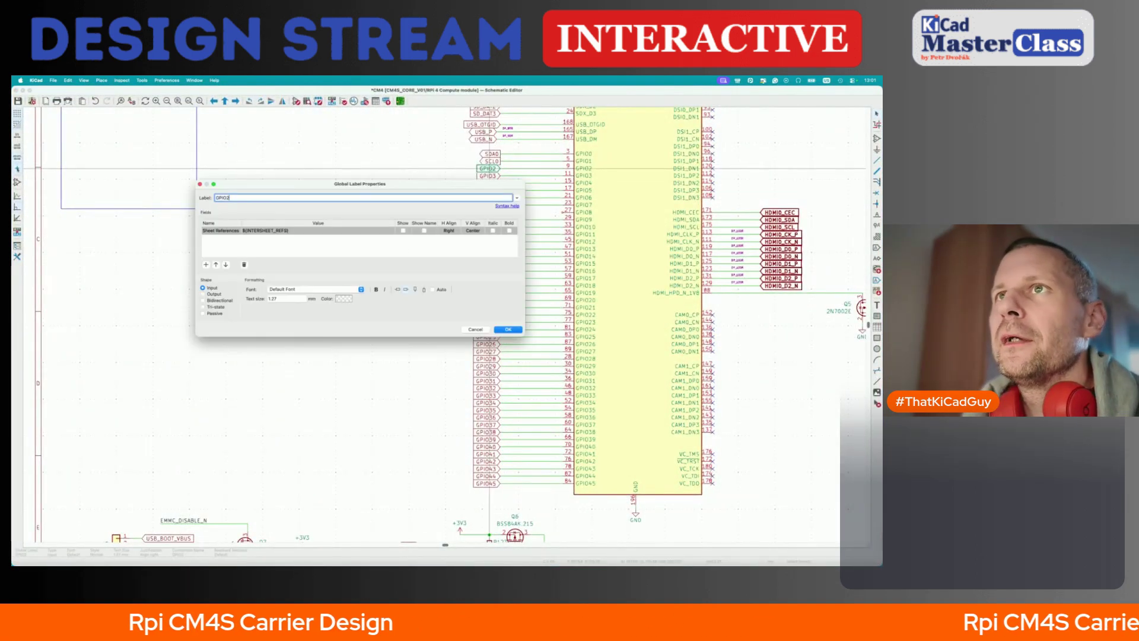
{"action": "left_click", "coordinate": [202, 300]}
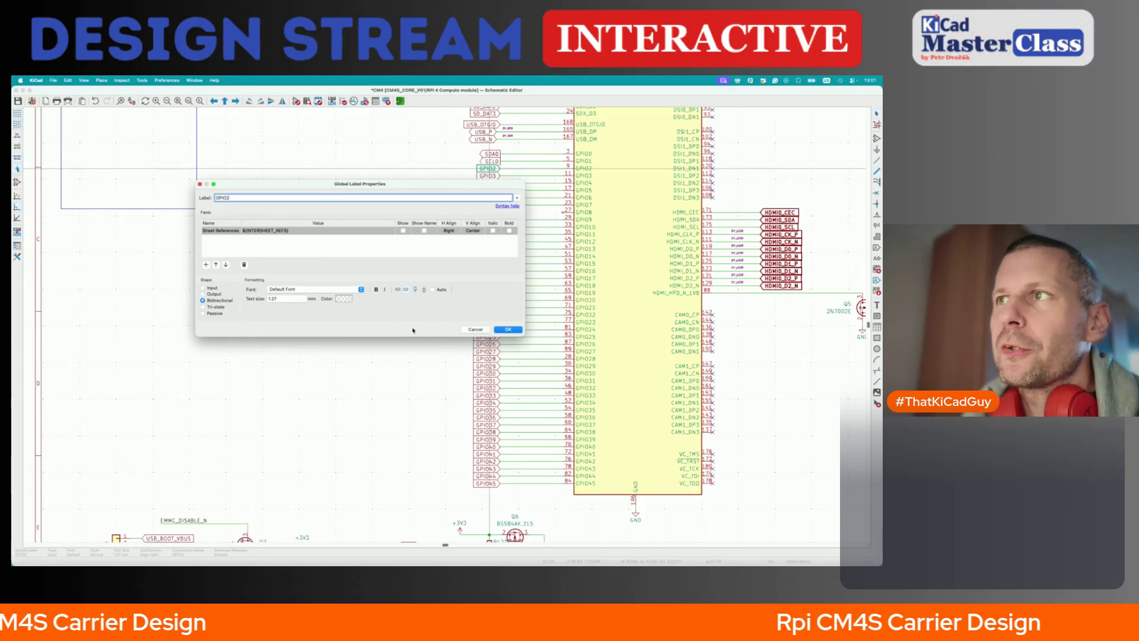
{"action": "left_click", "coordinate": [508, 329]}
- Cut all GPIO2–GPIO45 global labels from the schematic for pasting into a text file
{"action": "left_click_drag", "start_coordinate": [470, 164], "coordinate": [508, 509]}
{"action": "key", "text": "Delete"}
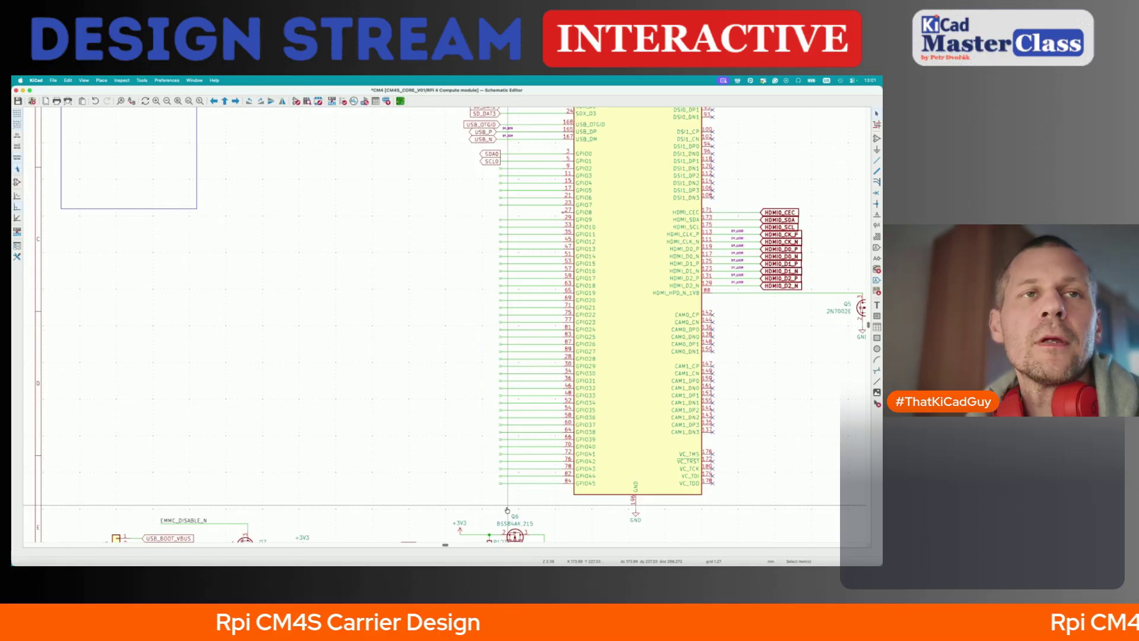
{"action": "key", "text": "super+Tab"}
- Paste the GPIO label text into a new file and select GPIO2's '(shape bidirectional)' text
{"action": "key", "text": "super+n"}
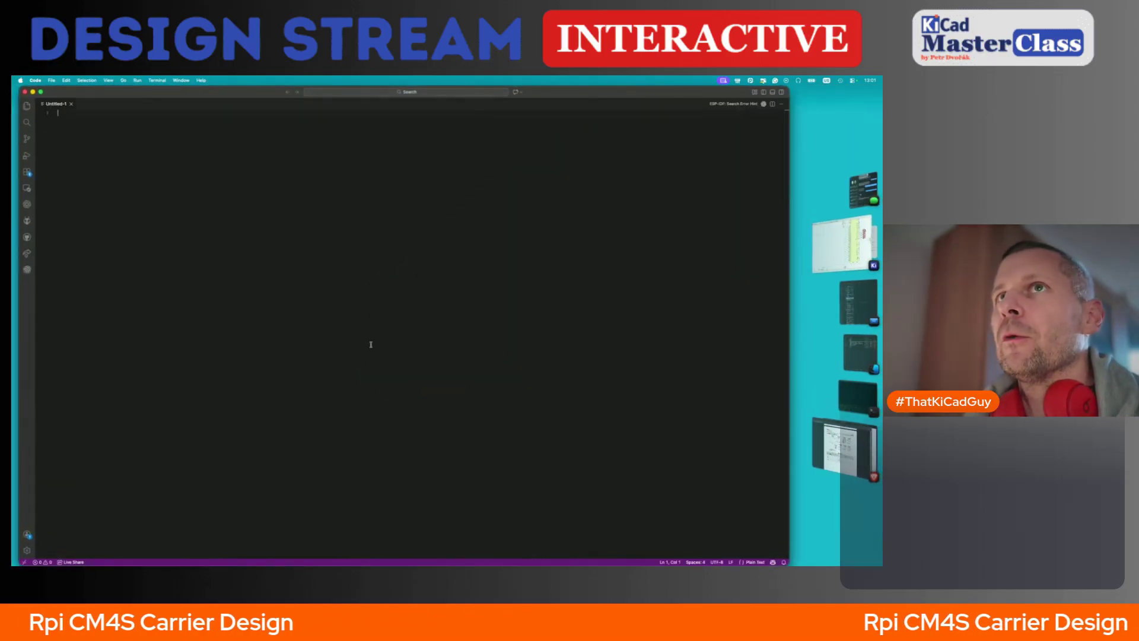
{"action": "key", "text": "super+v"}
{"action": "scroll", "coordinate": [229, 289], "scroll_direction": "up", "scroll_amount": 20}
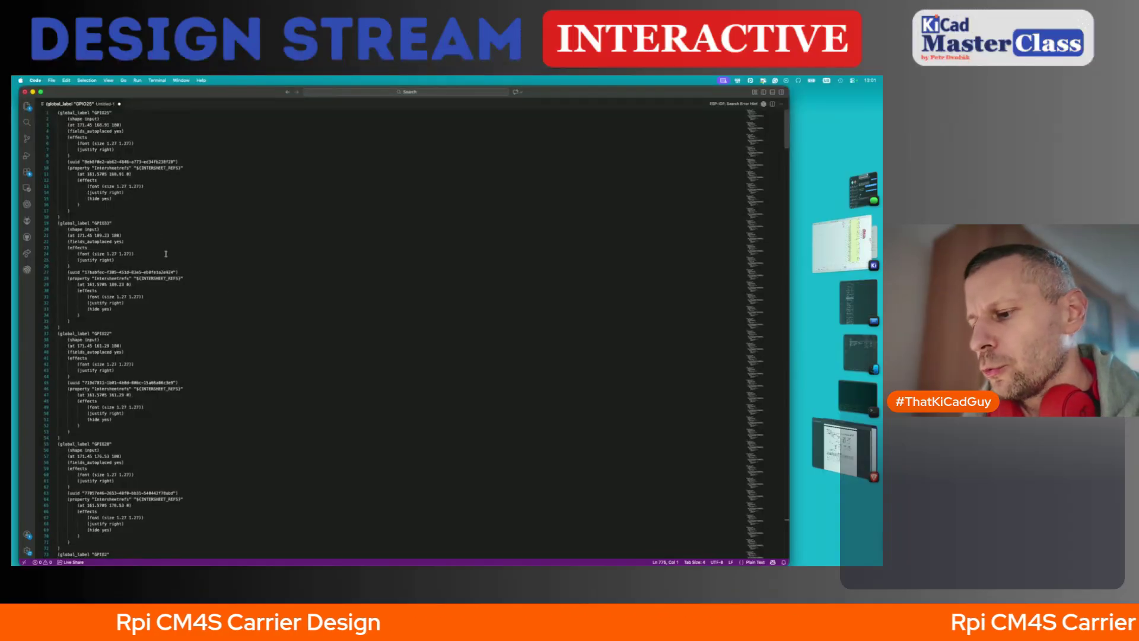
{"action": "type", "text": "p"}
{"action": "key", "text": "super+f"}
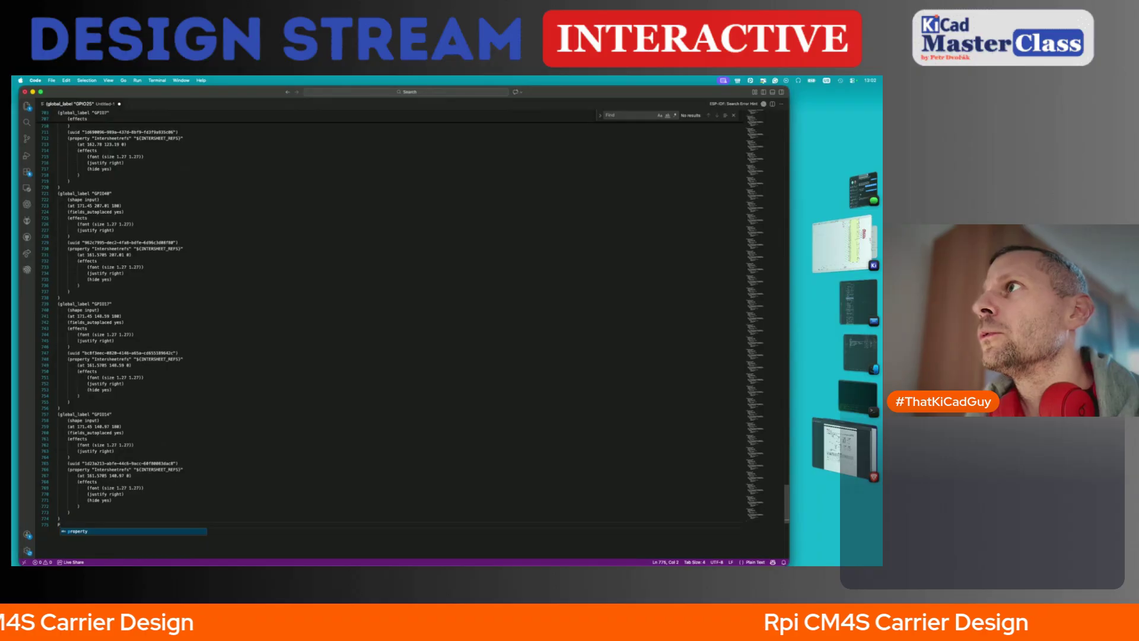
{"action": "key", "text": "BackSpace"}
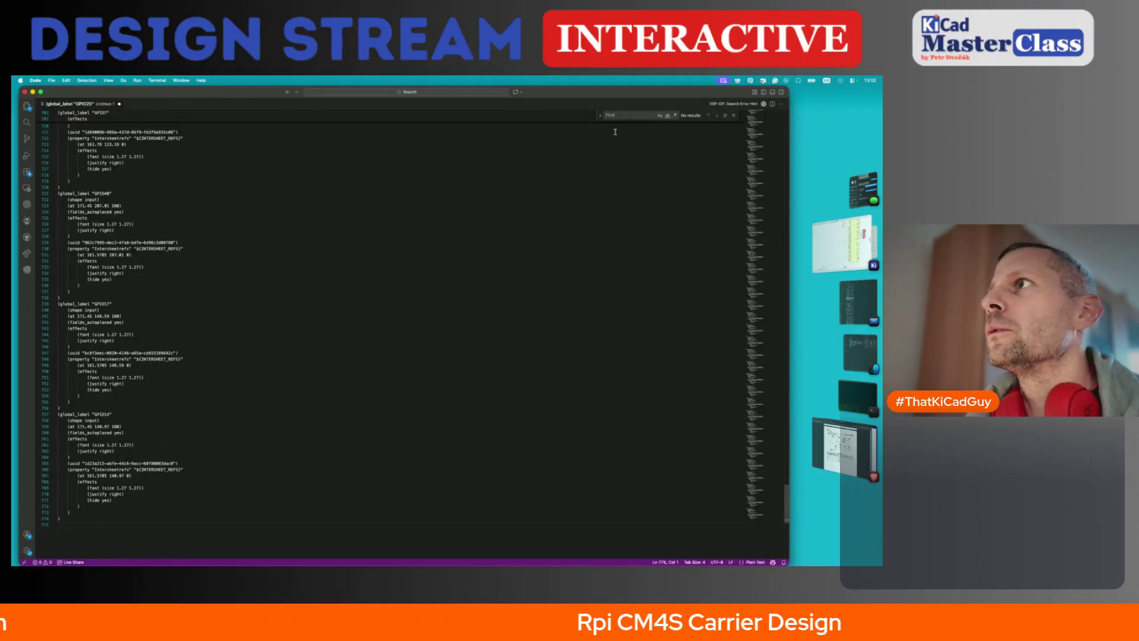
{"action": "left_click", "coordinate": [633, 116]}
{"action": "type", "text": "GPIO"}
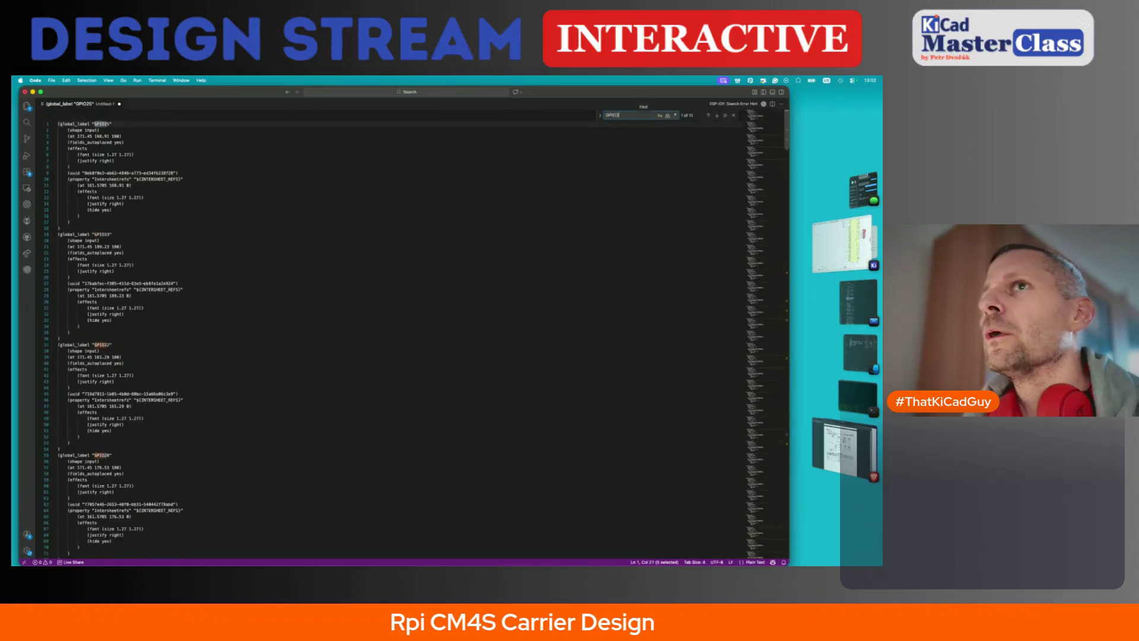
{"action": "type", "text": "2"}
{"action": "key", "text": "Return"}
{"action": "key", "text": "Return"}
{"action": "key", "text": "Return"}
{"action": "key", "text": "Return"}
{"action": "key", "text": "Return"}
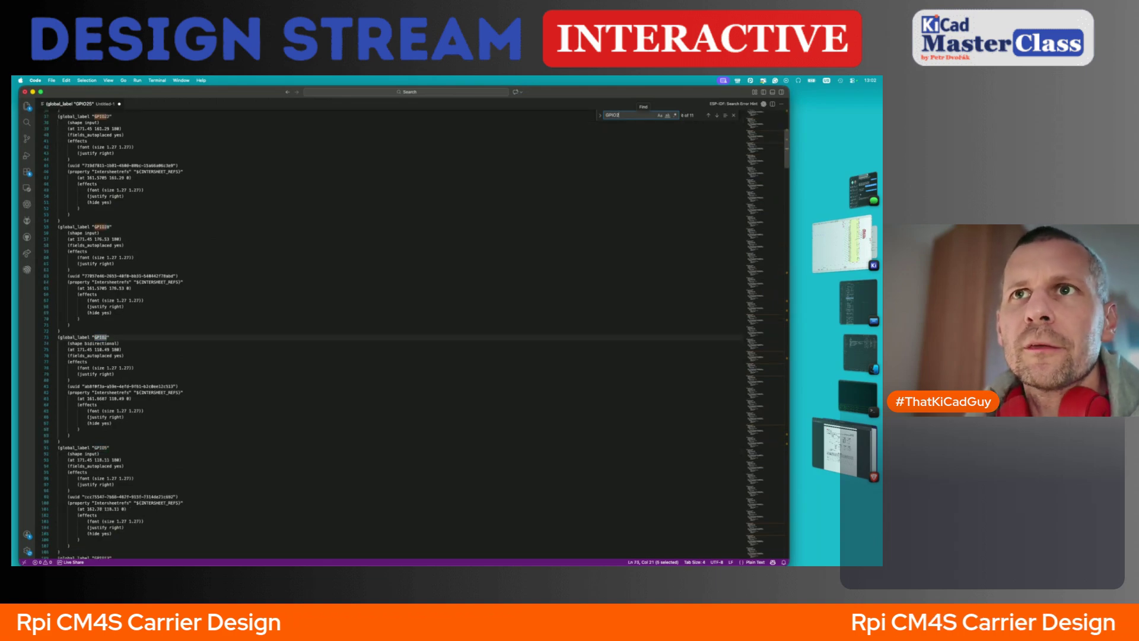
{"action": "left_click", "coordinate": [68, 233]}
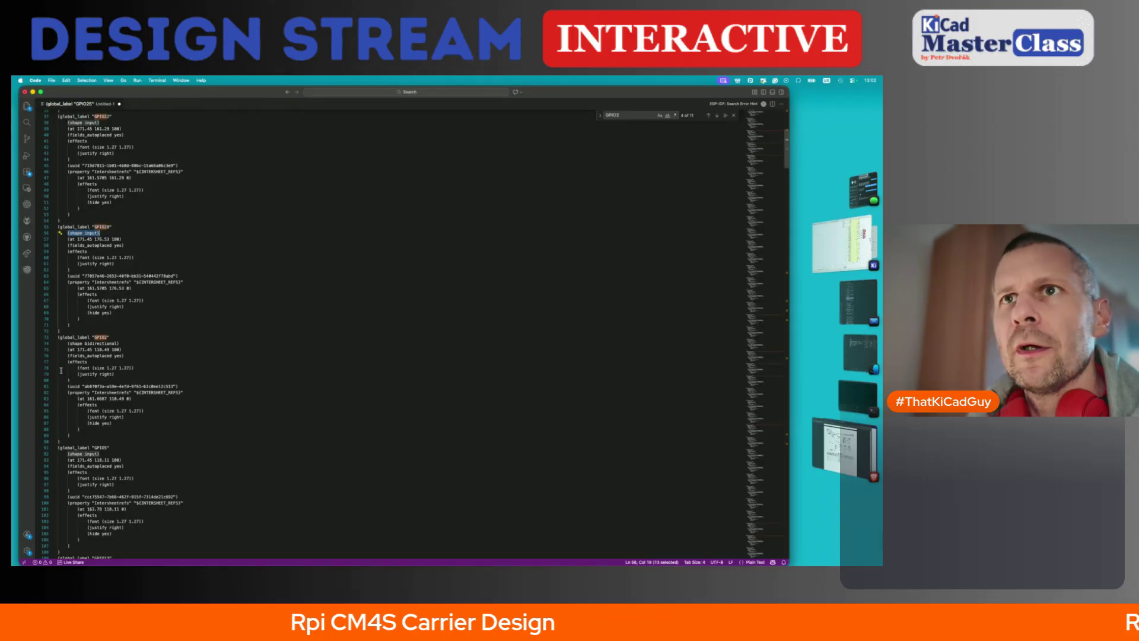
{"action": "left_click_drag", "start_coordinate": [67, 343], "coordinate": [120, 343]}
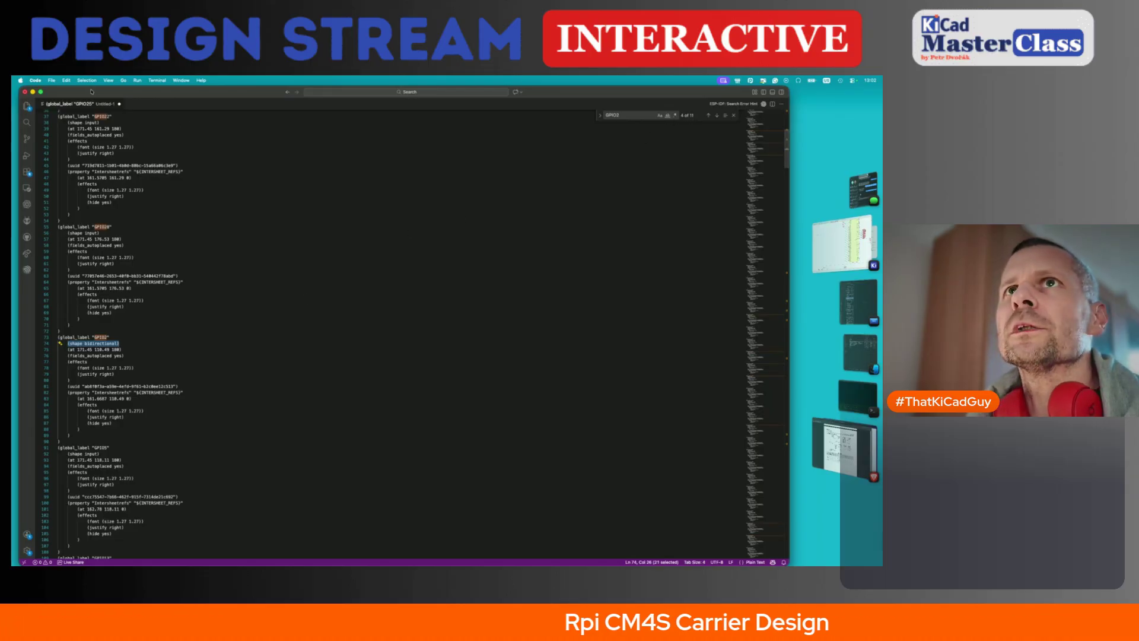
- Replace every '(shape input)' with '(shape bidirectional)' and select all the edited text
{"action": "left_click", "coordinate": [66, 80]}
{"action": "left_click", "coordinate": [72, 148]}
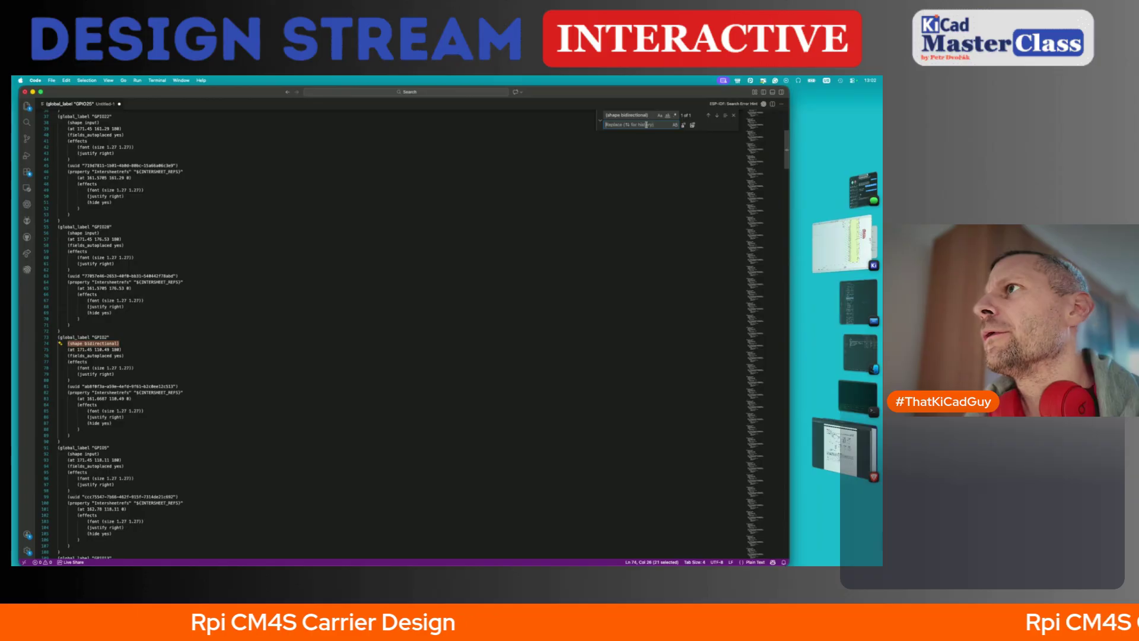
{"action": "left_click_drag", "start_coordinate": [648, 115], "coordinate": [604, 115]}
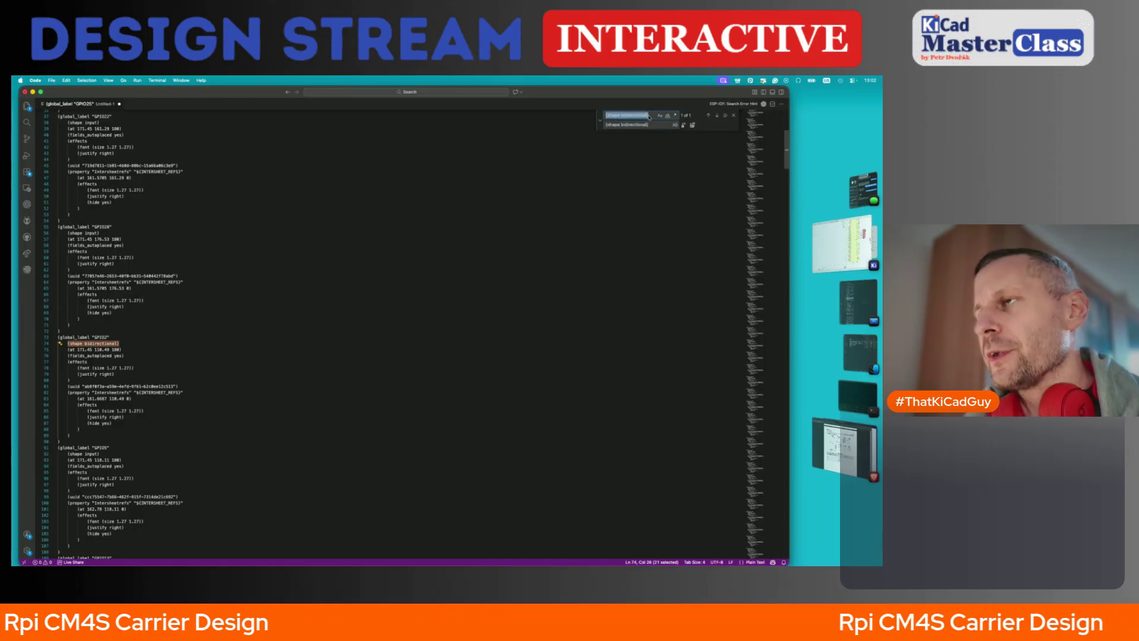
{"action": "type", "text": "(shape input)"}
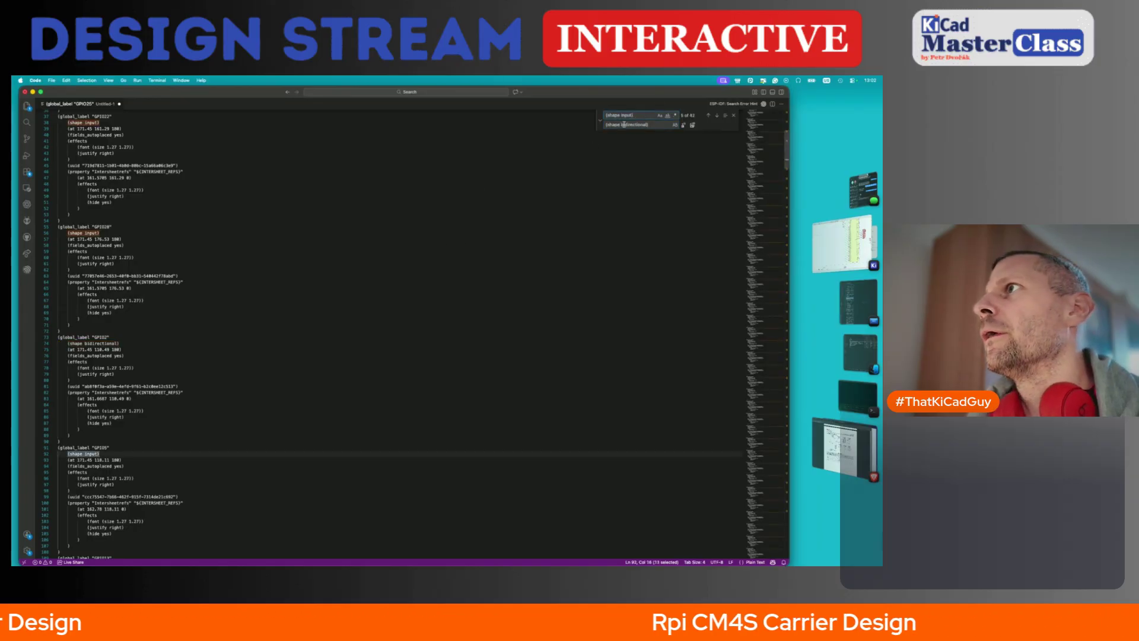
{"action": "left_click", "coordinate": [692, 125]}
{"action": "key", "text": "super+a"}
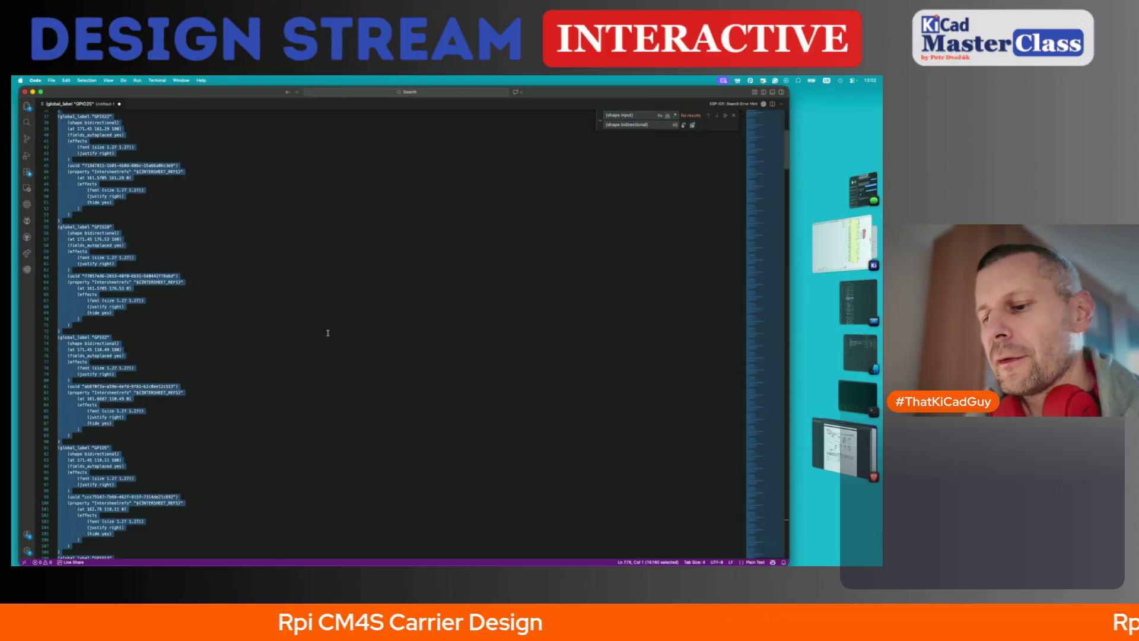
- Paste the bidirectional GPIO labels onto the connector's wire ends and save the schematic
{"action": "key", "text": "super+Tab"}
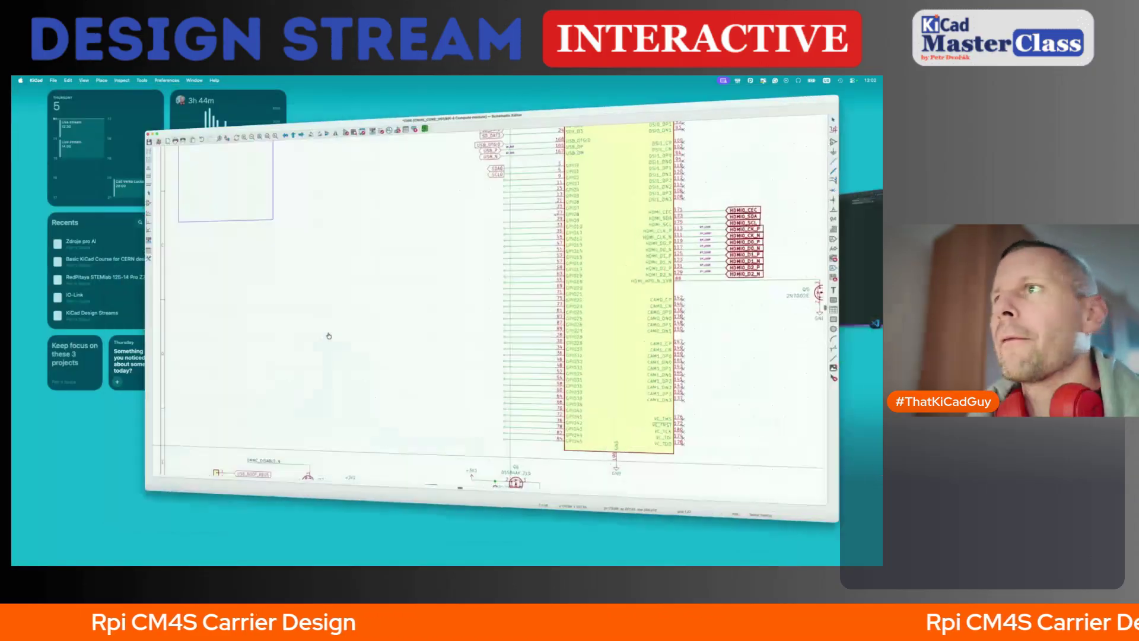
{"action": "key", "text": "super+v"}
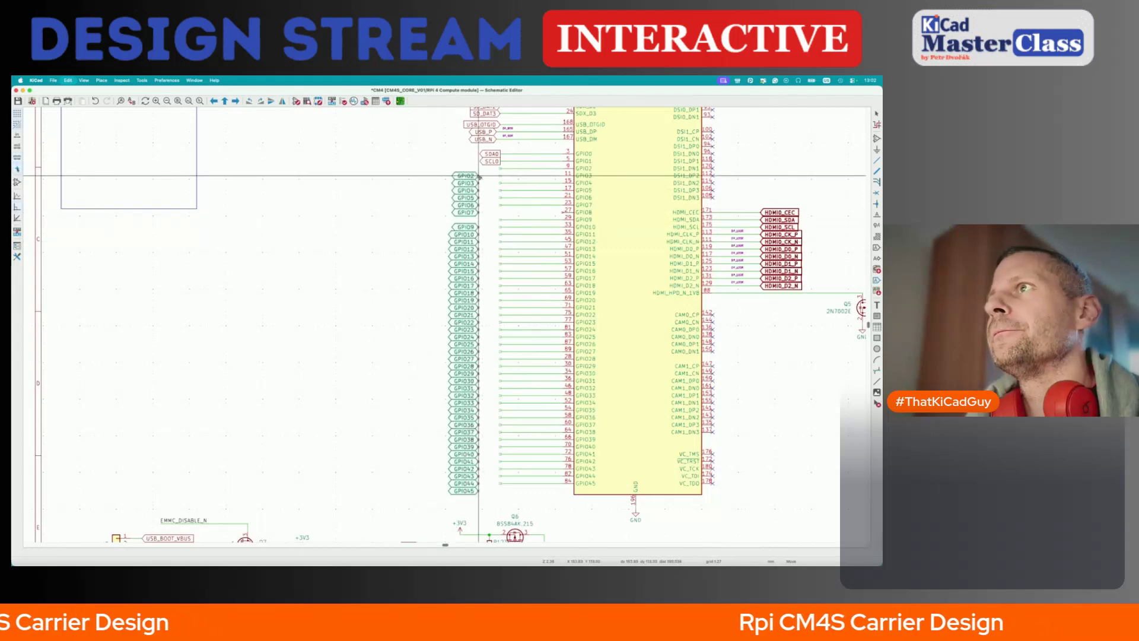
{"action": "left_click", "coordinate": [500, 170]}
{"action": "key", "text": "super+s"}
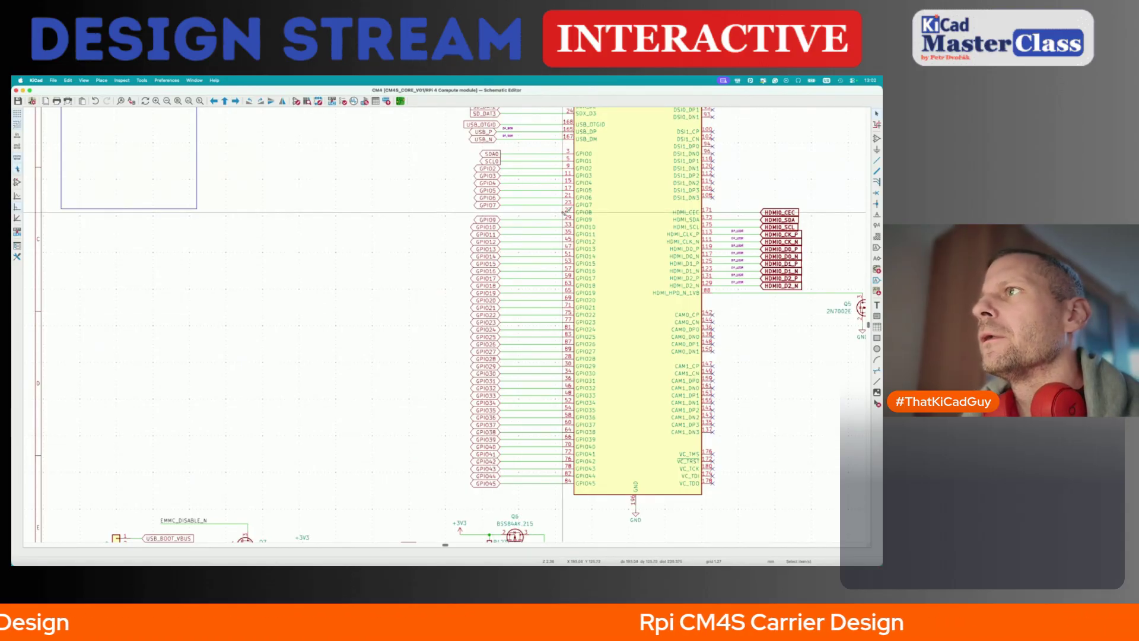
- Compare old and new label shapes with undo/redo, keep the bidirectional labels, and save
{"action": "key", "text": "super+z"}
{"action": "key", "text": "super+z"}
{"action": "key", "text": "super+z"}
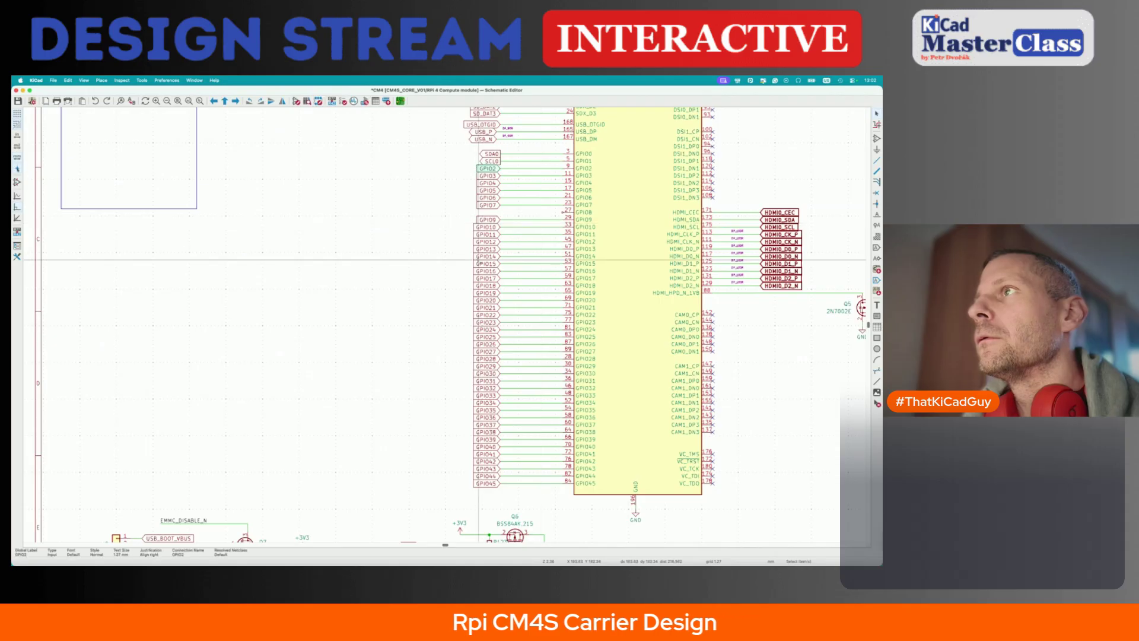
{"action": "key", "text": "super+shift+z"}
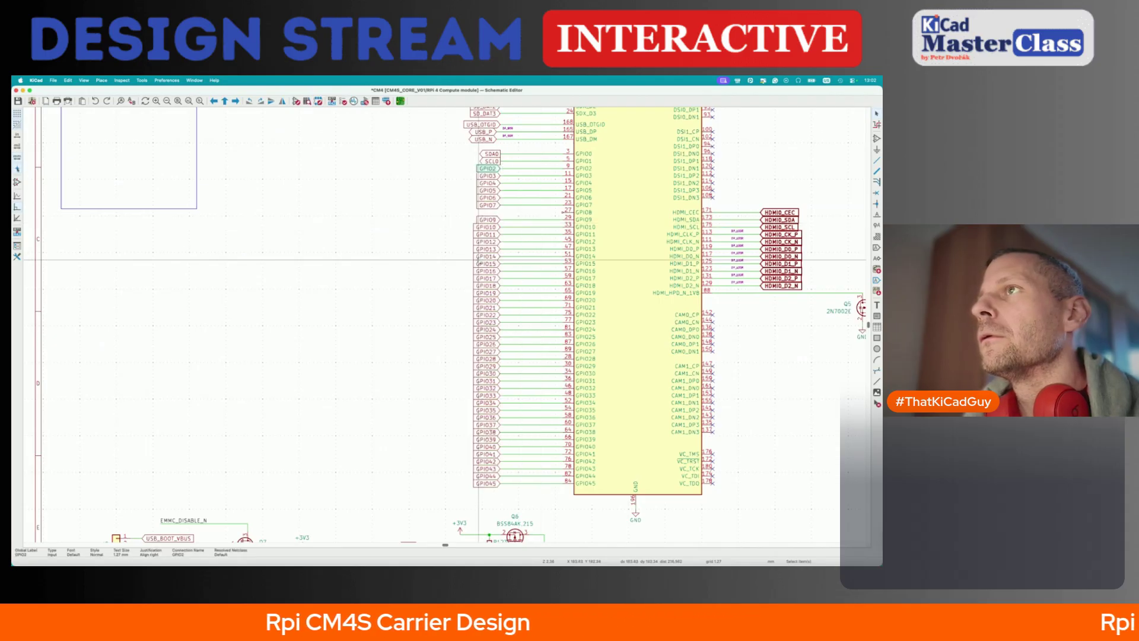
{"action": "key", "text": "super+shift+z"}
{"action": "key", "text": "super+shift+z"}
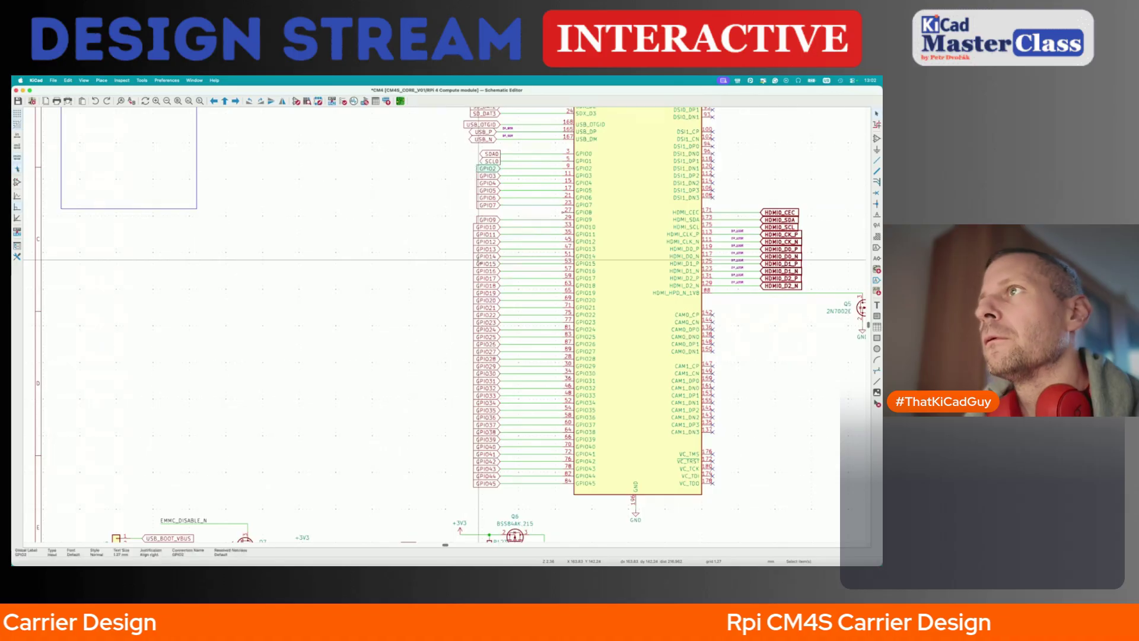
{"action": "key", "text": "super+z"}
{"action": "key", "text": "super+shift+z"}
{"action": "key", "text": "super+z"}
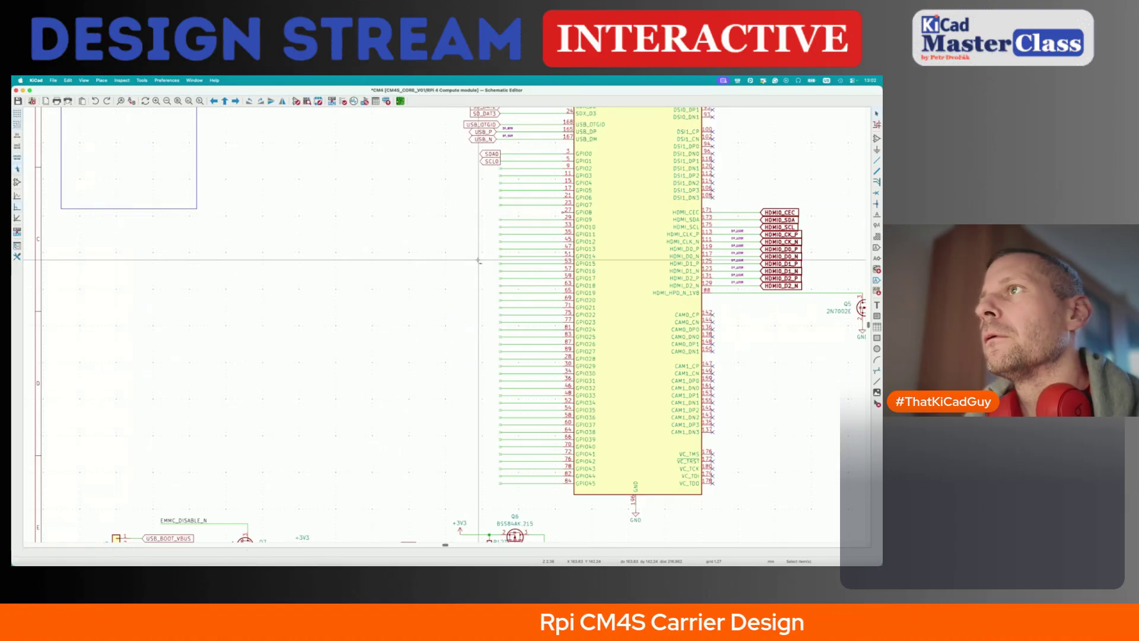
{"action": "key", "text": "super+shift+z"}
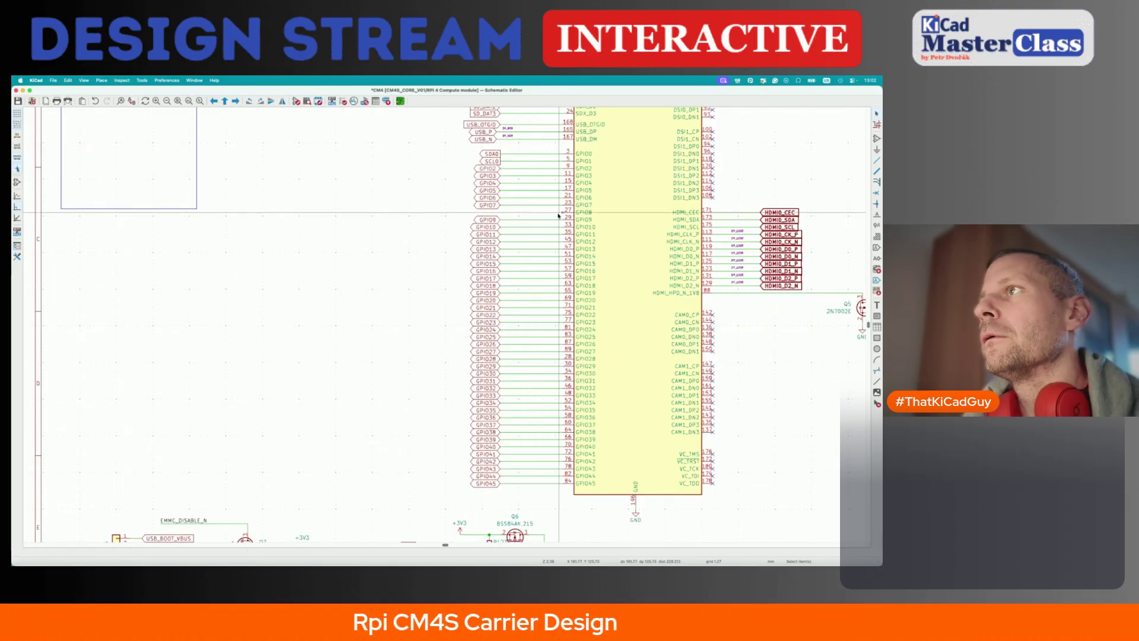
{"action": "scroll", "coordinate": [563, 212], "scroll_direction": "up", "scroll_amount": 3}
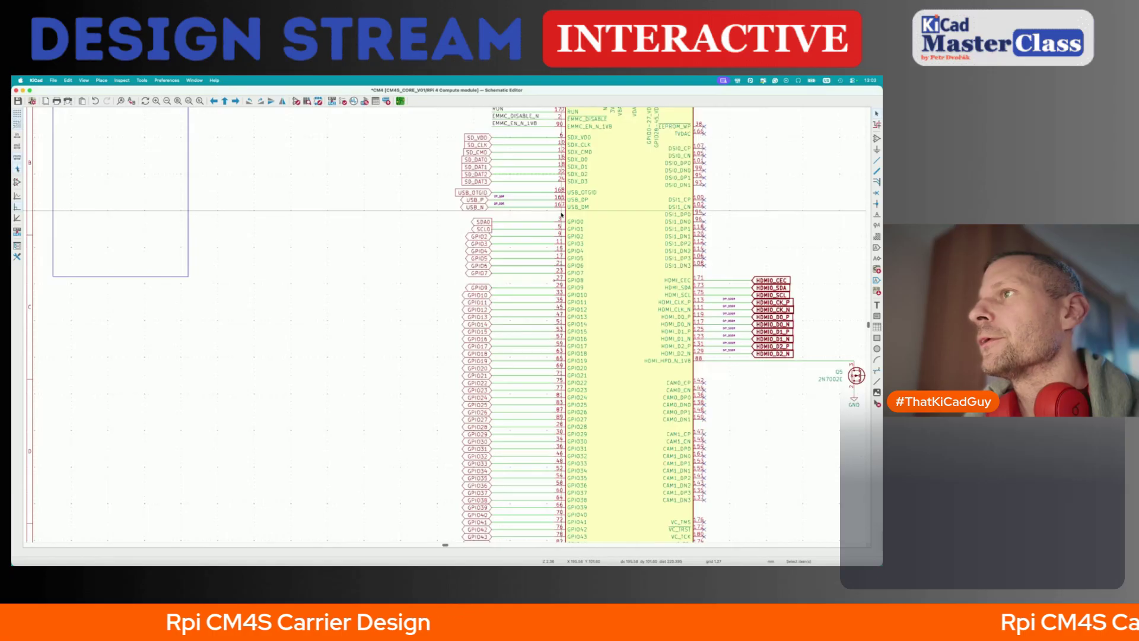
{"action": "key", "text": "super+s"}
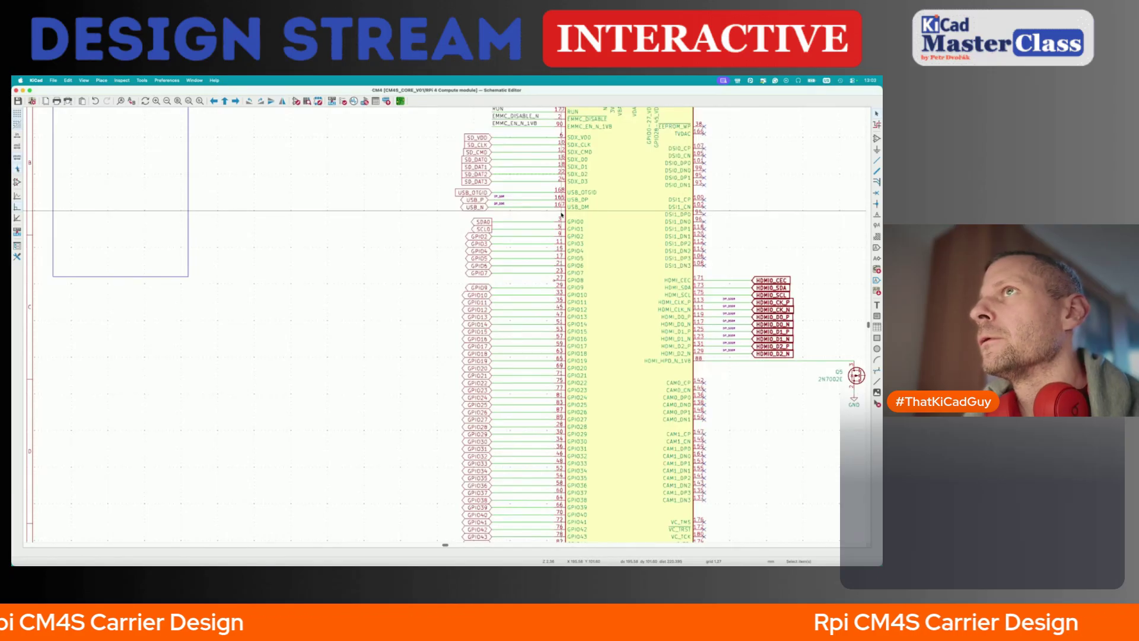
- Select the CM4 module U2 and switch to the SN74LVC1G17 datasheet in Brave
{"action": "scroll", "coordinate": [550, 289], "scroll_direction": "down", "scroll_amount": 1}
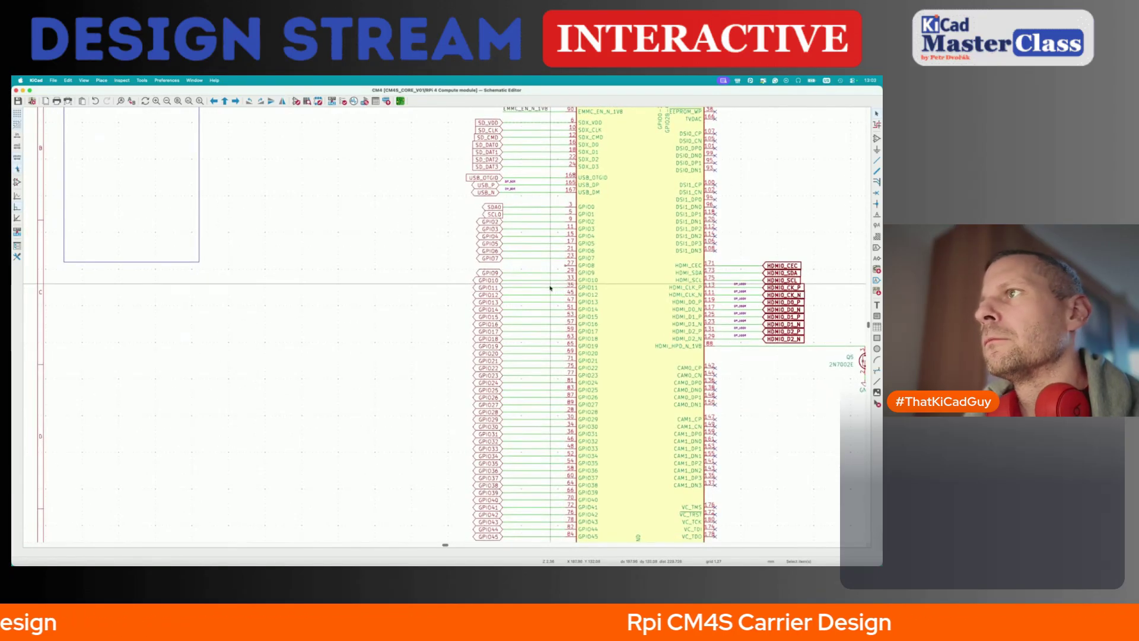
{"action": "left_click", "coordinate": [634, 249]}
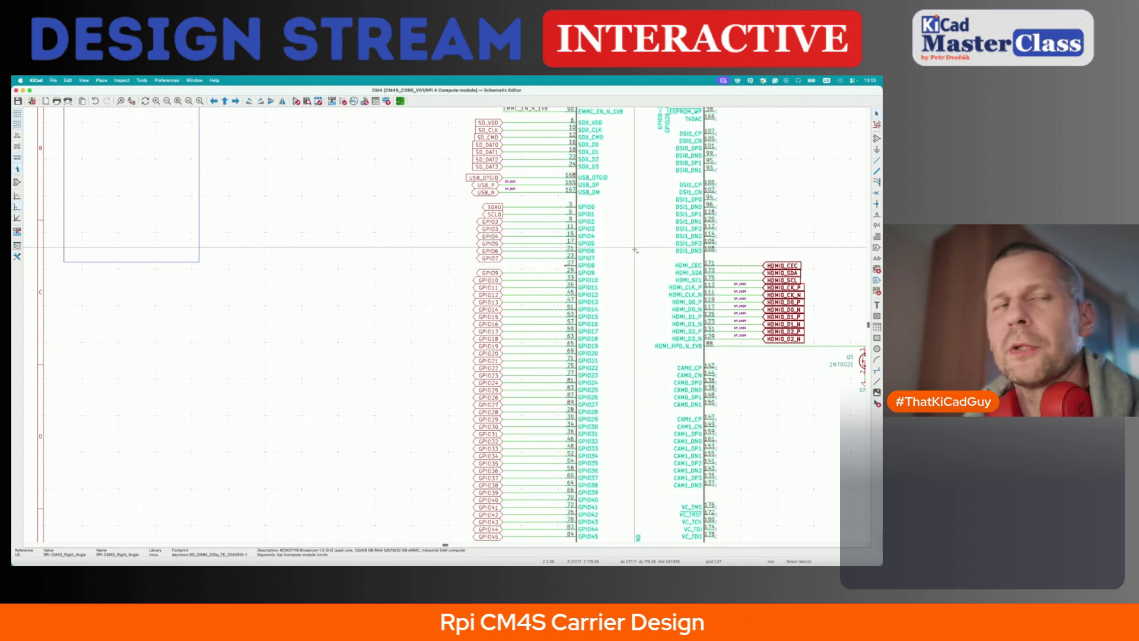
{"action": "key", "text": "super+Tab"}
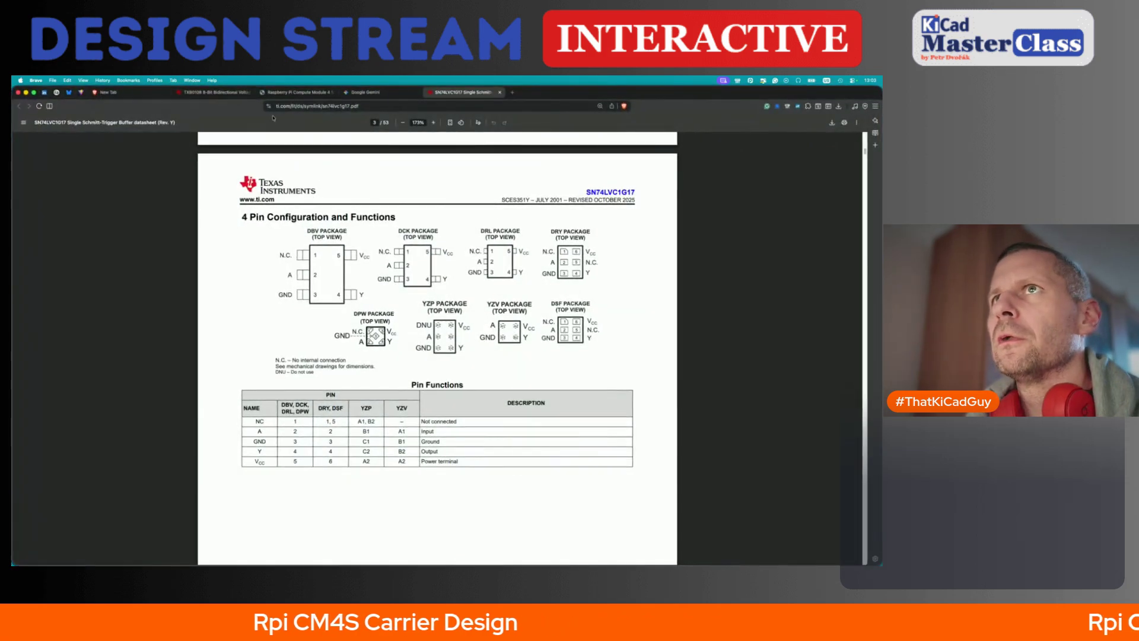
- Search the Compute Module 4 datasheet for GPIO8, then return to KiCad
{"action": "left_click", "coordinate": [296, 92]}
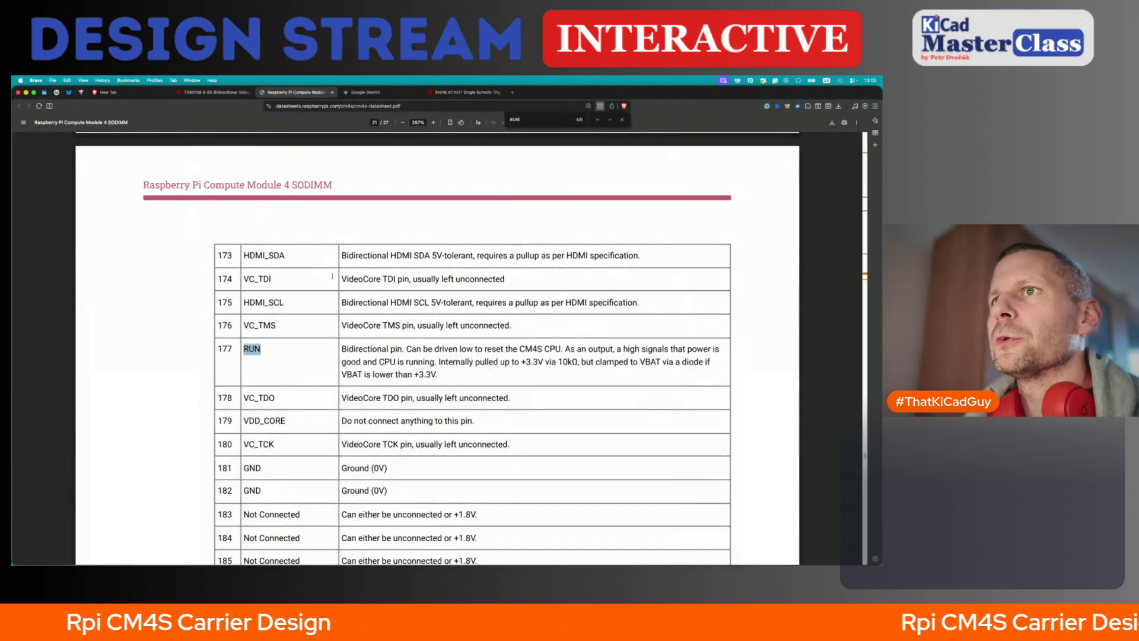
{"action": "key", "text": "ctrl+f"}
{"action": "type", "text": "GPIO8"}
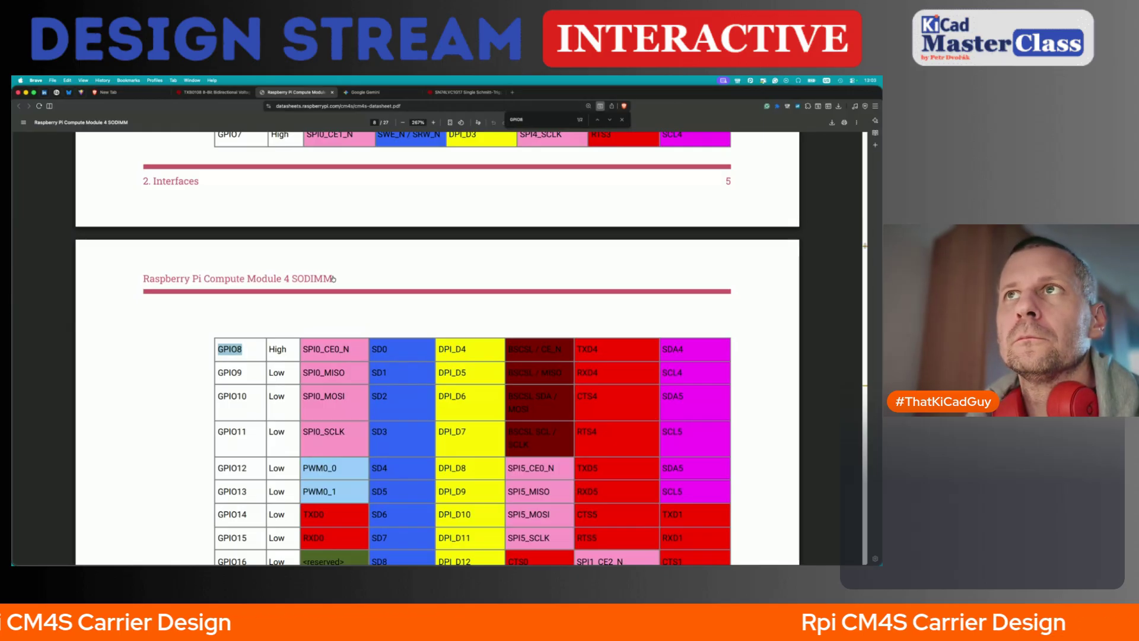
{"action": "key", "text": "super+Tab"}
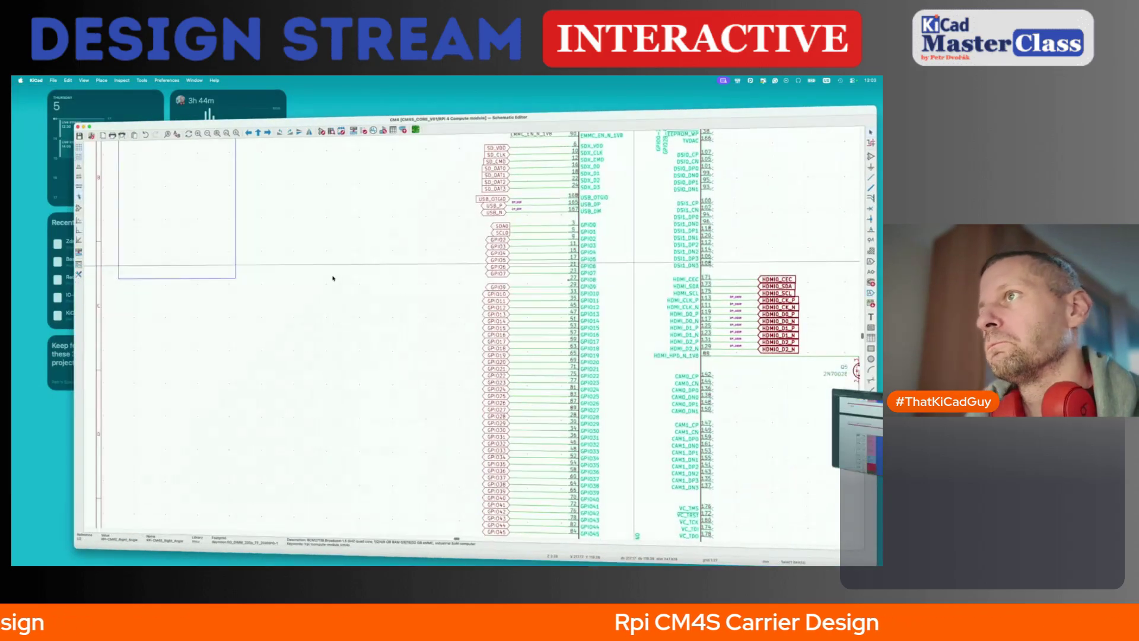
- Draw a short wire off the GPIO8 pin and check the GPIO7 label's properties
{"action": "left_click", "coordinate": [565, 265]}
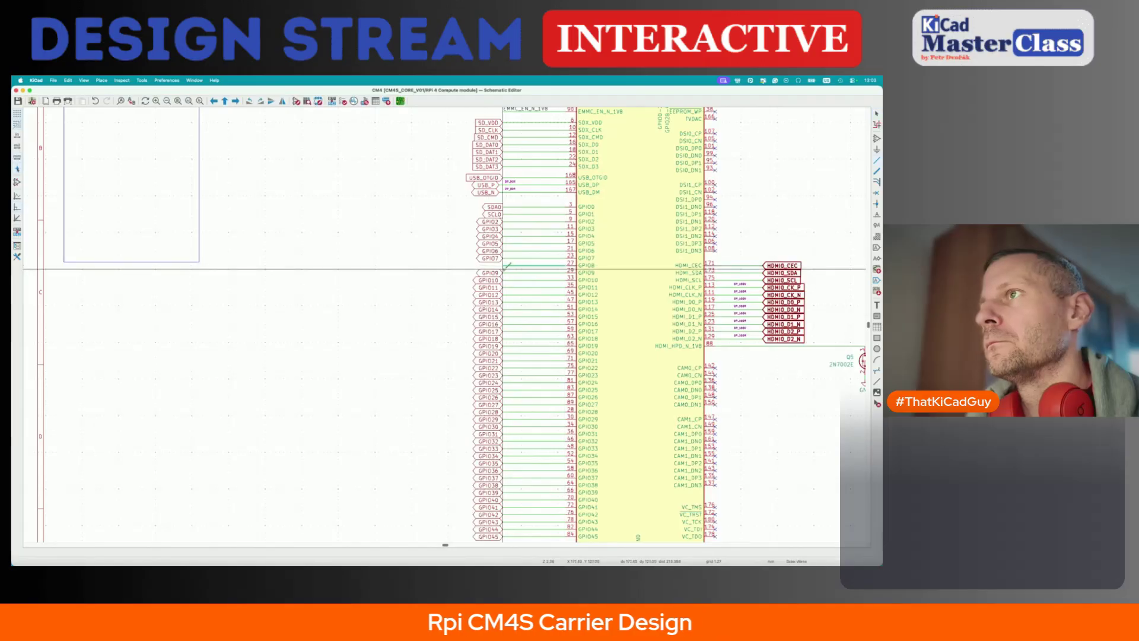
{"action": "double_click", "coordinate": [503, 265]}
{"action": "left_click", "coordinate": [494, 259]}
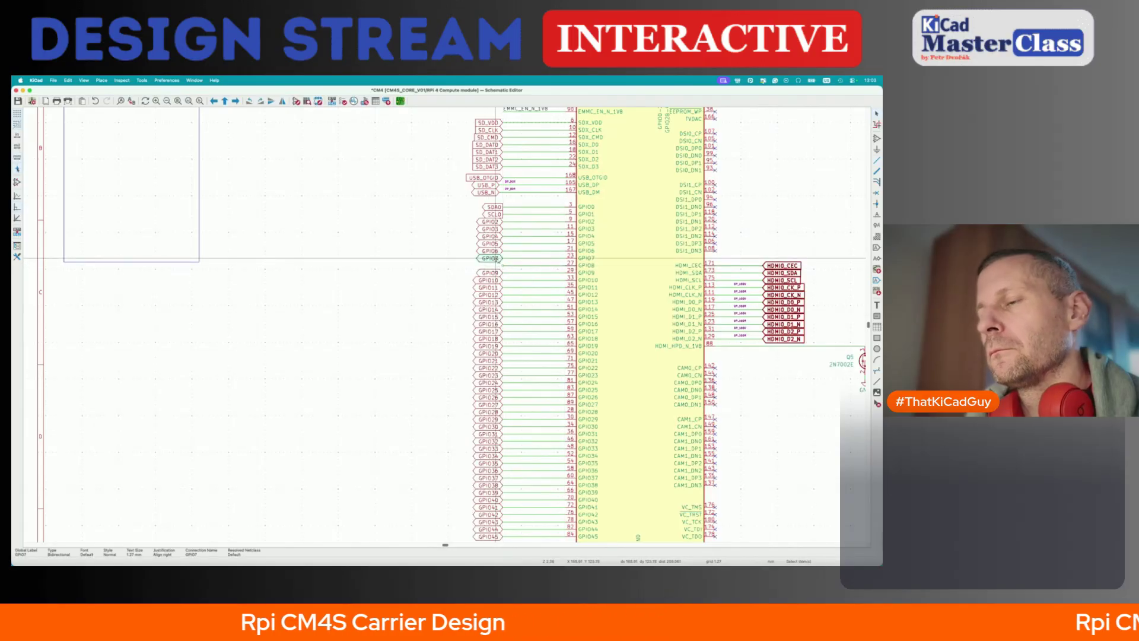
{"action": "key", "text": "e"}
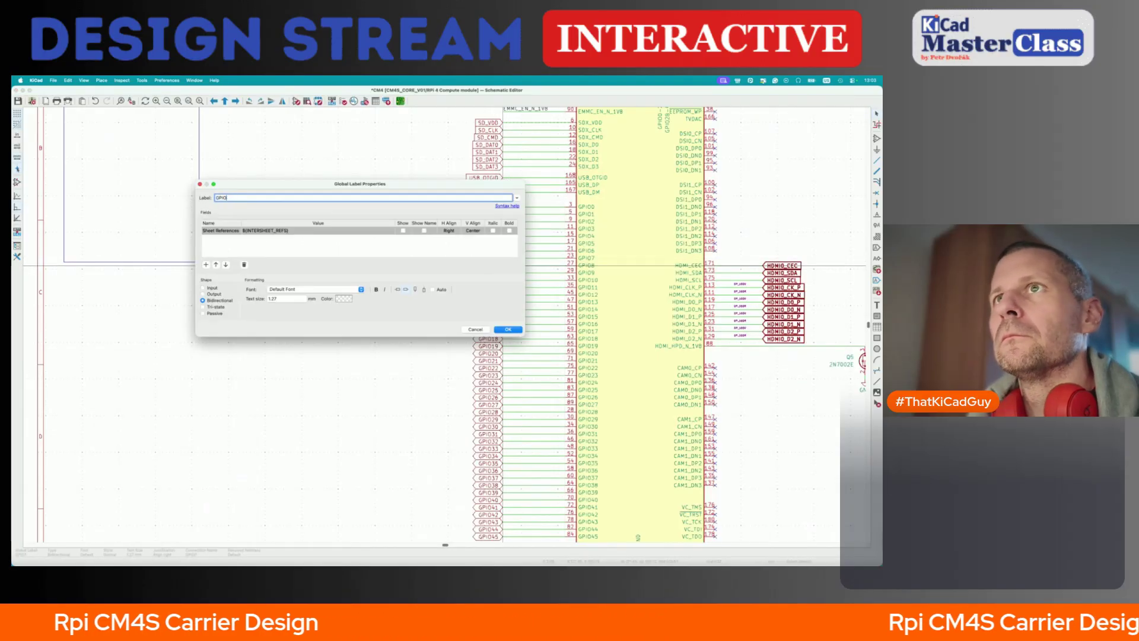
{"action": "key", "text": "Escape"}
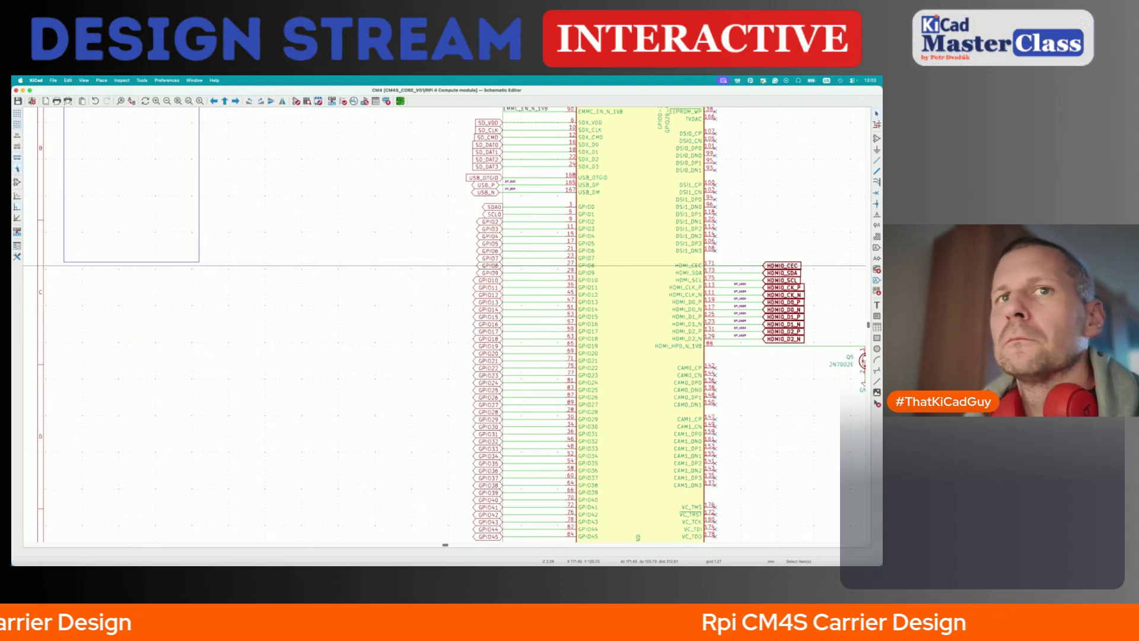
- Box-select the GPIO global label column and return to the root sheet
{"action": "scroll", "coordinate": [469, 210], "scroll_direction": "down", "scroll_amount": 3}
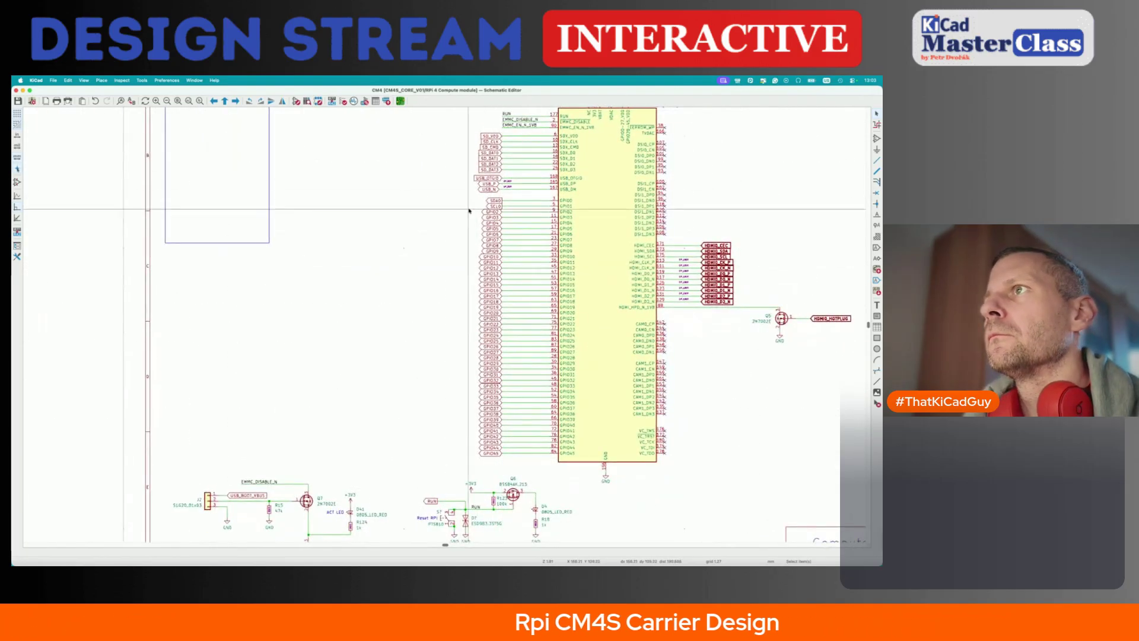
{"action": "left_click_drag", "start_coordinate": [468, 210], "coordinate": [510, 483]}
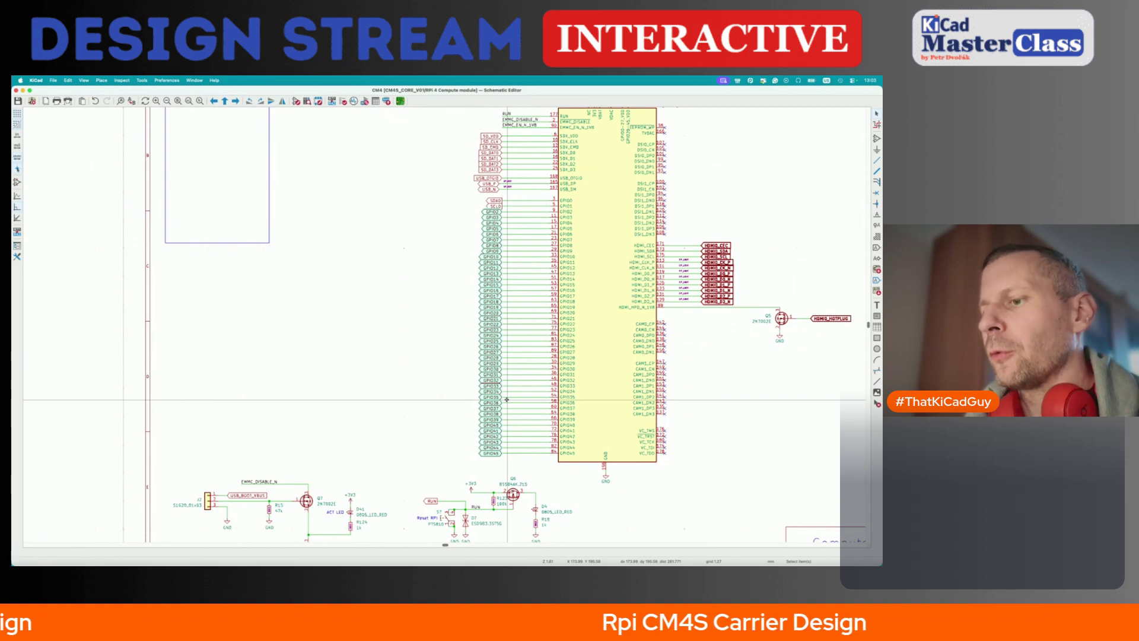
{"action": "key", "text": "alt+BackSpace"}
- On the GPIOs sheet, paste the label column and attach GPIO2–GPIO4 and GPIO17 to U7's A1–A4
{"action": "scroll", "coordinate": [507, 402], "scroll_direction": "down", "scroll_amount": 3}
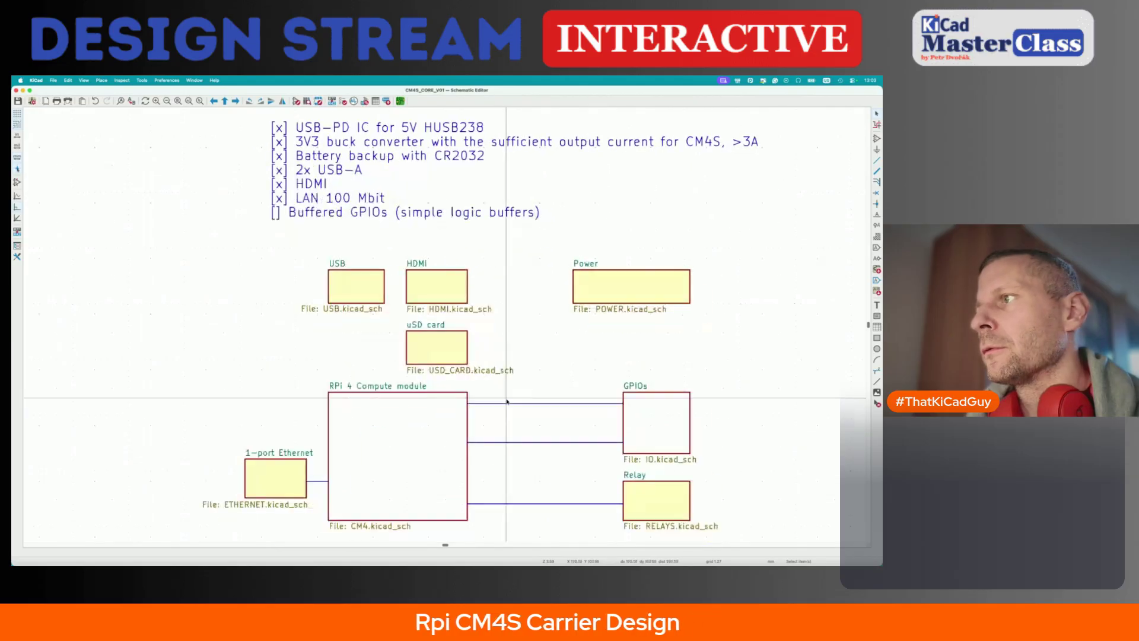
{"action": "double_click", "coordinate": [655, 347]}
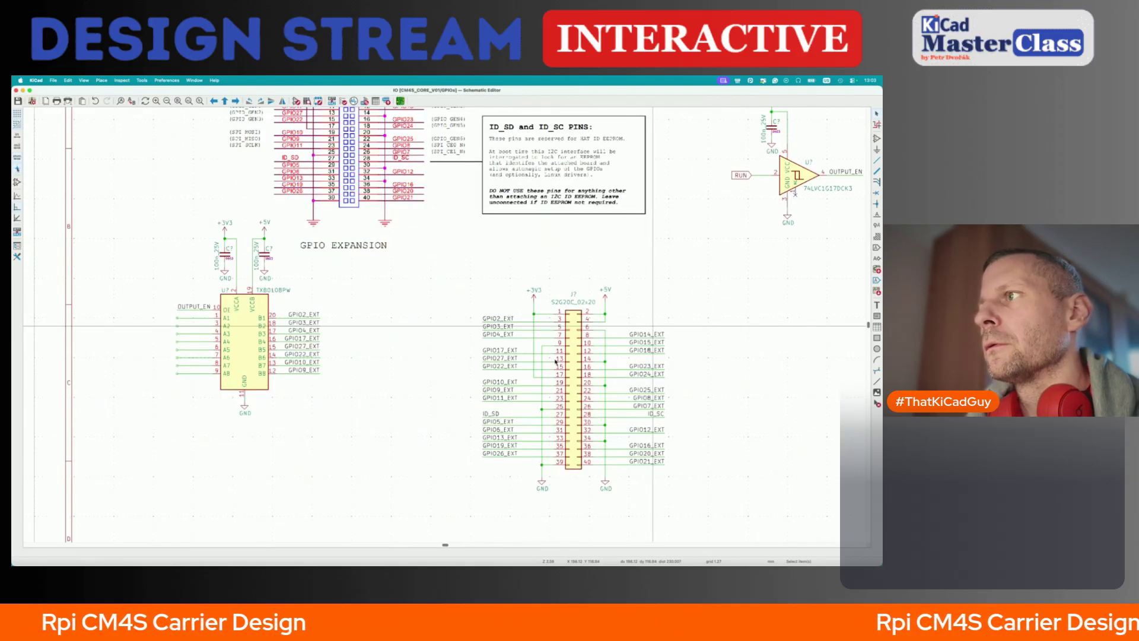
{"action": "key", "text": "ctrl+v"}
{"action": "scroll", "coordinate": [389, 380], "scroll_direction": "down", "scroll_amount": 3}
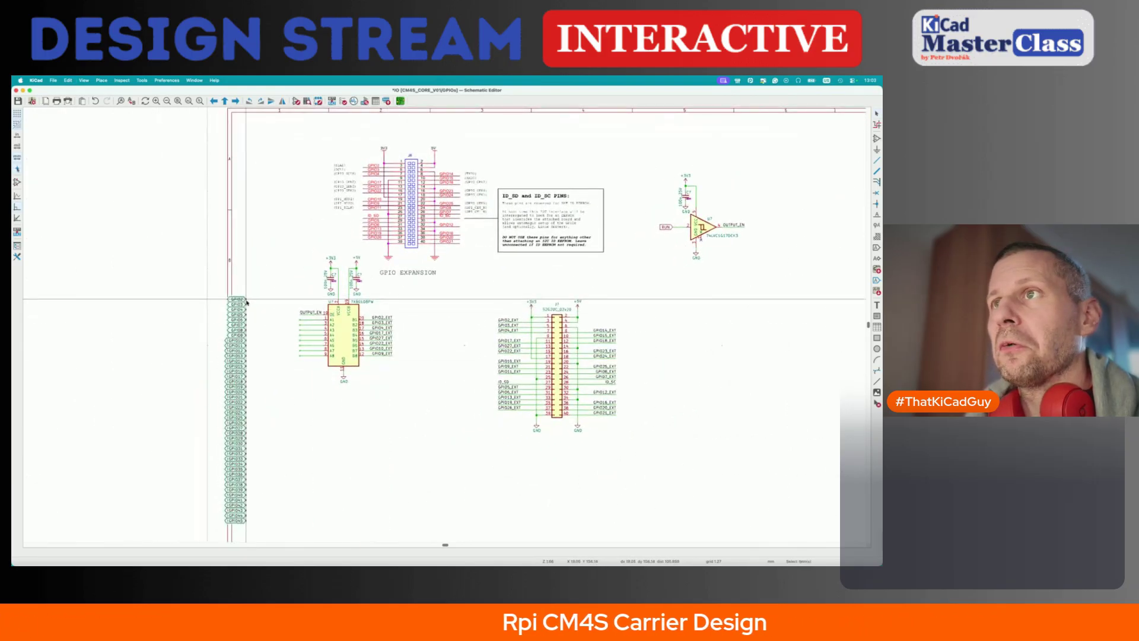
{"action": "scroll", "coordinate": [246, 302], "scroll_direction": "up", "scroll_amount": 2}
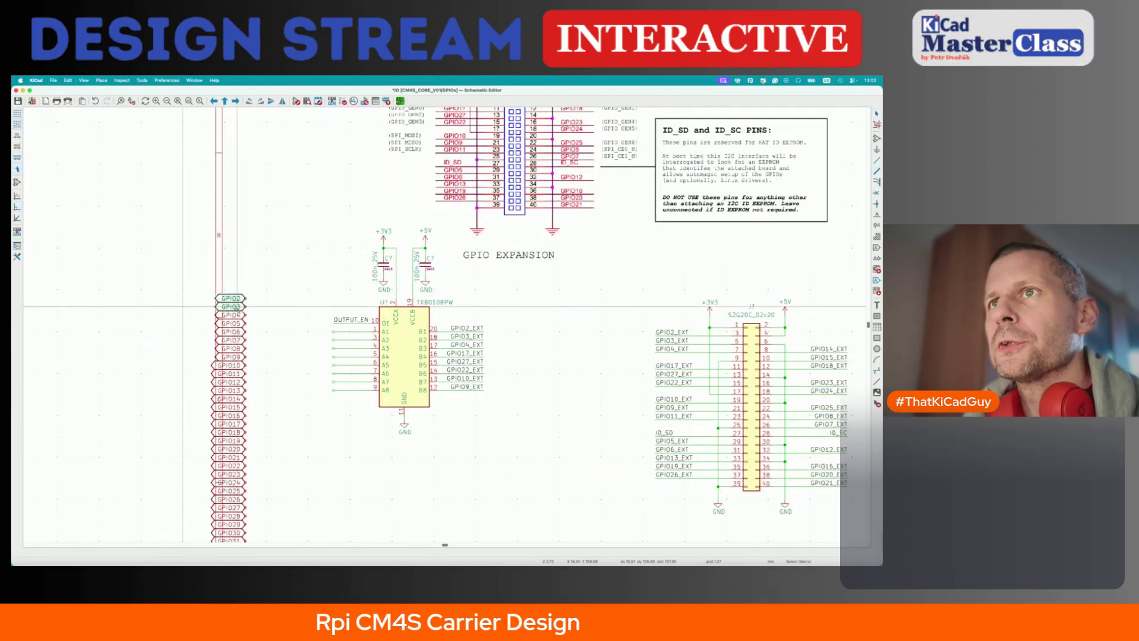
{"action": "left_click_drag", "start_coordinate": [237, 319], "coordinate": [324, 353]}
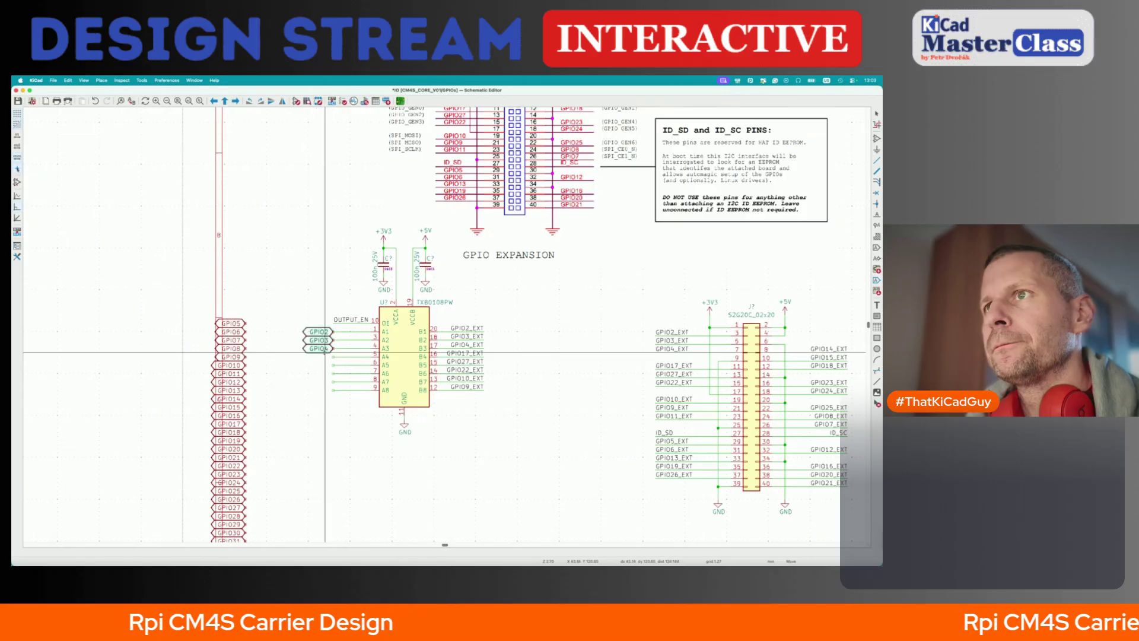
{"action": "left_click", "coordinate": [324, 353]}
{"action": "left_click", "coordinate": [240, 423]}
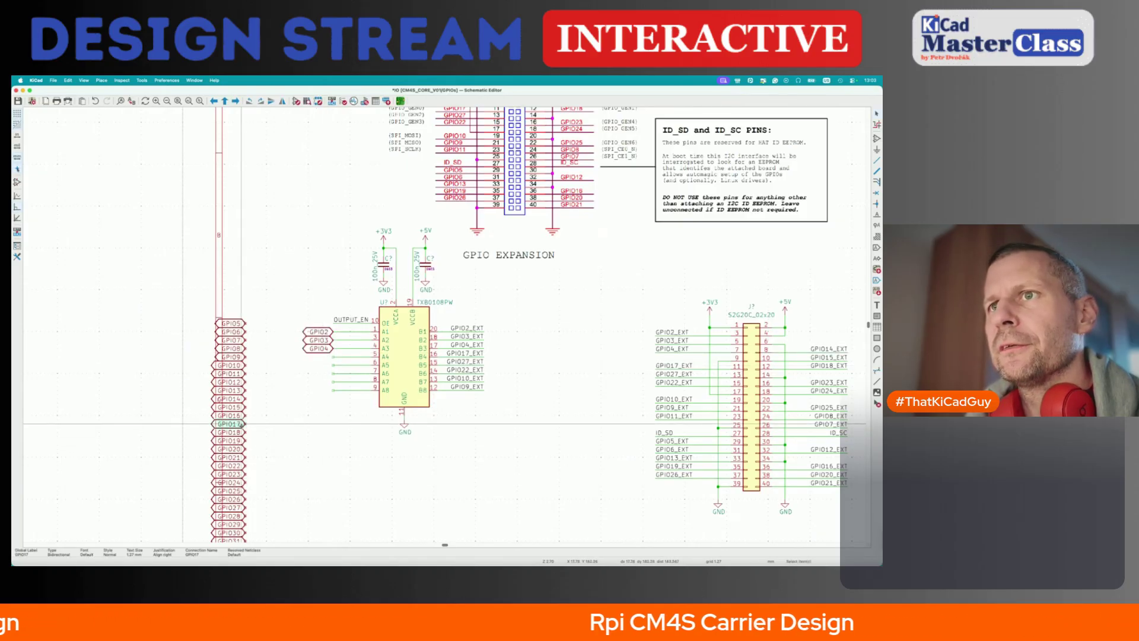
{"action": "left_click_drag", "start_coordinate": [239, 424], "coordinate": [330, 356]}
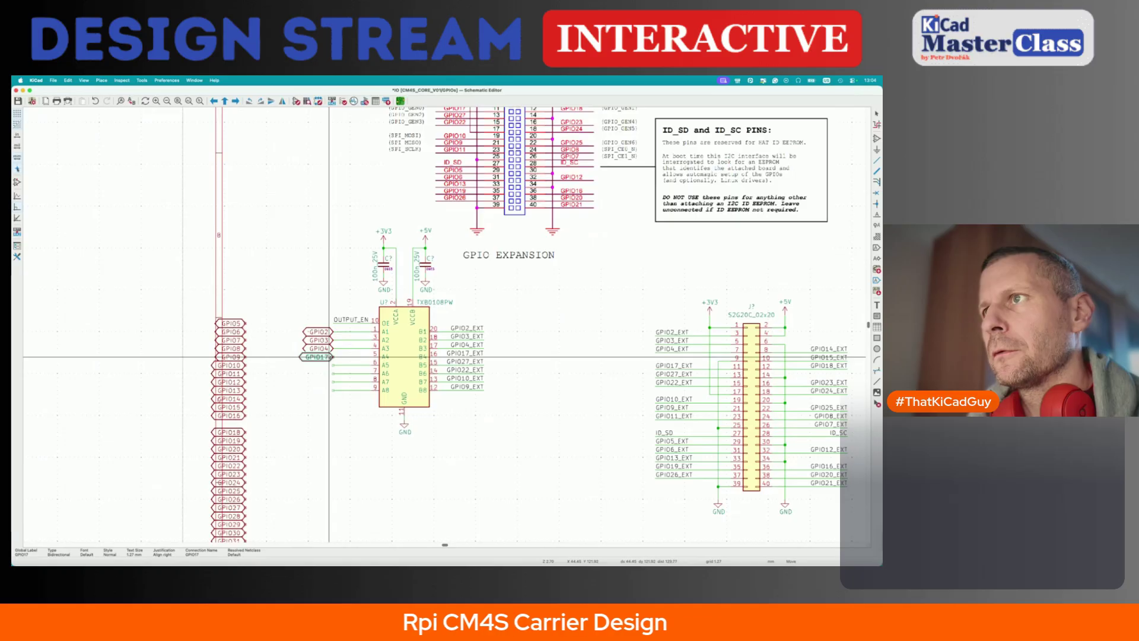
{"action": "left_click", "coordinate": [331, 358]}
- Attach GPIO27, GPIO22, GPIO10 and GPIO9 to A5–A8 and save the sheet
{"action": "left_click_drag", "start_coordinate": [229, 507], "coordinate": [333, 366]}
{"action": "left_click", "coordinate": [333, 365]}
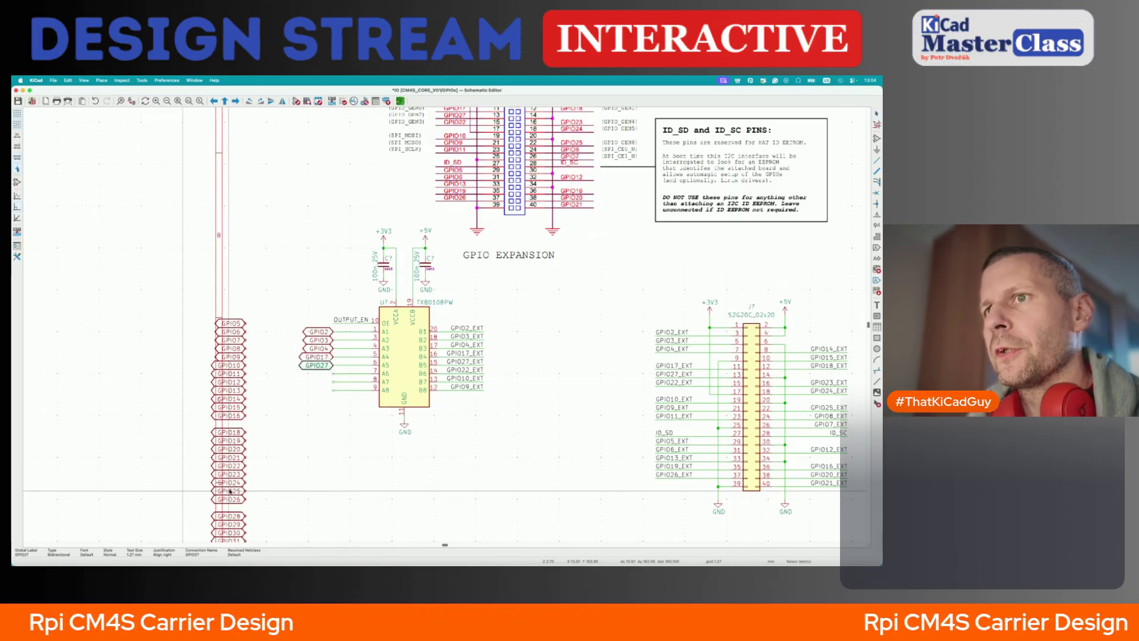
{"action": "left_click_drag", "start_coordinate": [237, 464], "coordinate": [325, 375]}
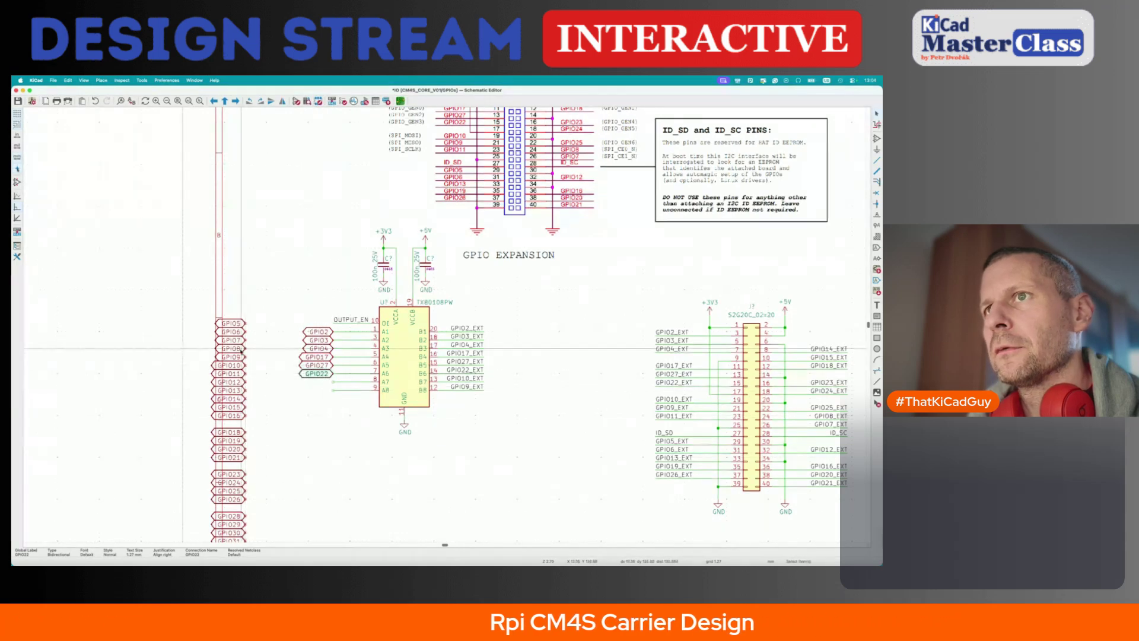
{"action": "left_click_drag", "start_coordinate": [236, 366], "coordinate": [324, 386]}
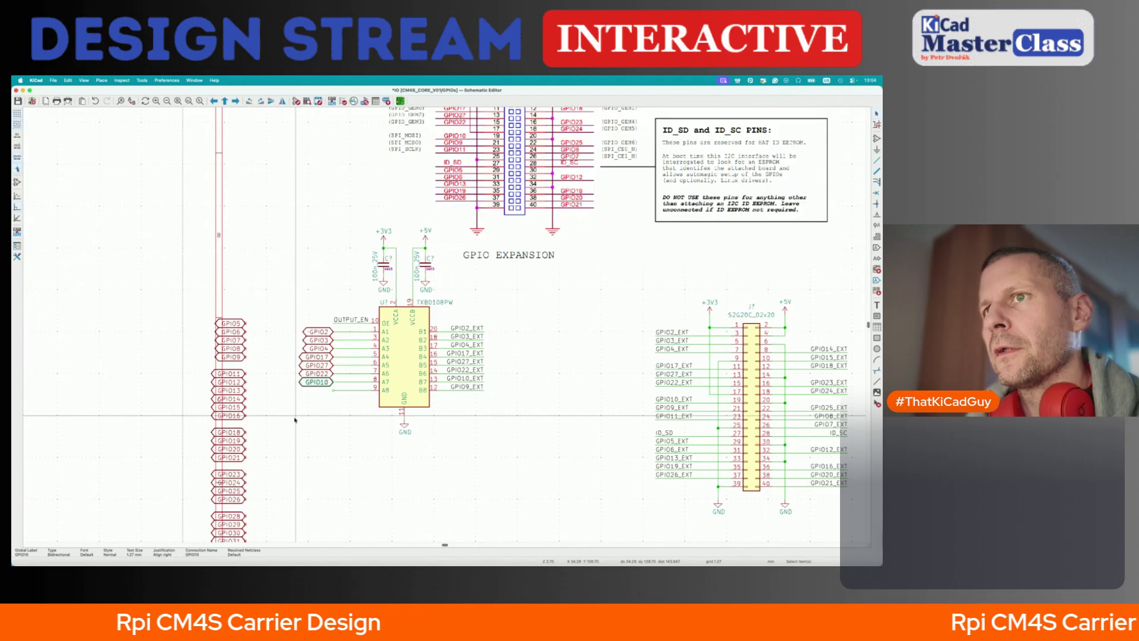
{"action": "left_click_drag", "start_coordinate": [231, 357], "coordinate": [320, 390]}
{"action": "key", "text": "super+s"}
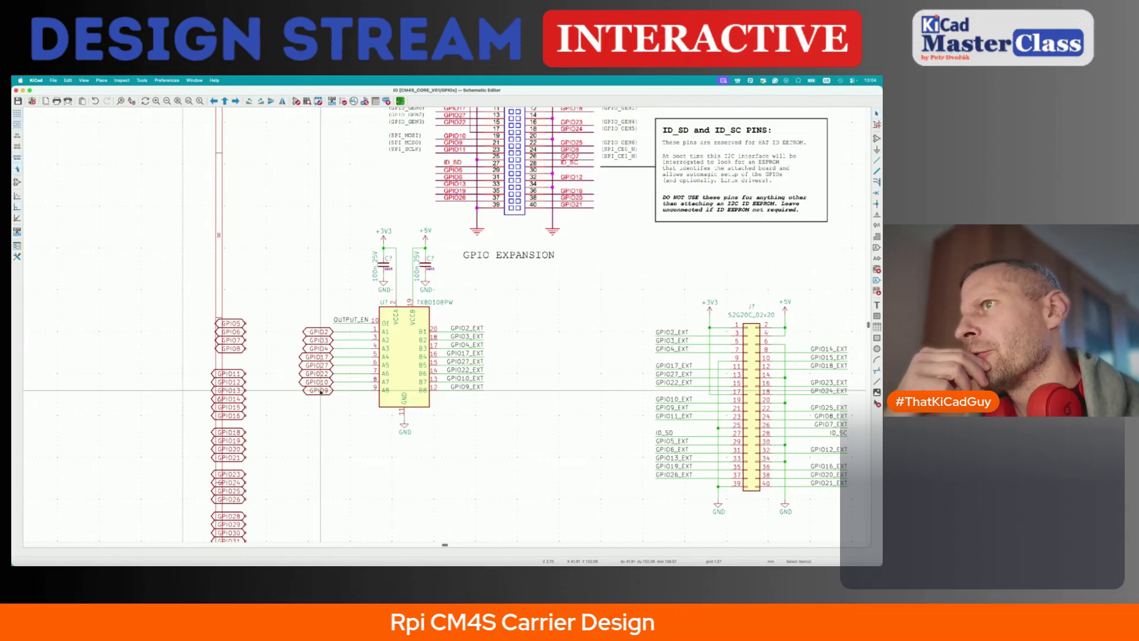
{"action": "scroll", "coordinate": [320, 391], "scroll_direction": "down", "scroll_amount": 3}
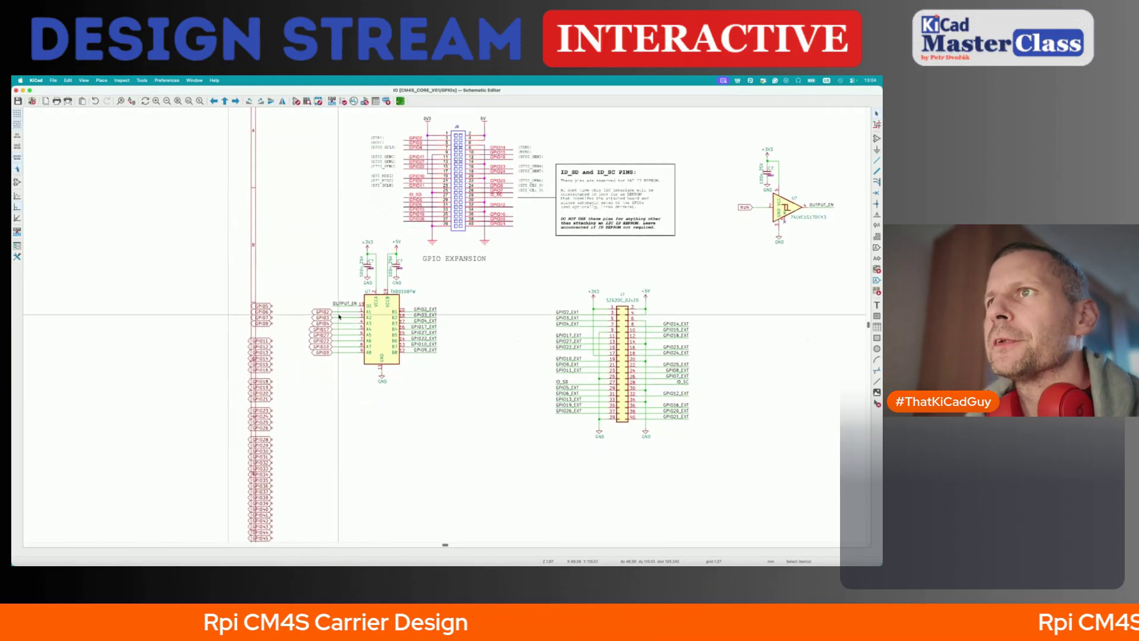
- Duplicate U7 with its two capacitors below the first chip and delete the copy's output labels
{"action": "left_click_drag", "start_coordinate": [330, 240], "coordinate": [463, 391]}
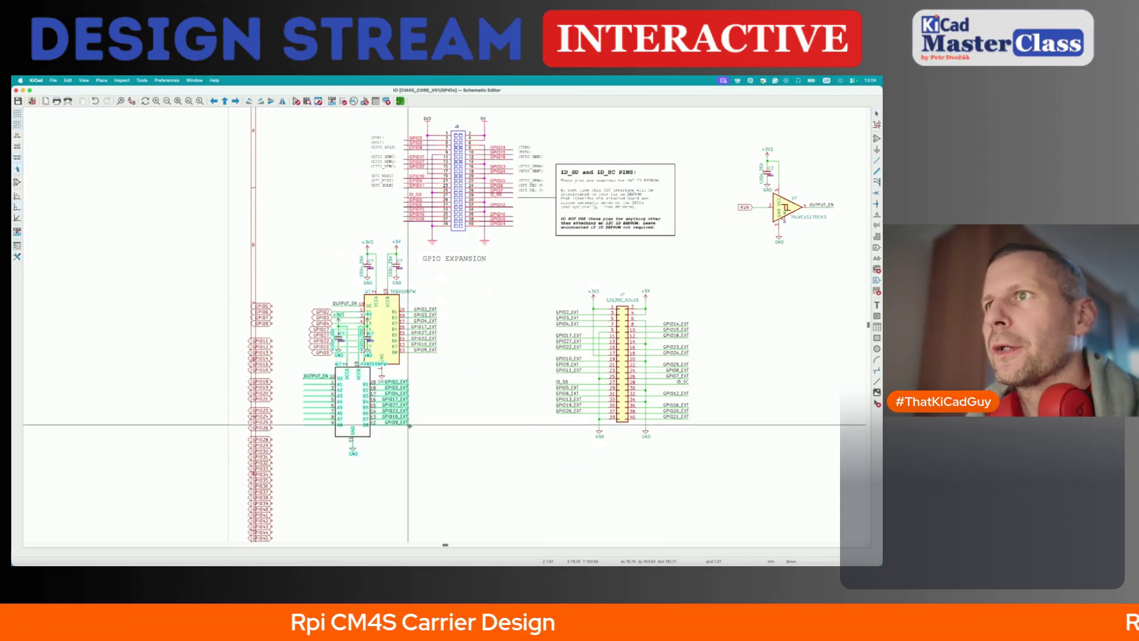
{"action": "key", "text": "ctrl+d"}
{"action": "scroll", "coordinate": [410, 466], "scroll_direction": "down", "scroll_amount": 2}
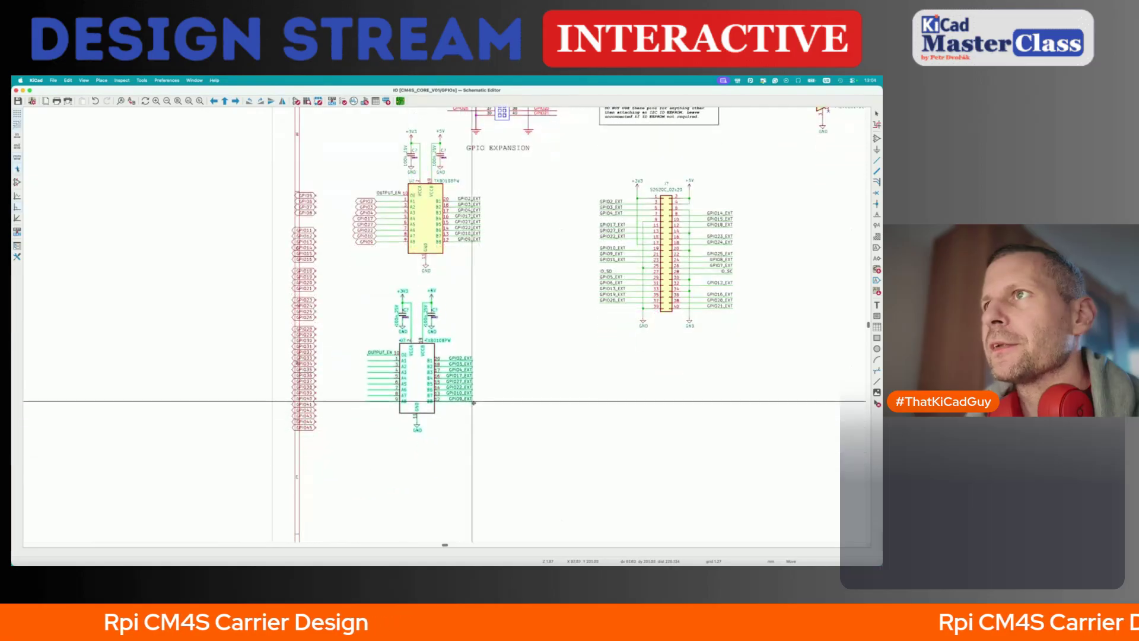
{"action": "left_click", "coordinate": [480, 392]}
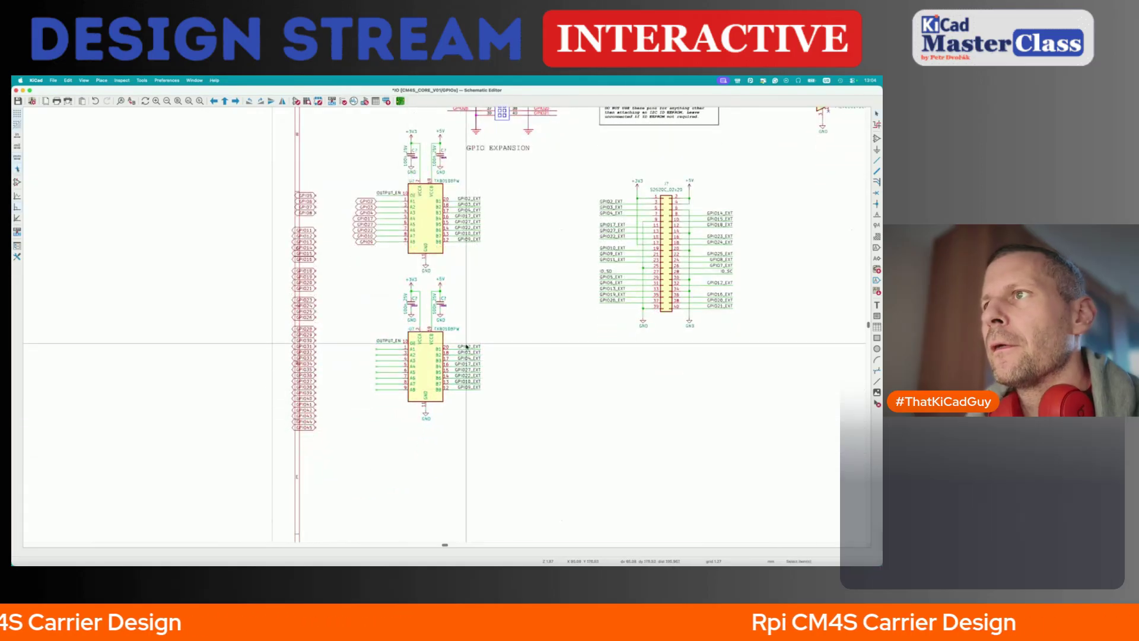
{"action": "left_click_drag", "start_coordinate": [456, 340], "coordinate": [498, 407]}
{"action": "key", "text": "Delete"}
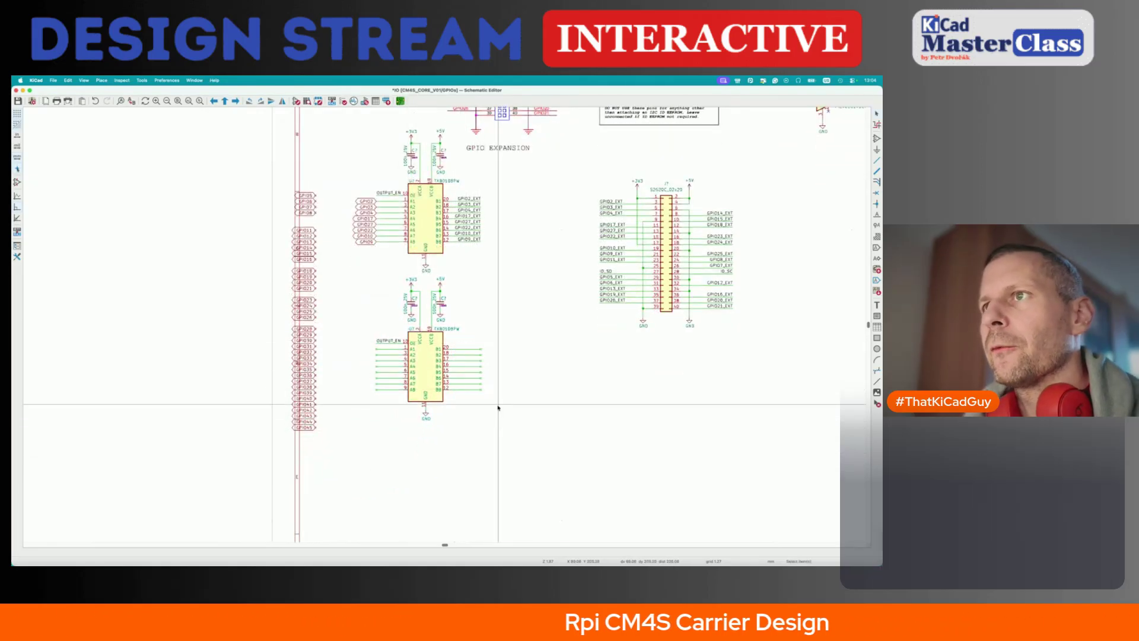
- Duplicate six header _EXT labels (GPIO11, 5, 6, 13, 19, 26) near the new chip
{"action": "scroll", "coordinate": [598, 255], "scroll_direction": "up", "scroll_amount": 2}
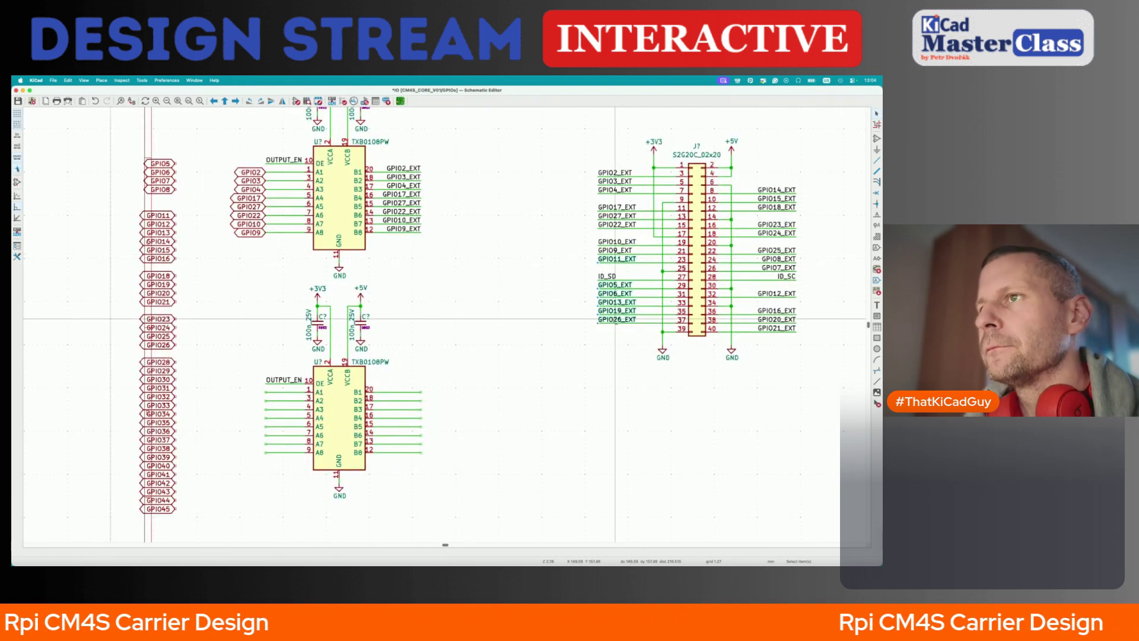
{"action": "key", "text": "super+d"}
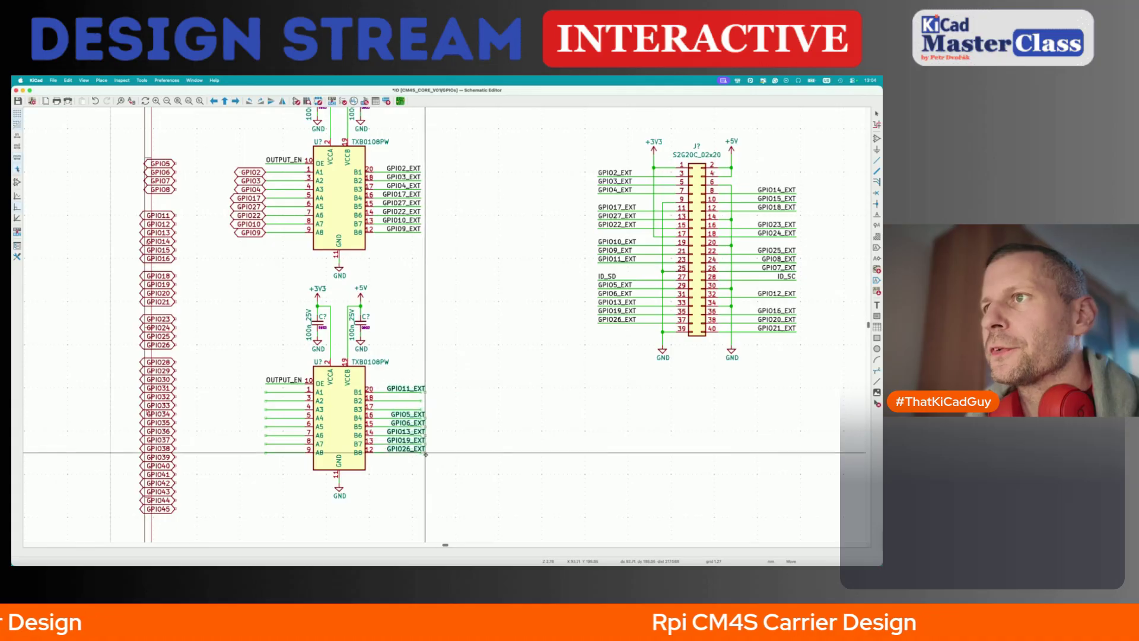
{"action": "left_click", "coordinate": [481, 443]}
{"action": "key", "text": "m"}
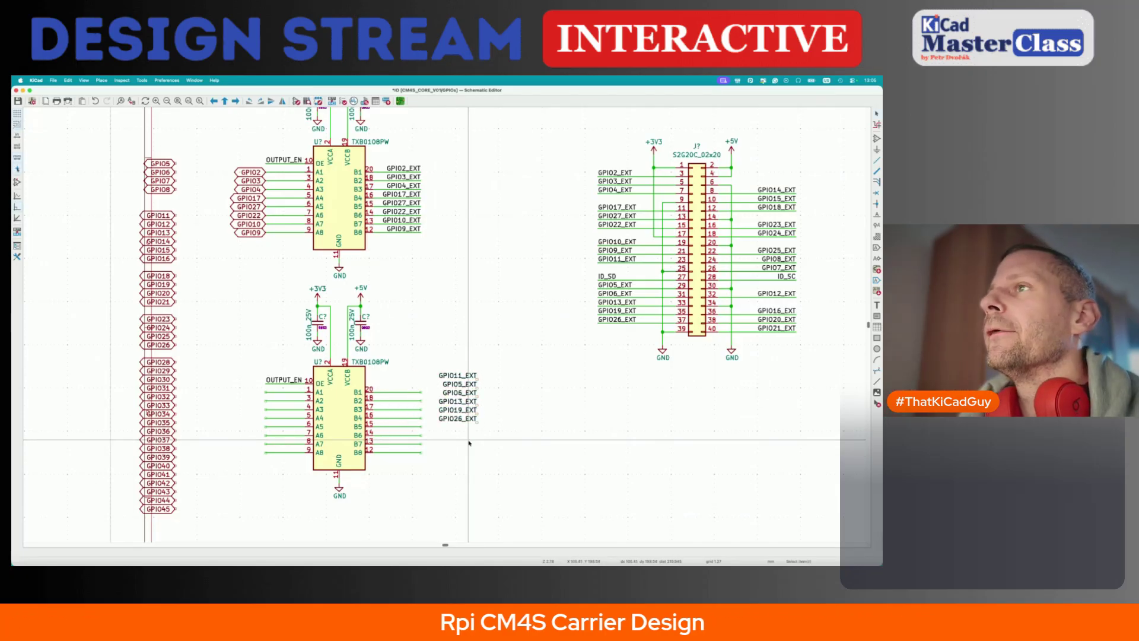
- Place the six _EXT labels, move GPIO2–GPIO9 labels far left, and delete the upper chip's old outputs
{"action": "left_click", "coordinate": [433, 362]}
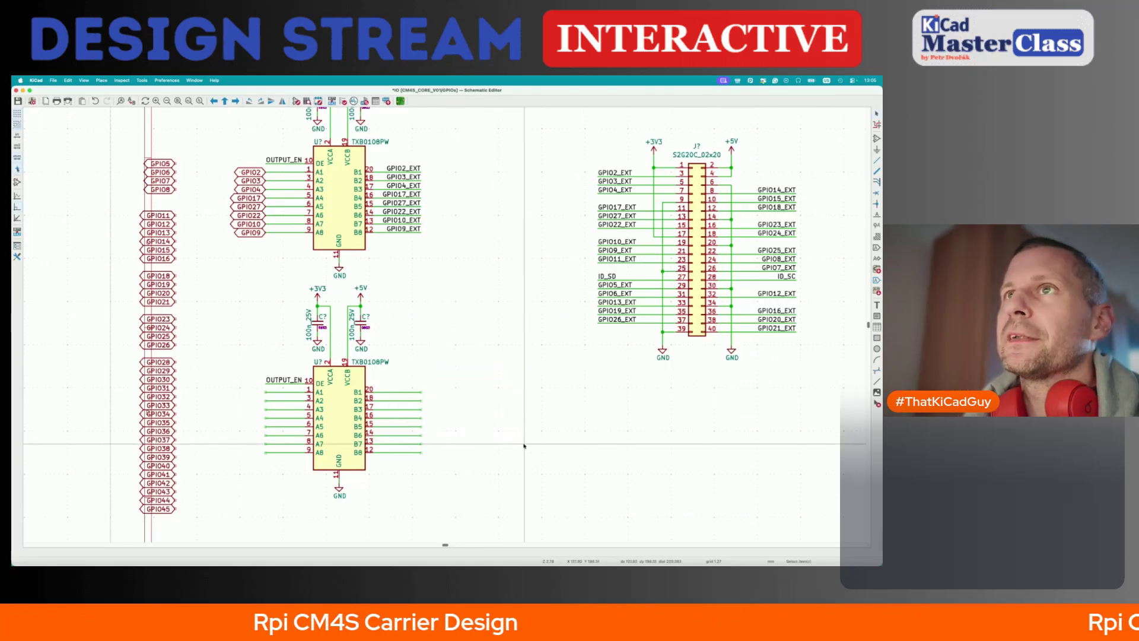
{"action": "left_click_drag", "start_coordinate": [220, 157], "coordinate": [271, 256]}
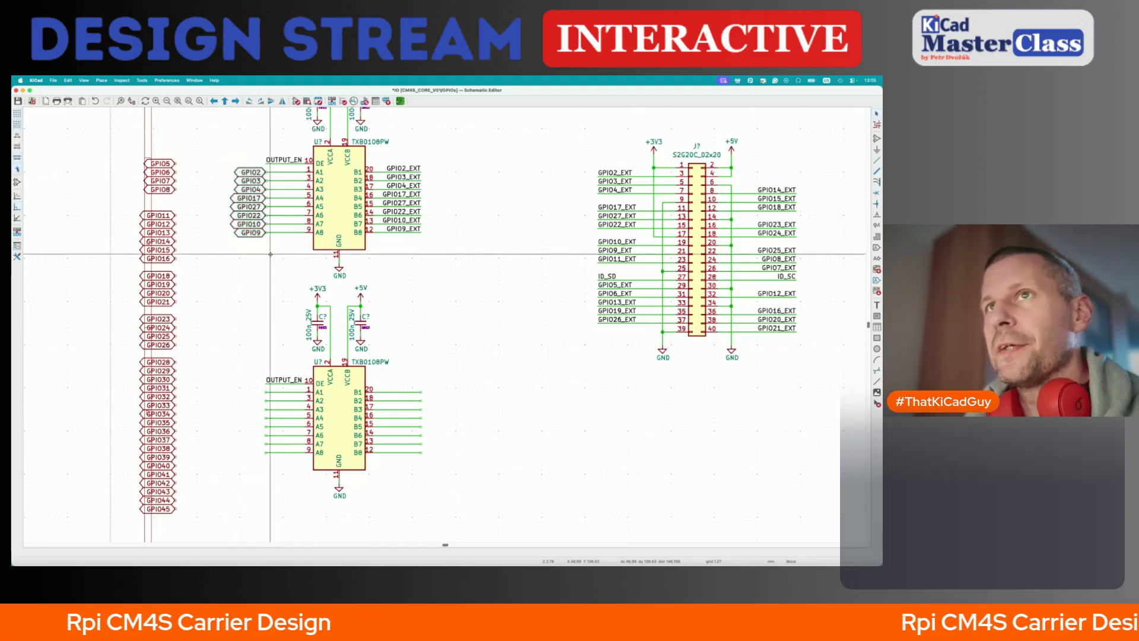
{"action": "left_click_drag", "start_coordinate": [251, 189], "coordinate": [112, 172]}
{"action": "left_click_drag", "start_coordinate": [380, 160], "coordinate": [472, 272]}
{"action": "key", "text": "Delete"}
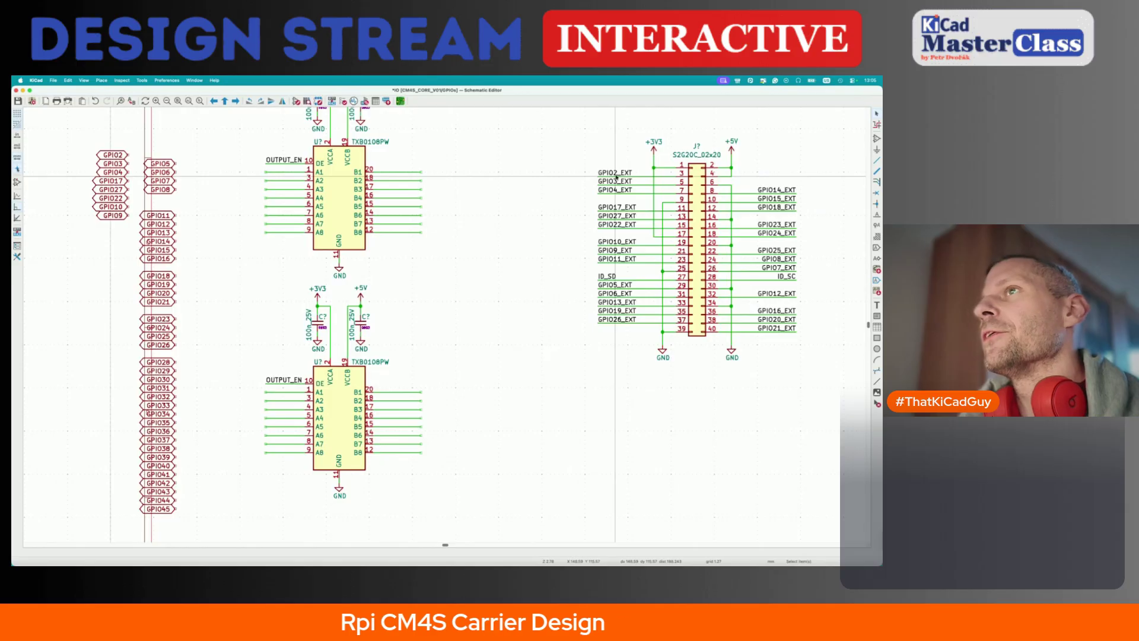
- Label the upper chip's B1 wire GPIO2_EXT and duplicate the header's GPIO3_EXT label
{"action": "key", "text": "super+d"}
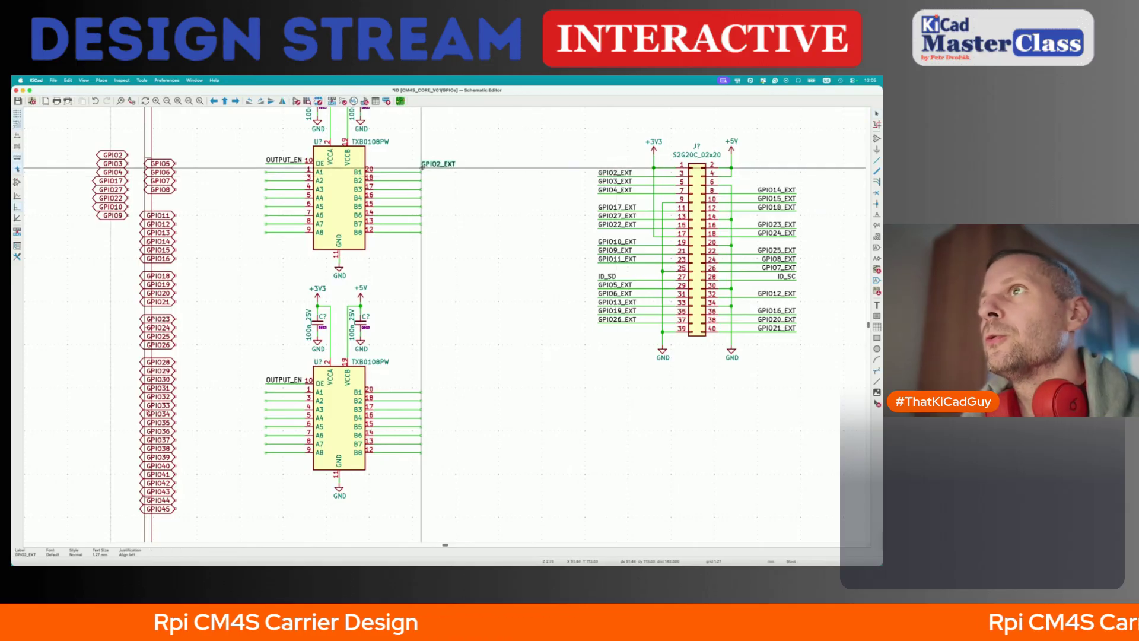
{"action": "left_click", "coordinate": [421, 168]}
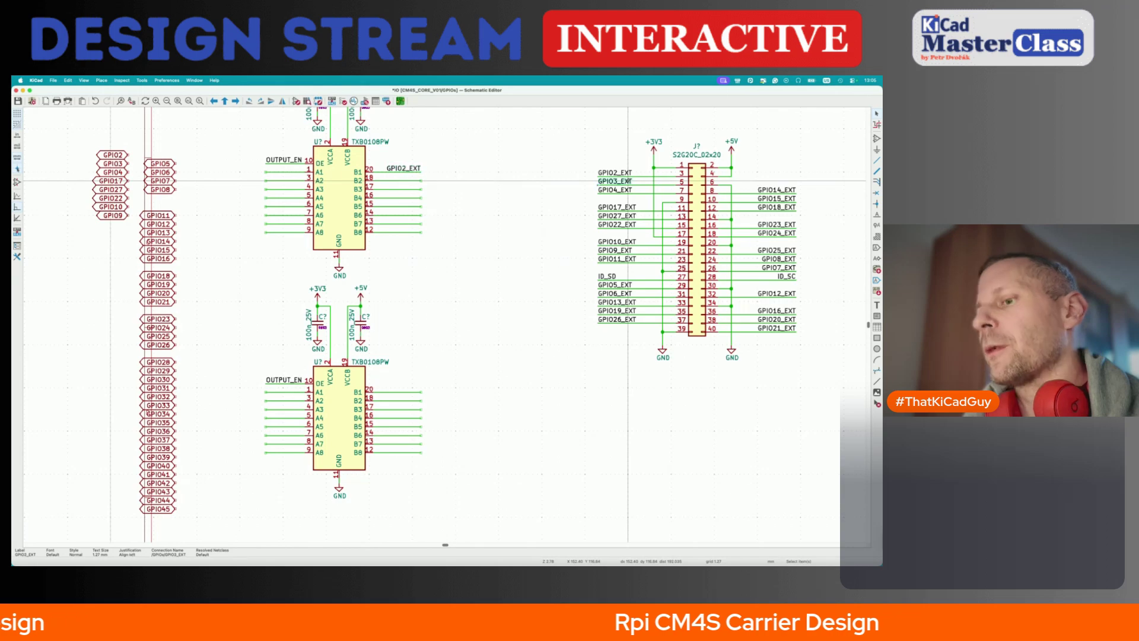
{"action": "left_click", "coordinate": [628, 180]}
{"action": "key", "text": "super+d"}
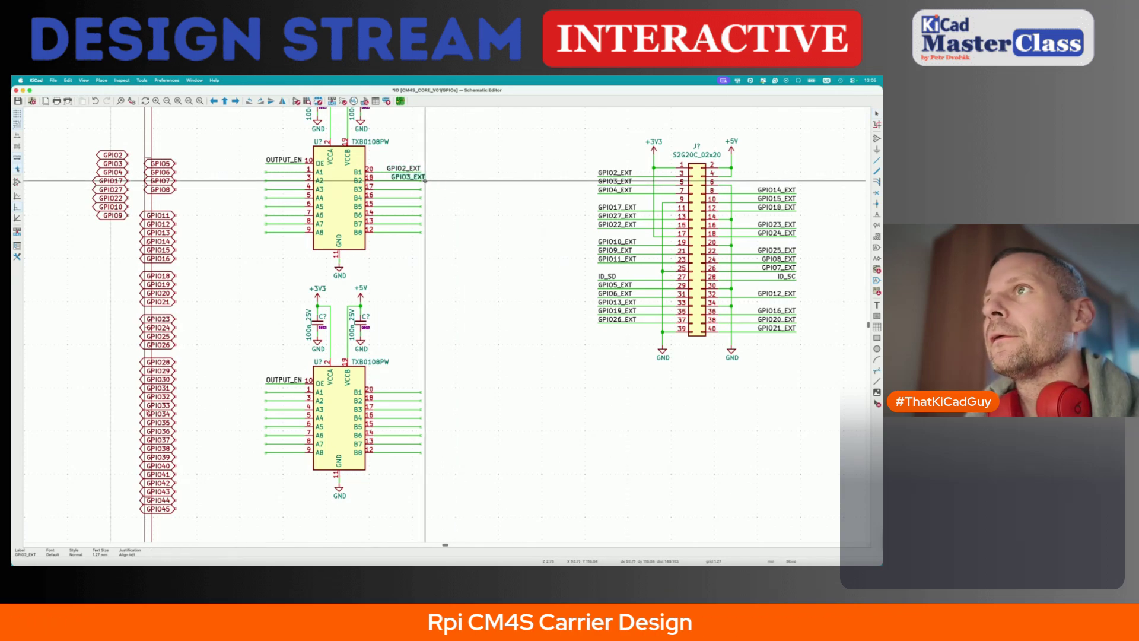
- Place GPIO3_EXT, GPIO4_EXT and GPIO14_EXT on the upper chip's B2–B4 wires
{"action": "left_click", "coordinate": [421, 179]}
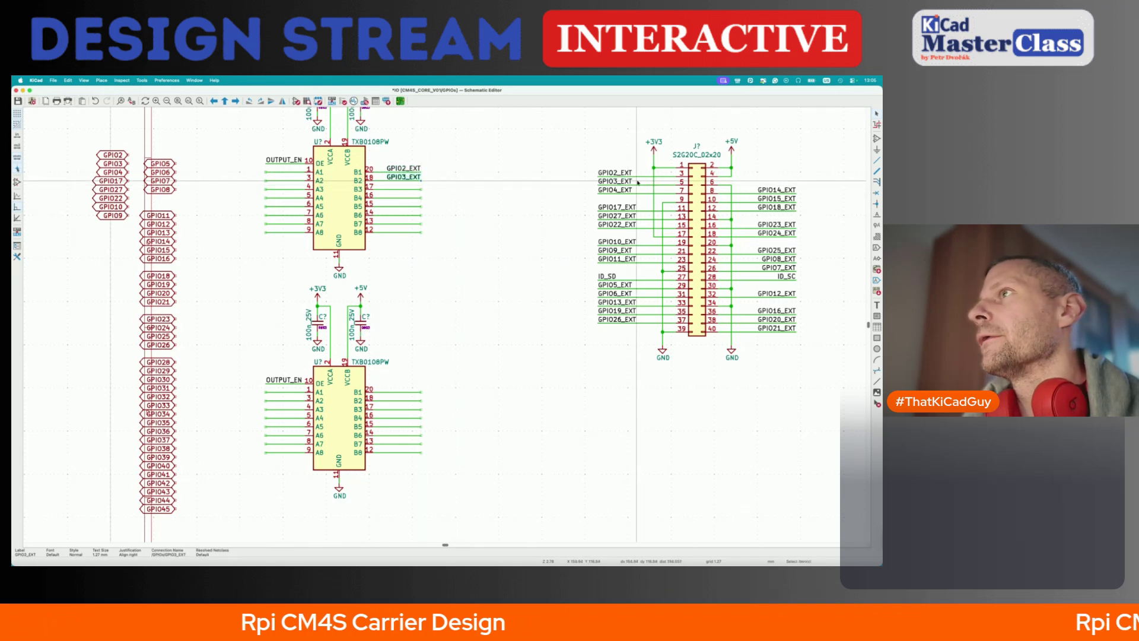
{"action": "left_click", "coordinate": [623, 190]}
{"action": "key", "text": "super+d"}
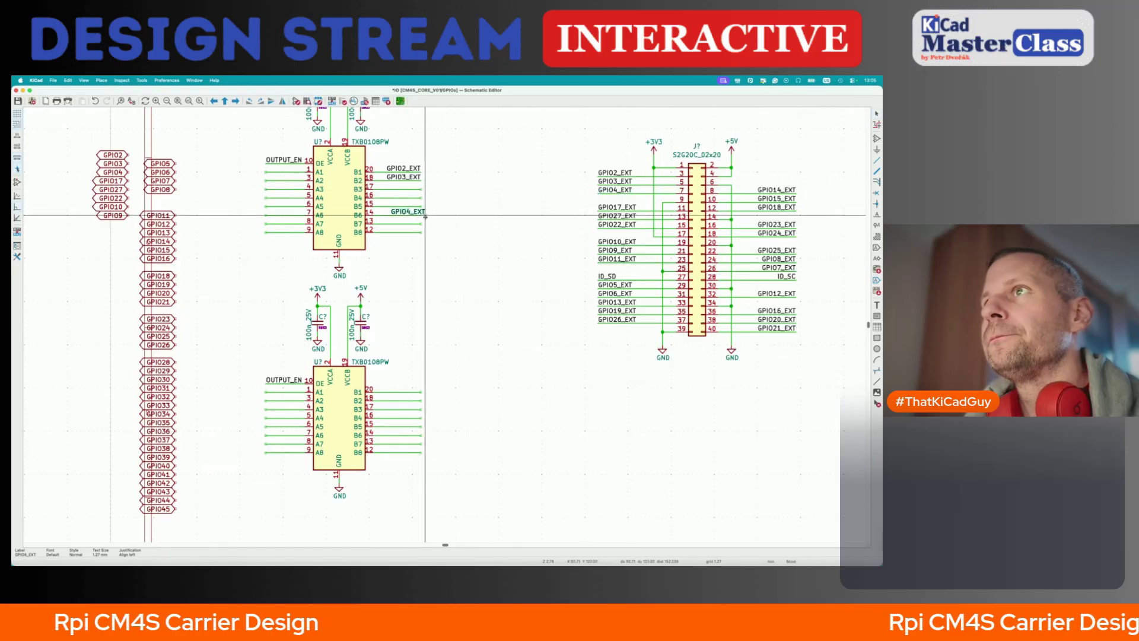
{"action": "left_click", "coordinate": [421, 189]}
{"action": "left_click", "coordinate": [792, 189]}
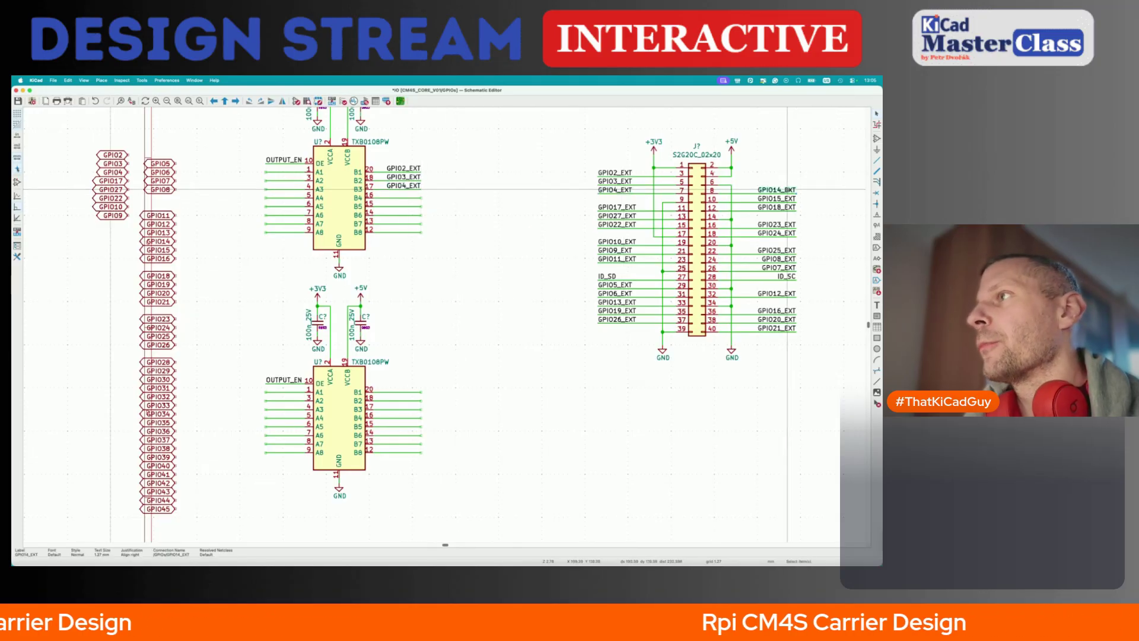
{"action": "key", "text": "super+d"}
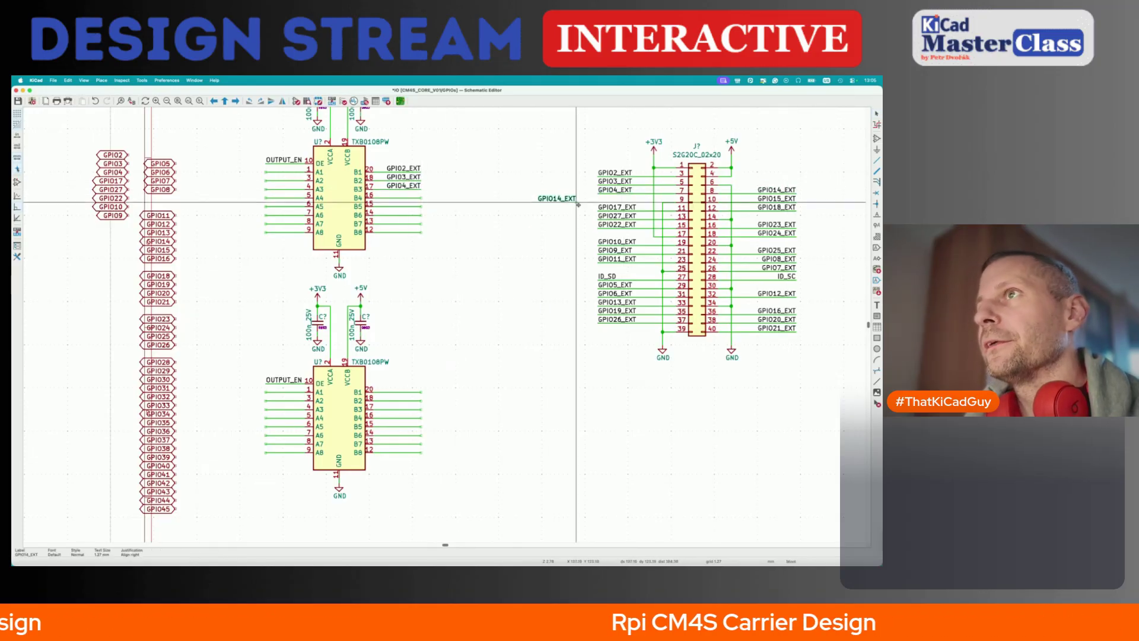
{"action": "left_click", "coordinate": [421, 194]}
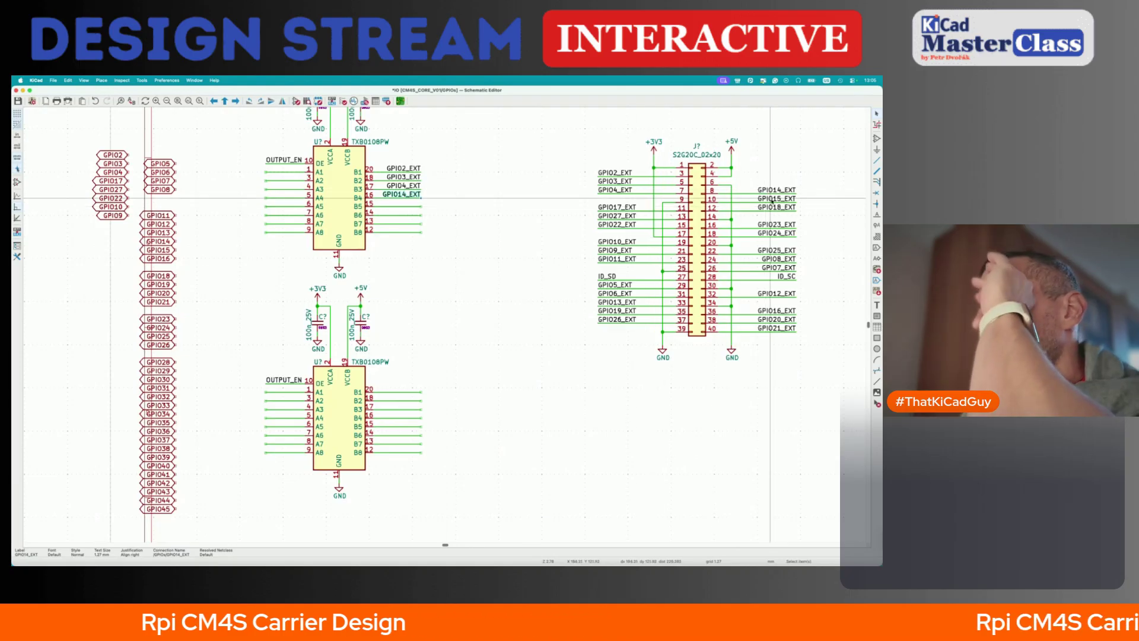
- Place GPIO15_EXT, GPIO17_EXT and GPIO18_EXT on B5–B7 and duplicate GPIO27_EXT for B8
{"action": "key", "text": "super+d"}
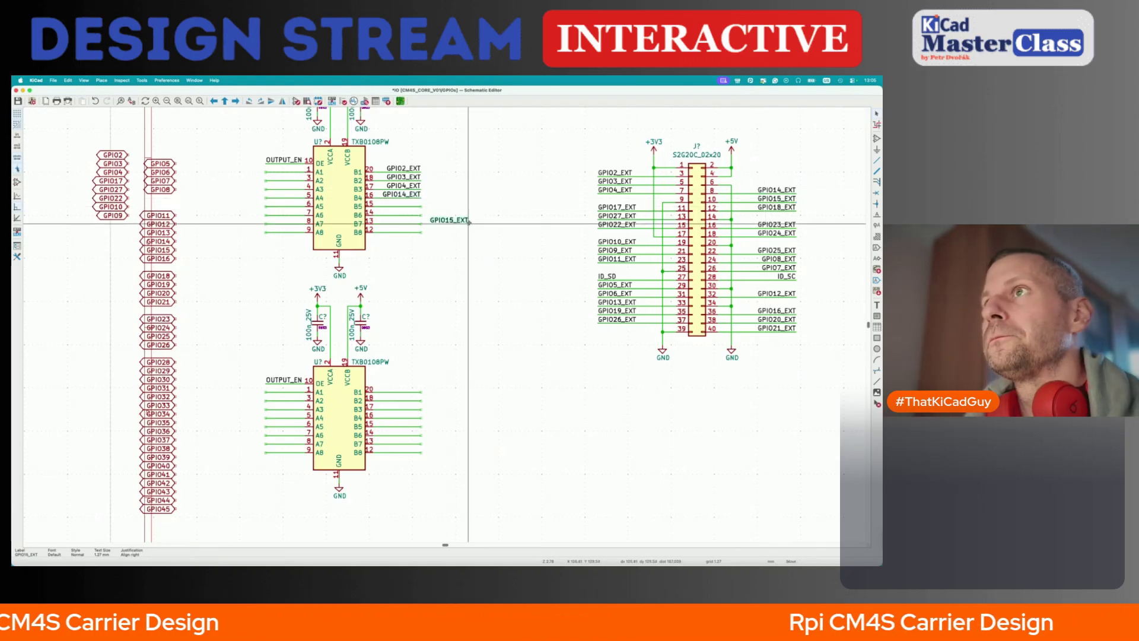
{"action": "left_click", "coordinate": [421, 206]}
{"action": "left_click", "coordinate": [627, 206]}
{"action": "key", "text": "super+d"}
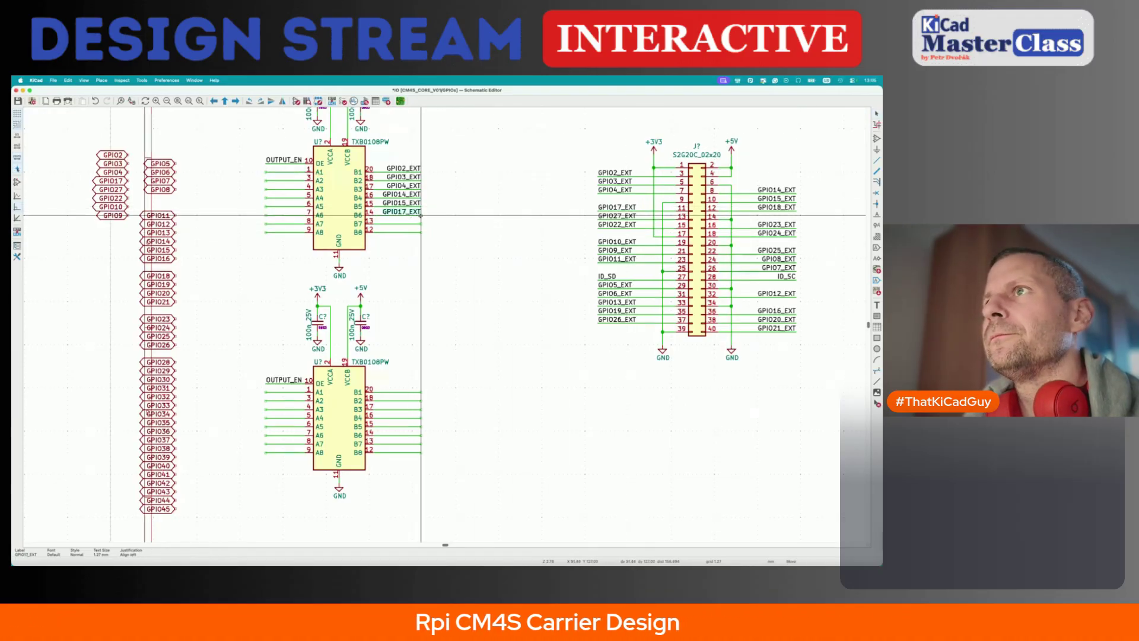
{"action": "left_click", "coordinate": [422, 211]}
{"action": "left_click", "coordinate": [776, 207]}
{"action": "key", "text": "super+d"}
{"action": "left_click", "coordinate": [421, 221]}
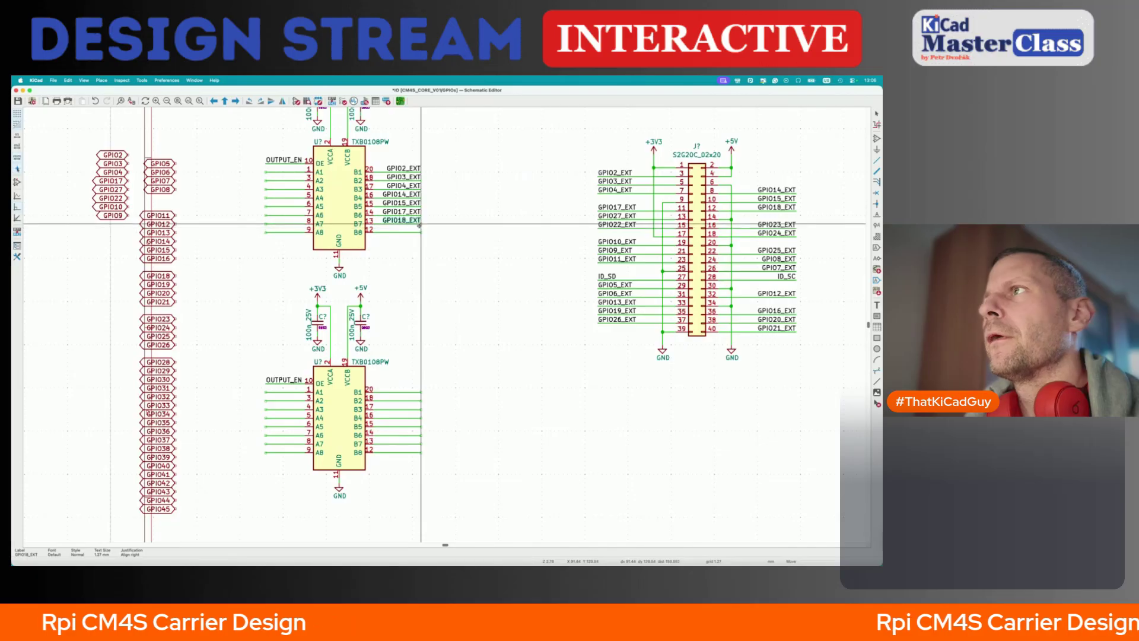
{"action": "left_click", "coordinate": [632, 213]}
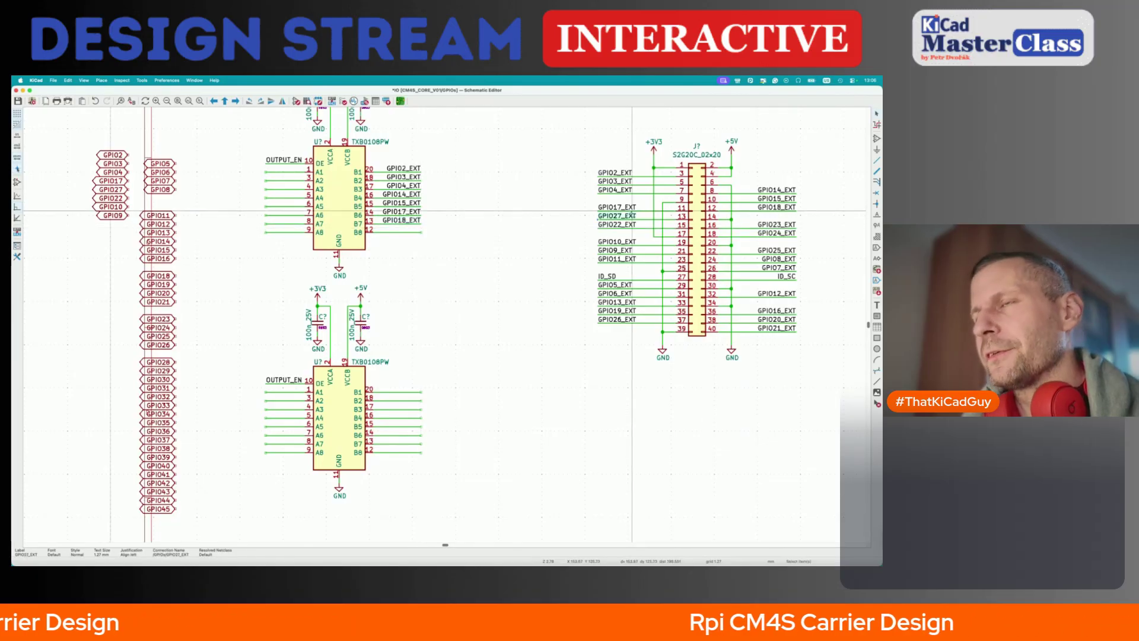
{"action": "key", "text": "super+d"}
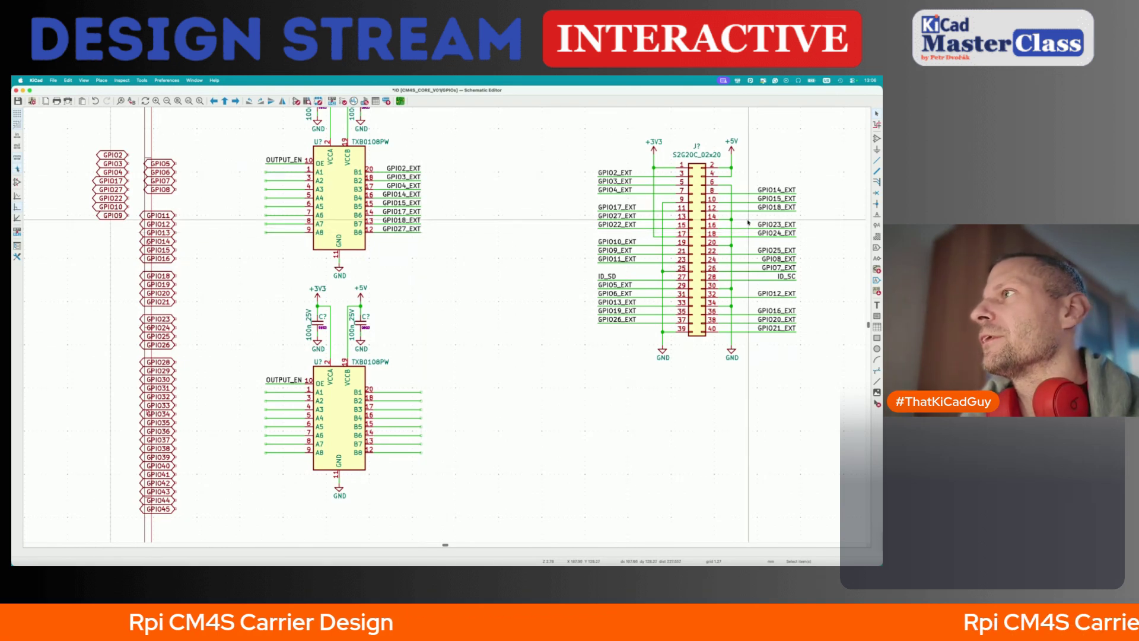
- Label the lower chip's B1–B4 wires GPIO22_EXT, GPIO23_EXT, GPIO24_EXT and GPIO10_EXT
{"action": "left_click", "coordinate": [617, 224]}
{"action": "key", "text": "super+d"}
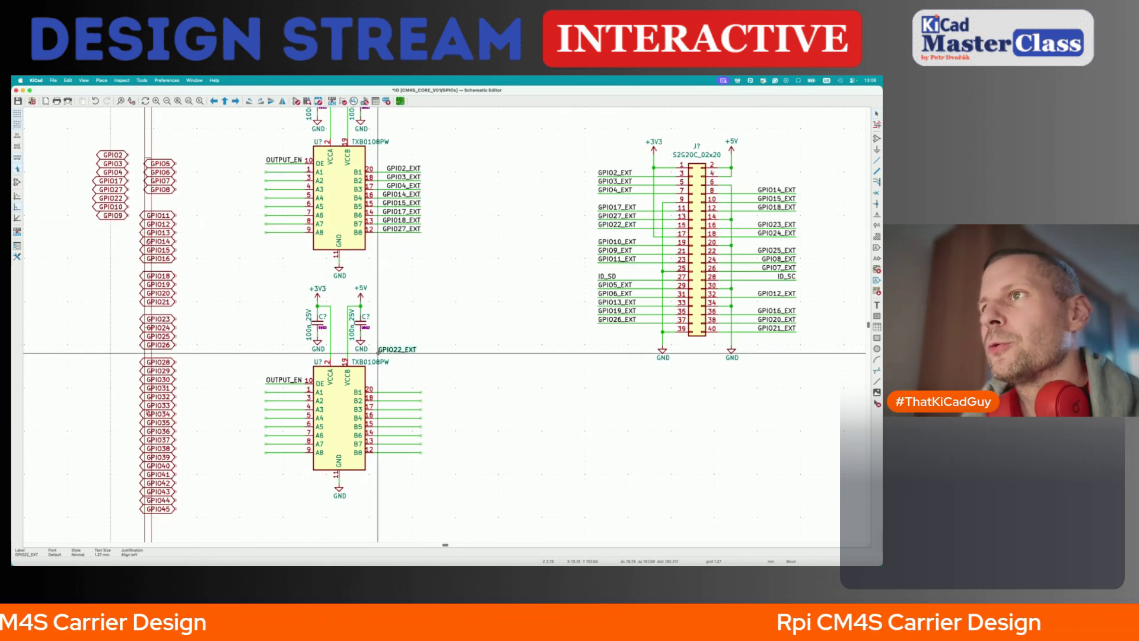
{"action": "left_click", "coordinate": [382, 391]}
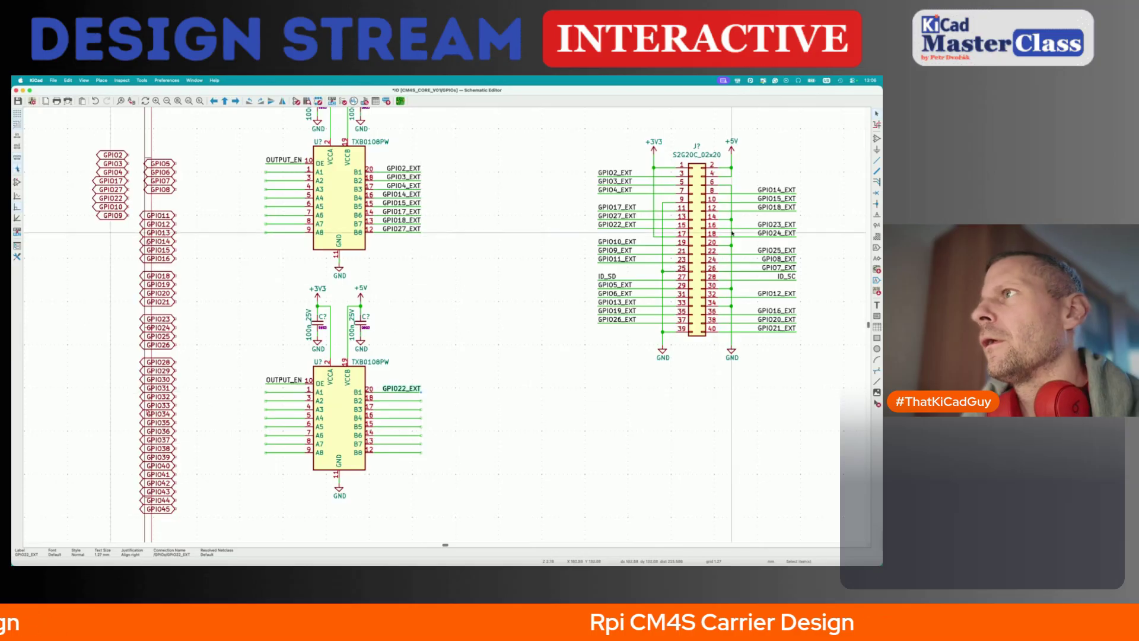
{"action": "left_click", "coordinate": [765, 224]}
{"action": "key", "text": "super+d"}
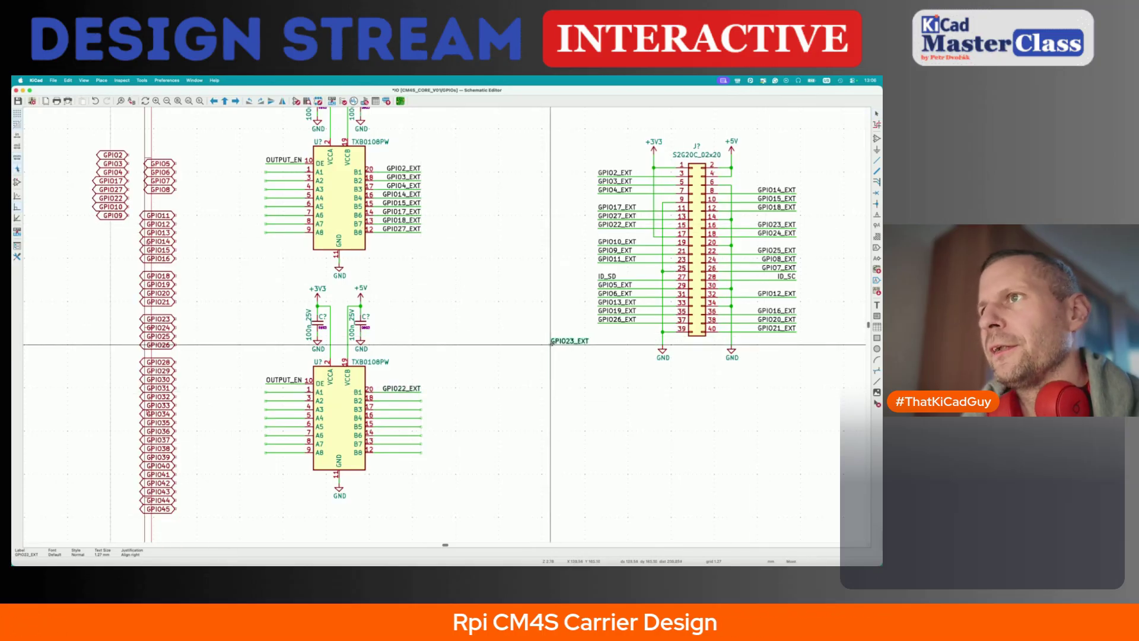
{"action": "left_click", "coordinate": [422, 401]}
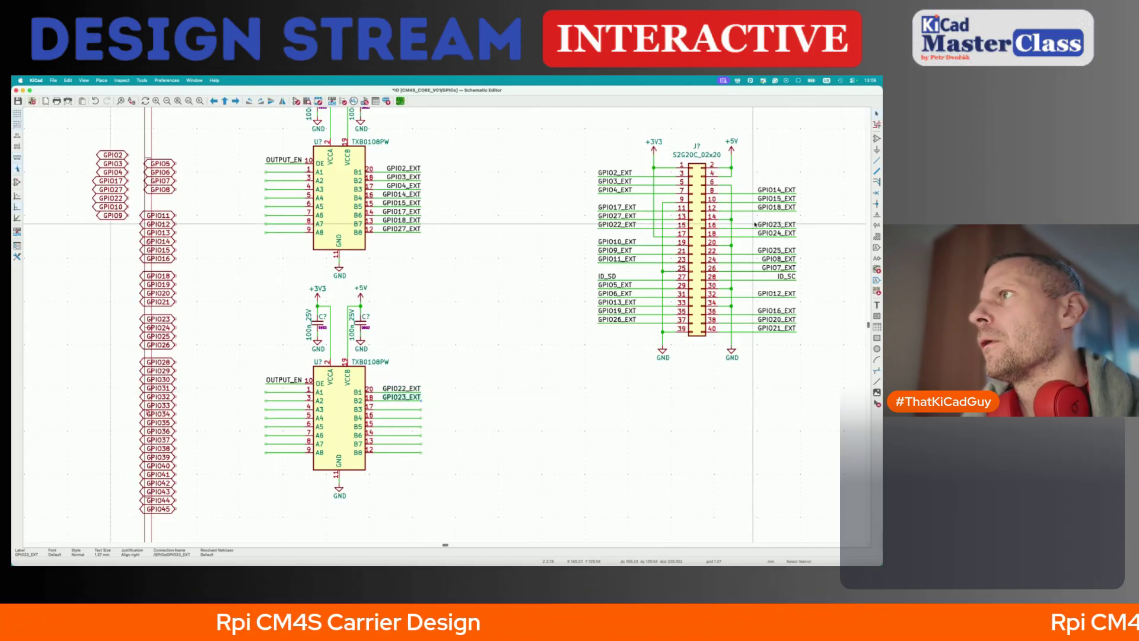
{"action": "key", "text": "super+d"}
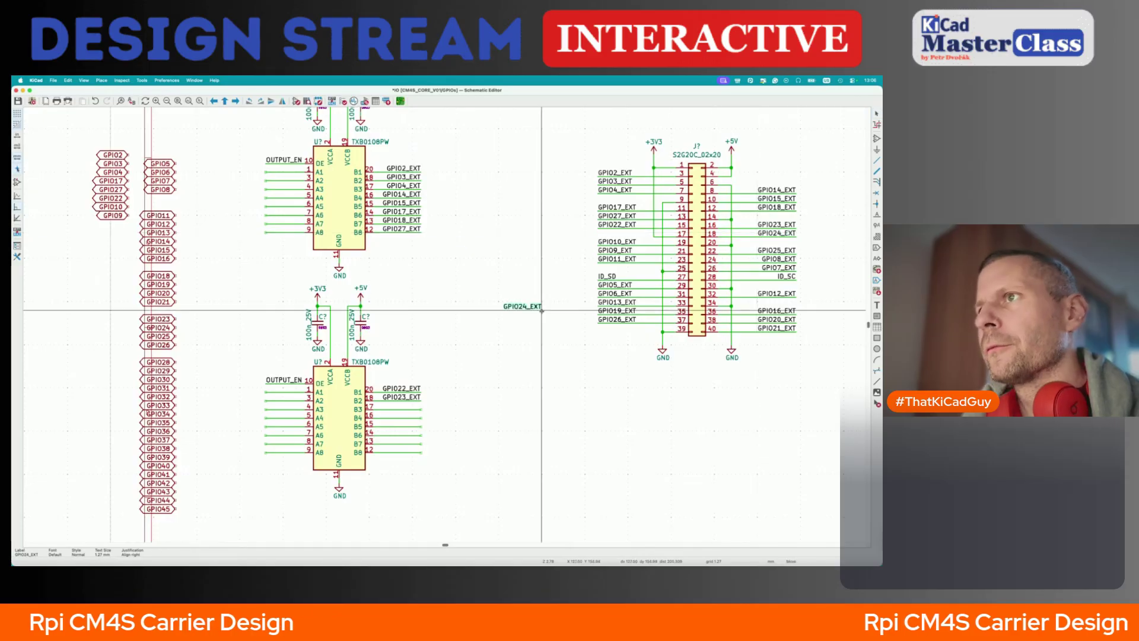
{"action": "left_click", "coordinate": [421, 409]}
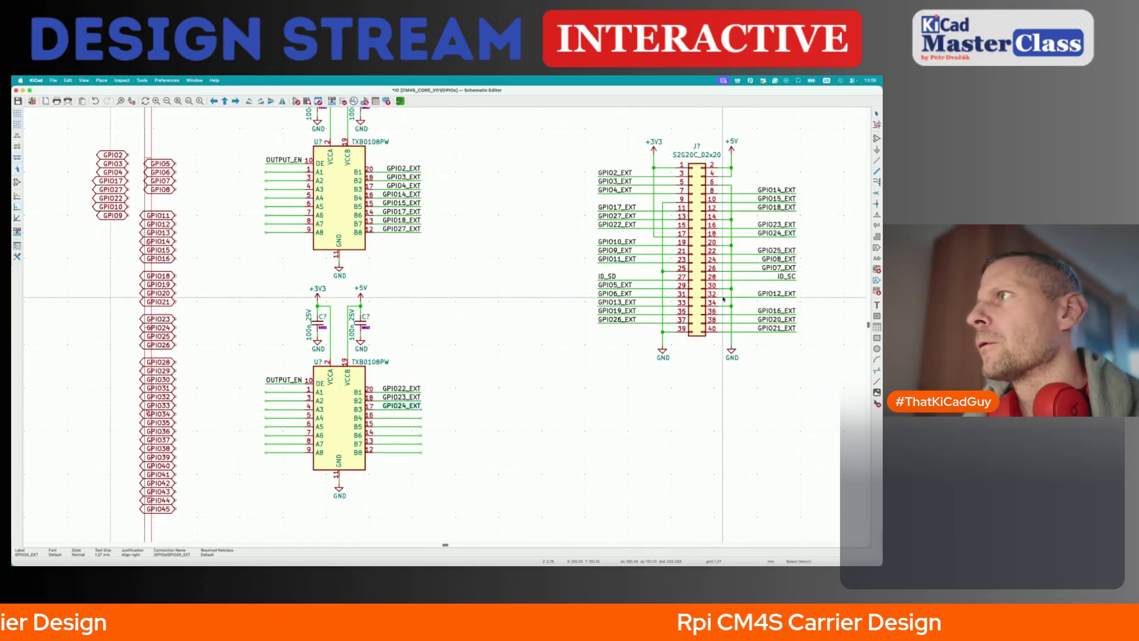
{"action": "left_click", "coordinate": [632, 241]}
{"action": "key", "text": "super+d"}
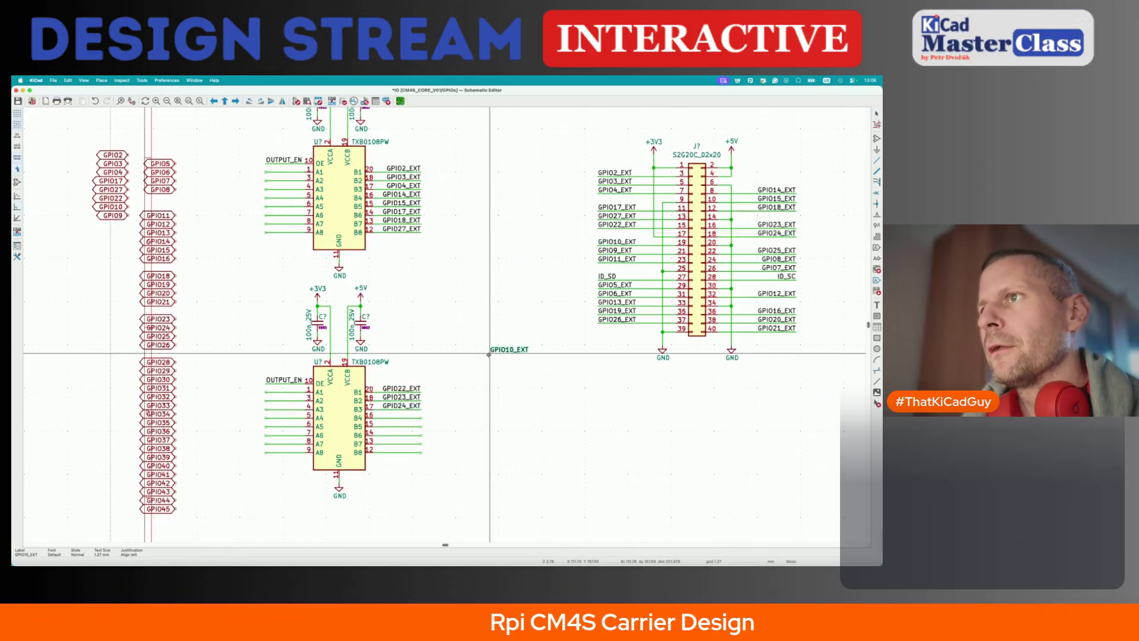
{"action": "left_click", "coordinate": [421, 414]}
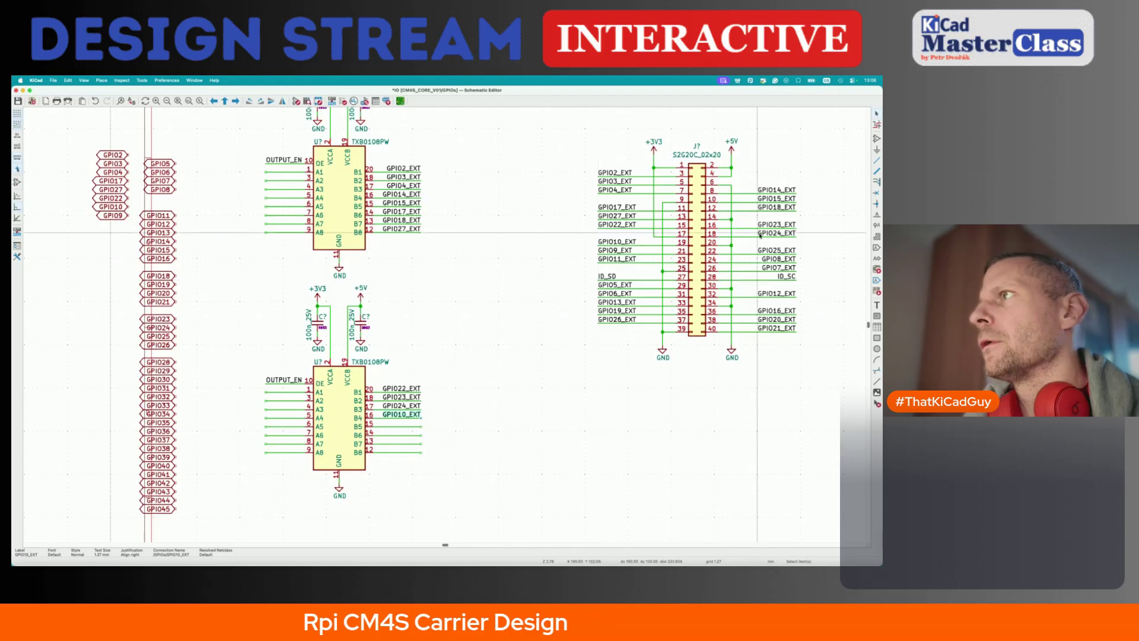
- Label the lower chip's B5–B8 wires GPIO9_EXT, GPIO25_EXT, GPIO11_EXT and GPIO8_EXT
{"action": "left_click", "coordinate": [617, 250]}
{"action": "key", "text": "super+d"}
{"action": "left_click", "coordinate": [422, 422]}
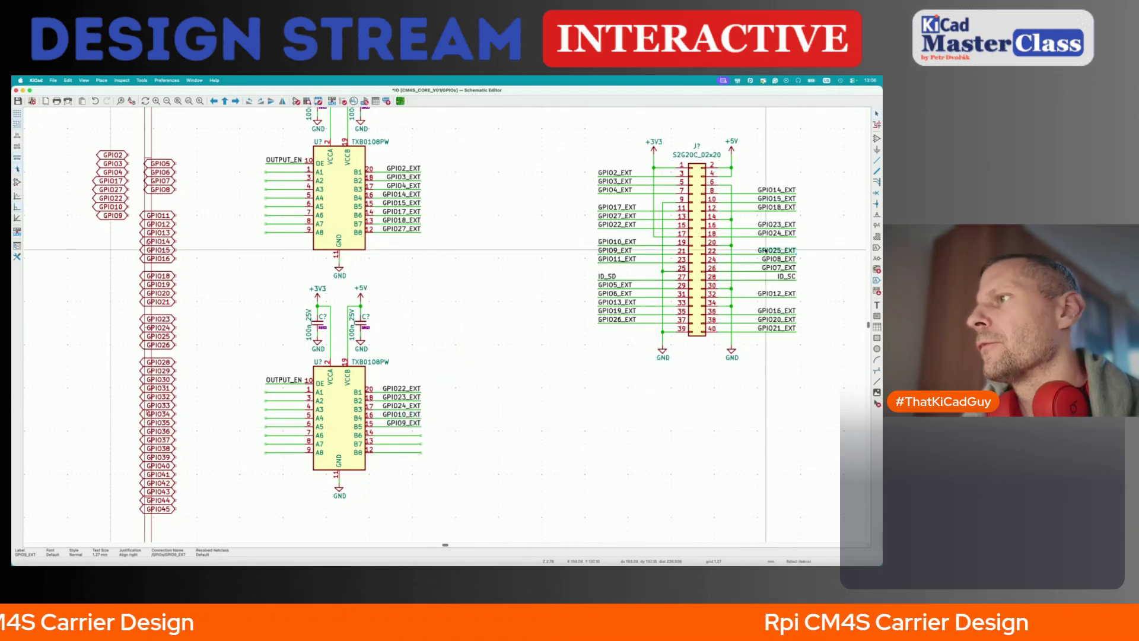
{"action": "left_click", "coordinate": [422, 431]}
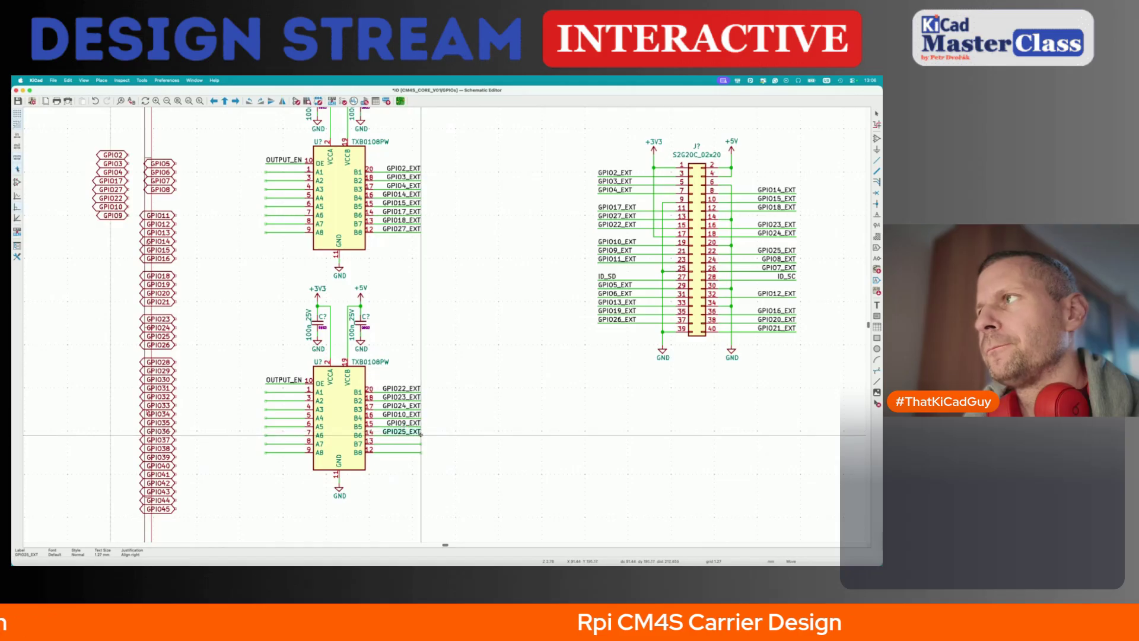
{"action": "left_click", "coordinate": [632, 258]}
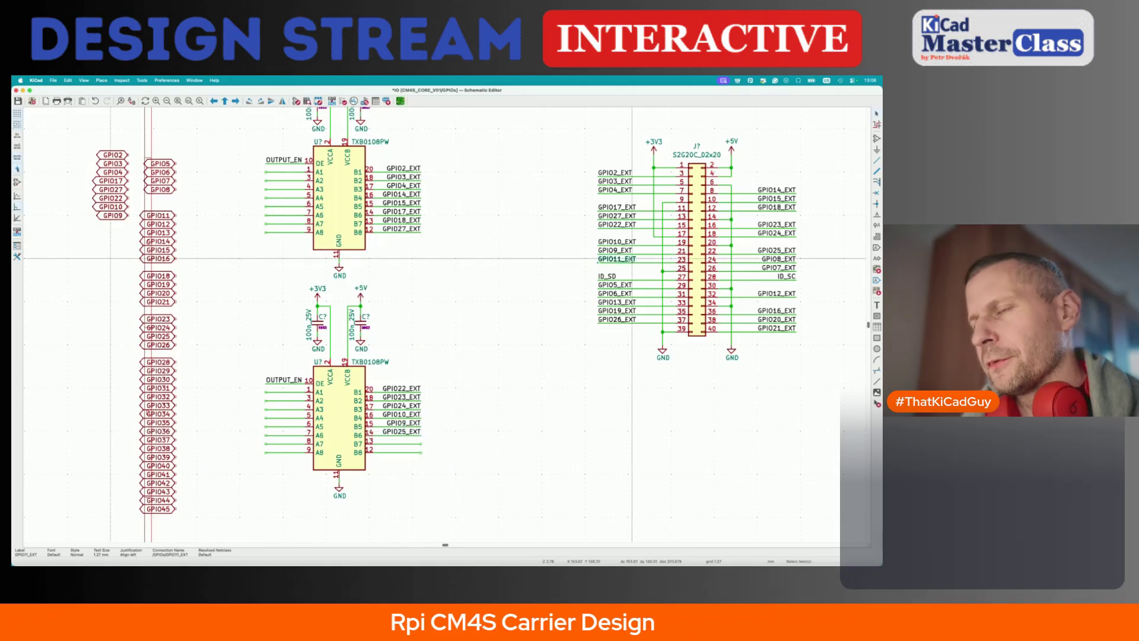
{"action": "key", "text": "ctrl+d"}
{"action": "left_click", "coordinate": [421, 440]}
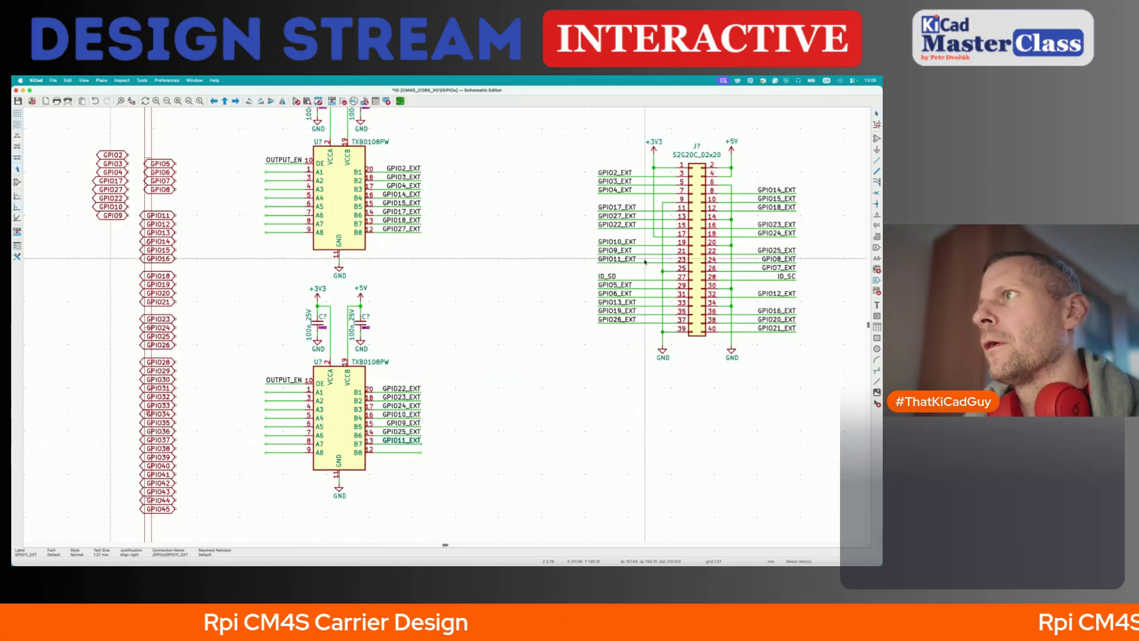
{"action": "left_click", "coordinate": [765, 258]}
{"action": "key", "text": "ctrl+d"}
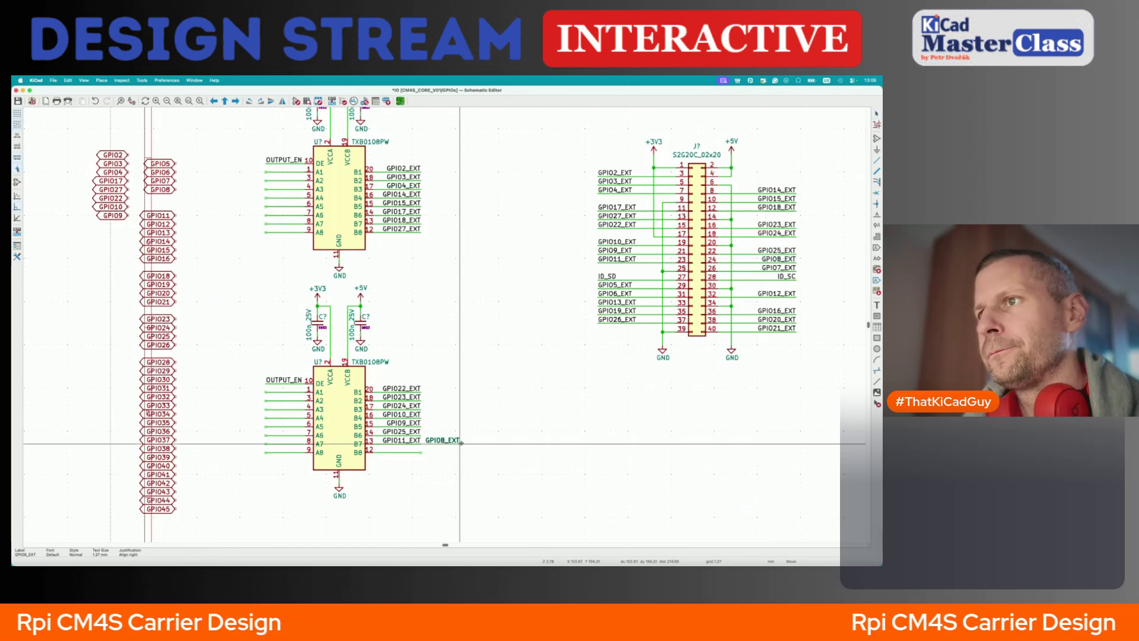
{"action": "left_click", "coordinate": [421, 449]}
- Duplicate the second TXB0108PW with its capacitors below it and delete the copy's eight output labels
{"action": "scroll", "coordinate": [423, 455], "scroll_direction": "down", "scroll_amount": 3}
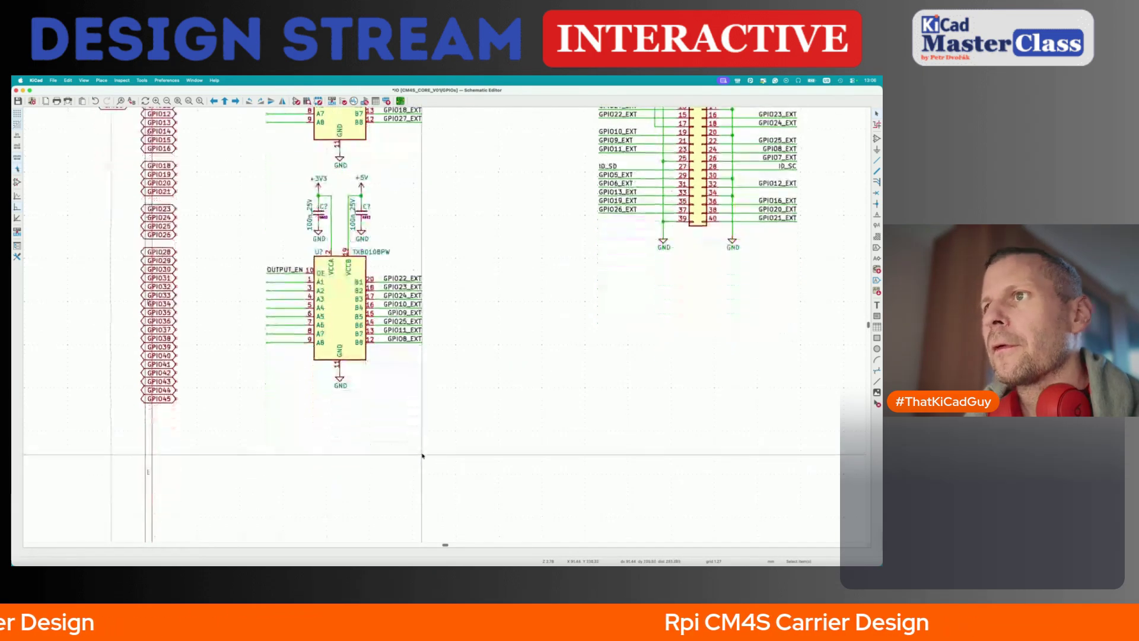
{"action": "left_click_drag", "start_coordinate": [247, 177], "coordinate": [433, 375]}
{"action": "key", "text": "ctrl+d"}
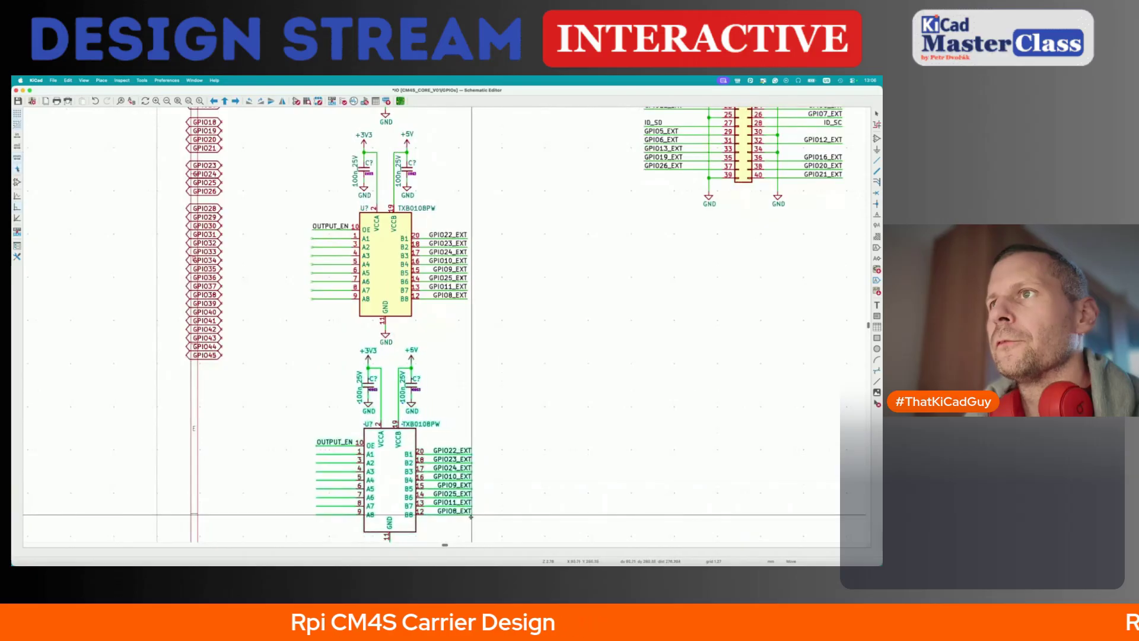
{"action": "left_click", "coordinate": [467, 518]}
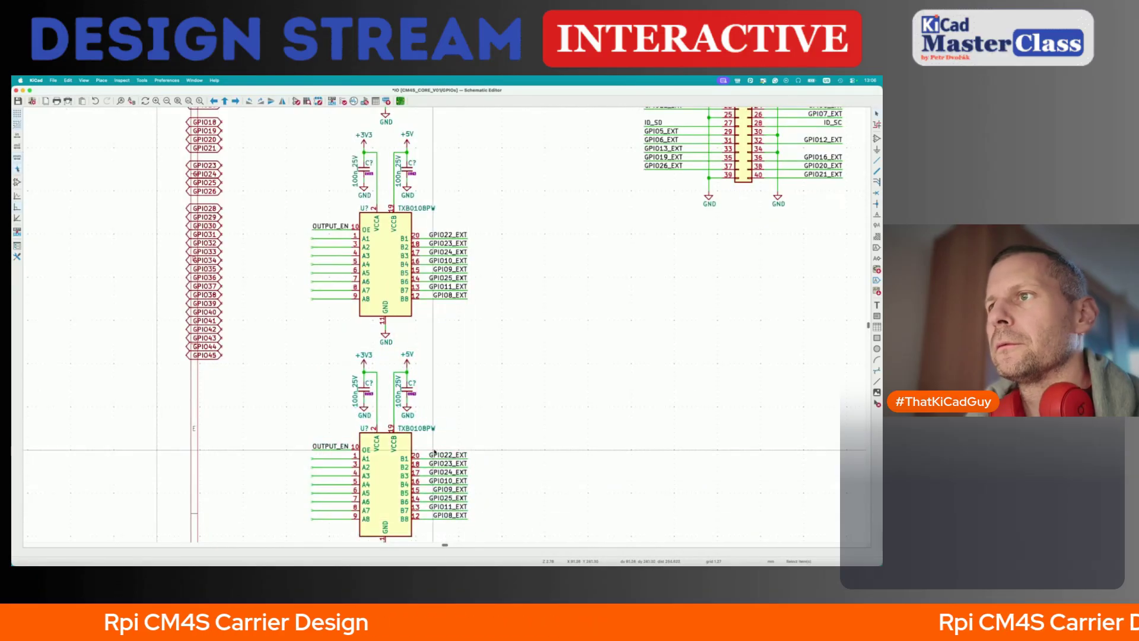
{"action": "left_click_drag", "start_coordinate": [426, 441], "coordinate": [497, 543]}
{"action": "key", "text": "Delete"}
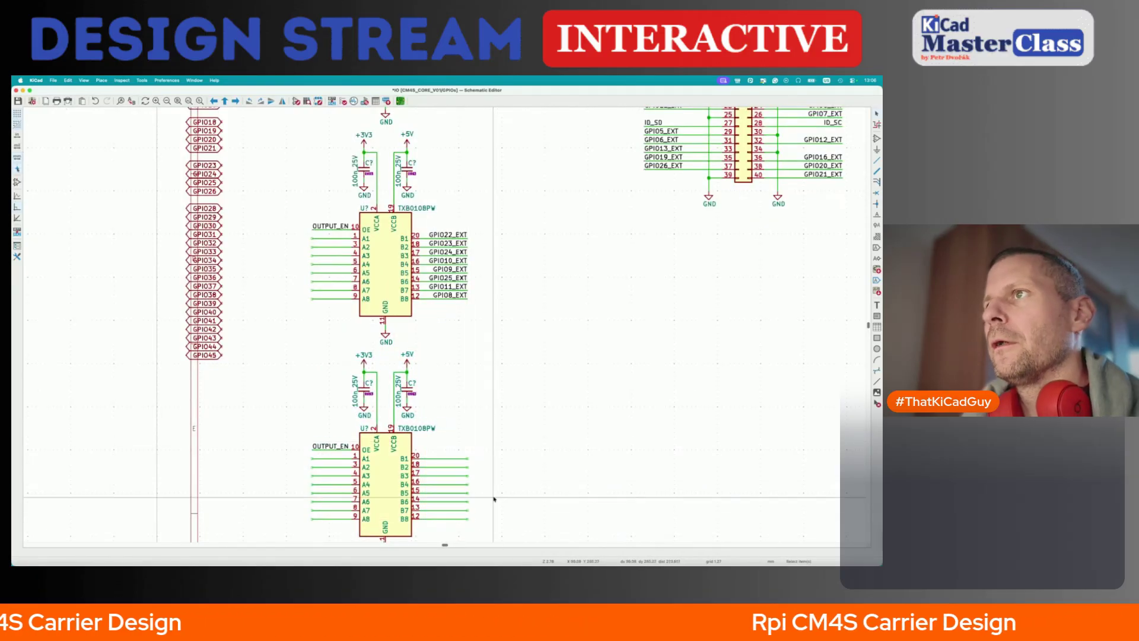
{"action": "scroll", "coordinate": [500, 409], "scroll_direction": "up", "scroll_amount": 3}
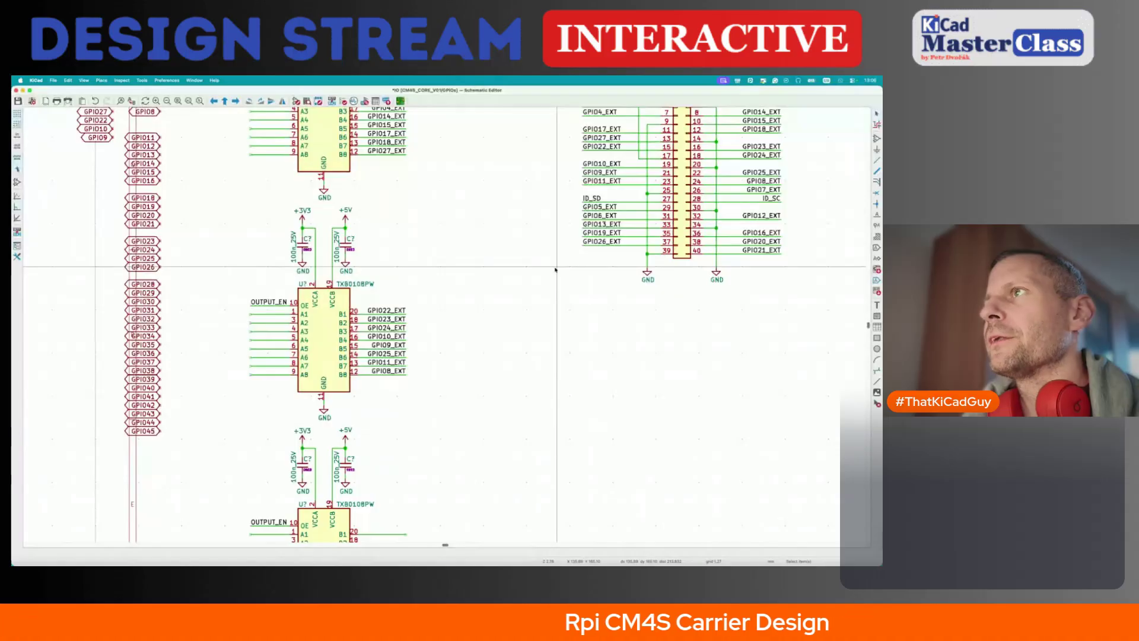
{"action": "scroll", "coordinate": [555, 269], "scroll_direction": "down", "scroll_amount": 2}
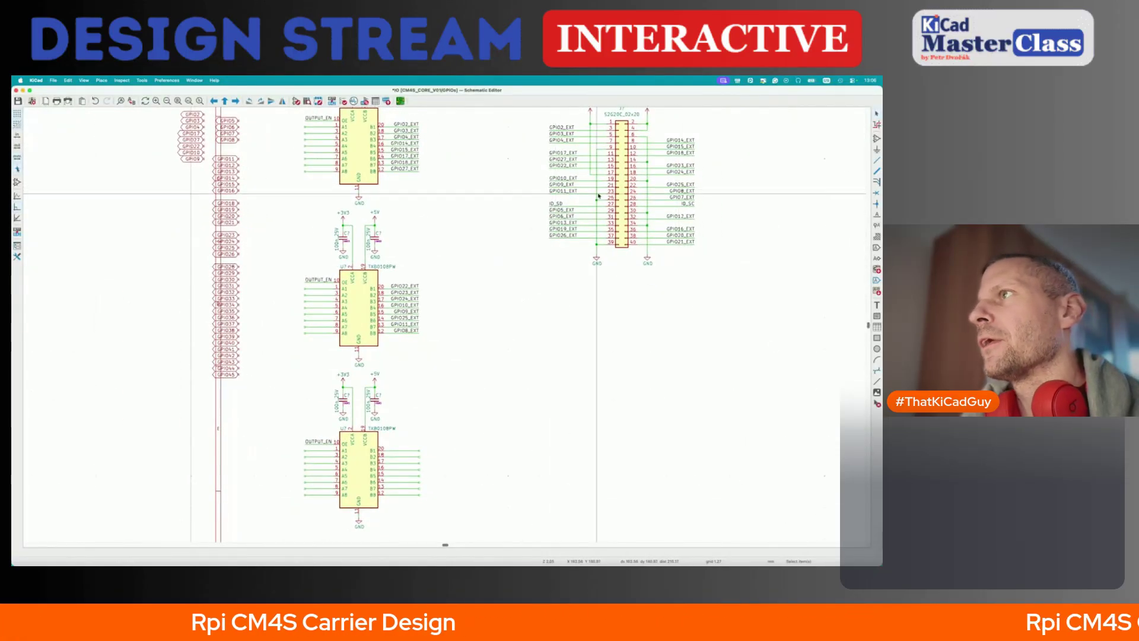
- Copy the GPIO7_EXT, GPIO5_EXT, GPIO6_EXT and GPIO12_EXT header labels onto the third shifter's B1–B4 outputs
{"action": "left_click", "coordinate": [681, 197]}
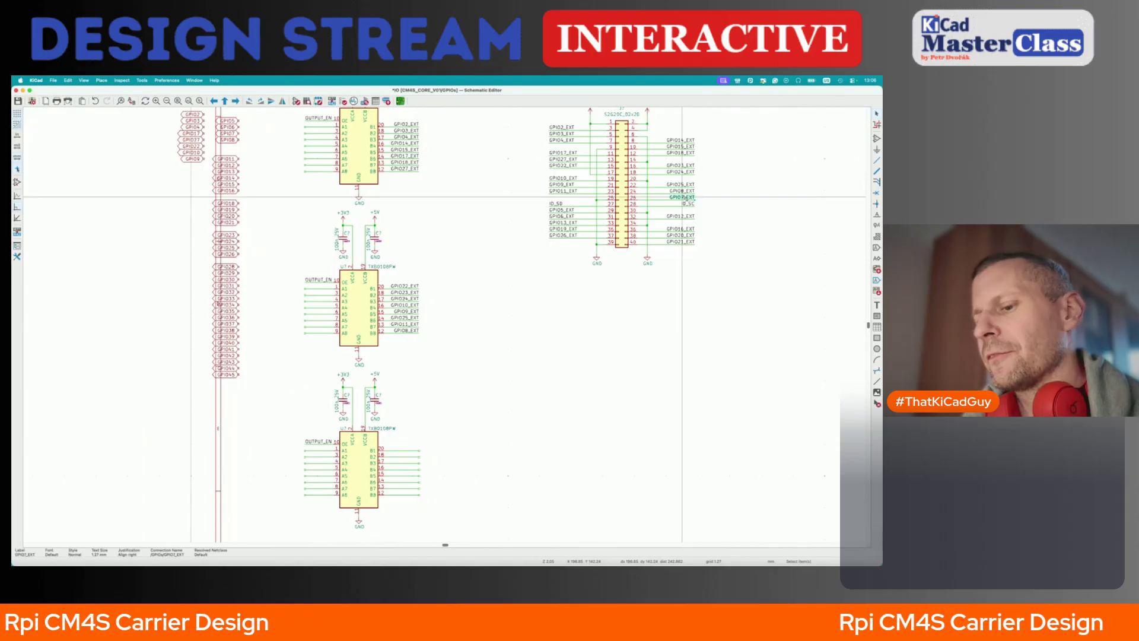
{"action": "key", "text": "ctrl+d"}
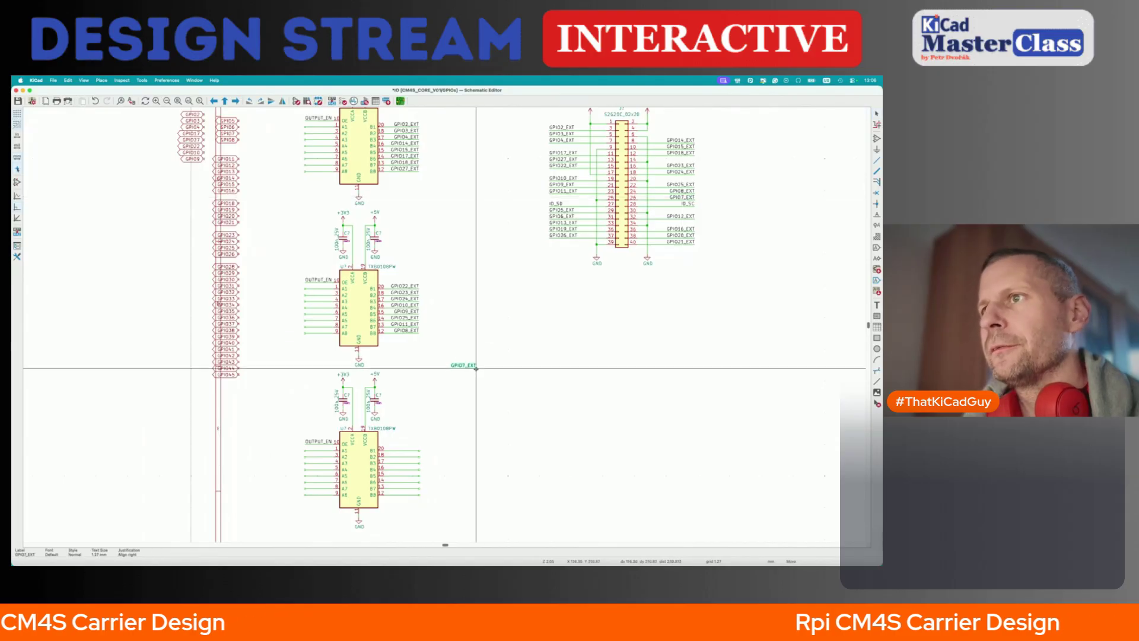
{"action": "left_click", "coordinate": [420, 451]}
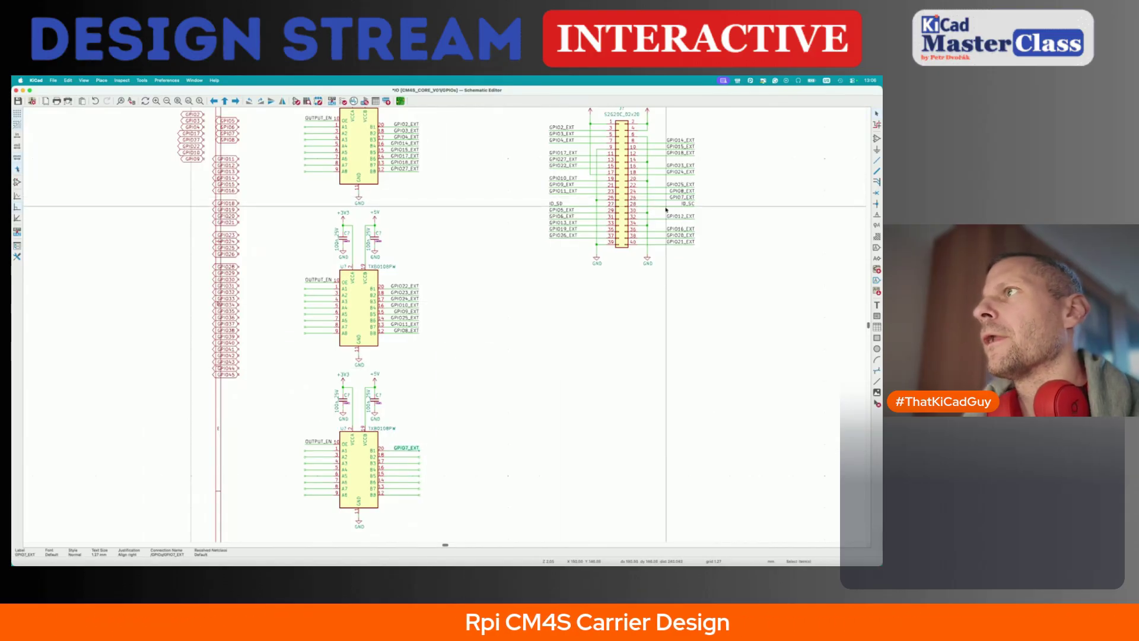
{"action": "left_click", "coordinate": [569, 208]}
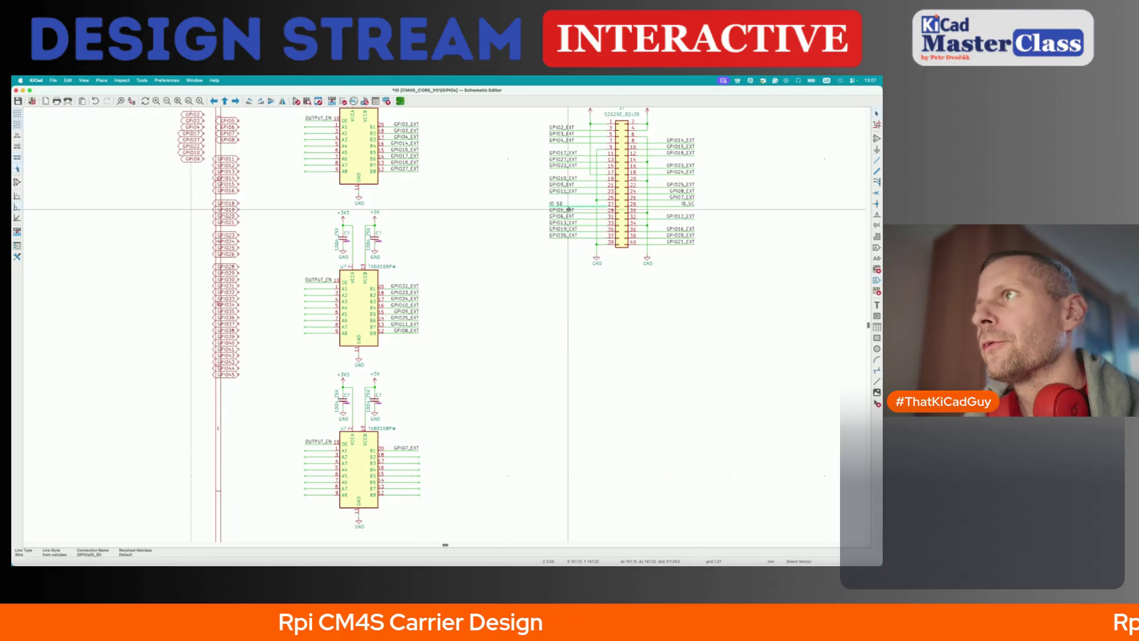
{"action": "key", "text": "ctrl+d"}
{"action": "left_click", "coordinate": [420, 455]}
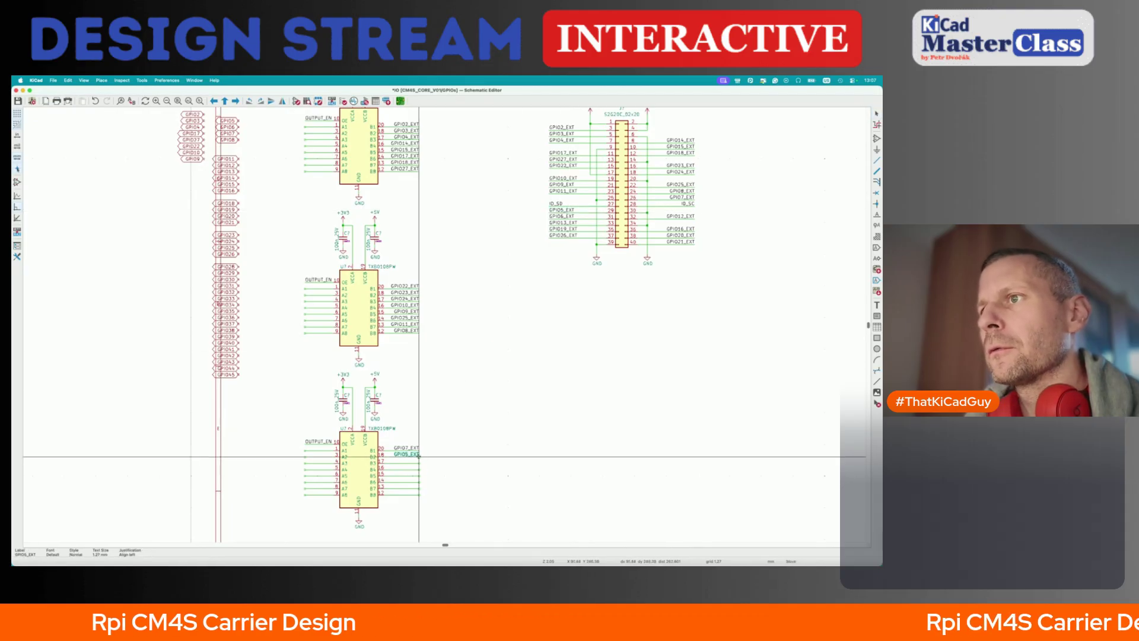
{"action": "key", "text": "ctrl+d"}
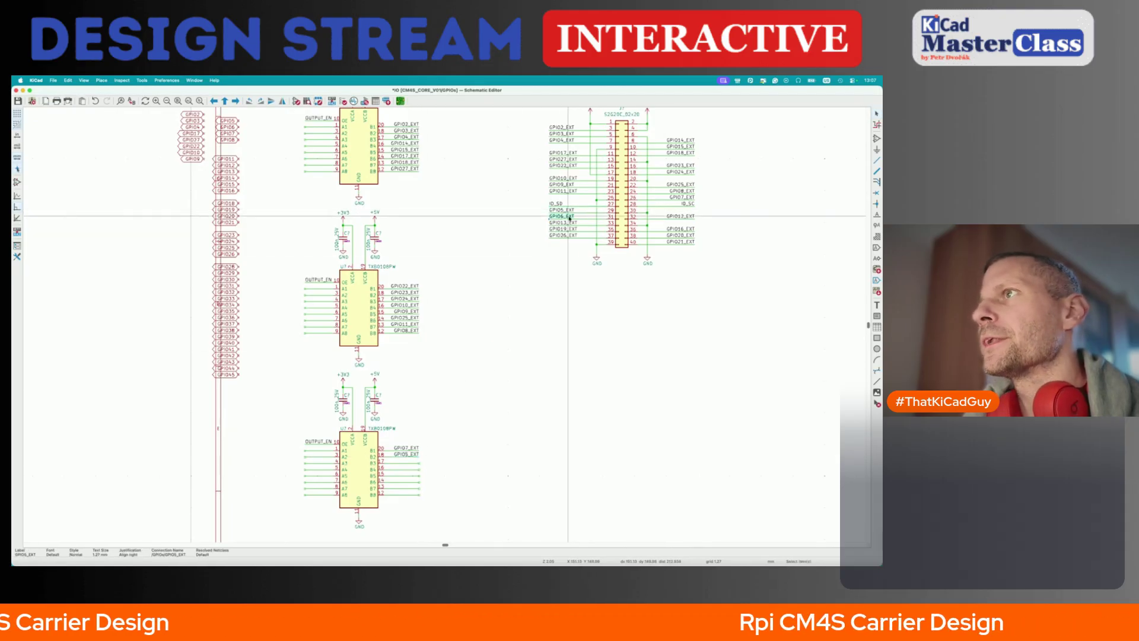
{"action": "left_click", "coordinate": [420, 461]}
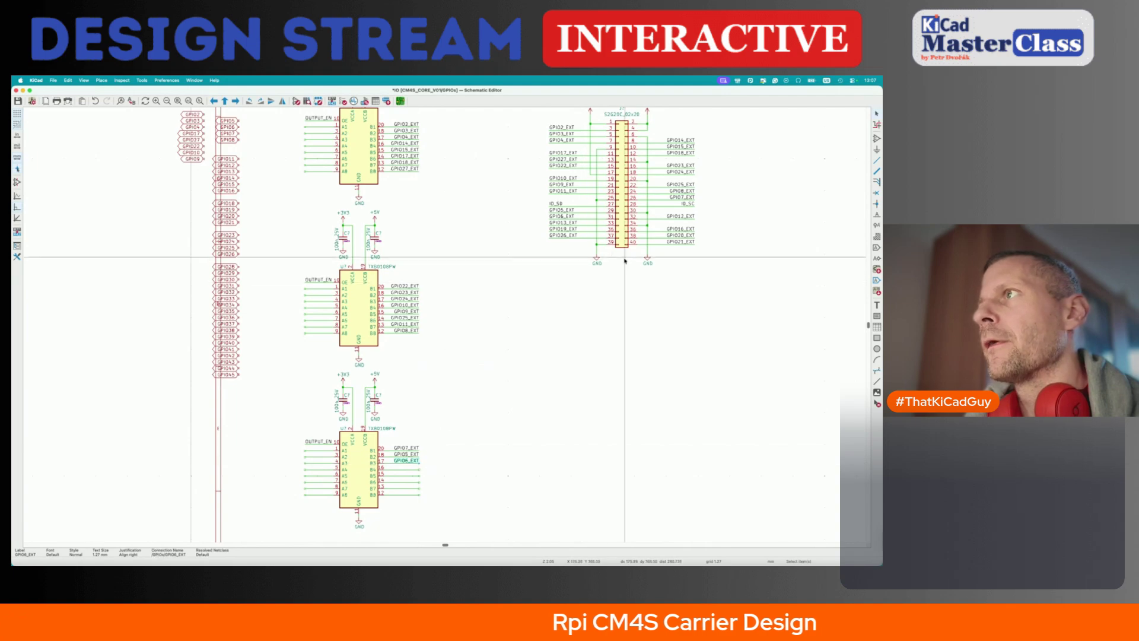
{"action": "key", "text": "Escape"}
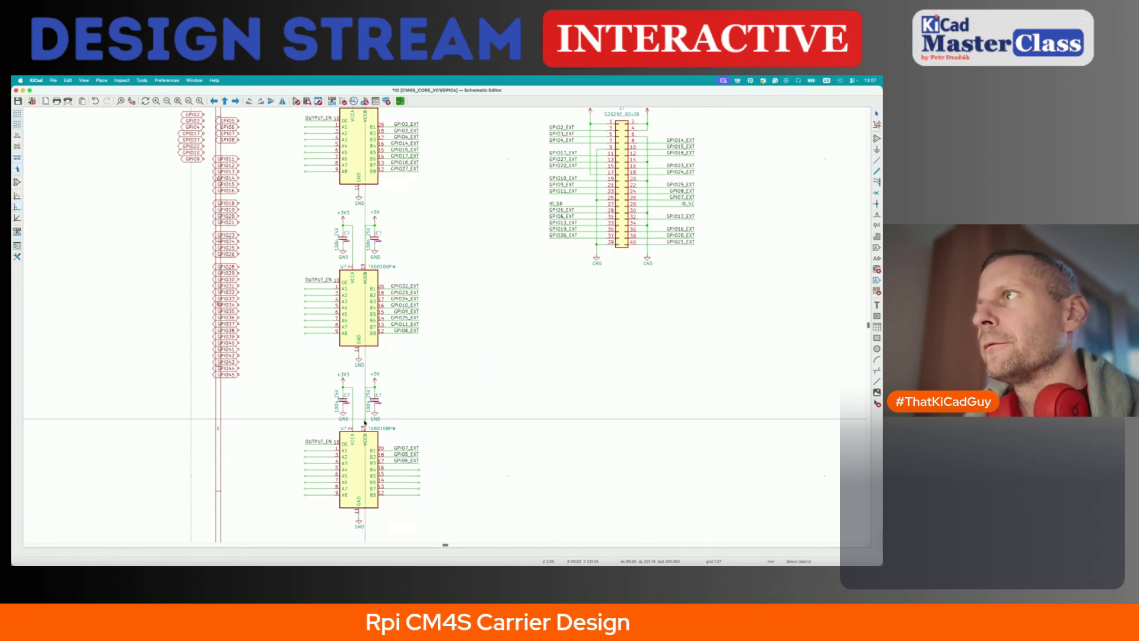
{"action": "key", "text": "ctrl+d"}
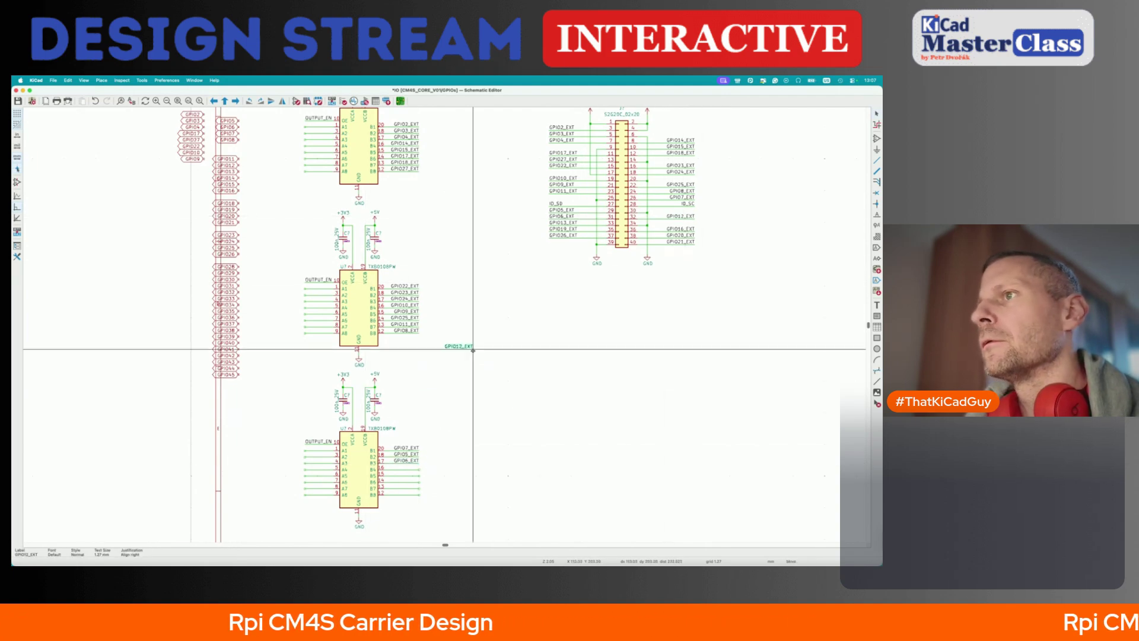
{"action": "left_click", "coordinate": [420, 467]}
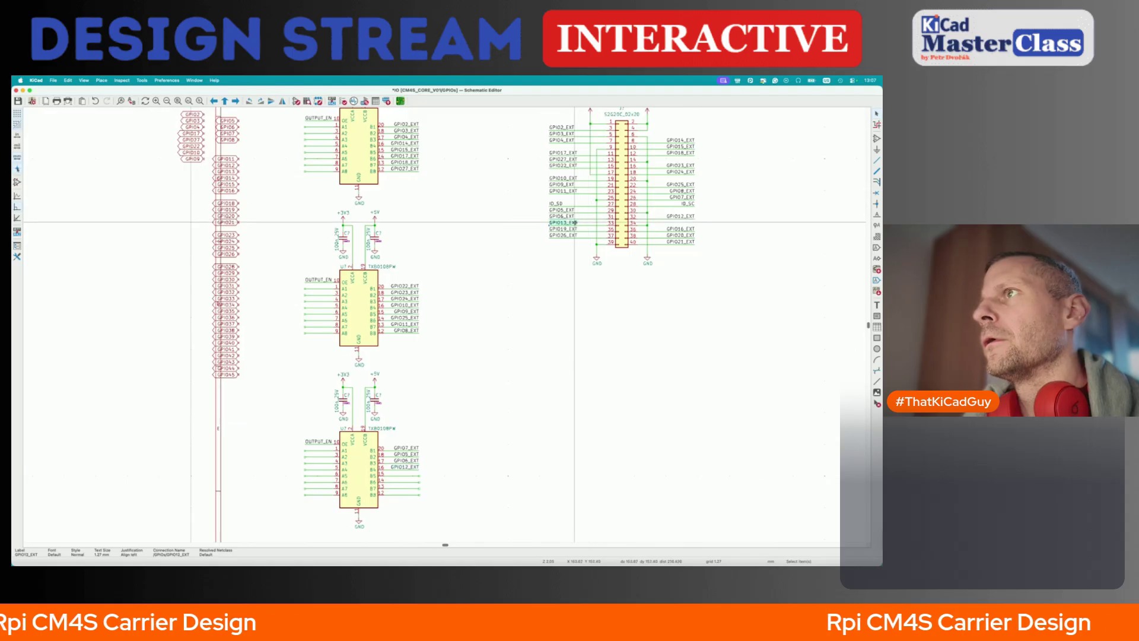
- Add GPIO13_EXT, GPIO19_EXT, GPIO16_EXT and GPIO26_EXT labels on outputs B5–B8
{"action": "key", "text": "ctrl+d"}
{"action": "left_click", "coordinate": [422, 473]}
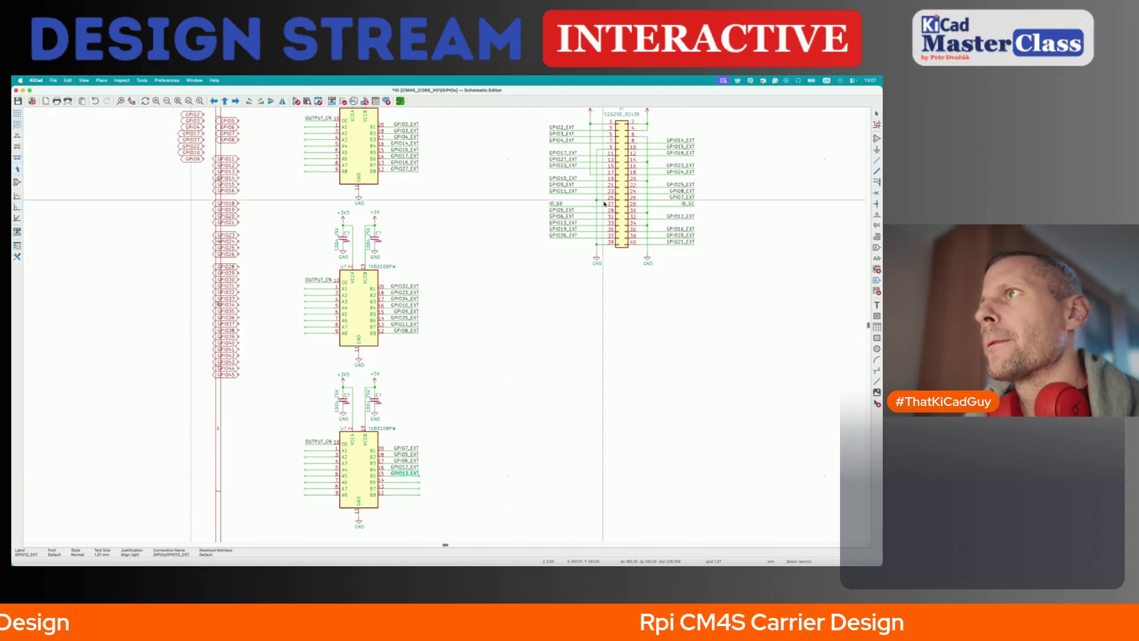
{"action": "left_click", "coordinate": [573, 229]}
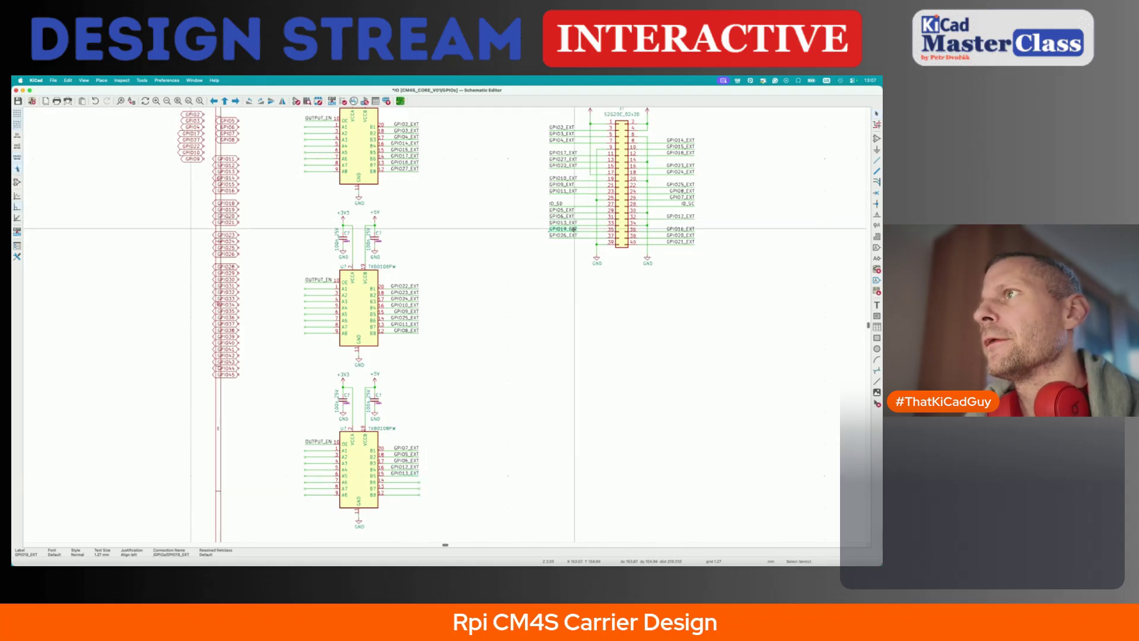
{"action": "key", "text": "ctrl+d"}
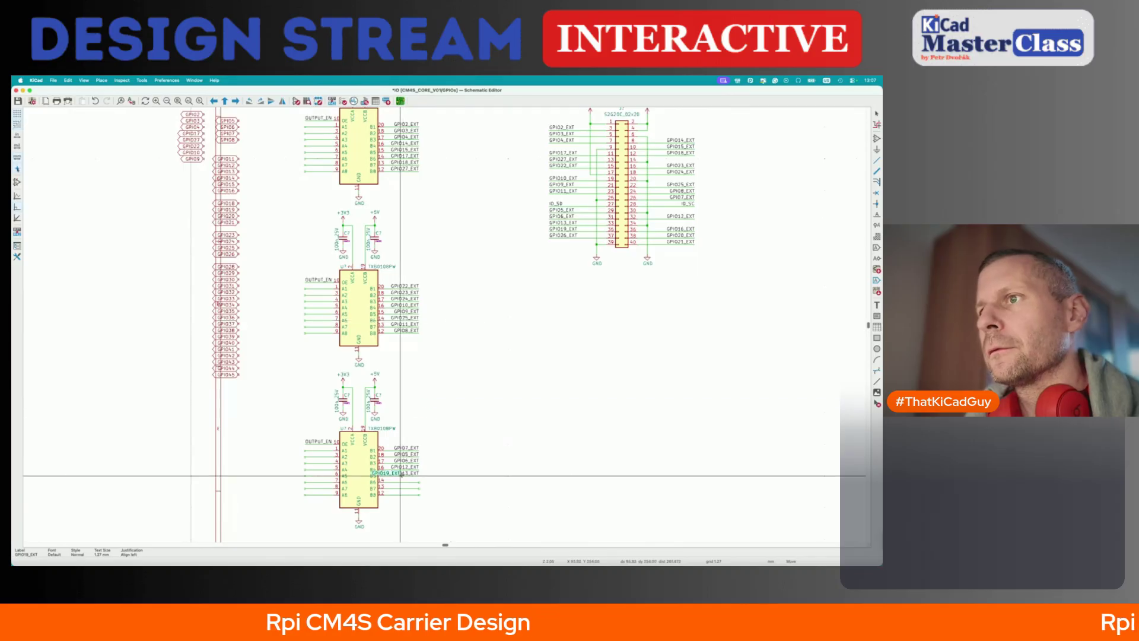
{"action": "left_click", "coordinate": [419, 483]}
{"action": "left_click", "coordinate": [677, 229]}
{"action": "key", "text": "ctrl+d"}
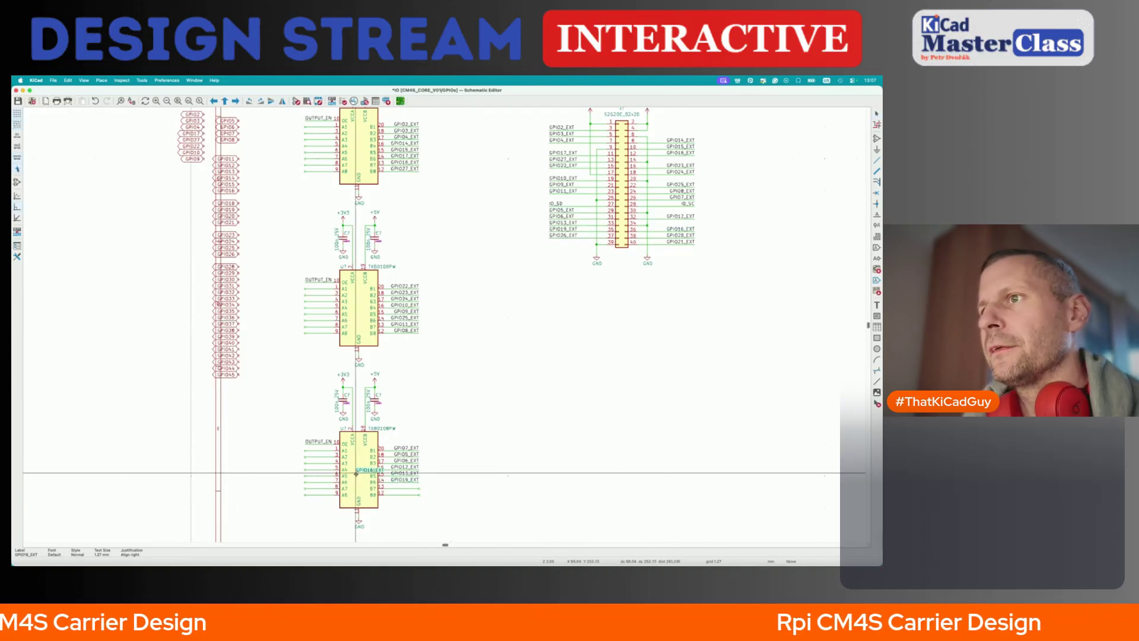
{"action": "left_click", "coordinate": [419, 488]}
{"action": "left_click", "coordinate": [562, 235]}
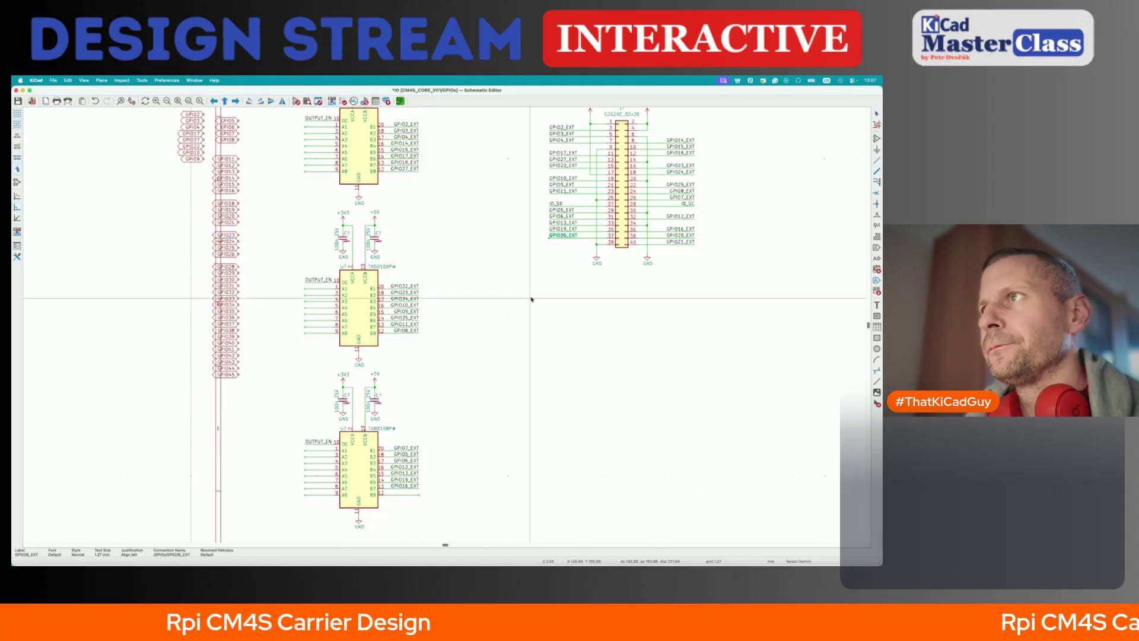
{"action": "key", "text": "ctrl+d"}
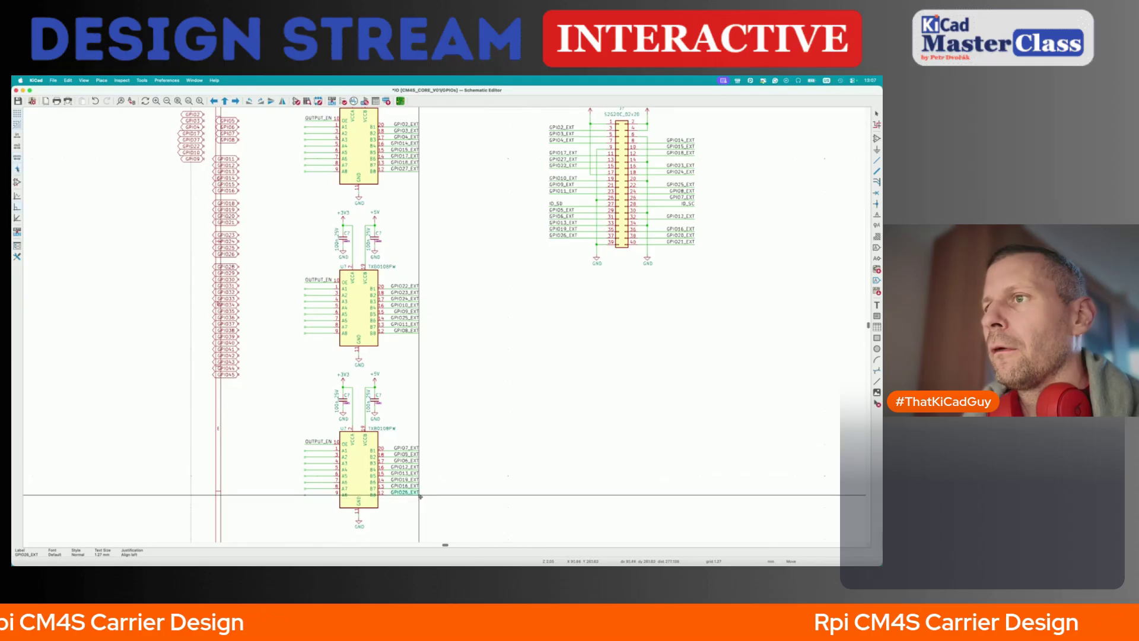
{"action": "left_click", "coordinate": [420, 497]}
{"action": "scroll", "coordinate": [368, 415], "scroll_direction": "down", "scroll_amount": 5}
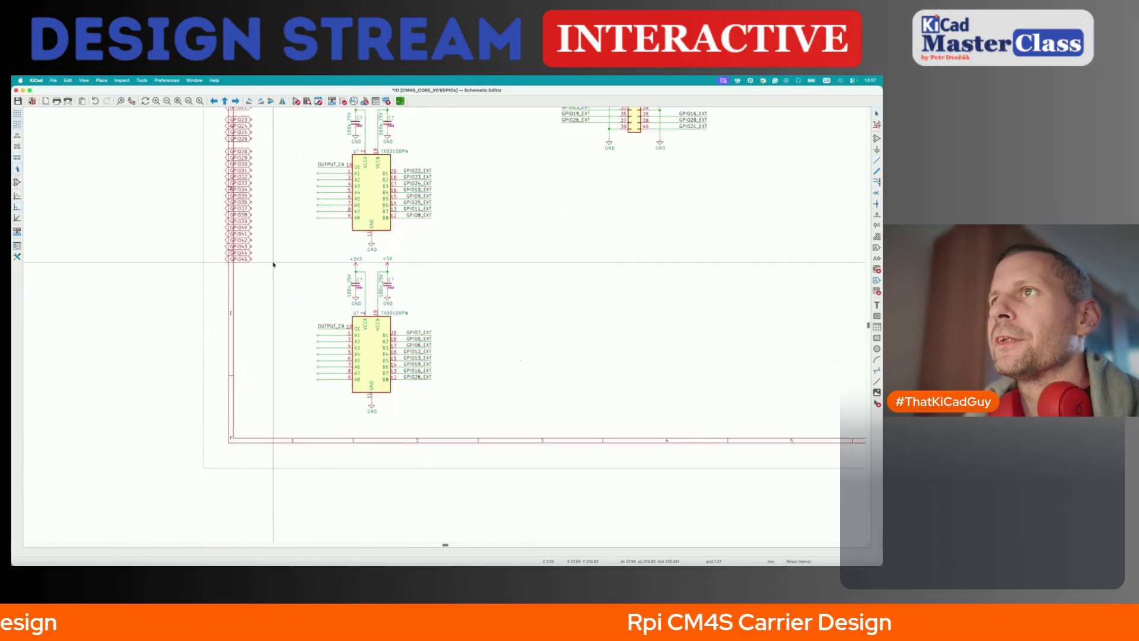
- Duplicate the third shifter block with its capacitors to the right and delete the copied output labels
{"action": "left_click_drag", "start_coordinate": [276, 257], "coordinate": [454, 434]}
{"action": "key", "text": "ctrl+d"}
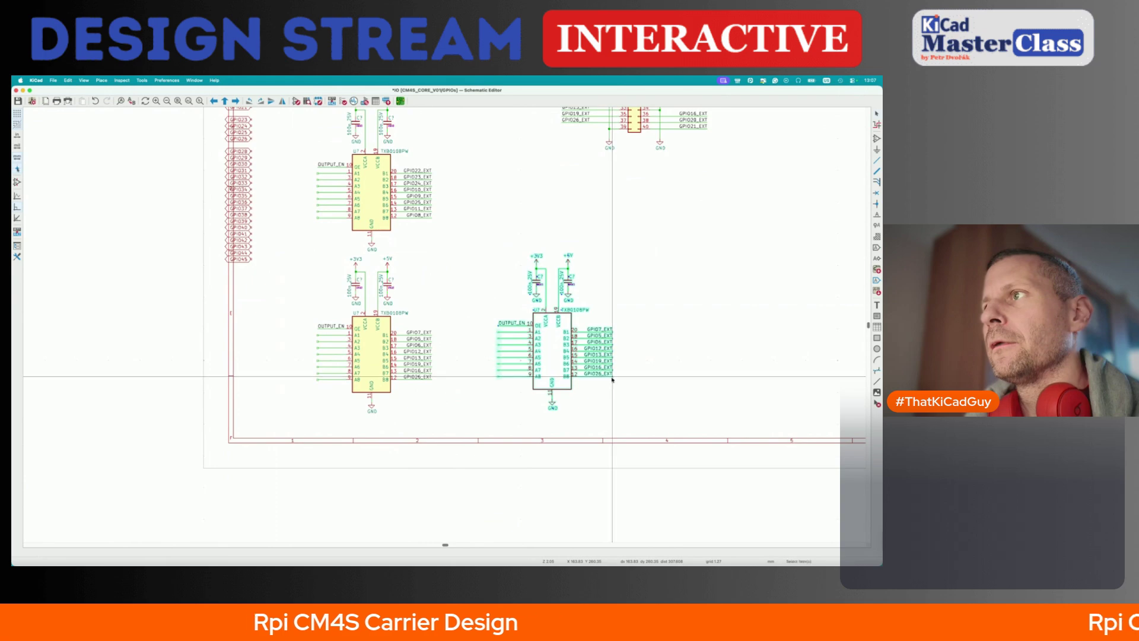
{"action": "left_click", "coordinate": [611, 379]}
{"action": "left_click_drag", "start_coordinate": [580, 313], "coordinate": [626, 388]}
{"action": "key", "text": "Delete"}
{"action": "scroll", "coordinate": [629, 394], "scroll_direction": "up", "scroll_amount": 3}
{"action": "scroll", "coordinate": [629, 395], "scroll_direction": "right", "scroll_amount": 3}
{"action": "right_click", "coordinate": [628, 395]}
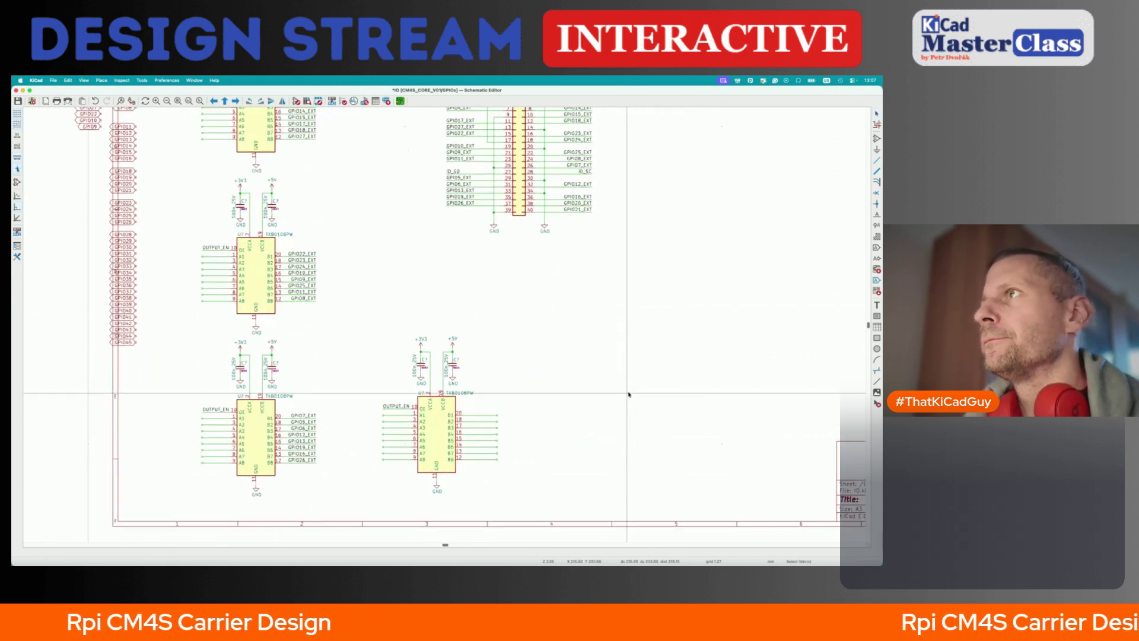
{"action": "key", "text": "Escape"}
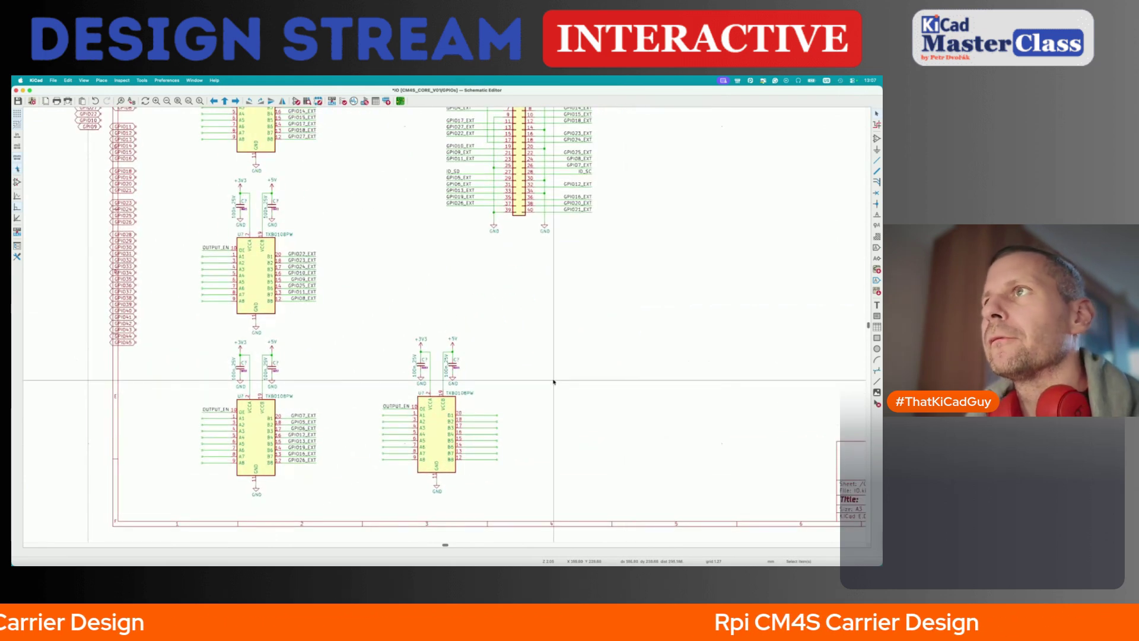
- Label the fourth shifter's B1 and B2 outputs GPIO20_EXT and GPIO21_EXT, then save the sheet
{"action": "key", "text": "ctrl+d"}
{"action": "left_click", "coordinate": [497, 414]}
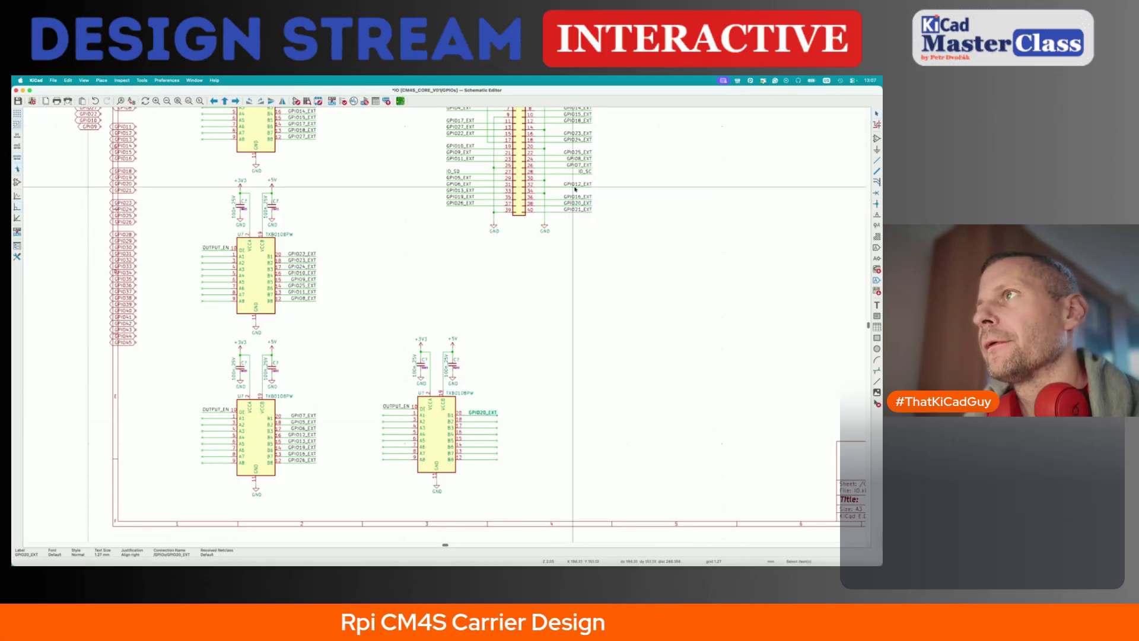
{"action": "key", "text": "ctrl+d"}
{"action": "left_click", "coordinate": [497, 419]}
{"action": "key", "text": "ctrl+s"}
{"action": "scroll", "coordinate": [551, 417], "scroll_direction": "down", "scroll_amount": 2}
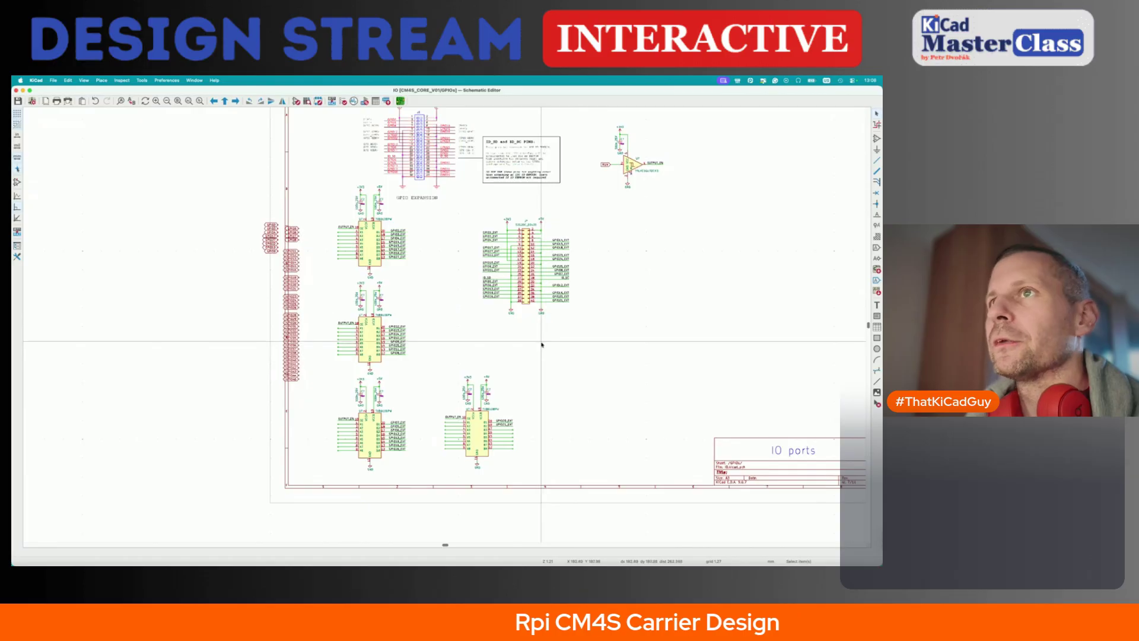
- Move the GPIO2–GPIO4 labels onto the first shifter's A1–A3 inputs
{"action": "scroll", "coordinate": [386, 283], "scroll_direction": "up", "scroll_amount": 2}
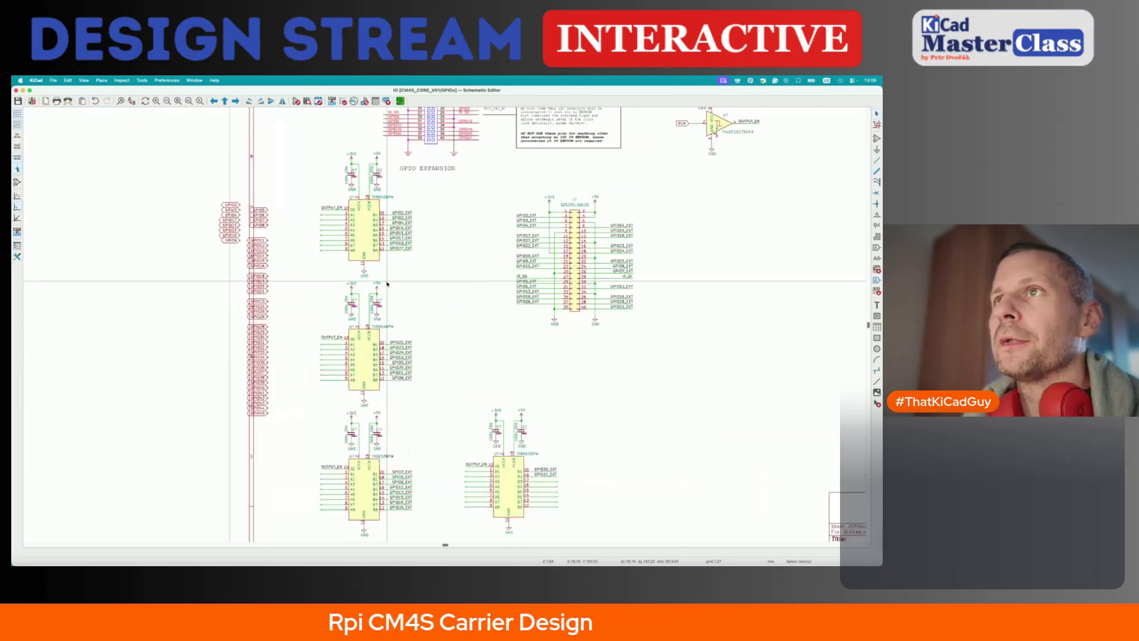
{"action": "scroll", "coordinate": [386, 284], "scroll_direction": "up", "scroll_amount": 1}
{"action": "scroll", "coordinate": [340, 205], "scroll_direction": "up", "scroll_amount": 2}
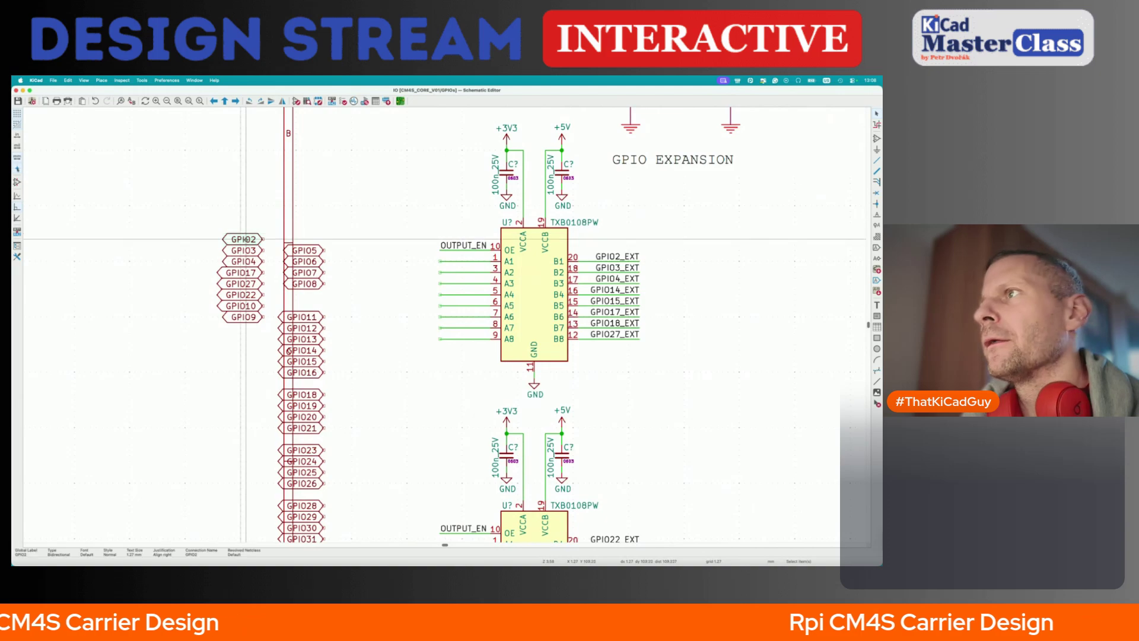
{"action": "left_click_drag", "start_coordinate": [244, 261], "coordinate": [420, 283]}
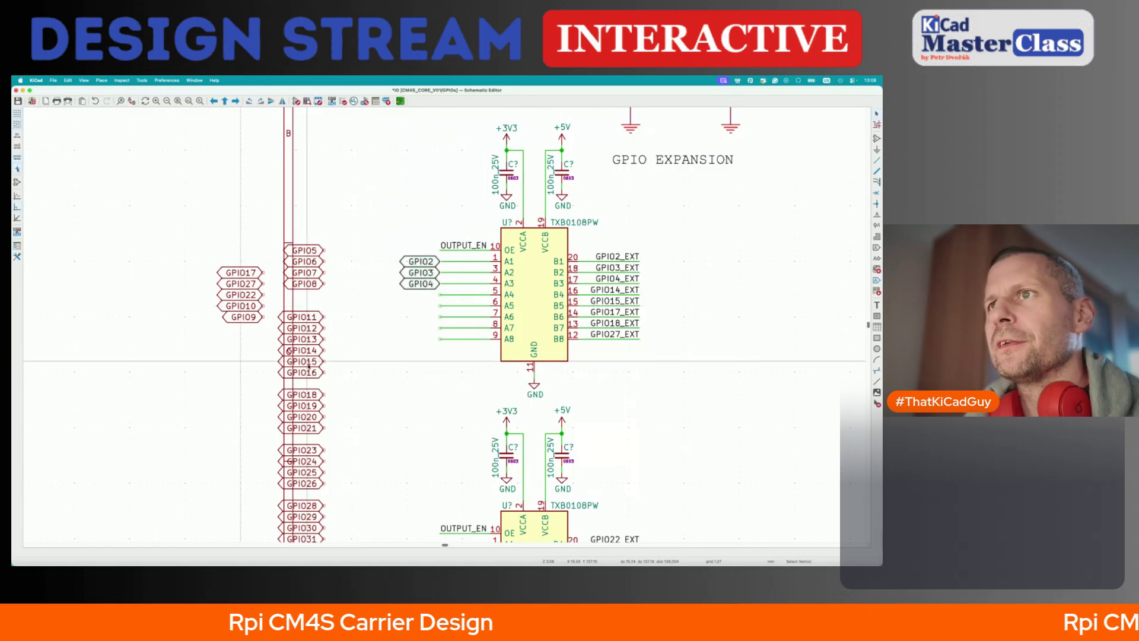
- Place the GPIO14, GPIO15, GPIO17, GPIO18 and GPIO27 labels on inputs A4–A8
{"action": "left_click", "coordinate": [308, 351]}
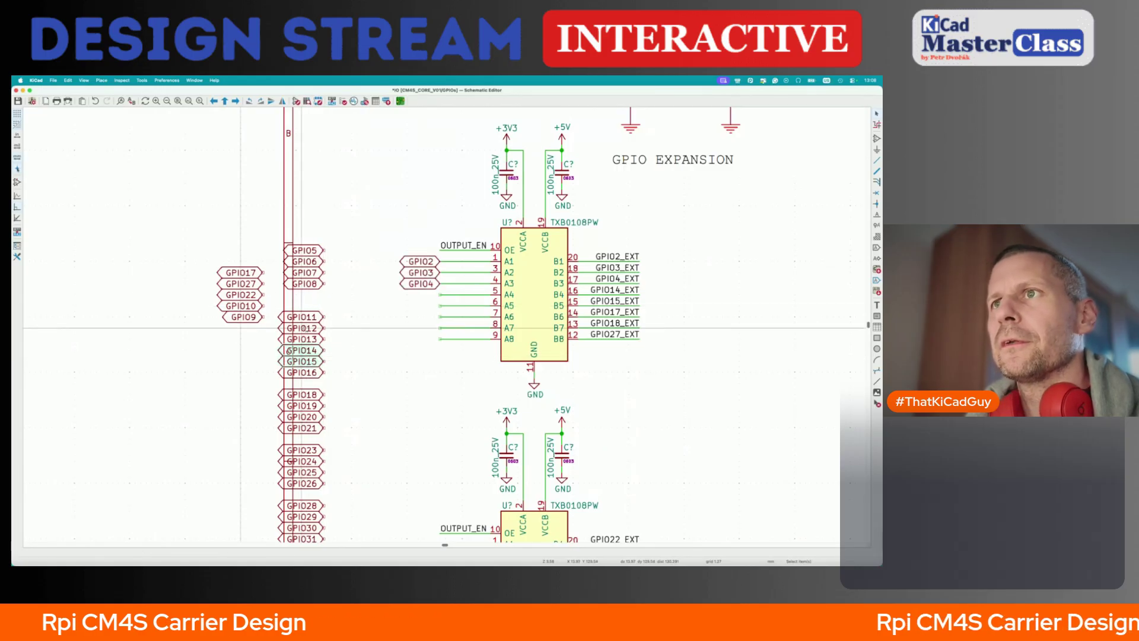
{"action": "left_click_drag", "start_coordinate": [308, 356], "coordinate": [440, 295]}
{"action": "left_click_drag", "start_coordinate": [251, 273], "coordinate": [434, 317]}
{"action": "left_click", "coordinate": [428, 316]}
{"action": "left_click_drag", "start_coordinate": [303, 394], "coordinate": [433, 322]}
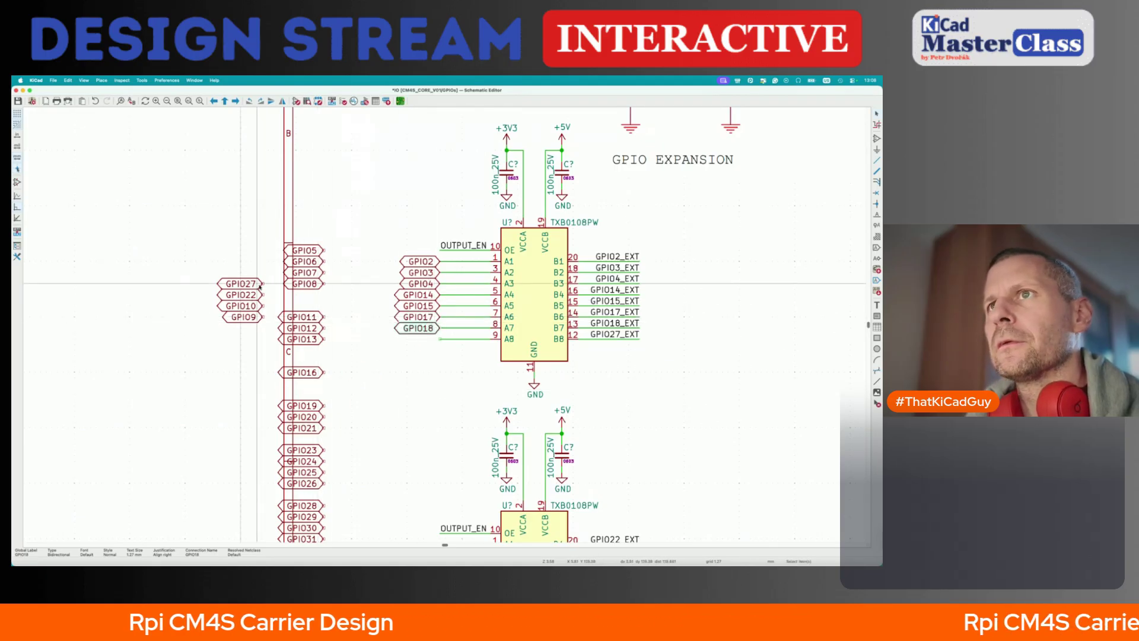
{"action": "left_click_drag", "start_coordinate": [240, 283], "coordinate": [428, 338]}
{"action": "scroll", "coordinate": [428, 340], "scroll_direction": "down", "scroll_amount": 1}
{"action": "scroll", "coordinate": [428, 340], "scroll_direction": "down", "scroll_amount": 5}
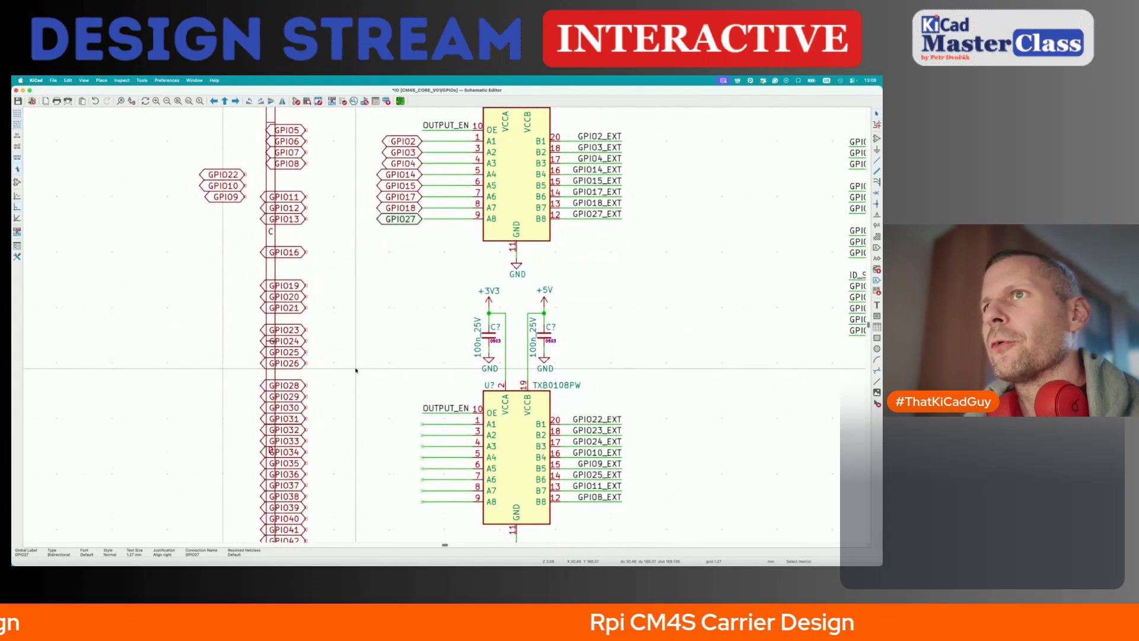
- Move GPIO22–GPIO24, GPIO10, GPIO9, GPIO25, GPIO11 and GPIO8 onto the second shifter's A1–A8 inputs
{"action": "left_click_drag", "start_coordinate": [239, 175], "coordinate": [300, 319]}
{"action": "left_click", "coordinate": [296, 330], "text": "shift"}
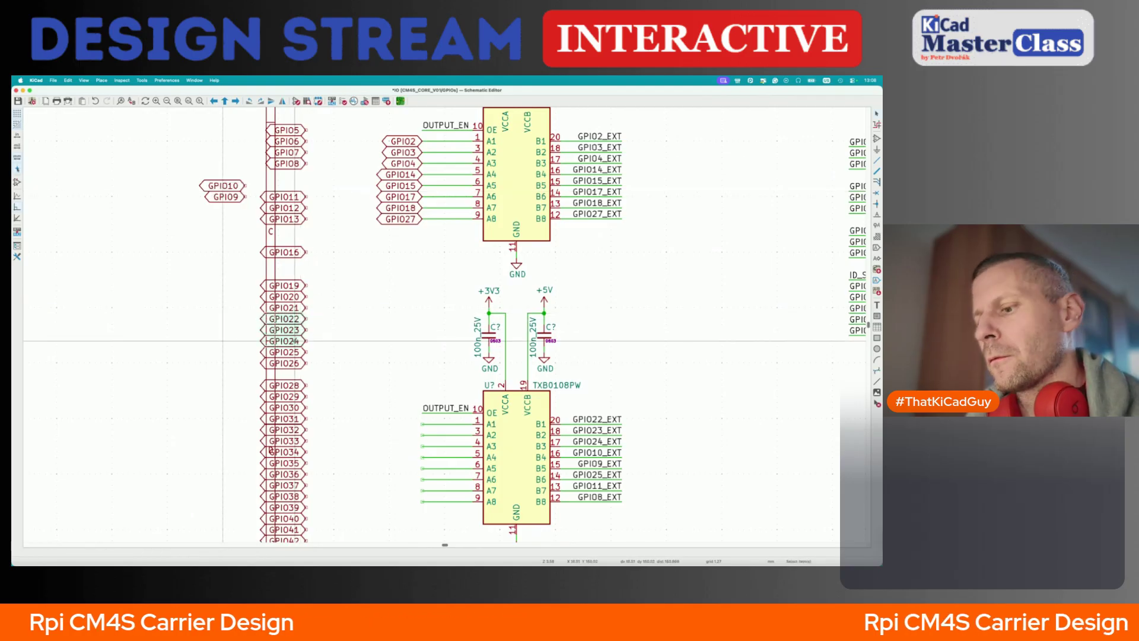
{"action": "key", "text": "m"}
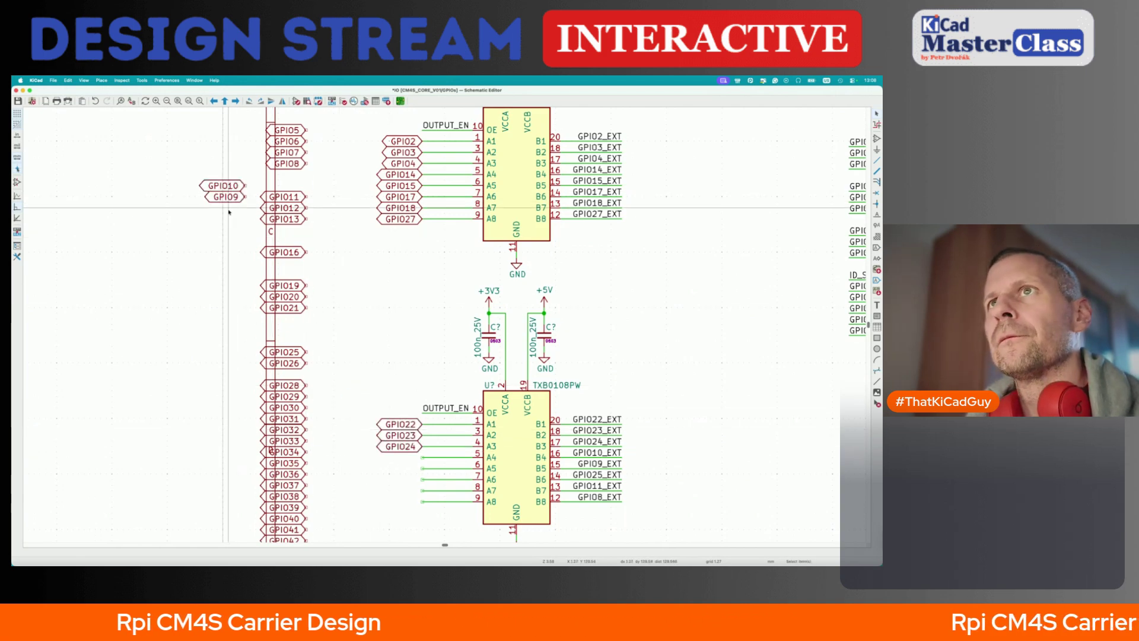
{"action": "key", "text": "m"}
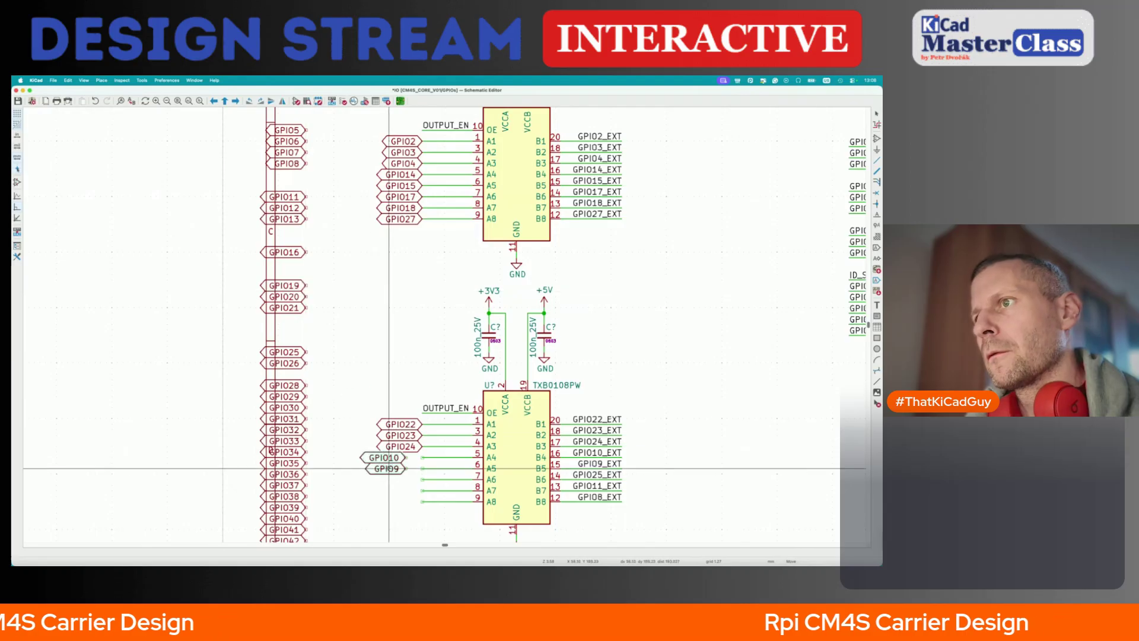
{"action": "left_click", "coordinate": [406, 468]}
{"action": "left_click_drag", "start_coordinate": [294, 352], "coordinate": [411, 479]}
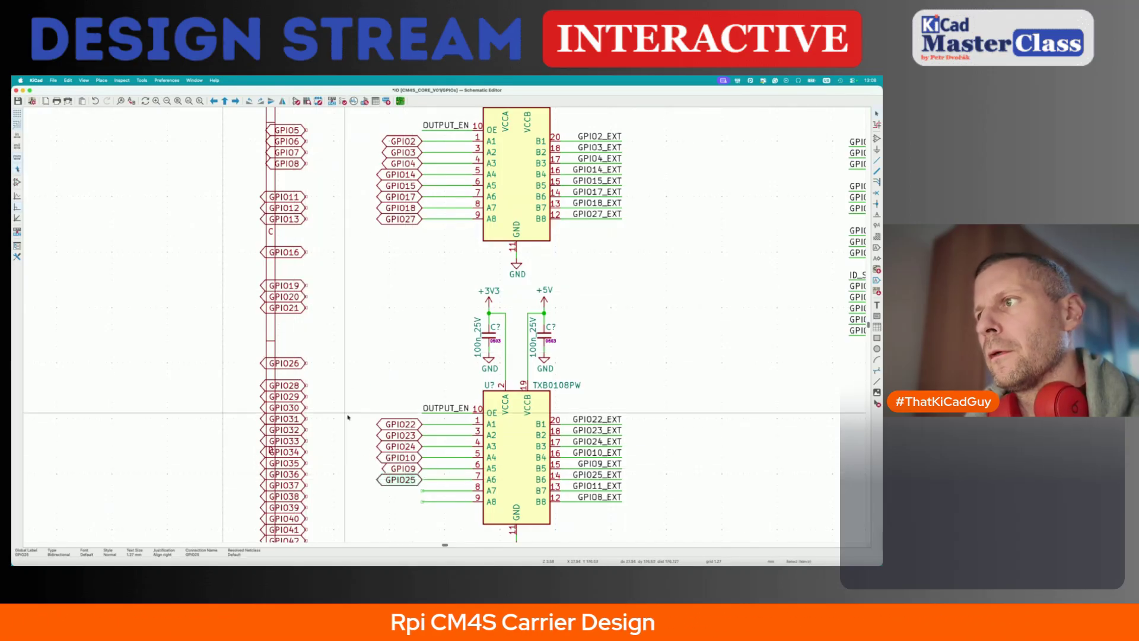
{"action": "left_click_drag", "start_coordinate": [299, 199], "coordinate": [422, 491]}
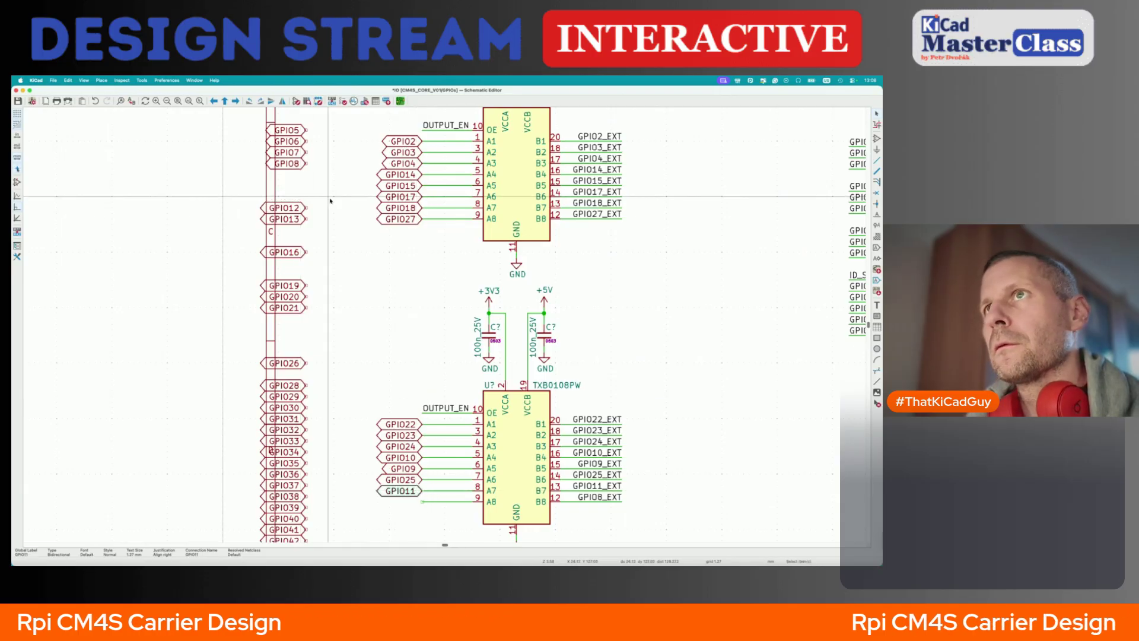
{"action": "left_click_drag", "start_coordinate": [291, 164], "coordinate": [417, 508]}
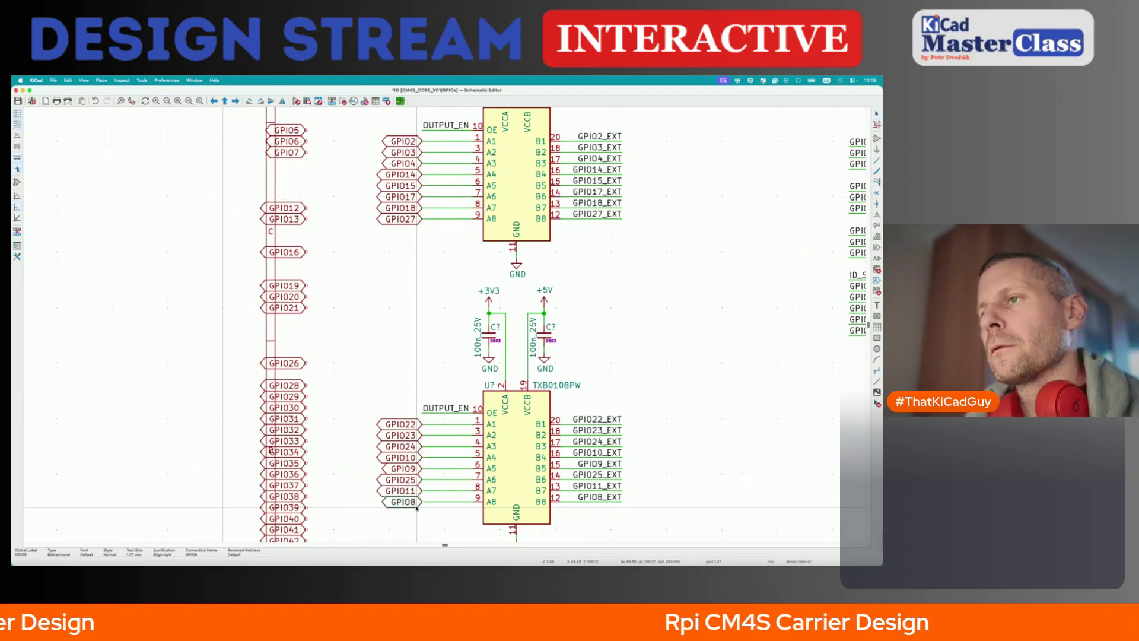
- Box-select the leftover column of GPIO labels
{"action": "scroll", "coordinate": [417, 508], "scroll_direction": "down", "scroll_amount": 3}
{"action": "scroll", "coordinate": [403, 463], "scroll_direction": "down", "scroll_amount": 5}
{"action": "scroll", "coordinate": [393, 411], "scroll_direction": "up", "scroll_amount": 2}
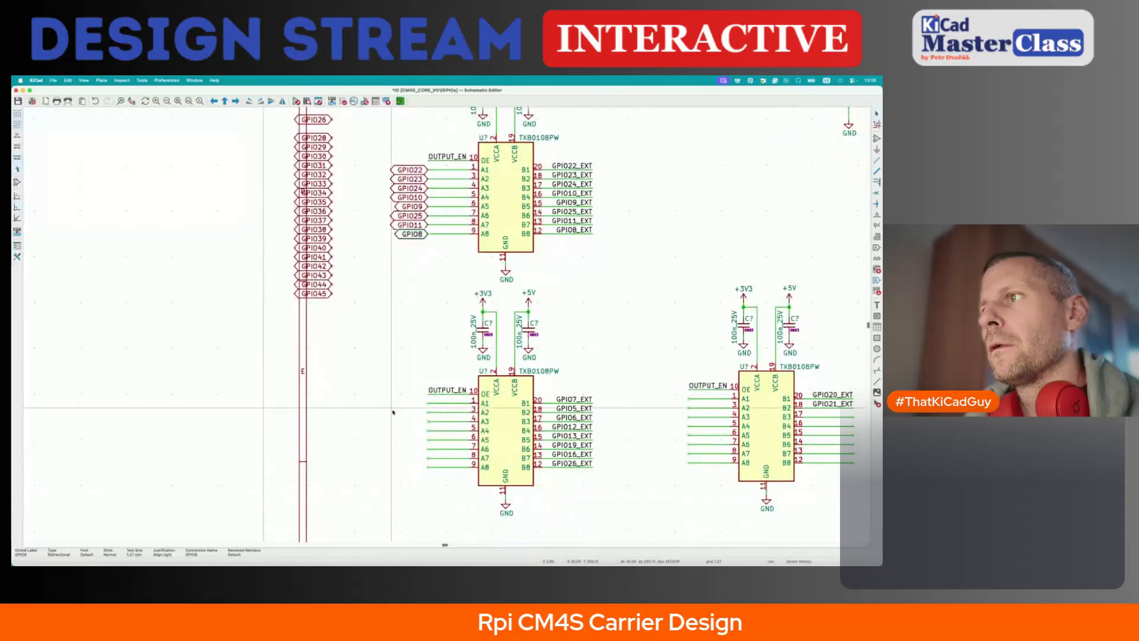
{"action": "scroll", "coordinate": [392, 412], "scroll_direction": "down", "scroll_amount": 2}
{"action": "middle_click_drag", "start_coordinate": [392, 411], "coordinate": [386, 542]}
{"action": "left_click_drag", "start_coordinate": [275, 168], "coordinate": [355, 502]}
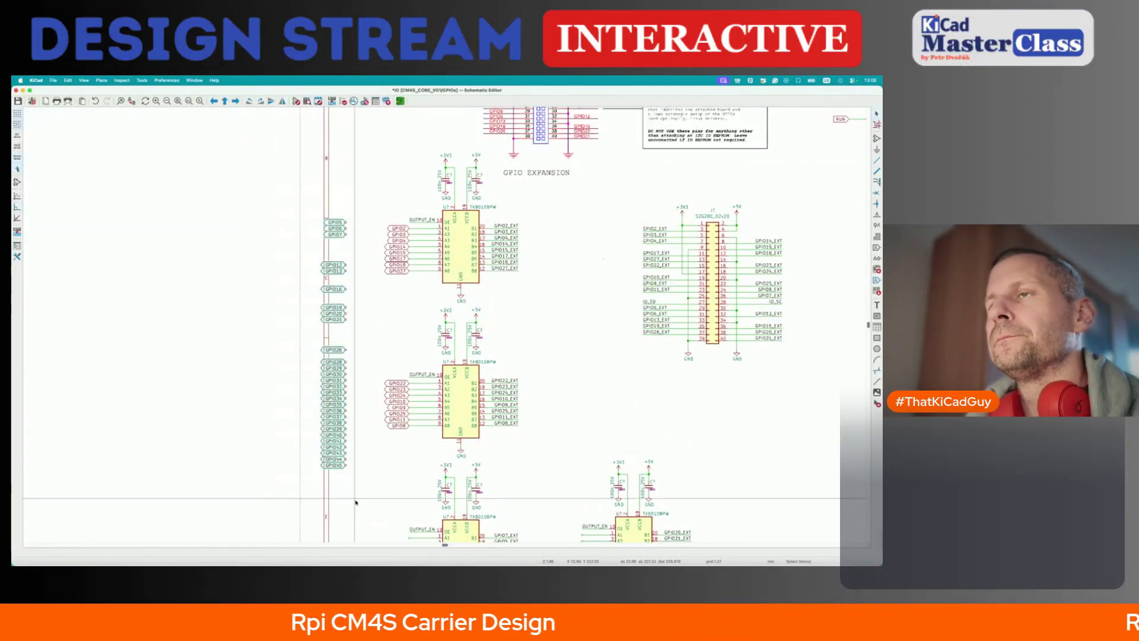
- Move the selected leftover GPIO labels down beside the third level shifter
{"action": "scroll", "coordinate": [355, 502], "scroll_direction": "down", "scroll_amount": 5}
{"action": "key", "text": "m"}
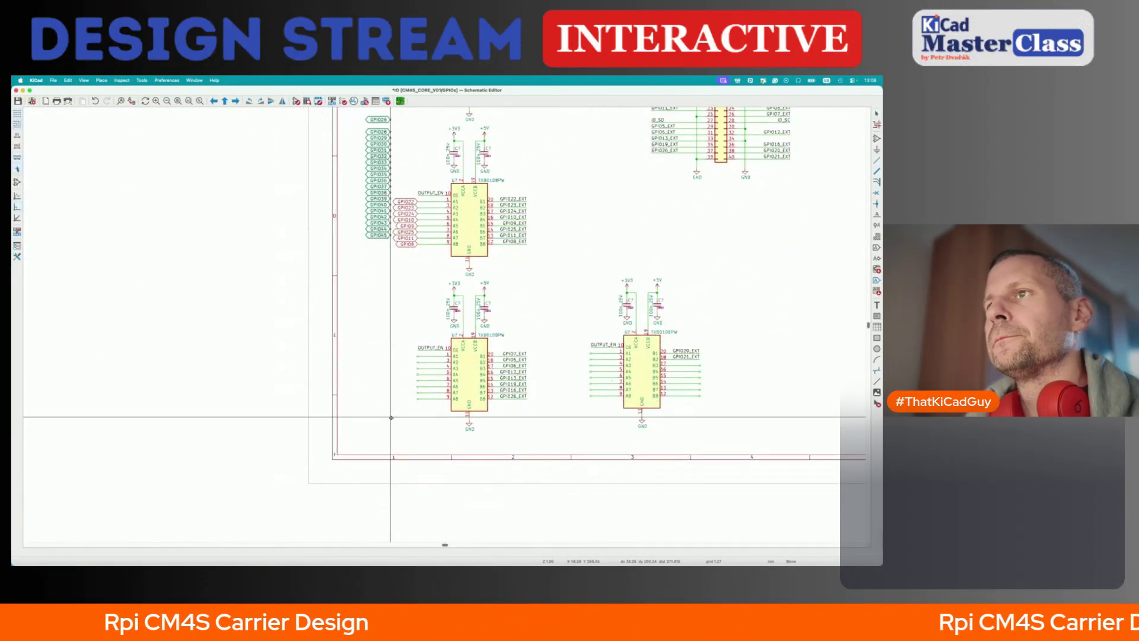
{"action": "scroll", "coordinate": [380, 531], "scroll_direction": "down", "scroll_amount": 2}
{"action": "scroll", "coordinate": [382, 515], "scroll_direction": "down", "scroll_amount": 5}
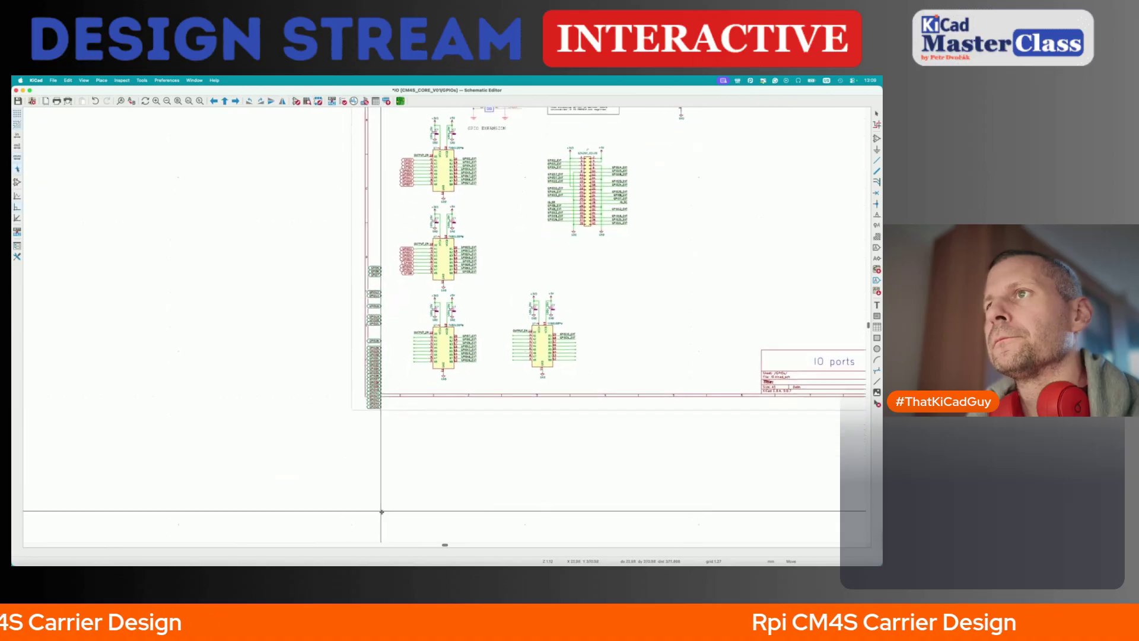
{"action": "left_click", "coordinate": [418, 467]}
{"action": "scroll", "coordinate": [407, 249], "scroll_direction": "up", "scroll_amount": 6}
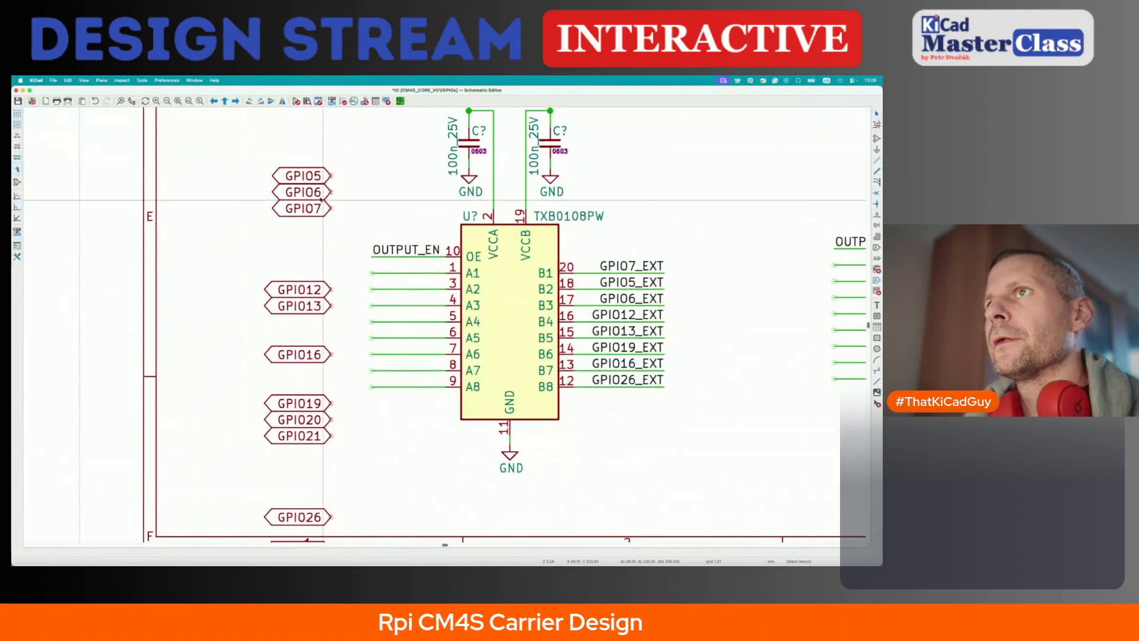
- Place GPIO7, GPIO5, GPIO6, GPIO12, GPIO13, GPIO19, GPIO16 and GPIO26 on the third chip's A1–A8
{"action": "left_click_drag", "start_coordinate": [316, 208], "coordinate": [357, 275]}
{"action": "left_click_drag", "start_coordinate": [325, 177], "coordinate": [366, 288]}
{"action": "left_click", "coordinate": [364, 290]}
{"action": "left_click_drag", "start_coordinate": [303, 191], "coordinate": [347, 338]}
{"action": "left_click", "coordinate": [322, 306]}
{"action": "left_click", "coordinate": [350, 338]}
{"action": "left_click_drag", "start_coordinate": [300, 403], "coordinate": [368, 362]}
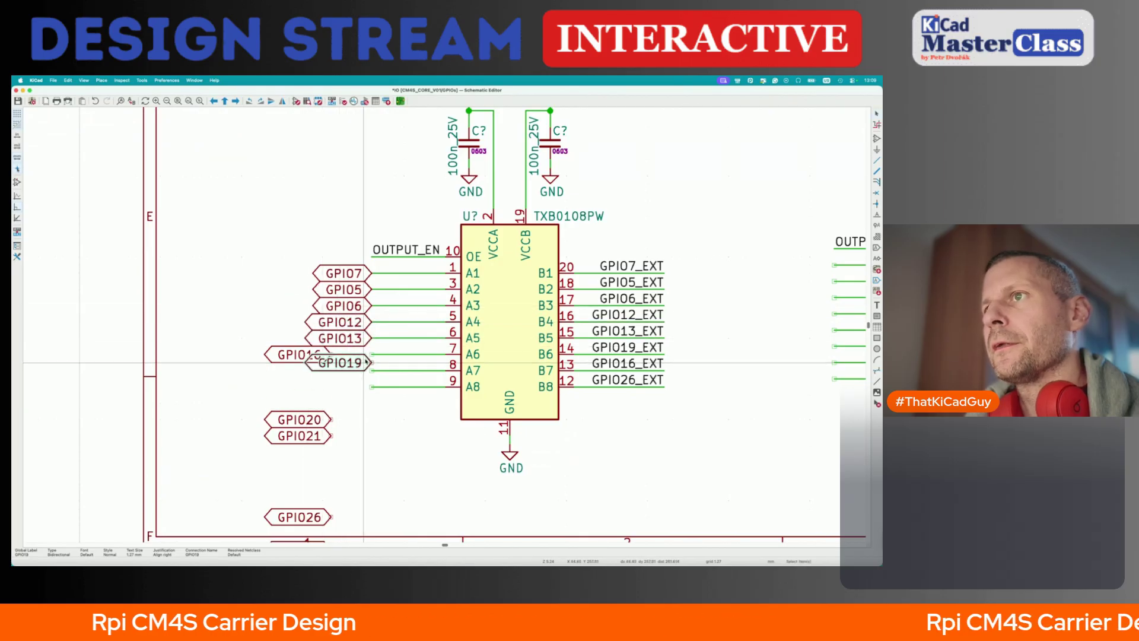
{"action": "left_click", "coordinate": [367, 354]}
{"action": "left_click_drag", "start_coordinate": [285, 354], "coordinate": [331, 378]}
{"action": "left_click", "coordinate": [331, 378]}
{"action": "scroll", "coordinate": [313, 503], "scroll_direction": "down", "scroll_amount": 2}
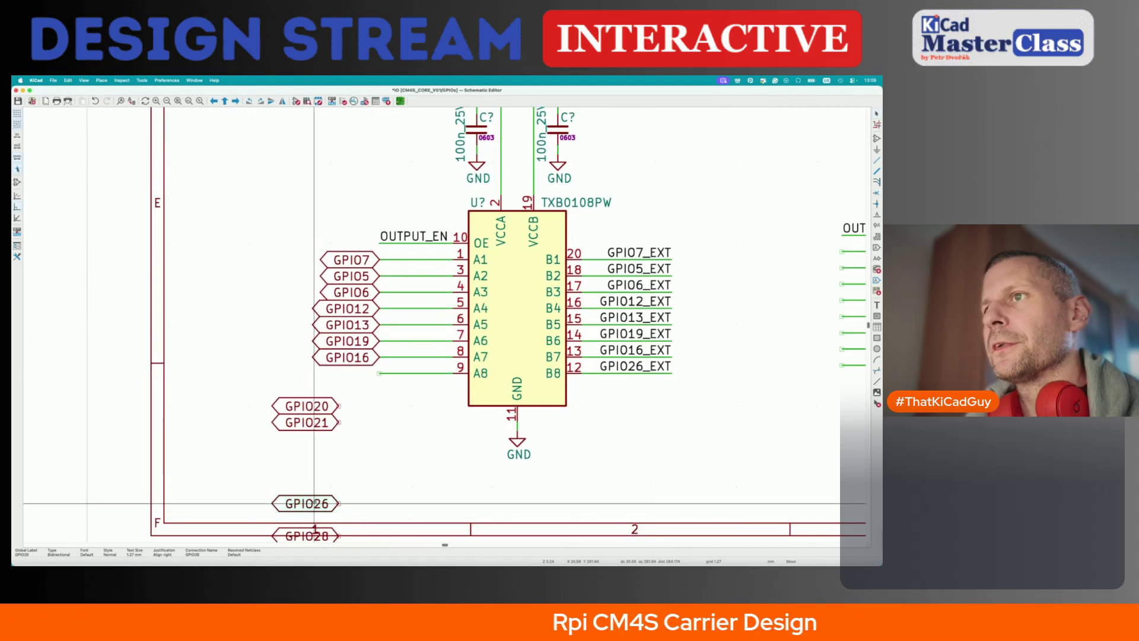
{"action": "left_click", "coordinate": [351, 373]}
{"action": "scroll", "coordinate": [350, 372], "scroll_direction": "down", "scroll_amount": 5}
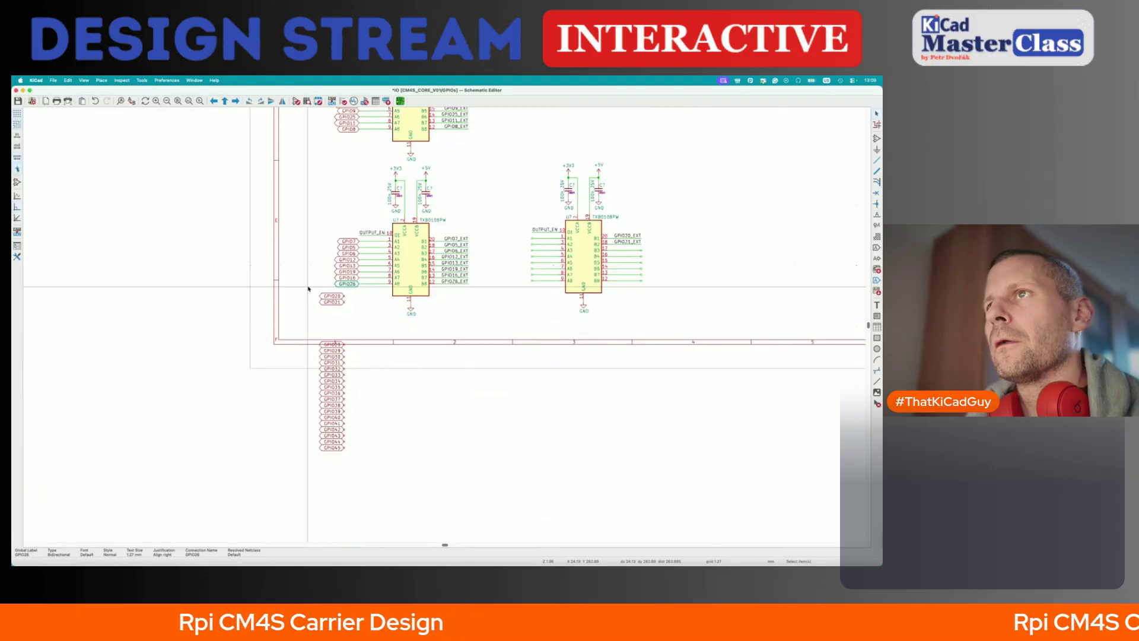
- Move the GPIO20 and GPIO21 labels lower on the sheet
{"action": "left_click_drag", "start_coordinate": [308, 288], "coordinate": [380, 336]}
{"action": "key", "text": "m"}
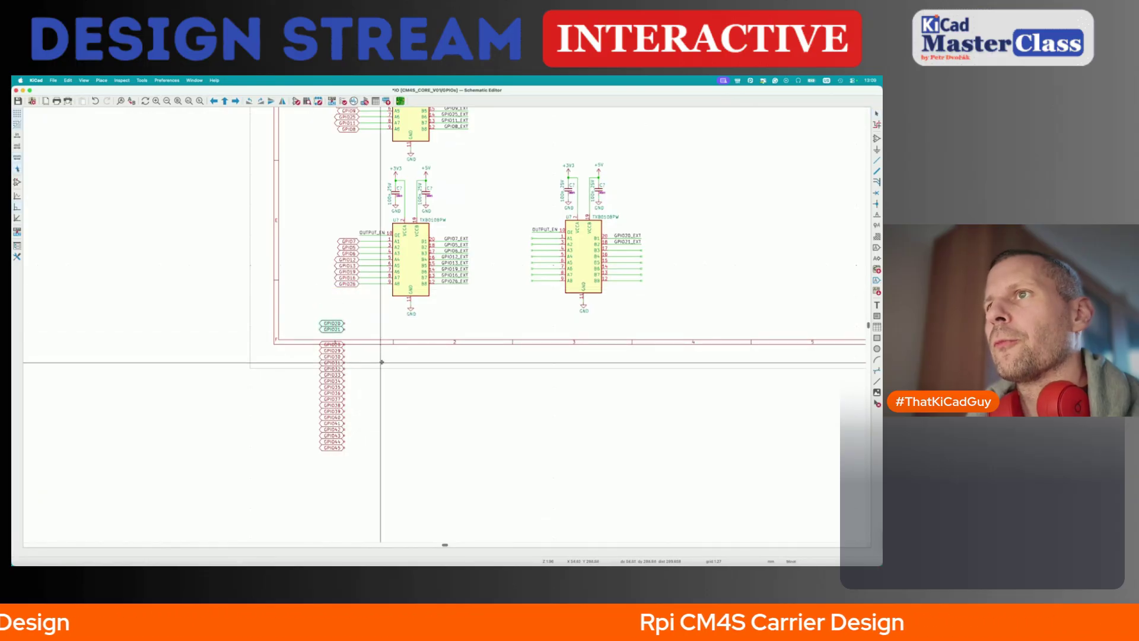
{"action": "left_click", "coordinate": [379, 374]}
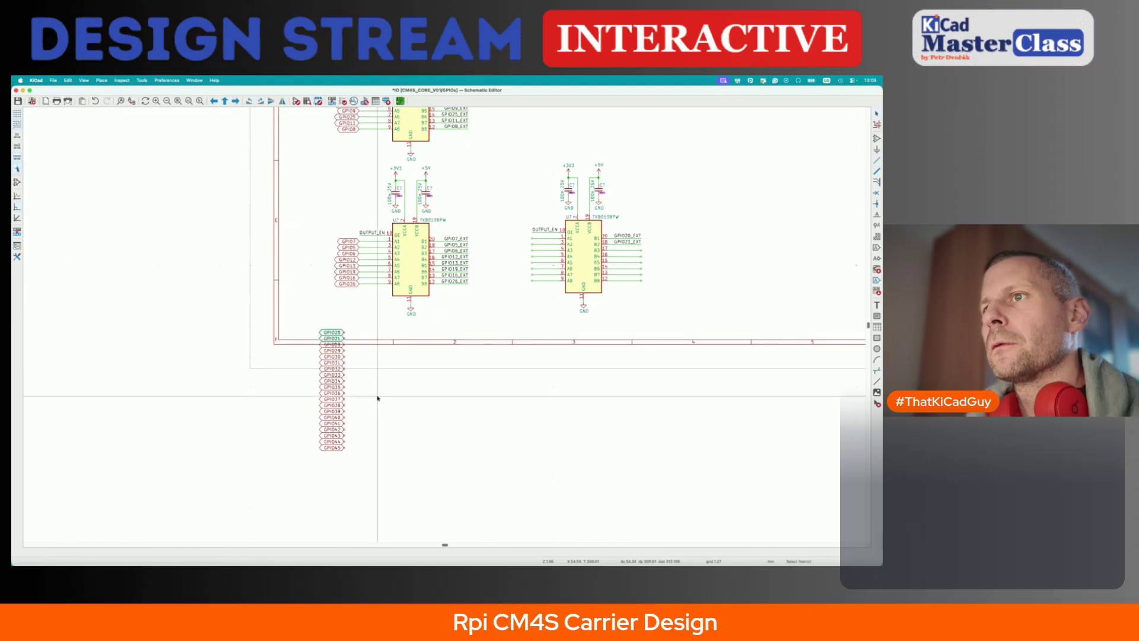
{"action": "scroll", "coordinate": [378, 398], "scroll_direction": "down", "scroll_amount": 4}
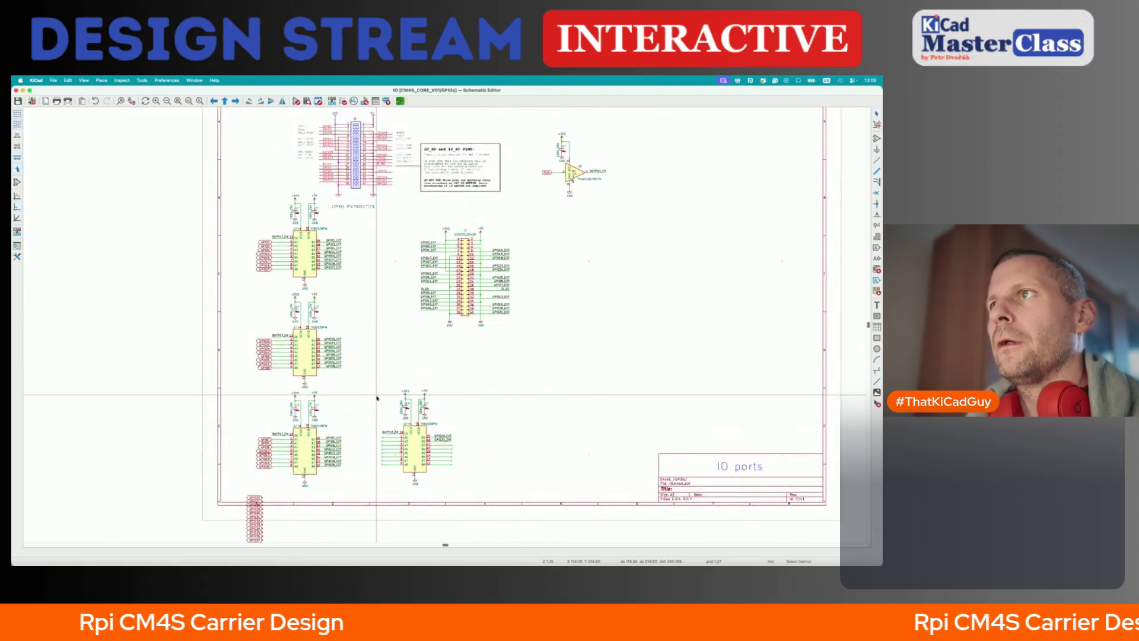
- Go up to the root sheet, check the CM4 datasheet's GPIO table through GPIO45, then return to KiCad
{"action": "key", "text": "alt+BackSpace"}
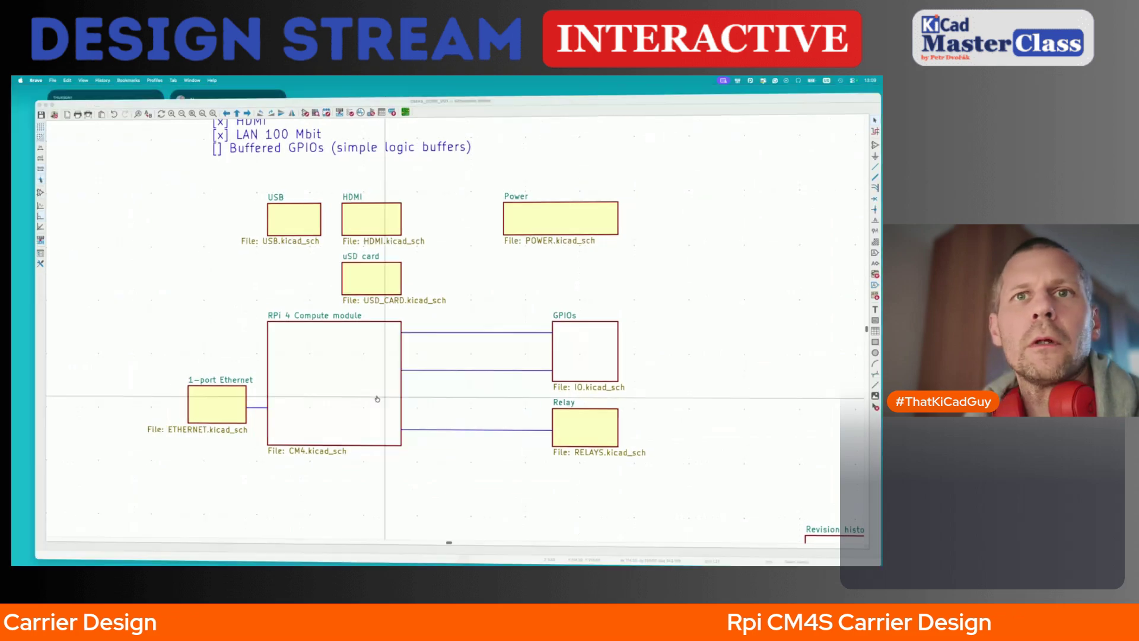
{"action": "key", "text": "ctrl+Up"}
{"action": "left_click", "coordinate": [398, 366]}
{"action": "scroll", "coordinate": [398, 366], "scroll_direction": "down", "scroll_amount": 3, "text": "ctrl"}
{"action": "scroll", "coordinate": [398, 366], "scroll_direction": "down", "scroll_amount": 3}
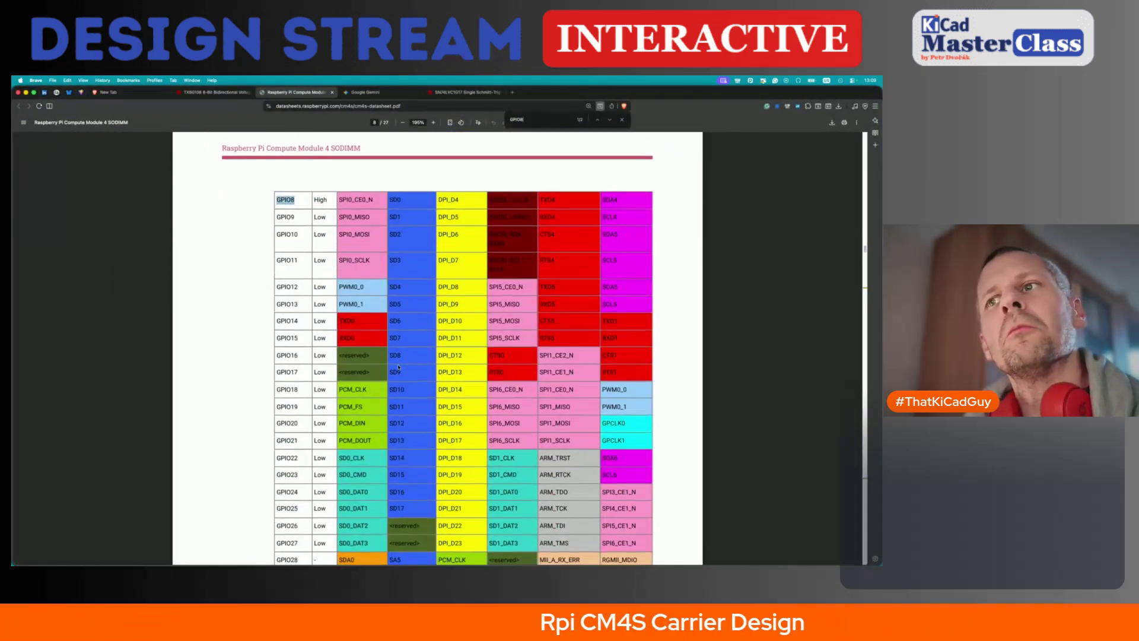
{"action": "scroll", "coordinate": [398, 366], "scroll_direction": "up", "scroll_amount": 1, "text": "ctrl"}
{"action": "scroll", "coordinate": [398, 367], "scroll_direction": "down", "scroll_amount": 6}
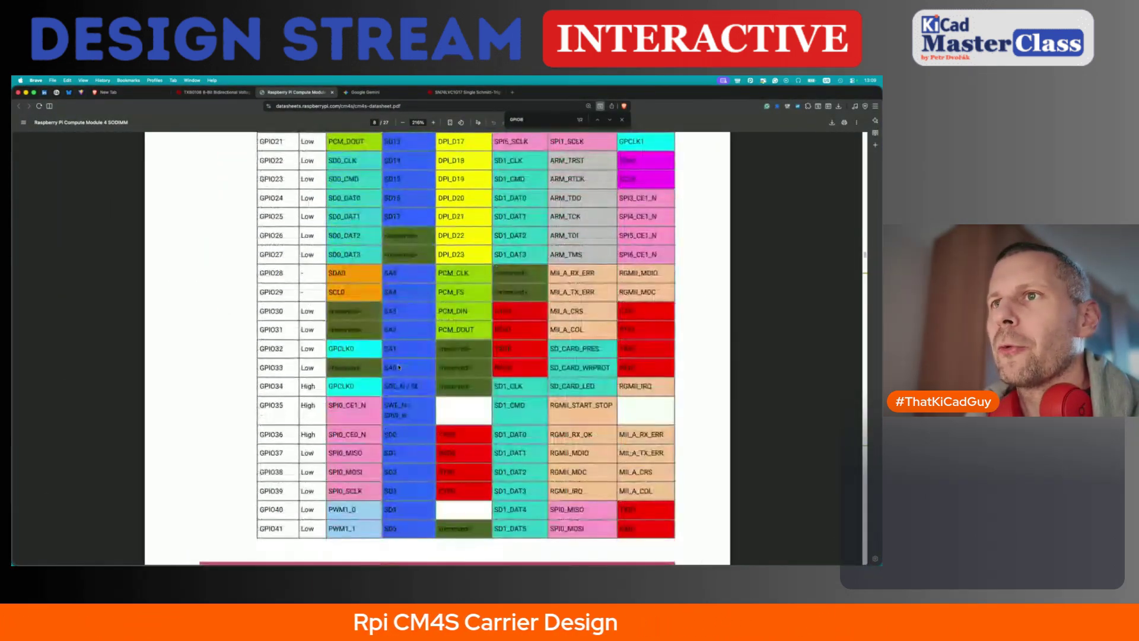
{"action": "scroll", "coordinate": [399, 367], "scroll_direction": "down", "scroll_amount": 3}
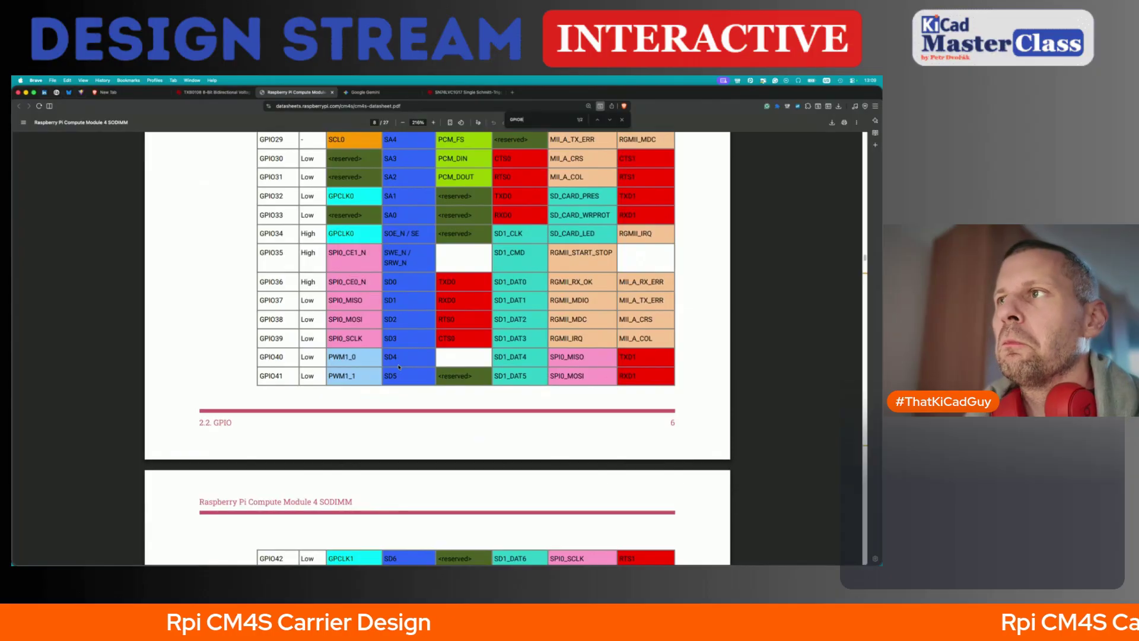
{"action": "scroll", "coordinate": [399, 366], "scroll_direction": "down", "scroll_amount": 3}
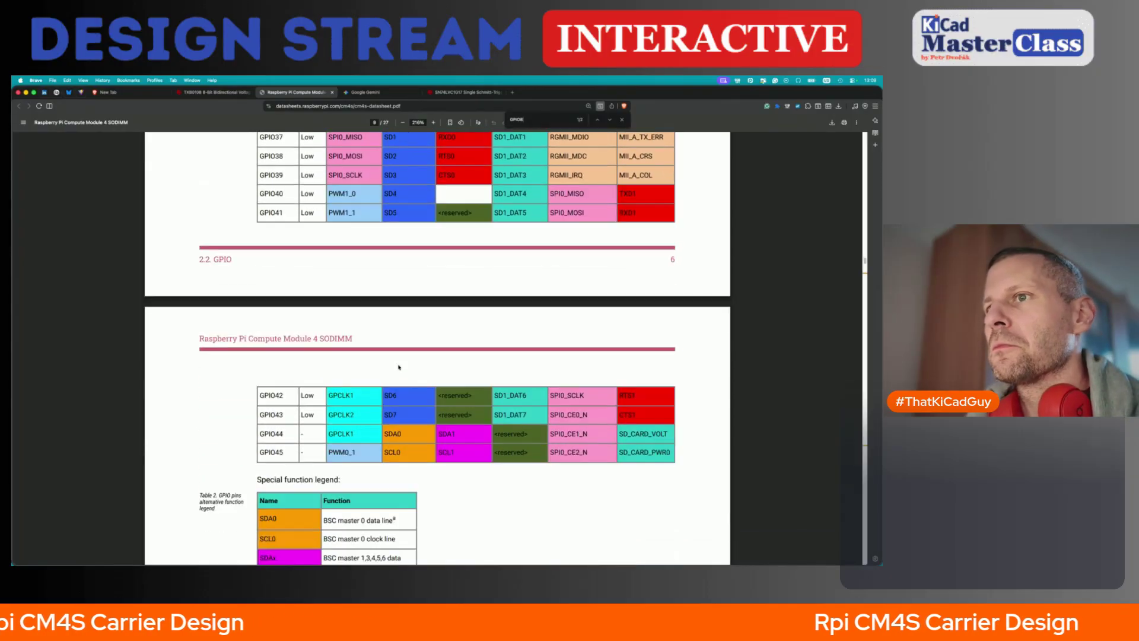
{"action": "key", "text": "super+Tab"}
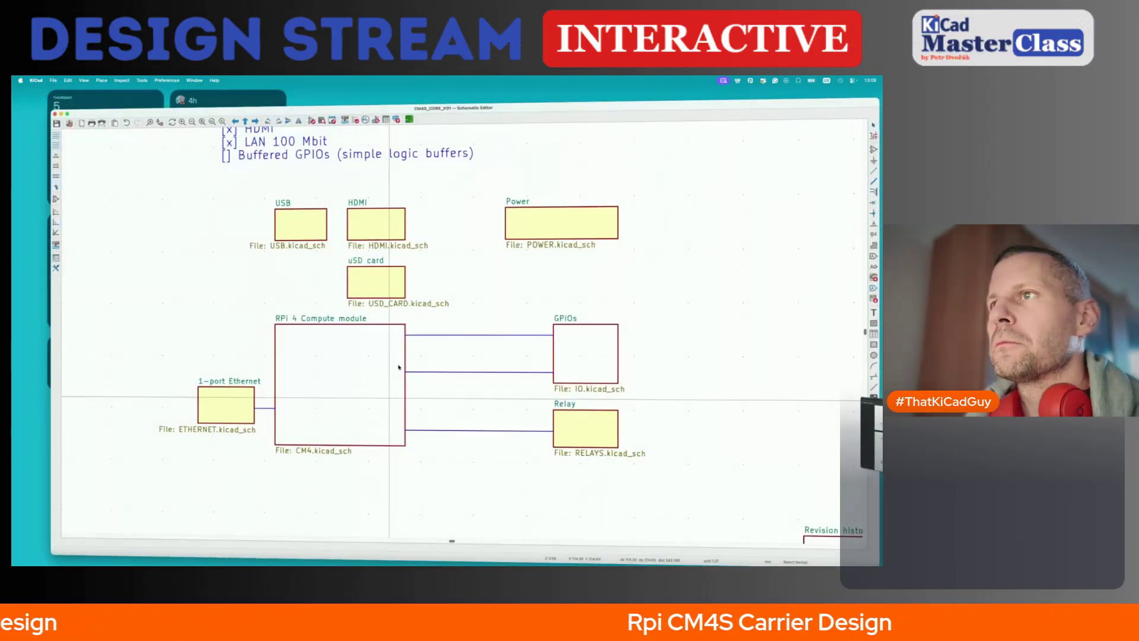
- Open the GPIOs sub-sheet and move the GPIO20 and GPIO21 labels onto the fourth TXB0108PW's A1 and A2
{"action": "double_click", "coordinate": [591, 331]}
{"action": "middle_click_drag", "start_coordinate": [263, 535], "coordinate": [389, 334]}
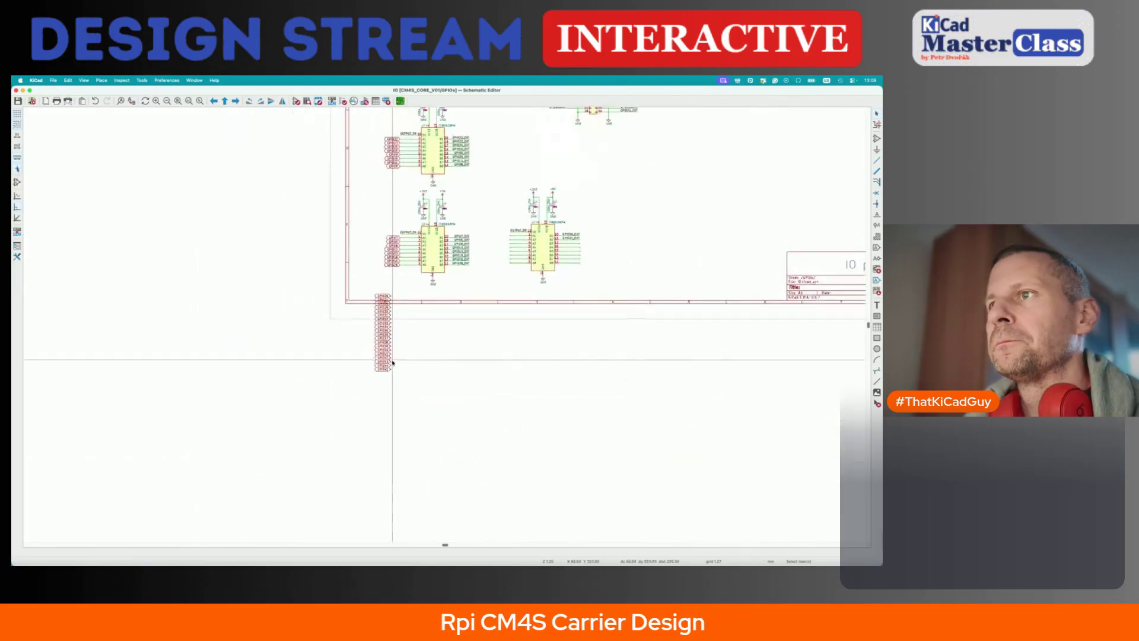
{"action": "scroll", "coordinate": [538, 236], "scroll_direction": "up", "scroll_amount": 3}
{"action": "left_click", "coordinate": [538, 236]}
{"action": "left_click_drag", "start_coordinate": [265, 342], "coordinate": [224, 370]}
{"action": "key", "text": "m"}
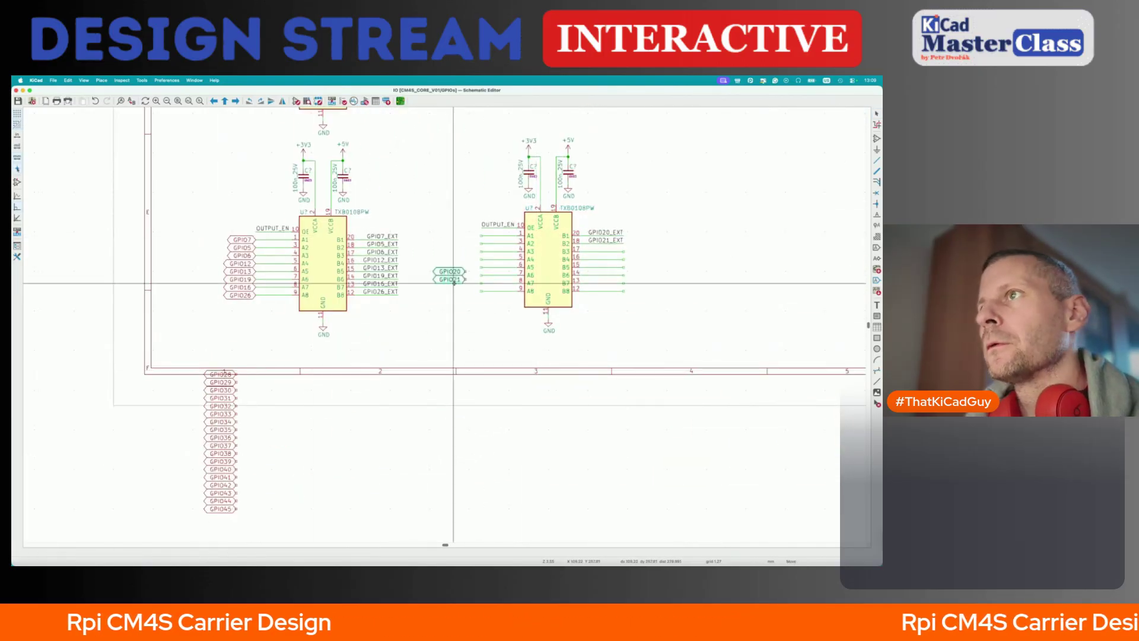
{"action": "left_click", "coordinate": [470, 247]}
{"action": "left_click", "coordinate": [397, 333]}
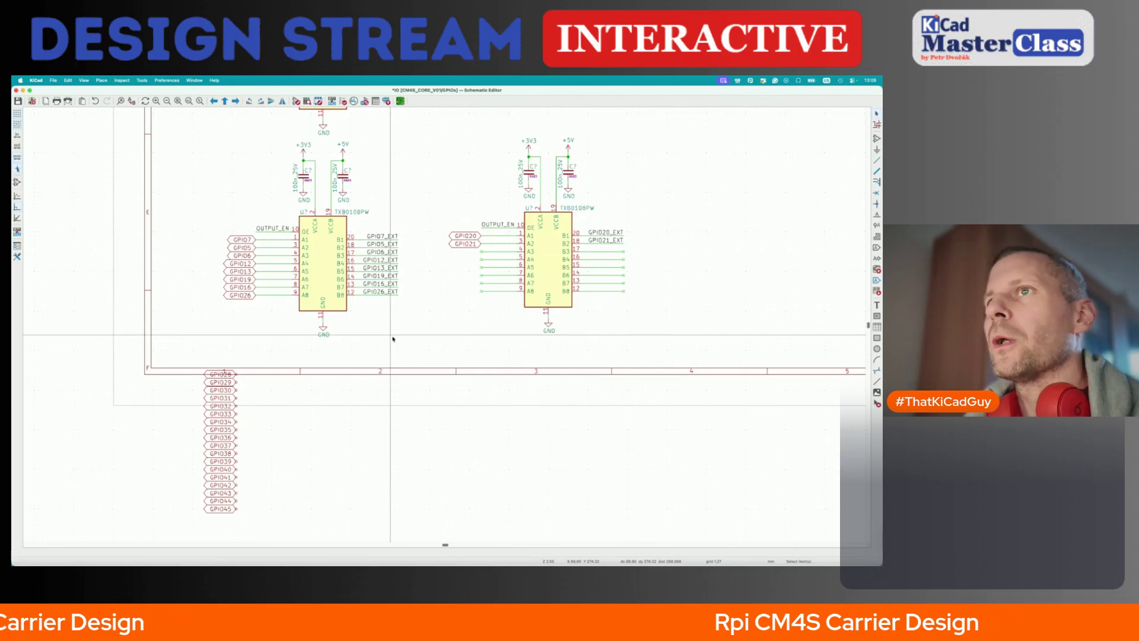
{"action": "scroll", "coordinate": [396, 335], "scroll_direction": "down", "scroll_amount": 5}
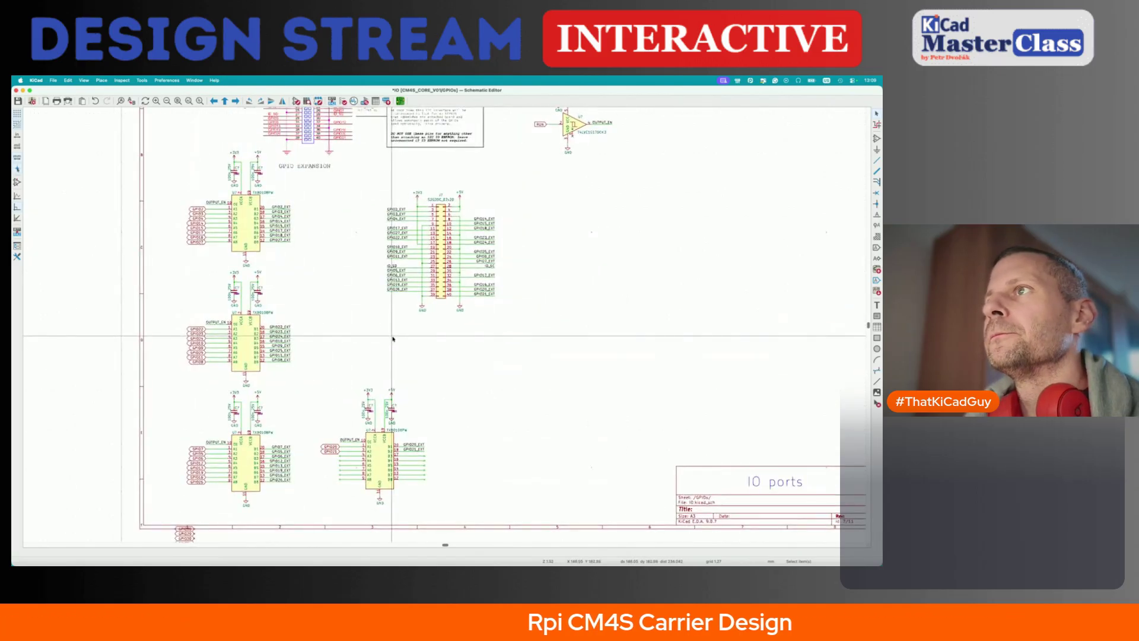
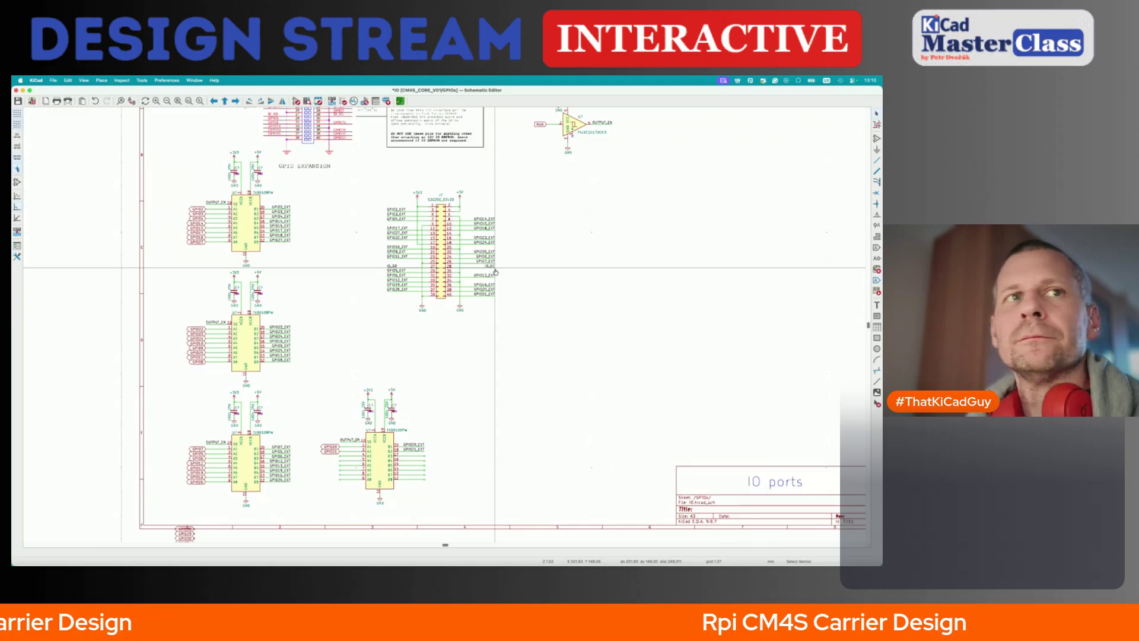
- In the CM4 datasheet in Brave, close the search bar and scroll up to the table of contents
{"action": "key", "text": "super+Tab"}
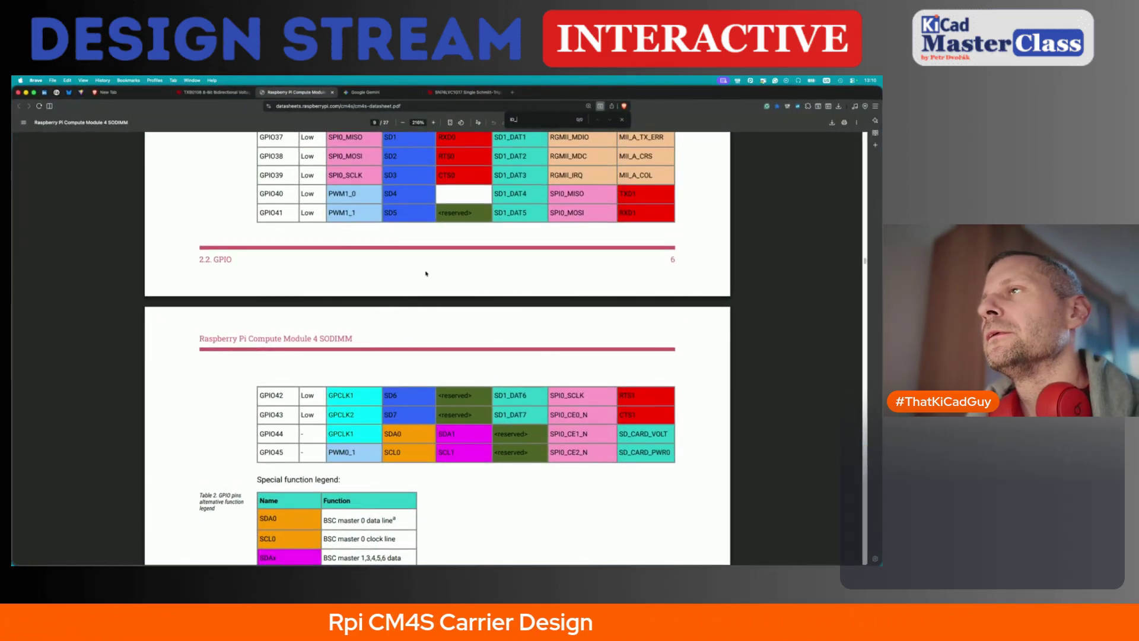
{"action": "key", "text": "super+Tab"}
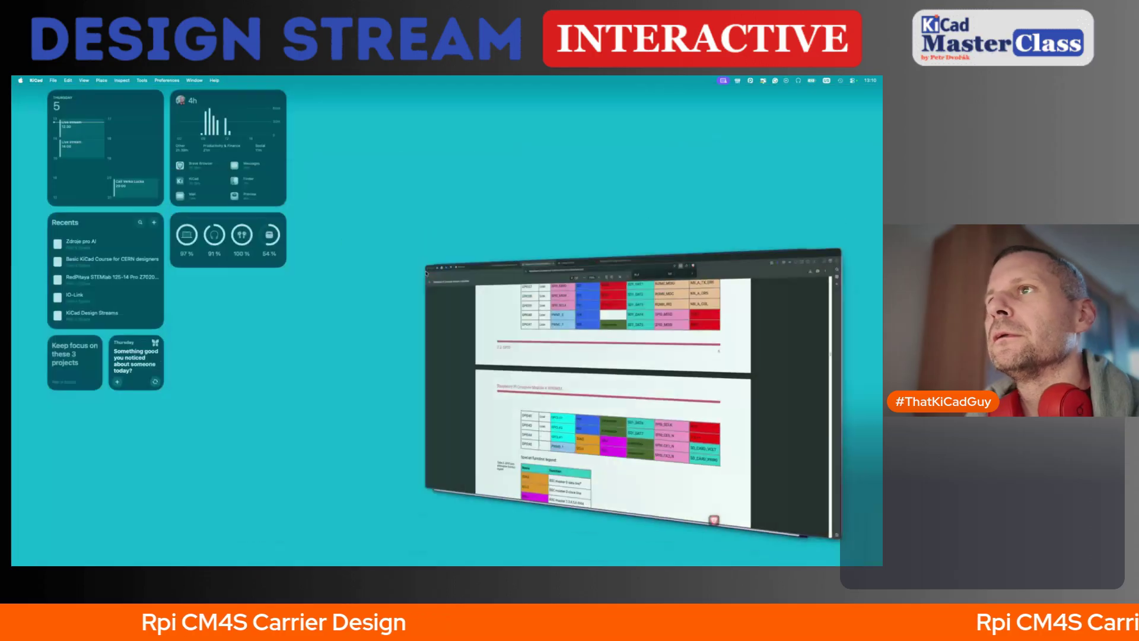
{"action": "key", "text": "super+Tab"}
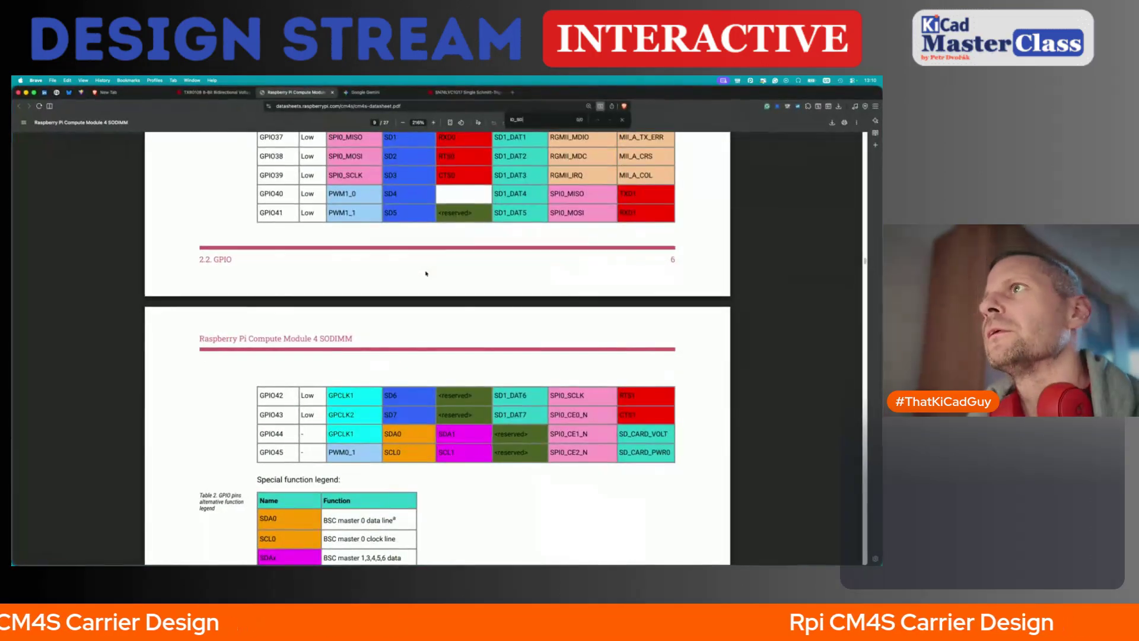
{"action": "key", "text": "Escape"}
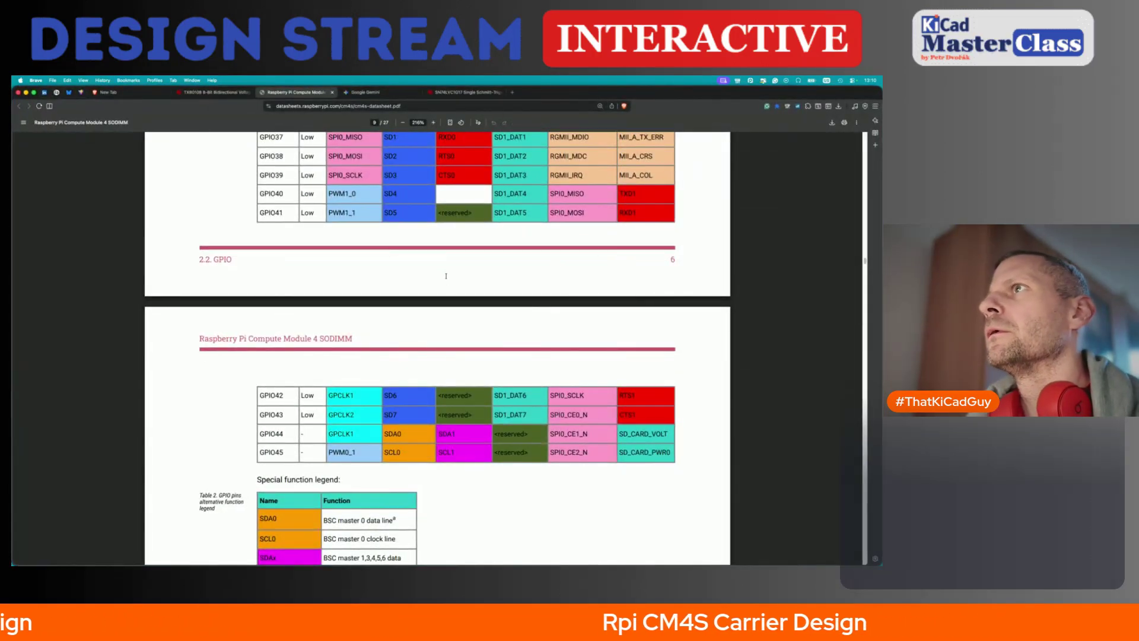
{"action": "scroll", "coordinate": [433, 279], "scroll_direction": "up", "scroll_amount": 10}
{"action": "scroll", "coordinate": [443, 289], "scroll_direction": "up", "scroll_amount": 20}
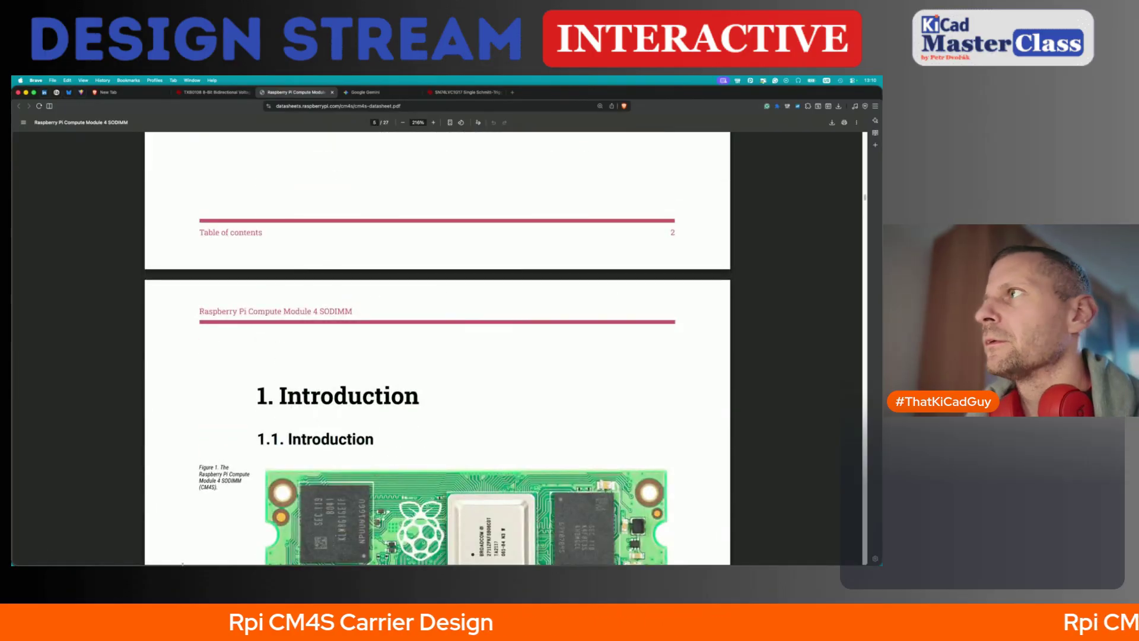
{"action": "scroll", "coordinate": [358, 439], "scroll_direction": "up", "scroll_amount": 15}
- Start a new in-page datasheet search for 'I', then return to KiCad
{"action": "key", "text": "ctrl+f"}
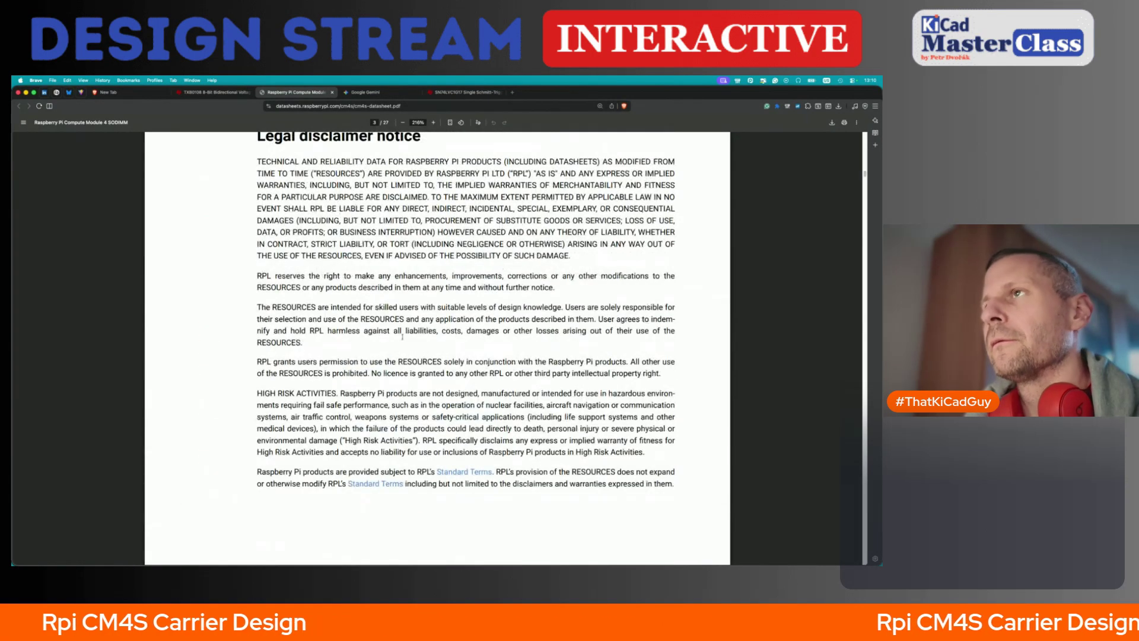
{"action": "type", "text": "ID_SD"}
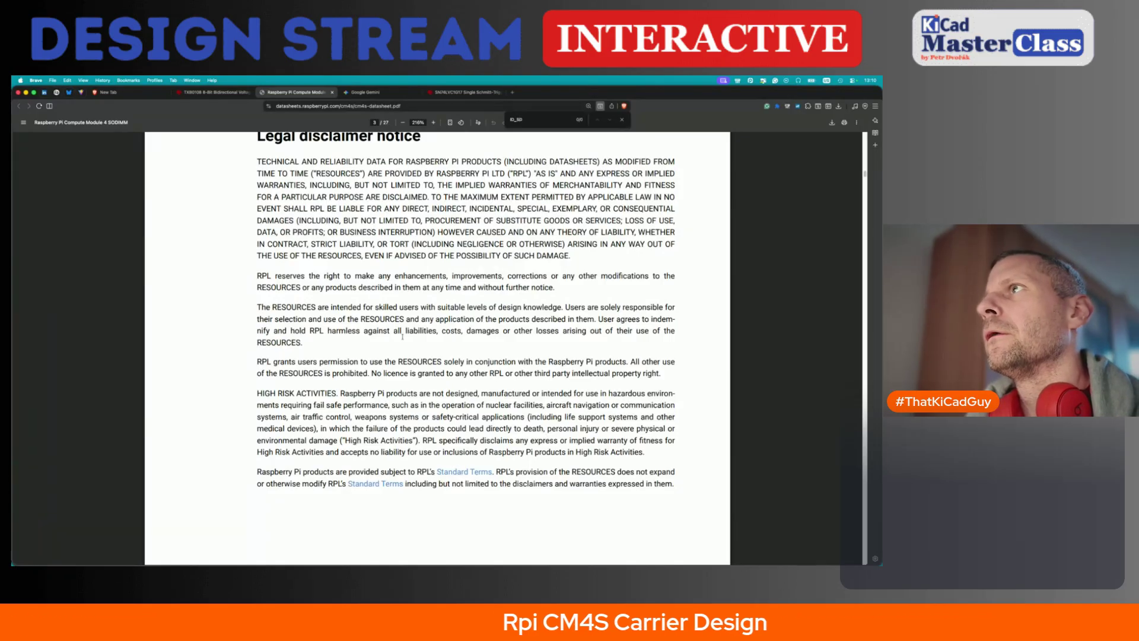
{"action": "scroll", "coordinate": [404, 378], "scroll_direction": "down", "scroll_amount": 8}
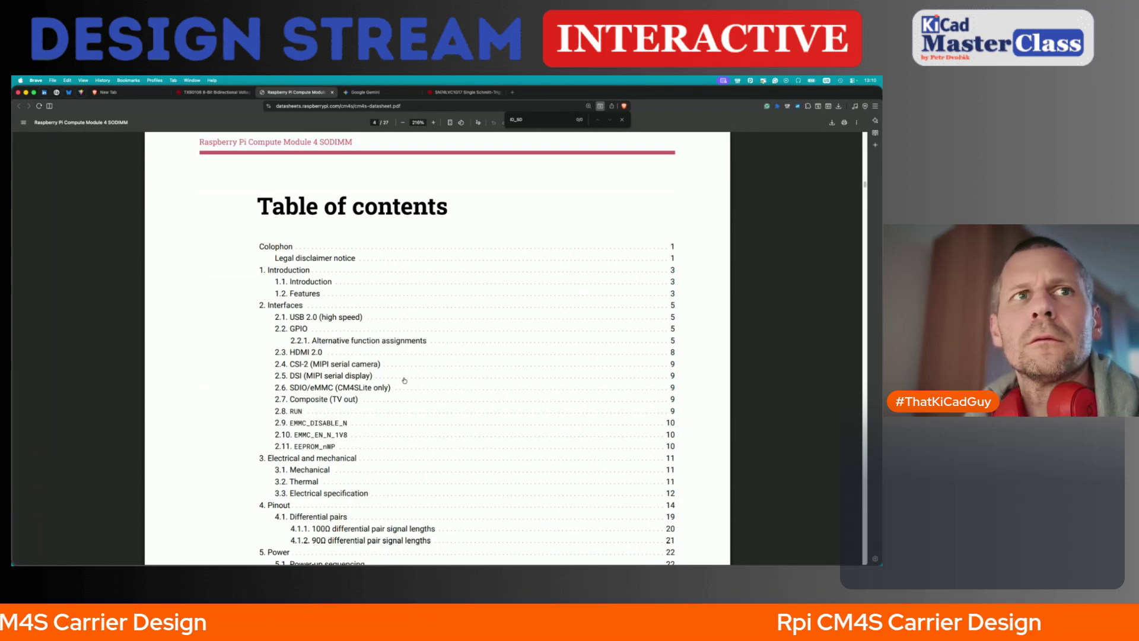
{"action": "key", "text": "super+Tab"}
- Review the RPi 4 Compute module sheet against the CM4 datasheet
{"action": "key", "text": "alt+BackSpace"}
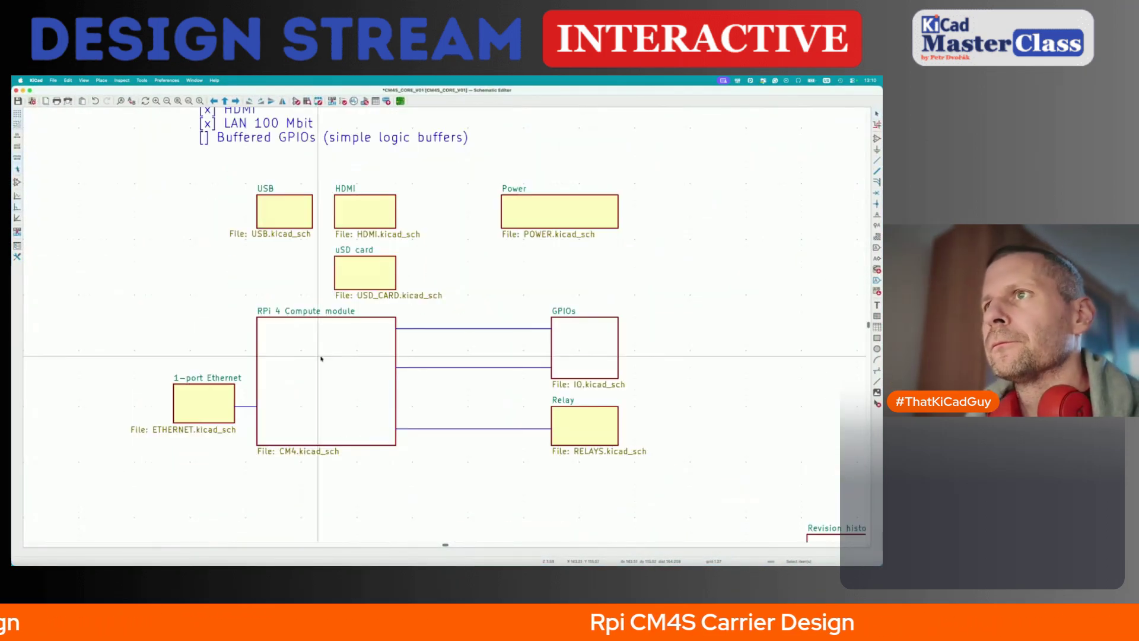
{"action": "double_click", "coordinate": [321, 358]}
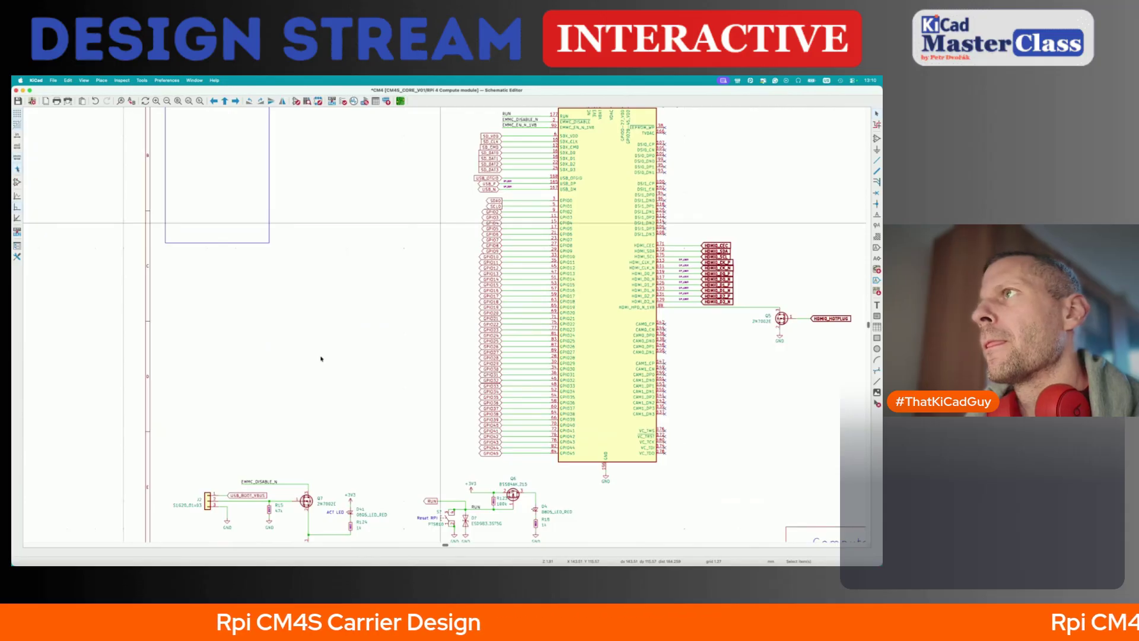
{"action": "scroll", "coordinate": [321, 358], "scroll_direction": "up", "scroll_amount": 2}
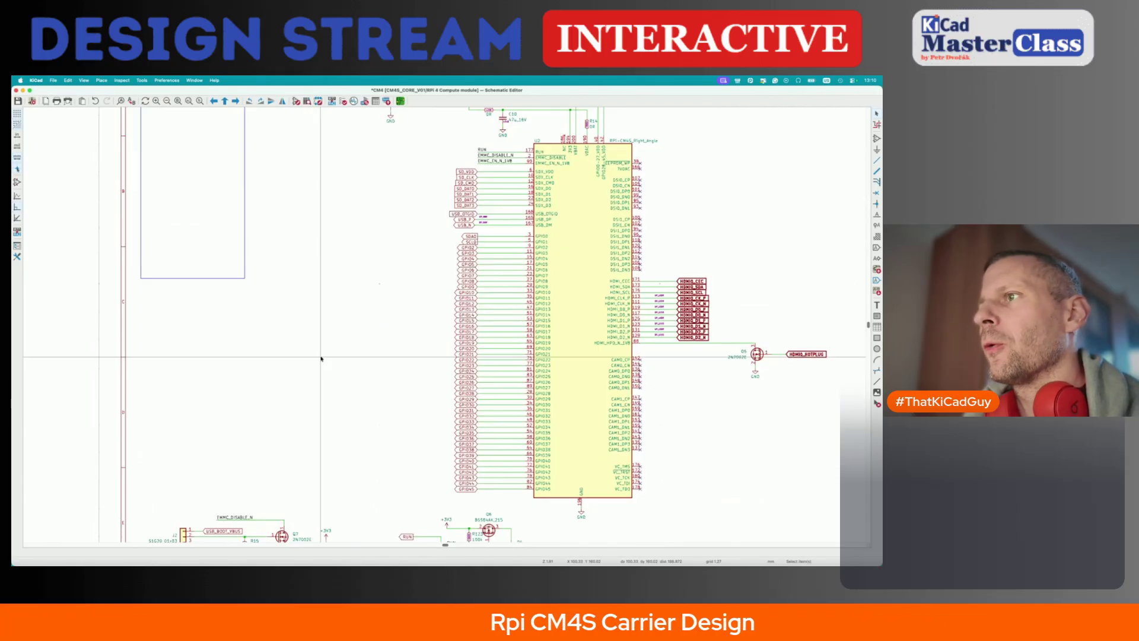
{"action": "key", "text": "super+Tab"}
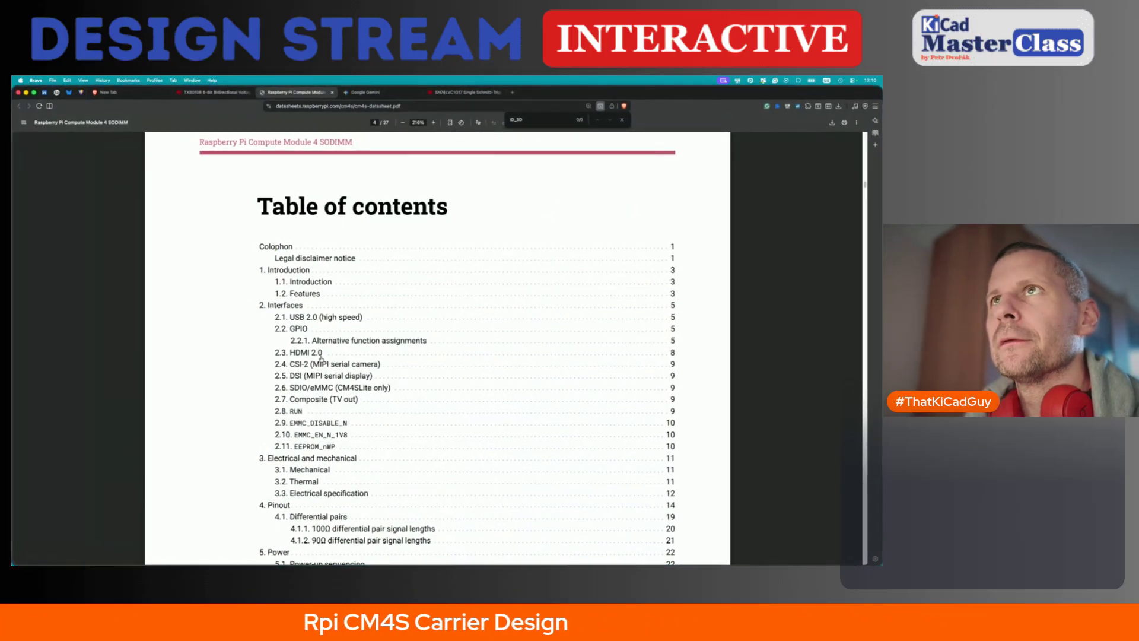
{"action": "key", "text": "super+Tab"}
{"action": "scroll", "coordinate": [297, 175], "scroll_direction": "down", "scroll_amount": 2}
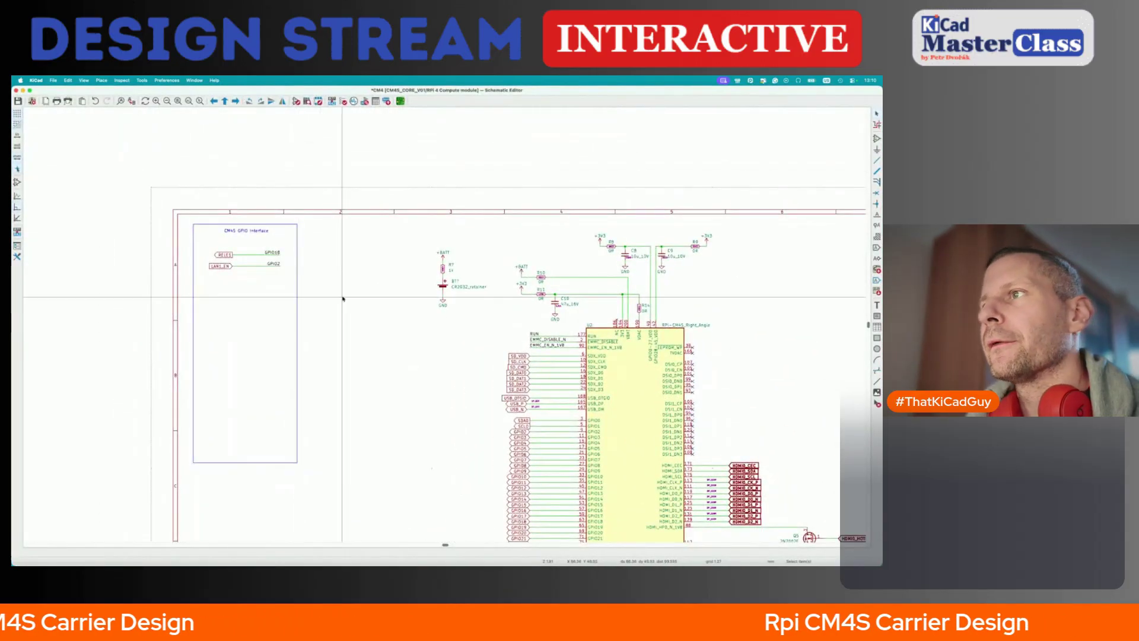
{"action": "scroll", "coordinate": [343, 300], "scroll_direction": "down", "scroll_amount": 5}
- On the GPIOs sheet, stop placing no-connect flags and save the schematic
{"action": "key", "text": "alt+BackSpace"}
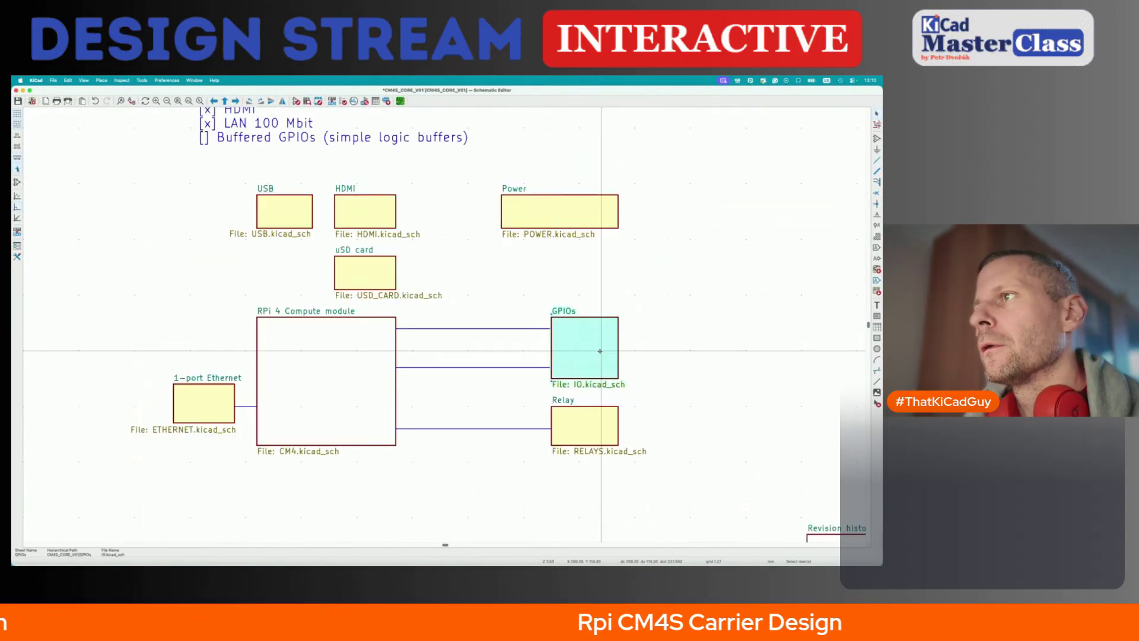
{"action": "double_click", "coordinate": [585, 341]}
{"action": "scroll", "coordinate": [334, 225], "scroll_direction": "up", "scroll_amount": 3}
{"action": "scroll", "coordinate": [370, 270], "scroll_direction": "up", "scroll_amount": 2}
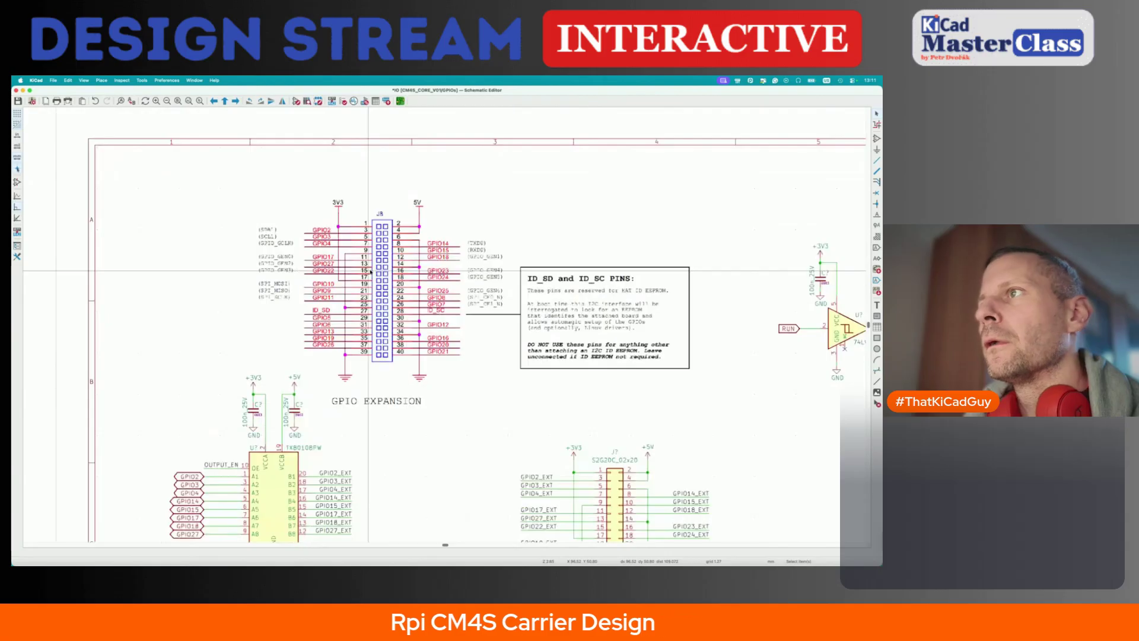
{"action": "scroll", "coordinate": [557, 299], "scroll_direction": "up", "scroll_amount": 3}
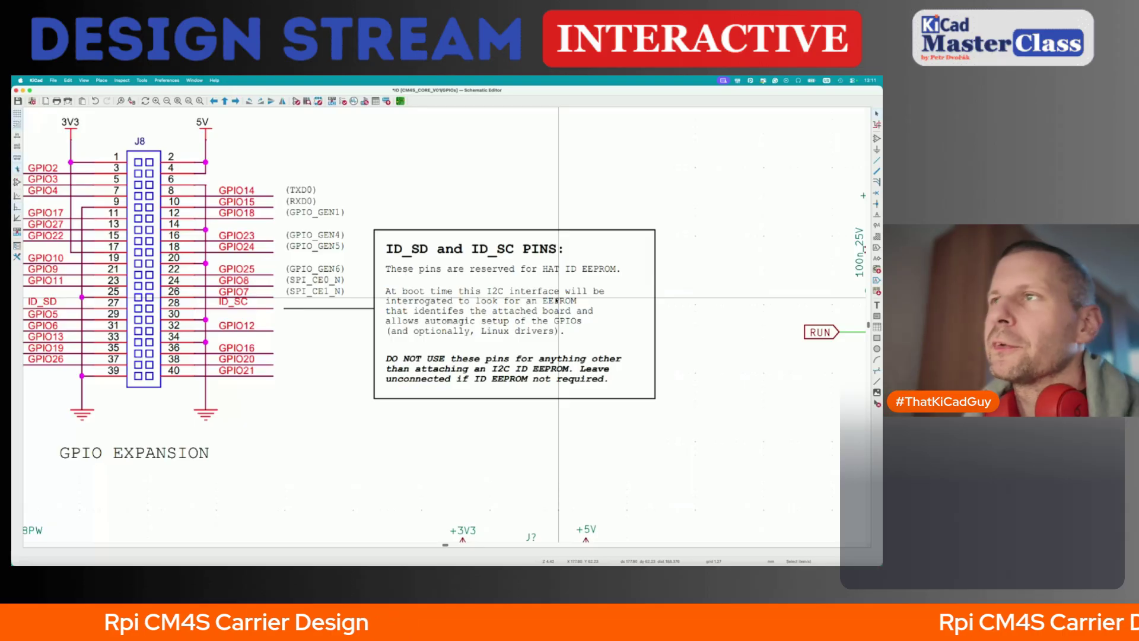
{"action": "scroll", "coordinate": [558, 298], "scroll_direction": "down", "scroll_amount": 4}
{"action": "scroll", "coordinate": [558, 299], "scroll_direction": "down", "scroll_amount": 3}
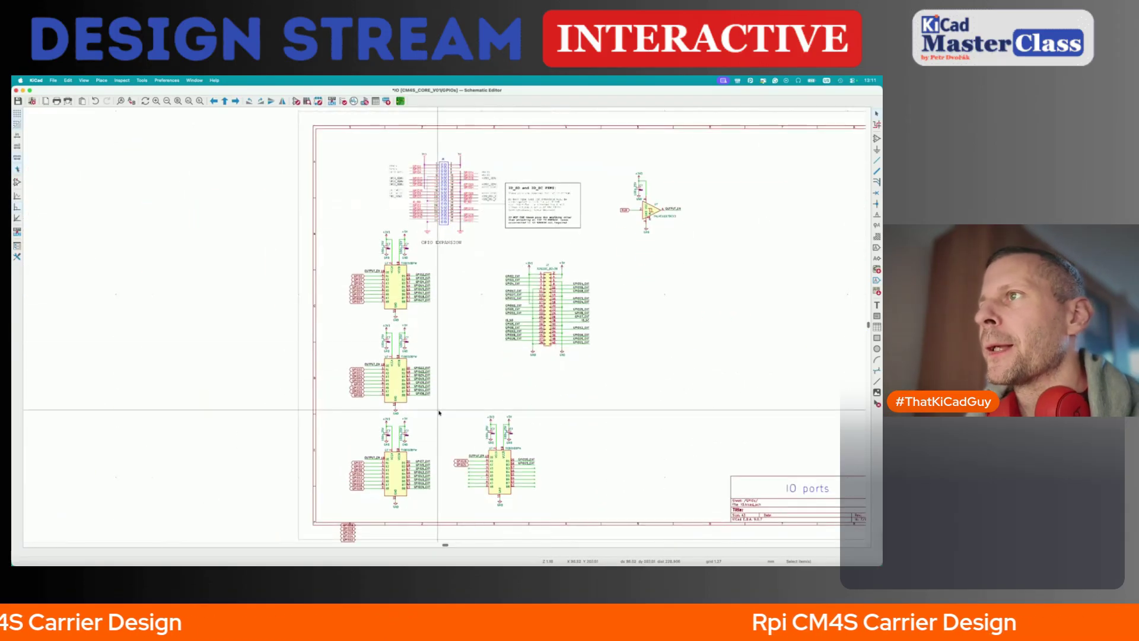
{"action": "scroll", "coordinate": [439, 412], "scroll_direction": "up", "scroll_amount": 3}
{"action": "scroll", "coordinate": [526, 310], "scroll_direction": "down", "scroll_amount": 2}
{"action": "scroll", "coordinate": [589, 172], "scroll_direction": "up", "scroll_amount": 5}
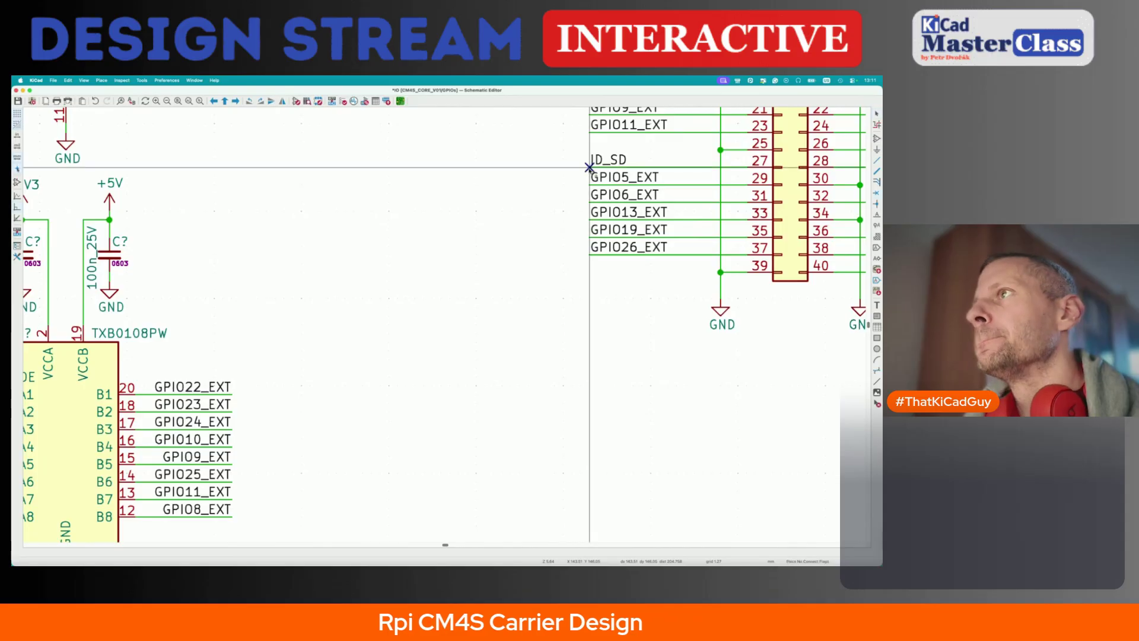
{"action": "scroll", "coordinate": [589, 168], "scroll_direction": "right", "scroll_amount": 5}
{"action": "key", "text": "Escape"}
{"action": "key", "text": "ctrl+s"}
- Box-select the GPIO28–GPIO45 label column, then navigate to the RPi 4 Compute module sheet
{"action": "scroll", "coordinate": [622, 172], "scroll_direction": "down", "scroll_amount": 6}
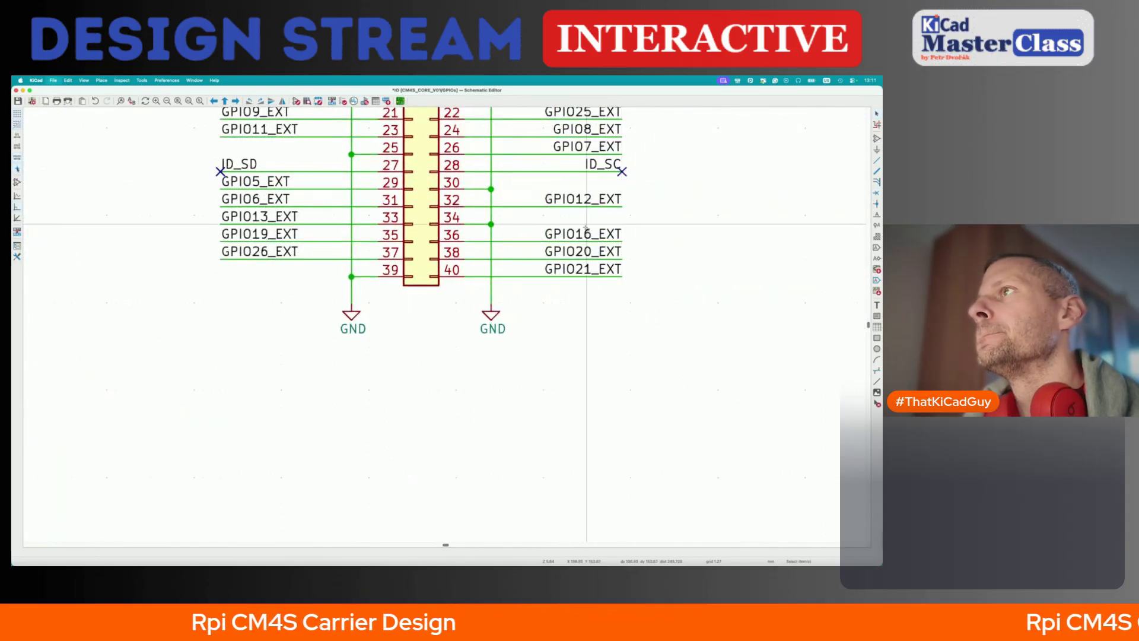
{"action": "scroll", "coordinate": [522, 294], "scroll_direction": "up", "scroll_amount": 2}
{"action": "scroll", "coordinate": [521, 294], "scroll_direction": "down", "scroll_amount": 5}
{"action": "scroll", "coordinate": [475, 272], "scroll_direction": "left", "scroll_amount": 3}
{"action": "left_click_drag", "start_coordinate": [452, 261], "coordinate": [517, 425]}
{"action": "key", "text": "alt+BackSpace"}
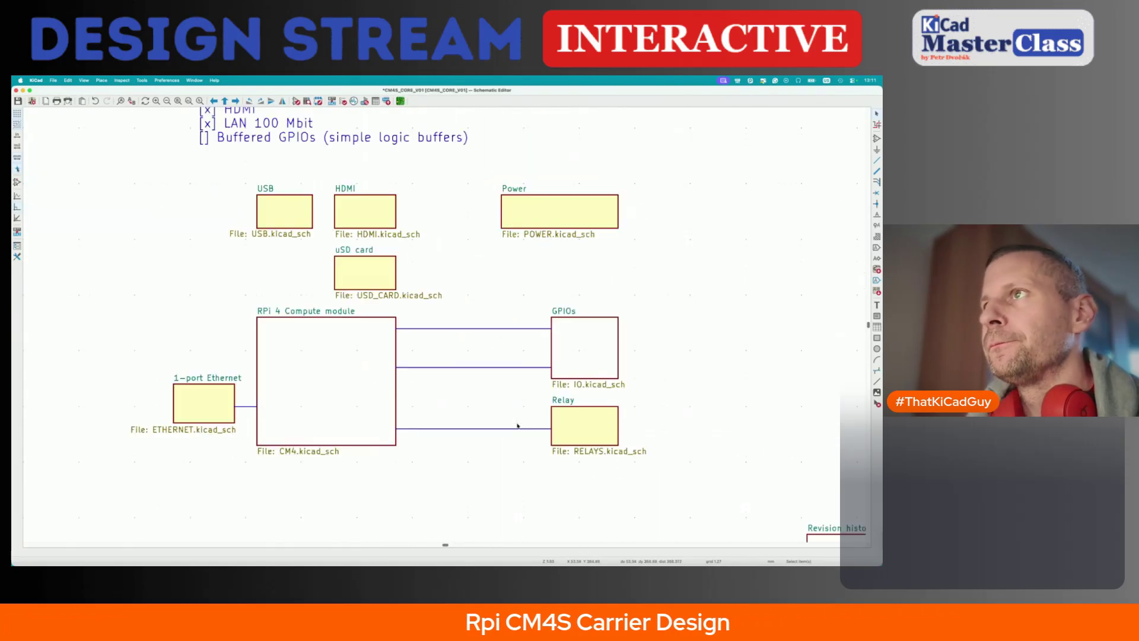
{"action": "double_click", "coordinate": [227, 387]}
{"action": "key", "text": "alt+BackSpace"}
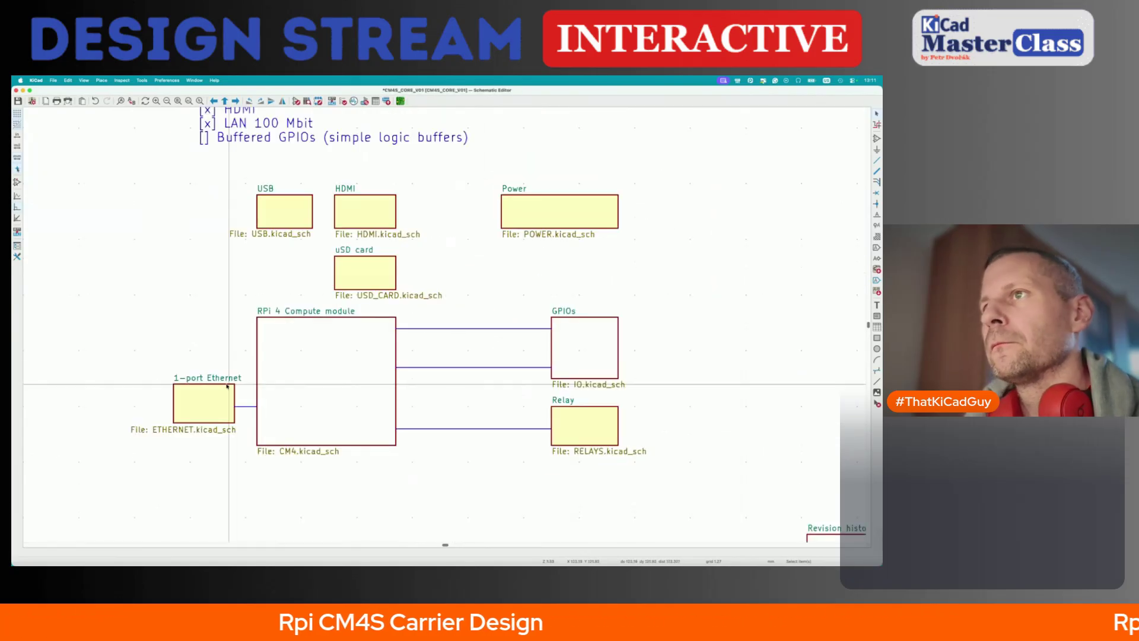
{"action": "double_click", "coordinate": [323, 354]}
- Paste the GPIO28–GPIO45 labels onto the CM4 sheet, then delete the labels on the CM4 pins
{"action": "key", "text": "ctrl+v"}
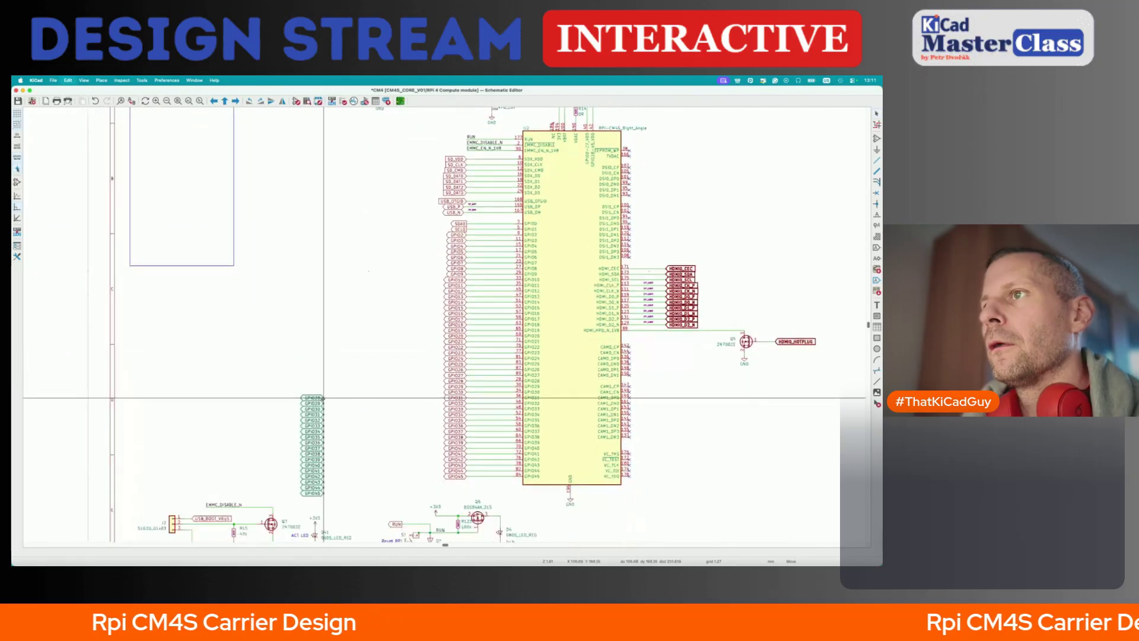
{"action": "scroll", "coordinate": [415, 333], "scroll_direction": "down", "scroll_amount": 3}
{"action": "left_click", "coordinate": [424, 316]}
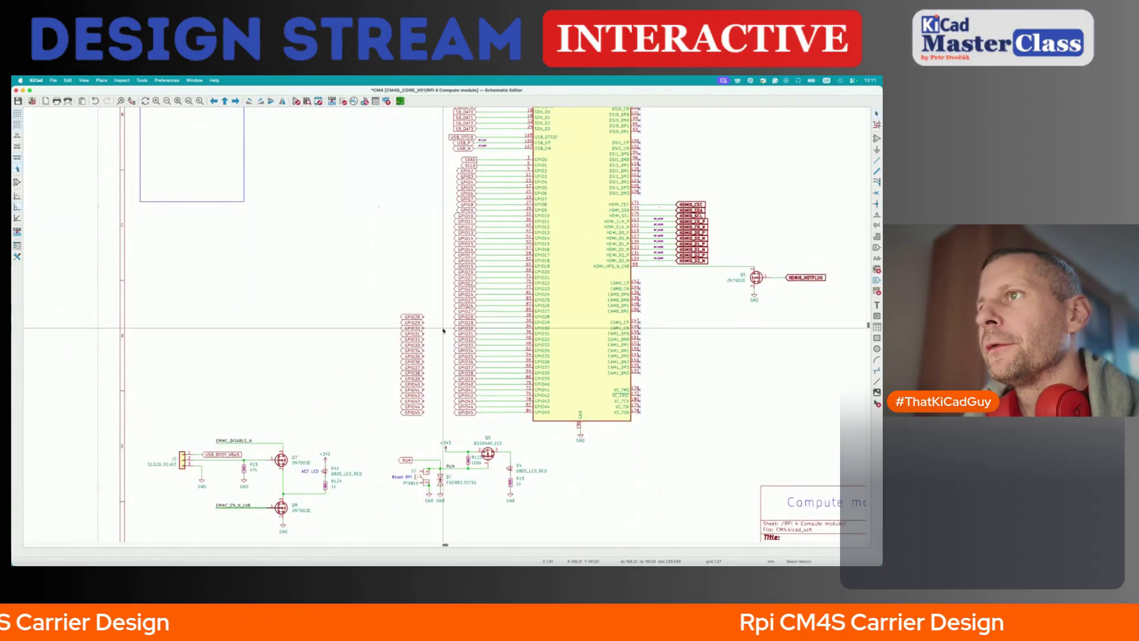
{"action": "left_click_drag", "start_coordinate": [446, 315], "coordinate": [484, 421]}
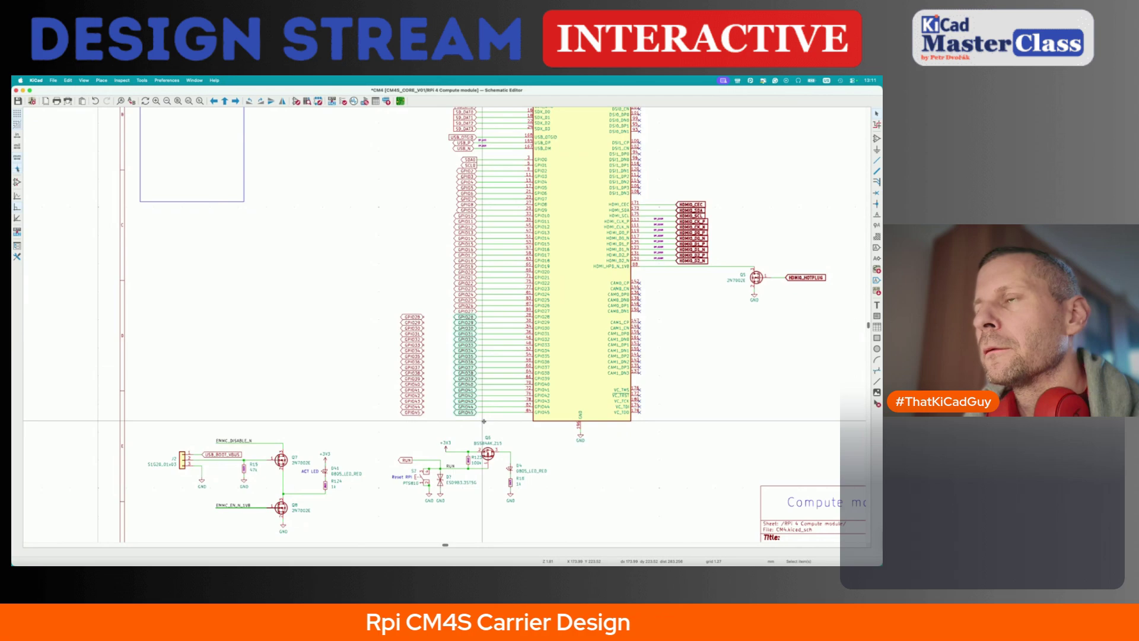
{"action": "key", "text": "Delete"}
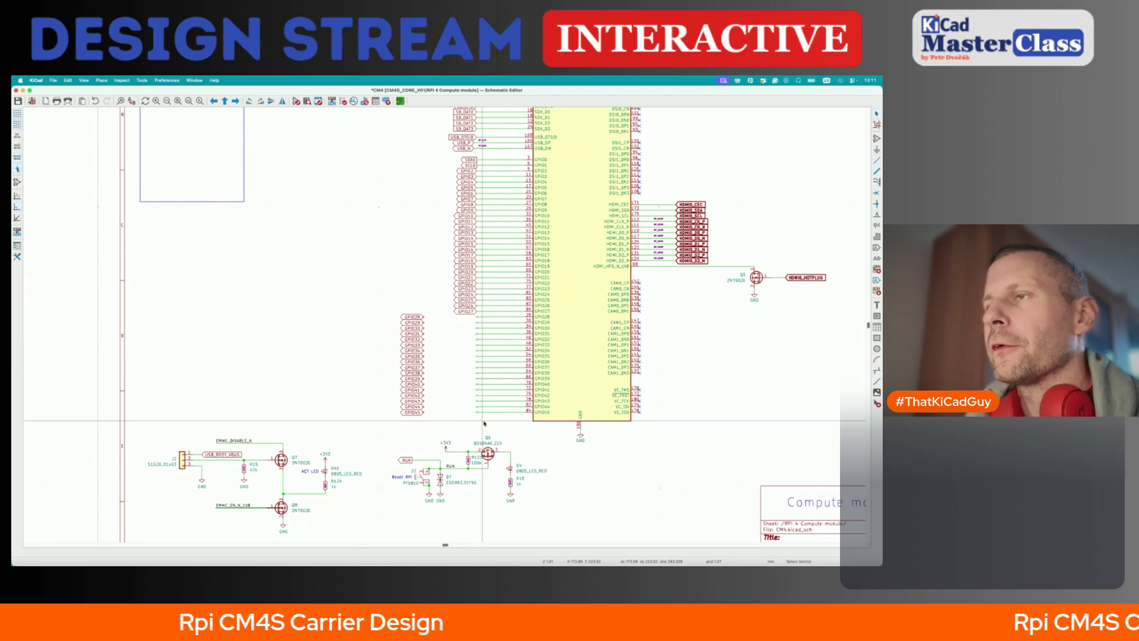
- Check the datasheet and the GPIOs sheet, then return to the RPi 4 Compute module sheet
{"action": "key", "text": "super+Tab"}
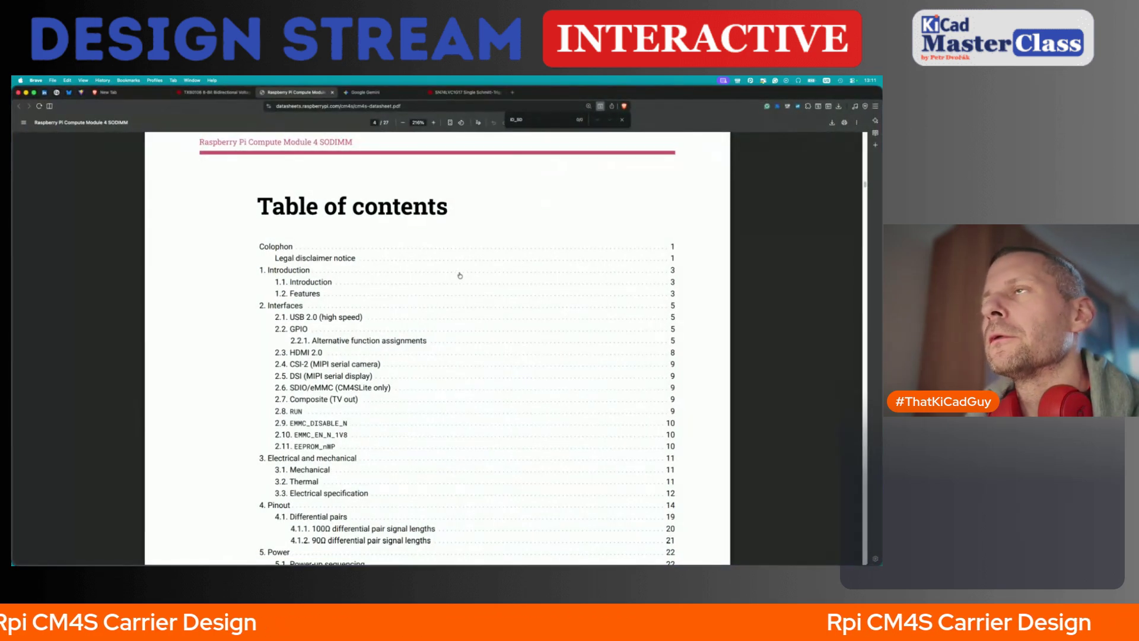
{"action": "key", "text": "super+Tab"}
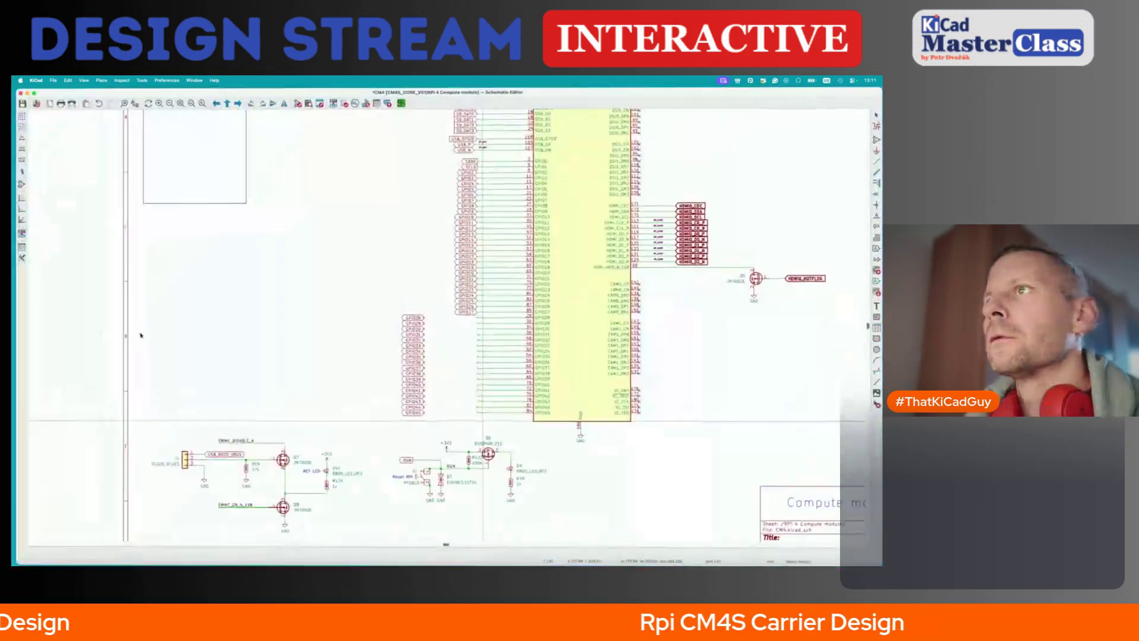
{"action": "key", "text": "alt+BackSpace"}
{"action": "double_click", "coordinate": [566, 350]}
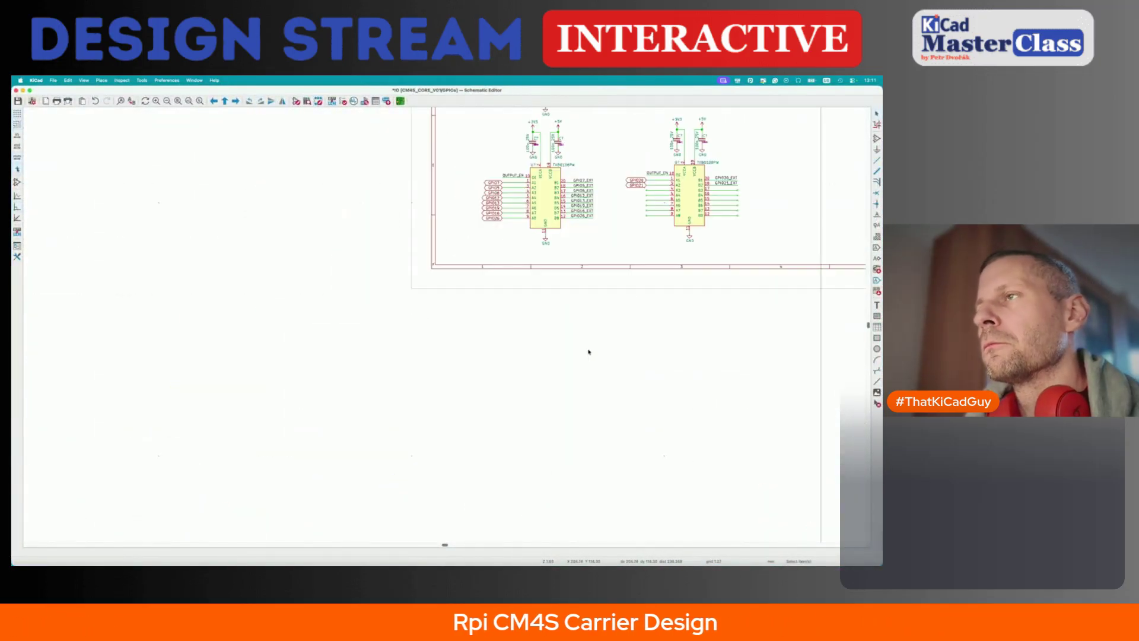
{"action": "scroll", "coordinate": [573, 209], "scroll_direction": "up", "scroll_amount": 2}
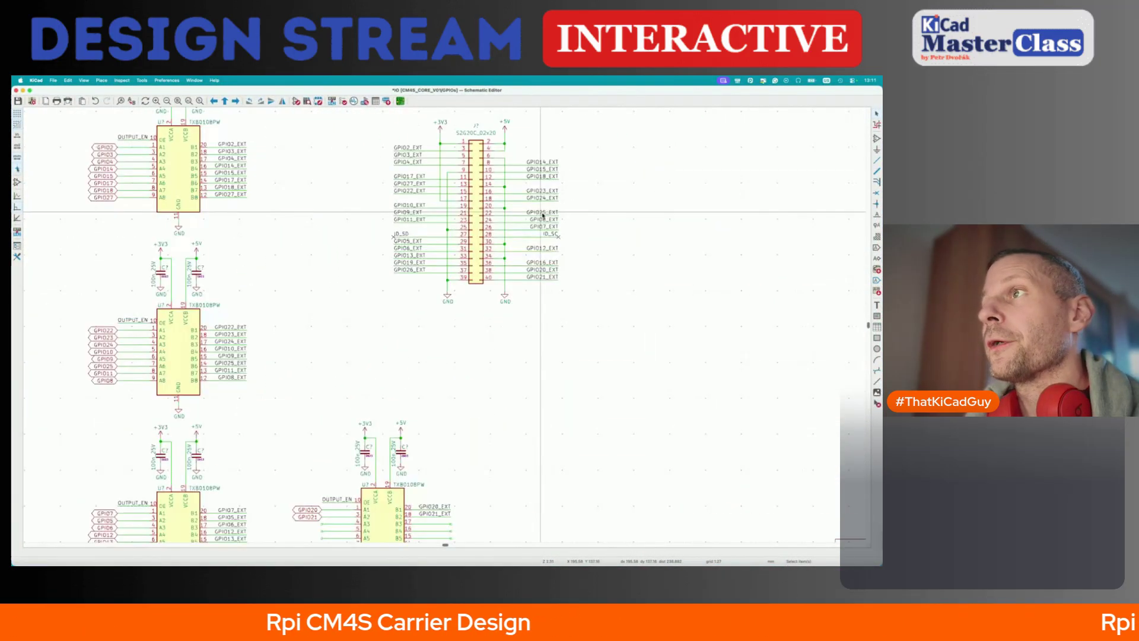
{"action": "scroll", "coordinate": [542, 215], "scroll_direction": "up", "scroll_amount": 2}
{"action": "key", "text": "alt+BackSpace"}
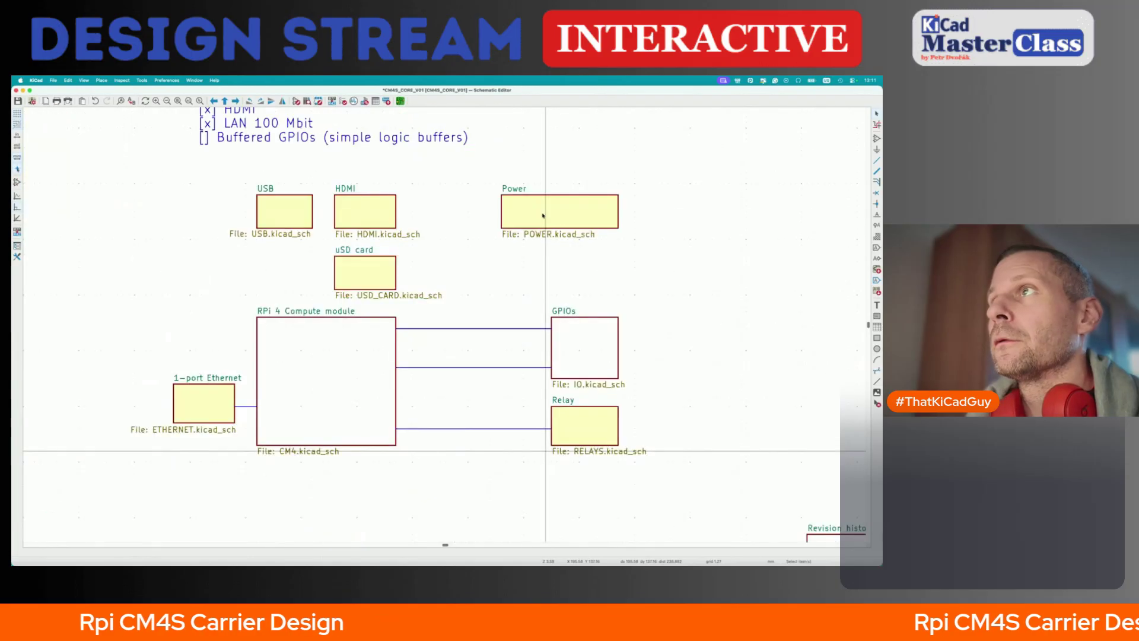
{"action": "double_click", "coordinate": [389, 326]}
- Delete the remaining GPIO28–GPIO45 labels beside the CM4 symbol's pins
{"action": "scroll", "coordinate": [349, 368], "scroll_direction": "left", "scroll_amount": 3}
{"action": "scroll", "coordinate": [349, 367], "scroll_direction": "down", "scroll_amount": 2}
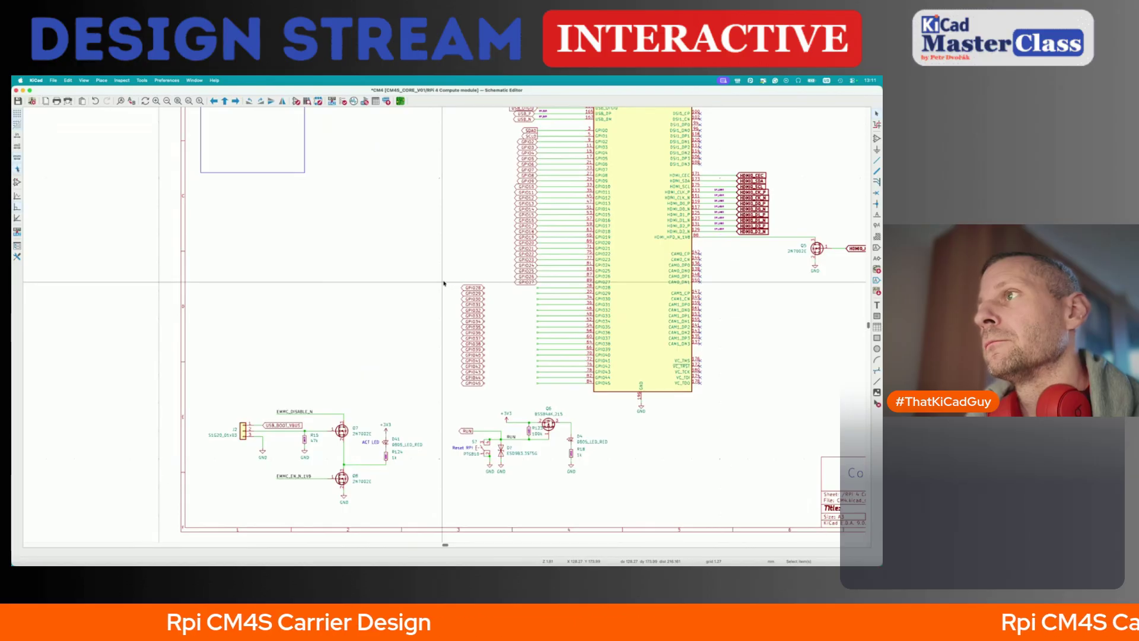
{"action": "left_click_drag", "start_coordinate": [444, 282], "coordinate": [490, 403]}
{"action": "key", "text": "Delete"}
{"action": "scroll", "coordinate": [466, 328], "scroll_direction": "up", "scroll_amount": 3}
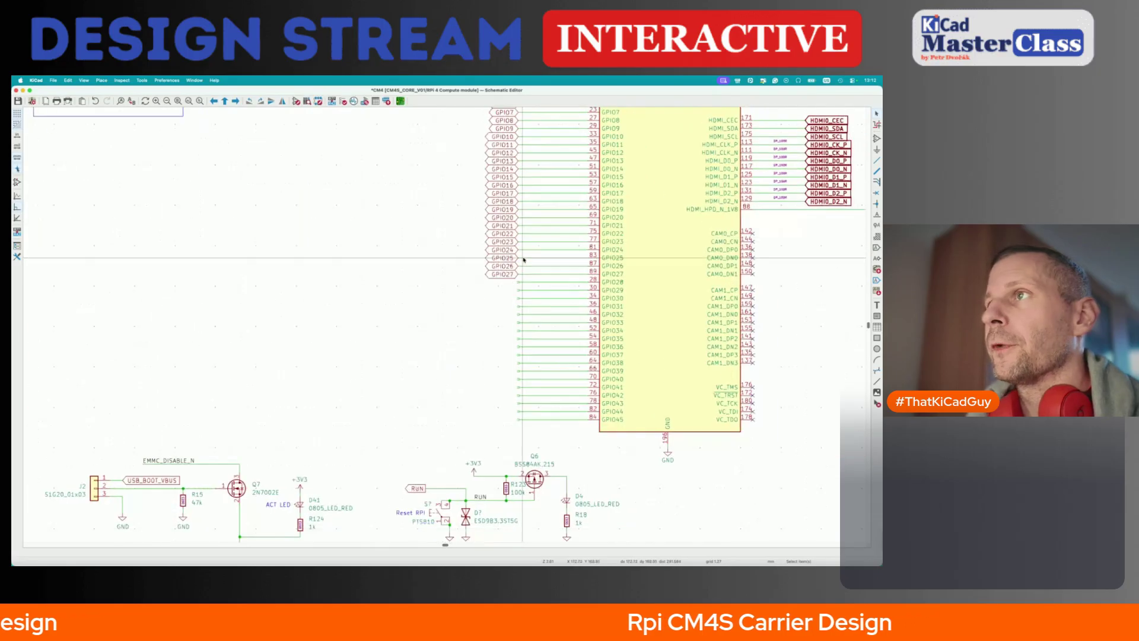
- Place a 1.27 mm test point beside GPIO28 and reposition its value and reference text
{"action": "type", "text": "a"}
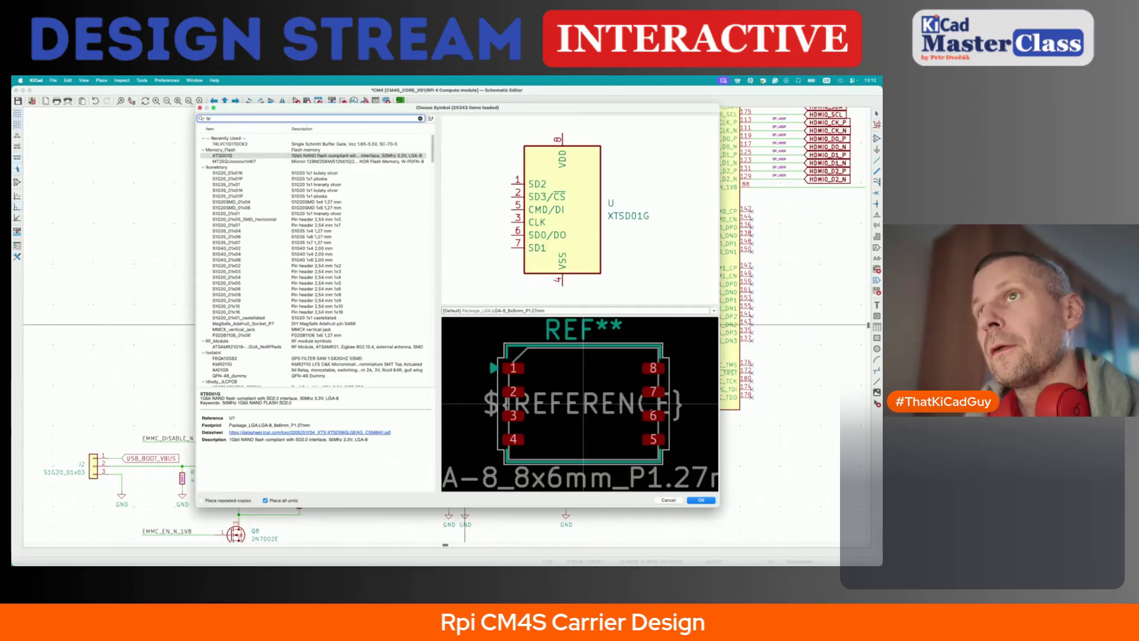
{"action": "type", "text": "test"}
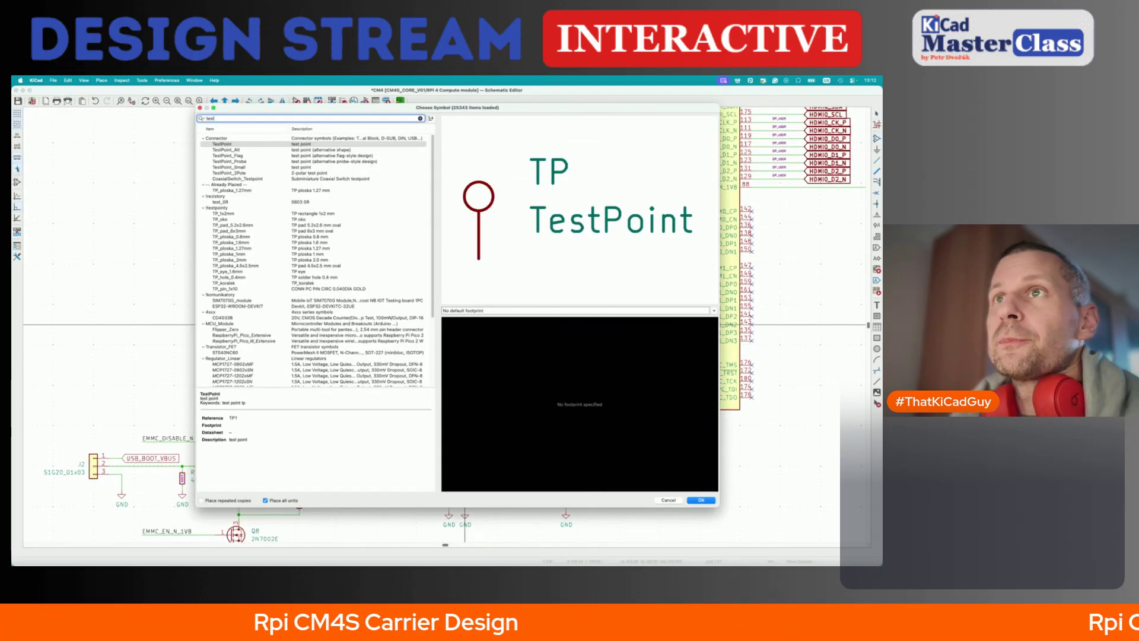
{"action": "left_click", "coordinate": [249, 248]}
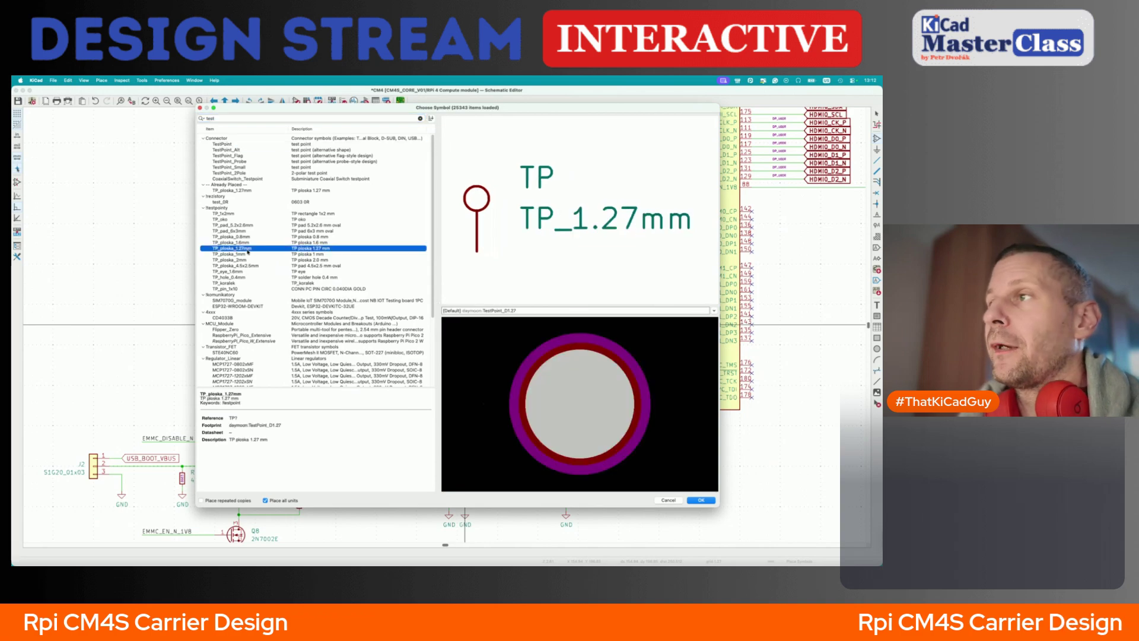
{"action": "left_click", "coordinate": [696, 501]}
{"action": "scroll", "coordinate": [465, 255], "scroll_direction": "up", "scroll_amount": 3}
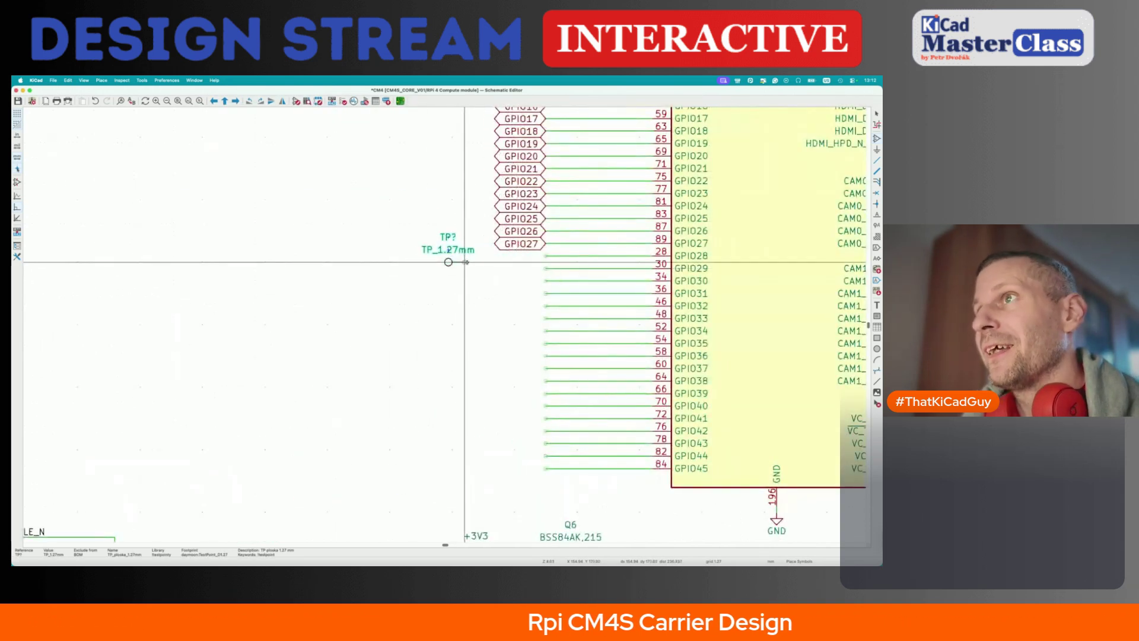
{"action": "left_click", "coordinate": [468, 257]}
{"action": "key", "text": "m"}
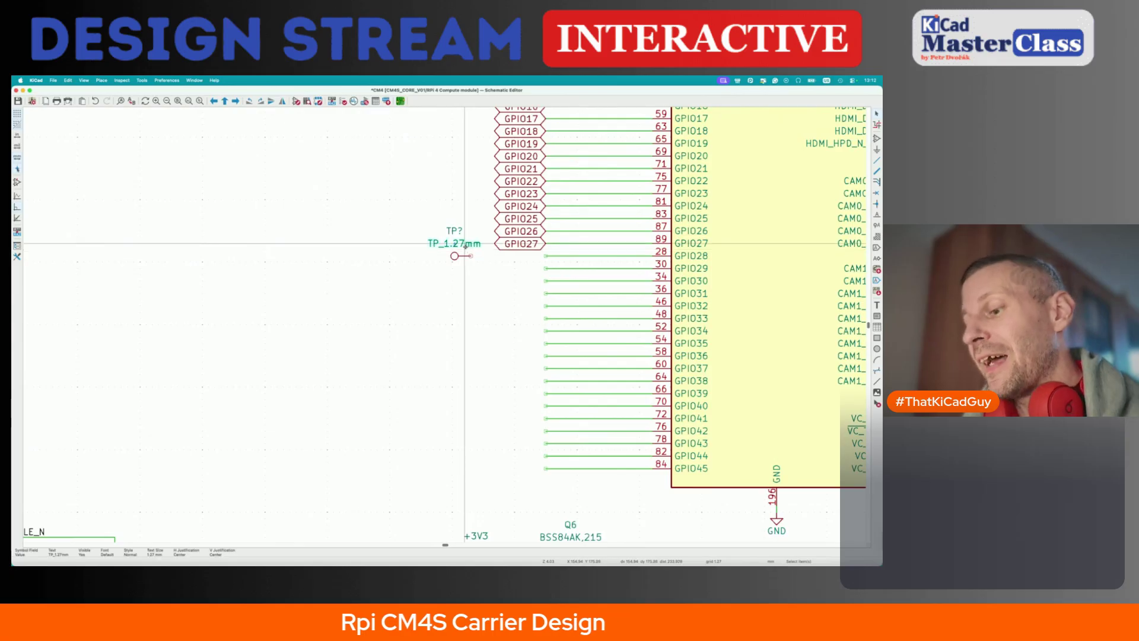
{"action": "left_click", "coordinate": [433, 256]}
{"action": "key", "text": "m"}
{"action": "left_click", "coordinate": [375, 262]}
- Wire the test point to GPIO28, delete the old GPIO29–GPIO45 stubs, and repeat the wire onto GPIO29
{"action": "key", "text": "w"}
{"action": "left_click", "coordinate": [544, 256]}
{"action": "key", "text": "Escape"}
{"action": "left_click_drag", "start_coordinate": [538, 262], "coordinate": [667, 482]}
{"action": "key", "text": "Delete"}
{"action": "left_click", "coordinate": [496, 256]}
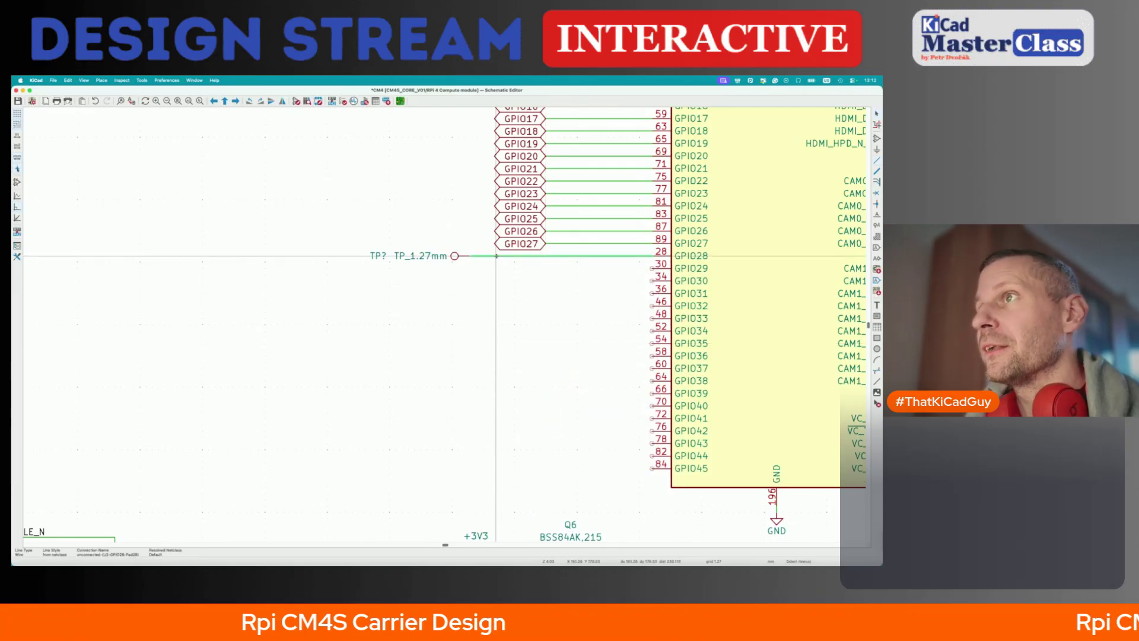
{"action": "key", "text": "super+d"}
{"action": "left_click", "coordinate": [470, 268]}
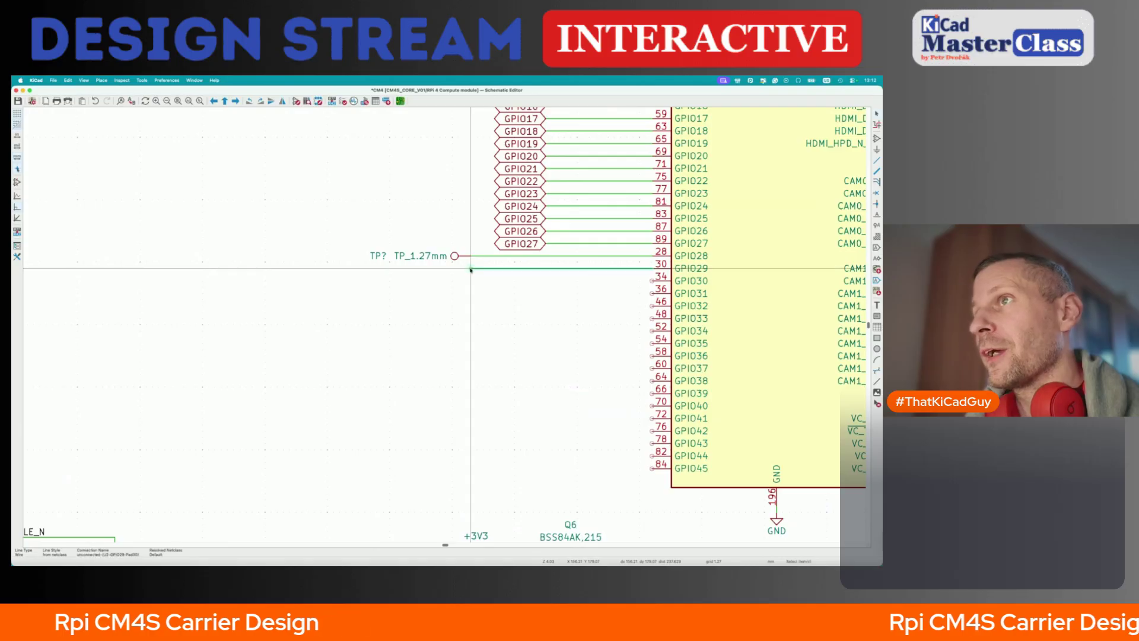
{"action": "key", "text": "super+d"}
{"action": "key", "text": "Escape"}
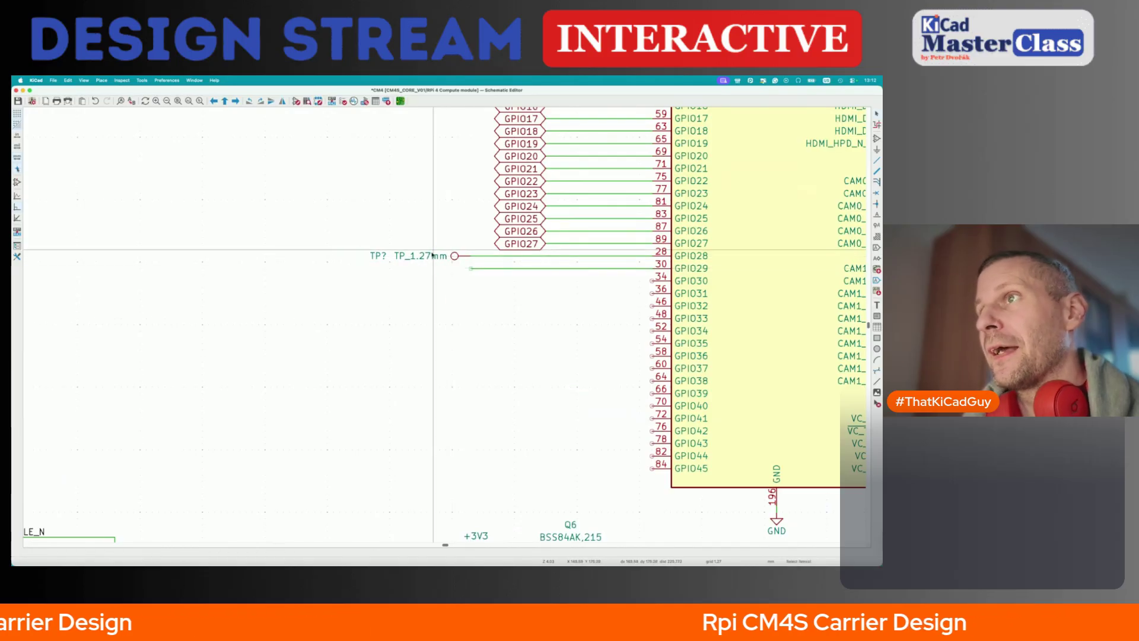
{"action": "key", "text": "F1"}
{"action": "key", "text": "F1"}
{"action": "key", "text": "F1"}
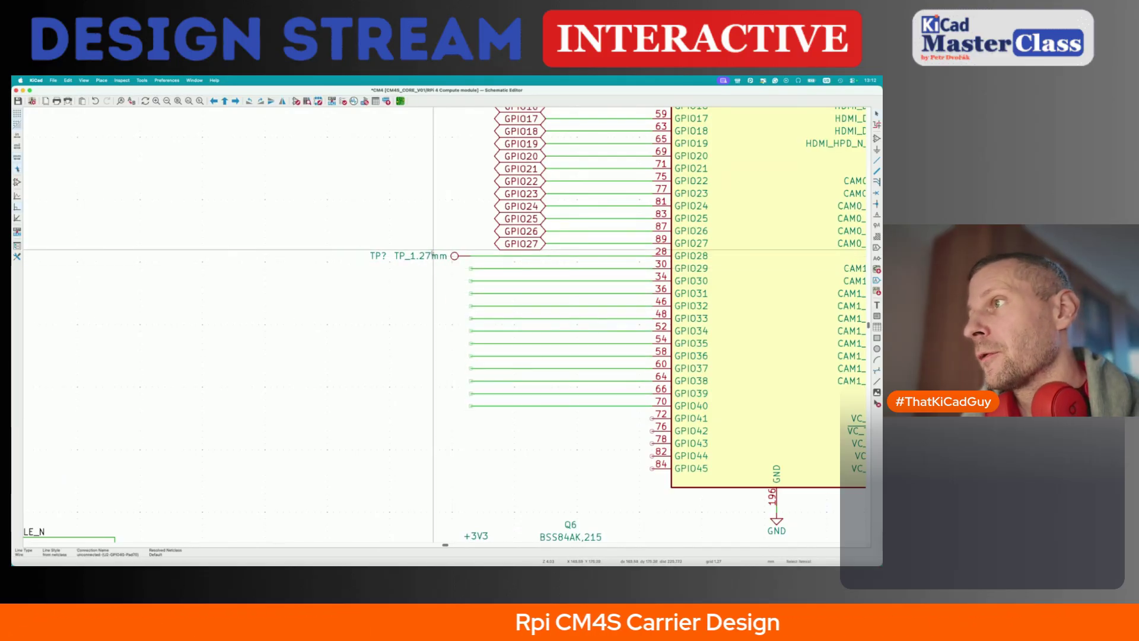
- Duplicate the test point down the rows, placing copies on GPIO29 through GPIO41
{"action": "left_click", "coordinate": [470, 268]}
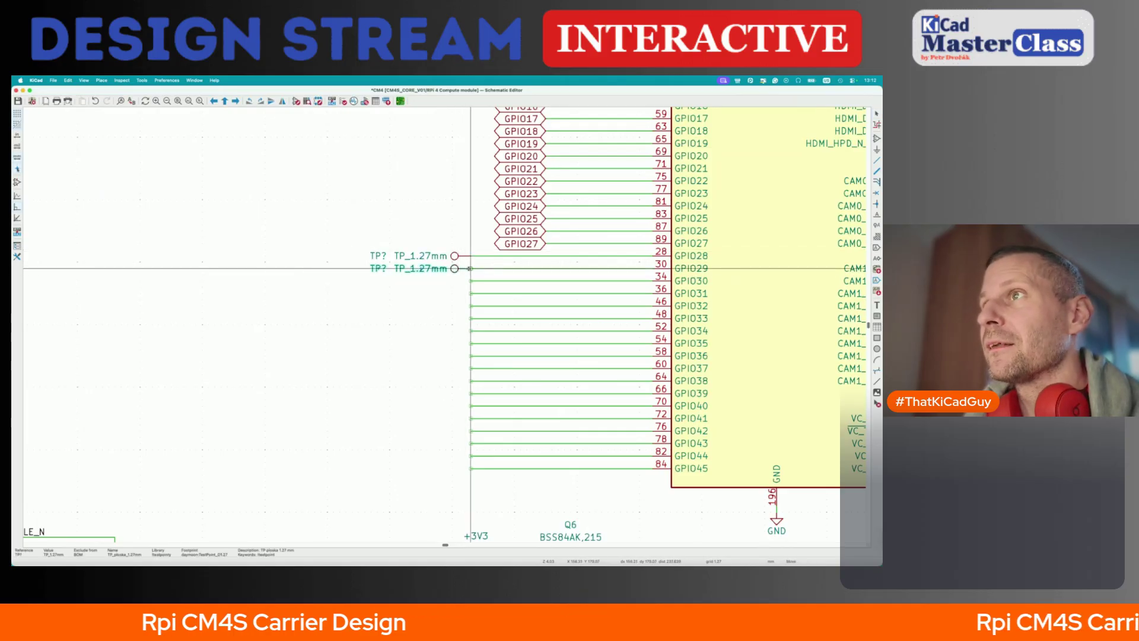
{"action": "key", "text": "super+d"}
{"action": "left_click", "coordinate": [470, 281]}
{"action": "key", "text": "super+d"}
{"action": "left_click", "coordinate": [470, 293]}
{"action": "key", "text": "super+d"}
{"action": "left_click", "coordinate": [470, 306]}
{"action": "key", "text": "super+d"}
{"action": "left_click", "coordinate": [470, 318]}
{"action": "key", "text": "super+d"}
{"action": "left_click", "coordinate": [470, 330]}
{"action": "key", "text": "super+d"}
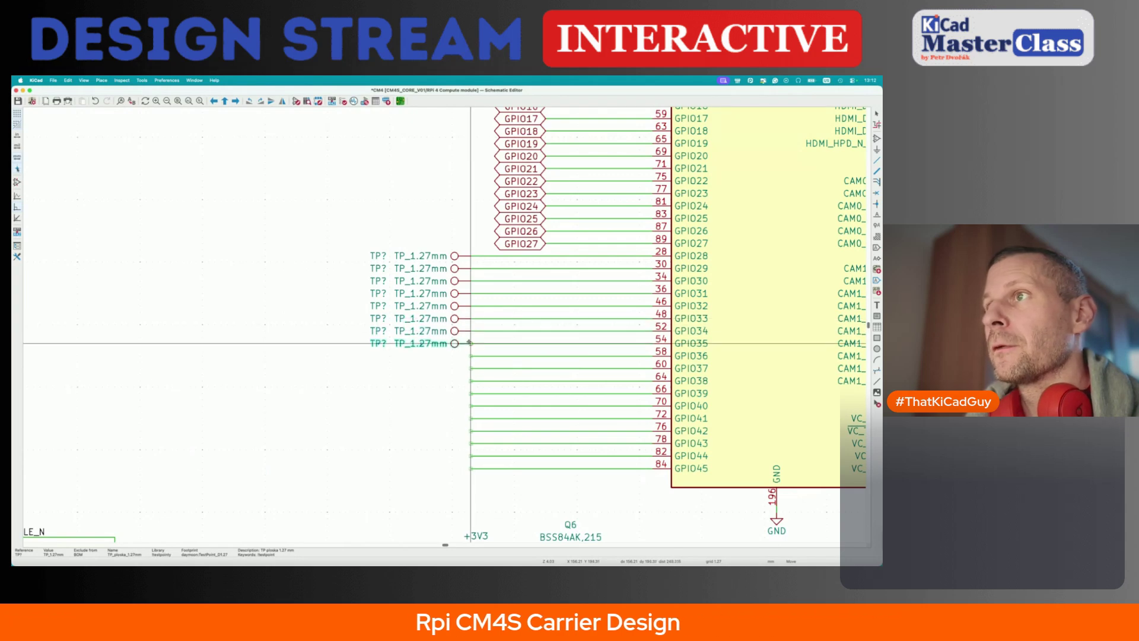
{"action": "left_click", "coordinate": [470, 343]}
{"action": "key", "text": "super+d"}
{"action": "left_click", "coordinate": [470, 355]}
{"action": "key", "text": "super+d"}
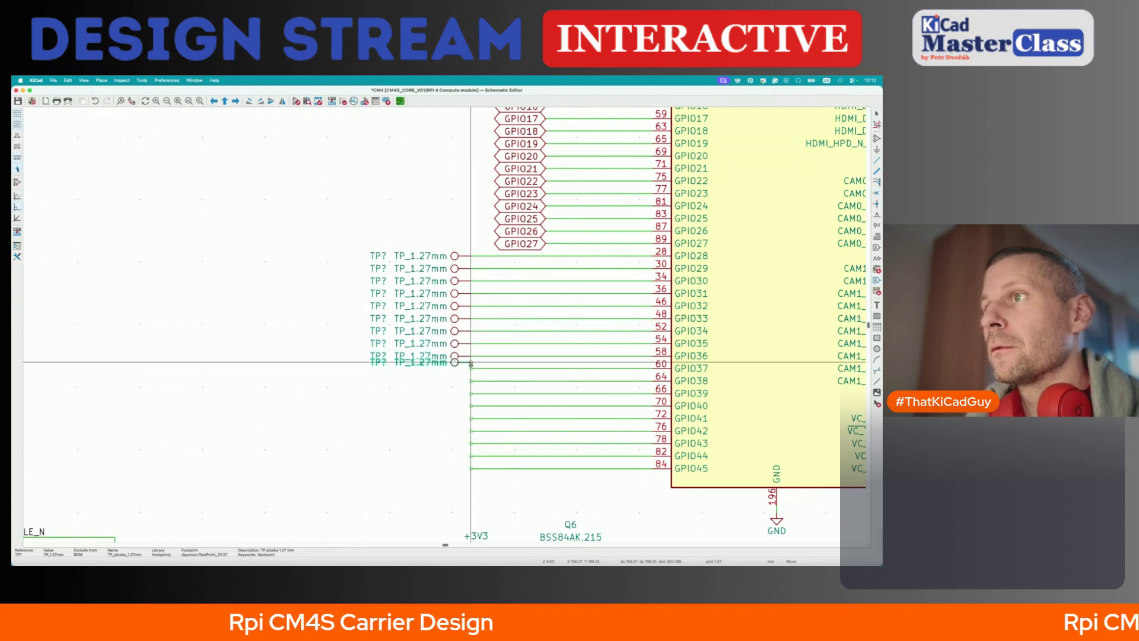
{"action": "left_click", "coordinate": [470, 368]}
{"action": "key", "text": "super+d"}
{"action": "left_click", "coordinate": [470, 380]}
{"action": "key", "text": "super+d"}
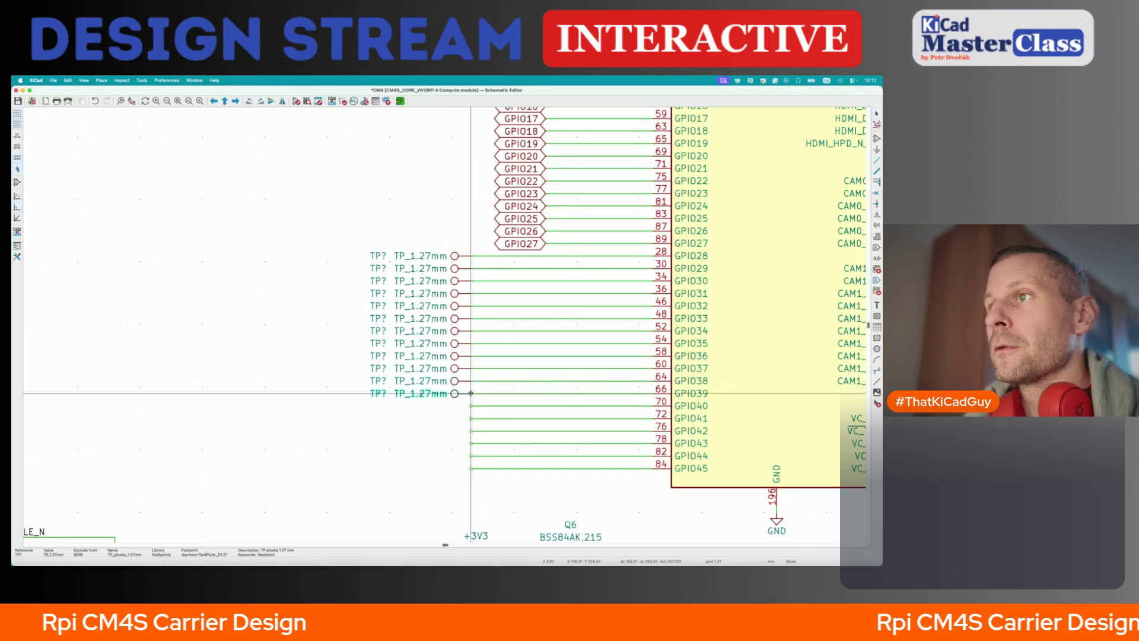
{"action": "left_click", "coordinate": [470, 405]}
{"action": "key", "text": "super+d"}
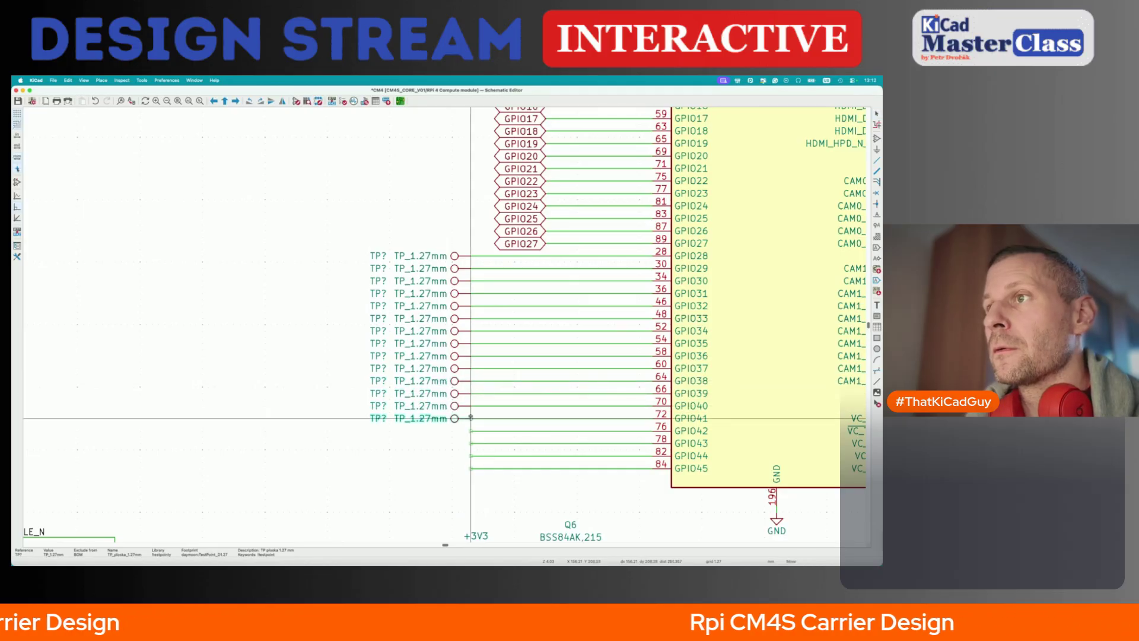
{"action": "left_click", "coordinate": [471, 418]}
{"action": "key", "text": "super+d"}
{"action": "left_click", "coordinate": [470, 437]}
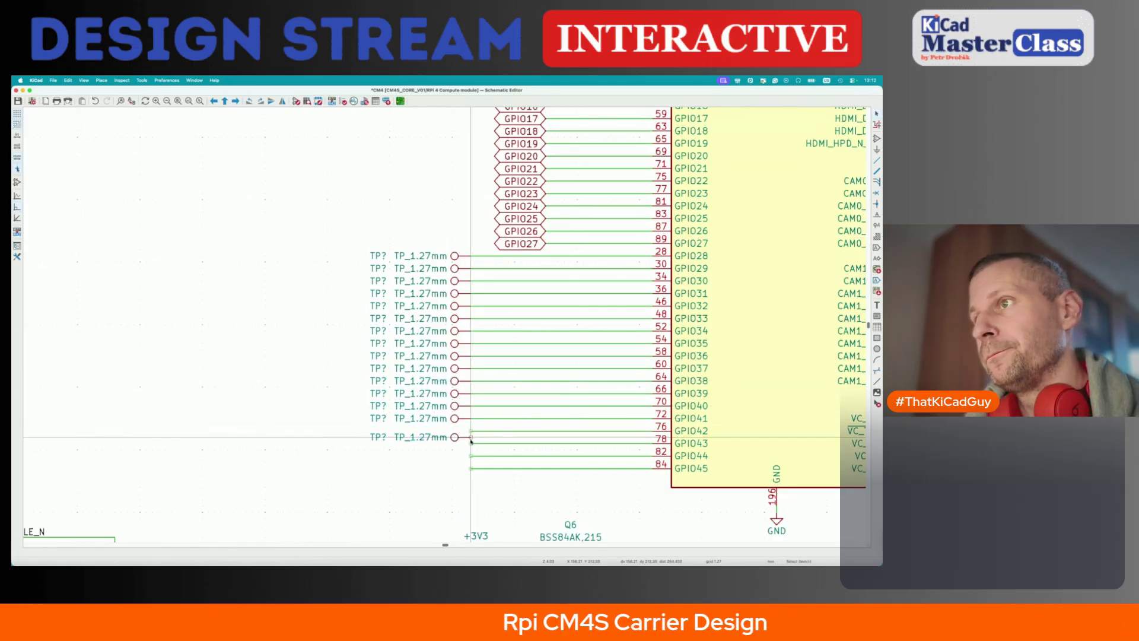
- Move the last test point to GPIO42, add copies down to GPIO45, and save the schematic
{"action": "key", "text": "Escape"}
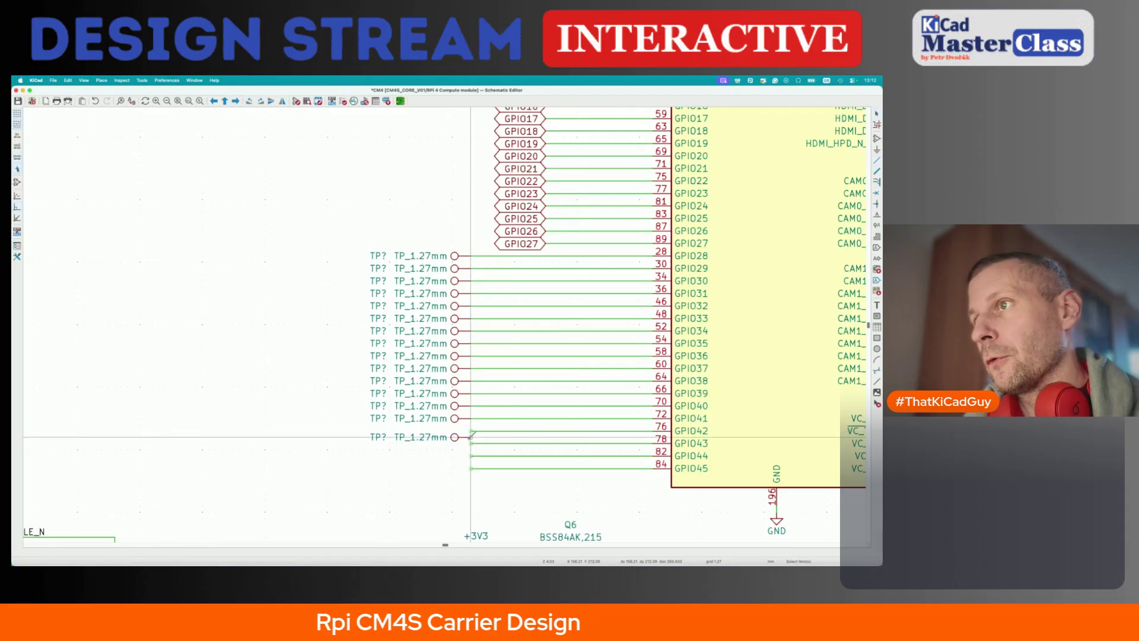
{"action": "key", "text": "m"}
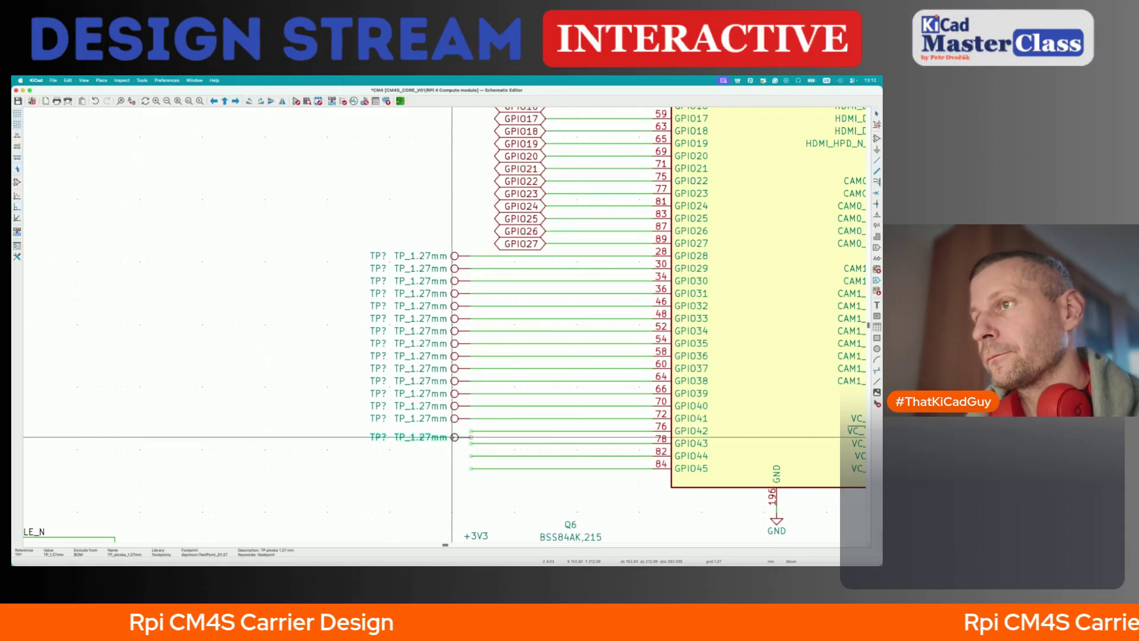
{"action": "left_click", "coordinate": [454, 430]}
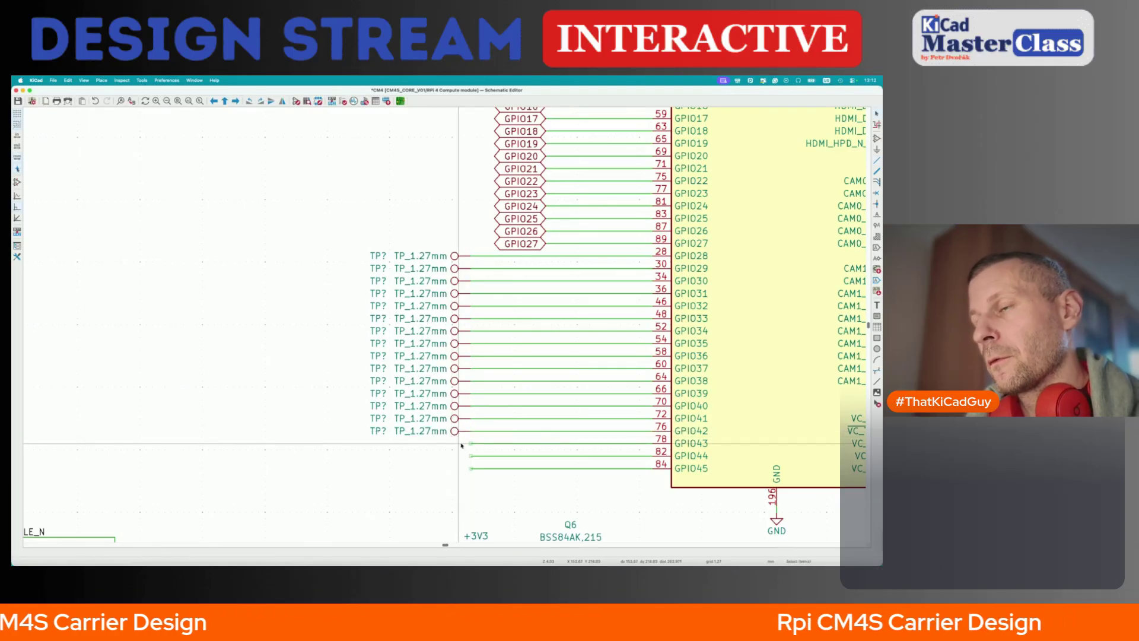
{"action": "key", "text": "ctrl+d"}
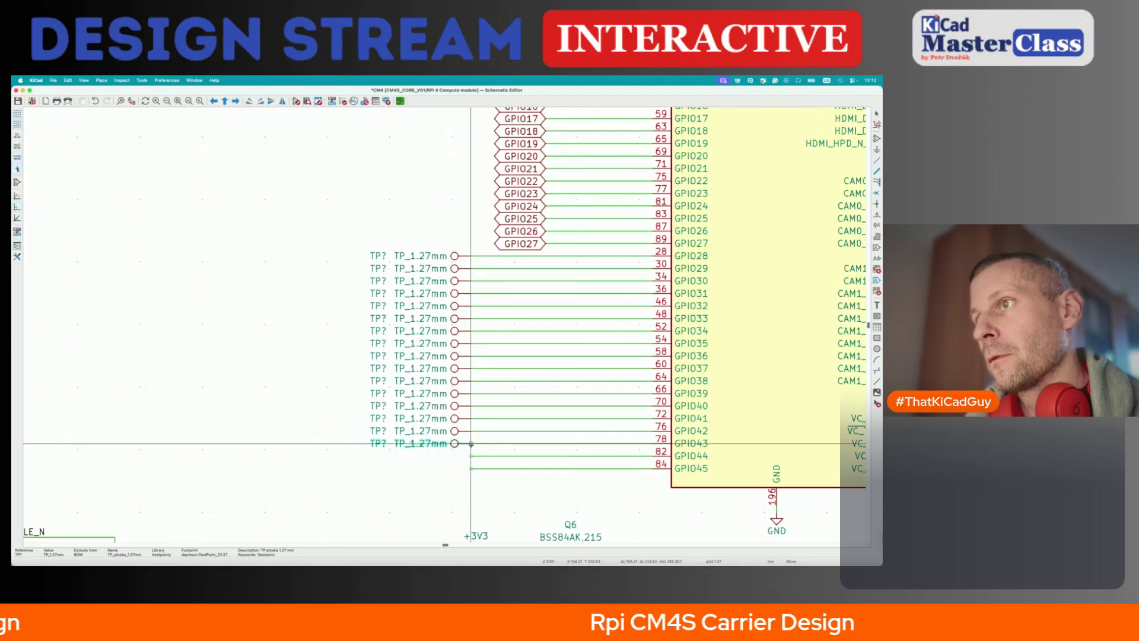
{"action": "left_click", "coordinate": [471, 456]}
{"action": "key", "text": "ctrl+d"}
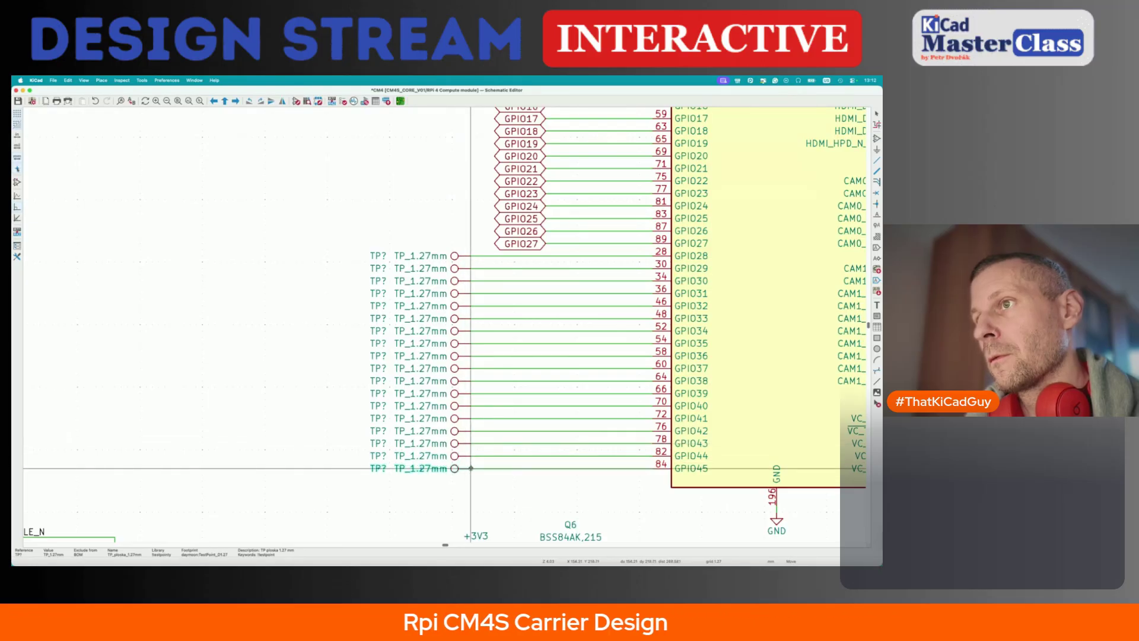
{"action": "left_click", "coordinate": [472, 469]}
{"action": "key", "text": "ctrl+s"}
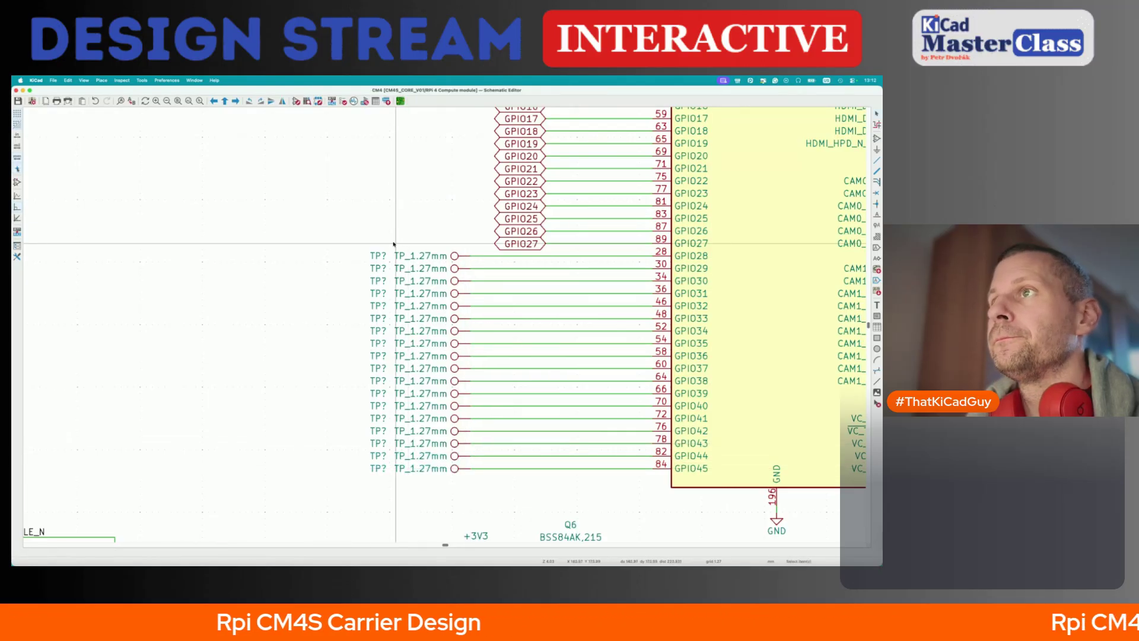
{"action": "left_click", "coordinate": [421, 256]}
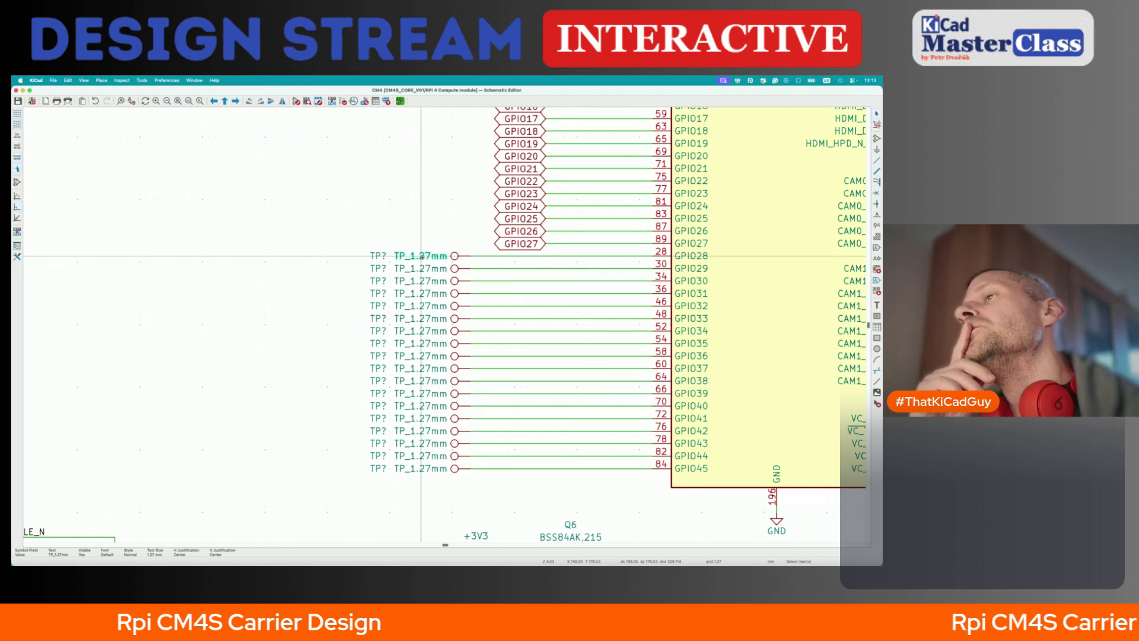
- Rename the top six test point values from TP_1.27mm to GPIO28 through GPIO33
{"action": "double_click", "coordinate": [421, 256]}
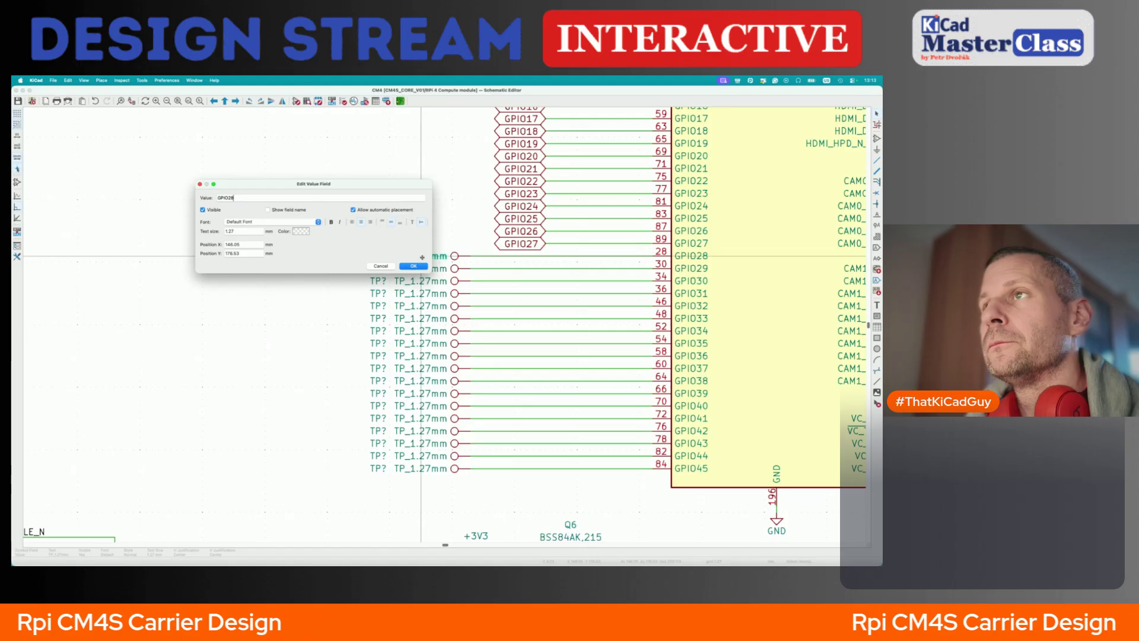
{"action": "key", "text": "Return"}
{"action": "double_click", "coordinate": [426, 269]}
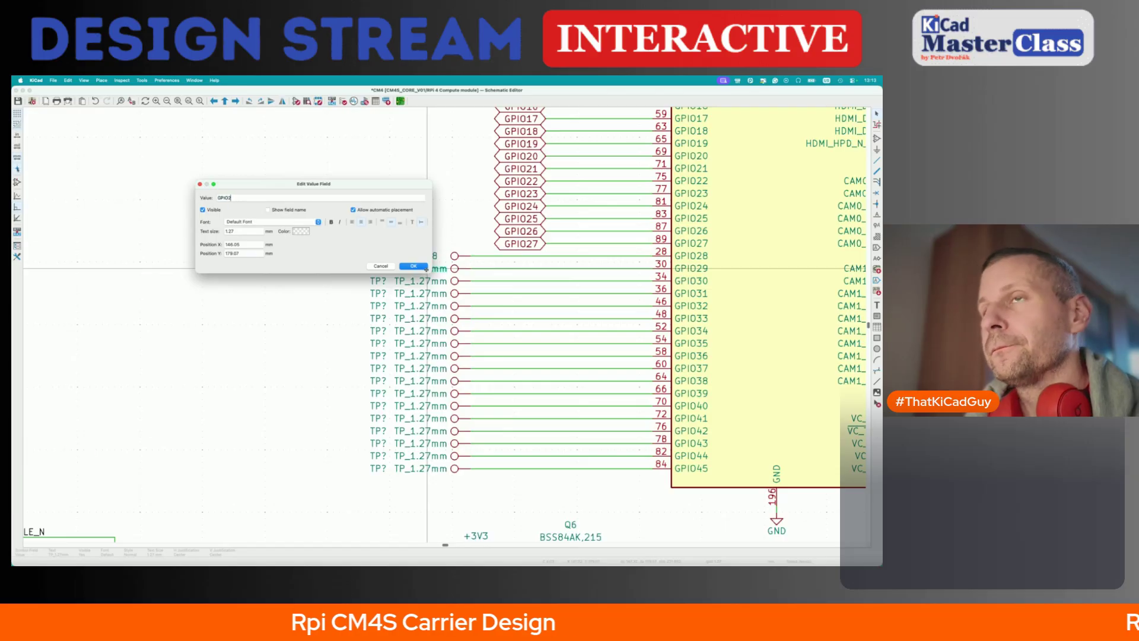
{"action": "key", "text": "Return"}
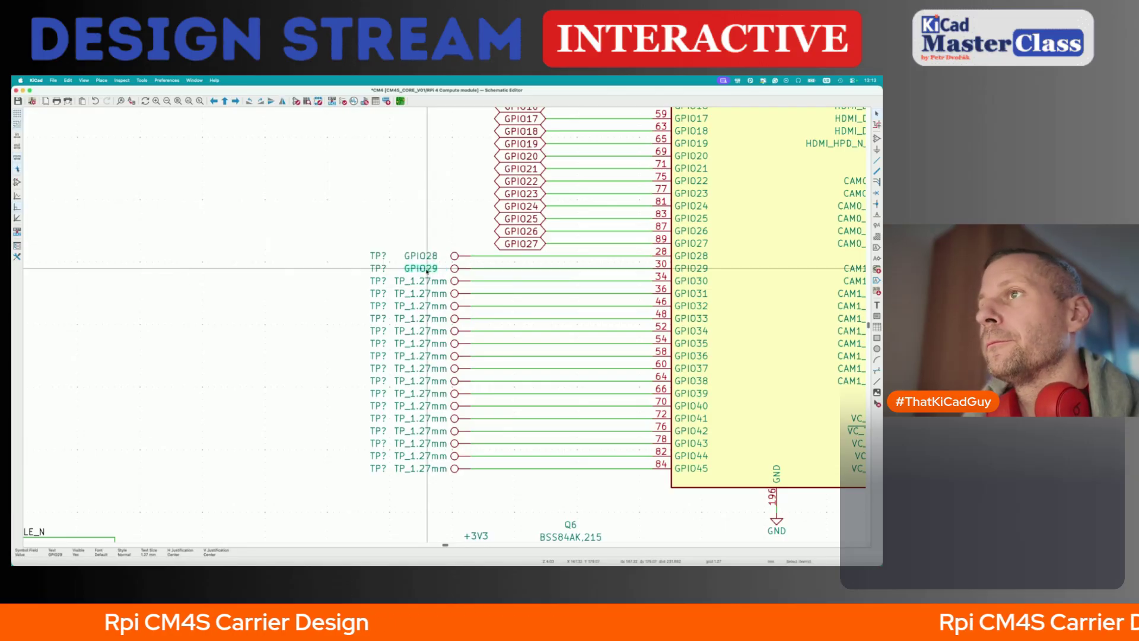
{"action": "double_click", "coordinate": [425, 281]}
{"action": "type", "text": "GPIO30"}
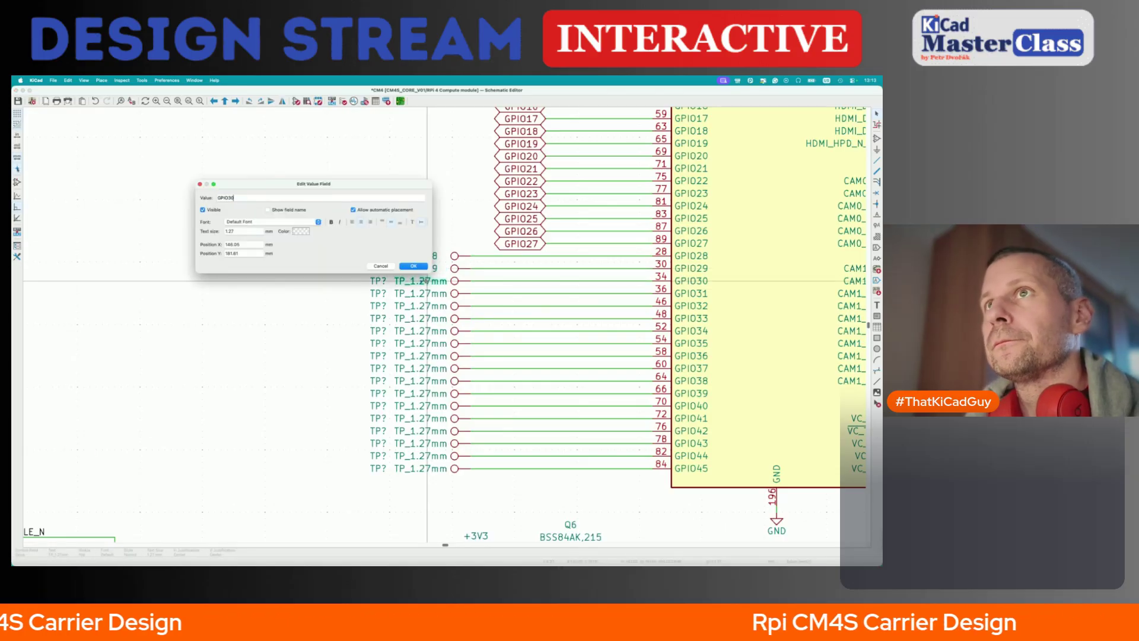
{"action": "key", "text": "Return"}
{"action": "double_click", "coordinate": [427, 293]}
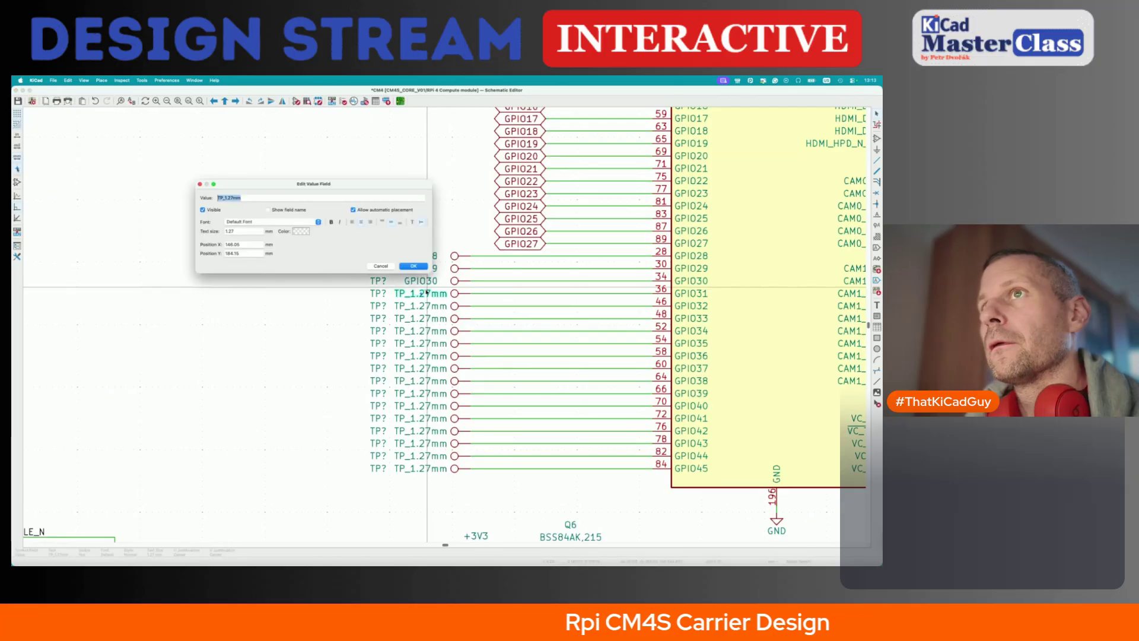
{"action": "type", "text": "GPIO31"}
{"action": "key", "text": "Return"}
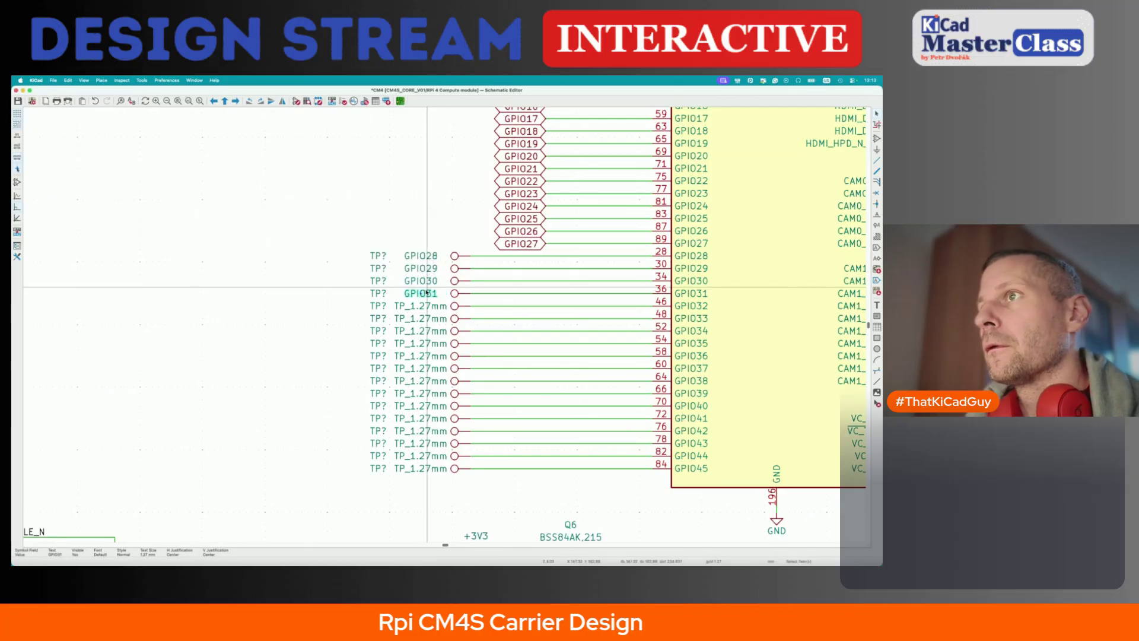
{"action": "double_click", "coordinate": [436, 306]}
{"action": "type", "text": "GPIO3"}
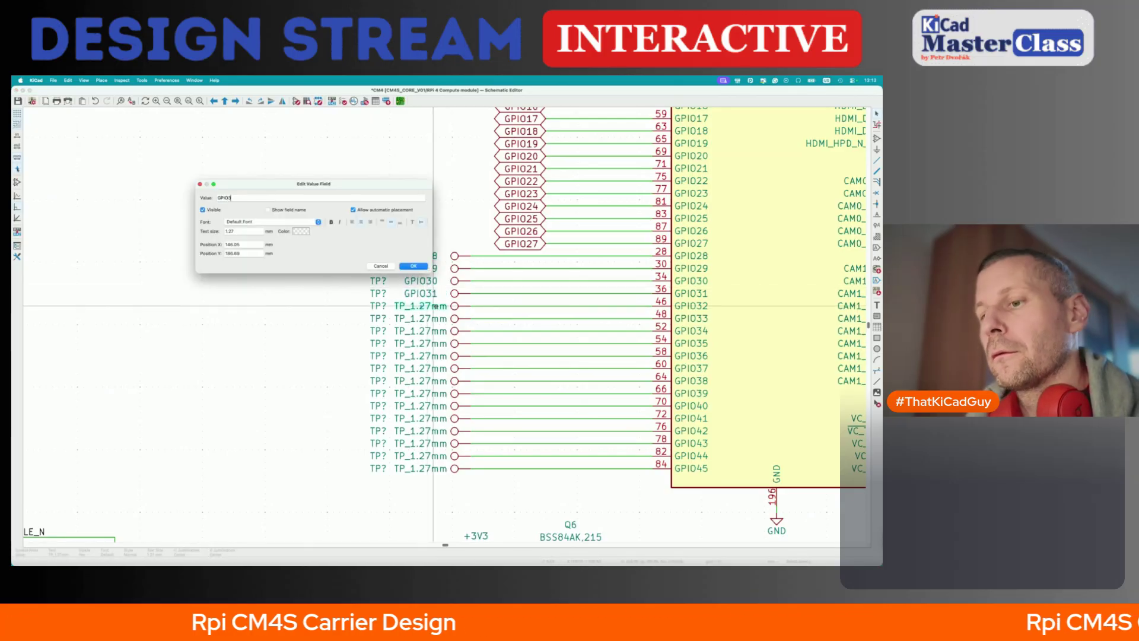
{"action": "type", "text": "2"}
{"action": "key", "text": "Return"}
{"action": "double_click", "coordinate": [433, 319]}
{"action": "type", "text": "GPIO3"}
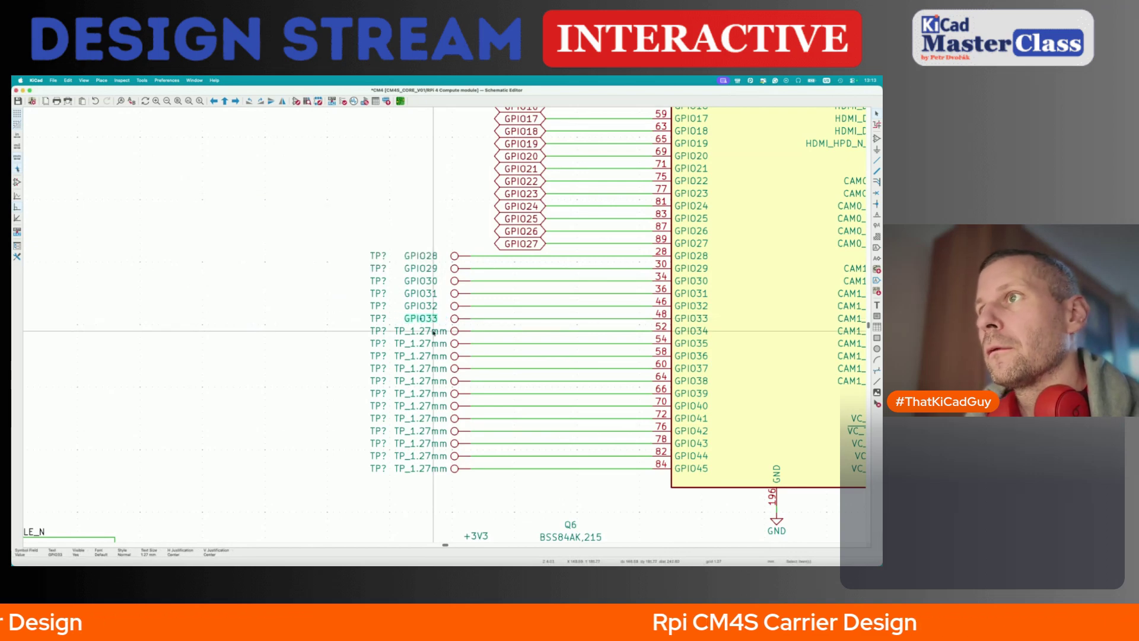
- Rename the next test point values to GPIO34, GPIO35, GPIO36, GPIO37, GPIO38 and GPIO39
{"action": "double_click", "coordinate": [434, 331]}
{"action": "type", "text": "GPIO"}
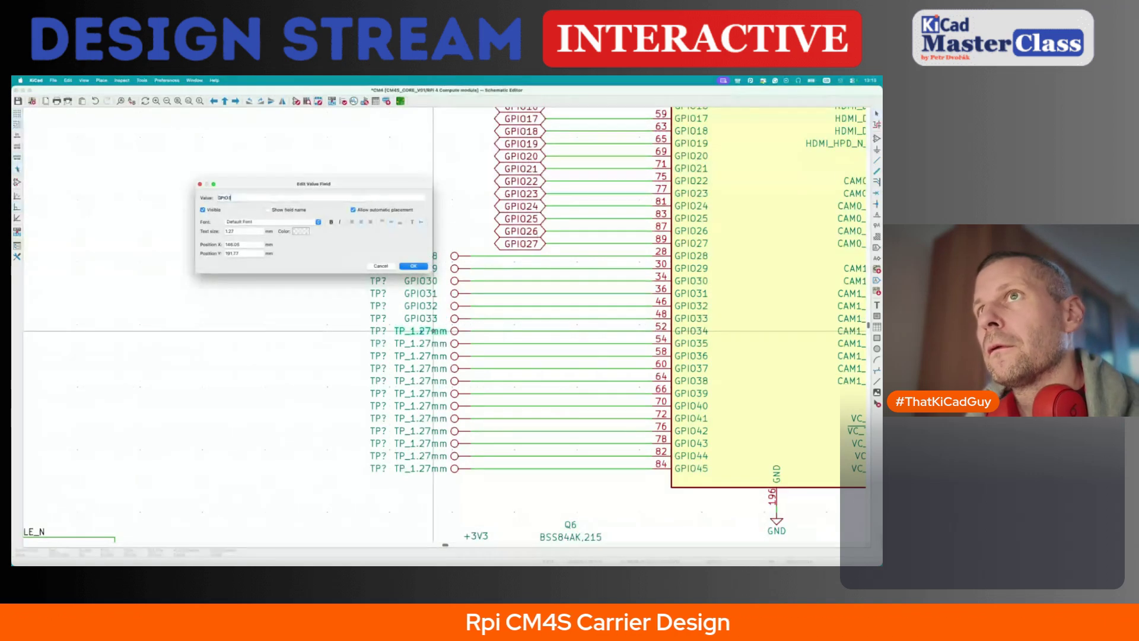
{"action": "type", "text": "34"}
{"action": "key", "text": "Return"}
{"action": "double_click", "coordinate": [436, 343]}
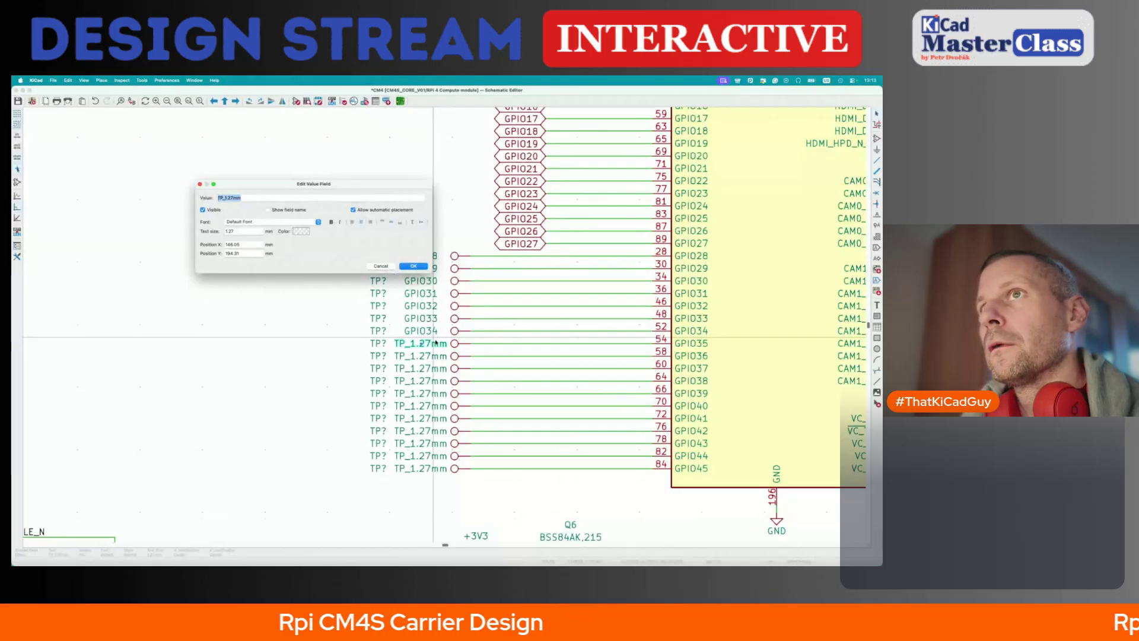
{"action": "type", "text": "GPIO35"}
{"action": "key", "text": "Return"}
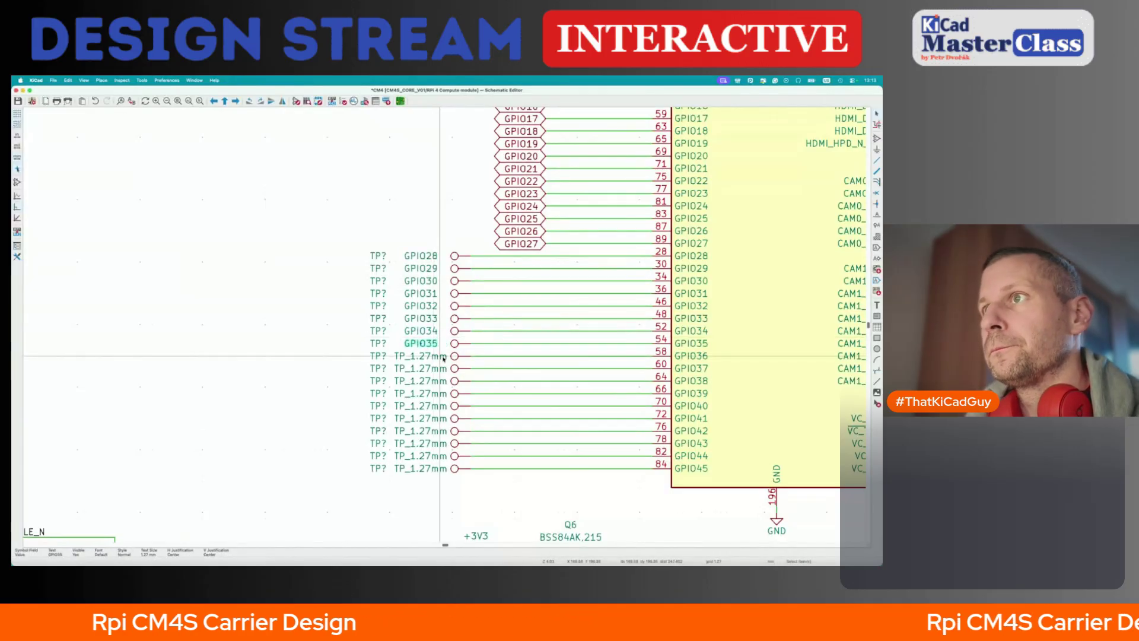
{"action": "double_click", "coordinate": [443, 356]}
{"action": "type", "text": "GPIO3"}
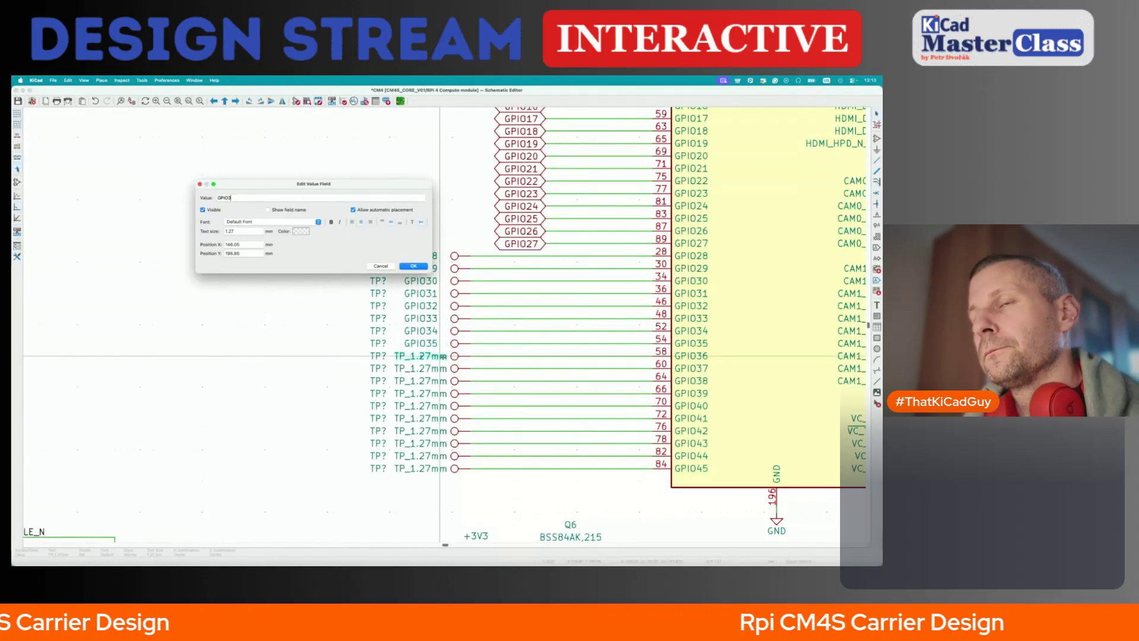
{"action": "key", "text": "Return"}
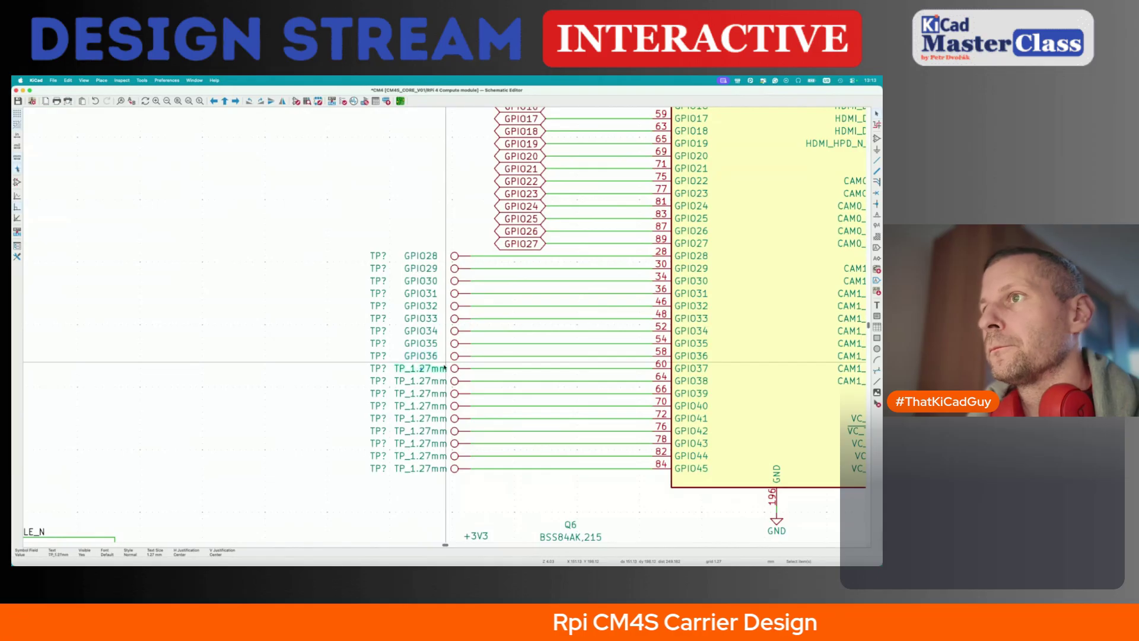
{"action": "double_click", "coordinate": [444, 368]}
{"action": "type", "text": "GPIO37"}
{"action": "key", "text": "Return"}
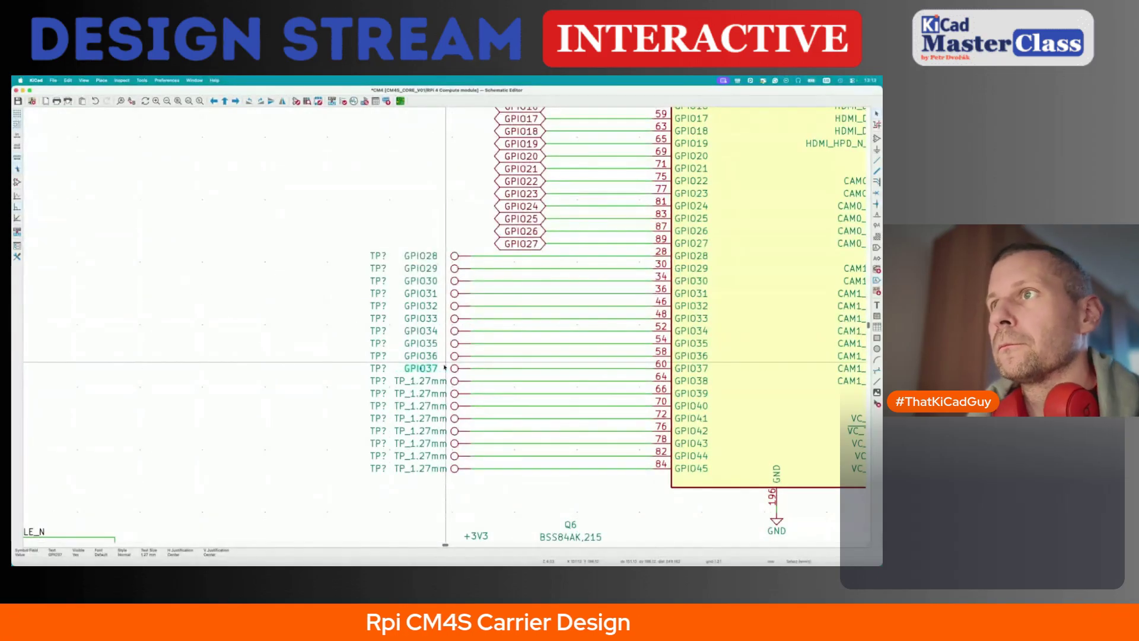
{"action": "double_click", "coordinate": [428, 384]}
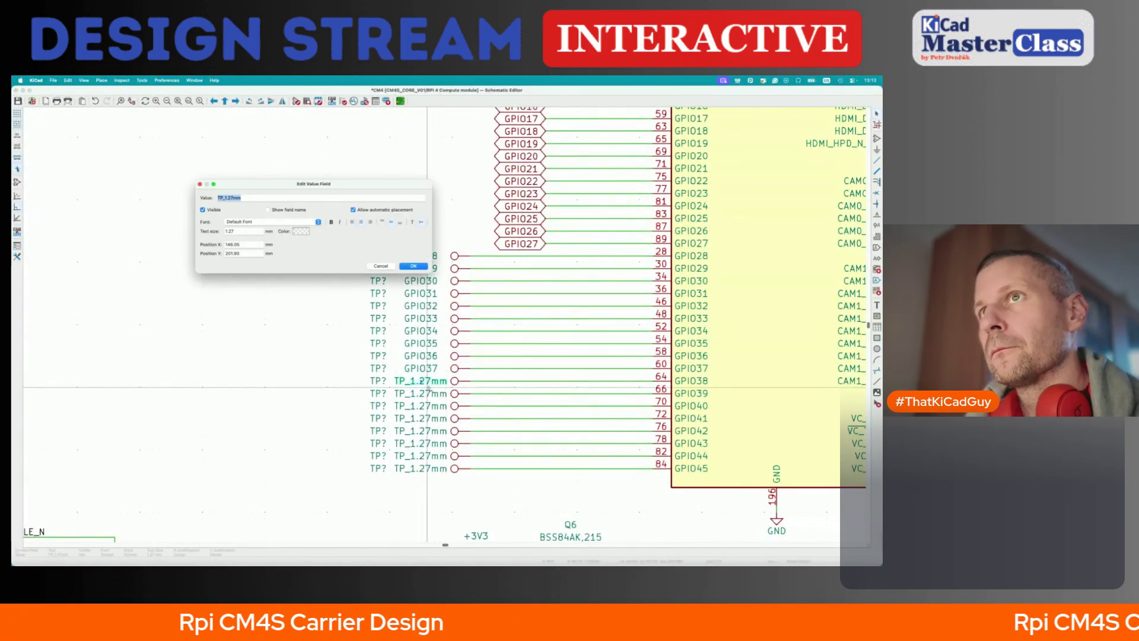
{"action": "type", "text": "GPIO38"}
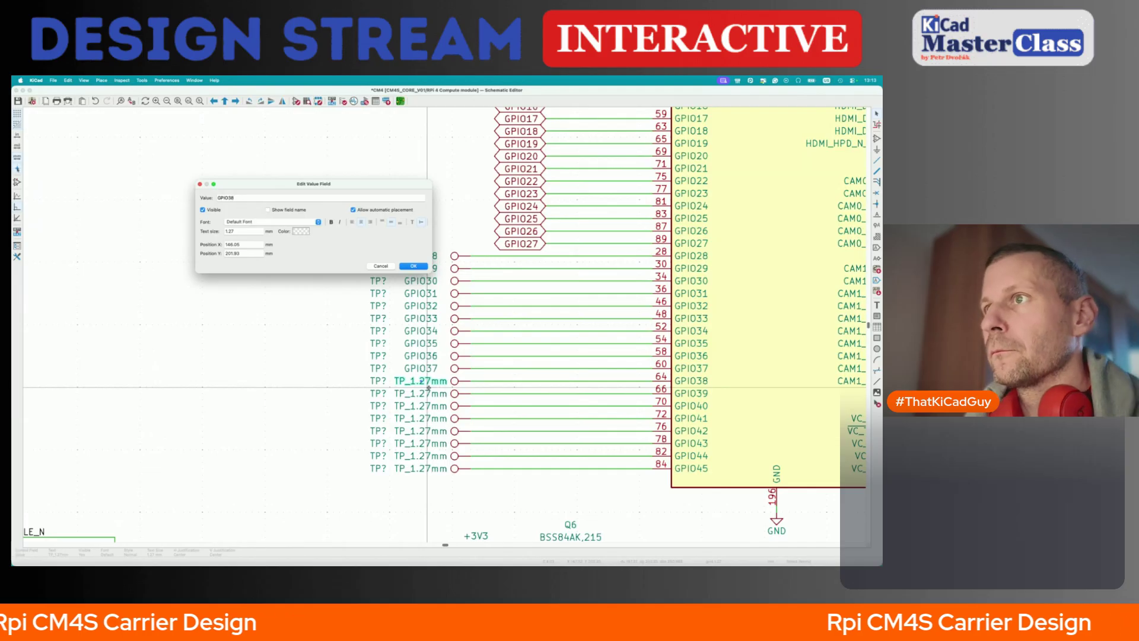
{"action": "key", "text": "Return"}
{"action": "double_click", "coordinate": [427, 394]}
{"action": "type", "text": "GPIO39"}
{"action": "key", "text": "Return"}
- Rename the last test point values to GPIO40, GPIO41, GPIO42, GPIO43, GPIO44 and GPIO45
{"action": "double_click", "coordinate": [427, 406]}
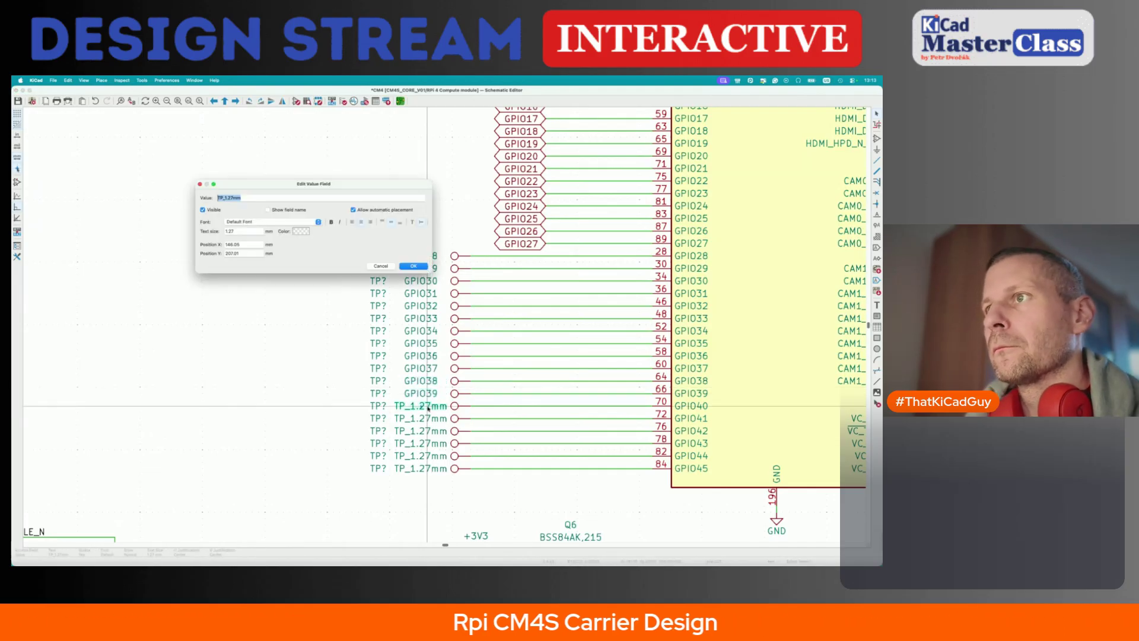
{"action": "type", "text": "GPIO40"}
{"action": "key", "text": "Return"}
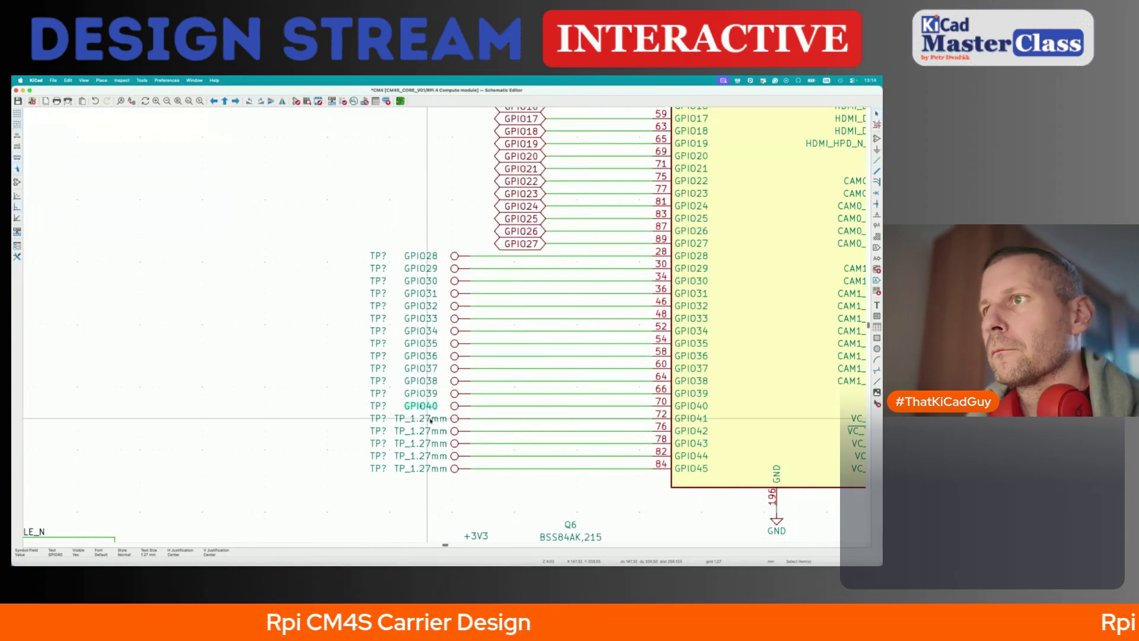
{"action": "double_click", "coordinate": [427, 418]}
{"action": "type", "text": "GPIO"}
{"action": "key", "text": "Return"}
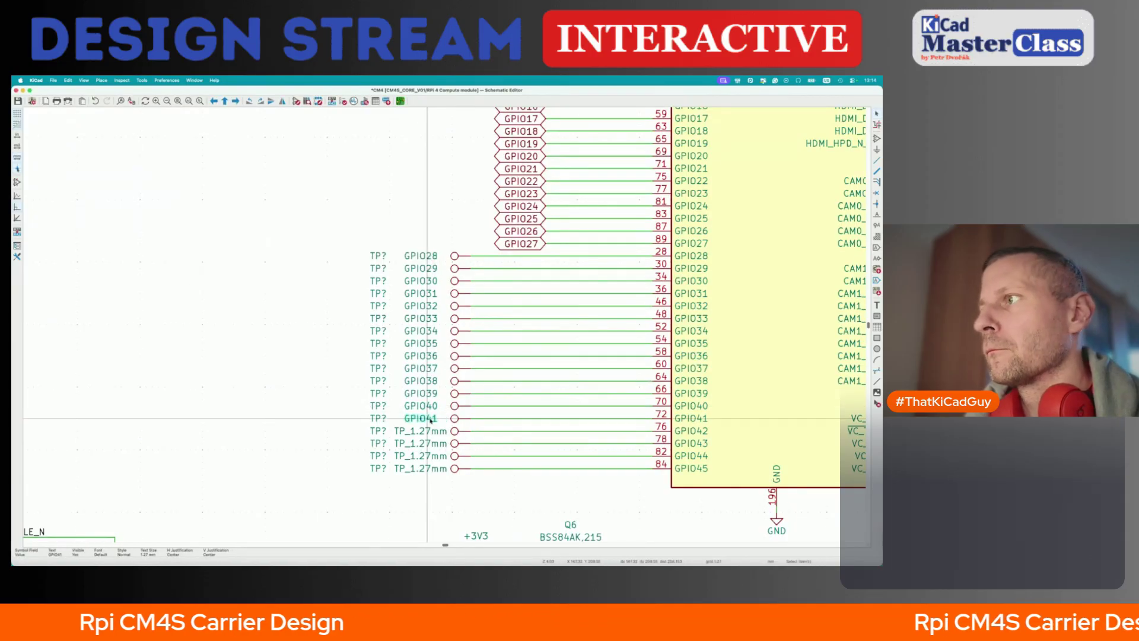
{"action": "double_click", "coordinate": [427, 431]}
{"action": "type", "text": "GPIO42"}
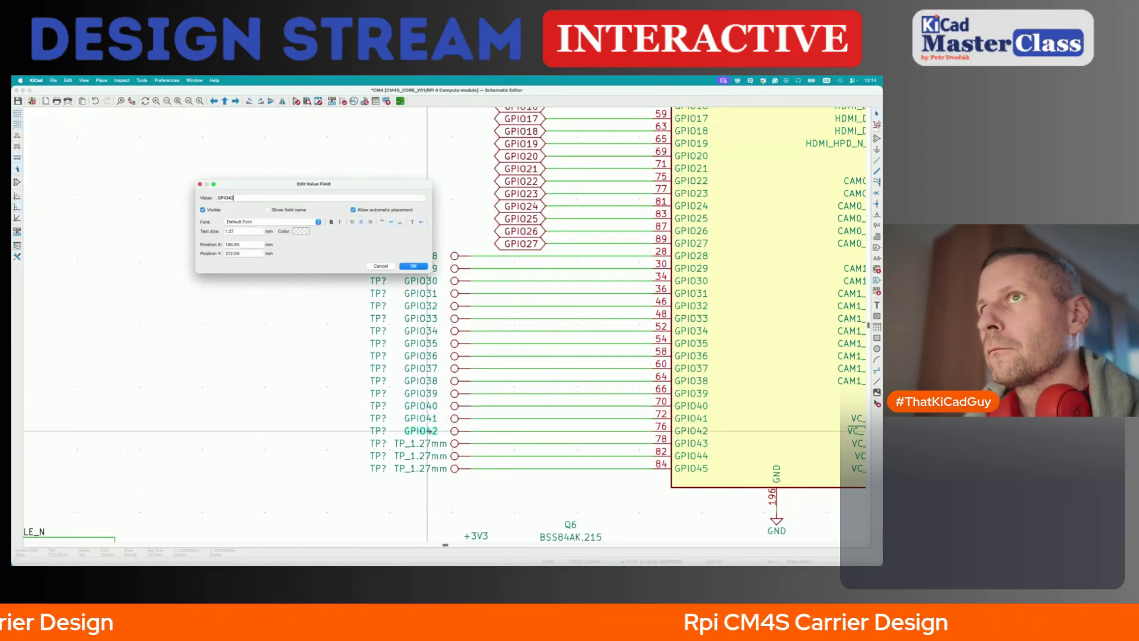
{"action": "key", "text": "Return"}
{"action": "double_click", "coordinate": [433, 443]}
{"action": "type", "text": "GPIO"}
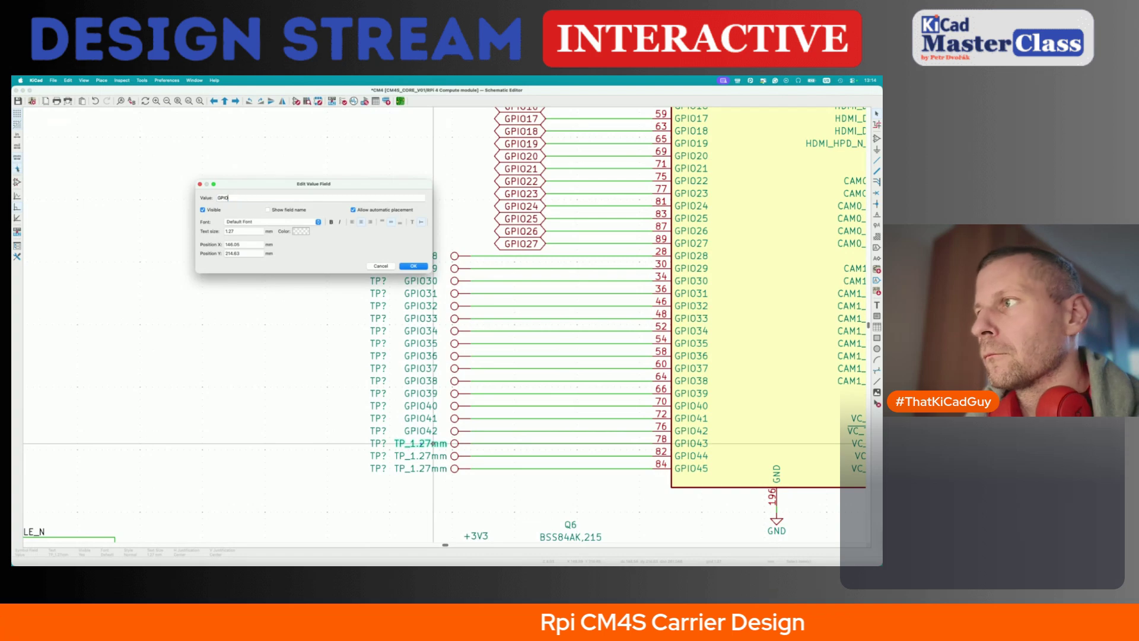
{"action": "type", "text": "43"}
{"action": "key", "text": "Return"}
{"action": "double_click", "coordinate": [433, 455]}
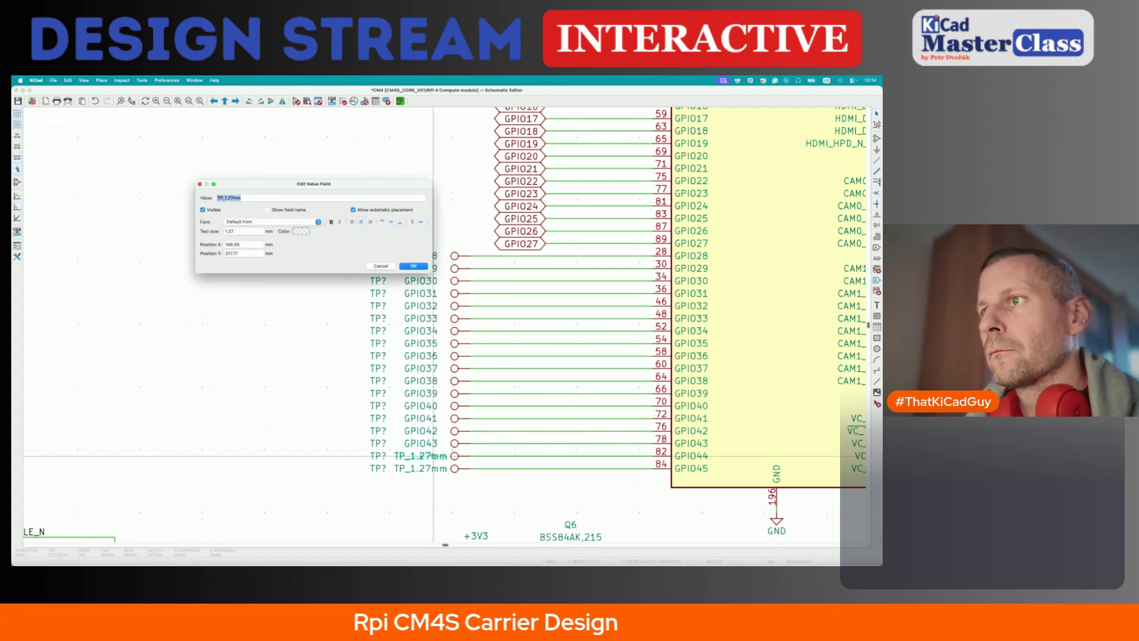
{"action": "type", "text": "GPIO44"}
{"action": "key", "text": "Return"}
{"action": "double_click", "coordinate": [434, 468]}
{"action": "type", "text": "GPIO45"}
{"action": "key", "text": "Return"}
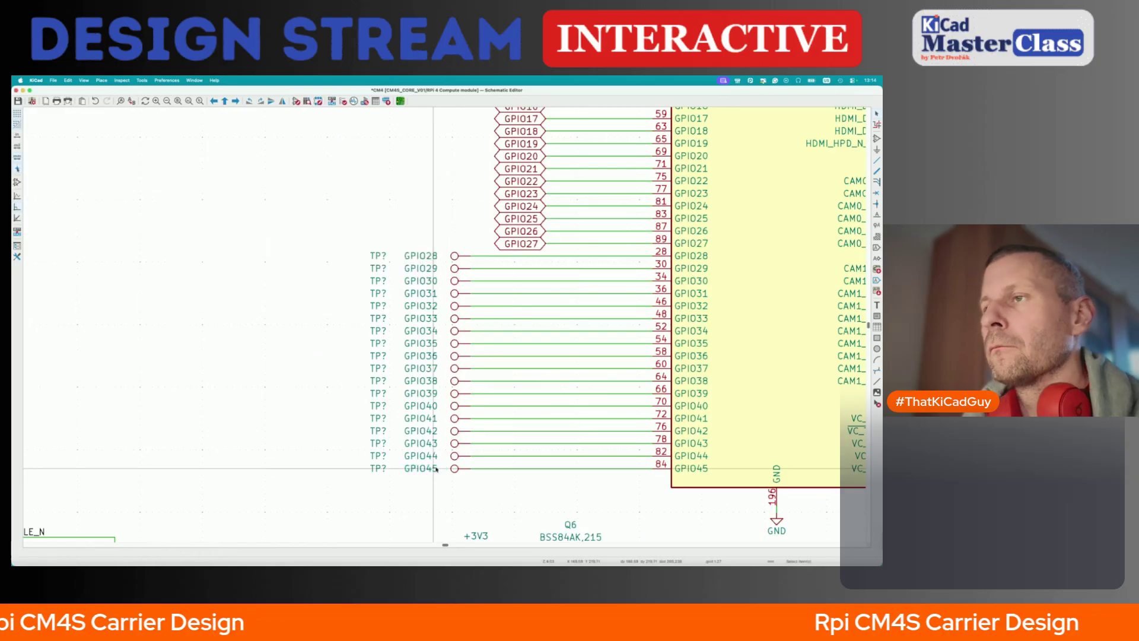
{"action": "scroll", "coordinate": [435, 468], "scroll_direction": "down", "scroll_amount": 1}
- Go up to the root sheet, peek into the HDMI sheet, then enter the RPi 4 Compute module sheet
{"action": "scroll", "coordinate": [436, 468], "scroll_direction": "down", "scroll_amount": 4}
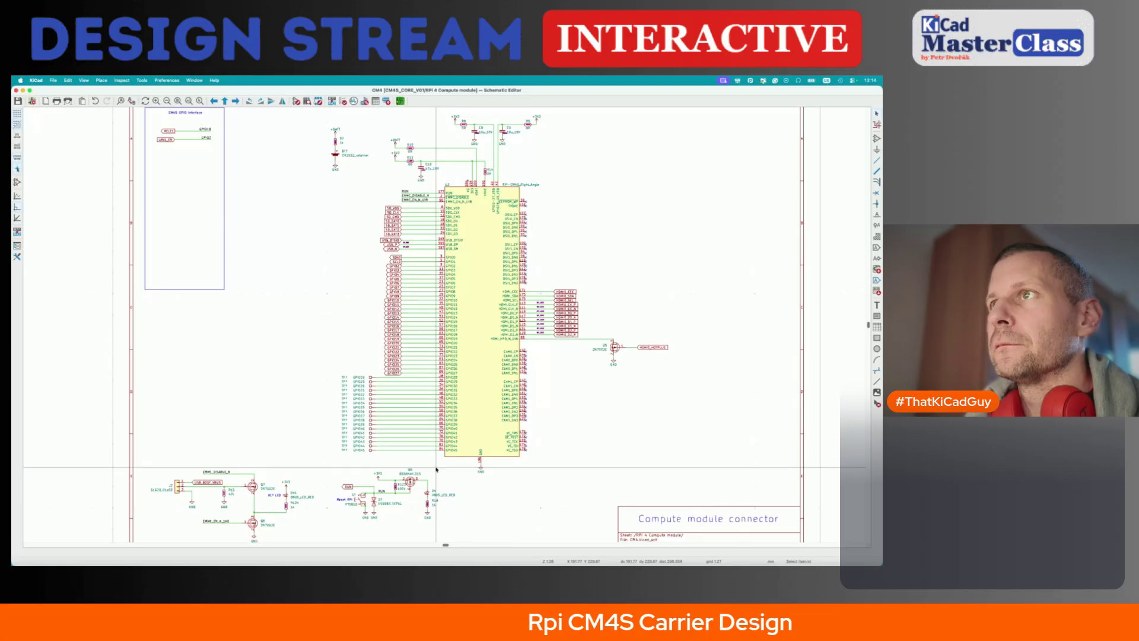
{"action": "key", "text": "alt+BackSpace"}
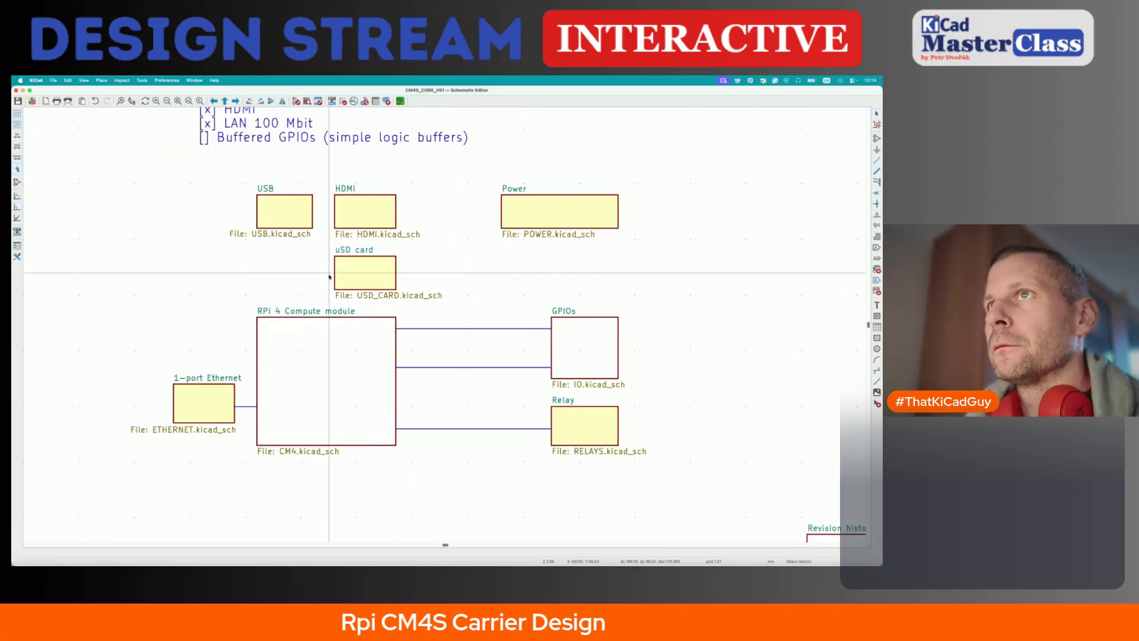
{"action": "double_click", "coordinate": [352, 218]}
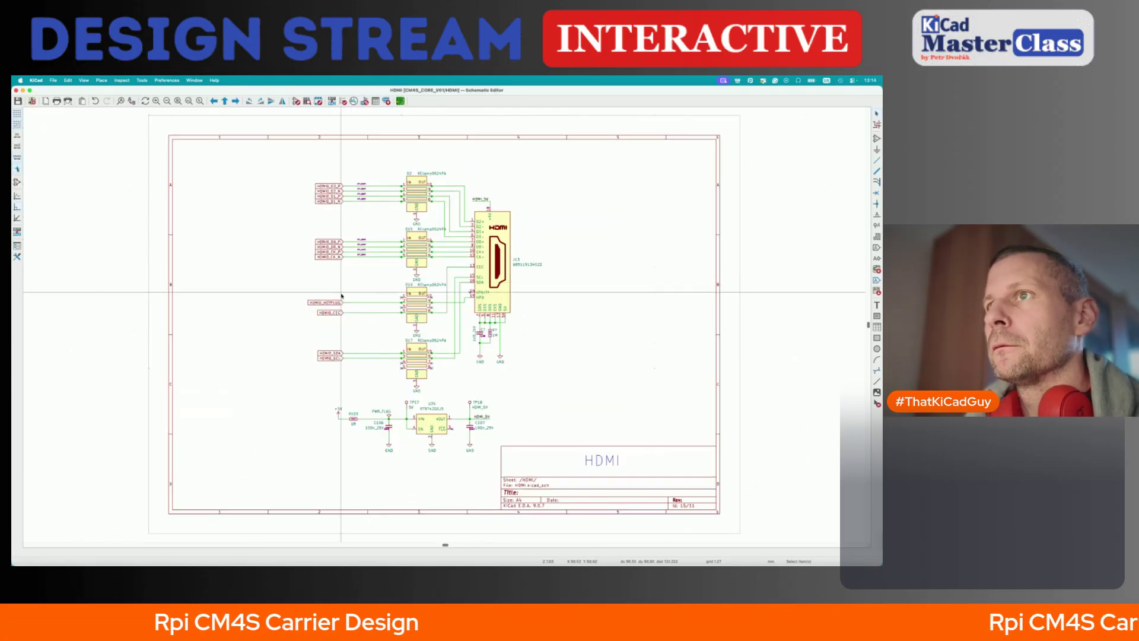
{"action": "key", "text": "alt+BackSpace"}
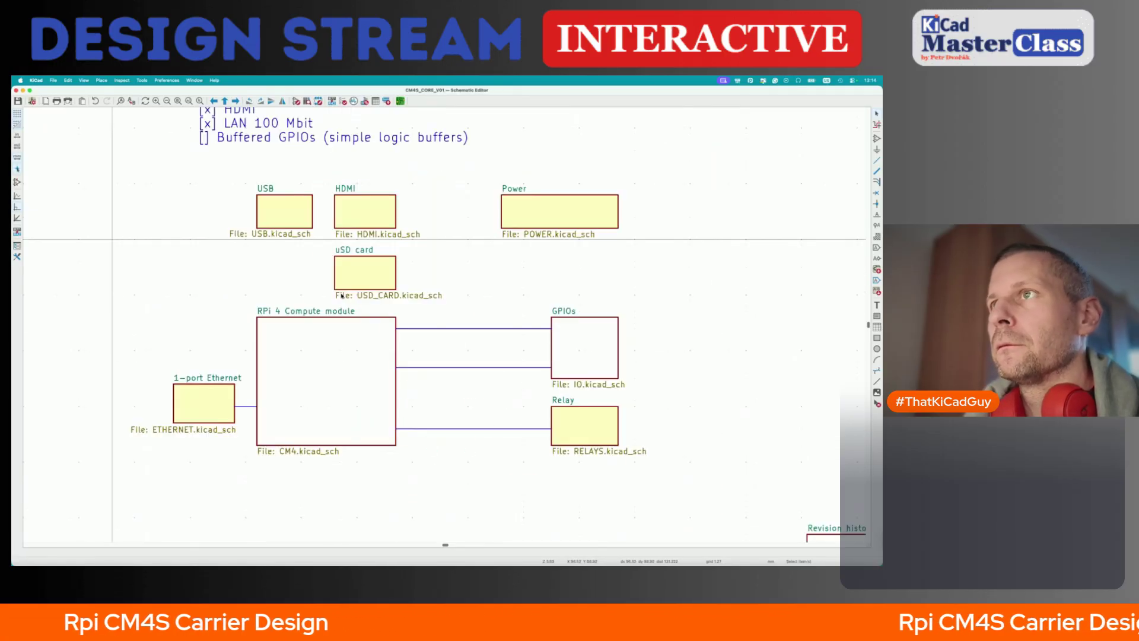
{"action": "double_click", "coordinate": [317, 383]}
- From the root sheet, search for SDA0 across the whole schematic, not just this sheet
{"action": "key", "text": "alt+BackSpace"}
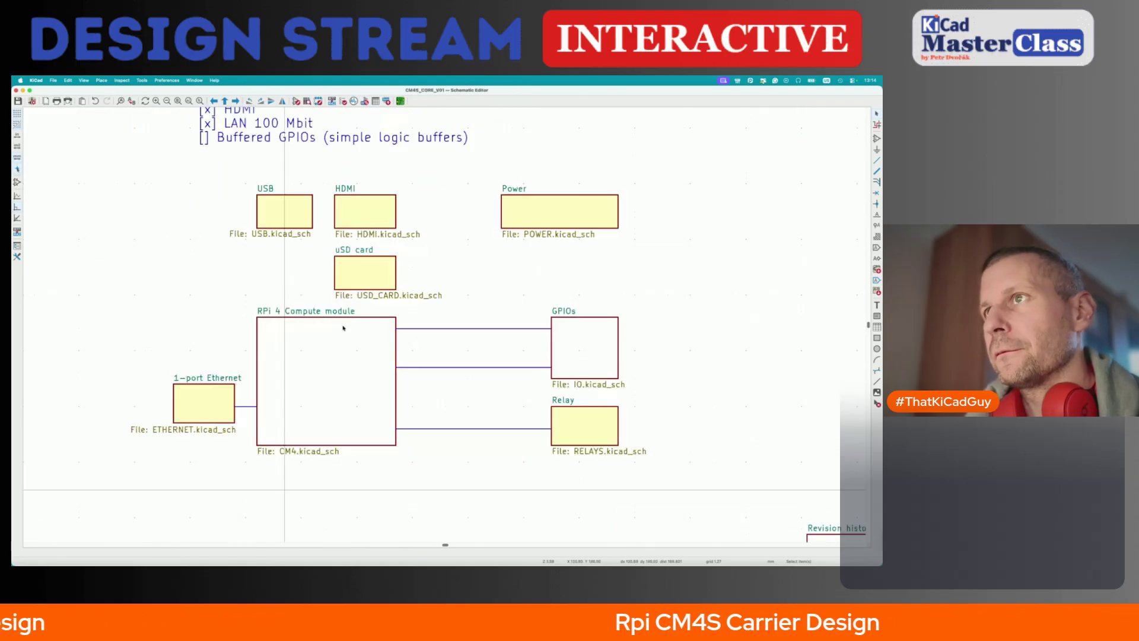
{"action": "key", "text": "super+f"}
{"action": "type", "text": "SDA0"}
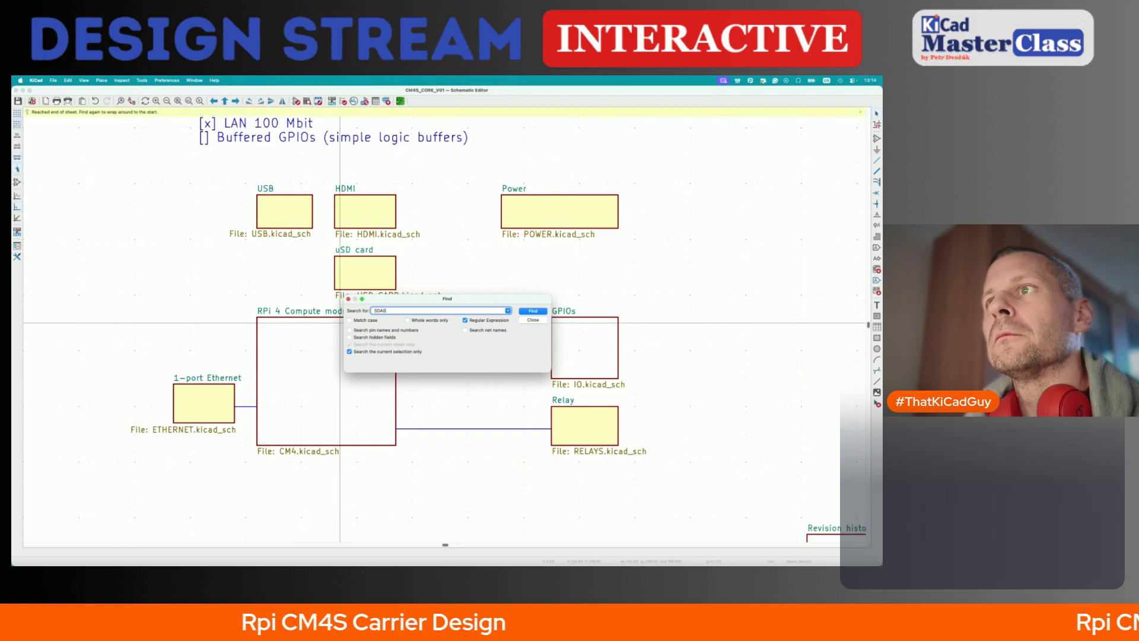
{"action": "left_click", "coordinate": [366, 354]}
{"action": "left_click", "coordinate": [465, 319]}
{"action": "key", "text": "BackSpace"}
{"action": "type", "text": "0"}
{"action": "left_click", "coordinate": [350, 344]}
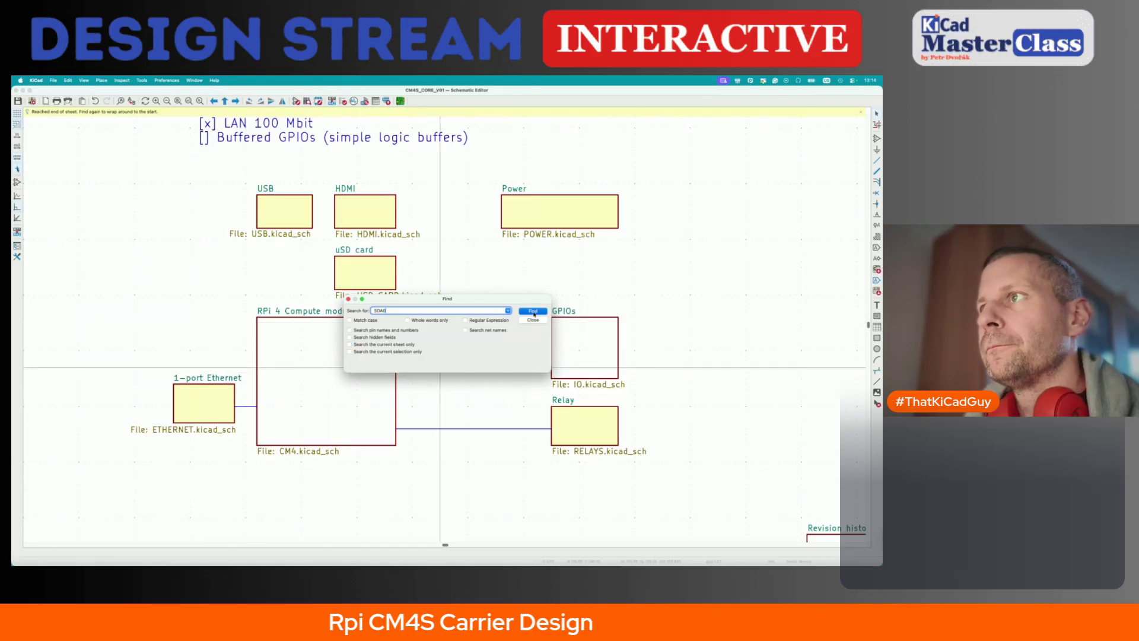
- Step through the SDA0 matches, close the search, and bring up the CM4 datasheet
{"action": "left_click", "coordinate": [533, 311]}
{"action": "left_click", "coordinate": [534, 313]}
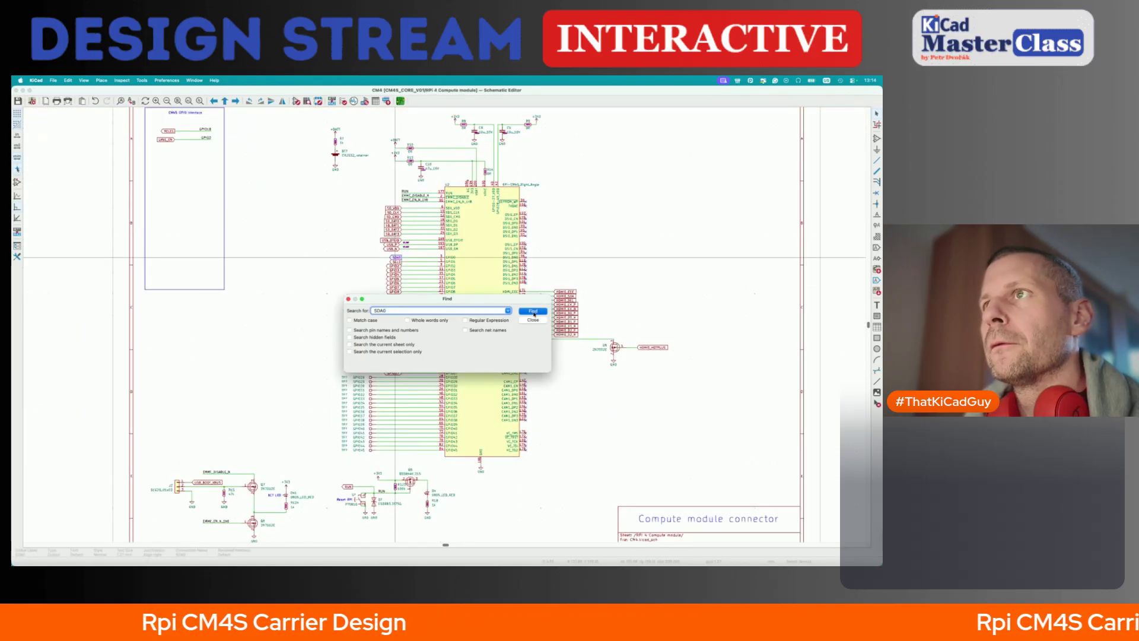
{"action": "left_click", "coordinate": [533, 313]}
{"action": "left_click", "coordinate": [533, 313]}
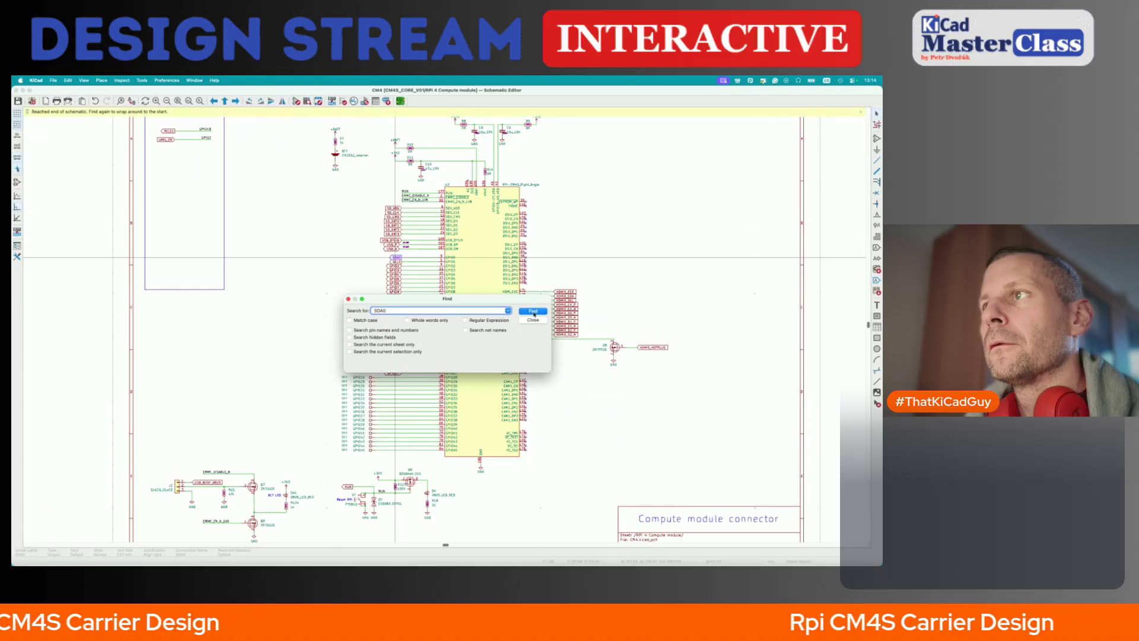
{"action": "left_click", "coordinate": [533, 313]}
{"action": "left_click", "coordinate": [532, 319]}
{"action": "key", "text": "super+Tab"}
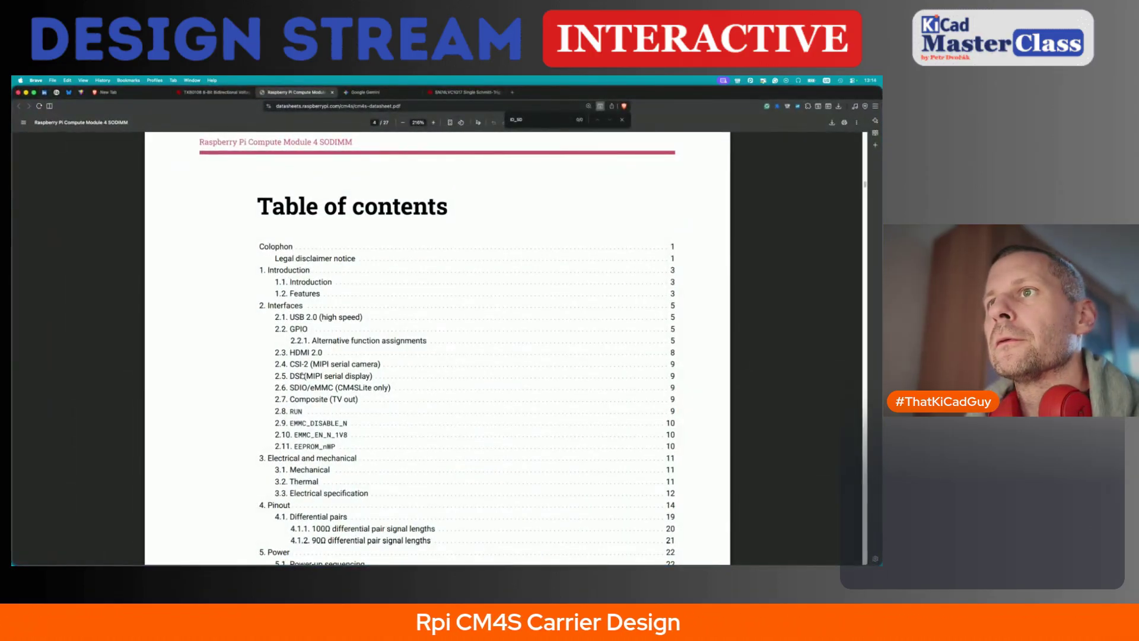
- Read through the CM4S datasheet around the EMMC_DISABLE_N section, then return to KiCad
{"action": "scroll", "coordinate": [304, 425], "scroll_direction": "down", "scroll_amount": 3}
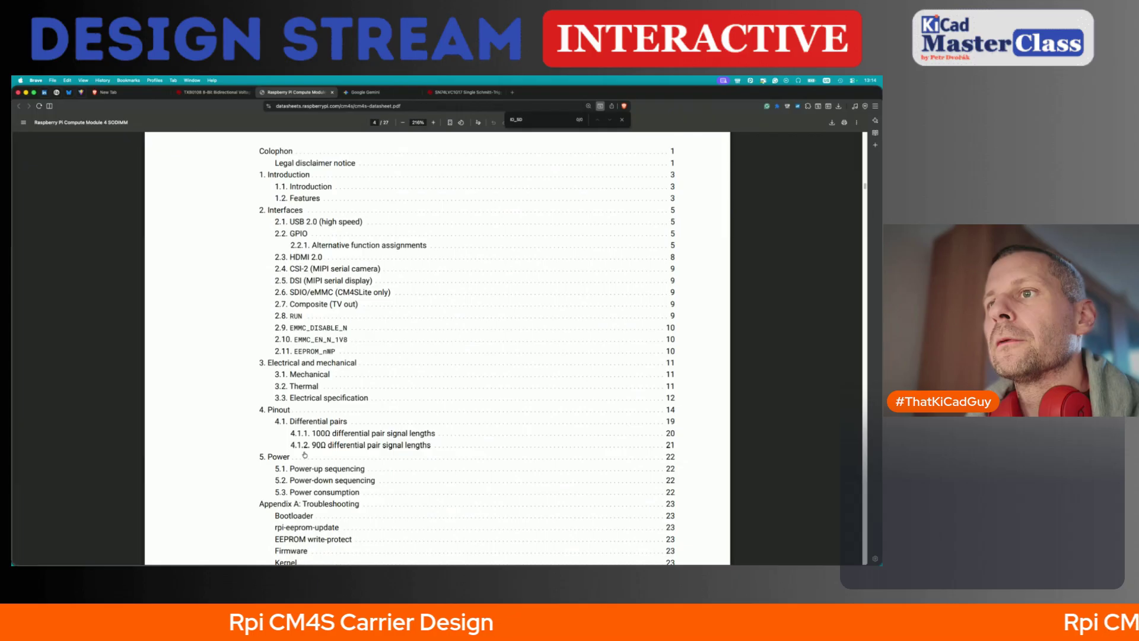
{"action": "scroll", "coordinate": [305, 455], "scroll_direction": "down", "scroll_amount": 2}
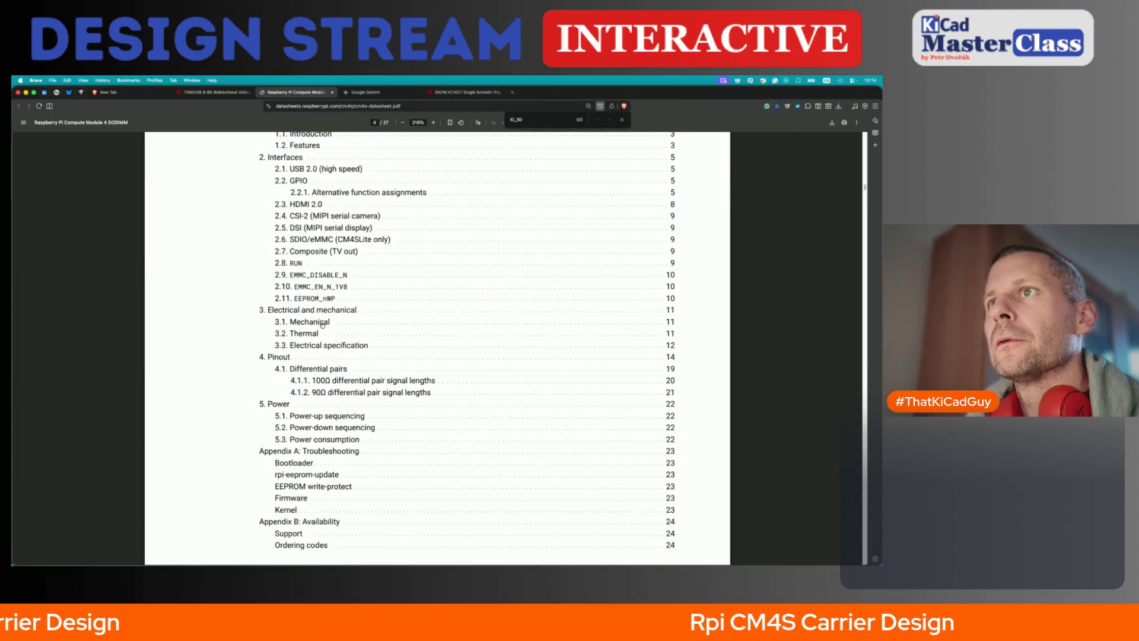
{"action": "left_click", "coordinate": [299, 274]}
{"action": "scroll", "coordinate": [300, 275], "scroll_direction": "down", "scroll_amount": 15}
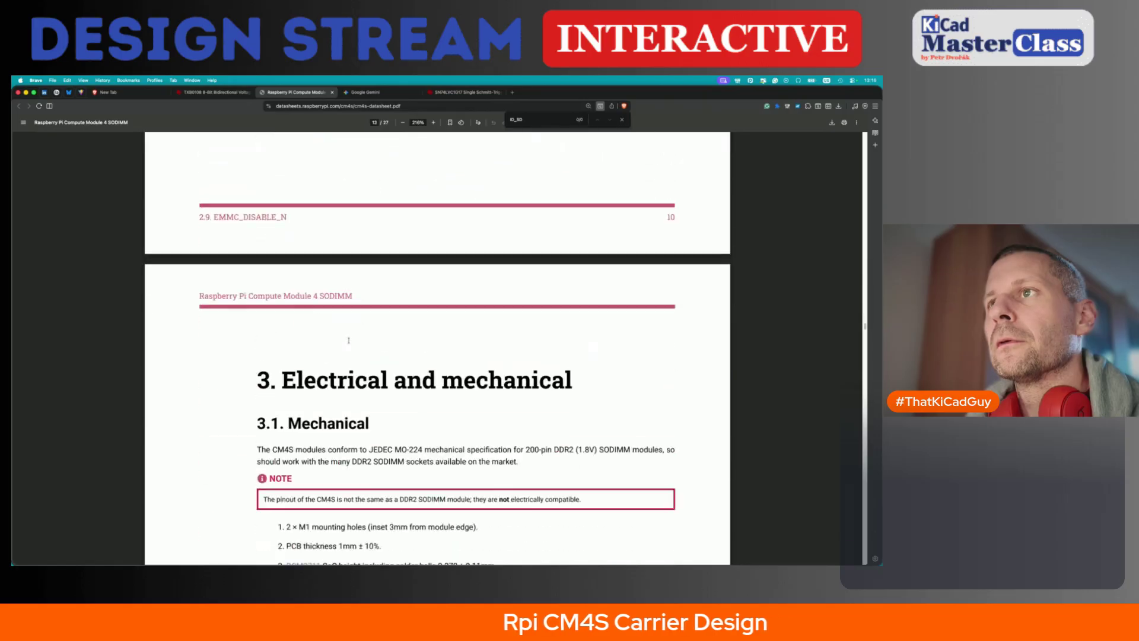
{"action": "scroll", "coordinate": [348, 340], "scroll_direction": "down", "scroll_amount": 20}
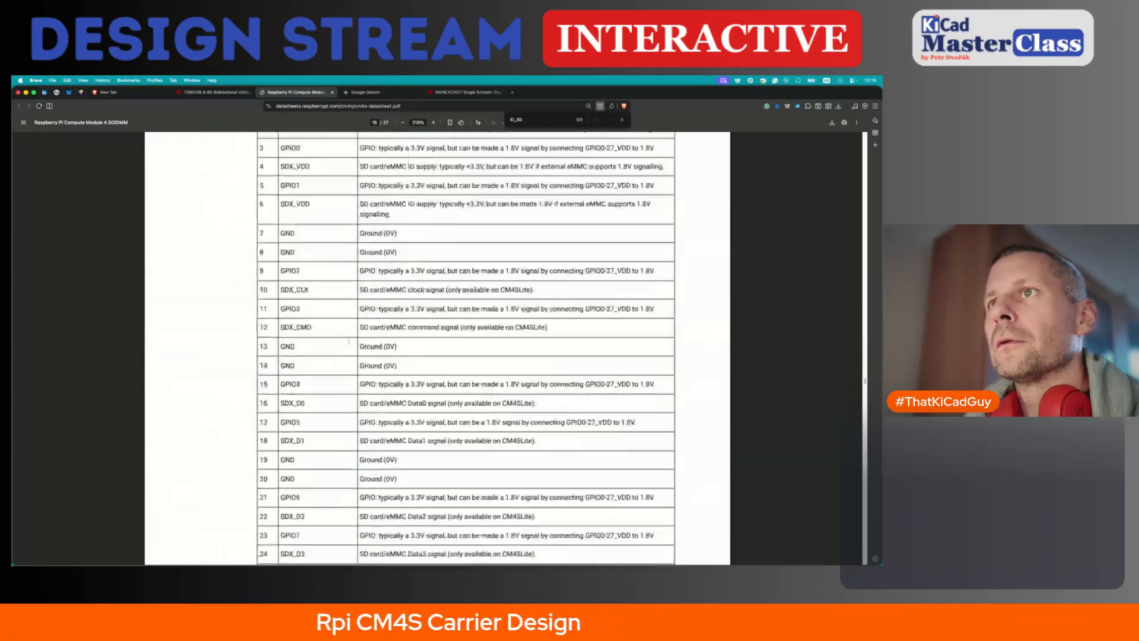
{"action": "scroll", "coordinate": [348, 339], "scroll_direction": "up", "scroll_amount": 20}
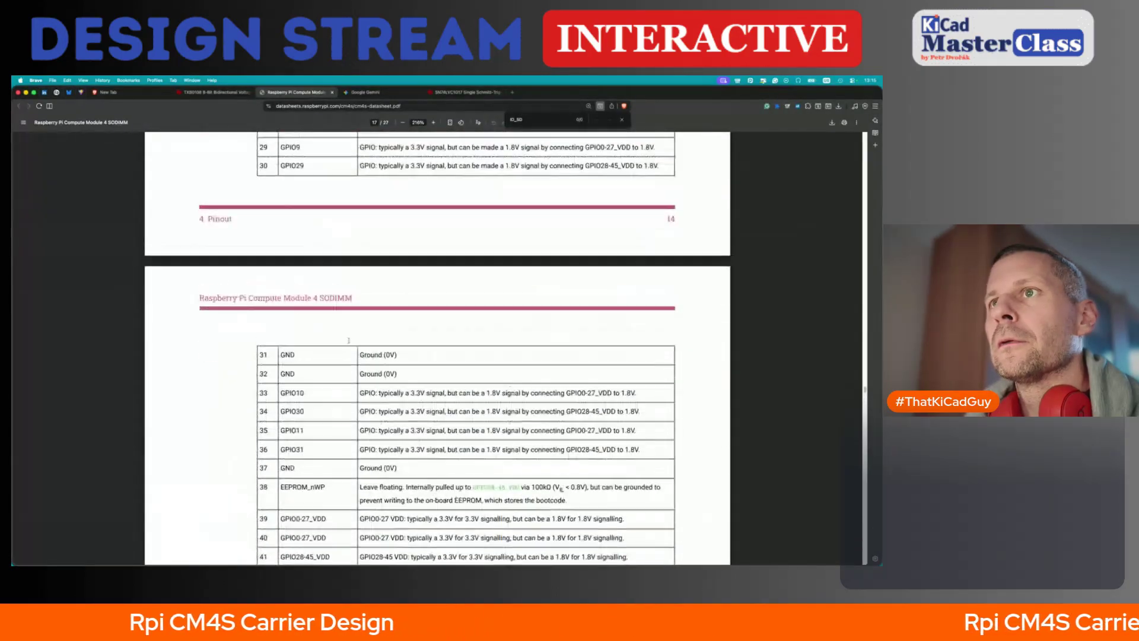
{"action": "scroll", "coordinate": [348, 339], "scroll_direction": "up", "scroll_amount": 8}
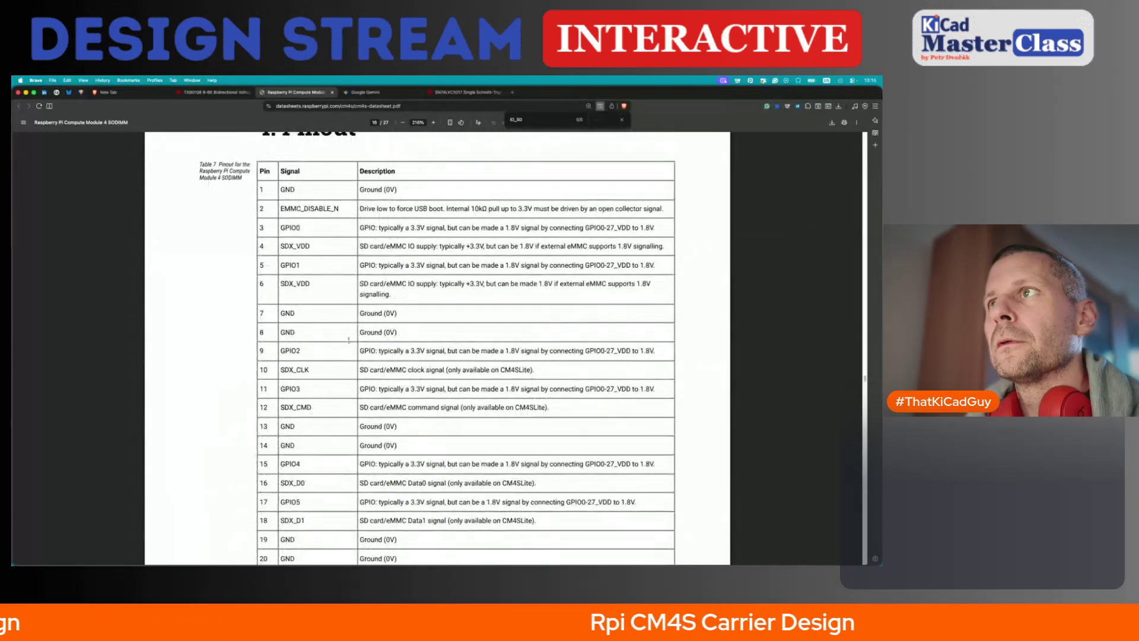
{"action": "scroll", "coordinate": [348, 339], "scroll_direction": "down", "scroll_amount": 6}
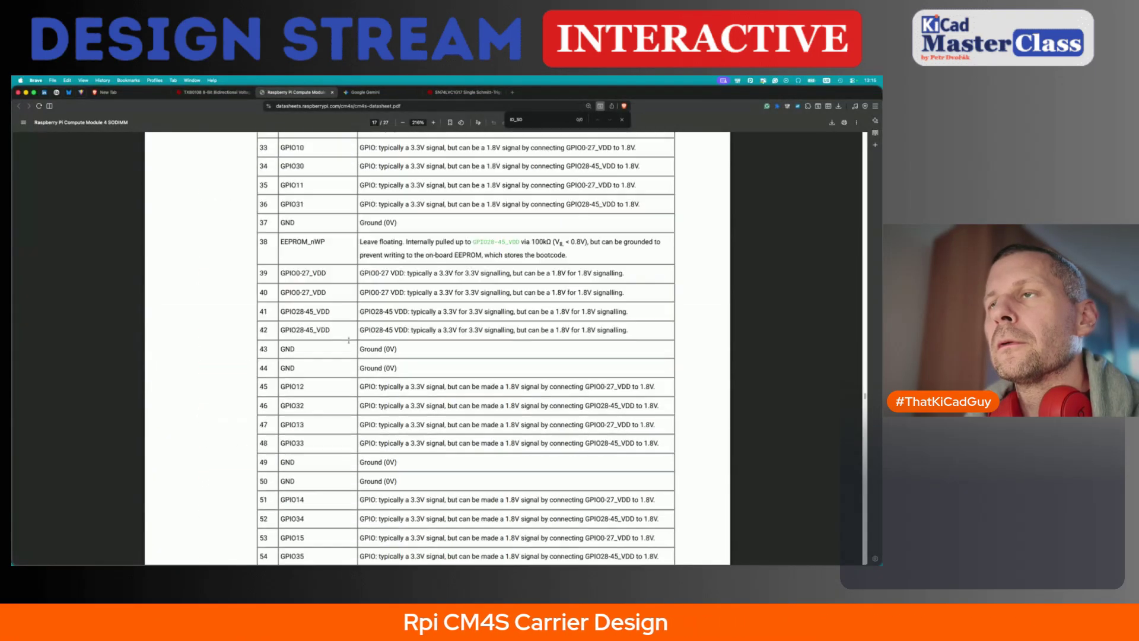
{"action": "scroll", "coordinate": [348, 339], "scroll_direction": "down", "scroll_amount": 20}
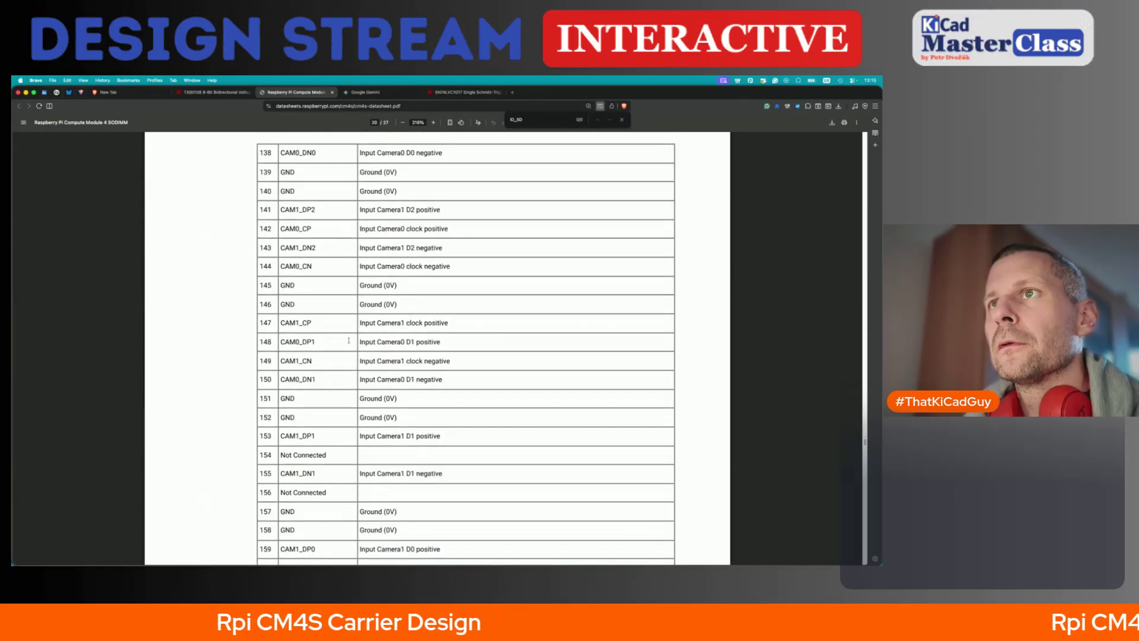
{"action": "scroll", "coordinate": [348, 339], "scroll_direction": "down", "scroll_amount": 20}
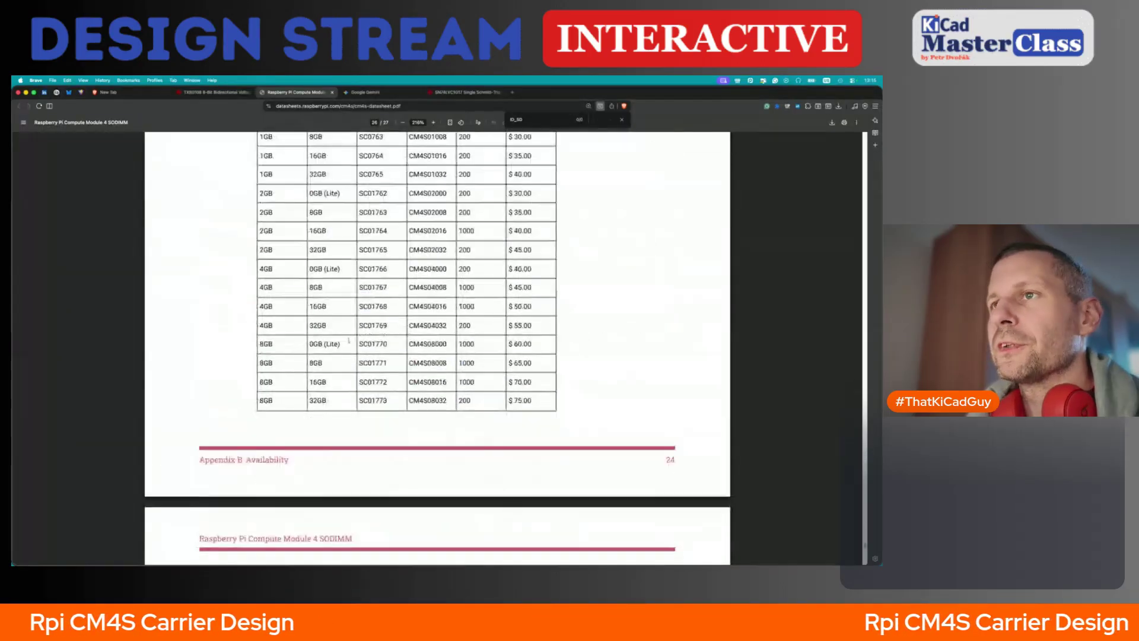
{"action": "scroll", "coordinate": [348, 340], "scroll_direction": "up", "scroll_amount": 20}
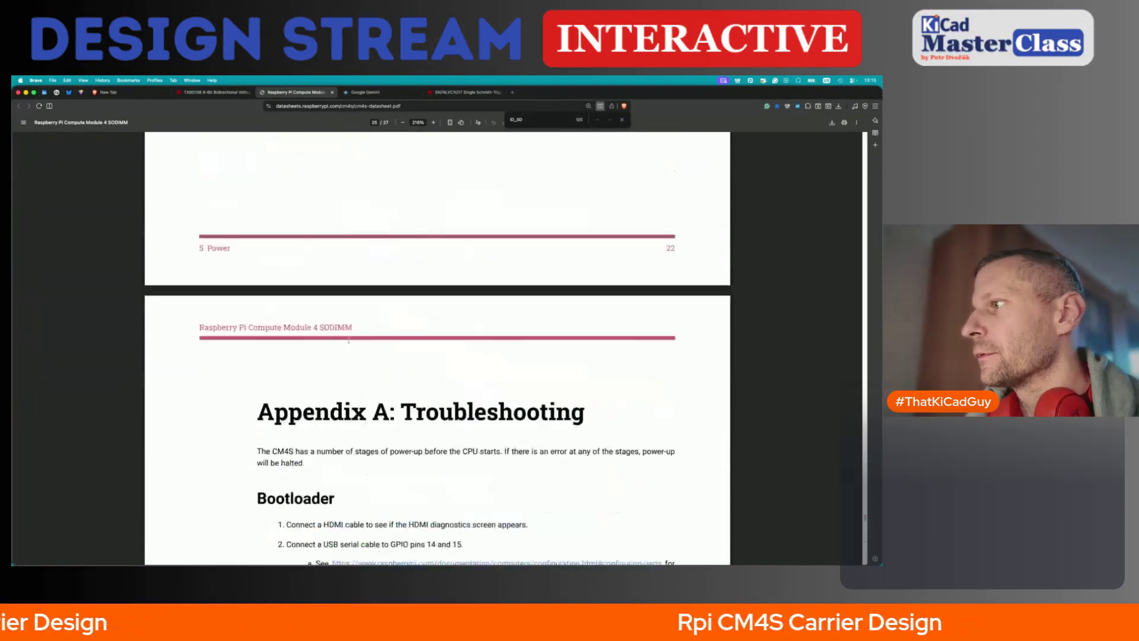
{"action": "scroll", "coordinate": [348, 340], "scroll_direction": "up", "scroll_amount": 20}
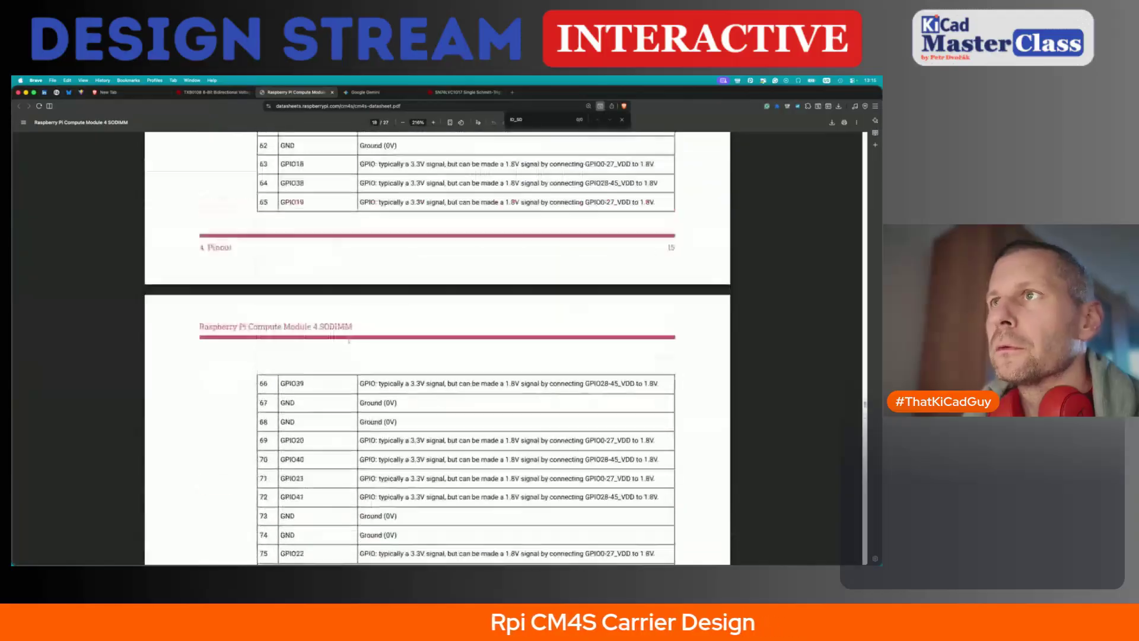
{"action": "scroll", "coordinate": [348, 340], "scroll_direction": "down", "scroll_amount": 10}
{"action": "scroll", "coordinate": [348, 340], "scroll_direction": "up", "scroll_amount": 10}
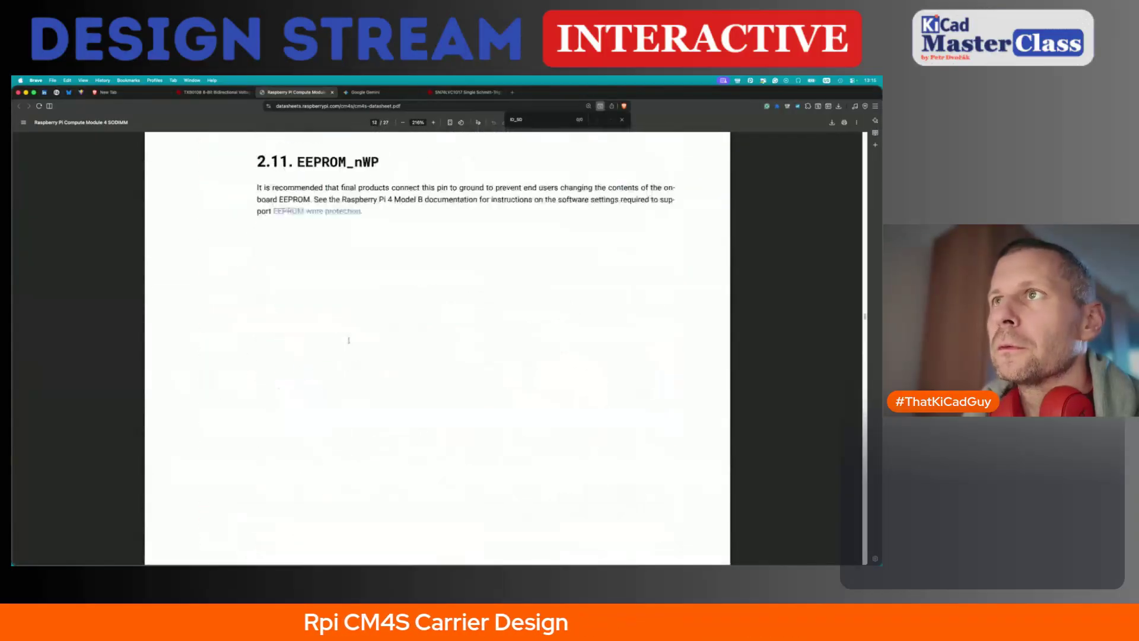
{"action": "scroll", "coordinate": [348, 340], "scroll_direction": "up", "scroll_amount": 20}
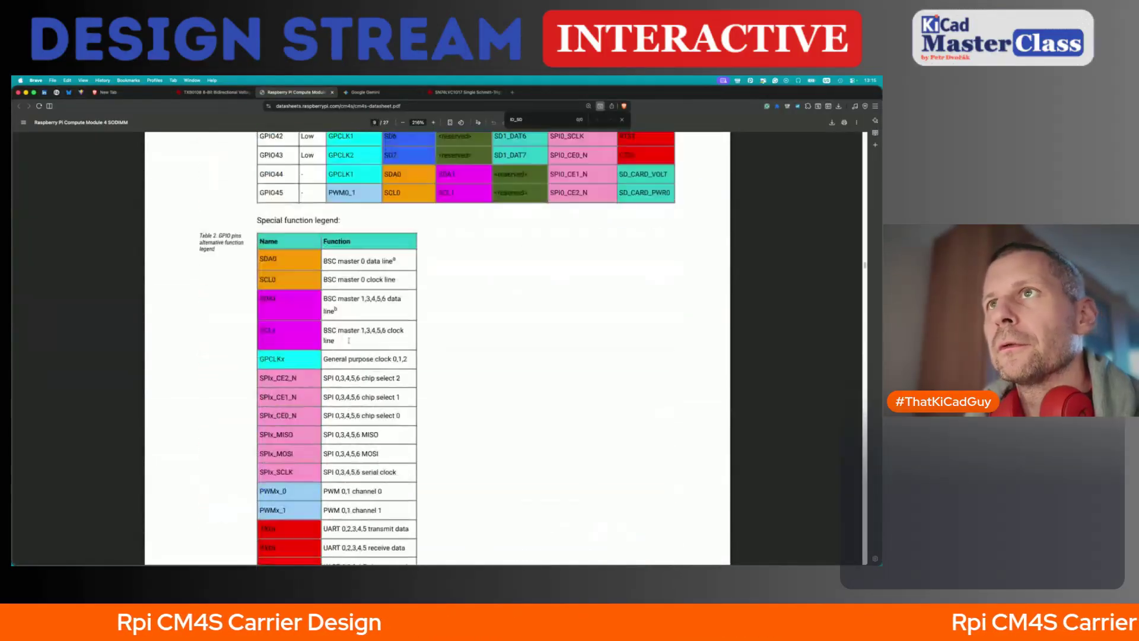
{"action": "scroll", "coordinate": [349, 340], "scroll_direction": "up", "scroll_amount": 15}
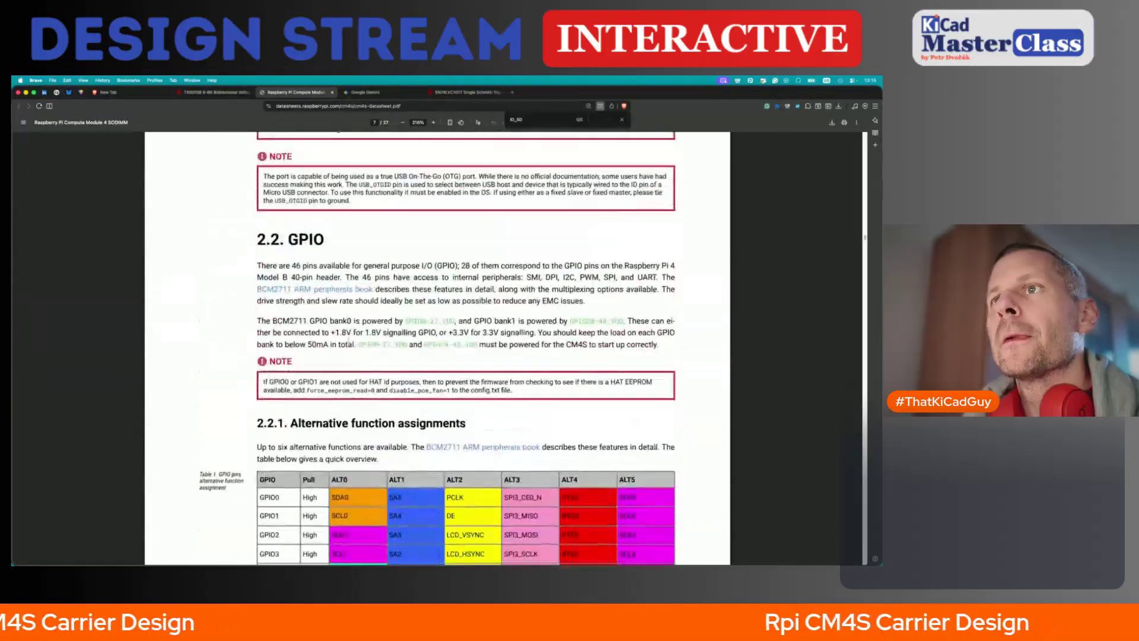
{"action": "scroll", "coordinate": [378, 390], "scroll_direction": "down", "scroll_amount": 2}
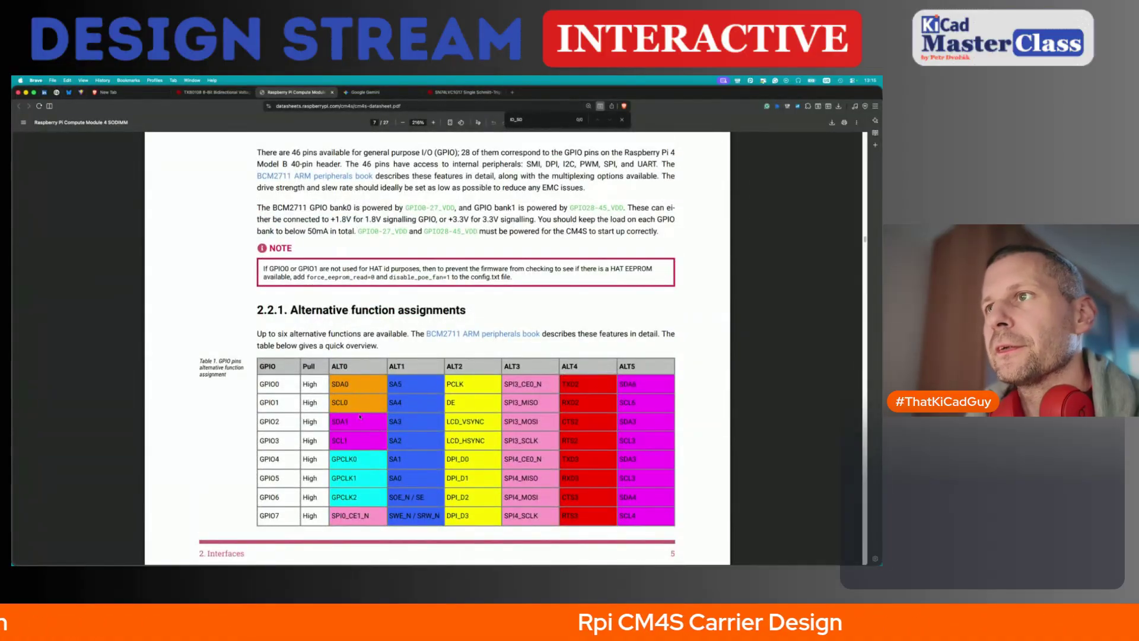
{"action": "key", "text": "super+Tab"}
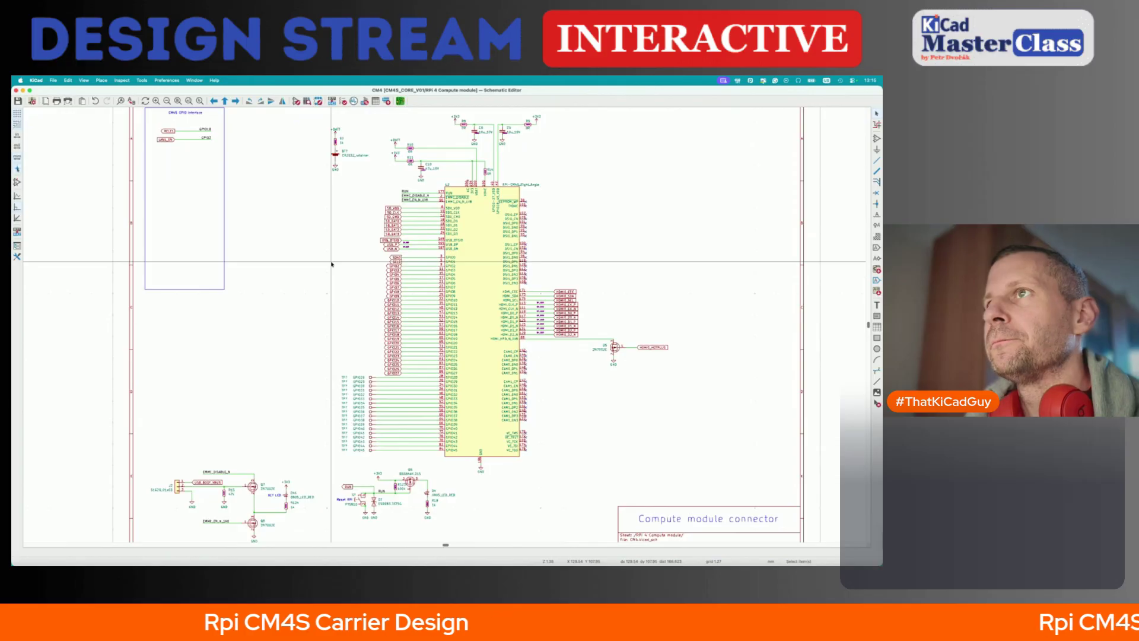
- Check the SDA0 label on GPIO0, then open the GPIOs sub-sheet from the root sheet
{"action": "scroll", "coordinate": [332, 264], "scroll_direction": "up", "scroll_amount": 3}
{"action": "left_click", "coordinate": [382, 261]}
{"action": "key", "text": "alt+BackSpace"}
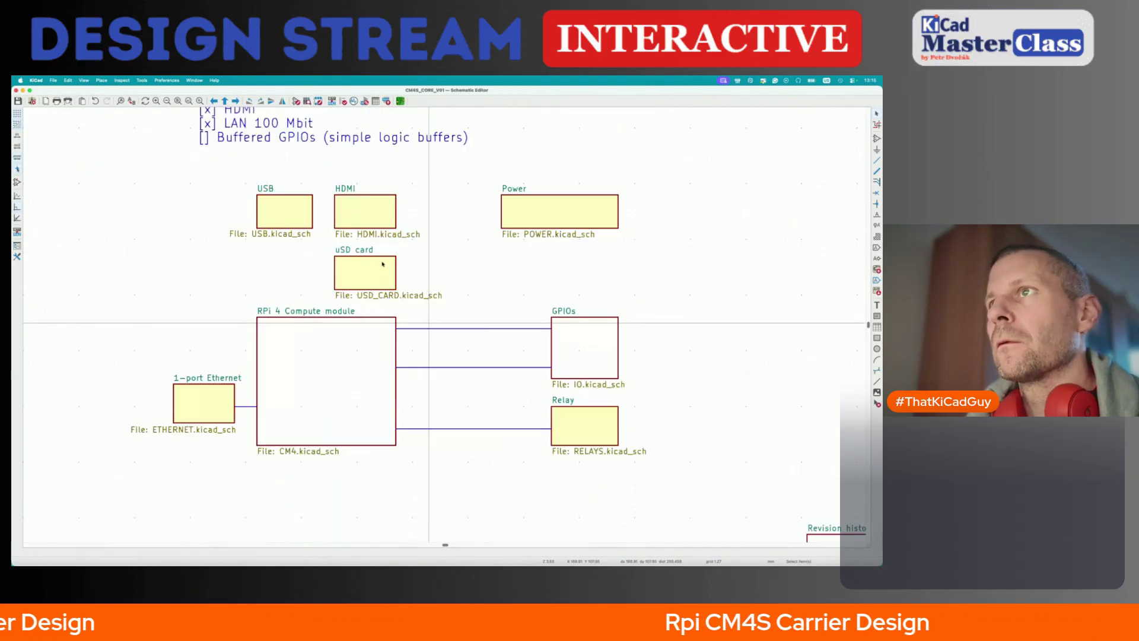
{"action": "double_click", "coordinate": [594, 345]}
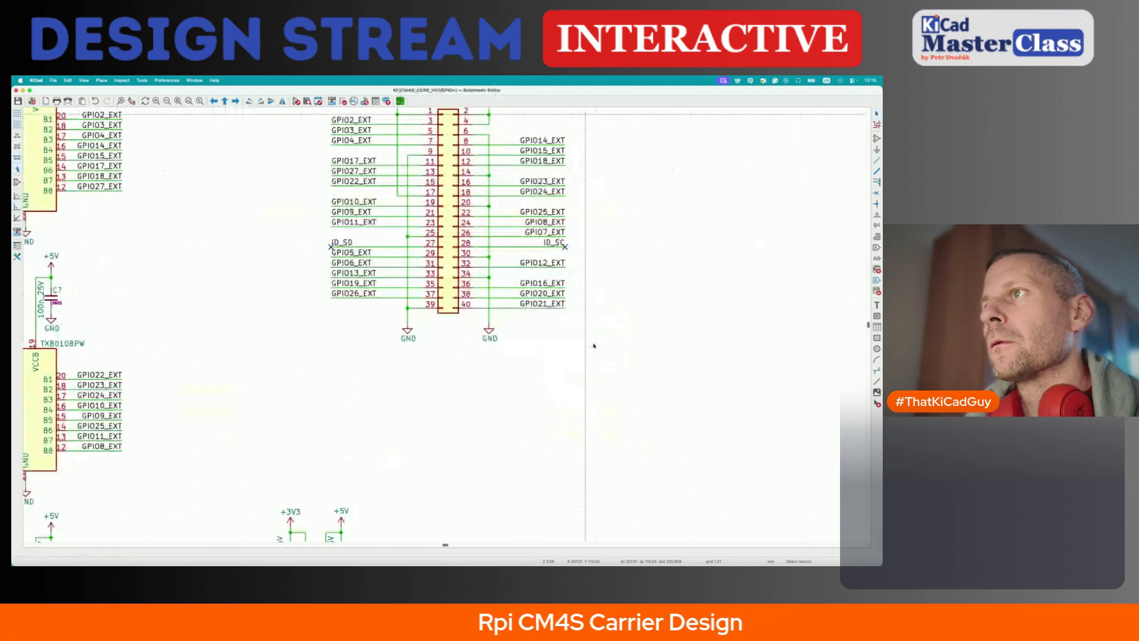
- Inspect the J8 40-pin header and its ID_SD/ID_SC note against the datasheet, then return to root
{"action": "scroll", "coordinate": [593, 346], "scroll_direction": "up", "scroll_amount": 4}
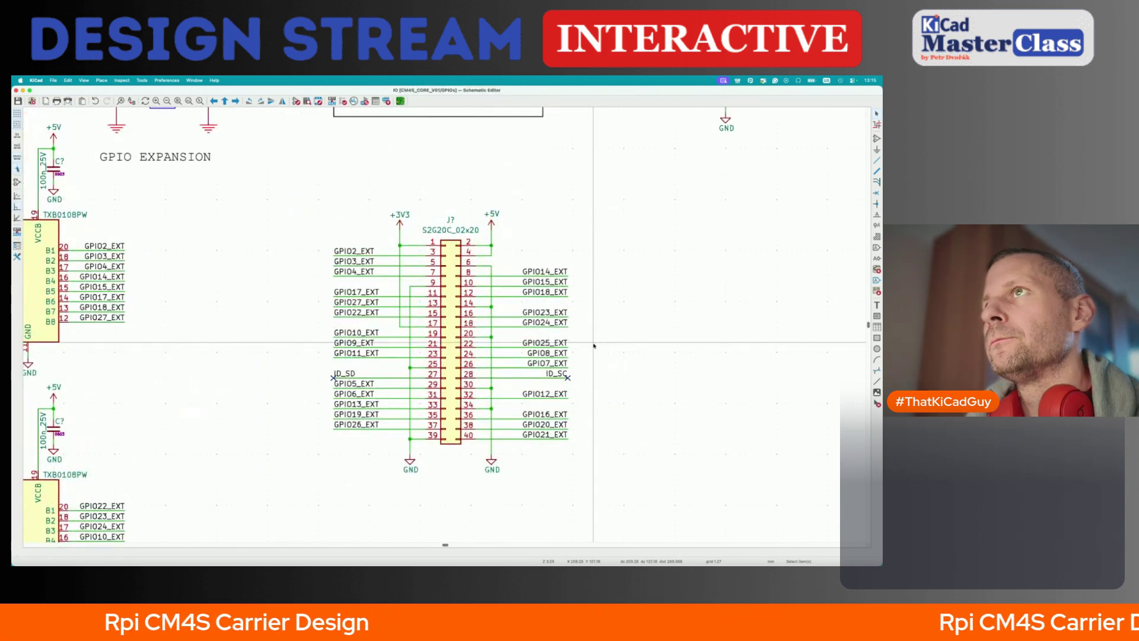
{"action": "scroll", "coordinate": [594, 345], "scroll_direction": "up", "scroll_amount": 7}
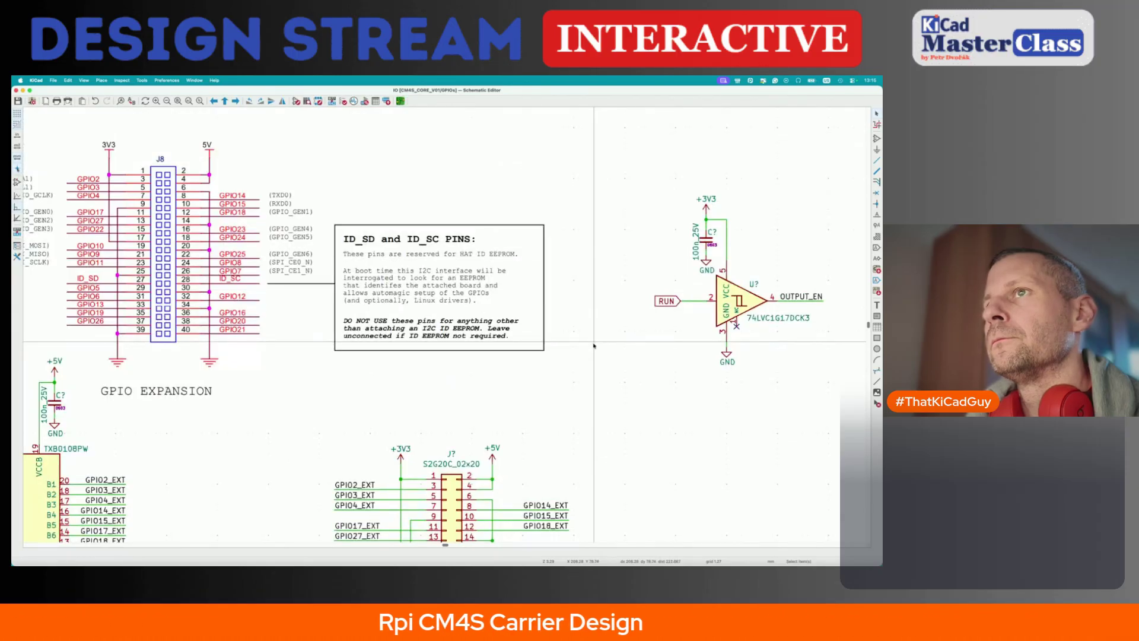
{"action": "scroll", "coordinate": [594, 346], "scroll_direction": "down", "scroll_amount": 5}
{"action": "scroll", "coordinate": [594, 346], "scroll_direction": "left", "scroll_amount": 5}
{"action": "scroll", "coordinate": [593, 346], "scroll_direction": "up", "scroll_amount": 6}
{"action": "scroll", "coordinate": [594, 346], "scroll_direction": "right", "scroll_amount": 3}
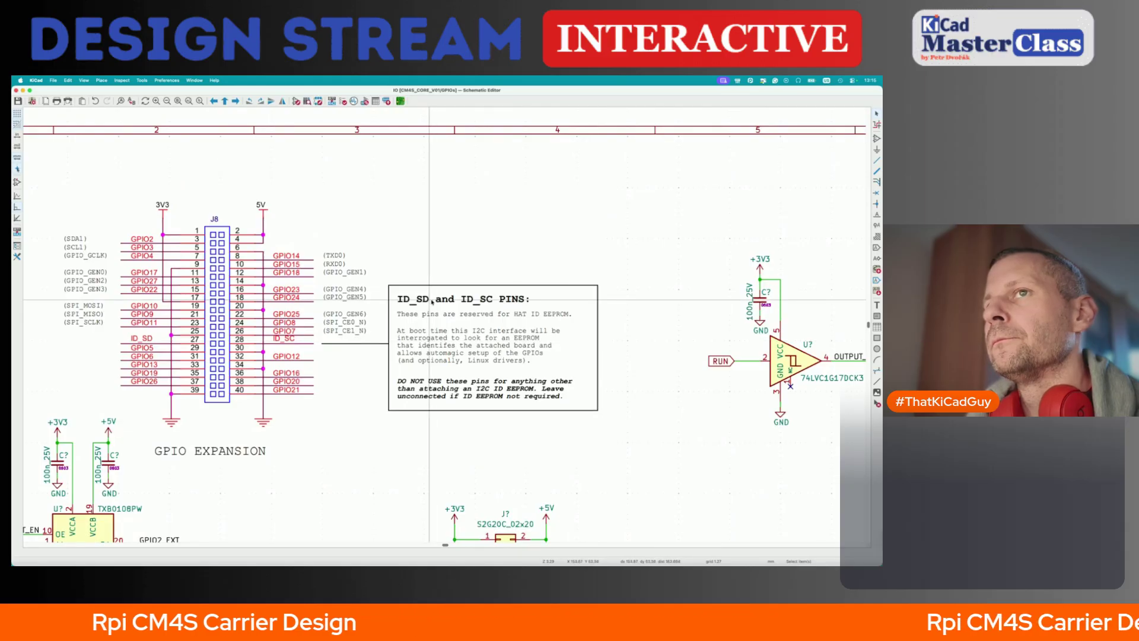
{"action": "key", "text": "super+Tab"}
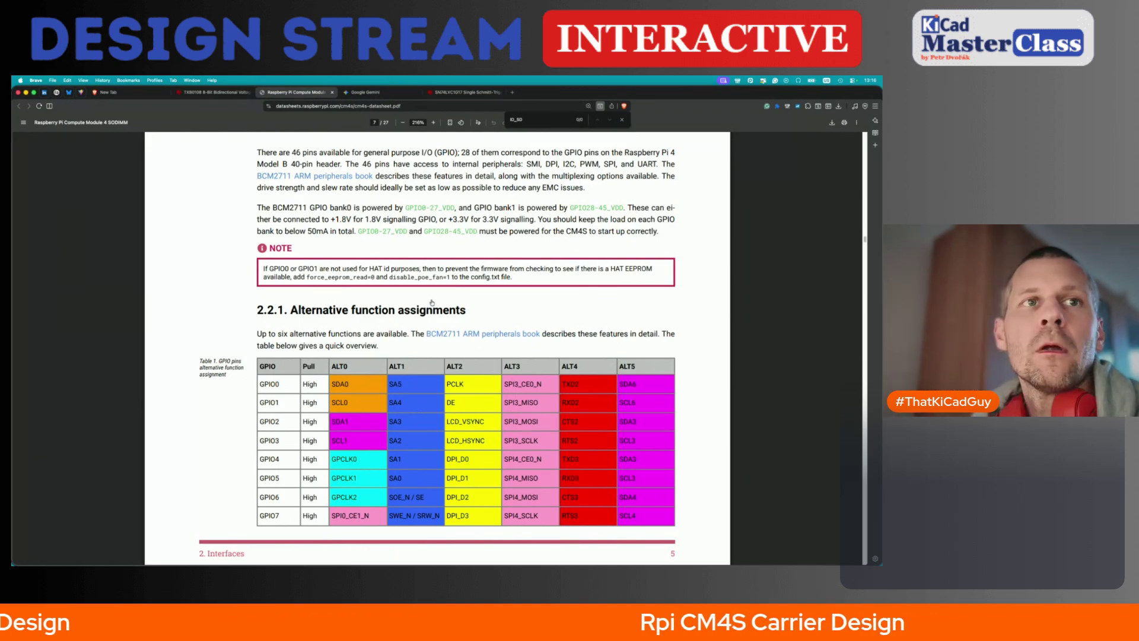
{"action": "key", "text": "super+Tab"}
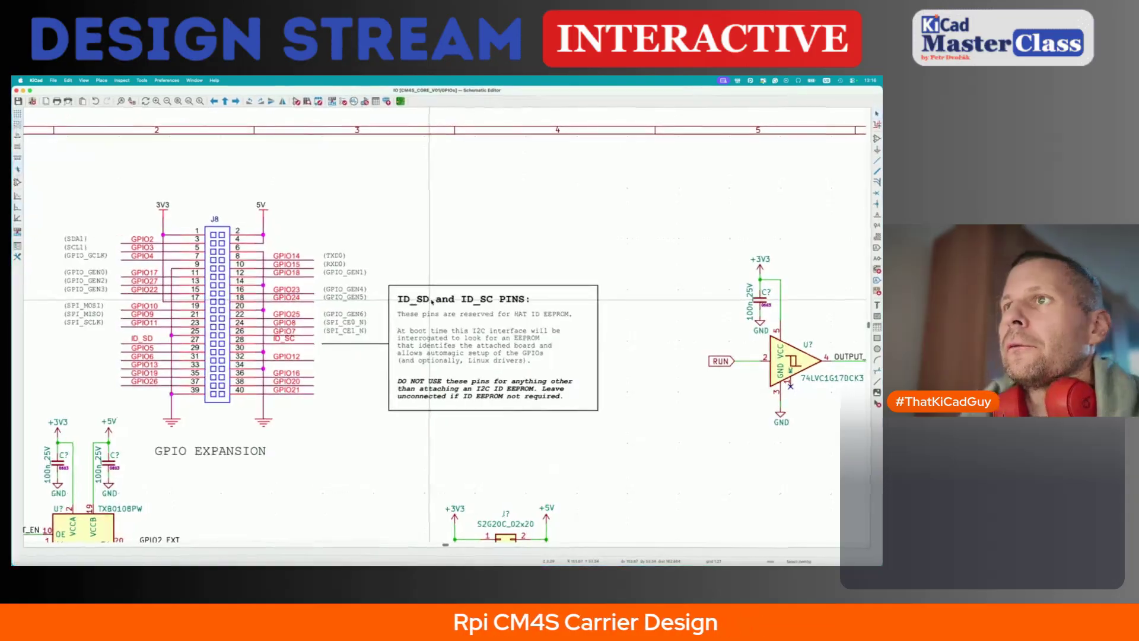
{"action": "key", "text": "alt+BackSpace"}
- In the Compute module sheet, move the SDA0 and SCL0 labels off the GPIO0/GPIO1 wires
{"action": "double_click", "coordinate": [372, 339]}
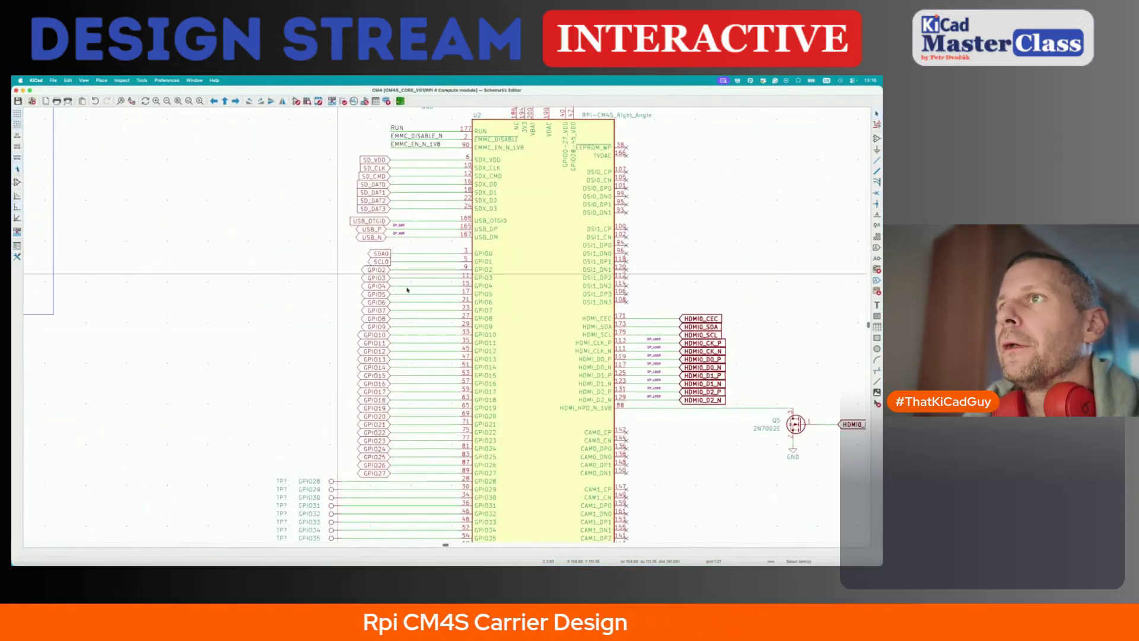
{"action": "left_click", "coordinate": [382, 253]}
{"action": "left_click", "coordinate": [382, 261], "text": "shift"}
{"action": "key", "text": "Delete"}
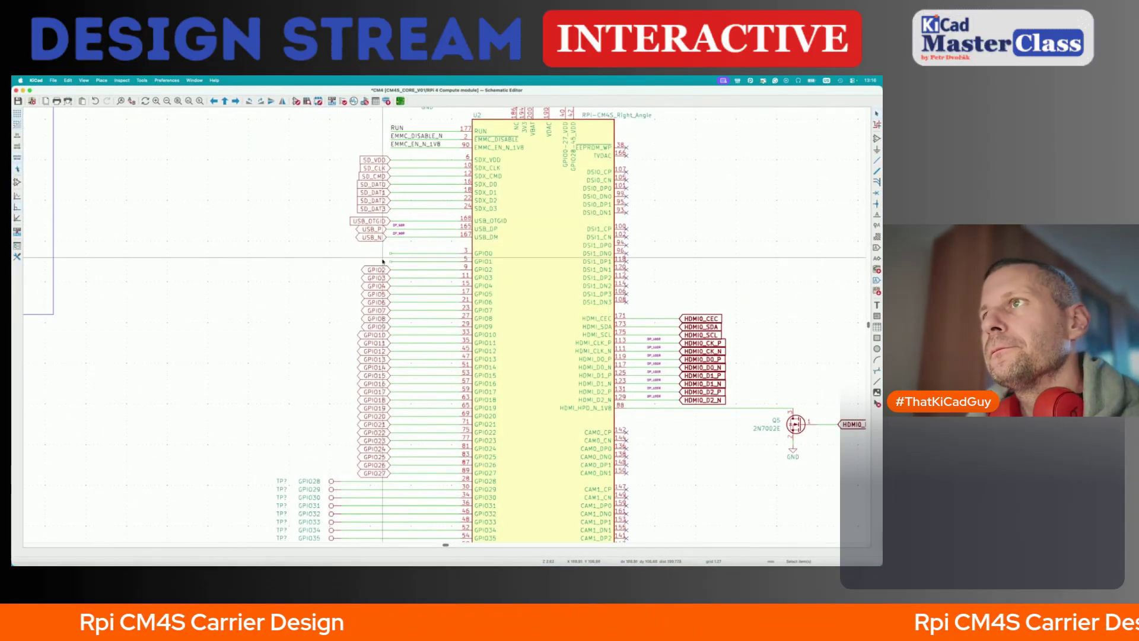
{"action": "key", "text": "super+z"}
{"action": "left_click_drag", "start_coordinate": [382, 261], "coordinate": [221, 277]}
- Copy the GPIO28/GPIO29 test points onto GPIO0 and GPIO1, name them SDA0 and SCL0, and save
{"action": "left_click", "coordinate": [331, 481]}
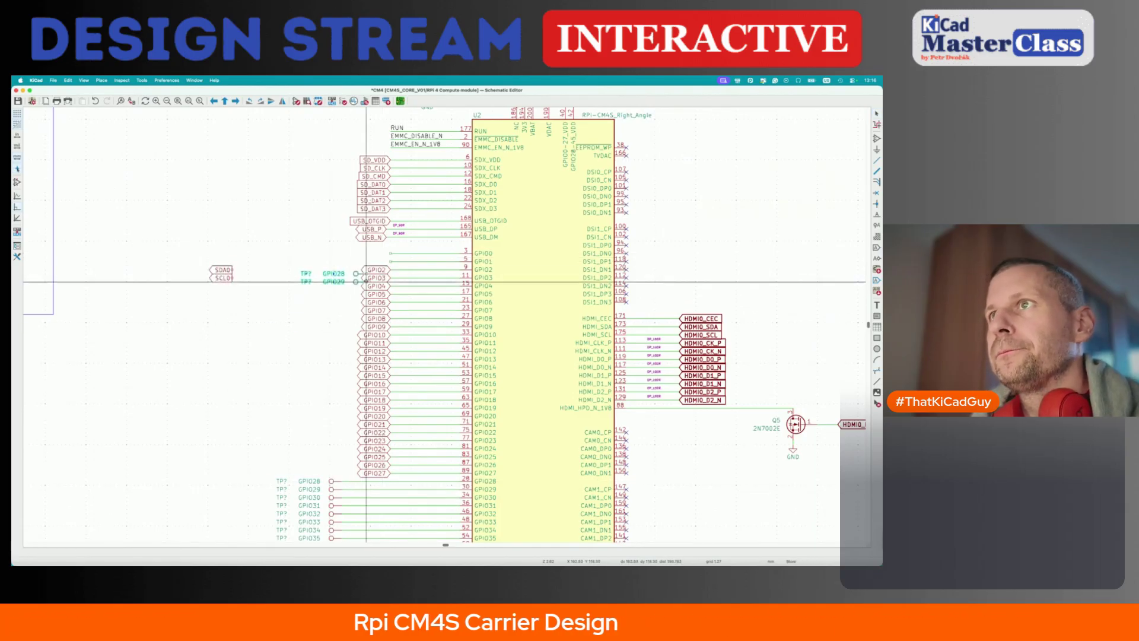
{"action": "left_click", "coordinate": [342, 259]}
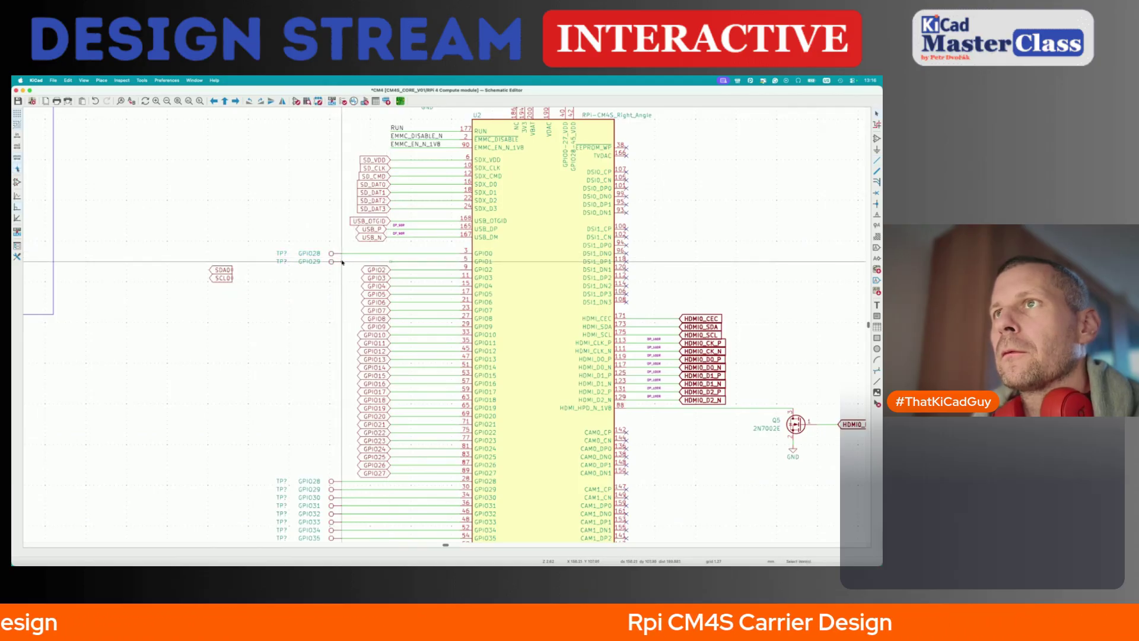
{"action": "double_click", "coordinate": [308, 255]}
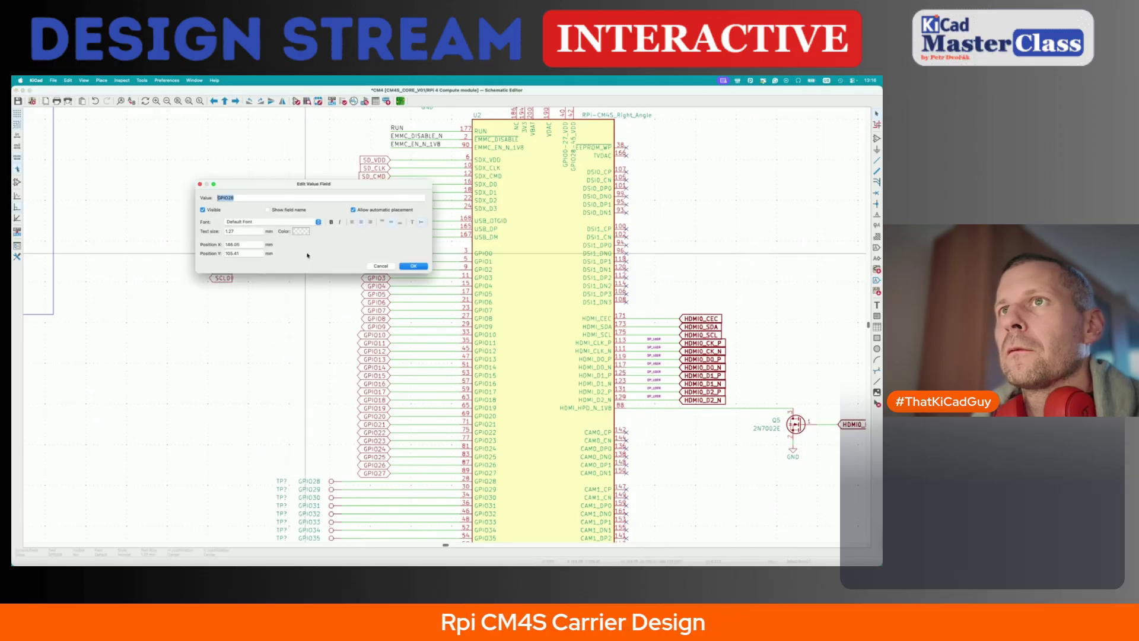
{"action": "key", "text": "Return"}
{"action": "double_click", "coordinate": [313, 262]}
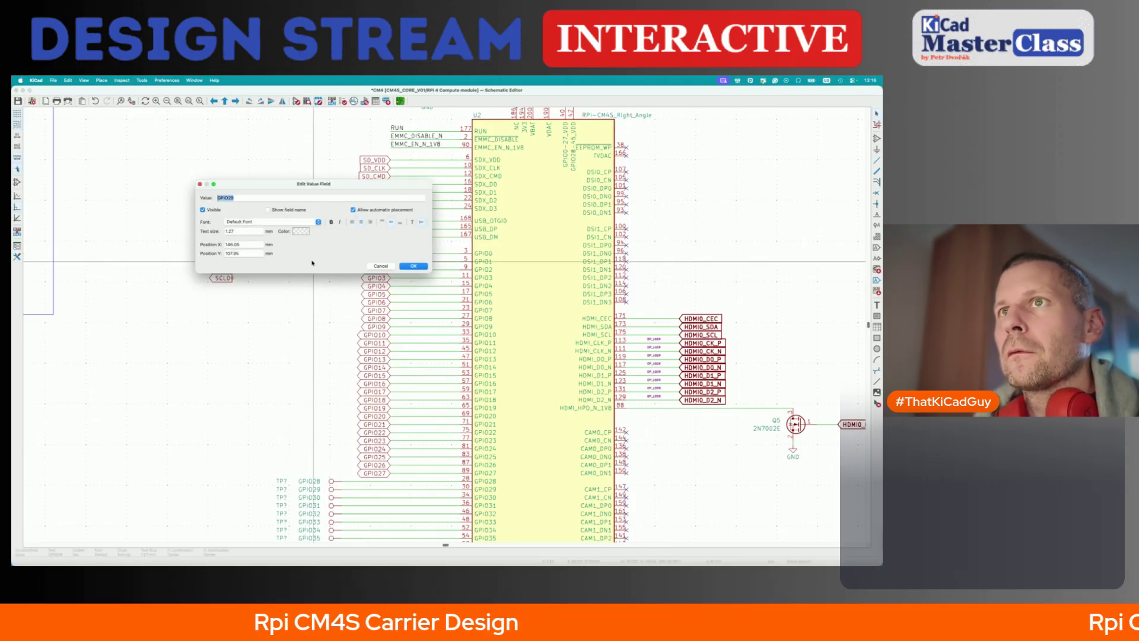
{"action": "type", "text": "SCL0"}
{"action": "key", "text": "Return"}
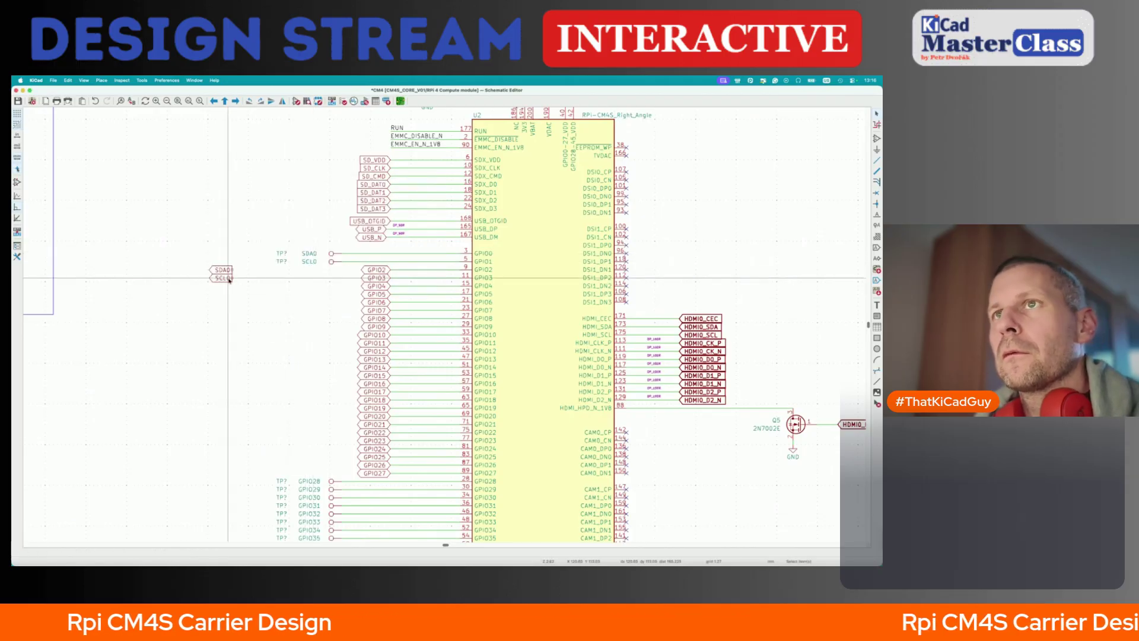
{"action": "key", "text": "ctrl+s"}
{"action": "scroll", "coordinate": [267, 314], "scroll_direction": "down", "scroll_amount": 3}
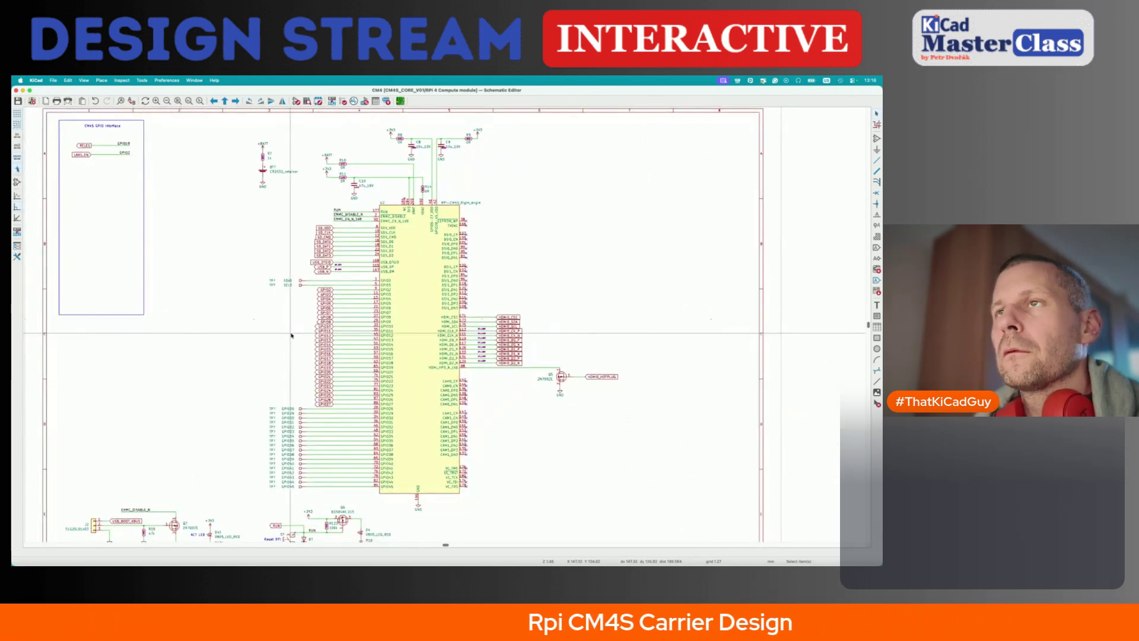
- Go back to the root sheet and enter the GPIOs sub-sheet
{"action": "key", "text": "alt+BackSpace"}
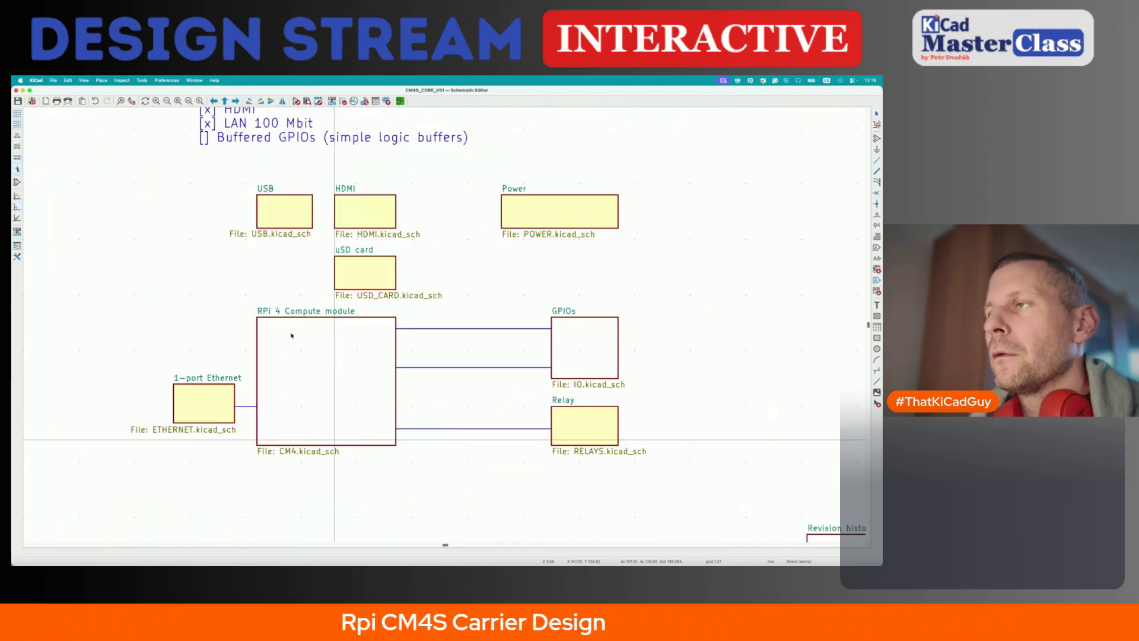
{"action": "double_click", "coordinate": [579, 332]}
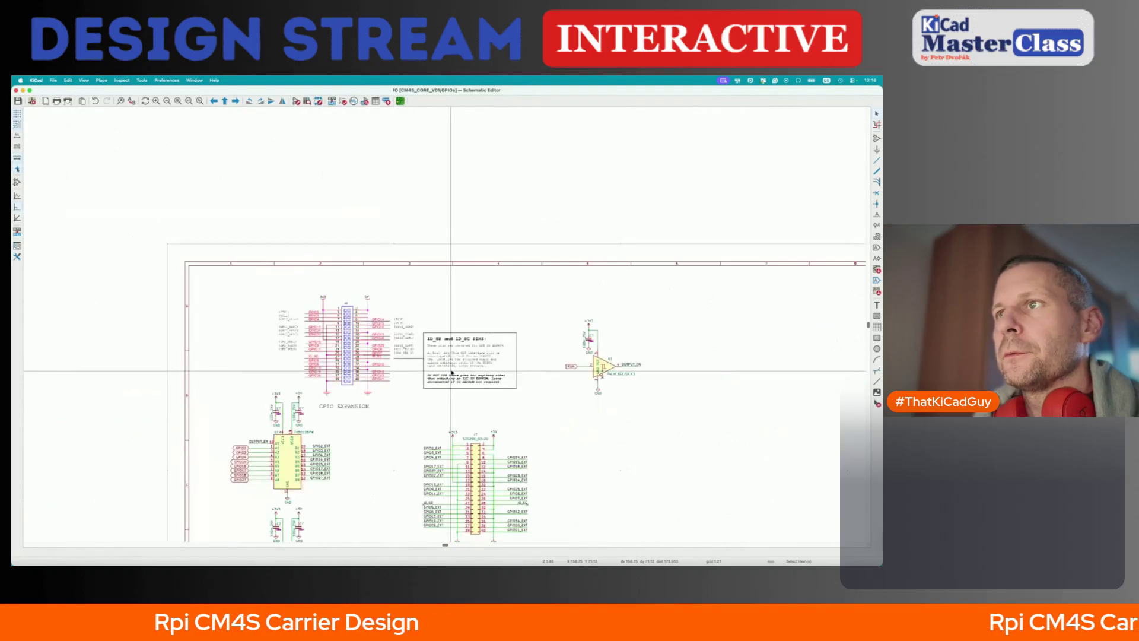
{"action": "scroll", "coordinate": [451, 371], "scroll_direction": "down", "scroll_amount": 3}
{"action": "scroll", "coordinate": [452, 371], "scroll_direction": "down", "scroll_amount": 2}
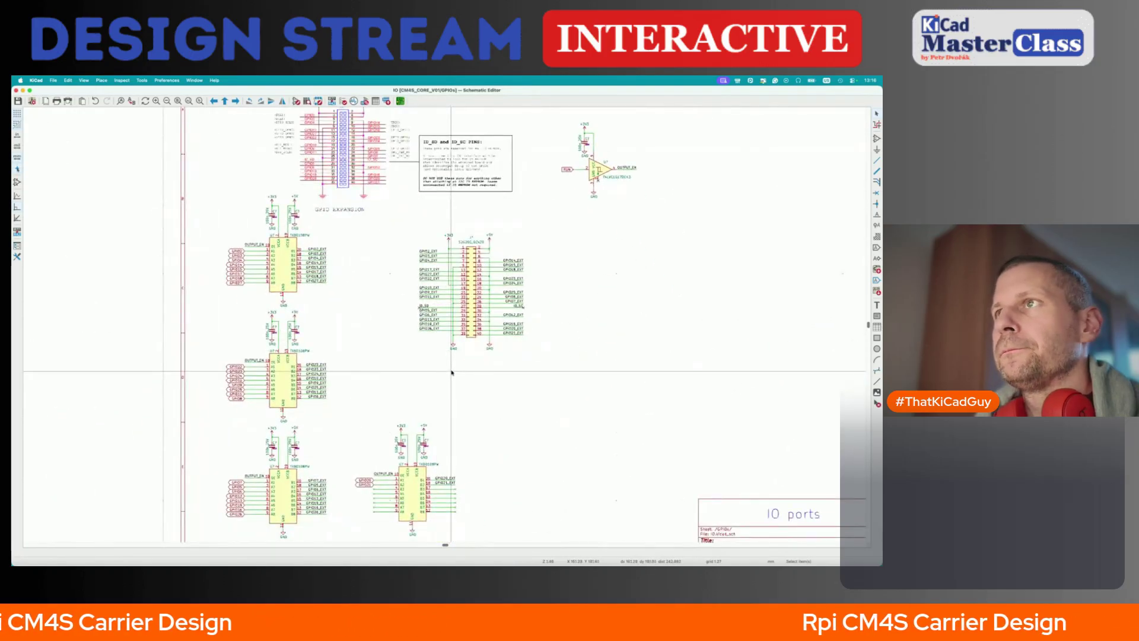
- Move the lower 40-pin header circuit to the right into empty space
{"action": "left_click_drag", "start_coordinate": [399, 216], "coordinate": [596, 378]}
{"action": "key", "text": "m"}
{"action": "scroll", "coordinate": [605, 385], "scroll_direction": "left", "scroll_amount": 5}
{"action": "scroll", "coordinate": [605, 385], "scroll_direction": "up", "scroll_amount": 1}
{"action": "scroll", "coordinate": [608, 387], "scroll_direction": "left", "scroll_amount": 2}
{"action": "scroll", "coordinate": [610, 390], "scroll_direction": "right", "scroll_amount": 8}
{"action": "left_click", "coordinate": [534, 434]}
{"action": "left_click", "coordinate": [534, 435]}
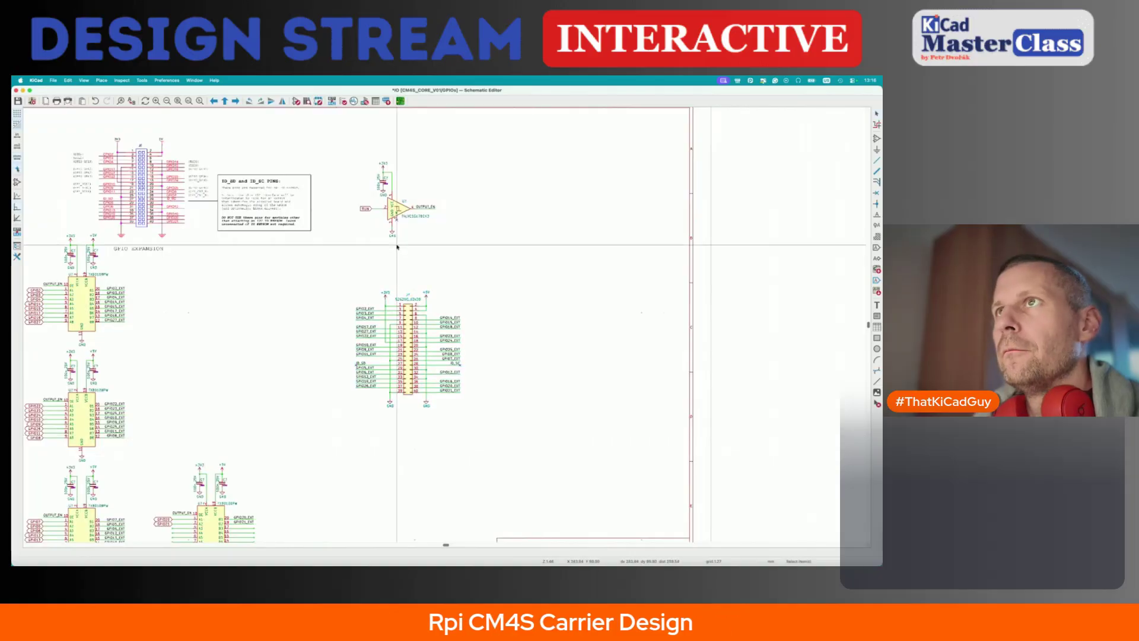
{"action": "mouse_move", "coordinate": [335, 139]}
{"action": "left_mouse_down"}
{"action": "mouse_move", "coordinate": [462, 253]}
{"action": "mouse_move", "coordinate": [333, 184]}
{"action": "left_mouse_up"}
- Move the lower-left level-shifter circuit up beside the top level shifter
{"action": "scroll", "coordinate": [332, 184], "scroll_direction": "left", "scroll_amount": 4}
{"action": "scroll", "coordinate": [332, 184], "scroll_direction": "down", "scroll_amount": 3}
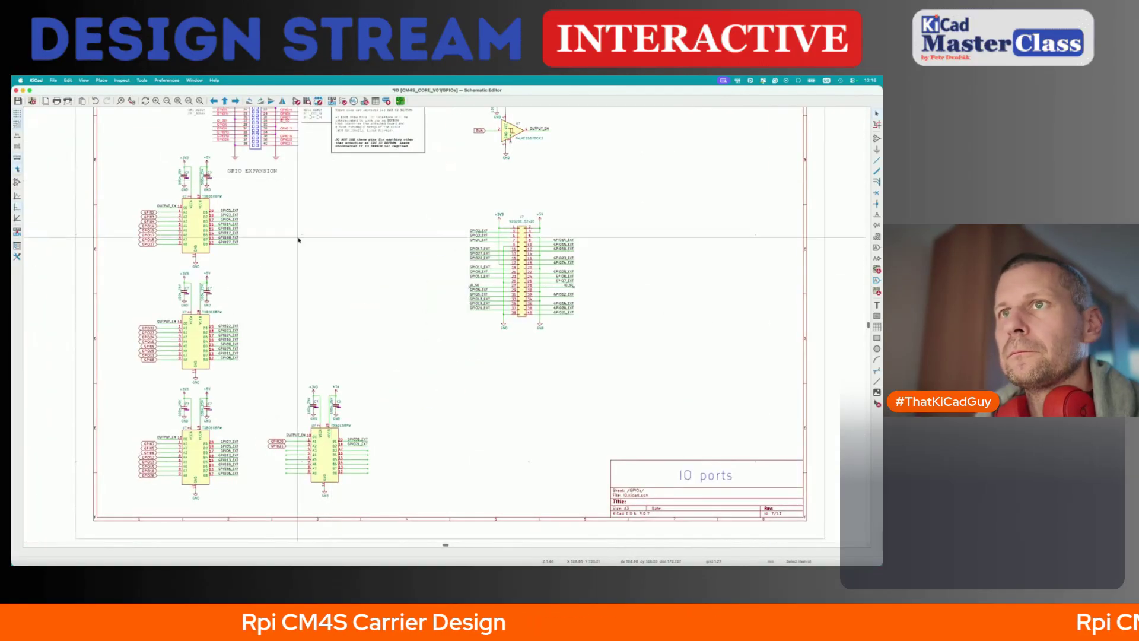
{"action": "left_click_drag", "start_coordinate": [114, 388], "coordinate": [244, 503]}
{"action": "key", "text": "m"}
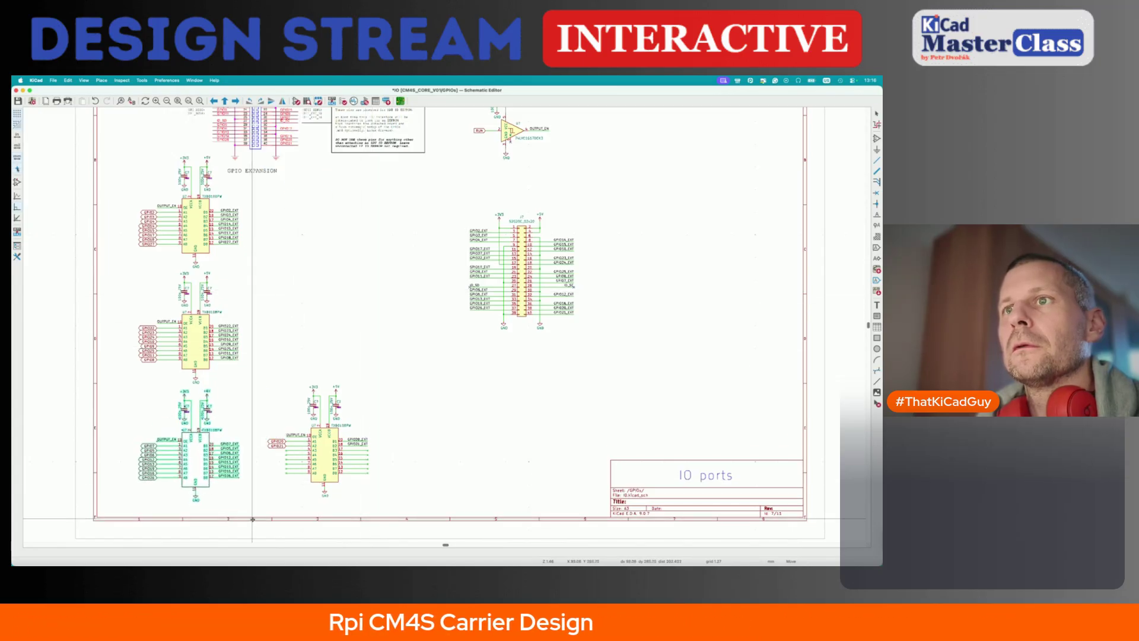
{"action": "left_click", "coordinate": [252, 516]}
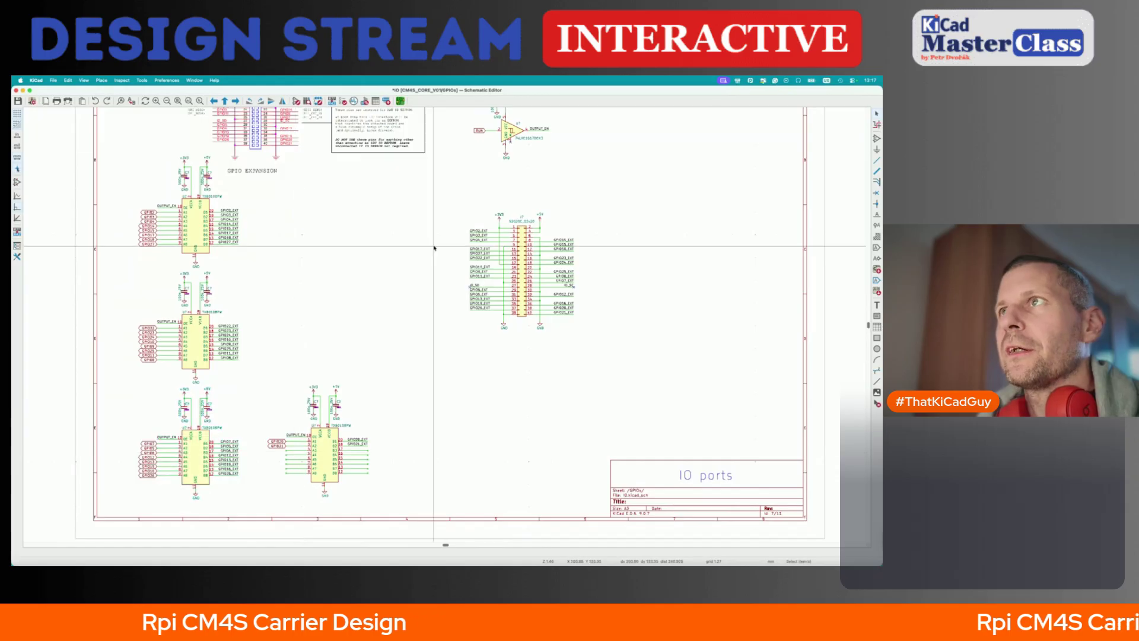
- Relocate the RUN buffer and 40-pin connector blocks next to the level shifters
{"action": "scroll", "coordinate": [433, 248], "scroll_direction": "up", "scroll_amount": 2}
{"action": "left_click_drag", "start_coordinate": [458, 109], "coordinate": [589, 216]}
{"action": "key", "text": "m"}
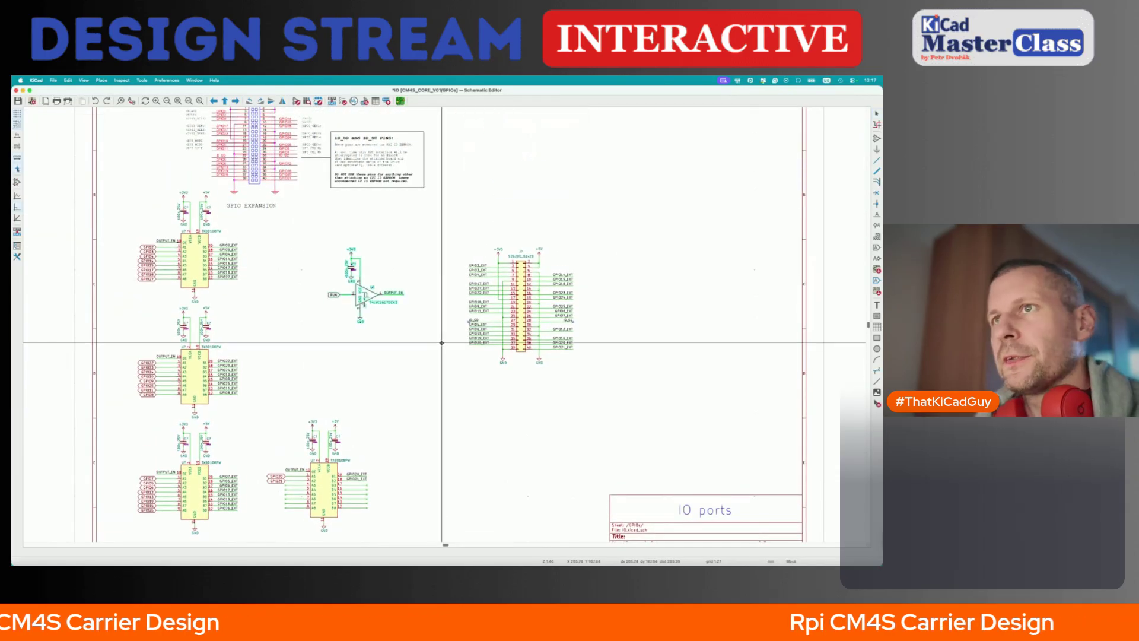
{"action": "left_click", "coordinate": [405, 376]}
{"action": "left_click_drag", "start_coordinate": [438, 220], "coordinate": [629, 378]}
{"action": "key", "text": "m"}
{"action": "left_click", "coordinate": [591, 394]}
- Save the IO ports sheet and bring up the CM4 datasheet in Brave
{"action": "key", "text": "super+s"}
{"action": "scroll", "coordinate": [313, 329], "scroll_direction": "up", "scroll_amount": 2}
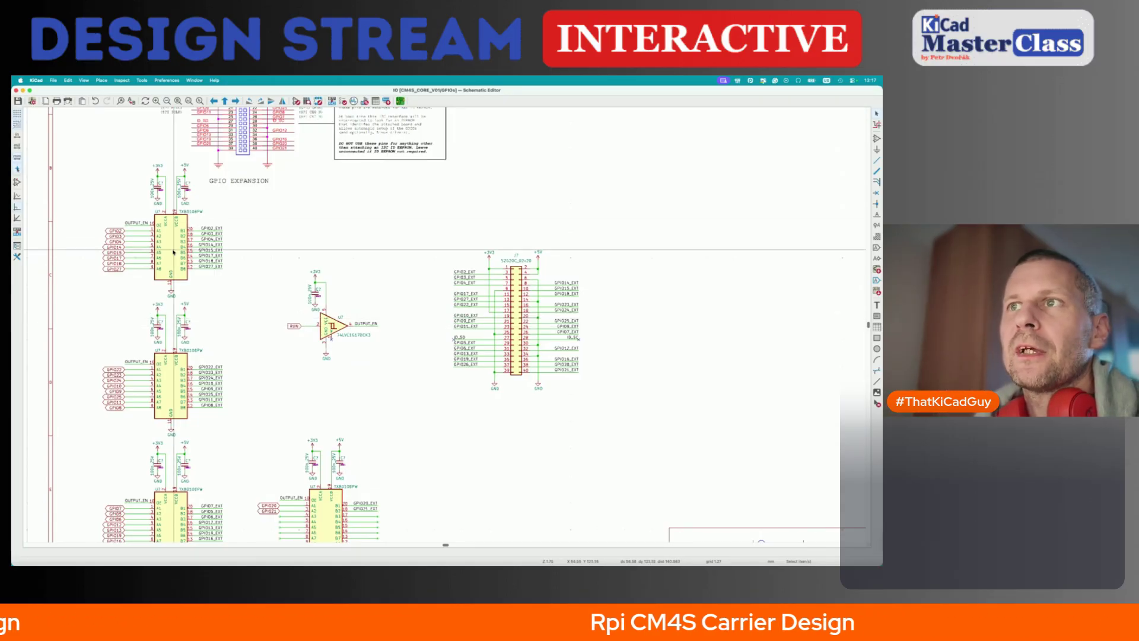
{"action": "scroll", "coordinate": [344, 322], "scroll_direction": "up", "scroll_amount": 3}
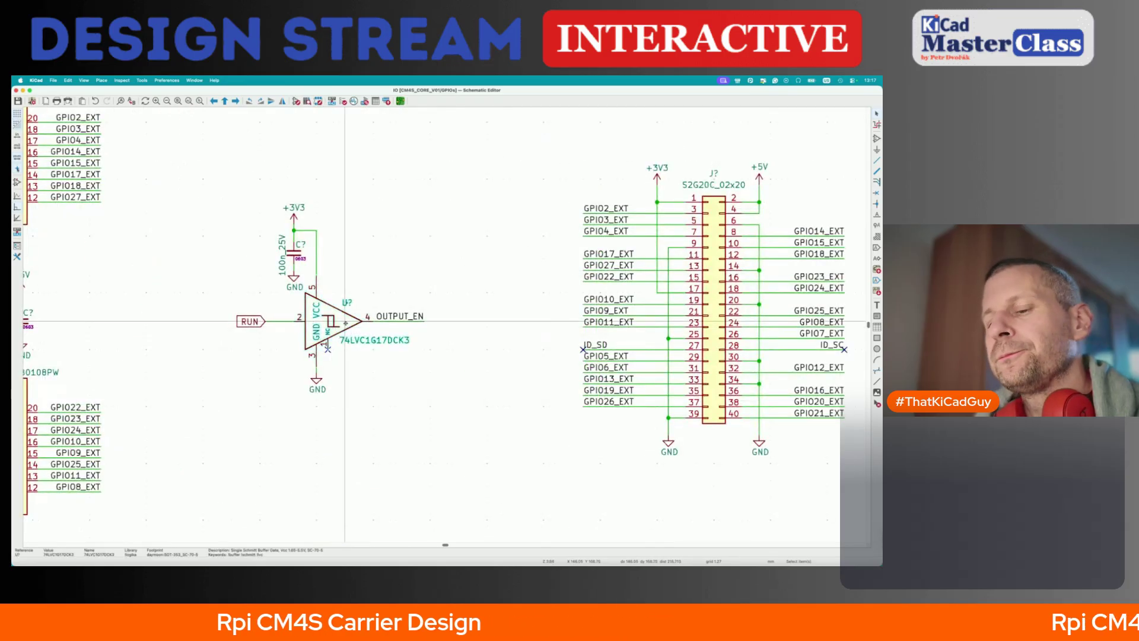
{"action": "key", "text": "super+Tab"}
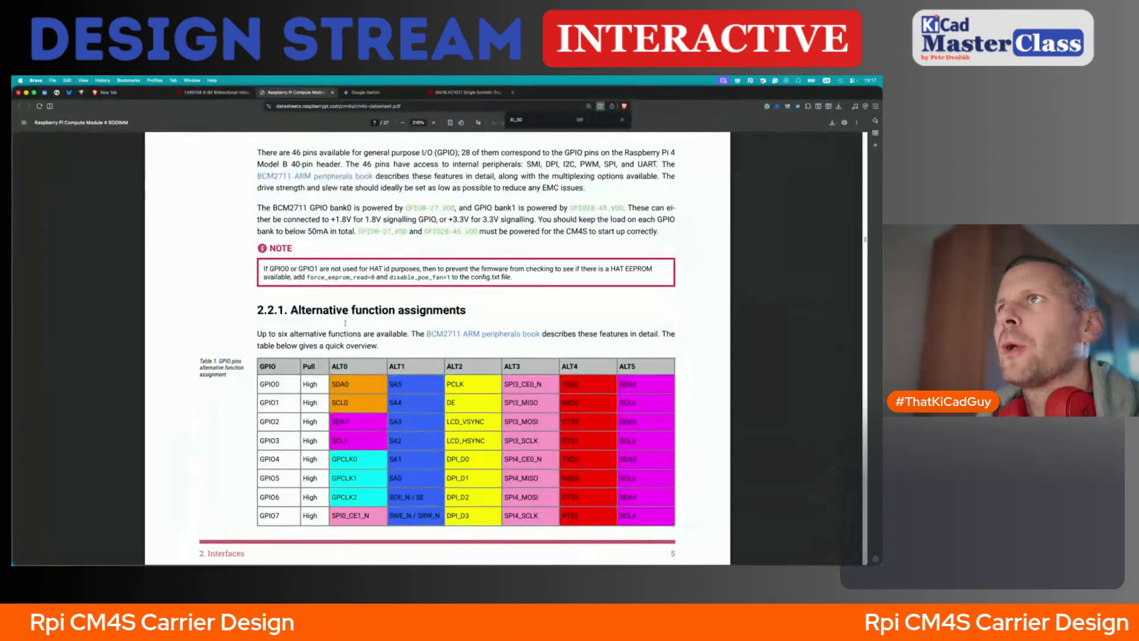
- Review page 1 of the SN74LVC1G17 datasheet for pinout and features, then return to KiCad
{"action": "left_click", "coordinate": [462, 94]}
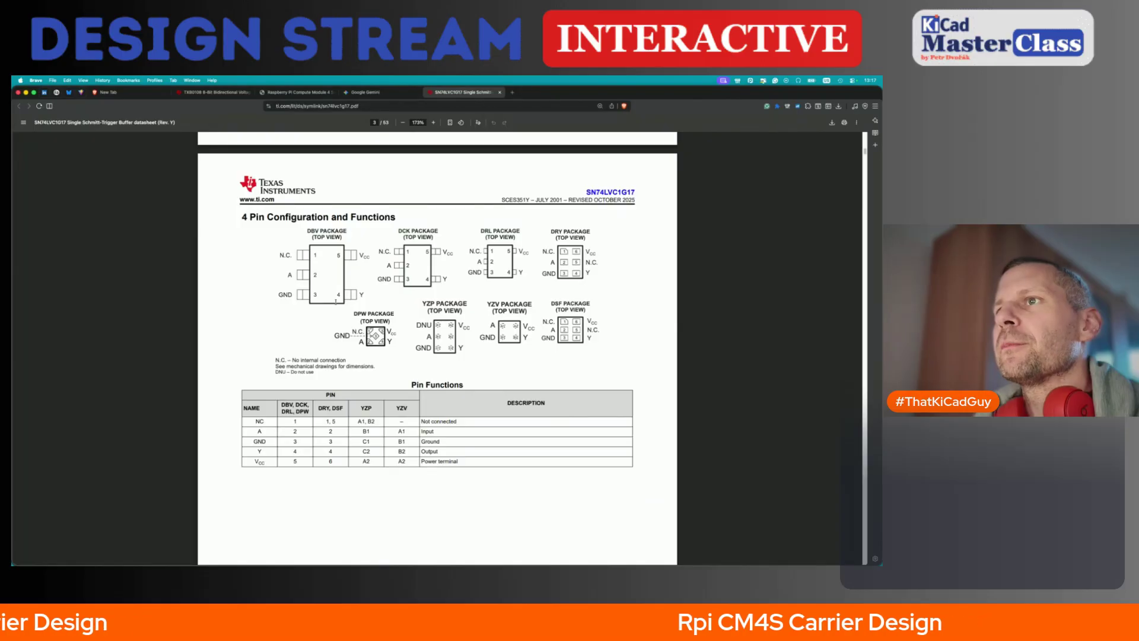
{"action": "scroll", "coordinate": [335, 301], "scroll_direction": "up", "scroll_amount": 20}
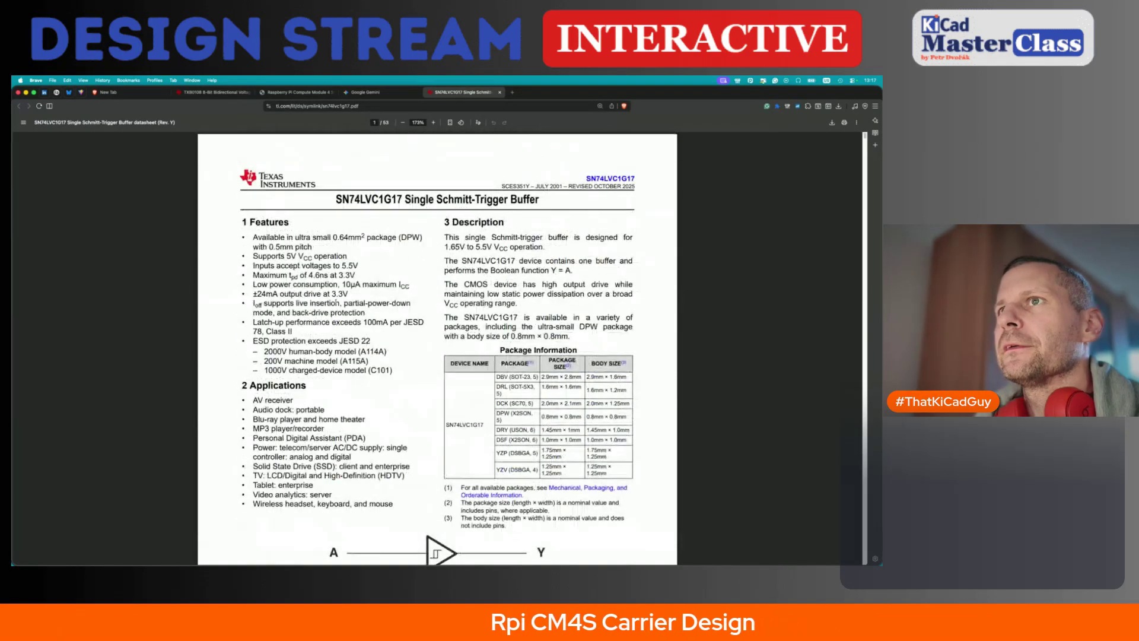
{"action": "key", "text": "super+Tab"}
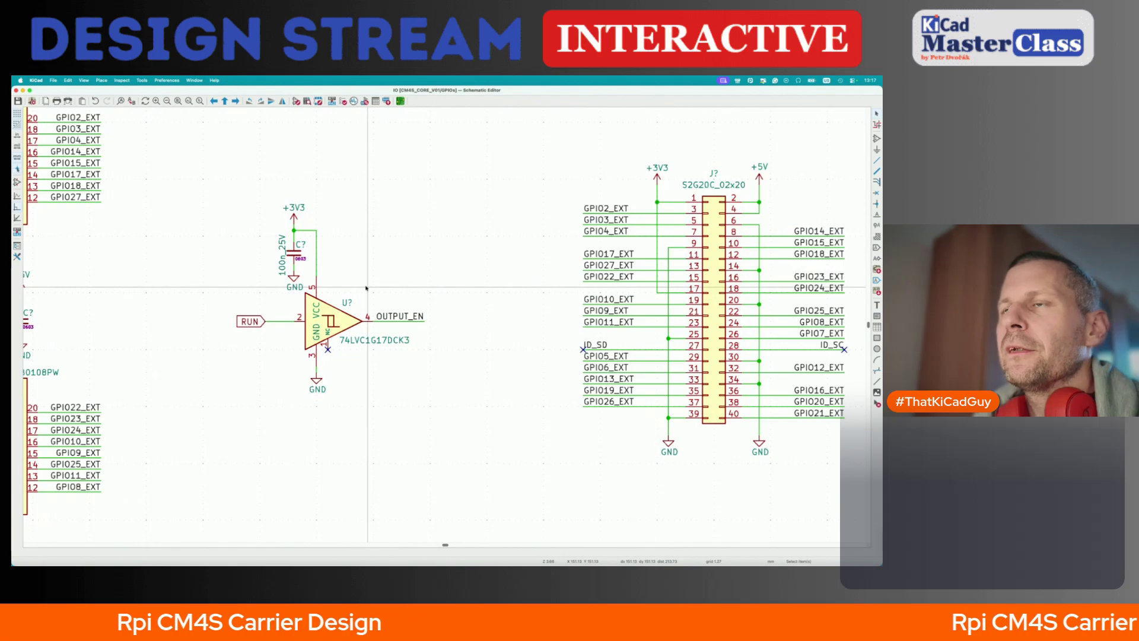
- Zoom out over the regrouped IO ports sheet, then leave it for the root sheet
{"action": "scroll", "coordinate": [366, 288], "scroll_direction": "down", "scroll_amount": 2}
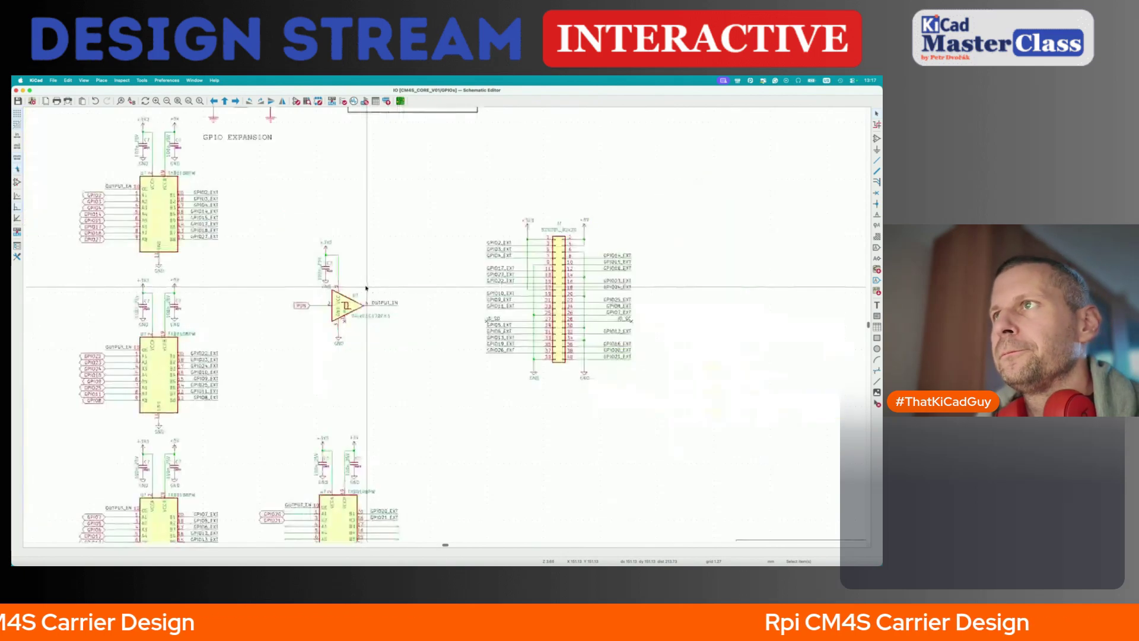
{"action": "scroll", "coordinate": [366, 288], "scroll_direction": "down", "scroll_amount": 3}
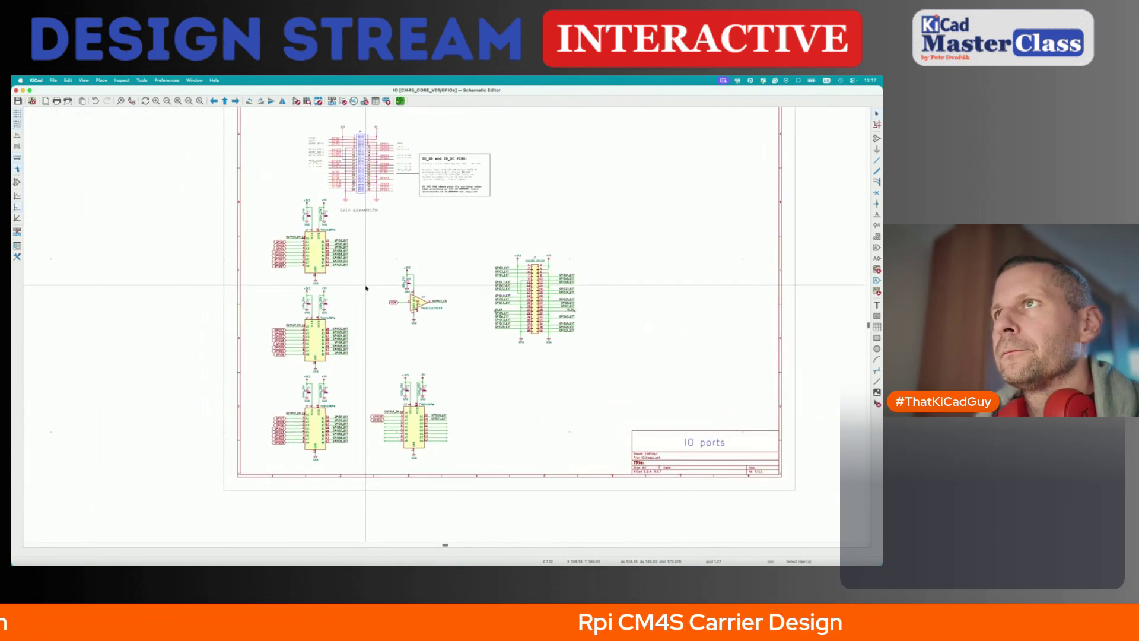
{"action": "scroll", "coordinate": [366, 289], "scroll_direction": "up", "scroll_amount": 1}
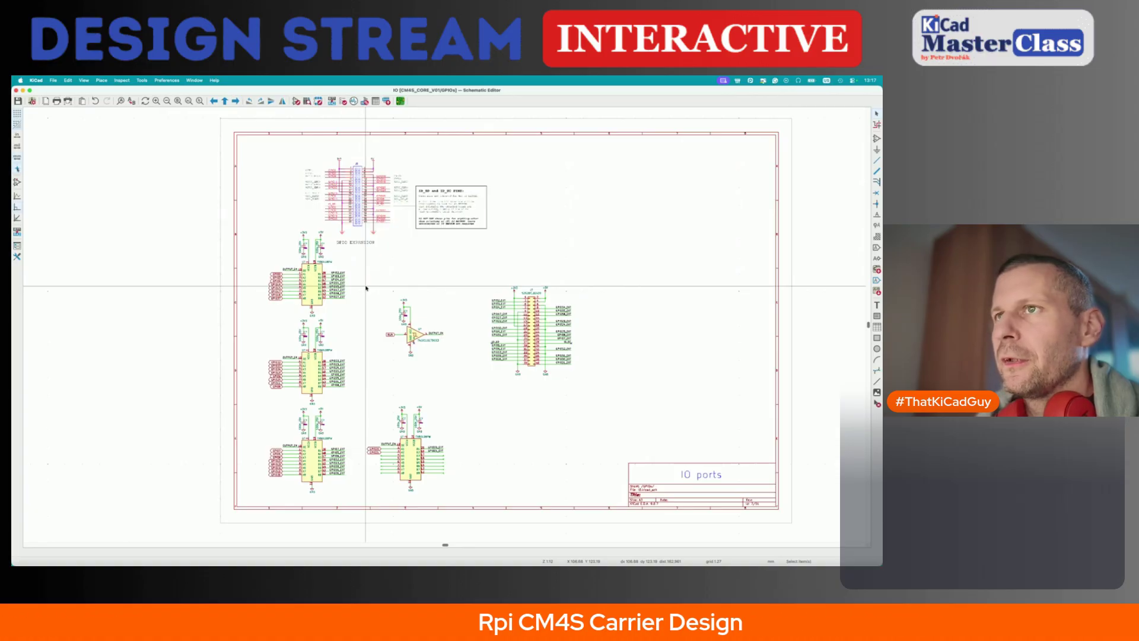
{"action": "key", "text": "alt+BackSpace"}
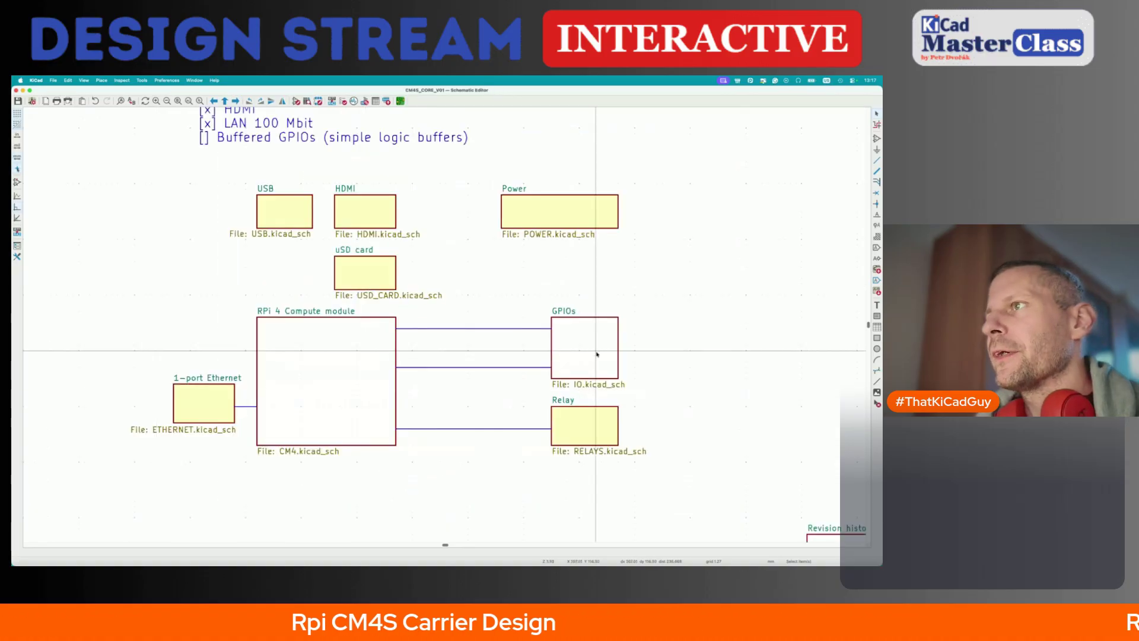
- Set the GPIOs sheet block's fill colour to light yellow in its sheet properties
{"action": "left_click", "coordinate": [611, 318]}
{"action": "right_click", "coordinate": [611, 318]}
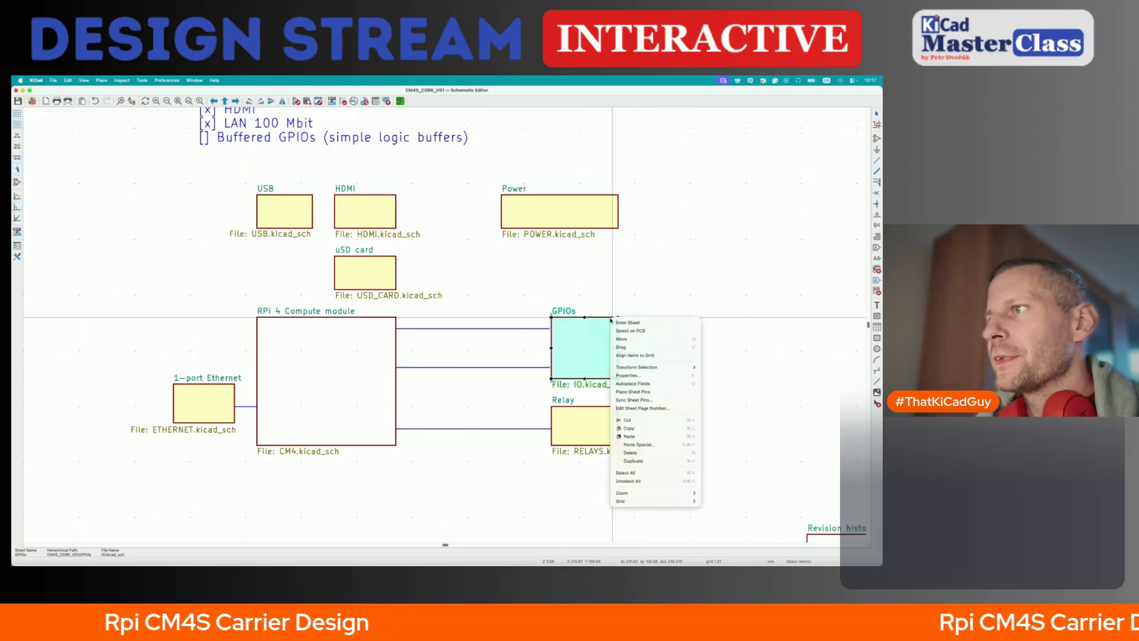
{"action": "left_click", "coordinate": [646, 381]}
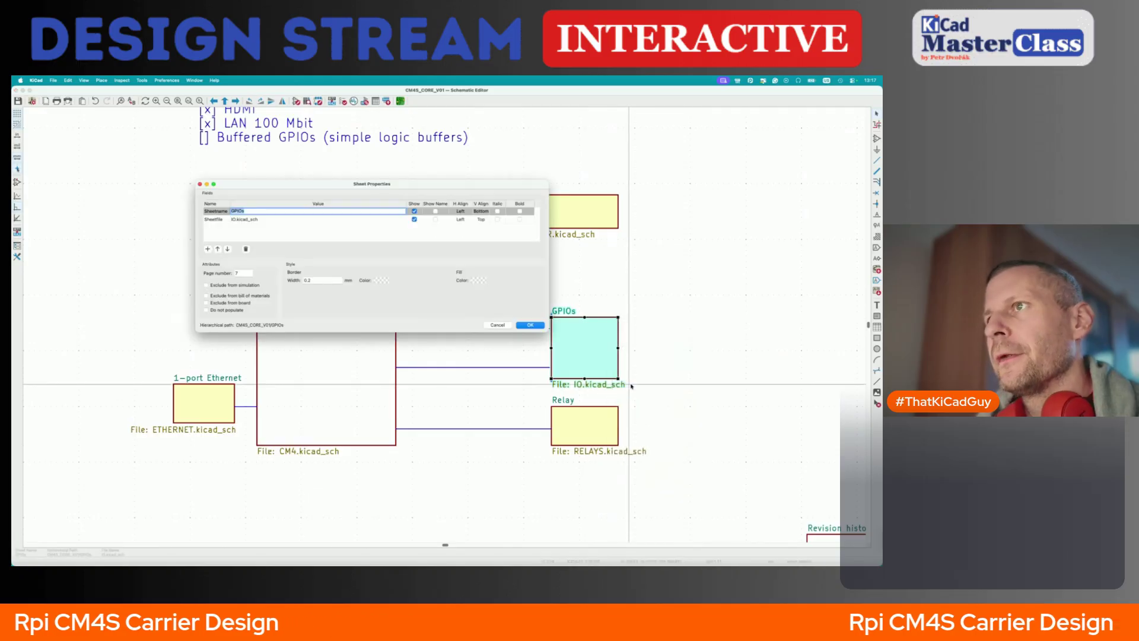
{"action": "left_click", "coordinate": [478, 280]}
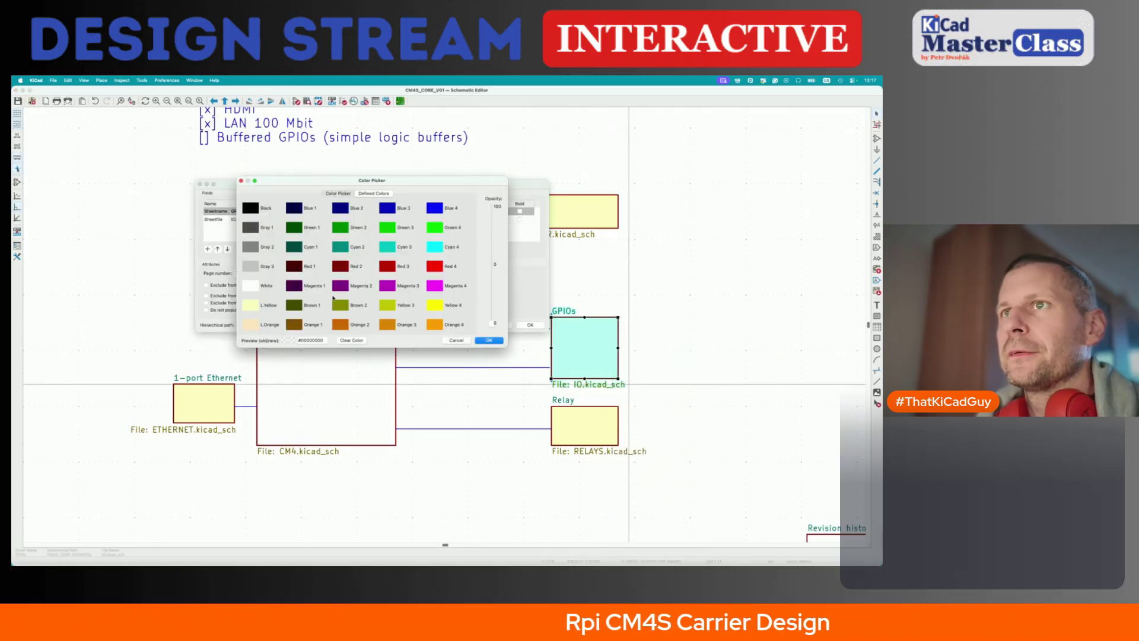
{"action": "left_click", "coordinate": [490, 340]}
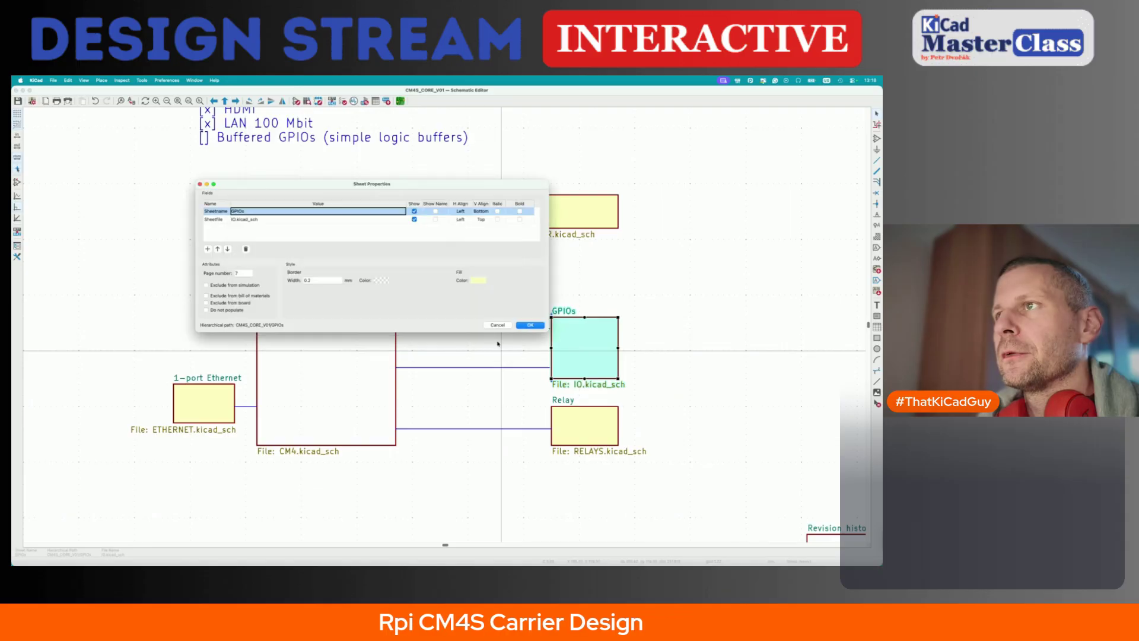
{"action": "left_click", "coordinate": [528, 325]}
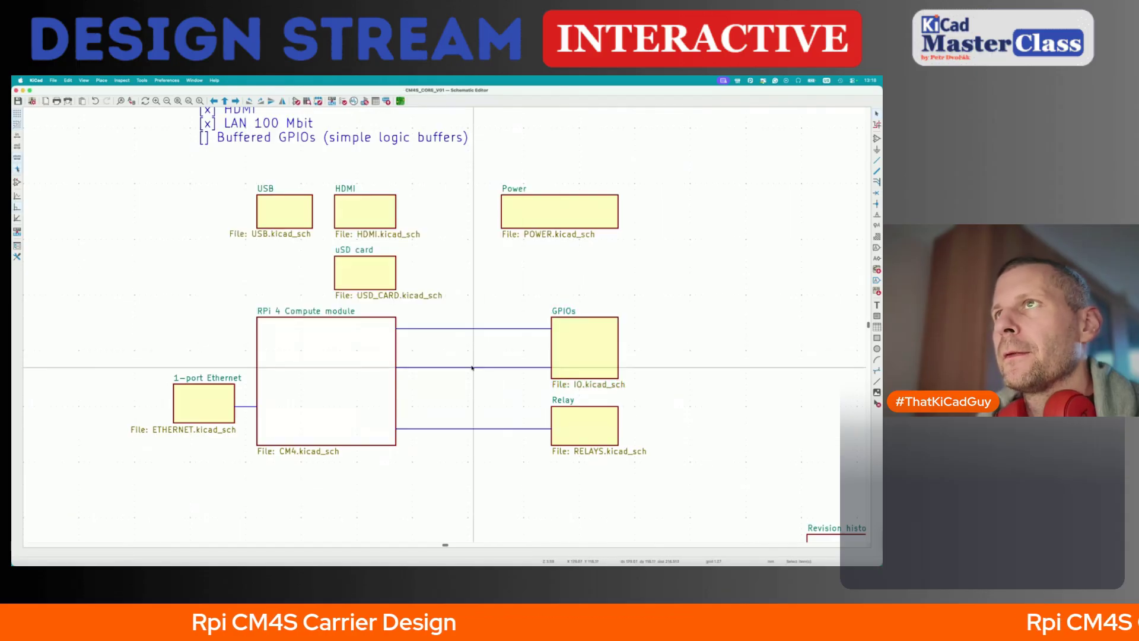
{"action": "scroll", "coordinate": [472, 368], "scroll_direction": "up", "scroll_amount": 5}
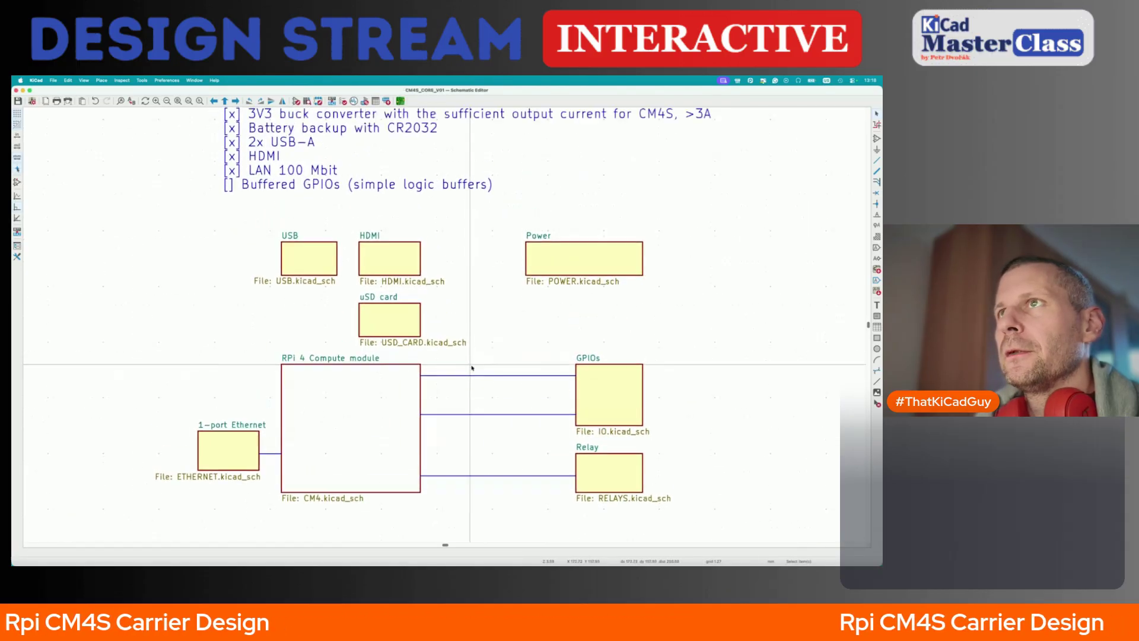
- Search the SN74LVC1G17 datasheet for ESD, scroll to page 2, and return to KiCad
{"action": "key", "text": "super+Tab"}
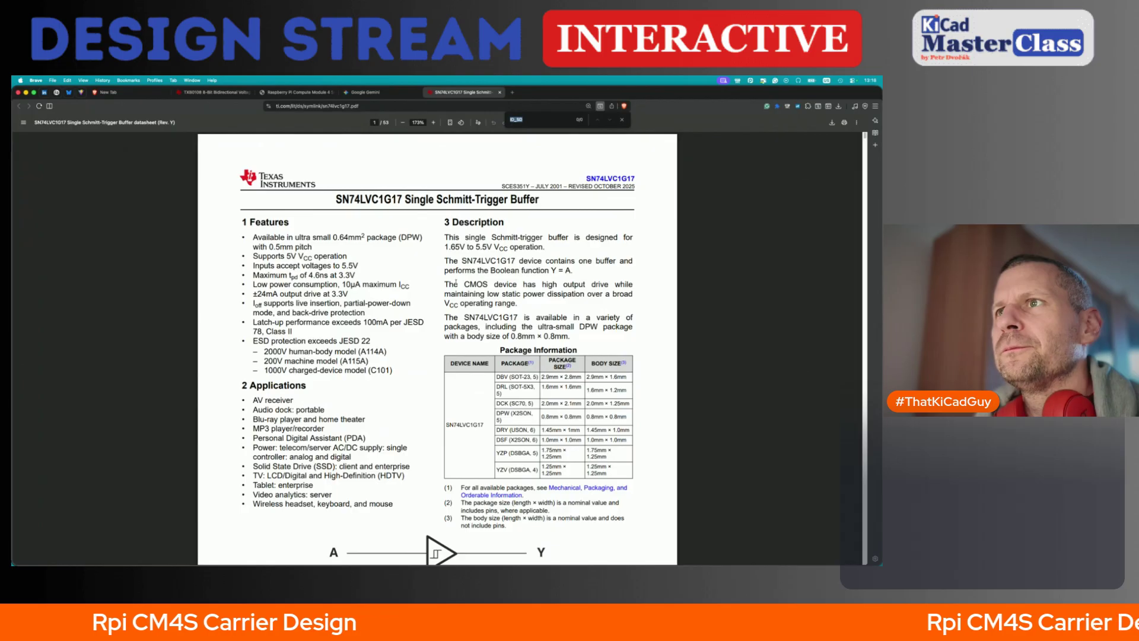
{"action": "type", "text": "ks"}
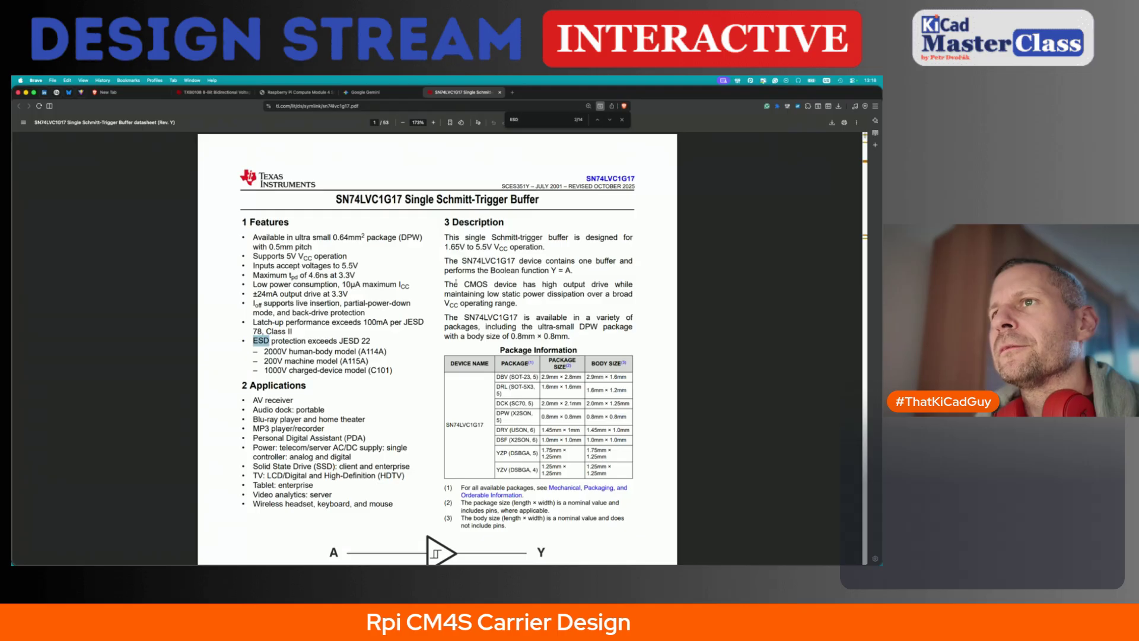
{"action": "key", "text": "Escape"}
{"action": "scroll", "coordinate": [456, 283], "scroll_direction": "down", "scroll_amount": 9}
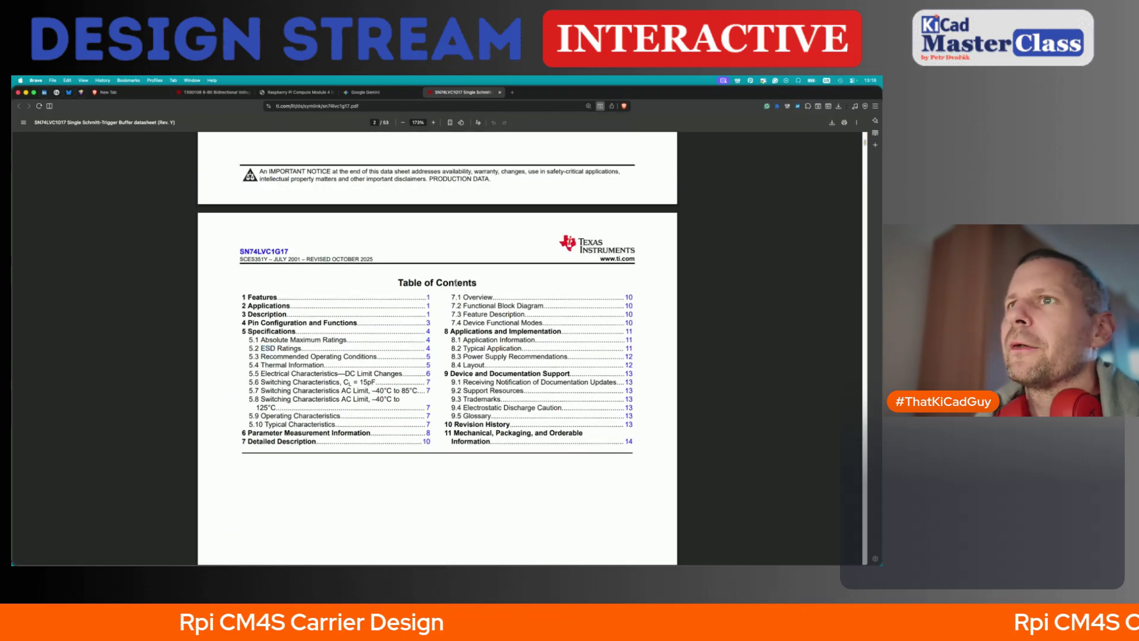
{"action": "key", "text": "super+Tab"}
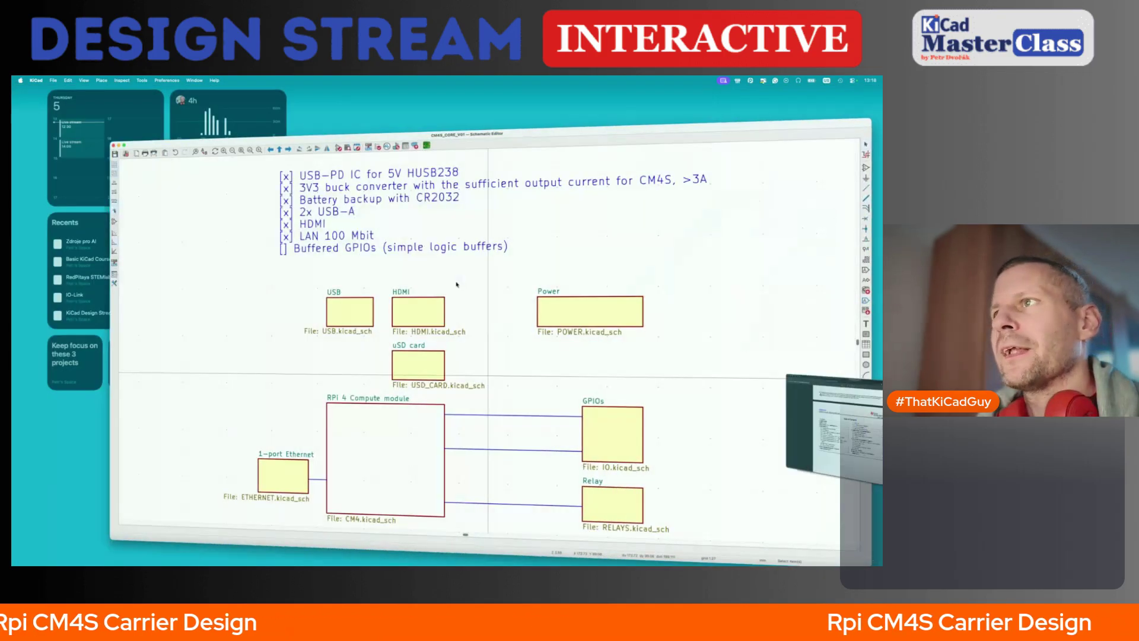
- Enter the Relay sheet and inspect its RELE1, RELE1_OUTA and RELE1_OUTB labels
{"action": "scroll", "coordinate": [509, 352], "scroll_direction": "down", "scroll_amount": 5}
{"action": "scroll", "coordinate": [509, 351], "scroll_direction": "down", "scroll_amount": 4}
{"action": "scroll", "coordinate": [500, 356], "scroll_direction": "right", "scroll_amount": 2}
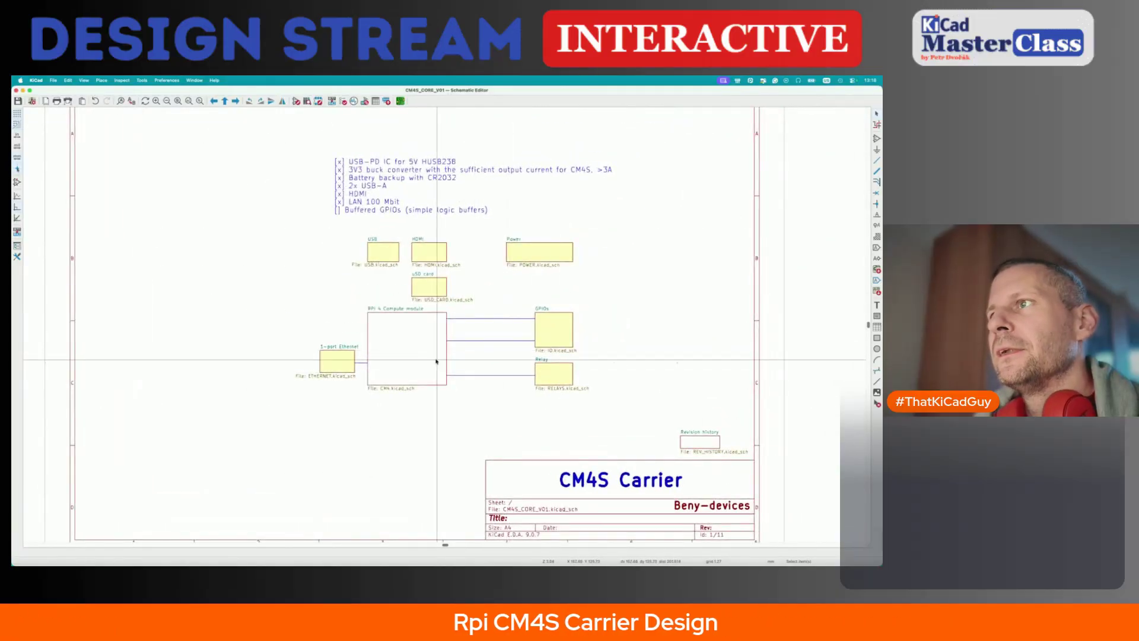
{"action": "double_click", "coordinate": [551, 374]}
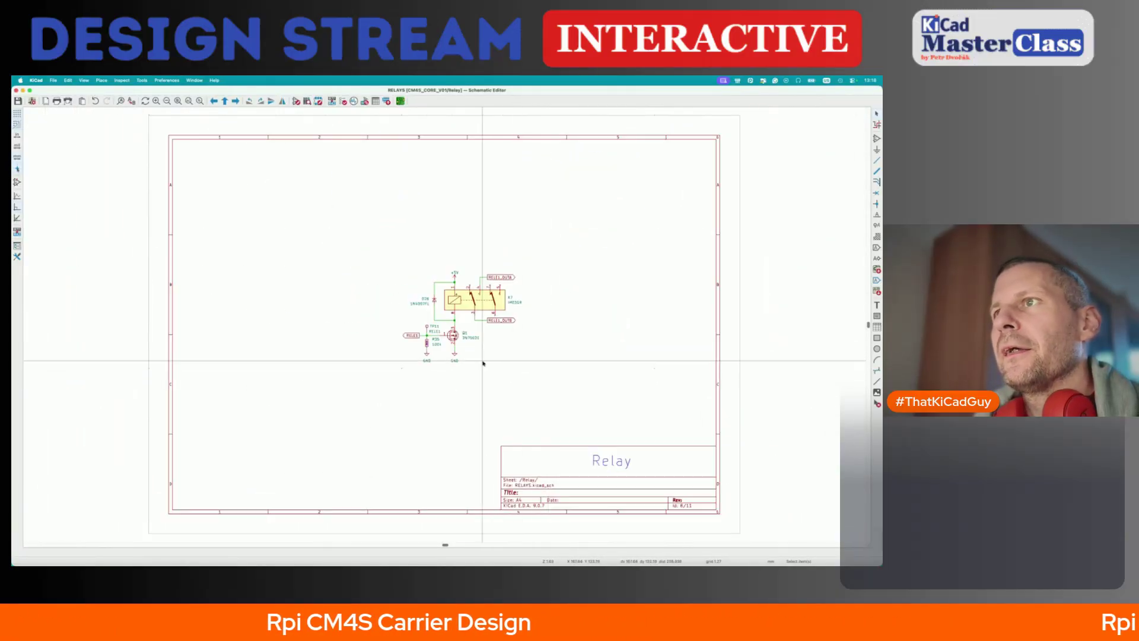
{"action": "scroll", "coordinate": [398, 336], "scroll_direction": "up", "scroll_amount": 3}
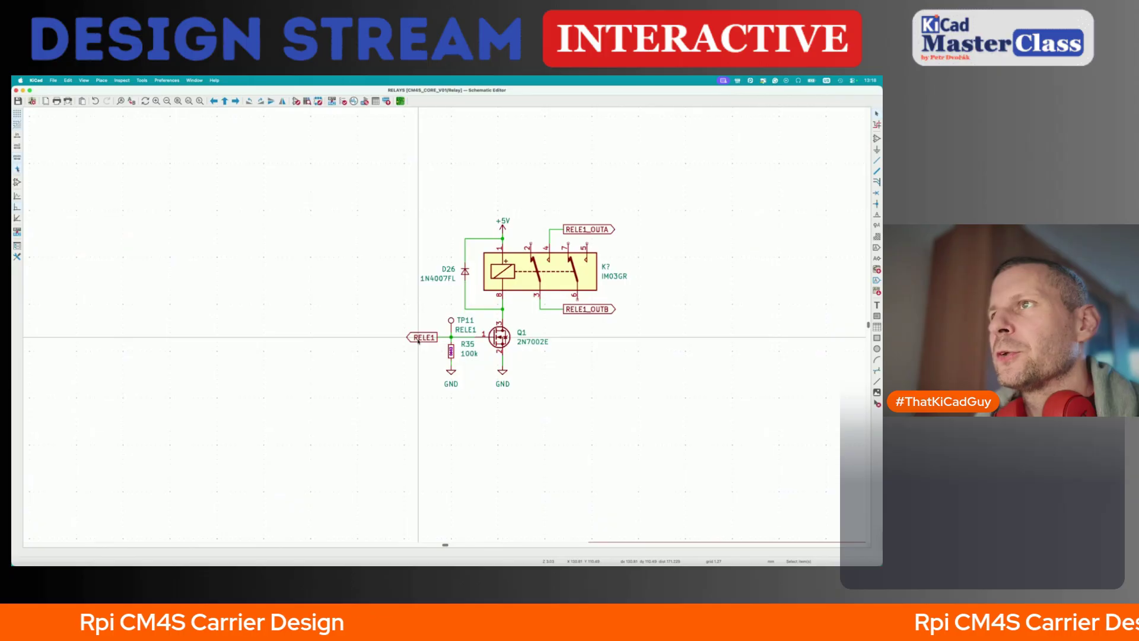
{"action": "left_click", "coordinate": [425, 338]}
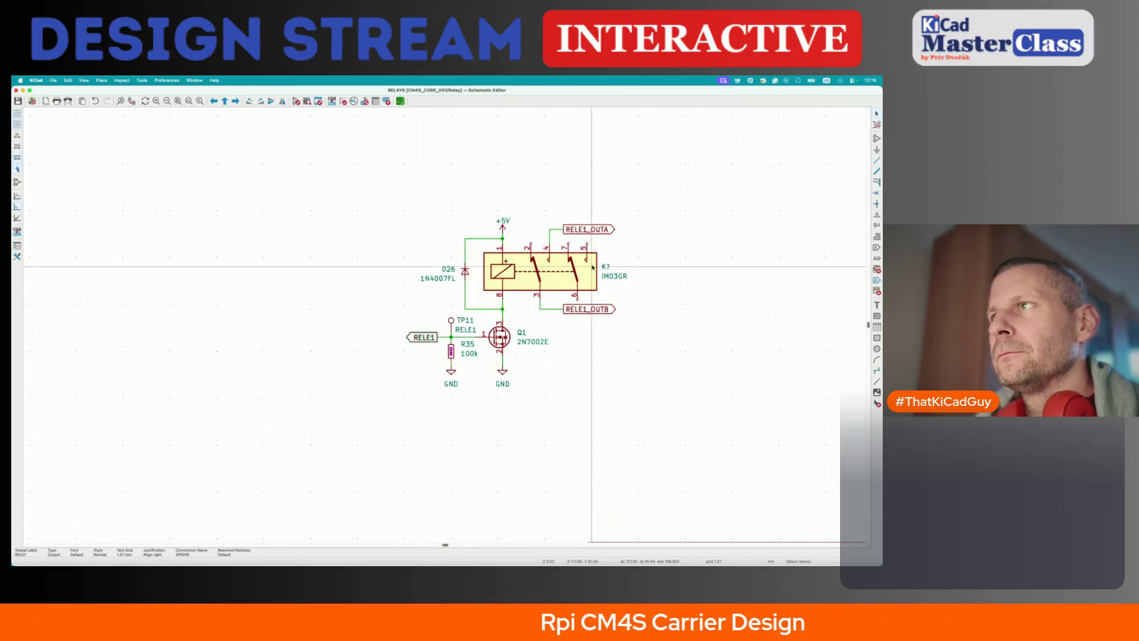
{"action": "left_click", "coordinate": [570, 232]}
{"action": "left_click", "coordinate": [577, 309]}
{"action": "scroll", "coordinate": [577, 309], "scroll_direction": "down", "scroll_amount": 5}
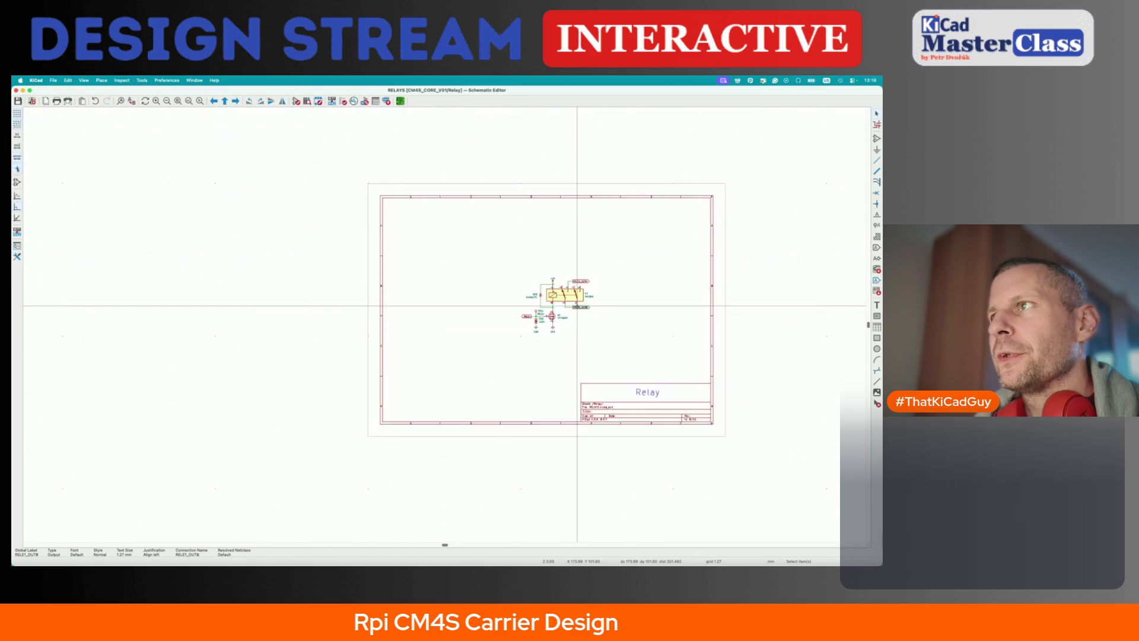
{"action": "scroll", "coordinate": [401, 360], "scroll_direction": "up", "scroll_amount": 3}
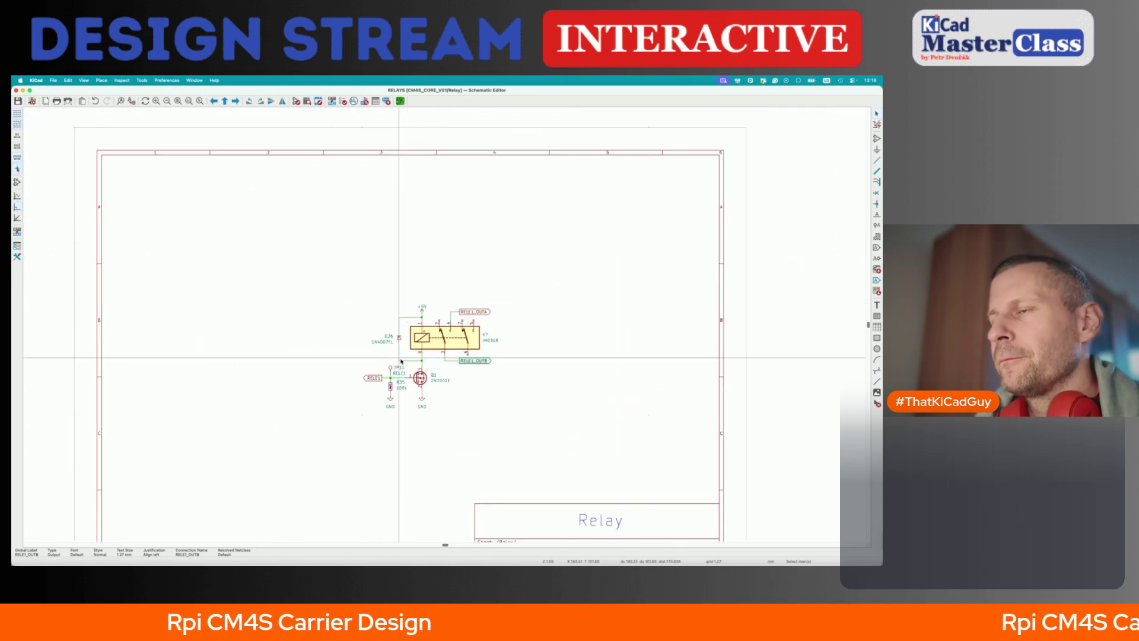
- Return to the root sheet, re-enter the Relay sheet briefly, and leave it again
{"action": "key", "text": "alt+BackSpace"}
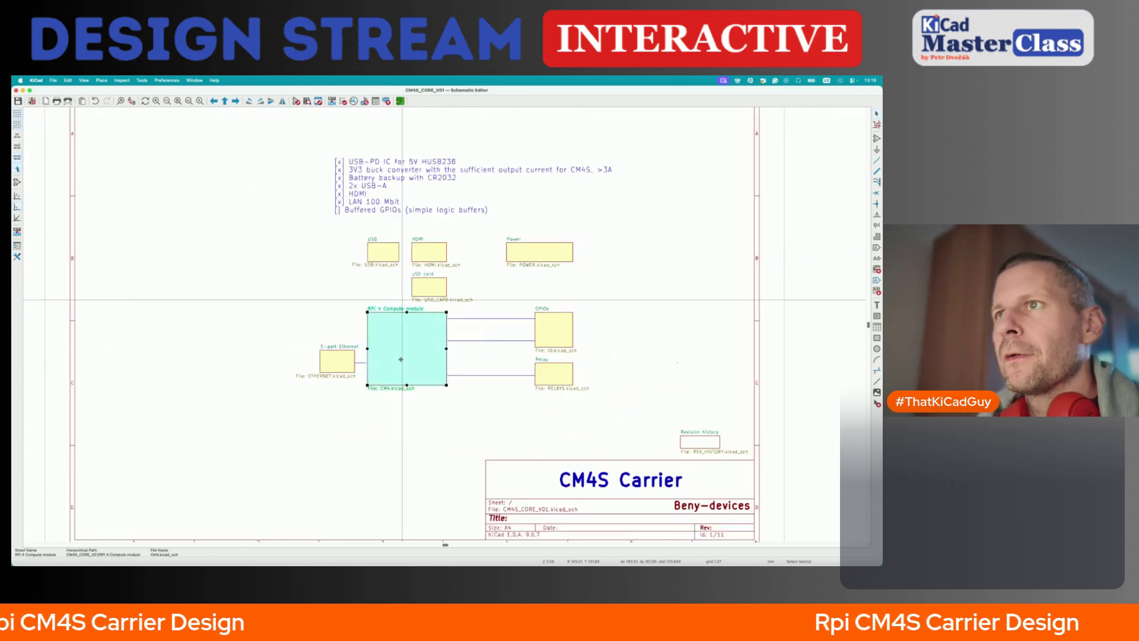
{"action": "left_click", "coordinate": [545, 375]}
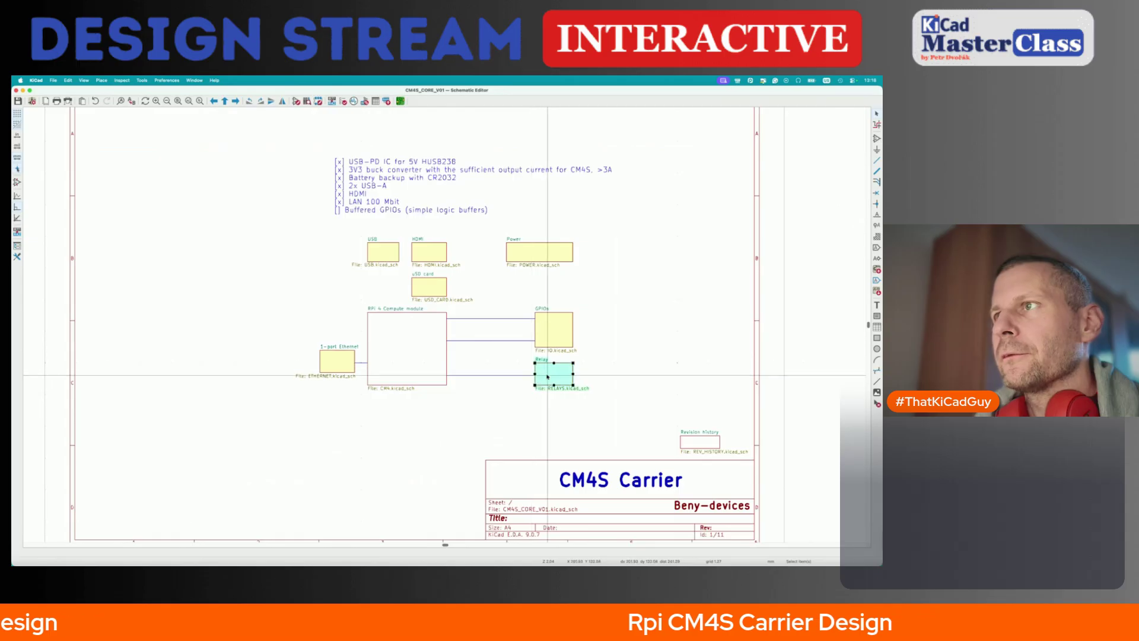
{"action": "double_click", "coordinate": [560, 378]}
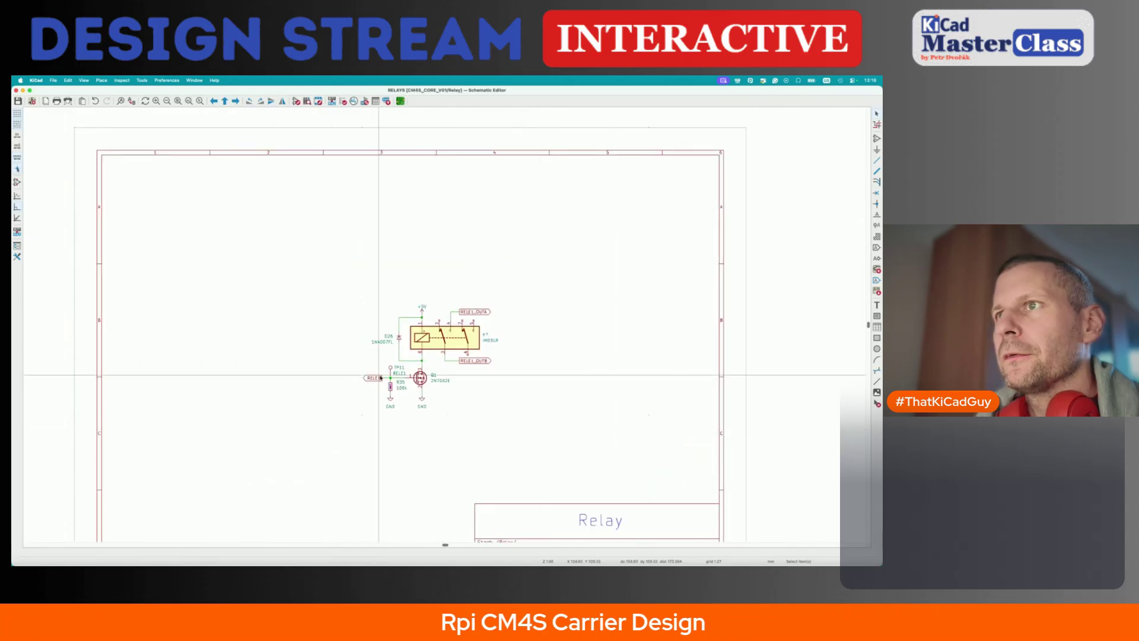
{"action": "key", "text": "alt+BackSpace"}
- Open the RPi 4 Compute module sheet, zoom over the CM4S GPIO Interface box, then switch to Brave
{"action": "double_click", "coordinate": [383, 342]}
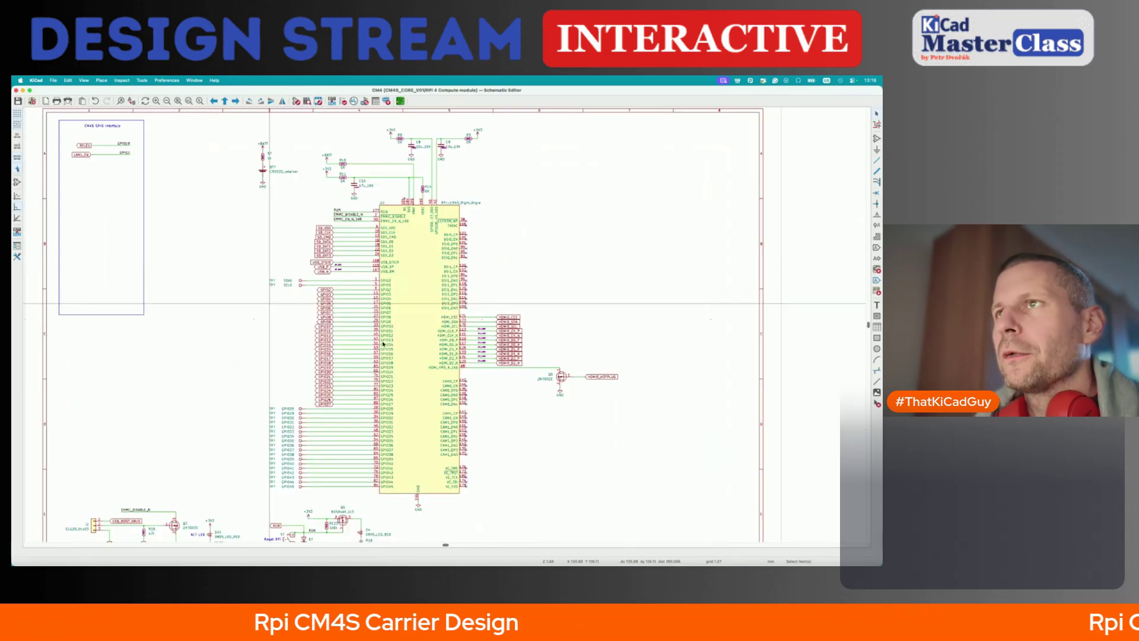
{"action": "scroll", "coordinate": [383, 343], "scroll_direction": "left", "scroll_amount": 3}
{"action": "scroll", "coordinate": [298, 200], "scroll_direction": "up", "scroll_amount": 5}
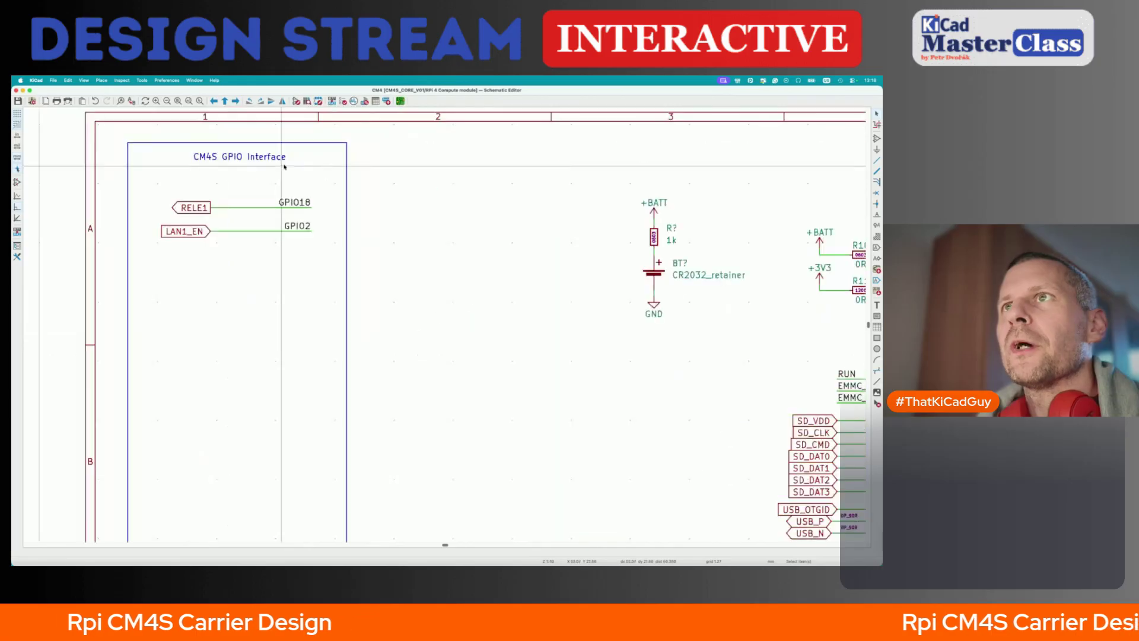
{"action": "scroll", "coordinate": [298, 200], "scroll_direction": "down", "scroll_amount": 6}
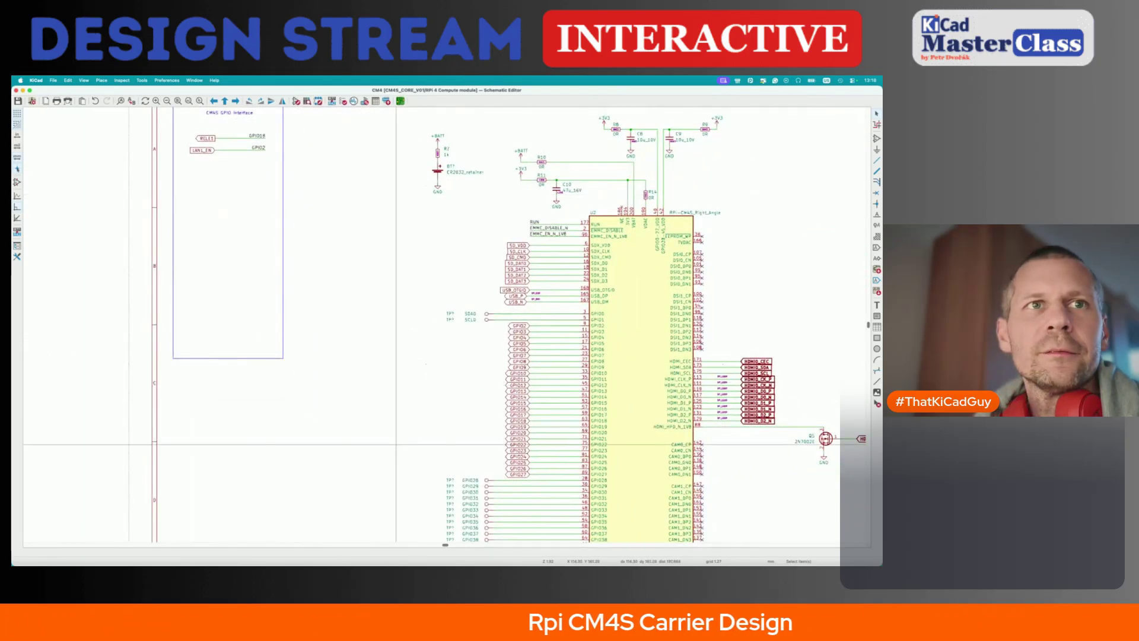
{"action": "key", "text": "super+Tab"}
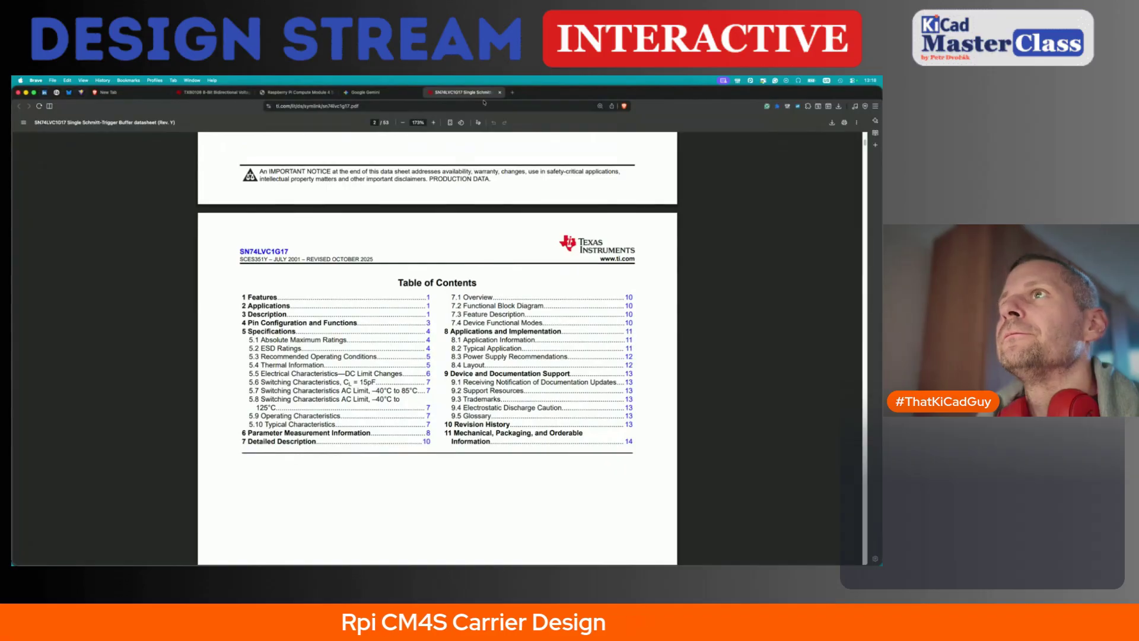
- Check the GPIO alternate-function table in the Raspberry Pi CM4 datasheet
{"action": "left_click", "coordinate": [298, 94]}
{"action": "scroll", "coordinate": [437, 349], "scroll_direction": "down", "scroll_amount": 10}
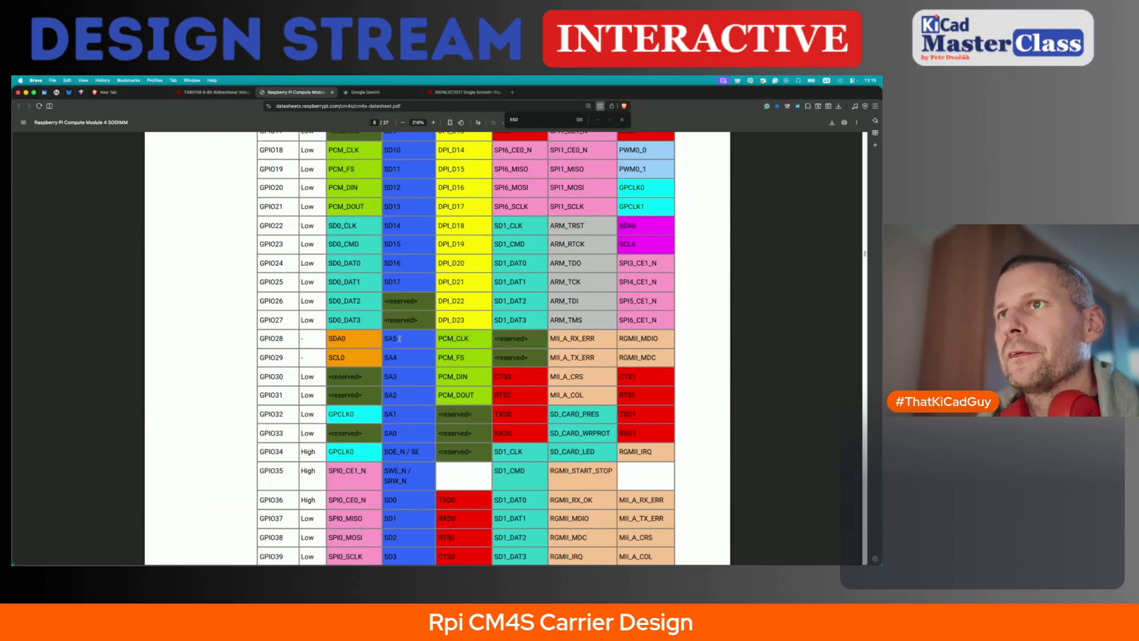
{"action": "key", "text": "super+Tab"}
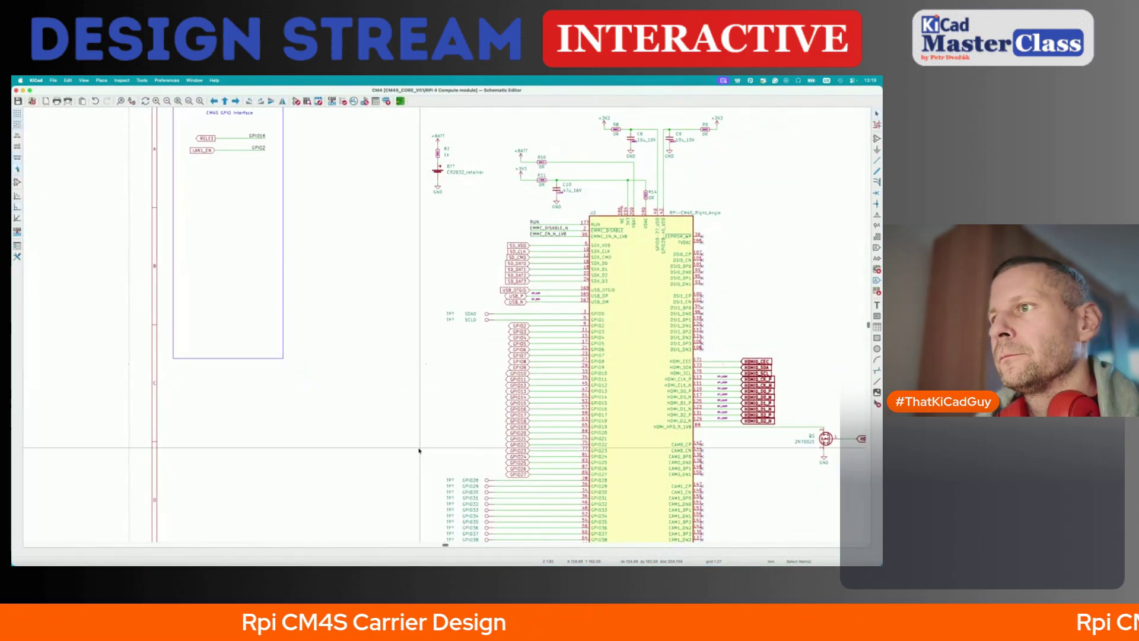
- Delete the GPIO28 test point and pick up the RELE1 global label
{"action": "scroll", "coordinate": [450, 430], "scroll_direction": "down", "scroll_amount": 3}
{"action": "key", "text": "Delete"}
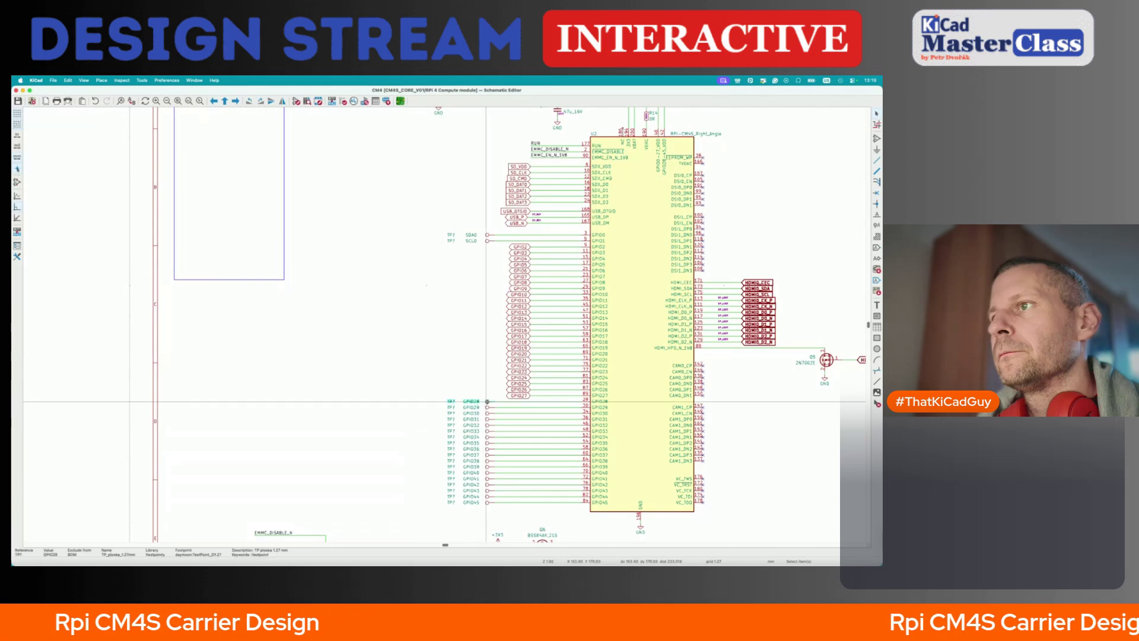
{"action": "scroll", "coordinate": [487, 403], "scroll_direction": "up", "scroll_amount": 5}
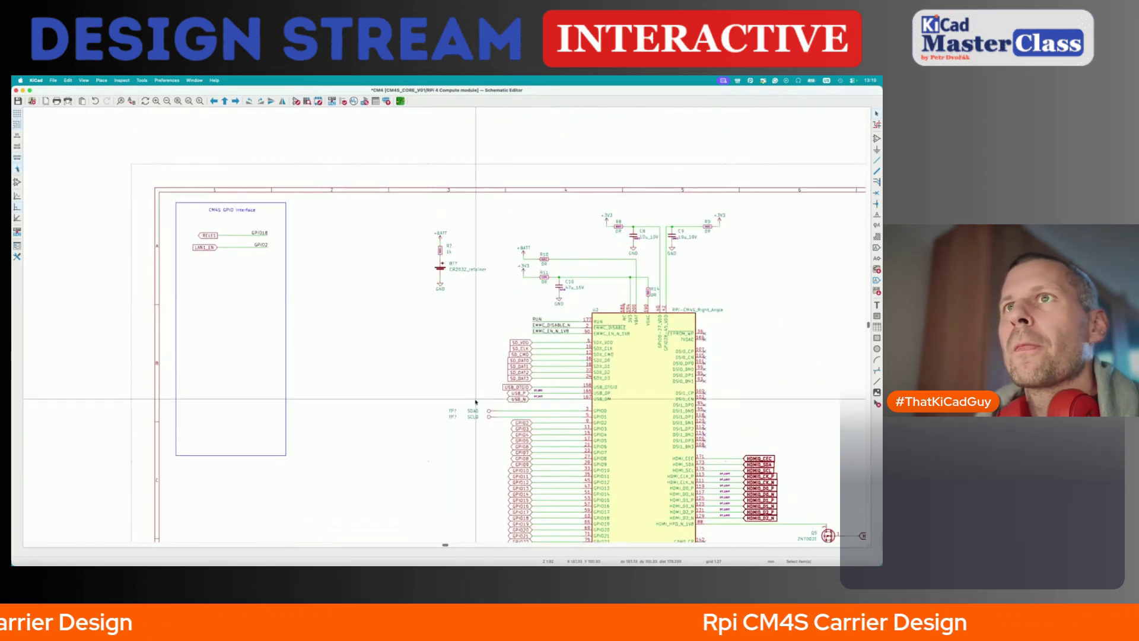
{"action": "left_click", "coordinate": [209, 235]}
{"action": "scroll", "coordinate": [214, 236], "scroll_direction": "down", "scroll_amount": 6}
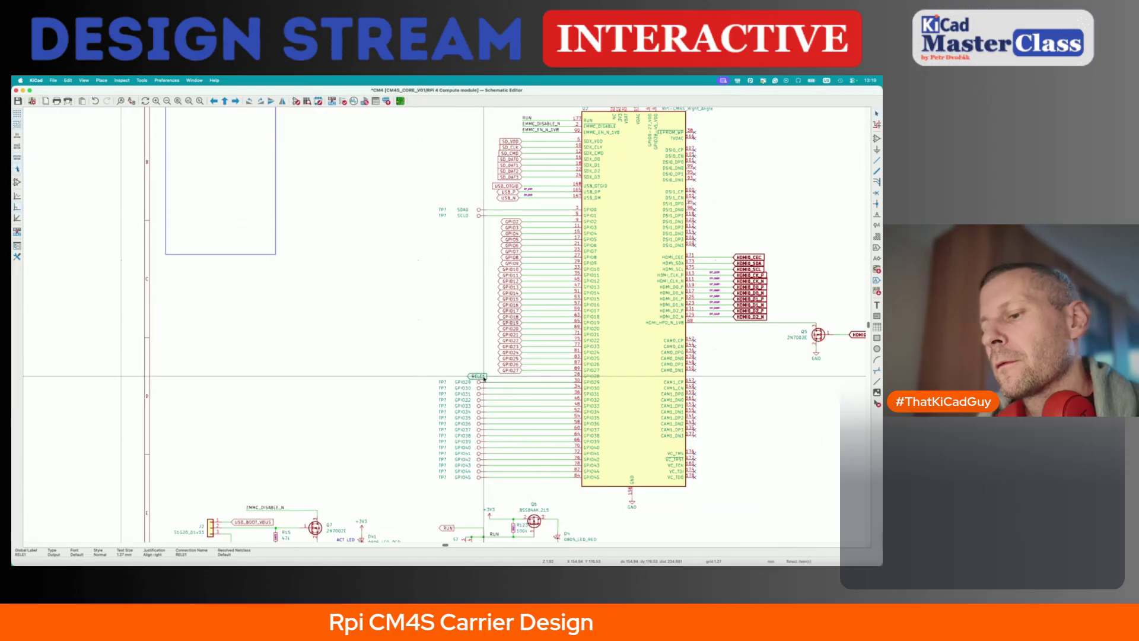
- Place the RELE1 global label on the GPIO28 pin
{"action": "left_click", "coordinate": [513, 376]}
{"action": "scroll", "coordinate": [437, 366], "scroll_direction": "up", "scroll_amount": 5}
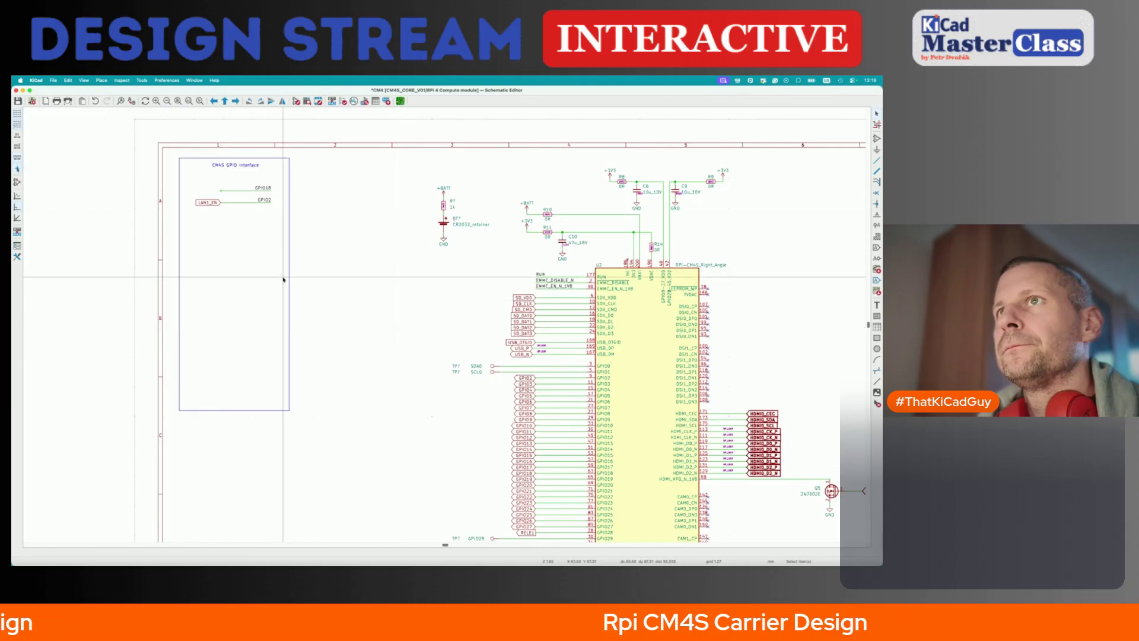
{"action": "scroll", "coordinate": [283, 279], "scroll_direction": "down", "scroll_amount": 2}
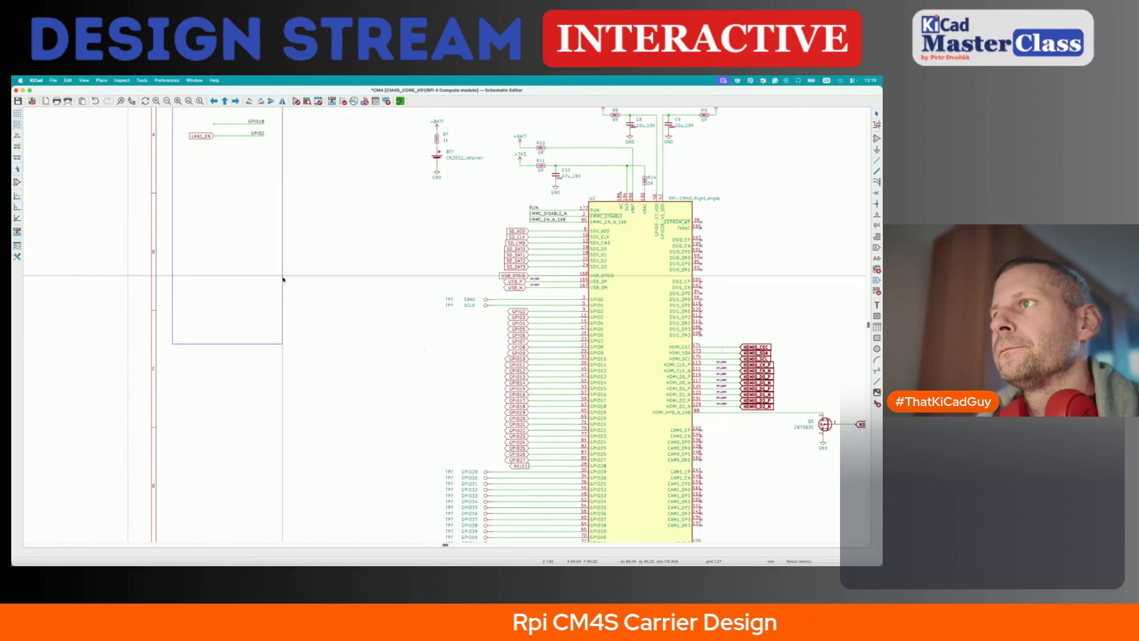
- Delete the GPIO29 test point and drag the LAN1_EN label onto the GPIO29 wire
{"action": "left_click", "coordinate": [198, 137]}
{"action": "key", "text": "super+d"}
{"action": "scroll", "coordinate": [199, 139], "scroll_direction": "down", "scroll_amount": 3}
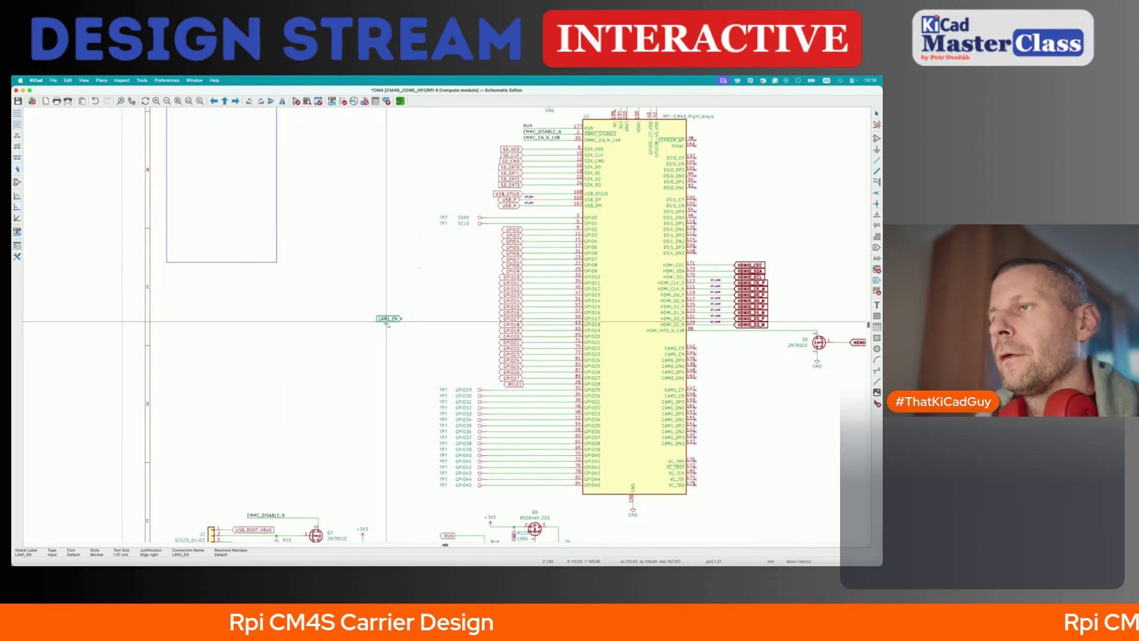
{"action": "key", "text": "super+Tab"}
{"action": "key", "text": "super+Tab"}
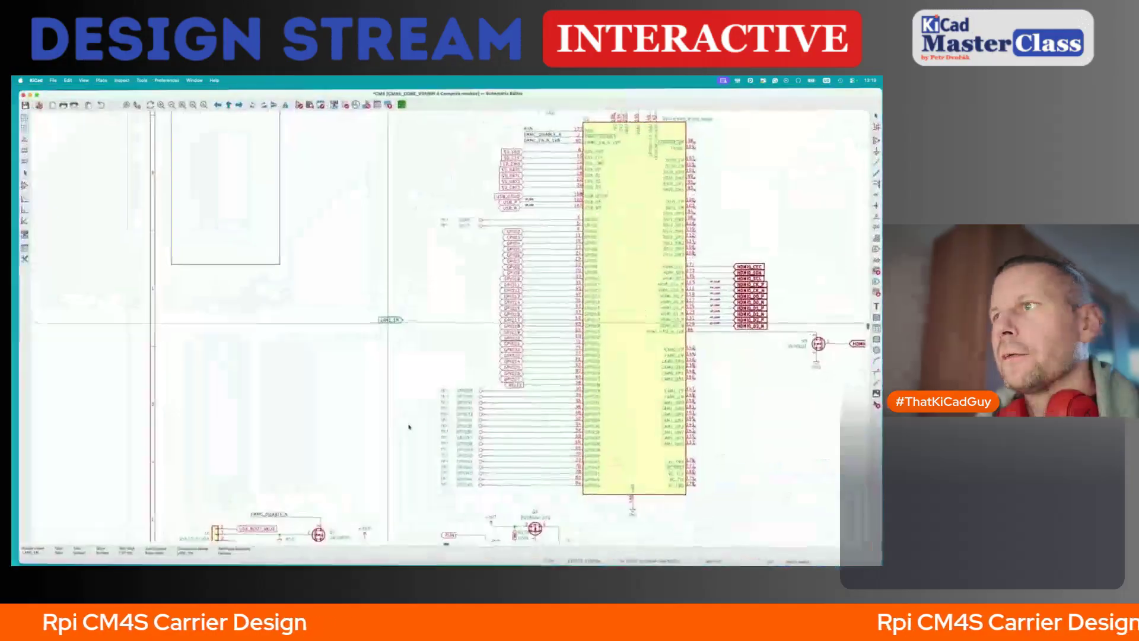
{"action": "left_click", "coordinate": [478, 391]}
{"action": "key", "text": "Delete"}
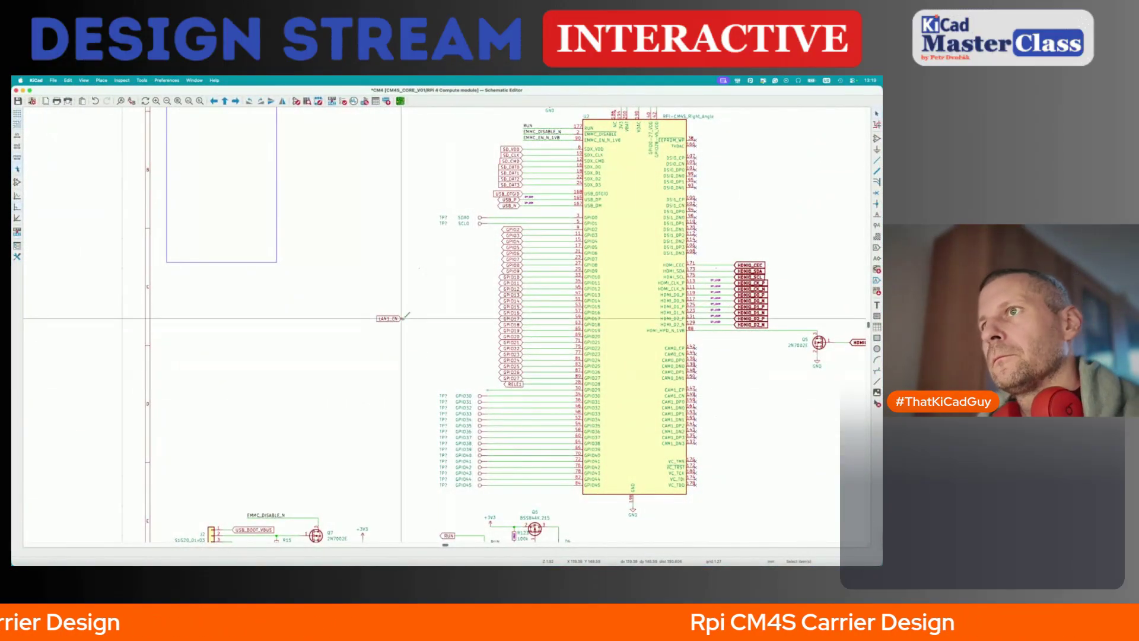
{"action": "left_click", "coordinate": [397, 316]}
{"action": "key", "text": "m"}
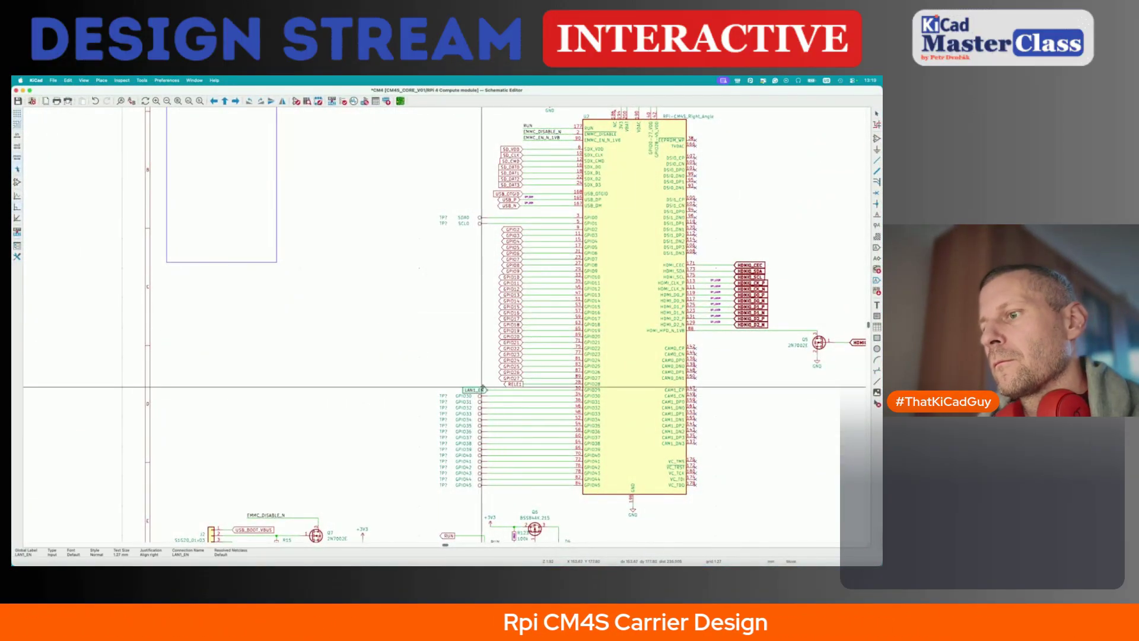
{"action": "key", "text": "g"}
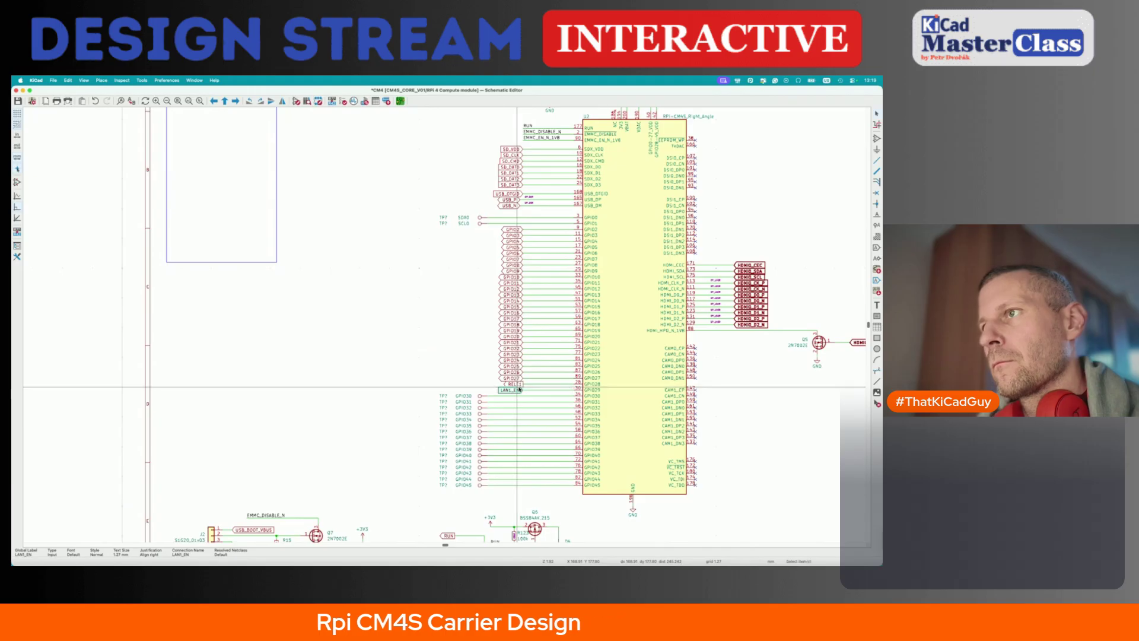
{"action": "double_click", "coordinate": [512, 389]}
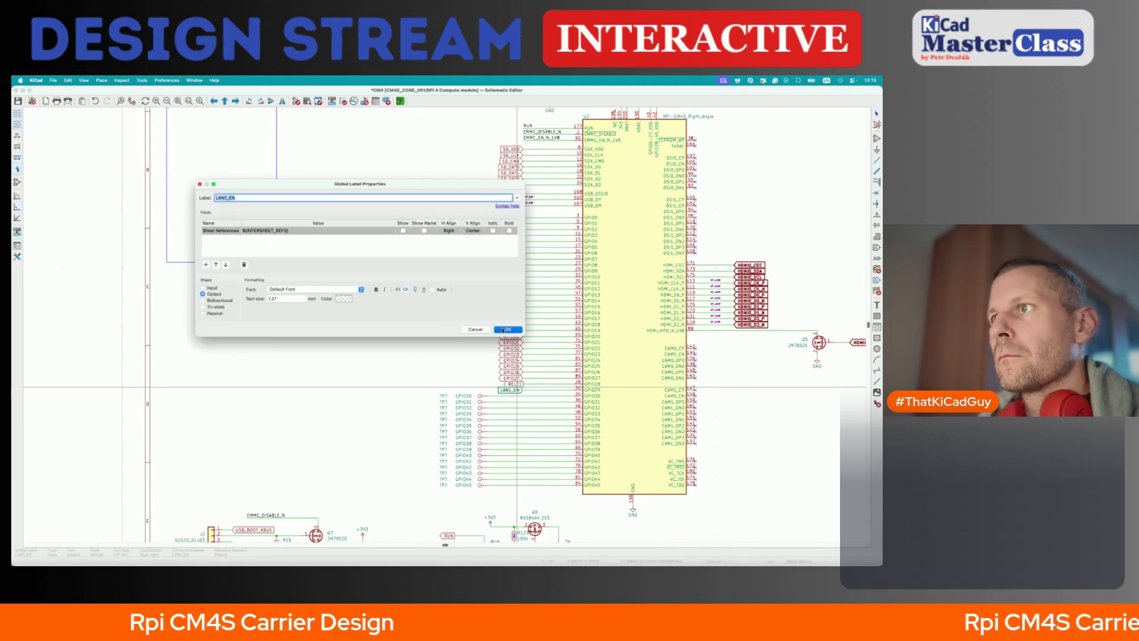
{"action": "left_click", "coordinate": [503, 329]}
- Delete the CM4S GPIO Interface box and pan around the sheet to review
{"action": "scroll", "coordinate": [381, 360], "scroll_direction": "up", "scroll_amount": 5}
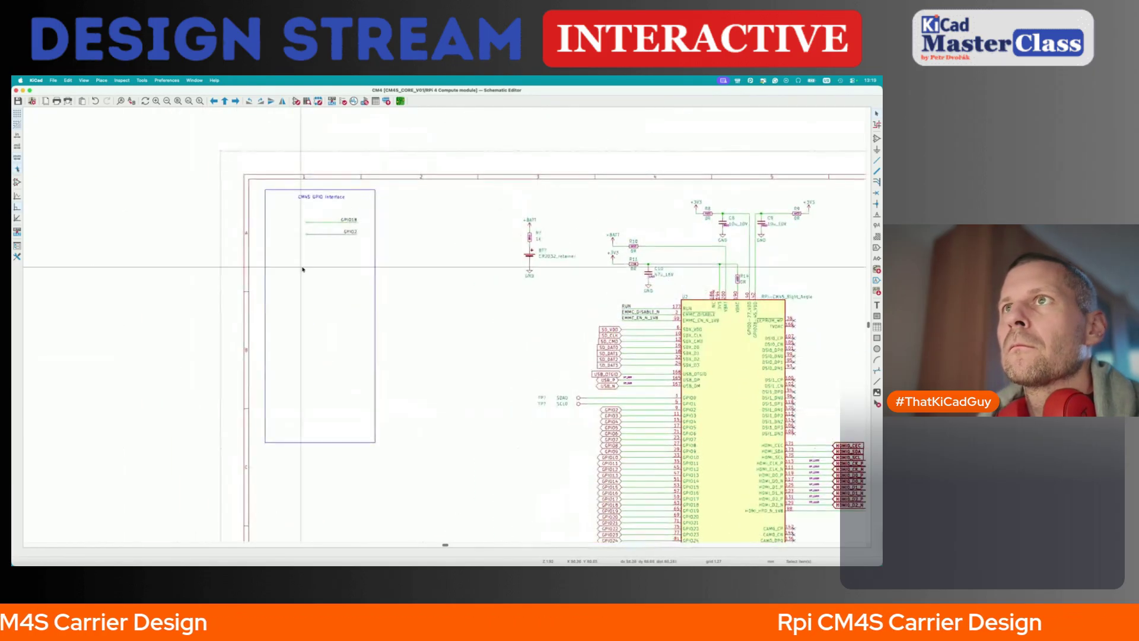
{"action": "left_click_drag", "start_coordinate": [261, 186], "coordinate": [393, 468]}
{"action": "key", "text": "Delete"}
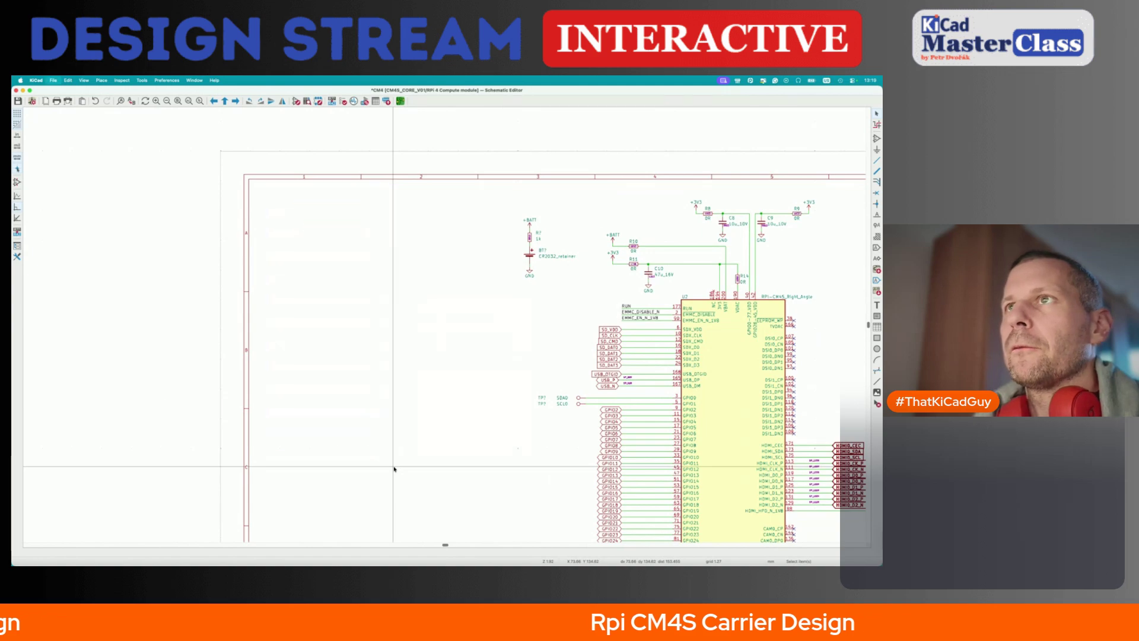
{"action": "scroll", "coordinate": [415, 510], "scroll_direction": "down", "scroll_amount": 3}
{"action": "scroll", "coordinate": [417, 515], "scroll_direction": "up", "scroll_amount": 1}
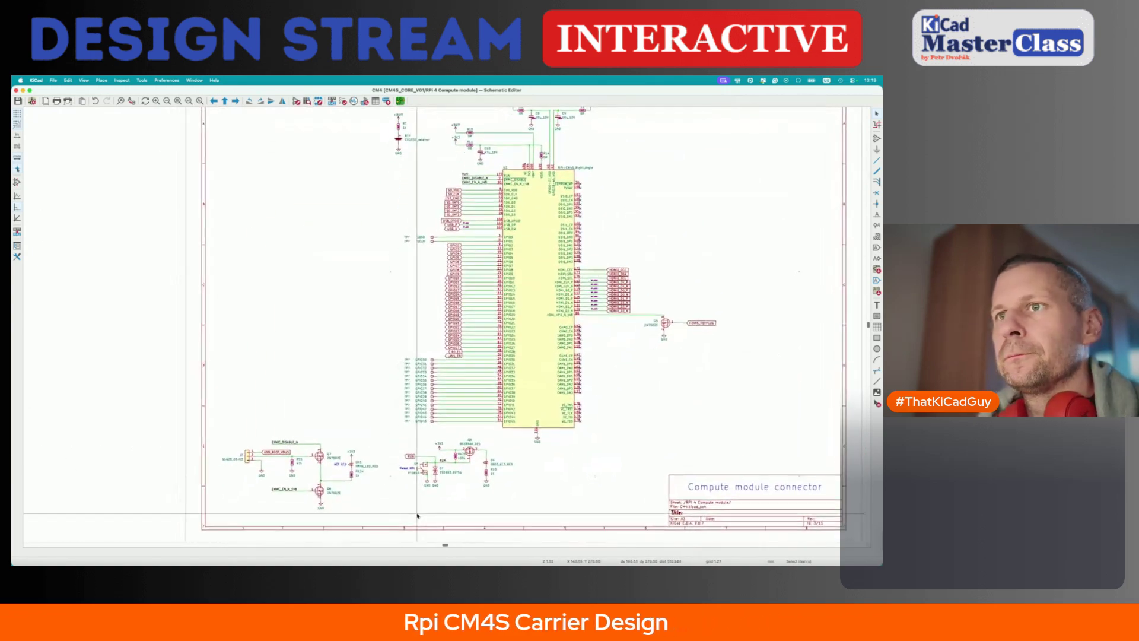
{"action": "scroll", "coordinate": [326, 439], "scroll_direction": "up", "scroll_amount": 2}
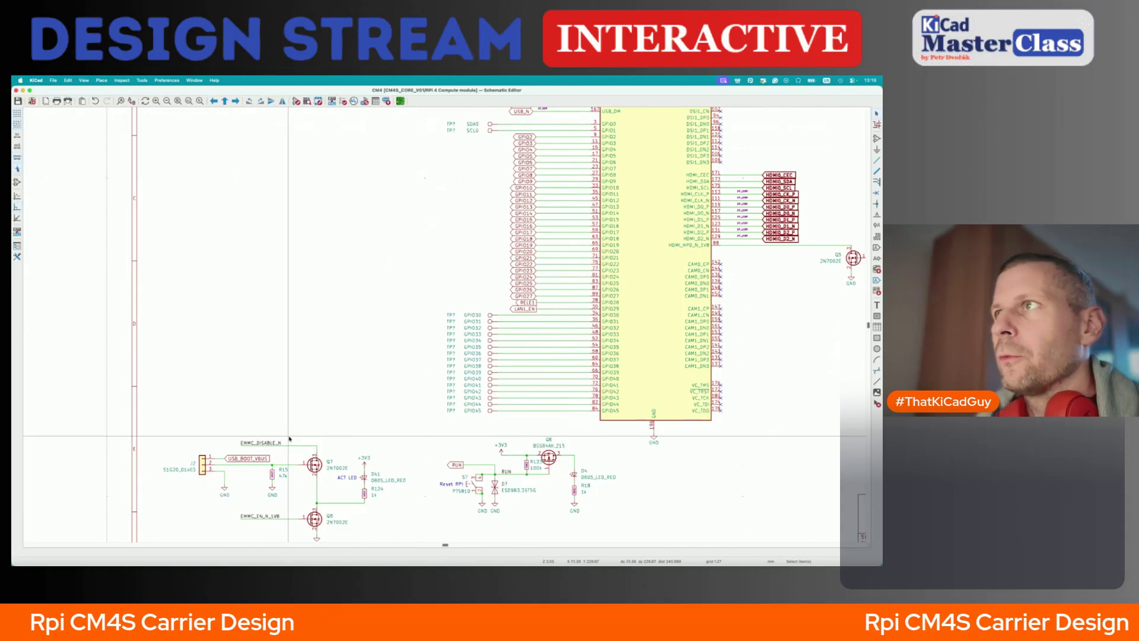
{"action": "scroll", "coordinate": [318, 409], "scroll_direction": "up", "scroll_amount": 5}
{"action": "scroll", "coordinate": [308, 406], "scroll_direction": "right", "scroll_amount": 3}
{"action": "scroll", "coordinate": [304, 405], "scroll_direction": "up", "scroll_amount": 2}
{"action": "scroll", "coordinate": [304, 405], "scroll_direction": "right", "scroll_amount": 1}
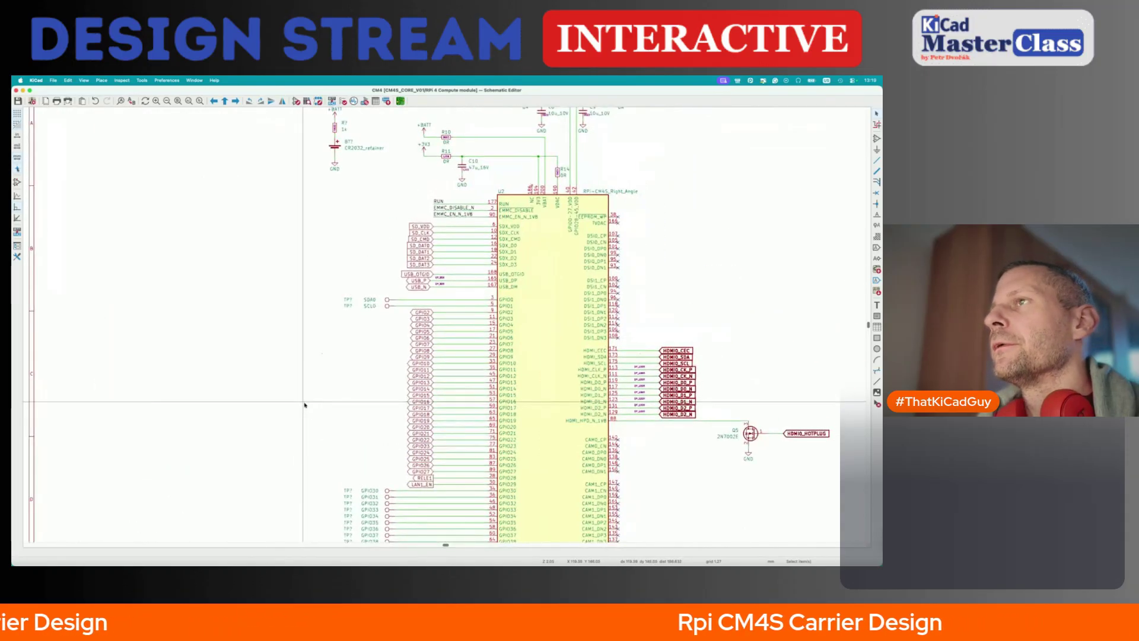
{"action": "scroll", "coordinate": [304, 405], "scroll_direction": "down", "scroll_amount": 10}
{"action": "scroll", "coordinate": [304, 405], "scroll_direction": "left", "scroll_amount": 10}
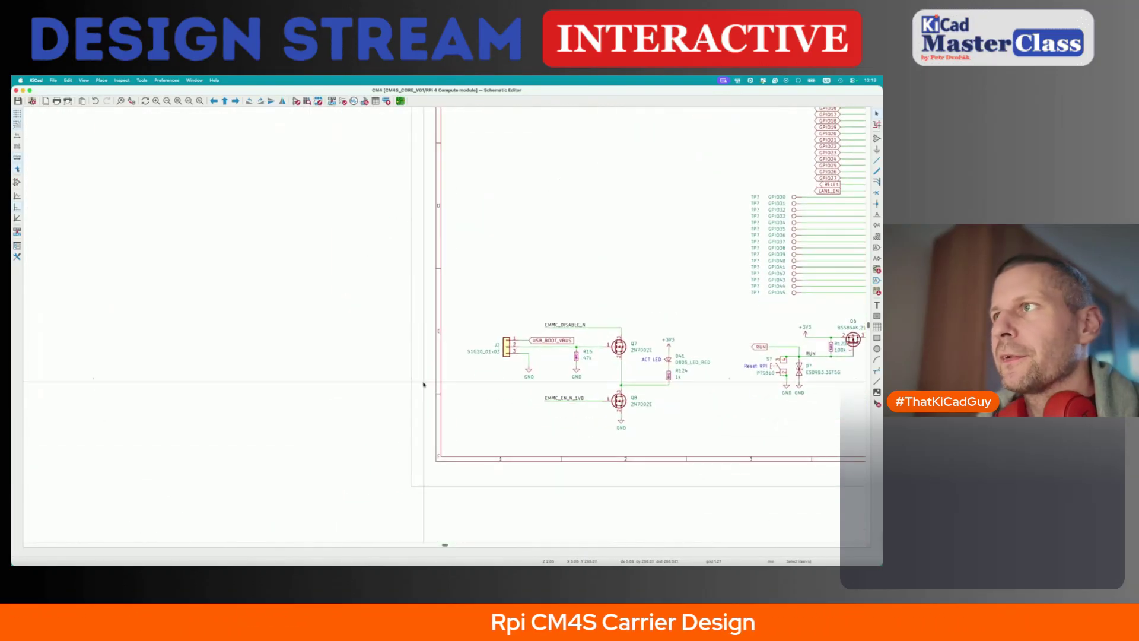
- Search the CM4S datasheet for EMMC_ and read section 2.9 EMMC_DISABLE_N, then return to KiCad
{"action": "key", "text": "super+Tab"}
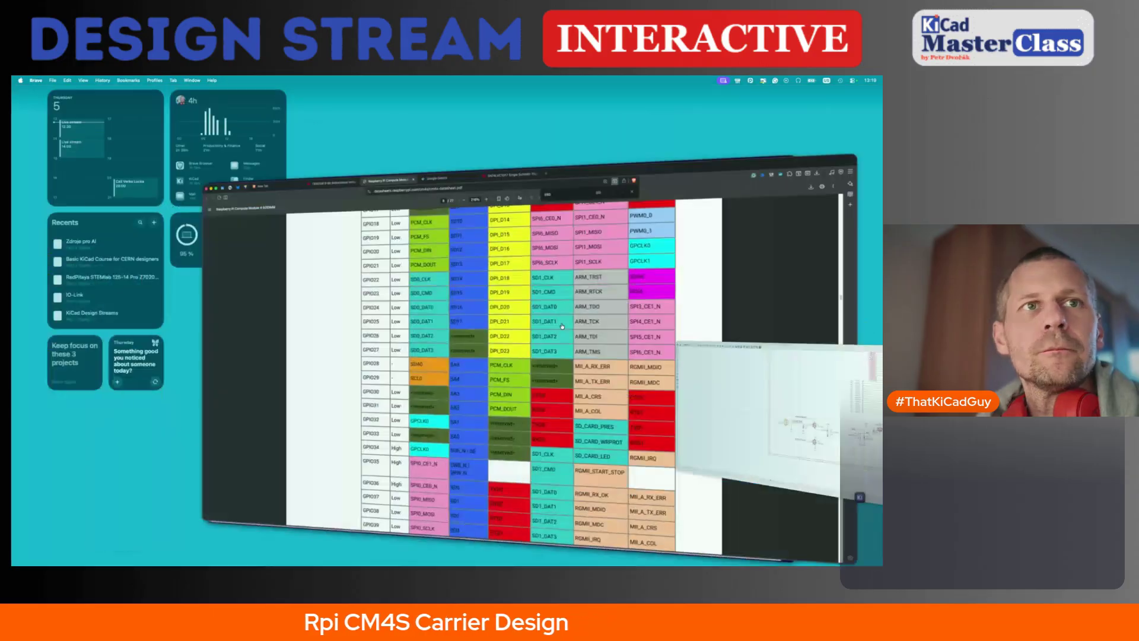
{"action": "type", "text": "EM"}
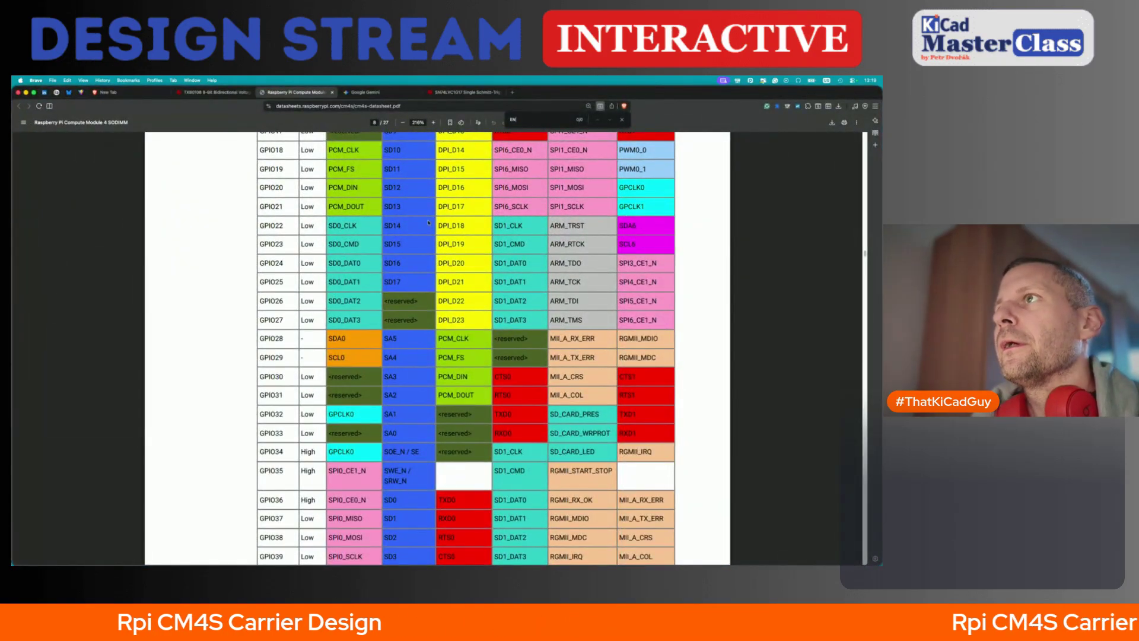
{"action": "type", "text": "MC_"}
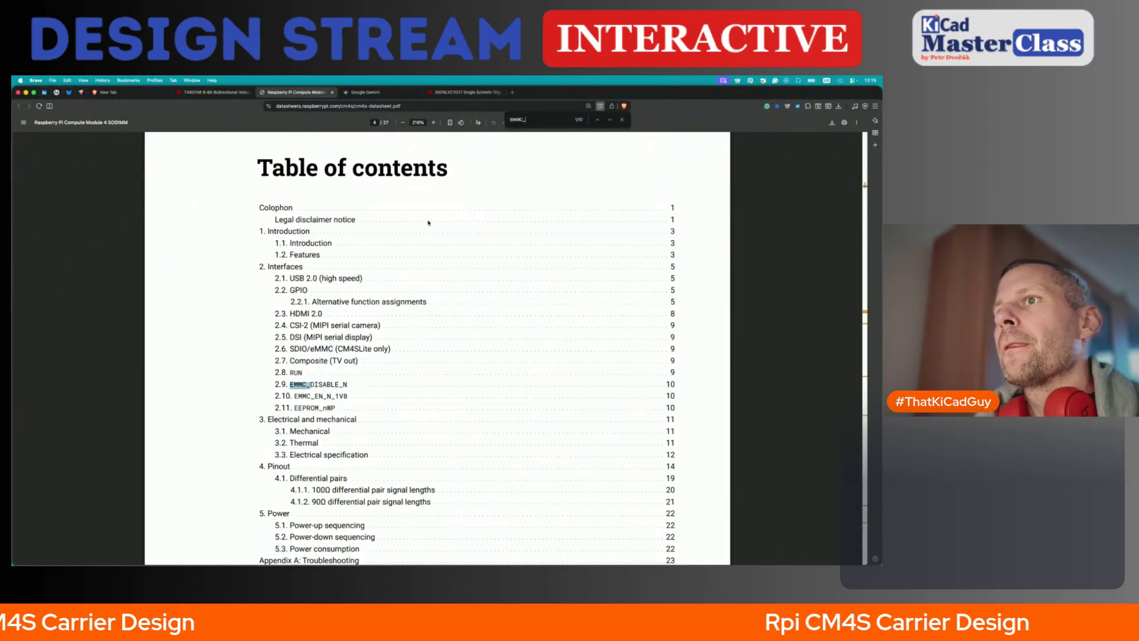
{"action": "left_click", "coordinate": [338, 384]}
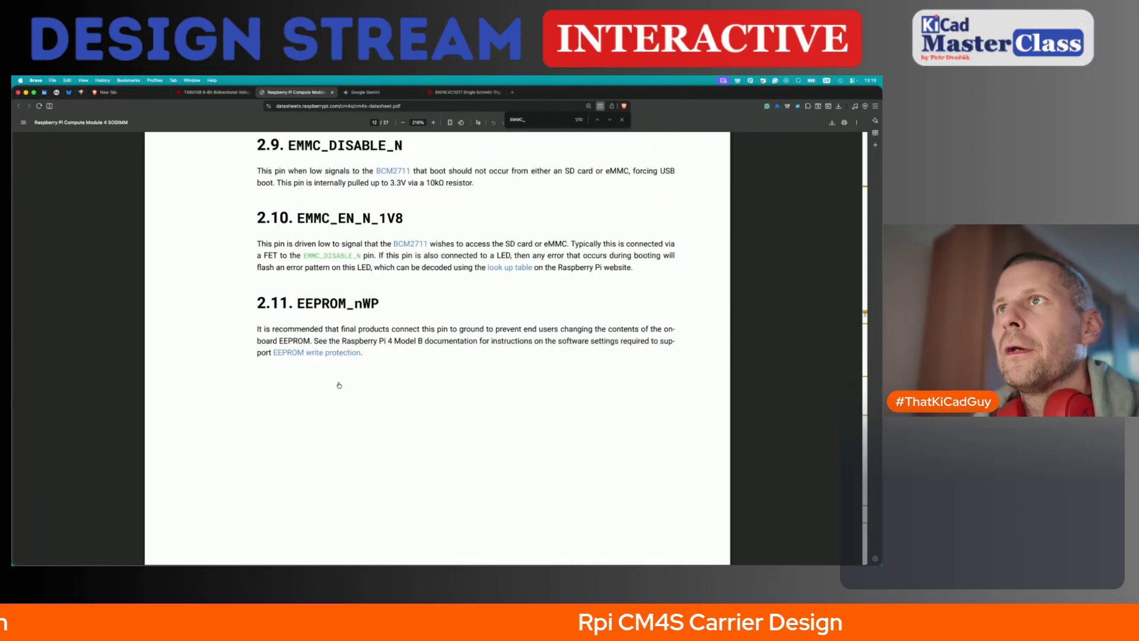
{"action": "scroll", "coordinate": [420, 243], "scroll_direction": "up", "scroll_amount": 2}
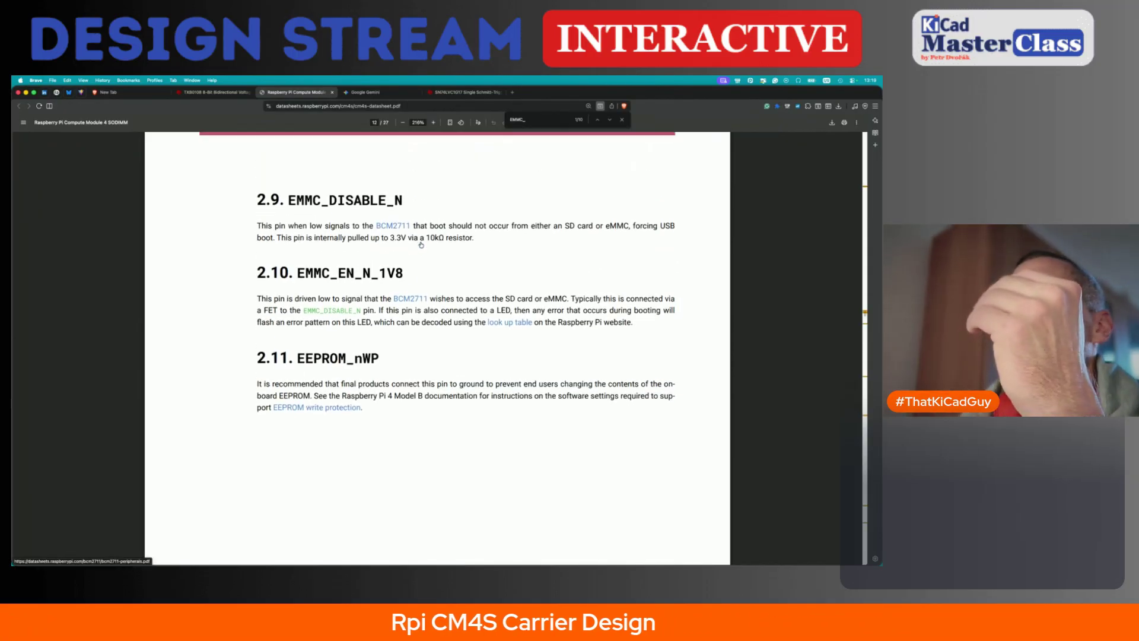
{"action": "scroll", "coordinate": [421, 244], "scroll_direction": "up", "scroll_amount": 4, "text": "ctrl"}
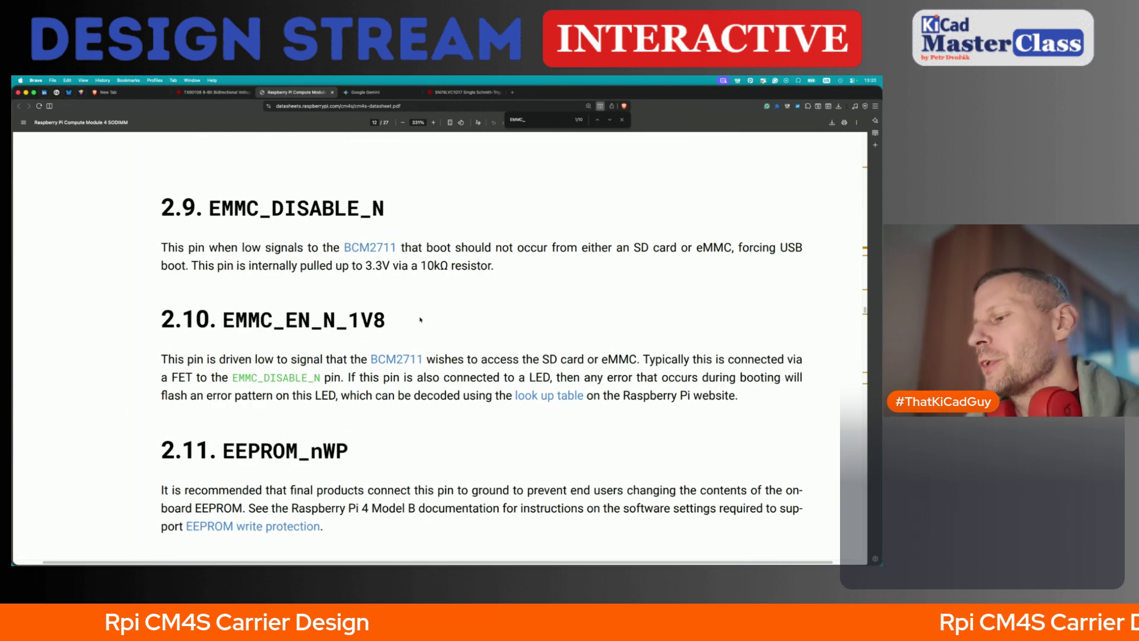
{"action": "key", "text": "super+Tab"}
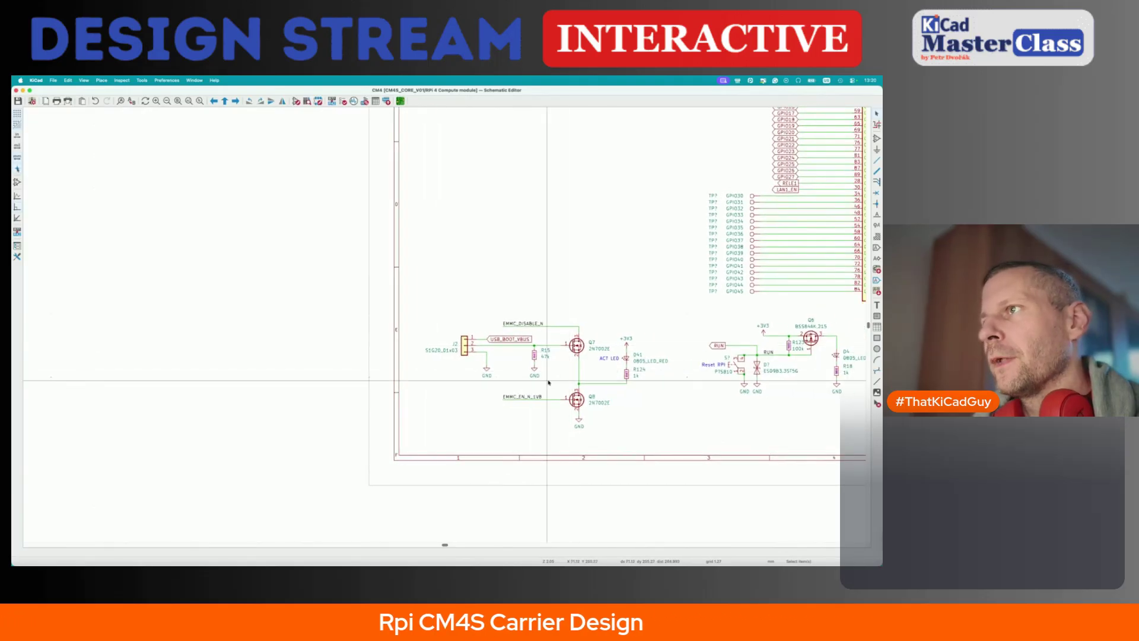
- Select the EMMC_EN_N_1V8 label near Q7/Q8 and bring up its description in the Brave datasheet
{"action": "scroll", "coordinate": [595, 343], "scroll_direction": "right", "scroll_amount": 4}
{"action": "scroll", "coordinate": [595, 343], "scroll_direction": "up", "scroll_amount": 2}
{"action": "scroll", "coordinate": [474, 405], "scroll_direction": "up", "scroll_amount": 1}
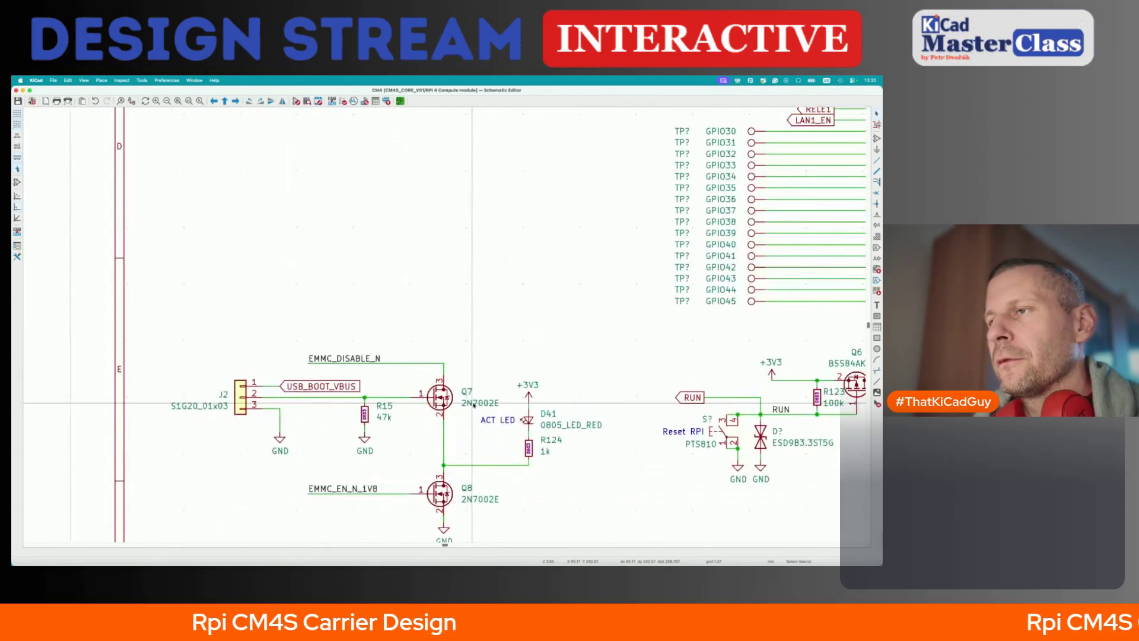
{"action": "scroll", "coordinate": [445, 418], "scroll_direction": "up", "scroll_amount": 1}
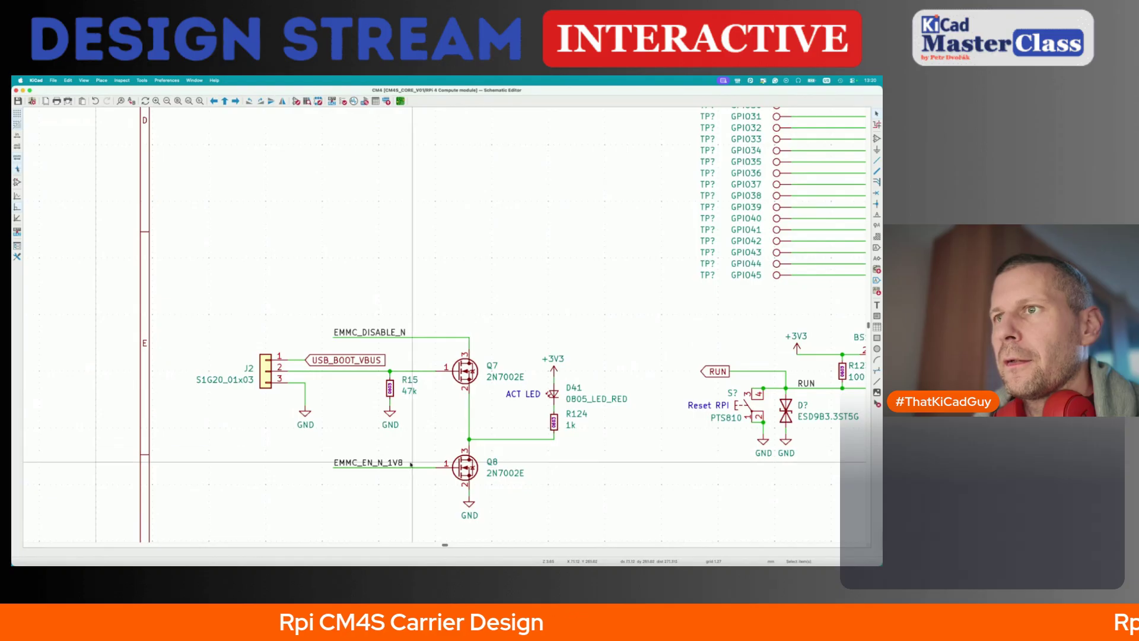
{"action": "left_click", "coordinate": [356, 463]}
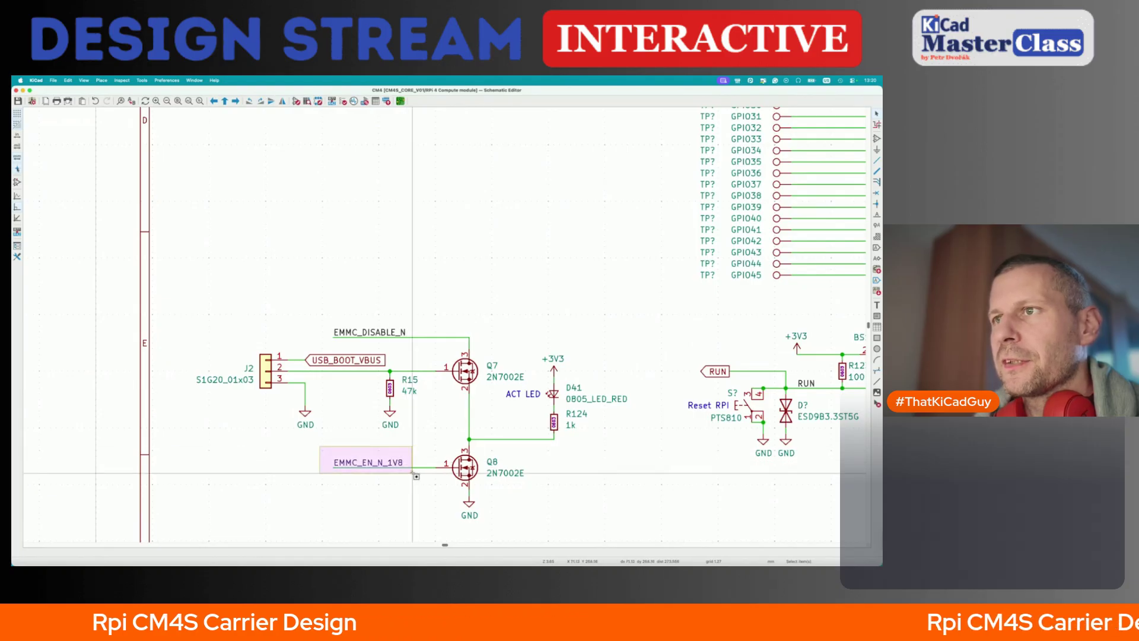
{"action": "key", "text": "super+Tab"}
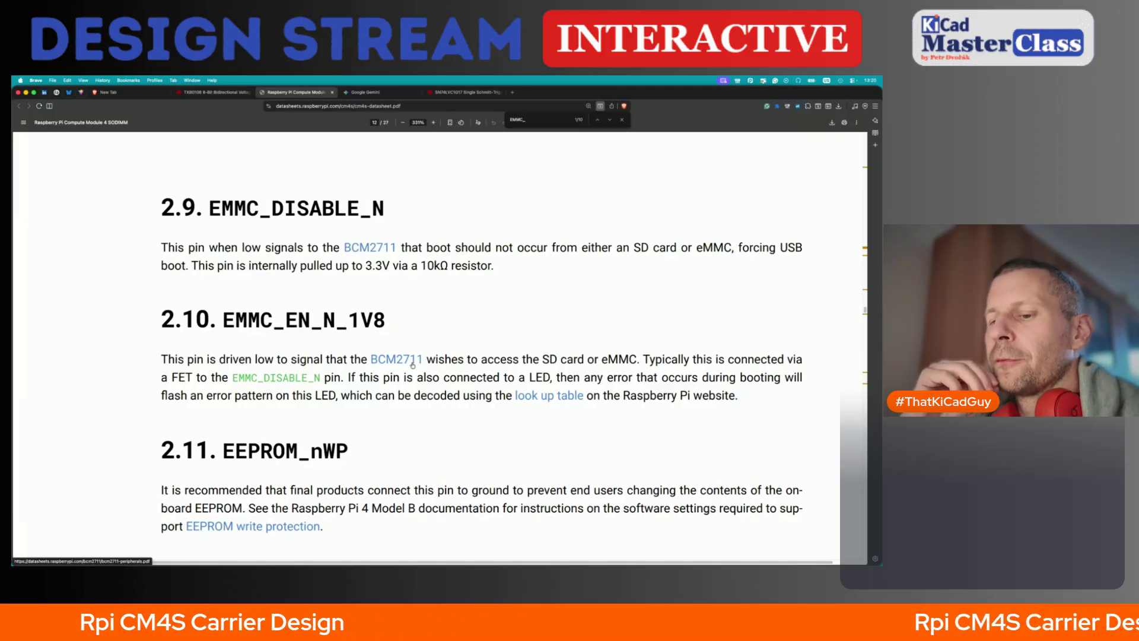
- Return to the KiCad CM4 sheet showing the EMMC_DISABLE_N/EMMC_EN_N_1V8 transistor pair
{"action": "key", "text": "super+Tab"}
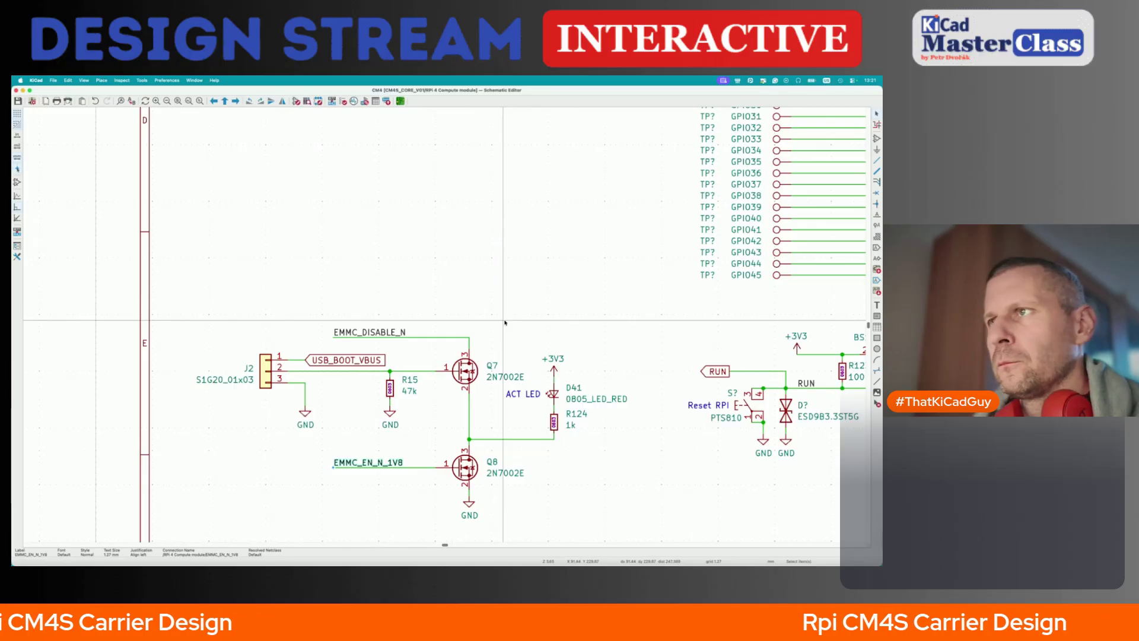
- Switch to the CM4 datasheet at sections 2.9–2.11 on EMMC_DISABLE_N and EMMC_EN_N_1V8
{"action": "key", "text": "super+Tab"}
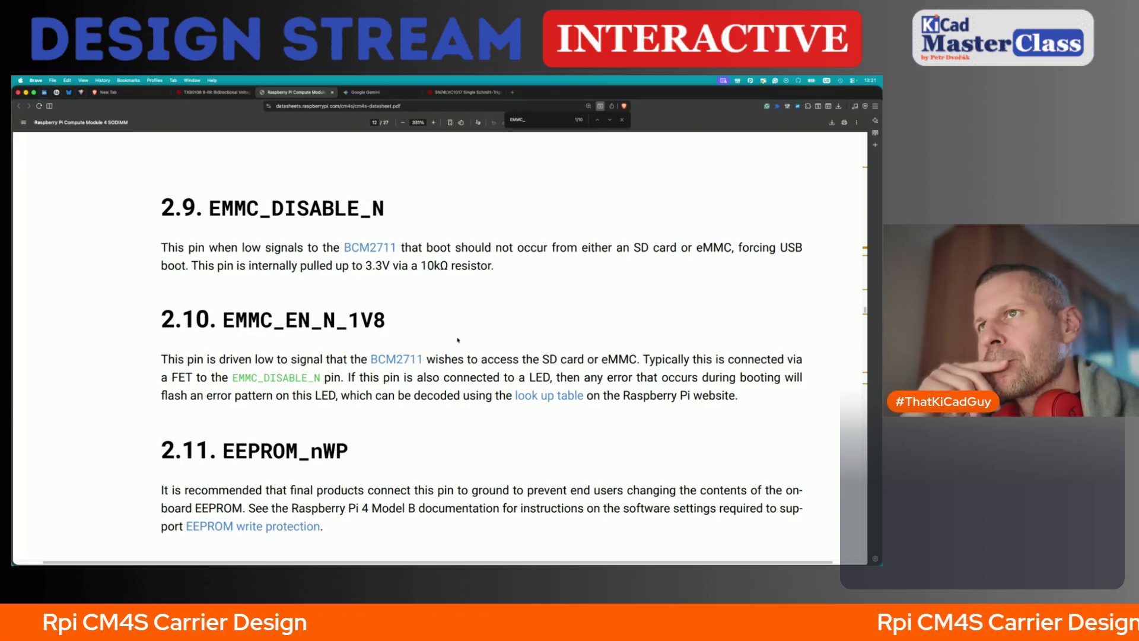
- Bring the KiCad CM4 sheet with the Q7/Q8 ACT LED circuit back to the front
{"action": "key", "text": "super+Tab"}
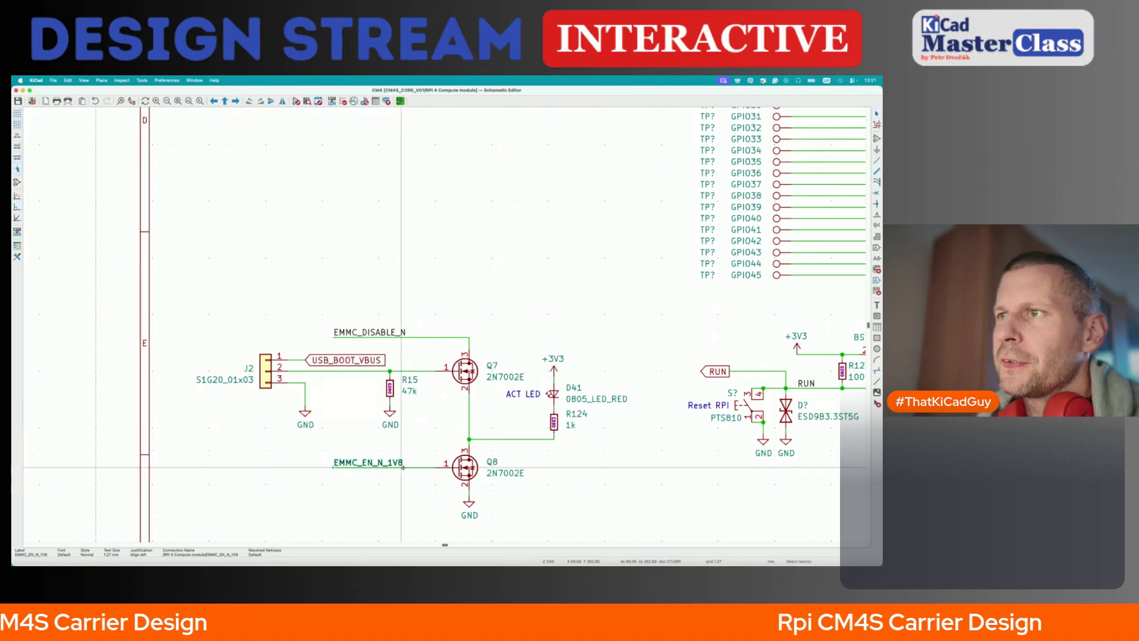
{"action": "left_click_drag", "start_coordinate": [303, 449], "coordinate": [426, 488]}
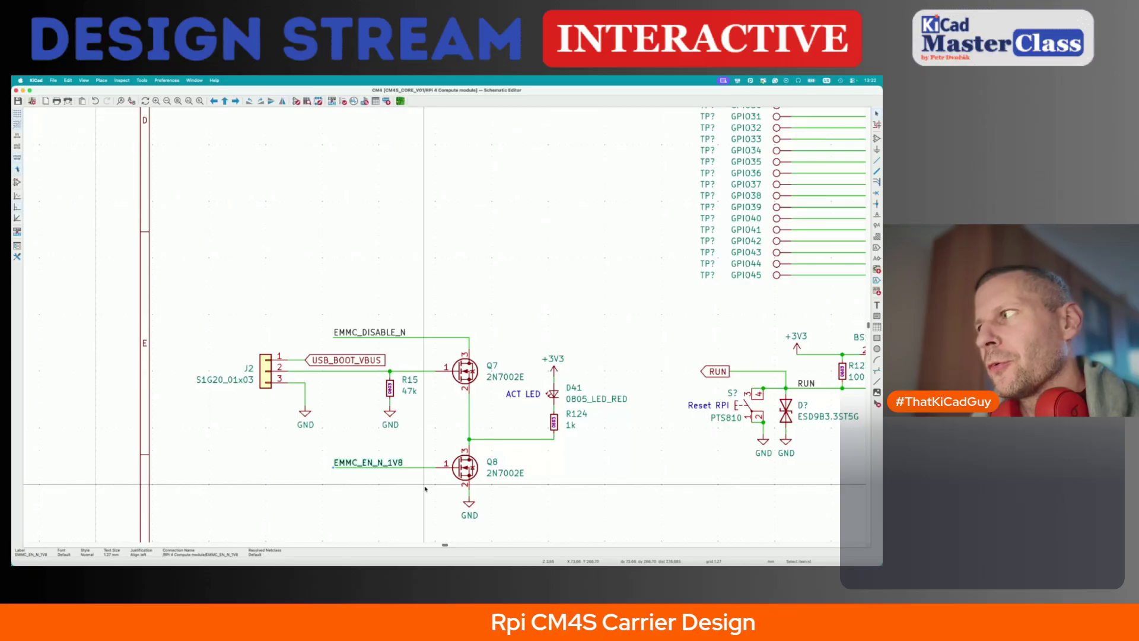
{"action": "left_click_drag", "start_coordinate": [325, 443], "coordinate": [440, 496]}
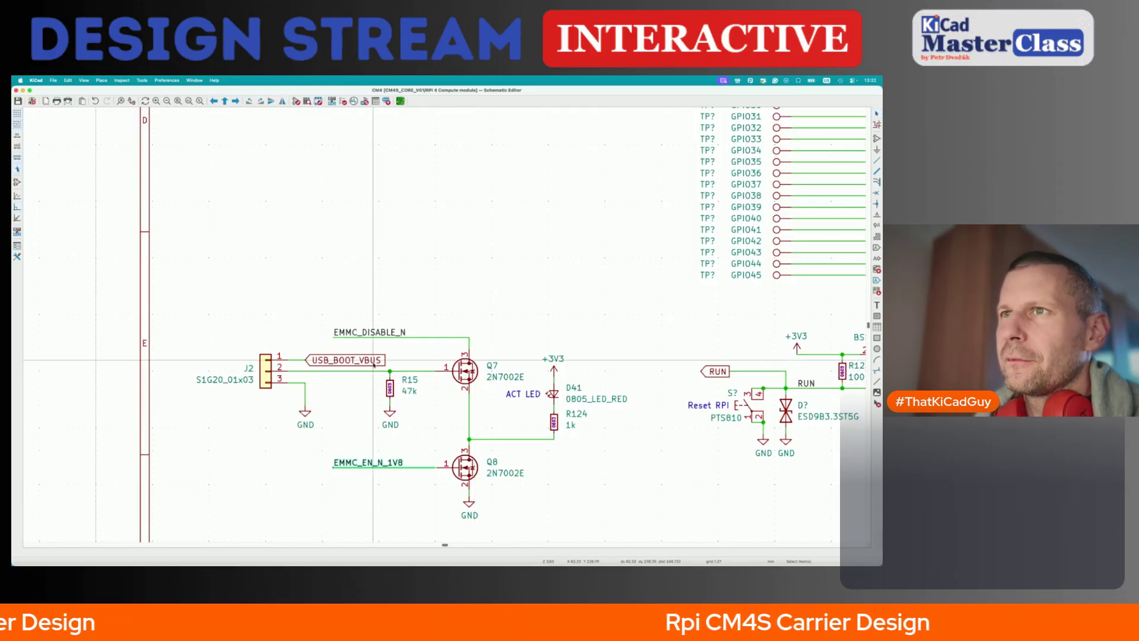
{"action": "right_click", "coordinate": [679, 401]}
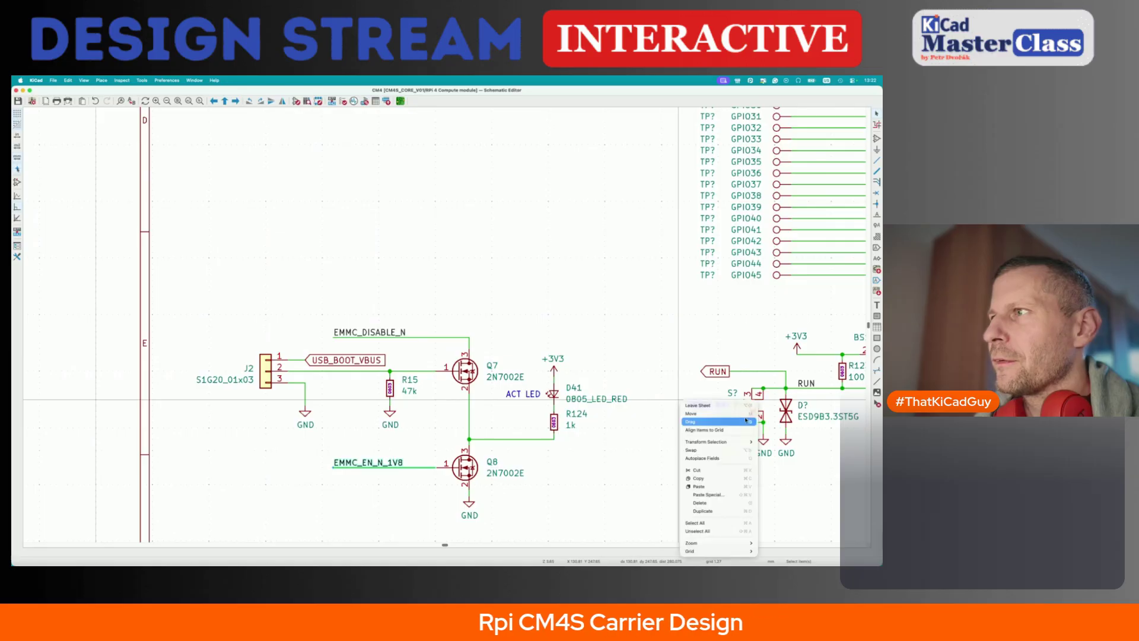
{"action": "left_click", "coordinate": [664, 422]}
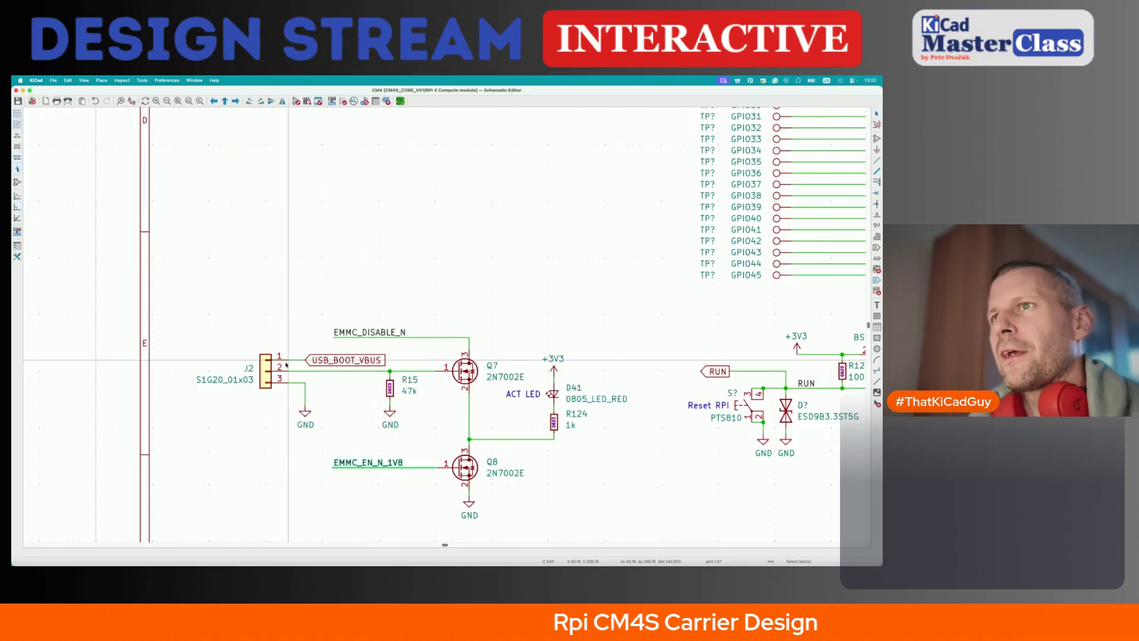
{"action": "left_click", "coordinate": [316, 359]}
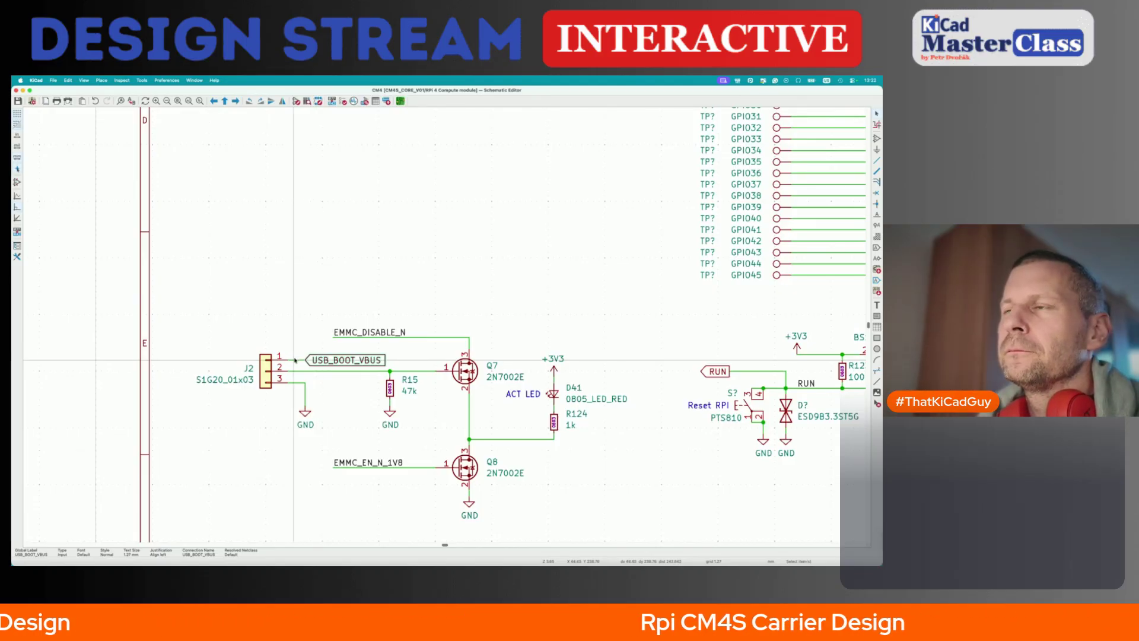
- Remove the stray wire stub above J2 pin 1 and shift J2 left to make room
{"action": "scroll", "coordinate": [295, 360], "scroll_direction": "down", "scroll_amount": 8}
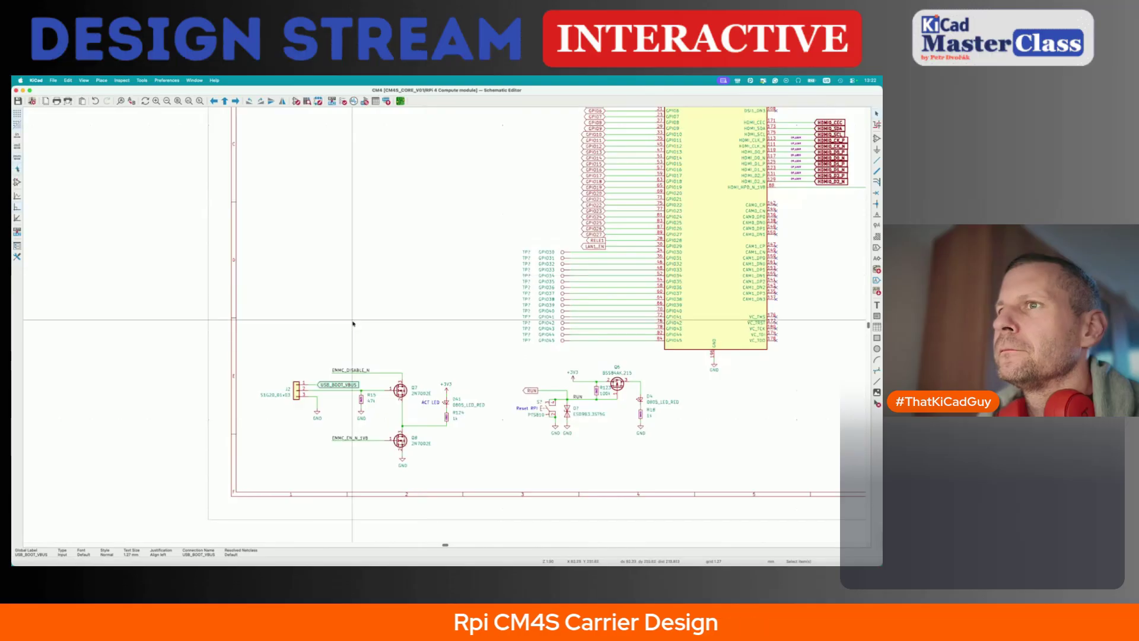
{"action": "scroll", "coordinate": [316, 384], "scroll_direction": "up", "scroll_amount": 6}
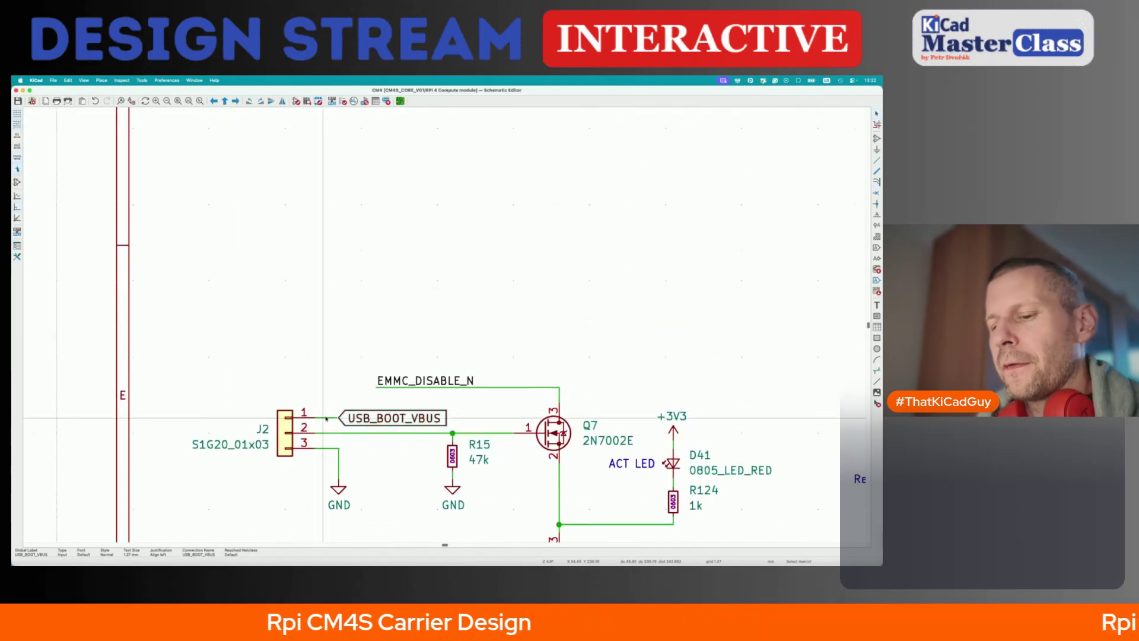
{"action": "key", "text": "w"}
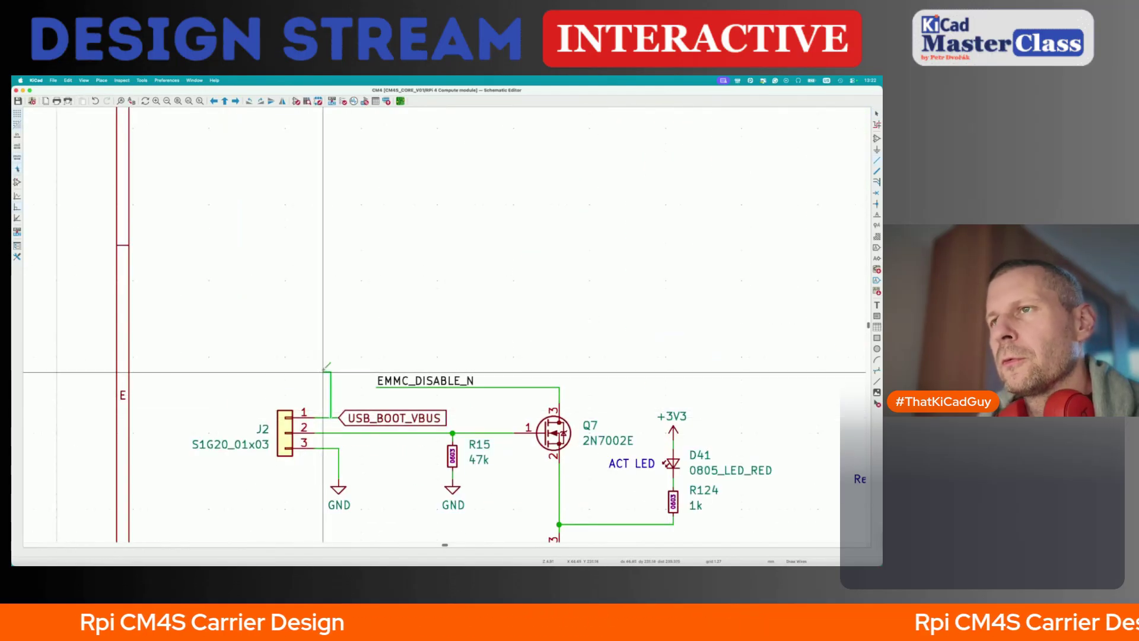
{"action": "double_click", "coordinate": [330, 372]}
{"action": "key", "text": "p"}
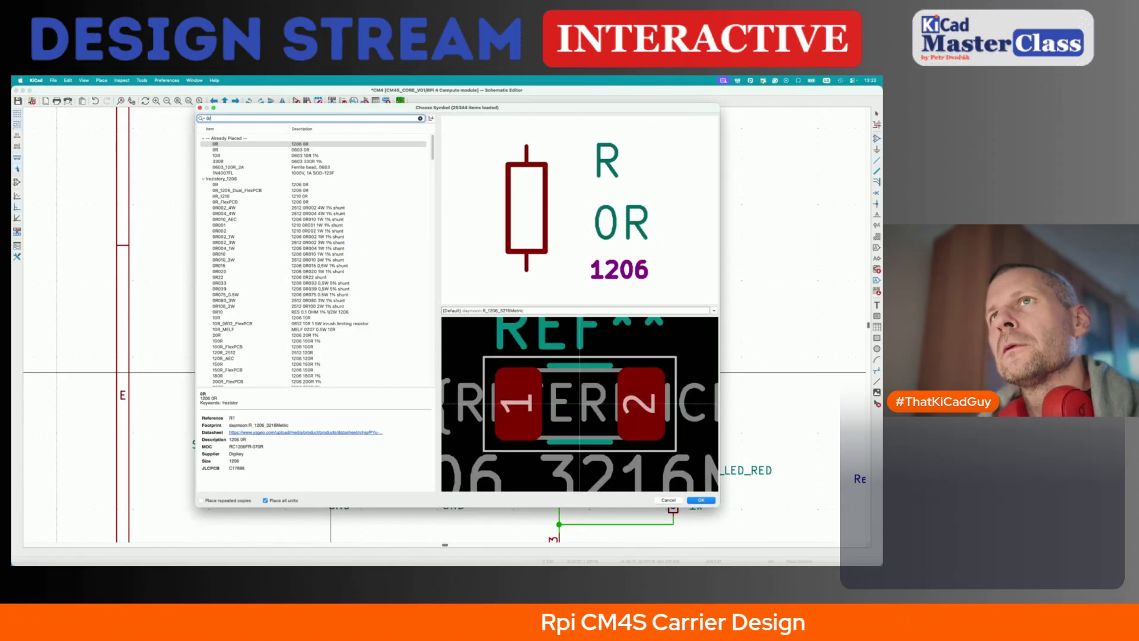
{"action": "key", "text": "BackSpace"}
{"action": "key", "text": "BackSpace"}
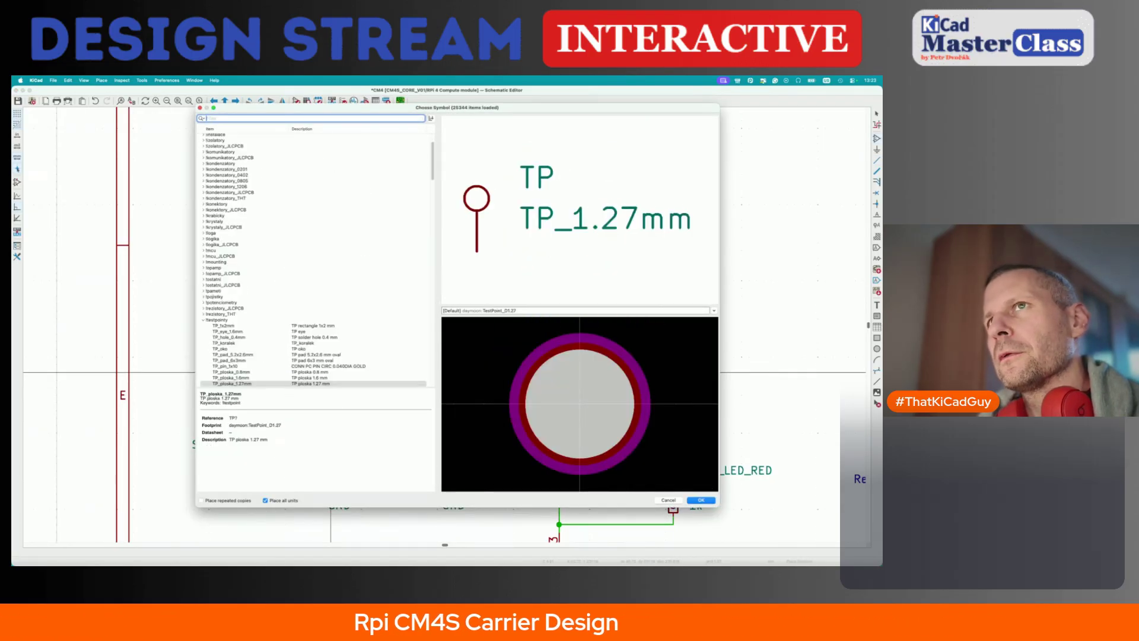
{"action": "key", "text": "Escape"}
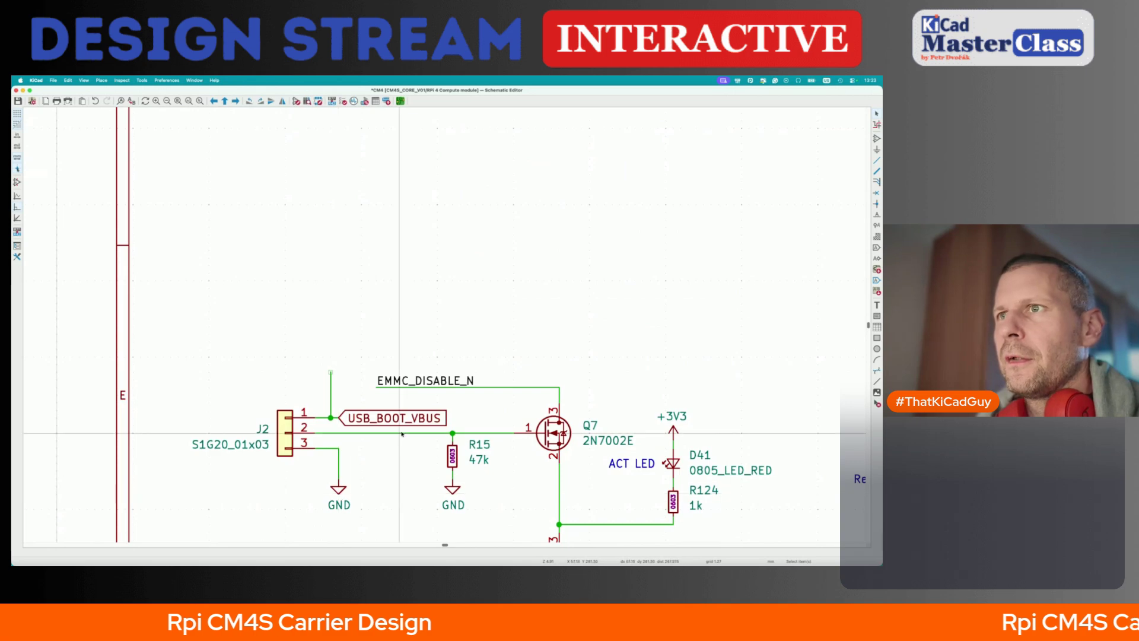
{"action": "key", "text": "Delete"}
{"action": "left_click_drag", "start_coordinate": [232, 384], "coordinate": [310, 486]}
{"action": "key", "text": "g"}
{"action": "left_click", "coordinate": [251, 486]}
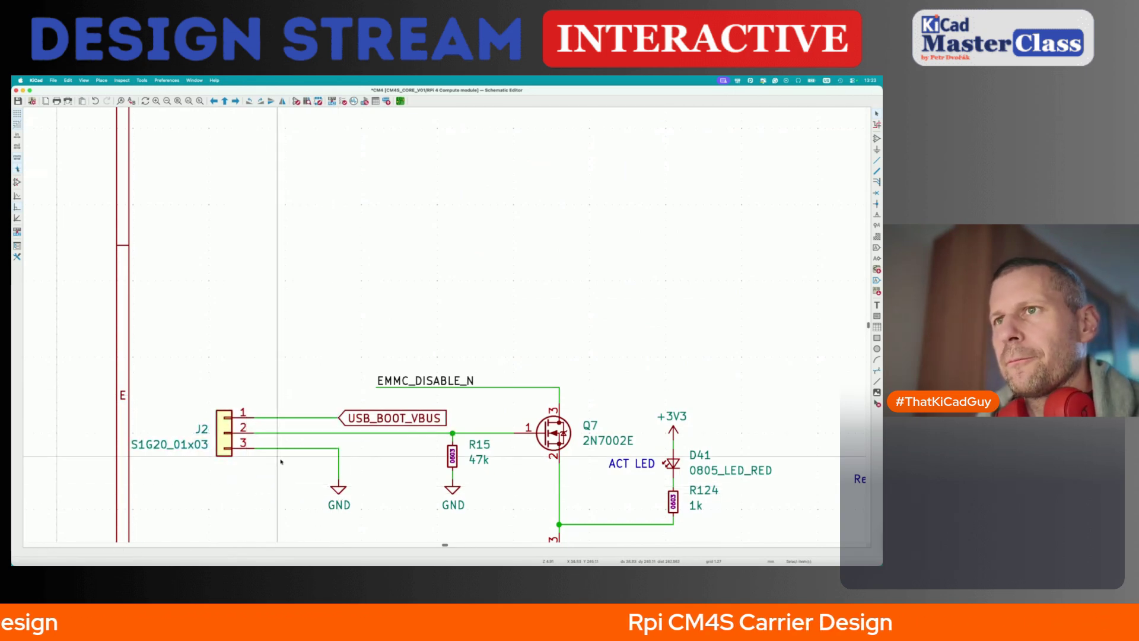
- Place a horizontal 0603 0R resistor in the USB_BOOT_VBUS wire
{"action": "key", "text": "a"}
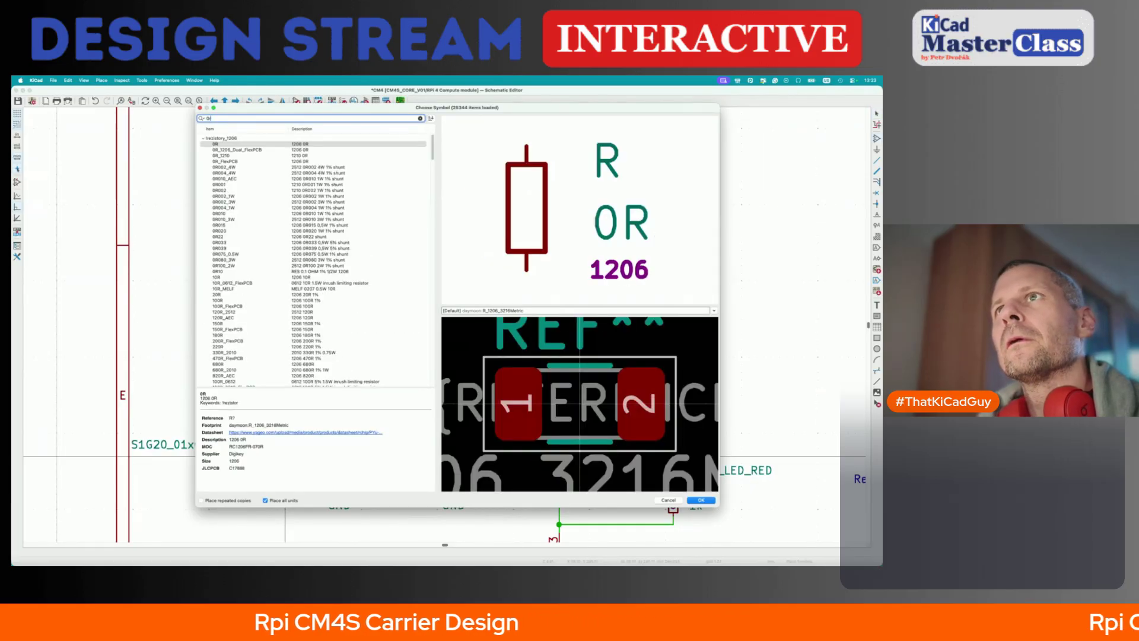
{"action": "scroll", "coordinate": [299, 295], "scroll_direction": "down", "scroll_amount": 10}
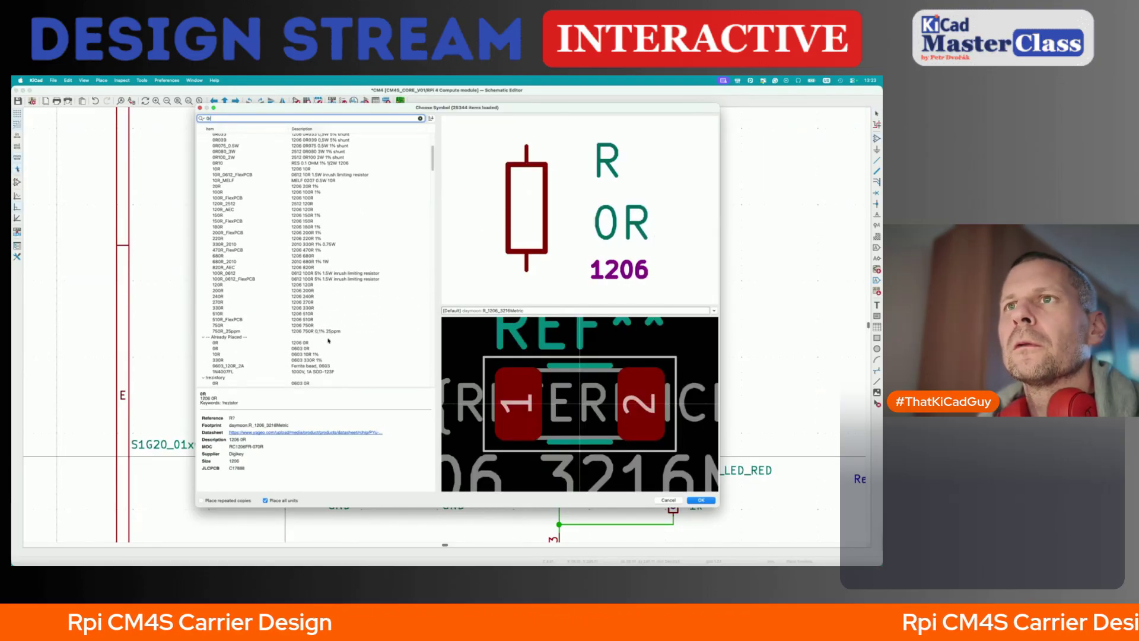
{"action": "double_click", "coordinate": [298, 289]}
{"action": "key", "text": "r"}
{"action": "left_click", "coordinate": [307, 417]}
{"action": "key", "text": "Escape"}
- Reposition the resistor's 0603, 0R and R? texts neatly around its body
{"action": "key", "text": "m"}
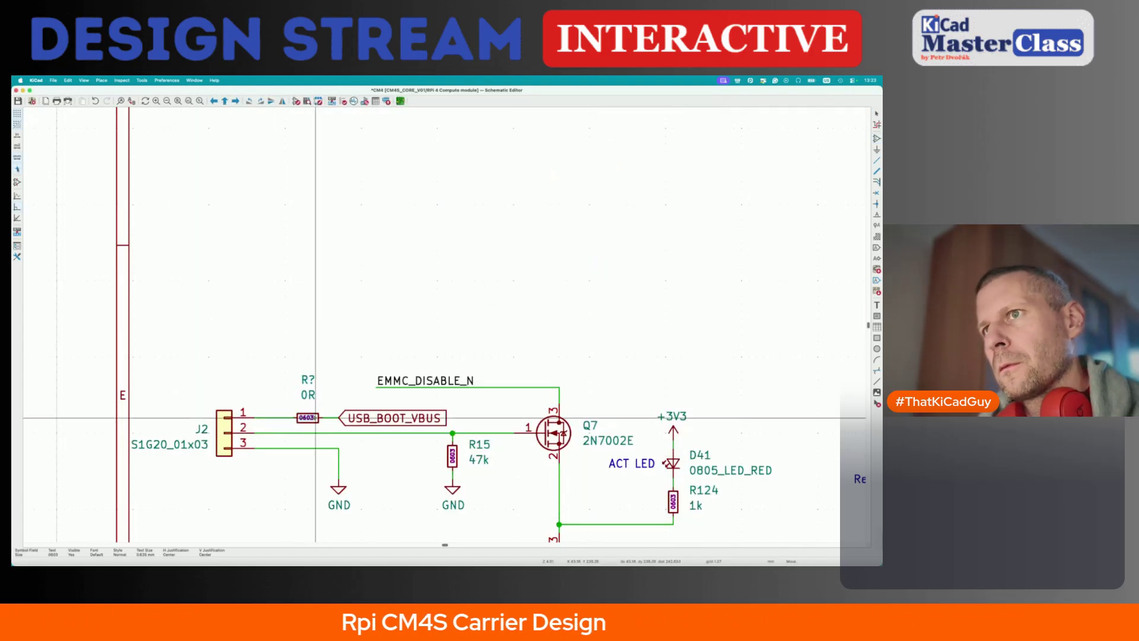
{"action": "left_click", "coordinate": [316, 418]}
{"action": "left_click", "coordinate": [307, 395]}
{"action": "key", "text": "m"}
{"action": "left_click", "coordinate": [330, 411]}
{"action": "left_click", "coordinate": [307, 380]}
{"action": "key", "text": "m"}
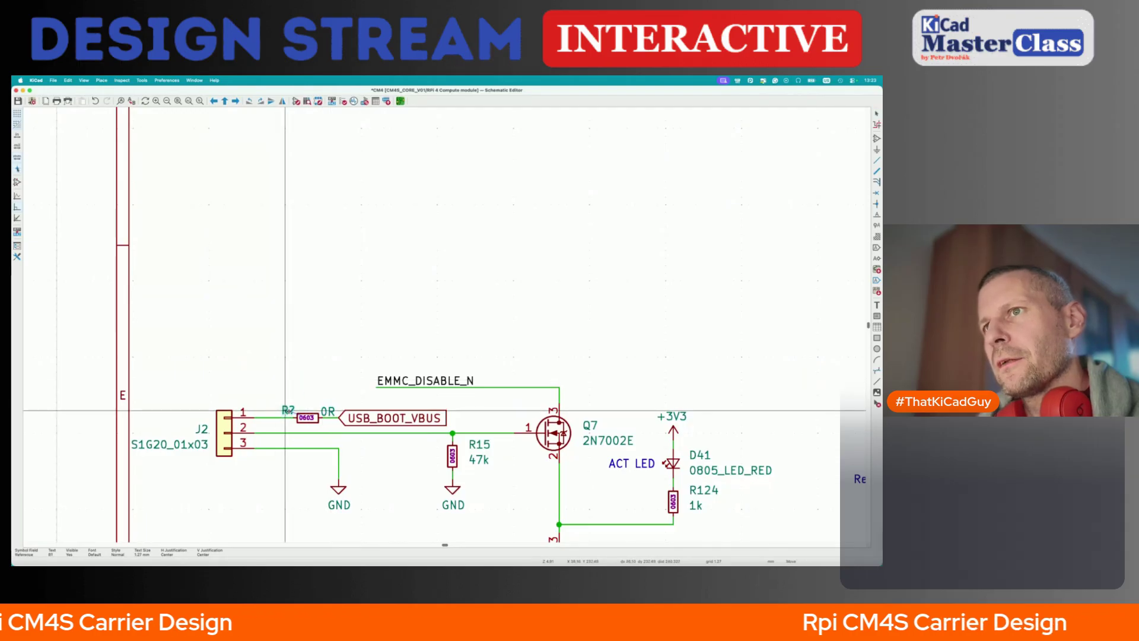
{"action": "left_click", "coordinate": [287, 411]}
{"action": "scroll", "coordinate": [287, 411], "scroll_direction": "down", "scroll_amount": 5}
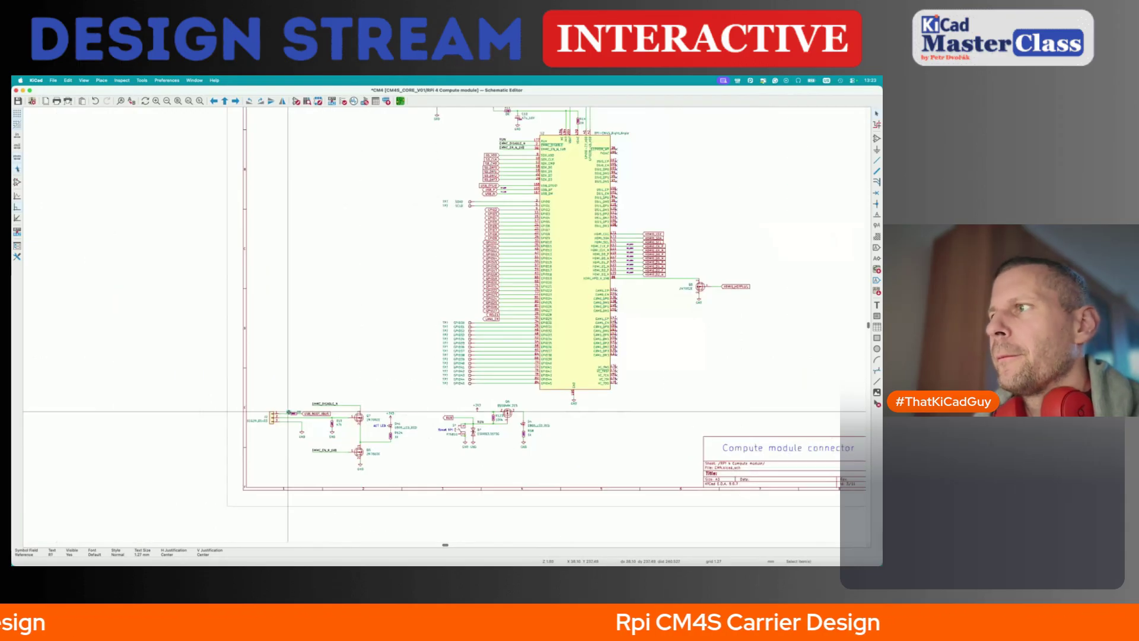
{"action": "key", "text": "alt+BackSpace"}
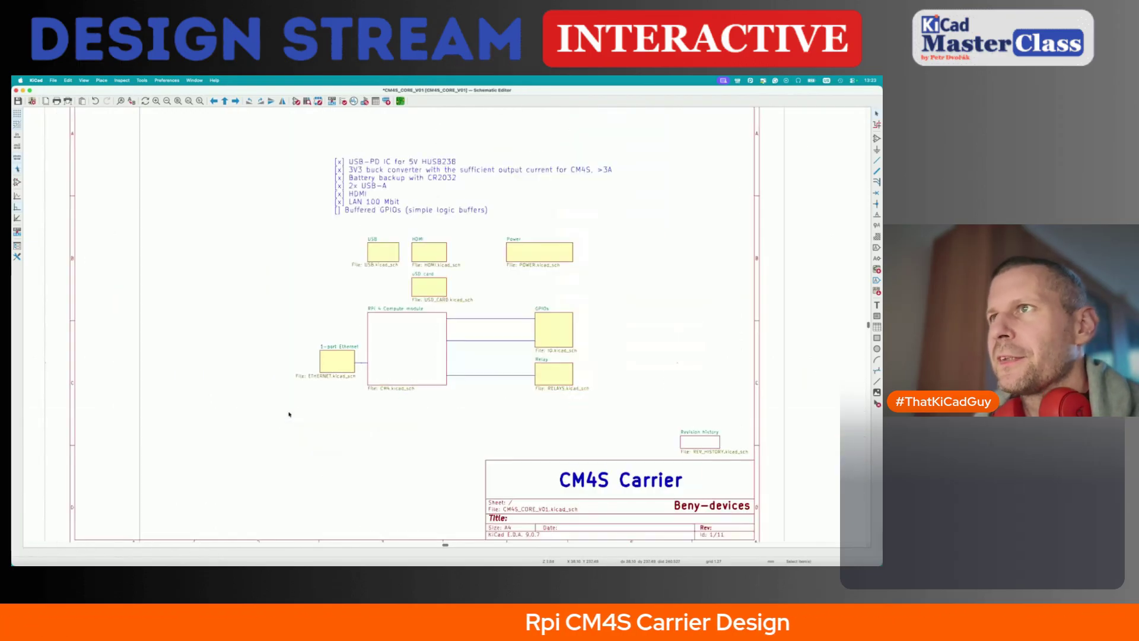
{"action": "double_click", "coordinate": [382, 252]}
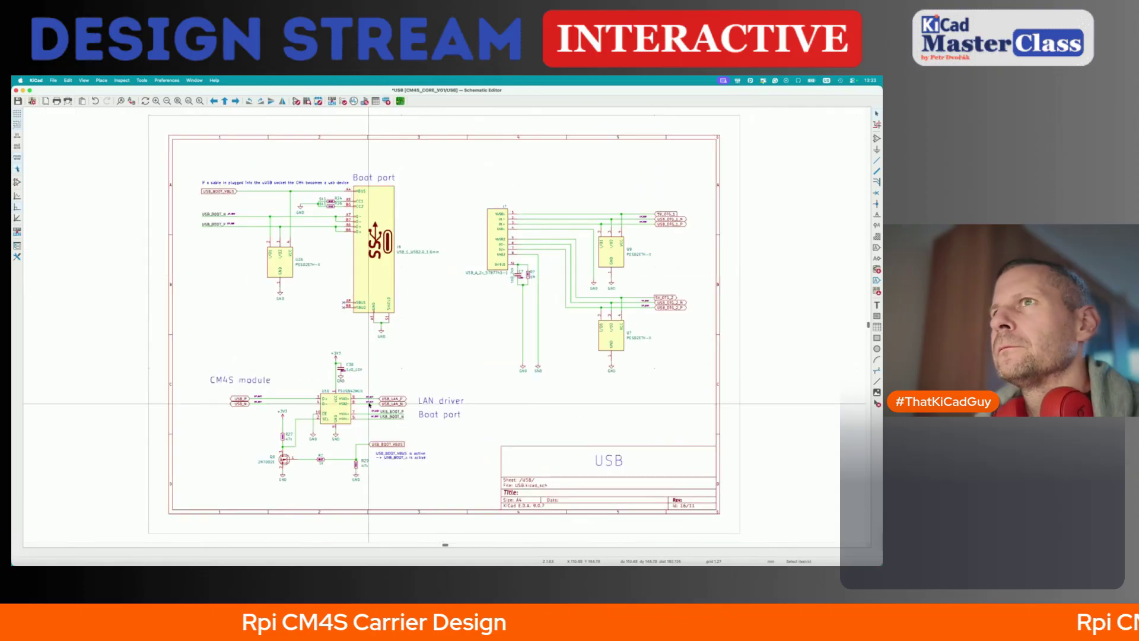
{"action": "left_click_drag", "start_coordinate": [167, 132], "coordinate": [424, 356]}
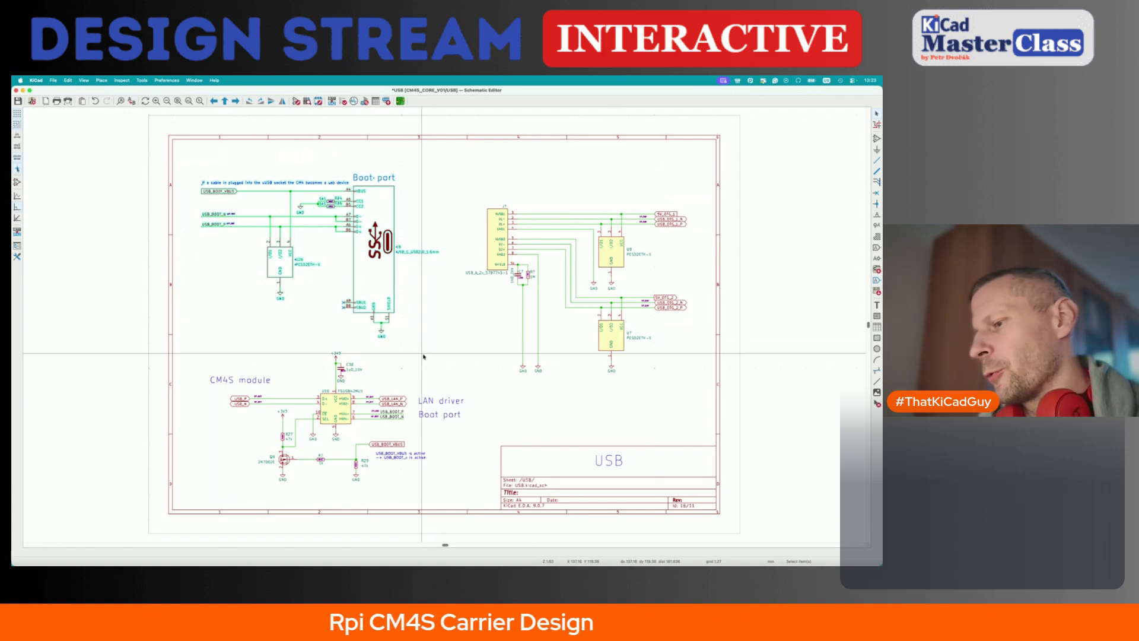
{"action": "key", "text": "alt+BackSpace"}
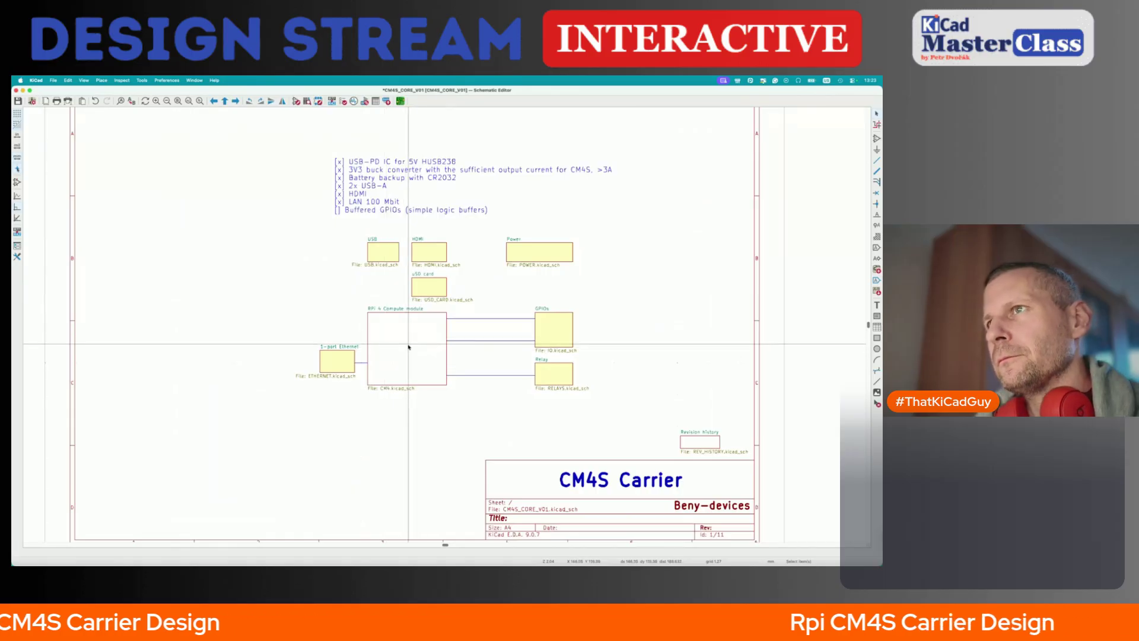
{"action": "double_click", "coordinate": [408, 347]}
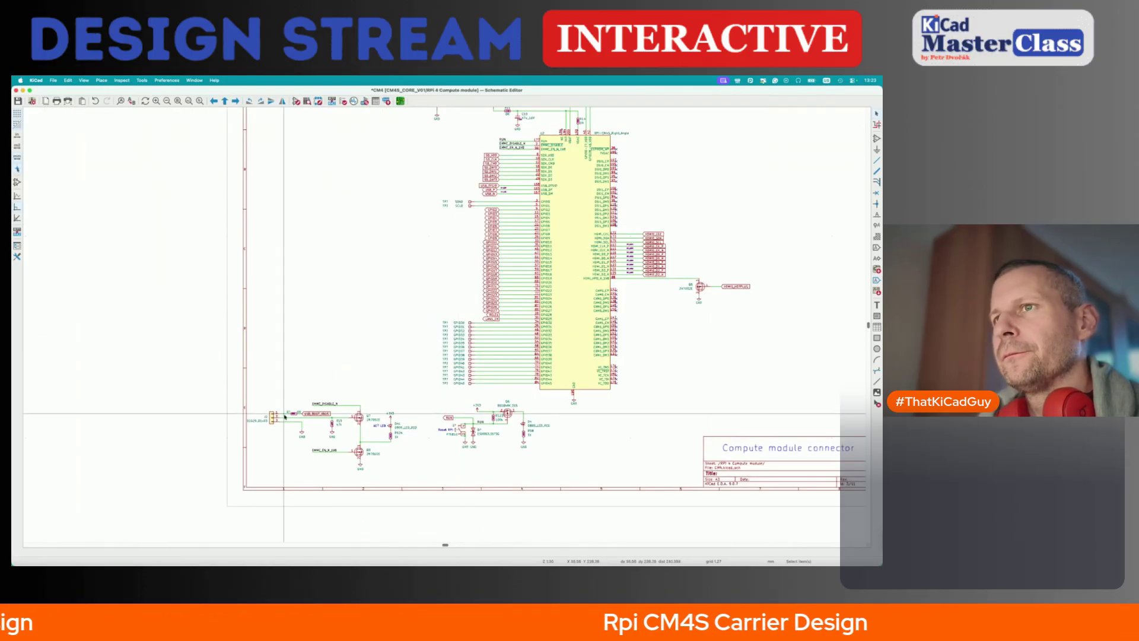
{"action": "scroll", "coordinate": [275, 444], "scroll_direction": "up", "scroll_amount": 4}
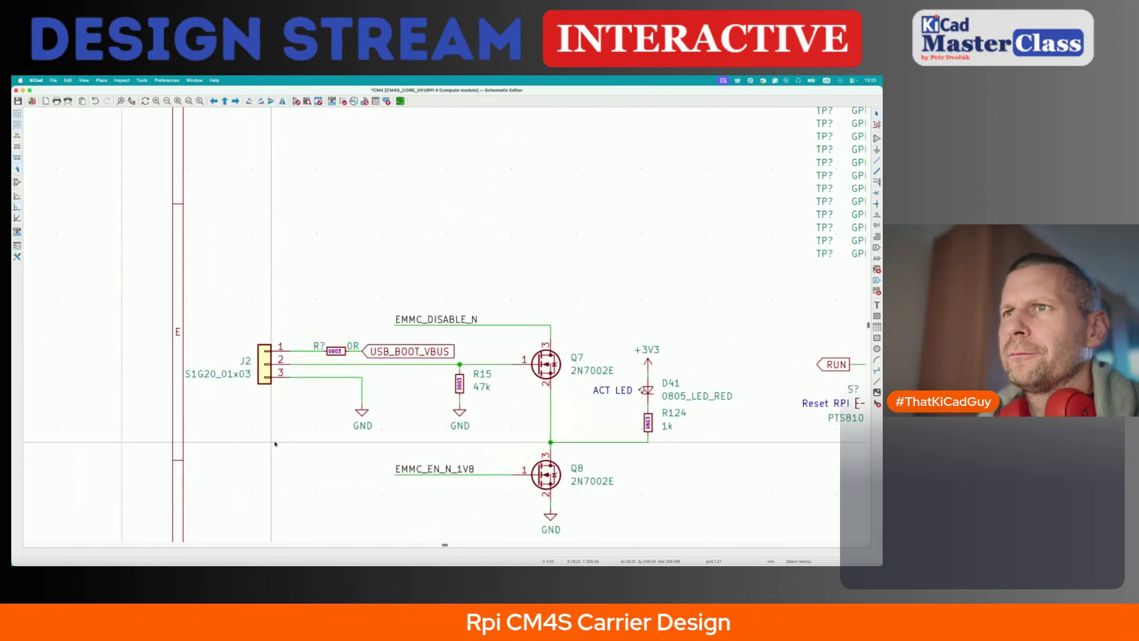
- Remove the 0R resistor and wire J2 pin 1 straight to the USB_BOOT_VBUS label
{"action": "left_click", "coordinate": [336, 353]}
{"action": "key", "text": "w"}
{"action": "left_click", "coordinate": [323, 351]}
{"action": "double_click", "coordinate": [350, 351]}
- Shift J2 back right with its wires attached, save, and select the EMMC_DISABLE_N label
{"action": "left_click_drag", "start_coordinate": [215, 326], "coordinate": [289, 402]}
{"action": "left_click_drag", "start_coordinate": [265, 363], "coordinate": [316, 364]}
{"action": "key", "text": "ctrl+s"}
{"action": "scroll", "coordinate": [316, 365], "scroll_direction": "down", "scroll_amount": 1}
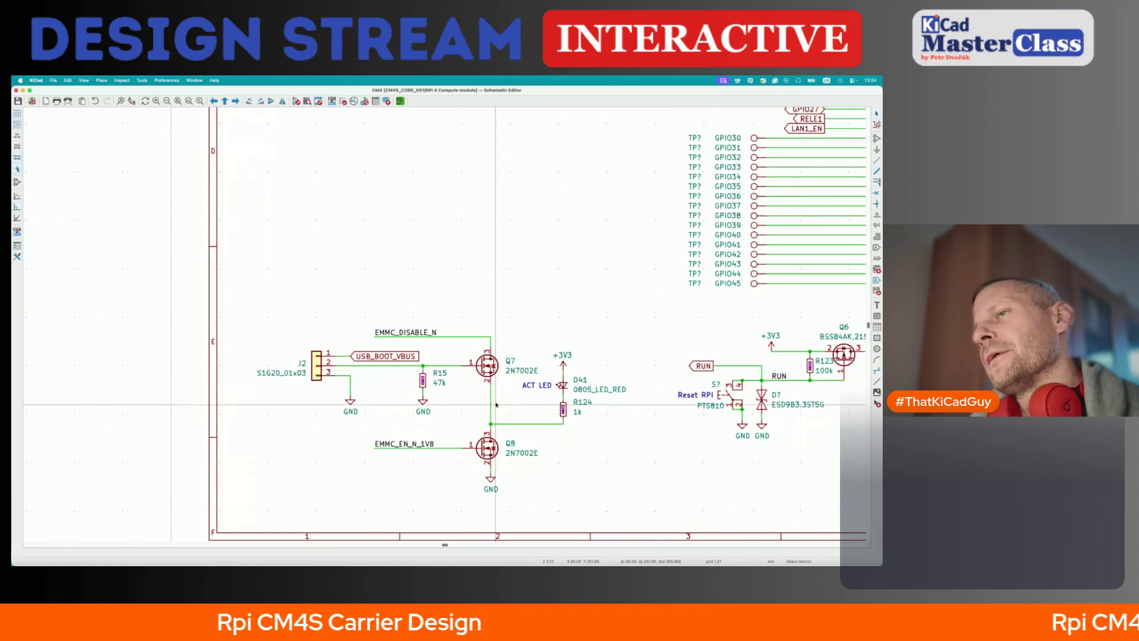
{"action": "left_click", "coordinate": [447, 341]}
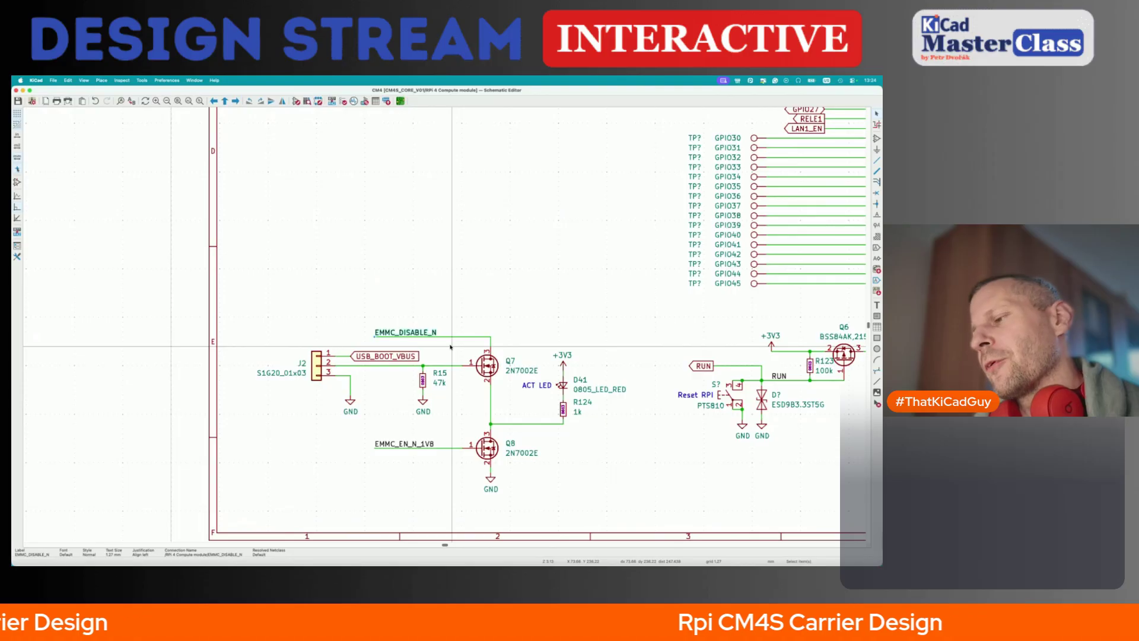
- Turn off bold text on the HDMI0_CEC global label
{"action": "scroll", "coordinate": [450, 347], "scroll_direction": "down", "scroll_amount": 3}
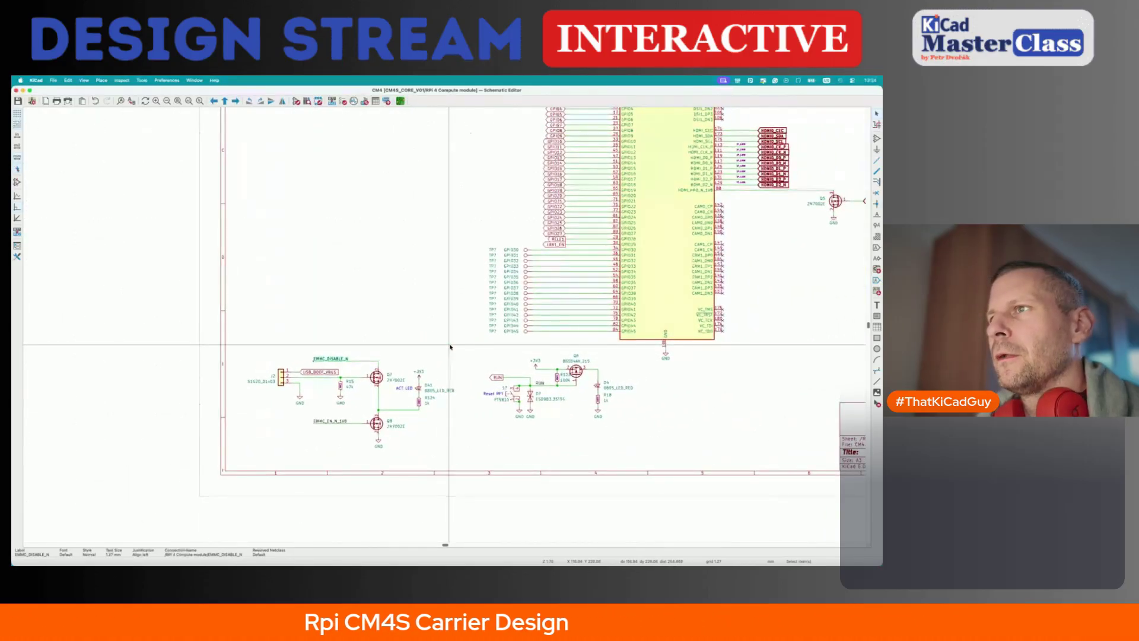
{"action": "scroll", "coordinate": [450, 347], "scroll_direction": "right", "scroll_amount": 3}
{"action": "scroll", "coordinate": [450, 347], "scroll_direction": "right", "scroll_amount": 5}
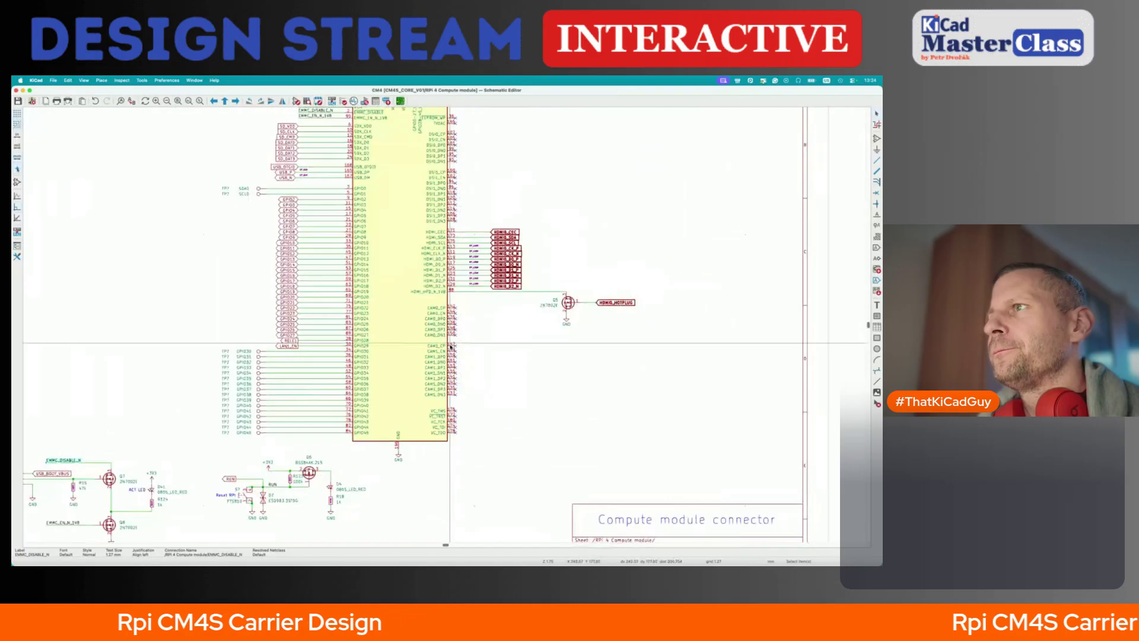
{"action": "scroll", "coordinate": [450, 347], "scroll_direction": "up", "scroll_amount": 5}
{"action": "scroll", "coordinate": [544, 347], "scroll_direction": "up", "scroll_amount": 3}
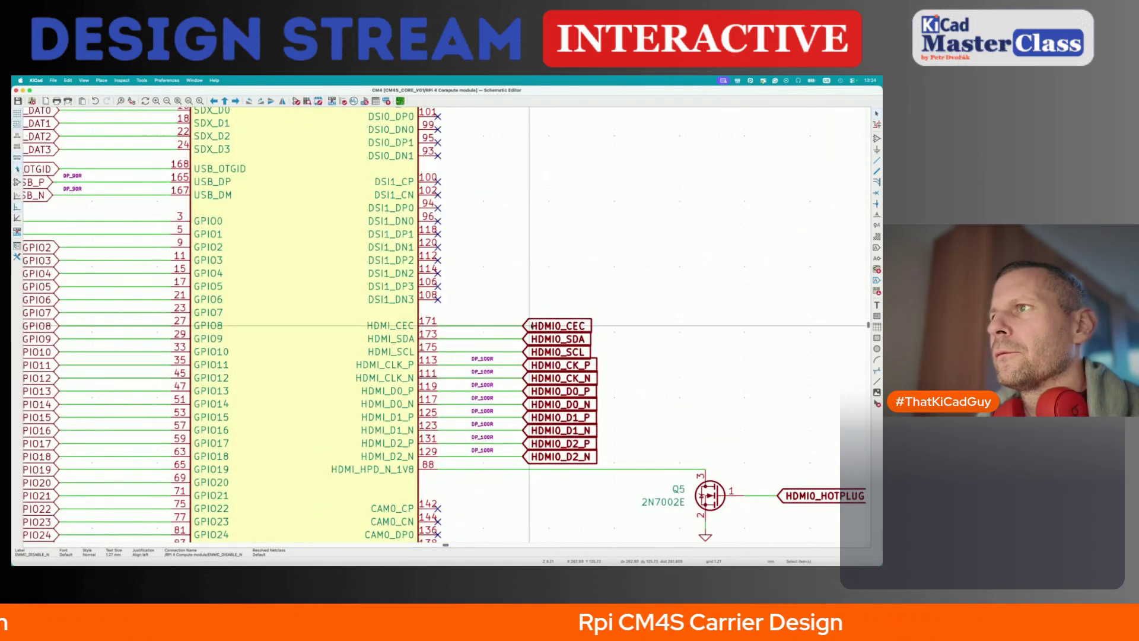
{"action": "double_click", "coordinate": [531, 326]}
{"action": "left_click", "coordinate": [375, 290]}
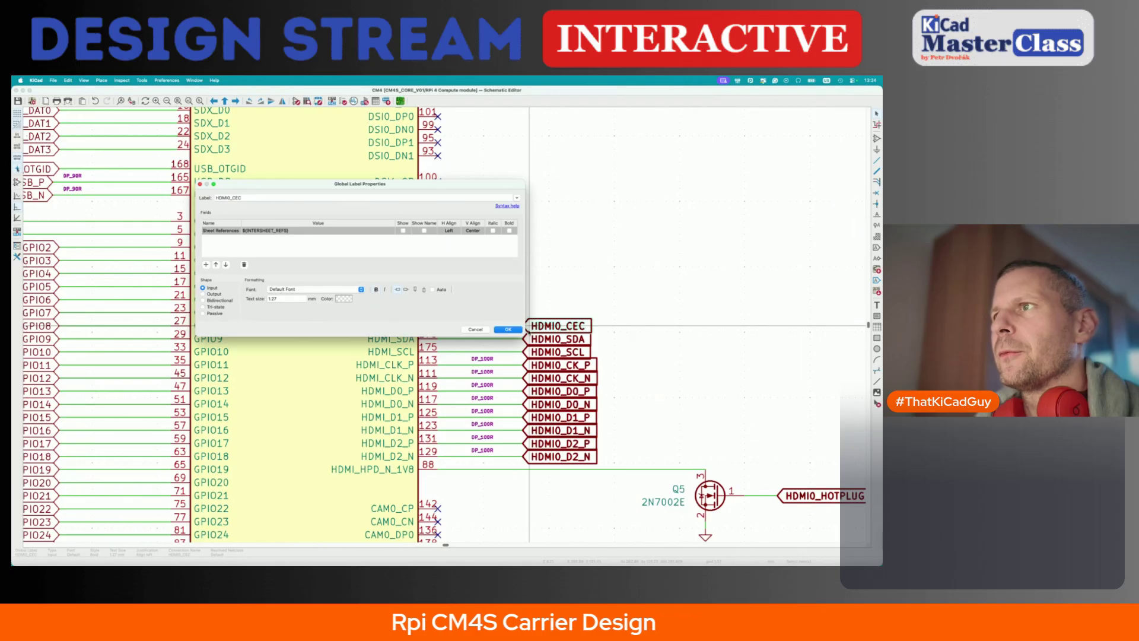
{"action": "left_click", "coordinate": [508, 329]}
- Check the HDMI0_SDA global label's properties and close them unchanged
{"action": "double_click", "coordinate": [549, 339]}
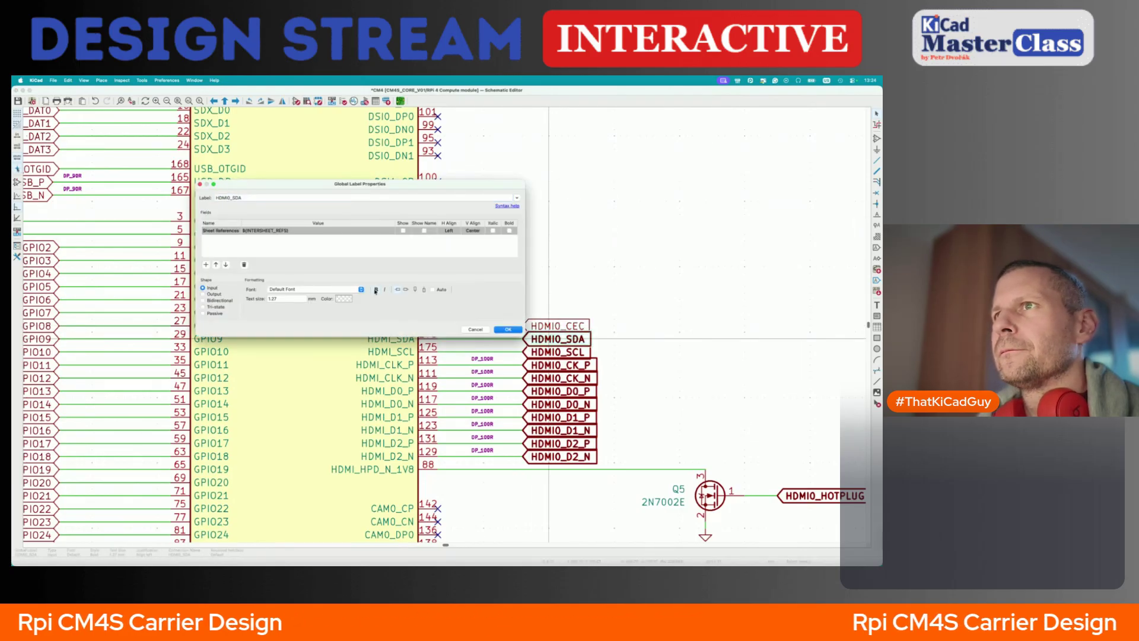
{"action": "left_click", "coordinate": [507, 329]}
{"action": "scroll", "coordinate": [604, 349], "scroll_direction": "down", "scroll_amount": 5}
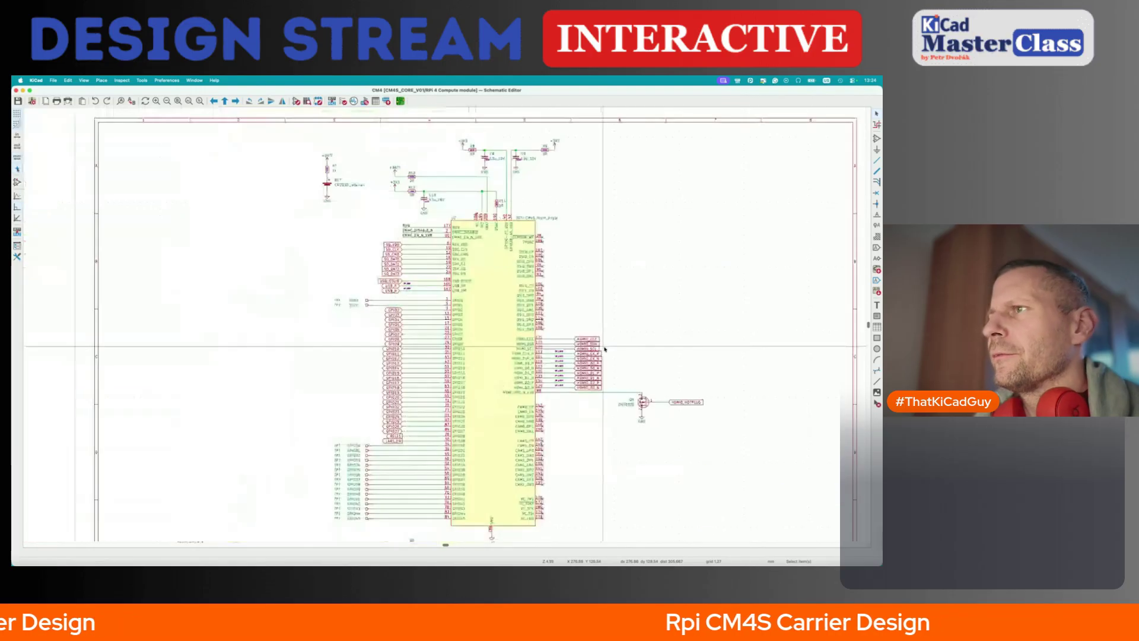
{"action": "scroll", "coordinate": [604, 349], "scroll_direction": "up", "scroll_amount": 2}
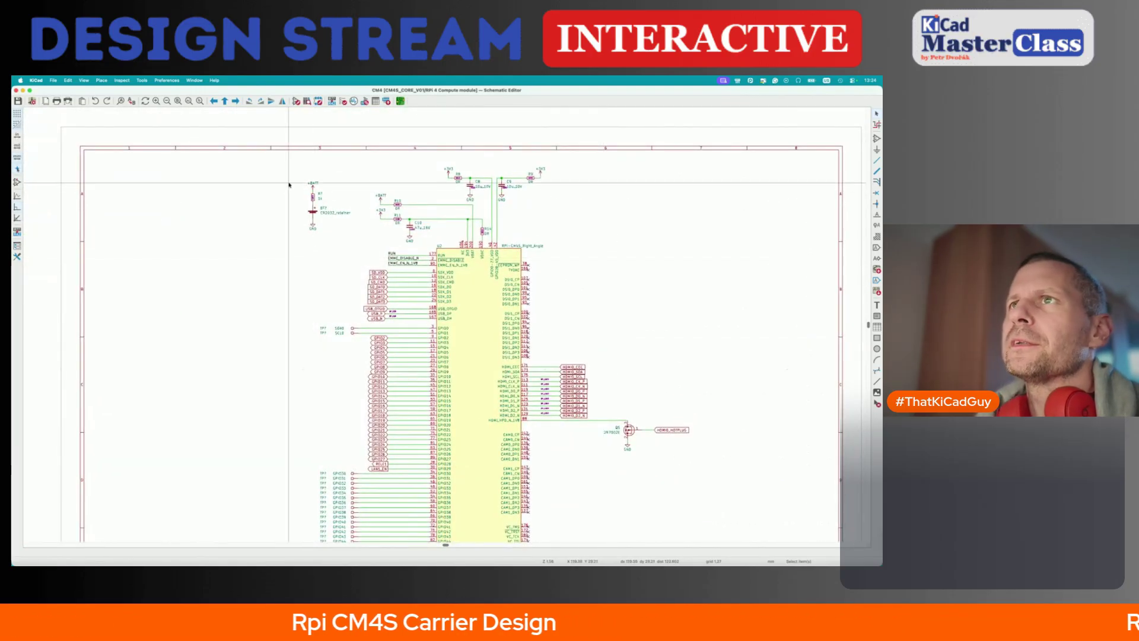
- On the root sheet, mark Buffered GPIOs as done in the feature checklist
{"action": "key", "text": "alt+BackSpace"}
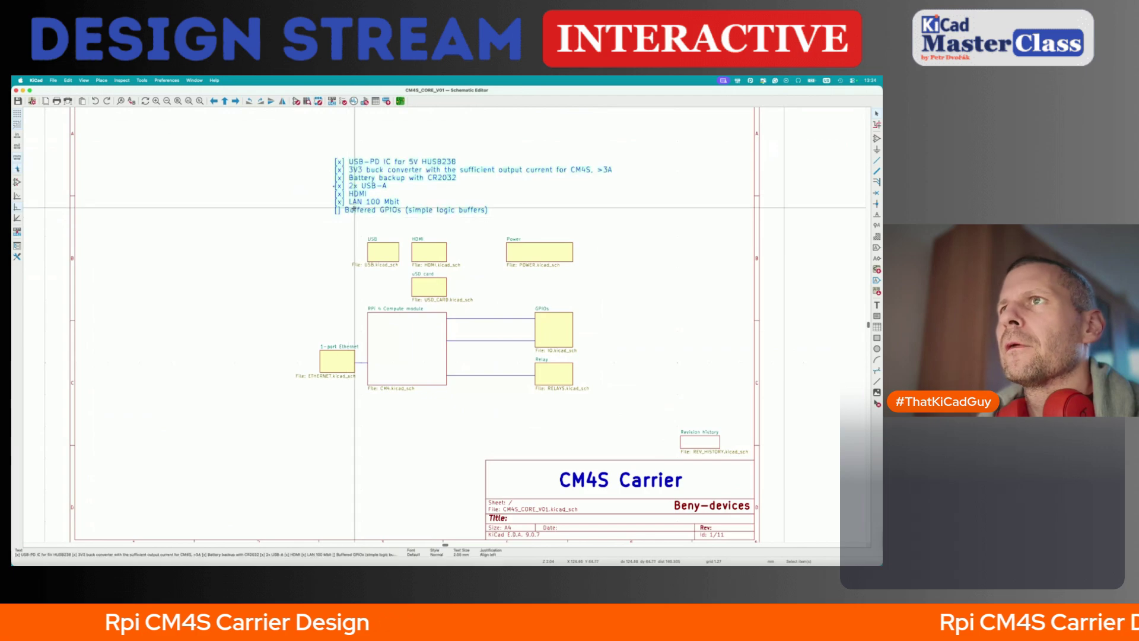
{"action": "double_click", "coordinate": [355, 208]}
{"action": "left_click", "coordinate": [229, 235]}
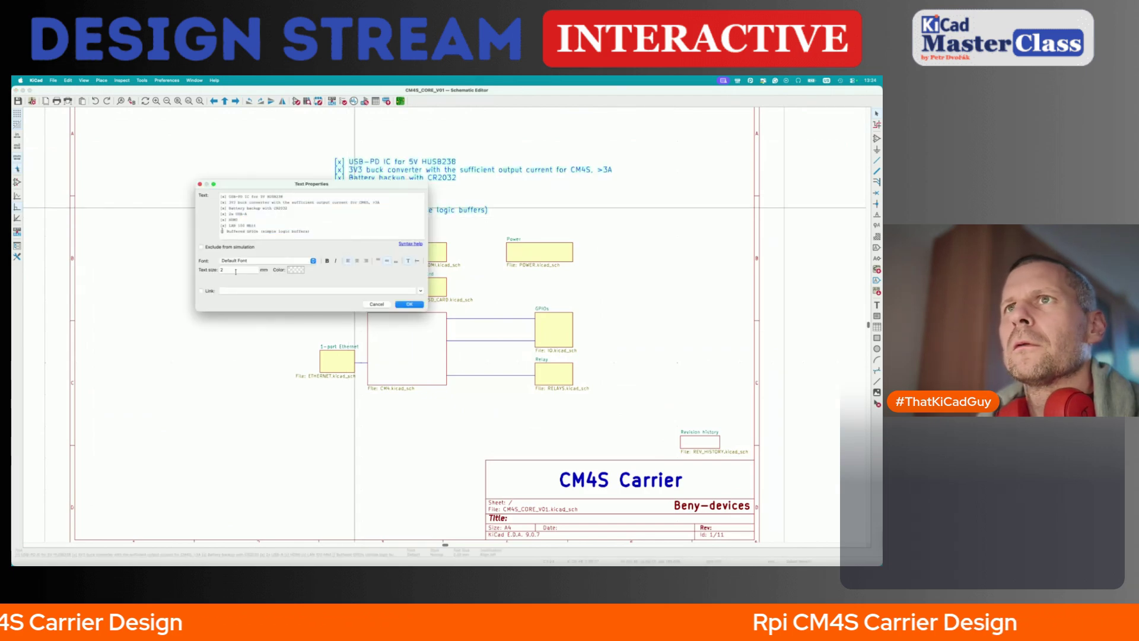
{"action": "left_click", "coordinate": [409, 304]}
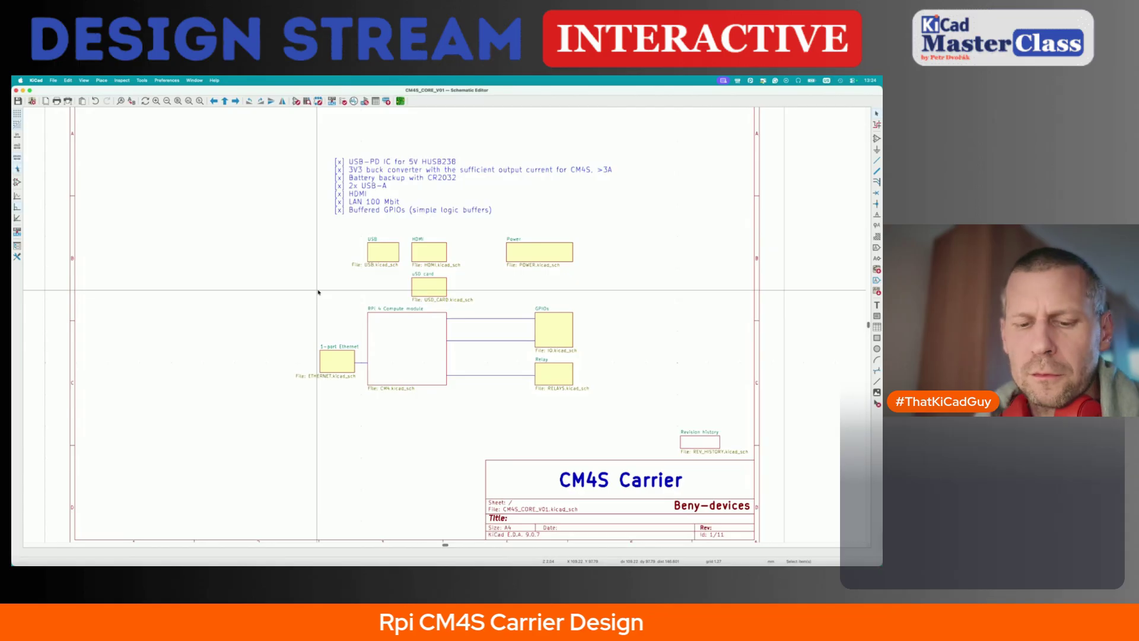
- Give the compute-module sheet block an L.Yellow fill and check its sub-sheet
{"action": "double_click", "coordinate": [367, 323]}
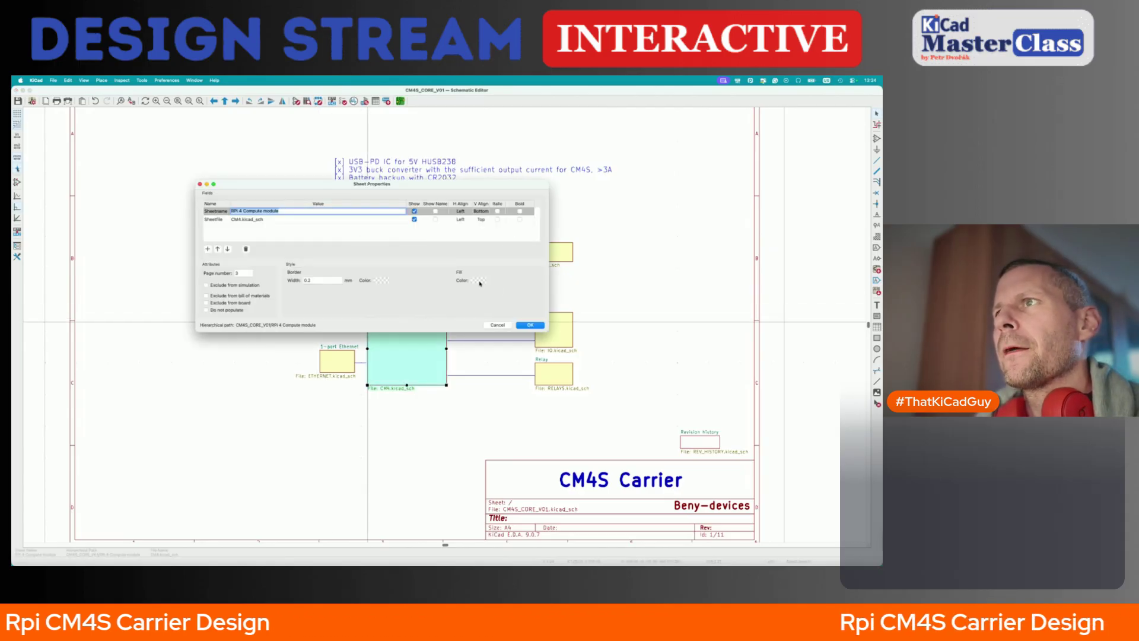
{"action": "left_click", "coordinate": [381, 280]}
{"action": "left_click", "coordinate": [250, 305]}
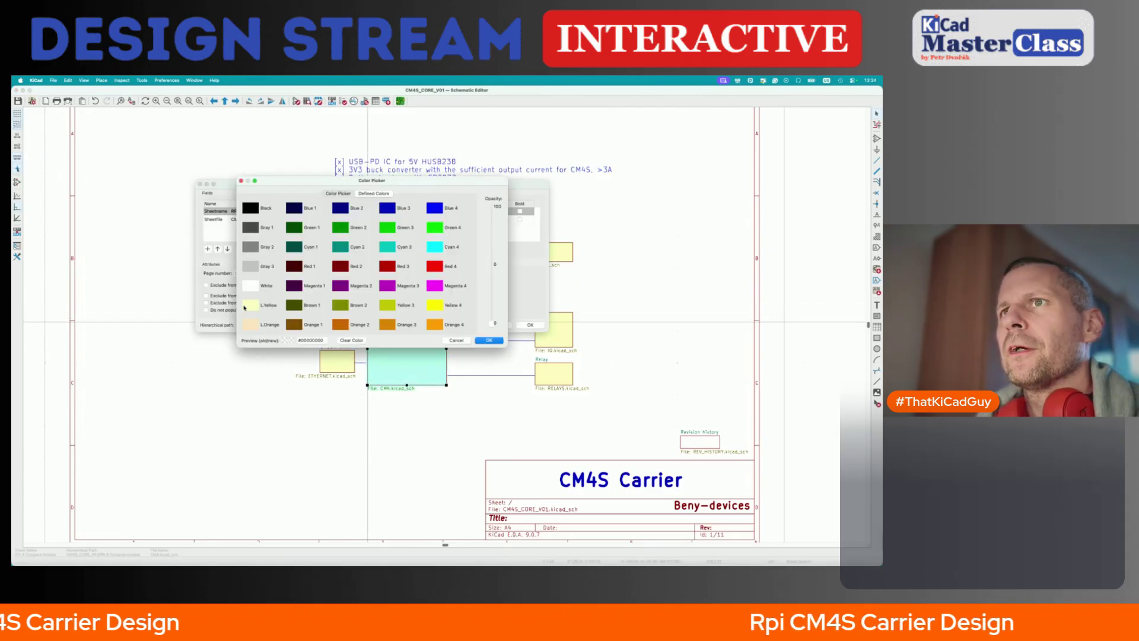
{"action": "left_click", "coordinate": [485, 341]}
{"action": "left_click", "coordinate": [530, 325]}
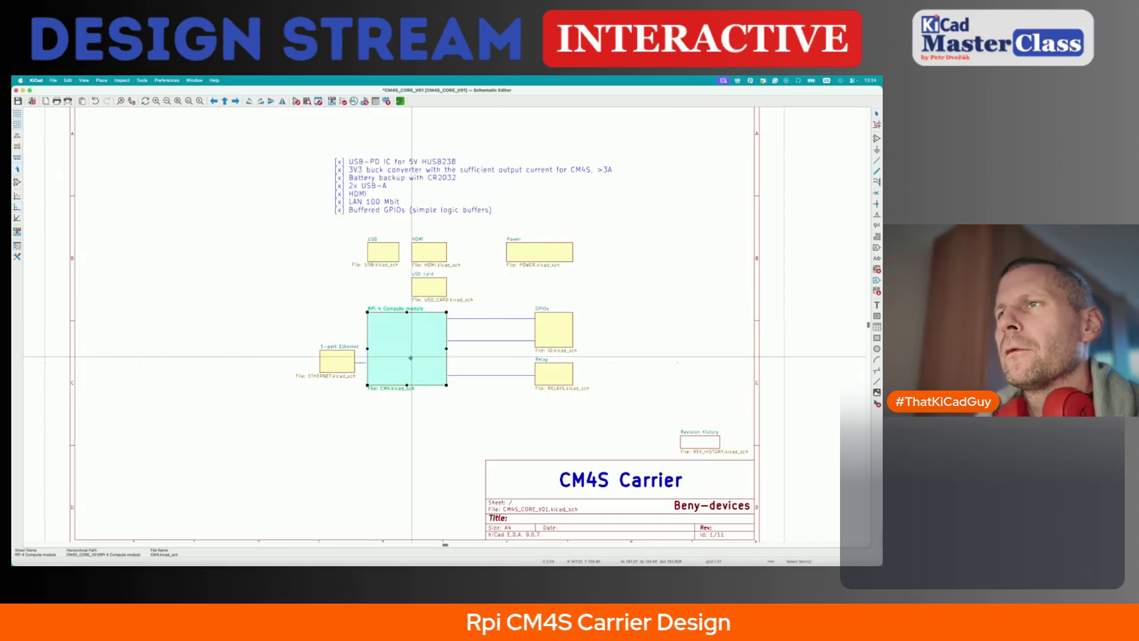
{"action": "double_click", "coordinate": [409, 359]}
{"action": "key", "text": "alt+BackSpace"}
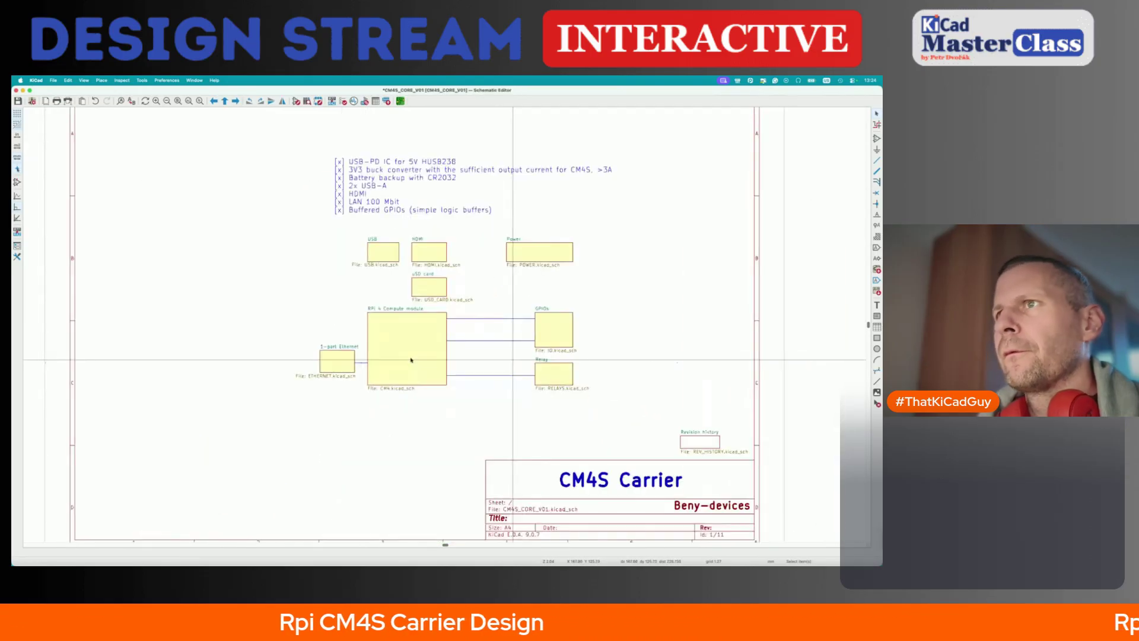
- Rename the sheet to 'RPI 4S Compute module', save, and open the sub-sheet
{"action": "double_click", "coordinate": [413, 310]}
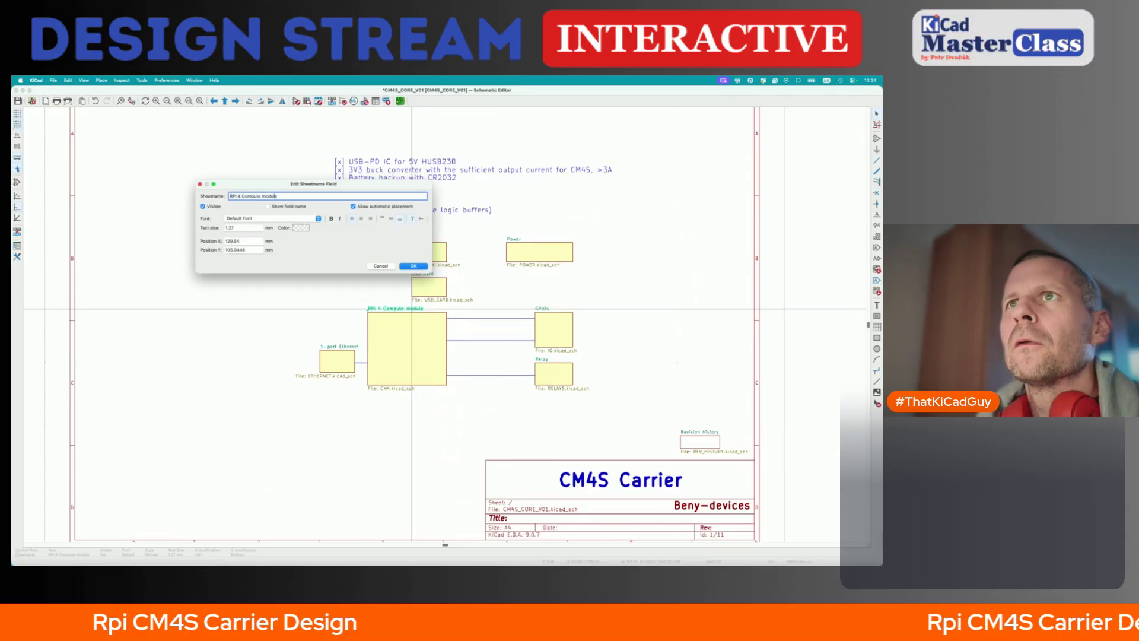
{"action": "key", "text": "Left"}
{"action": "key", "text": "Left"}
{"action": "key", "text": "Left"}
{"action": "key", "text": "Left"}
{"action": "key", "text": "Left"}
{"action": "key", "text": "Left"}
{"action": "key", "text": "Left"}
{"action": "type", "text": "S"}
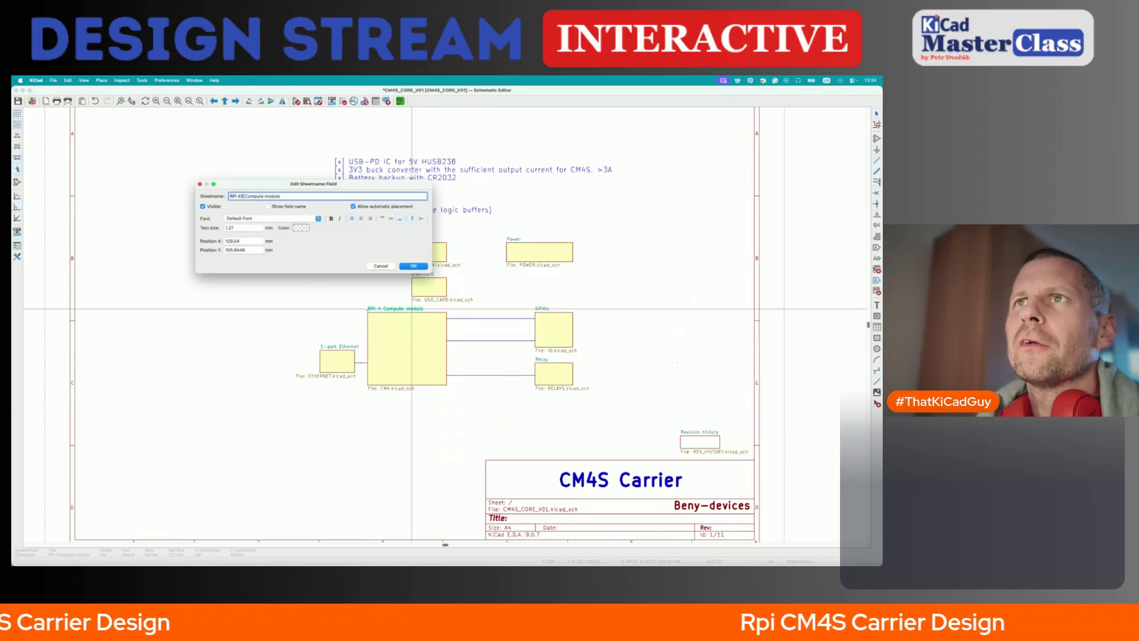
{"action": "key", "text": "Return"}
{"action": "key", "text": "super+s"}
{"action": "double_click", "coordinate": [415, 334]}
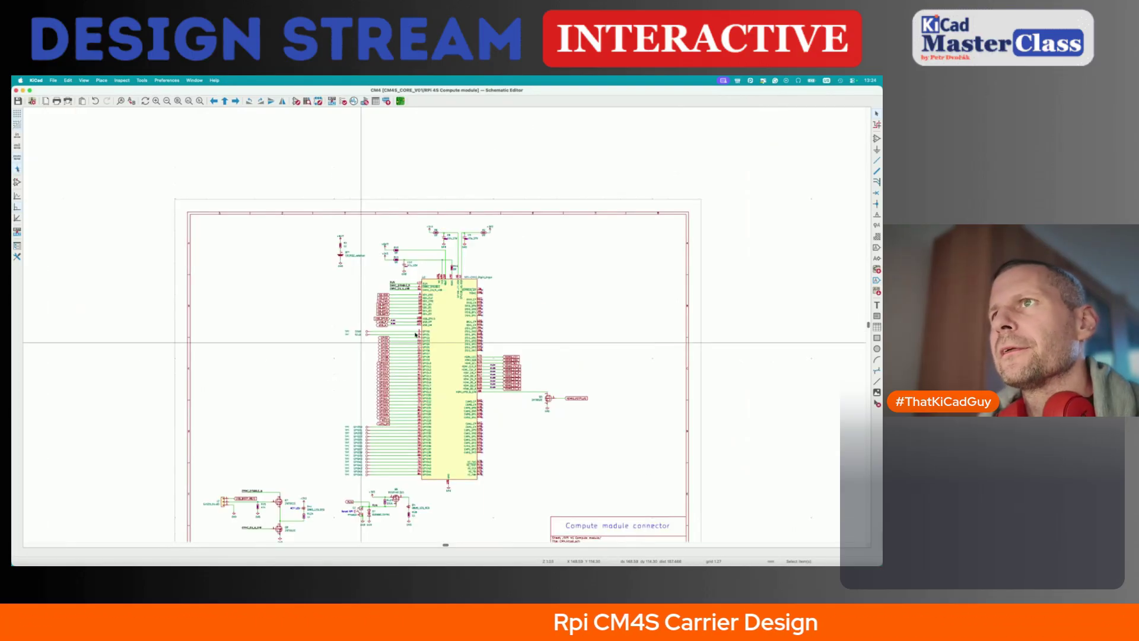
- Leave the compute-module sub-sheet for the root CM4S Carrier sheet, then switch away from KiCad
{"action": "scroll", "coordinate": [415, 335], "scroll_direction": "down", "scroll_amount": 2}
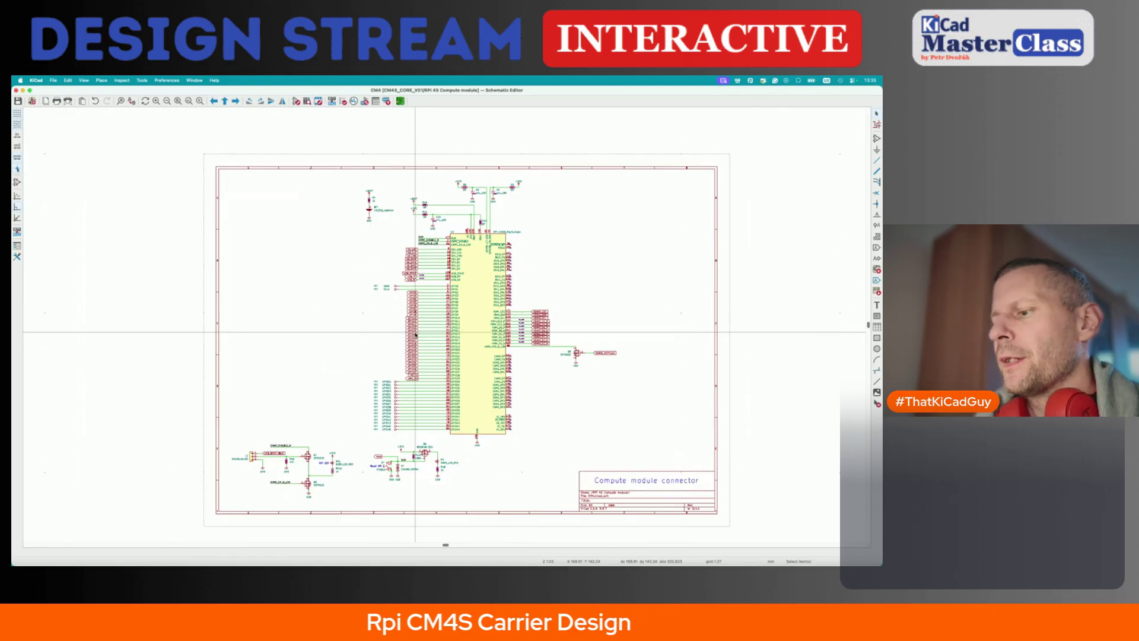
{"action": "key", "text": "alt+BackSpace"}
{"action": "scroll", "coordinate": [379, 323], "scroll_direction": "up", "scroll_amount": 2}
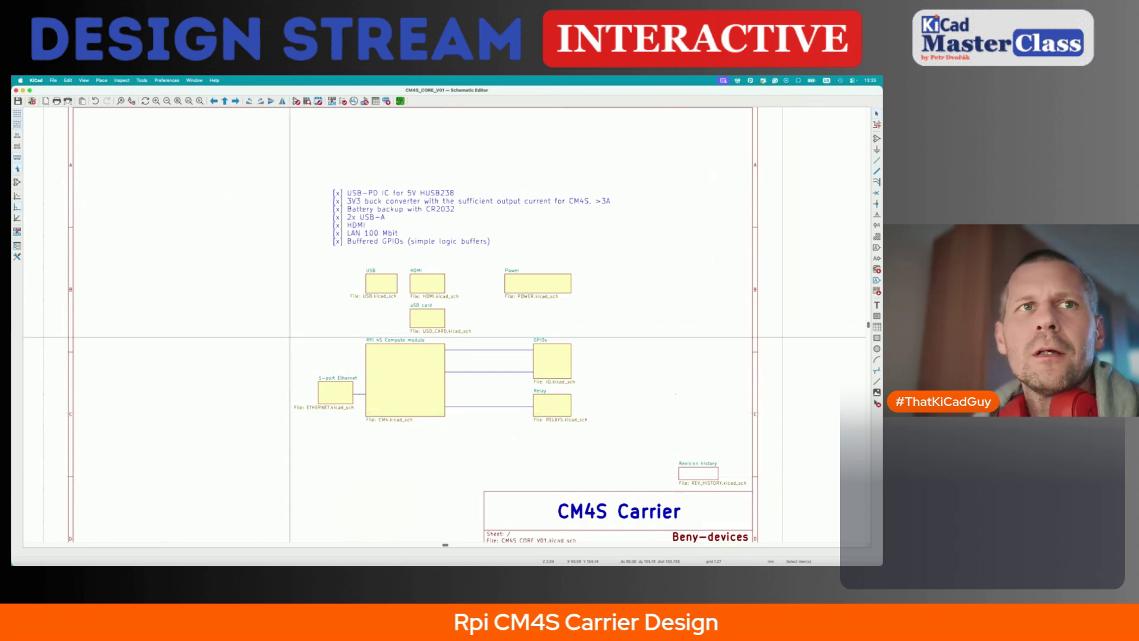
{"action": "key", "text": "super+Tab"}
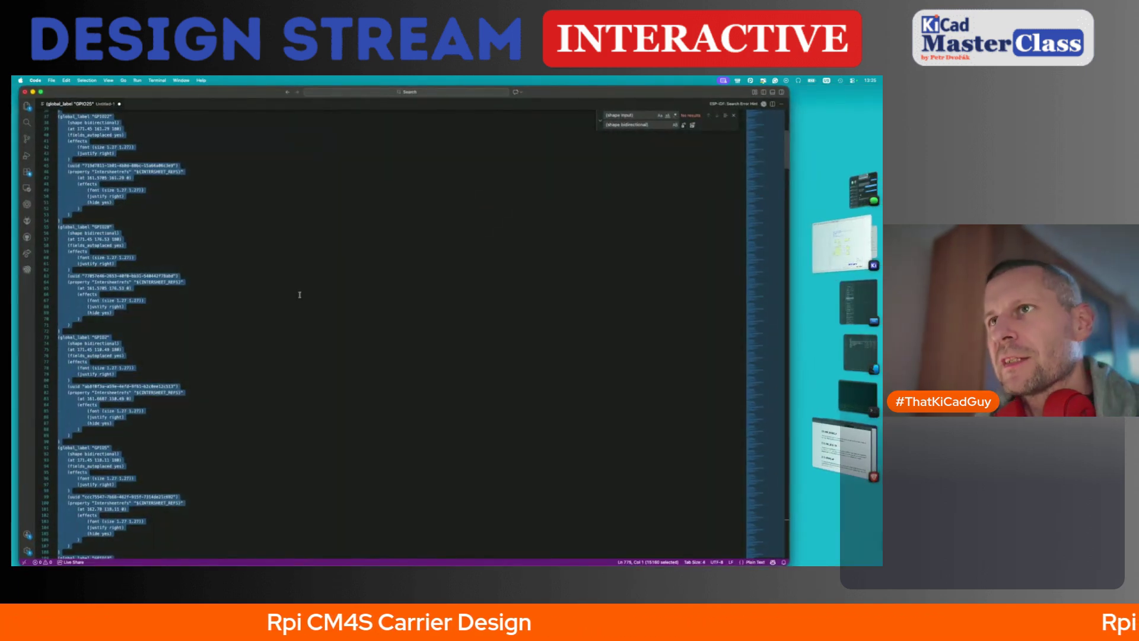
{"action": "key", "text": "super+Tab"}
{"action": "key", "text": "super+Tab"}
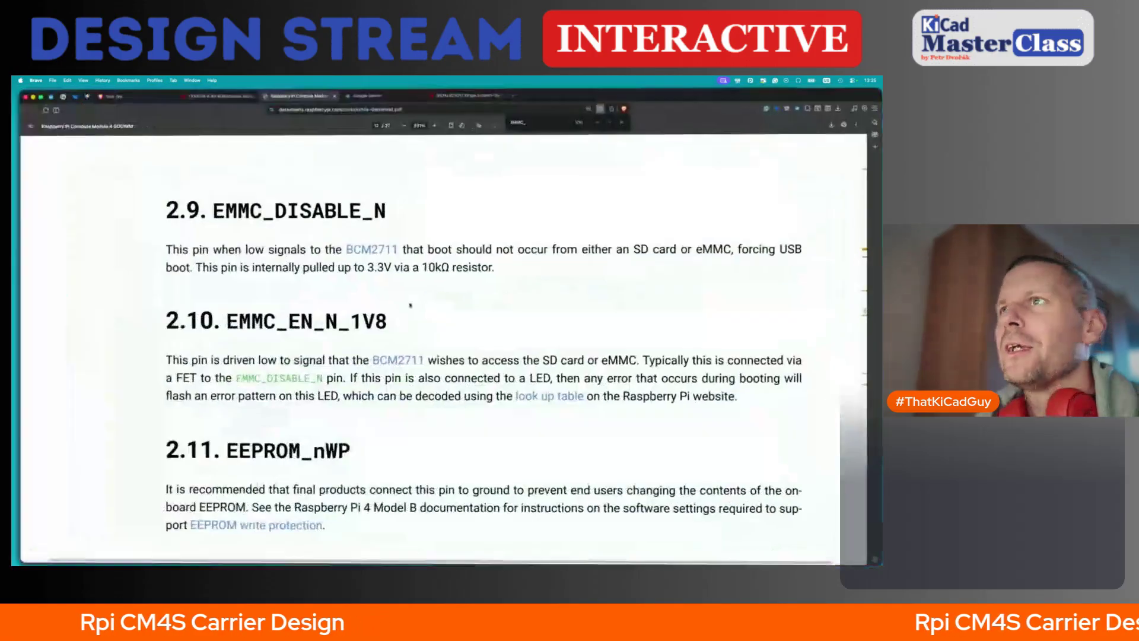
{"action": "key", "text": "super+t"}
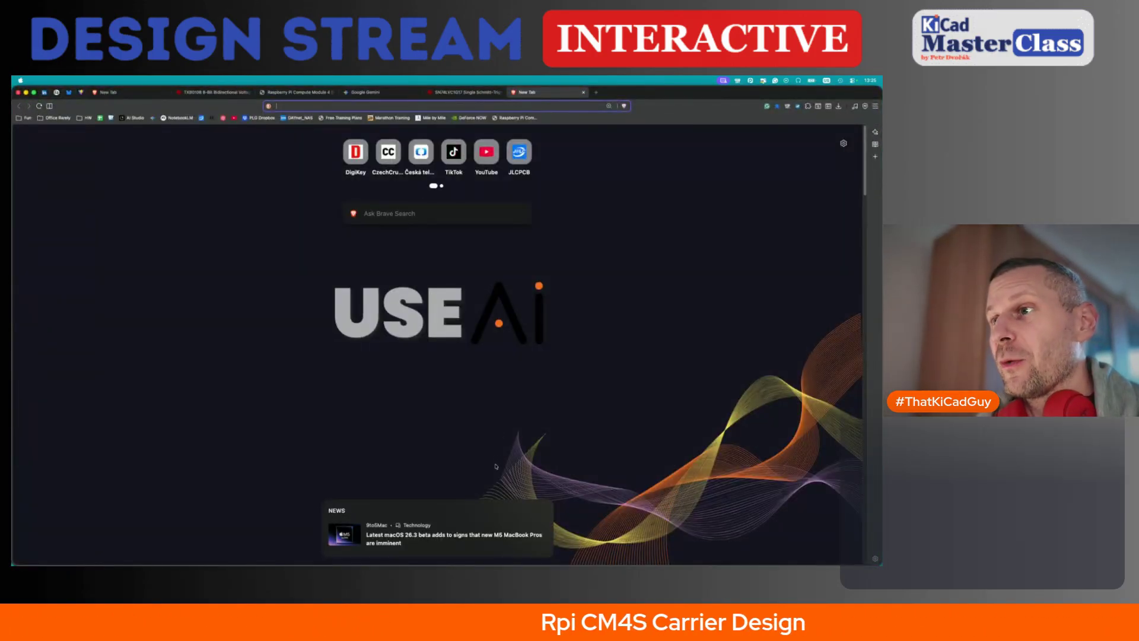
{"action": "type", "text": "https://fedevel.com/courses/kicad-for-makers"}
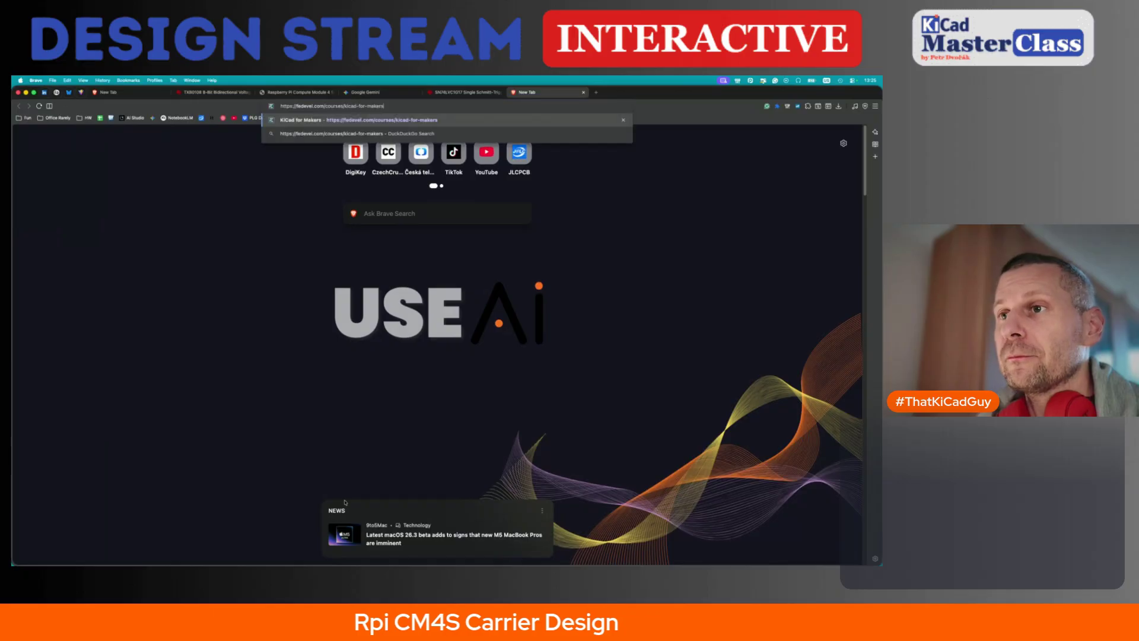
{"action": "key", "text": "Return"}
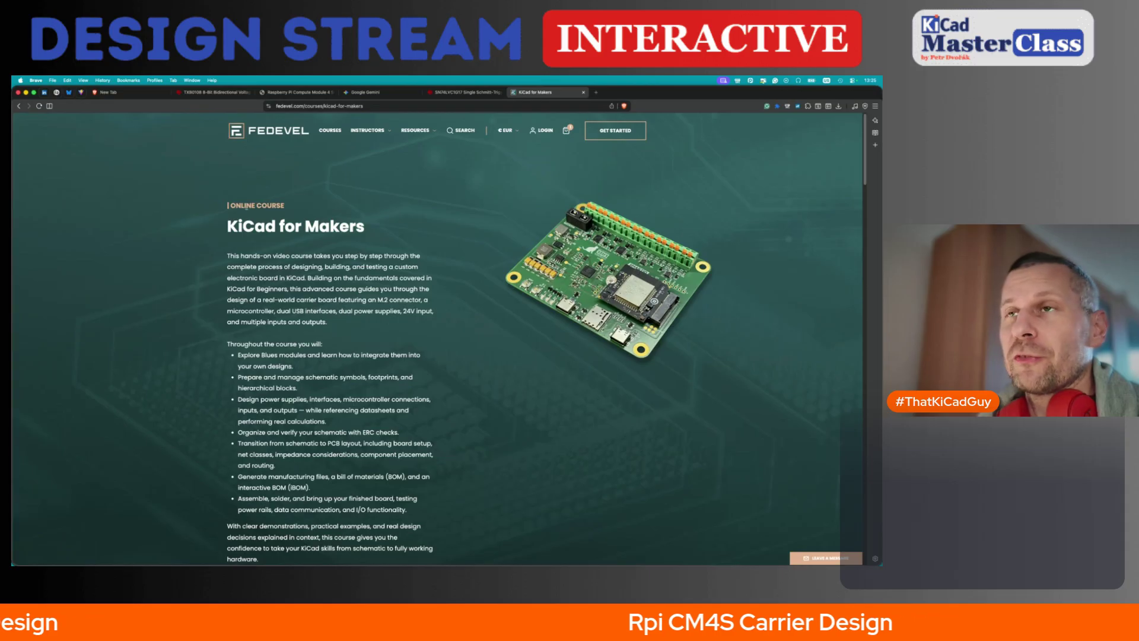
{"action": "scroll", "coordinate": [249, 276], "scroll_direction": "down", "scroll_amount": 2}
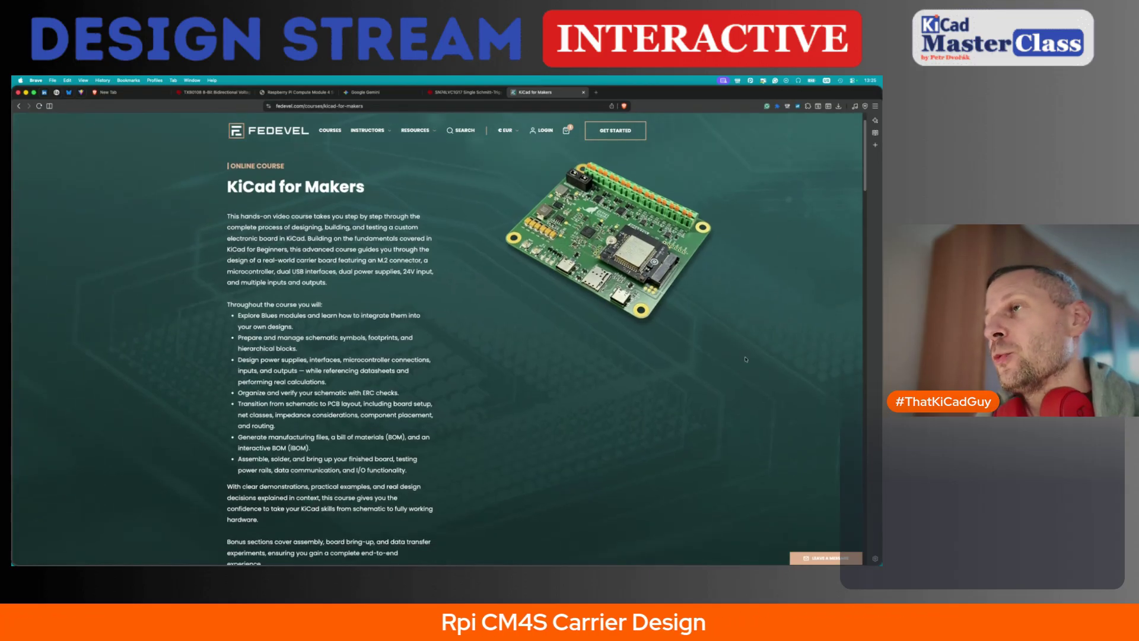
{"action": "scroll", "coordinate": [770, 325], "scroll_direction": "up", "scroll_amount": 2}
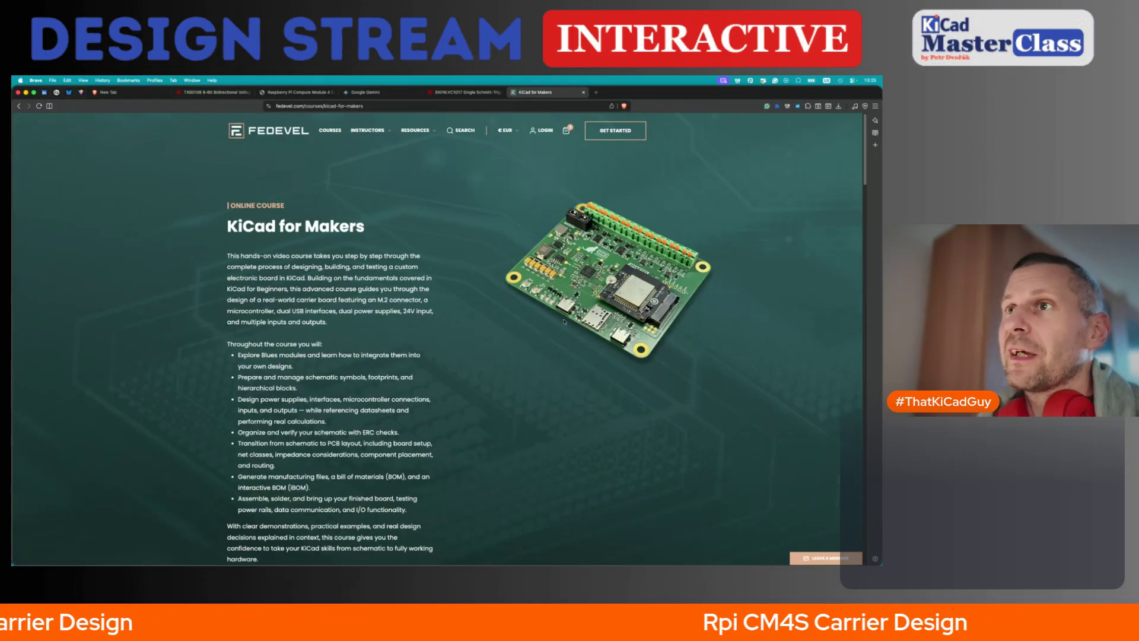
{"action": "scroll", "coordinate": [431, 364], "scroll_direction": "down", "scroll_amount": 1}
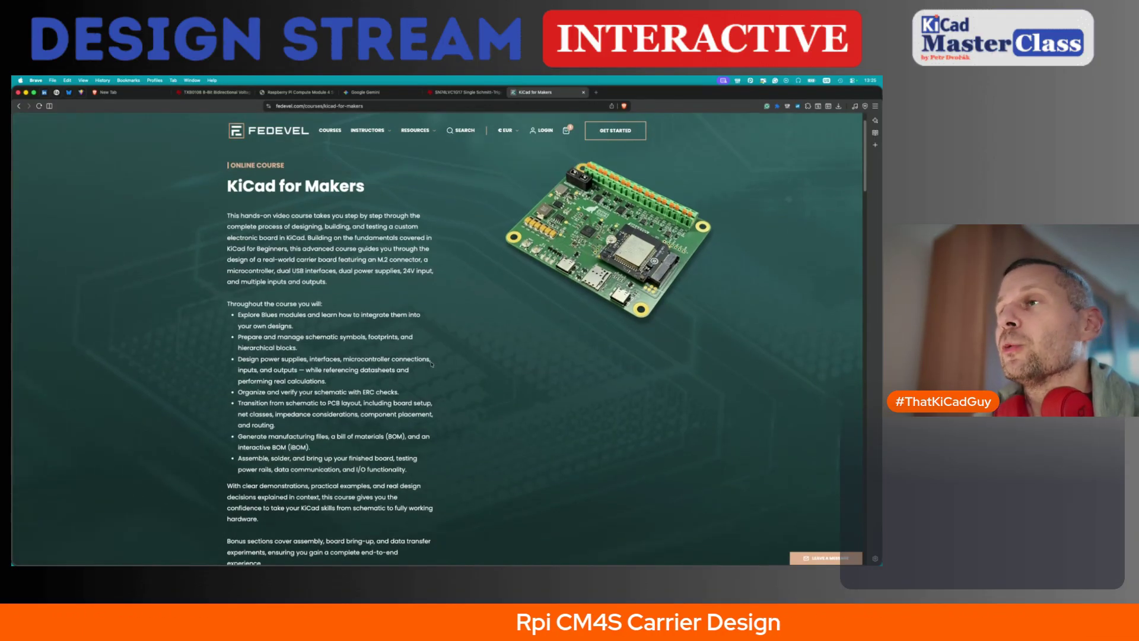
{"action": "scroll", "coordinate": [431, 364], "scroll_direction": "up", "scroll_amount": 3, "text": "ctrl"}
{"action": "scroll", "coordinate": [431, 365], "scroll_direction": "up", "scroll_amount": 3}
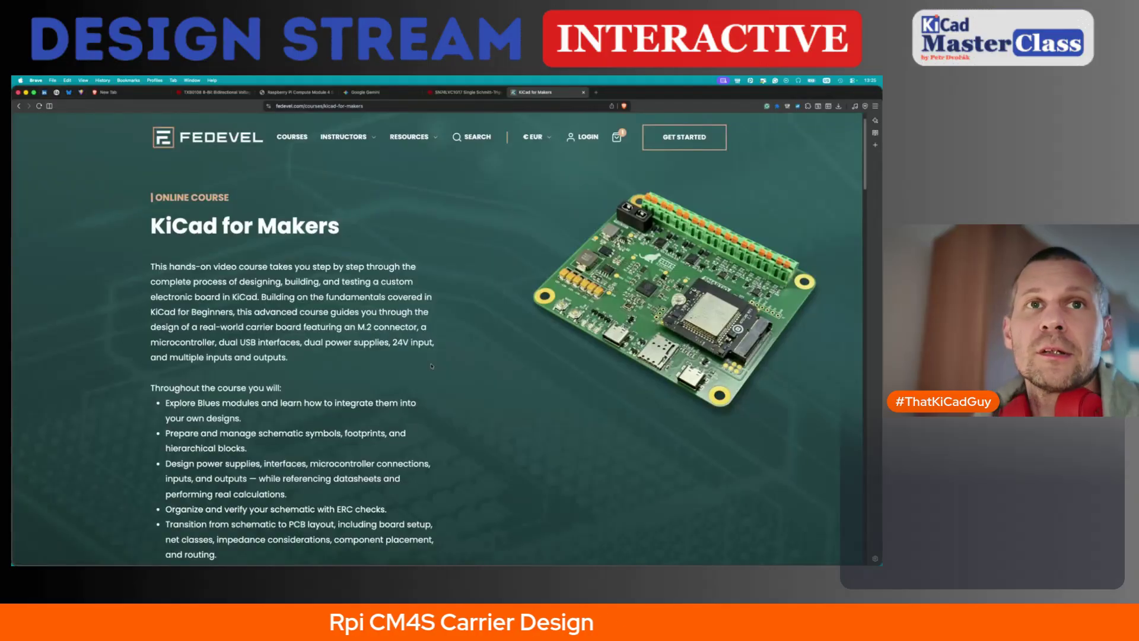
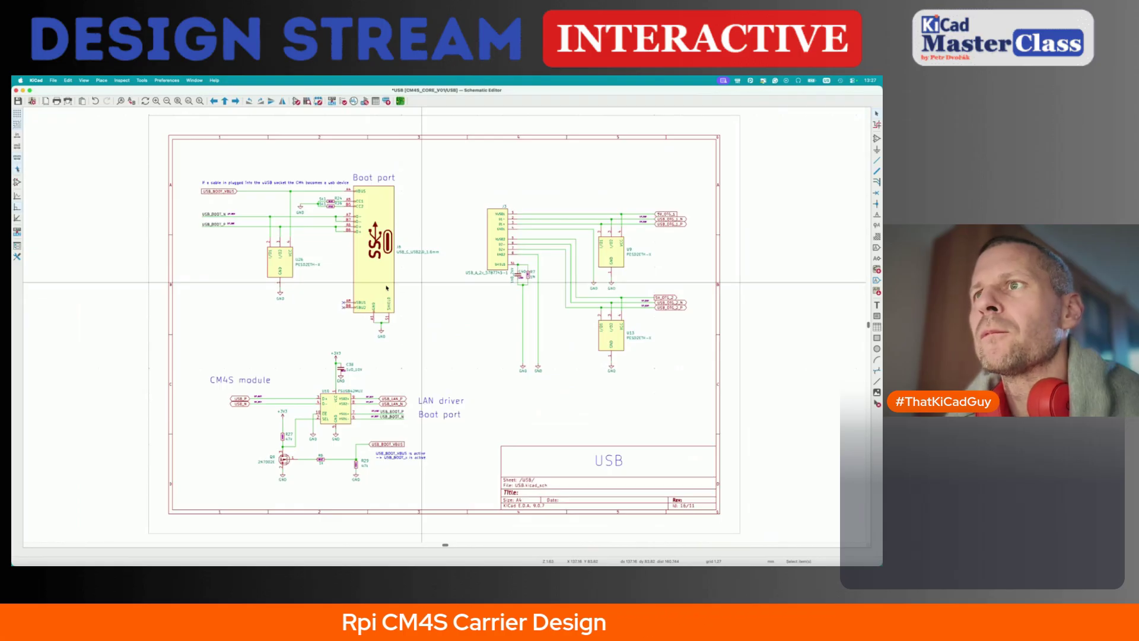
- Save the schematic from the root sheet, then delete the board-characteristics text and layer stackup table from the PCB
{"action": "key", "text": "alt+BackSpace"}
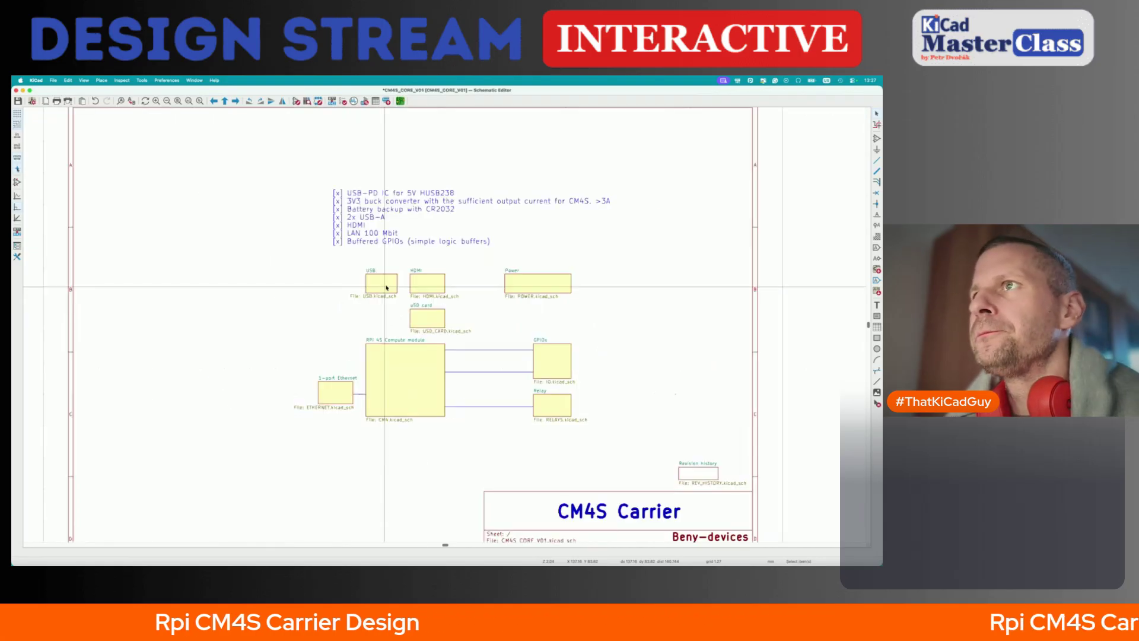
{"action": "key", "text": "ctrl+s"}
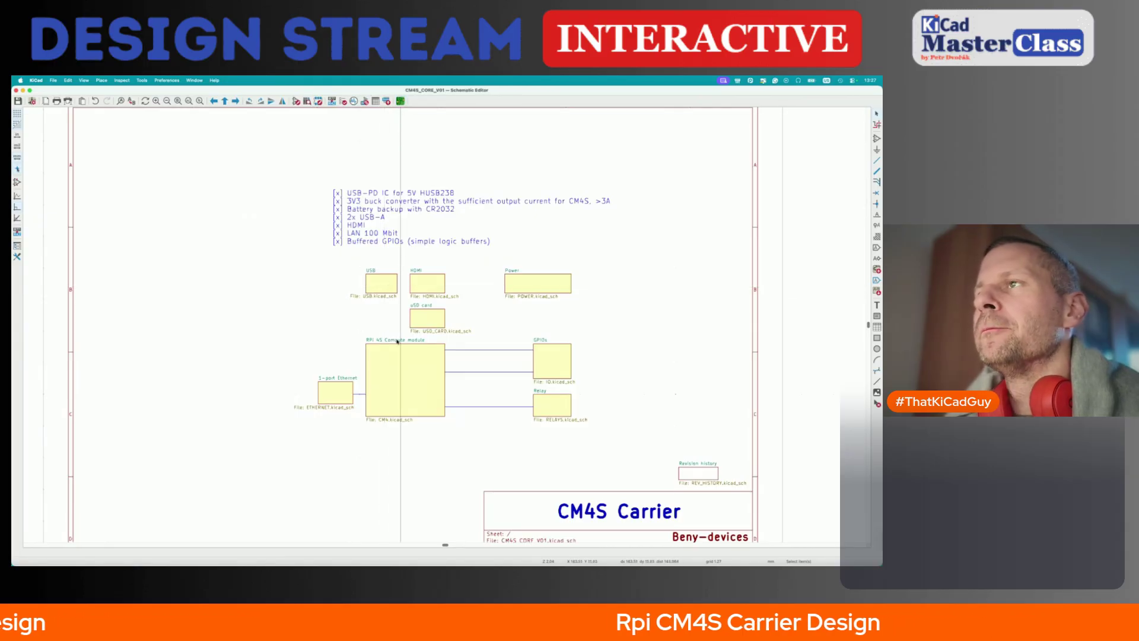
{"action": "left_click", "coordinate": [400, 101]}
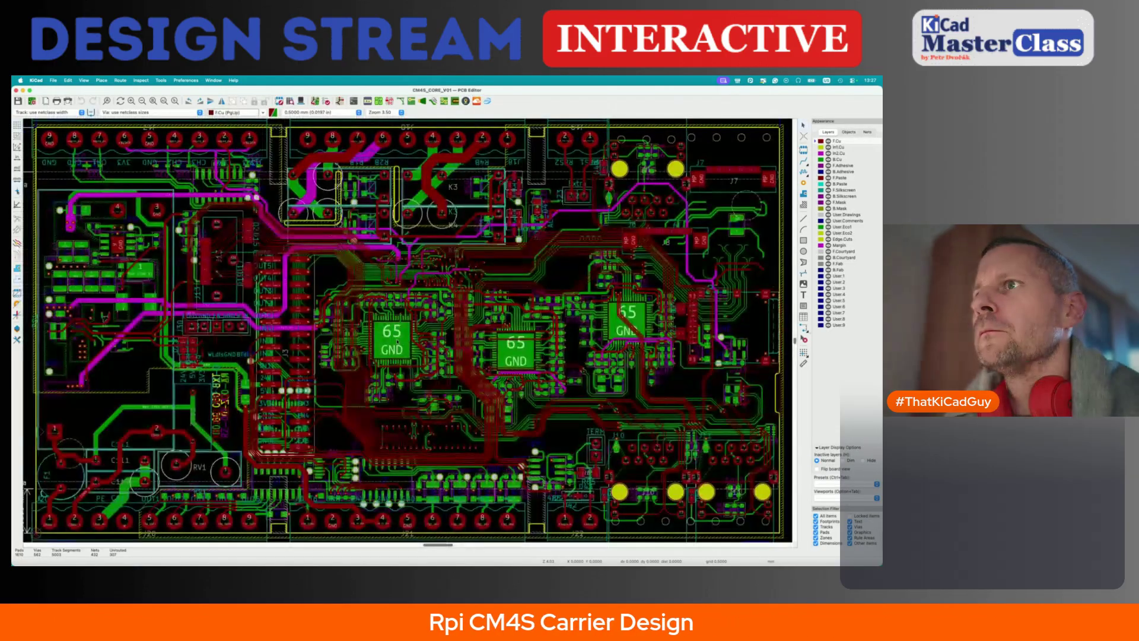
{"action": "scroll", "coordinate": [372, 368], "scroll_direction": "down", "scroll_amount": 2}
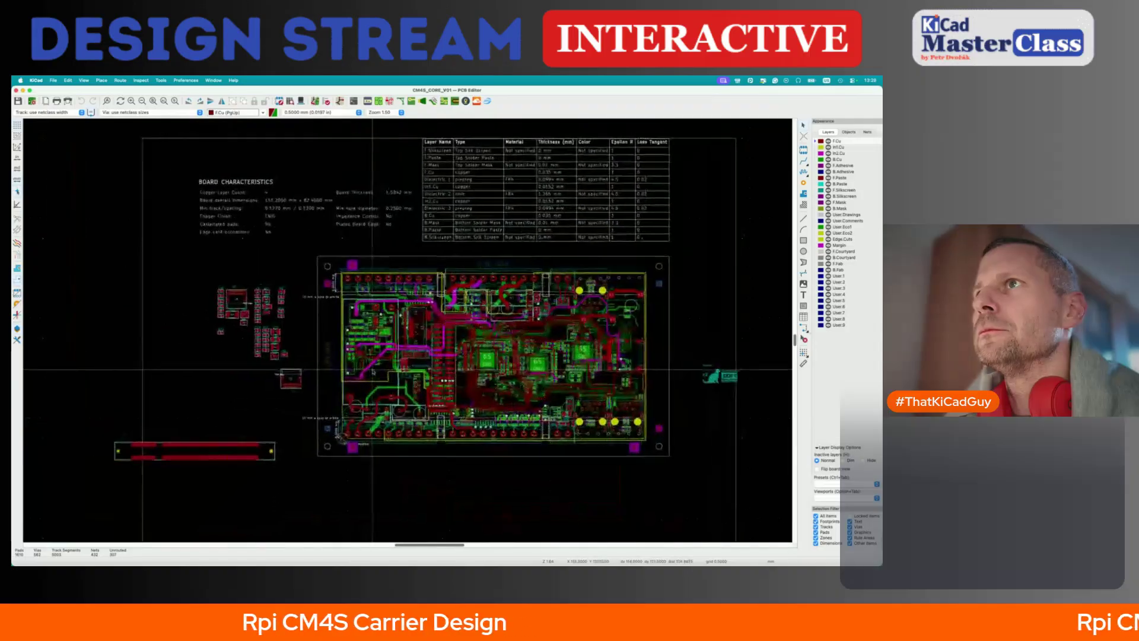
{"action": "scroll", "coordinate": [372, 369], "scroll_direction": "up", "scroll_amount": 2}
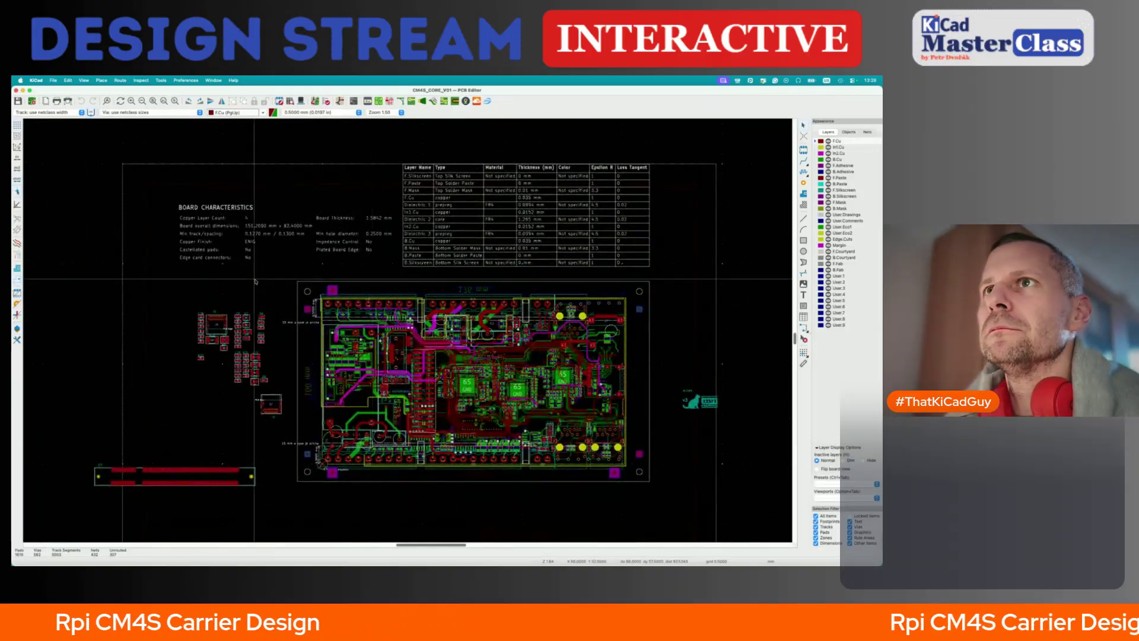
{"action": "left_click", "coordinate": [227, 252]}
{"action": "key", "text": "Delete"}
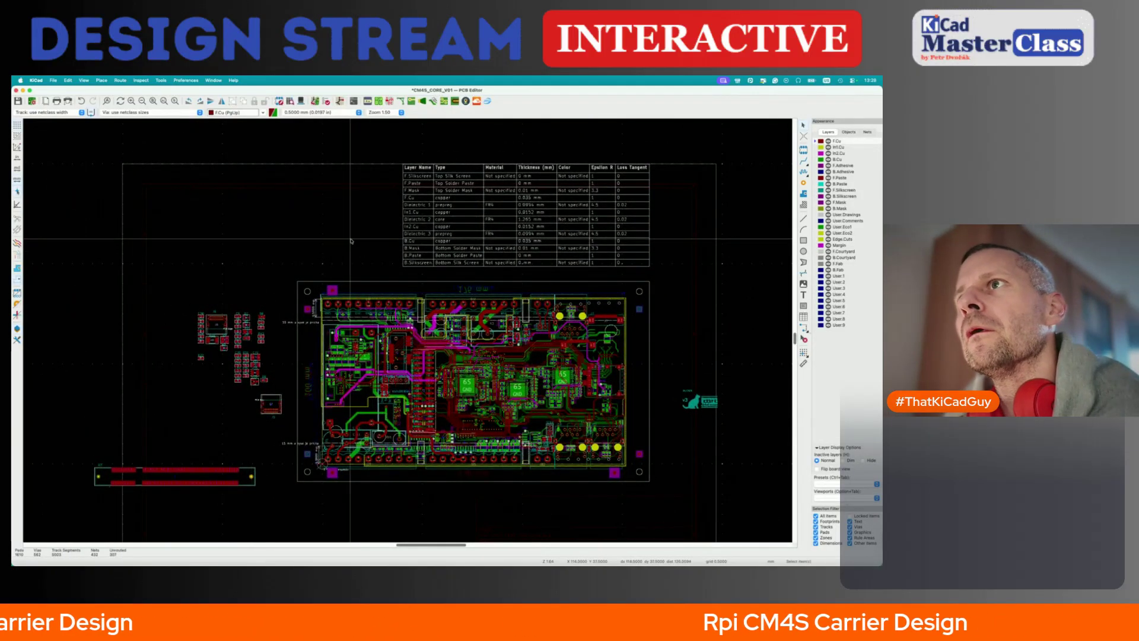
{"action": "scroll", "coordinate": [279, 347], "scroll_direction": "left", "scroll_amount": 2}
{"action": "scroll", "coordinate": [279, 347], "scroll_direction": "down", "scroll_amount": 1}
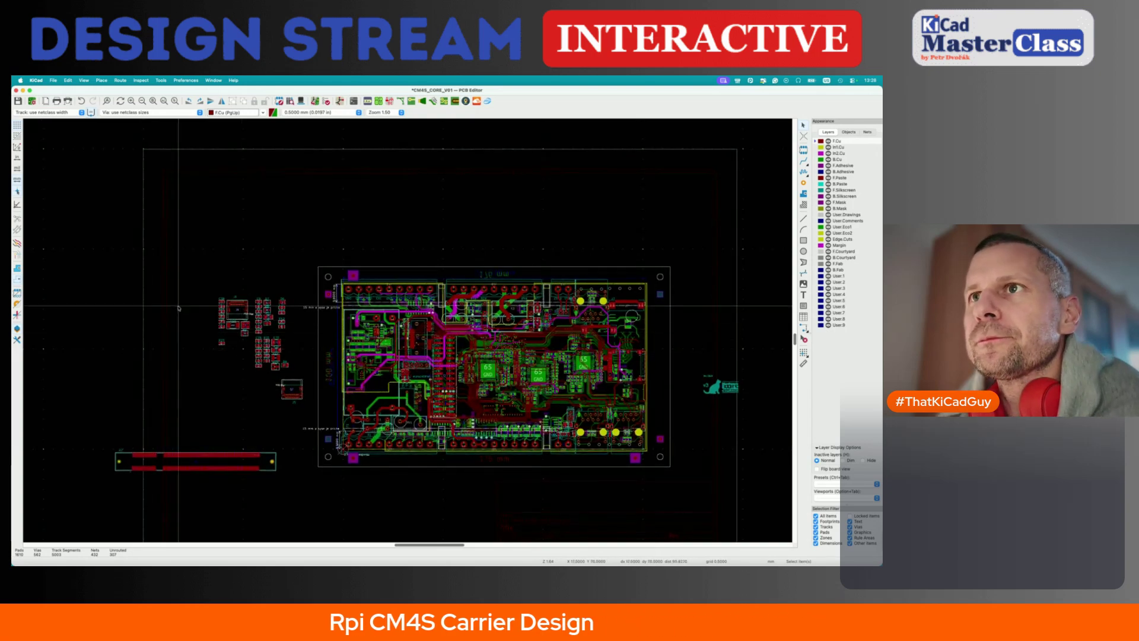
- Delete the loose components left of the board, the on-board items and the two leftover note texts
{"action": "left_click_drag", "start_coordinate": [185, 276], "coordinate": [327, 419]}
{"action": "key", "text": "Delete"}
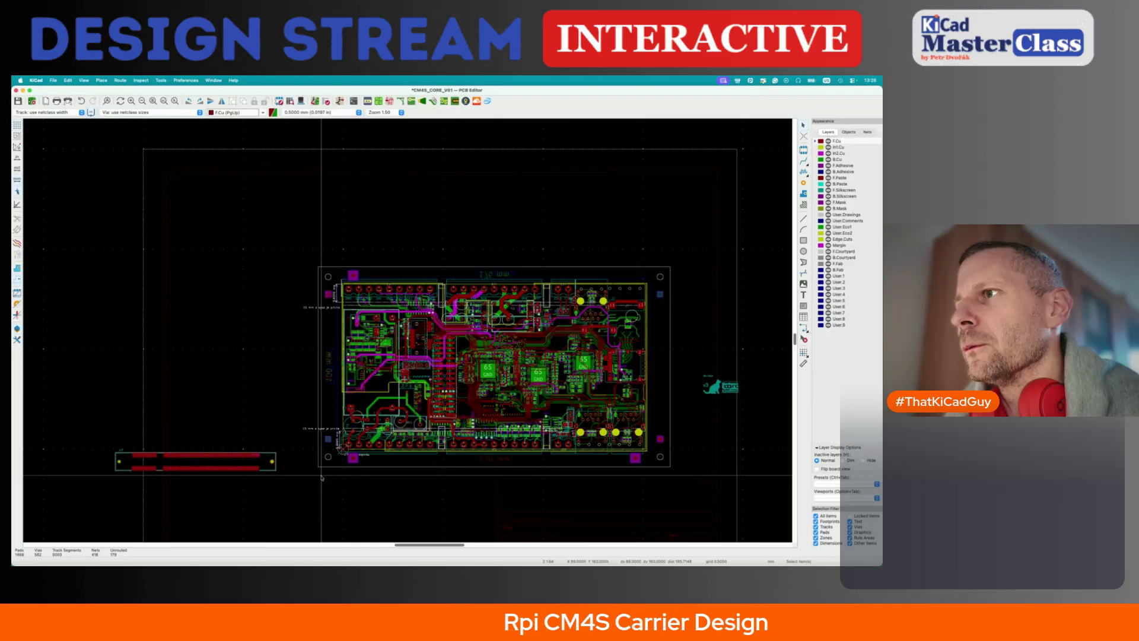
{"action": "left_click_drag", "start_coordinate": [307, 241], "coordinate": [678, 474]}
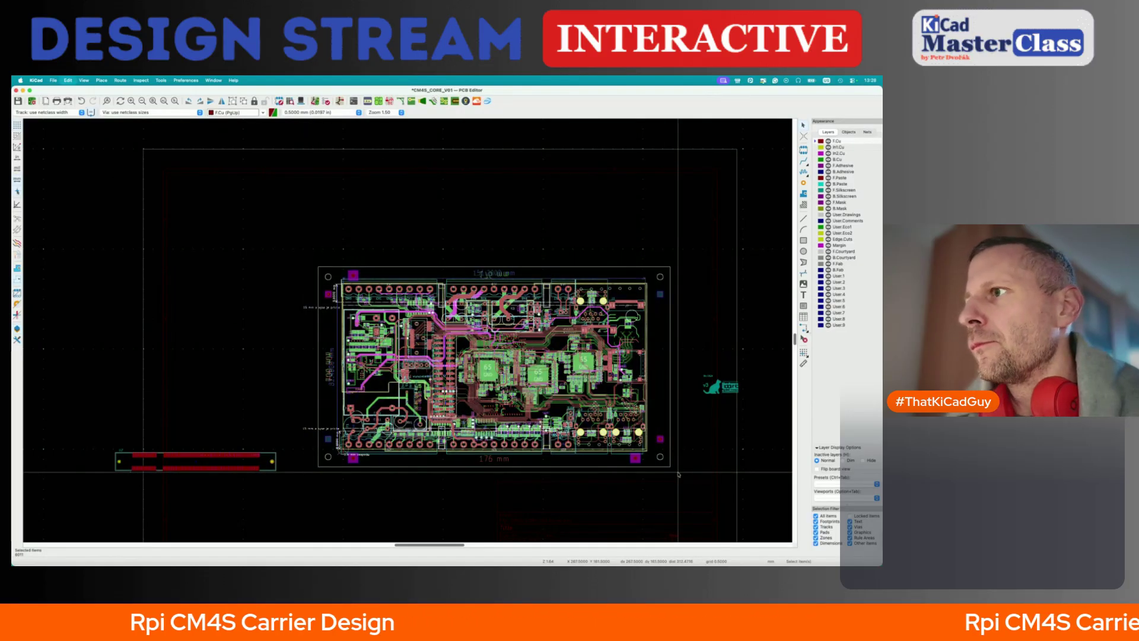
{"action": "key", "text": "Delete"}
{"action": "left_click_drag", "start_coordinate": [261, 229], "coordinate": [694, 499]}
{"action": "key", "text": "Delete"}
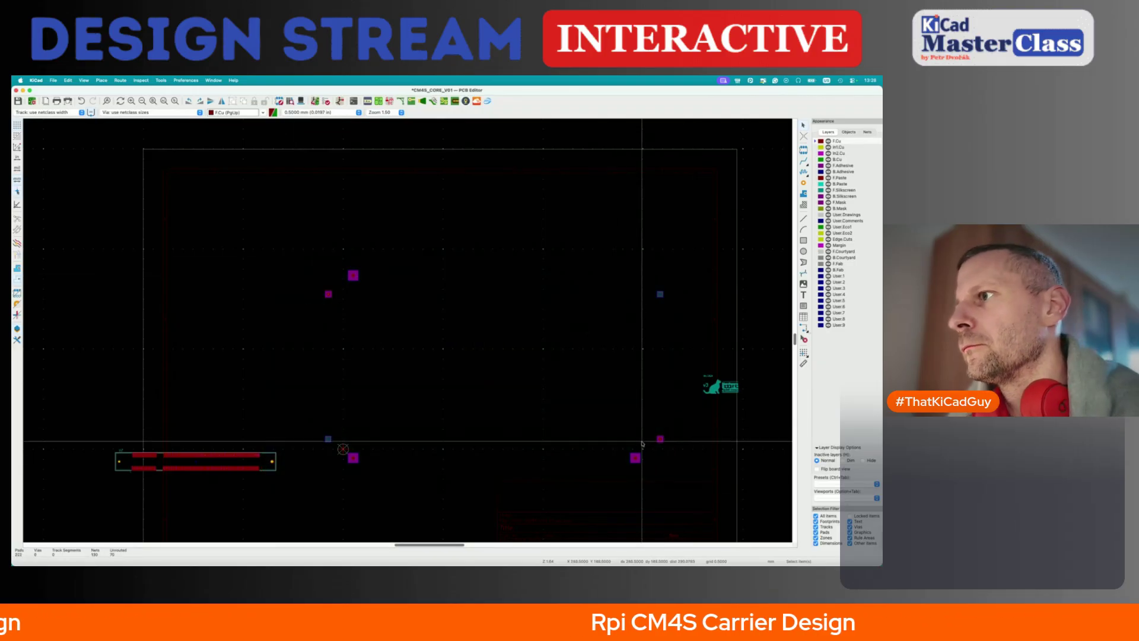
- Check the remaining A2 pad and P2 pad 1, save the board, and return to the schematic
{"action": "left_click", "coordinate": [635, 457]}
{"action": "key", "text": "Escape"}
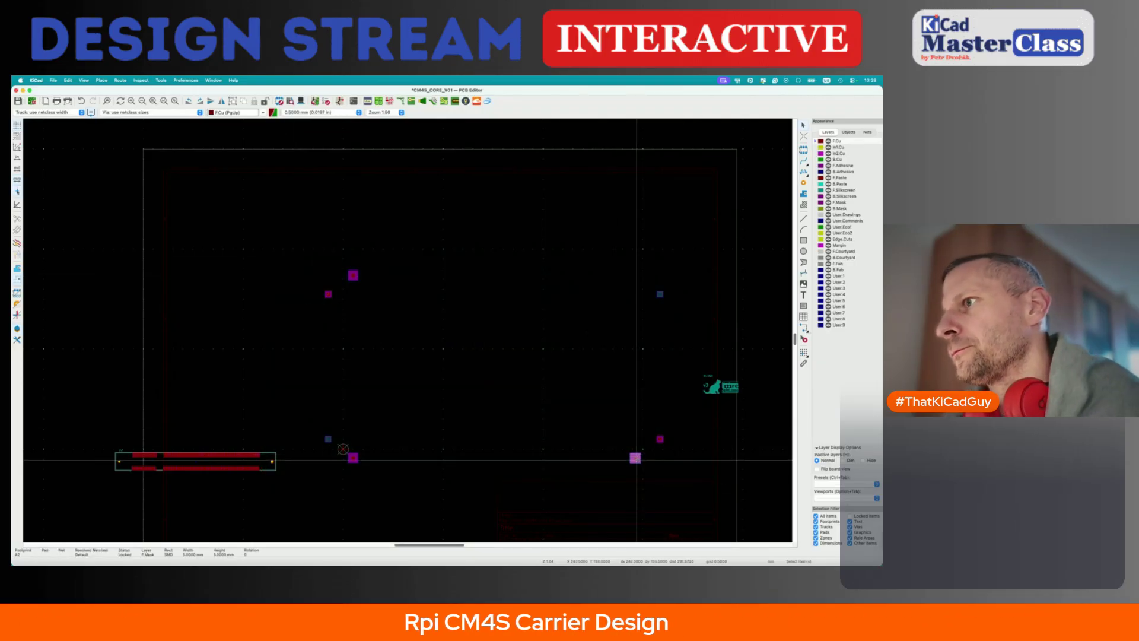
{"action": "left_click", "coordinate": [636, 460]}
{"action": "left_click", "coordinate": [646, 468]}
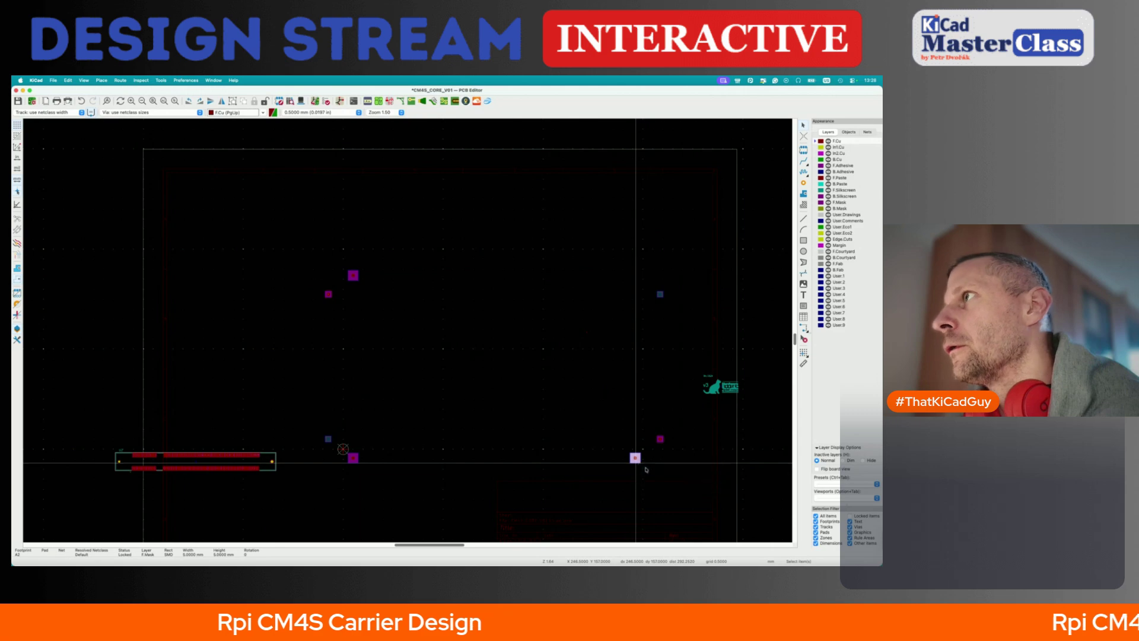
{"action": "left_click", "coordinate": [660, 439]}
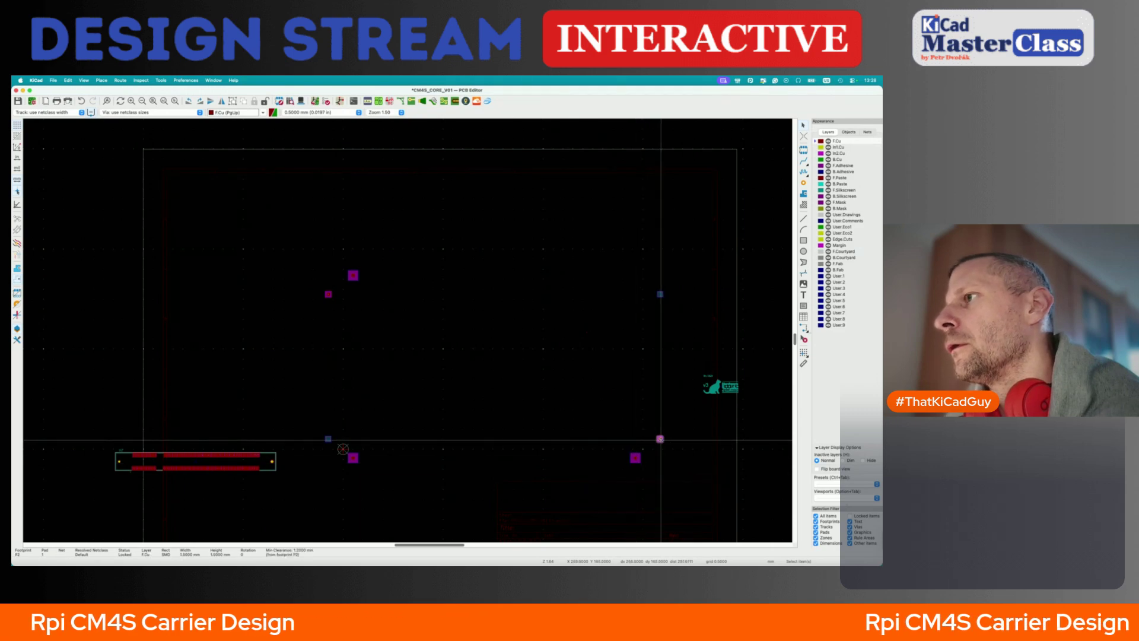
{"action": "key", "text": "Escape"}
{"action": "key", "text": "super+s"}
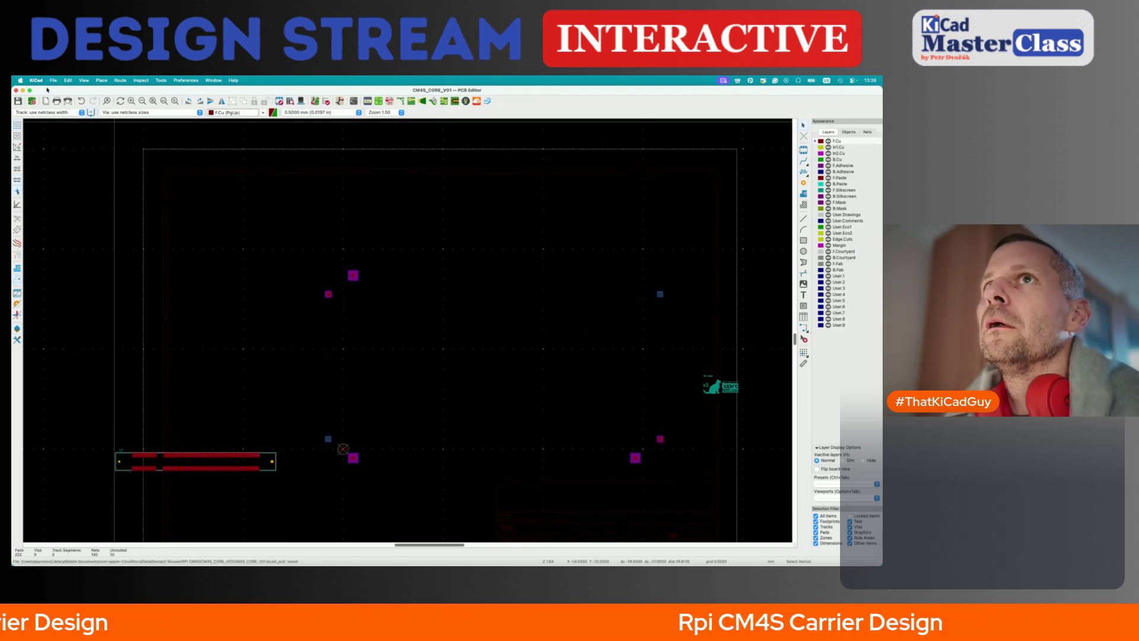
{"action": "key", "text": "super+grave"}
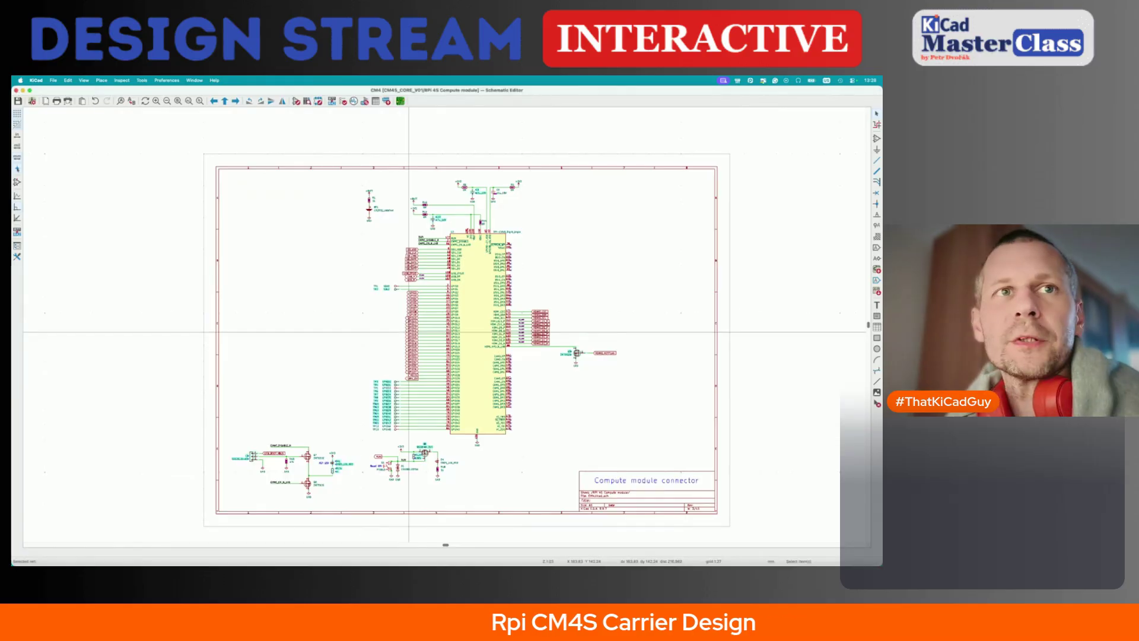
- Trash CM4S_CORE_V01.kicad_pcb from Design > ! Mouser > RPI CM4S > CM4S_CORE_V01 and reopen the project in KiCad
{"action": "key", "text": "super+Tab"}
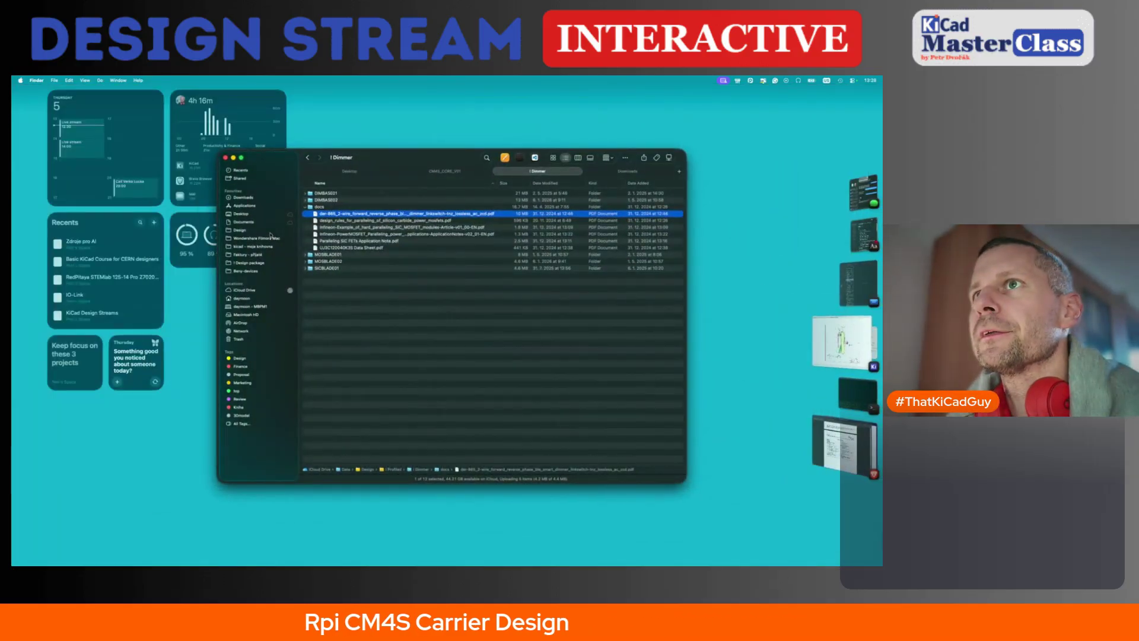
{"action": "left_click", "coordinate": [251, 232]}
{"action": "double_click", "coordinate": [323, 195]}
{"action": "left_click", "coordinate": [324, 195]}
{"action": "double_click", "coordinate": [323, 194]}
{"action": "double_click", "coordinate": [323, 193]}
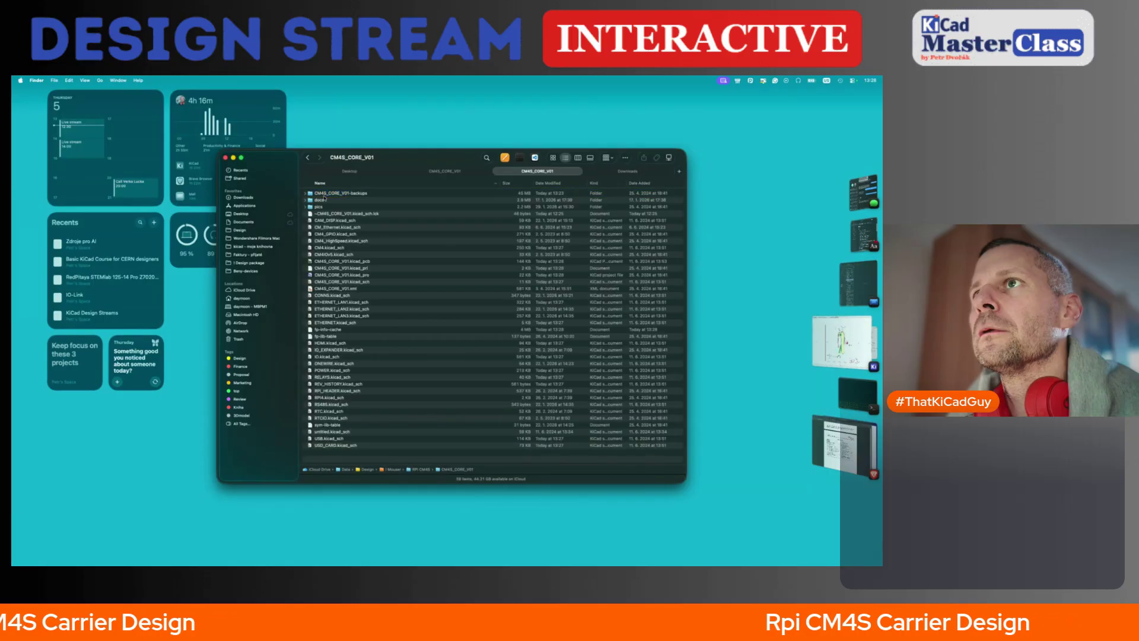
{"action": "left_click", "coordinate": [333, 261]}
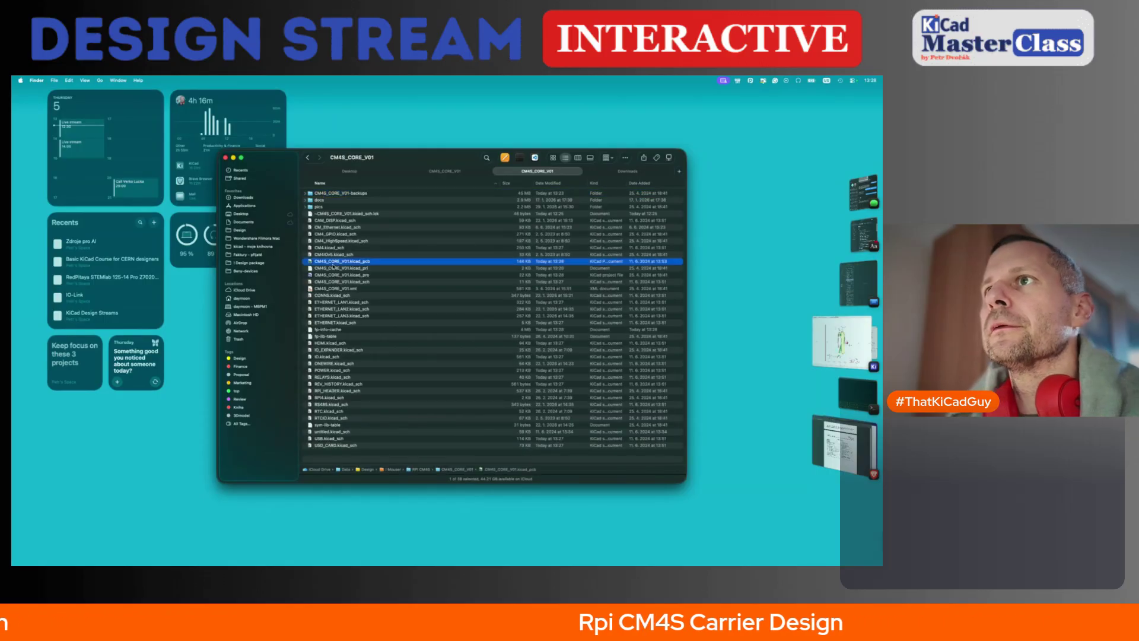
{"action": "key", "text": "super+BackSpace"}
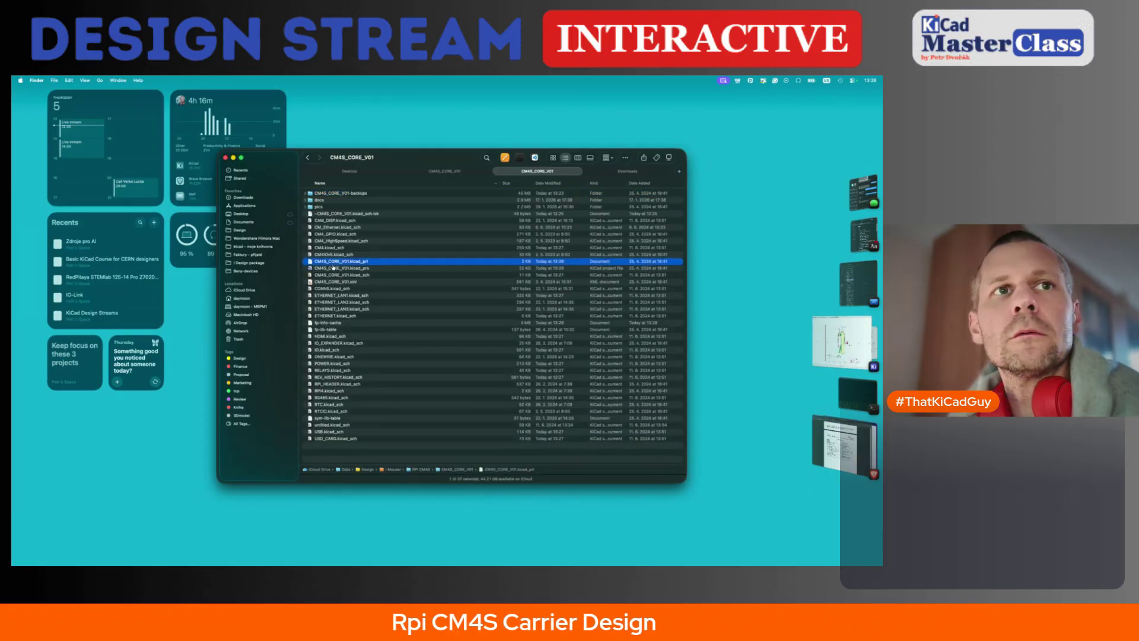
{"action": "double_click", "coordinate": [333, 268]}
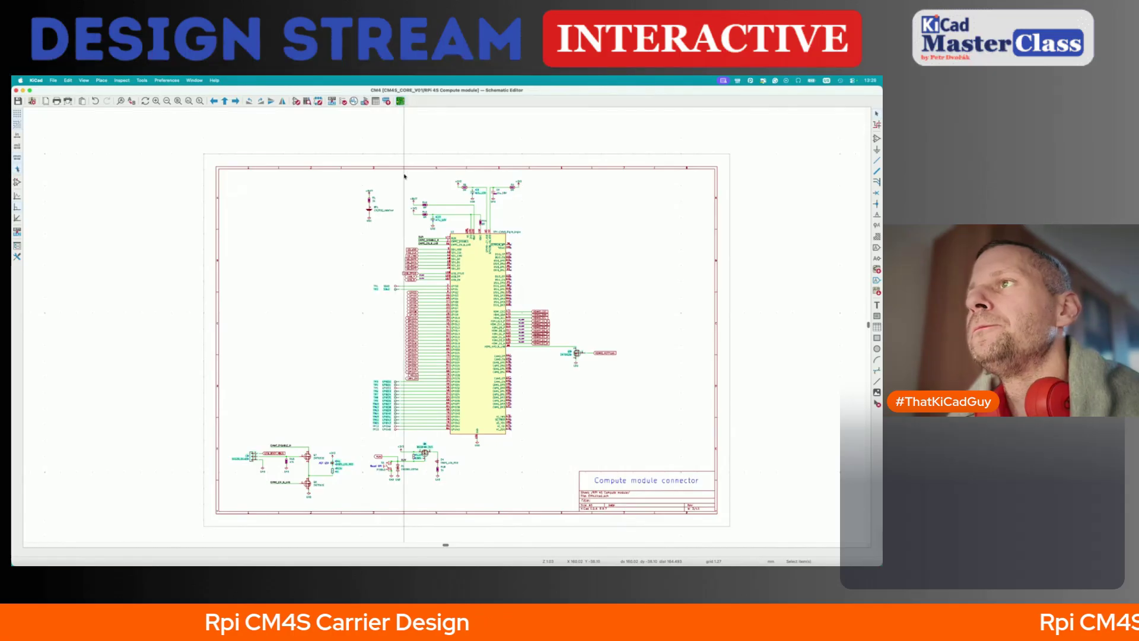
{"action": "left_click", "coordinate": [401, 101]}
- Accept creating a new empty CM4S_CORE_V01 board, then reopen CM4S_CORE_V01.kicad_sch
{"action": "left_click", "coordinate": [383, 288]}
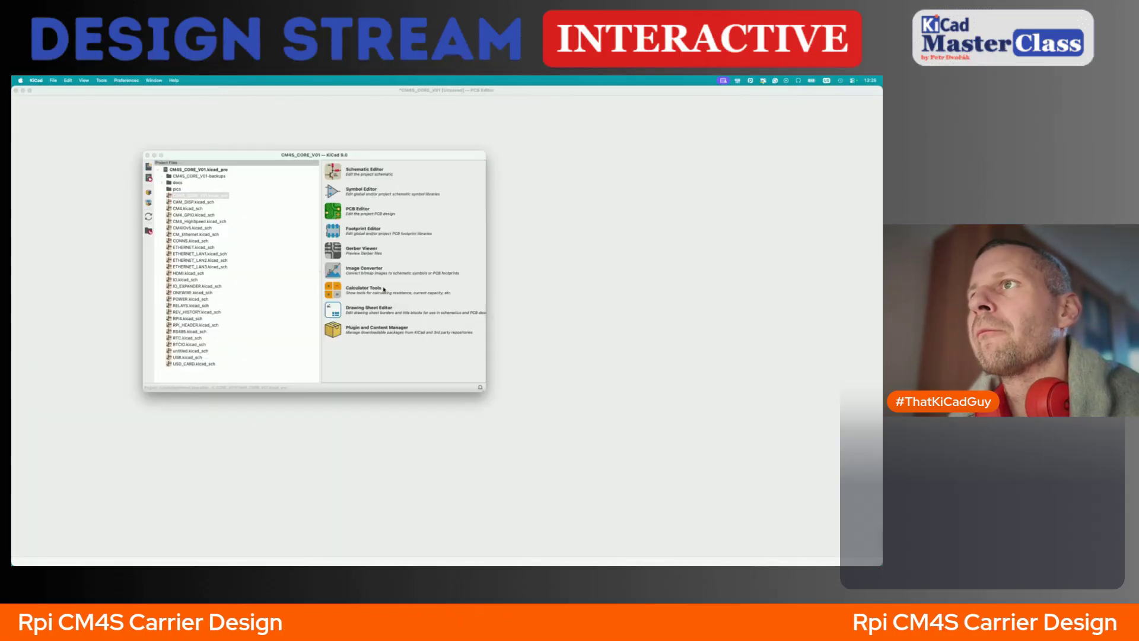
{"action": "scroll", "coordinate": [403, 322], "scroll_direction": "up", "scroll_amount": 2}
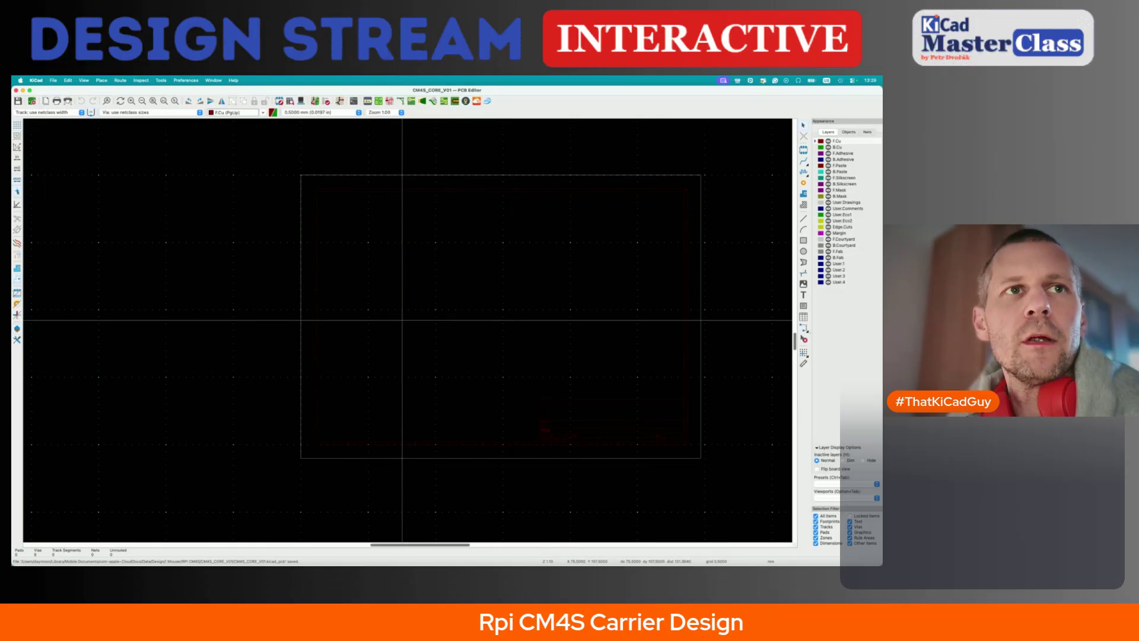
{"action": "key", "text": "ctrl+Right"}
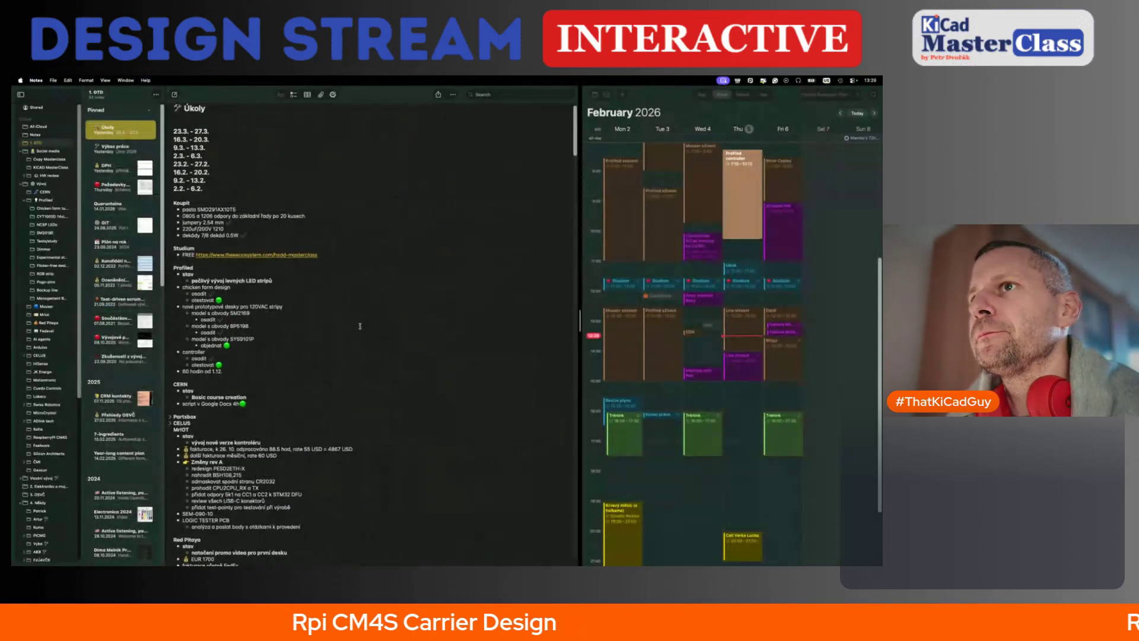
{"action": "key", "text": "ctrl+Left"}
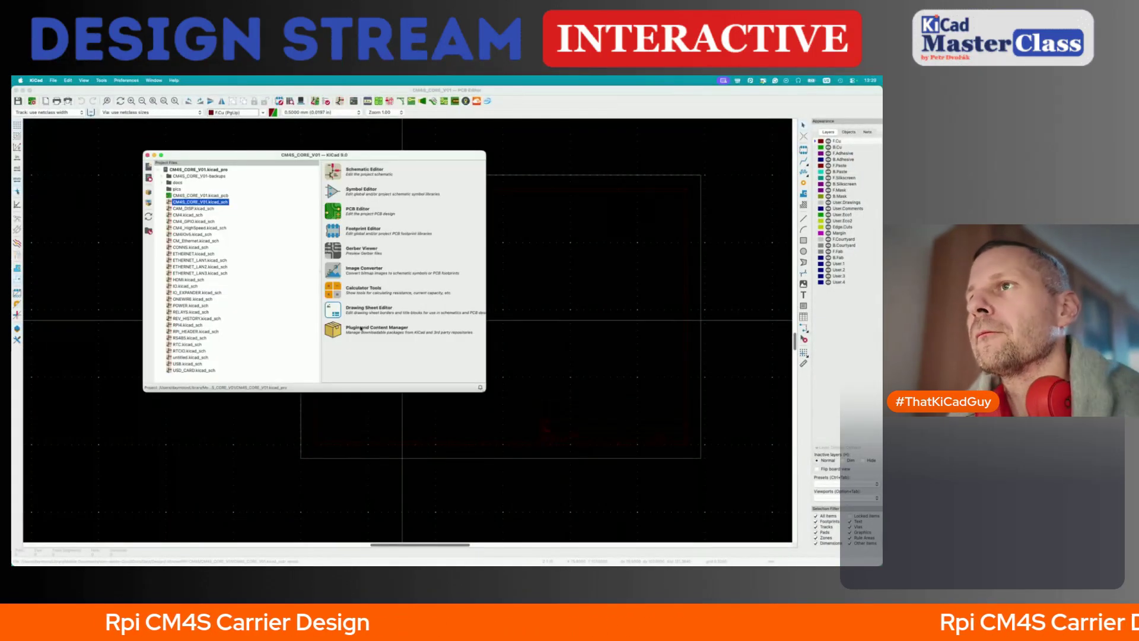
{"action": "double_click", "coordinate": [223, 203]}
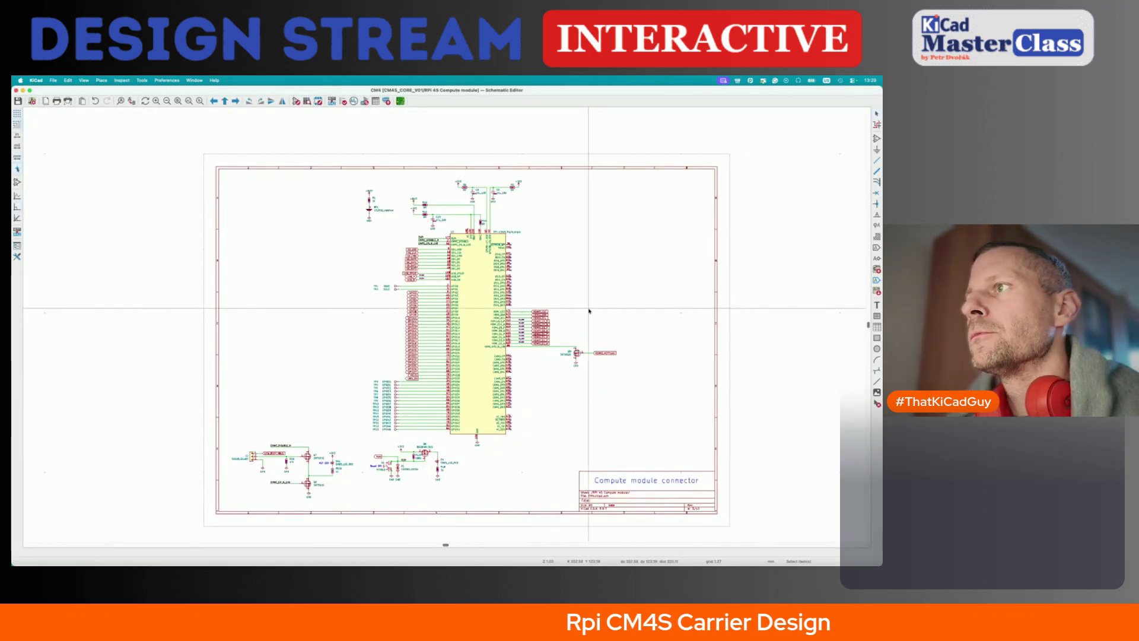
- Look through the Relay and Power sub-sheets, checking the +5V symbol, and end in the Relays sub-sheet
{"action": "scroll", "coordinate": [589, 310], "scroll_direction": "right", "scroll_amount": 5}
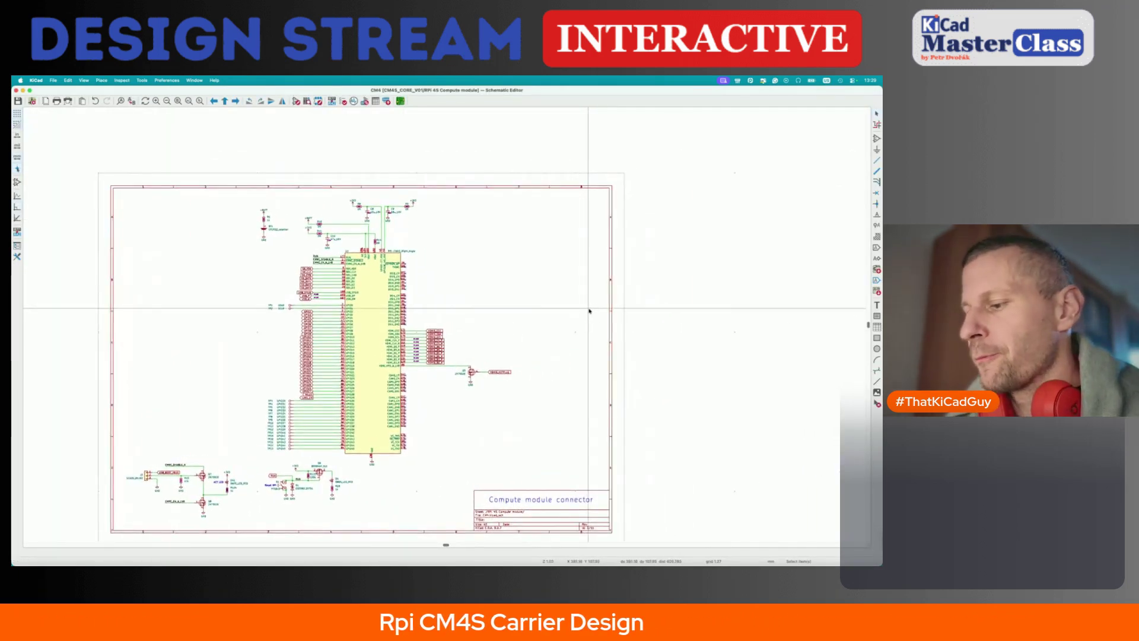
{"action": "key", "text": "alt+BackSpace"}
{"action": "double_click", "coordinate": [552, 404]}
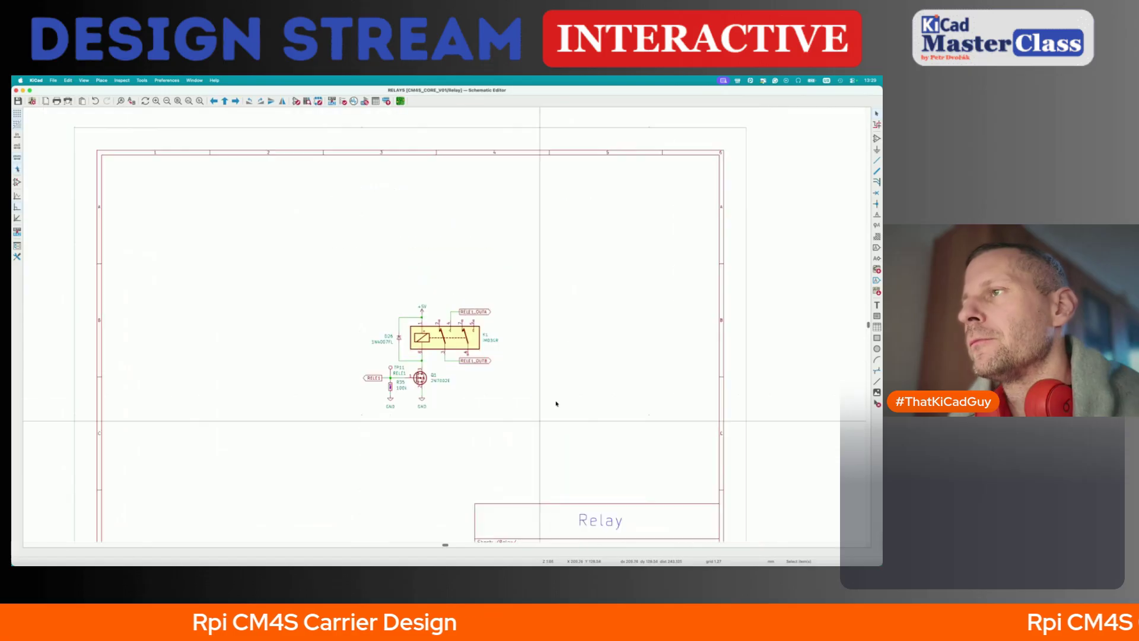
{"action": "scroll", "coordinate": [464, 348], "scroll_direction": "up", "scroll_amount": 3}
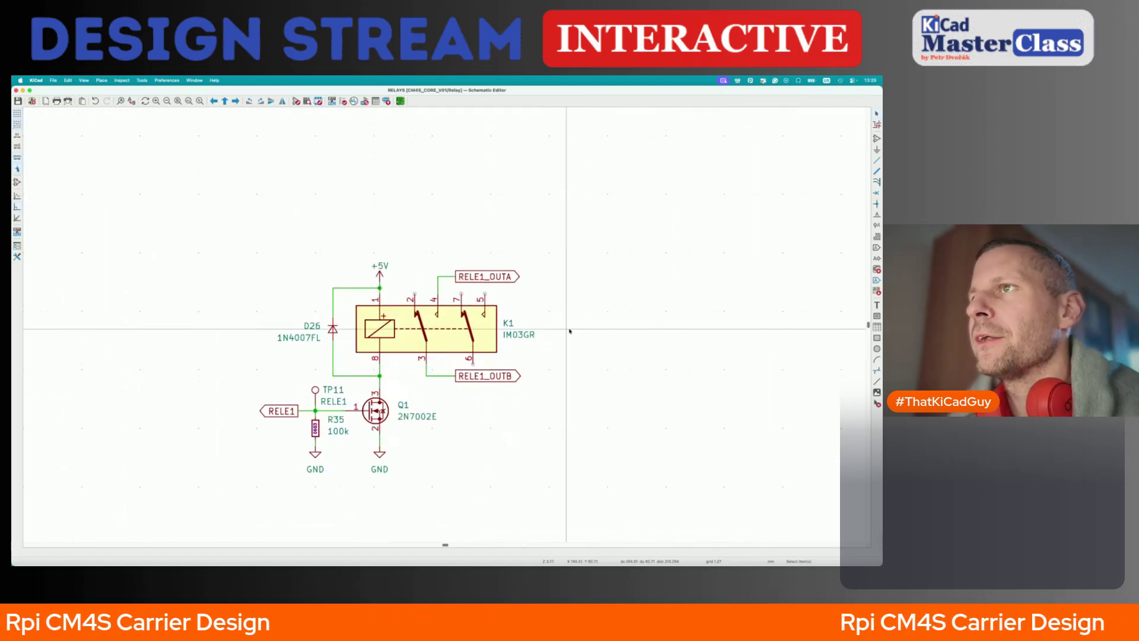
{"action": "left_click", "coordinate": [380, 271]}
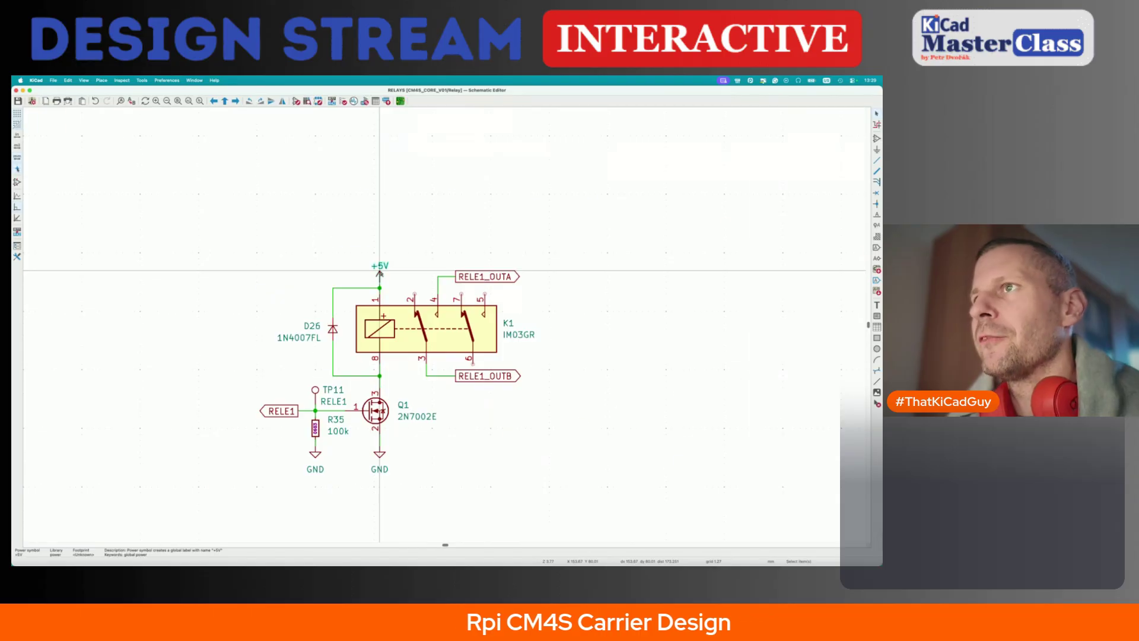
{"action": "key", "text": "alt+BackSpace"}
{"action": "double_click", "coordinate": [508, 286]}
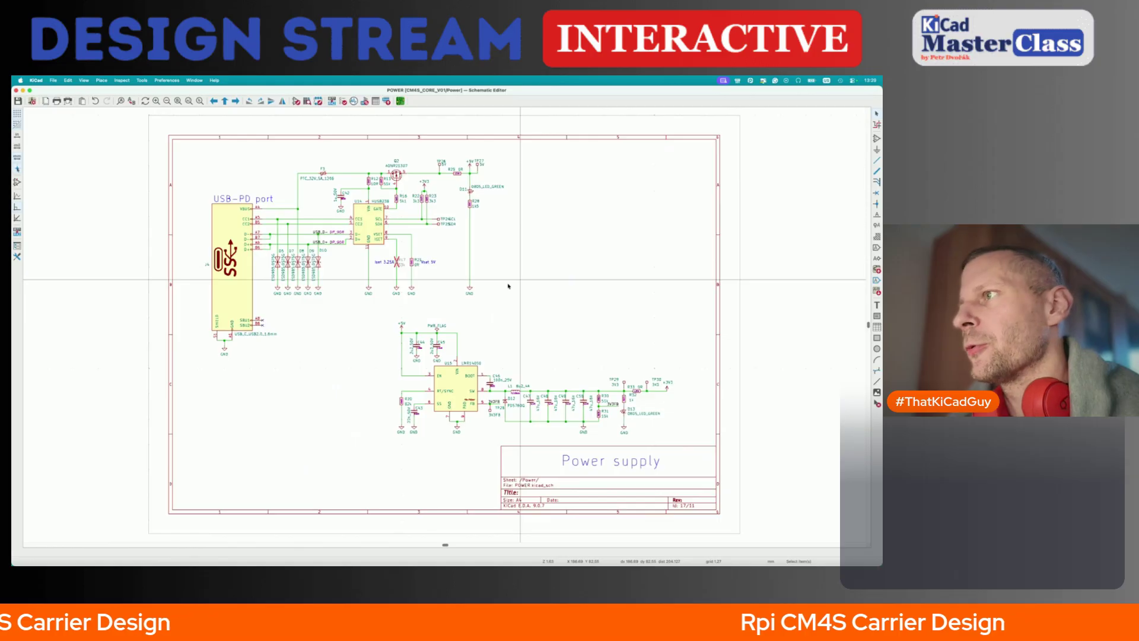
{"action": "key", "text": "alt+BackSpace"}
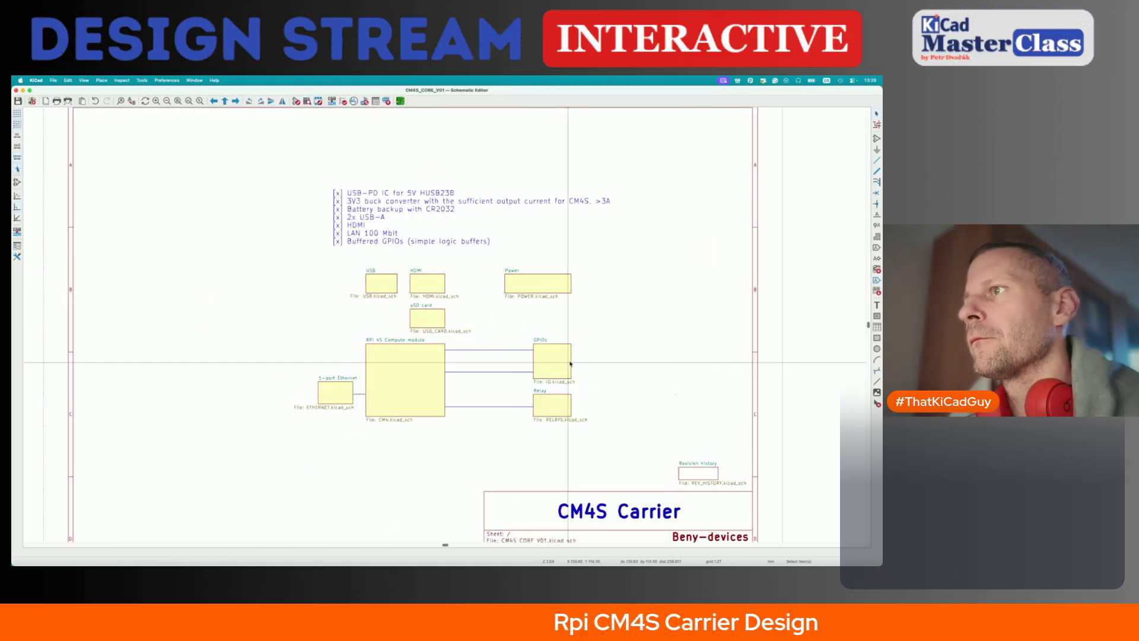
{"action": "double_click", "coordinate": [551, 405]}
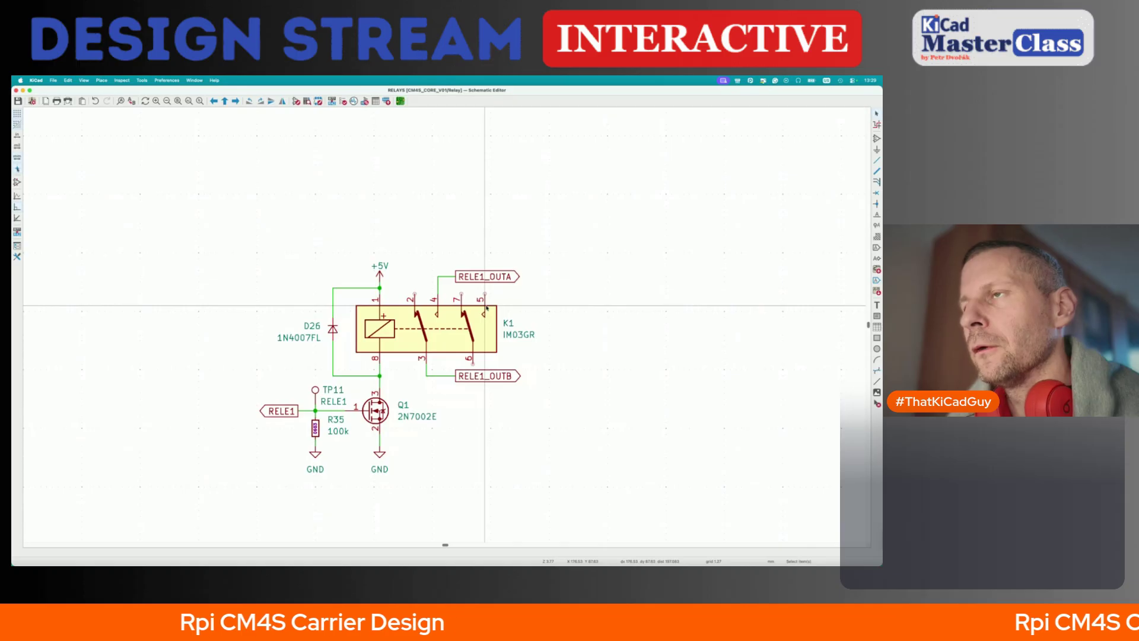
- Preview 3-pin terminal symbols such as SVORK_45DEG_01x03_3.5MM, SVORK_VERT_01x03_3.5MM and SVORK_BC_01x03_5MM
{"action": "type", "text": "a0r"}
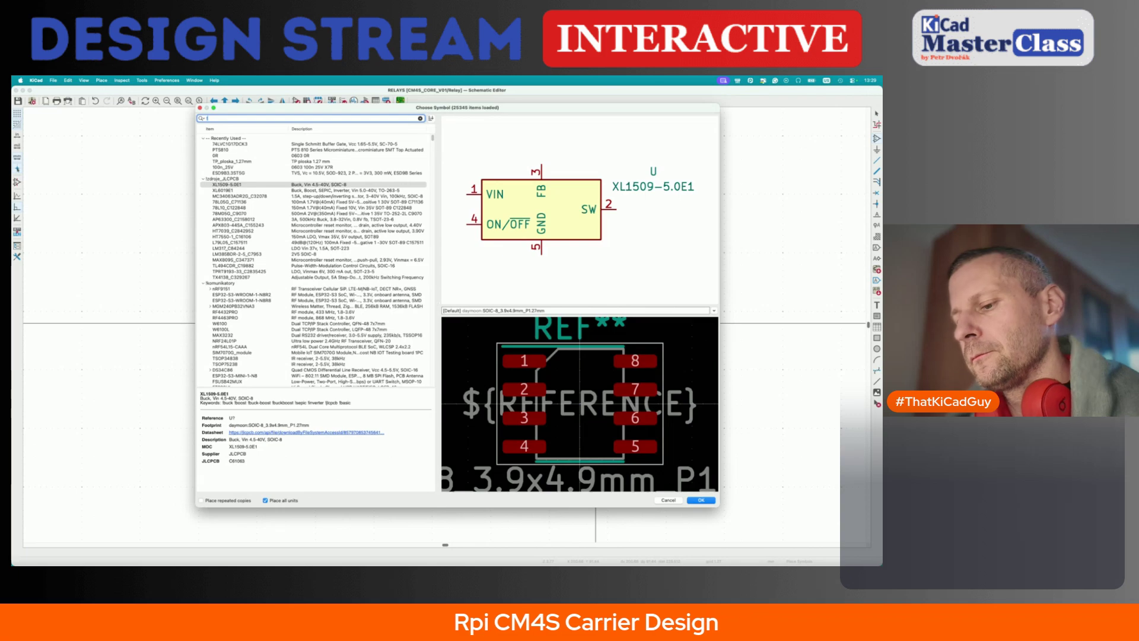
{"action": "type", "text": "term"}
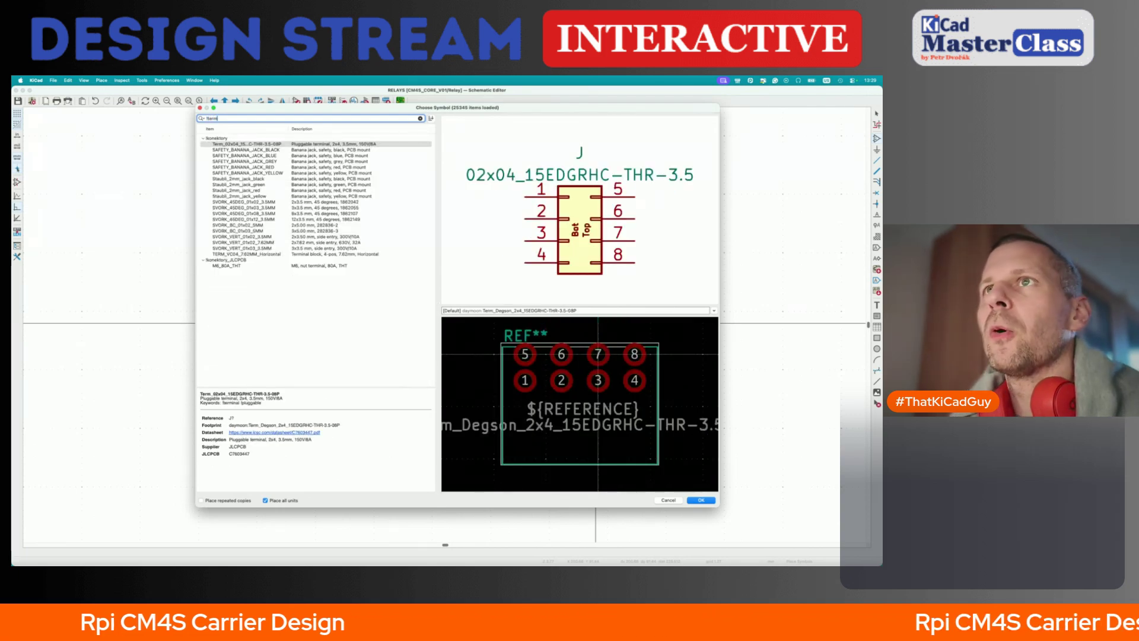
{"action": "left_click", "coordinate": [274, 209]}
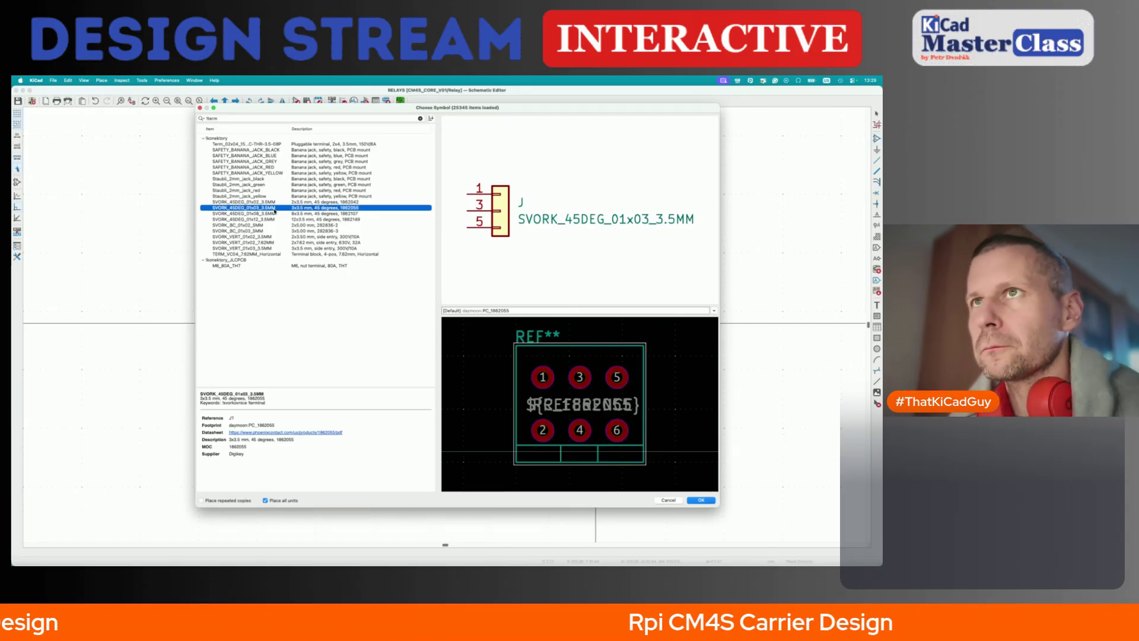
{"action": "left_click", "coordinate": [271, 248]}
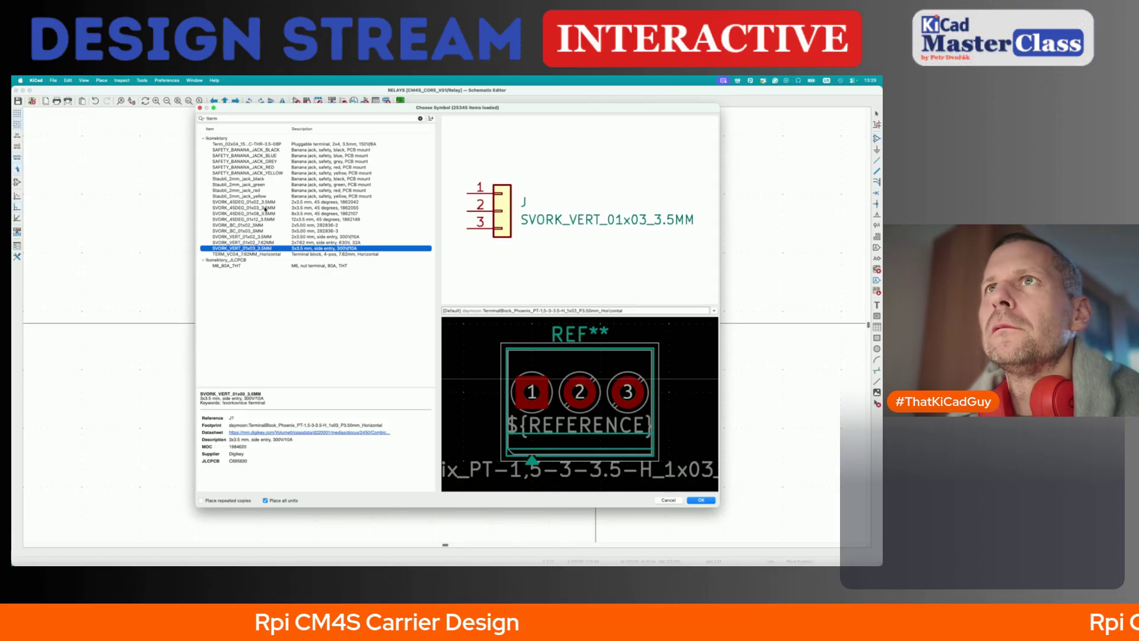
{"action": "left_click", "coordinate": [239, 119]}
{"action": "key", "text": "BackSpace"}
{"action": "key", "text": "BackSpace"}
{"action": "key", "text": "BackSpace"}
{"action": "key", "text": "BackSpace"}
{"action": "type", "text": "svork"}
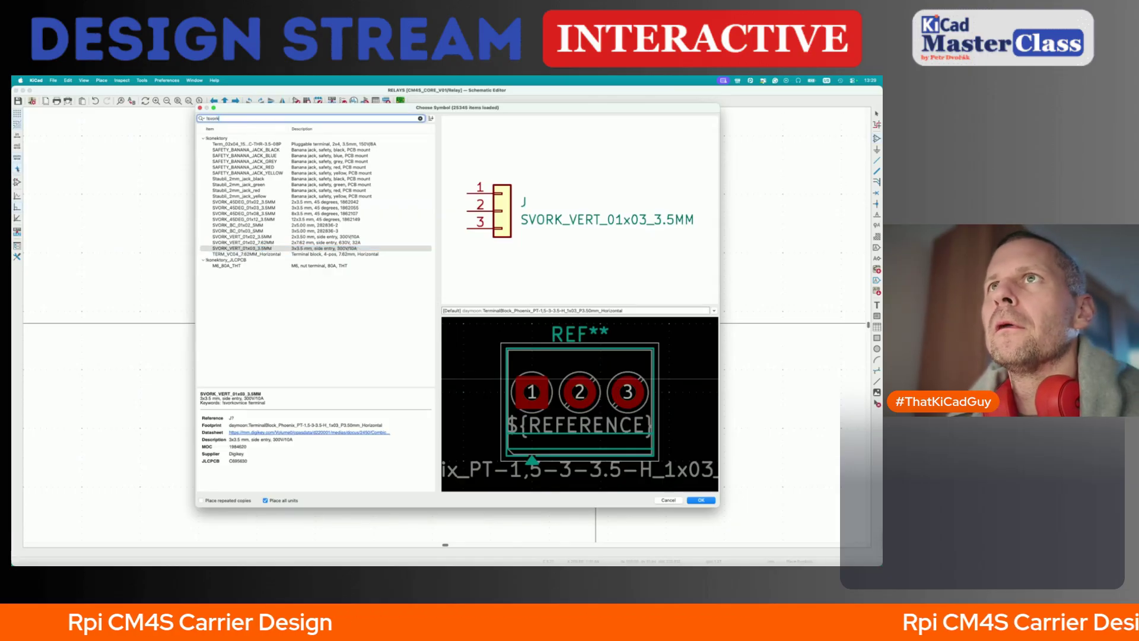
{"action": "scroll", "coordinate": [268, 258], "scroll_direction": "down", "scroll_amount": 1}
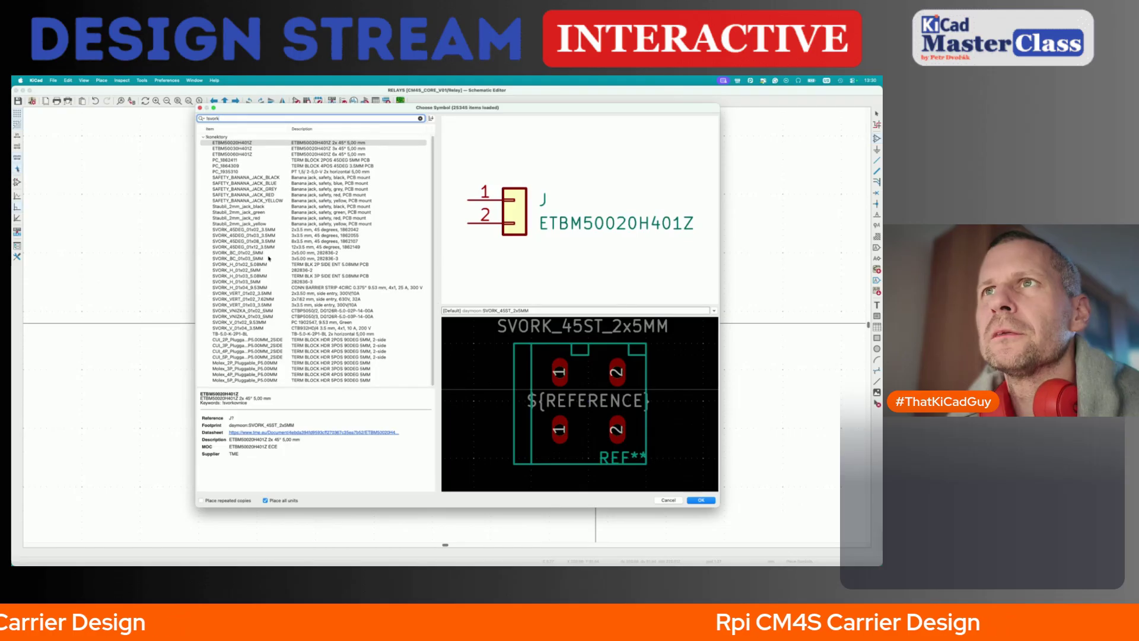
{"action": "left_click", "coordinate": [264, 258]}
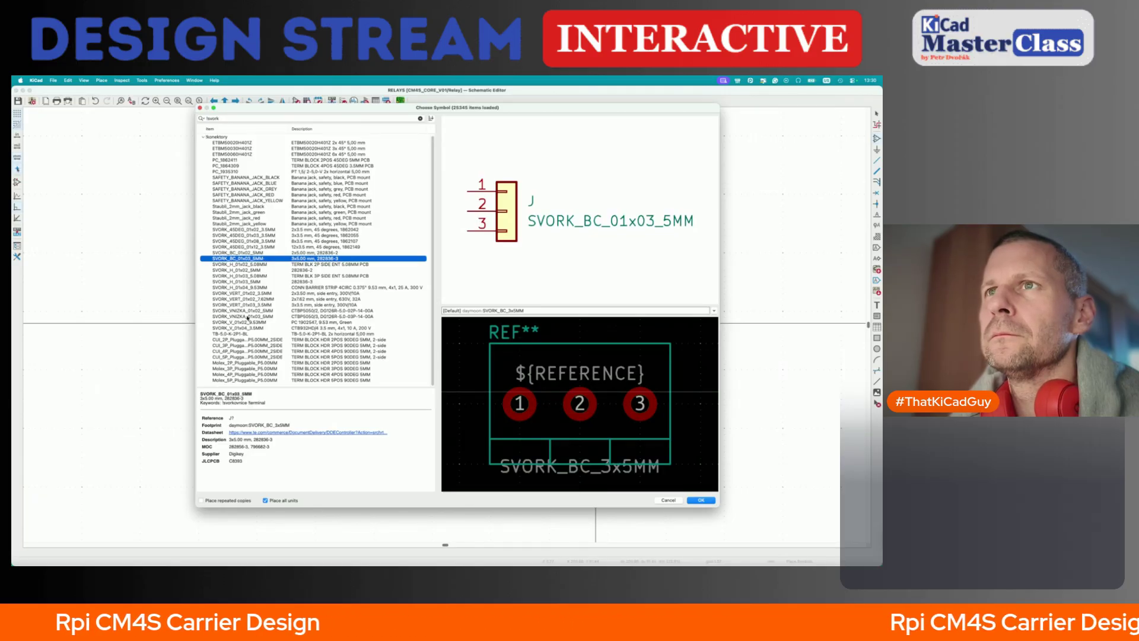
- Search 'rozp' and place a ROZPSVORK_V_5.08_3P_4S terminal block to the right of relay K1
{"action": "left_click", "coordinate": [265, 119]}
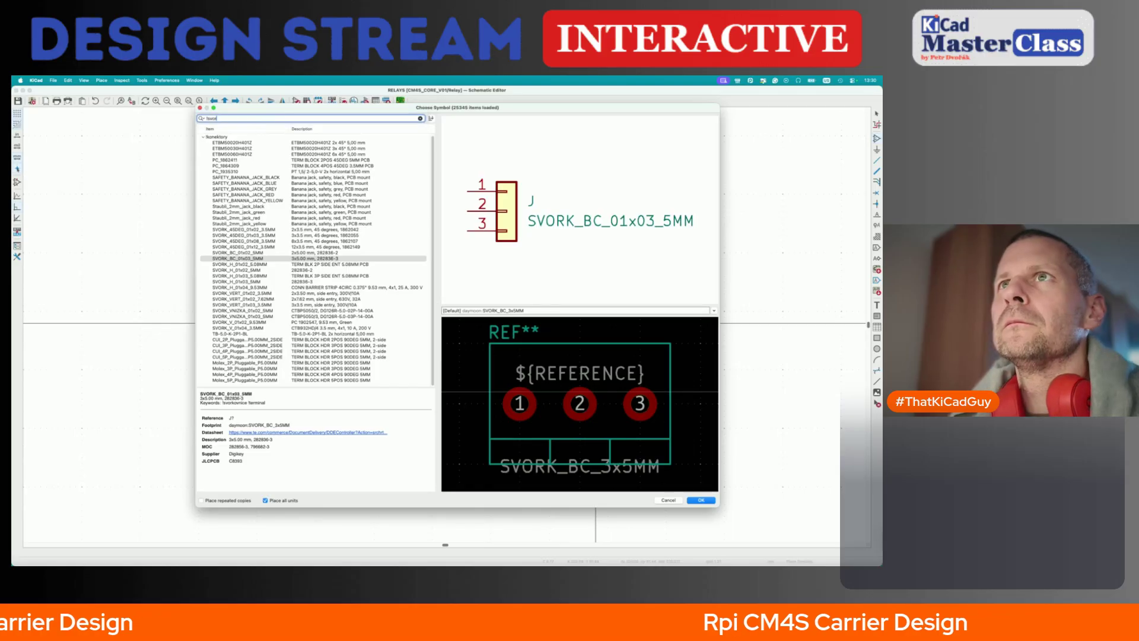
{"action": "key", "text": "BackSpace"}
{"action": "type", "text": "rozp"}
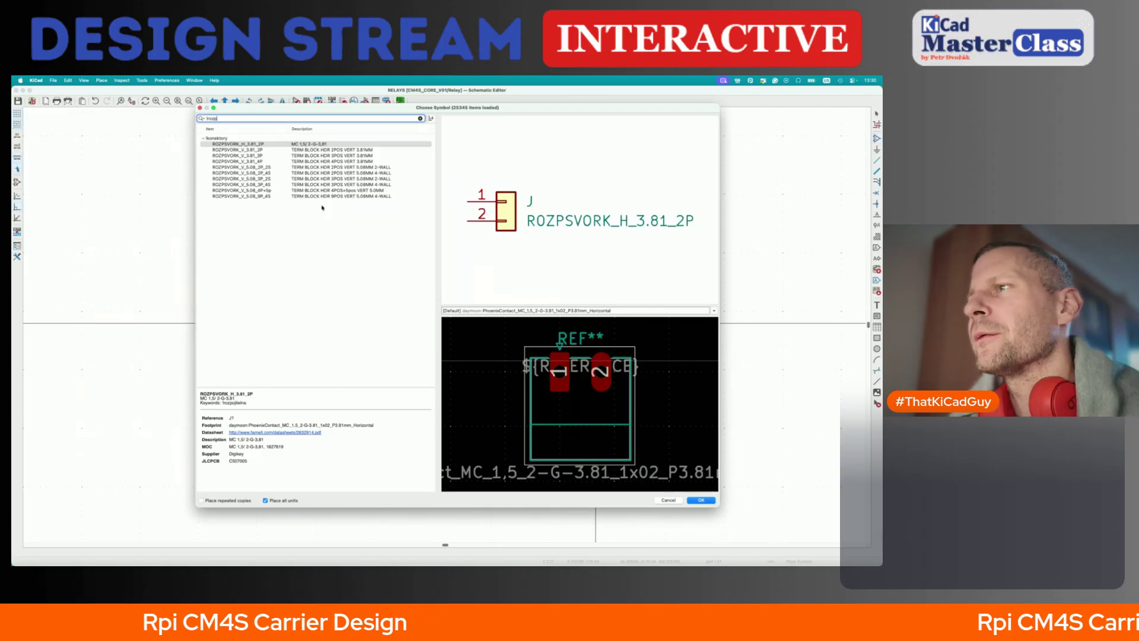
{"action": "left_click", "coordinate": [282, 168]}
{"action": "left_click", "coordinate": [282, 184]}
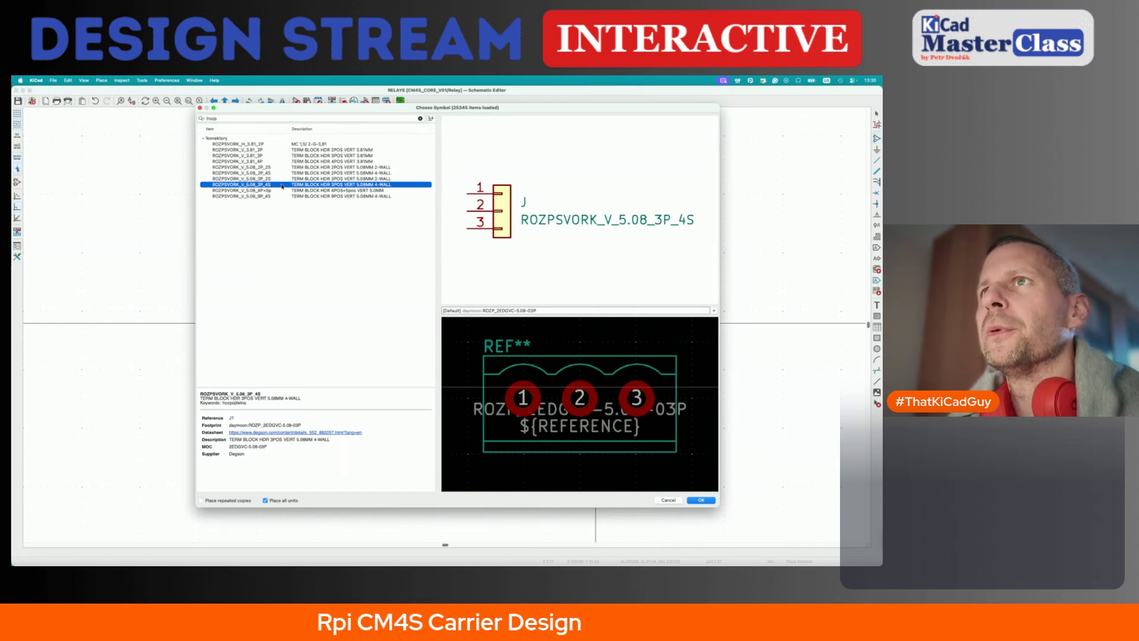
{"action": "double_click", "coordinate": [282, 186]}
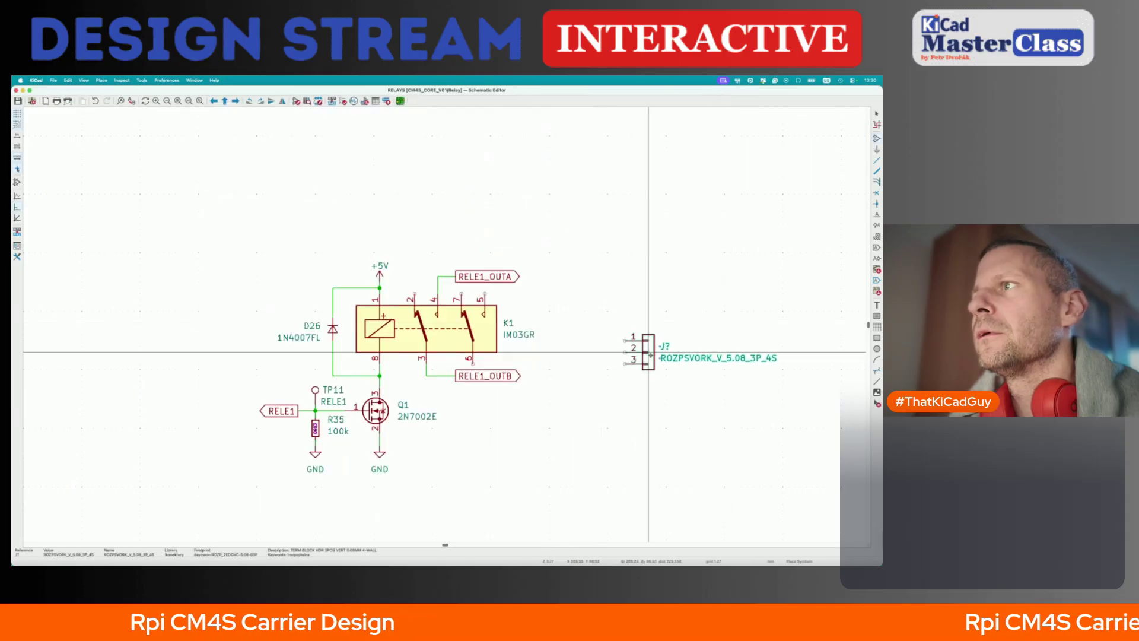
{"action": "left_click", "coordinate": [636, 323]}
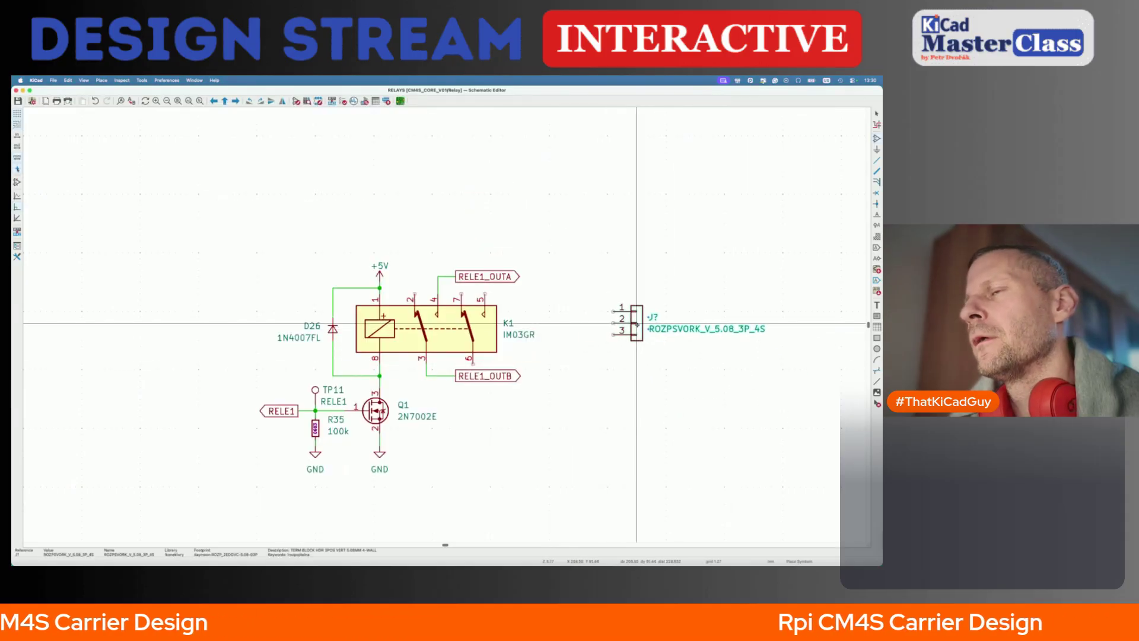
{"action": "double_click", "coordinate": [502, 278]}
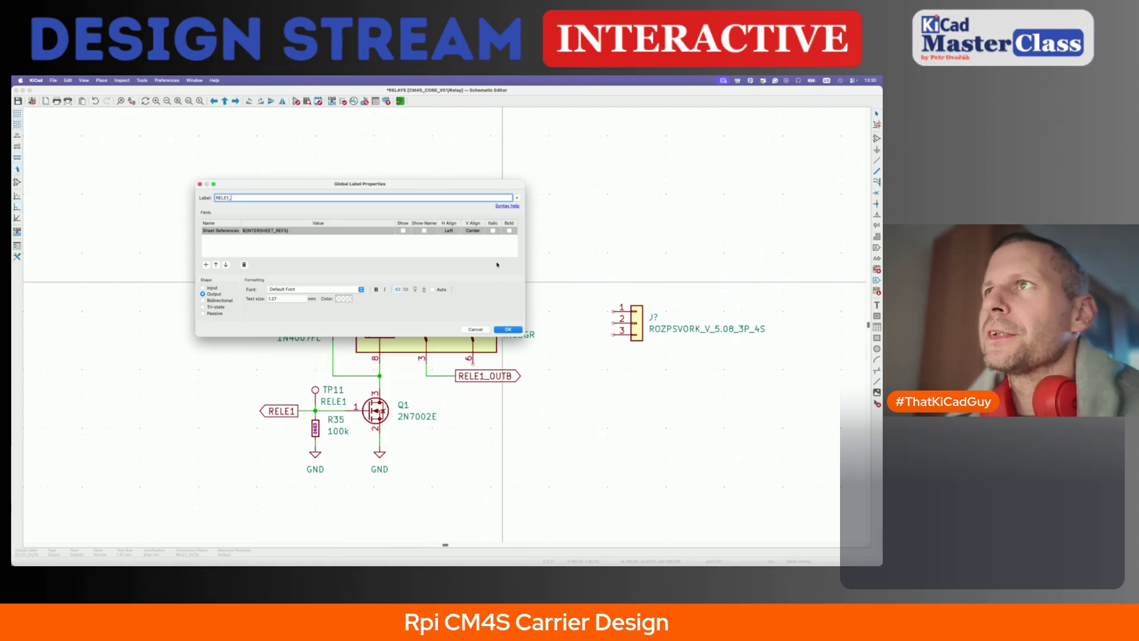
- Rename the RELE1_OUTA global label to RELAY1_NO
{"action": "left_click_drag", "start_coordinate": [443, 182], "coordinate": [390, 397]}
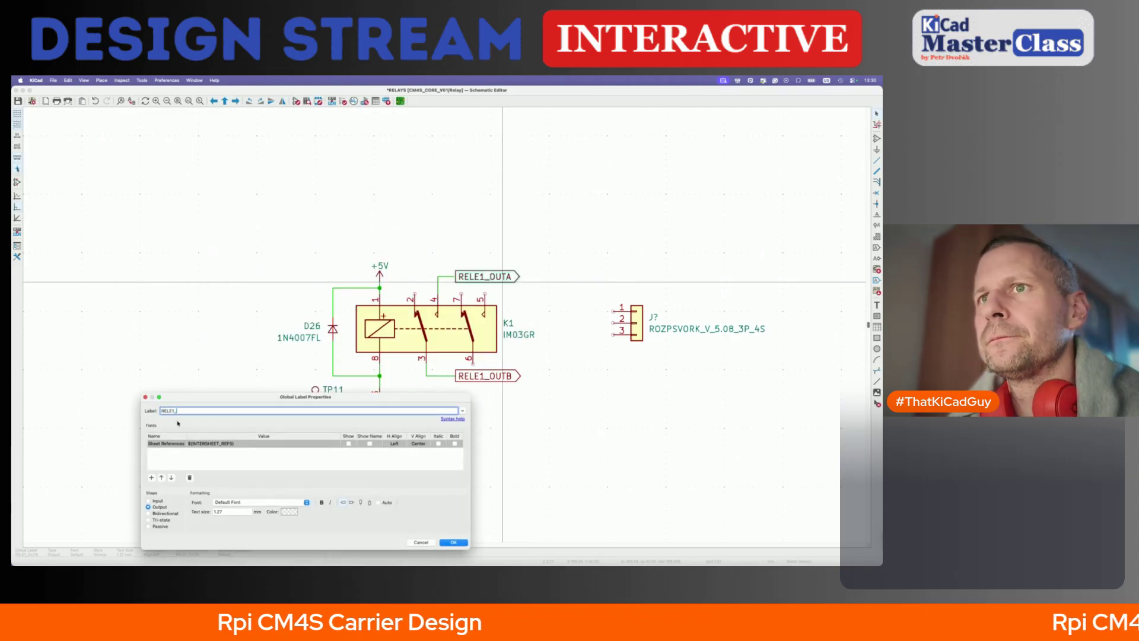
{"action": "key", "text": "BackSpace"}
{"action": "type", "text": "AY"}
{"action": "key", "text": "Right"}
{"action": "key", "text": "Right"}
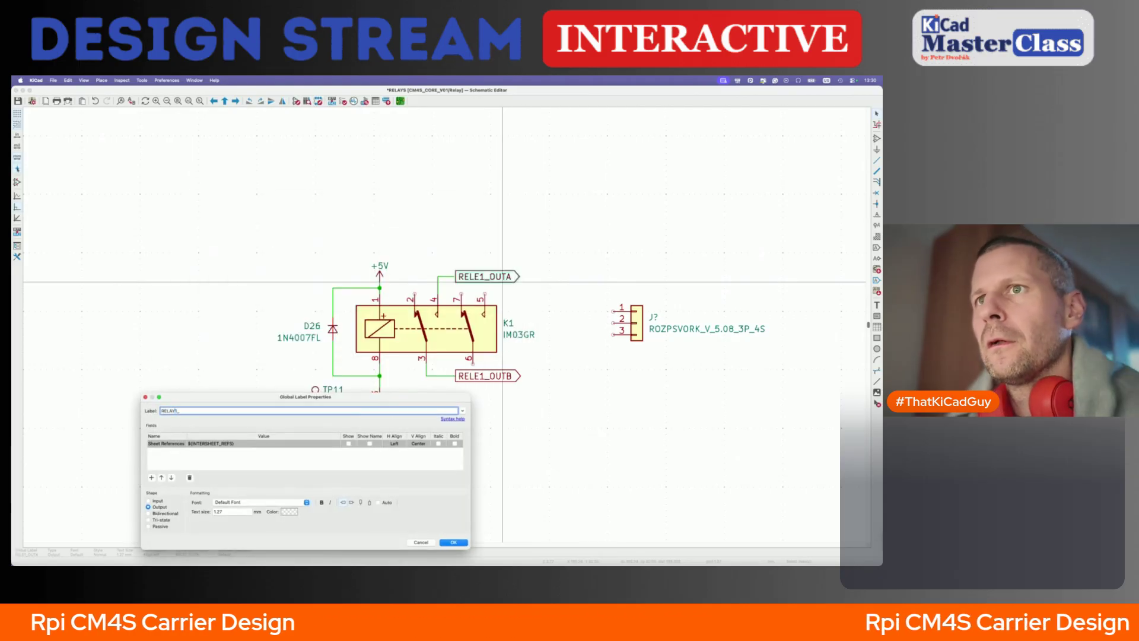
{"action": "type", "text": "NO"}
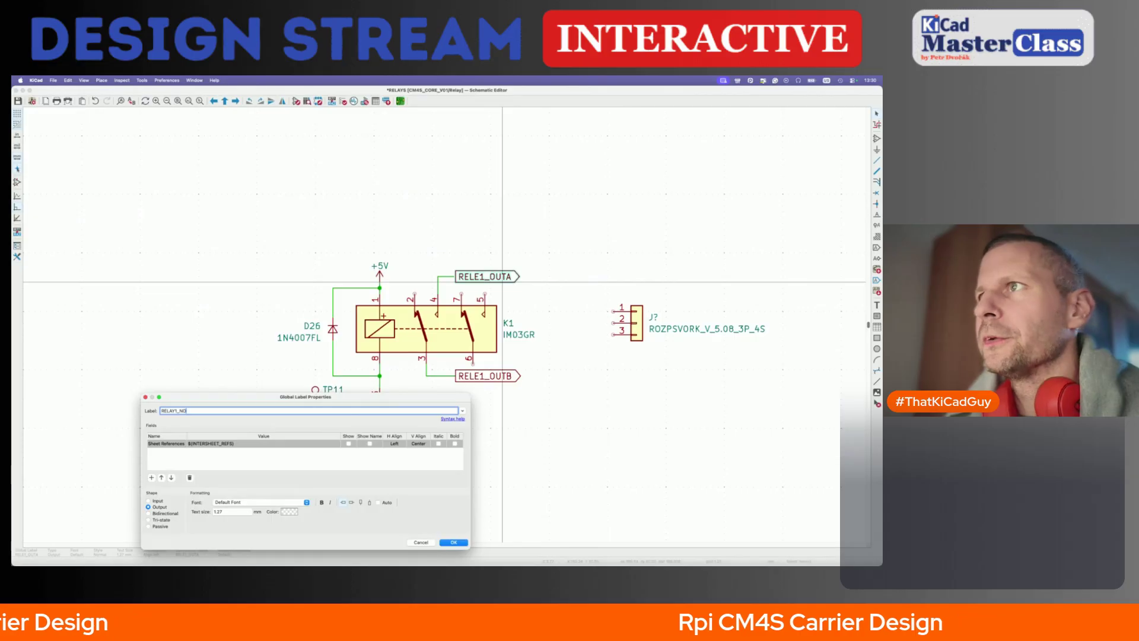
{"action": "key", "text": "Return"}
- Rename the RELE1_OUTB global label to RELAY1_COM, fixing the RELAY1_CON typo
{"action": "double_click", "coordinate": [514, 375]}
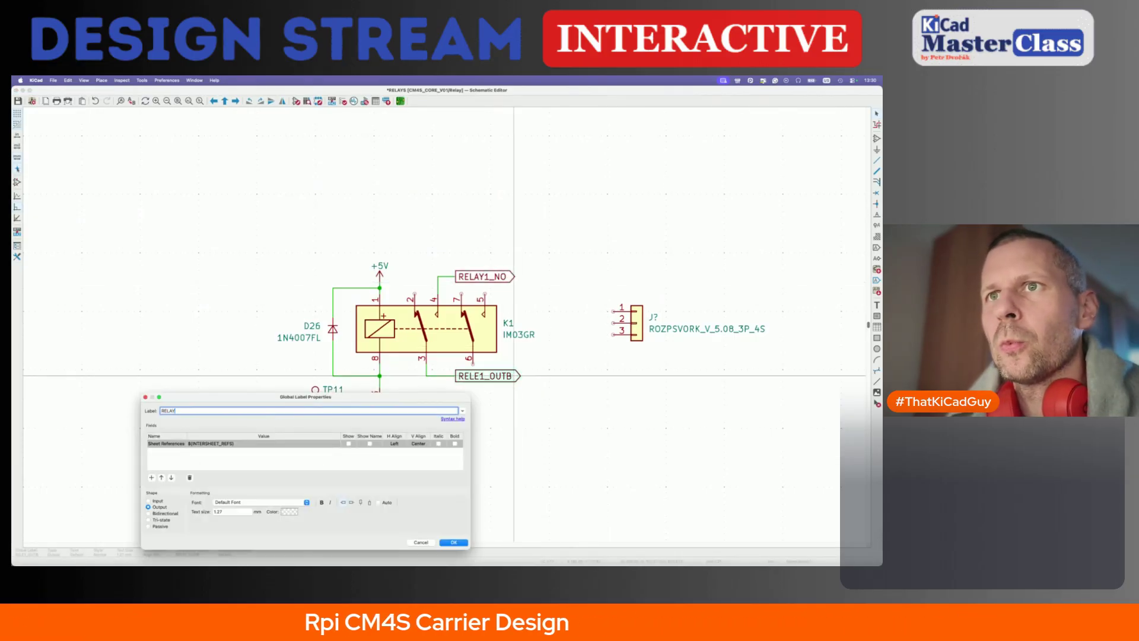
{"action": "type", "text": "RELAY1_CON"}
{"action": "key", "text": "Return"}
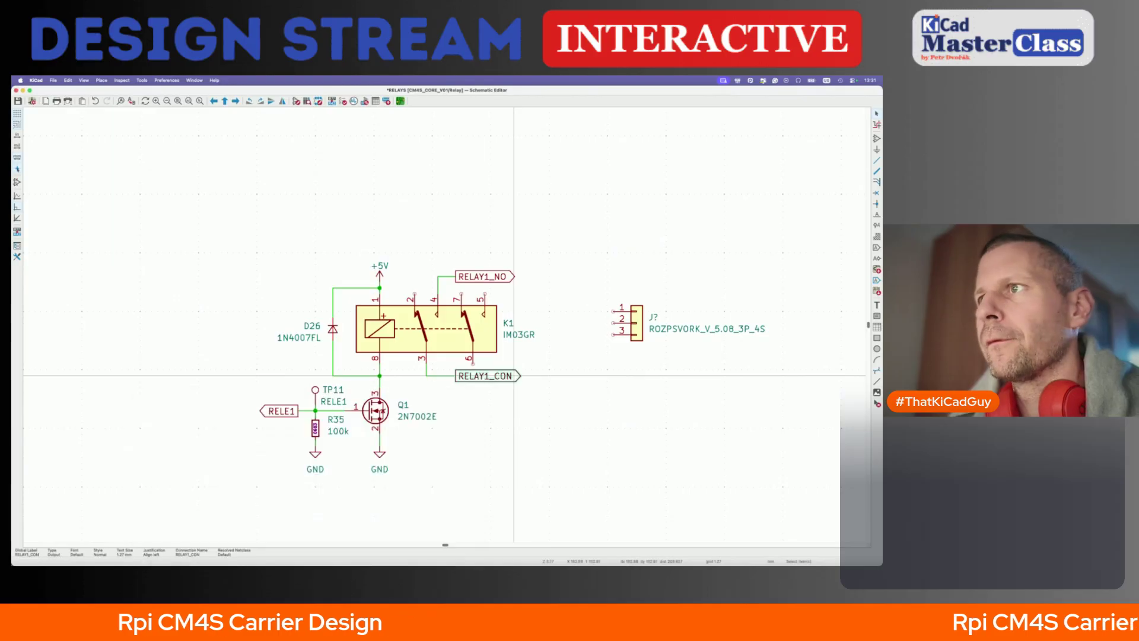
{"action": "key", "text": "e"}
{"action": "key", "text": "BackSpace"}
{"action": "type", "text": "M"}
{"action": "key", "text": "Return"}
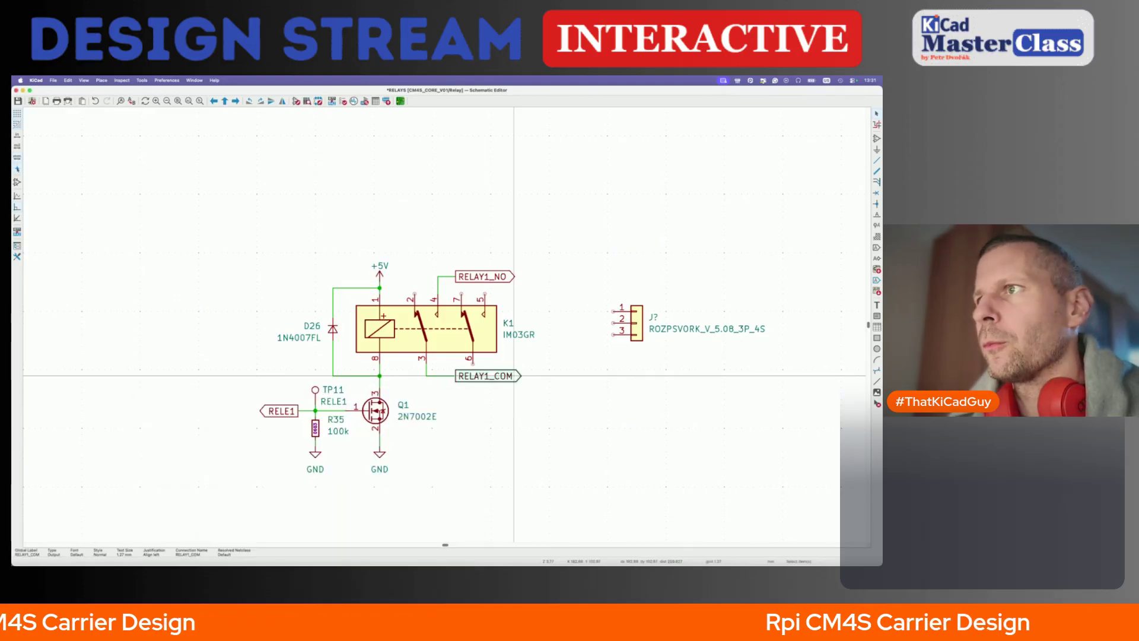
- Wire K1 pin 2 to a new RELAY1_NC label and save the schematic
{"action": "key", "text": "w"}
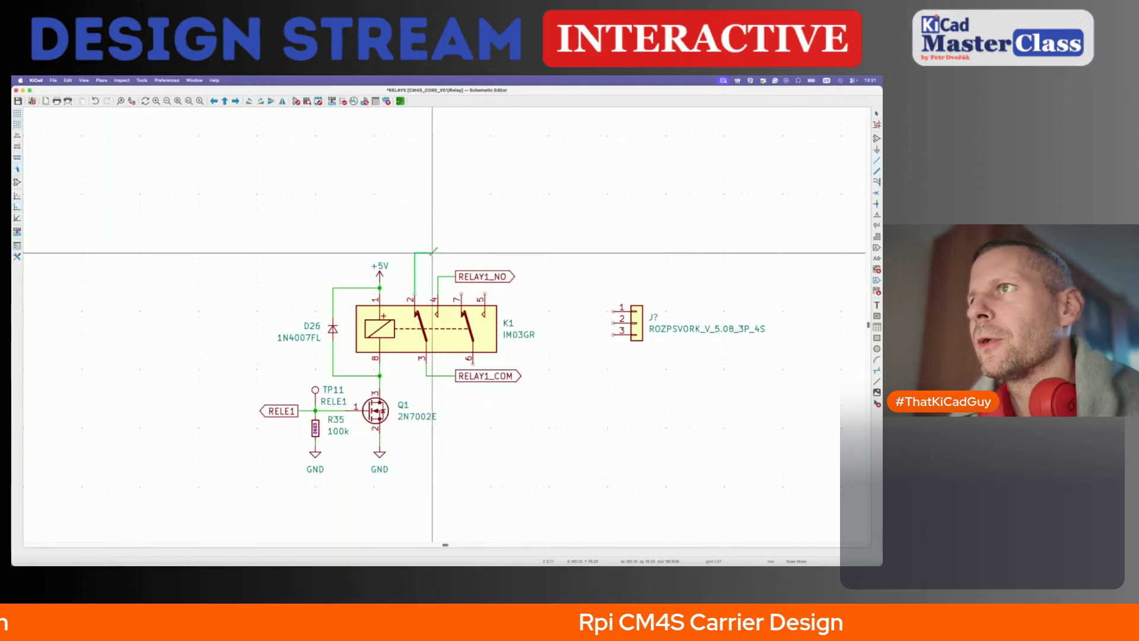
{"action": "double_click", "coordinate": [455, 246]}
{"action": "key", "text": "super+d"}
{"action": "left_click", "coordinate": [458, 248]}
{"action": "key", "text": "e"}
{"action": "key", "text": "Return"}
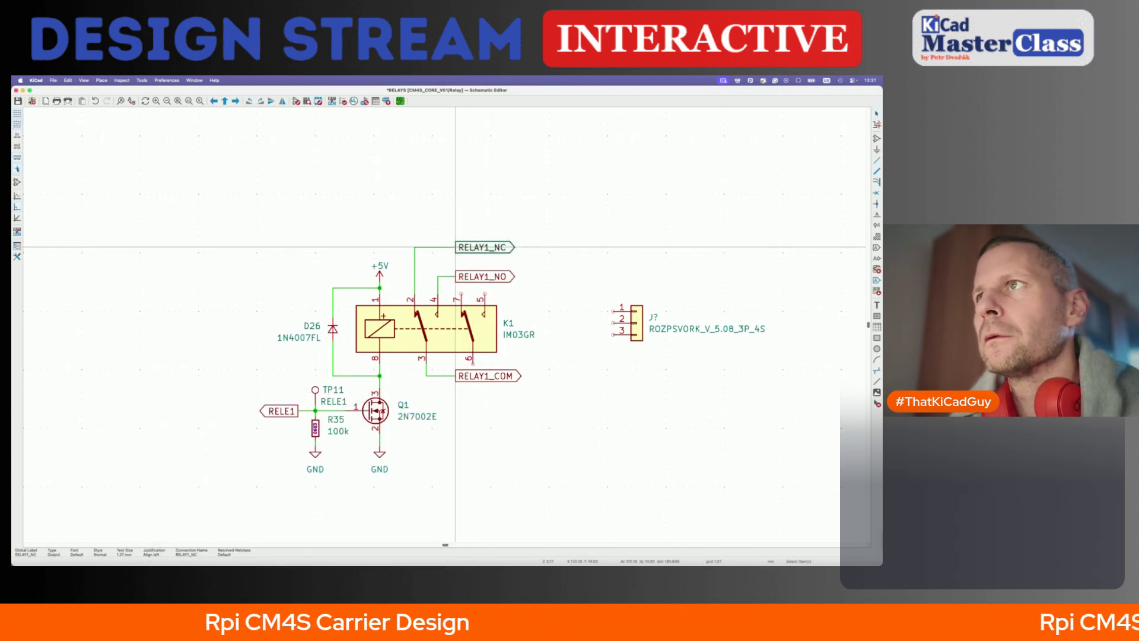
{"action": "key", "text": "ctrl+s"}
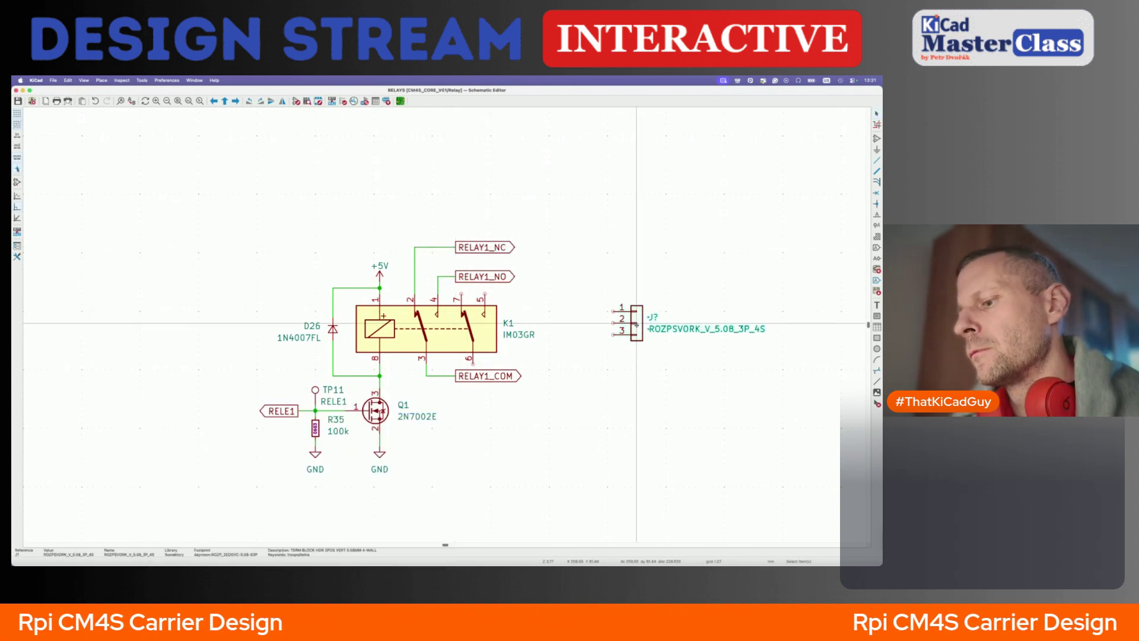
- Shift connector J? right and try moving the relay labels beside it, then undo the moves
{"action": "key", "text": "m"}
{"action": "left_click", "coordinate": [683, 323]}
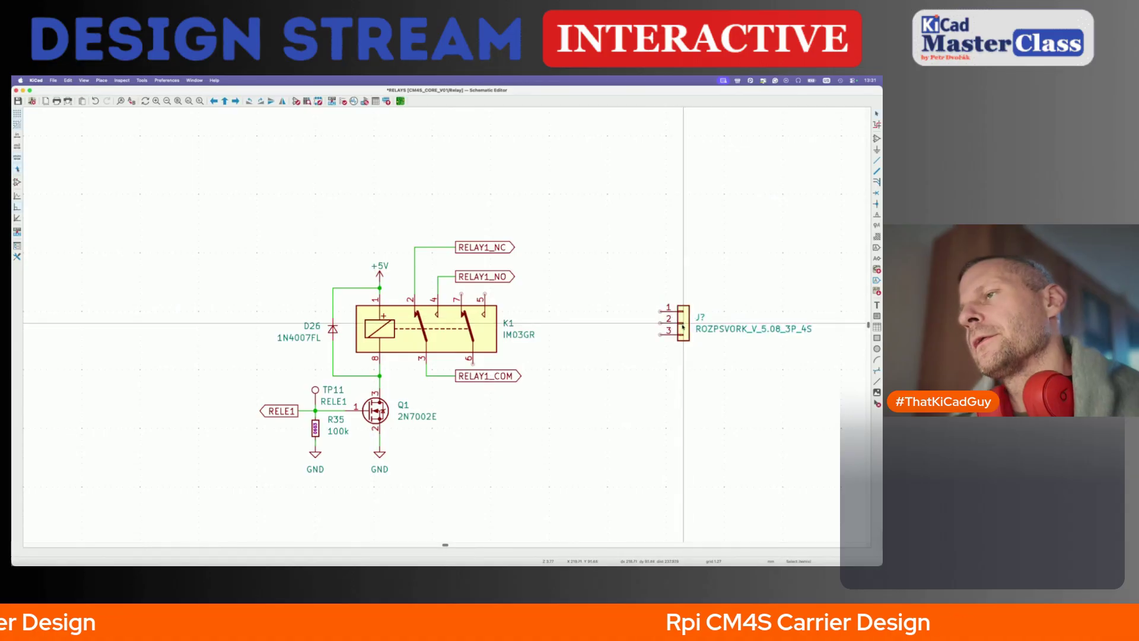
{"action": "key", "text": "x"}
{"action": "left_click_drag", "start_coordinate": [507, 381], "coordinate": [701, 328]}
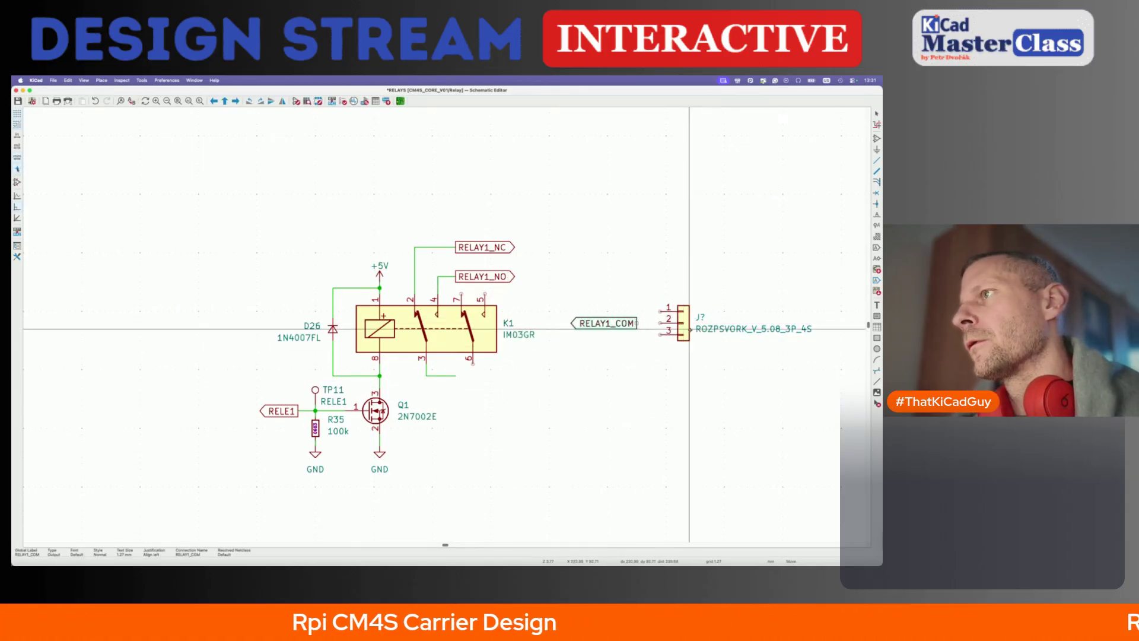
{"action": "left_click_drag", "start_coordinate": [505, 277], "coordinate": [619, 306]}
{"action": "key", "text": "x"}
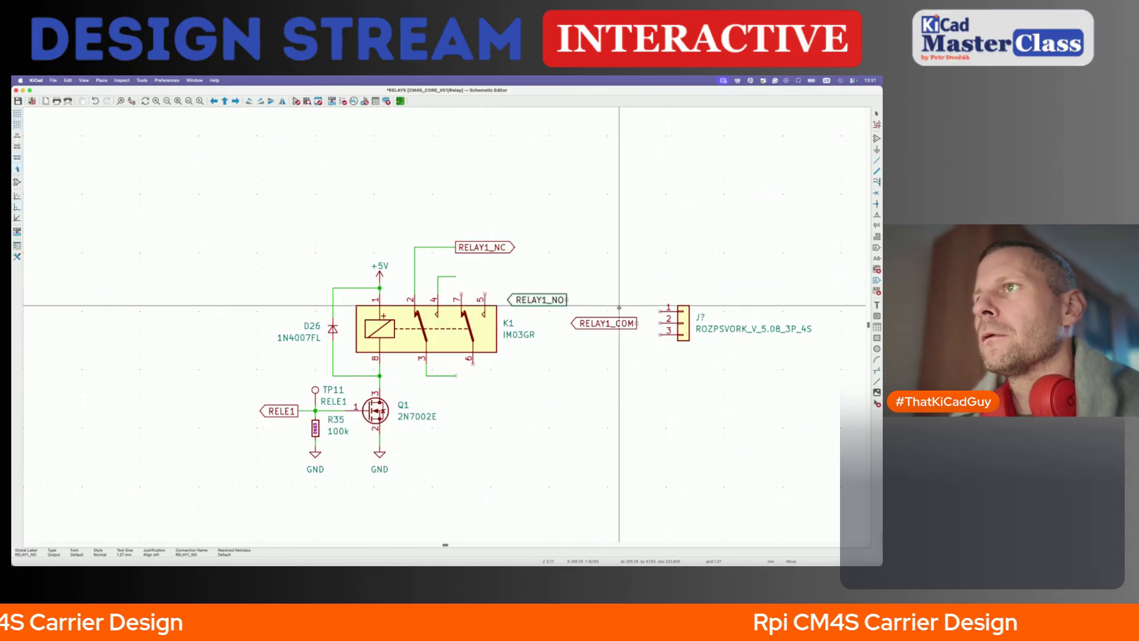
{"action": "left_click_drag", "start_coordinate": [619, 305], "coordinate": [684, 317]}
{"action": "left_click", "coordinate": [689, 317]}
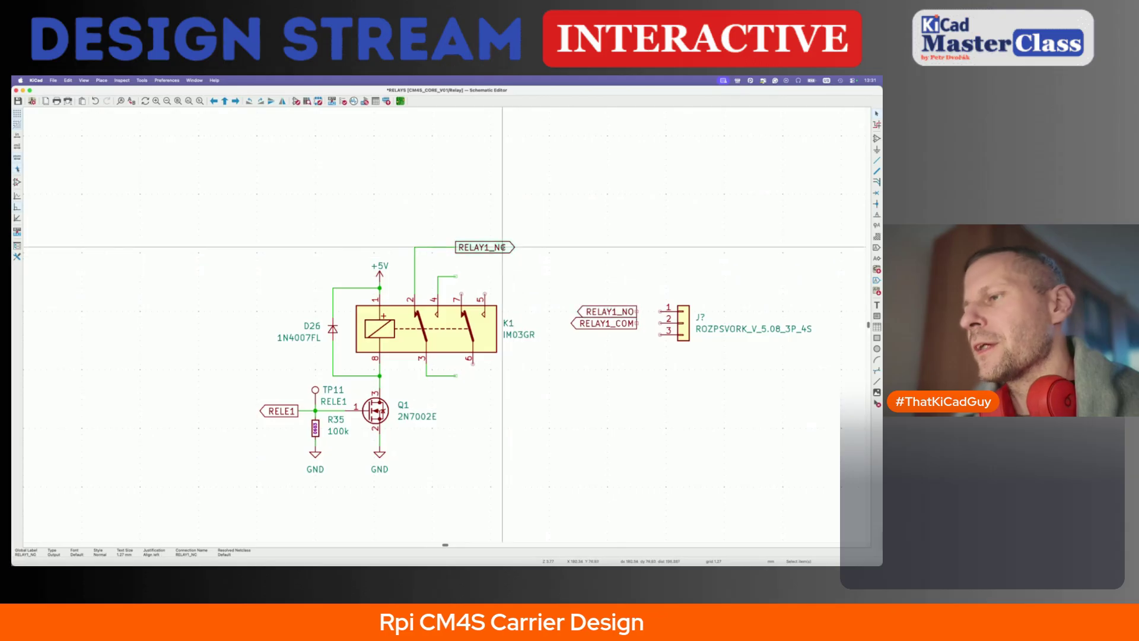
{"action": "key", "text": "x"}
{"action": "left_click", "coordinate": [668, 335]}
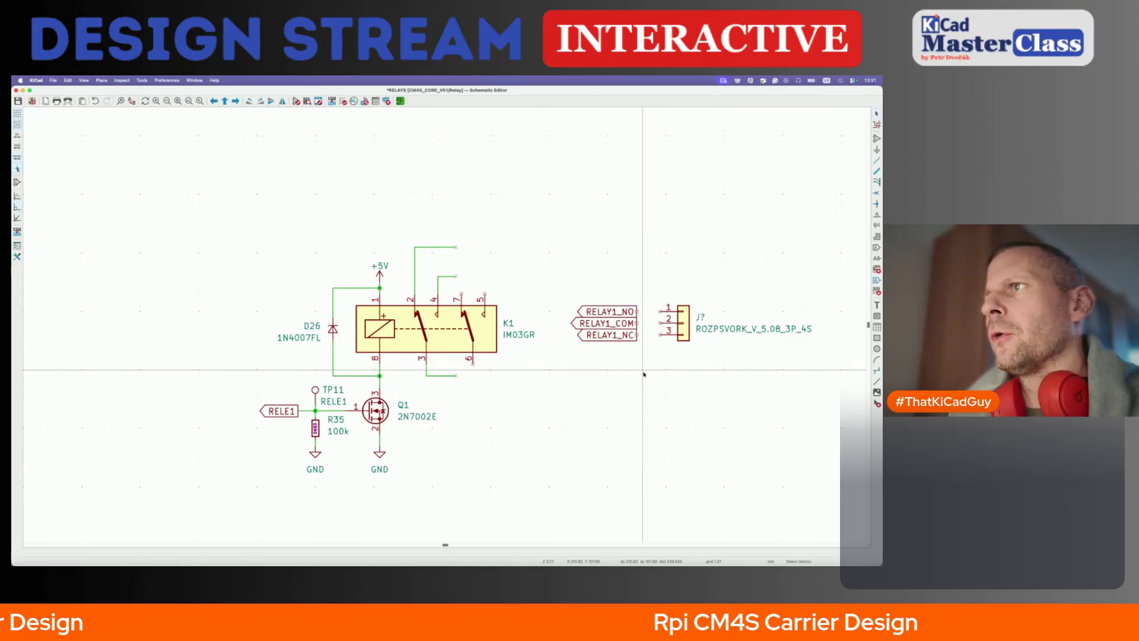
{"action": "key", "text": "super+z"}
{"action": "key", "text": "super+z"}
- Paste the three relay labels and attach RELAY1_NC to J? pin 3 and RELAY1_NO to pin 1
{"action": "key", "text": "super+v"}
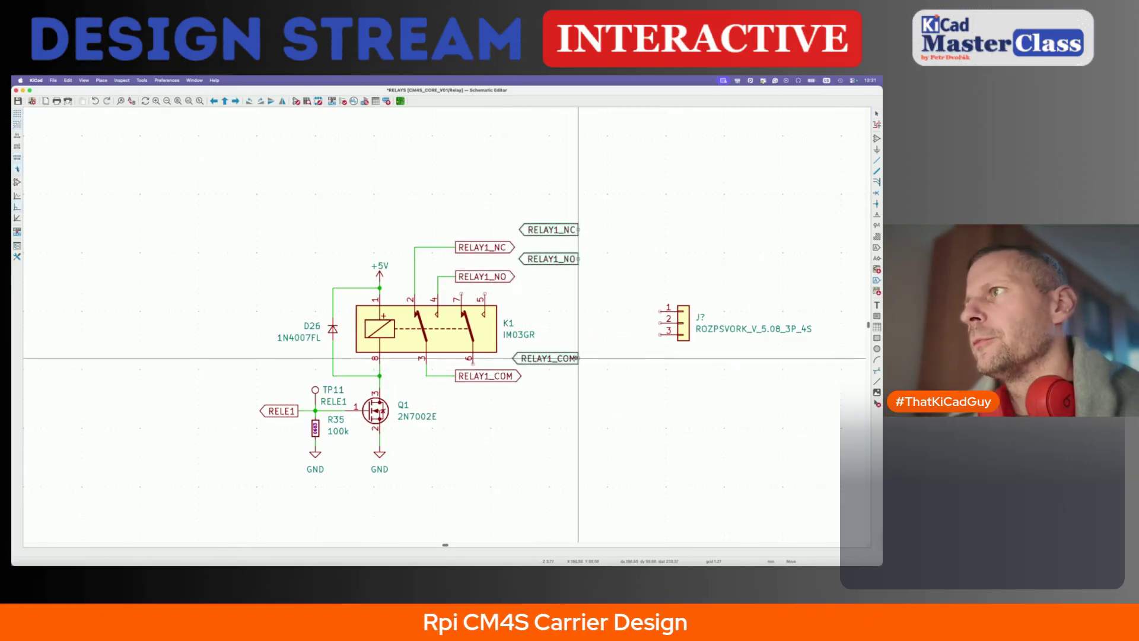
{"action": "left_click", "coordinate": [659, 323]}
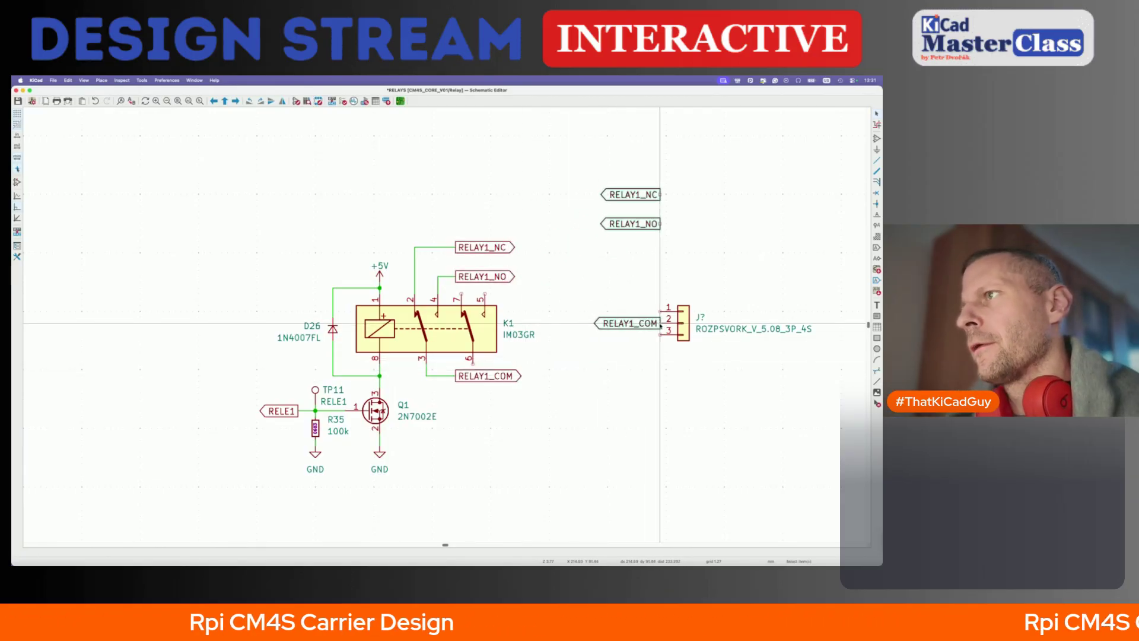
{"action": "left_click", "coordinate": [648, 223]}
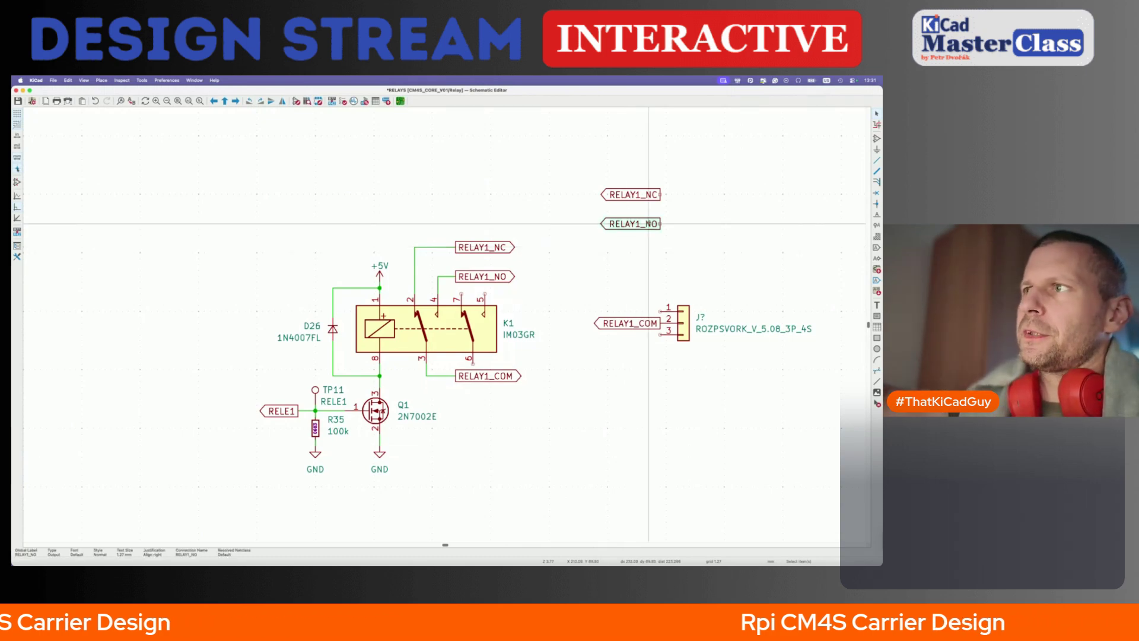
{"action": "left_click", "coordinate": [656, 187]}
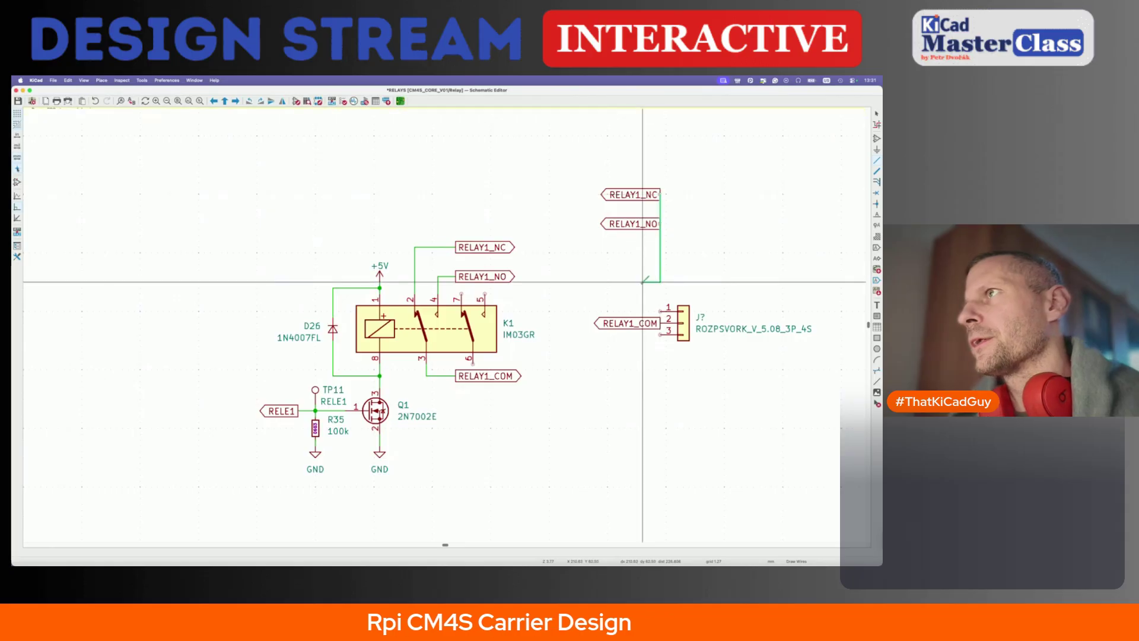
{"action": "key", "text": "m"}
{"action": "left_click", "coordinate": [642, 334]}
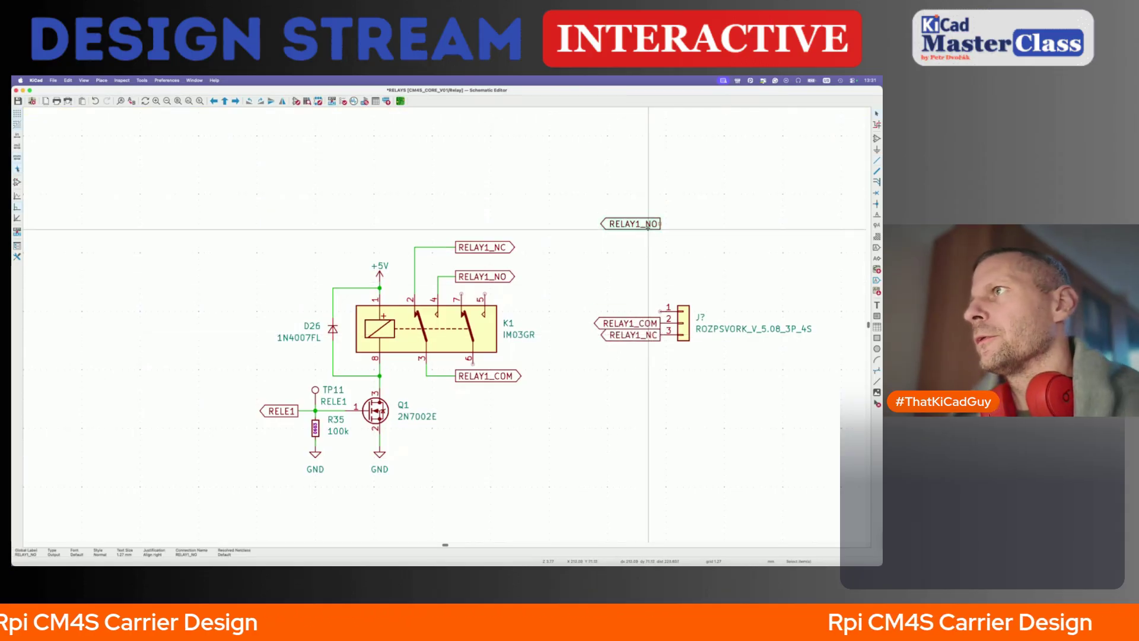
{"action": "key", "text": "m"}
{"action": "left_click", "coordinate": [649, 308]}
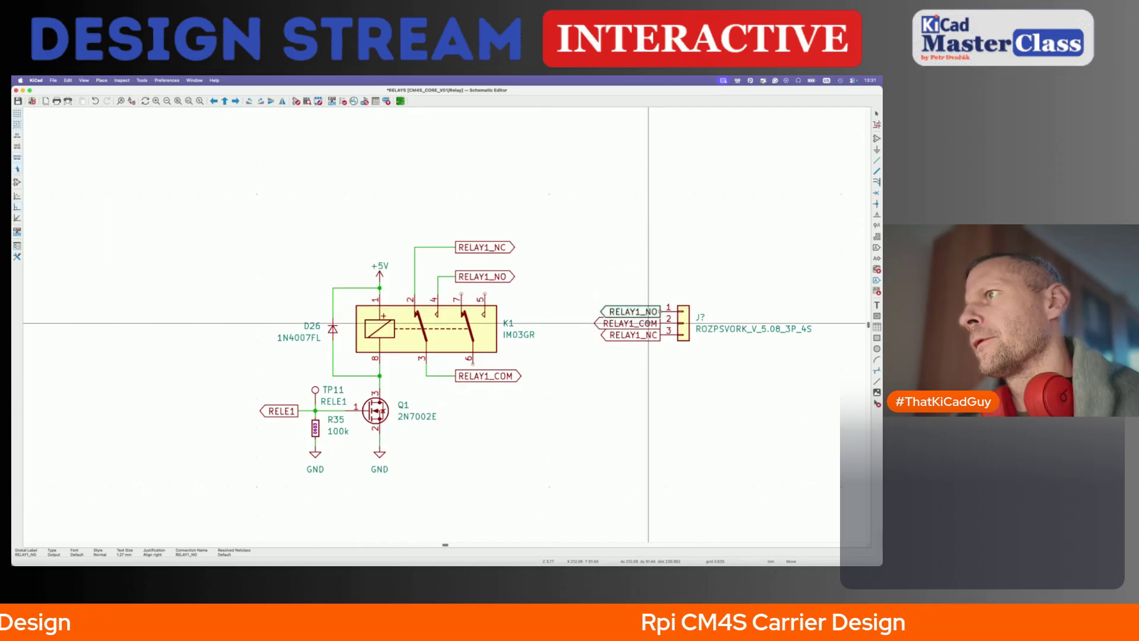
- Select the labels at connector J? and save the schematic
{"action": "left_click_drag", "start_coordinate": [585, 285], "coordinate": [668, 368]}
{"action": "key", "text": "h"}
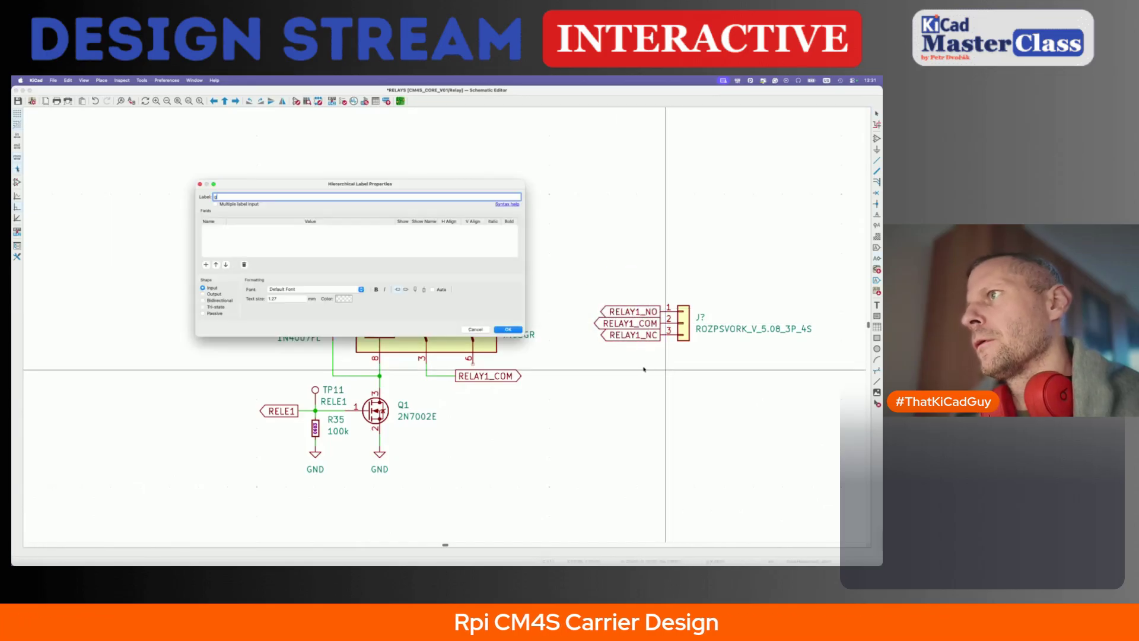
{"action": "key", "text": "Escape"}
{"action": "left_click_drag", "start_coordinate": [564, 285], "coordinate": [665, 360]}
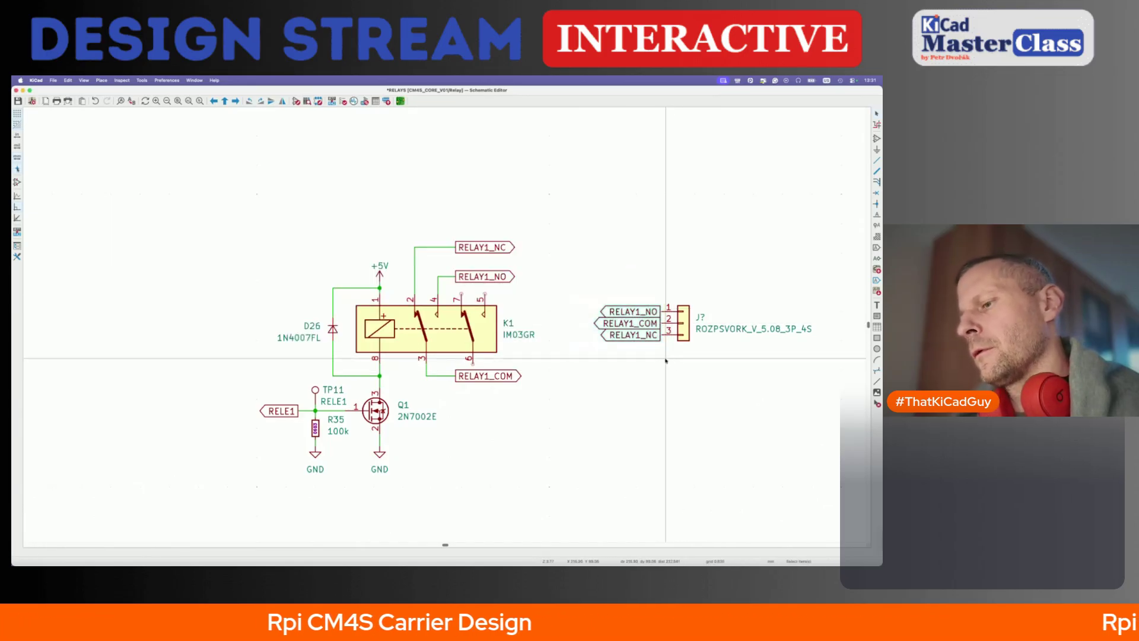
{"action": "key", "text": "ctrl+s"}
{"action": "scroll", "coordinate": [665, 360], "scroll_direction": "down", "scroll_amount": 2}
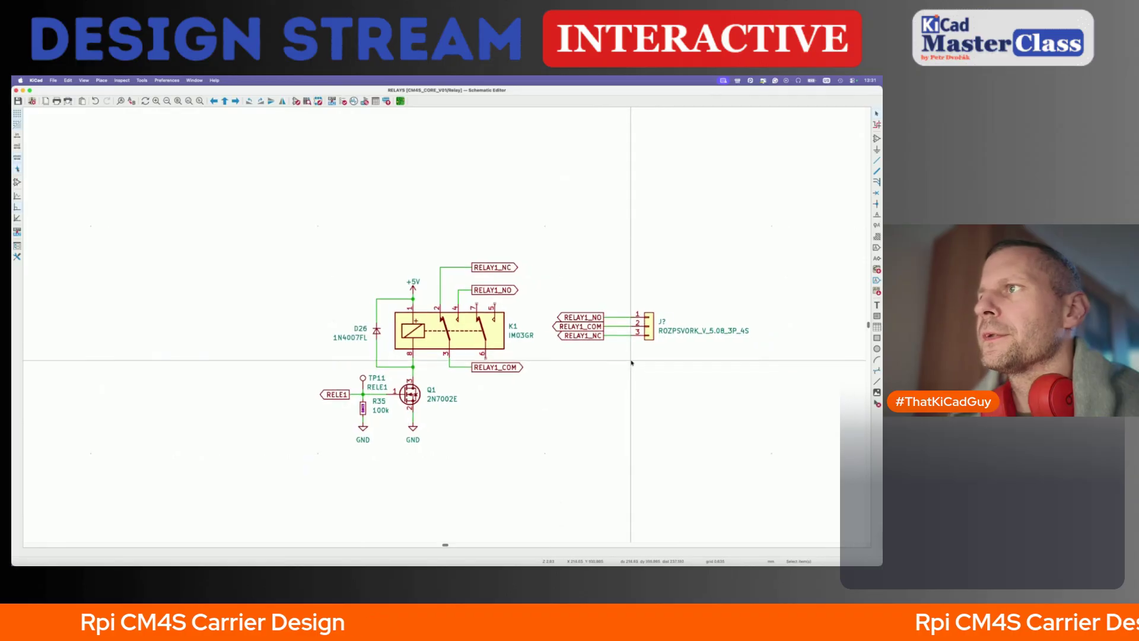
- Reposition connector J? together with its three relay labels
{"action": "left_click_drag", "start_coordinate": [536, 275], "coordinate": [774, 387]}
{"action": "key", "text": "m"}
{"action": "left_click", "coordinate": [774, 386]}
{"action": "scroll", "coordinate": [570, 396], "scroll_direction": "down", "scroll_amount": 2}
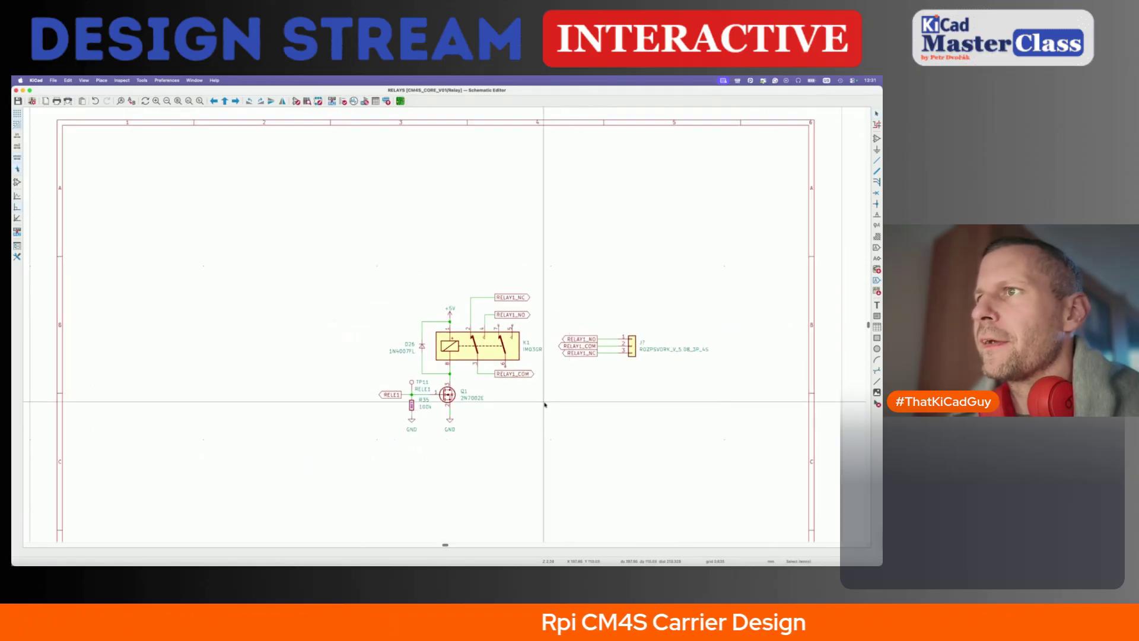
{"action": "scroll", "coordinate": [410, 395], "scroll_direction": "up", "scroll_amount": 3}
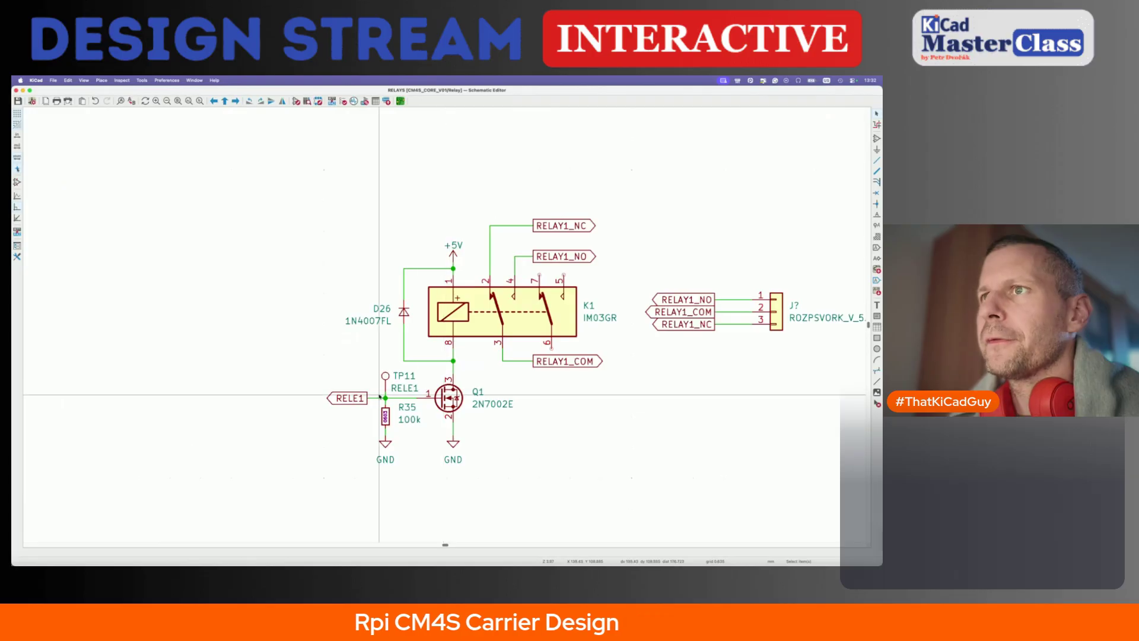
- Change test point TP11's value from RELE1 to RELAY1
{"action": "double_click", "coordinate": [360, 399]}
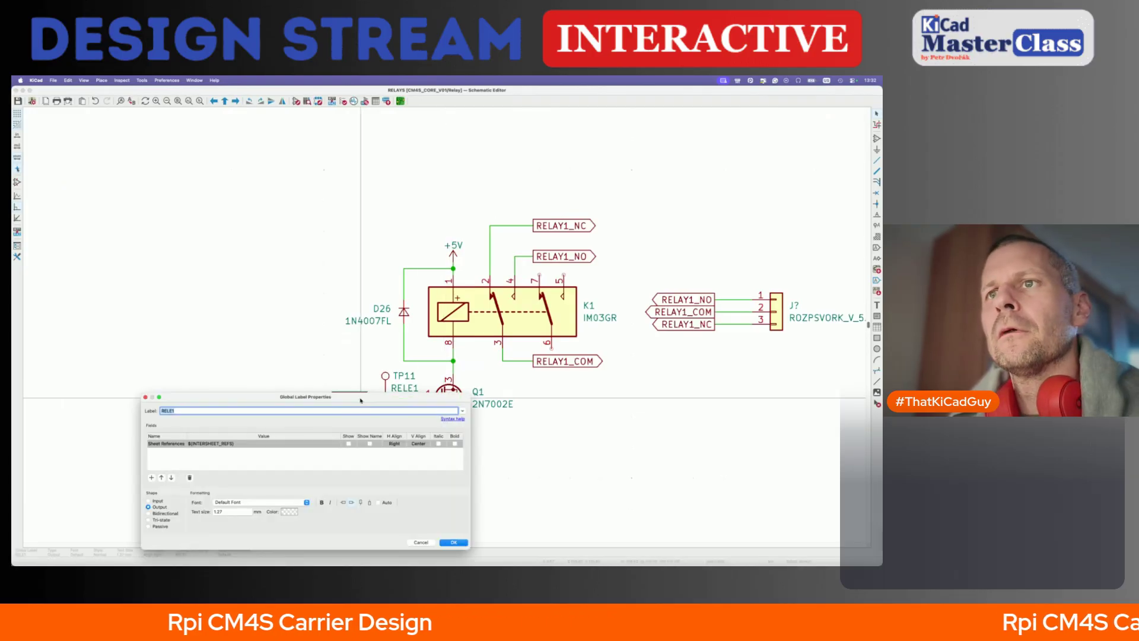
{"action": "key", "text": "Escape"}
{"action": "left_click", "coordinate": [401, 387]}
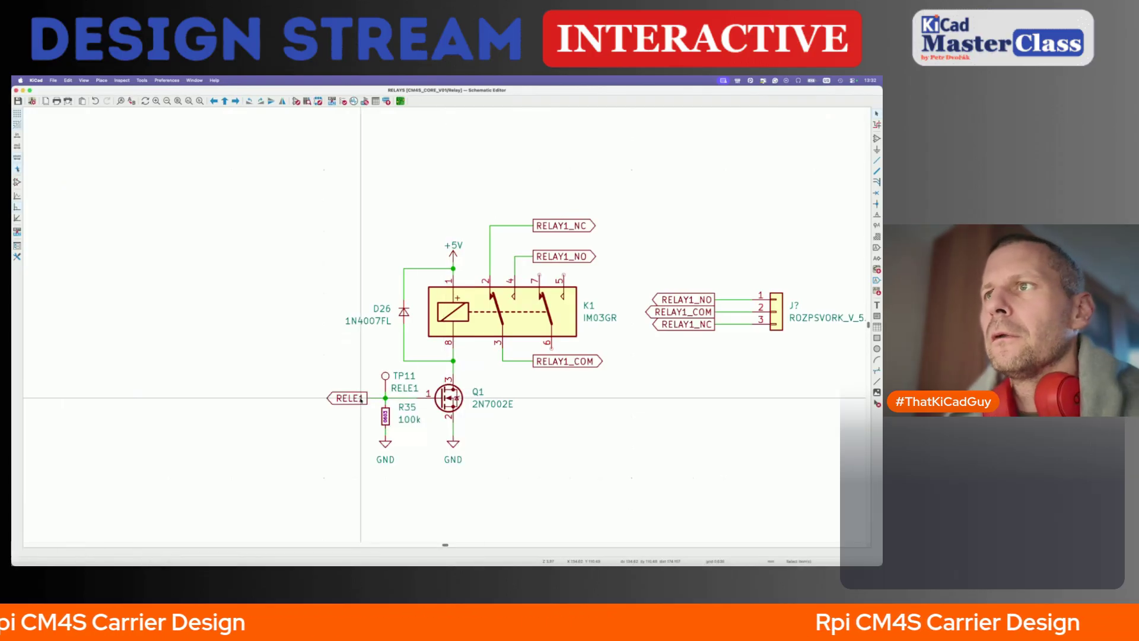
{"action": "double_click", "coordinate": [401, 388]}
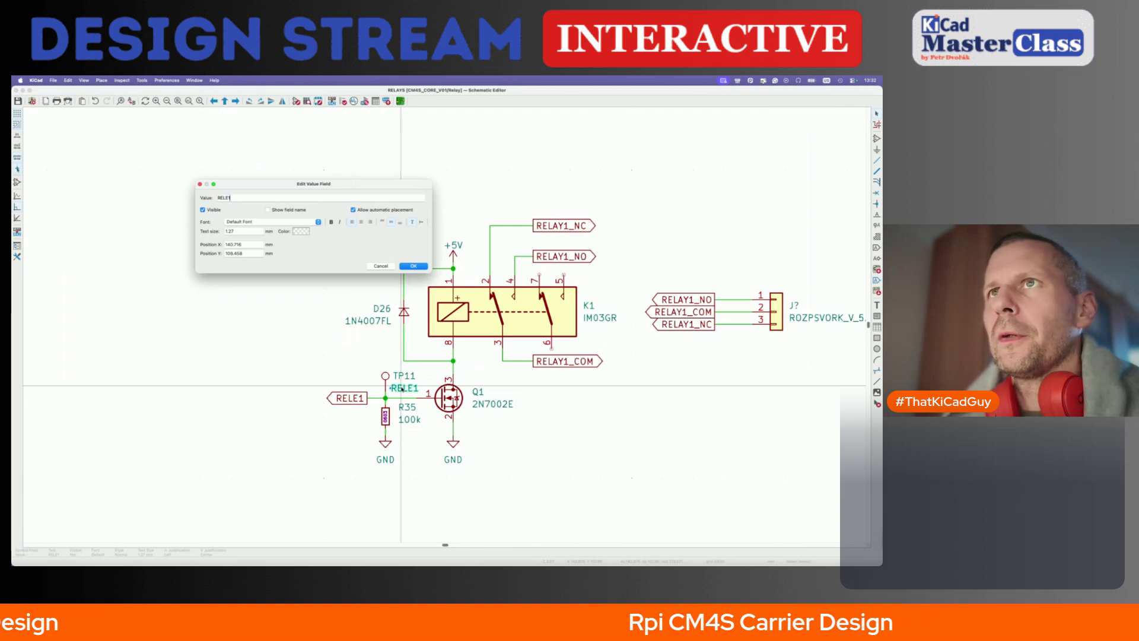
{"action": "type", "text": "RELAY1"}
{"action": "key", "text": "Return"}
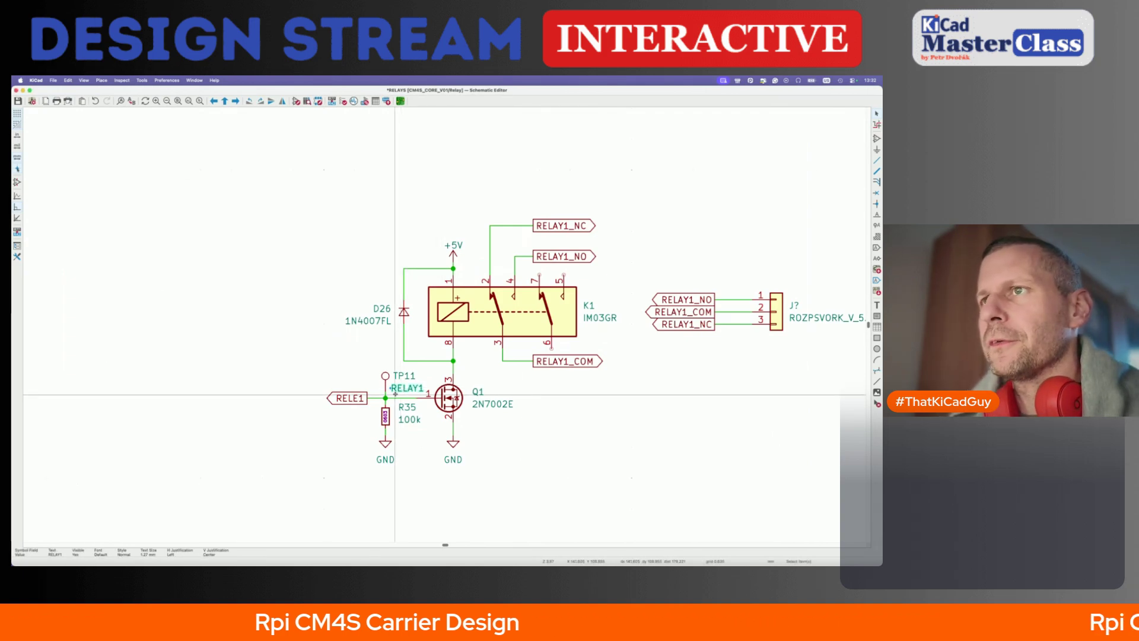
- Rename the RELE1 global label to RELAY1 and go to the CM4 compute module sheet
{"action": "double_click", "coordinate": [369, 397]}
{"action": "type", "text": "RELAY"}
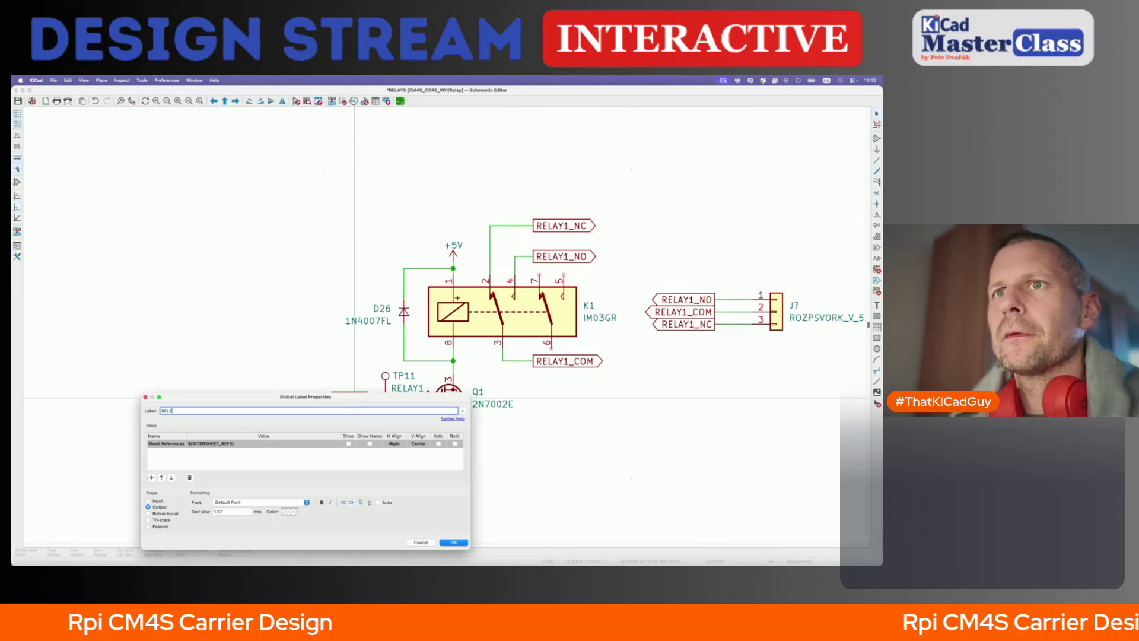
{"action": "key", "text": "Return"}
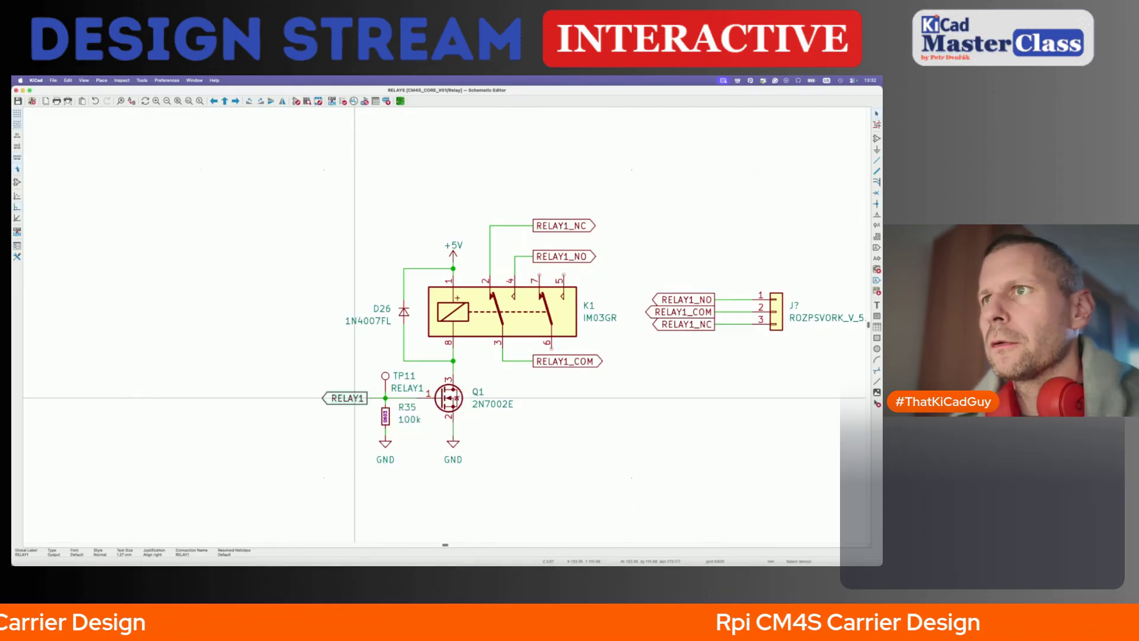
{"action": "key", "text": "alt+BackSpace"}
{"action": "double_click", "coordinate": [422, 370]}
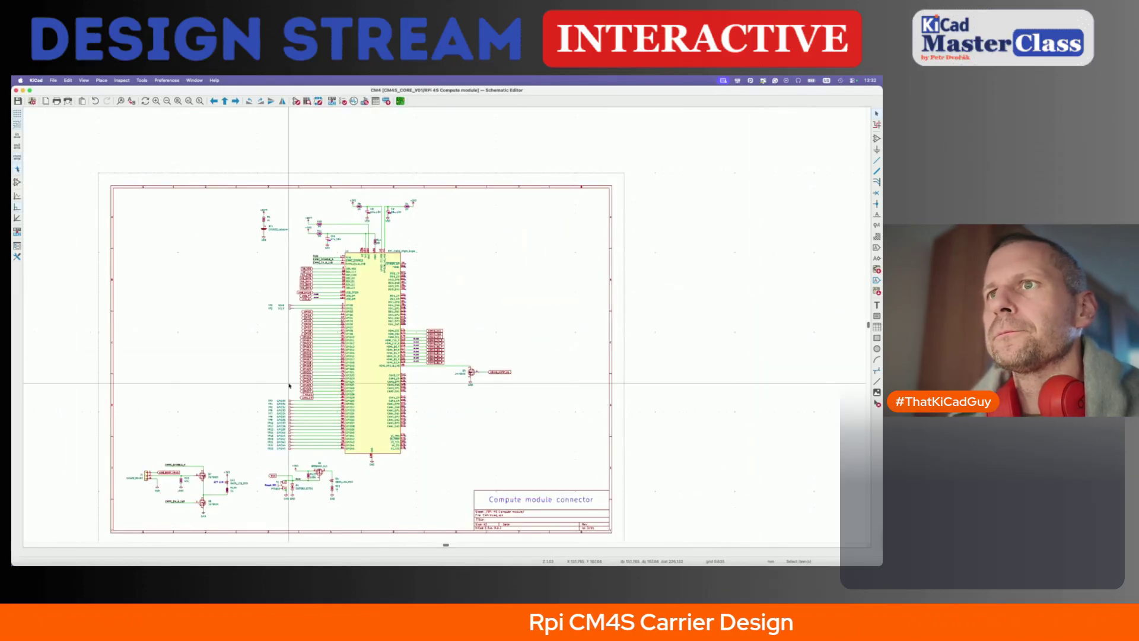
- Rename the CM4 sheet's RELE1 global label to RELAY1
{"action": "scroll", "coordinate": [289, 385], "scroll_direction": "up", "scroll_amount": 4}
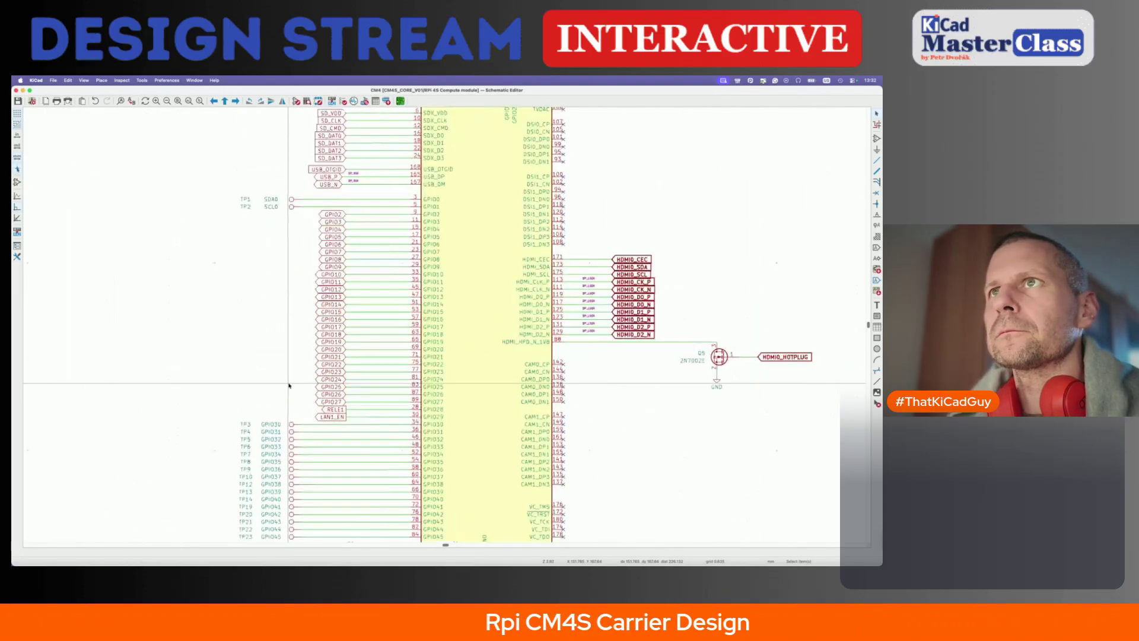
{"action": "double_click", "coordinate": [334, 409]}
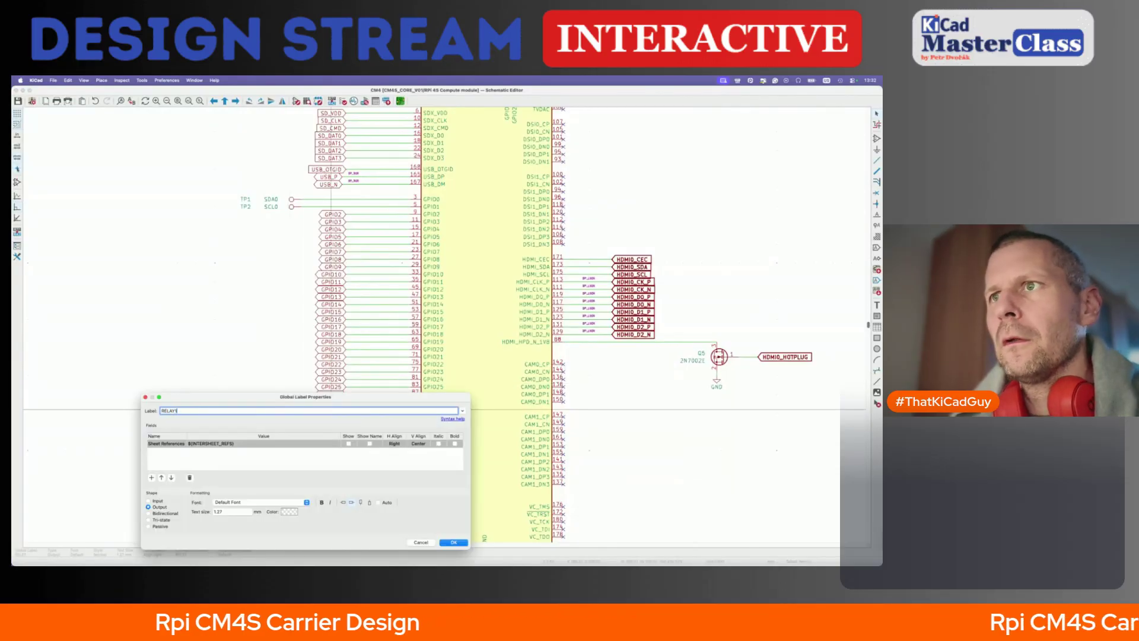
{"action": "key", "text": "Return"}
{"action": "key", "text": "alt+BackSpace"}
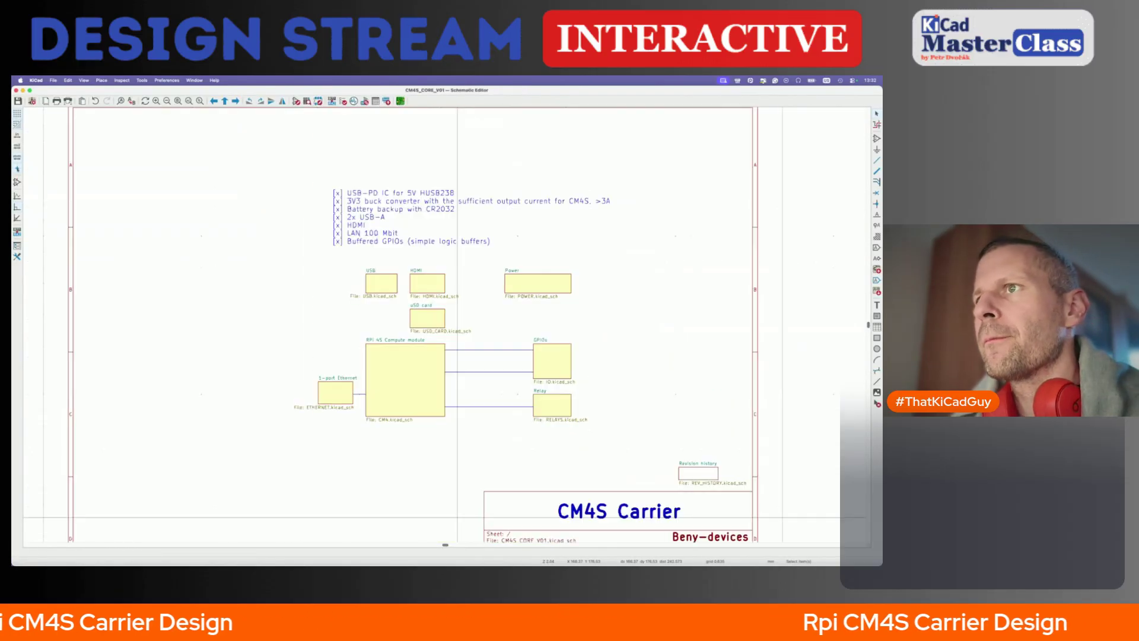
- Put no-connect flags on relay K1's unused pins 7 and 5 in the Relay sheet
{"action": "double_click", "coordinate": [557, 370]}
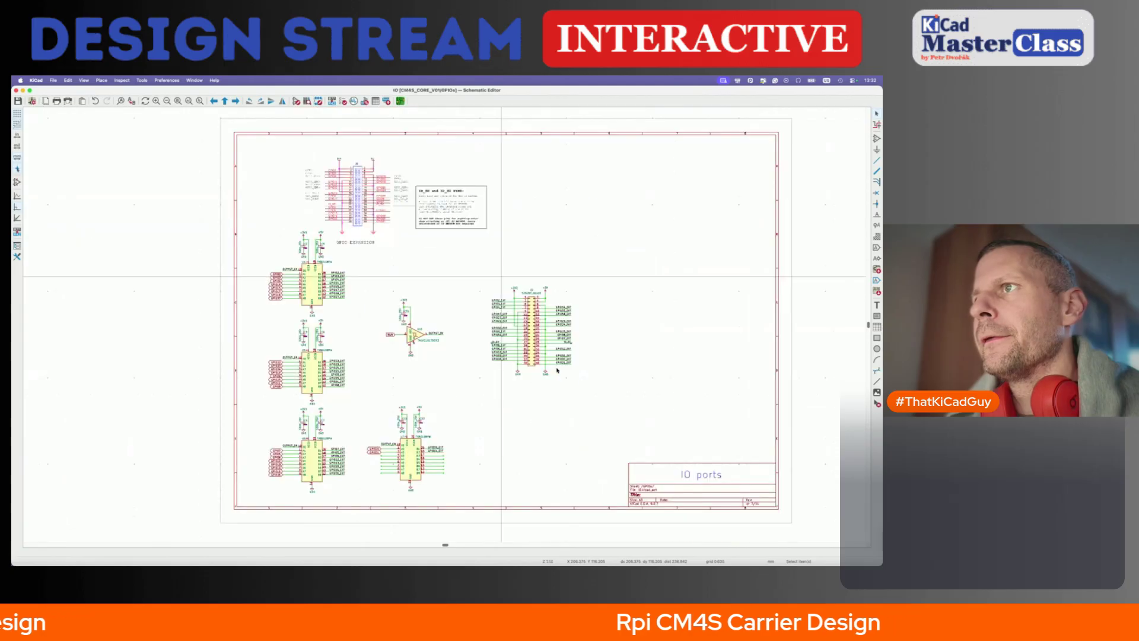
{"action": "key", "text": "alt+BackSpace"}
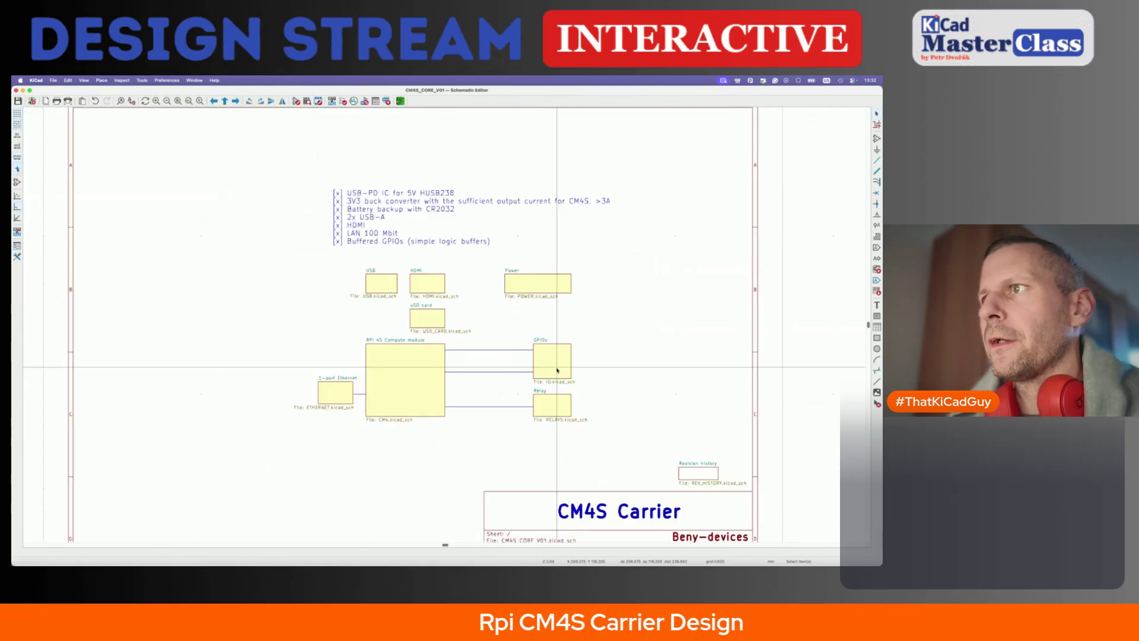
{"action": "double_click", "coordinate": [565, 408]}
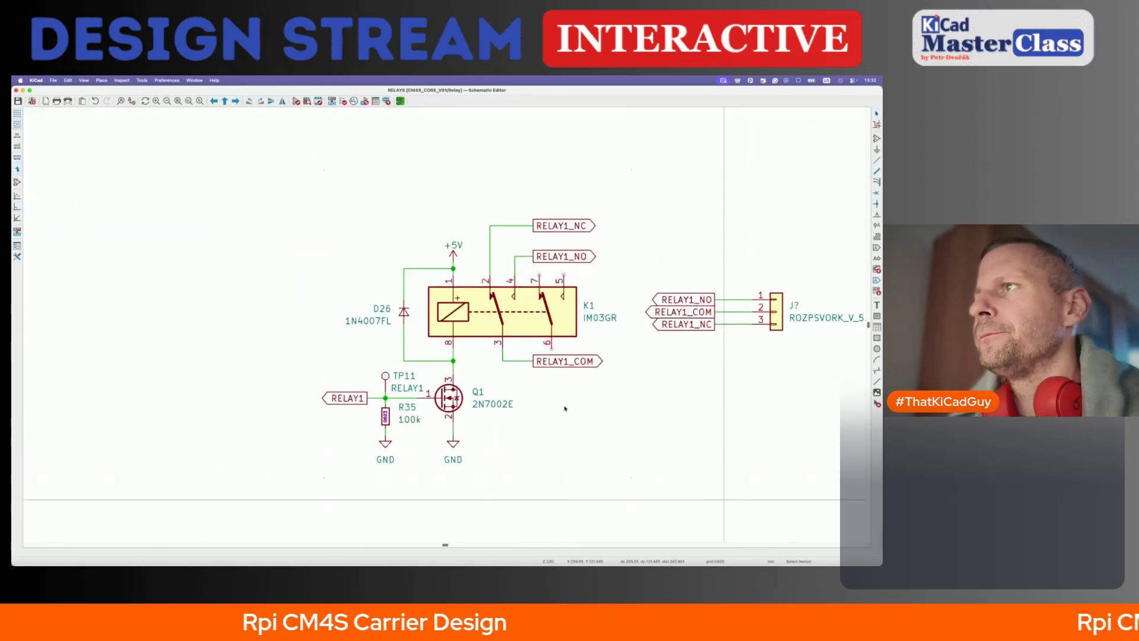
{"action": "key", "text": "q"}
{"action": "left_click", "coordinate": [538, 274]}
{"action": "left_click", "coordinate": [563, 275]}
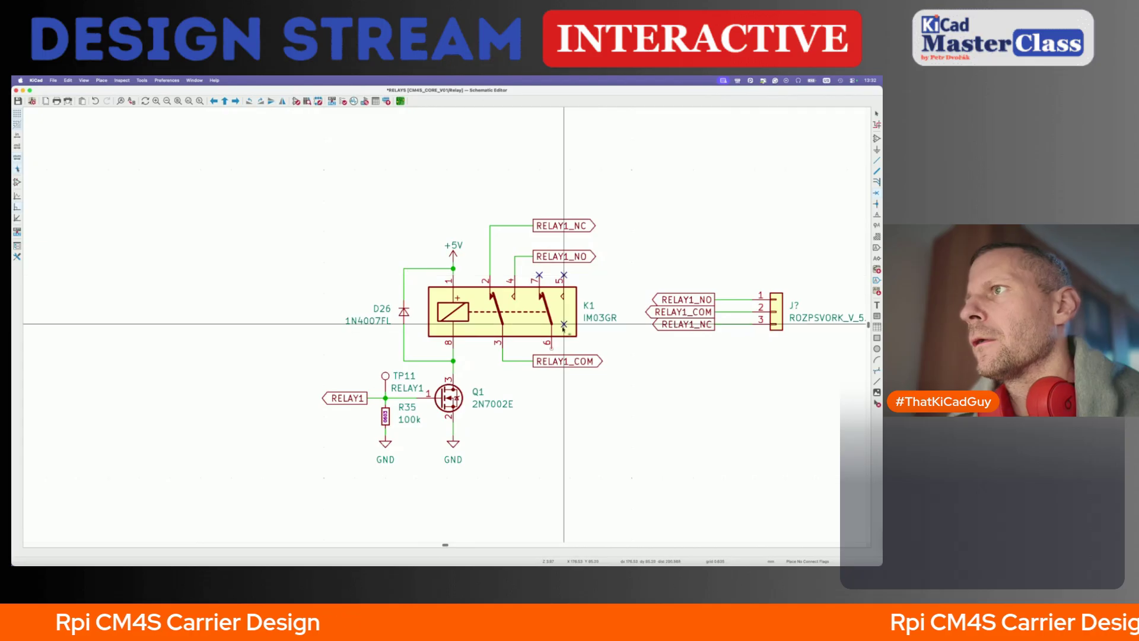
- Stop placing no-connect flags and browse the Power, HDMI, USB and uSD card sub-sheets from the top level
{"action": "key", "text": "Escape"}
{"action": "key", "text": "alt+BackSpace"}
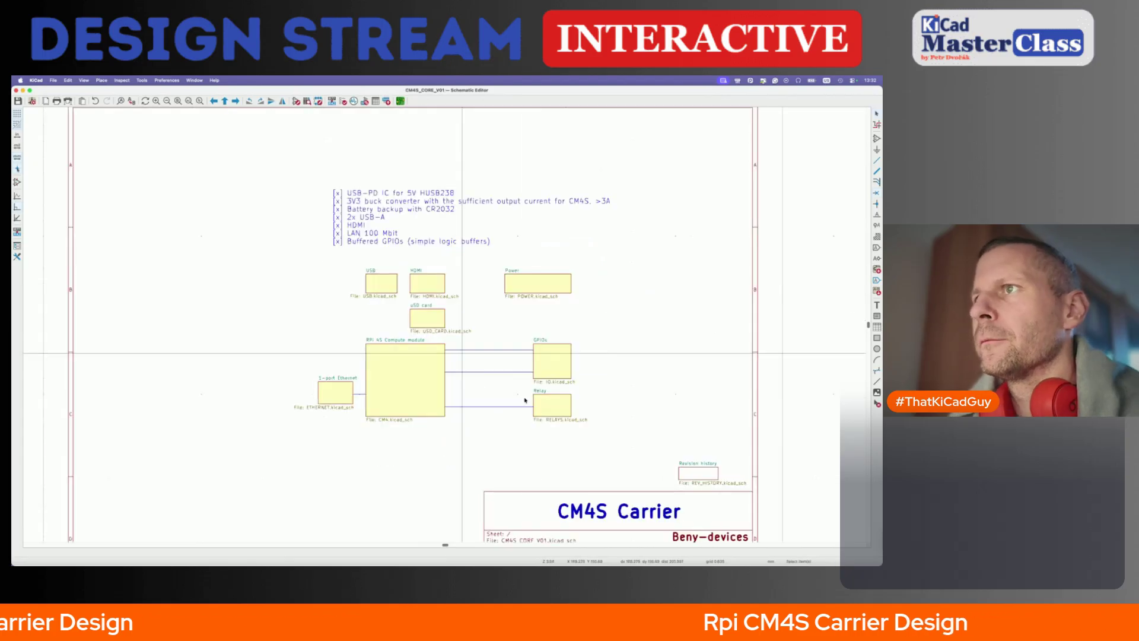
{"action": "double_click", "coordinate": [545, 284]}
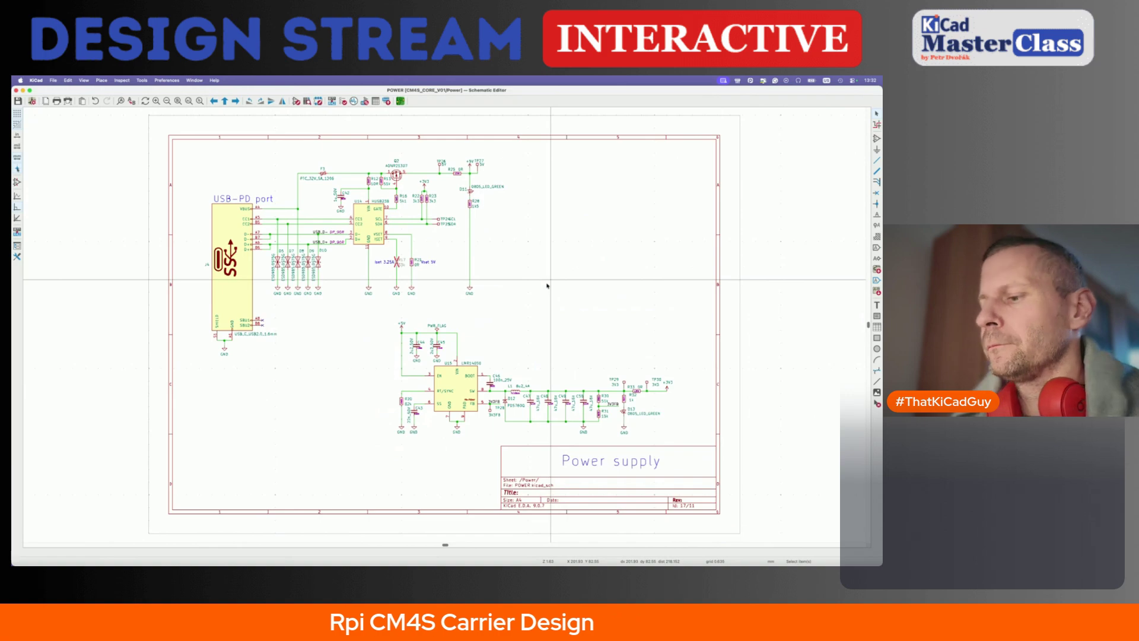
{"action": "key", "text": "alt+BackSpace"}
{"action": "double_click", "coordinate": [429, 284]}
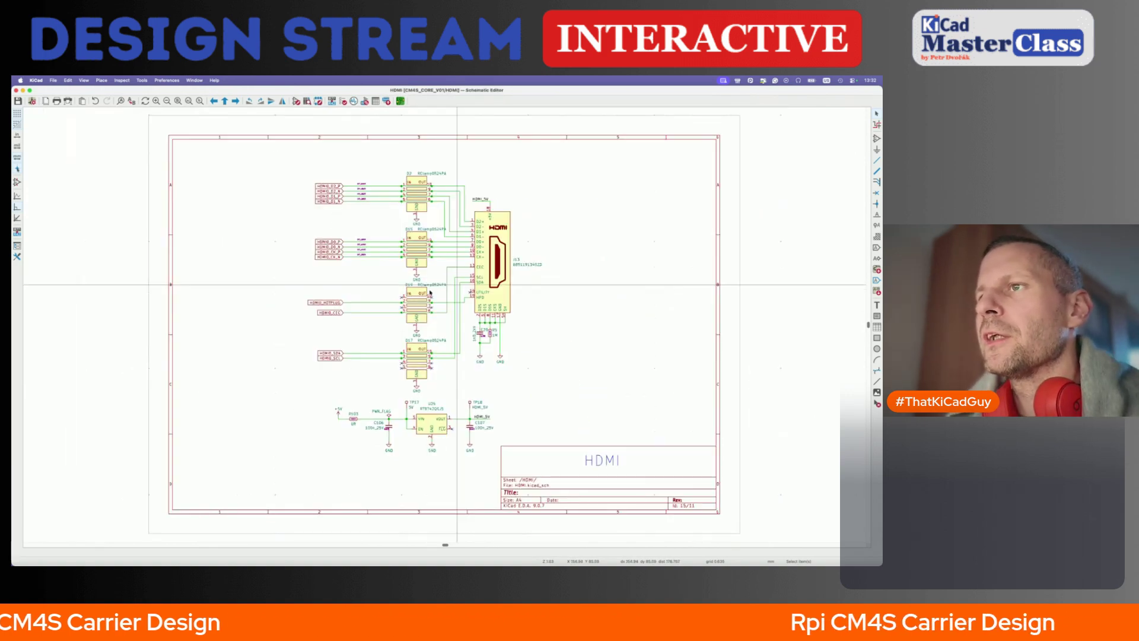
{"action": "key", "text": "alt+BackSpace"}
{"action": "double_click", "coordinate": [394, 287]}
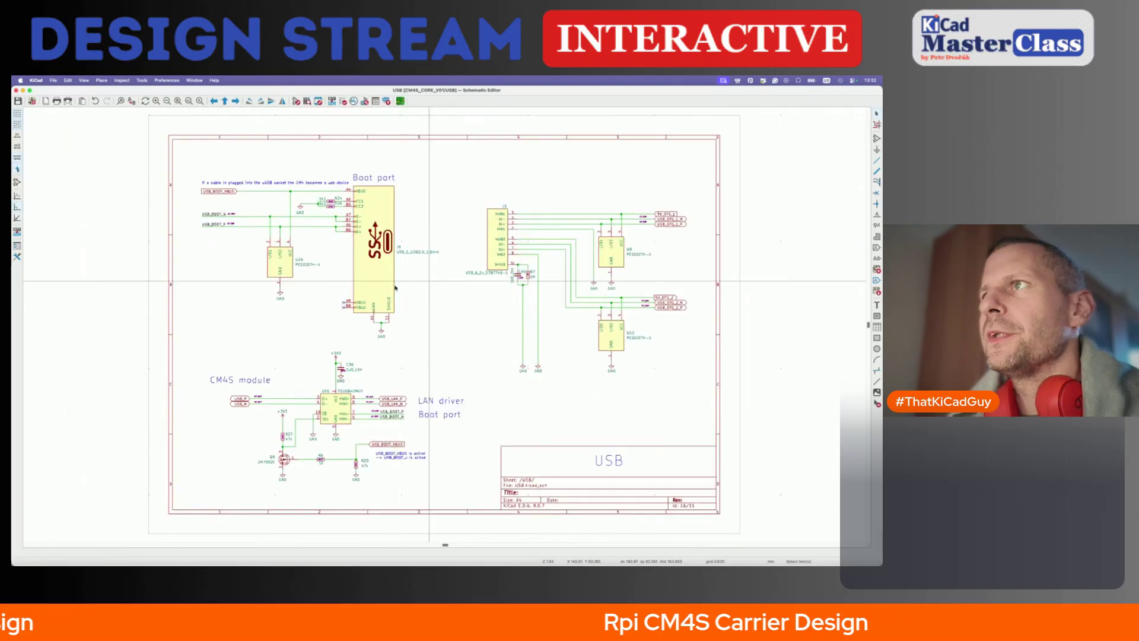
{"action": "key", "text": "alt+BackSpace"}
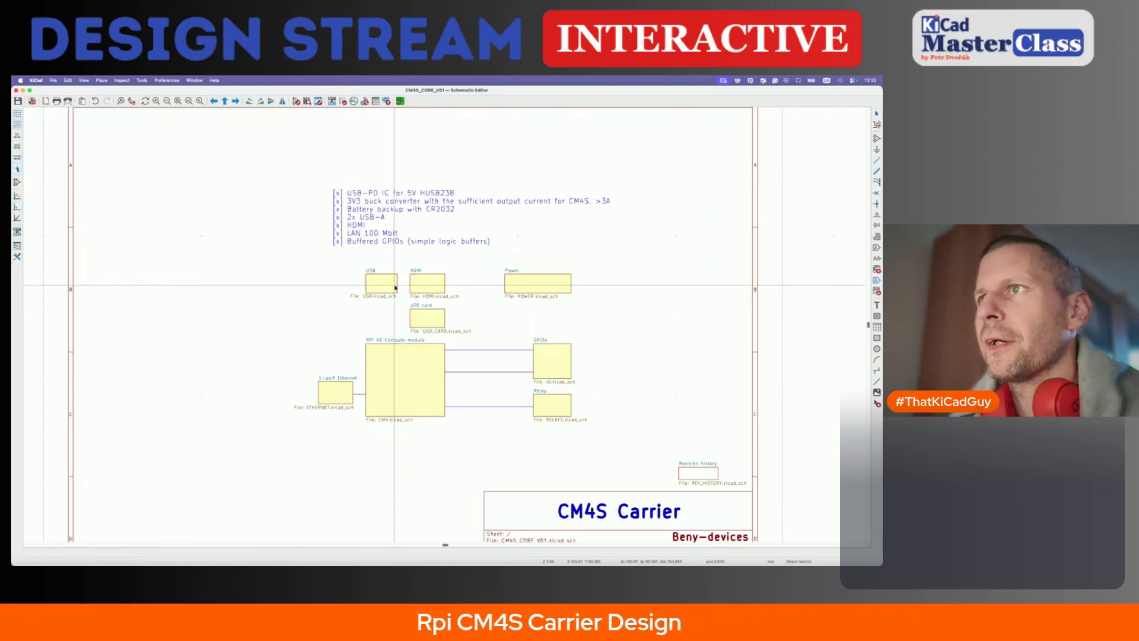
{"action": "double_click", "coordinate": [418, 321]}
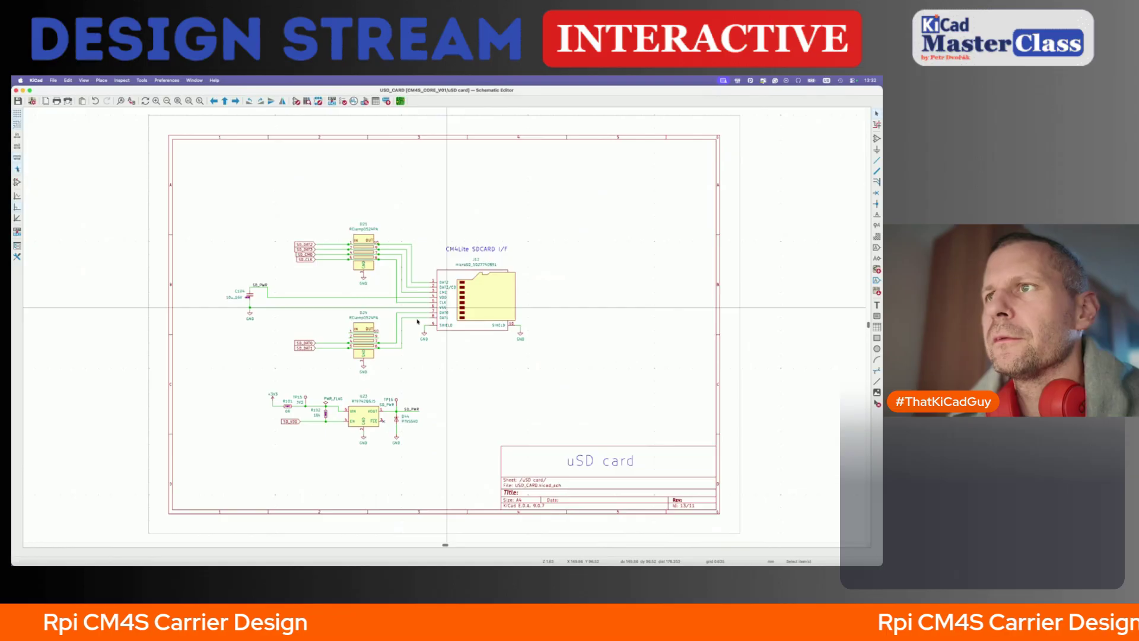
{"action": "key", "text": "alt+BackSpace"}
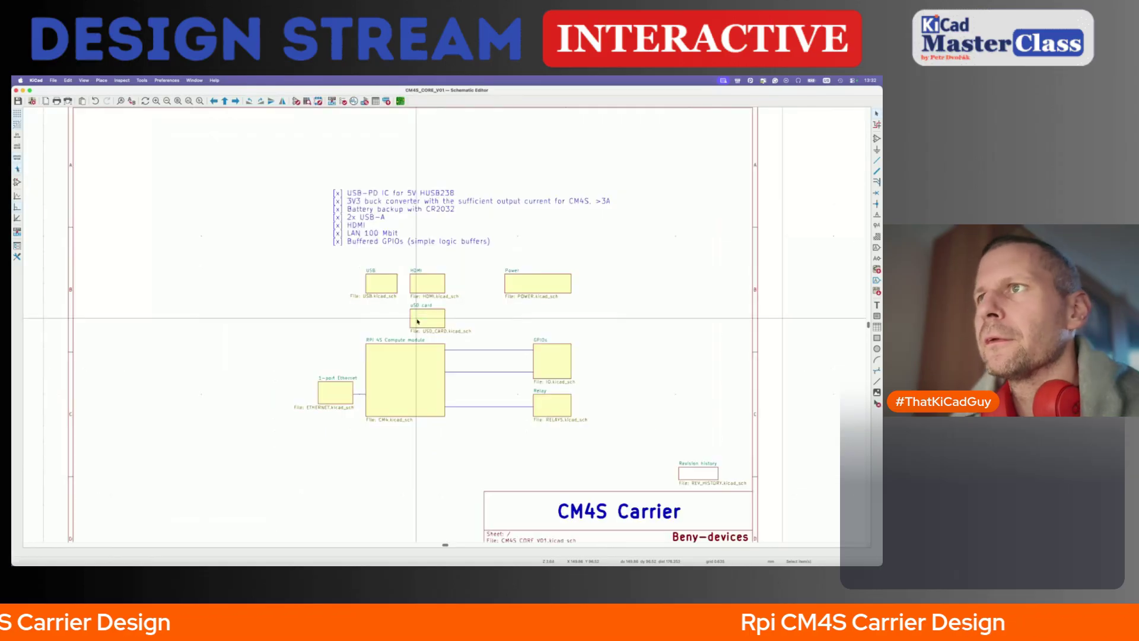
- Open the 1-port Ethernet and LAN1 sub-sheets, select the OTG power-switch and EEPROM circuits, then go back up
{"action": "double_click", "coordinate": [332, 395]}
{"action": "double_click", "coordinate": [414, 288]}
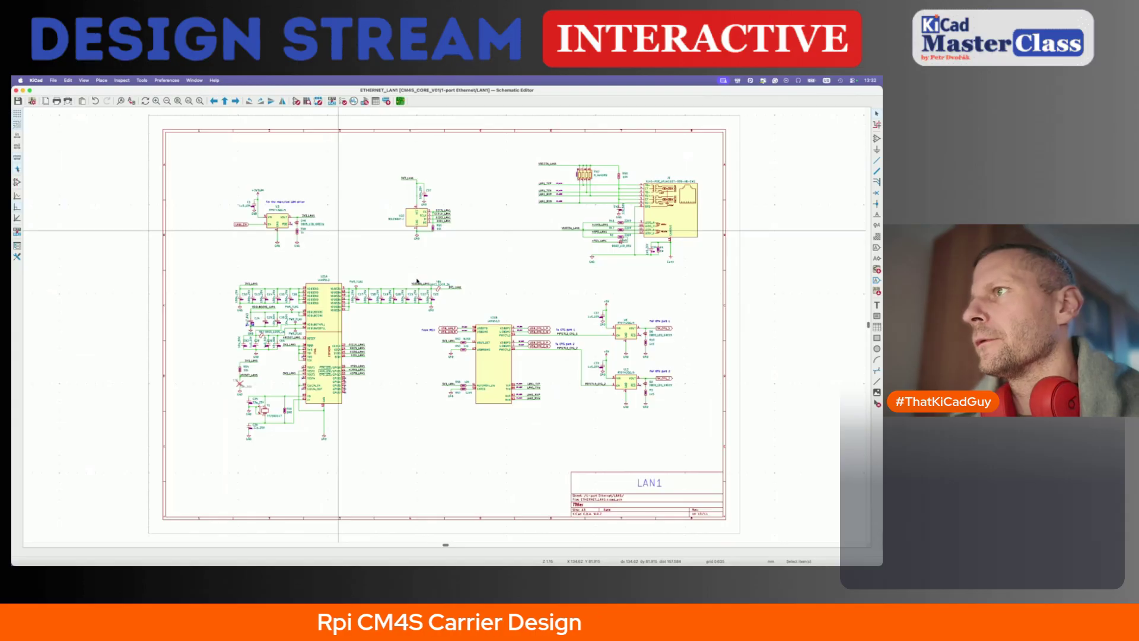
{"action": "left_click_drag", "start_coordinate": [548, 258], "coordinate": [704, 444]}
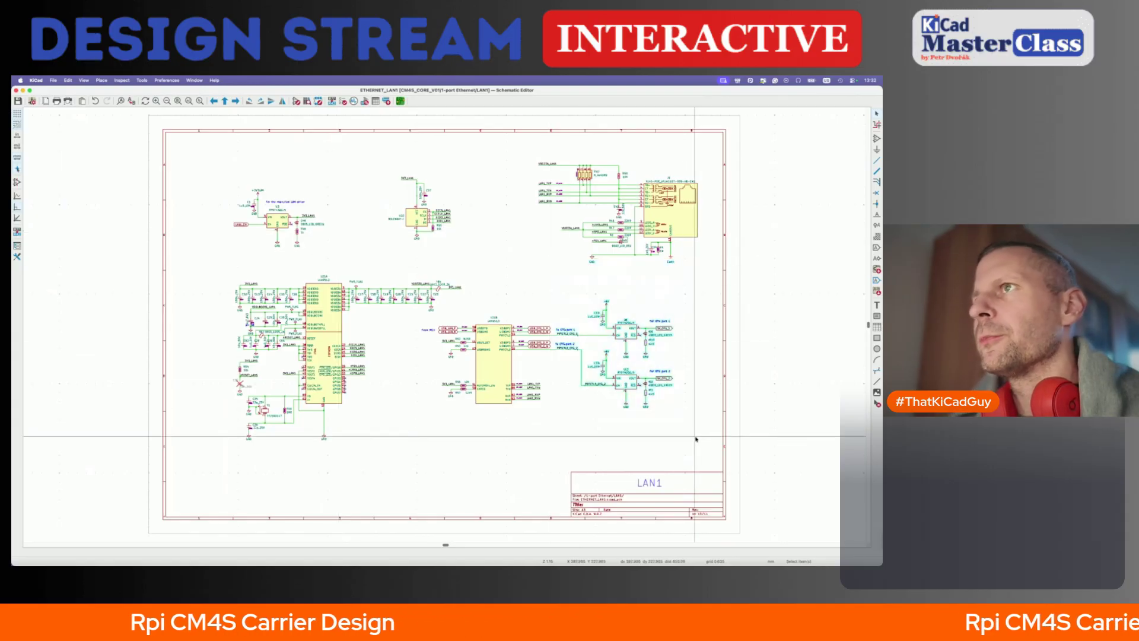
{"action": "left_click_drag", "start_coordinate": [365, 159], "coordinate": [492, 259]}
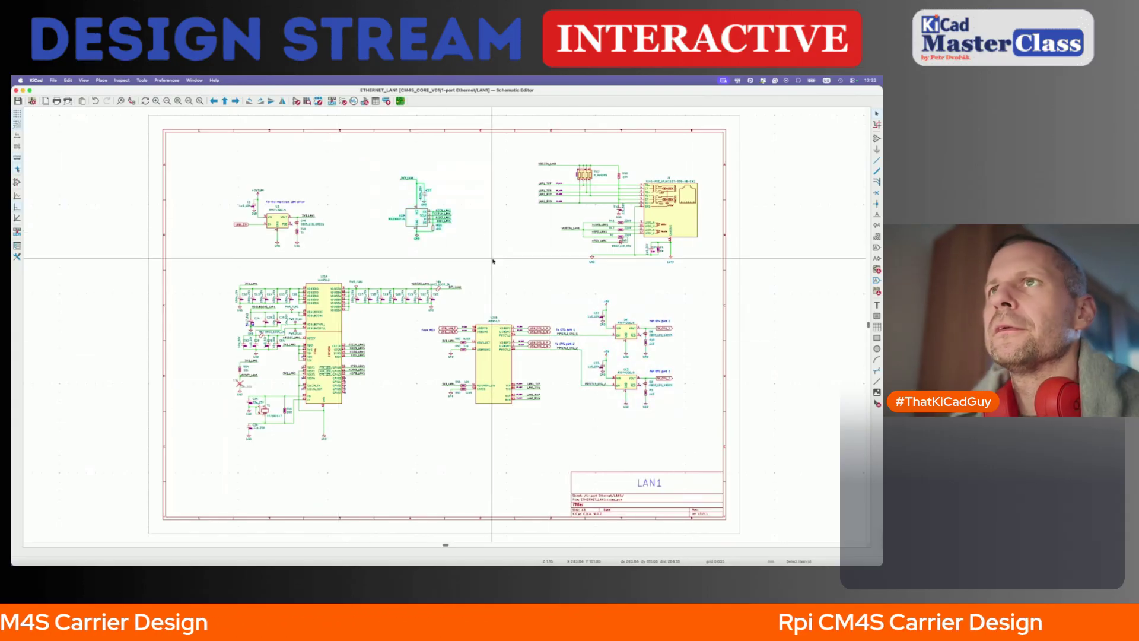
{"action": "key", "text": "alt+BackSpace"}
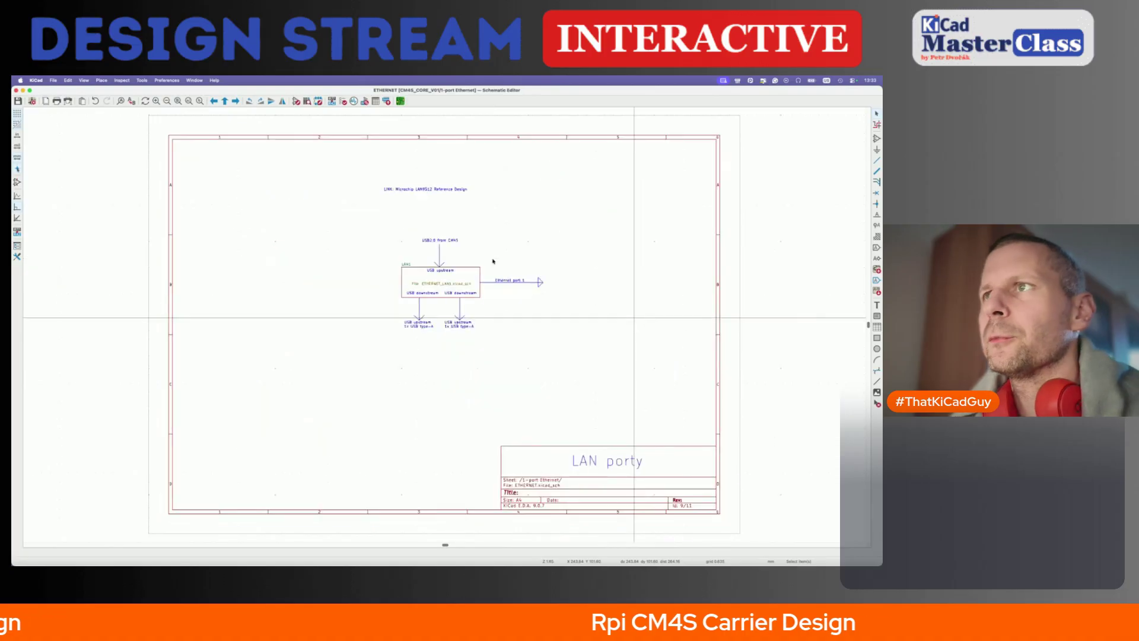
{"action": "key", "text": "alt+BackSpace"}
- Inspect the compute module sheet's RUN reset circuit, TP3–TP23 test points and SD-card labels, then return to CM4S Carrier
{"action": "double_click", "coordinate": [400, 364]}
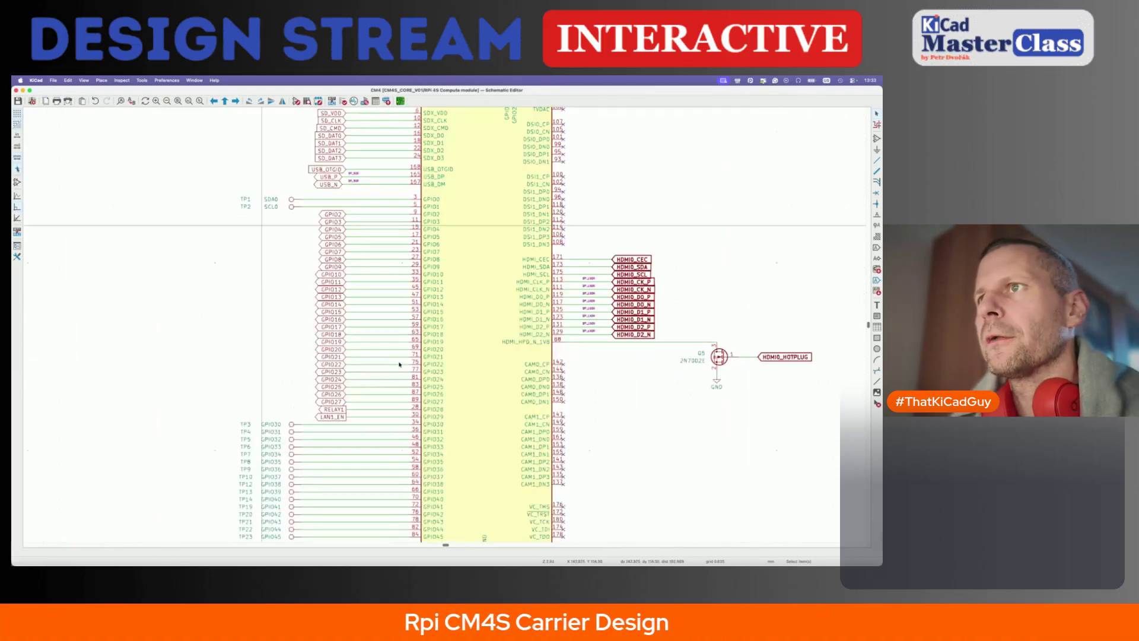
{"action": "scroll", "coordinate": [400, 364], "scroll_direction": "down", "scroll_amount": 2}
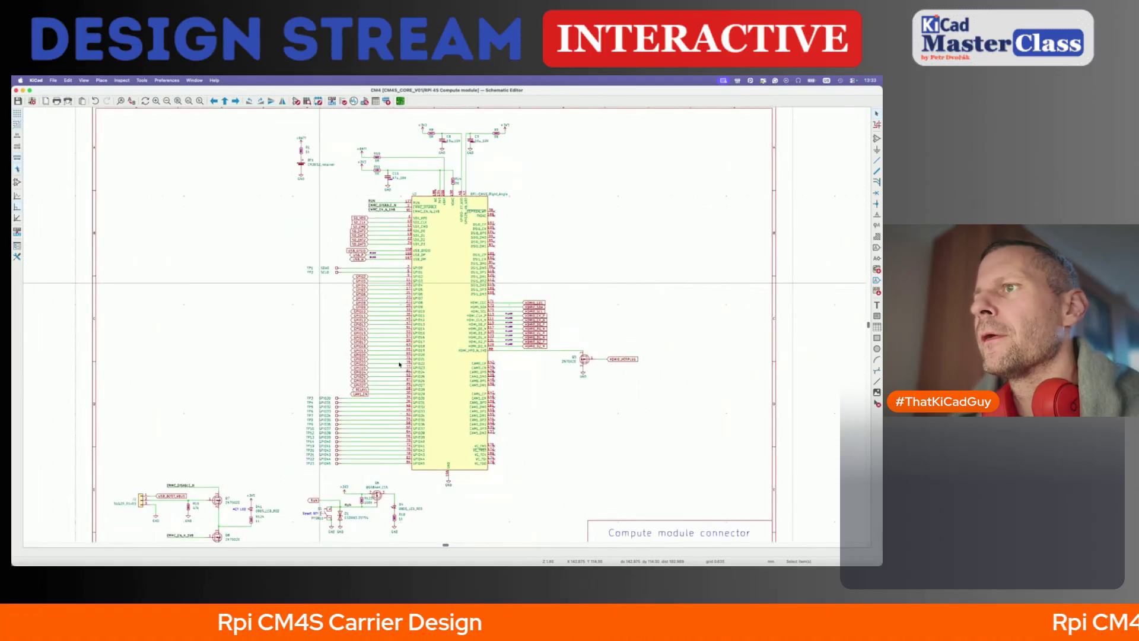
{"action": "scroll", "coordinate": [400, 364], "scroll_direction": "down", "scroll_amount": 3}
{"action": "scroll", "coordinate": [399, 364], "scroll_direction": "left", "scroll_amount": 3}
{"action": "left_click_drag", "start_coordinate": [374, 407], "coordinate": [513, 487]}
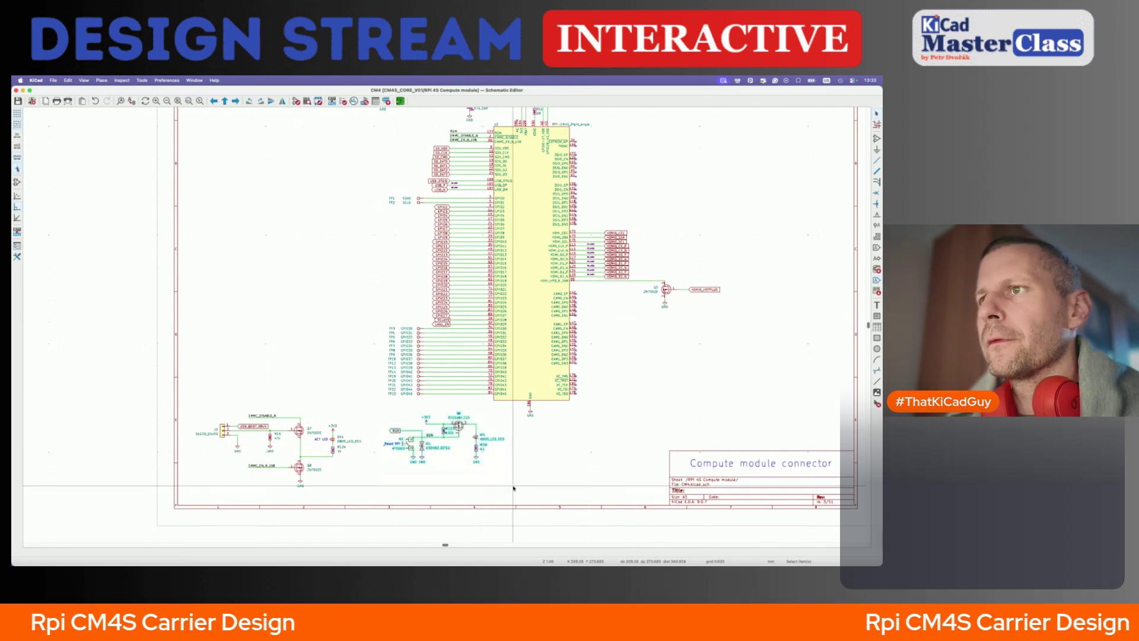
{"action": "left_click_drag", "start_coordinate": [182, 407], "coordinate": [382, 497]}
{"action": "scroll", "coordinate": [382, 500], "scroll_direction": "up", "scroll_amount": 3}
{"action": "scroll", "coordinate": [381, 500], "scroll_direction": "up", "scroll_amount": 3}
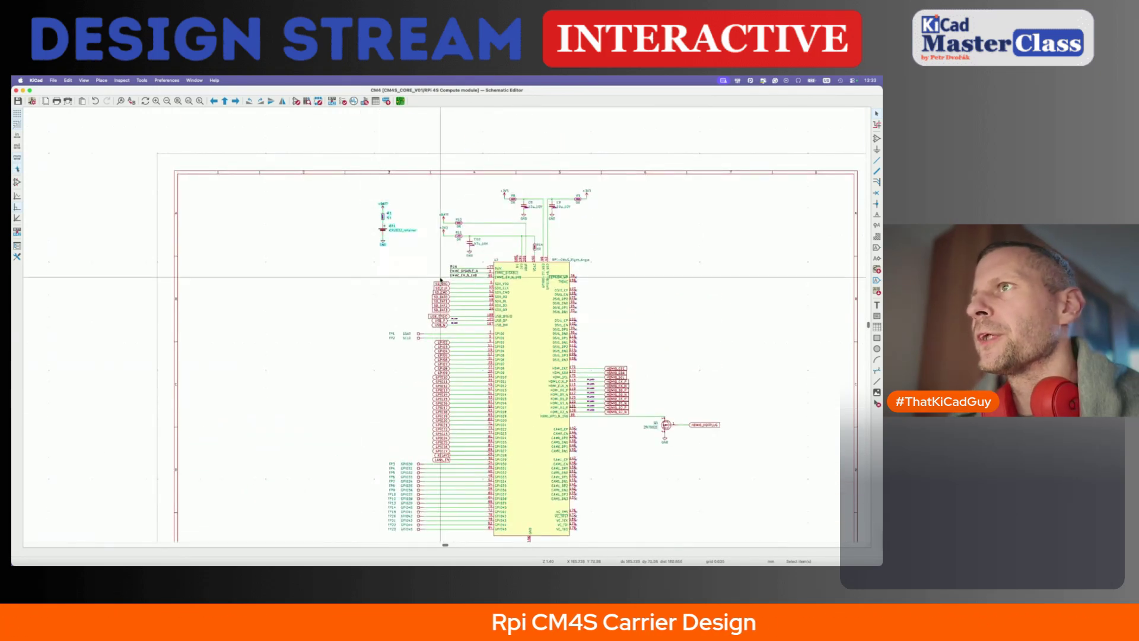
{"action": "scroll", "coordinate": [449, 226], "scroll_direction": "down", "scroll_amount": 3}
{"action": "scroll", "coordinate": [448, 225], "scroll_direction": "up", "scroll_amount": 1}
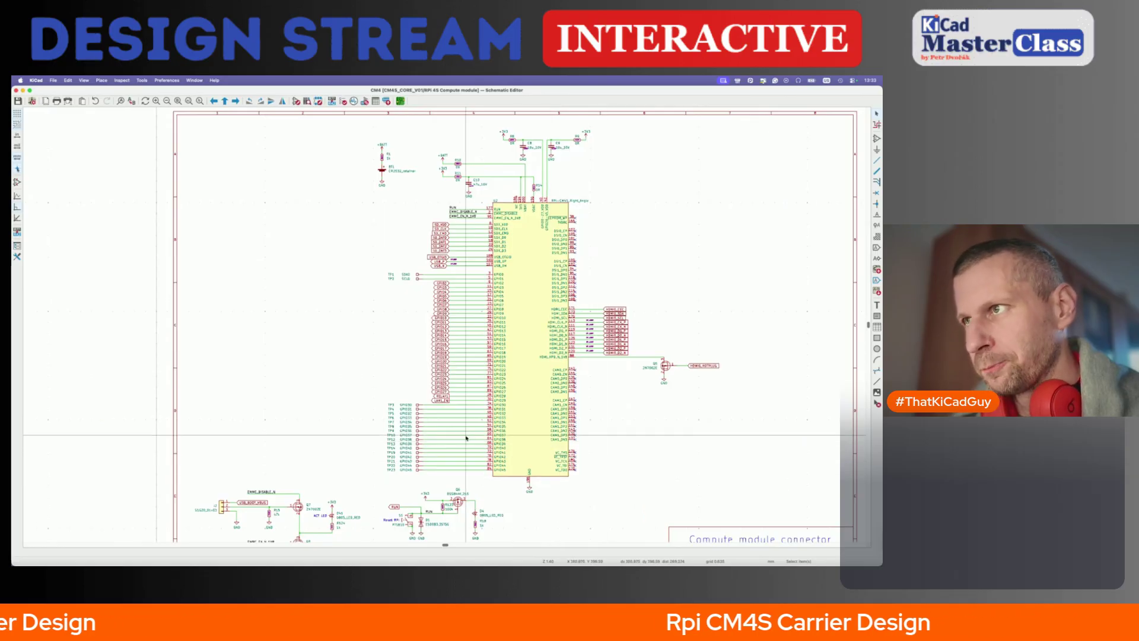
{"action": "left_click_drag", "start_coordinate": [374, 386], "coordinate": [428, 484]}
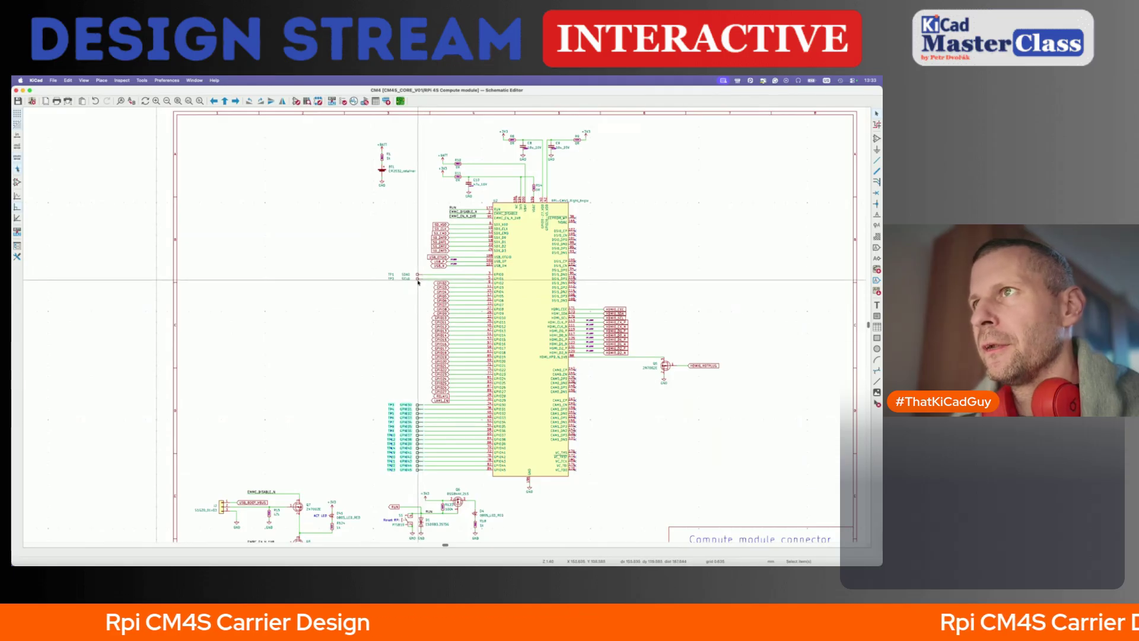
{"action": "left_click_drag", "start_coordinate": [422, 215], "coordinate": [456, 274]}
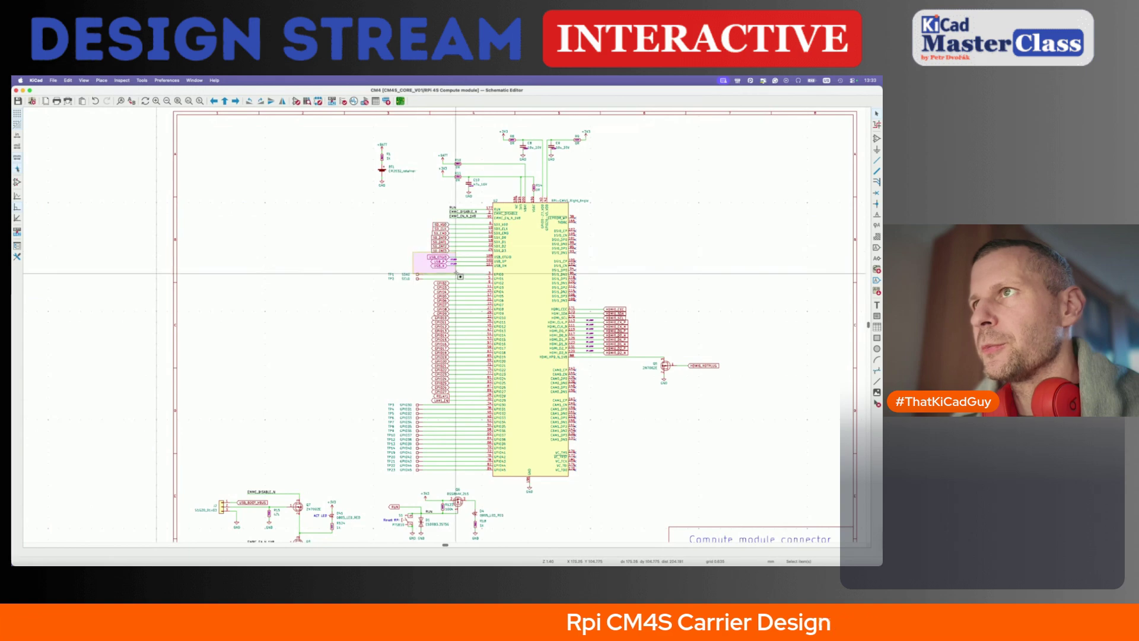
{"action": "key", "text": "alt+BackSpace"}
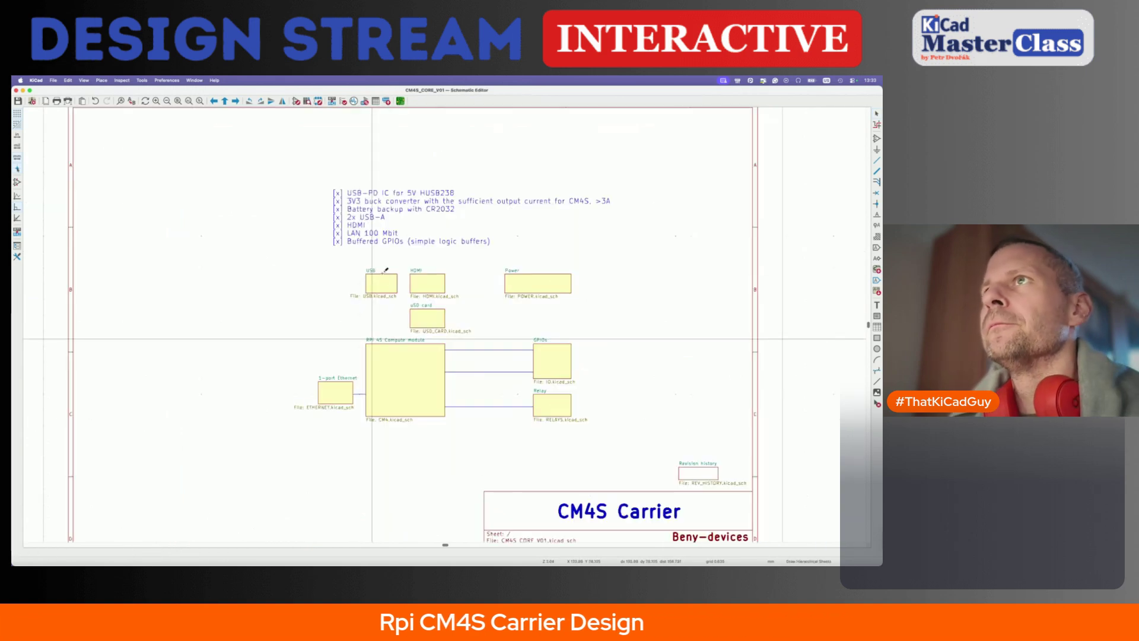
- Clear the existing component reference designators in the annotation settings, then check the USB sub-sheet
{"action": "left_click", "coordinate": [332, 101]}
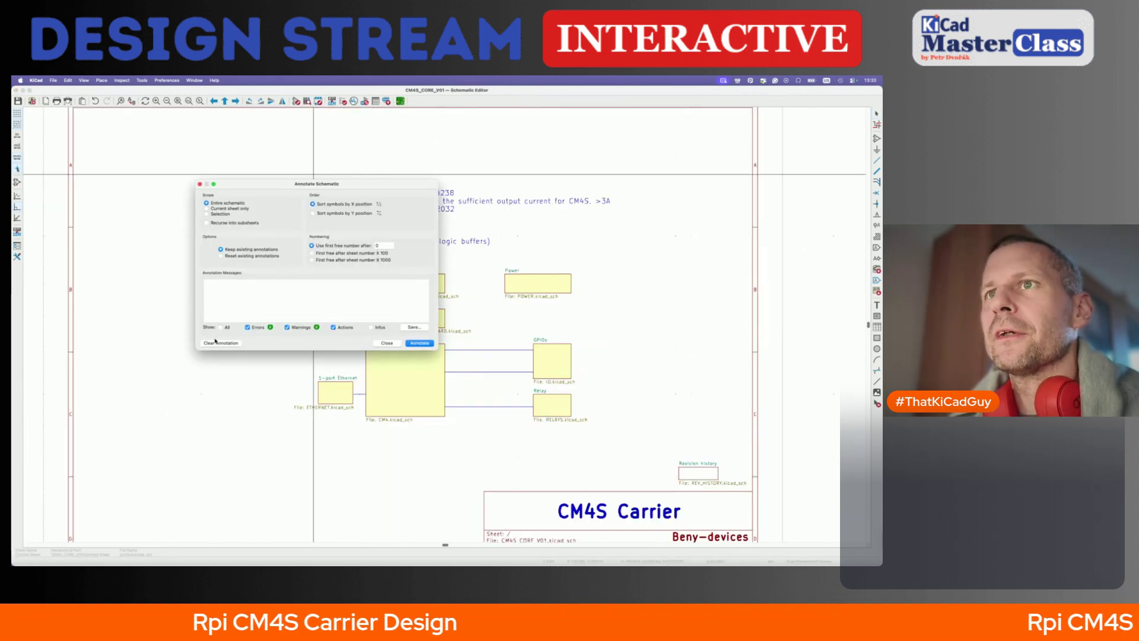
{"action": "left_click", "coordinate": [420, 342]}
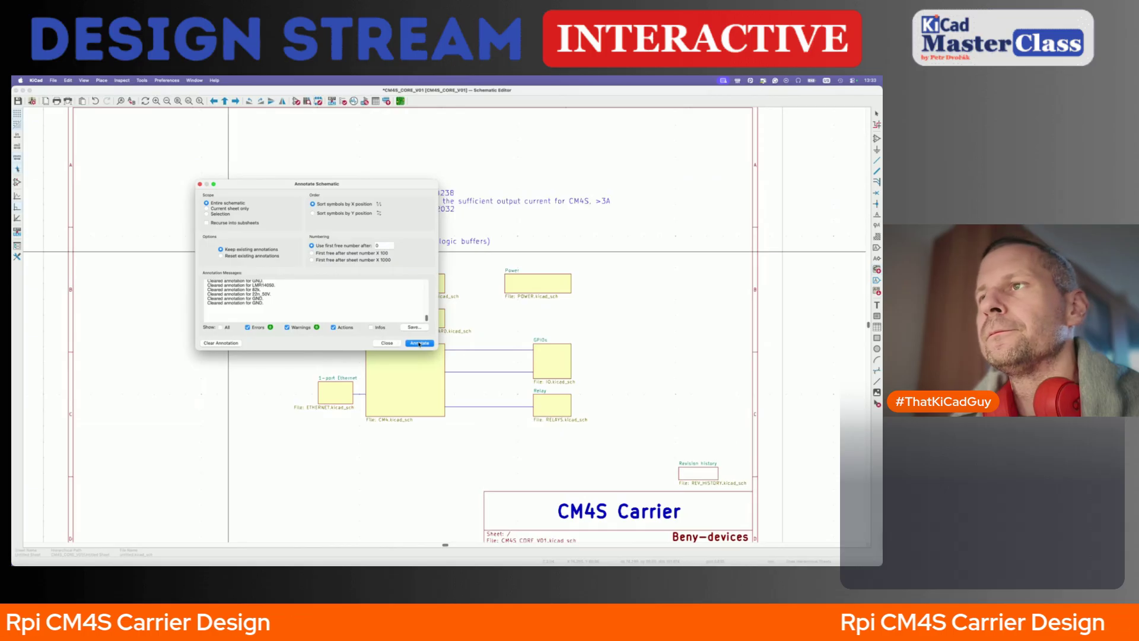
{"action": "left_click", "coordinate": [387, 343]}
{"action": "double_click", "coordinate": [359, 278]}
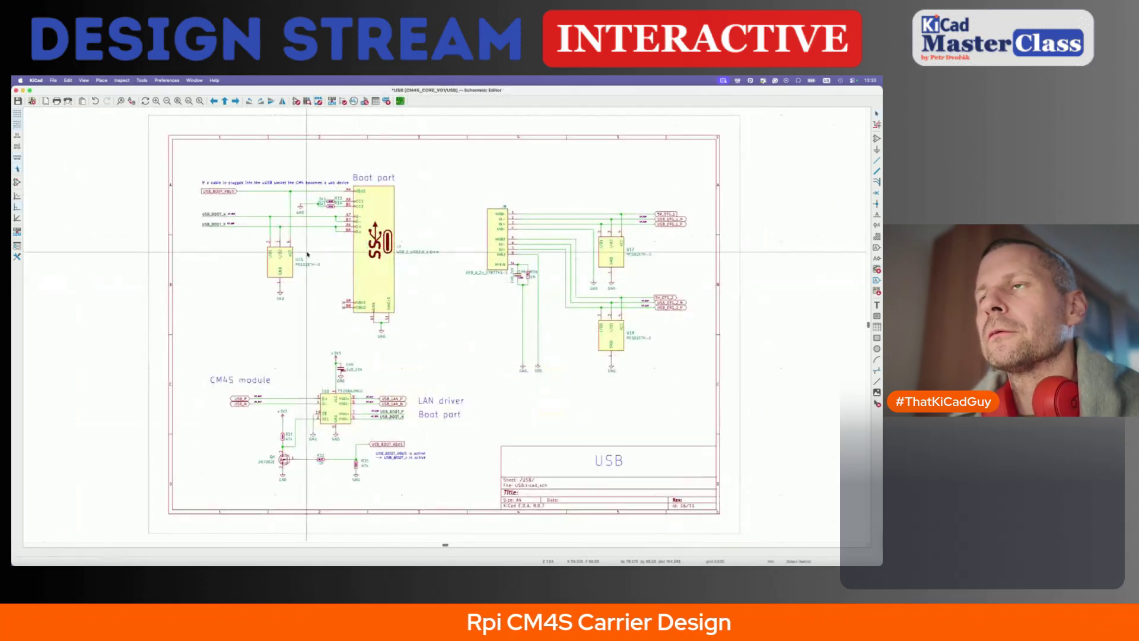
{"action": "key", "text": "alt+BackSpace"}
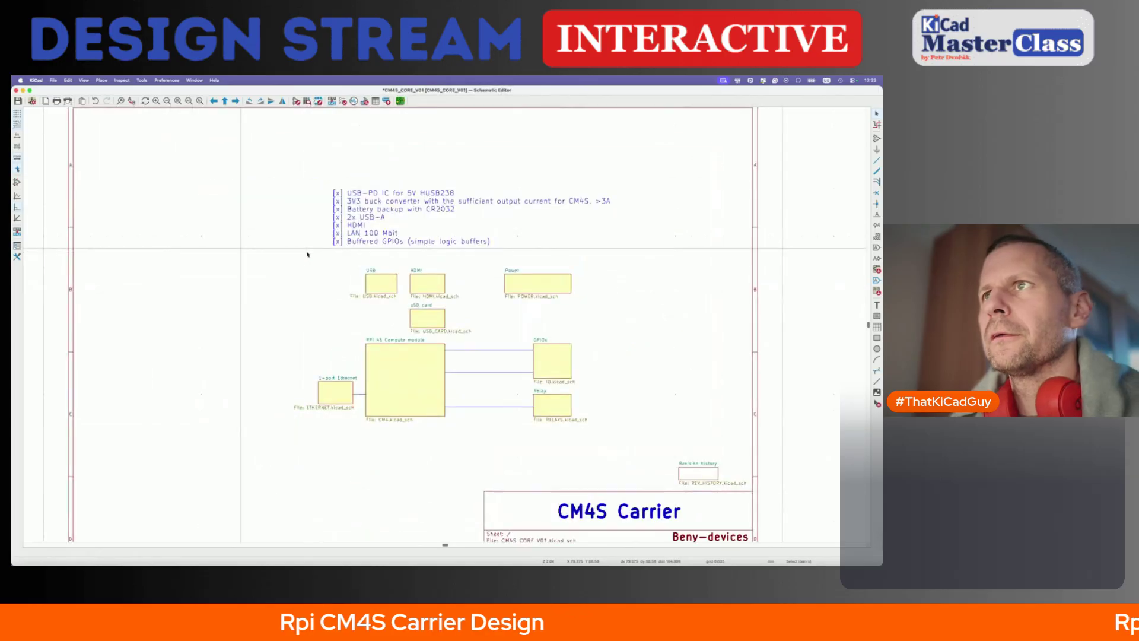
- Annotate every component in the whole schematic and verify references on the USB and compute module sheets
{"action": "left_click", "coordinate": [333, 102]}
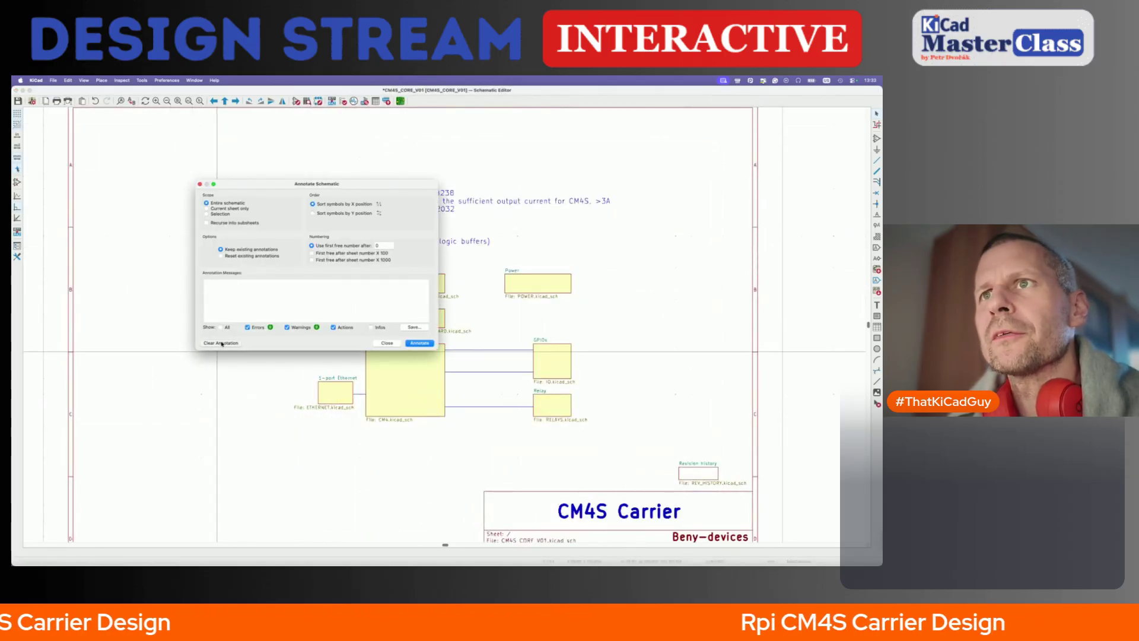
{"action": "left_click", "coordinate": [385, 343]}
{"action": "double_click", "coordinate": [380, 281]}
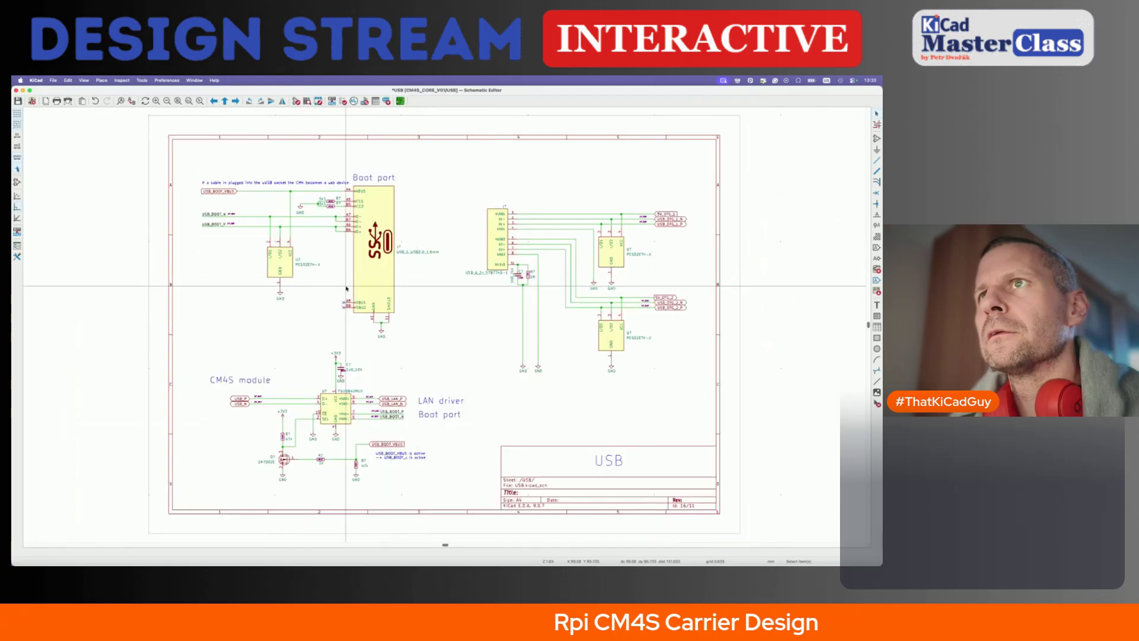
{"action": "key", "text": "alt+BackSpace"}
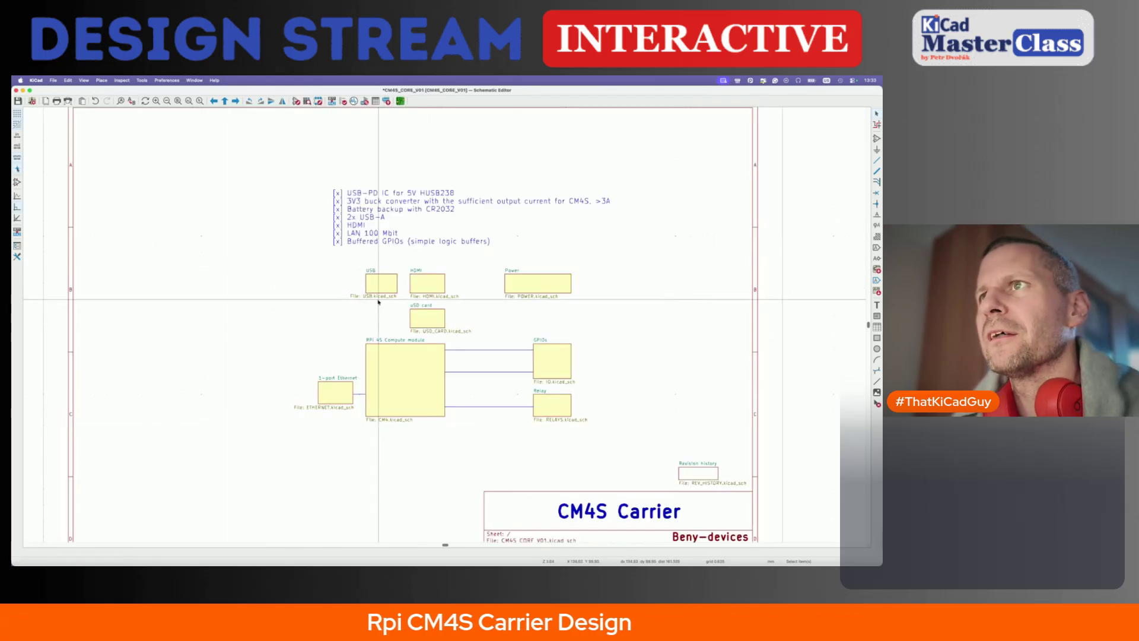
{"action": "double_click", "coordinate": [378, 287]}
{"action": "key", "text": "alt+BackSpace"}
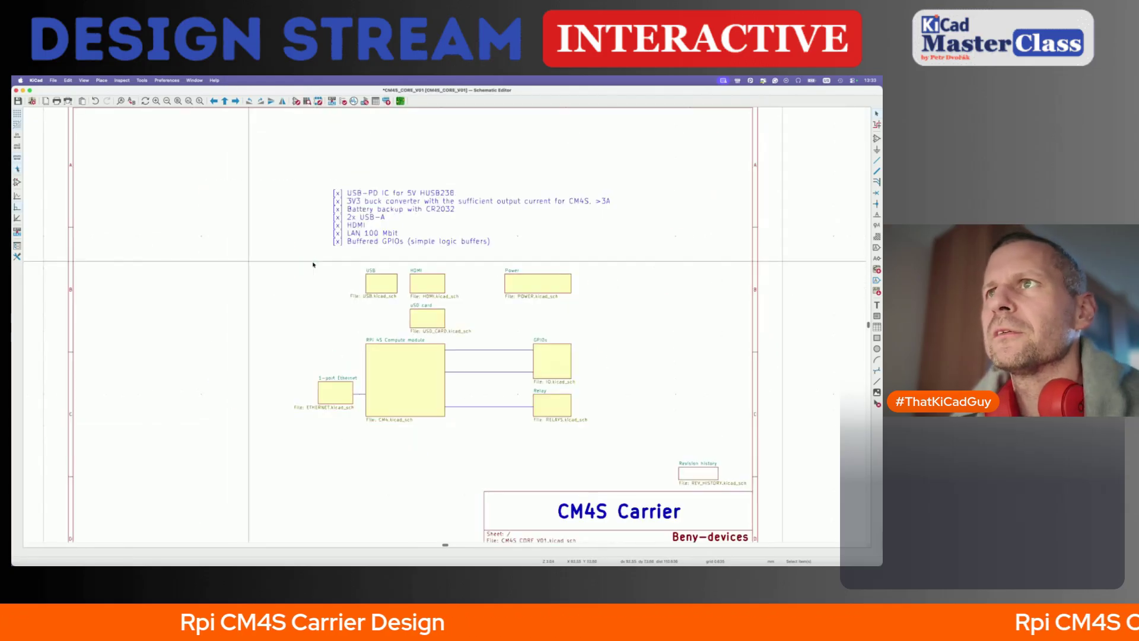
{"action": "left_click", "coordinate": [332, 102]}
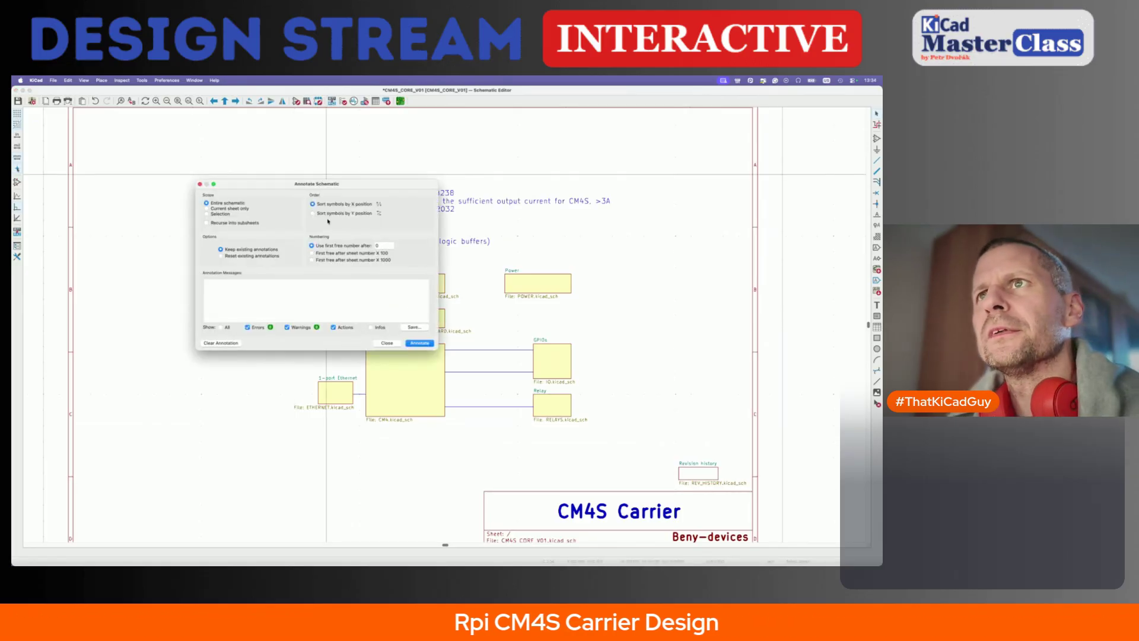
{"action": "left_click", "coordinate": [419, 343]}
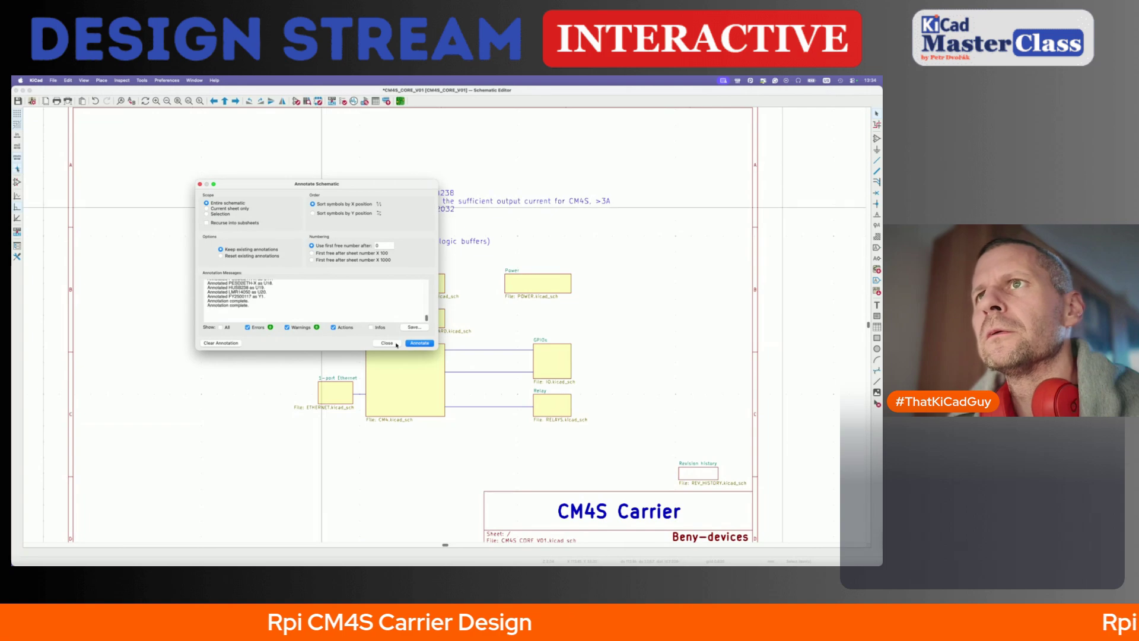
{"action": "double_click", "coordinate": [380, 292]}
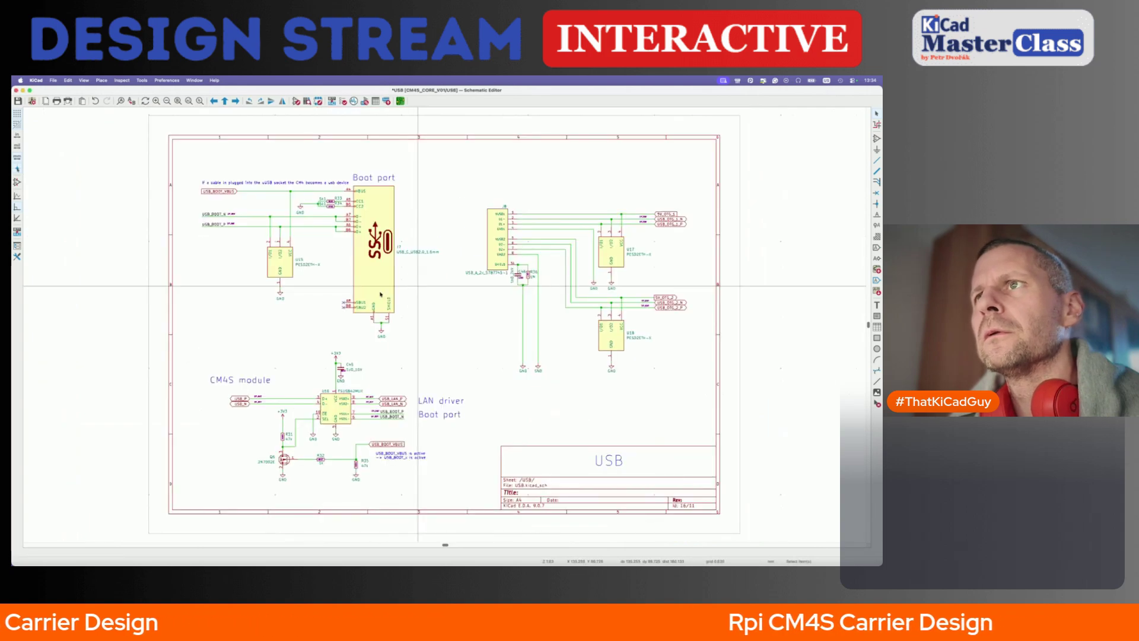
{"action": "key", "text": "alt+BackSpace"}
{"action": "double_click", "coordinate": [394, 368]}
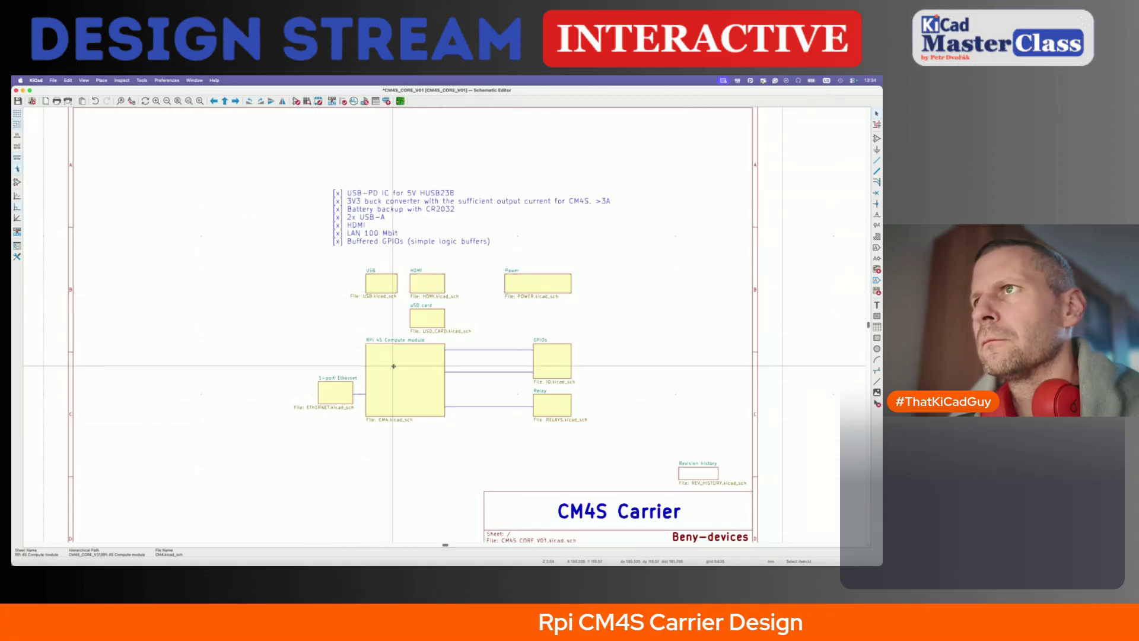
{"action": "key", "text": "alt+BackSpace"}
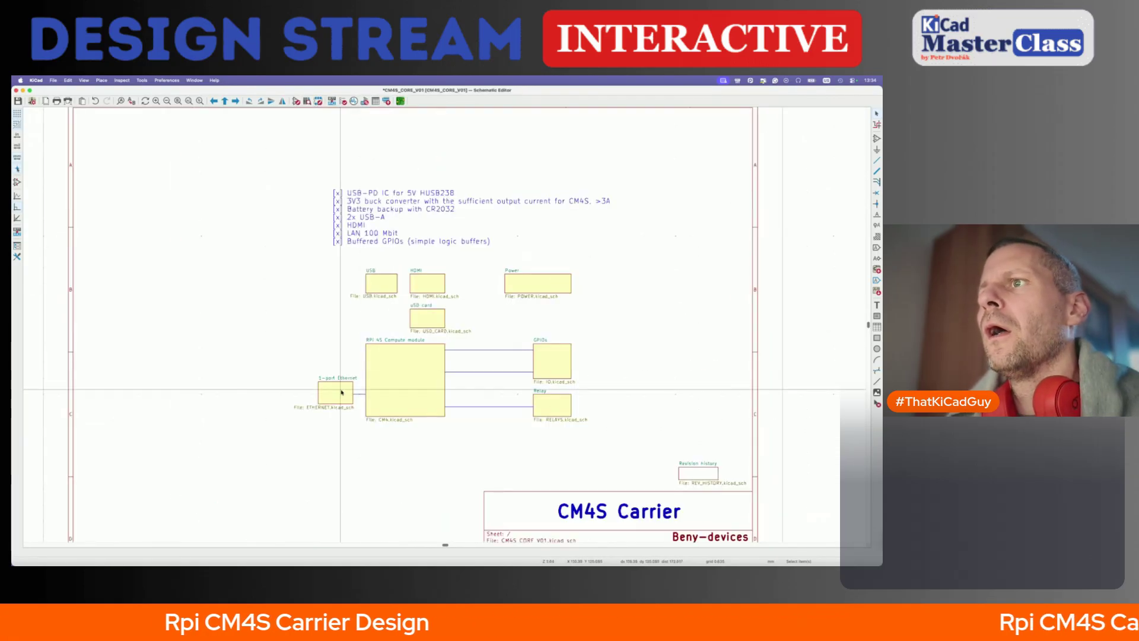
- Look over the compute module sub-sheet again and return to the top-level sheet
{"action": "double_click", "coordinate": [388, 391]}
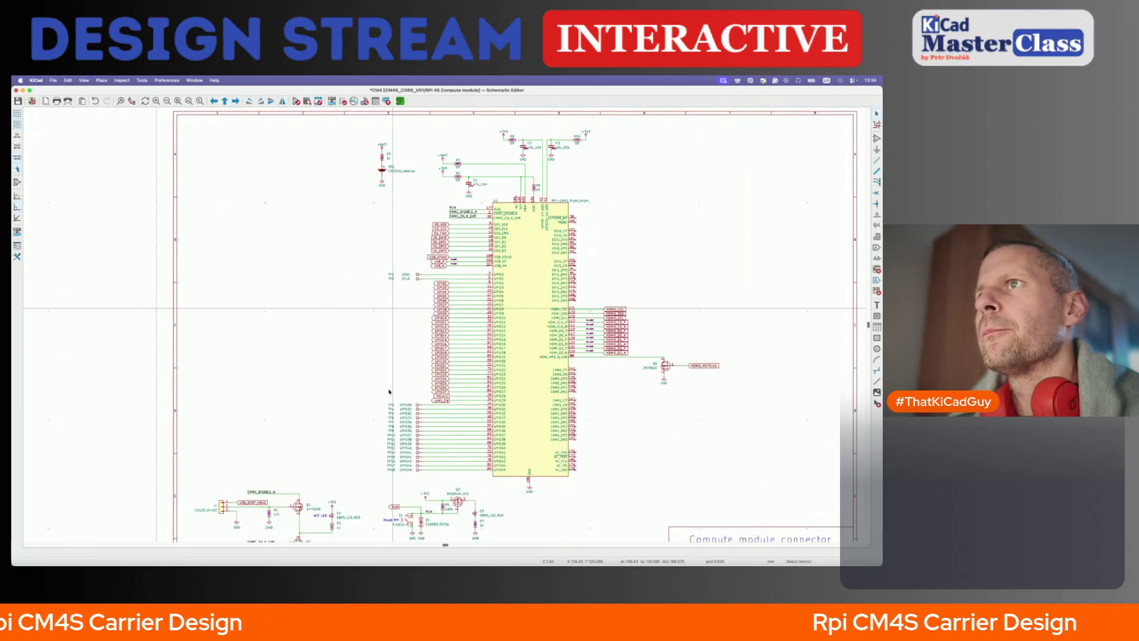
{"action": "scroll", "coordinate": [389, 391], "scroll_direction": "down", "scroll_amount": 3}
{"action": "scroll", "coordinate": [388, 392], "scroll_direction": "left", "scroll_amount": 1}
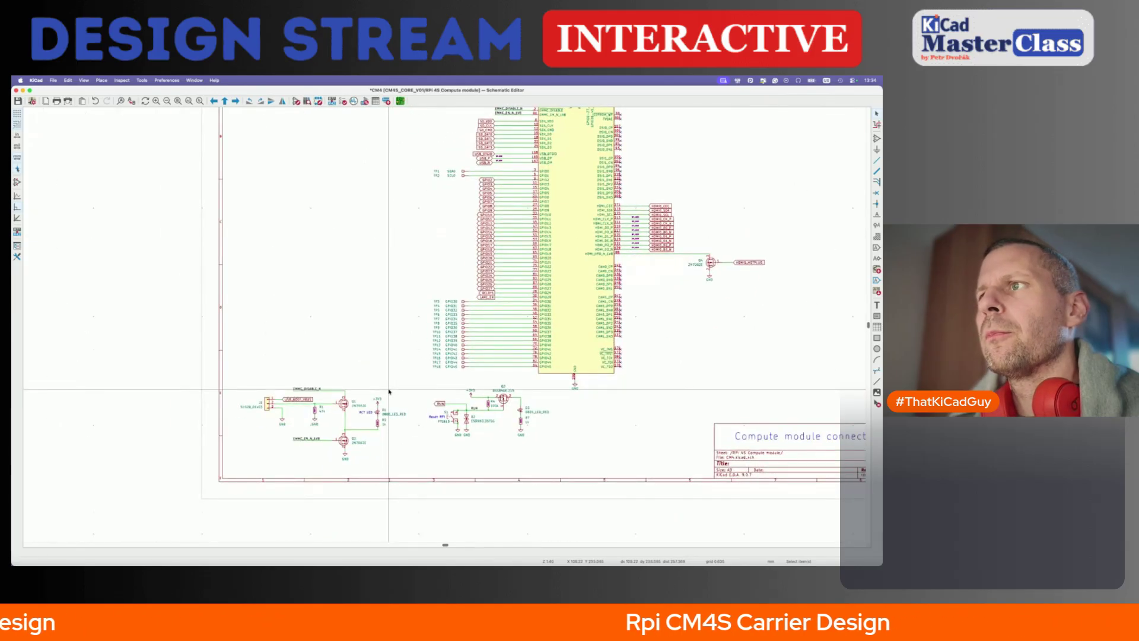
{"action": "scroll", "coordinate": [388, 392], "scroll_direction": "up", "scroll_amount": 4}
{"action": "scroll", "coordinate": [388, 391], "scroll_direction": "right", "scroll_amount": 3}
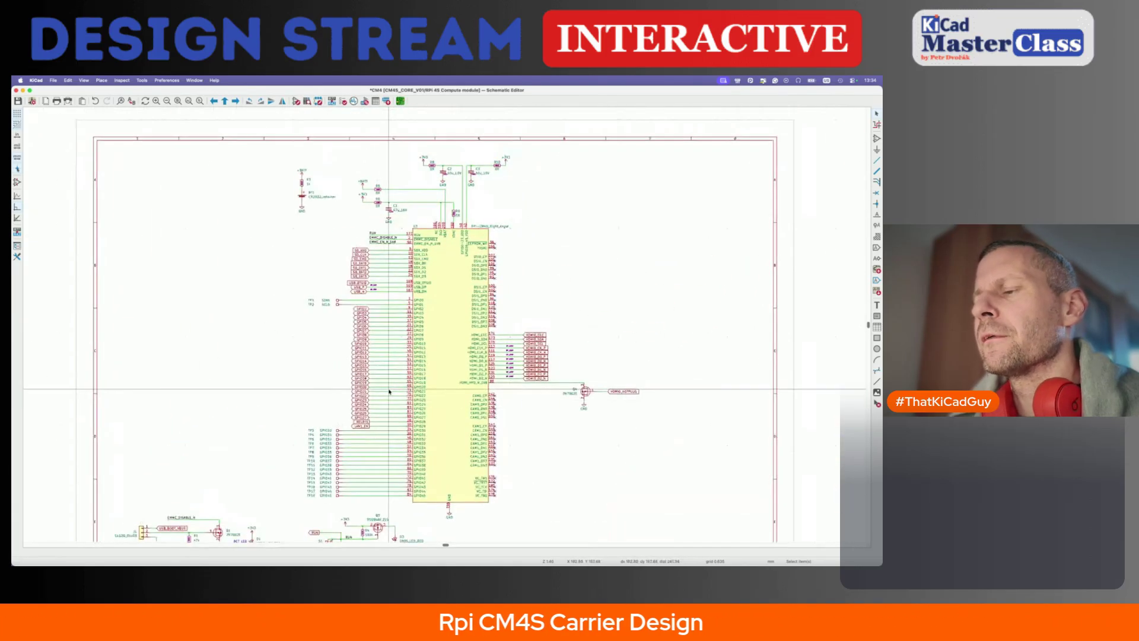
{"action": "key", "text": "alt+BackSpace"}
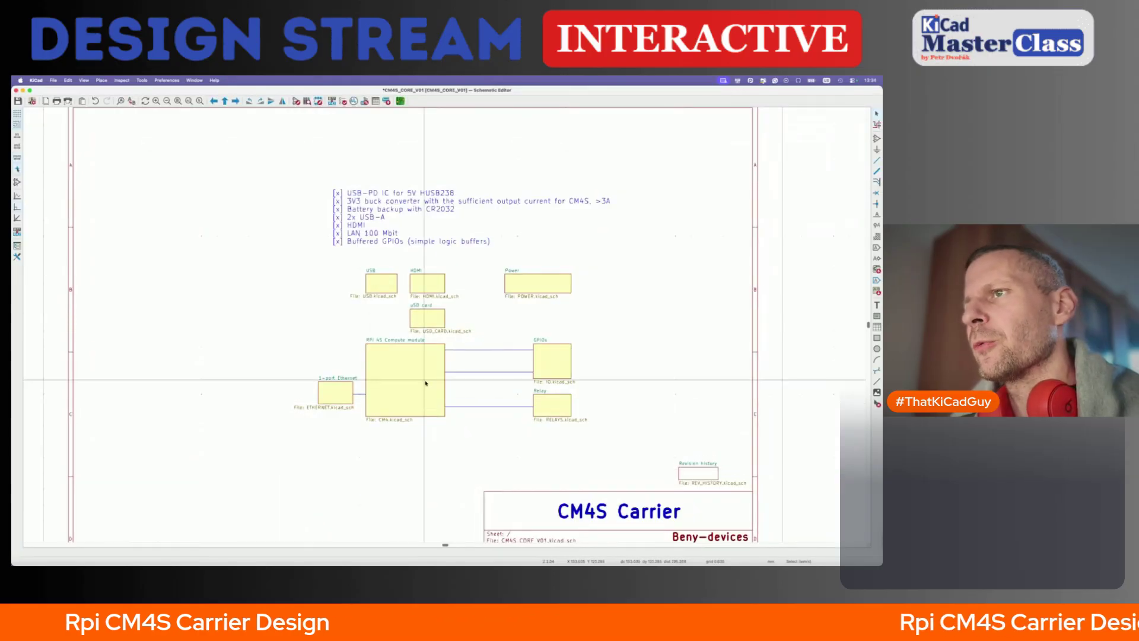
- Select the Revision history sheet block, then view and close the Beny-devices logo properties on the root sheet
{"action": "left_click", "coordinate": [698, 475]}
{"action": "key", "text": "alt+BackSpace"}
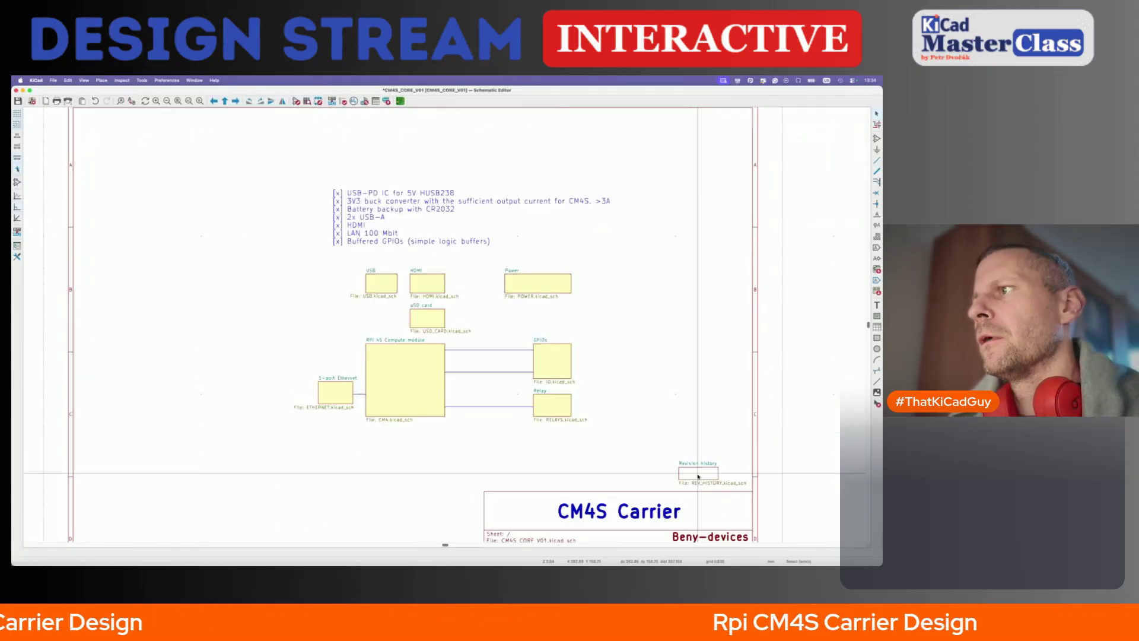
{"action": "scroll", "coordinate": [697, 475], "scroll_direction": "down", "scroll_amount": 3}
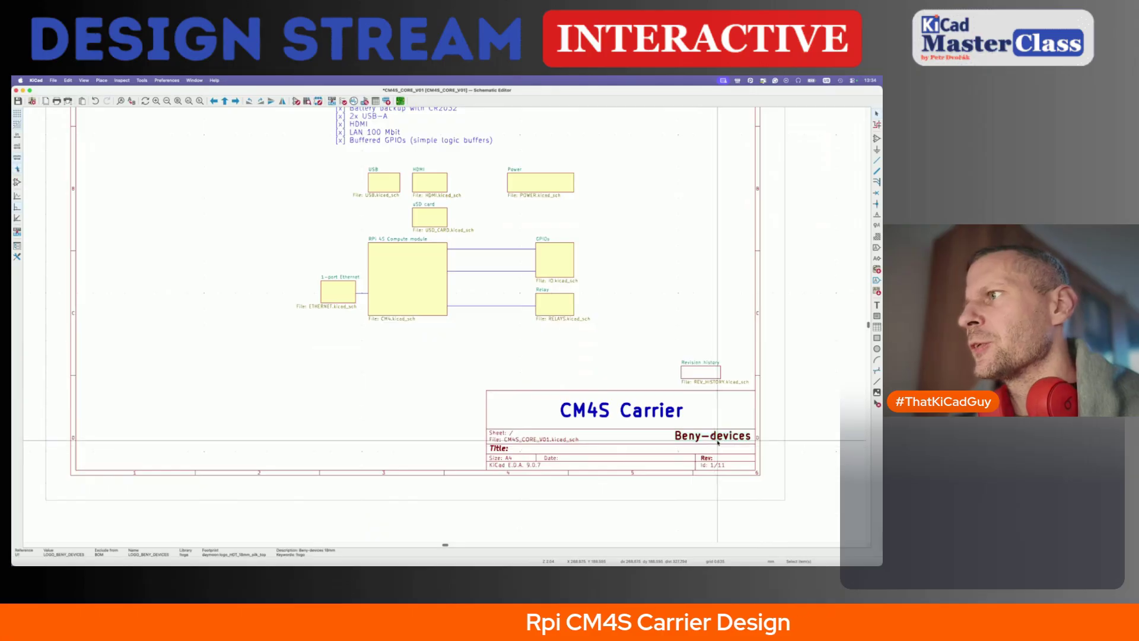
{"action": "double_click", "coordinate": [718, 442]}
{"action": "key", "text": "Escape"}
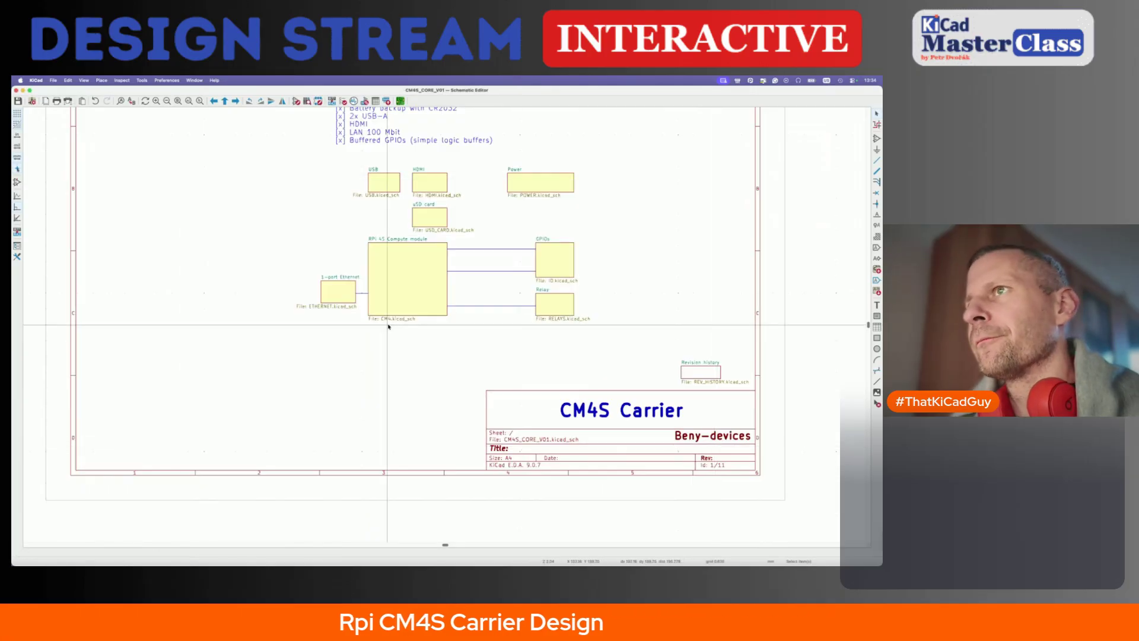
{"action": "scroll", "coordinate": [389, 326], "scroll_direction": "up", "scroll_amount": 1}
{"action": "scroll", "coordinate": [389, 325], "scroll_direction": "up", "scroll_amount": 3}
{"action": "scroll", "coordinate": [350, 233], "scroll_direction": "left", "scroll_amount": 1}
{"action": "scroll", "coordinate": [350, 234], "scroll_direction": "down", "scroll_amount": 1}
{"action": "scroll", "coordinate": [350, 233], "scroll_direction": "left", "scroll_amount": 1}
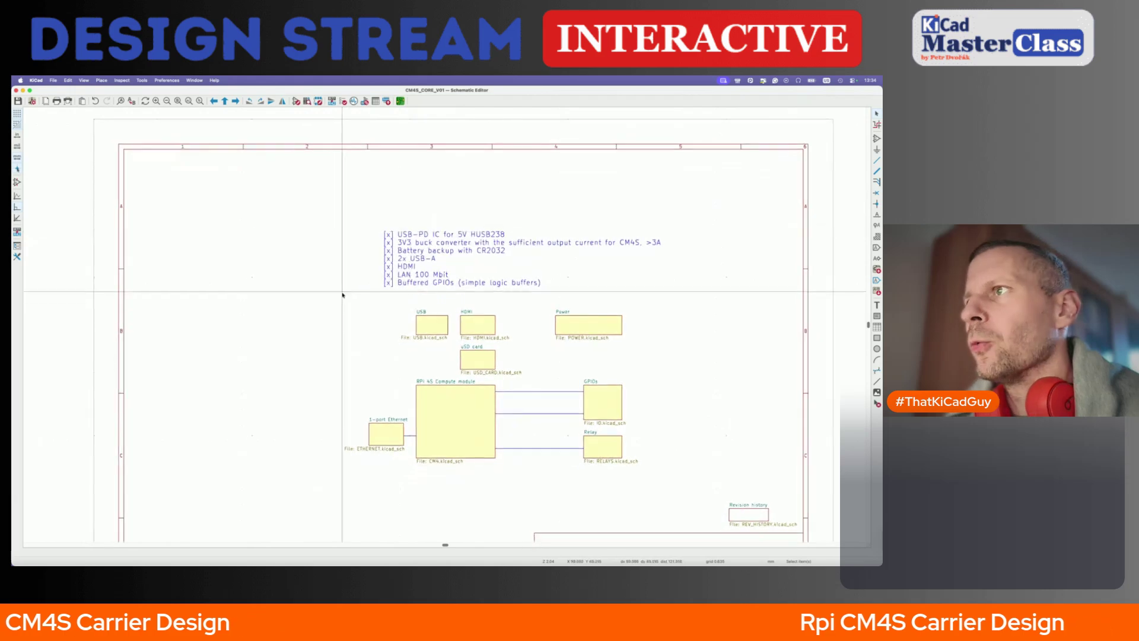
- Run the electrical rules check in an enlarged ERC window and jump to U8's pin 5 violation
{"action": "left_click", "coordinate": [342, 101]}
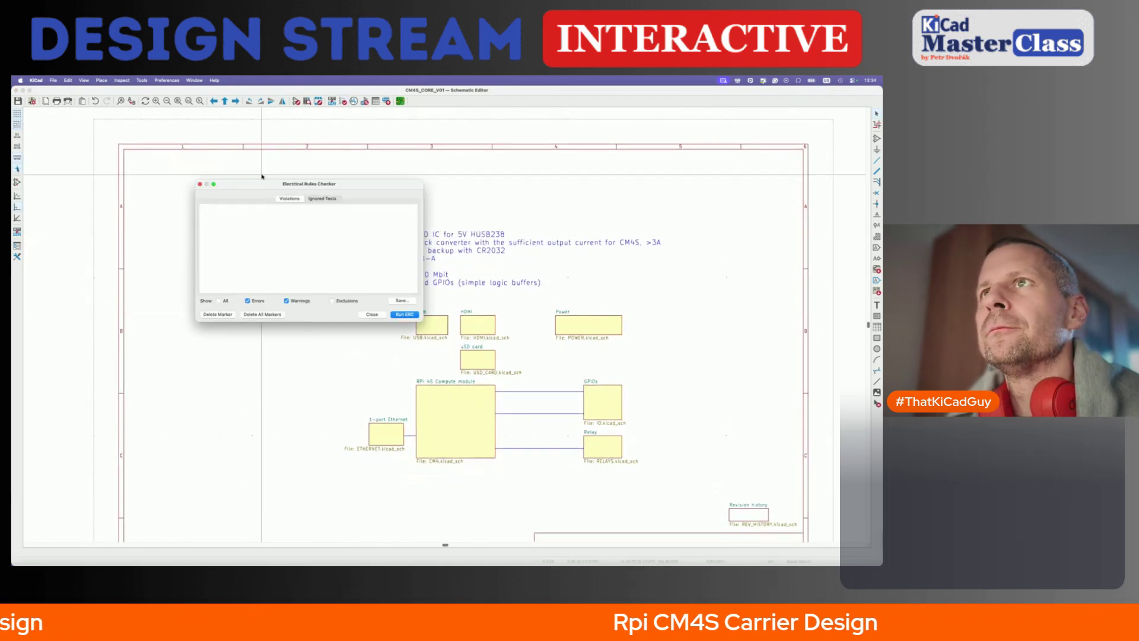
{"action": "left_click_drag", "start_coordinate": [269, 183], "coordinate": [160, 116]}
{"action": "left_click_drag", "start_coordinate": [313, 254], "coordinate": [323, 543]}
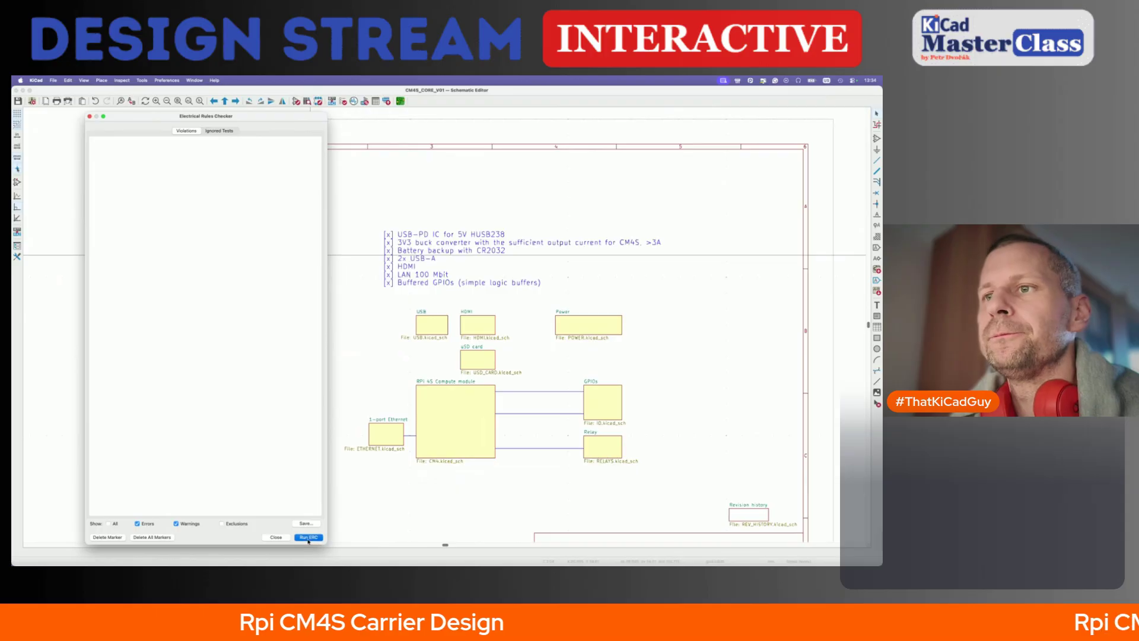
{"action": "left_click", "coordinate": [308, 537]}
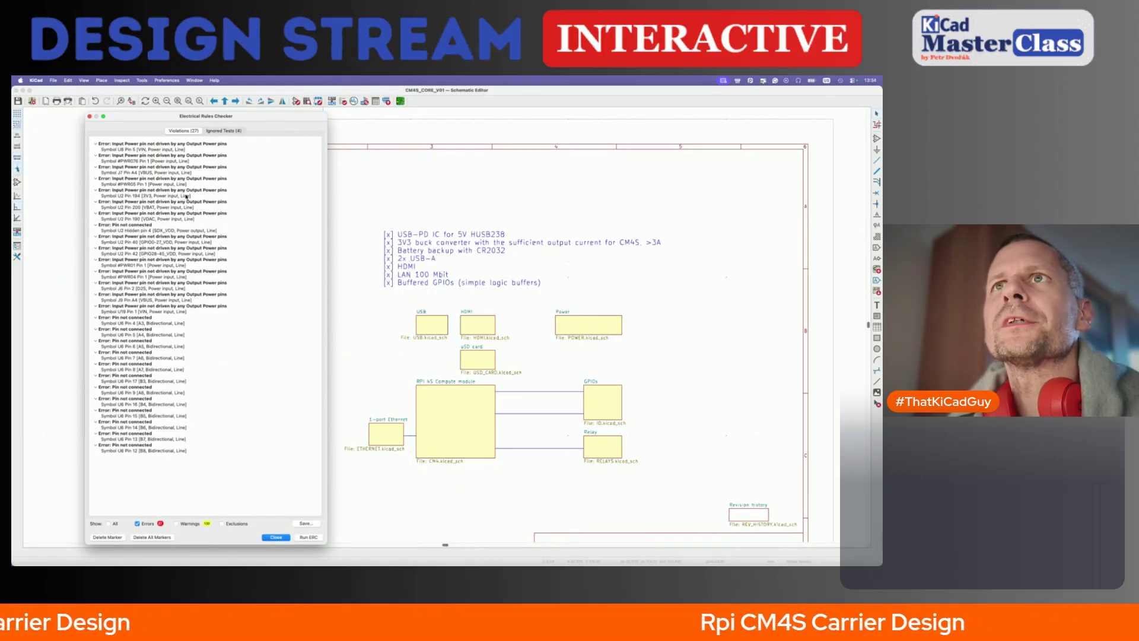
{"action": "left_click", "coordinate": [180, 149]}
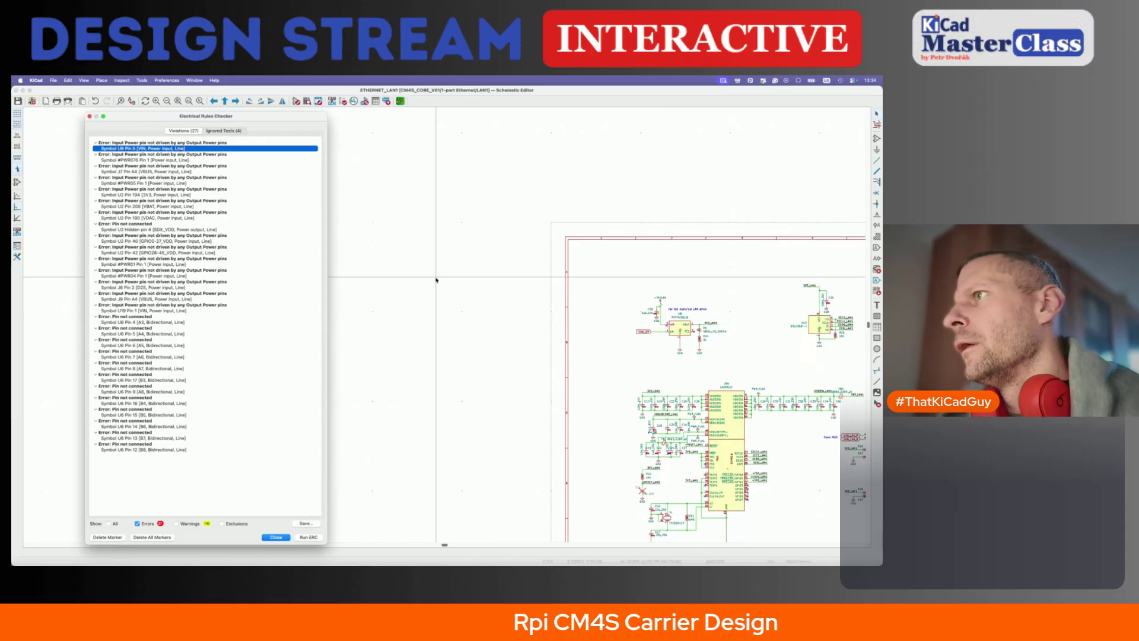
- Zoom in around U8 and select capacitor C20 to inspect its +3V3LAN supply
{"action": "scroll", "coordinate": [665, 335], "scroll_direction": "up", "scroll_amount": 4}
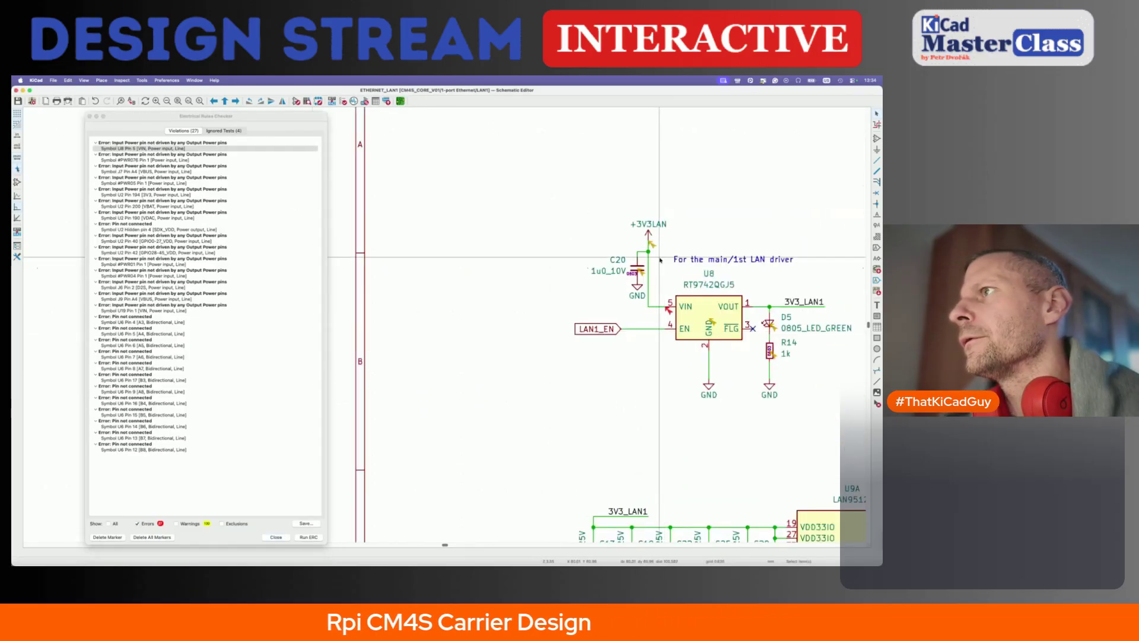
{"action": "scroll", "coordinate": [658, 264], "scroll_direction": "up", "scroll_amount": 3}
{"action": "left_click", "coordinate": [615, 273]}
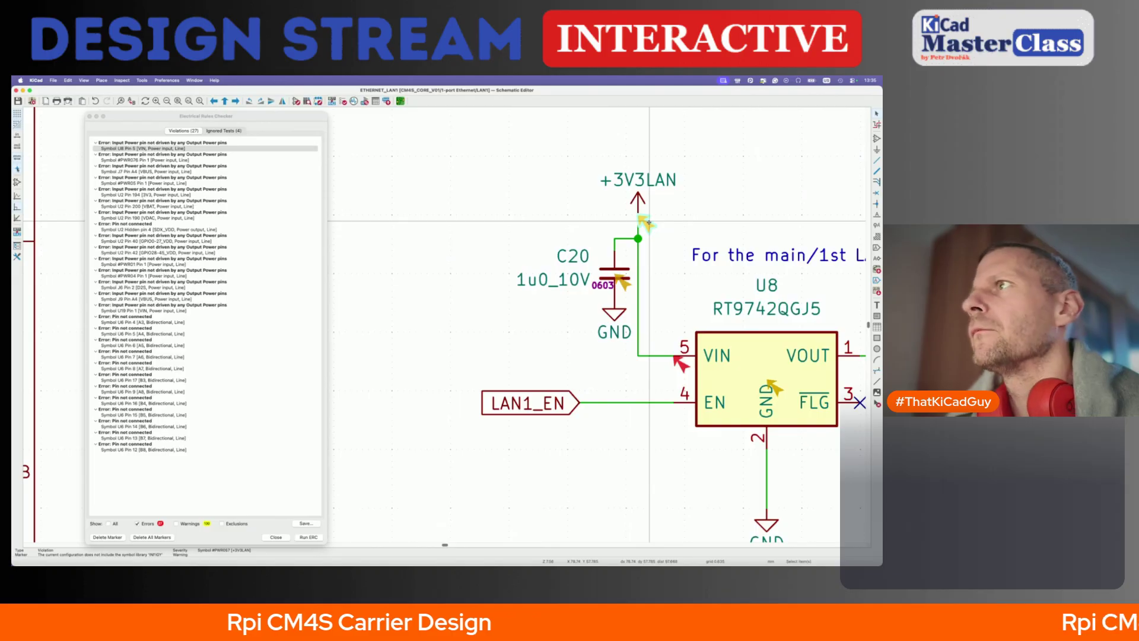
{"action": "scroll", "coordinate": [642, 202], "scroll_direction": "down", "scroll_amount": 3}
{"action": "scroll", "coordinate": [640, 201], "scroll_direction": "down", "scroll_amount": 3}
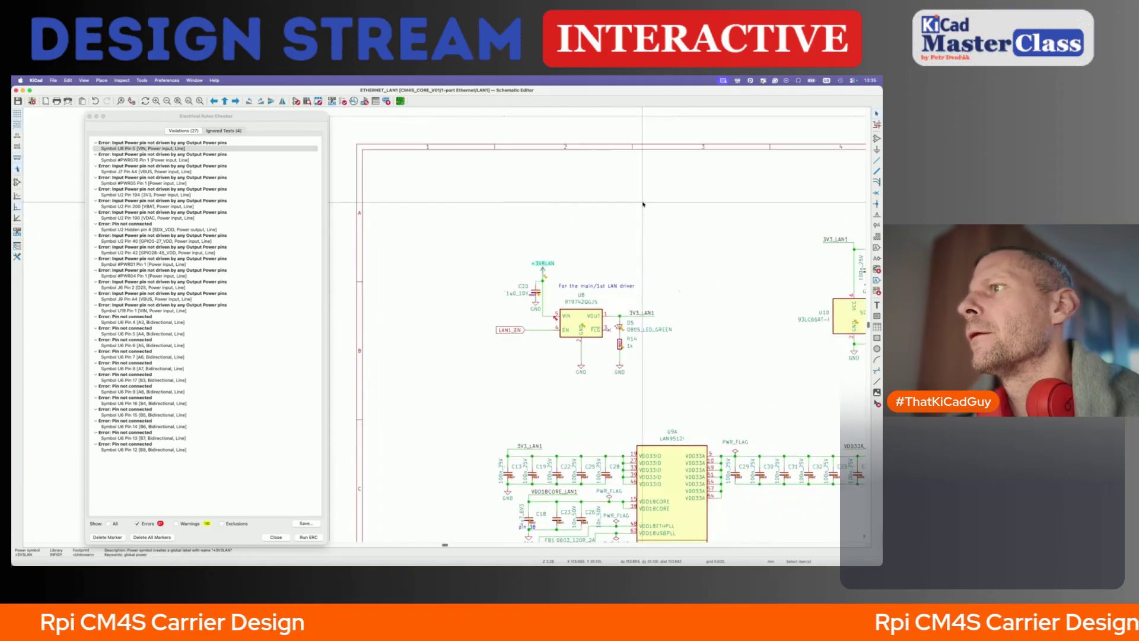
{"action": "scroll", "coordinate": [642, 203], "scroll_direction": "down", "scroll_amount": 1}
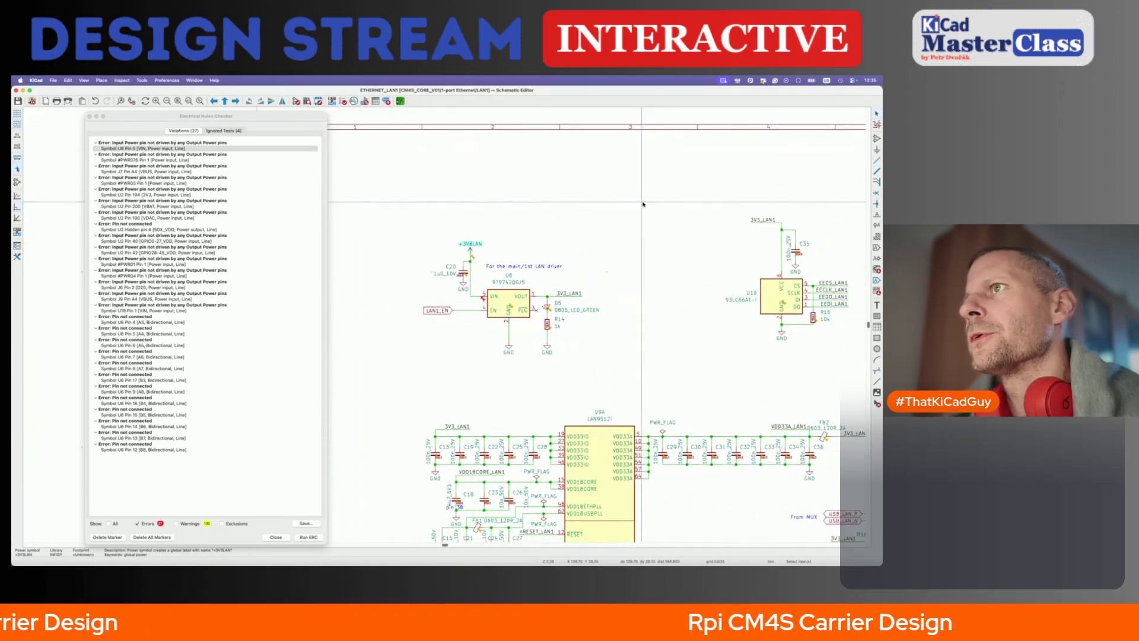
{"action": "scroll", "coordinate": [583, 246], "scroll_direction": "down", "scroll_amount": 2}
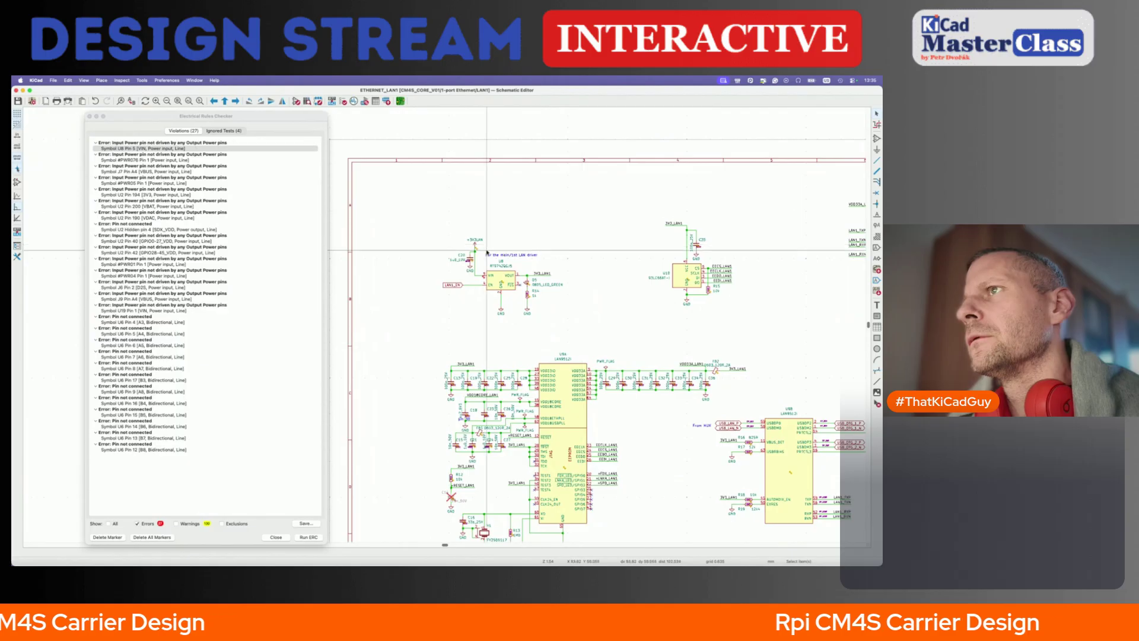
{"action": "scroll", "coordinate": [487, 252], "scroll_direction": "up", "scroll_amount": 3}
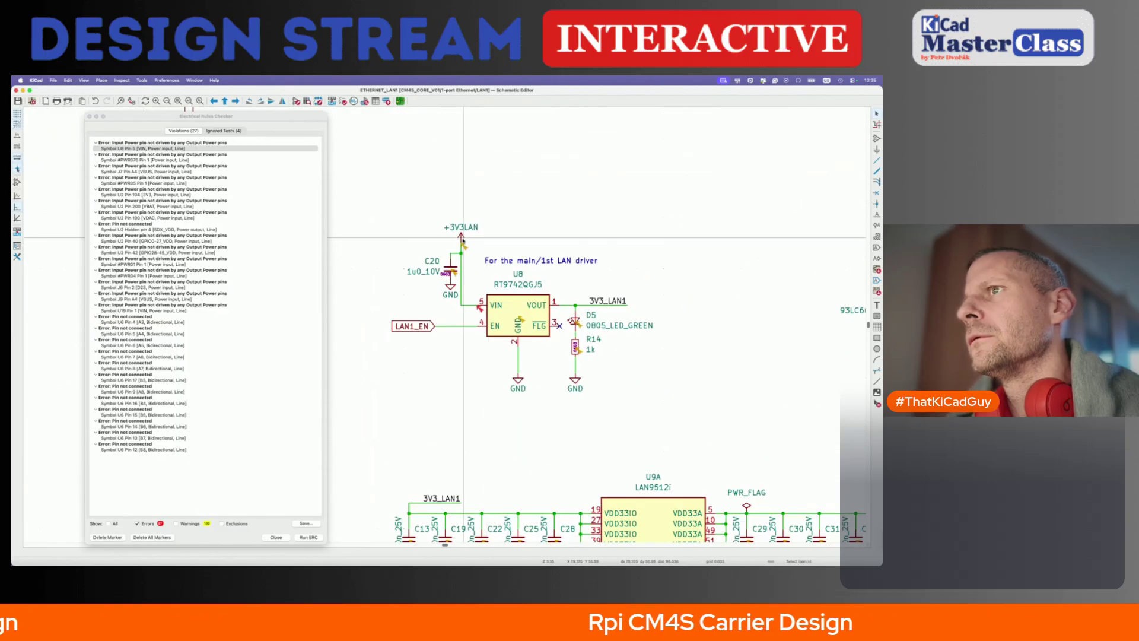
{"action": "scroll", "coordinate": [462, 240], "scroll_direction": "down", "scroll_amount": 2}
- Place a +3V3 power symbol on C20's supply wire and rerun the rules check
{"action": "scroll", "coordinate": [466, 242], "scroll_direction": "up", "scroll_amount": 3}
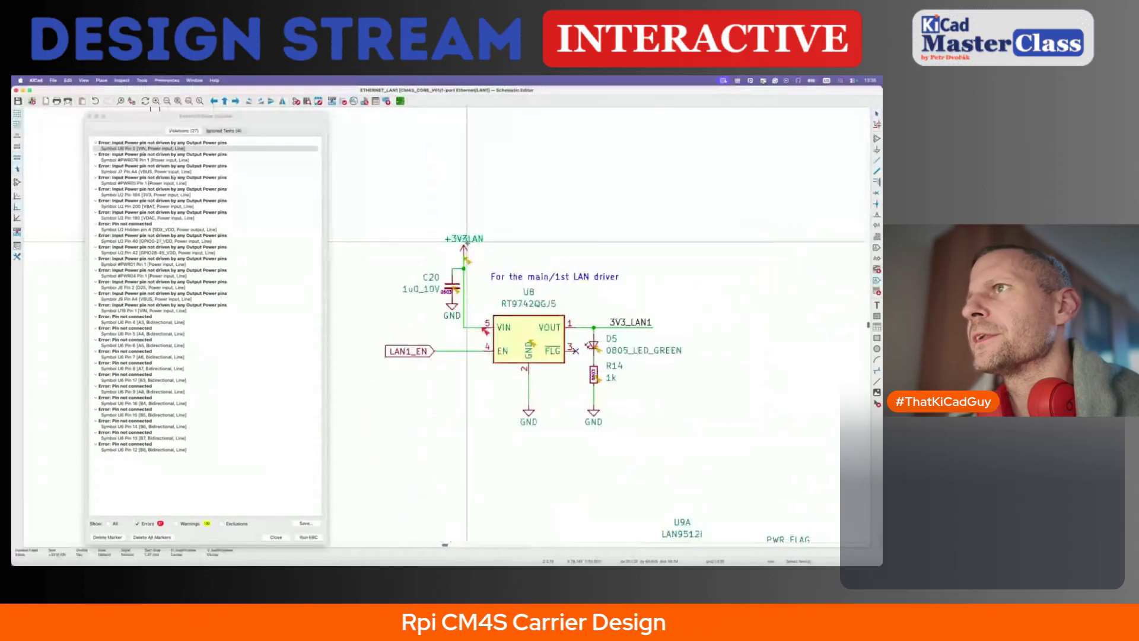
{"action": "type", "text": "p"}
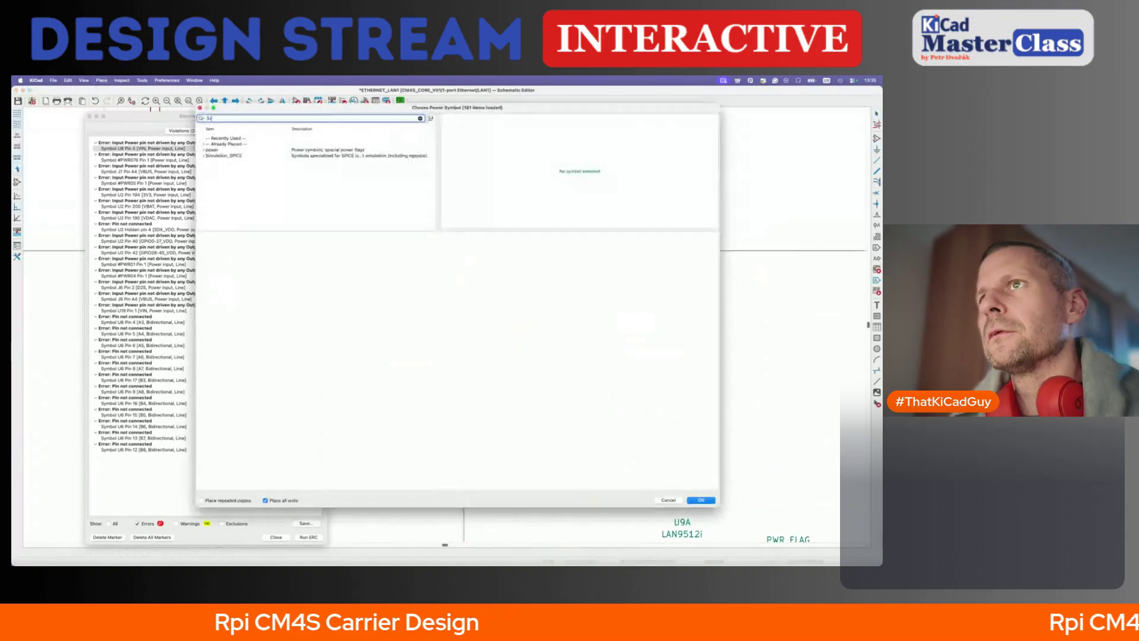
{"action": "type", "text": "3v3"}
{"action": "key", "text": "Return"}
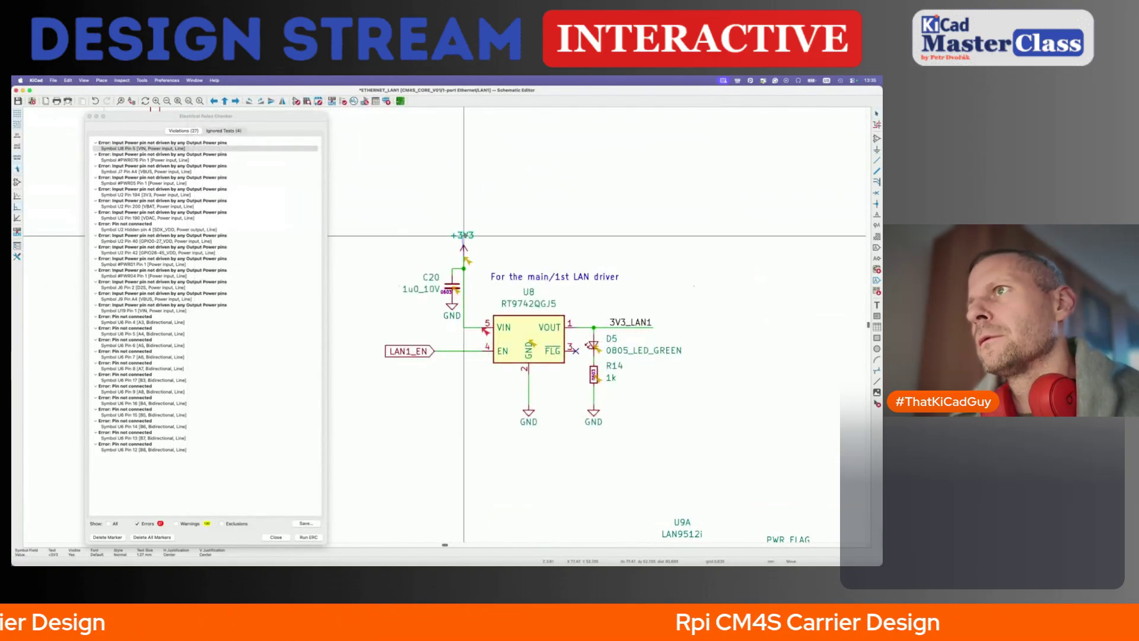
{"action": "left_click", "coordinate": [464, 268]}
{"action": "scroll", "coordinate": [465, 276], "scroll_direction": "down", "scroll_amount": 5}
{"action": "key", "text": "super+s"}
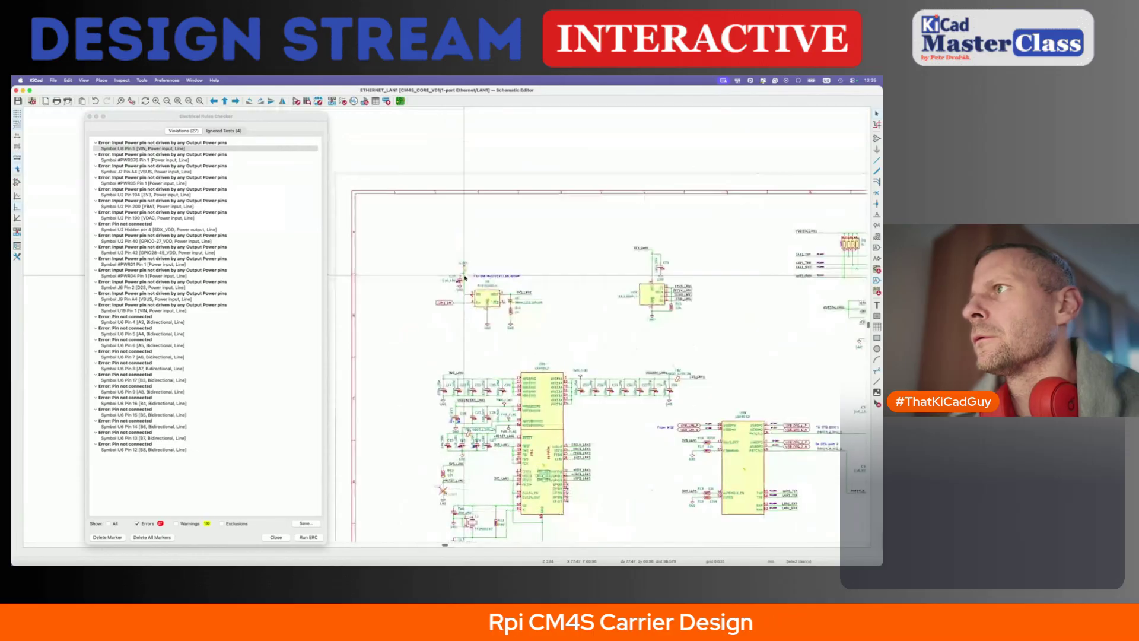
{"action": "left_click", "coordinate": [308, 537]}
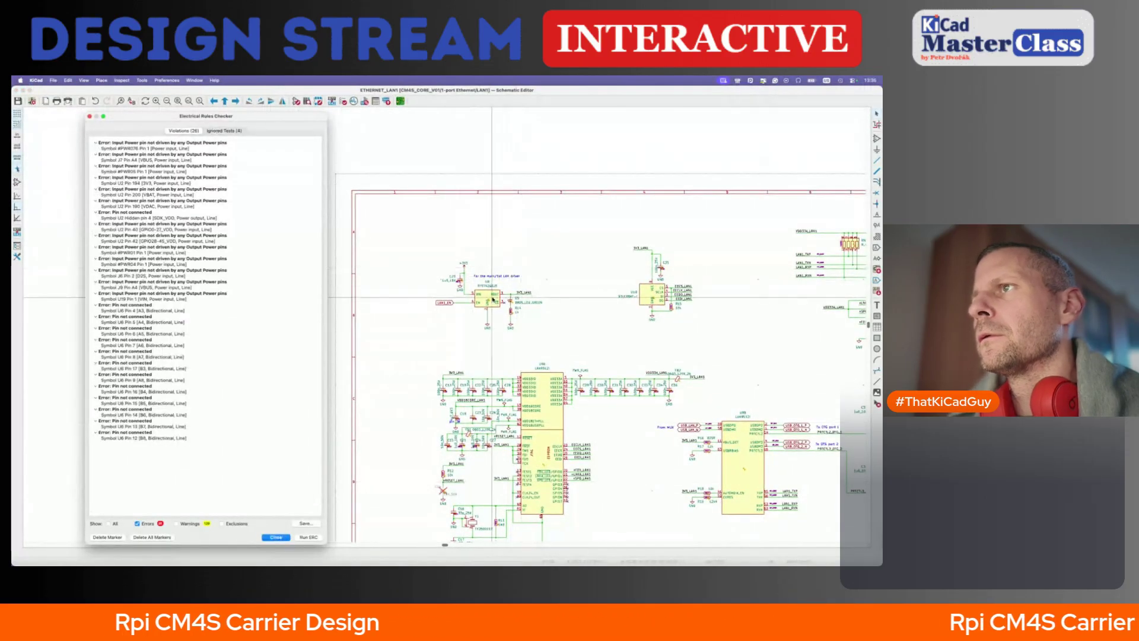
- Update U8 from its library and rerun the rules check
{"action": "right_click", "coordinate": [493, 299]}
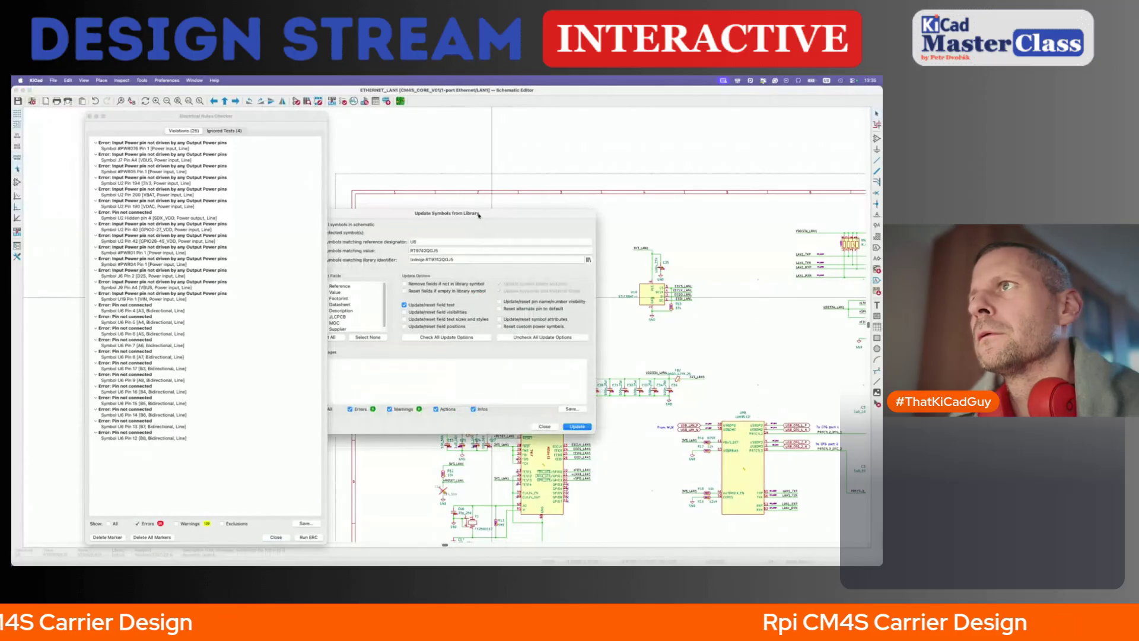
{"action": "left_click_drag", "start_coordinate": [478, 215], "coordinate": [608, 215]}
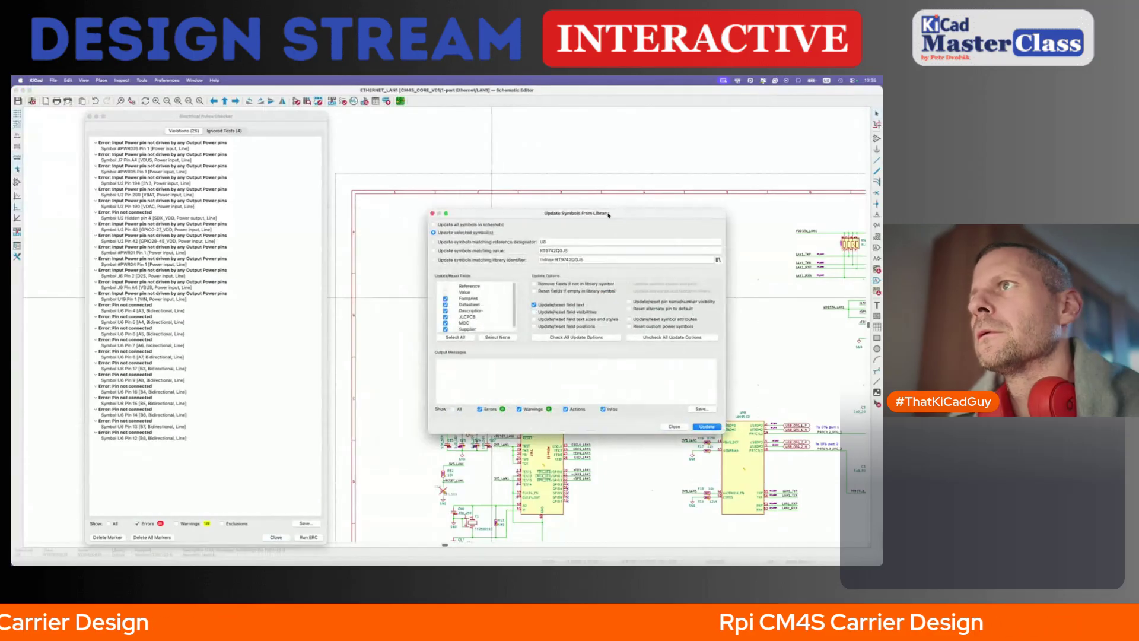
{"action": "left_click", "coordinate": [706, 426]}
{"action": "left_click", "coordinate": [673, 426]}
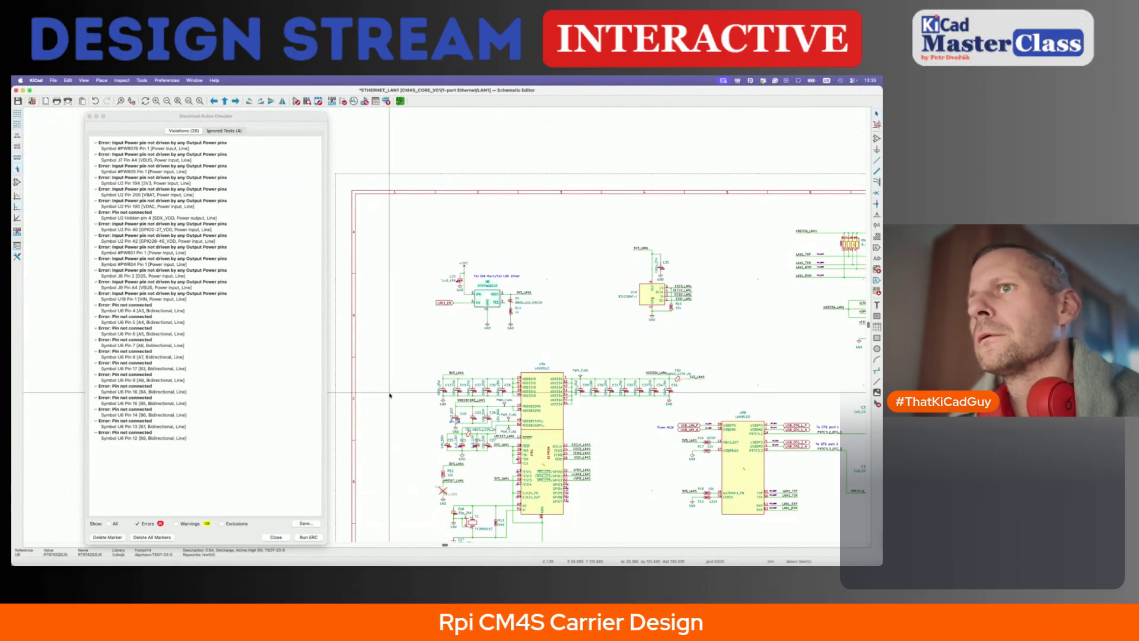
{"action": "left_click", "coordinate": [302, 537]}
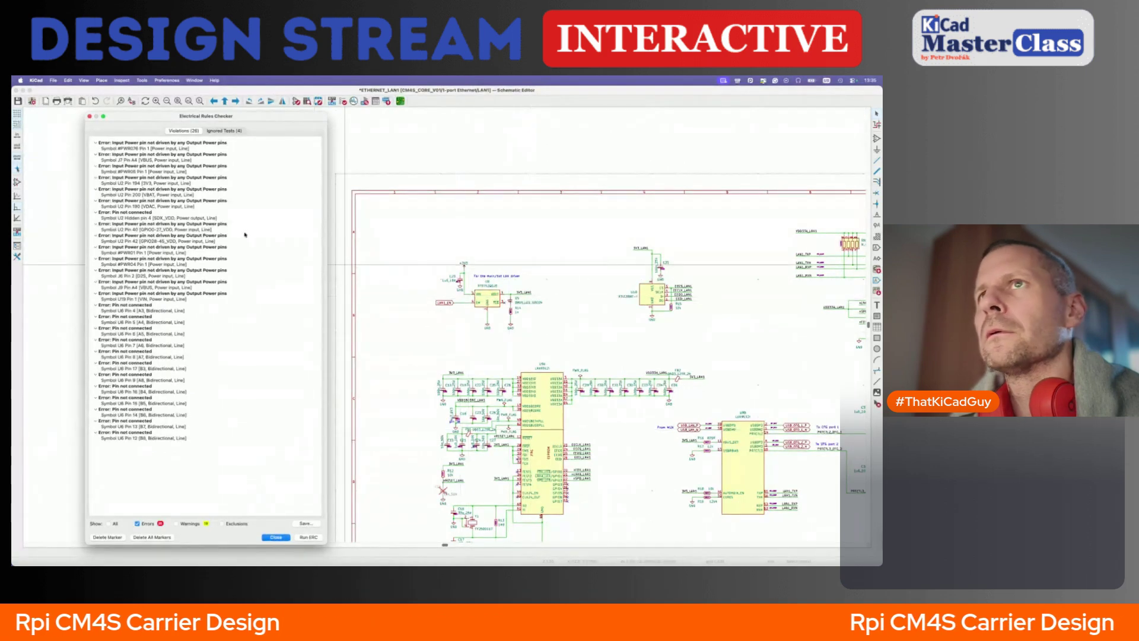
- Jump to the #PWR076 power-input violation and inspect its marker at the Earth symbol
{"action": "left_click", "coordinate": [186, 149]}
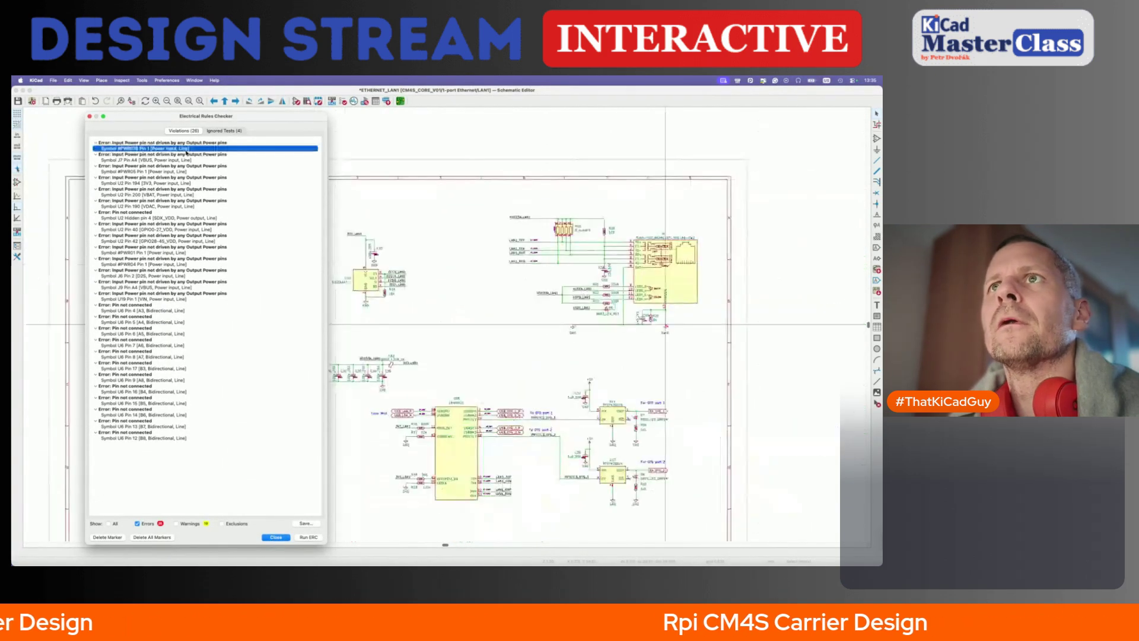
{"action": "scroll", "coordinate": [670, 320], "scroll_direction": "up", "scroll_amount": 5}
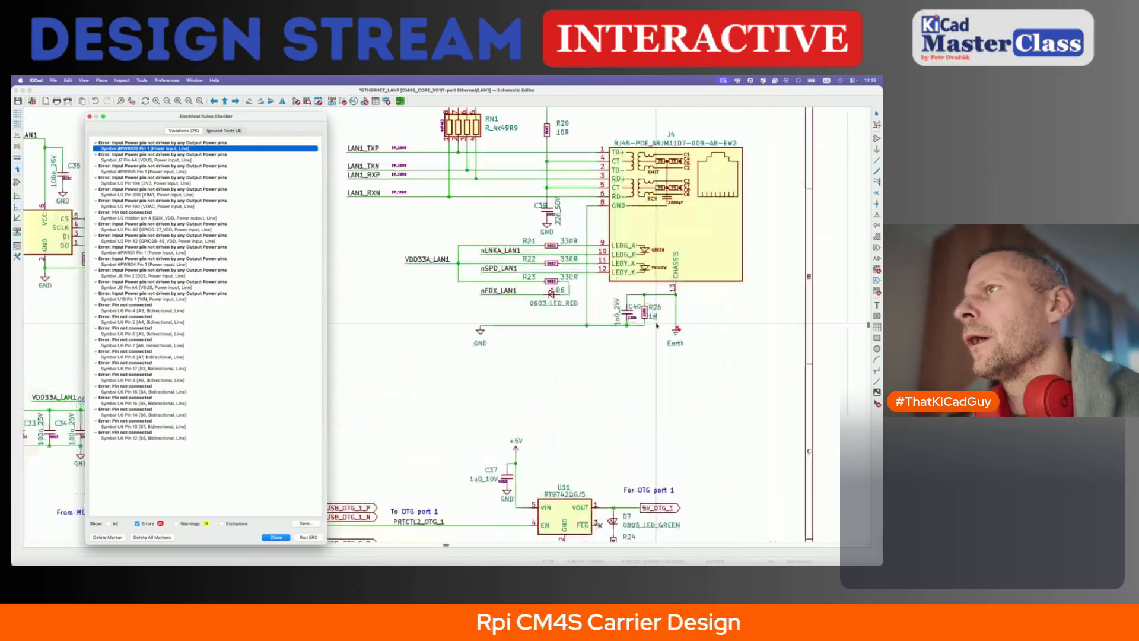
{"action": "left_click", "coordinate": [692, 332]}
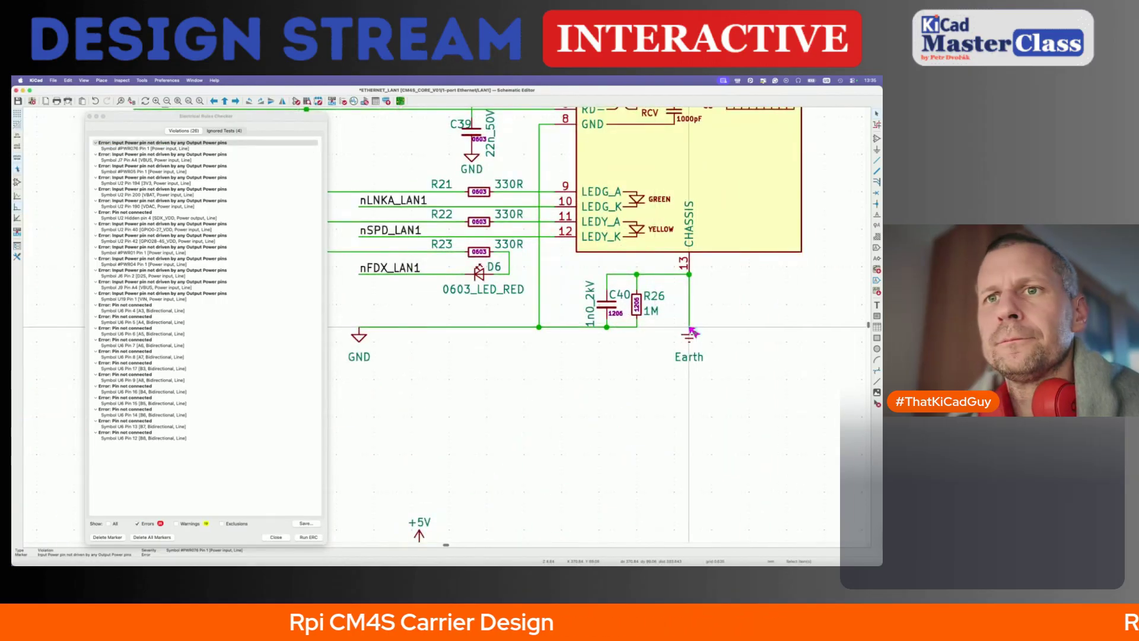
{"action": "scroll", "coordinate": [704, 303], "scroll_direction": "down", "scroll_amount": 1}
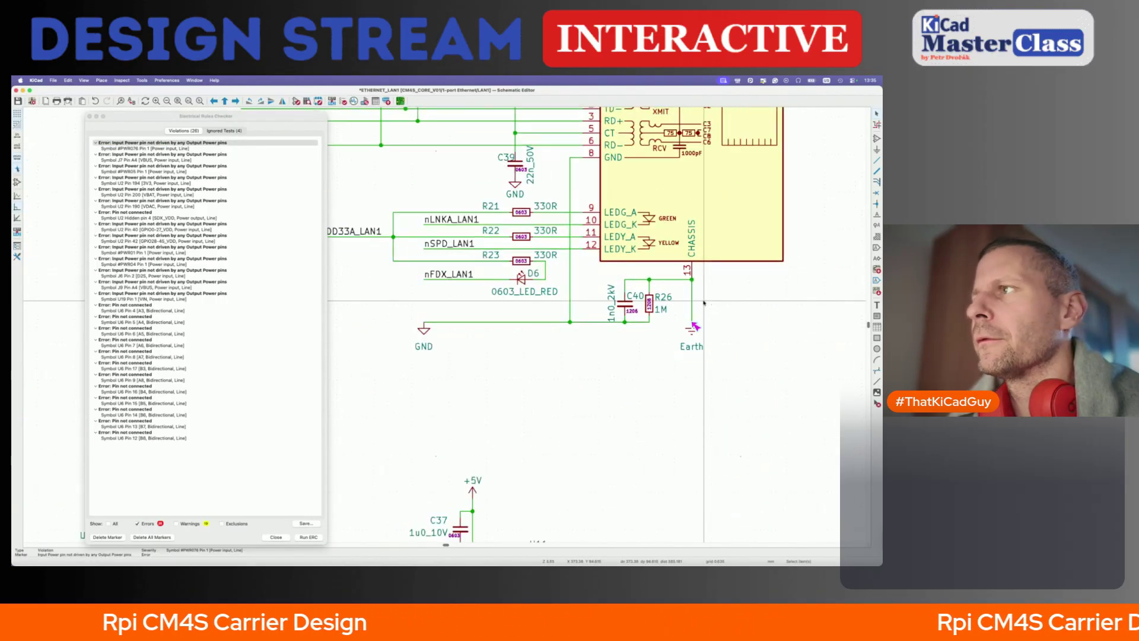
{"action": "left_click", "coordinate": [720, 327]}
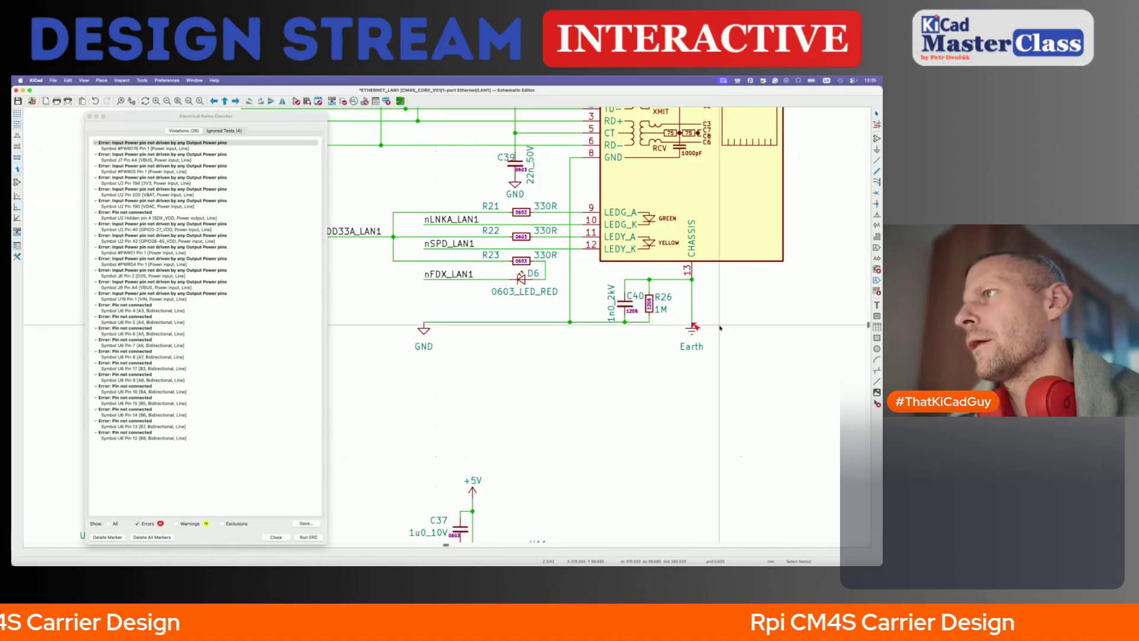
{"action": "scroll", "coordinate": [712, 330], "scroll_direction": "down", "scroll_amount": 3}
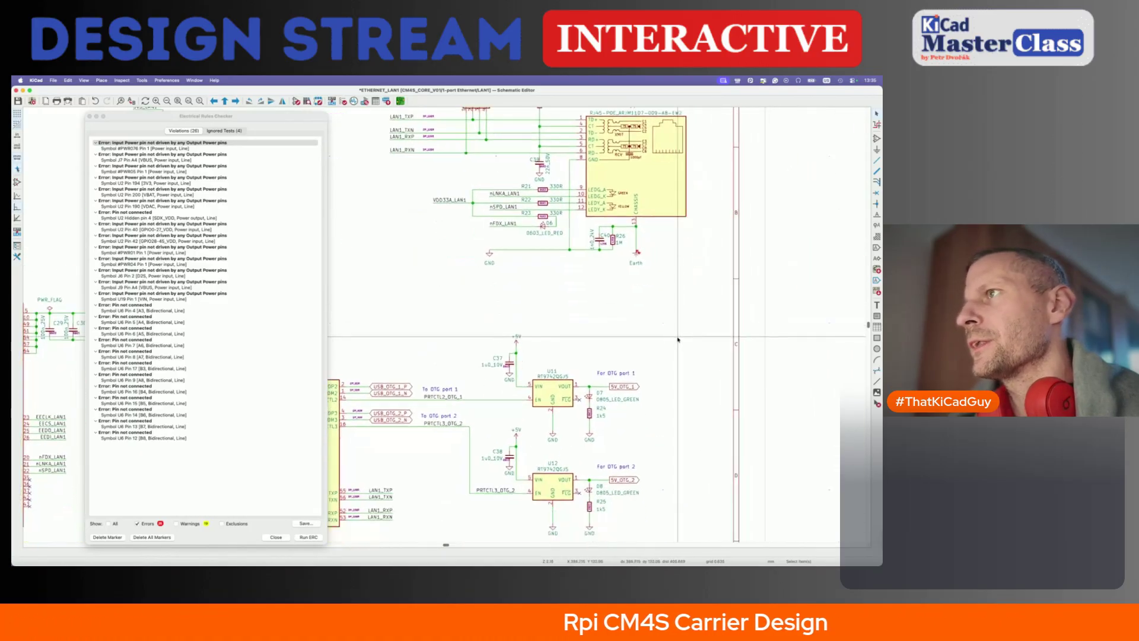
{"action": "scroll", "coordinate": [678, 340], "scroll_direction": "up", "scroll_amount": 4}
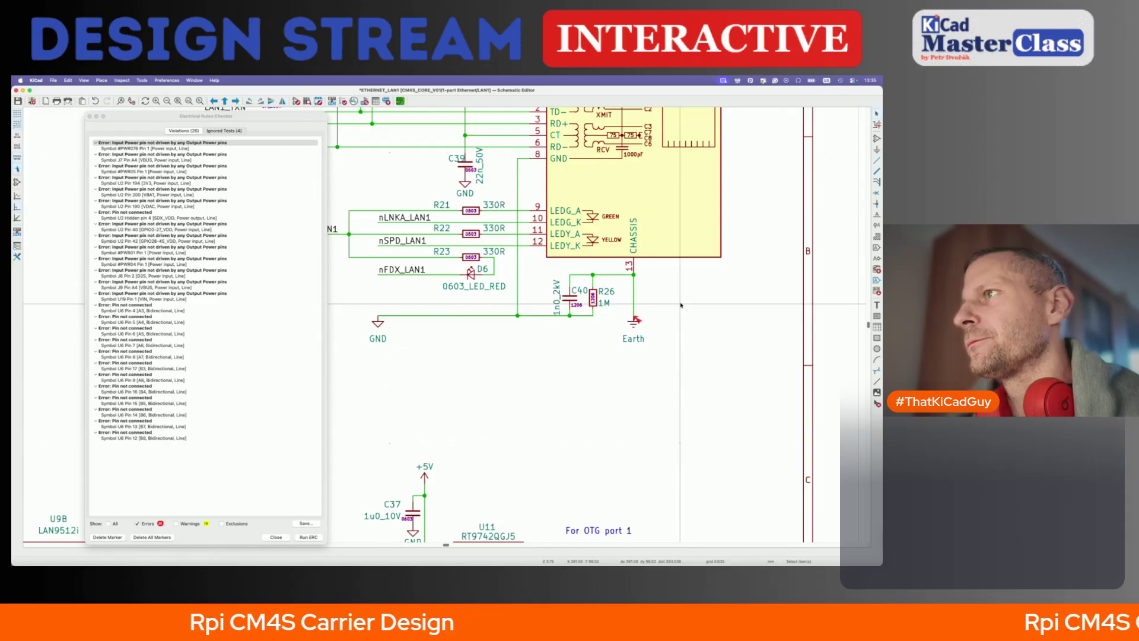
- Place a PWR_FLAG beside the Earth net, save the Ethernet sheet, and return to the ERC results
{"action": "type", "text": "p"}
{"action": "type", "text": "pw"}
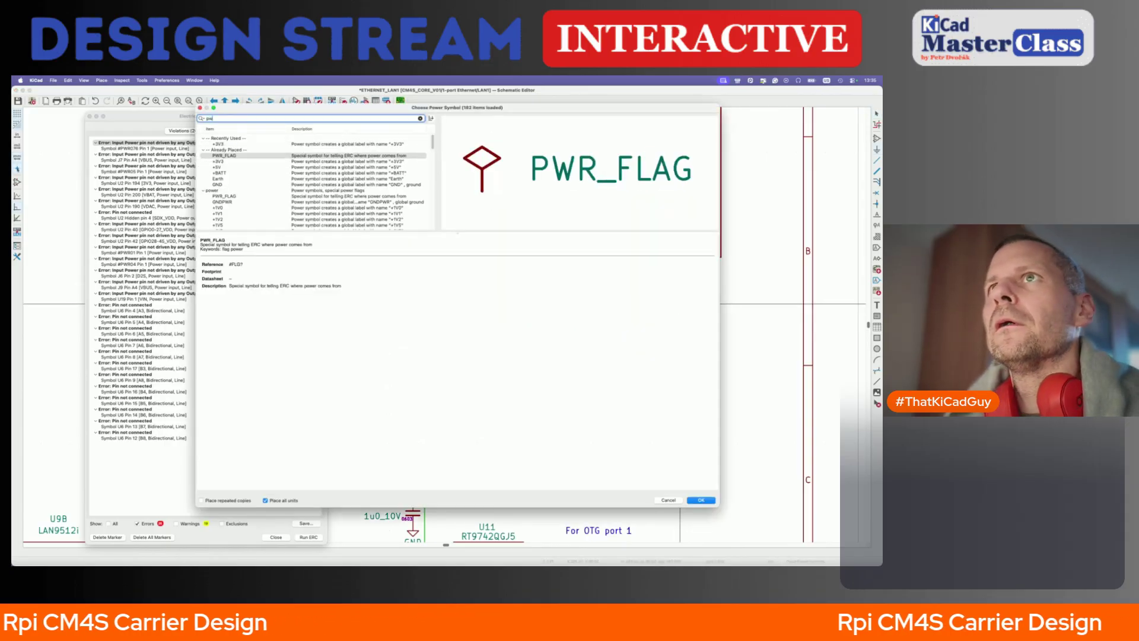
{"action": "double_click", "coordinate": [286, 156]}
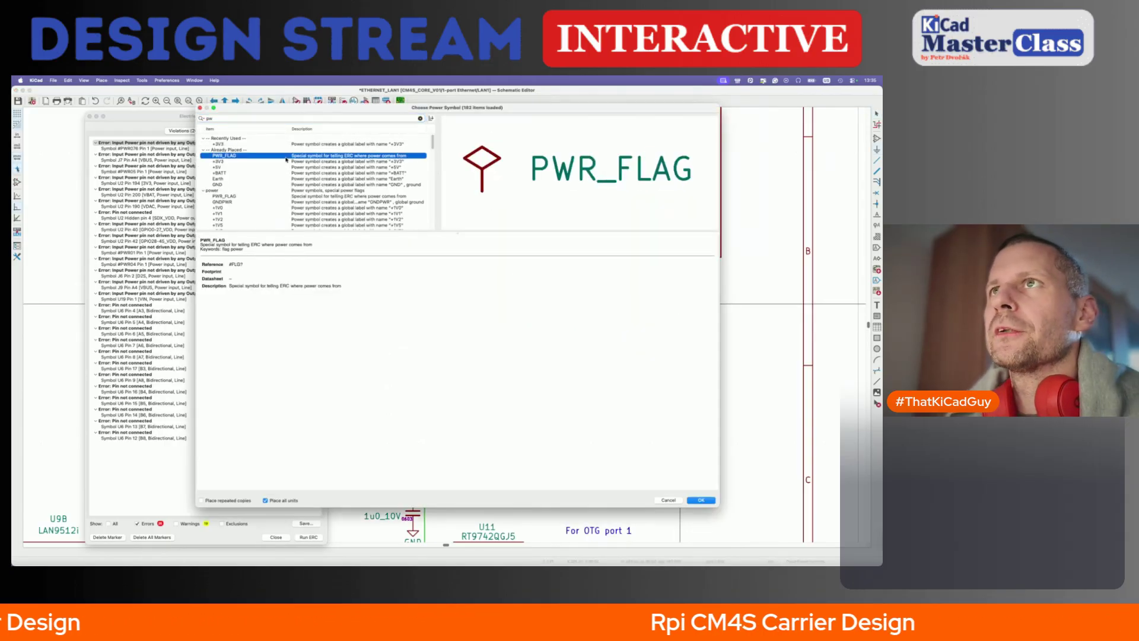
{"action": "left_click", "coordinate": [656, 302]}
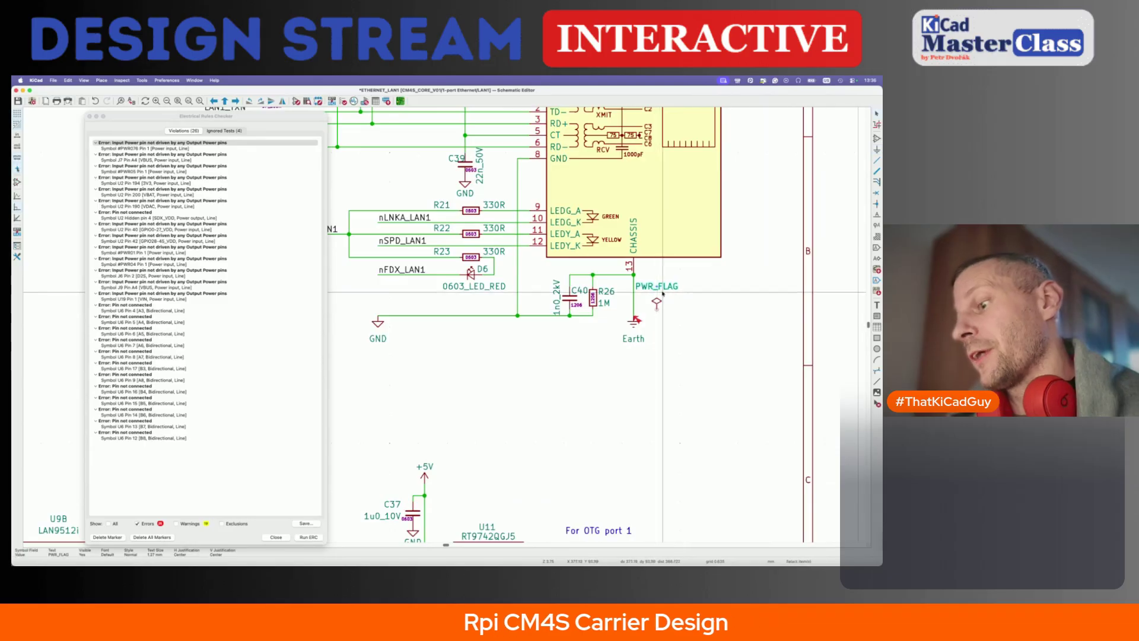
{"action": "key", "text": "Escape"}
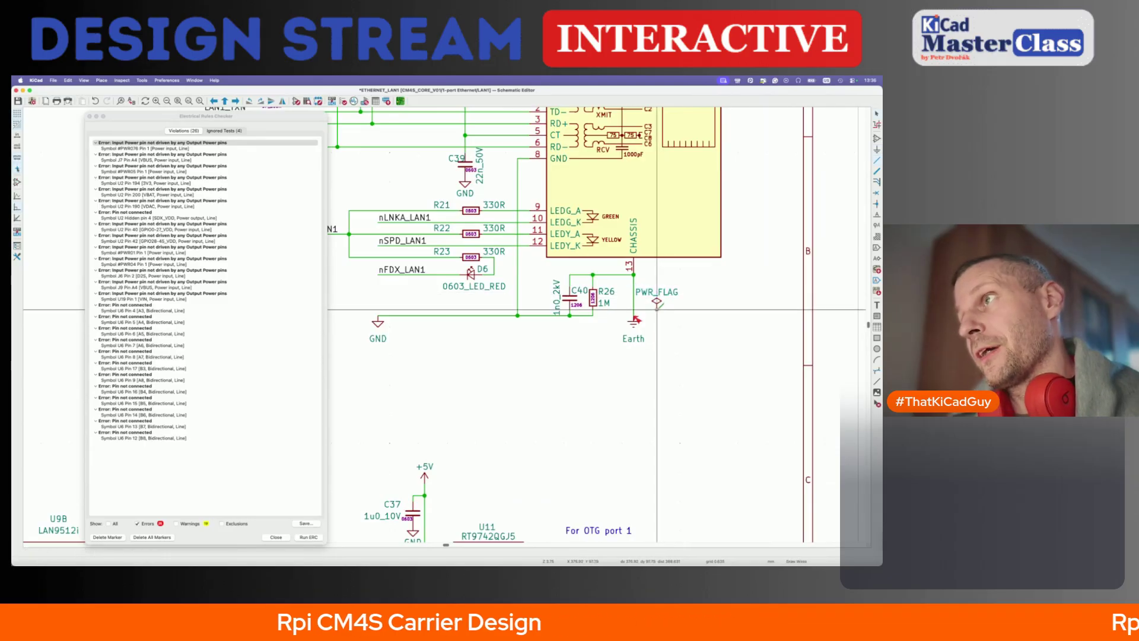
{"action": "key", "text": "super+s"}
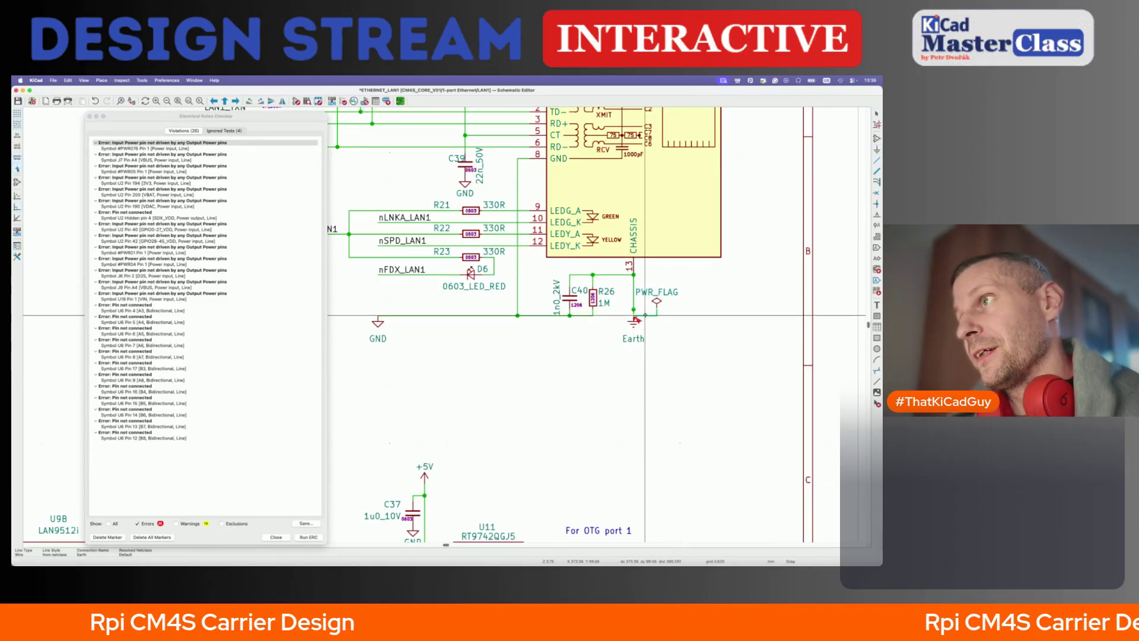
{"action": "scroll", "coordinate": [609, 359], "scroll_direction": "down", "scroll_amount": 3}
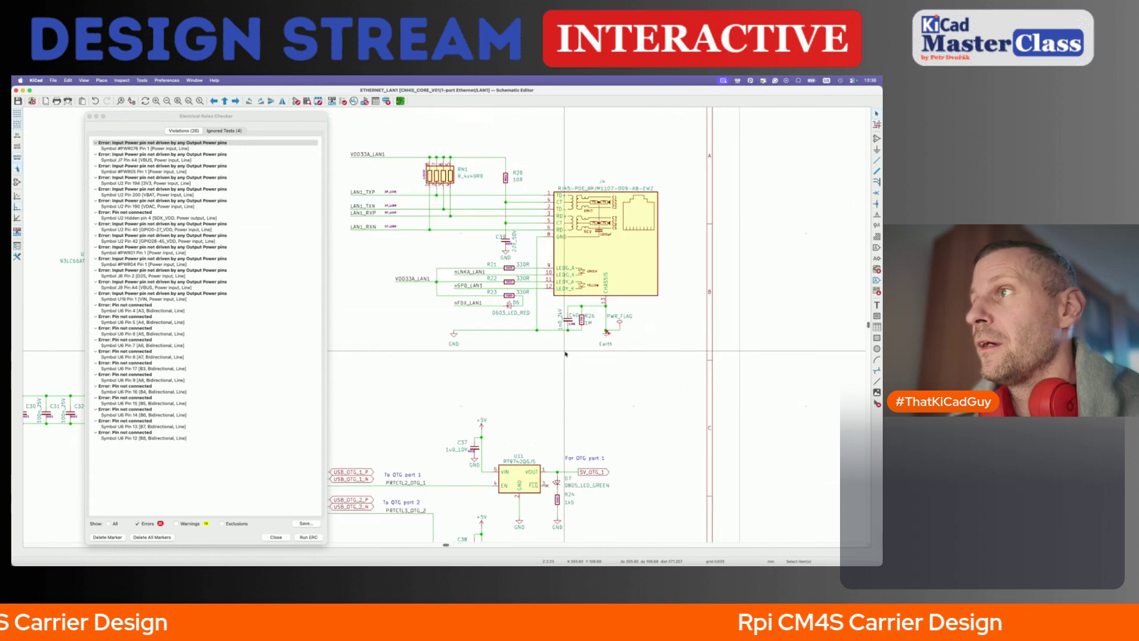
{"action": "left_click", "coordinate": [155, 160]}
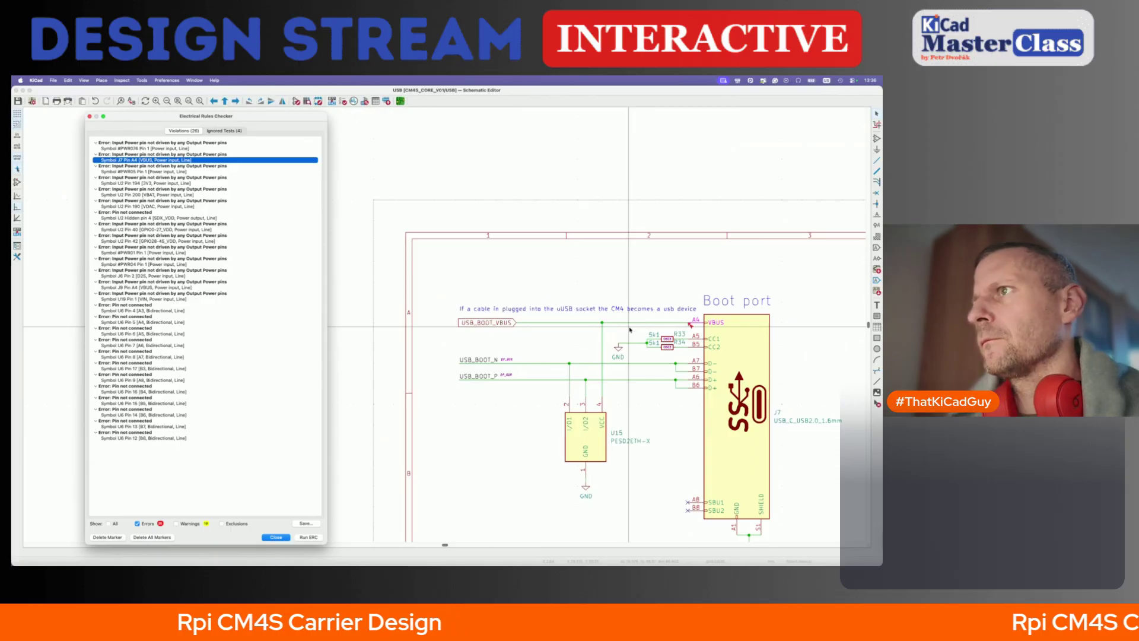
- Drop a PWR_FLAG onto the USB_BOOT_VBUS wire and go to the #PWR05 power-input error
{"action": "key", "text": "p"}
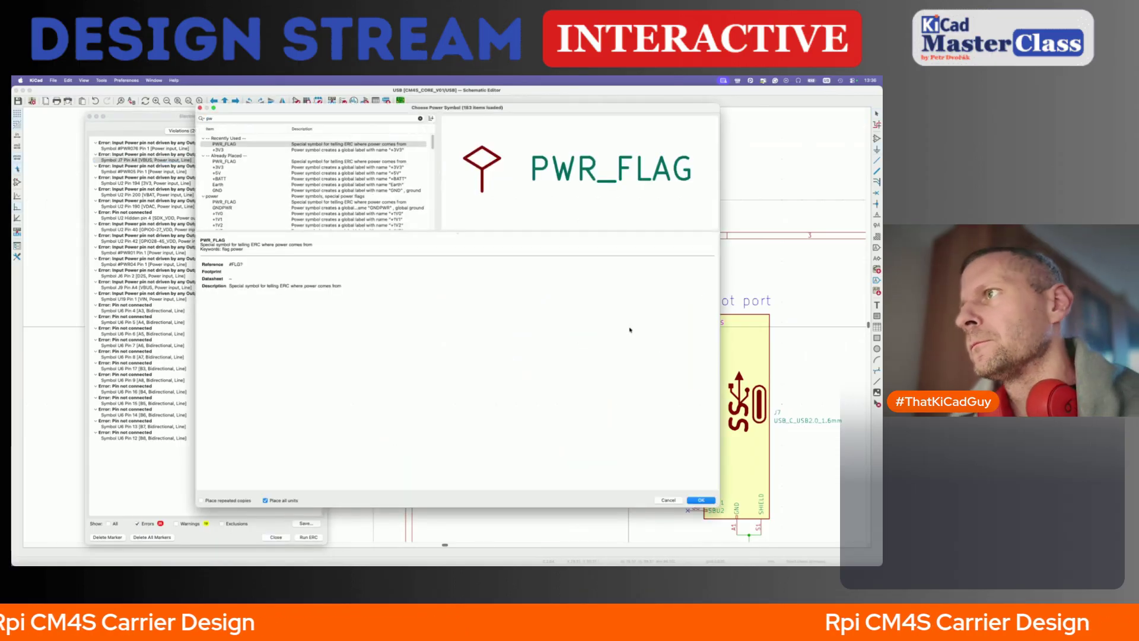
{"action": "left_click", "coordinate": [705, 499]}
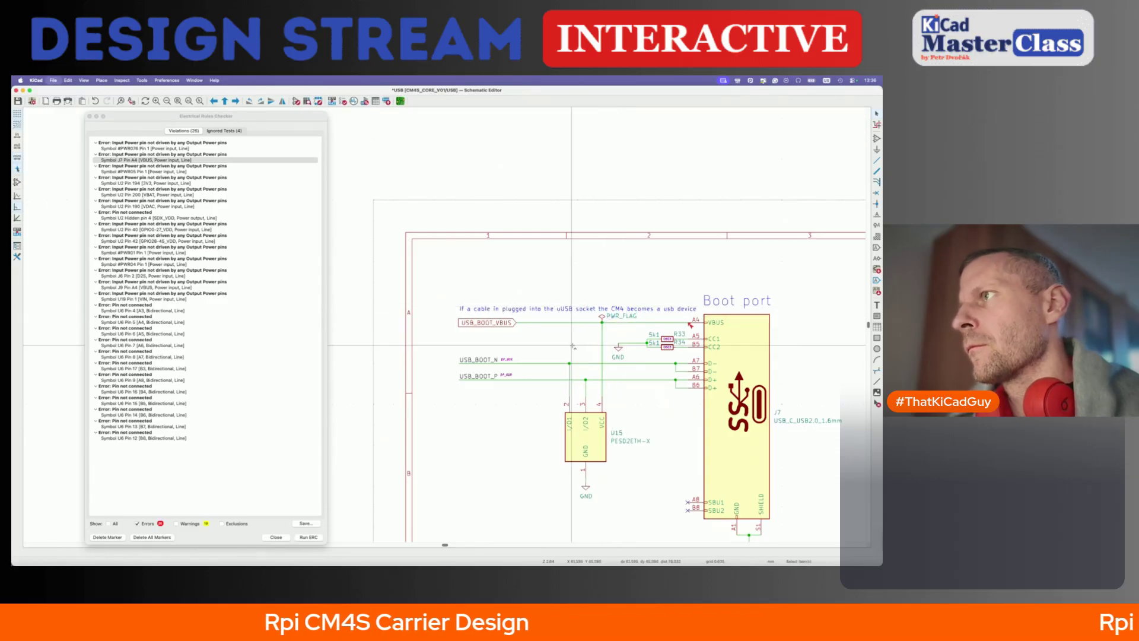
{"action": "left_click", "coordinate": [602, 317]}
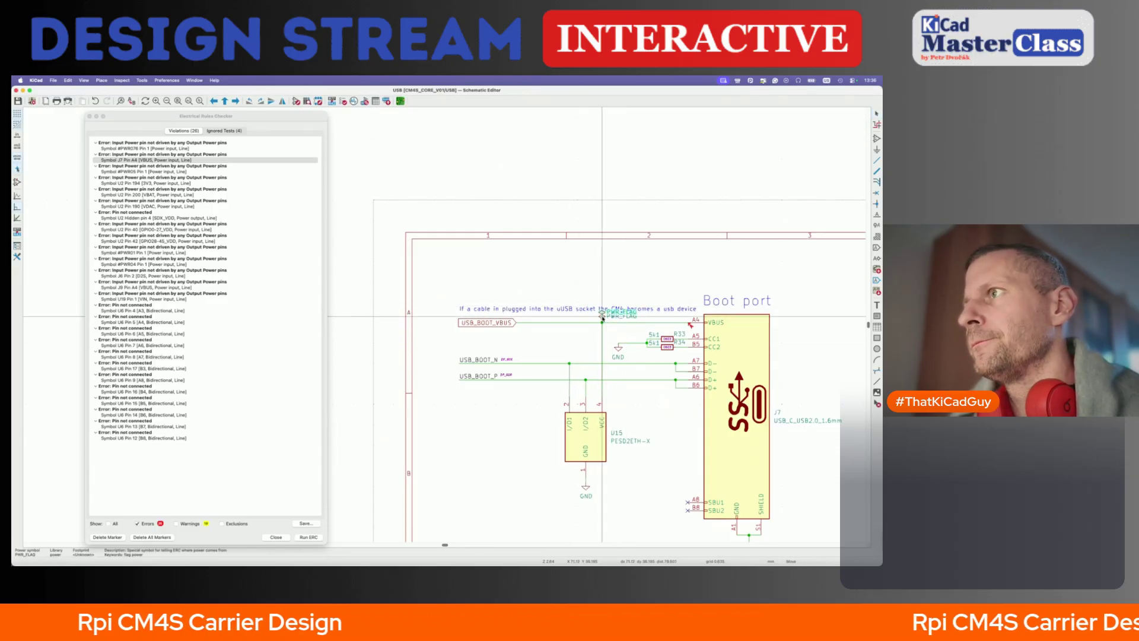
{"action": "key", "text": "Escape"}
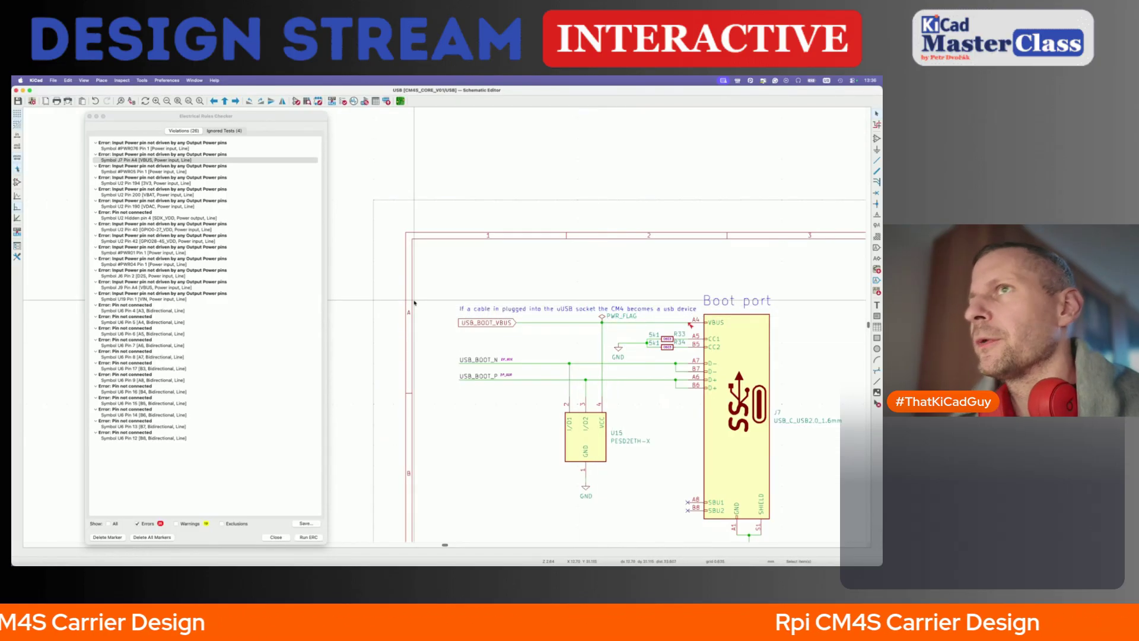
{"action": "left_click", "coordinate": [174, 172]}
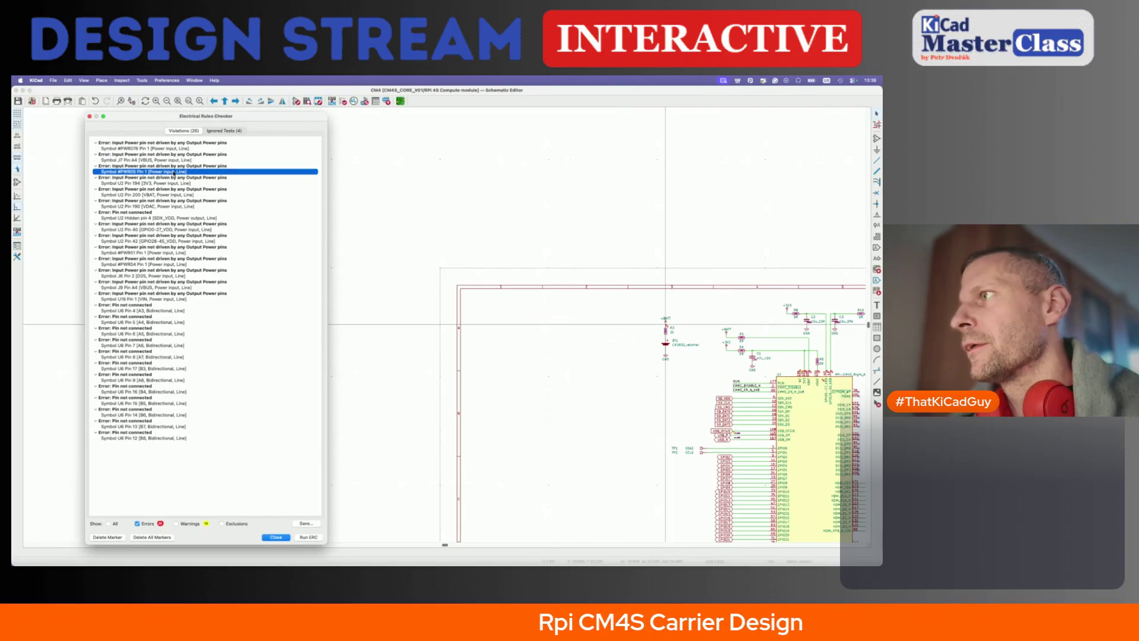
- Raise the +BATT symbol above R3 on a 1.27 mm grid, keeping its wire attached
{"action": "left_click", "coordinate": [709, 325]}
{"action": "scroll", "coordinate": [706, 323], "scroll_direction": "up", "scroll_amount": 6}
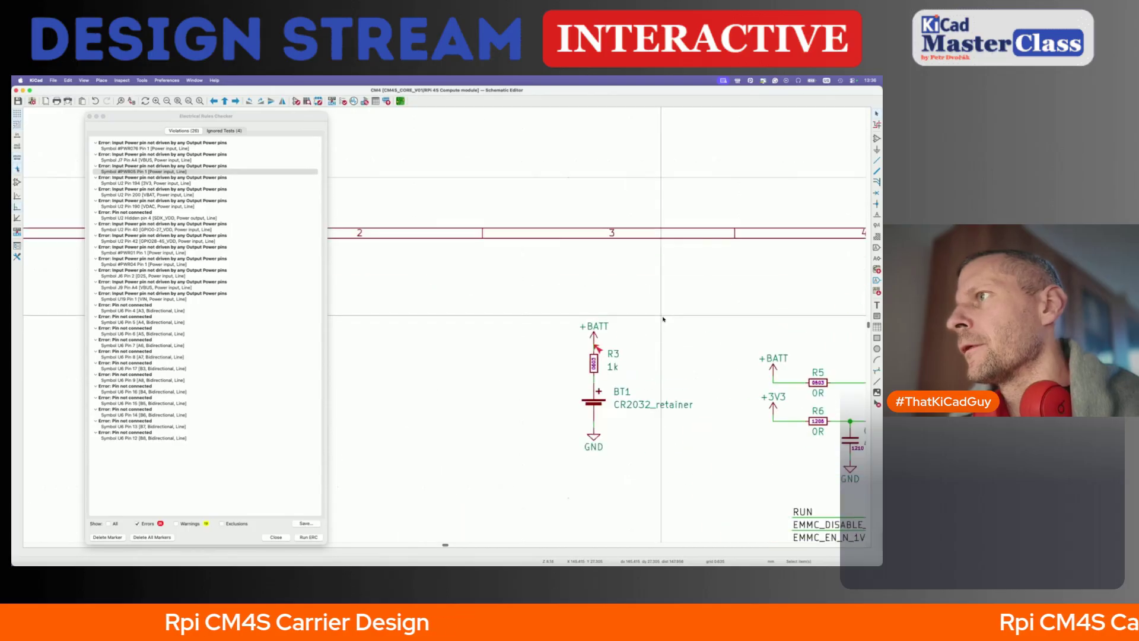
{"action": "middle_click_drag", "start_coordinate": [663, 319], "coordinate": [555, 317]}
{"action": "key", "text": "g"}
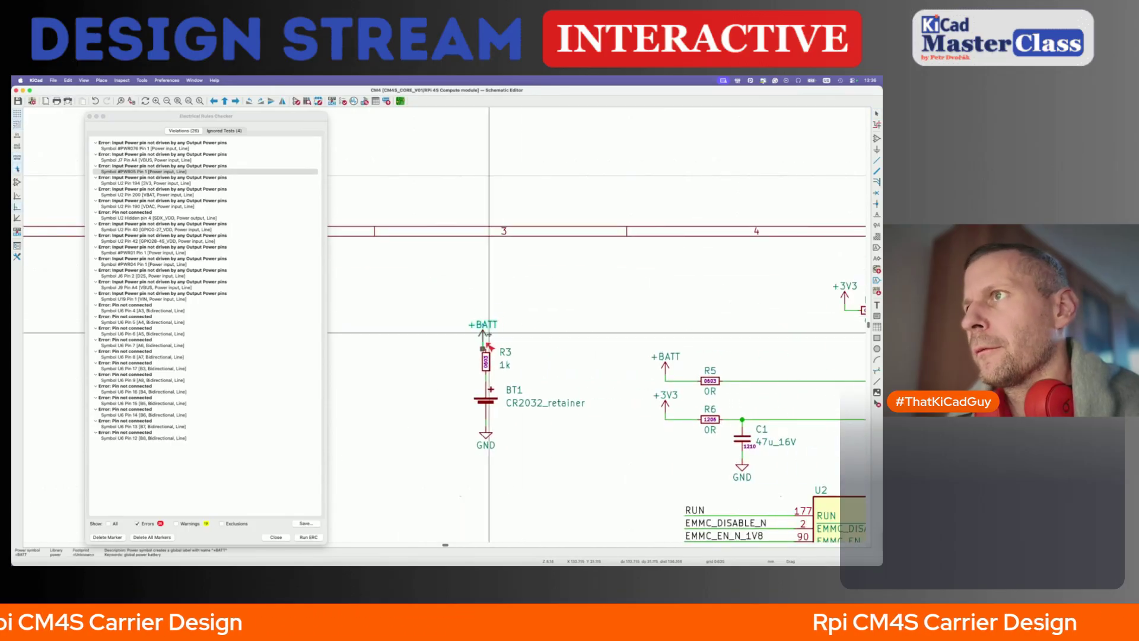
{"action": "left_click", "coordinate": [486, 334]}
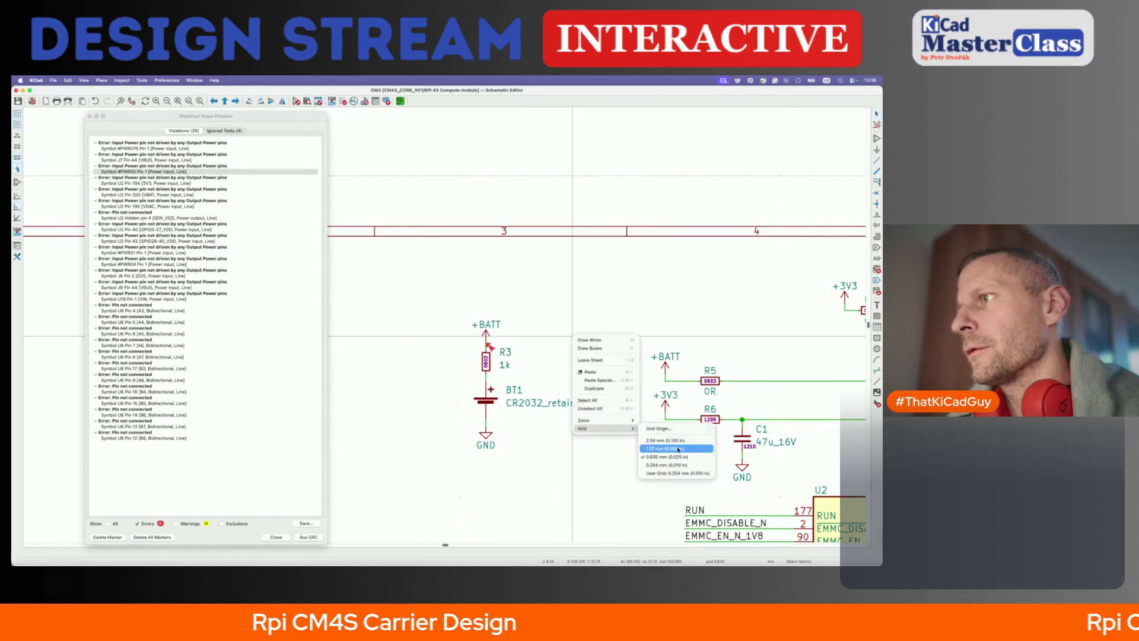
{"action": "left_click", "coordinate": [678, 449]}
{"action": "key", "text": "g"}
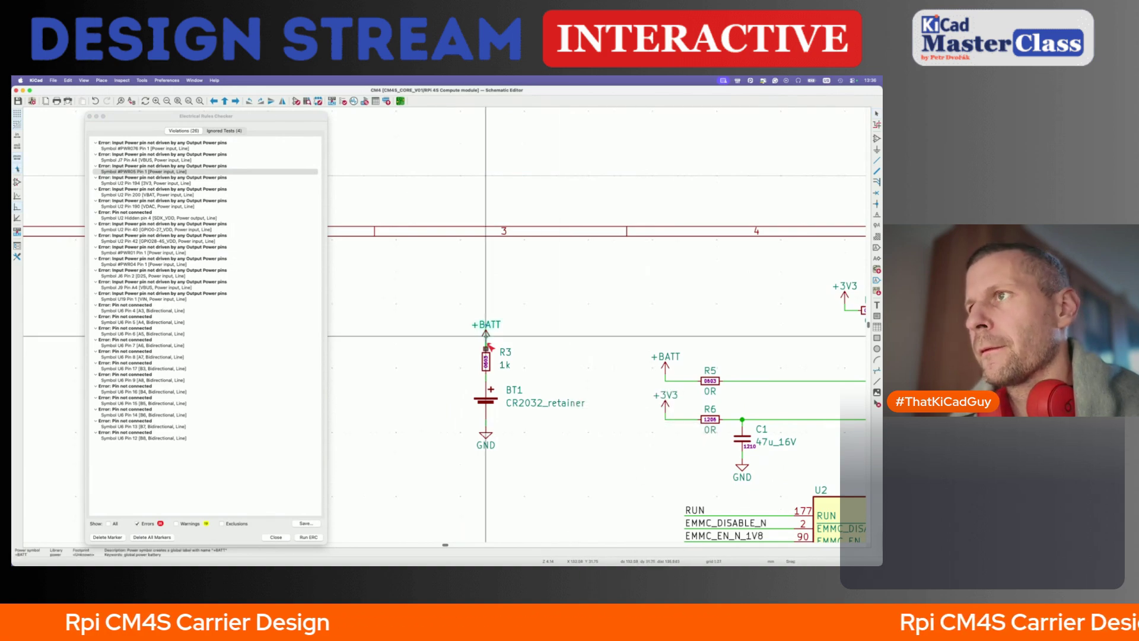
{"action": "left_click", "coordinate": [486, 272]}
- Paste a PWR_FLAG, wire it to the +BATT line, save the sheet, and check U2's VBAT pin 200
{"action": "key", "text": "super+v"}
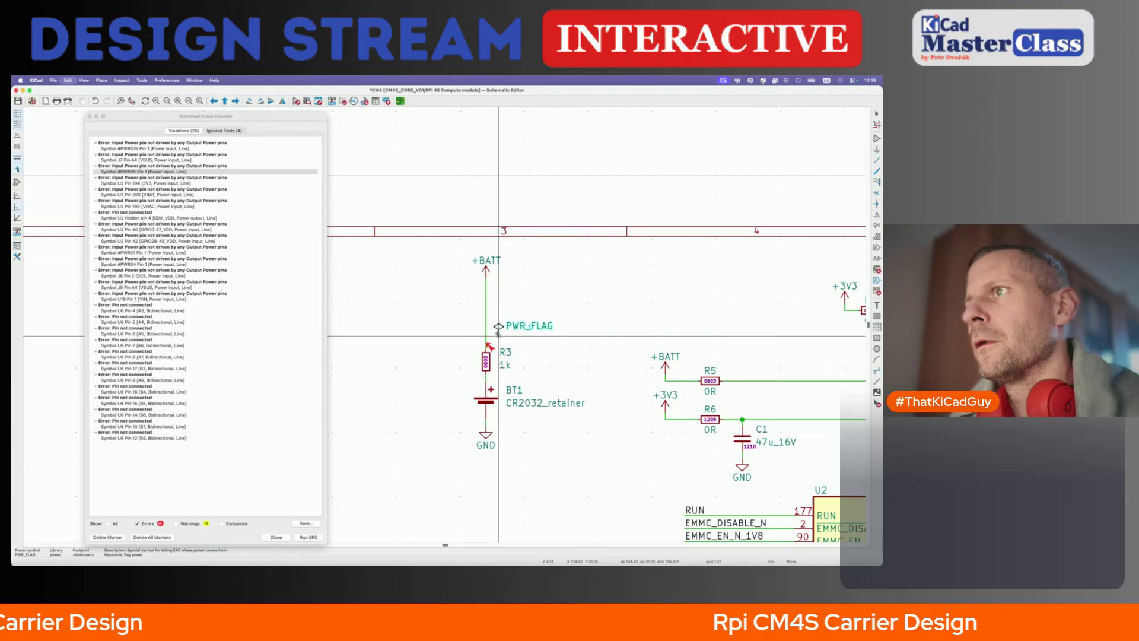
{"action": "left_click", "coordinate": [498, 334]}
{"action": "key", "text": "w"}
{"action": "left_click", "coordinate": [486, 336]}
{"action": "key", "text": "Escape"}
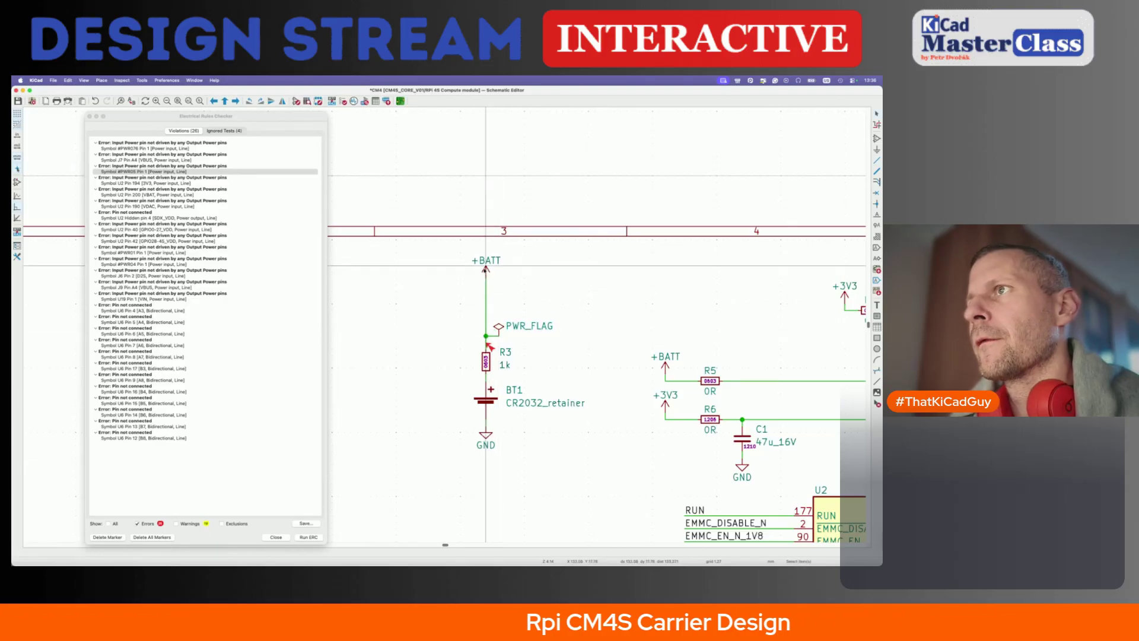
{"action": "key", "text": "super+s"}
{"action": "scroll", "coordinate": [478, 350], "scroll_direction": "right", "scroll_amount": 8}
{"action": "scroll", "coordinate": [478, 352], "scroll_direction": "down", "scroll_amount": 3}
{"action": "scroll", "coordinate": [521, 393], "scroll_direction": "up", "scroll_amount": 4}
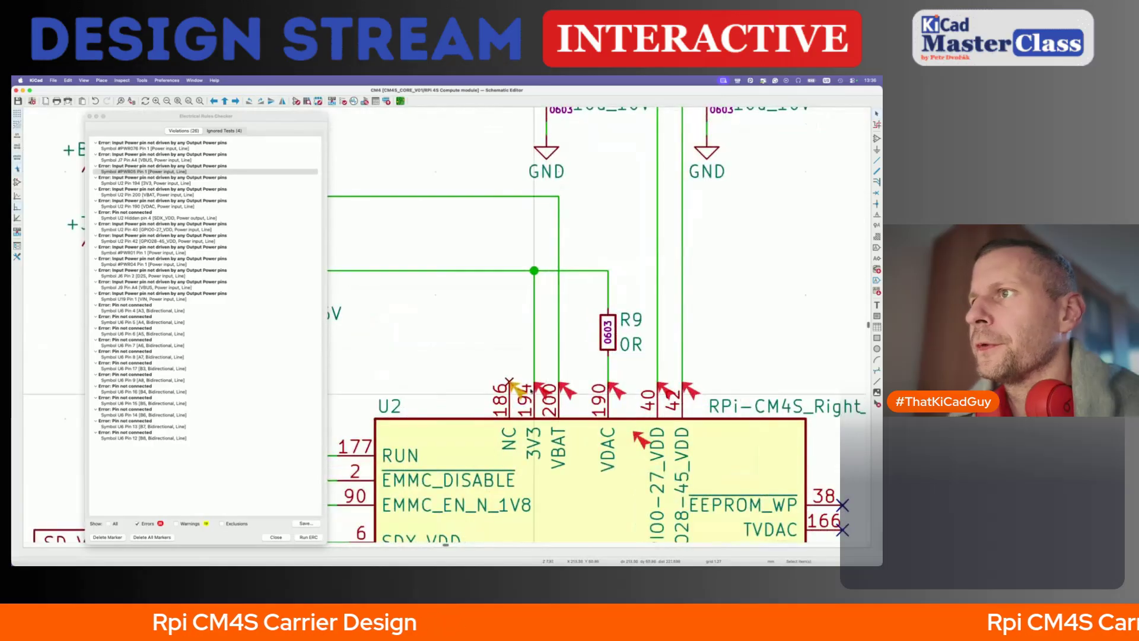
{"action": "left_click", "coordinate": [546, 393]}
{"action": "scroll", "coordinate": [547, 394], "scroll_direction": "down", "scroll_amount": 5}
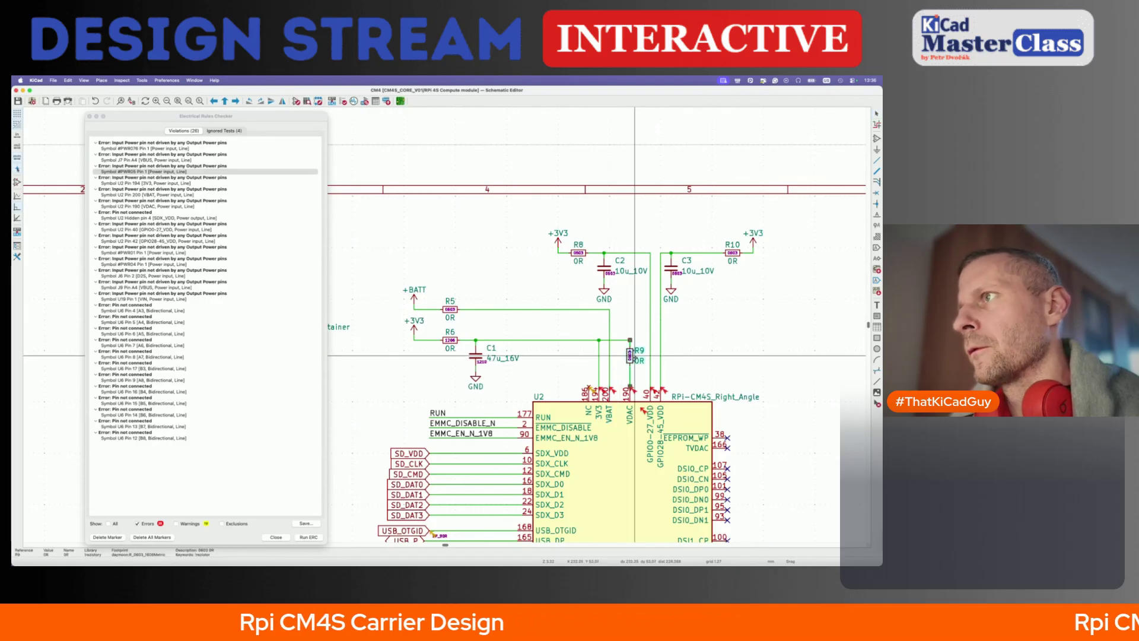
- Paste PWR_FLAG symbols onto the wires near C1, R5, C3 and C2
{"action": "key", "text": "super+v"}
{"action": "left_click", "coordinate": [476, 339]}
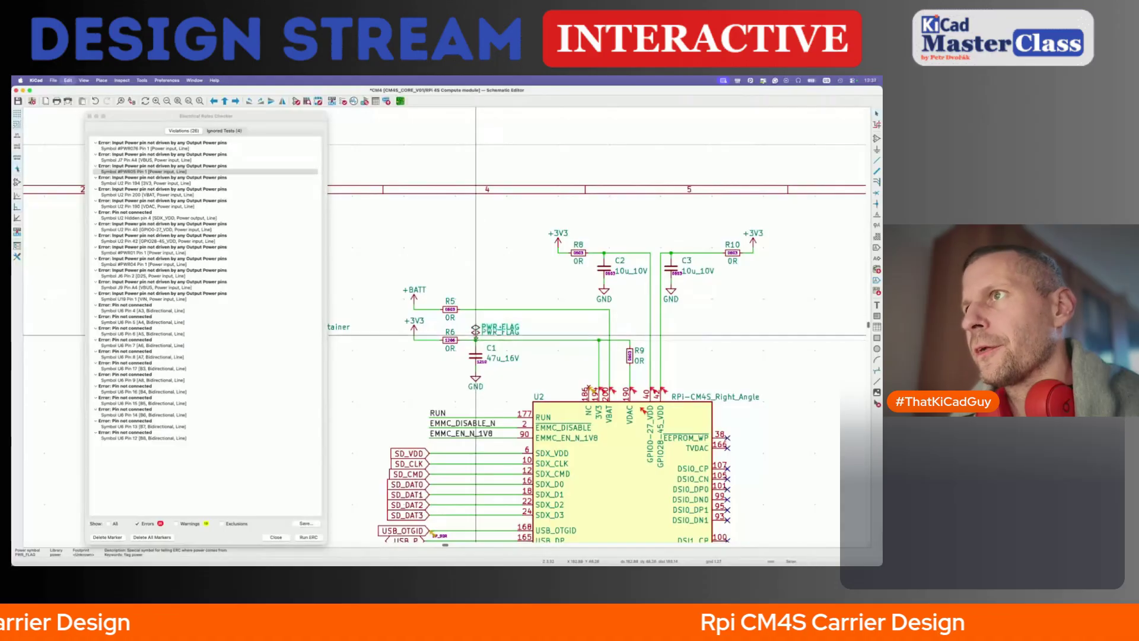
{"action": "left_click", "coordinate": [475, 309]}
{"action": "key", "text": "super+v"}
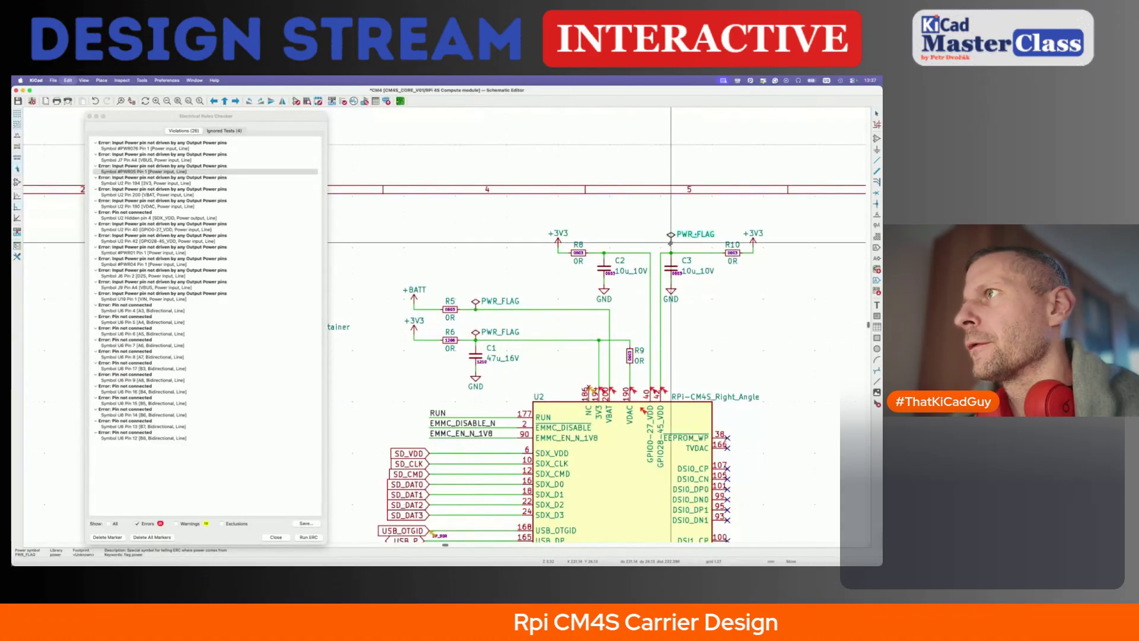
{"action": "left_click", "coordinate": [671, 252]}
{"action": "key", "text": "super+v"}
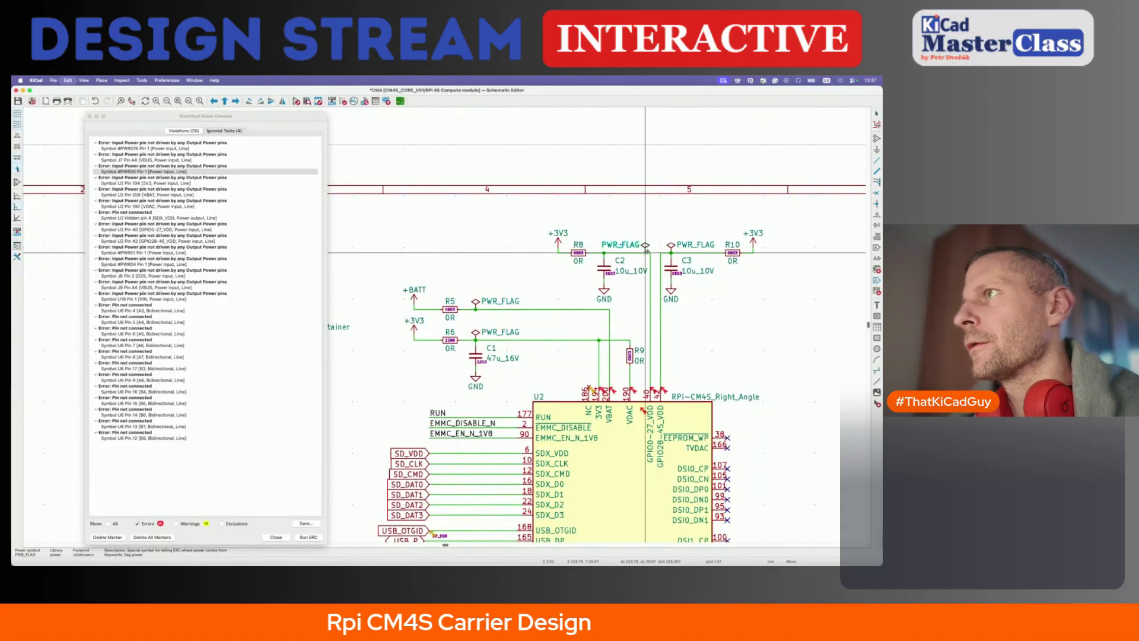
{"action": "left_click", "coordinate": [650, 252]}
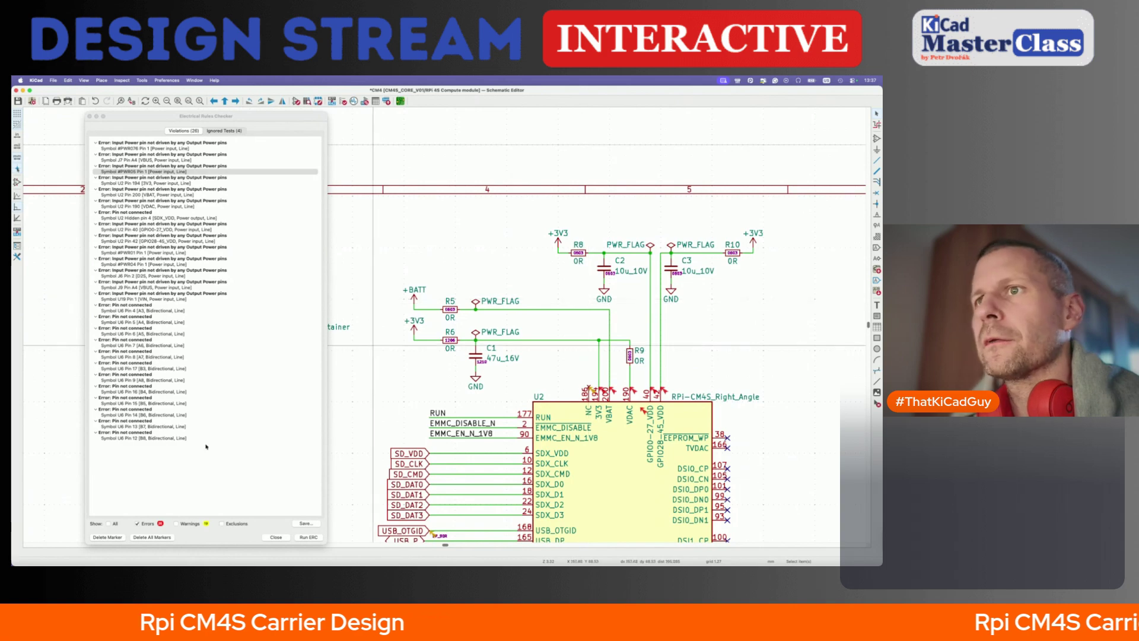
- Rerun ERC and place a rotated PWR_FLAG on the R9/VDAC wire at U2 pin 190
{"action": "left_click", "coordinate": [317, 538]}
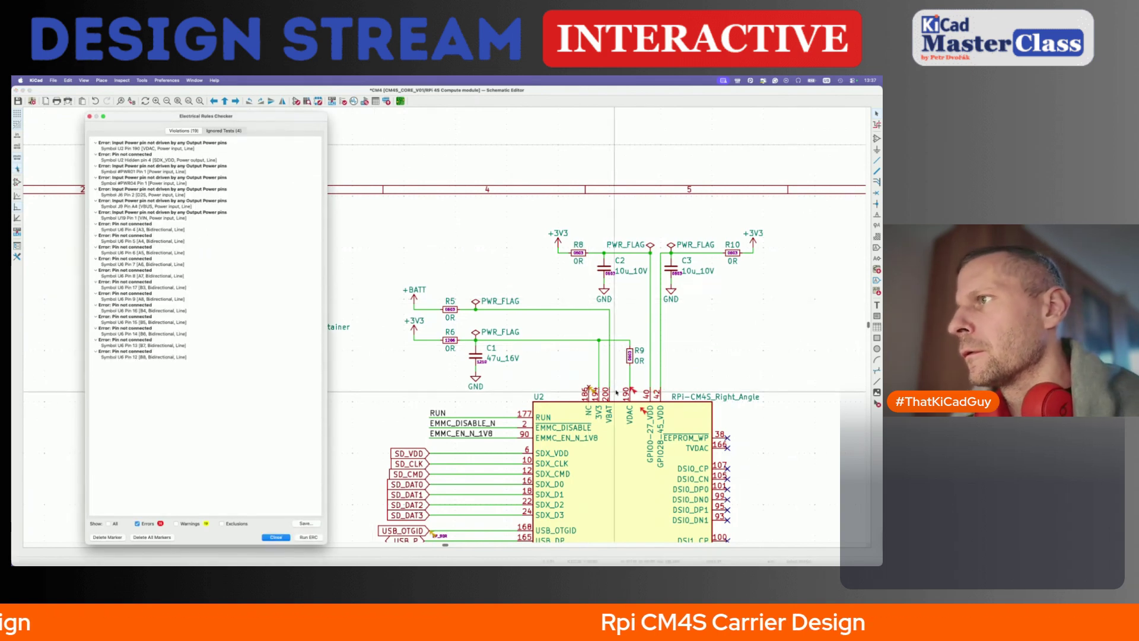
{"action": "left_click", "coordinate": [640, 410]}
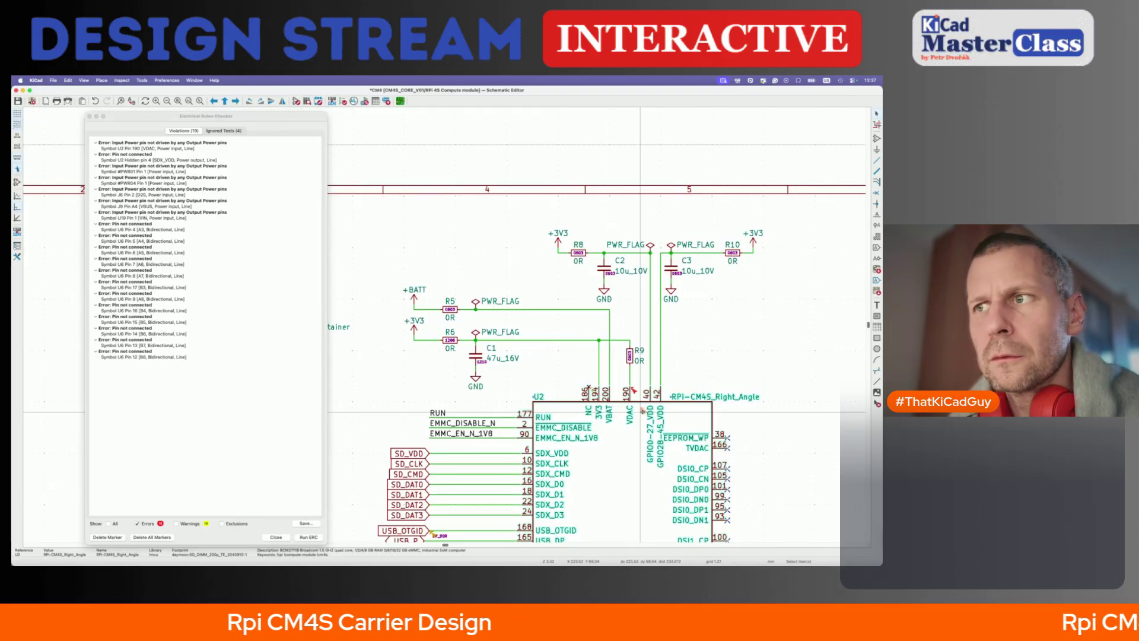
{"action": "left_click", "coordinate": [631, 386]}
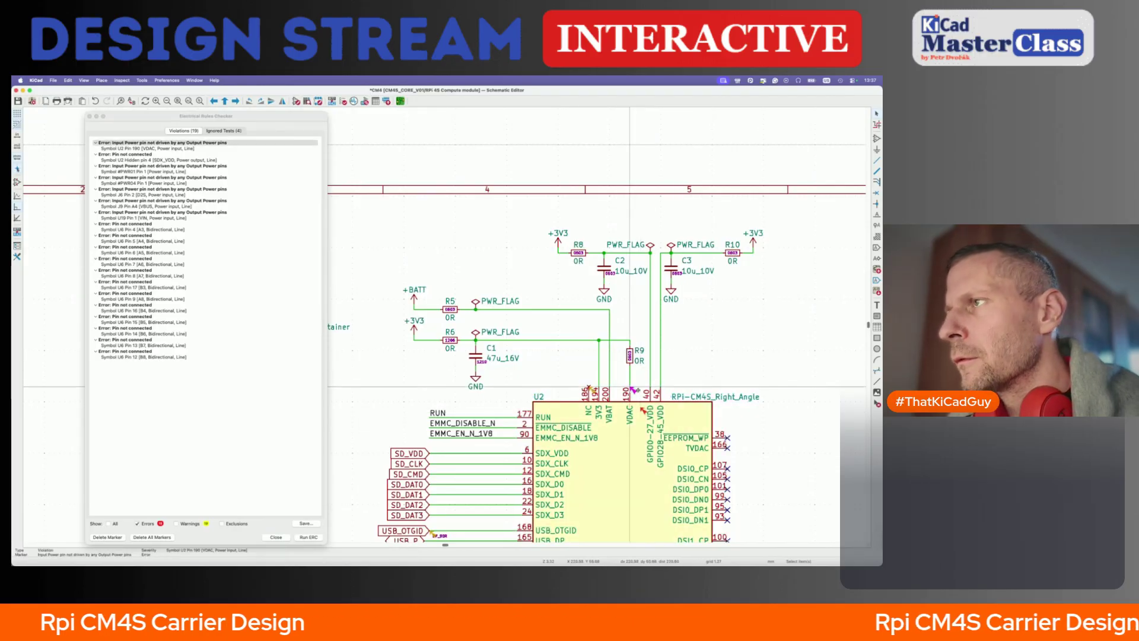
{"action": "key", "text": "super+v"}
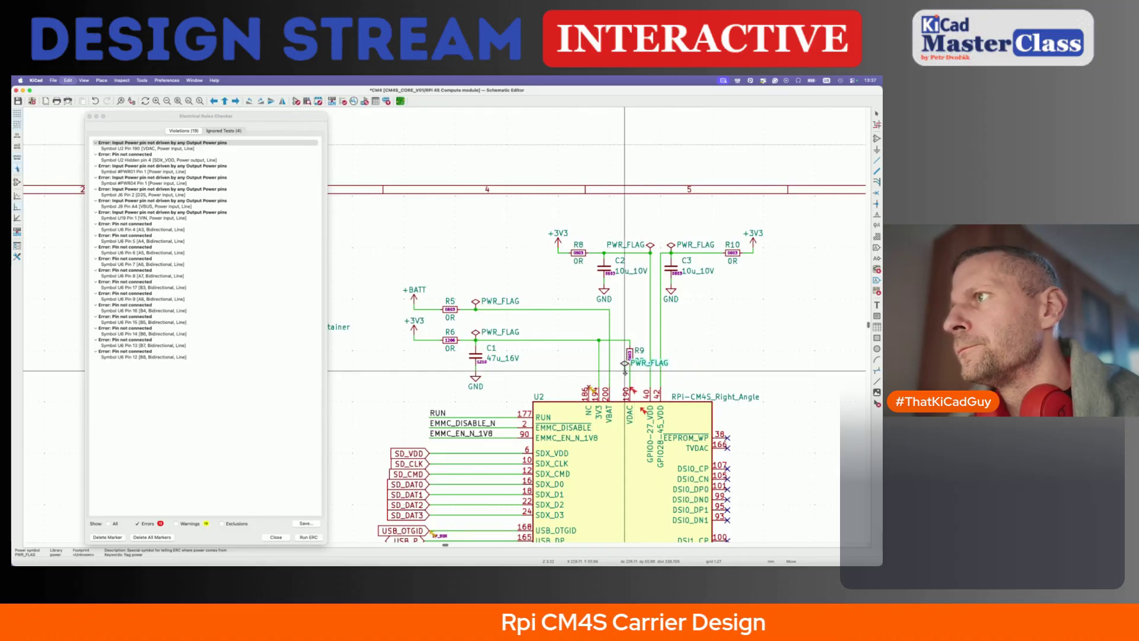
{"action": "key", "text": "r"}
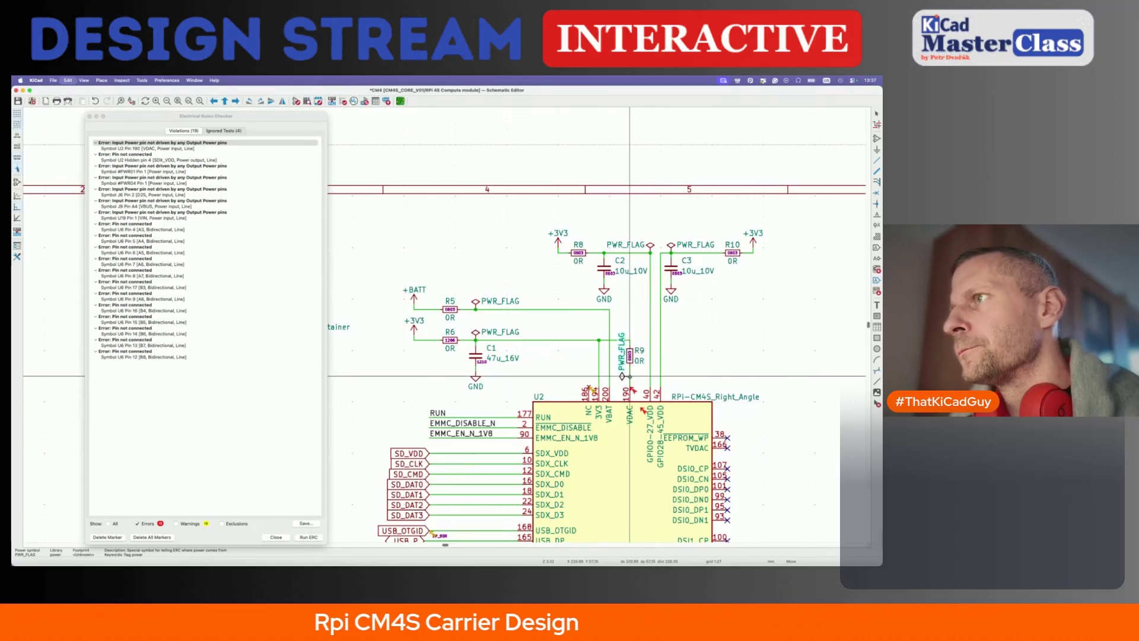
{"action": "left_click", "coordinate": [630, 375]}
- Rerun ERC and inspect U2's 3V3 and pin 40 power inputs and the SDX_VDD violation
{"action": "left_click", "coordinate": [308, 537]}
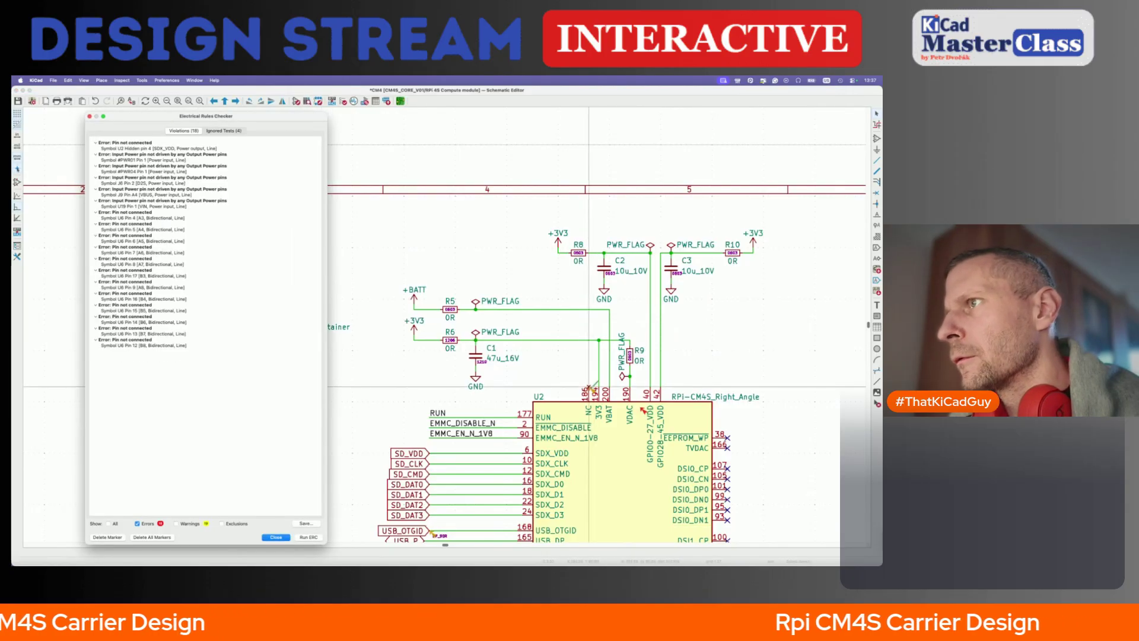
{"action": "left_click", "coordinate": [591, 390]}
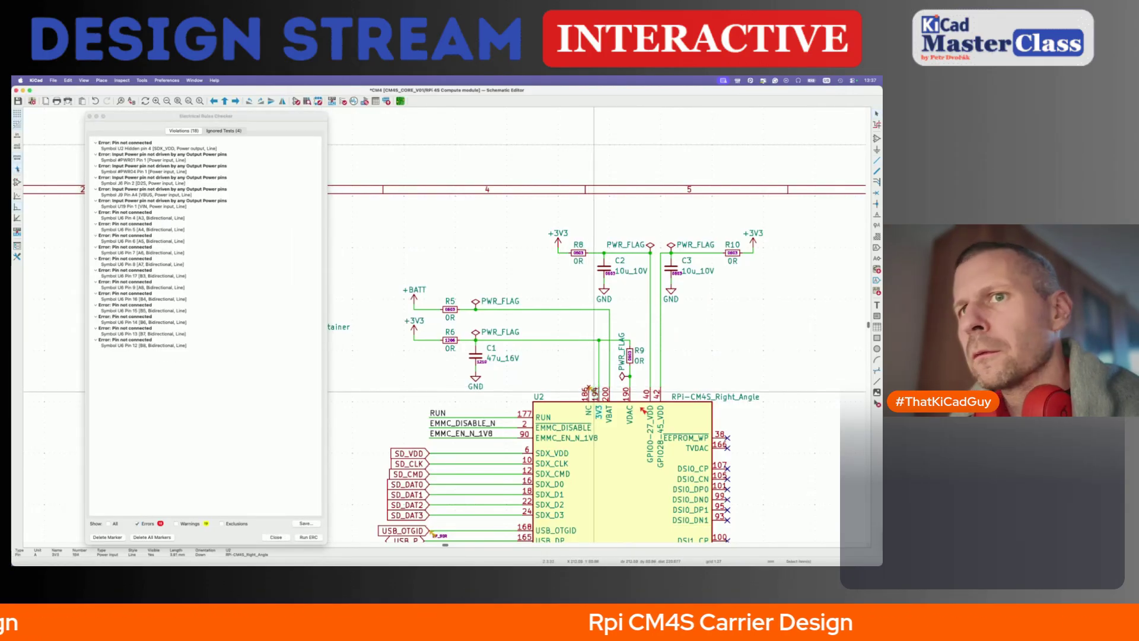
{"action": "scroll", "coordinate": [593, 390], "scroll_direction": "up", "scroll_amount": 4}
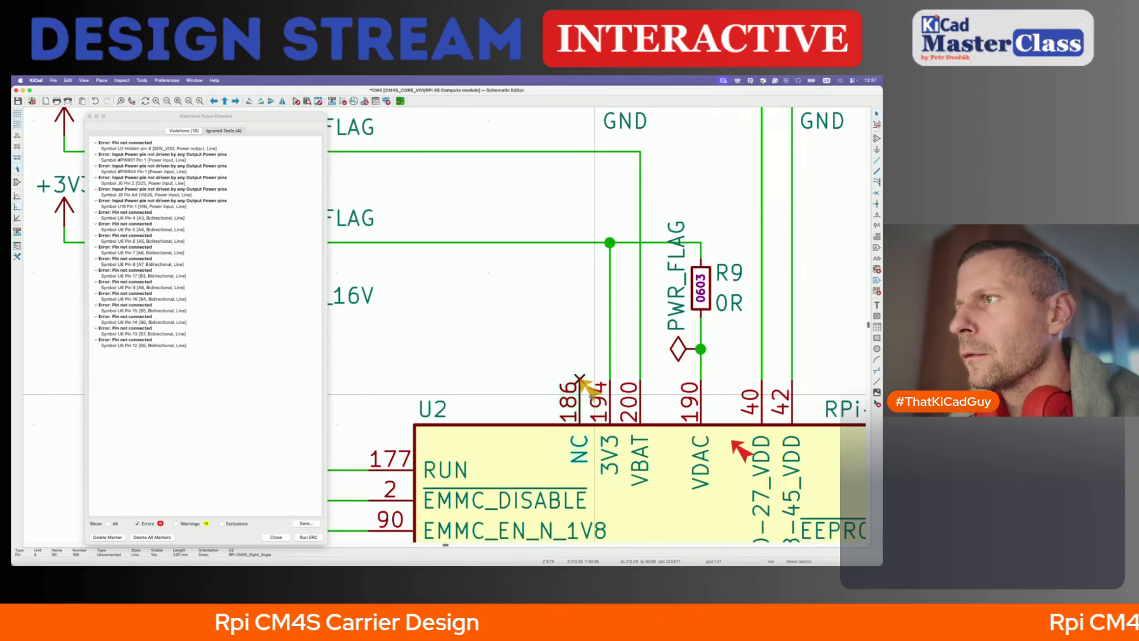
{"action": "left_click", "coordinate": [739, 451]}
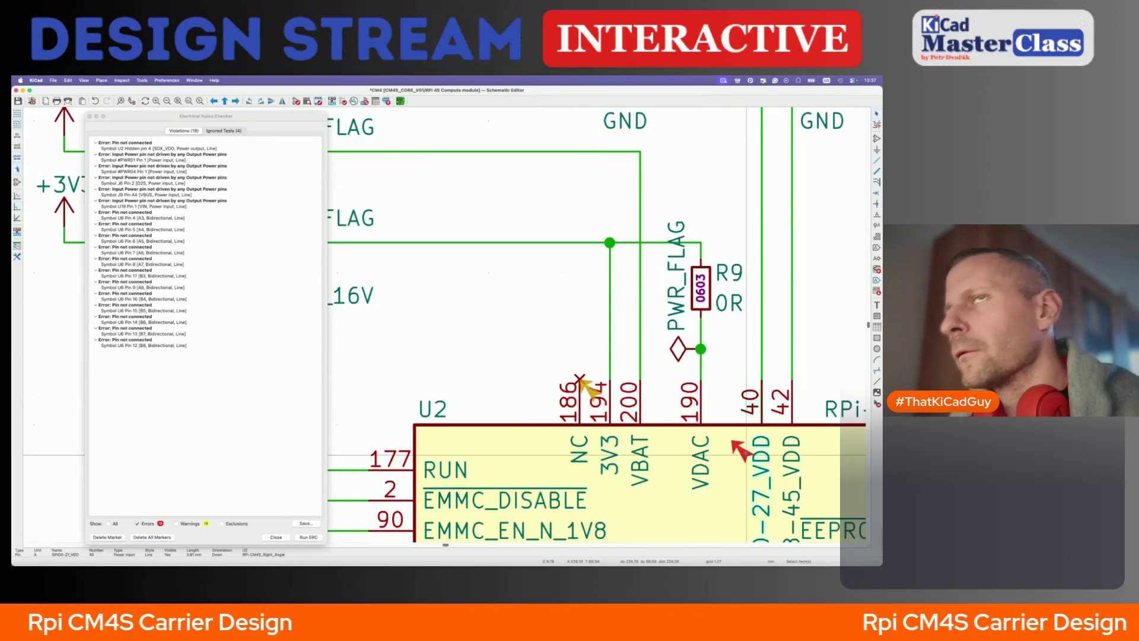
{"action": "left_click", "coordinate": [174, 148]}
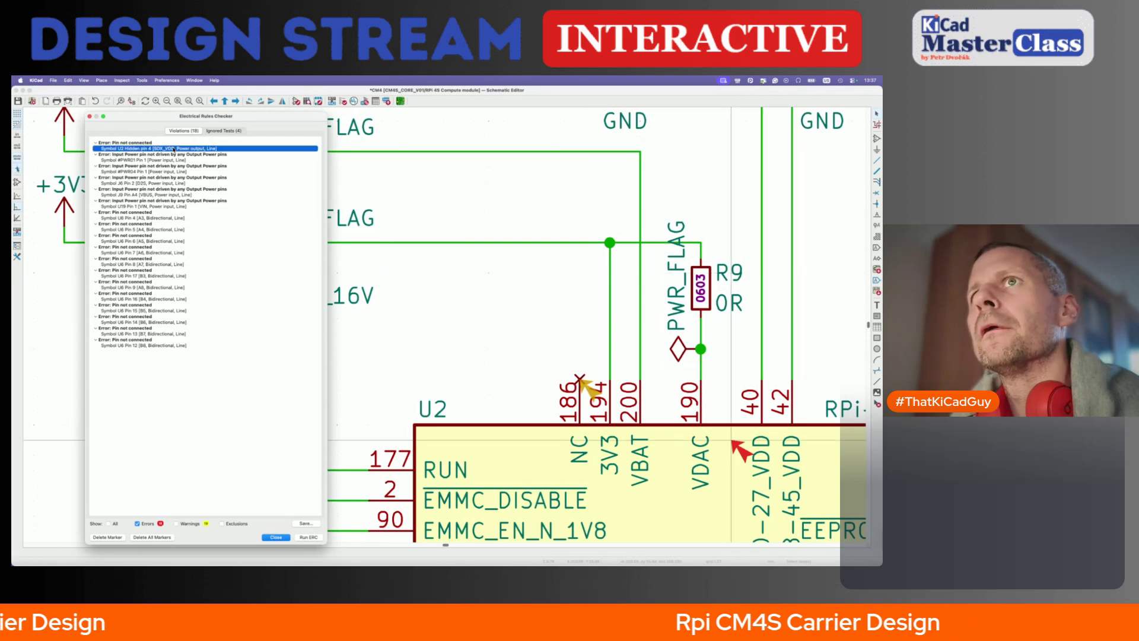
{"action": "left_click", "coordinate": [173, 143]}
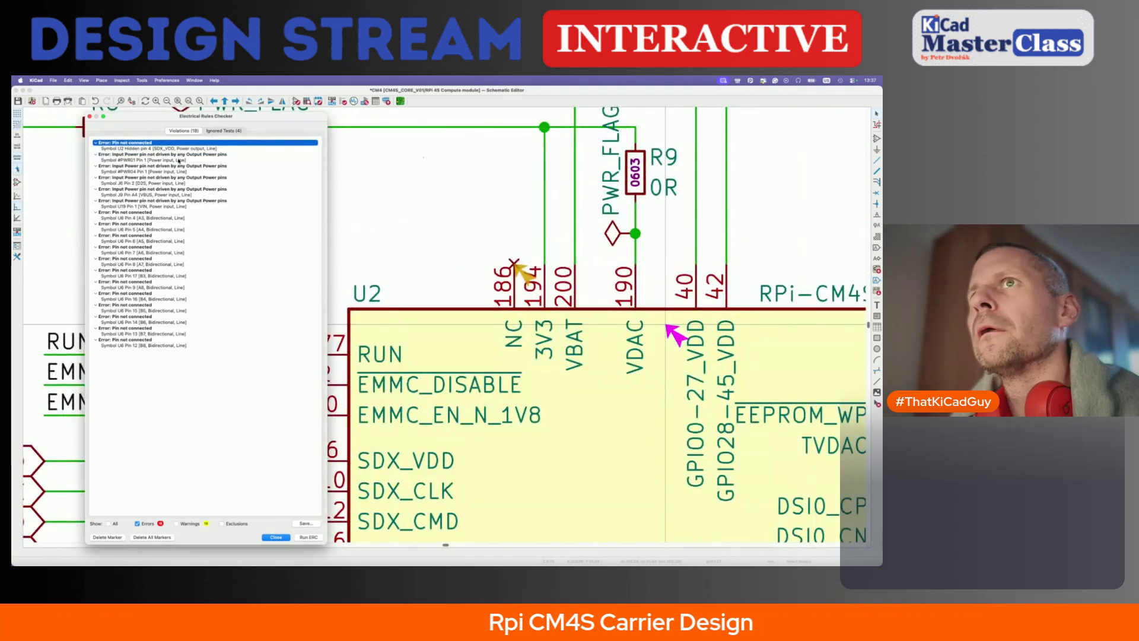
- Attach PWR_FLAGs to J1's GND net and the +3V3 wire above D1, then save
{"action": "left_click", "coordinate": [178, 160]}
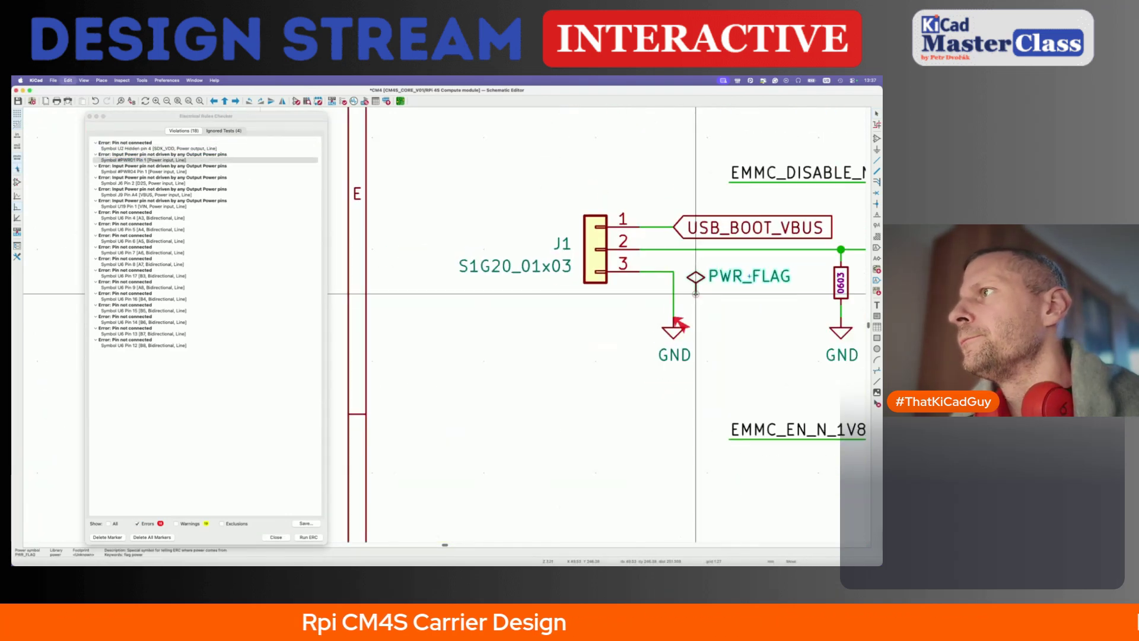
{"action": "left_click", "coordinate": [695, 306]}
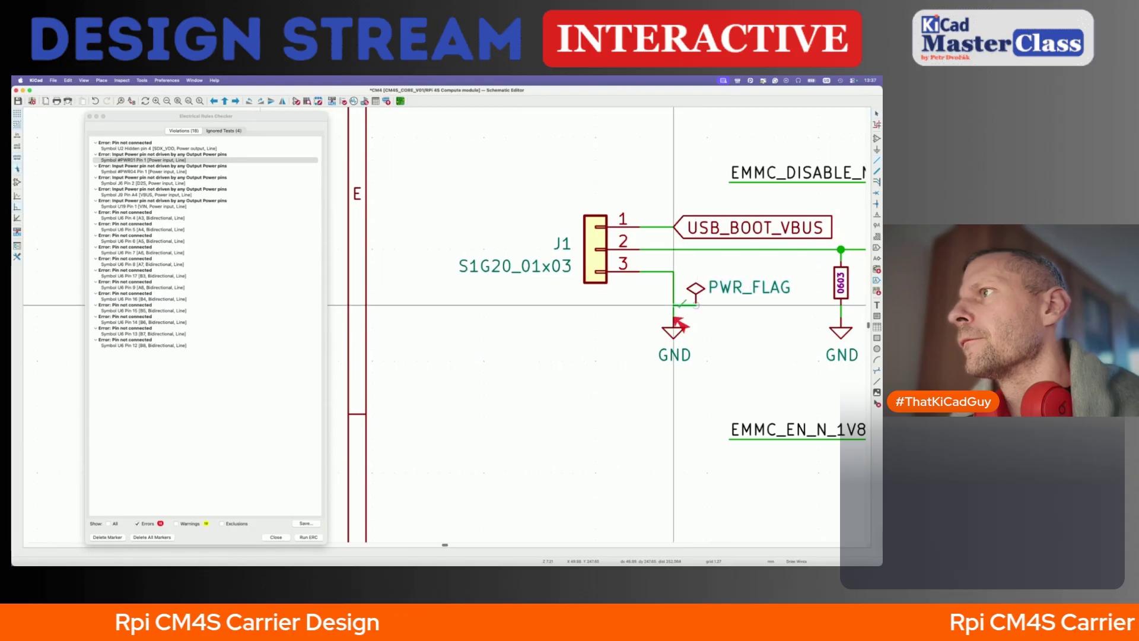
{"action": "left_click", "coordinate": [168, 172]}
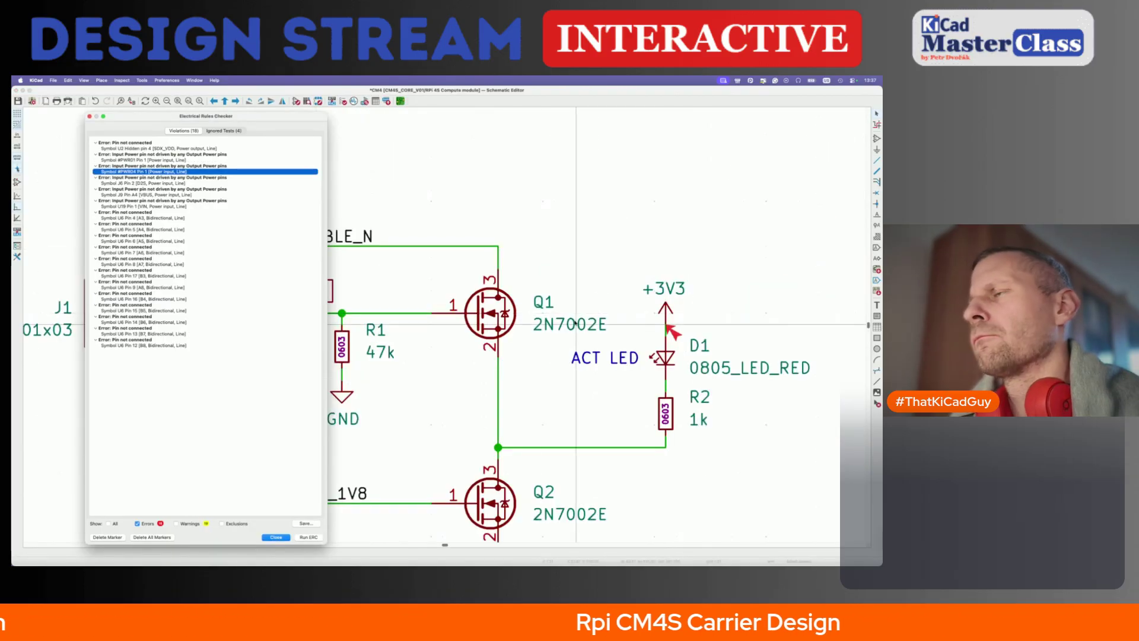
{"action": "left_click", "coordinate": [669, 323]}
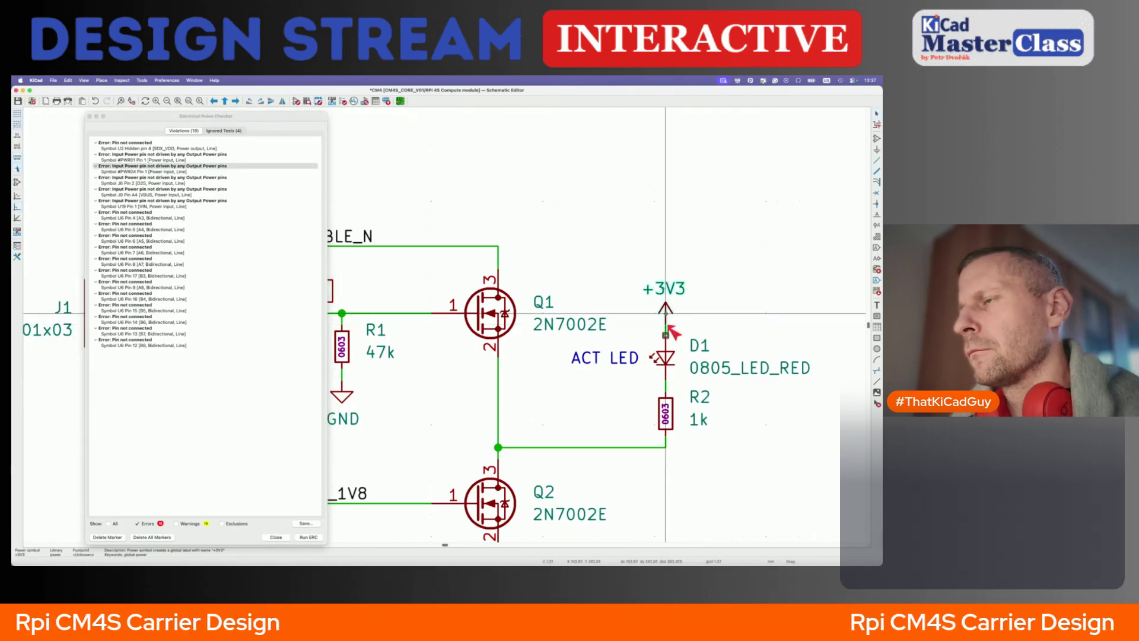
{"action": "left_click_drag", "start_coordinate": [664, 324], "coordinate": [665, 279]}
{"action": "key", "text": "ctrl+v"}
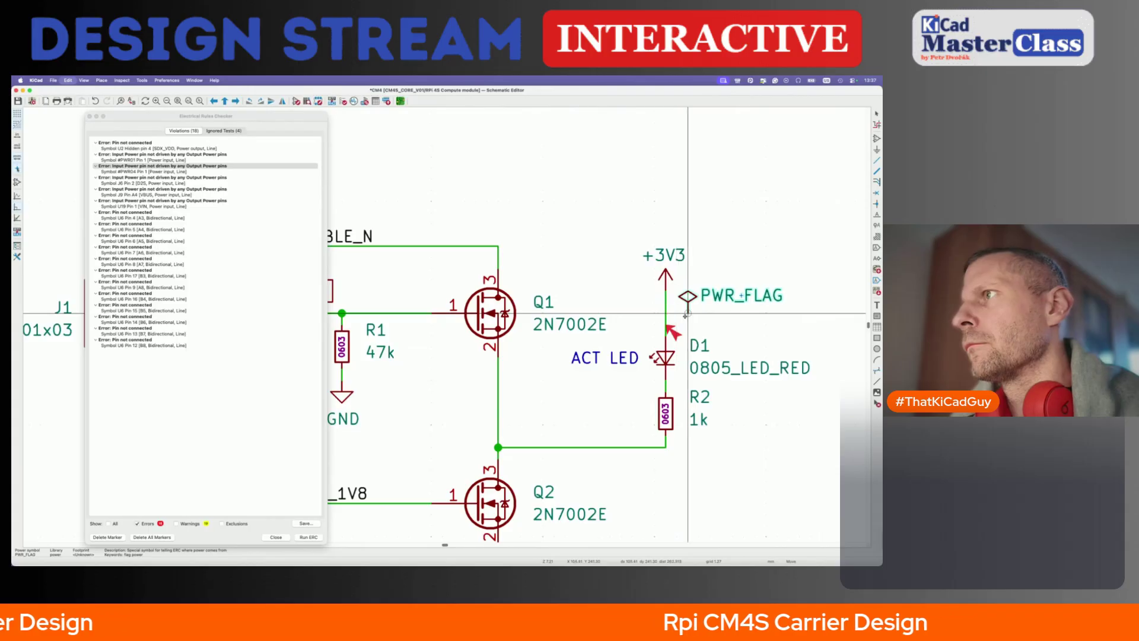
{"action": "left_click", "coordinate": [686, 317]}
{"action": "key", "text": "super+s"}
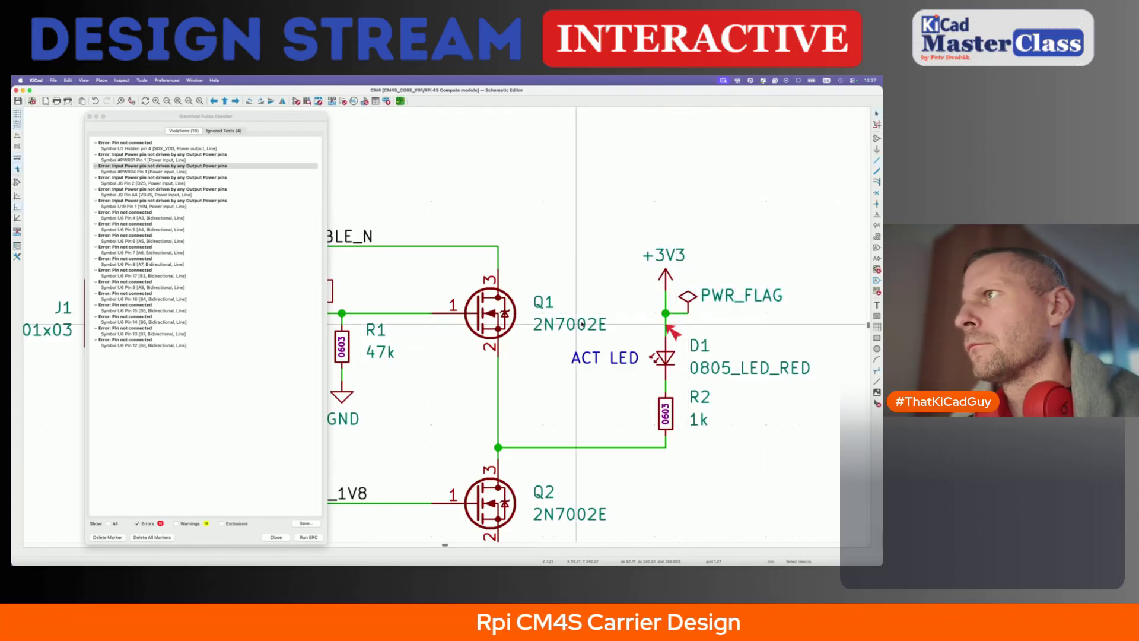
{"action": "scroll", "coordinate": [670, 330], "scroll_direction": "down", "scroll_amount": 5}
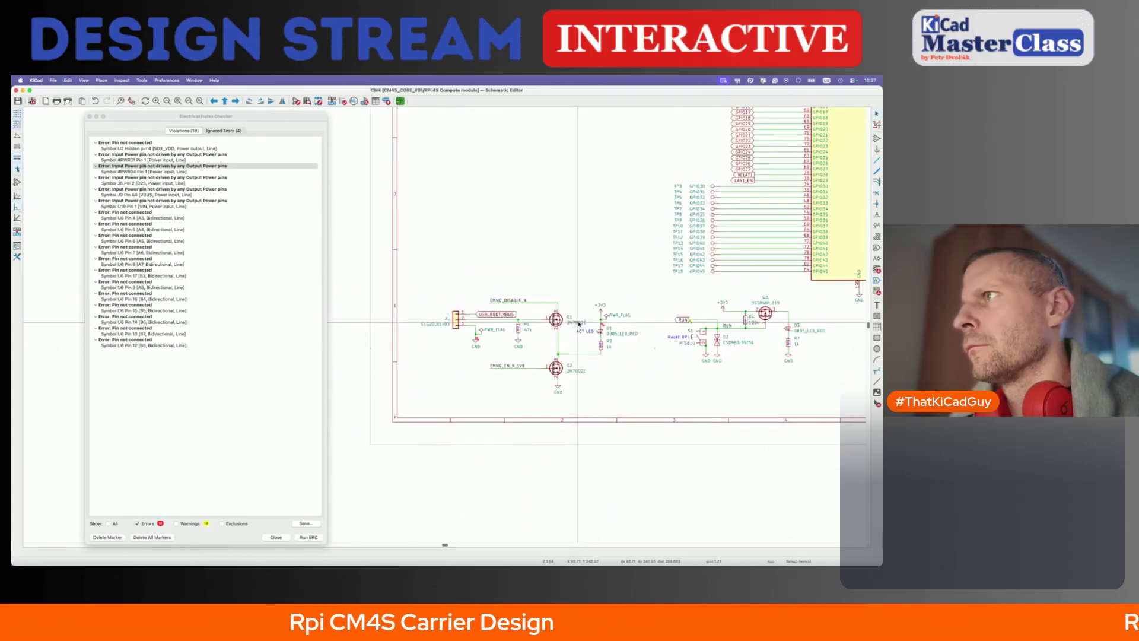
- Append _CPU to the RUN labels at the reset switch and U2 pin 177, save, and rerun ERC
{"action": "scroll", "coordinate": [687, 326], "scroll_direction": "up", "scroll_amount": 5}
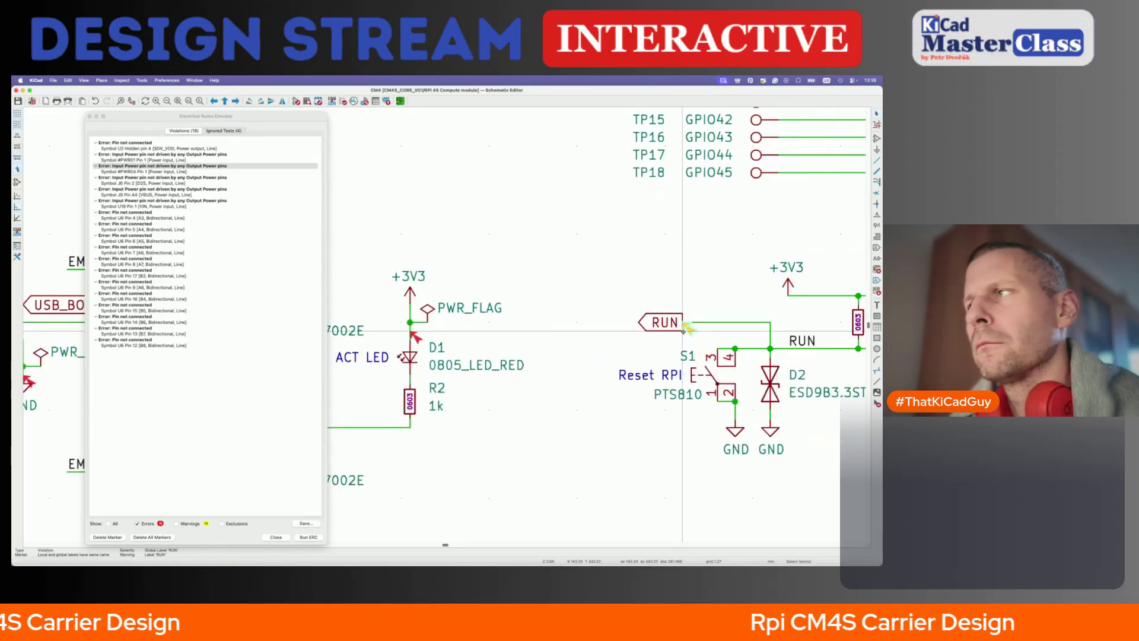
{"action": "scroll", "coordinate": [686, 328], "scroll_direction": "down", "scroll_amount": 4}
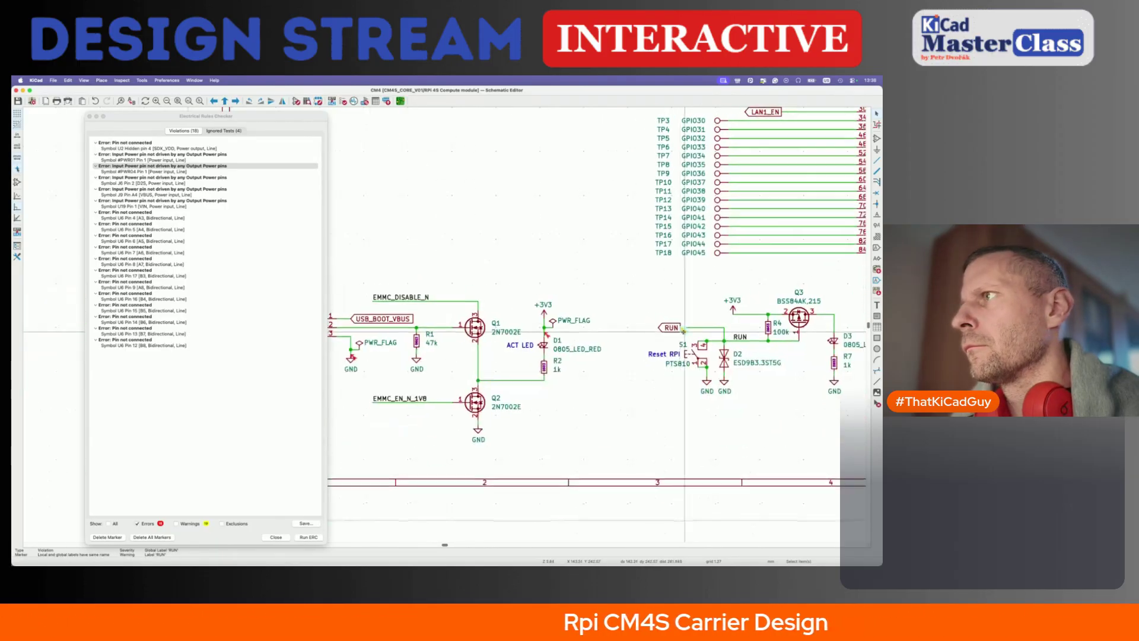
{"action": "scroll", "coordinate": [559, 356], "scroll_direction": "up", "scroll_amount": 1}
{"action": "double_click", "coordinate": [621, 365]}
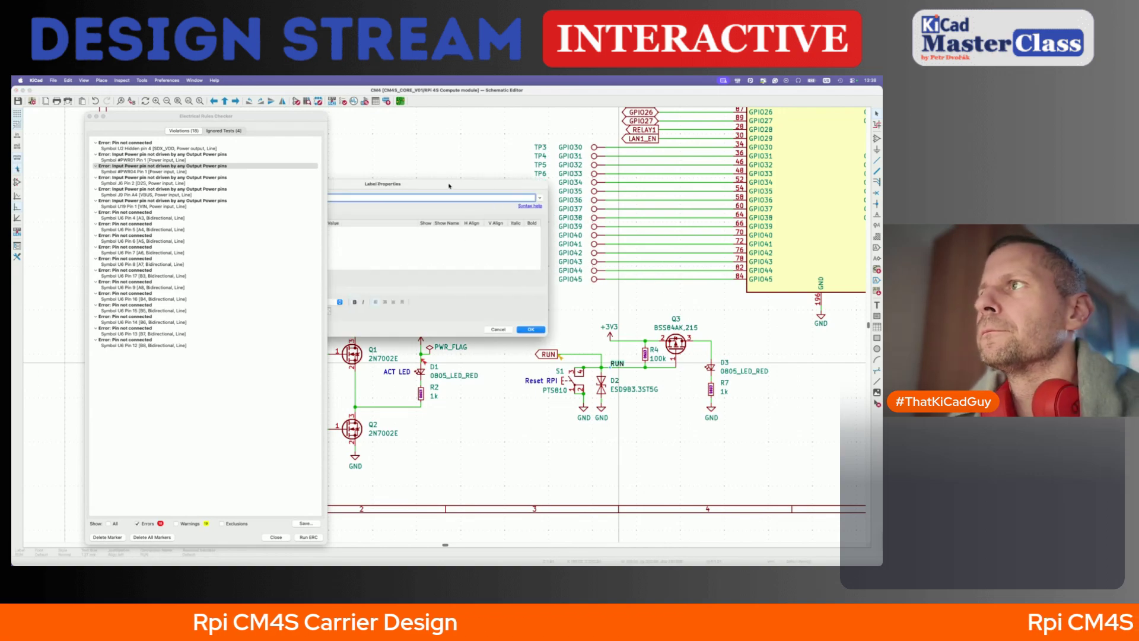
{"action": "type", "text": "_CPU"}
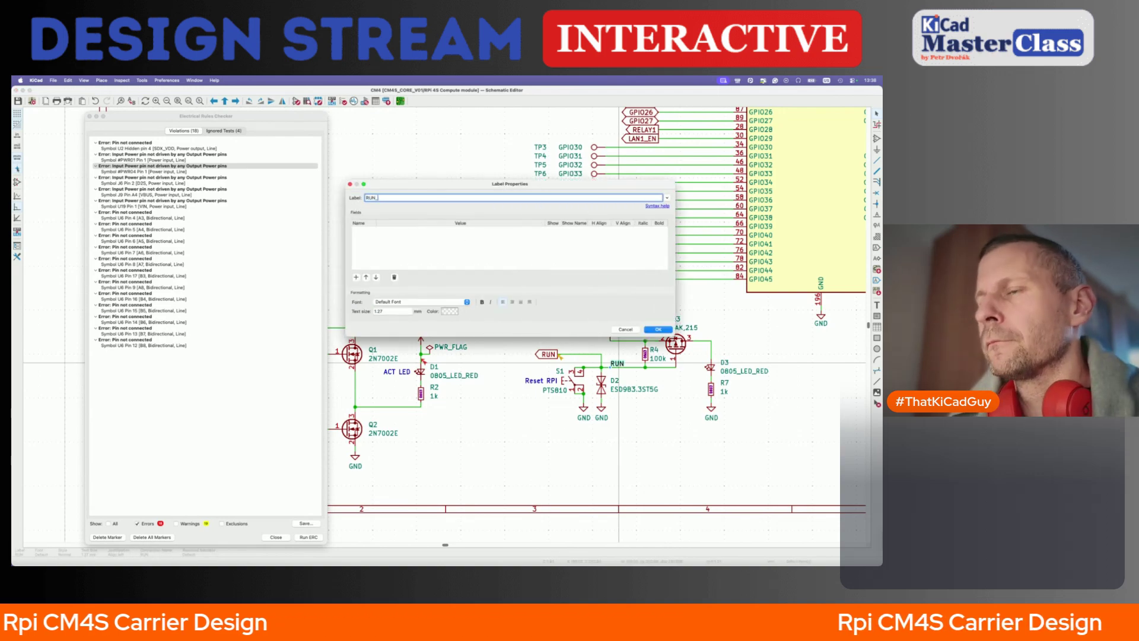
{"action": "key", "text": "Return"}
{"action": "key", "text": "super+s"}
{"action": "scroll", "coordinate": [649, 136], "scroll_direction": "up", "scroll_amount": 10}
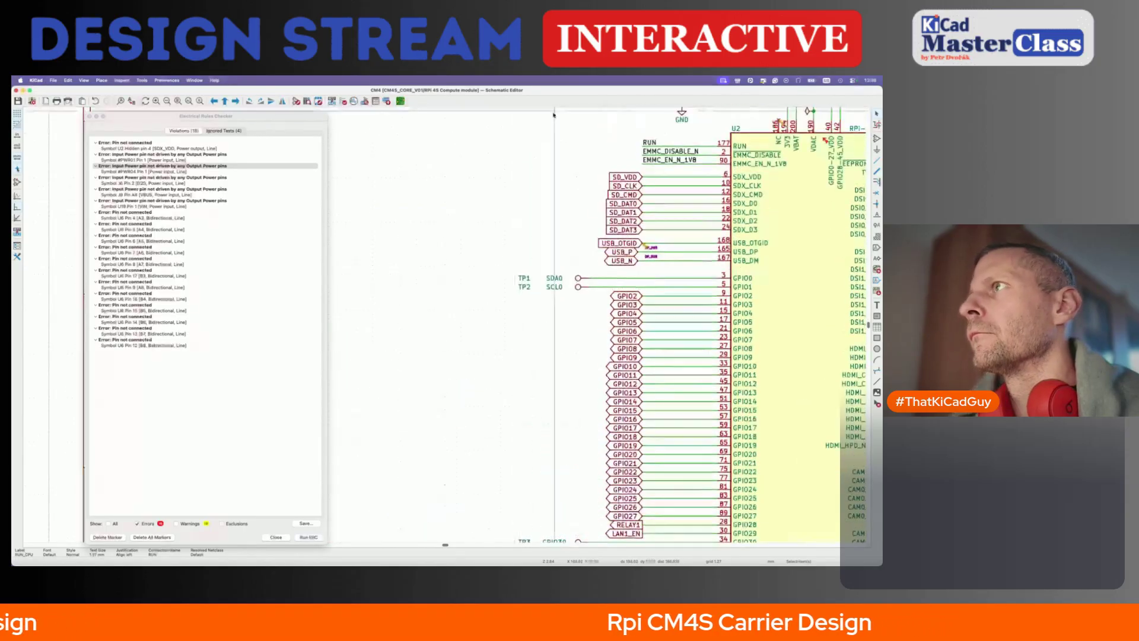
{"action": "double_click", "coordinate": [648, 141]}
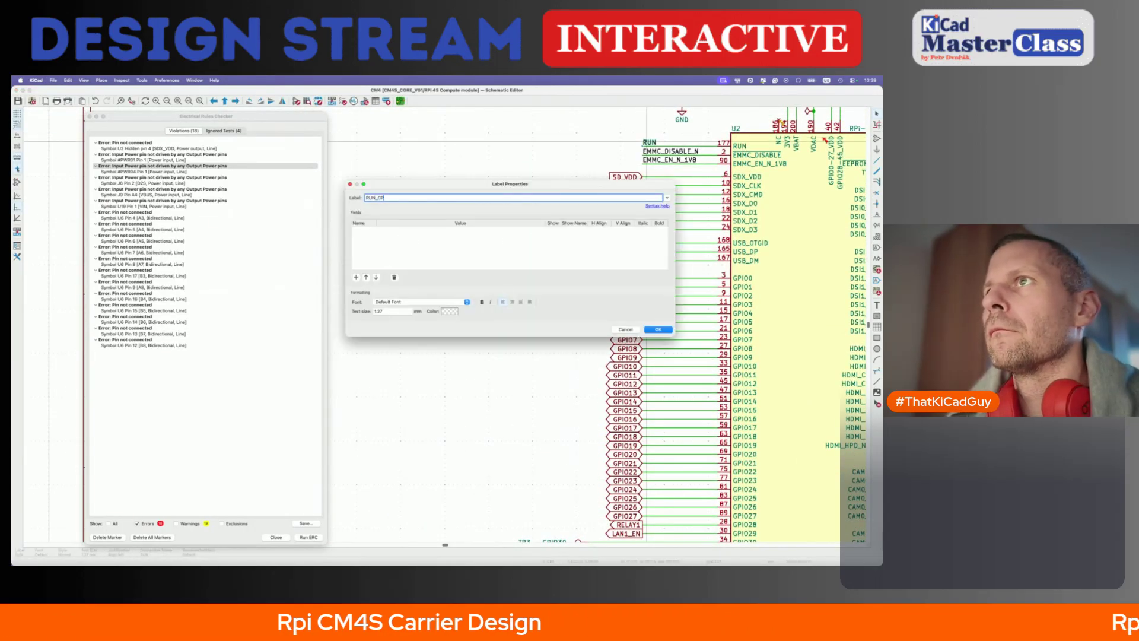
{"action": "key", "text": "Return"}
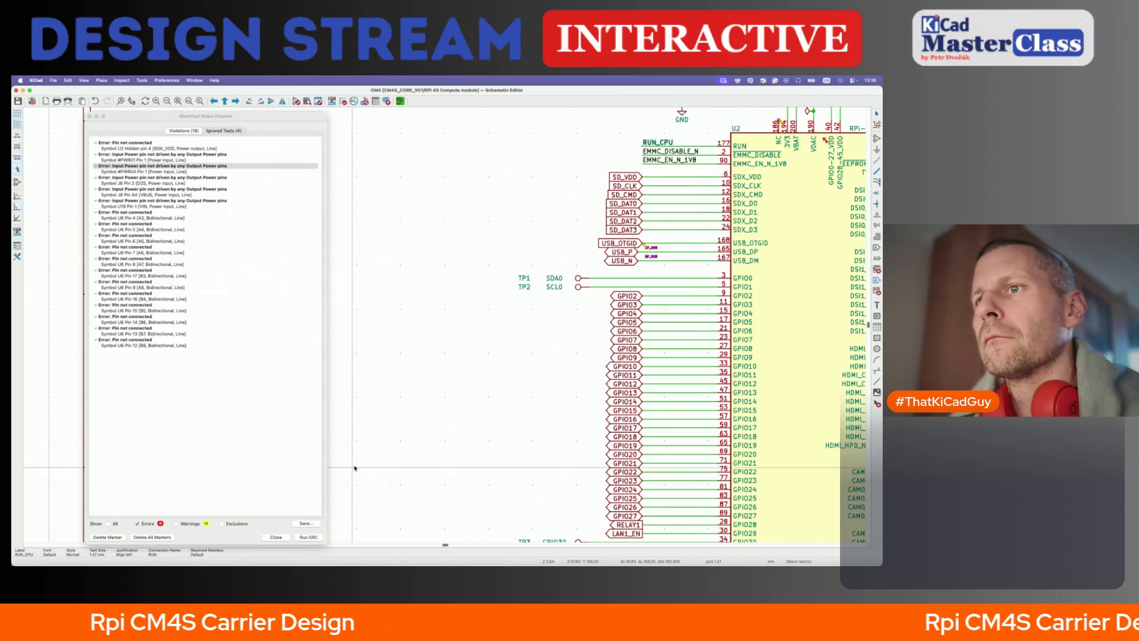
{"action": "left_click", "coordinate": [315, 537]}
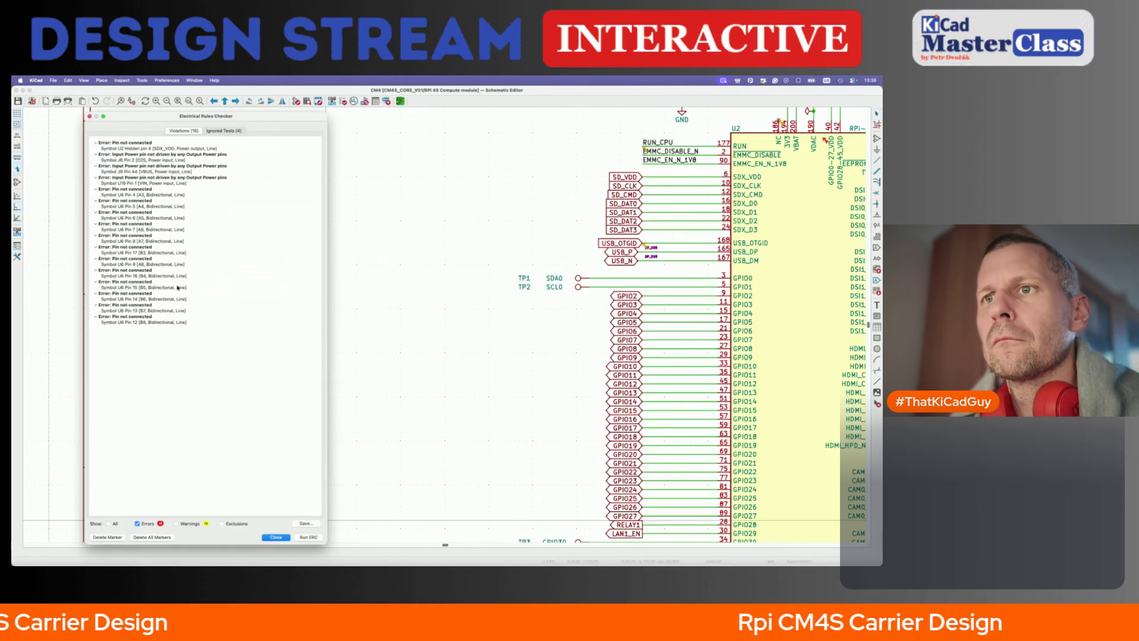
- Attach a PWR_FLAG to J6's ground pins on the HDMI sheet
{"action": "left_click", "coordinate": [165, 159]}
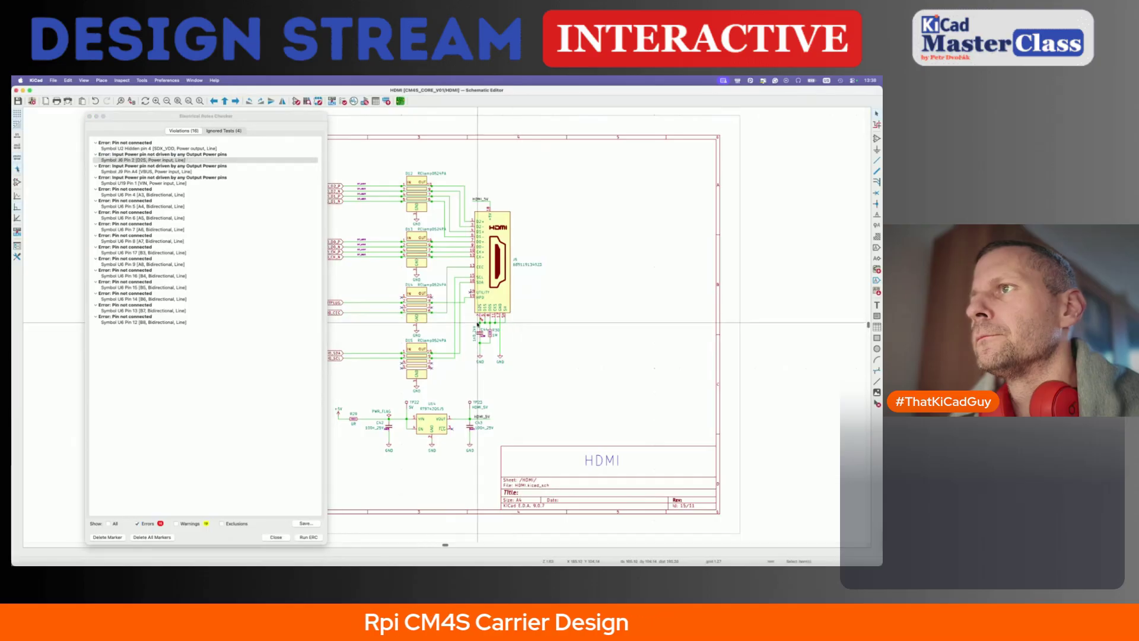
{"action": "scroll", "coordinate": [477, 324], "scroll_direction": "up", "scroll_amount": 8}
{"action": "key", "text": "super+v"}
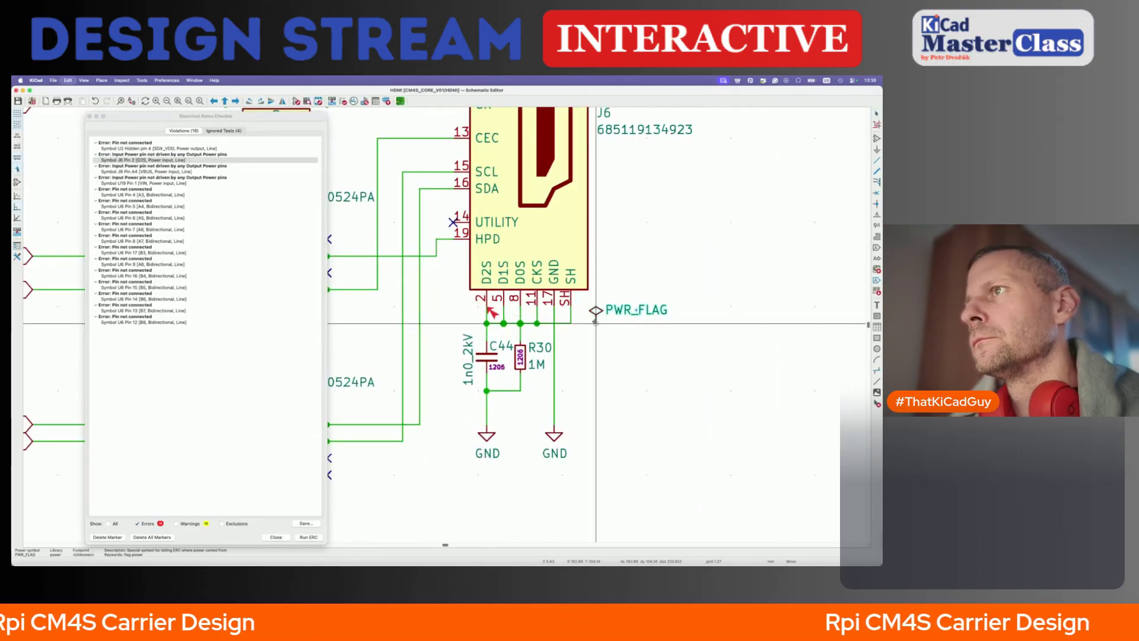
{"action": "left_click", "coordinate": [587, 322]}
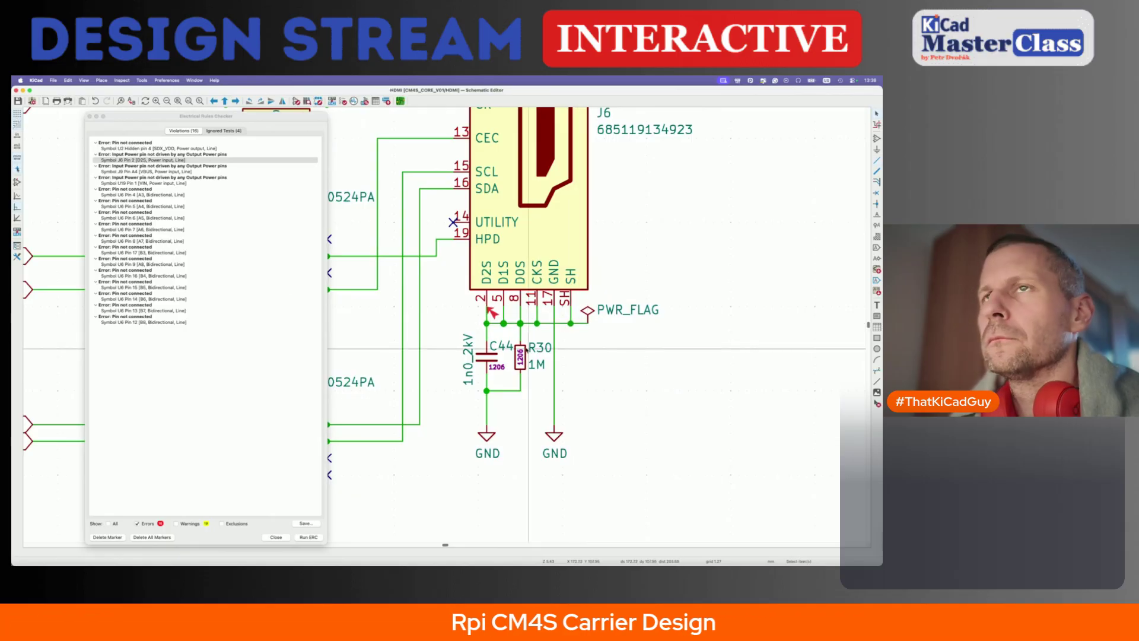
- Place a PWR_FLAG on F1's supply net for J9's VBUS violation on the POWER sheet
{"action": "left_click", "coordinate": [163, 172]}
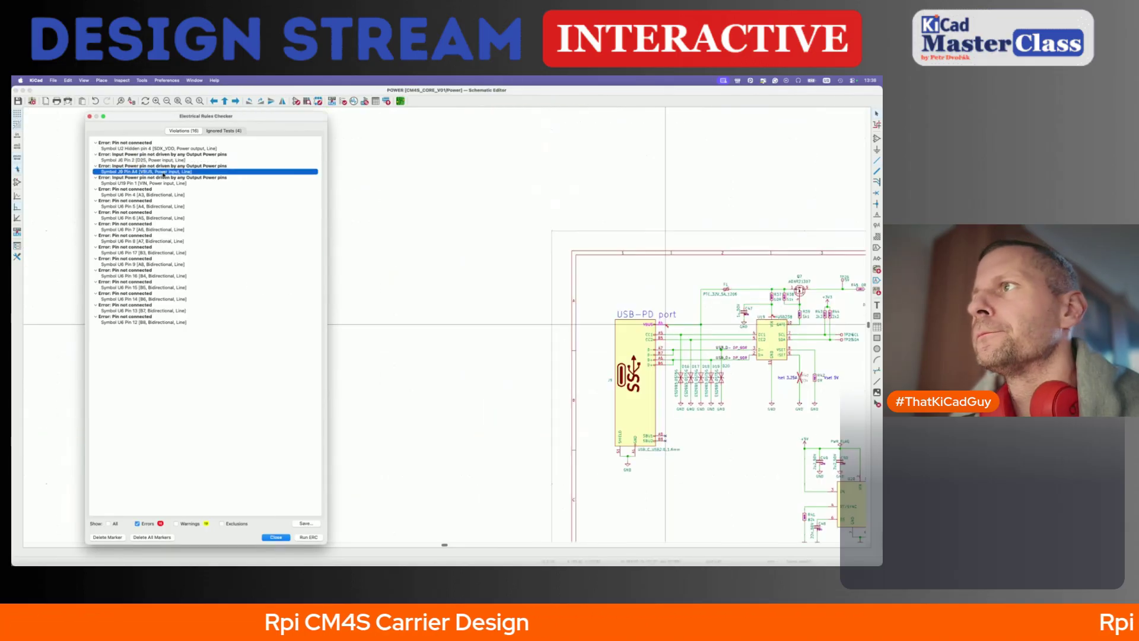
{"action": "left_click", "coordinate": [582, 277]}
{"action": "key", "text": "super+v"}
{"action": "left_click", "coordinate": [700, 286]}
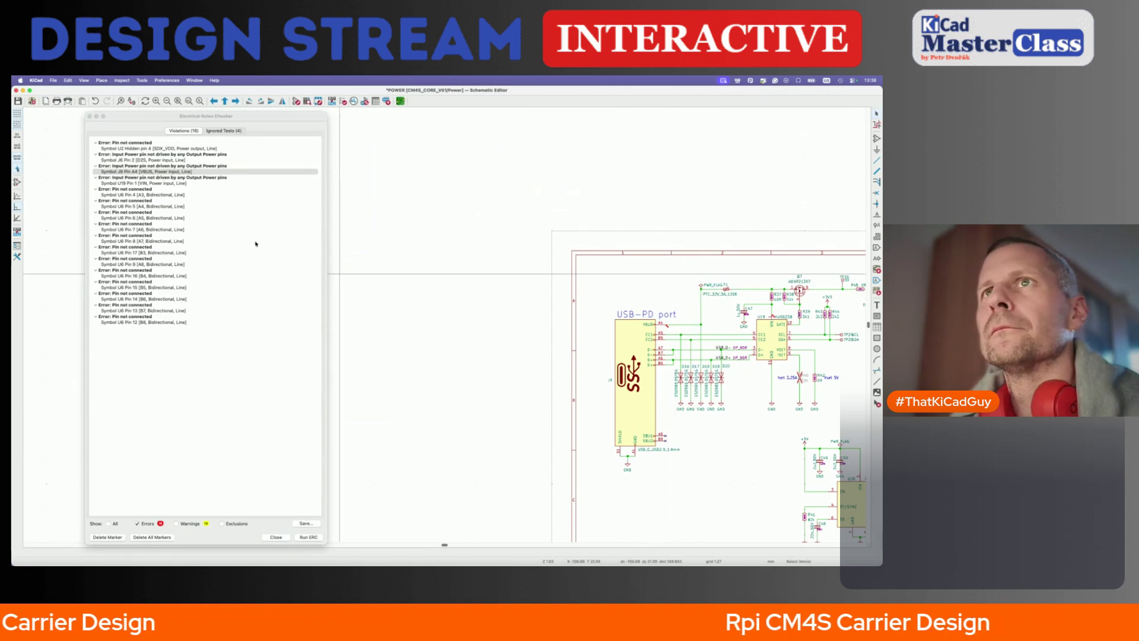
{"action": "left_click", "coordinate": [159, 184]}
{"action": "left_click", "coordinate": [160, 183]}
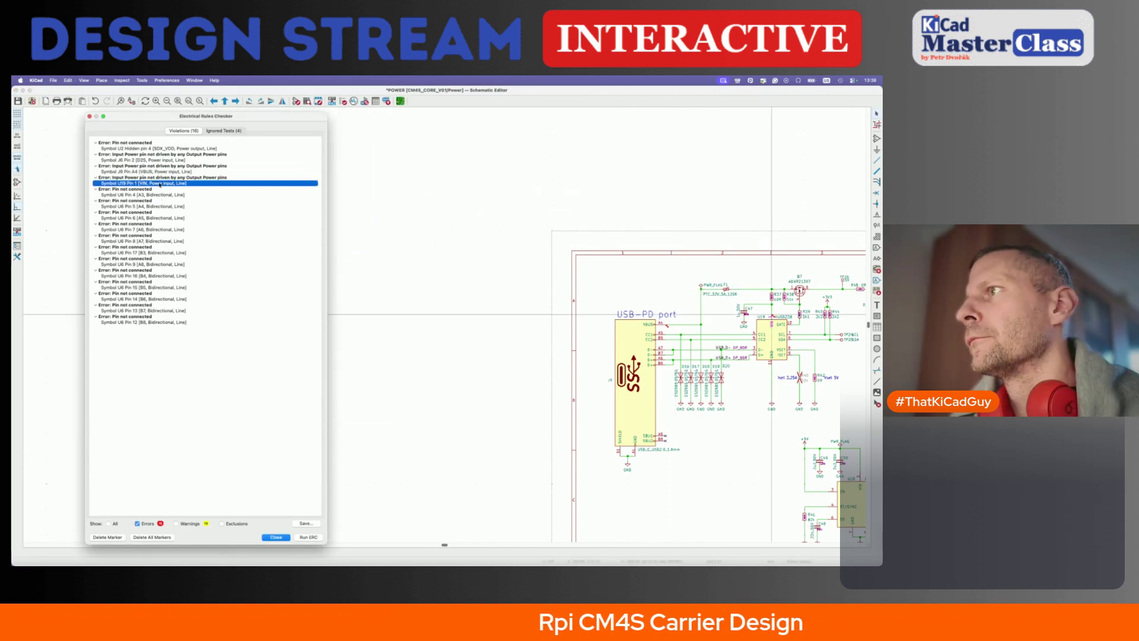
- Mark U6's unused B5, B6 and B7 outputs as not connected and rerun ERC
{"action": "left_click", "coordinate": [153, 194]}
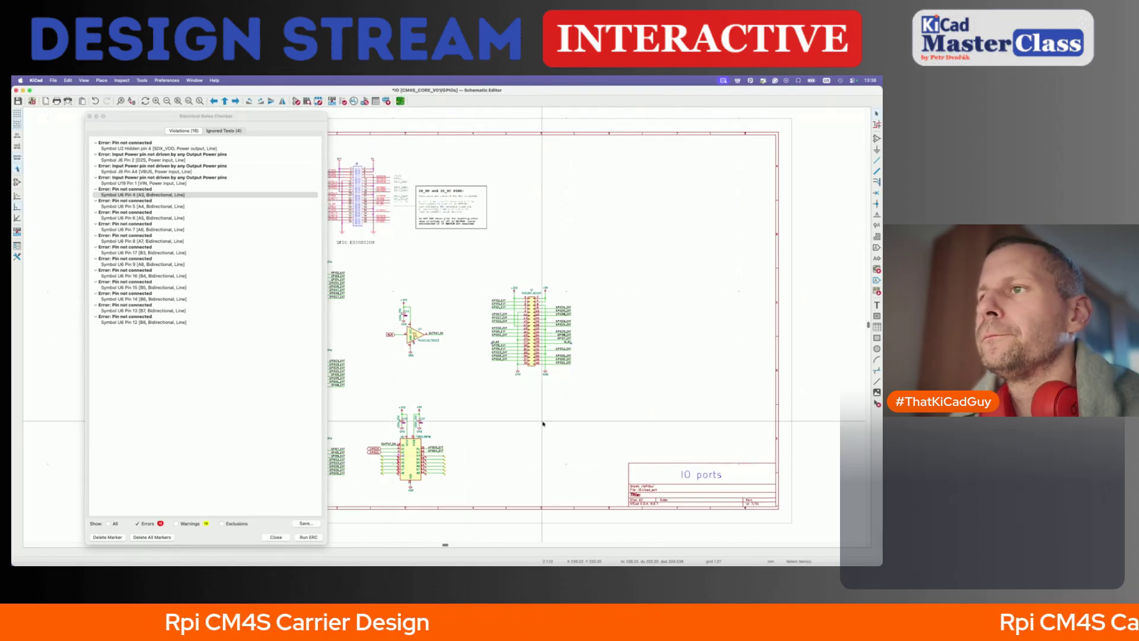
{"action": "scroll", "coordinate": [543, 423], "scroll_direction": "down", "scroll_amount": 2}
{"action": "scroll", "coordinate": [543, 424], "scroll_direction": "up", "scroll_amount": 5}
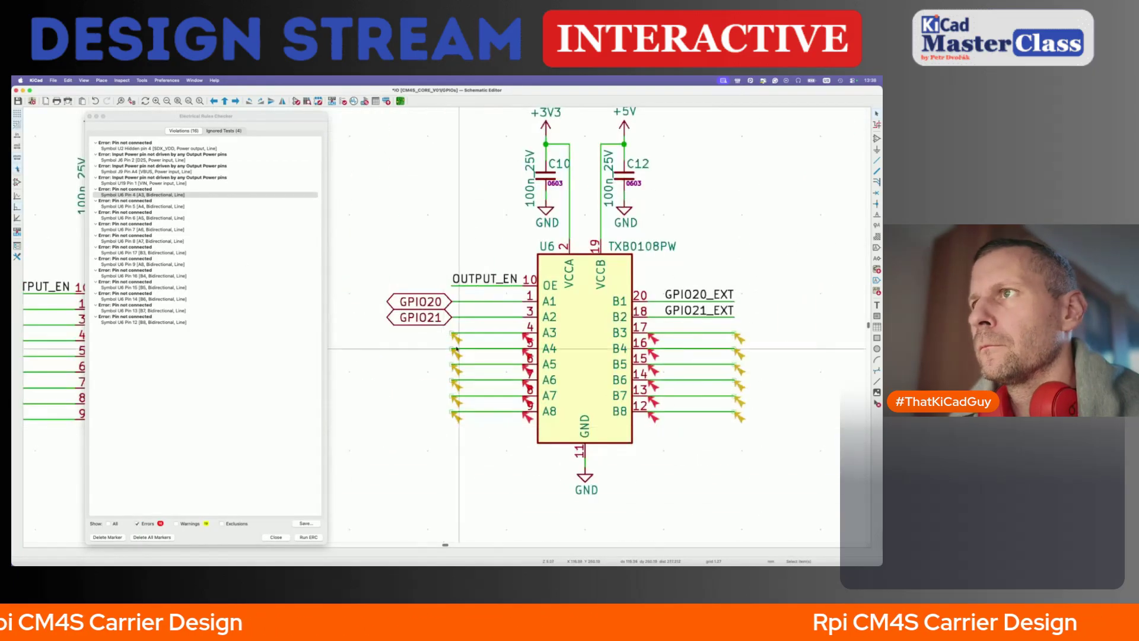
{"action": "key", "text": "q"}
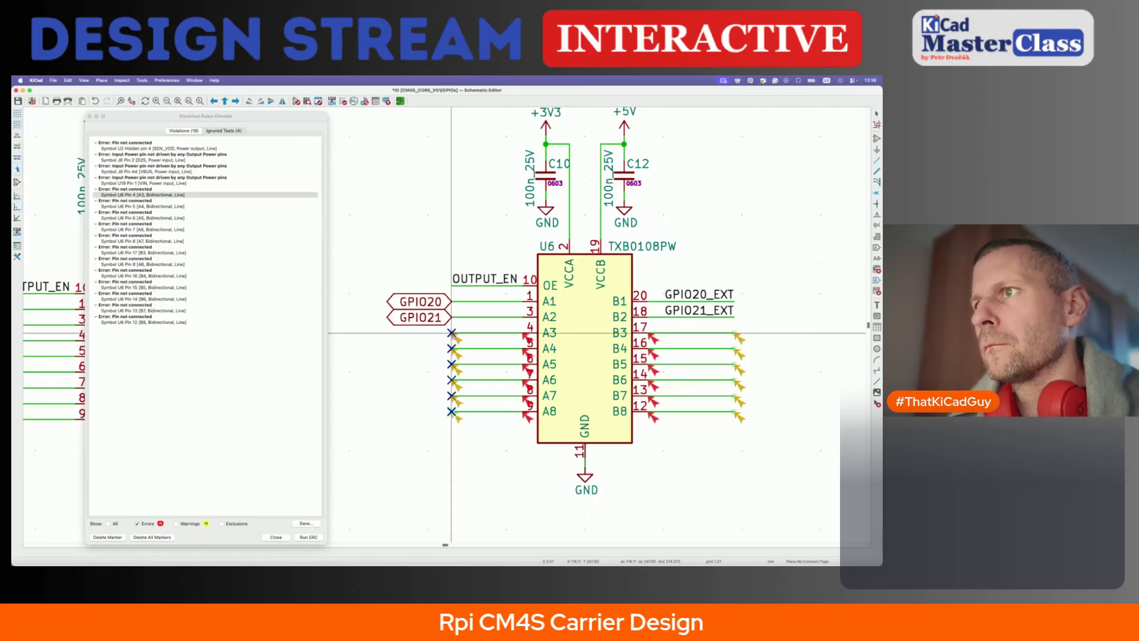
{"action": "left_click", "coordinate": [734, 364]}
{"action": "left_click", "coordinate": [733, 379]}
{"action": "left_click", "coordinate": [734, 395]}
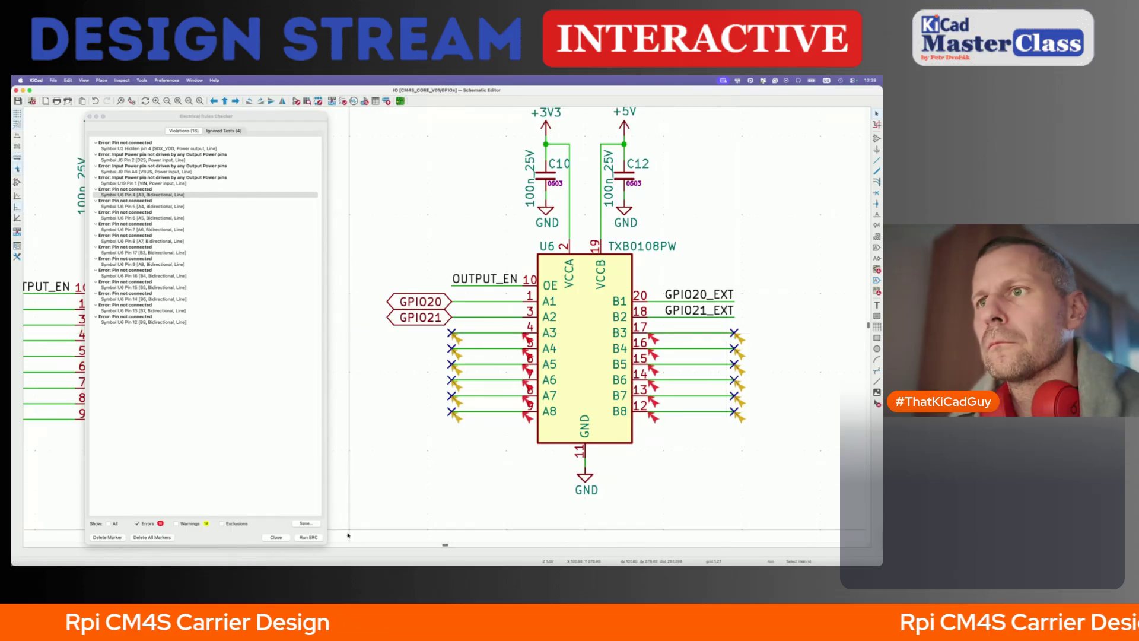
{"action": "left_click", "coordinate": [309, 537]}
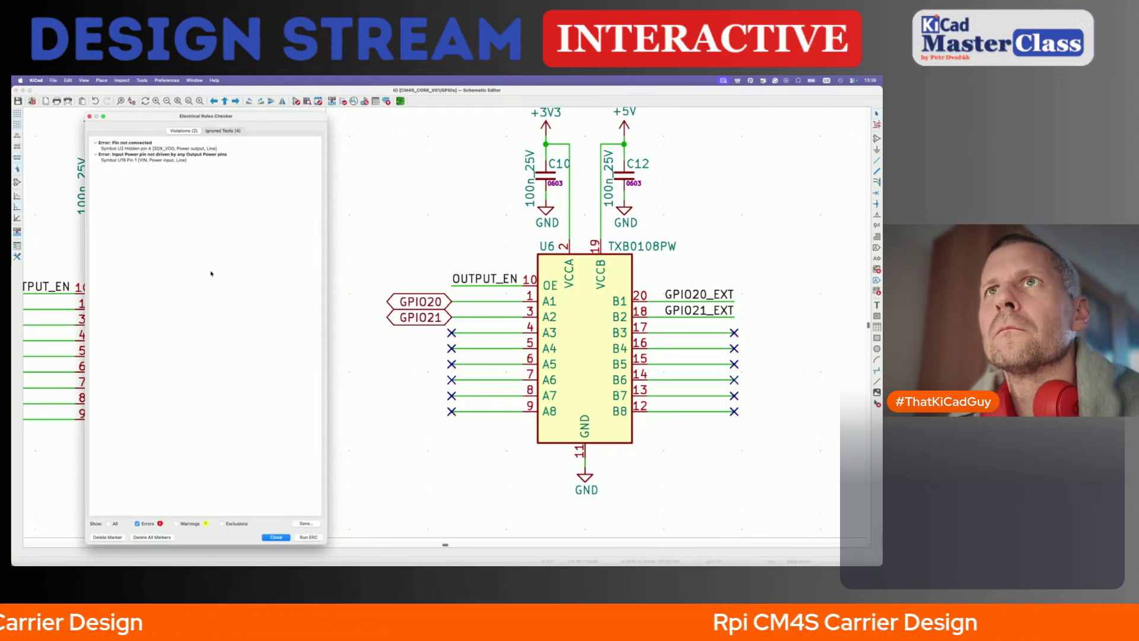
- Go to U2's SDX_VDD pin error and open U2's library symbol in the Symbol Editor
{"action": "left_click", "coordinate": [159, 148]}
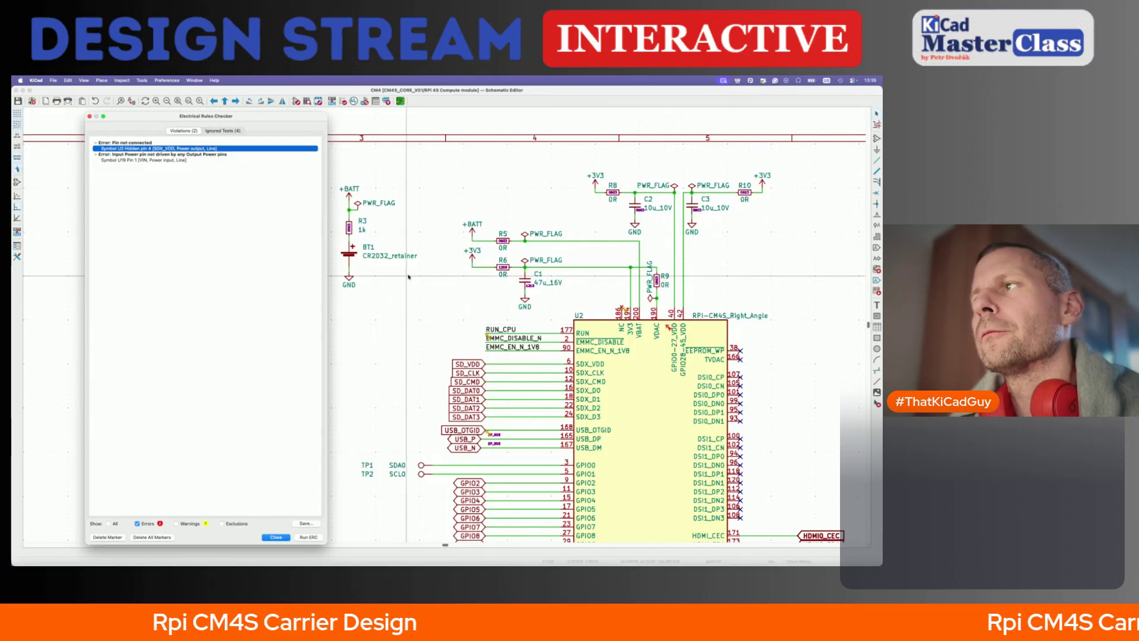
{"action": "left_click", "coordinate": [653, 374]}
{"action": "left_click", "coordinate": [653, 374]}
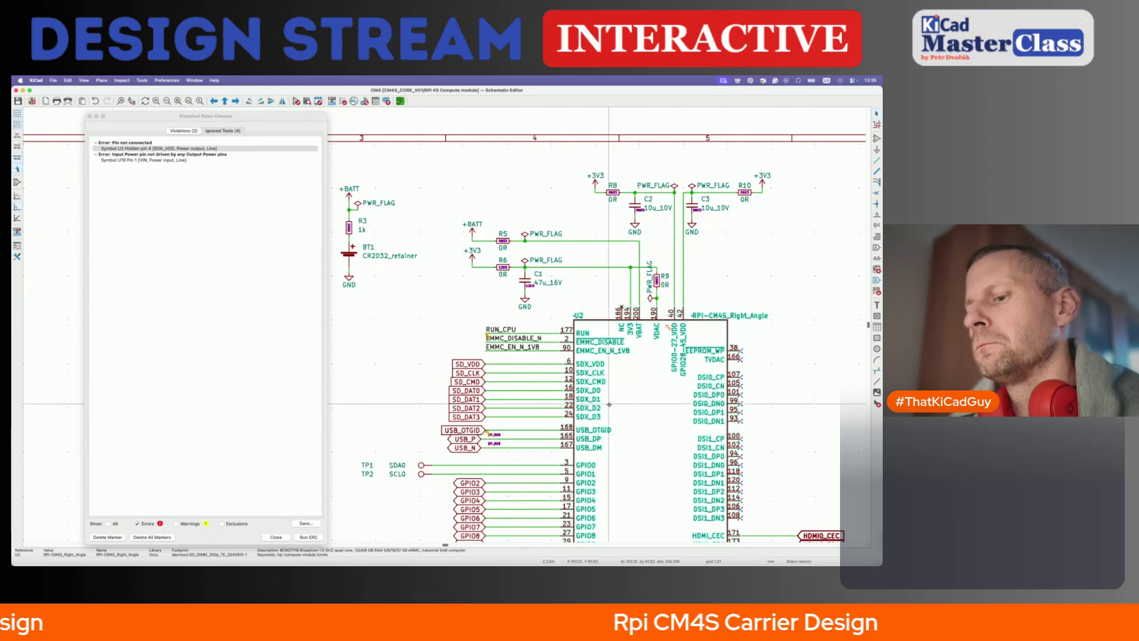
{"action": "double_click", "coordinate": [661, 411]}
{"action": "left_click", "coordinate": [508, 354]}
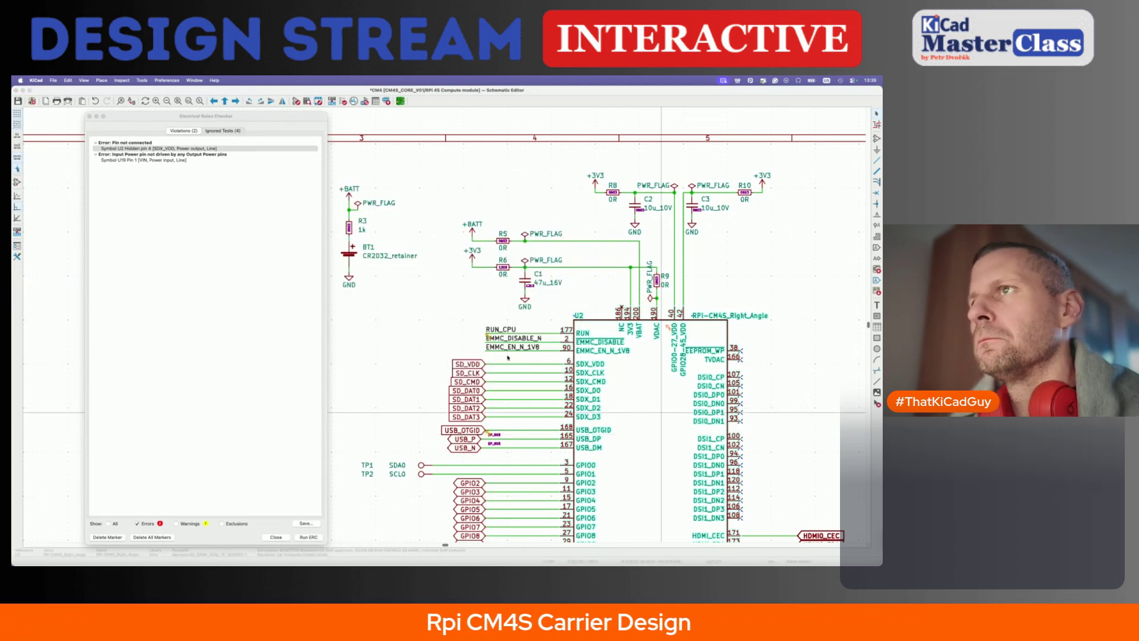
{"action": "scroll", "coordinate": [544, 161], "scroll_direction": "up", "scroll_amount": 6}
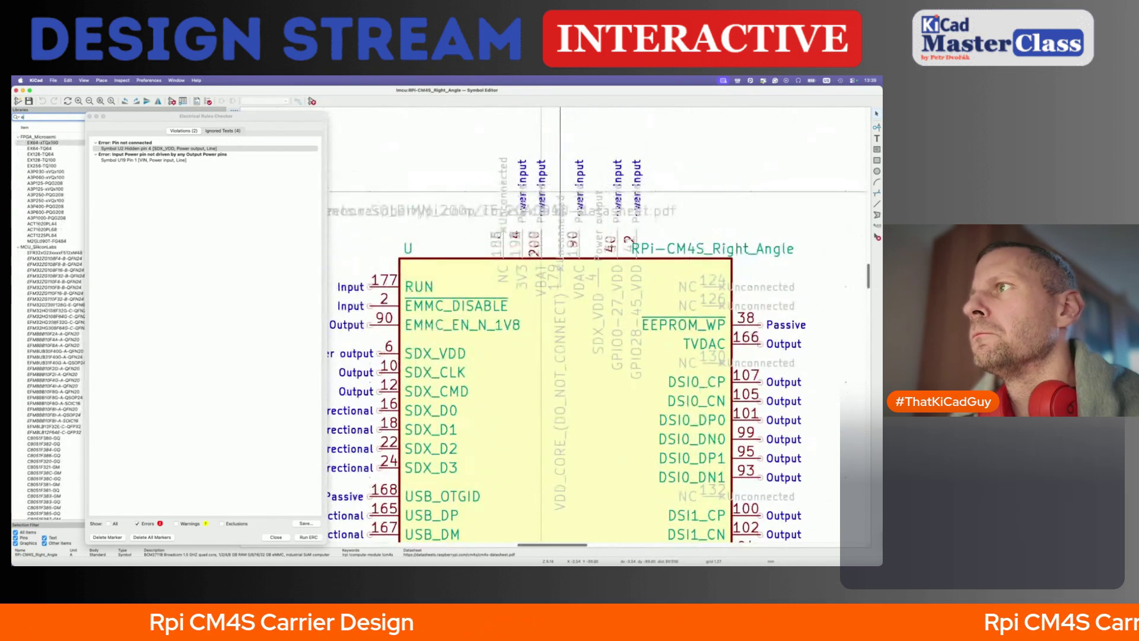
- Select pin 40 GPIO0-27_VDD on the RPi-CM4S_Right_Angle symbol
{"action": "left_click", "coordinate": [599, 289]}
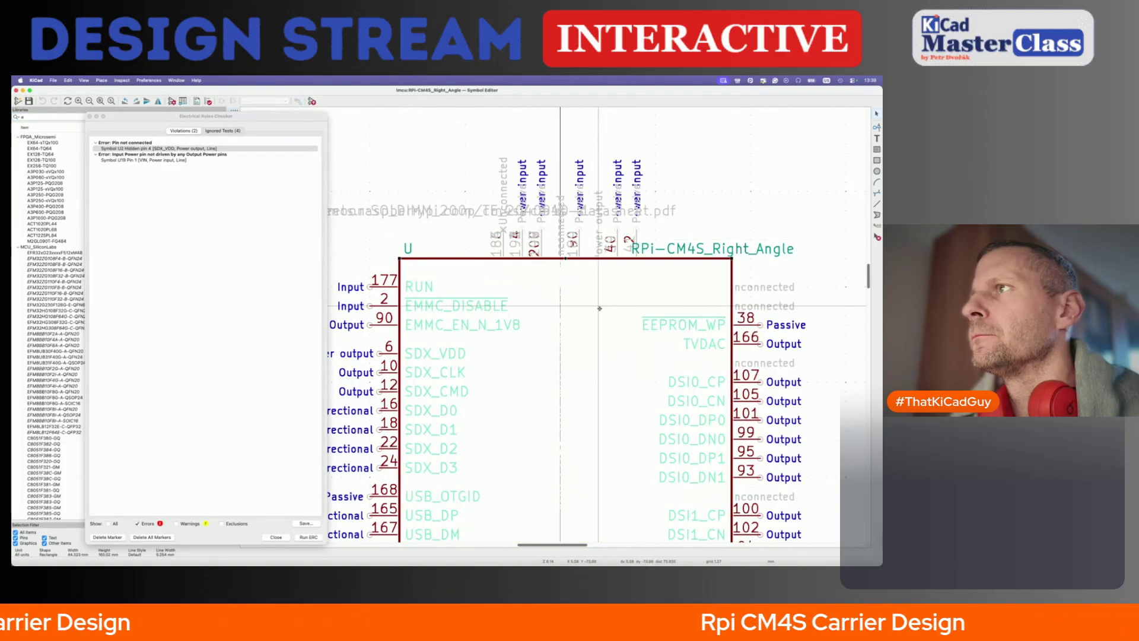
{"action": "left_click", "coordinate": [601, 226]}
{"action": "key", "text": "Escape"}
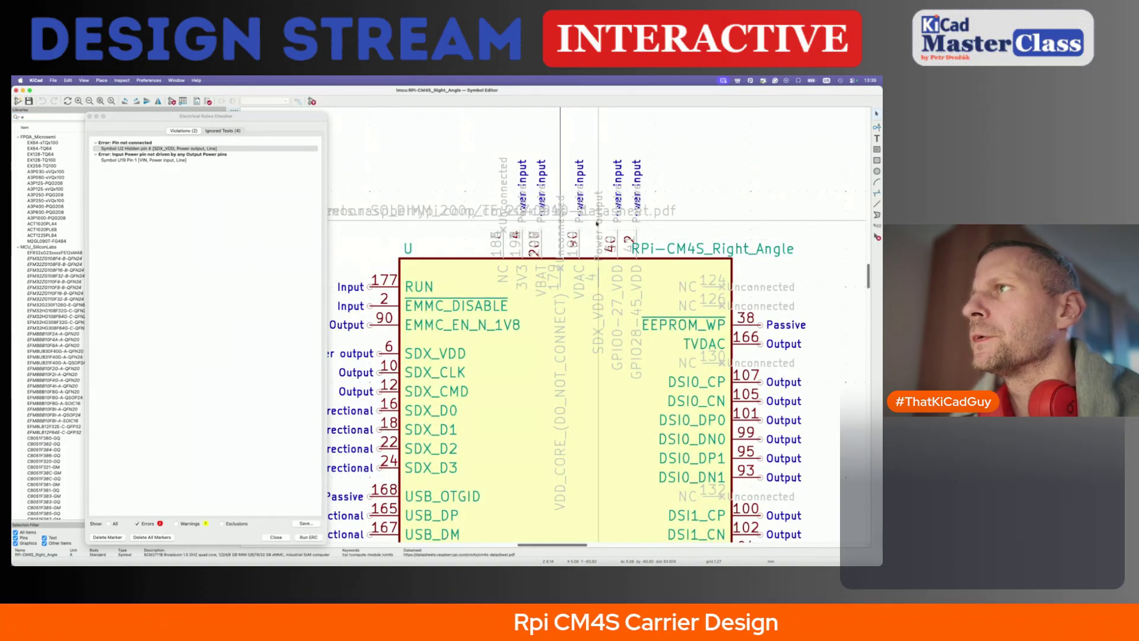
{"action": "left_click", "coordinate": [600, 199]}
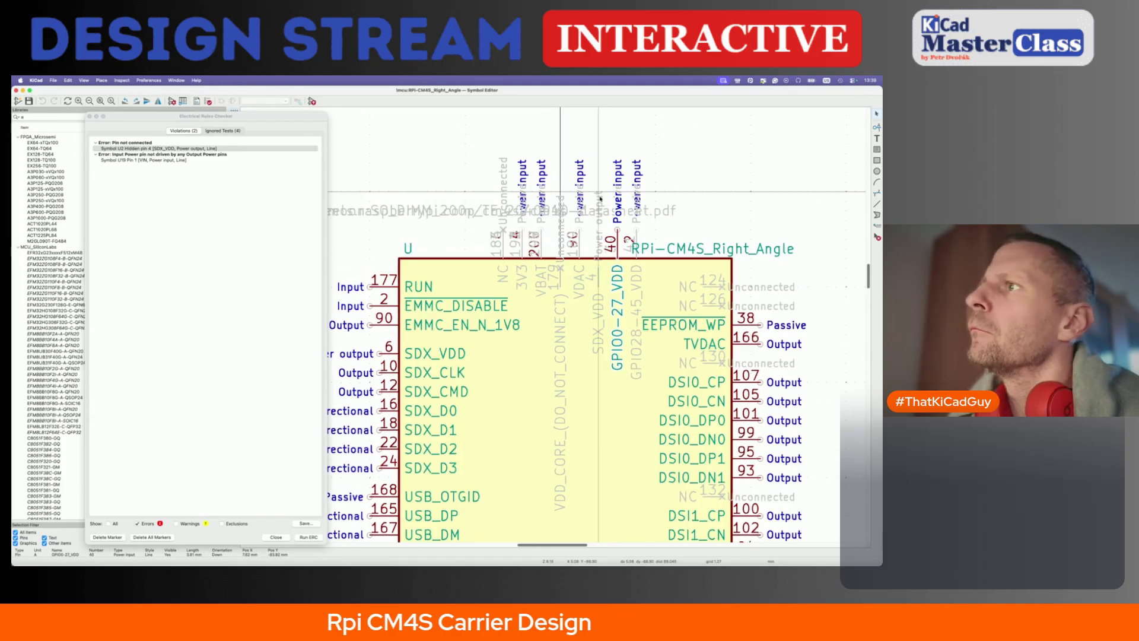
{"action": "scroll", "coordinate": [600, 198], "scroll_direction": "up", "scroll_amount": 1}
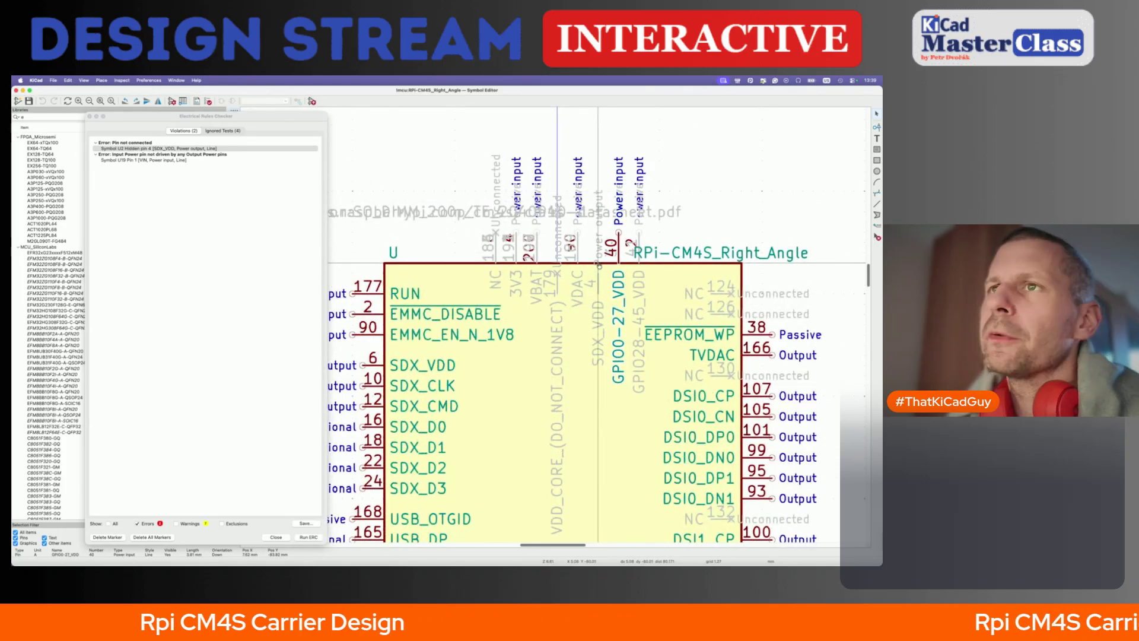
{"action": "key", "text": "super+Tab"}
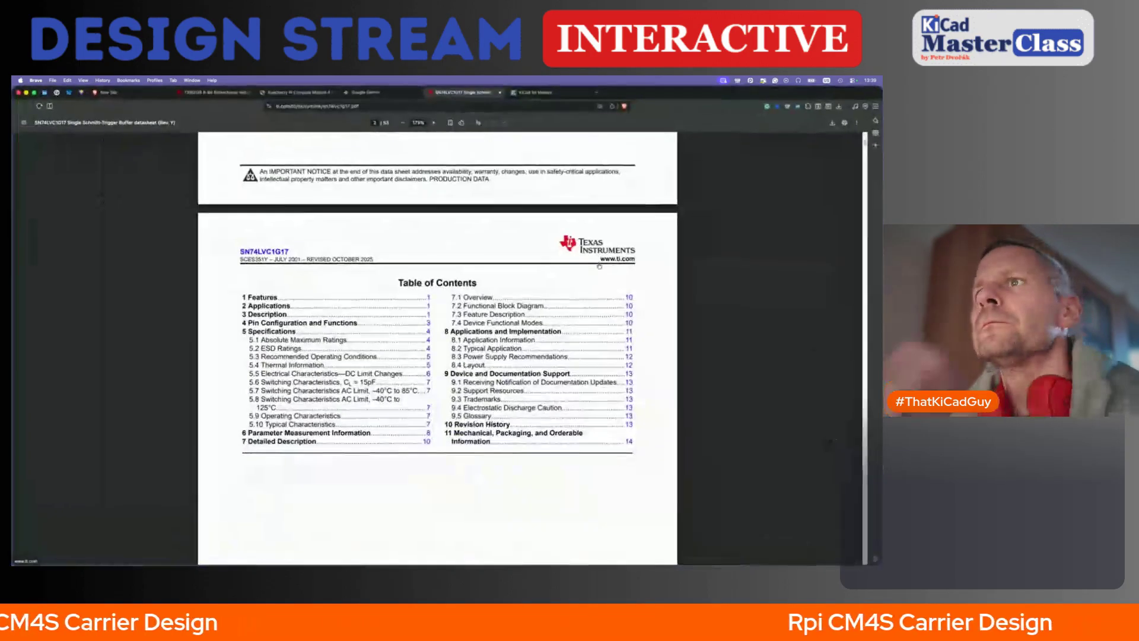
{"action": "left_click", "coordinate": [302, 93]}
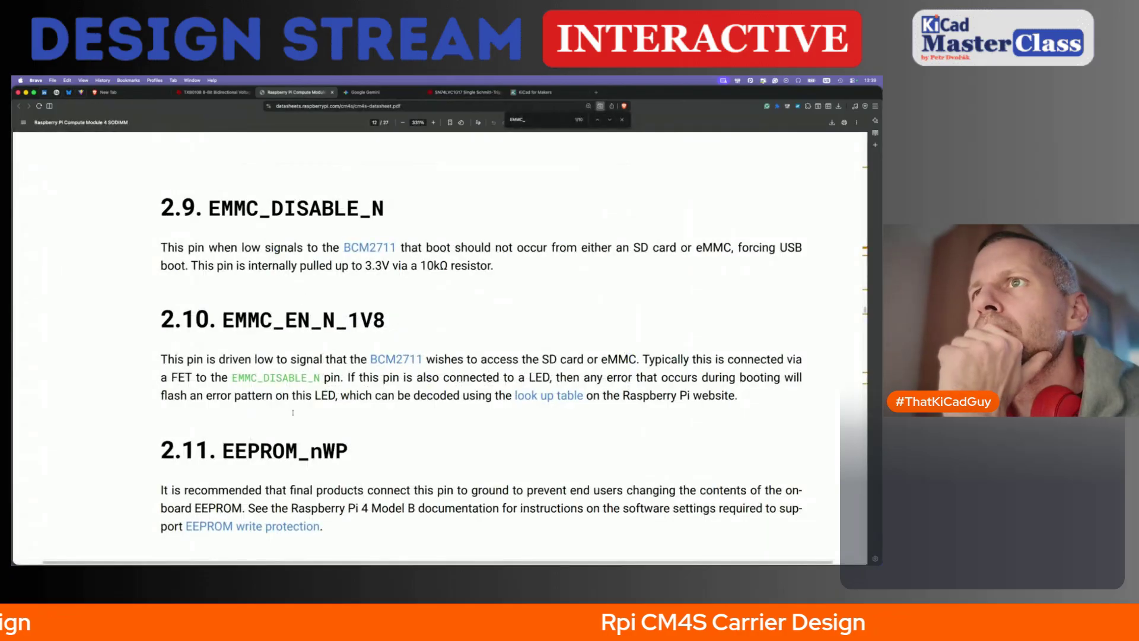
{"action": "scroll", "coordinate": [292, 412], "scroll_direction": "down", "scroll_amount": 5, "text": "ctrl"}
{"action": "scroll", "coordinate": [292, 412], "scroll_direction": "down", "scroll_amount": 15}
{"action": "scroll", "coordinate": [293, 411], "scroll_direction": "down", "scroll_amount": 15}
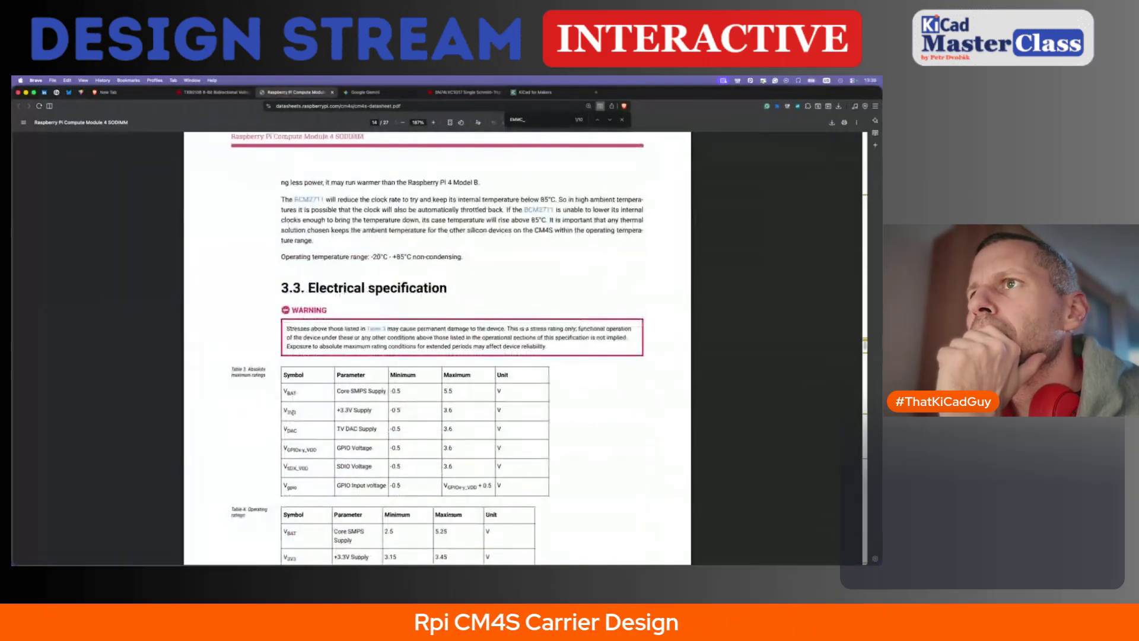
{"action": "scroll", "coordinate": [292, 411], "scroll_direction": "down", "scroll_amount": 15}
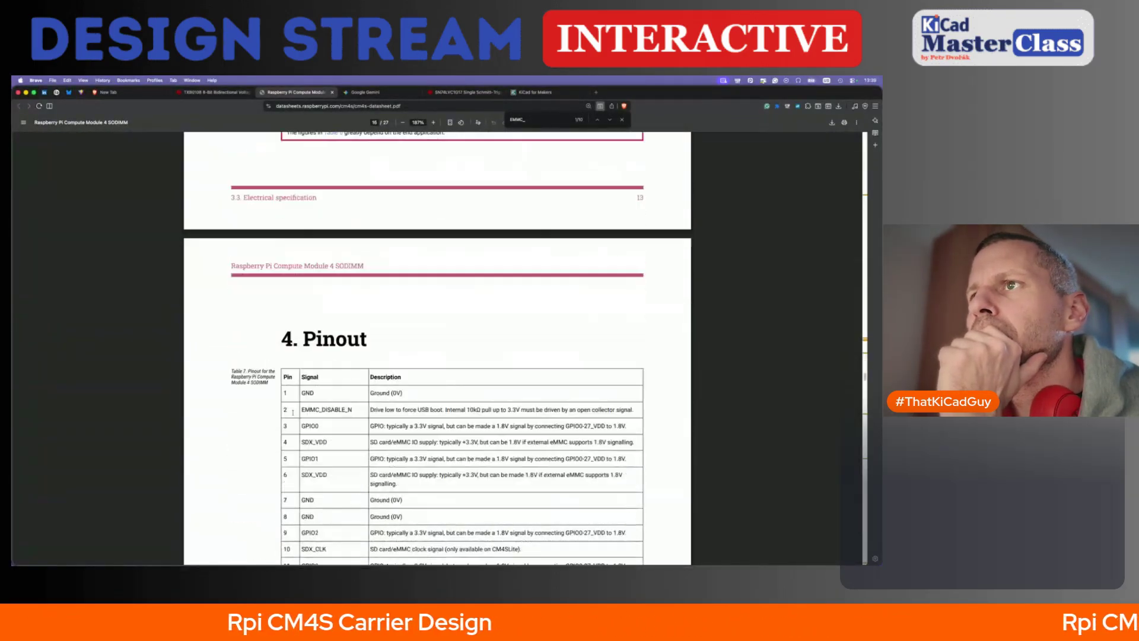
{"action": "scroll", "coordinate": [305, 312], "scroll_direction": "up", "scroll_amount": 2}
{"action": "double_click", "coordinate": [328, 260]}
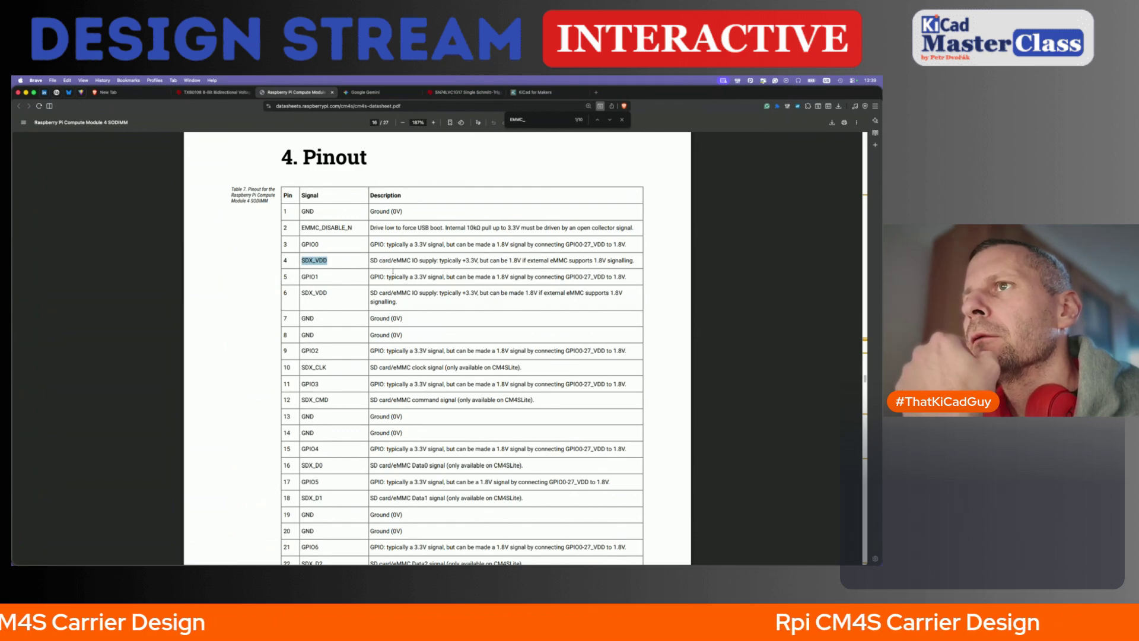
{"action": "left_click_drag", "start_coordinate": [301, 293], "coordinate": [339, 291]}
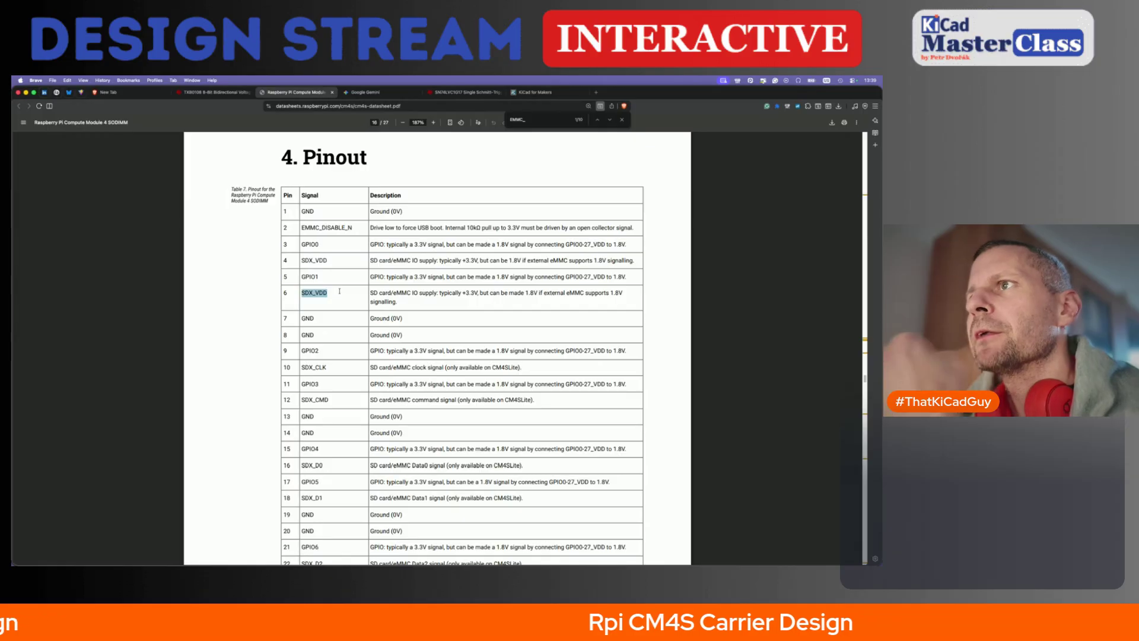
{"action": "key", "text": "super+Tab"}
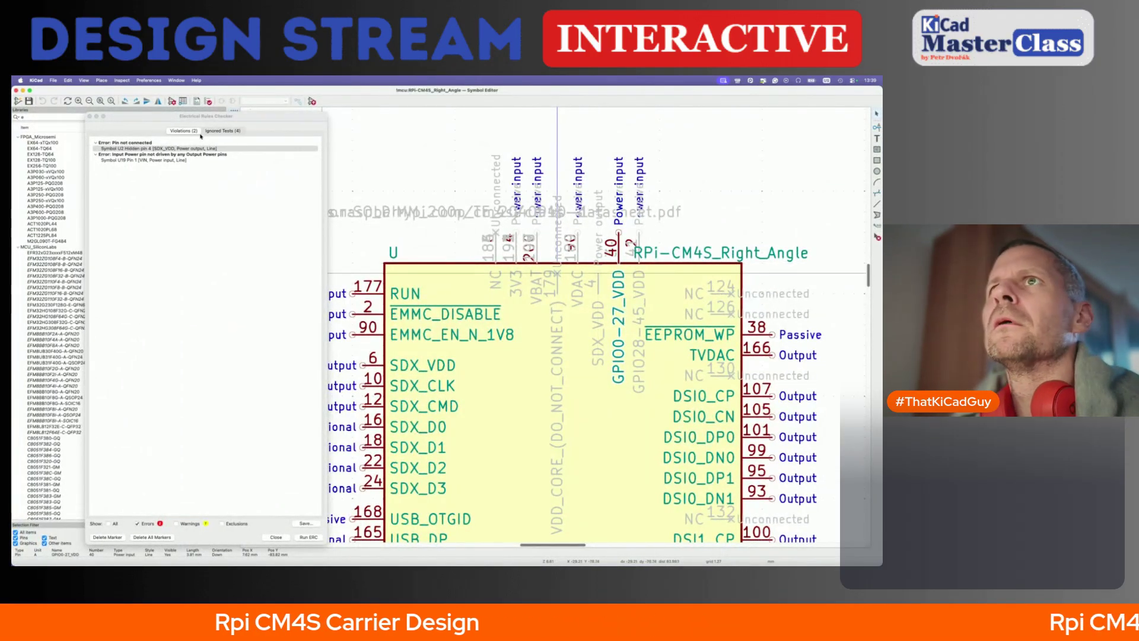
- Enlarge the Pin Table and compare SDX_VDD rows 4 and 6 against the datasheet pinout
{"action": "left_click", "coordinate": [183, 103]}
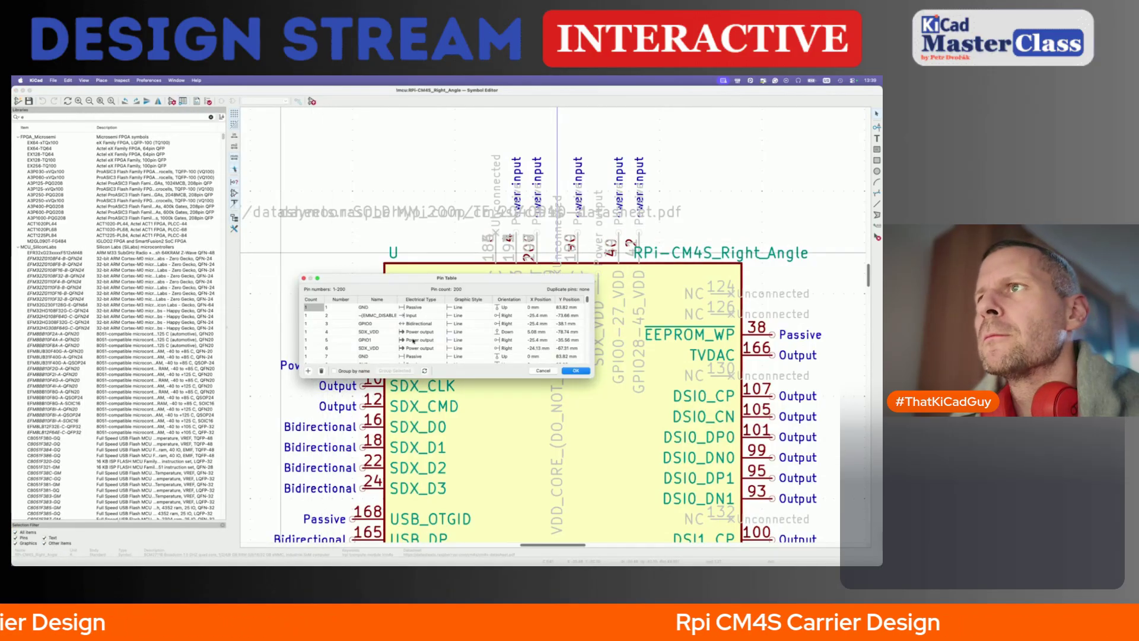
{"action": "left_click_drag", "start_coordinate": [423, 273], "coordinate": [423, 140]}
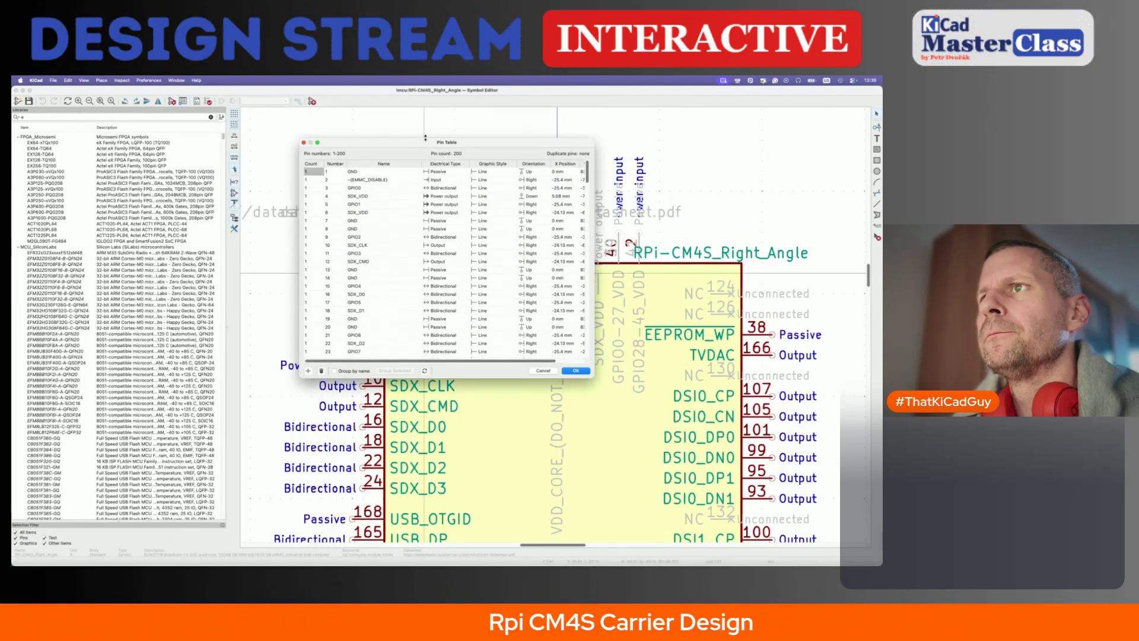
{"action": "left_click", "coordinate": [371, 196]}
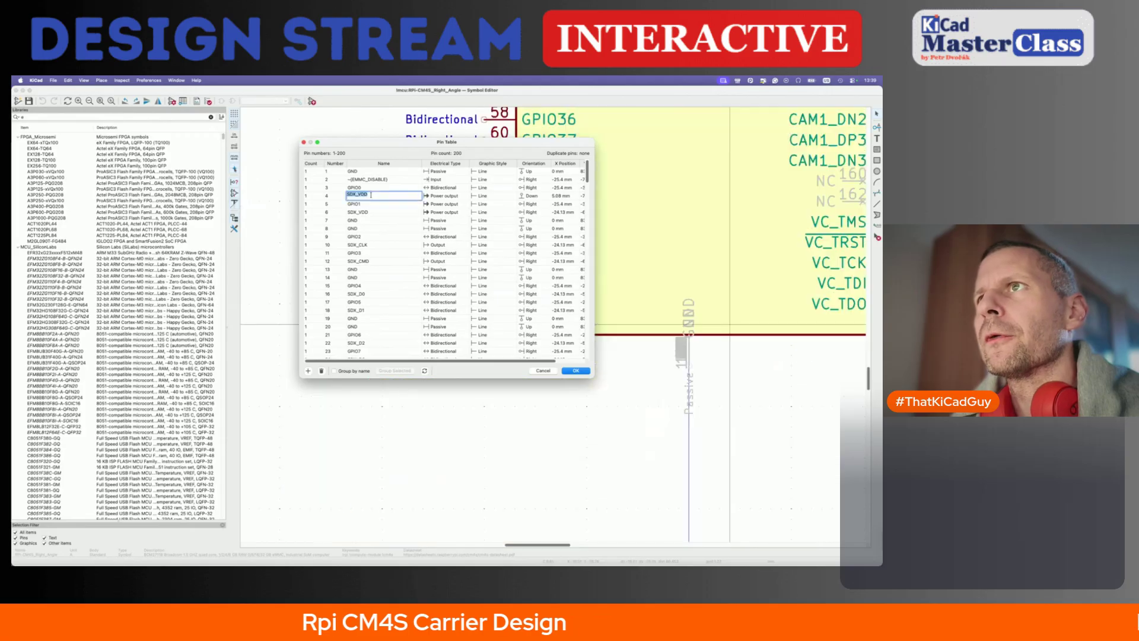
{"action": "left_click", "coordinate": [381, 211]}
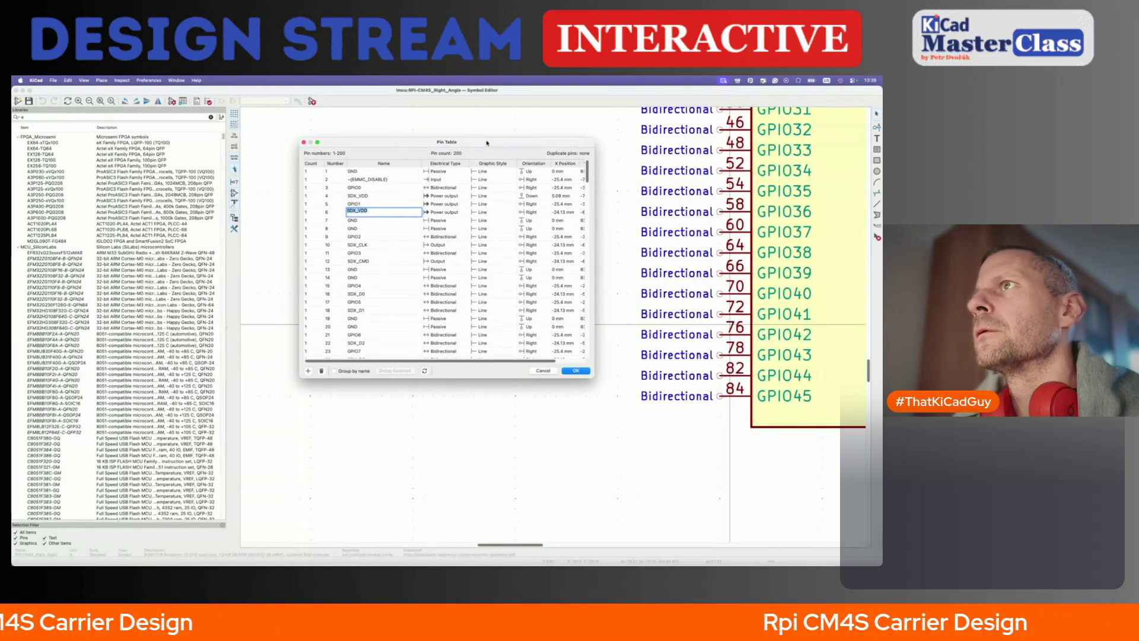
{"action": "left_click_drag", "start_coordinate": [439, 142], "coordinate": [224, 191]}
{"action": "left_click", "coordinate": [161, 245]}
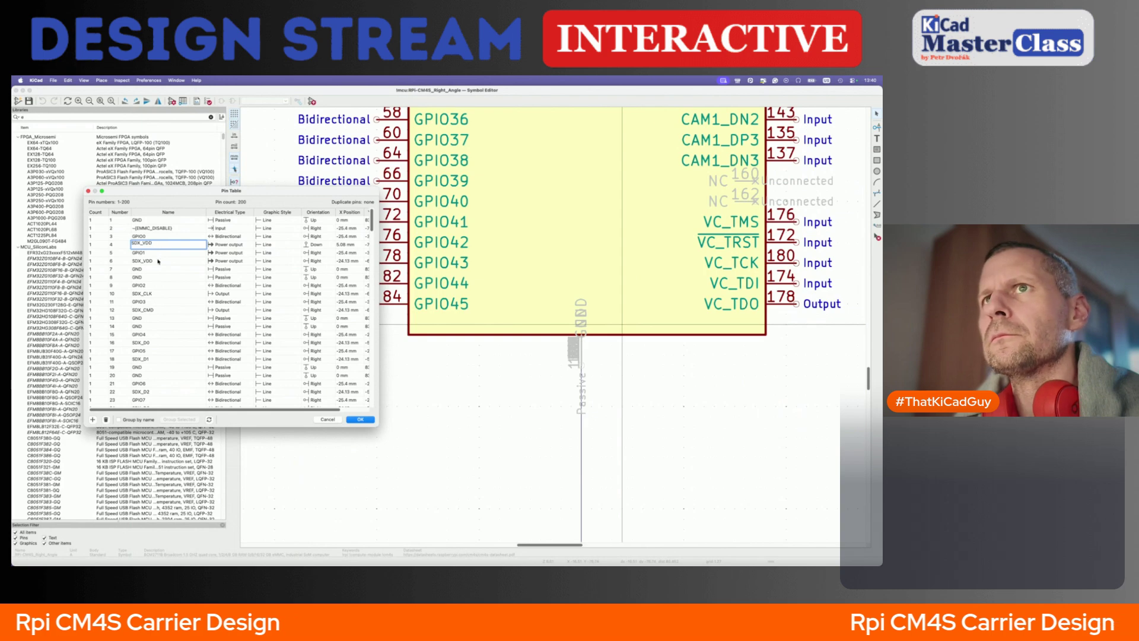
{"action": "left_click", "coordinate": [158, 259]}
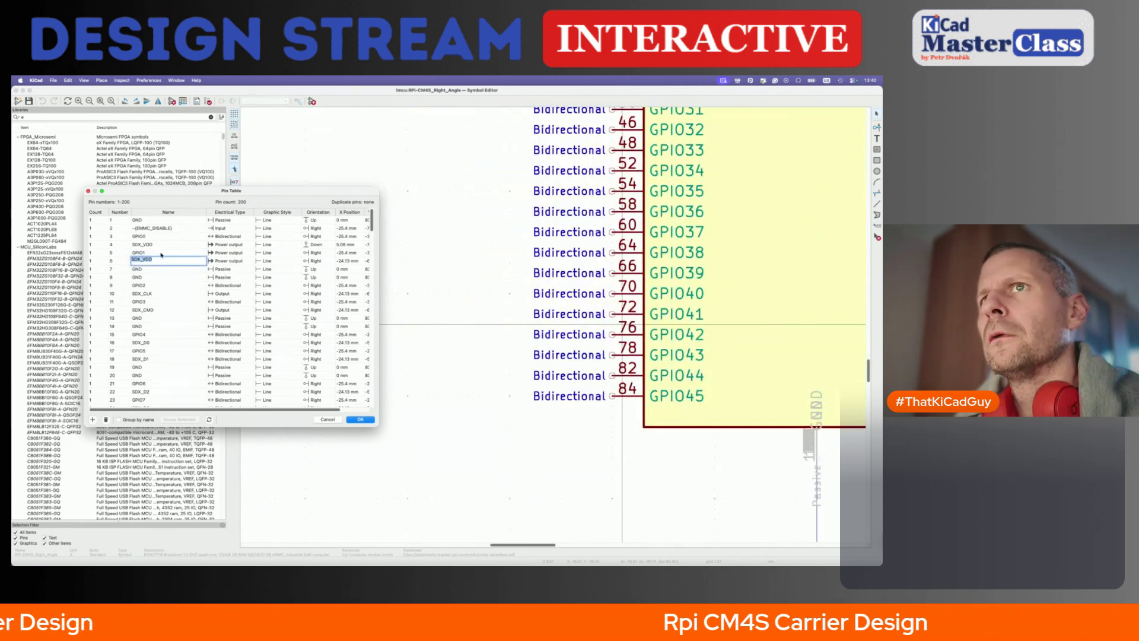
{"action": "left_click", "coordinate": [162, 244]}
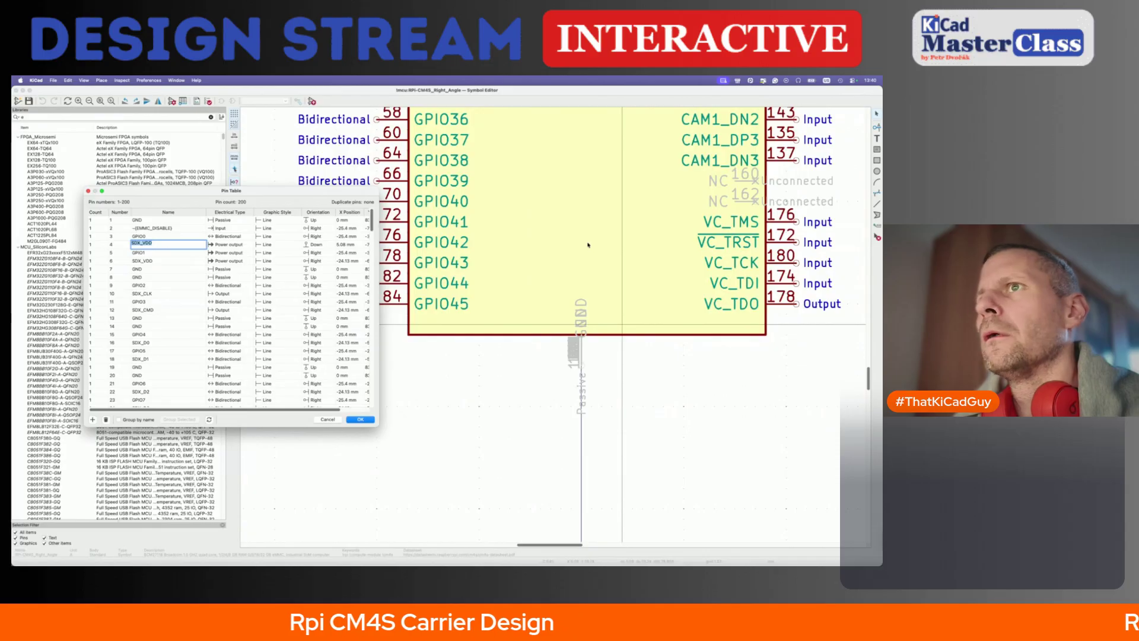
{"action": "left_click", "coordinate": [158, 261]}
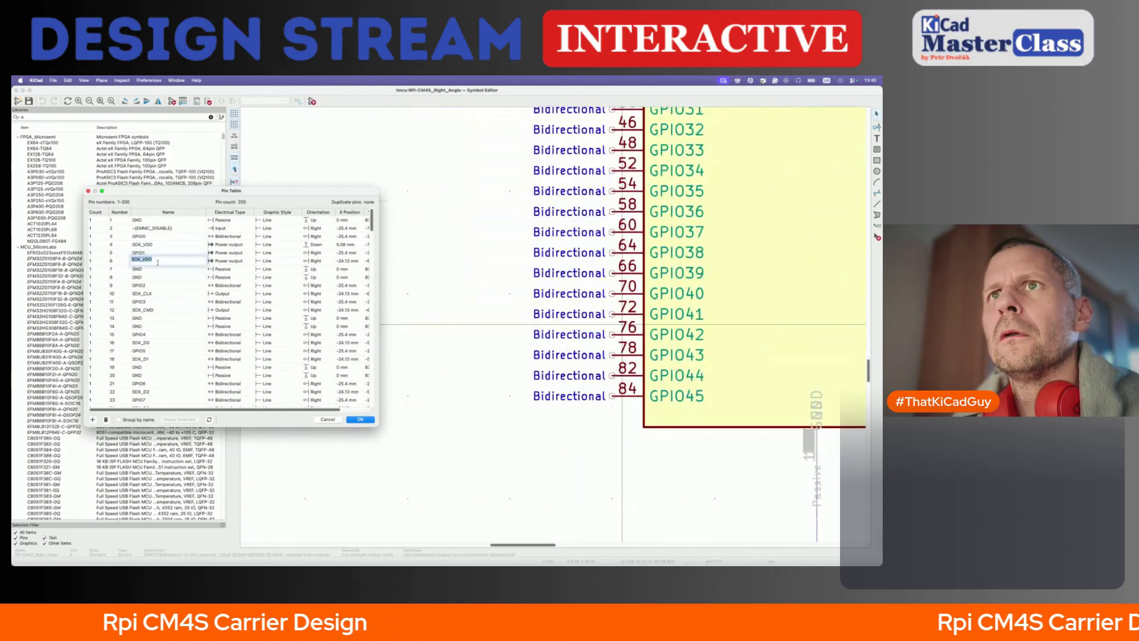
{"action": "key", "text": "super+Tab"}
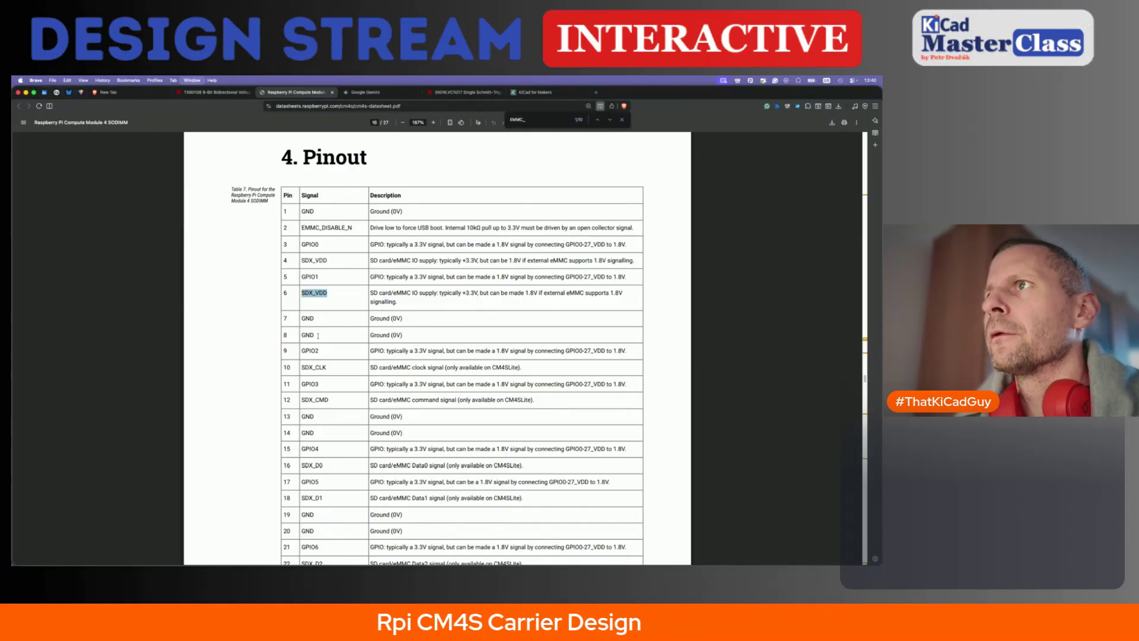
- Tile the datasheet left, apply the pin table changes, and tile the Symbol Editor right
{"action": "key", "text": "ctrl+alt+Left"}
{"action": "left_click", "coordinate": [517, 295]}
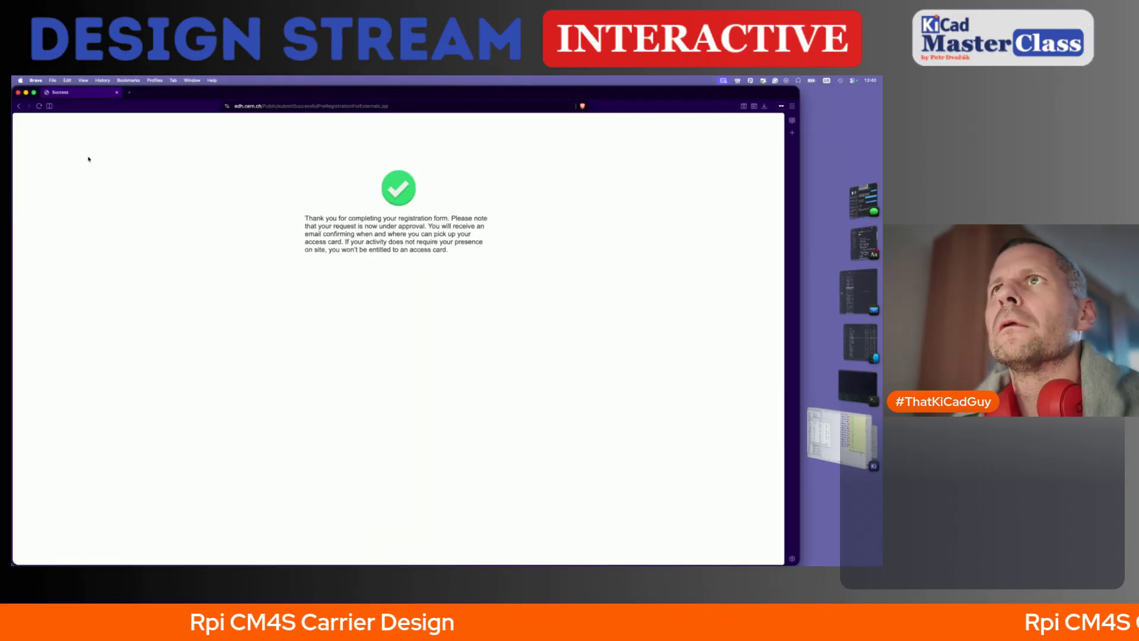
{"action": "left_click", "coordinate": [19, 93]}
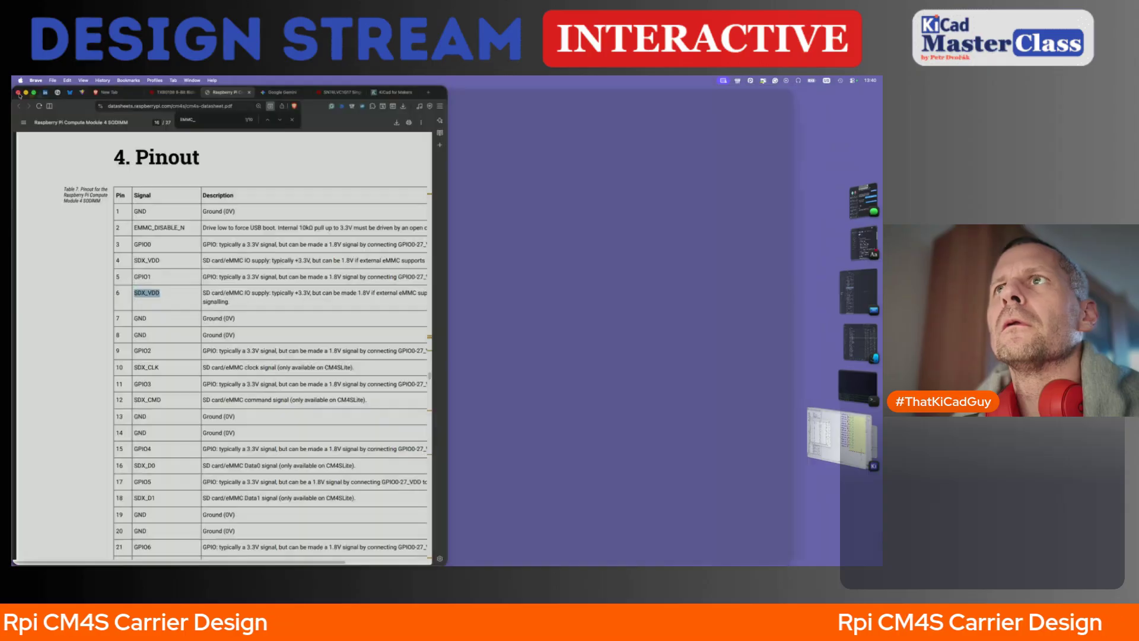
{"action": "left_click", "coordinate": [839, 438]}
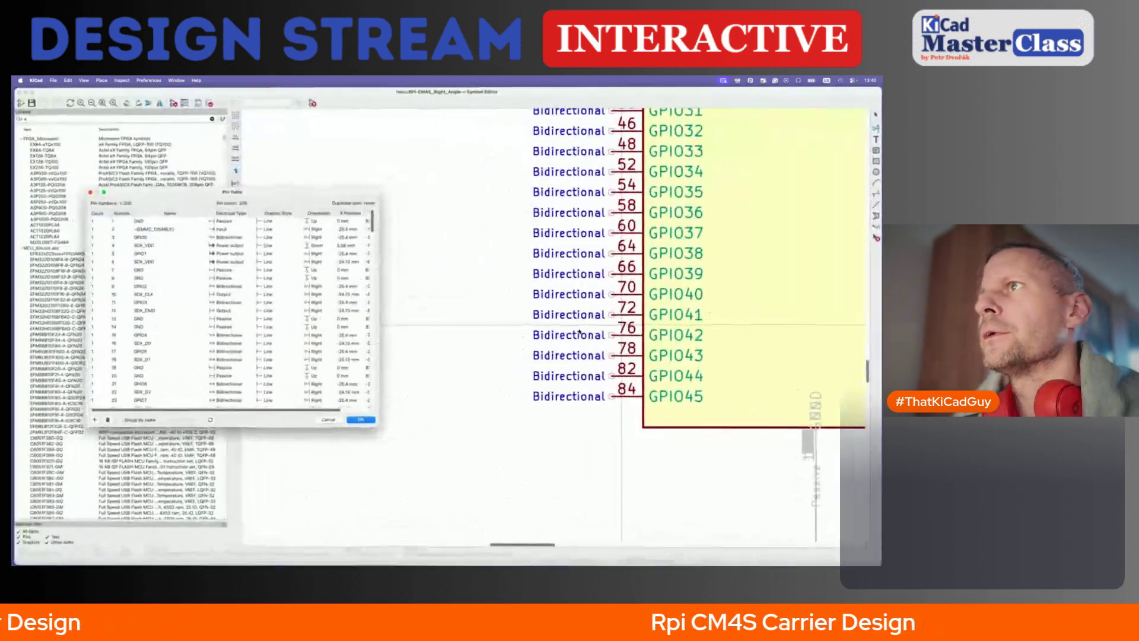
{"action": "left_click", "coordinate": [349, 421]}
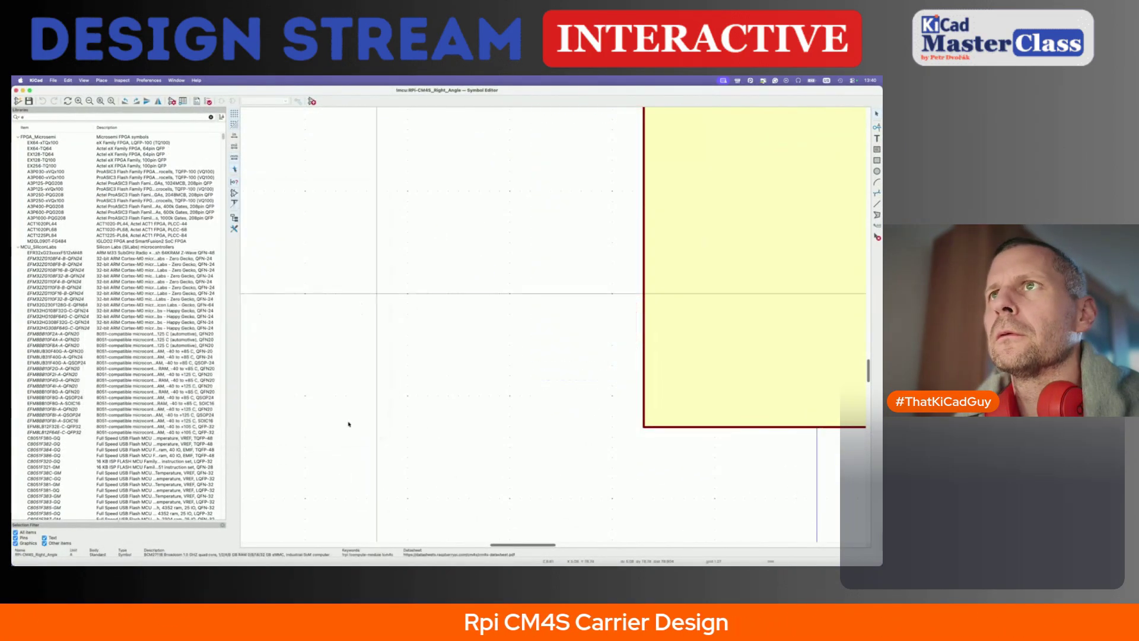
{"action": "key", "text": "ctrl+alt+Right"}
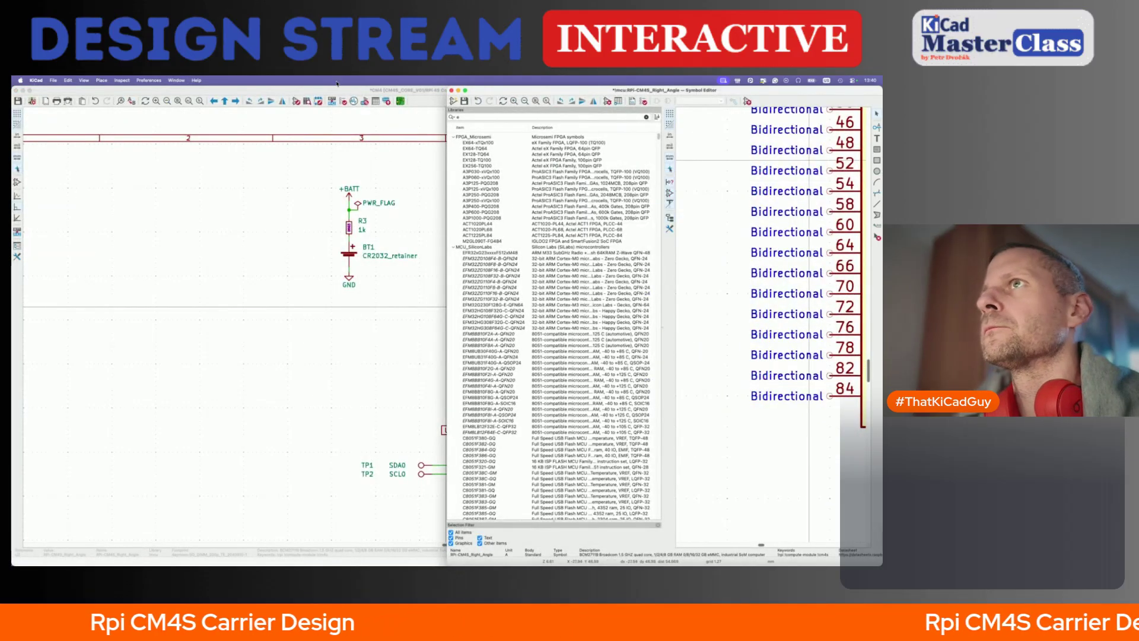
- Save and close the Schematic Editor, close the PCB Editor, and bring back the datasheet
{"action": "left_click", "coordinate": [30, 90]}
{"action": "left_click", "coordinate": [16, 90]}
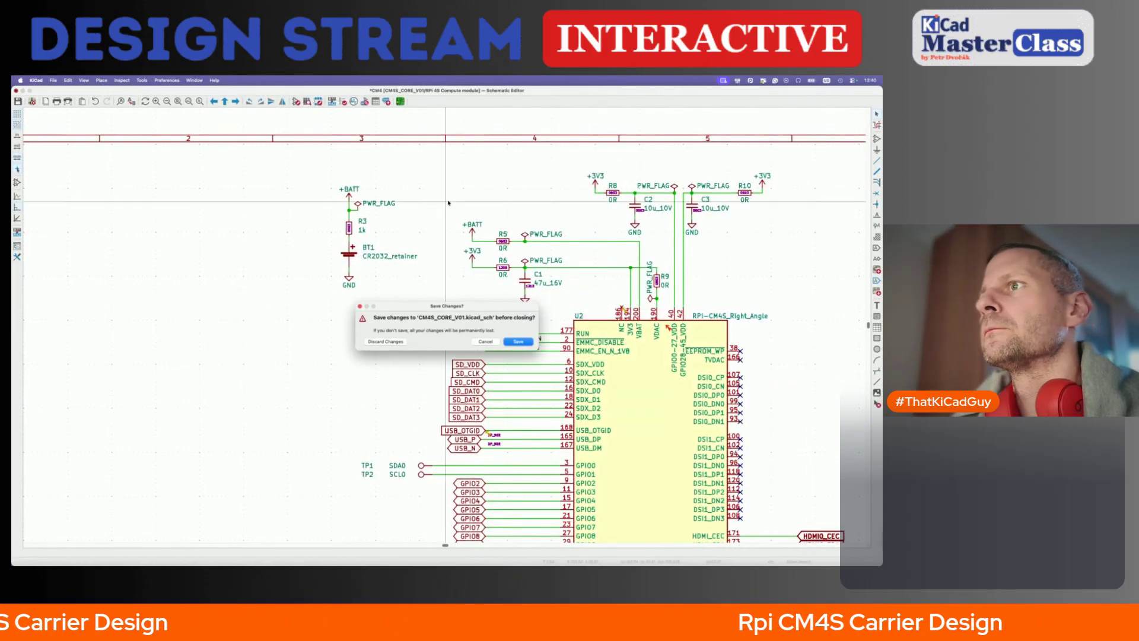
{"action": "left_click", "coordinate": [517, 342]}
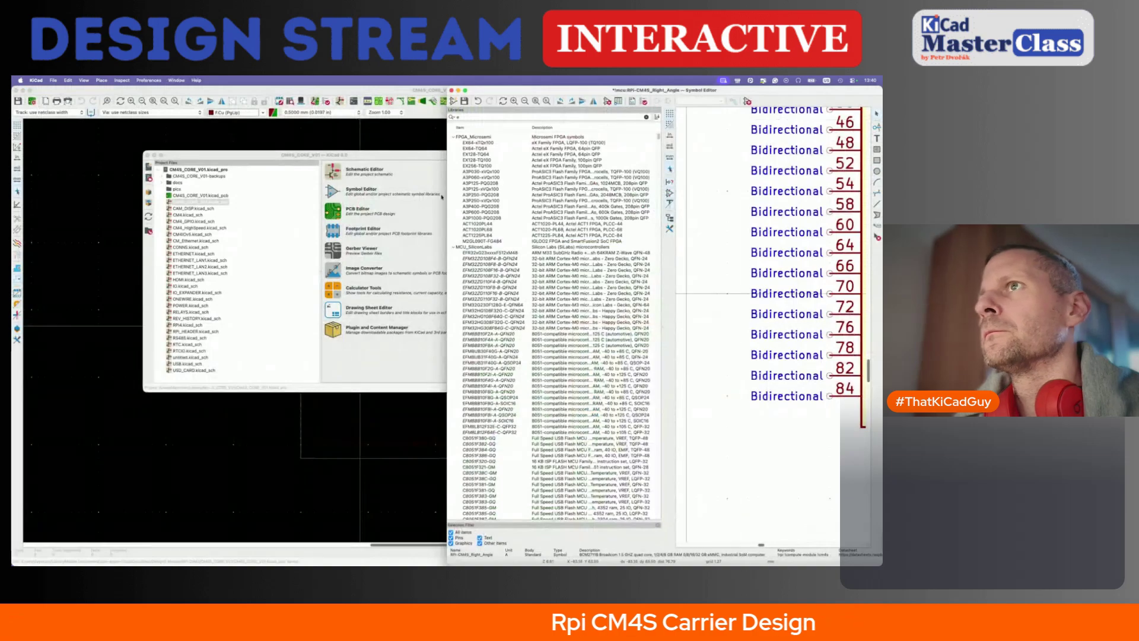
{"action": "left_click", "coordinate": [423, 91]}
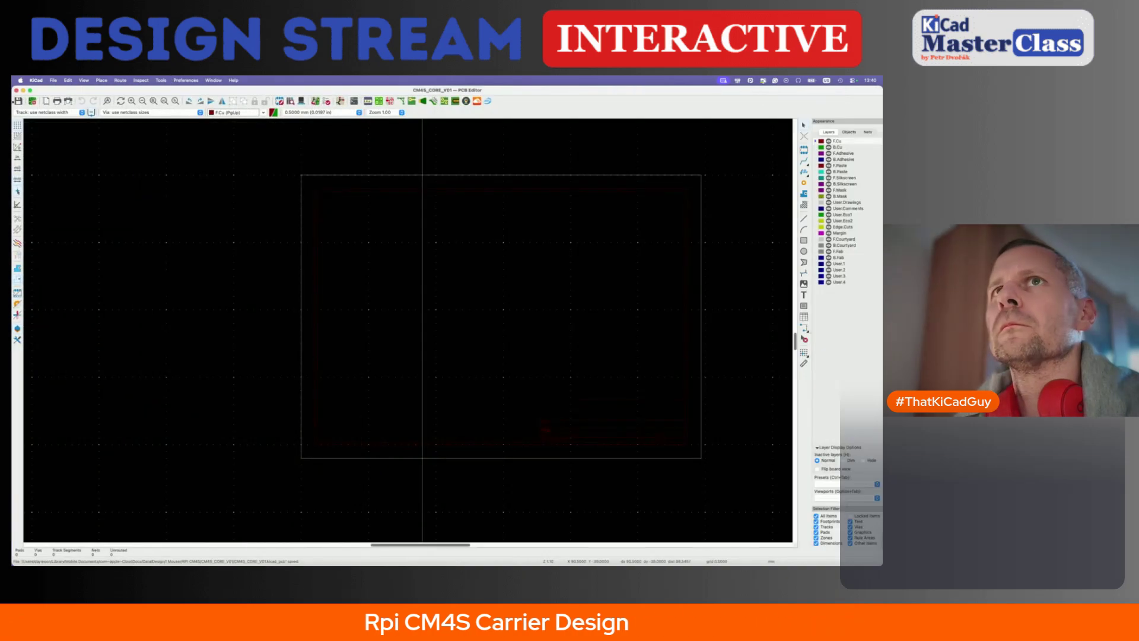
{"action": "left_click", "coordinate": [16, 90]}
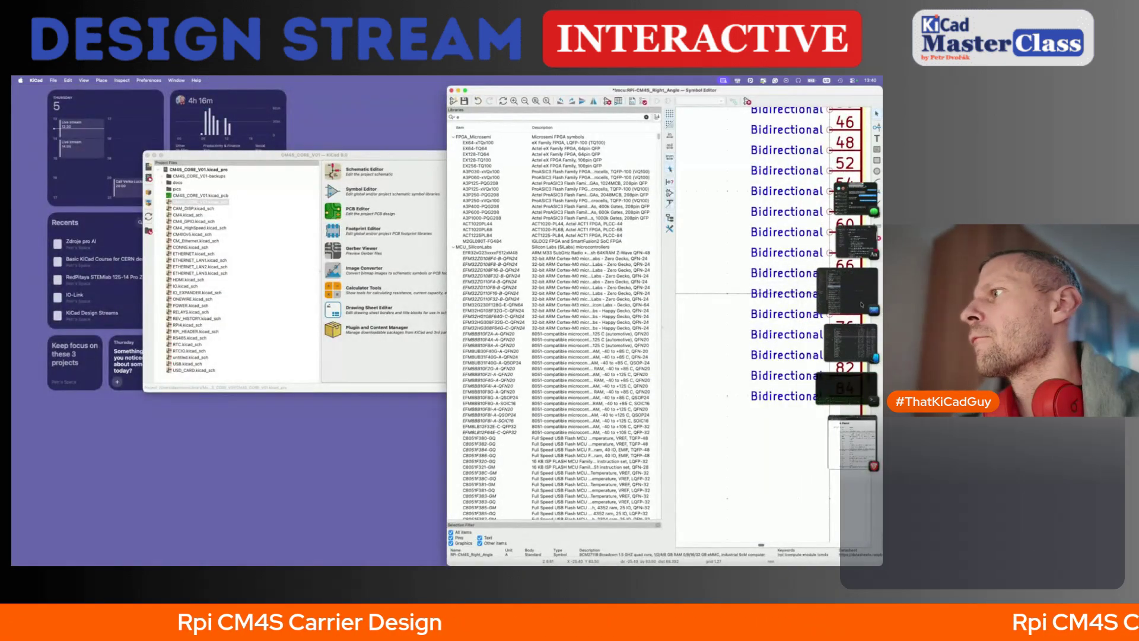
{"action": "left_click", "coordinate": [861, 459]}
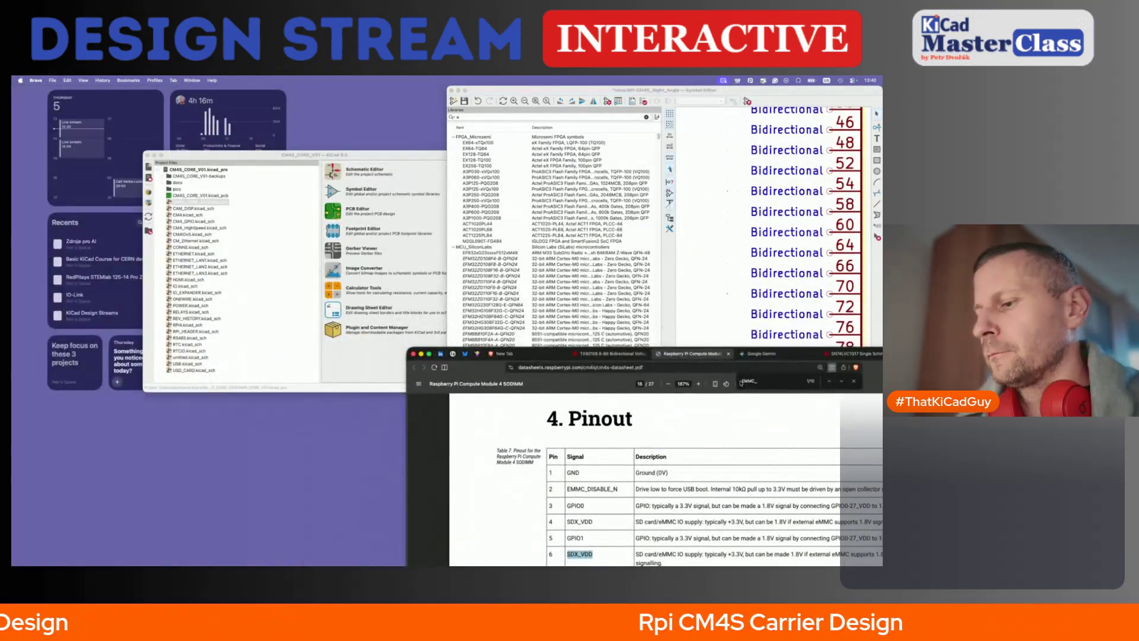
- Tile the datasheet to the left half and check the type of SDX_VDD pin 6
{"action": "key", "text": "ctrl+Left"}
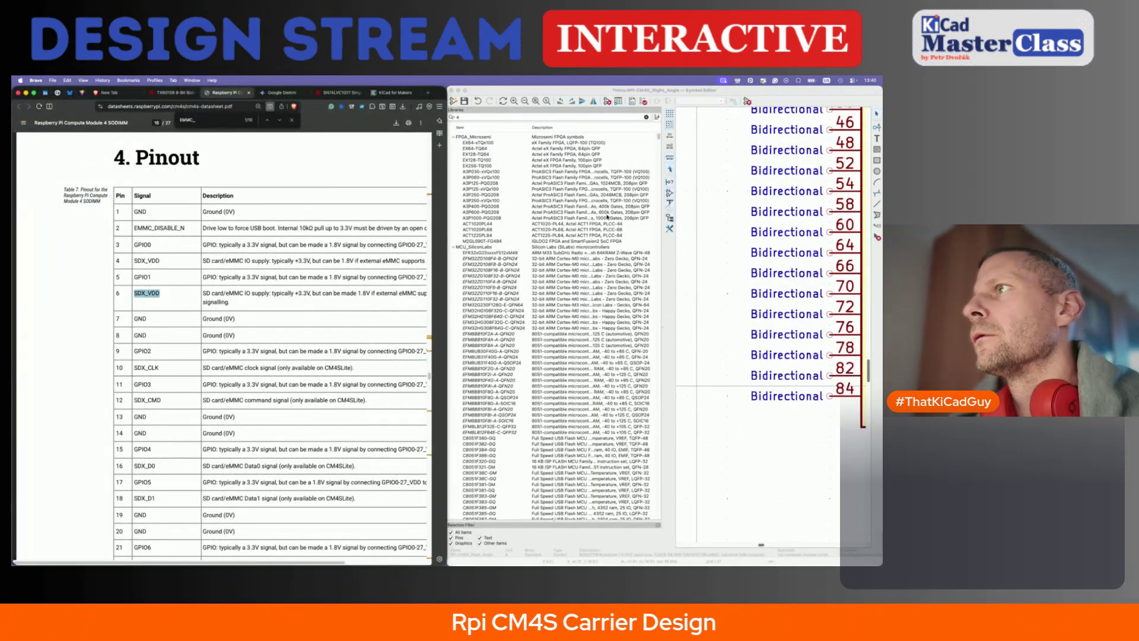
{"action": "left_click", "coordinate": [671, 217]}
{"action": "scroll", "coordinate": [706, 242], "scroll_direction": "up", "scroll_amount": 5}
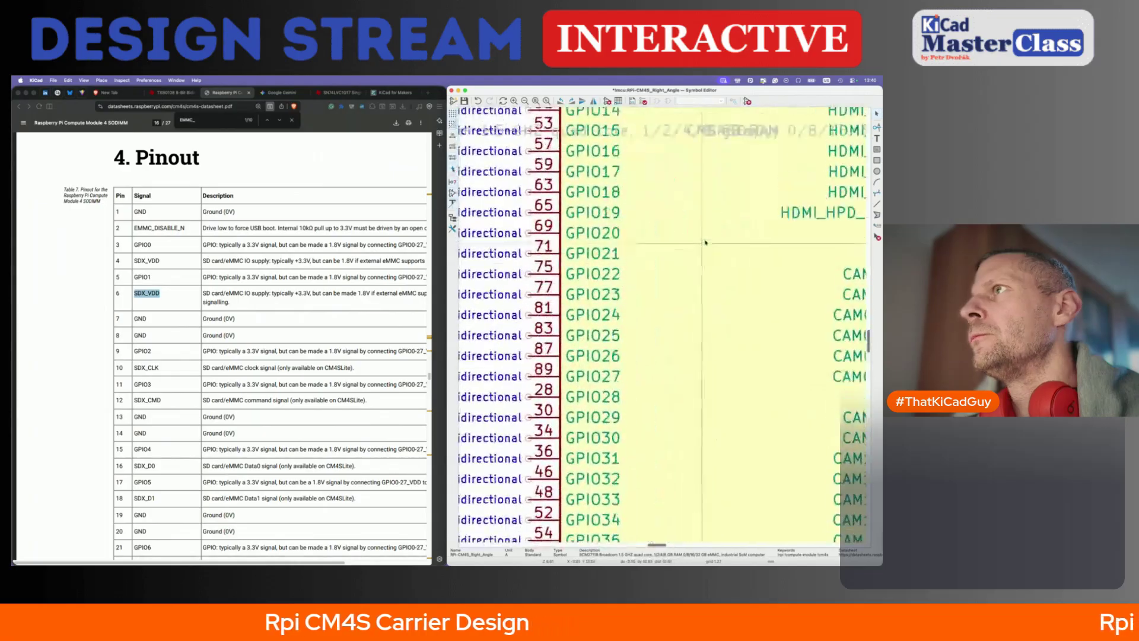
{"action": "scroll", "coordinate": [705, 242], "scroll_direction": "up", "scroll_amount": 10}
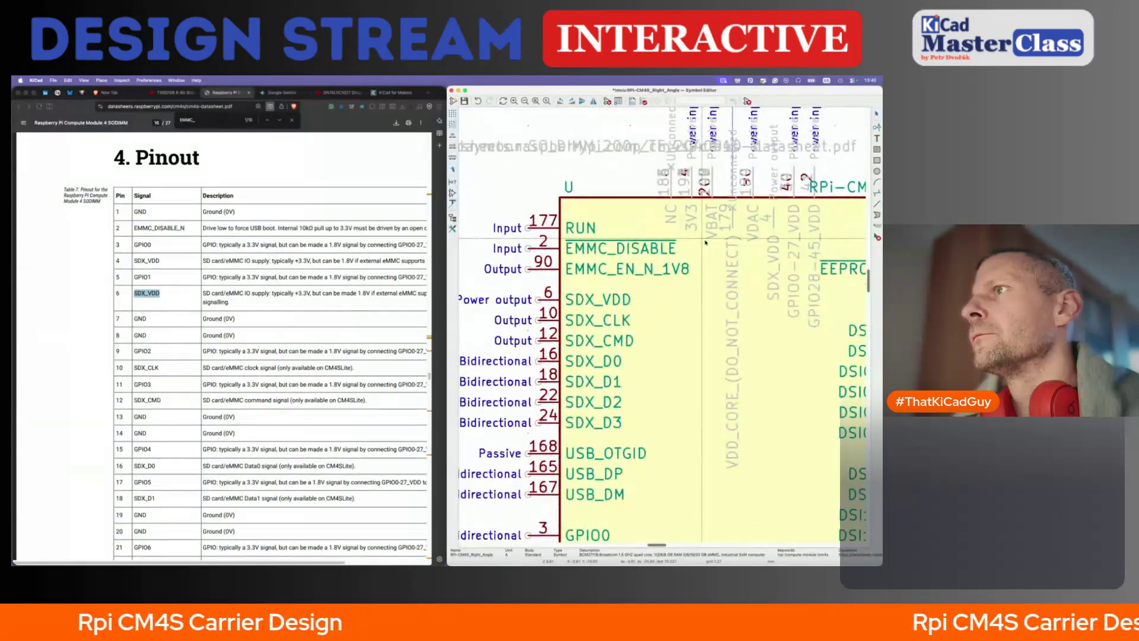
{"action": "left_click", "coordinate": [589, 300]}
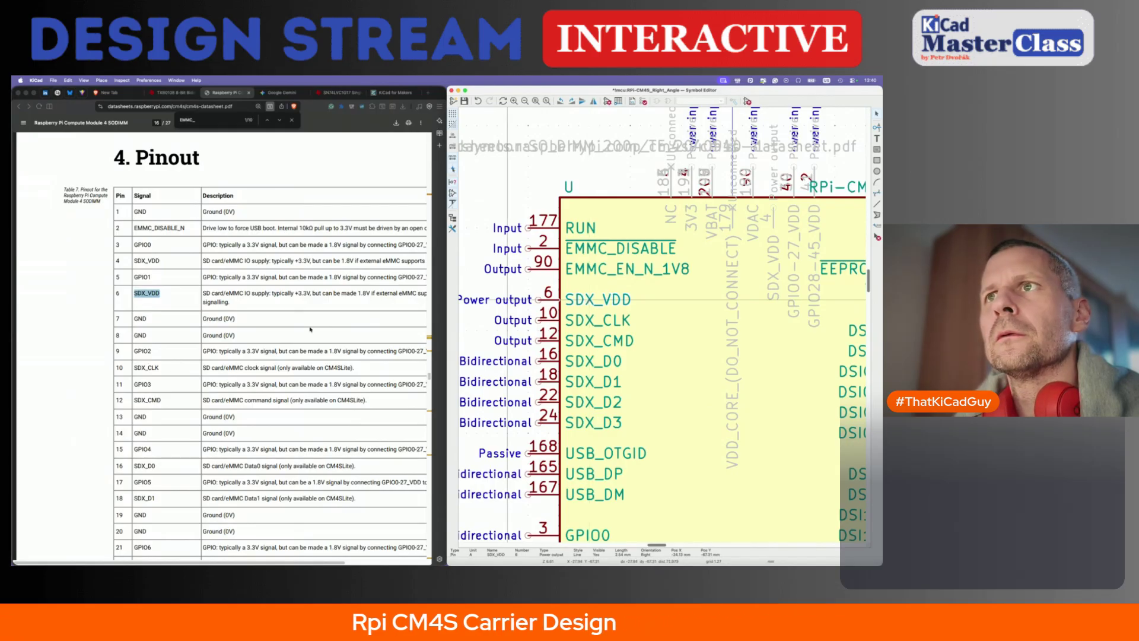
{"action": "scroll", "coordinate": [298, 301], "scroll_direction": "right", "scroll_amount": 5}
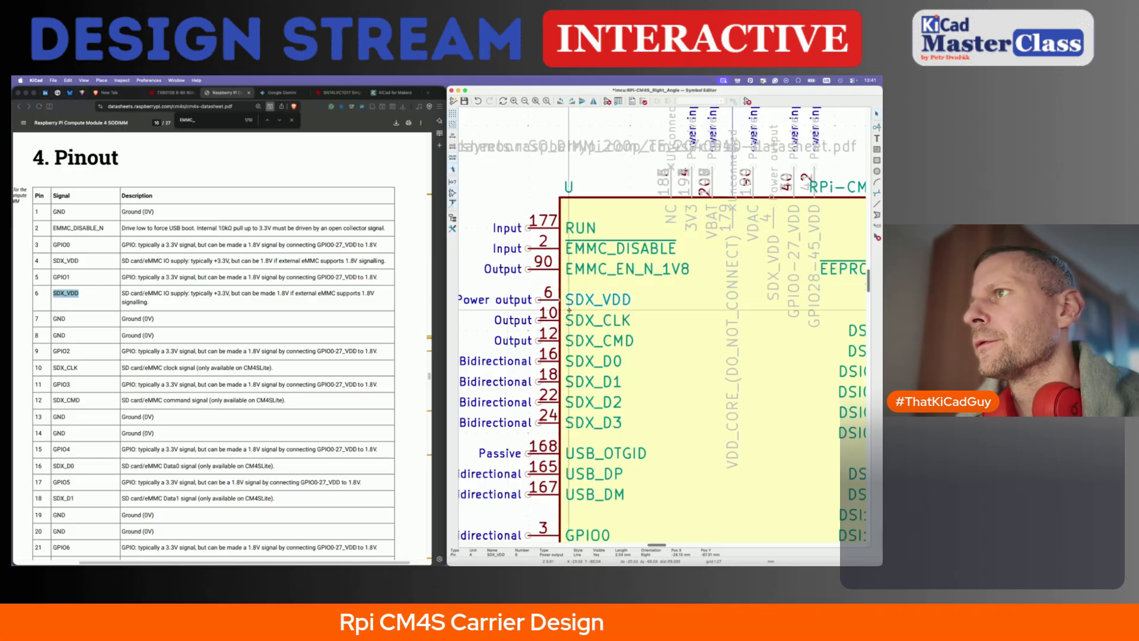
- Pick up the vertical SDX_VDD pin and rotate it horizontal
{"action": "left_click", "coordinate": [670, 243]}
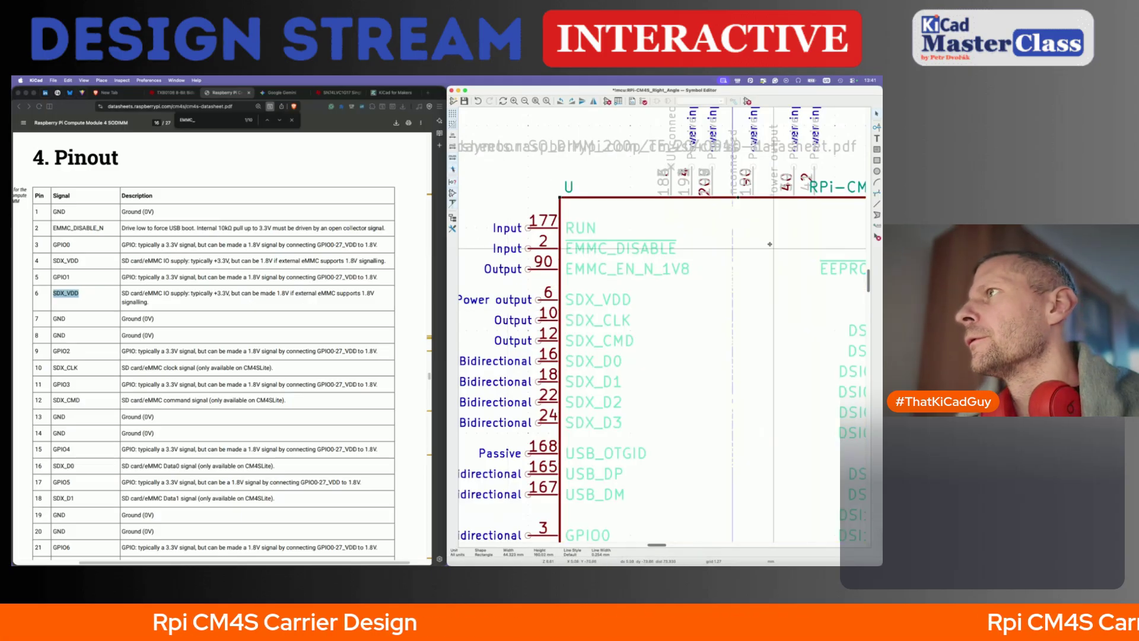
{"action": "left_click", "coordinate": [774, 178]}
{"action": "left_click", "coordinate": [774, 178]}
{"action": "key", "text": "m"}
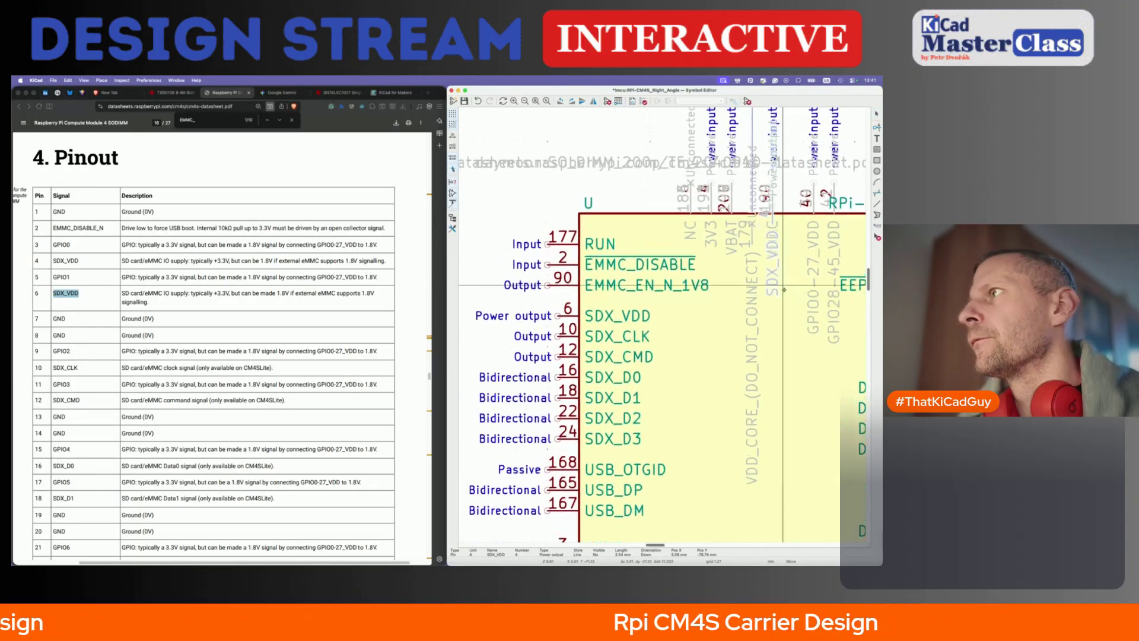
{"action": "key", "text": "r"}
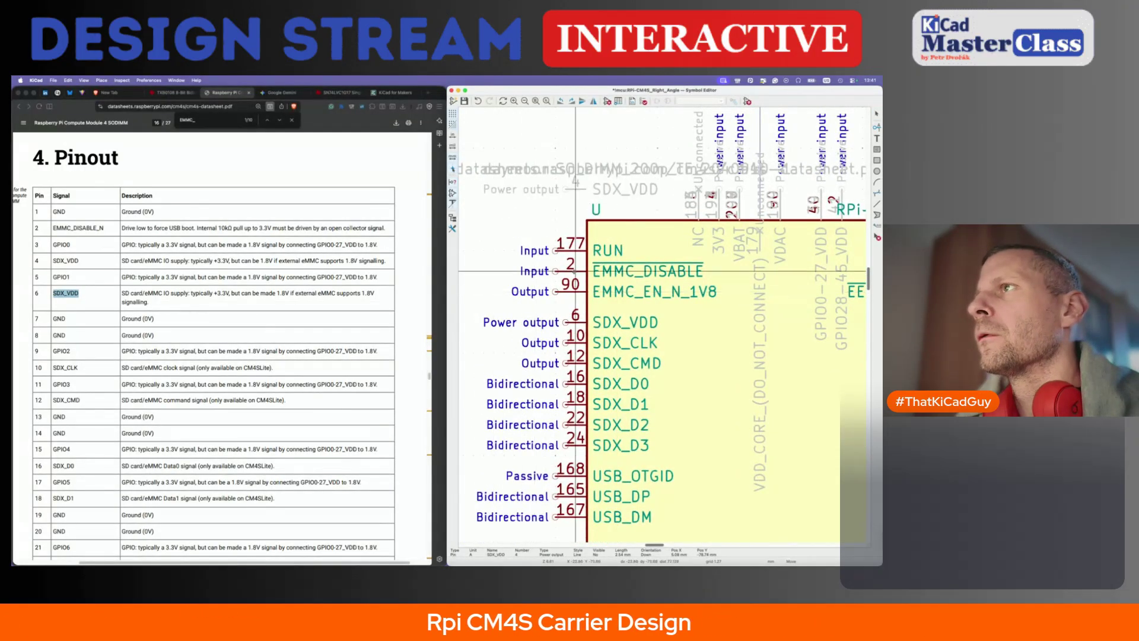
- Change SDX_VDD pin 4's electrical type to Passive and drop it onto pin 6
{"action": "key", "text": "e"}
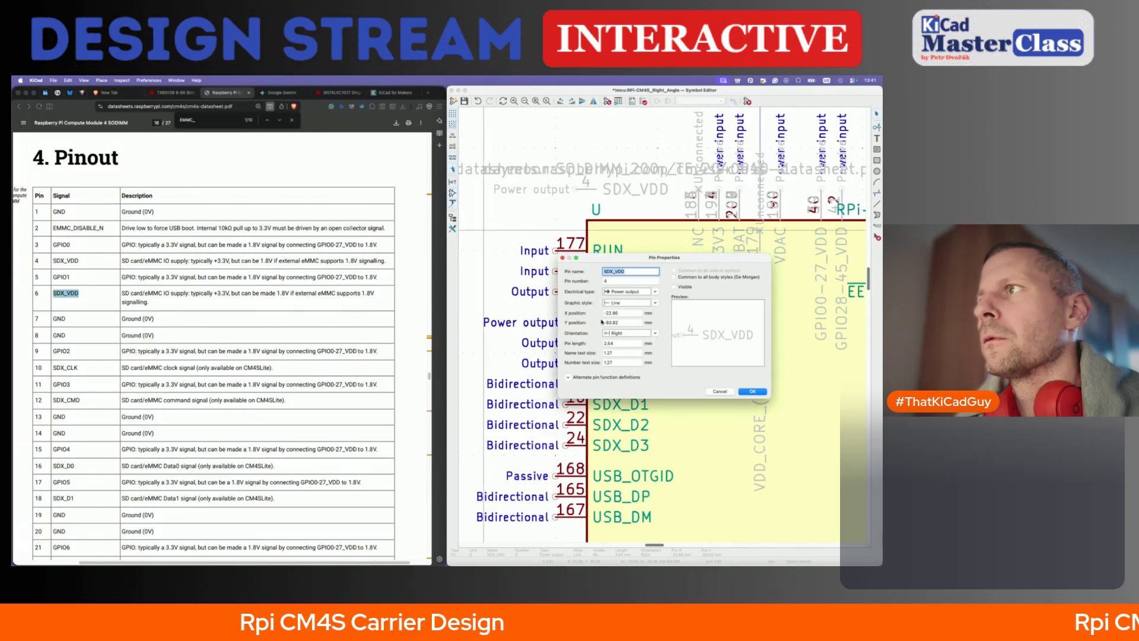
{"action": "left_click", "coordinate": [655, 291]}
{"action": "left_click", "coordinate": [637, 302]}
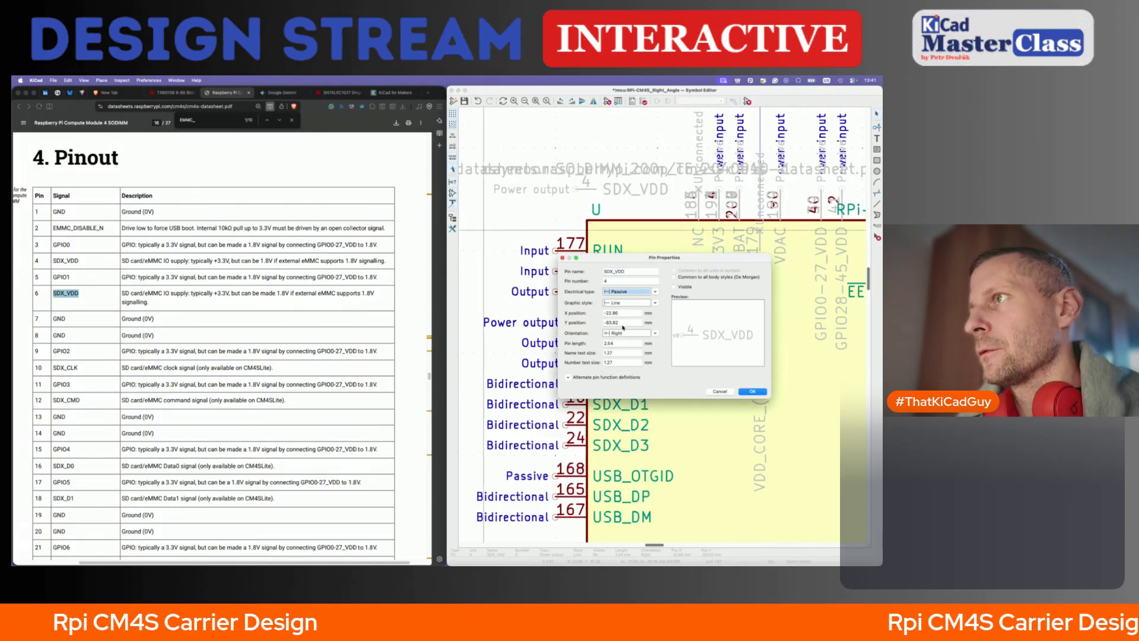
{"action": "left_click", "coordinate": [751, 391]}
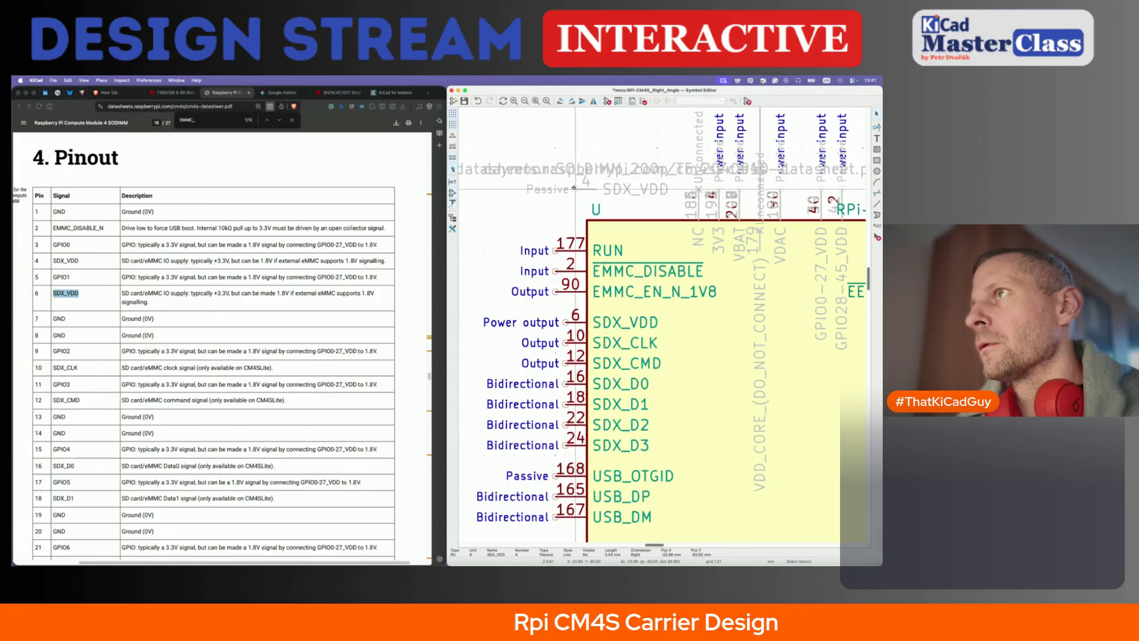
{"action": "left_click", "coordinate": [563, 322]}
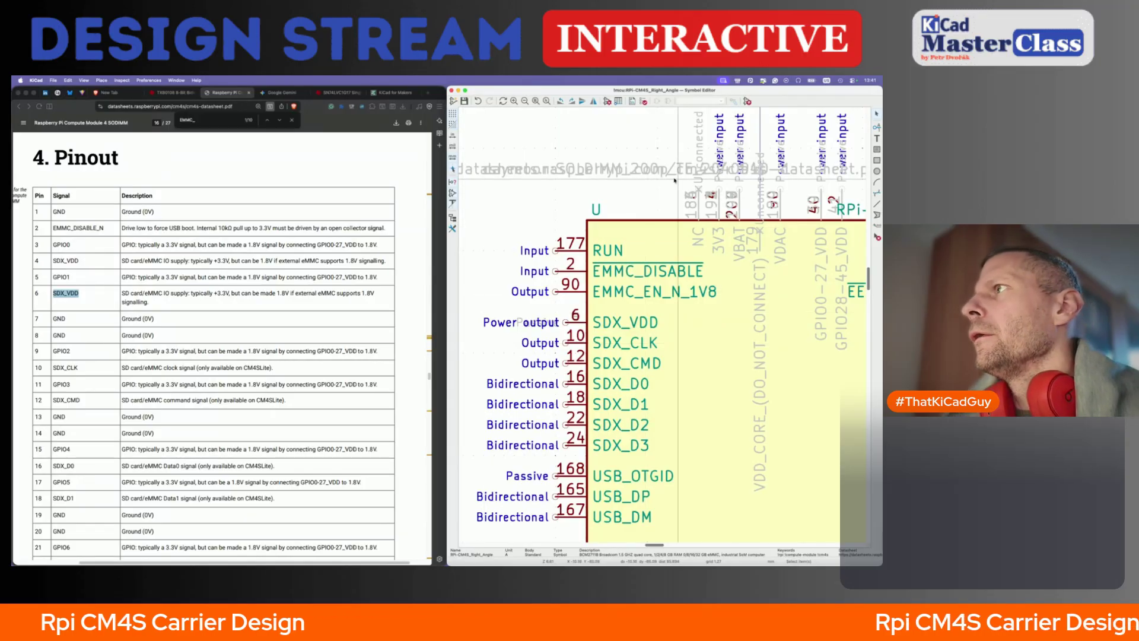
{"action": "scroll", "coordinate": [670, 227], "scroll_direction": "up", "scroll_amount": 3}
{"action": "scroll", "coordinate": [671, 228], "scroll_direction": "right", "scroll_amount": 2}
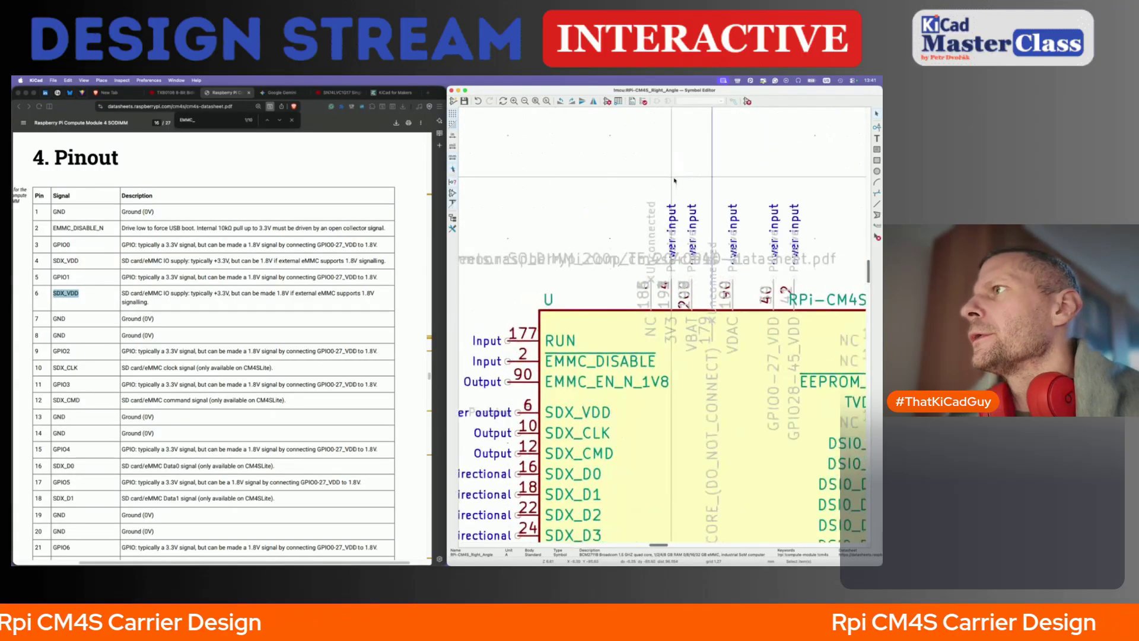
- Move and enlarge the Pin Table over the symbol, then scroll its rows from GPIO6 onward
{"action": "left_click", "coordinate": [618, 101]}
{"action": "left_click_drag", "start_coordinate": [273, 193], "coordinate": [666, 126]}
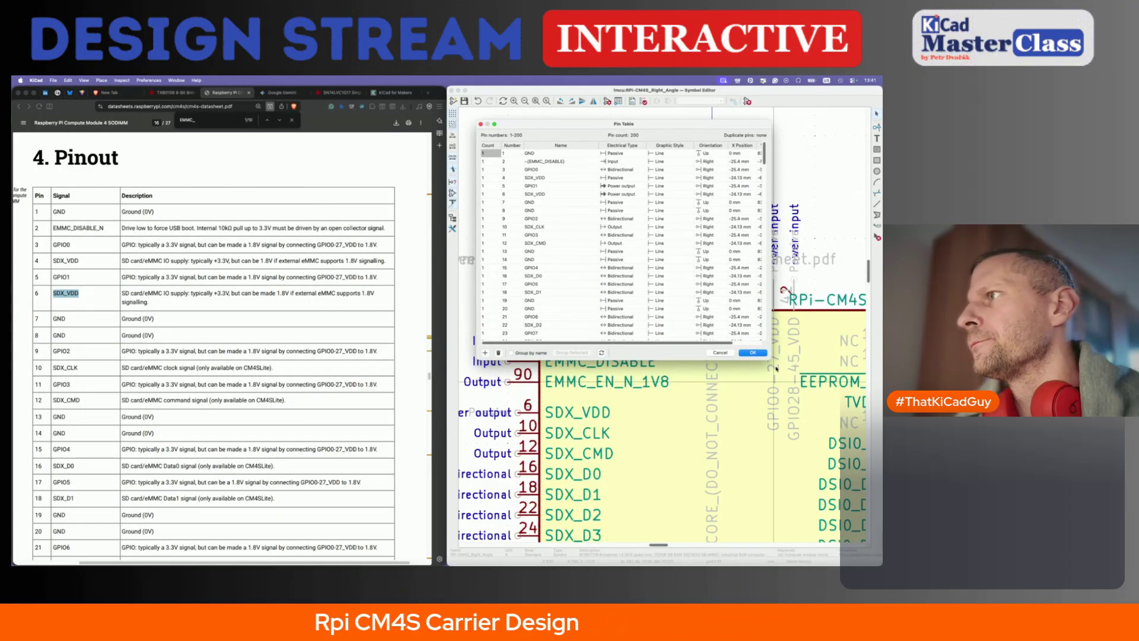
{"action": "left_click_drag", "start_coordinate": [769, 360], "coordinate": [839, 527]}
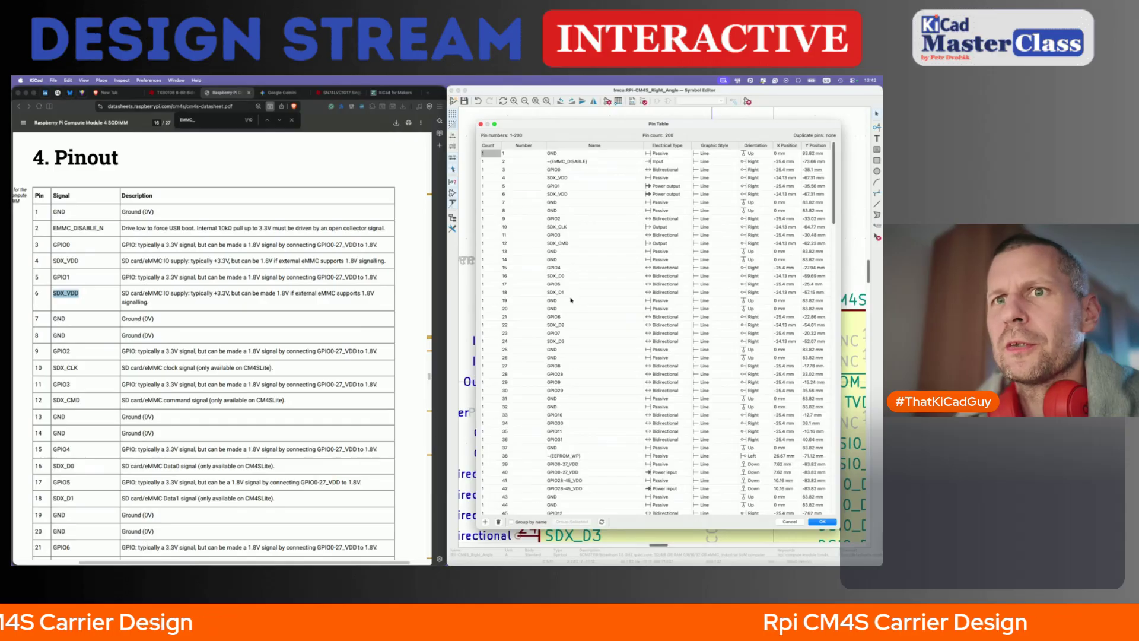
{"action": "double_click", "coordinate": [567, 316]}
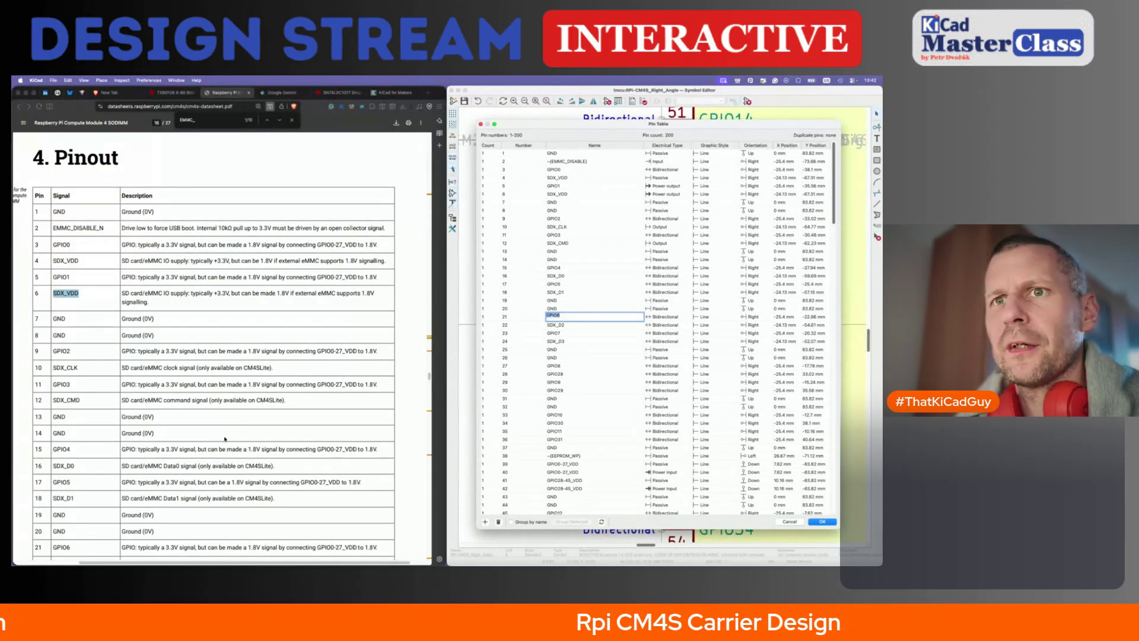
{"action": "scroll", "coordinate": [225, 439], "scroll_direction": "down", "scroll_amount": 10}
{"action": "scroll", "coordinate": [225, 439], "scroll_direction": "up", "scroll_amount": 3}
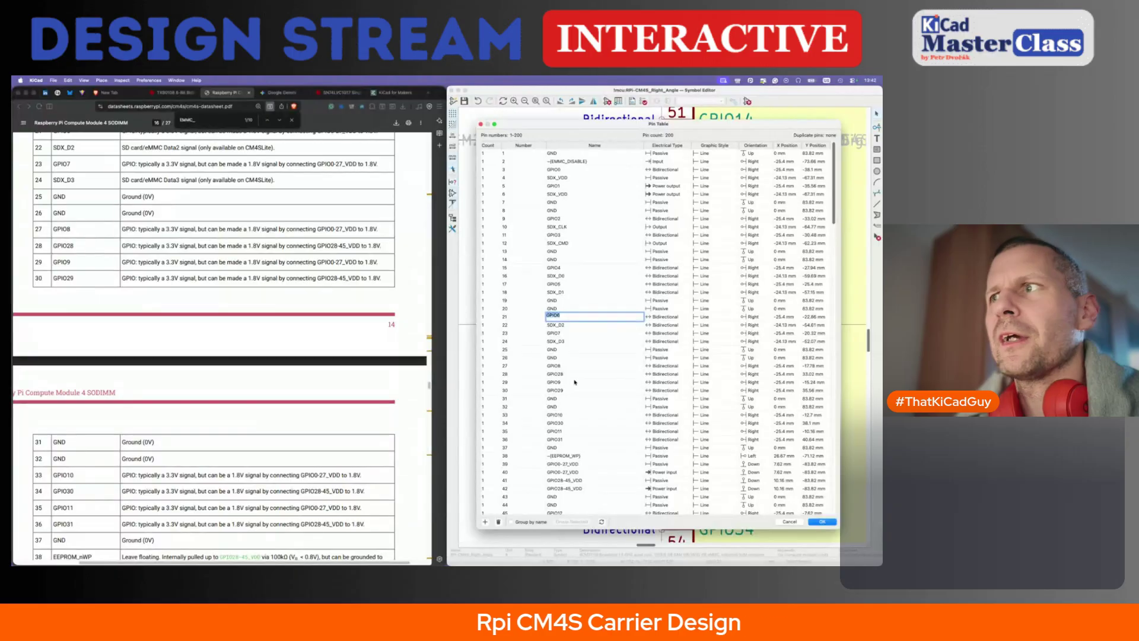
{"action": "scroll", "coordinate": [236, 355], "scroll_direction": "down", "scroll_amount": 5}
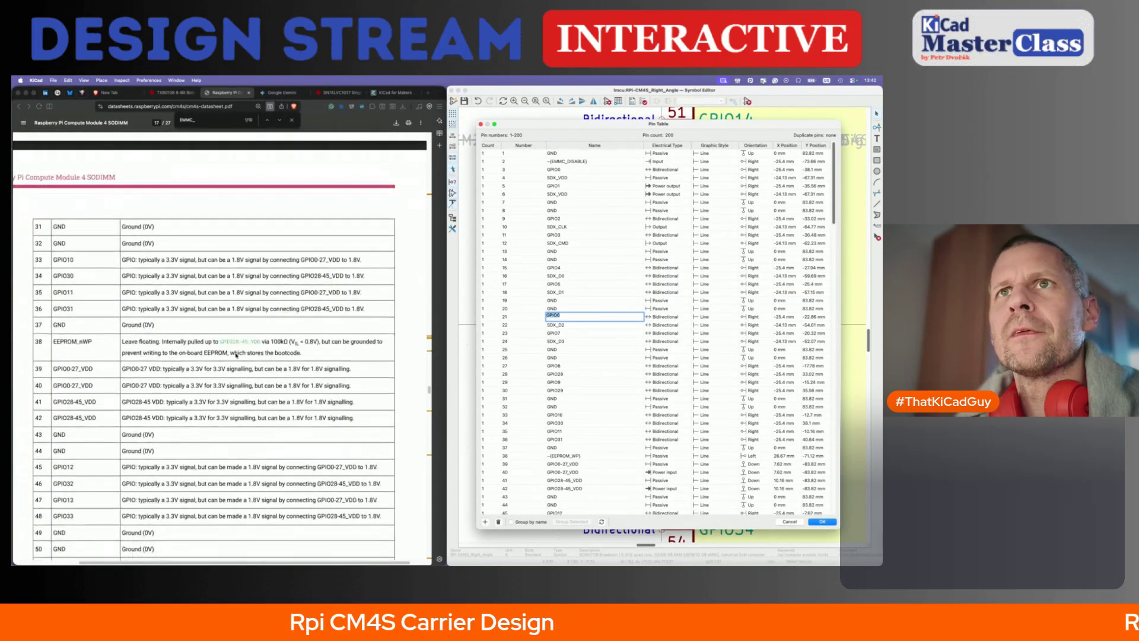
{"action": "scroll", "coordinate": [562, 240], "scroll_direction": "down", "scroll_amount": 5}
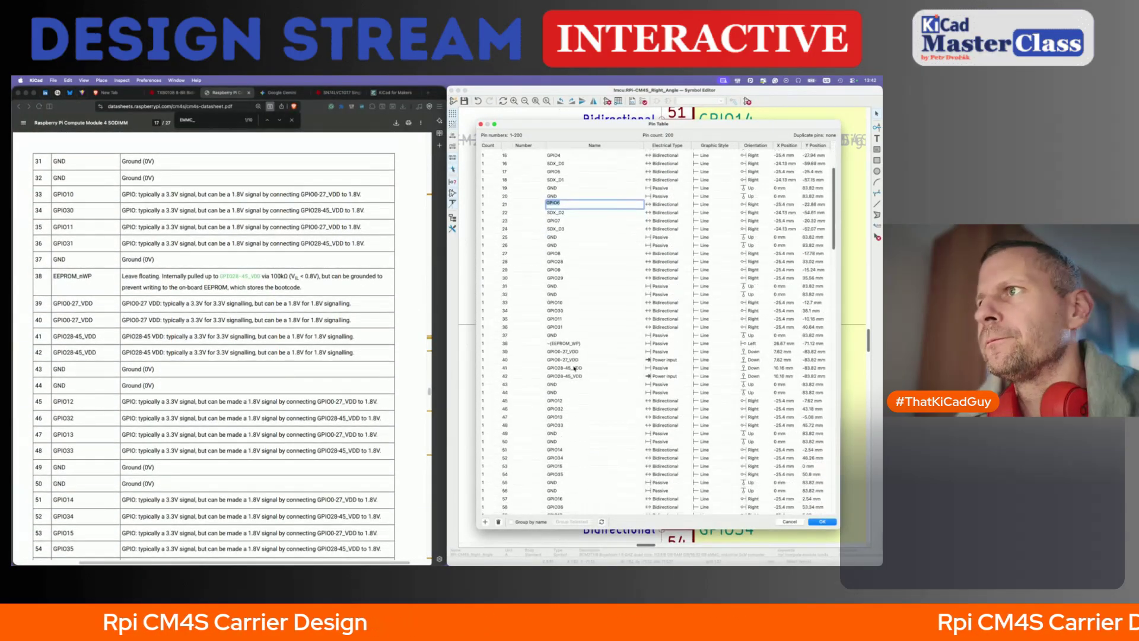
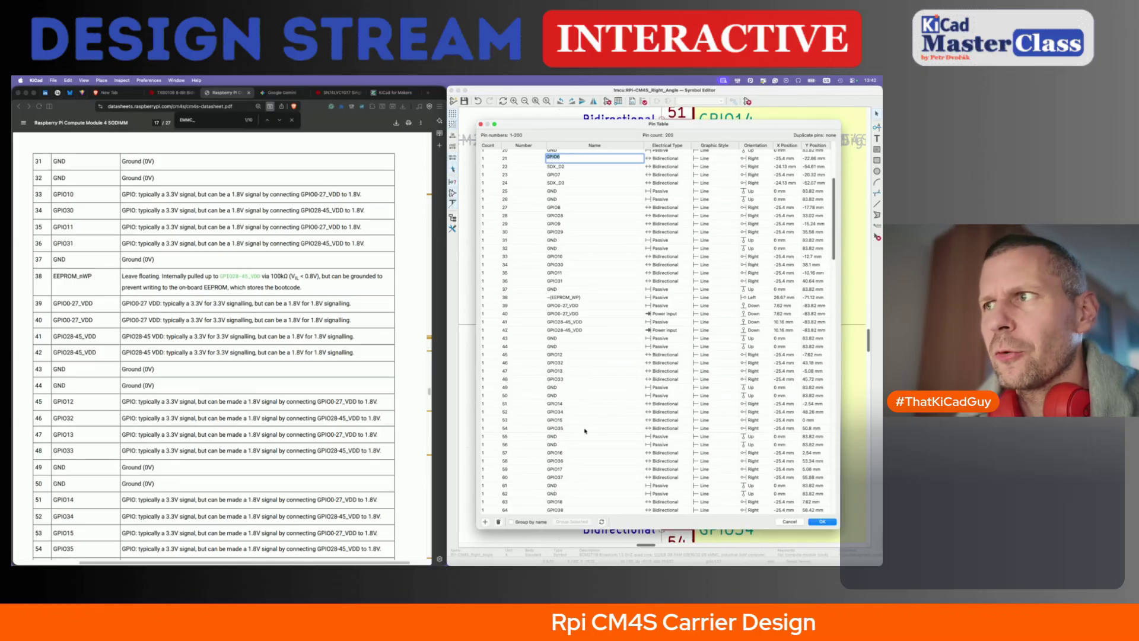
- Check the HDMI, RUN, VDAC, 3V3 and VBAT pins through pin 200, then close the Pin Table
{"action": "scroll", "coordinate": [192, 452], "scroll_direction": "down", "scroll_amount": 10}
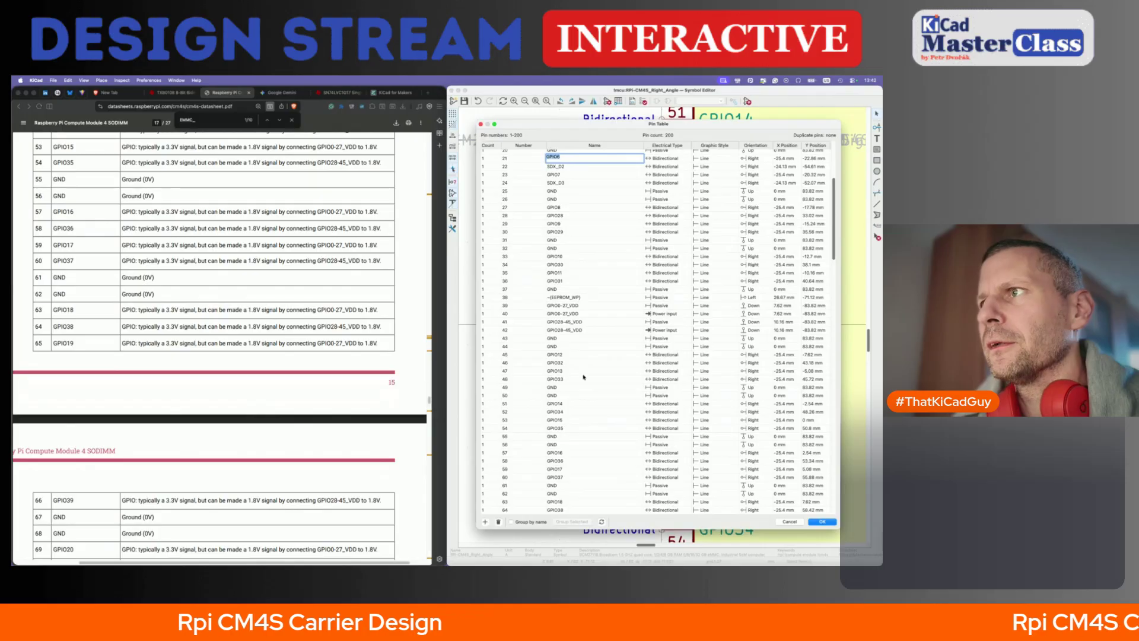
{"action": "scroll", "coordinate": [584, 376], "scroll_direction": "down", "scroll_amount": 3}
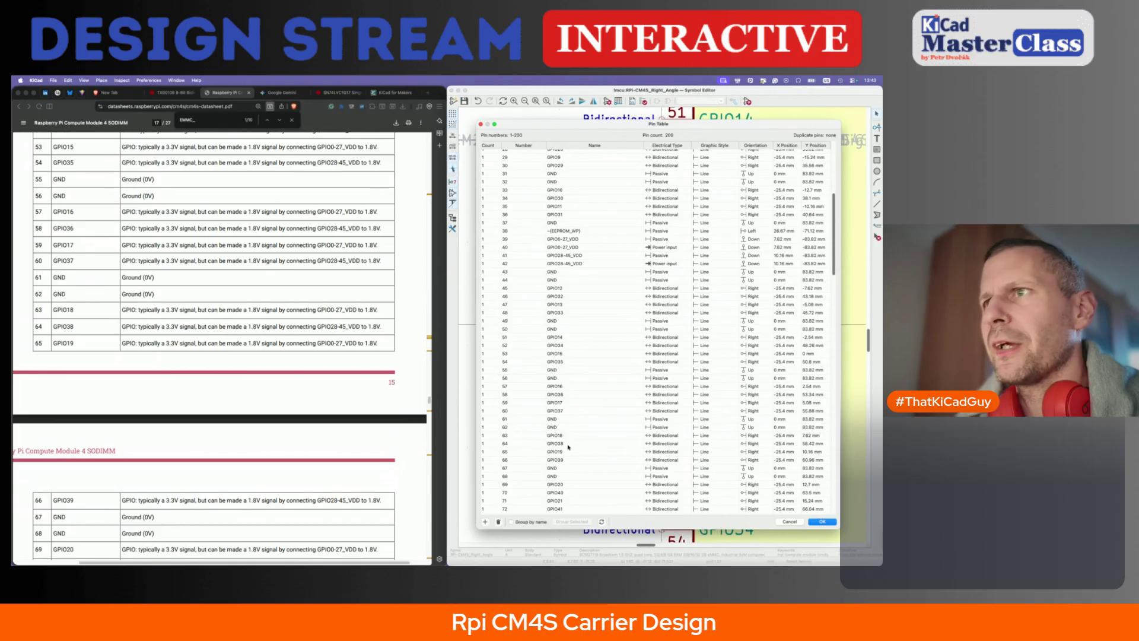
{"action": "scroll", "coordinate": [415, 422], "scroll_direction": "down", "scroll_amount": 10}
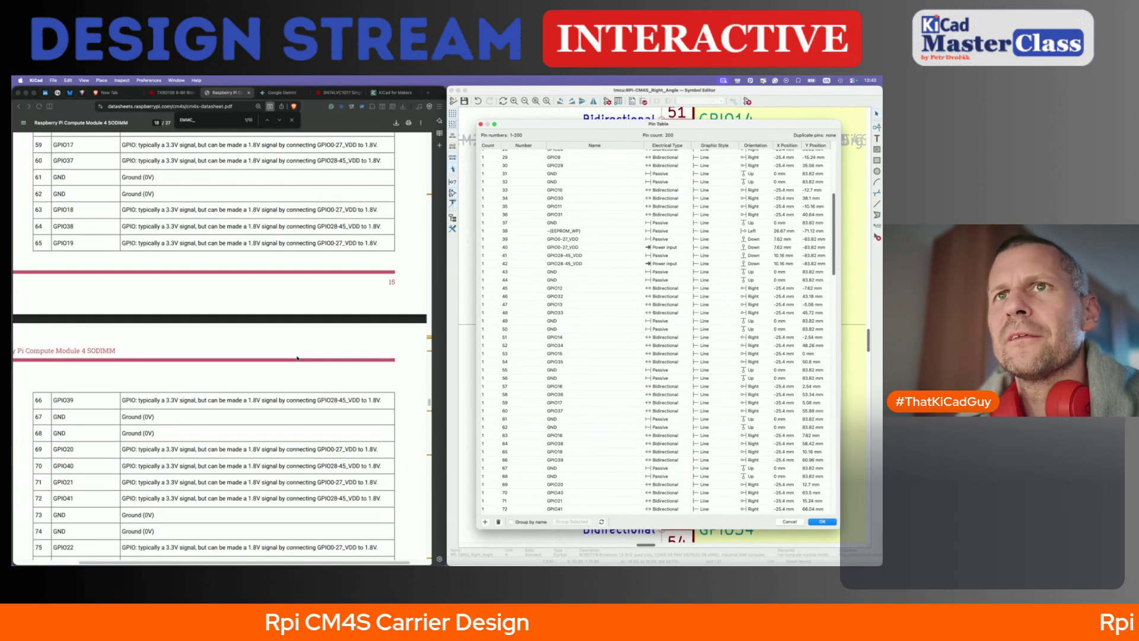
{"action": "scroll", "coordinate": [580, 409], "scroll_direction": "down", "scroll_amount": 5}
{"action": "scroll", "coordinate": [587, 413], "scroll_direction": "down", "scroll_amount": 1}
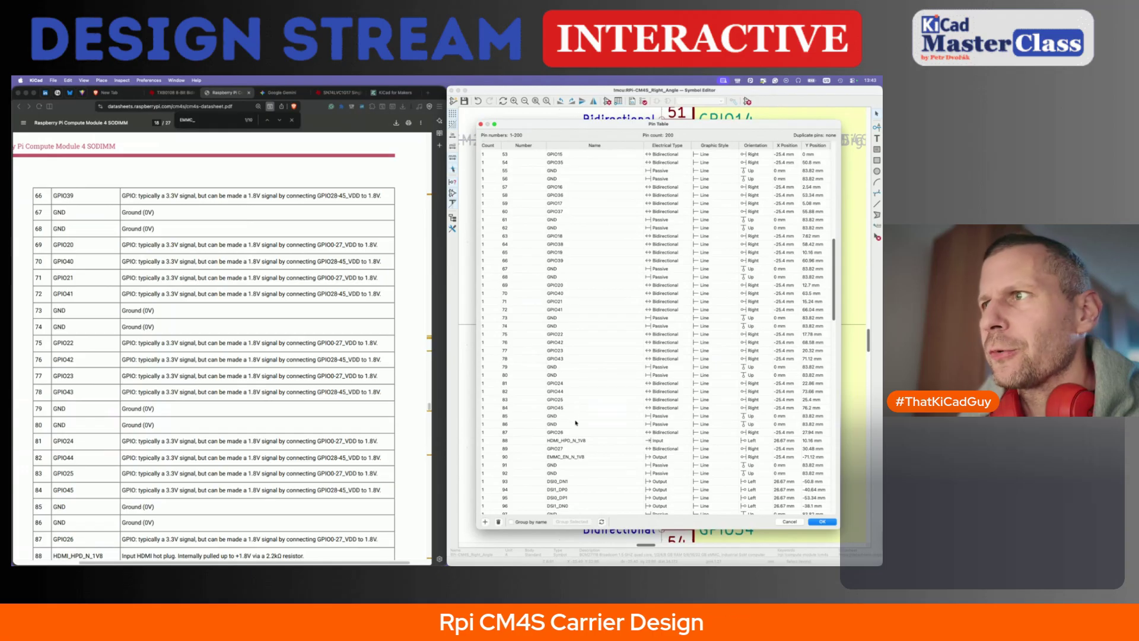
{"action": "scroll", "coordinate": [244, 486], "scroll_direction": "down", "scroll_amount": 6}
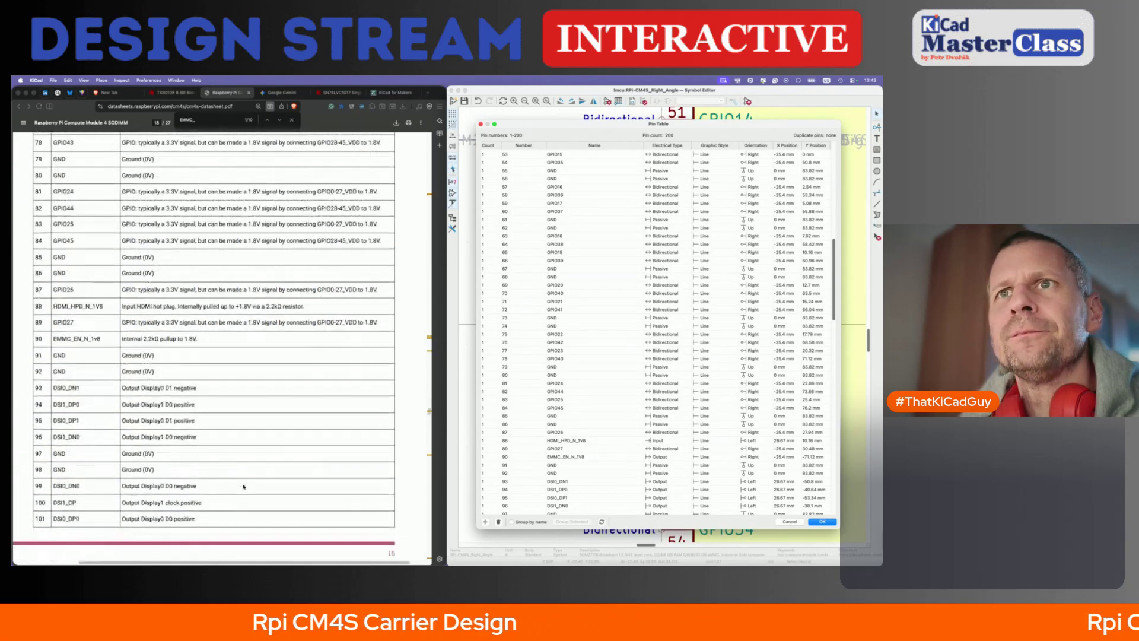
{"action": "scroll", "coordinate": [569, 463], "scroll_direction": "down", "scroll_amount": 5}
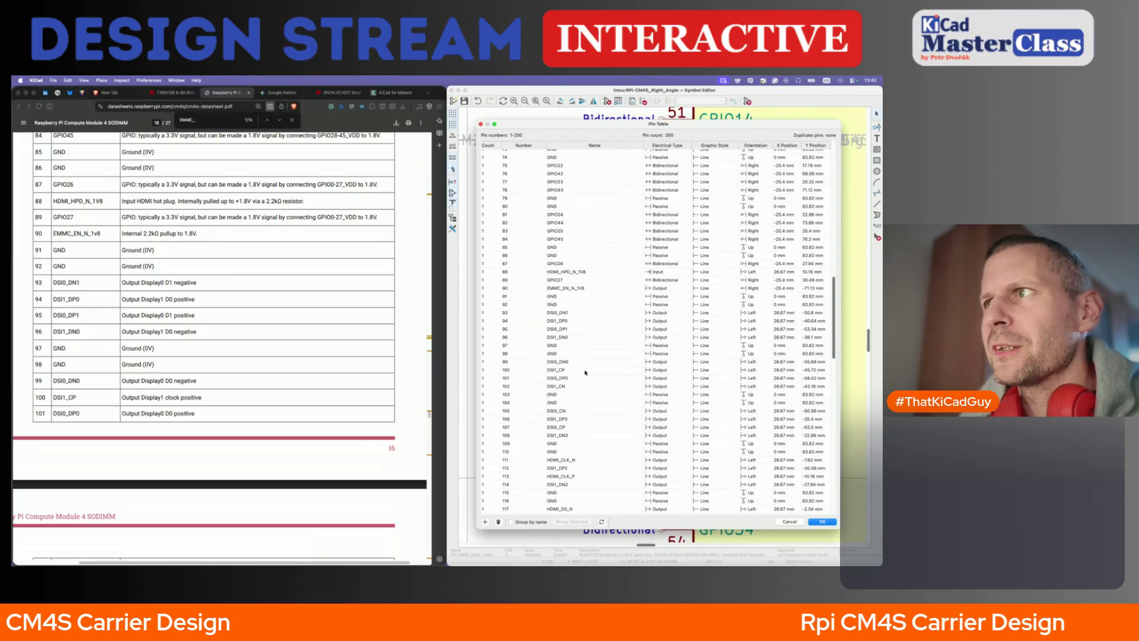
{"action": "scroll", "coordinate": [143, 417], "scroll_direction": "down", "scroll_amount": 10}
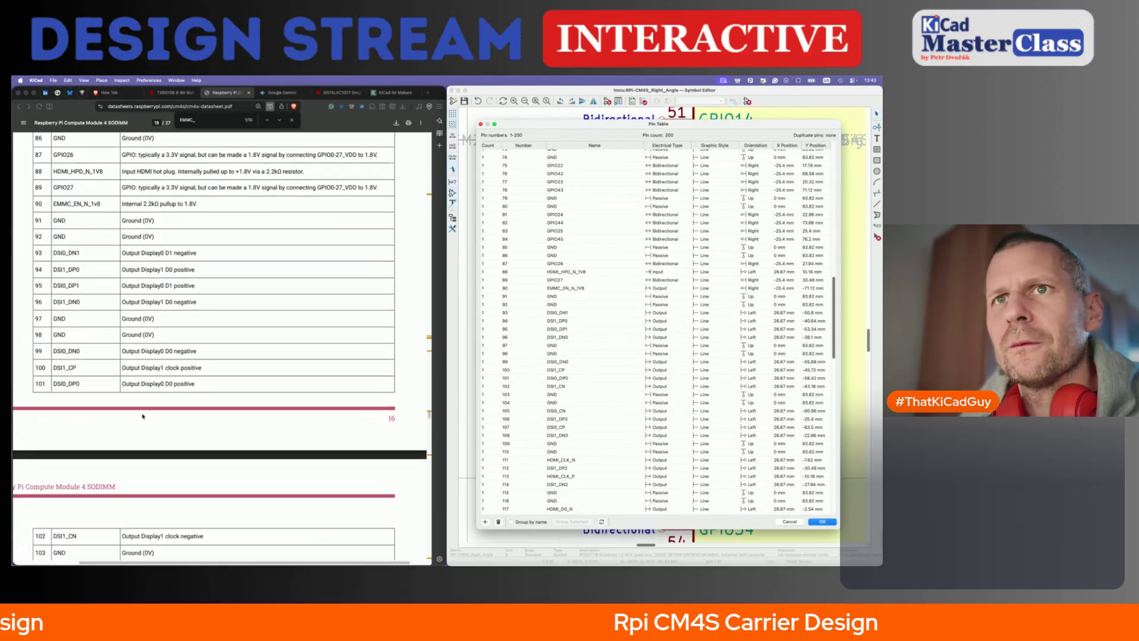
{"action": "scroll", "coordinate": [562, 397], "scroll_direction": "down", "scroll_amount": 2}
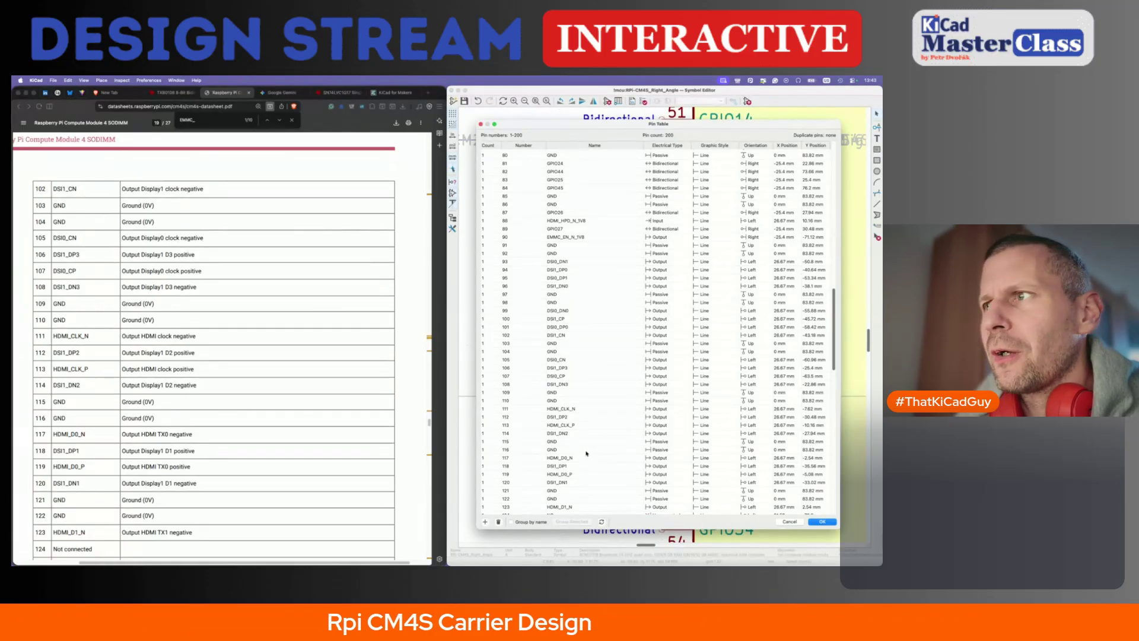
{"action": "scroll", "coordinate": [586, 454], "scroll_direction": "down", "scroll_amount": 5}
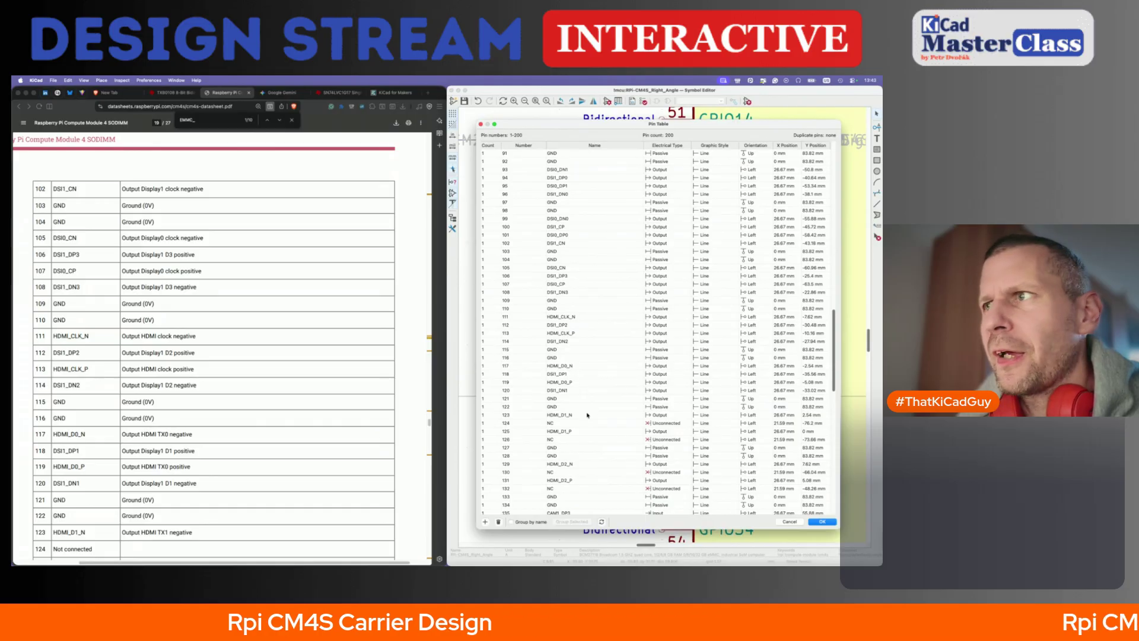
{"action": "scroll", "coordinate": [307, 445], "scroll_direction": "down", "scroll_amount": 5}
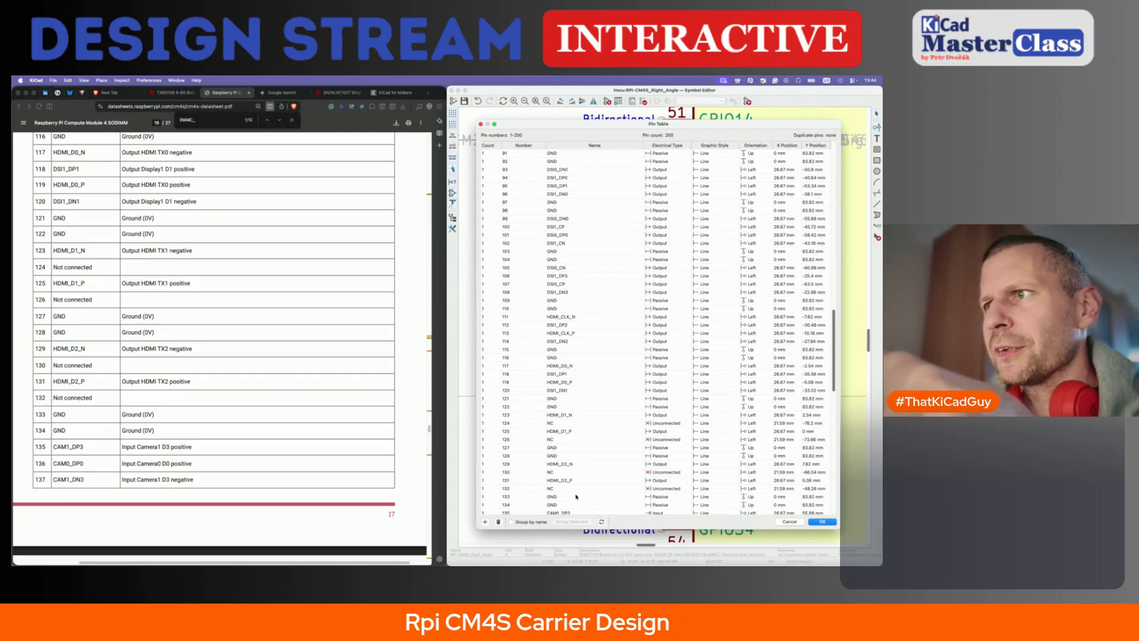
{"action": "scroll", "coordinate": [573, 506], "scroll_direction": "down", "scroll_amount": 3}
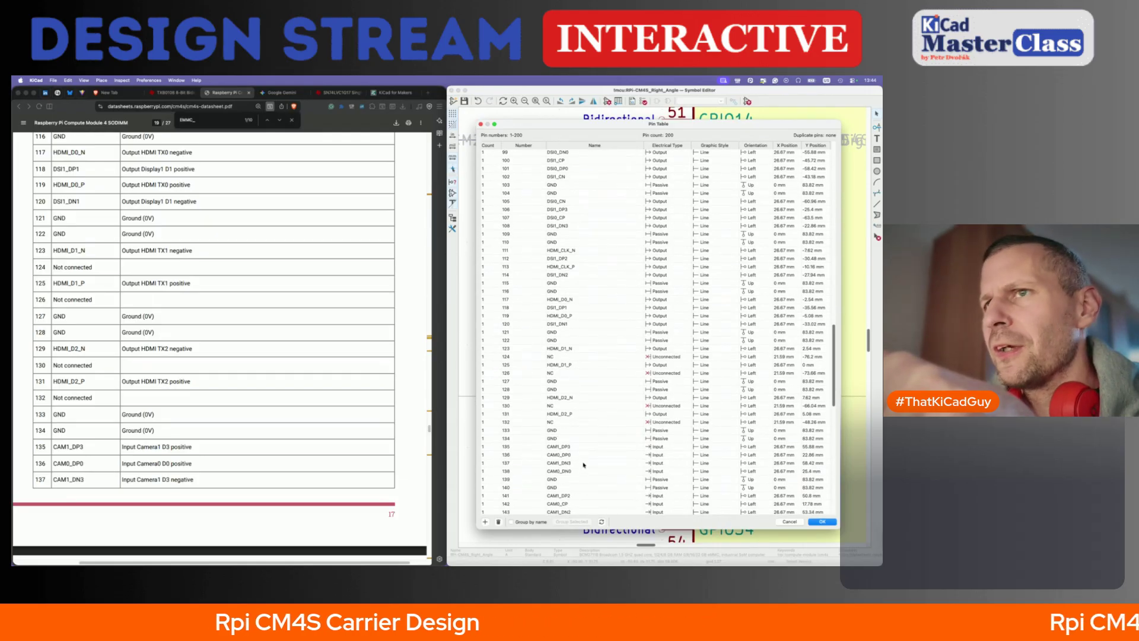
{"action": "scroll", "coordinate": [220, 397], "scroll_direction": "down", "scroll_amount": 3}
{"action": "scroll", "coordinate": [220, 397], "scroll_direction": "down", "scroll_amount": 8}
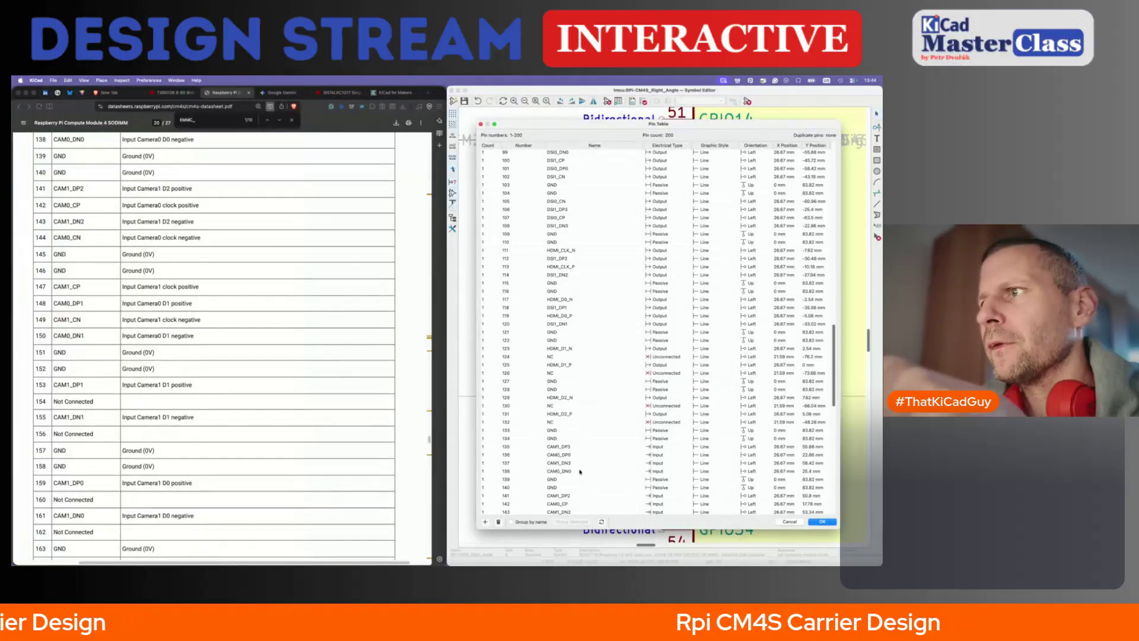
{"action": "scroll", "coordinate": [581, 471], "scroll_direction": "down", "scroll_amount": 15}
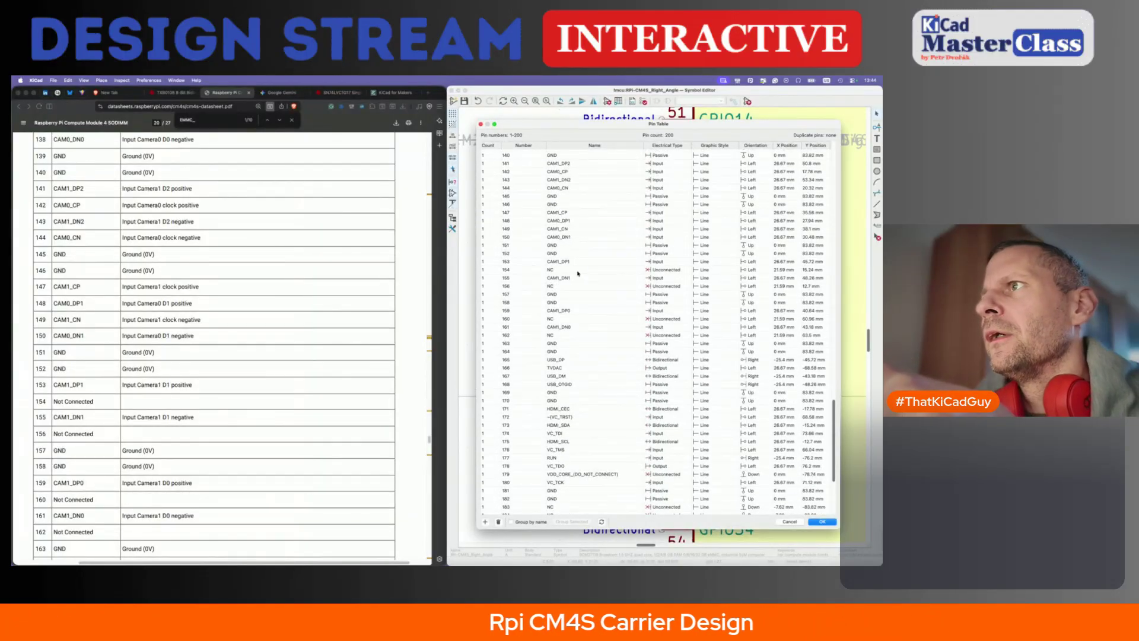
{"action": "scroll", "coordinate": [571, 258], "scroll_direction": "up", "scroll_amount": 2}
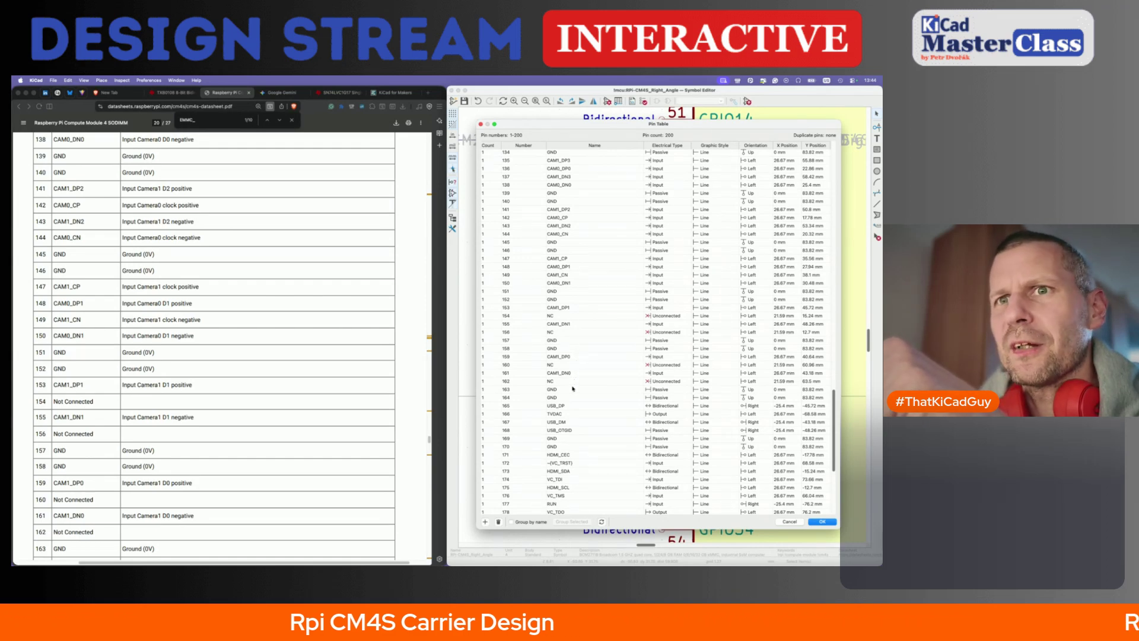
{"action": "scroll", "coordinate": [305, 452], "scroll_direction": "down", "scroll_amount": 5}
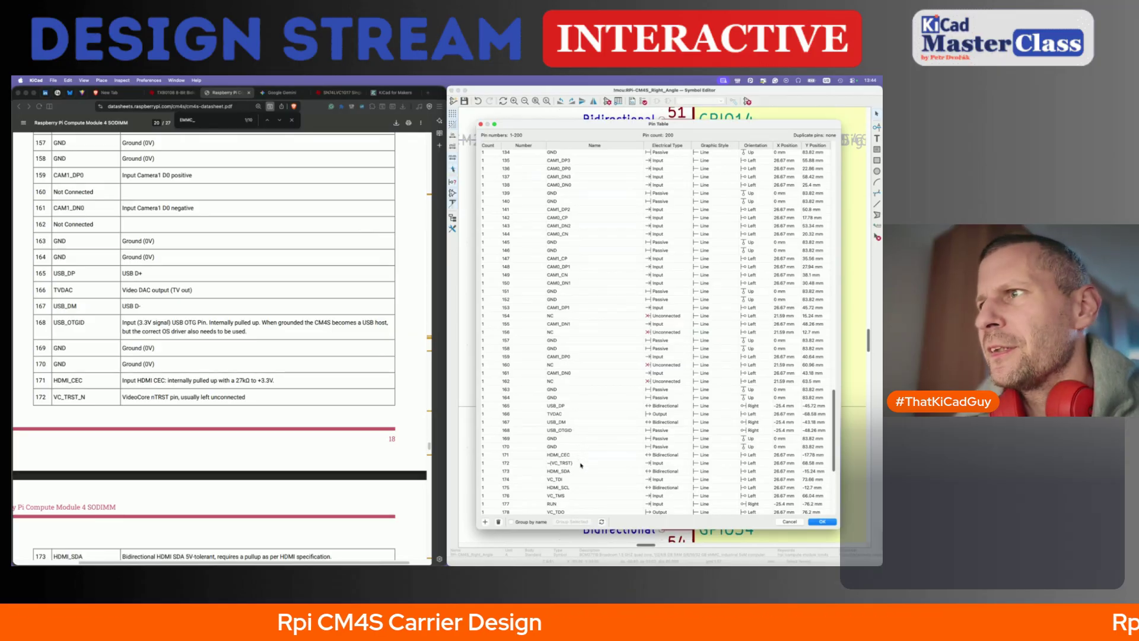
{"action": "scroll", "coordinate": [361, 390], "scroll_direction": "down", "scroll_amount": 10}
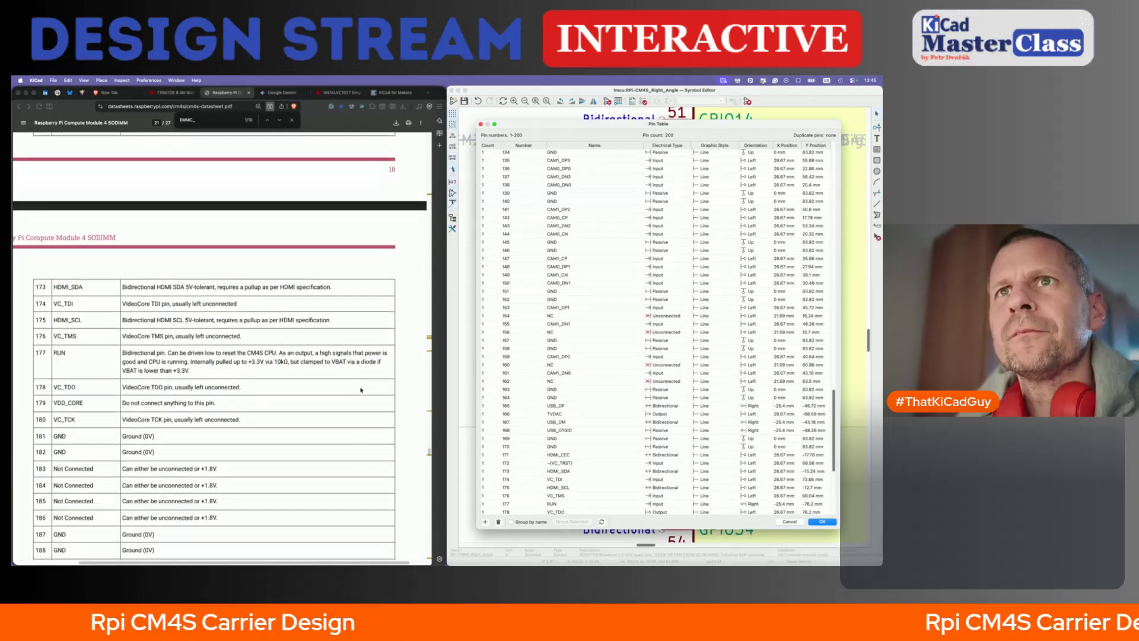
{"action": "scroll", "coordinate": [599, 464], "scroll_direction": "down", "scroll_amount": 3}
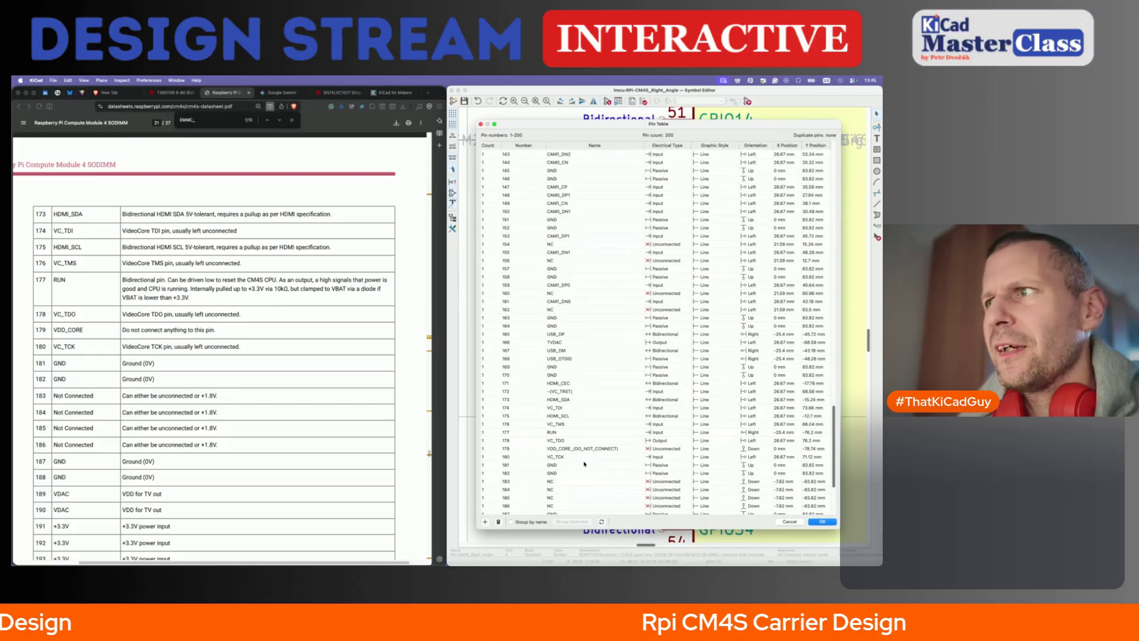
{"action": "scroll", "coordinate": [581, 485], "scroll_direction": "down", "scroll_amount": 3}
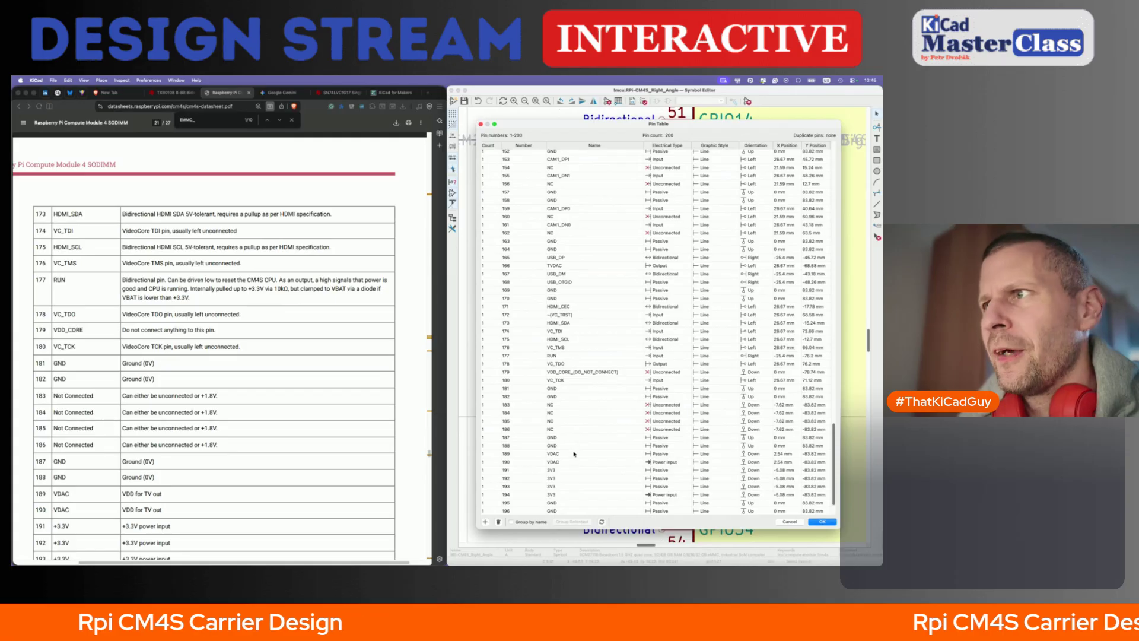
{"action": "scroll", "coordinate": [572, 469], "scroll_direction": "down", "scroll_amount": 2}
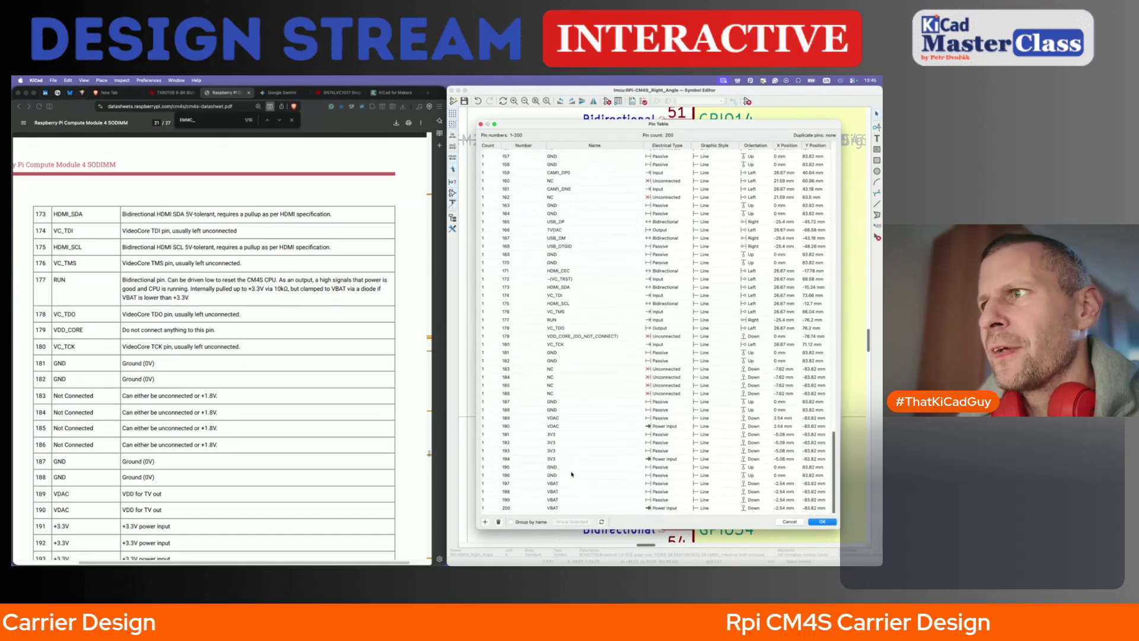
{"action": "scroll", "coordinate": [332, 472], "scroll_direction": "down", "scroll_amount": 5}
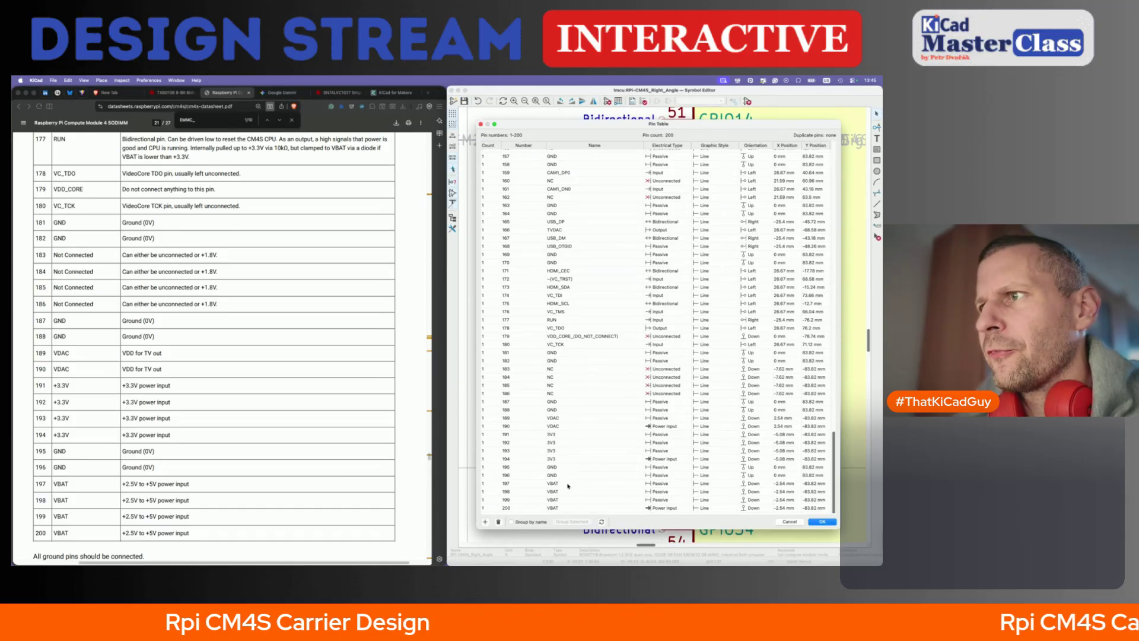
{"action": "scroll", "coordinate": [300, 448], "scroll_direction": "down", "scroll_amount": 5}
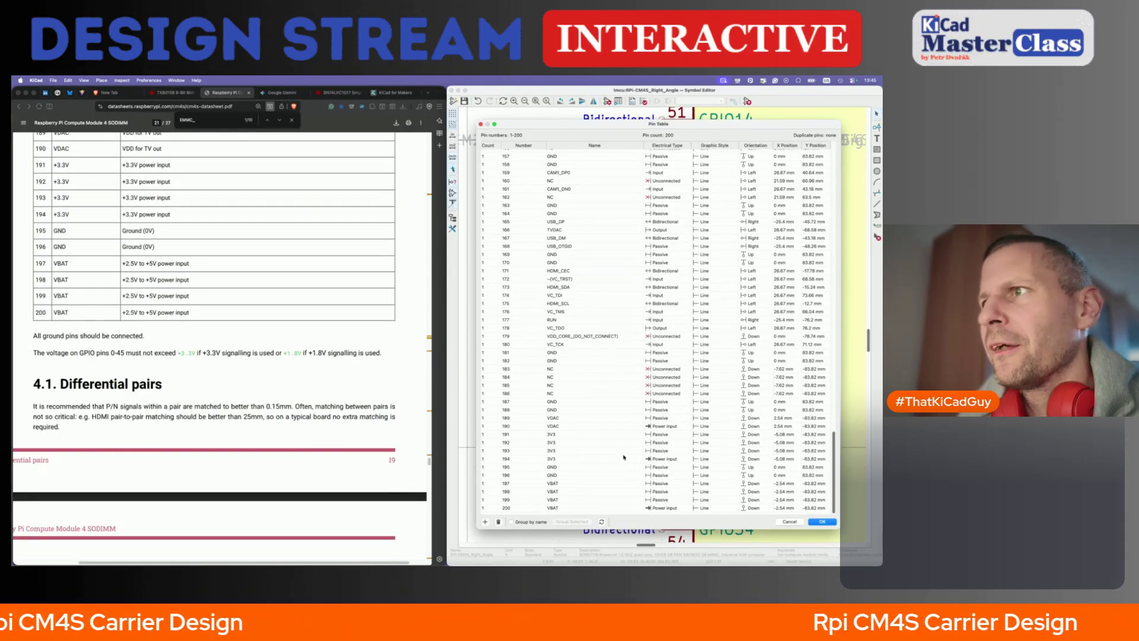
{"action": "left_click", "coordinate": [823, 521]}
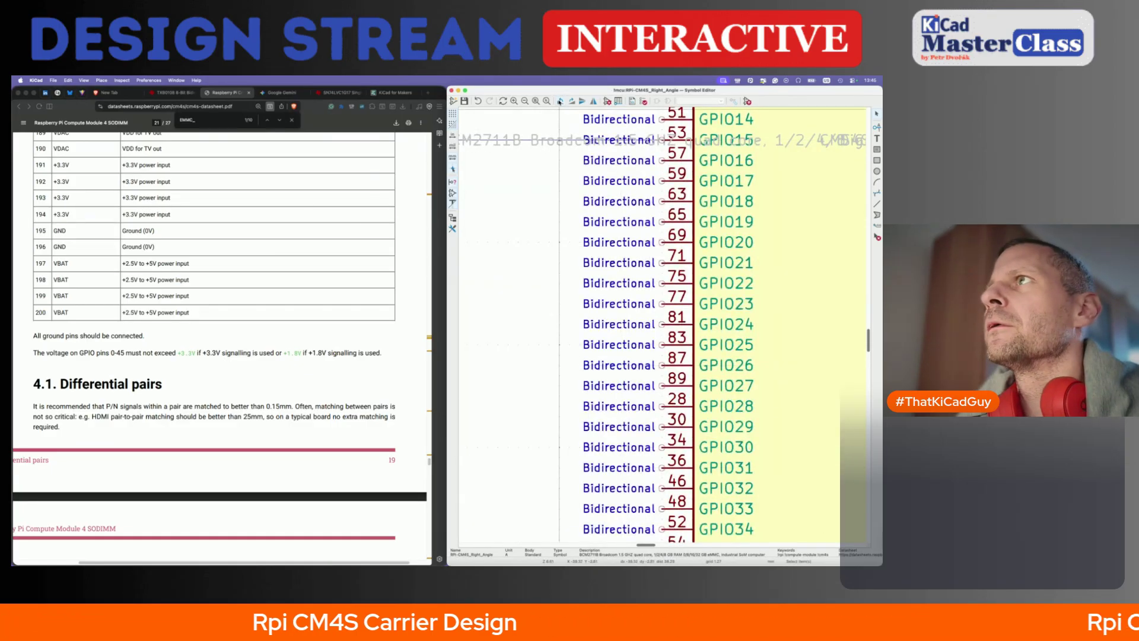
- Maximize the Symbol Editor, browse the symbol library tree, and leave the Symbol Editor
{"action": "double_click", "coordinate": [562, 95]}
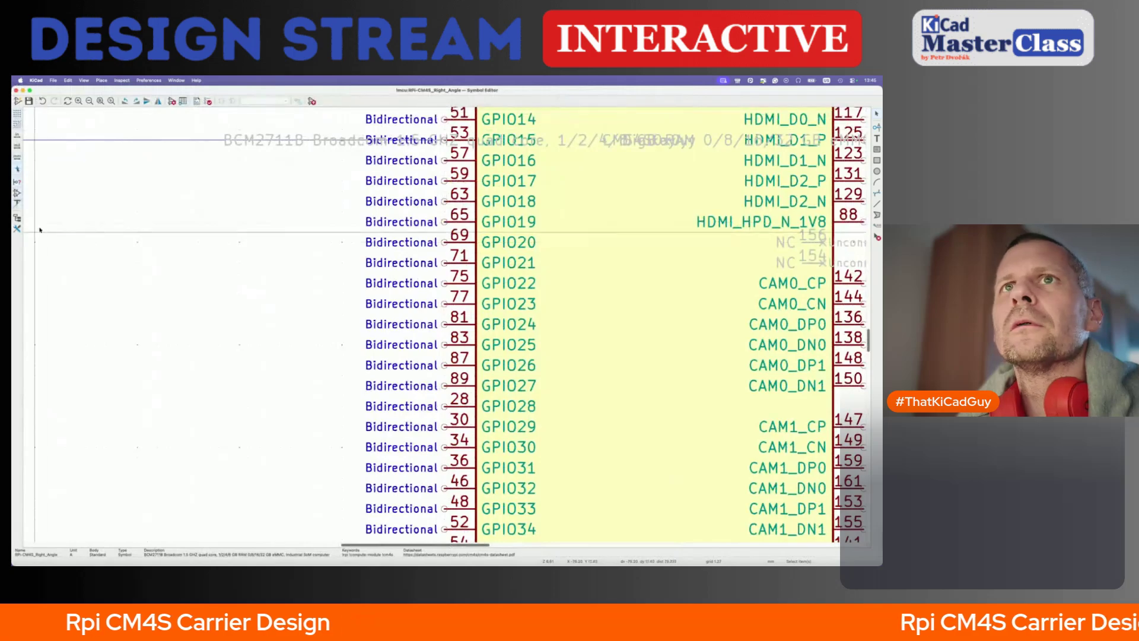
{"action": "left_click", "coordinate": [17, 219]}
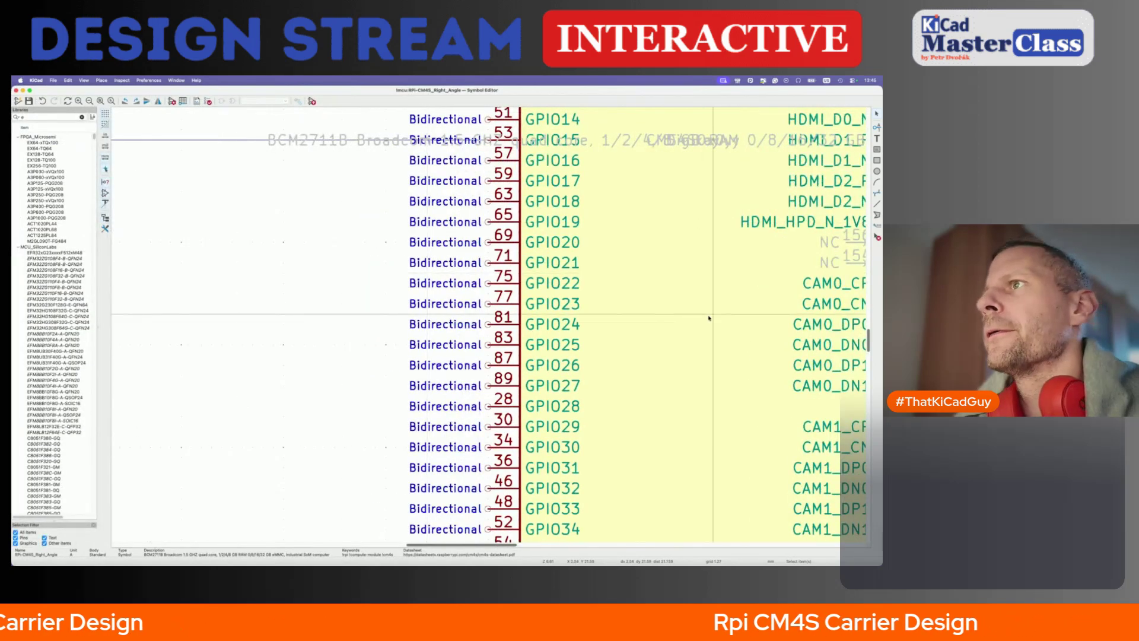
{"action": "scroll", "coordinate": [707, 318], "scroll_direction": "down", "scroll_amount": 8}
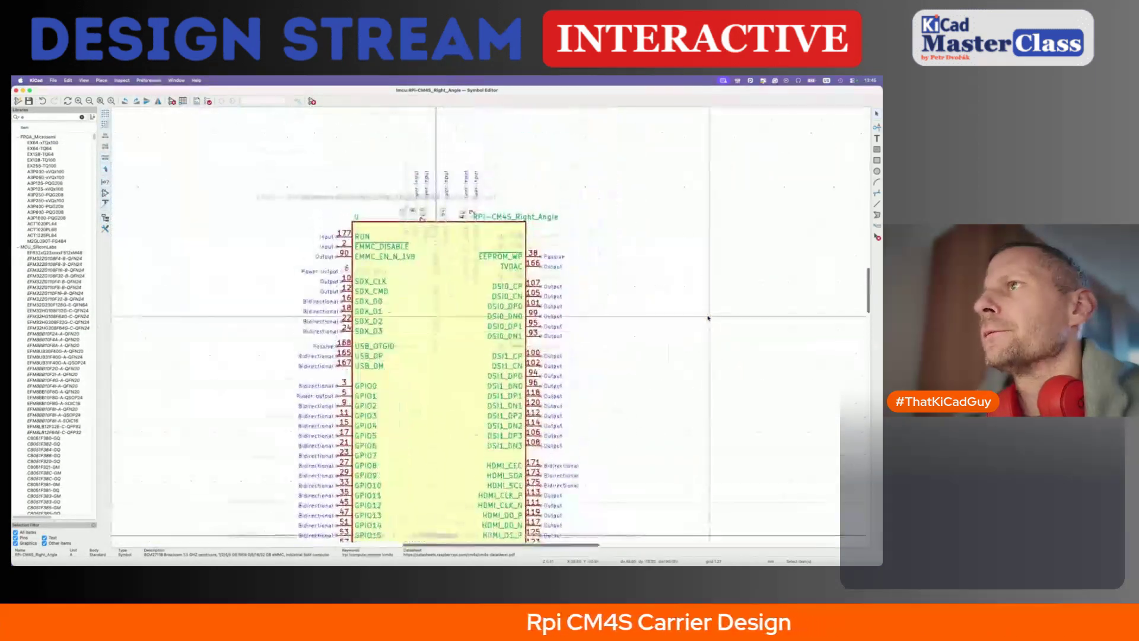
{"action": "scroll", "coordinate": [708, 317], "scroll_direction": "down", "scroll_amount": 2}
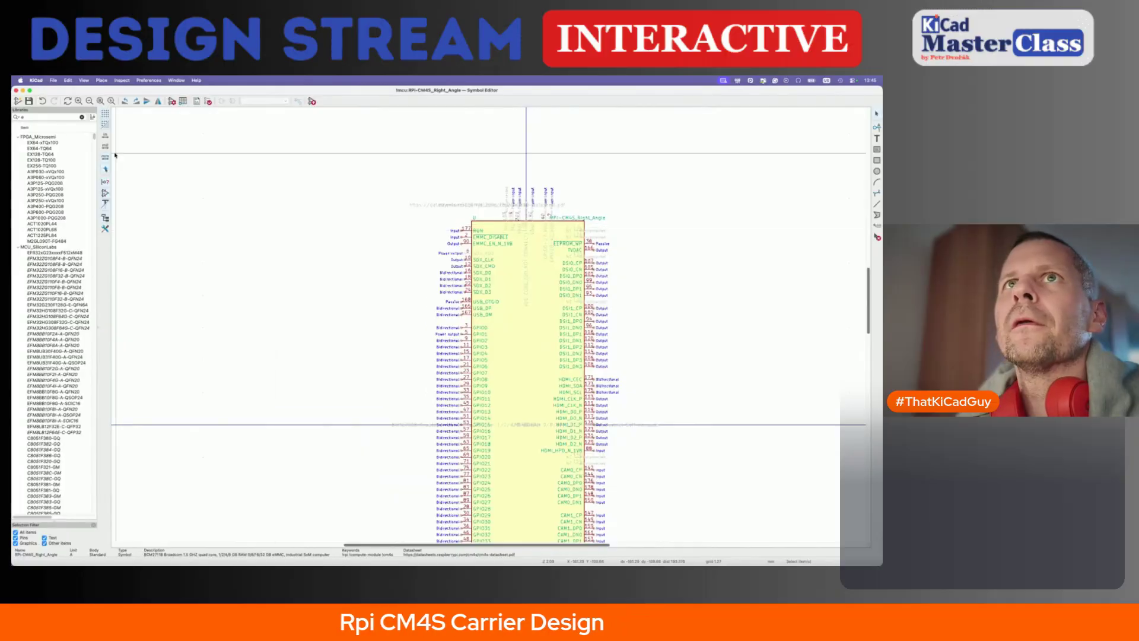
{"action": "left_click", "coordinate": [16, 91]}
- On the Compute module connector sheet, update symbol U2 from the library and open ERC
{"action": "left_click", "coordinate": [332, 171]}
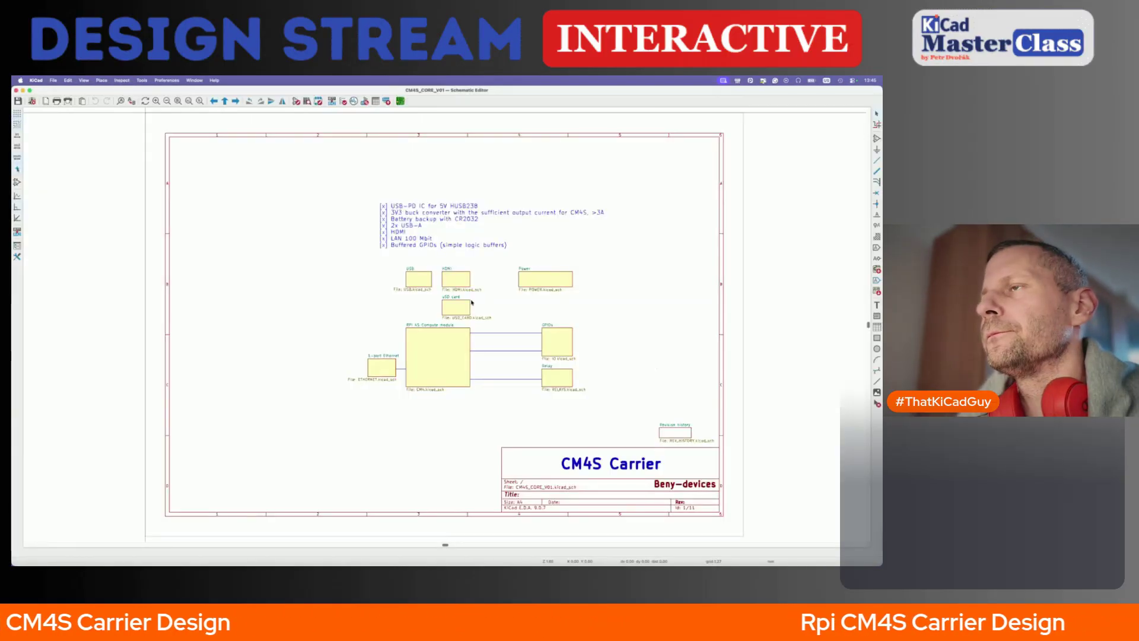
{"action": "double_click", "coordinate": [442, 356]}
{"action": "left_click", "coordinate": [459, 275]}
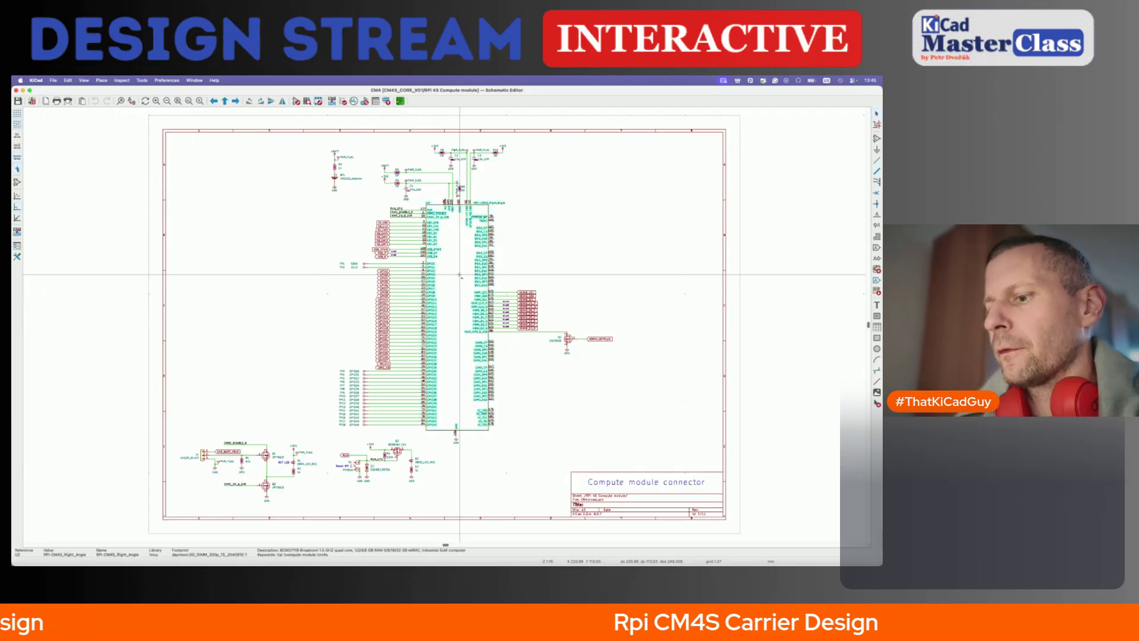
{"action": "key", "text": "ctrl+u"}
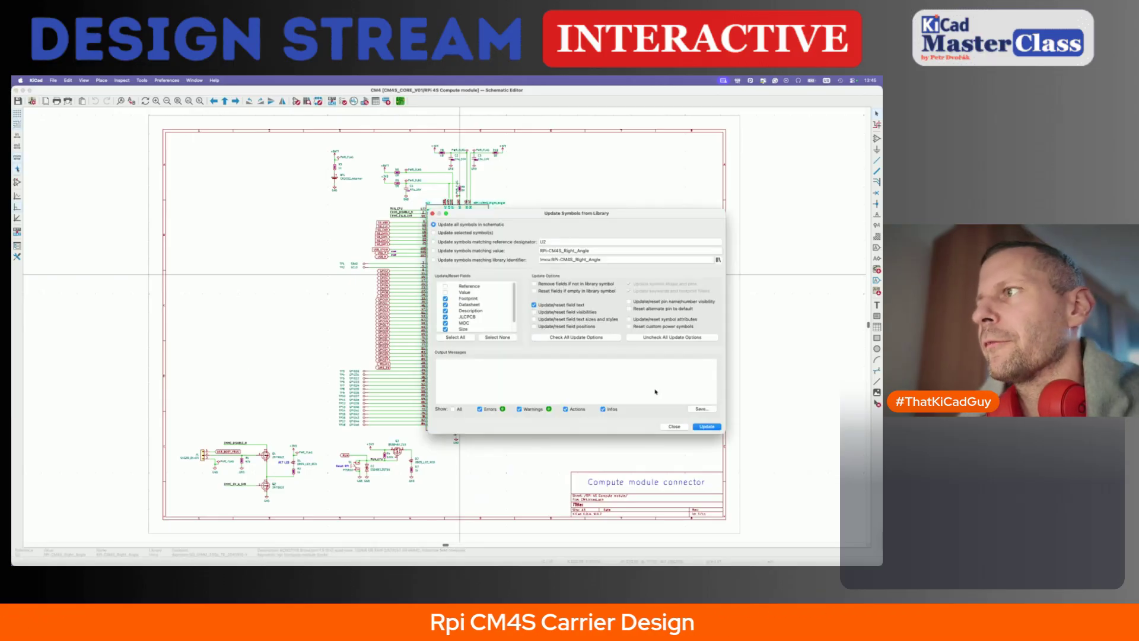
{"action": "left_click", "coordinate": [706, 427]}
{"action": "left_click", "coordinate": [674, 426]}
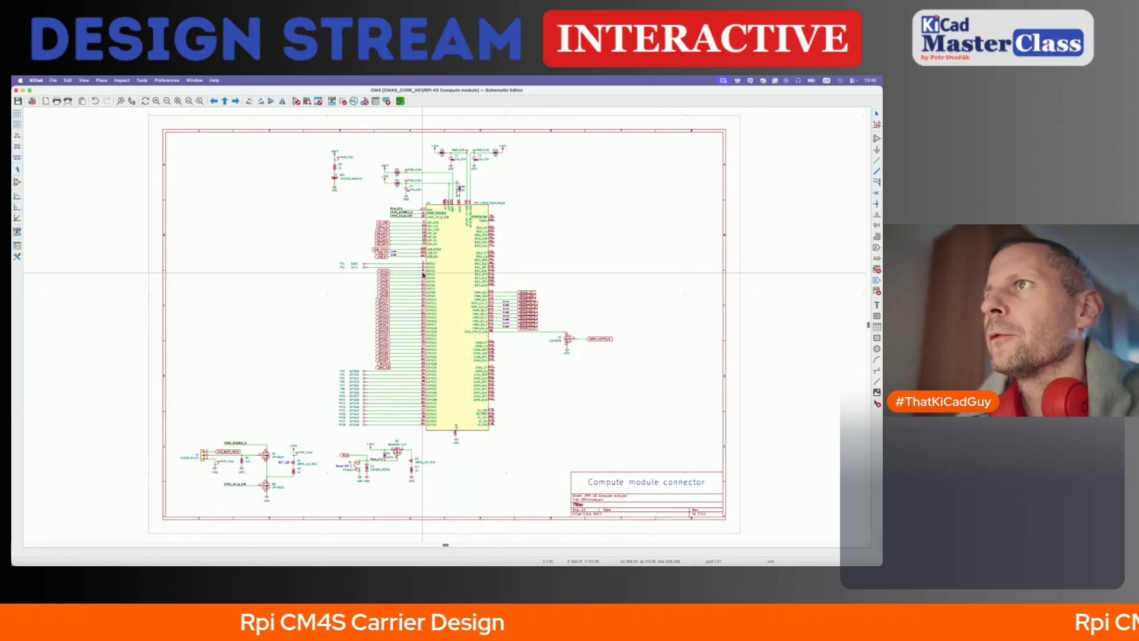
{"action": "scroll", "coordinate": [424, 275], "scroll_direction": "up", "scroll_amount": 4}
{"action": "scroll", "coordinate": [423, 274], "scroll_direction": "up", "scroll_amount": 6}
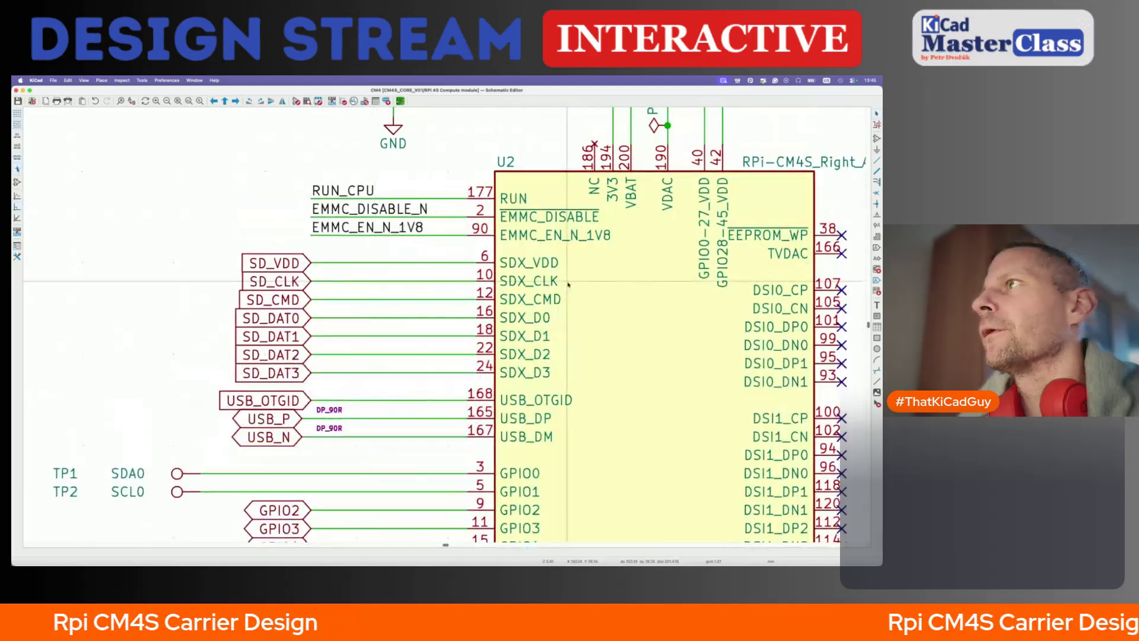
{"action": "left_click", "coordinate": [343, 102]}
- Fix the U19 pin 1 ERC error with a PWR_FLAG on the C47/VIN net, then rerun and show the warnings
{"action": "left_click", "coordinate": [309, 537]}
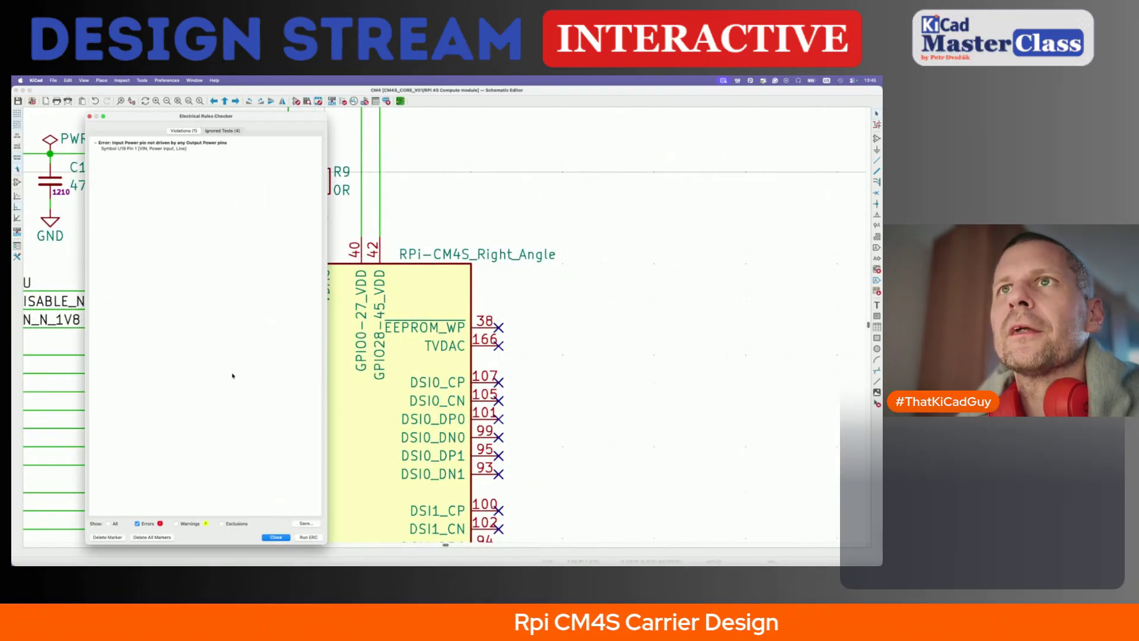
{"action": "left_click", "coordinate": [170, 148]}
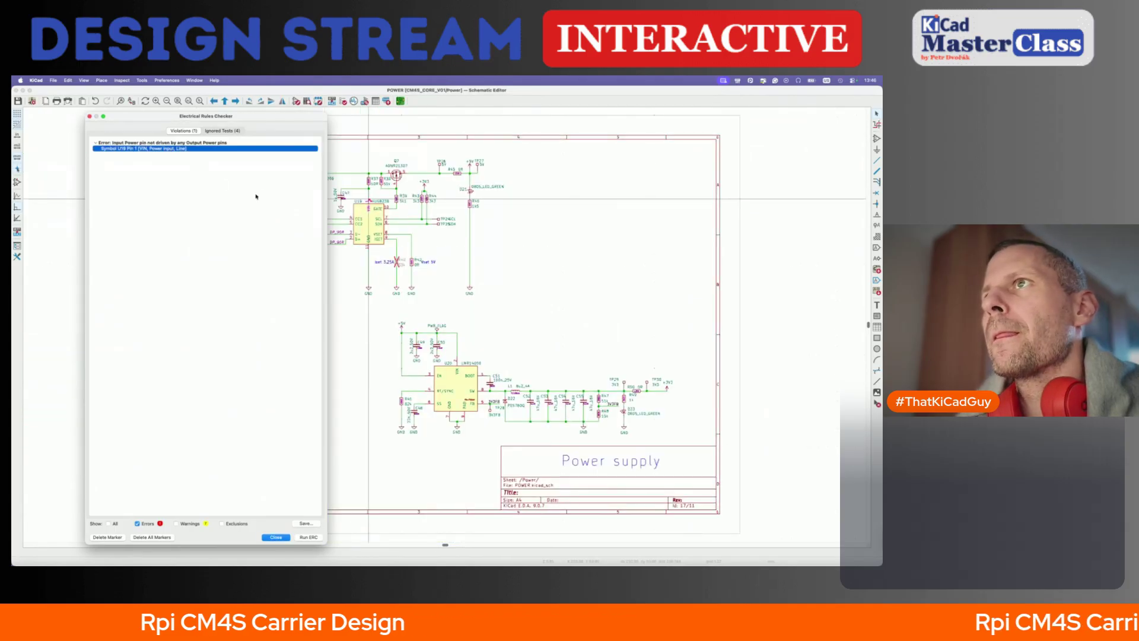
{"action": "double_click", "coordinate": [170, 149]}
{"action": "left_click", "coordinate": [471, 235]}
{"action": "key", "text": "super+s"}
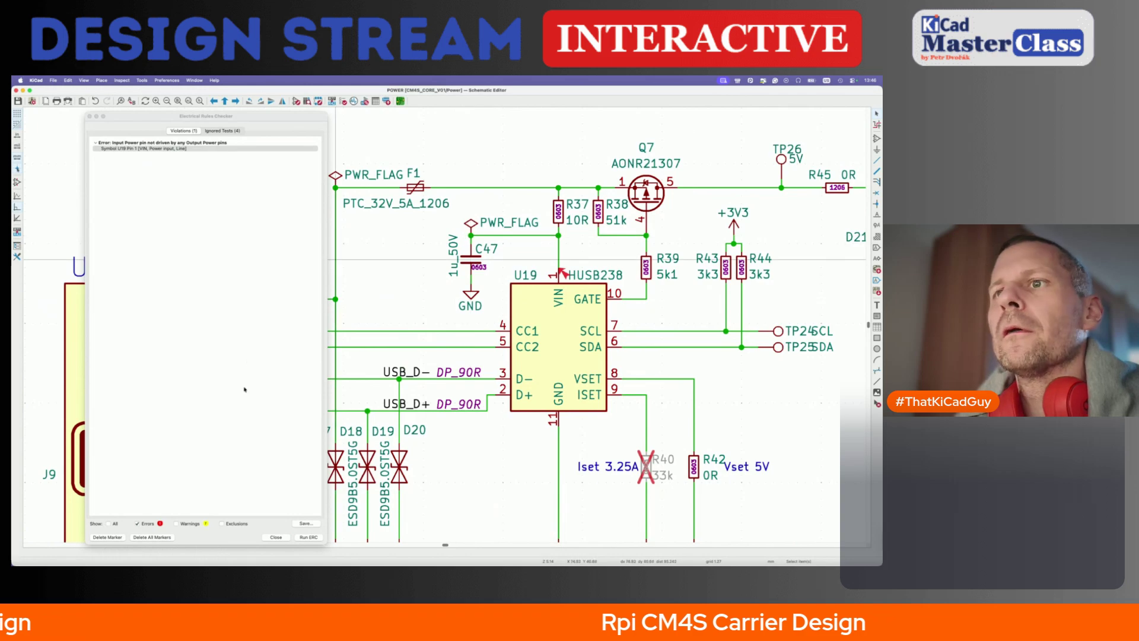
{"action": "left_click", "coordinate": [309, 536]}
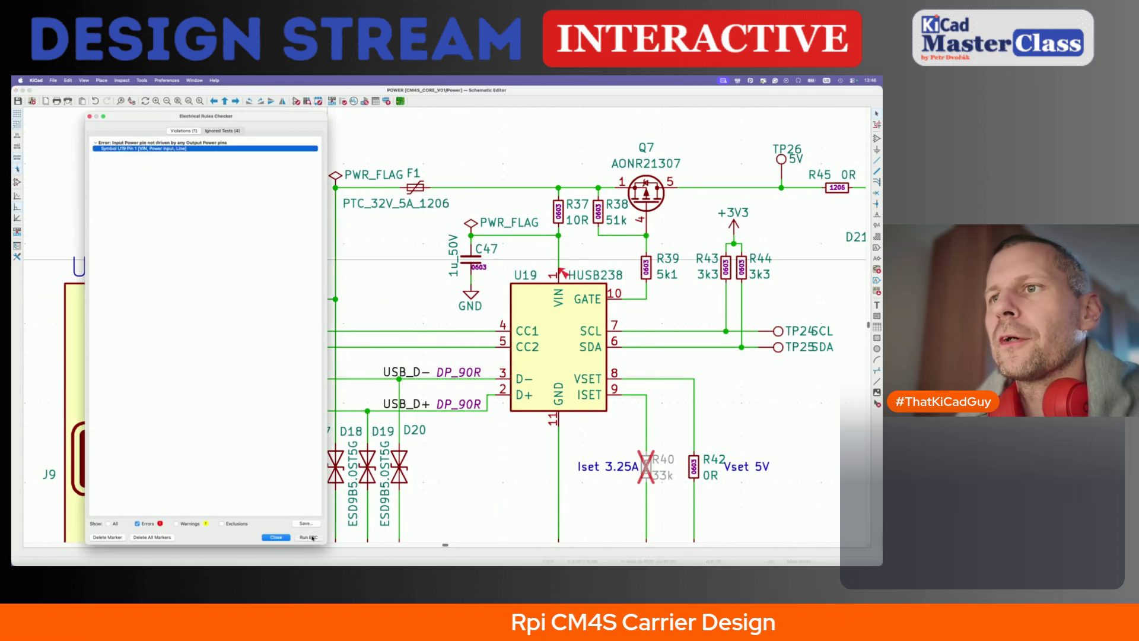
{"action": "left_click", "coordinate": [181, 524]}
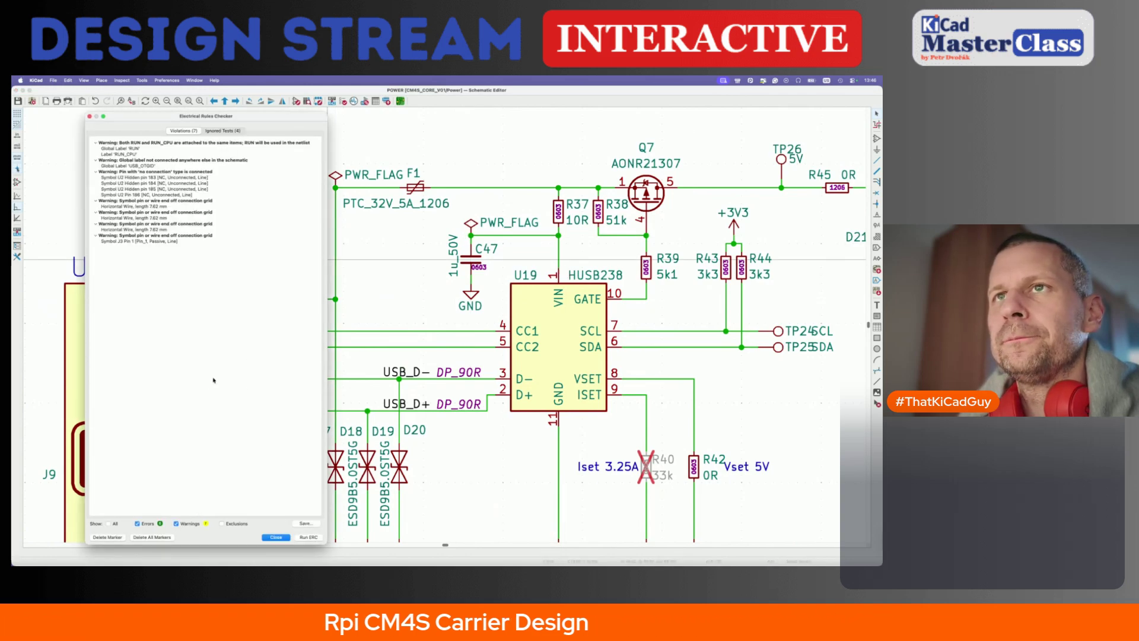
- Review the RUN, RUN_CPU and USB_OTGID label warnings in the ERC list
{"action": "left_click", "coordinate": [121, 149]}
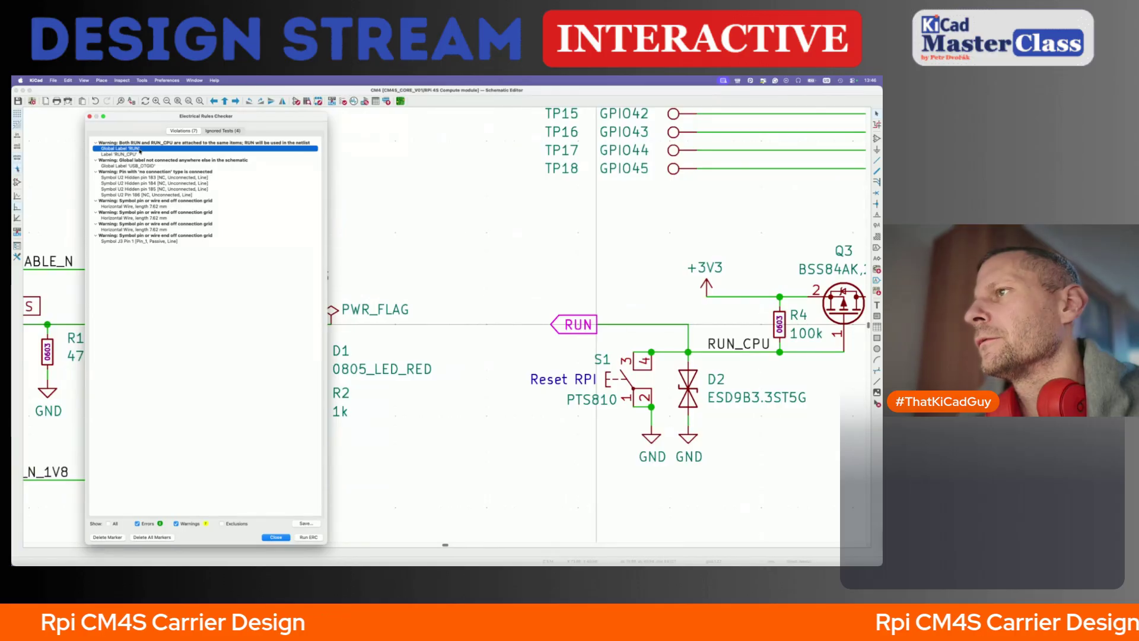
{"action": "left_click", "coordinate": [140, 155]}
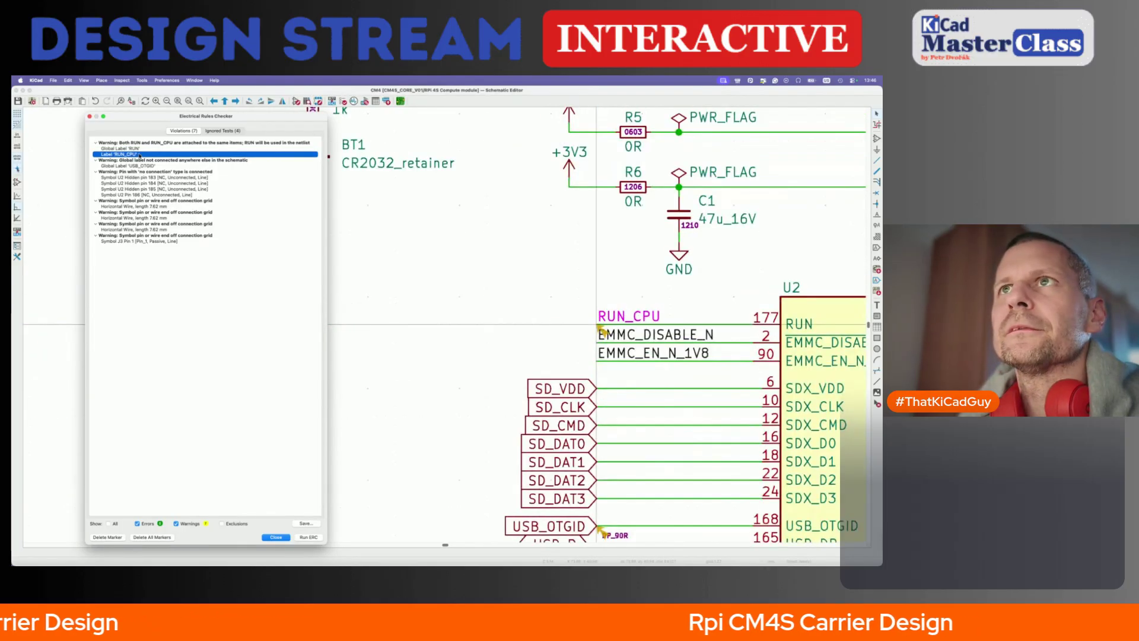
{"action": "left_click", "coordinate": [142, 166]}
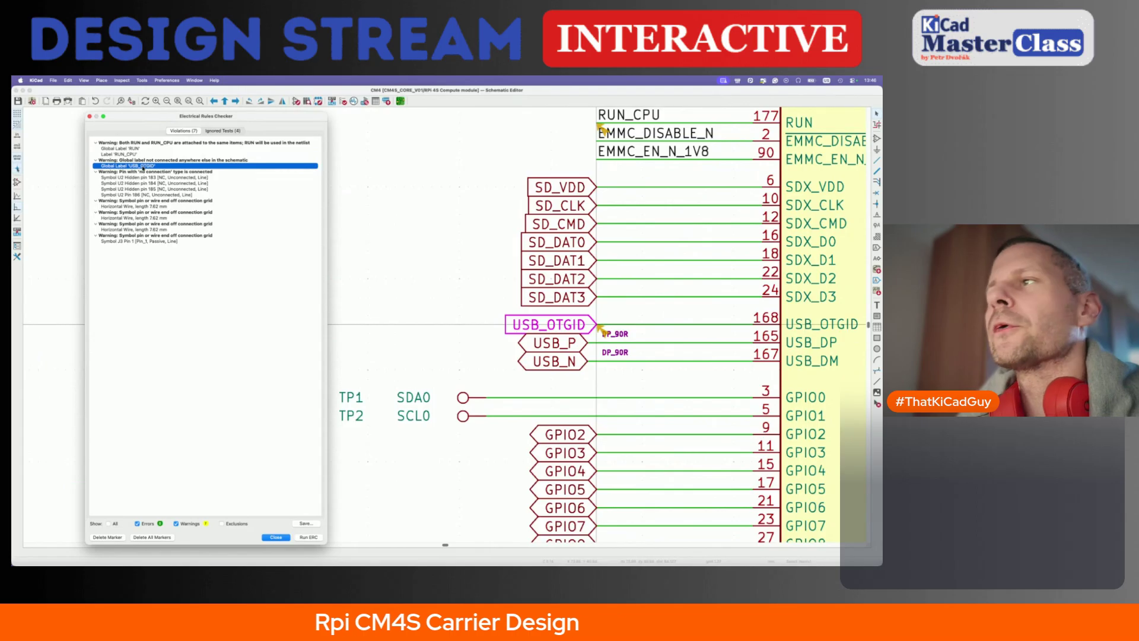
{"action": "scroll", "coordinate": [493, 284], "scroll_direction": "down", "scroll_amount": 5}
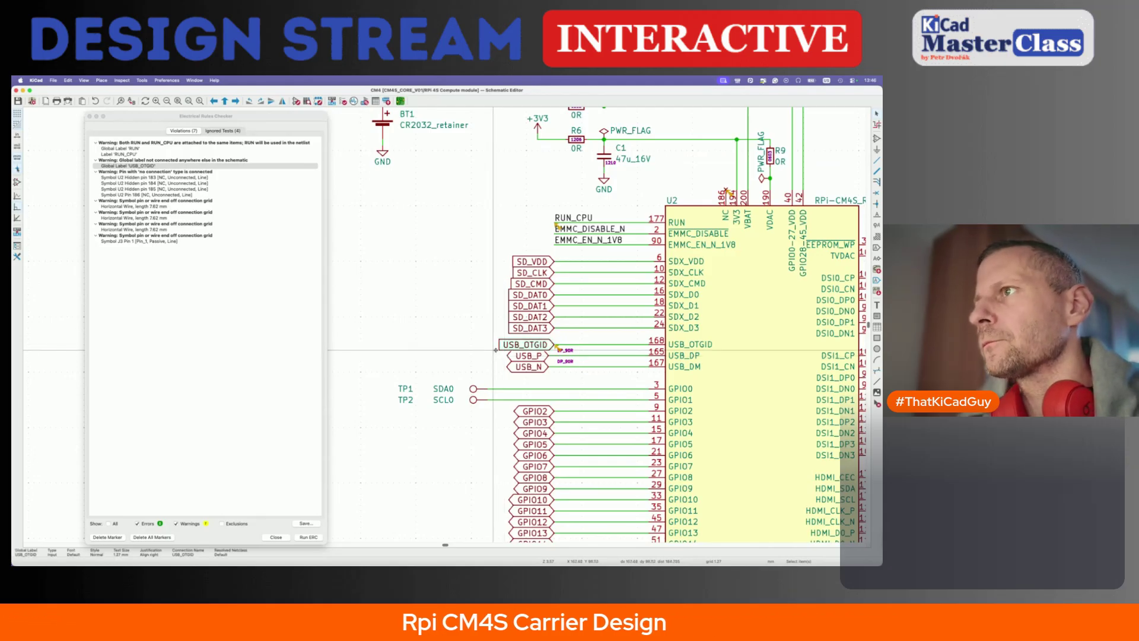
- Open the USB sheet from the root sheet, close ERC, and show the CM4S datasheet full screen
{"action": "key", "text": "alt+BackSpace"}
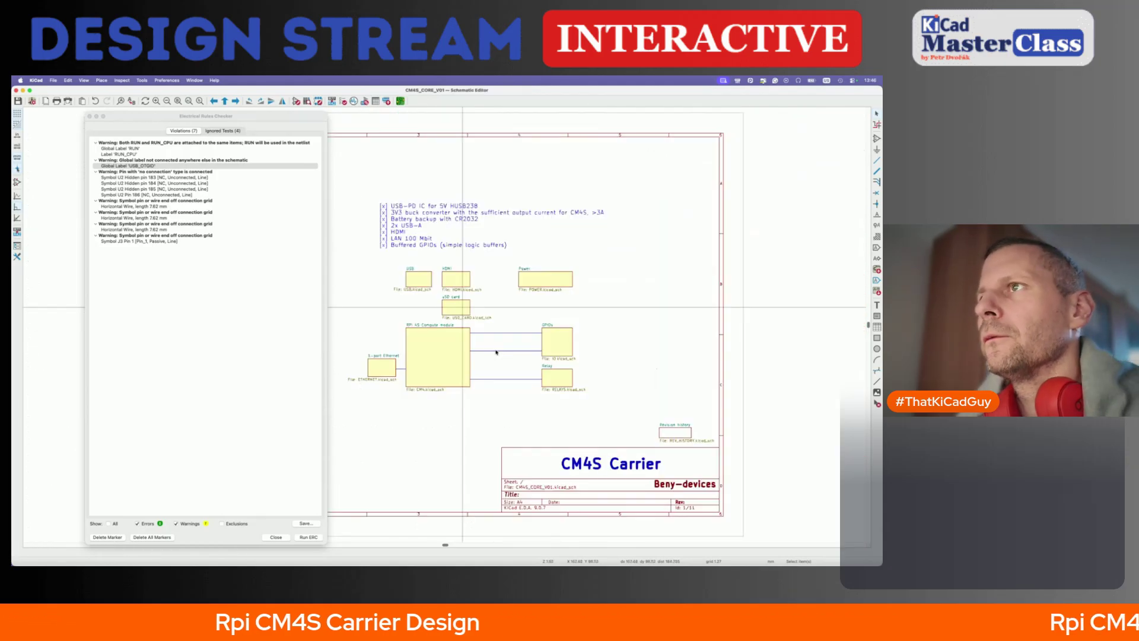
{"action": "double_click", "coordinate": [418, 278]}
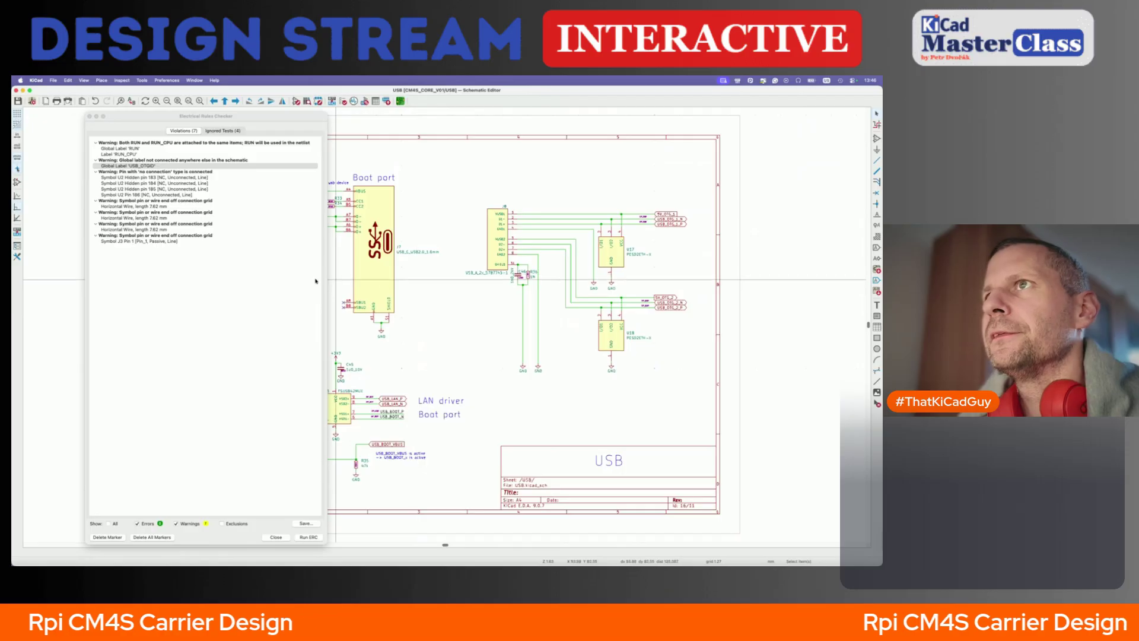
{"action": "left_click", "coordinate": [276, 537]}
{"action": "scroll", "coordinate": [331, 254], "scroll_direction": "up", "scroll_amount": 3}
{"action": "scroll", "coordinate": [330, 254], "scroll_direction": "left", "scroll_amount": 3}
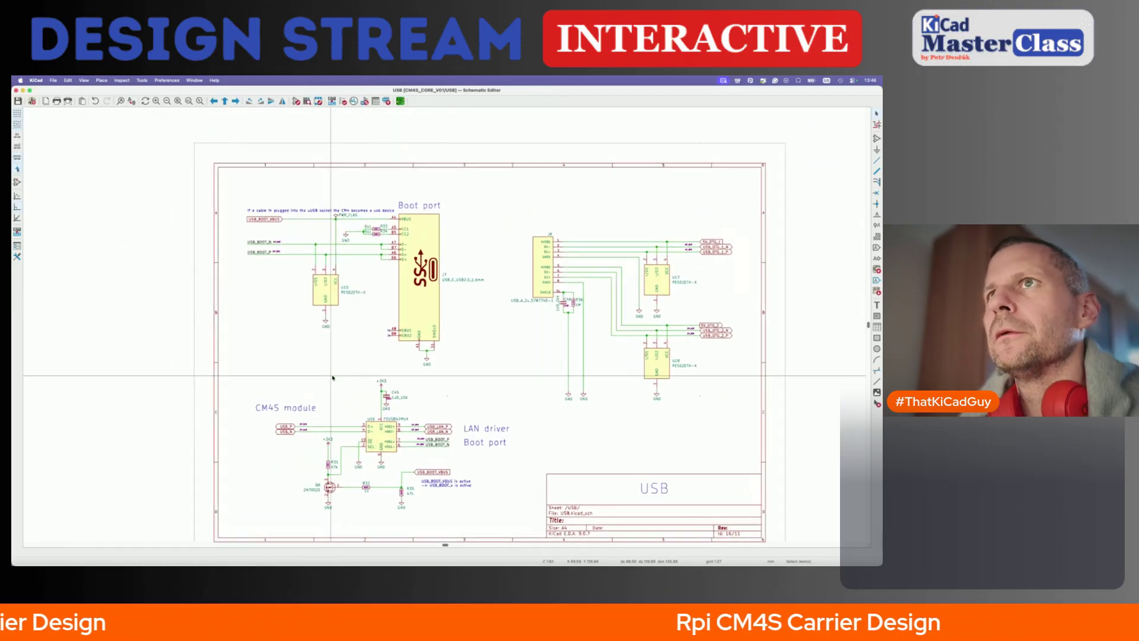
{"action": "scroll", "coordinate": [330, 254], "scroll_direction": "up", "scroll_amount": 3}
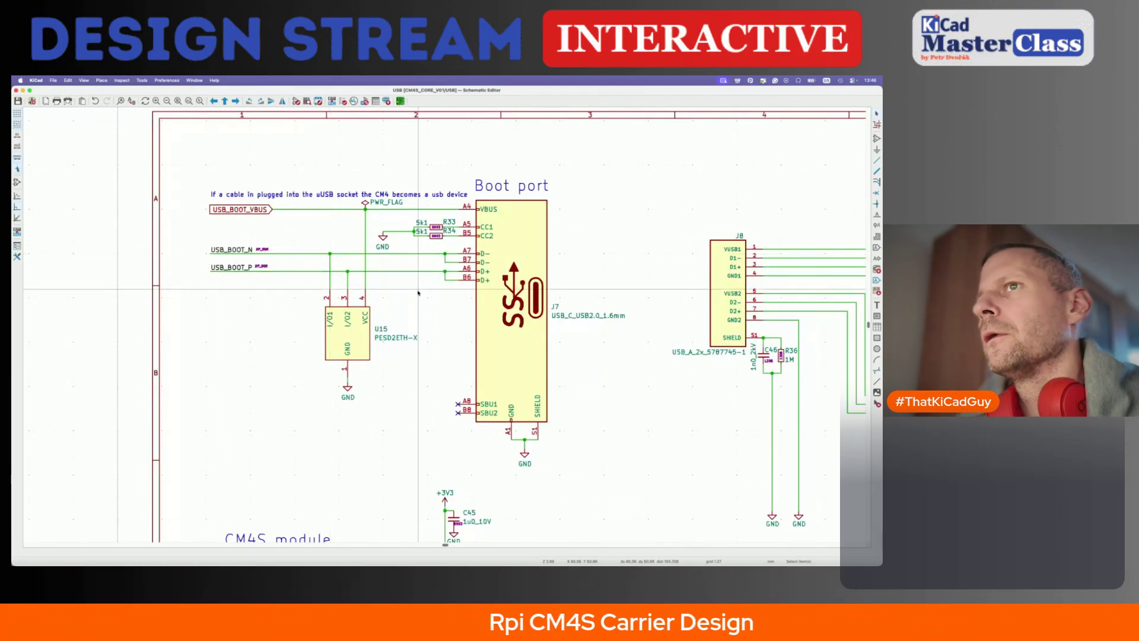
{"action": "scroll", "coordinate": [413, 292], "scroll_direction": "down", "scroll_amount": 1}
{"action": "scroll", "coordinate": [413, 291], "scroll_direction": "down", "scroll_amount": 5}
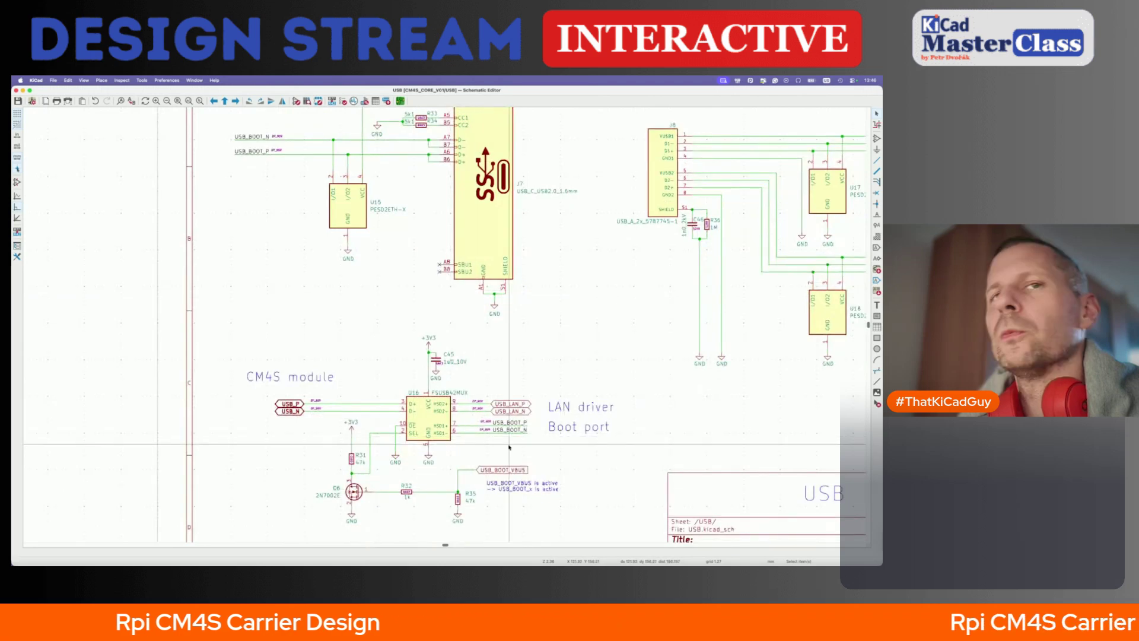
{"action": "key", "text": "super+Tab"}
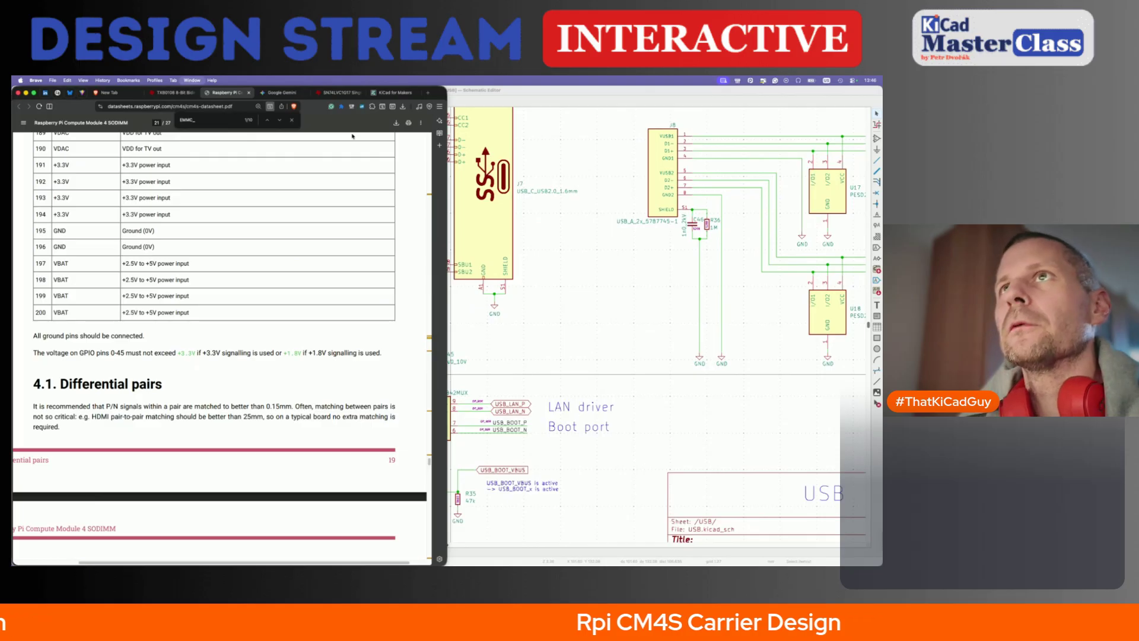
{"action": "key", "text": "fn+ctrl+f"}
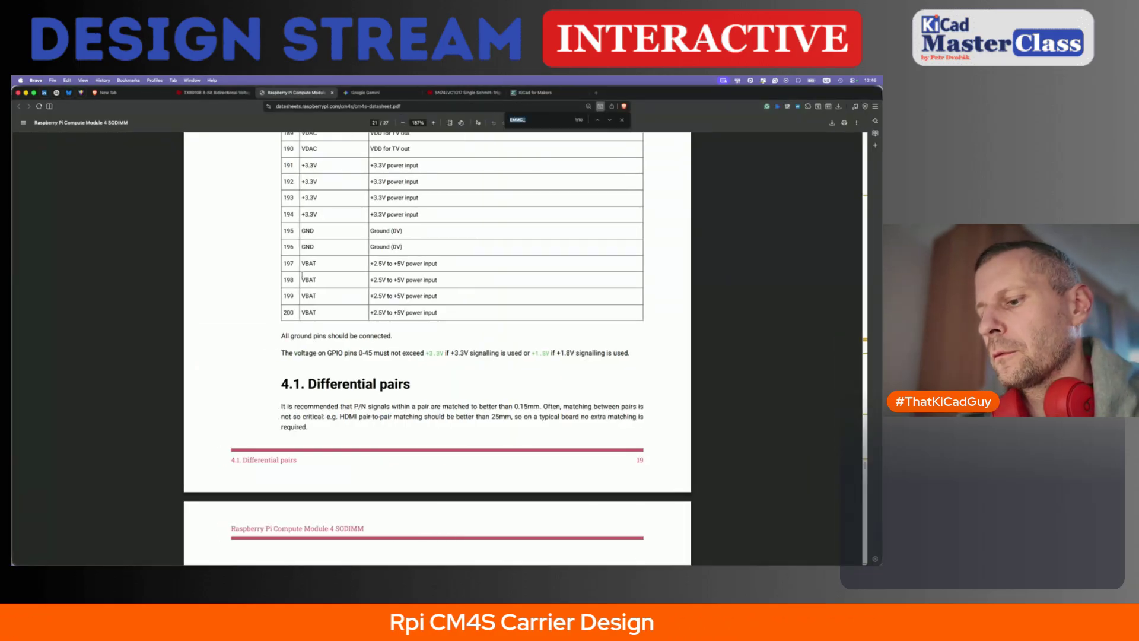
- Find the datasheet's USB 2.0 note about USB_OTGID by searching 'OTG', then return to KiCad
{"action": "type", "text": "GID"}
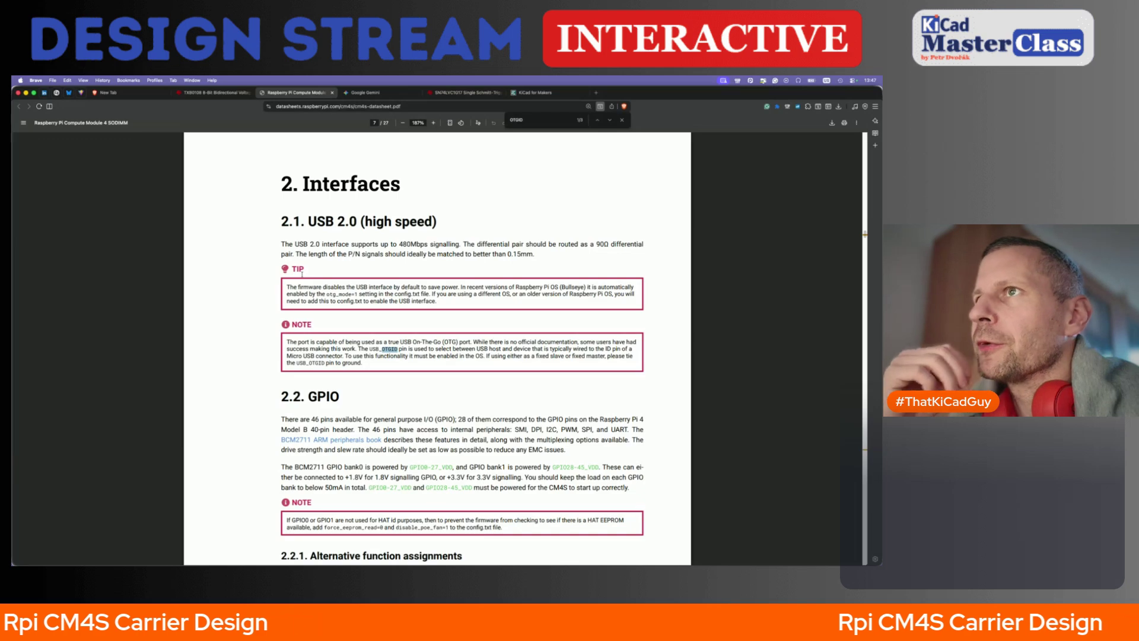
{"action": "key", "text": "super+Tab"}
- Open the Compute Module sheet and move the USB_OTGID global label further left
{"action": "key", "text": "alt+BackSpace"}
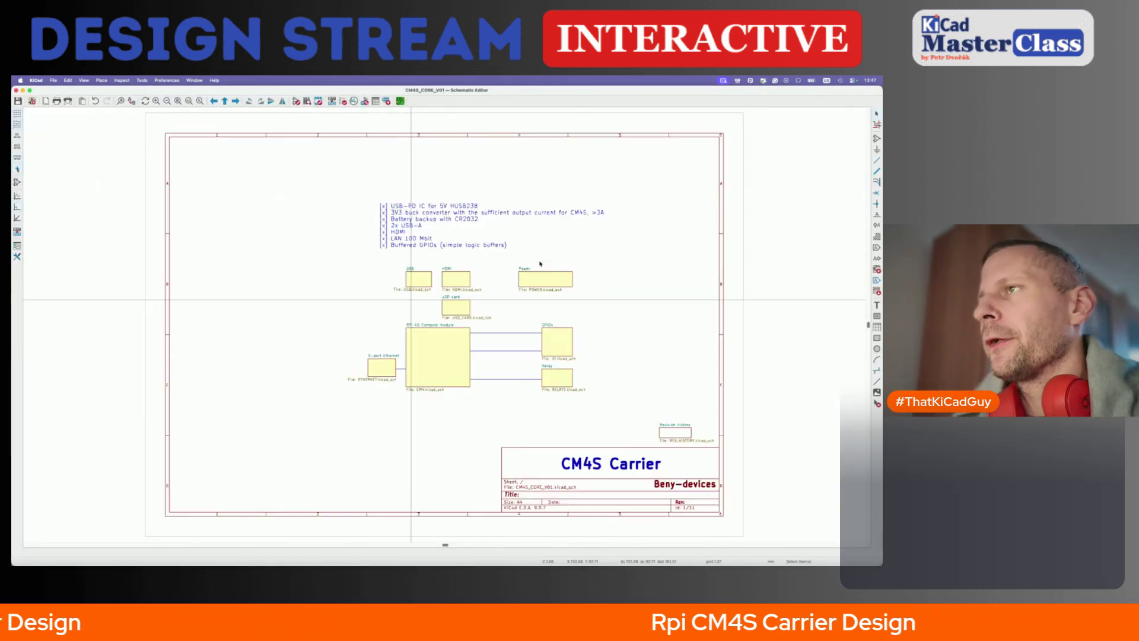
{"action": "double_click", "coordinate": [428, 345]}
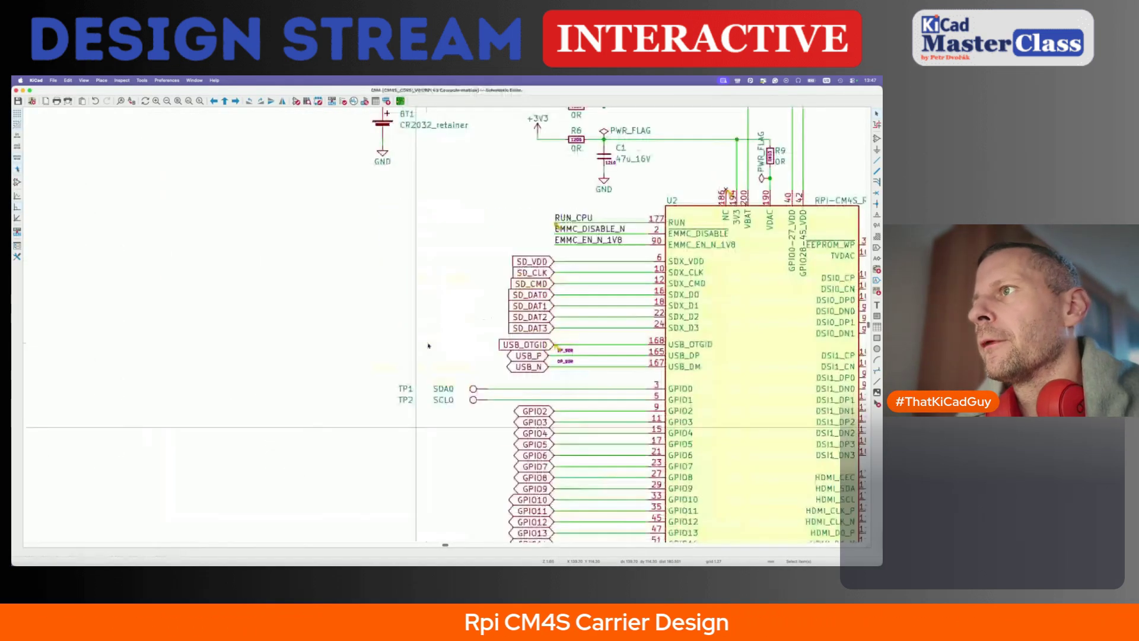
{"action": "left_click", "coordinate": [509, 344]}
{"action": "left_click_drag", "start_coordinate": [509, 344], "coordinate": [266, 344]}
- Place a 0R 0603 resistor below the USB_OTGID wire and reposition its reference and value text
{"action": "type", "text": "a"}
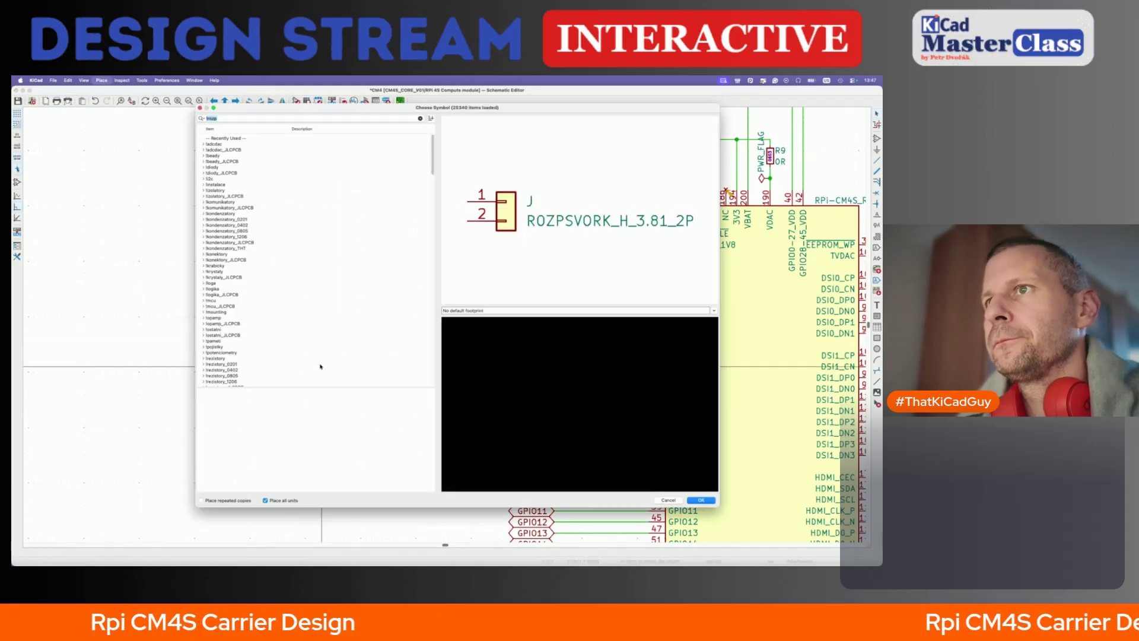
{"action": "type", "text": "0r"}
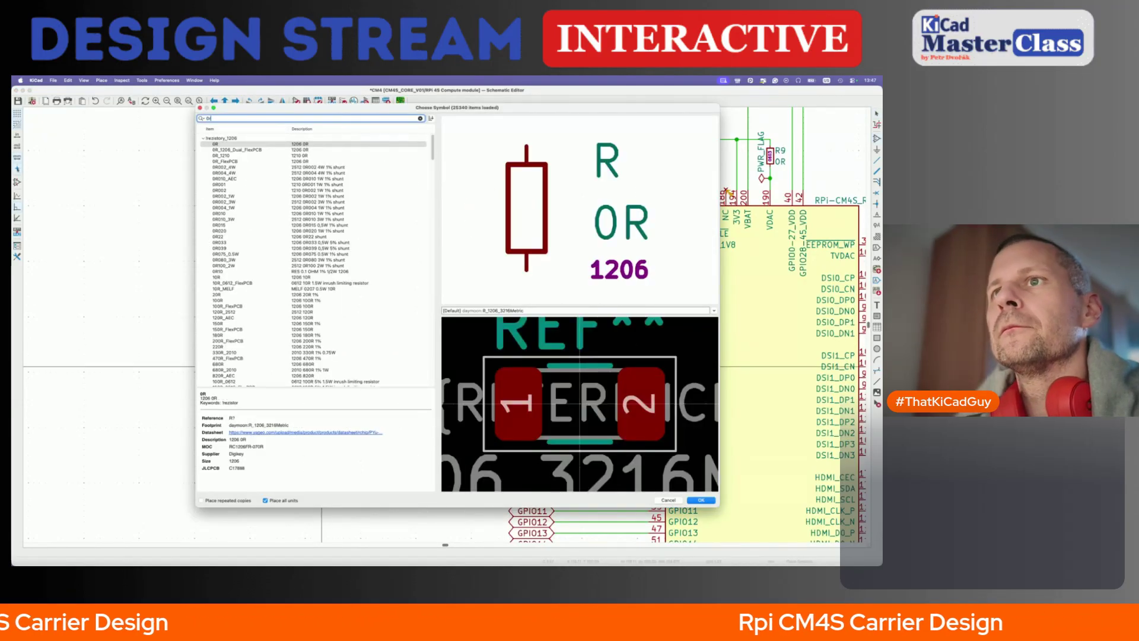
{"action": "scroll", "coordinate": [294, 331], "scroll_direction": "down", "scroll_amount": 10}
{"action": "double_click", "coordinate": [295, 310]}
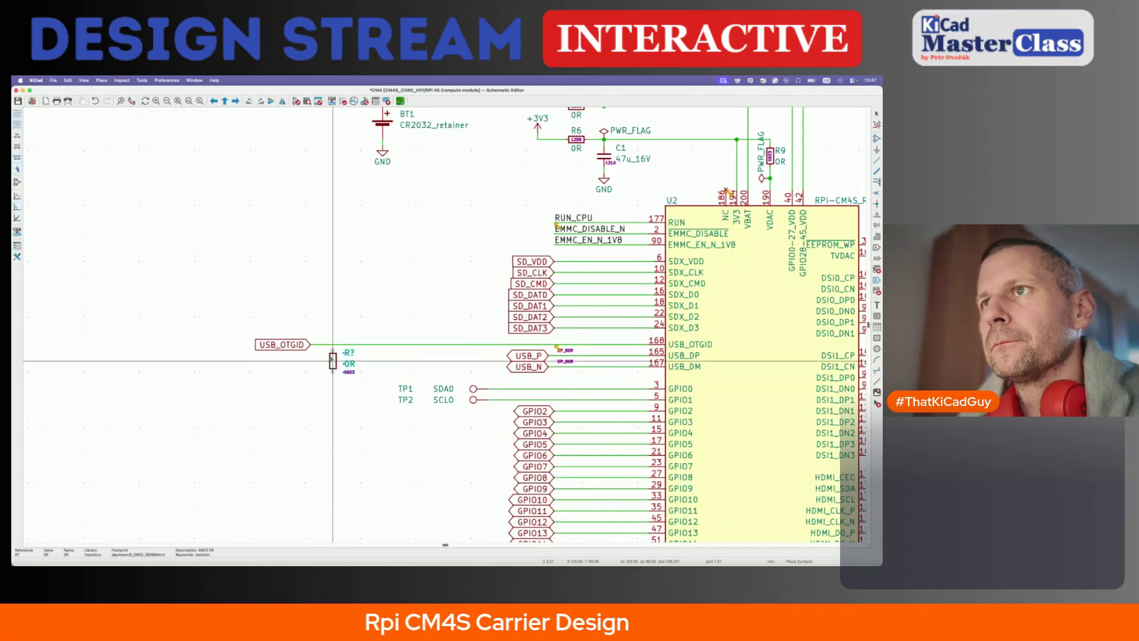
{"action": "scroll", "coordinate": [333, 356], "scroll_direction": "up", "scroll_amount": 3}
{"action": "left_click", "coordinate": [366, 384]}
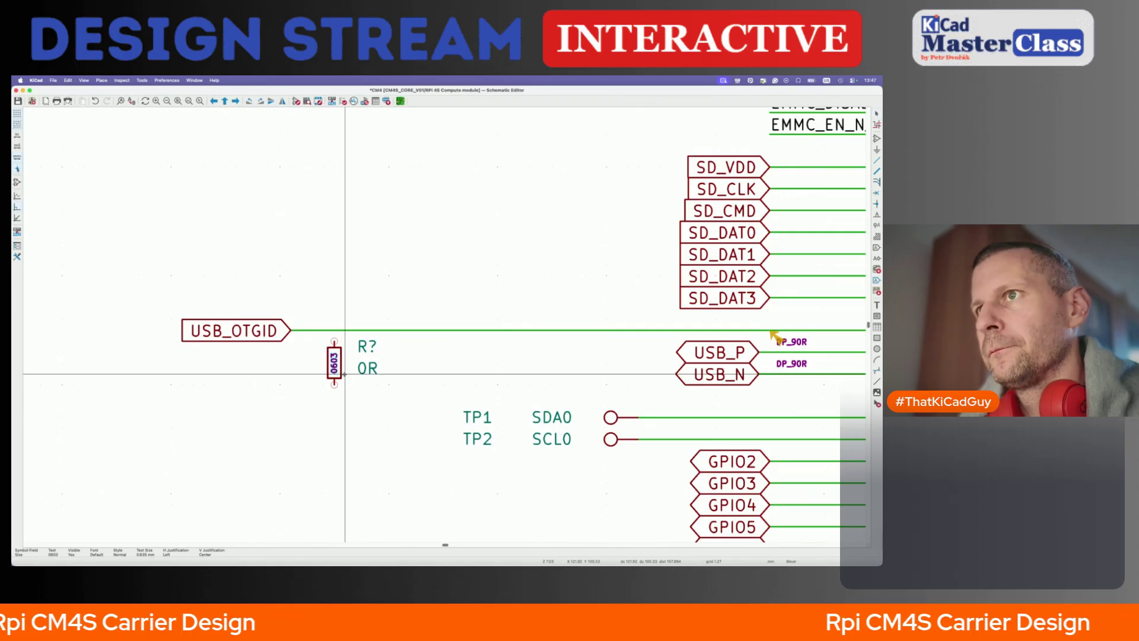
{"action": "left_click_drag", "start_coordinate": [350, 334], "coordinate": [404, 397]}
{"action": "key", "text": "m"}
{"action": "left_click", "coordinate": [388, 403]}
- Draw a wire connecting the resistor to the USB_OTGID net
{"action": "double_click", "coordinate": [336, 339]}
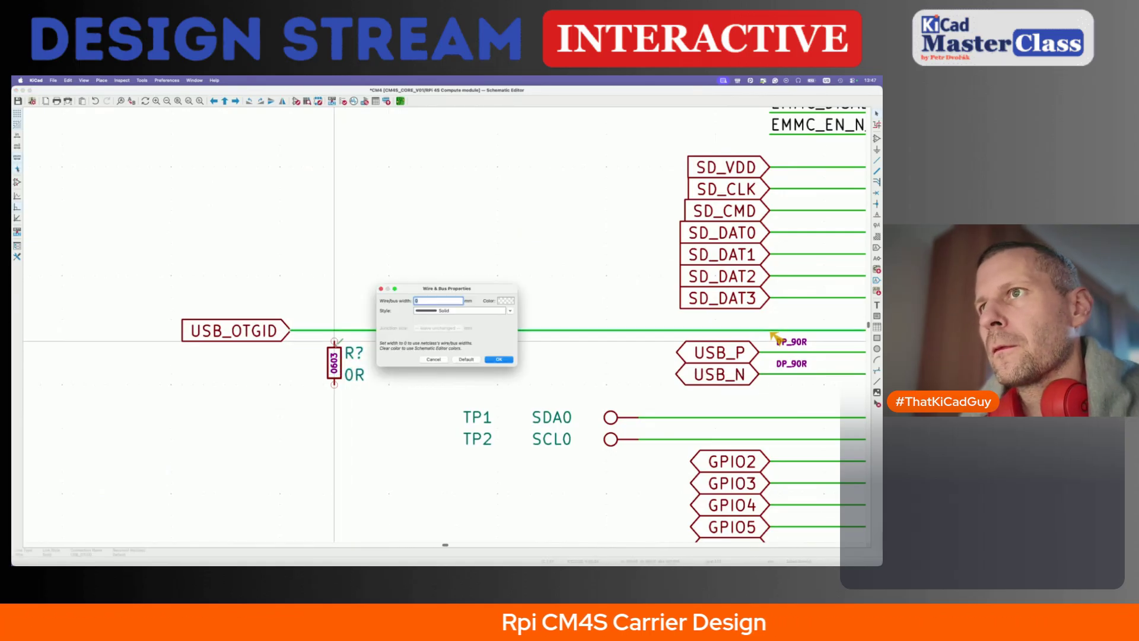
{"action": "key", "text": "Escape"}
{"action": "key", "text": "w"}
{"action": "double_click", "coordinate": [334, 395]}
{"action": "key", "text": "Escape"}
{"action": "scroll", "coordinate": [392, 418], "scroll_direction": "down", "scroll_amount": 5}
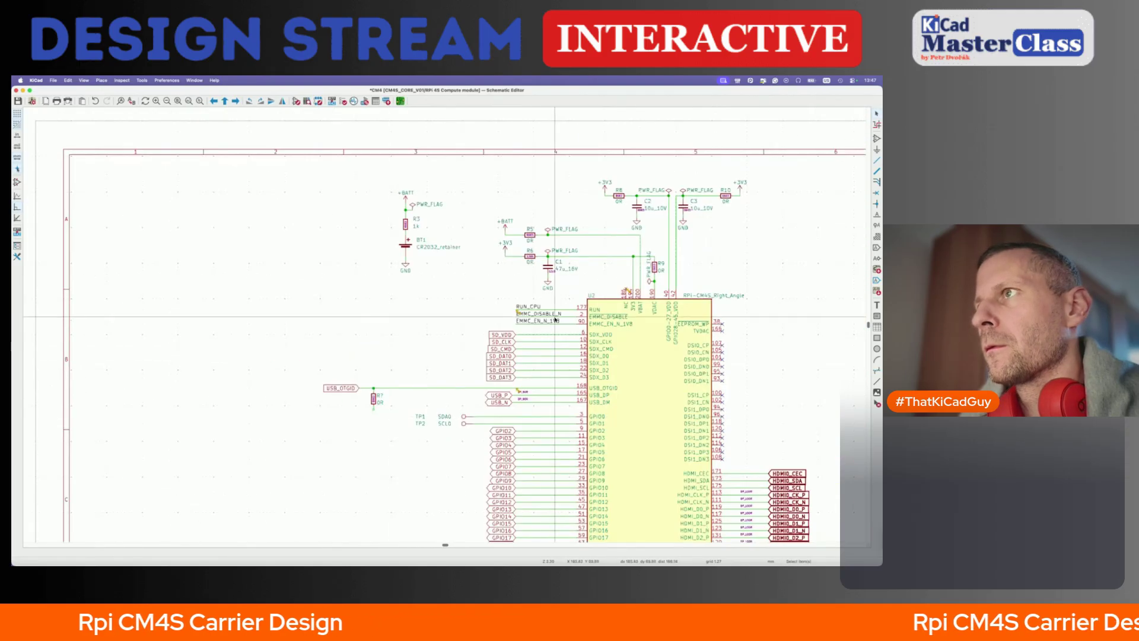
- Attach a duplicated GND symbol to the resistor's lower pin and annotate it as R51
{"action": "key", "text": "super+d"}
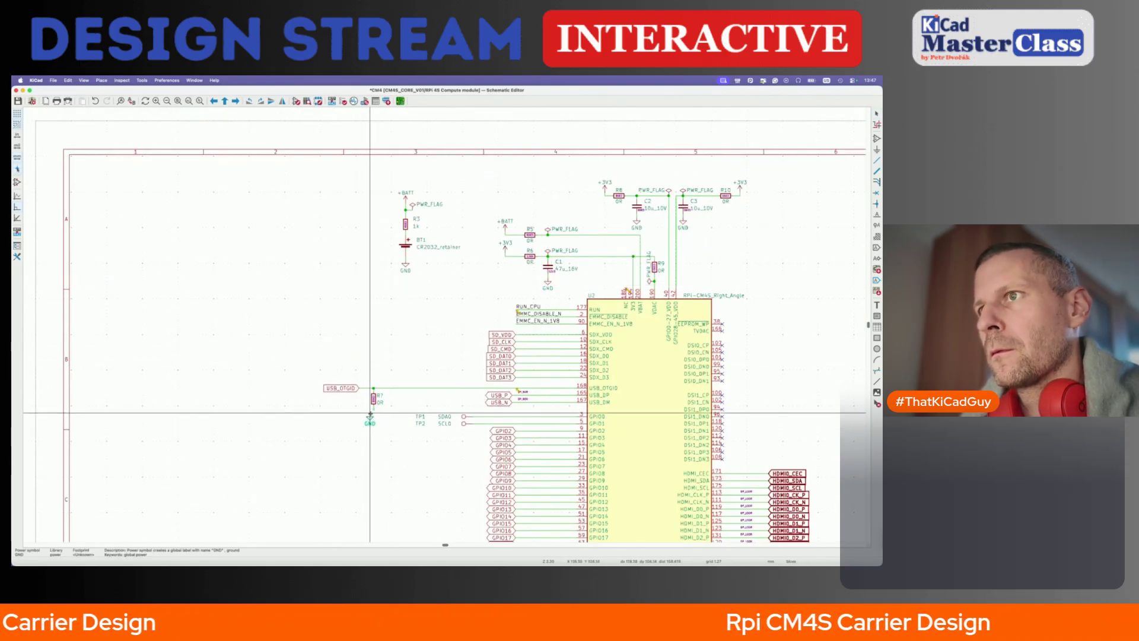
{"action": "left_click", "coordinate": [373, 409]}
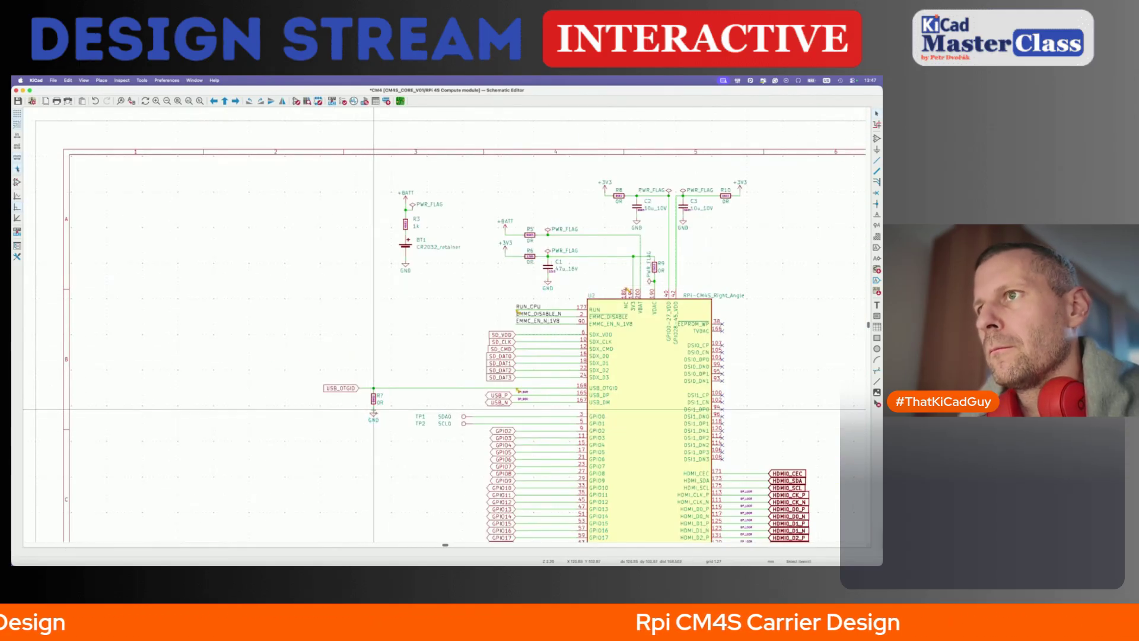
{"action": "left_click", "coordinate": [331, 101]}
{"action": "left_click", "coordinate": [420, 343]}
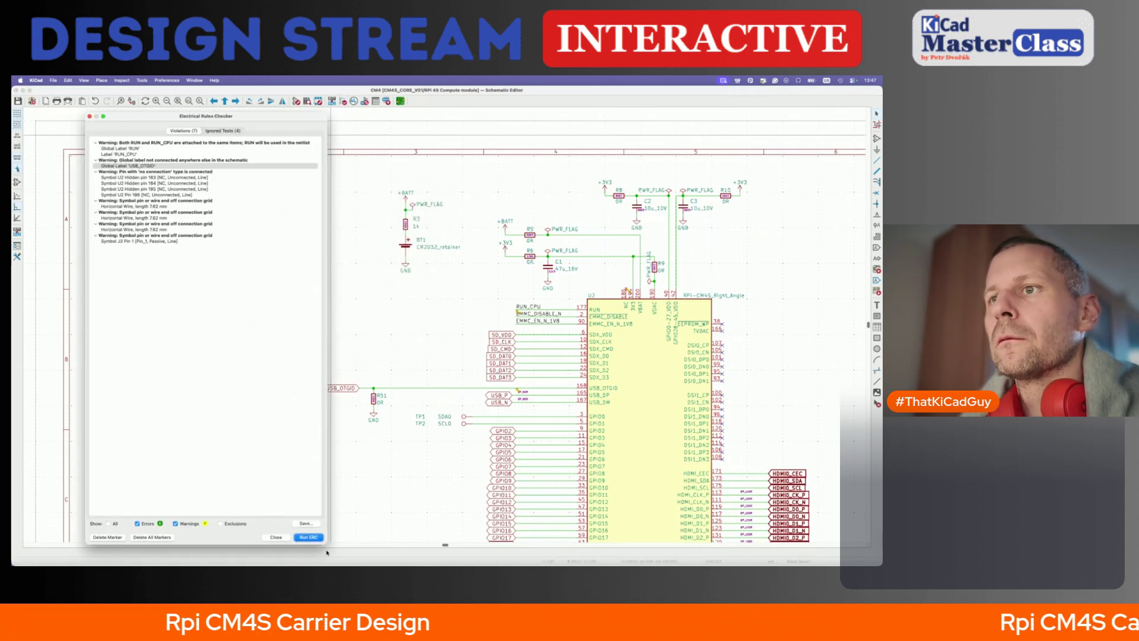
- Rerun ERC, inspect the U2 hidden pin 183–185 warnings, and open U2's Symbol Properties
{"action": "left_click", "coordinate": [309, 537]}
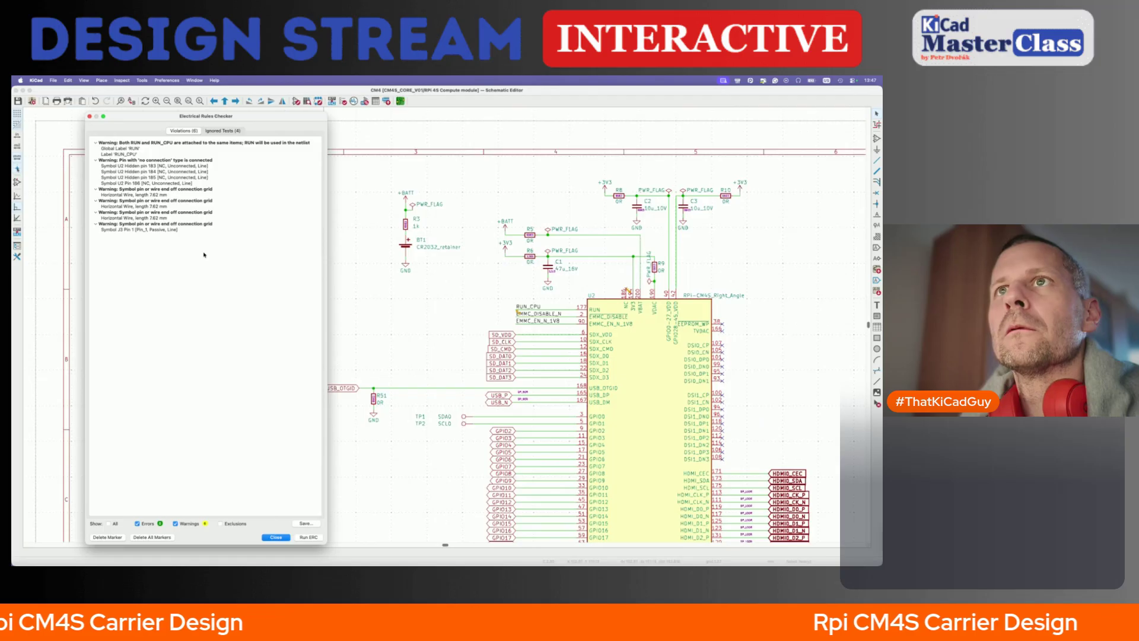
{"action": "left_click", "coordinate": [175, 166]}
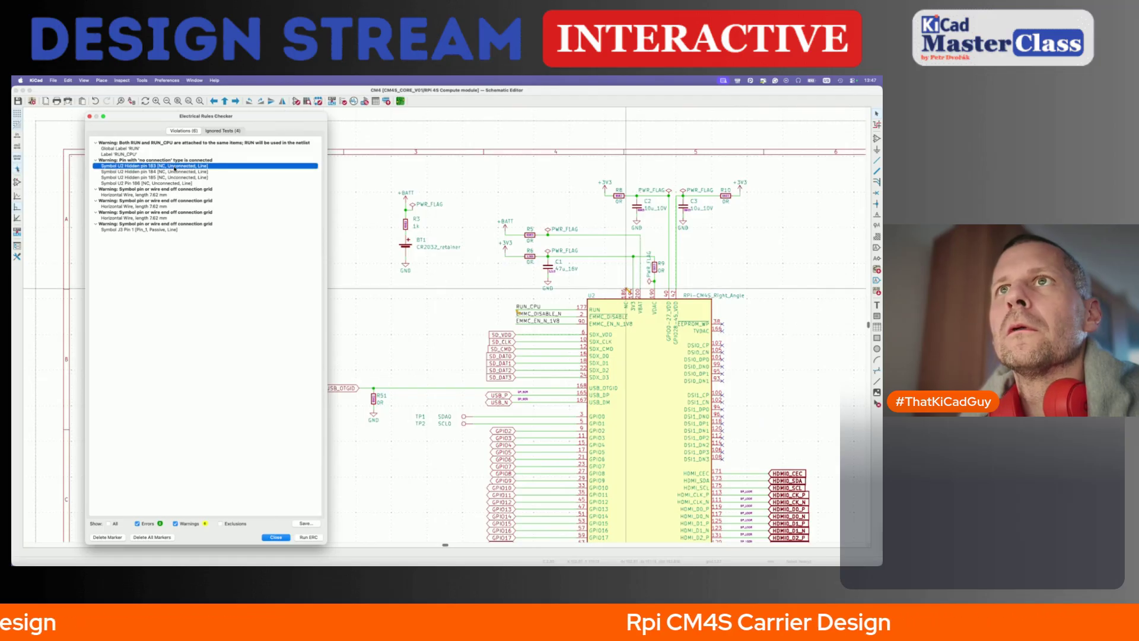
{"action": "left_click", "coordinate": [175, 172]}
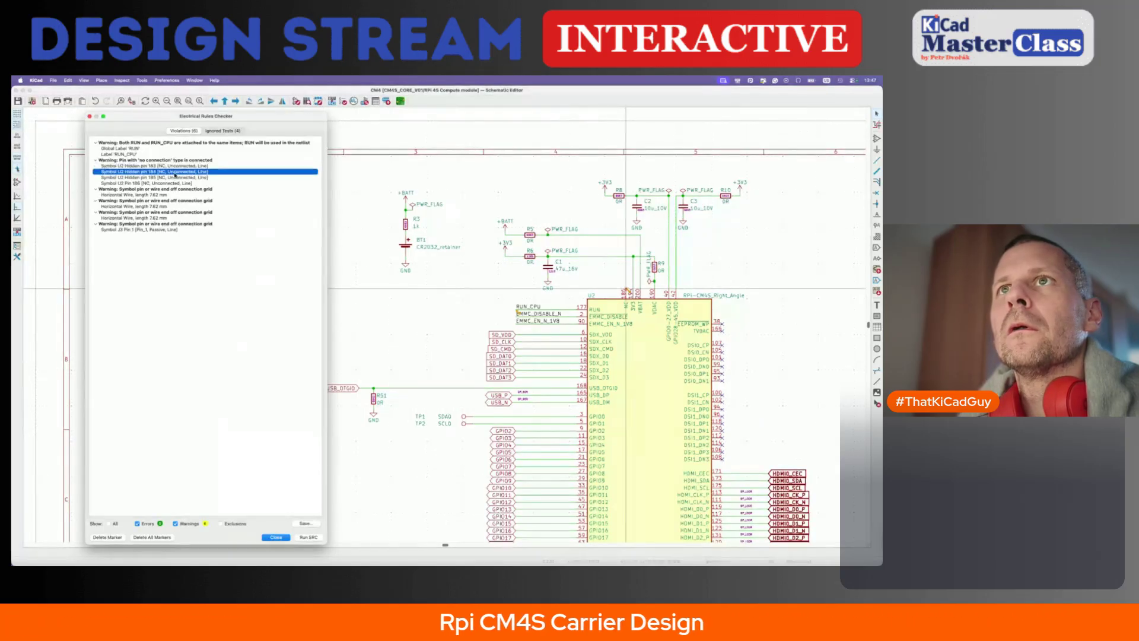
{"action": "left_click", "coordinate": [174, 177]}
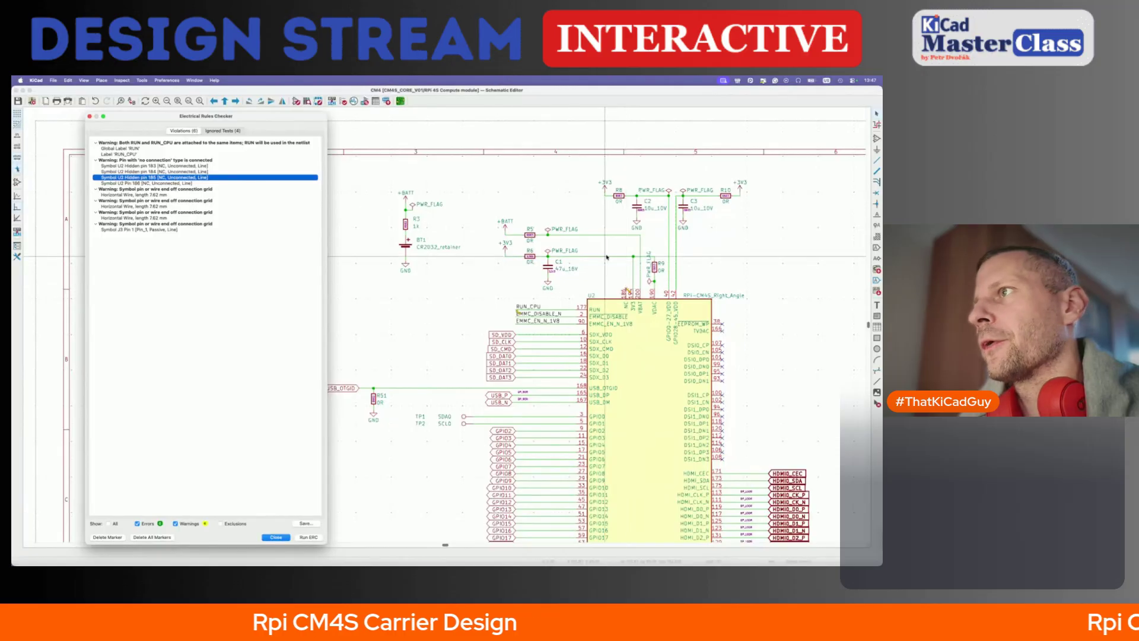
{"action": "left_click", "coordinate": [666, 343]}
{"action": "double_click", "coordinate": [666, 343]}
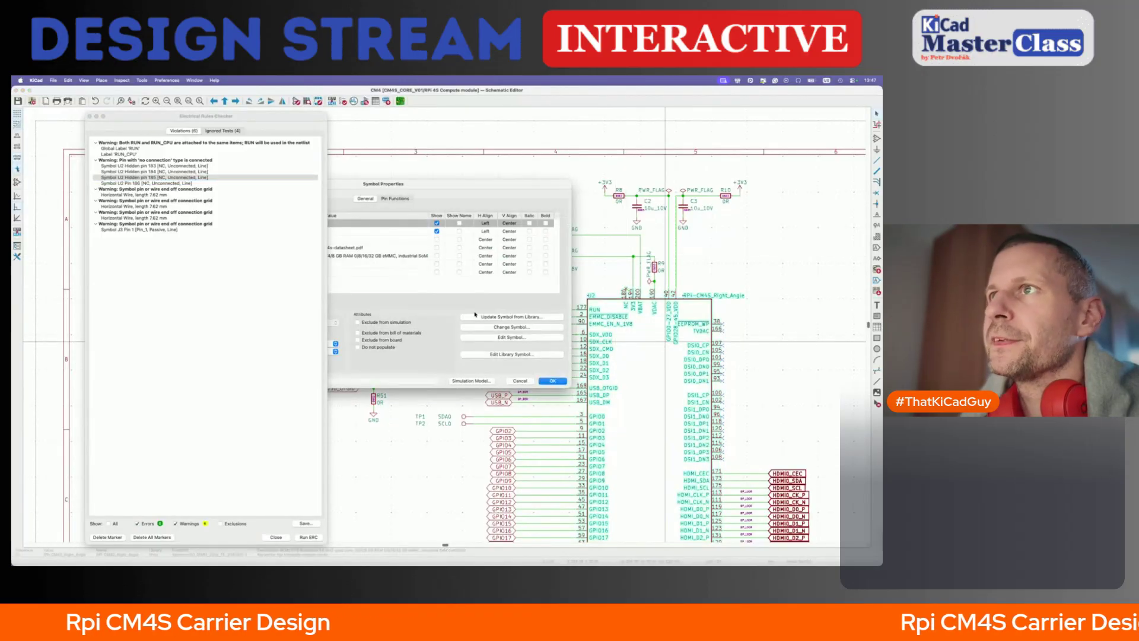
- Edit the U2 library symbol so NC pins 183–186 sit side by side along its top edge
{"action": "left_click", "coordinate": [511, 354]}
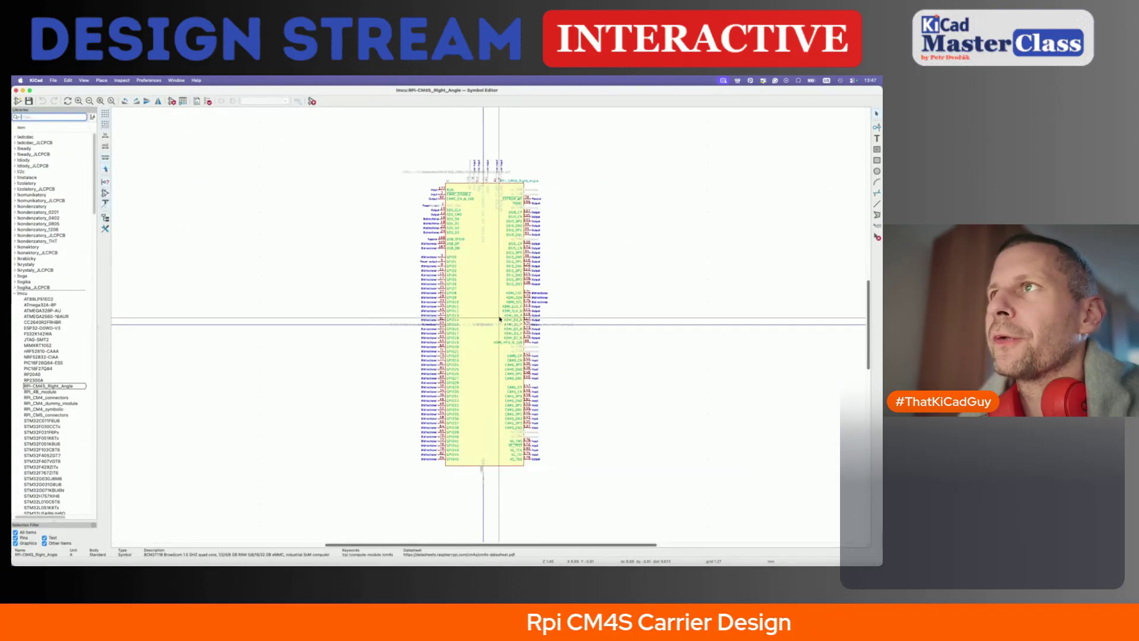
{"action": "scroll", "coordinate": [462, 166], "scroll_direction": "up", "scroll_amount": 4}
{"action": "scroll", "coordinate": [462, 178], "scroll_direction": "up", "scroll_amount": 4}
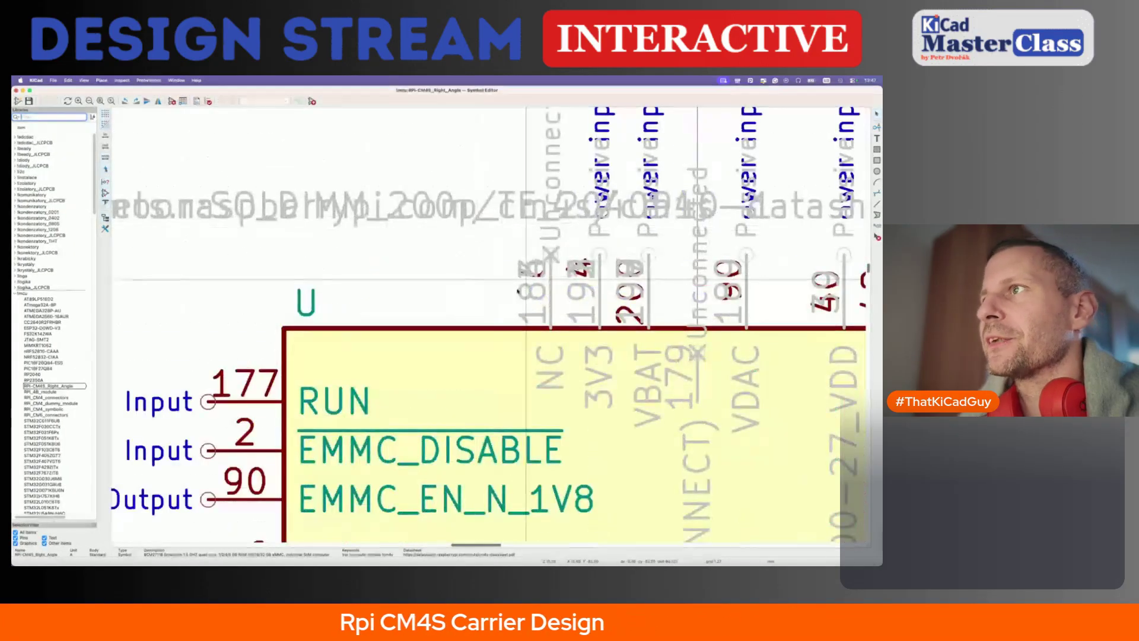
{"action": "left_click", "coordinate": [524, 292]}
{"action": "left_click_drag", "start_coordinate": [524, 292], "coordinate": [323, 309]}
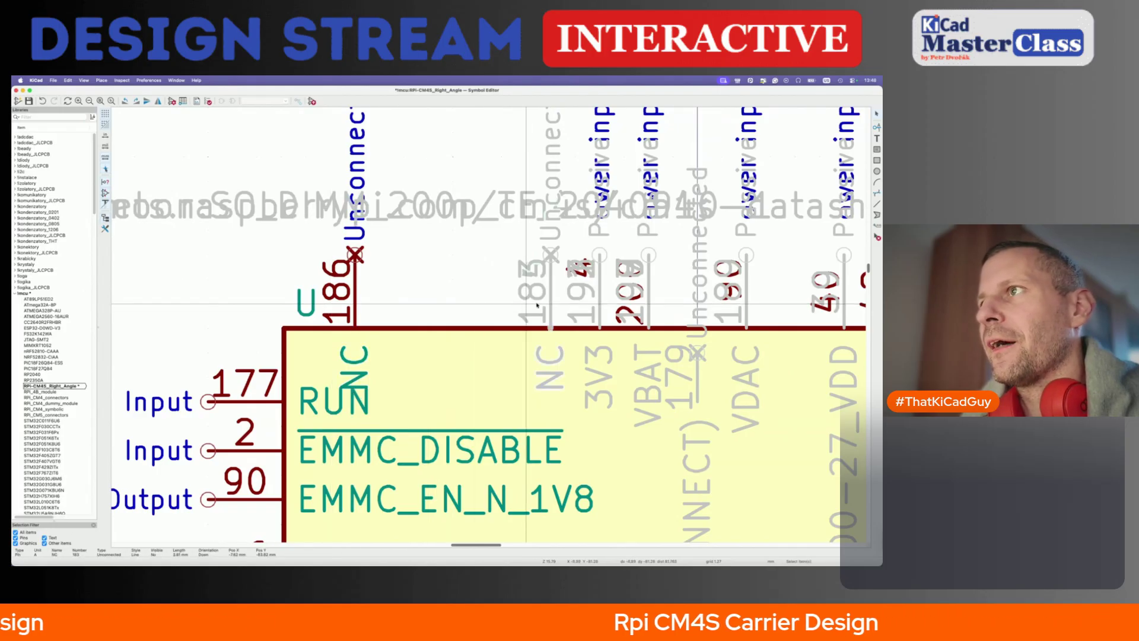
{"action": "left_click_drag", "start_coordinate": [523, 303], "coordinate": [390, 308]}
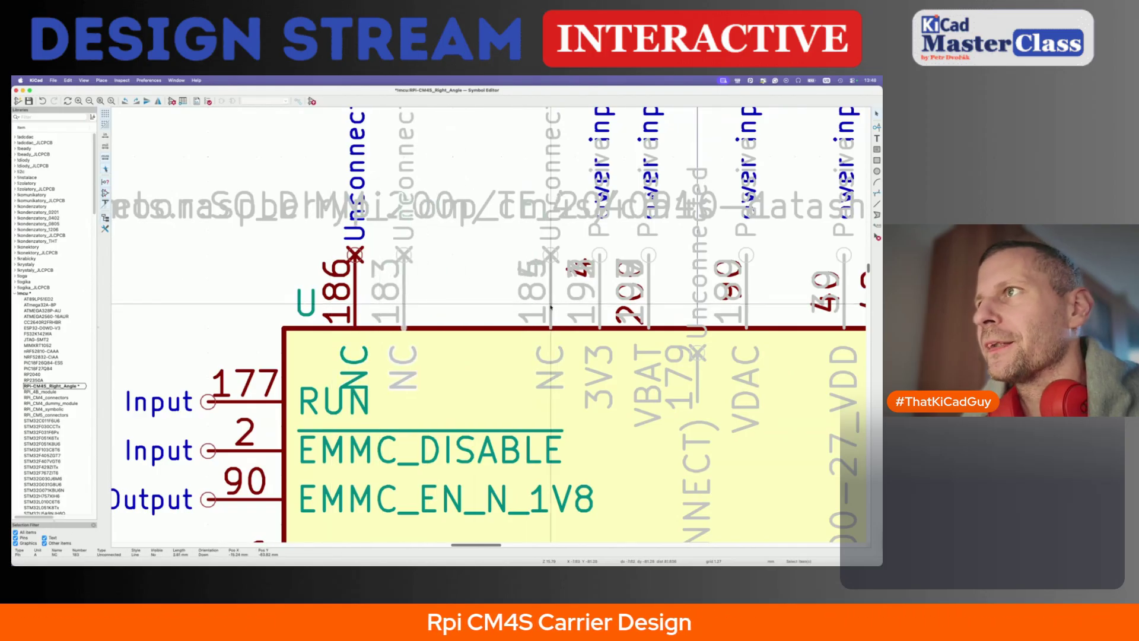
{"action": "left_click_drag", "start_coordinate": [544, 307], "coordinate": [456, 307]}
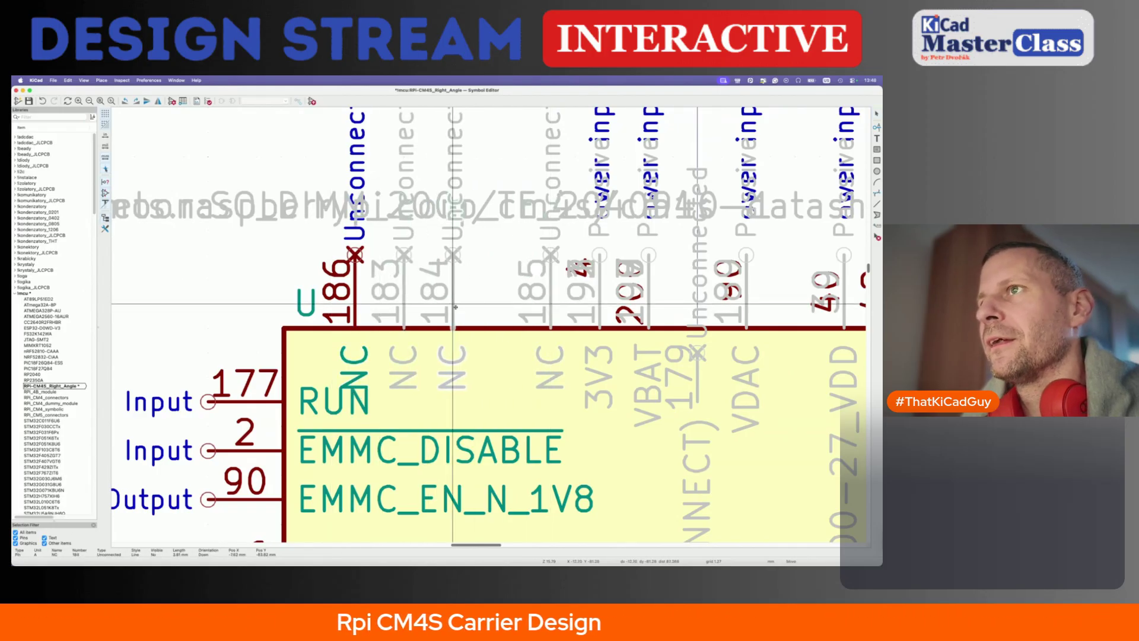
{"action": "left_click", "coordinate": [539, 308]}
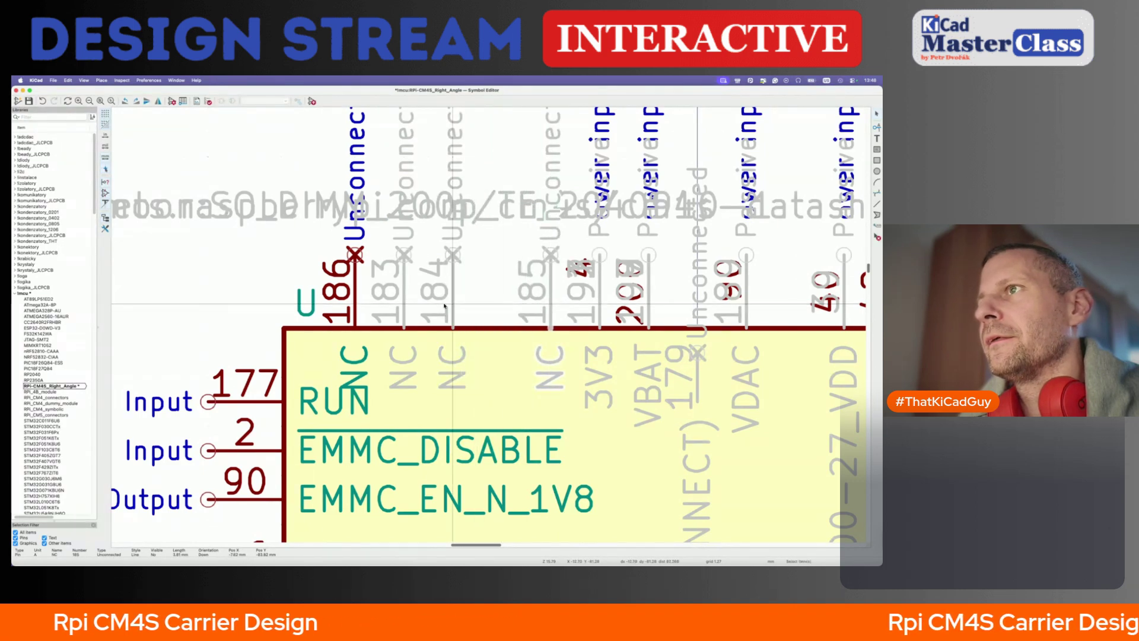
{"action": "left_click_drag", "start_coordinate": [444, 305], "coordinate": [494, 306]}
{"action": "left_click_drag", "start_coordinate": [396, 307], "coordinate": [445, 306]}
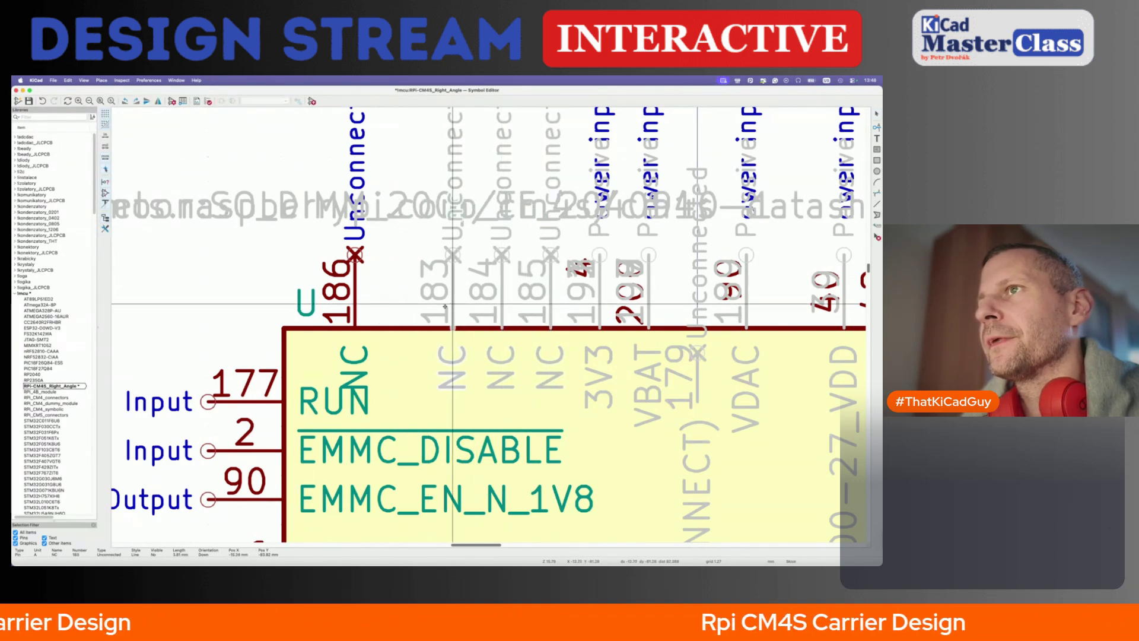
{"action": "left_click_drag", "start_coordinate": [354, 306], "coordinate": [401, 305]}
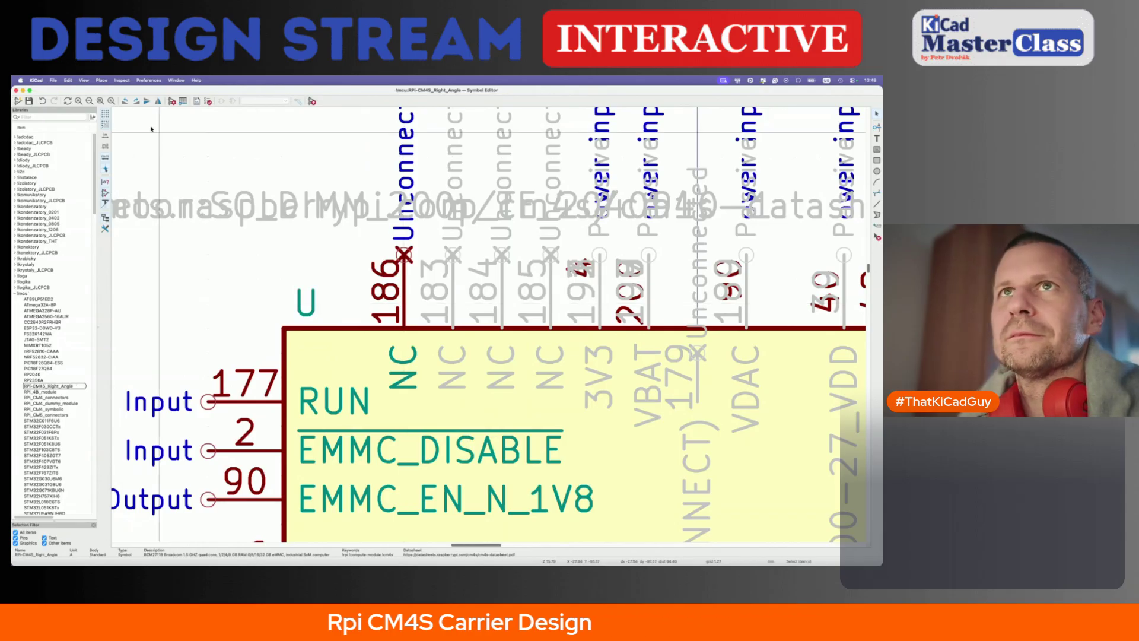
{"action": "left_click", "coordinate": [16, 90]}
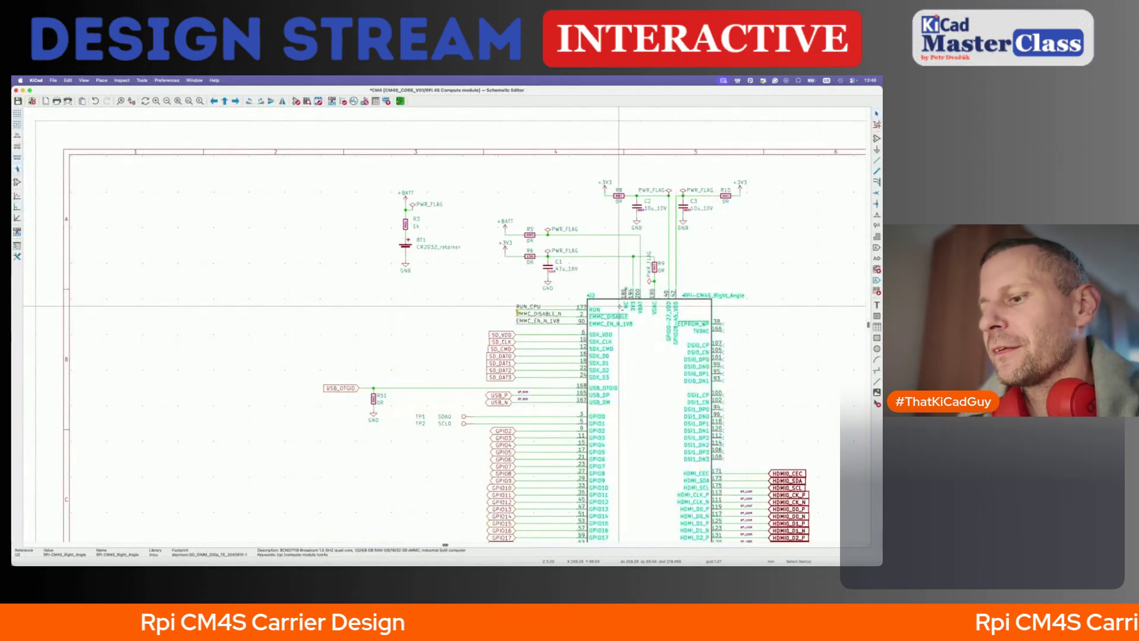
- Apply the library update to U2, save the schematic, and rerun the electrical rules check
{"action": "left_click", "coordinate": [706, 426]}
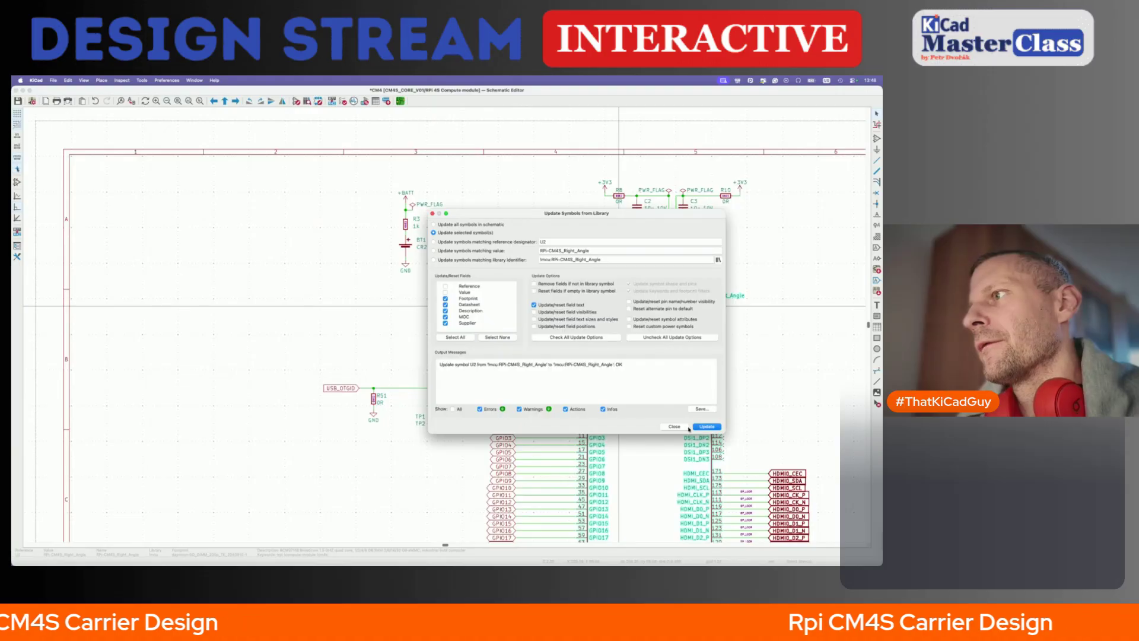
{"action": "left_click", "coordinate": [673, 426]}
{"action": "key", "text": "super+s"}
{"action": "left_click", "coordinate": [342, 101]}
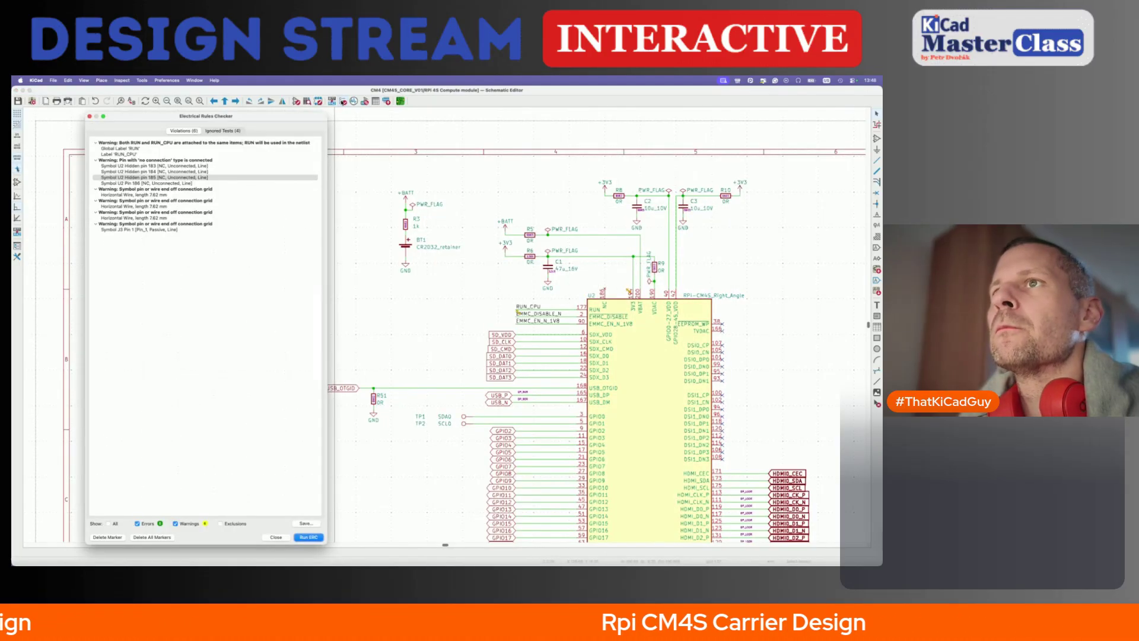
{"action": "left_click", "coordinate": [309, 537]}
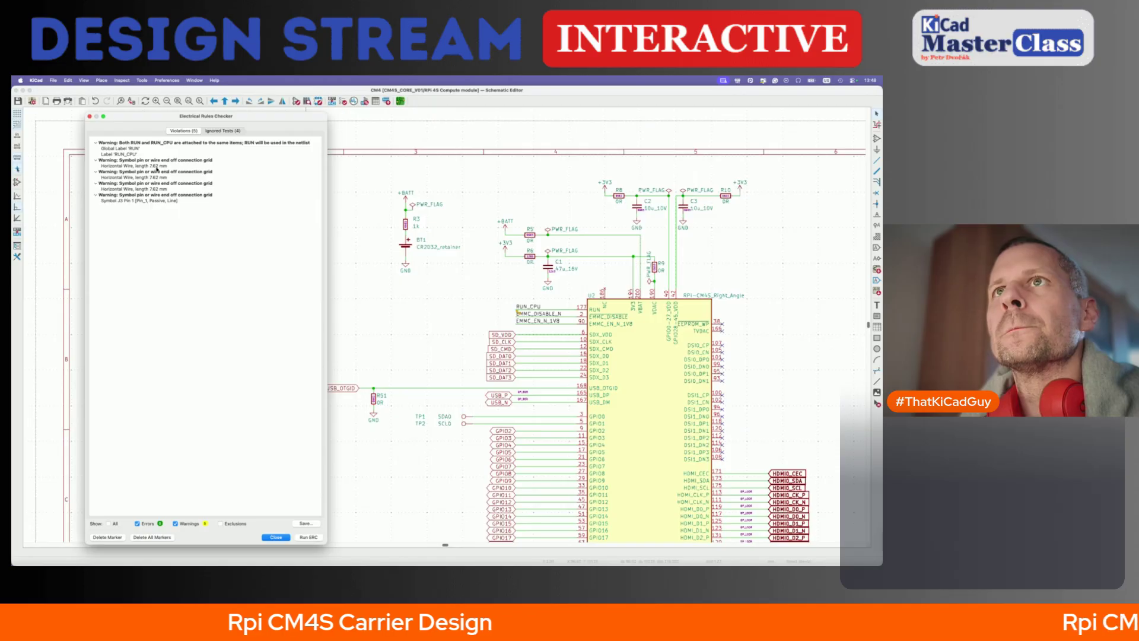
{"action": "left_click", "coordinate": [275, 537]}
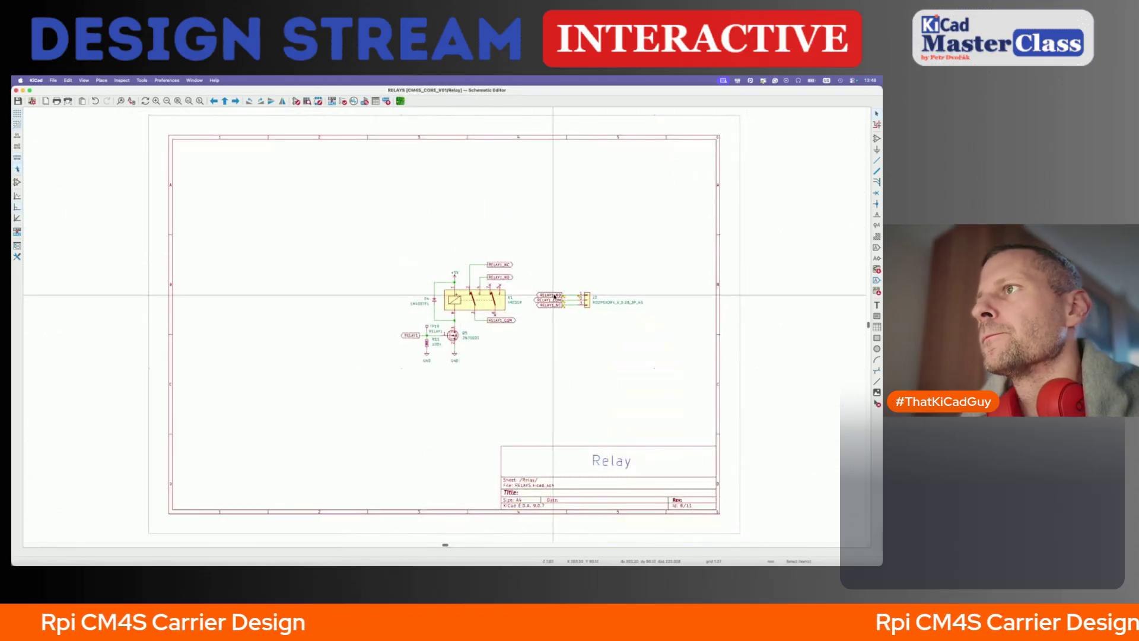
- Align connector J2 and its surrounding items to the grid
{"action": "left_click_drag", "start_coordinate": [526, 274], "coordinate": [655, 343]}
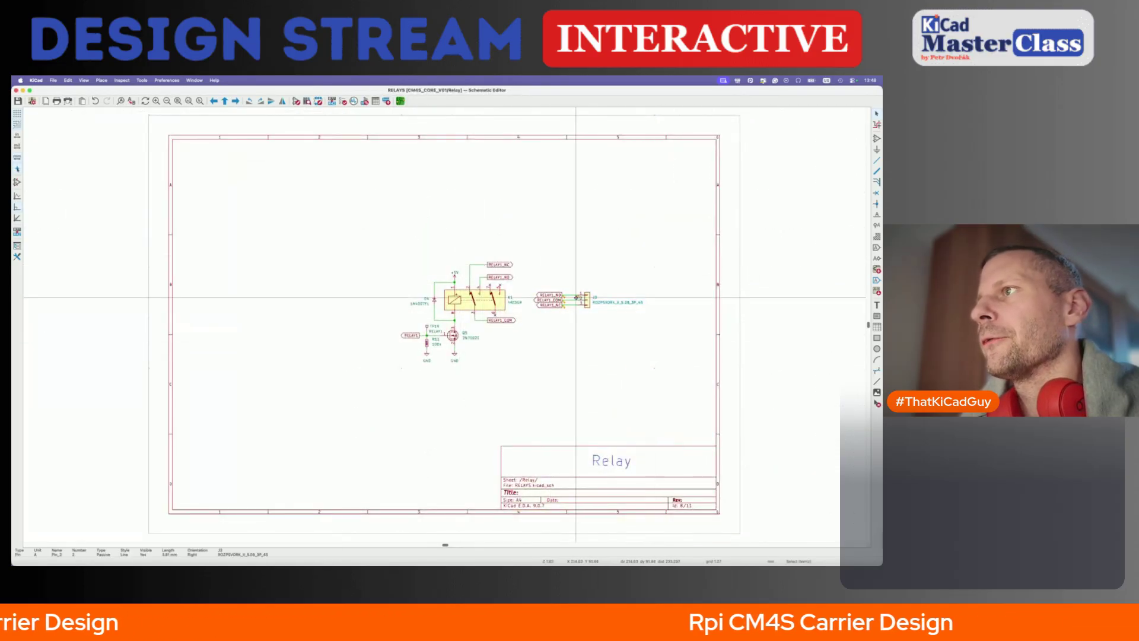
{"action": "left_click", "coordinate": [586, 304]}
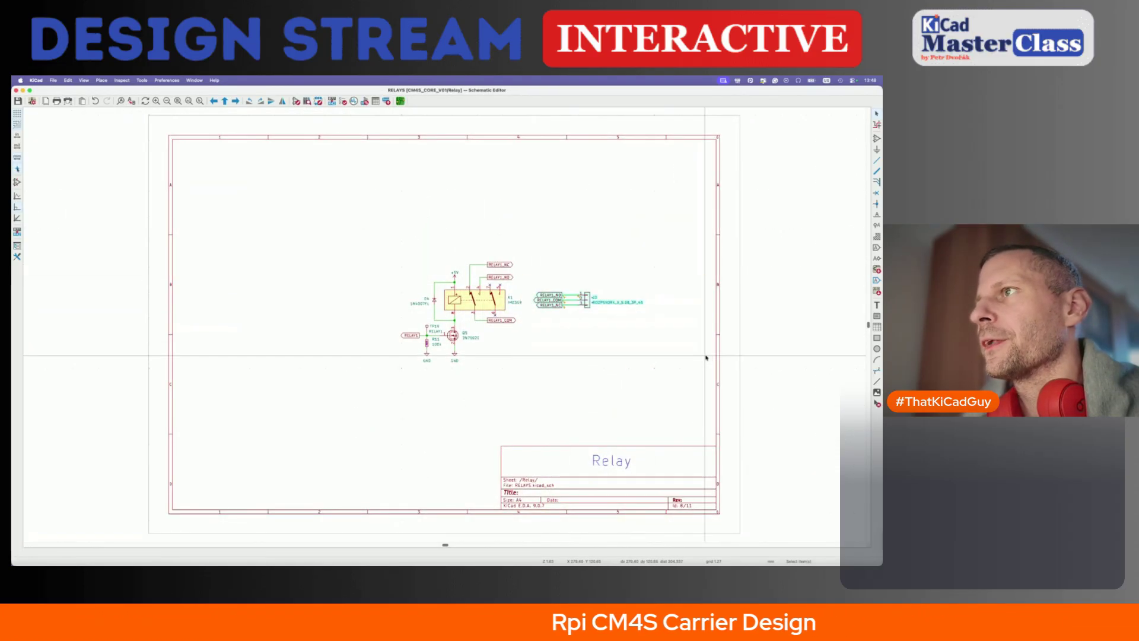
{"action": "right_click", "coordinate": [587, 297]}
{"action": "left_click", "coordinate": [605, 334]}
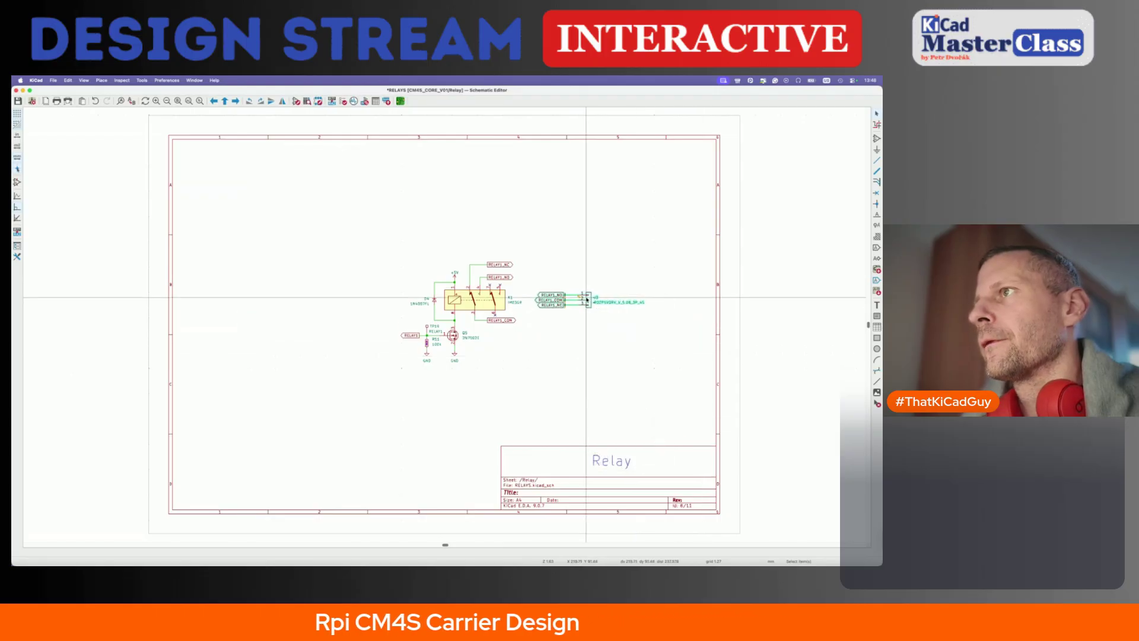
- Rerun ERC, inspect the RUN/RUN_CPU label warning, remove it from the list, and close the checker
{"action": "left_click", "coordinate": [342, 101]}
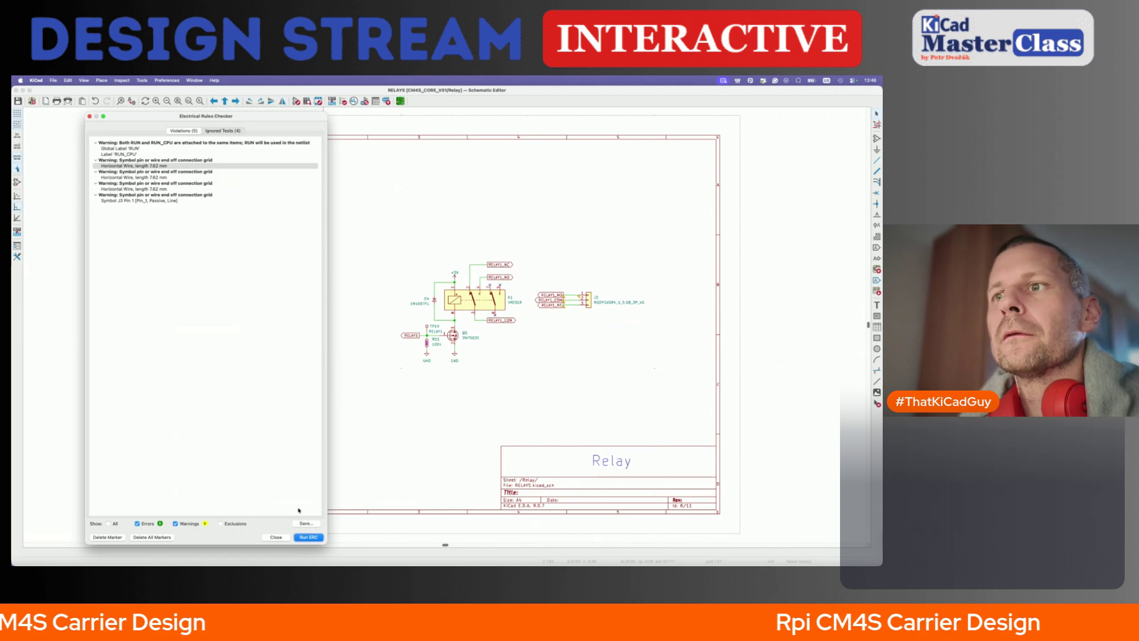
{"action": "left_click", "coordinate": [308, 537]}
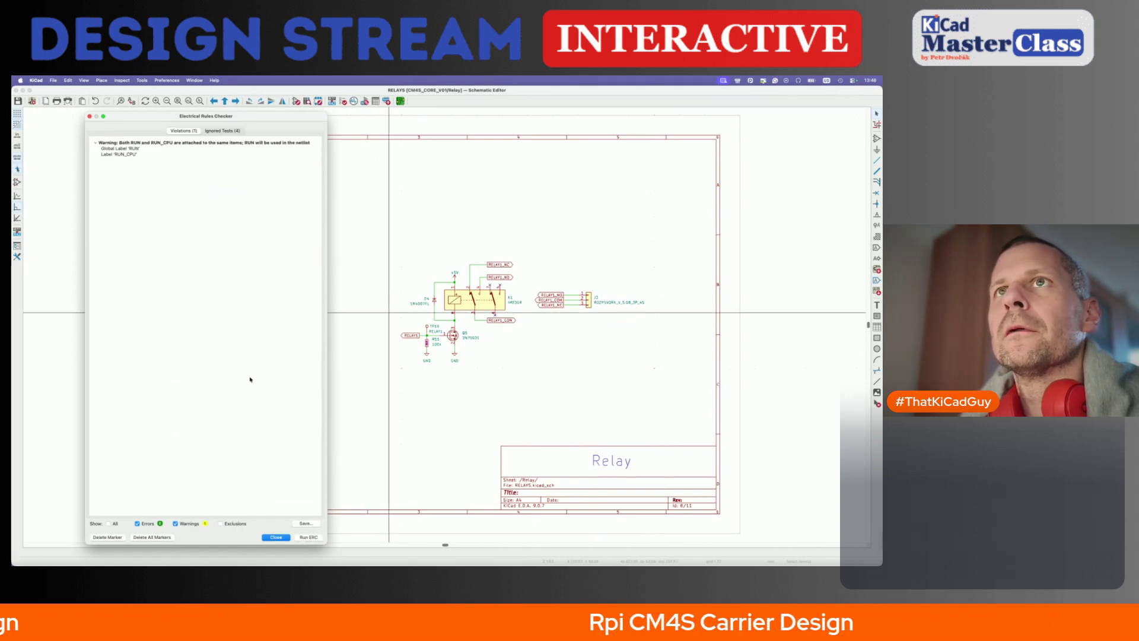
{"action": "left_click", "coordinate": [131, 154]}
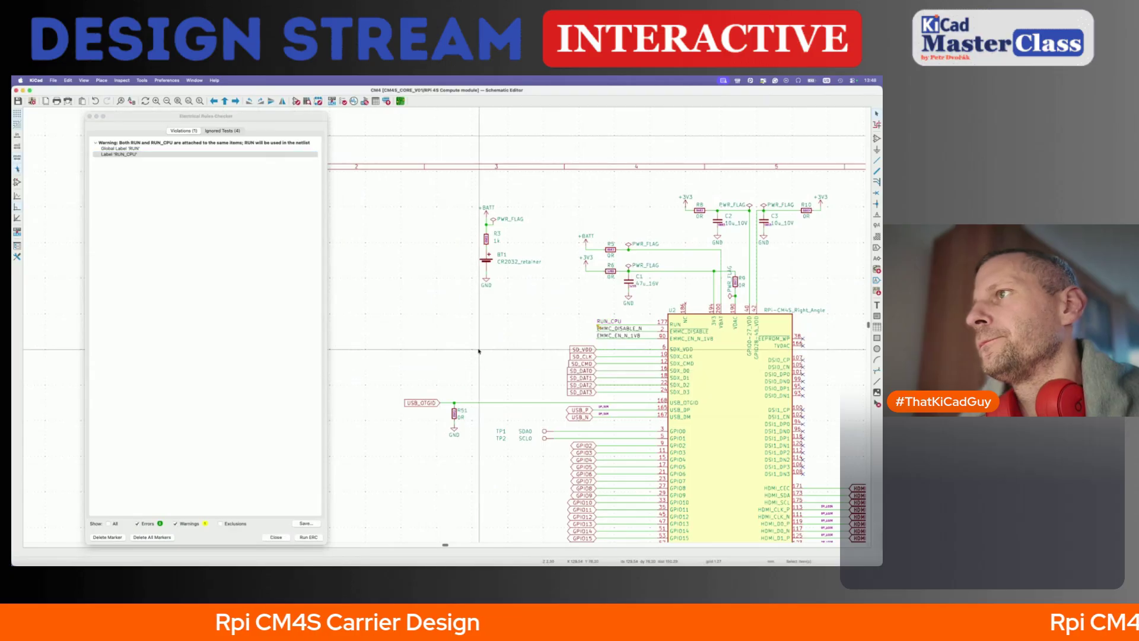
{"action": "scroll", "coordinate": [479, 351], "scroll_direction": "down", "scroll_amount": 6}
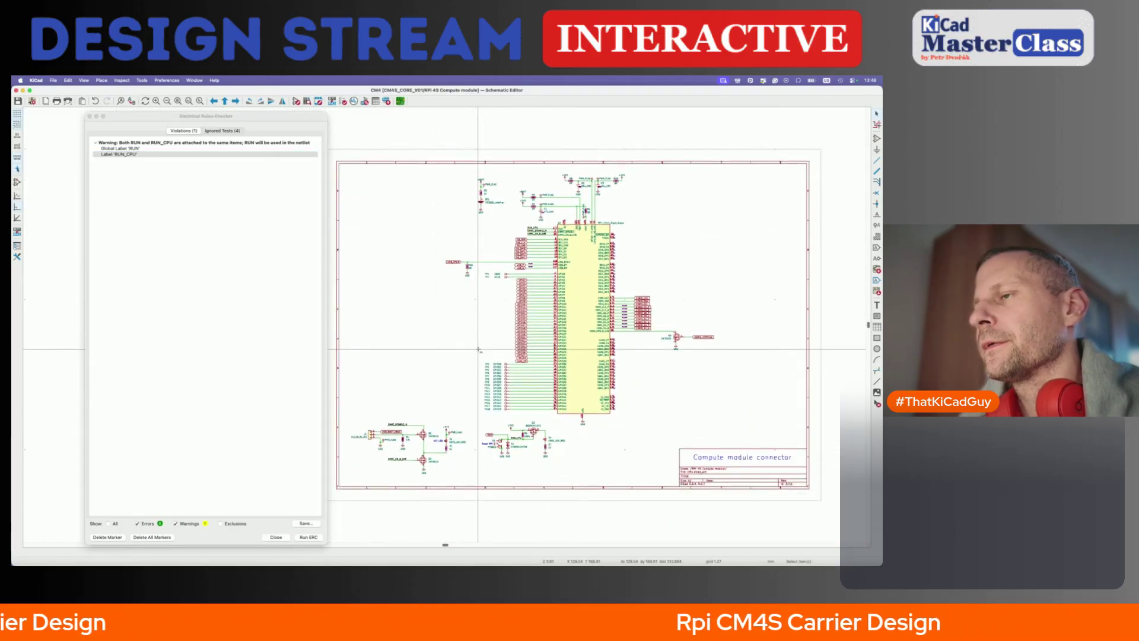
{"action": "scroll", "coordinate": [505, 437], "scroll_direction": "up", "scroll_amount": 5}
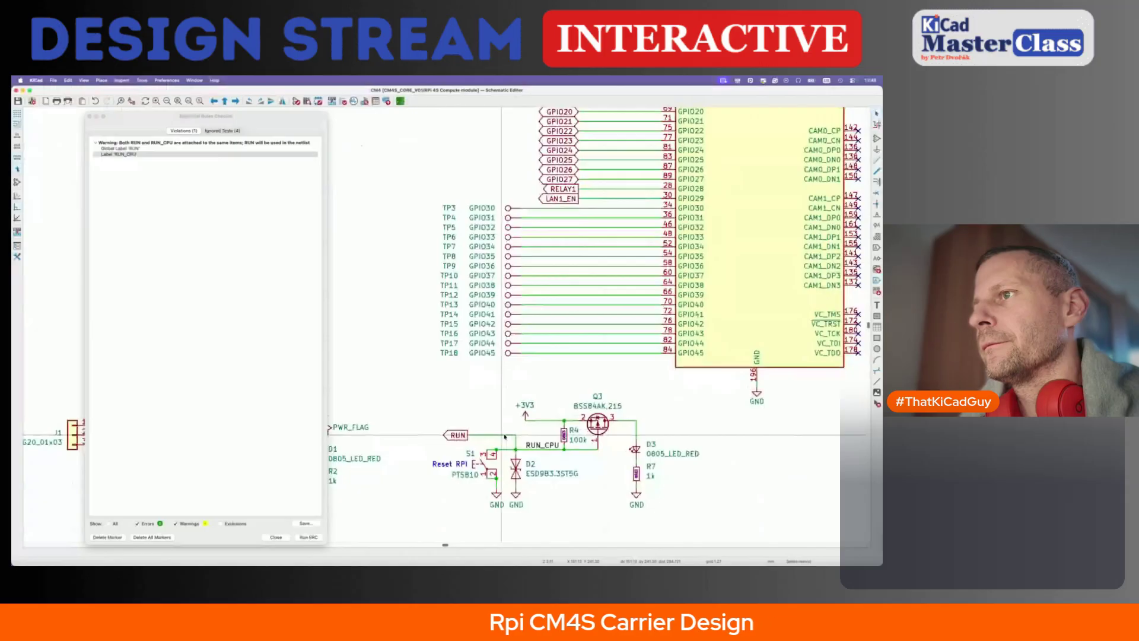
{"action": "scroll", "coordinate": [505, 437], "scroll_direction": "down", "scroll_amount": 4}
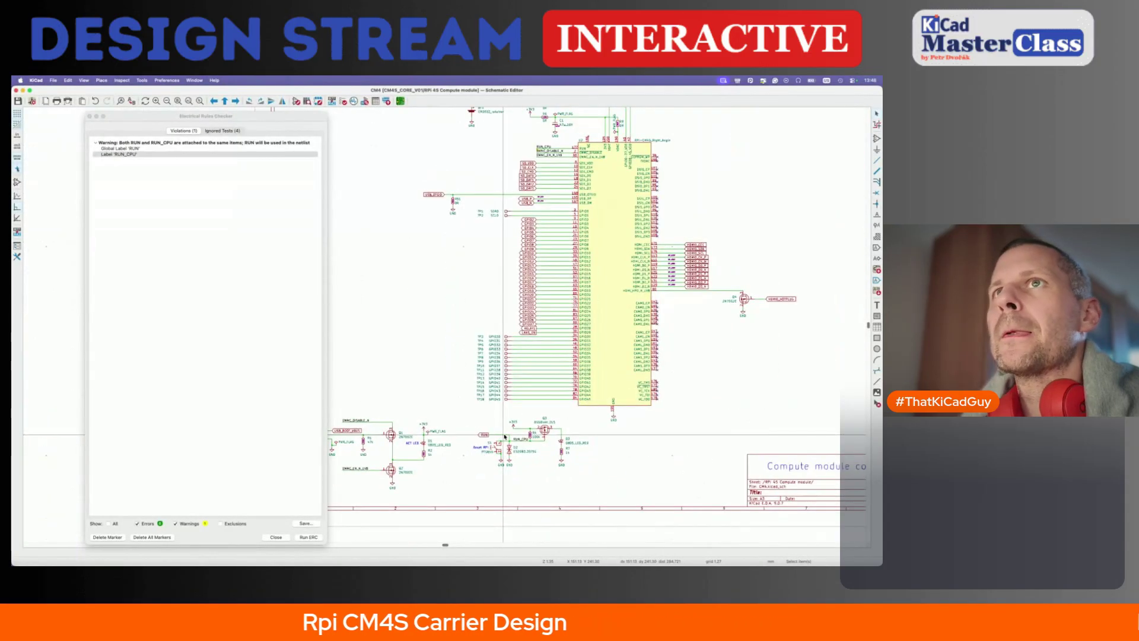
{"action": "left_click", "coordinate": [297, 538]}
{"action": "left_click", "coordinate": [304, 537]}
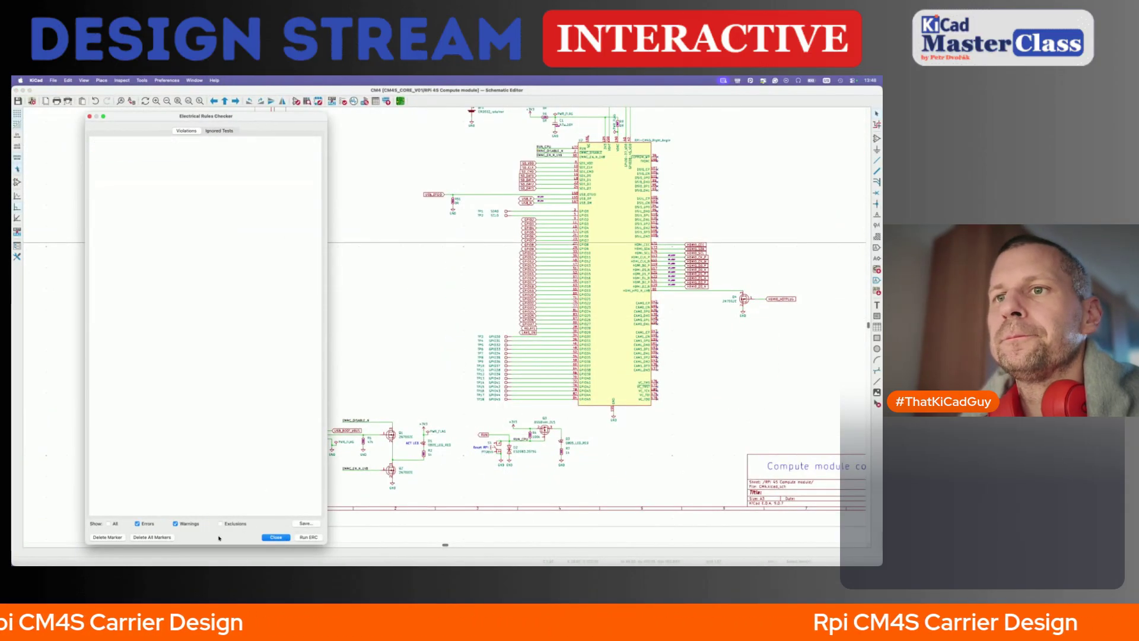
{"action": "left_click", "coordinate": [276, 537]}
{"action": "scroll", "coordinate": [337, 351], "scroll_direction": "down", "scroll_amount": 5}
{"action": "scroll", "coordinate": [356, 347], "scroll_direction": "up", "scroll_amount": 5}
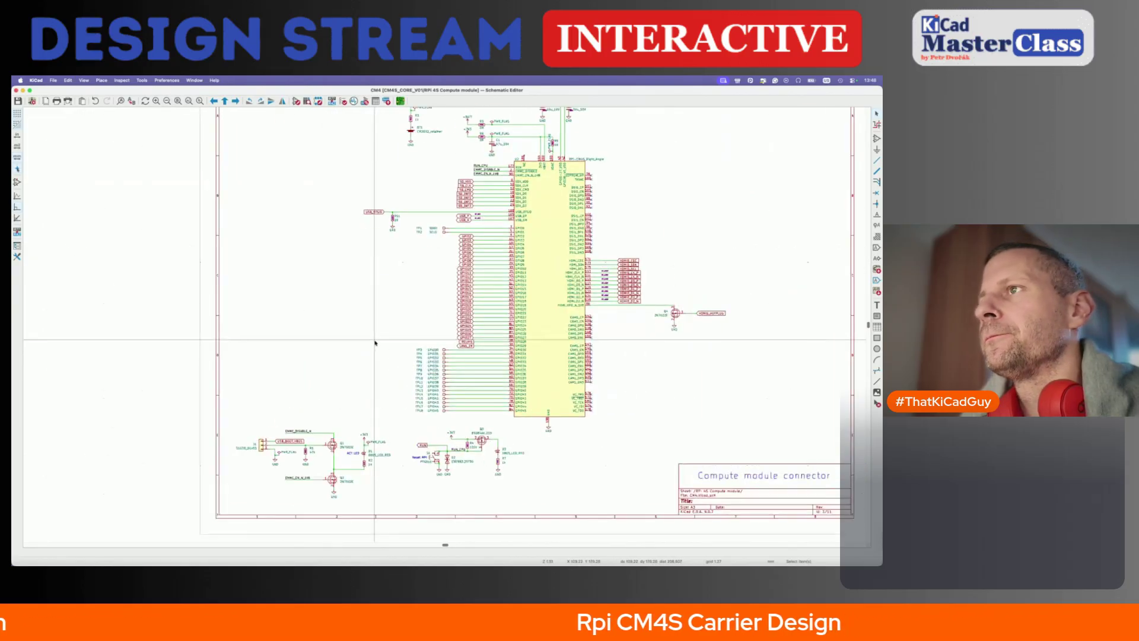
{"action": "scroll", "coordinate": [374, 343], "scroll_direction": "up", "scroll_amount": 2}
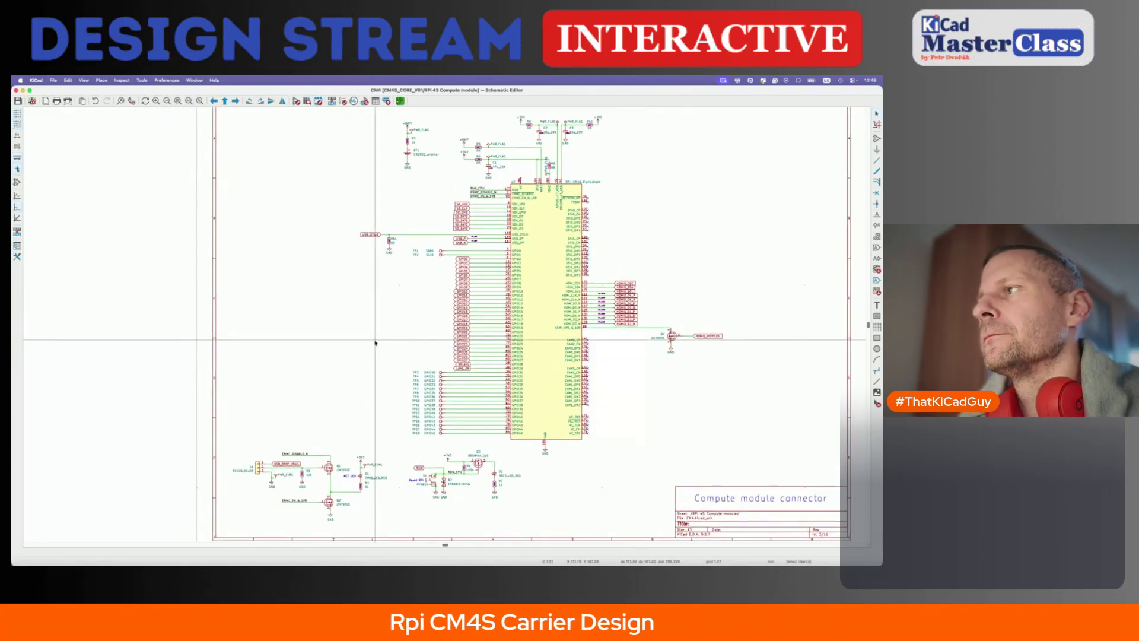
- Update the PCB from the schematic, drop footprints left of the board outline, save, and tile it right
{"action": "key", "text": "alt+BackSpace"}
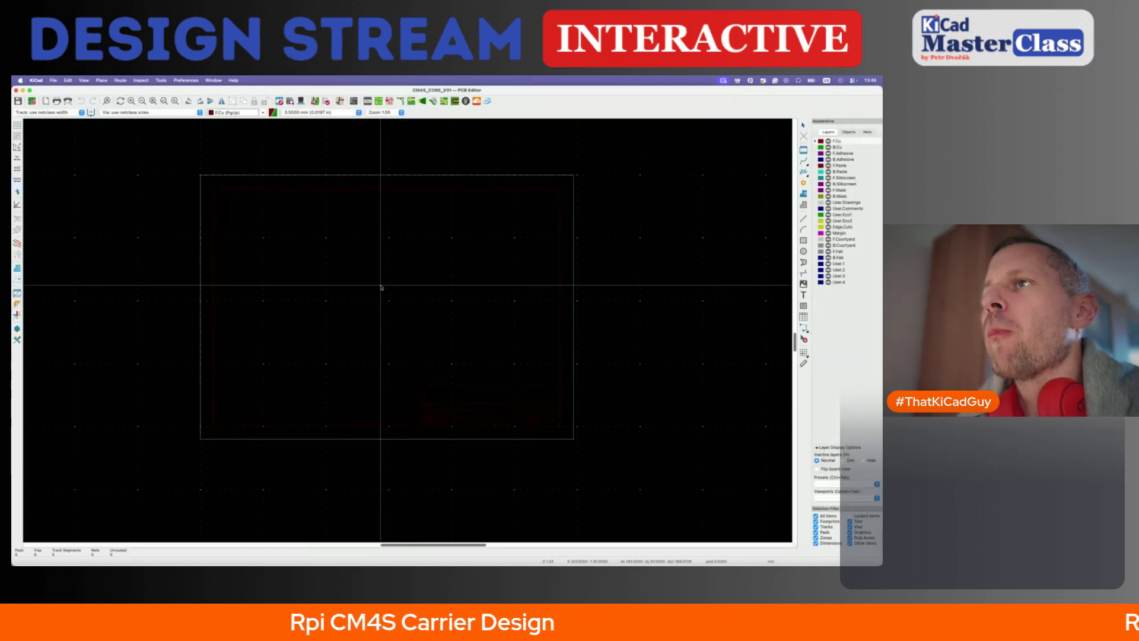
{"action": "scroll", "coordinate": [381, 287], "scroll_direction": "left", "scroll_amount": 5}
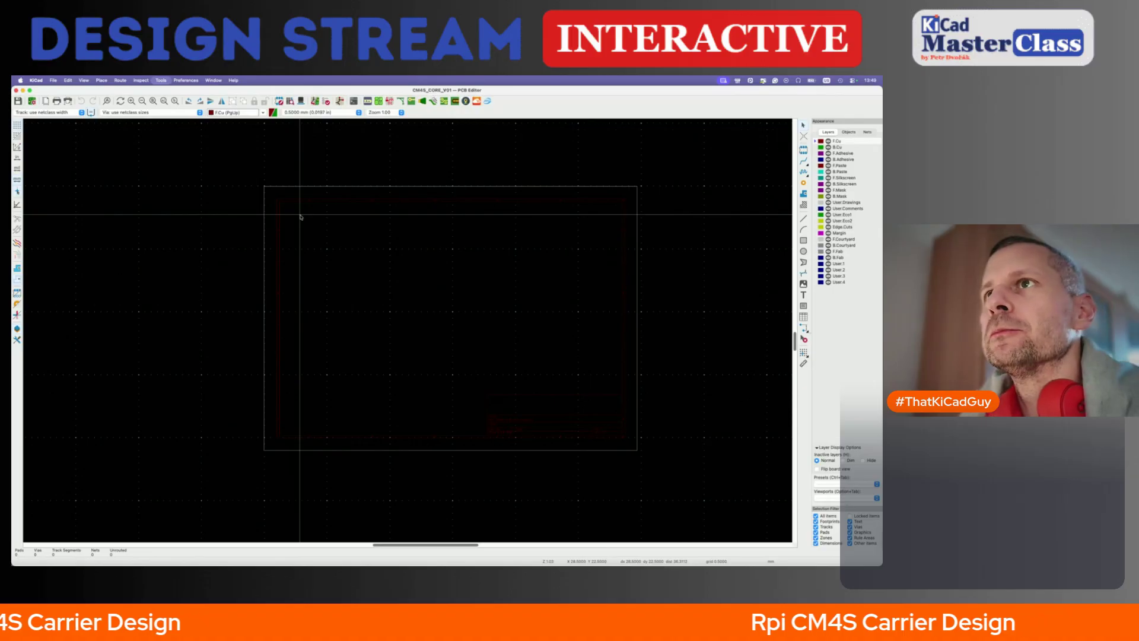
{"action": "key", "text": "F8"}
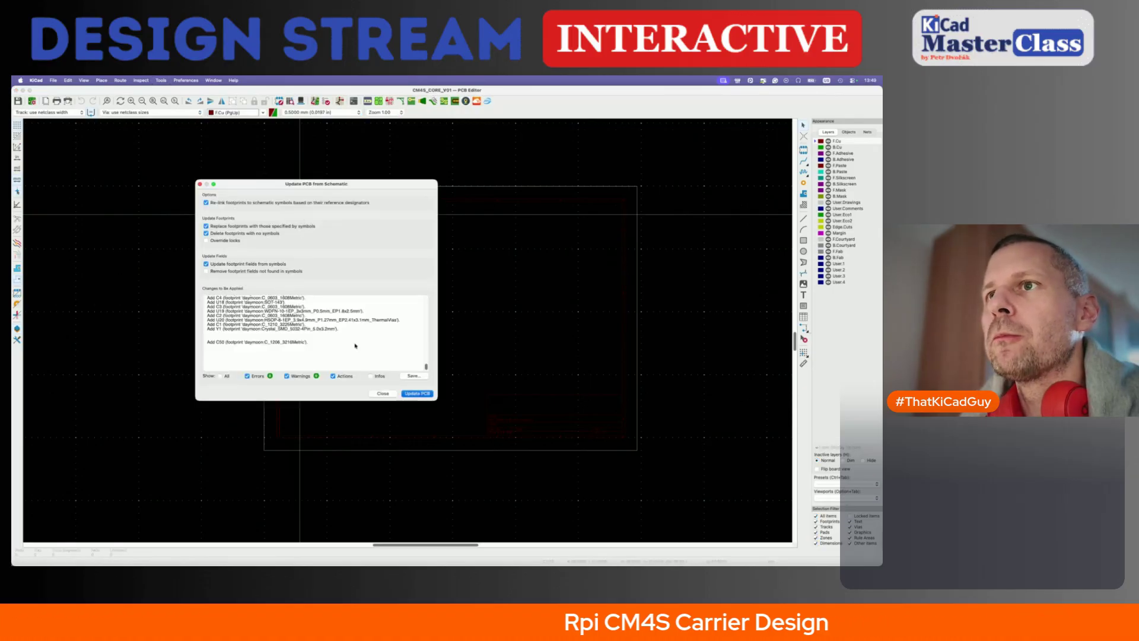
{"action": "key", "text": "Return"}
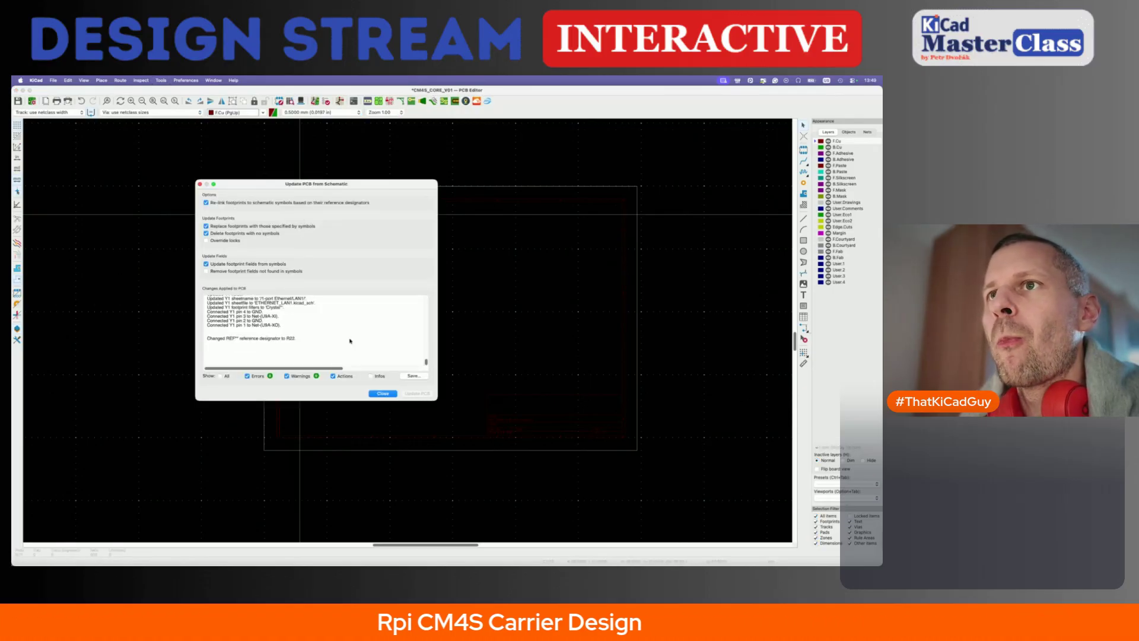
{"action": "left_click", "coordinate": [383, 393]}
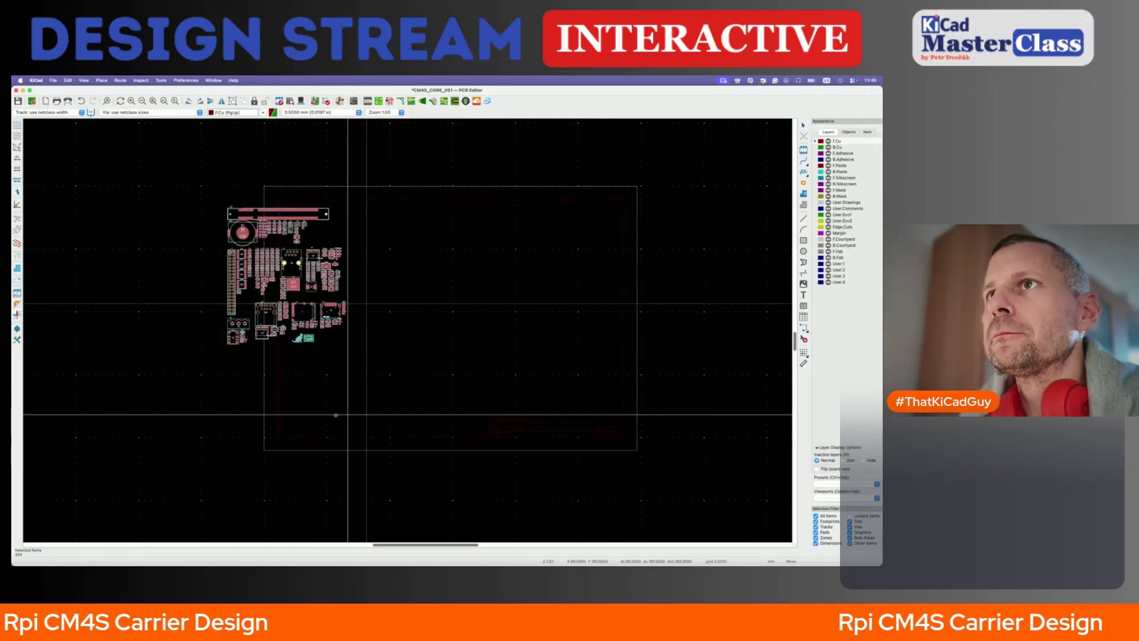
{"action": "left_click", "coordinate": [238, 381]}
{"action": "key", "text": "ctrl+s"}
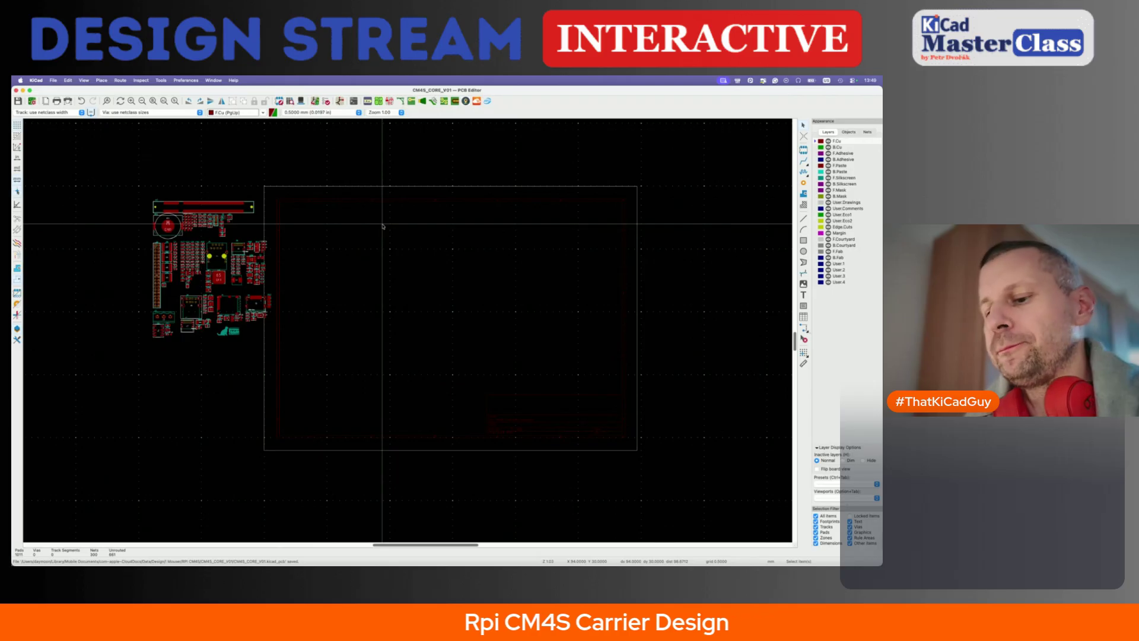
{"action": "key", "text": "ctrl+alt+Right"}
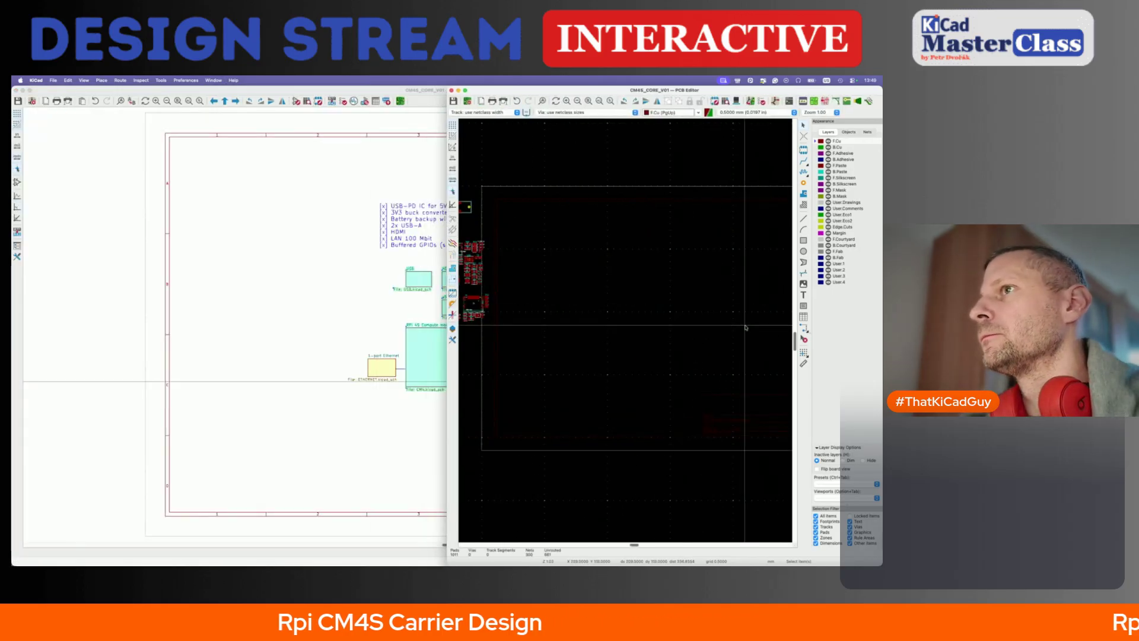
- Open the USB sub-sheet and tile the schematic beside the board layout with the footprint cluster visible
{"action": "left_click", "coordinate": [453, 328]}
{"action": "middle_click_drag", "start_coordinate": [492, 325], "coordinate": [584, 327]}
{"action": "left_click", "coordinate": [341, 191]}
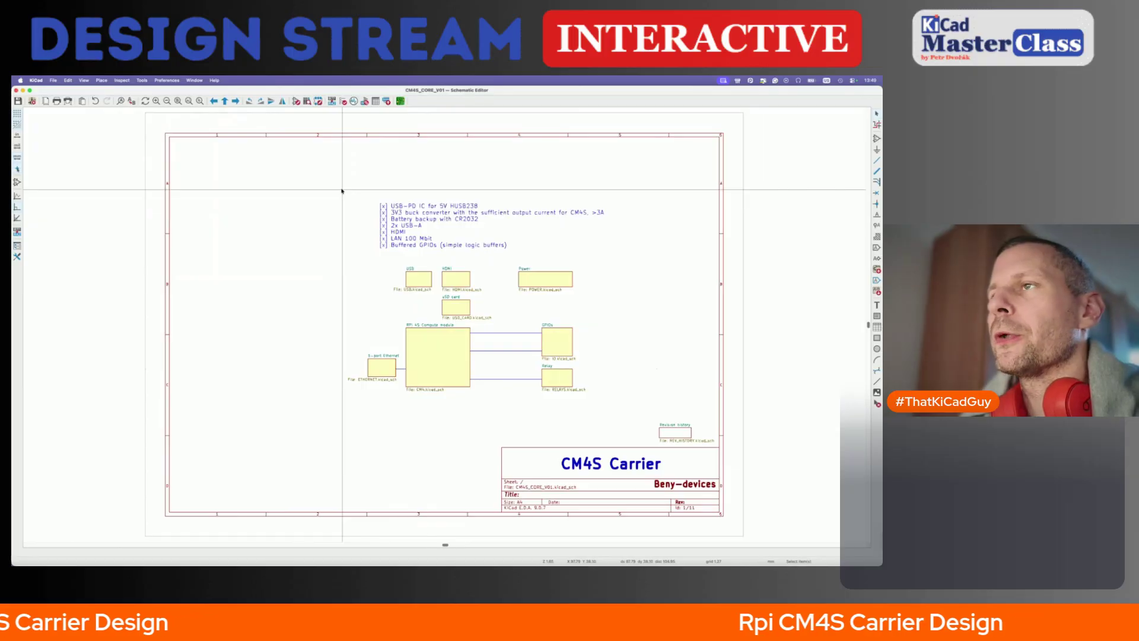
{"action": "double_click", "coordinate": [413, 277]}
{"action": "scroll", "coordinate": [414, 277], "scroll_direction": "right", "scroll_amount": 5}
{"action": "scroll", "coordinate": [414, 278], "scroll_direction": "up", "scroll_amount": 5}
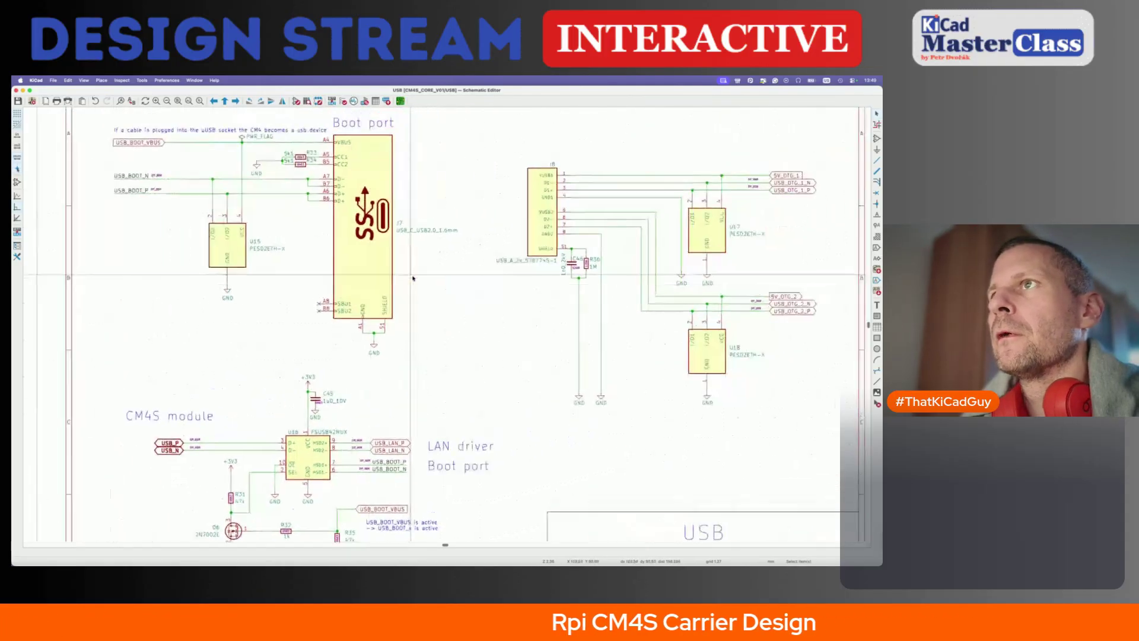
{"action": "key", "text": "ctrl+alt+Left"}
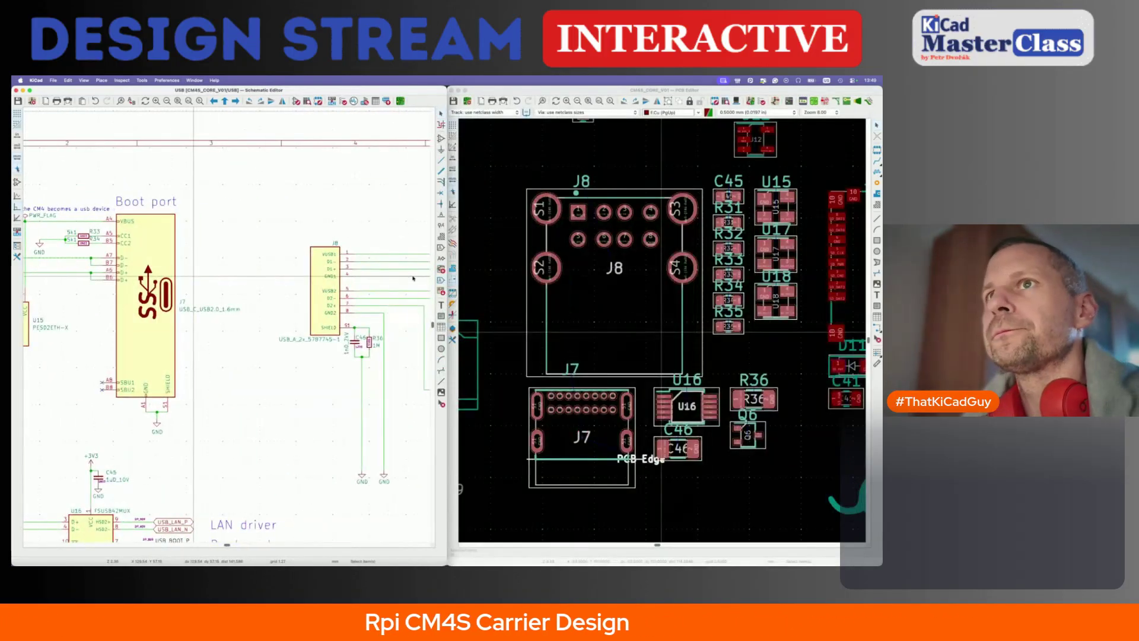
{"action": "scroll", "coordinate": [379, 209], "scroll_direction": "down", "scroll_amount": 3}
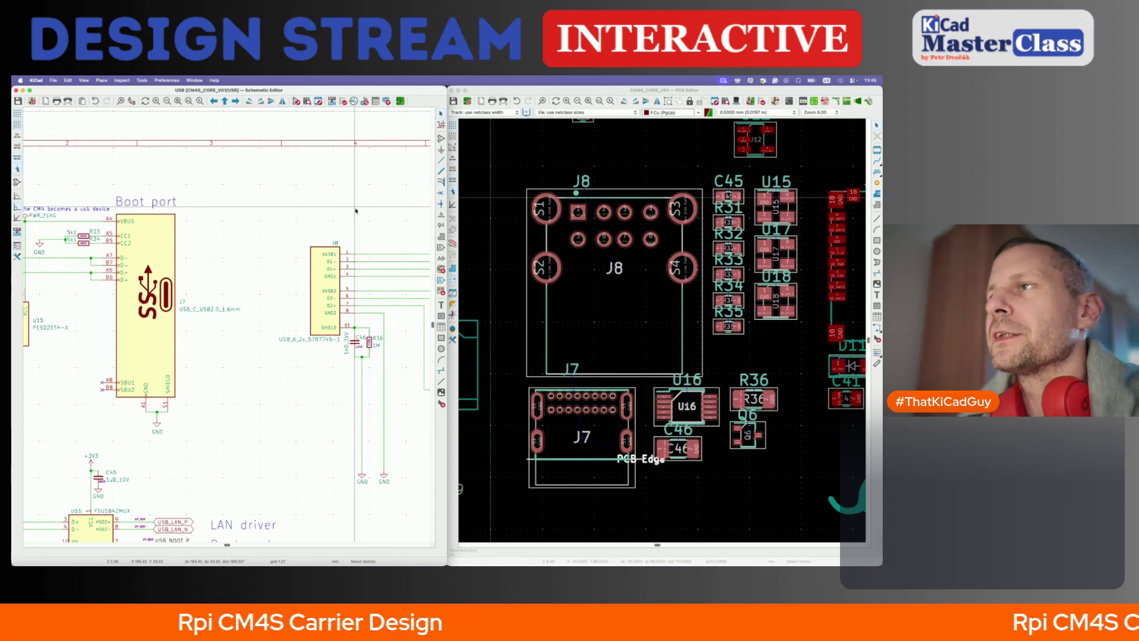
- Gather the USB connector circuitry's footprints, including J8, into a group off the board
{"action": "left_click", "coordinate": [542, 208]}
{"action": "scroll", "coordinate": [542, 208], "scroll_direction": "down", "scroll_amount": 8}
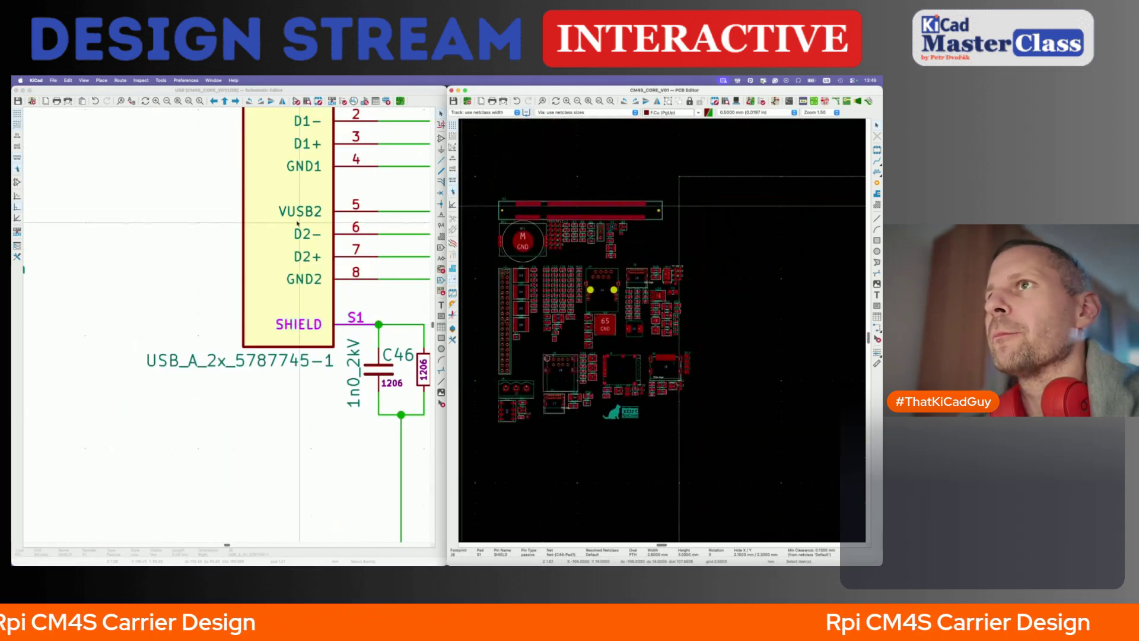
{"action": "scroll", "coordinate": [224, 229], "scroll_direction": "down", "scroll_amount": 5}
{"action": "left_click_drag", "start_coordinate": [214, 189], "coordinate": [356, 302]}
{"action": "left_click", "coordinate": [642, 90]}
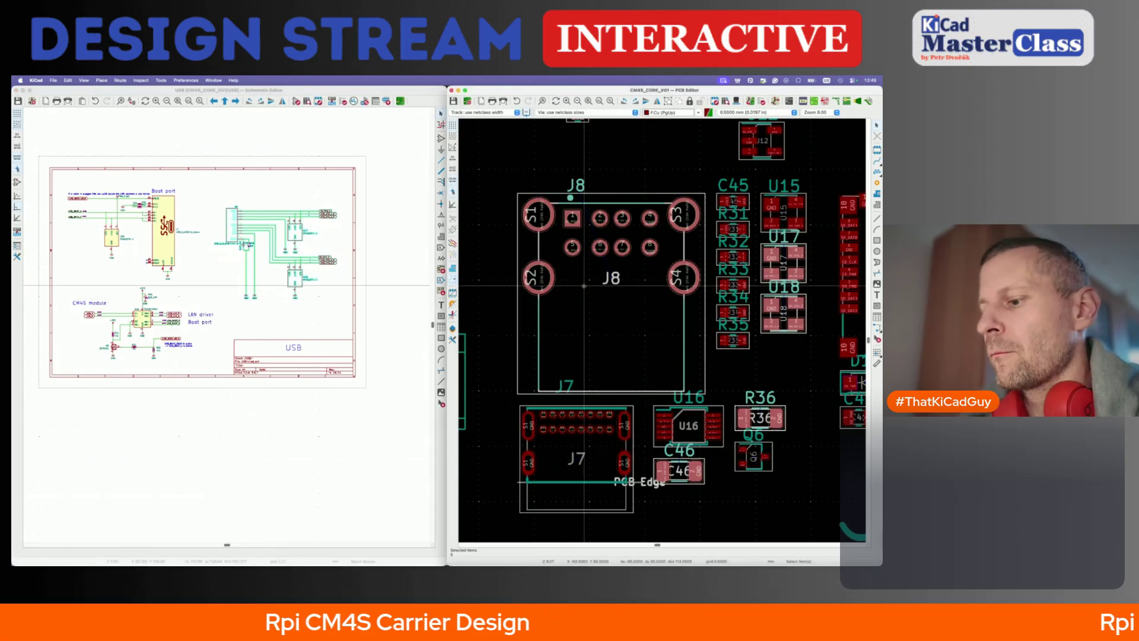
{"action": "scroll", "coordinate": [584, 286], "scroll_direction": "down", "scroll_amount": 10}
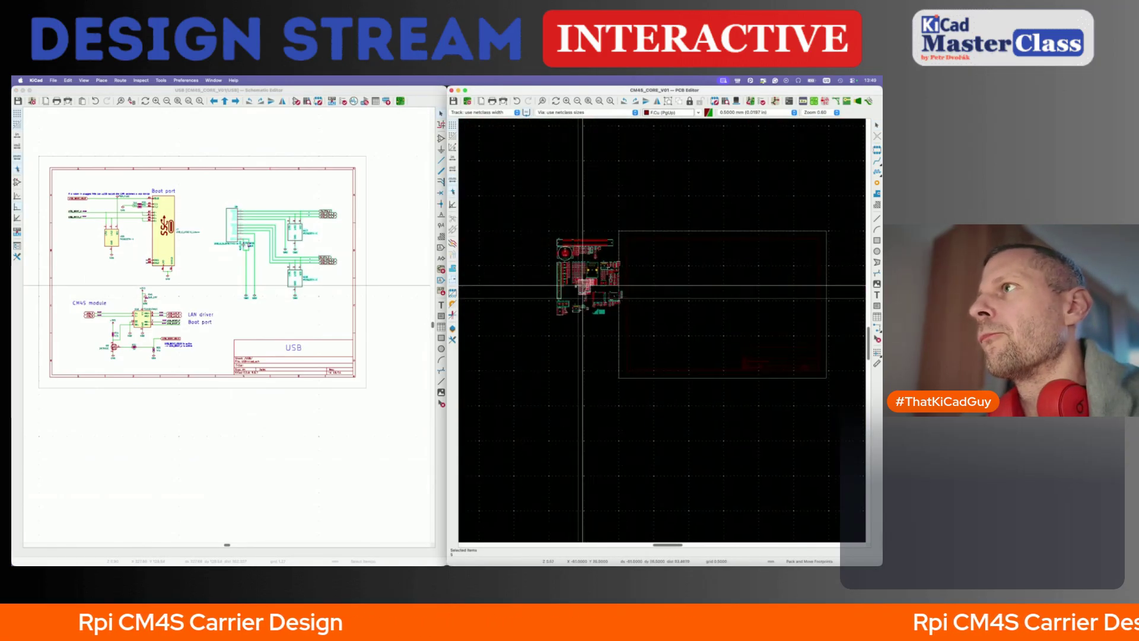
{"action": "left_click", "coordinate": [610, 247]}
- Pack the Boot port circuitry's footprints and place them above the board
{"action": "left_click", "coordinate": [204, 309]}
{"action": "scroll", "coordinate": [203, 309], "scroll_direction": "down", "scroll_amount": 3}
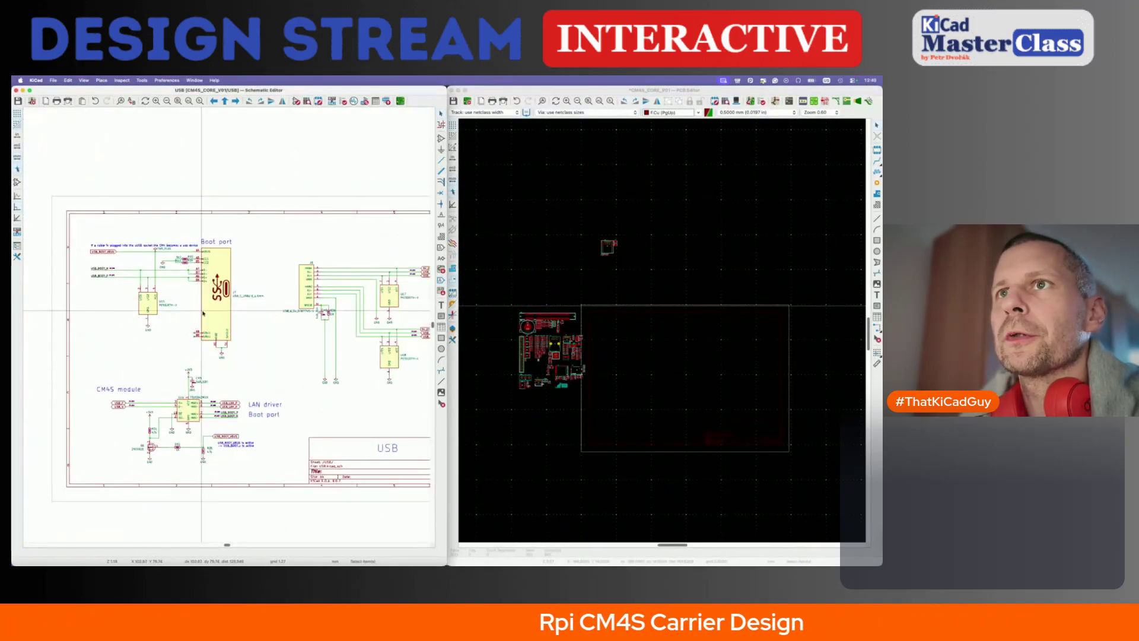
{"action": "left_click_drag", "start_coordinate": [101, 240], "coordinate": [281, 359]}
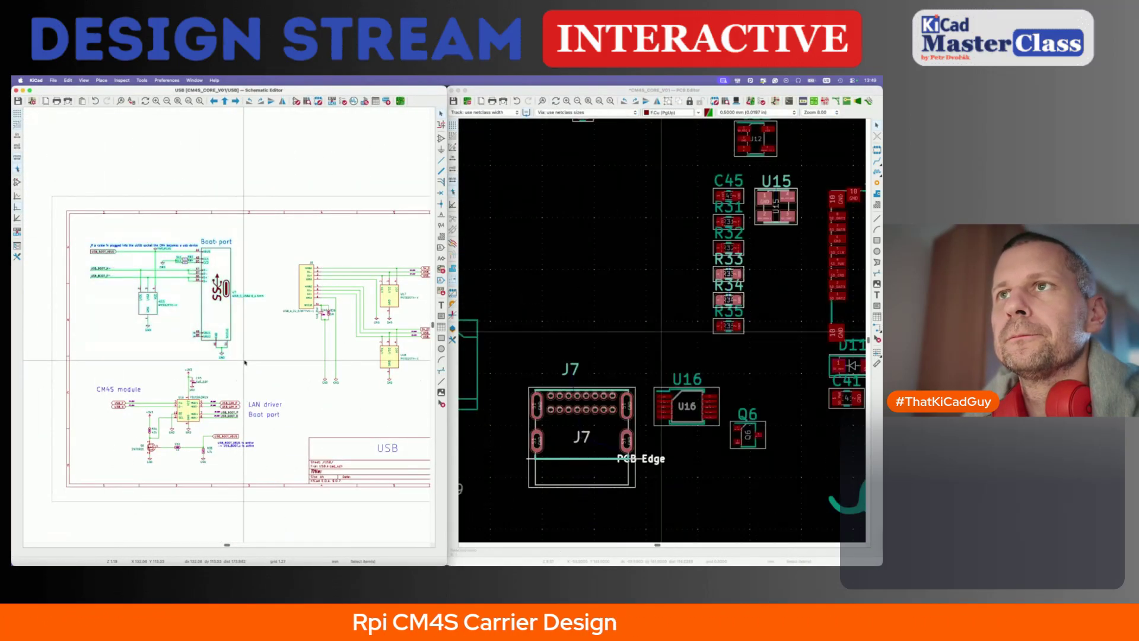
{"action": "left_click", "coordinate": [583, 292]}
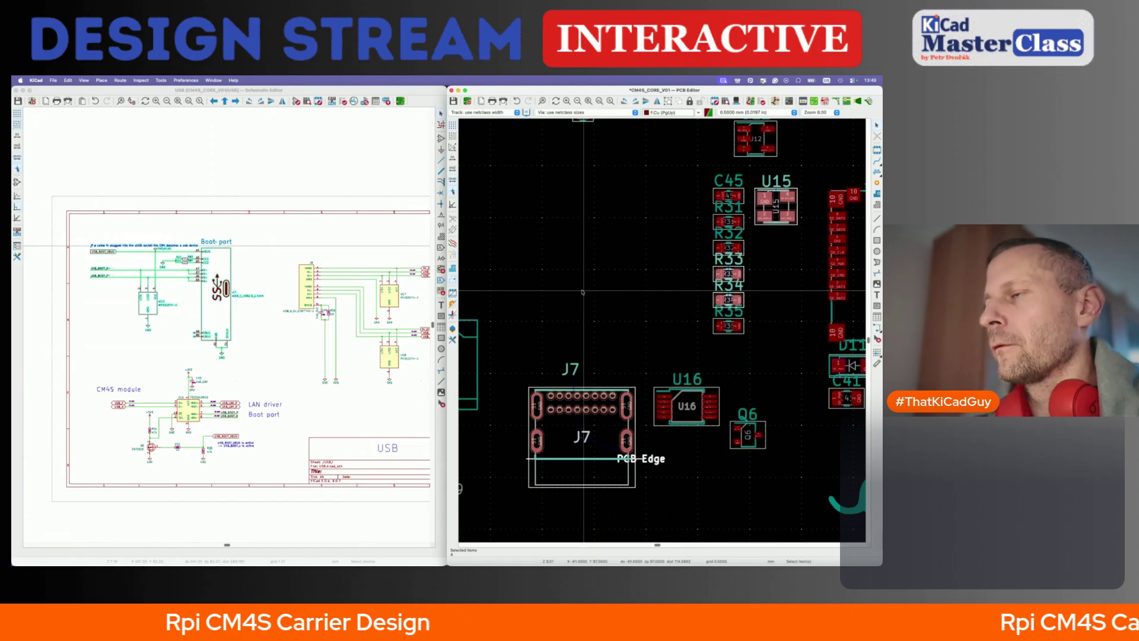
{"action": "scroll", "coordinate": [583, 292], "scroll_direction": "down", "scroll_amount": 8}
{"action": "key", "text": "p"}
{"action": "left_click", "coordinate": [584, 190]}
{"action": "scroll", "coordinate": [59, 282], "scroll_direction": "up", "scroll_amount": 3}
- Pack C45, R31, R32, R35, U16 and Q6 off the board, then return to the root sheet
{"action": "left_click", "coordinate": [321, 342]}
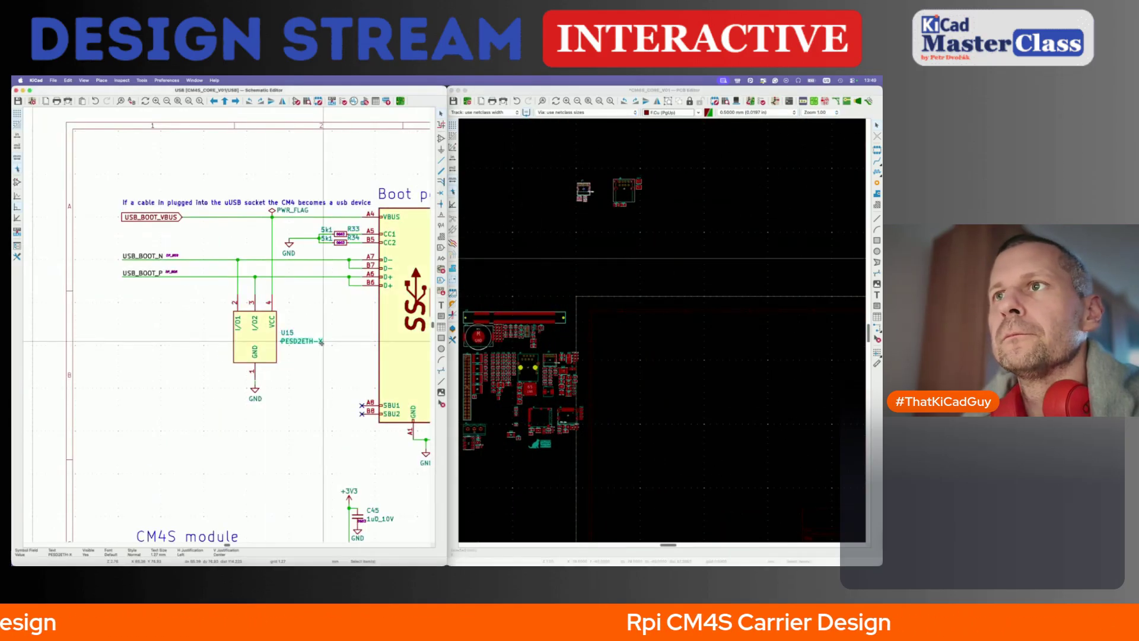
{"action": "scroll", "coordinate": [321, 342], "scroll_direction": "down", "scroll_amount": 5}
{"action": "left_click_drag", "start_coordinate": [243, 343], "coordinate": [366, 421]}
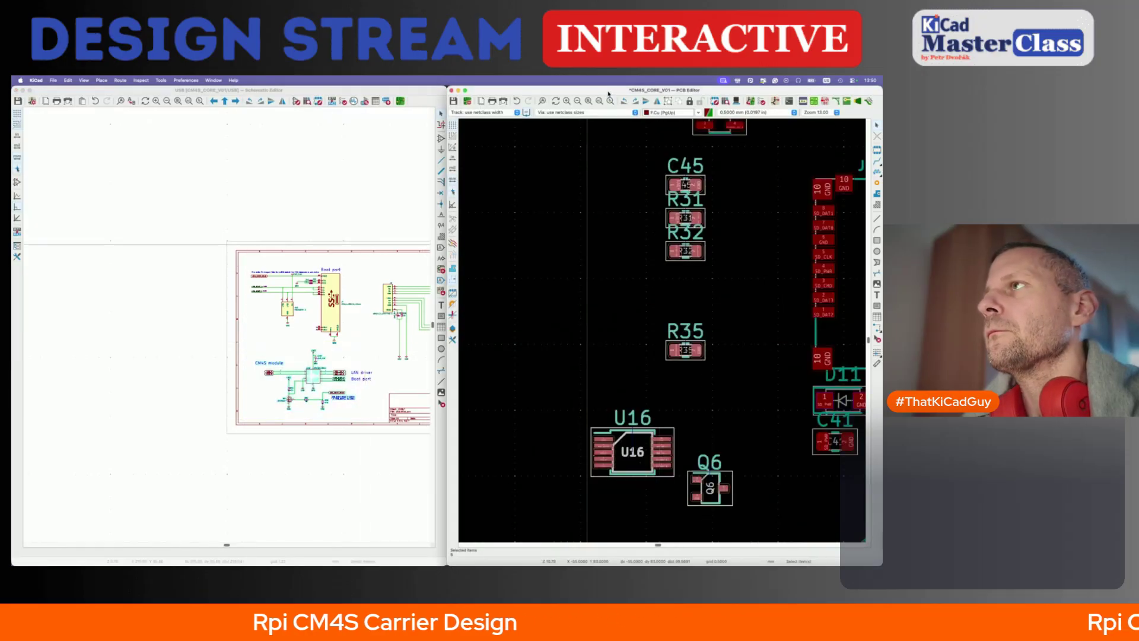
{"action": "left_click", "coordinate": [543, 270]}
{"action": "key", "text": "p"}
{"action": "scroll", "coordinate": [542, 267], "scroll_direction": "down", "scroll_amount": 5}
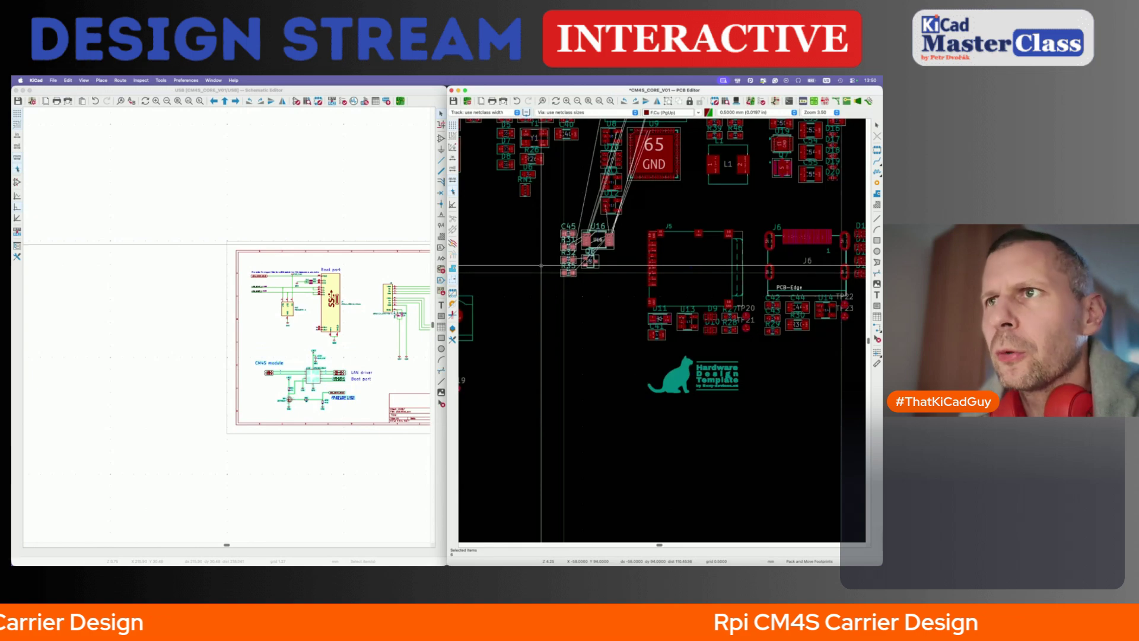
{"action": "scroll", "coordinate": [541, 265], "scroll_direction": "down", "scroll_amount": 5}
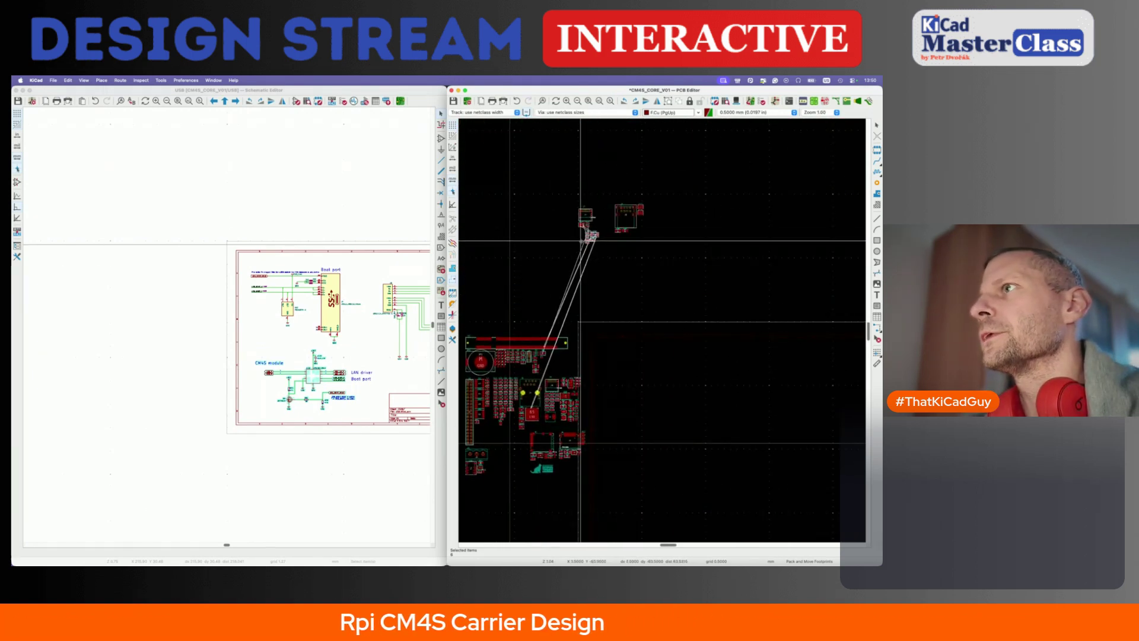
{"action": "left_click", "coordinate": [593, 244]}
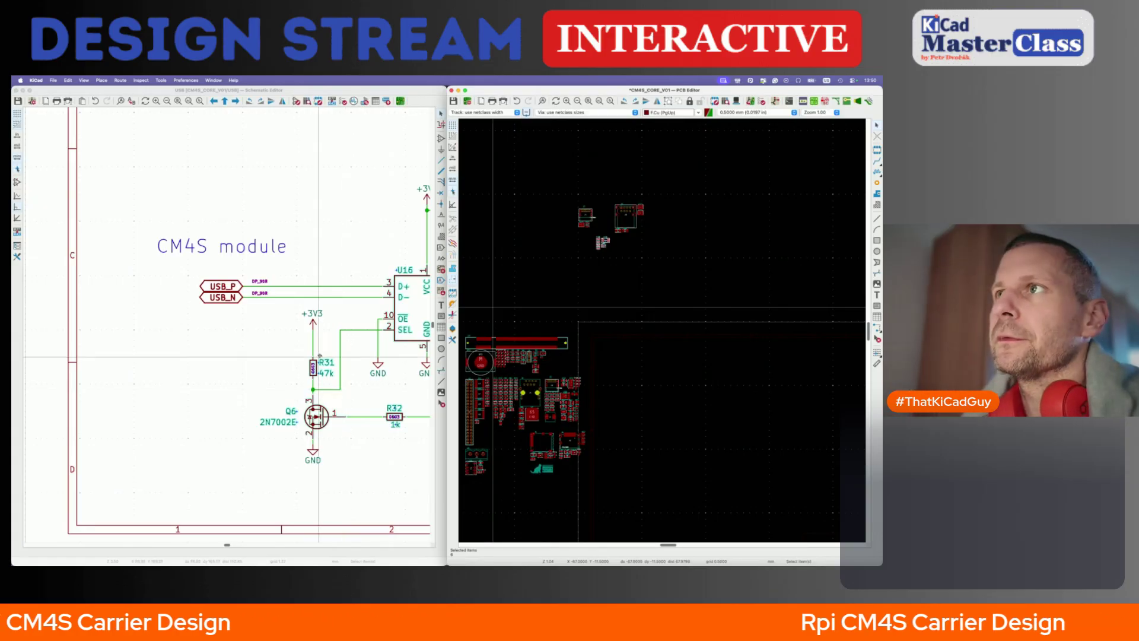
{"action": "left_click", "coordinate": [341, 224]}
{"action": "scroll", "coordinate": [337, 223], "scroll_direction": "down", "scroll_amount": 5}
{"action": "scroll", "coordinate": [337, 223], "scroll_direction": "right", "scroll_amount": 5}
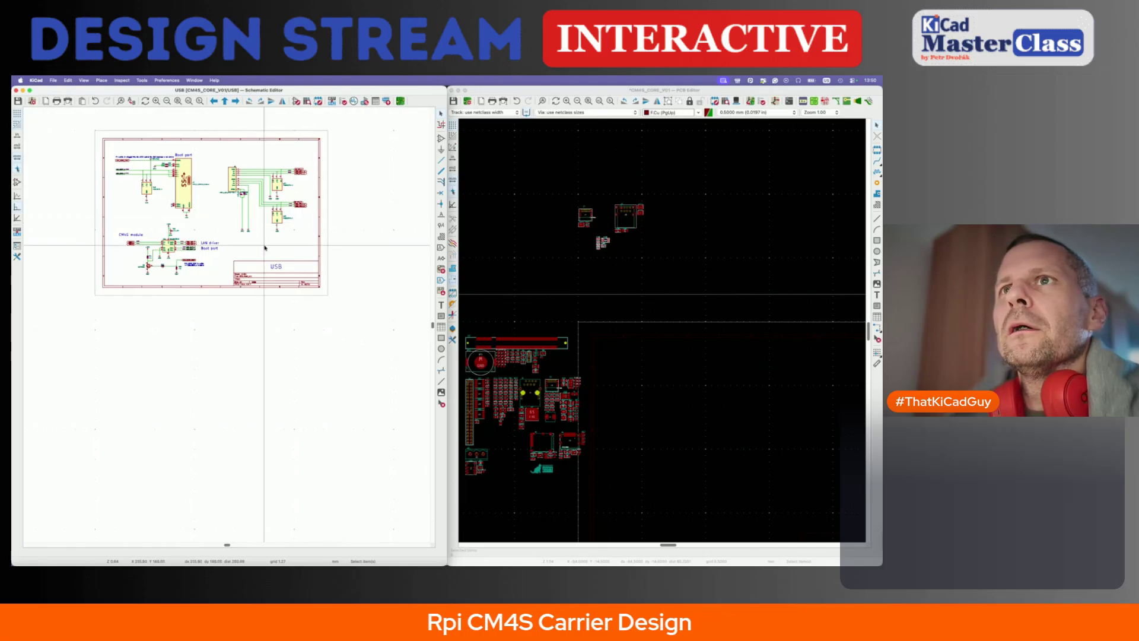
{"action": "key", "text": "alt+BackSpace"}
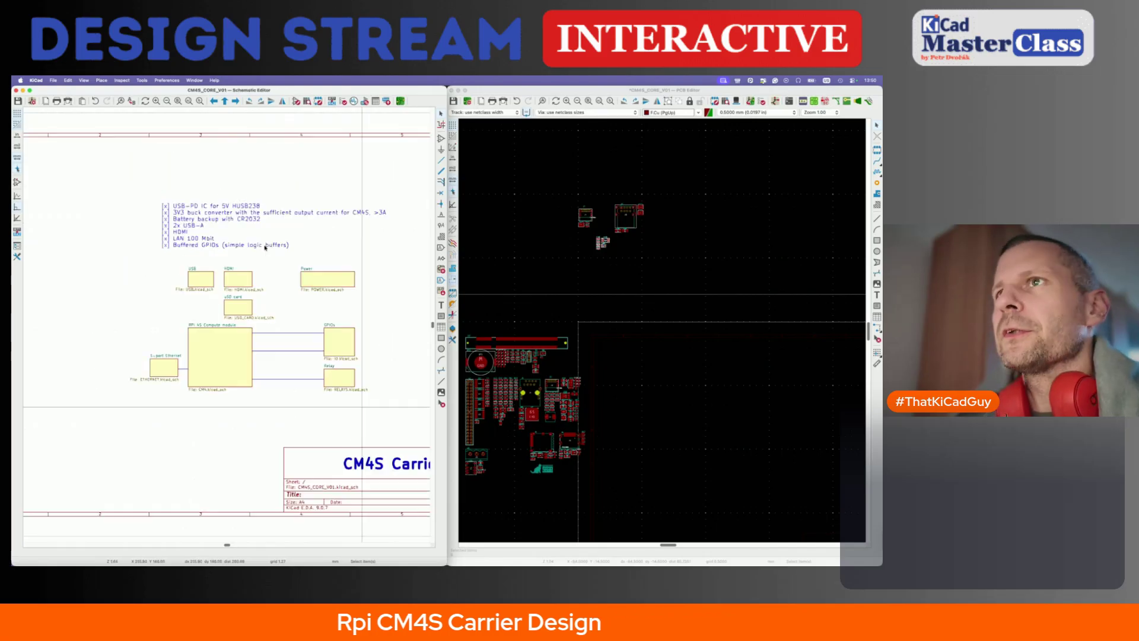
- Pack all HDMI sheet footprints into a group above the board, then return to the root sheet
{"action": "double_click", "coordinate": [235, 278]}
{"action": "left_click_drag", "start_coordinate": [120, 209], "coordinate": [300, 419]}
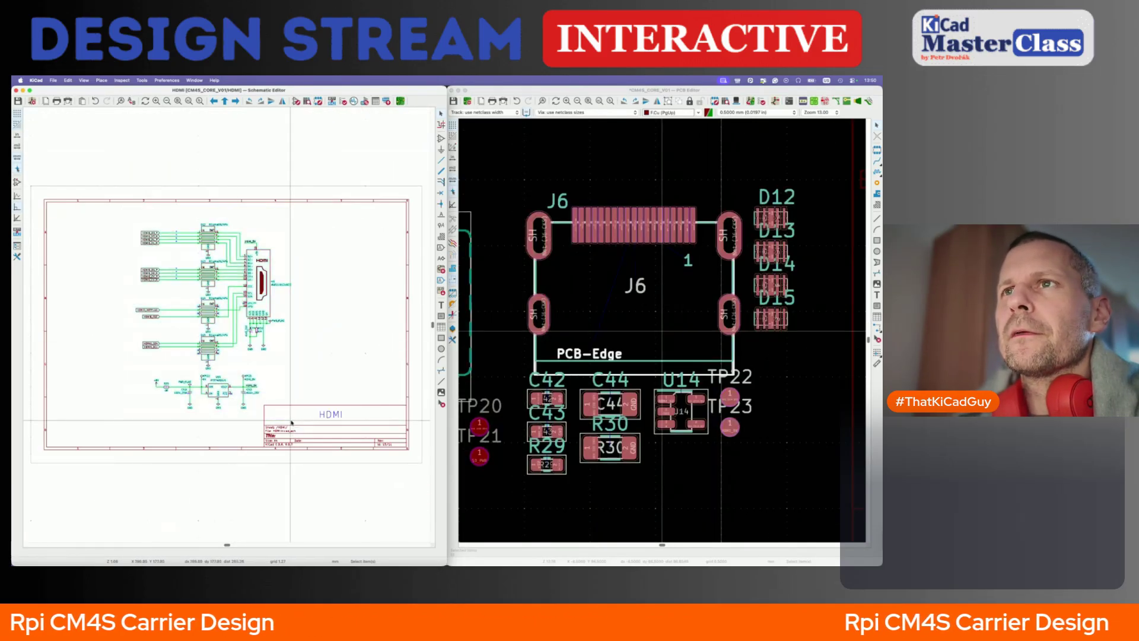
{"action": "left_click", "coordinate": [457, 338]}
{"action": "key", "text": "p"}
{"action": "scroll", "coordinate": [457, 337], "scroll_direction": "down", "scroll_amount": 9}
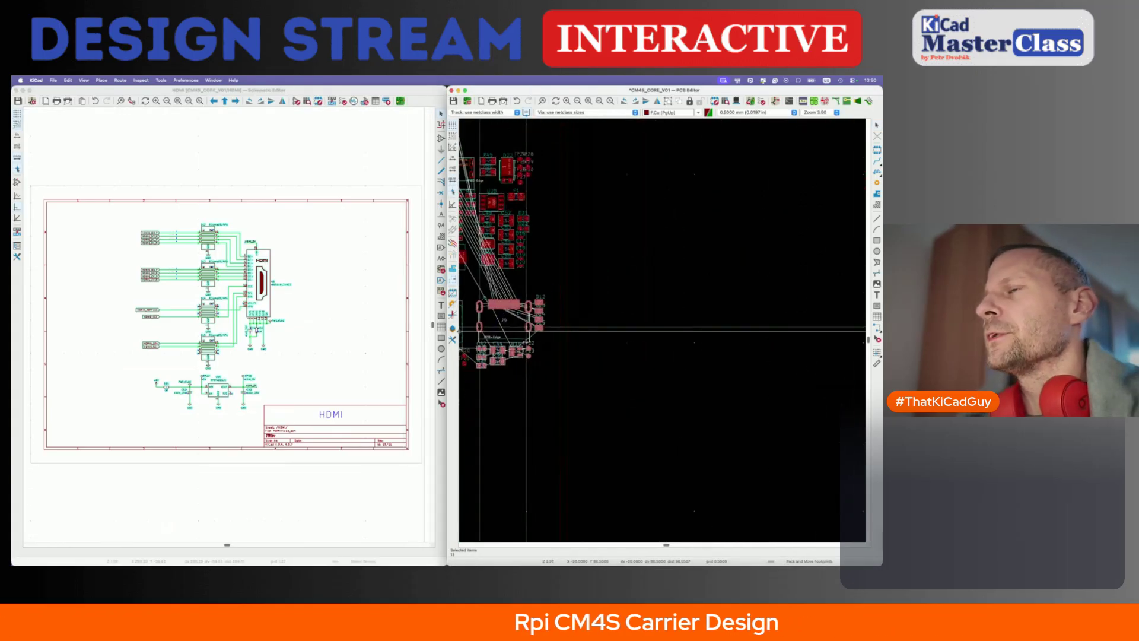
{"action": "scroll", "coordinate": [563, 227], "scroll_direction": "down", "scroll_amount": 5}
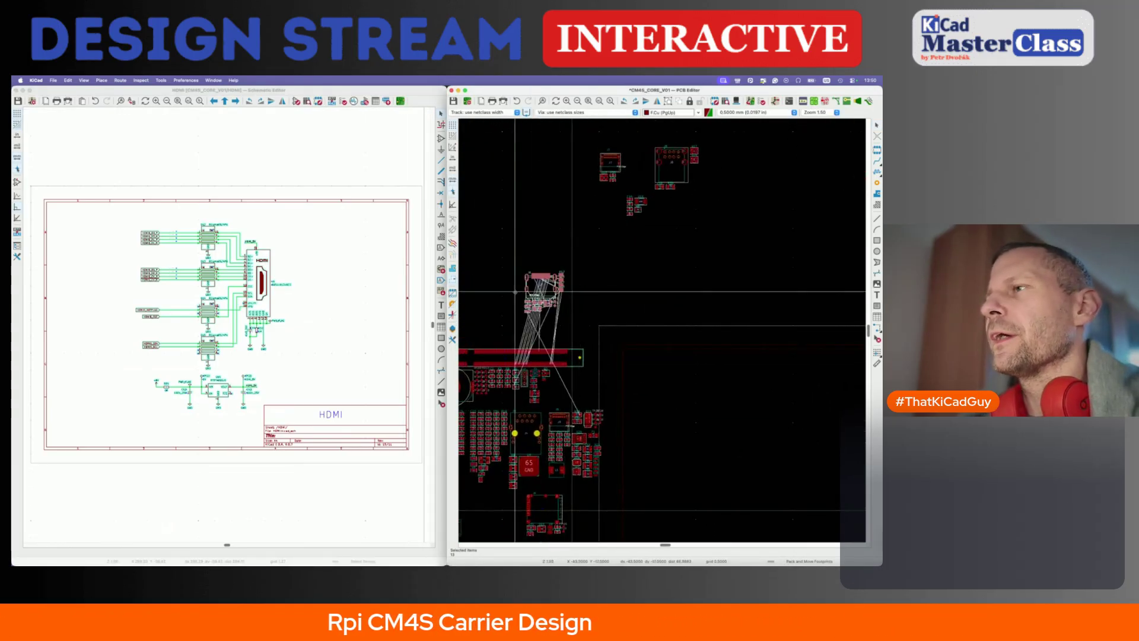
{"action": "left_click", "coordinate": [642, 232]}
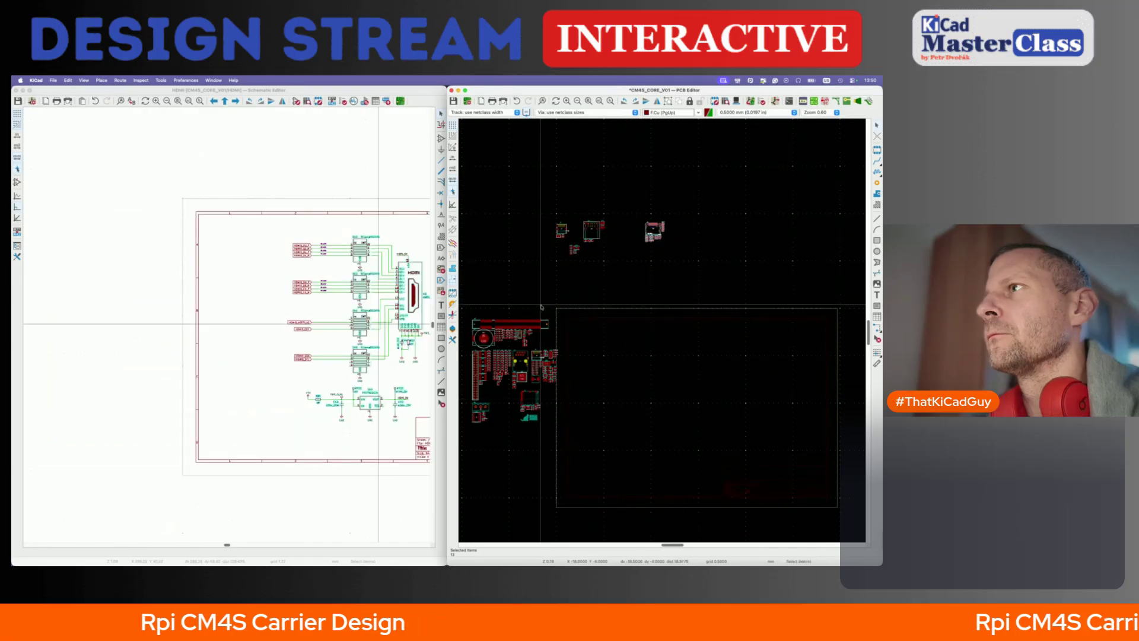
{"action": "left_click", "coordinate": [288, 239]}
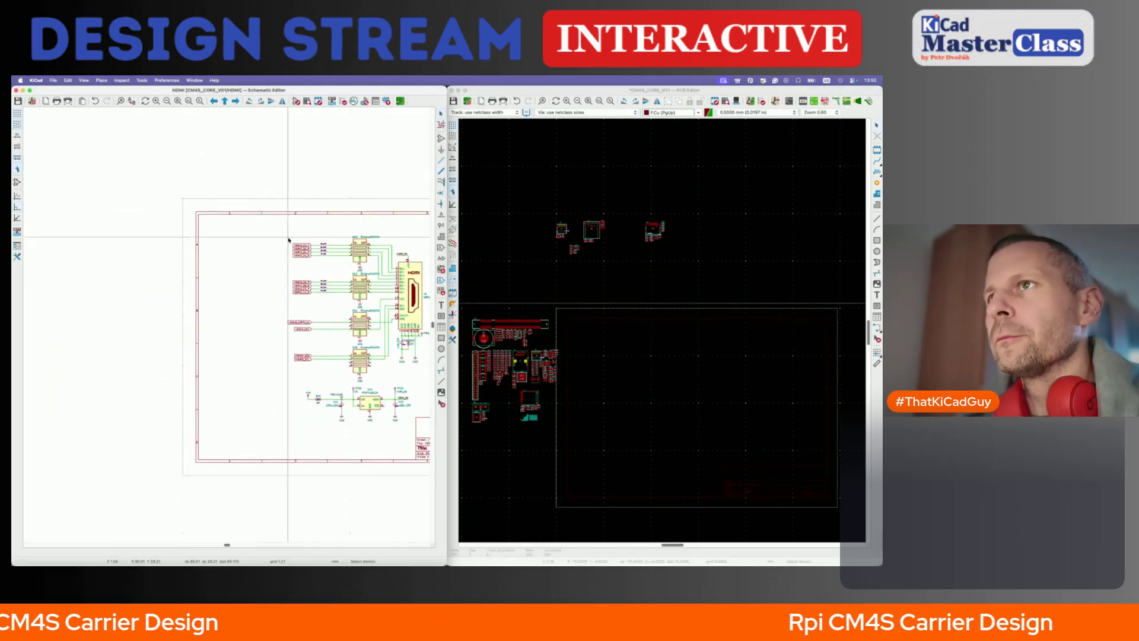
{"action": "key", "text": "alt+BackSpace"}
- Pack the uSD card footprints (J5, U13, D9–D11, R27, R28, C41, TP20, TP21) off the main pile
{"action": "double_click", "coordinate": [233, 305]}
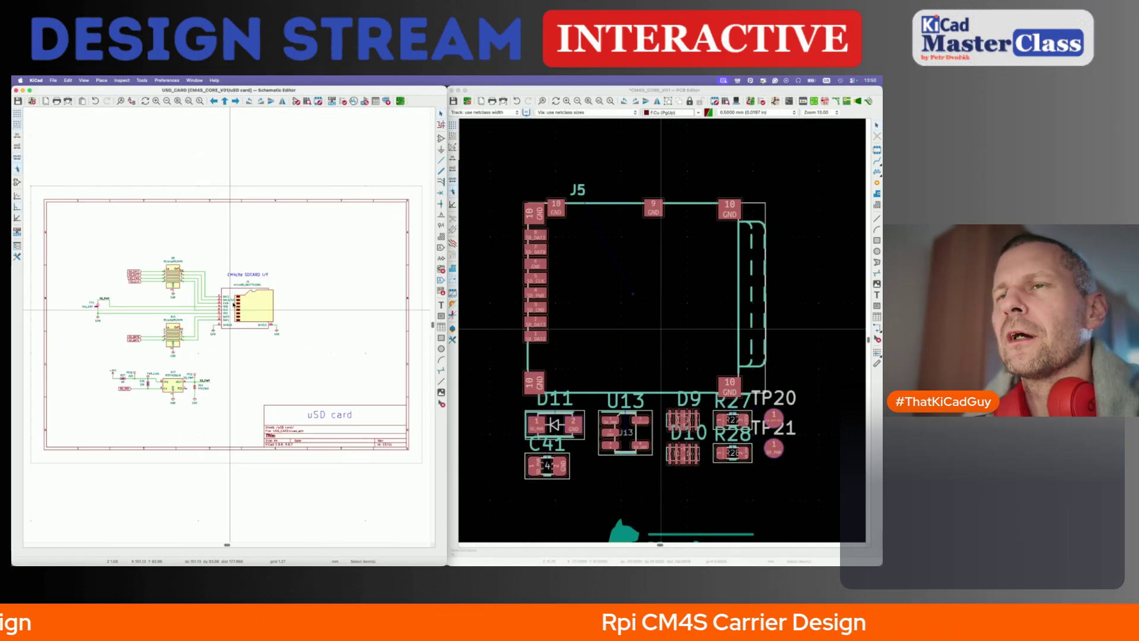
{"action": "left_click_drag", "start_coordinate": [77, 235], "coordinate": [293, 441]}
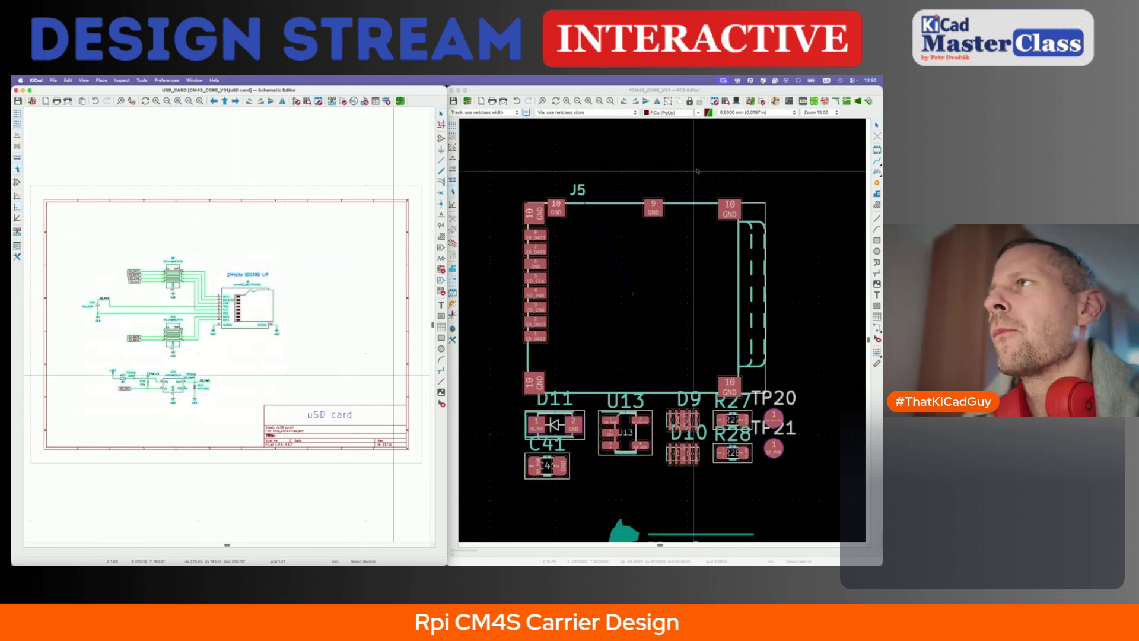
{"action": "left_click", "coordinate": [683, 91]}
{"action": "key", "text": "p"}
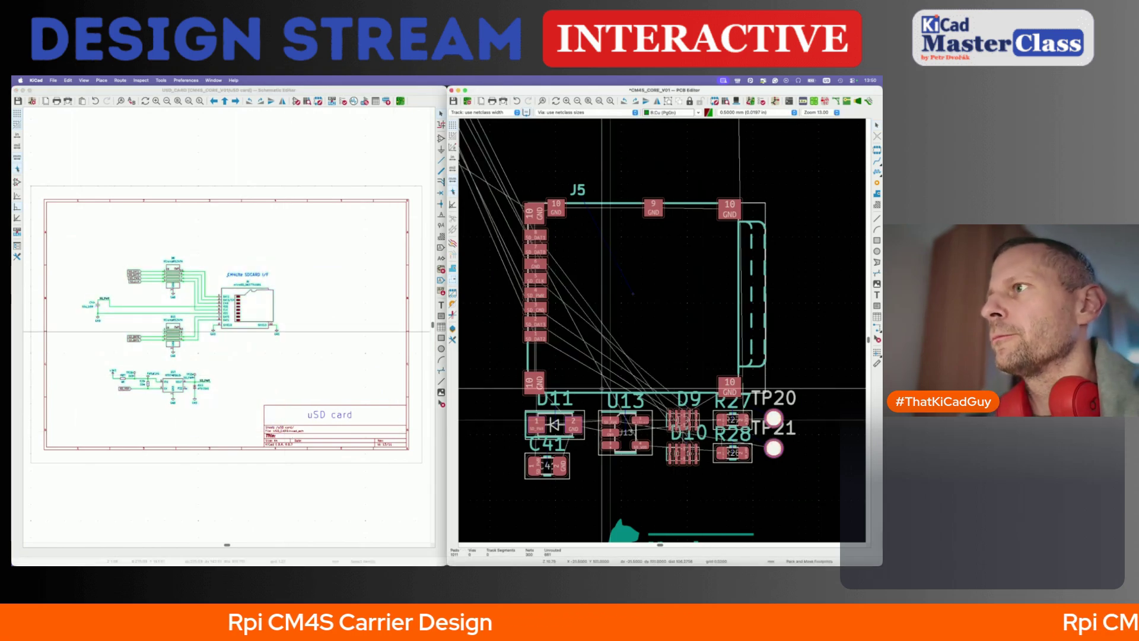
{"action": "scroll", "coordinate": [602, 388], "scroll_direction": "down", "scroll_amount": 8}
{"action": "scroll", "coordinate": [634, 326], "scroll_direction": "right", "scroll_amount": 3}
{"action": "scroll", "coordinate": [634, 327], "scroll_direction": "up", "scroll_amount": 3}
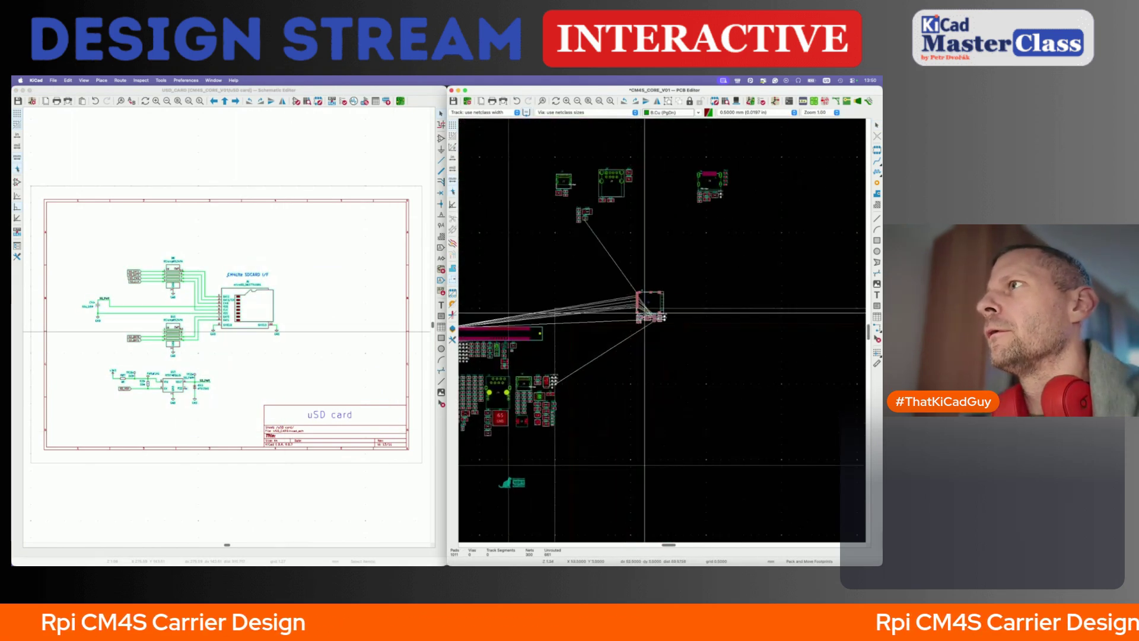
{"action": "left_click", "coordinate": [707, 239]}
{"action": "scroll", "coordinate": [565, 348], "scroll_direction": "left", "scroll_amount": 1}
{"action": "scroll", "coordinate": [565, 347], "scroll_direction": "down", "scroll_amount": 1}
{"action": "scroll", "coordinate": [564, 347], "scroll_direction": "left", "scroll_amount": 2}
{"action": "scroll", "coordinate": [565, 347], "scroll_direction": "down", "scroll_amount": 1}
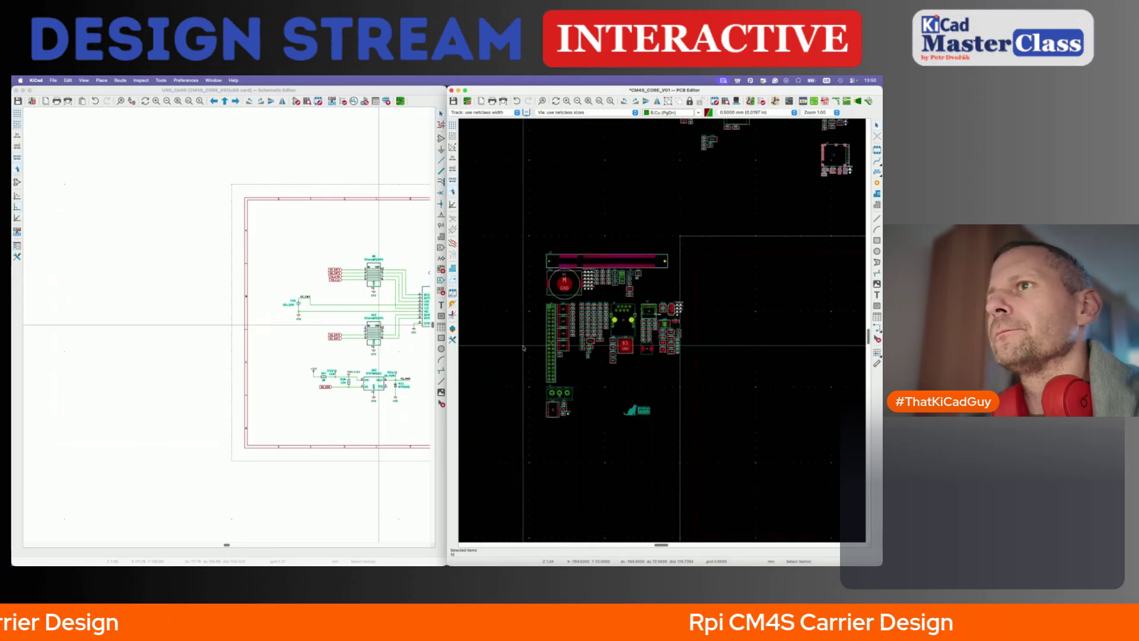
{"action": "left_click", "coordinate": [317, 354]}
{"action": "key", "text": "alt+BackSpace"}
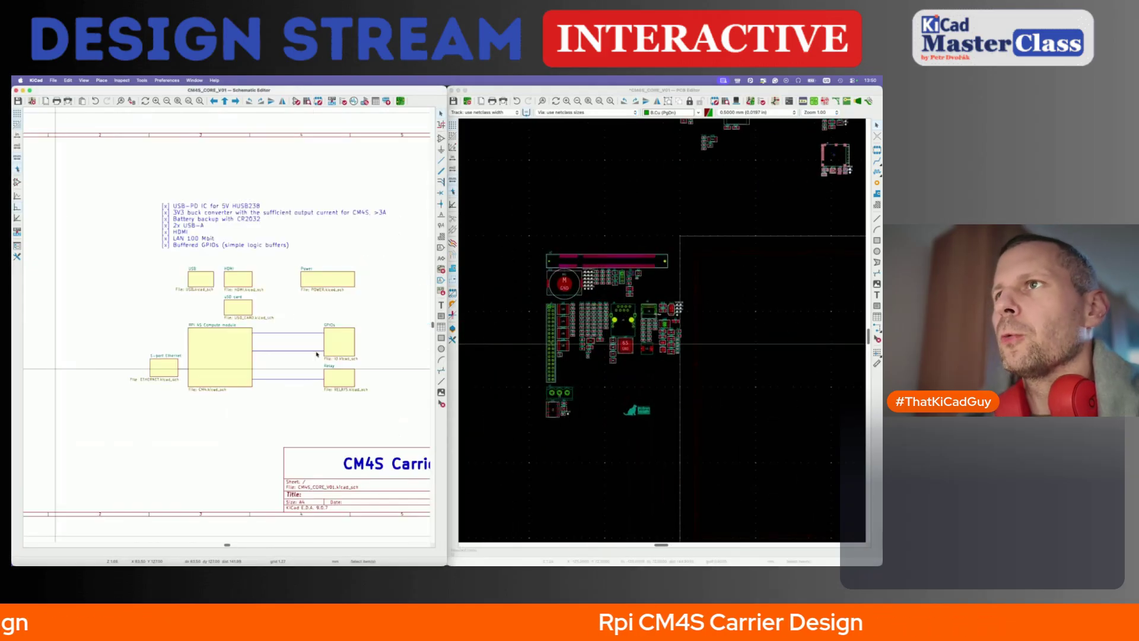
- Open the Power sub-sheet and pack the USB-PD circuit's footprints onto the PCB
{"action": "double_click", "coordinate": [316, 280]}
{"action": "scroll", "coordinate": [316, 280], "scroll_direction": "down", "scroll_amount": 8}
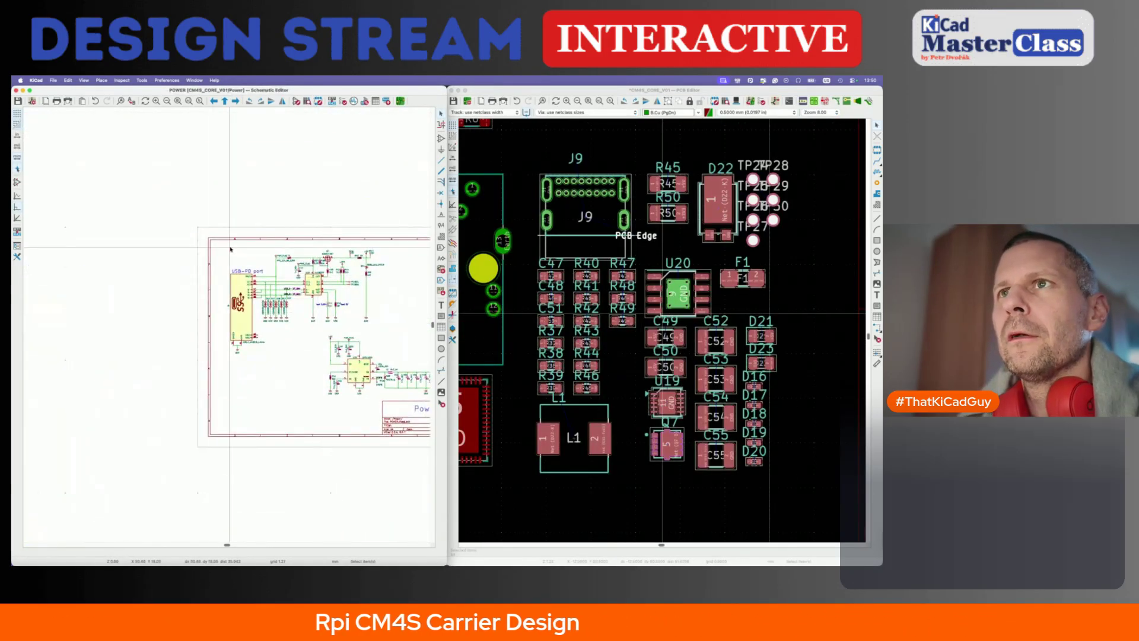
{"action": "left_click_drag", "start_coordinate": [200, 230], "coordinate": [357, 344]}
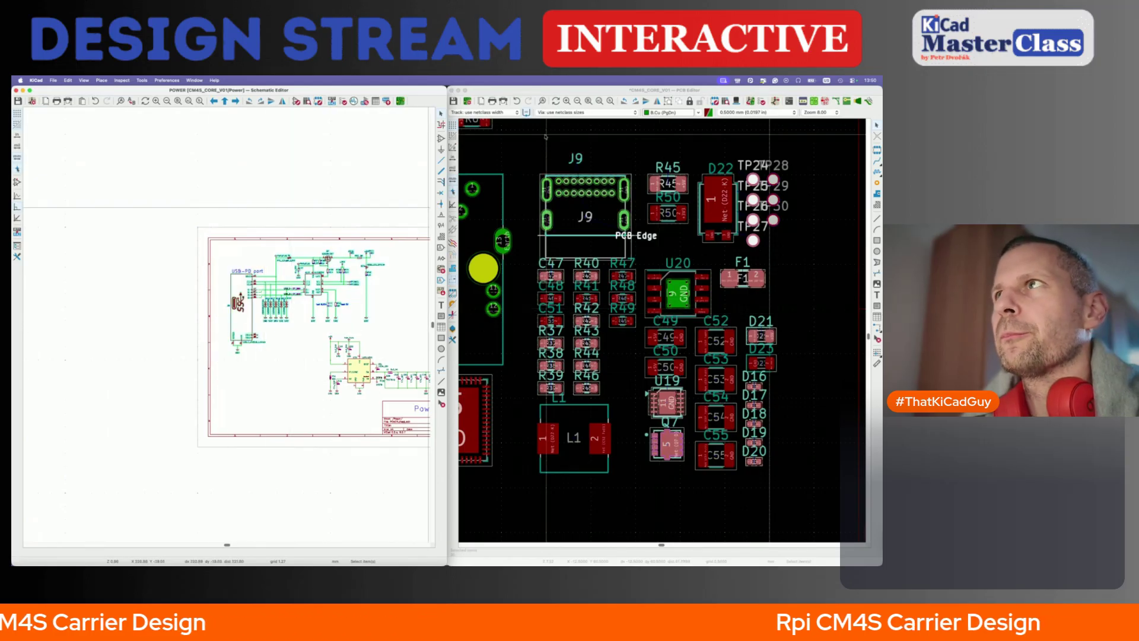
{"action": "left_click", "coordinate": [597, 90]}
{"action": "key", "text": "p"}
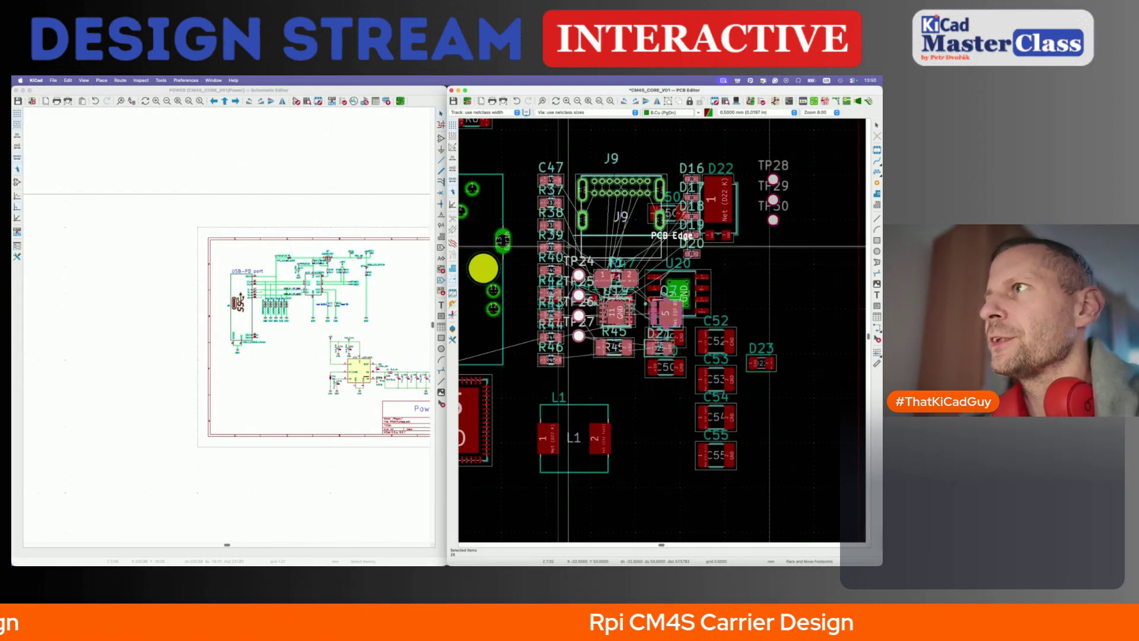
{"action": "scroll", "coordinate": [567, 246], "scroll_direction": "down", "scroll_amount": 5}
{"action": "scroll", "coordinate": [567, 246], "scroll_direction": "down", "scroll_amount": 4}
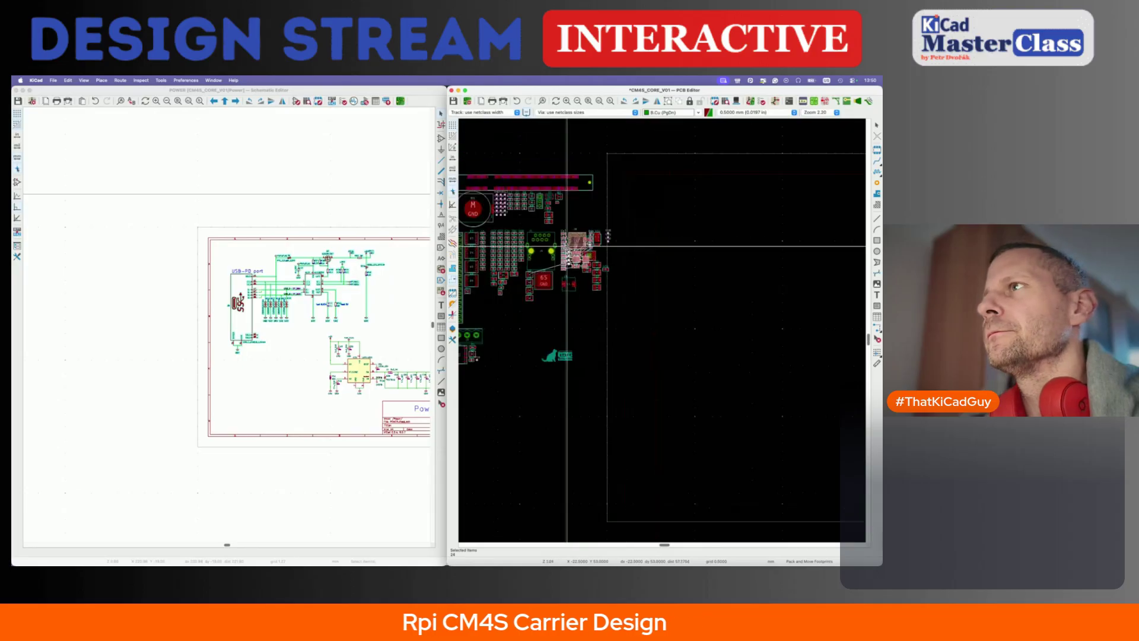
{"action": "scroll", "coordinate": [568, 246], "scroll_direction": "right", "scroll_amount": 3}
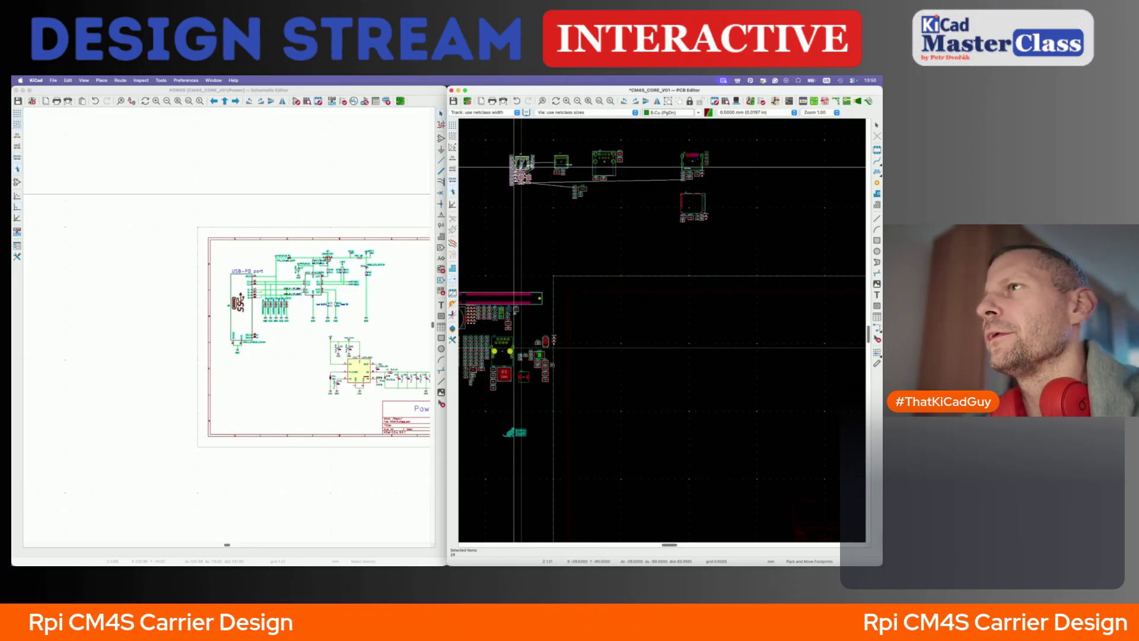
{"action": "left_click", "coordinate": [510, 166]}
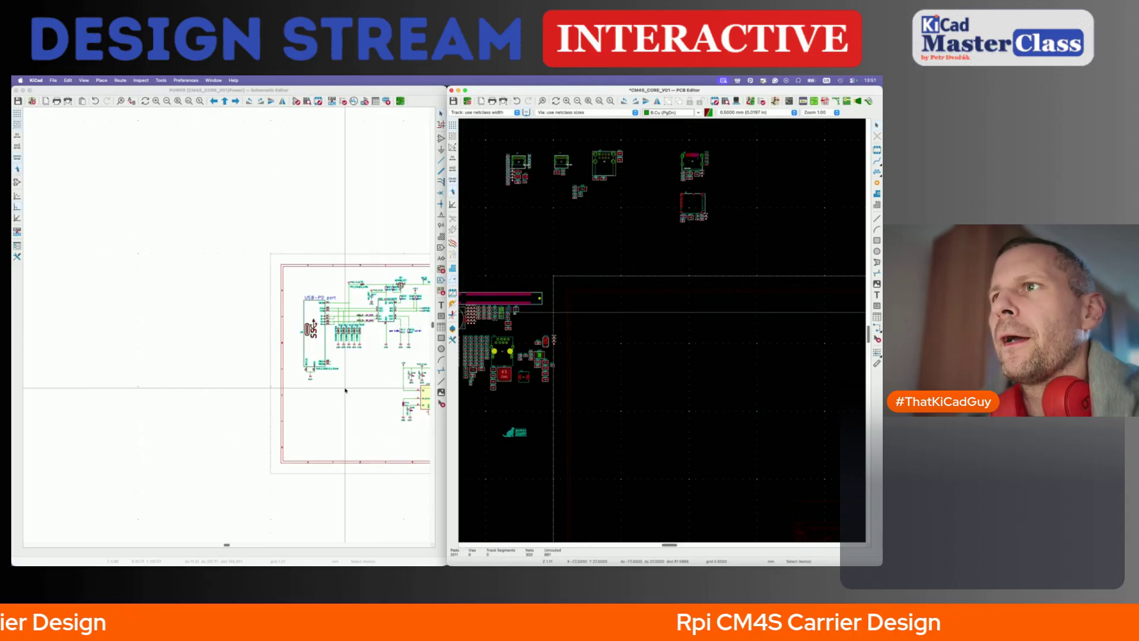
- Pack the lower power-supply circuit's footprints beside the board, then return to the root sheet
{"action": "scroll", "coordinate": [324, 377], "scroll_direction": "right", "scroll_amount": 2}
{"action": "scroll", "coordinate": [297, 356], "scroll_direction": "right", "scroll_amount": 1}
{"action": "scroll", "coordinate": [273, 341], "scroll_direction": "down", "scroll_amount": 1}
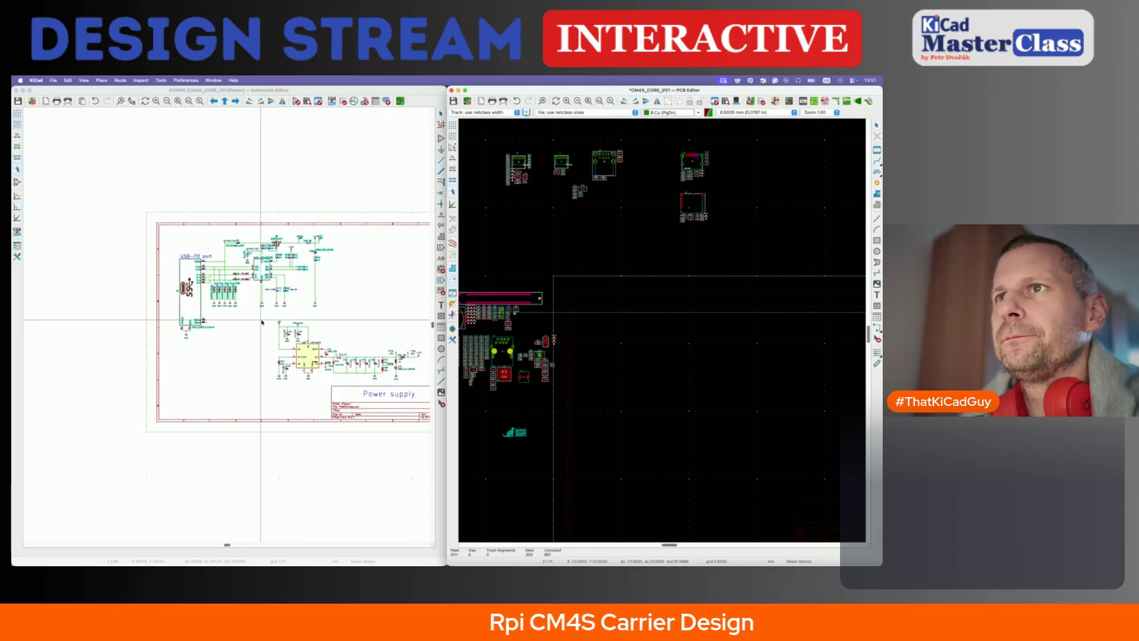
{"action": "left_click_drag", "start_coordinate": [262, 322], "coordinate": [424, 388]}
{"action": "scroll", "coordinate": [424, 388], "scroll_direction": "right", "scroll_amount": 3}
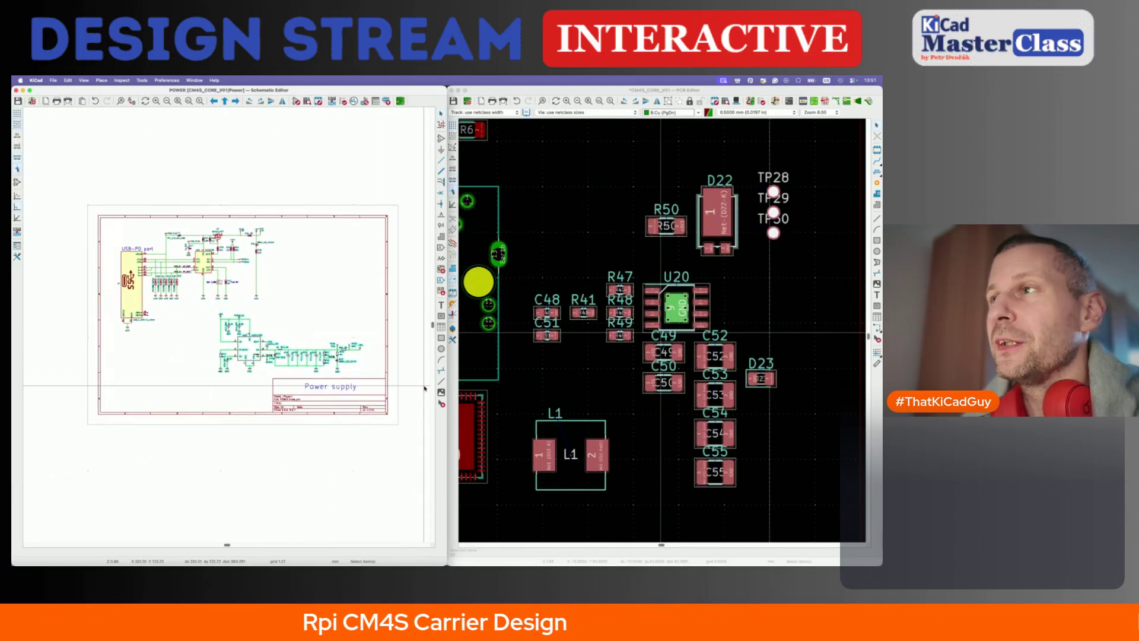
{"action": "left_click", "coordinate": [631, 147]}
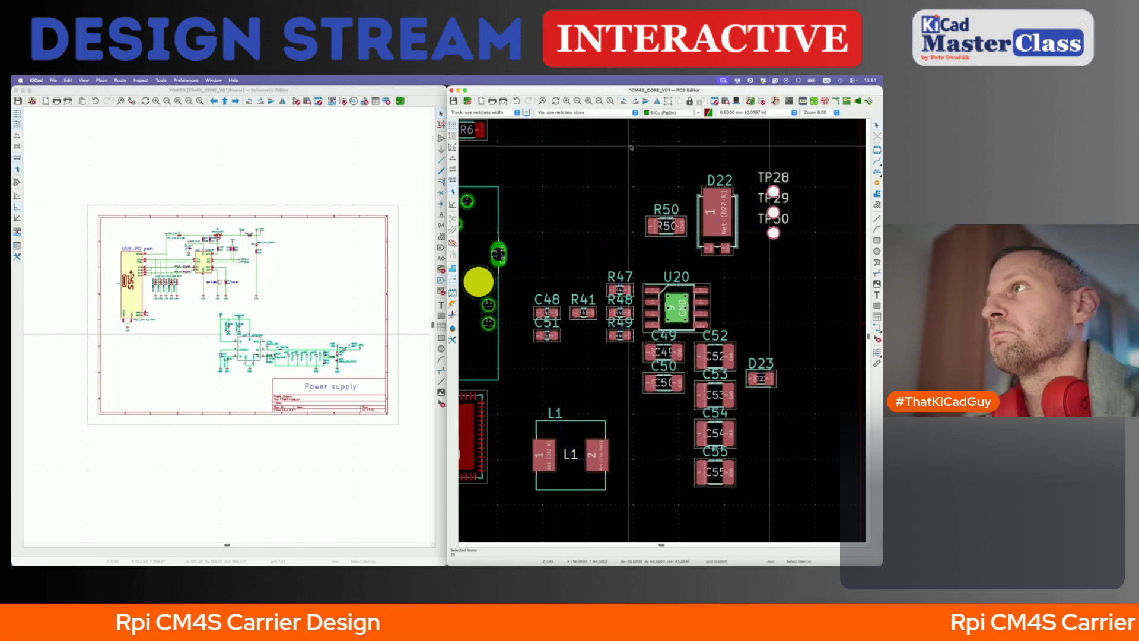
{"action": "key", "text": "p"}
{"action": "scroll", "coordinate": [629, 145], "scroll_direction": "down", "scroll_amount": 5}
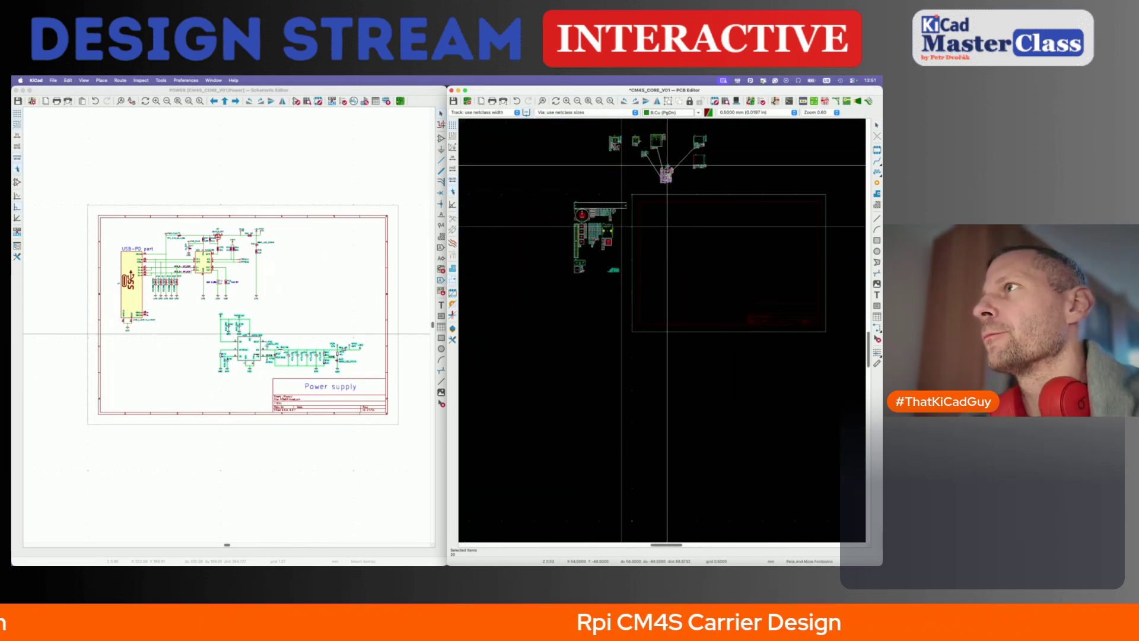
{"action": "left_click", "coordinate": [676, 153]}
{"action": "left_click", "coordinate": [373, 302]}
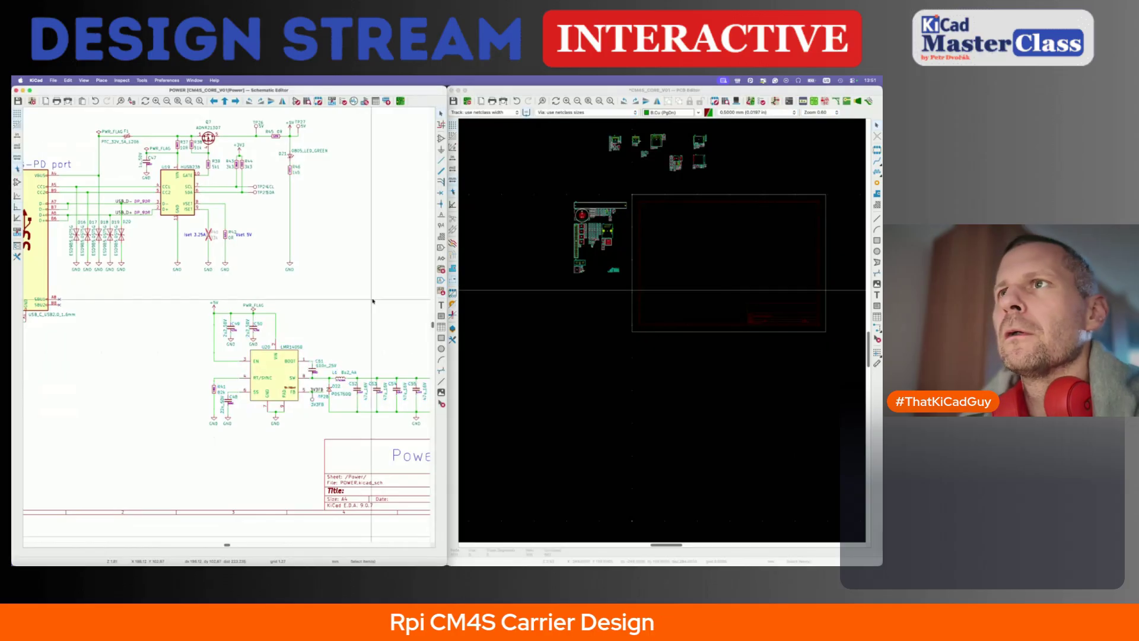
{"action": "key", "text": "alt+BackSpace"}
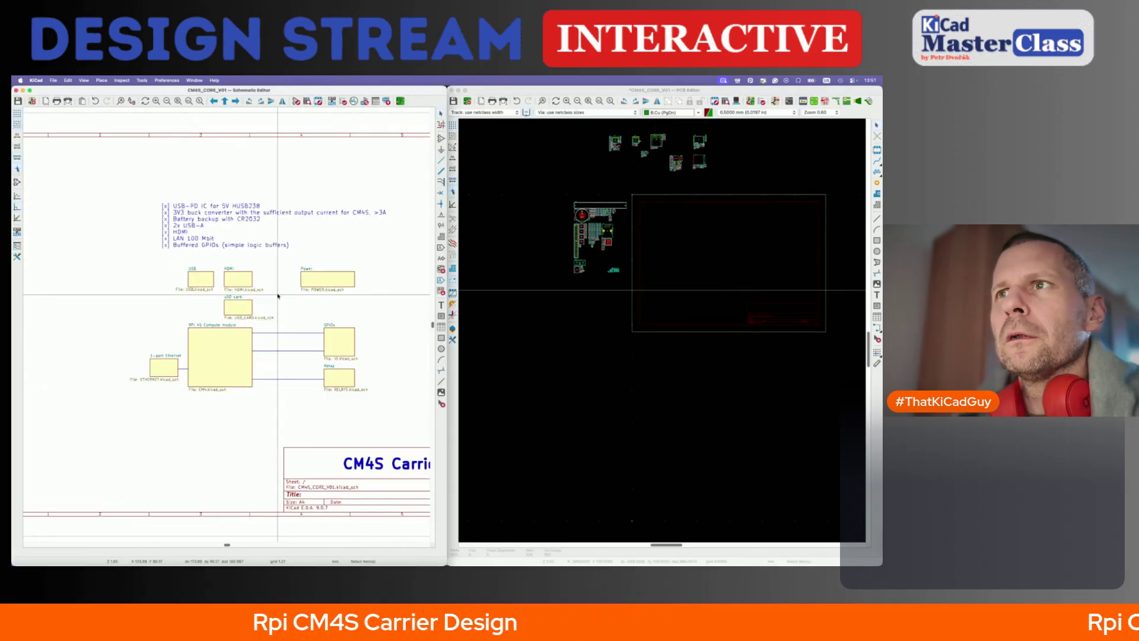
- Pack every footprint on the GPIOs sheet into a group above the board
{"action": "double_click", "coordinate": [339, 341]}
{"action": "scroll", "coordinate": [241, 328], "scroll_direction": "down", "scroll_amount": 4}
{"action": "scroll", "coordinate": [240, 326], "scroll_direction": "up", "scroll_amount": 4}
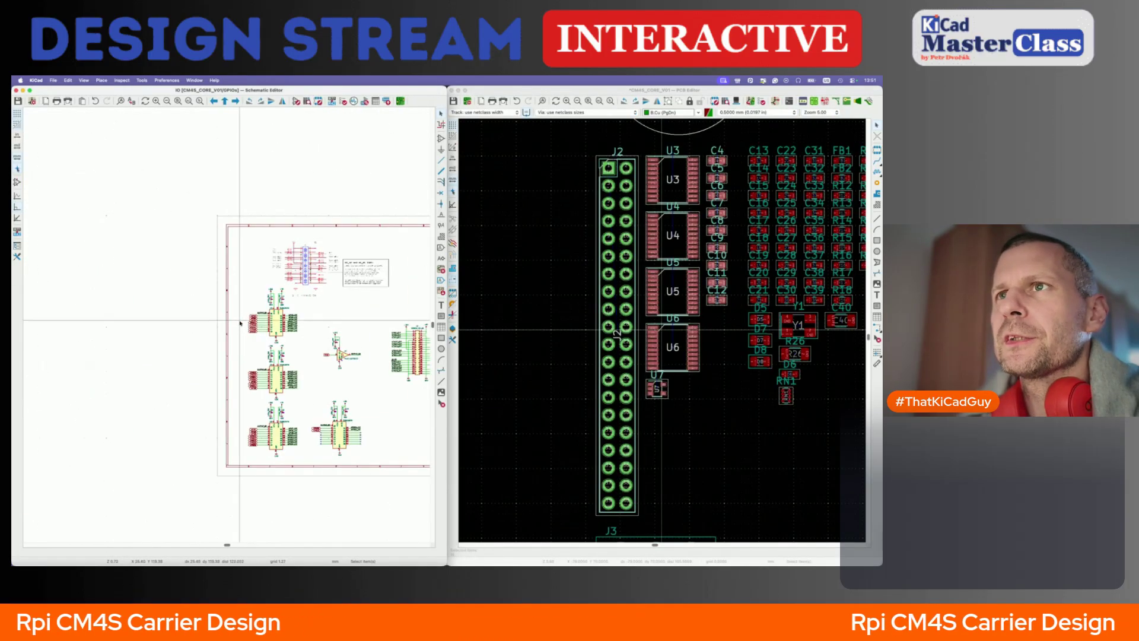
{"action": "left_click_drag", "start_coordinate": [234, 288], "coordinate": [363, 464]}
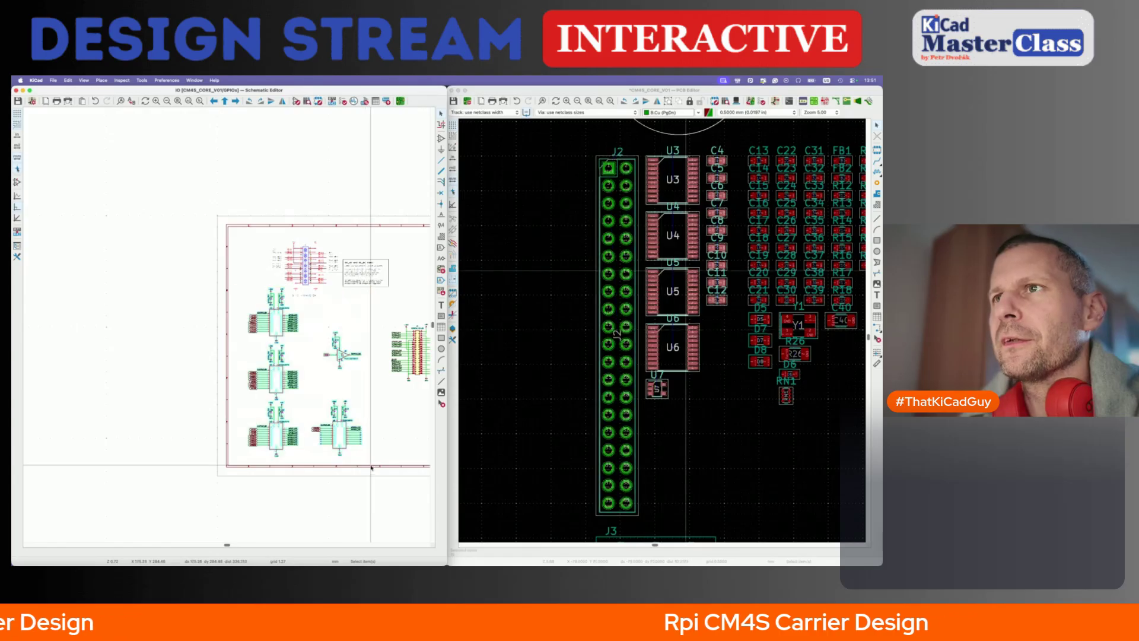
{"action": "left_click", "coordinate": [583, 90]}
{"action": "key", "text": "p"}
{"action": "scroll", "coordinate": [521, 323], "scroll_direction": "down", "scroll_amount": 8}
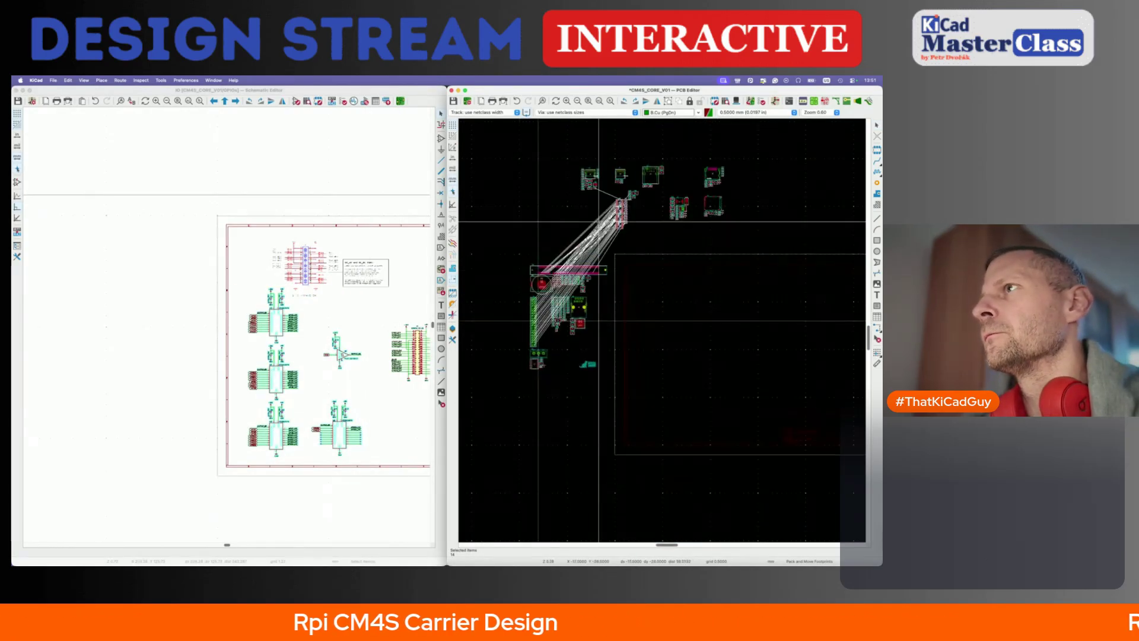
{"action": "left_click", "coordinate": [565, 229]}
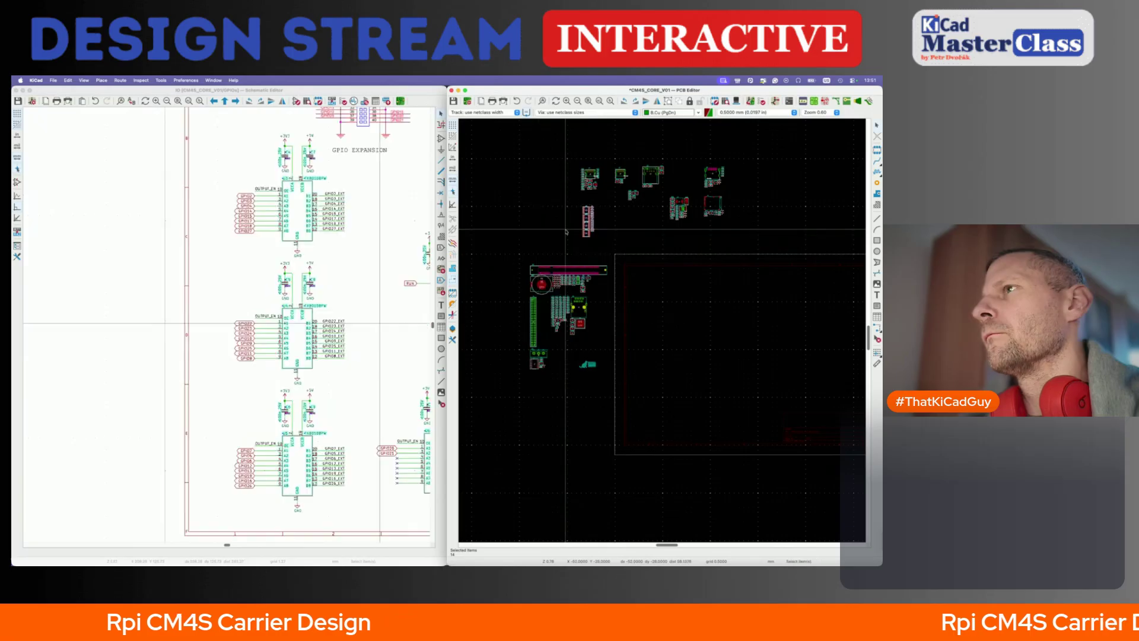
- Check where the right-hand GPIO connector sits on the PCB, then return to the root sheet
{"action": "left_click", "coordinate": [361, 283]}
{"action": "scroll", "coordinate": [360, 283], "scroll_direction": "down", "scroll_amount": 5}
{"action": "left_click_drag", "start_coordinate": [393, 236], "coordinate": [428, 307]}
{"action": "left_click", "coordinate": [623, 259]}
{"action": "scroll", "coordinate": [625, 261], "scroll_direction": "down", "scroll_amount": 4}
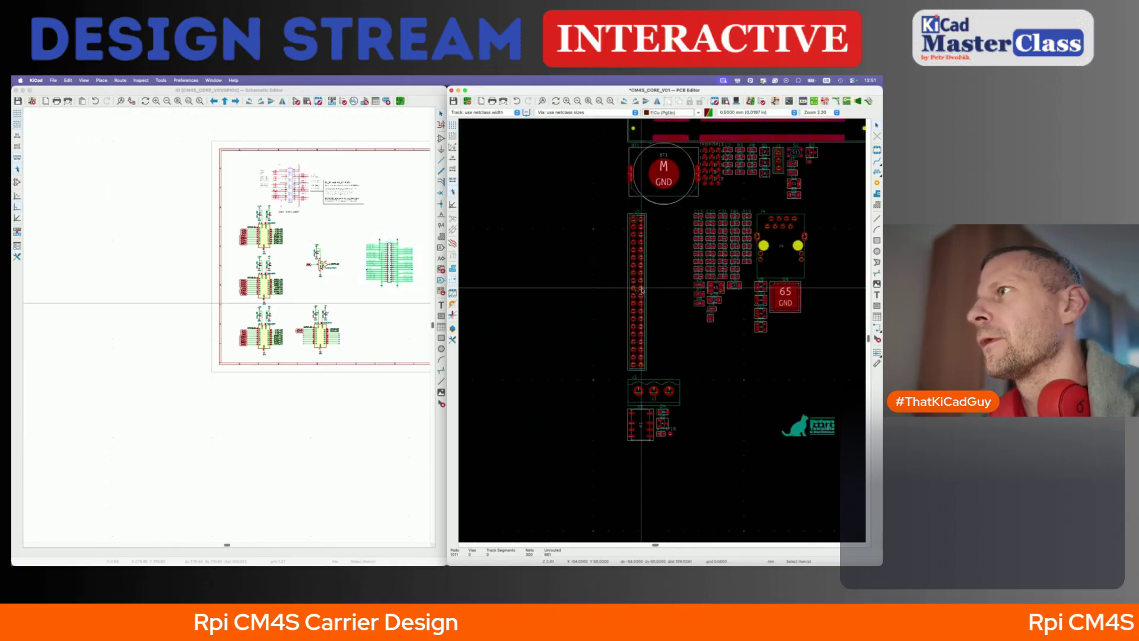
{"action": "left_click", "coordinate": [334, 242]}
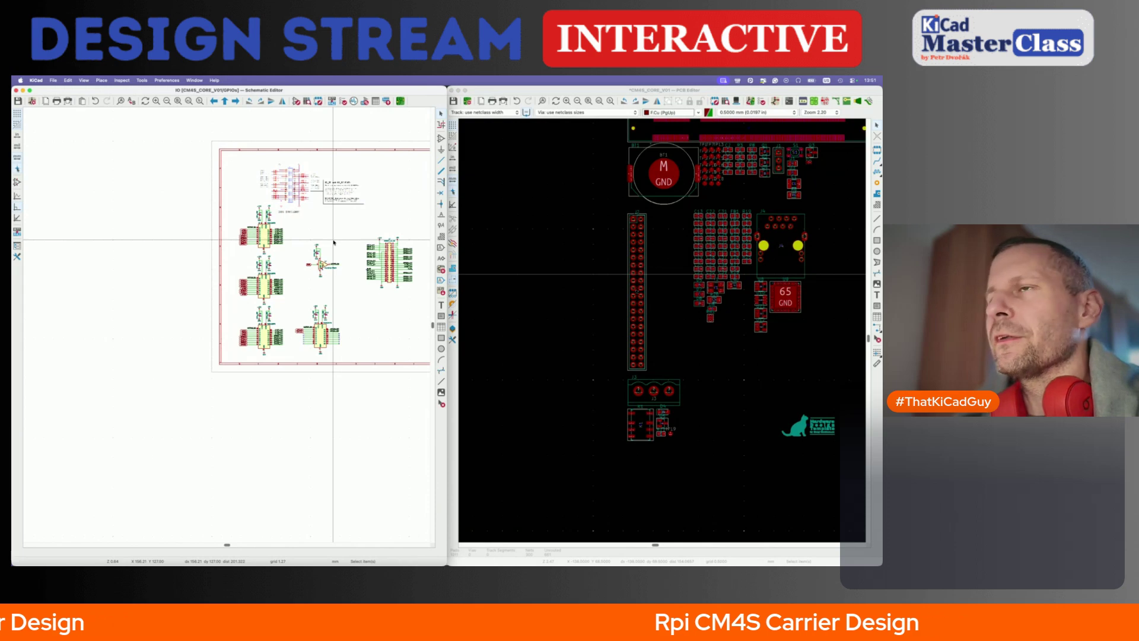
{"action": "key", "text": "alt+BackSpace"}
- Pack the relay footprints (J3, K1, D4, Q5, R11, TP19) left of the board, then return to root
{"action": "double_click", "coordinate": [339, 377]}
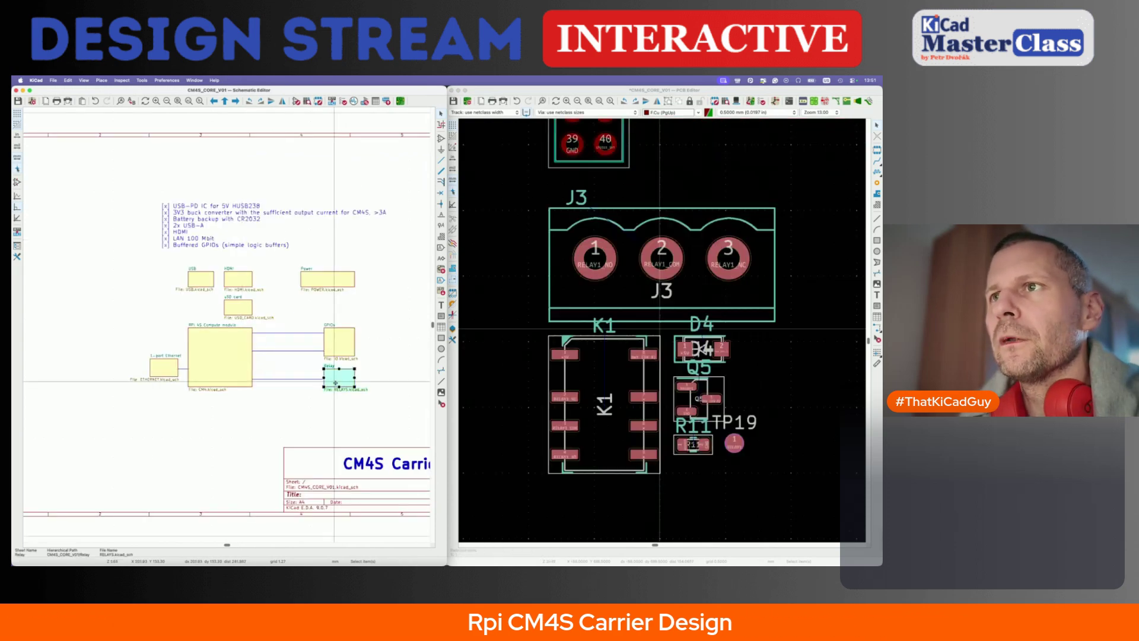
{"action": "left_click_drag", "start_coordinate": [202, 260], "coordinate": [362, 381]}
{"action": "left_click", "coordinate": [599, 93]}
{"action": "key", "text": "p"}
{"action": "scroll", "coordinate": [509, 303], "scroll_direction": "down", "scroll_amount": 15}
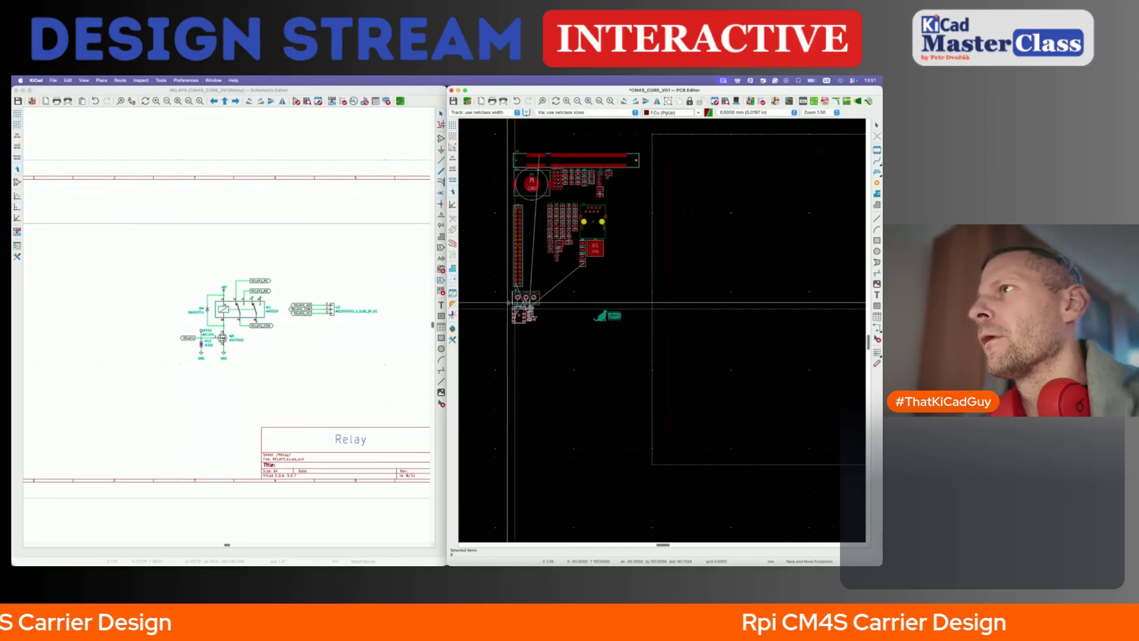
{"action": "scroll", "coordinate": [531, 297], "scroll_direction": "left", "scroll_amount": 3}
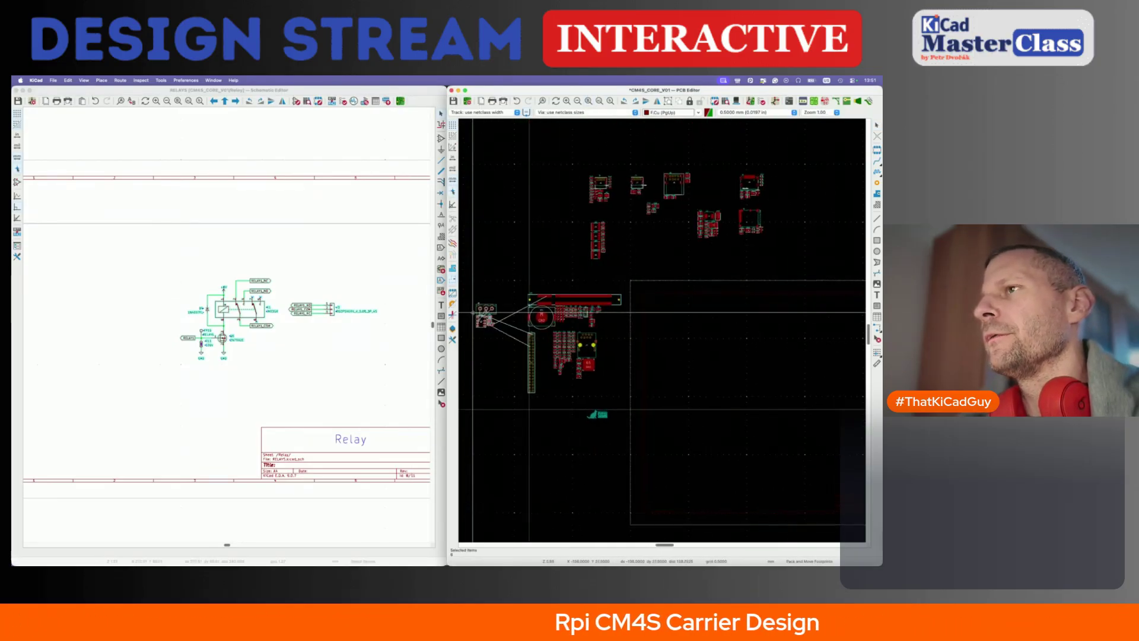
{"action": "left_click", "coordinate": [521, 341]}
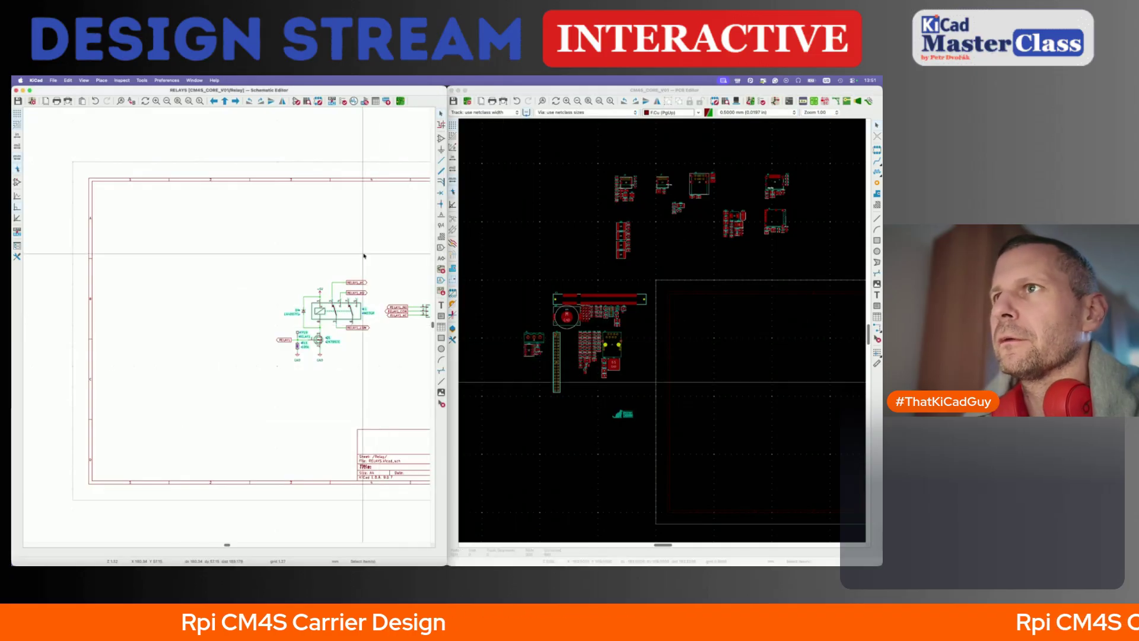
{"action": "left_click", "coordinate": [364, 254]}
{"action": "key", "text": "alt+BackSpace"}
- Open the compute module sheet and pack its TP test point footprints above the board
{"action": "double_click", "coordinate": [206, 360]}
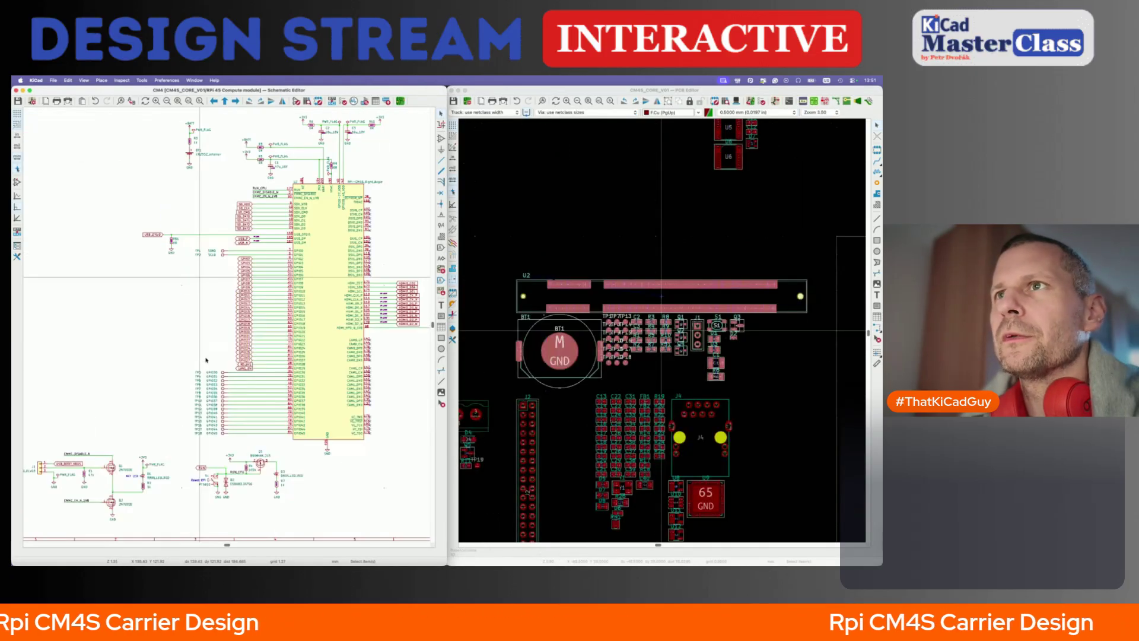
{"action": "left_click_drag", "start_coordinate": [226, 433], "coordinate": [233, 442]}
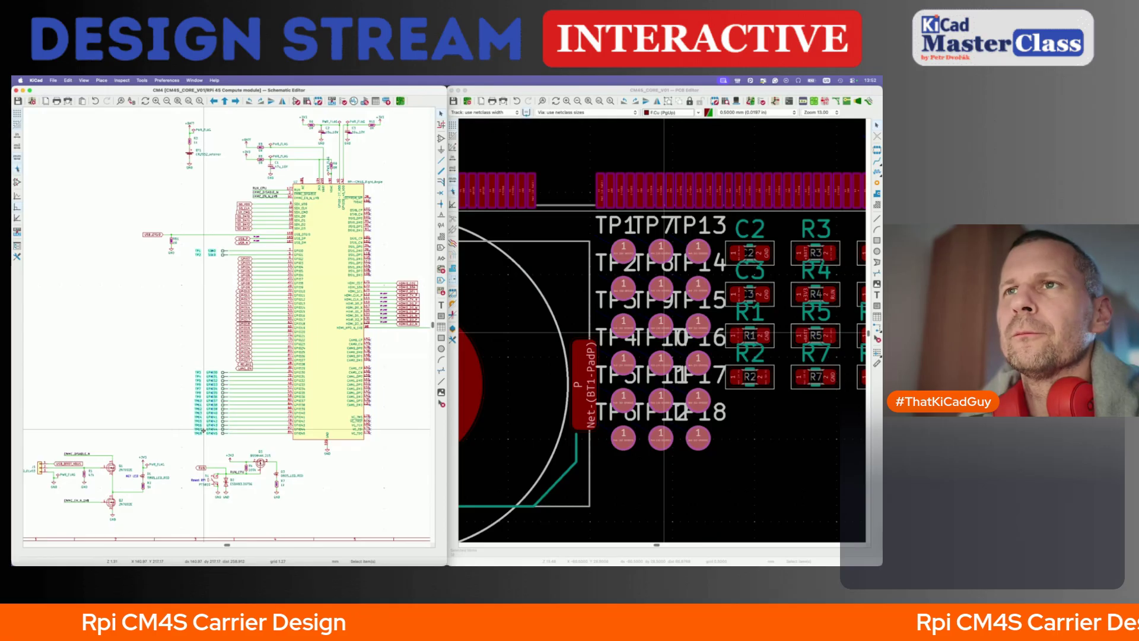
{"action": "left_click", "coordinate": [630, 373]}
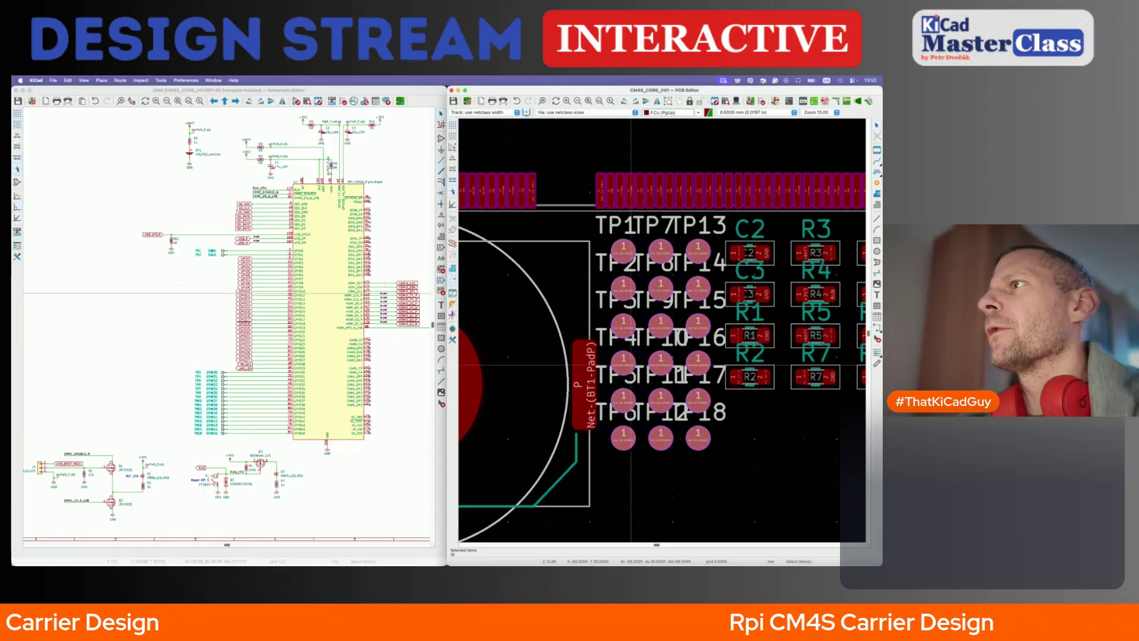
{"action": "key", "text": "p"}
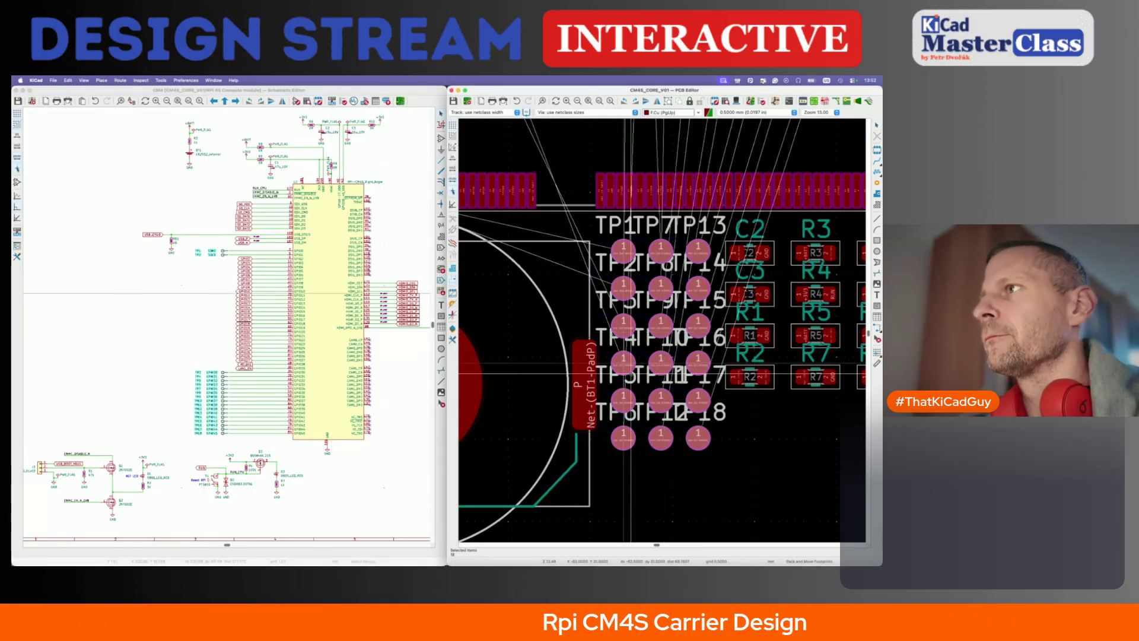
{"action": "scroll", "coordinate": [630, 372], "scroll_direction": "down", "scroll_amount": 10}
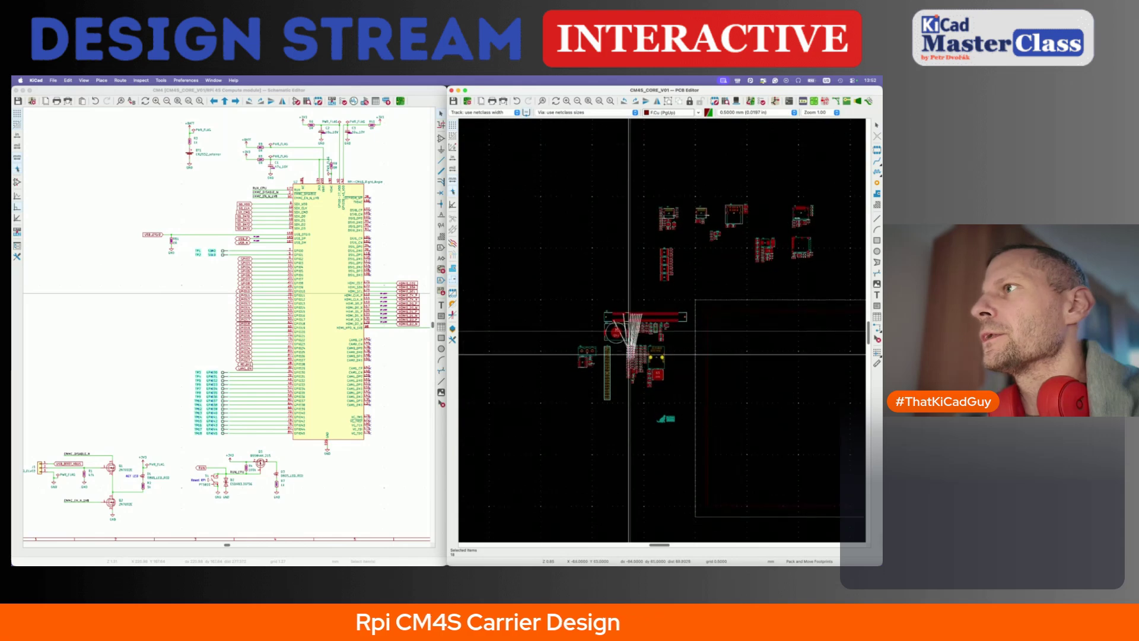
{"action": "left_click", "coordinate": [640, 218]}
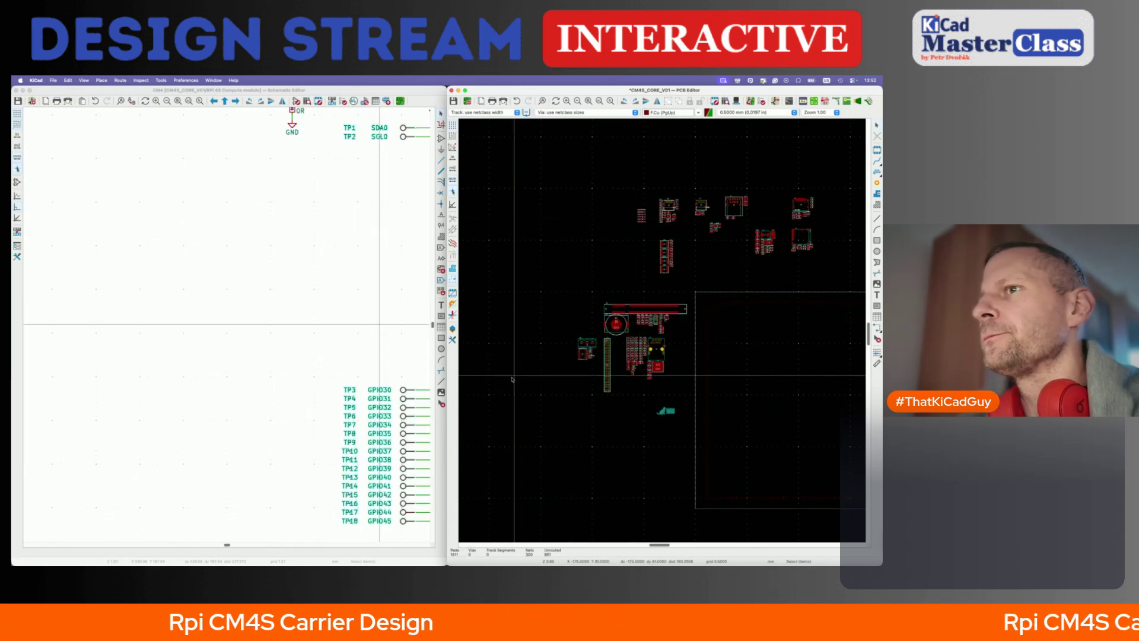
- Pack footprints from part of the compute module circuit into a group on the PCB
{"action": "left_click", "coordinate": [391, 334]}
{"action": "scroll", "coordinate": [391, 335], "scroll_direction": "down", "scroll_amount": 5}
{"action": "scroll", "coordinate": [391, 335], "scroll_direction": "down", "scroll_amount": 1}
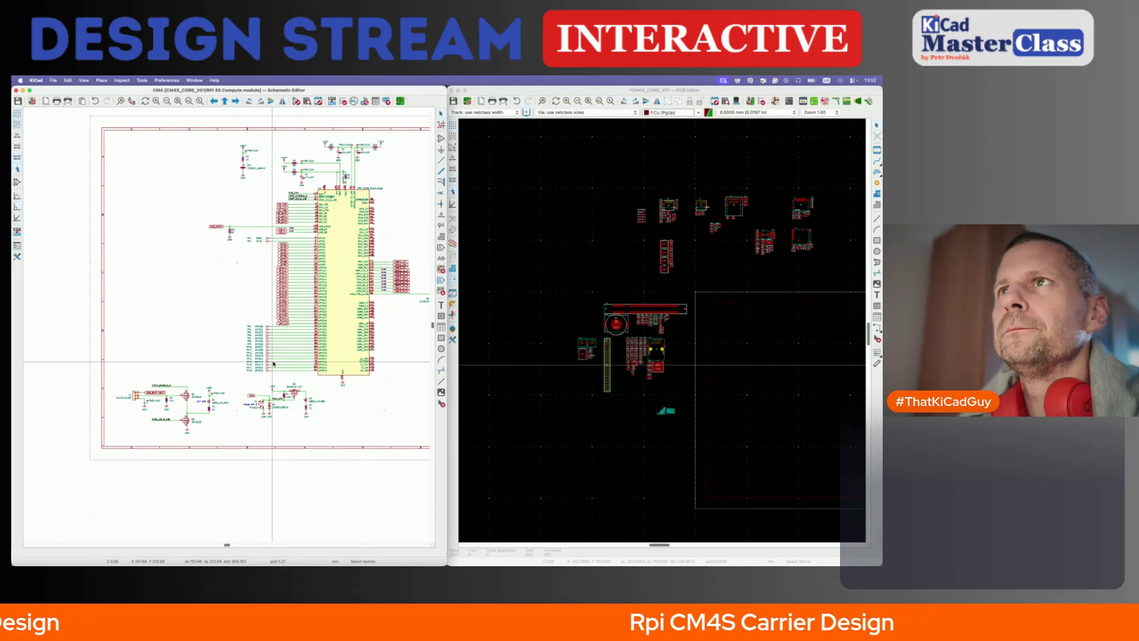
{"action": "left_click_drag", "start_coordinate": [267, 120], "coordinate": [409, 195]}
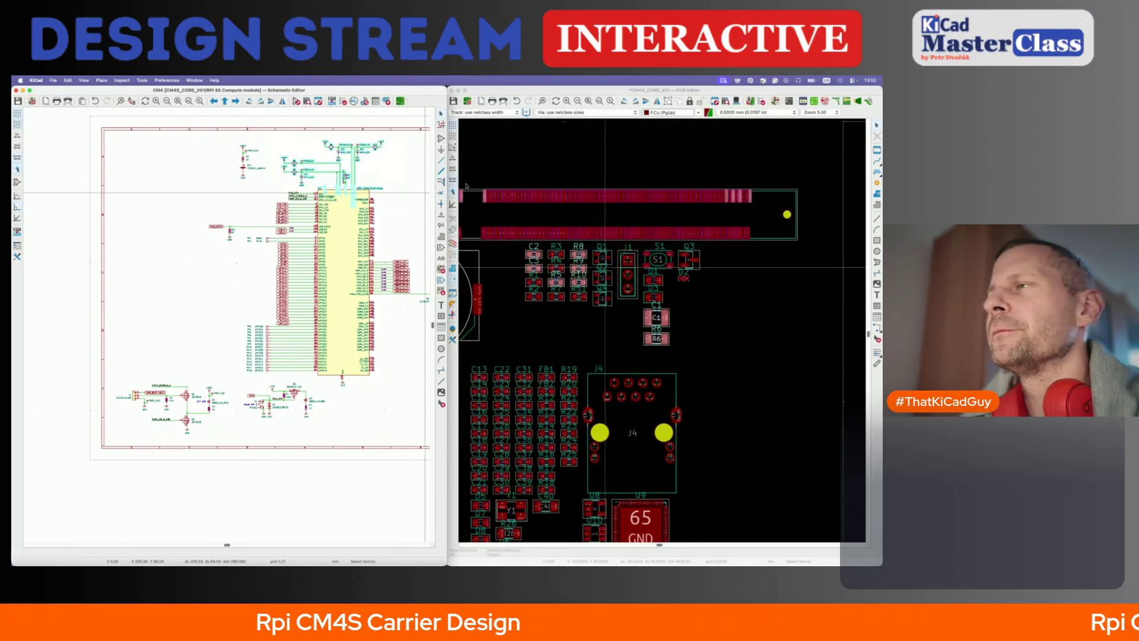
{"action": "left_click", "coordinate": [587, 253]}
{"action": "key", "text": "p"}
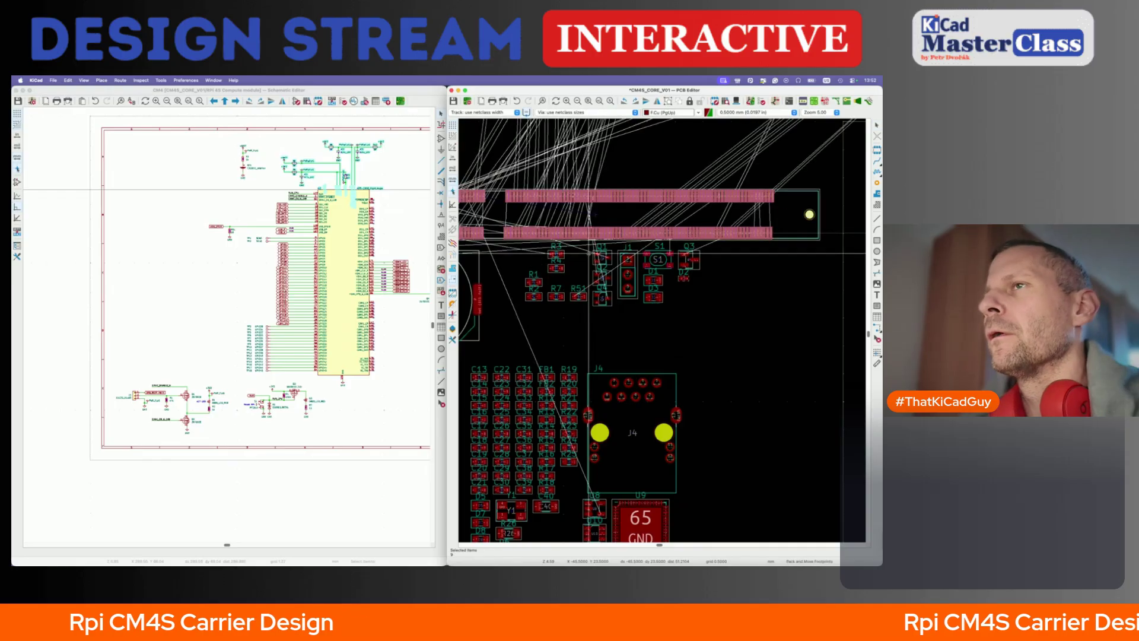
{"action": "scroll", "coordinate": [588, 253], "scroll_direction": "down", "scroll_amount": 5}
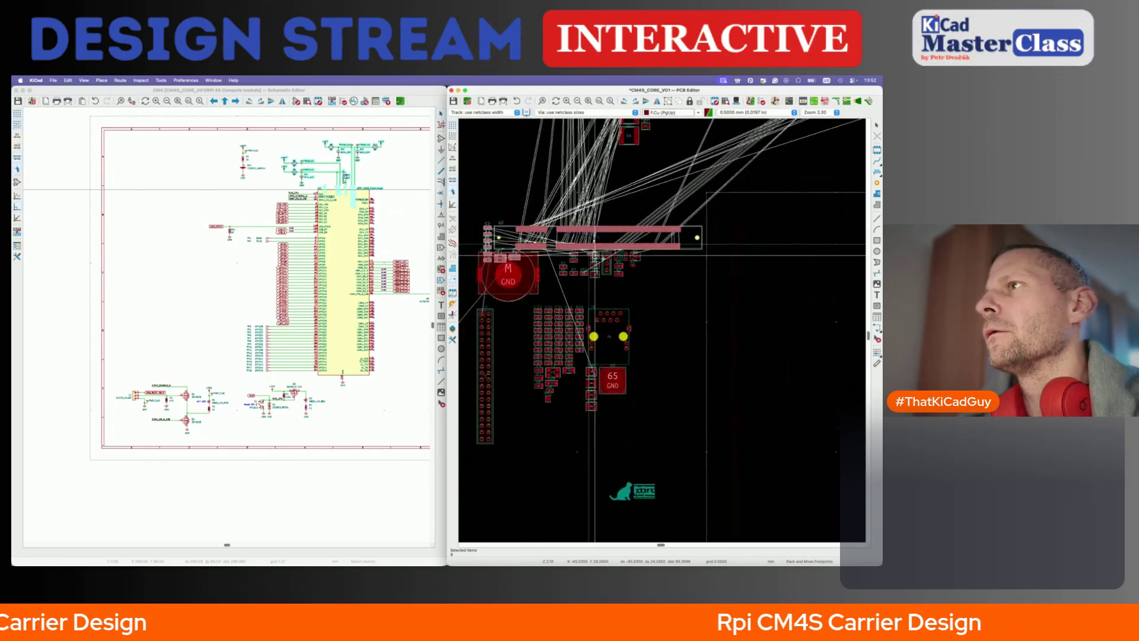
{"action": "left_click", "coordinate": [587, 255]}
- Pack the upper circuits' footprints on the compute module sheet and place them on the board
{"action": "left_click", "coordinate": [415, 199]}
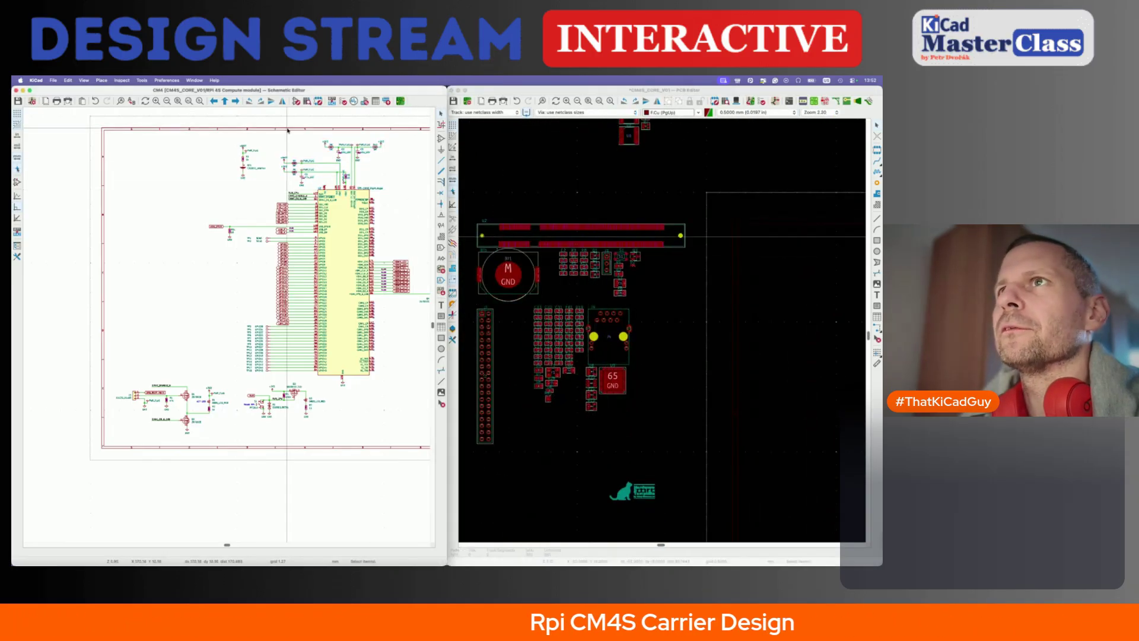
{"action": "left_click_drag", "start_coordinate": [274, 126], "coordinate": [408, 189]}
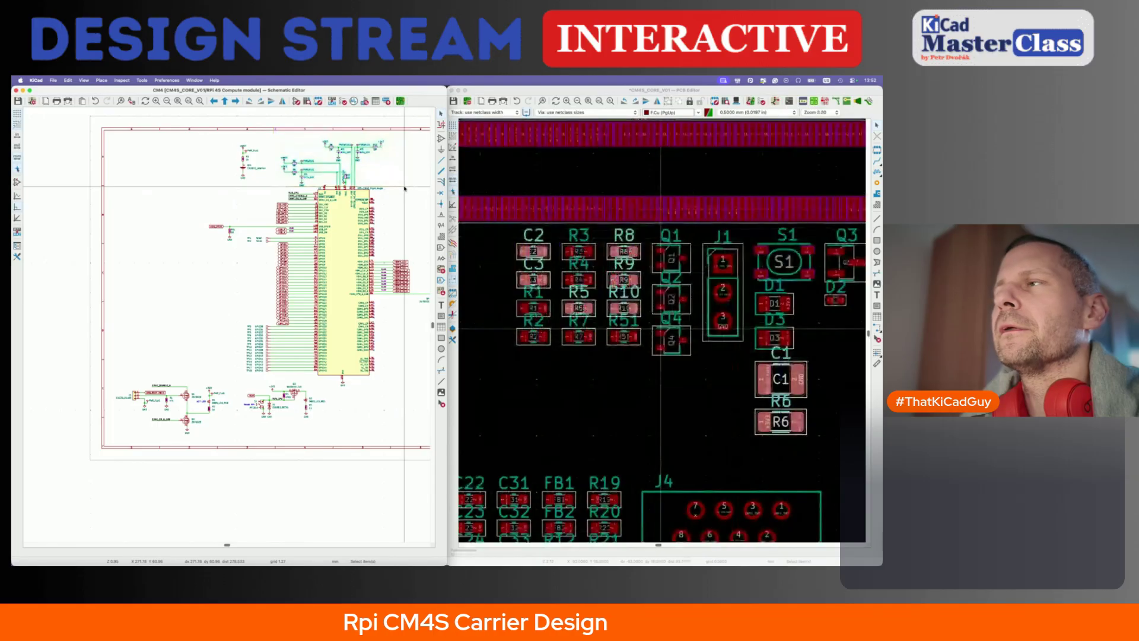
{"action": "left_click", "coordinate": [621, 97]}
{"action": "key", "text": "p"}
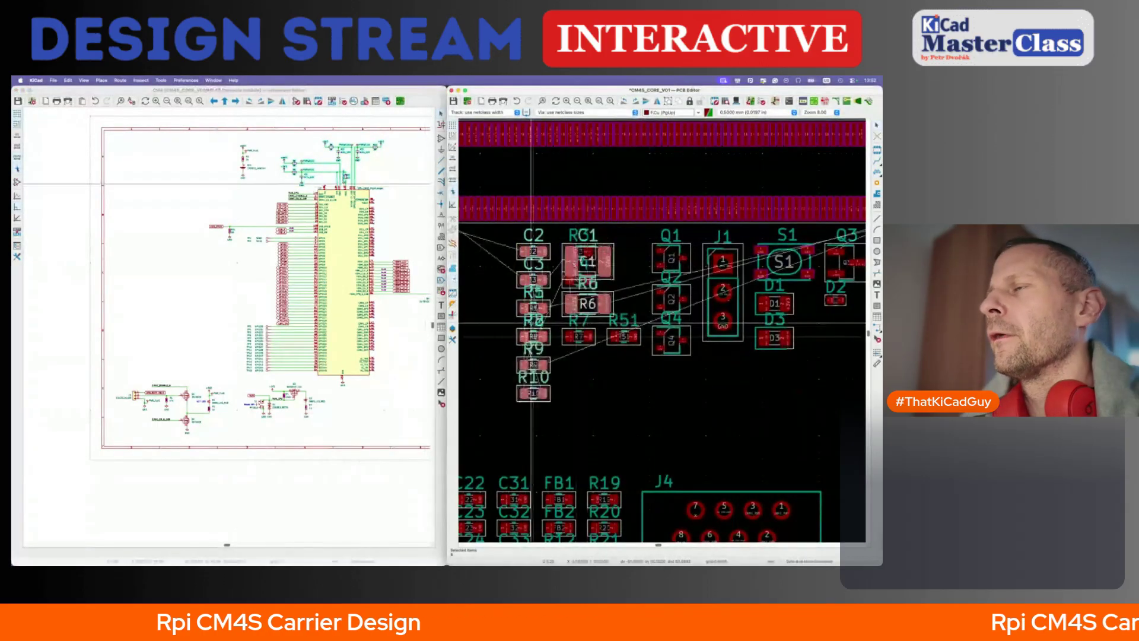
{"action": "scroll", "coordinate": [531, 323], "scroll_direction": "down", "scroll_amount": 9}
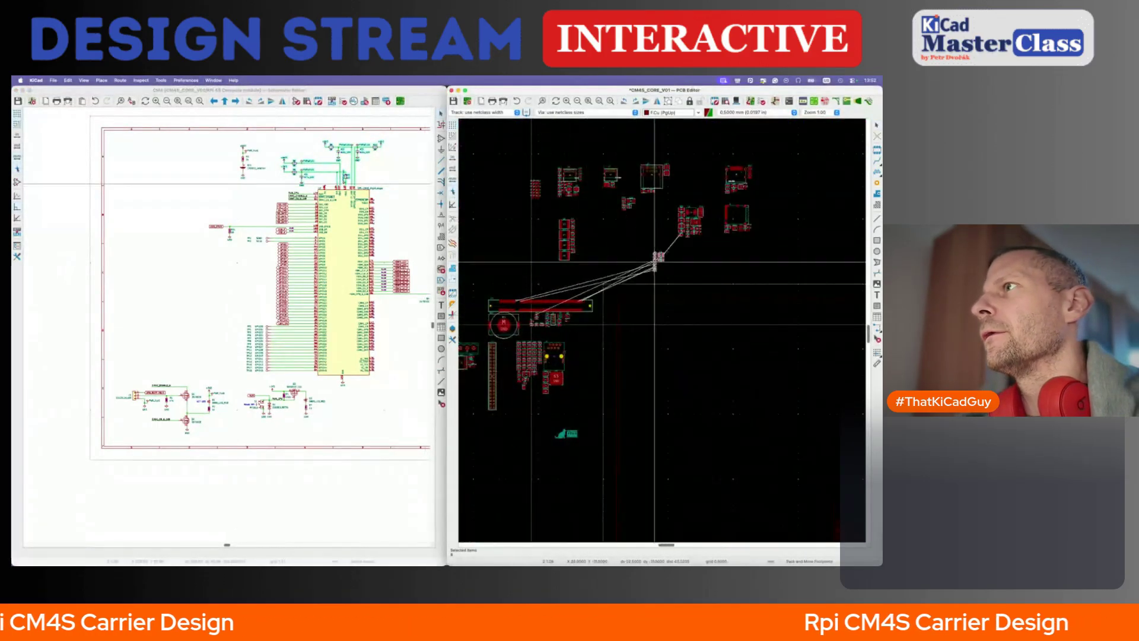
{"action": "left_click", "coordinate": [685, 256]}
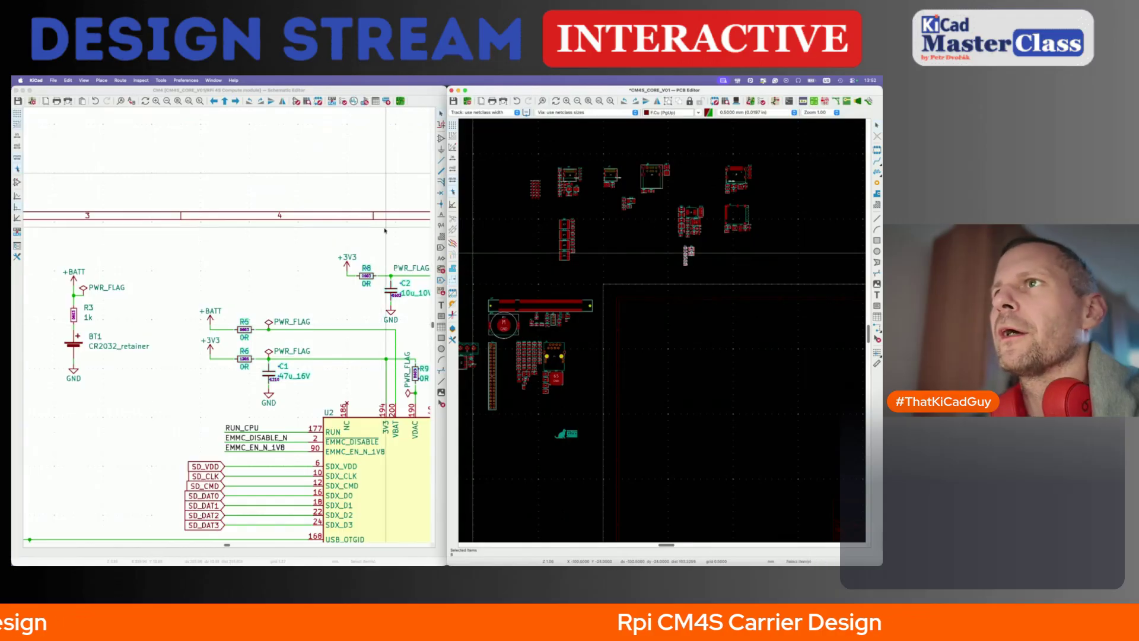
- View the whole CM4 sheet and select the CM4 module symbol to locate it on the board
{"action": "left_click", "coordinate": [381, 229]}
{"action": "scroll", "coordinate": [381, 229], "scroll_direction": "down", "scroll_amount": 8}
{"action": "middle_click_drag", "start_coordinate": [389, 331], "coordinate": [356, 301]}
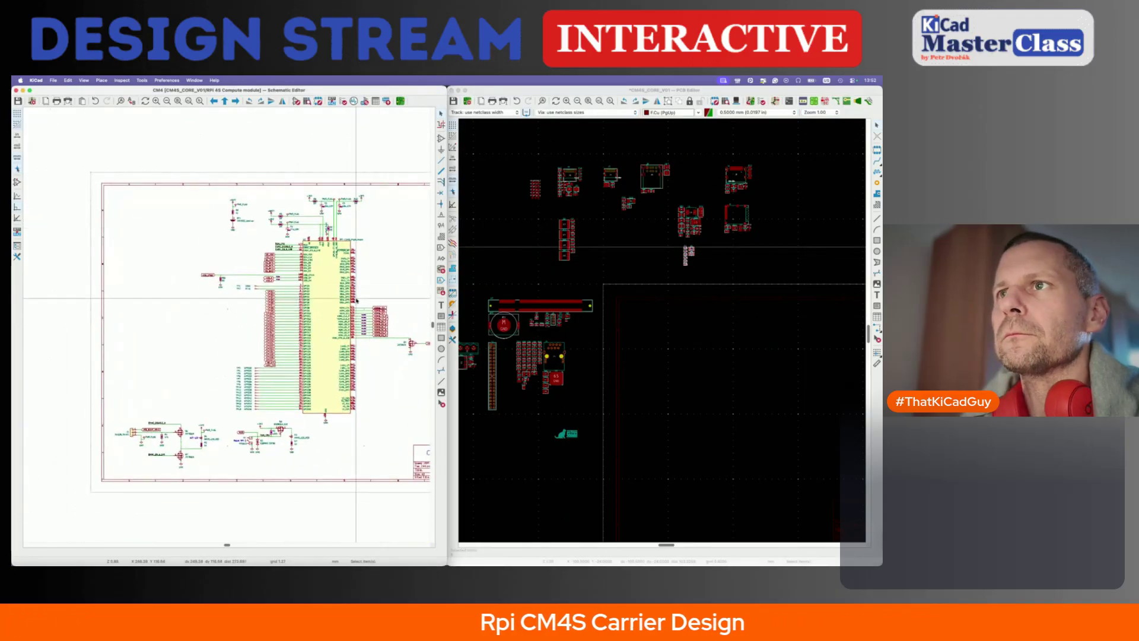
{"action": "left_click", "coordinate": [326, 307]}
{"action": "middle_click_drag", "start_coordinate": [389, 430], "coordinate": [405, 348]}
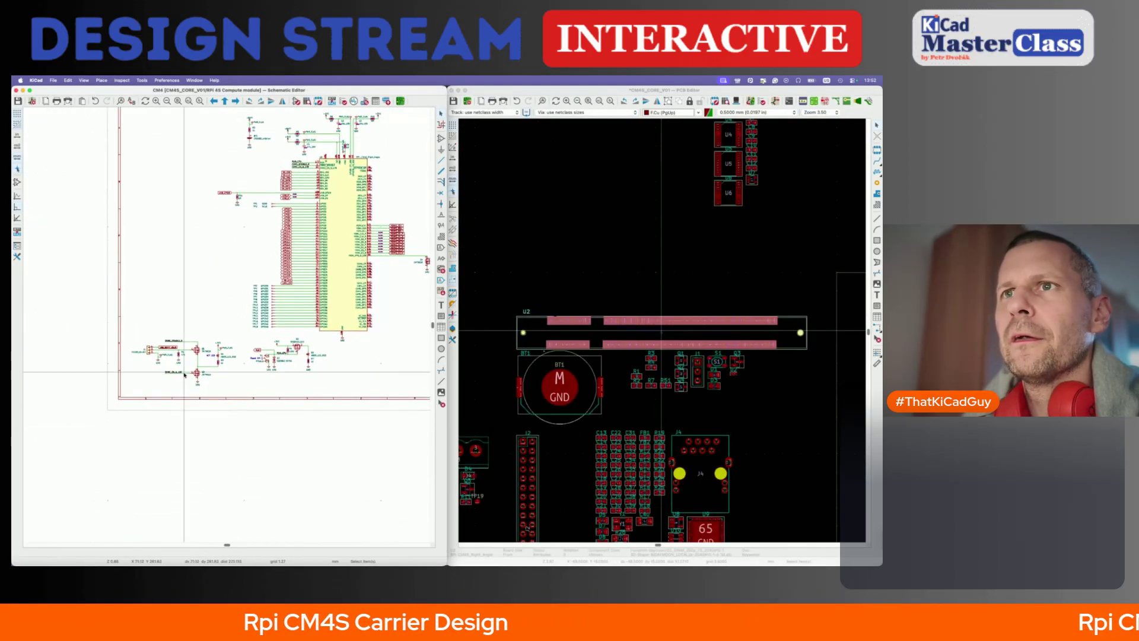
- Pack the small circuits below the CM4 symbol near the connector, then return to the root sheet
{"action": "left_click_drag", "start_coordinate": [129, 333], "coordinate": [348, 412]}
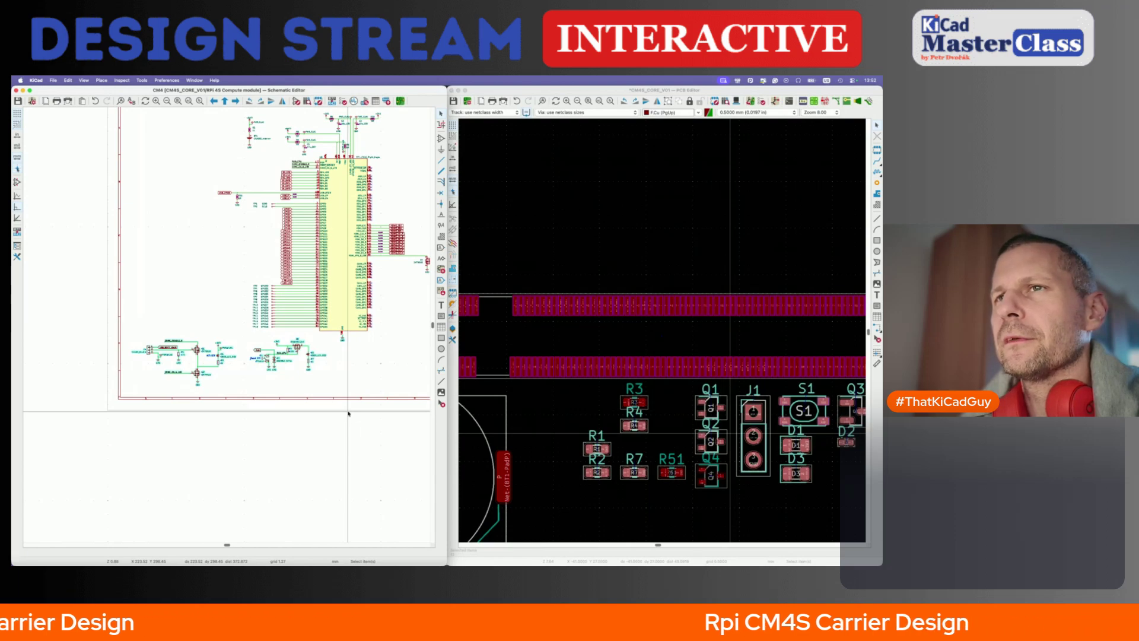
{"action": "left_click", "coordinate": [585, 92]}
{"action": "key", "text": "p"}
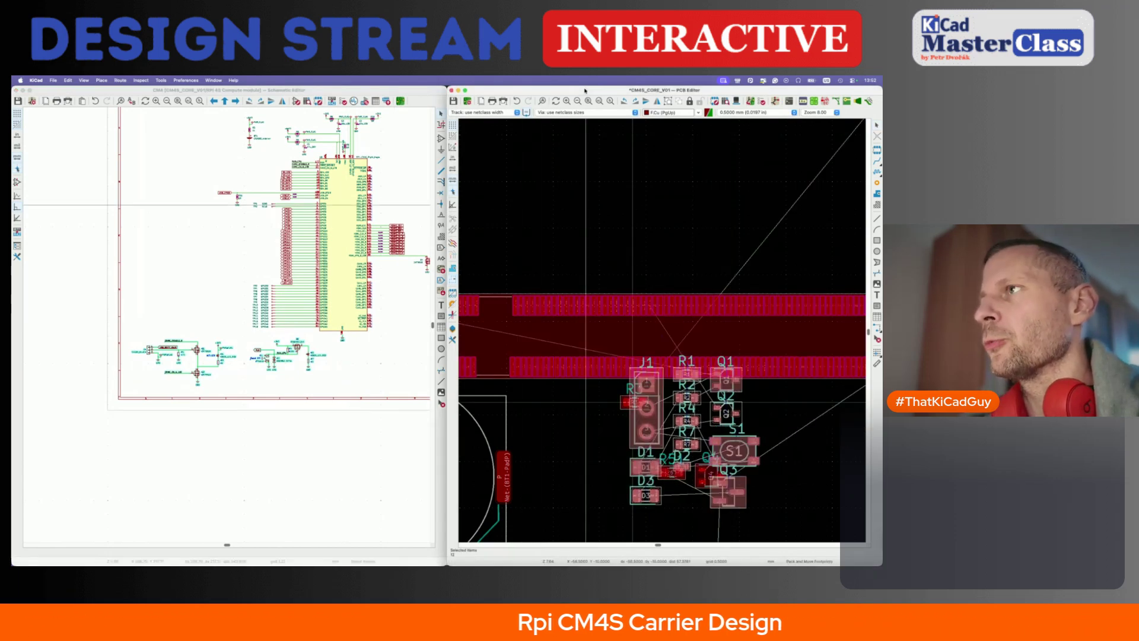
{"action": "scroll", "coordinate": [656, 177], "scroll_direction": "down", "scroll_amount": 6}
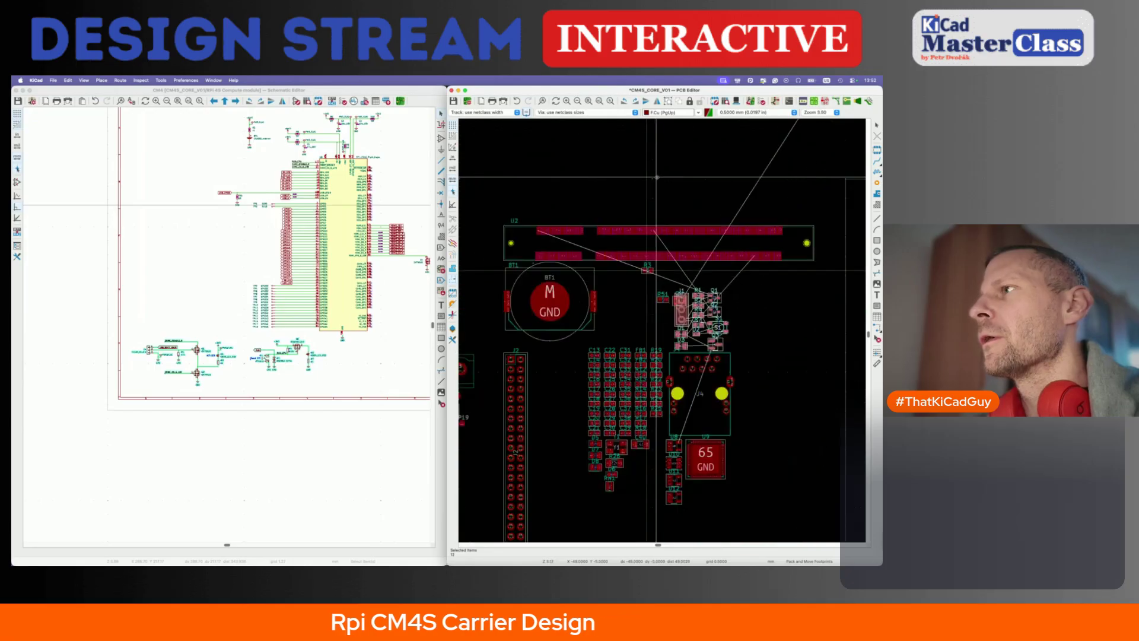
{"action": "scroll", "coordinate": [656, 177], "scroll_direction": "up", "scroll_amount": 5}
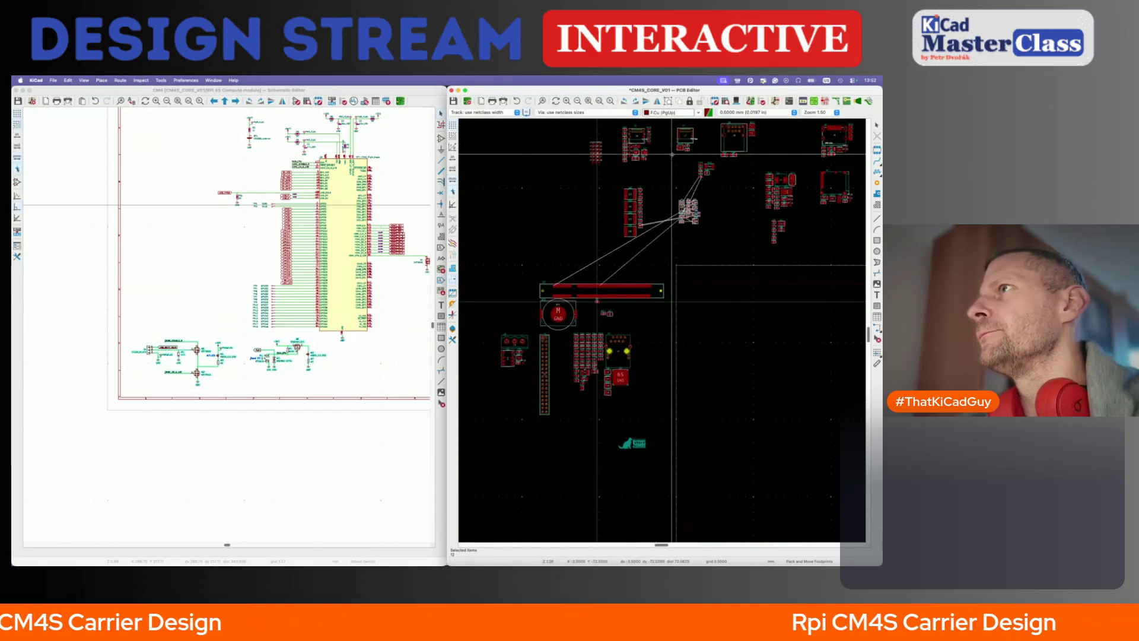
{"action": "left_click", "coordinate": [689, 151]}
{"action": "scroll", "coordinate": [345, 253], "scroll_direction": "down", "scroll_amount": 3}
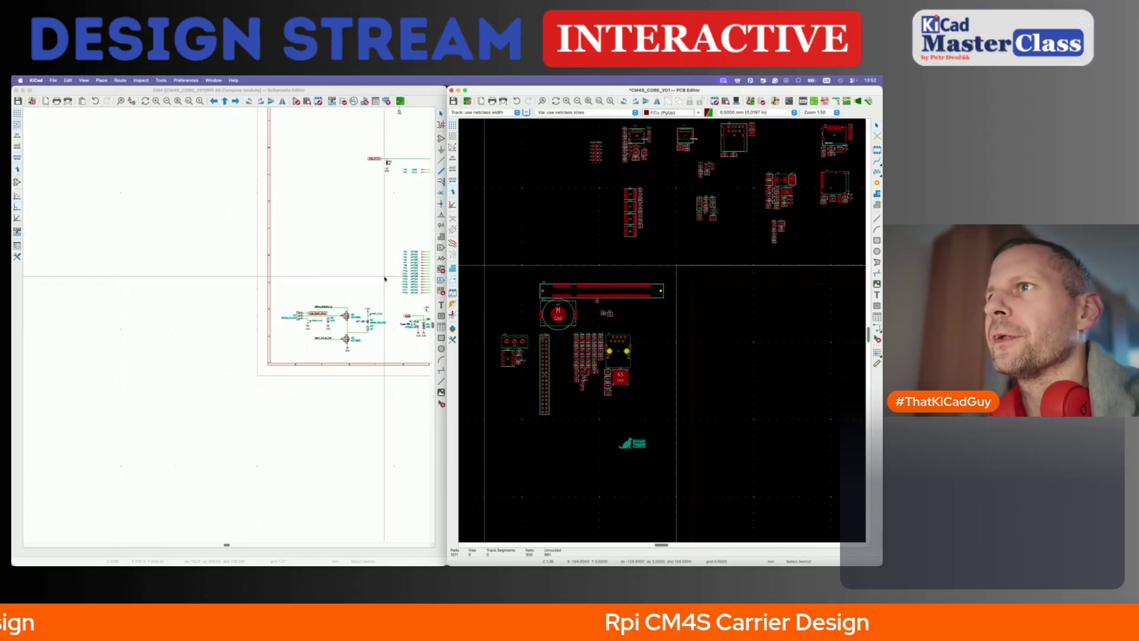
{"action": "left_click", "coordinate": [345, 252]}
{"action": "scroll", "coordinate": [345, 252], "scroll_direction": "down", "scroll_amount": 2}
{"action": "key", "text": "alt+BackSpace"}
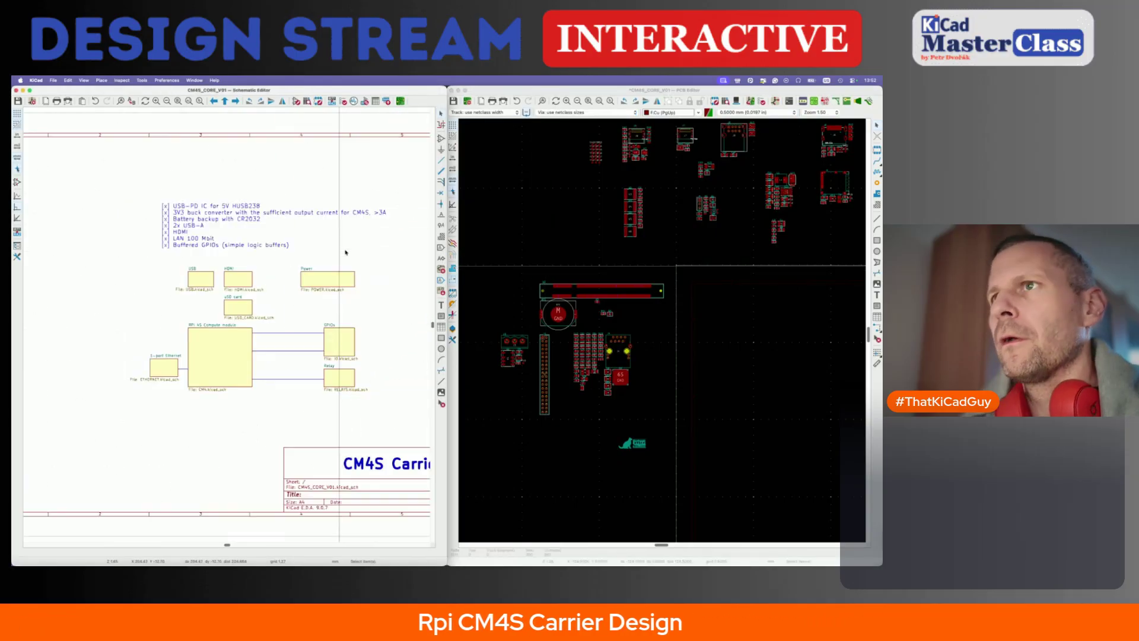
- Pack the footprints of the Ethernet sheet's two OTG power switch circuits and drop them beside the board
{"action": "double_click", "coordinate": [177, 366]}
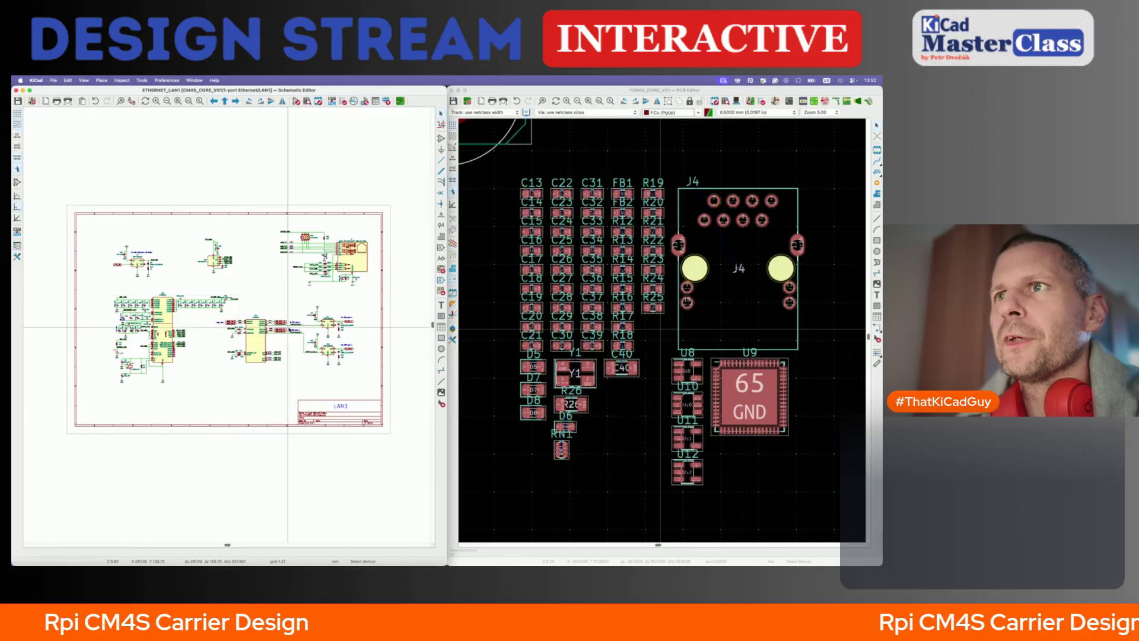
{"action": "scroll", "coordinate": [240, 297], "scroll_direction": "up", "scroll_amount": 3}
{"action": "left_click_drag", "start_coordinate": [315, 290], "coordinate": [420, 440]}
{"action": "middle_click_drag", "start_coordinate": [420, 441], "coordinate": [353, 421]}
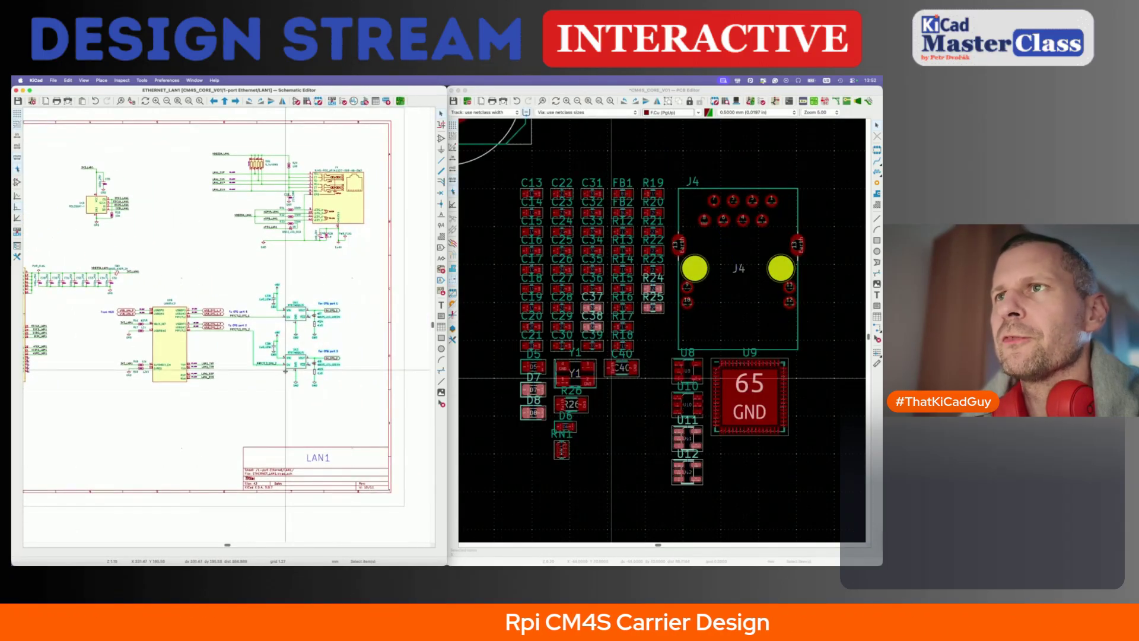
{"action": "left_click", "coordinate": [517, 142]}
{"action": "key", "text": "p"}
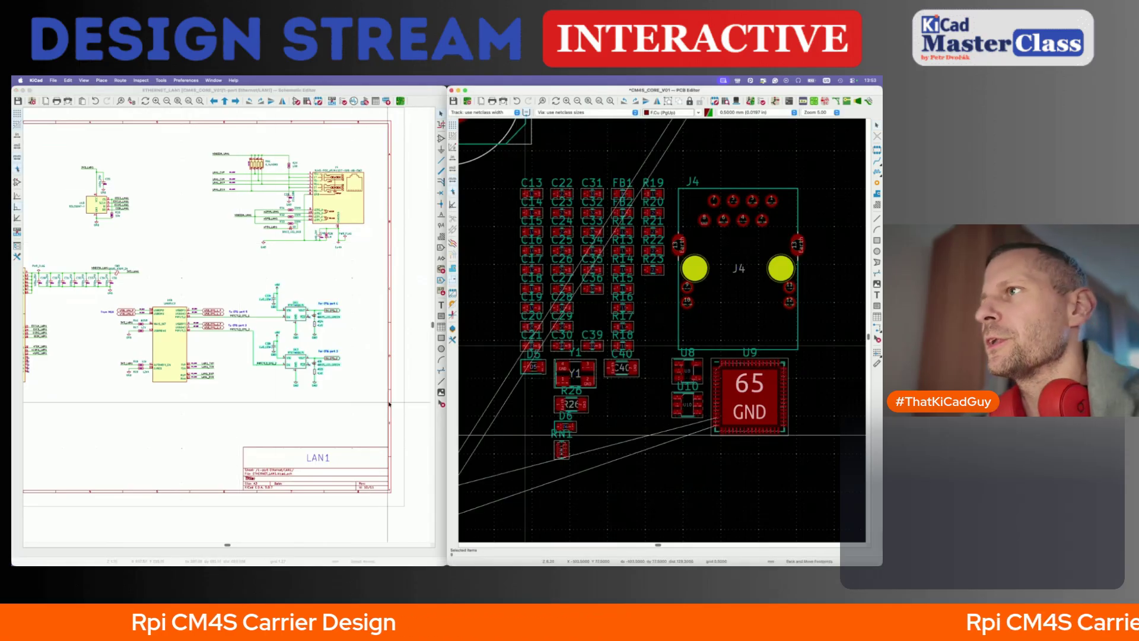
{"action": "scroll", "coordinate": [525, 345], "scroll_direction": "down", "scroll_amount": 5}
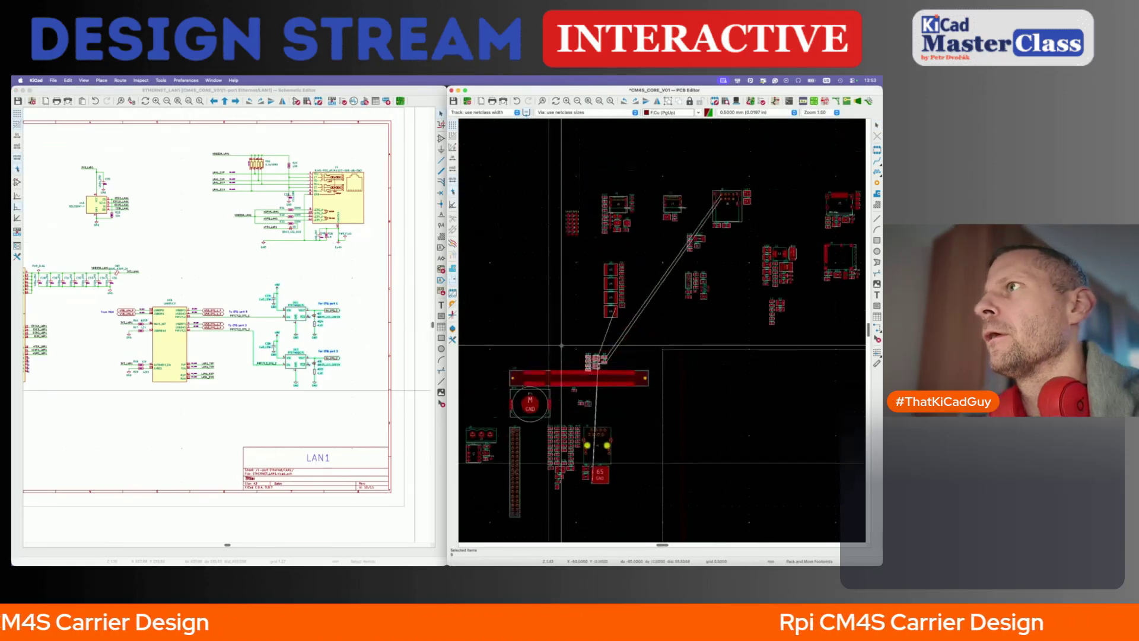
{"action": "left_click", "coordinate": [697, 291]}
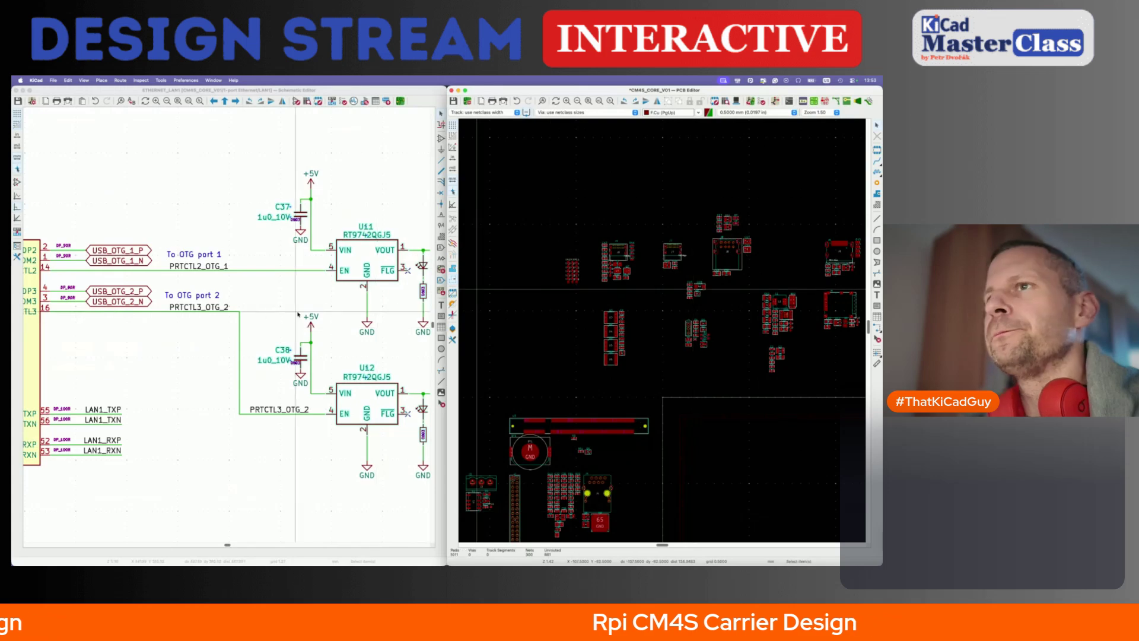
- Pack the footprints of the Ethernet sheet's left circuit blocks and drop them as a group
{"action": "left_click", "coordinate": [272, 288]}
{"action": "scroll", "coordinate": [272, 288], "scroll_direction": "down", "scroll_amount": 5}
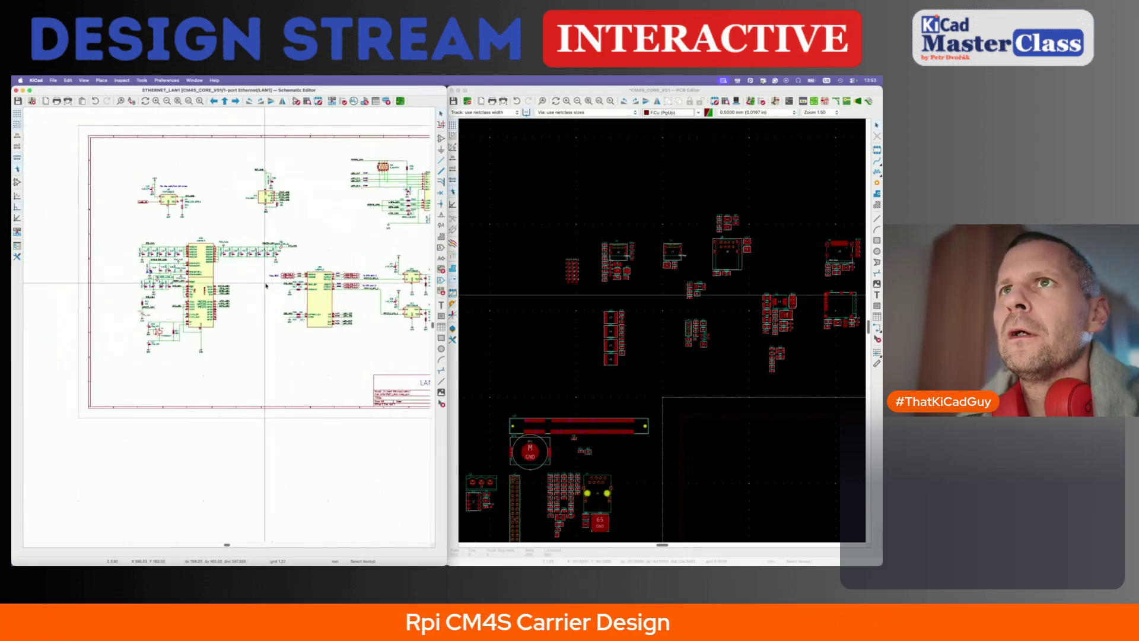
{"action": "left_click_drag", "start_coordinate": [124, 166], "coordinate": [341, 368]}
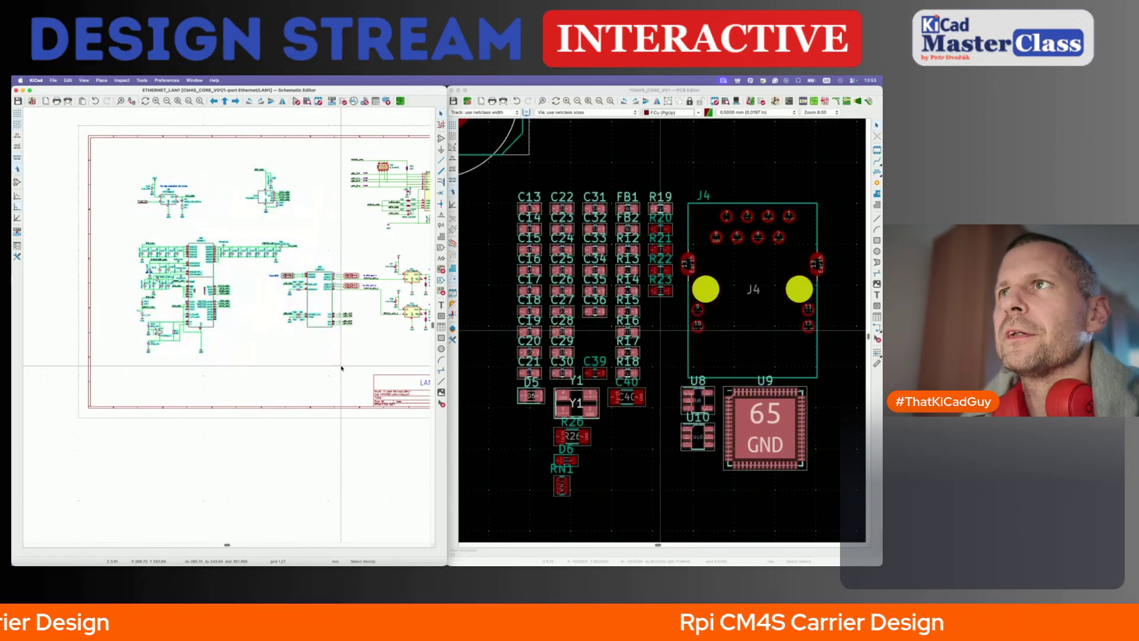
{"action": "left_click", "coordinate": [602, 92]}
{"action": "key", "text": "p"}
{"action": "scroll", "coordinate": [534, 279], "scroll_direction": "down", "scroll_amount": 8}
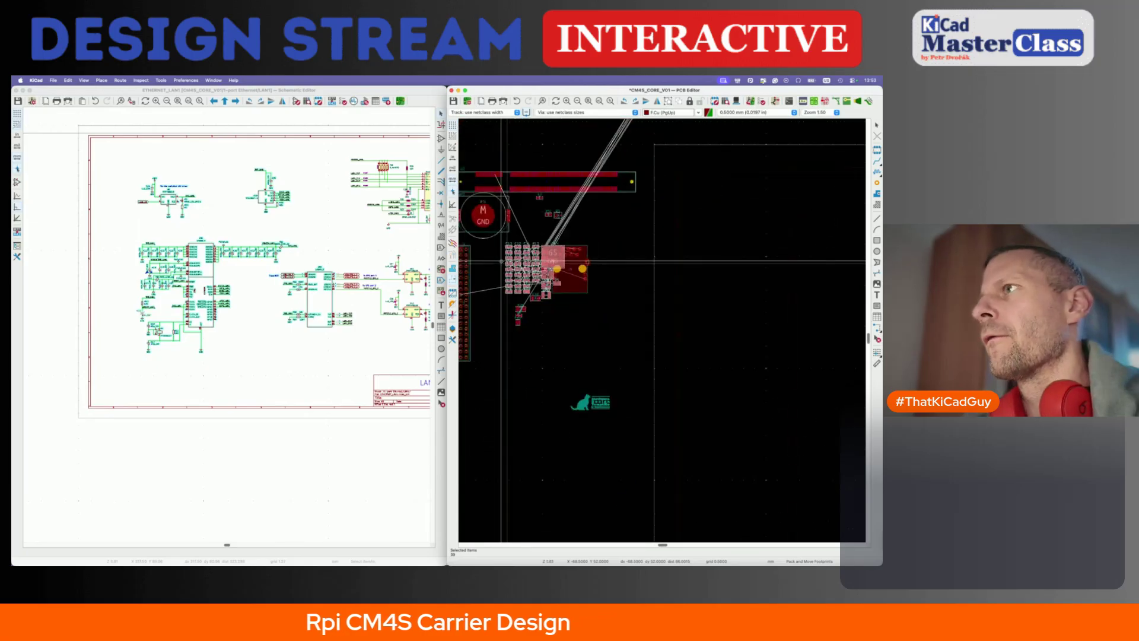
{"action": "middle_click_drag", "start_coordinate": [657, 381], "coordinate": [616, 338]}
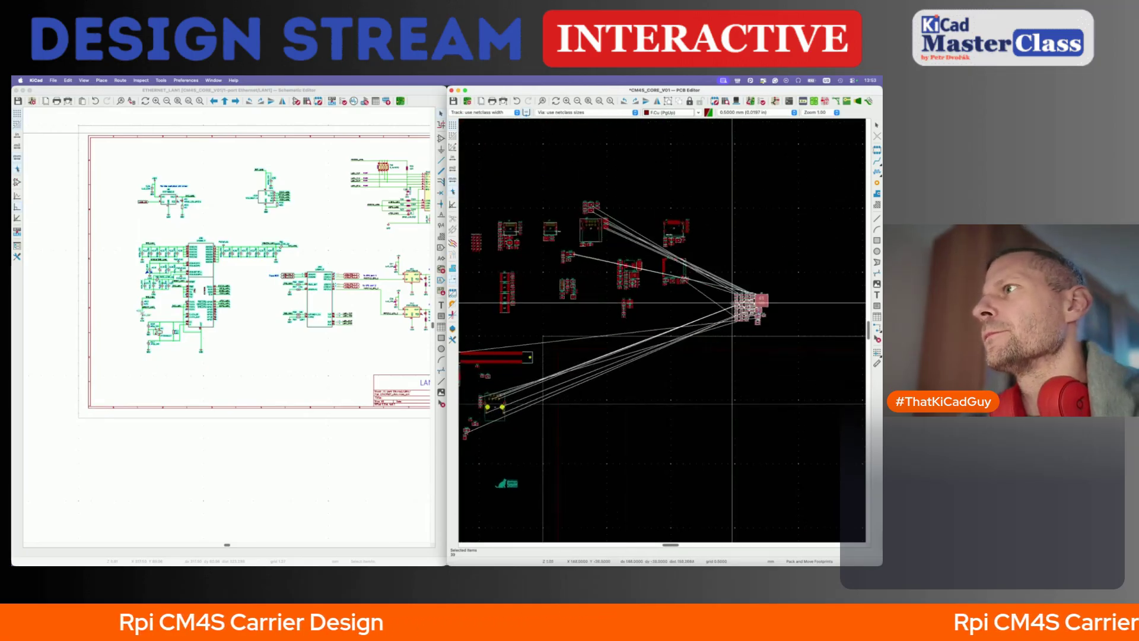
{"action": "left_click", "coordinate": [730, 289]}
{"action": "key", "text": "Escape"}
- Pack the J4 Ethernet jack circuitry's footprints together and drop the group on the board
{"action": "left_click", "coordinate": [295, 303]}
{"action": "scroll", "coordinate": [261, 237], "scroll_direction": "right", "scroll_amount": 5}
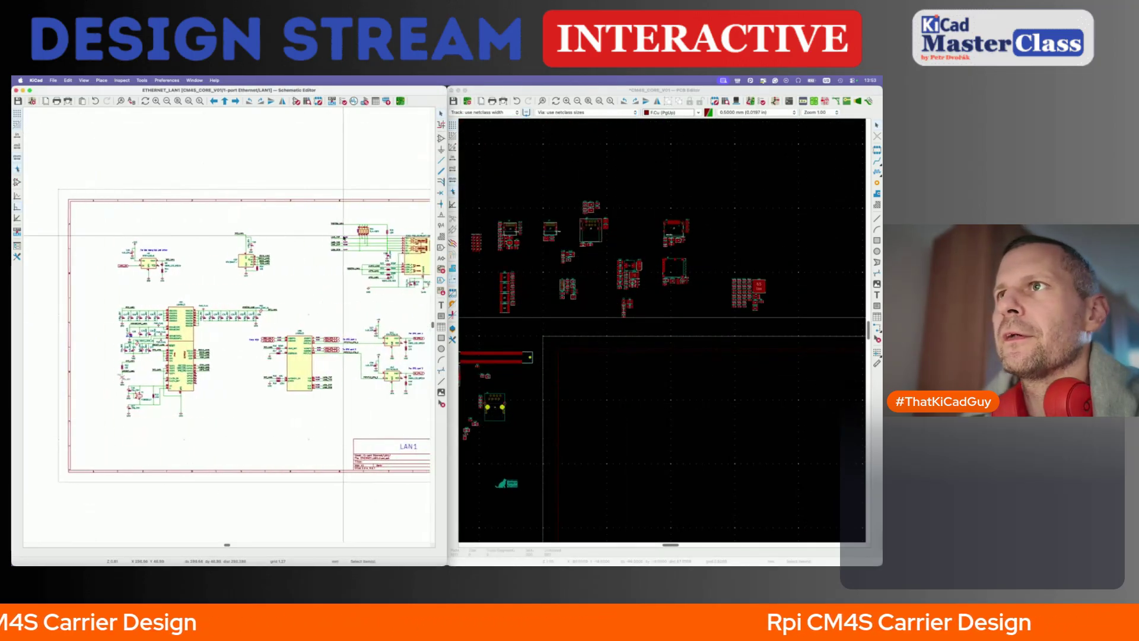
{"action": "left_click_drag", "start_coordinate": [254, 200], "coordinate": [394, 319]}
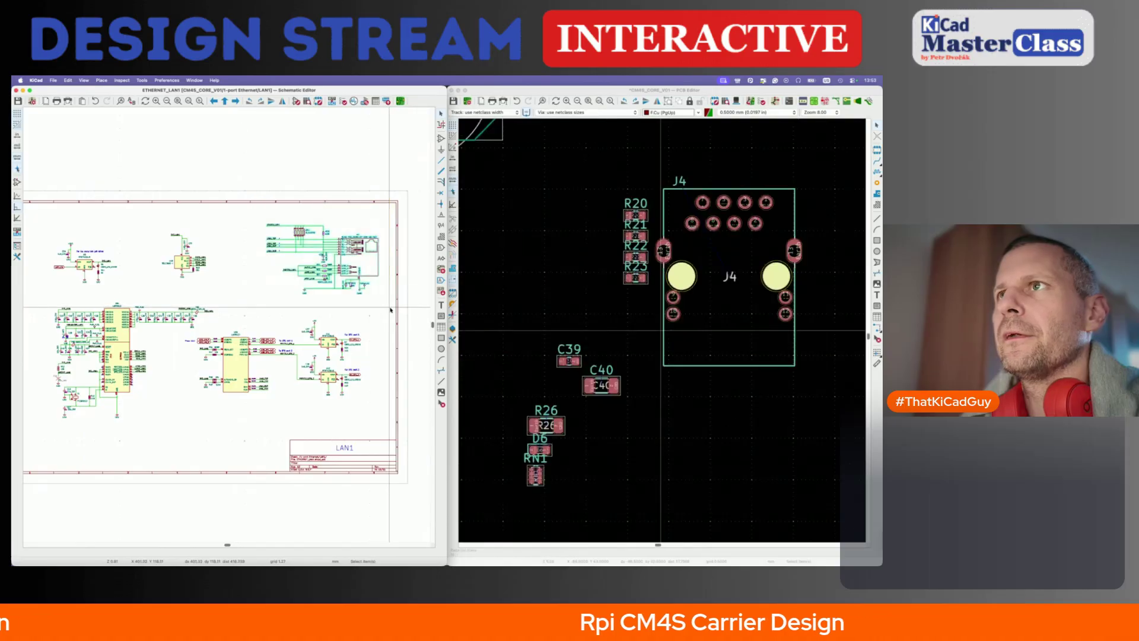
{"action": "left_click", "coordinate": [626, 91]}
{"action": "key", "text": "p"}
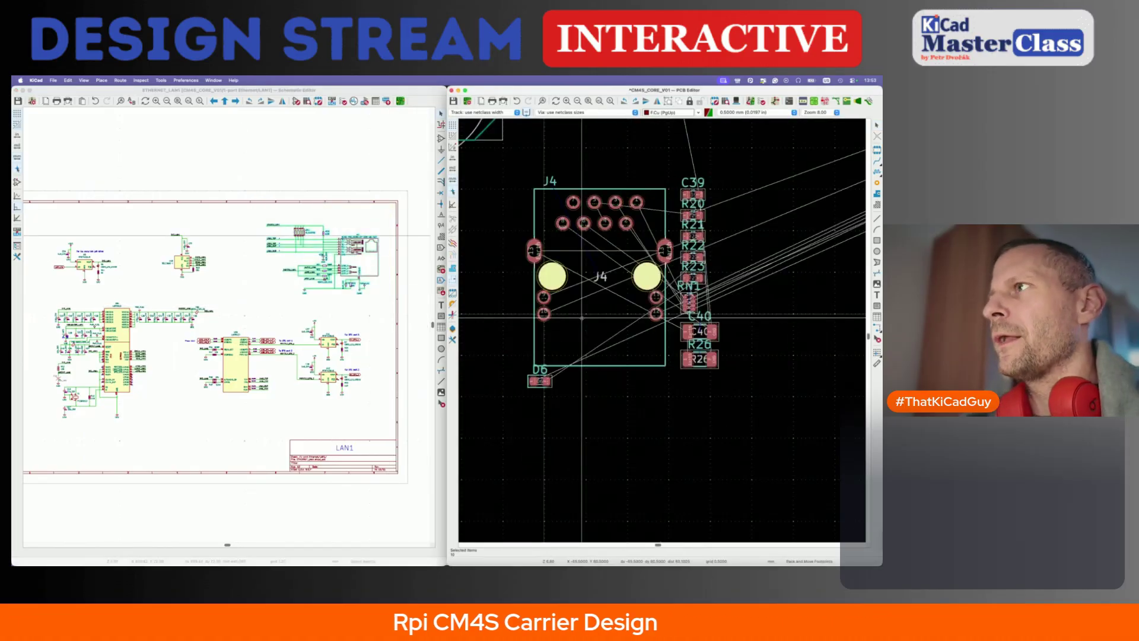
{"action": "scroll", "coordinate": [581, 318], "scroll_direction": "down", "scroll_amount": 6}
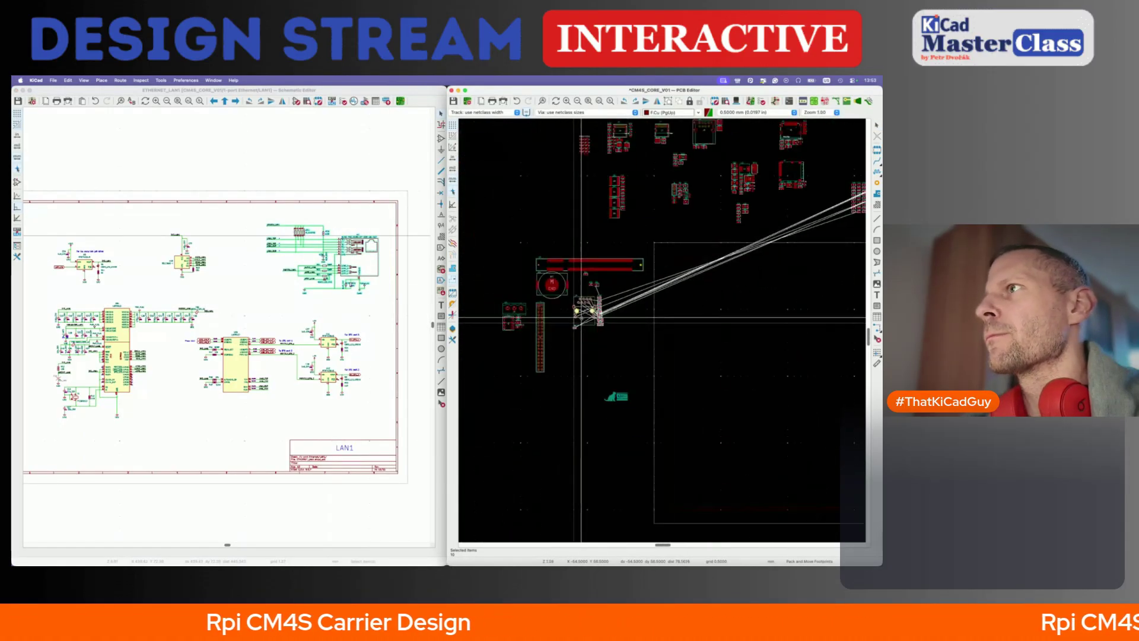
{"action": "scroll", "coordinate": [582, 317], "scroll_direction": "up", "scroll_amount": 5}
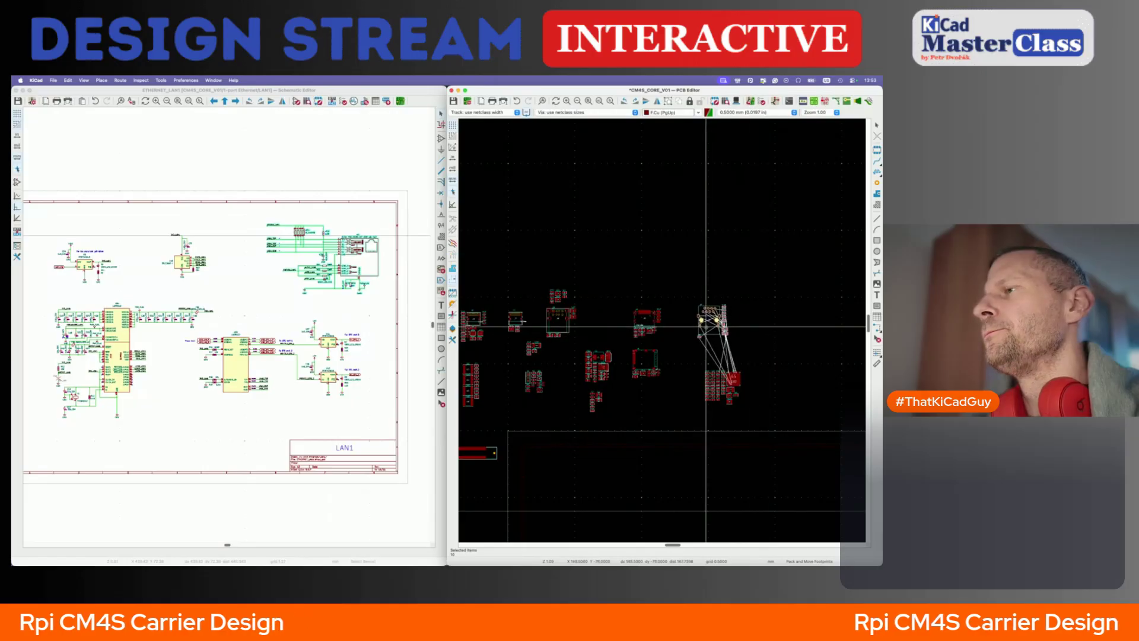
{"action": "left_click", "coordinate": [705, 326]}
{"action": "middle_click_drag", "start_coordinate": [606, 370], "coordinate": [622, 350]}
- Move the logo footprint to the board's upper left
{"action": "left_click", "coordinate": [365, 185]}
{"action": "scroll", "coordinate": [366, 185], "scroll_direction": "down", "scroll_amount": 5}
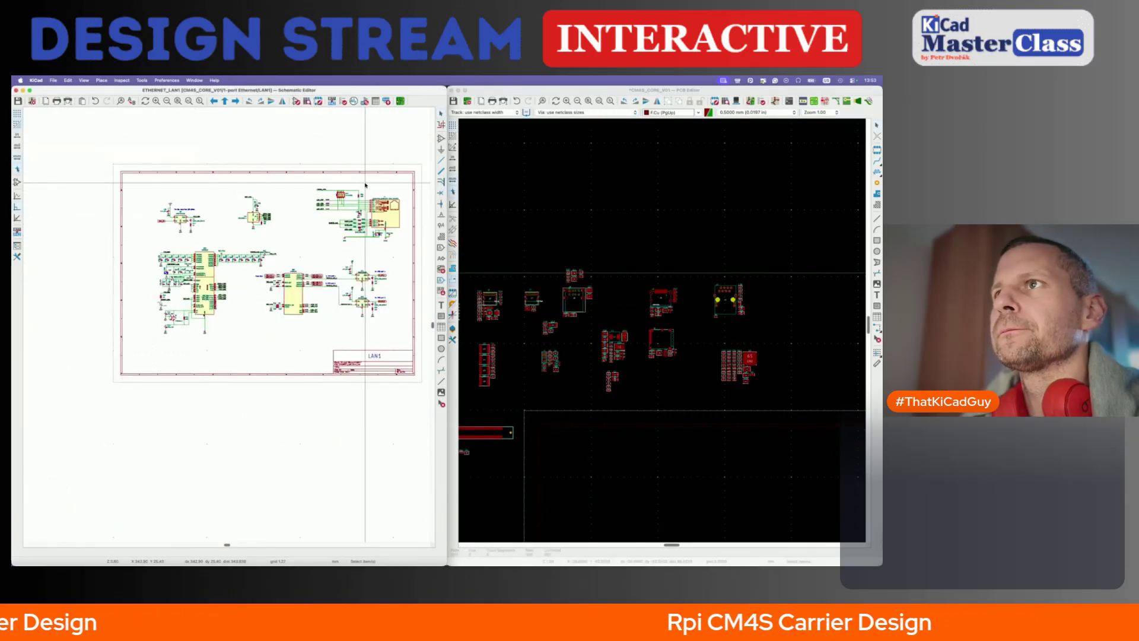
{"action": "middle_click_drag", "start_coordinate": [472, 471], "coordinate": [585, 322]}
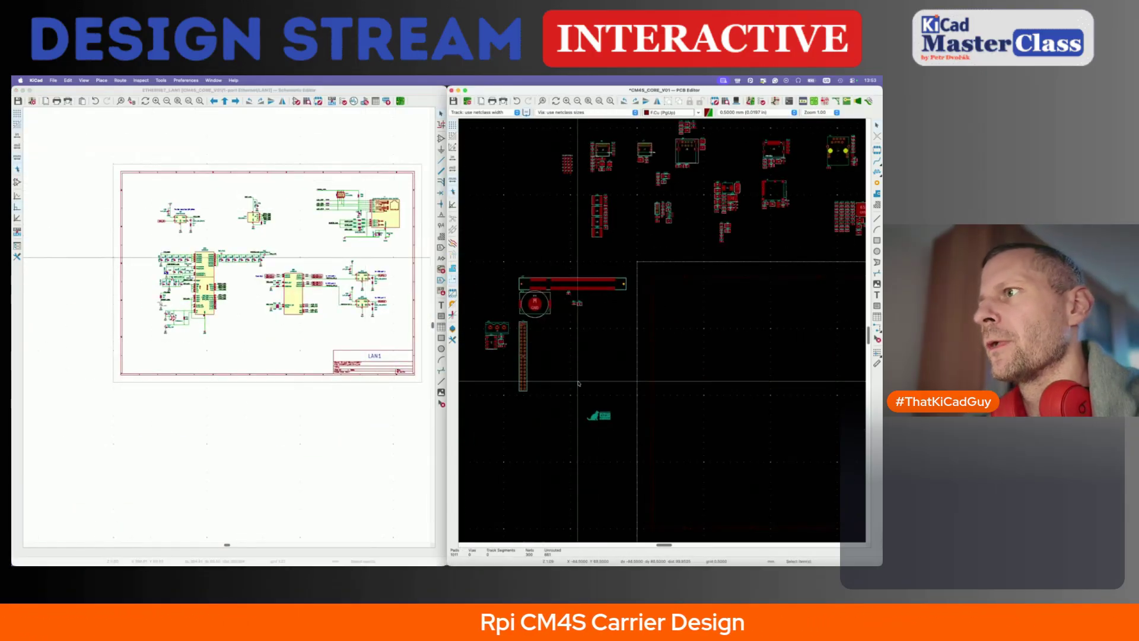
{"action": "key", "text": "m"}
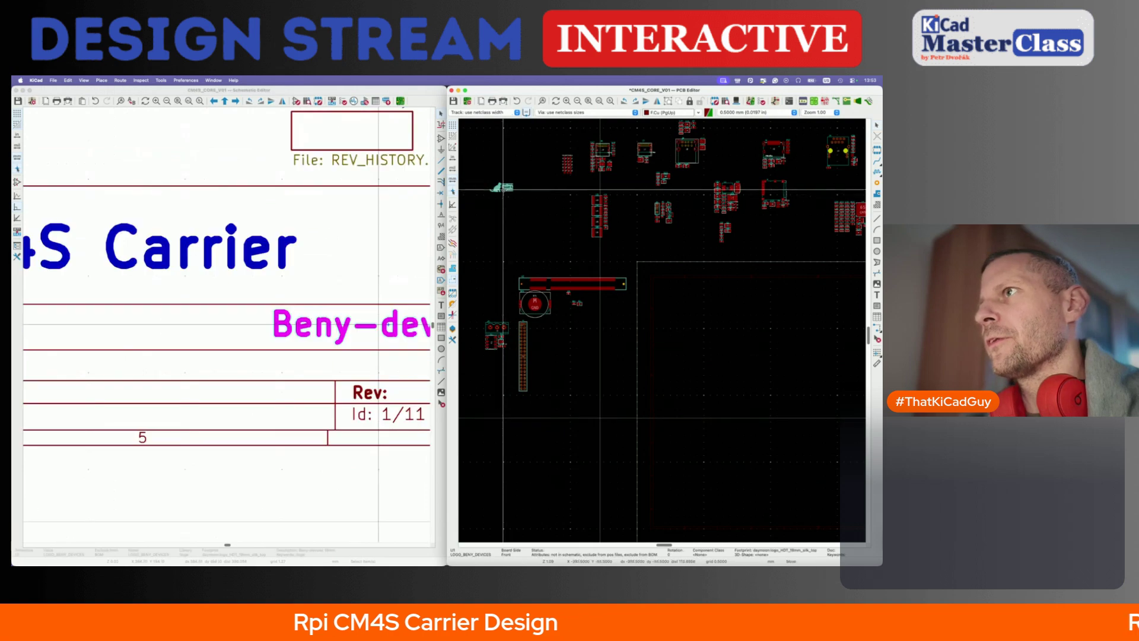
{"action": "left_click", "coordinate": [567, 216]}
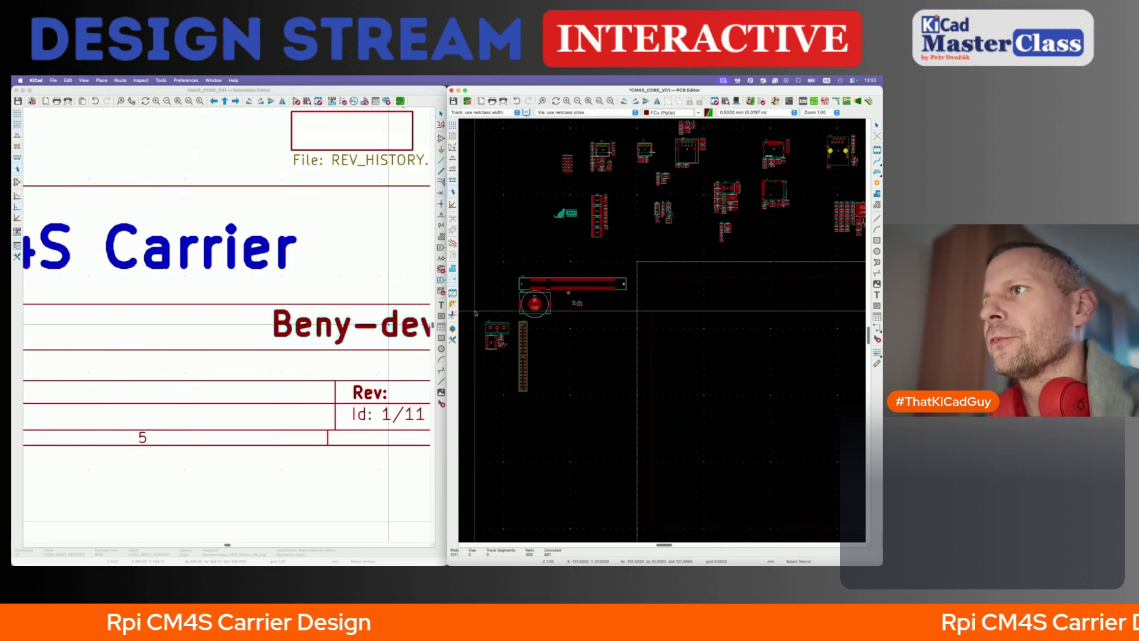
- Locate J2 and Q4, then move the Q4 transistor footprint into its new spot
{"action": "left_click", "coordinate": [522, 336]}
{"action": "scroll", "coordinate": [581, 297], "scroll_direction": "up", "scroll_amount": 5}
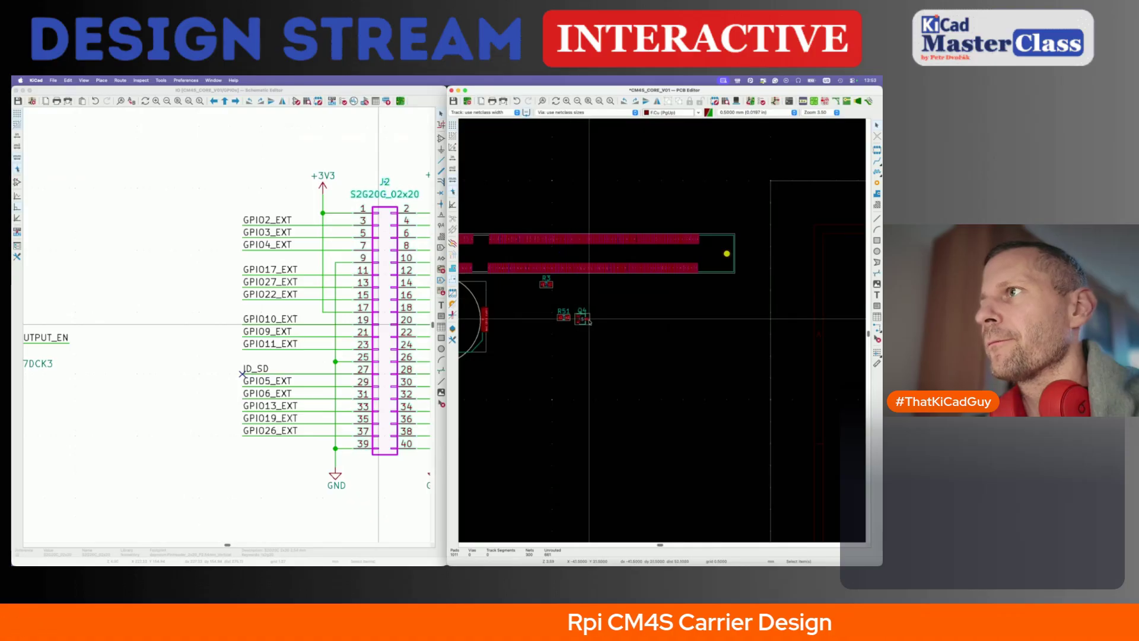
{"action": "left_click", "coordinate": [588, 321]}
{"action": "scroll", "coordinate": [356, 251], "scroll_direction": "down", "scroll_amount": 5}
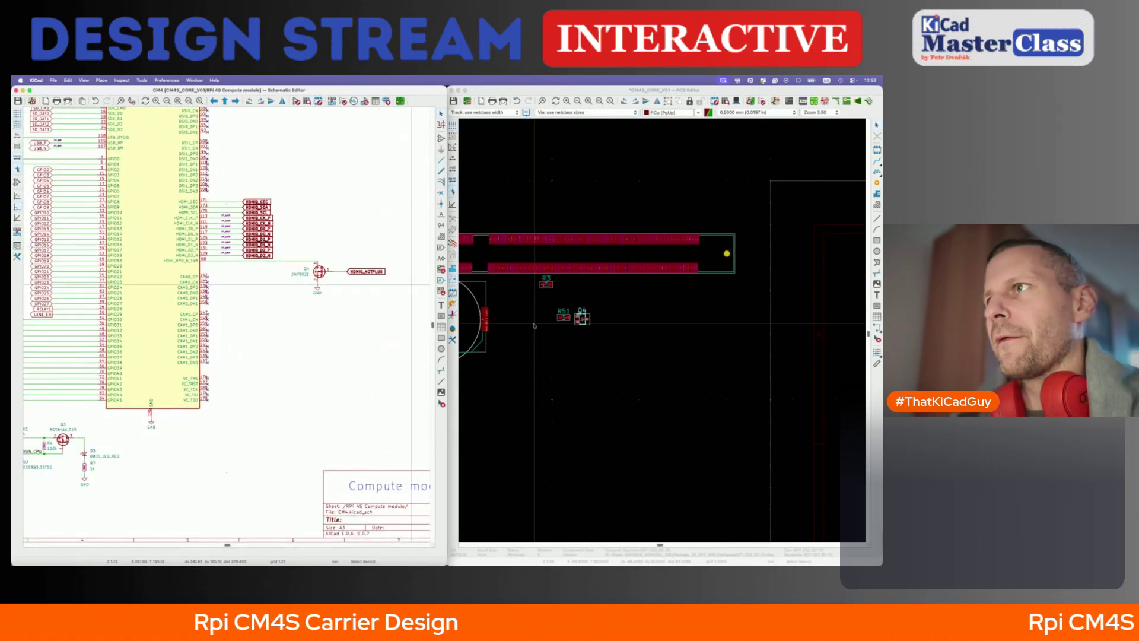
{"action": "left_click", "coordinate": [581, 319]}
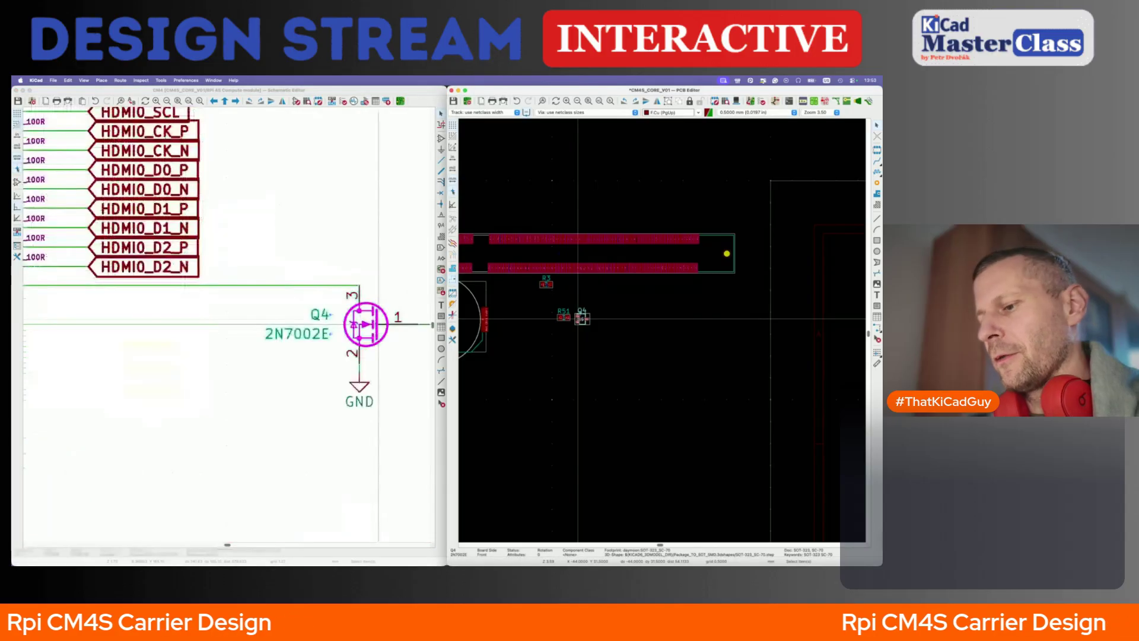
{"action": "key", "text": "m"}
{"action": "scroll", "coordinate": [580, 318], "scroll_direction": "down", "scroll_amount": 5}
{"action": "scroll", "coordinate": [580, 319], "scroll_direction": "up", "scroll_amount": 5}
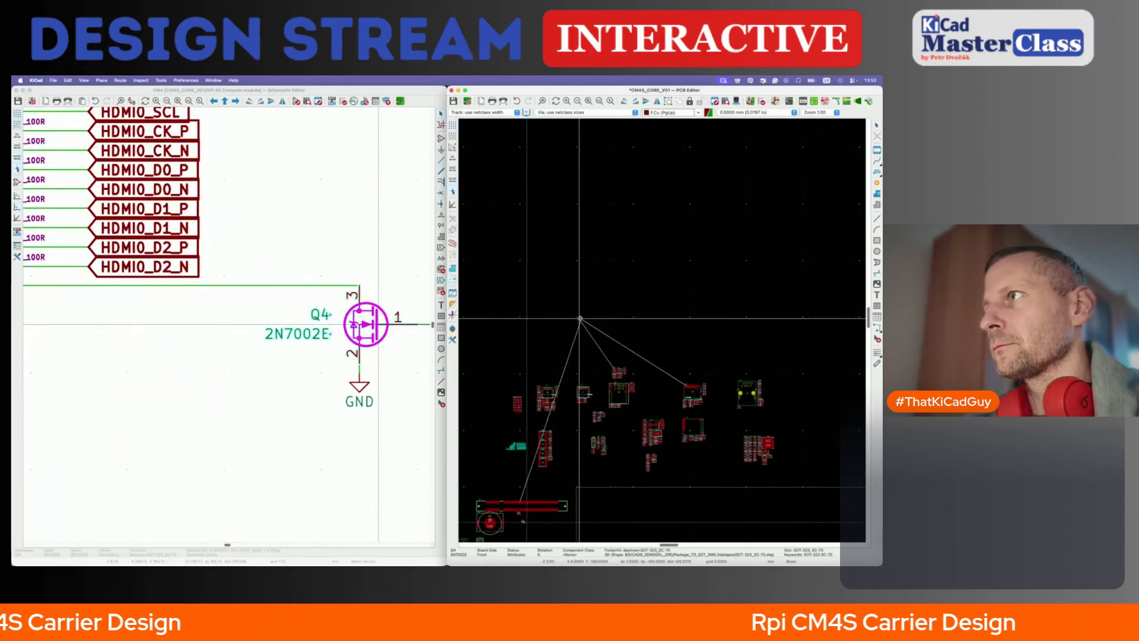
{"action": "left_click", "coordinate": [709, 399]}
{"action": "left_click", "coordinate": [294, 344]}
- Move the R3 resistor footprint into position on the board
{"action": "scroll", "coordinate": [294, 345], "scroll_direction": "down", "scroll_amount": 3}
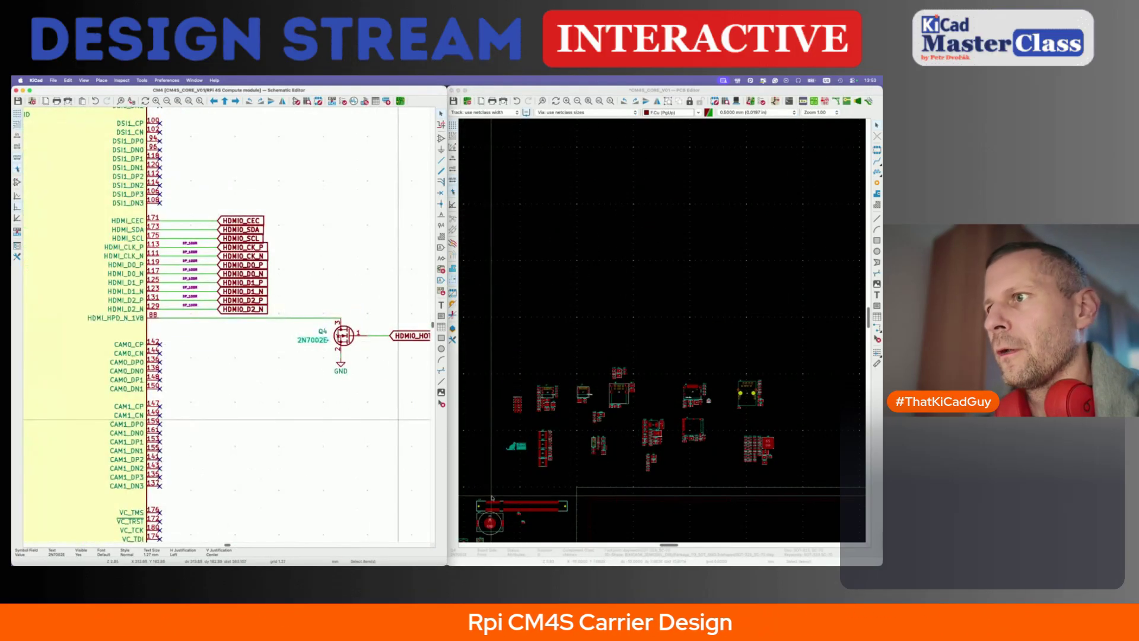
{"action": "scroll", "coordinate": [520, 524], "scroll_direction": "up", "scroll_amount": 5}
{"action": "left_click", "coordinate": [506, 526]}
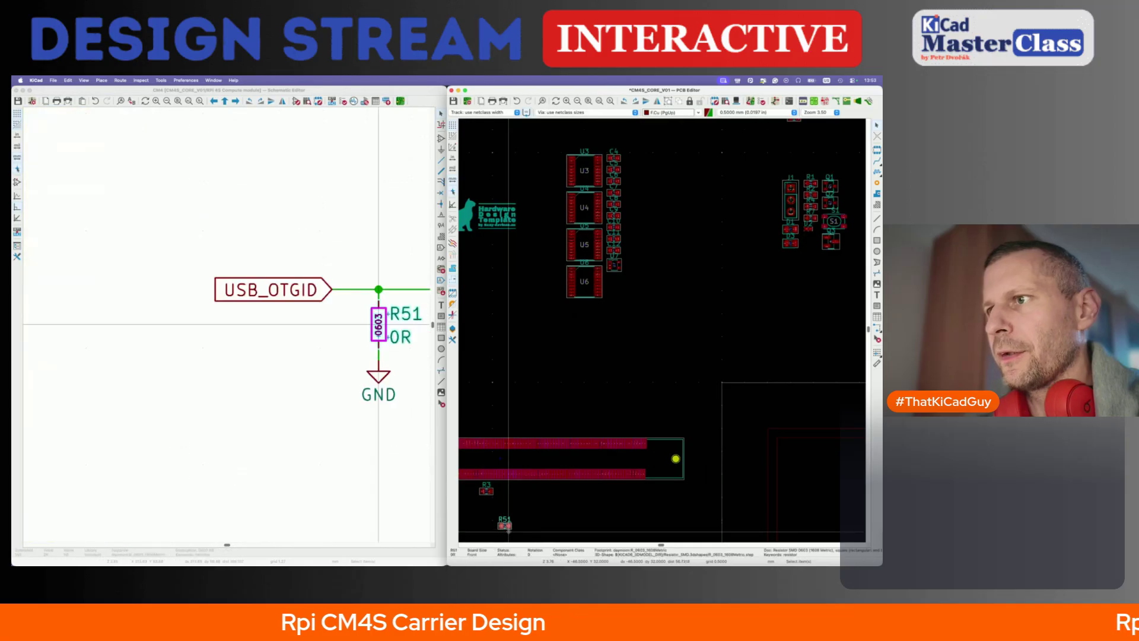
{"action": "left_click", "coordinate": [489, 492]}
{"action": "key", "text": "m"}
{"action": "scroll", "coordinate": [490, 493], "scroll_direction": "down", "scroll_amount": 5}
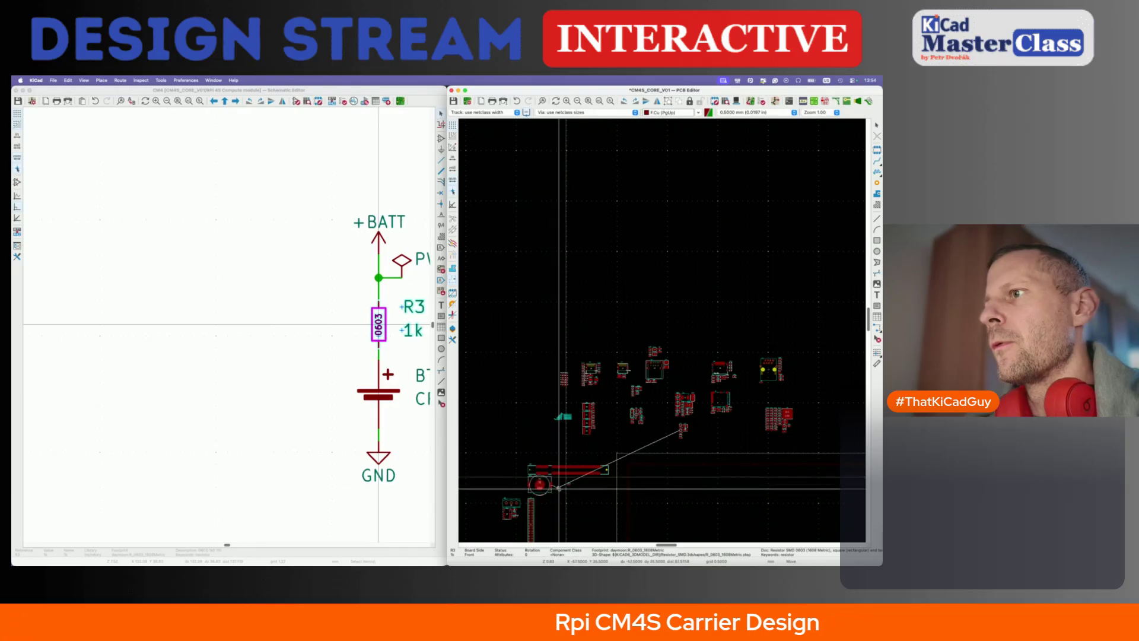
{"action": "left_click", "coordinate": [555, 483]}
- Drop R51 into place and save the board
{"action": "left_click", "coordinate": [580, 492]}
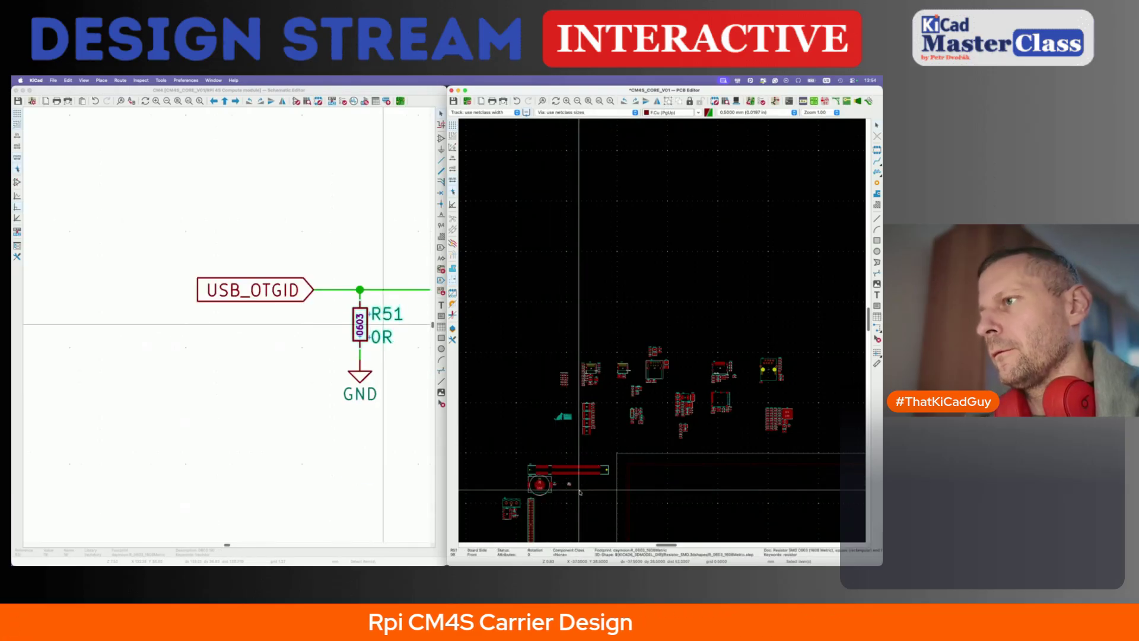
{"action": "left_click", "coordinate": [612, 416]}
{"action": "key", "text": "super+s"}
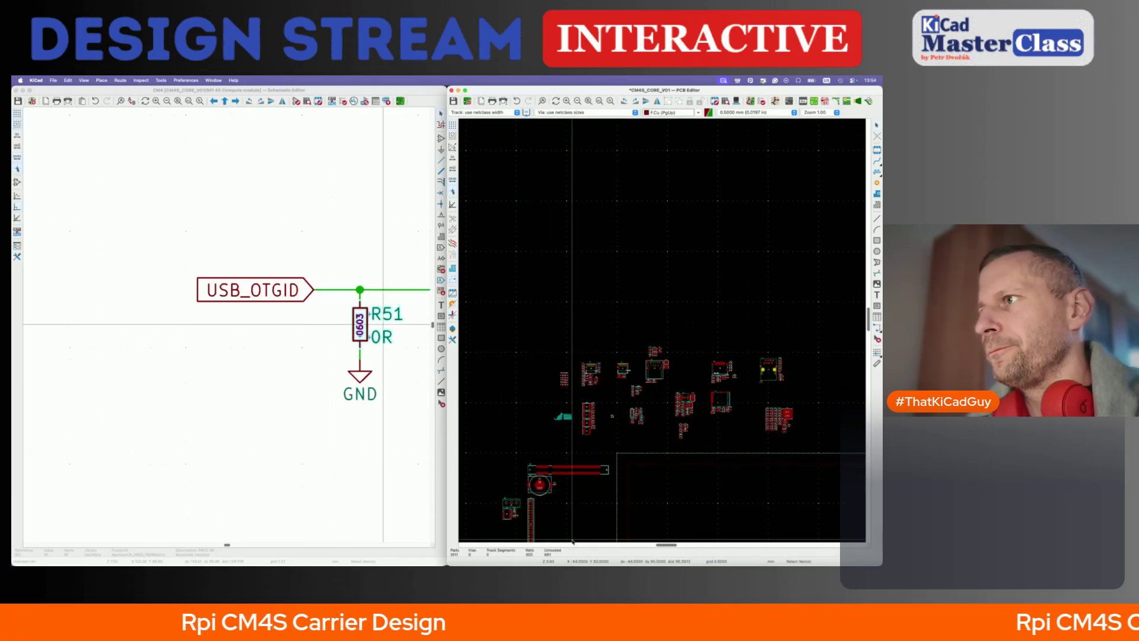
{"action": "scroll", "coordinate": [572, 540], "scroll_direction": "down", "scroll_amount": 1}
{"action": "scroll", "coordinate": [578, 415], "scroll_direction": "down", "scroll_amount": 5}
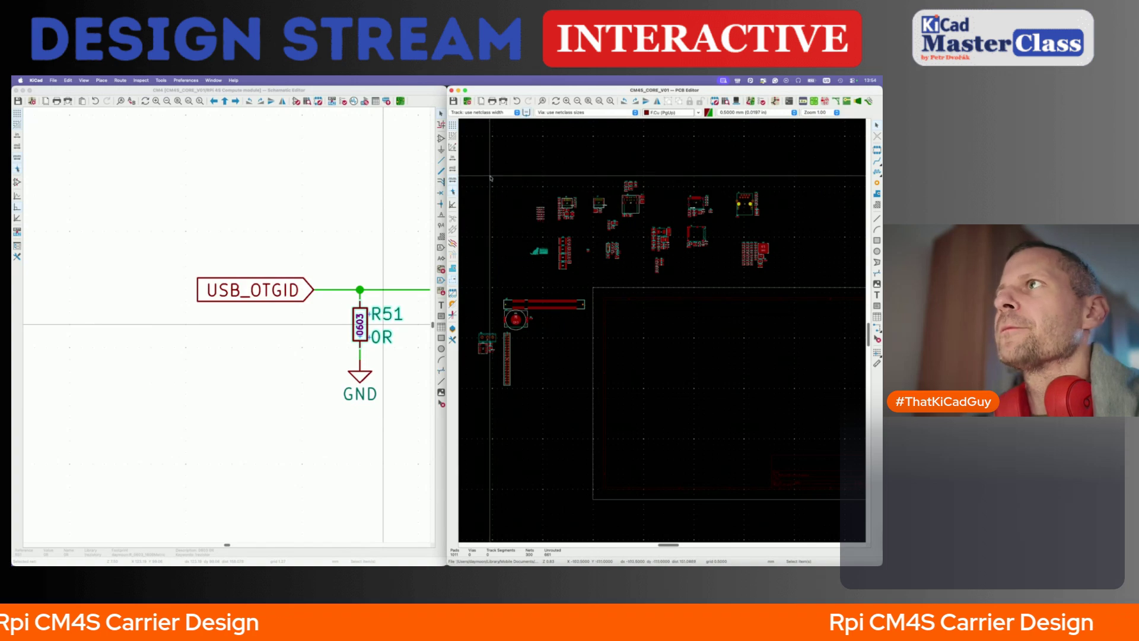
{"action": "scroll", "coordinate": [638, 305], "scroll_direction": "down", "scroll_amount": 5}
{"action": "scroll", "coordinate": [639, 306], "scroll_direction": "right", "scroll_amount": 2}
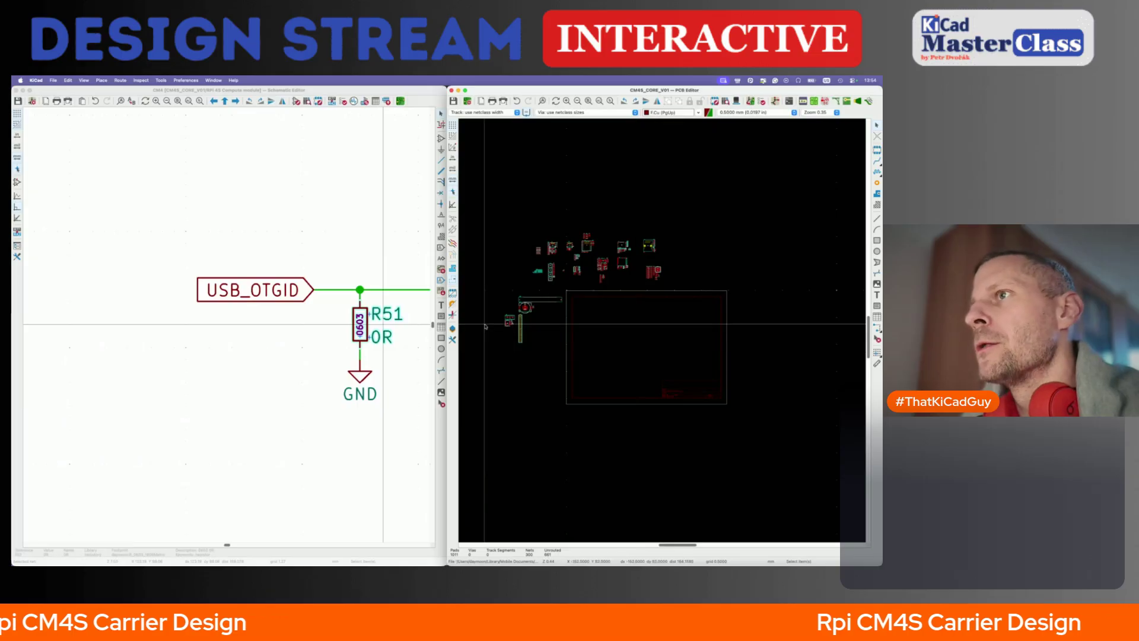
{"action": "left_click", "coordinate": [452, 329]}
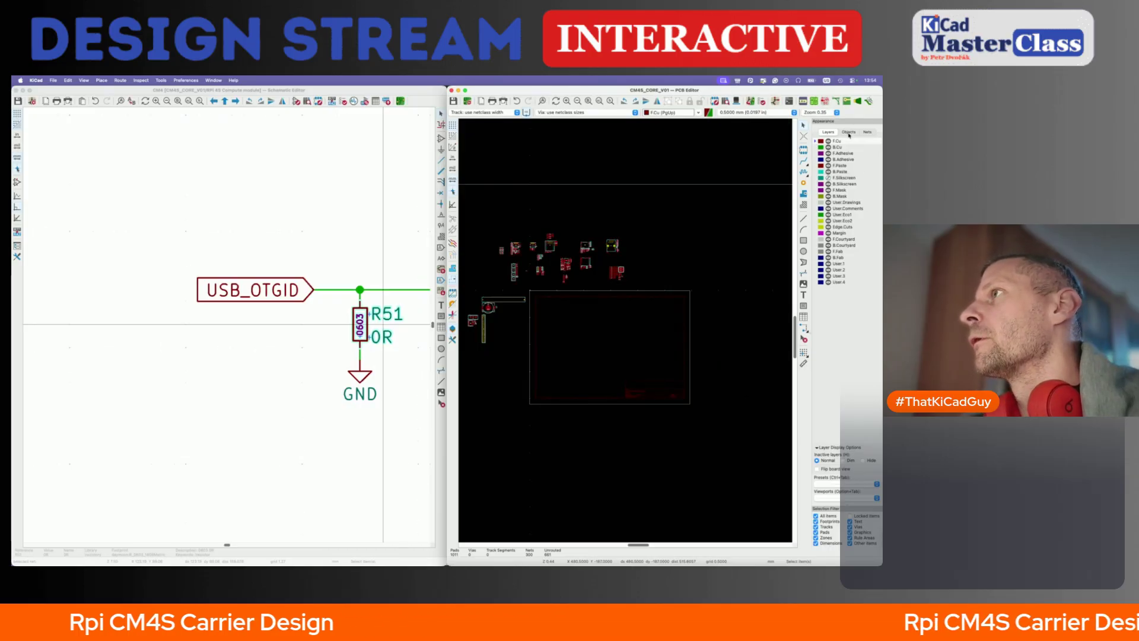
{"action": "left_click", "coordinate": [848, 131]}
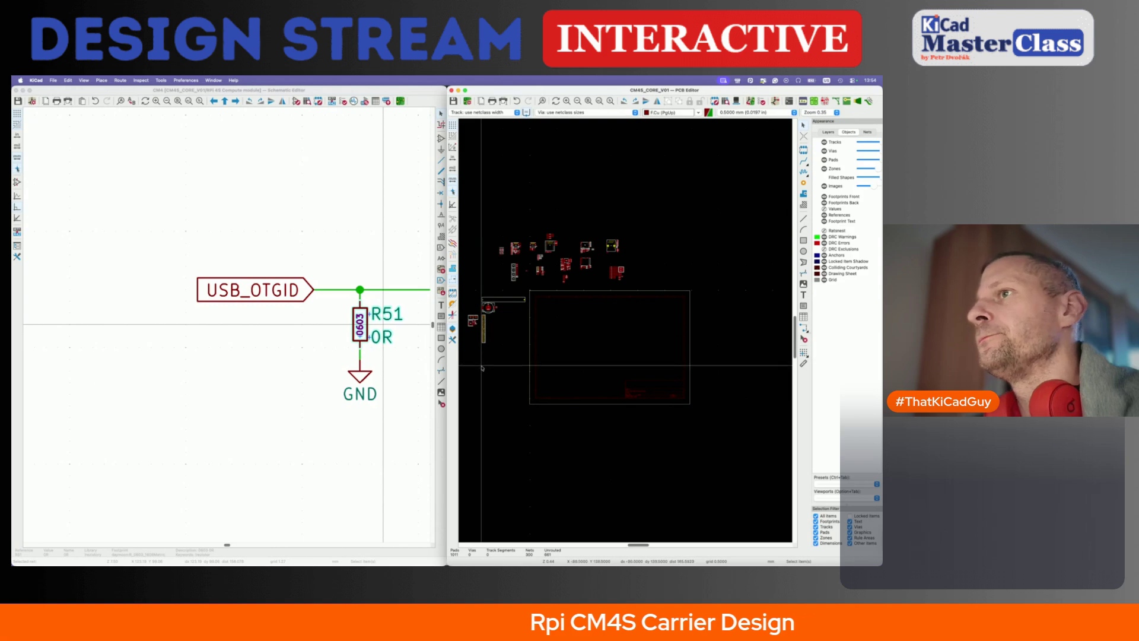
{"action": "left_click", "coordinate": [453, 328]}
{"action": "scroll", "coordinate": [574, 269], "scroll_direction": "up", "scroll_amount": 1}
{"action": "scroll", "coordinate": [573, 269], "scroll_direction": "up", "scroll_amount": 4}
{"action": "scroll", "coordinate": [573, 269], "scroll_direction": "down", "scroll_amount": 2}
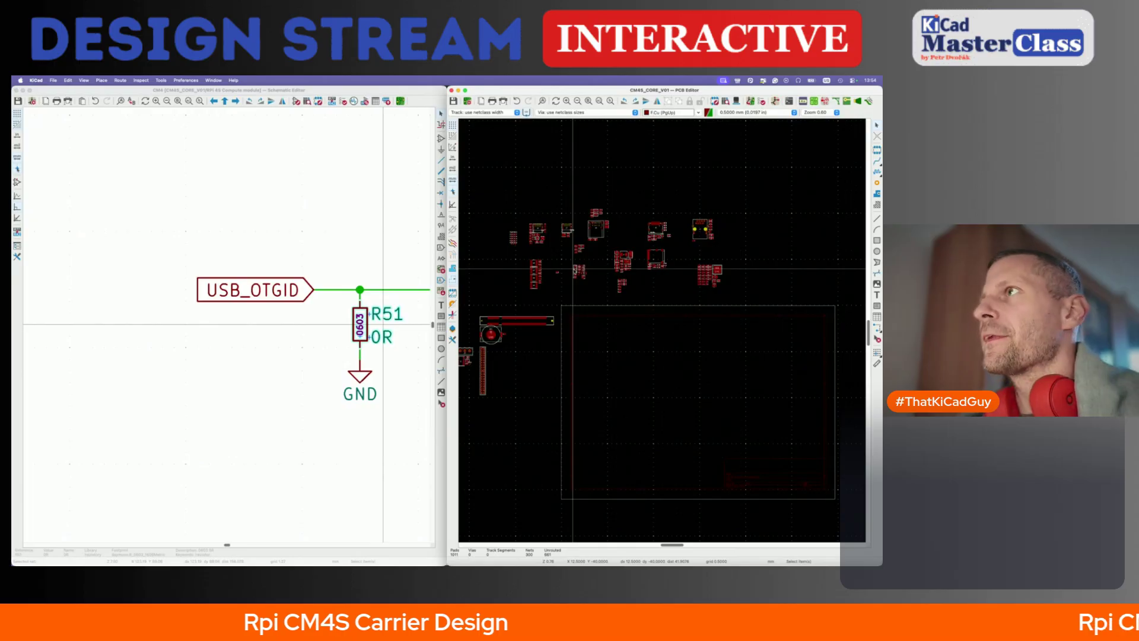
- Maximise the PCB editor and open Footprint Properties for the U2 CM4S module footprint
{"action": "double_click", "coordinate": [578, 89]}
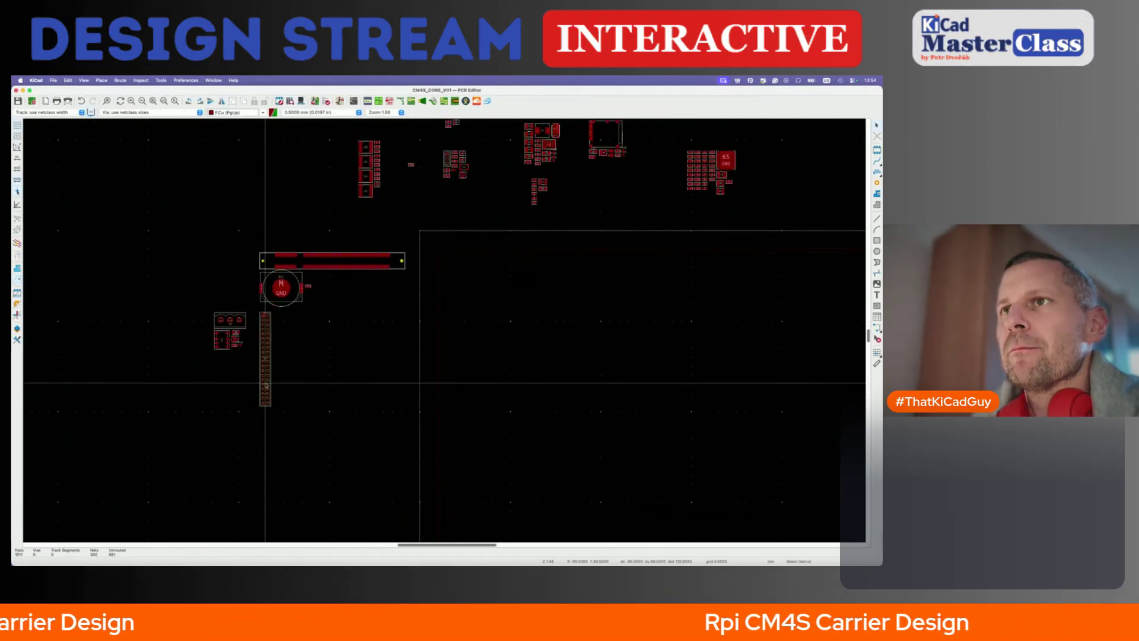
{"action": "scroll", "coordinate": [266, 385], "scroll_direction": "right", "scroll_amount": 3}
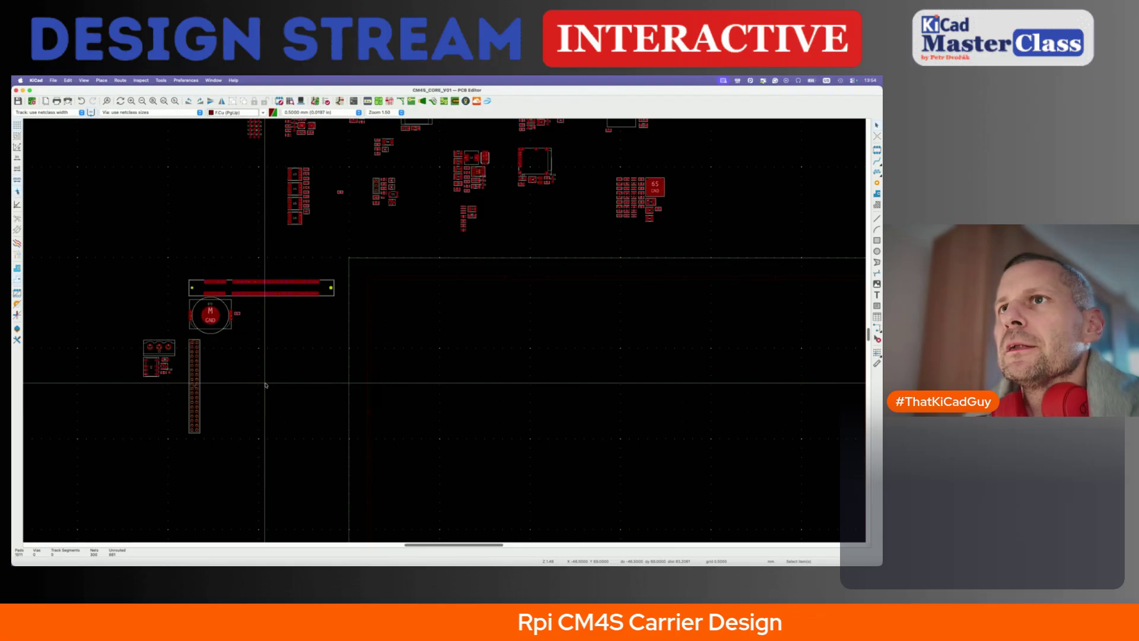
{"action": "left_click", "coordinate": [323, 295]}
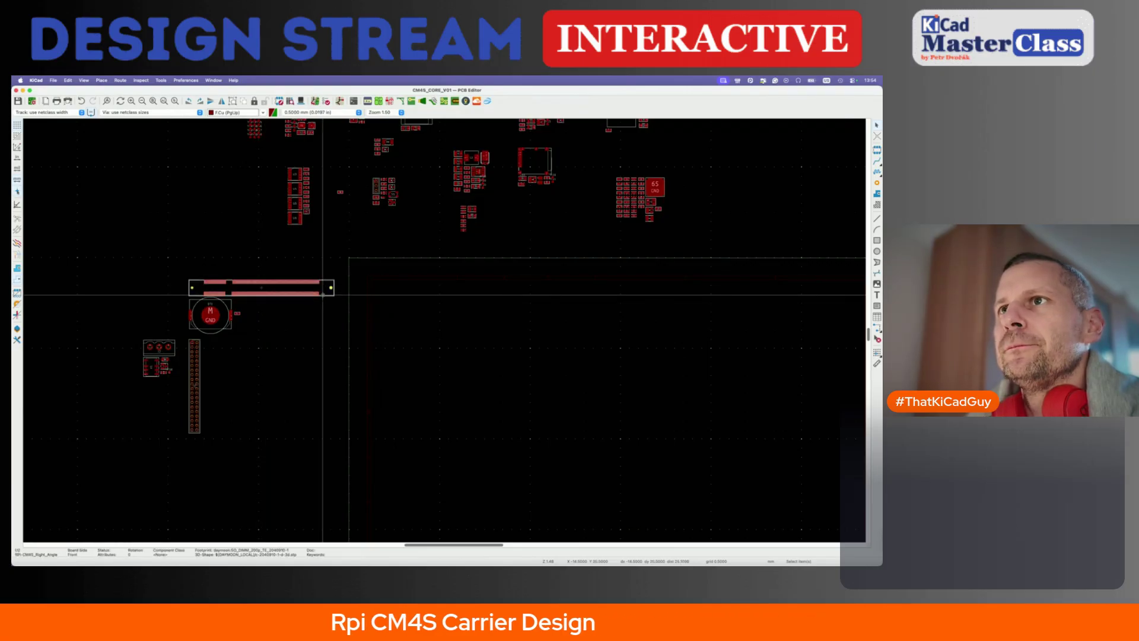
{"action": "double_click", "coordinate": [323, 294]}
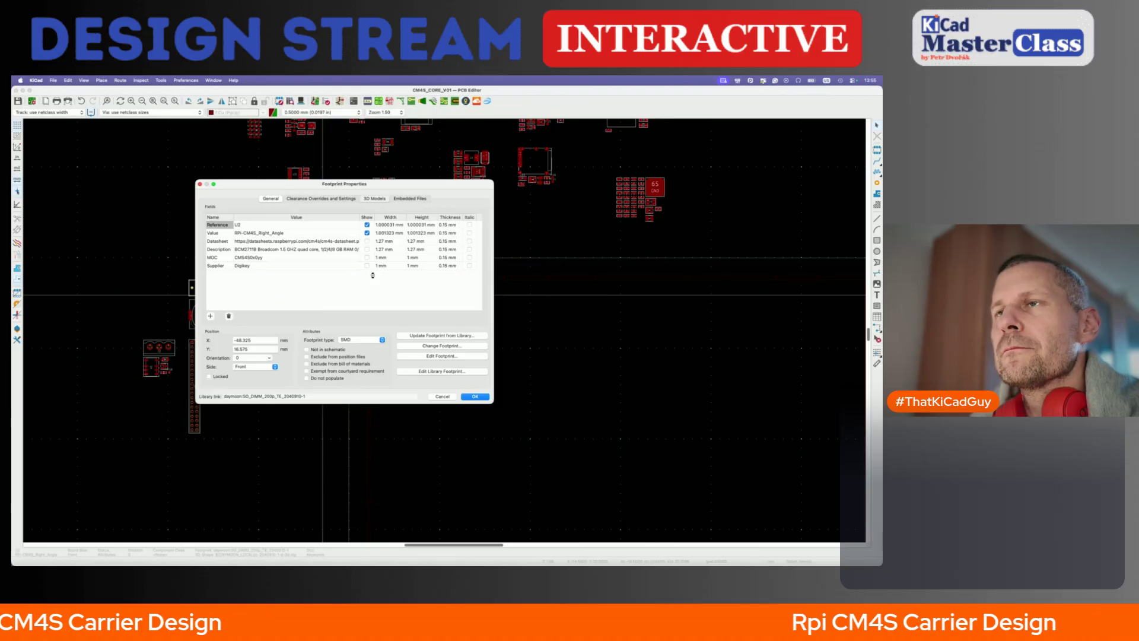
- Rotate U2's SO-DIMM 3D model through angled, top, end and side views, then close the dialog
{"action": "left_click", "coordinate": [374, 198]}
{"action": "left_click_drag", "start_coordinate": [384, 339], "coordinate": [329, 320]}
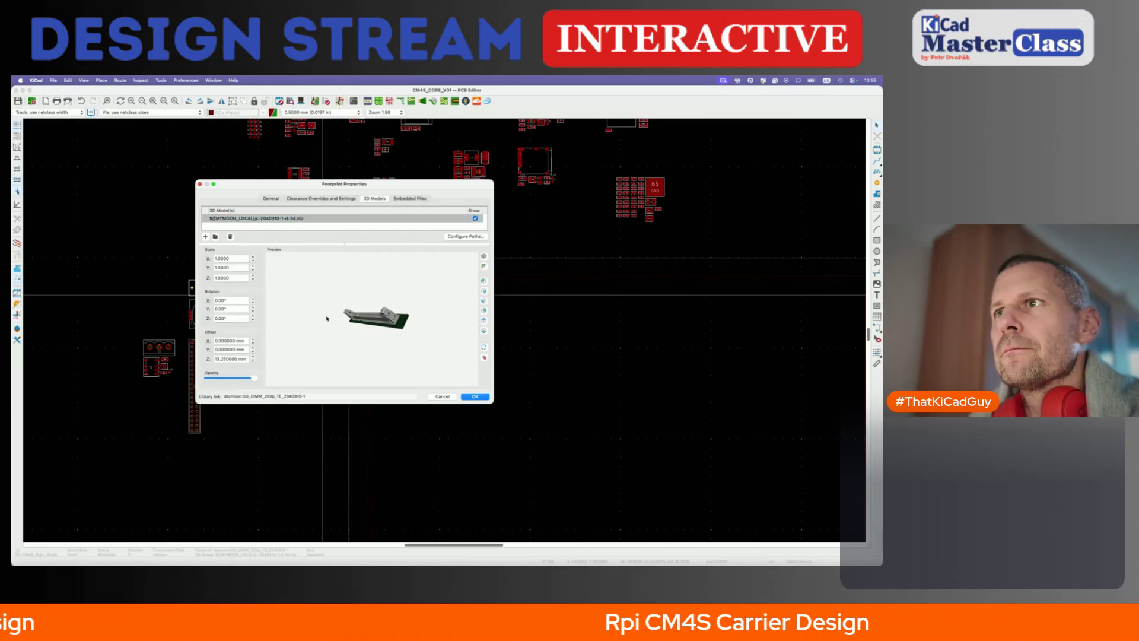
{"action": "left_click_drag", "start_coordinate": [377, 278], "coordinate": [332, 338]}
{"action": "left_click_drag", "start_coordinate": [386, 313], "coordinate": [364, 283]}
{"action": "left_click_drag", "start_coordinate": [321, 356], "coordinate": [368, 354]}
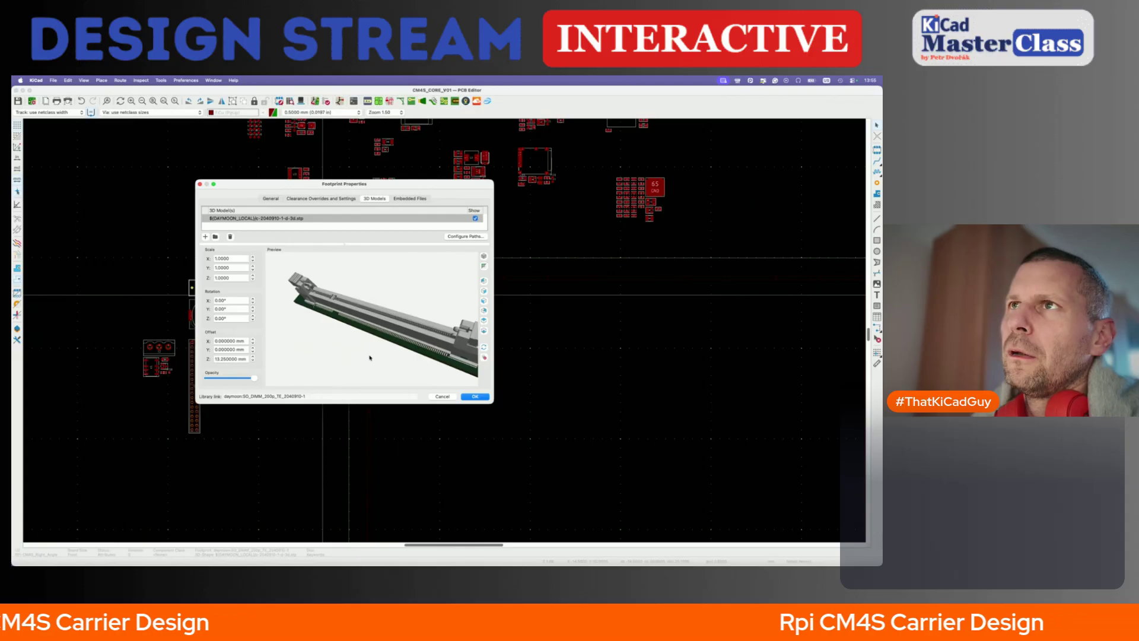
{"action": "left_click_drag", "start_coordinate": [370, 356], "coordinate": [374, 341]}
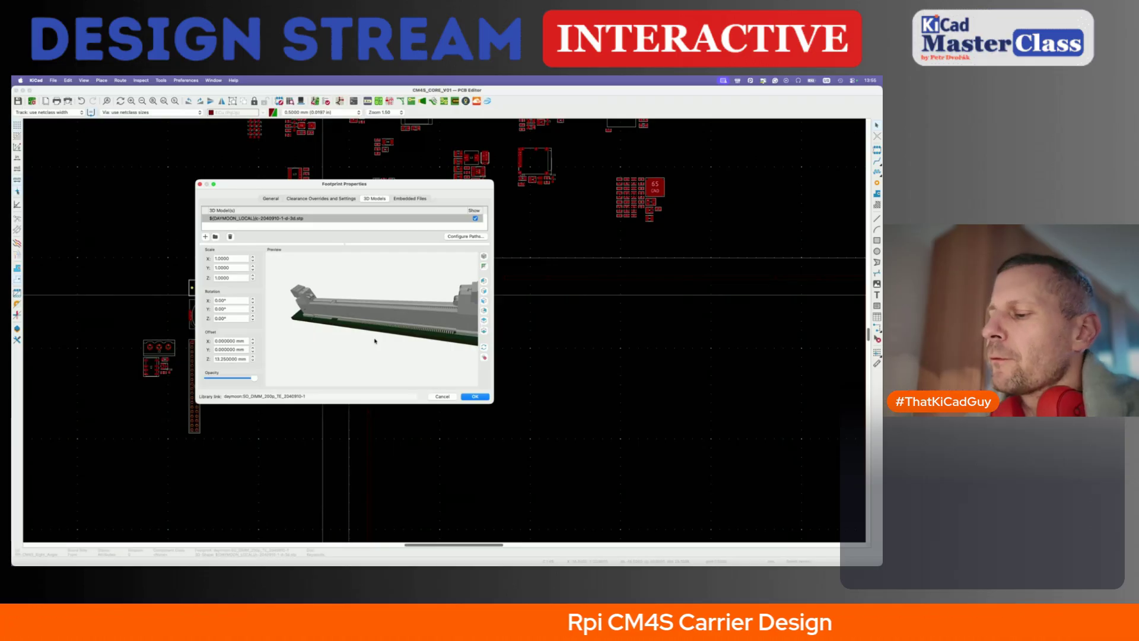
{"action": "key", "text": "Escape"}
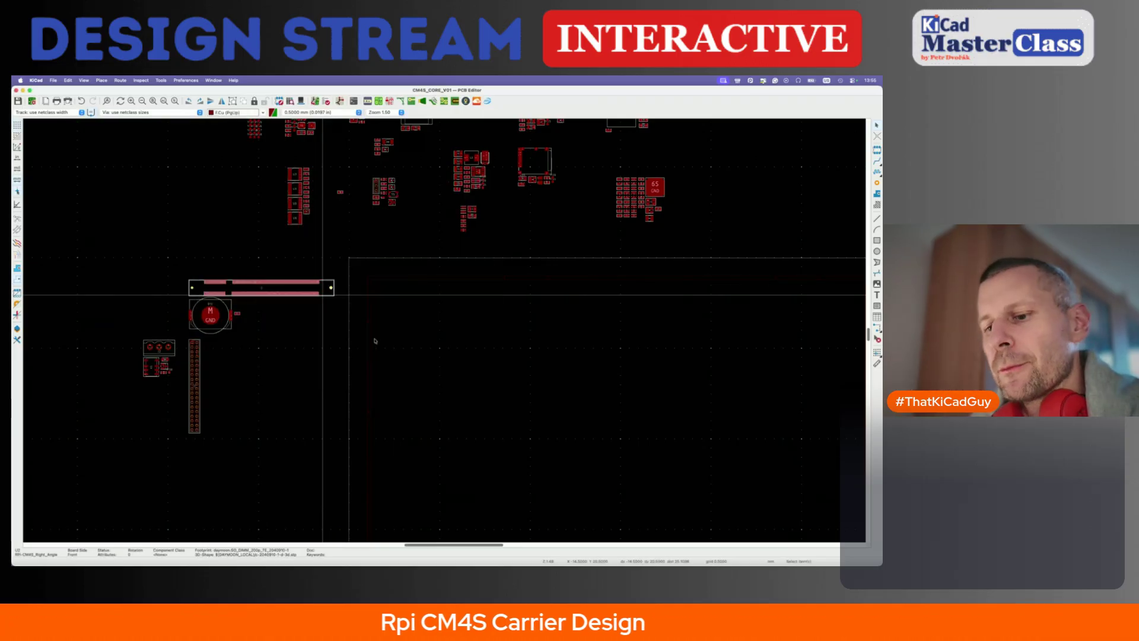
- Maximise the schematic editor and open the U2 symbol in the library symbol editor
{"action": "left_click", "coordinate": [339, 101]}
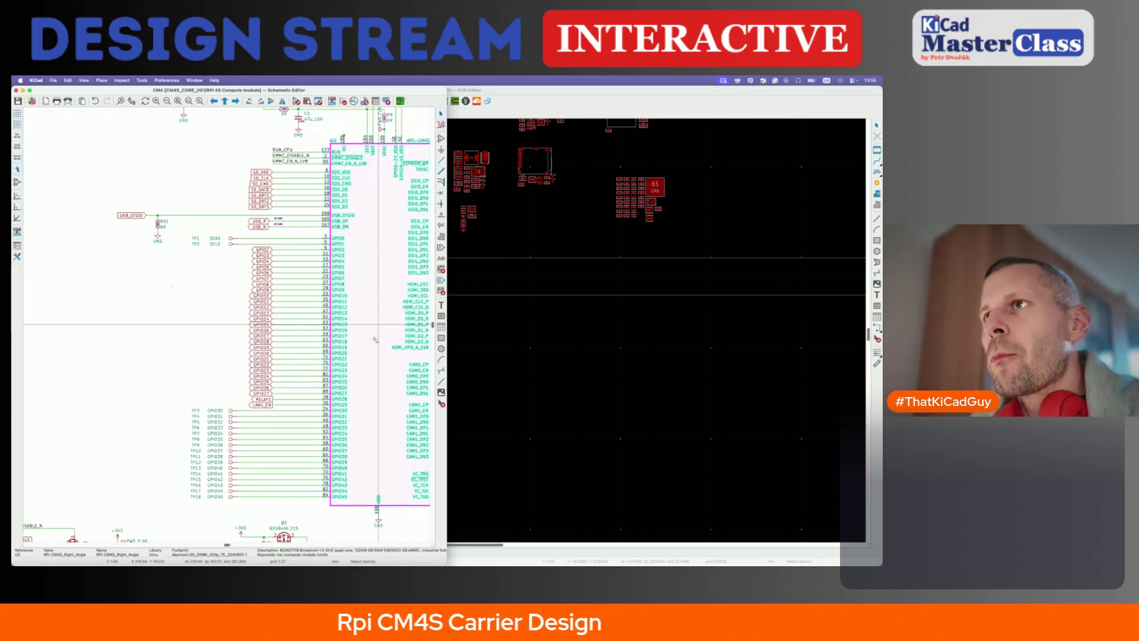
{"action": "double_click", "coordinate": [335, 92]}
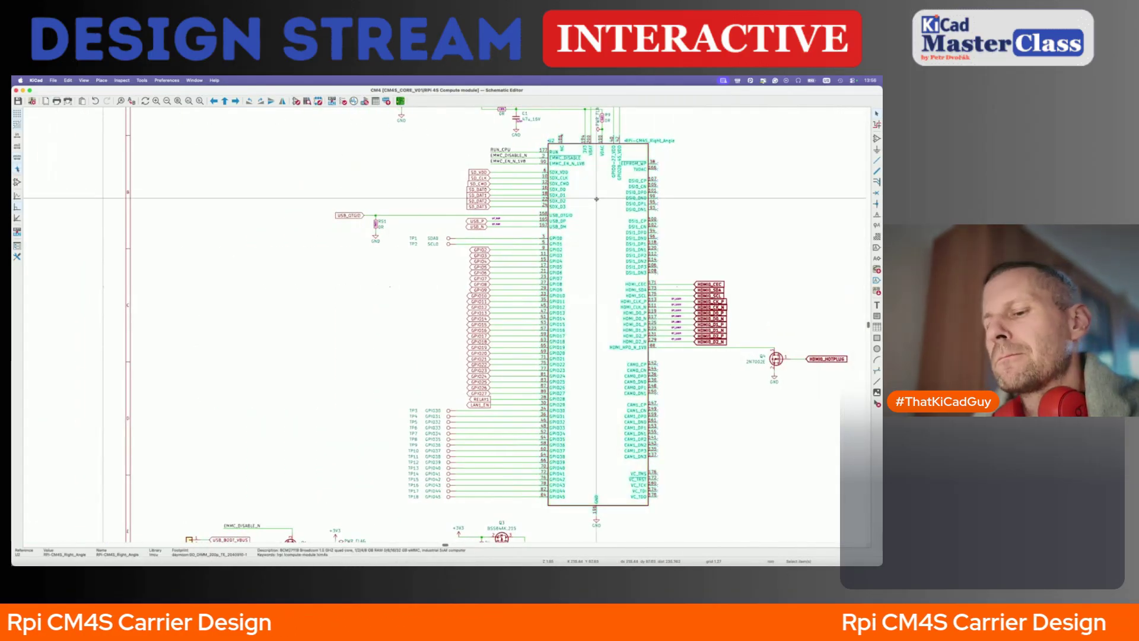
{"action": "double_click", "coordinate": [596, 199]}
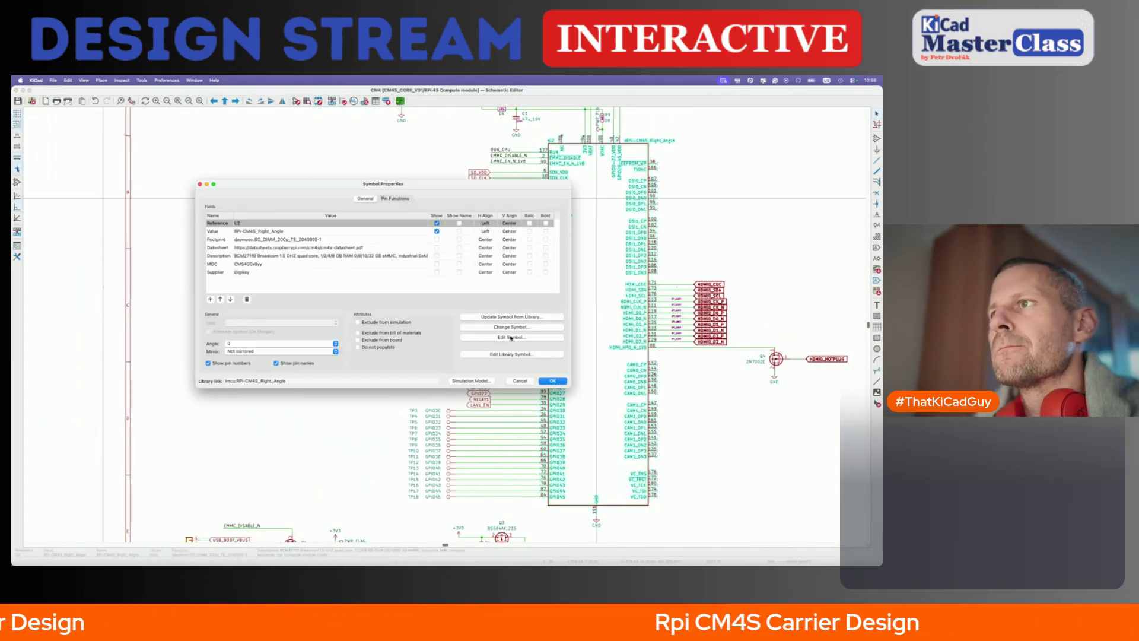
{"action": "left_click", "coordinate": [509, 355]}
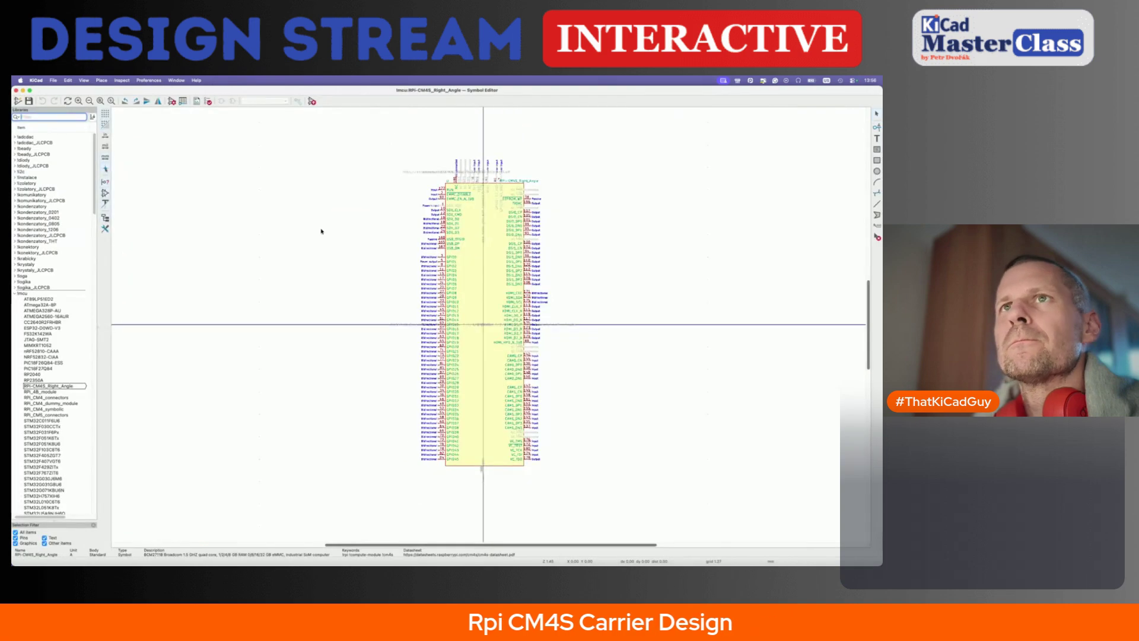
- Copy 2040910-1 from the RPi-CM4S_Right_Angle symbol's Footprint field and start a new browser tab
{"action": "left_click", "coordinate": [172, 102]}
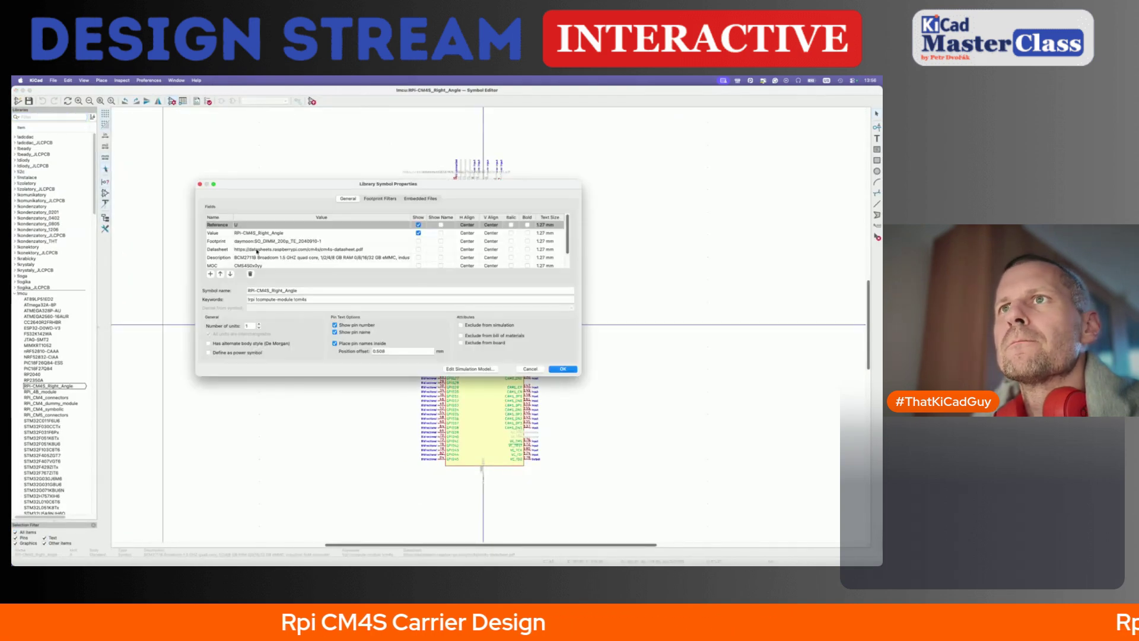
{"action": "scroll", "coordinate": [255, 249], "scroll_direction": "down", "scroll_amount": 2}
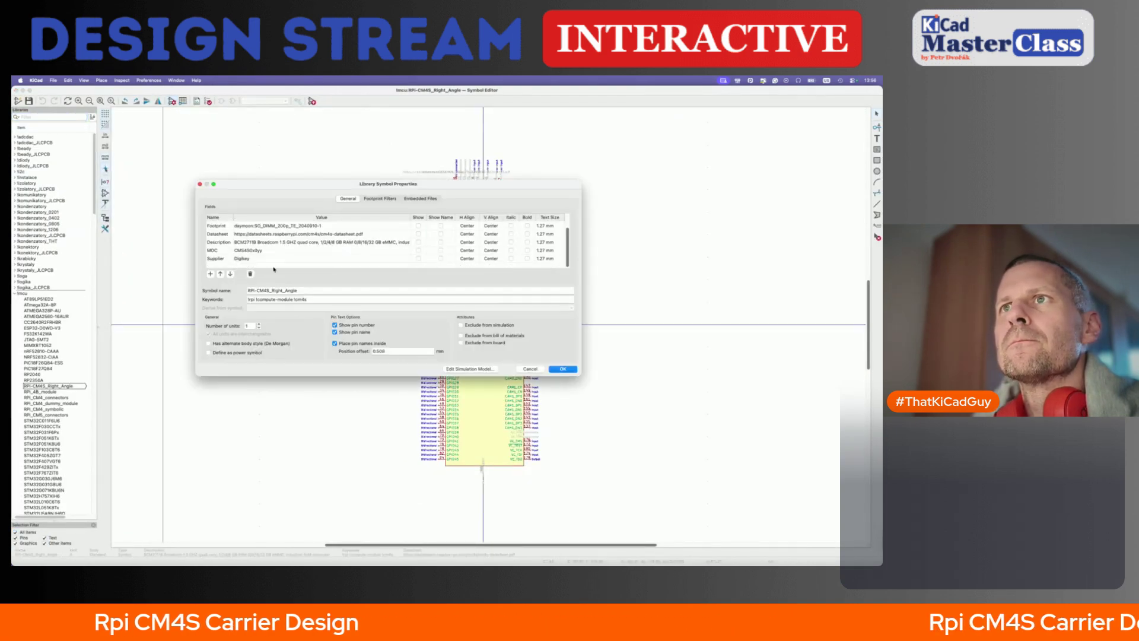
{"action": "scroll", "coordinate": [294, 254], "scroll_direction": "up", "scroll_amount": 1}
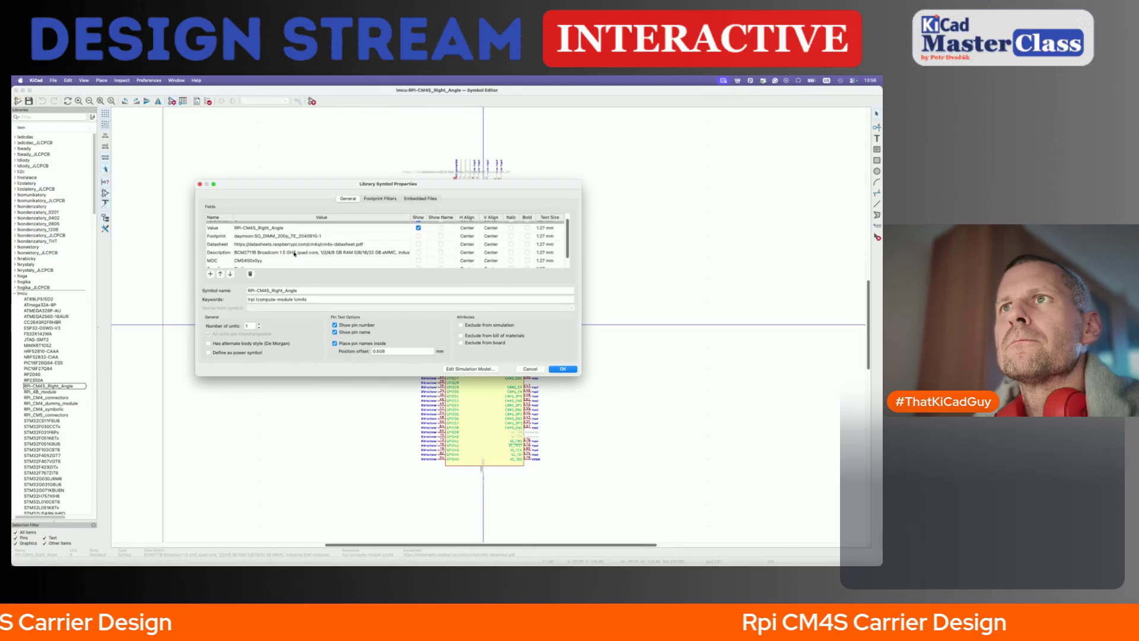
{"action": "left_click", "coordinate": [320, 235]}
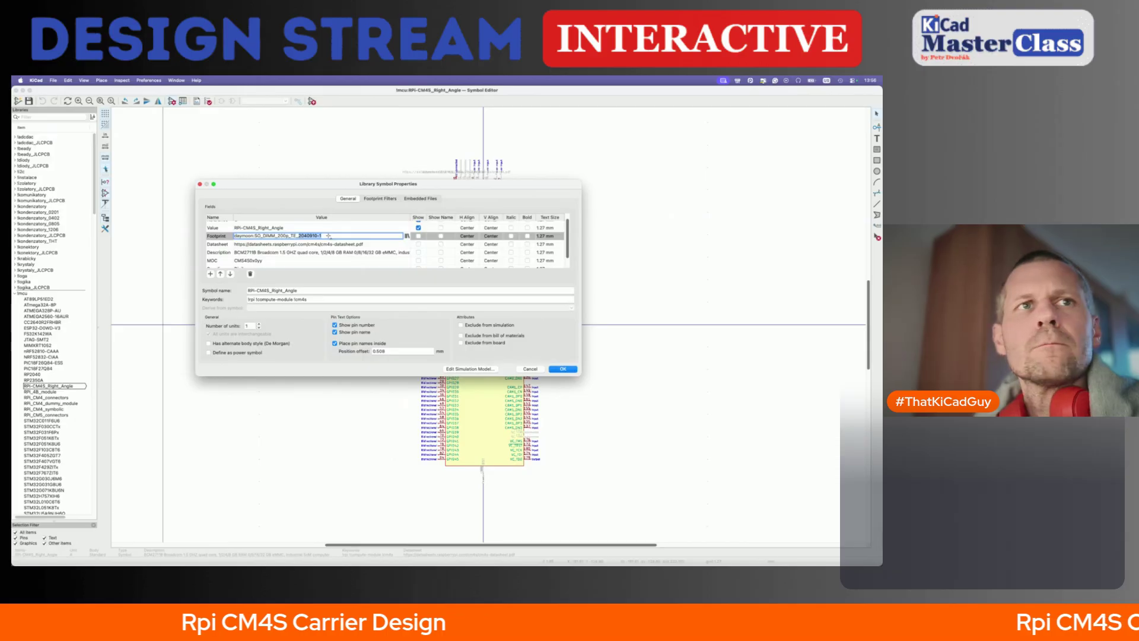
{"action": "key", "text": "super+Tab"}
{"action": "key", "text": "super+t"}
- Go to digikey.com and search for part 2040910-1
{"action": "type", "text": "mouser.com"}
{"action": "key", "text": "Return"}
{"action": "key", "text": "super+t"}
{"action": "type", "text": "d"}
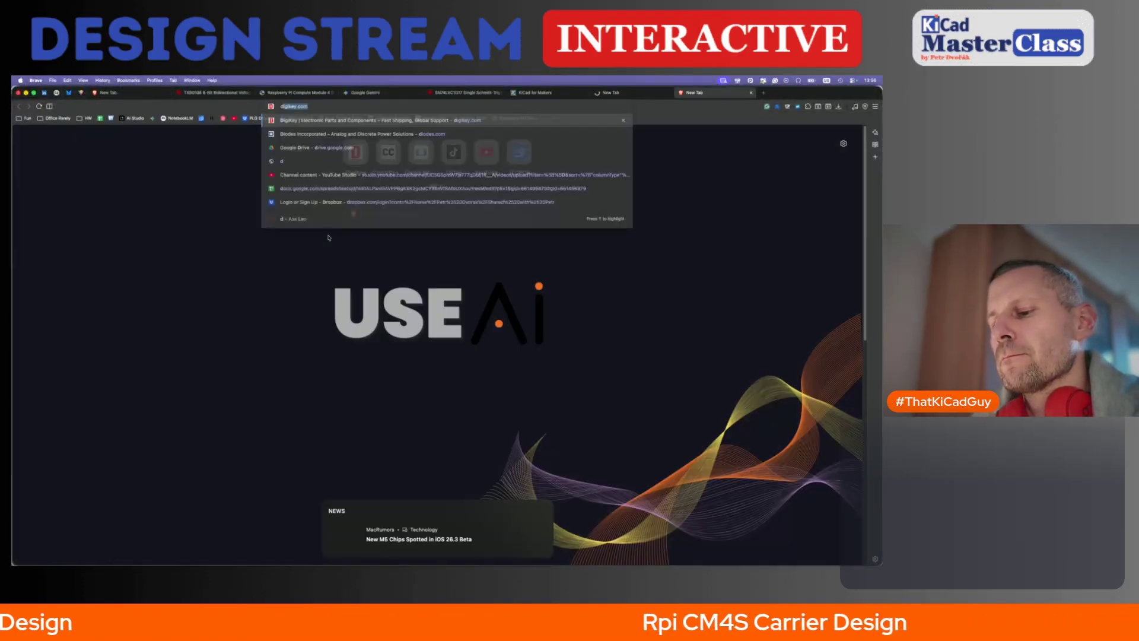
{"action": "key", "text": "Return"}
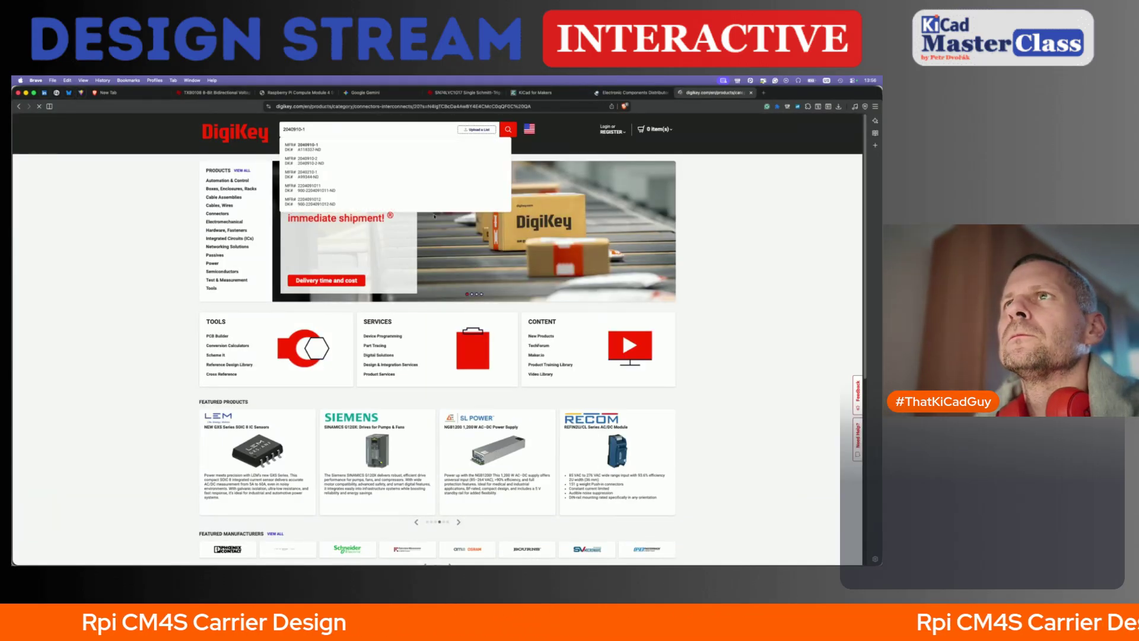
{"action": "key", "text": "Return"}
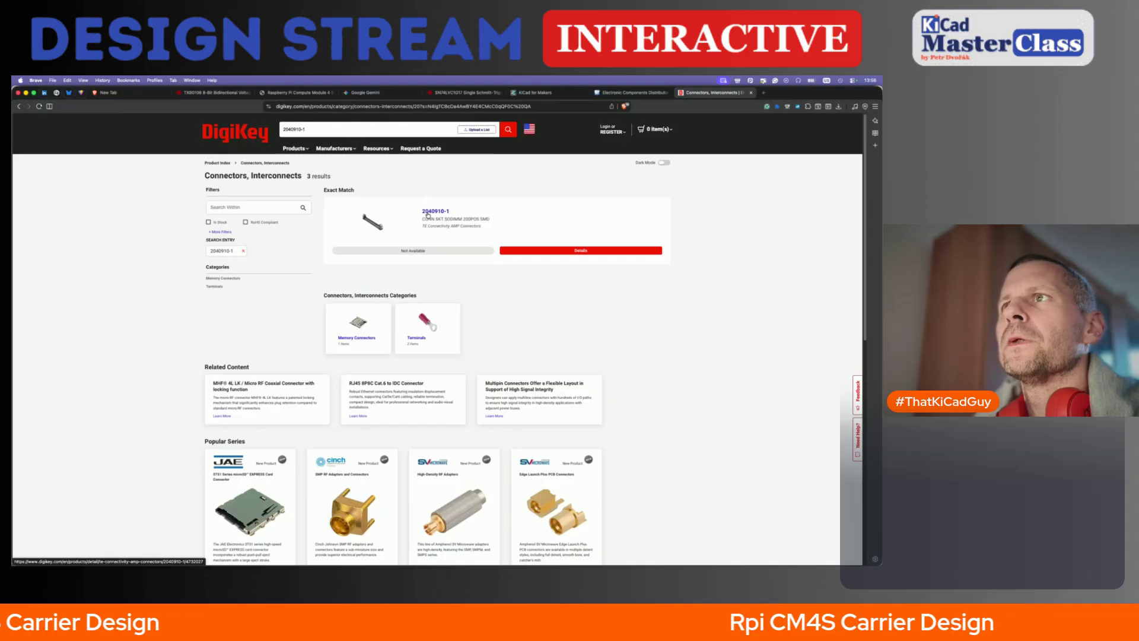
- Open the 2040910-1 product page and tick Connector Style and Number of Positions
{"action": "left_click", "coordinate": [434, 216]}
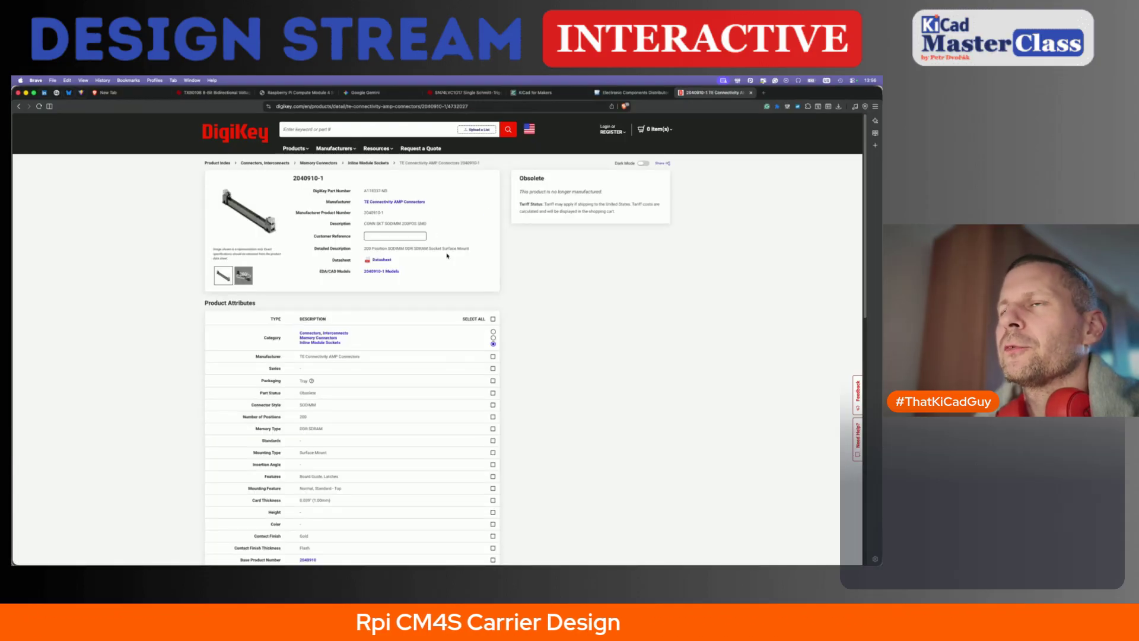
{"action": "scroll", "coordinate": [439, 409], "scroll_direction": "down", "scroll_amount": 1}
{"action": "left_click", "coordinate": [492, 390]}
{"action": "left_click", "coordinate": [492, 402]}
{"action": "scroll", "coordinate": [470, 449], "scroll_direction": "down", "scroll_amount": 3}
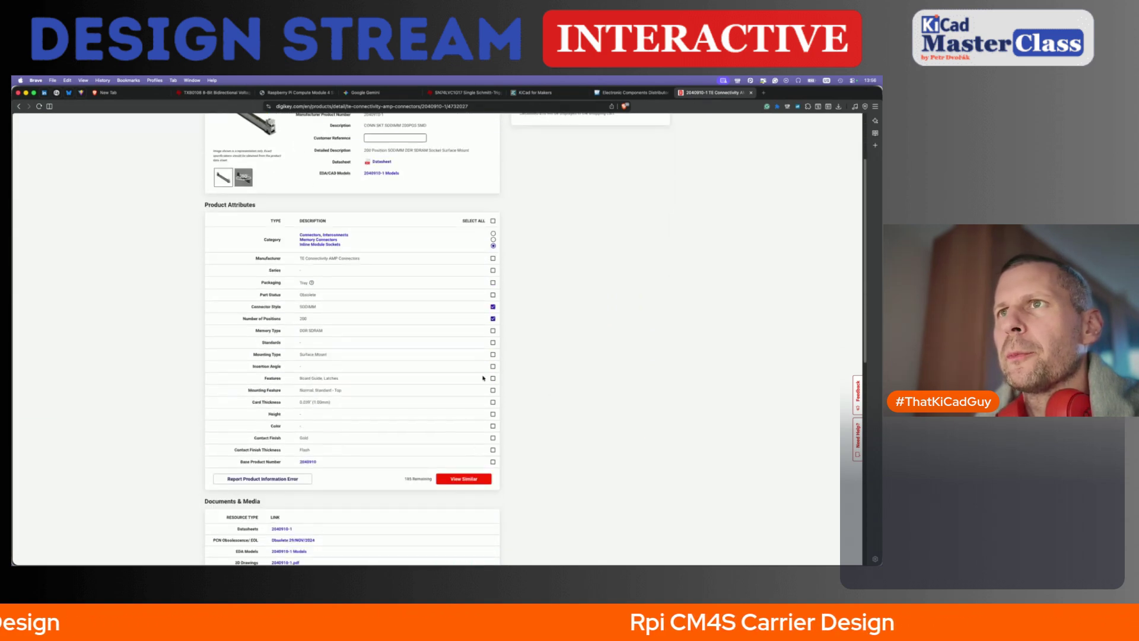
- List the 37 sockets similar to 2040910-1 and compare their thumbnails to find 1473149-1
{"action": "left_click", "coordinate": [465, 478]}
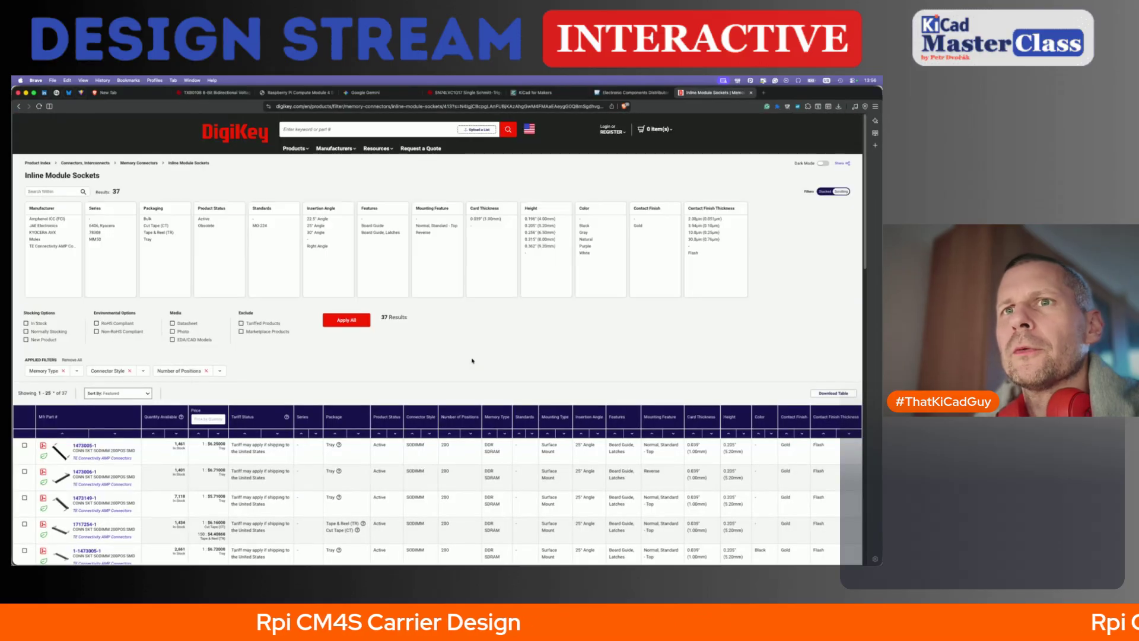
{"action": "scroll", "coordinate": [472, 360], "scroll_direction": "down", "scroll_amount": 3}
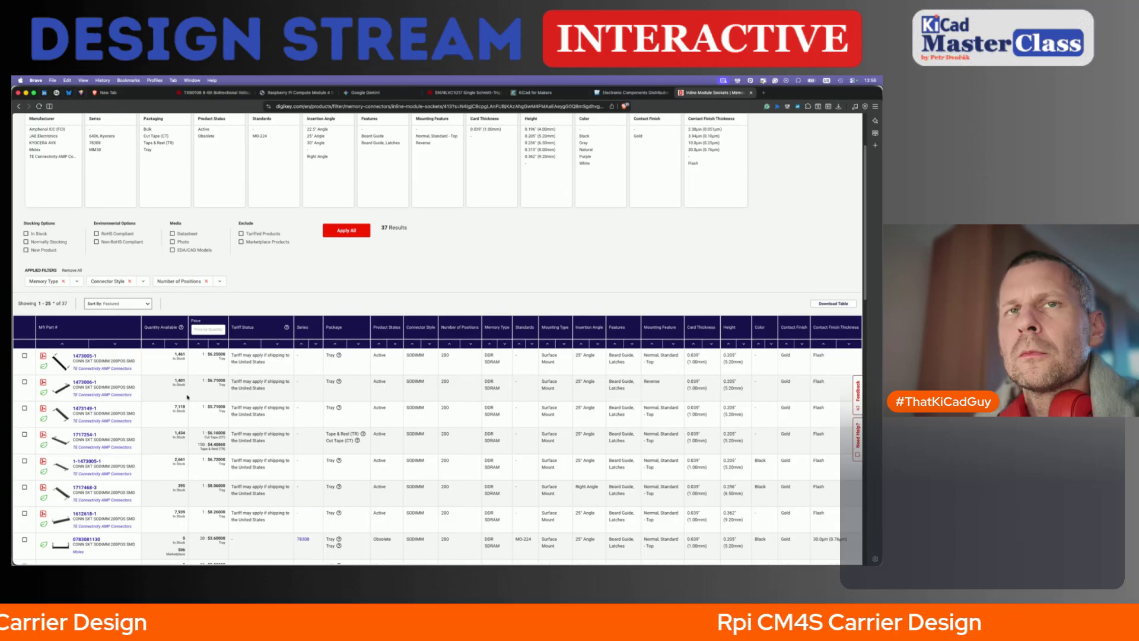
{"action": "scroll", "coordinate": [169, 440], "scroll_direction": "down", "scroll_amount": 2}
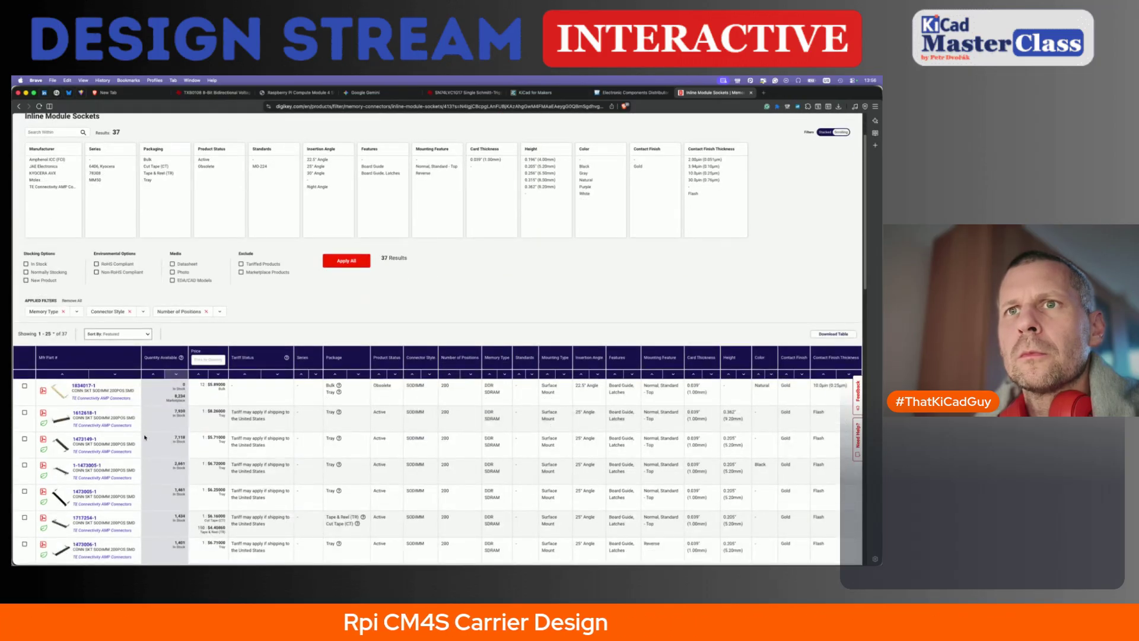
{"action": "scroll", "coordinate": [145, 437], "scroll_direction": "down", "scroll_amount": 2}
{"action": "mouse_move", "coordinate": [61, 368]}
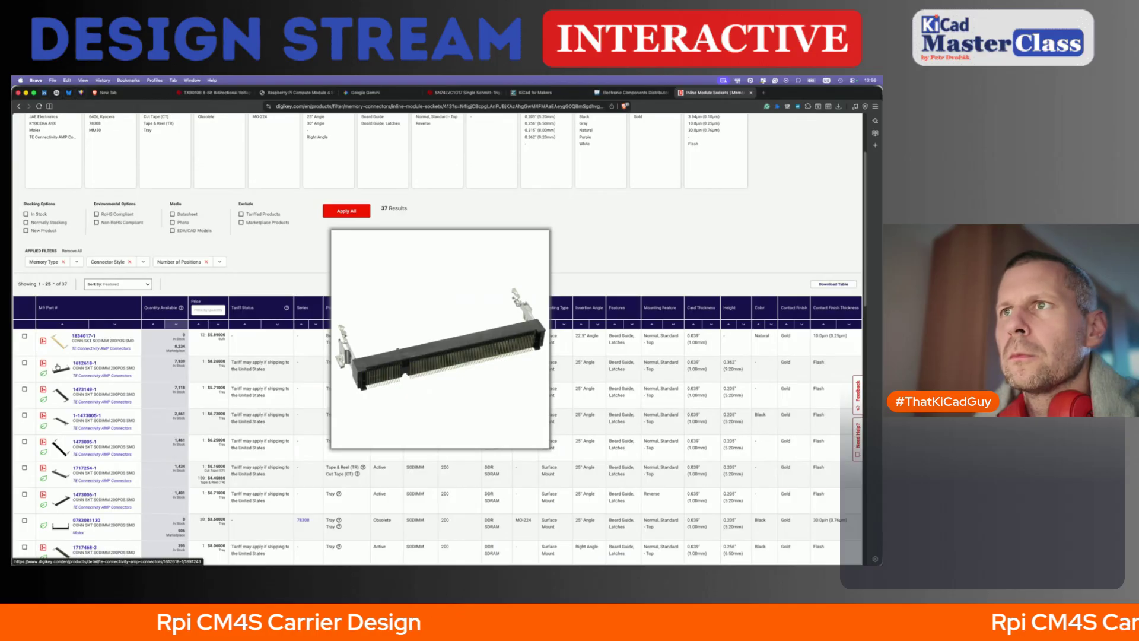
{"action": "mouse_move", "coordinate": [59, 395]}
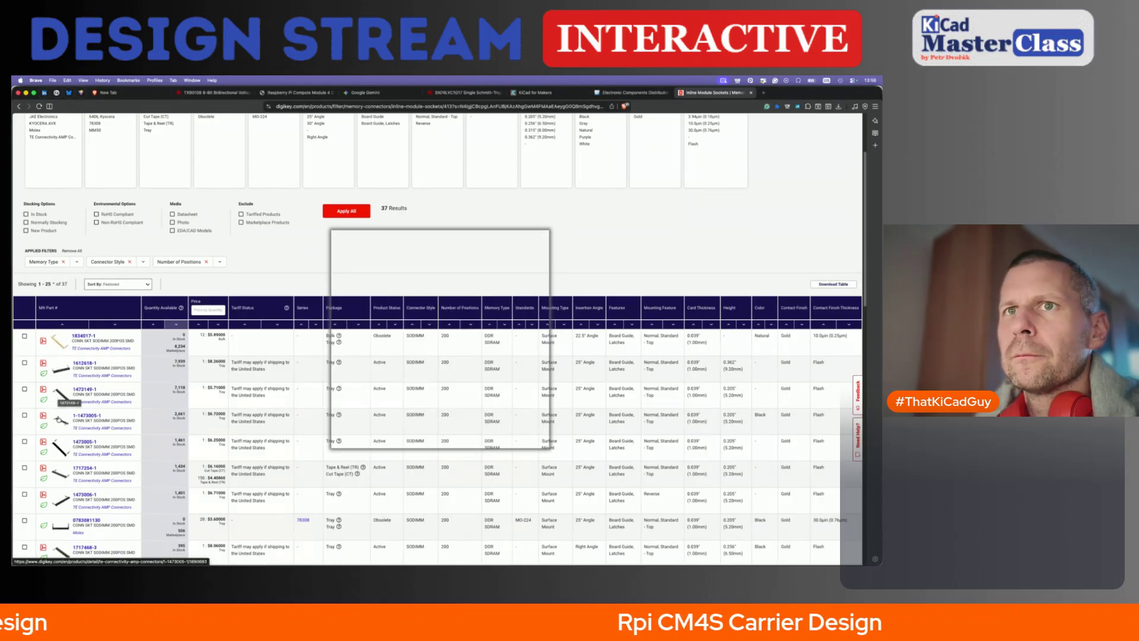
{"action": "mouse_move", "coordinate": [60, 423]}
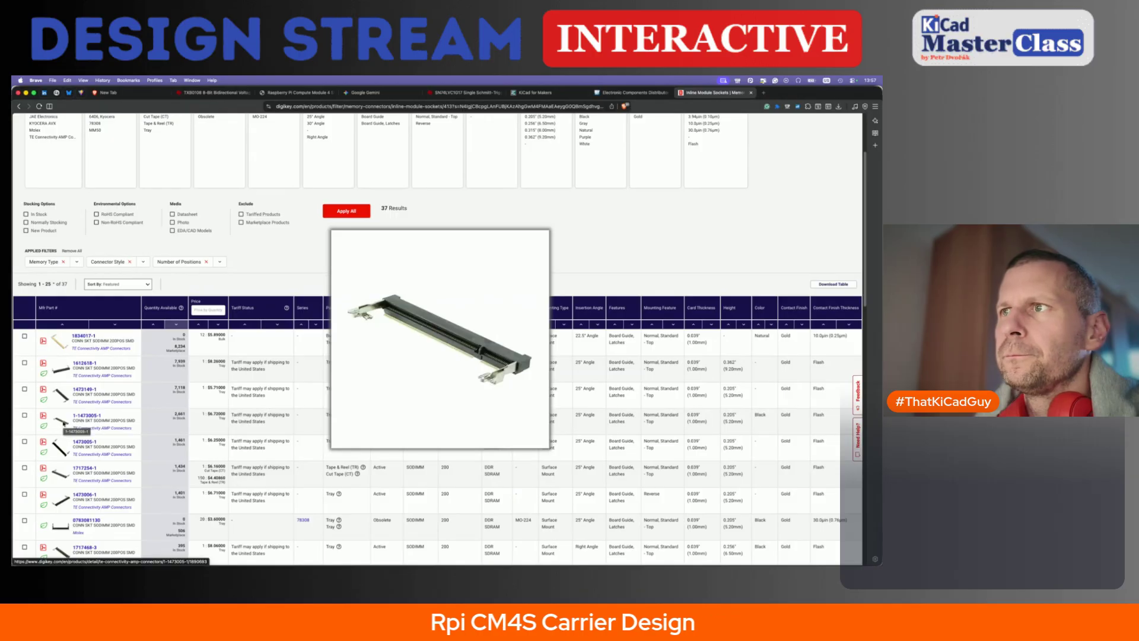
{"action": "mouse_move", "coordinate": [59, 451]}
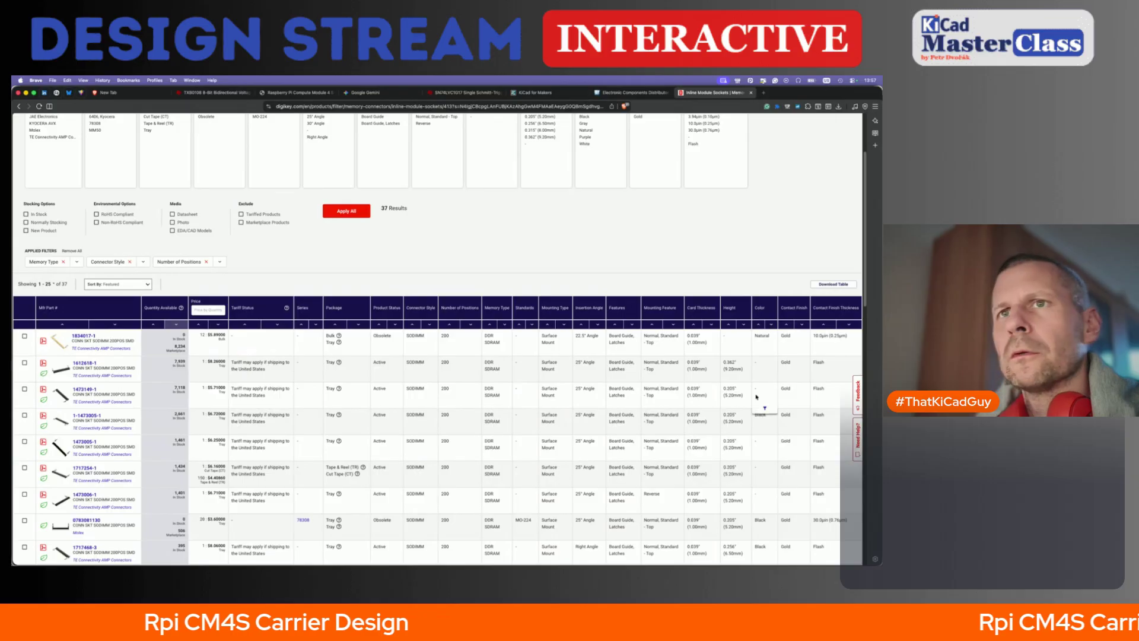
{"action": "mouse_move", "coordinate": [739, 393]}
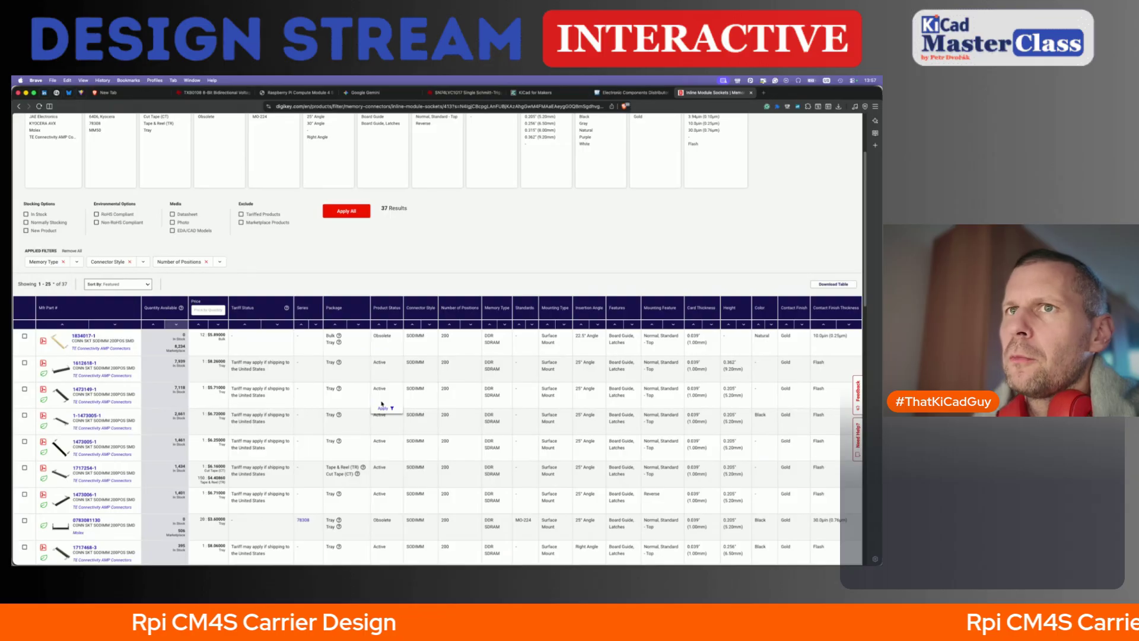
{"action": "scroll", "coordinate": [722, 444], "scroll_direction": "down", "scroll_amount": 3}
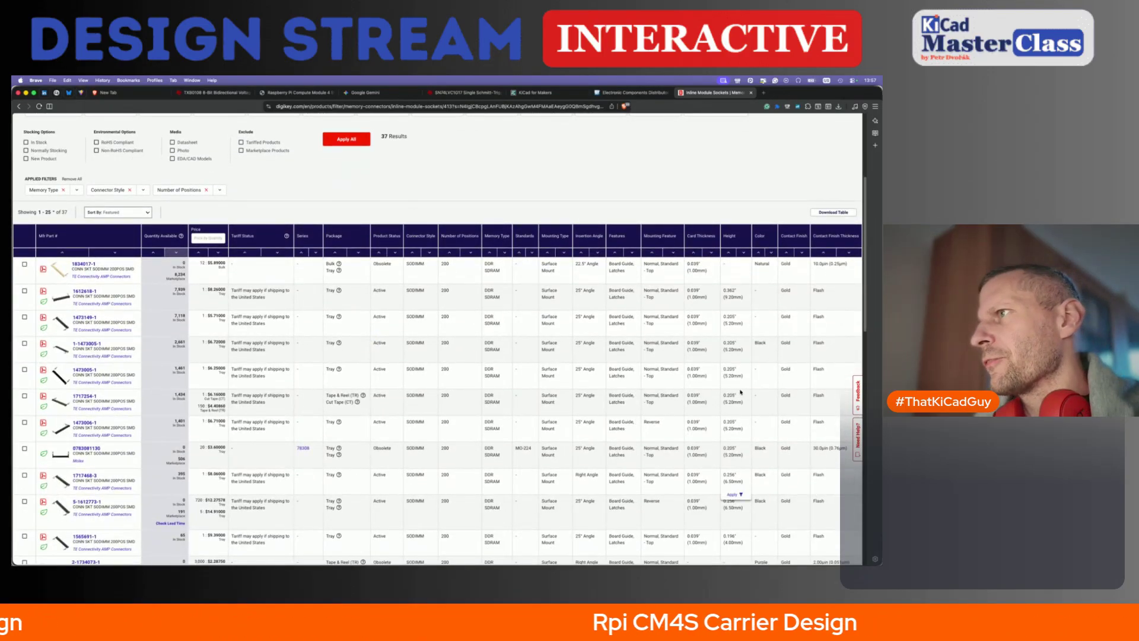
{"action": "scroll", "coordinate": [739, 377], "scroll_direction": "down", "scroll_amount": 10}
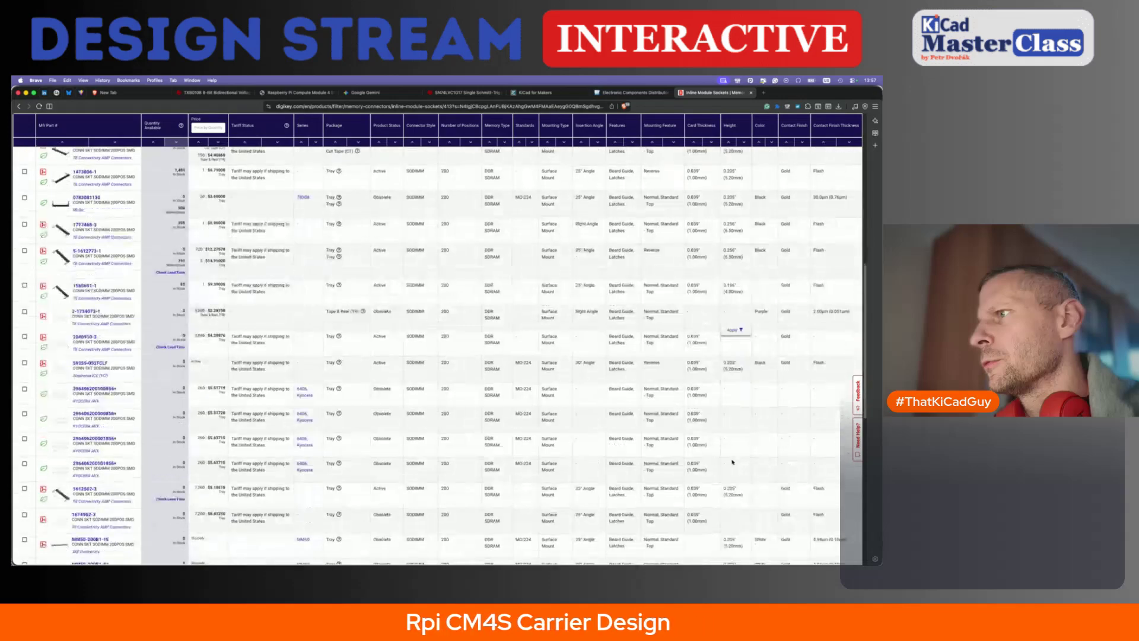
{"action": "scroll", "coordinate": [732, 462], "scroll_direction": "down", "scroll_amount": 3}
{"action": "scroll", "coordinate": [731, 415], "scroll_direction": "up", "scroll_amount": 15}
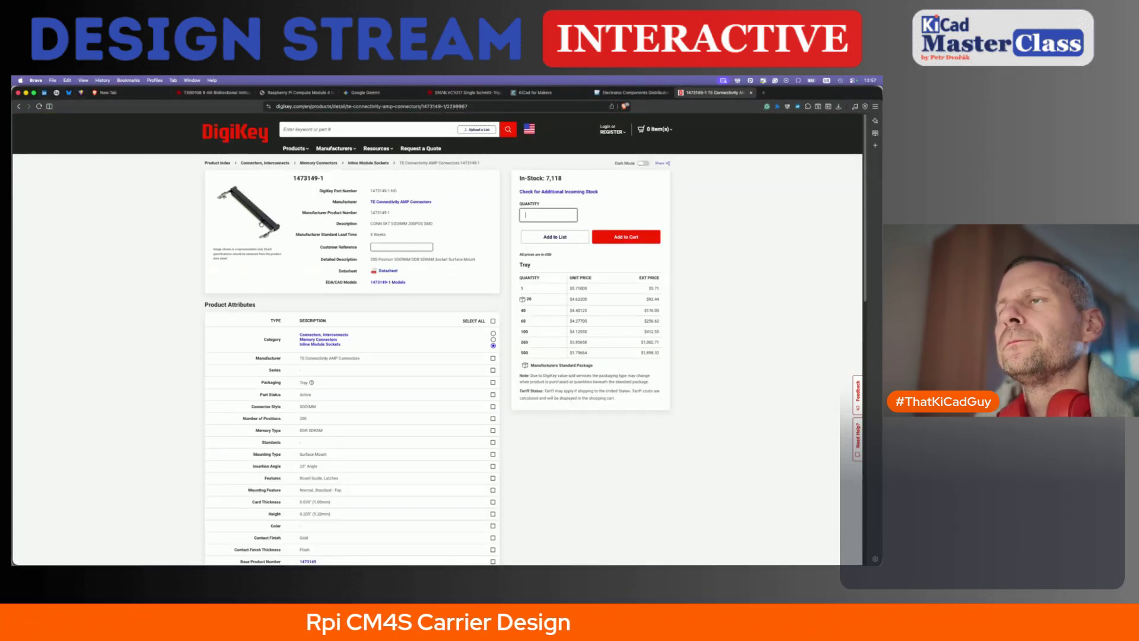
{"action": "left_click", "coordinate": [383, 271]}
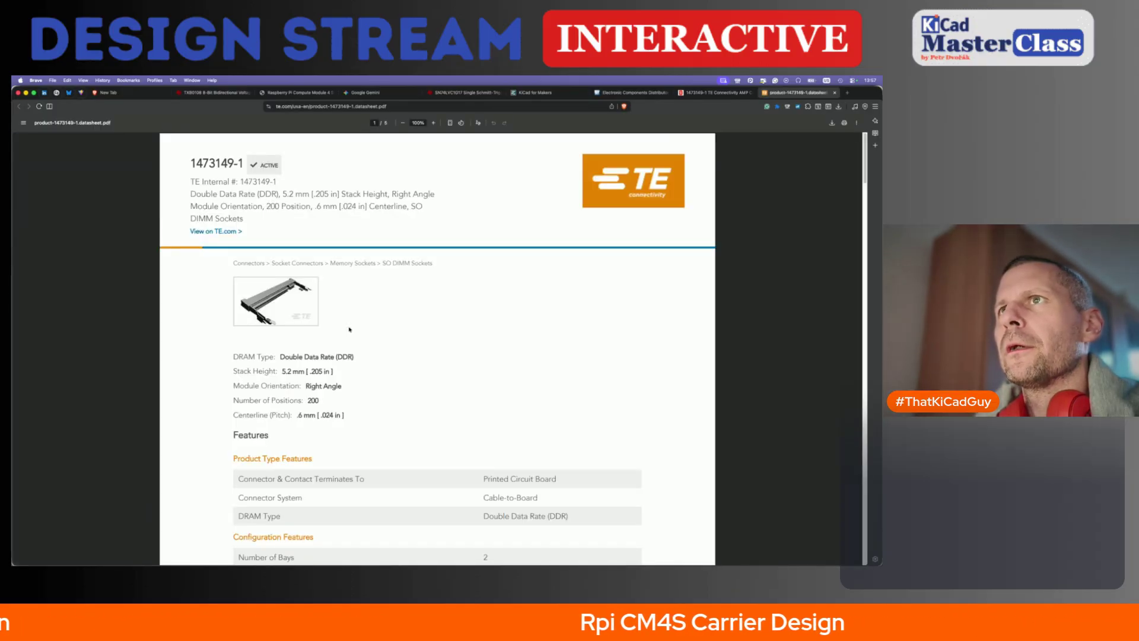
{"action": "scroll", "coordinate": [349, 329], "scroll_direction": "down", "scroll_amount": 20}
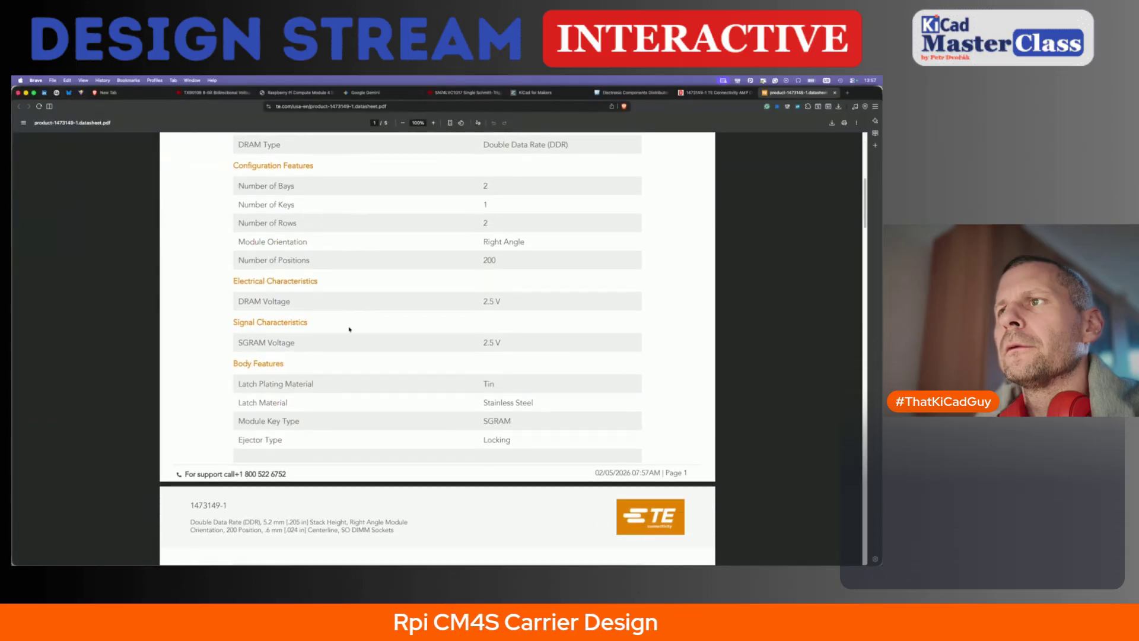
{"action": "scroll", "coordinate": [217, 192], "scroll_direction": "down", "scroll_amount": 8}
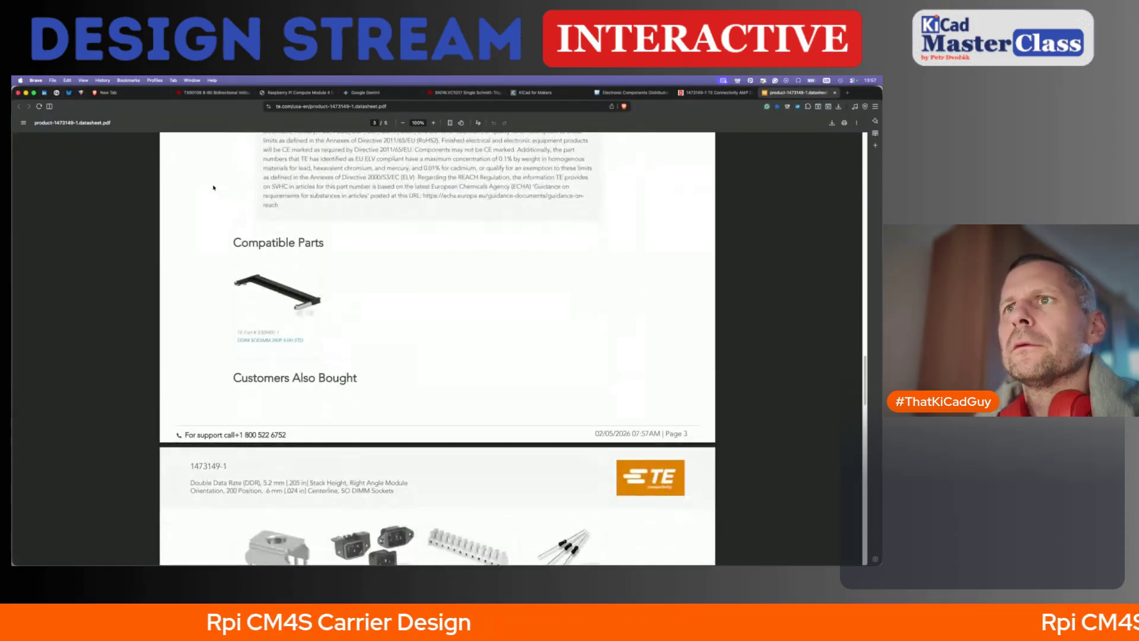
{"action": "scroll", "coordinate": [149, 157], "scroll_direction": "down", "scroll_amount": 6}
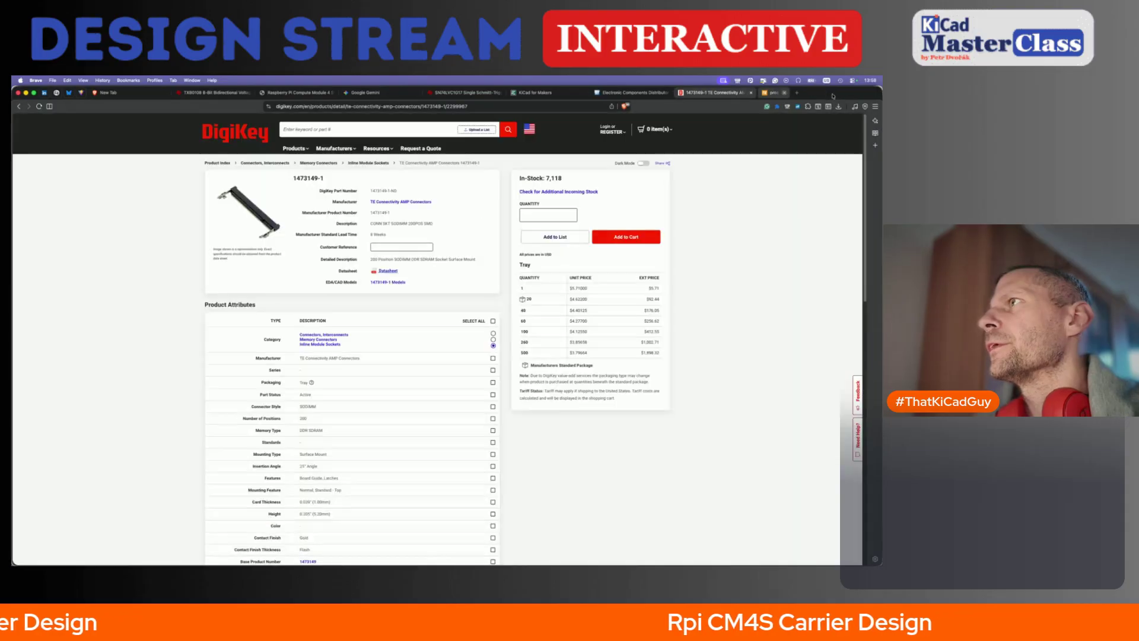
- Open the 1473149-1 models page and try a STEP plus KiCad V6 download, dismissing the export error
{"action": "key", "text": "super+w"}
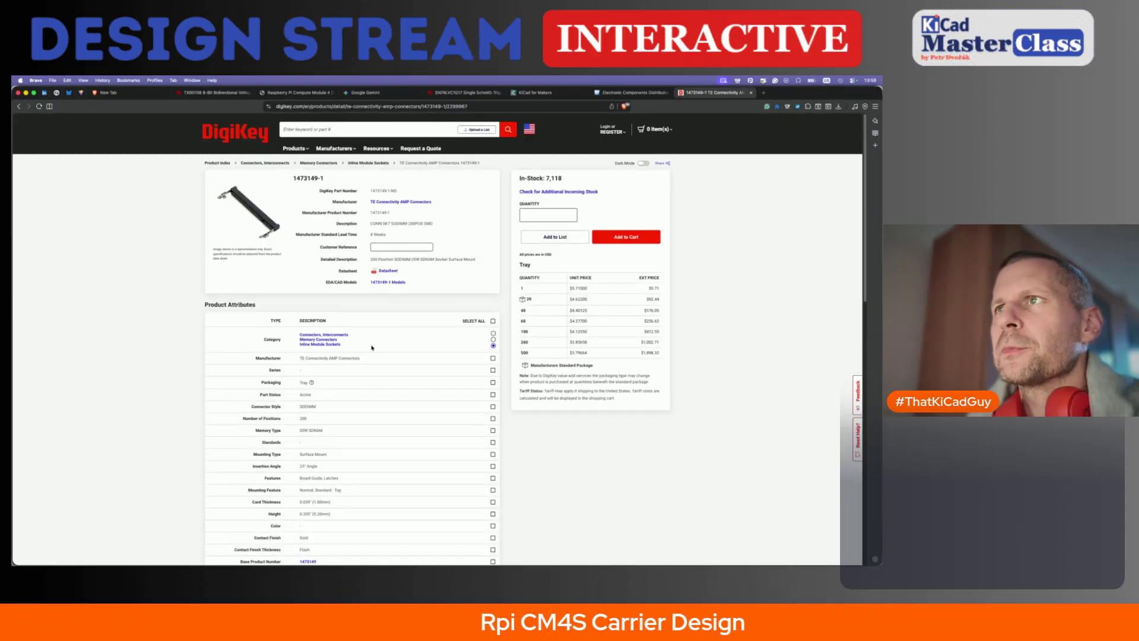
{"action": "left_click", "coordinate": [388, 284]}
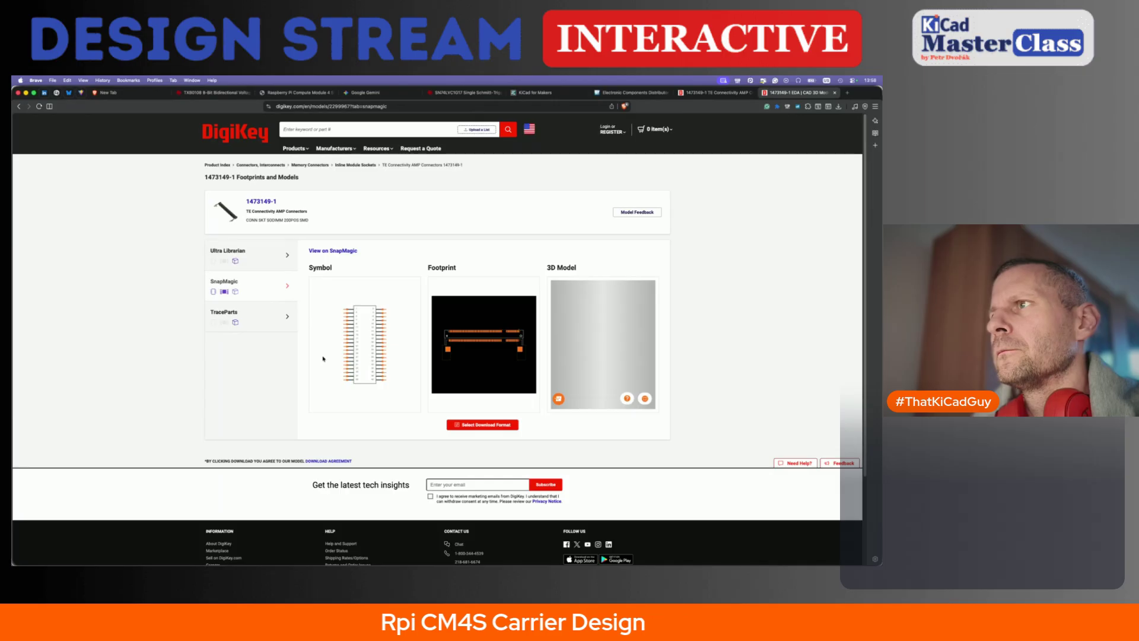
{"action": "left_click_drag", "start_coordinate": [600, 369], "coordinate": [644, 354]}
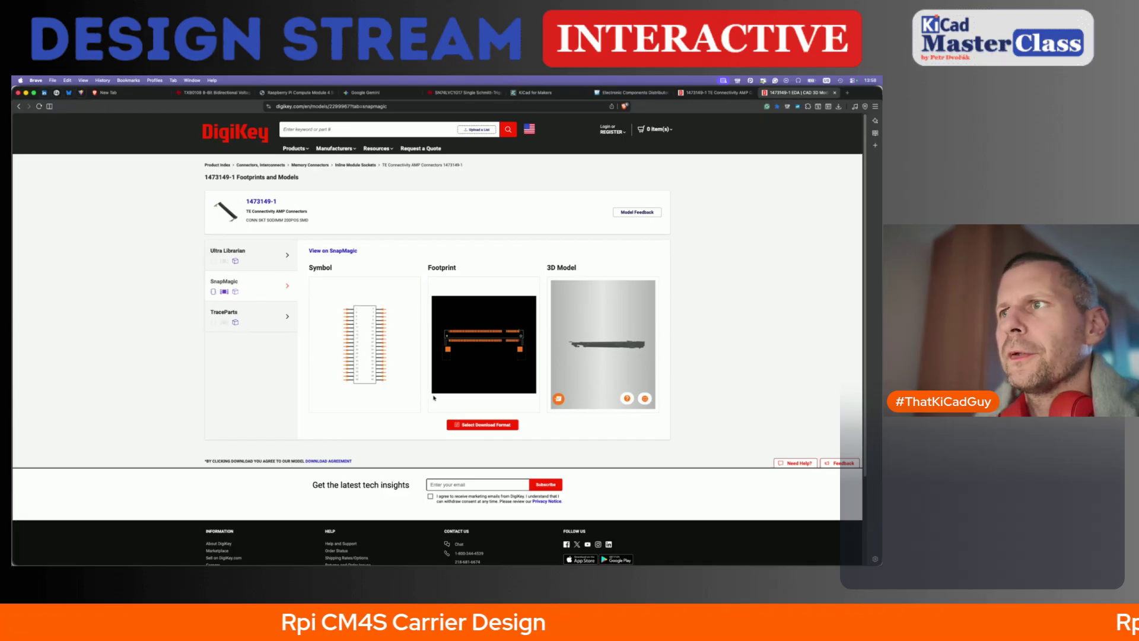
{"action": "left_click", "coordinate": [496, 424]}
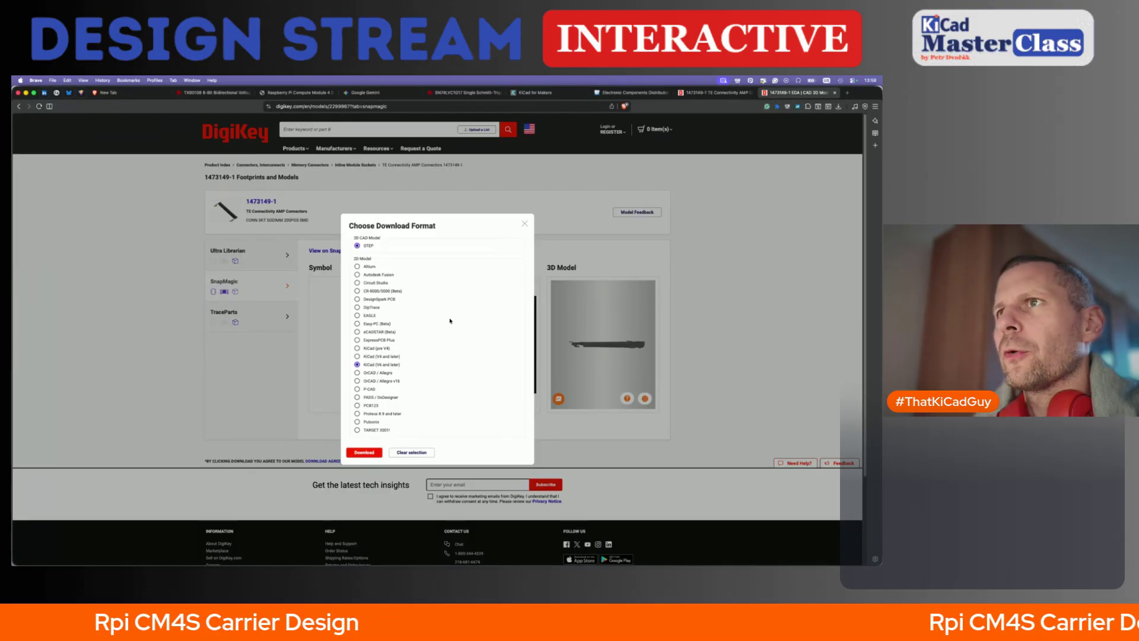
{"action": "left_click", "coordinate": [367, 452]}
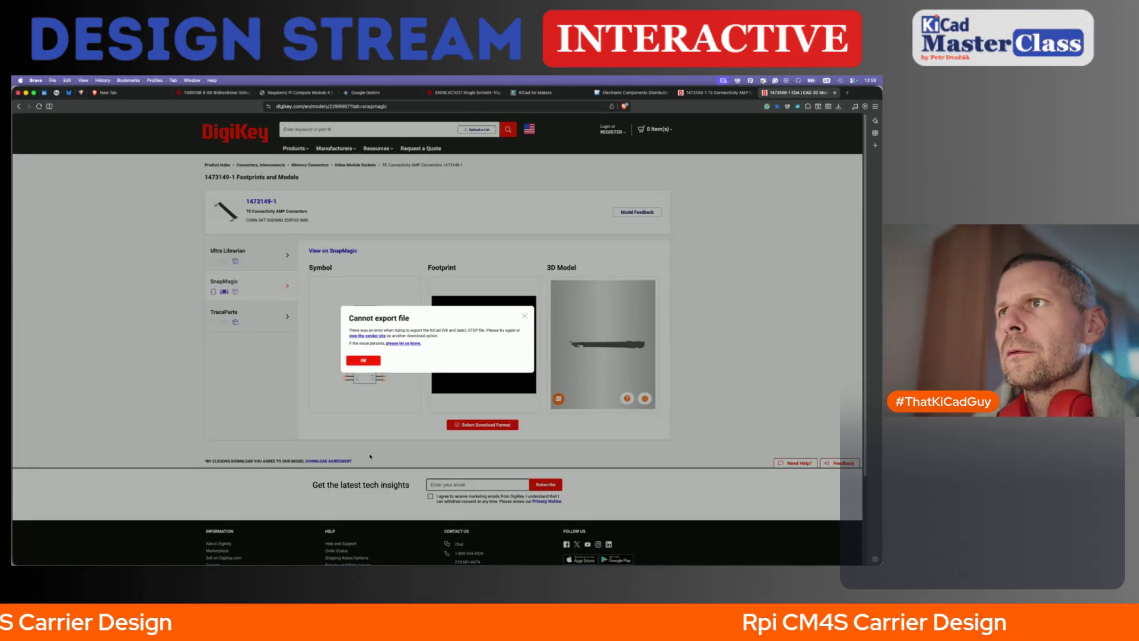
{"action": "left_click", "coordinate": [524, 317]}
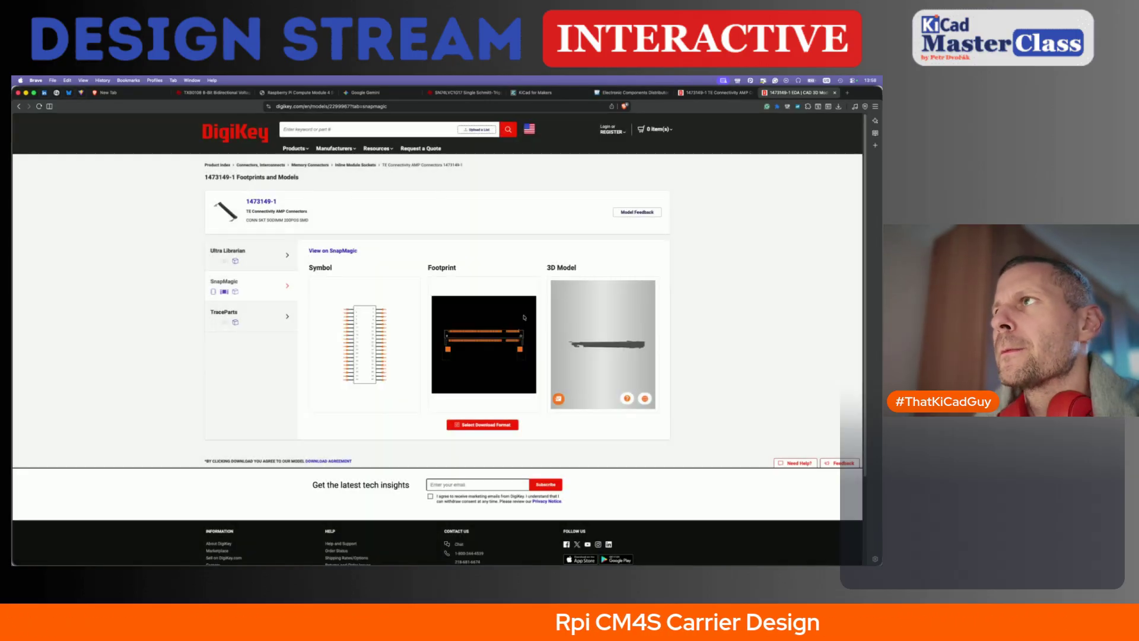
- Find SnapMagic and open its part page for 1473149-1
{"action": "key", "text": "super+t"}
{"action": "type", "text": "snap"}
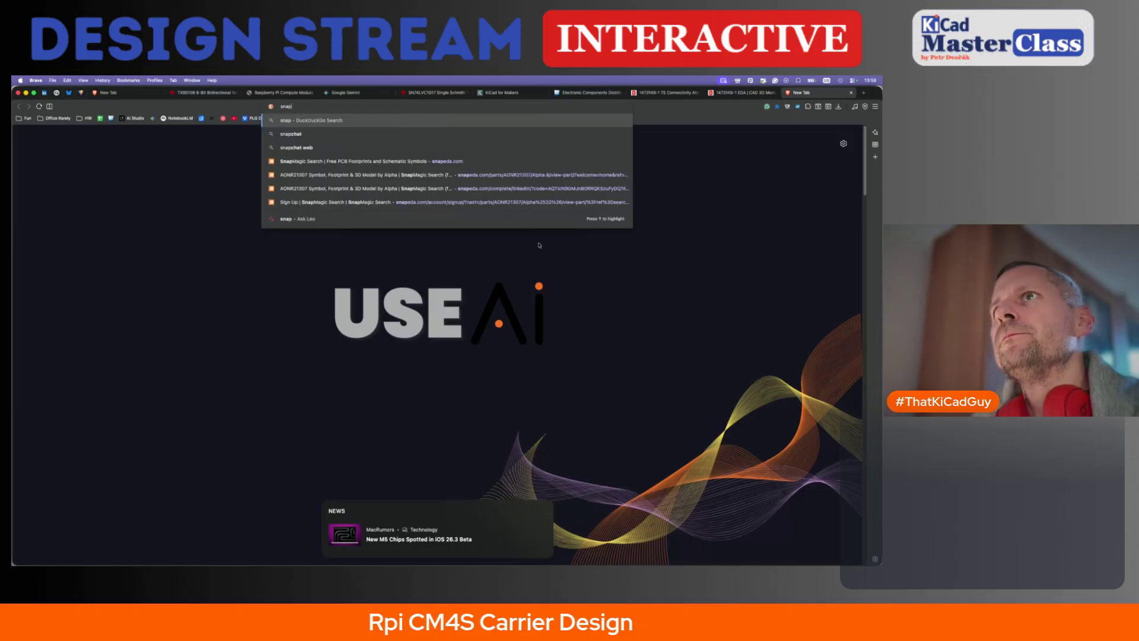
{"action": "type", "text": "eda"}
{"action": "key", "text": "Return"}
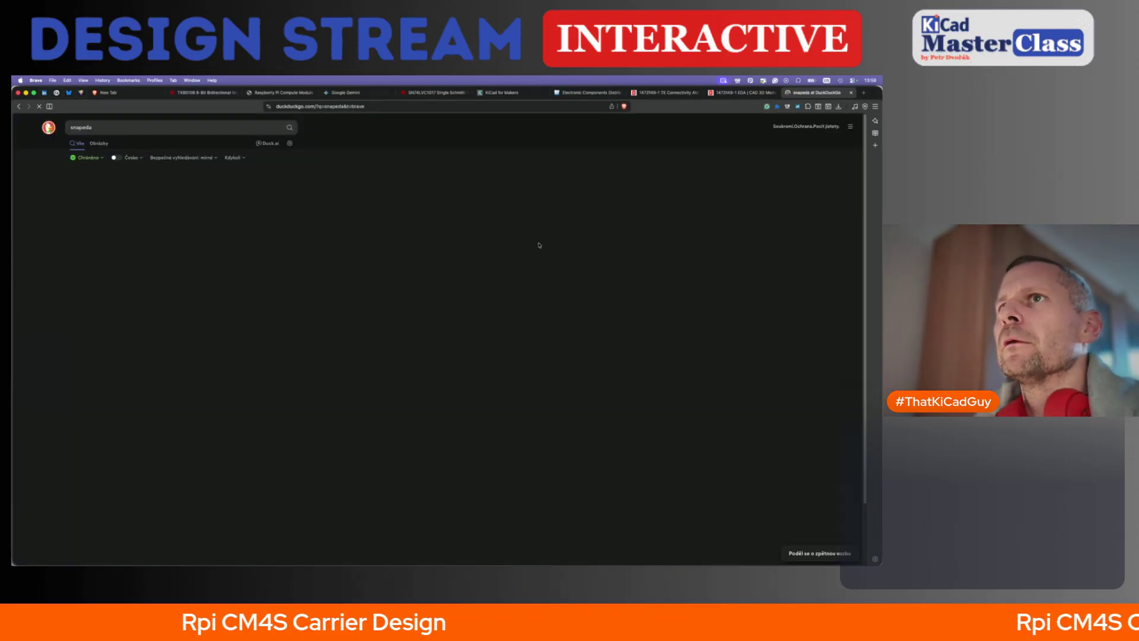
{"action": "left_click", "coordinate": [85, 187]}
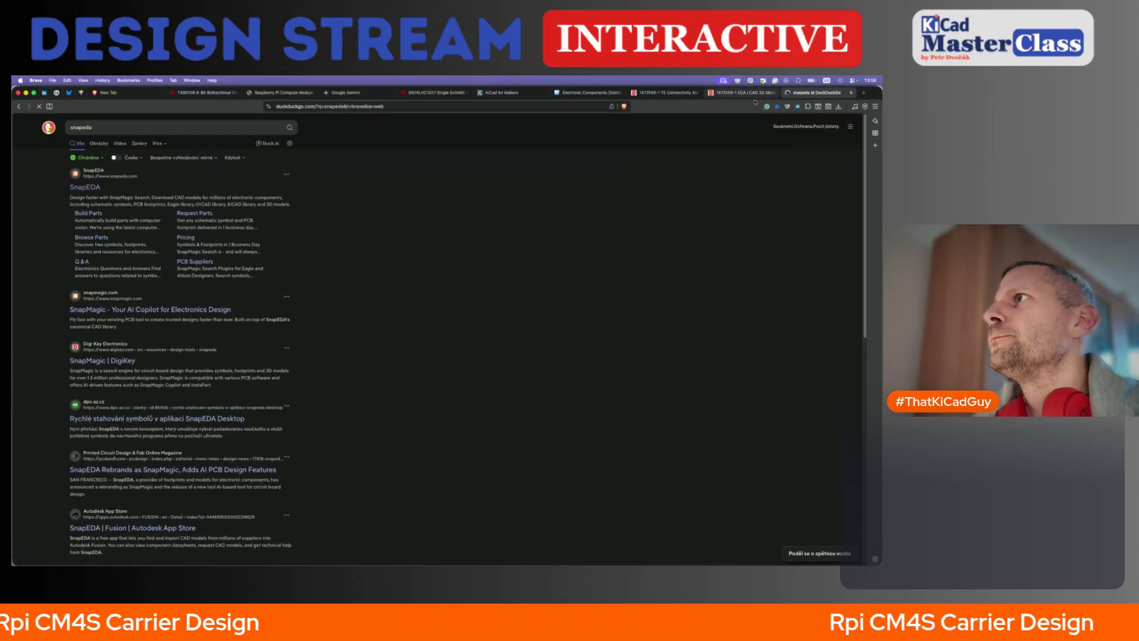
{"action": "key", "text": "ctrl+shift+Tab"}
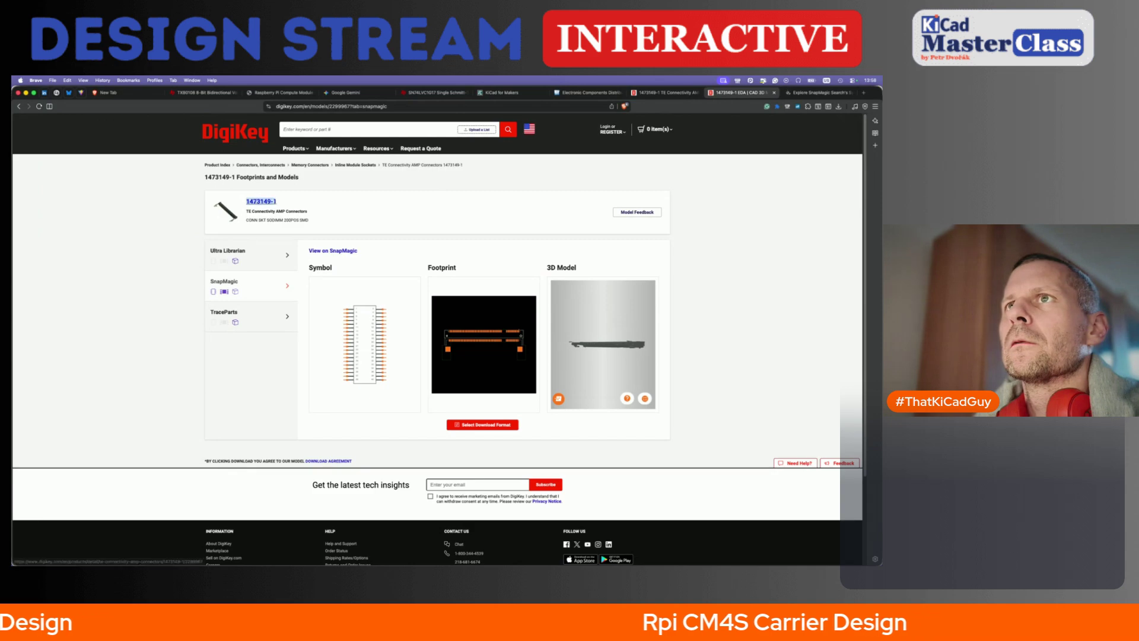
{"action": "left_click", "coordinate": [830, 92]}
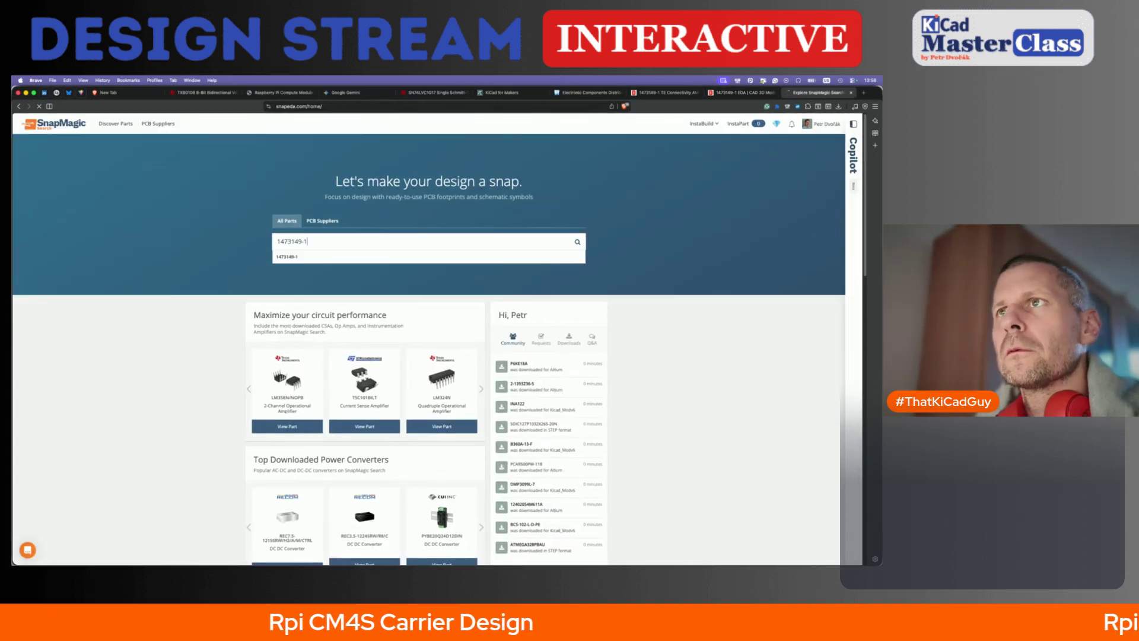
{"action": "key", "text": "Return"}
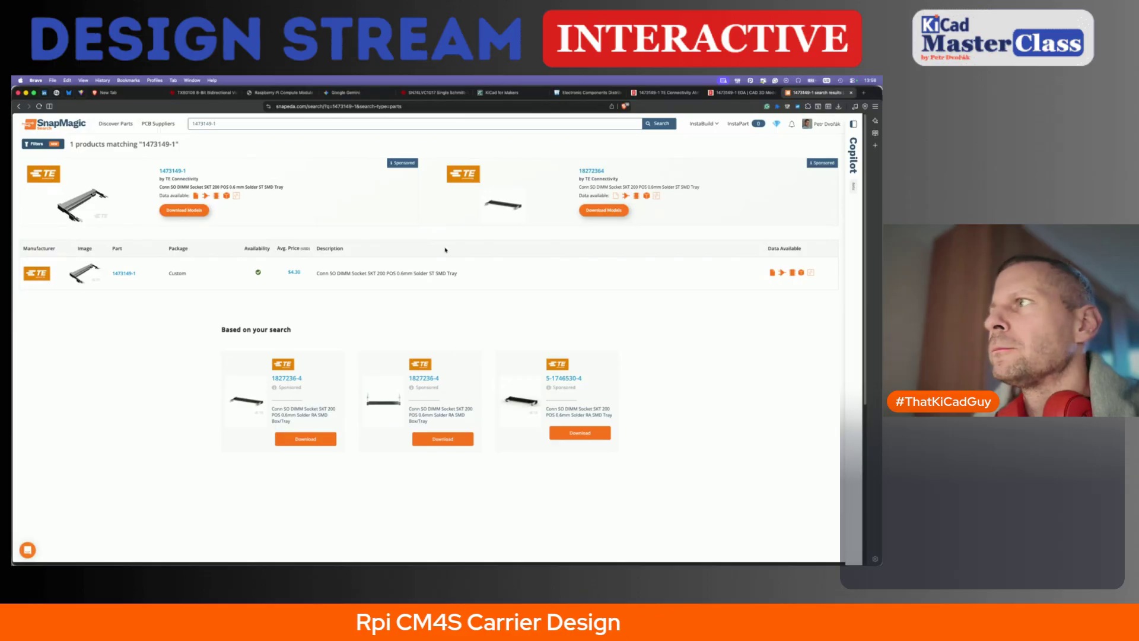
{"action": "mouse_move", "coordinate": [258, 274]}
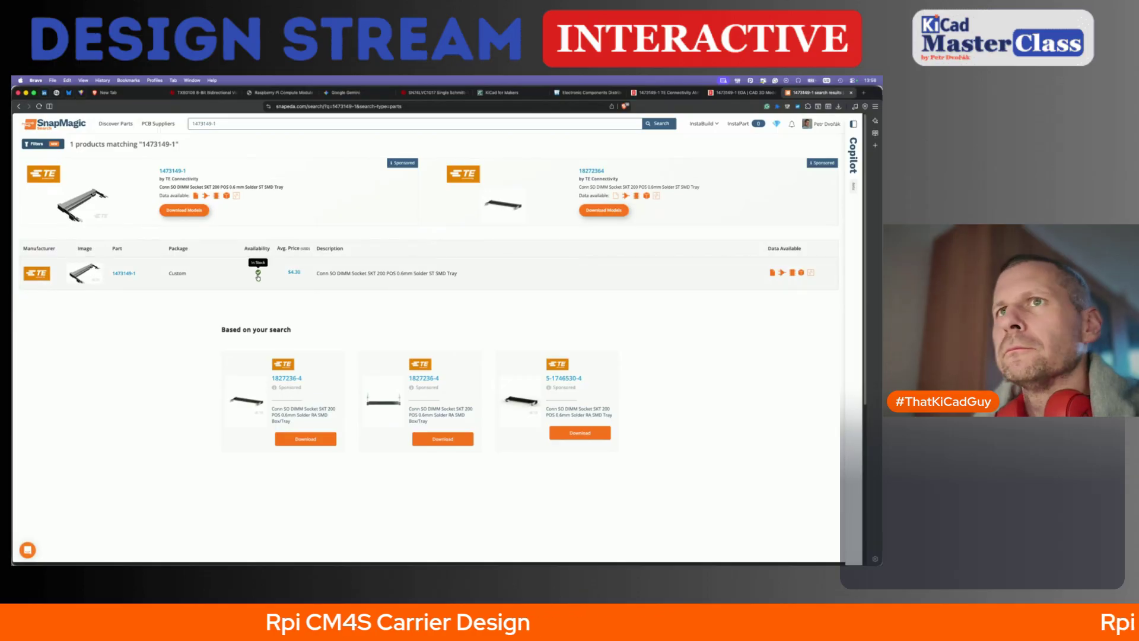
{"action": "left_click", "coordinate": [123, 274]}
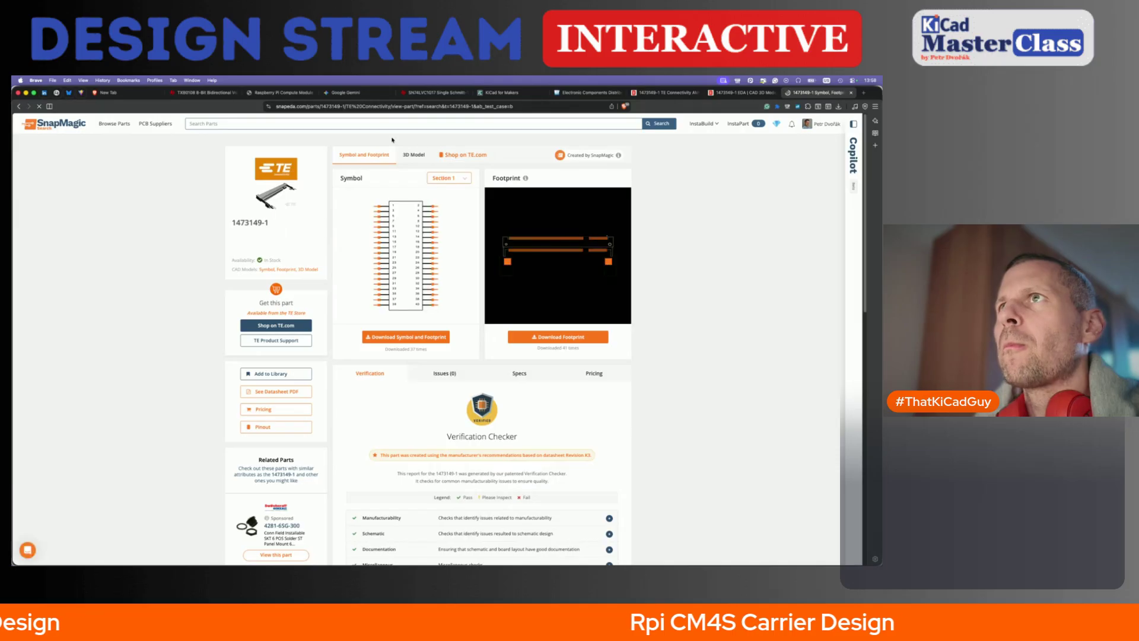
- Download the symbol and footprint as 1473149-1.zip into the Downloads folder
{"action": "left_click", "coordinate": [664, 93]}
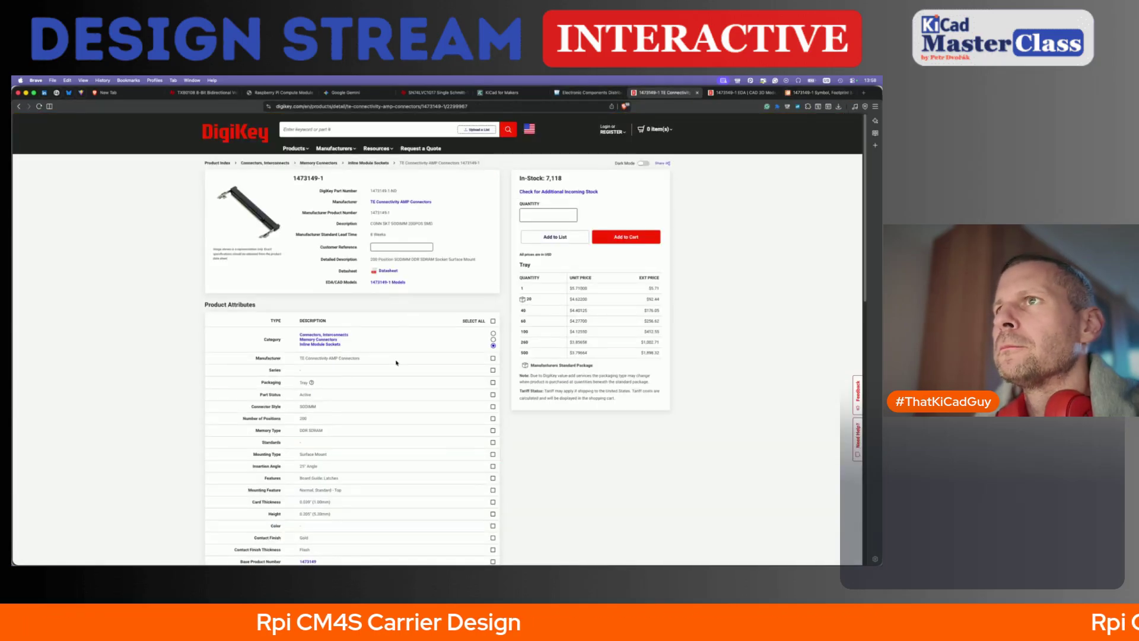
{"action": "left_click", "coordinate": [817, 93]}
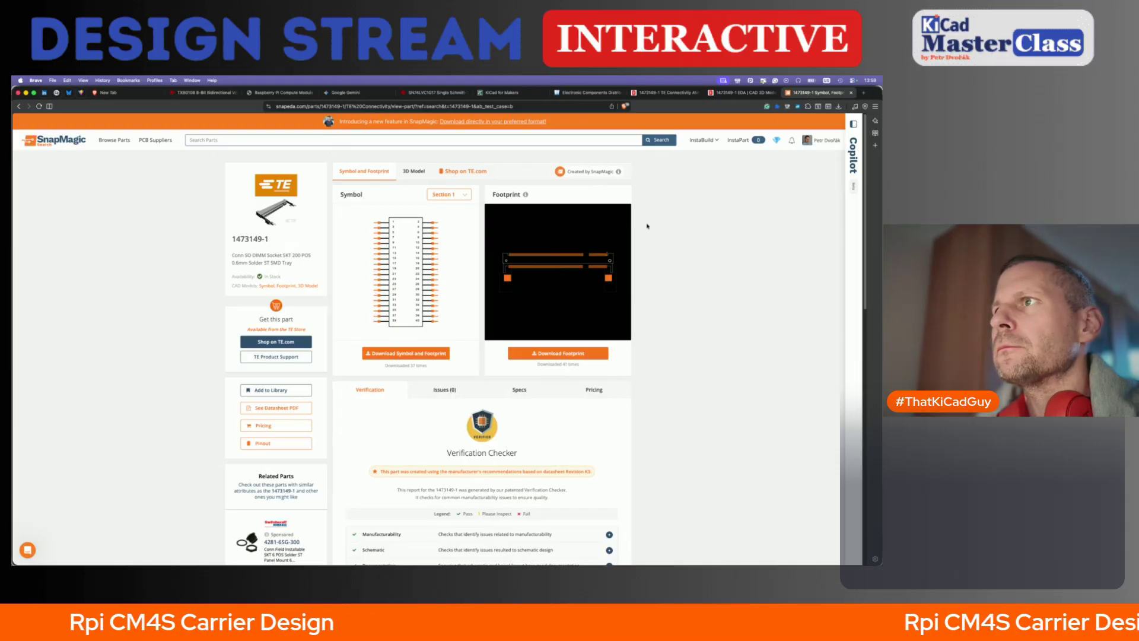
{"action": "left_click", "coordinate": [434, 353]}
{"action": "left_click", "coordinate": [450, 255]}
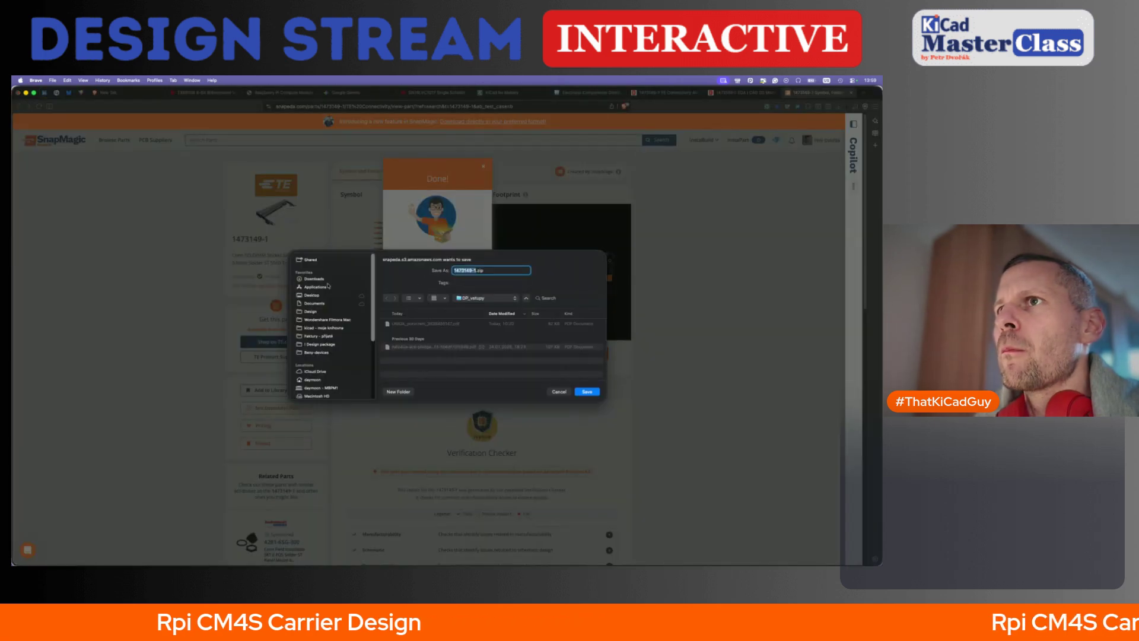
{"action": "left_click", "coordinate": [314, 278]}
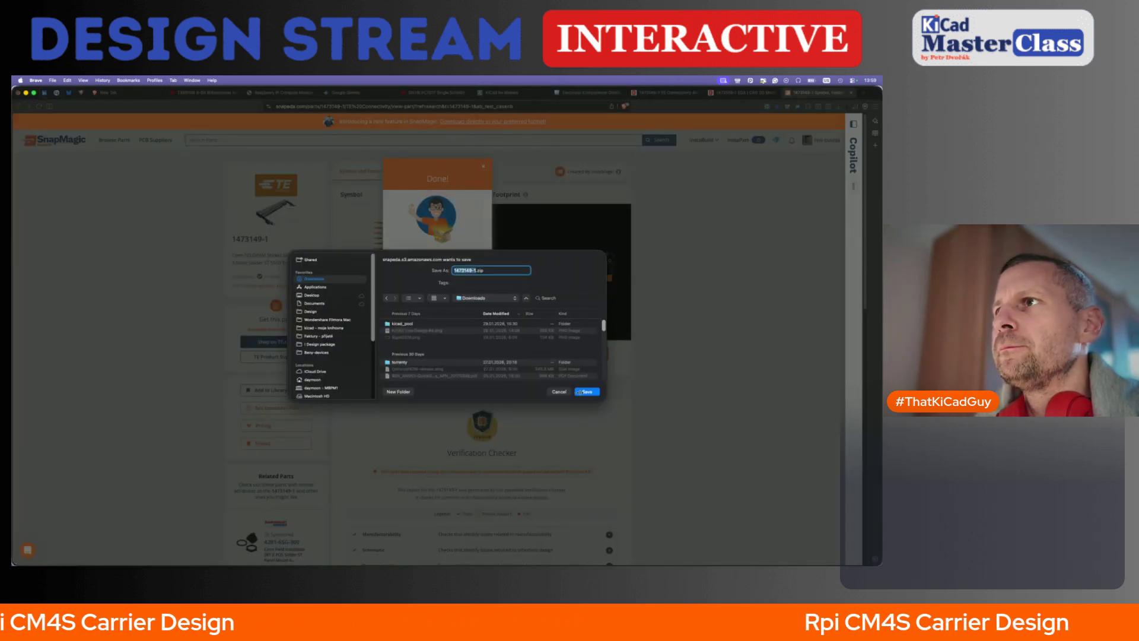
{"action": "left_click", "coordinate": [584, 391]}
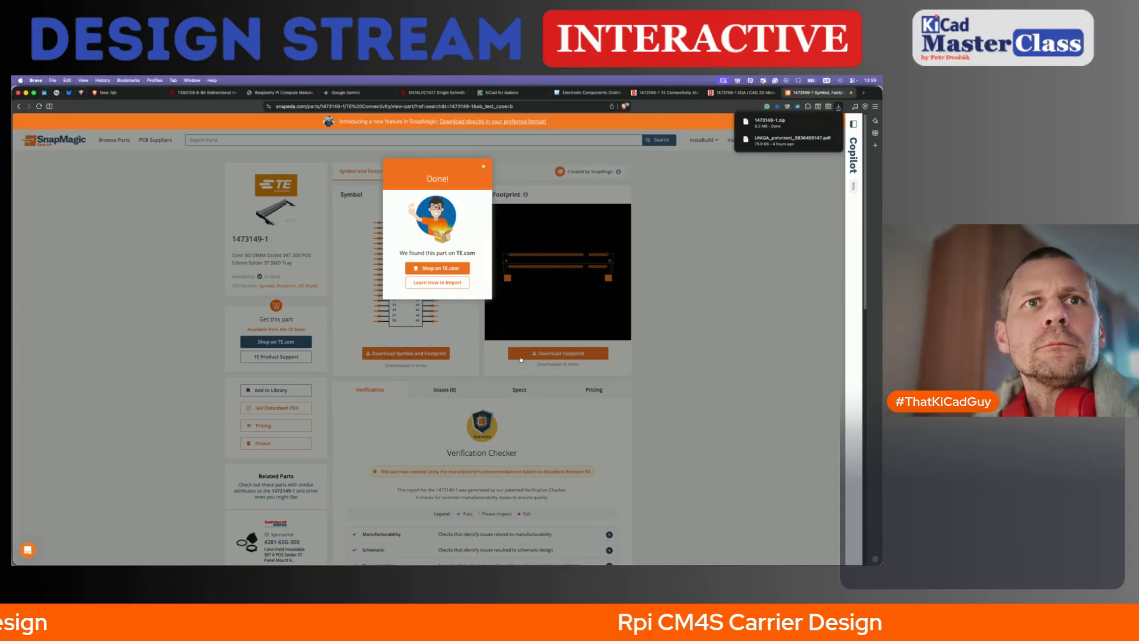
{"action": "key", "text": "super+Tab"}
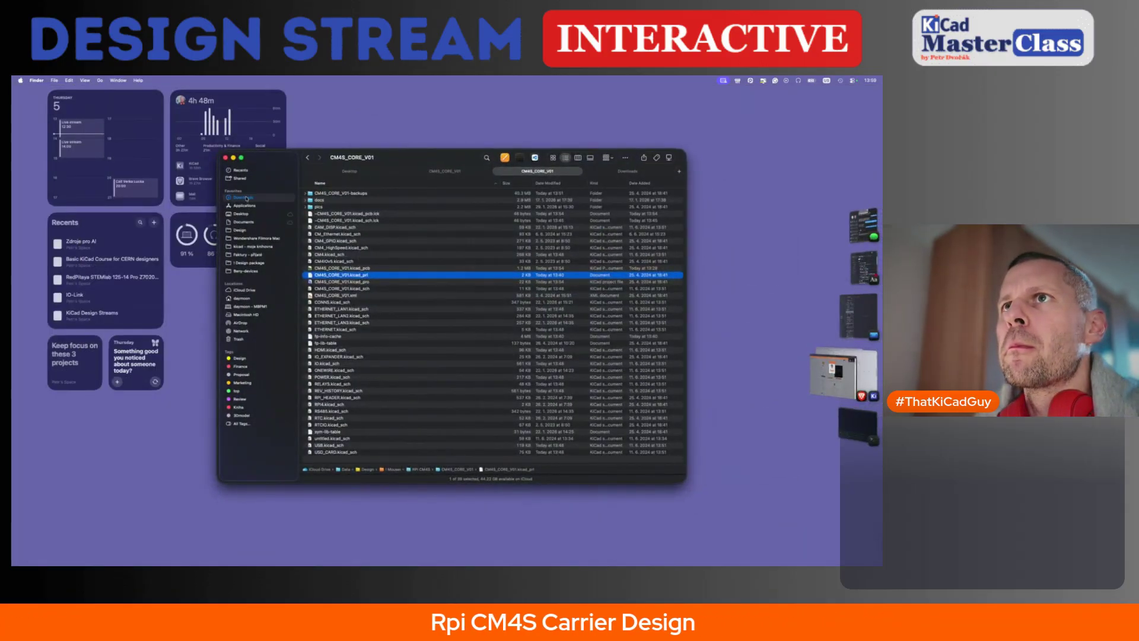
- Open the GeForceNOW-release.dmg disk image in Downloads, then close its installer window
{"action": "left_click", "coordinate": [246, 197]}
{"action": "scroll", "coordinate": [343, 306], "scroll_direction": "down", "scroll_amount": 5}
{"action": "left_click", "coordinate": [338, 437]}
{"action": "double_click", "coordinate": [339, 437]}
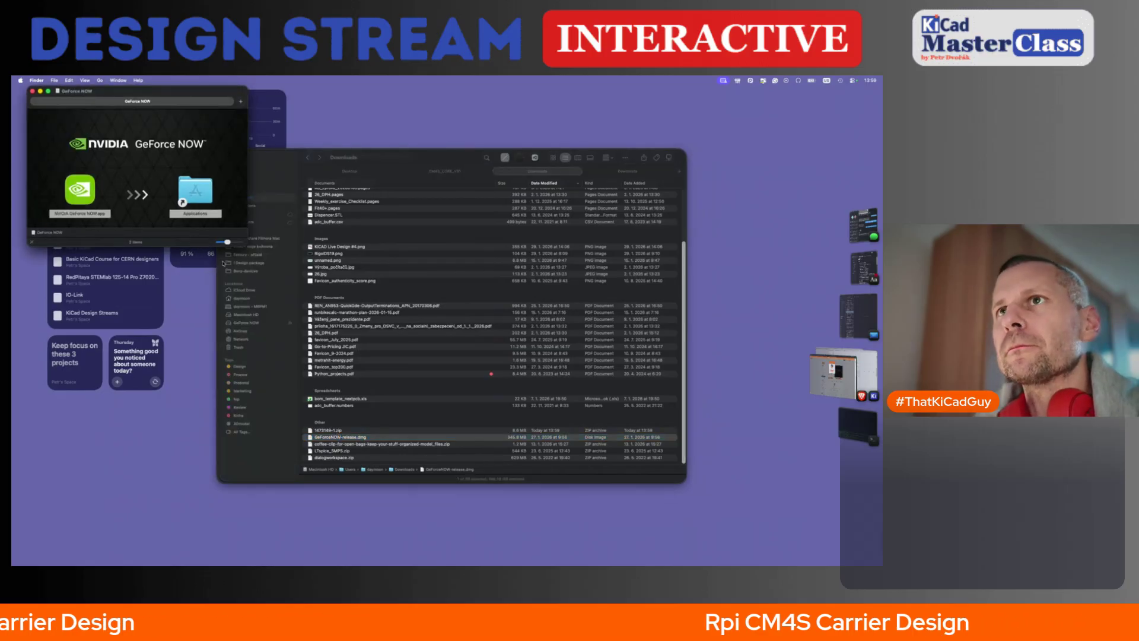
{"action": "left_click", "coordinate": [33, 91]}
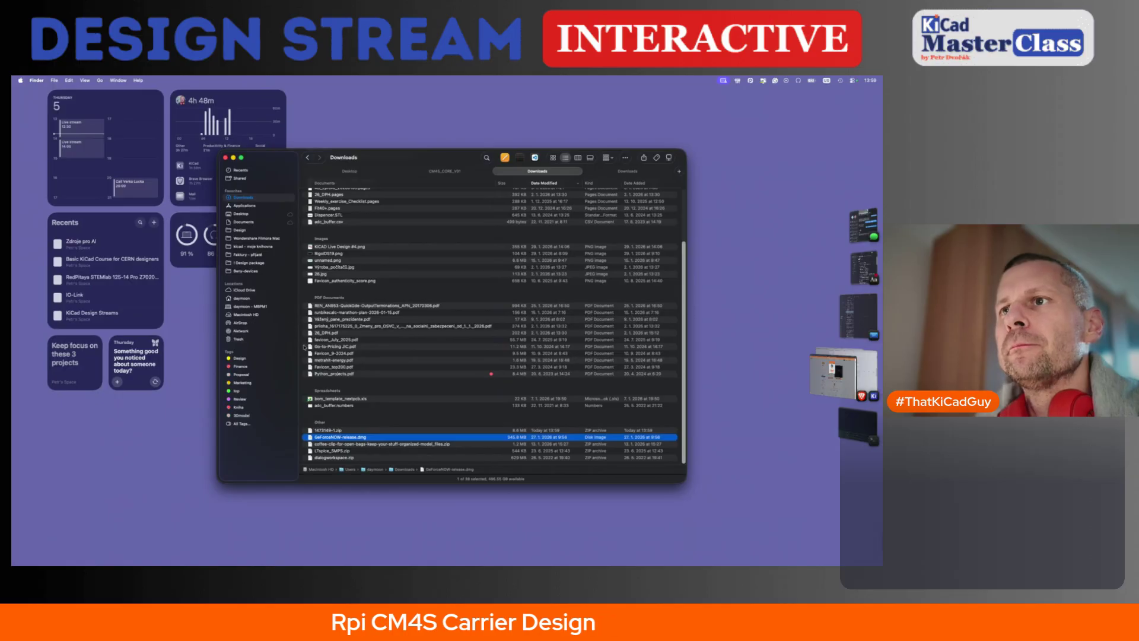
- Extract 1473149-1.zip and rename its STEP model to SODIMM_1473149-1.step
{"action": "double_click", "coordinate": [341, 431]}
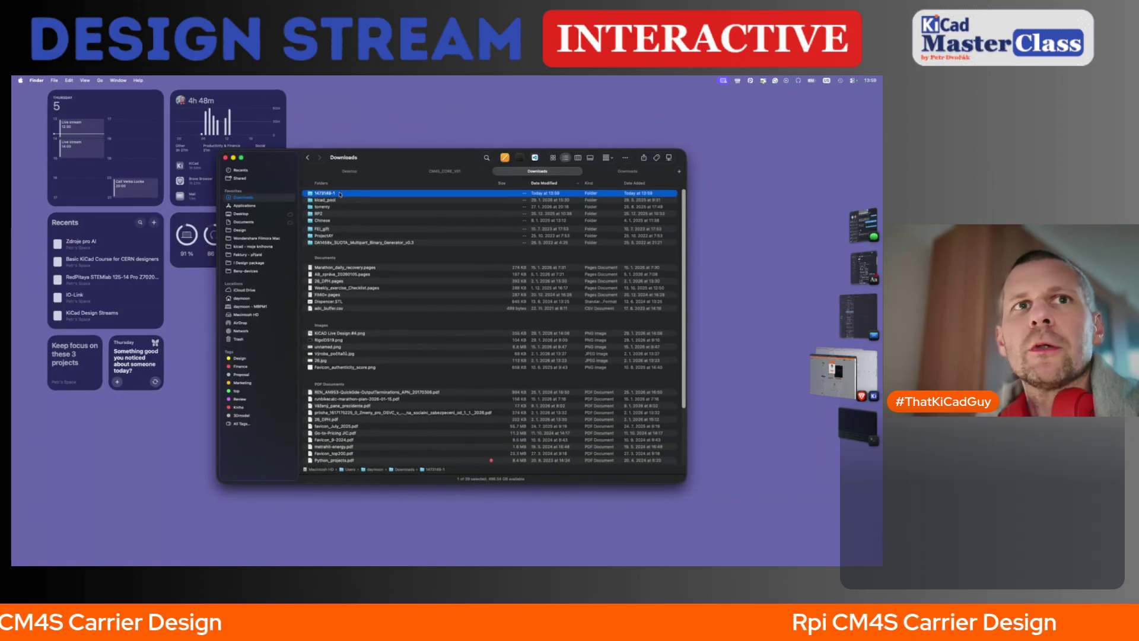
{"action": "double_click", "coordinate": [340, 193]}
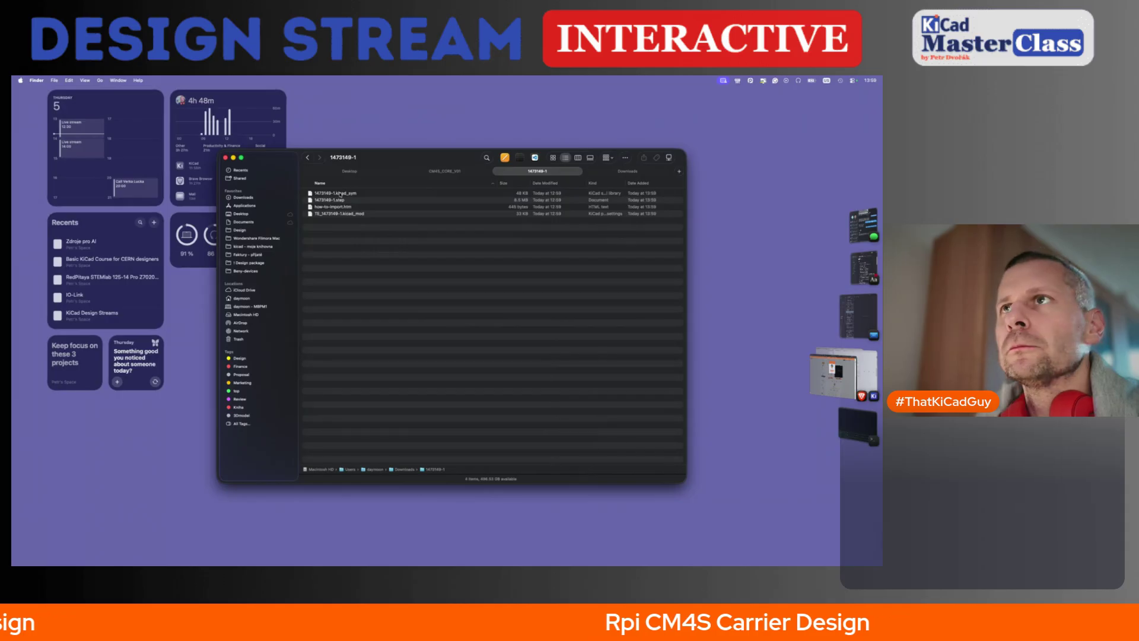
{"action": "left_click", "coordinate": [343, 201]}
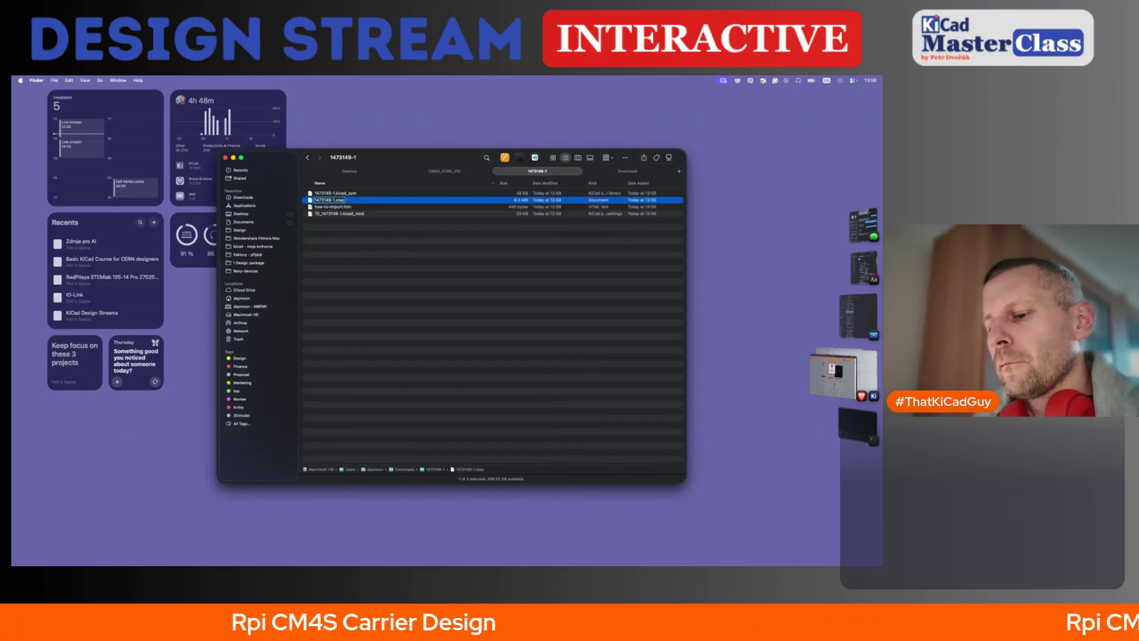
{"action": "type", "text": "DIMM_"}
{"action": "key", "text": "Return"}
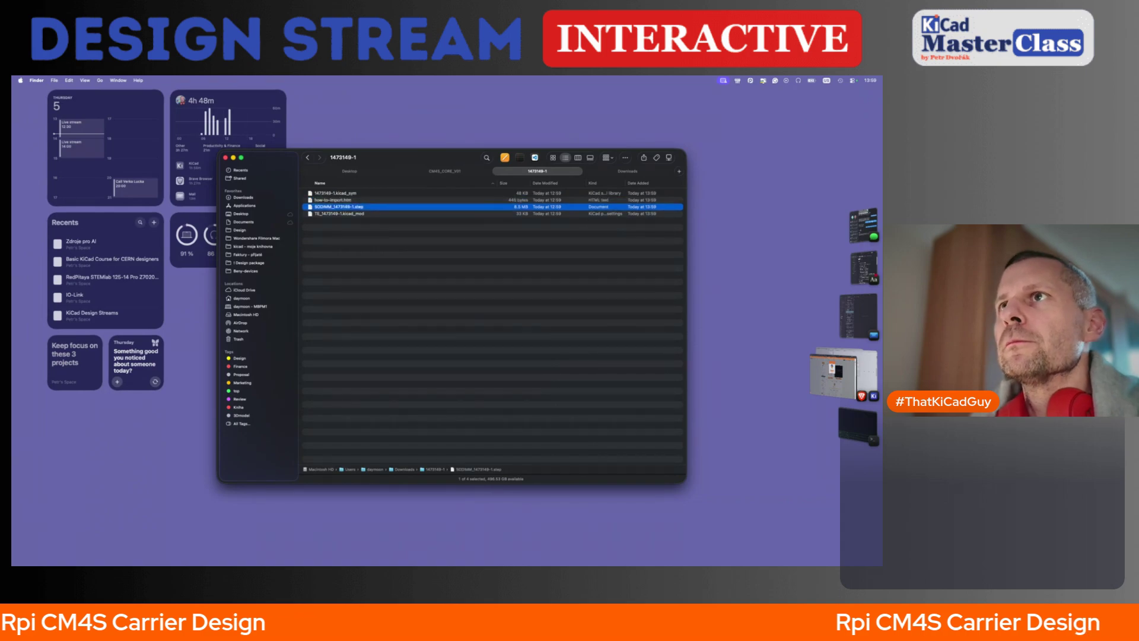
- Move SODIMM_1473149-1.step and TE_1473149-1.kicad_mod into the kicad_pool folder
{"action": "left_click", "coordinate": [350, 214]}
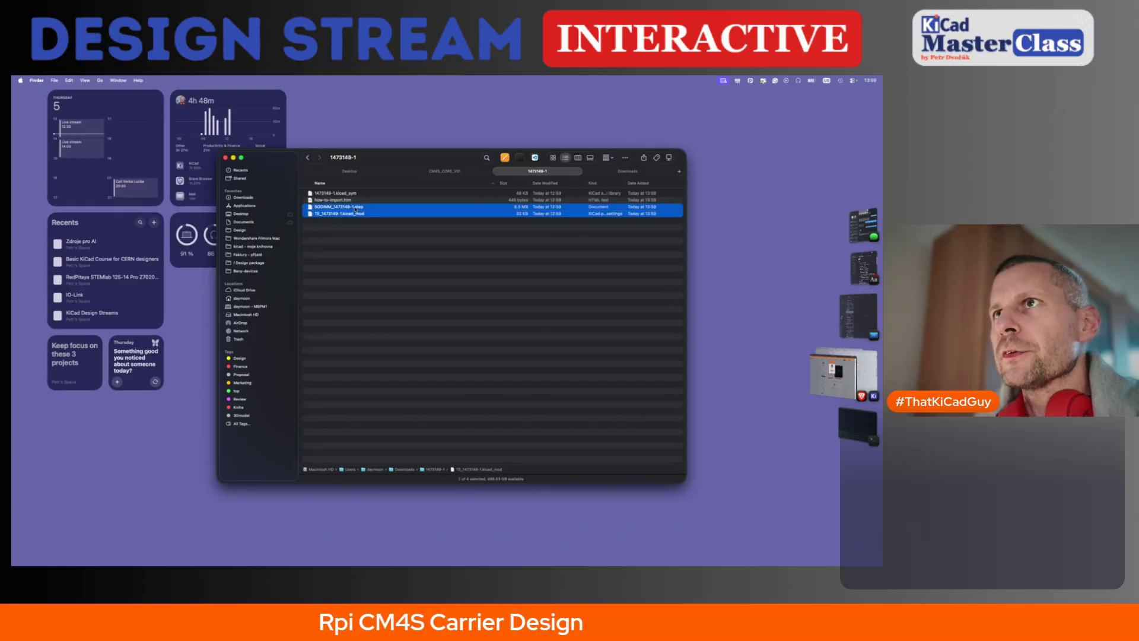
{"action": "left_click", "coordinate": [355, 207], "text": "shift"}
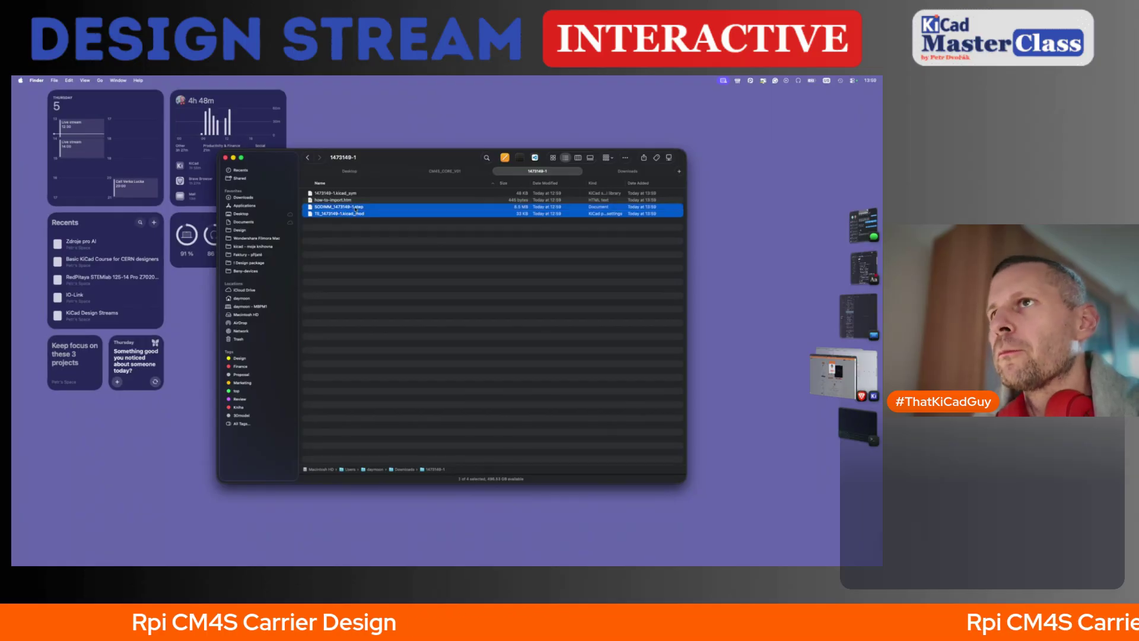
{"action": "left_click", "coordinate": [249, 200]}
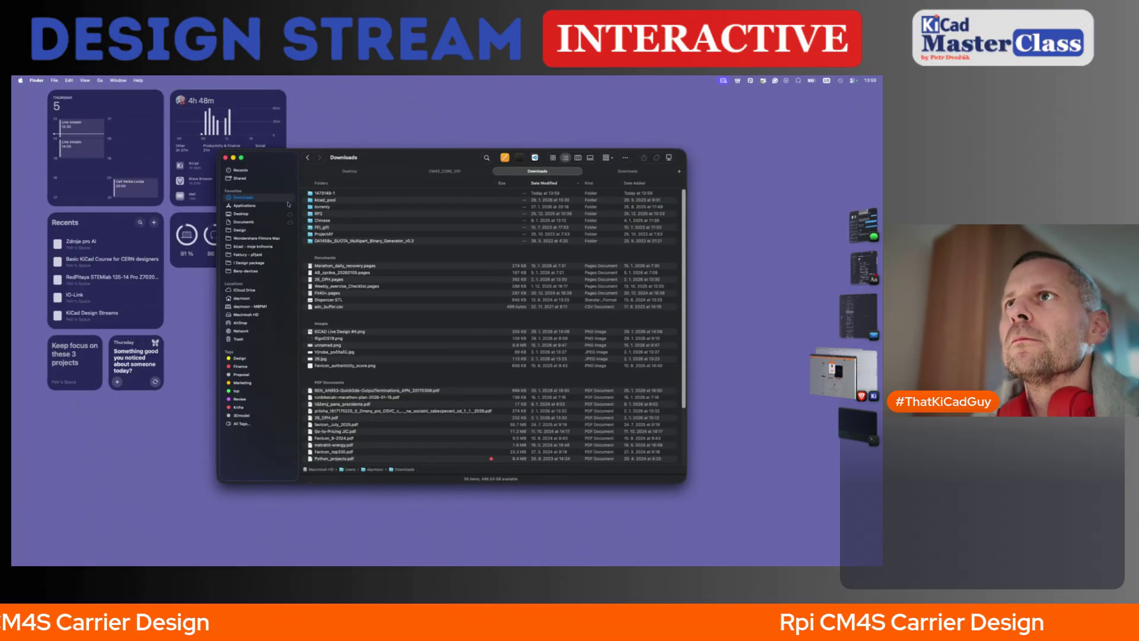
{"action": "double_click", "coordinate": [330, 203]}
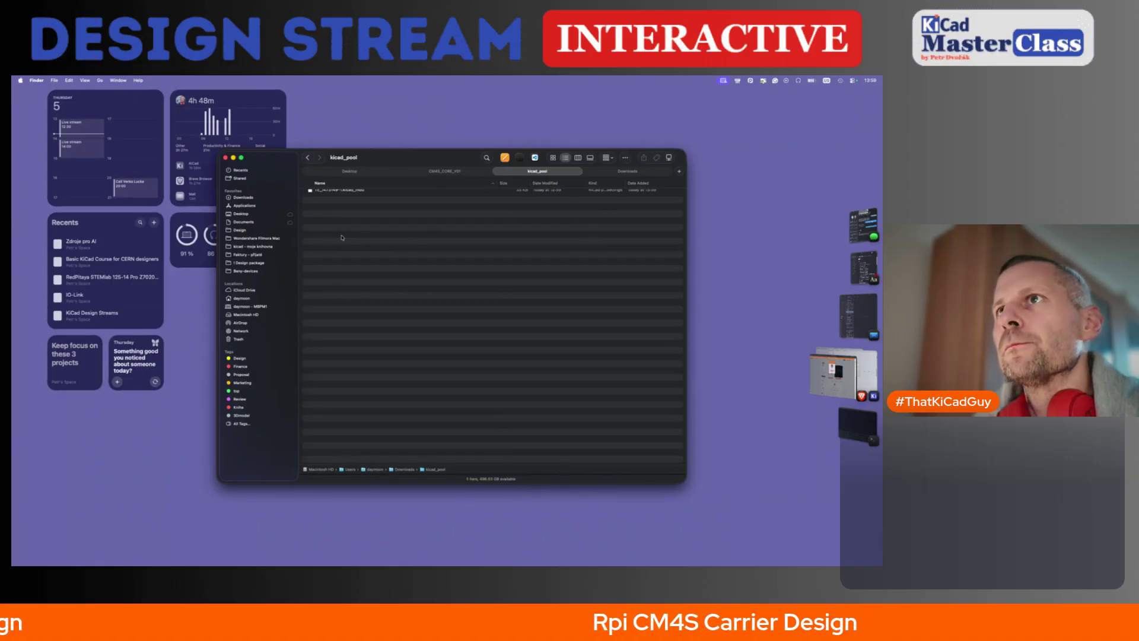
{"action": "left_click", "coordinate": [347, 193]}
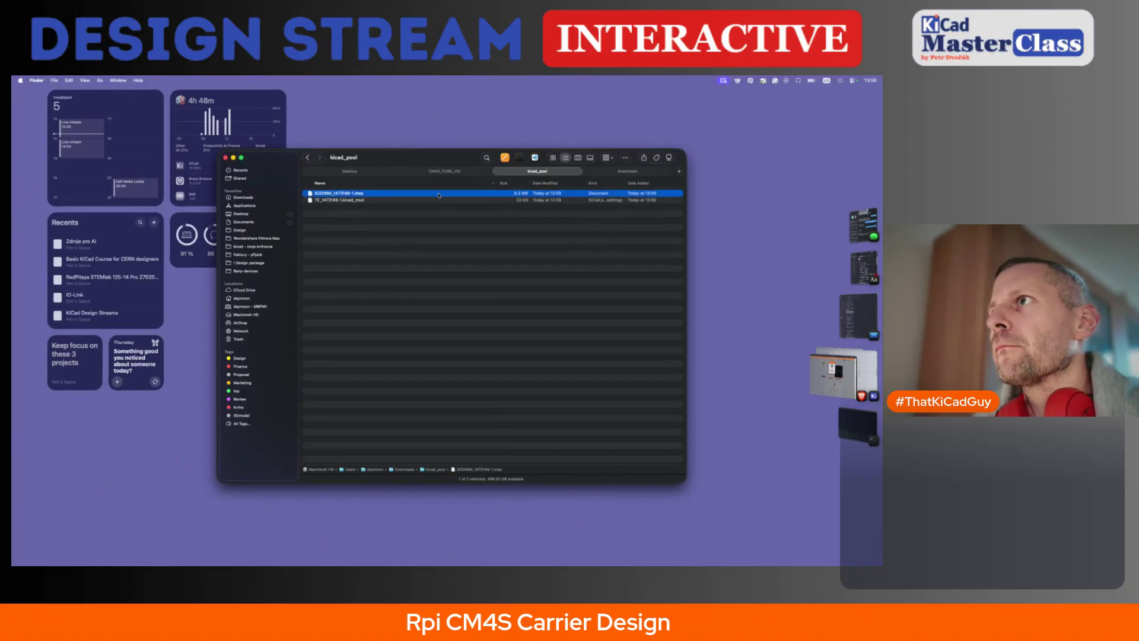
- Put the STEP model into the 3d_modely folder of the 'kicad - moje knihovna' library
{"action": "left_click", "coordinate": [619, 172]}
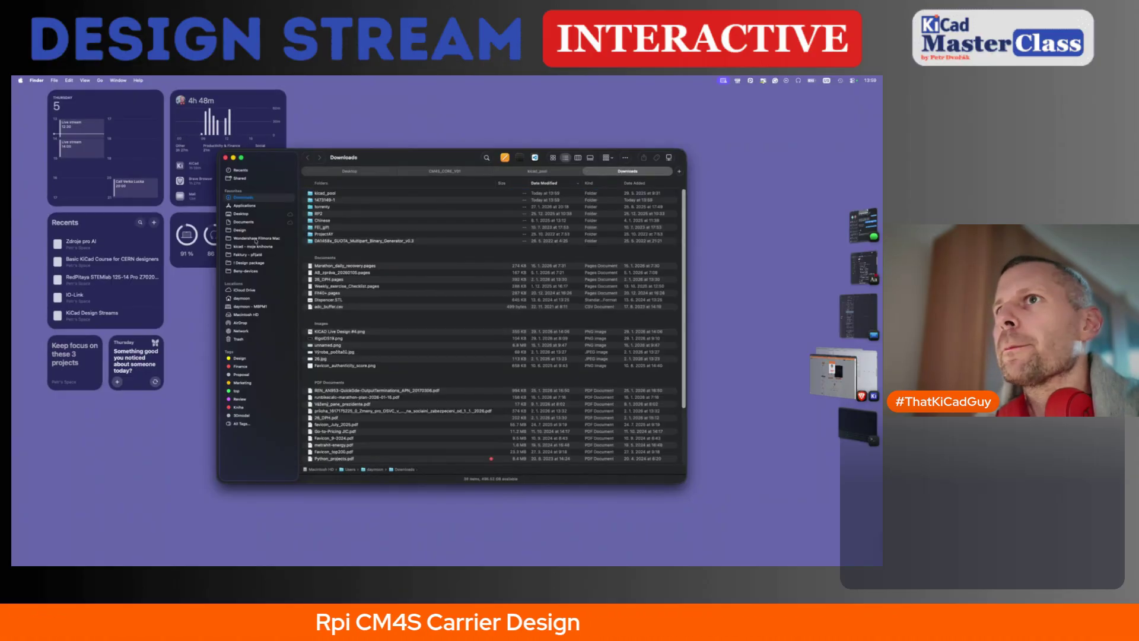
{"action": "left_click", "coordinate": [247, 246]}
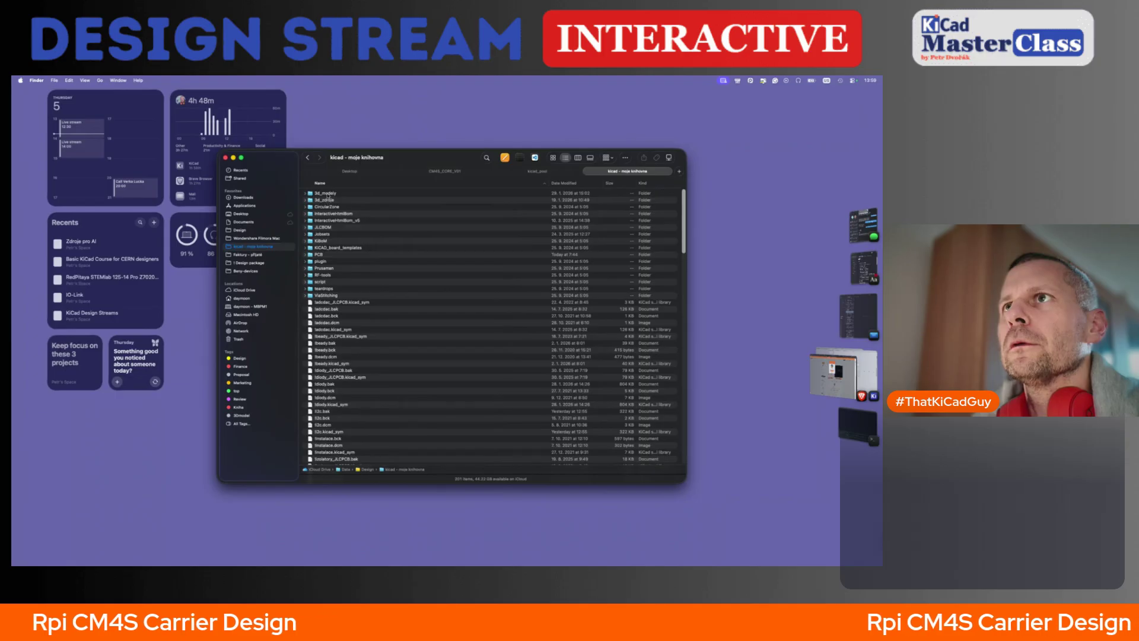
{"action": "key", "text": "super+Down"}
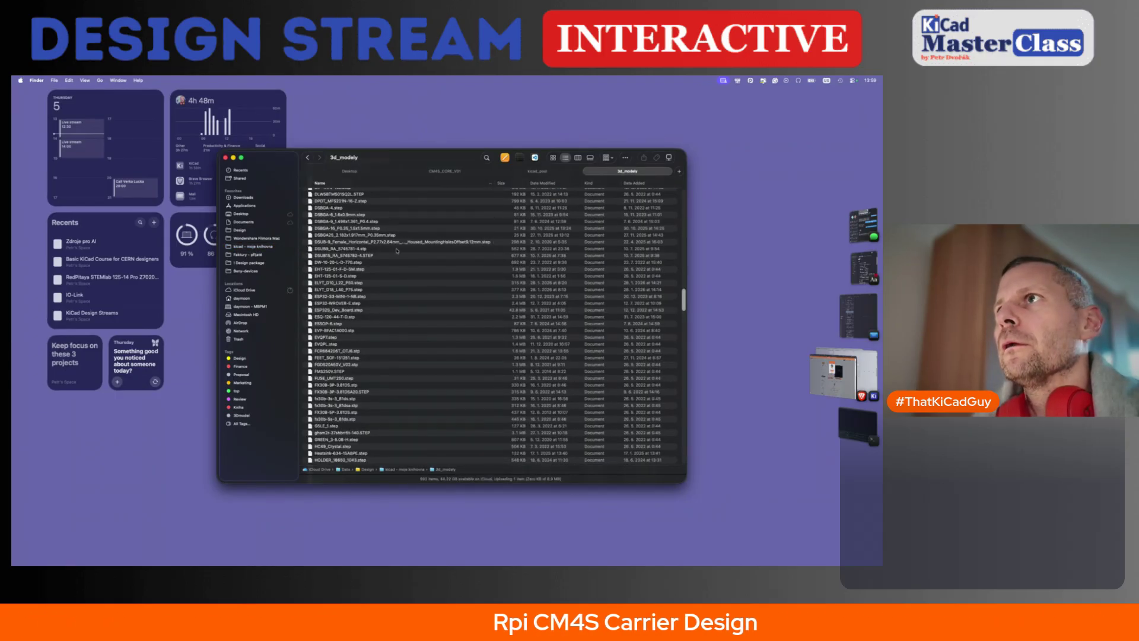
{"action": "left_click", "coordinate": [537, 173]}
{"action": "left_click", "coordinate": [355, 193]}
{"action": "key", "text": "super+Tab"}
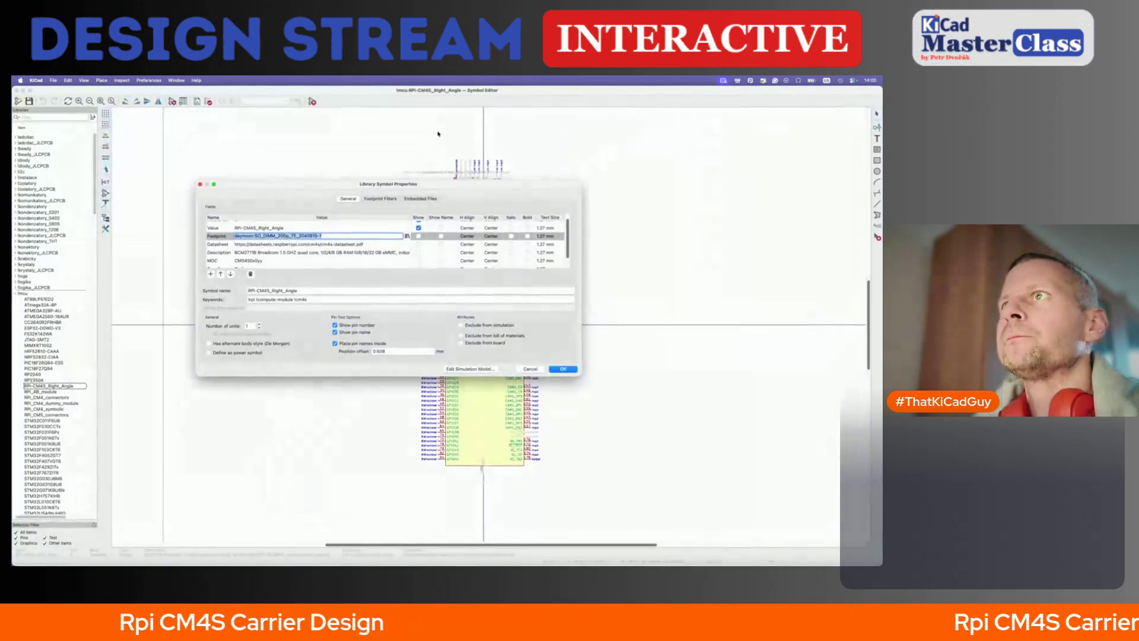
- Confirm Library Symbol Properties, then reopen the properties of the RPi-CM4S_Right_Angle symbol
{"action": "left_click", "coordinate": [563, 369]}
{"action": "left_click", "coordinate": [67, 386]}
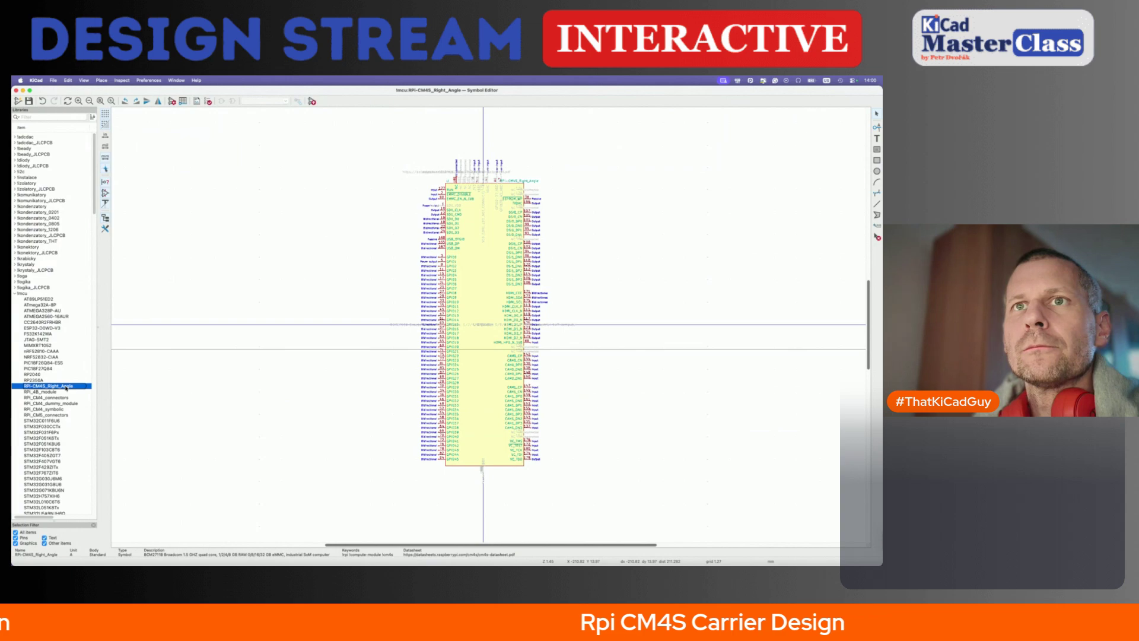
{"action": "left_click", "coordinate": [172, 101]}
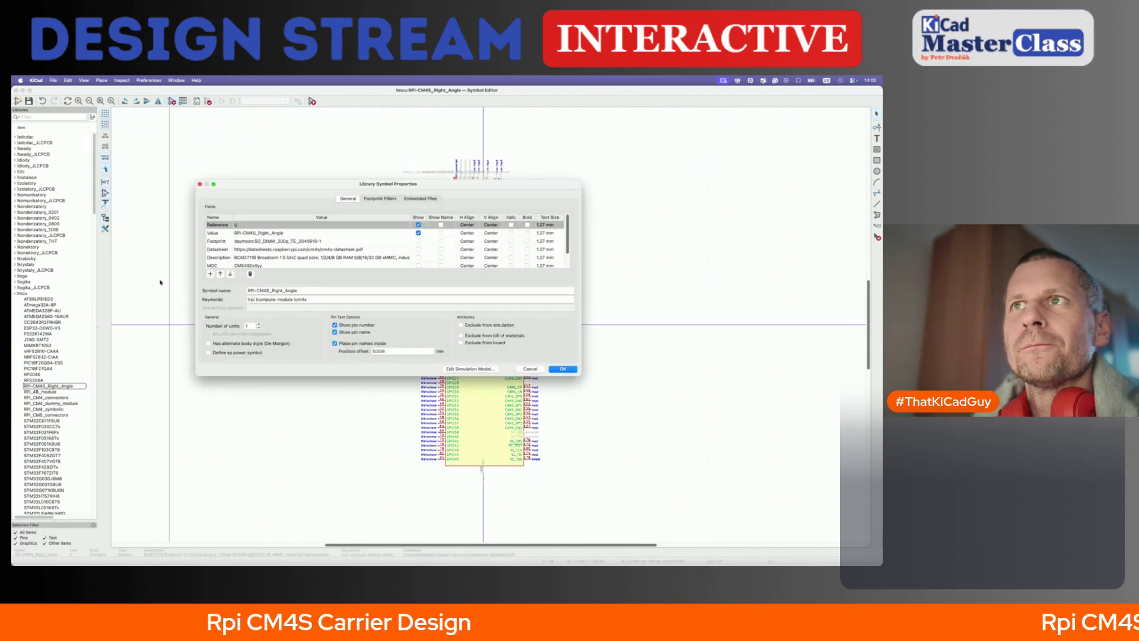
{"action": "key", "text": "super+Tab"}
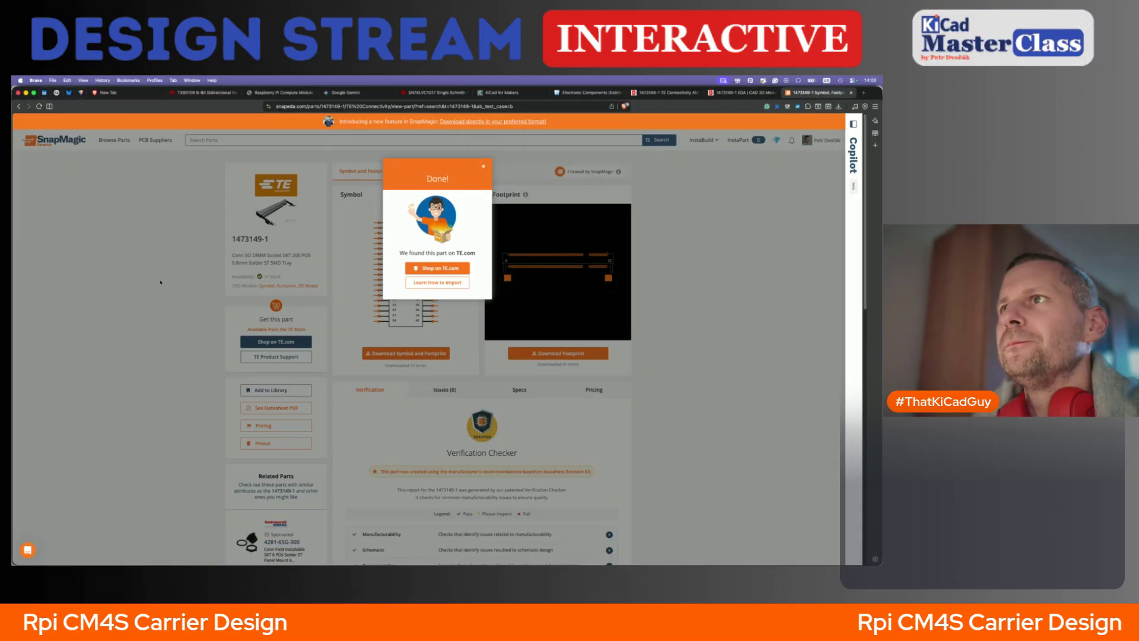
- Close DigiKey's footprints-and-models tab and check the 1473149-1 'Standard - Top' mounting feature
{"action": "key", "text": "ctrl+shift+Tab"}
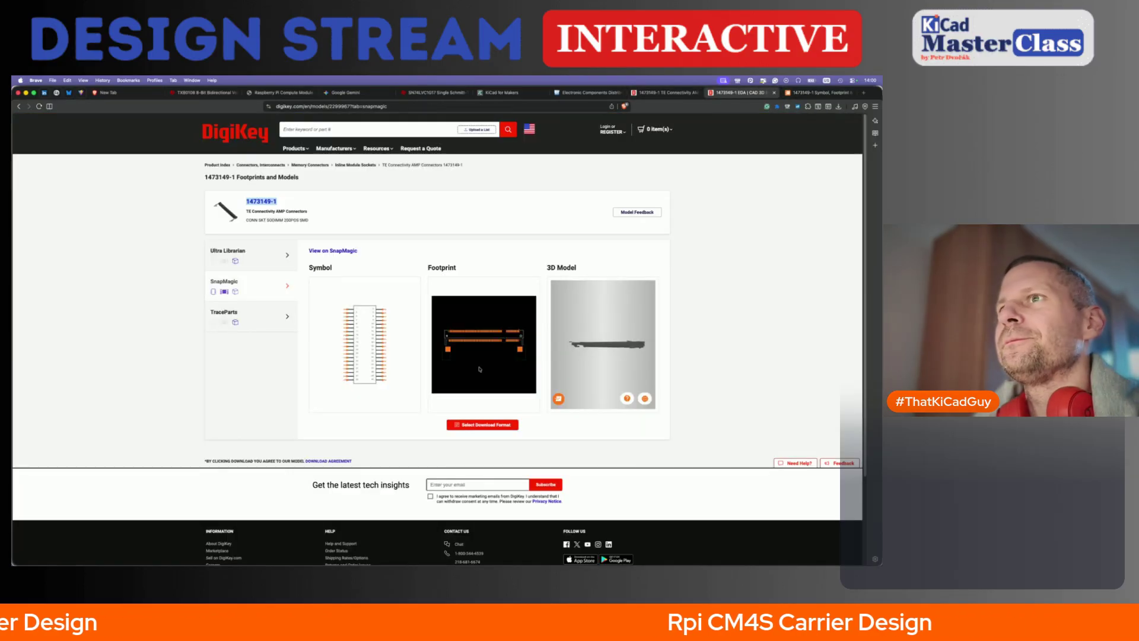
{"action": "left_click", "coordinate": [774, 93]}
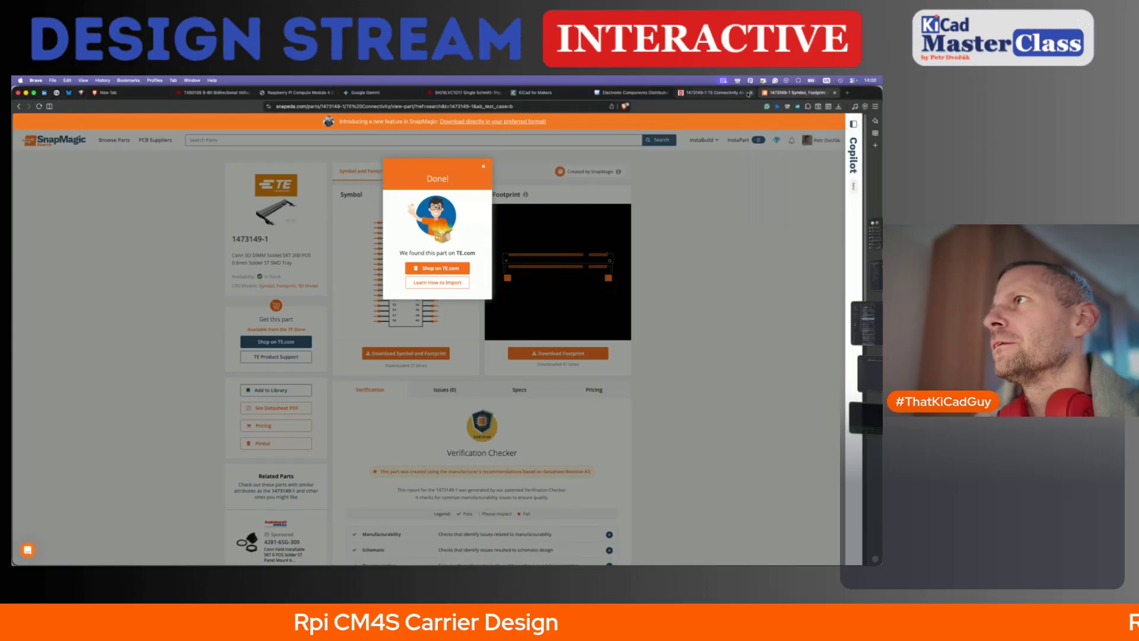
{"action": "left_click", "coordinate": [707, 93]}
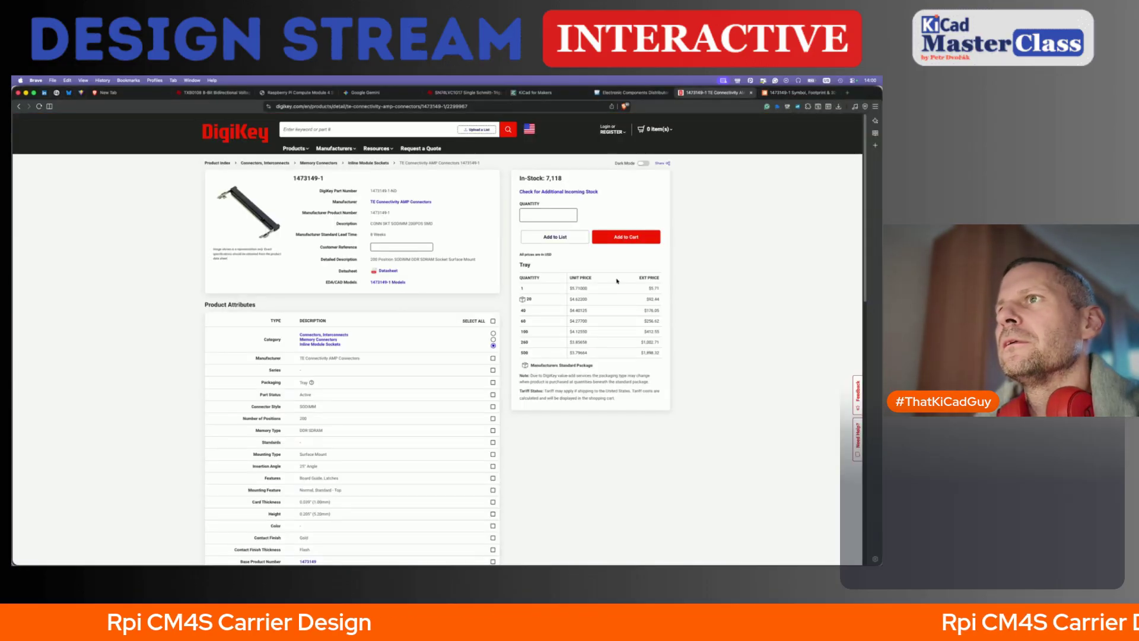
{"action": "scroll", "coordinate": [416, 444], "scroll_direction": "down", "scroll_amount": 1}
{"action": "scroll", "coordinate": [416, 444], "scroll_direction": "down", "scroll_amount": 2}
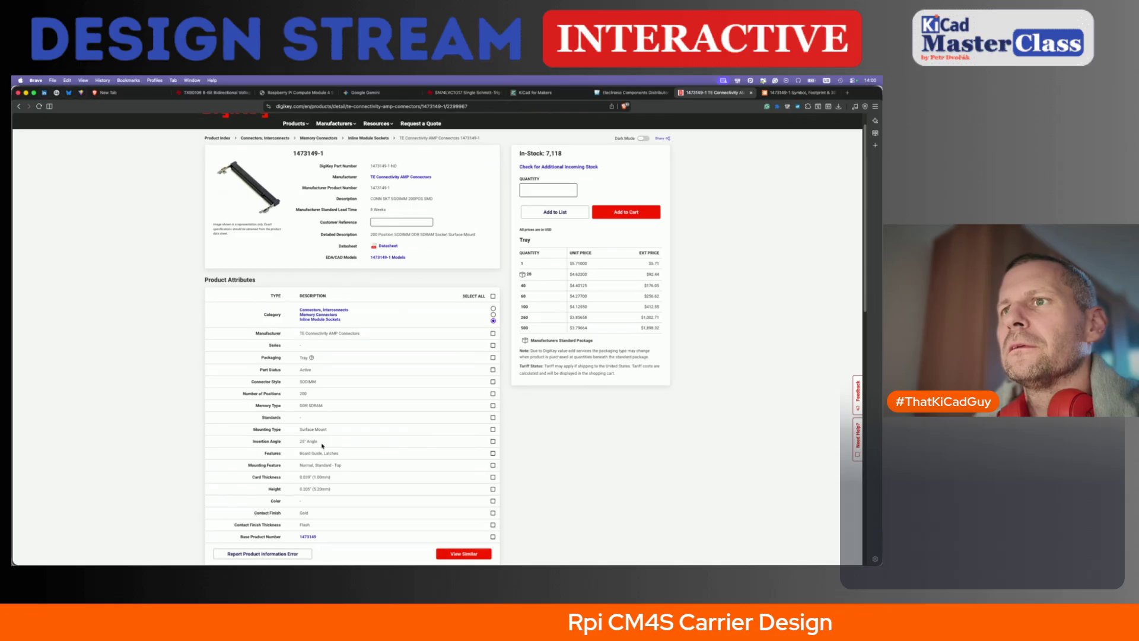
{"action": "scroll", "coordinate": [322, 445], "scroll_direction": "down", "scroll_amount": 3}
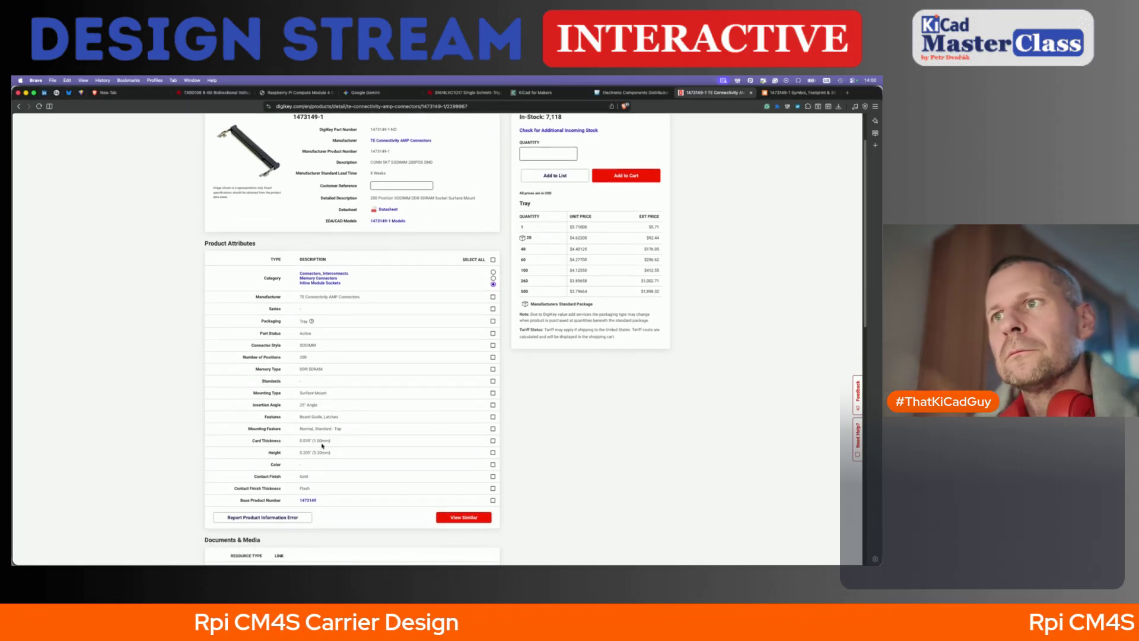
{"action": "left_click_drag", "start_coordinate": [343, 428], "coordinate": [313, 428]}
{"action": "scroll", "coordinate": [313, 428], "scroll_direction": "up", "scroll_amount": 2}
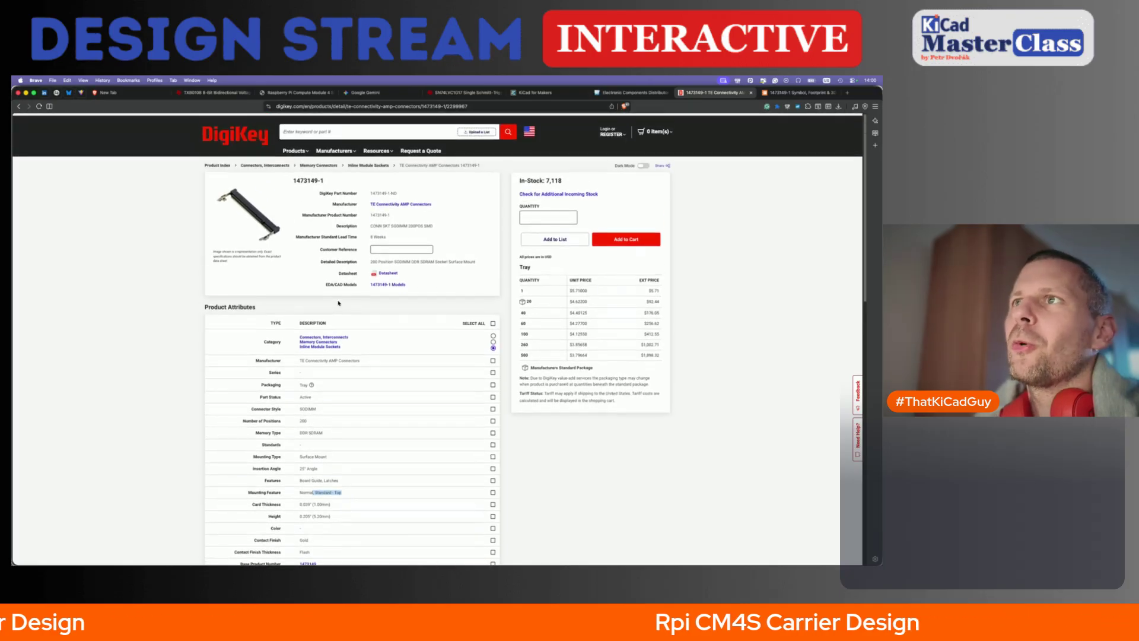
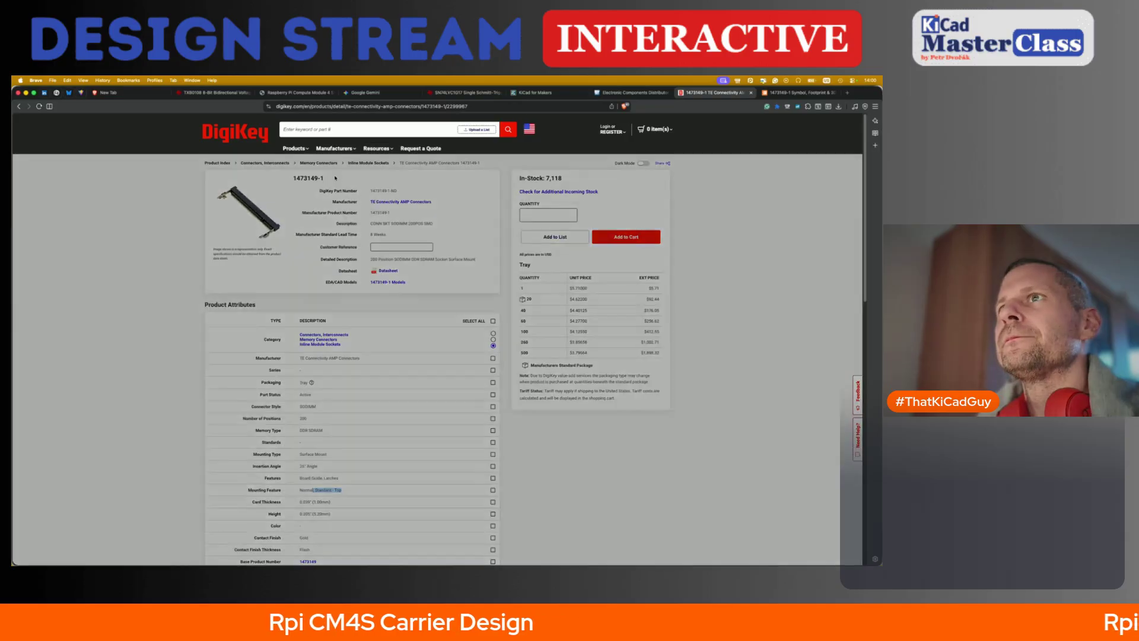
- Load the TE Connectivity website, te.com, in a new browser tab
{"action": "key", "text": "super+t"}
{"action": "type", "text": "te.com"}
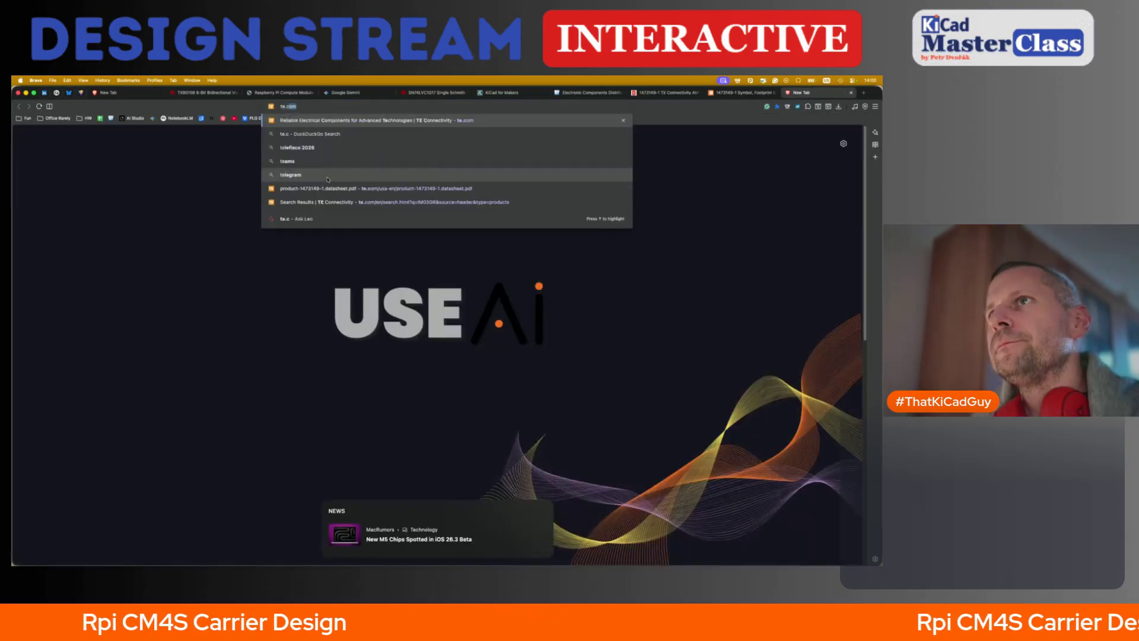
{"action": "key", "text": "Return"}
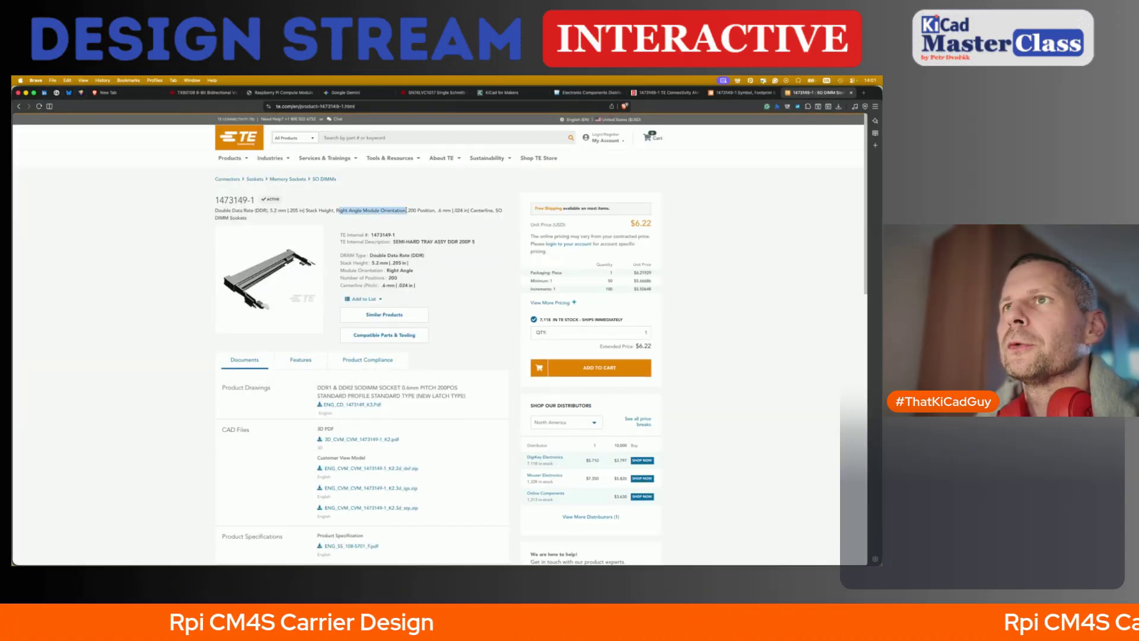
- View the 1473149-1 customer drawing PDF as a guest, then return to KiCad
{"action": "scroll", "coordinate": [481, 359], "scroll_direction": "down", "scroll_amount": 2}
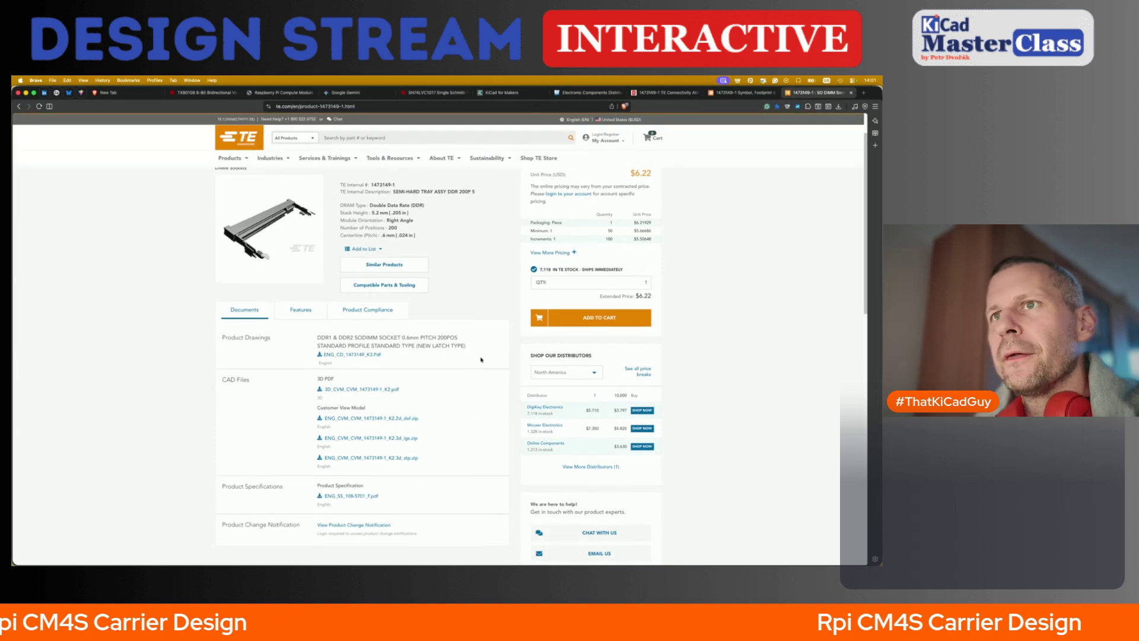
{"action": "scroll", "coordinate": [430, 423], "scroll_direction": "down", "scroll_amount": 3}
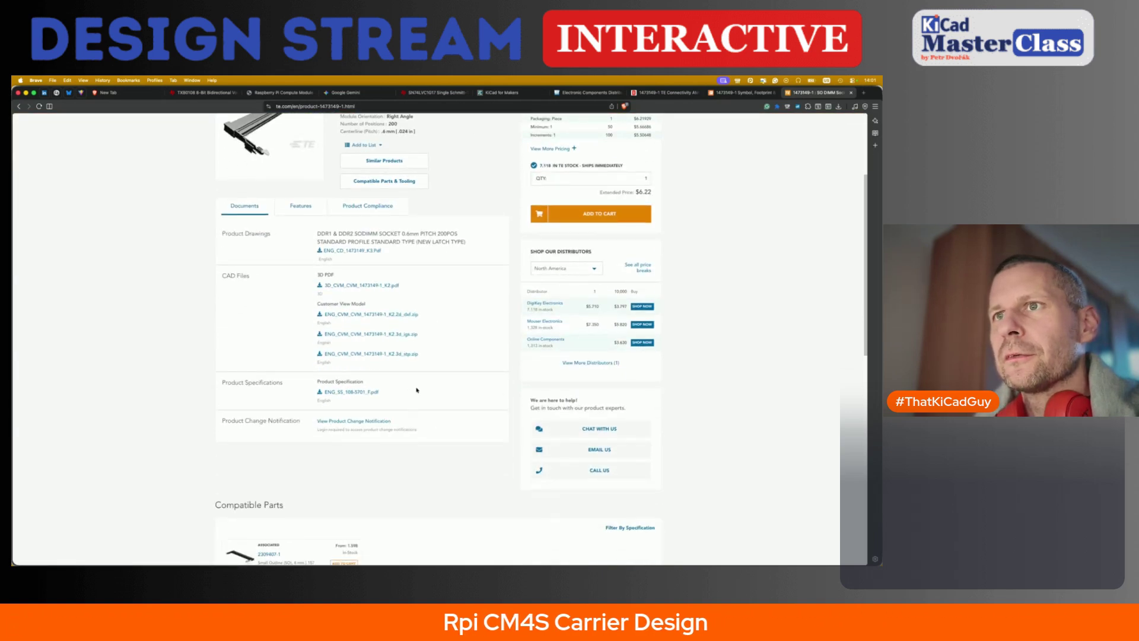
{"action": "scroll", "coordinate": [417, 389], "scroll_direction": "down", "scroll_amount": 10}
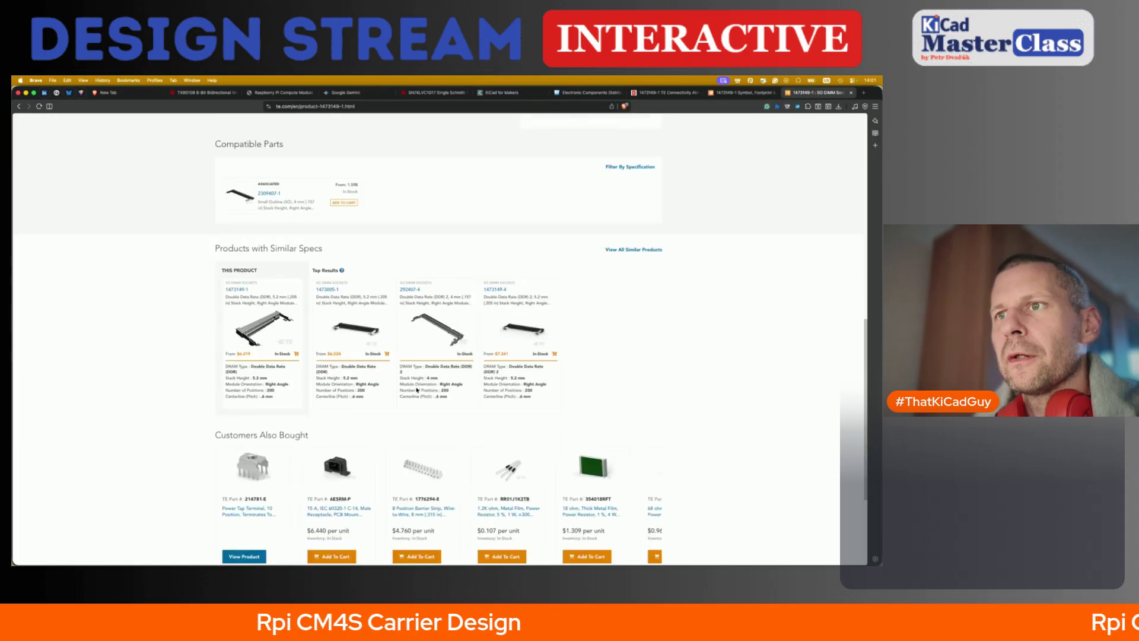
{"action": "scroll", "coordinate": [417, 389], "scroll_direction": "down", "scroll_amount": 5}
{"action": "scroll", "coordinate": [390, 339], "scroll_direction": "up", "scroll_amount": 15}
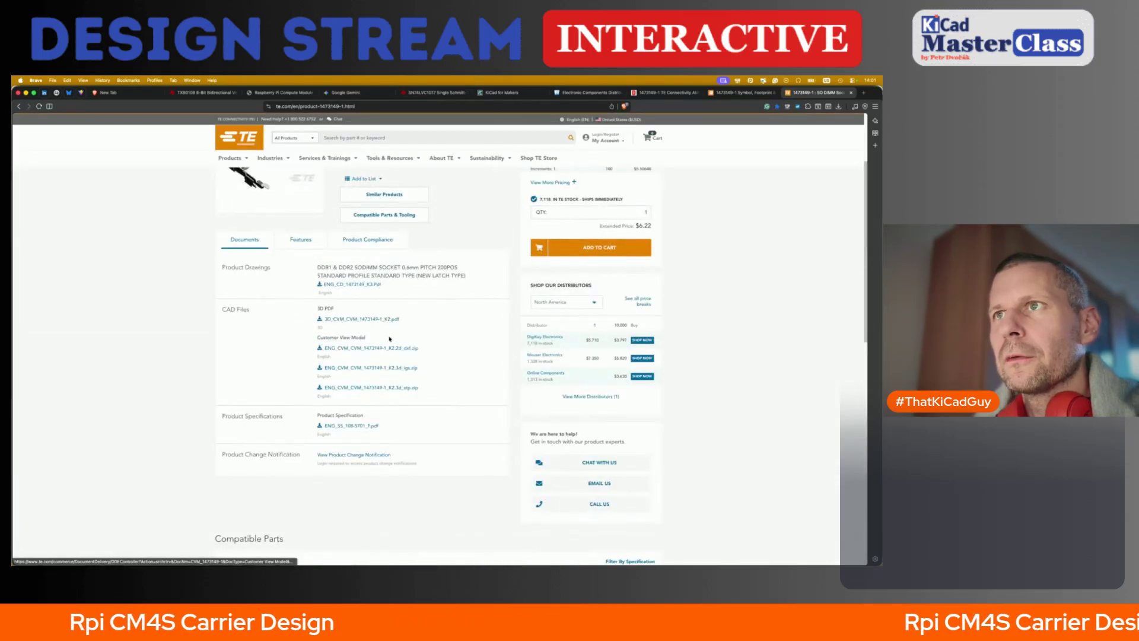
{"action": "left_click", "coordinate": [365, 285]}
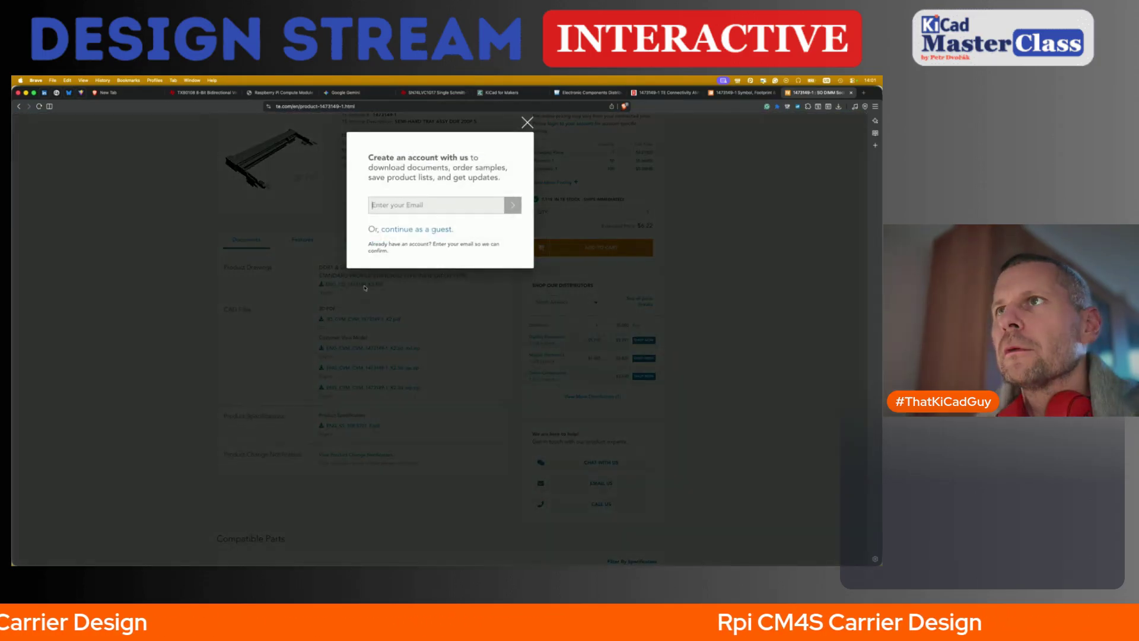
{"action": "left_click", "coordinate": [427, 230]}
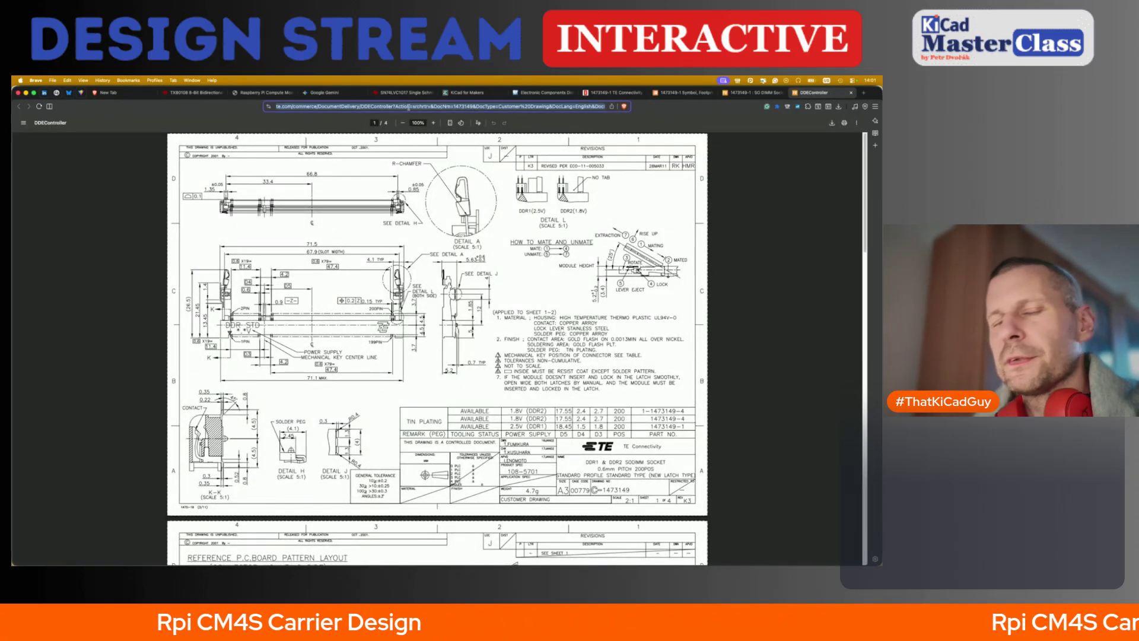
{"action": "key", "text": "super+Tab"}
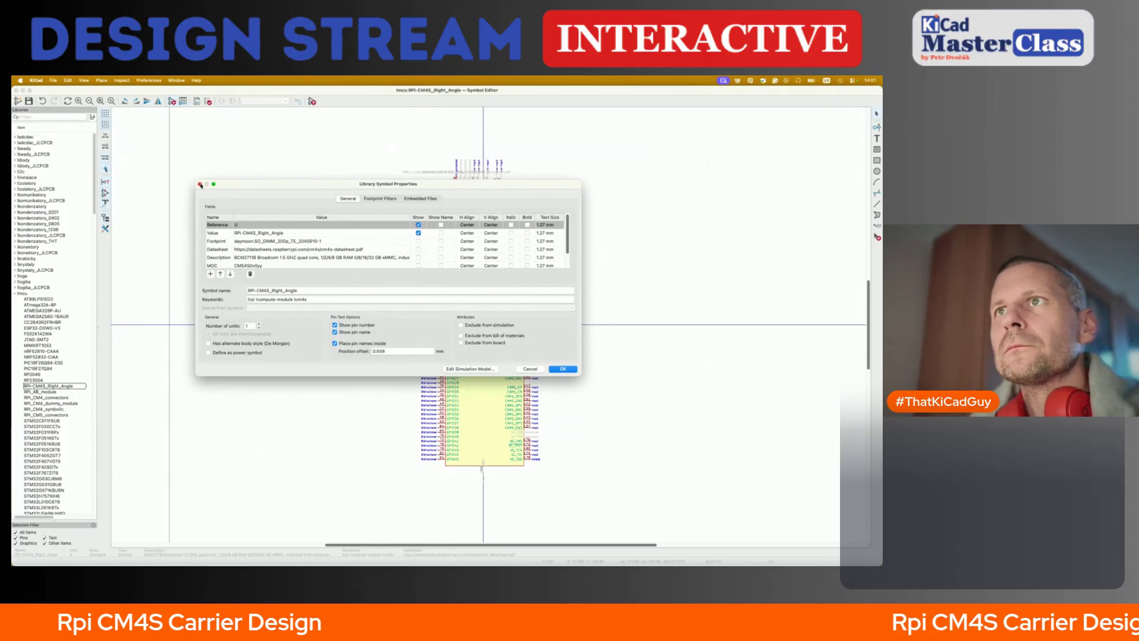
- Rename the symbol and its Value from RPi-CM4S_Right_Angle to RPi-CM4S_Straight
{"action": "left_click", "coordinate": [297, 240]}
{"action": "left_click", "coordinate": [256, 241]}
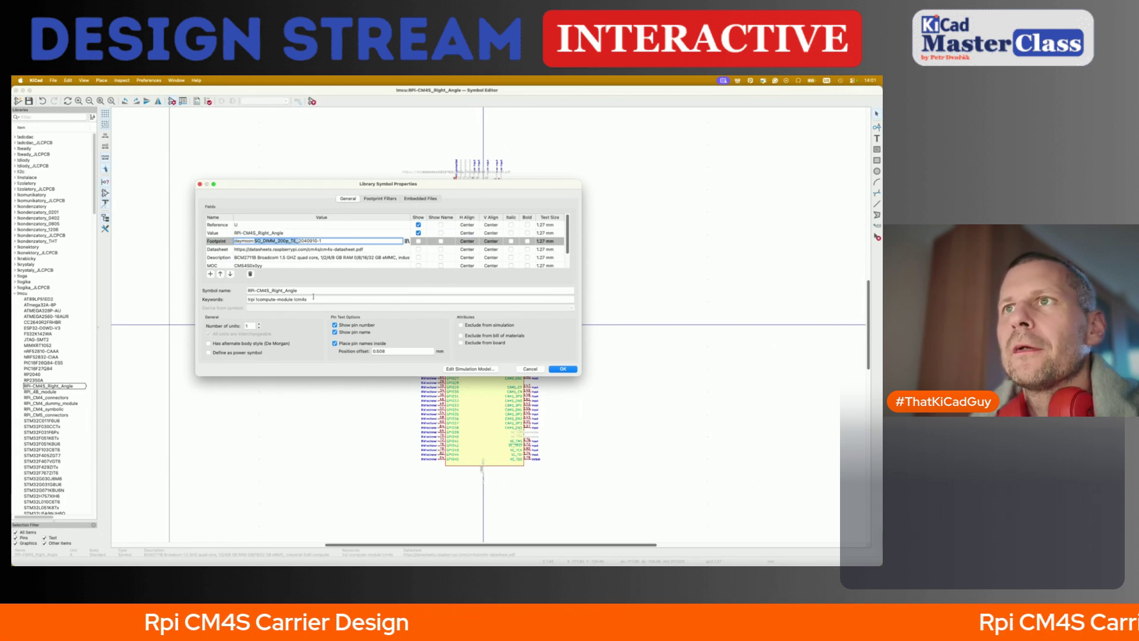
{"action": "left_click", "coordinate": [295, 290]}
{"action": "key", "text": "BackSpace"}
{"action": "key", "text": "BackSpace"}
{"action": "key", "text": "BackSpace"}
{"action": "key", "text": "BackSpace"}
{"action": "key", "text": "BackSpace"}
{"action": "key", "text": "BackSpace"}
{"action": "key", "text": "BackSpace"}
{"action": "key", "text": "BackSpace"}
{"action": "key", "text": "BackSpace"}
{"action": "key", "text": "BackSpace"}
{"action": "key", "text": "BackSpace"}
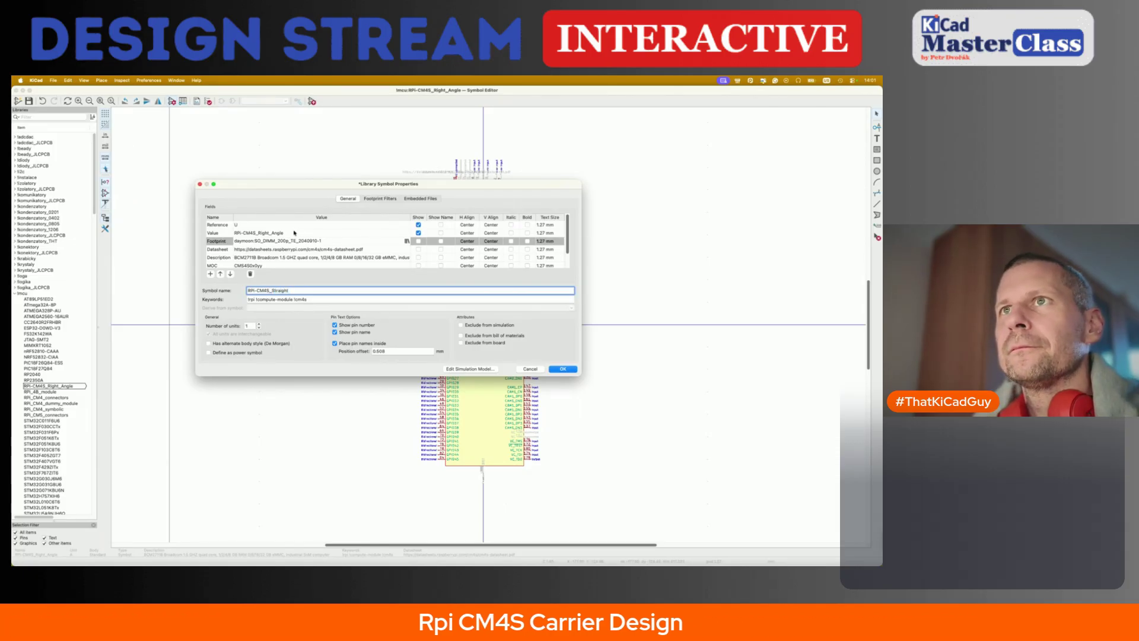
{"action": "left_click", "coordinate": [317, 232]}
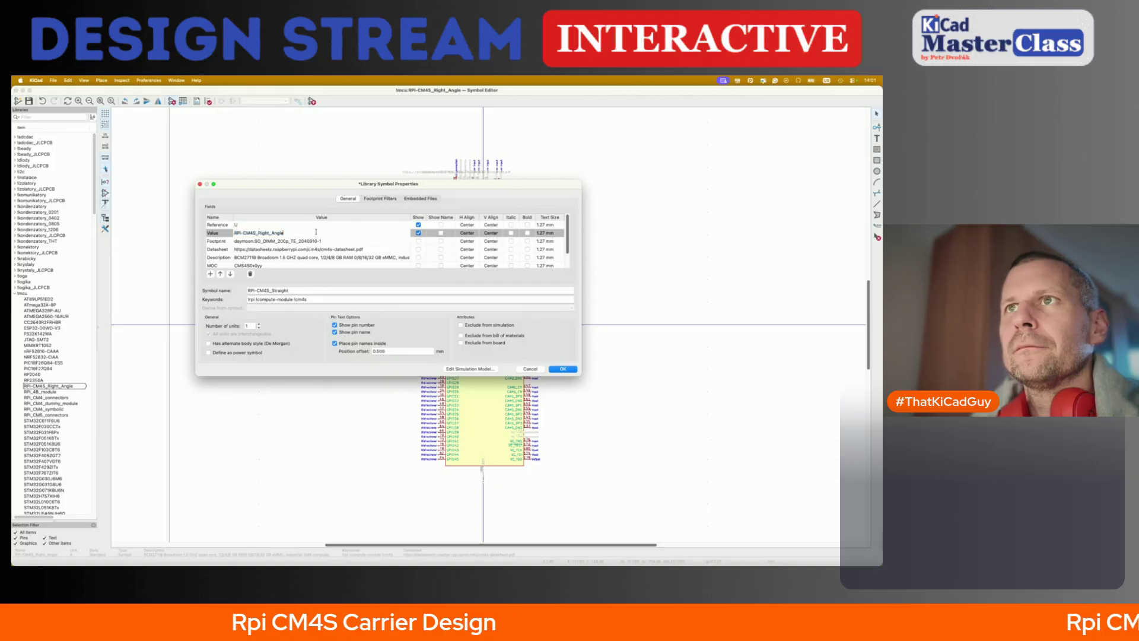
{"action": "key", "text": "BackSpace"}
{"action": "key", "text": "BackSpace"}
{"action": "key", "text": "BackSpace"}
{"action": "key", "text": "BackSpace"}
{"action": "key", "text": "BackSpace"}
{"action": "key", "text": "BackSpace"}
{"action": "key", "text": "BackSpace"}
{"action": "key", "text": "BackSpace"}
{"action": "key", "text": "BackSpace"}
{"action": "key", "text": "BackSpace"}
{"action": "type", "text": "Str"}
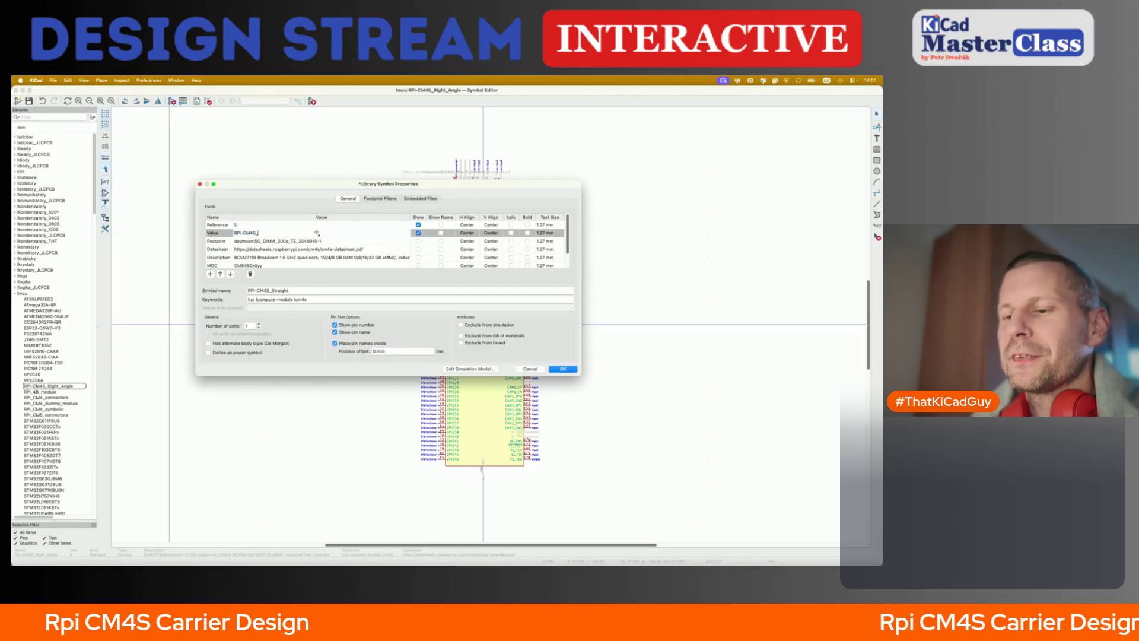
{"action": "type", "text": "aight"}
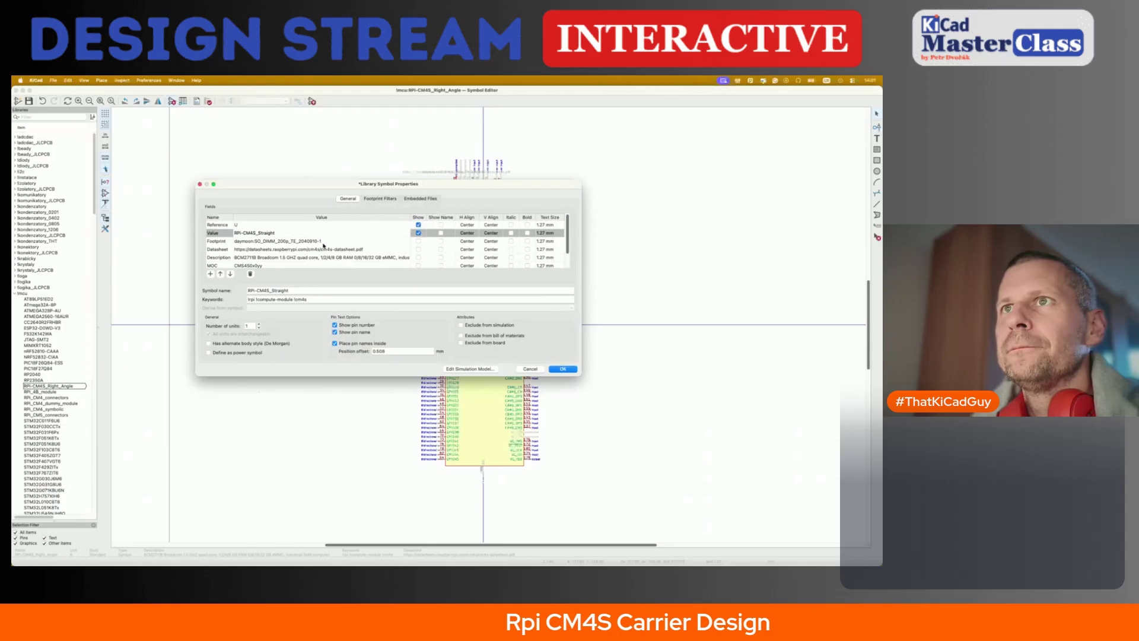
{"action": "scroll", "coordinate": [323, 245], "scroll_direction": "down", "scroll_amount": 1}
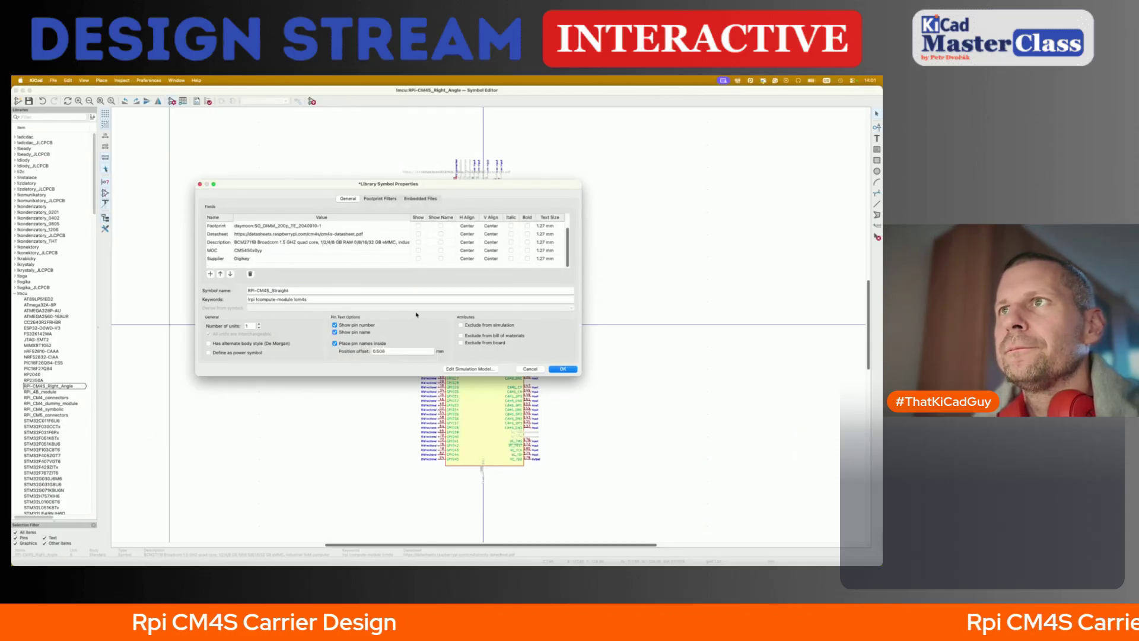
- Add an empty custom field named JLCPCB and apply the symbol properties
{"action": "left_click", "coordinate": [210, 274]}
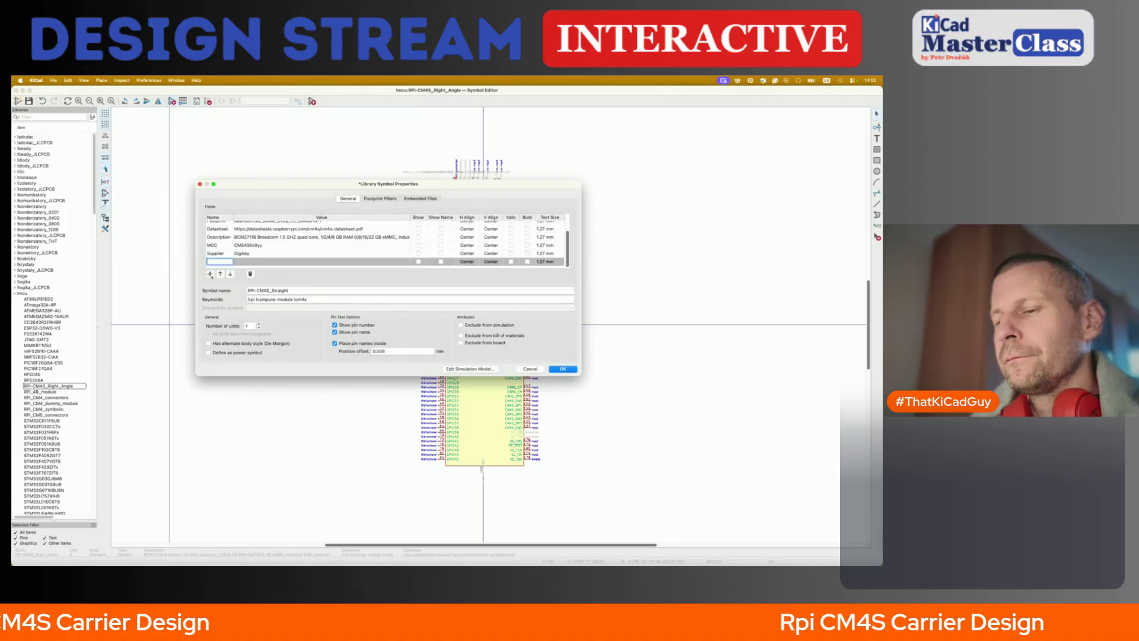
{"action": "type", "text": "JL"}
{"action": "key", "text": "Tab"}
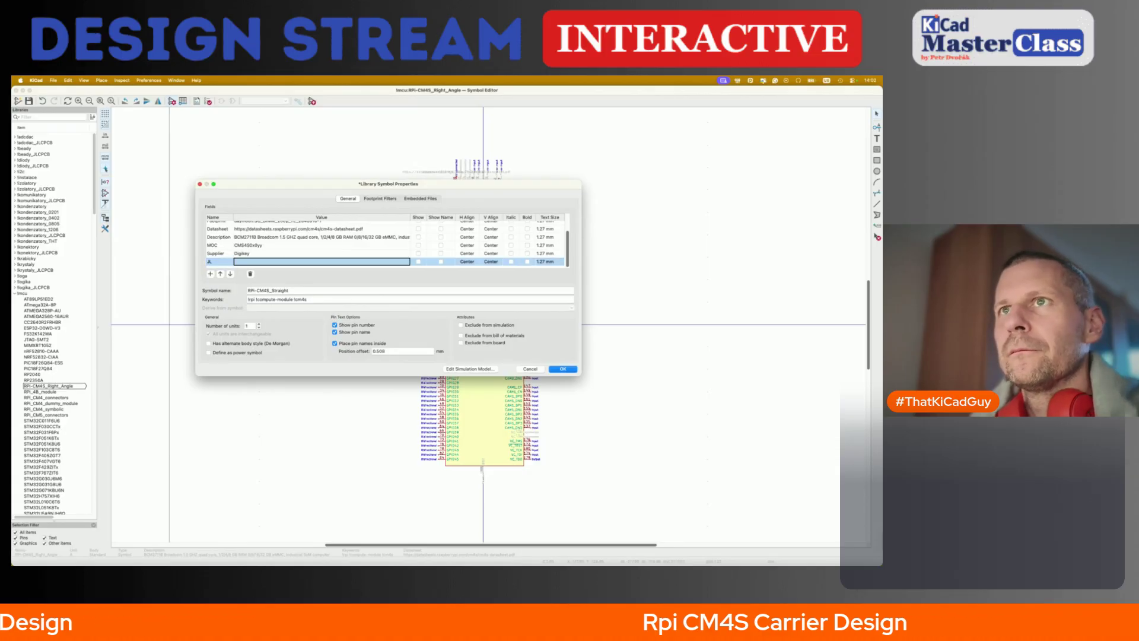
{"action": "left_click", "coordinate": [218, 261]}
{"action": "key", "text": "Tab"}
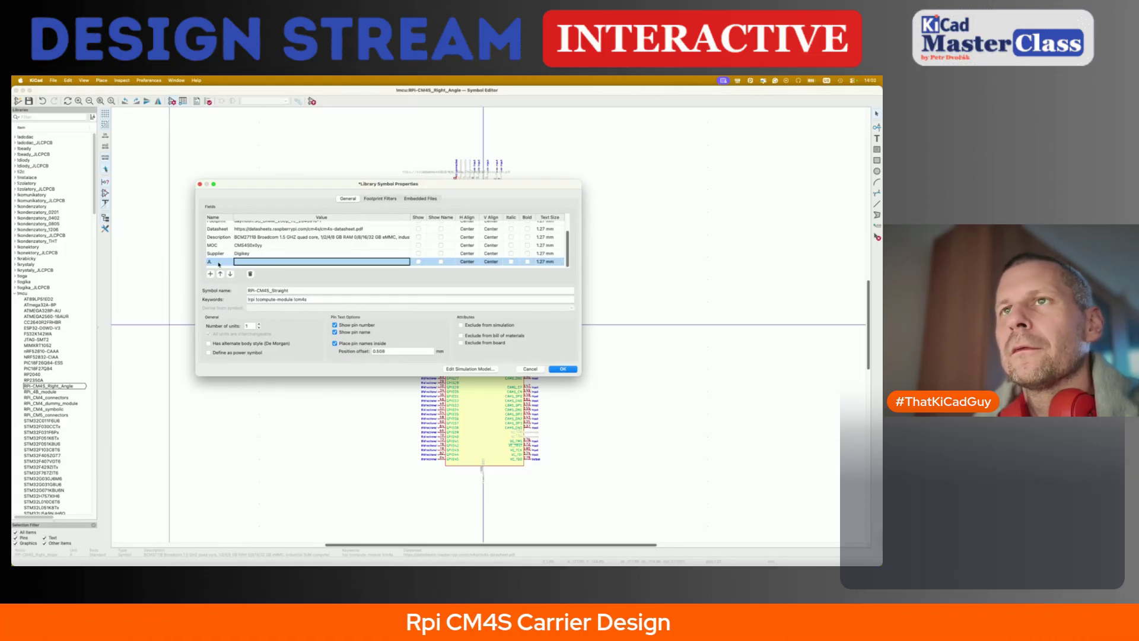
{"action": "left_click", "coordinate": [218, 262]}
{"action": "type", "text": "JLCPCB"}
{"action": "key", "text": "Tab"}
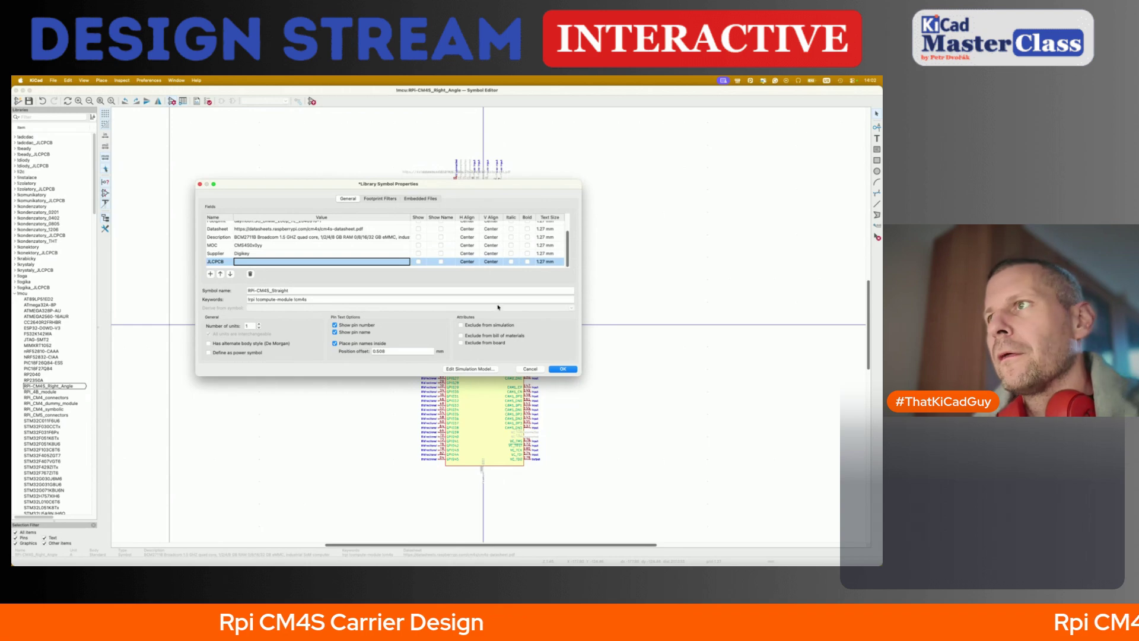
{"action": "left_click", "coordinate": [562, 368]}
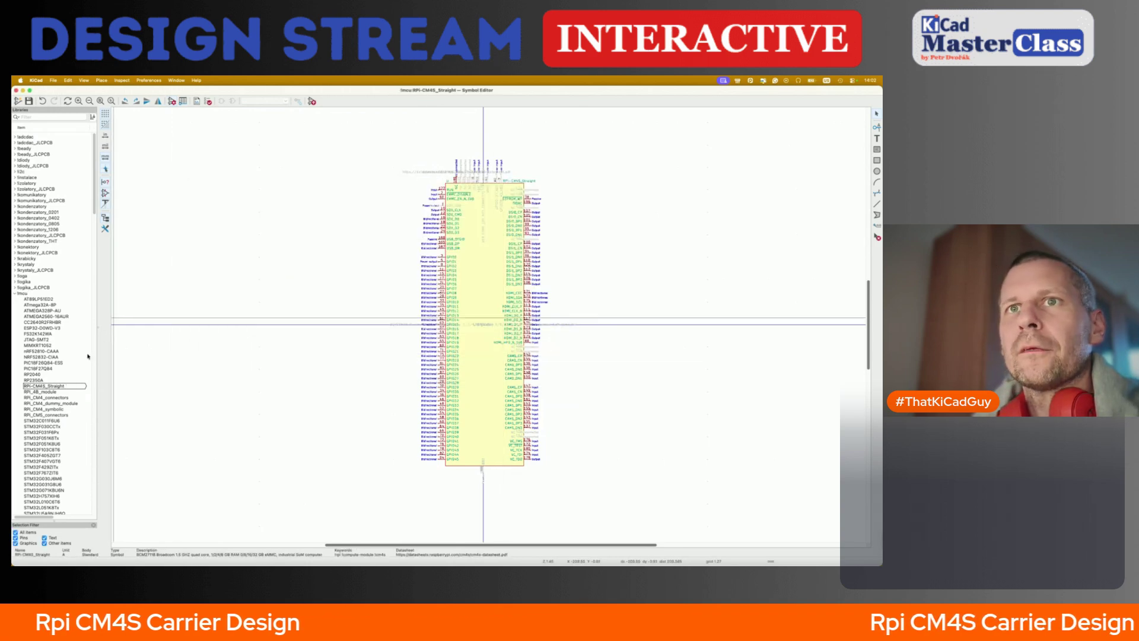
- Save a copy of the symbol as RPi-CM4S_RA
{"action": "right_click", "coordinate": [63, 386]}
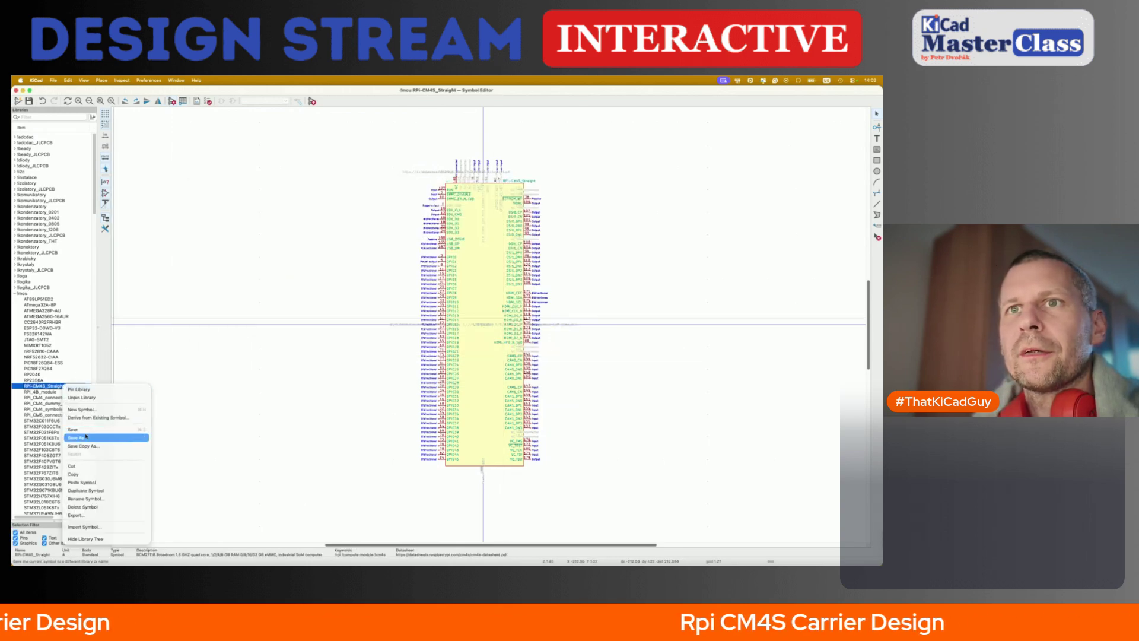
{"action": "left_click", "coordinate": [86, 436]}
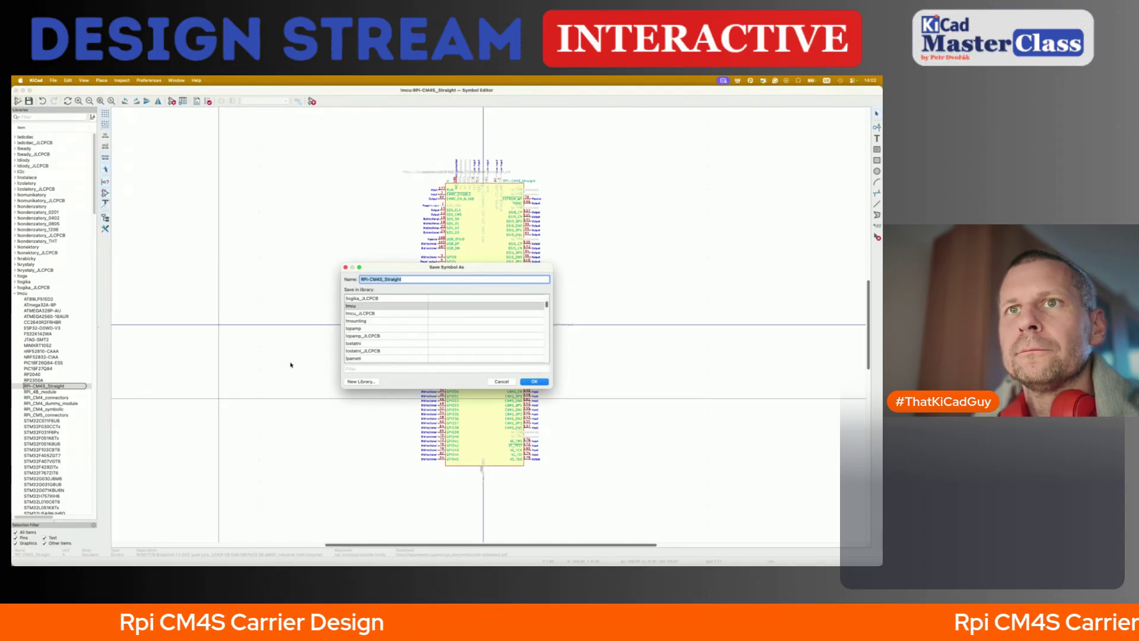
{"action": "key", "text": "Right"}
{"action": "key", "text": "BackSpace"}
{"action": "key", "text": "BackSpace"}
{"action": "key", "text": "BackSpace"}
{"action": "key", "text": "BackSpace"}
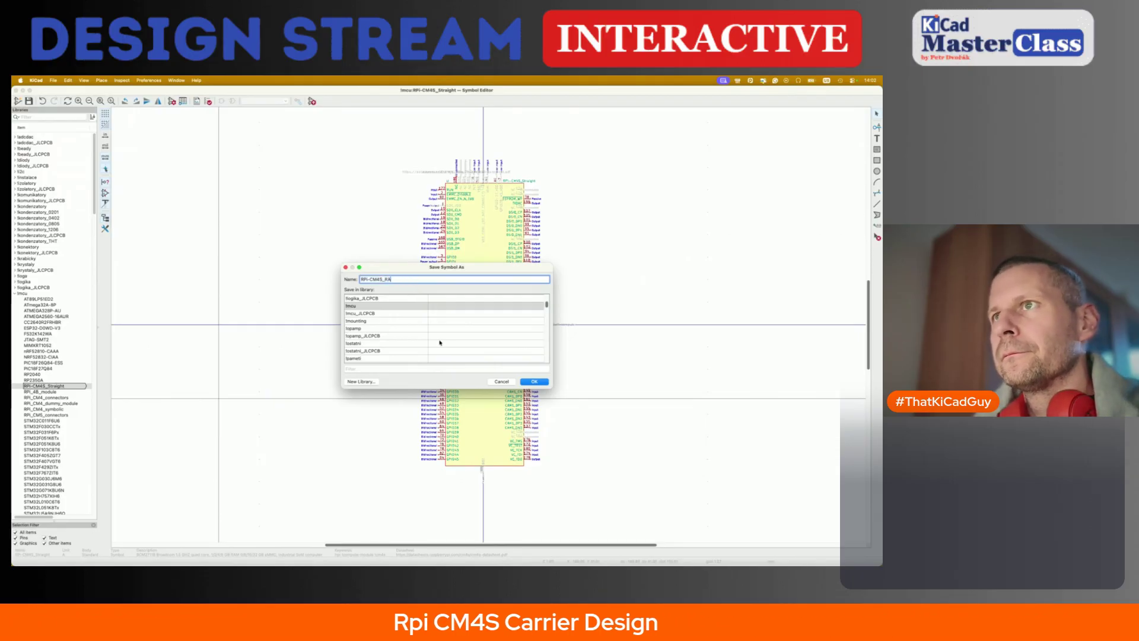
{"action": "left_click", "coordinate": [528, 383]}
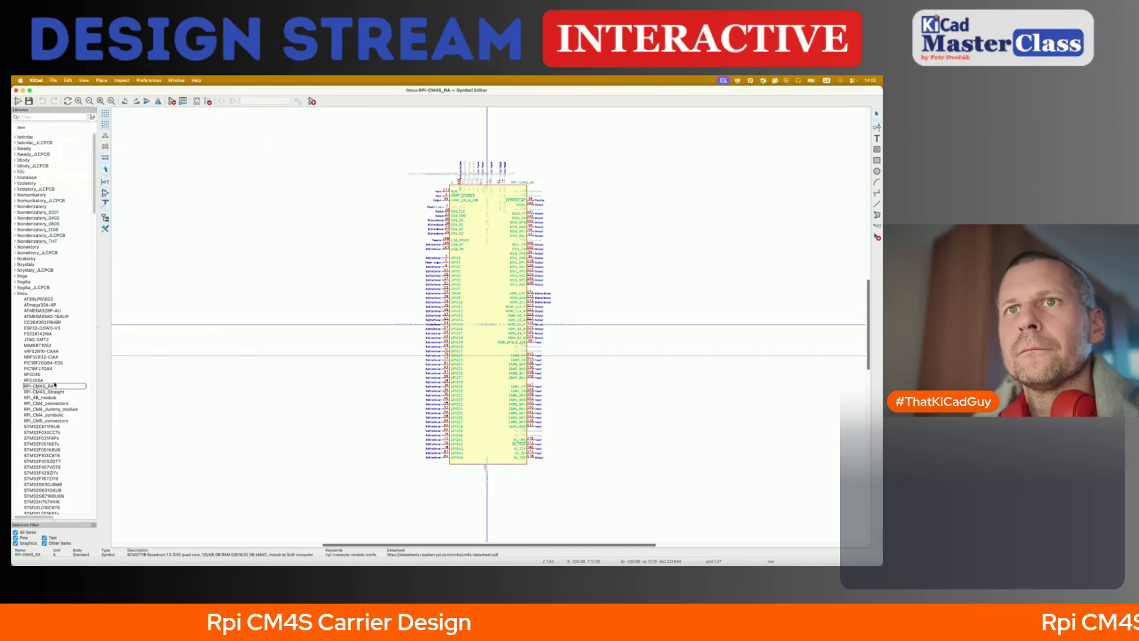
- Assign the SO_DIMM_200p_TE_1473149-1 footprint to RPi-CM4S_RA and go to the schematic
{"action": "left_click", "coordinate": [172, 101]}
{"action": "left_click", "coordinate": [309, 241]}
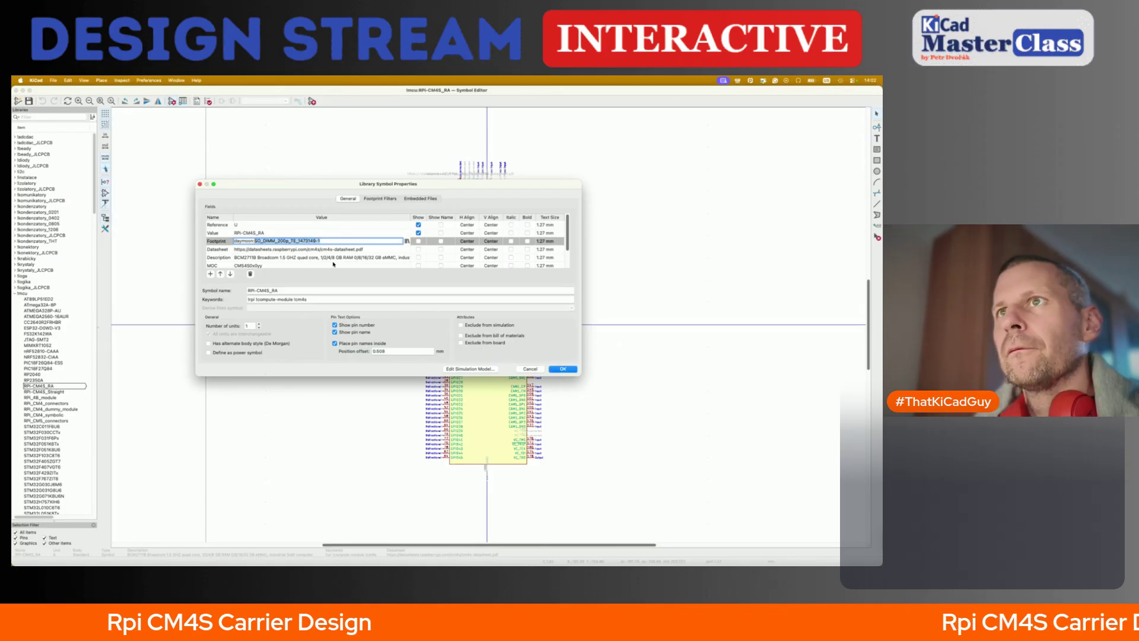
{"action": "scroll", "coordinate": [335, 252], "scroll_direction": "down", "scroll_amount": 2}
{"action": "scroll", "coordinate": [332, 249], "scroll_direction": "up", "scroll_amount": 2}
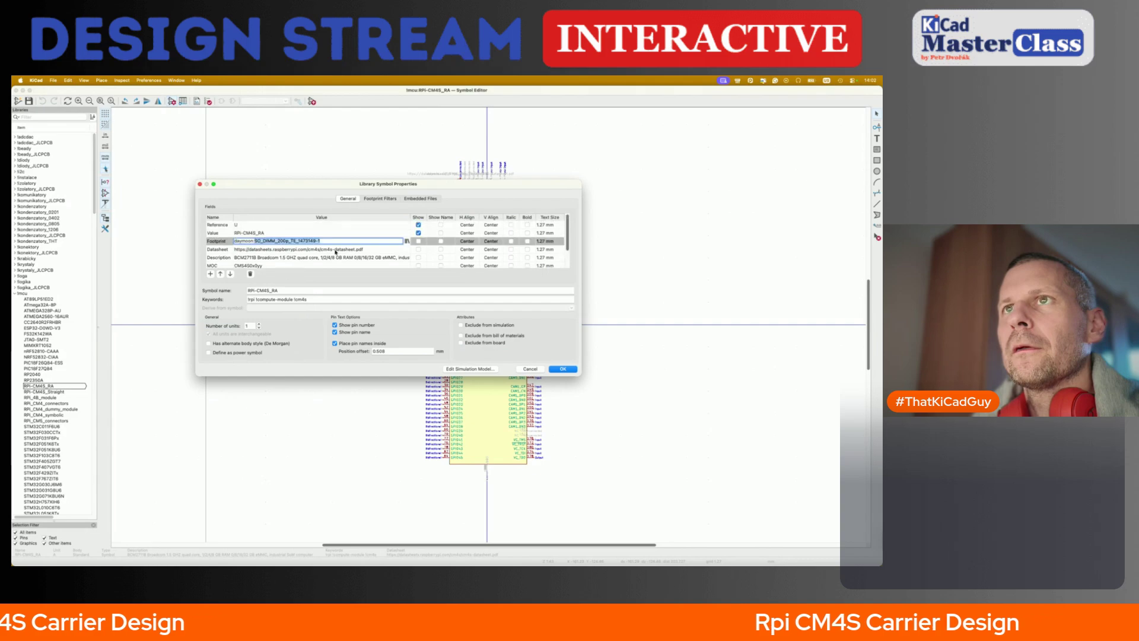
{"action": "left_click", "coordinate": [564, 369]}
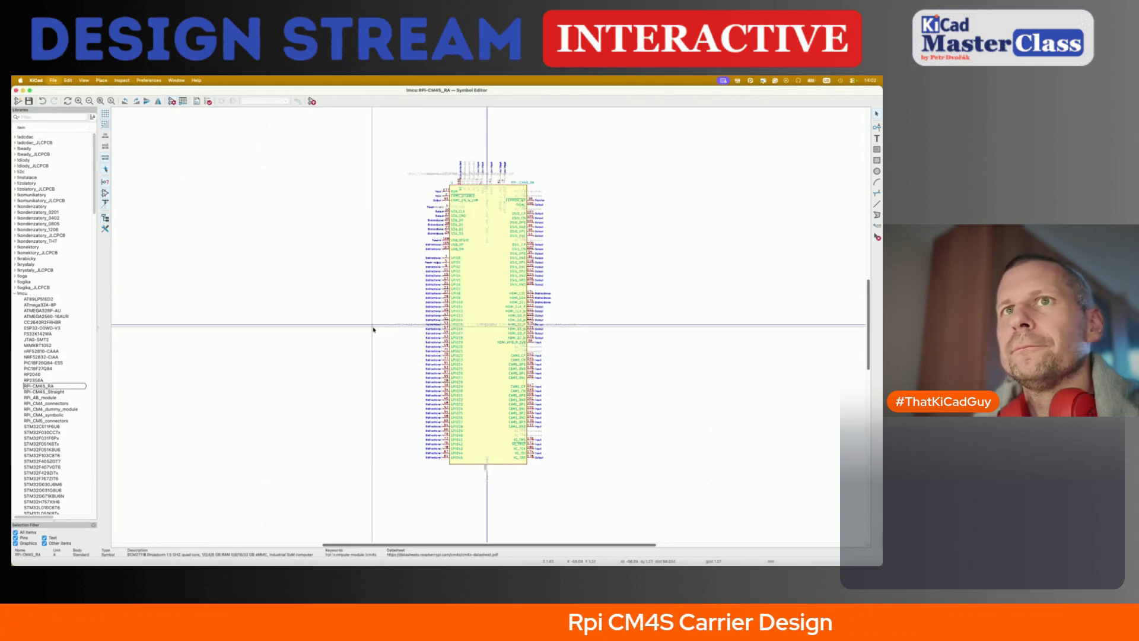
{"action": "key", "text": "super+grave"}
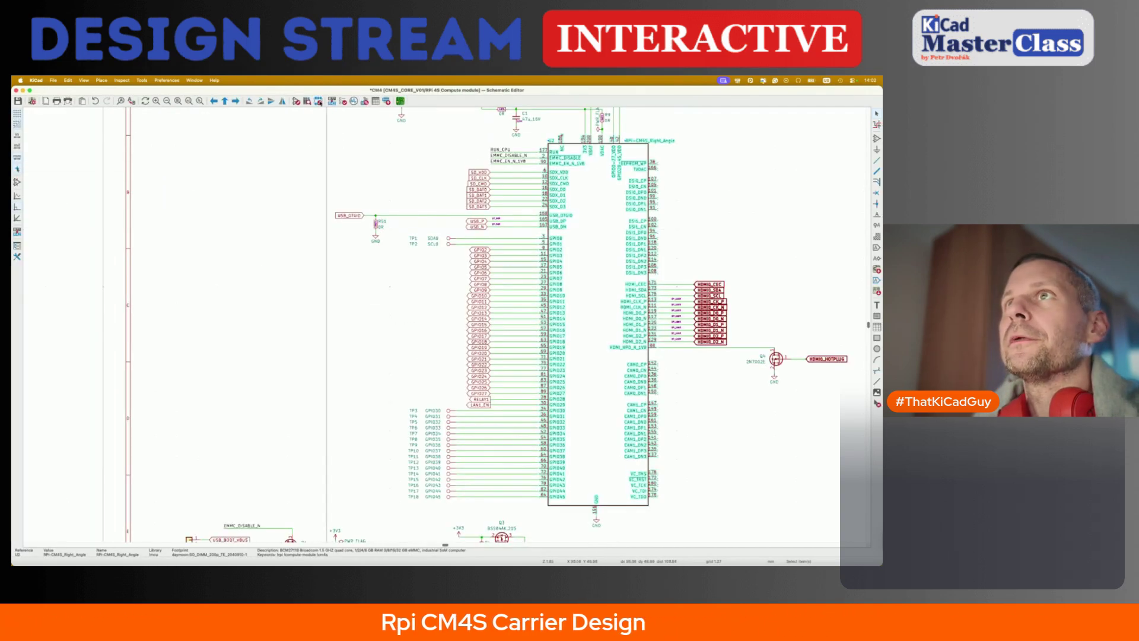
- Check the project-specific footprint libraries in the Manage Footprint Libraries table
{"action": "key", "text": "super+grave"}
{"action": "left_click", "coordinate": [159, 81]}
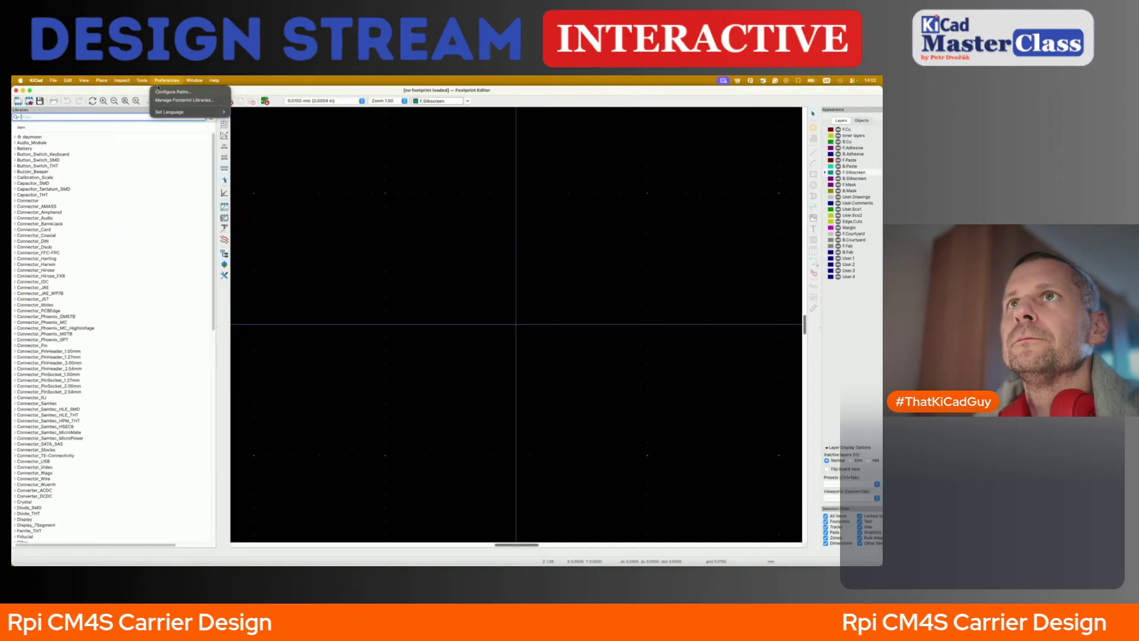
{"action": "left_click", "coordinate": [184, 99]}
{"action": "key", "text": "Escape"}
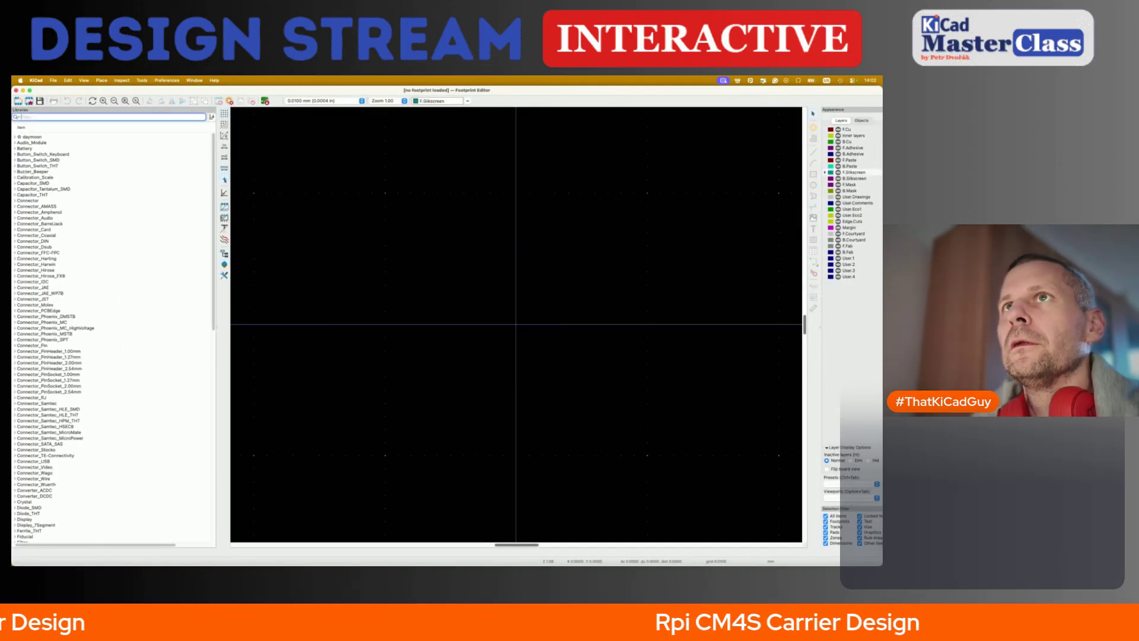
{"action": "left_click", "coordinate": [163, 80]}
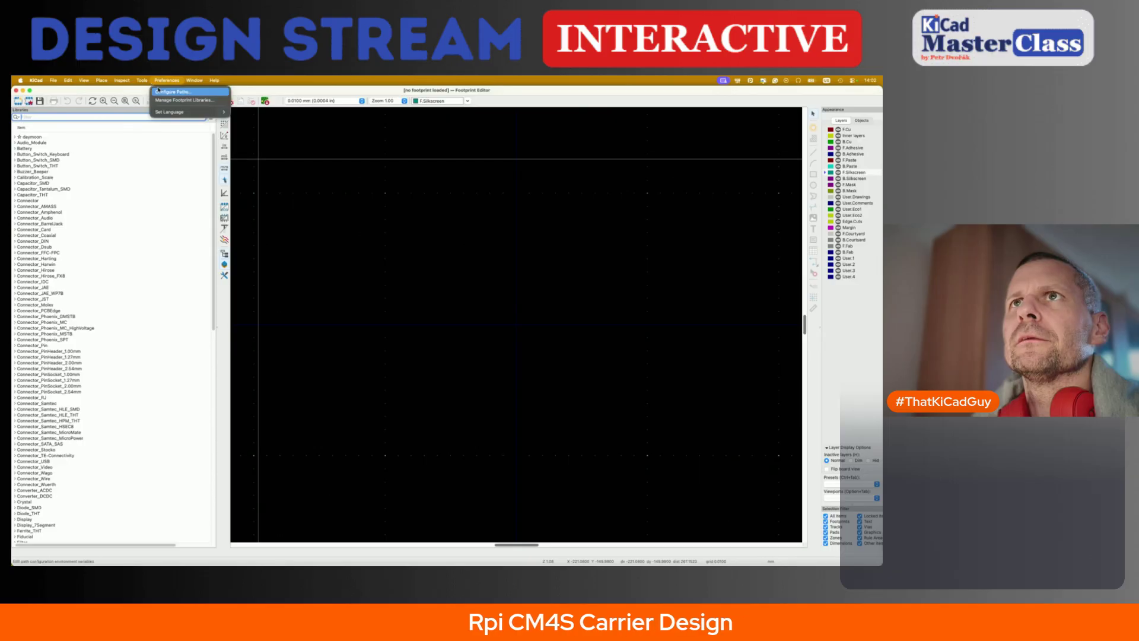
{"action": "left_click", "coordinate": [159, 100]}
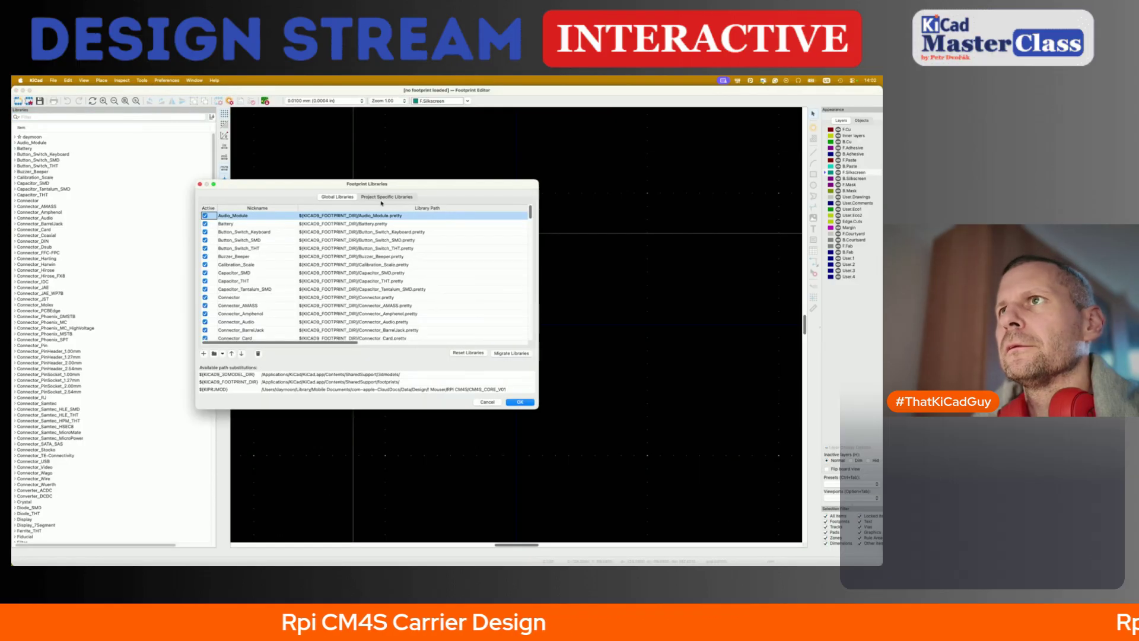
{"action": "left_click", "coordinate": [382, 198]}
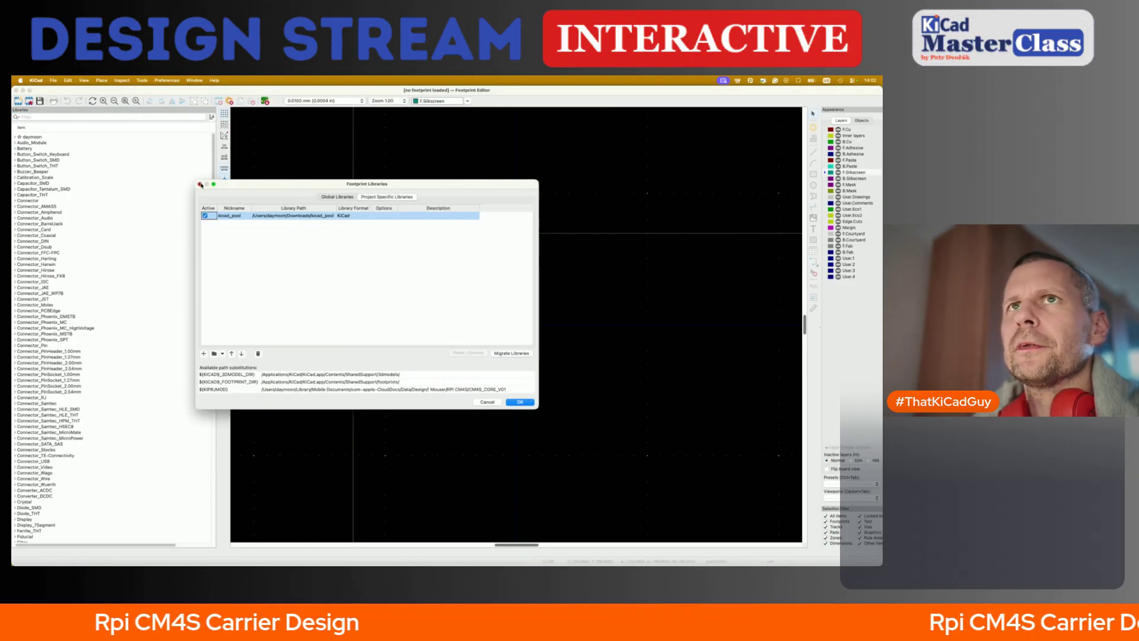
{"action": "key", "text": "Escape"}
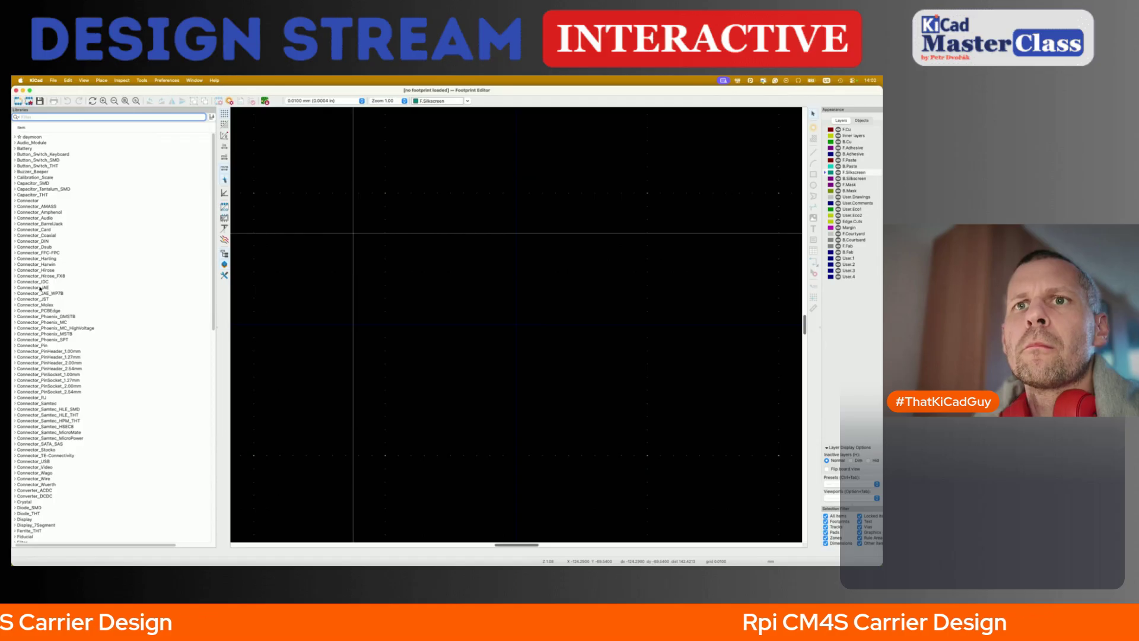
- Widen the Libraries panel and filter it for 1473149-1
{"action": "left_click_drag", "start_coordinate": [113, 111], "coordinate": [20, 321]}
{"action": "left_click_drag", "start_coordinate": [109, 277], "coordinate": [146, 277]}
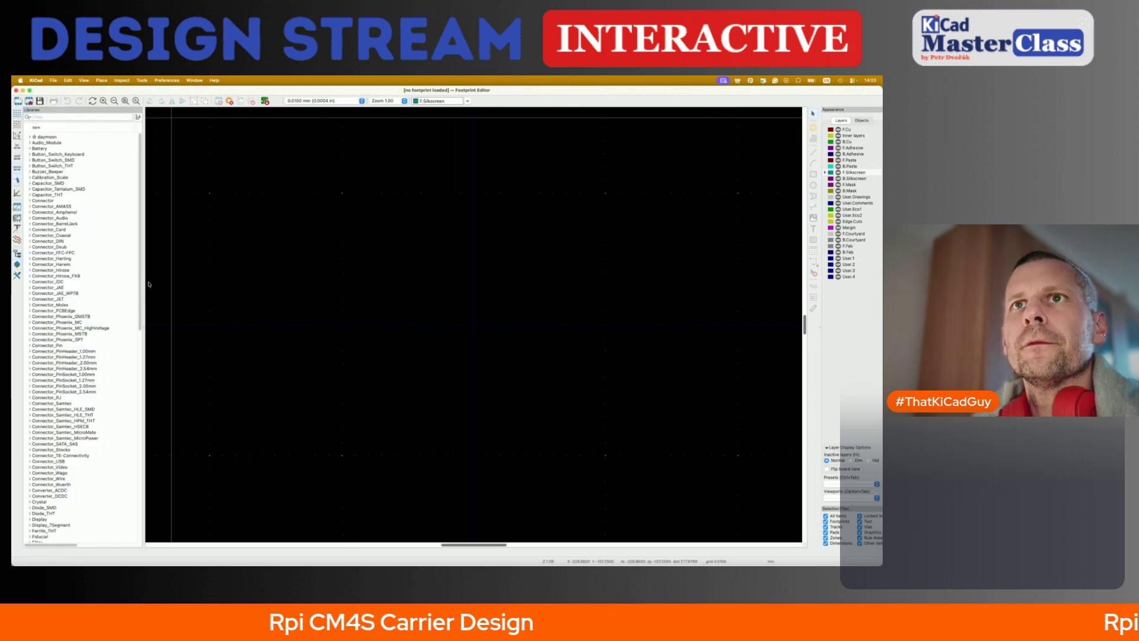
{"action": "left_click", "coordinate": [69, 117]}
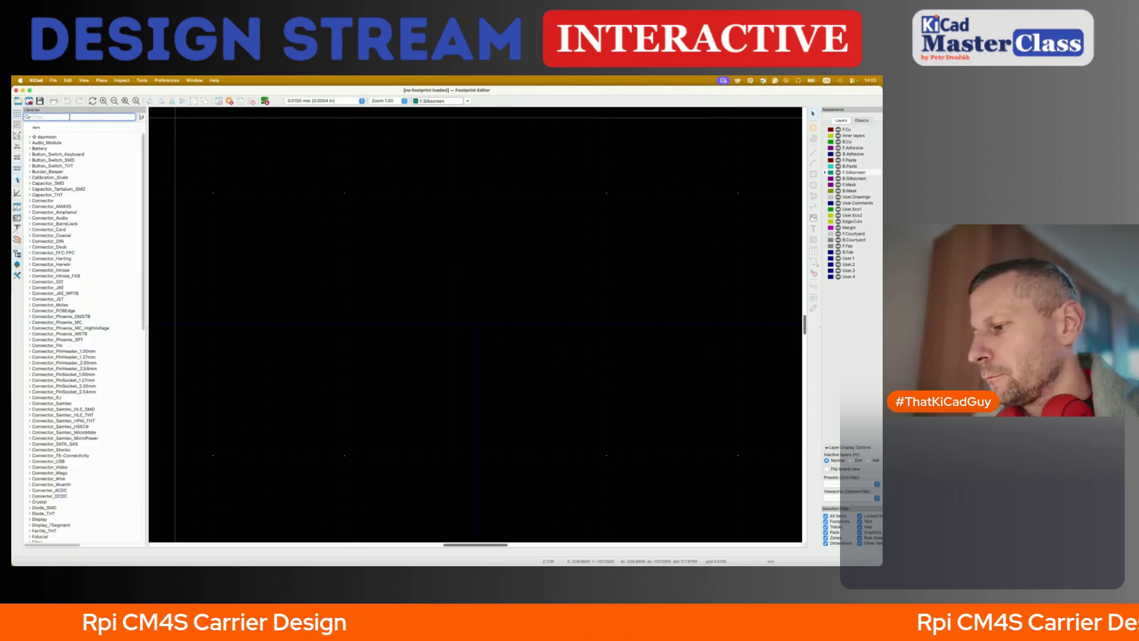
{"action": "type", "text": "SO_DIMM_200p_TE_1473149-1"}
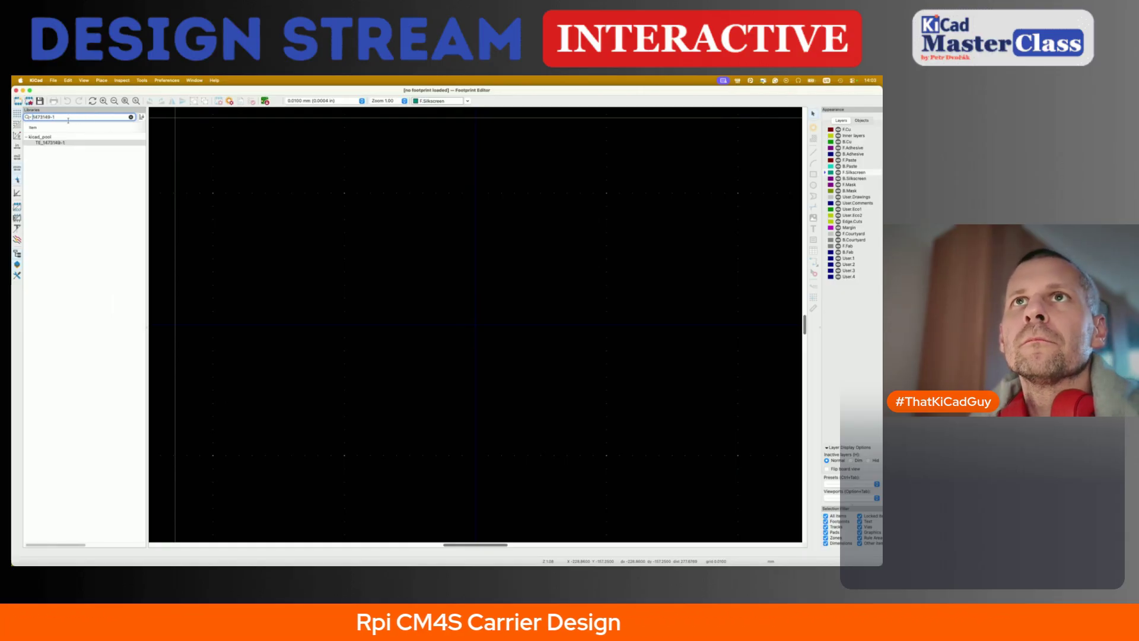
- Save TE_1473149-1 as SO_DIMM_200p_TE_1473149-1 in daymoon and nudge its value text right
{"action": "double_click", "coordinate": [51, 143]}
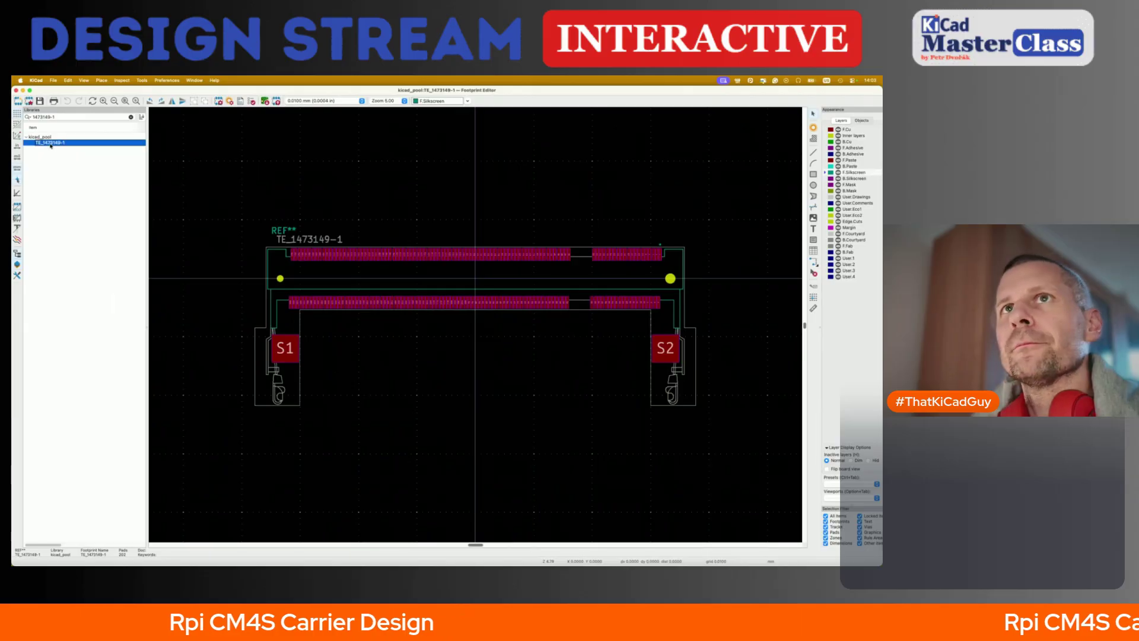
{"action": "right_click", "coordinate": [51, 143]}
{"action": "left_click", "coordinate": [84, 177]}
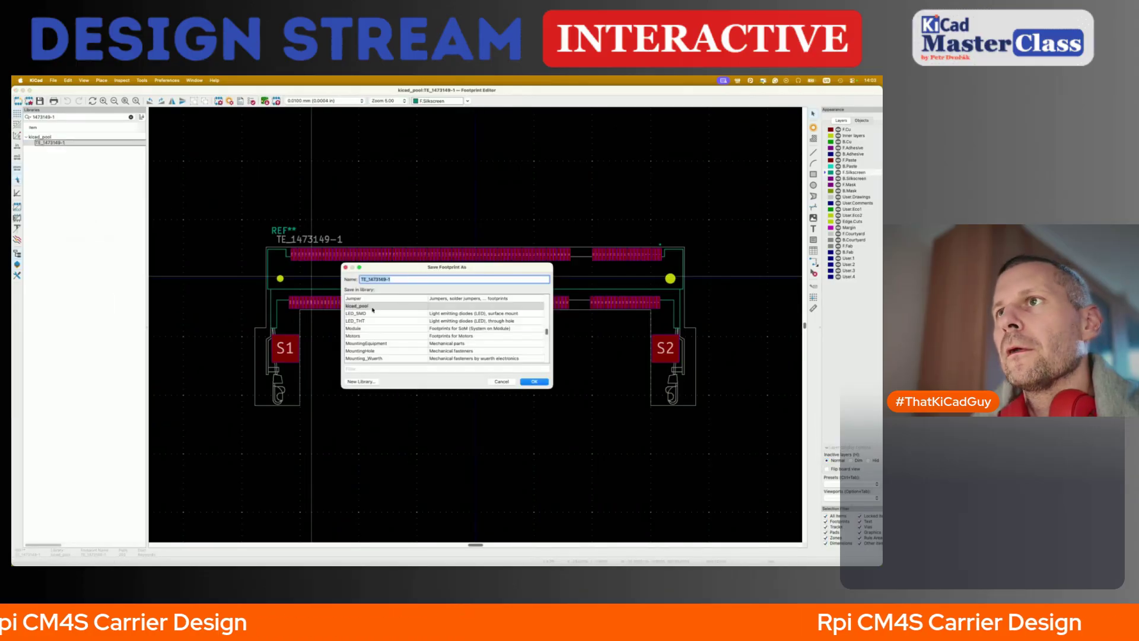
{"action": "triple_click", "coordinate": [390, 280]}
{"action": "type", "text": "SO_DIMM_200p_TE_1473149-1"}
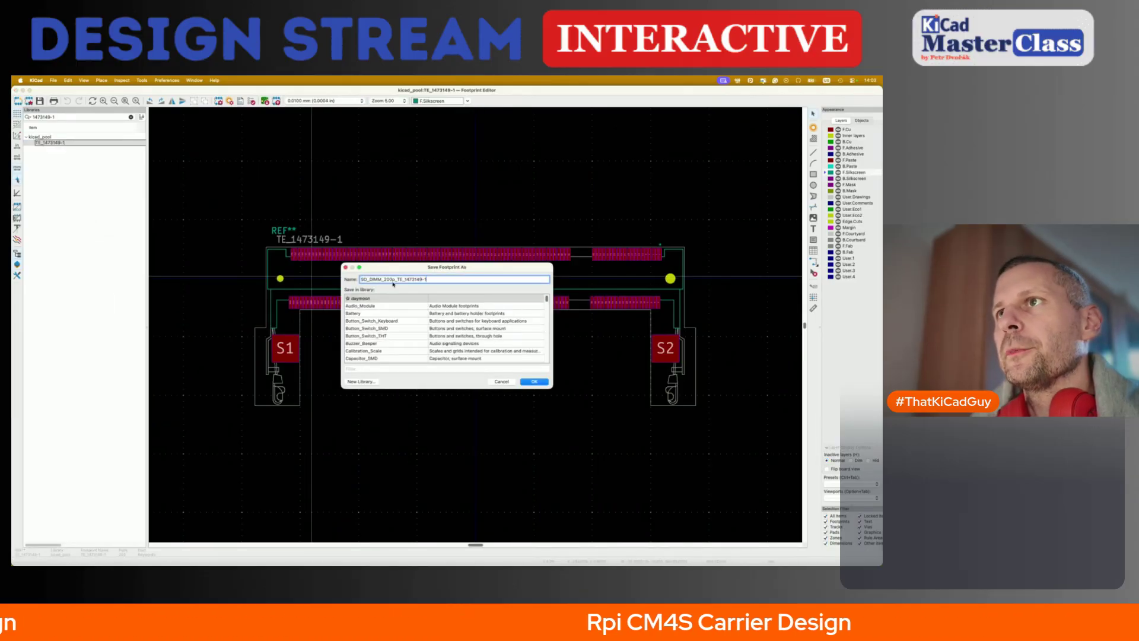
{"action": "left_click", "coordinate": [533, 381]}
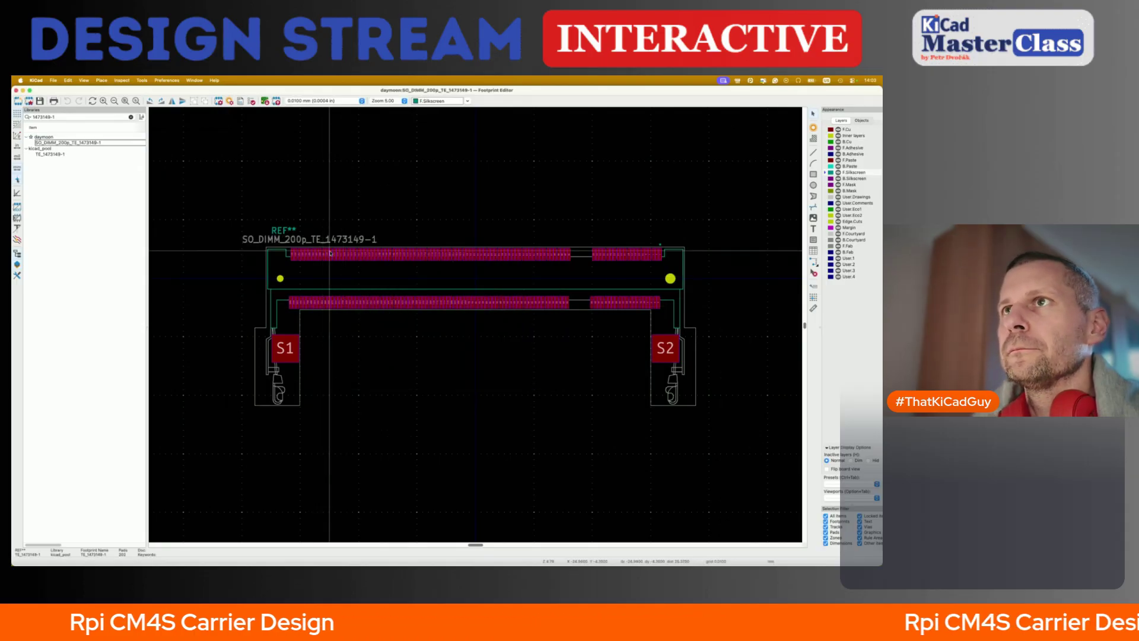
{"action": "key", "text": "m"}
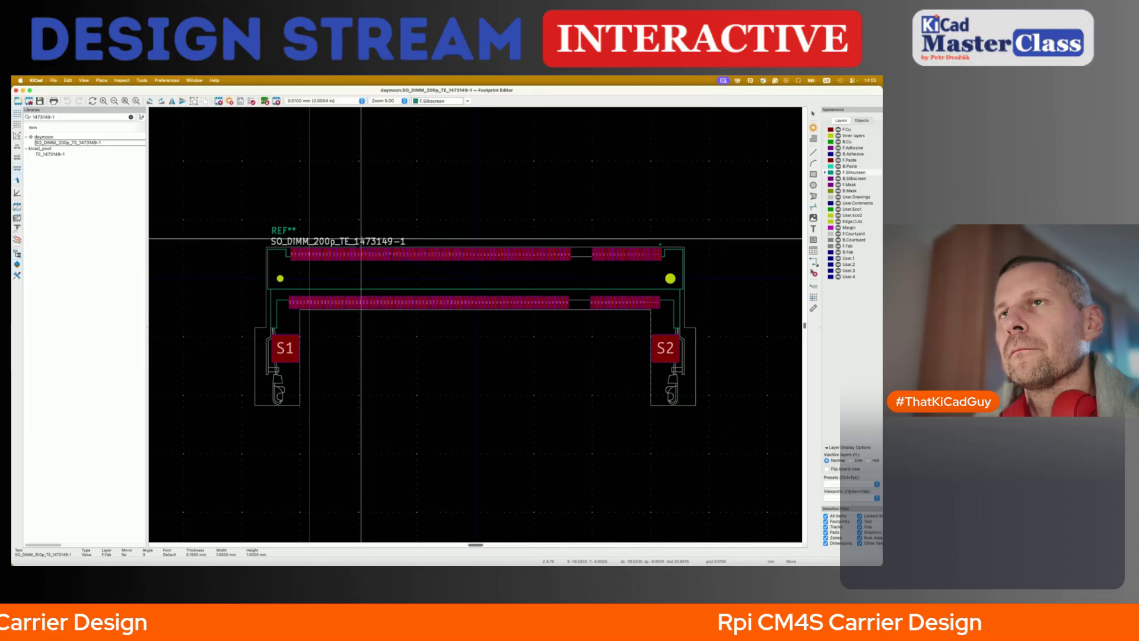
{"action": "left_click", "coordinate": [361, 241]}
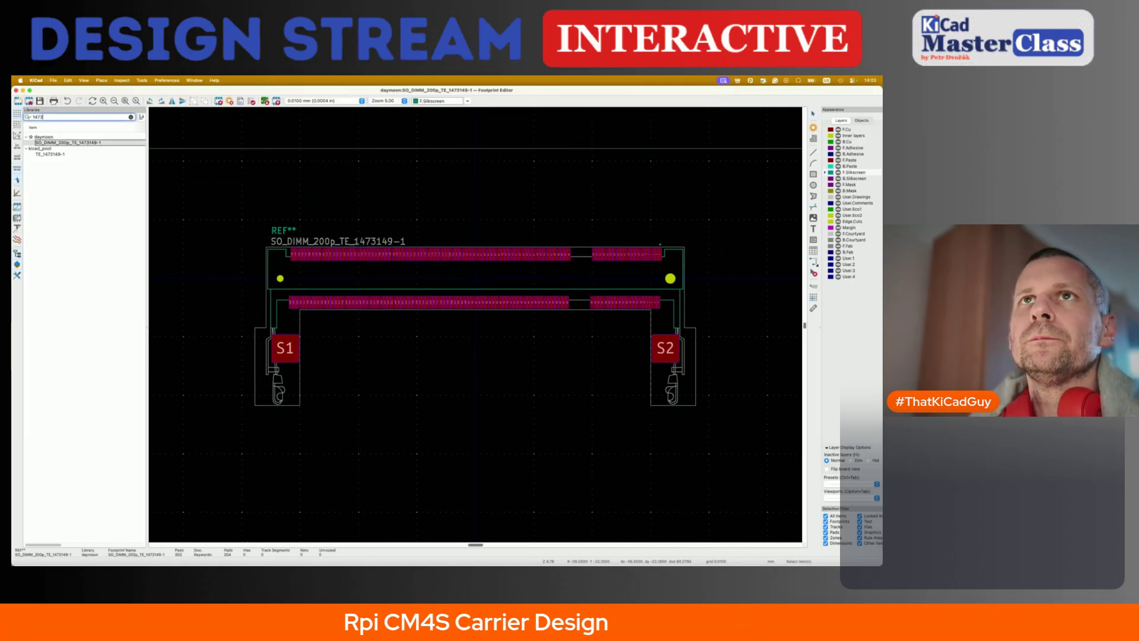
{"action": "key", "text": "BackSpace"}
{"action": "key", "text": "BackSpace"}
{"action": "key", "text": "BackSpace"}
{"action": "key", "text": "BackSpace"}
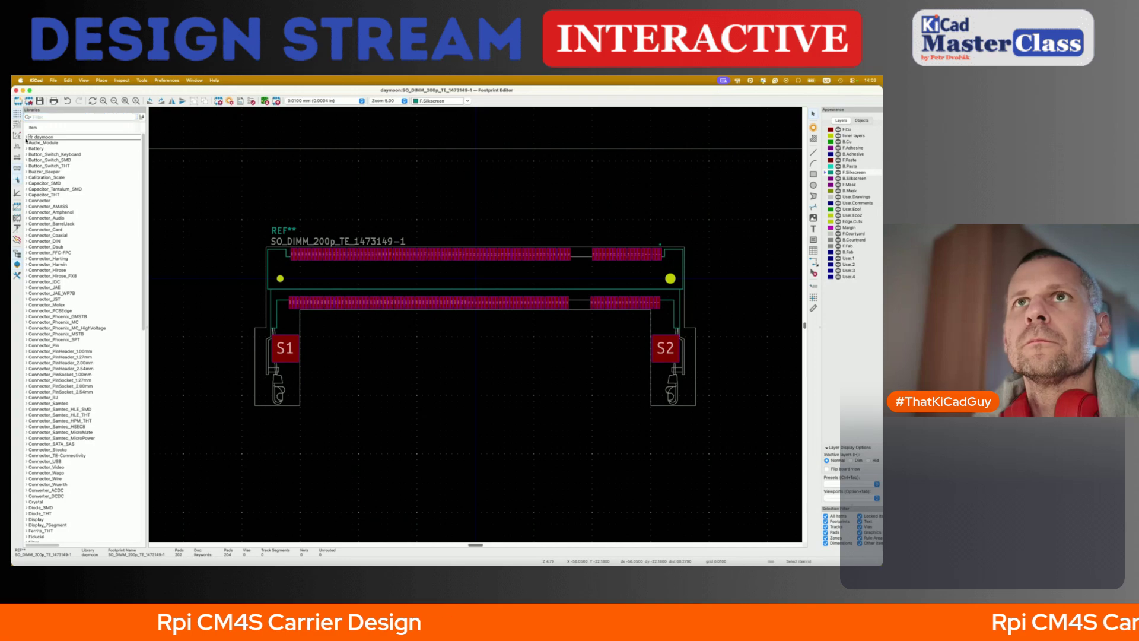
{"action": "left_click", "coordinate": [26, 137]}
{"action": "double_click", "coordinate": [48, 143]}
{"action": "double_click", "coordinate": [452, 304]}
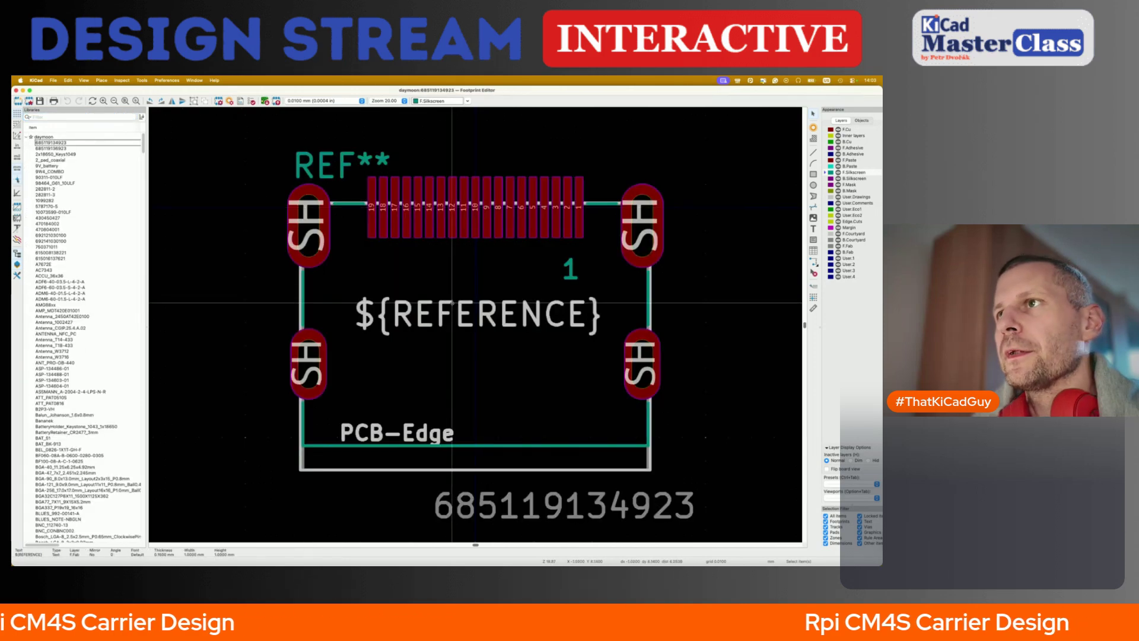
{"action": "key", "text": "Escape"}
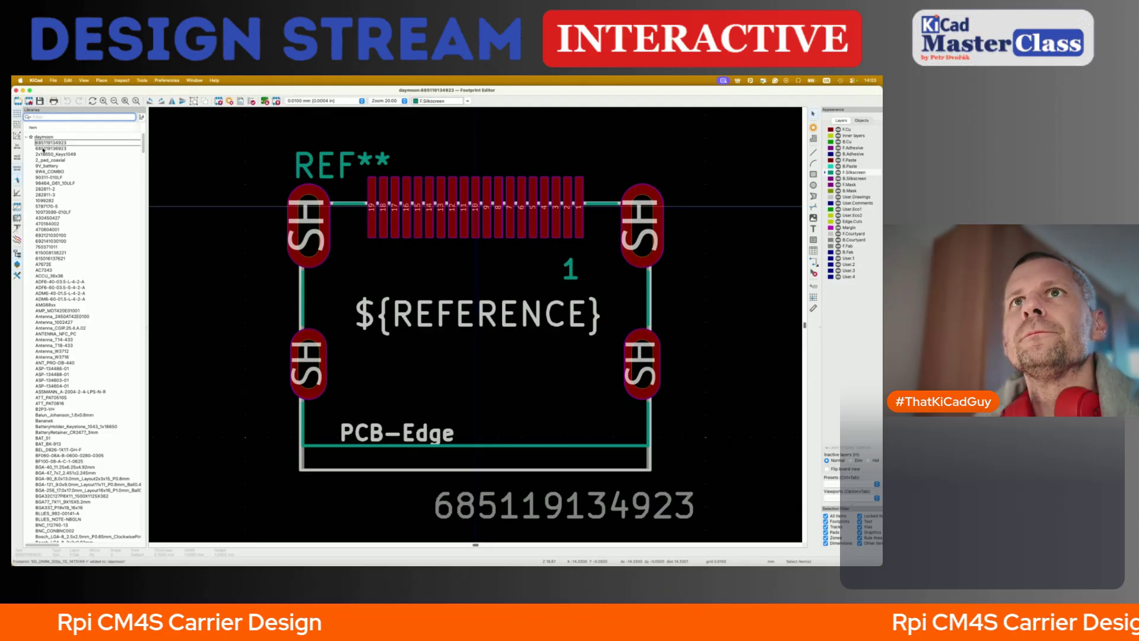
{"action": "type", "text": "1473"}
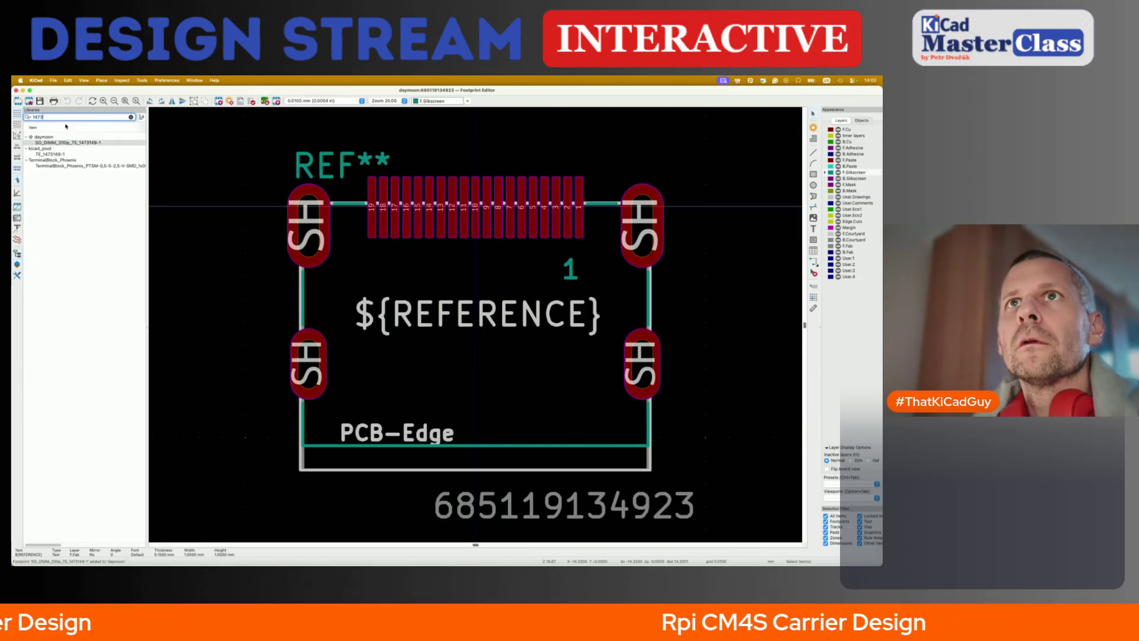
{"action": "double_click", "coordinate": [69, 142]}
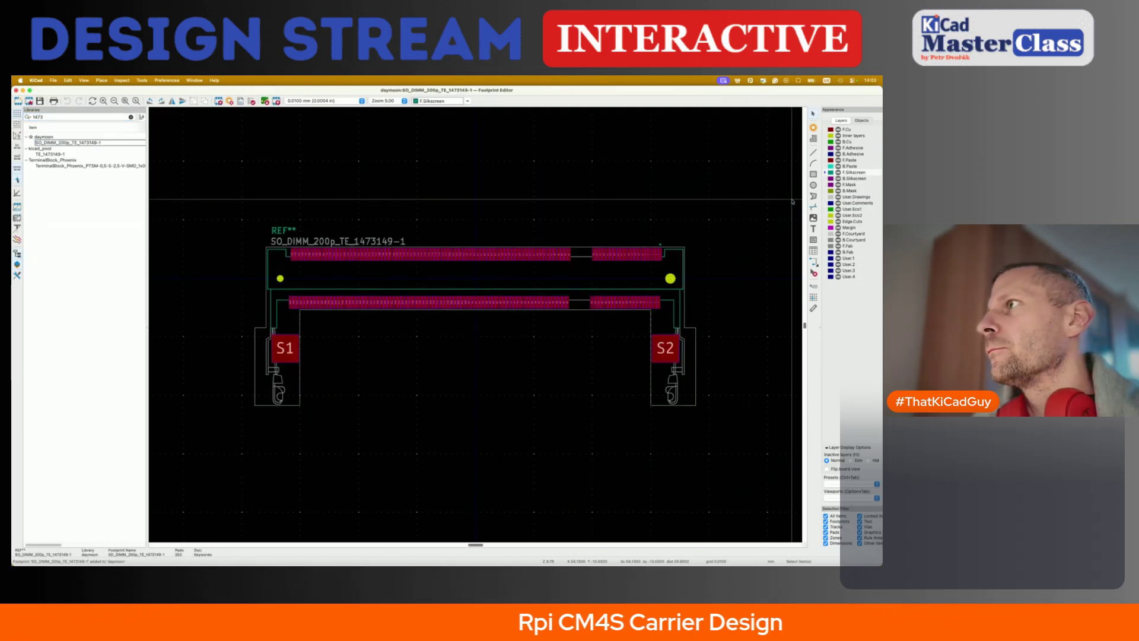
- Place a ${REFERENCE} text on F.Fab between the two pad rows and save the footprint
{"action": "left_click", "coordinate": [829, 245]}
{"action": "left_click", "coordinate": [813, 229]}
{"action": "left_click", "coordinate": [797, 227]}
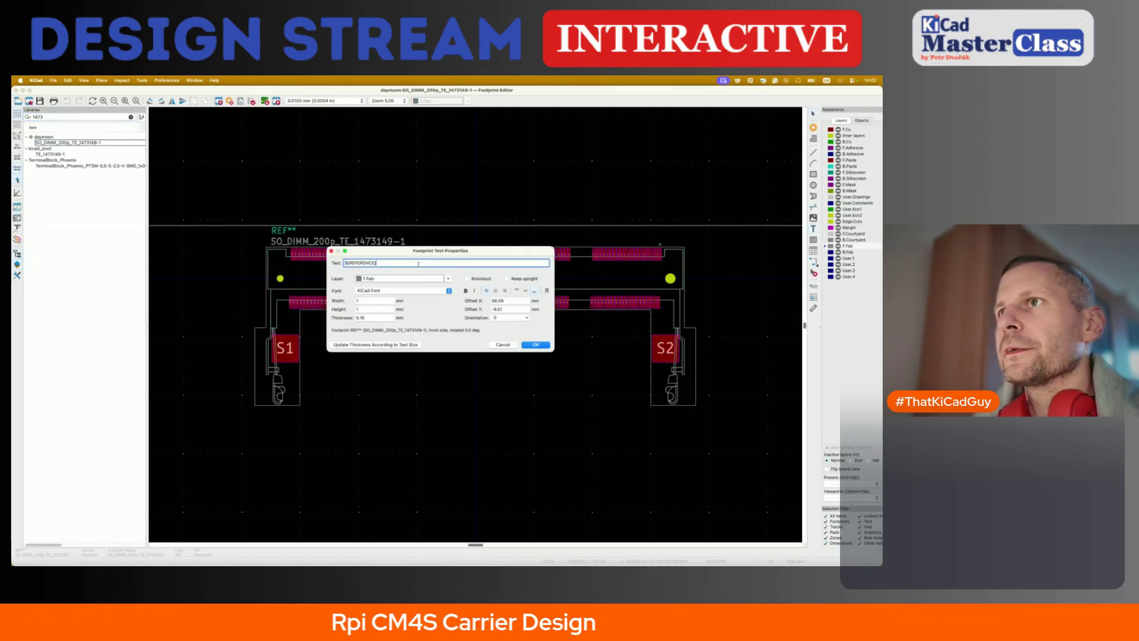
{"action": "left_click", "coordinate": [539, 346]}
{"action": "left_click", "coordinate": [449, 274]}
{"action": "key", "text": "super+s"}
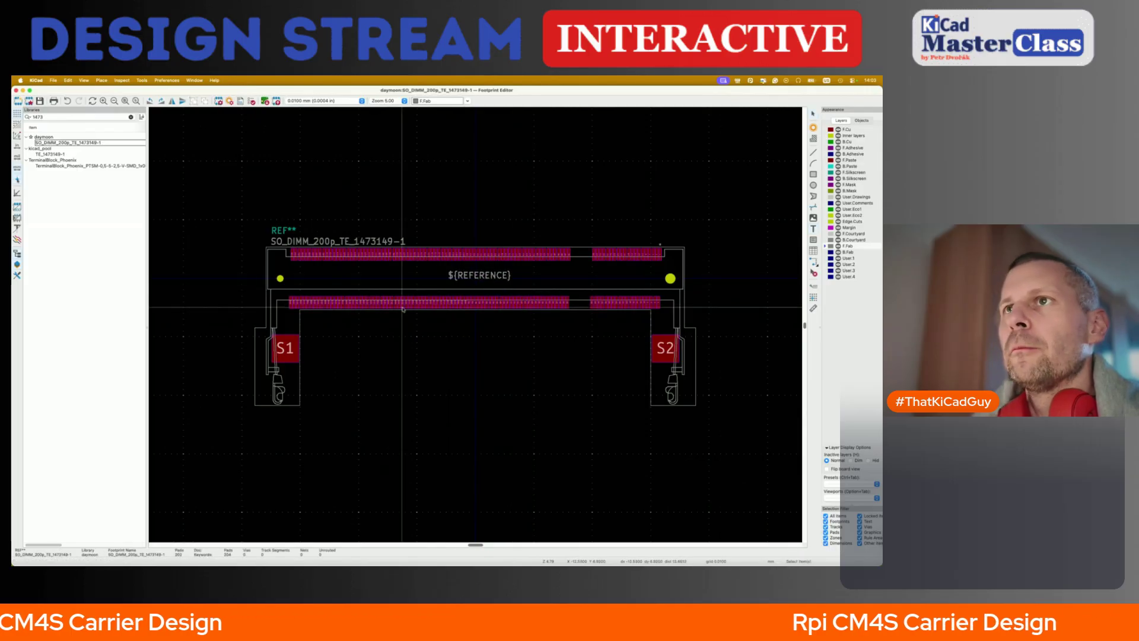
{"action": "scroll", "coordinate": [402, 307], "scroll_direction": "up", "scroll_amount": 4}
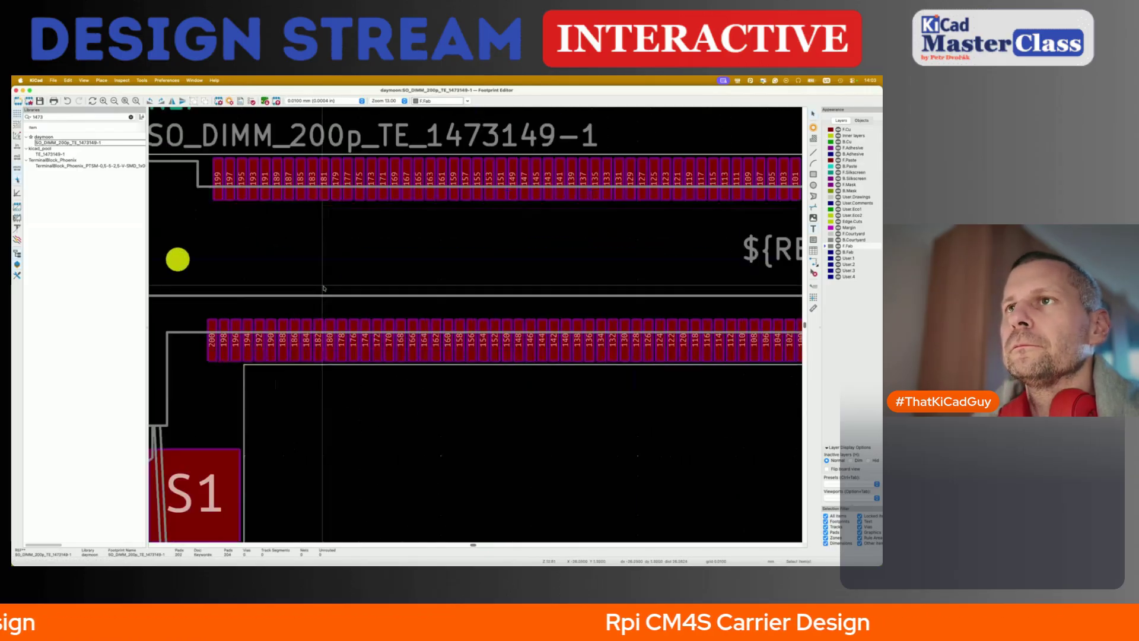
{"action": "scroll", "coordinate": [324, 288], "scroll_direction": "right", "scroll_amount": 15}
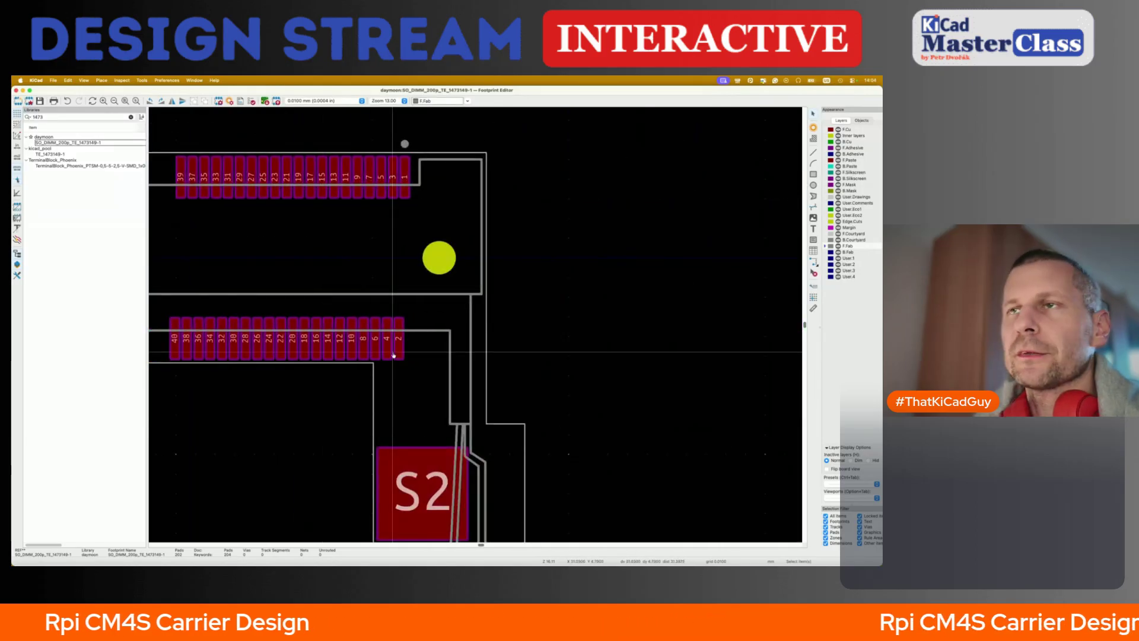
{"action": "key", "text": "super+Tab"}
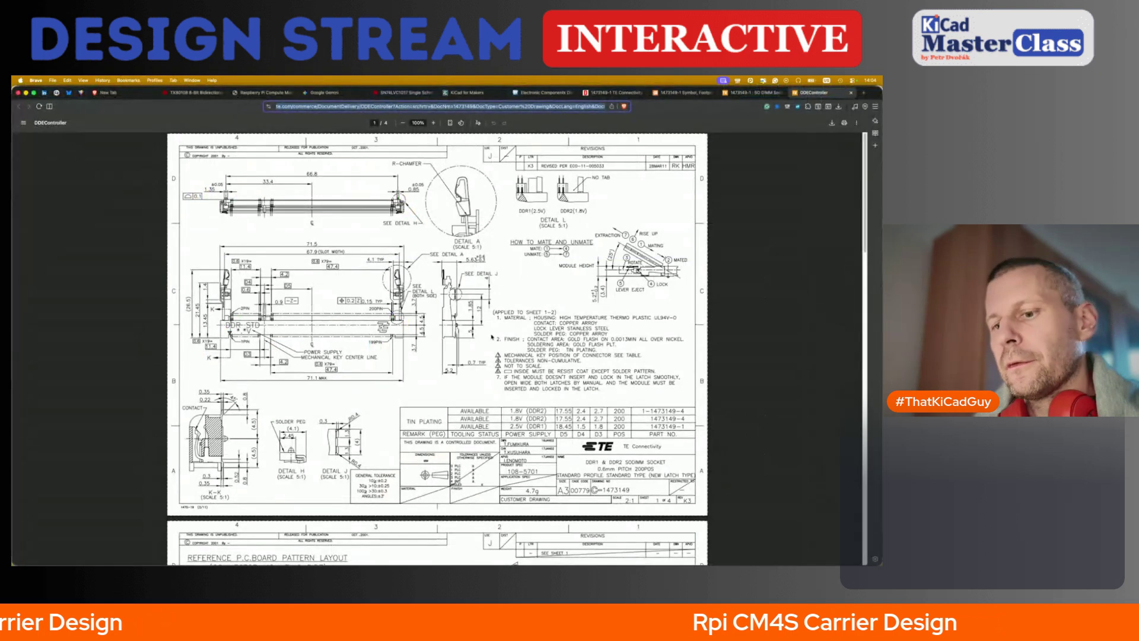
{"action": "key", "text": "super+Tab"}
{"action": "key", "text": "super+grave"}
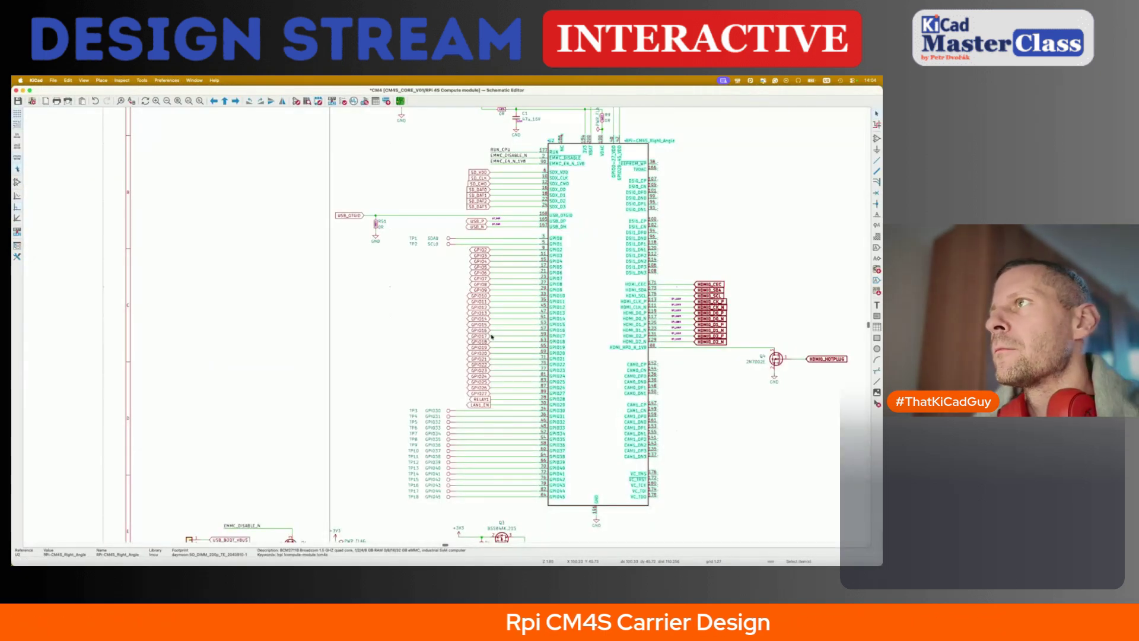
{"action": "key", "text": "Escape"}
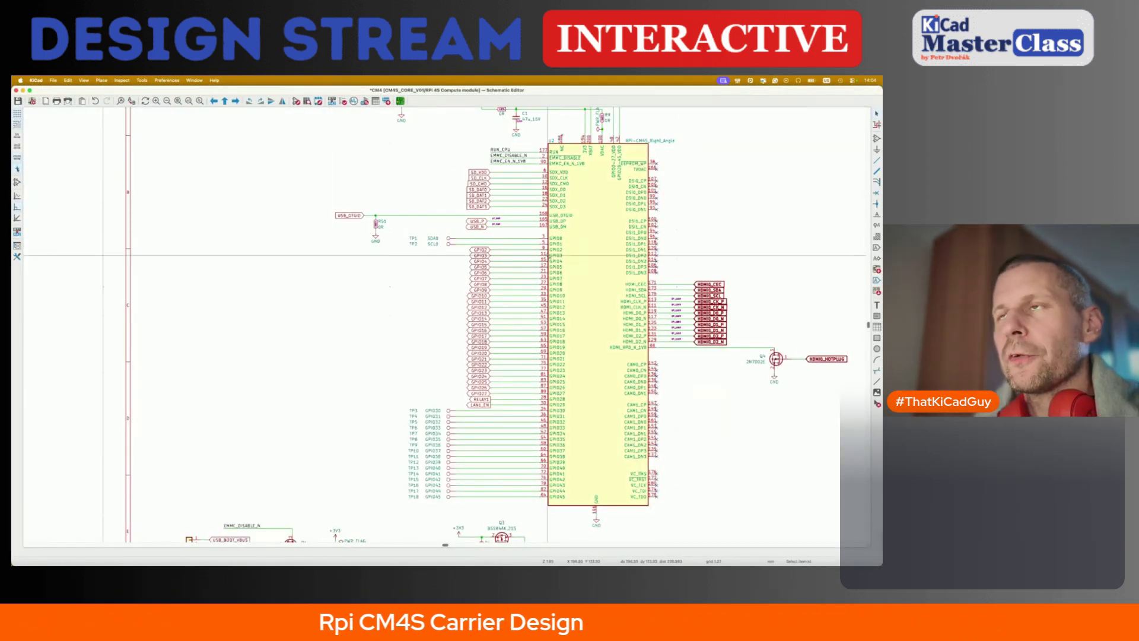
{"action": "key", "text": "super+grave"}
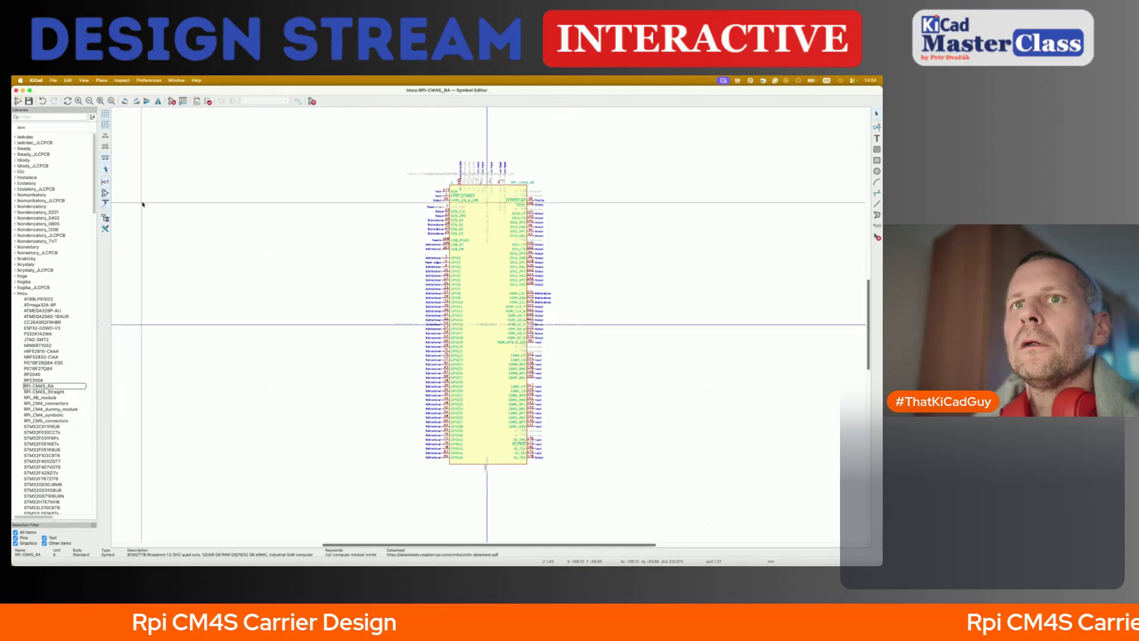
{"action": "key", "text": "super+grave"}
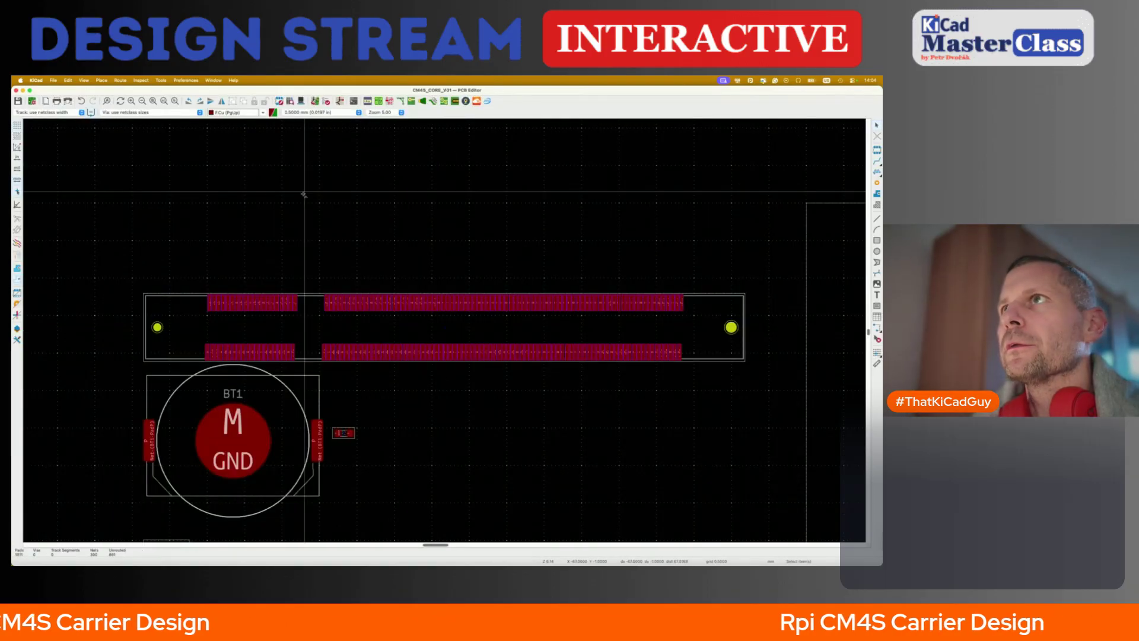
{"action": "left_click", "coordinate": [277, 101]}
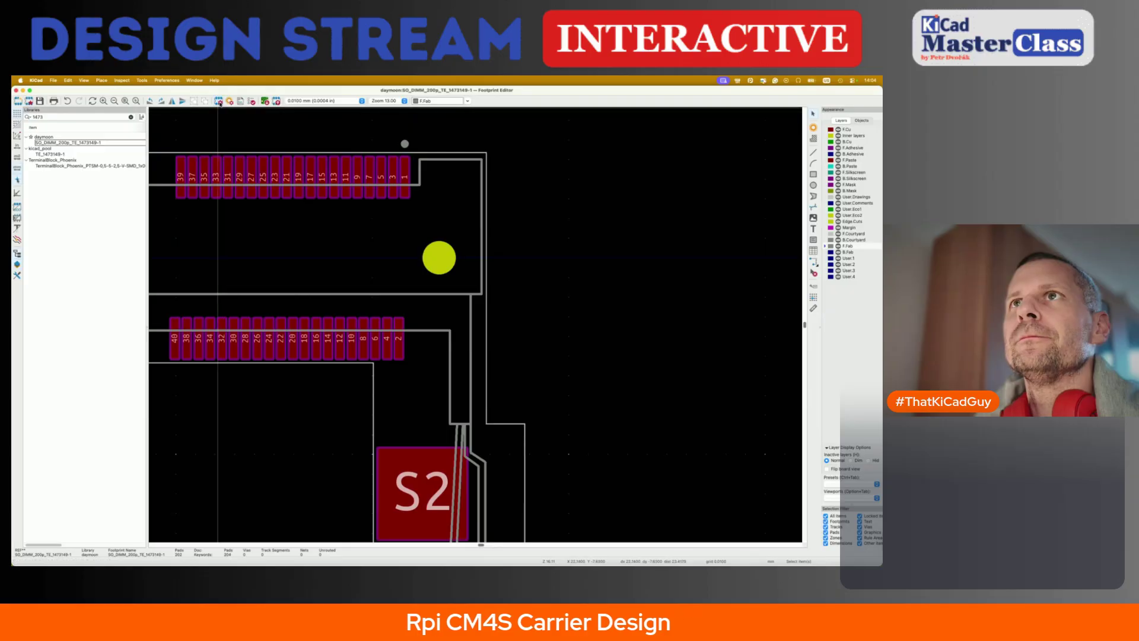
- Open the footprint's 3D Models settings and browse a different model search path
{"action": "left_click", "coordinate": [219, 102]}
{"action": "left_click", "coordinate": [374, 199]}
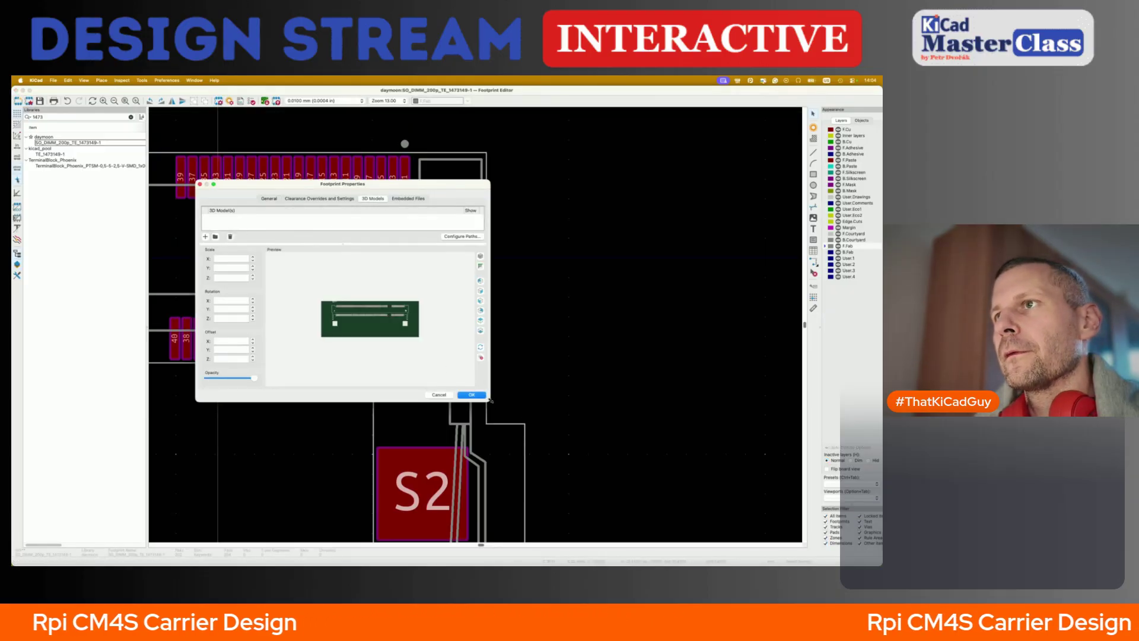
{"action": "left_click_drag", "start_coordinate": [490, 401], "coordinate": [675, 508]}
{"action": "left_click", "coordinate": [215, 290]}
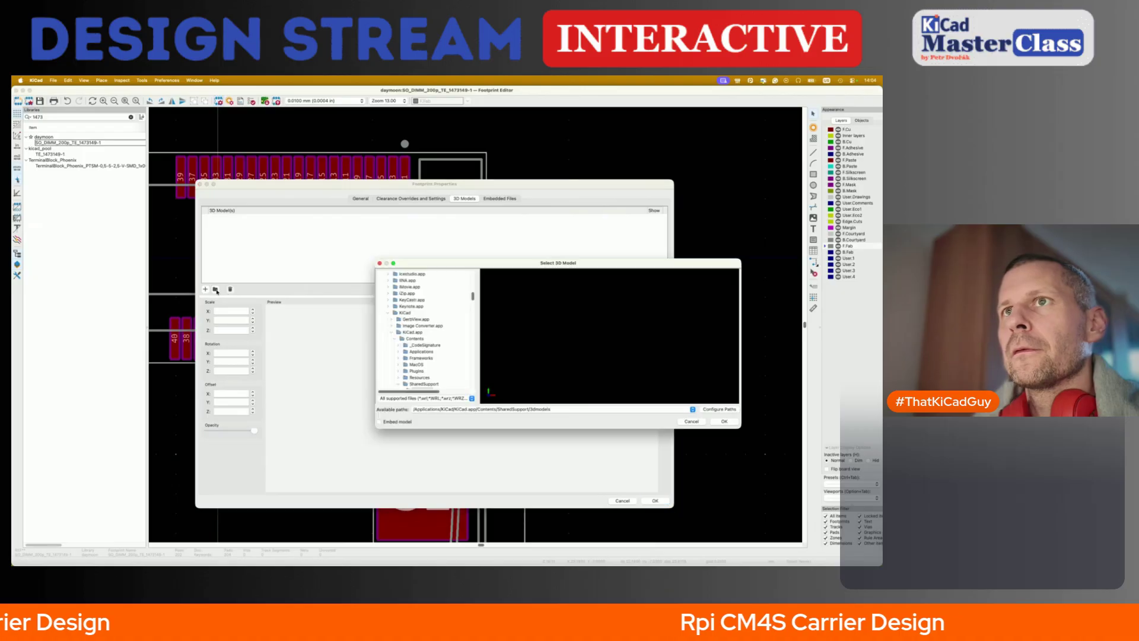
{"action": "left_click", "coordinate": [447, 408]}
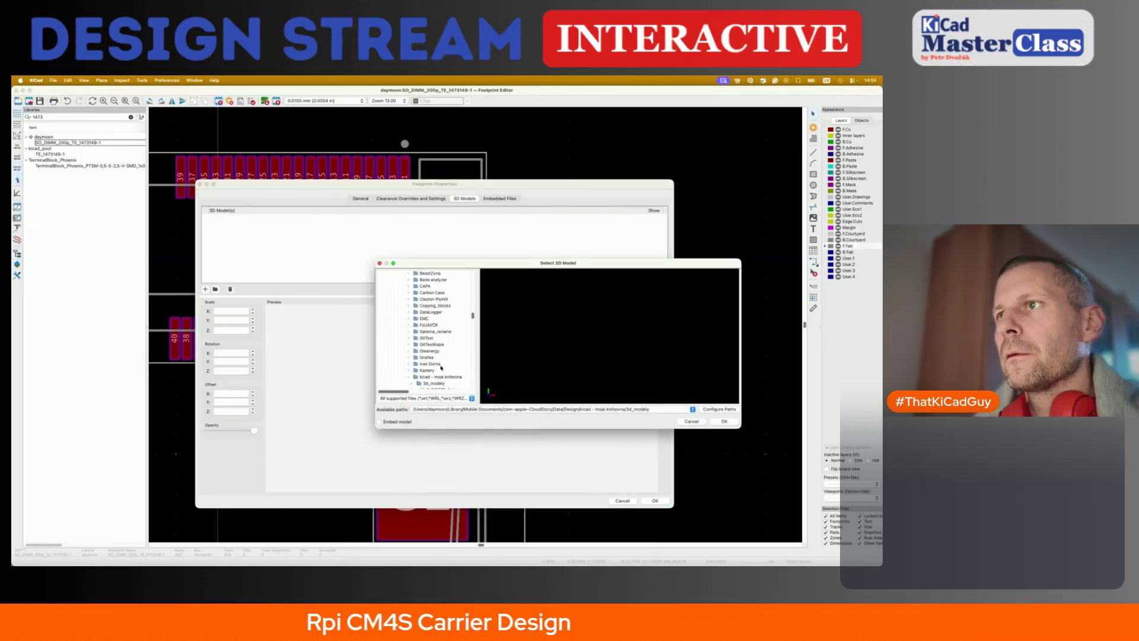
- Add SODIMM_1473149-1.step from 3d_modely as the footprint's 3D model and confirm
{"action": "scroll", "coordinate": [441, 368], "scroll_direction": "down", "scroll_amount": 15}
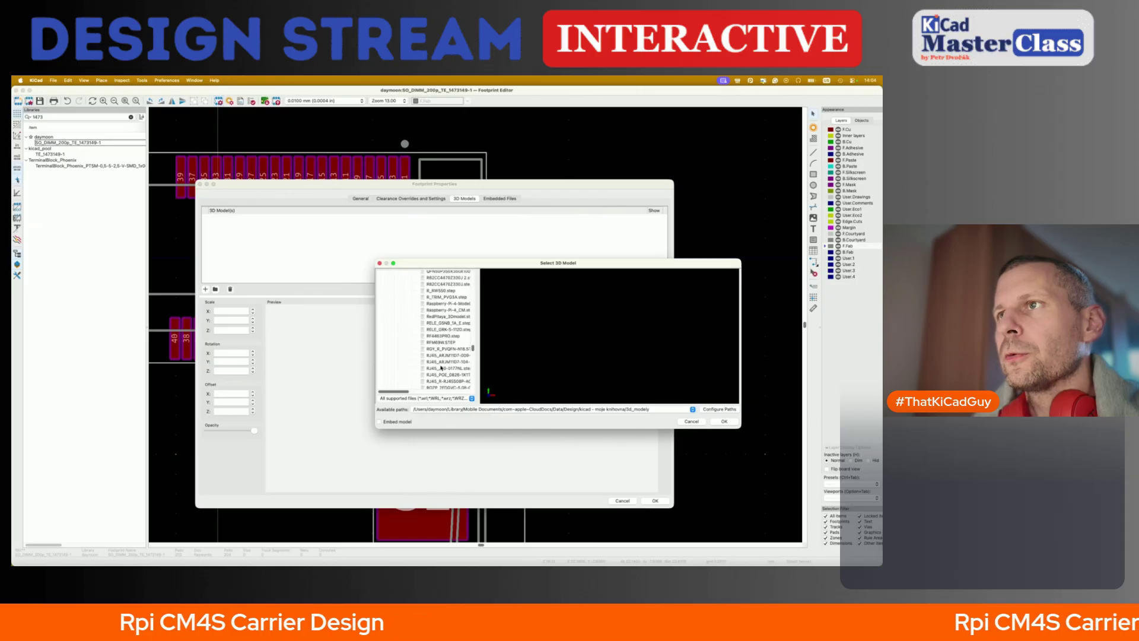
{"action": "scroll", "coordinate": [441, 368], "scroll_direction": "down", "scroll_amount": 5}
{"action": "scroll", "coordinate": [441, 367], "scroll_direction": "down", "scroll_amount": 2}
{"action": "scroll", "coordinate": [441, 368], "scroll_direction": "down", "scroll_amount": 1}
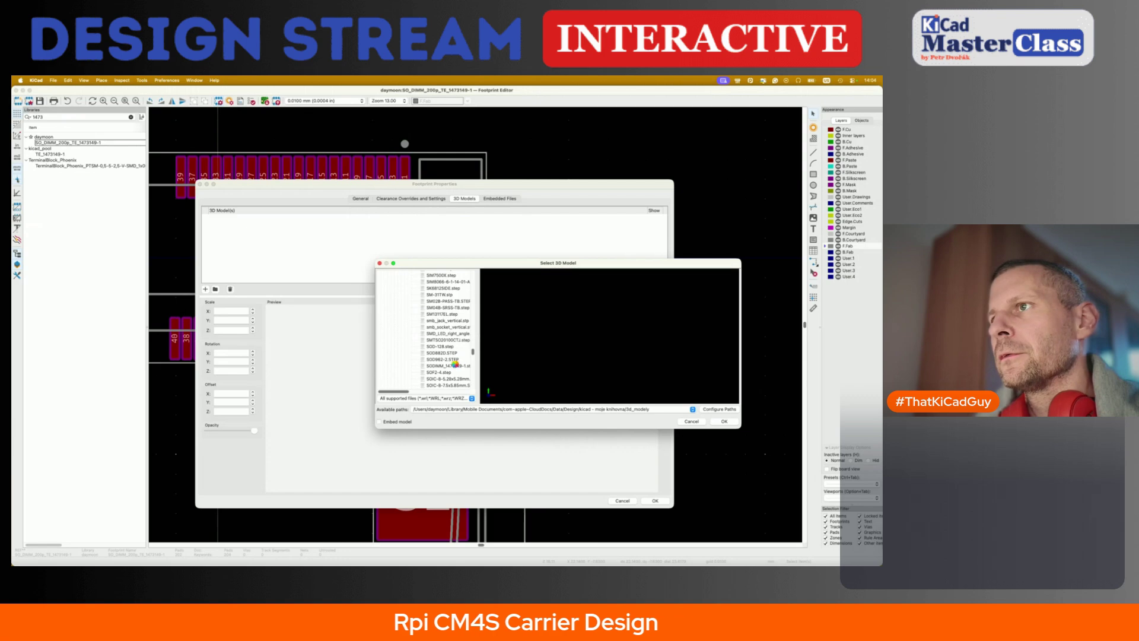
{"action": "key", "text": "w"}
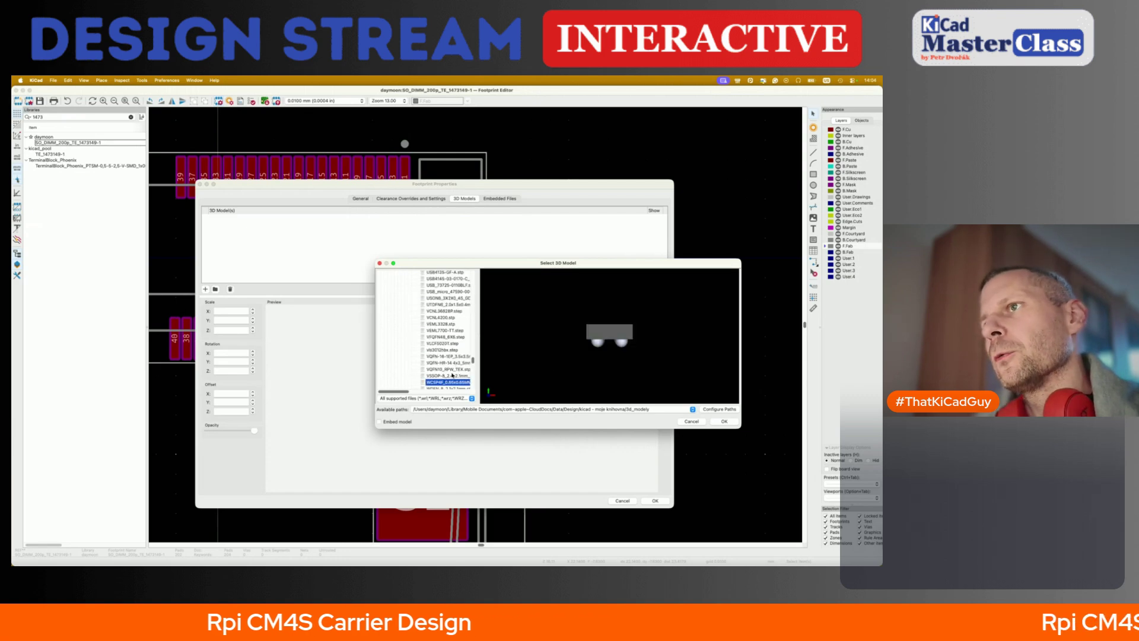
{"action": "scroll", "coordinate": [451, 360], "scroll_direction": "up", "scroll_amount": 10}
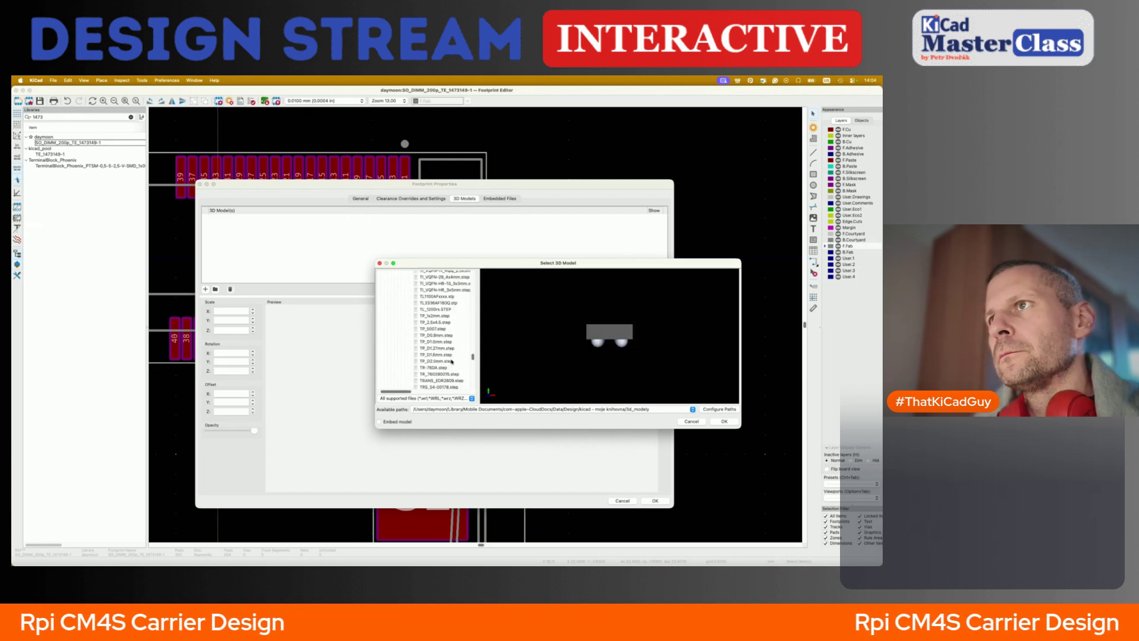
{"action": "scroll", "coordinate": [452, 361], "scroll_direction": "up", "scroll_amount": 10}
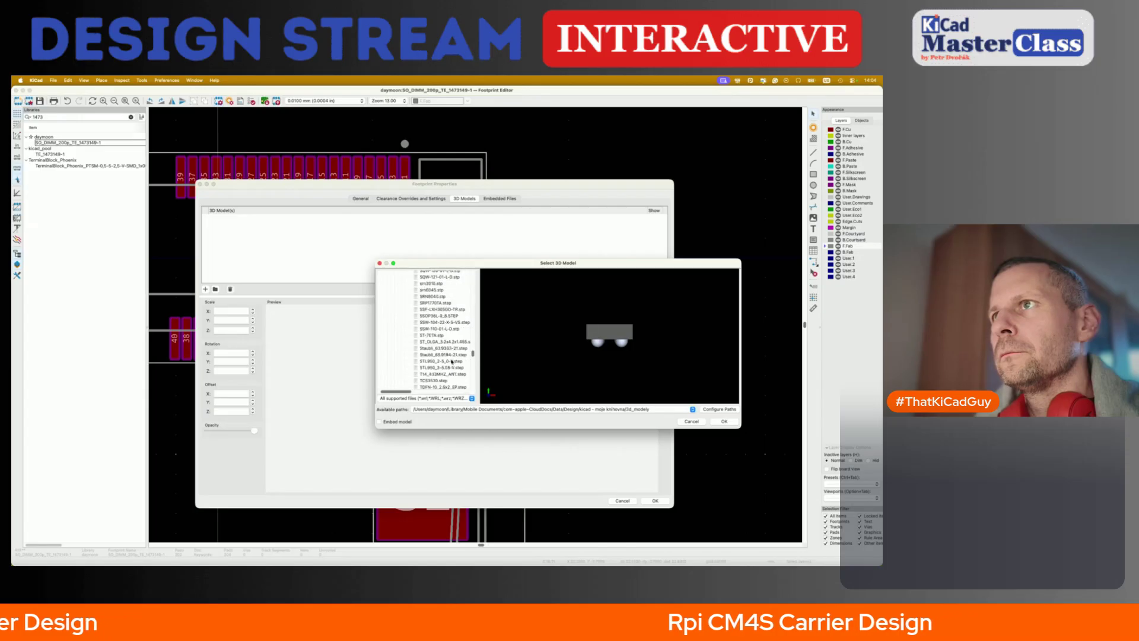
{"action": "scroll", "coordinate": [452, 361], "scroll_direction": "up", "scroll_amount": 10}
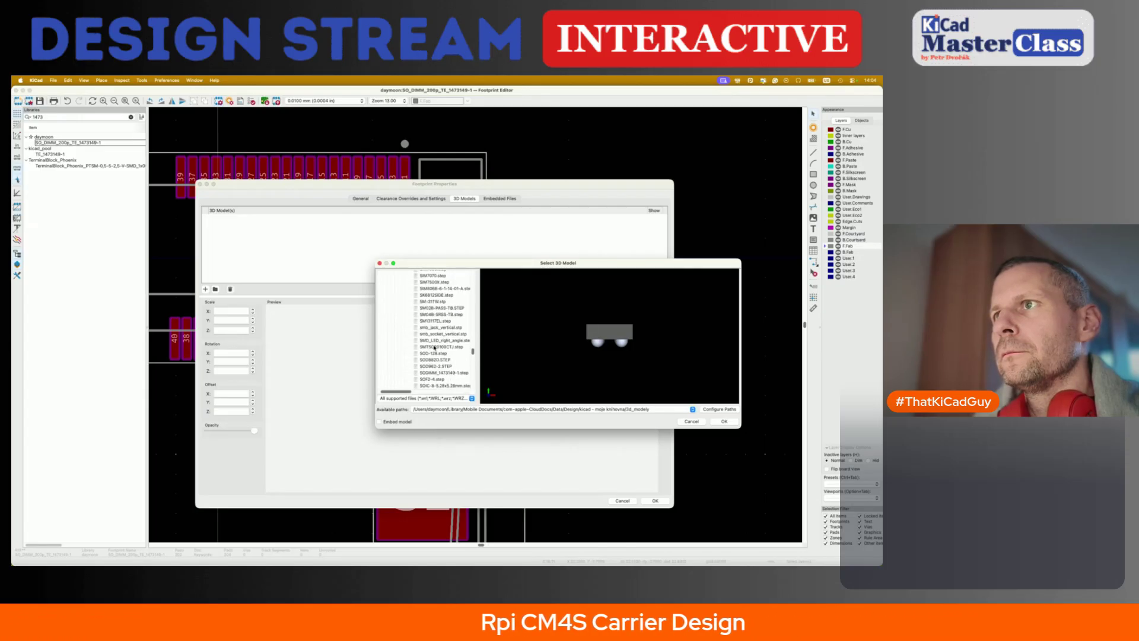
{"action": "scroll", "coordinate": [434, 328], "scroll_direction": "down", "scroll_amount": 1}
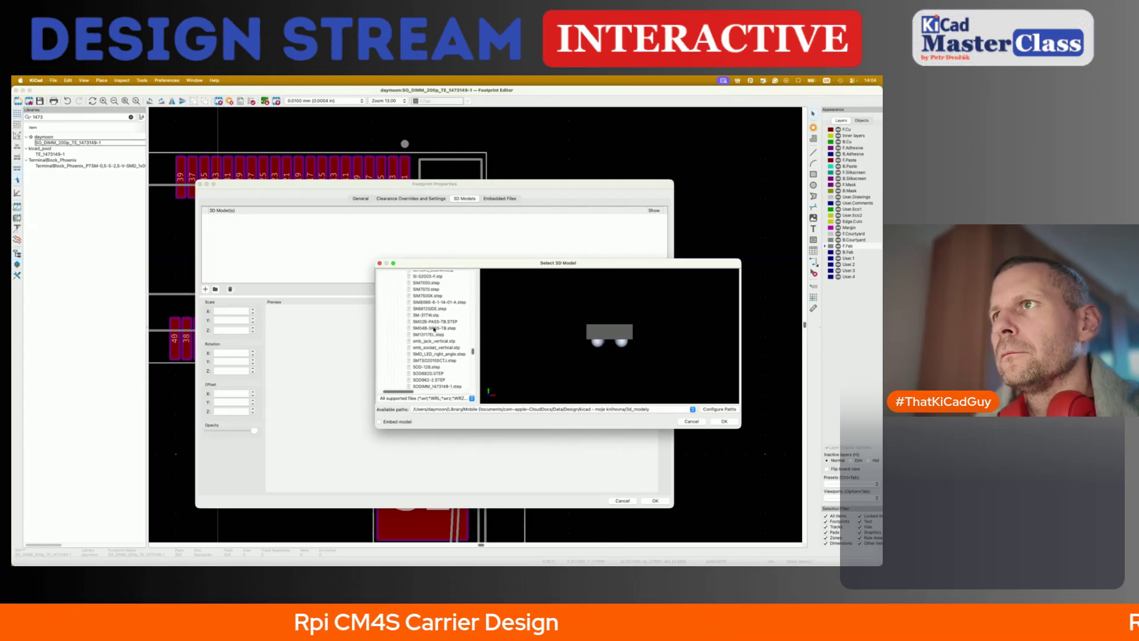
{"action": "left_click", "coordinate": [436, 370]}
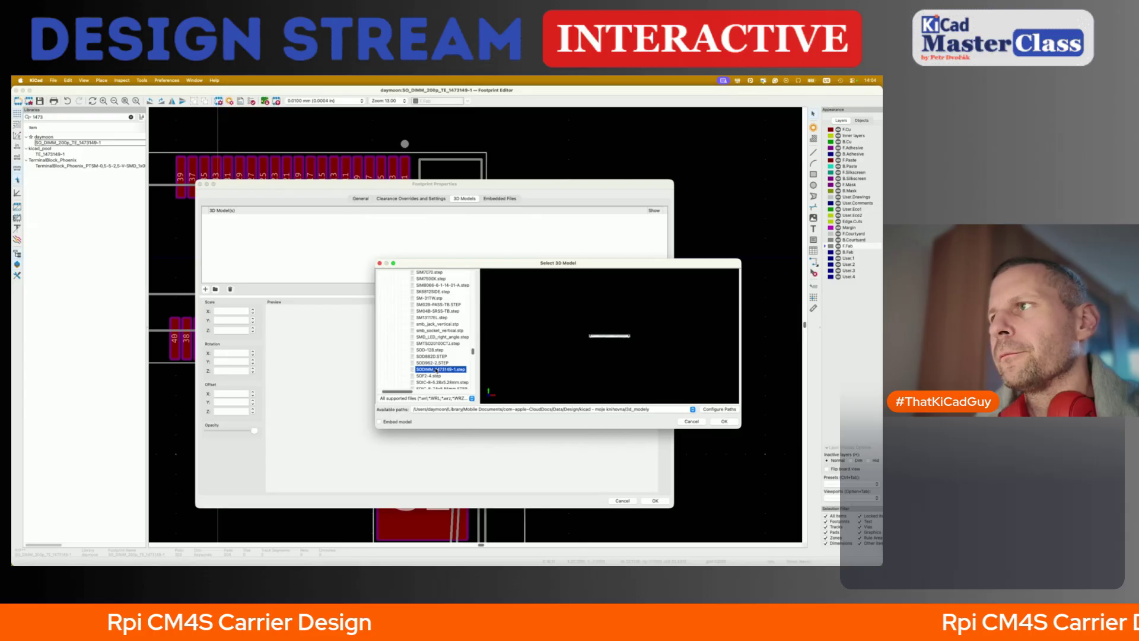
{"action": "double_click", "coordinate": [436, 370]}
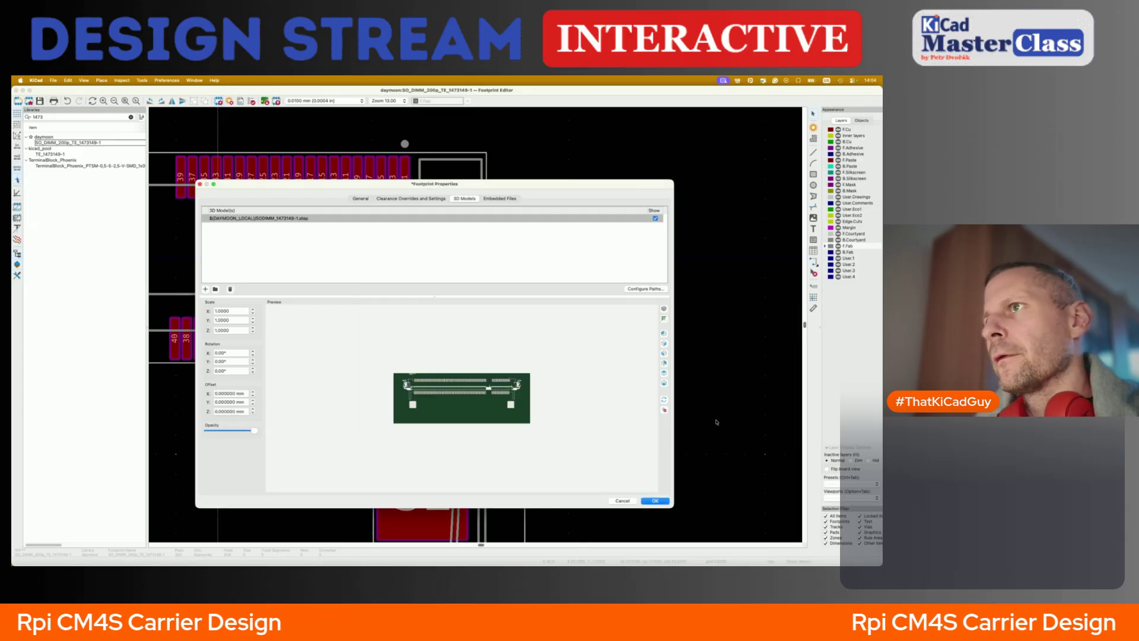
{"action": "left_click", "coordinate": [655, 501]}
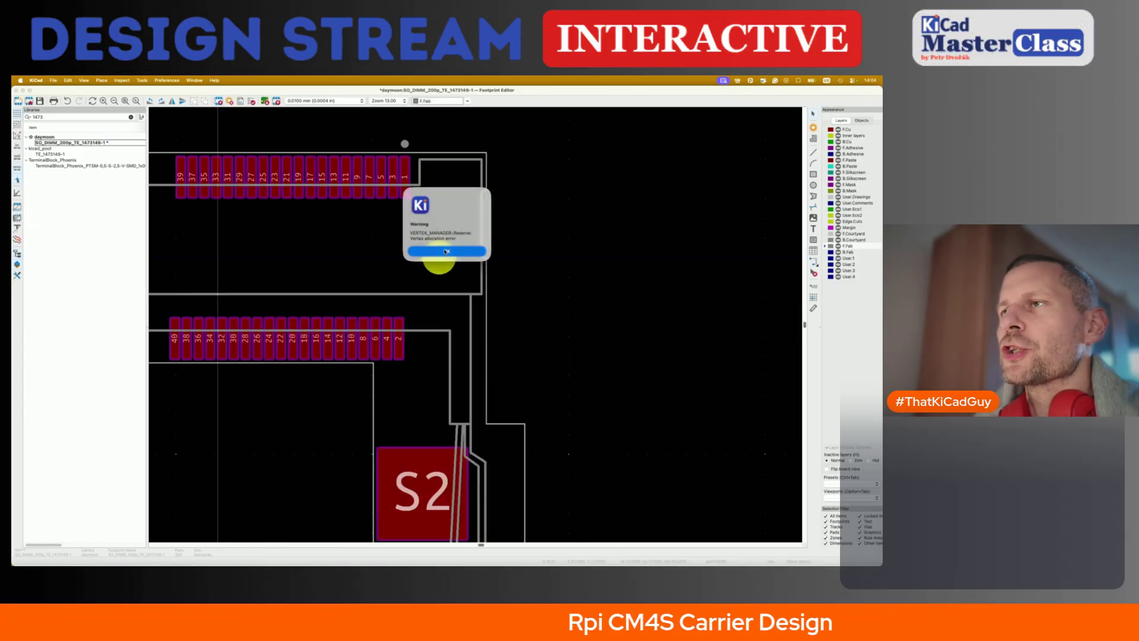
- Dismiss the vertex warning, relaunch KiCad after the crash and close the problem report
{"action": "left_click", "coordinate": [446, 250]}
{"action": "key", "text": "super+space"}
{"action": "type", "text": "k"}
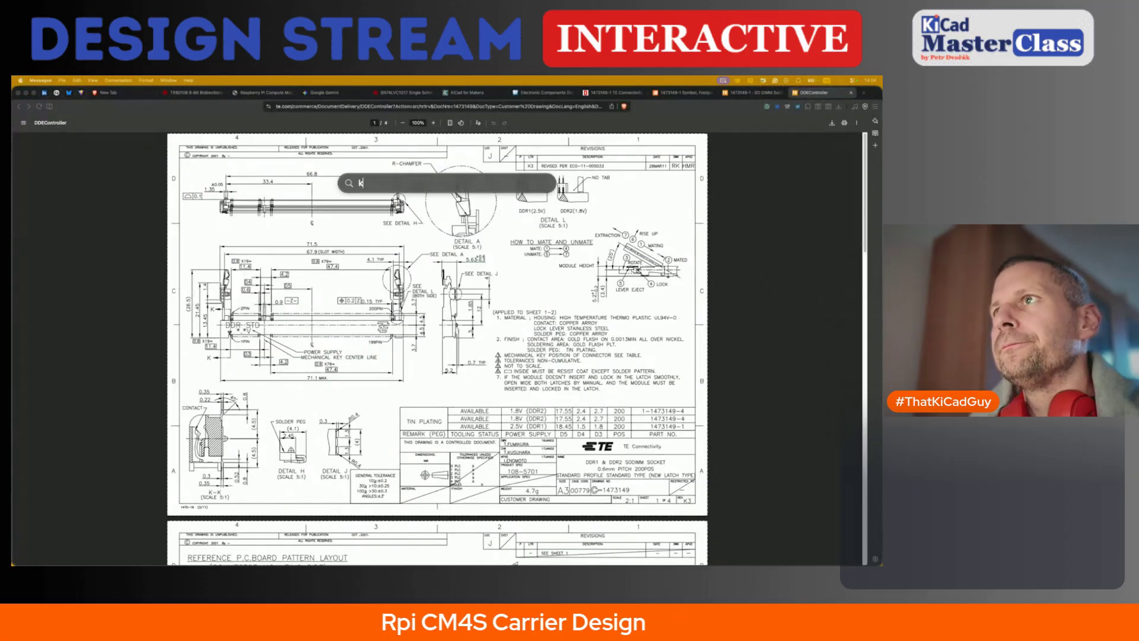
{"action": "key", "text": "Return"}
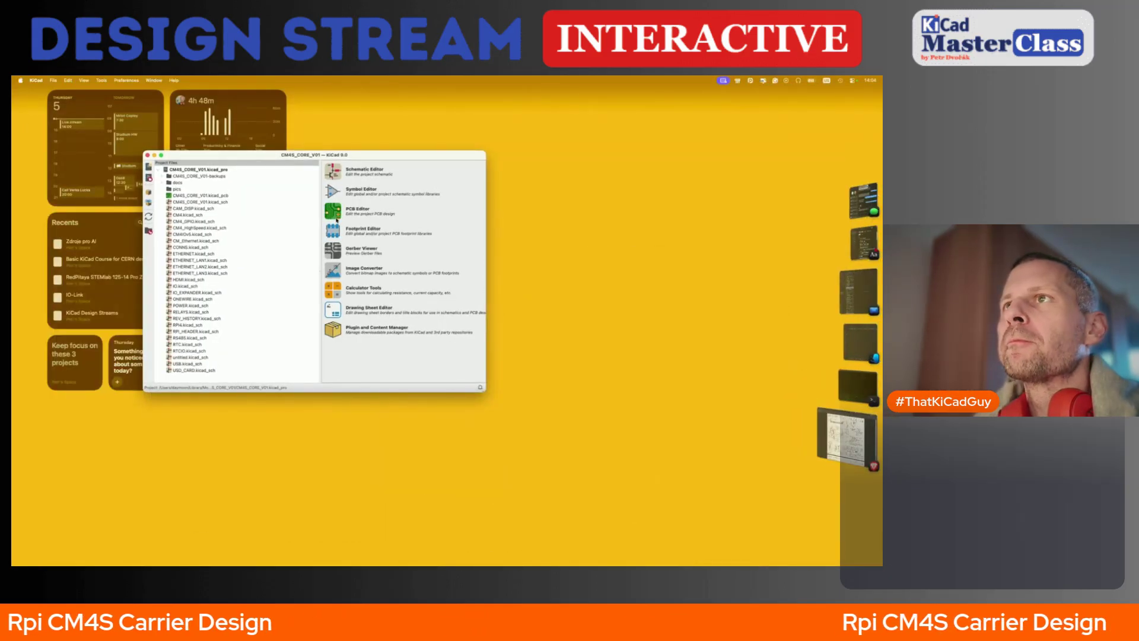
{"action": "left_click", "coordinate": [565, 439]}
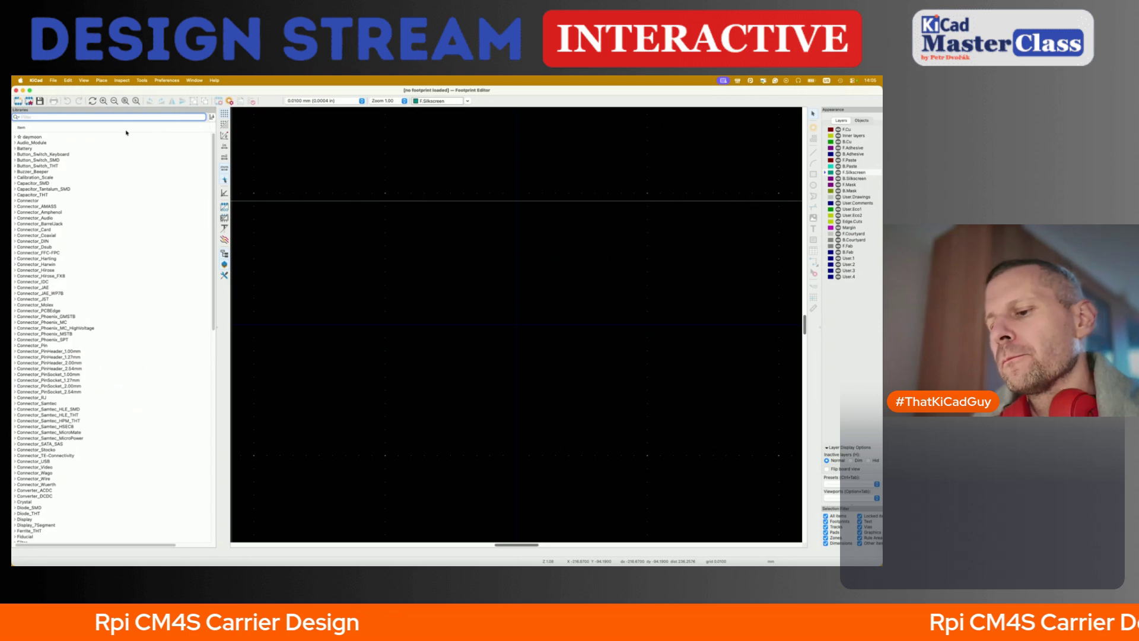
- Reopen SO_DIMM_200p_TE_1473149-1 and browse its 3D models in the 3d_modely folder
{"action": "type", "text": "1473"}
{"action": "double_click", "coordinate": [111, 143]}
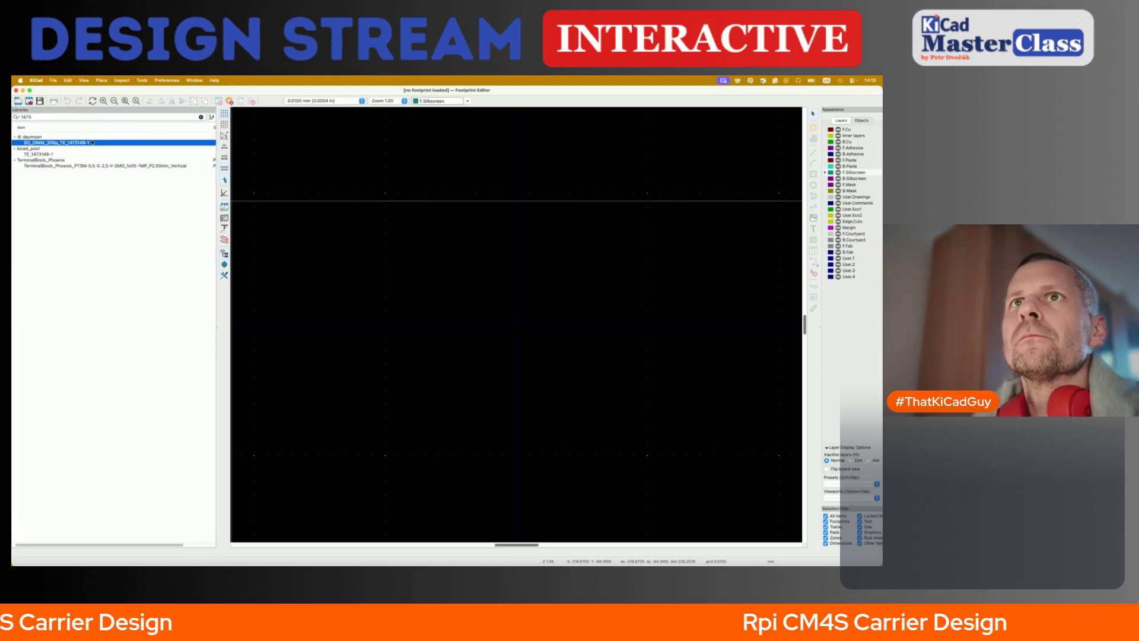
{"action": "left_click", "coordinate": [218, 102]}
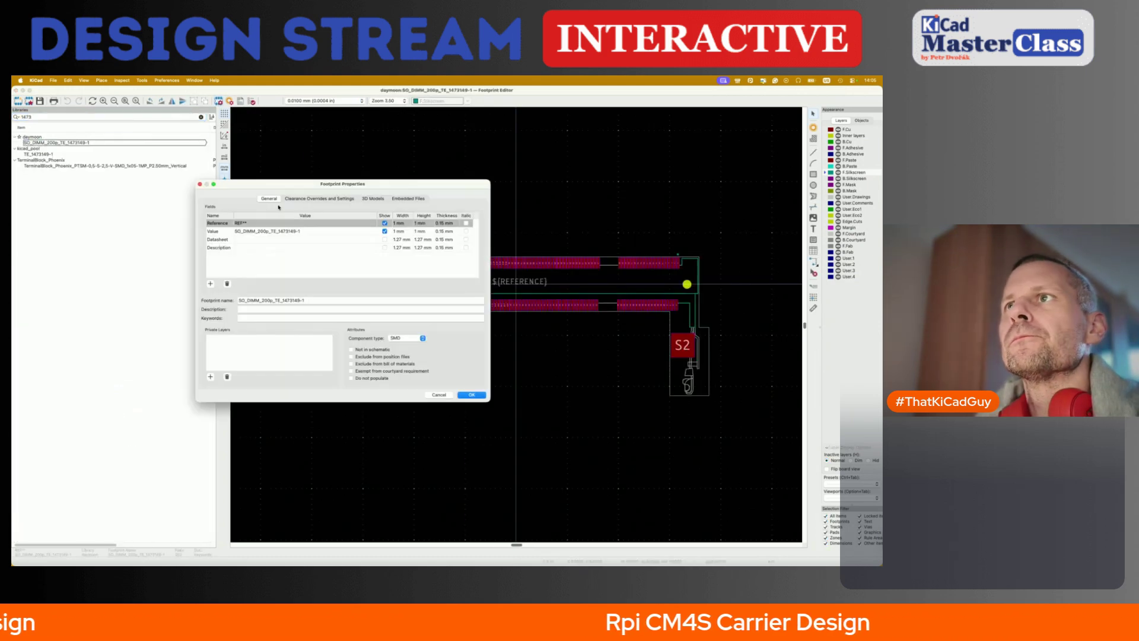
{"action": "left_click", "coordinate": [373, 199]}
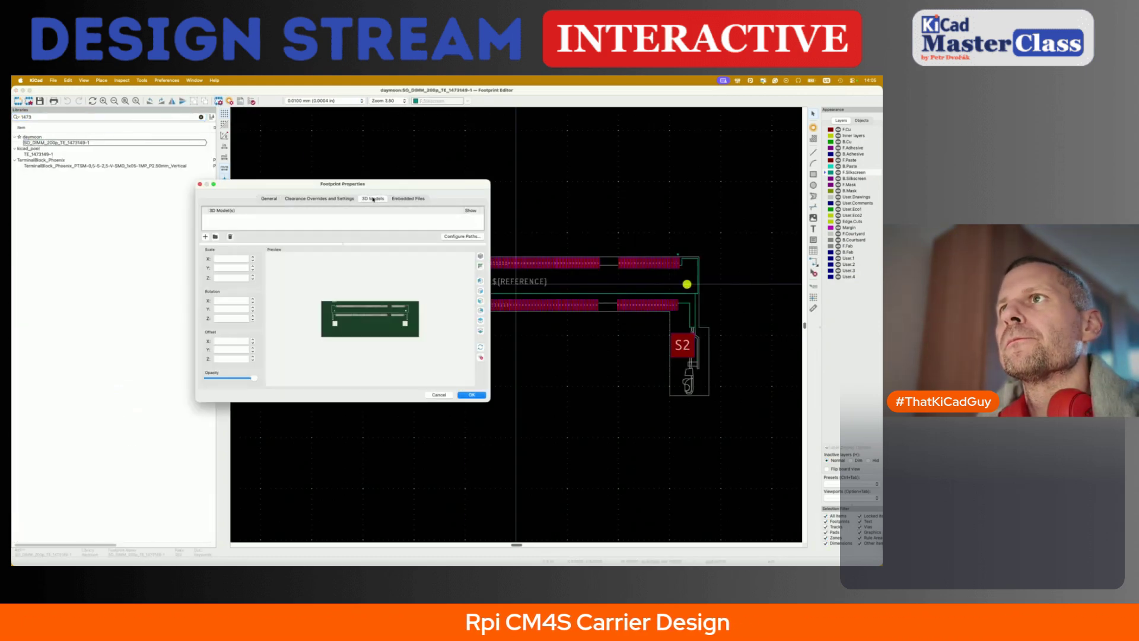
{"action": "left_click", "coordinate": [216, 236]}
{"action": "left_click", "coordinate": [416, 355]}
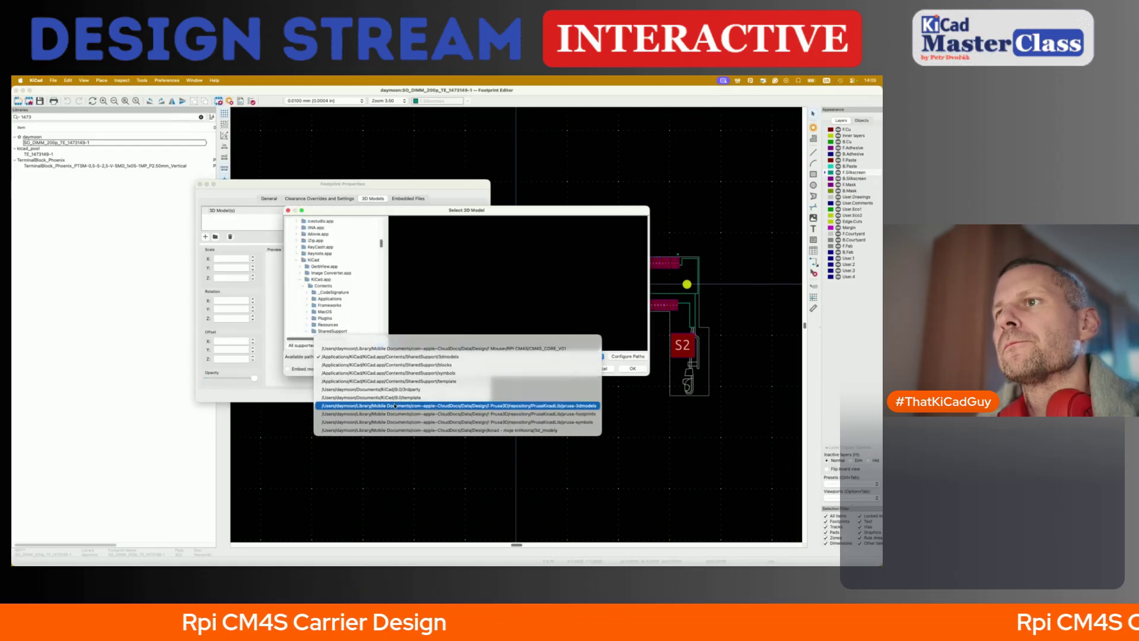
{"action": "left_click", "coordinate": [415, 428]}
- Assign the SODIMM 1473149-1 STEP model to the footprint and confirm
{"action": "scroll", "coordinate": [345, 312], "scroll_direction": "down", "scroll_amount": 10}
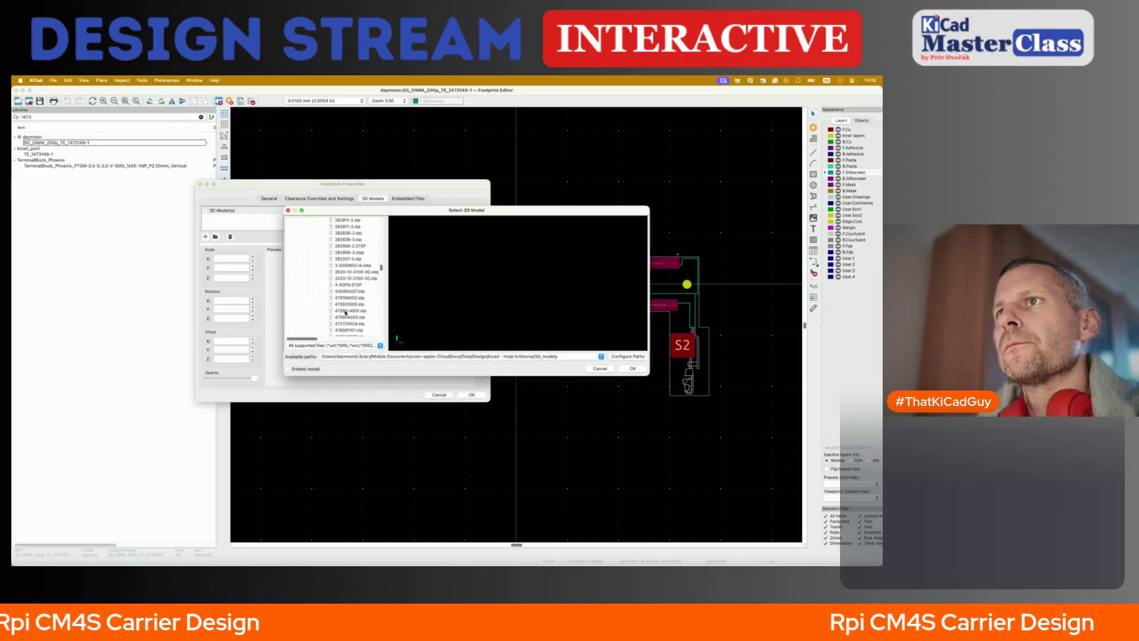
{"action": "scroll", "coordinate": [345, 312], "scroll_direction": "down", "scroll_amount": 10}
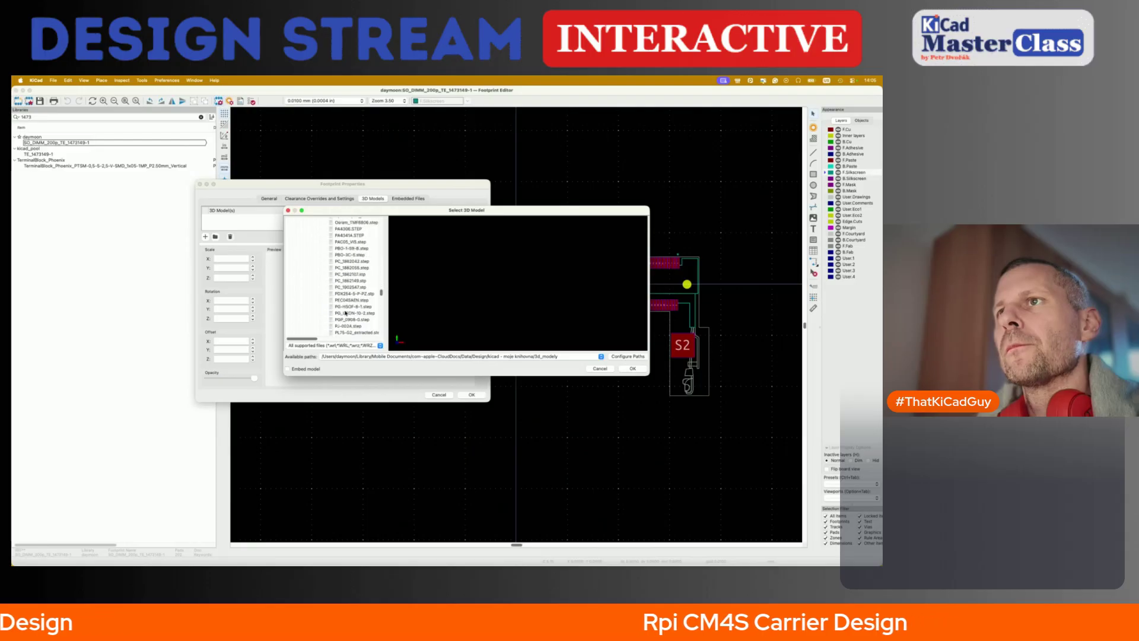
{"action": "scroll", "coordinate": [345, 312], "scroll_direction": "down", "scroll_amount": 10}
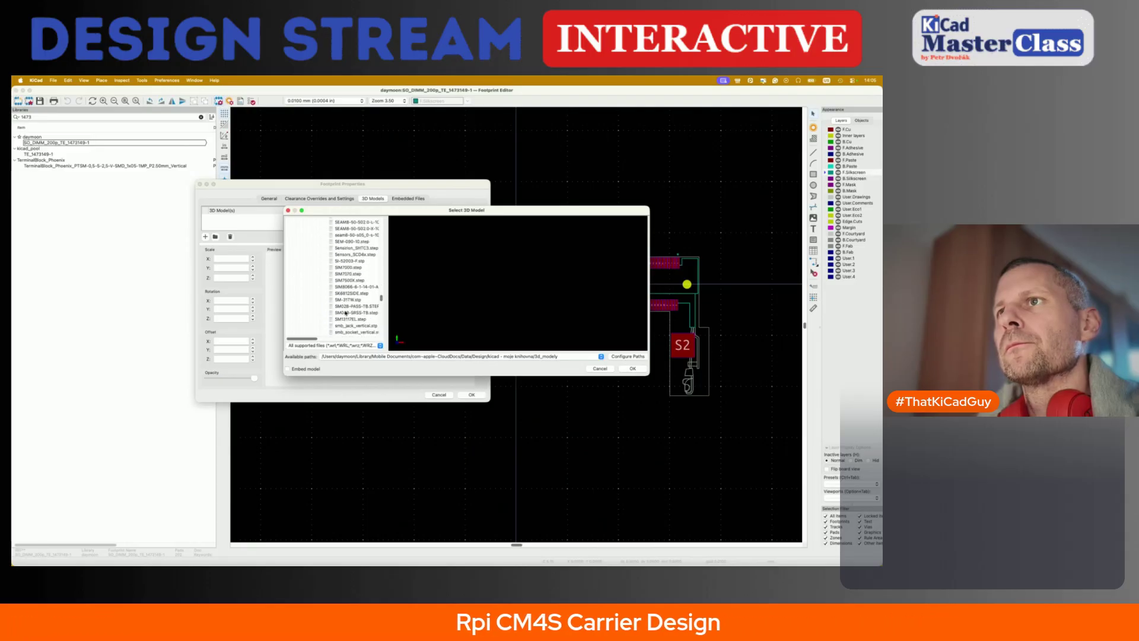
{"action": "scroll", "coordinate": [345, 312], "scroll_direction": "down", "scroll_amount": 10}
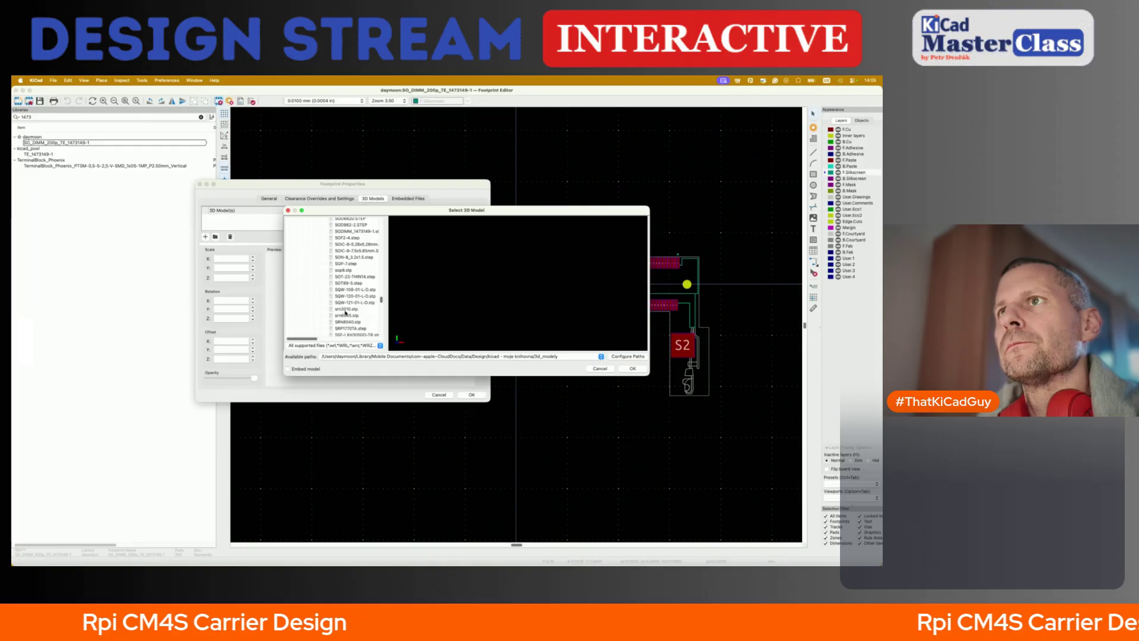
{"action": "scroll", "coordinate": [345, 313], "scroll_direction": "down", "scroll_amount": 3}
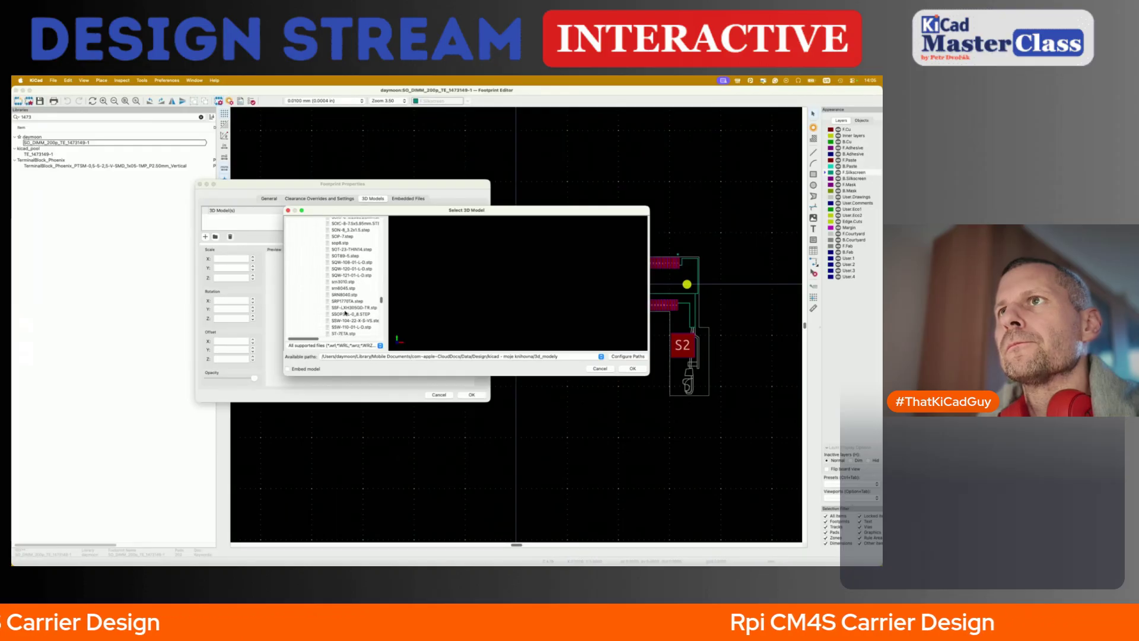
{"action": "scroll", "coordinate": [345, 313], "scroll_direction": "up", "scroll_amount": 3}
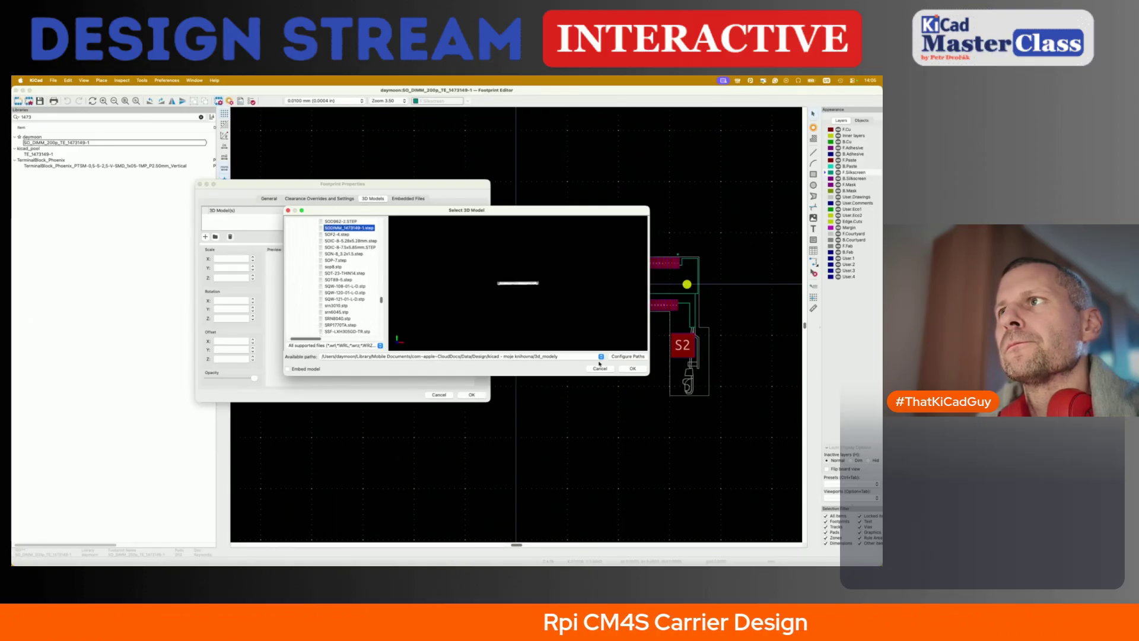
{"action": "left_click", "coordinate": [639, 371]}
{"action": "left_click", "coordinate": [459, 395]}
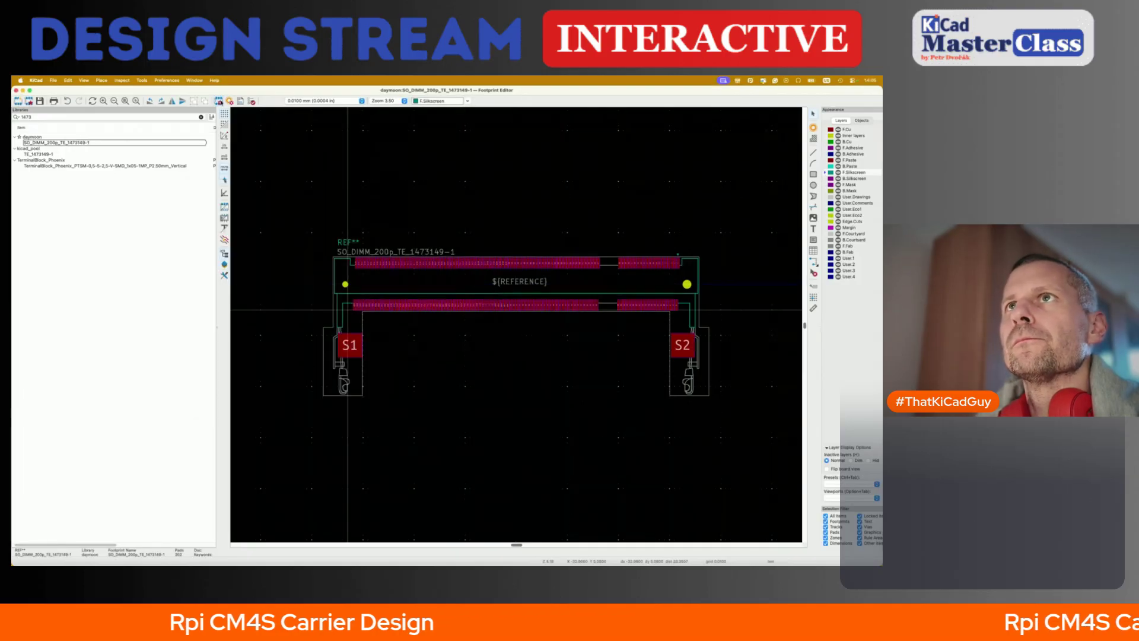
- Reopen the SO-DIMM footprint's 3D model settings and set the model's X rotation to 90°
{"action": "key", "text": "e"}
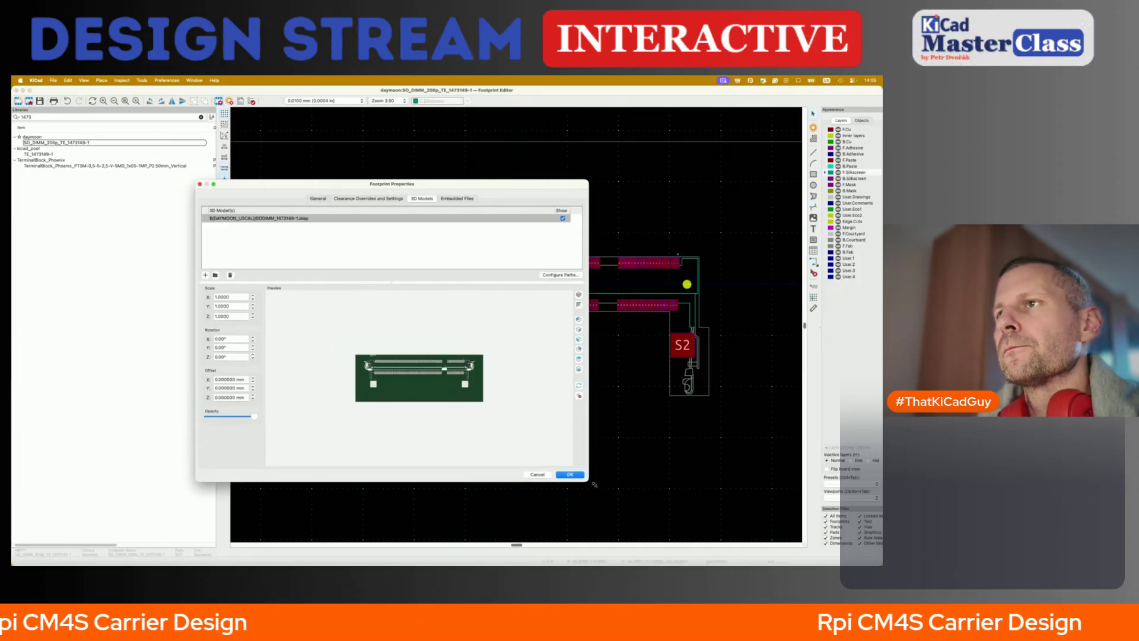
{"action": "left_click_drag", "start_coordinate": [509, 424], "coordinate": [445, 427]}
{"action": "left_click", "coordinate": [252, 353]}
{"action": "left_click", "coordinate": [253, 349]}
{"action": "left_click", "coordinate": [253, 350]}
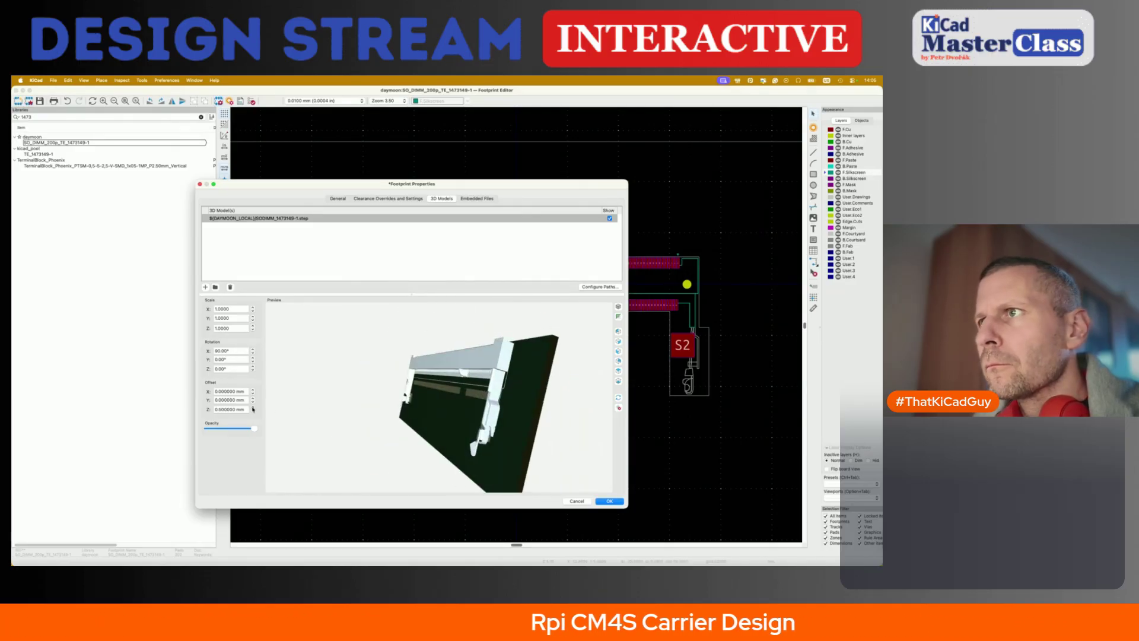
- View the model from underneath and fine-tune its Y offset toward -3.7 mm
{"action": "left_click_drag", "start_coordinate": [396, 405], "coordinate": [433, 344]}
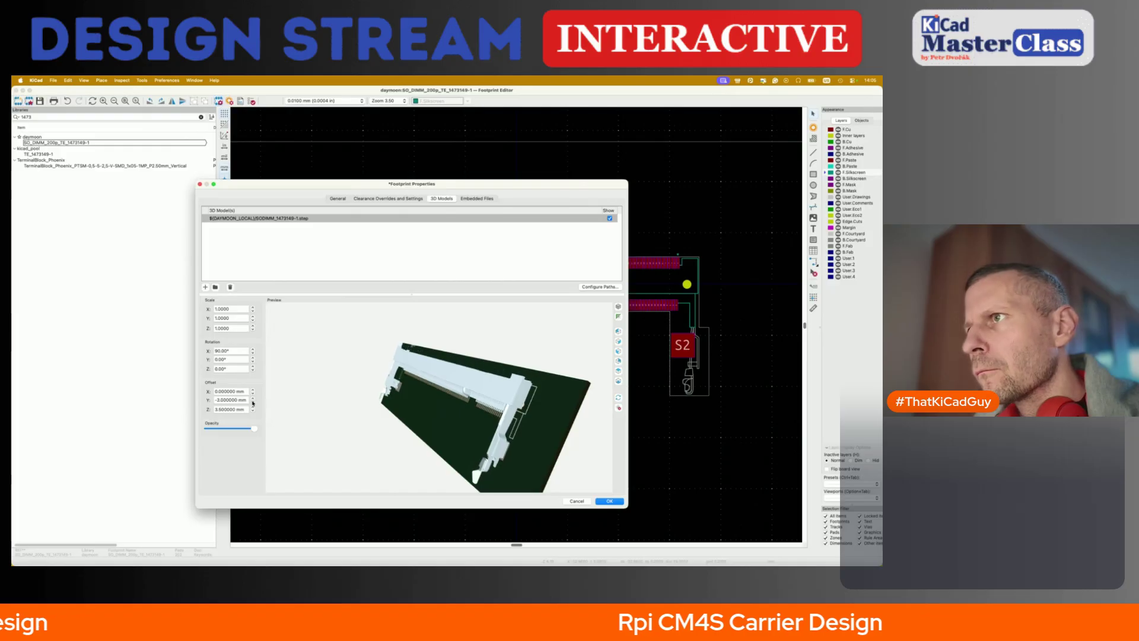
{"action": "left_click_drag", "start_coordinate": [297, 409], "coordinate": [616, 375]}
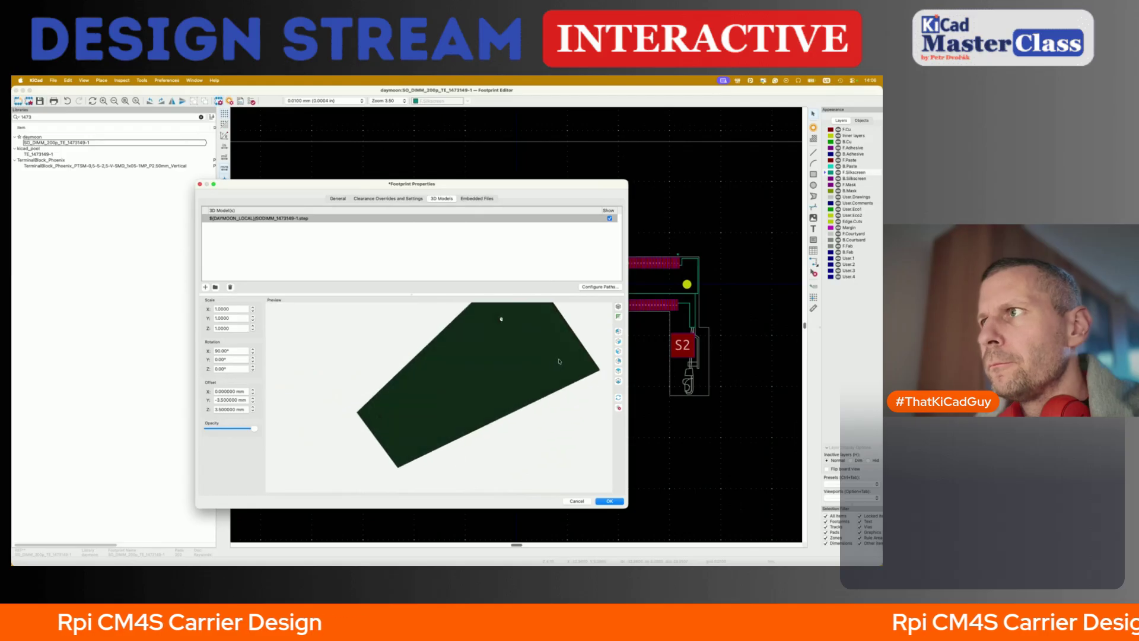
{"action": "left_click", "coordinate": [618, 371]}
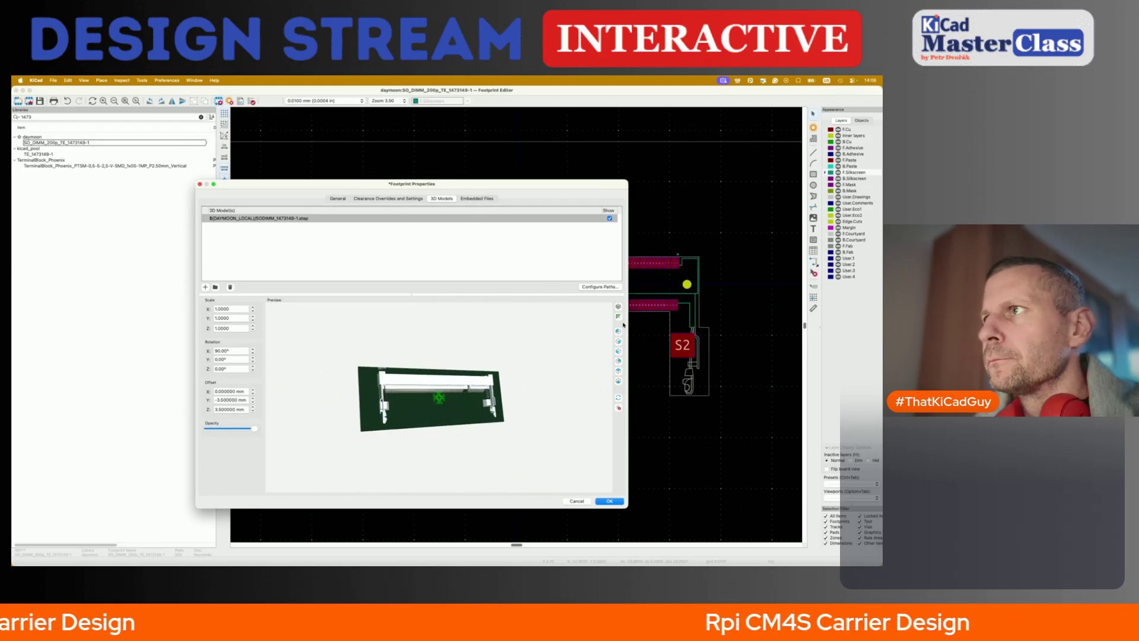
{"action": "left_click", "coordinate": [618, 382]}
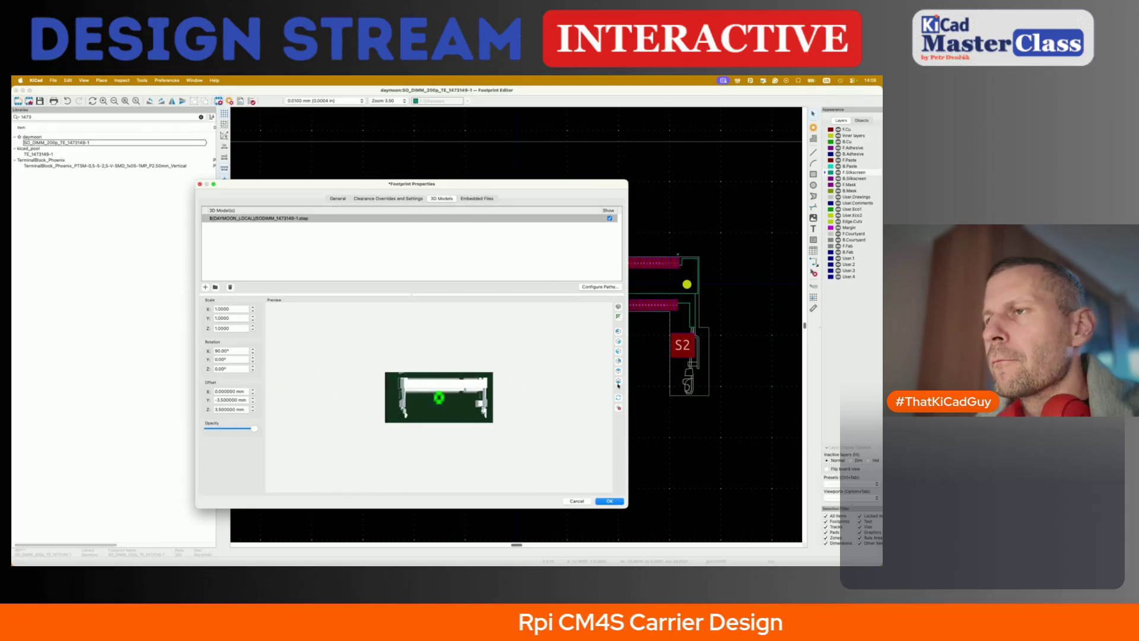
{"action": "scroll", "coordinate": [383, 397], "scroll_direction": "up", "scroll_amount": 5}
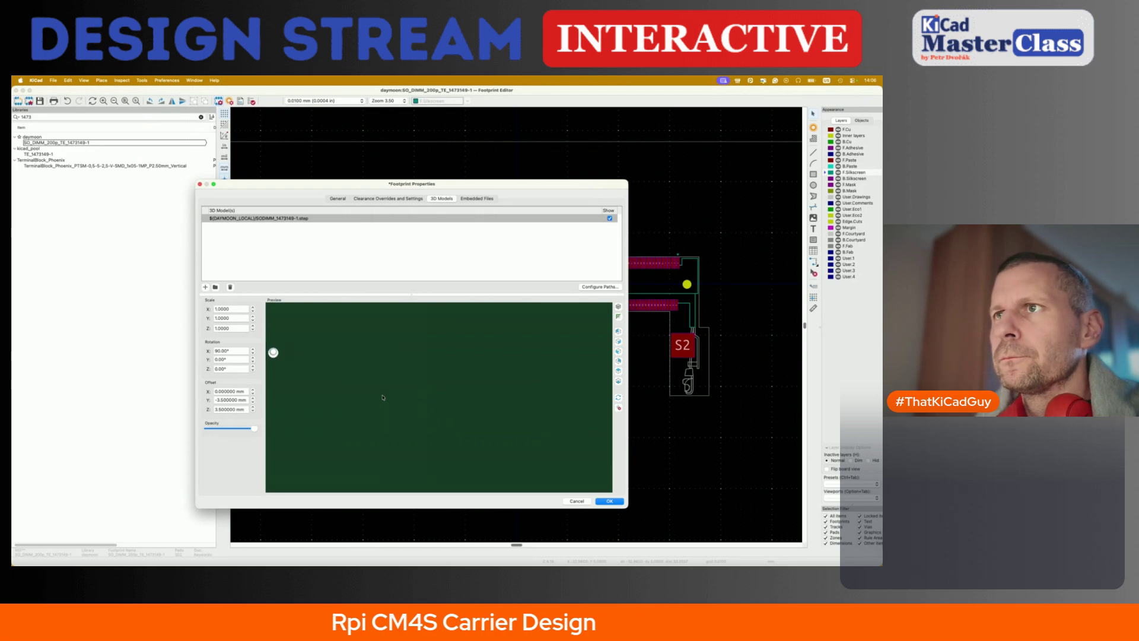
{"action": "scroll", "coordinate": [383, 398], "scroll_direction": "down", "scroll_amount": 3}
{"action": "scroll", "coordinate": [357, 397], "scroll_direction": "up", "scroll_amount": 5}
{"action": "left_click", "coordinate": [252, 401]}
{"action": "left_click", "coordinate": [253, 398]}
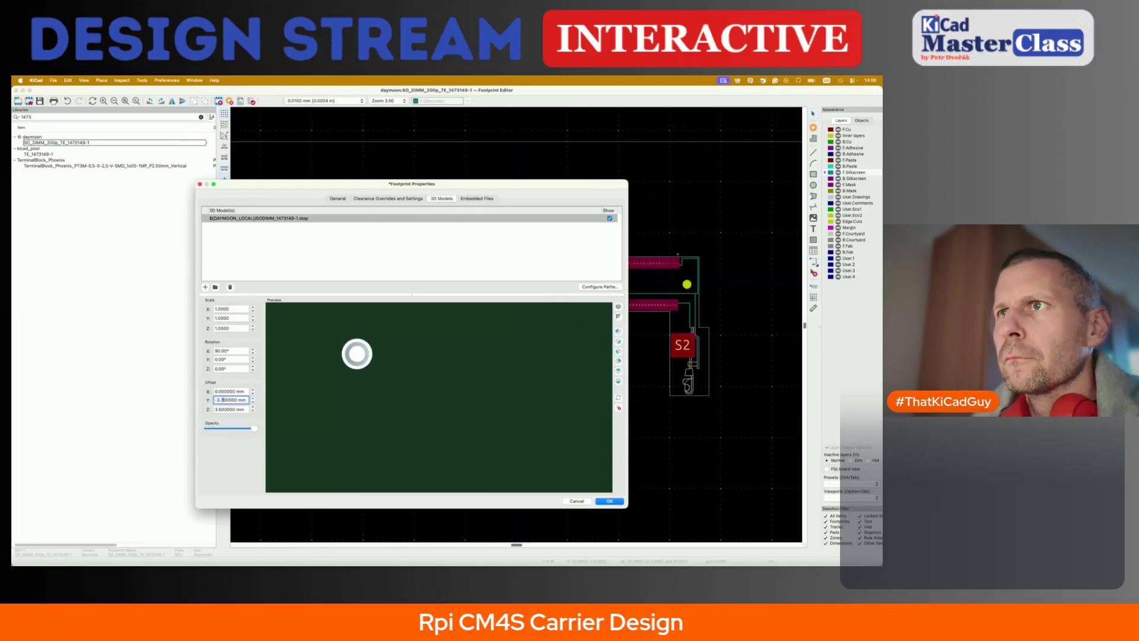
- From an angled view, change the model's Z offset from 2.5 mm to 2.7 mm
{"action": "scroll", "coordinate": [439, 378], "scroll_direction": "down", "scroll_amount": 5}
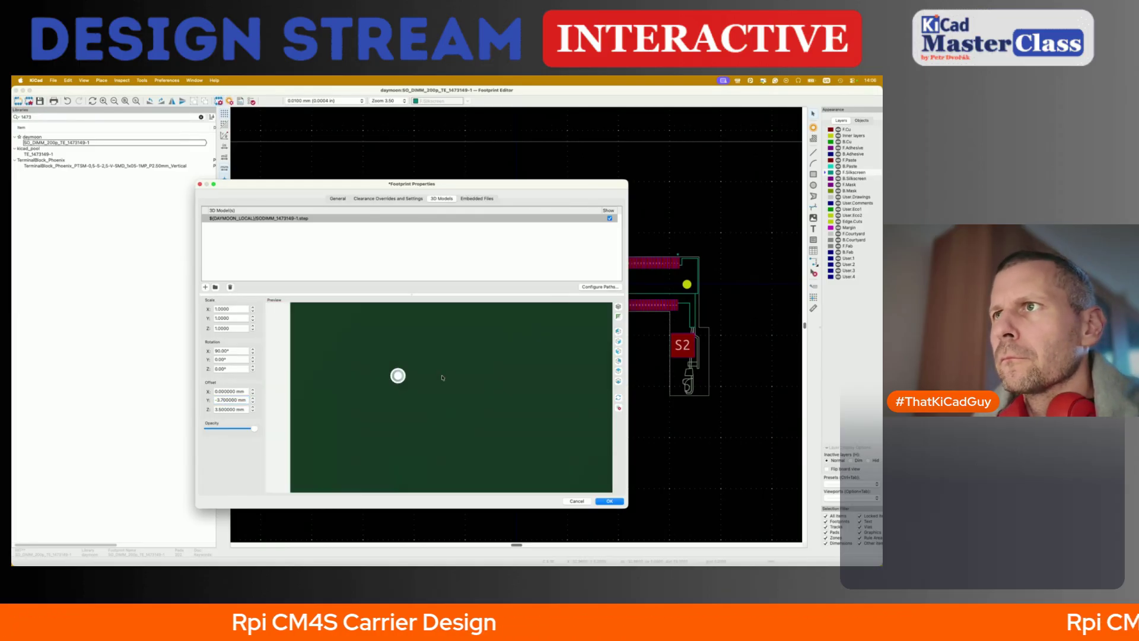
{"action": "scroll", "coordinate": [425, 383], "scroll_direction": "right", "scroll_amount": 5}
{"action": "left_click_drag", "start_coordinate": [425, 381], "coordinate": [315, 404]}
{"action": "scroll", "coordinate": [315, 404], "scroll_direction": "up", "scroll_amount": 10}
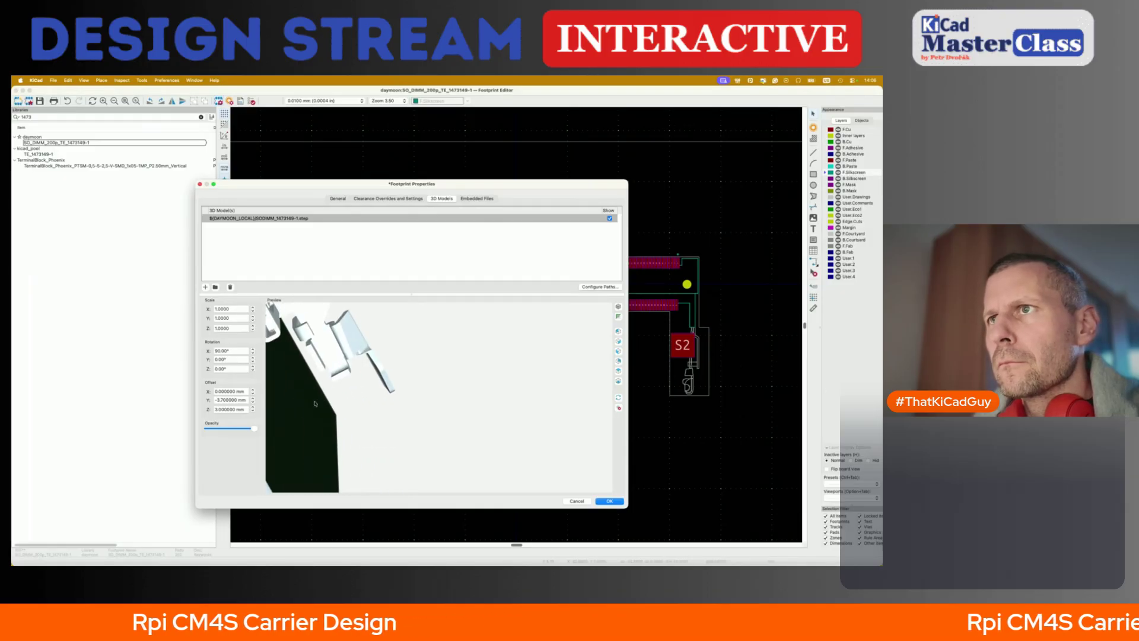
{"action": "left_click_drag", "start_coordinate": [315, 404], "coordinate": [349, 367]}
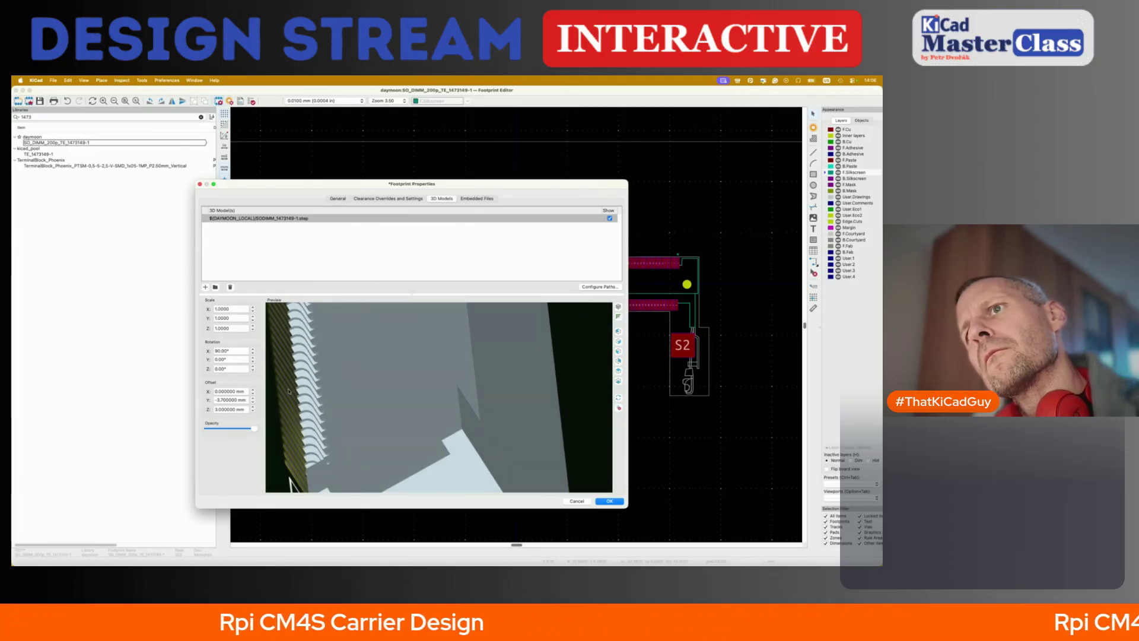
{"action": "left_click", "coordinate": [254, 411]}
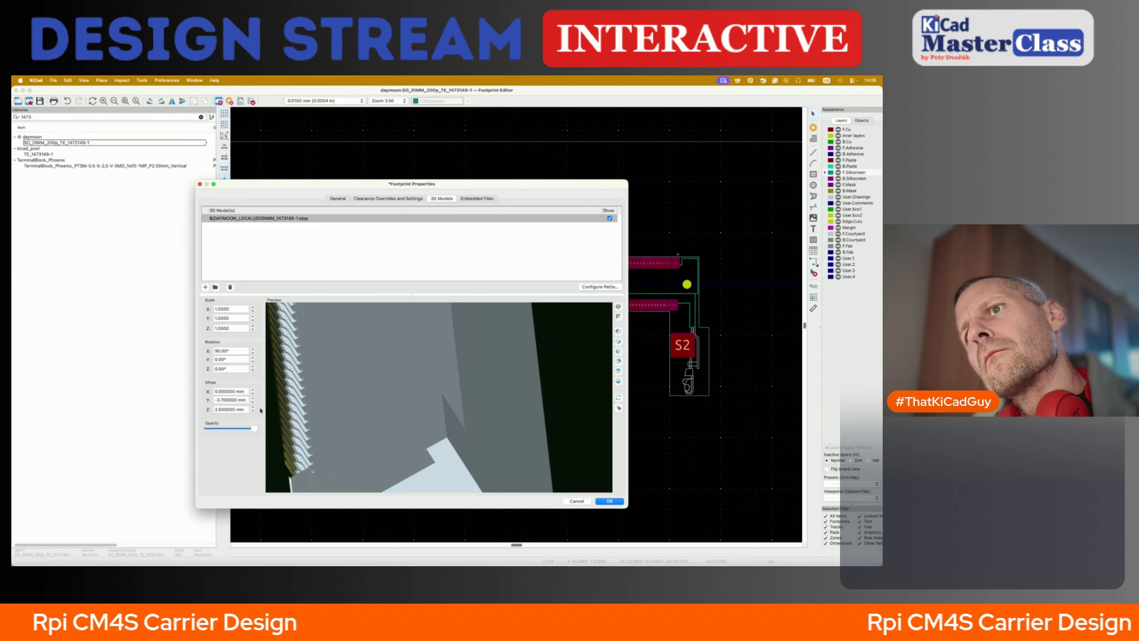
{"action": "left_click", "coordinate": [217, 409]}
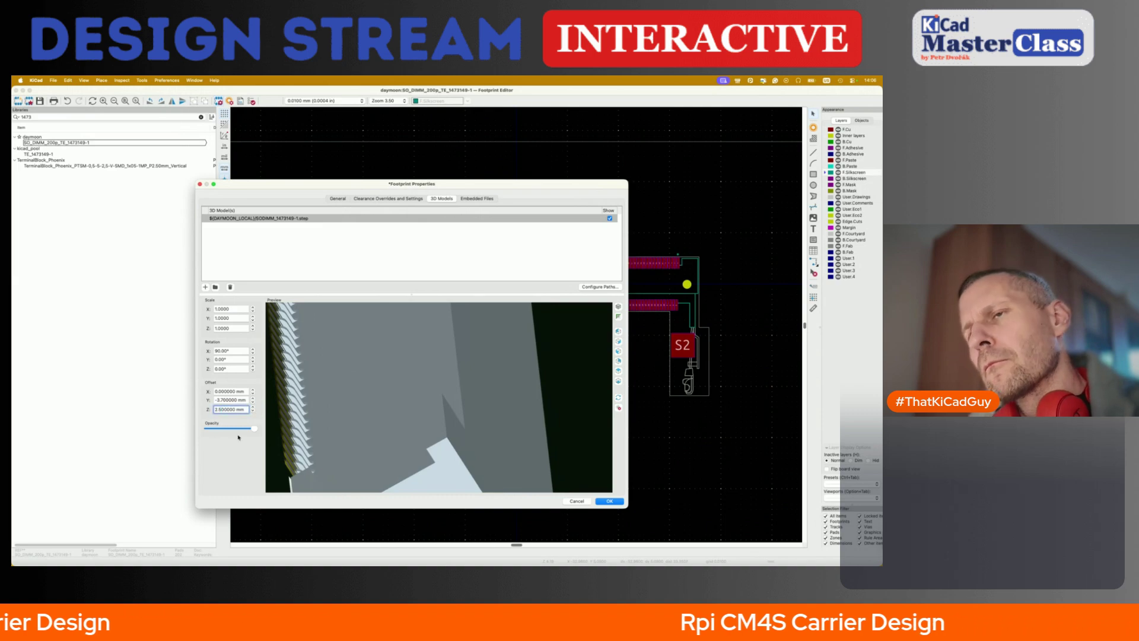
{"action": "key", "text": "Delete"}
{"action": "type", "text": "7"}
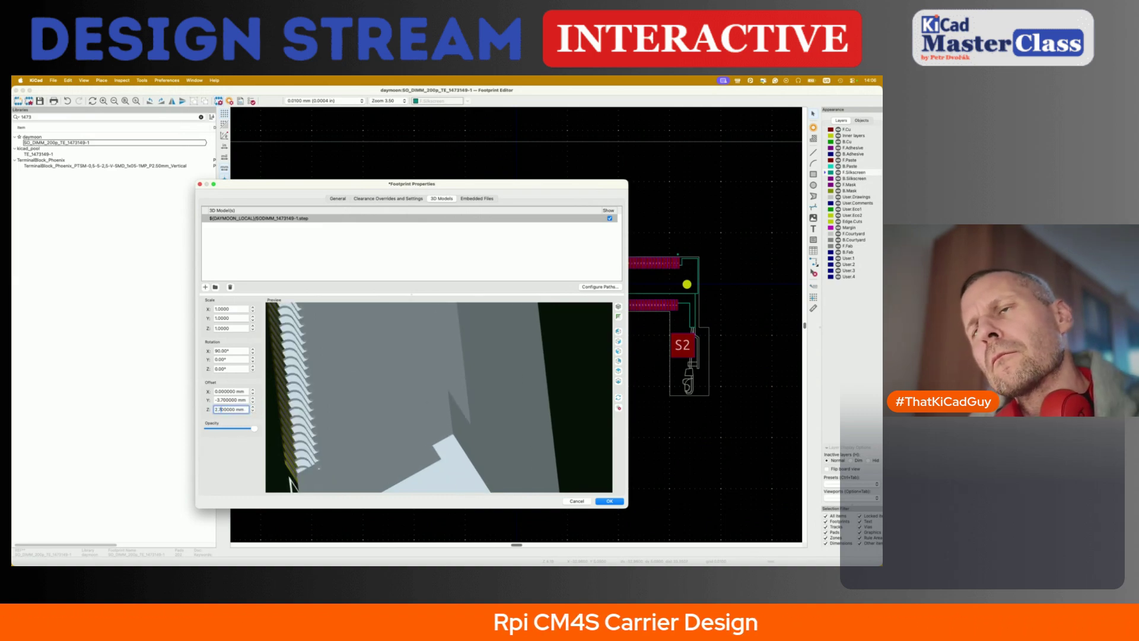
{"action": "left_click_drag", "start_coordinate": [290, 477], "coordinate": [336, 433]}
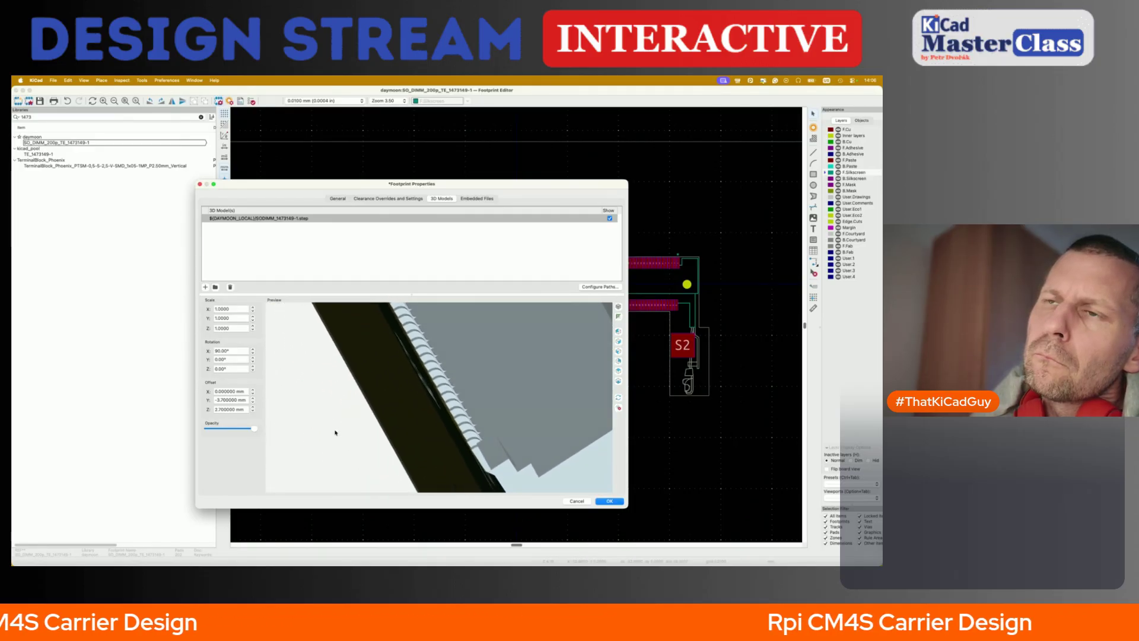
- Try a Z offset of 2.6 mm, keep 2.7 mm, and check the connector from above
{"action": "left_click", "coordinate": [225, 409]}
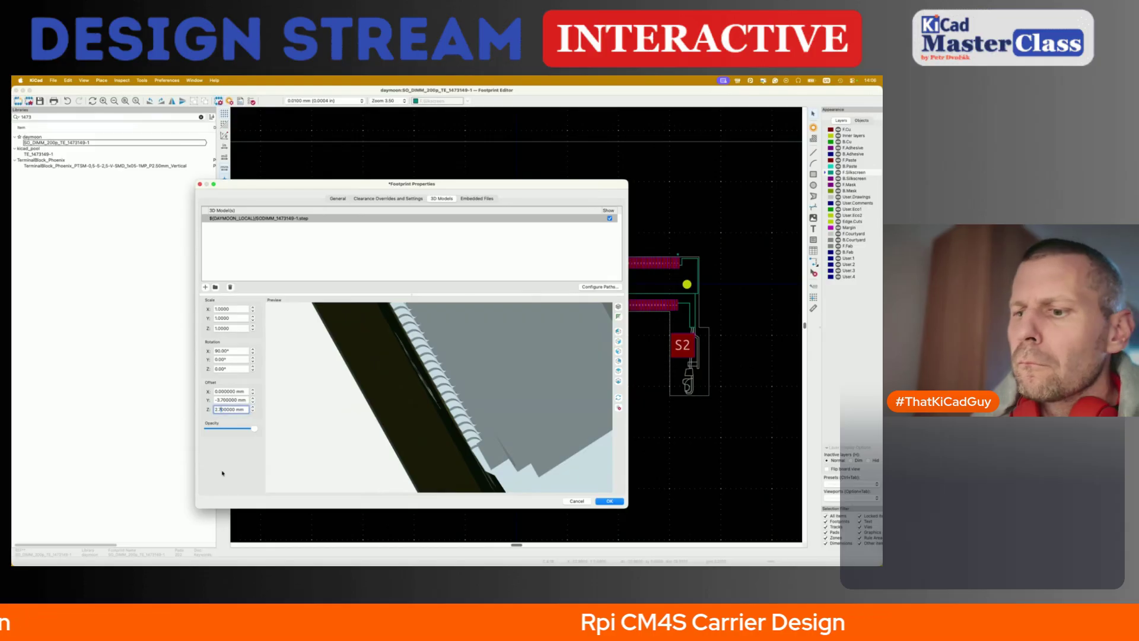
{"action": "key", "text": "BackSpace"}
{"action": "type", "text": "6"}
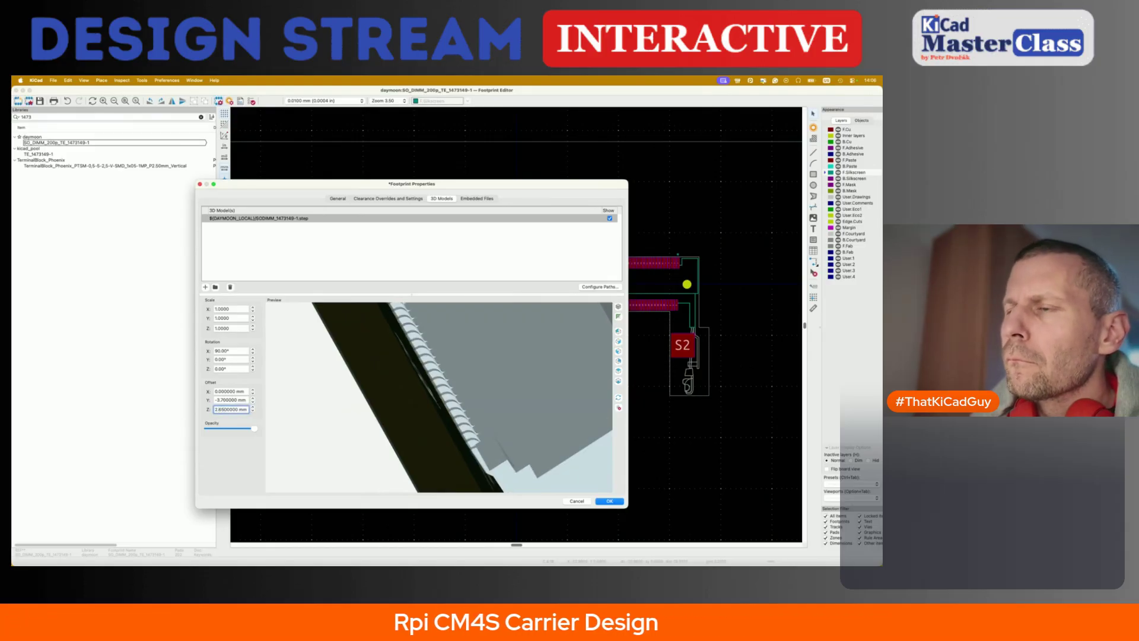
{"action": "key", "text": "BackSpace"}
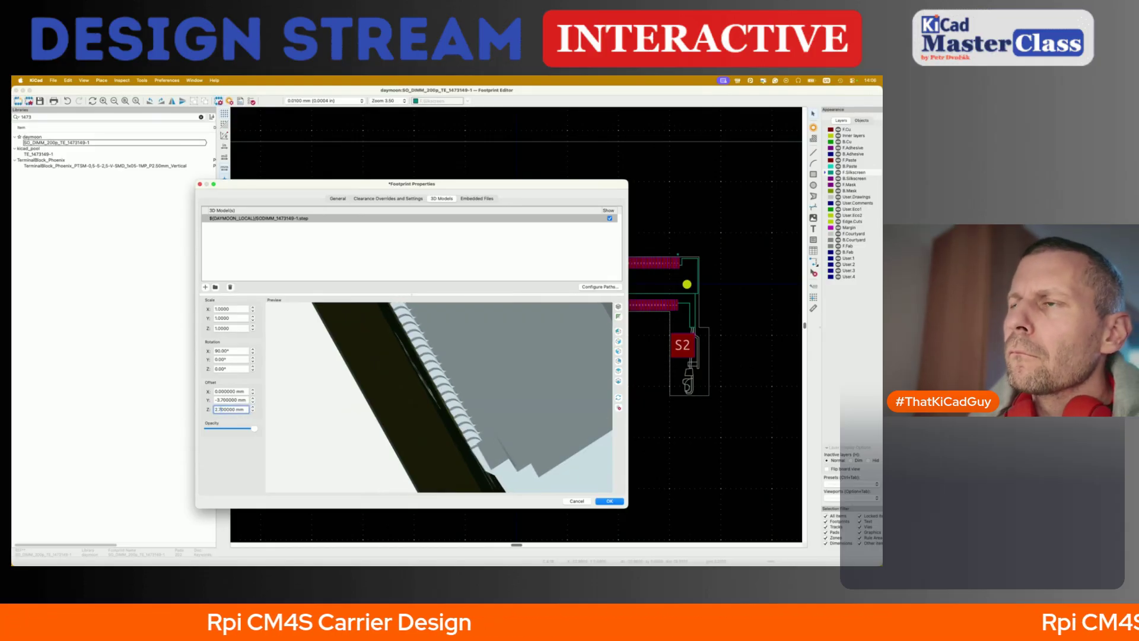
{"action": "scroll", "coordinate": [501, 420], "scroll_direction": "down", "scroll_amount": 10}
{"action": "left_click_drag", "start_coordinate": [500, 420], "coordinate": [583, 466]}
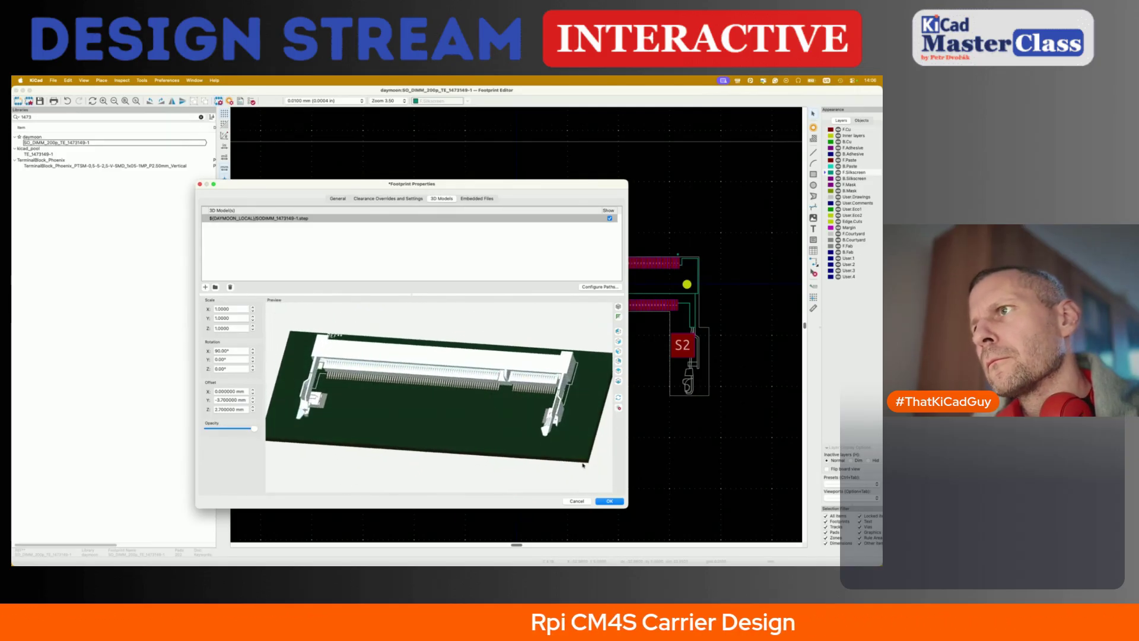
- Keep the 3D model offsets, then open compute module symbol U2's properties on the schematic's CM4 sheet
{"action": "left_click", "coordinate": [611, 501]}
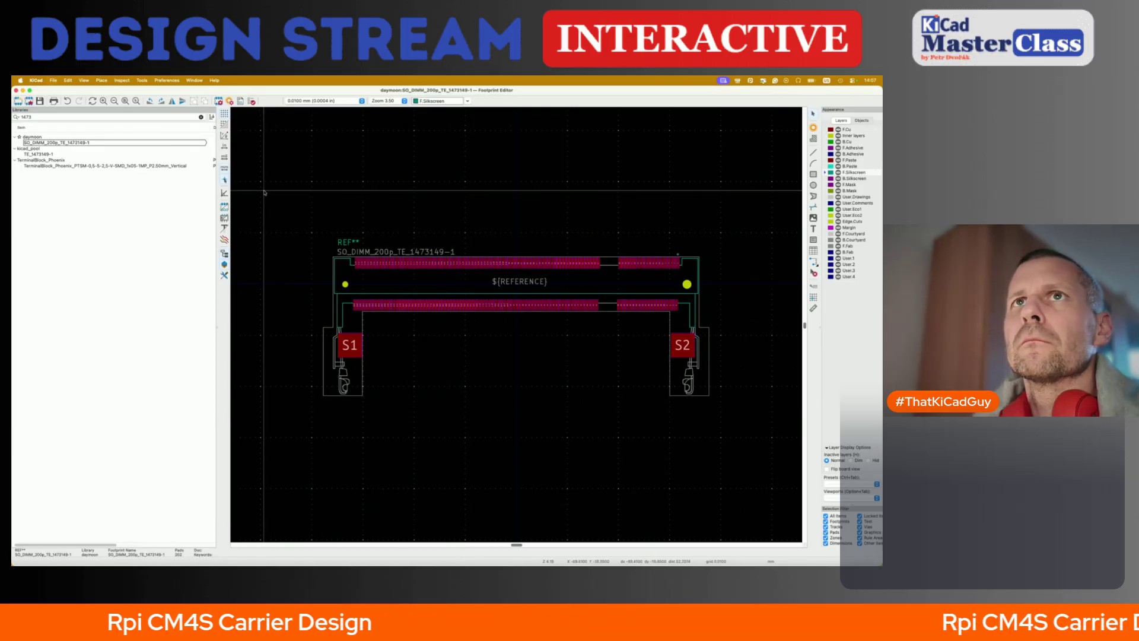
{"action": "key", "text": "super+grave"}
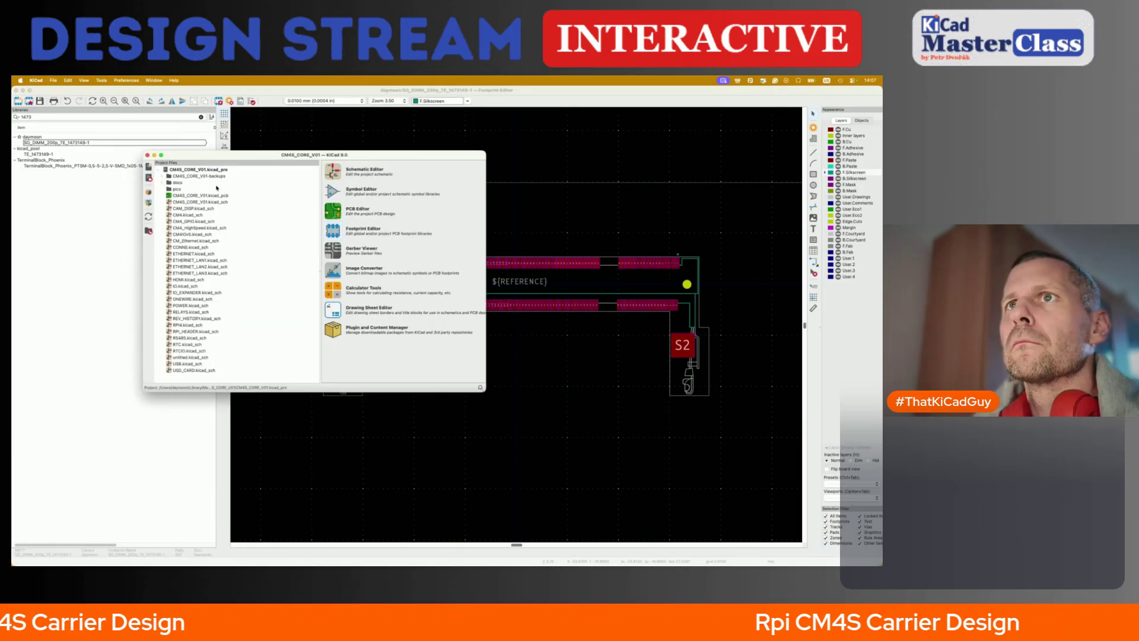
{"action": "double_click", "coordinate": [215, 203]}
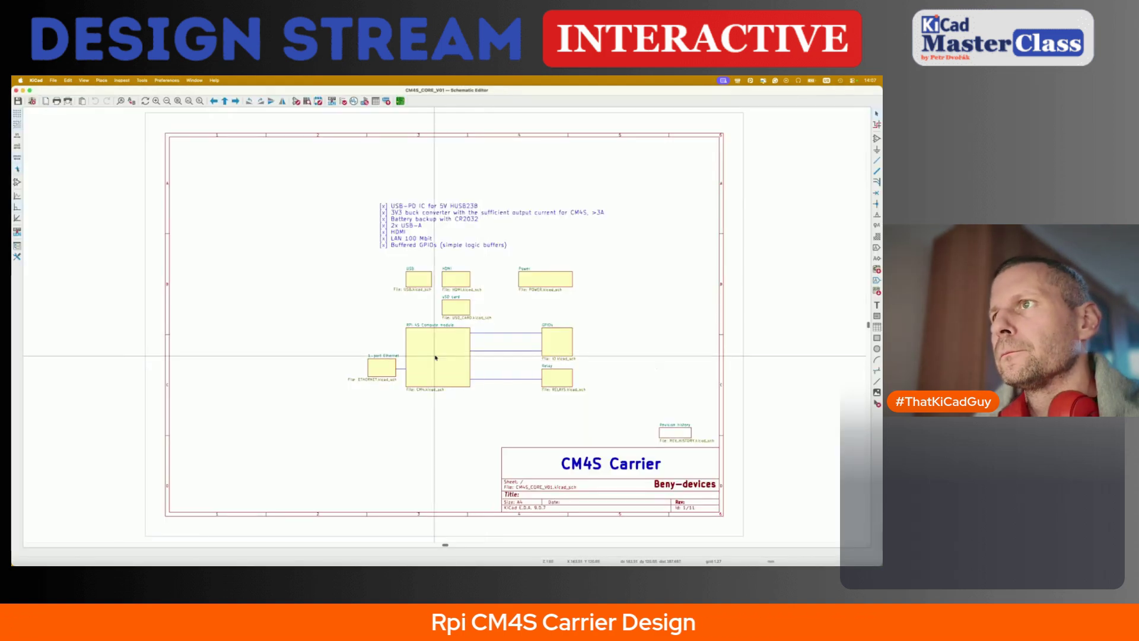
{"action": "double_click", "coordinate": [436, 358]}
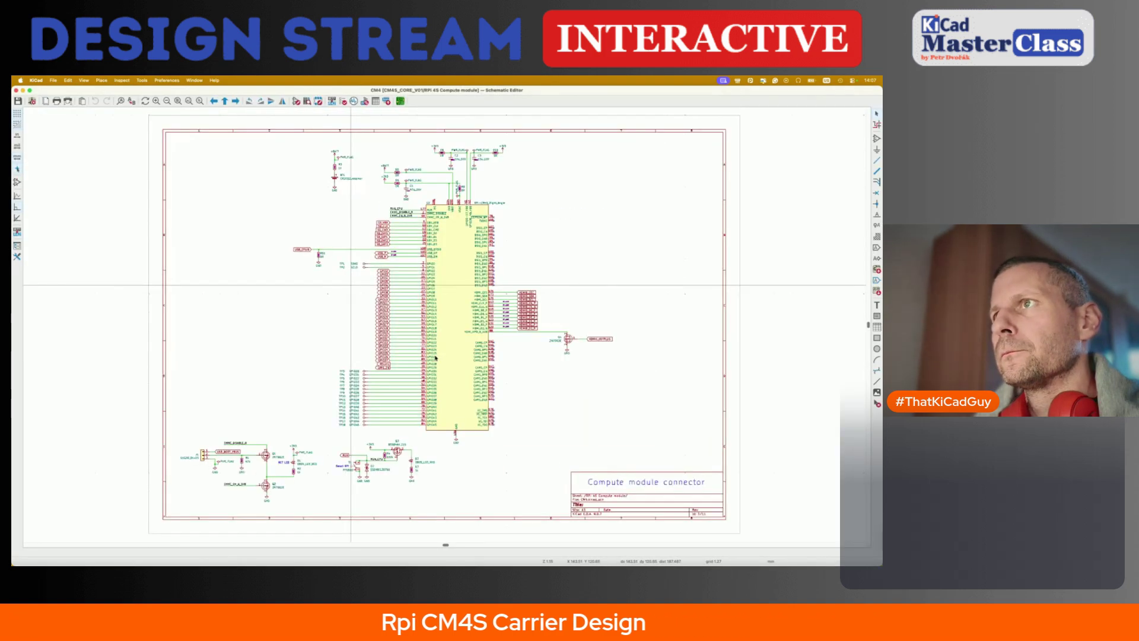
{"action": "double_click", "coordinate": [456, 266]}
- Change U2 to the lmcu:RPi-CM4S_RA symbol and begin editing its footprint field
{"action": "left_click", "coordinate": [512, 326]}
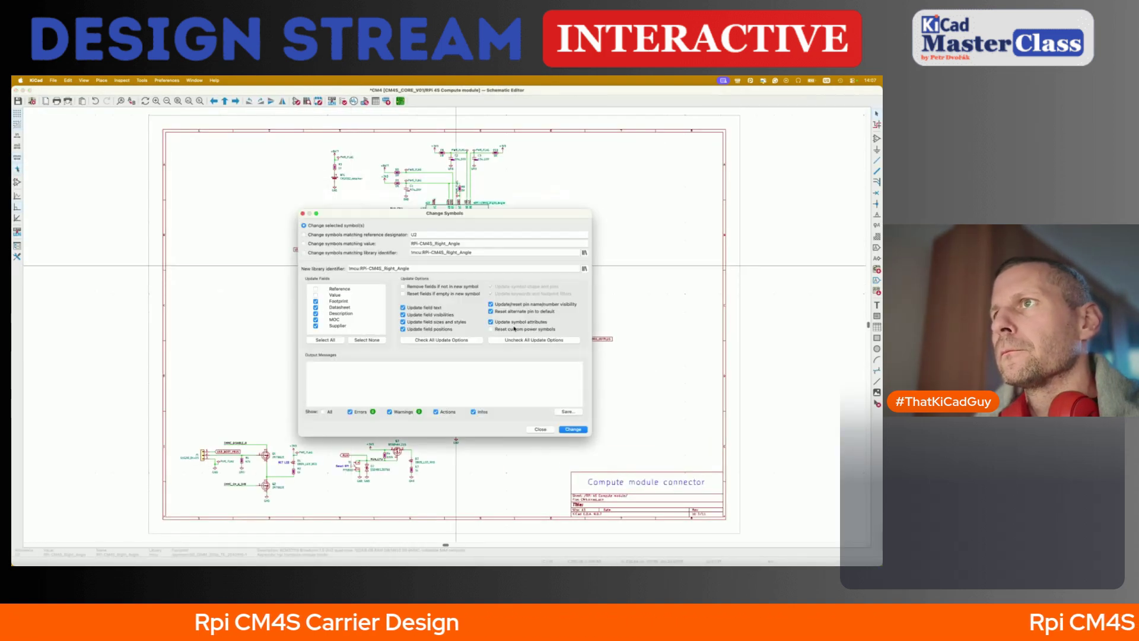
{"action": "key", "text": "BackSpace"}
{"action": "key", "text": "BackSpace"}
{"action": "key", "text": "BackSpace"}
{"action": "key", "text": "BackSpace"}
{"action": "key", "text": "BackSpace"}
{"action": "key", "text": "BackSpace"}
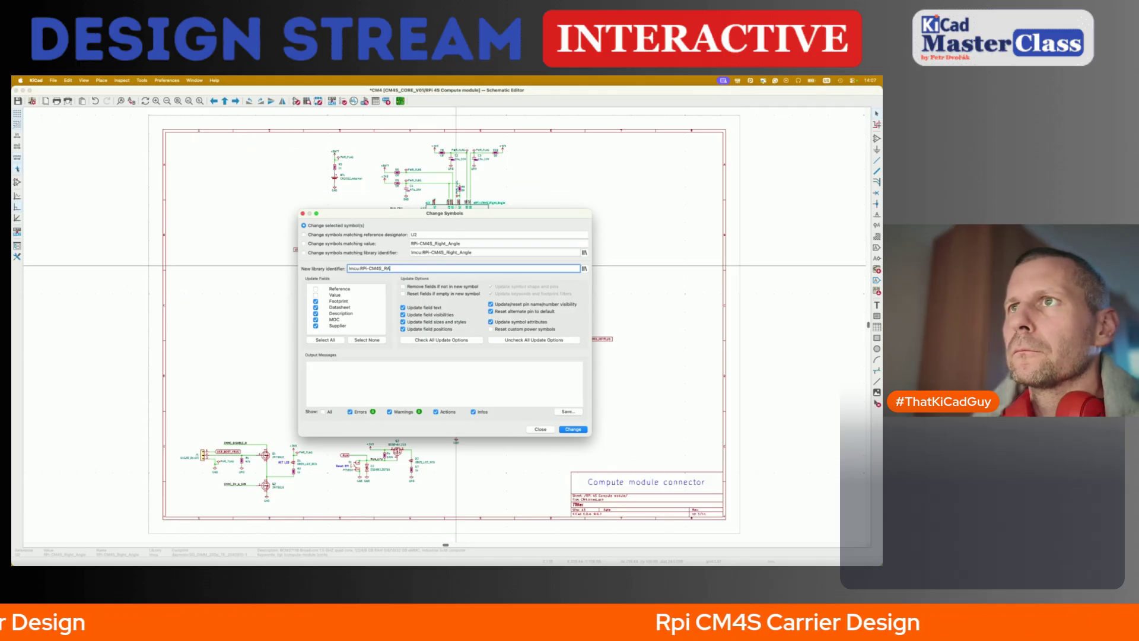
{"action": "left_click", "coordinate": [540, 429]}
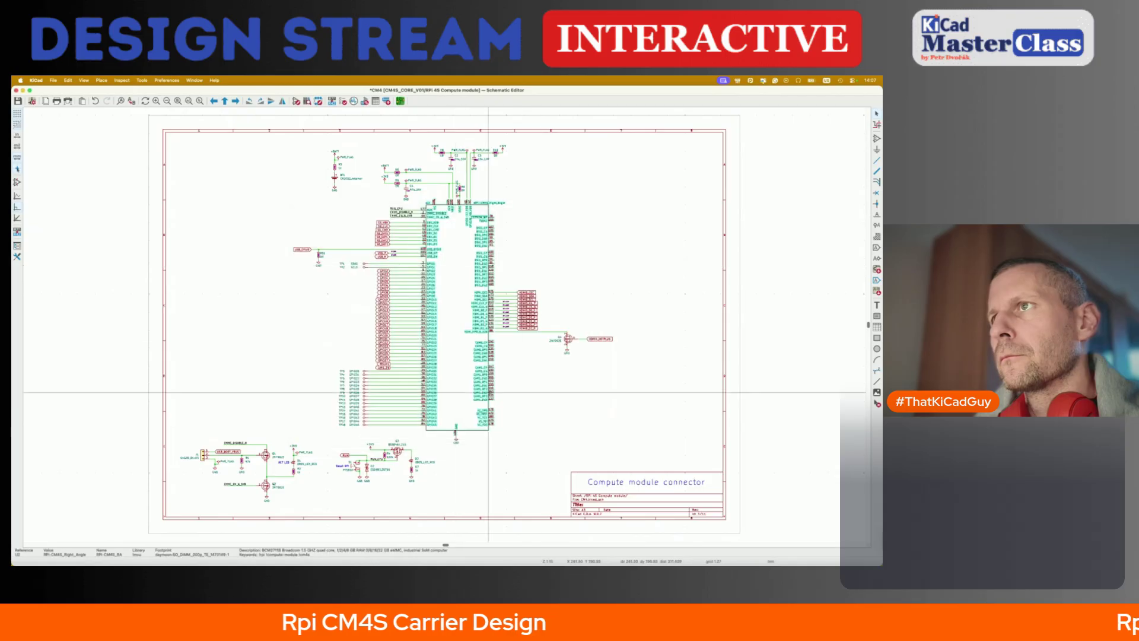
{"action": "double_click", "coordinate": [457, 308]}
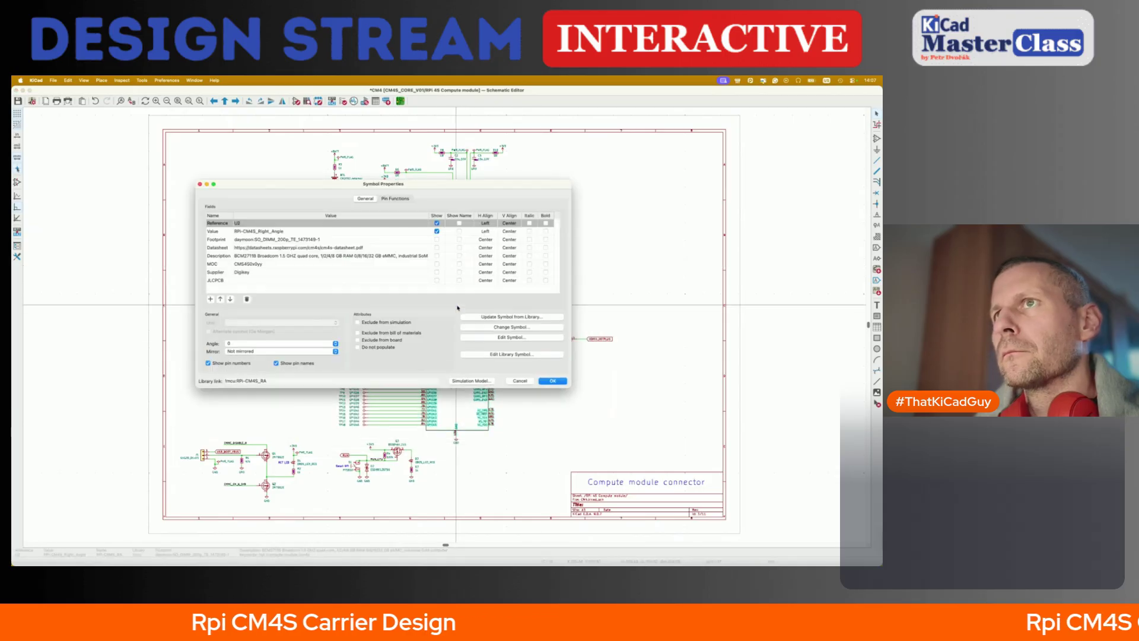
{"action": "left_click", "coordinate": [315, 240]}
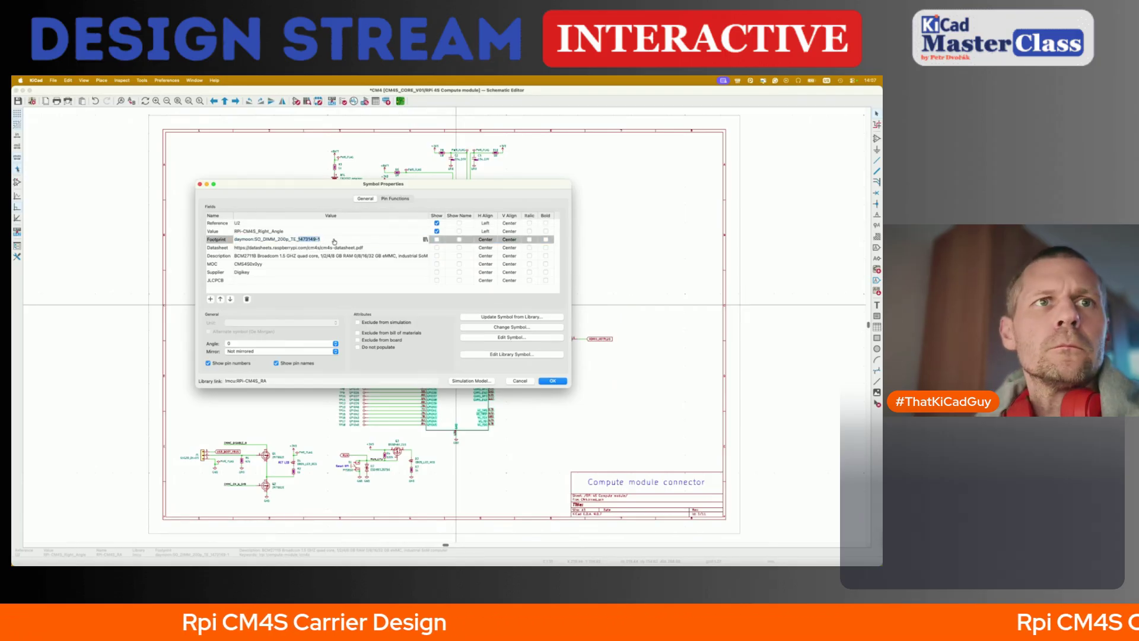
{"action": "key", "text": "super+Tab"}
- Look up part 1473149-1 in the JLCPCB Parts Library and check its details
{"action": "key", "text": "super+t"}
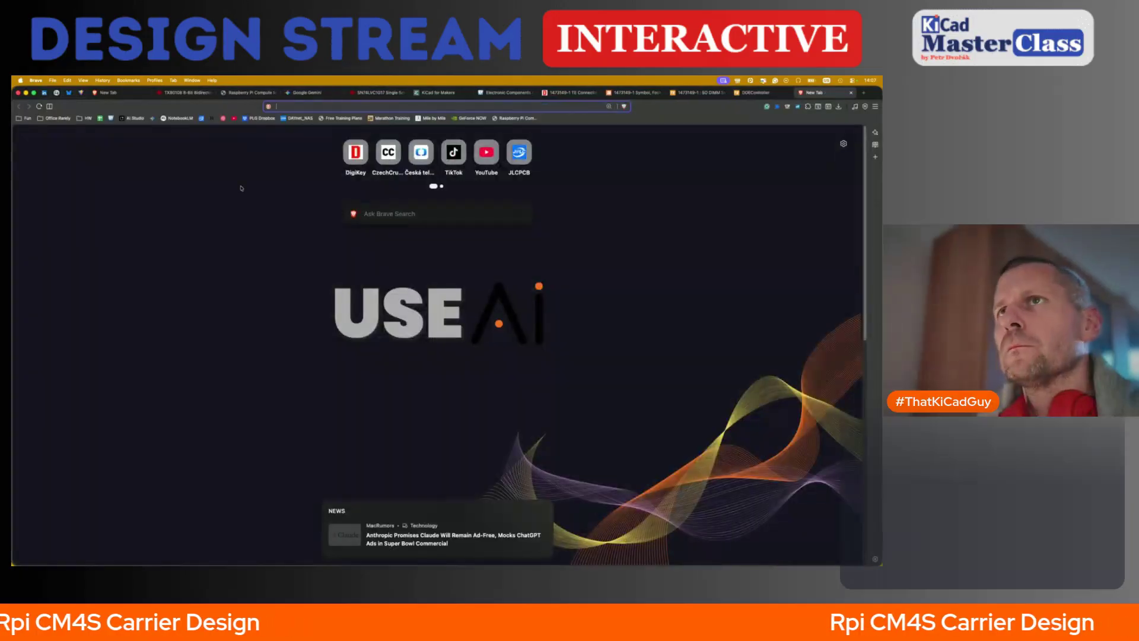
{"action": "left_click", "coordinate": [202, 118]}
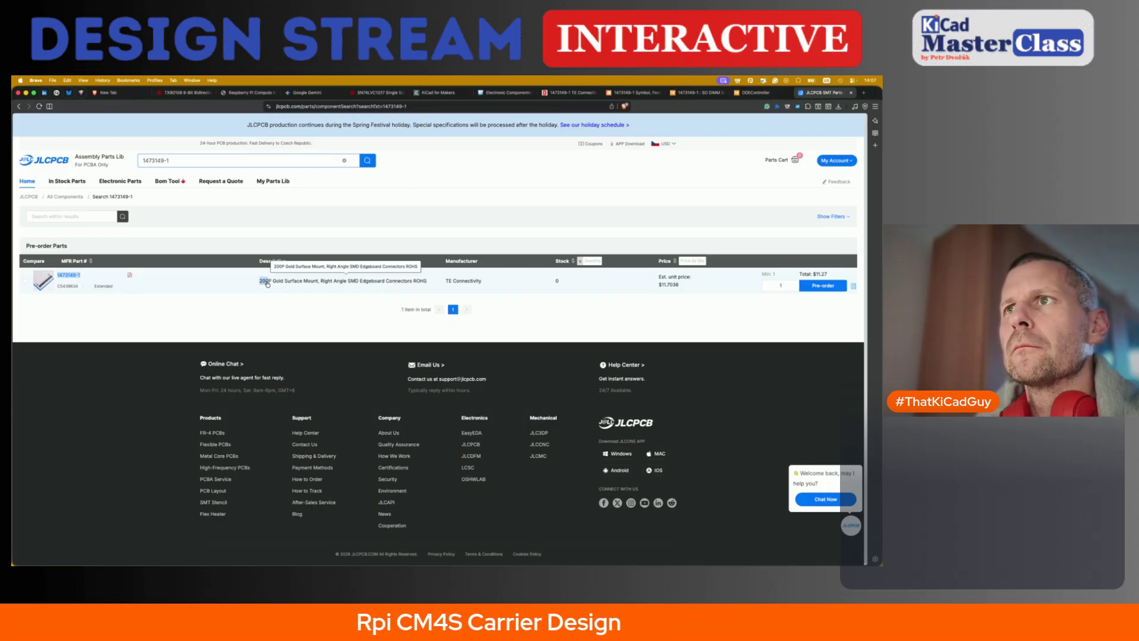
{"action": "left_click_drag", "start_coordinate": [267, 283], "coordinate": [322, 283]}
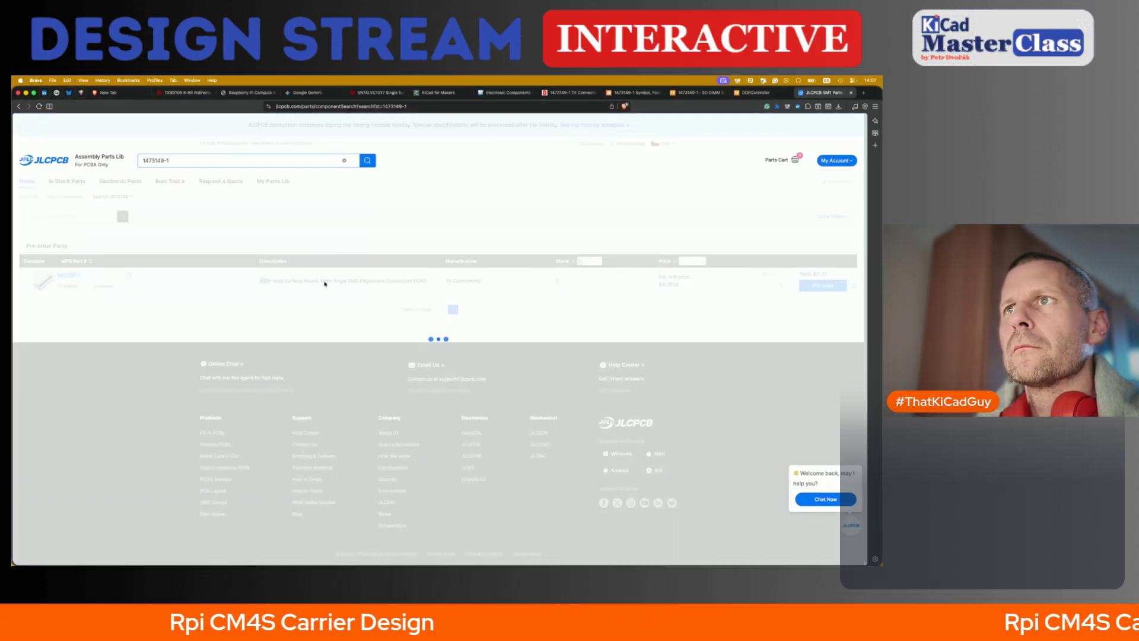
{"action": "left_click", "coordinate": [322, 282]}
- Search 'Right Angle SMD Edgeboard Connectors', then go back to the 1473149-1 results
{"action": "left_click_drag", "start_coordinate": [321, 284], "coordinate": [413, 284]}
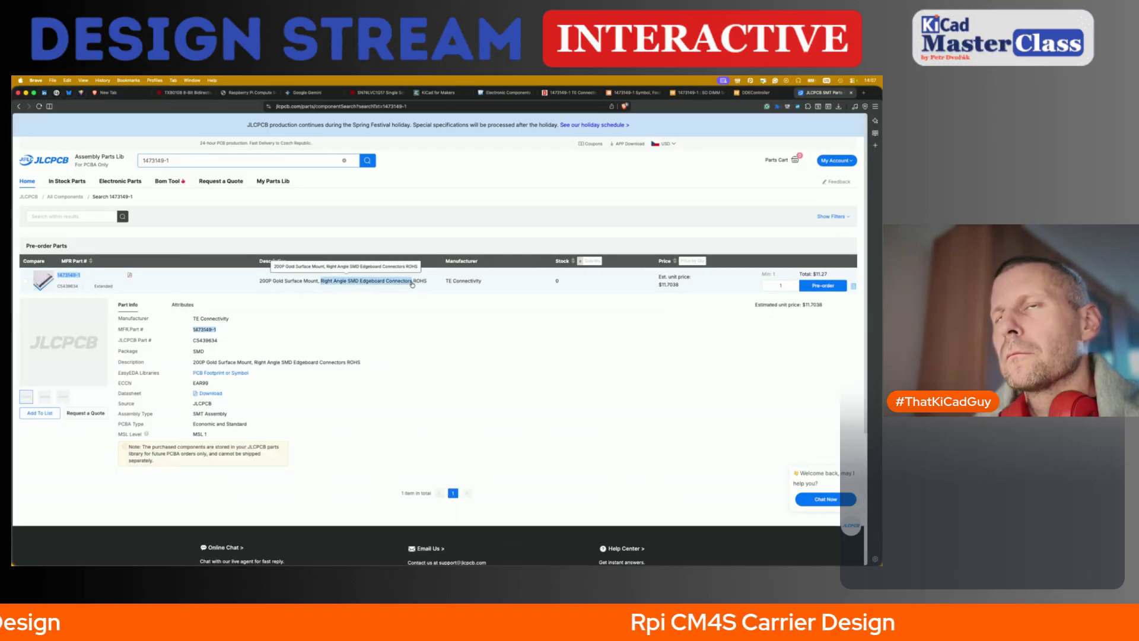
{"action": "type", "text": "Right Angle SMD Edgeboard Connectors"}
{"action": "key", "text": "Return"}
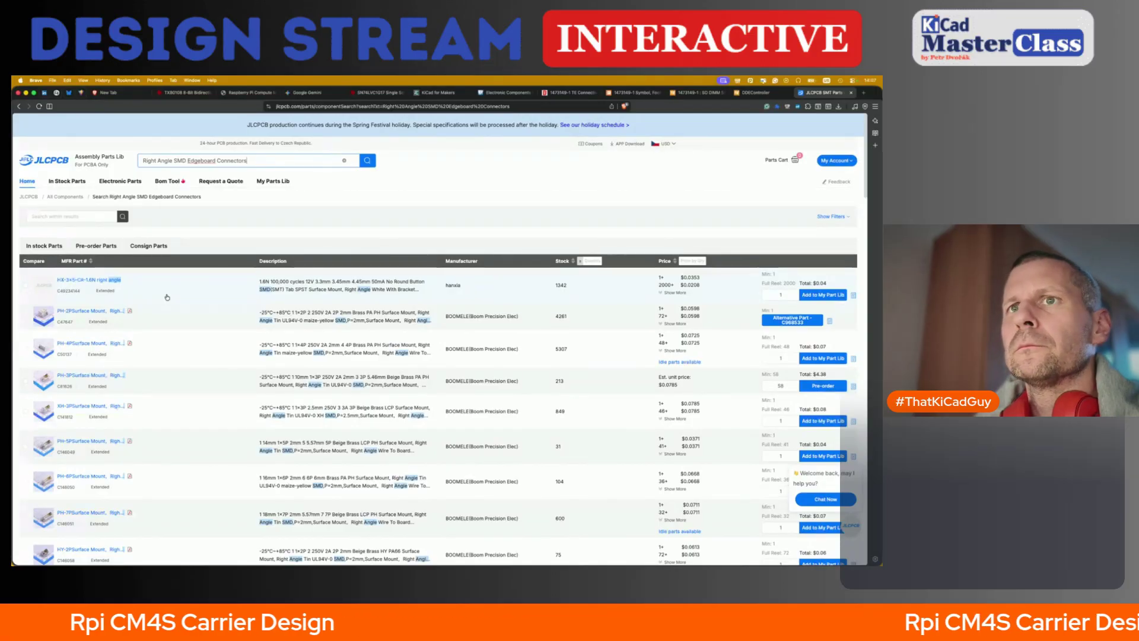
{"action": "scroll", "coordinate": [158, 408], "scroll_direction": "down", "scroll_amount": 5}
{"action": "scroll", "coordinate": [159, 407], "scroll_direction": "up", "scroll_amount": 5}
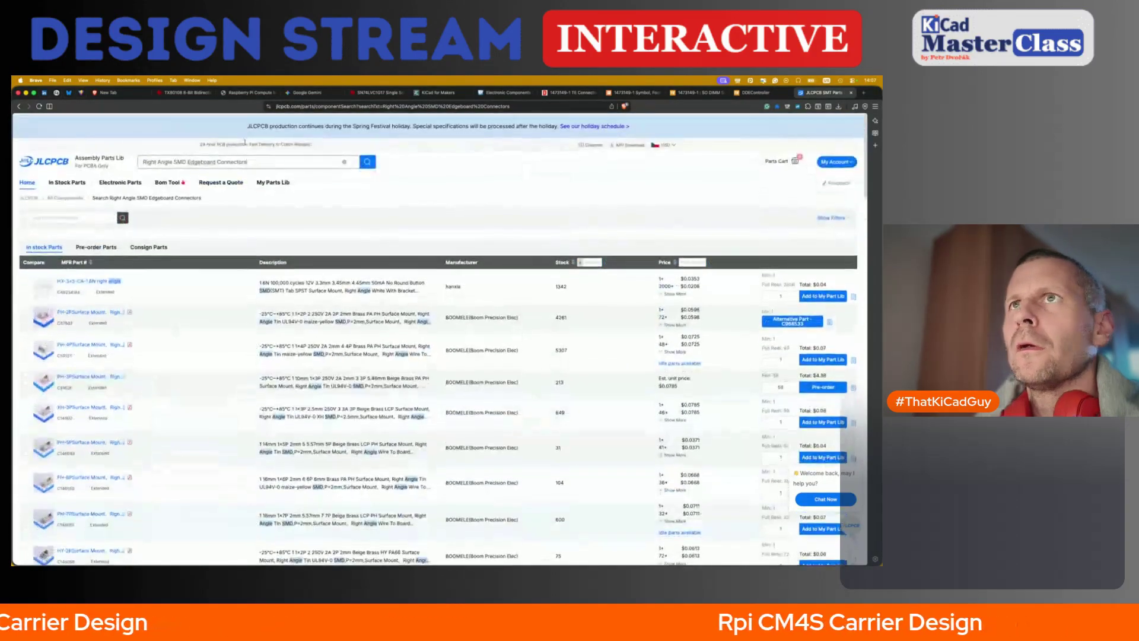
{"action": "left_click", "coordinate": [18, 107]}
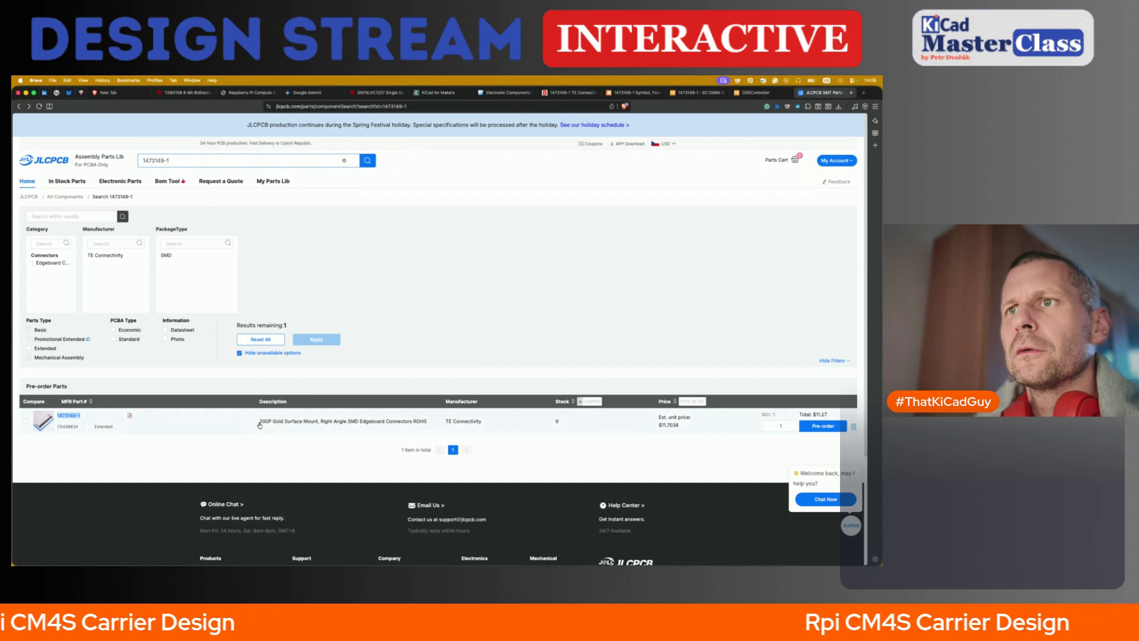
{"action": "left_click_drag", "start_coordinate": [259, 425], "coordinate": [317, 425]}
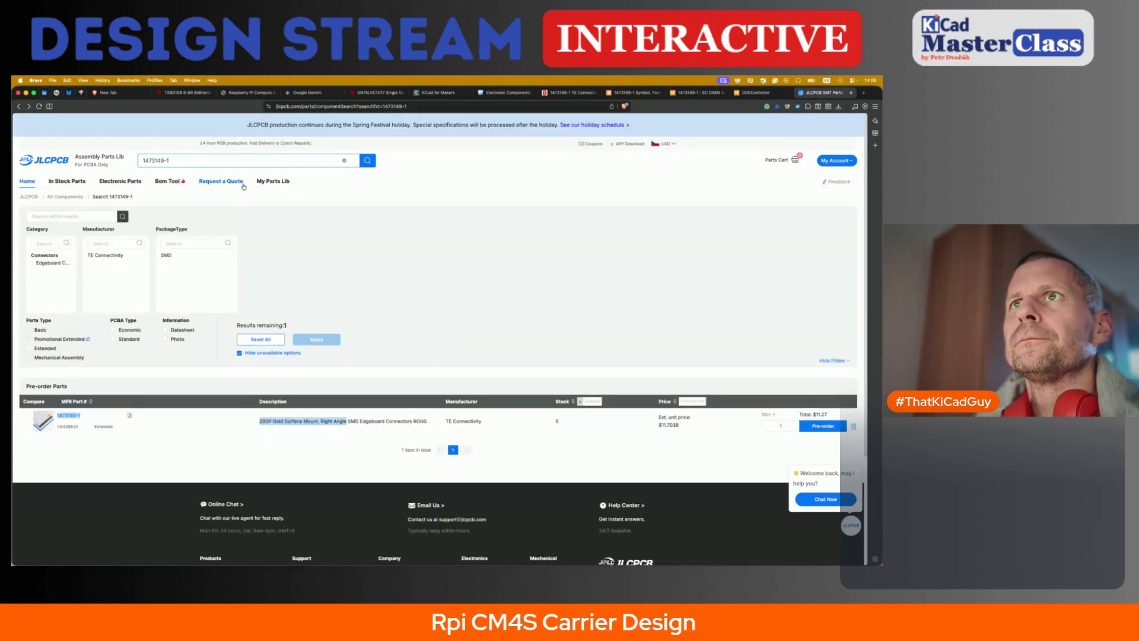
{"action": "key", "text": "Return"}
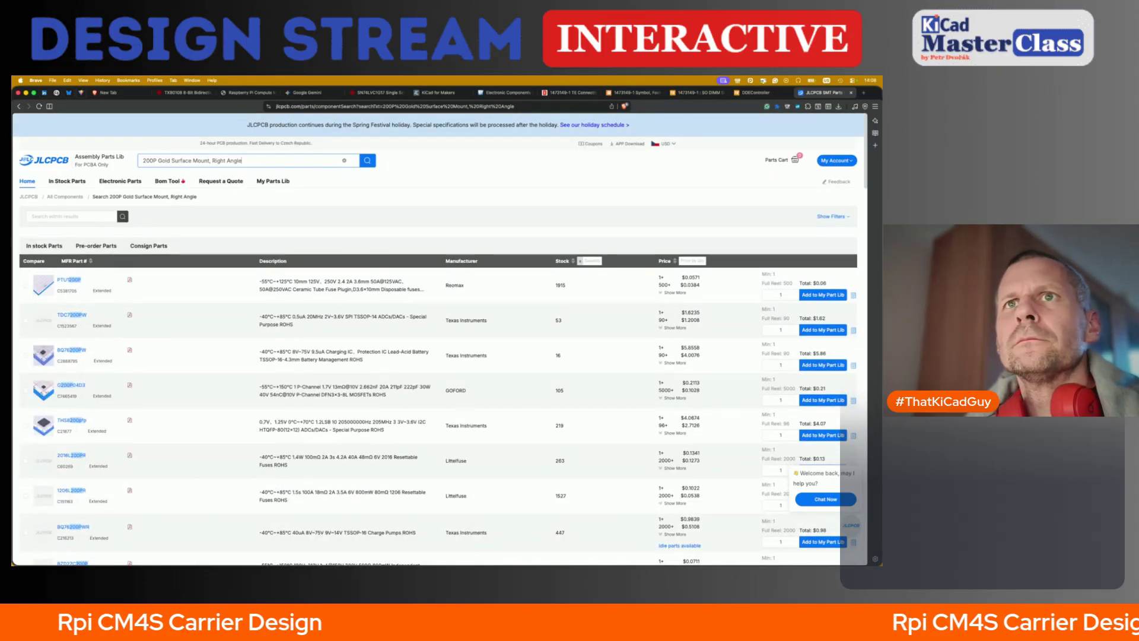
{"action": "mouse_move", "coordinate": [45, 294]}
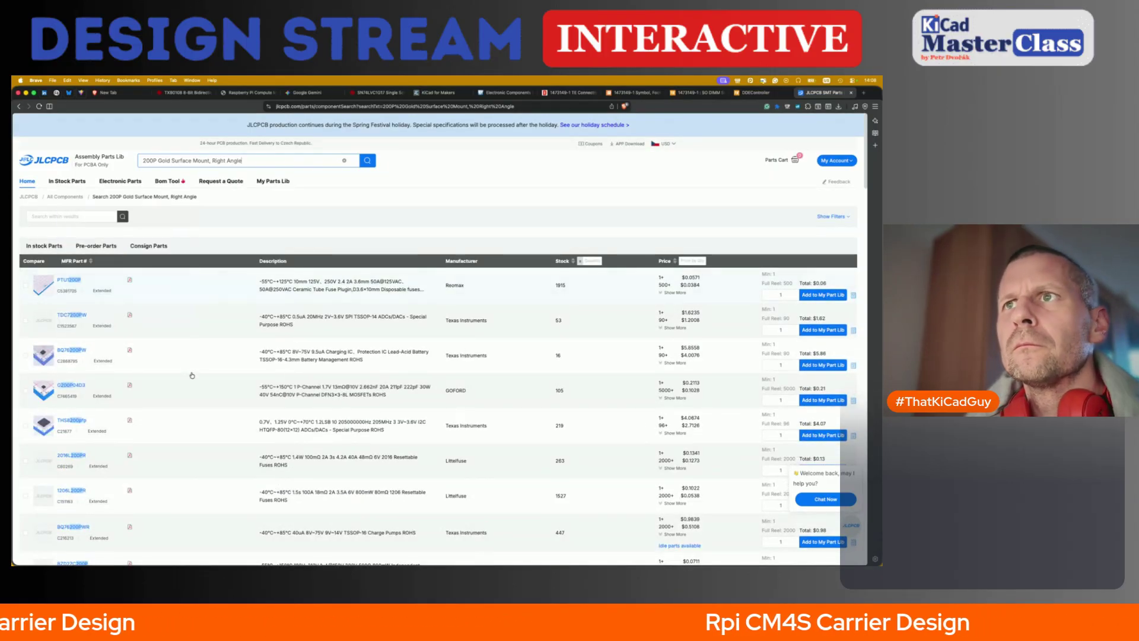
{"action": "scroll", "coordinate": [269, 435], "scroll_direction": "down", "scroll_amount": 5}
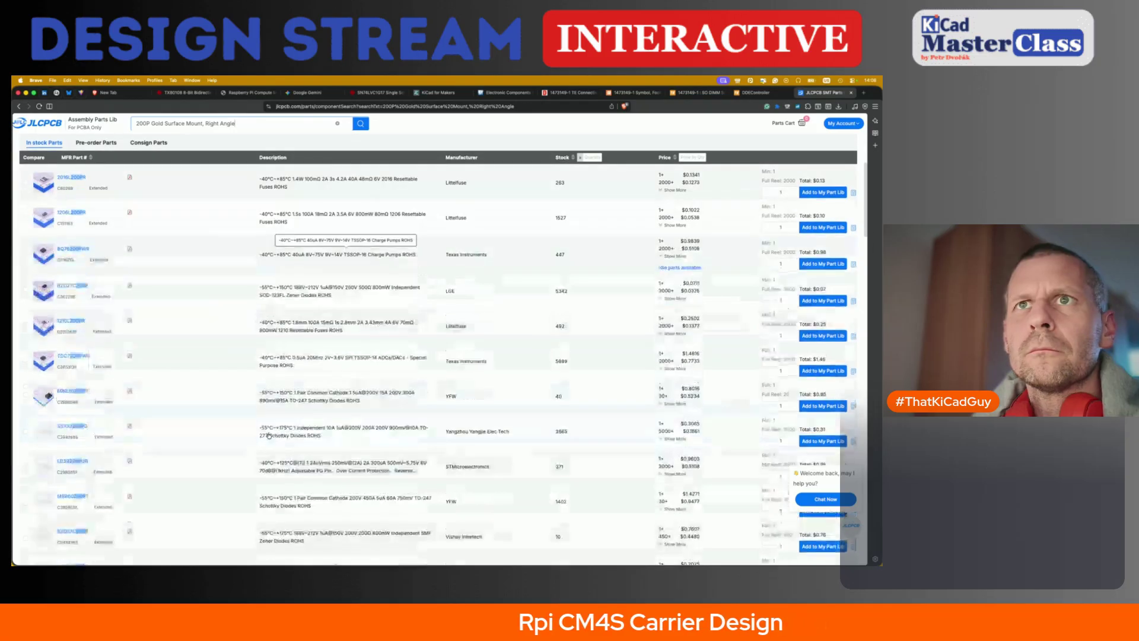
{"action": "scroll", "coordinate": [213, 169], "scroll_direction": "up", "scroll_amount": 6}
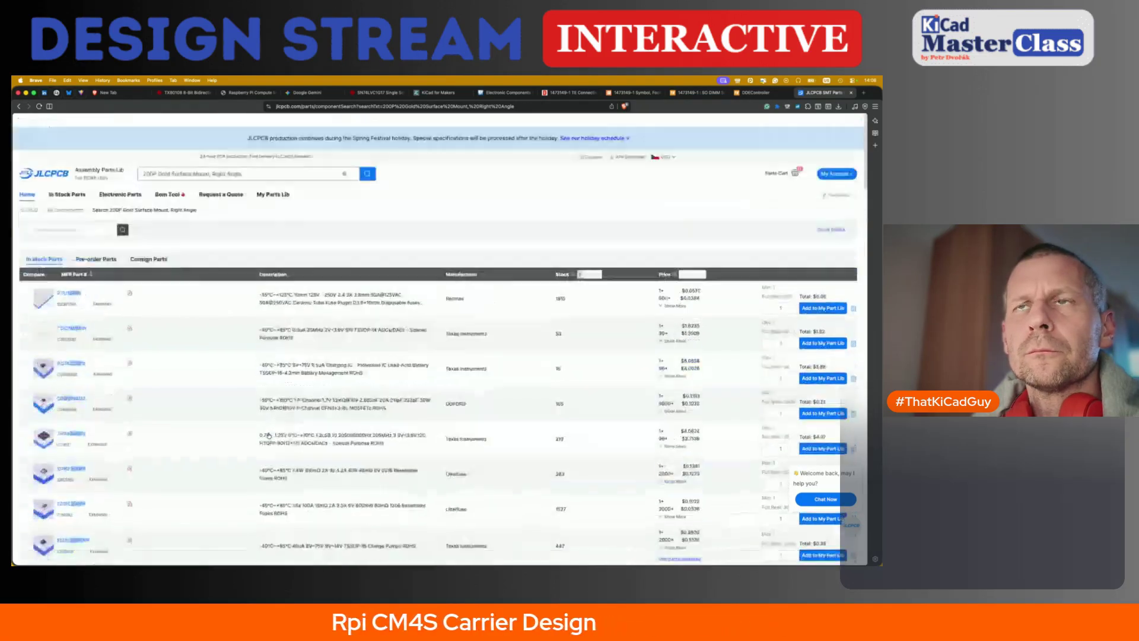
{"action": "left_click", "coordinate": [209, 160]}
{"action": "key", "text": "shift+End"}
{"action": "key", "text": "BackSpace"}
{"action": "key", "text": "Return"}
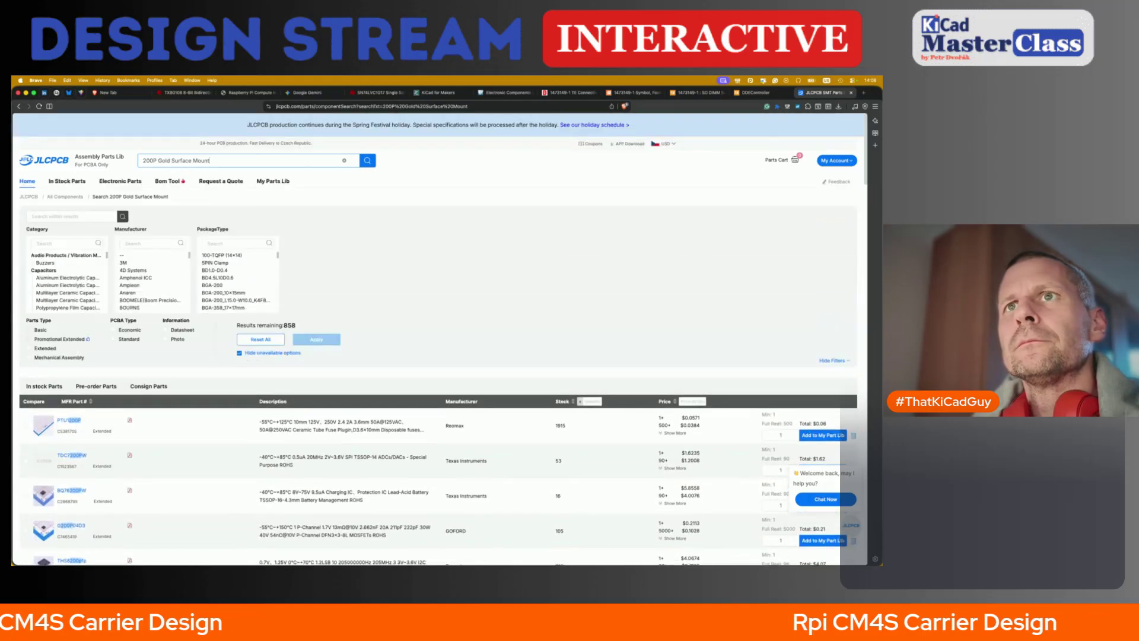
{"action": "scroll", "coordinate": [165, 498], "scroll_direction": "down", "scroll_amount": 3}
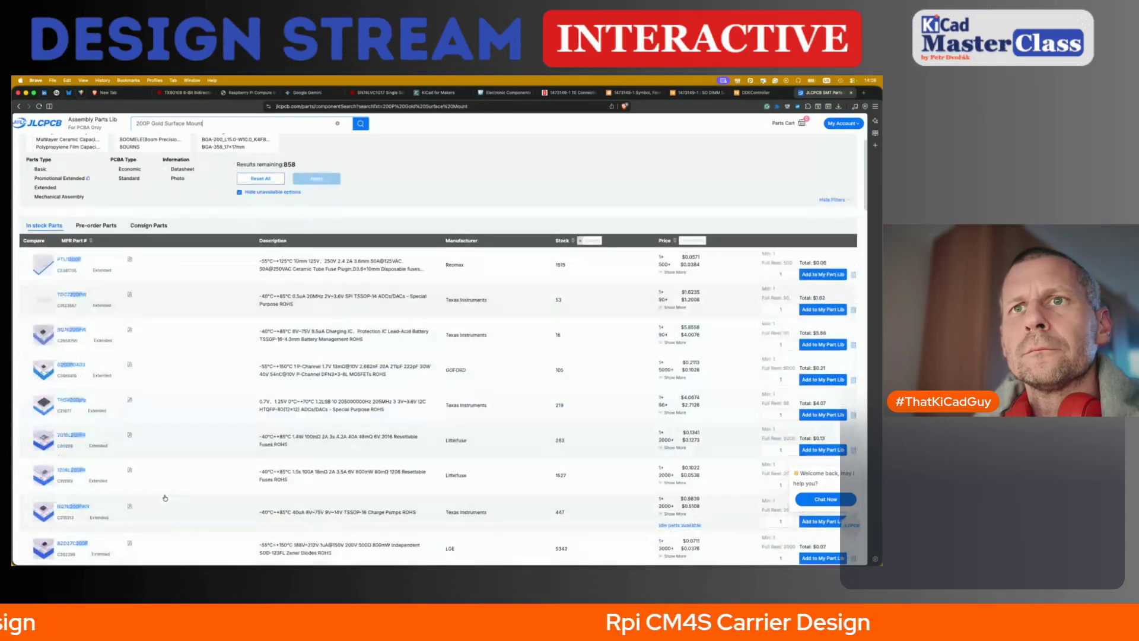
{"action": "scroll", "coordinate": [165, 498], "scroll_direction": "down", "scroll_amount": 8}
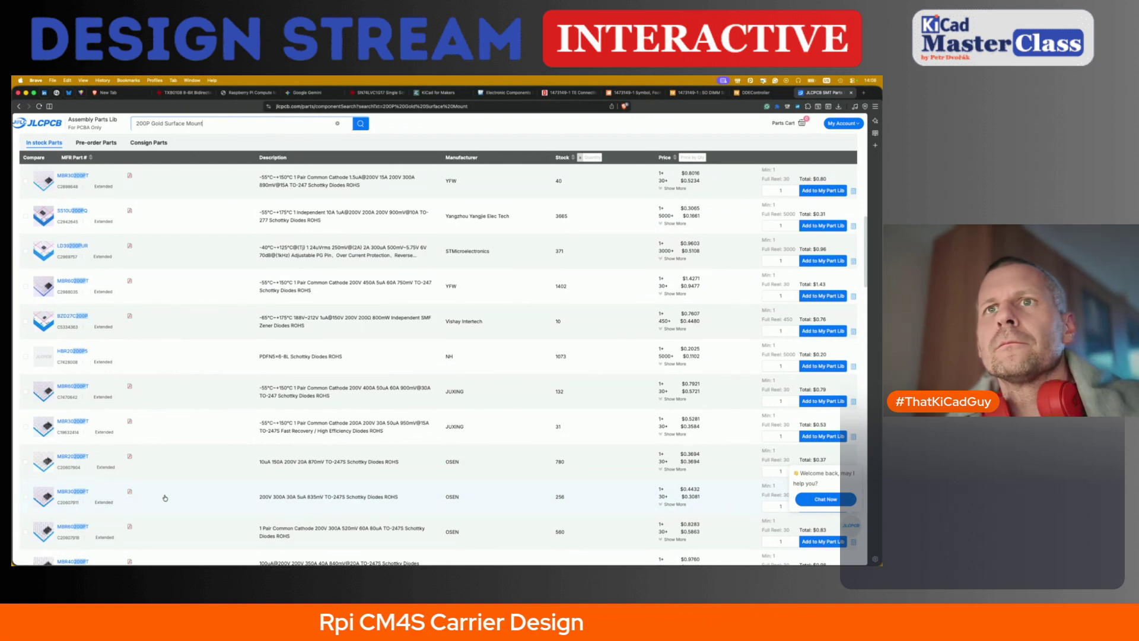
{"action": "scroll", "coordinate": [165, 498], "scroll_direction": "down", "scroll_amount": 15}
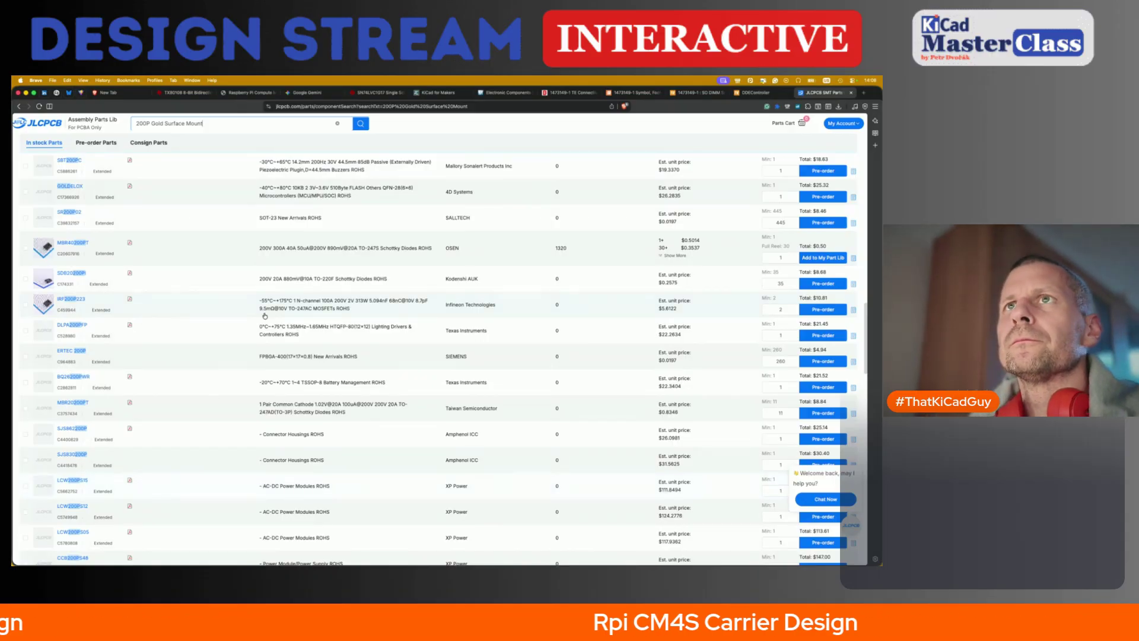
{"action": "scroll", "coordinate": [264, 316], "scroll_direction": "up", "scroll_amount": 5}
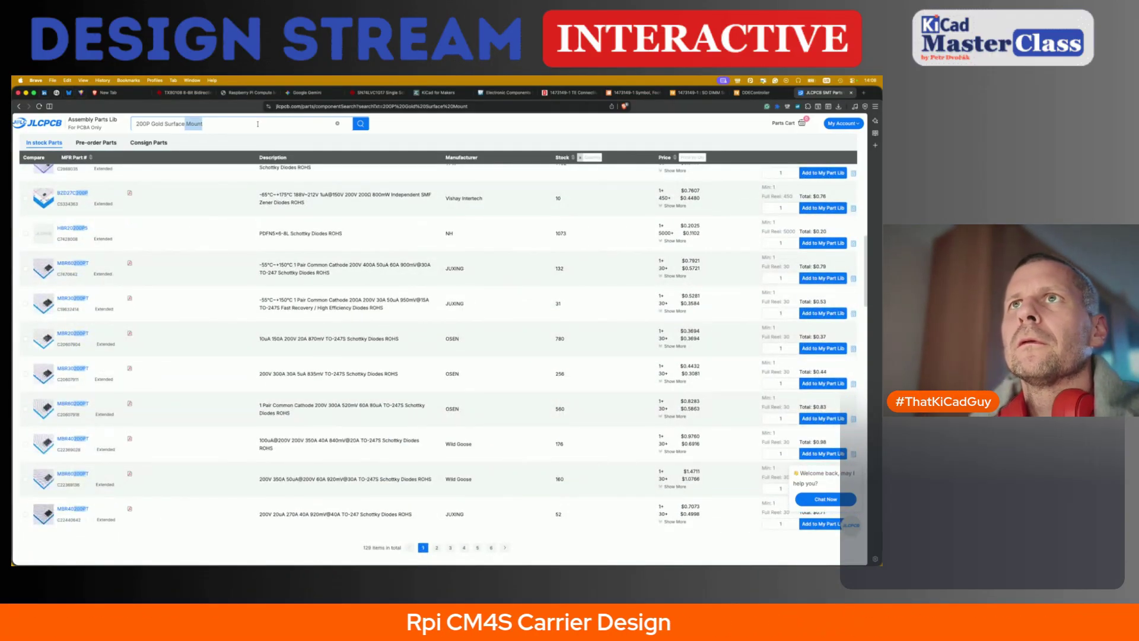
{"action": "key", "text": "Return"}
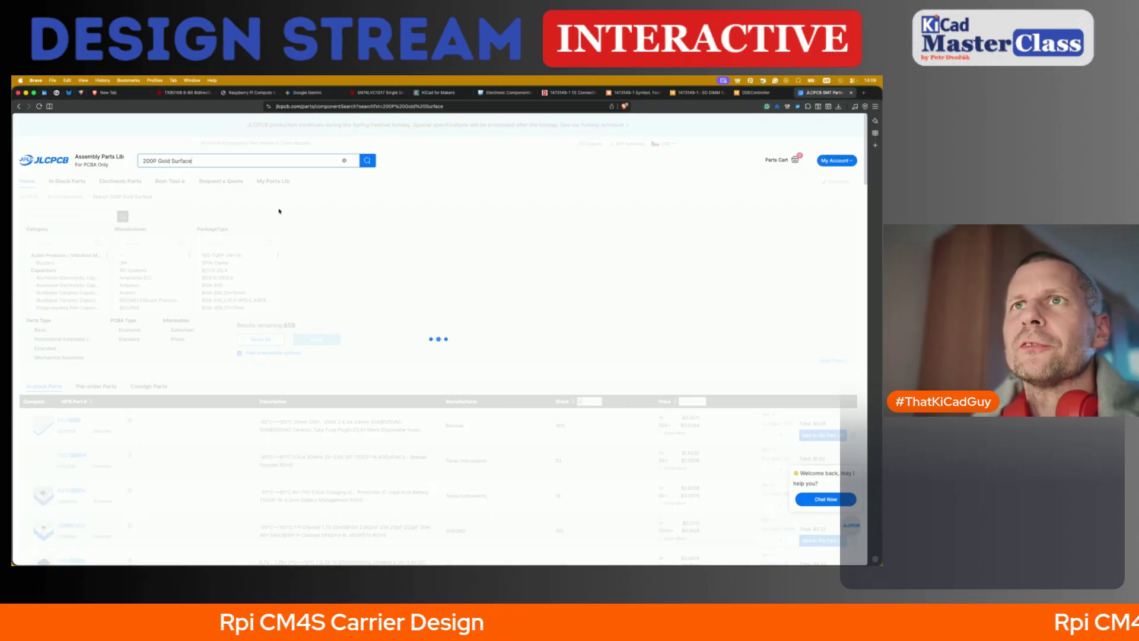
{"action": "scroll", "coordinate": [224, 219], "scroll_direction": "down", "scroll_amount": 3}
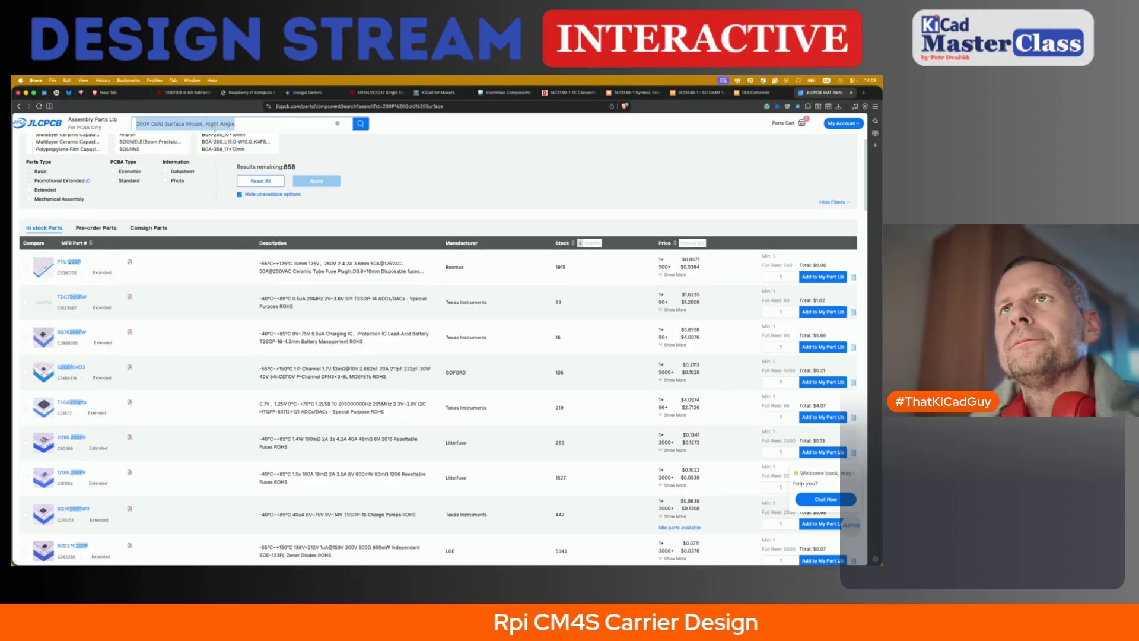
{"action": "key", "text": "BackSpace"}
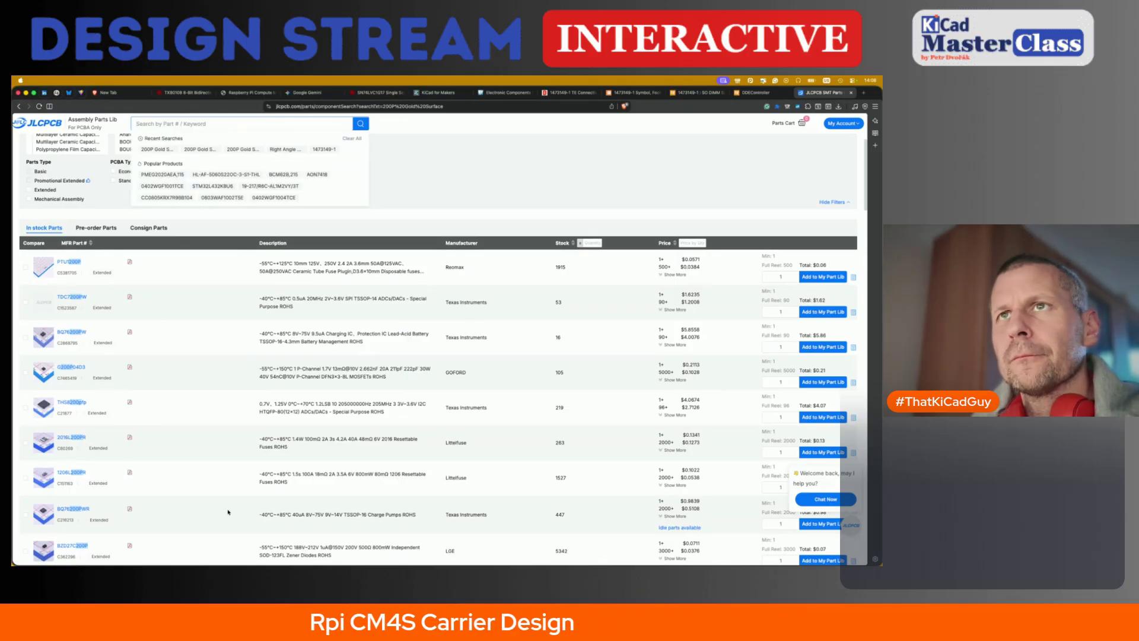
{"action": "type", "text": "1473149-1"}
{"action": "key", "text": "Return"}
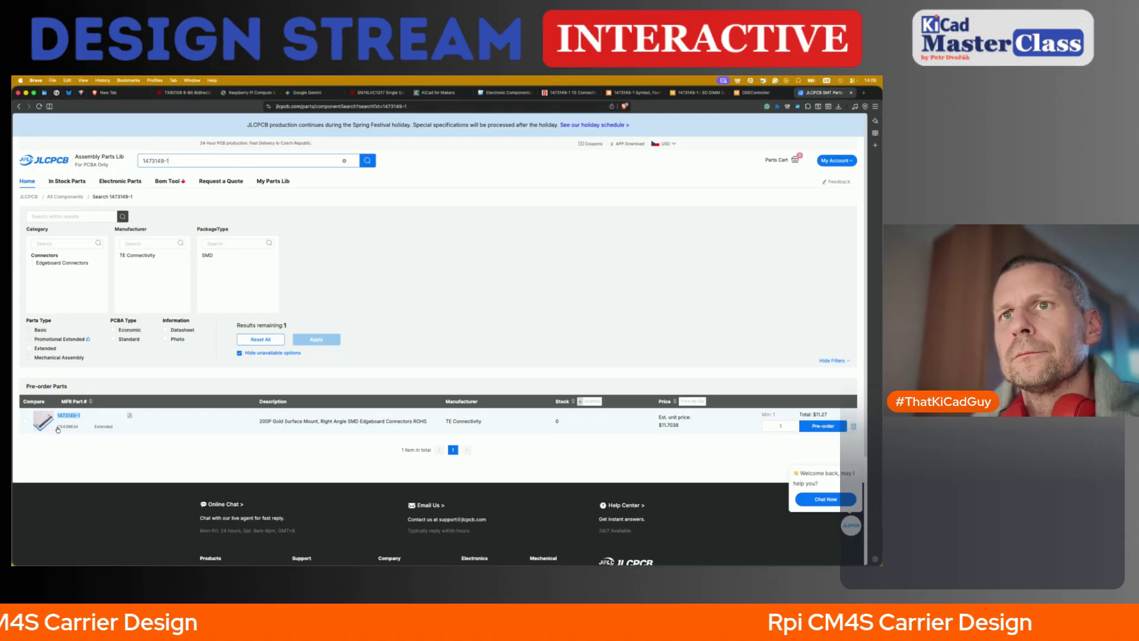
- Browse the Edgeboard Connectors category filtered to 200P pins
{"action": "left_click", "coordinate": [282, 424]}
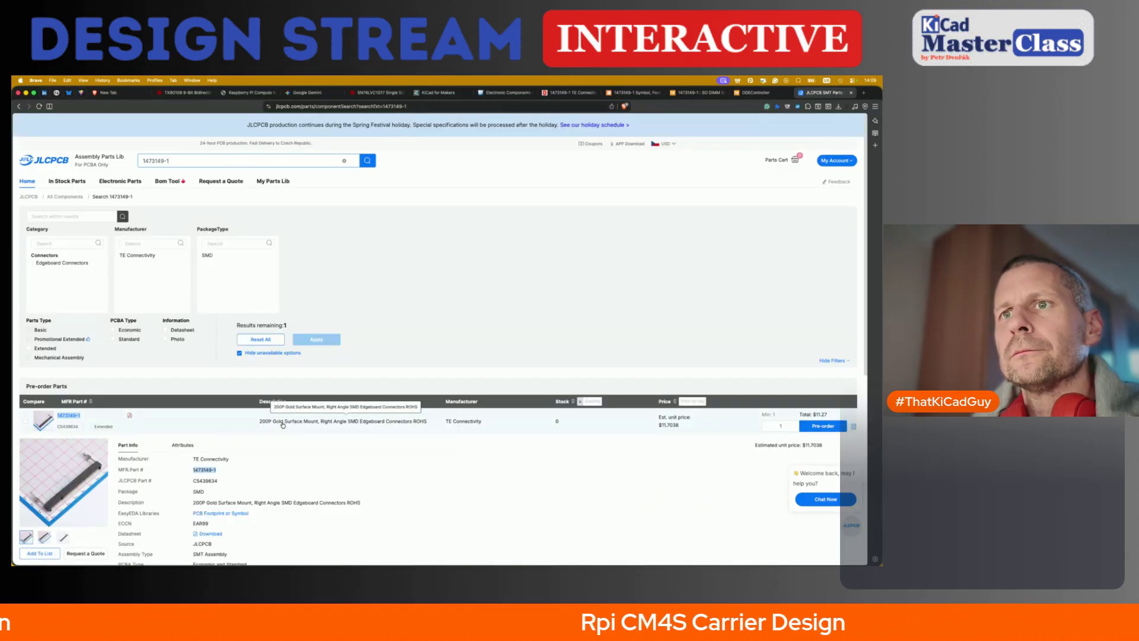
{"action": "scroll", "coordinate": [283, 424], "scroll_direction": "down", "scroll_amount": 3}
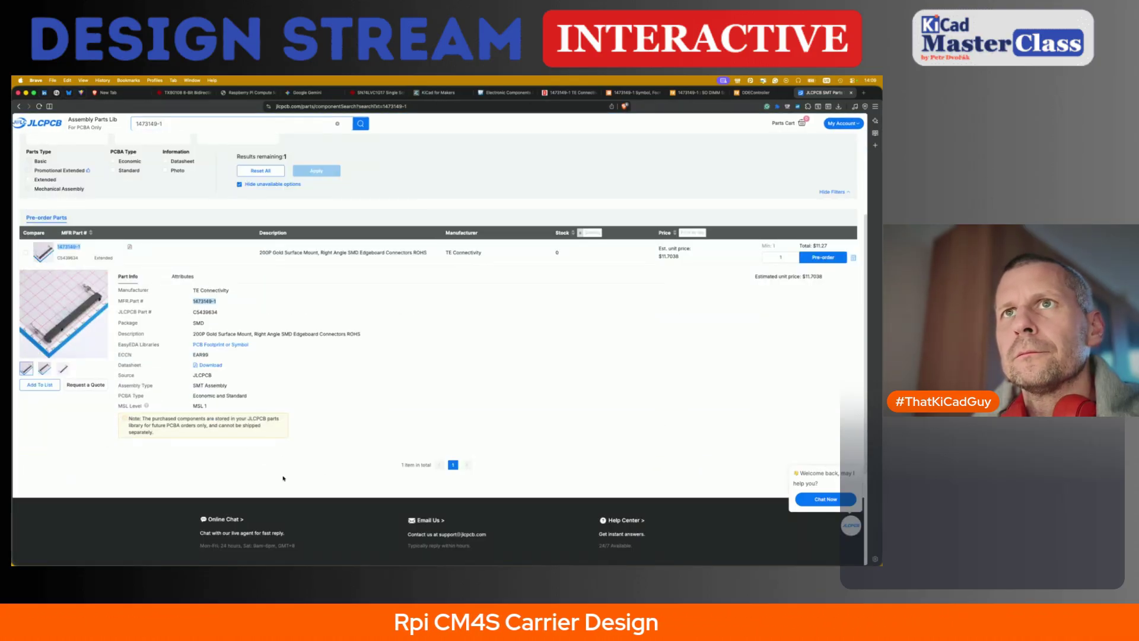
{"action": "left_click", "coordinate": [71, 247]}
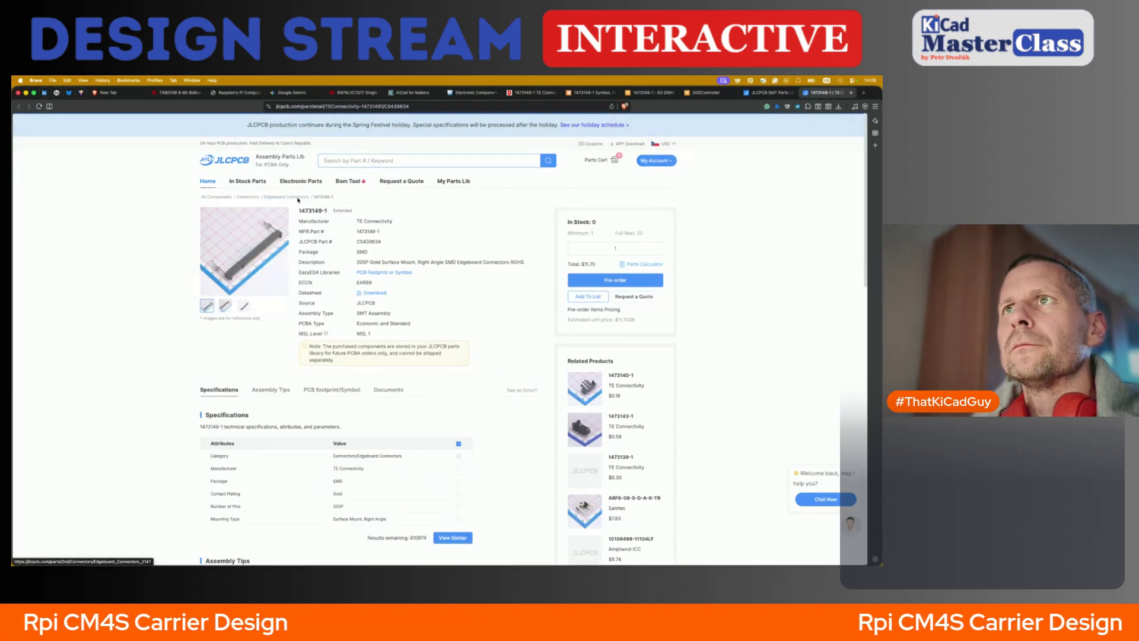
{"action": "left_click", "coordinate": [298, 200]}
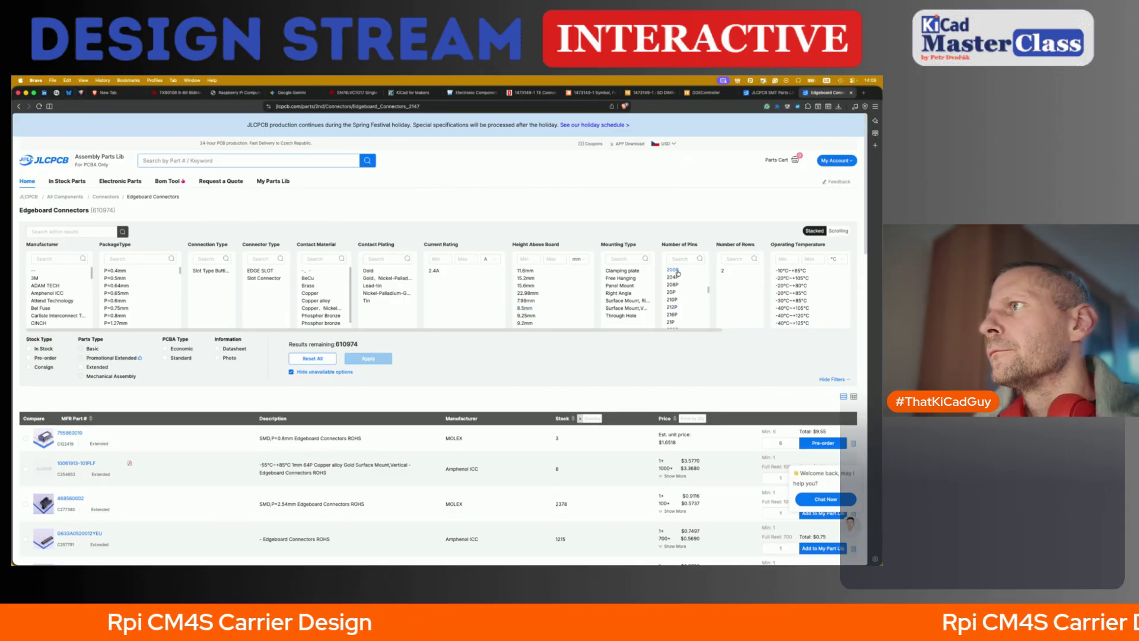
{"action": "left_click", "coordinate": [682, 305]}
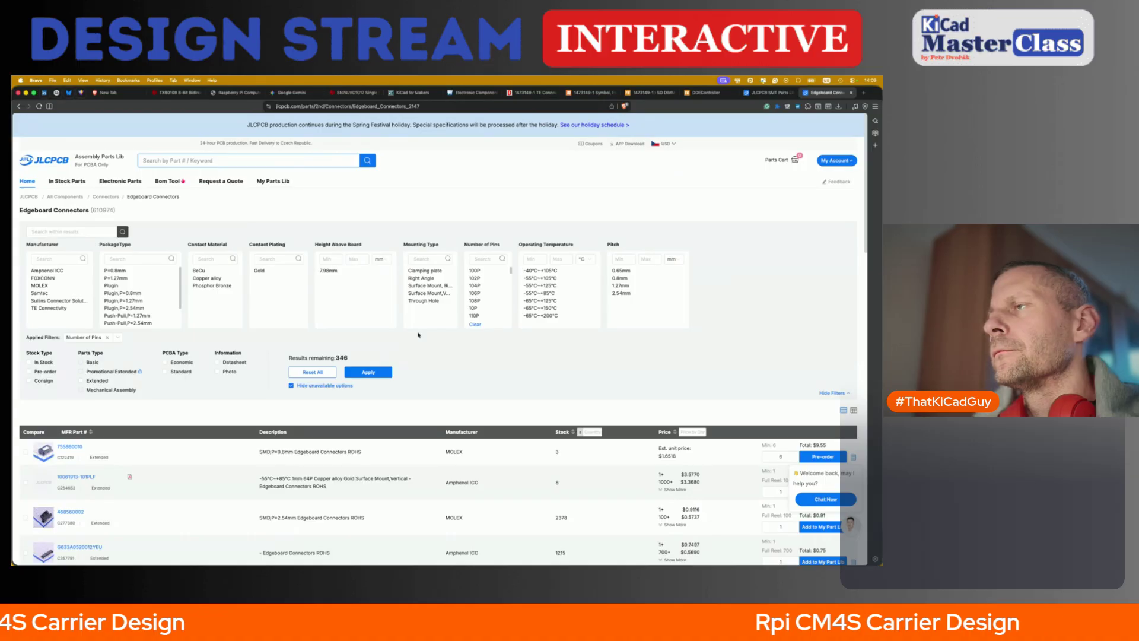
{"action": "left_click", "coordinate": [367, 372]}
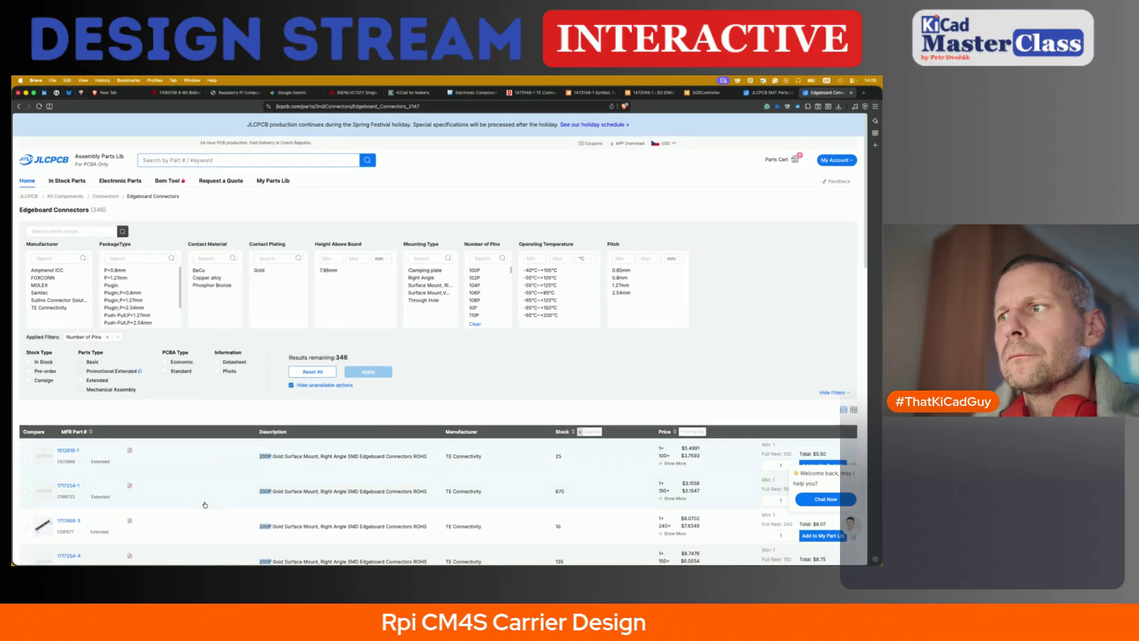
- Sort the 200-pin connectors by stock and open the 1717254-1 detail page
{"action": "scroll", "coordinate": [415, 415], "scroll_direction": "down", "scroll_amount": 2}
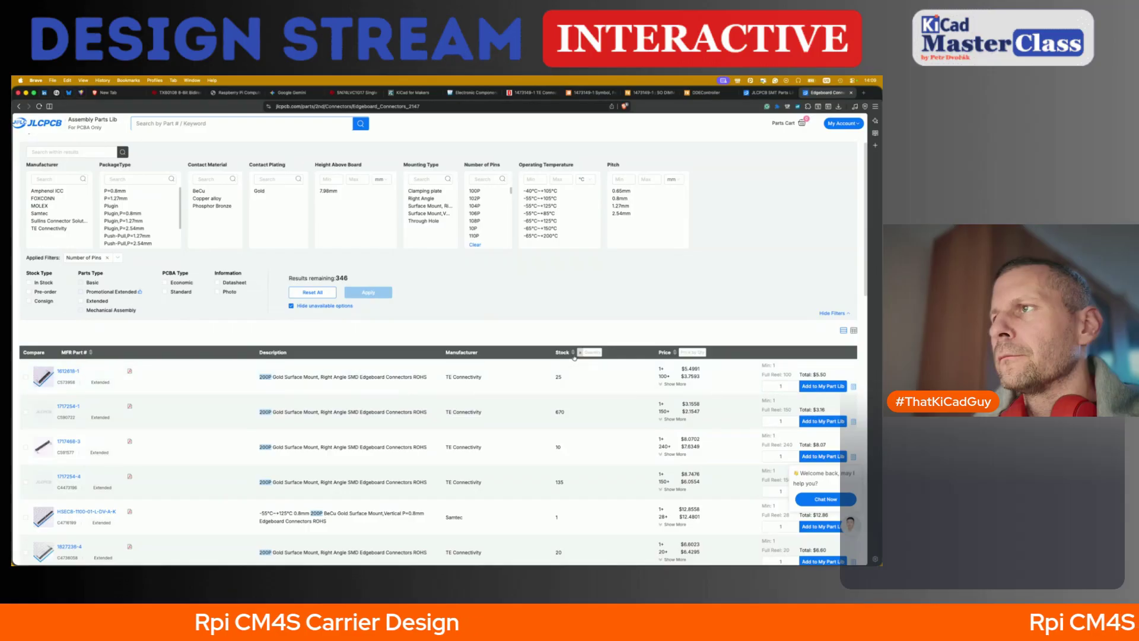
{"action": "left_click", "coordinate": [573, 353]}
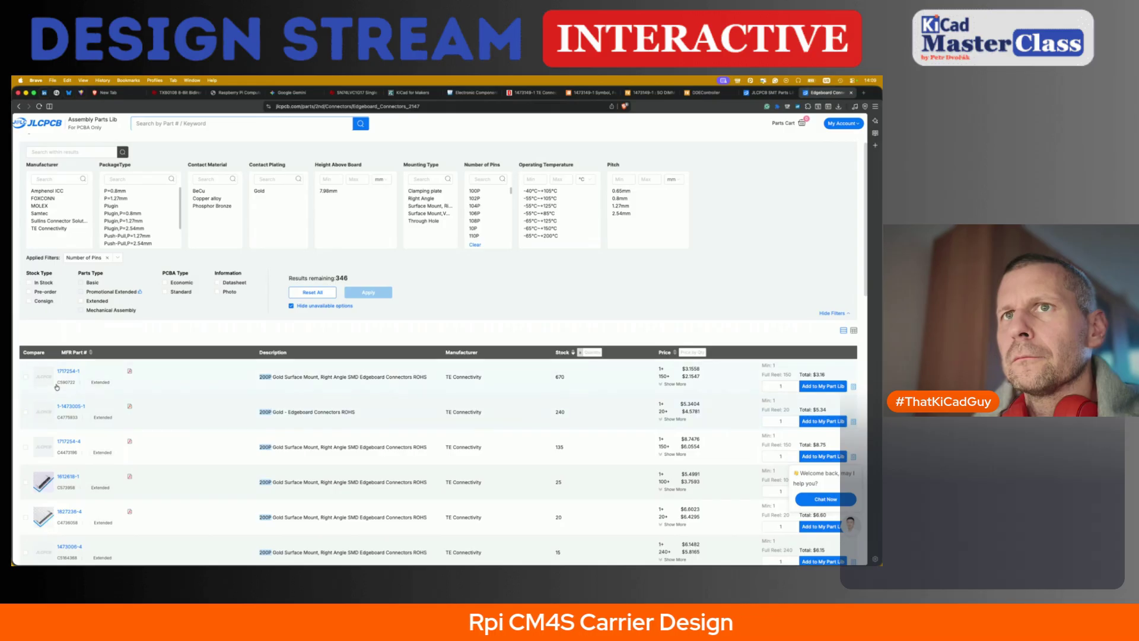
{"action": "left_click", "coordinate": [69, 372]}
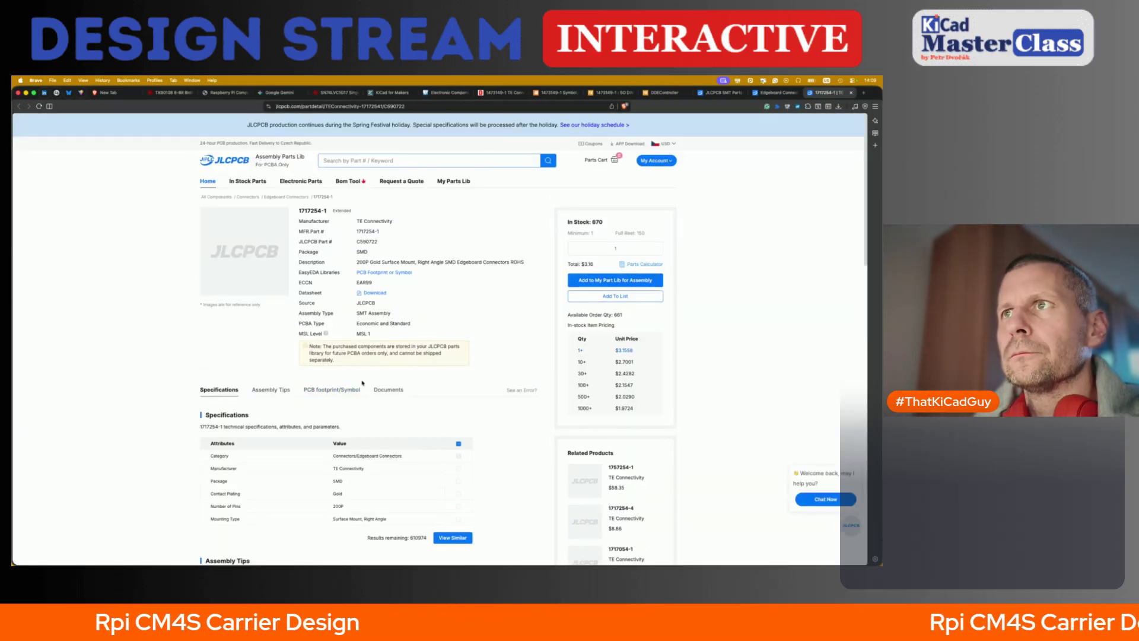
{"action": "scroll", "coordinate": [362, 382], "scroll_direction": "down", "scroll_amount": 5}
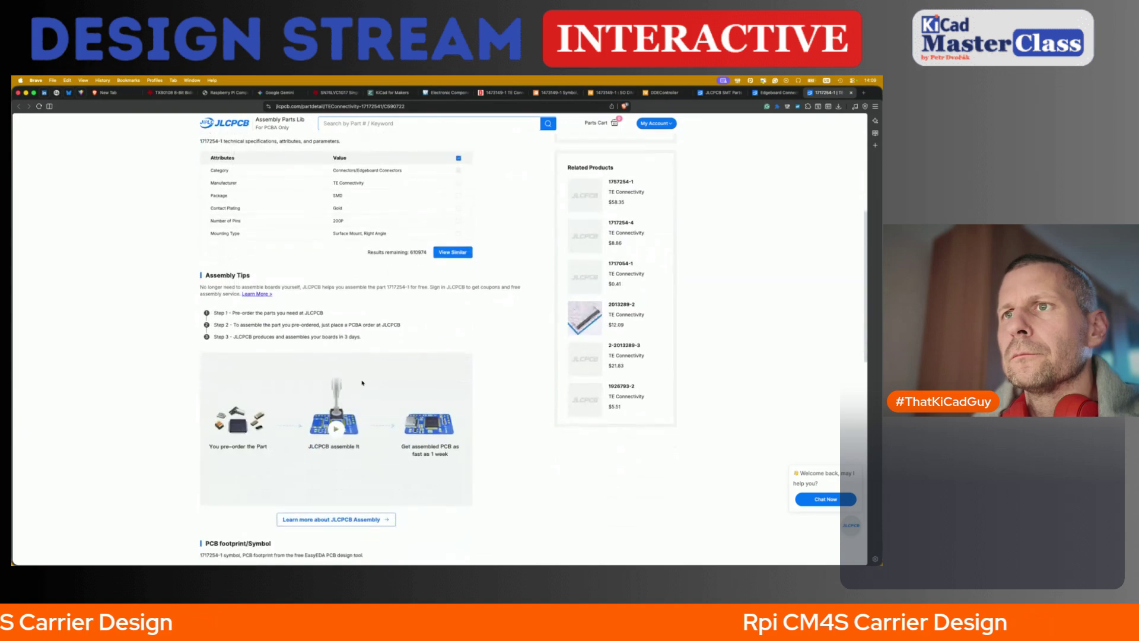
{"action": "scroll", "coordinate": [362, 383], "scroll_direction": "down", "scroll_amount": 5}
{"action": "scroll", "coordinate": [361, 383], "scroll_direction": "up", "scroll_amount": 1}
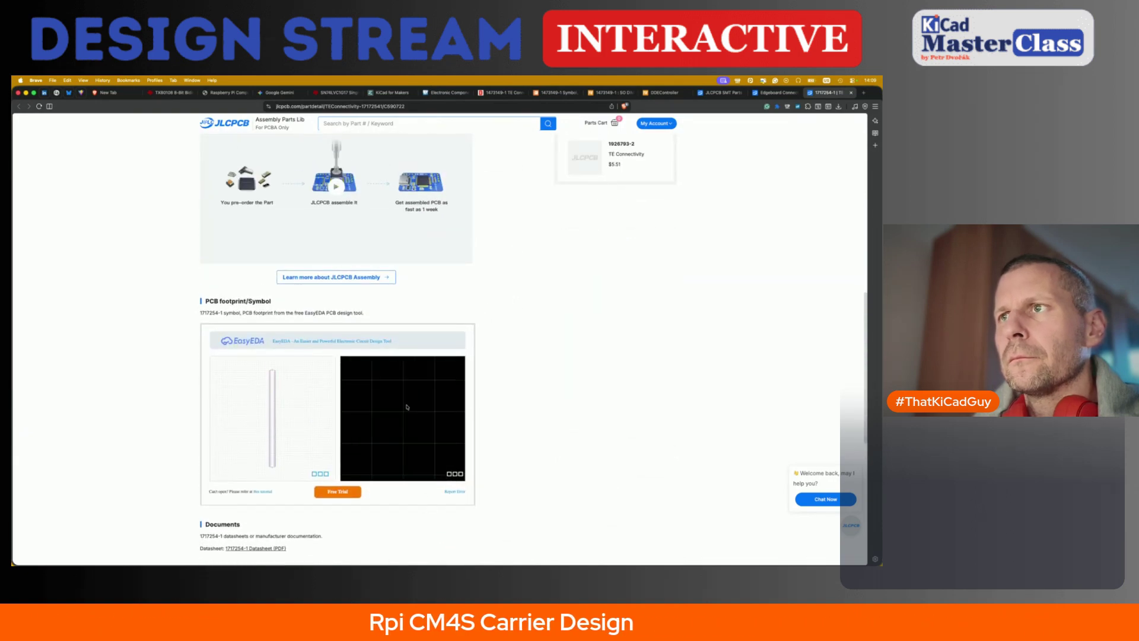
{"action": "scroll", "coordinate": [423, 405], "scroll_direction": "down", "scroll_amount": 2}
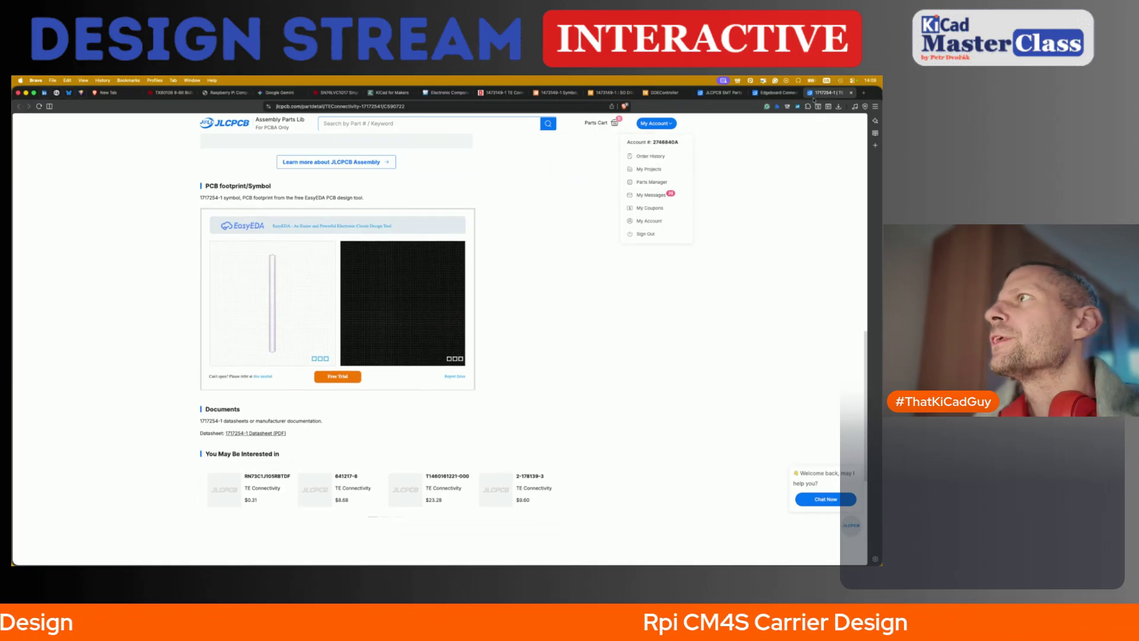
{"action": "key", "text": "super+w"}
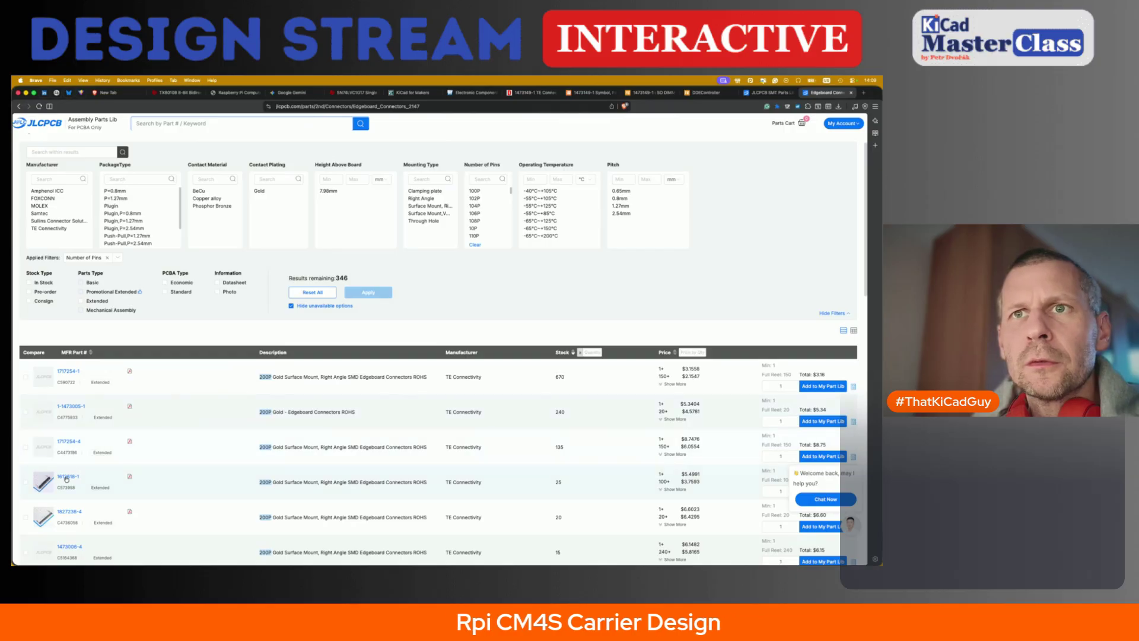
{"action": "mouse_move", "coordinate": [41, 484]}
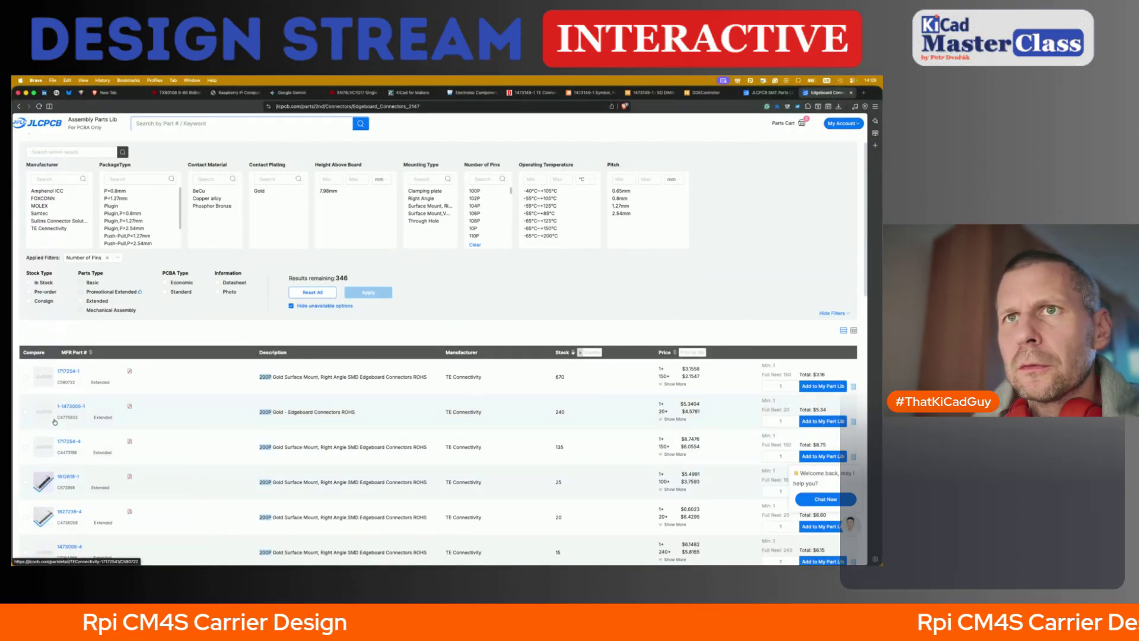
{"action": "left_click", "coordinate": [74, 371]}
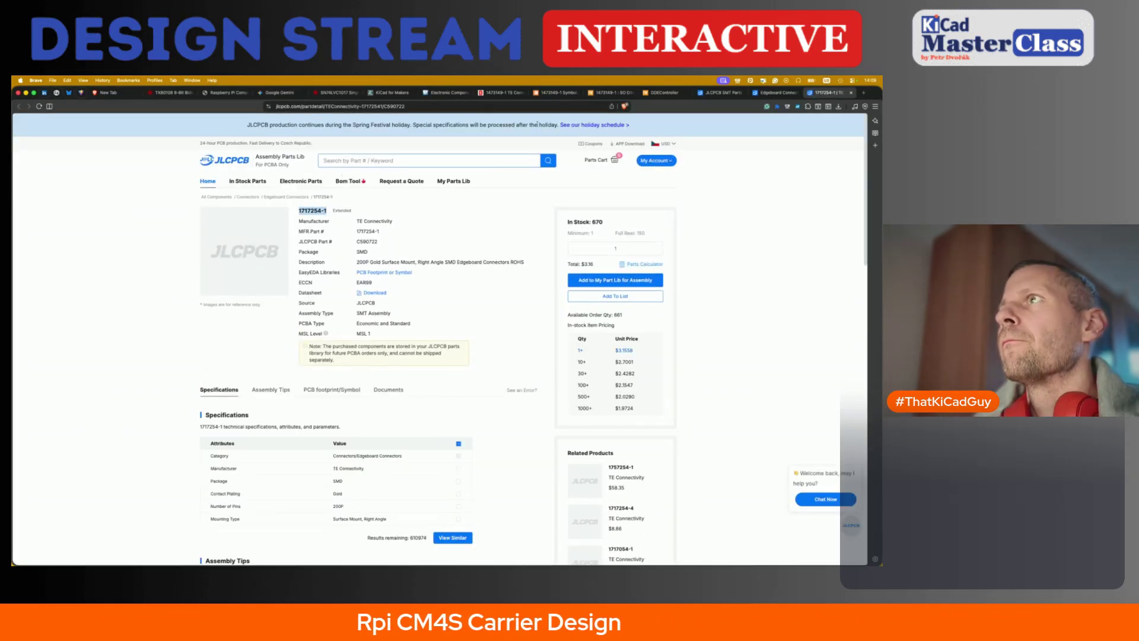
- Search DigiKey for the TE 1717254-1 SO-DIMM socket
{"action": "left_click", "coordinate": [515, 93]}
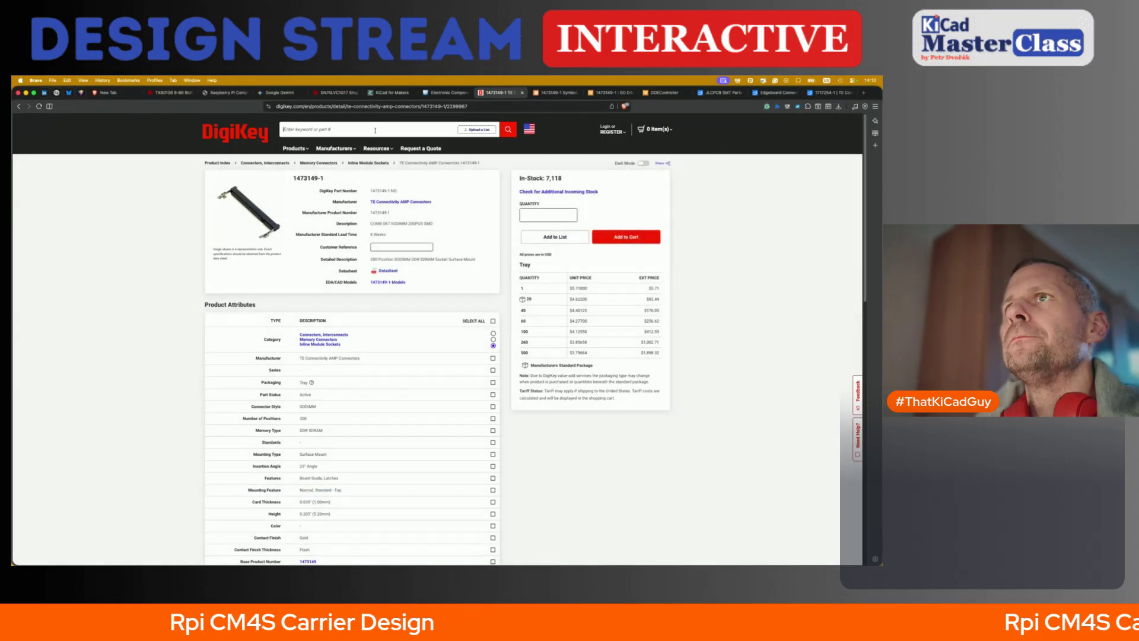
{"action": "type", "text": "1717254-1"}
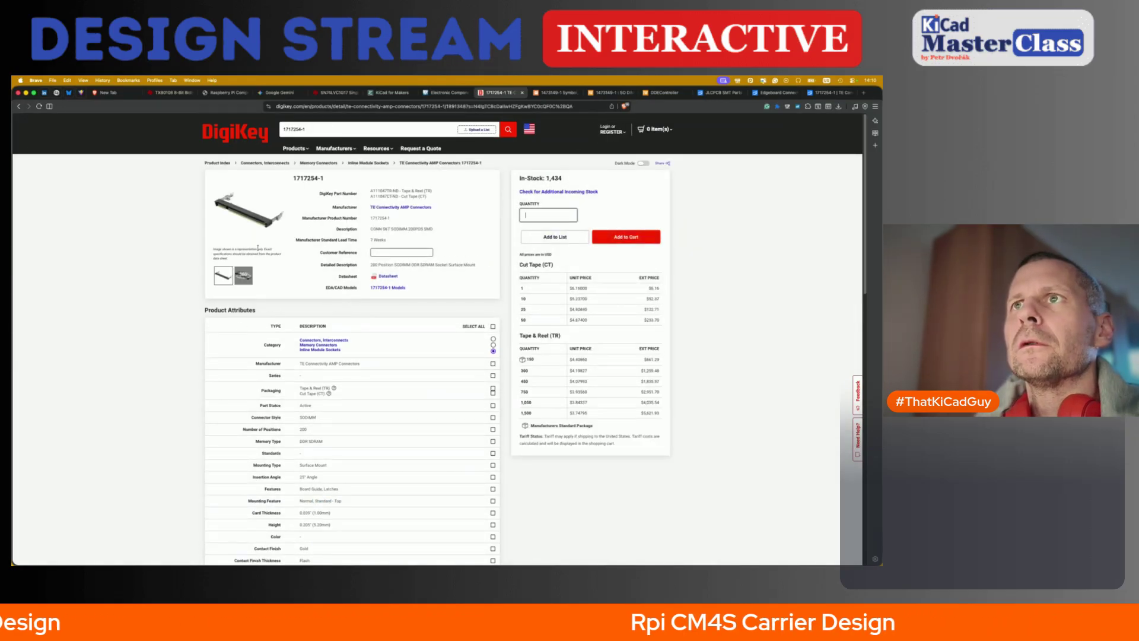
{"action": "scroll", "coordinate": [357, 444], "scroll_direction": "down", "scroll_amount": 2}
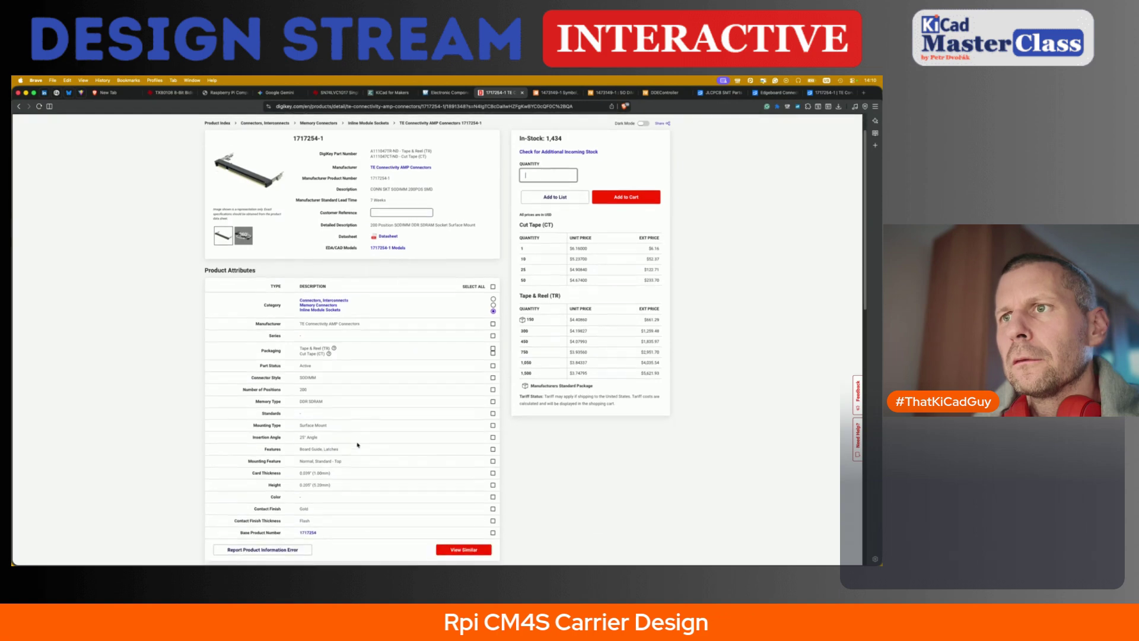
{"action": "scroll", "coordinate": [357, 444], "scroll_direction": "up", "scroll_amount": 2}
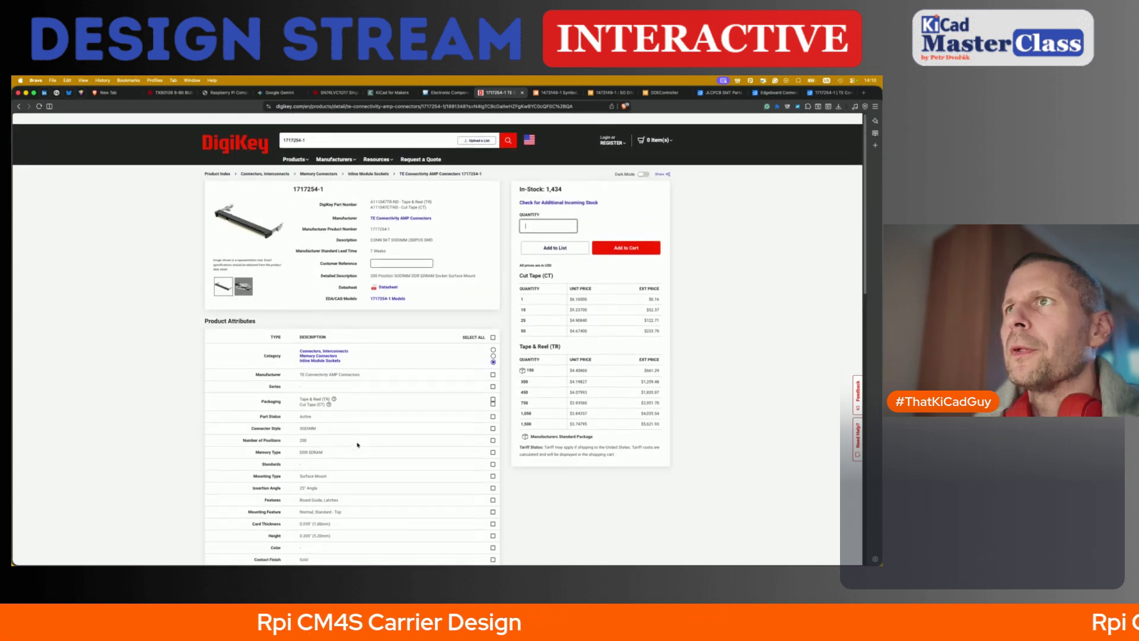
- Copy JLCPCB part number C590722 from the 1717254-1 page and return to KiCad
{"action": "left_click", "coordinate": [830, 92]}
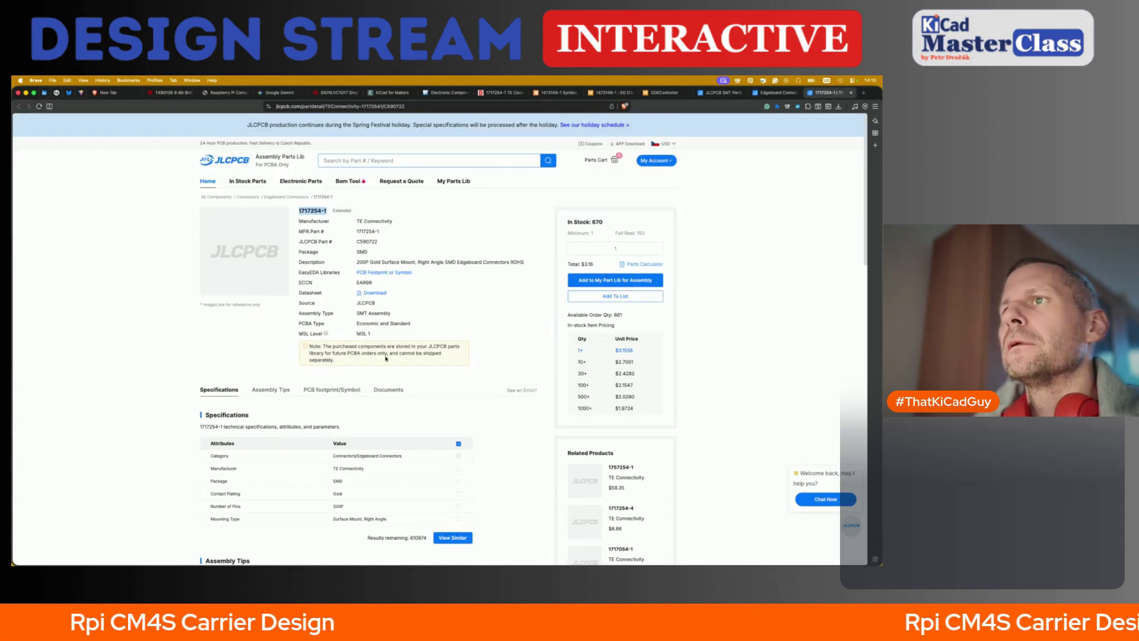
{"action": "left_click", "coordinate": [357, 241]}
{"action": "left_click_drag", "start_coordinate": [357, 241], "coordinate": [384, 244]}
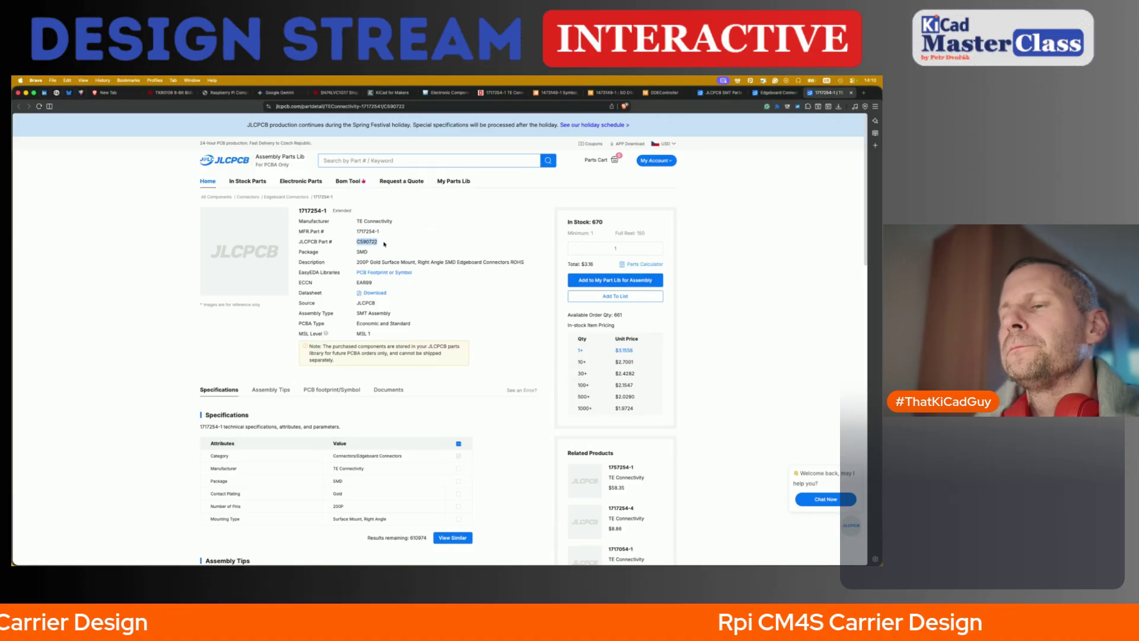
{"action": "key", "text": "super+Tab"}
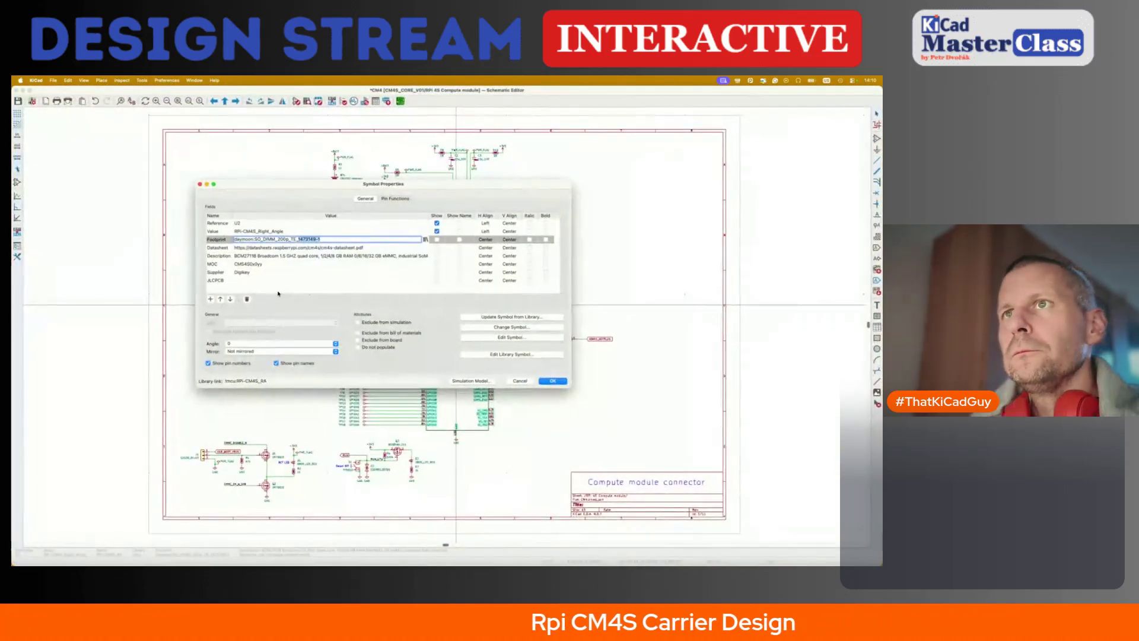
- Enter the JLCPCB part number for U2, then update the PCB from the schematic
{"action": "left_click", "coordinate": [279, 279]}
{"action": "left_click", "coordinate": [542, 381]}
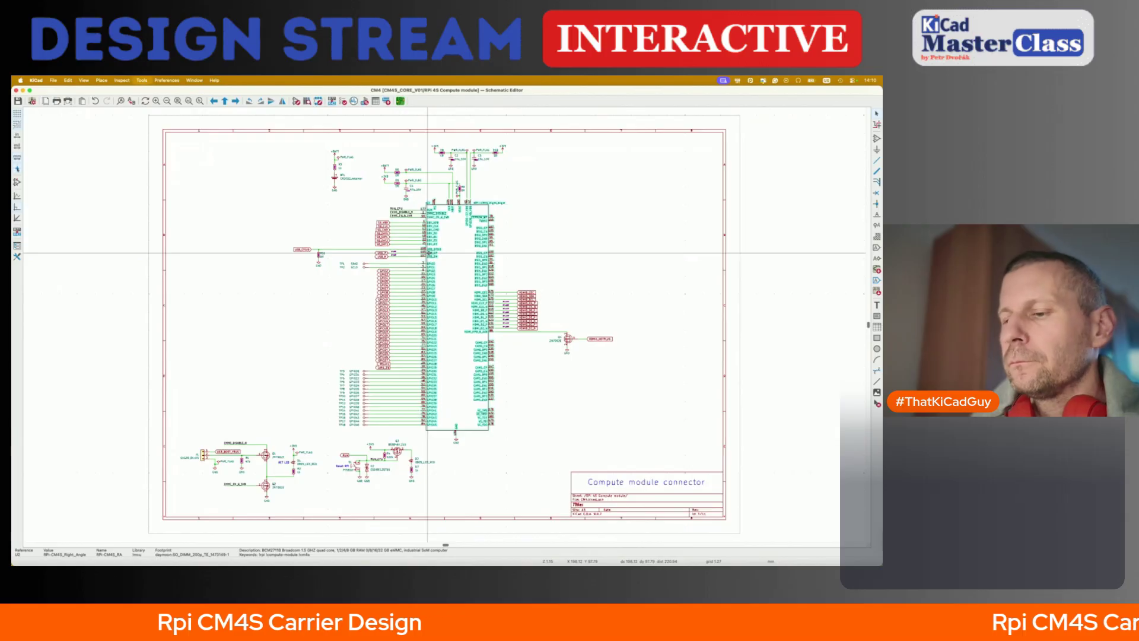
{"action": "key", "text": "F8"}
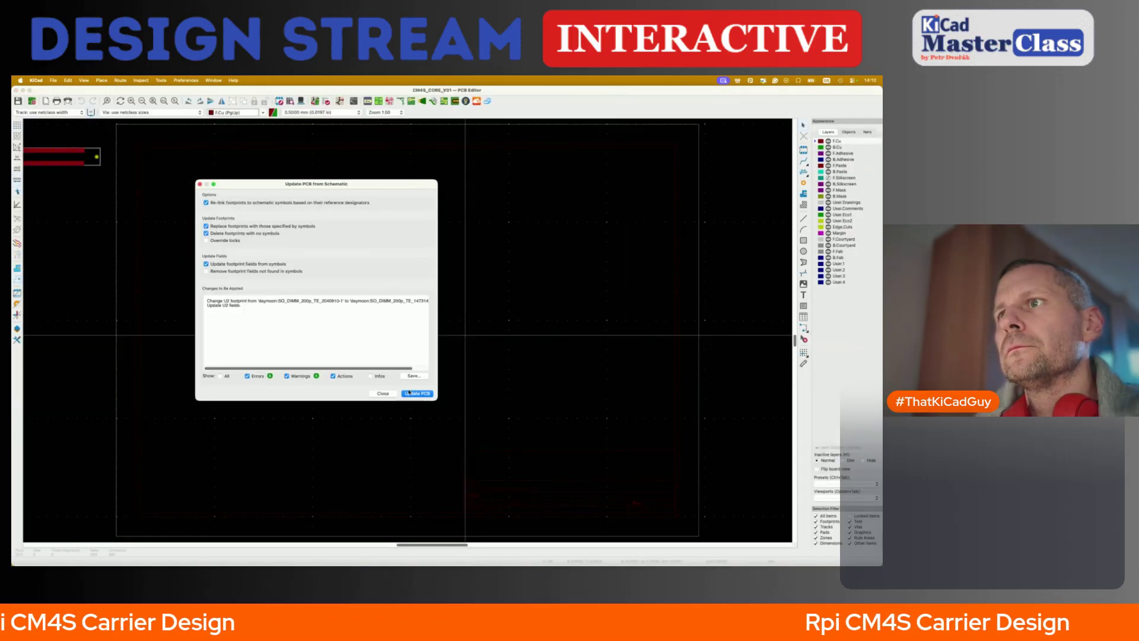
{"action": "left_click", "coordinate": [415, 394]}
- Move the U2 SO-DIMM connector inside the board outline
{"action": "scroll", "coordinate": [468, 397], "scroll_direction": "left", "scroll_amount": 8}
{"action": "scroll", "coordinate": [467, 397], "scroll_direction": "up", "scroll_amount": 2}
{"action": "left_click", "coordinate": [453, 263]}
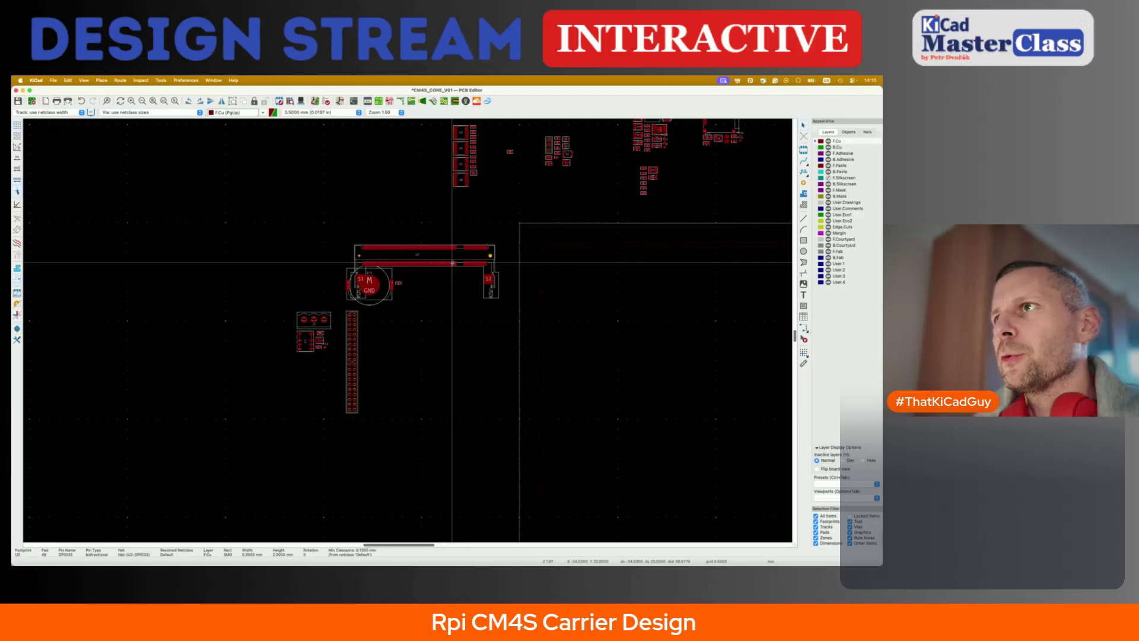
{"action": "key", "text": "m"}
{"action": "scroll", "coordinate": [538, 281], "scroll_direction": "right", "scroll_amount": 8}
{"action": "left_click", "coordinate": [509, 284]}
{"action": "scroll", "coordinate": [416, 301], "scroll_direction": "up", "scroll_amount": 3}
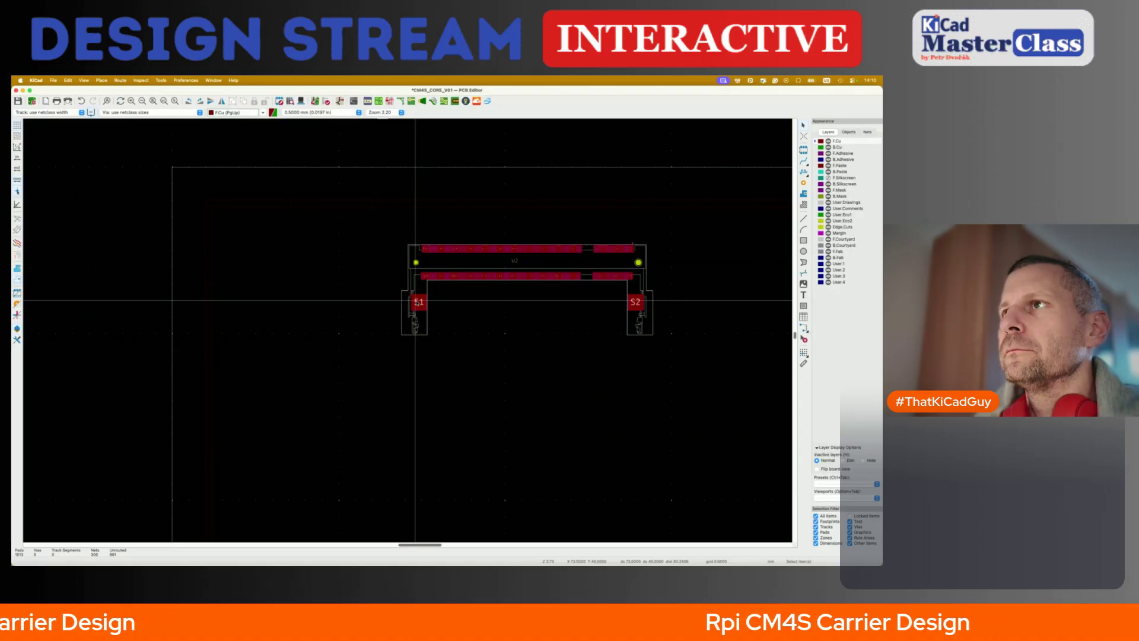
- Zoom and pan along both U2 pad rows to check net names such as GND and SD_DAT
{"action": "scroll", "coordinate": [482, 258], "scroll_direction": "up", "scroll_amount": 10}
{"action": "scroll", "coordinate": [483, 258], "scroll_direction": "up", "scroll_amount": 5}
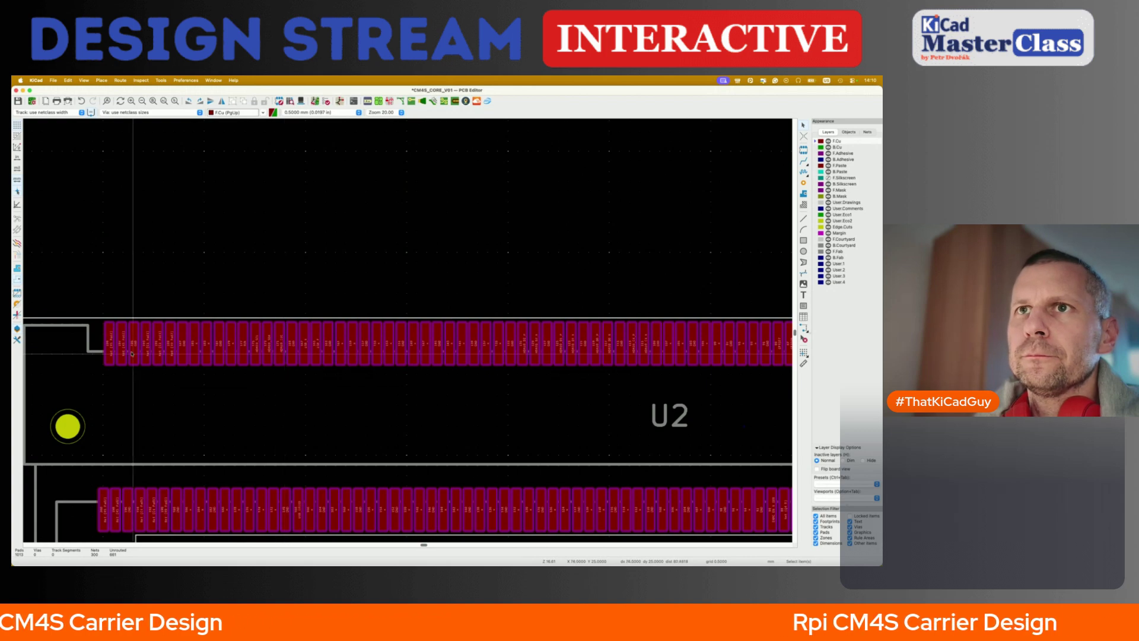
{"action": "scroll", "coordinate": [137, 355], "scroll_direction": "up", "scroll_amount": 2}
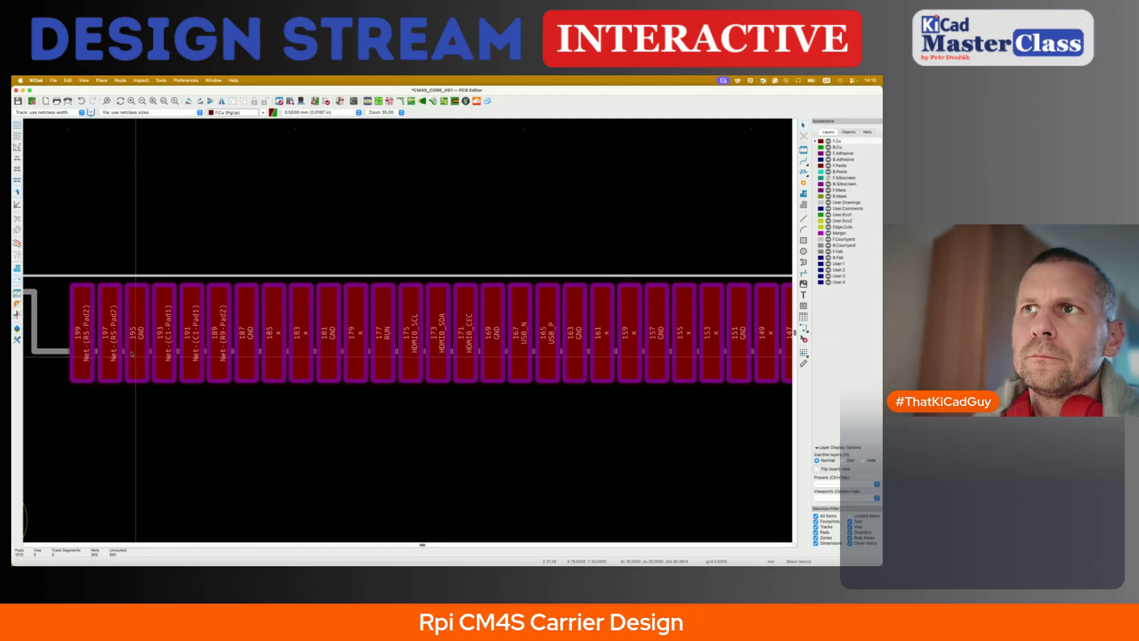
{"action": "scroll", "coordinate": [214, 356], "scroll_direction": "down", "scroll_amount": 2}
{"action": "scroll", "coordinate": [446, 373], "scroll_direction": "left", "scroll_amount": 5}
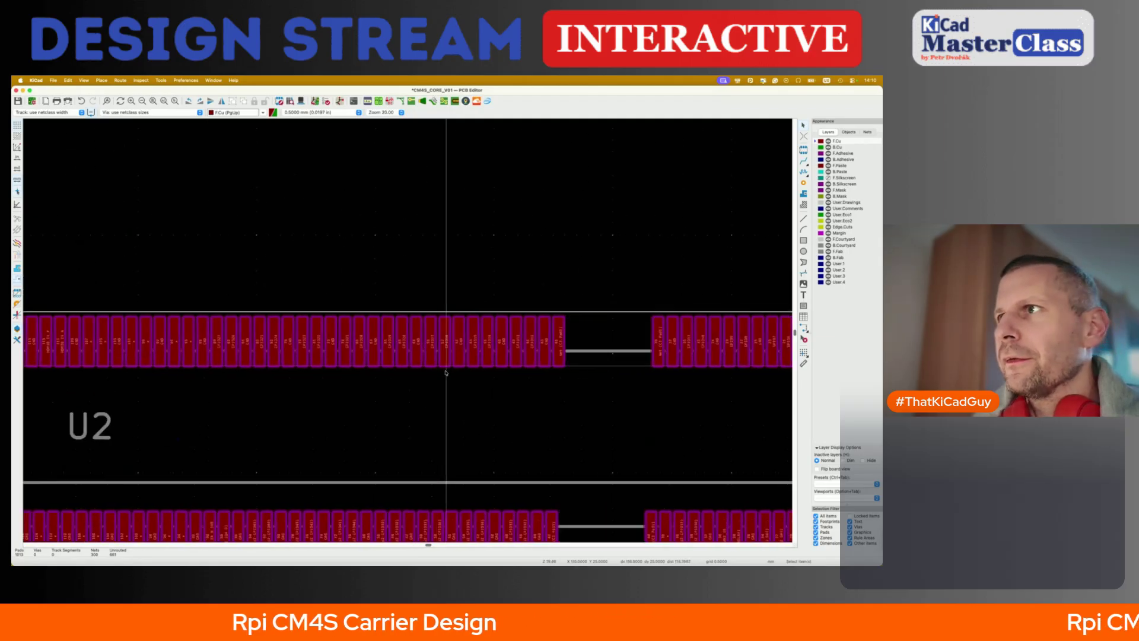
{"action": "scroll", "coordinate": [446, 372], "scroll_direction": "right", "scroll_amount": 3}
{"action": "scroll", "coordinate": [430, 358], "scroll_direction": "up", "scroll_amount": 1}
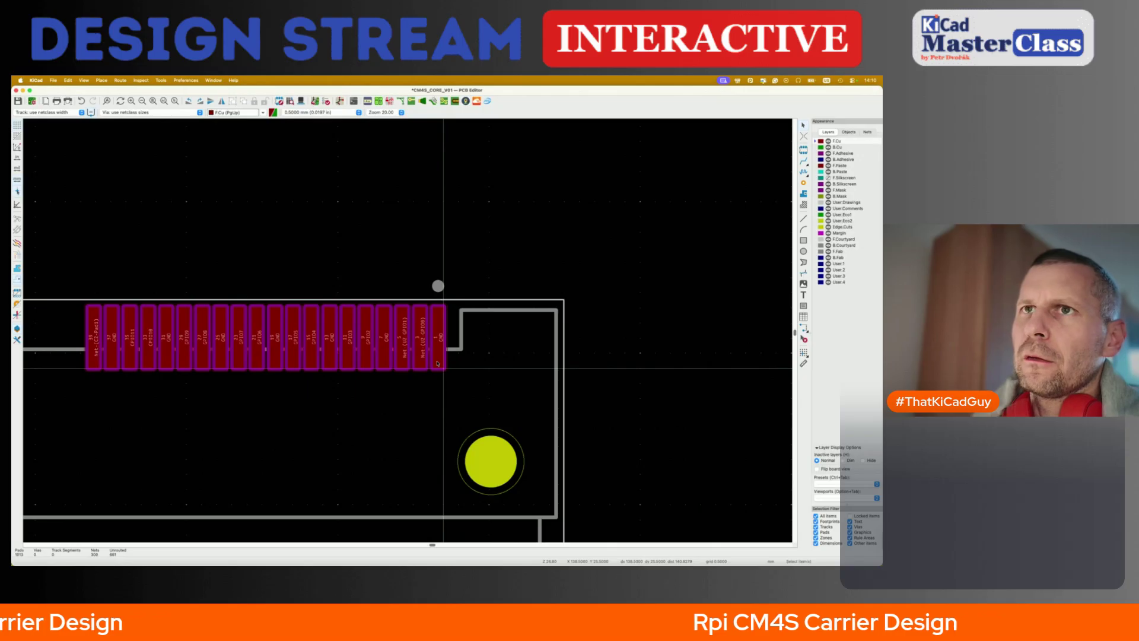
{"action": "scroll", "coordinate": [437, 363], "scroll_direction": "left", "scroll_amount": 10}
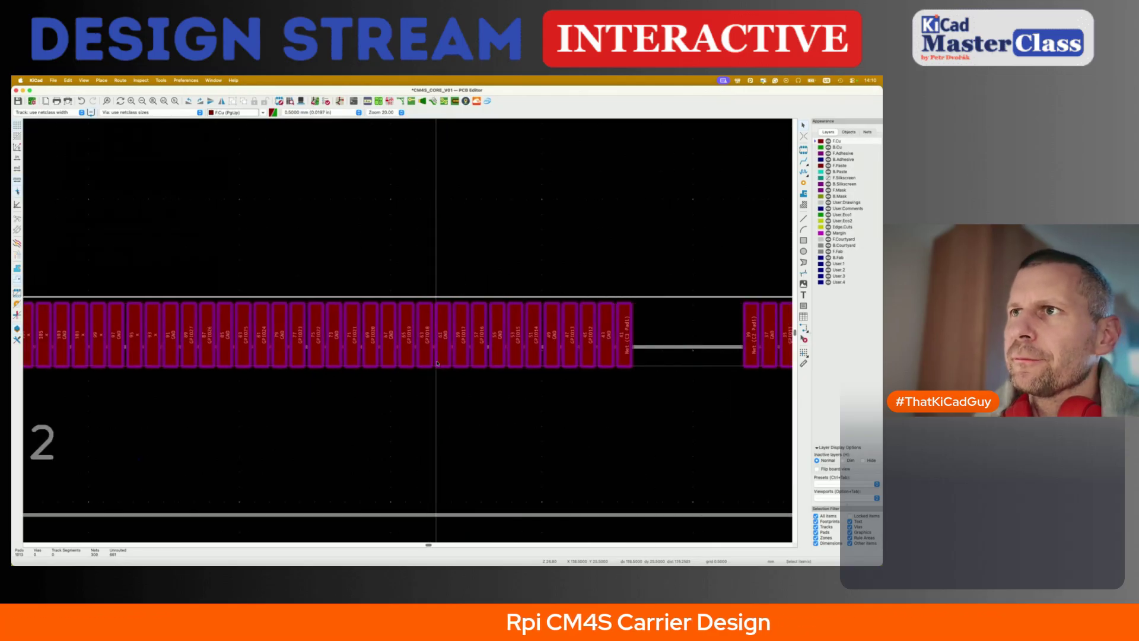
{"action": "scroll", "coordinate": [437, 363], "scroll_direction": "left", "scroll_amount": 6}
{"action": "scroll", "coordinate": [437, 363], "scroll_direction": "right", "scroll_amount": 4}
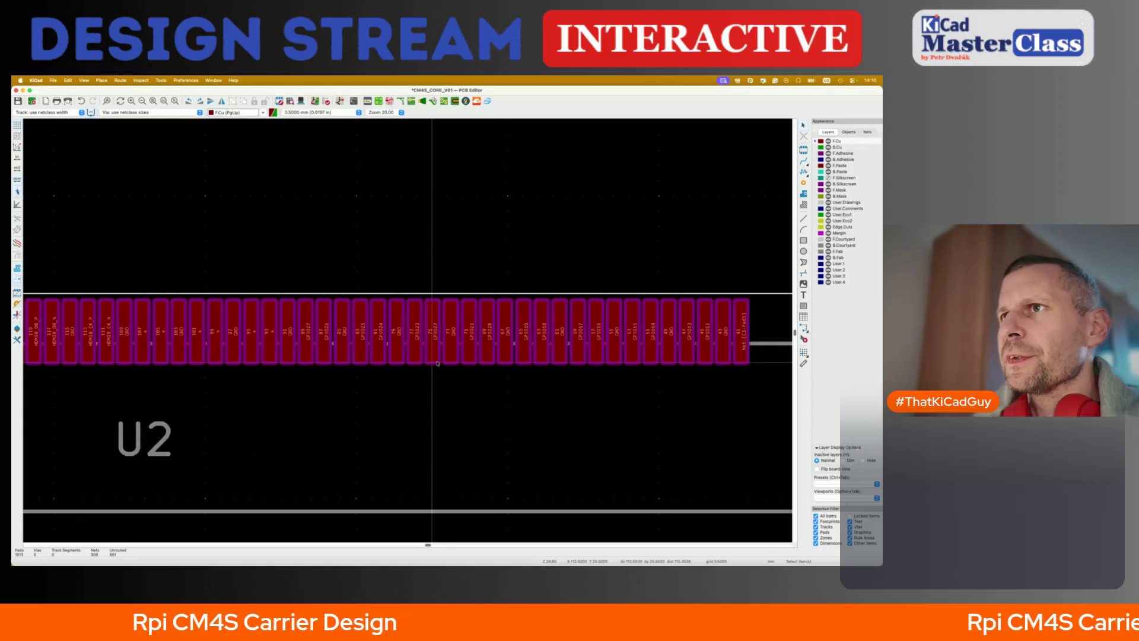
{"action": "scroll", "coordinate": [438, 363], "scroll_direction": "right", "scroll_amount": 8}
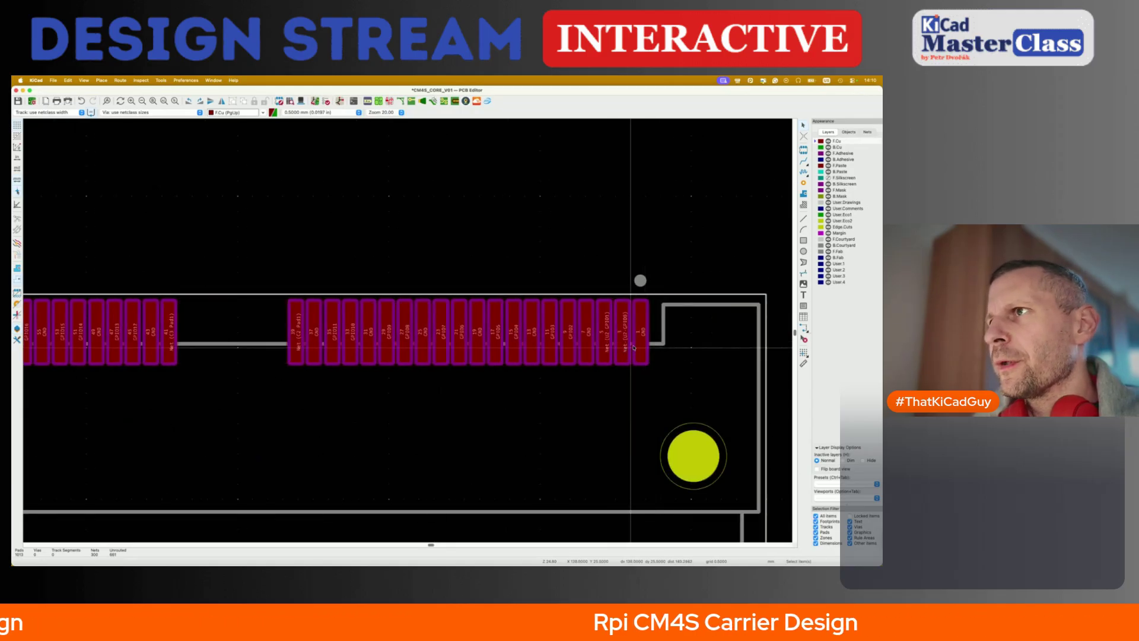
{"action": "scroll", "coordinate": [397, 336], "scroll_direction": "left", "scroll_amount": 10}
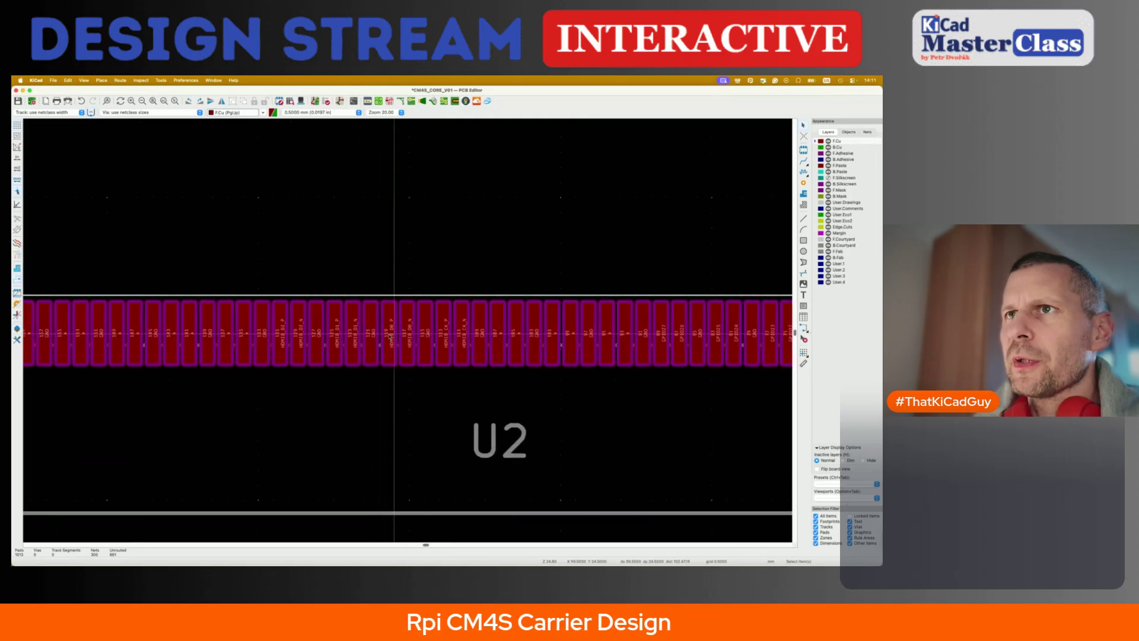
{"action": "scroll", "coordinate": [351, 336], "scroll_direction": "left", "scroll_amount": 8}
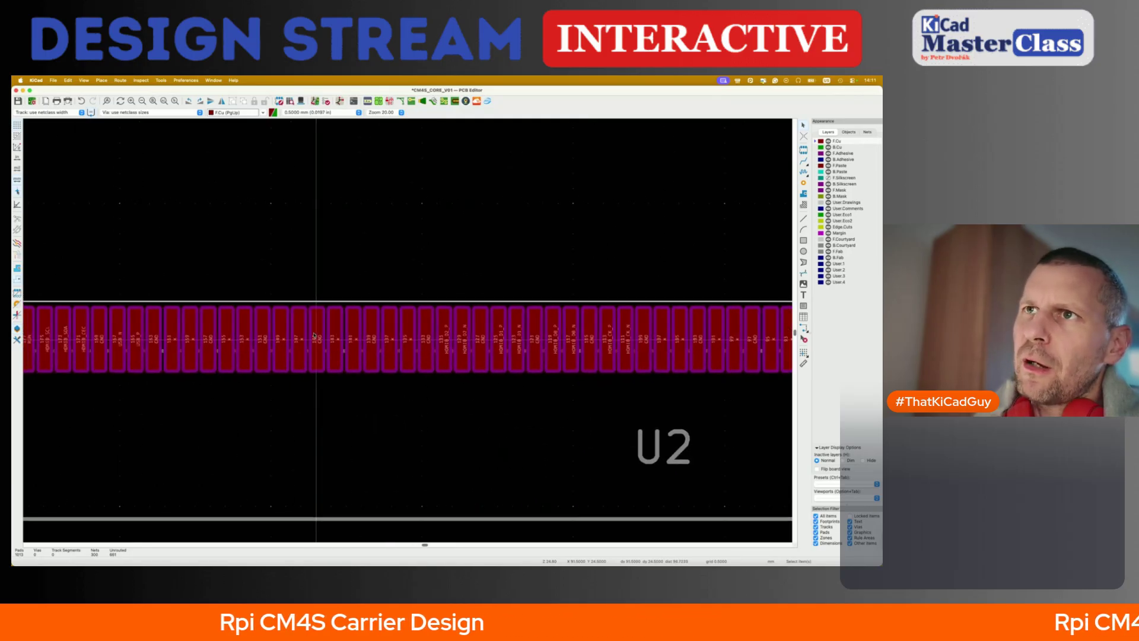
{"action": "scroll", "coordinate": [313, 336], "scroll_direction": "left", "scroll_amount": 5}
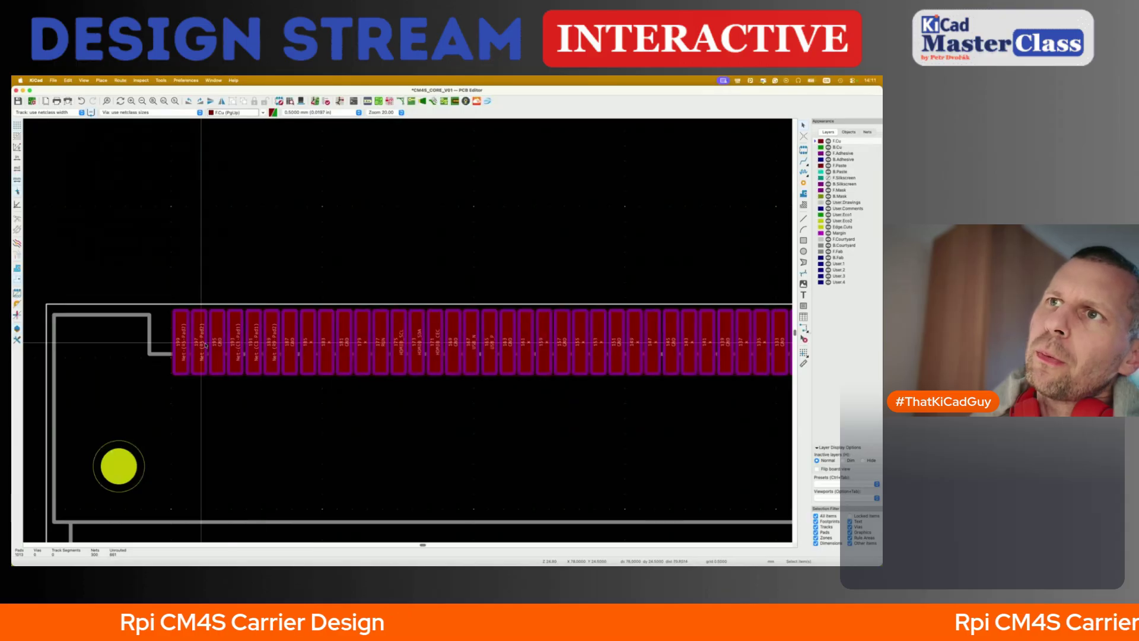
{"action": "scroll", "coordinate": [232, 354], "scroll_direction": "down", "scroll_amount": 5}
{"action": "scroll", "coordinate": [232, 354], "scroll_direction": "down", "scroll_amount": 3}
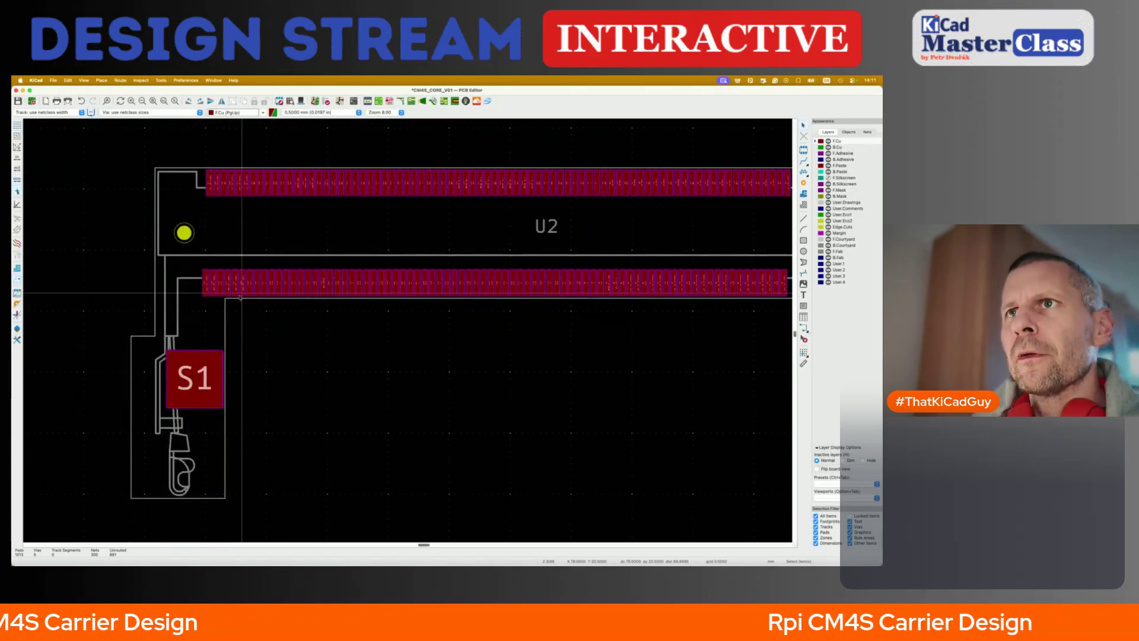
{"action": "scroll", "coordinate": [232, 309], "scroll_direction": "up", "scroll_amount": 6}
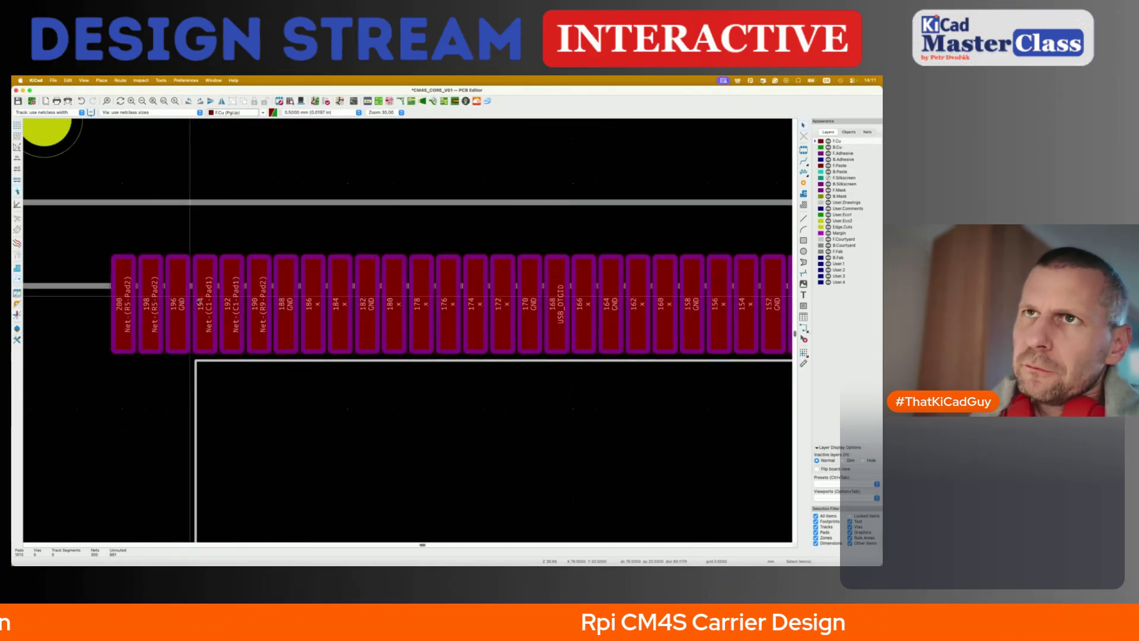
{"action": "scroll", "coordinate": [200, 301], "scroll_direction": "right", "scroll_amount": 15}
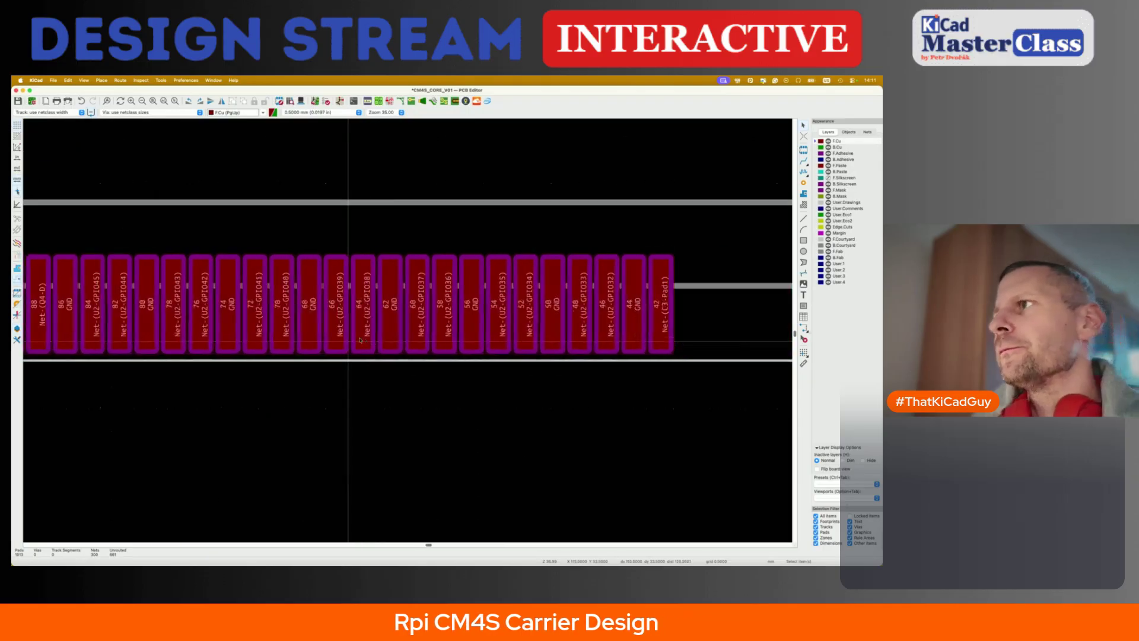
{"action": "scroll", "coordinate": [360, 339], "scroll_direction": "left", "scroll_amount": 4}
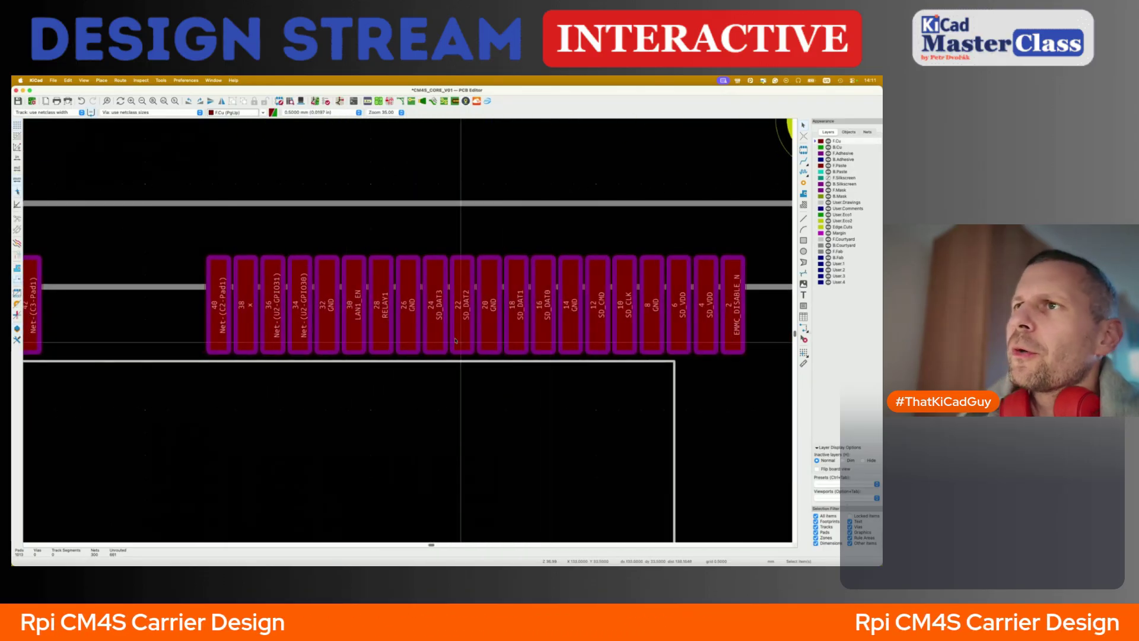
{"action": "scroll", "coordinate": [455, 340], "scroll_direction": "left", "scroll_amount": 2}
{"action": "scroll", "coordinate": [445, 340], "scroll_direction": "left", "scroll_amount": 4}
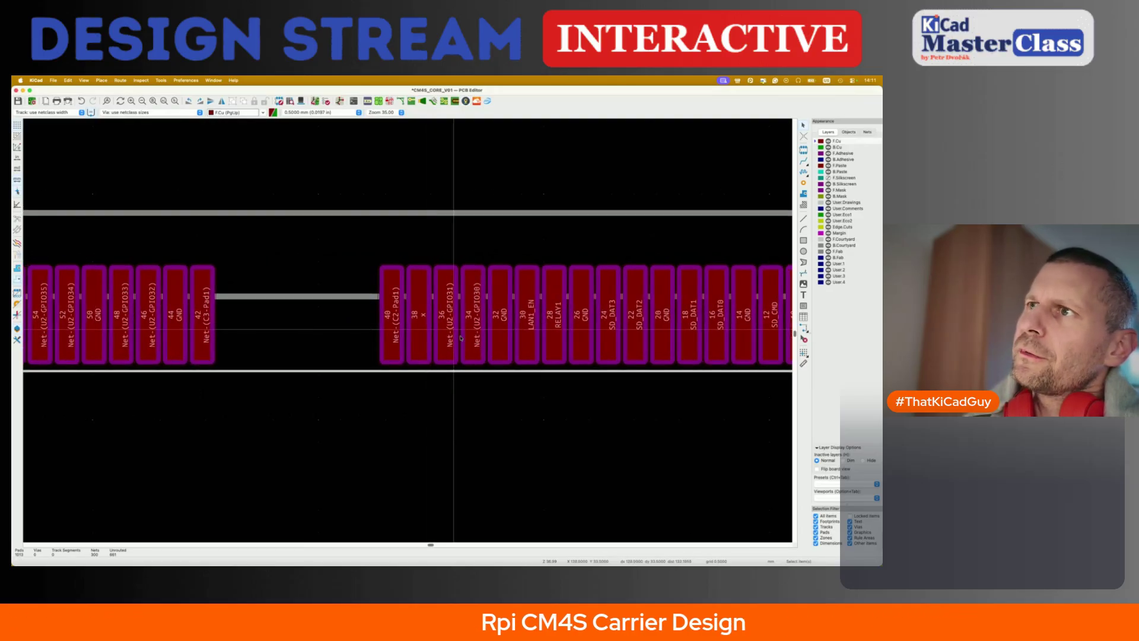
{"action": "scroll", "coordinate": [461, 338], "scroll_direction": "left", "scroll_amount": 15}
{"action": "scroll", "coordinate": [461, 338], "scroll_direction": "left", "scroll_amount": 20}
{"action": "scroll", "coordinate": [461, 338], "scroll_direction": "left", "scroll_amount": 10}
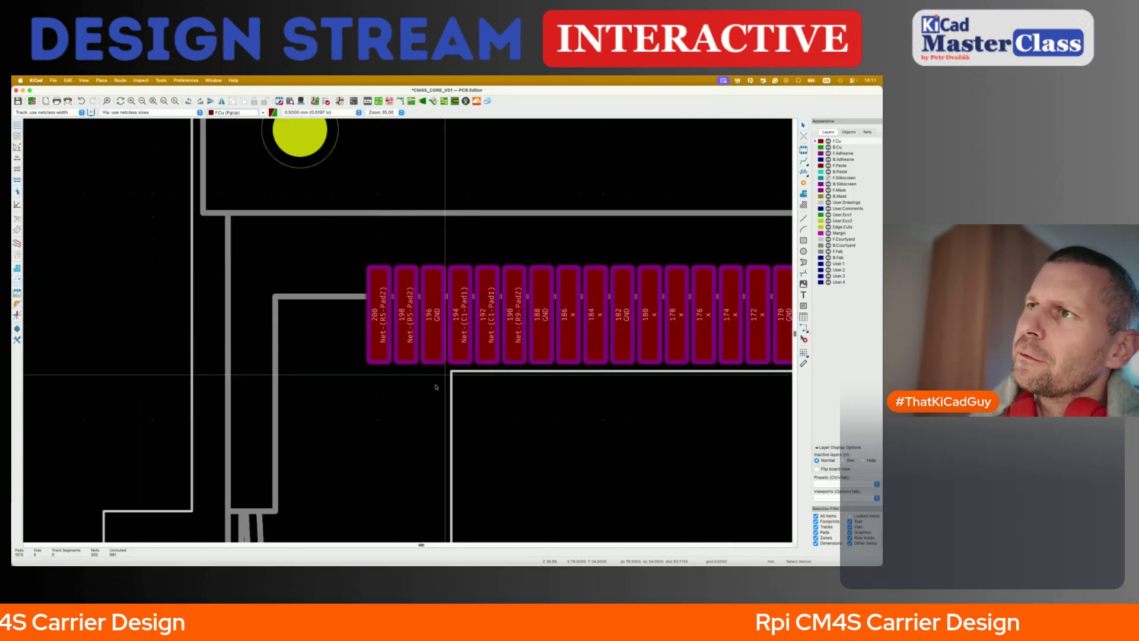
{"action": "scroll", "coordinate": [487, 368], "scroll_direction": "down", "scroll_amount": 10}
{"action": "scroll", "coordinate": [436, 386], "scroll_direction": "right", "scroll_amount": 4}
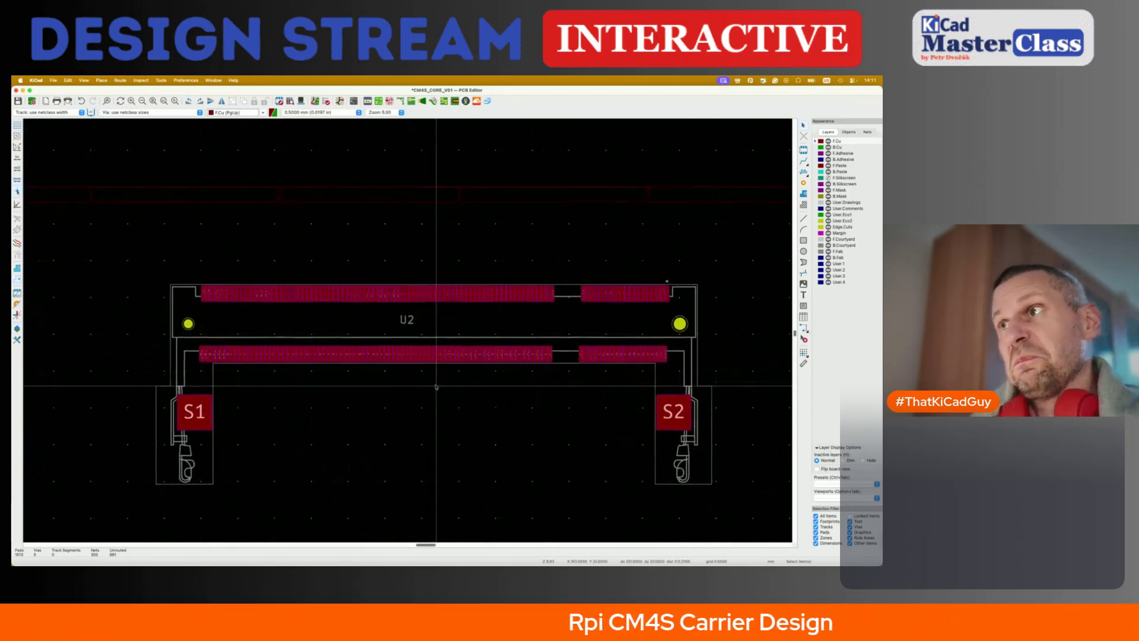
{"action": "scroll", "coordinate": [436, 386], "scroll_direction": "down", "scroll_amount": 2}
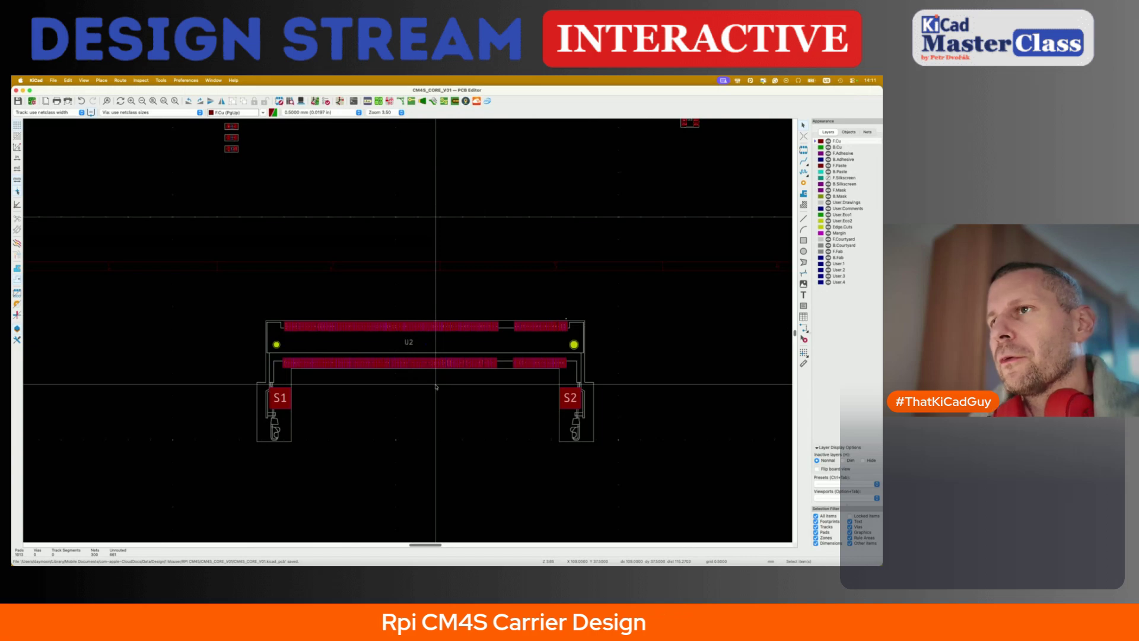
{"action": "scroll", "coordinate": [386, 325], "scroll_direction": "up", "scroll_amount": 3}
{"action": "scroll", "coordinate": [386, 326], "scroll_direction": "down", "scroll_amount": 3}
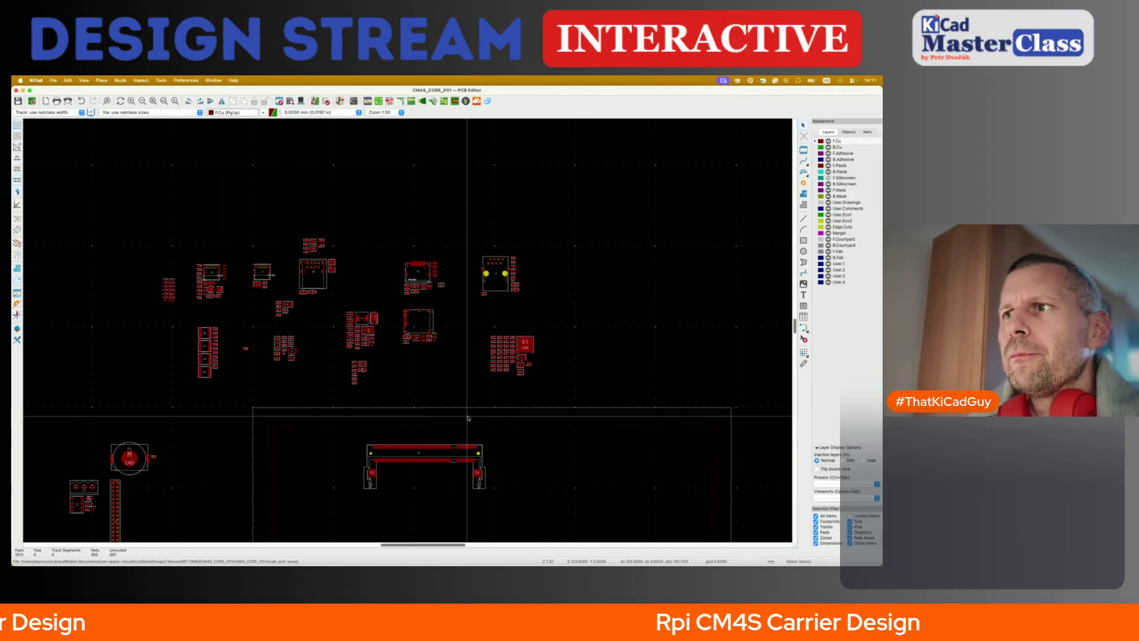
{"action": "left_click_drag", "start_coordinate": [452, 412], "coordinate": [478, 439]}
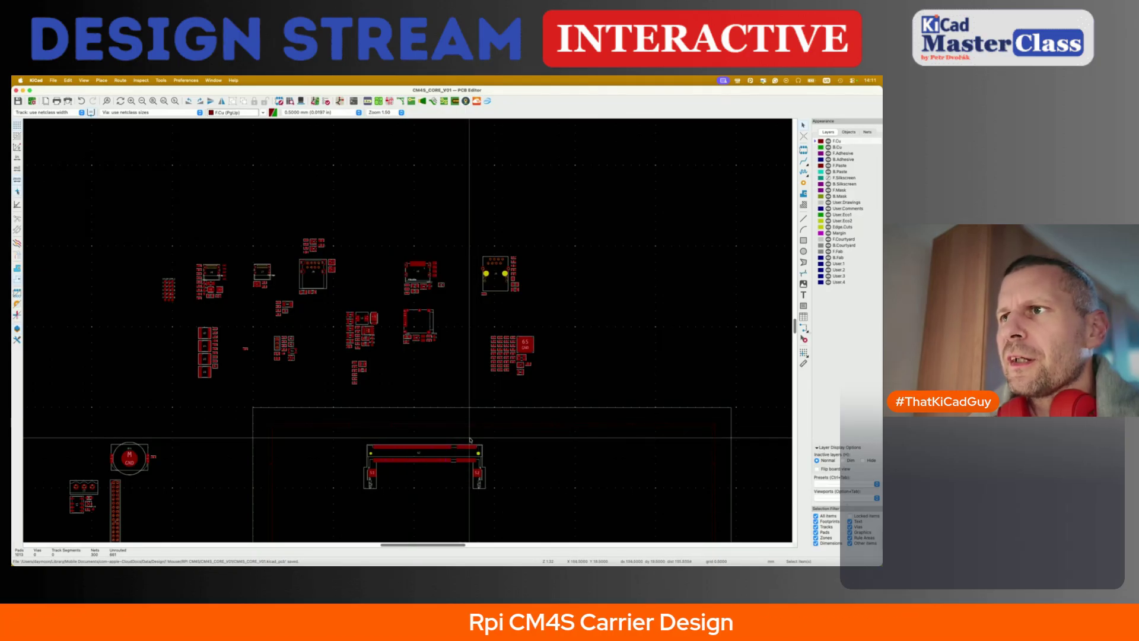
{"action": "left_click_drag", "start_coordinate": [385, 410], "coordinate": [423, 436]}
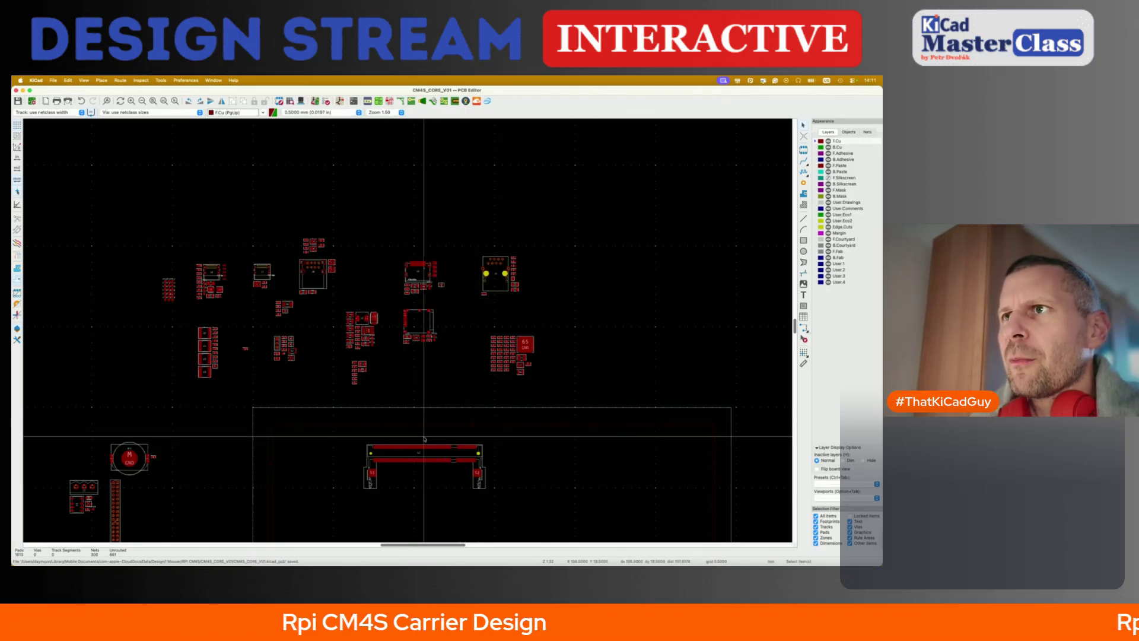
{"action": "scroll", "coordinate": [424, 439], "scroll_direction": "down", "scroll_amount": 3}
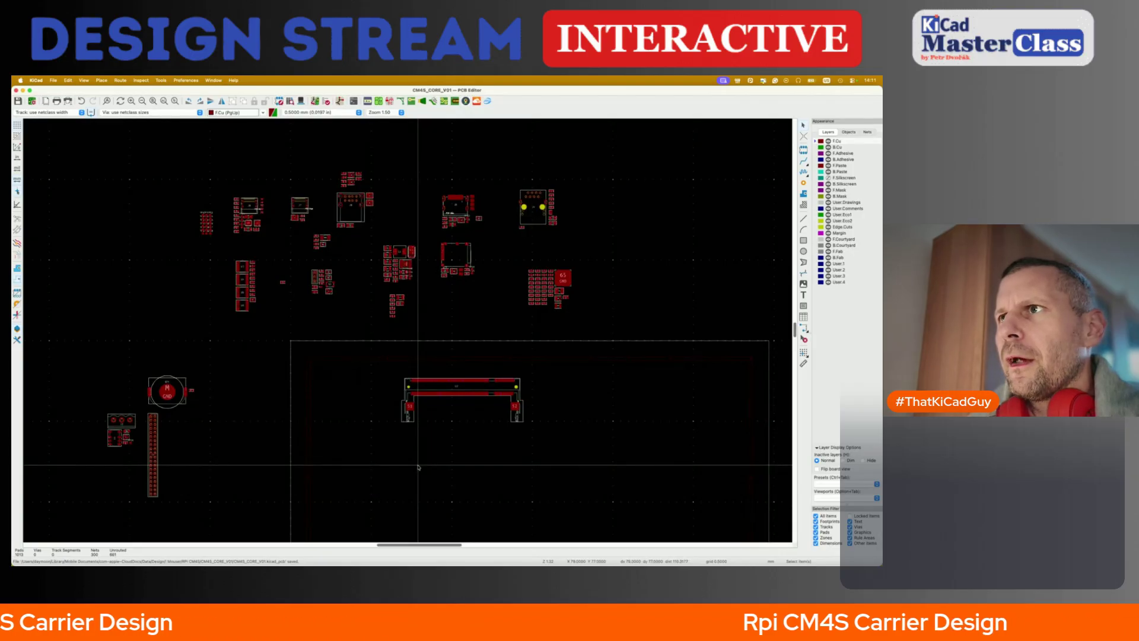
{"action": "left_click_drag", "start_coordinate": [400, 425], "coordinate": [526, 455]}
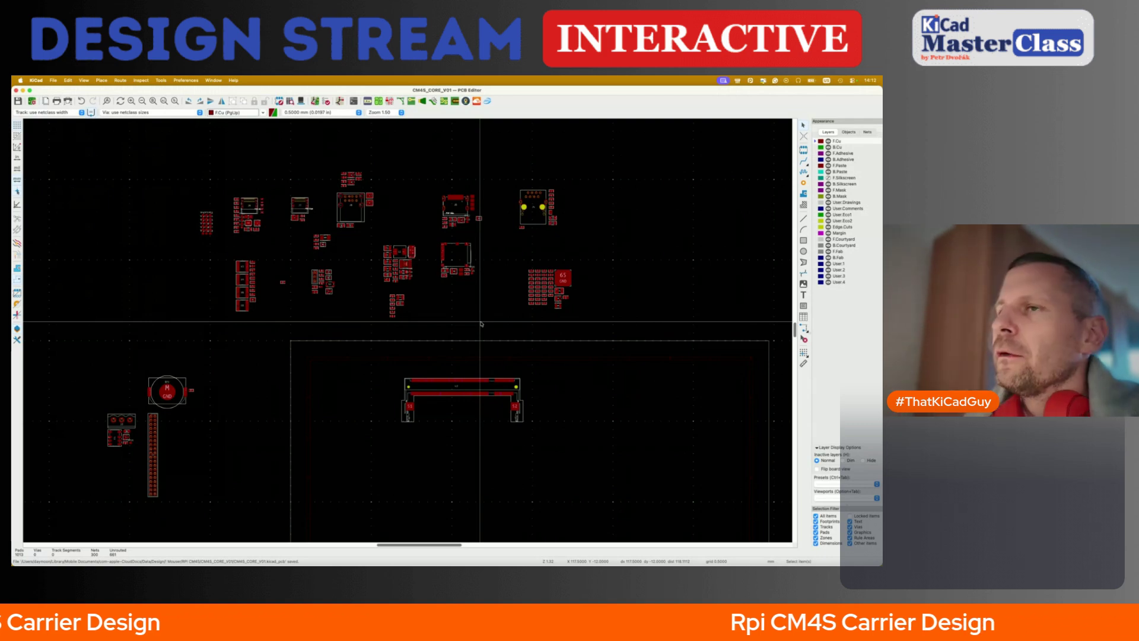
- Search the web for 'sodimm module carrier' in a new browser tab
{"action": "key", "text": "super+Tab"}
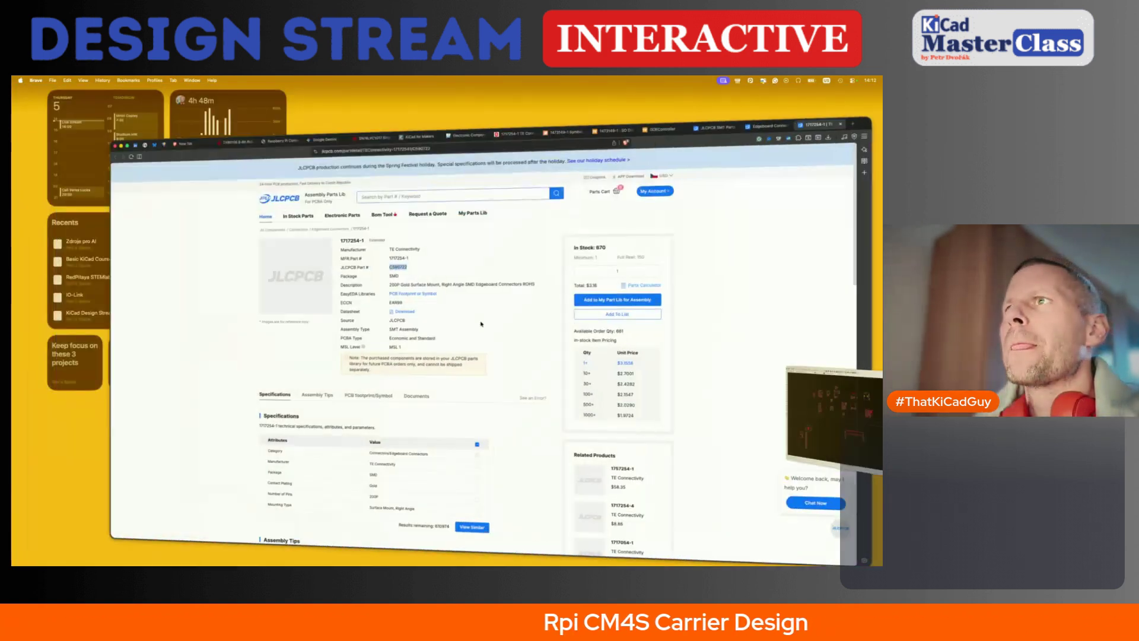
{"action": "key", "text": "super+t"}
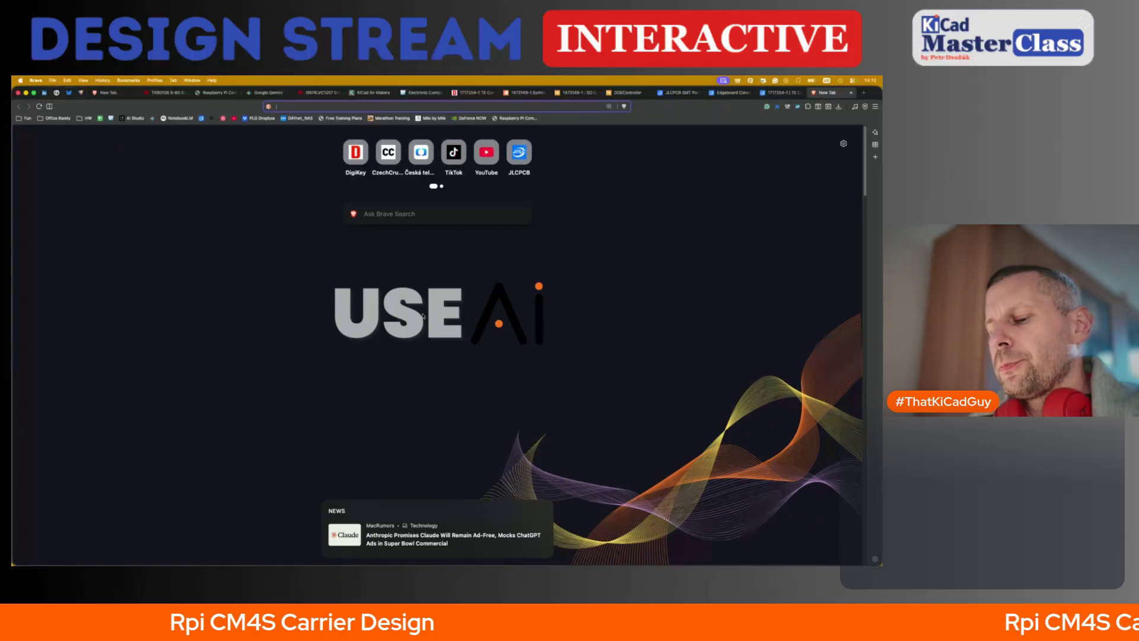
{"action": "type", "text": "compu"}
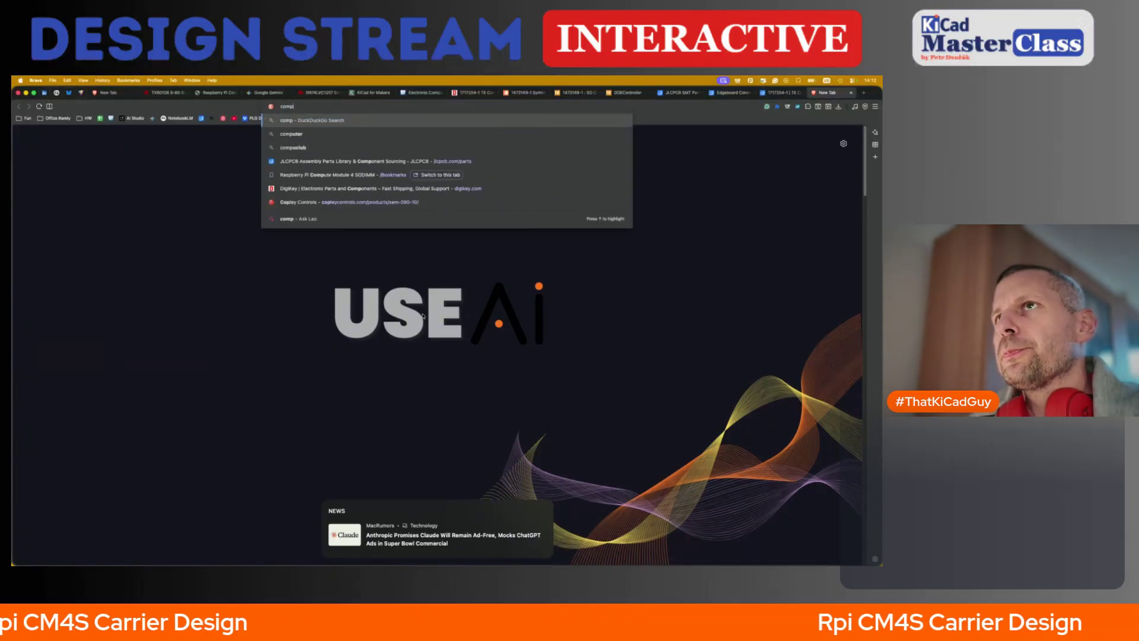
{"action": "key", "text": "BackSpace"}
{"action": "key", "text": "BackSpace"}
{"action": "key", "text": "BackSpace"}
{"action": "key", "text": "BackSpace"}
{"action": "key", "text": "BackSpace"}
{"action": "type", "text": "sodimm"}
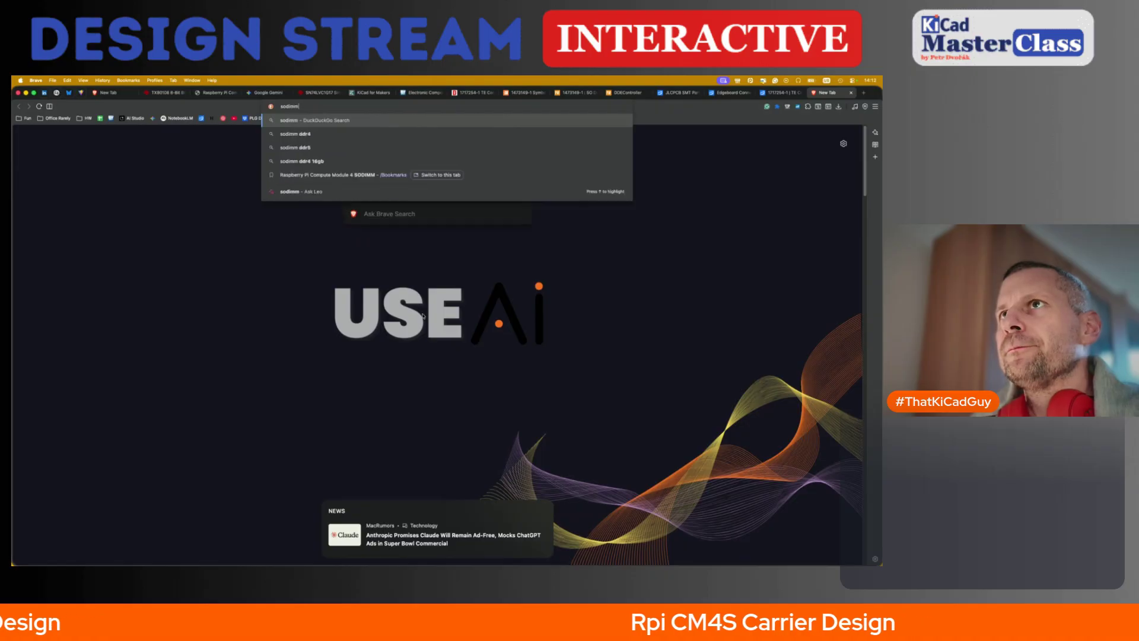
{"action": "type", "text": " mo"}
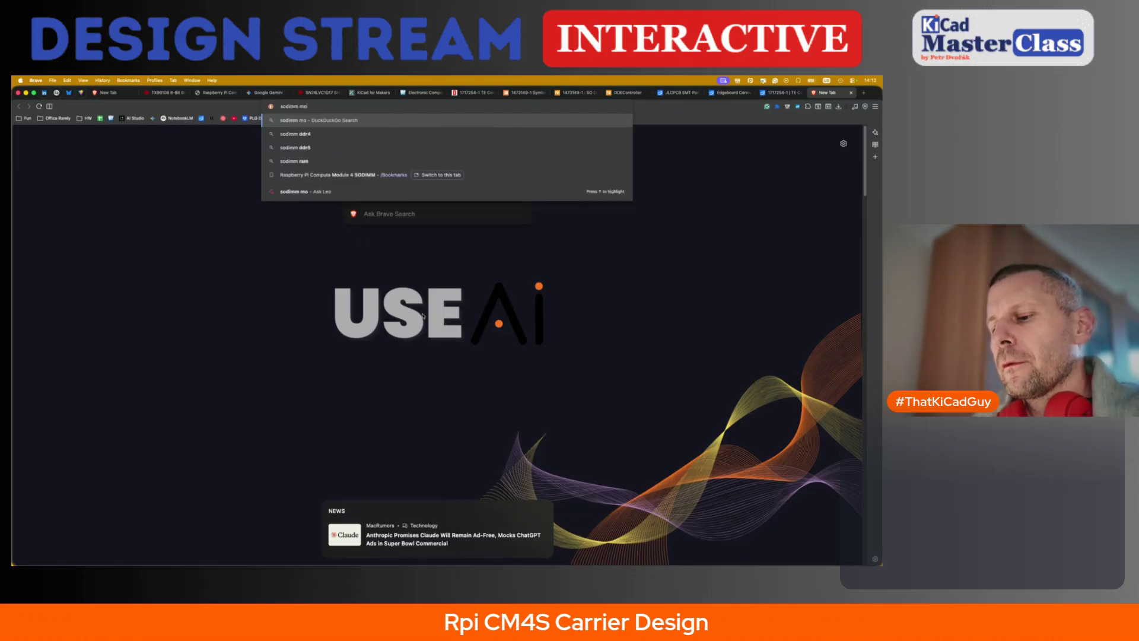
{"action": "type", "text": "dule carri"}
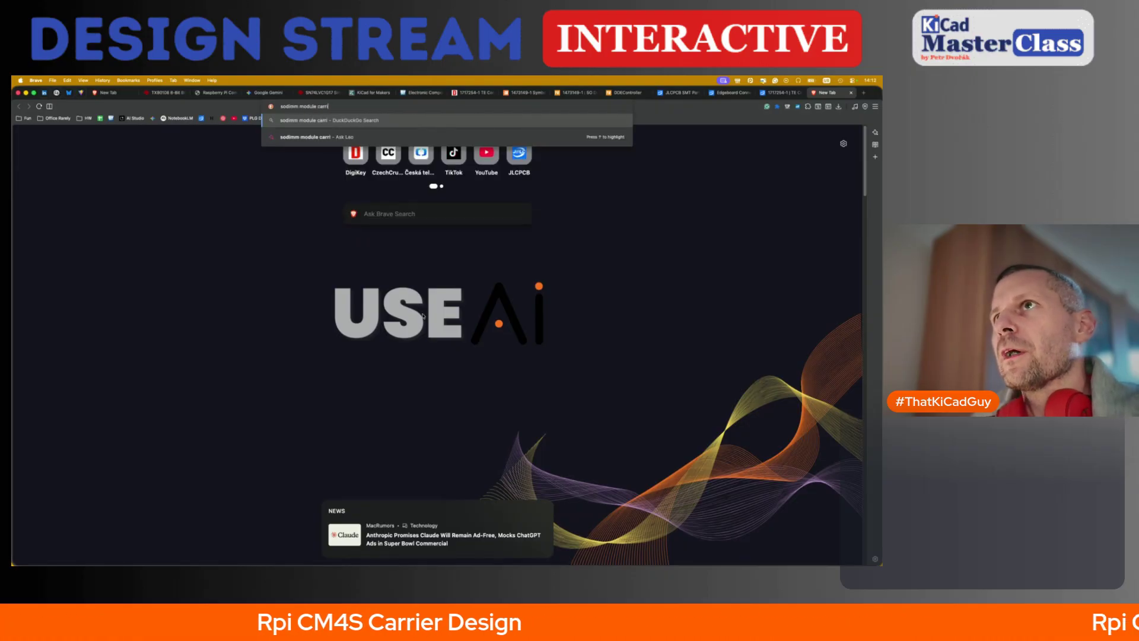
{"action": "type", "text": "er"}
{"action": "key", "text": "Return"}
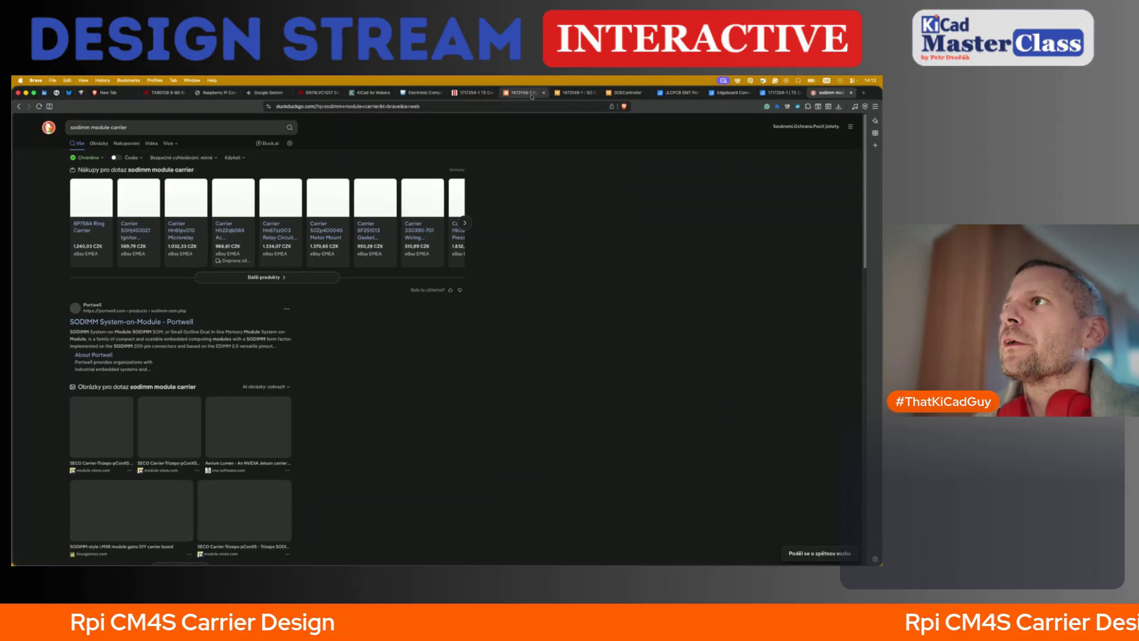
- Close four old tabs, including the 1473149-1 part and DOEController pages
{"action": "middle_click", "coordinate": [526, 93]}
{"action": "middle_click", "coordinate": [527, 93]}
{"action": "middle_click", "coordinate": [527, 93]}
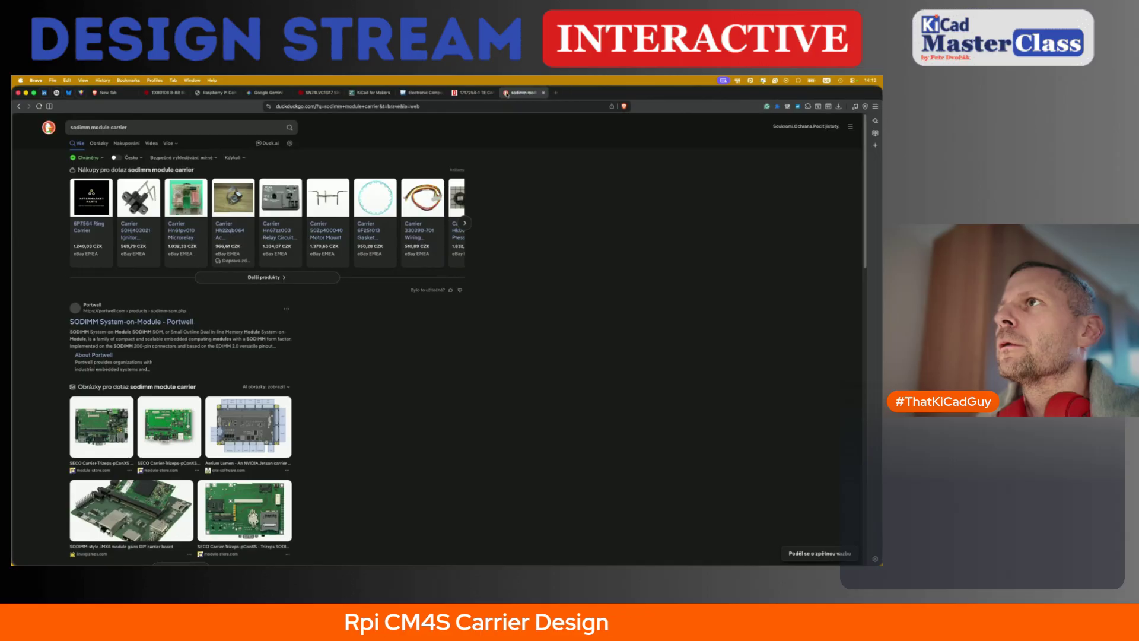
{"action": "middle_click", "coordinate": [423, 93]}
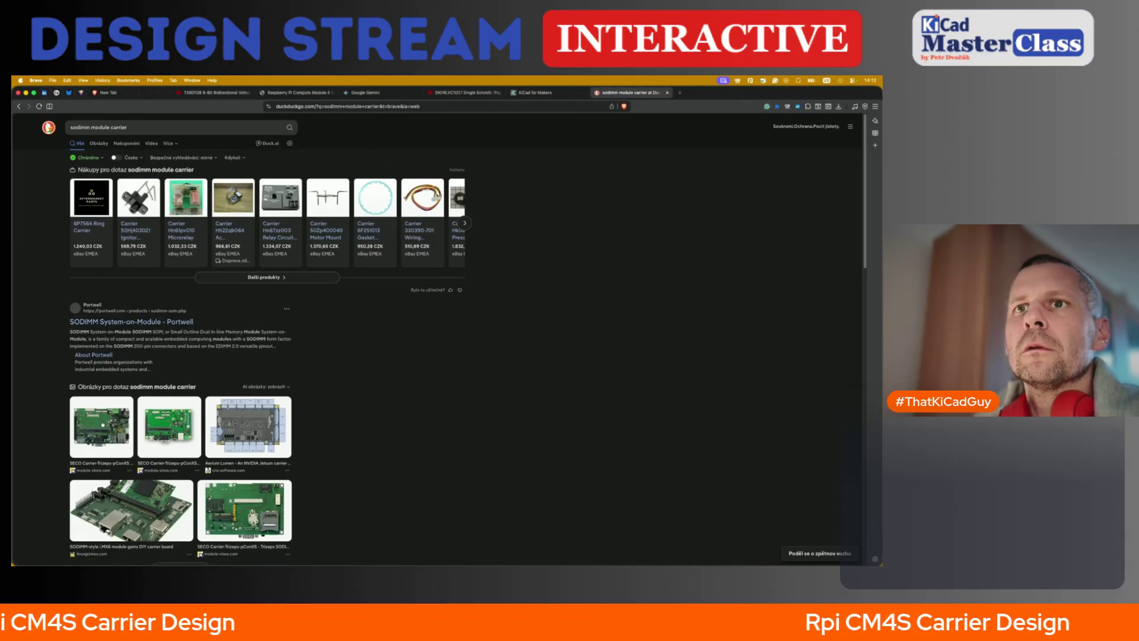
- In image results, preview the SECO and i.MX6 SO-DIMM carrier board pictures
{"action": "left_click", "coordinate": [104, 145]}
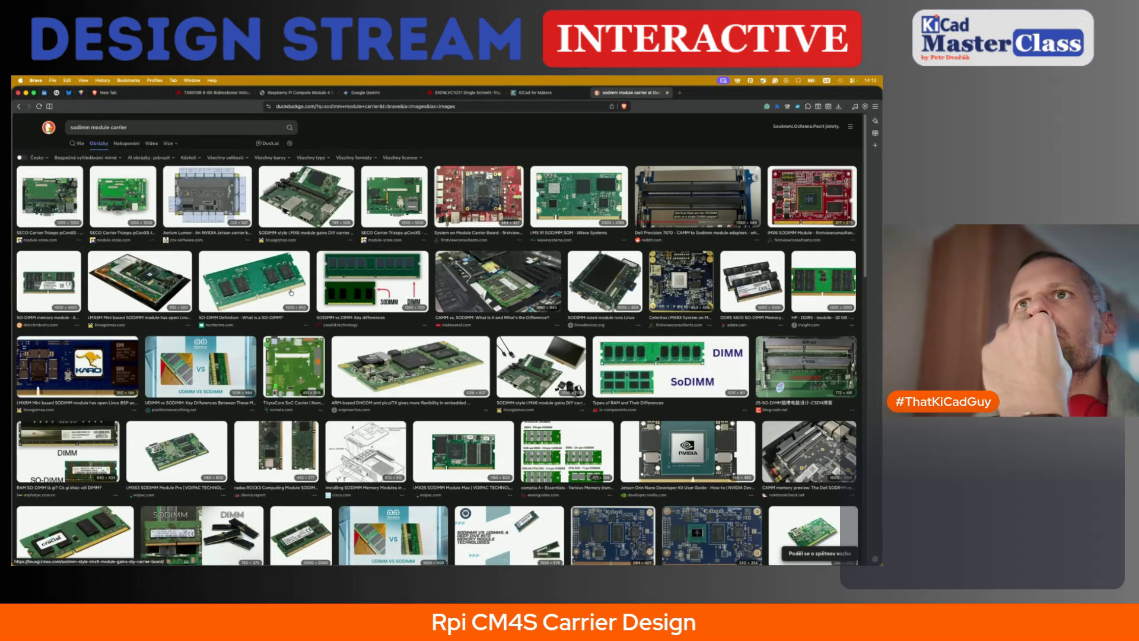
{"action": "left_click", "coordinate": [85, 209]}
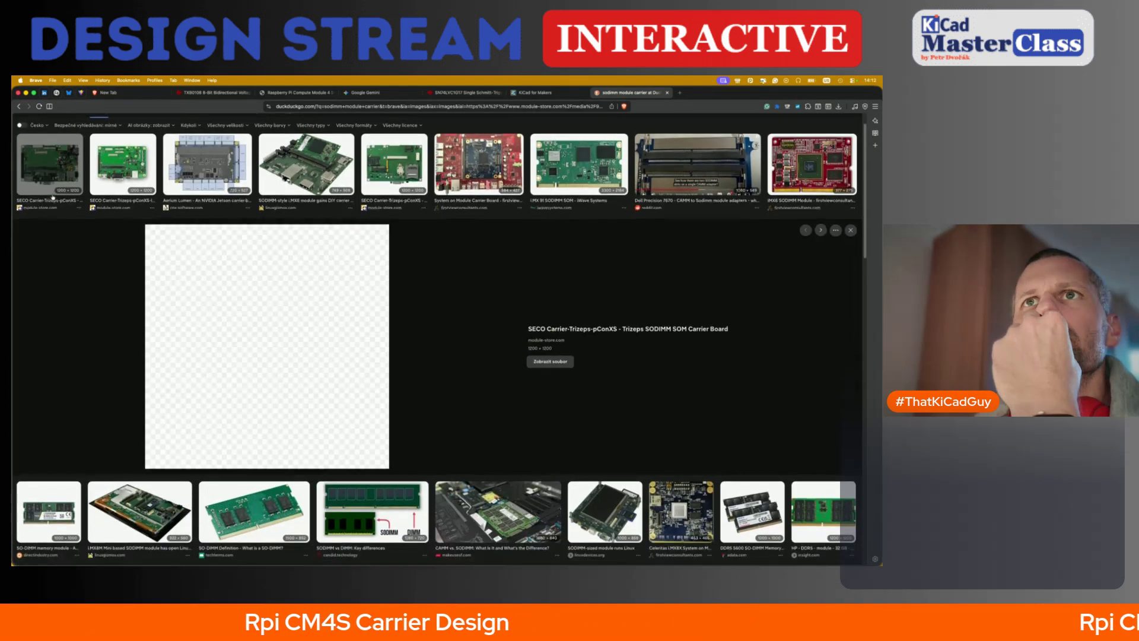
{"action": "scroll", "coordinate": [108, 325], "scroll_direction": "down", "scroll_amount": 2}
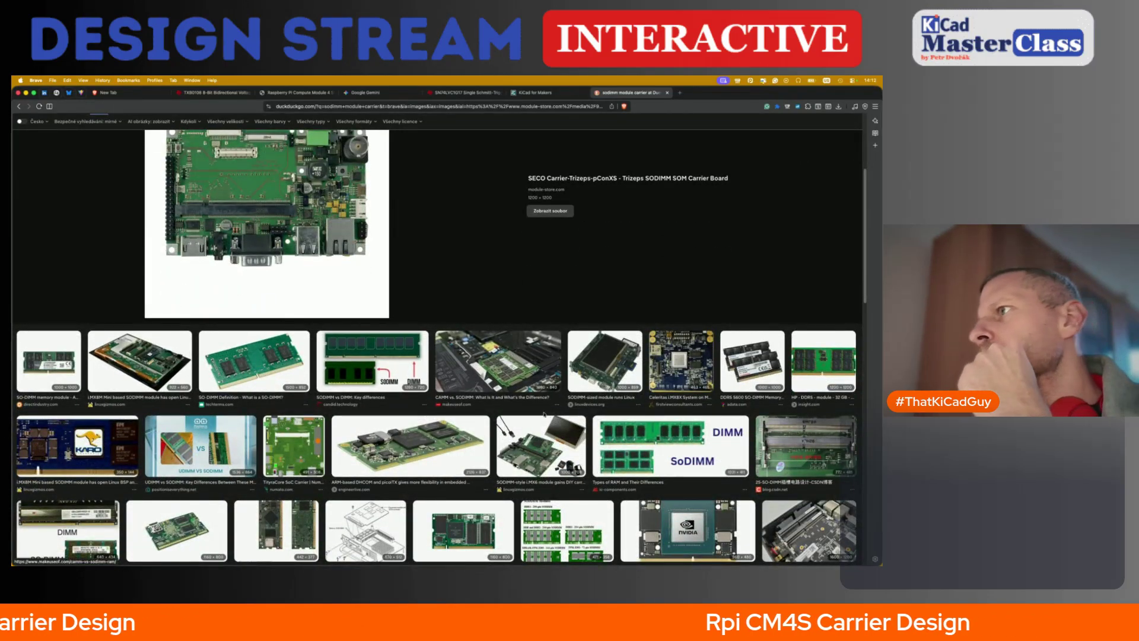
{"action": "scroll", "coordinate": [592, 432], "scroll_direction": "down", "scroll_amount": 2}
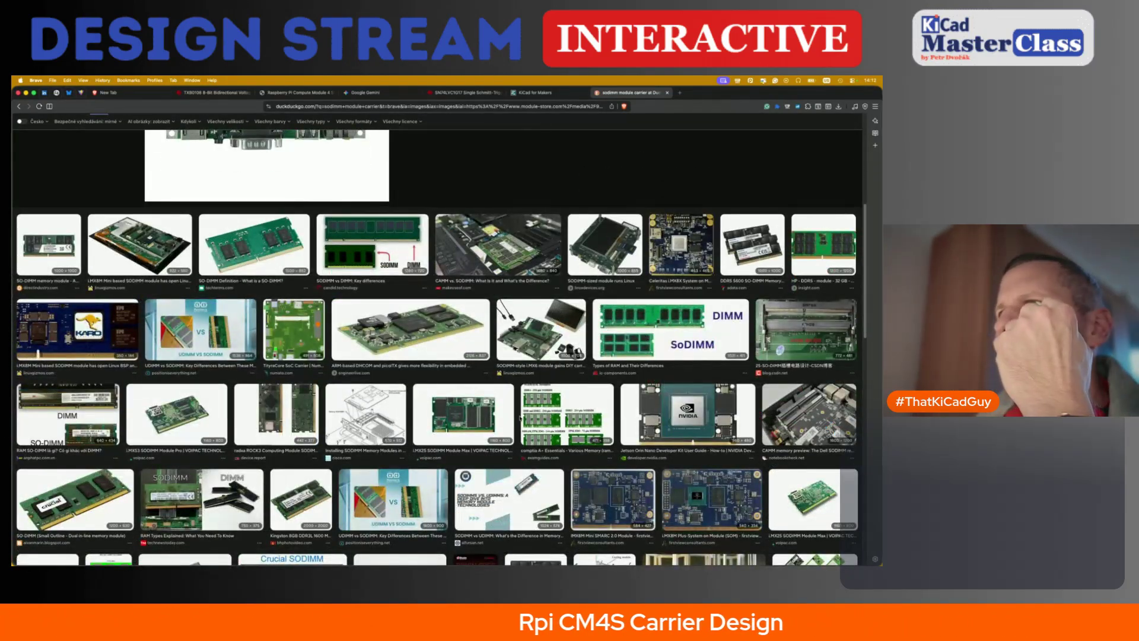
{"action": "left_click", "coordinate": [539, 345]}
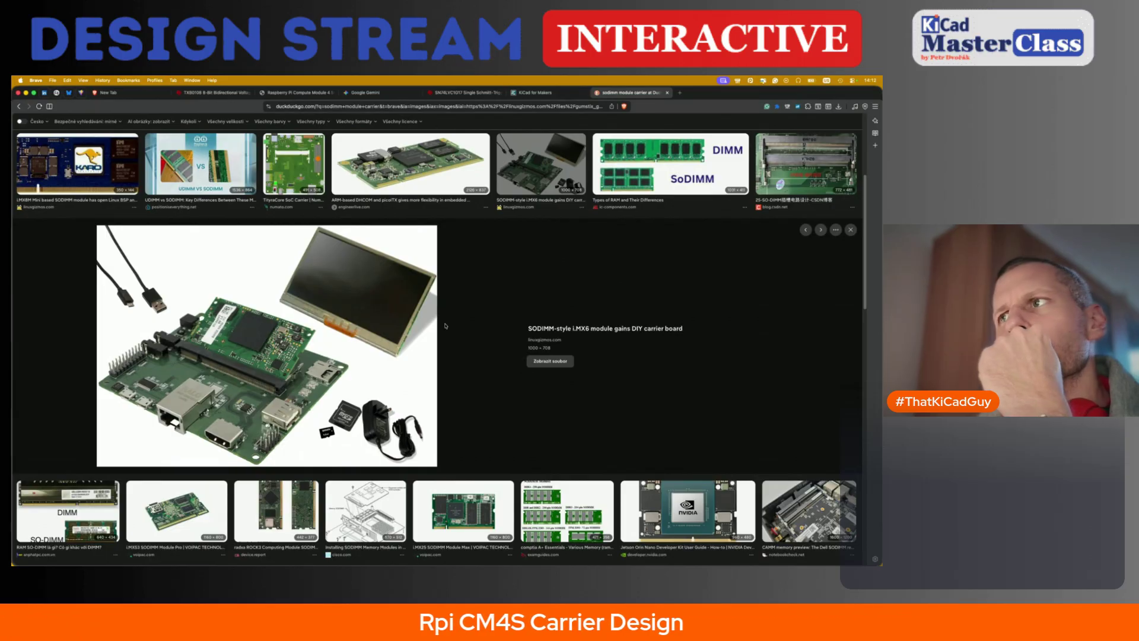
{"action": "scroll", "coordinate": [372, 376], "scroll_direction": "down", "scroll_amount": 3}
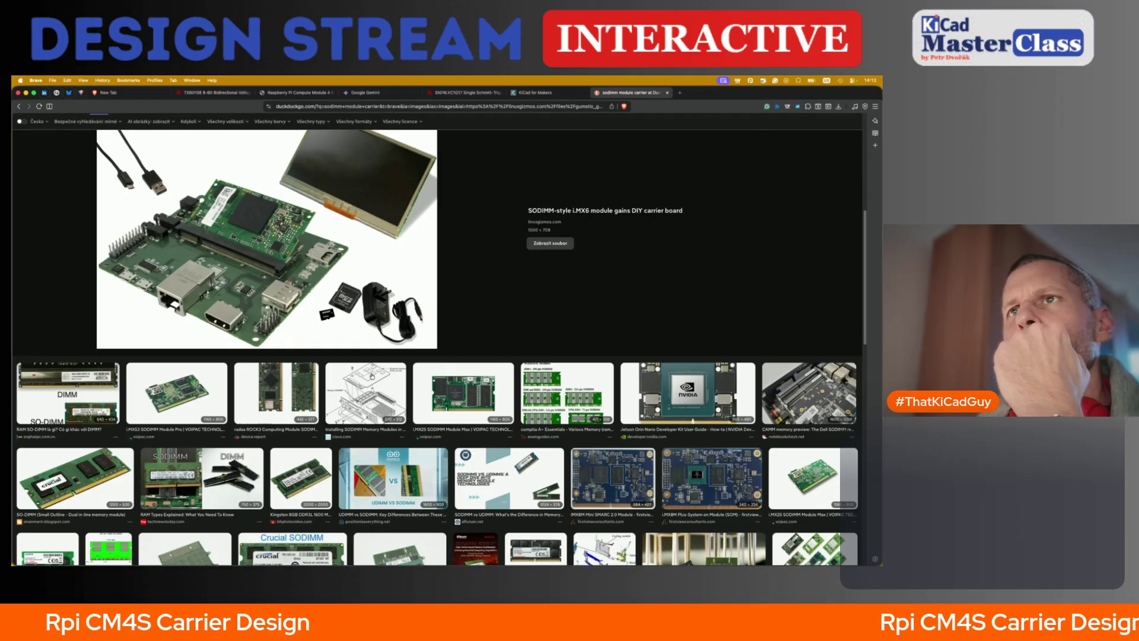
{"action": "scroll", "coordinate": [372, 376], "scroll_direction": "down", "scroll_amount": 2}
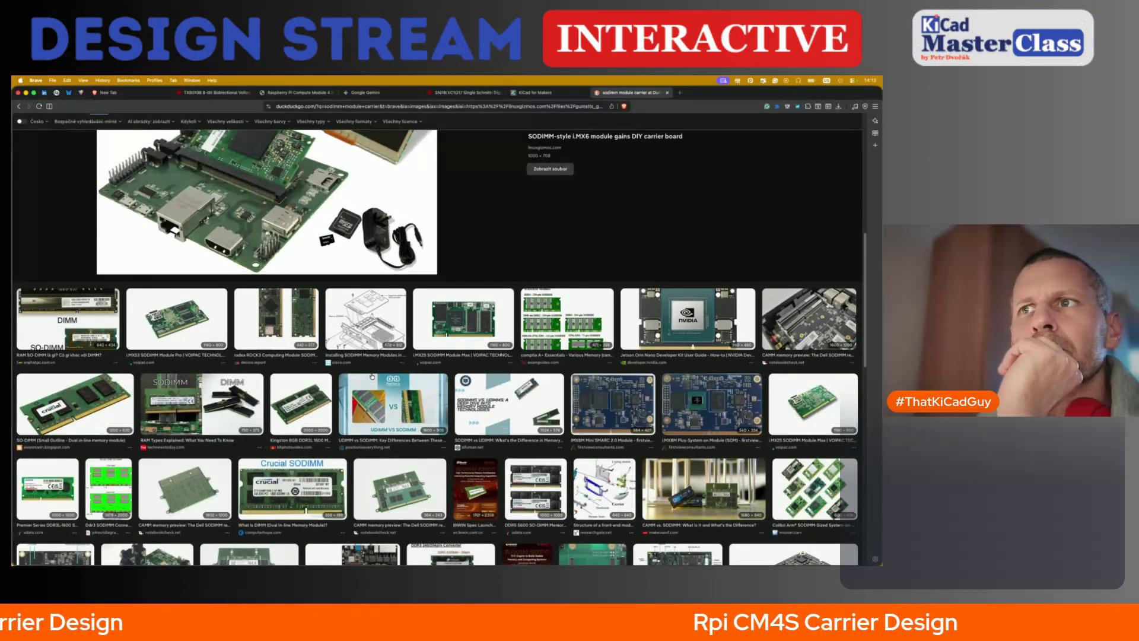
{"action": "scroll", "coordinate": [372, 376], "scroll_direction": "down", "scroll_amount": 2}
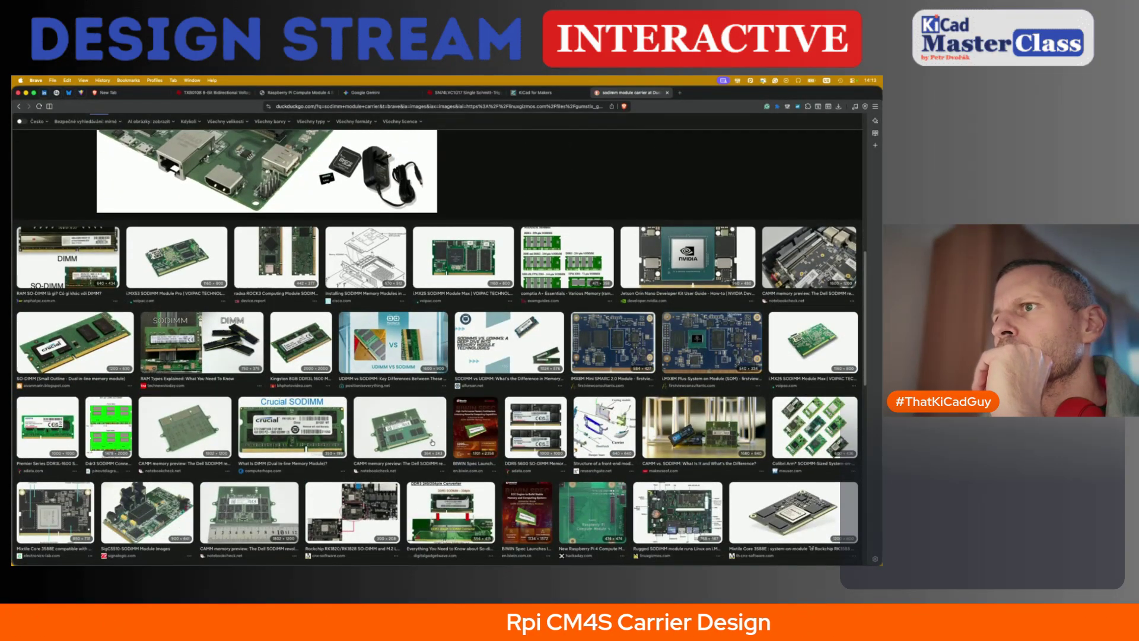
{"action": "scroll", "coordinate": [288, 317], "scroll_direction": "up", "scroll_amount": 4}
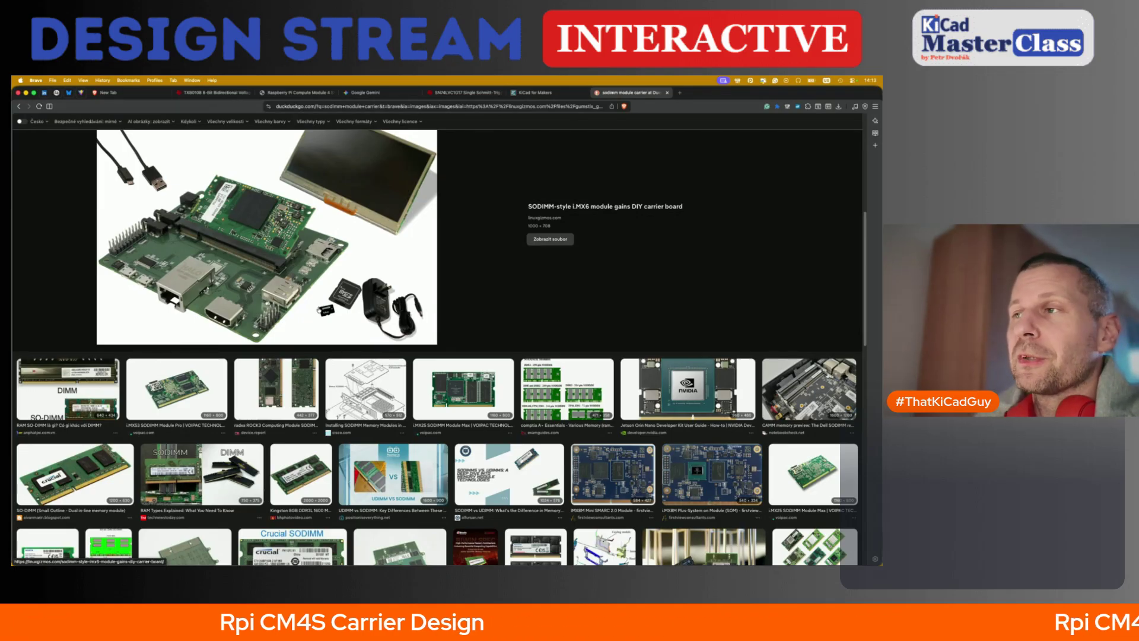
{"action": "scroll", "coordinate": [439, 347], "scroll_direction": "down", "scroll_amount": 5}
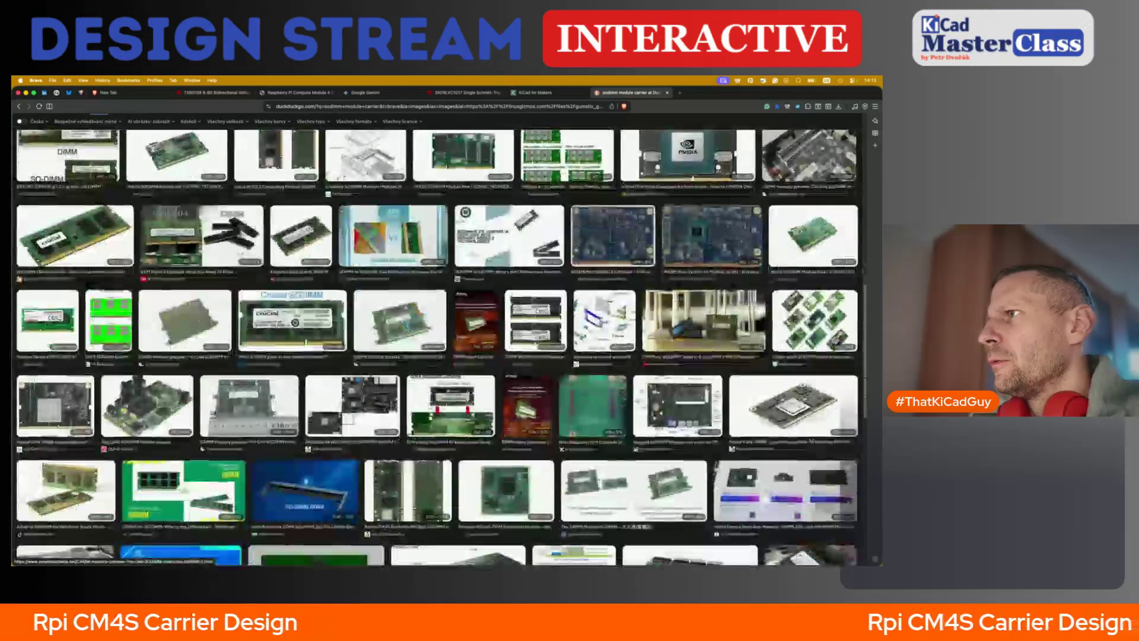
{"action": "scroll", "coordinate": [439, 347], "scroll_direction": "up", "scroll_amount": 5}
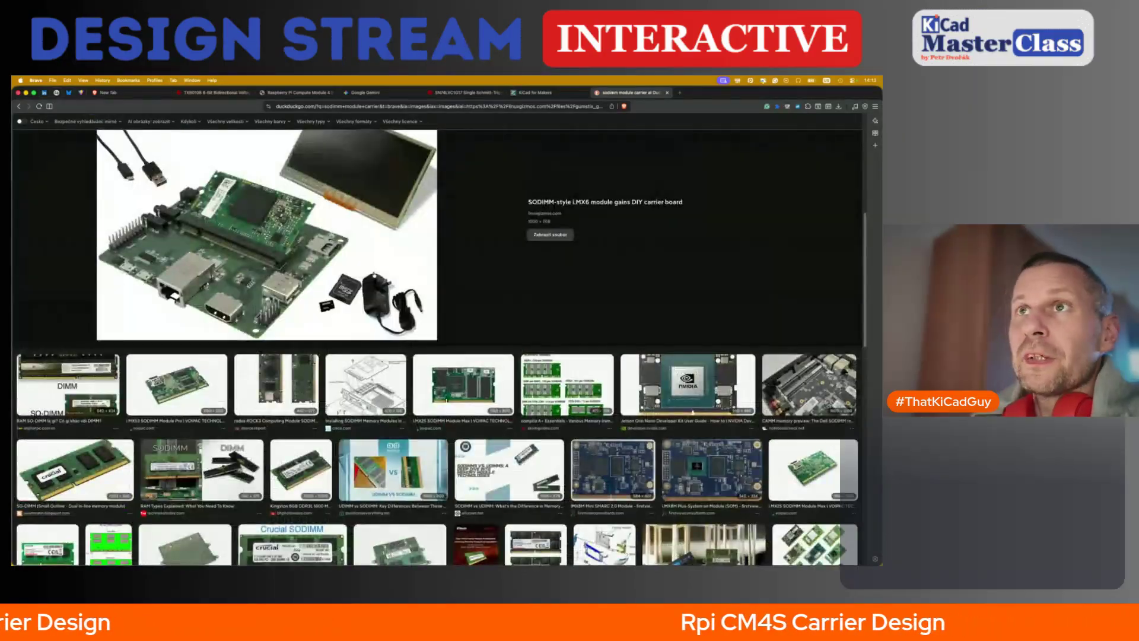
{"action": "scroll", "coordinate": [438, 347], "scroll_direction": "down", "scroll_amount": 5}
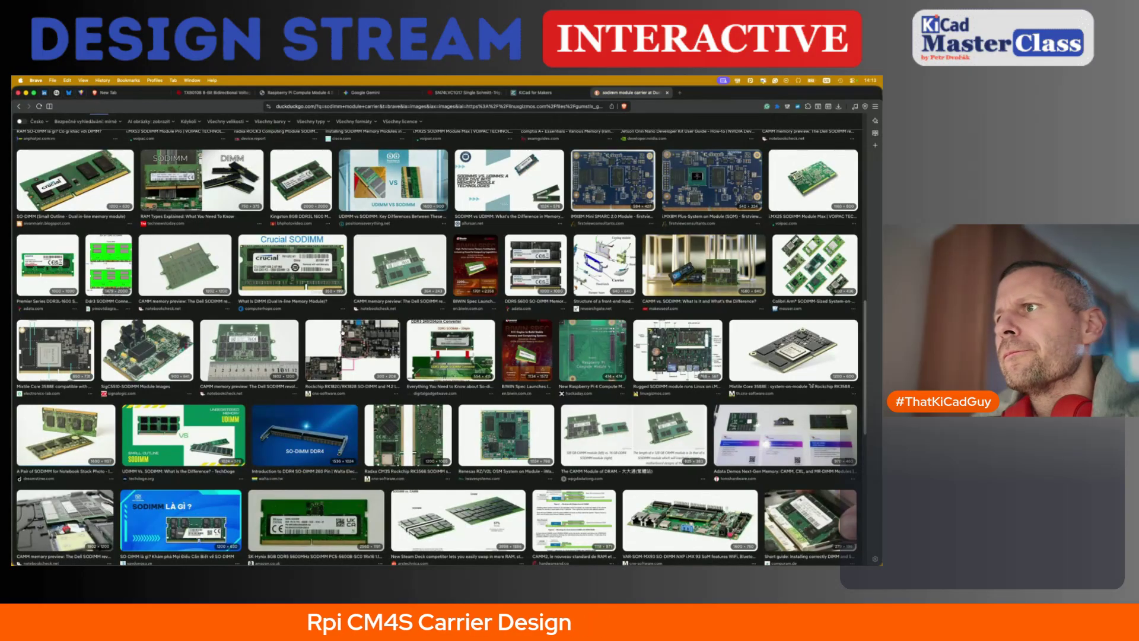
{"action": "scroll", "coordinate": [342, 331], "scroll_direction": "down", "scroll_amount": 2}
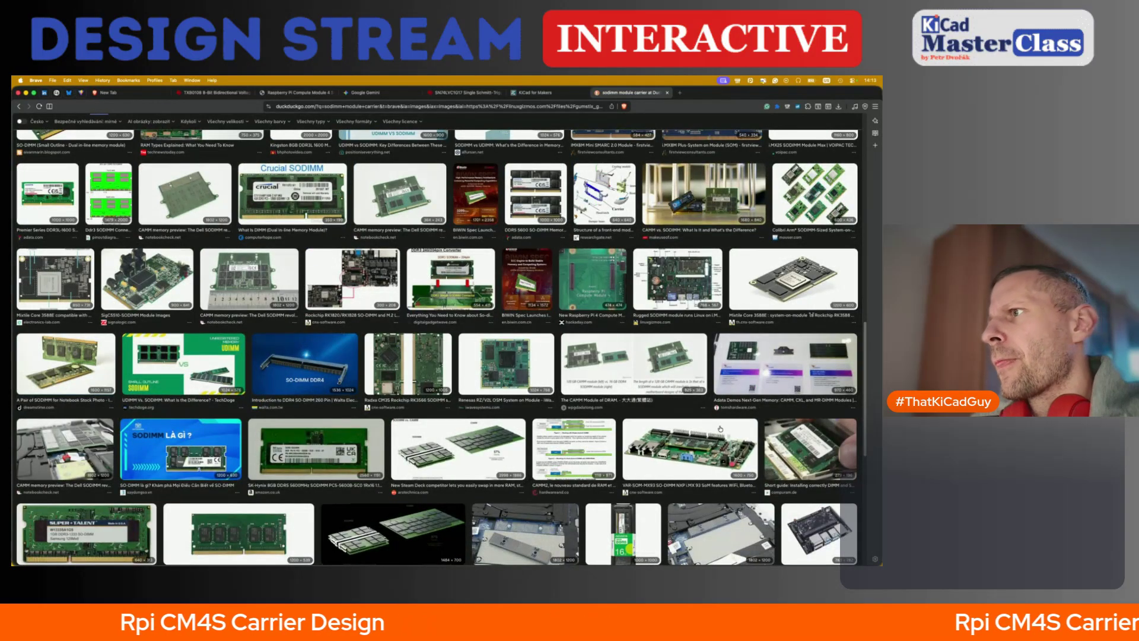
- Preview the VAR-SOM-MX93 image, then the Seeed Studio Jetson Nano carrier board image
{"action": "left_click", "coordinate": [713, 460]}
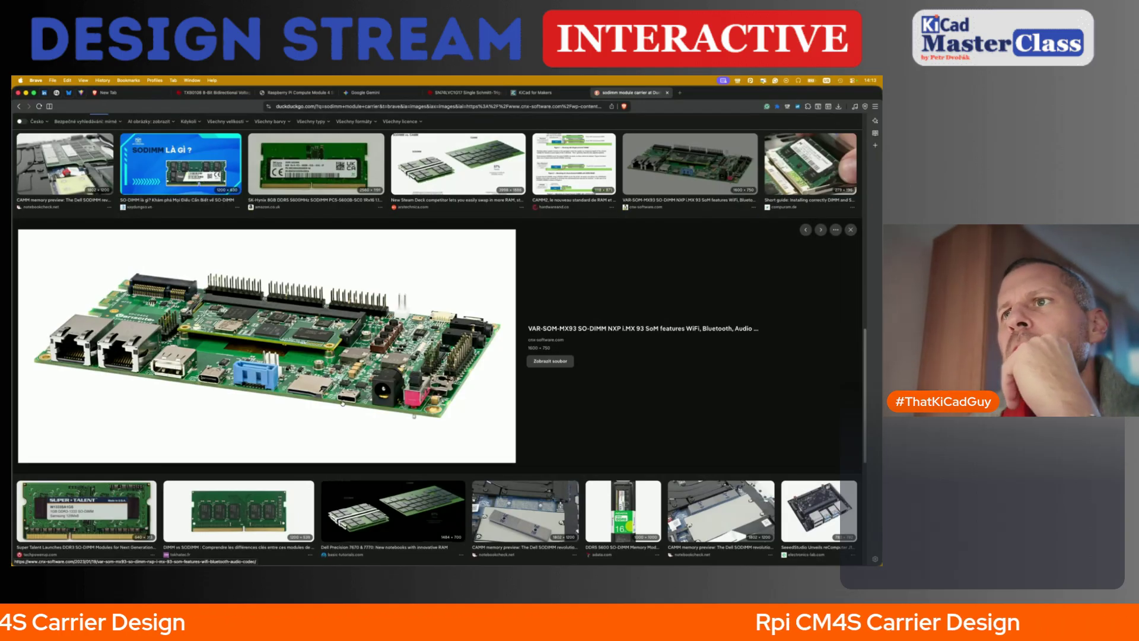
{"action": "scroll", "coordinate": [686, 297], "scroll_direction": "down", "scroll_amount": 3}
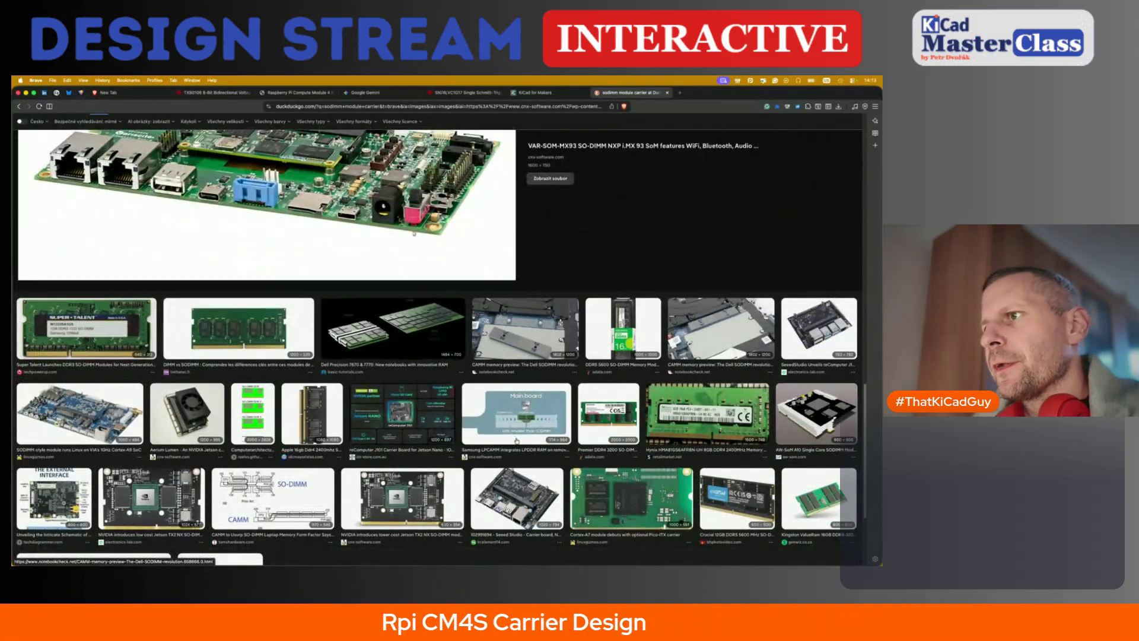
{"action": "left_click", "coordinate": [518, 482]}
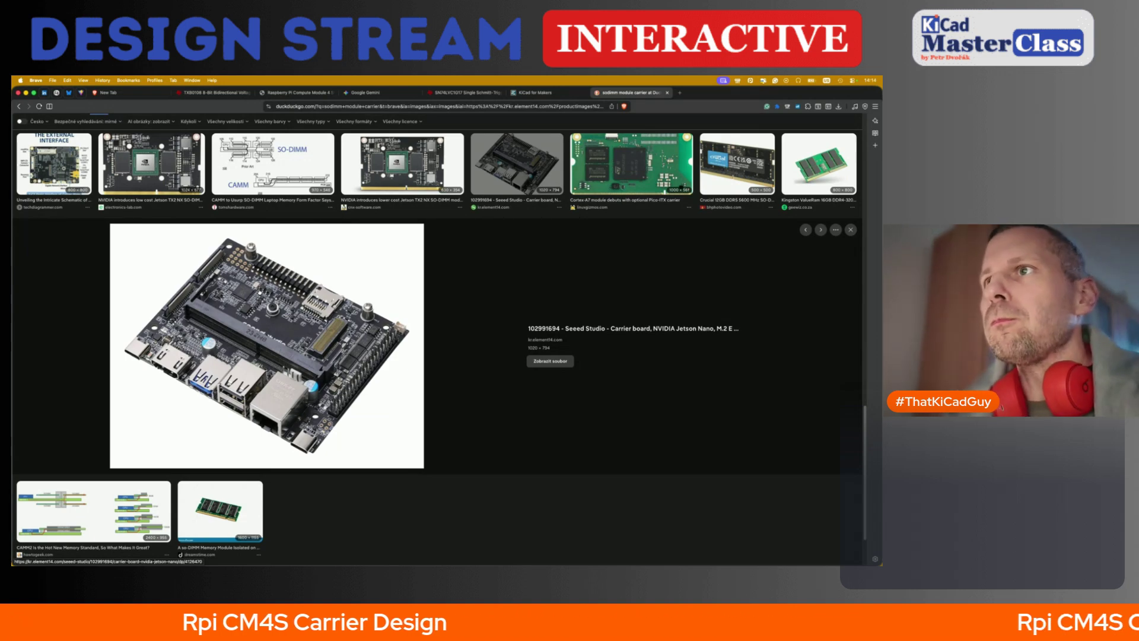
- Show the ratsnest, then pick up the HDMI connector J6 and nearby parts and rotate them a quarter turn
{"action": "key", "text": "super+Tab"}
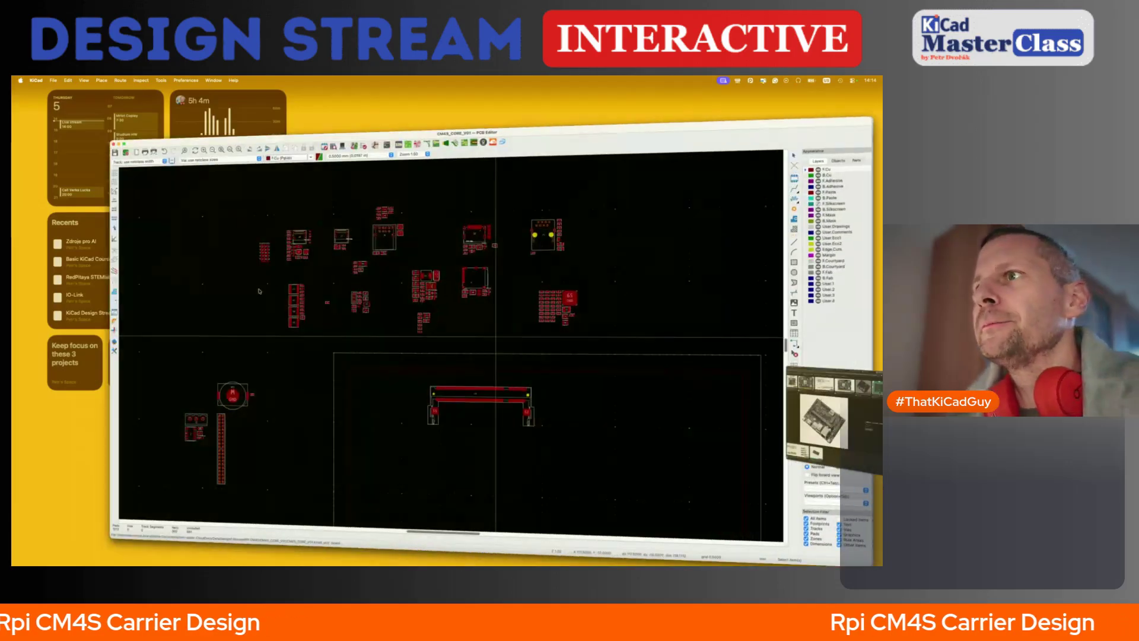
{"action": "key", "text": "alt+r"}
{"action": "scroll", "coordinate": [381, 361], "scroll_direction": "left", "scroll_amount": 3}
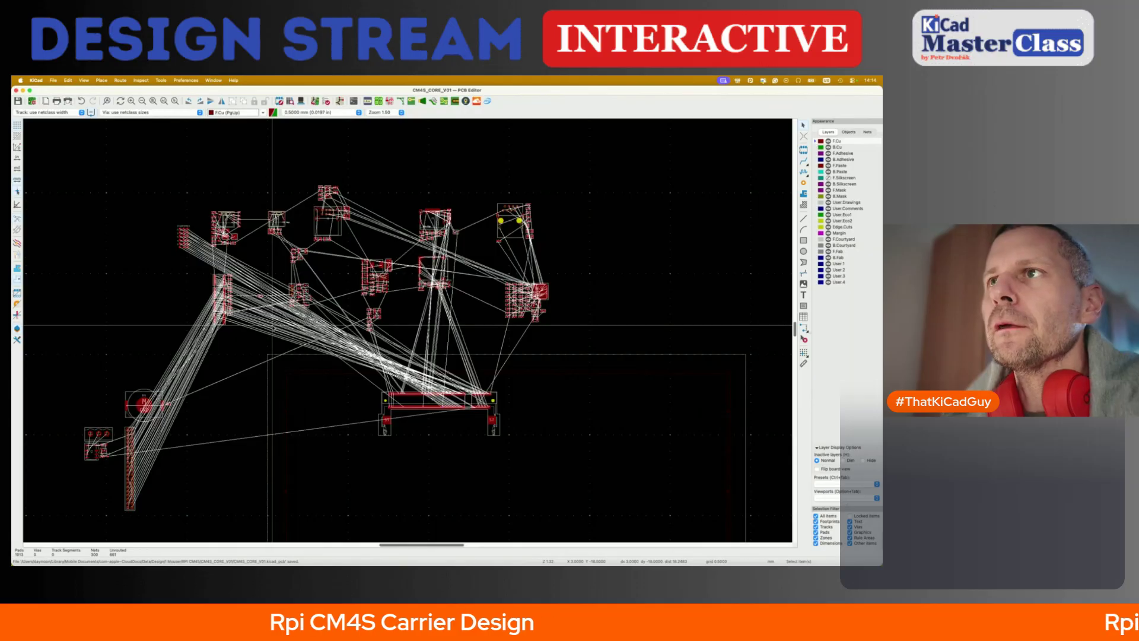
{"action": "left_click", "coordinate": [432, 226]}
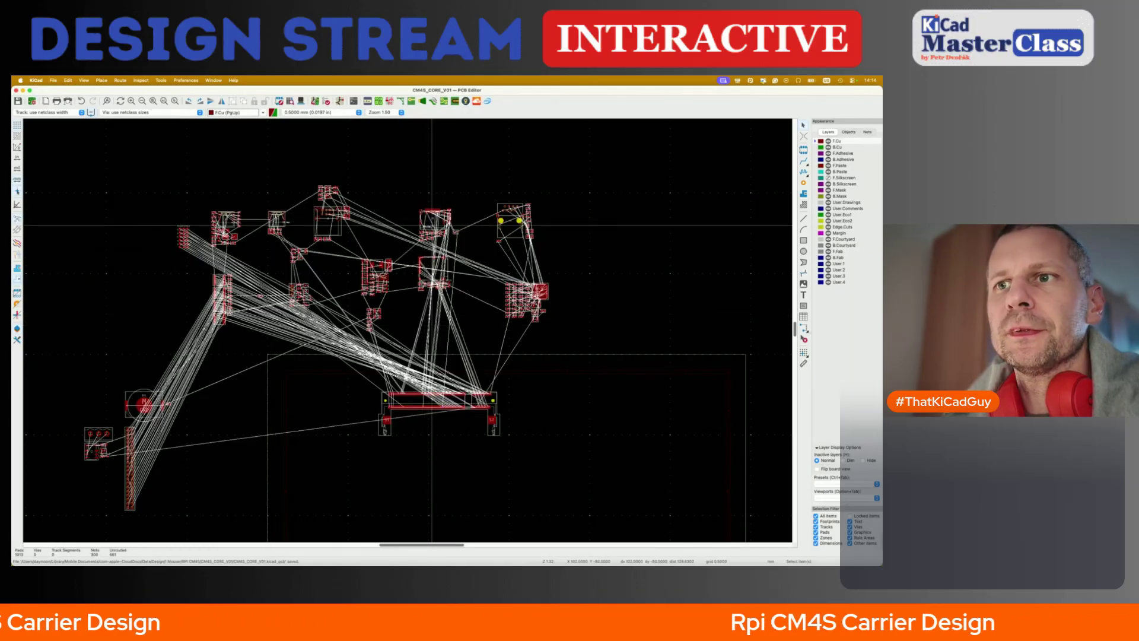
{"action": "left_click_drag", "start_coordinate": [402, 196], "coordinate": [466, 244]}
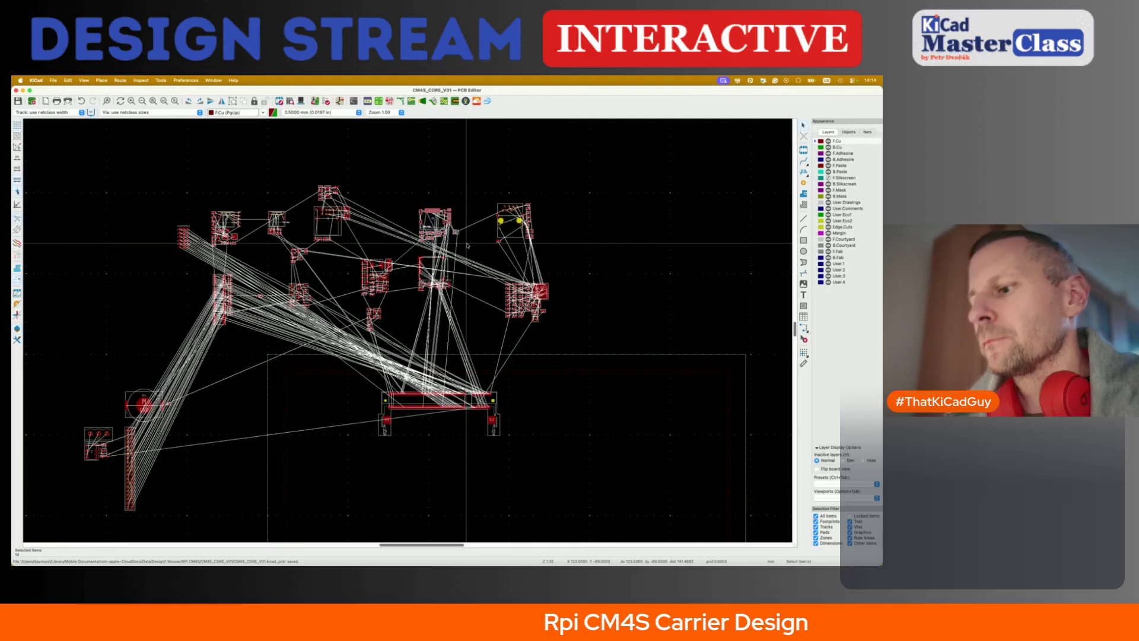
{"action": "key", "text": "m"}
{"action": "scroll", "coordinate": [451, 335], "scroll_direction": "up", "scroll_amount": 2}
{"action": "key", "text": "r"}
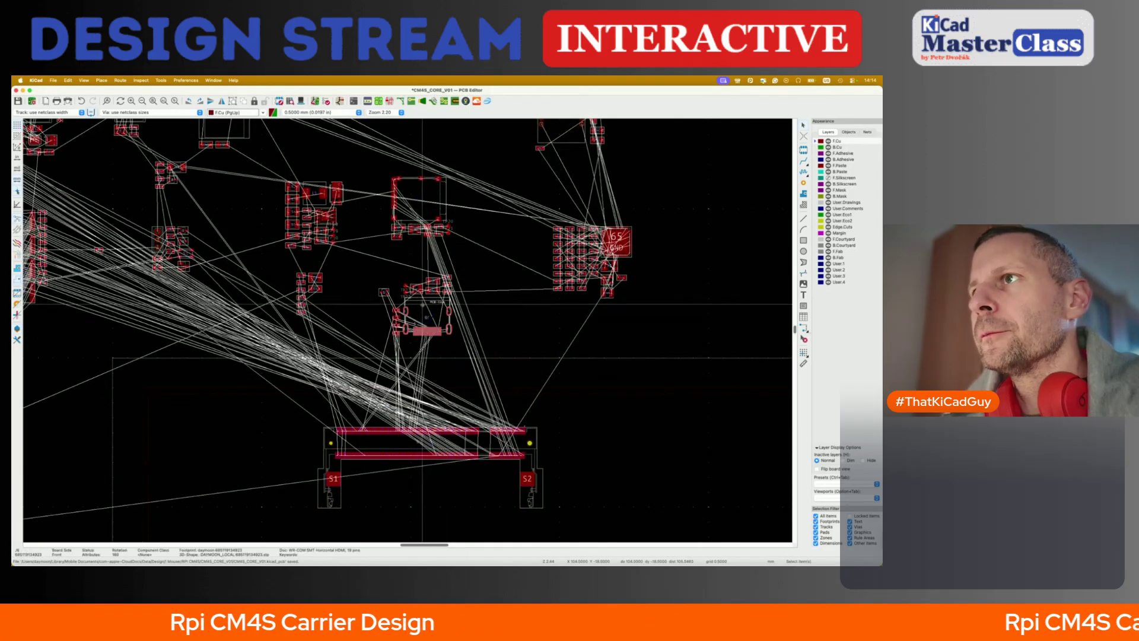
- Place J6 on its own just above the SO-DIMM connector, using the 0.0254 mm grid
{"action": "key", "text": "m"}
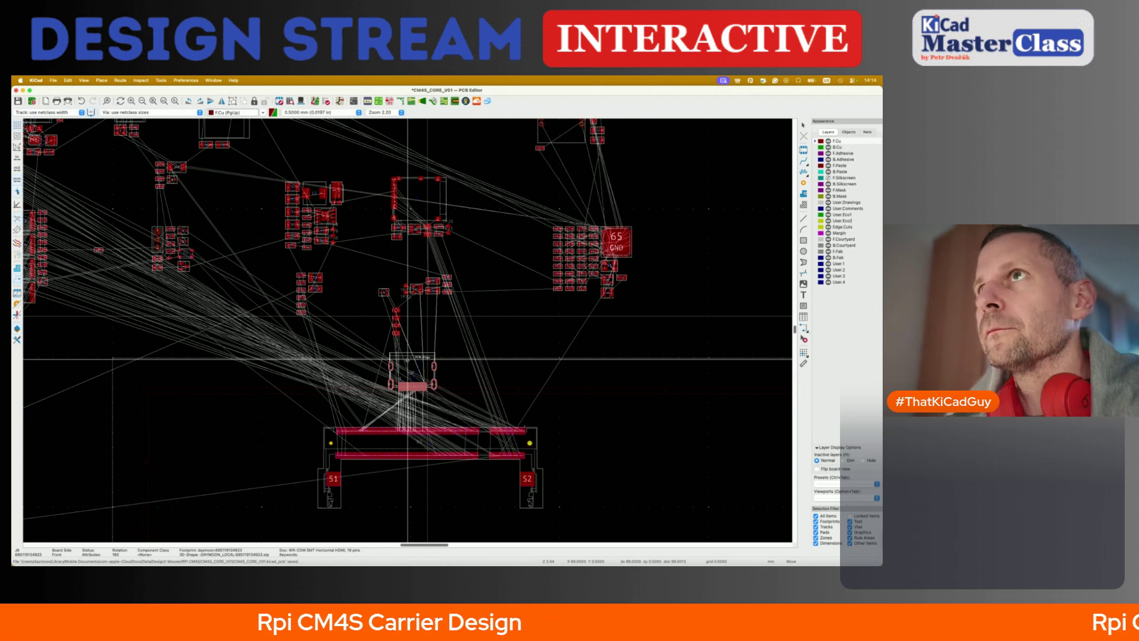
{"action": "key", "text": "alt+2"}
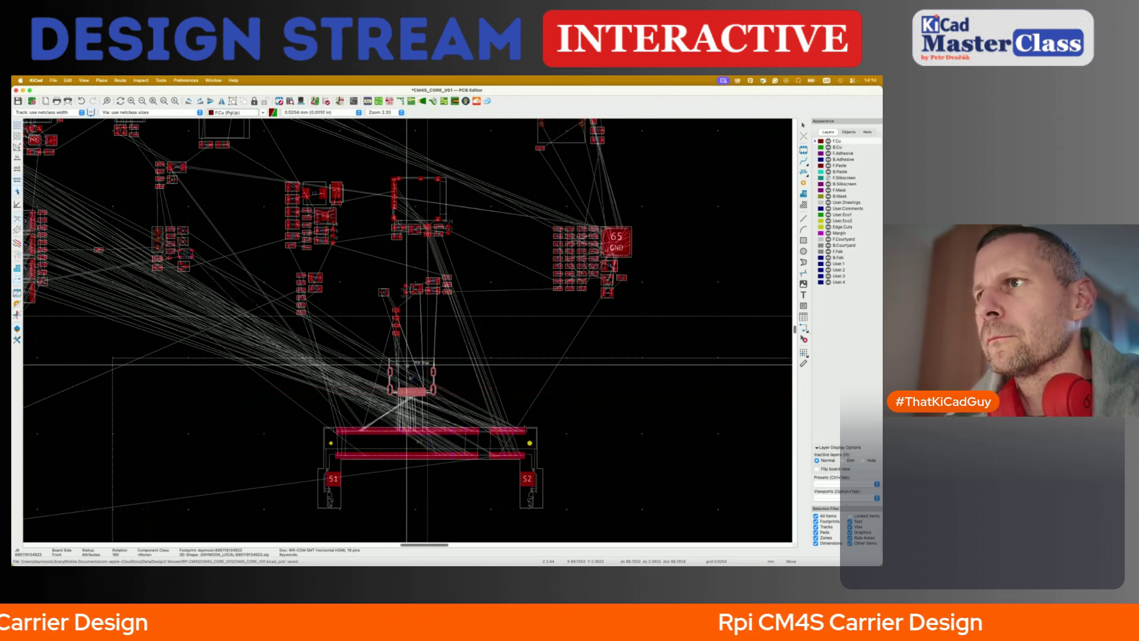
{"action": "left_click", "coordinate": [407, 359]}
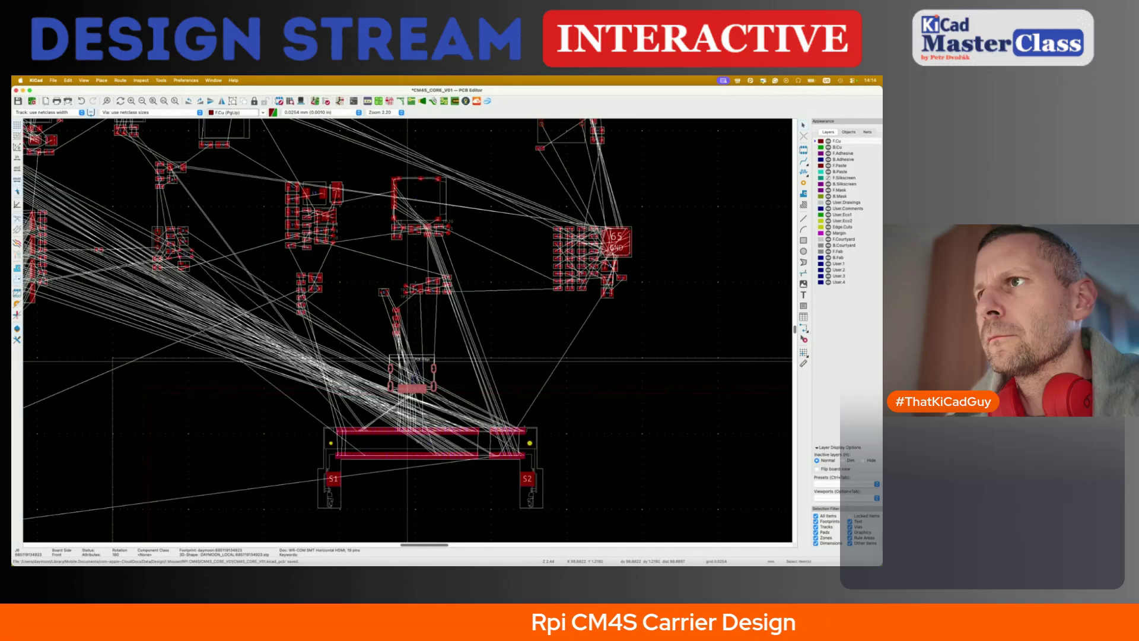
- Select the microSD connector footprint and cross-probe to its symbol on the SDCARD schematic sheet
{"action": "left_click", "coordinate": [472, 361]}
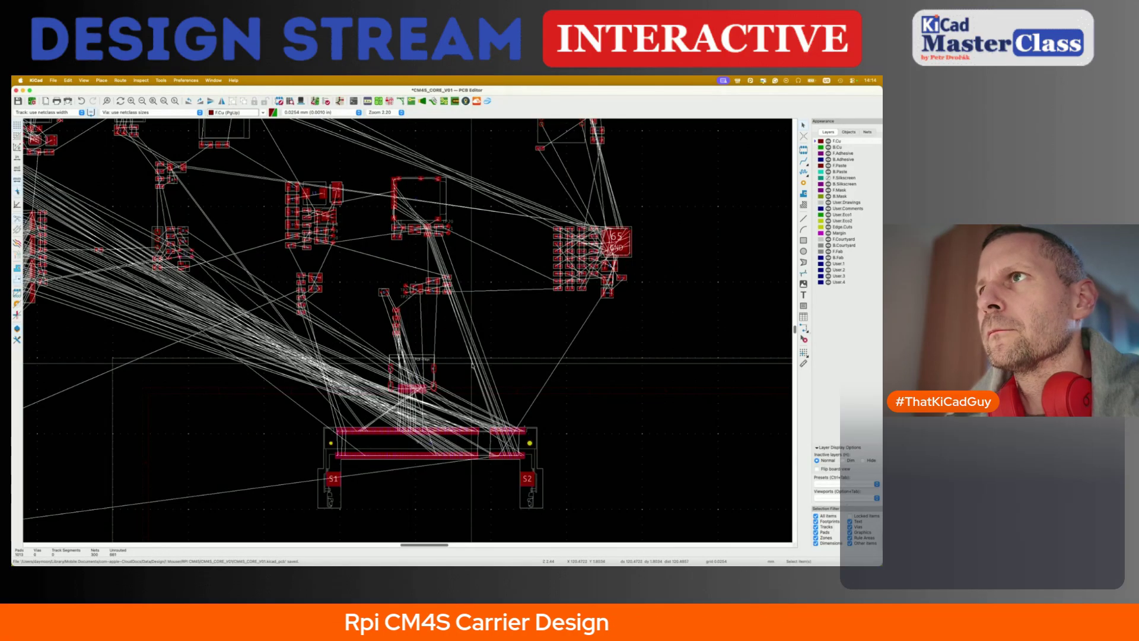
{"action": "left_click", "coordinate": [420, 191]}
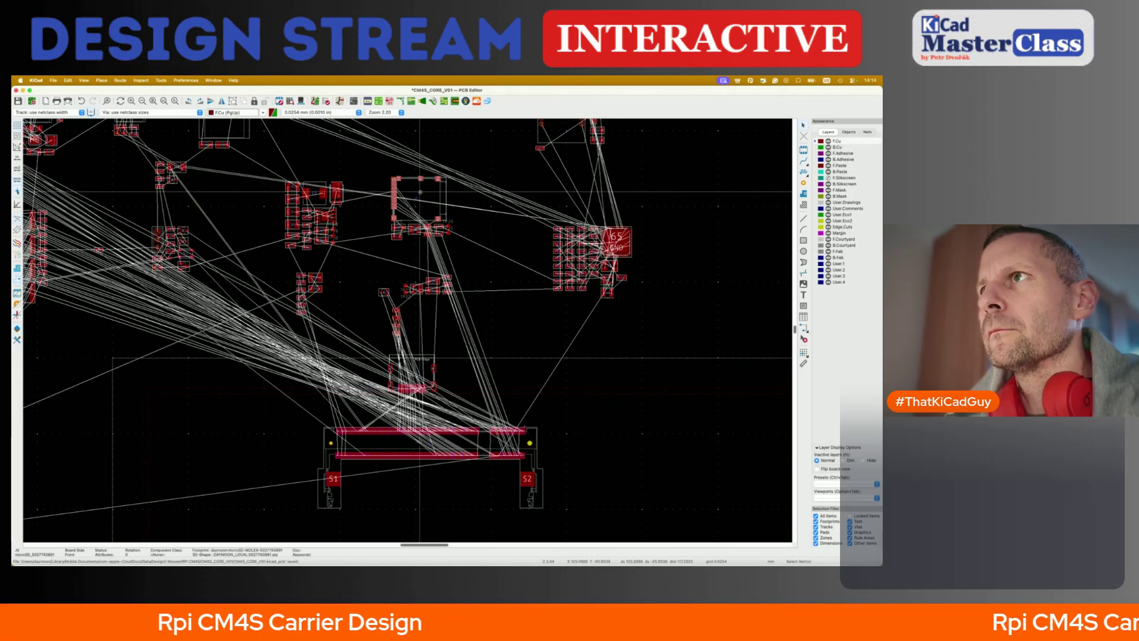
{"action": "key", "text": "super+grave"}
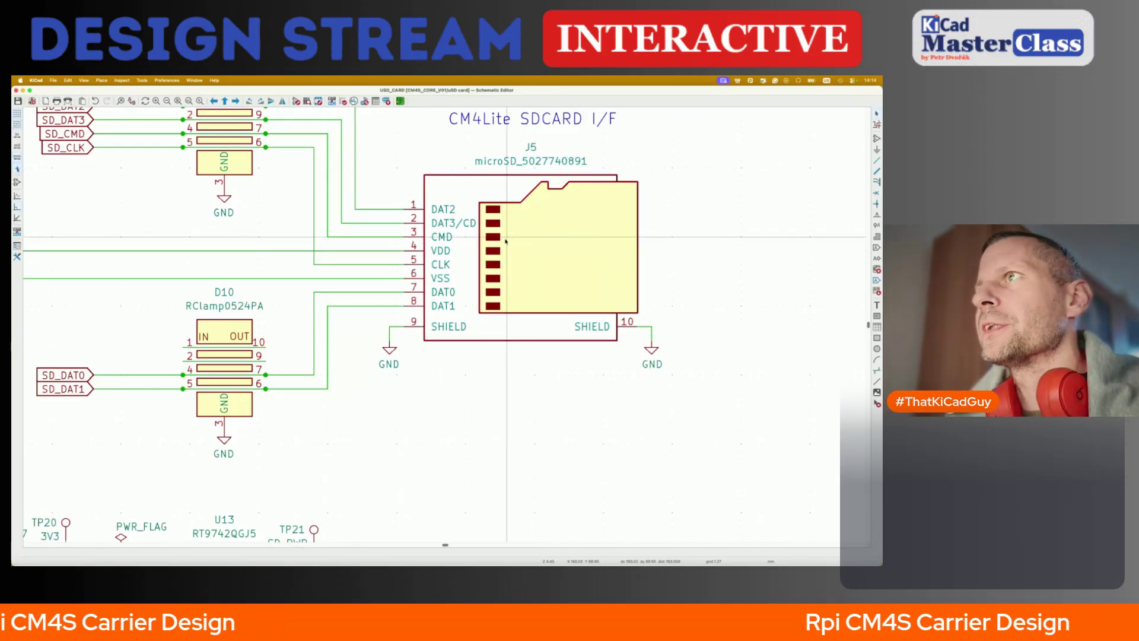
- Check the microSD connector's Molex datasheet, then return to the board layout
{"action": "scroll", "coordinate": [536, 249], "scroll_direction": "down", "scroll_amount": 2}
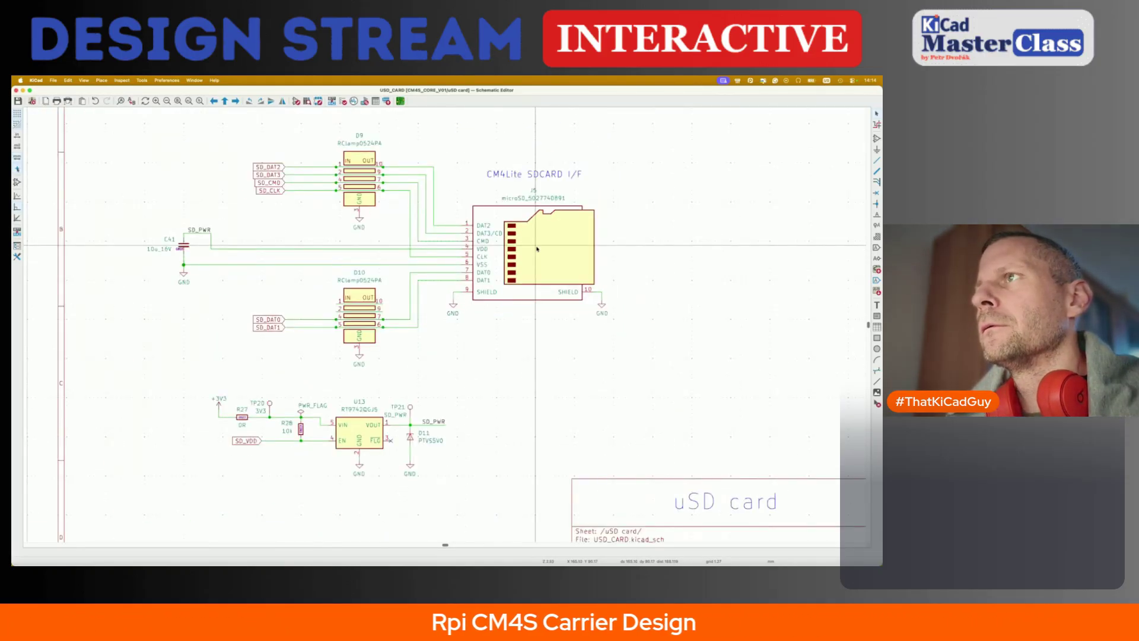
{"action": "key", "text": "d"}
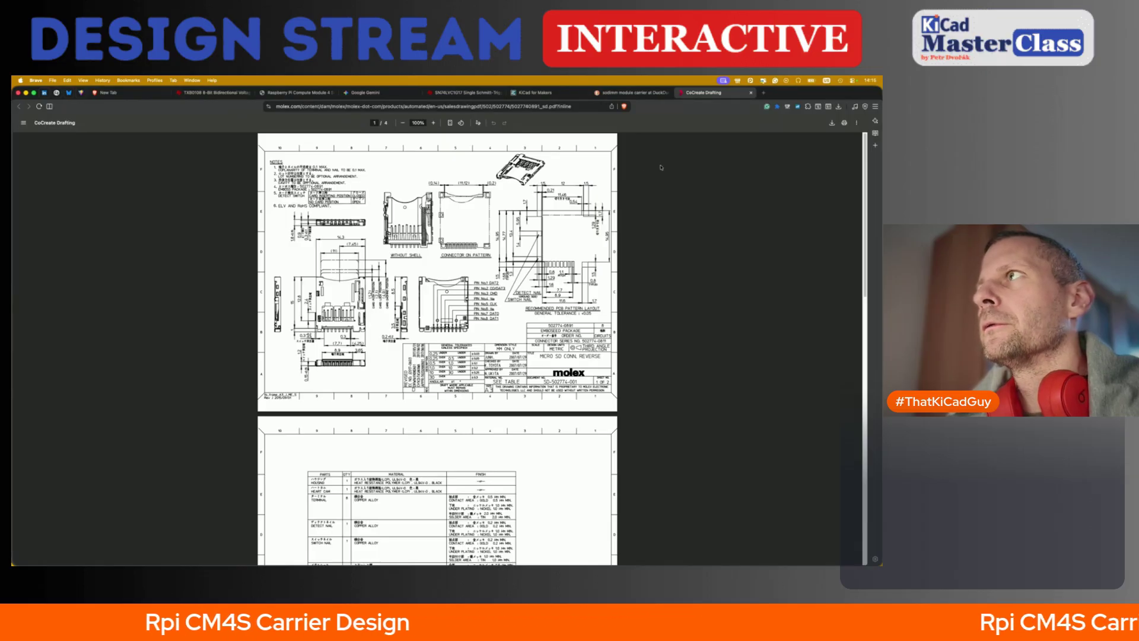
{"action": "left_click", "coordinate": [751, 92]}
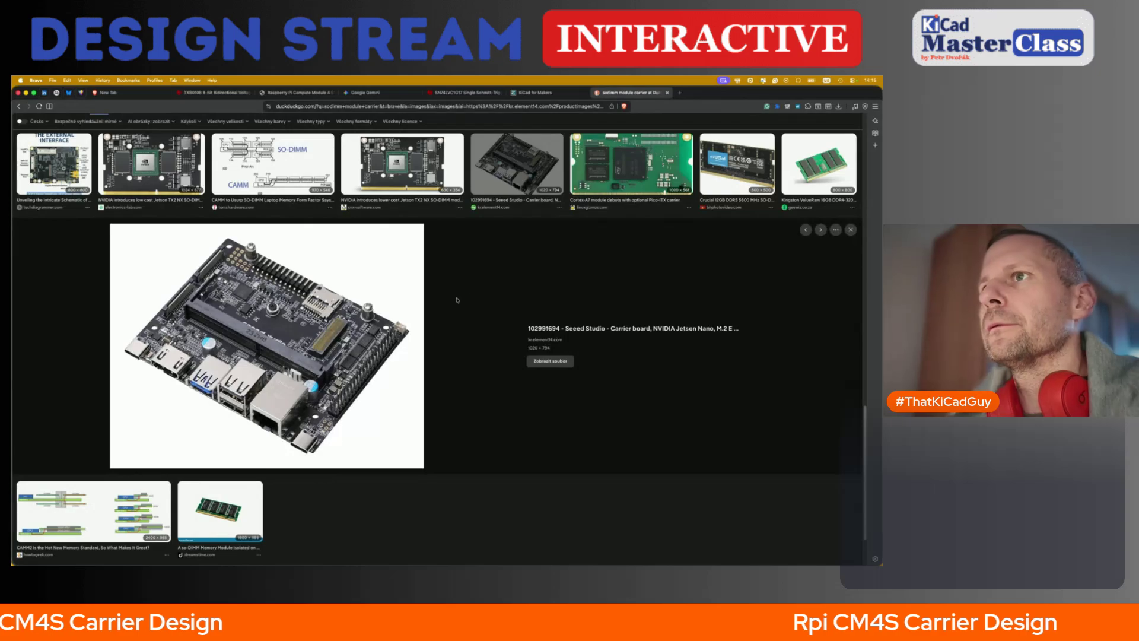
{"action": "key", "text": "super+Tab"}
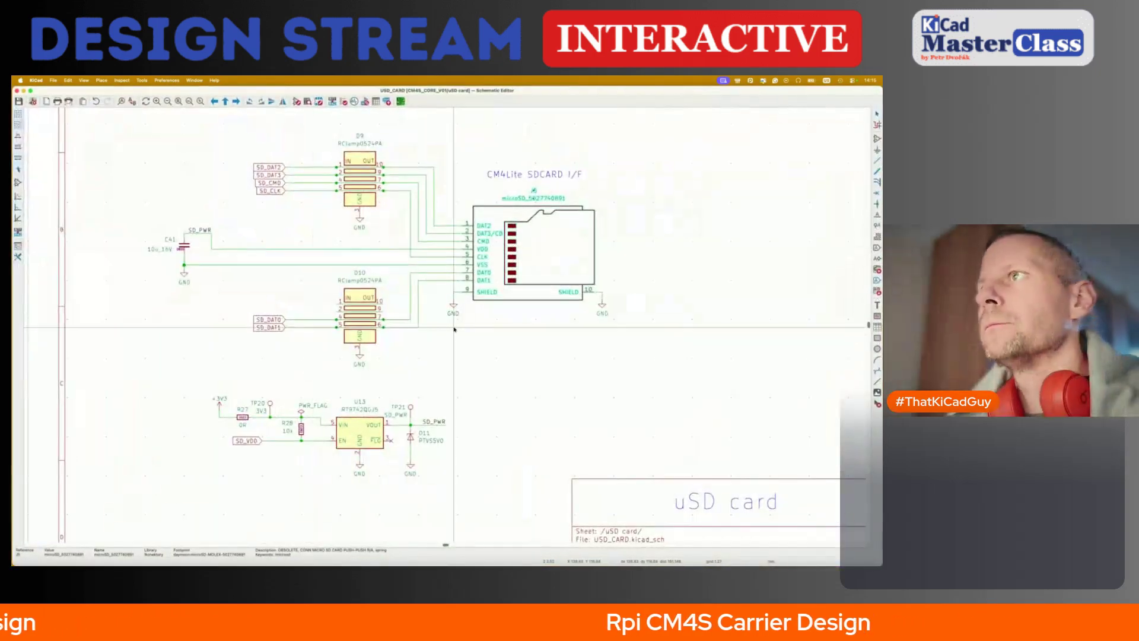
{"action": "key", "text": "super+grave"}
- Turn the microSD footprint 180° and drop it above the SO-DIMM connector's right end, beside the HDMI connector
{"action": "scroll", "coordinate": [402, 322], "scroll_direction": "down", "scroll_amount": 6}
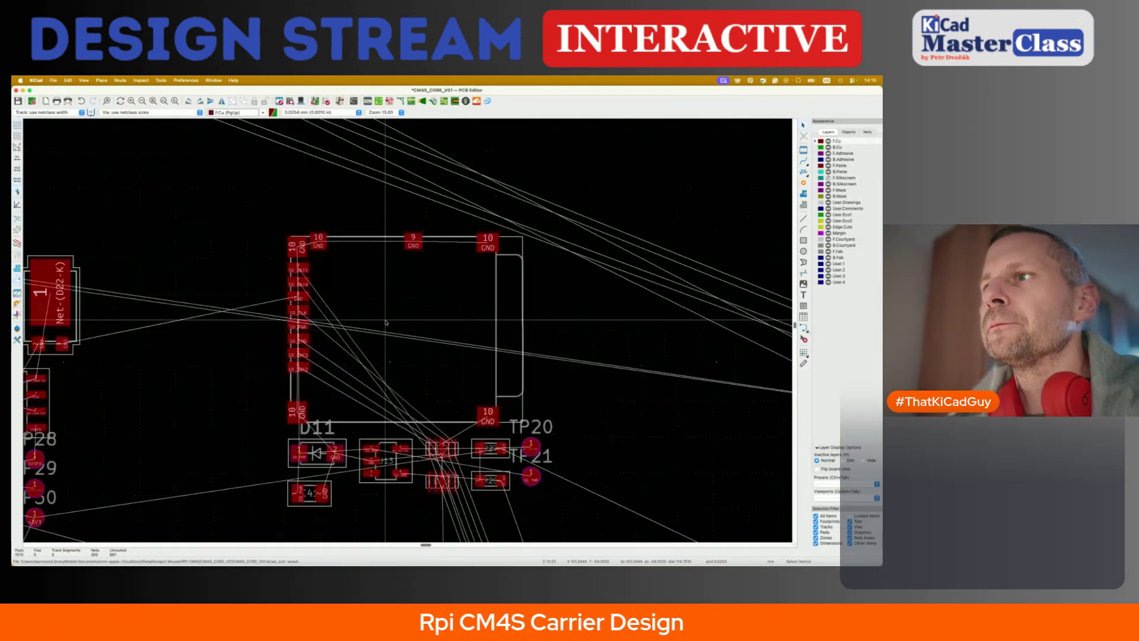
{"action": "key", "text": "m"}
{"action": "scroll", "coordinate": [401, 322], "scroll_direction": "down", "scroll_amount": 4}
{"action": "scroll", "coordinate": [416, 326], "scroll_direction": "up", "scroll_amount": 6}
{"action": "scroll", "coordinate": [461, 338], "scroll_direction": "up", "scroll_amount": 2}
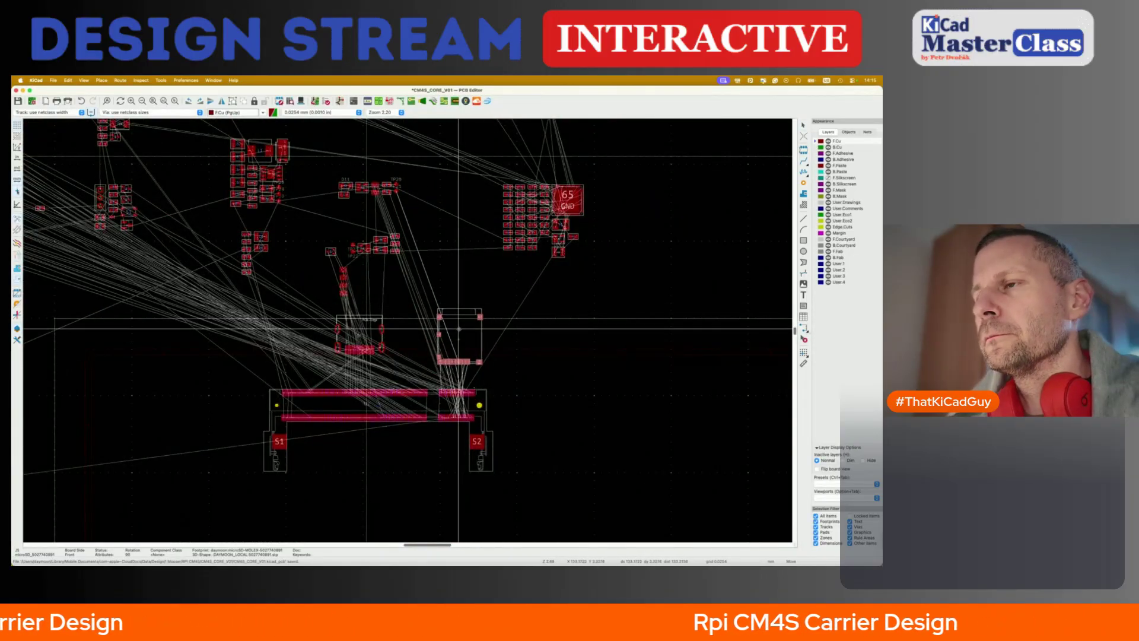
{"action": "scroll", "coordinate": [458, 328], "scroll_direction": "down", "scroll_amount": 2}
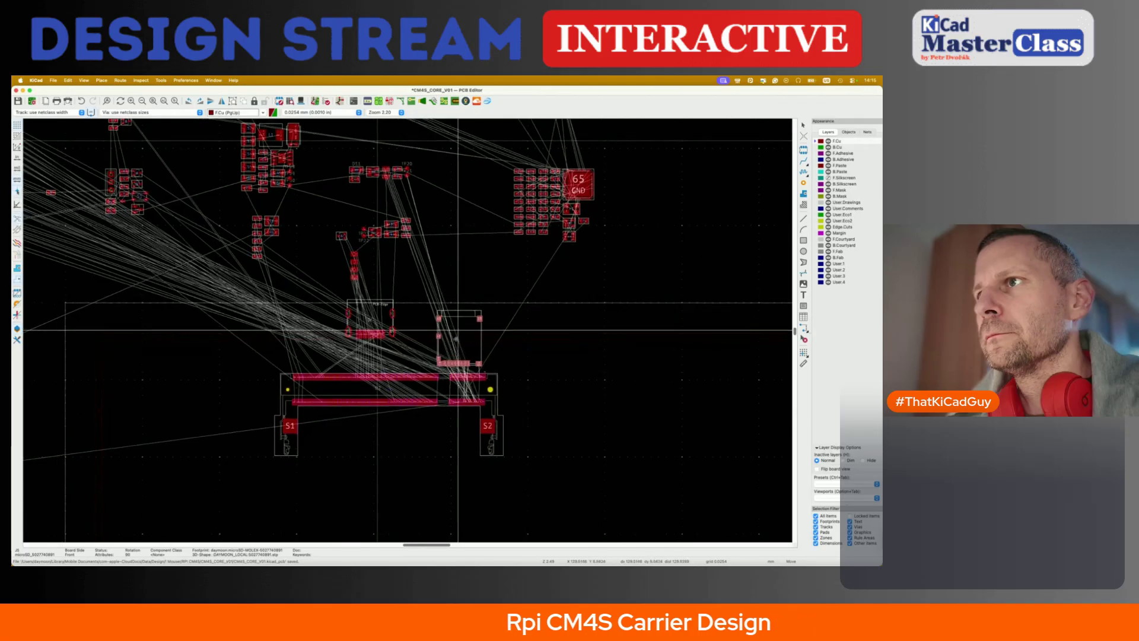
{"action": "scroll", "coordinate": [432, 443], "scroll_direction": "down", "scroll_amount": 4}
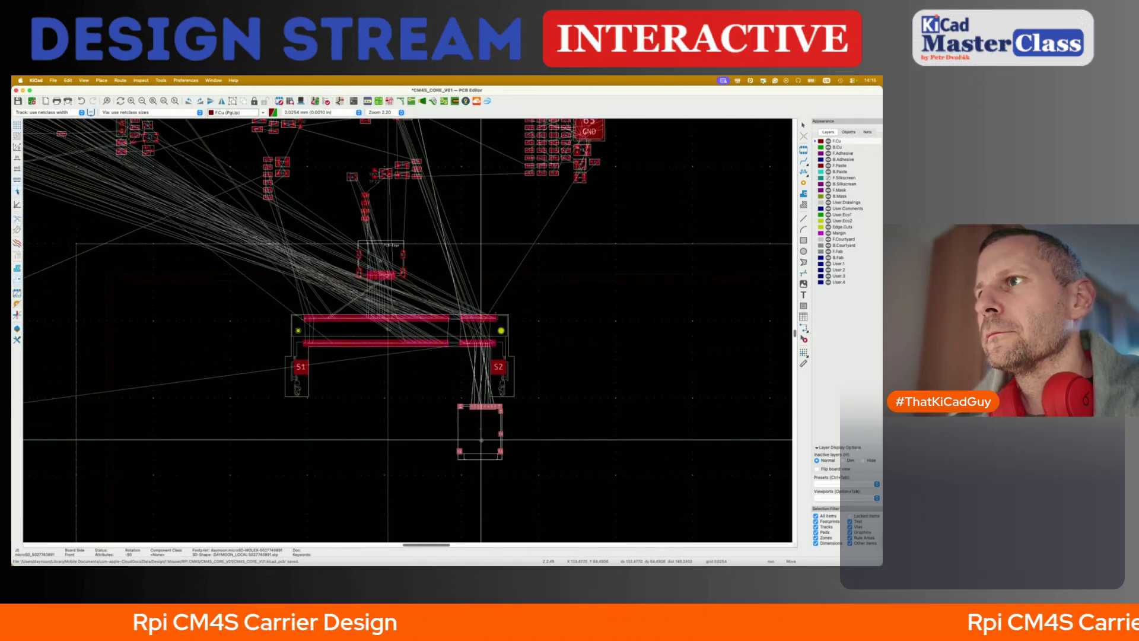
{"action": "key", "text": "r"}
{"action": "key", "text": "r"}
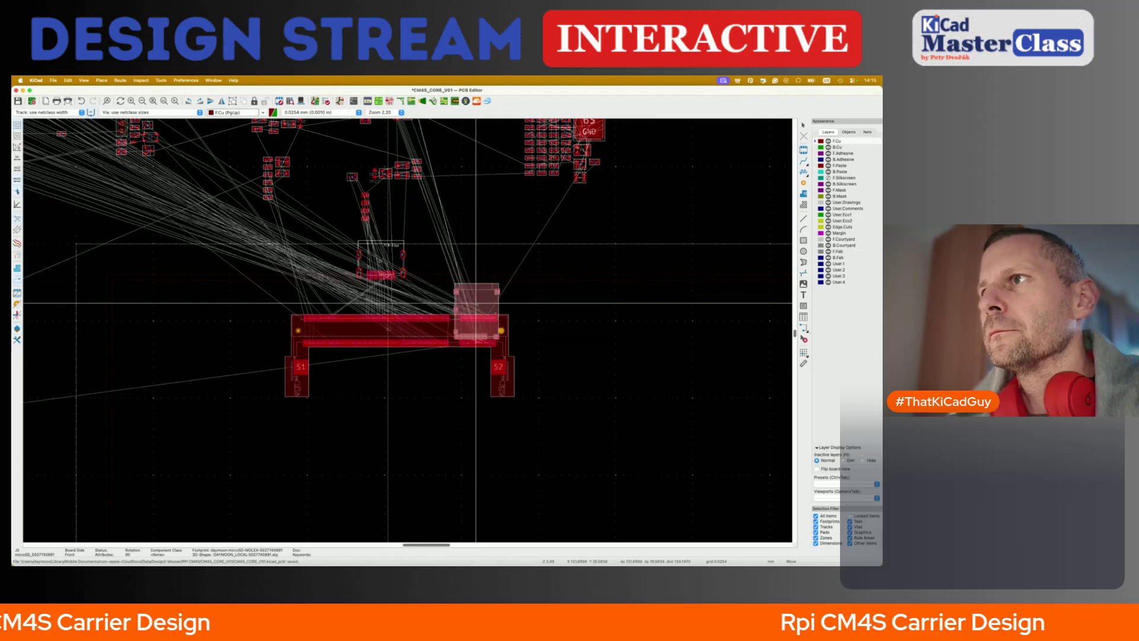
{"action": "key", "text": "r"}
{"action": "key", "text": "r"}
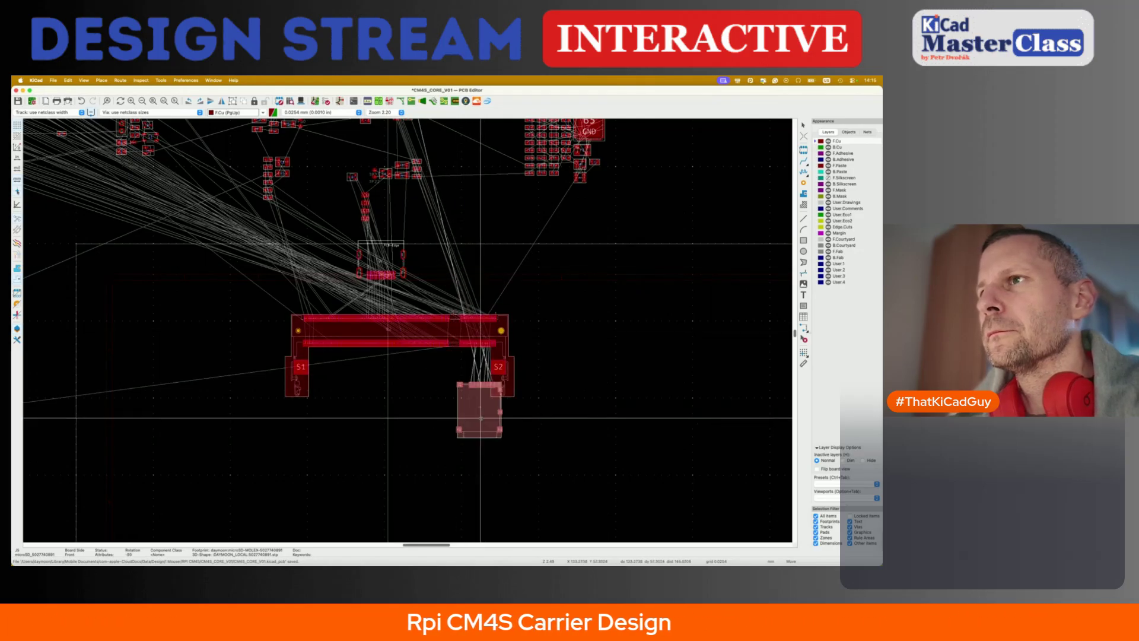
{"action": "key", "text": "r"}
{"action": "key", "text": "r"}
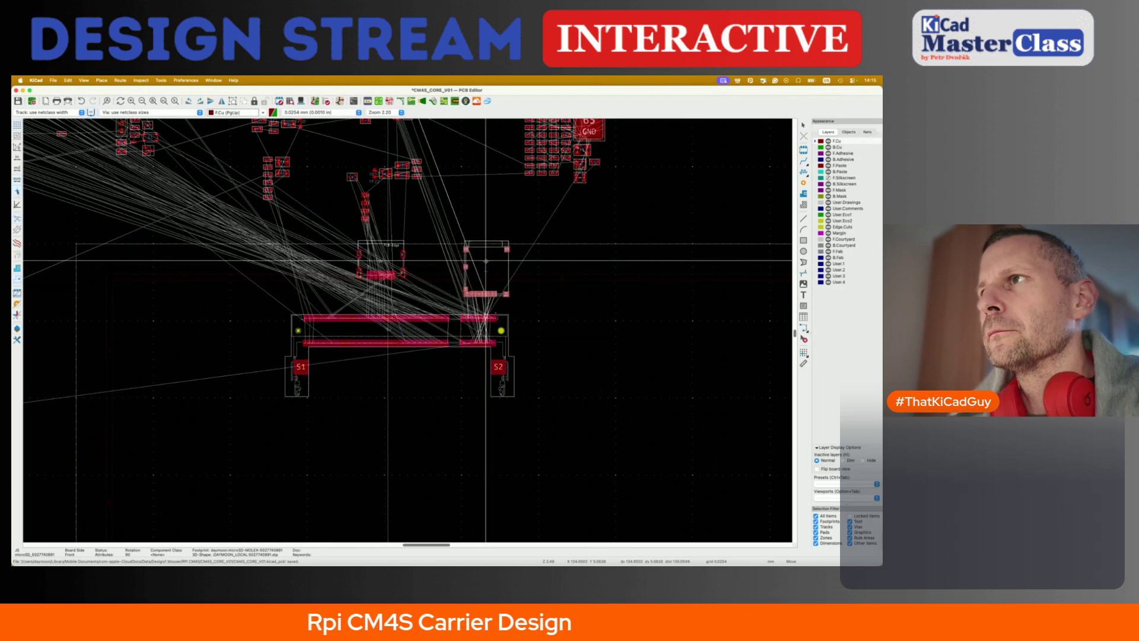
{"action": "left_click", "coordinate": [485, 261]}
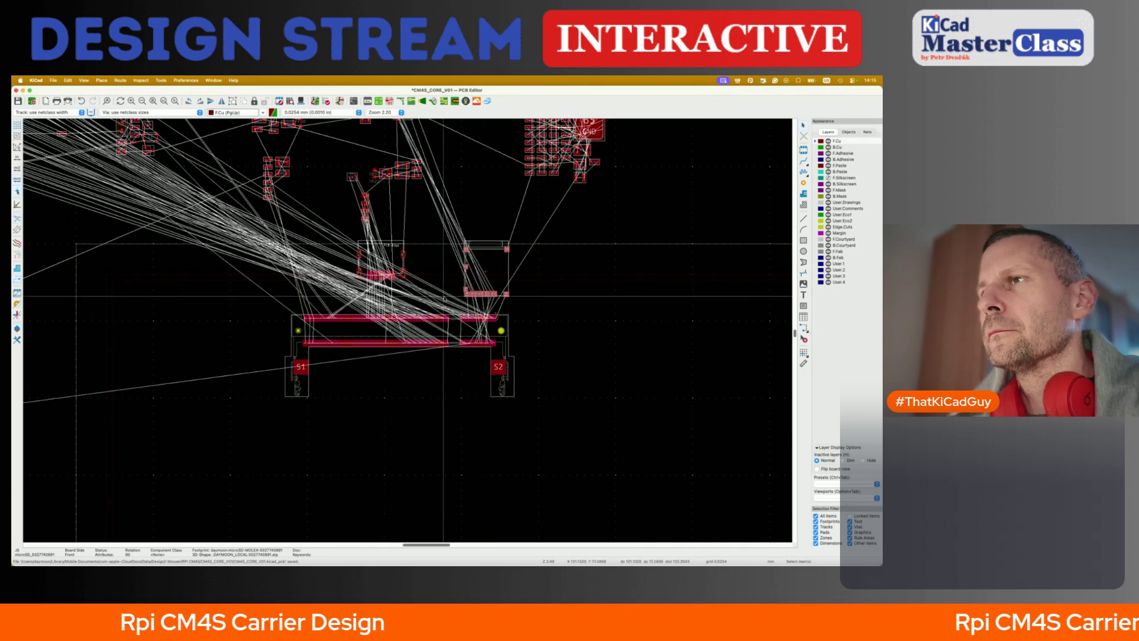
{"action": "scroll", "coordinate": [467, 332], "scroll_direction": "down", "scroll_amount": 3}
{"action": "middle_click_drag", "start_coordinate": [256, 197], "coordinate": [259, 281]}
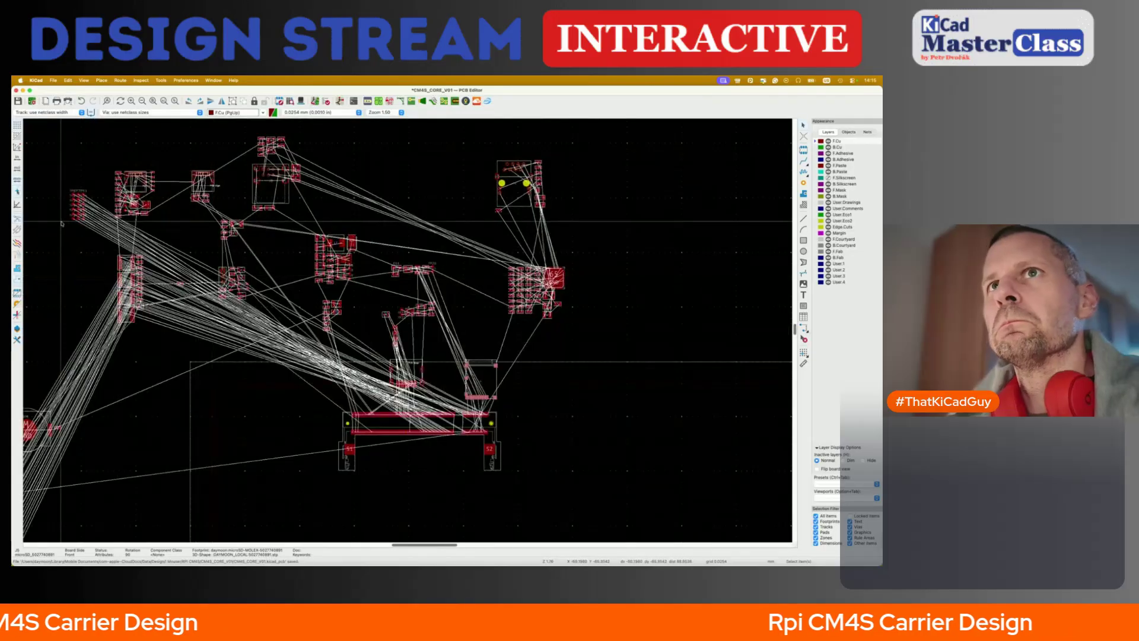
- Rotate the left-edge cluster of small parts 90°, place it below the SO-DIMM connector, and save the board
{"action": "left_click_drag", "start_coordinate": [60, 186], "coordinate": [114, 300]}
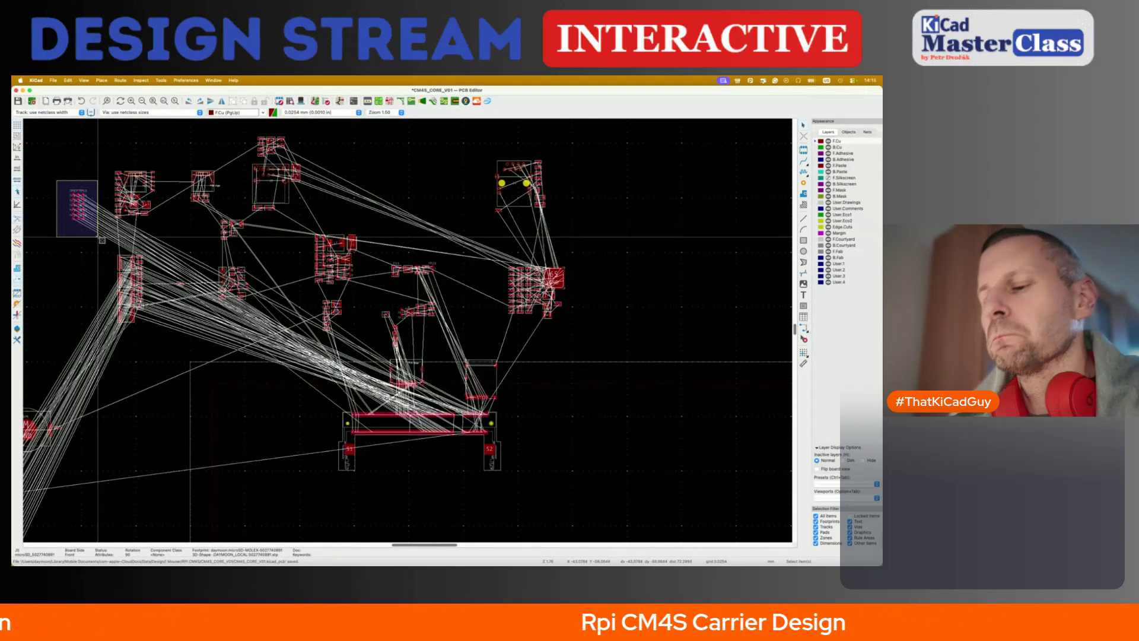
{"action": "key", "text": "m"}
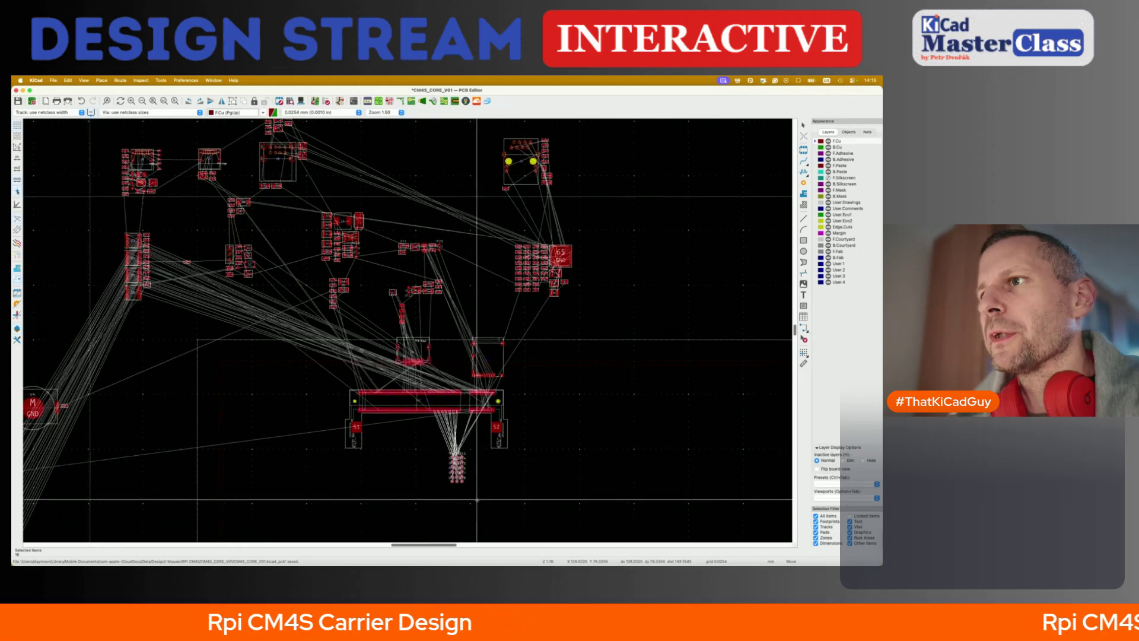
{"action": "key", "text": "r"}
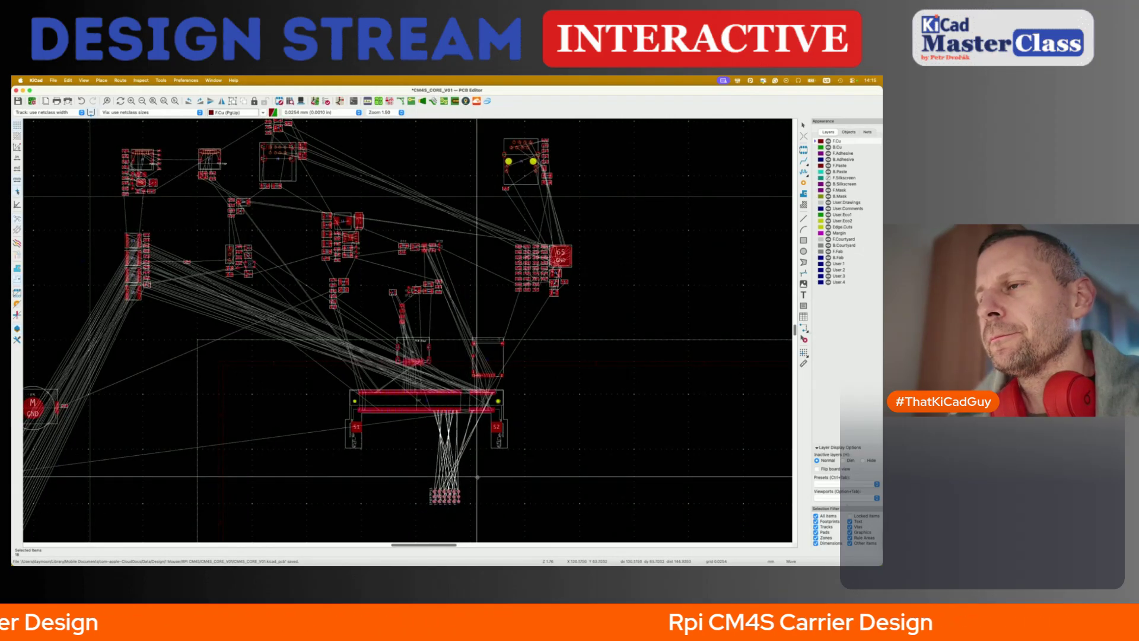
{"action": "scroll", "coordinate": [477, 477], "scroll_direction": "down", "scroll_amount": 3}
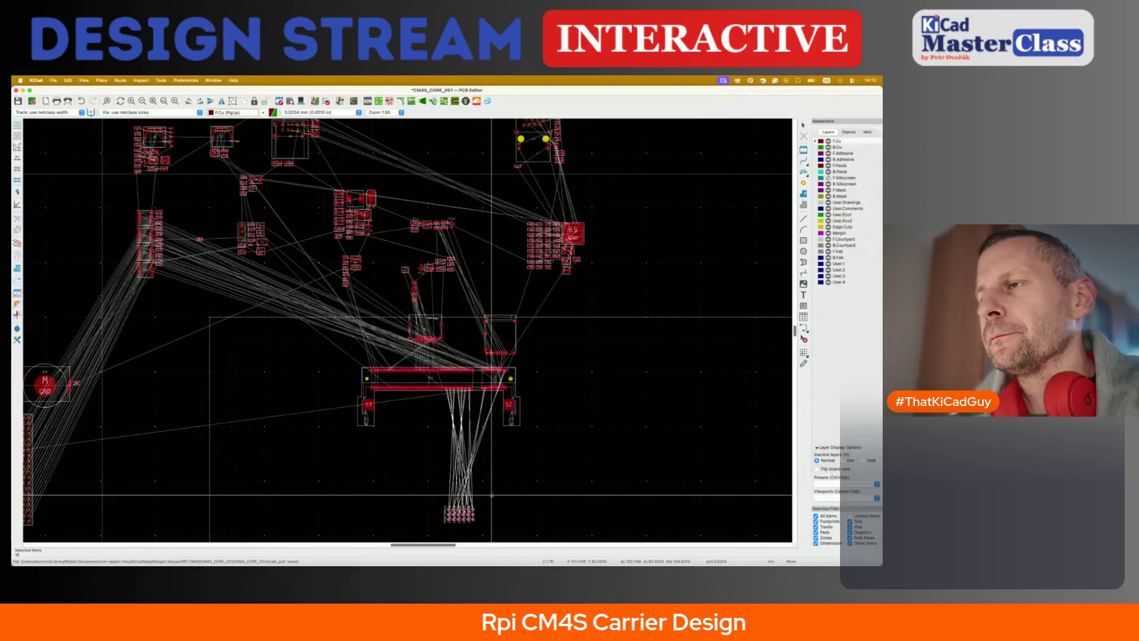
{"action": "left_click", "coordinate": [475, 497]}
{"action": "key", "text": "super+s"}
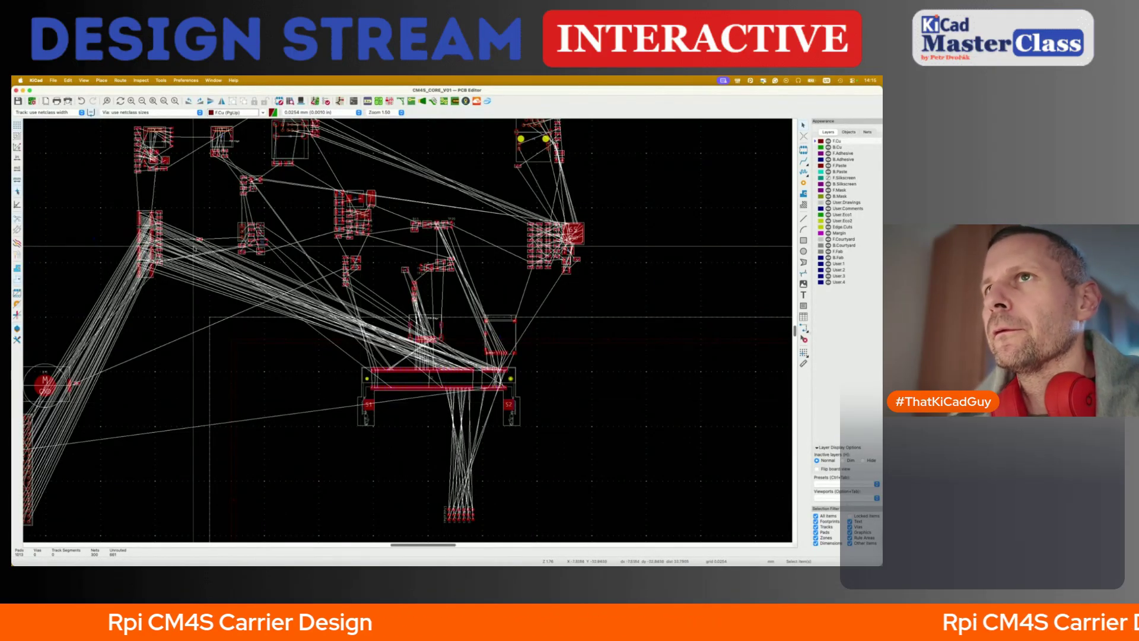
- Pick up the J2 pin header to reposition it
{"action": "scroll", "coordinate": [193, 245], "scroll_direction": "left", "scroll_amount": 5}
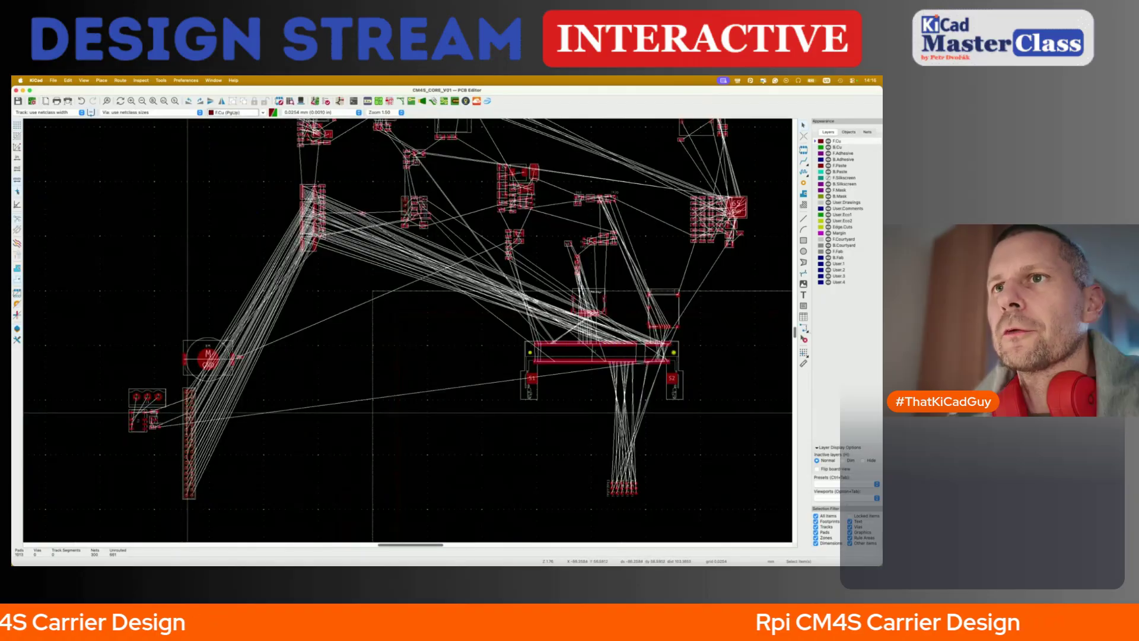
{"action": "key", "text": "m"}
{"action": "scroll", "coordinate": [416, 288], "scroll_direction": "down", "scroll_amount": 2}
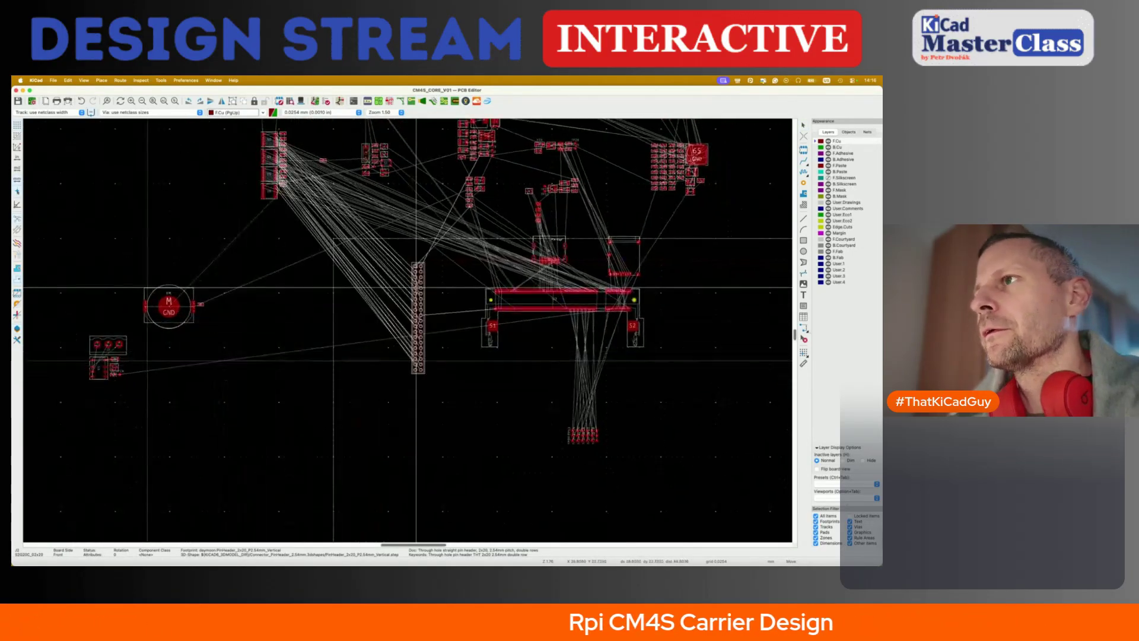
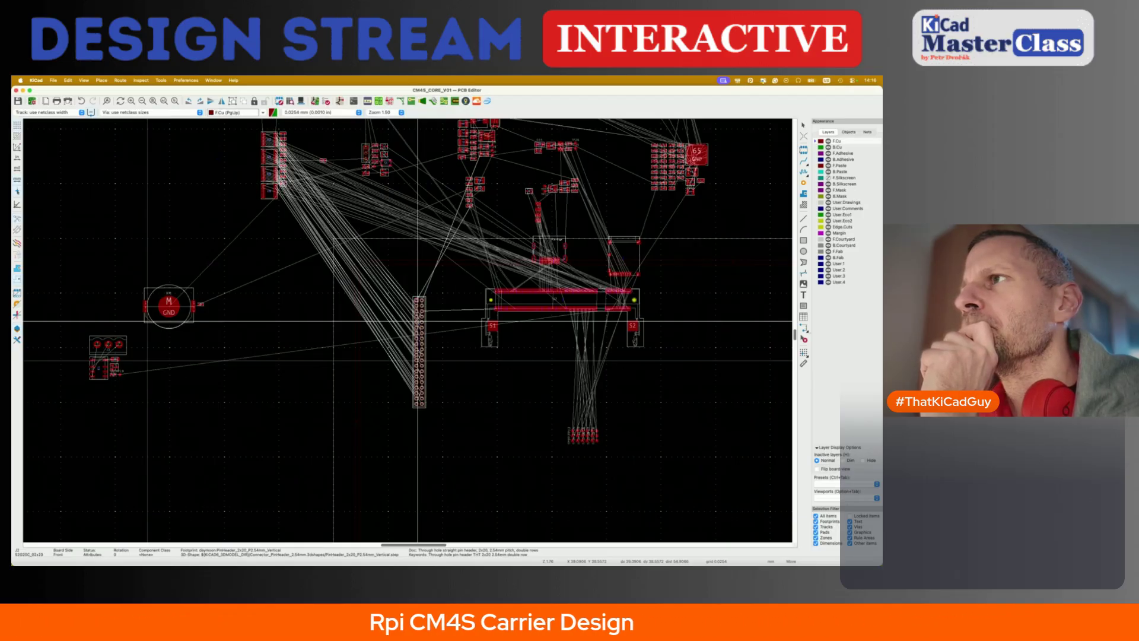
- Drop the J2 pin header at its new spot and move TSSOP IC U3 near the SO-DIMM connector
{"action": "left_click", "coordinate": [262, 295]}
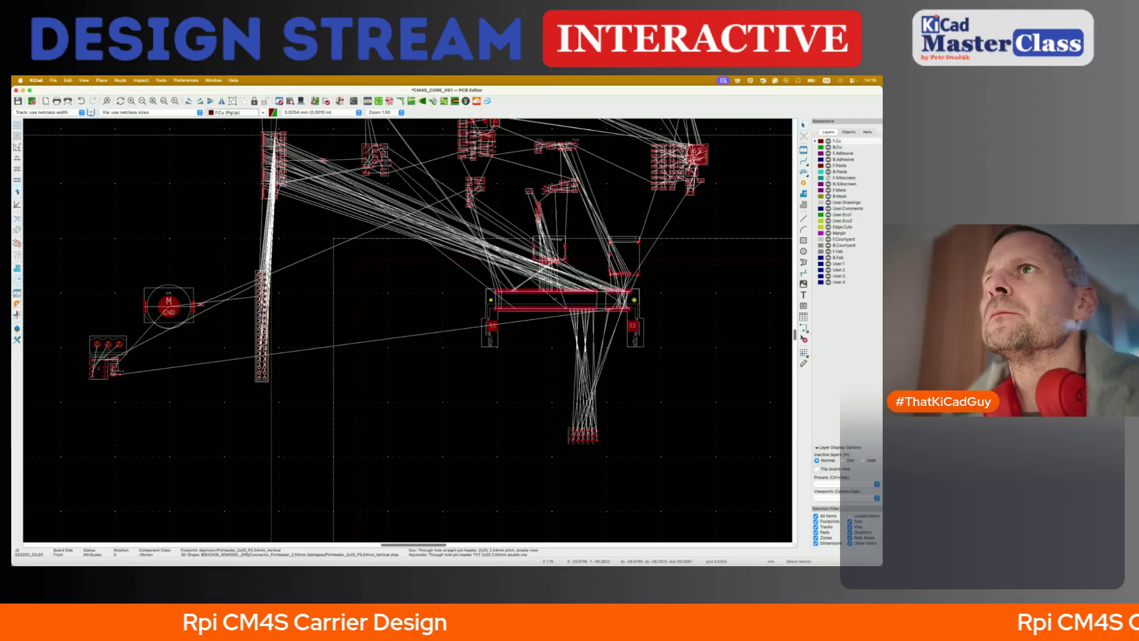
{"action": "key", "text": "m"}
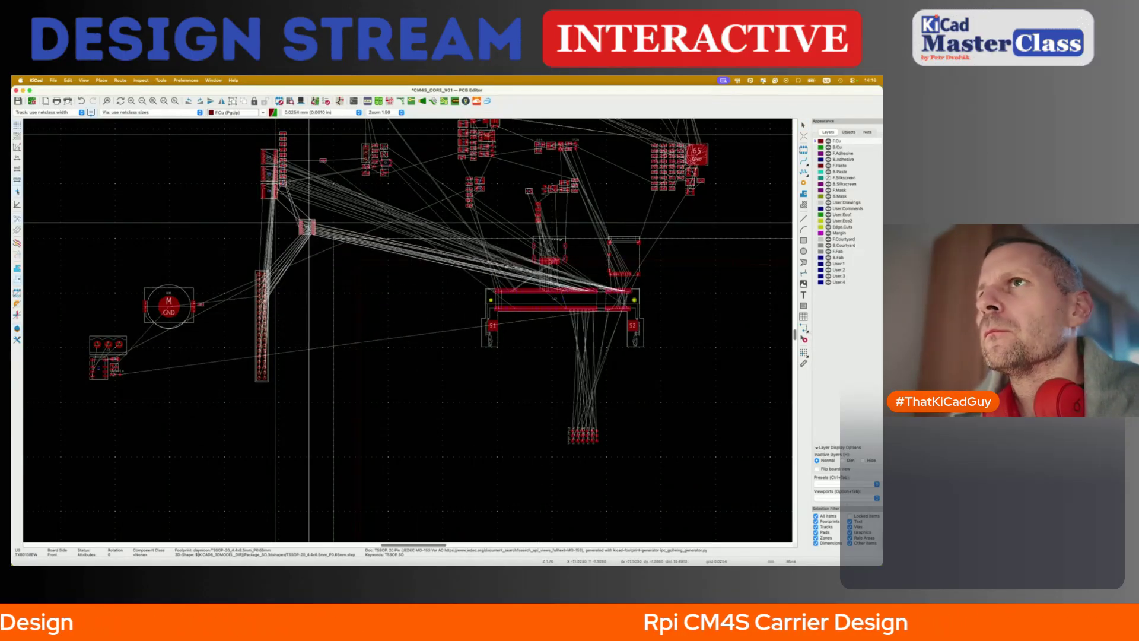
{"action": "left_click", "coordinate": [308, 222]}
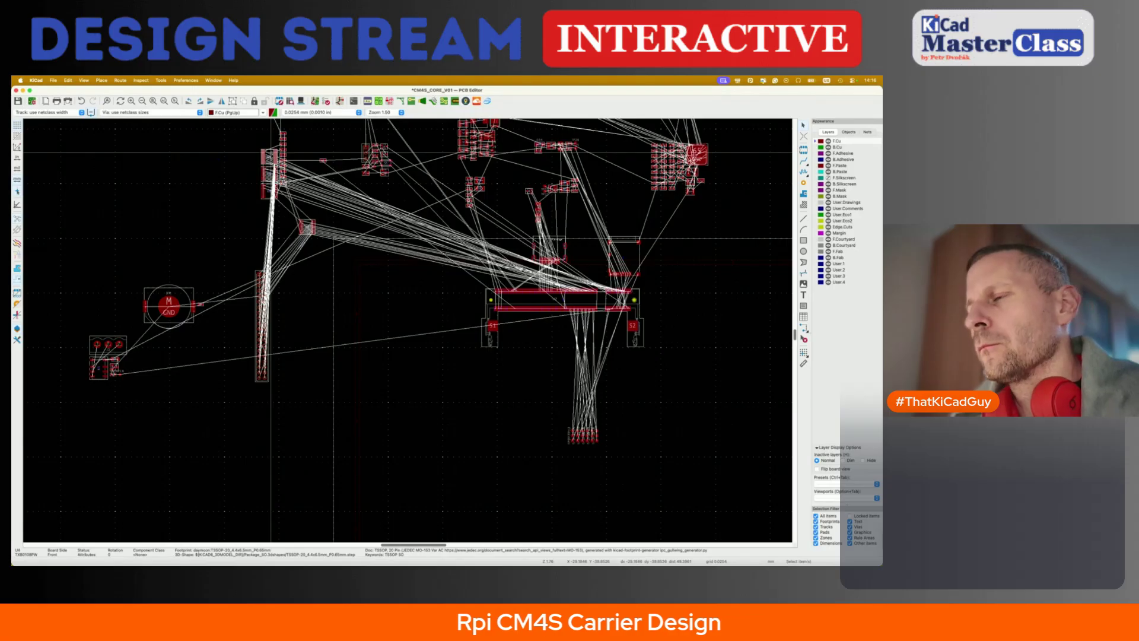
- Gather several small footprints beside the connector, nudge U3 lower, and select header J2
{"action": "key", "text": "m"}
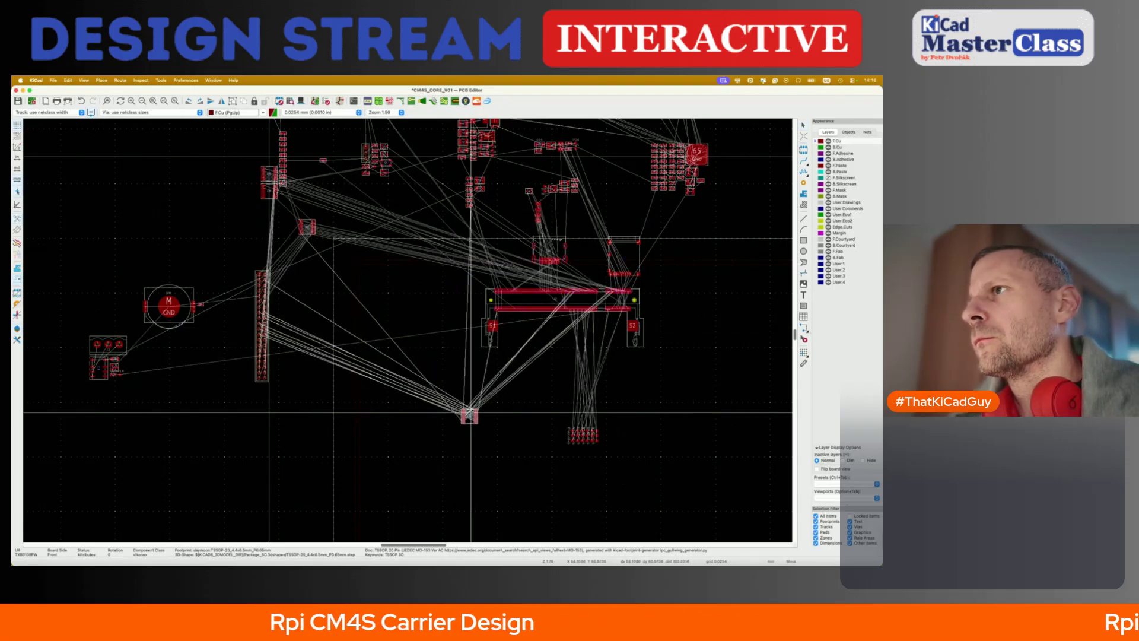
{"action": "left_click", "coordinate": [267, 190]}
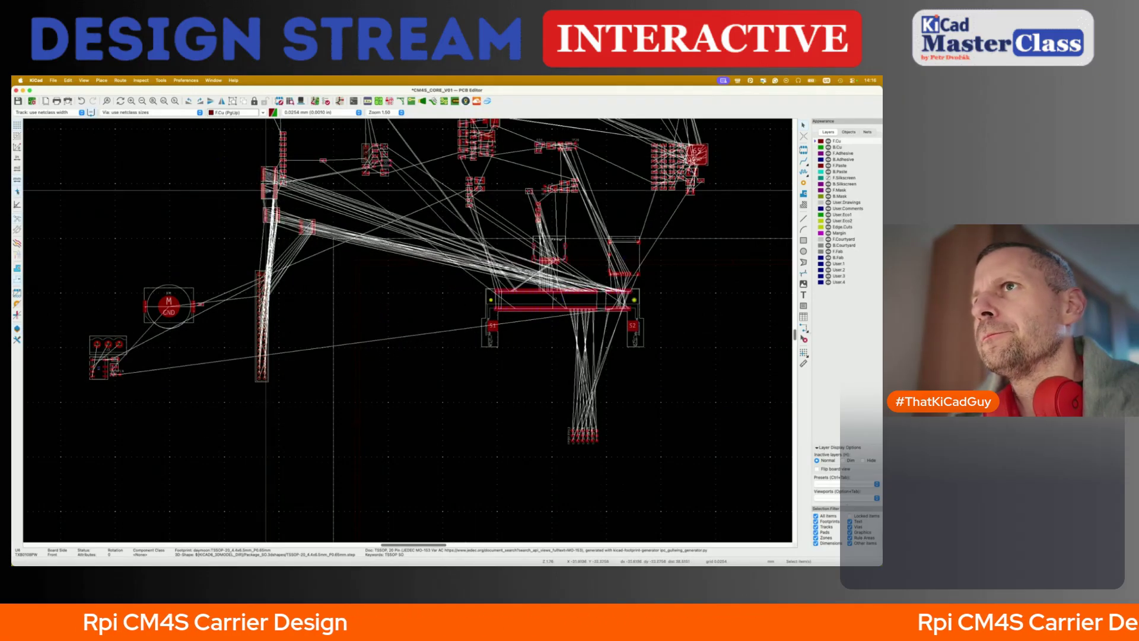
{"action": "key", "text": "m"}
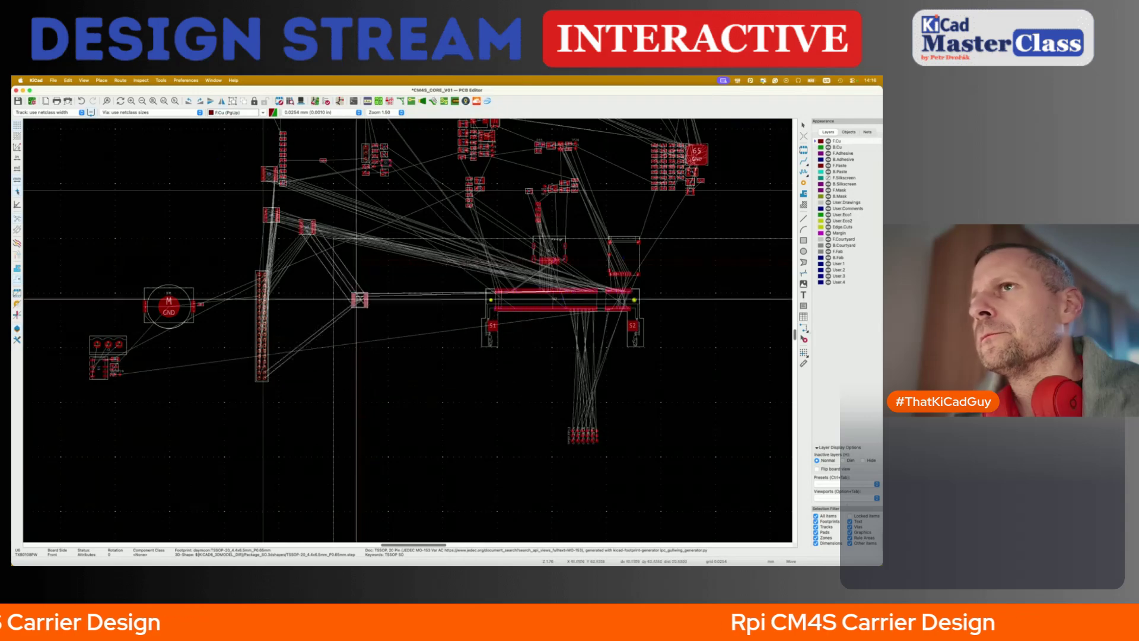
{"action": "left_click", "coordinate": [271, 196]}
{"action": "left_click_drag", "start_coordinate": [303, 231], "coordinate": [295, 261]}
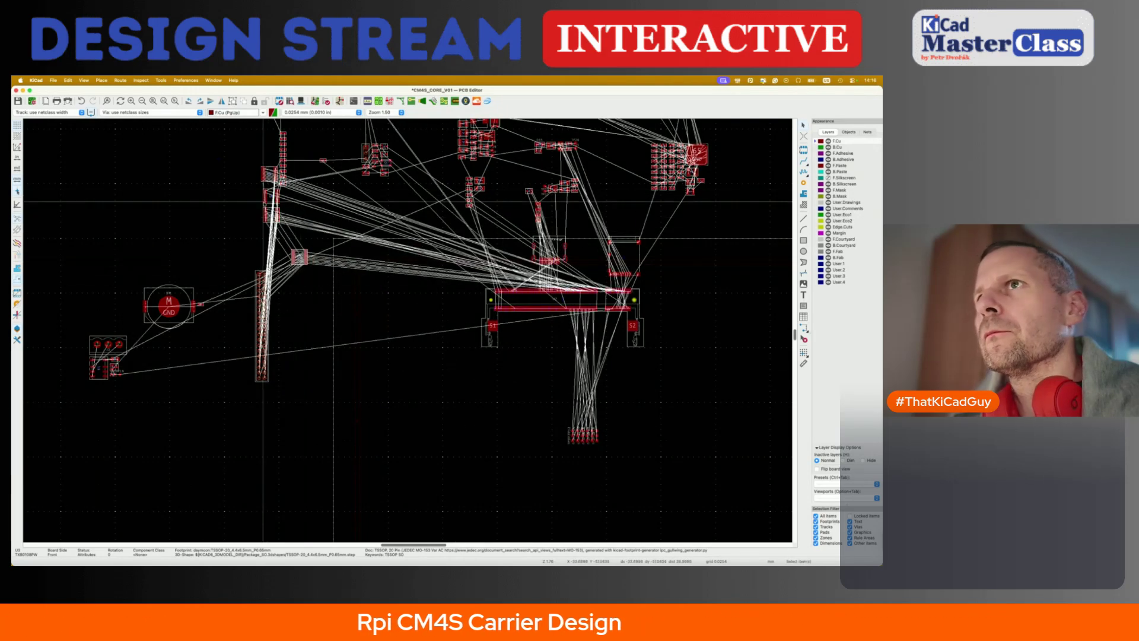
{"action": "key", "text": "m"}
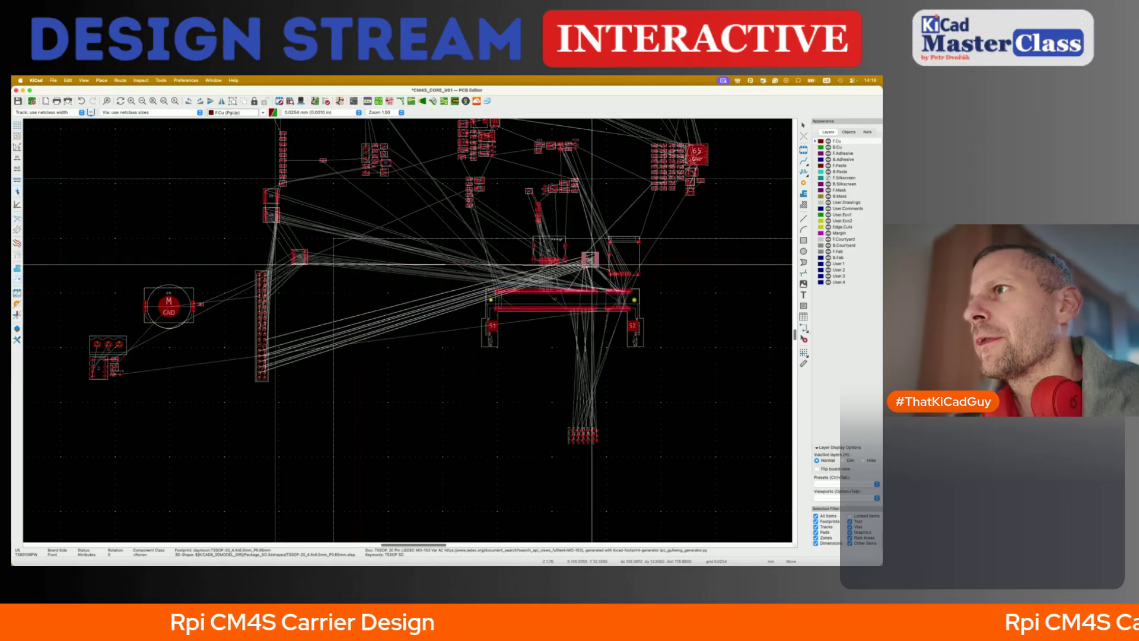
{"action": "left_click", "coordinate": [266, 244]}
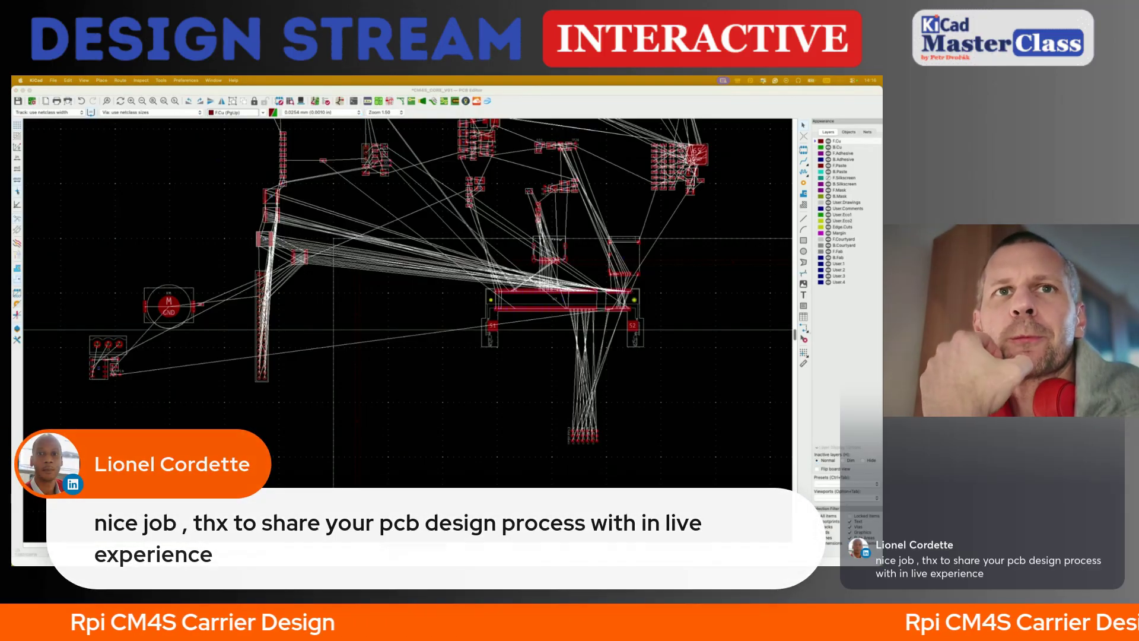
{"action": "left_click", "coordinate": [408, 344]}
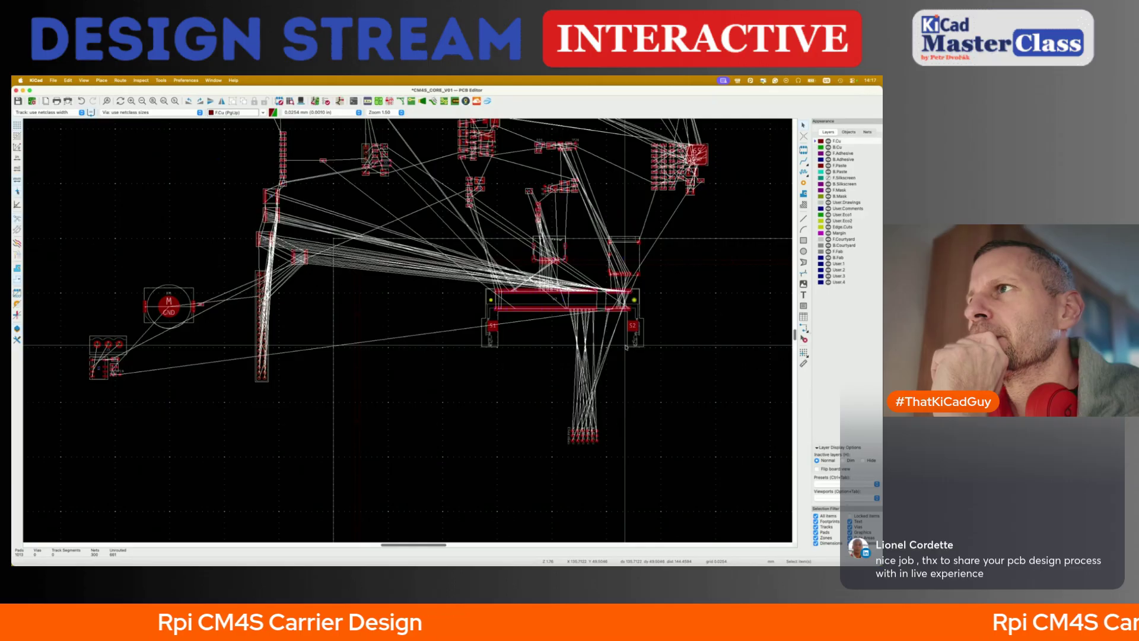
{"action": "left_click", "coordinate": [256, 314]}
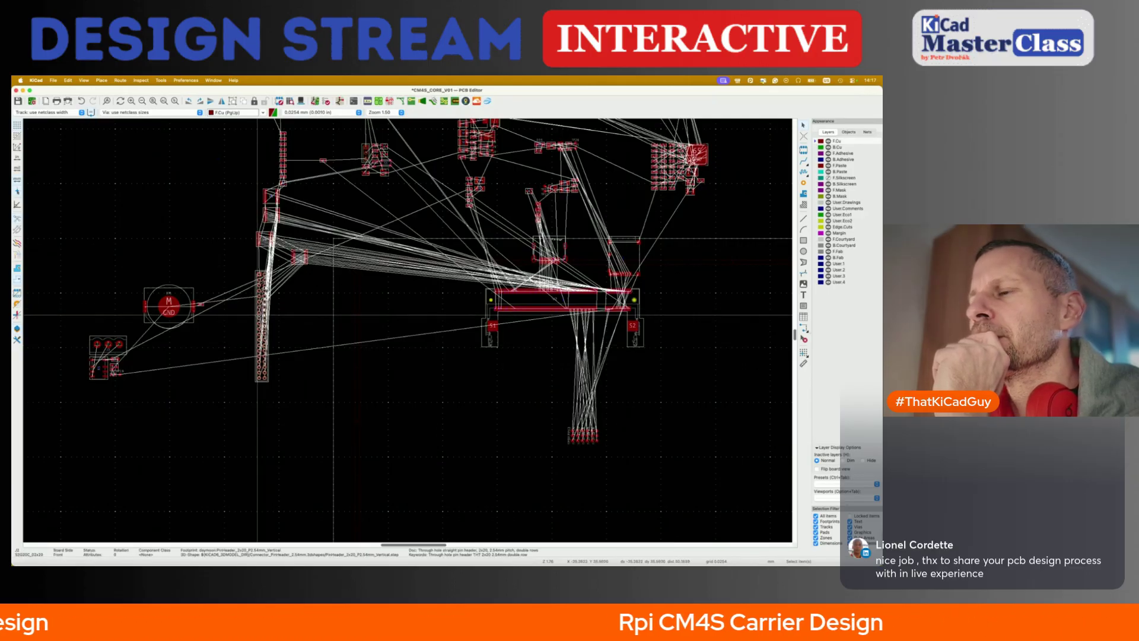
- Shift the J2 pin header further to the left
{"action": "key", "text": "m"}
{"action": "scroll", "coordinate": [456, 259], "scroll_direction": "right", "scroll_amount": 3}
{"action": "scroll", "coordinate": [456, 260], "scroll_direction": "up", "scroll_amount": 5}
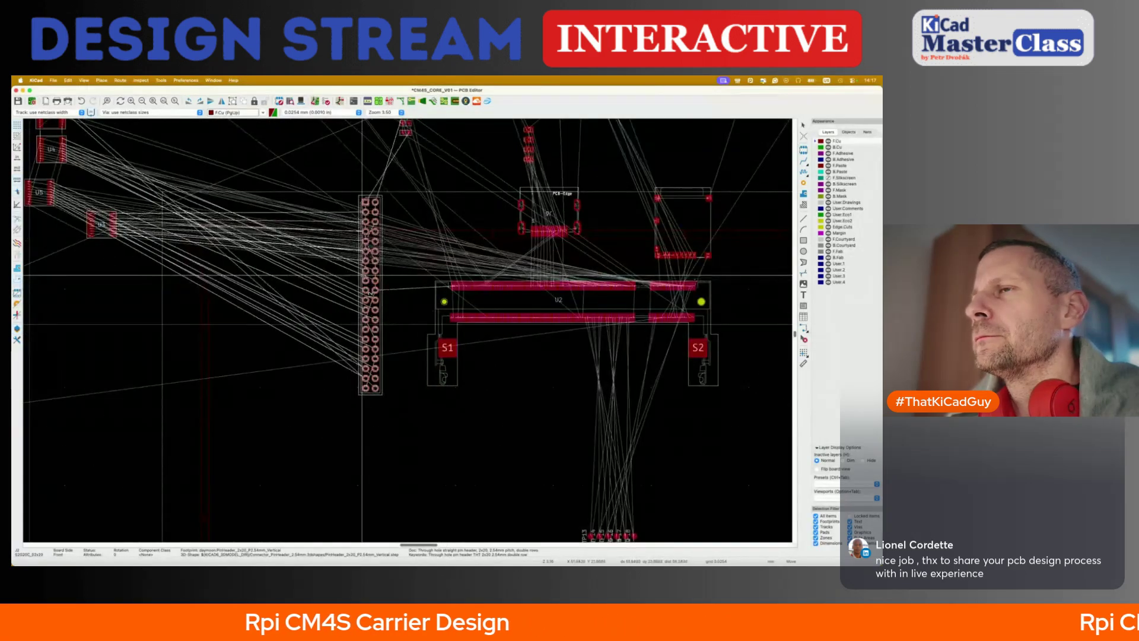
{"action": "scroll", "coordinate": [362, 274], "scroll_direction": "down", "scroll_amount": 5}
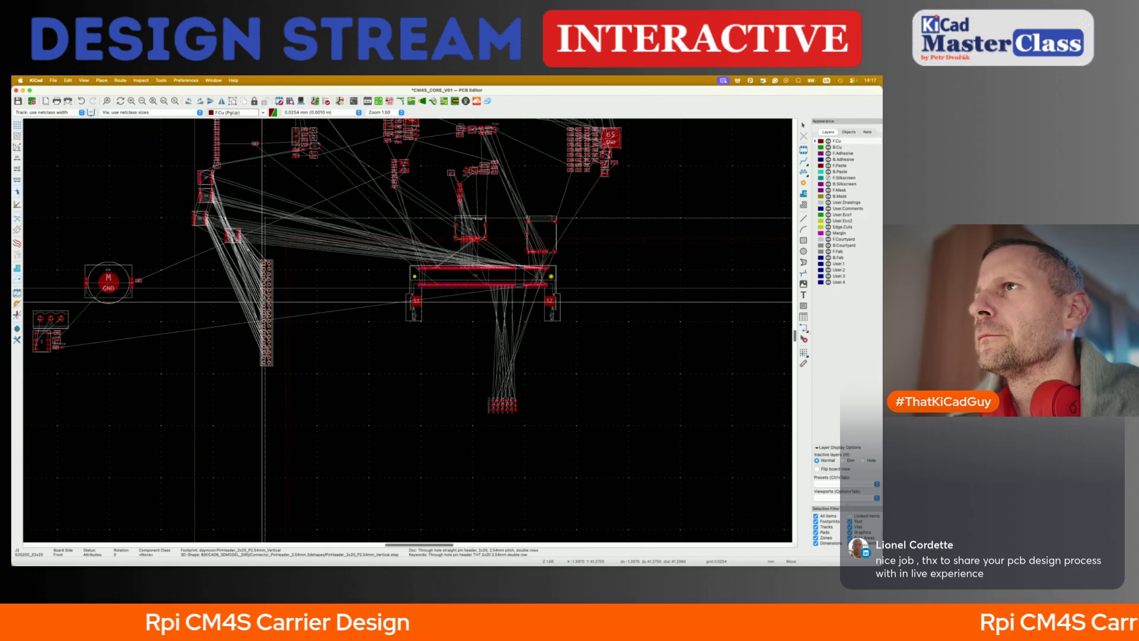
{"action": "scroll", "coordinate": [262, 301], "scroll_direction": "up", "scroll_amount": 5}
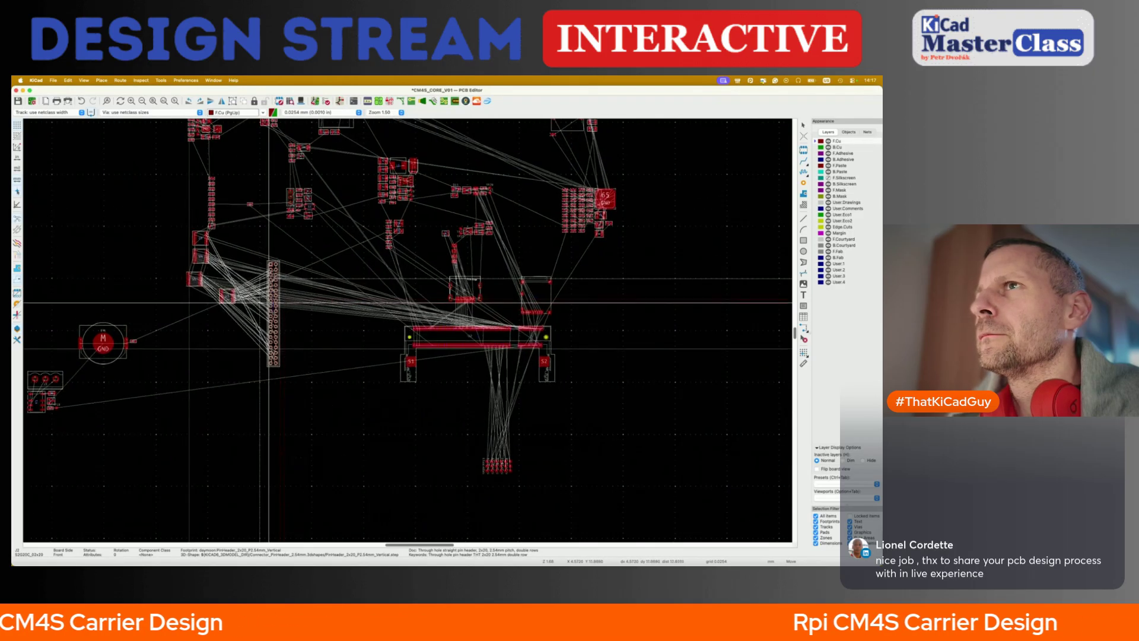
{"action": "scroll", "coordinate": [259, 327], "scroll_direction": "up", "scroll_amount": 4}
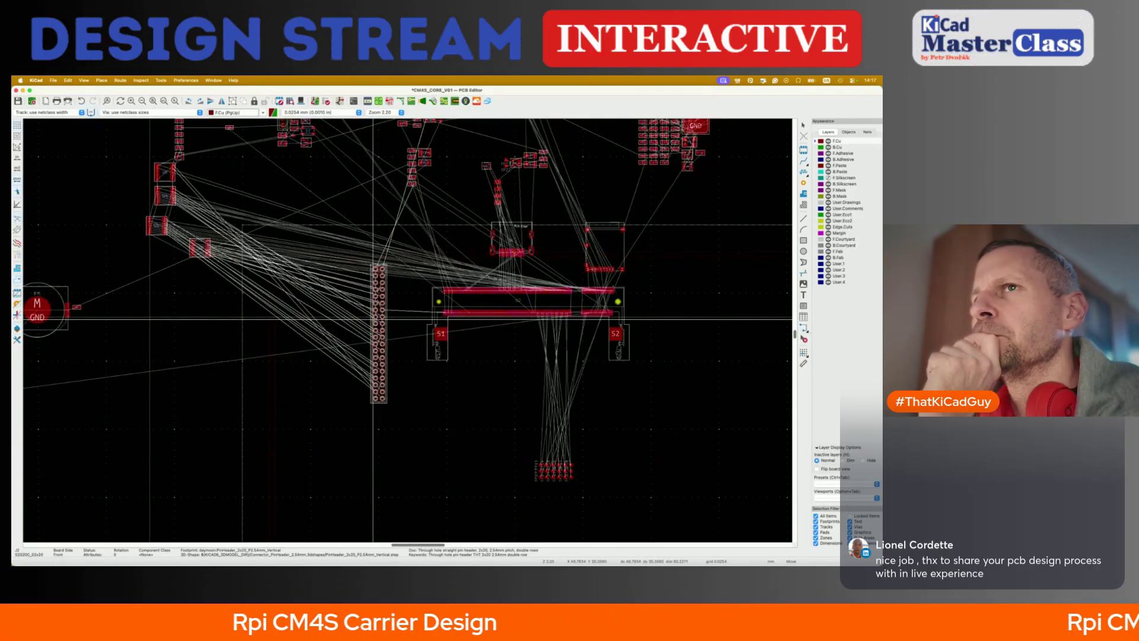
{"action": "left_click", "coordinate": [166, 329]}
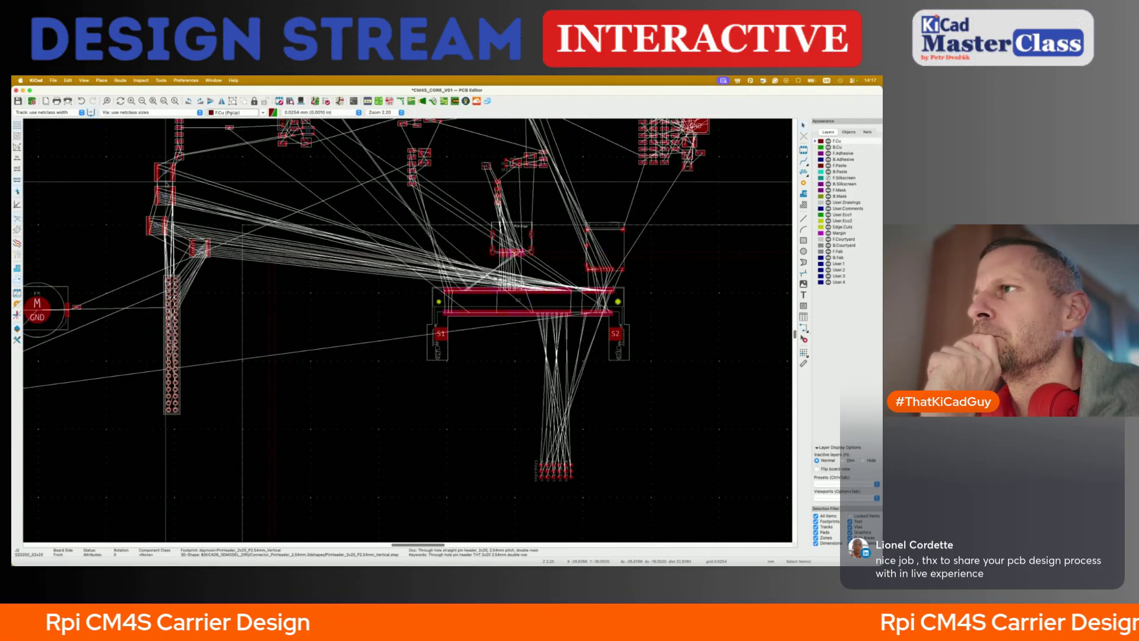
- Move the HDMI connector J8 and the microSD connector J6 higher on the board
{"action": "left_click", "coordinate": [516, 233]}
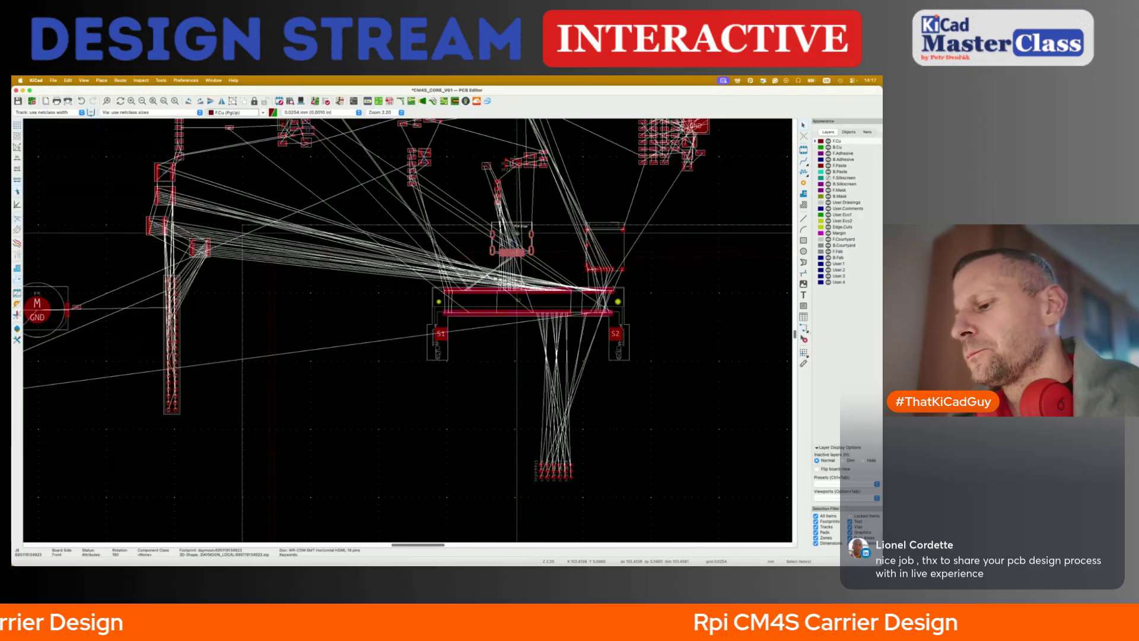
{"action": "key", "text": "m"}
{"action": "middle_click_drag", "start_coordinate": [525, 136], "coordinate": [510, 179]}
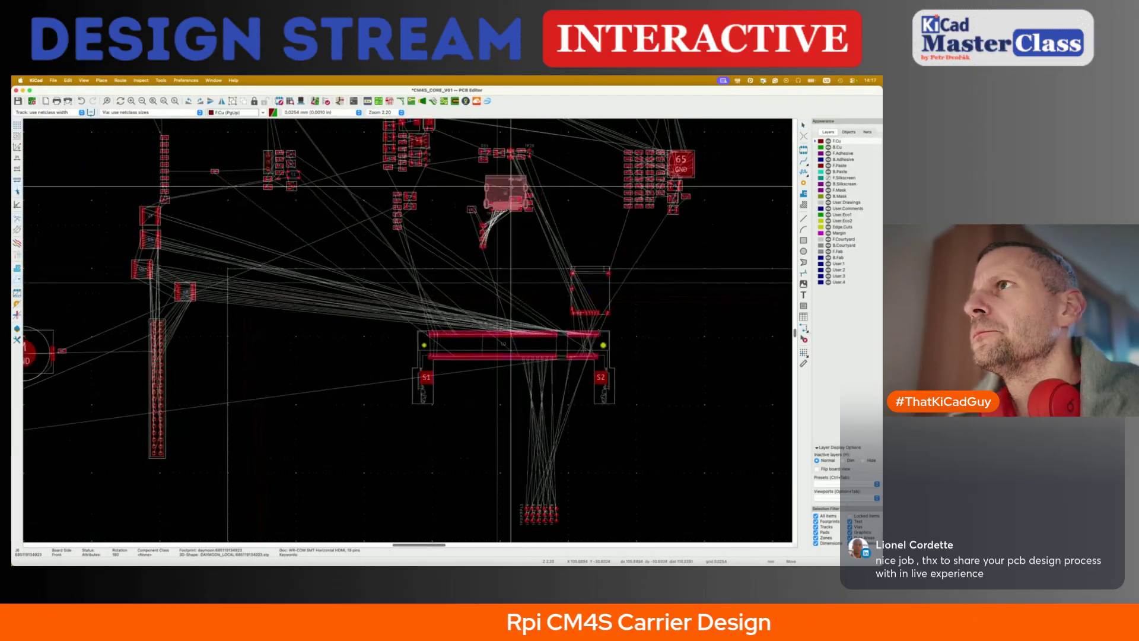
{"action": "left_click", "coordinate": [522, 225]}
{"action": "left_click", "coordinate": [600, 286]}
{"action": "key", "text": "m"}
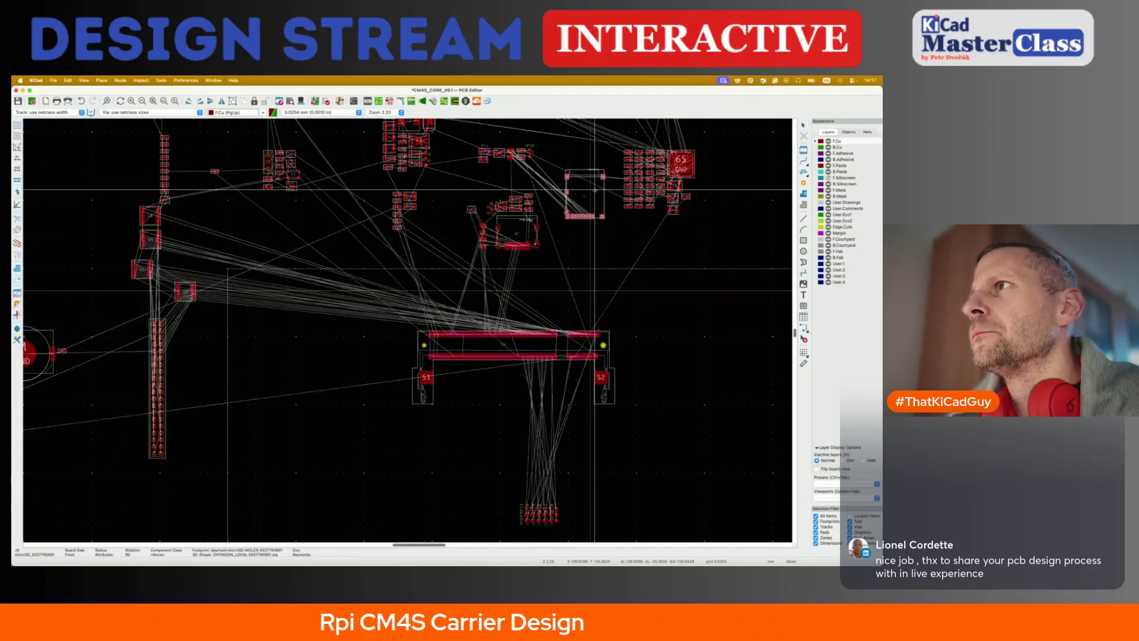
{"action": "left_click", "coordinate": [595, 177]}
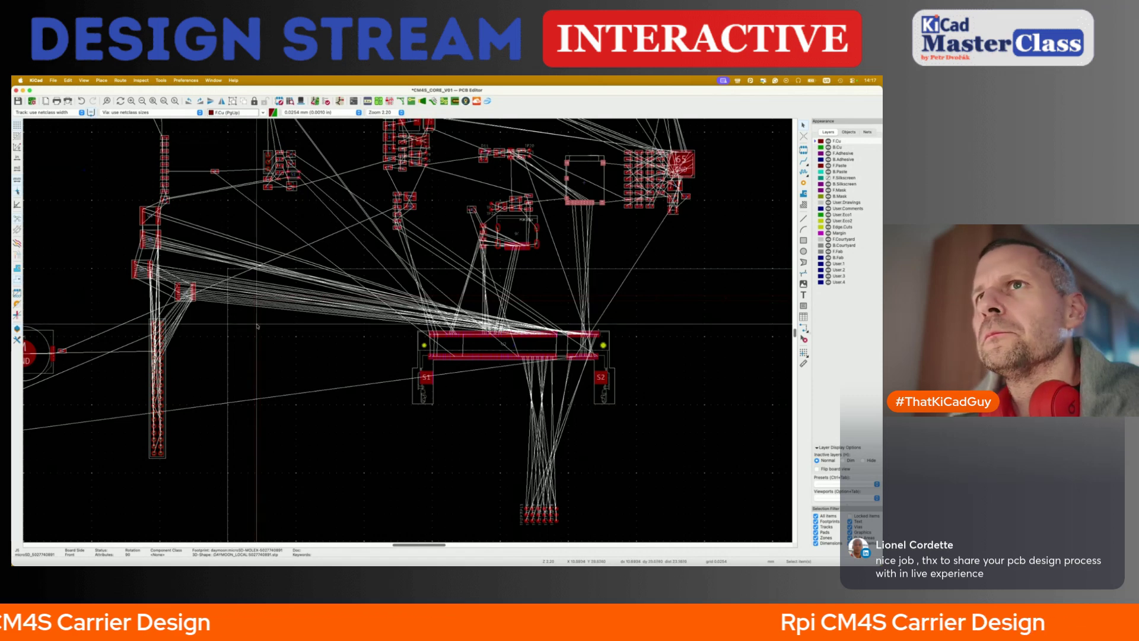
- Place a TSSOP IC above the SO-DIMM connector
{"action": "left_click", "coordinate": [150, 220]}
{"action": "key", "text": "m"}
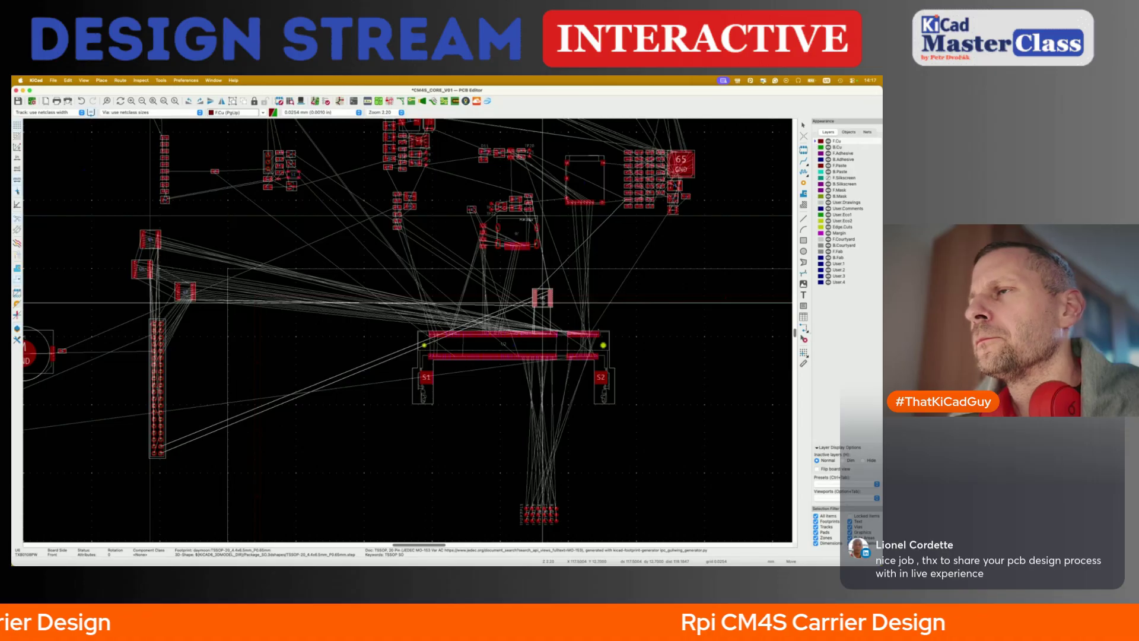
{"action": "left_click", "coordinate": [346, 259]}
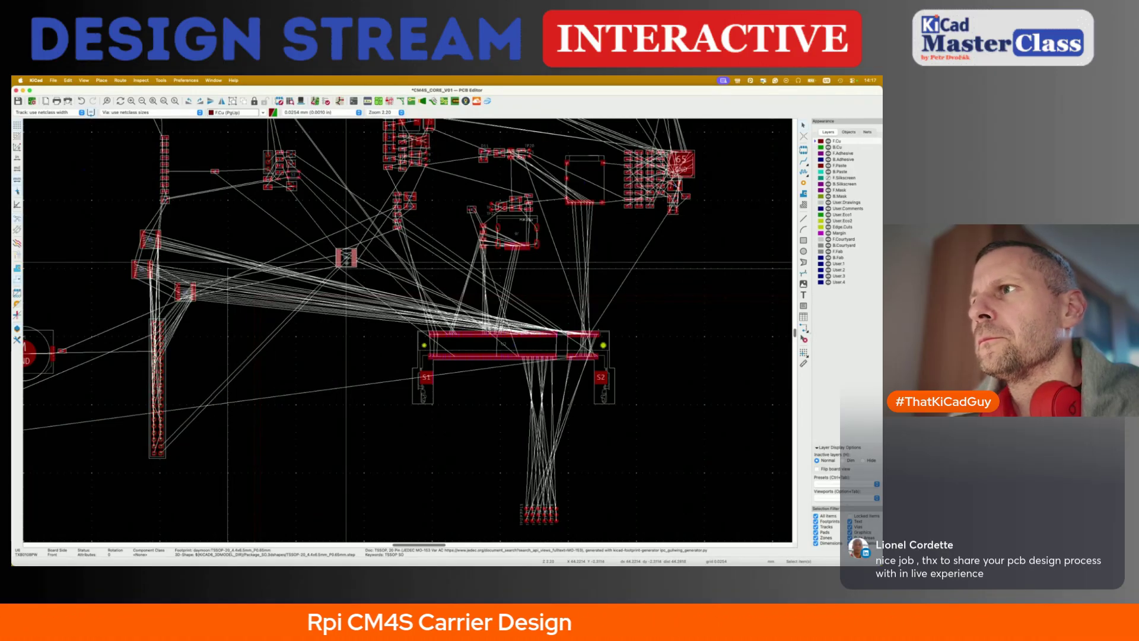
{"action": "scroll", "coordinate": [346, 261], "scroll_direction": "down", "scroll_amount": 3}
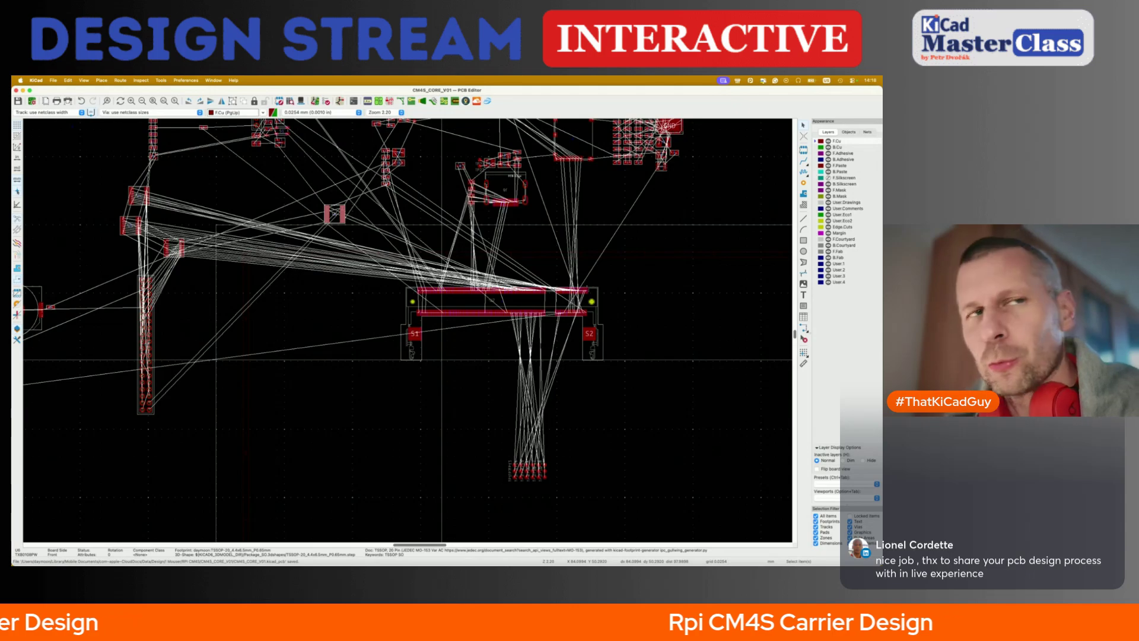
- In Brave, search the web in a new tab for 'compute module 4s 3d model'
{"action": "key", "text": "super+Tab"}
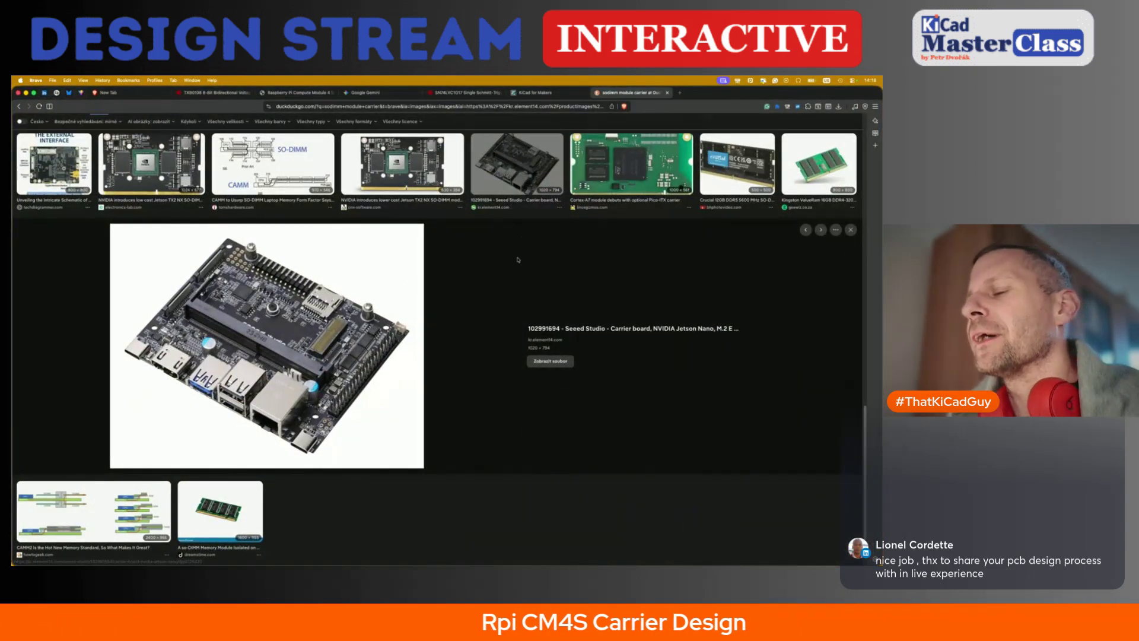
{"action": "key", "text": "super+t"}
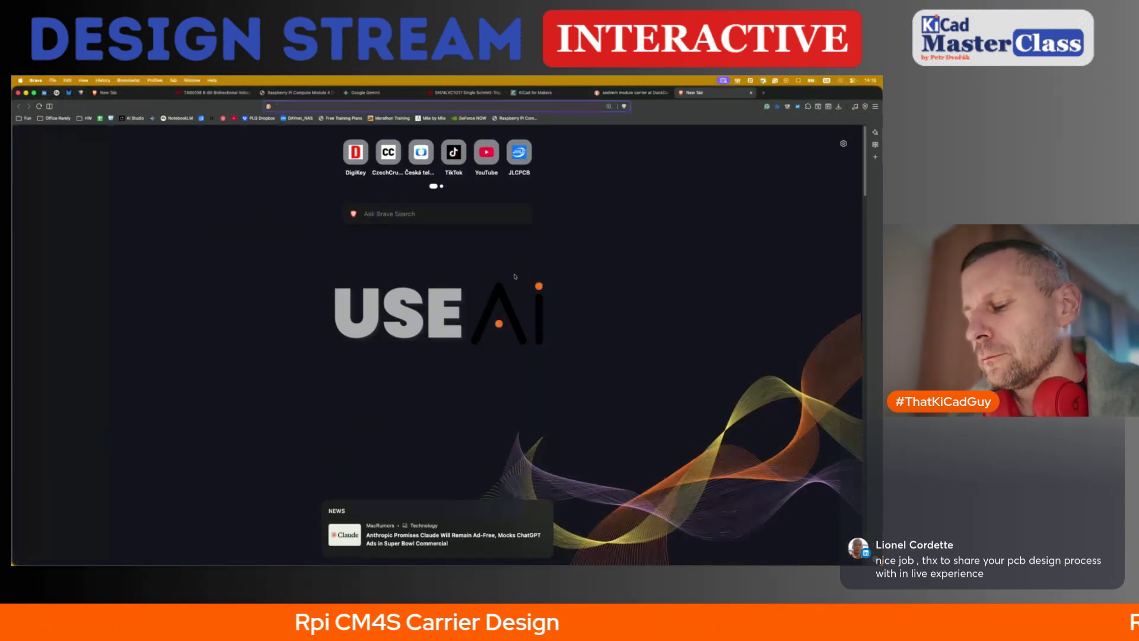
{"action": "type", "text": "compute module 4s 3d model"}
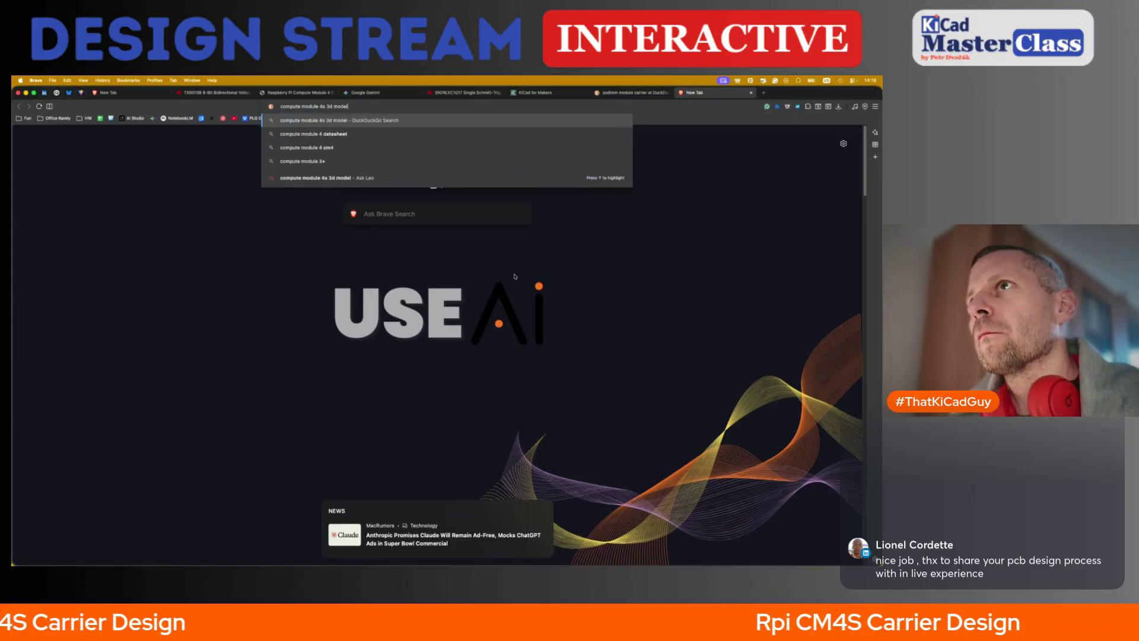
{"action": "key", "text": "Return"}
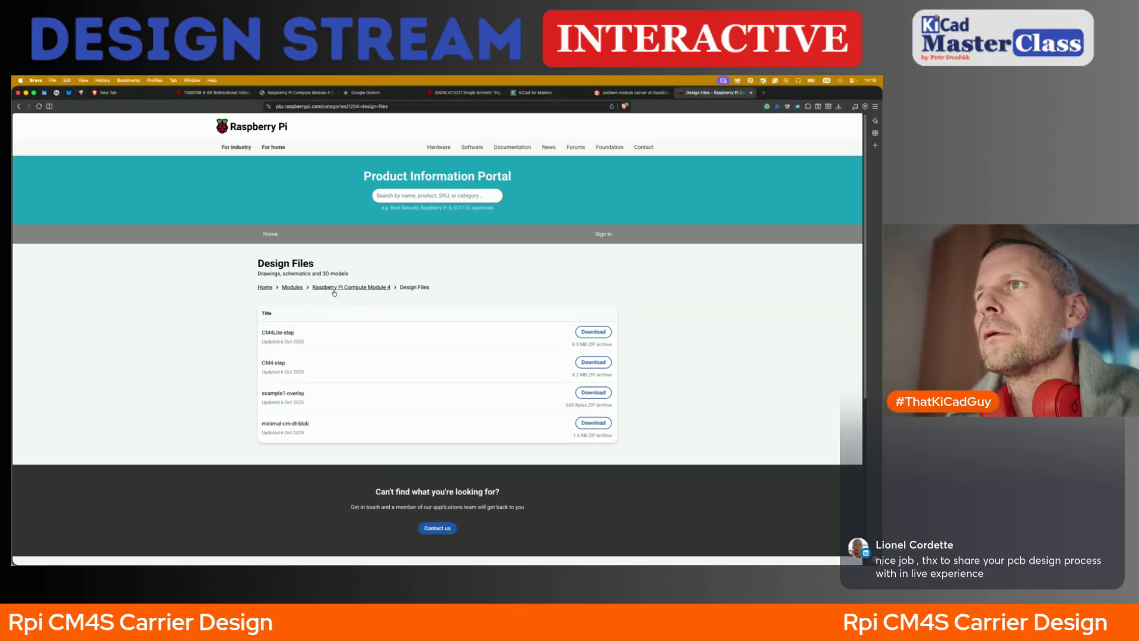
- Browse the Raspberry Pi modules list to the Compute Module 4S page
{"action": "left_click", "coordinate": [292, 287]}
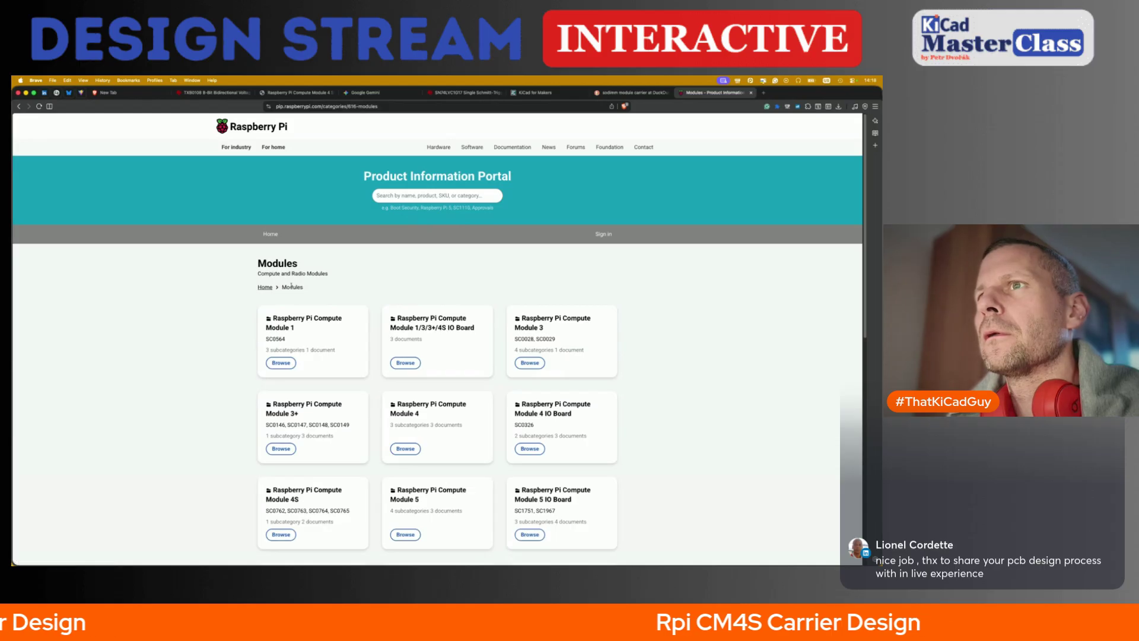
{"action": "scroll", "coordinate": [187, 380], "scroll_direction": "down", "scroll_amount": 3}
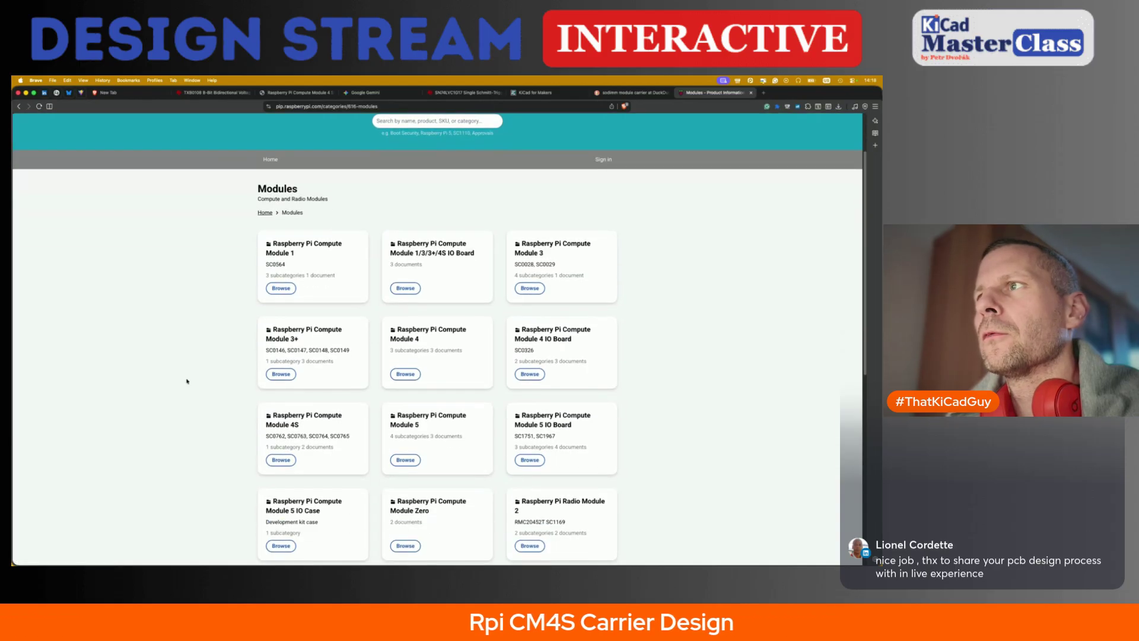
{"action": "left_click", "coordinate": [286, 417]}
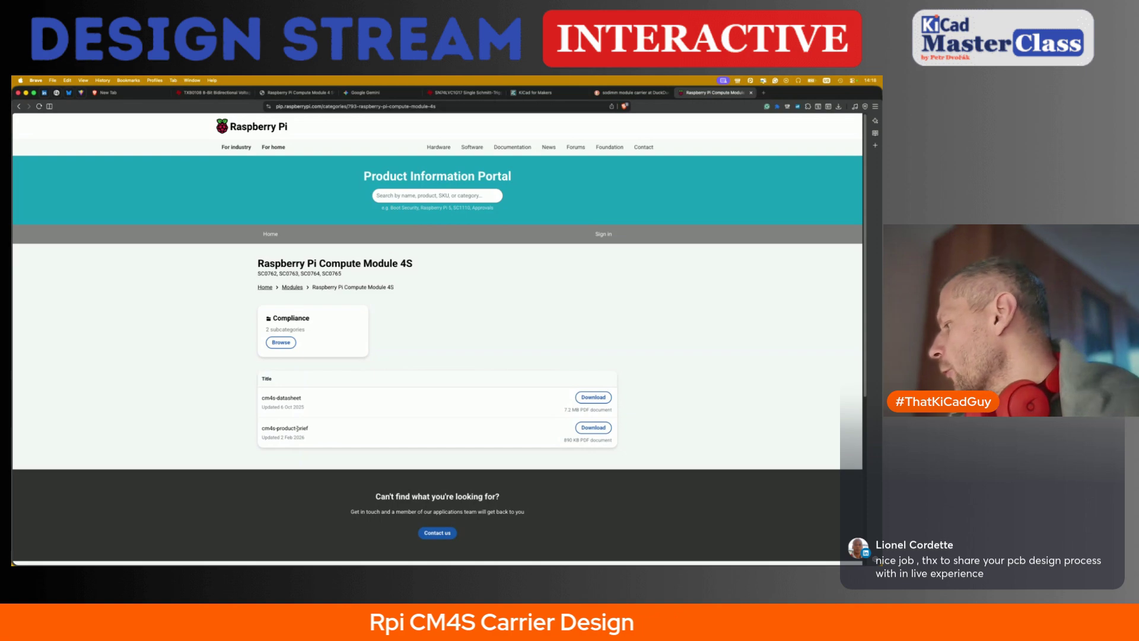
- Load 3dcontentcentral.com in the same tab
{"action": "left_click", "coordinate": [478, 107]}
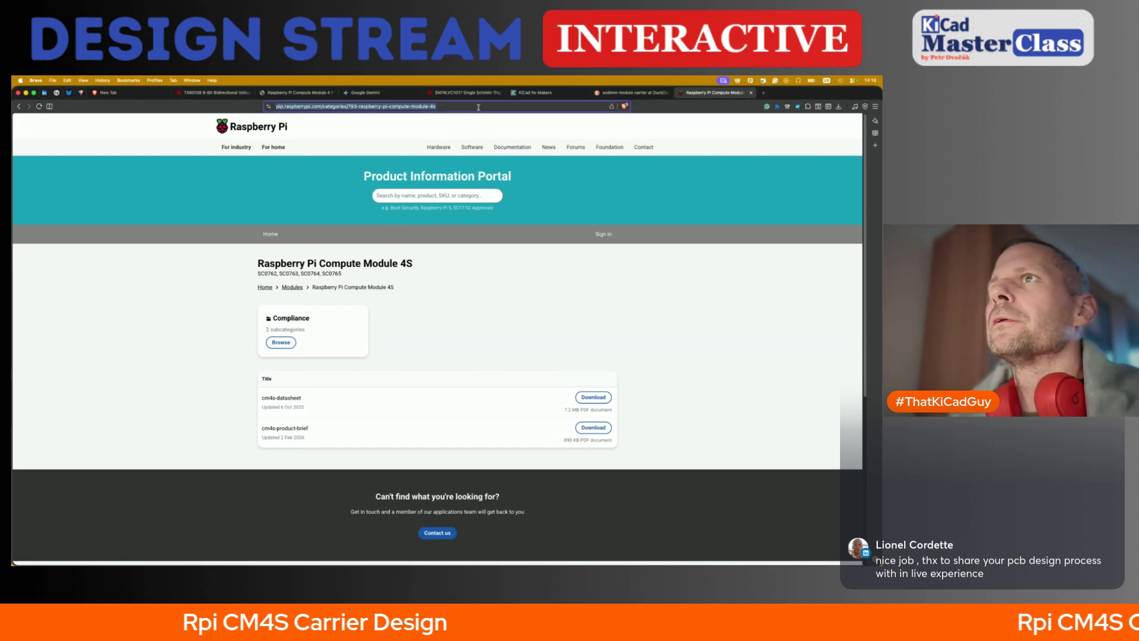
{"action": "type", "text": "3dcontentcentral.com"}
{"action": "key", "text": "Return"}
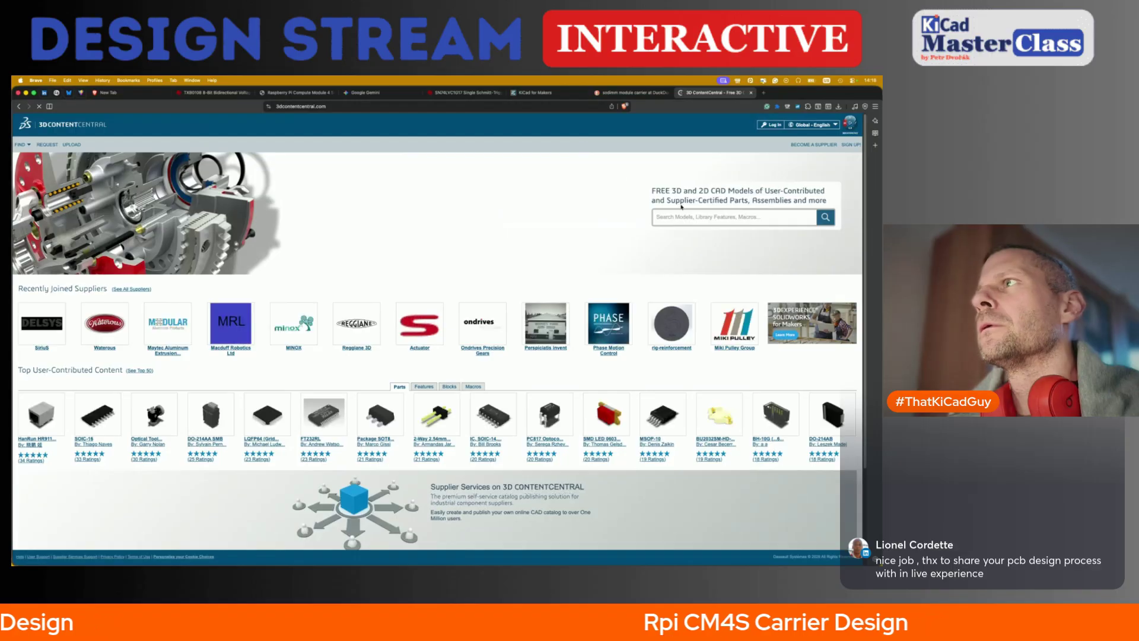
- Search 3D ContentCentral for 'sodimm', then for 'cm4s'
{"action": "type", "text": "sodimm"}
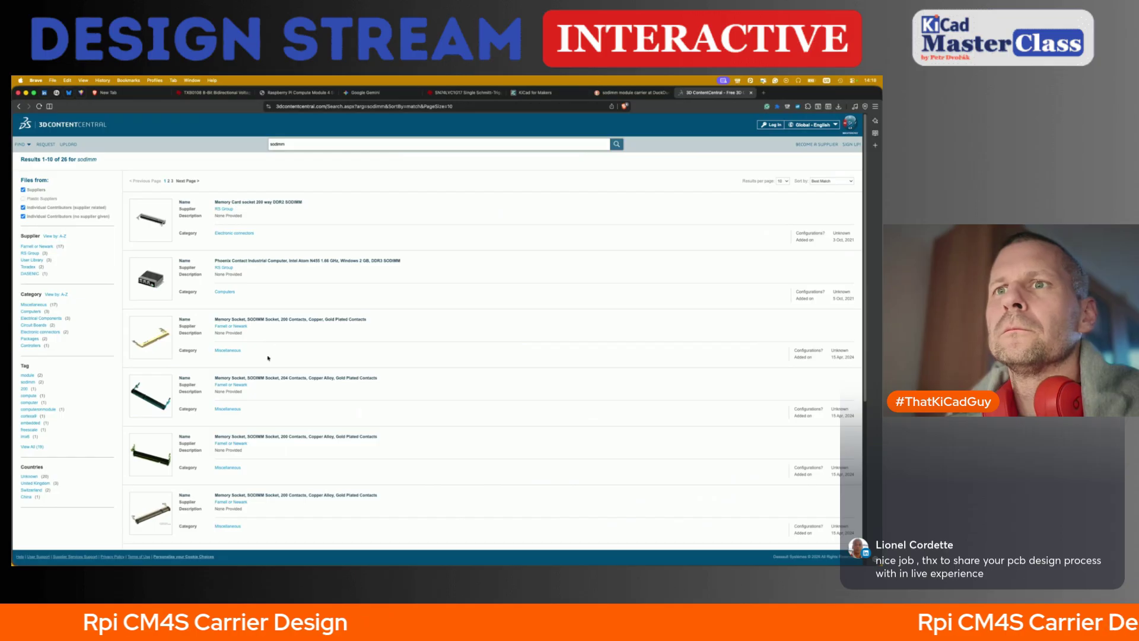
{"action": "scroll", "coordinate": [269, 356], "scroll_direction": "down", "scroll_amount": 5}
{"action": "scroll", "coordinate": [269, 358], "scroll_direction": "up", "scroll_amount": 5}
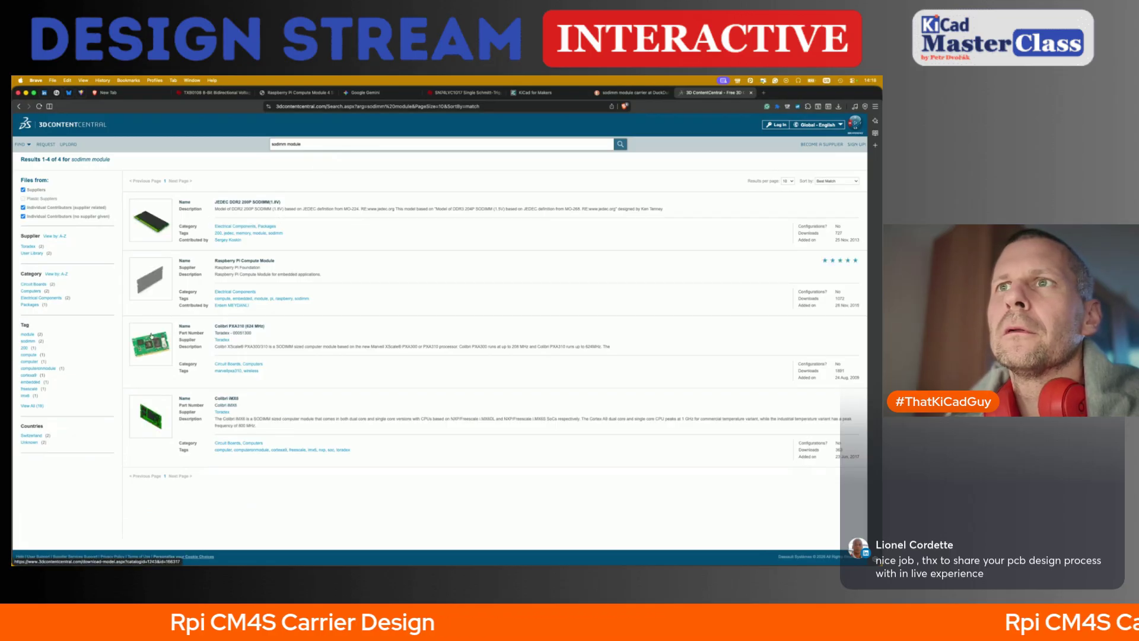
{"action": "triple_click", "coordinate": [355, 144]}
{"action": "type", "text": "cm4s"}
{"action": "key", "text": "Return"}
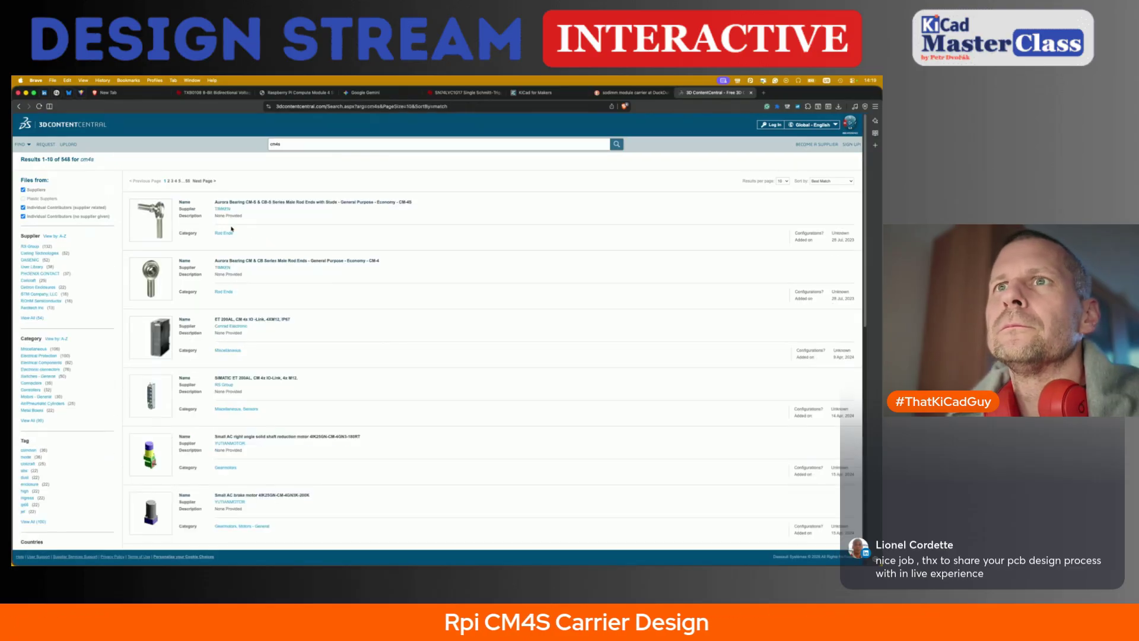
- Replace the query with 'compute module' and run the search
{"action": "scroll", "coordinate": [231, 229], "scroll_direction": "down", "scroll_amount": 5}
{"action": "scroll", "coordinate": [232, 228], "scroll_direction": "up", "scroll_amount": 5}
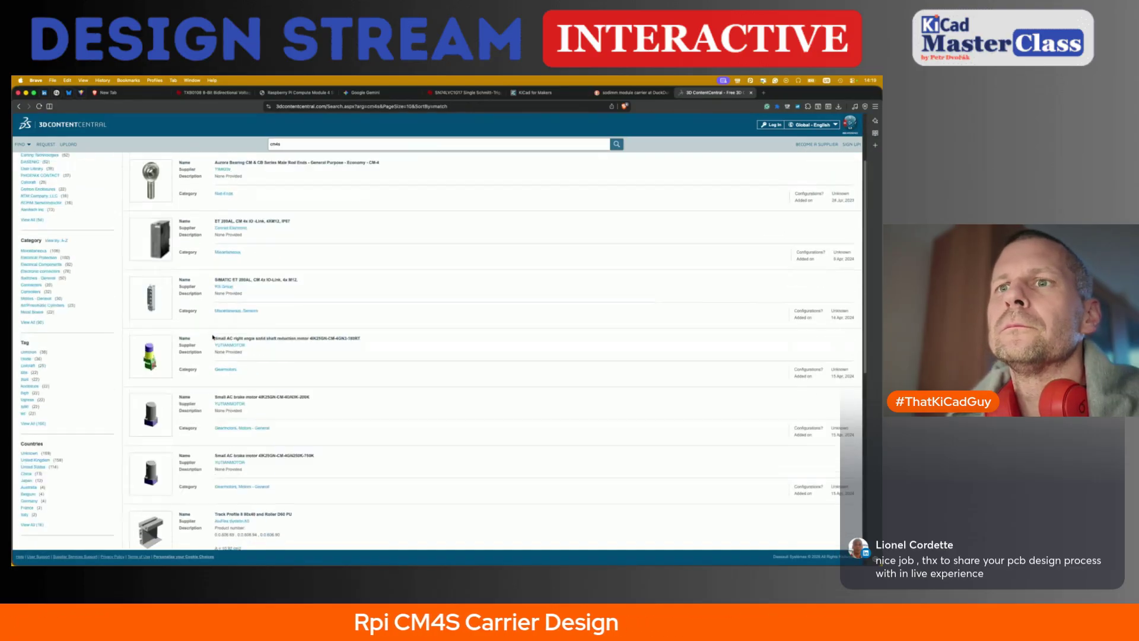
{"action": "triple_click", "coordinate": [299, 143]}
{"action": "type", "text": "compute module"}
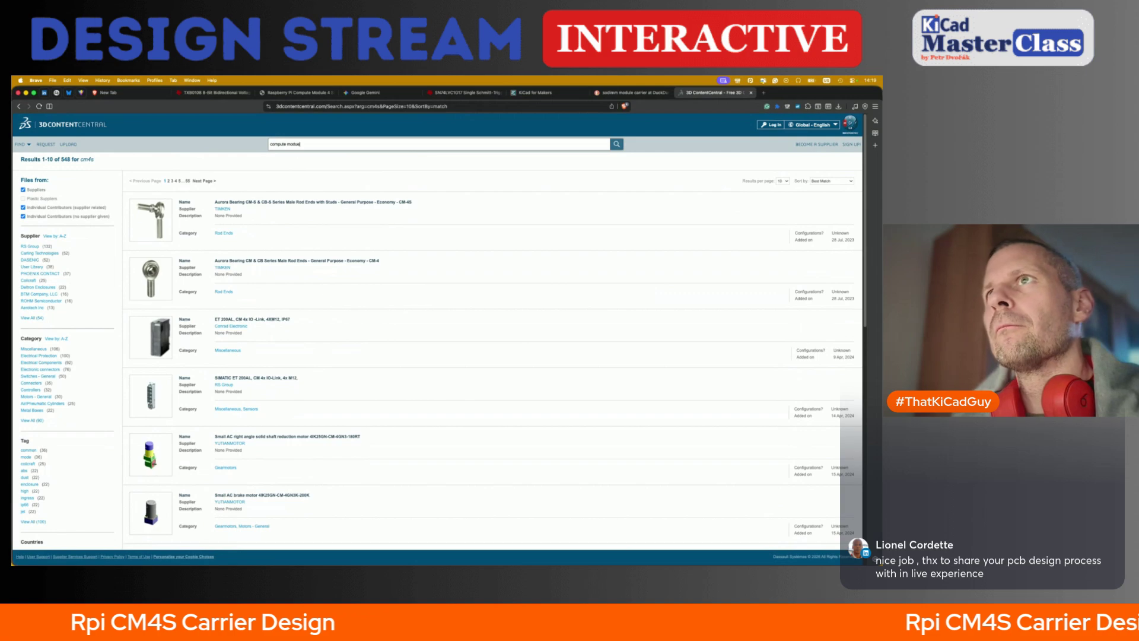
{"action": "key", "text": "Return"}
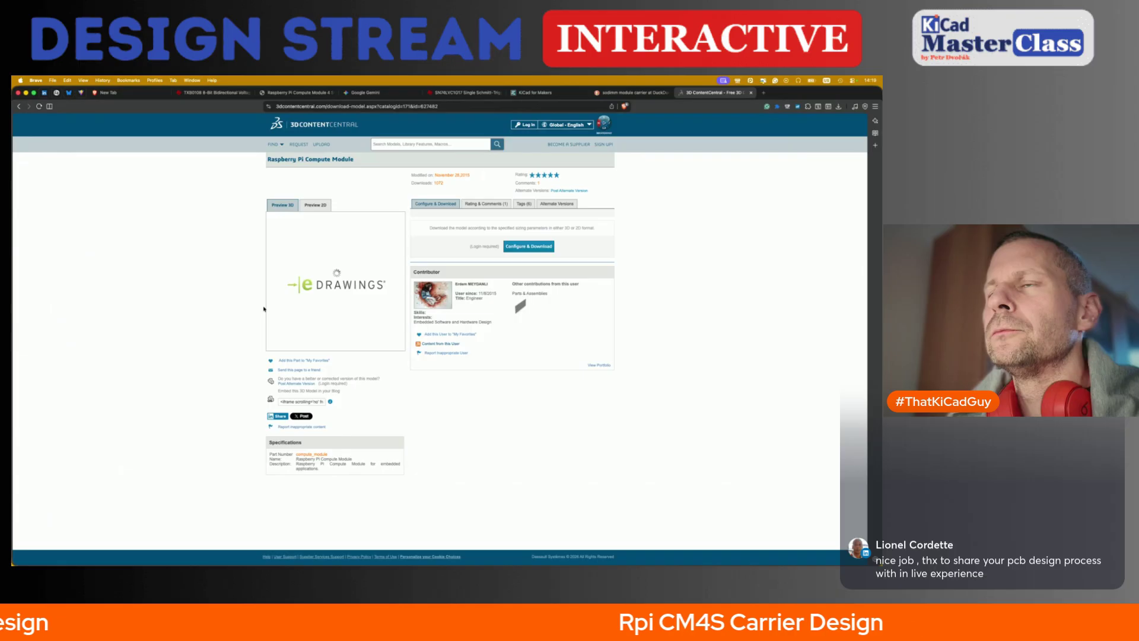
- Rotate and zoom the Raspberry Pi Compute Module 3D preview
{"action": "left_click_drag", "start_coordinate": [298, 304], "coordinate": [384, 289]}
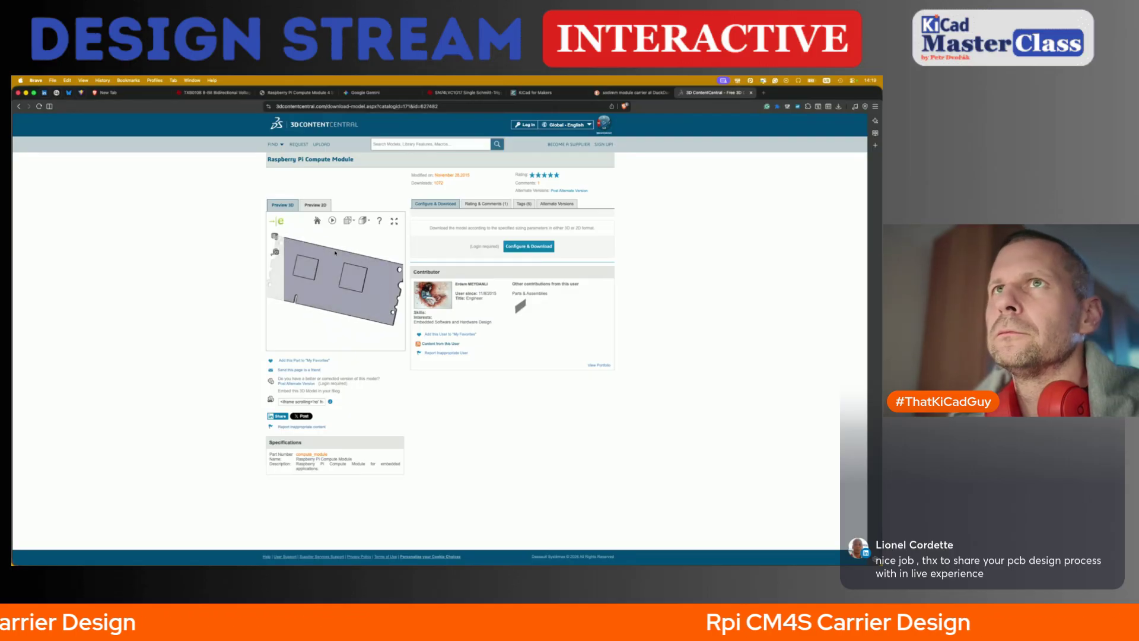
{"action": "left_click", "coordinate": [382, 288]}
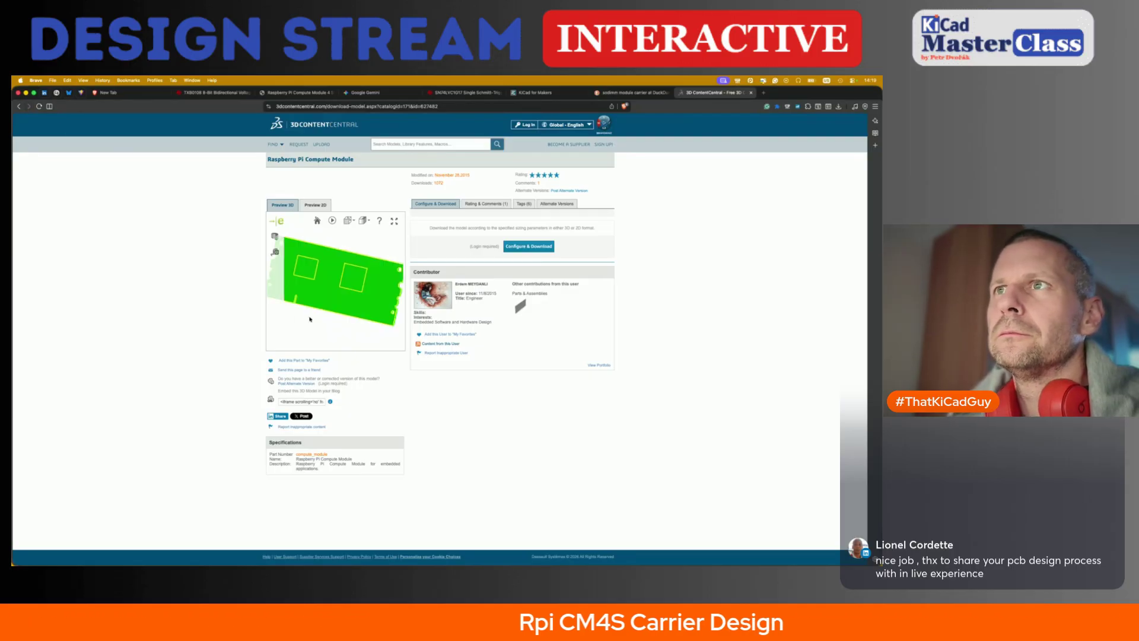
{"action": "scroll", "coordinate": [309, 319], "scroll_direction": "up", "scroll_amount": 5}
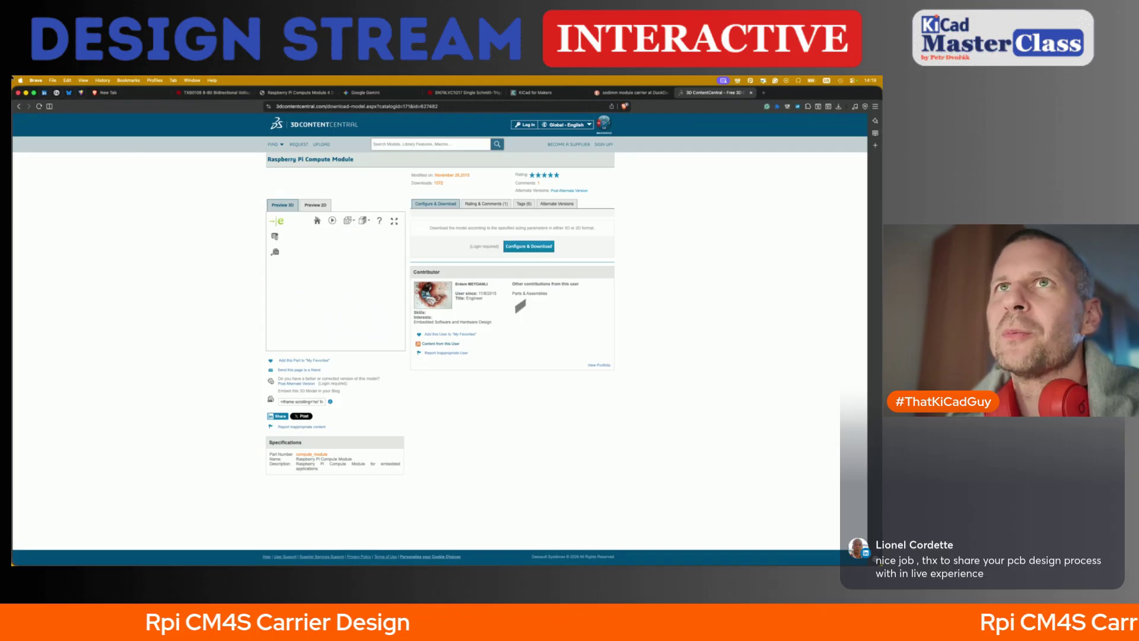
- Go back to the compute module search results and open a new browser tab
{"action": "left_click", "coordinate": [19, 107]}
{"action": "left_click", "coordinate": [627, 93]}
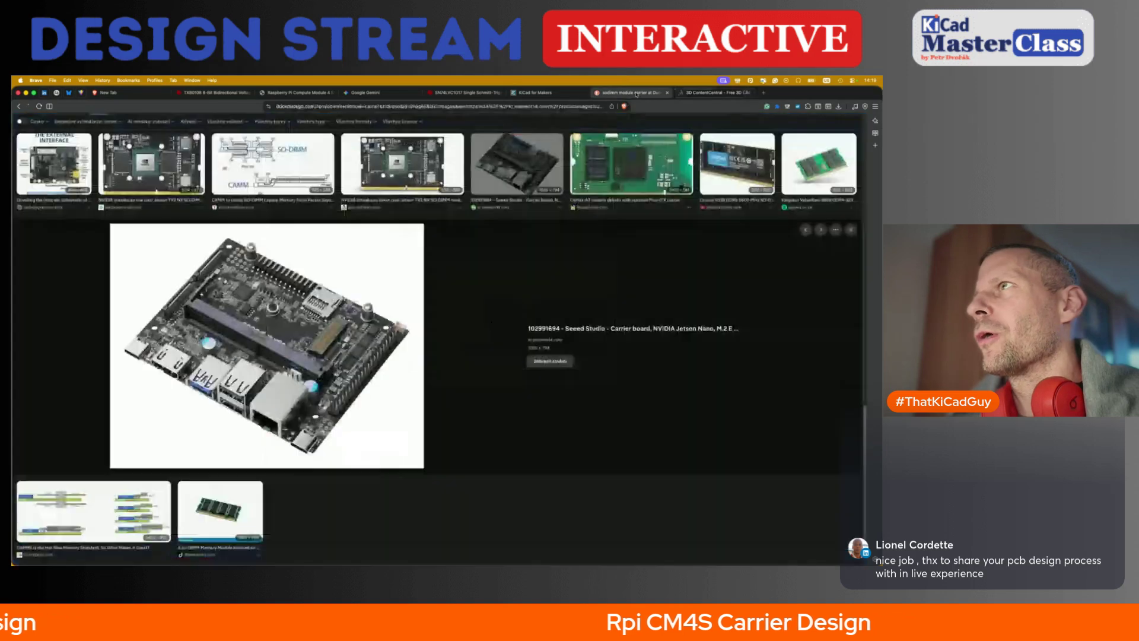
{"action": "left_click", "coordinate": [708, 93]}
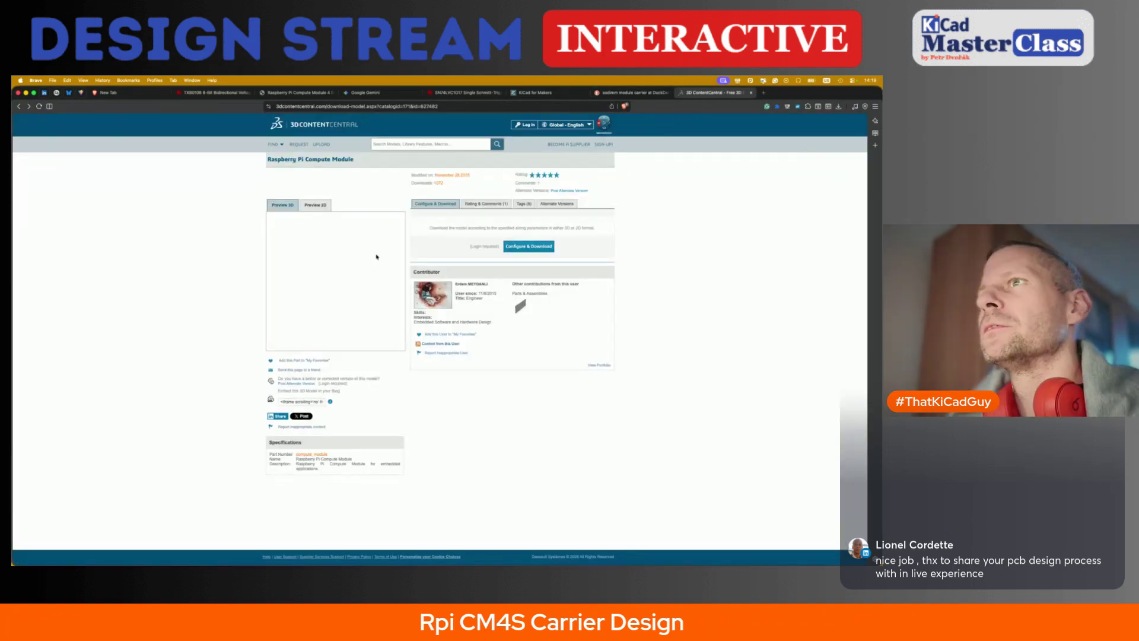
{"action": "left_click", "coordinate": [20, 107]}
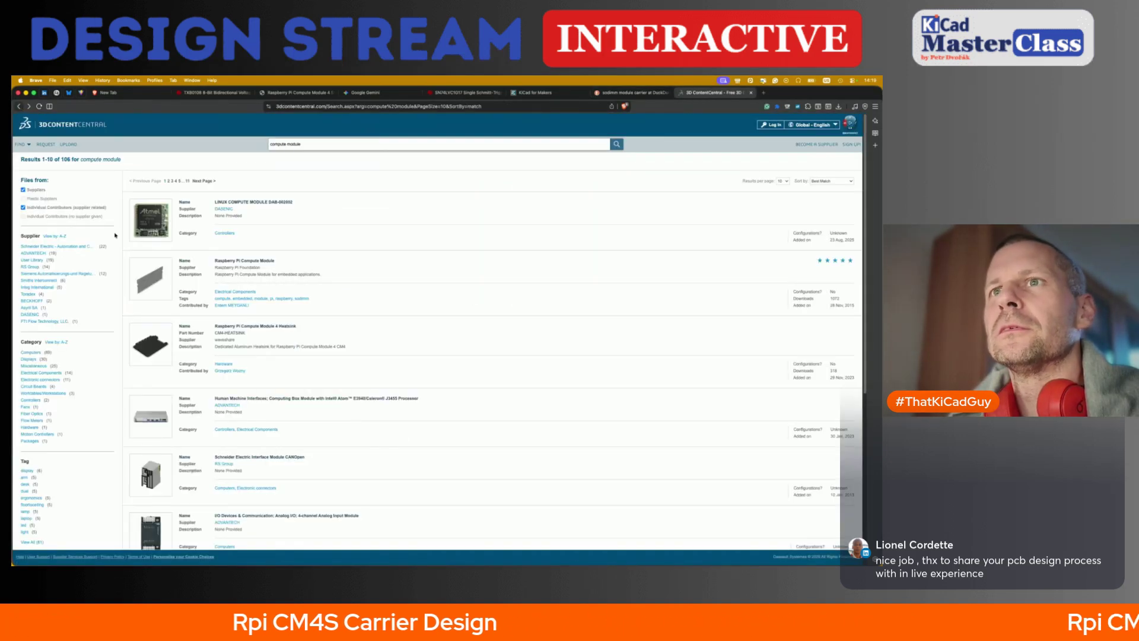
{"action": "scroll", "coordinate": [281, 405], "scroll_direction": "down", "scroll_amount": 5}
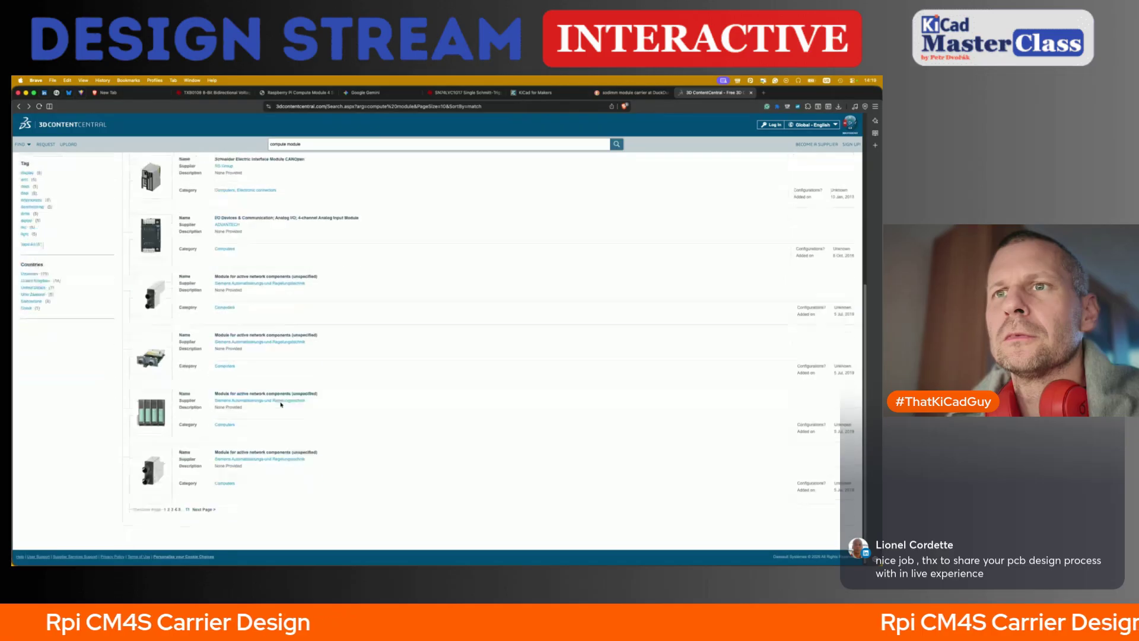
{"action": "scroll", "coordinate": [282, 405], "scroll_direction": "up", "scroll_amount": 5}
{"action": "key", "text": "super+t"}
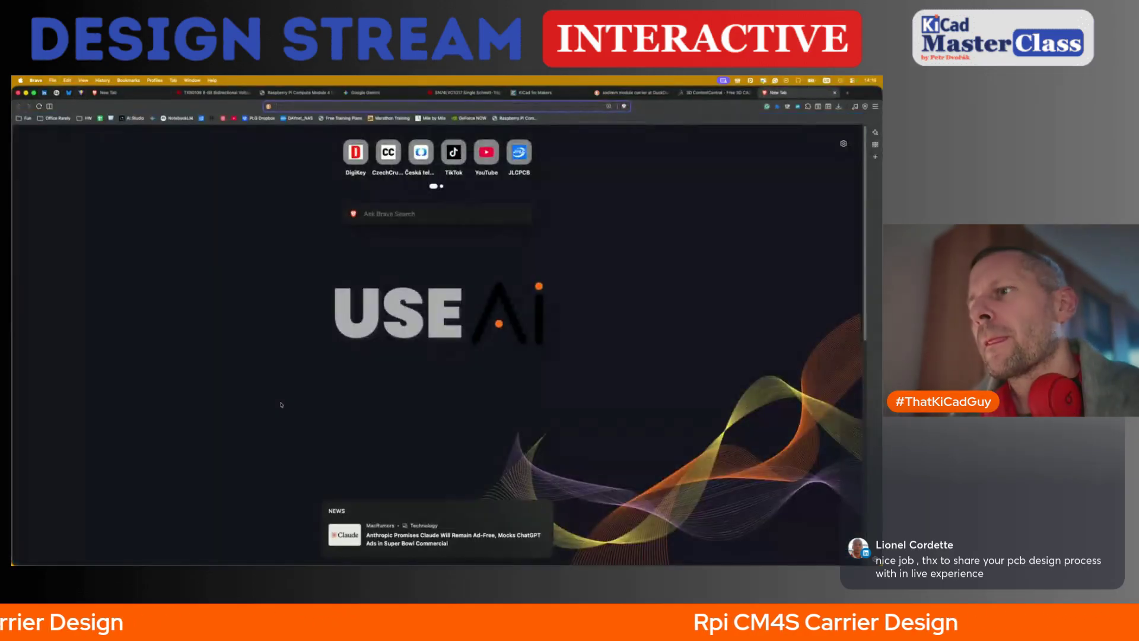
- Open TraceParts from a web search and search its catalogue for 'compute module'
{"action": "type", "text": "traceparts"}
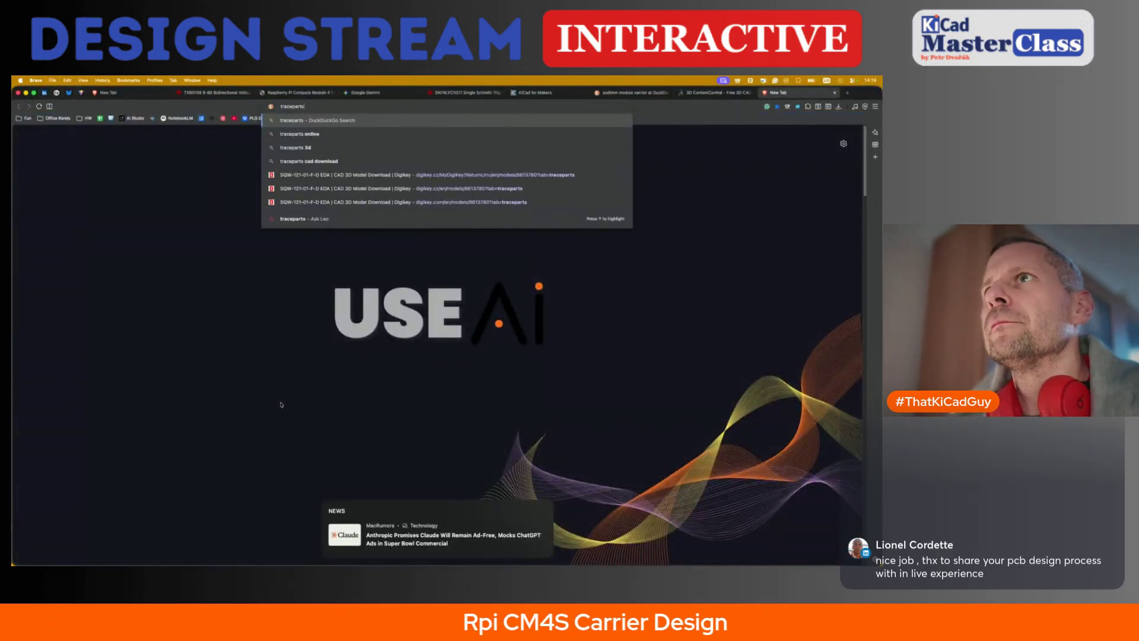
{"action": "key", "text": "Return"}
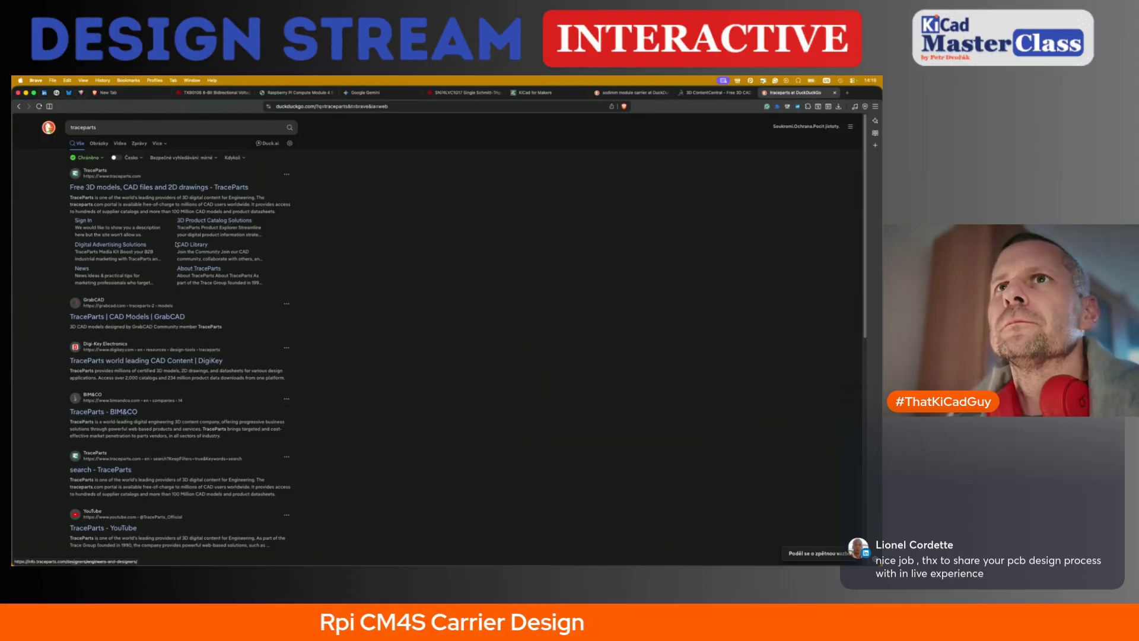
{"action": "left_click", "coordinate": [139, 187]}
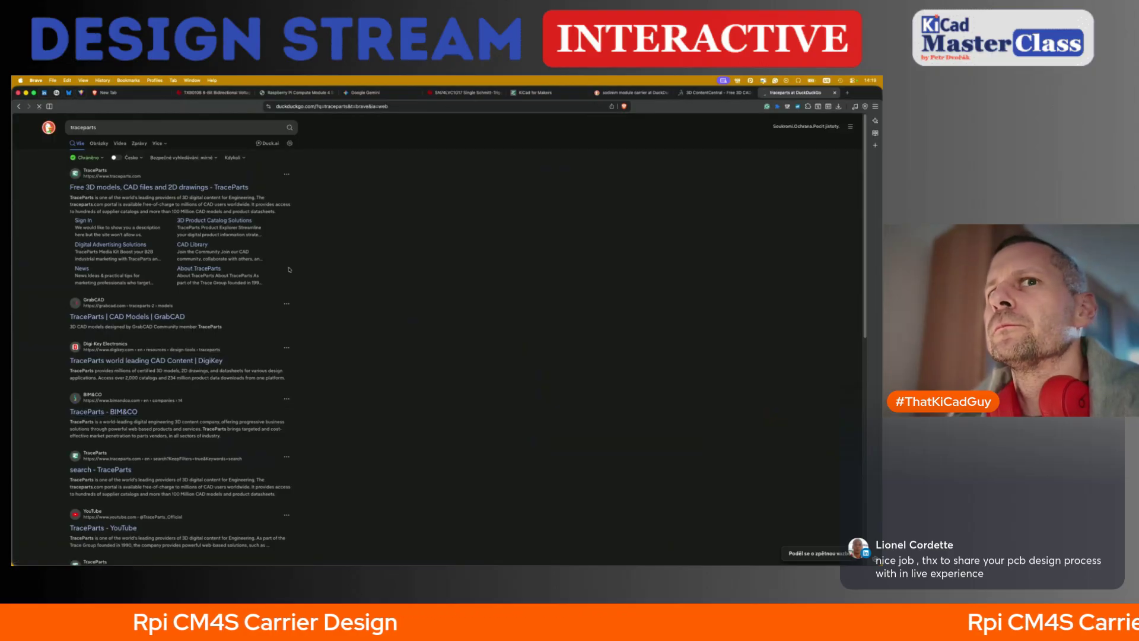
{"action": "type", "text": "comp"}
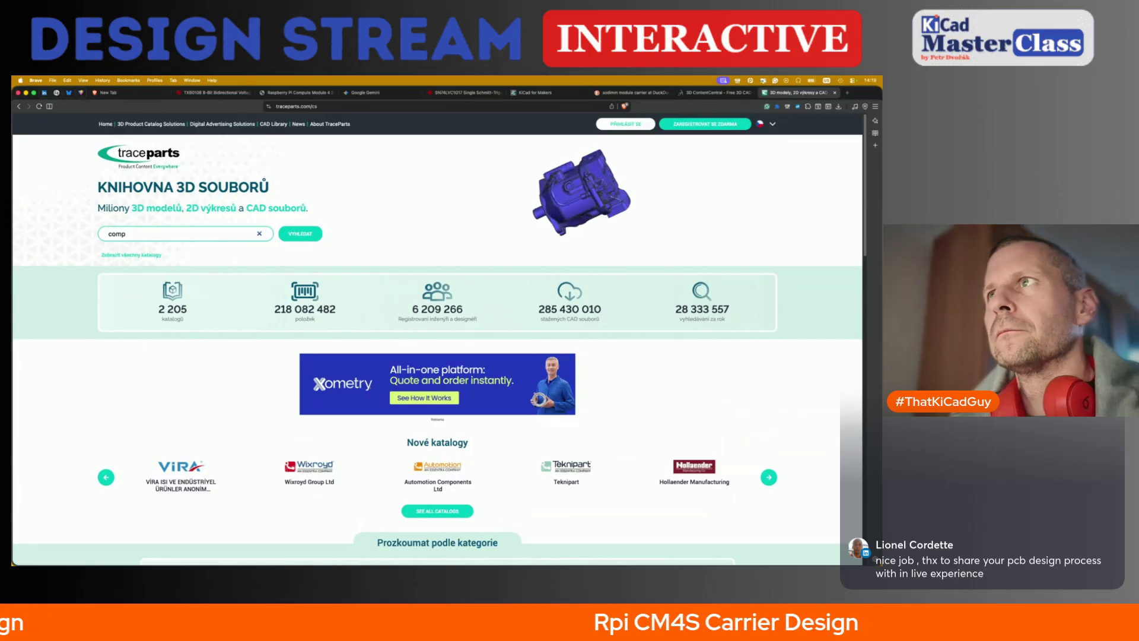
{"action": "type", "text": "urte modu"}
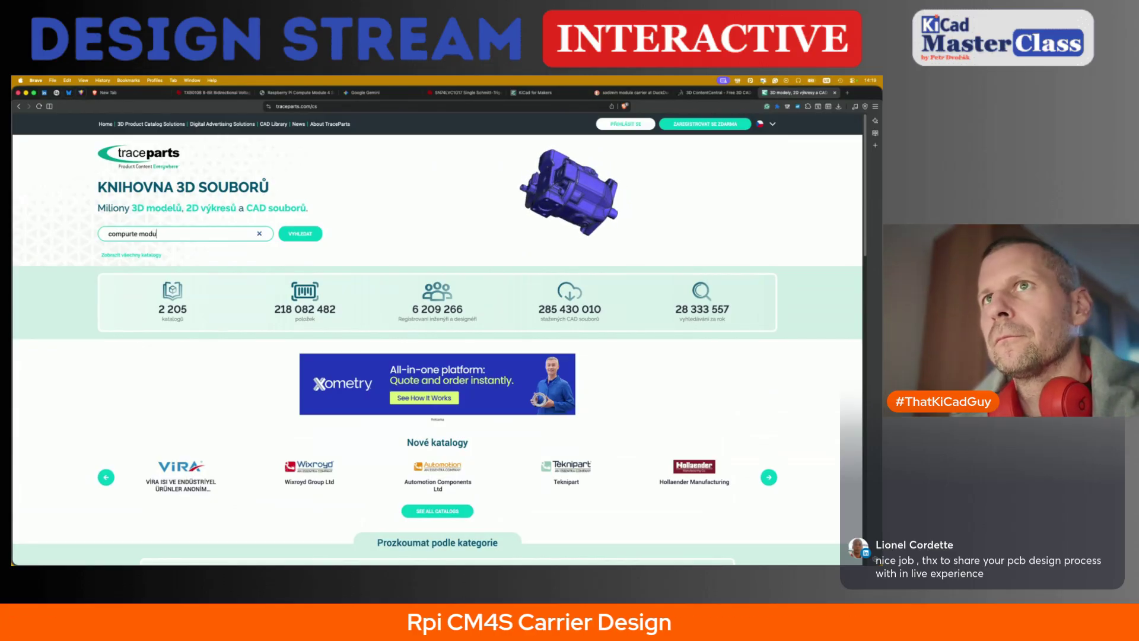
{"action": "key", "text": "BackSpace"}
{"action": "key", "text": "BackSpace"}
{"action": "key", "text": "BackSpace"}
{"action": "type", "text": "te module"}
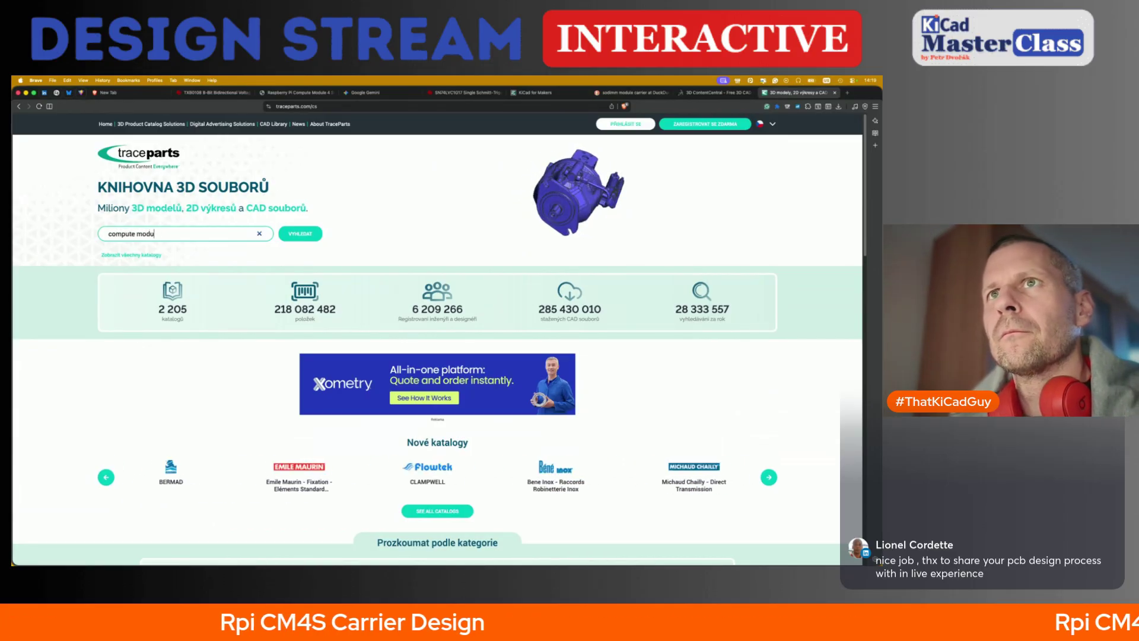
{"action": "key", "text": "Return"}
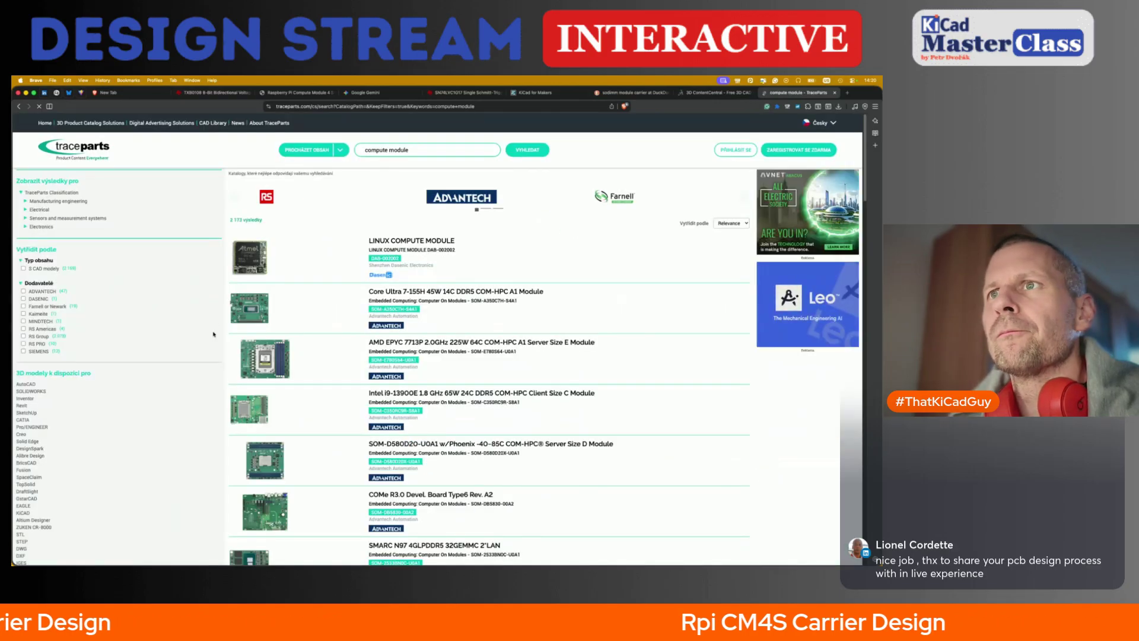
- Refine the TraceParts search to 'compute module 4s', then 'cm42'
{"action": "scroll", "coordinate": [213, 334], "scroll_direction": "down", "scroll_amount": 4}
{"action": "scroll", "coordinate": [203, 320], "scroll_direction": "up", "scroll_amount": 4}
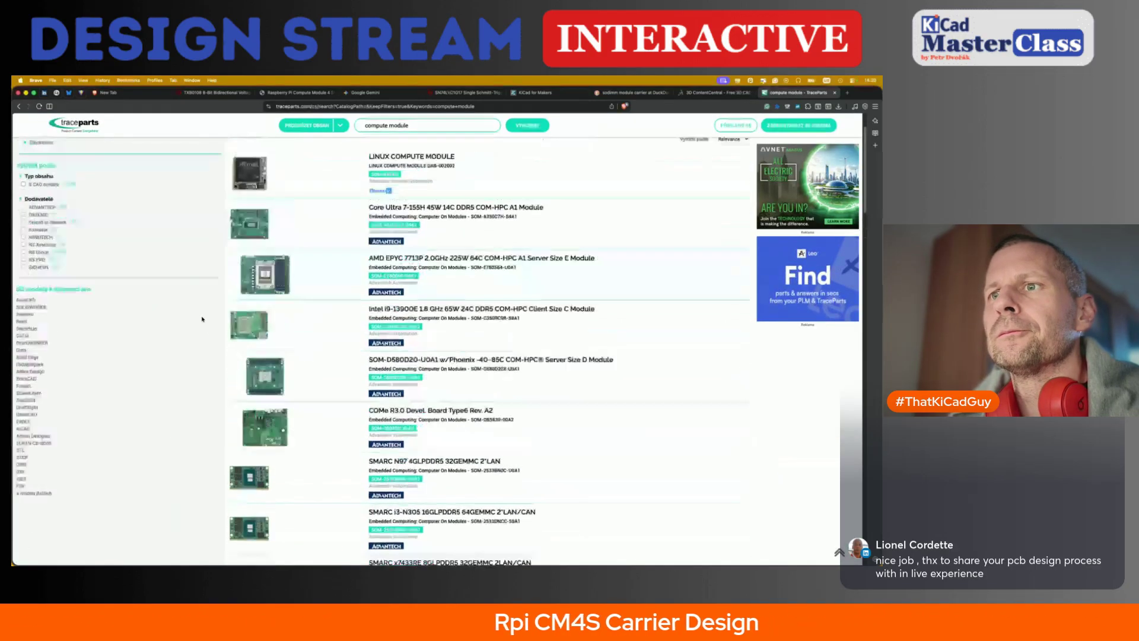
{"action": "left_click", "coordinate": [421, 150]}
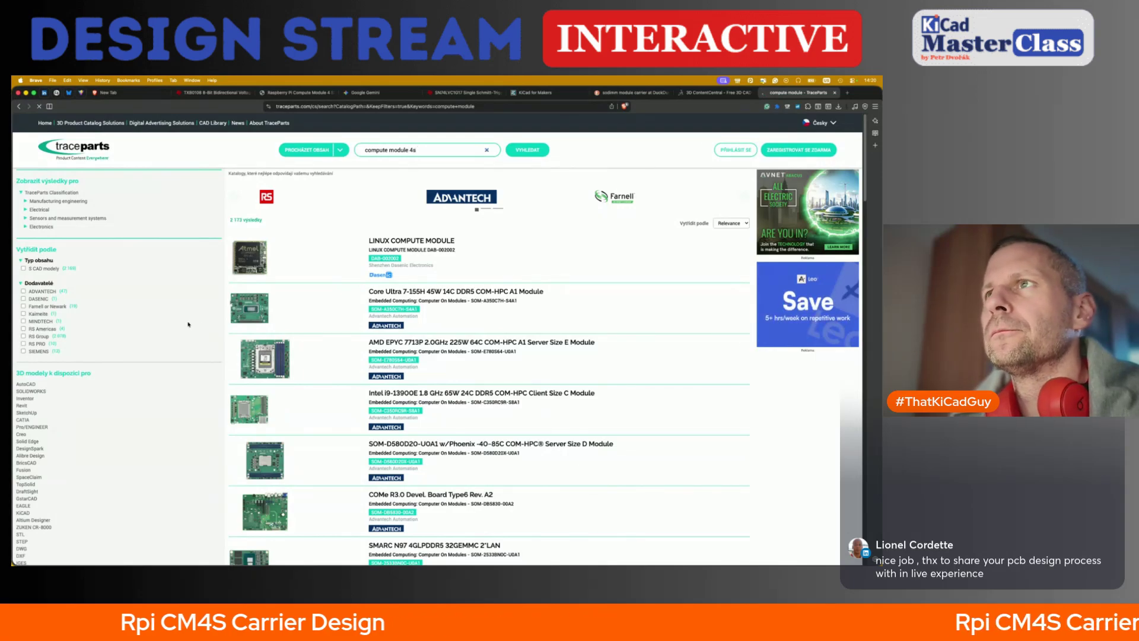
{"action": "key", "text": "Return"}
{"action": "triple_click", "coordinate": [403, 150]}
{"action": "type", "text": "cm42"}
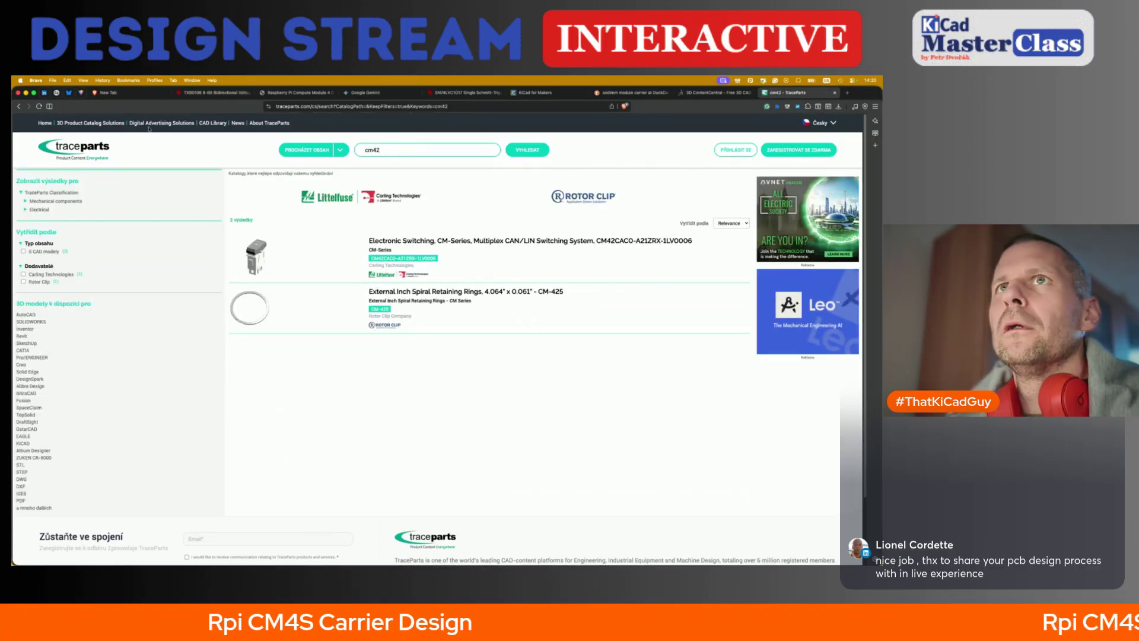
{"action": "left_click", "coordinate": [548, 108]}
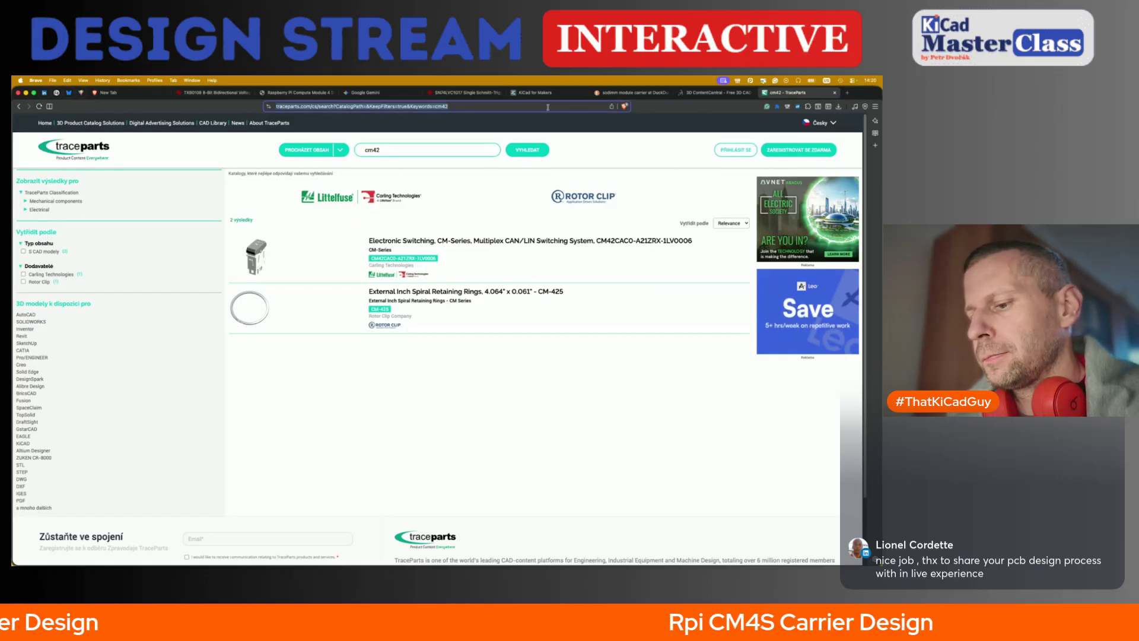
- Load google.com and search for 'compute module 4s step'
{"action": "type", "text": "googogl"}
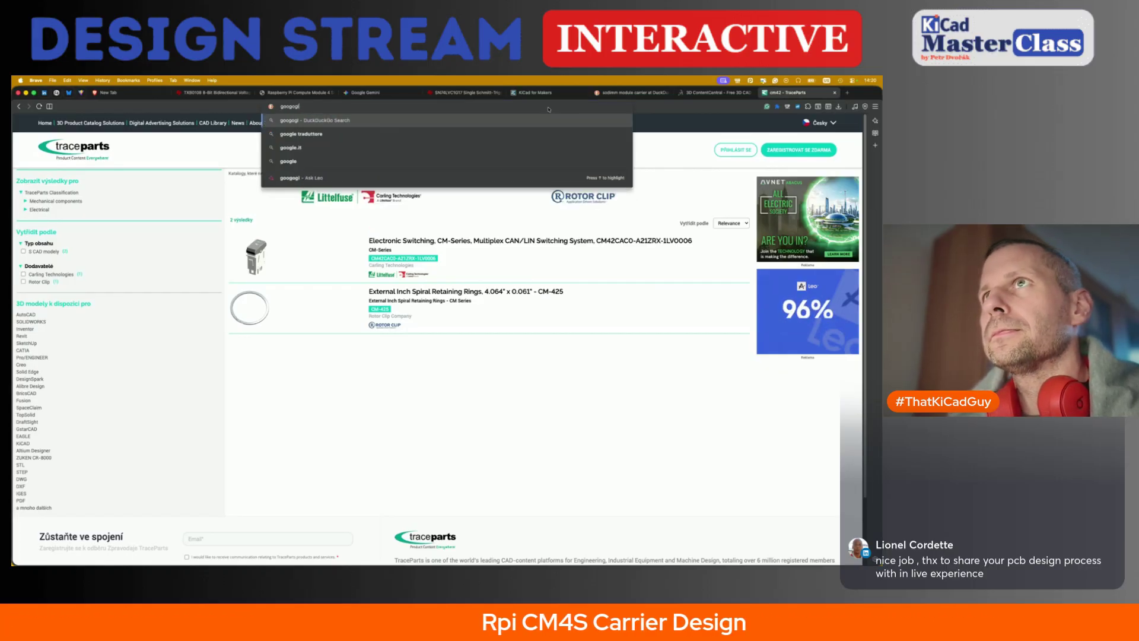
{"action": "key", "text": "BackSpace"}
{"action": "key", "text": "BackSpace"}
{"action": "key", "text": "BackSpace"}
{"action": "type", "text": "le.com"}
{"action": "key", "text": "Return"}
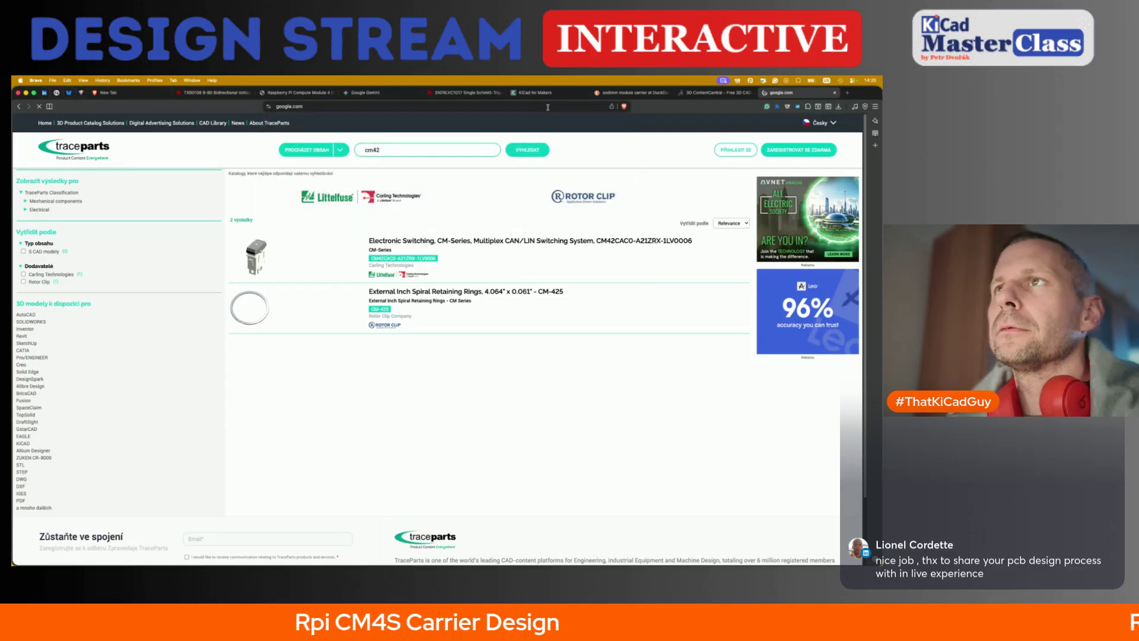
{"action": "type", "text": "compute module 4s 3"}
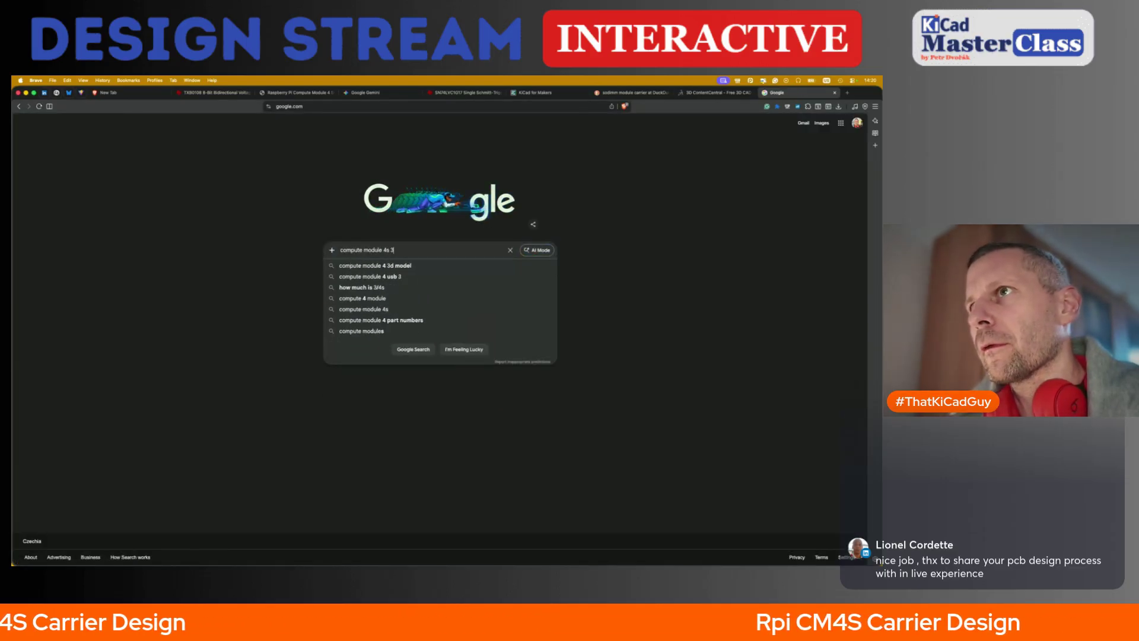
{"action": "key", "text": "BackSpace"}
{"action": "type", "text": "step"}
{"action": "key", "text": "Return"}
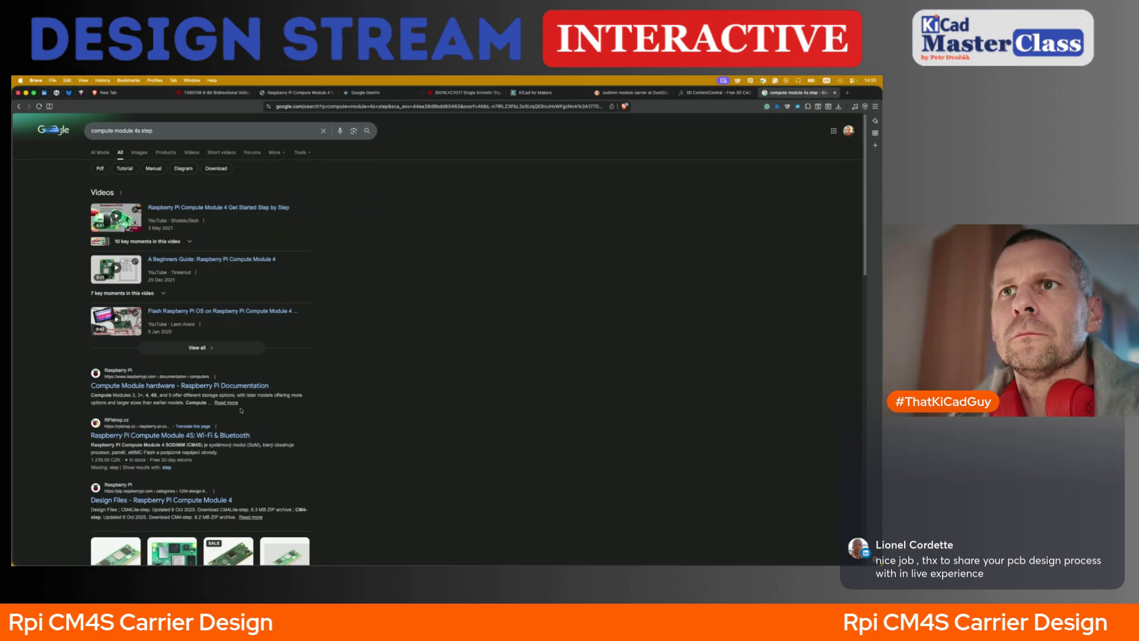
- Check the Raspberry Pi hardware documentation for 'step' matches, then return to the query
{"action": "left_click", "coordinate": [196, 385]}
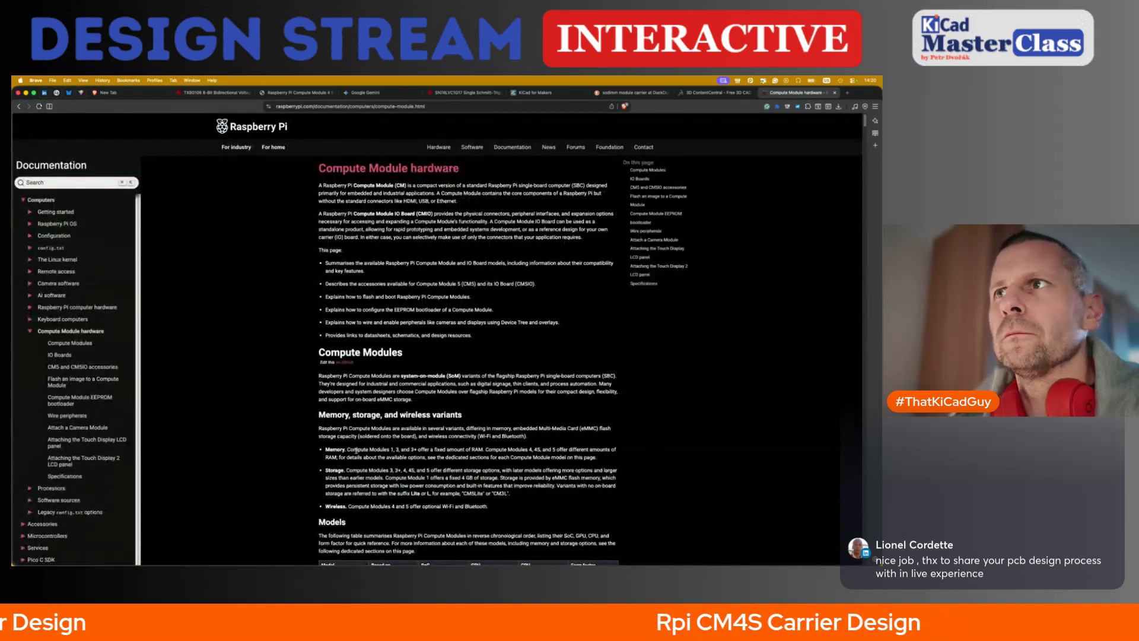
{"action": "type", "text": "step"}
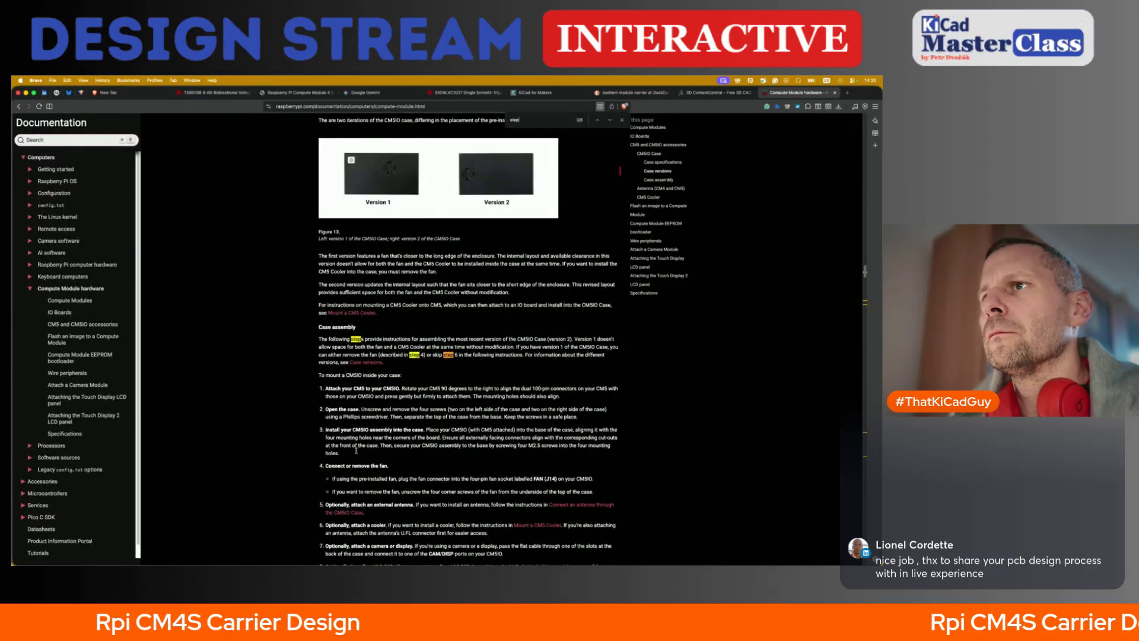
{"action": "key", "text": "Return"}
{"action": "key", "text": "Return"}
{"action": "key", "text": "Return"}
{"action": "key", "text": "Return"}
{"action": "key", "text": "Return"}
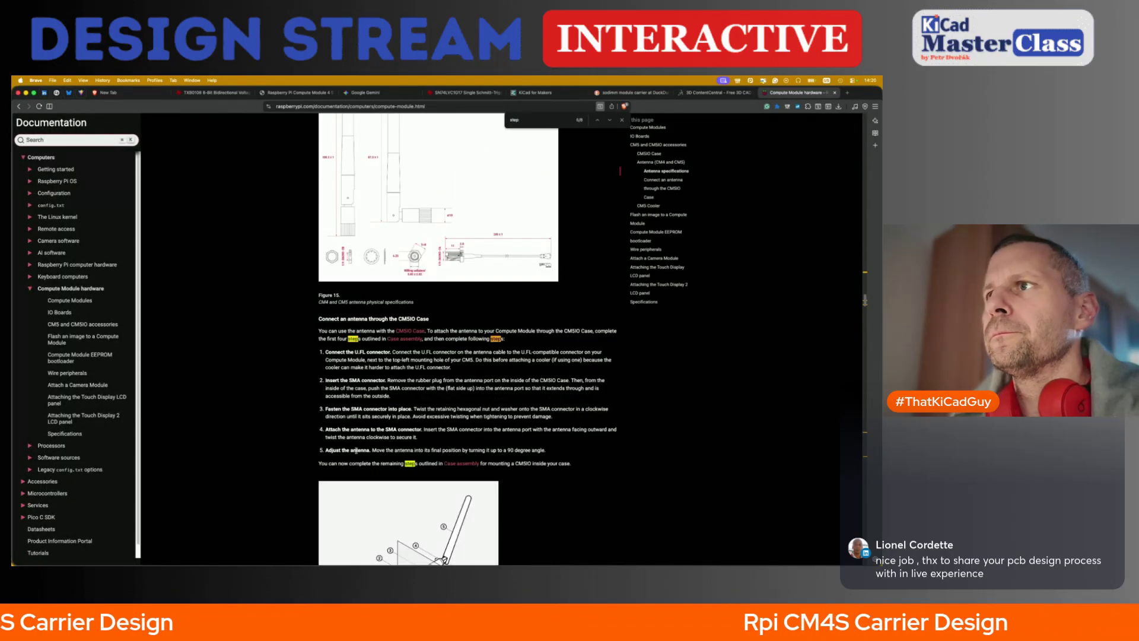
{"action": "scroll", "coordinate": [363, 470], "scroll_direction": "left", "scroll_amount": 5}
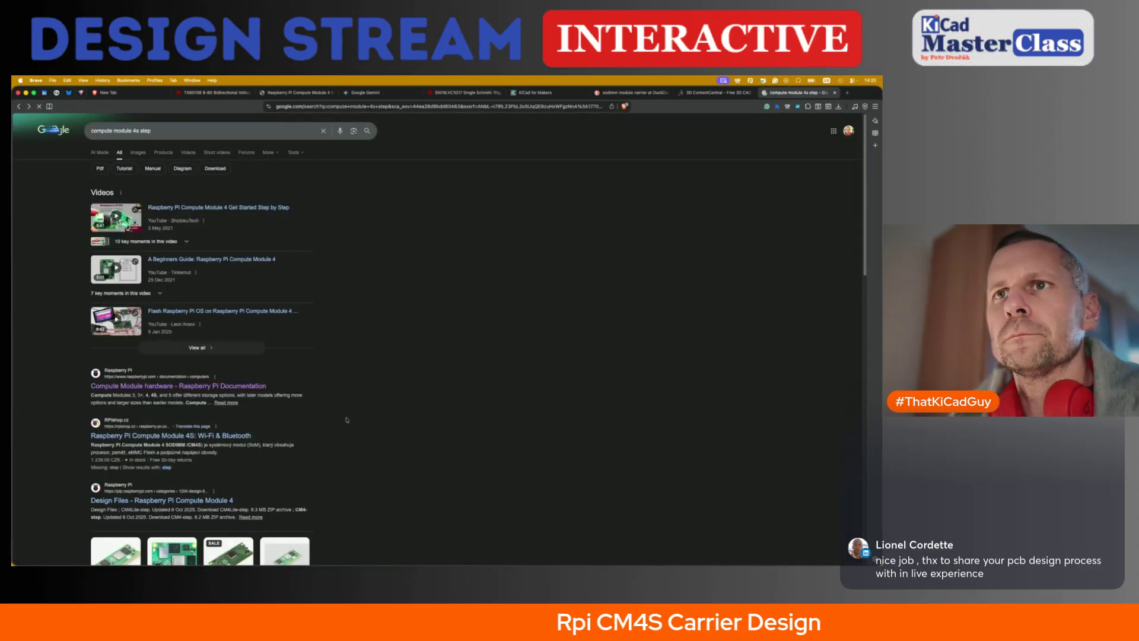
{"action": "scroll", "coordinate": [230, 419], "scroll_direction": "down", "scroll_amount": 5}
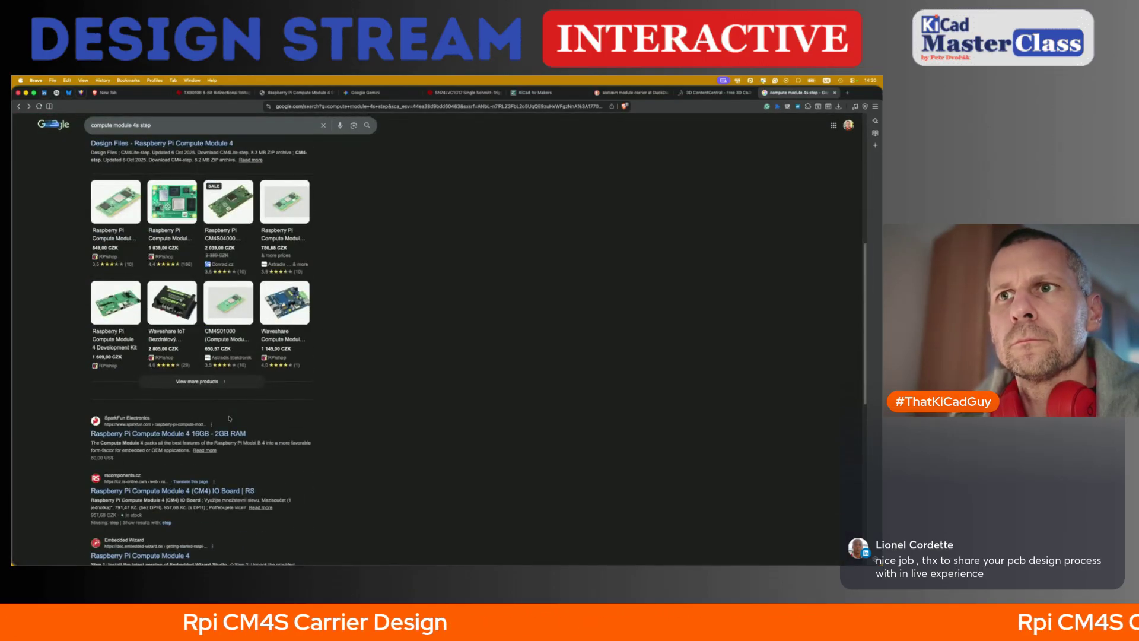
{"action": "scroll", "coordinate": [230, 419], "scroll_direction": "up", "scroll_amount": 8}
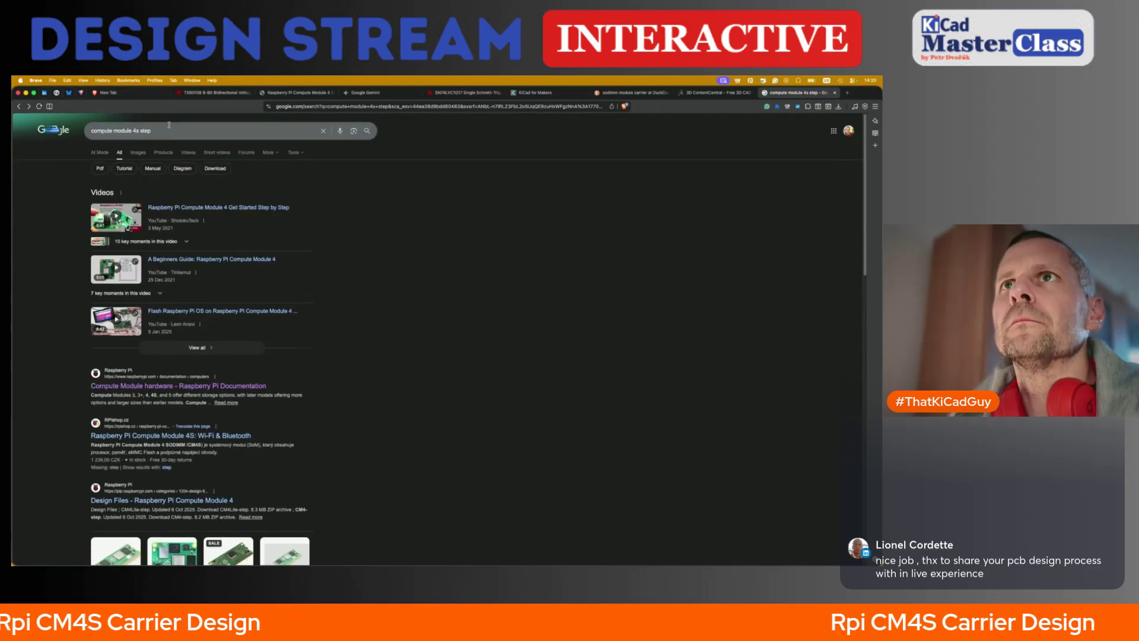
{"action": "left_click", "coordinate": [169, 125]}
- Search Google for 'compute module 4s step 3d'
{"action": "key", "text": "super+a"}
{"action": "key", "text": "BackSpace"}
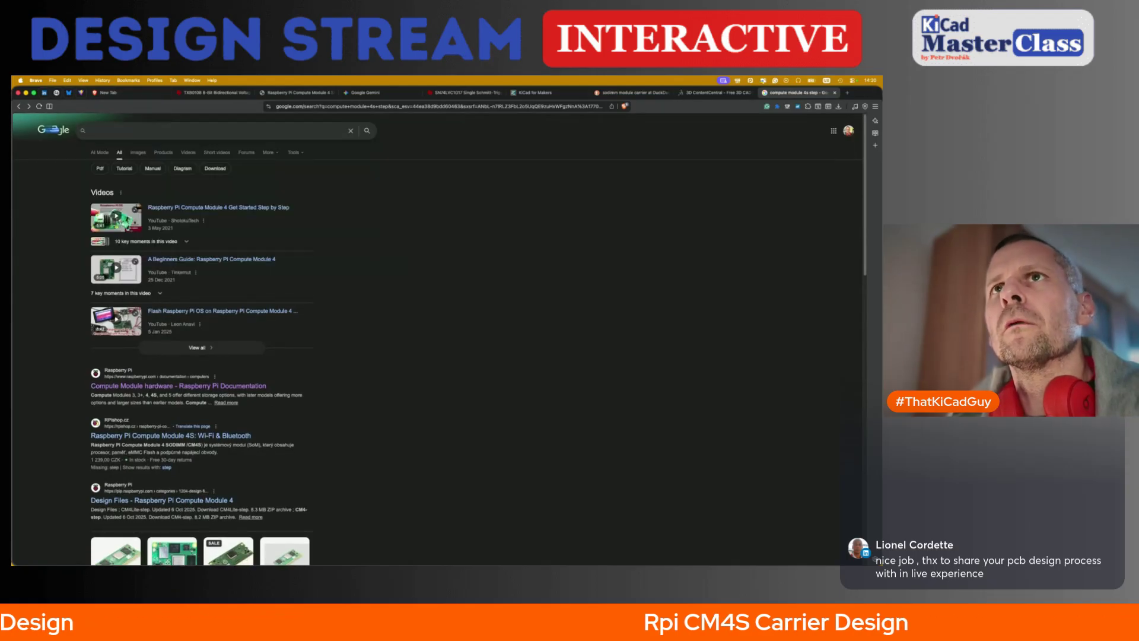
{"action": "left_click_drag", "start_coordinate": [289, 312], "coordinate": [309, 315]}
{"action": "left_click", "coordinate": [181, 136]}
{"action": "left_click", "coordinate": [163, 143]}
{"action": "left_click", "coordinate": [171, 132]}
{"action": "type", "text": "3d"}
{"action": "key", "text": "Return"}
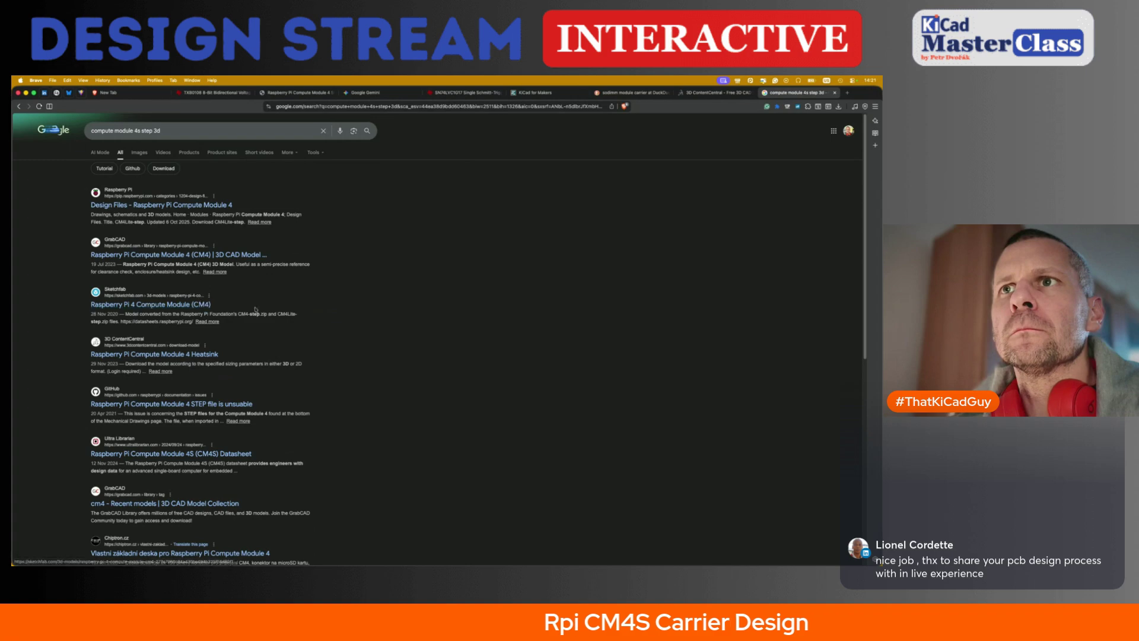
- Read the 'CM4S - cannot find 3D step model' thread, then close the Google tab
{"action": "scroll", "coordinate": [242, 307], "scroll_direction": "down", "scroll_amount": 1}
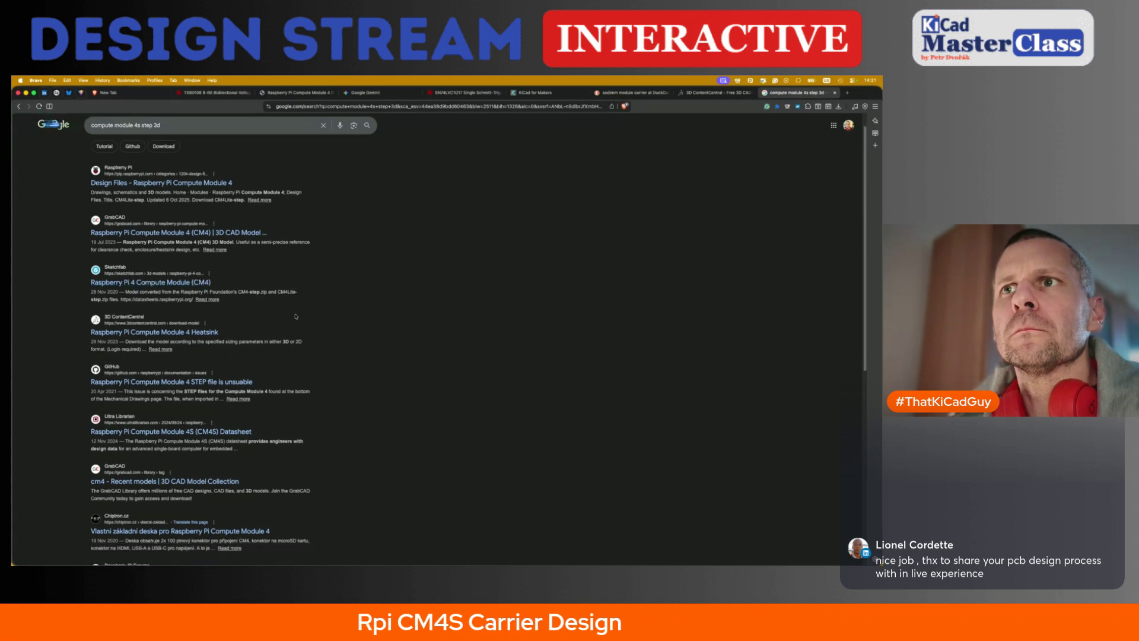
{"action": "scroll", "coordinate": [296, 316], "scroll_direction": "down", "scroll_amount": 2}
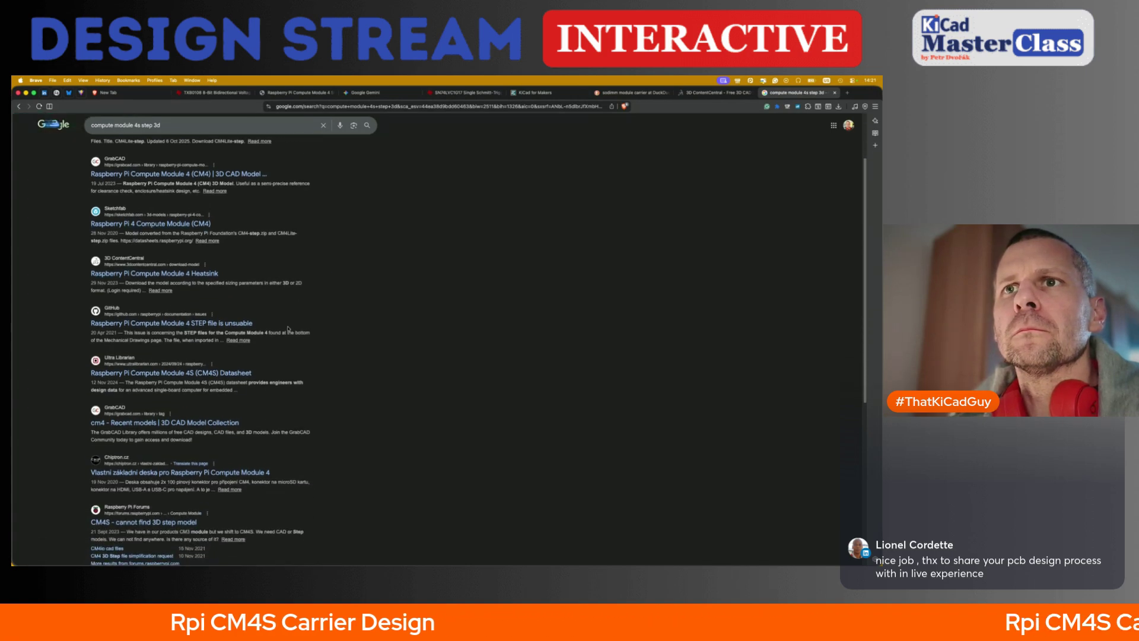
{"action": "scroll", "coordinate": [288, 329], "scroll_direction": "down", "scroll_amount": 2}
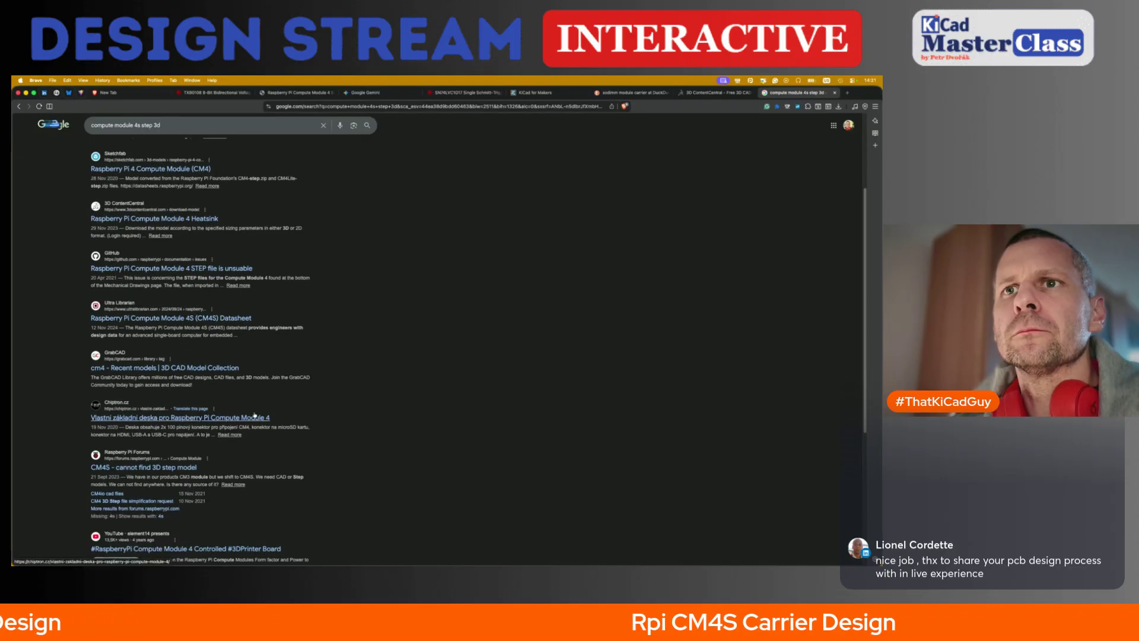
{"action": "left_click", "coordinate": [176, 469]}
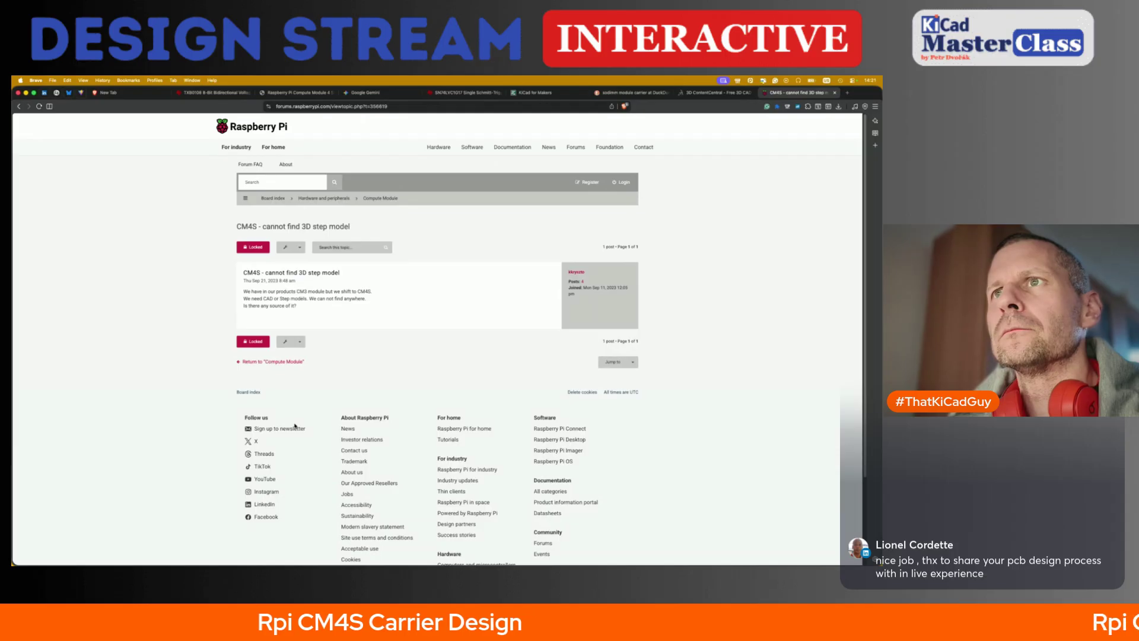
{"action": "key", "text": "super+bracketleft"}
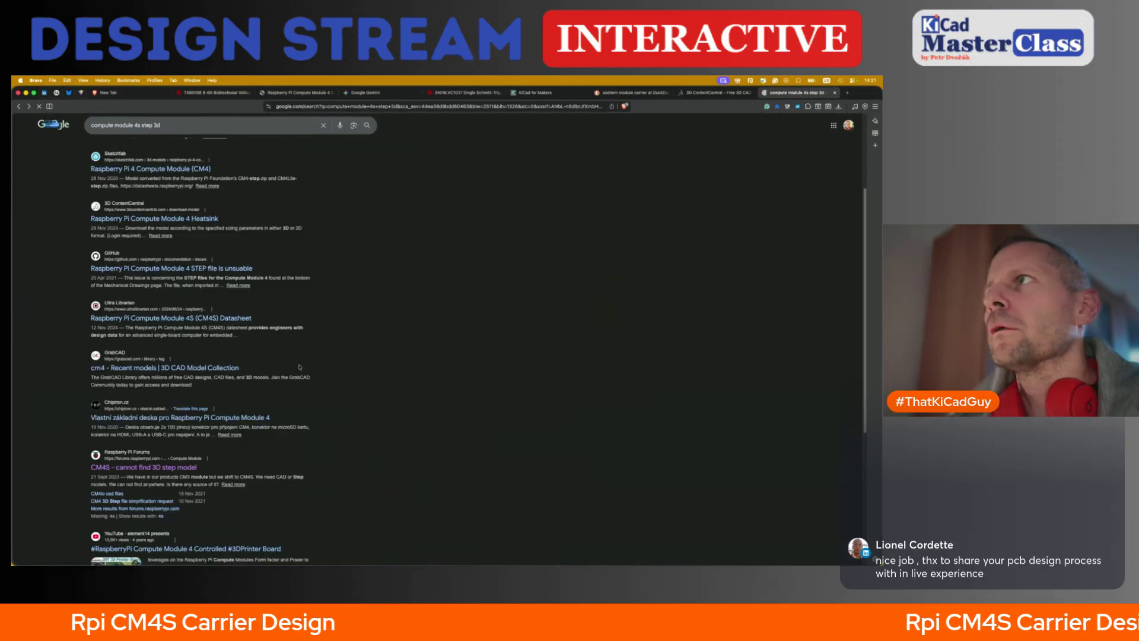
{"action": "left_click", "coordinate": [835, 93]}
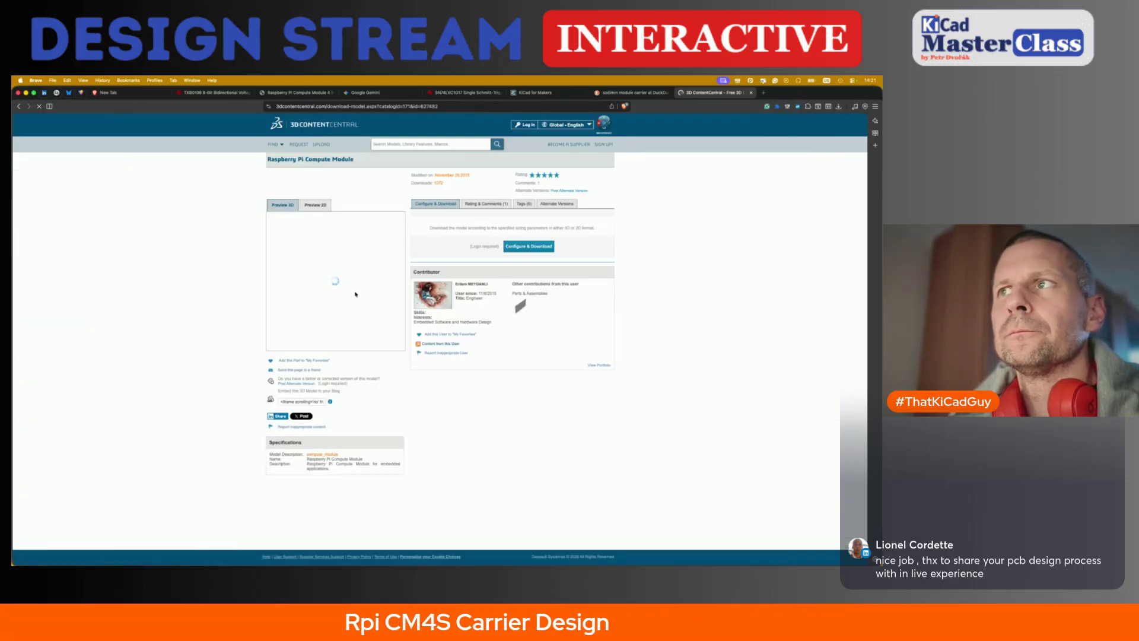
- Request the Compute Module download and fill in the account e-mail from saved logins
{"action": "left_click", "coordinate": [531, 248]}
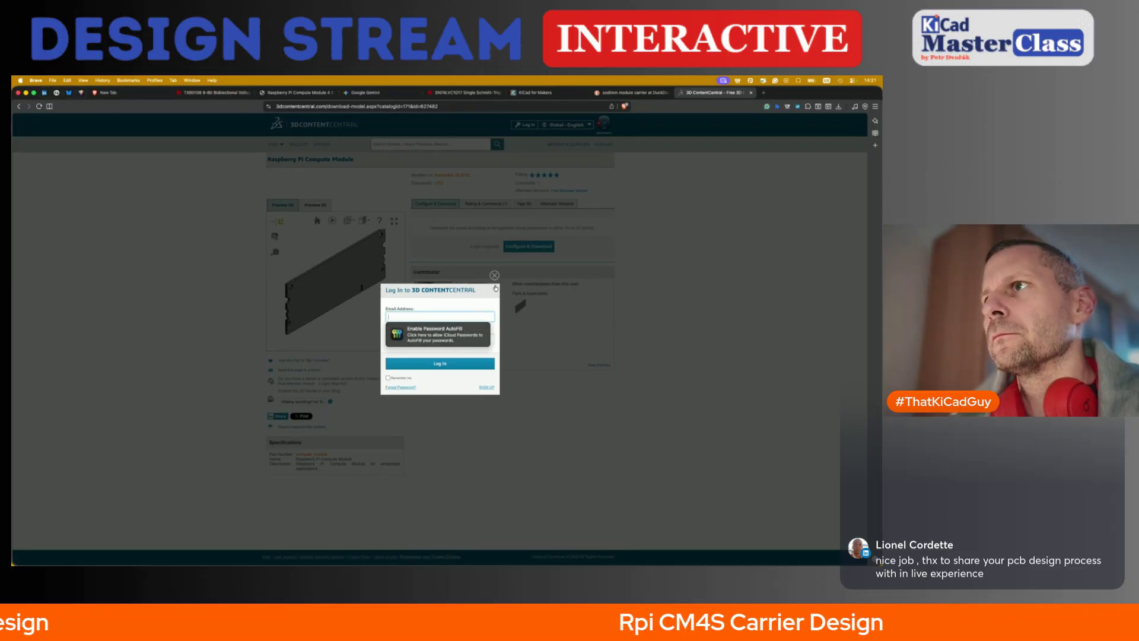
{"action": "left_click_drag", "start_coordinate": [422, 290], "coordinate": [424, 303]}
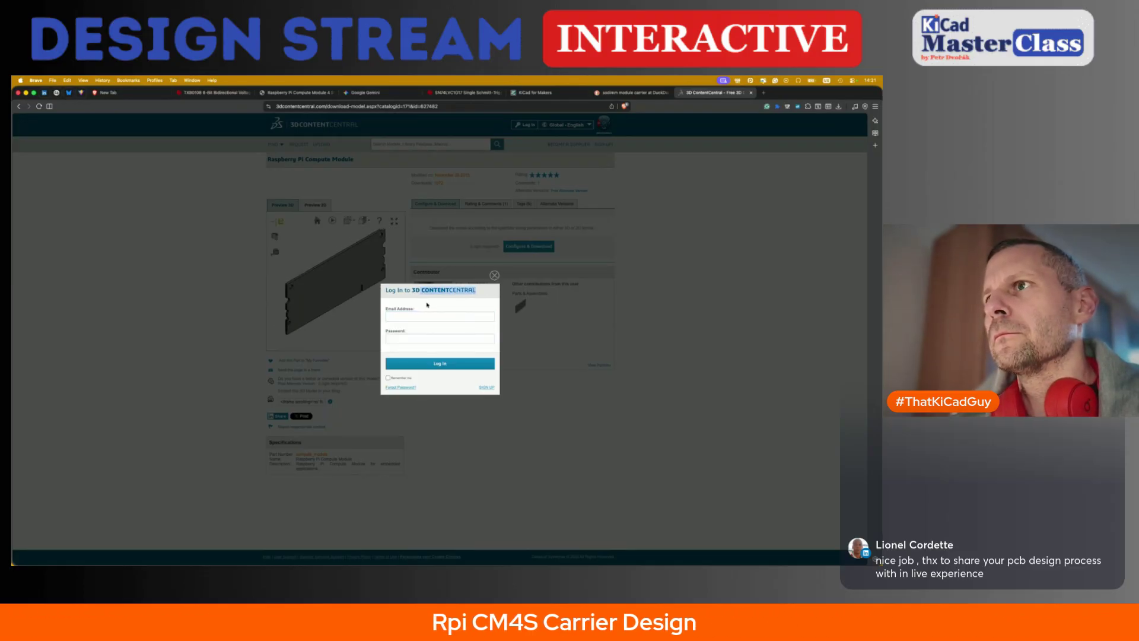
{"action": "left_click", "coordinate": [437, 334]}
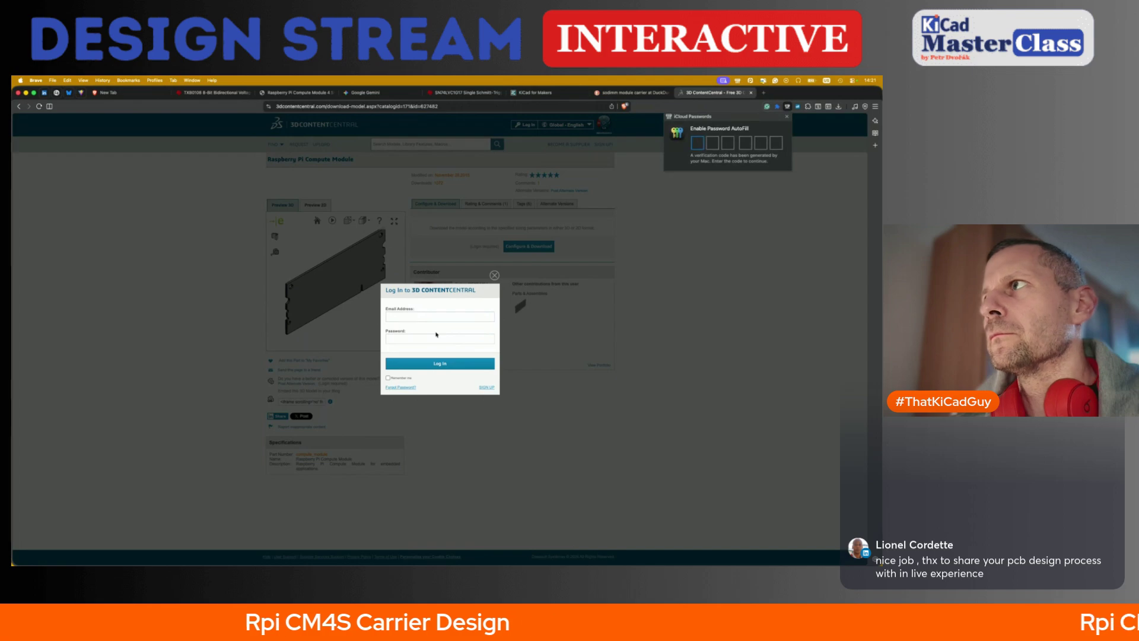
{"action": "type", "text": "7"}
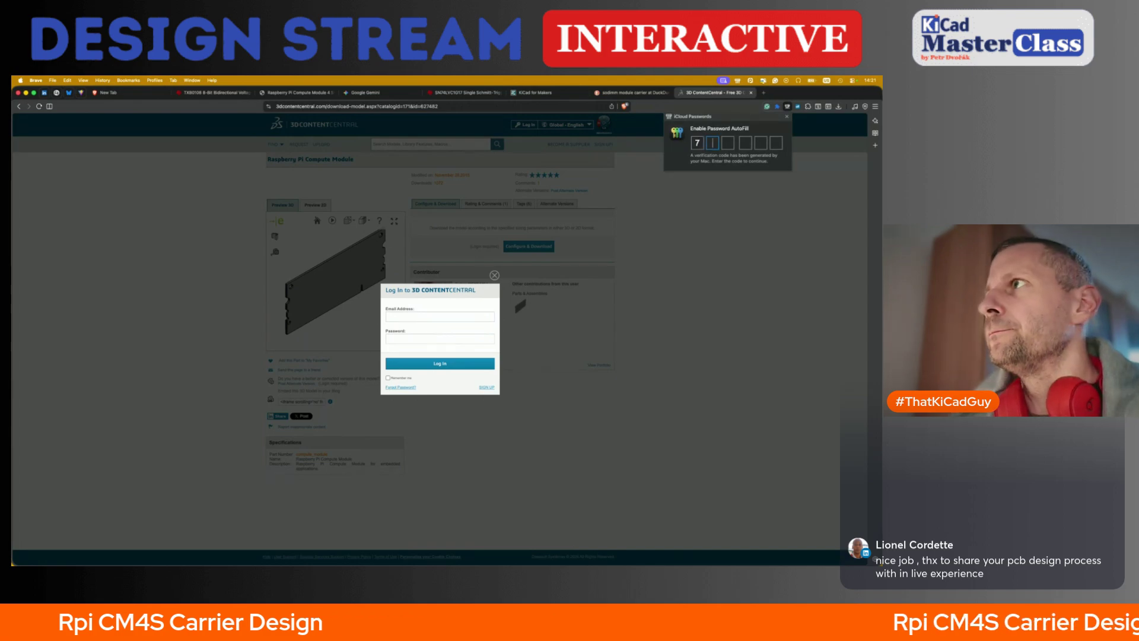
{"action": "type", "text": "00000"}
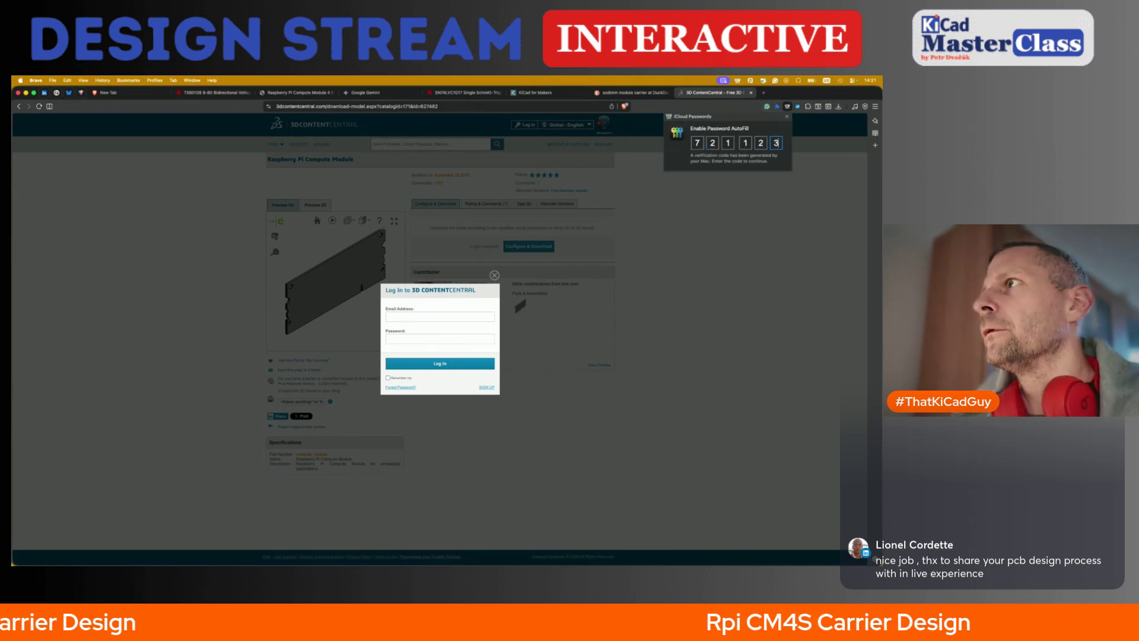
{"action": "left_click", "coordinate": [441, 316]}
{"action": "left_click", "coordinate": [424, 340]}
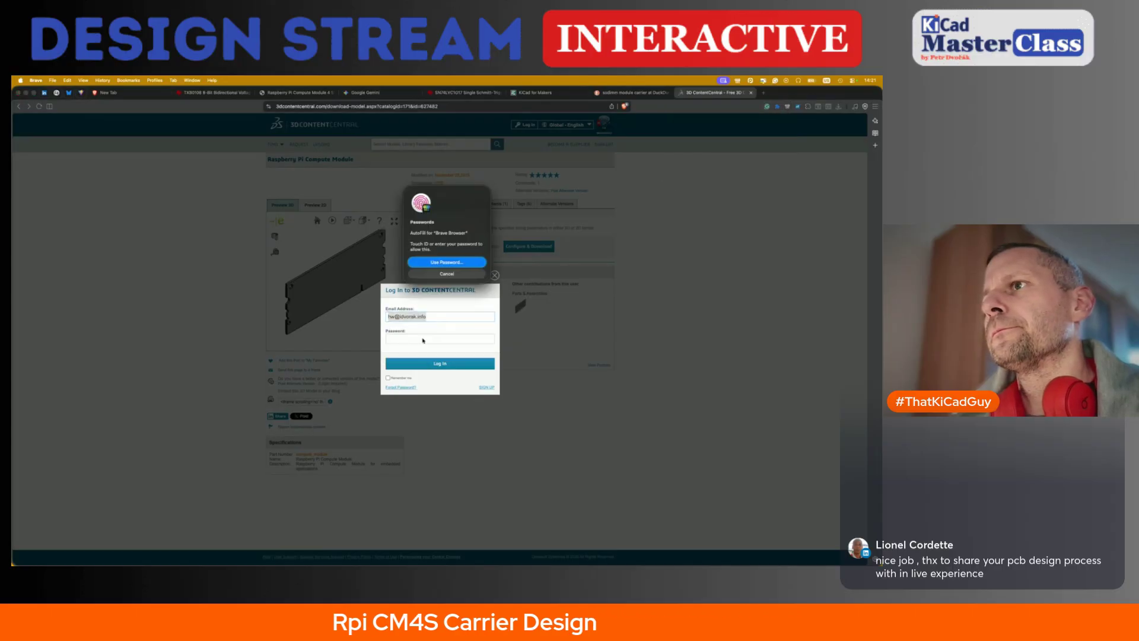
{"action": "left_click", "coordinate": [458, 262]}
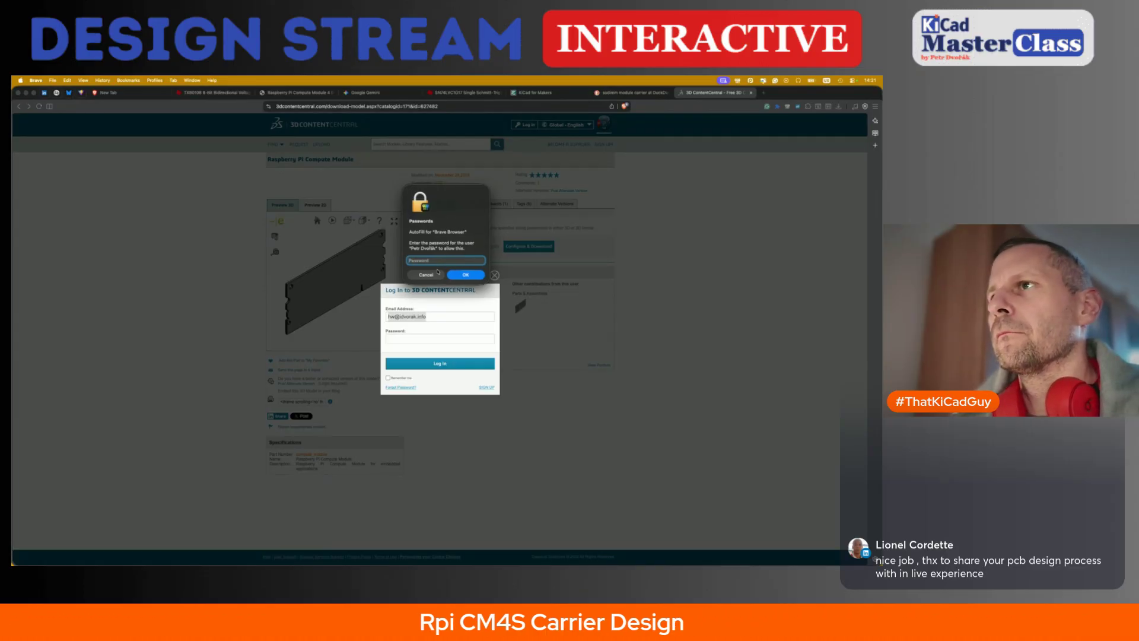
{"action": "left_click", "coordinate": [437, 275]}
- Autofill the saved account password and log in
{"action": "left_click", "coordinate": [430, 340]}
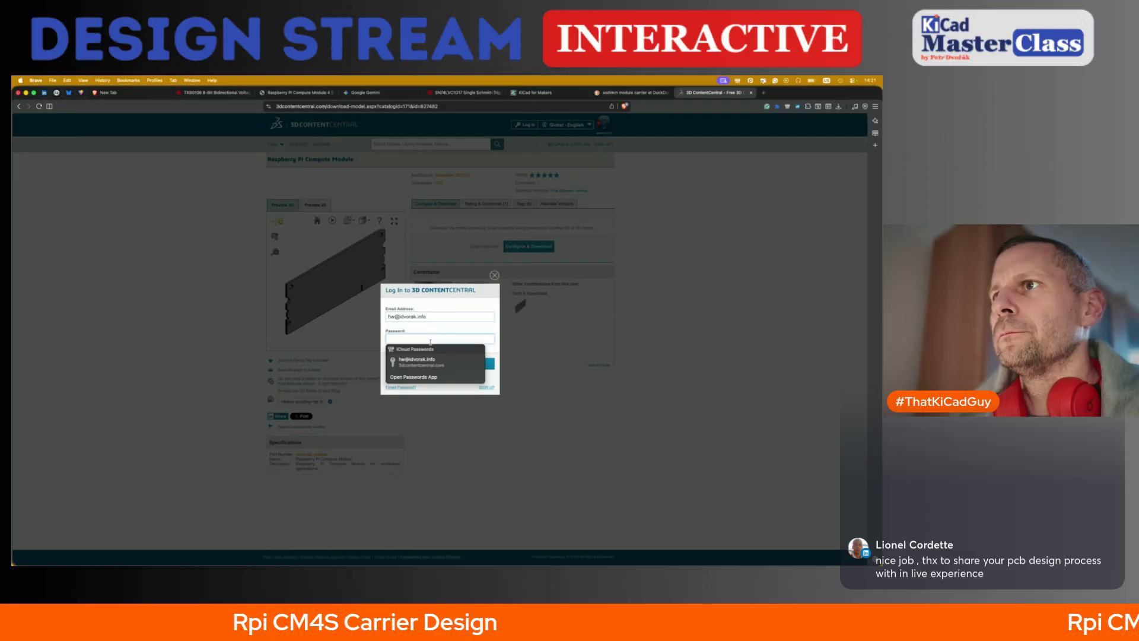
{"action": "left_click", "coordinate": [421, 361]}
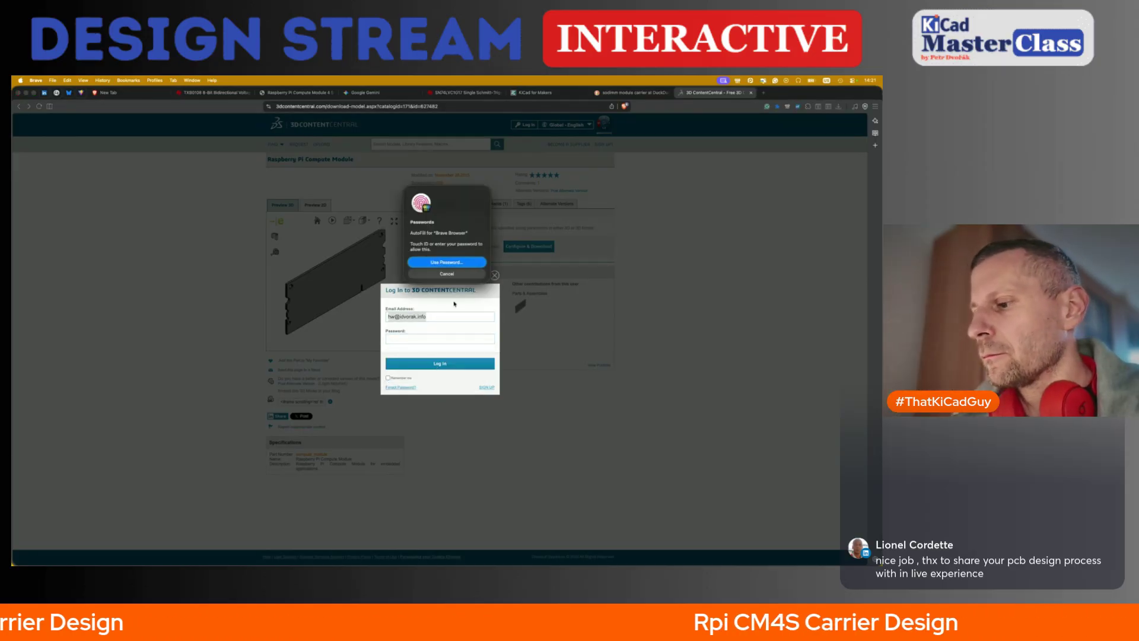
{"action": "key", "text": "Return"}
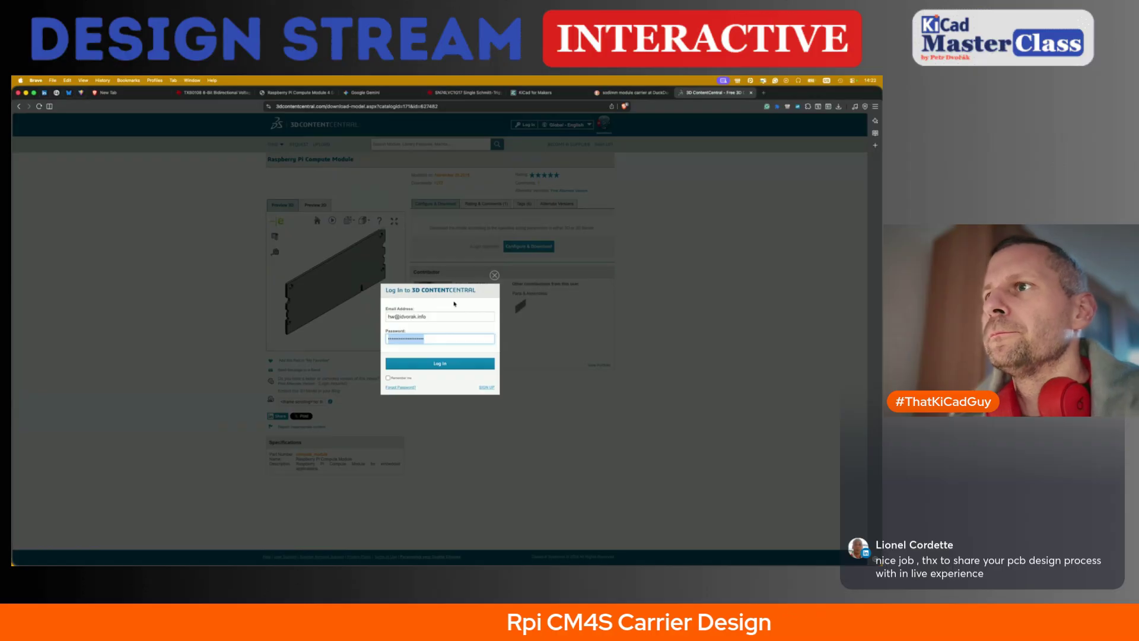
{"action": "left_click", "coordinate": [432, 363]}
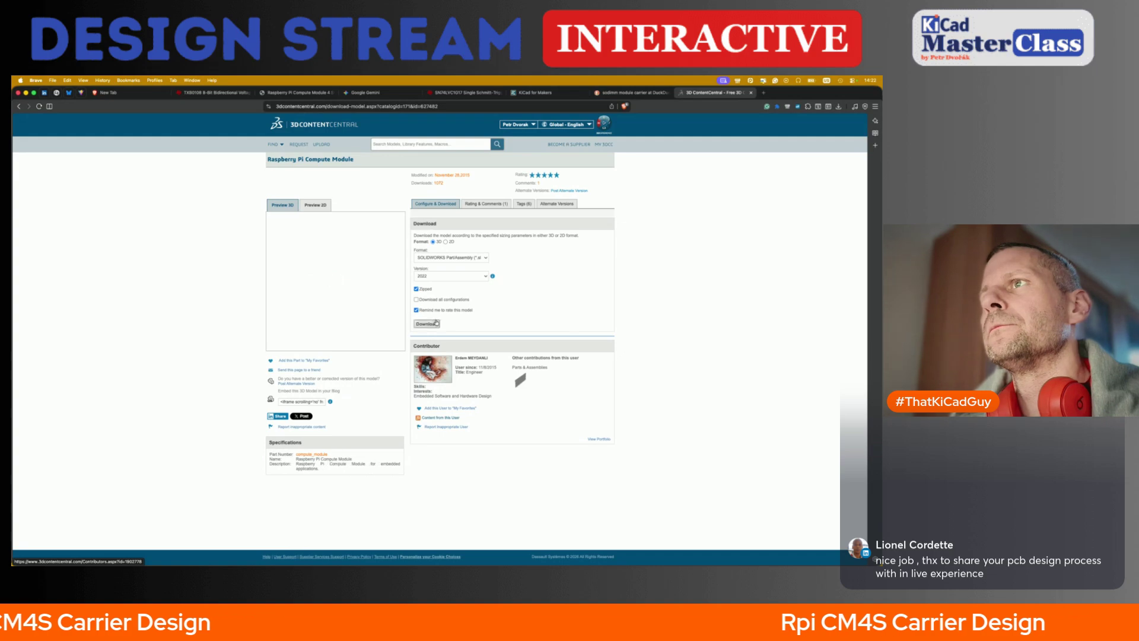
- Download the Compute Module model as a STEP file and save it into Downloads
{"action": "left_click", "coordinate": [451, 257]}
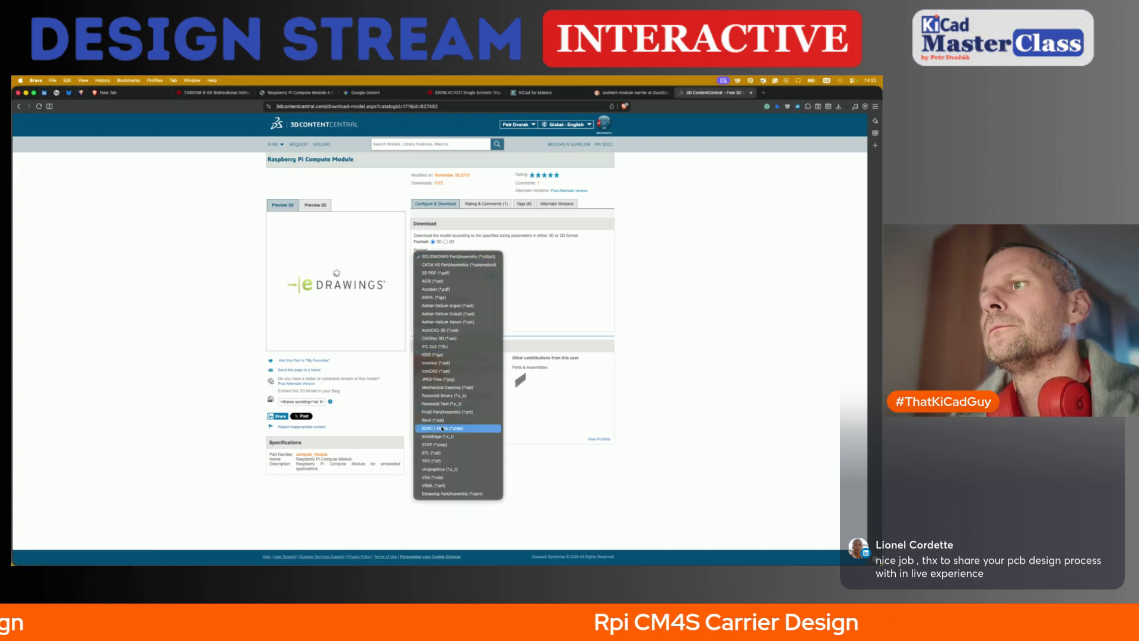
{"action": "left_click", "coordinate": [441, 444]}
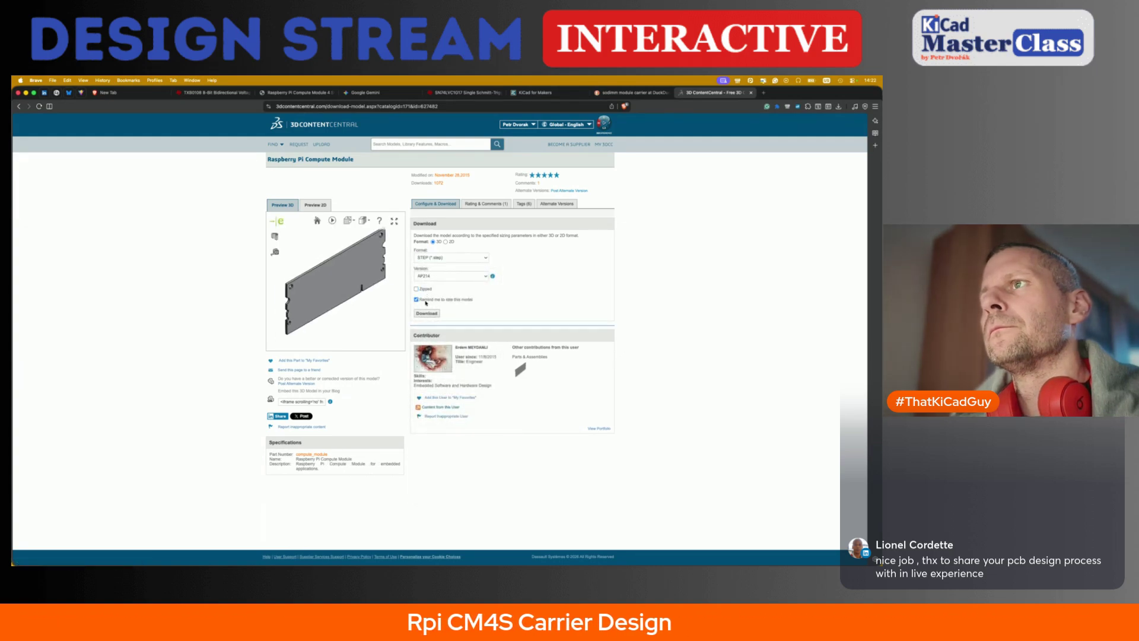
{"action": "left_click", "coordinate": [428, 314]}
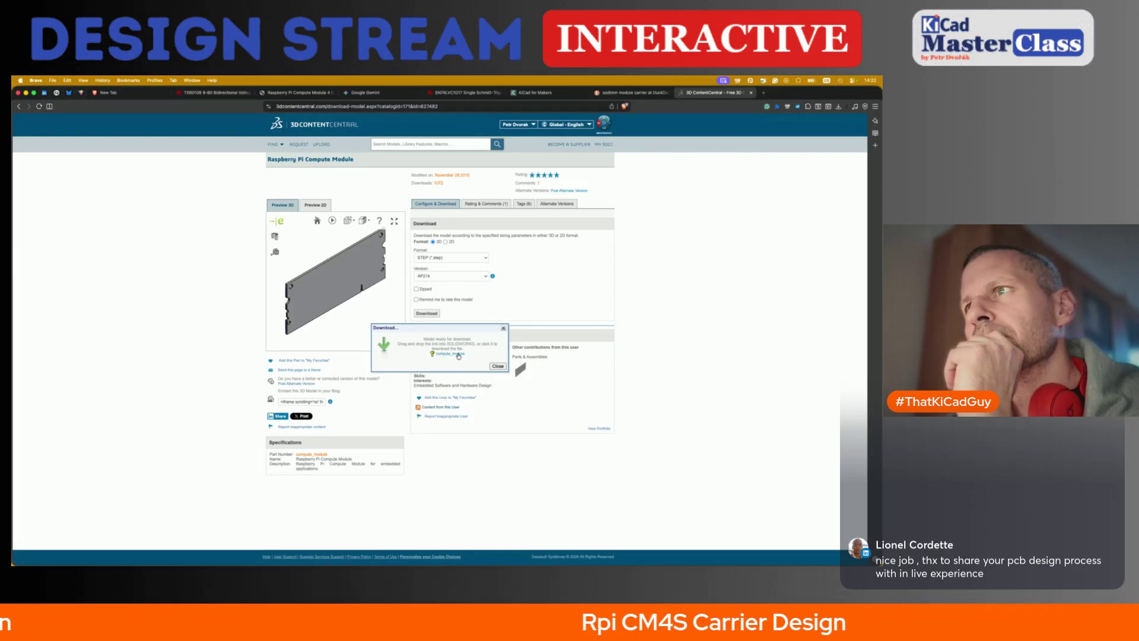
{"action": "left_click", "coordinate": [458, 355]}
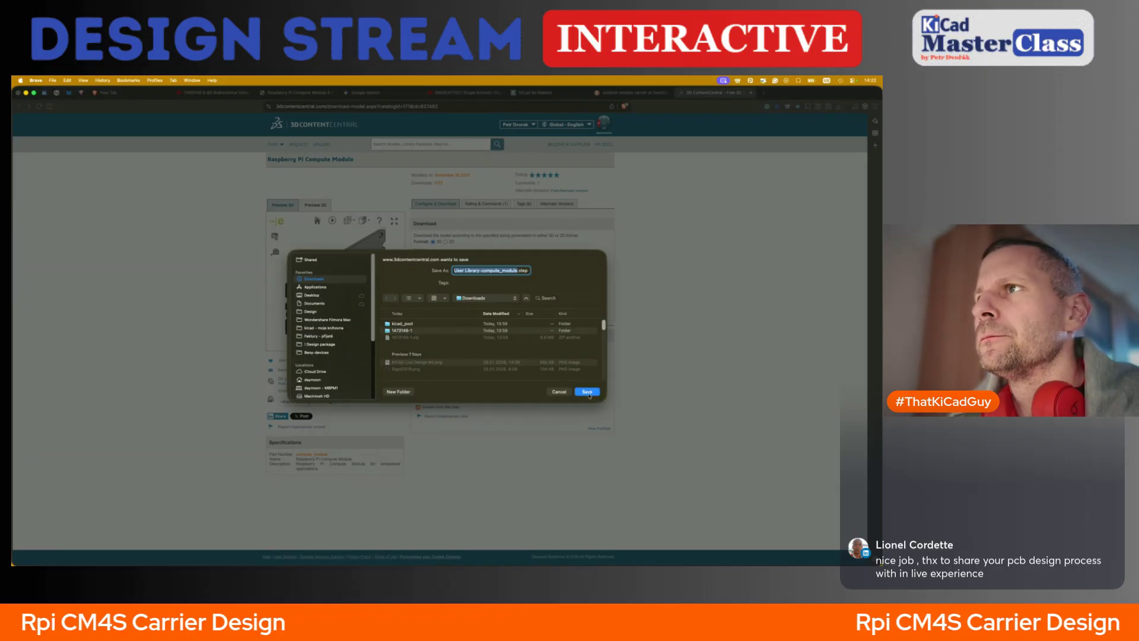
{"action": "key", "text": "Return"}
{"action": "key", "text": "super+Tab"}
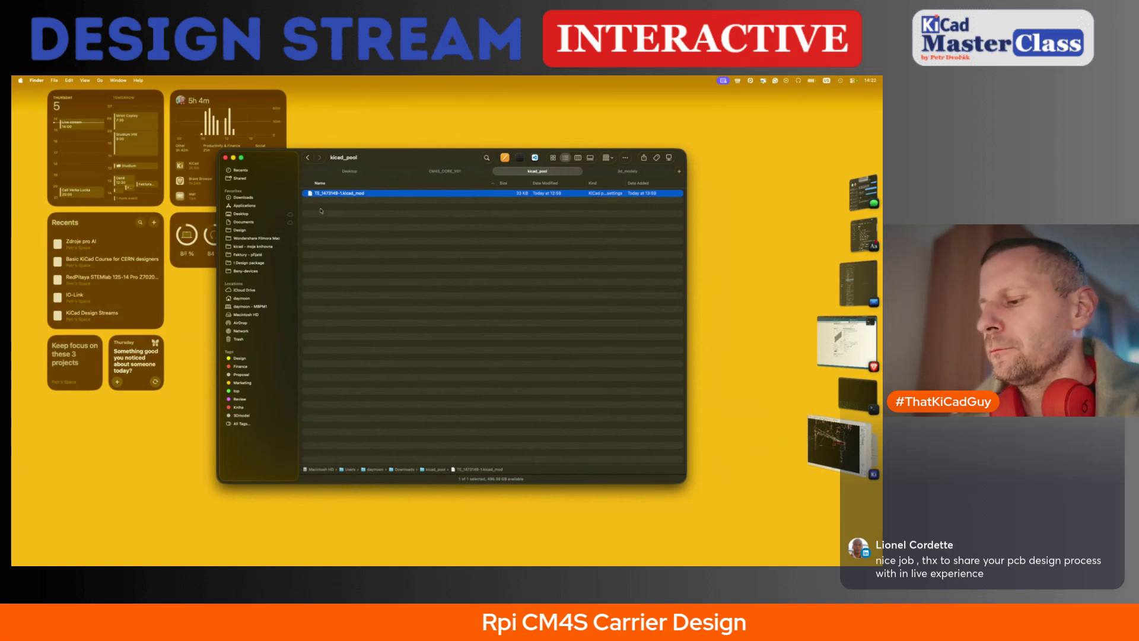
- Rename the downloaded compute_module STEP file to CM4S.step, then show the 3d_modely folder
{"action": "key", "text": "super+bracketleft"}
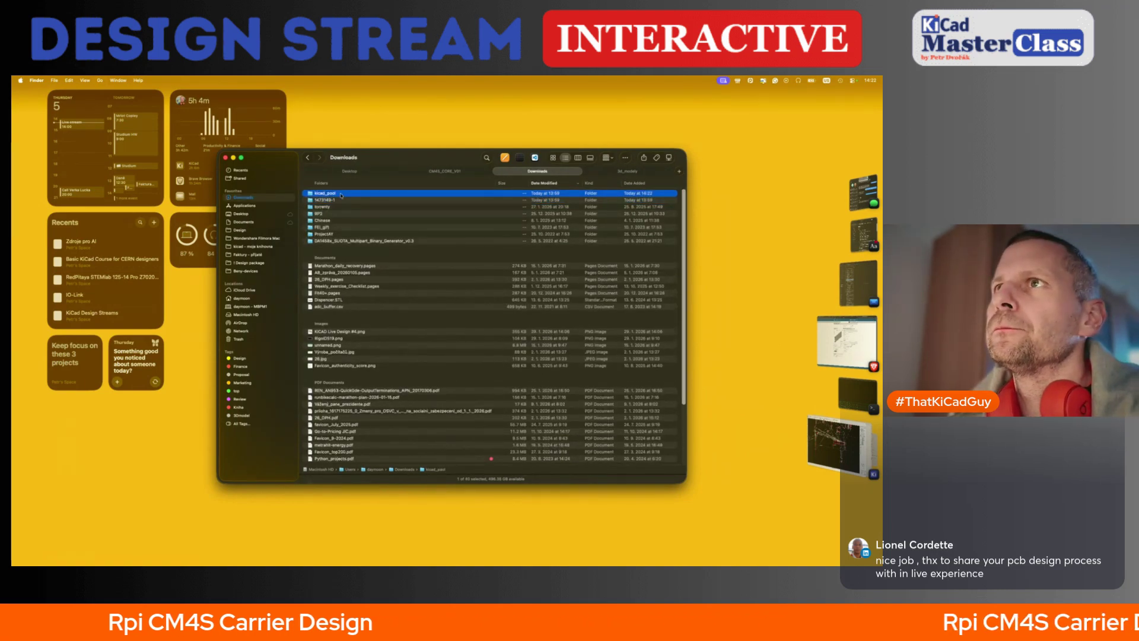
{"action": "double_click", "coordinate": [341, 194]}
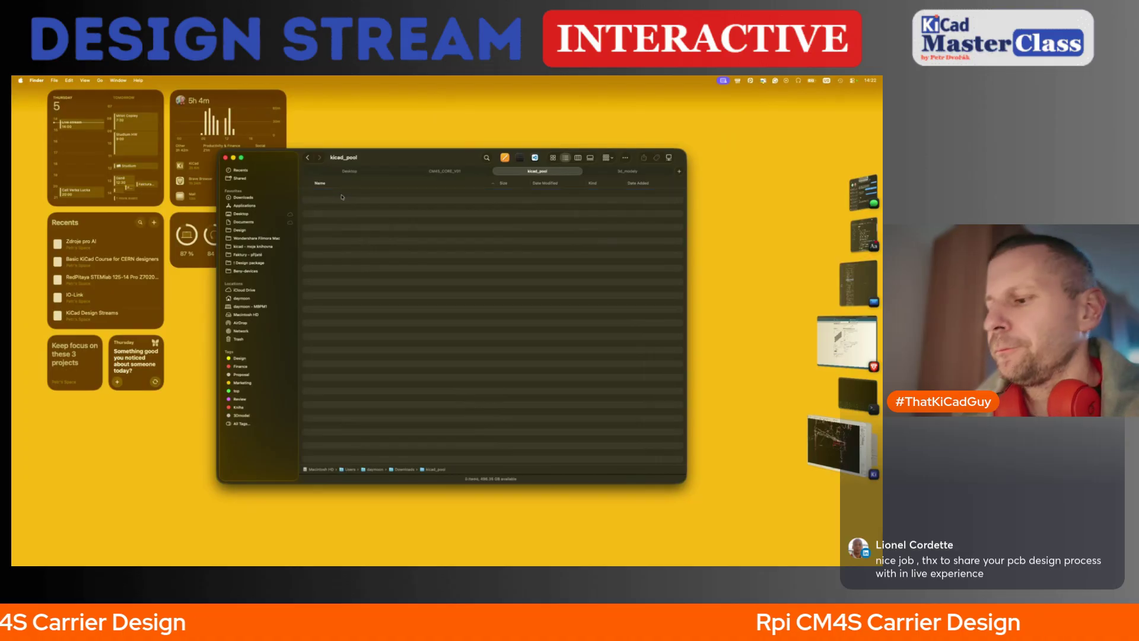
{"action": "key", "text": "super+bracketleft"}
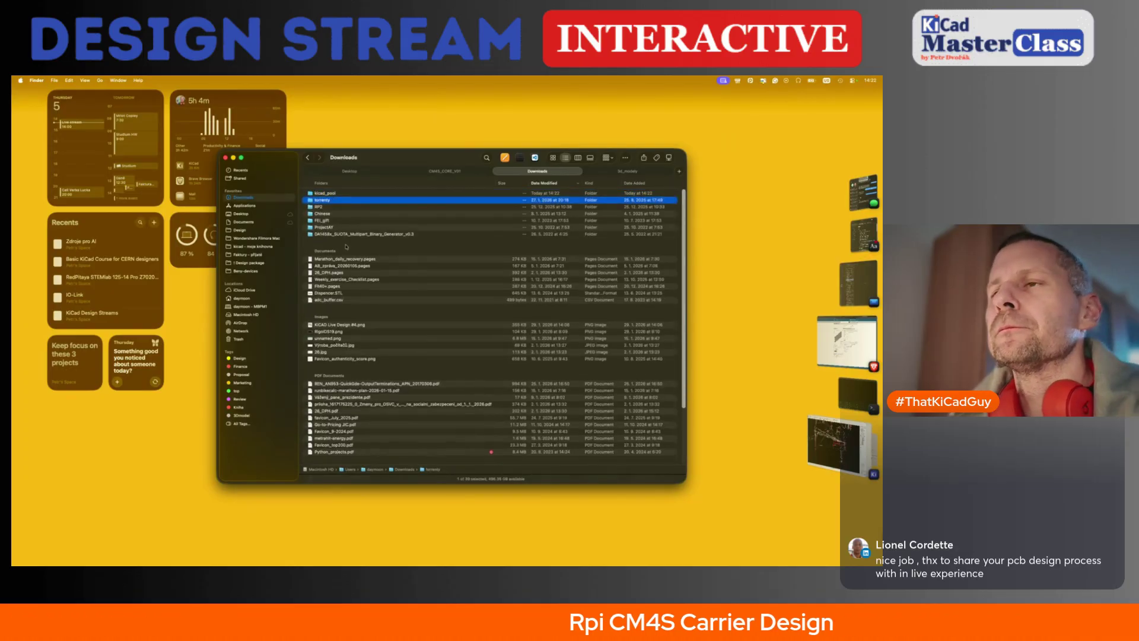
{"action": "scroll", "coordinate": [347, 356], "scroll_direction": "down", "scroll_amount": 5}
{"action": "left_click", "coordinate": [347, 424]}
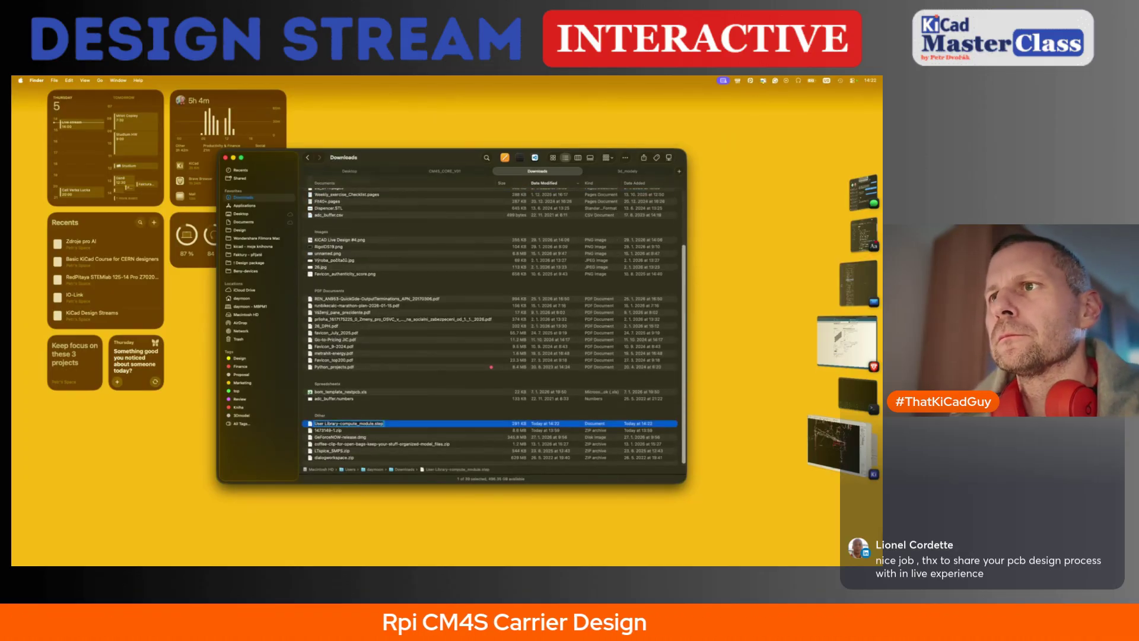
{"action": "type", "text": "CM4S"}
{"action": "key", "text": "Return"}
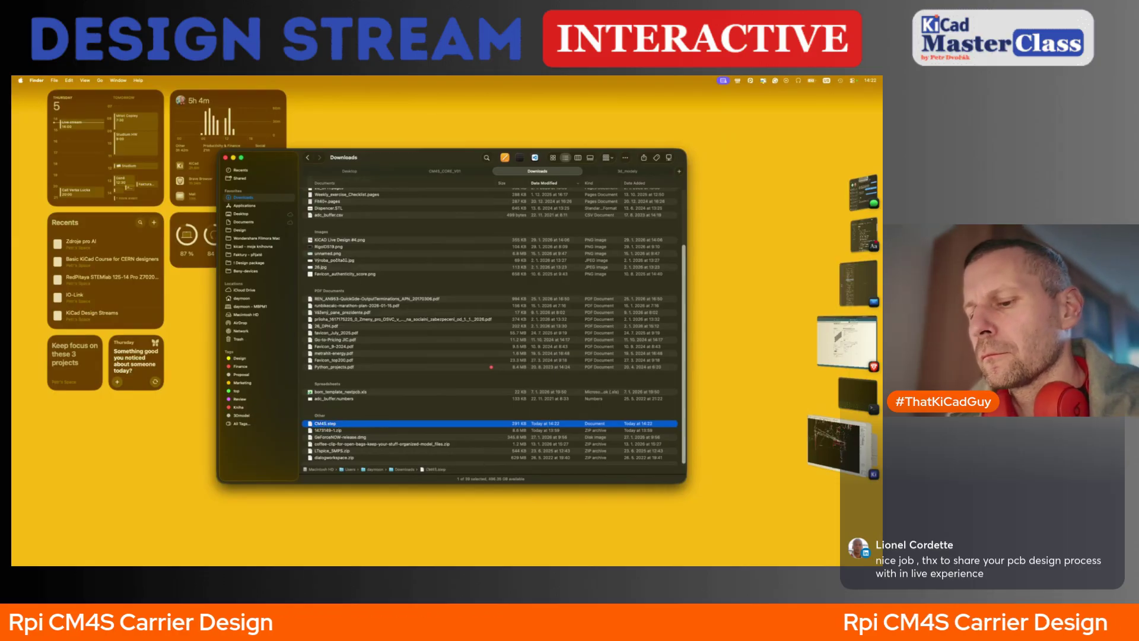
{"action": "left_click", "coordinate": [630, 171]}
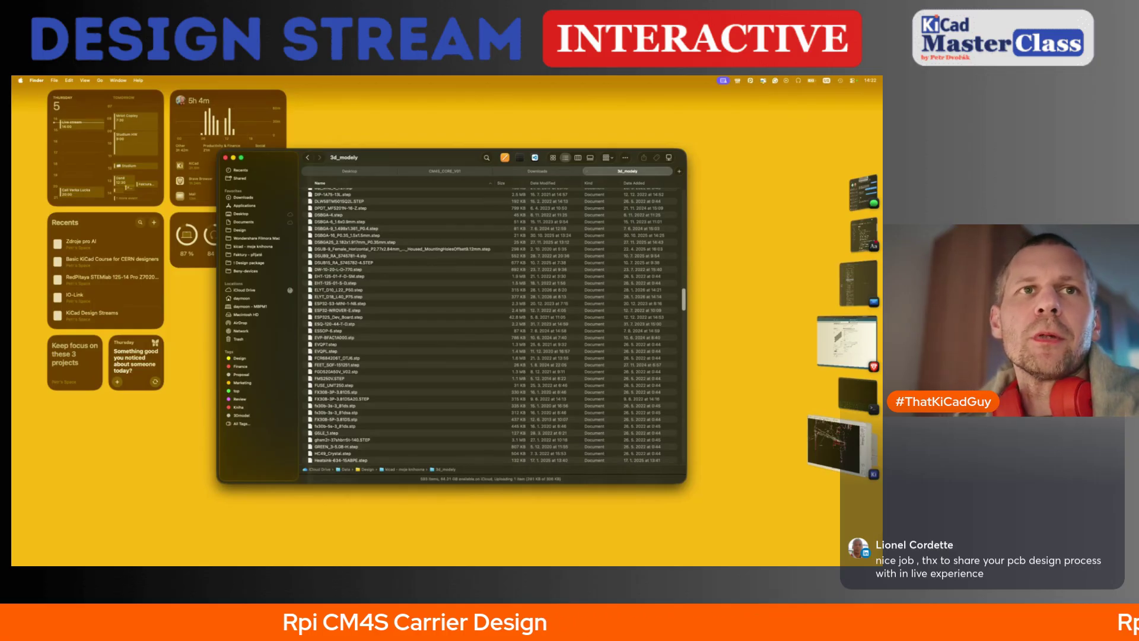
{"action": "key", "text": "super+Tab"}
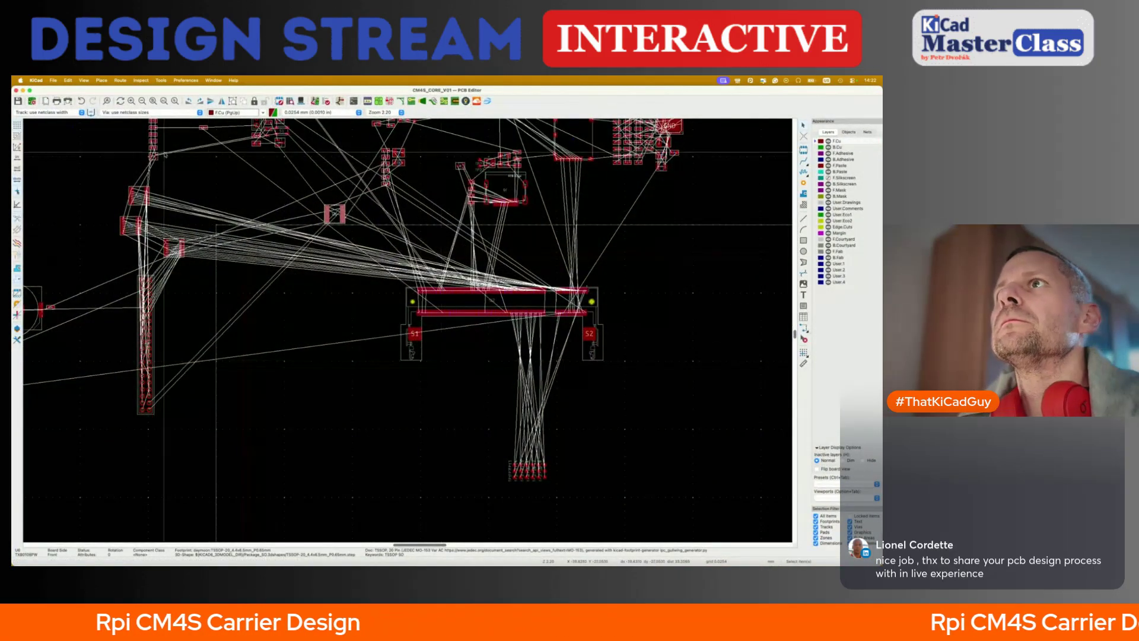
- Load SO_DIMM_200p_TE_1473149-1 and add CM4S.step from the 3d_modely path as its second 3D model
{"action": "key", "text": "super+grave"}
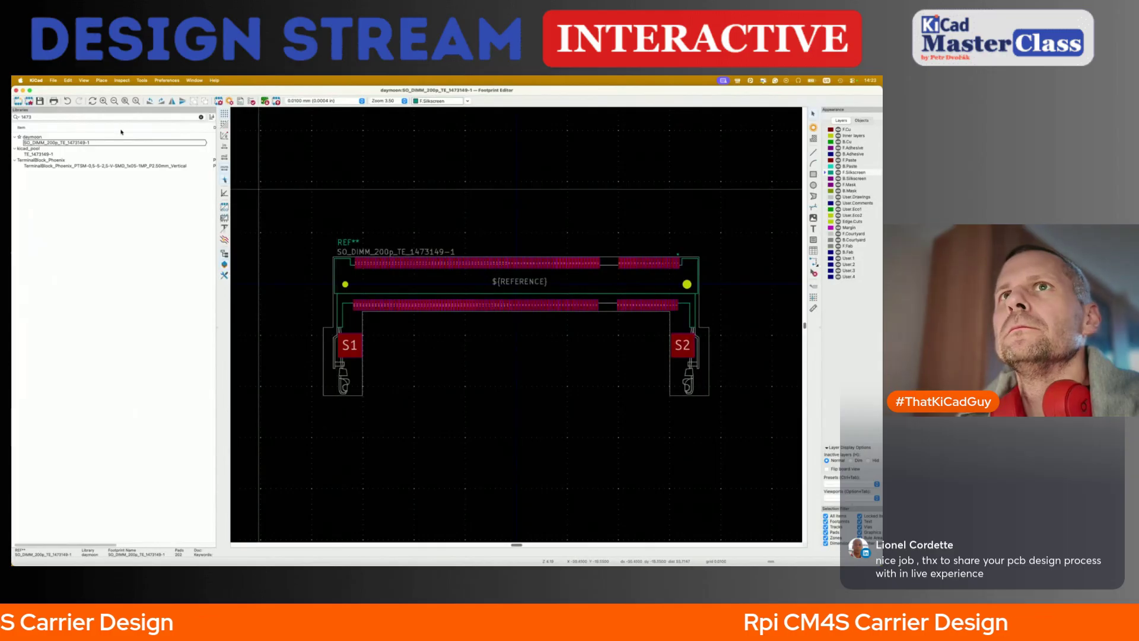
{"action": "double_click", "coordinate": [87, 144]}
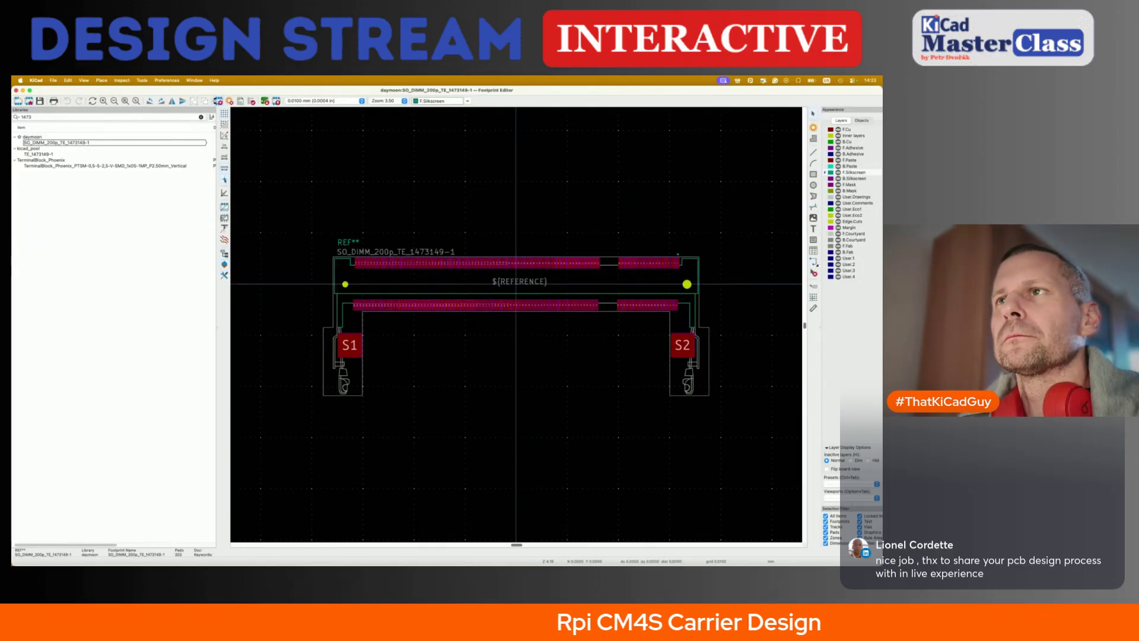
{"action": "key", "text": "e"}
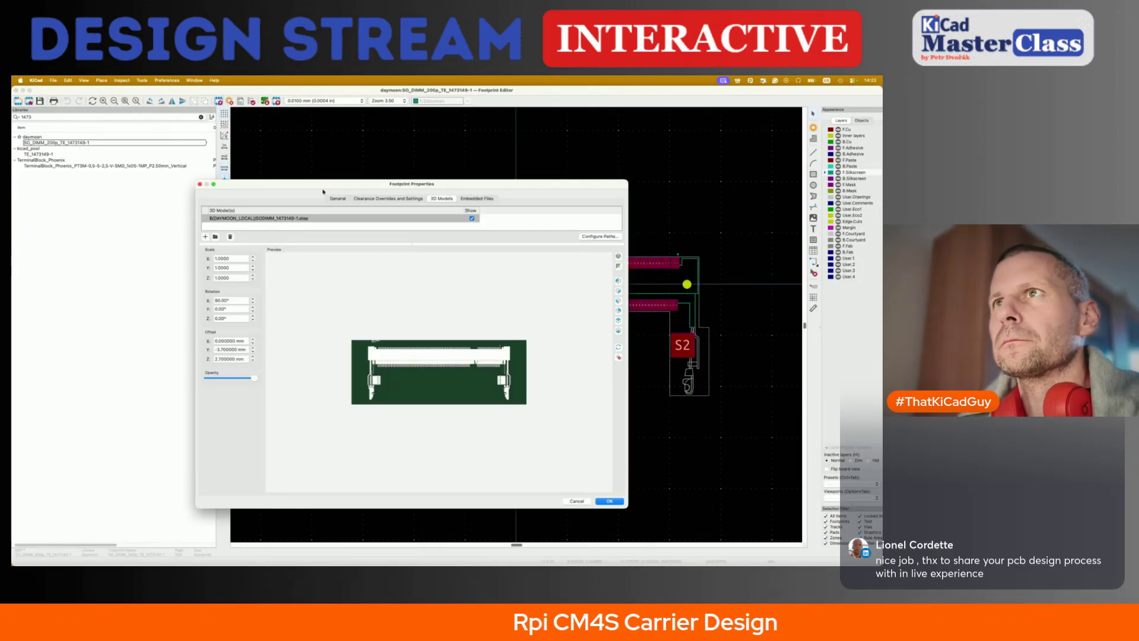
{"action": "left_click", "coordinate": [216, 236]}
{"action": "left_click", "coordinate": [414, 357]}
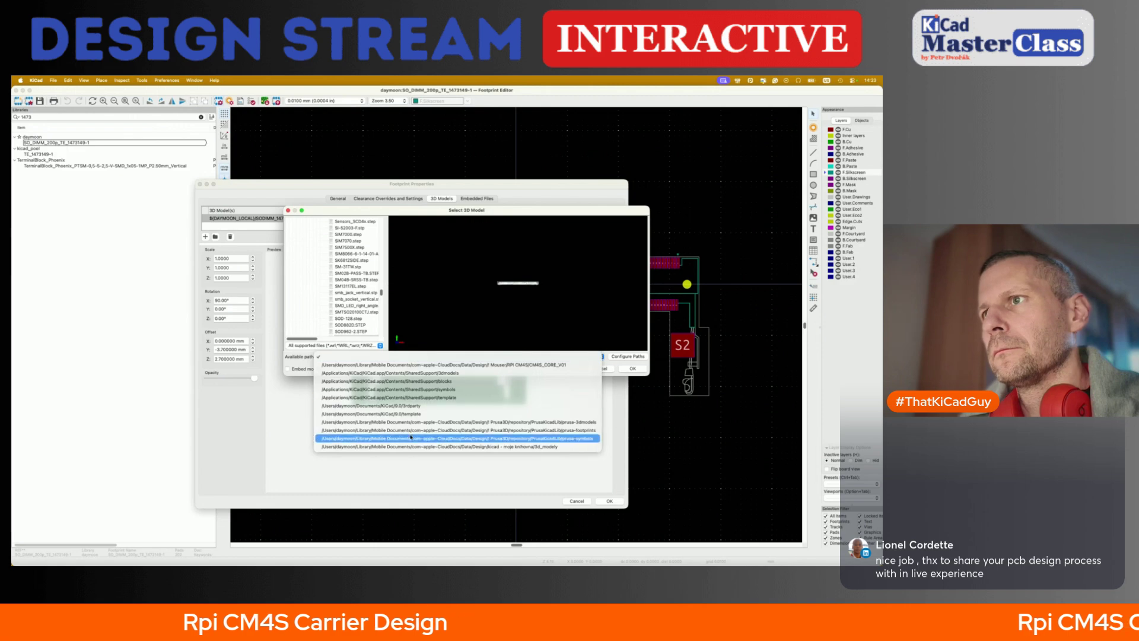
{"action": "left_click", "coordinate": [410, 445]}
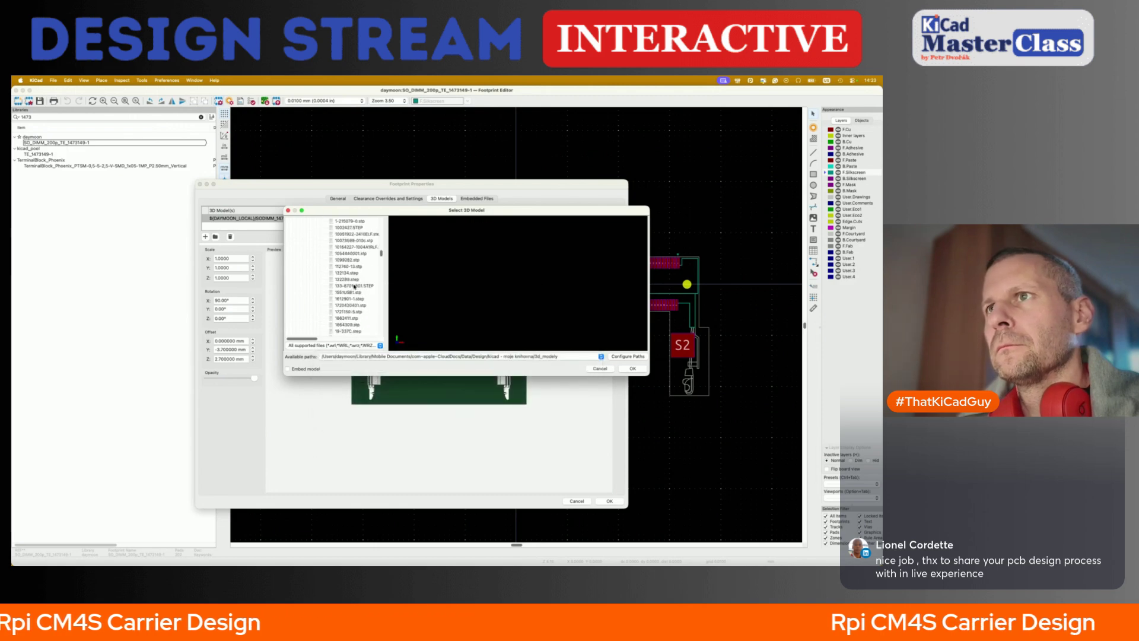
{"action": "scroll", "coordinate": [355, 286], "scroll_direction": "down", "scroll_amount": 10}
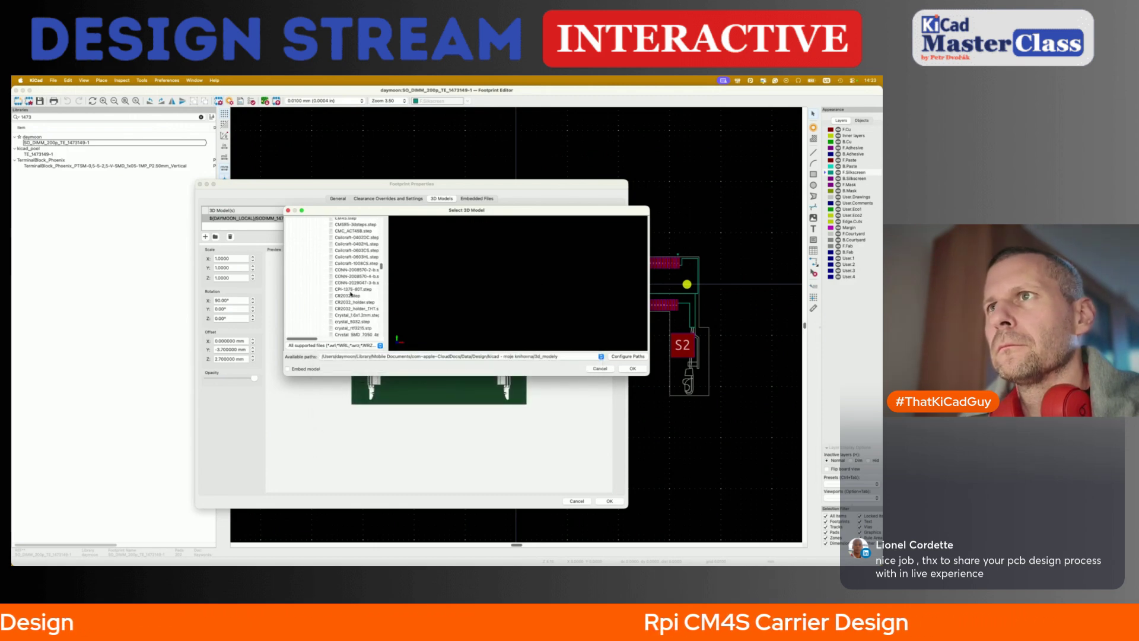
{"action": "scroll", "coordinate": [352, 292], "scroll_direction": "up", "scroll_amount": 3}
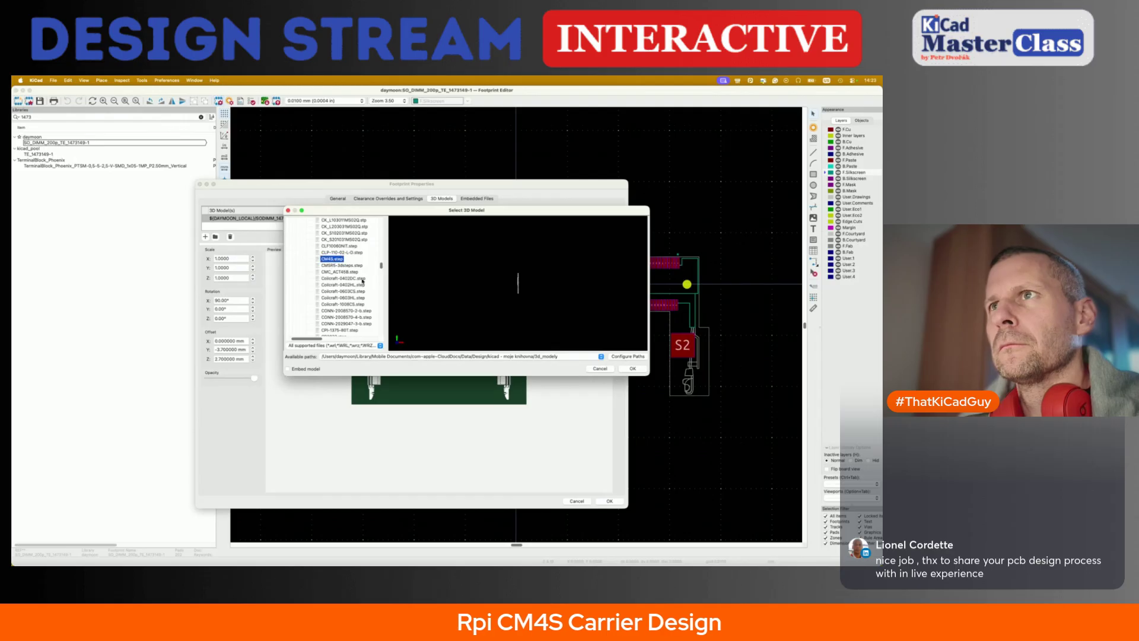
{"action": "left_click", "coordinate": [633, 369]}
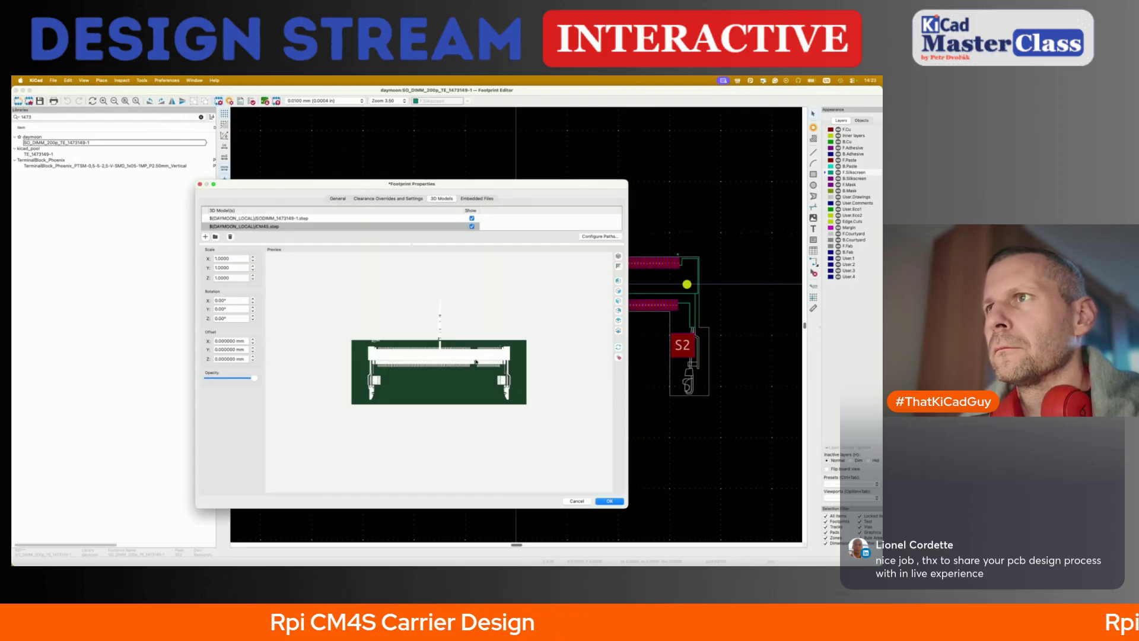
- Rotate the CM4S model to 90° about Y and -180° about Z
{"action": "left_click", "coordinate": [618, 500]}
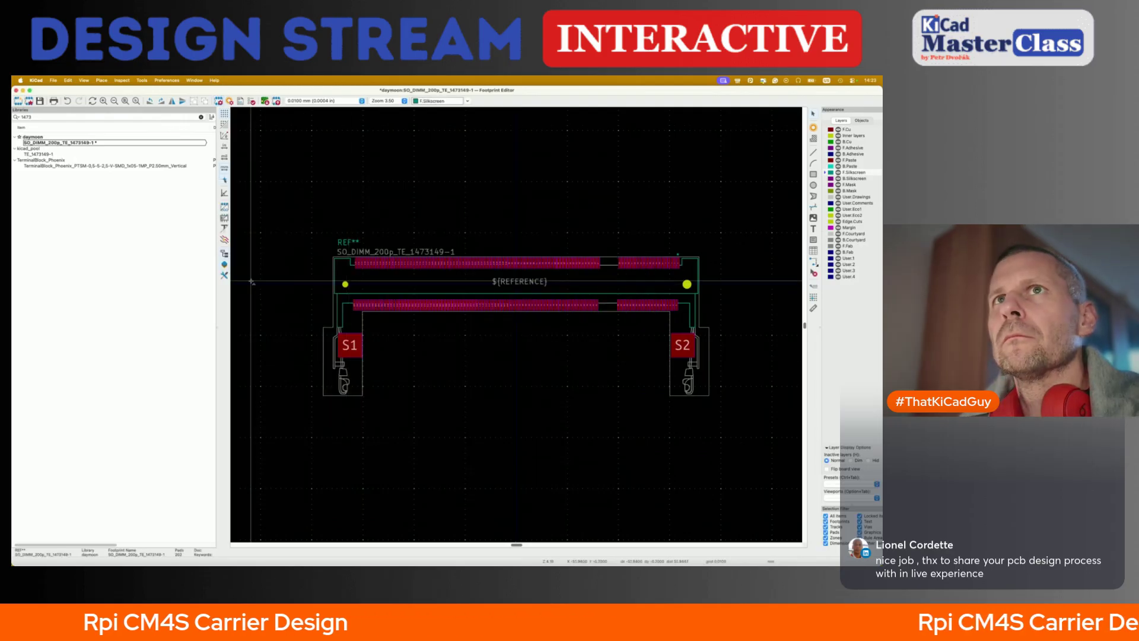
{"action": "left_click", "coordinate": [230, 102]}
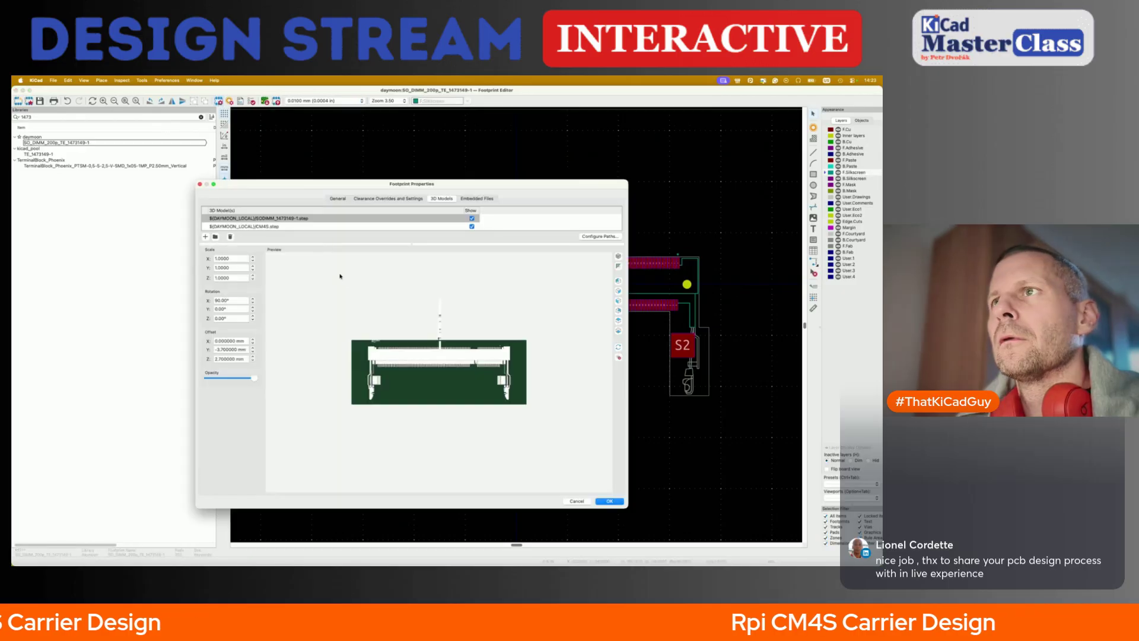
{"action": "double_click", "coordinate": [281, 227]}
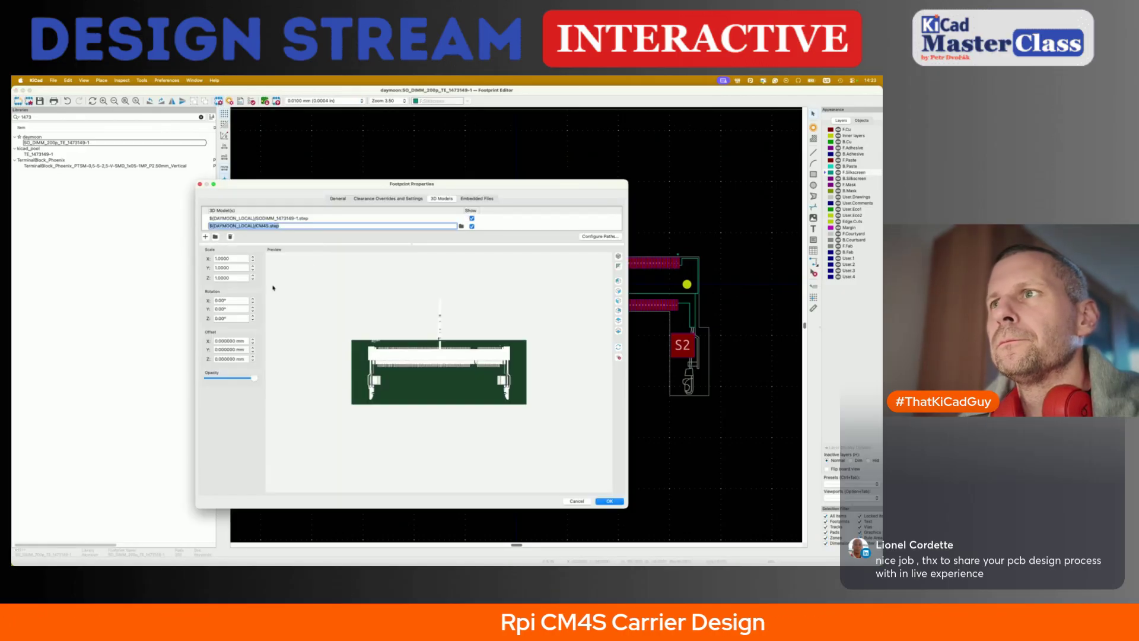
{"action": "left_click", "coordinate": [254, 311]}
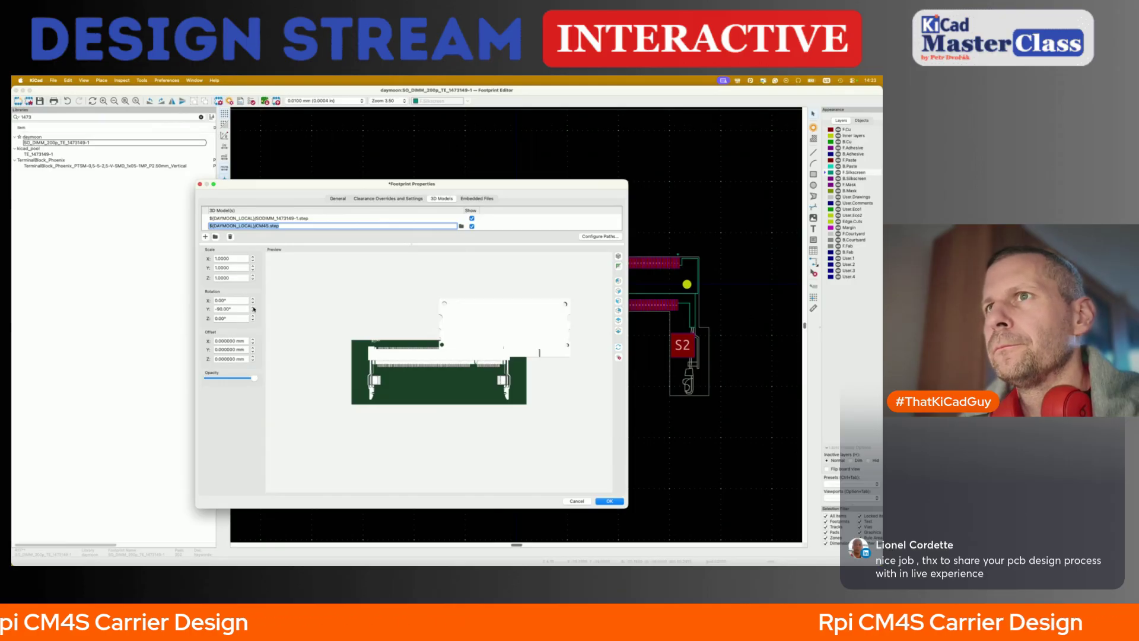
{"action": "left_click", "coordinate": [253, 309]}
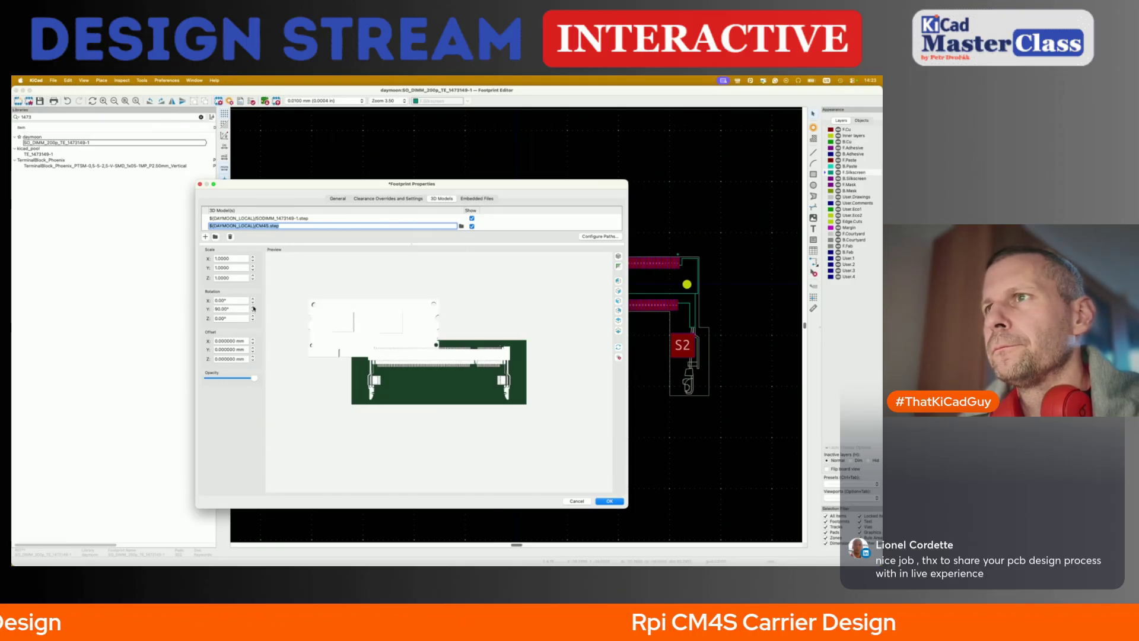
{"action": "left_click", "coordinate": [252, 321]}
{"action": "left_click", "coordinate": [254, 320]}
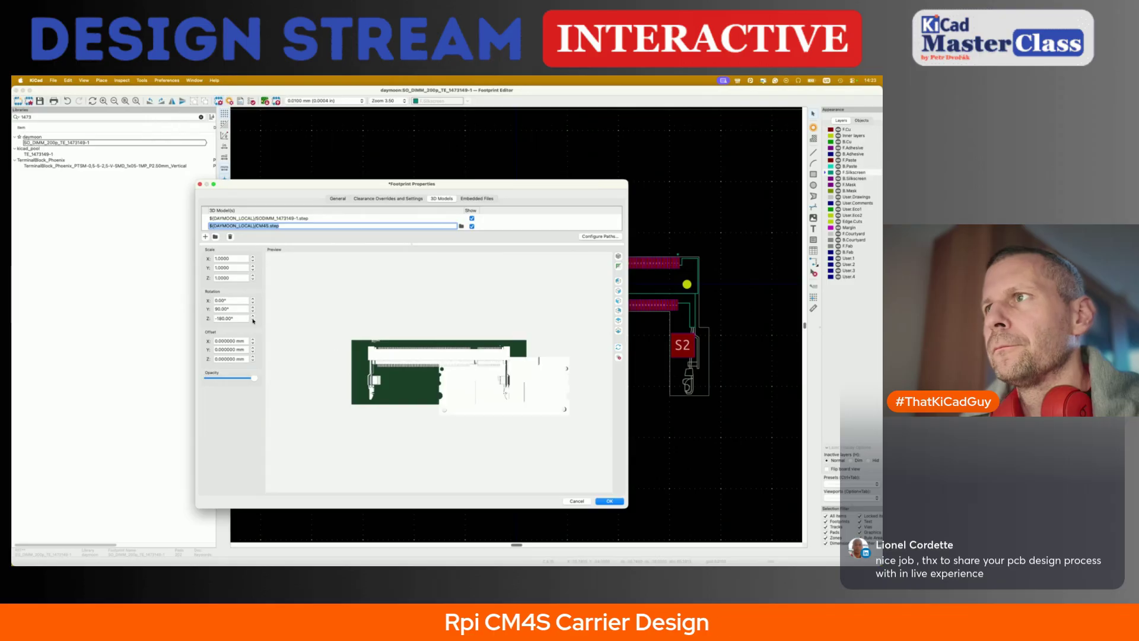
- Set the CM4S model's Y offset to -2 mm and shift it along X over the connector
{"action": "left_click", "coordinate": [254, 352]}
{"action": "left_click", "coordinate": [253, 351]}
{"action": "left_click", "coordinate": [253, 351]}
{"action": "left_click", "coordinate": [253, 344]}
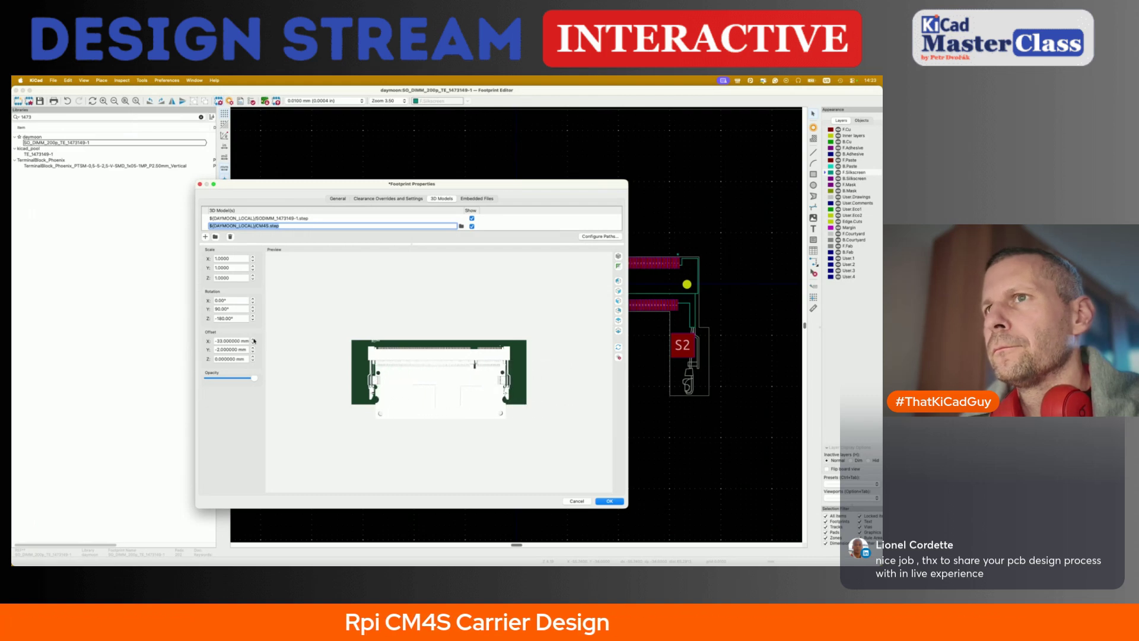
- Raise the CM4S model's Z offset to 3.5 mm and check the fit in perspective preview
{"action": "scroll", "coordinate": [474, 368], "scroll_direction": "up", "scroll_amount": 10}
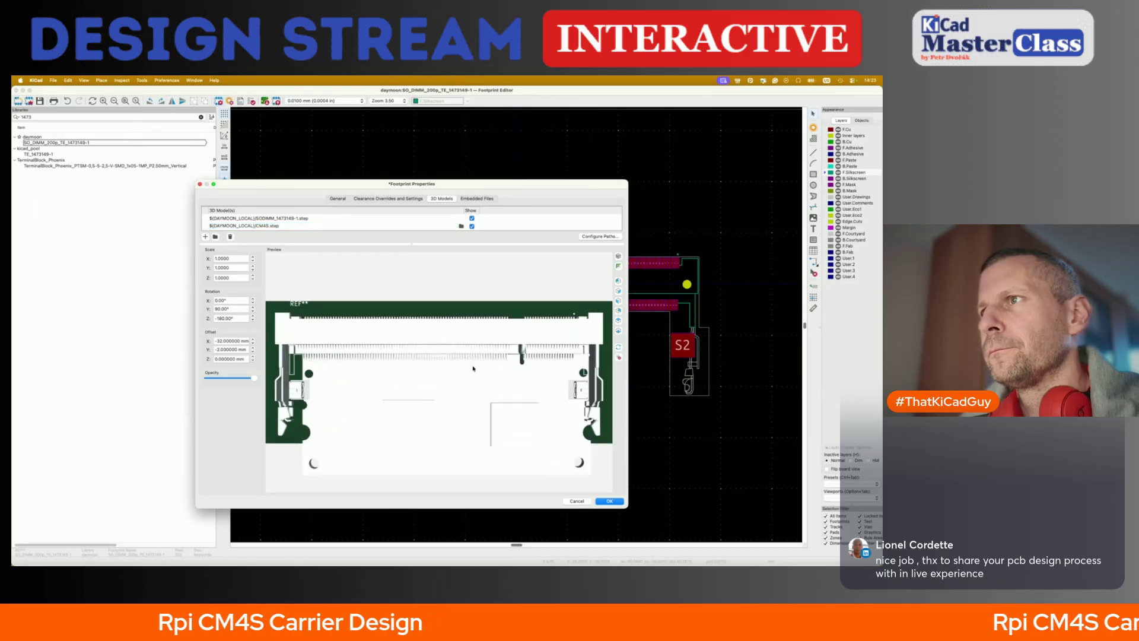
{"action": "left_click_drag", "start_coordinate": [432, 370], "coordinate": [265, 372]}
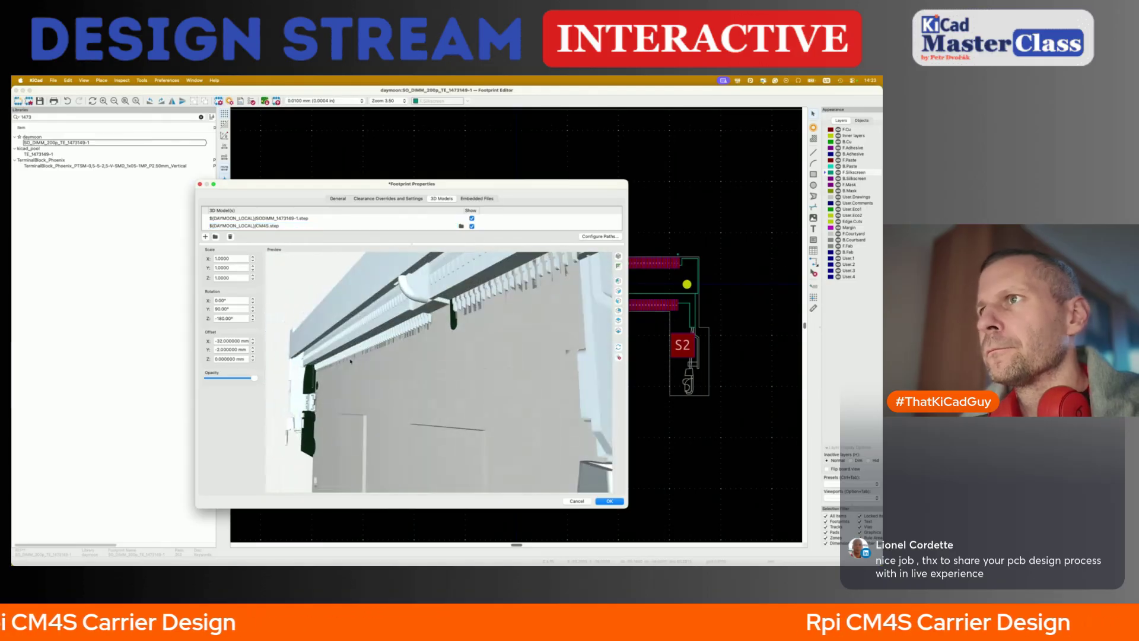
{"action": "left_click", "coordinate": [253, 357]}
{"action": "left_click", "coordinate": [253, 357]}
{"action": "left_click", "coordinate": [253, 357]}
{"action": "left_click", "coordinate": [253, 356]}
{"action": "left_click", "coordinate": [252, 357]}
{"action": "left_click", "coordinate": [253, 357]}
{"action": "left_click", "coordinate": [253, 356]}
{"action": "left_click_drag", "start_coordinate": [336, 364], "coordinate": [537, 336]}
{"action": "left_click", "coordinate": [617, 257]}
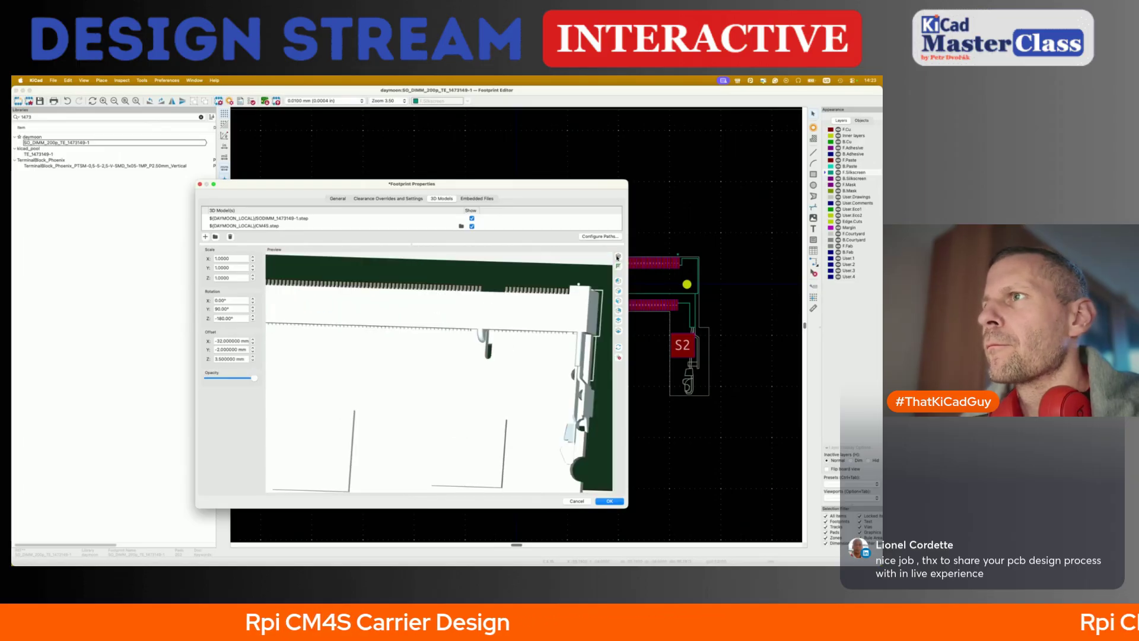
{"action": "left_click", "coordinate": [617, 257]}
{"action": "mouse_move", "coordinate": [534, 315]}
{"action": "left_mouse_down"}
{"action": "mouse_move", "coordinate": [565, 315]}
{"action": "mouse_move", "coordinate": [556, 312]}
{"action": "left_mouse_up"}
- Bring the CM4S model's Y offset to 0 mm and verify its seating in the connector
{"action": "left_click", "coordinate": [253, 351]}
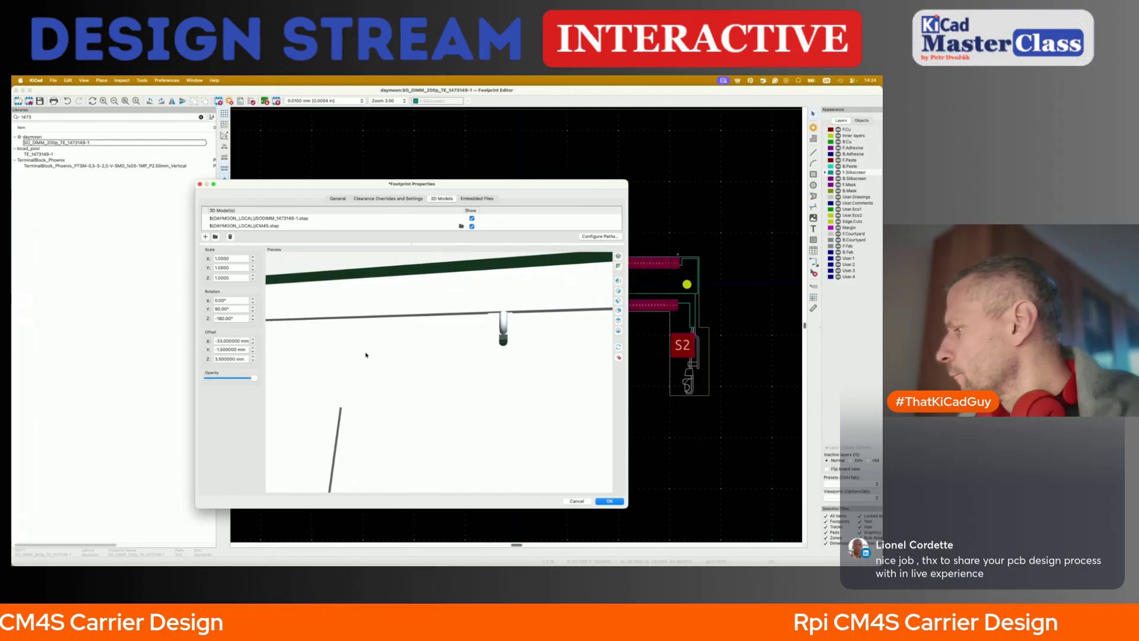
{"action": "left_click_drag", "start_coordinate": [542, 389], "coordinate": [268, 368]}
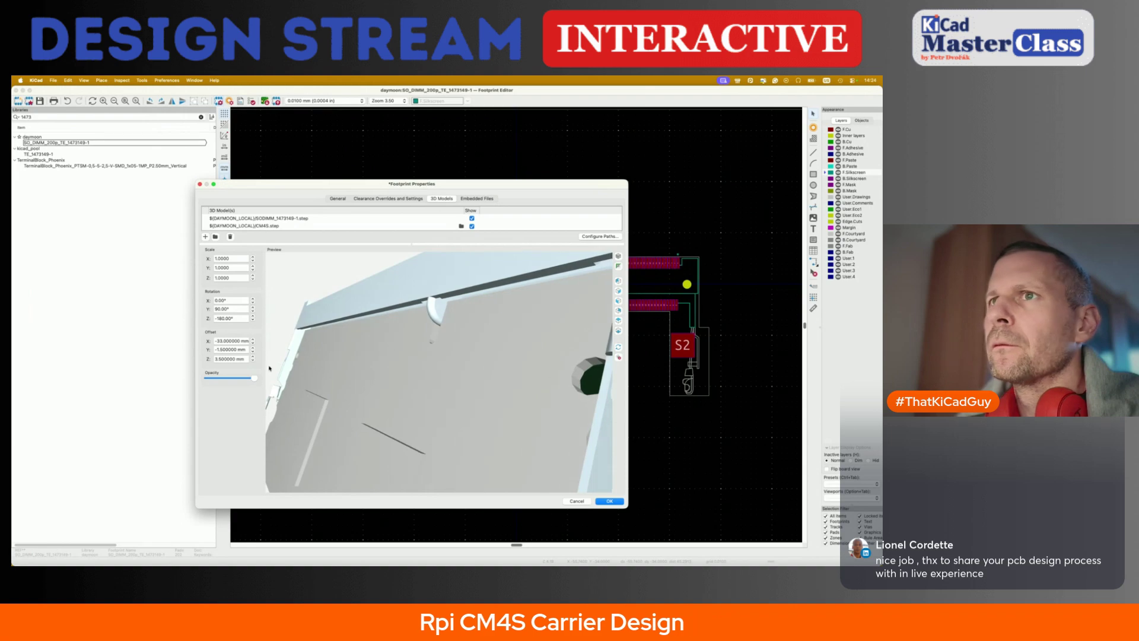
{"action": "left_click", "coordinate": [253, 349]}
{"action": "left_click", "coordinate": [253, 348]}
{"action": "left_click", "coordinate": [253, 348]}
{"action": "left_click_drag", "start_coordinate": [341, 355], "coordinate": [581, 408]}
{"action": "left_click_drag", "start_coordinate": [419, 393], "coordinate": [354, 436]}
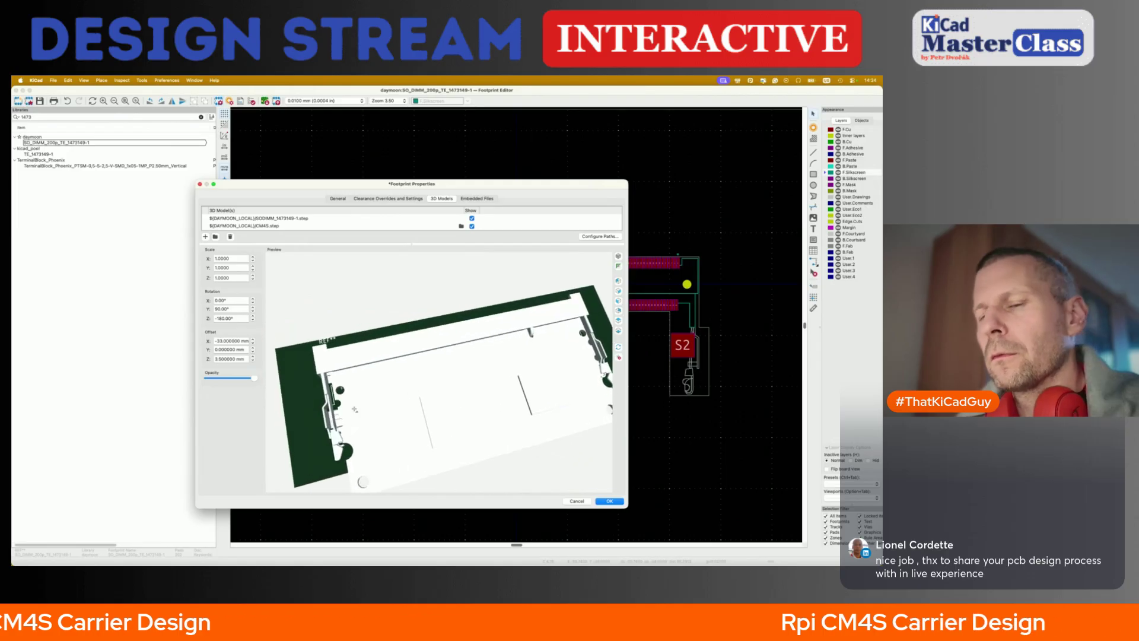
{"action": "key", "text": "ctrl+Right"}
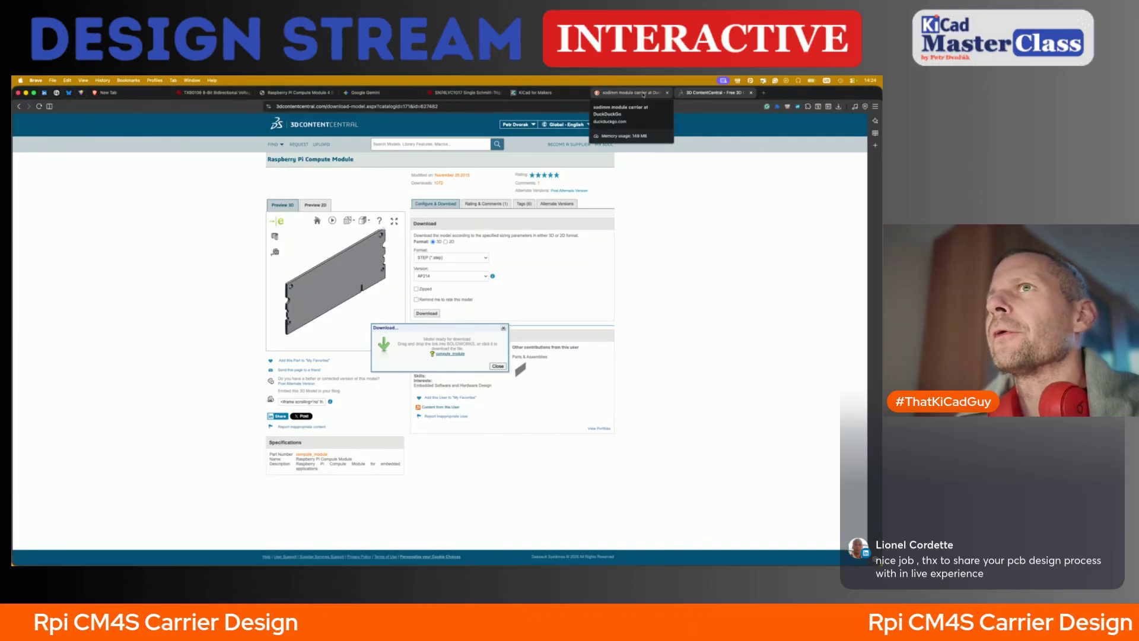
- Close the 3D ContentCentral page and go to the te.com site
{"action": "left_click", "coordinate": [750, 93]}
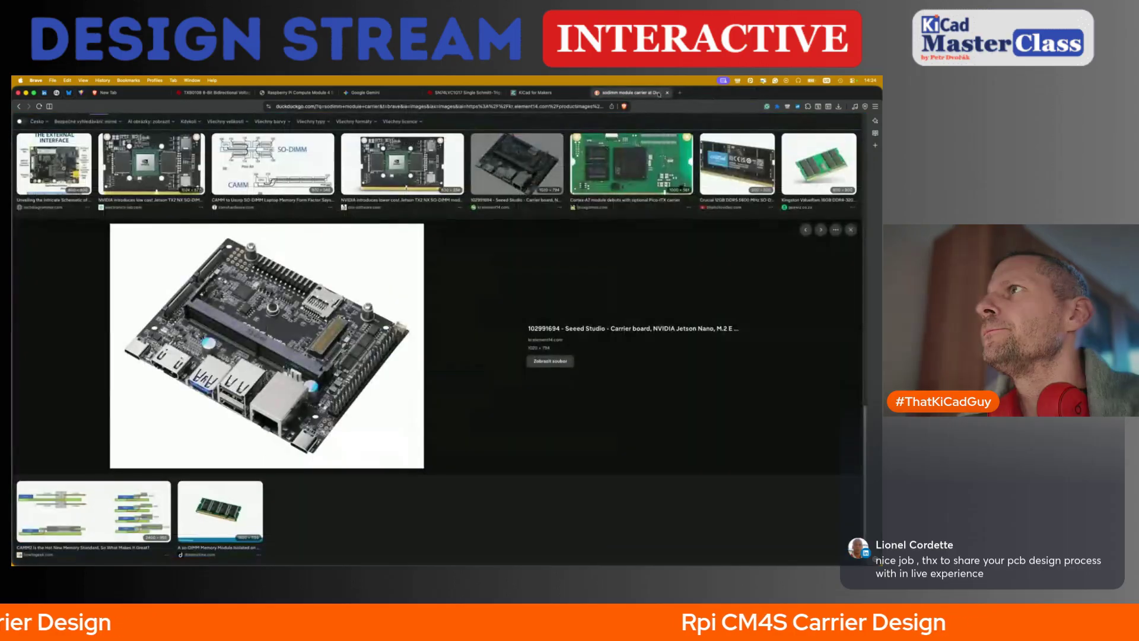
{"action": "left_click", "coordinate": [584, 105]}
{"action": "type", "text": "te."}
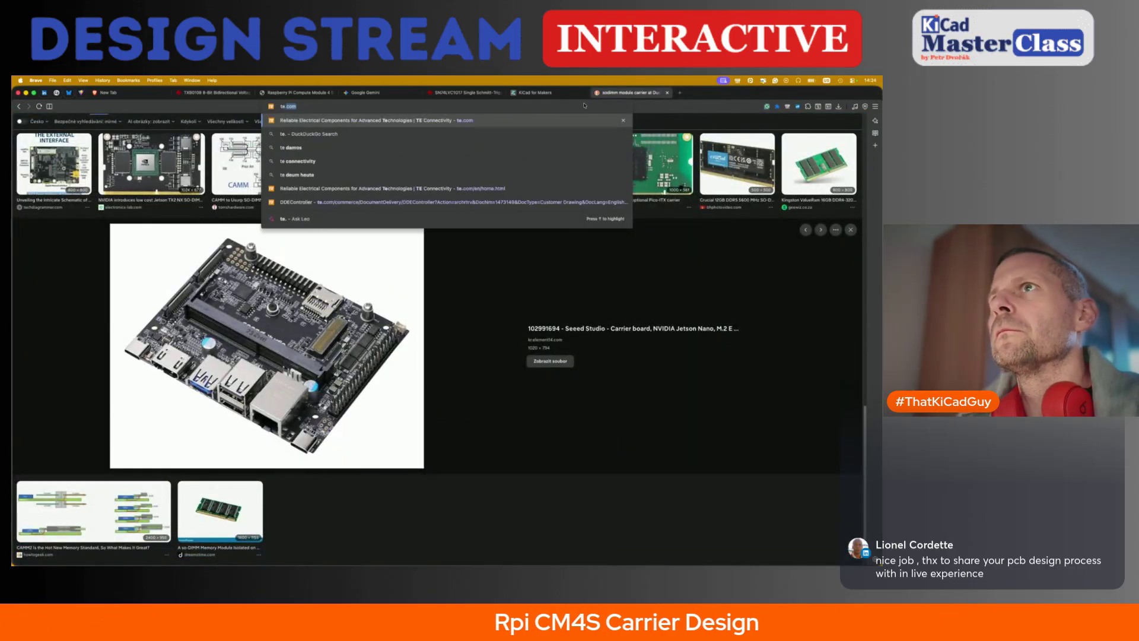
{"action": "key", "text": "Return"}
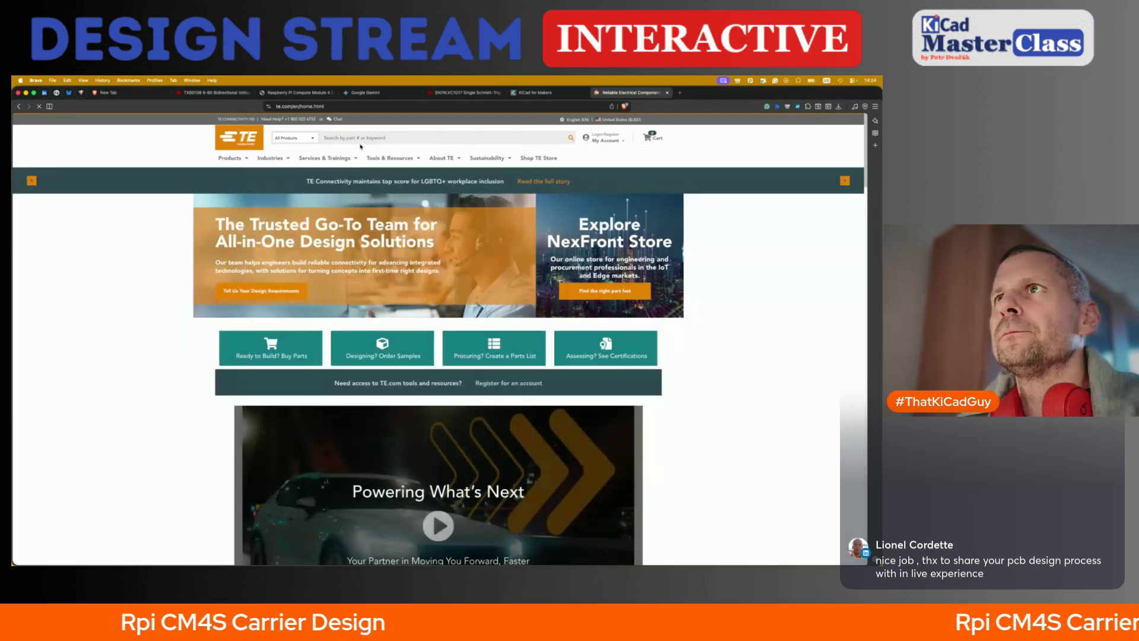
- Search TE for part 1473149-1 and open its customer drawing PDF
{"action": "left_click", "coordinate": [363, 137]}
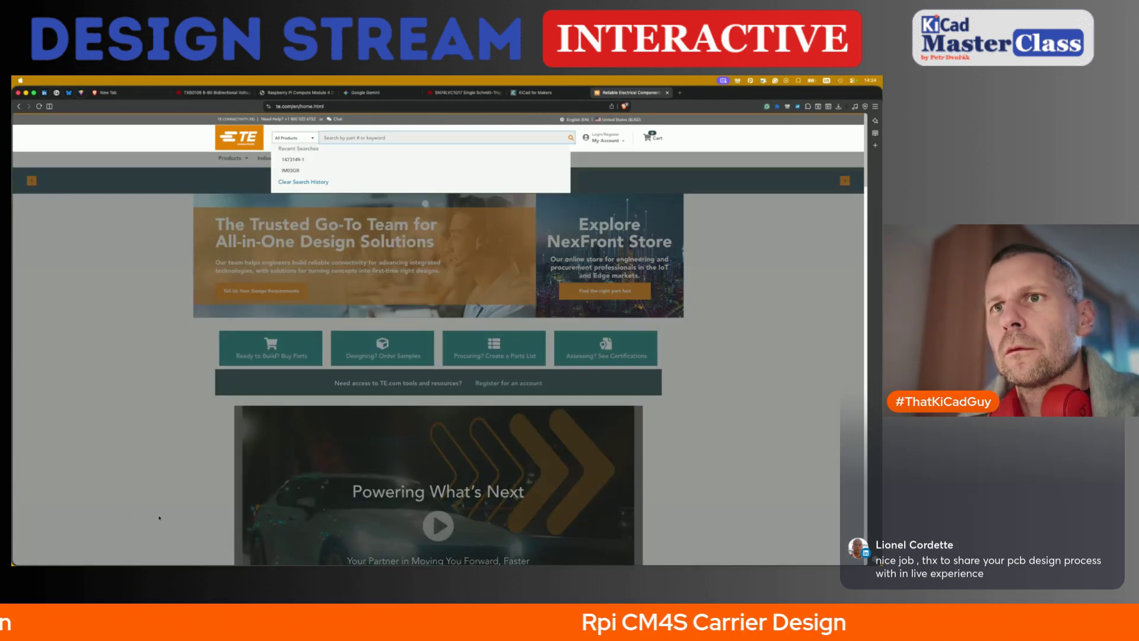
{"action": "type", "text": "1473149-1"}
{"action": "key", "text": "Return"}
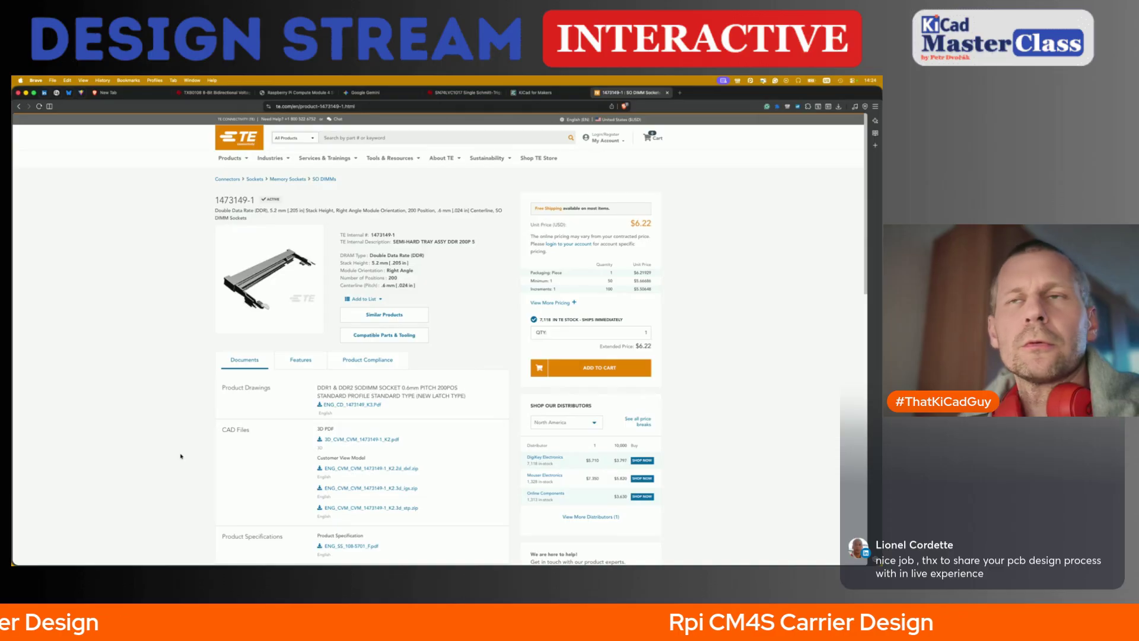
{"action": "scroll", "coordinate": [394, 458], "scroll_direction": "down", "scroll_amount": 2}
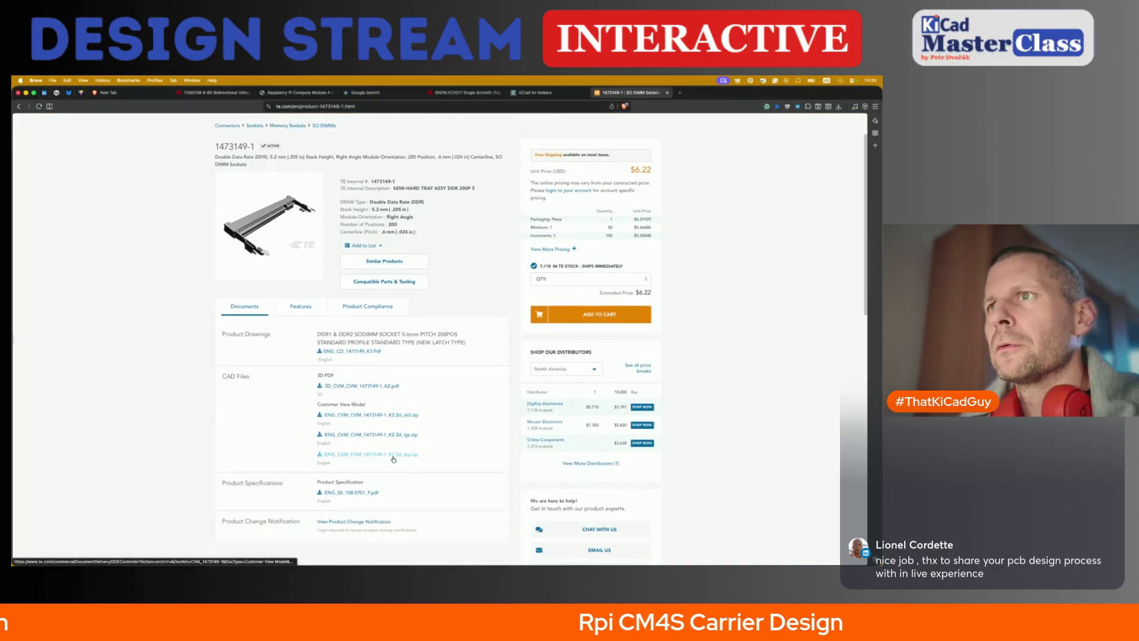
{"action": "left_click", "coordinate": [371, 352]}
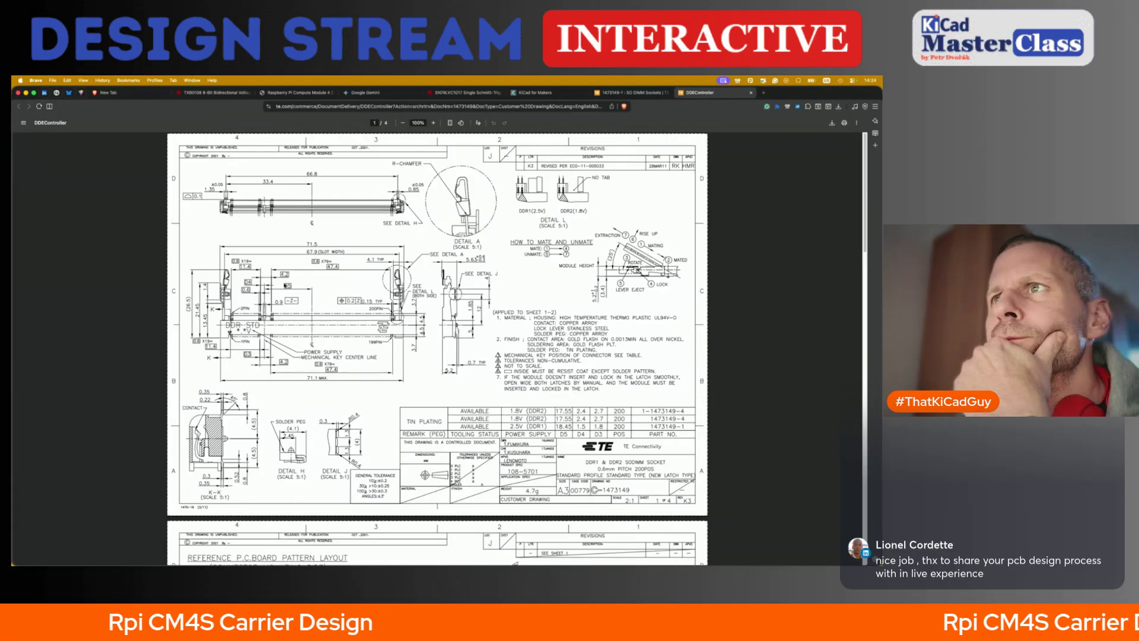
- Scroll through the 1473149 customer drawing to read the socket dimensions
{"action": "scroll", "coordinate": [286, 285], "scroll_direction": "up", "scroll_amount": 3, "text": "ctrl"}
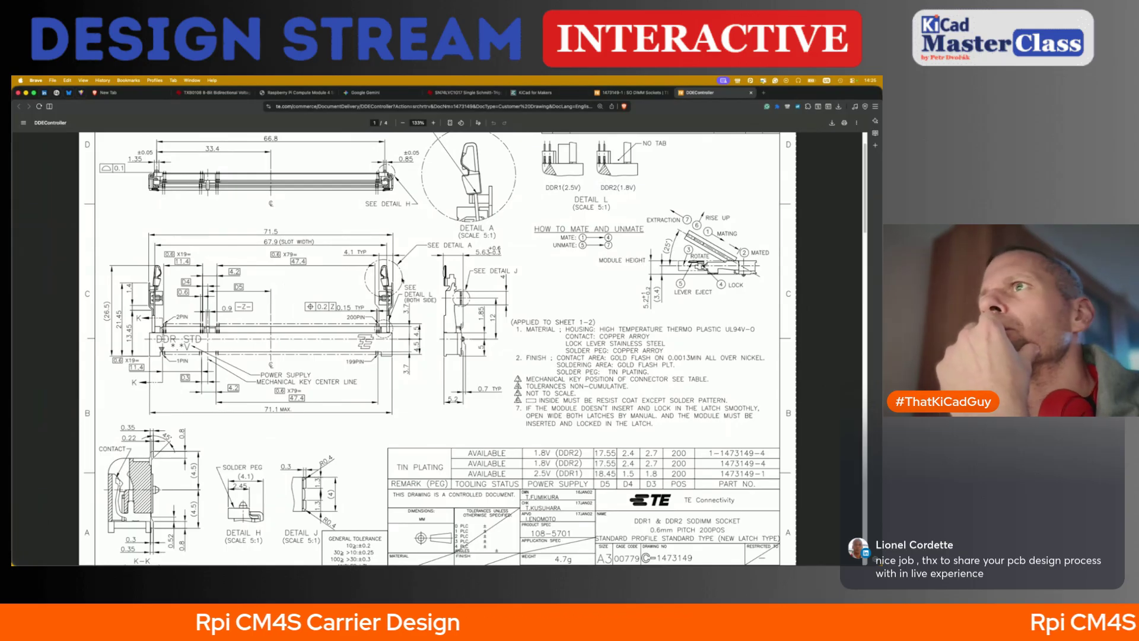
{"action": "scroll", "coordinate": [403, 281], "scroll_direction": "down", "scroll_amount": 3}
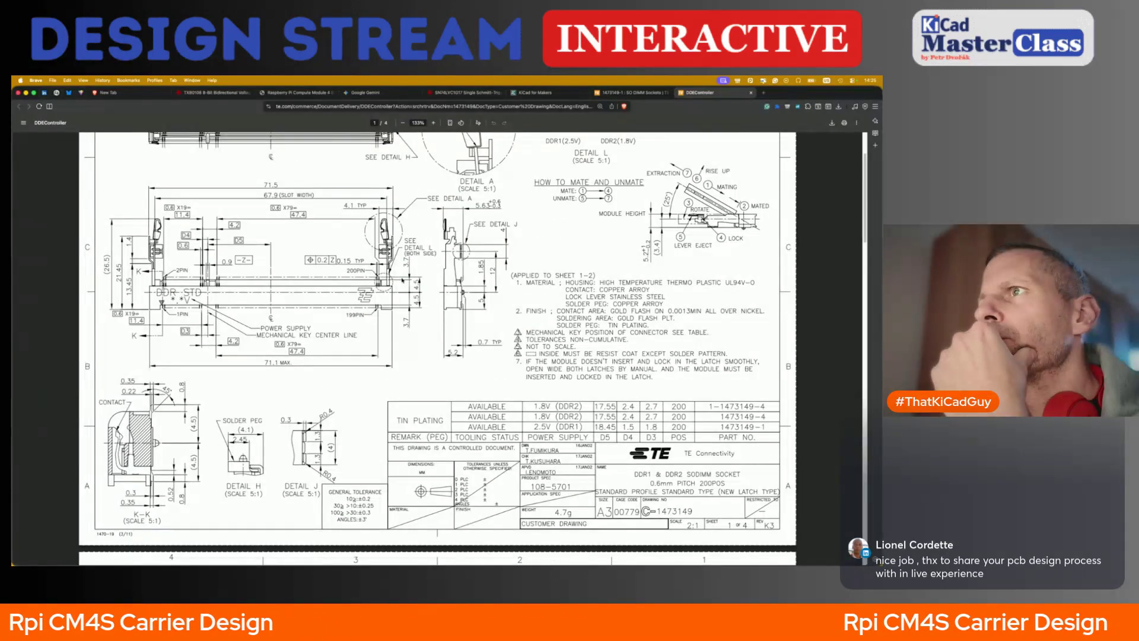
{"action": "scroll", "coordinate": [403, 280], "scroll_direction": "up", "scroll_amount": 5}
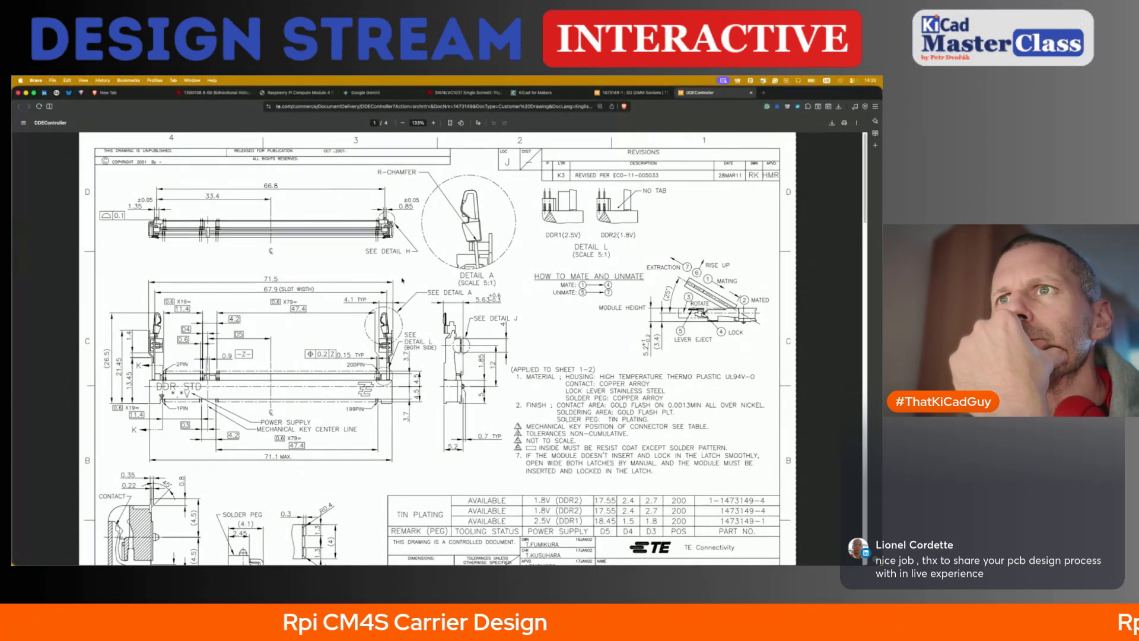
{"action": "scroll", "coordinate": [402, 280], "scroll_direction": "down", "scroll_amount": 1}
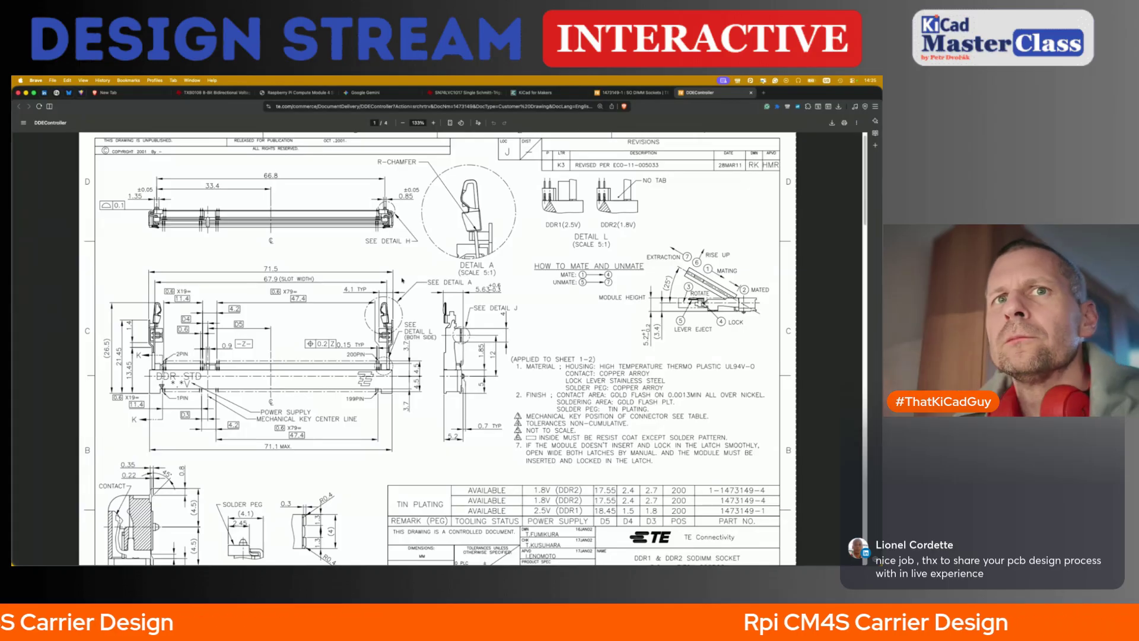
{"action": "key", "text": "super+Tab"}
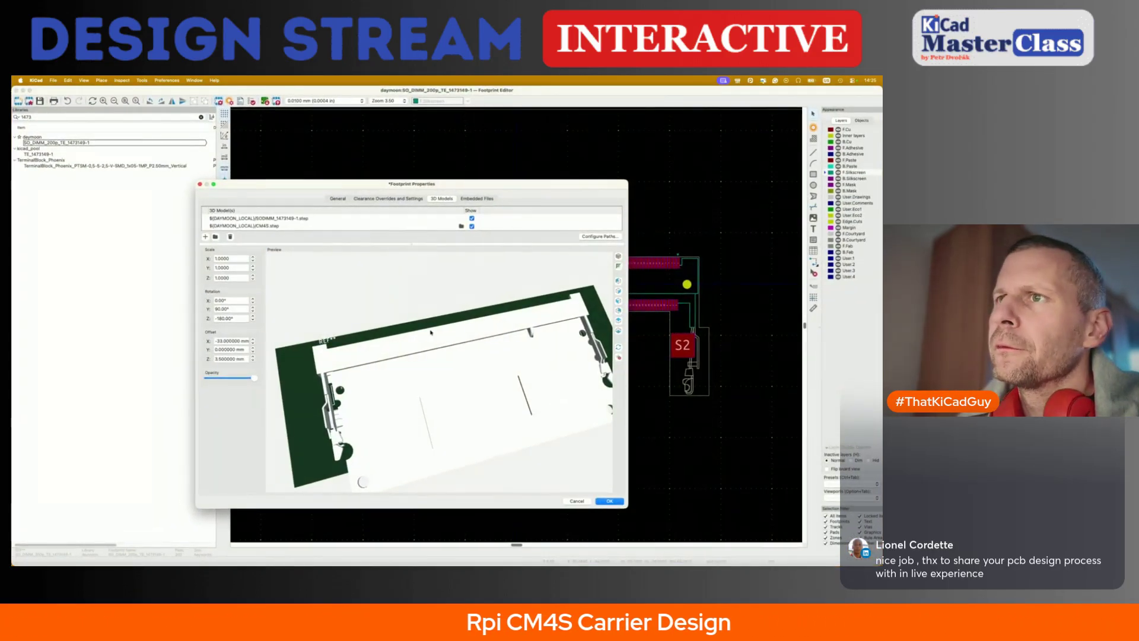
- Try Y offsets of 0.5 and 1 mm, then reset Y to 0 mm and set Z to 4 mm
{"action": "left_click_drag", "start_coordinate": [430, 332], "coordinate": [810, 420]}
{"action": "scroll", "coordinate": [636, 409], "scroll_direction": "up", "scroll_amount": 3}
{"action": "scroll", "coordinate": [636, 411], "scroll_direction": "up", "scroll_amount": 2}
{"action": "mouse_move", "coordinate": [635, 412]}
{"action": "left_mouse_down"}
{"action": "mouse_move", "coordinate": [592, 386]}
{"action": "mouse_move", "coordinate": [551, 431]}
{"action": "mouse_move", "coordinate": [569, 396]}
{"action": "mouse_move", "coordinate": [497, 363]}
{"action": "mouse_move", "coordinate": [656, 406]}
{"action": "left_mouse_up"}
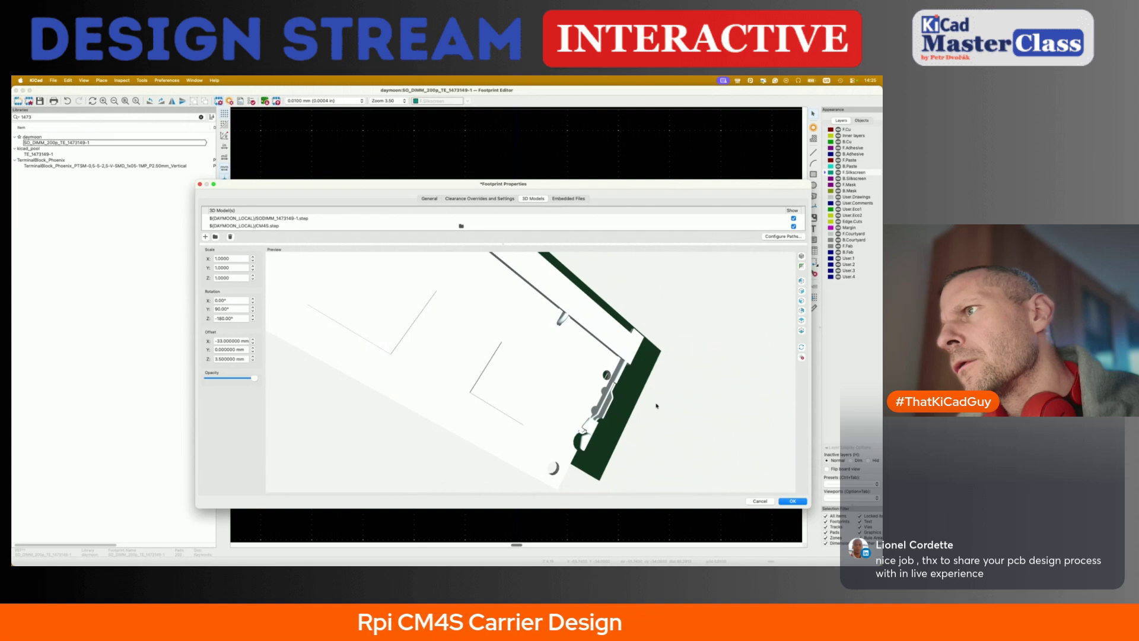
{"action": "left_click", "coordinate": [253, 348]}
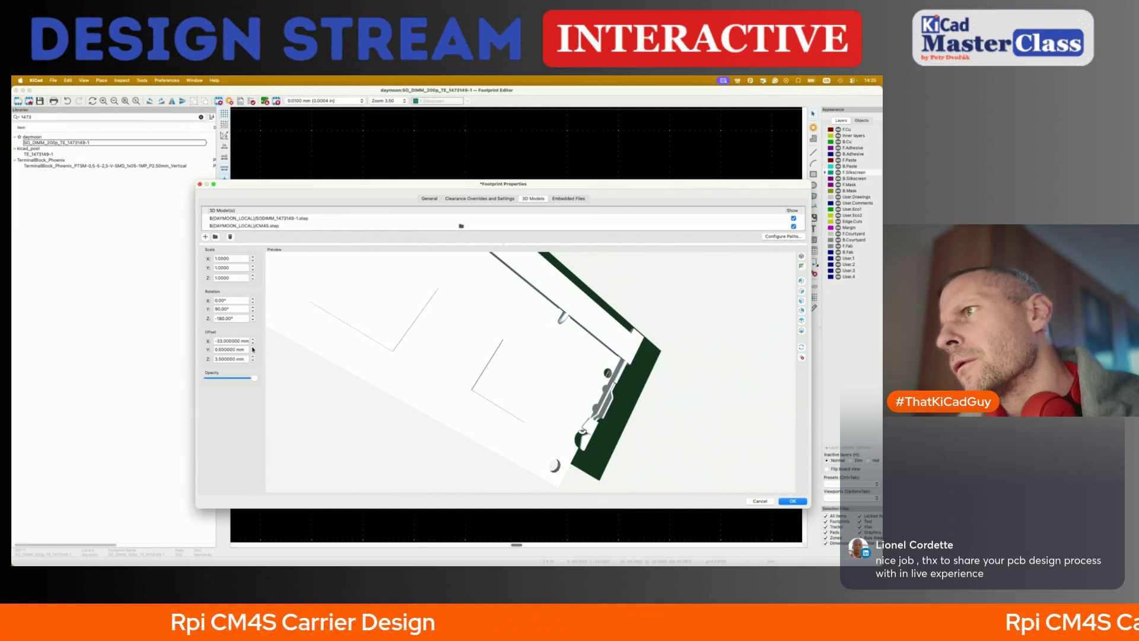
{"action": "left_click", "coordinate": [253, 347]}
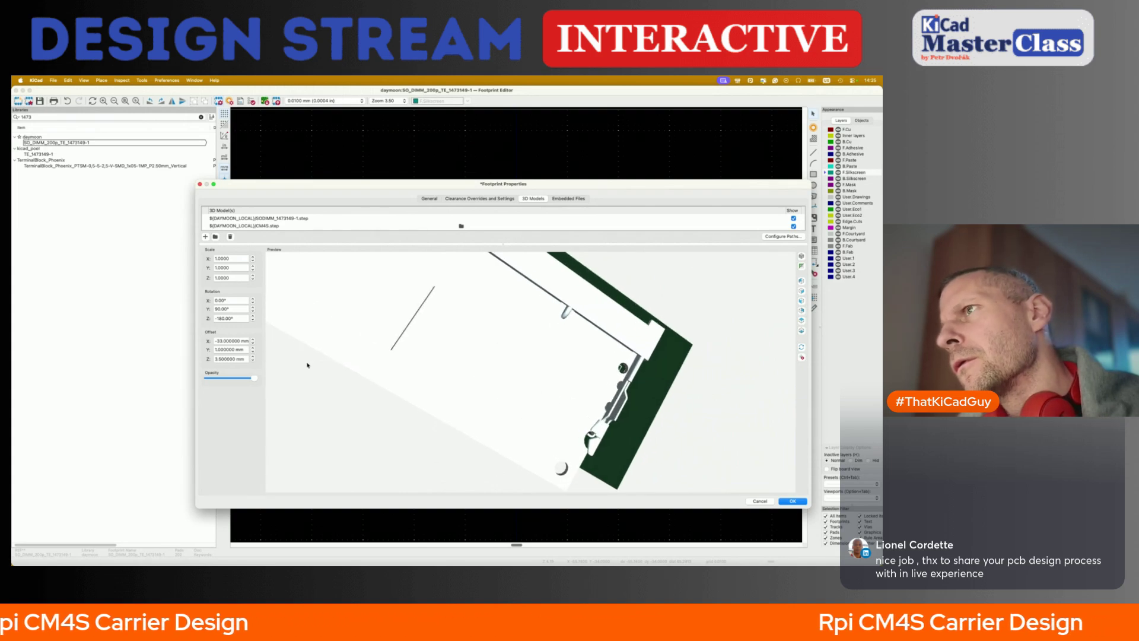
{"action": "left_click", "coordinate": [254, 360]}
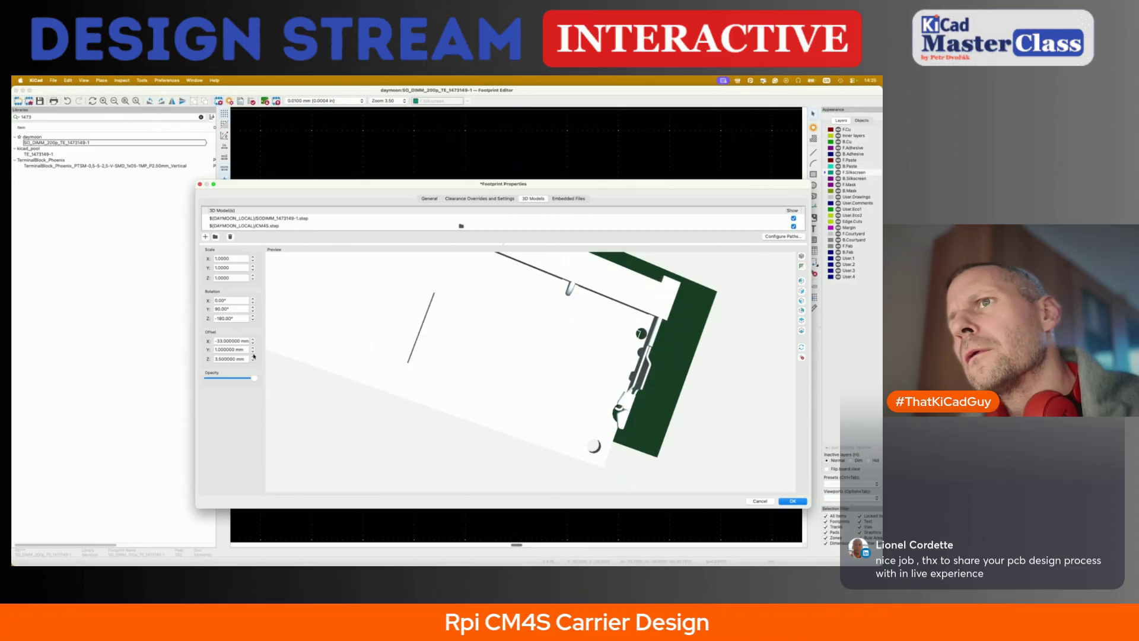
{"action": "left_click", "coordinate": [252, 352]}
{"action": "left_click", "coordinate": [253, 351]}
{"action": "left_click_drag", "start_coordinate": [498, 403], "coordinate": [450, 345]}
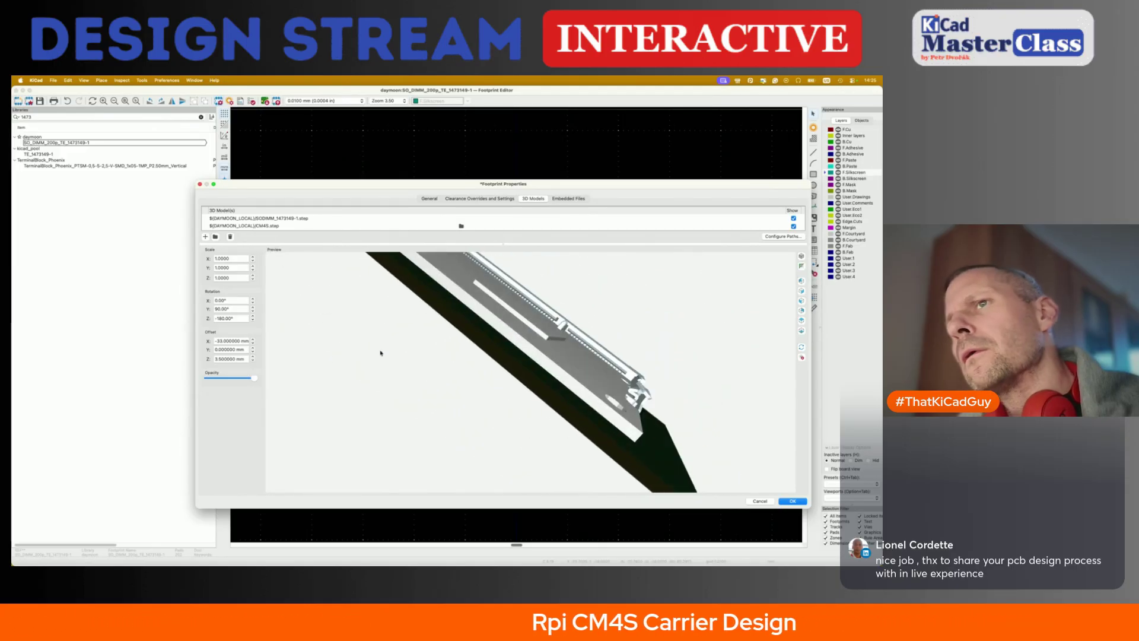
{"action": "left_click", "coordinate": [253, 357]}
{"action": "left_click_drag", "start_coordinate": [389, 380], "coordinate": [410, 380]}
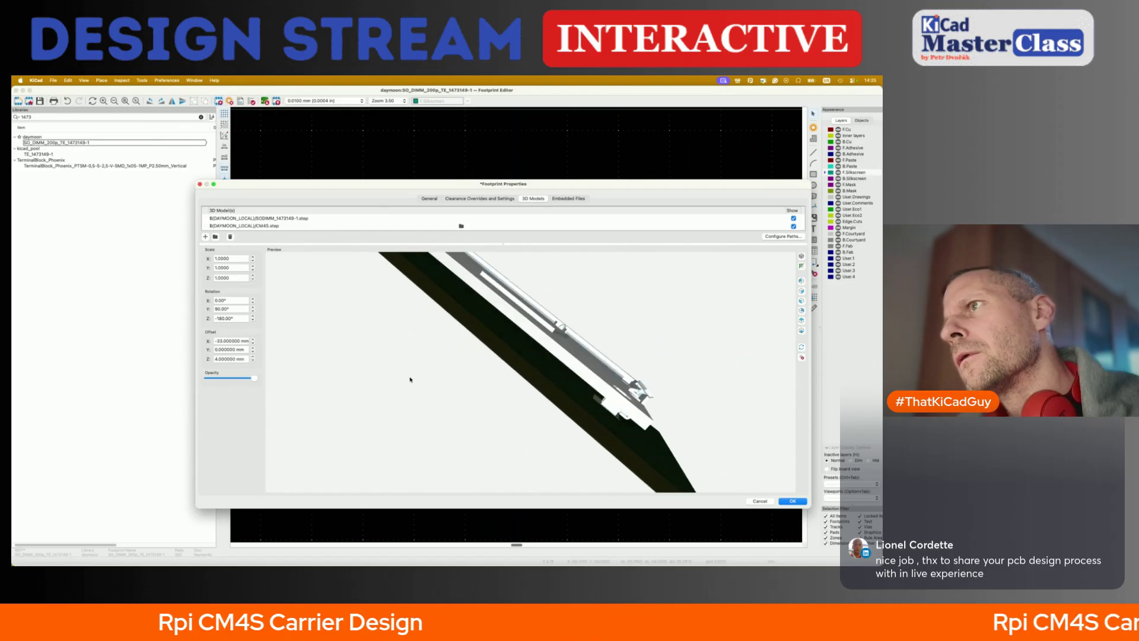
- Test Z offsets from 5.5 mm down, settle on 4 mm, and apply the changes
{"action": "scroll", "coordinate": [410, 380], "scroll_direction": "up", "scroll_amount": 5}
{"action": "scroll", "coordinate": [474, 389], "scroll_direction": "up", "scroll_amount": 3}
{"action": "left_click_drag", "start_coordinate": [473, 388], "coordinate": [502, 396]}
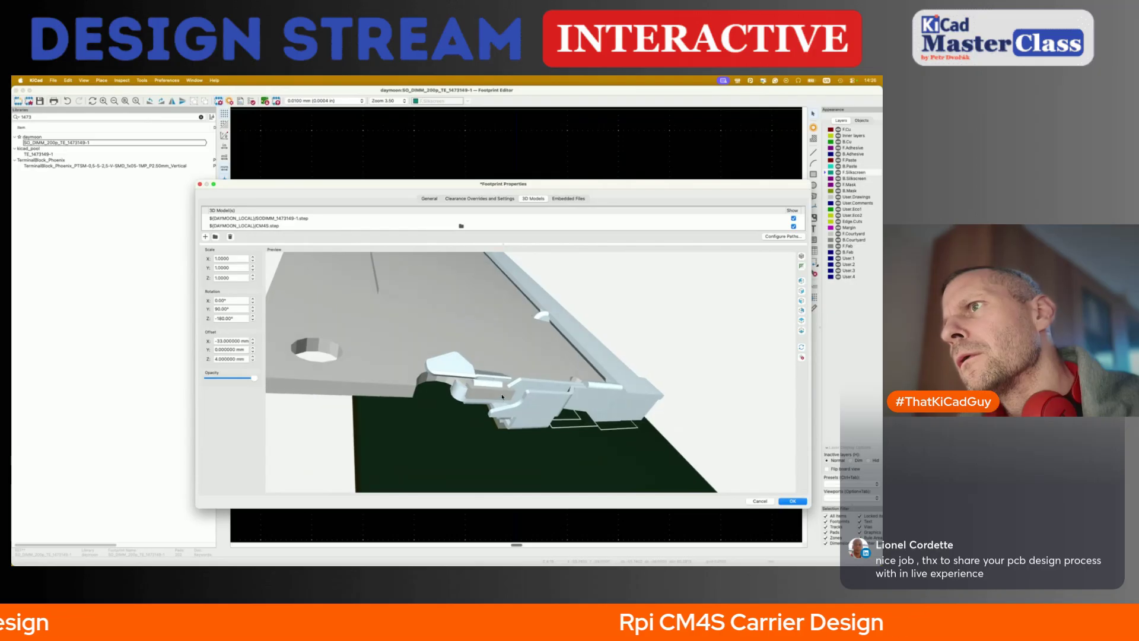
{"action": "left_click", "coordinate": [253, 356]}
{"action": "left_click", "coordinate": [252, 357]}
{"action": "left_click", "coordinate": [253, 357]}
{"action": "left_click", "coordinate": [253, 360]}
{"action": "left_click", "coordinate": [253, 361]}
{"action": "left_click", "coordinate": [253, 361]}
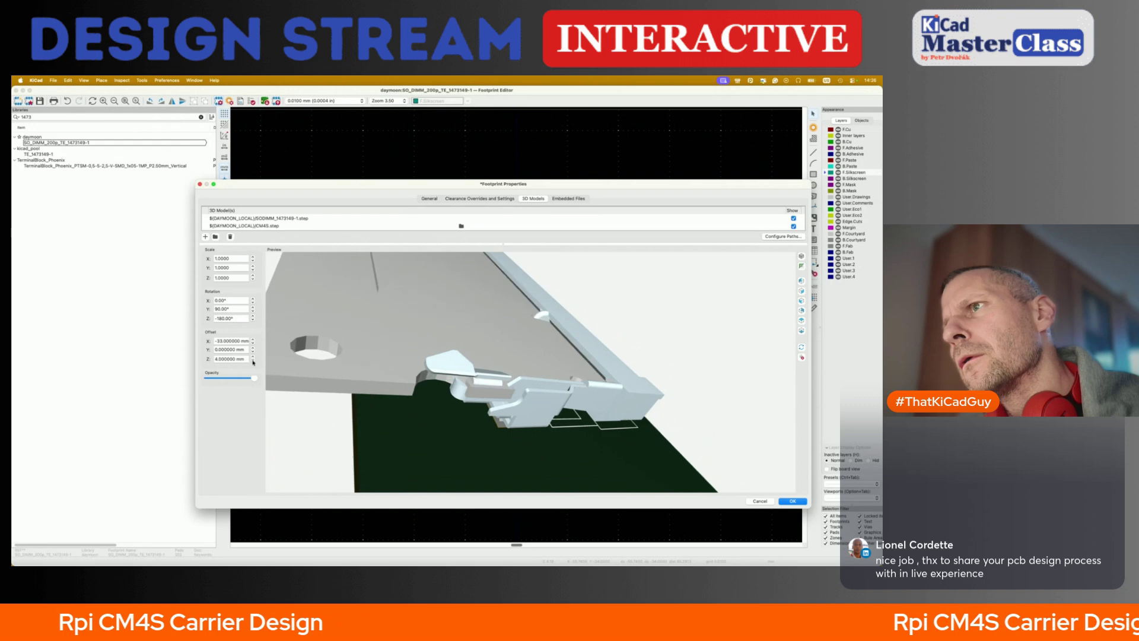
{"action": "left_click_drag", "start_coordinate": [349, 386], "coordinate": [406, 445]}
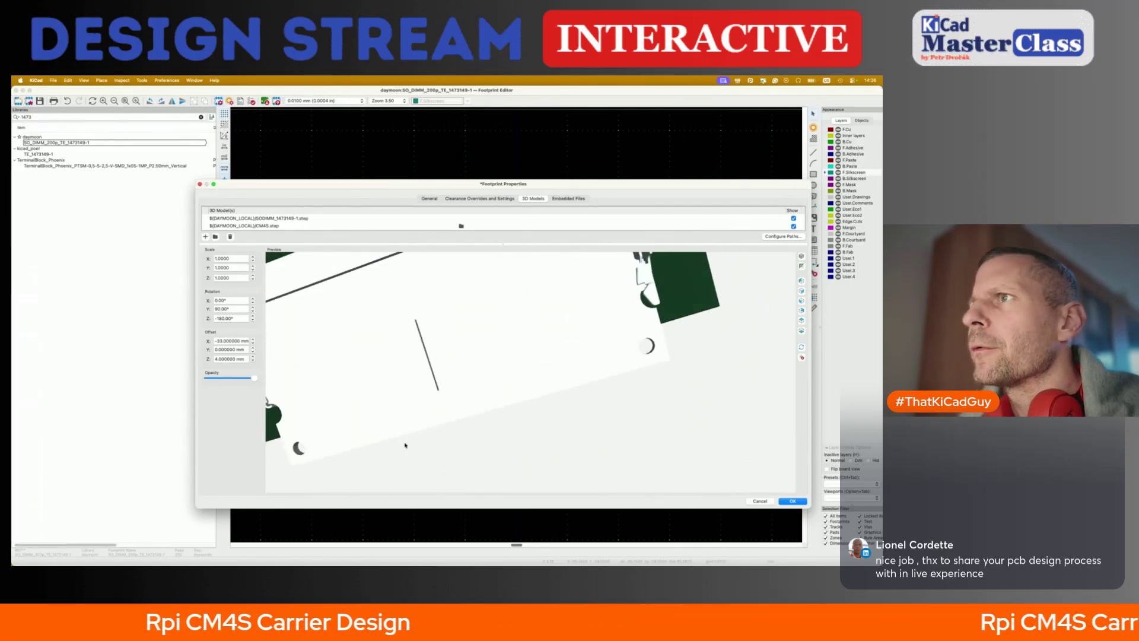
{"action": "scroll", "coordinate": [566, 403], "scroll_direction": "down", "scroll_amount": 4}
{"action": "left_click_drag", "start_coordinate": [566, 402], "coordinate": [496, 366]}
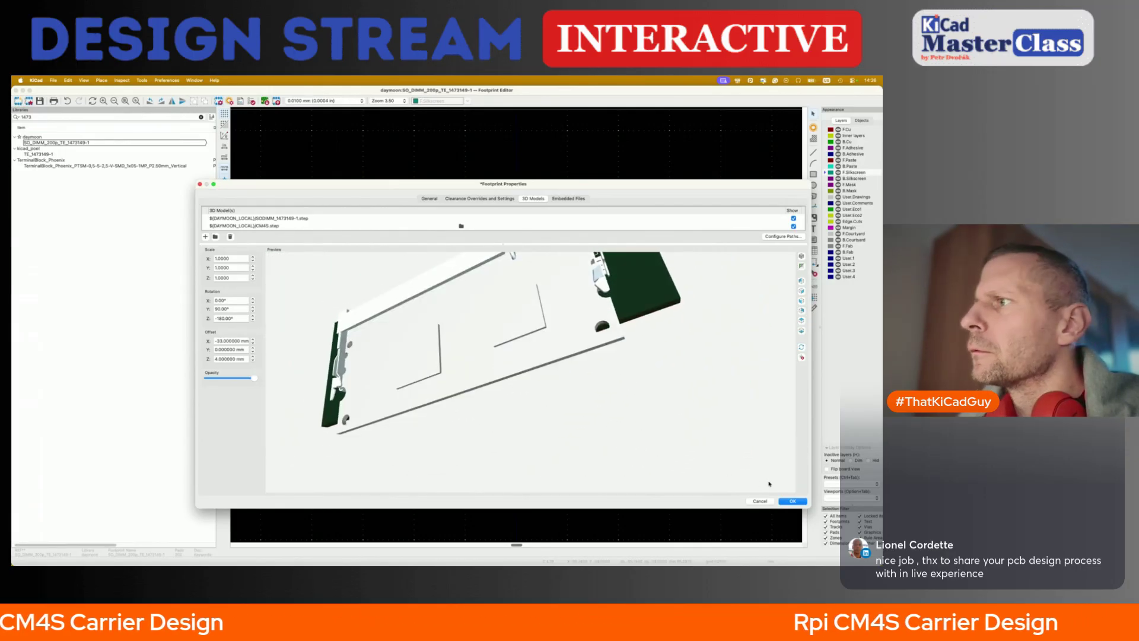
{"action": "left_click", "coordinate": [792, 501]}
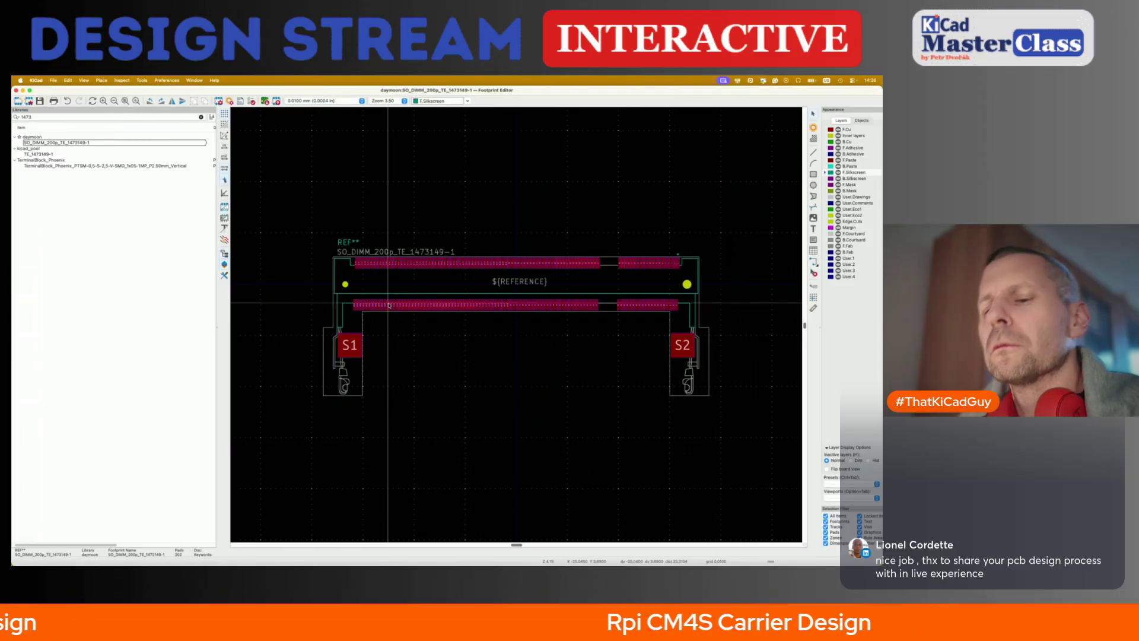
{"action": "key", "text": "super+grave"}
{"action": "left_click", "coordinate": [477, 301]}
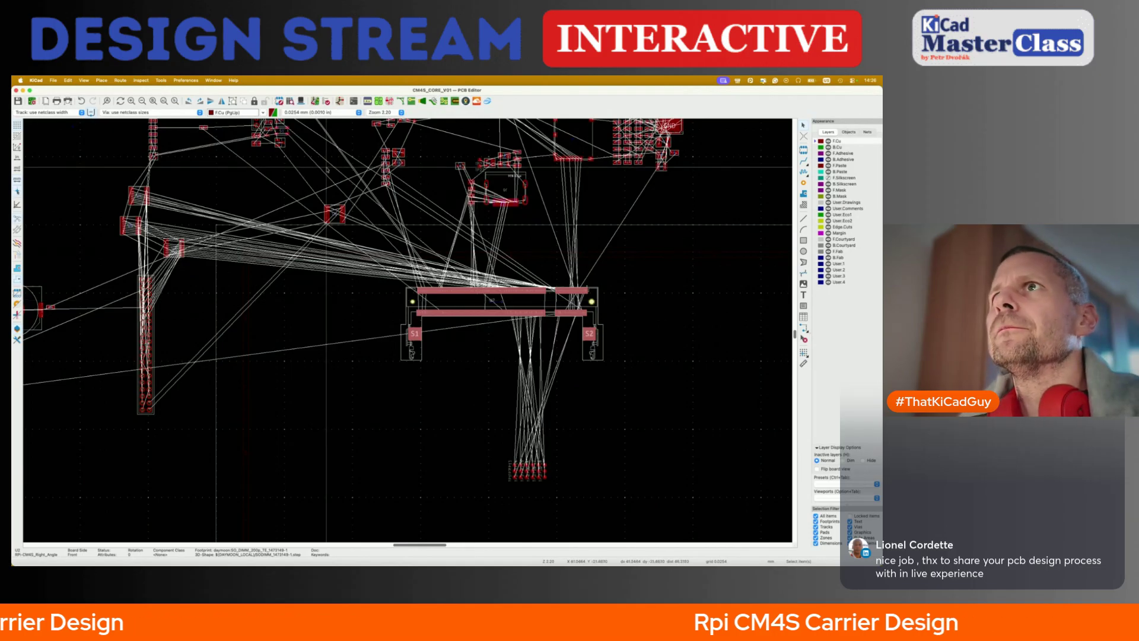
{"action": "left_click", "coordinate": [279, 102]}
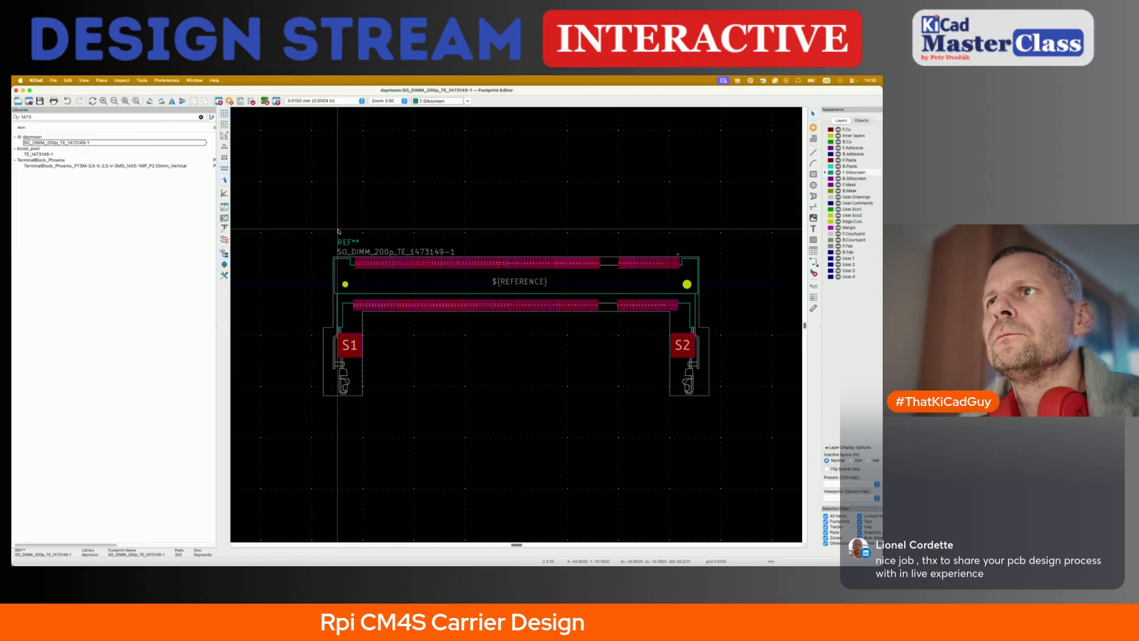
{"action": "key", "text": "alt+3"}
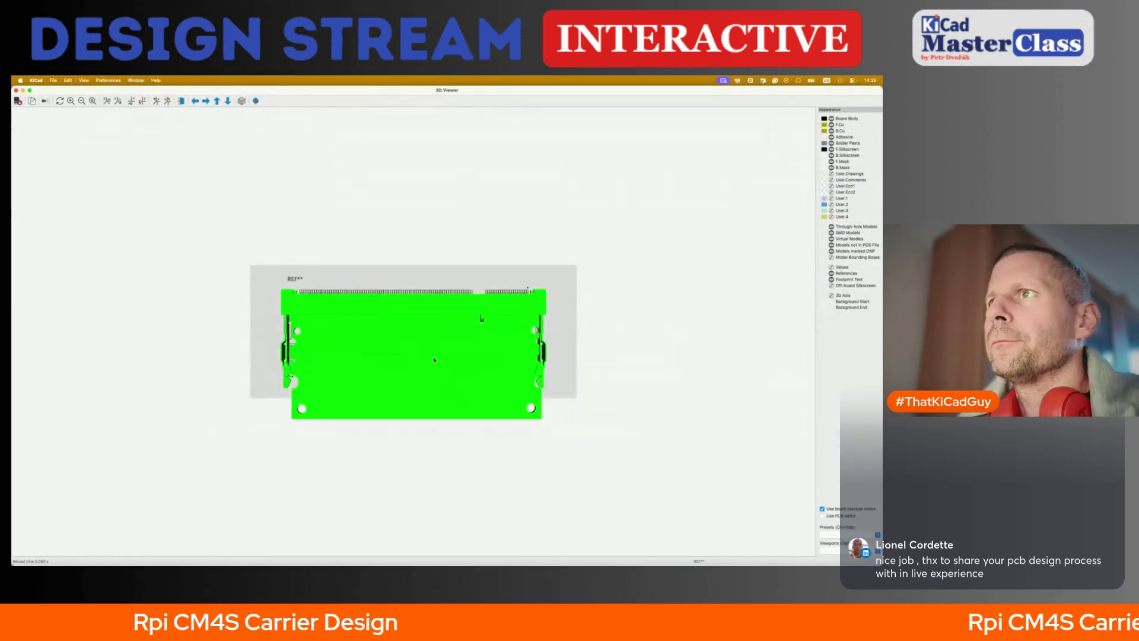
{"action": "left_click_drag", "start_coordinate": [481, 493], "coordinate": [529, 487]}
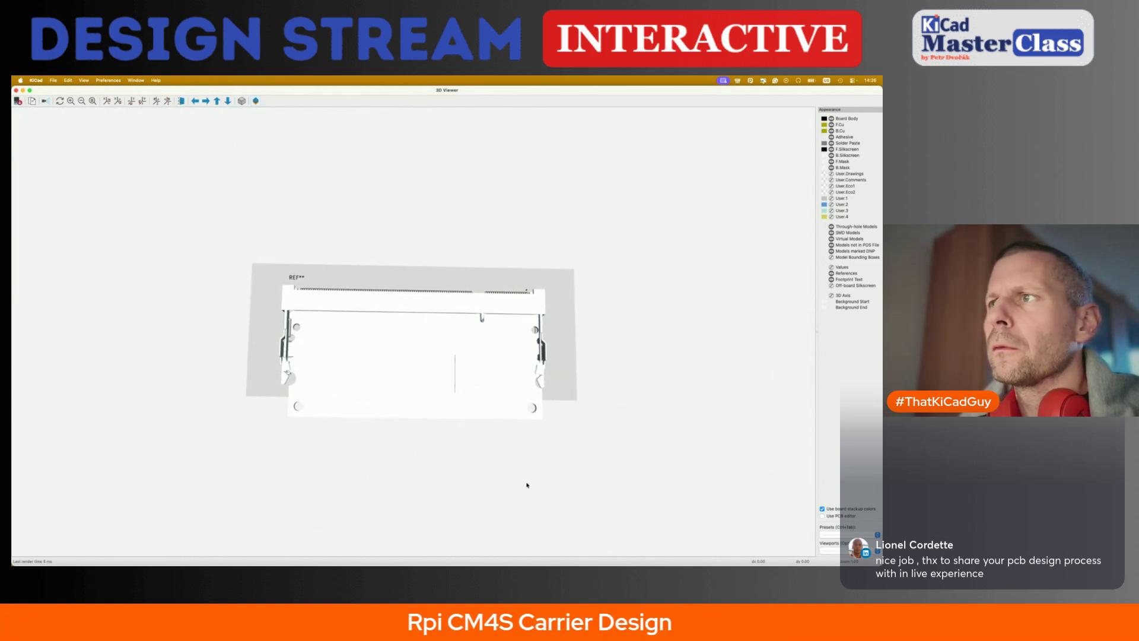
{"action": "left_click", "coordinate": [242, 103]}
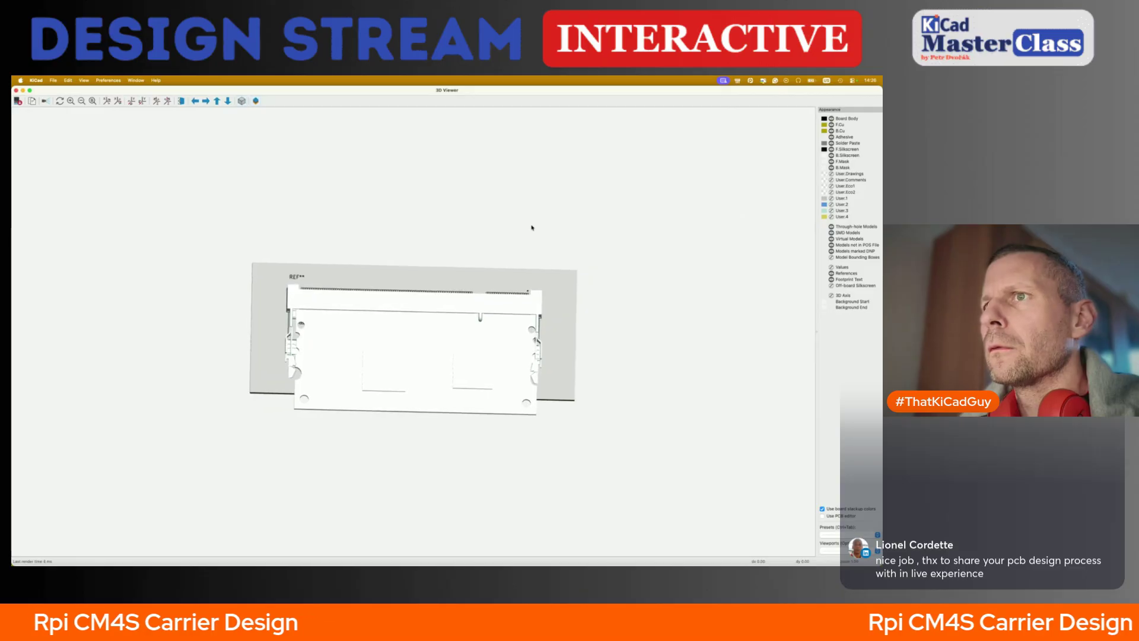
- Draw a 60 mm horizontal line below the footprint on a 0.5 mm grid and check it in 3D
{"action": "key", "text": "super+w"}
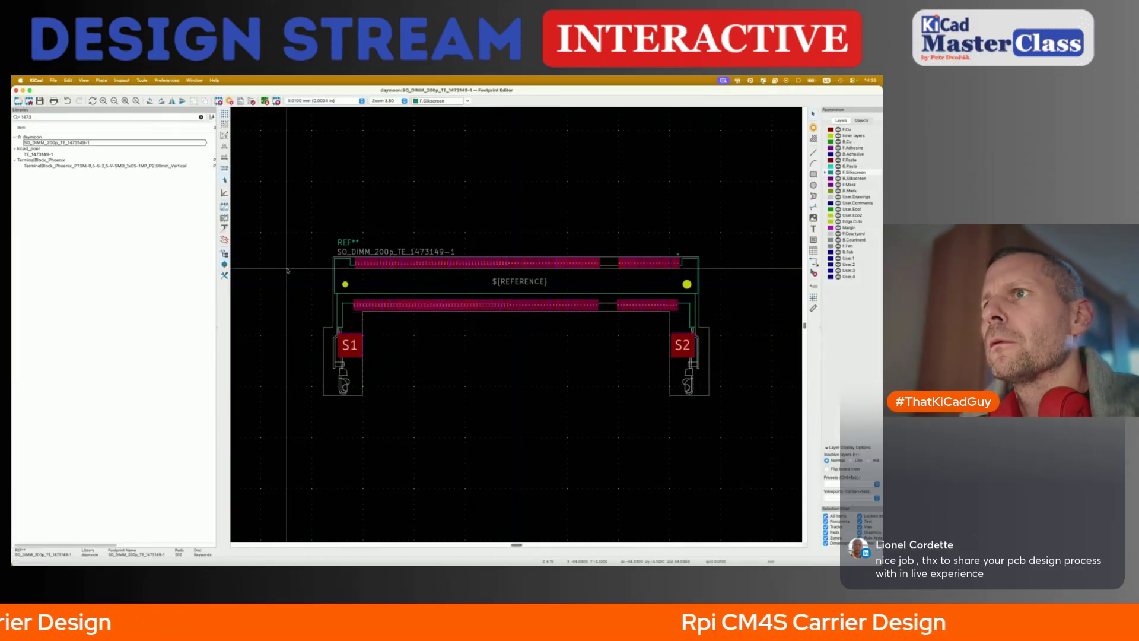
{"action": "left_click", "coordinate": [813, 152]}
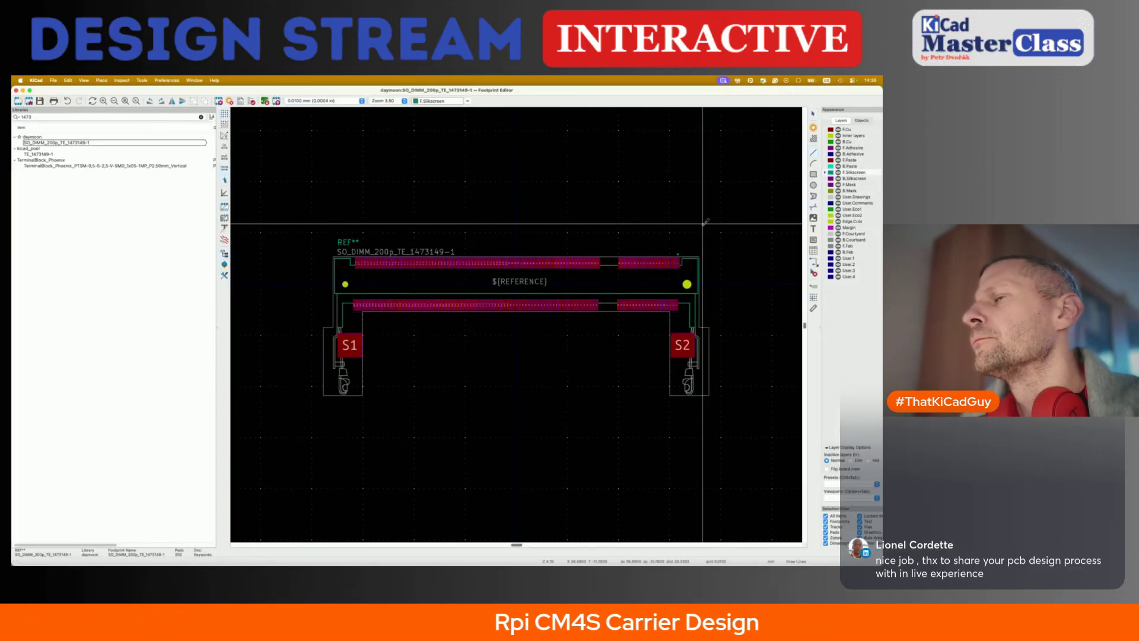
{"action": "key", "text": "alt+1"}
{"action": "left_click", "coordinate": [354, 421]}
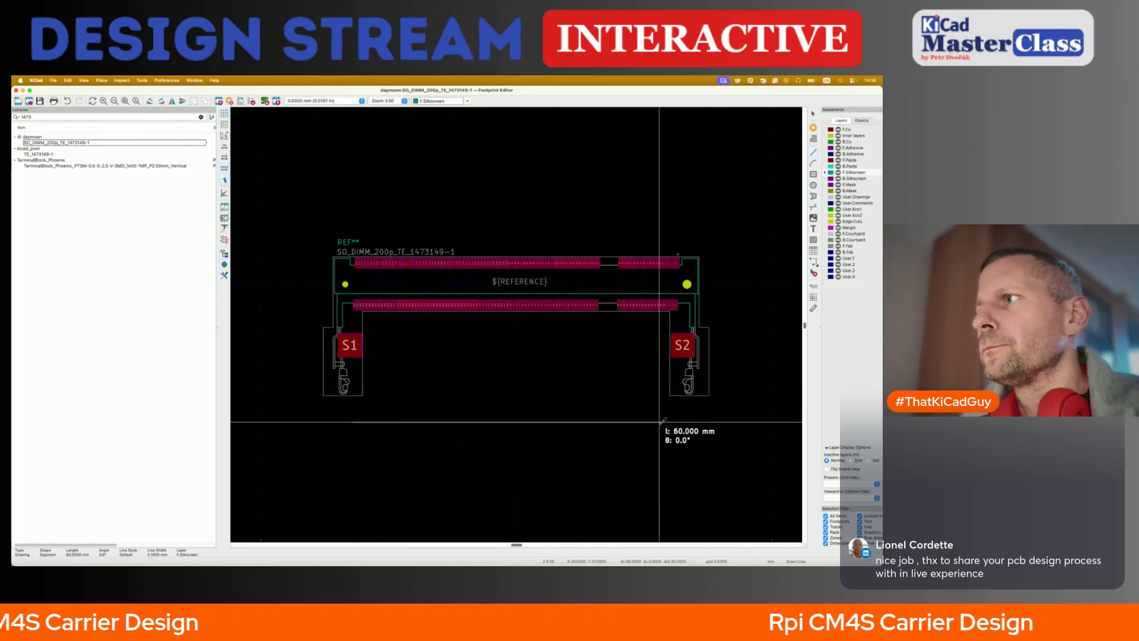
{"action": "double_click", "coordinate": [677, 422]}
{"action": "key", "text": "Escape"}
{"action": "key", "text": "alt+3"}
{"action": "left_click_drag", "start_coordinate": [503, 459], "coordinate": [364, 433]}
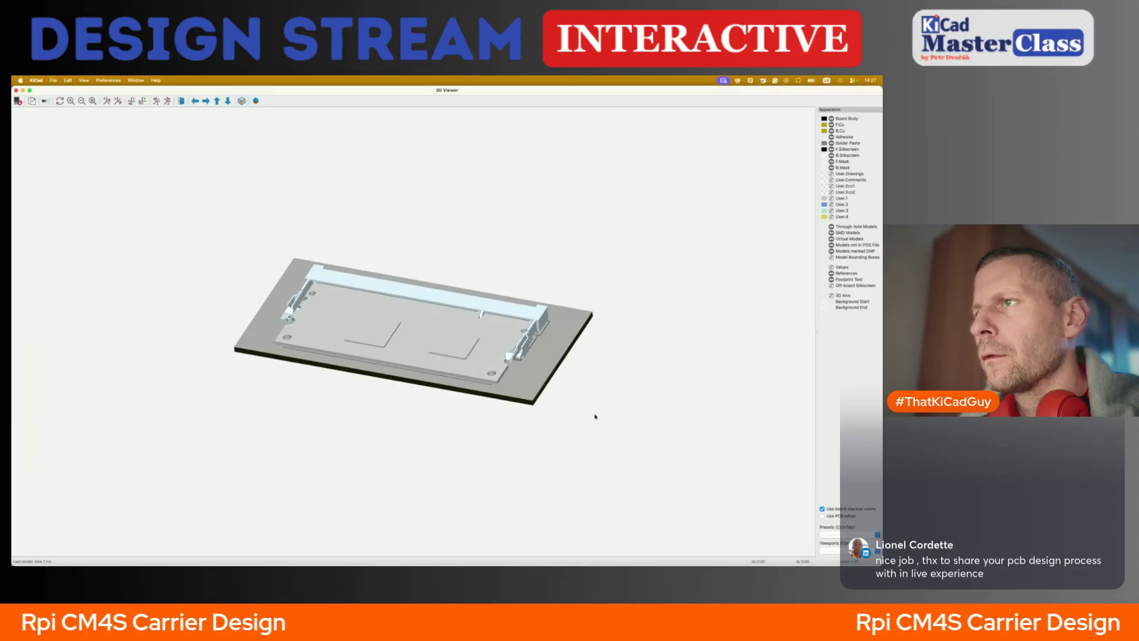
{"action": "left_click_drag", "start_coordinate": [572, 409], "coordinate": [590, 476]}
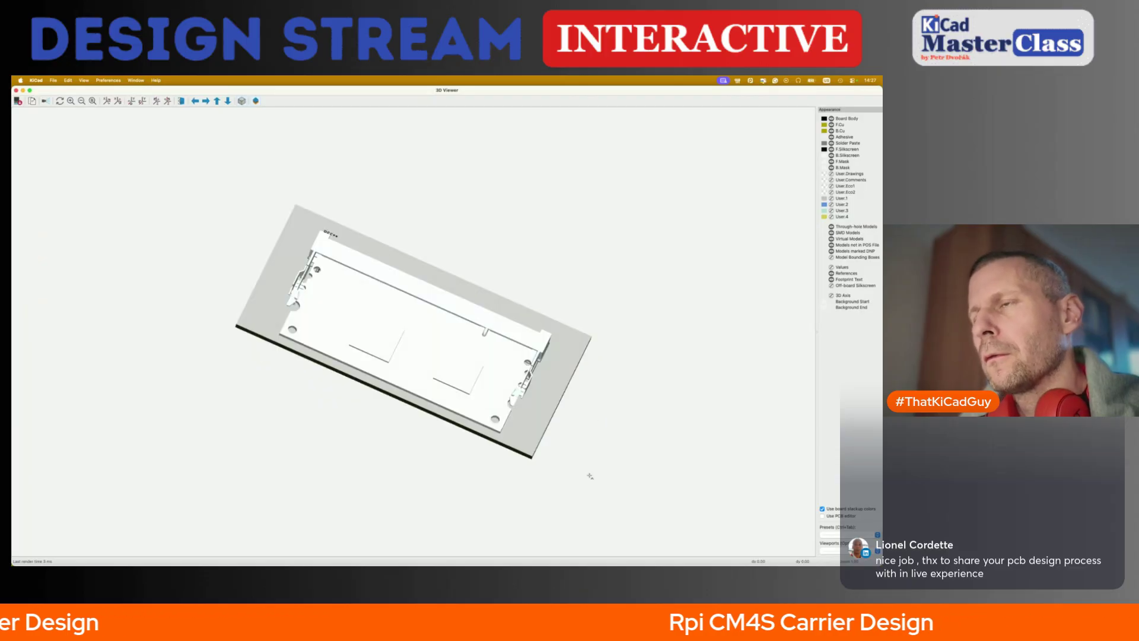
{"action": "key", "text": "super+w"}
- Move the line down one grid step, recheck it in 3D, and bring up its properties
{"action": "left_click", "coordinate": [485, 423]}
{"action": "left_click_drag", "start_coordinate": [486, 423], "coordinate": [485, 430]}
{"action": "left_click", "coordinate": [485, 429]}
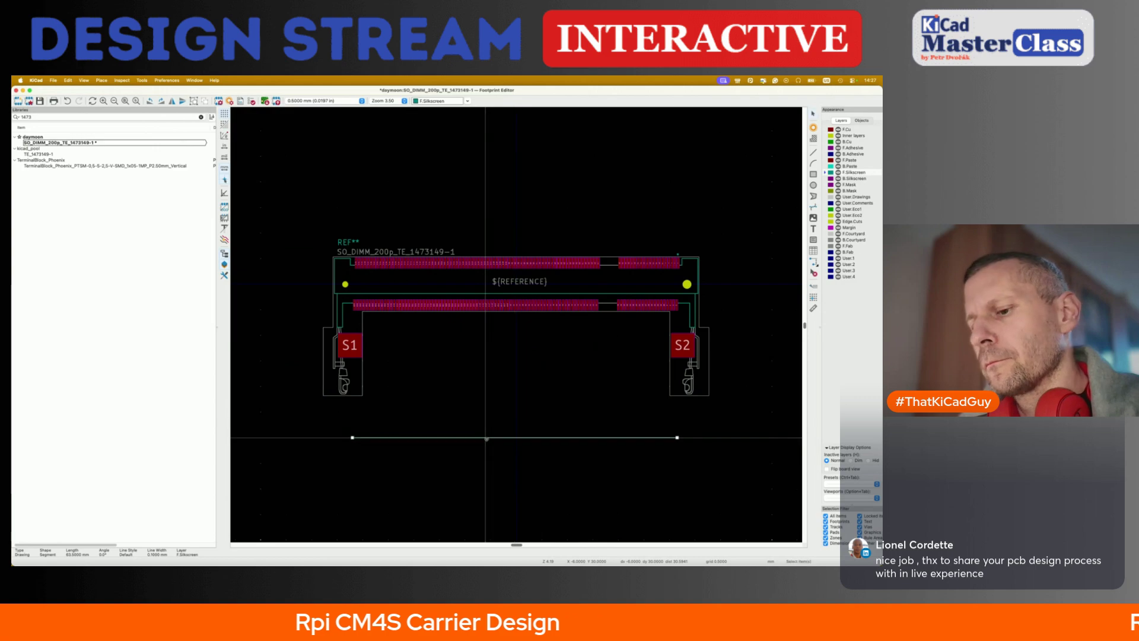
{"action": "key", "text": "alt+3"}
{"action": "left_click_drag", "start_coordinate": [486, 442], "coordinate": [196, 235]}
{"action": "left_click", "coordinate": [16, 90]}
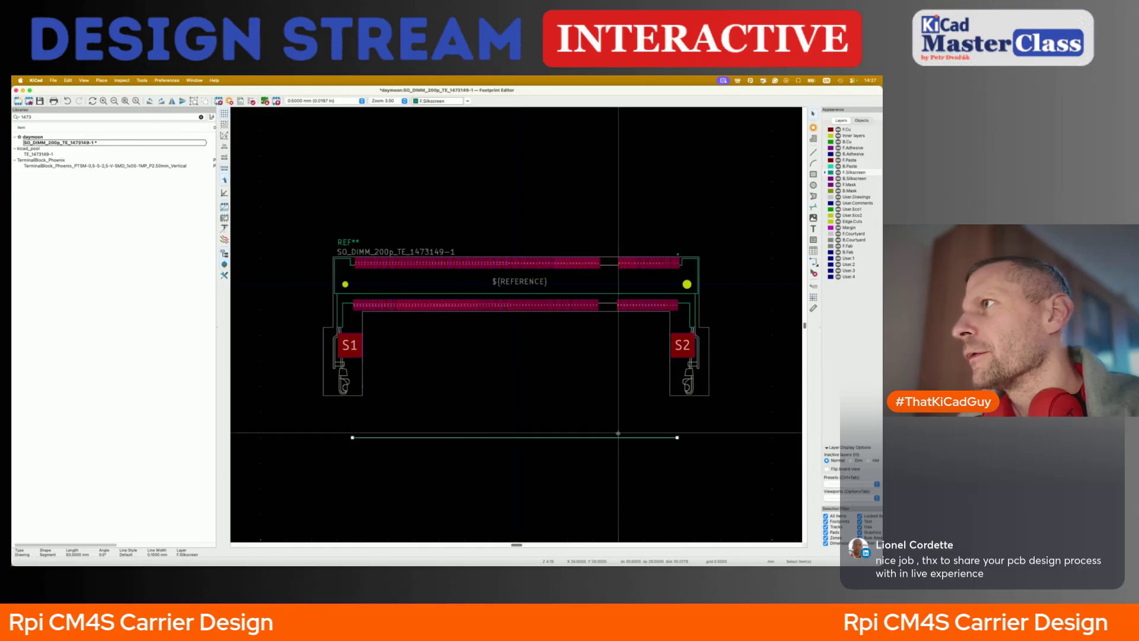
{"action": "key", "text": "e"}
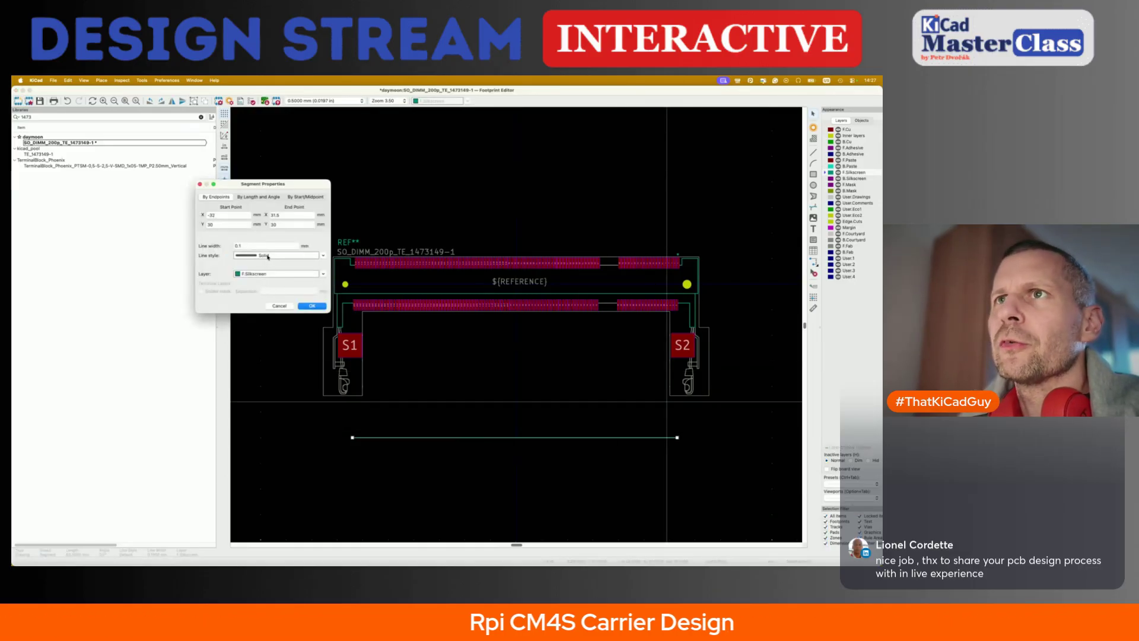
- Move the horizontal line onto the F.Fab layer
{"action": "left_click", "coordinate": [264, 275]}
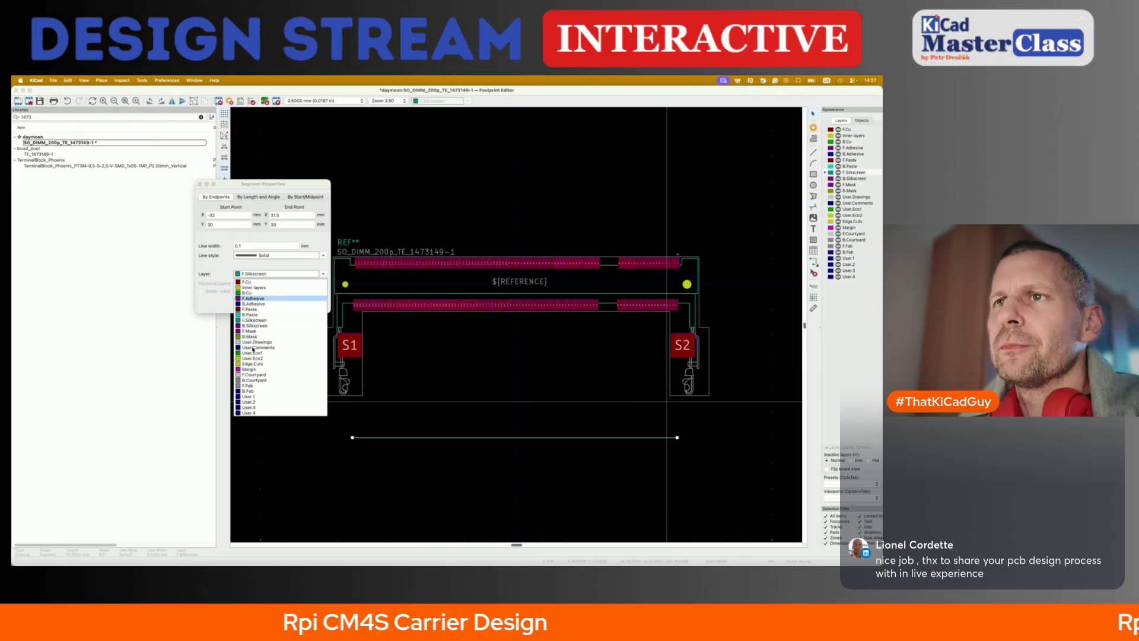
{"action": "left_click", "coordinate": [259, 386]}
{"action": "left_click", "coordinate": [312, 306]}
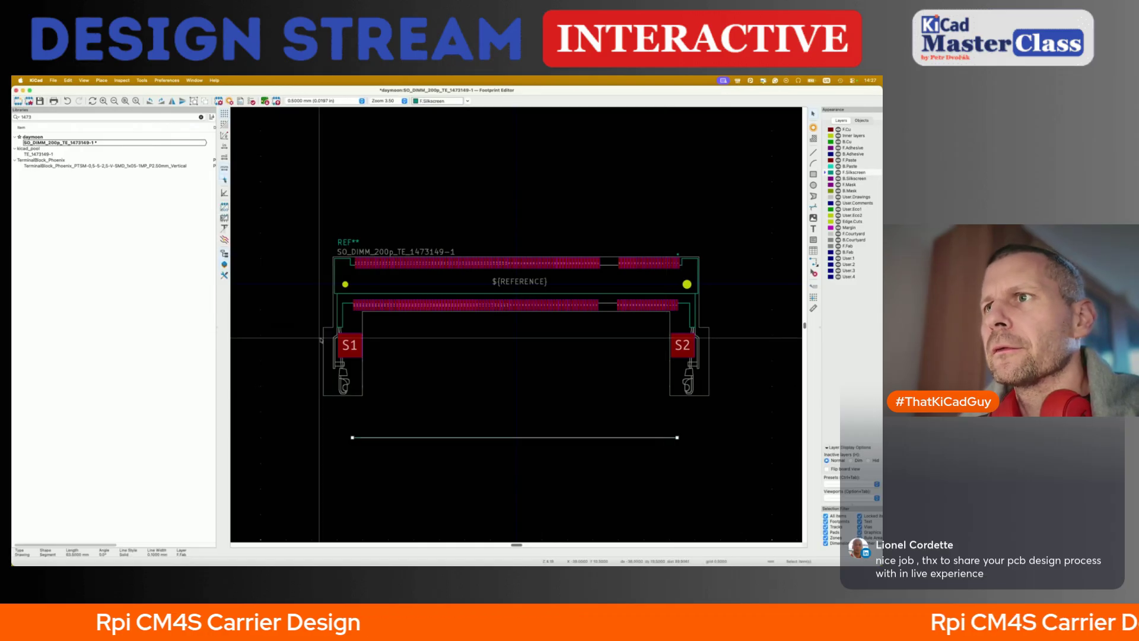
- Make F.Fab the active layer and add the text label 'SODIMM edge'
{"action": "scroll", "coordinate": [382, 448], "scroll_direction": "up", "scroll_amount": 5}
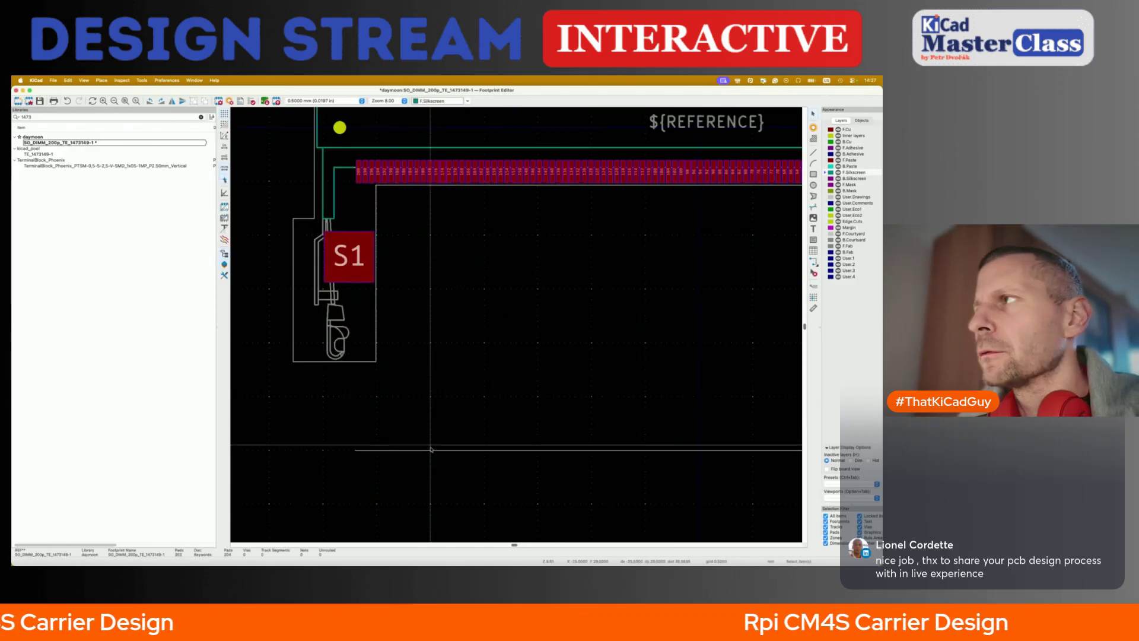
{"action": "left_click", "coordinate": [828, 245]}
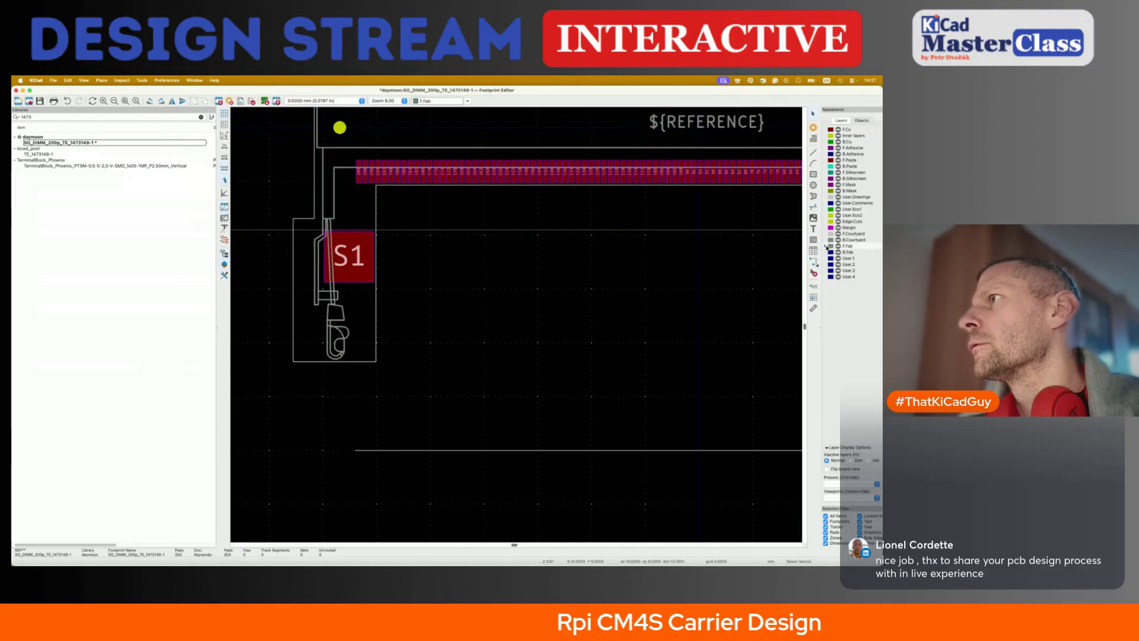
{"action": "left_click", "coordinate": [814, 231]}
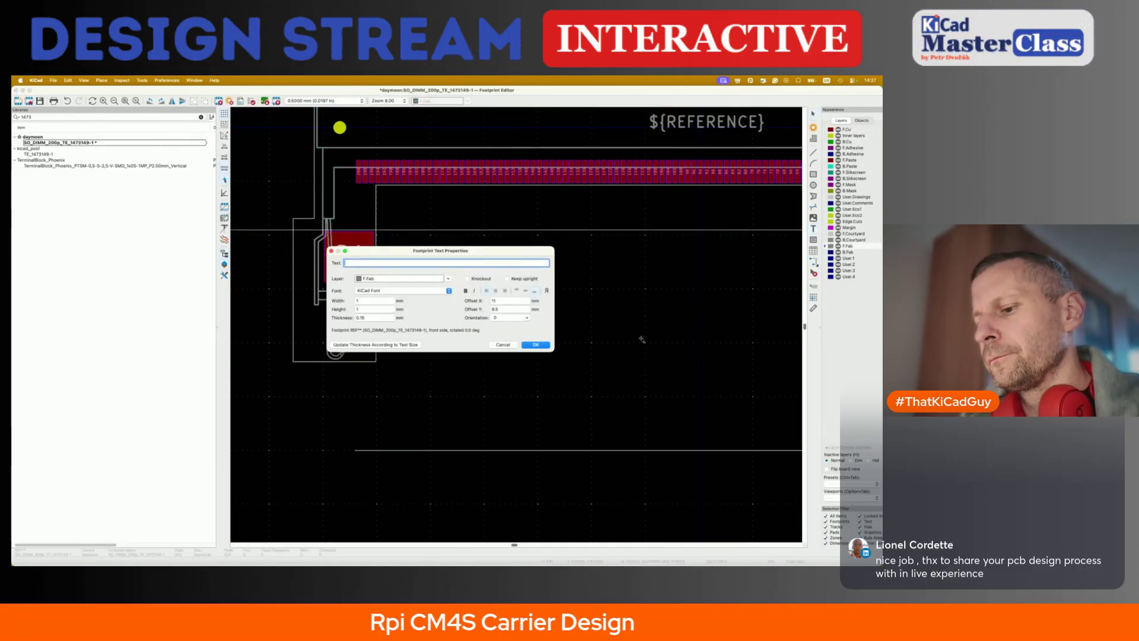
{"action": "type", "text": "SODIMM edge"}
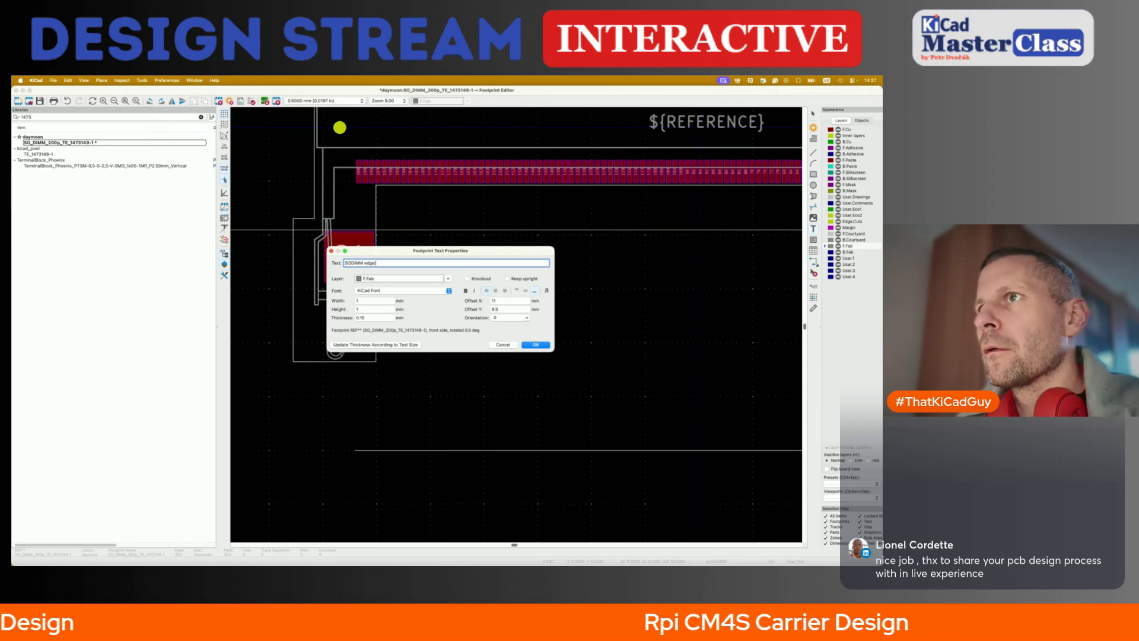
{"action": "left_click", "coordinate": [535, 344]}
{"action": "scroll", "coordinate": [469, 361], "scroll_direction": "down", "scroll_amount": 5}
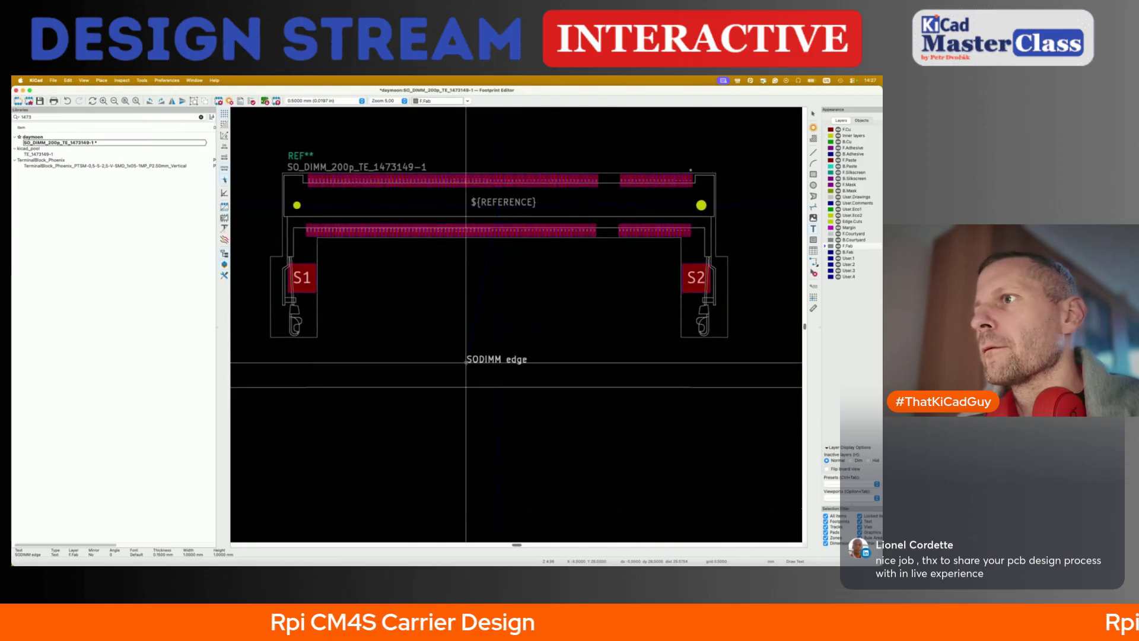
- Place the SODIMM edge text above the line, save the footprint and close the Footprint Editor
{"action": "left_click", "coordinate": [475, 386]}
{"action": "key", "text": "Escape"}
{"action": "key", "text": "super+s"}
{"action": "scroll", "coordinate": [461, 399], "scroll_direction": "down", "scroll_amount": 5}
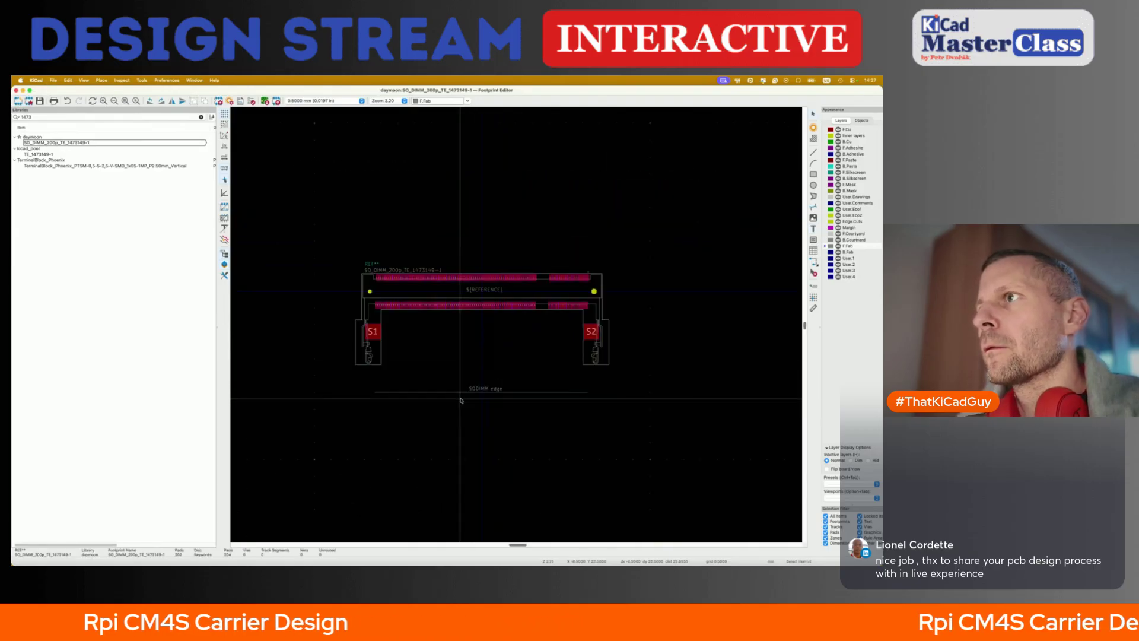
{"action": "left_click", "coordinate": [16, 90]}
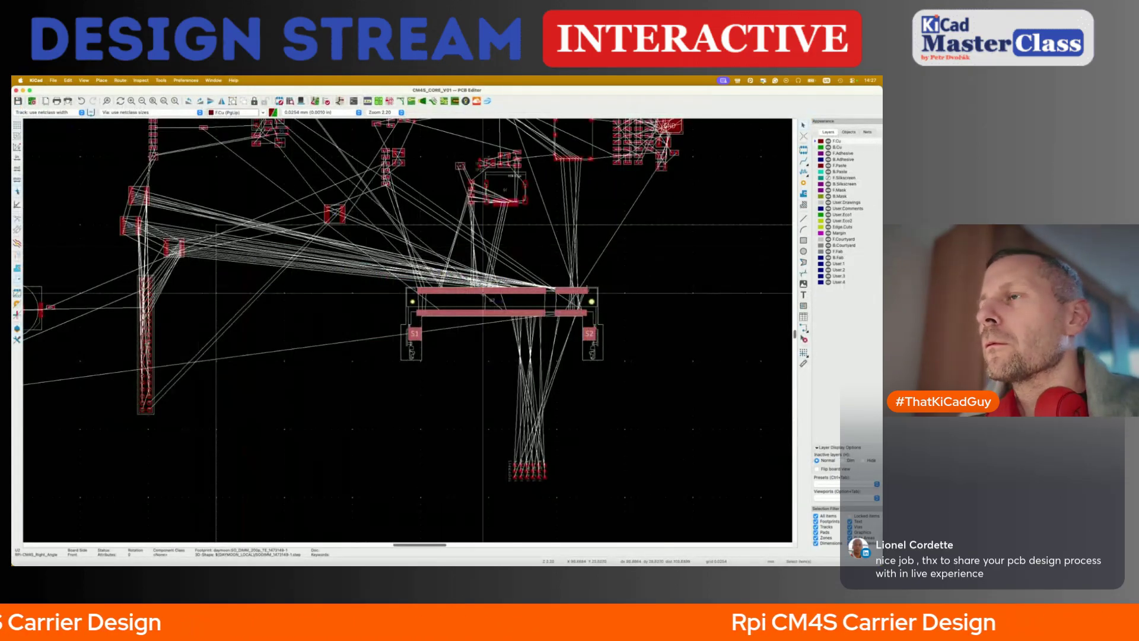
- Update U2 from the footprint library and start moving pin header J2
{"action": "key", "text": "super+u"}
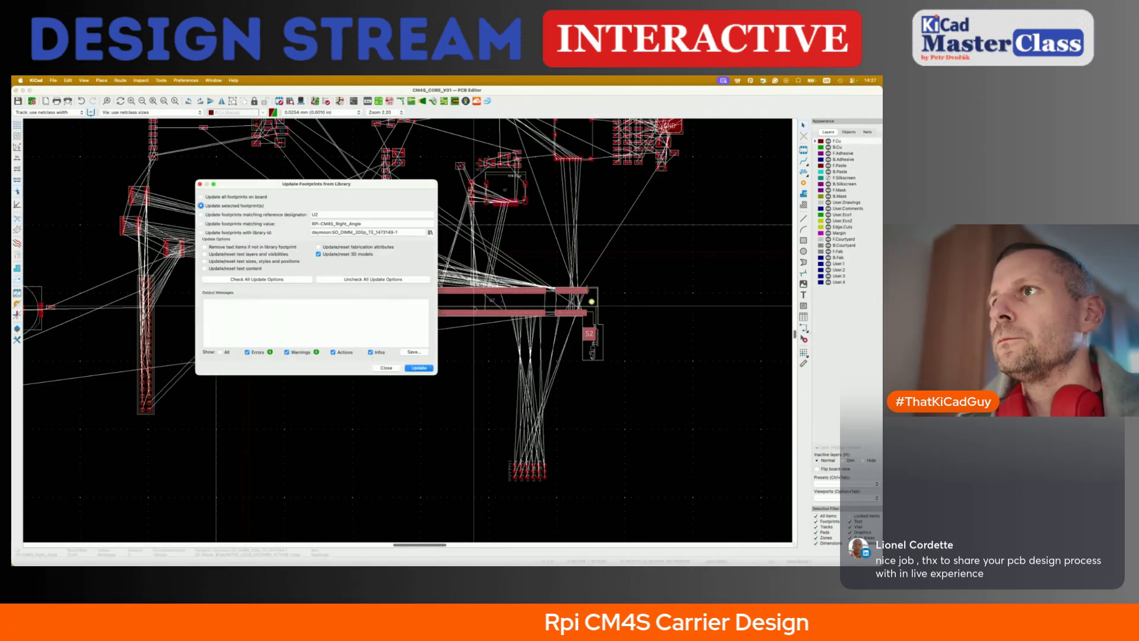
{"action": "left_click", "coordinate": [386, 367]}
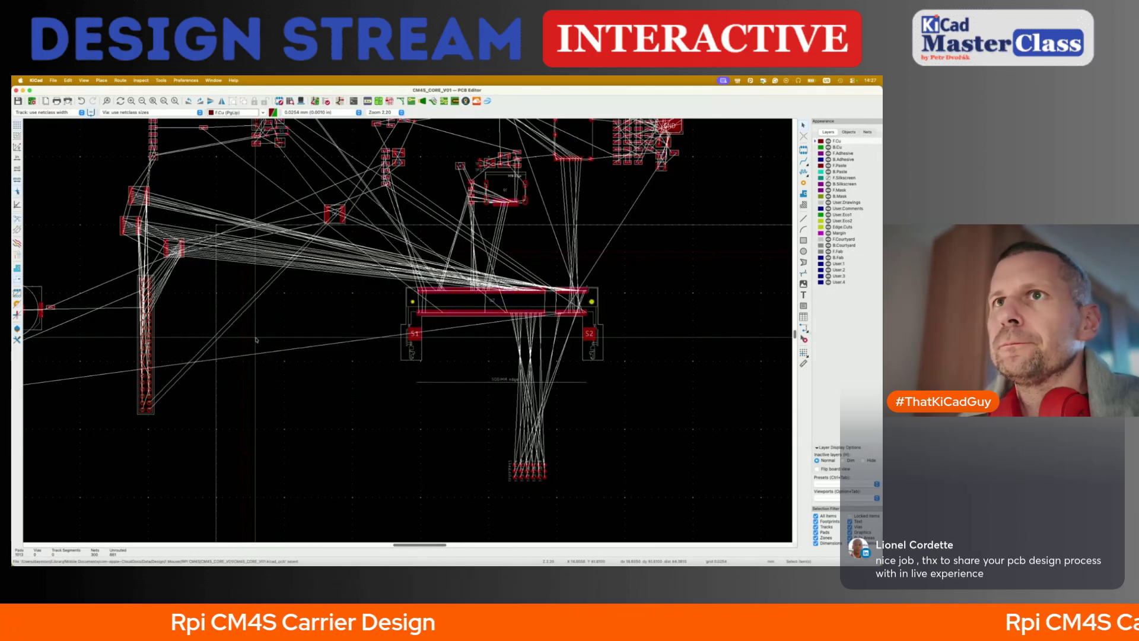
{"action": "left_click", "coordinate": [153, 333]}
{"action": "key", "text": "m"}
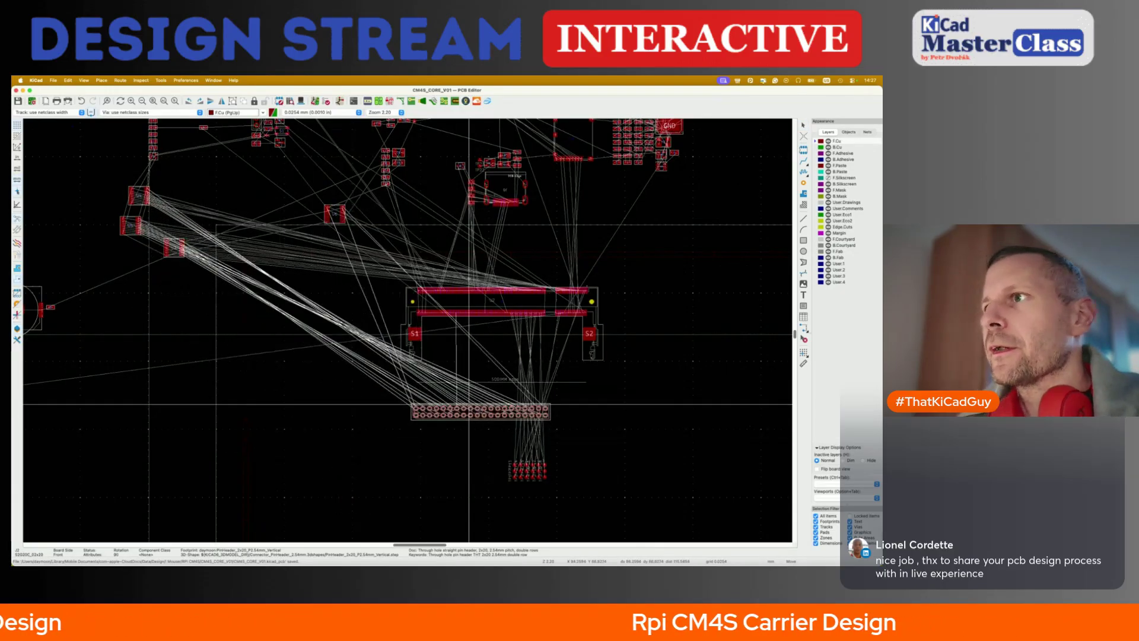
- Rotate J2 horizontal, place it below the SODIMM edge and save the board
{"action": "scroll", "coordinate": [460, 405], "scroll_direction": "up", "scroll_amount": 2}
{"action": "key", "text": "r"}
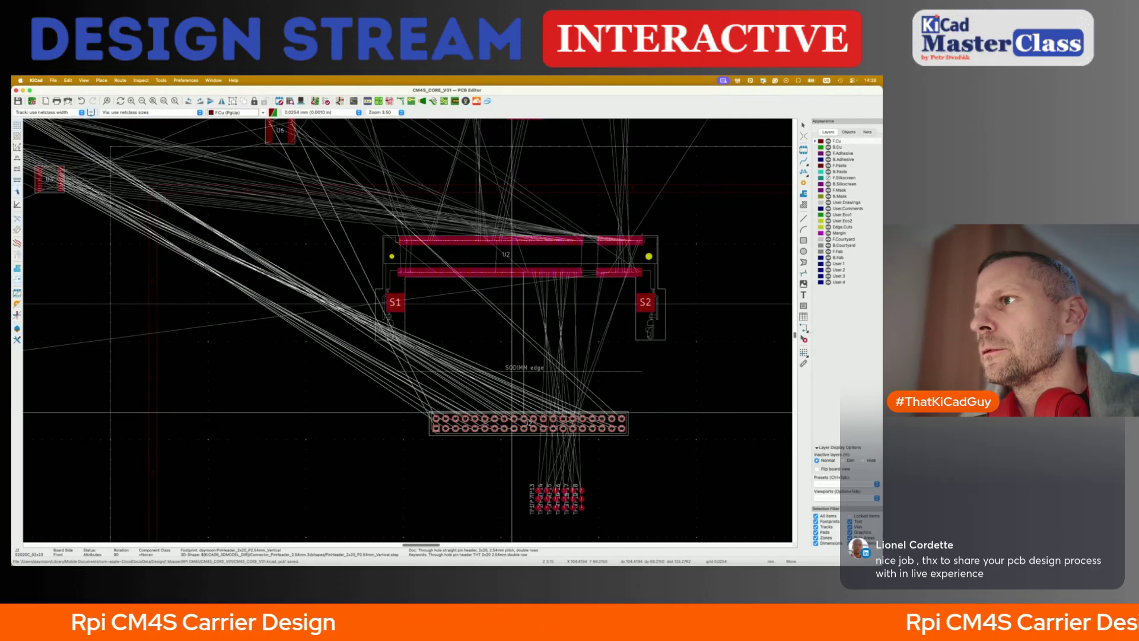
{"action": "left_click", "coordinate": [527, 423]}
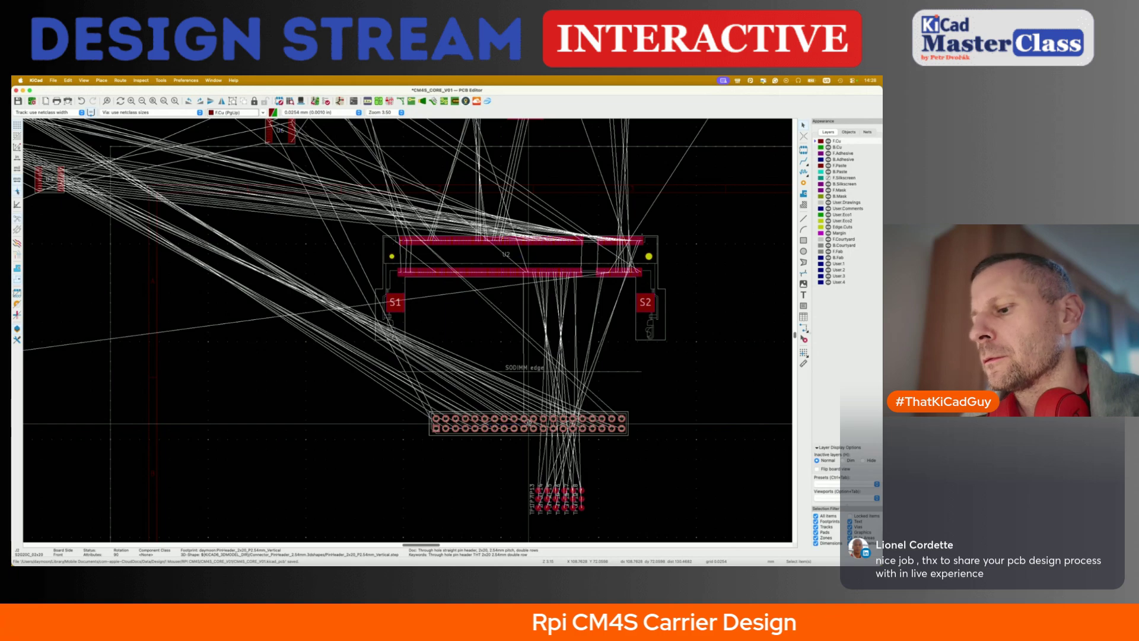
{"action": "key", "text": "Escape"}
{"action": "key", "text": "ctrl+s"}
- Bring U4 down under the SODIMM edge and rotate it 90 degrees
{"action": "scroll", "coordinate": [400, 386], "scroll_direction": "down", "scroll_amount": 3}
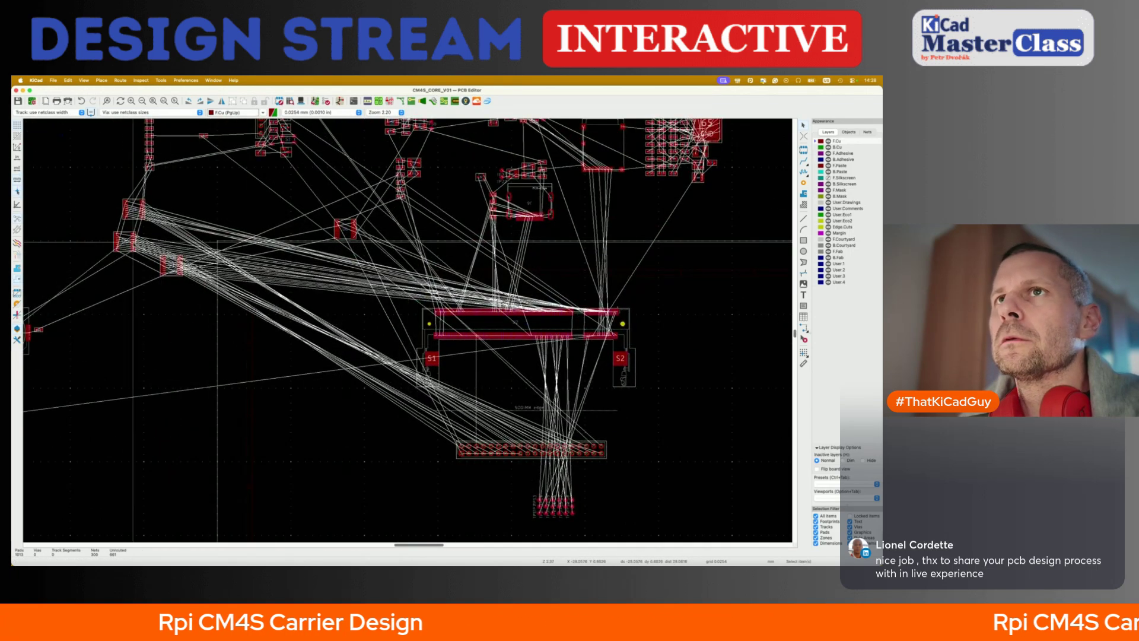
{"action": "left_click_drag", "start_coordinate": [134, 201], "coordinate": [515, 418]}
{"action": "scroll", "coordinate": [524, 413], "scroll_direction": "up", "scroll_amount": 3}
{"action": "scroll", "coordinate": [514, 418], "scroll_direction": "up", "scroll_amount": 5}
{"action": "scroll", "coordinate": [555, 418], "scroll_direction": "down", "scroll_amount": 5}
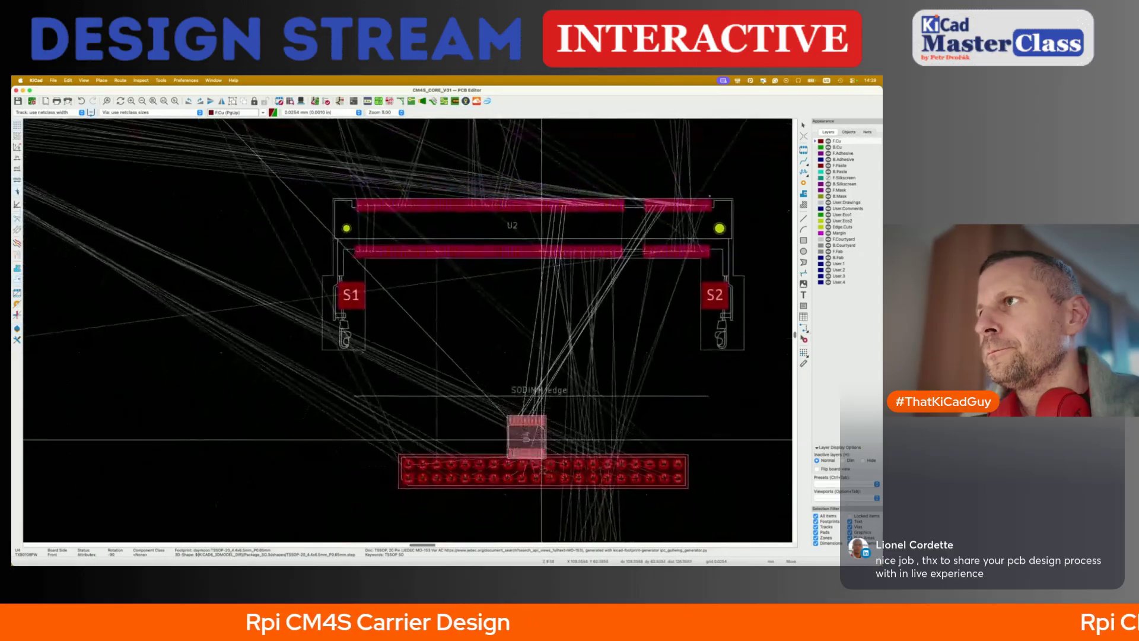
{"action": "mouse_move", "coordinate": [552, 420]}
{"action": "left_mouse_down"}
{"action": "mouse_move", "coordinate": [580, 420]}
{"action": "mouse_move", "coordinate": [553, 419]}
{"action": "left_mouse_up"}
{"action": "left_click", "coordinate": [554, 418]}
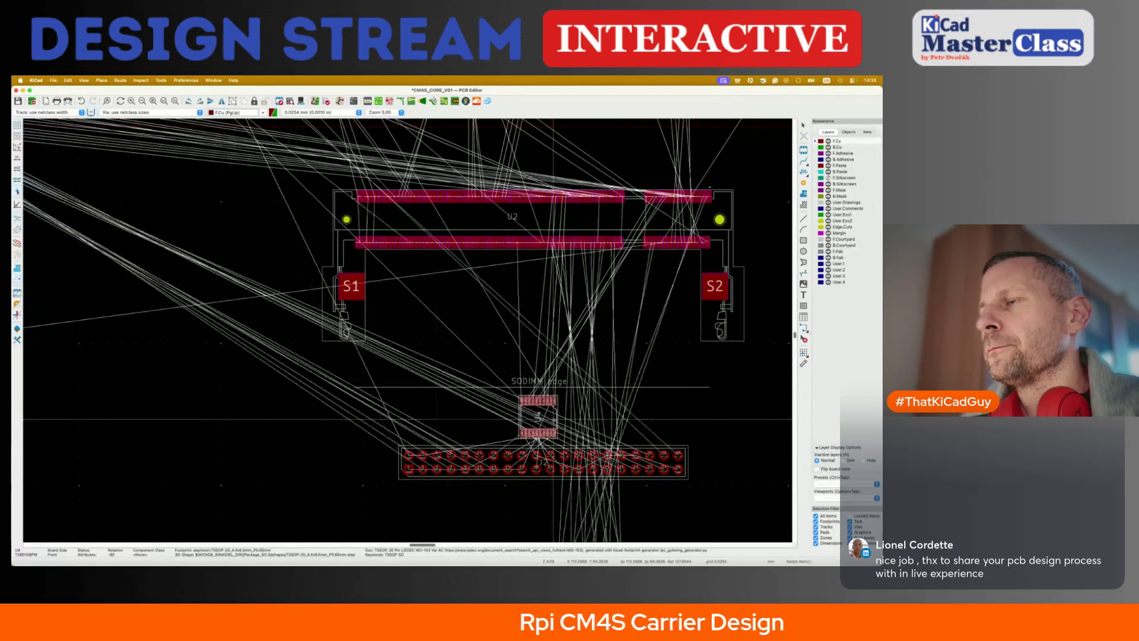
{"action": "scroll", "coordinate": [554, 419], "scroll_direction": "down", "scroll_amount": 3}
{"action": "key", "text": "r"}
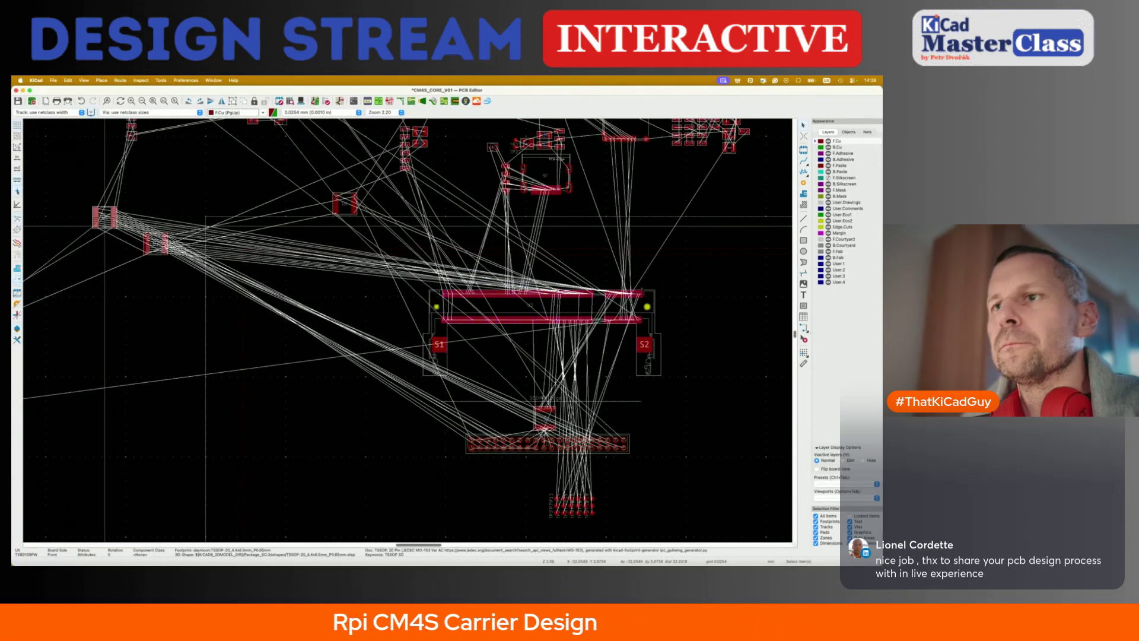
- Place U5 beside U4, adjusting its position and rotating it back to 0 degrees
{"action": "scroll", "coordinate": [604, 426], "scroll_direction": "up", "scroll_amount": 3}
{"action": "key", "text": "r"}
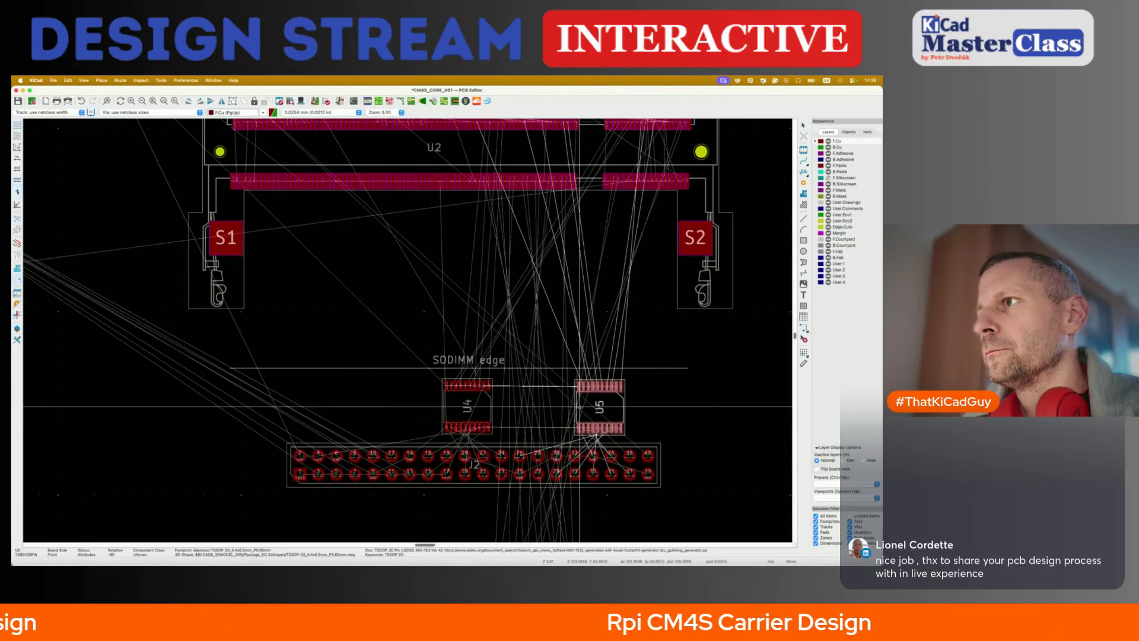
{"action": "left_click", "coordinate": [575, 406]}
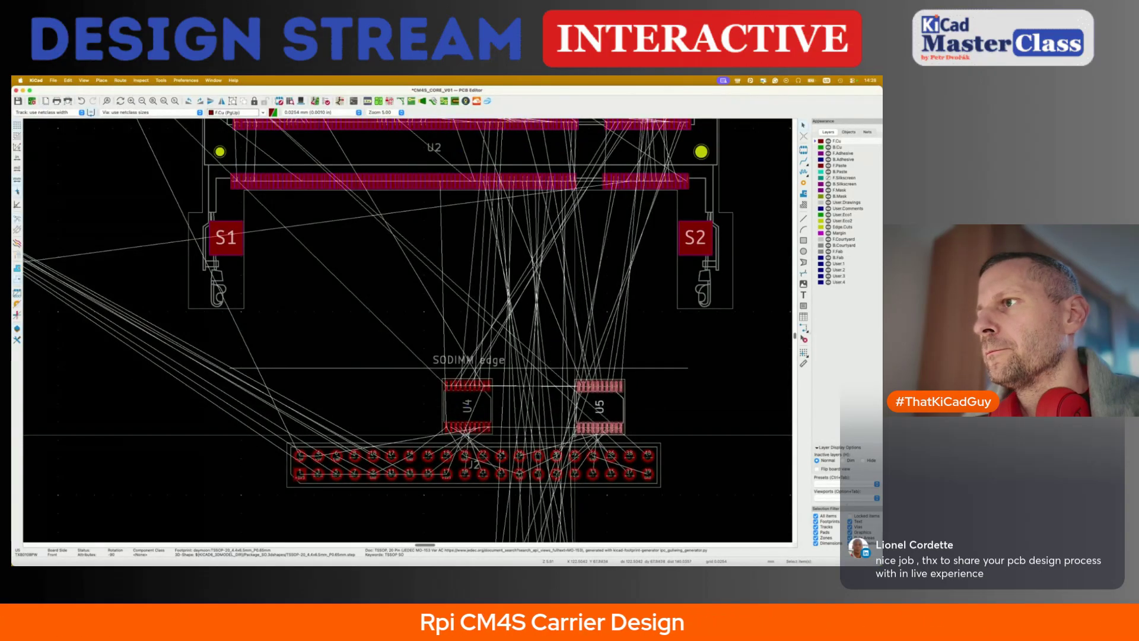
{"action": "key", "text": "m"}
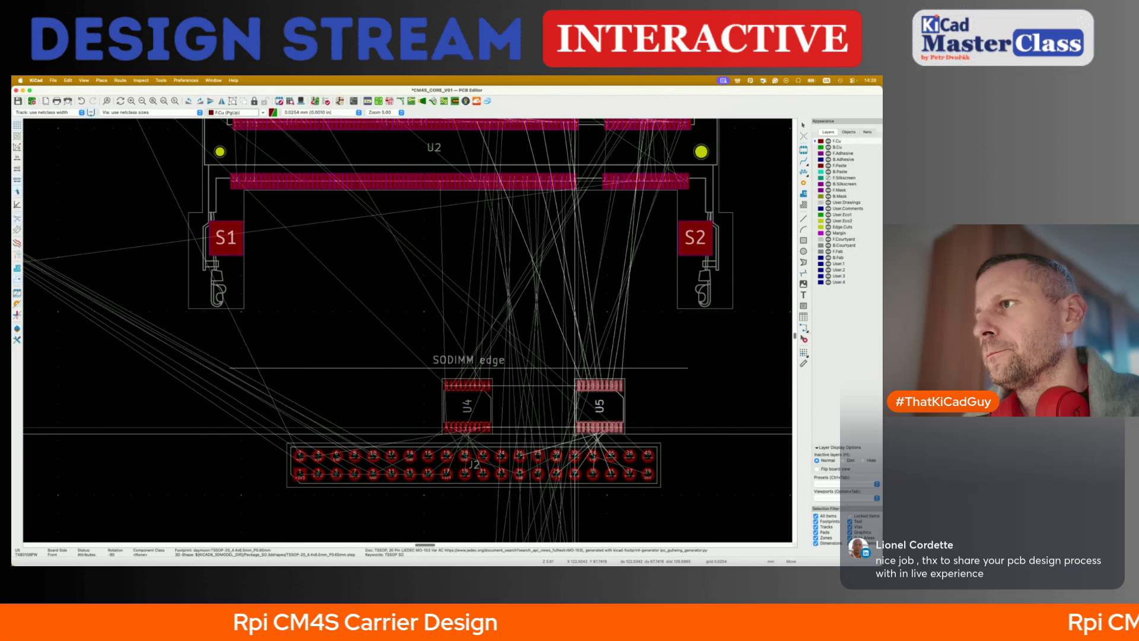
{"action": "left_click", "coordinate": [575, 433]}
{"action": "scroll", "coordinate": [575, 433], "scroll_direction": "down", "scroll_amount": 5}
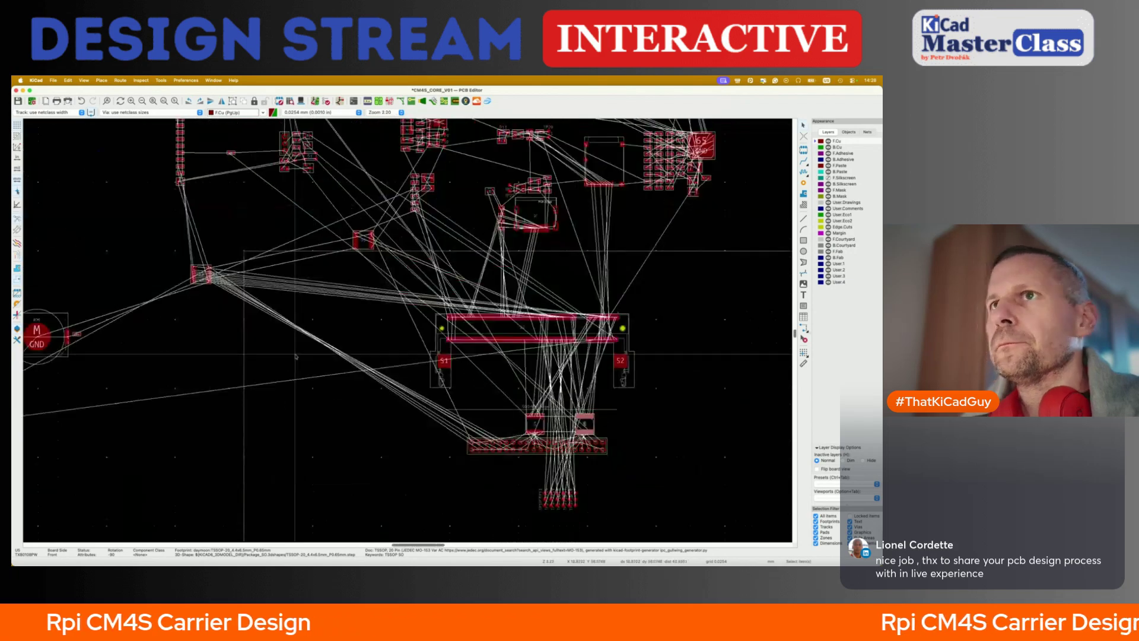
{"action": "key", "text": "r"}
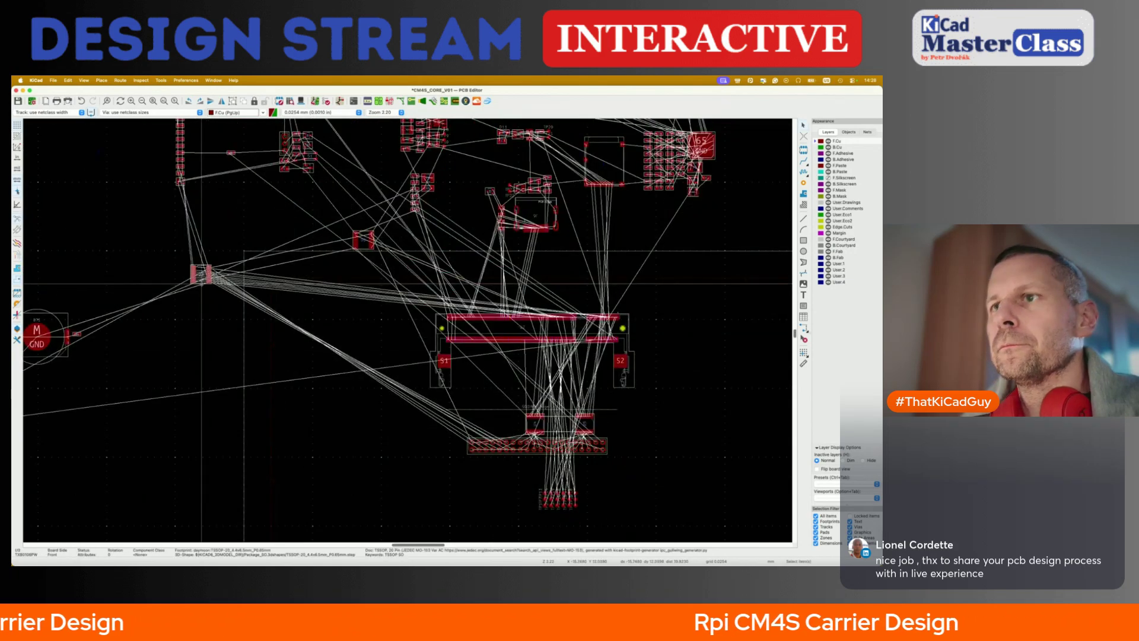
- Rotate U3 a quarter turn and set it into the row
{"action": "scroll", "coordinate": [558, 430], "scroll_direction": "up", "scroll_amount": 5}
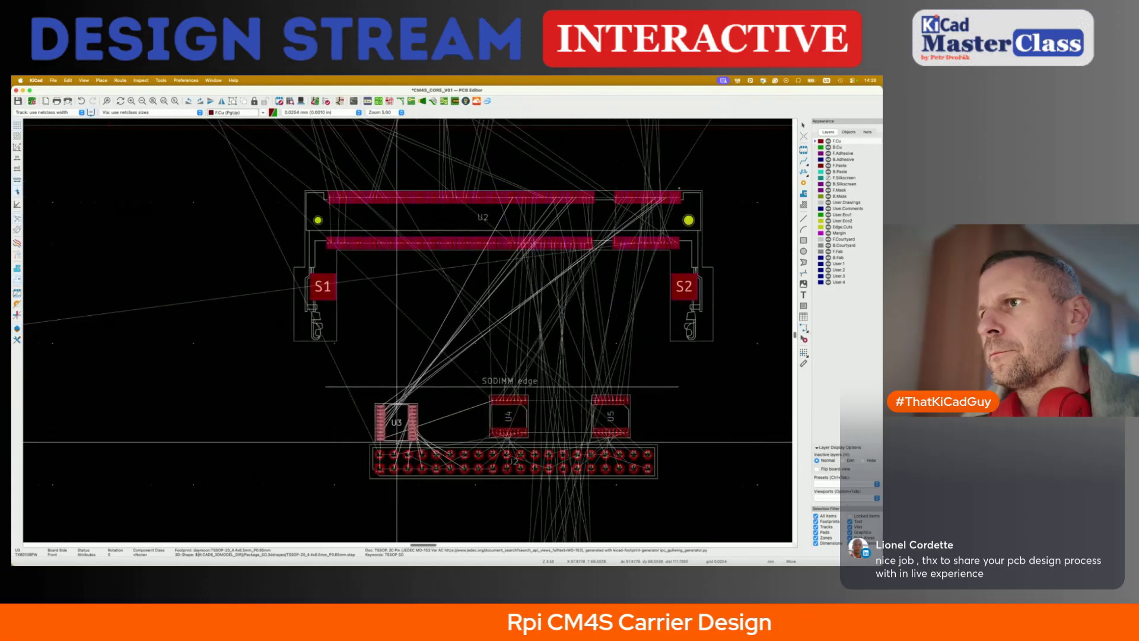
{"action": "scroll", "coordinate": [427, 436], "scroll_direction": "up", "scroll_amount": 3}
{"action": "key", "text": "r"}
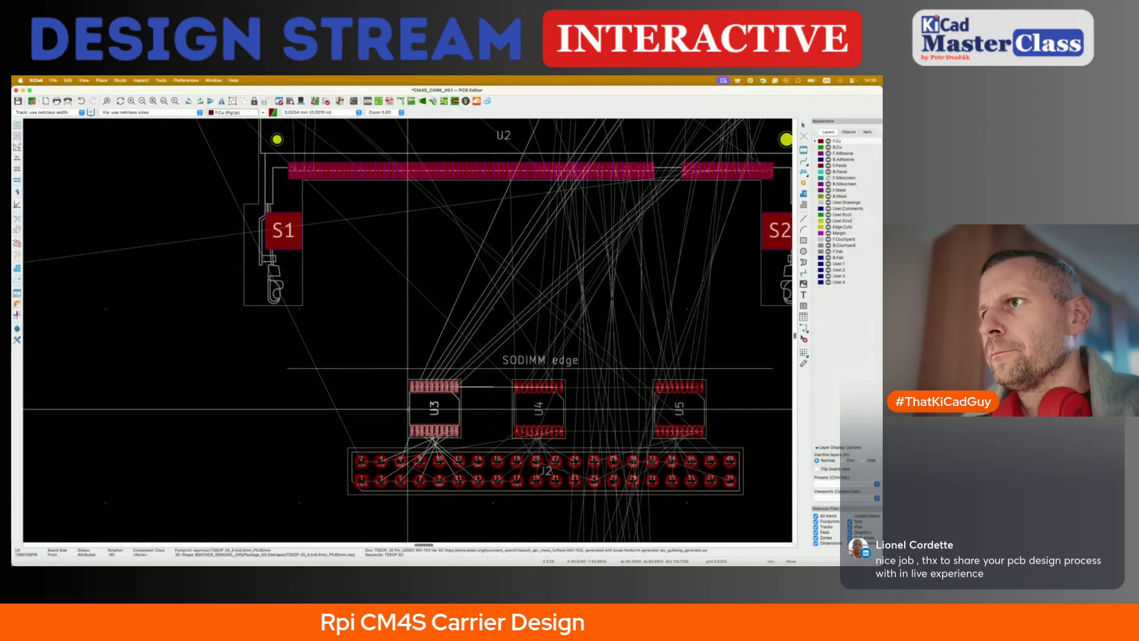
{"action": "left_click", "coordinate": [454, 384]}
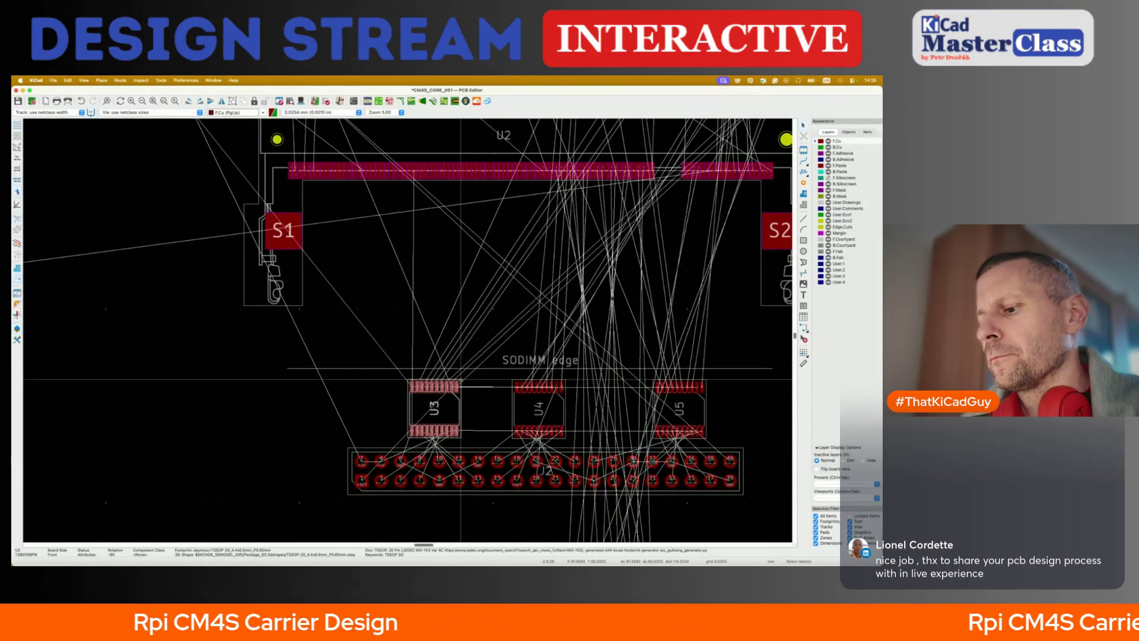
{"action": "key", "text": "m"}
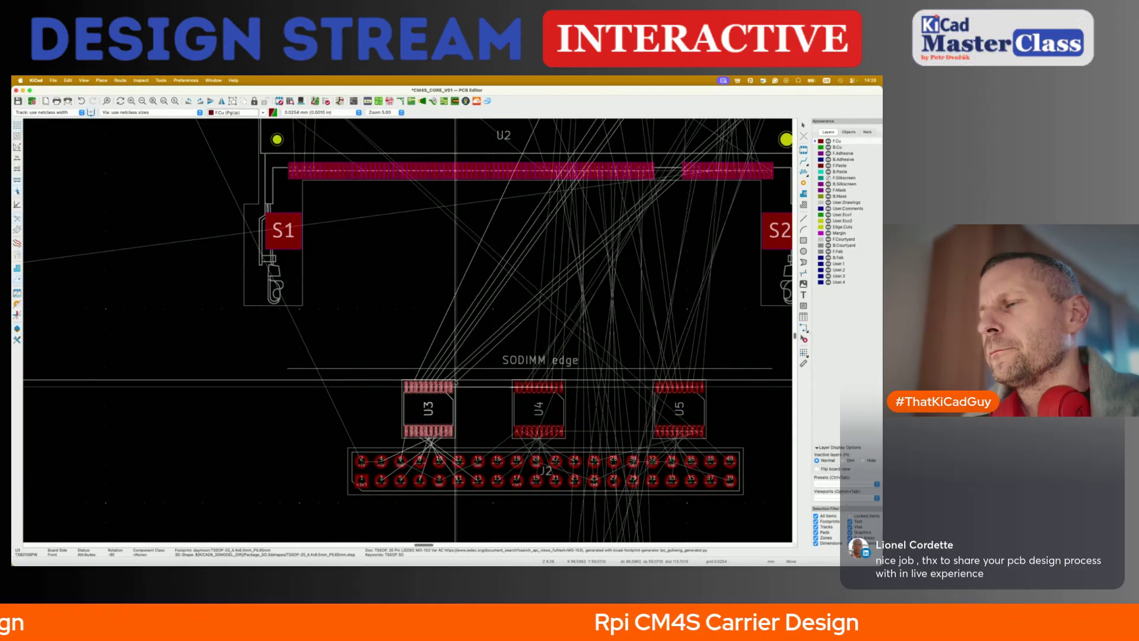
{"action": "left_click", "coordinate": [455, 379]}
{"action": "scroll", "coordinate": [455, 380], "scroll_direction": "down", "scroll_amount": 5}
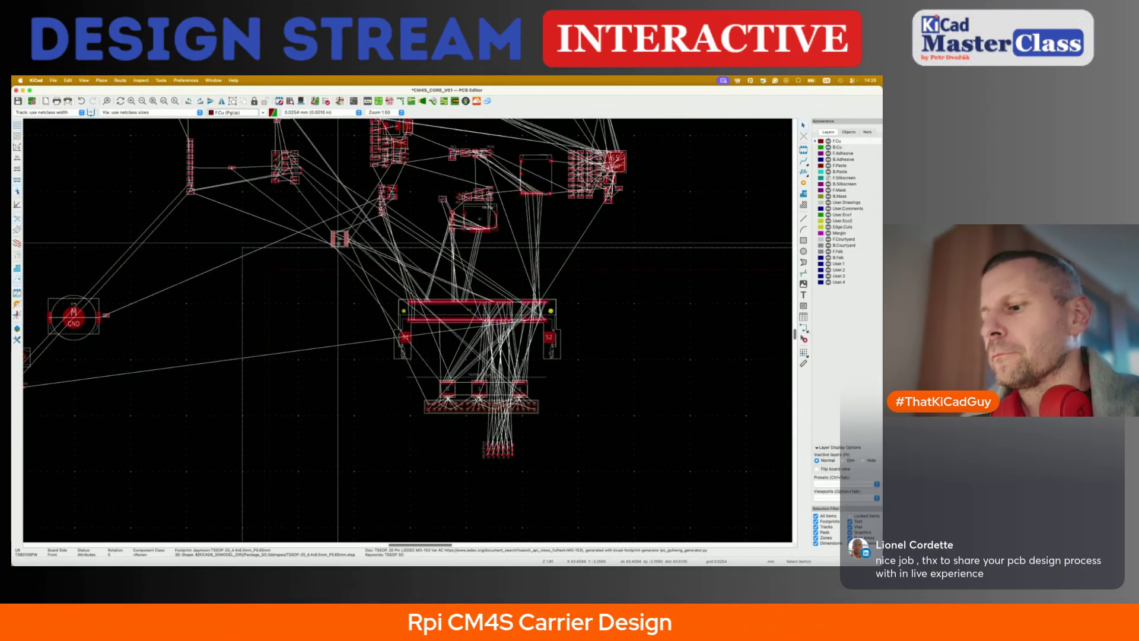
- Rotate U6 to match the other chips and place it right of U5
{"action": "key", "text": "m"}
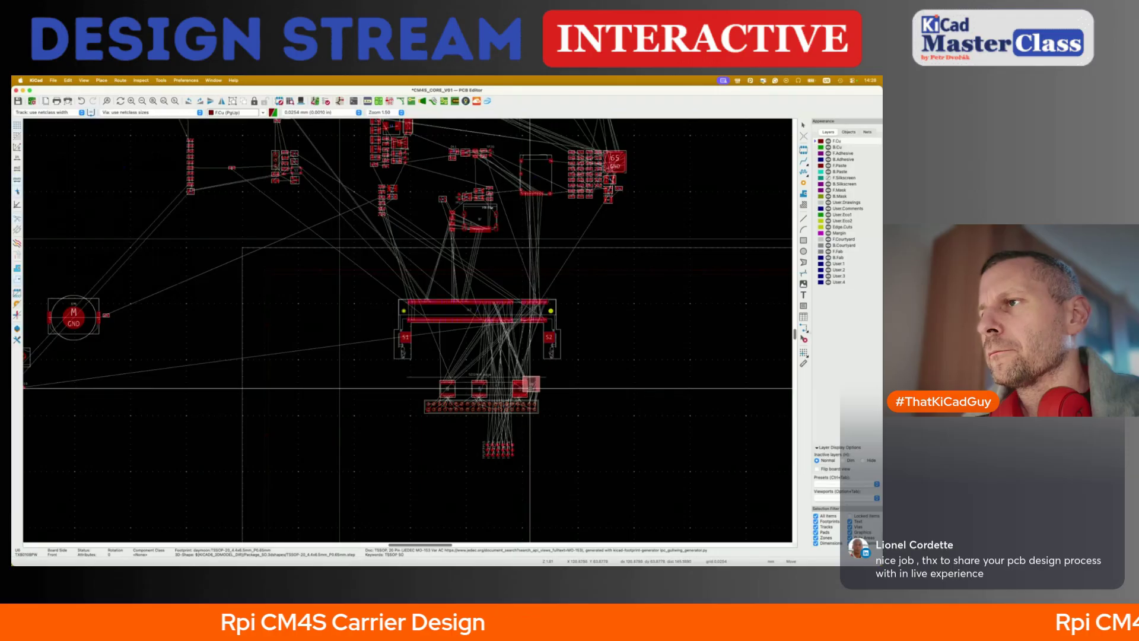
{"action": "scroll", "coordinate": [529, 385], "scroll_direction": "up", "scroll_amount": 5}
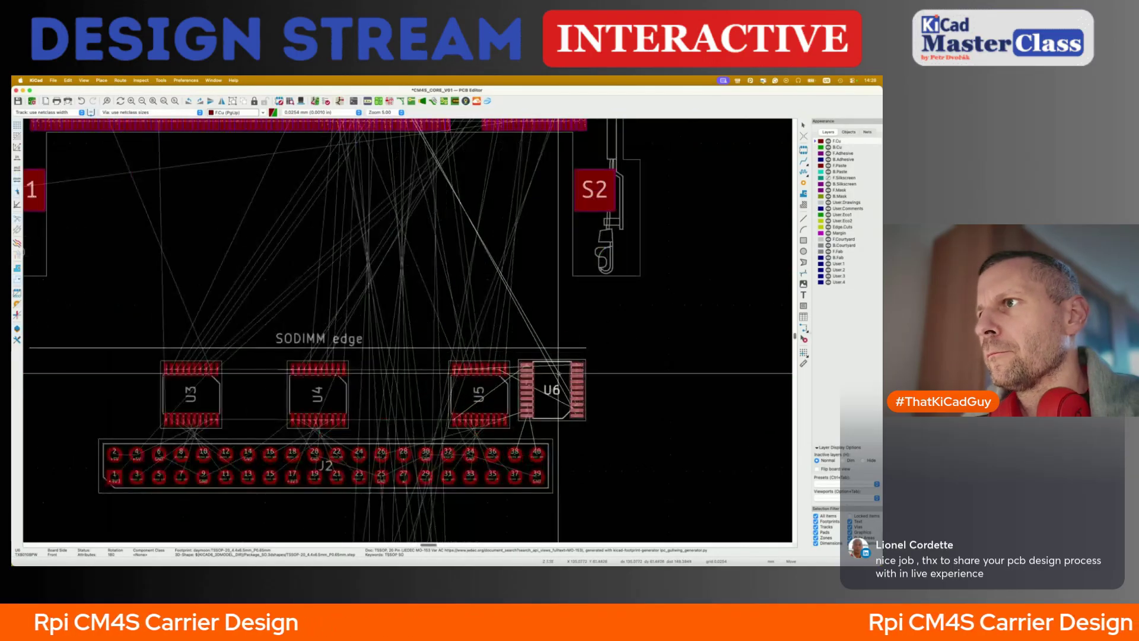
{"action": "scroll", "coordinate": [552, 390], "scroll_direction": "up", "scroll_amount": 3}
{"action": "key", "text": "r"}
{"action": "left_click", "coordinate": [580, 405]}
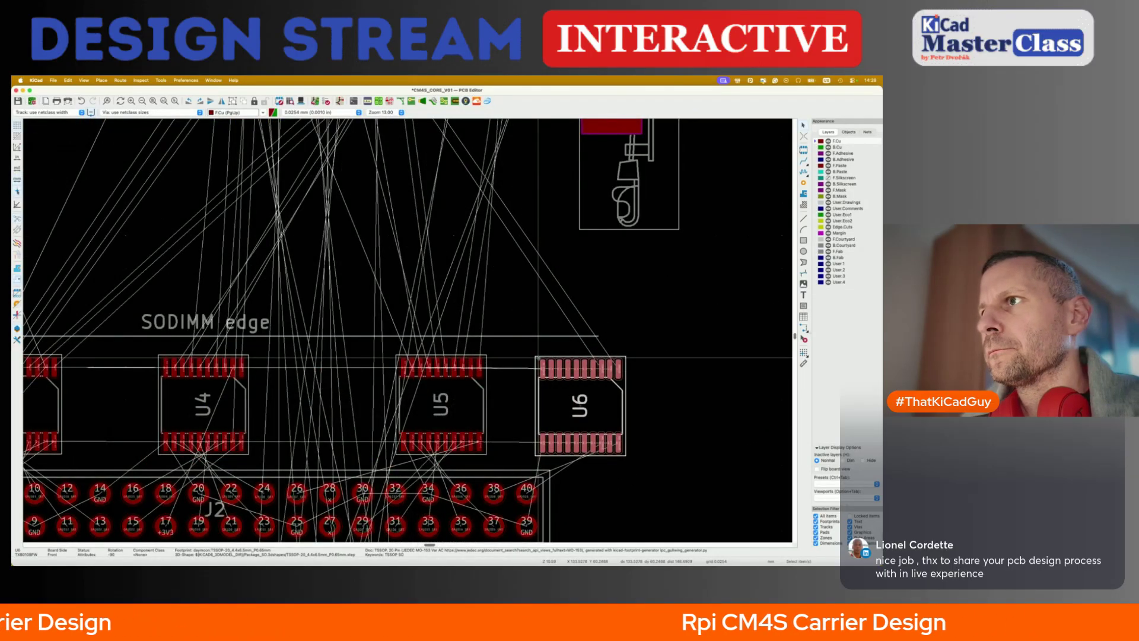
{"action": "key", "text": "m"}
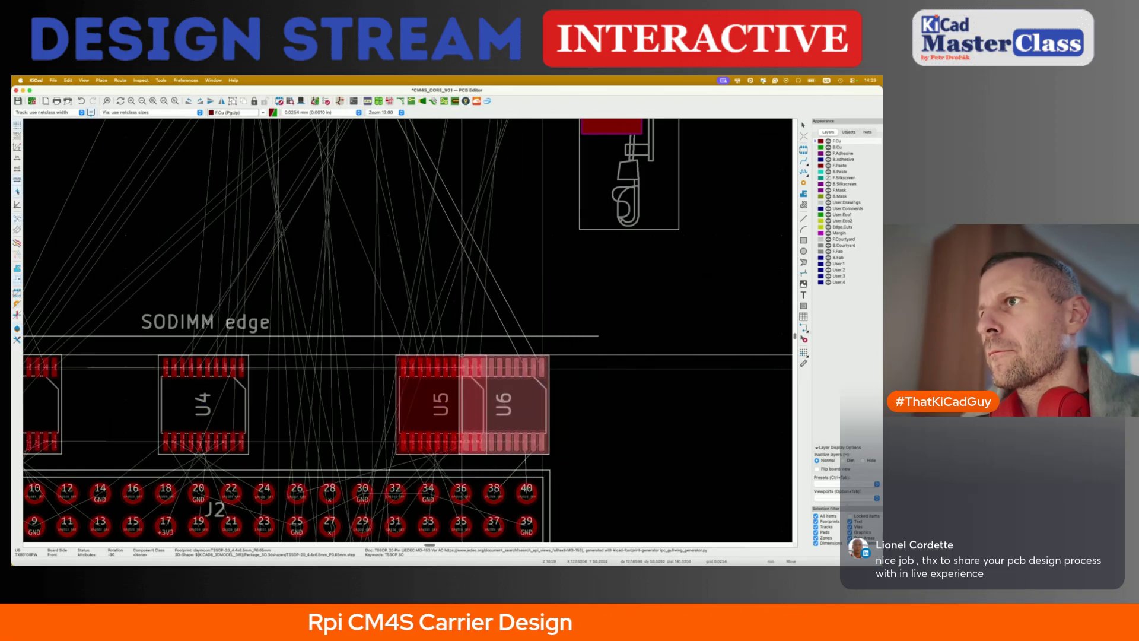
{"action": "left_click", "coordinate": [461, 354]}
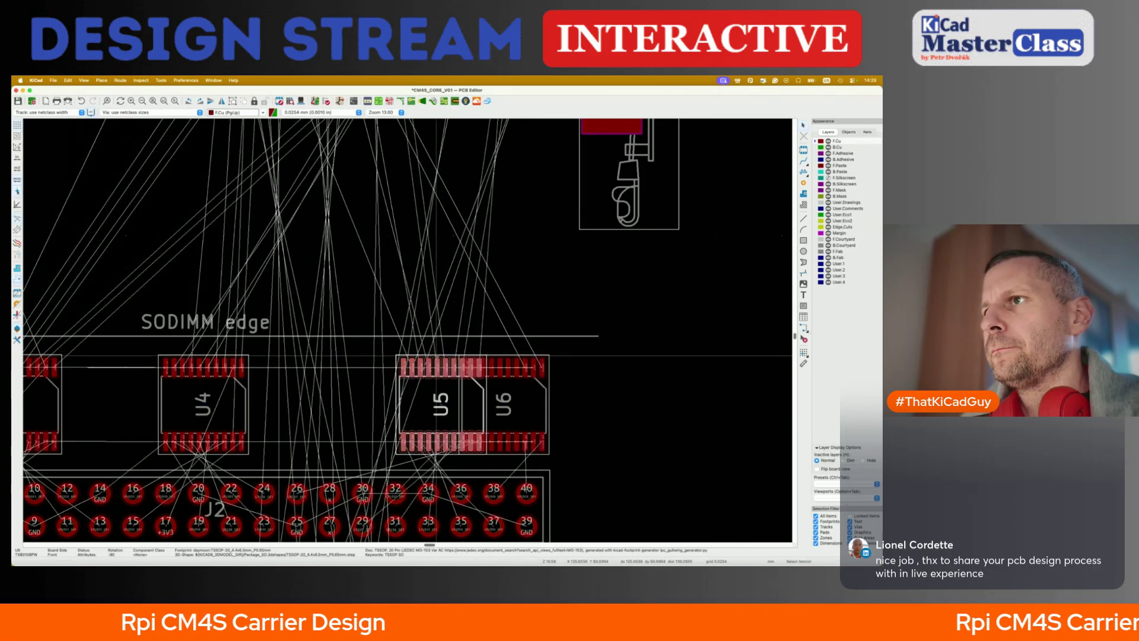
- Shift U5, U3 and U4 left to tighten the row, then start Position Relative To for U4
{"action": "key", "text": "m"}
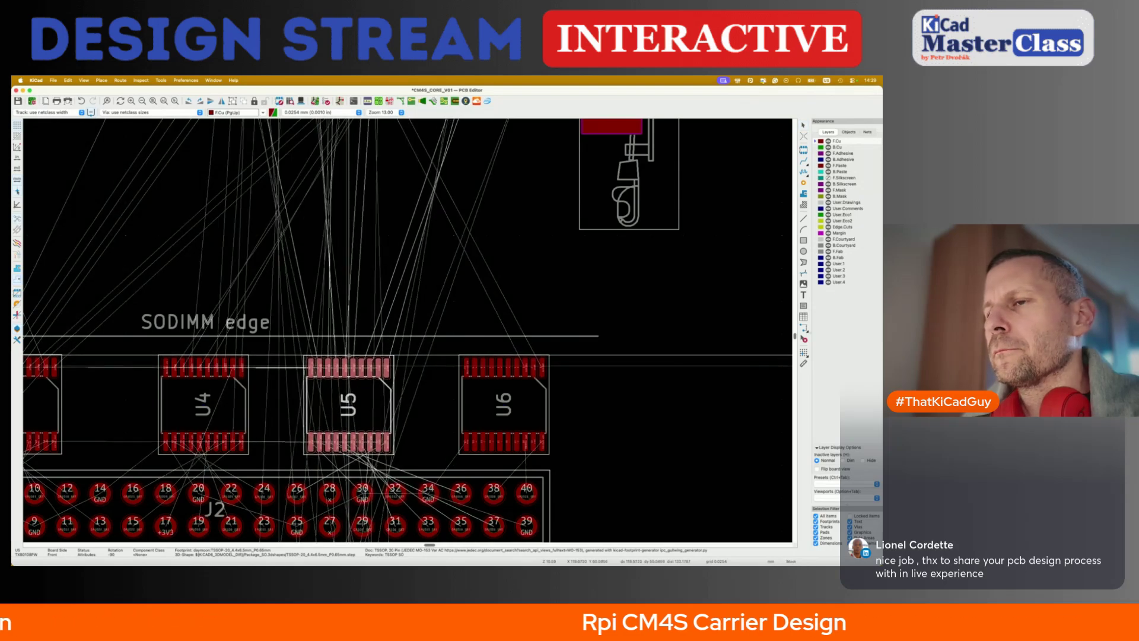
{"action": "left_click", "coordinate": [349, 355]}
{"action": "scroll", "coordinate": [349, 355], "scroll_direction": "down", "scroll_amount": 3}
{"action": "middle_click_drag", "start_coordinate": [255, 356], "coordinate": [406, 356]}
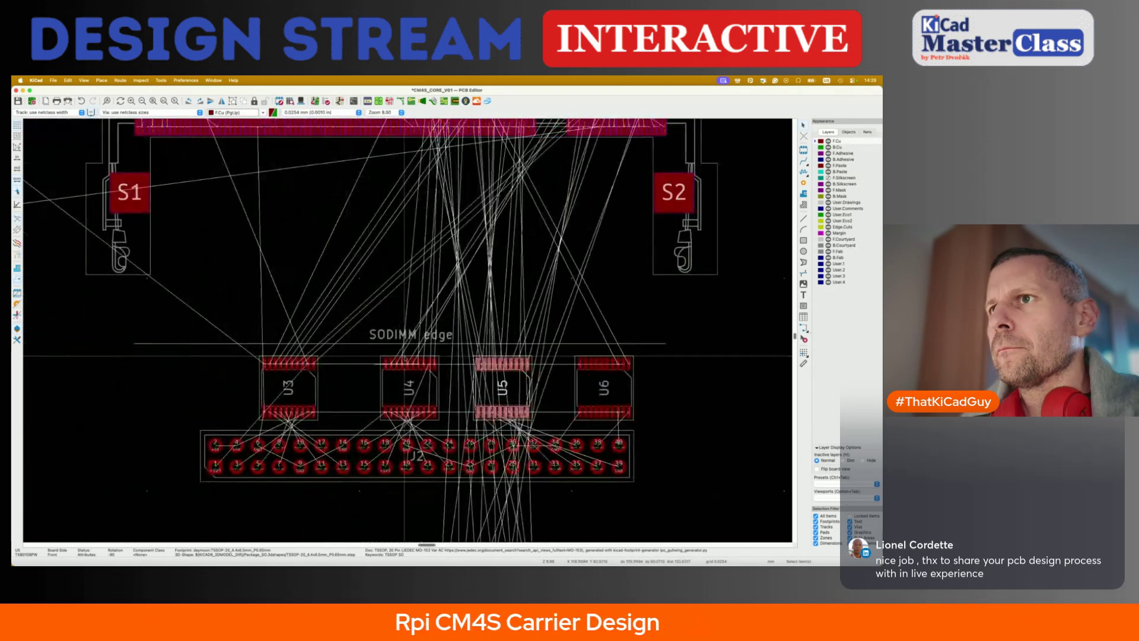
{"action": "key", "text": "m"}
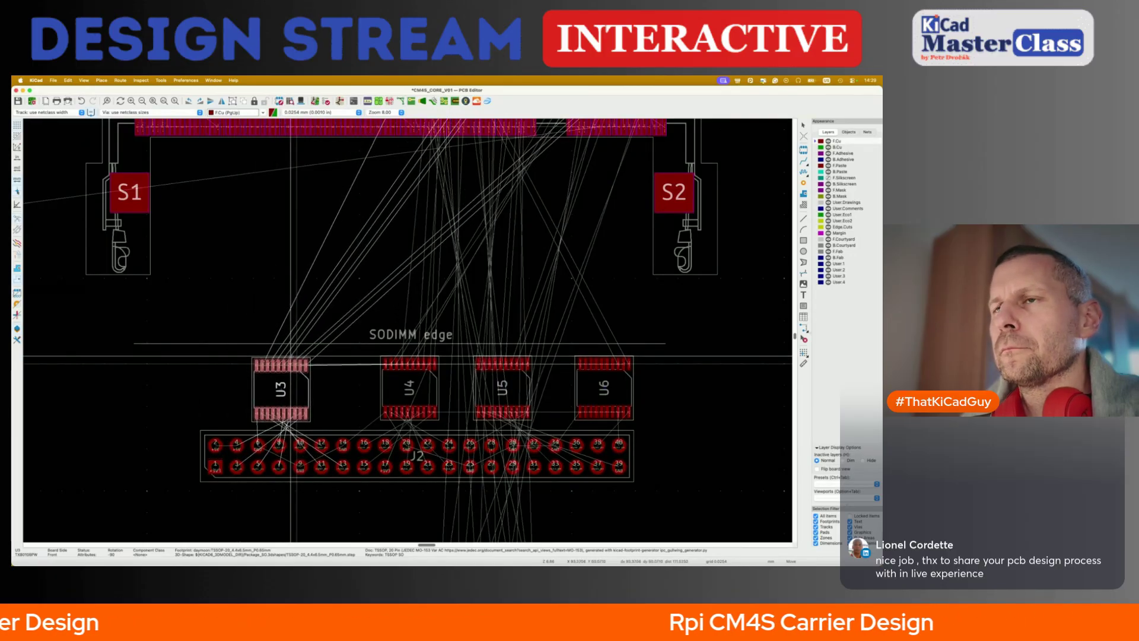
{"action": "left_click", "coordinate": [291, 356]}
{"action": "key", "text": "m"}
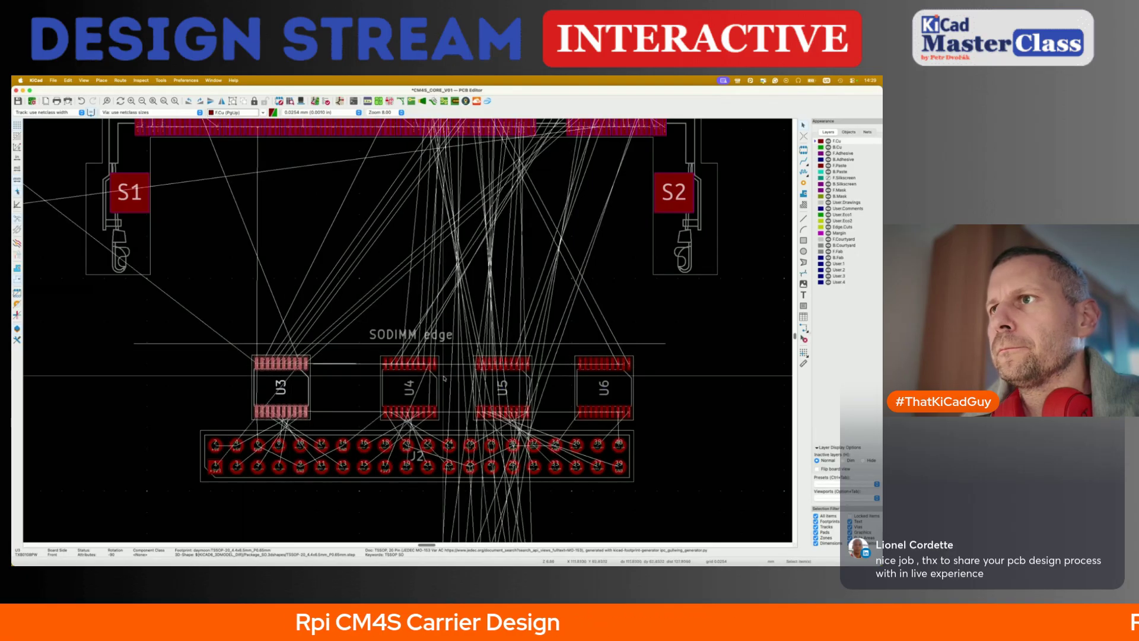
{"action": "left_click", "coordinate": [291, 356]}
{"action": "key", "text": "m"}
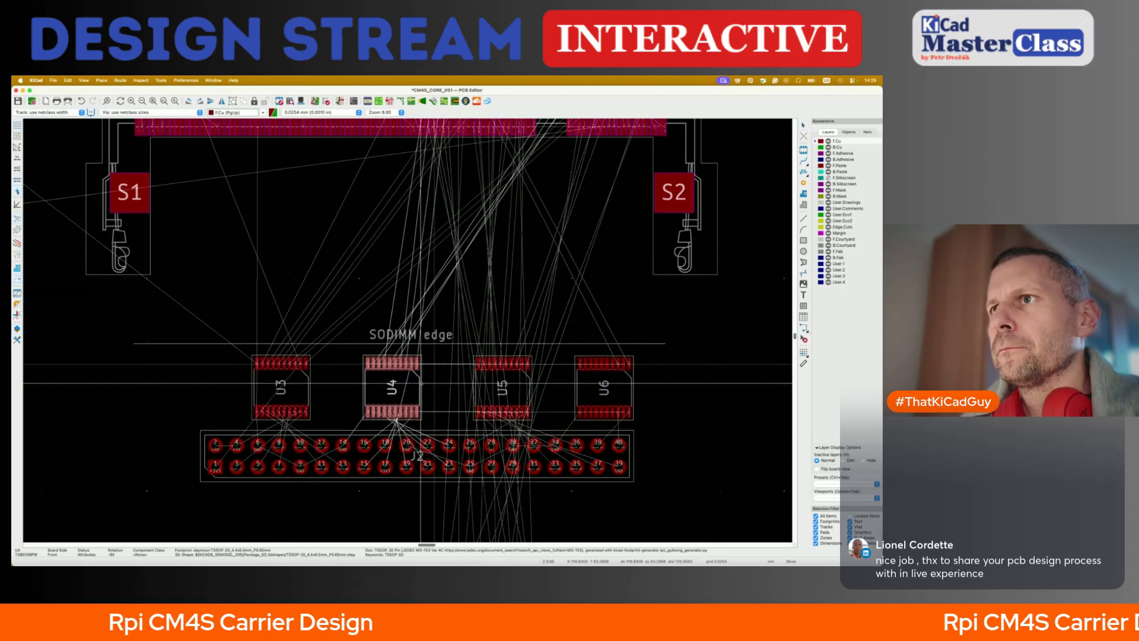
{"action": "left_click", "coordinate": [421, 384]}
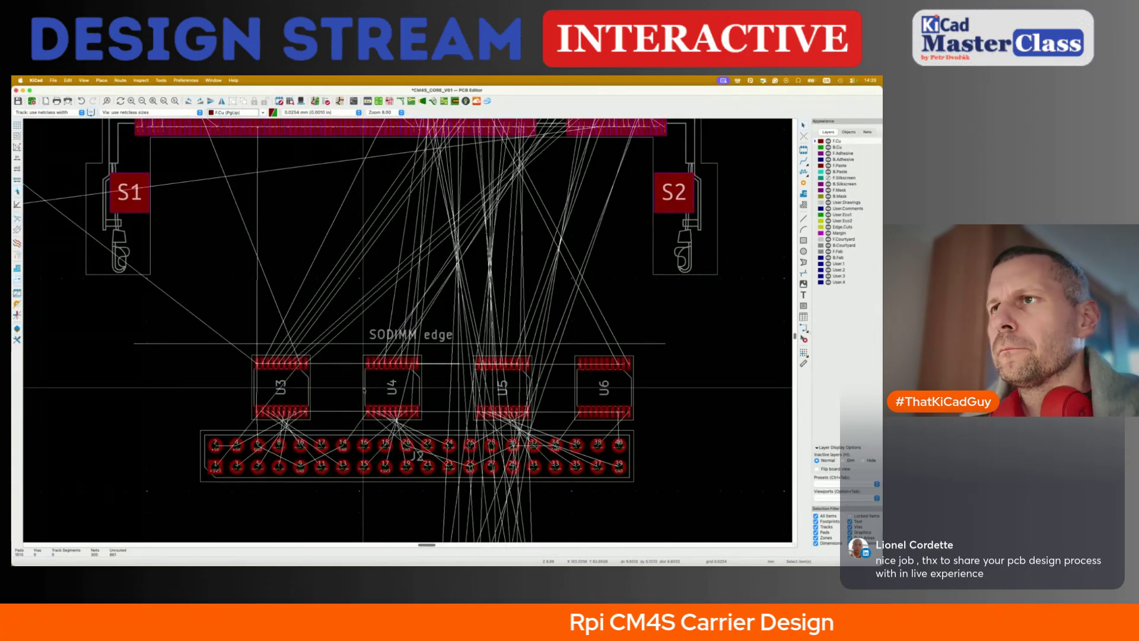
{"action": "key", "text": "shift+p"}
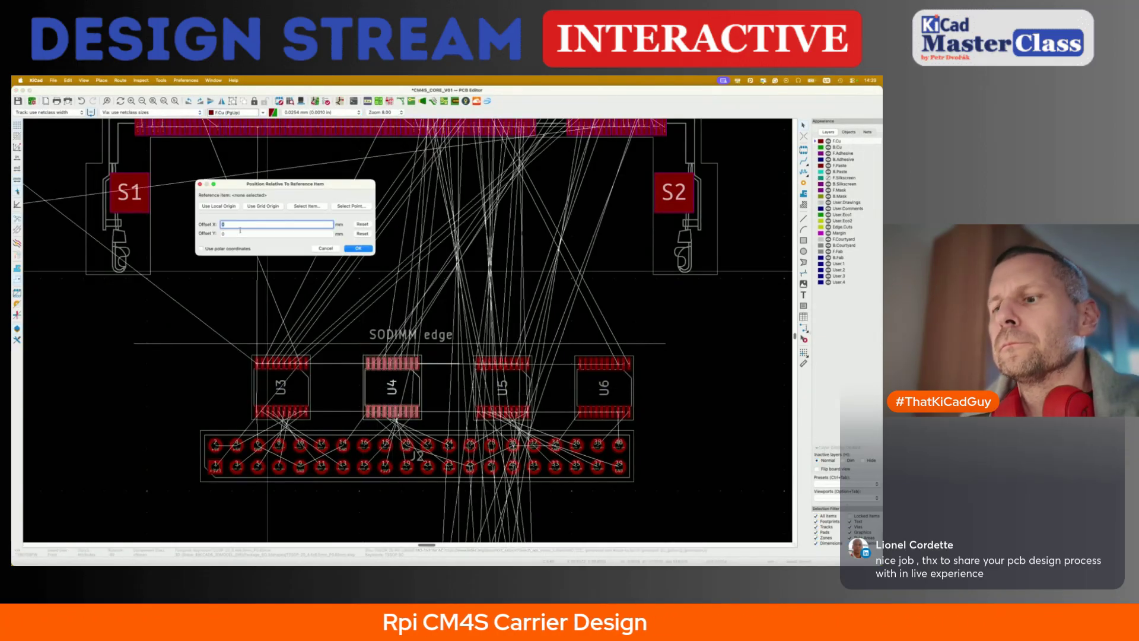
- Position U4, U5 and U6 at X offsets 14, 14*2 and 14*3 from U3
{"action": "left_click", "coordinate": [305, 205]}
{"action": "left_click", "coordinate": [284, 382]}
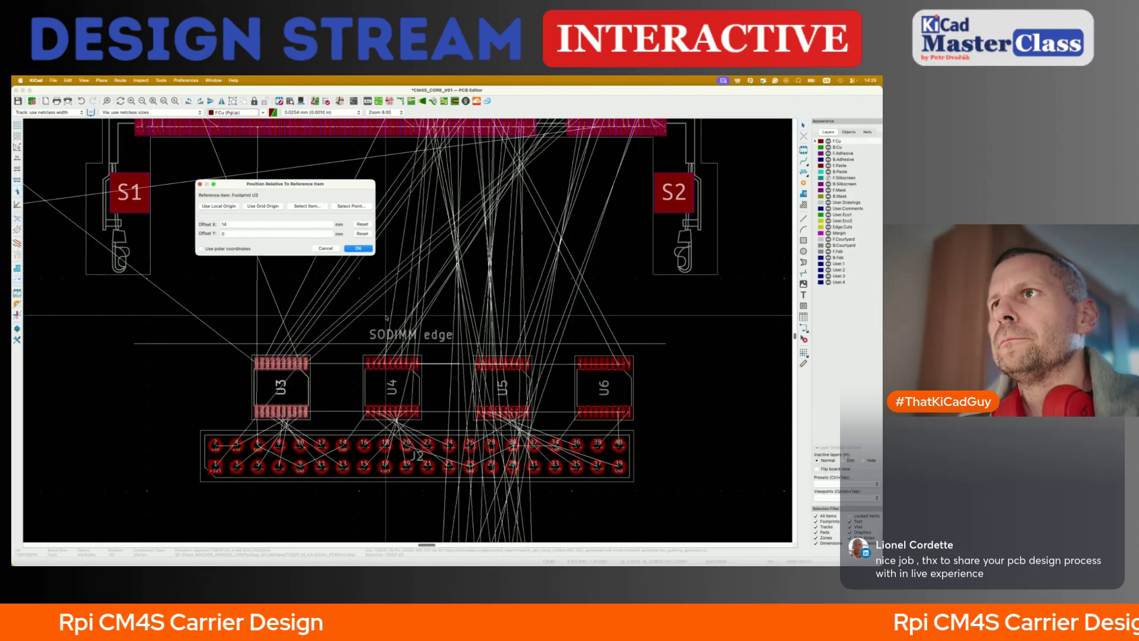
{"action": "left_click", "coordinate": [363, 249]}
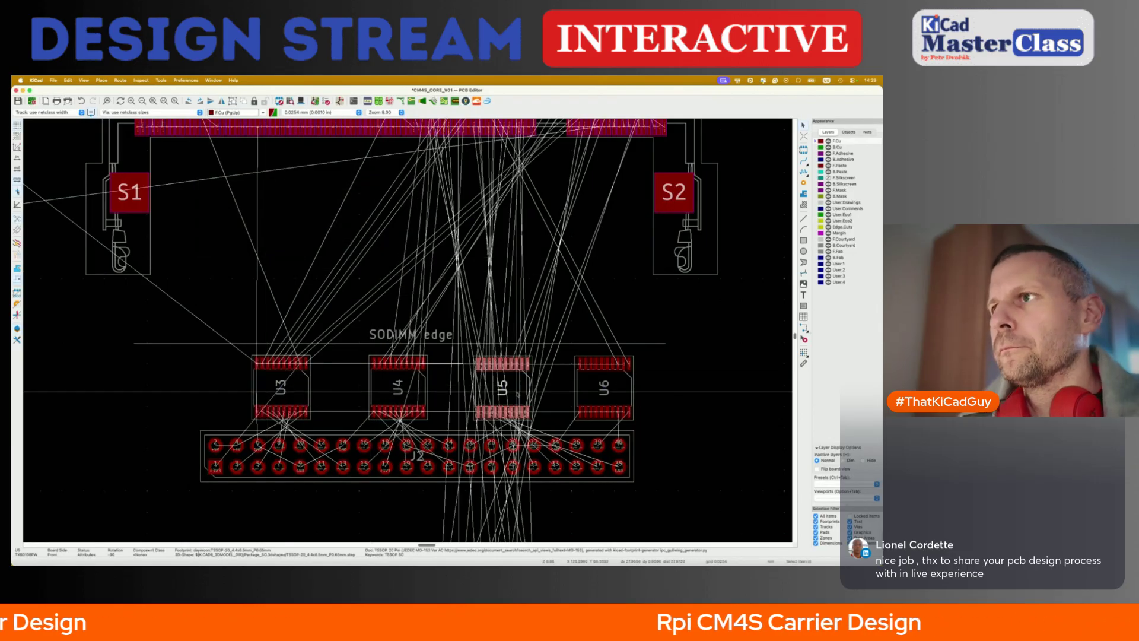
{"action": "key", "text": "shift+p"}
{"action": "type", "text": "*"}
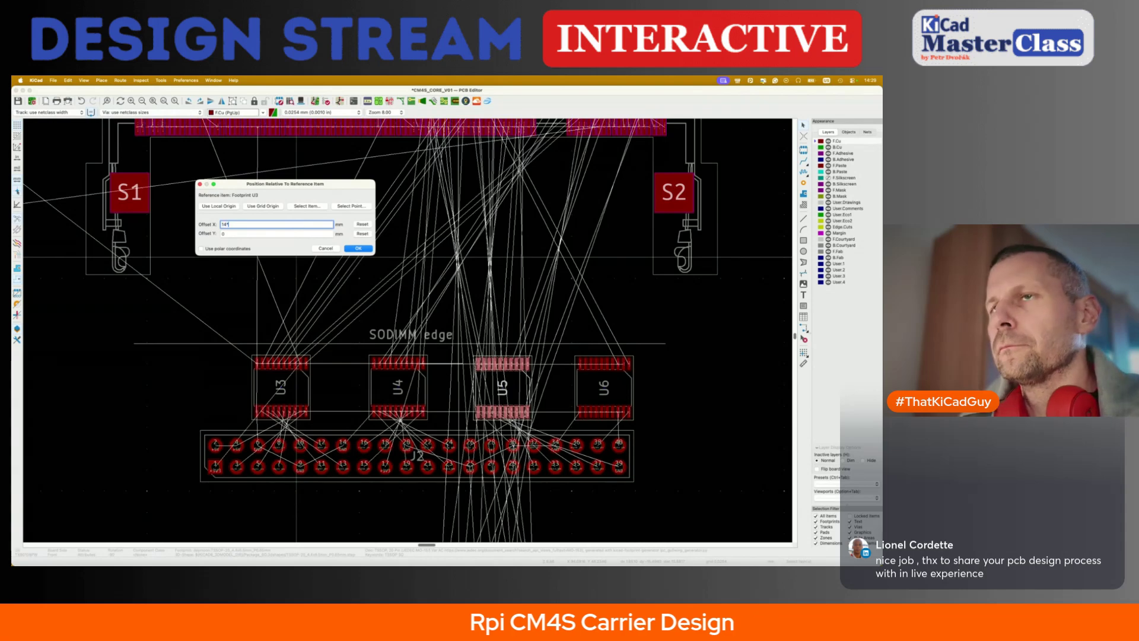
{"action": "type", "text": "2"}
{"action": "key", "text": "Return"}
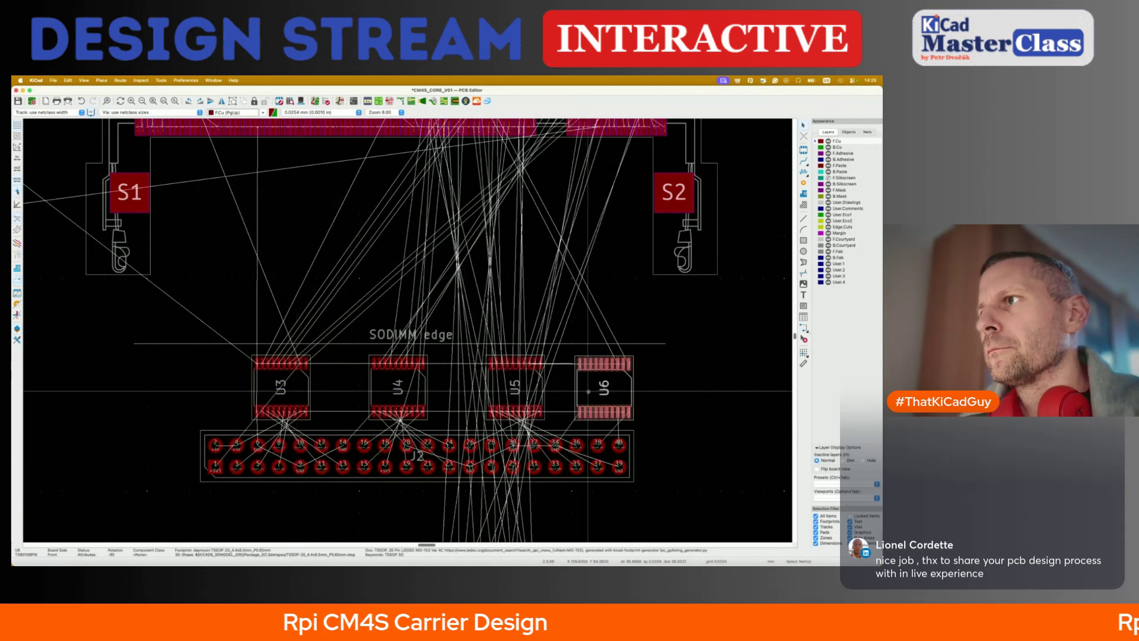
{"action": "key", "text": "shift+p"}
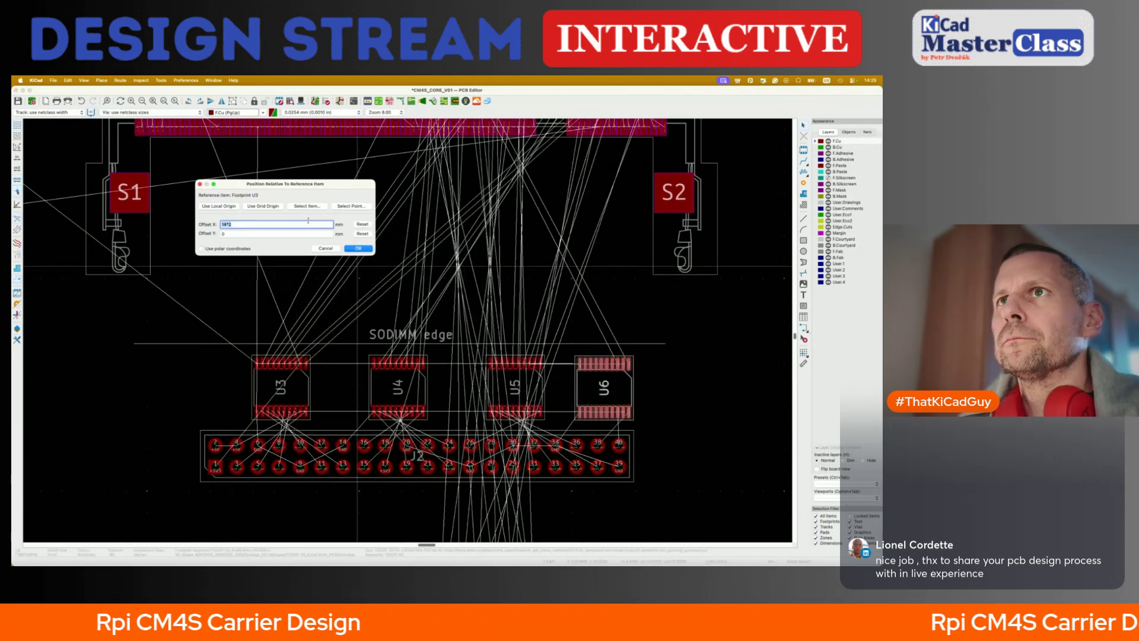
{"action": "key", "text": "Return"}
- Box-select the four chips U3–U6 and move the row together
{"action": "left_click_drag", "start_coordinate": [222, 311], "coordinate": [675, 434]}
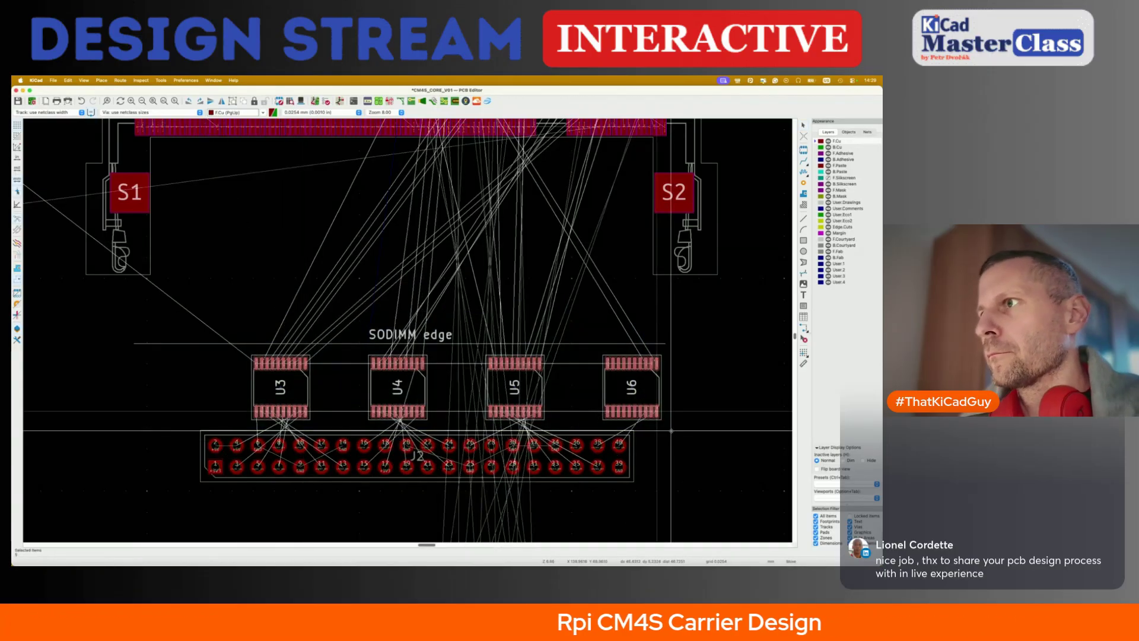
{"action": "key", "text": "m"}
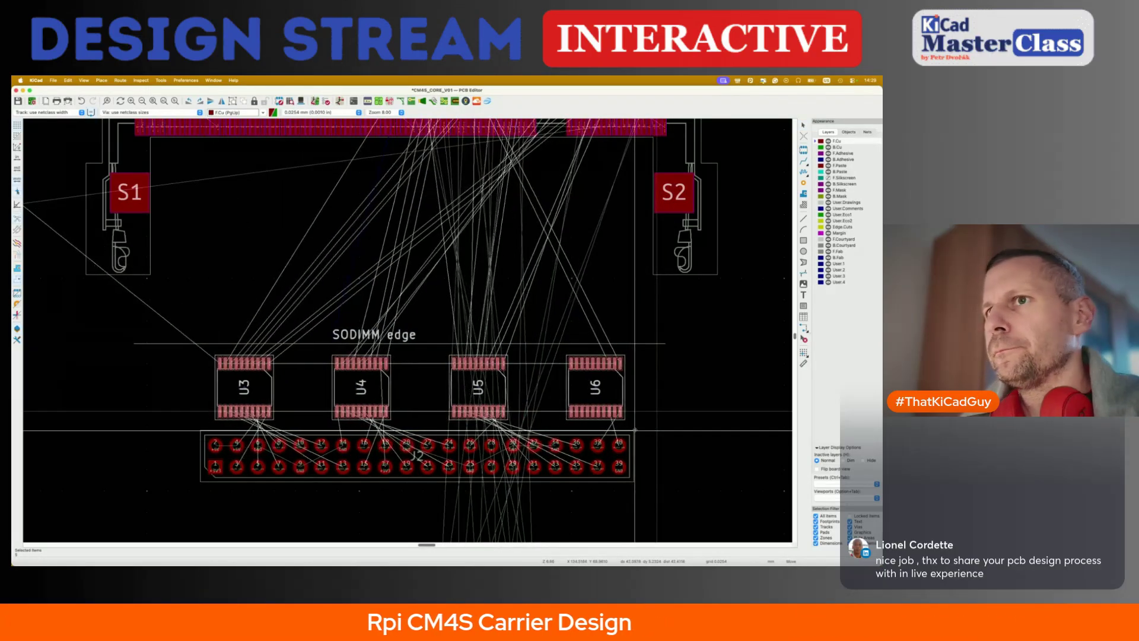
{"action": "left_click", "coordinate": [506, 380]}
- Save the board and carry the 16-pin Würth connector to just above the SO-DIMM
{"action": "key", "text": "Escape"}
{"action": "key", "text": "super+s"}
{"action": "scroll", "coordinate": [506, 381], "scroll_direction": "down", "scroll_amount": 3}
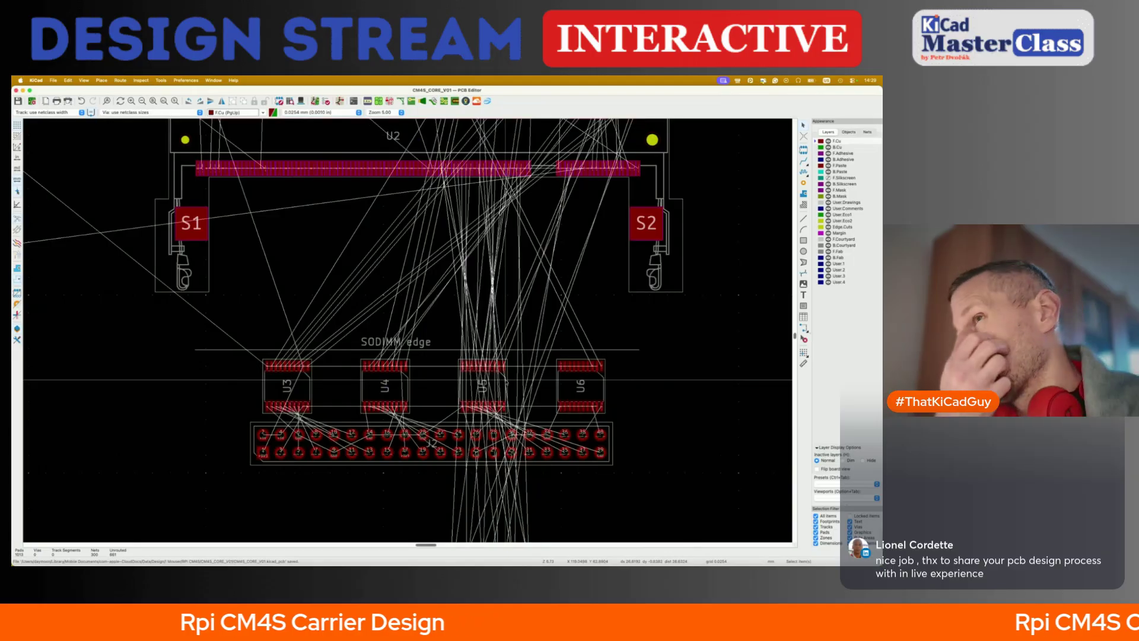
{"action": "scroll", "coordinate": [504, 381], "scroll_direction": "down", "scroll_amount": 2}
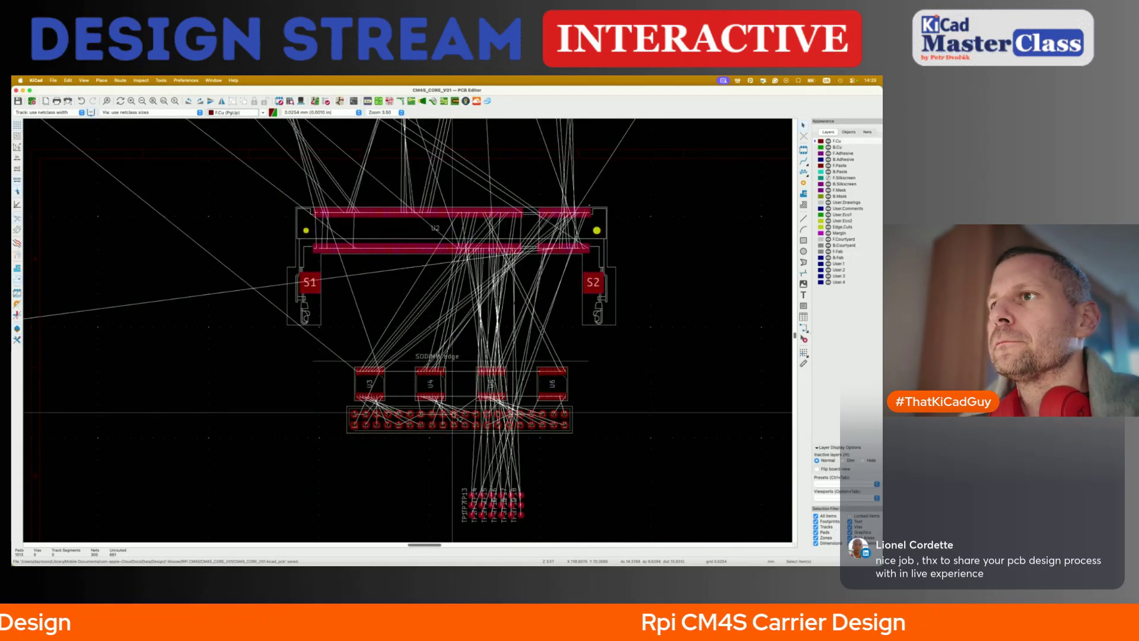
{"action": "scroll", "coordinate": [452, 413], "scroll_direction": "up", "scroll_amount": 1}
{"action": "scroll", "coordinate": [452, 412], "scroll_direction": "right", "scroll_amount": 1}
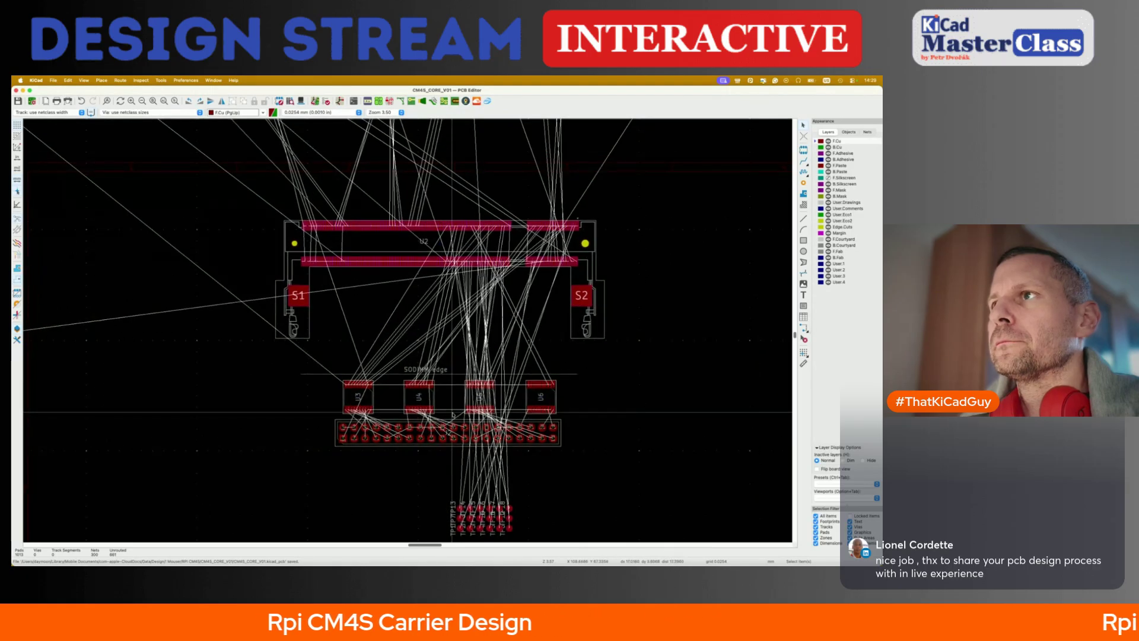
{"action": "scroll", "coordinate": [452, 414], "scroll_direction": "up", "scroll_amount": 3}
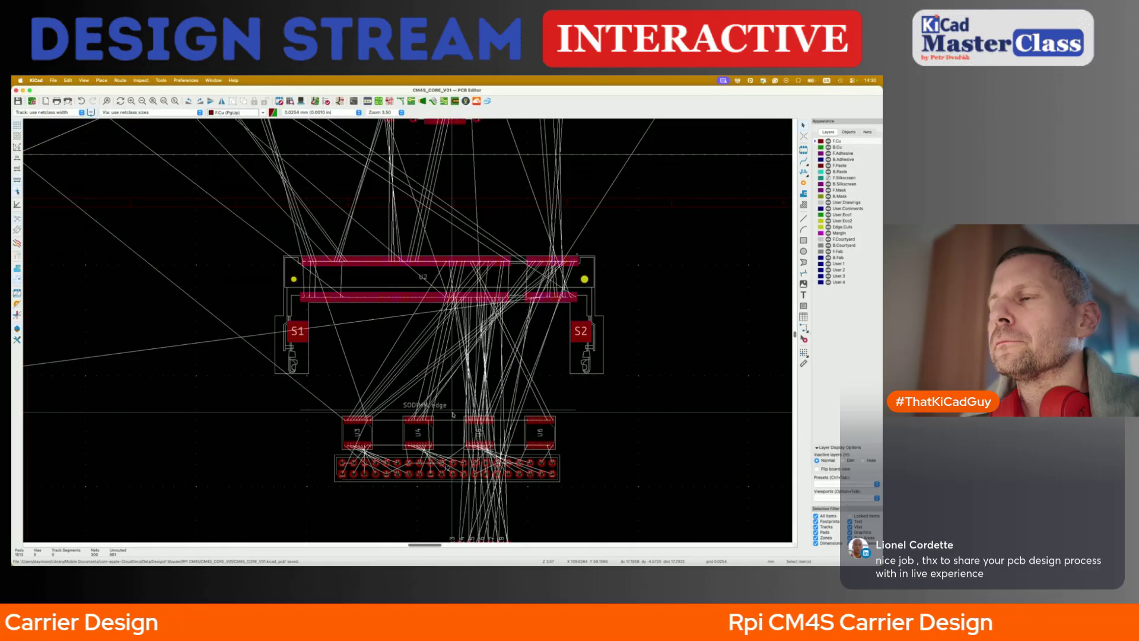
{"action": "scroll", "coordinate": [452, 413], "scroll_direction": "down", "scroll_amount": 5, "text": "ctrl"}
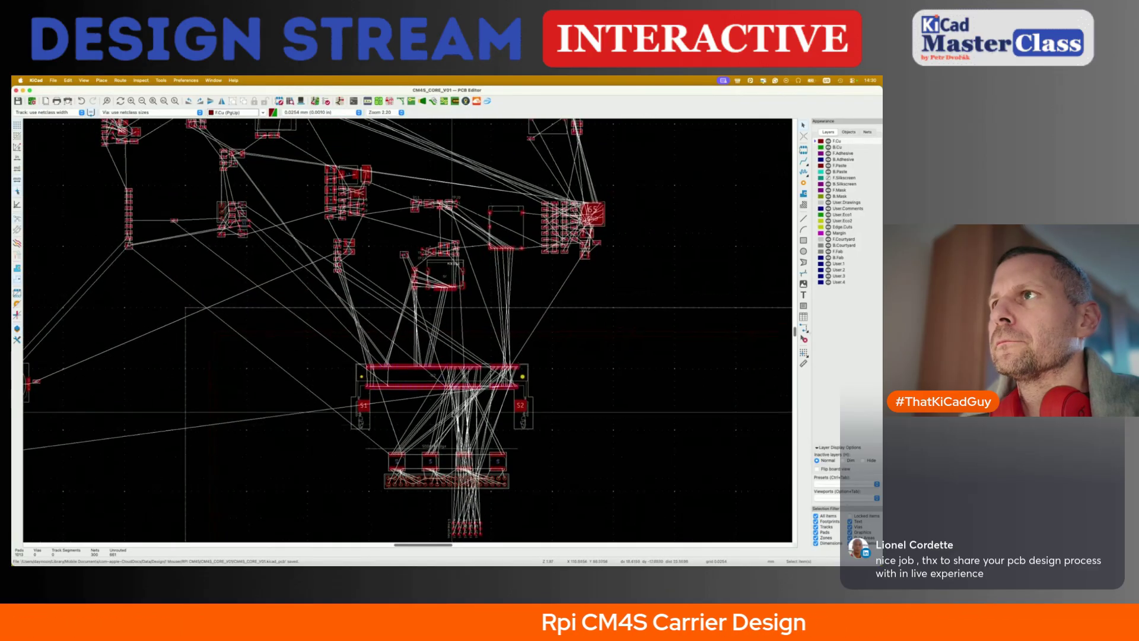
{"action": "scroll", "coordinate": [519, 240], "scroll_direction": "up", "scroll_amount": 3, "text": "ctrl"}
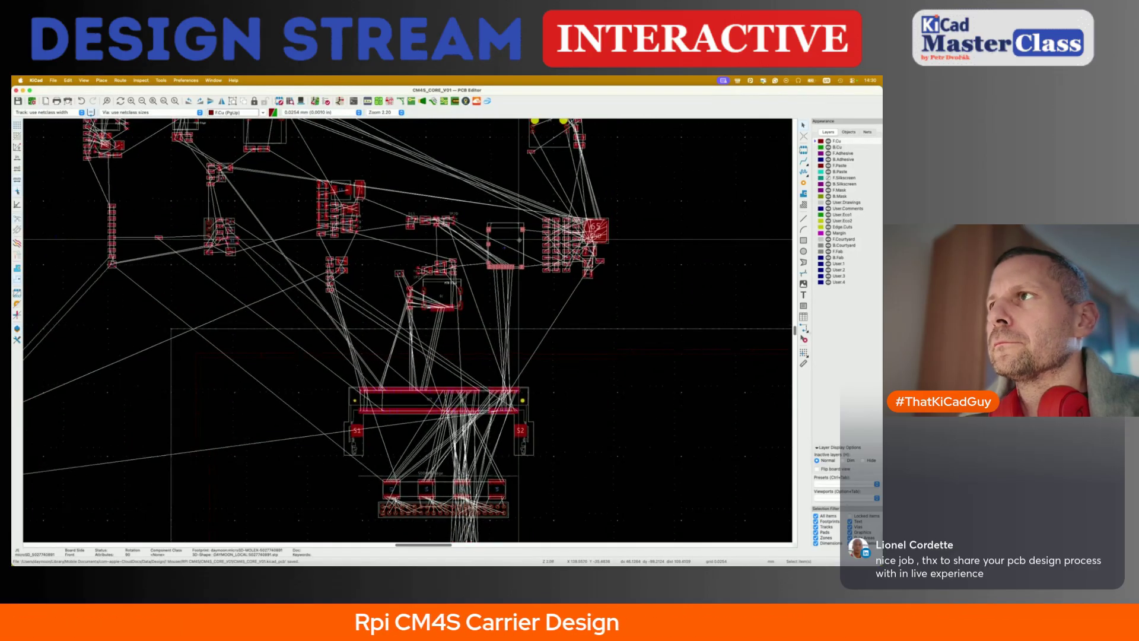
{"action": "scroll", "coordinate": [519, 239], "scroll_direction": "down", "scroll_amount": 6, "text": "ctrl"}
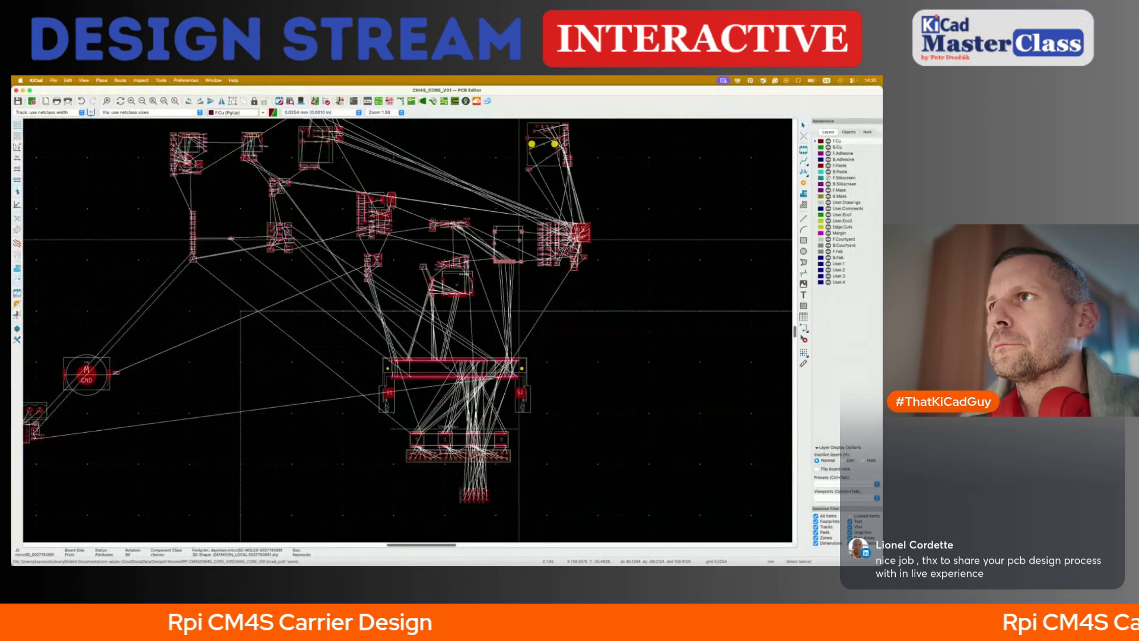
{"action": "scroll", "coordinate": [458, 279], "scroll_direction": "up", "scroll_amount": 6, "text": "ctrl"}
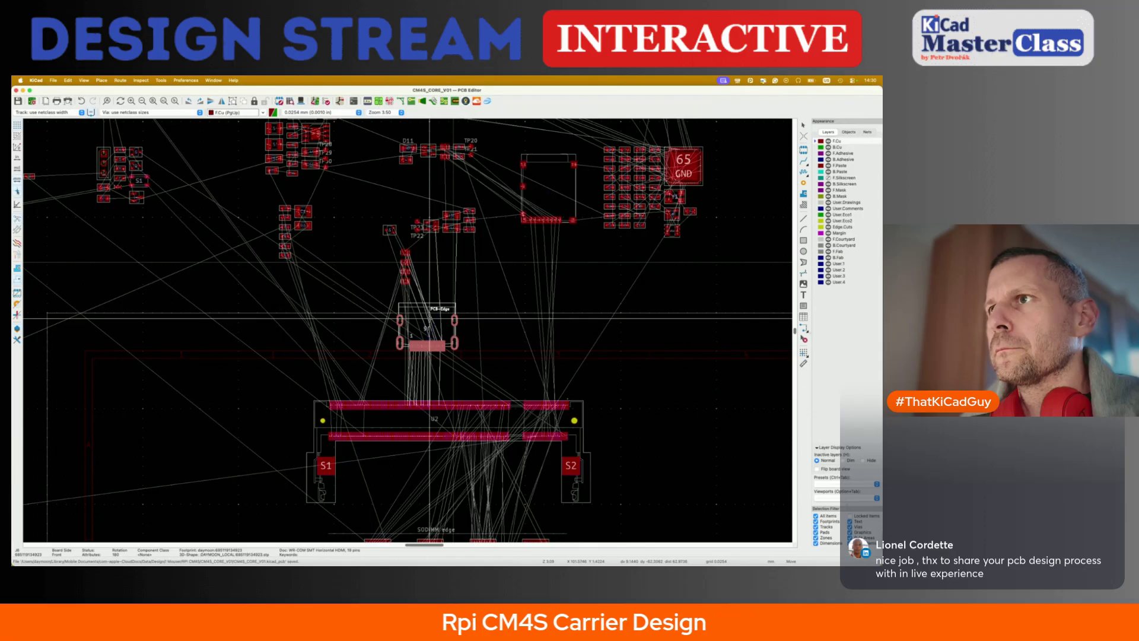
- Drop the small connector above the SO-DIMM and place the square footprint beside it
{"action": "left_click", "coordinate": [429, 316]}
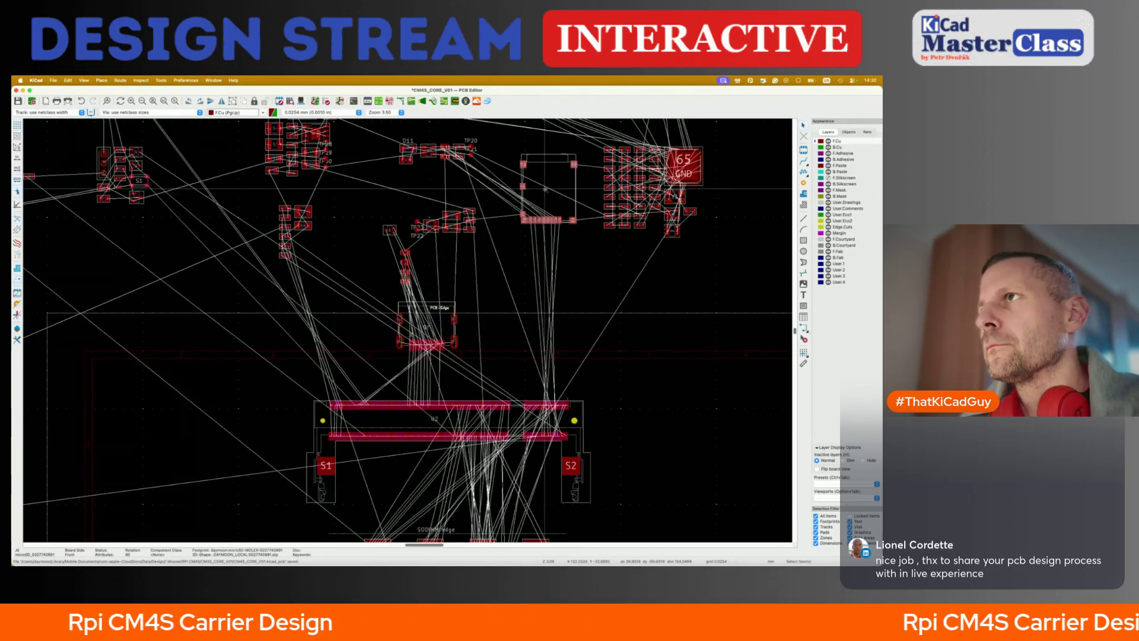
{"action": "key", "text": "m"}
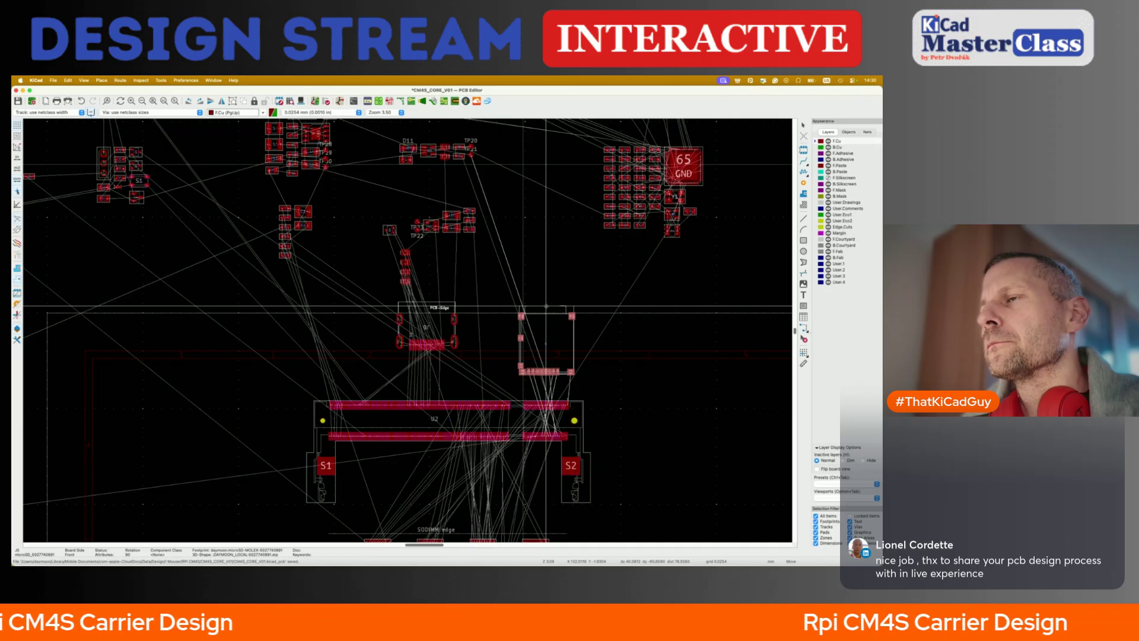
{"action": "left_click", "coordinate": [545, 306]}
{"action": "scroll", "coordinate": [546, 306], "scroll_direction": "left", "scroll_amount": 10}
{"action": "scroll", "coordinate": [546, 306], "scroll_direction": "up", "scroll_amount": 3}
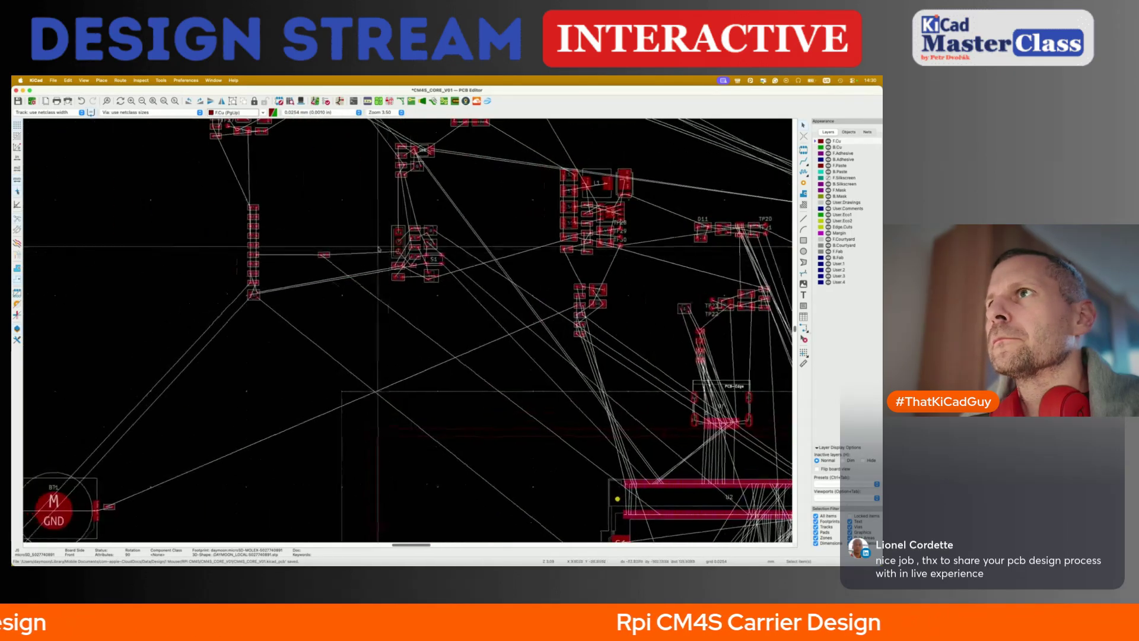
{"action": "scroll", "coordinate": [318, 294], "scroll_direction": "down", "scroll_amount": 5}
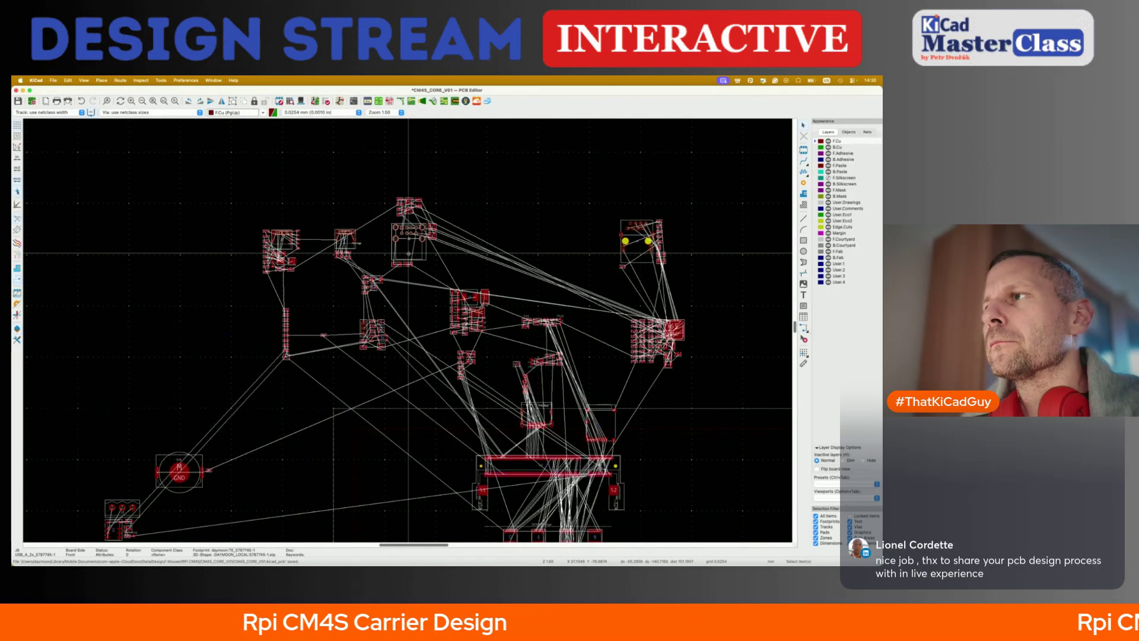
{"action": "scroll", "coordinate": [417, 381], "scroll_direction": "down", "scroll_amount": 1}
{"action": "scroll", "coordinate": [417, 381], "scroll_direction": "right", "scroll_amount": 1}
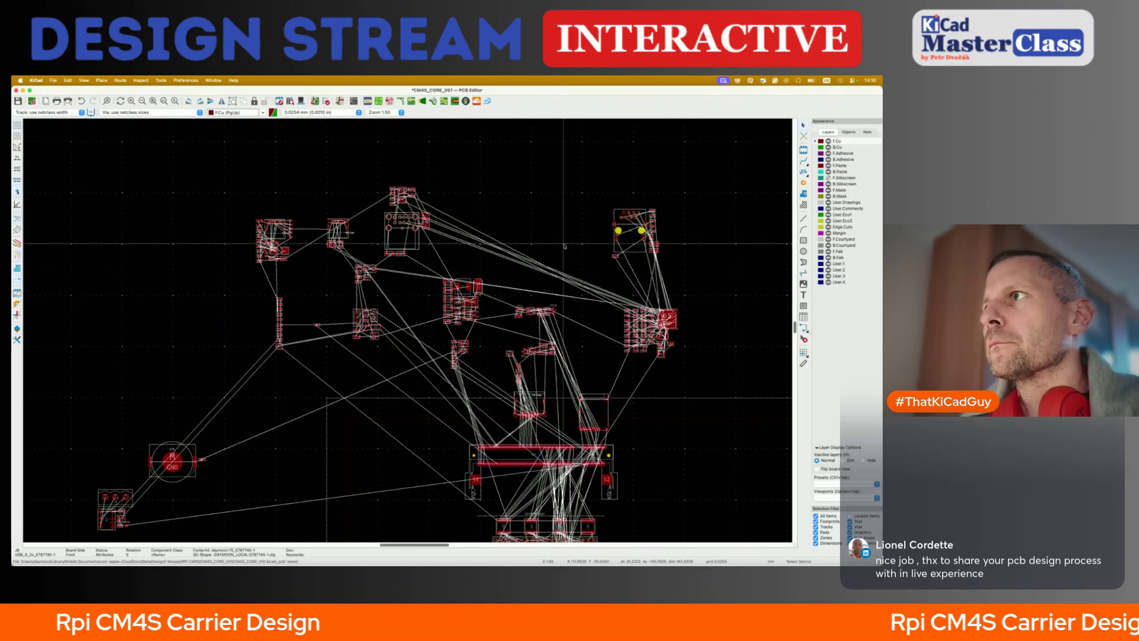
- Move the RJ45 jack from the upper right to above the SO-DIMM's left end
{"action": "key", "text": "m"}
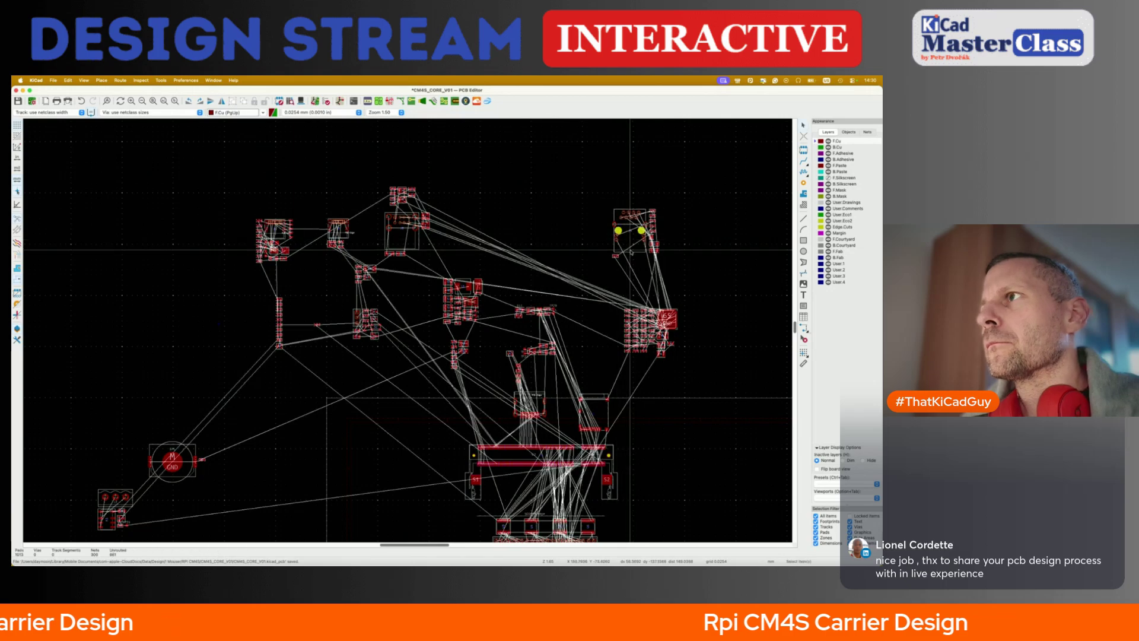
{"action": "scroll", "coordinate": [335, 402], "scroll_direction": "down", "scroll_amount": 4}
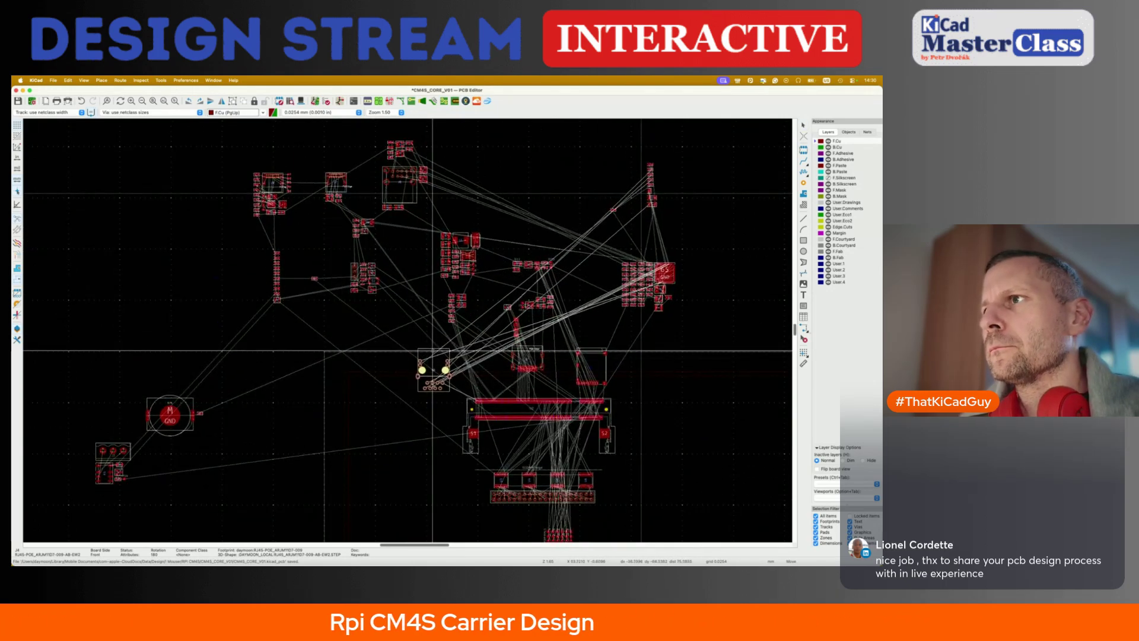
{"action": "left_click", "coordinate": [433, 350]}
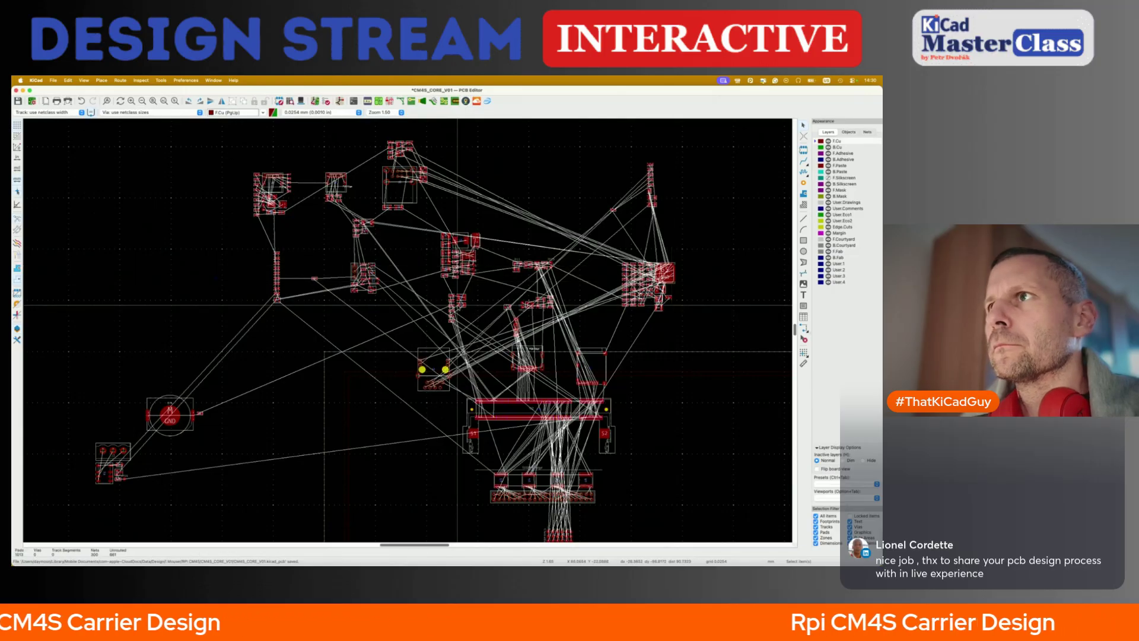
{"action": "scroll", "coordinate": [433, 350], "scroll_direction": "up", "scroll_amount": 4}
{"action": "scroll", "coordinate": [412, 322], "scroll_direction": "down", "scroll_amount": 4}
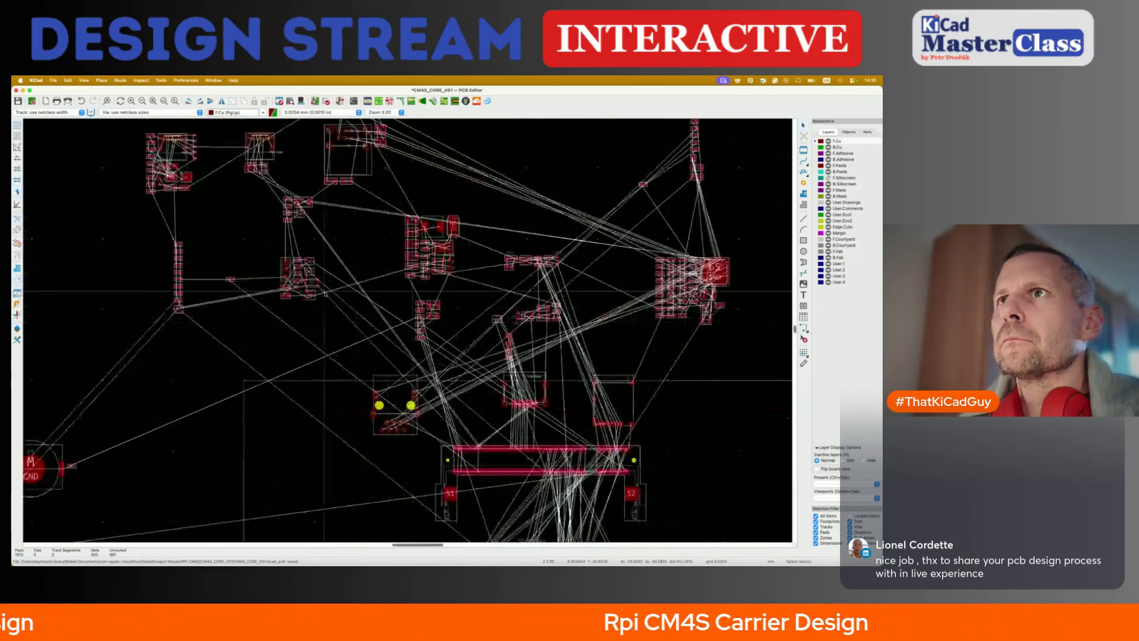
- Move chip U16 near the connector area
{"action": "scroll", "coordinate": [304, 203], "scroll_direction": "up", "scroll_amount": 5}
{"action": "left_click", "coordinate": [303, 203]}
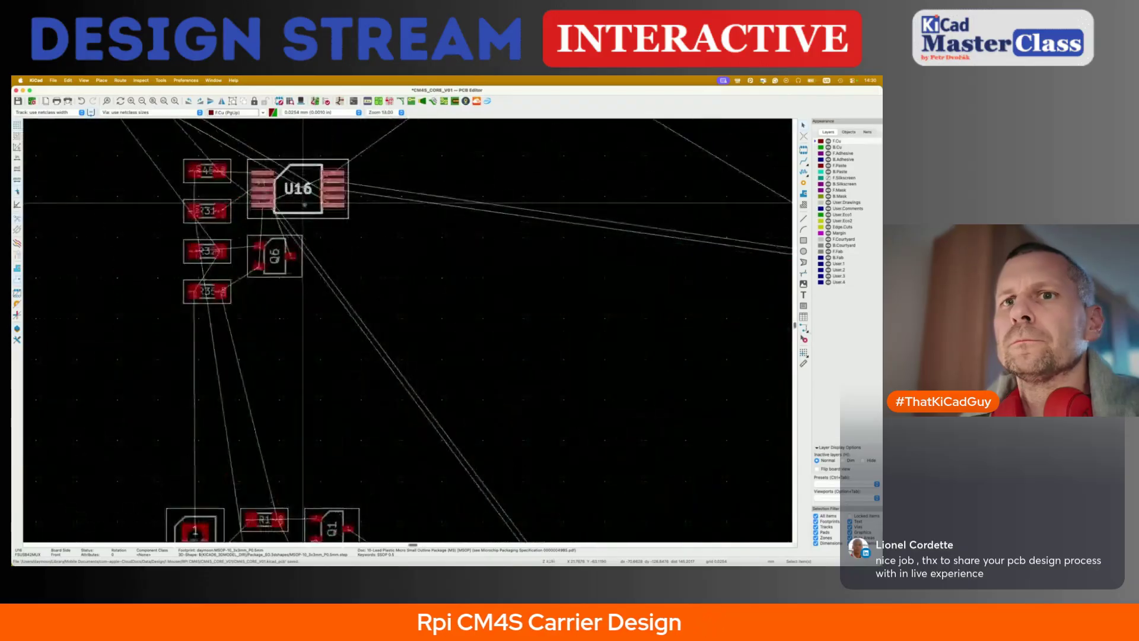
{"action": "key", "text": "m"}
{"action": "scroll", "coordinate": [304, 204], "scroll_direction": "down", "scroll_amount": 6}
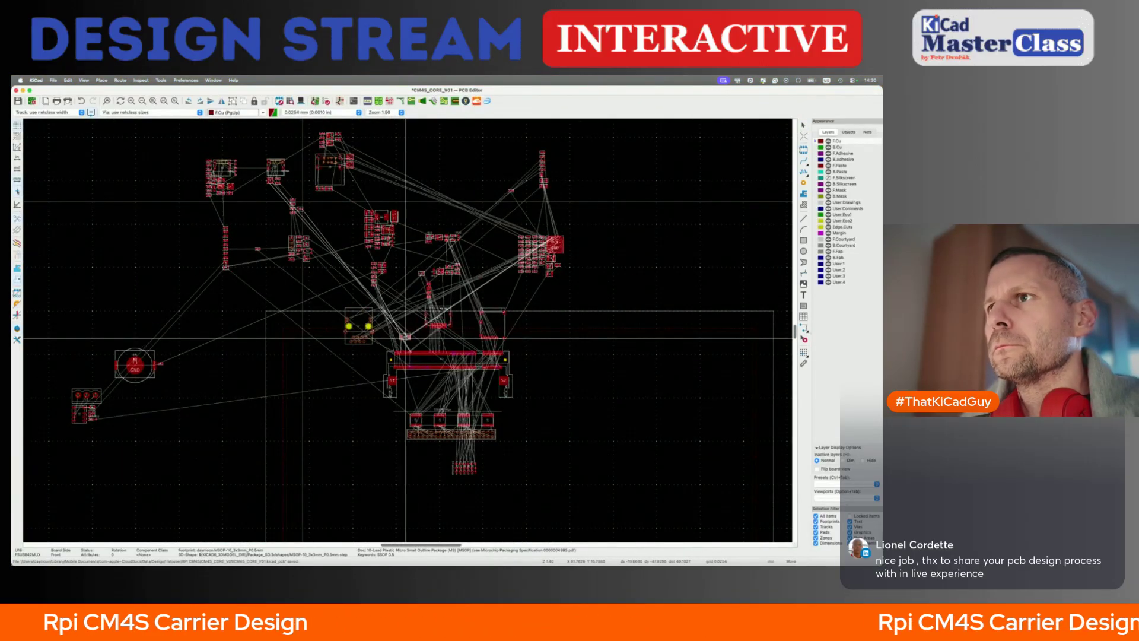
{"action": "scroll", "coordinate": [370, 347], "scroll_direction": "up", "scroll_amount": 3}
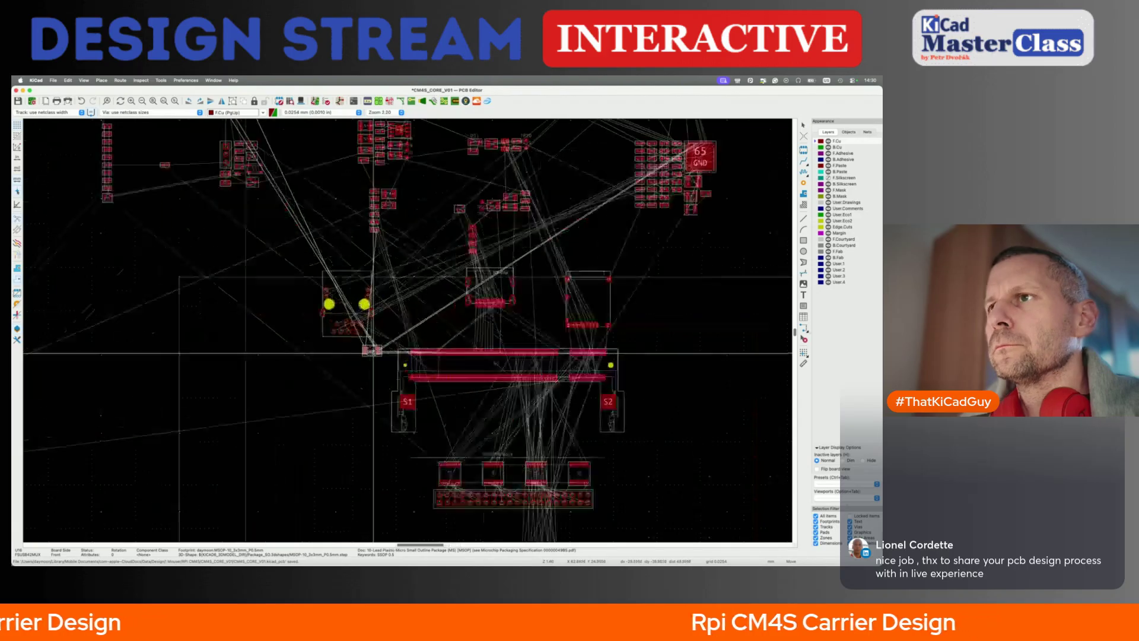
{"action": "scroll", "coordinate": [371, 348], "scroll_direction": "down", "scroll_amount": 3}
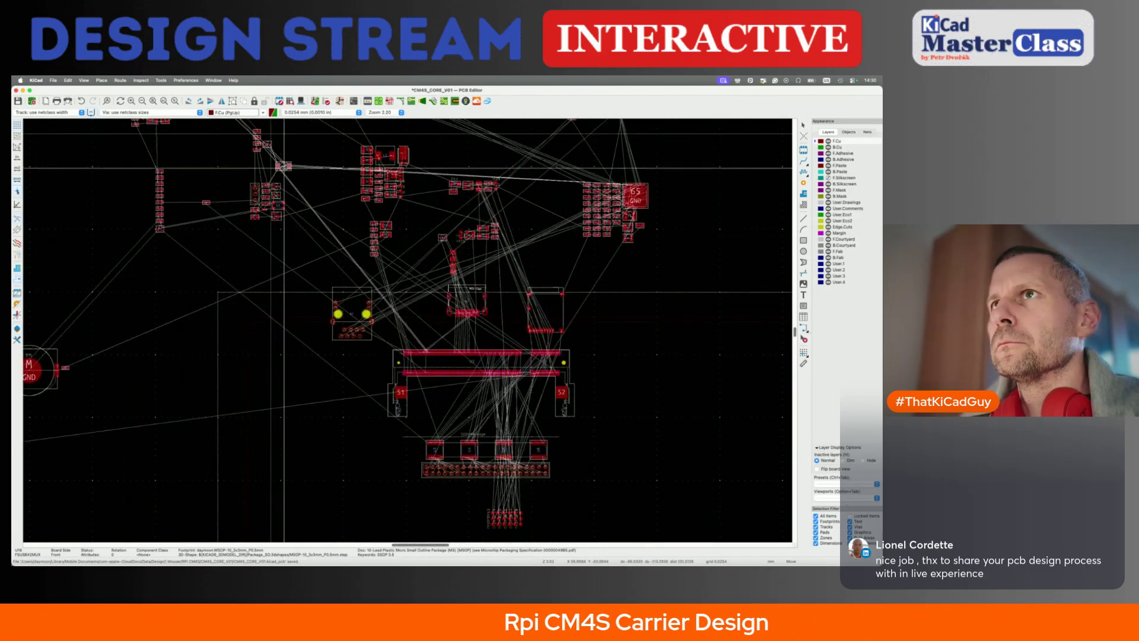
{"action": "left_click", "coordinate": [287, 142]}
{"action": "scroll", "coordinate": [304, 316], "scroll_direction": "up", "scroll_amount": 4}
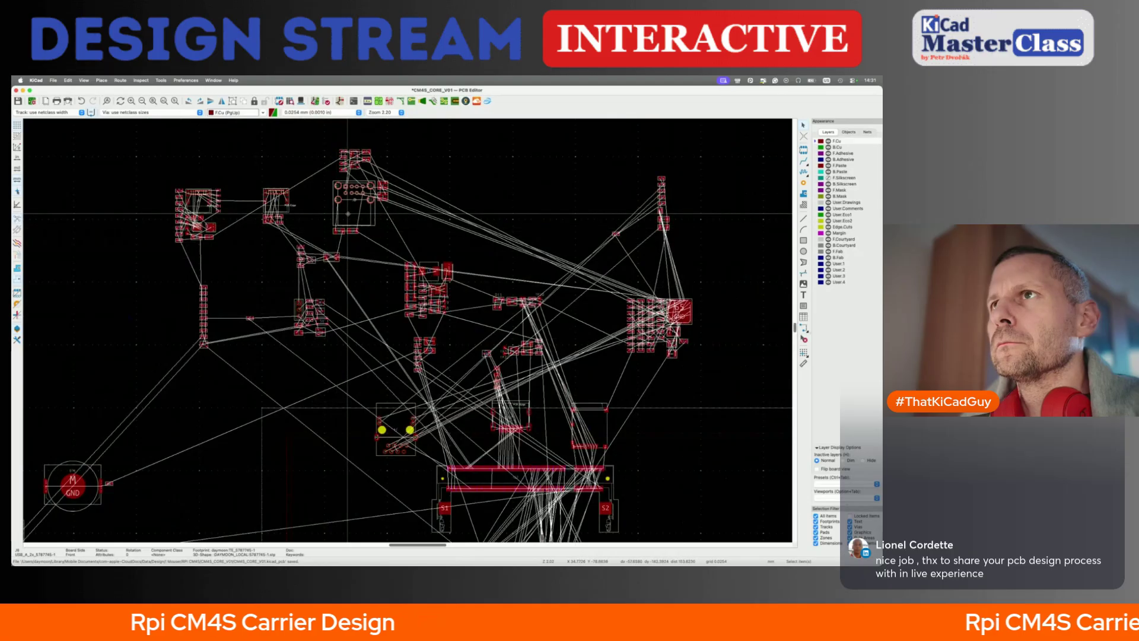
- Rotate J8 by 180° and place it between the RJ45 jack and the 16-pin connector
{"action": "key", "text": "m"}
{"action": "scroll", "coordinate": [403, 403], "scroll_direction": "down", "scroll_amount": 3}
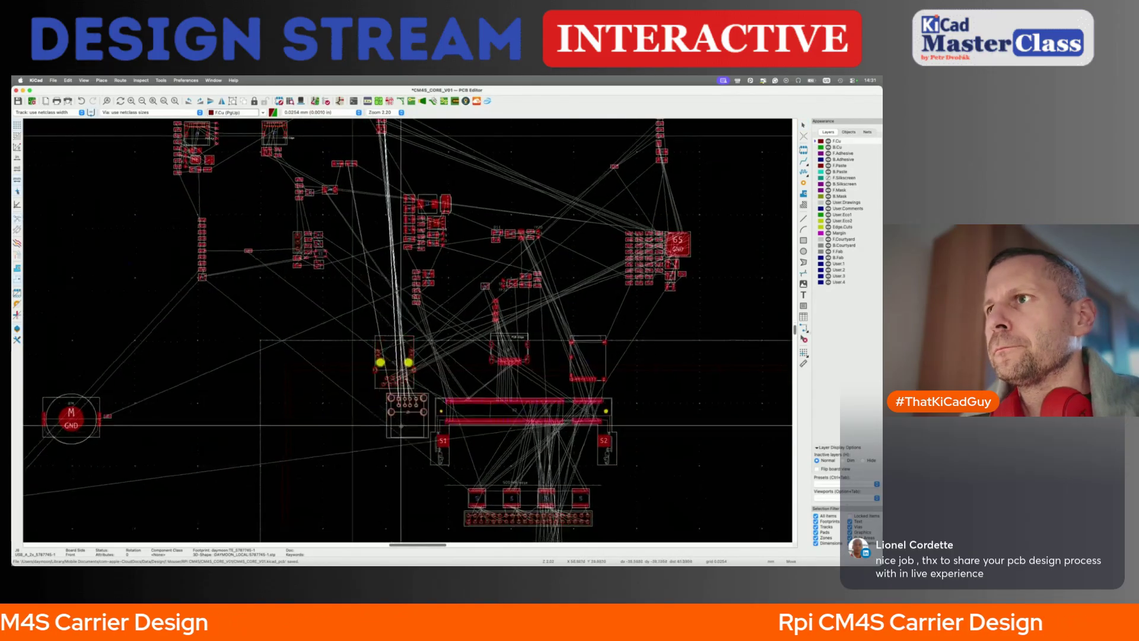
{"action": "key", "text": "r"}
{"action": "key", "text": "r"}
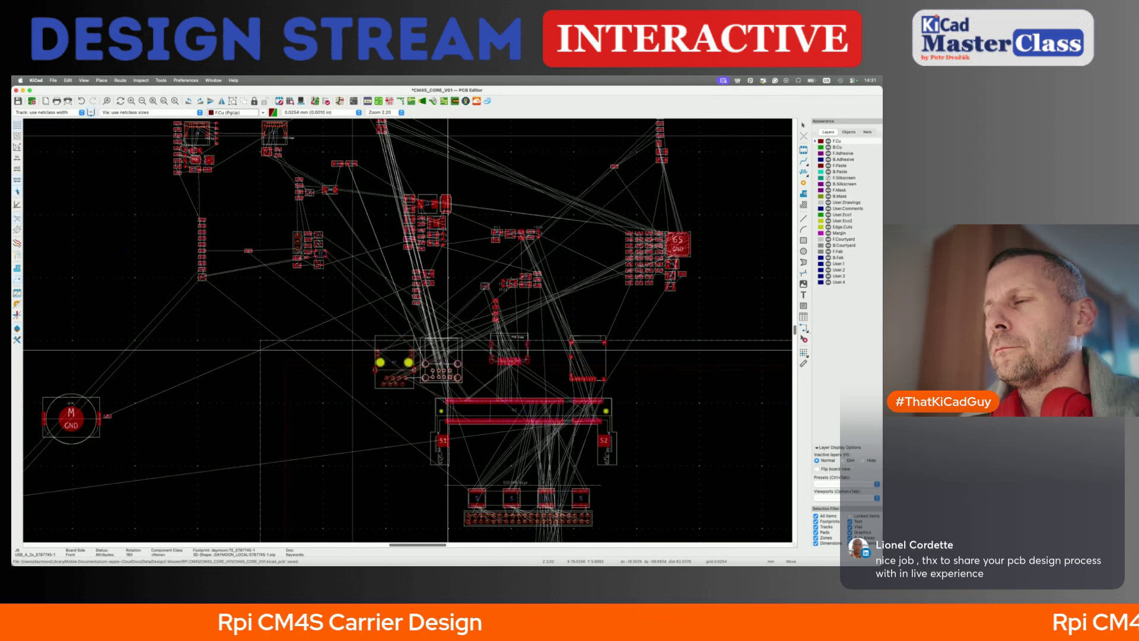
{"action": "scroll", "coordinate": [448, 349], "scroll_direction": "up", "scroll_amount": 3}
{"action": "key", "text": "Escape"}
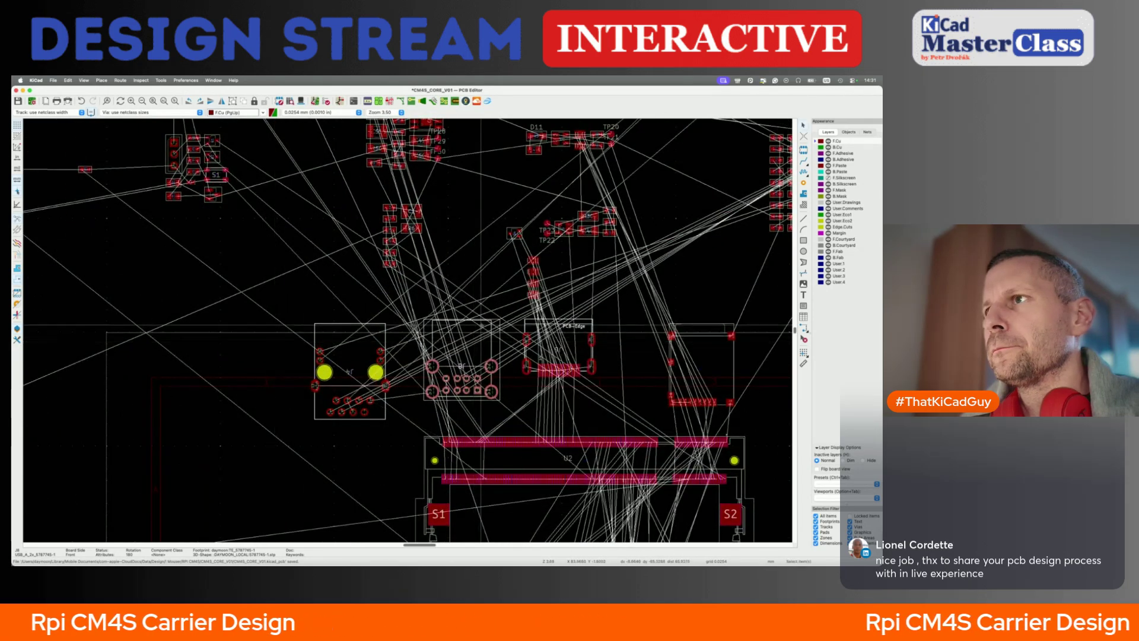
{"action": "key", "text": "m"}
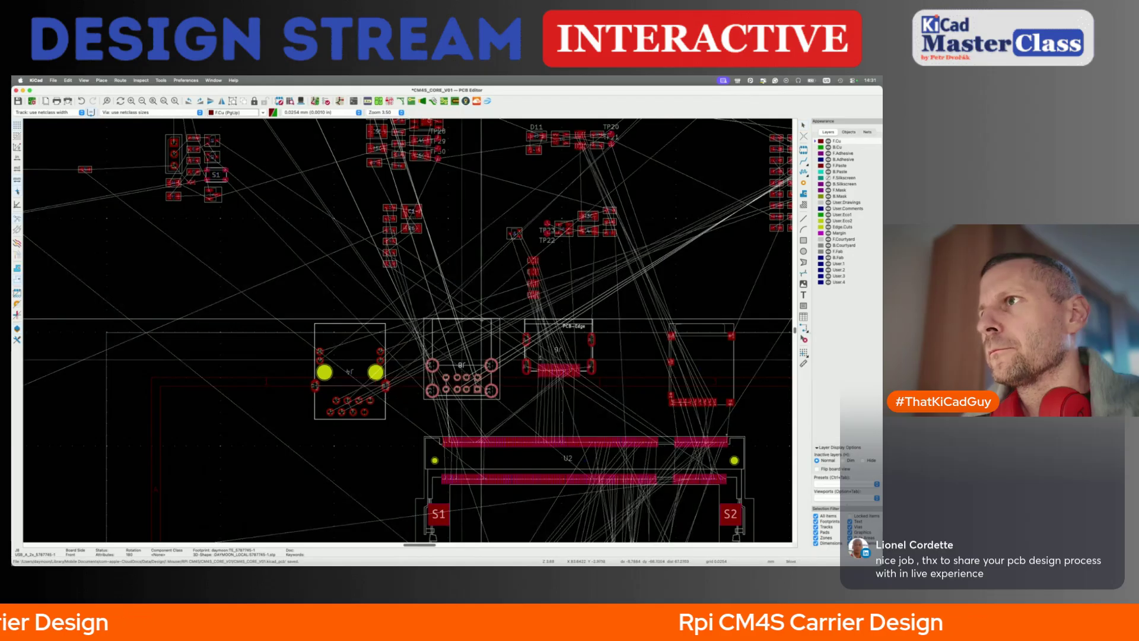
{"action": "key", "text": "Escape"}
{"action": "scroll", "coordinate": [481, 319], "scroll_direction": "down", "scroll_amount": 4}
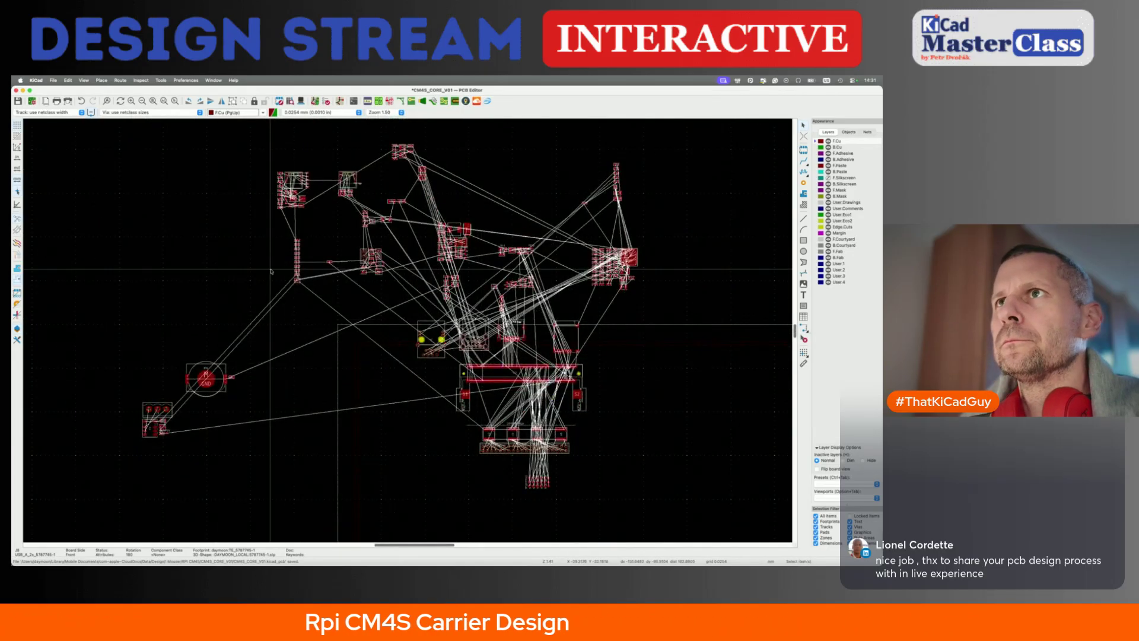
- Pick up QFN chip U9, rotate it 90°, and bring it toward the SO-DIMM's left end
{"action": "left_click", "coordinate": [628, 256]}
{"action": "key", "text": "m"}
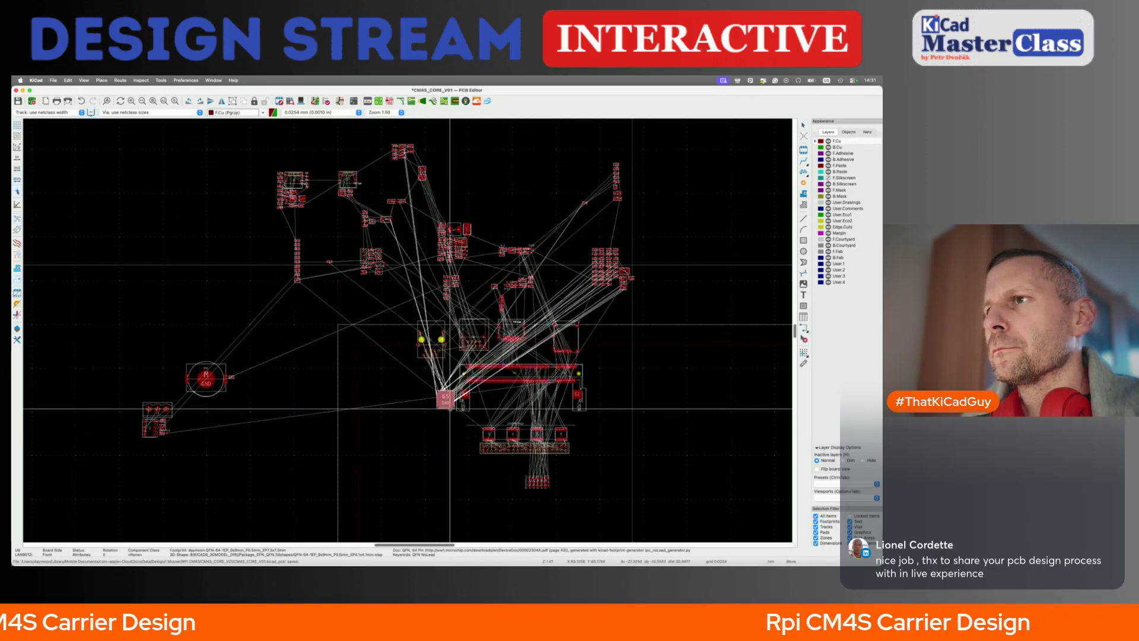
{"action": "scroll", "coordinate": [489, 419], "scroll_direction": "up", "scroll_amount": 4}
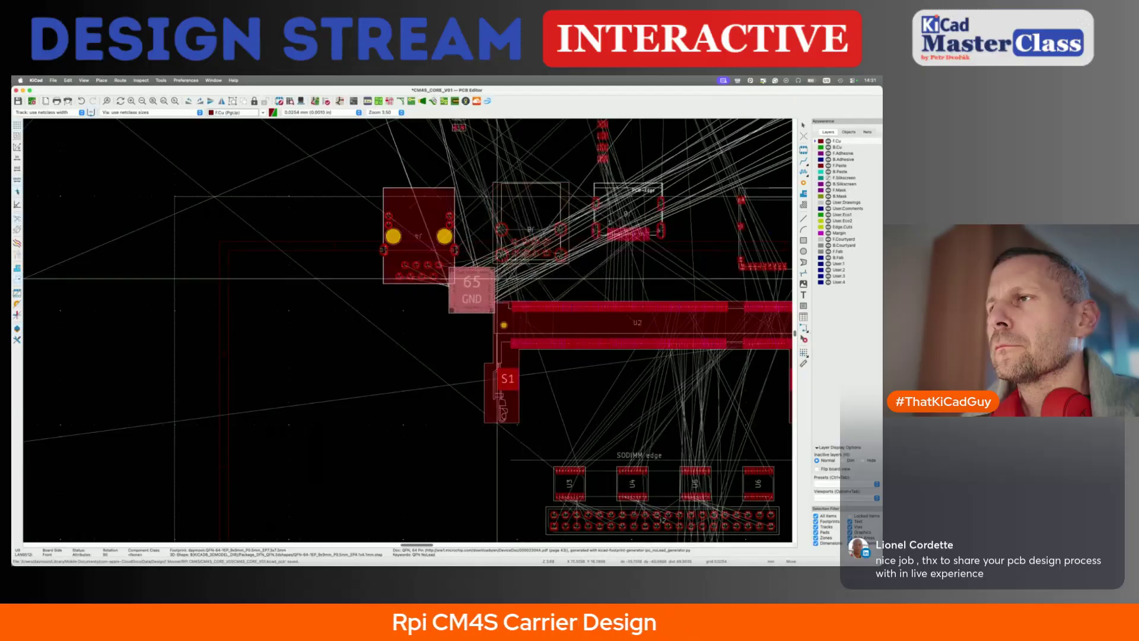
{"action": "key", "text": "shift+r"}
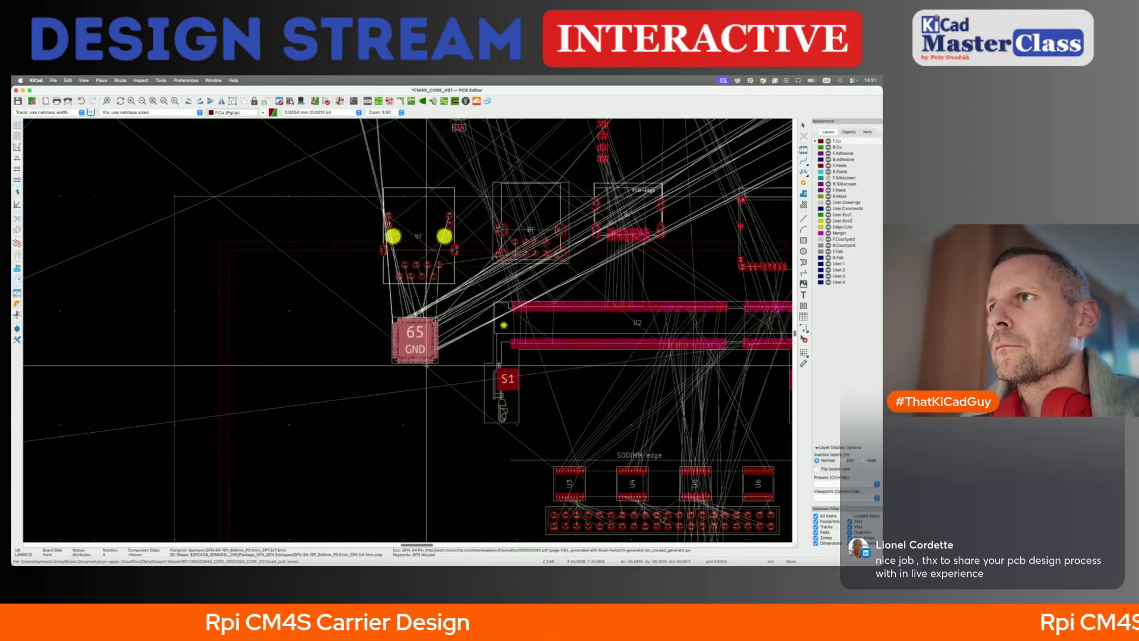
{"action": "scroll", "coordinate": [439, 375], "scroll_direction": "down", "scroll_amount": 3}
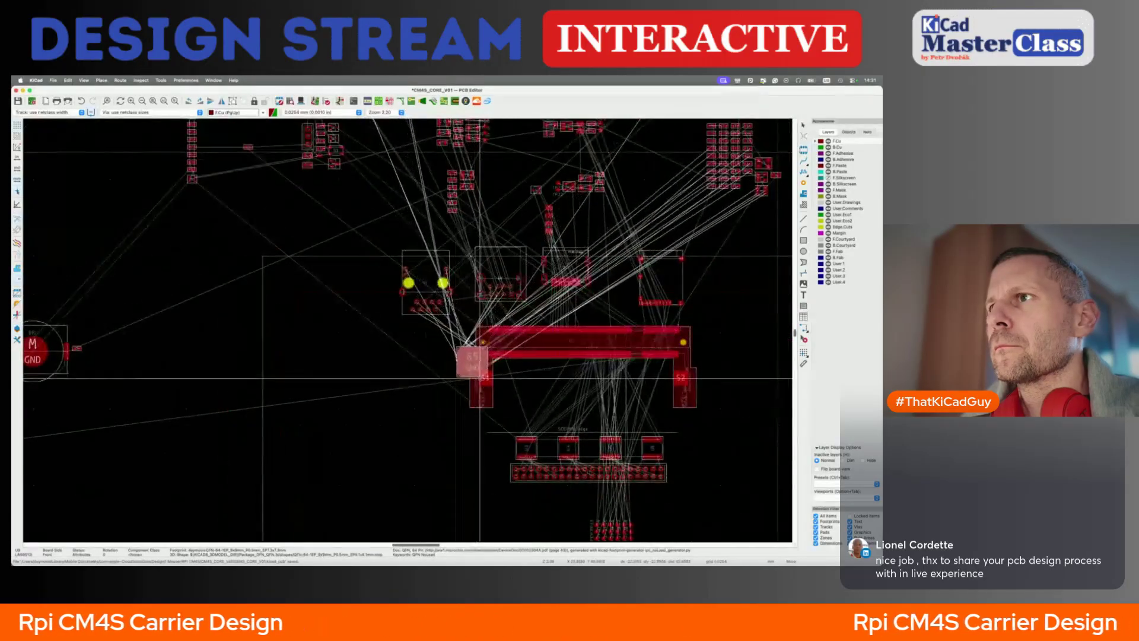
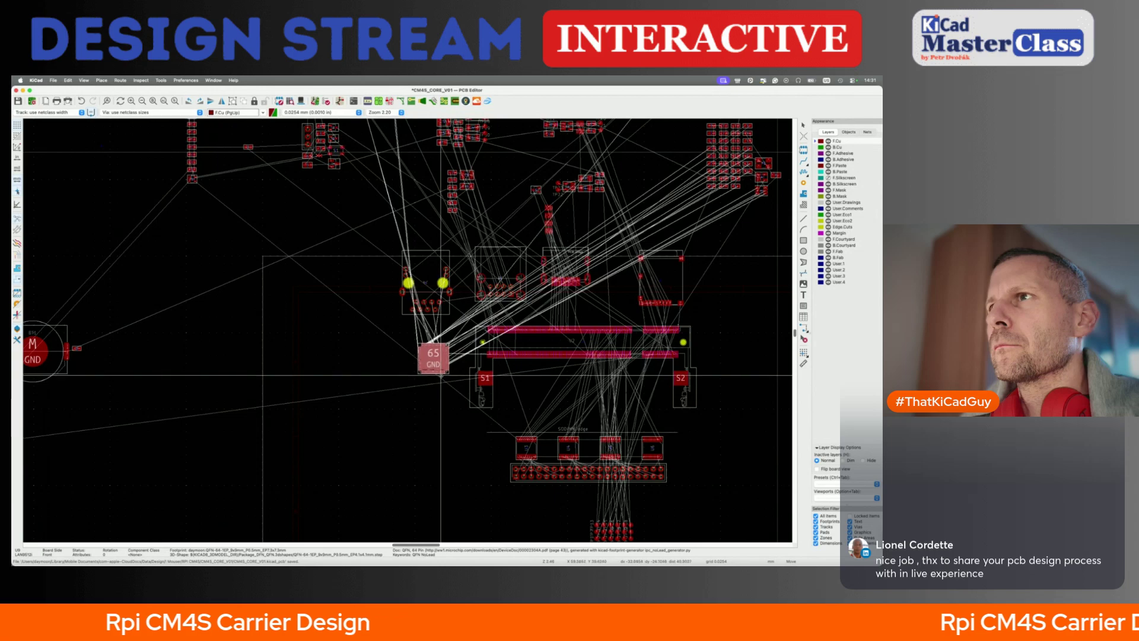
- Place U9 in its new spot and set the RJ45 jack slightly higher
{"action": "left_click", "coordinate": [440, 375]}
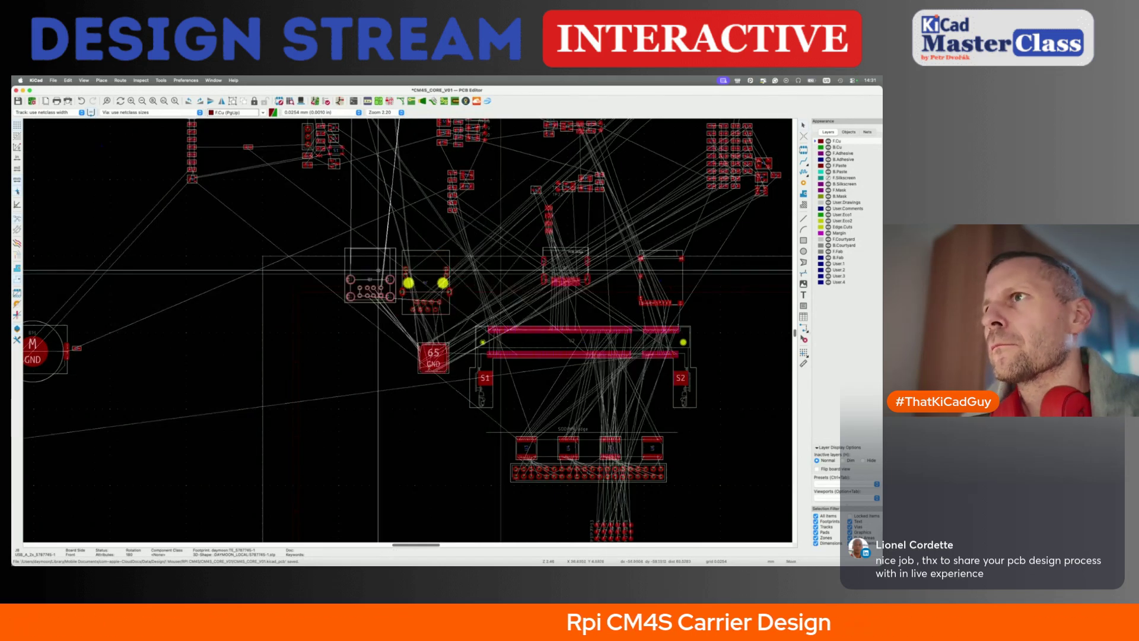
{"action": "key", "text": "m"}
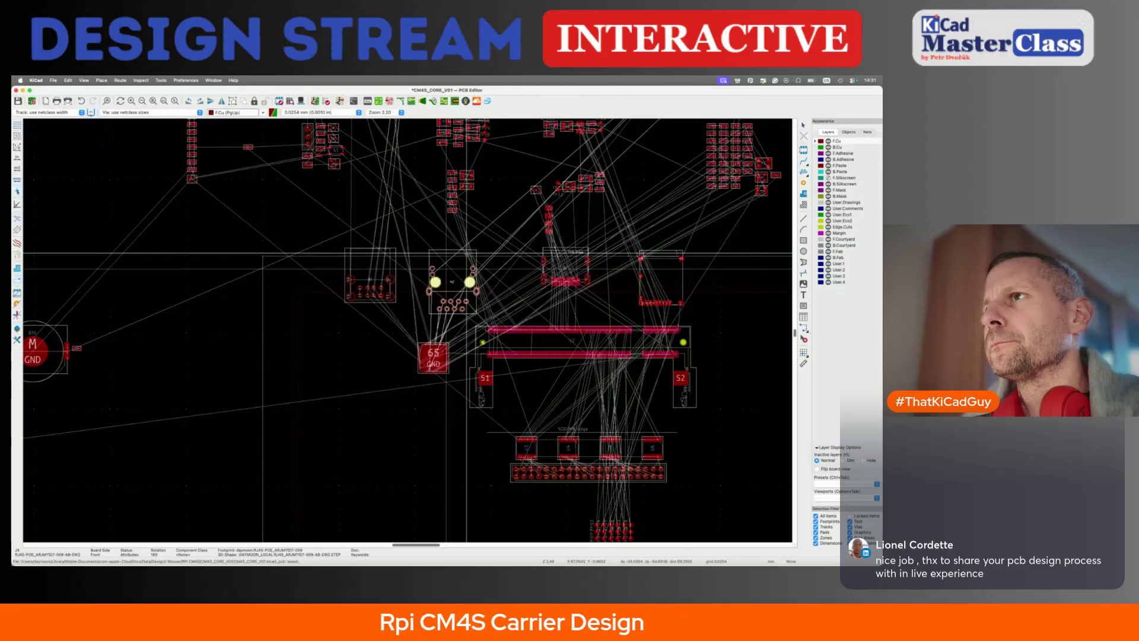
{"action": "left_click", "coordinate": [467, 252]}
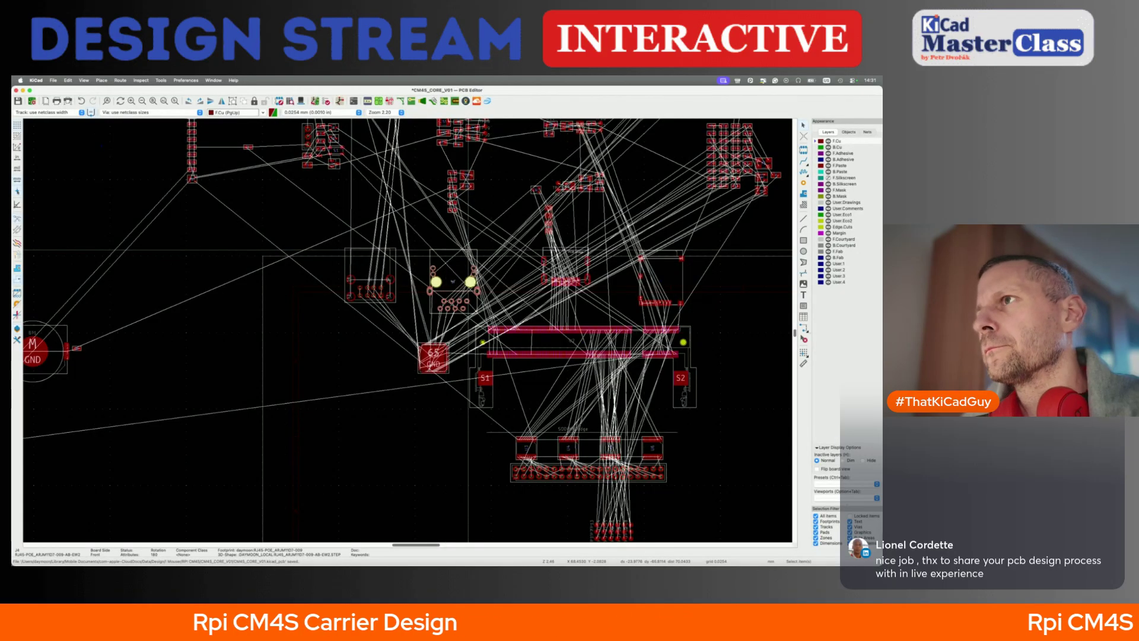
{"action": "key", "text": "m"}
{"action": "left_click", "coordinate": [468, 253]}
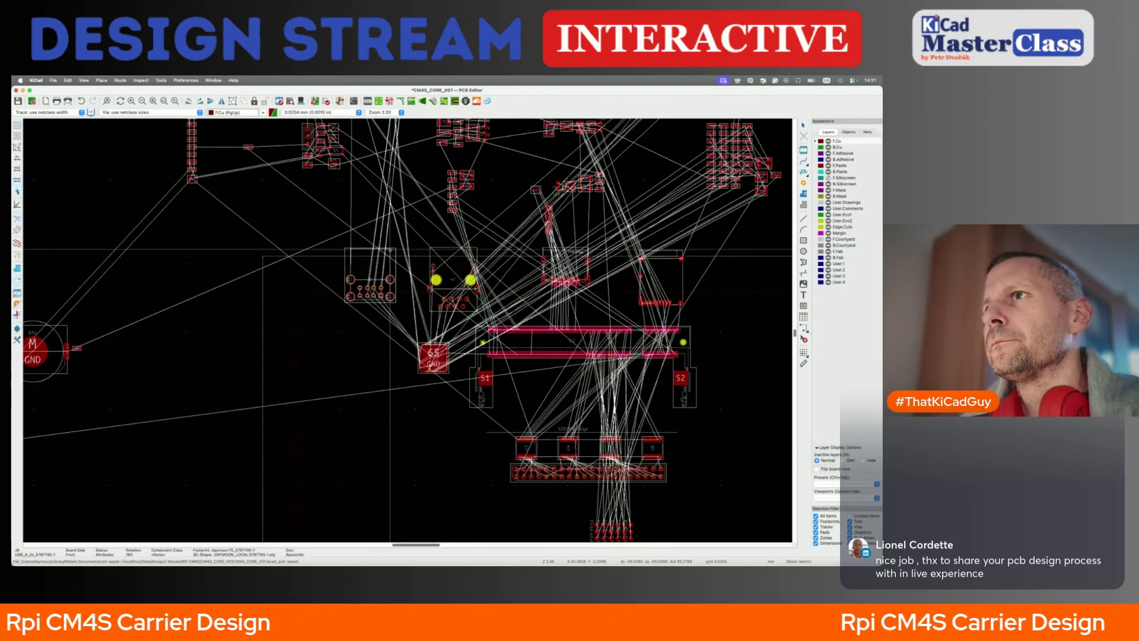
{"action": "scroll", "coordinate": [385, 226], "scroll_direction": "up", "scroll_amount": 3}
- Shift J8 a little to the right and open the SO-DIMM footprint for editing
{"action": "key", "text": "m"}
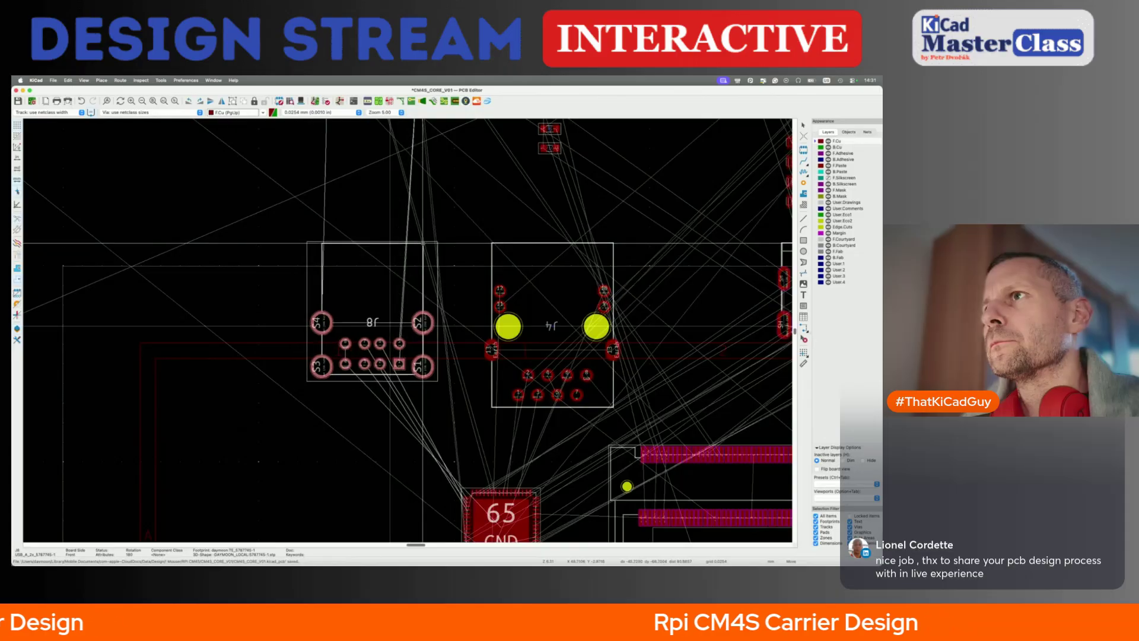
{"action": "left_click", "coordinate": [418, 315]}
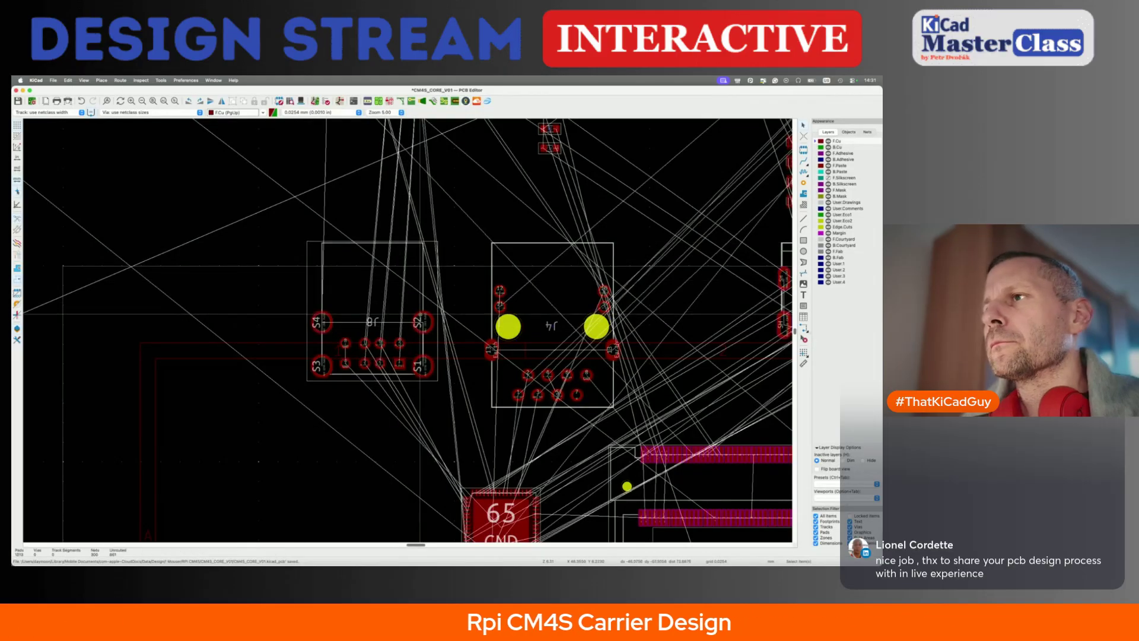
{"action": "scroll", "coordinate": [418, 315], "scroll_direction": "down", "scroll_amount": 3}
{"action": "scroll", "coordinate": [419, 279], "scroll_direction": "up", "scroll_amount": 5}
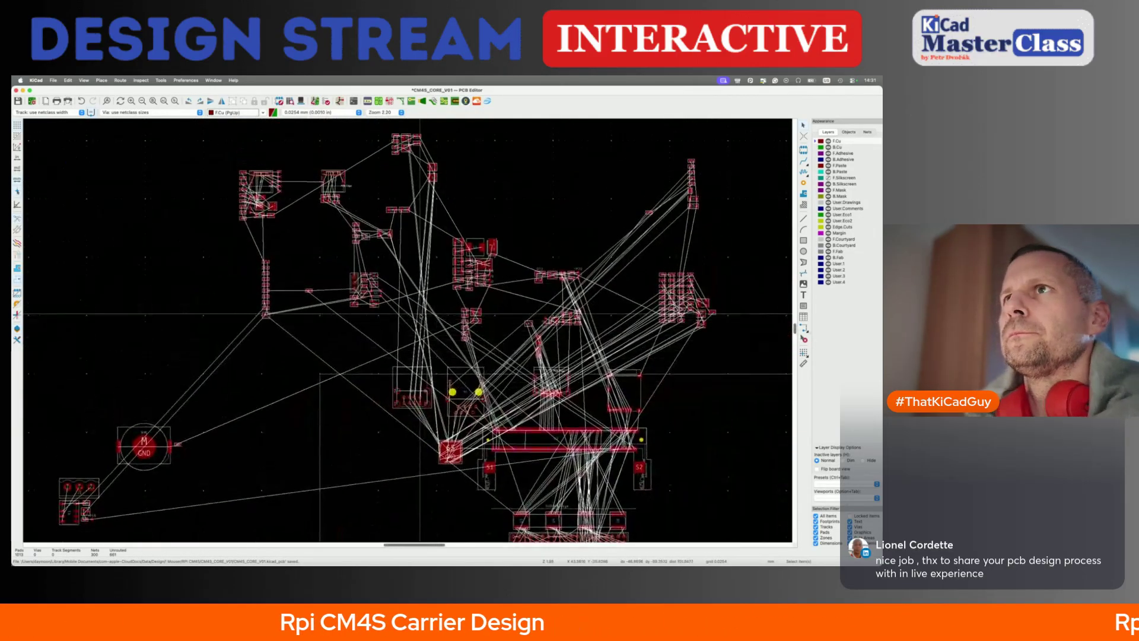
{"action": "left_click", "coordinate": [342, 203]}
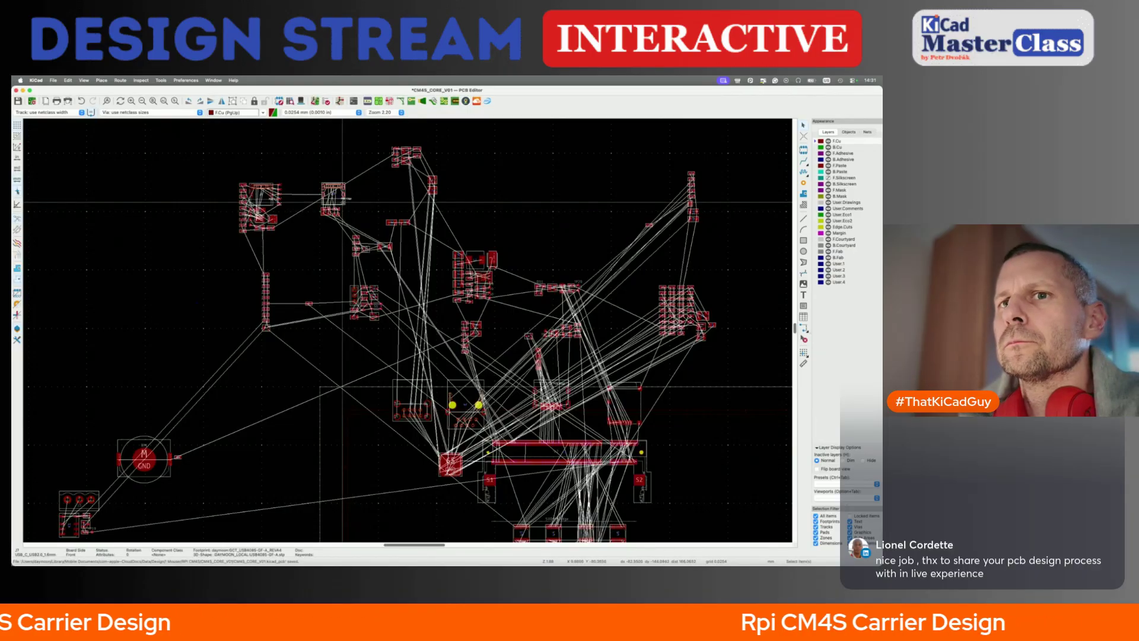
{"action": "key", "text": "super+grave"}
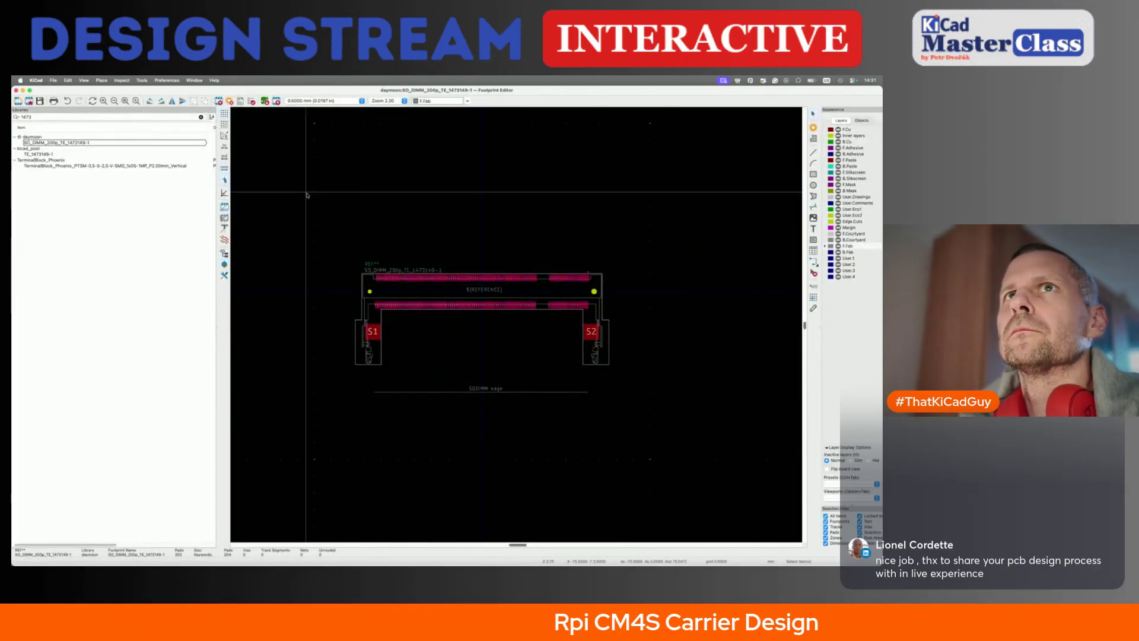
- Close the Footprint Editor and check the USB schematic sheet and the project manager
{"action": "left_click", "coordinate": [16, 90]}
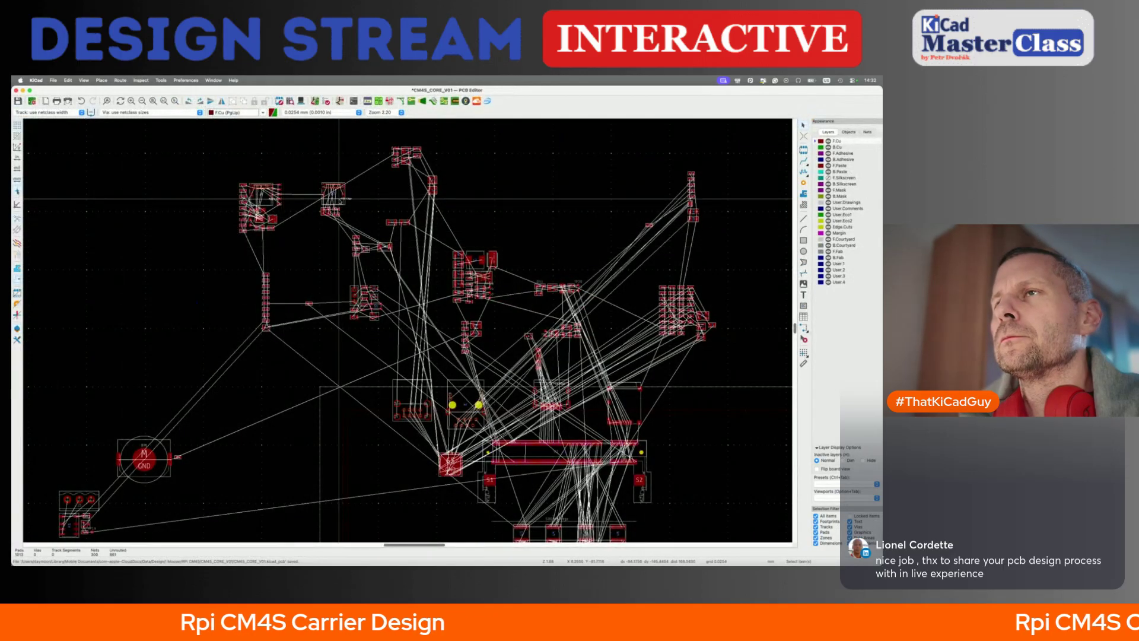
{"action": "key", "text": "super+grave"}
{"action": "scroll", "coordinate": [317, 276], "scroll_direction": "down", "scroll_amount": 3}
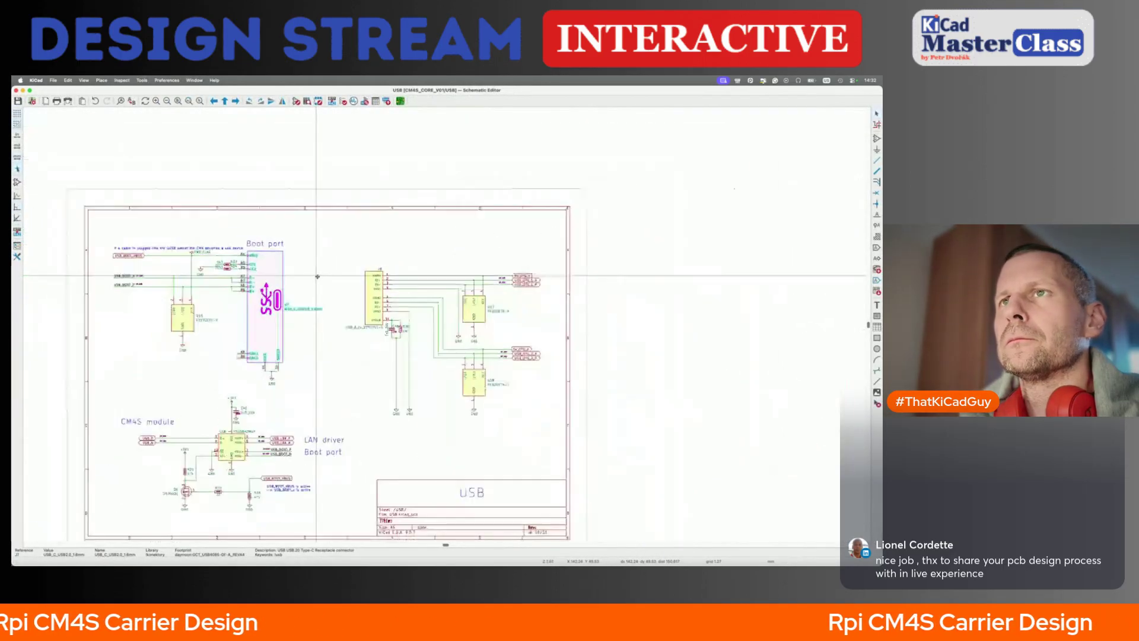
{"action": "key", "text": "super+grave"}
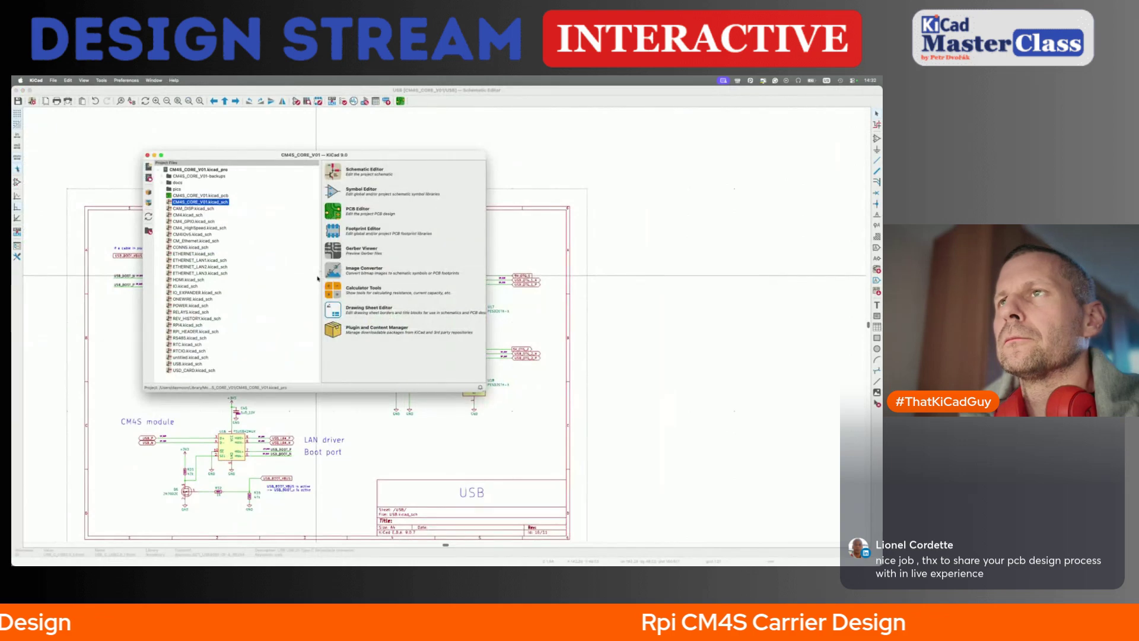
{"action": "key", "text": "super+grave"}
{"action": "key", "text": "super+grave"}
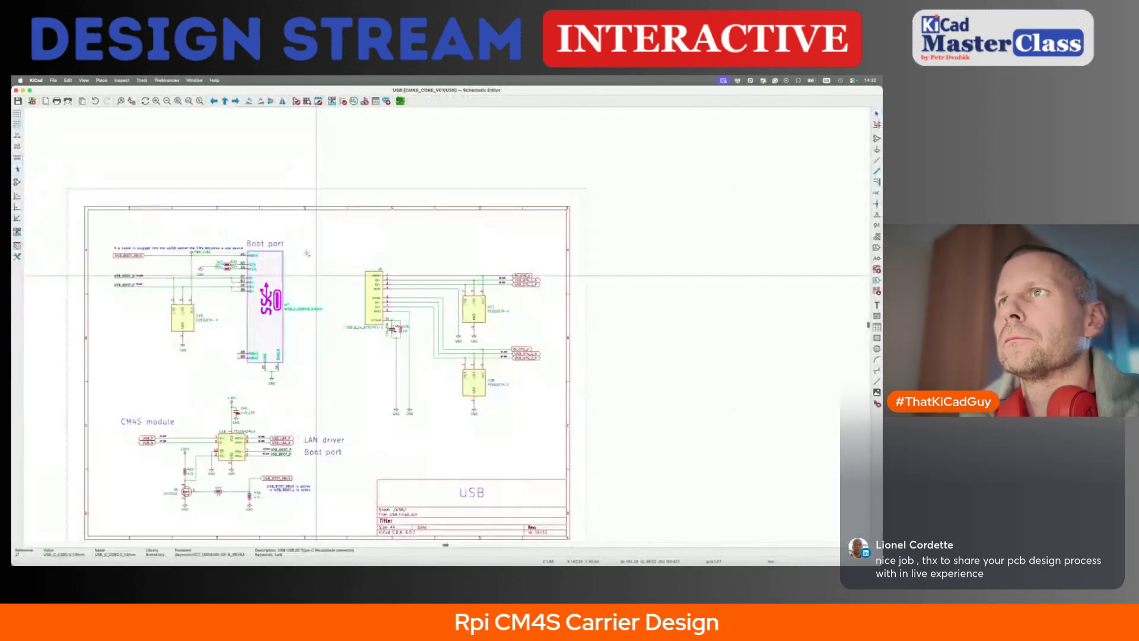
- From the root CM4S Carrier sheet, open the Power sheet, then go back to the PCB layout
{"action": "key", "text": "alt+BackSpace"}
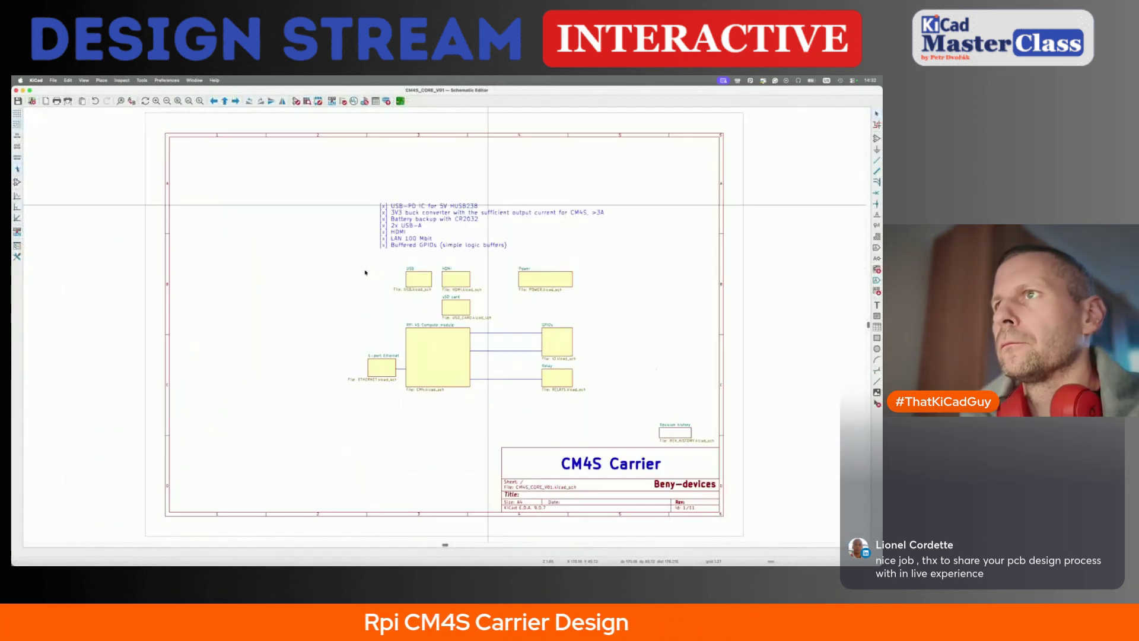
{"action": "double_click", "coordinate": [537, 279]}
{"action": "key", "text": "alt+BackSpace"}
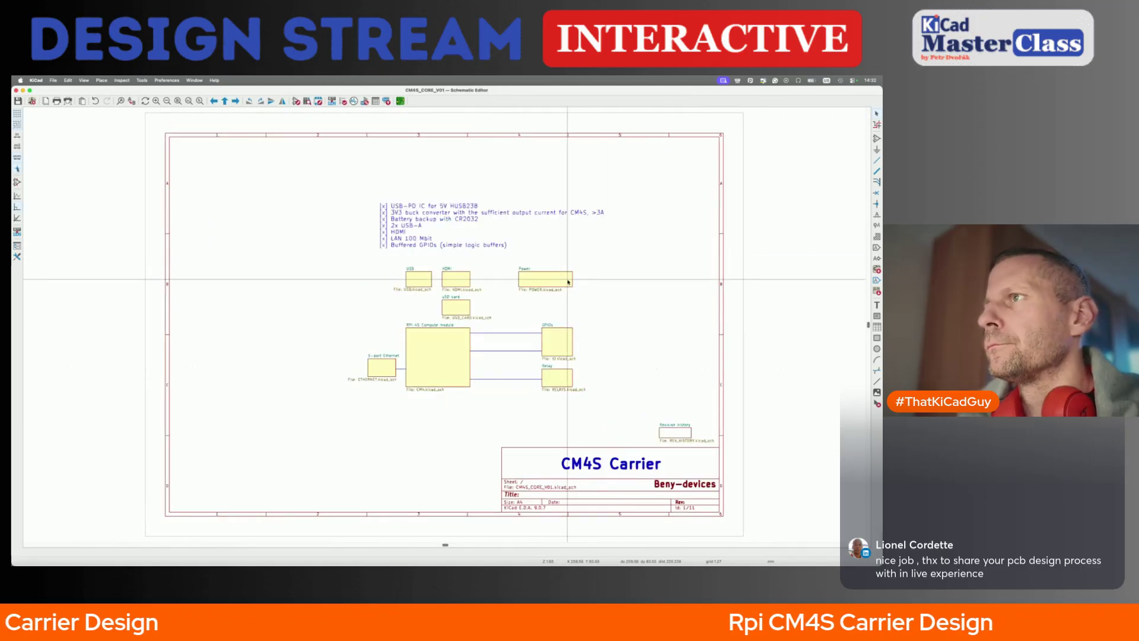
{"action": "double_click", "coordinate": [545, 279]}
{"action": "key", "text": "super+grave"}
{"action": "key", "text": "super+grave"}
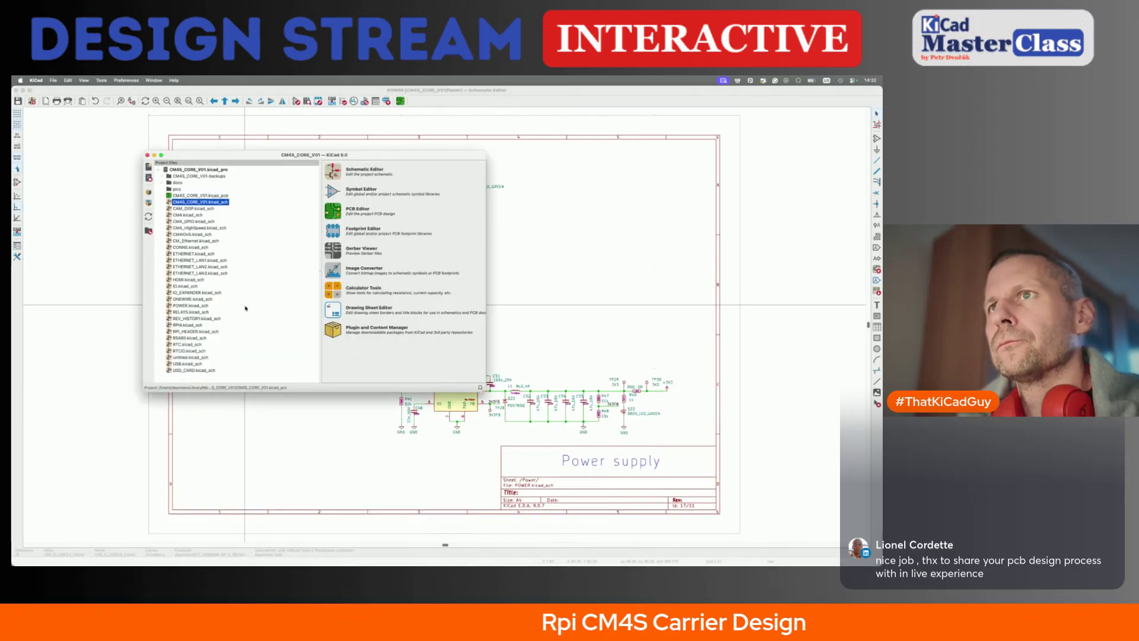
- Rotate a footprint by 90°, drop it, then reposition it to its final spot
{"action": "scroll", "coordinate": [558, 332], "scroll_direction": "down", "scroll_amount": 10}
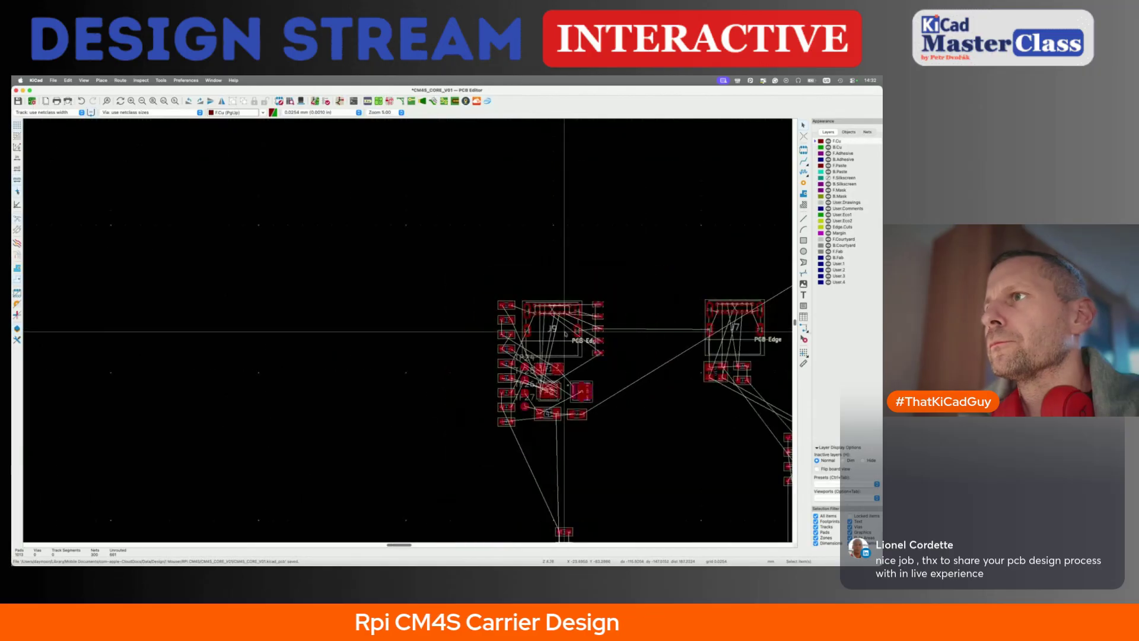
{"action": "scroll", "coordinate": [563, 331], "scroll_direction": "down", "scroll_amount": 5}
{"action": "scroll", "coordinate": [563, 331], "scroll_direction": "right", "scroll_amount": 5}
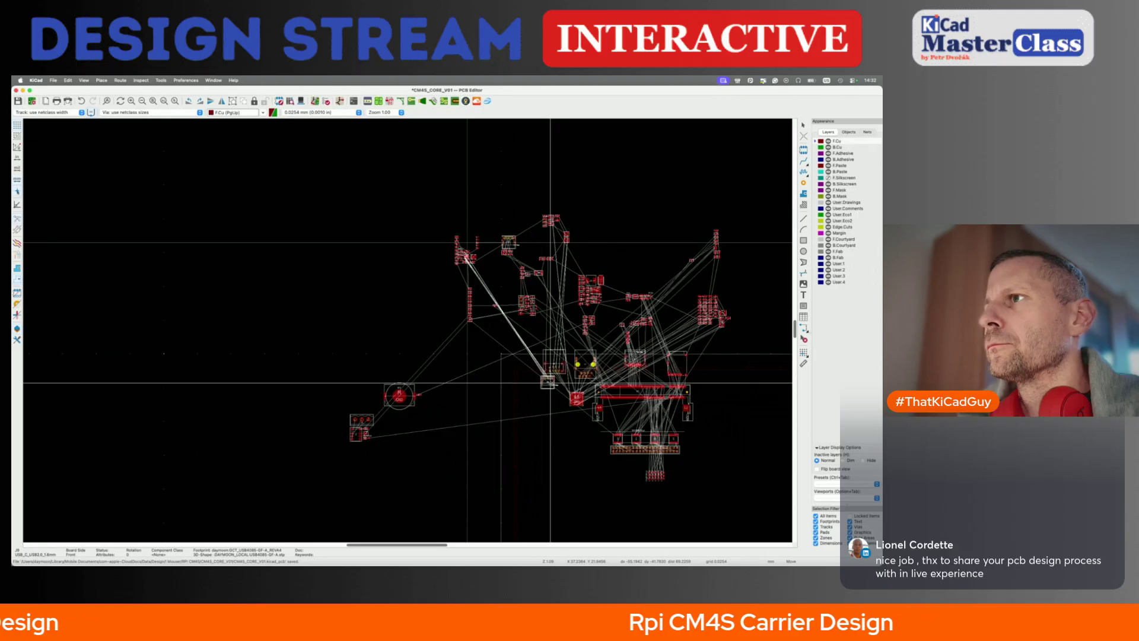
{"action": "scroll", "coordinate": [550, 383], "scroll_direction": "up", "scroll_amount": 4}
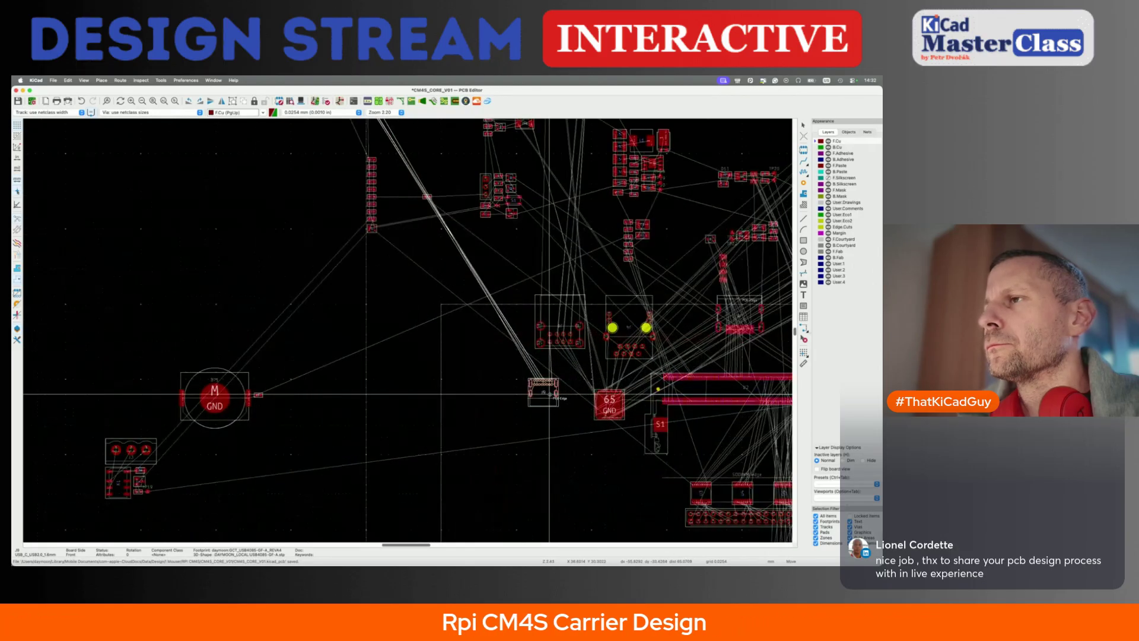
{"action": "key", "text": "r"}
{"action": "scroll", "coordinate": [541, 406], "scroll_direction": "down", "scroll_amount": 2}
{"action": "scroll", "coordinate": [541, 405], "scroll_direction": "down", "scroll_amount": 3}
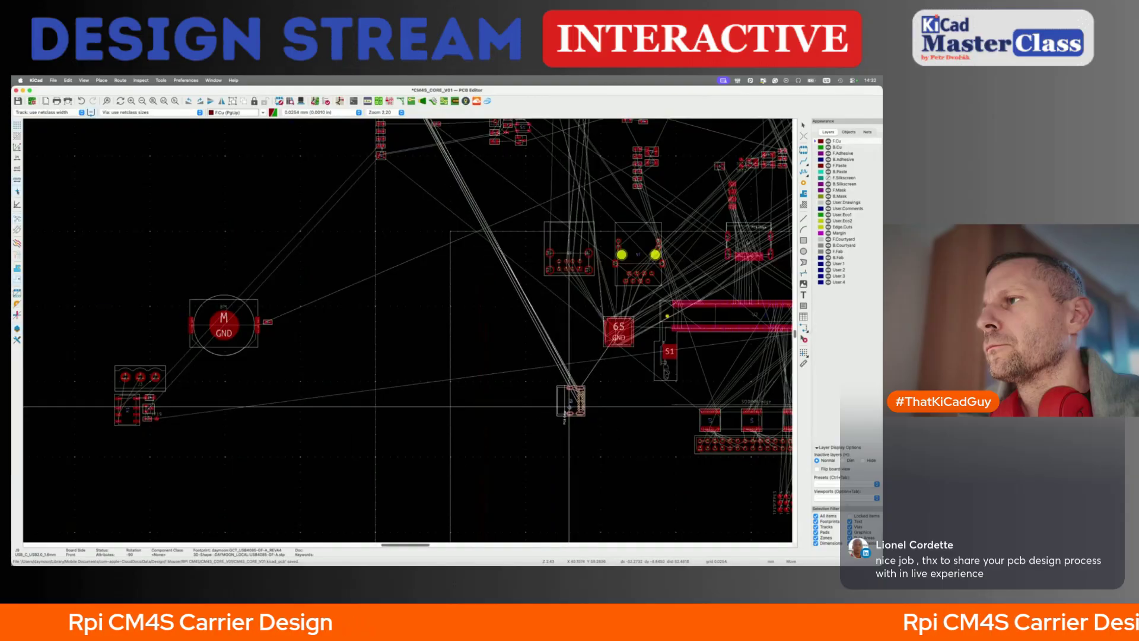
{"action": "left_click", "coordinate": [561, 418]}
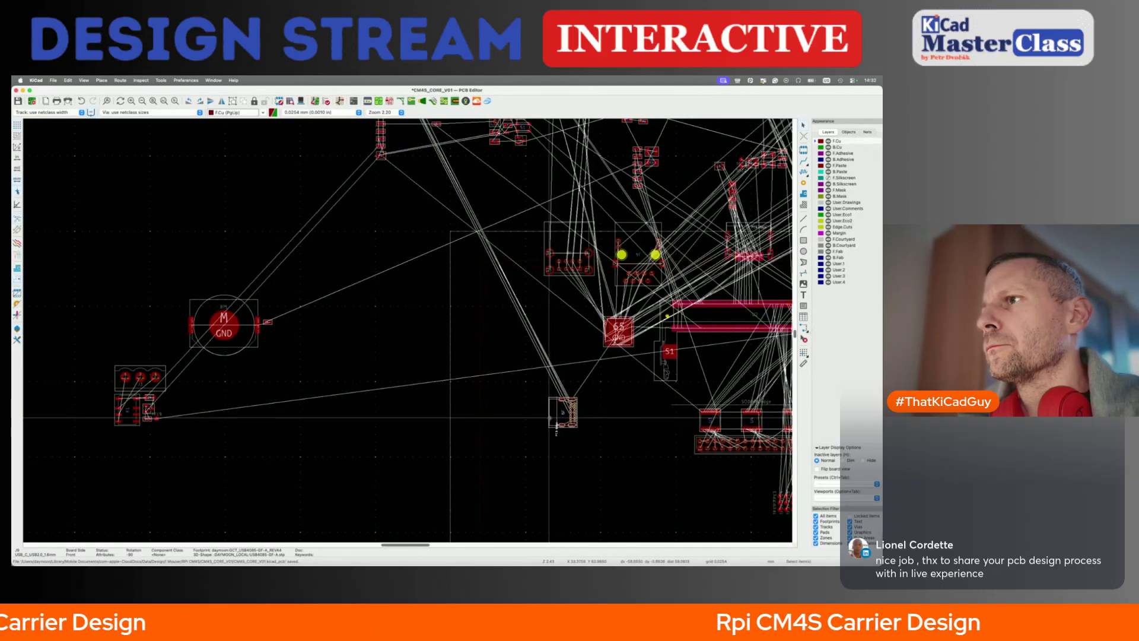
{"action": "key", "text": "m"}
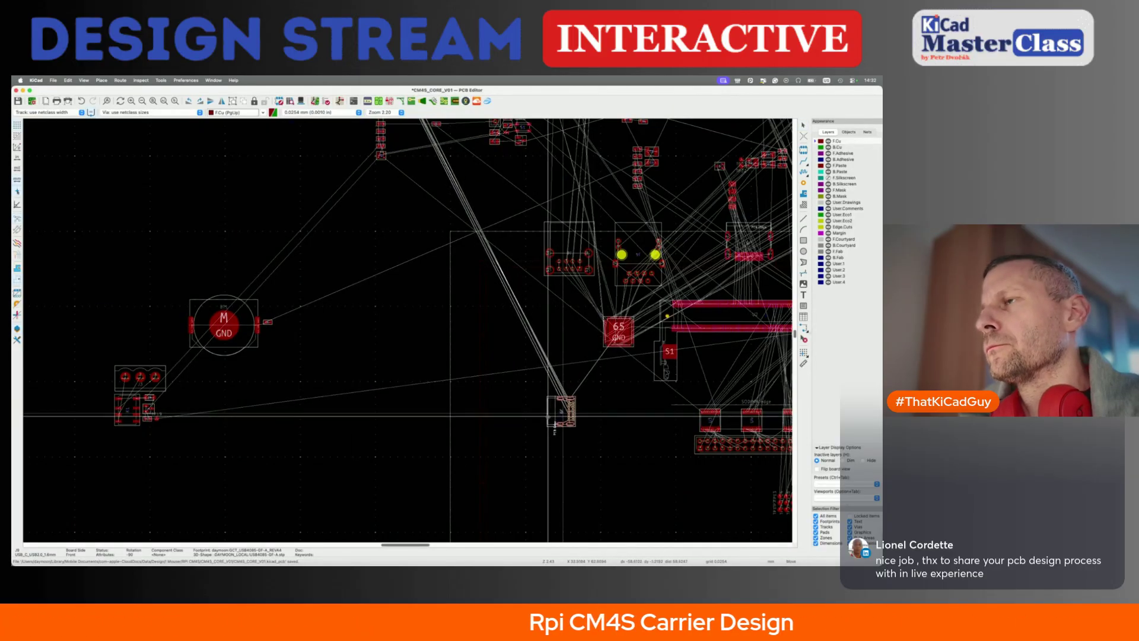
{"action": "scroll", "coordinate": [554, 422], "scroll_direction": "down", "scroll_amount": 3}
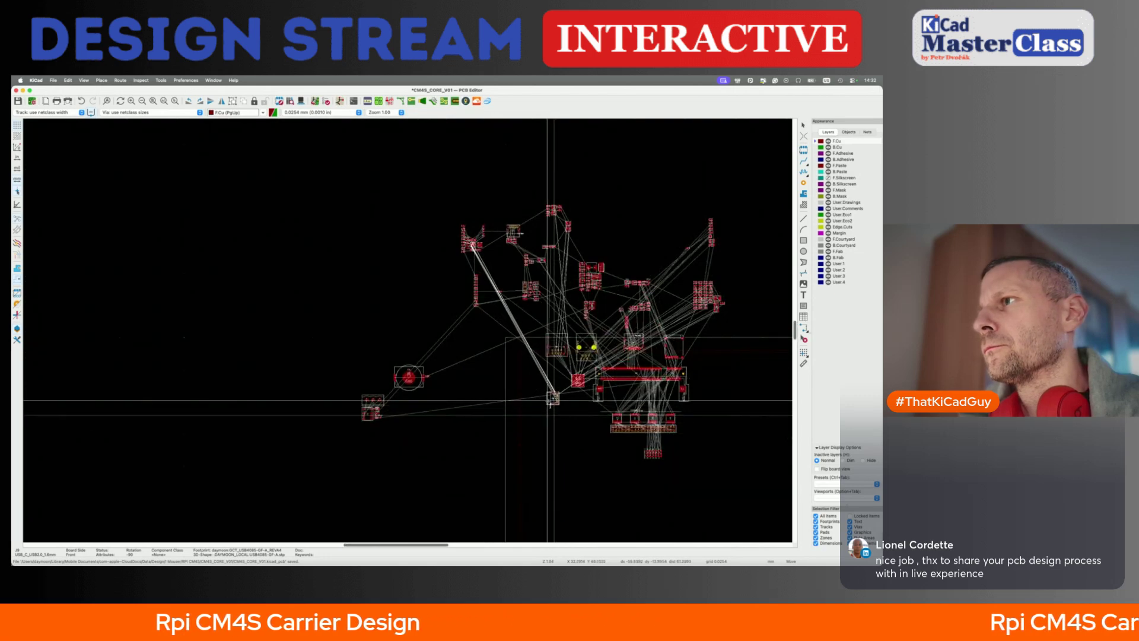
{"action": "left_click", "coordinate": [552, 394]}
{"action": "scroll", "coordinate": [607, 352], "scroll_direction": "up", "scroll_amount": 8}
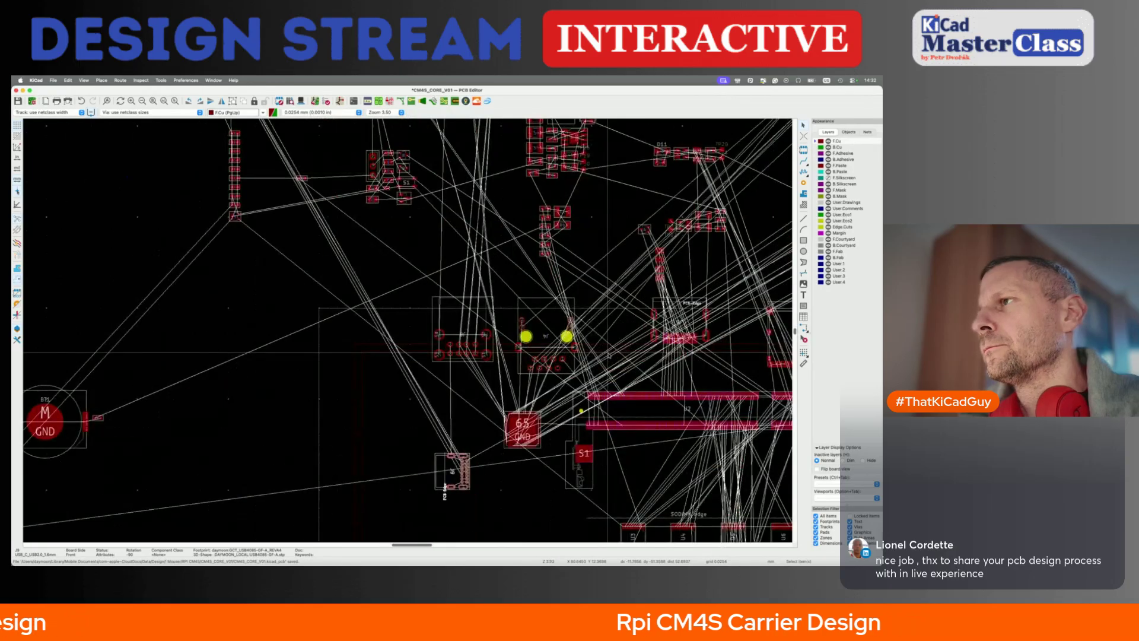
{"action": "scroll", "coordinate": [608, 355], "scroll_direction": "right", "scroll_amount": 5}
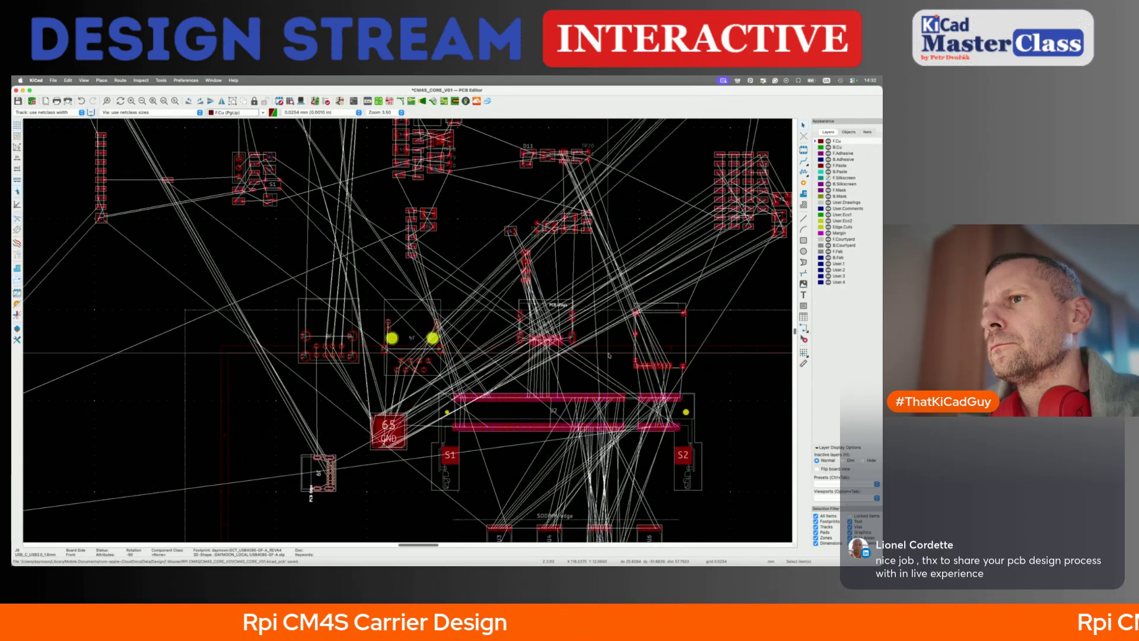
- Move USB-C connector J9 up and to the left, then set it slightly higher
{"action": "key", "text": "m"}
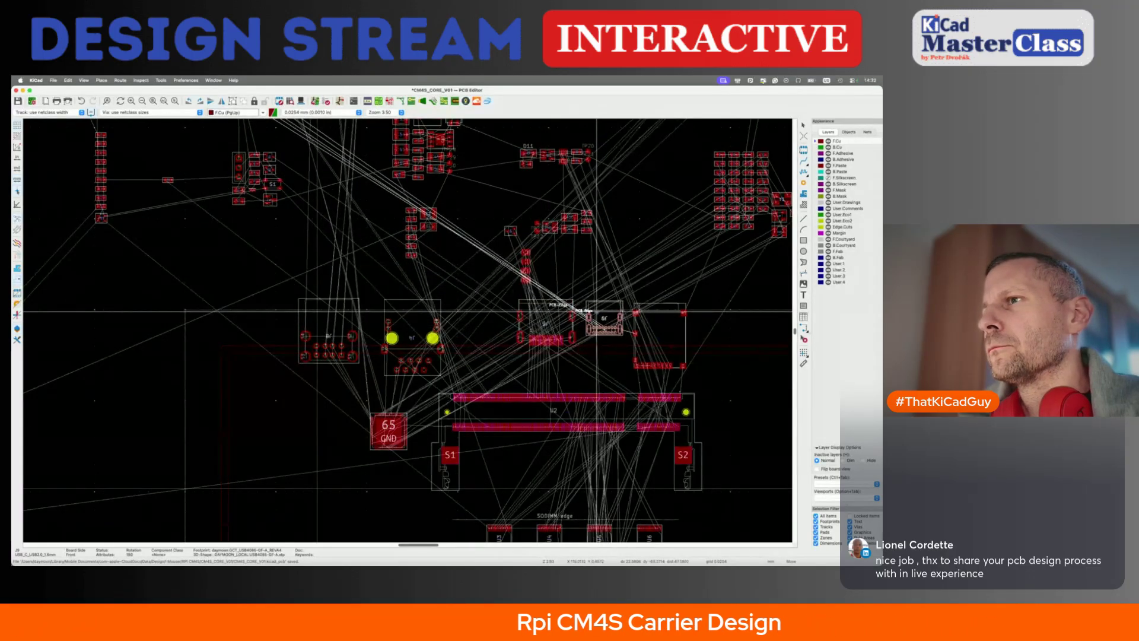
{"action": "left_click", "coordinate": [466, 253]}
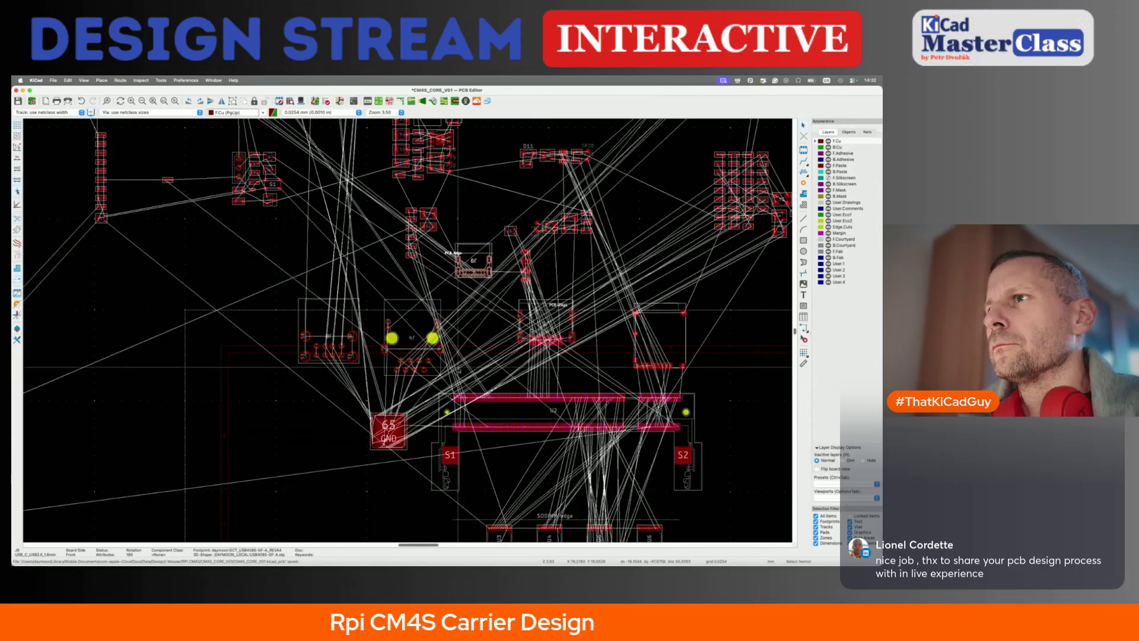
{"action": "left_click", "coordinate": [511, 417]}
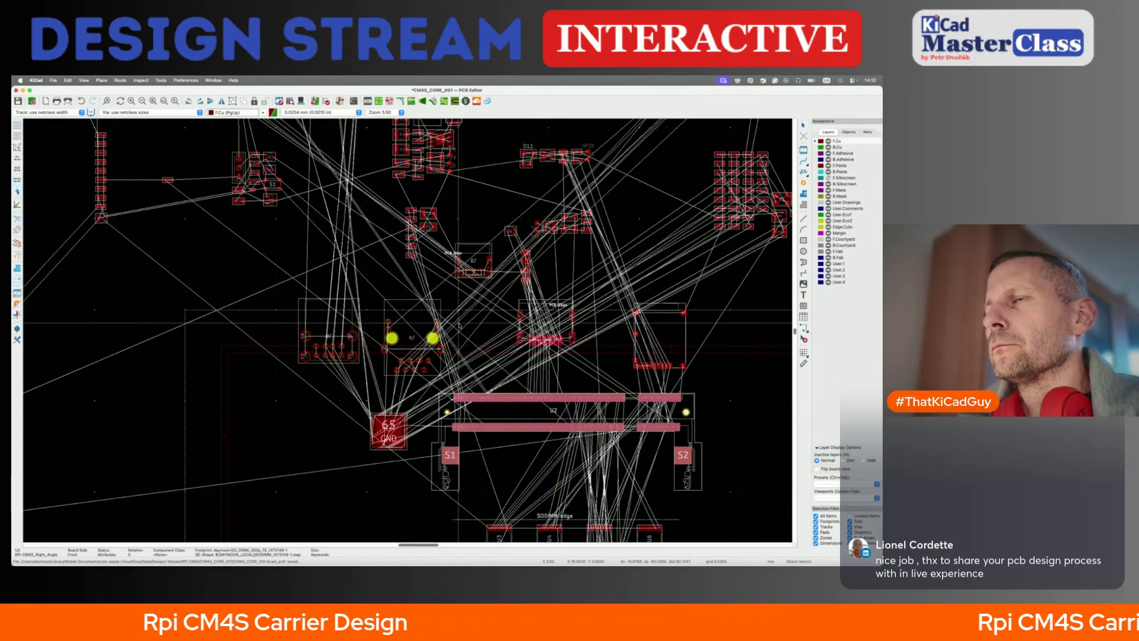
{"action": "left_click", "coordinate": [480, 257]}
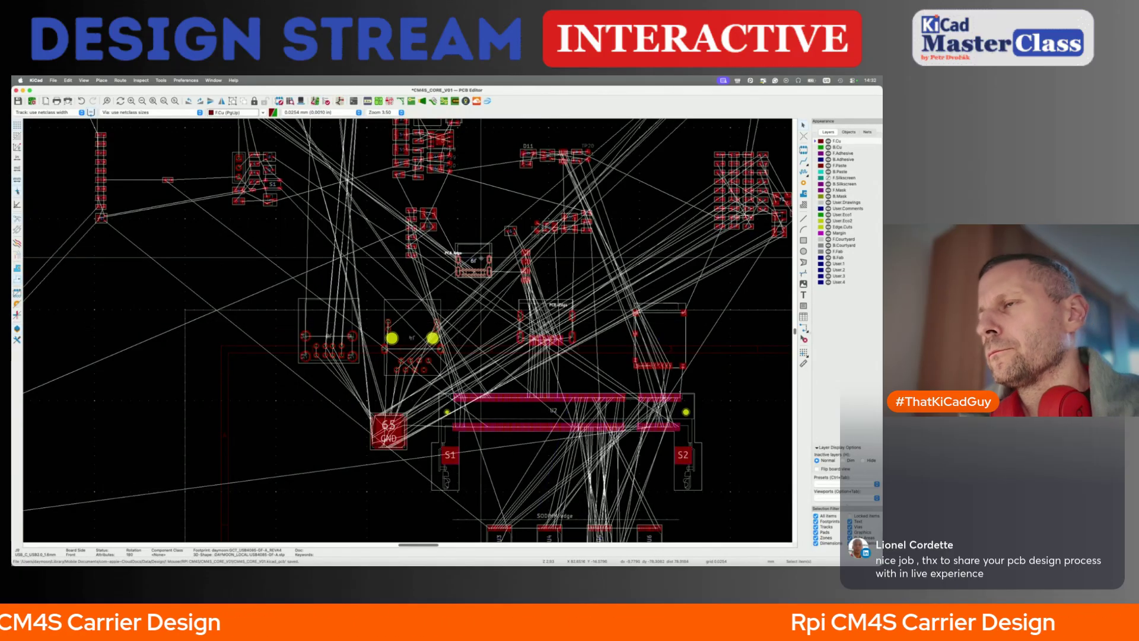
{"action": "key", "text": "m"}
{"action": "scroll", "coordinate": [480, 257], "scroll_direction": "down", "scroll_amount": 1}
{"action": "scroll", "coordinate": [474, 261], "scroll_direction": "down", "scroll_amount": 2}
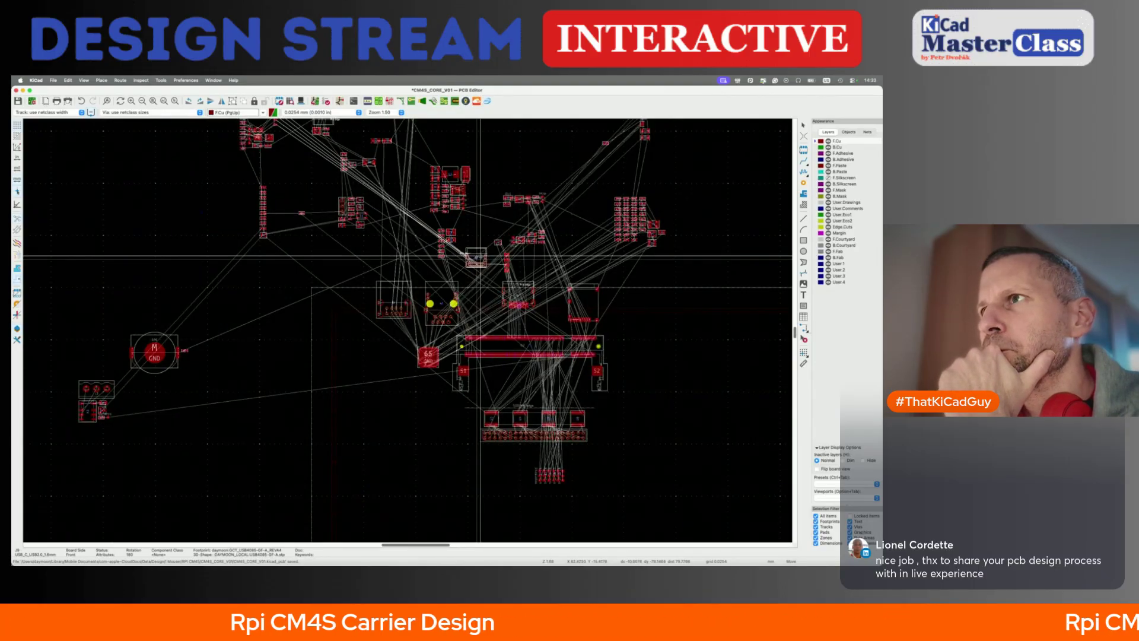
{"action": "left_click", "coordinate": [481, 256]}
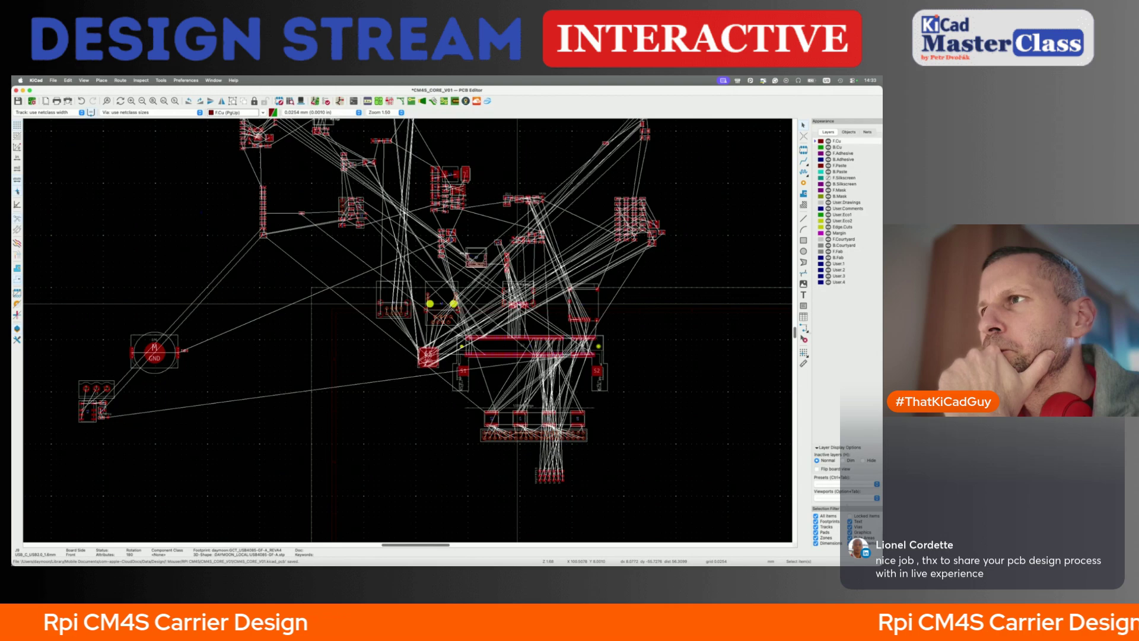
{"action": "scroll", "coordinate": [517, 304], "scroll_direction": "up", "scroll_amount": 1}
{"action": "left_click", "coordinate": [522, 302]}
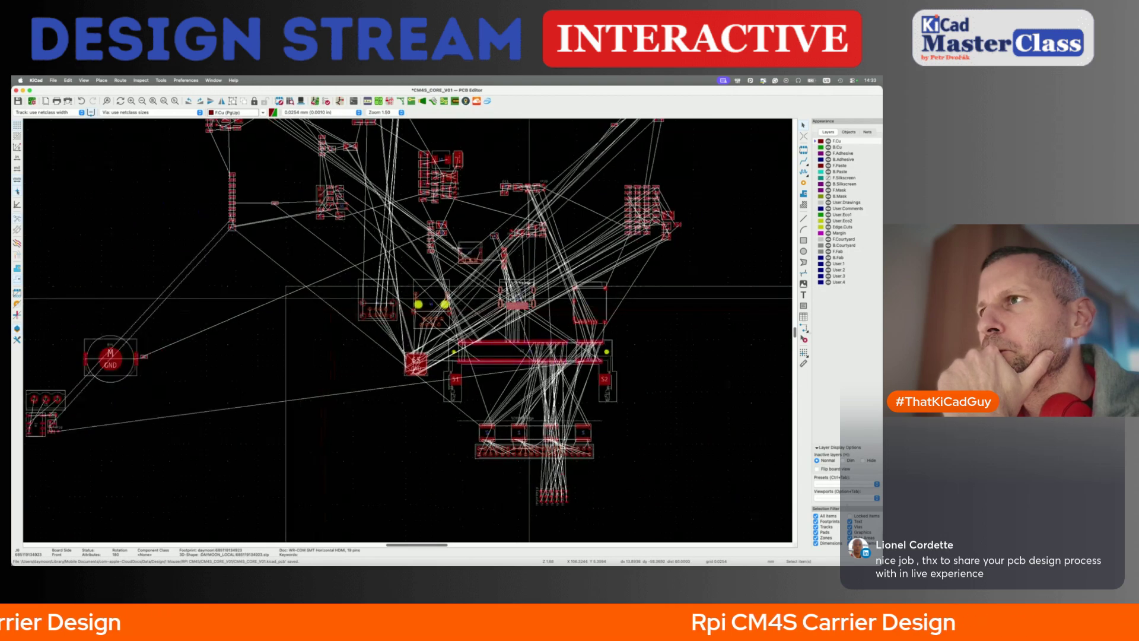
{"action": "scroll", "coordinate": [529, 298], "scroll_direction": "up", "scroll_amount": 3}
- Place HDMI connector J6 at a new spot on the board
{"action": "key", "text": "m"}
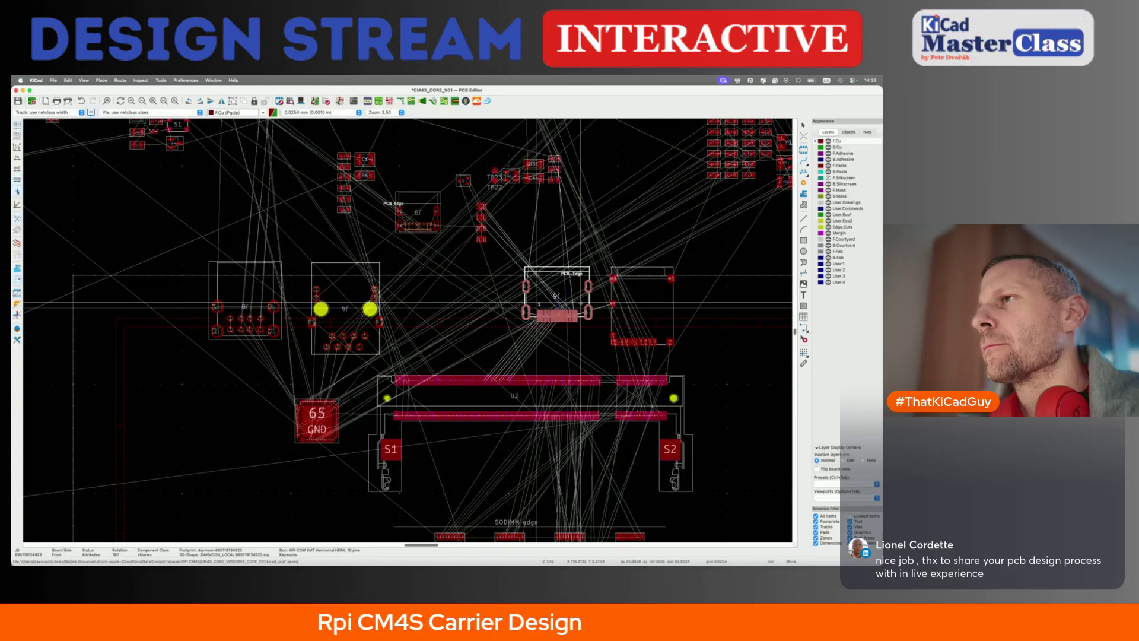
{"action": "scroll", "coordinate": [584, 277], "scroll_direction": "up", "scroll_amount": 3}
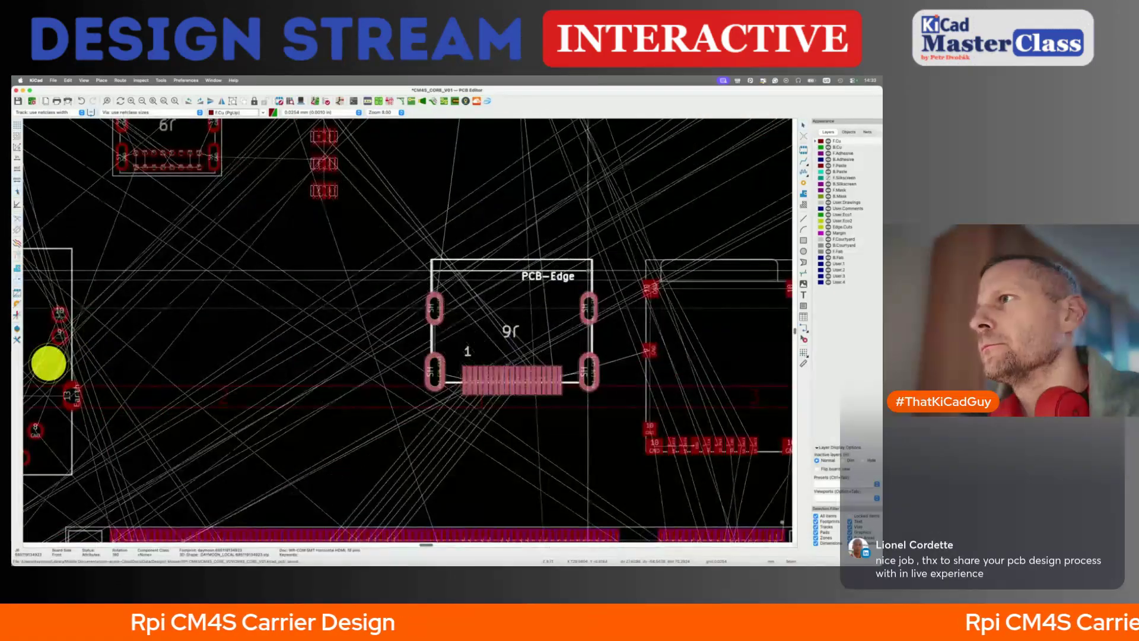
{"action": "scroll", "coordinate": [534, 305], "scroll_direction": "down", "scroll_amount": 2}
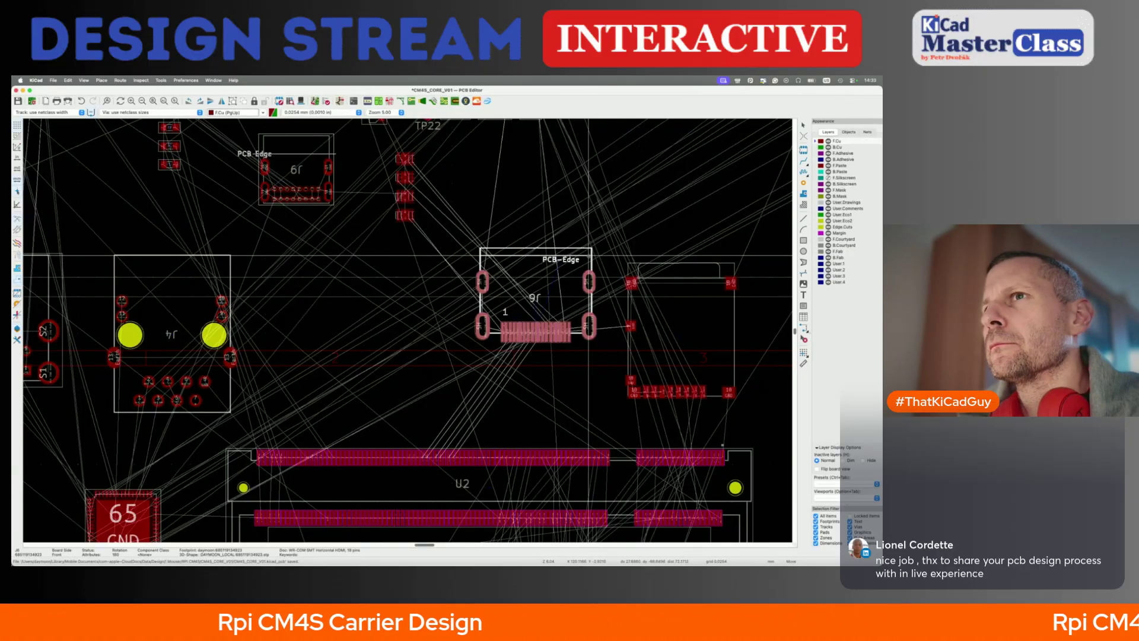
{"action": "left_click", "coordinate": [588, 255]}
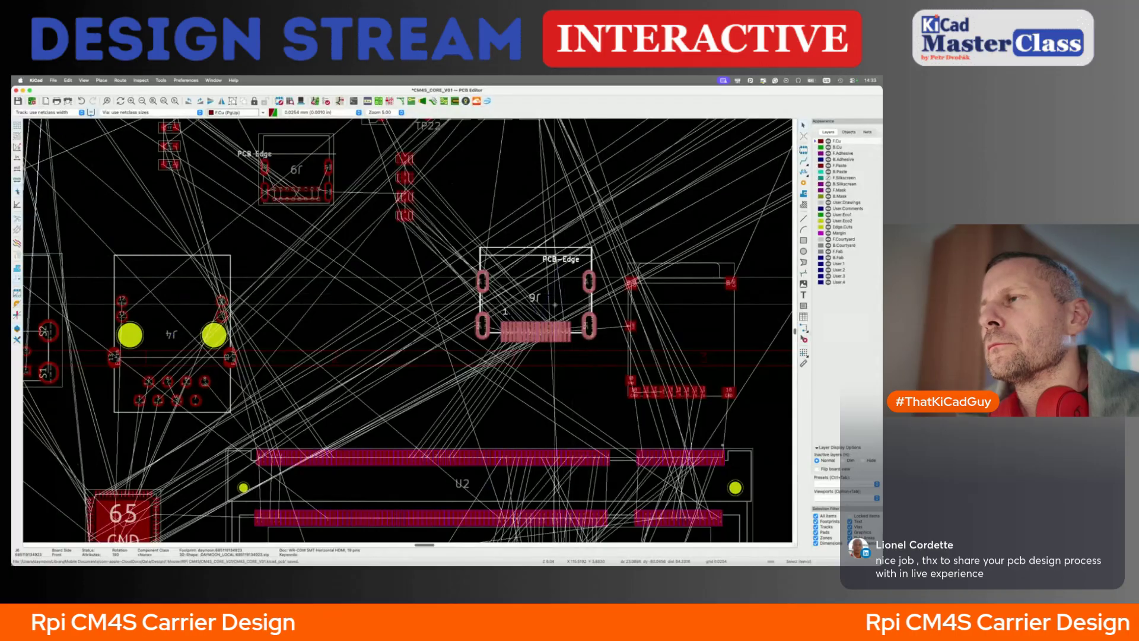
{"action": "key", "text": "Escape"}
{"action": "scroll", "coordinate": [556, 305], "scroll_direction": "left", "scroll_amount": 2}
{"action": "scroll", "coordinate": [556, 305], "scroll_direction": "down", "scroll_amount": 3}
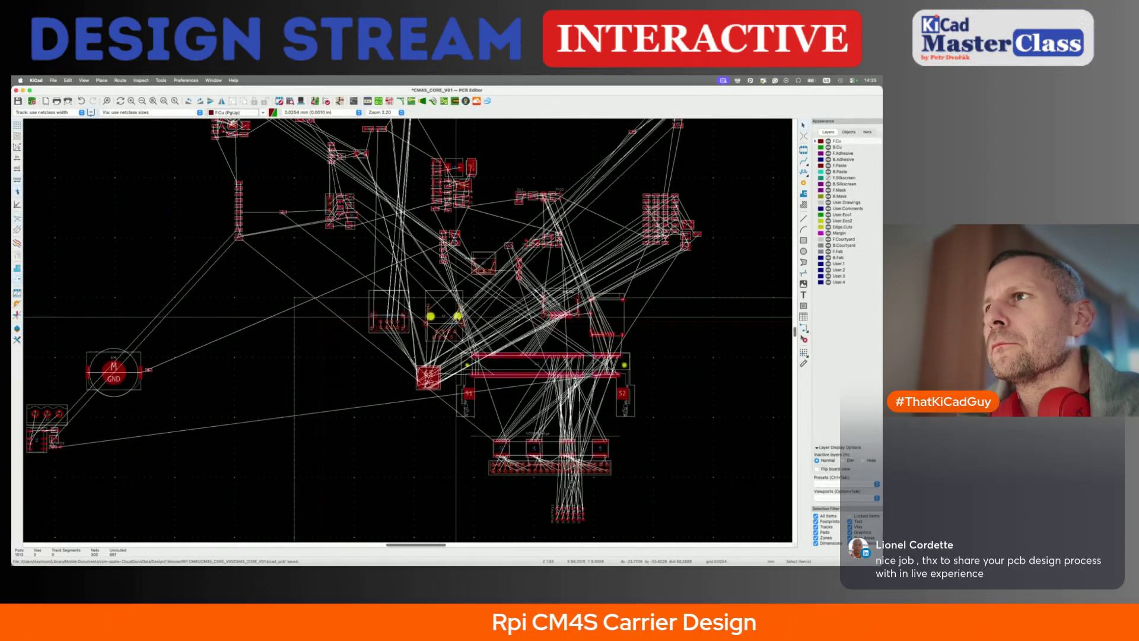
- Select J8, view it in the schematic, and drop the moved footprint at its new location
{"action": "left_click", "coordinate": [488, 262]}
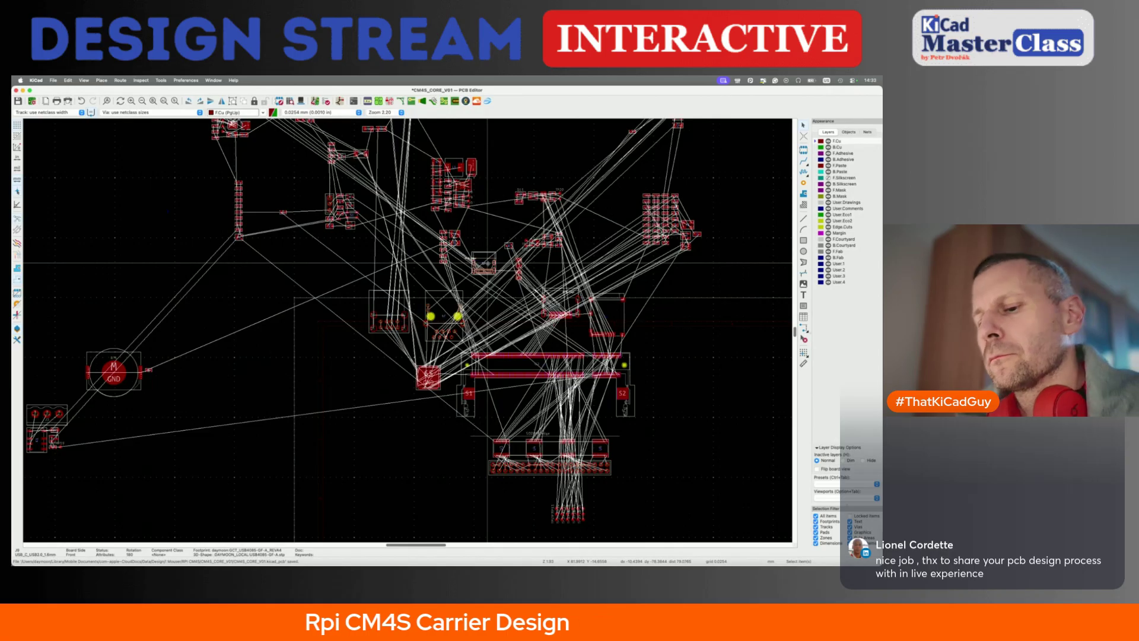
{"action": "key", "text": "super+grave"}
{"action": "key", "text": "super+grave"}
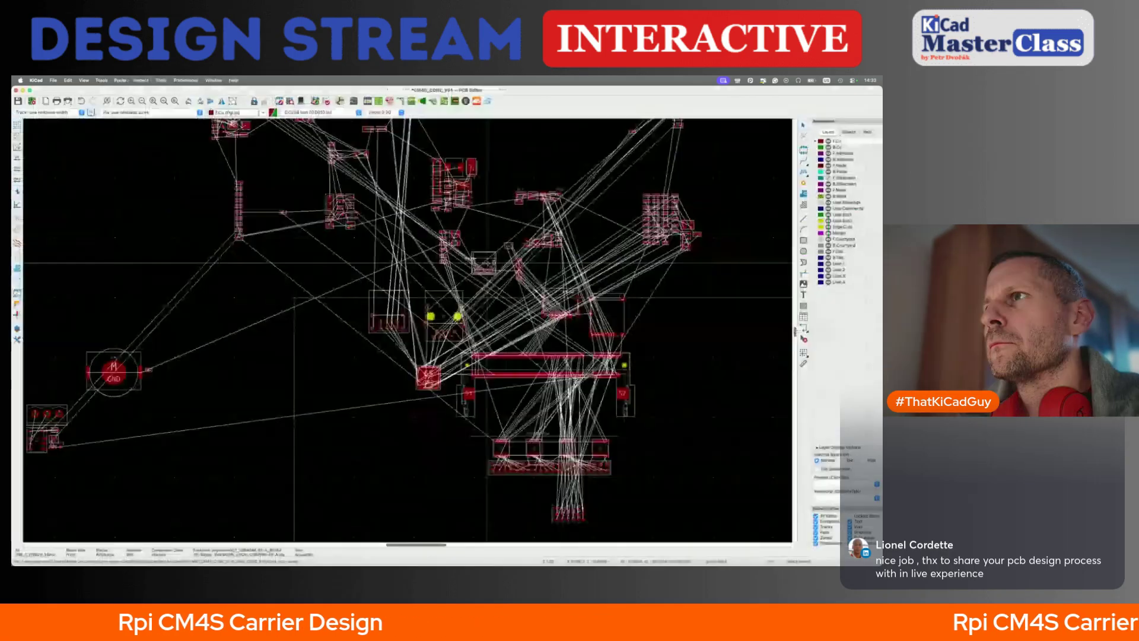
{"action": "scroll", "coordinate": [488, 263], "scroll_direction": "up", "scroll_amount": 3}
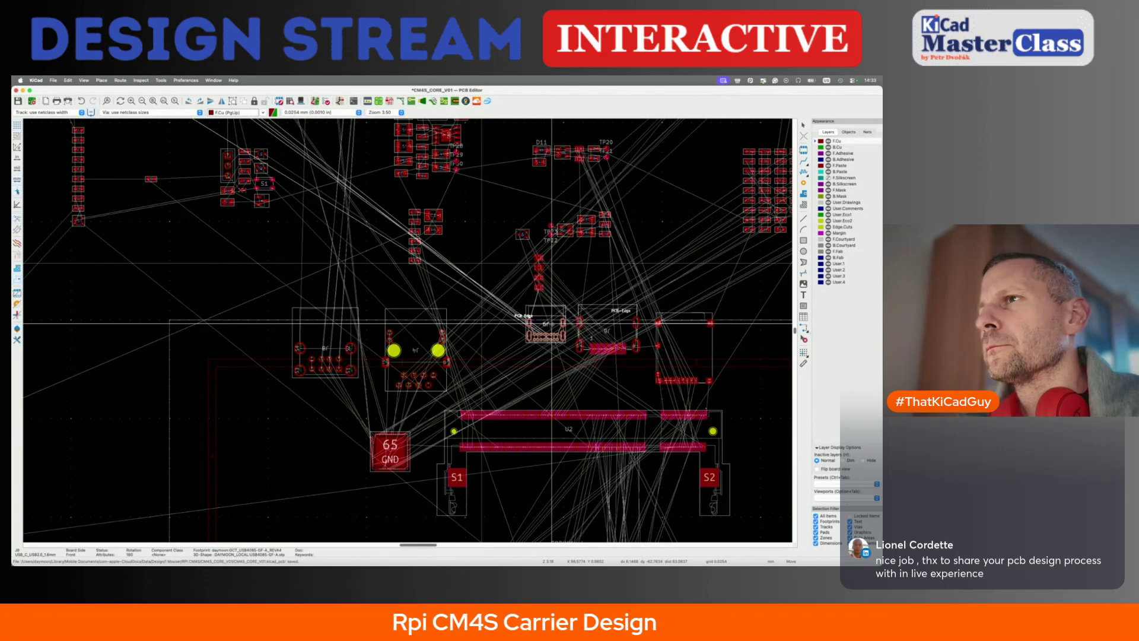
{"action": "scroll", "coordinate": [551, 323], "scroll_direction": "down", "scroll_amount": 3}
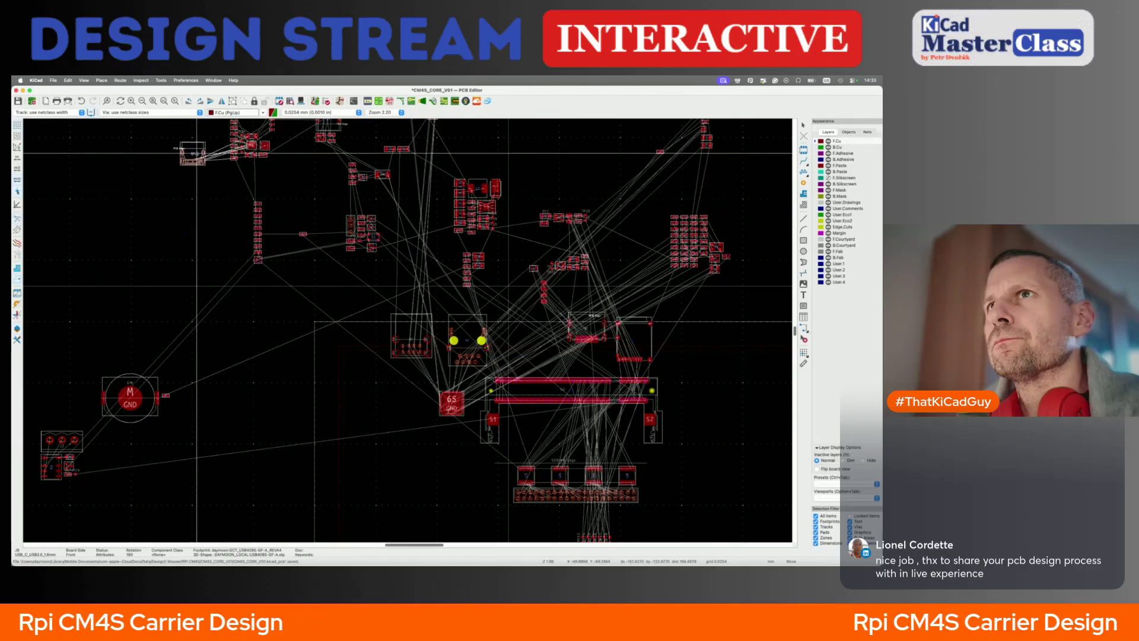
{"action": "left_click", "coordinate": [197, 153]}
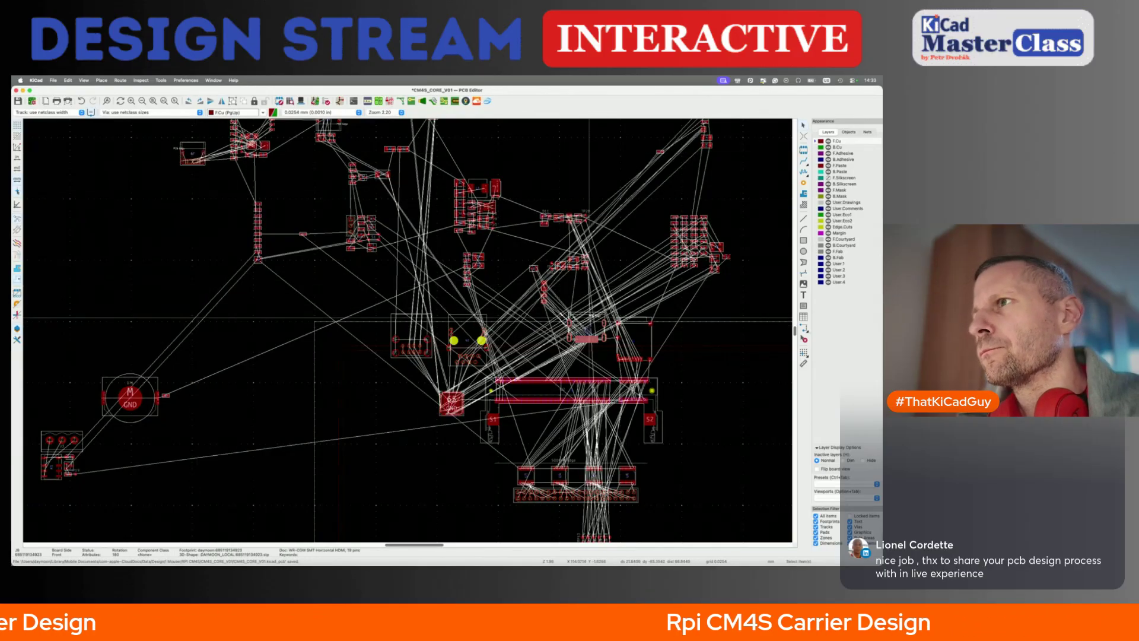
{"action": "scroll", "coordinate": [592, 317], "scroll_direction": "up", "scroll_amount": 3}
- Adjust HDMI connector J6's position
{"action": "key", "text": "m"}
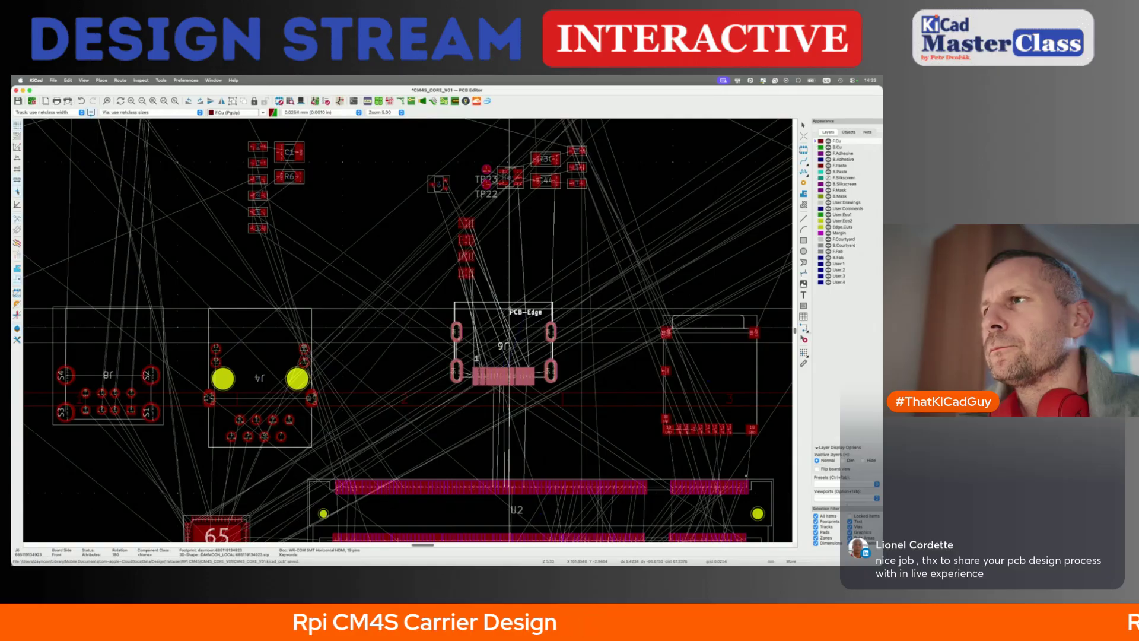
{"action": "left_click", "coordinate": [509, 309]}
{"action": "scroll", "coordinate": [630, 355], "scroll_direction": "down", "scroll_amount": 2}
{"action": "middle_click_drag", "start_coordinate": [706, 357], "coordinate": [587, 354]}
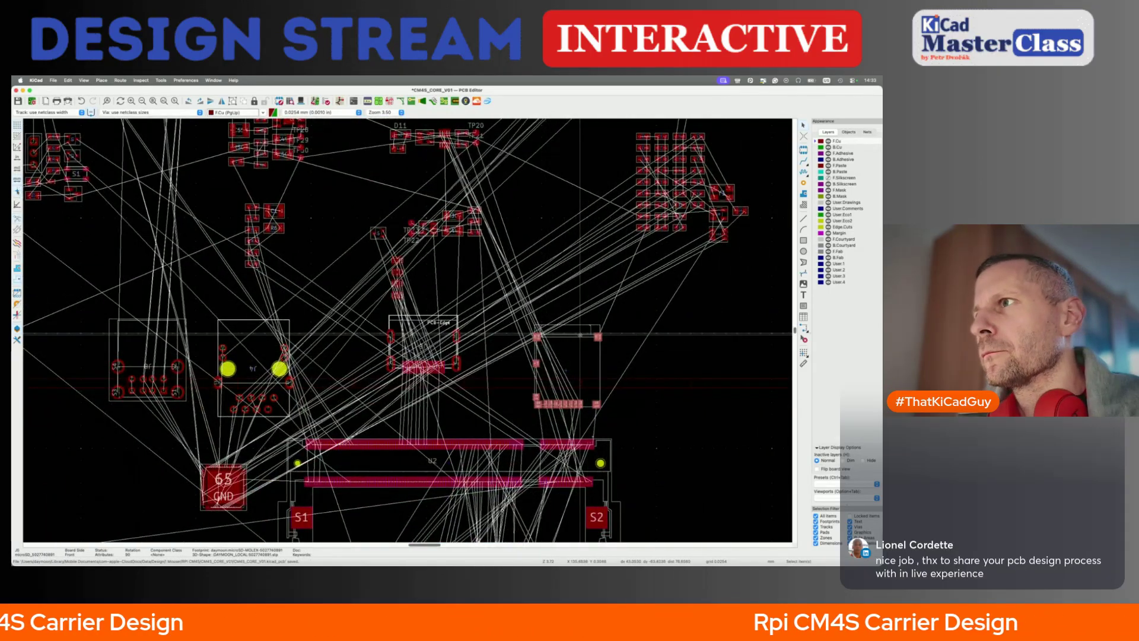
{"action": "scroll", "coordinate": [584, 350], "scroll_direction": "up", "scroll_amount": 2}
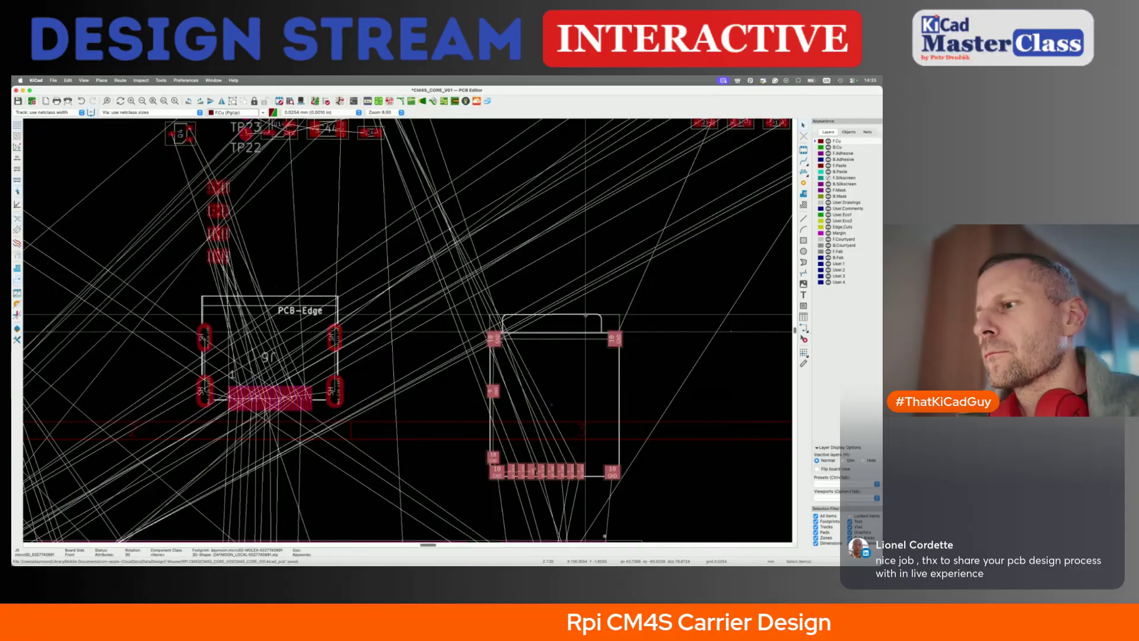
- Relocate the microSD socket below the module
{"action": "key", "text": "m"}
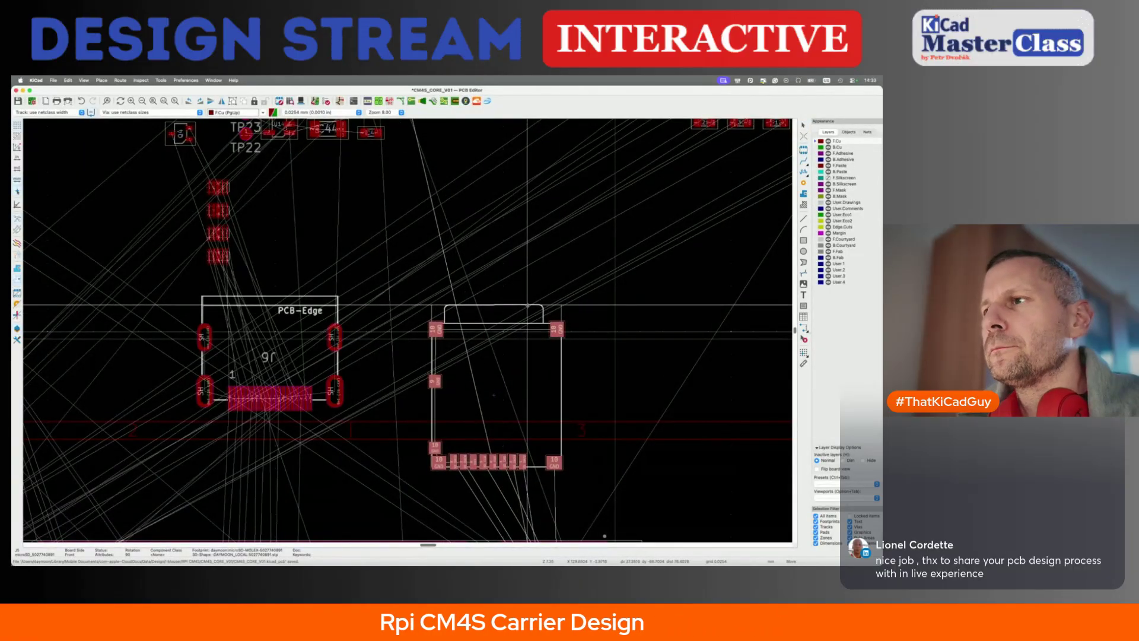
{"action": "scroll", "coordinate": [526, 305], "scroll_direction": "down", "scroll_amount": 3}
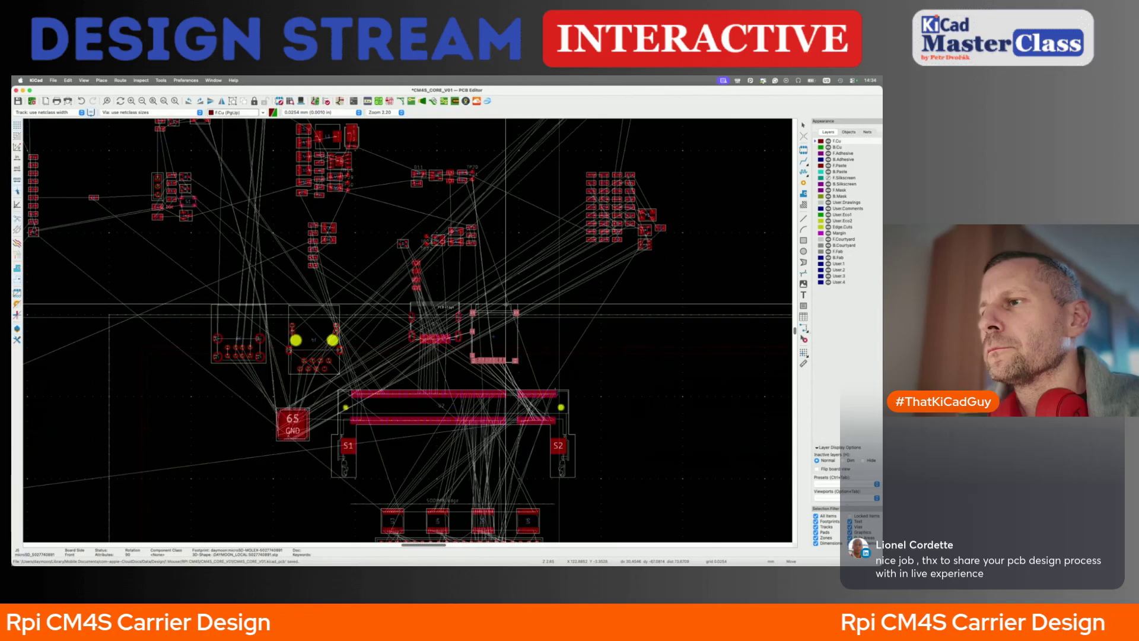
{"action": "scroll", "coordinate": [506, 314], "scroll_direction": "down", "scroll_amount": 3}
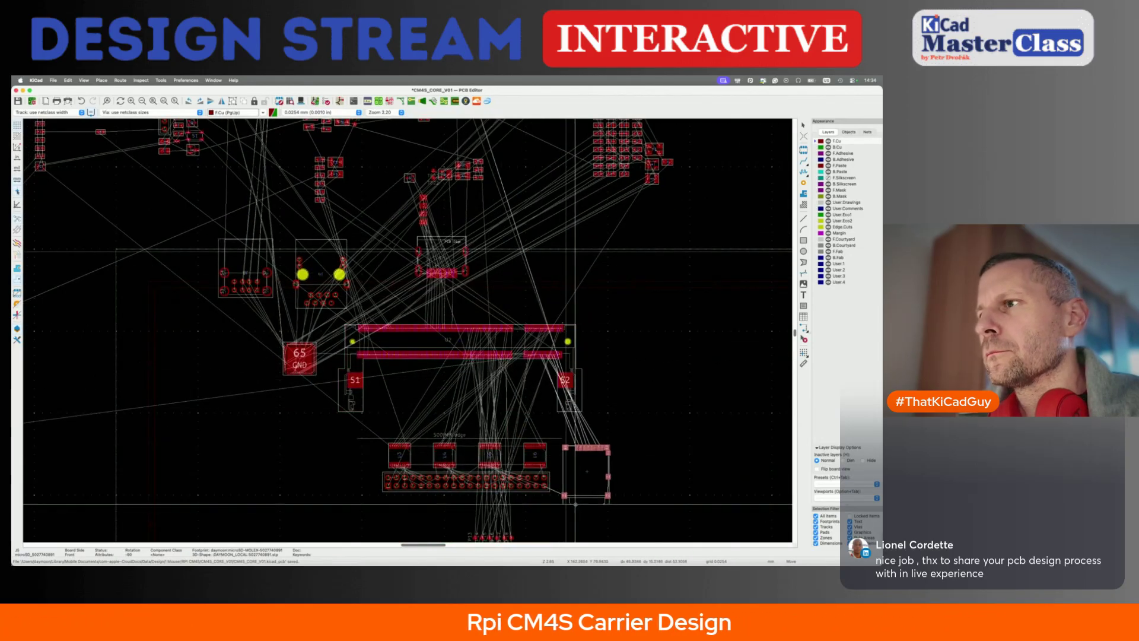
{"action": "scroll", "coordinate": [572, 498], "scroll_direction": "up", "scroll_amount": 2}
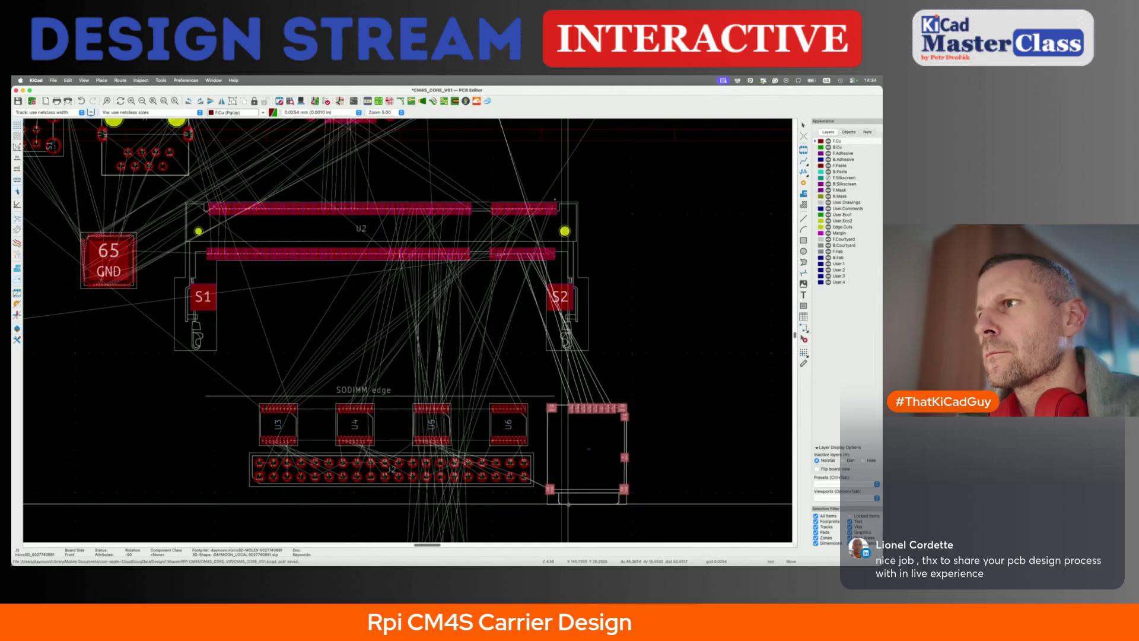
{"action": "left_click", "coordinate": [568, 505]}
{"action": "middle_click_drag", "start_coordinate": [468, 322], "coordinate": [675, 532]}
{"action": "scroll", "coordinate": [472, 474], "scroll_direction": "down", "scroll_amount": 3}
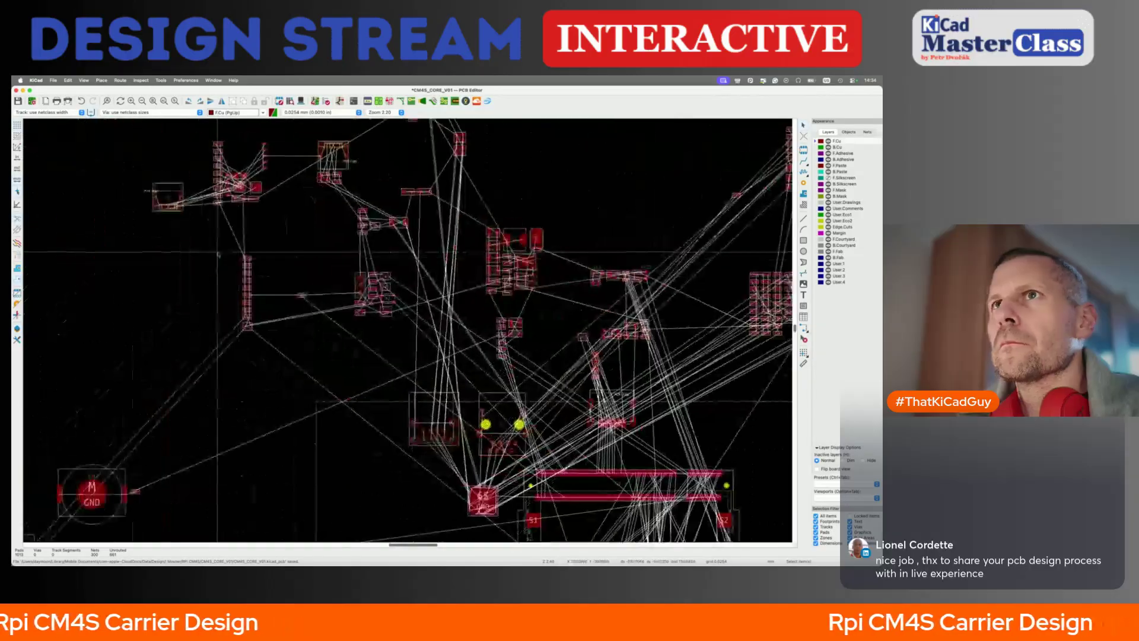
- Select J9 and carry it toward J6
{"action": "left_click", "coordinate": [167, 196]}
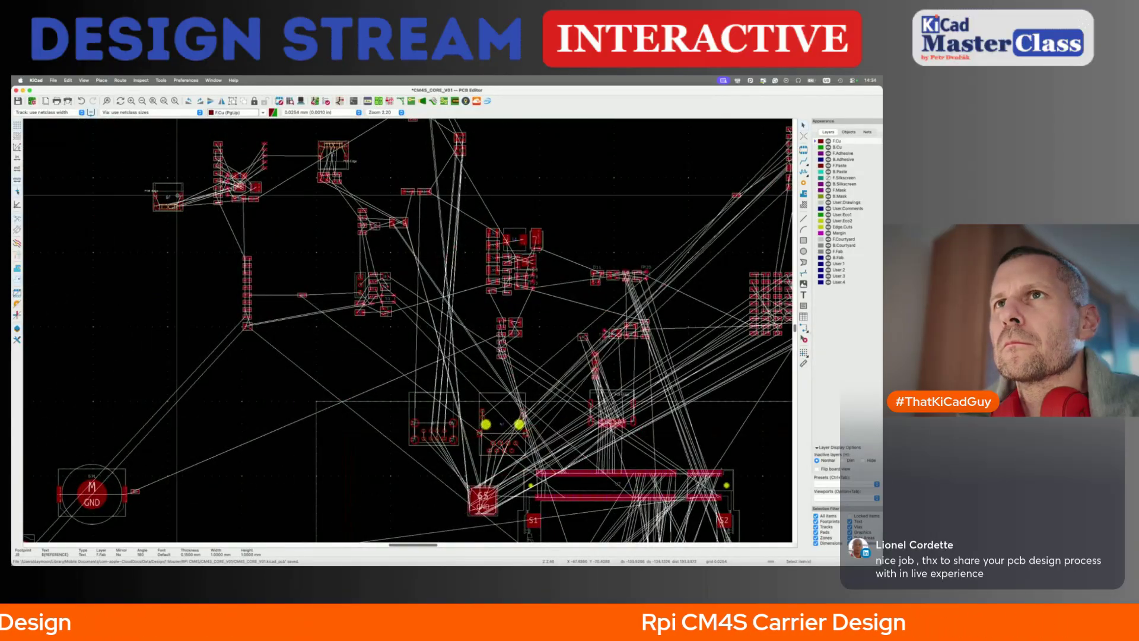
{"action": "key", "text": "m"}
{"action": "middle_click_drag", "start_coordinate": [395, 290], "coordinate": [268, 253]}
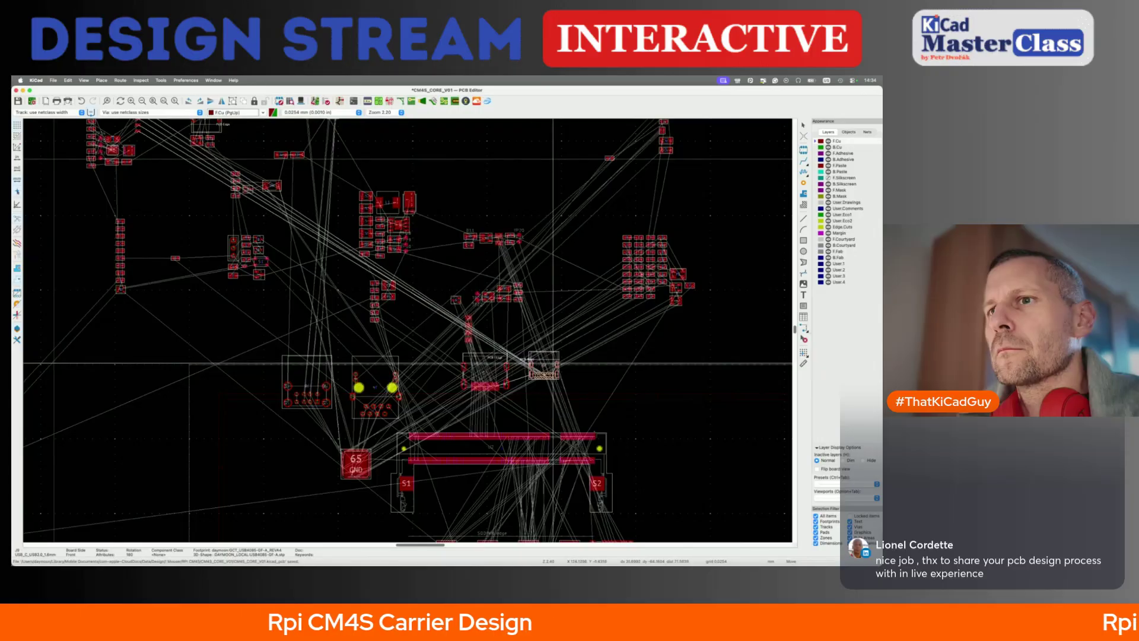
{"action": "scroll", "coordinate": [555, 362], "scroll_direction": "up", "scroll_amount": 3}
{"action": "scroll", "coordinate": [555, 362], "scroll_direction": "up", "scroll_amount": 4}
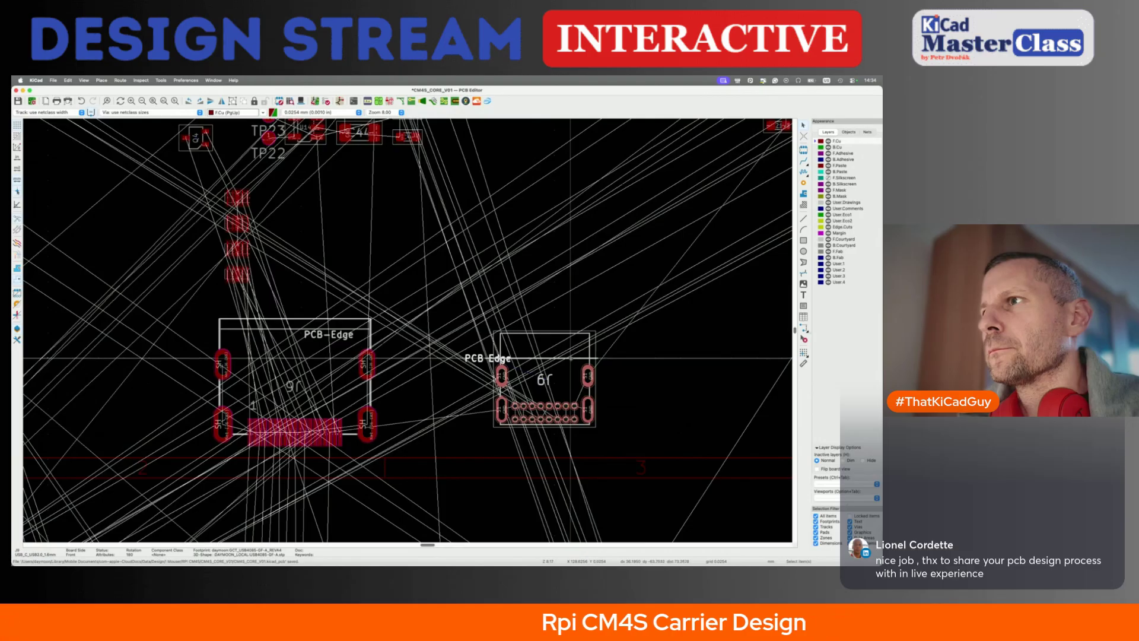
- Place J9 beside the HDMI connector and nudge it into position
{"action": "key", "text": "m"}
{"action": "scroll", "coordinate": [555, 328], "scroll_direction": "down", "scroll_amount": 5}
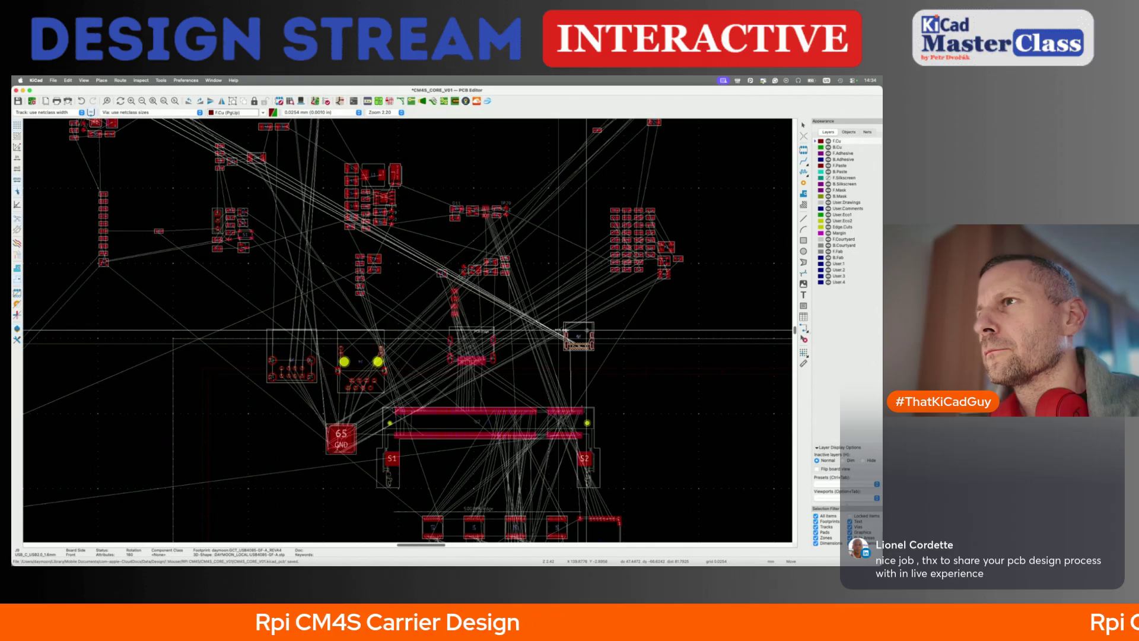
{"action": "left_click", "coordinate": [586, 330]}
{"action": "scroll", "coordinate": [587, 338], "scroll_direction": "up", "scroll_amount": 4}
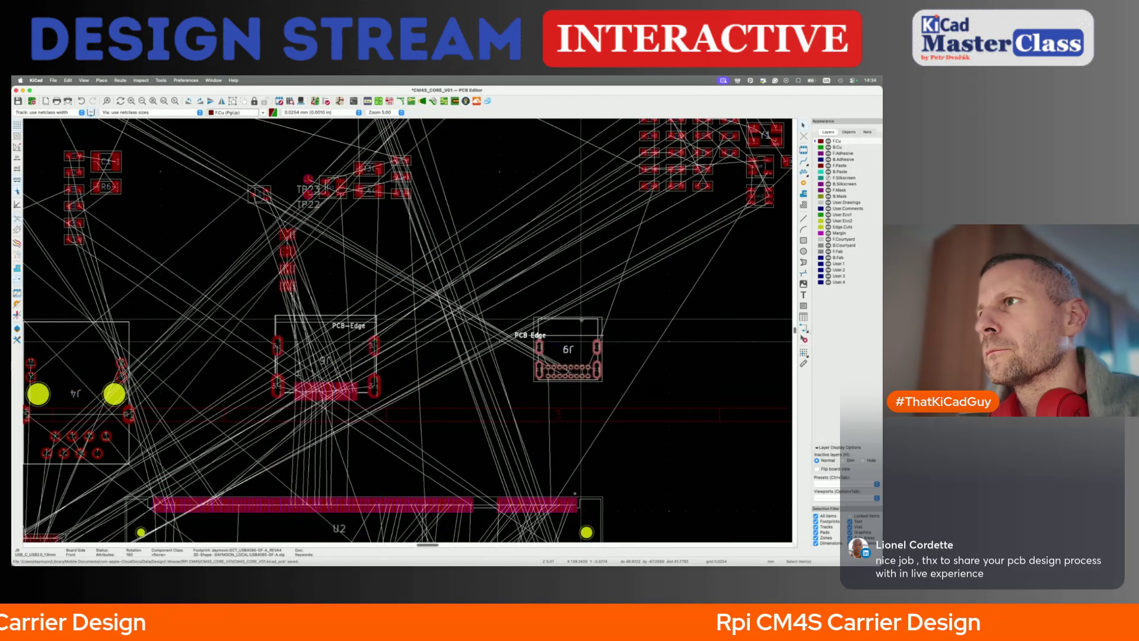
{"action": "key", "text": "m"}
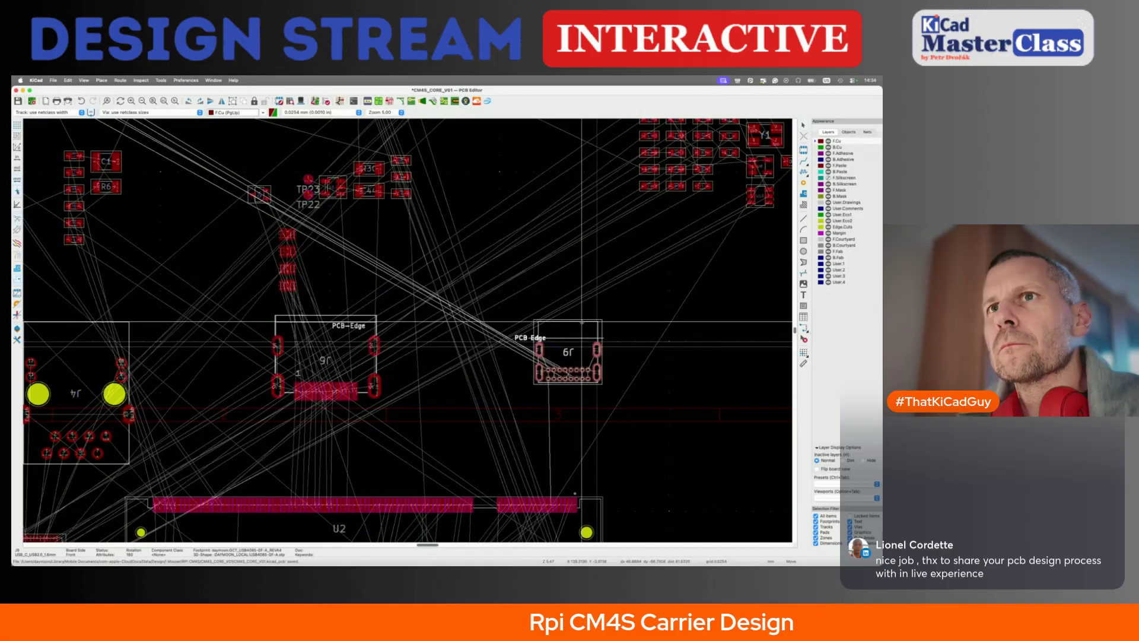
{"action": "left_click", "coordinate": [581, 323]}
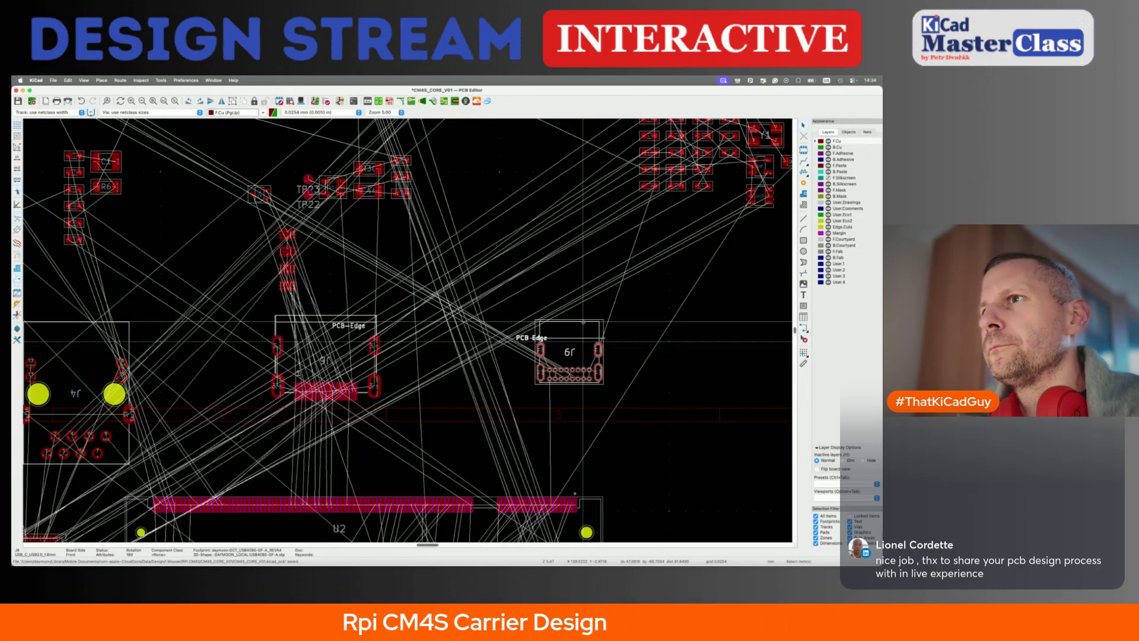
{"action": "scroll", "coordinate": [584, 325], "scroll_direction": "left", "scroll_amount": 2}
{"action": "scroll", "coordinate": [583, 325], "scroll_direction": "down", "scroll_amount": 8}
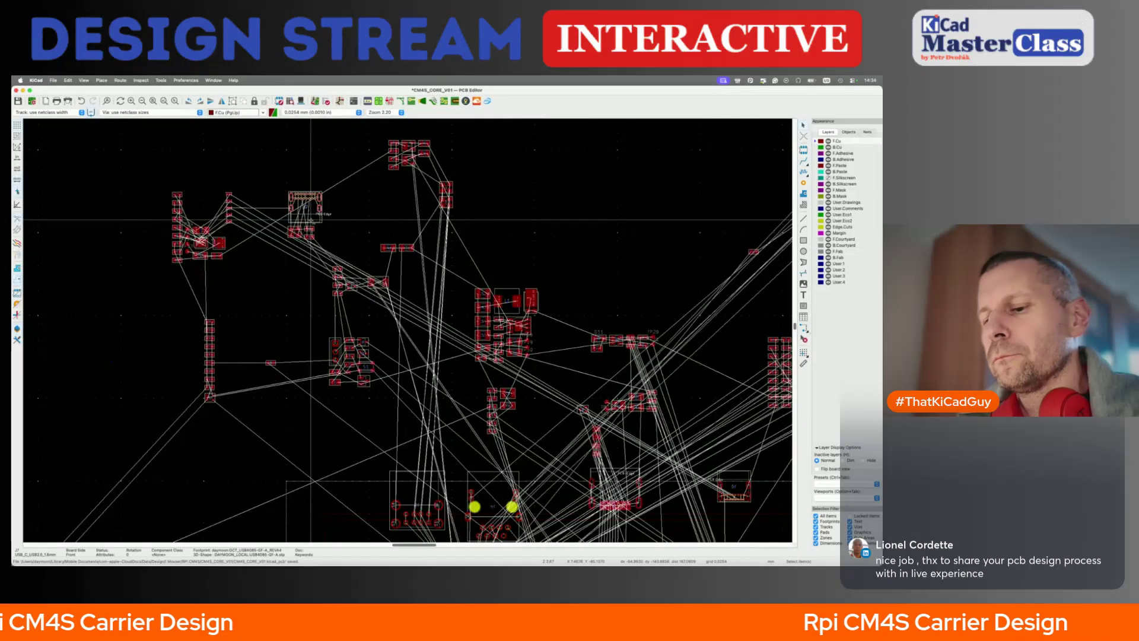
- Check the Boot port USB-C schematic sheet and pack the selected footprints with P
{"action": "key", "text": "super+grave"}
{"action": "key", "text": "super+grave"}
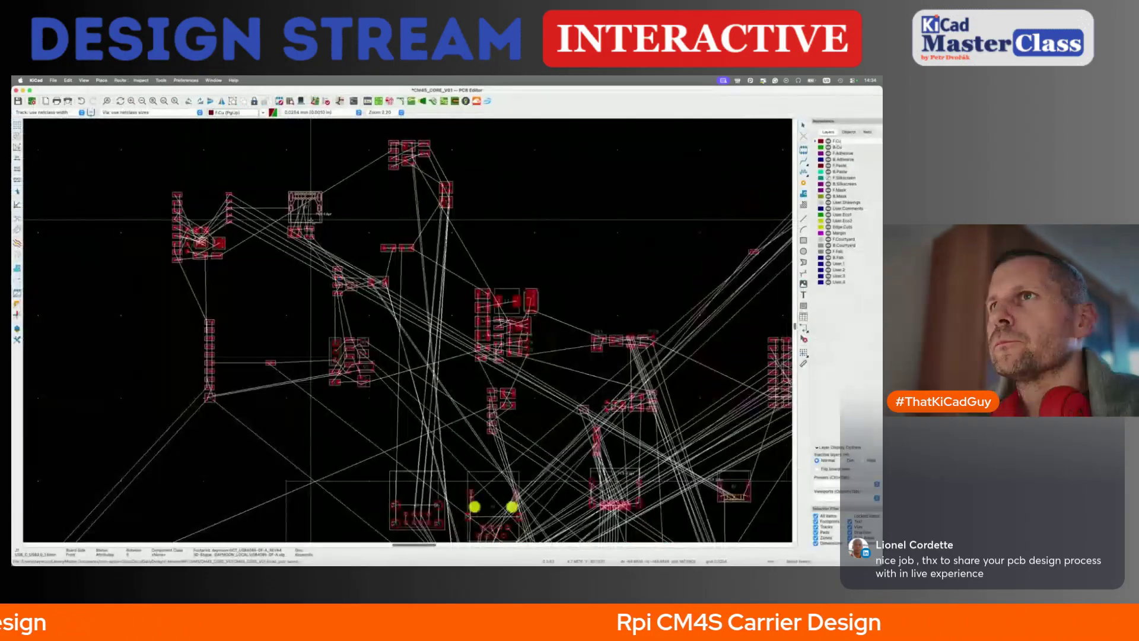
{"action": "key", "text": "p"}
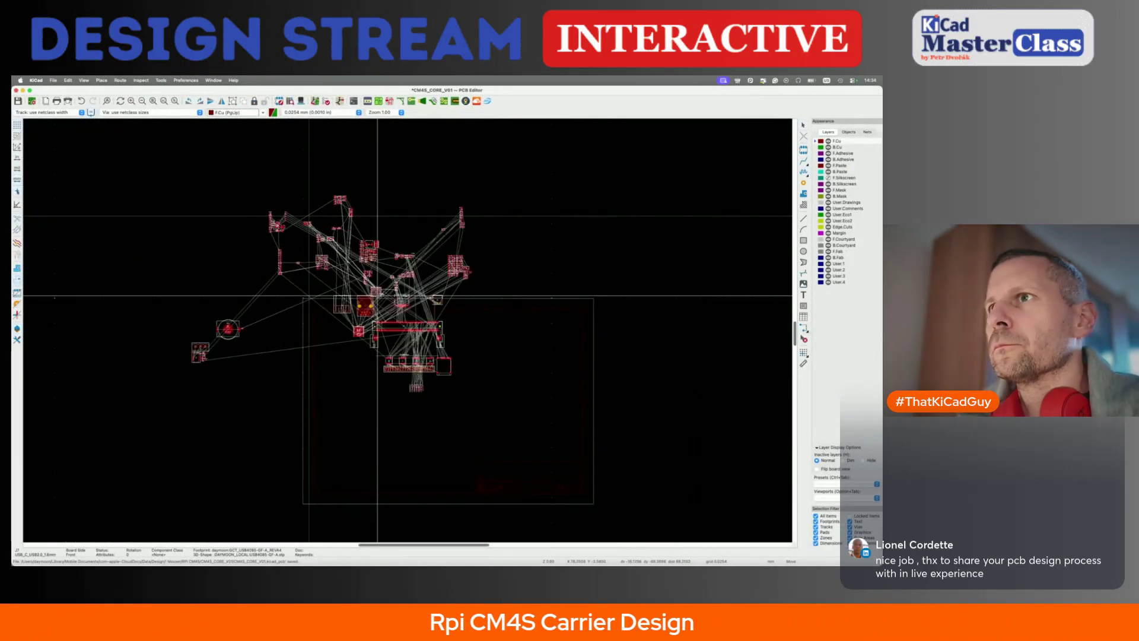
{"action": "scroll", "coordinate": [380, 295], "scroll_direction": "up", "scroll_amount": 5}
- Drop the packed cluster, place J7 at its new spot, and finish moving J9
{"action": "left_click", "coordinate": [405, 294]}
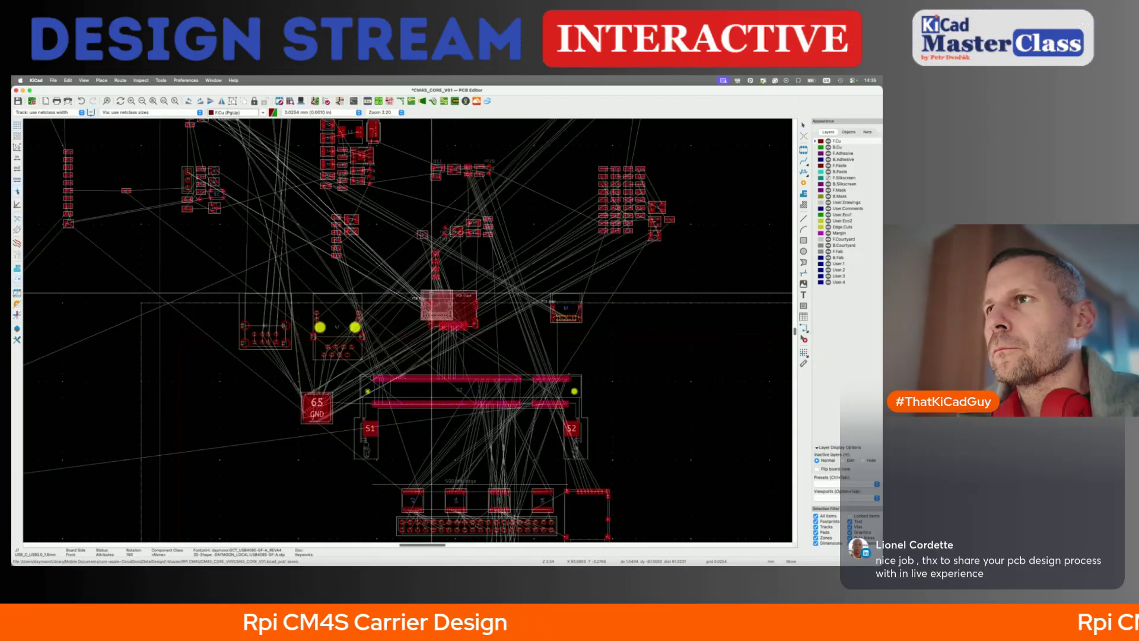
{"action": "scroll", "coordinate": [404, 293], "scroll_direction": "up", "scroll_amount": 4}
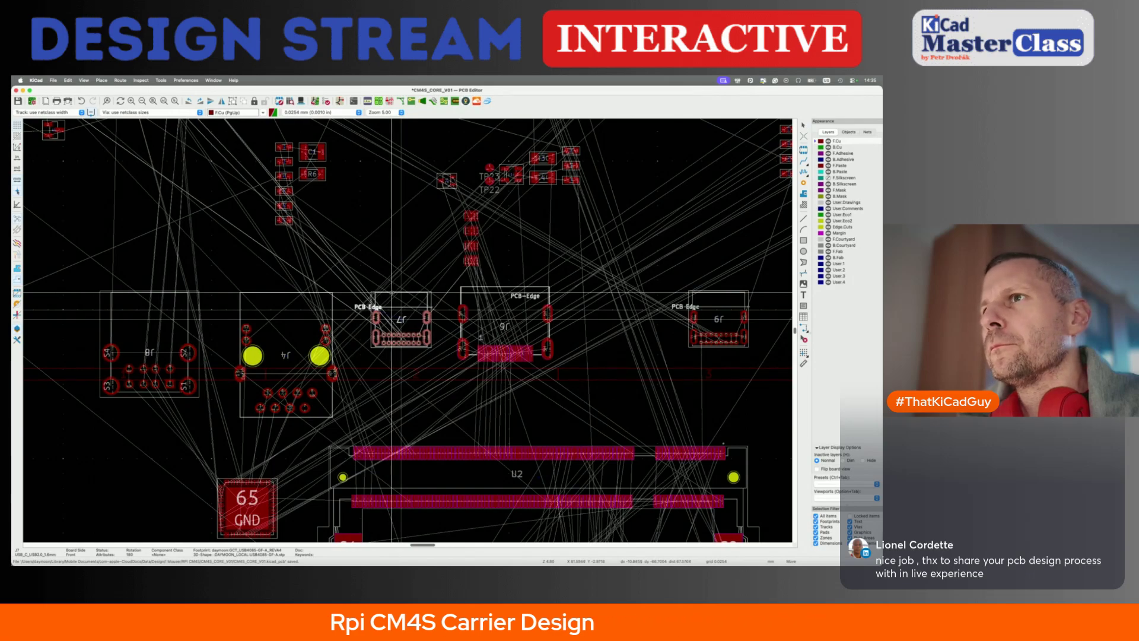
{"action": "left_click", "coordinate": [391, 292]}
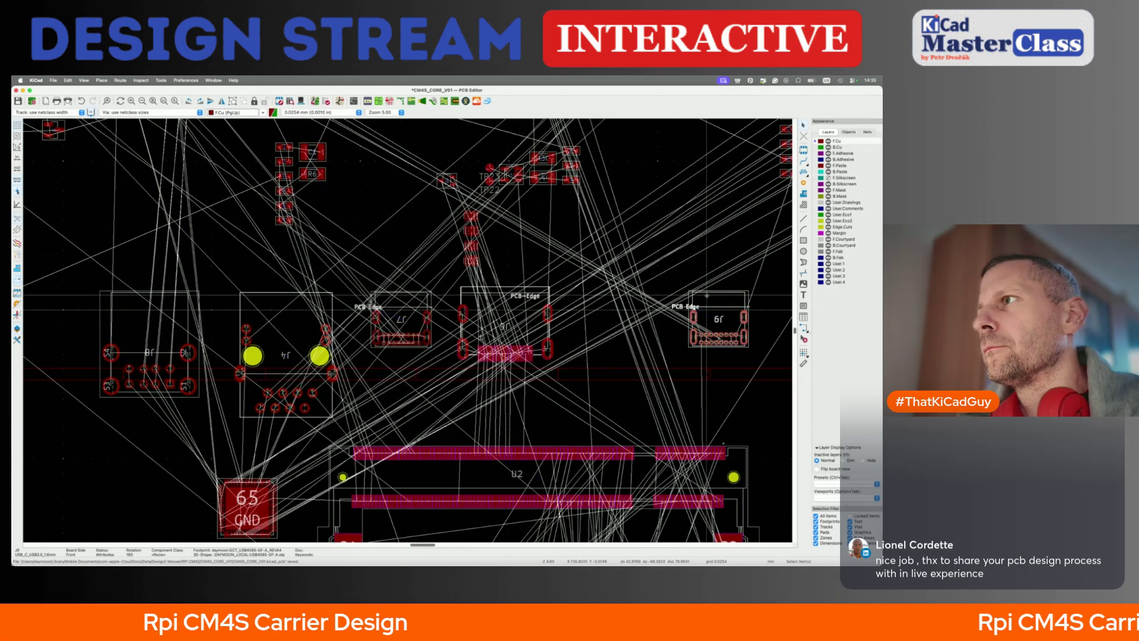
{"action": "key", "text": "m"}
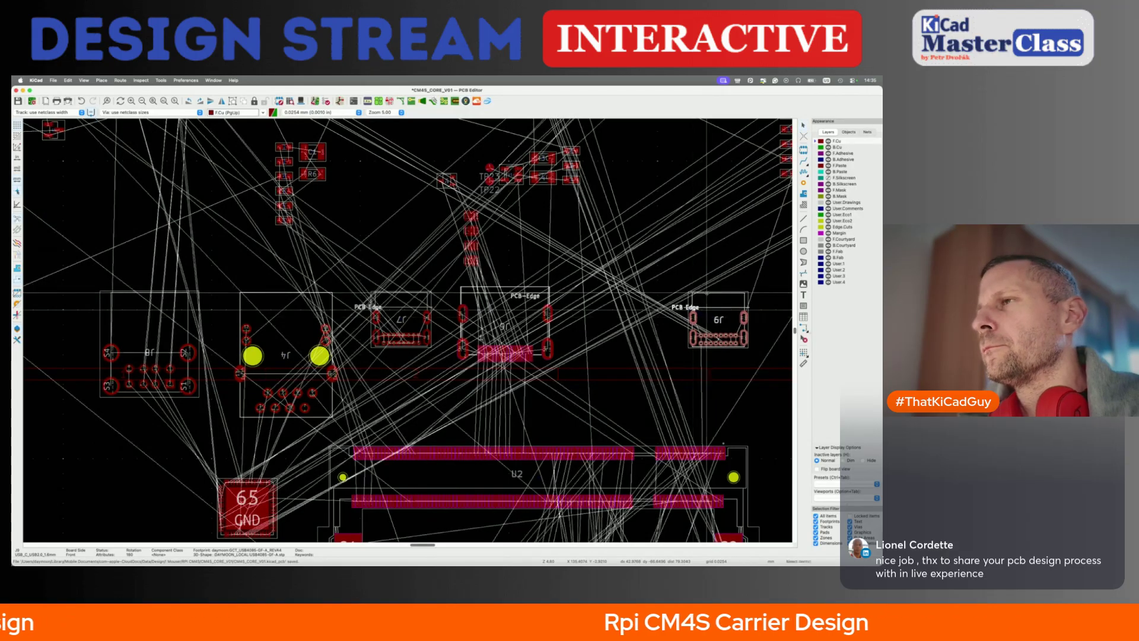
{"action": "key", "text": "Escape"}
{"action": "scroll", "coordinate": [682, 308], "scroll_direction": "down", "scroll_amount": 5}
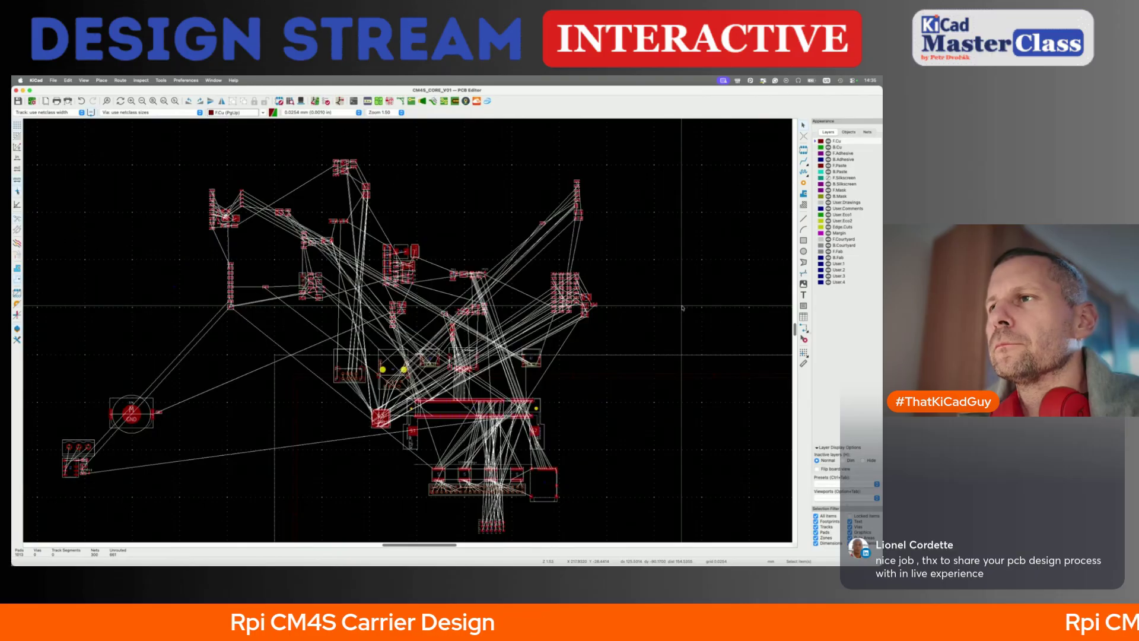
- Box-select the lower-middle footprints, pack them with P and drop them at a new spot
{"action": "left_click_drag", "start_coordinate": [311, 340], "coordinate": [477, 388]}
{"action": "key", "text": "p"}
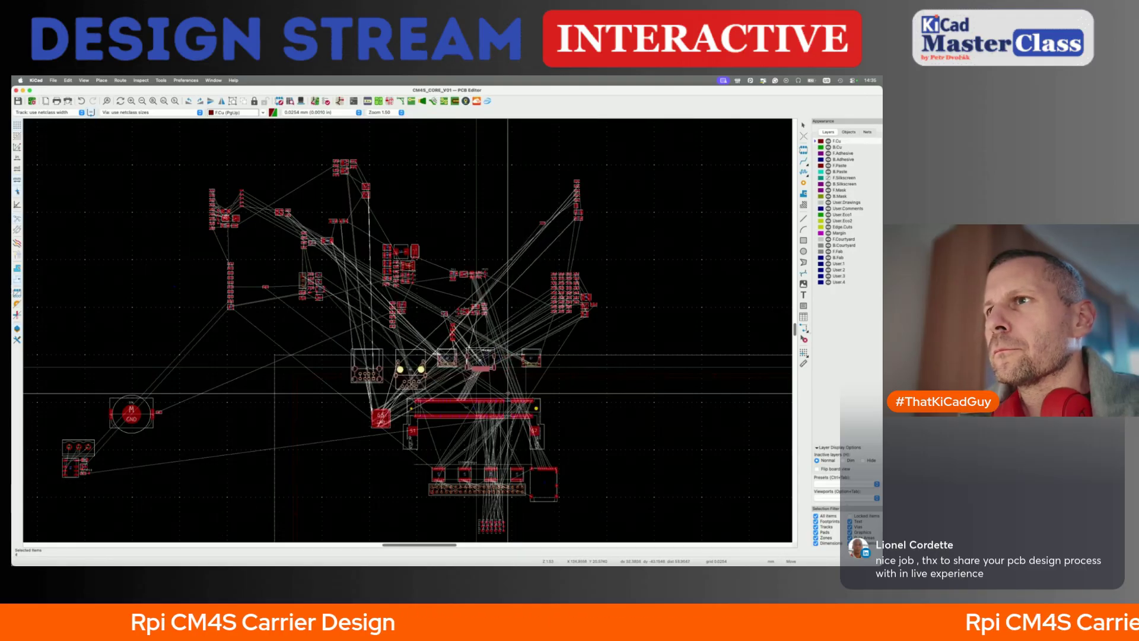
{"action": "left_click", "coordinate": [504, 393]}
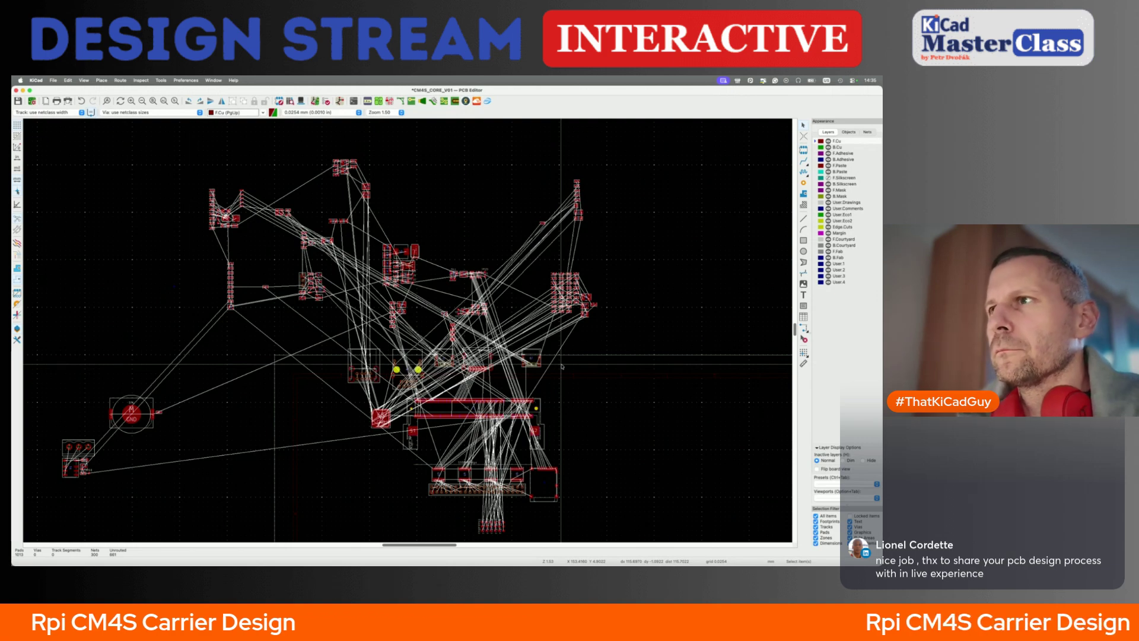
{"action": "scroll", "coordinate": [503, 409], "scroll_direction": "down", "scroll_amount": 1}
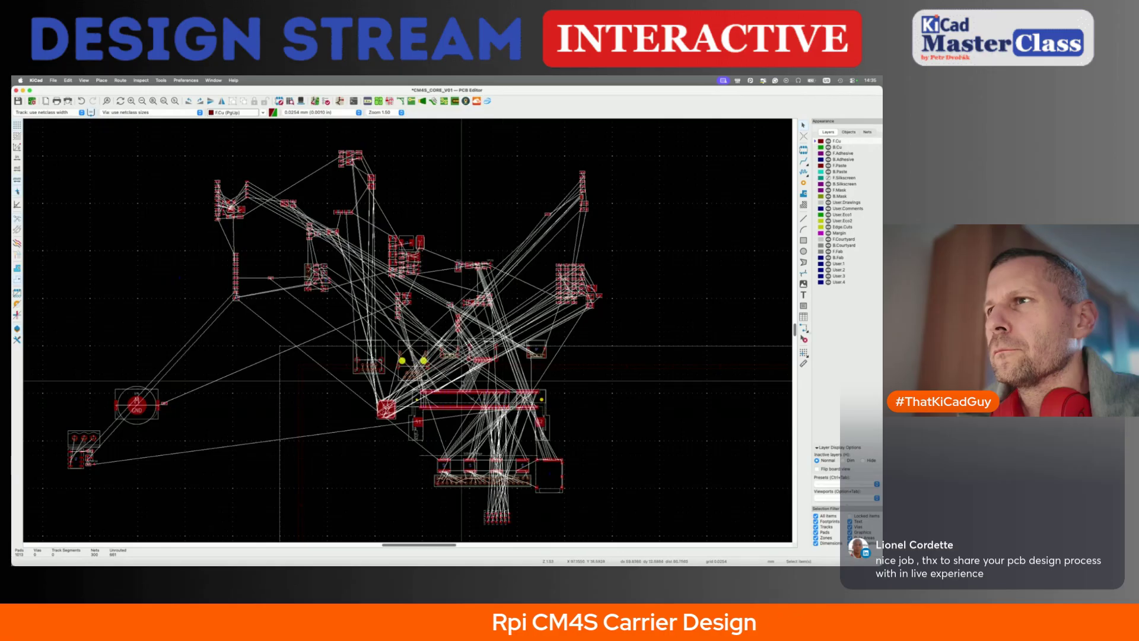
{"action": "scroll", "coordinate": [496, 394], "scroll_direction": "up", "scroll_amount": 2}
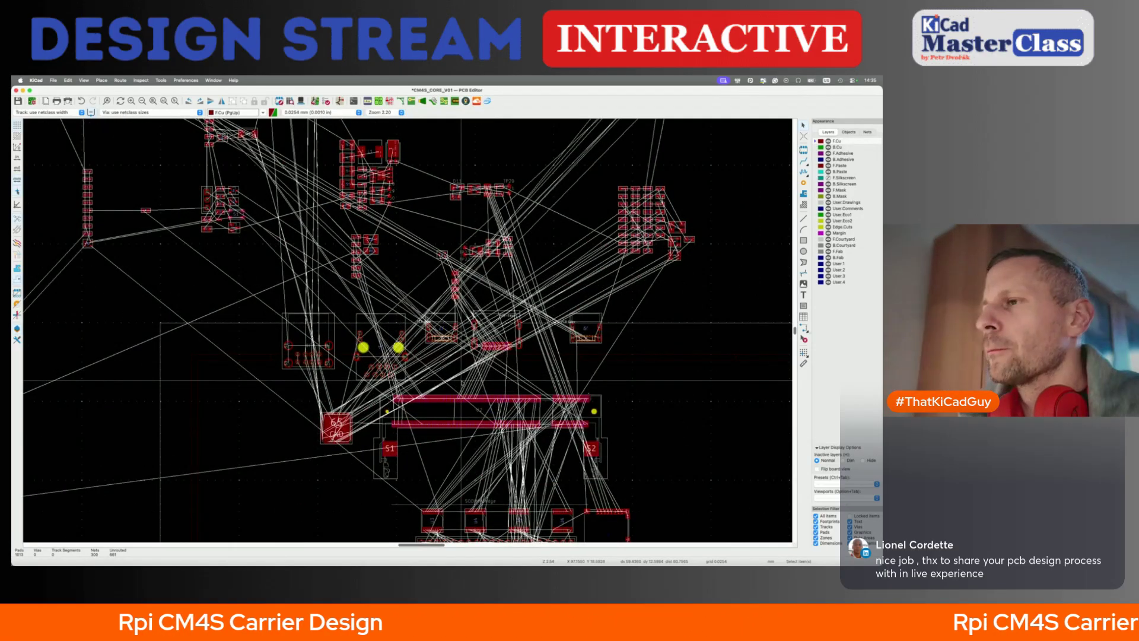
{"action": "scroll", "coordinate": [462, 380], "scroll_direction": "down", "scroll_amount": 2}
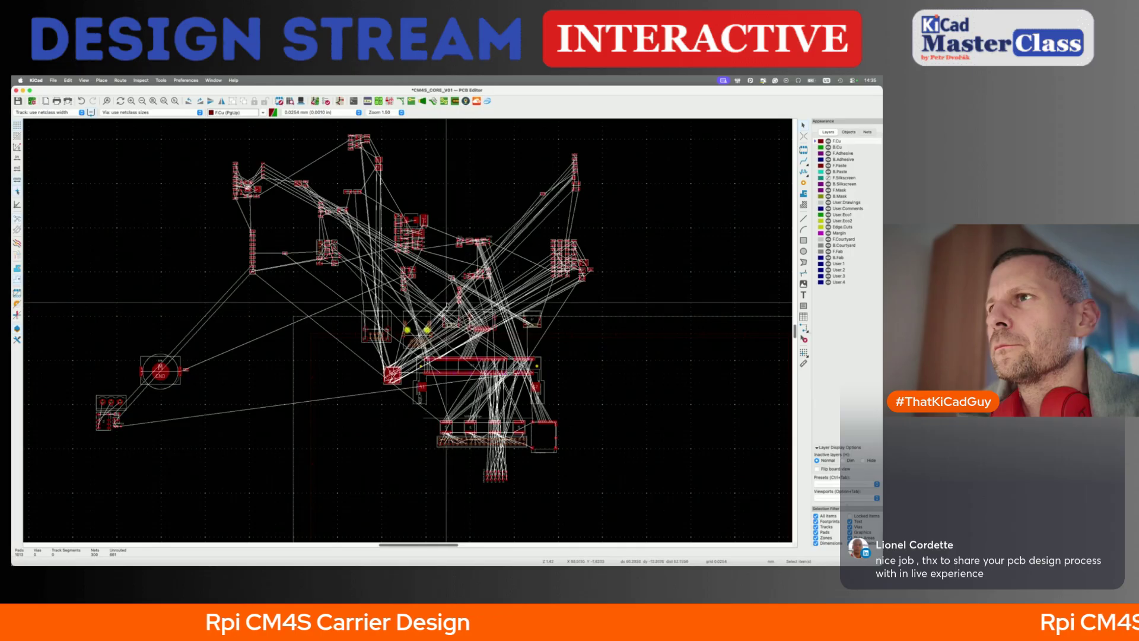
{"action": "left_click_drag", "start_coordinate": [436, 303], "coordinate": [555, 348]}
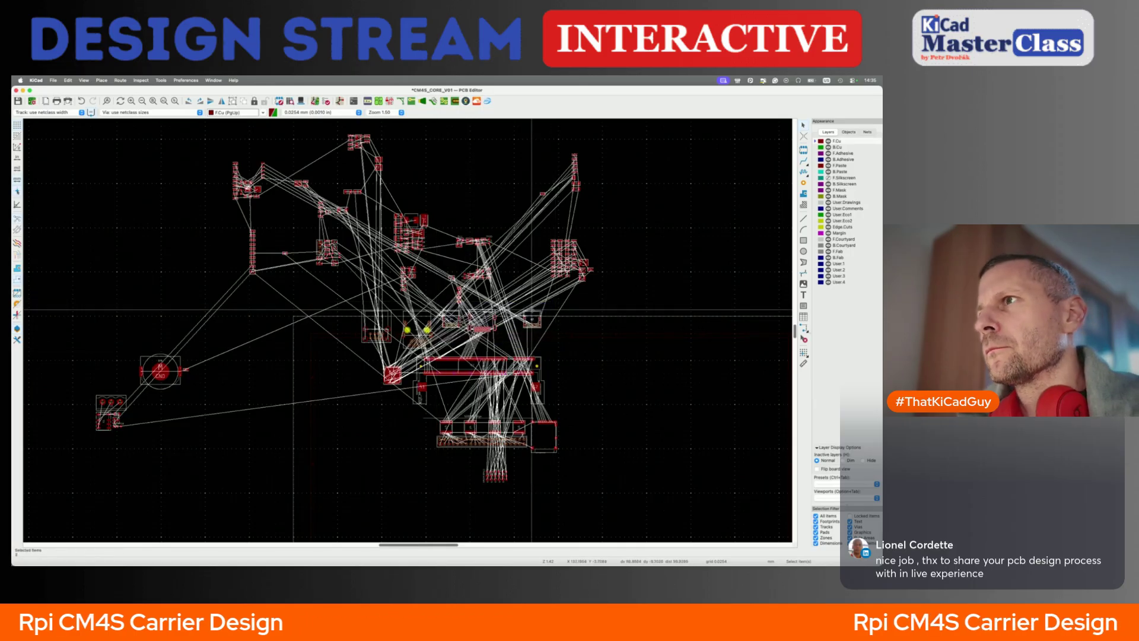
{"action": "scroll", "coordinate": [555, 348], "scroll_direction": "up", "scroll_amount": 4}
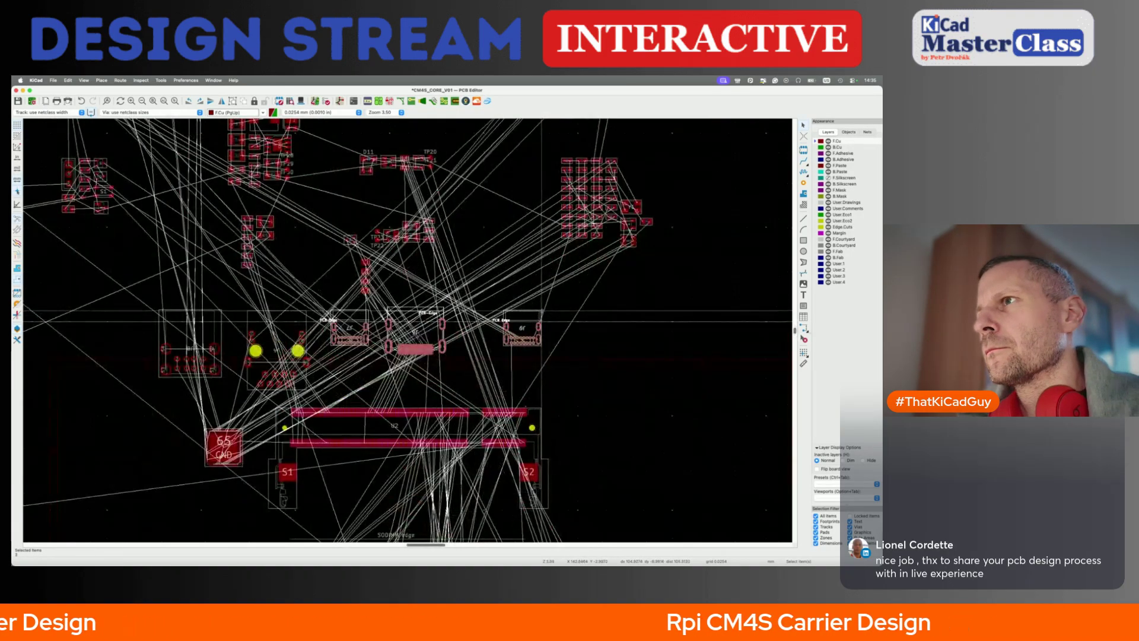
- Move the selected parts to a new place on the board
{"action": "key", "text": "m"}
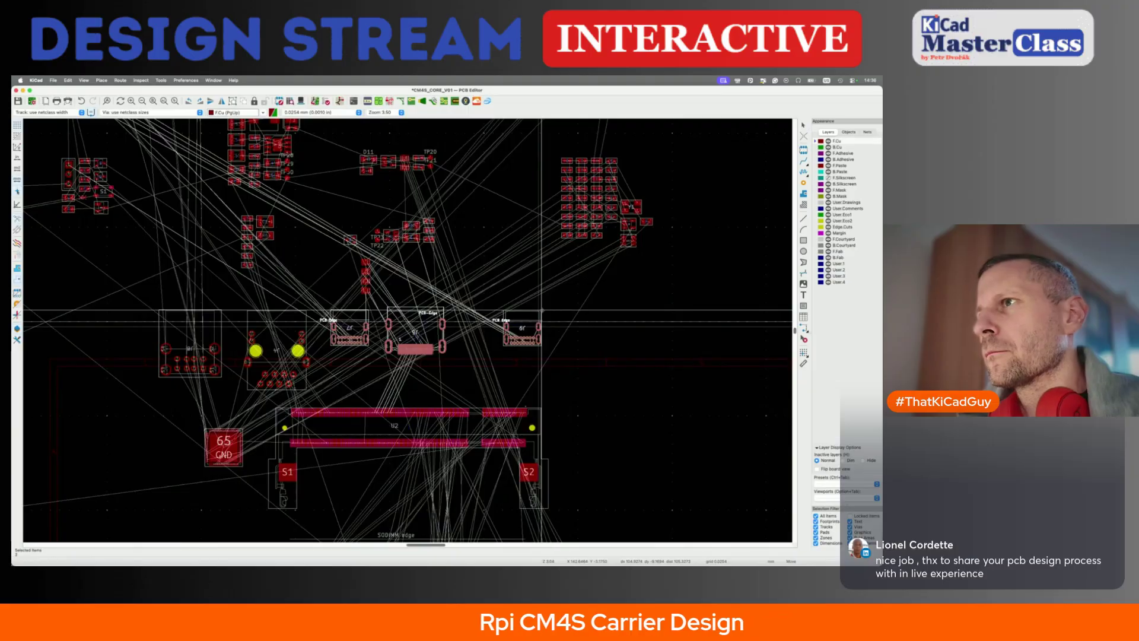
{"action": "scroll", "coordinate": [541, 310], "scroll_direction": "down", "scroll_amount": 4}
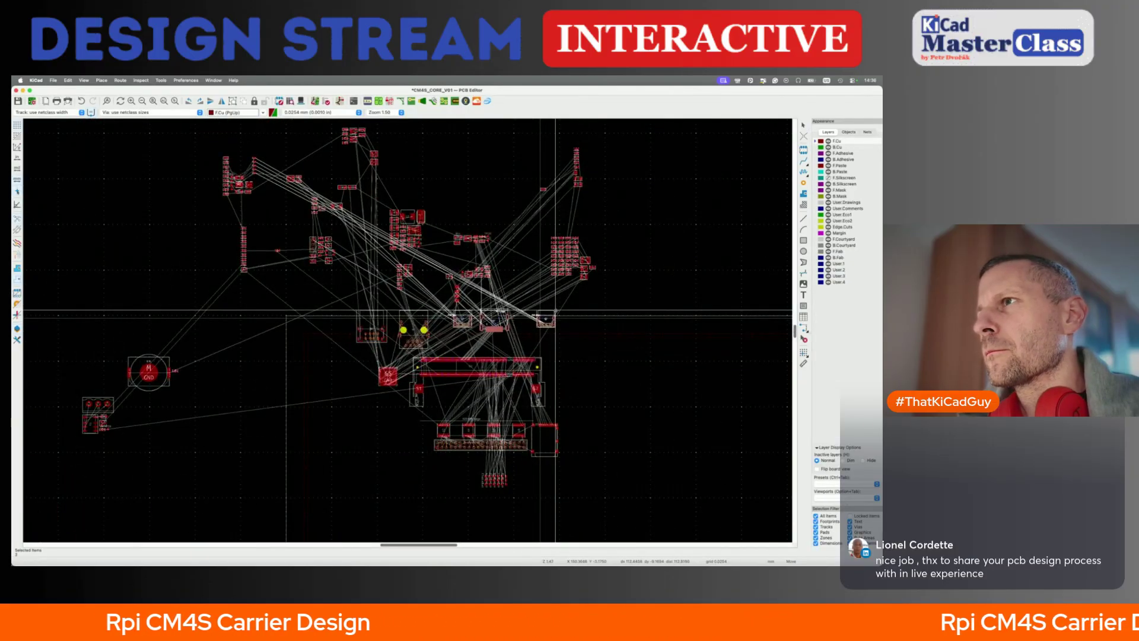
{"action": "left_click", "coordinate": [552, 309]}
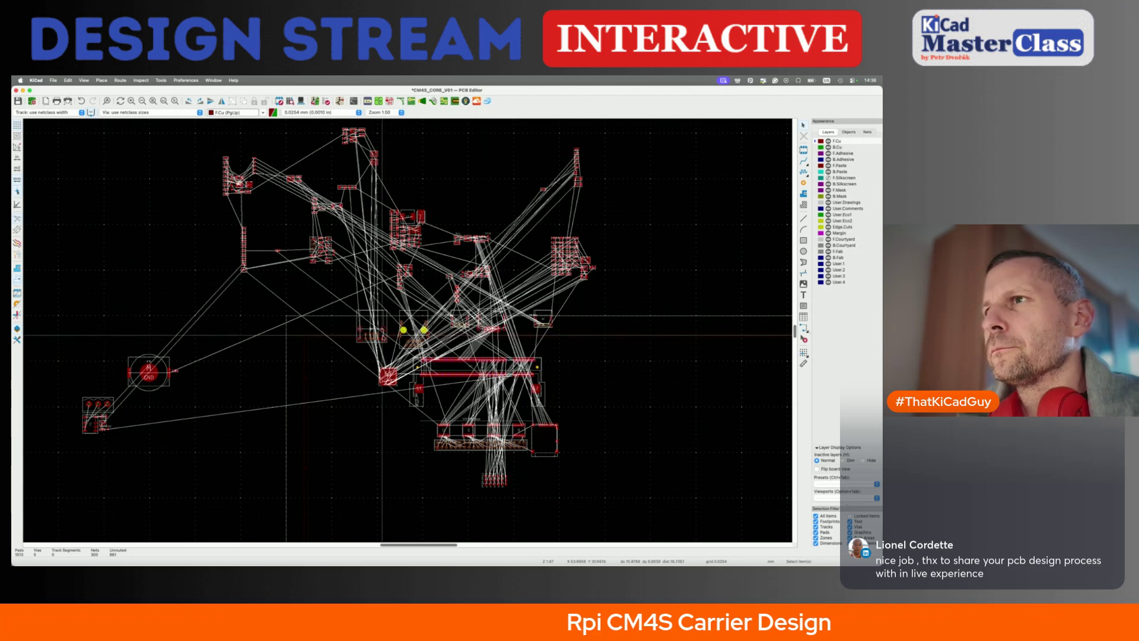
{"action": "scroll", "coordinate": [381, 335], "scroll_direction": "up", "scroll_amount": 4}
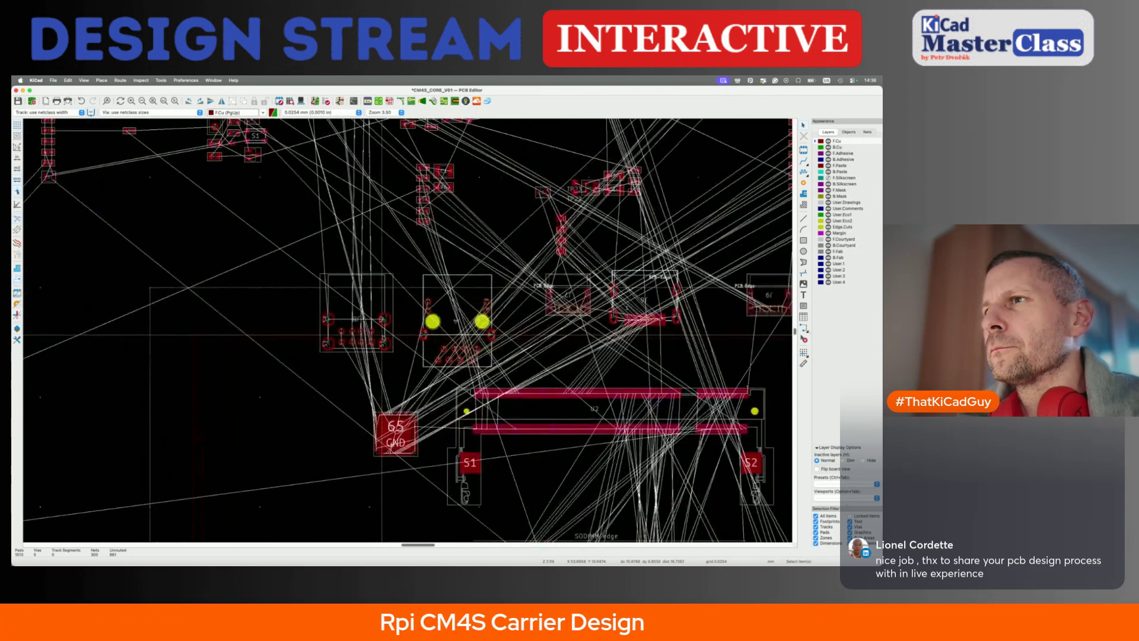
- Reposition the U3 QFN chip near the SO-DIMM connector
{"action": "left_click", "coordinate": [409, 442]}
{"action": "key", "text": "m"}
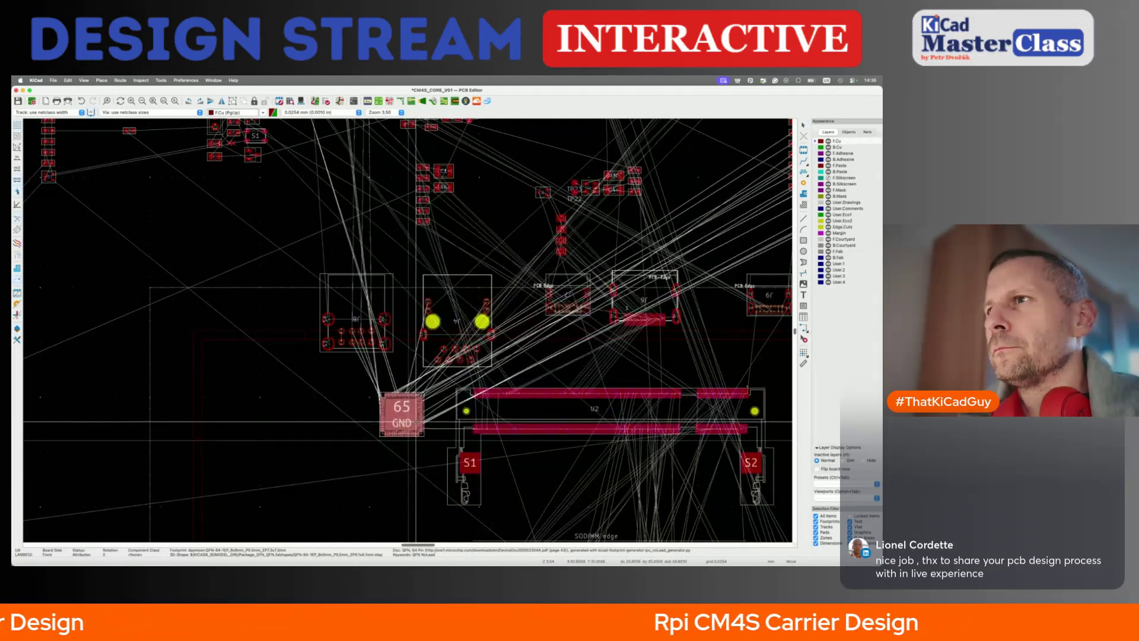
{"action": "scroll", "coordinate": [417, 418], "scroll_direction": "down", "scroll_amount": 2}
{"action": "left_click", "coordinate": [417, 418]}
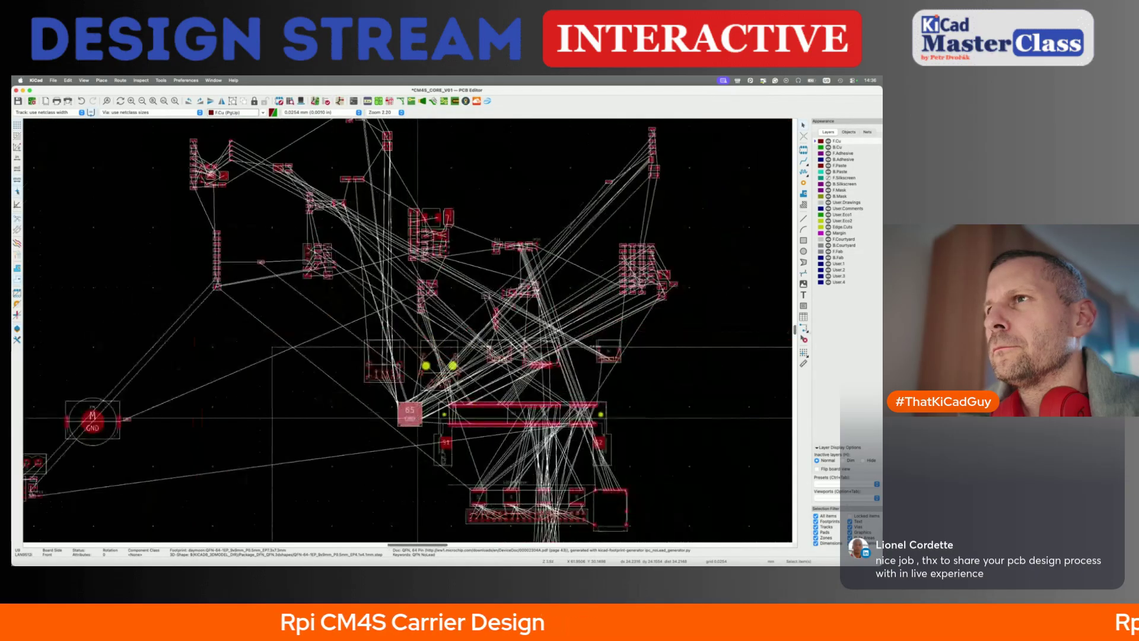
- Move the J8 USB connector beside the SO-DIMM, fine-tune it, and save the board
{"action": "left_click", "coordinate": [396, 354]}
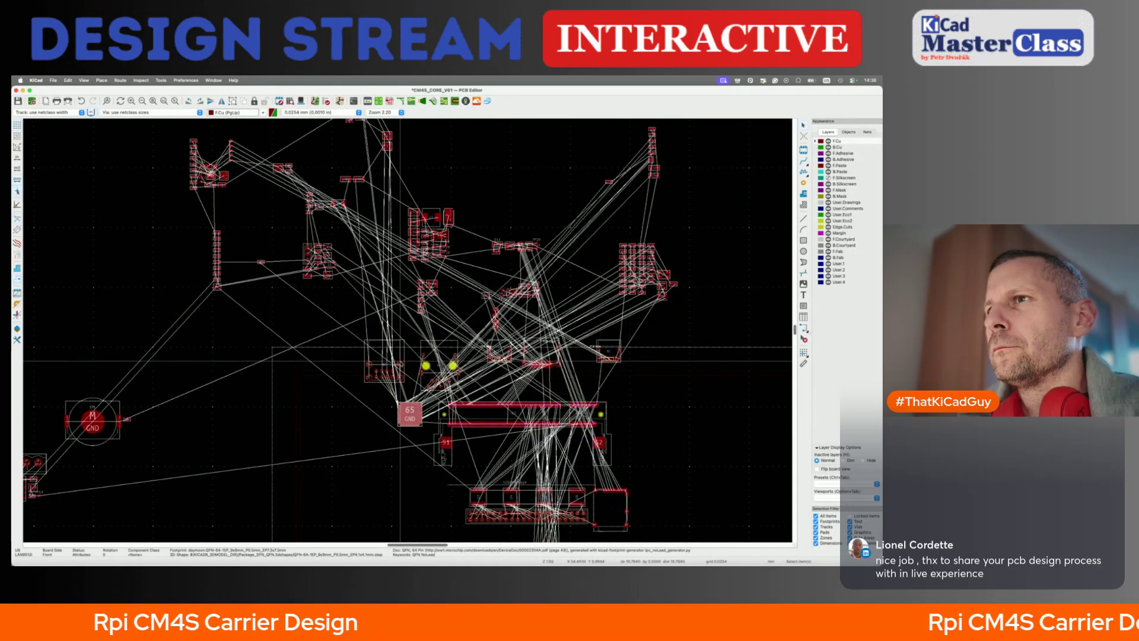
{"action": "key", "text": "m"}
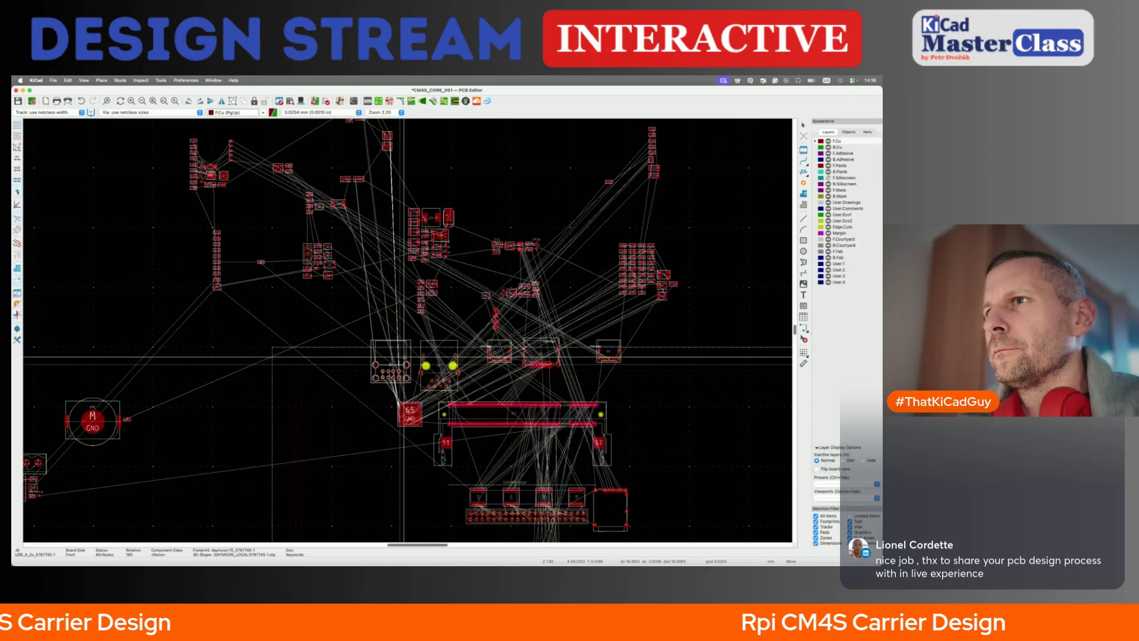
{"action": "left_click", "coordinate": [406, 356]}
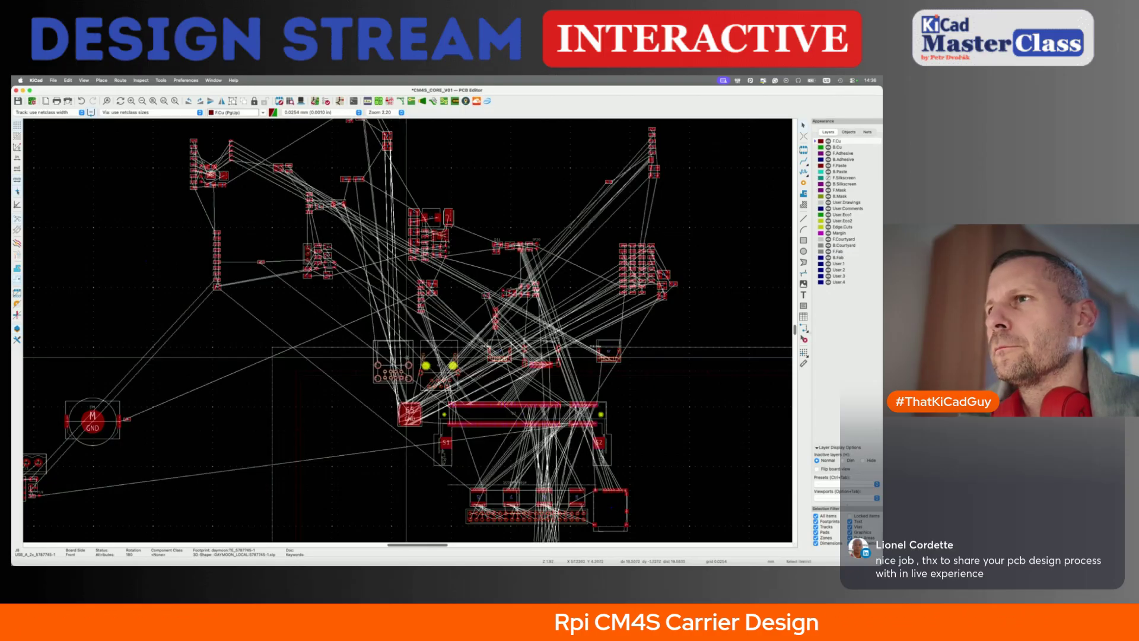
{"action": "middle_click_drag", "start_coordinate": [405, 356], "coordinate": [345, 390]}
{"action": "scroll", "coordinate": [345, 391], "scroll_direction": "up", "scroll_amount": 2}
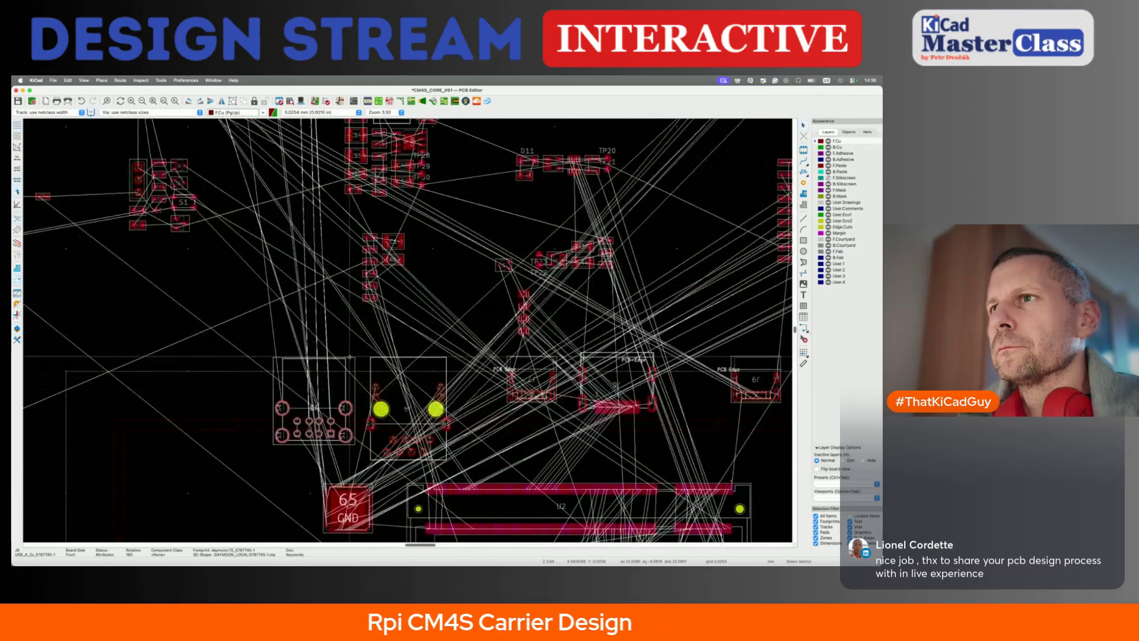
{"action": "key", "text": "m"}
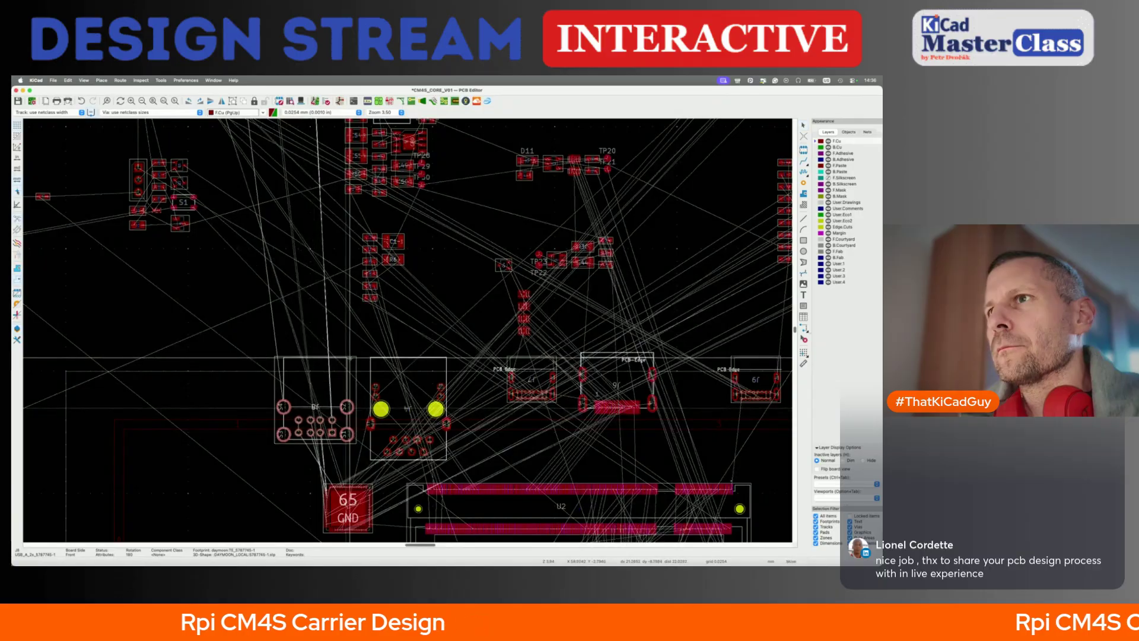
{"action": "left_click", "coordinate": [350, 357]}
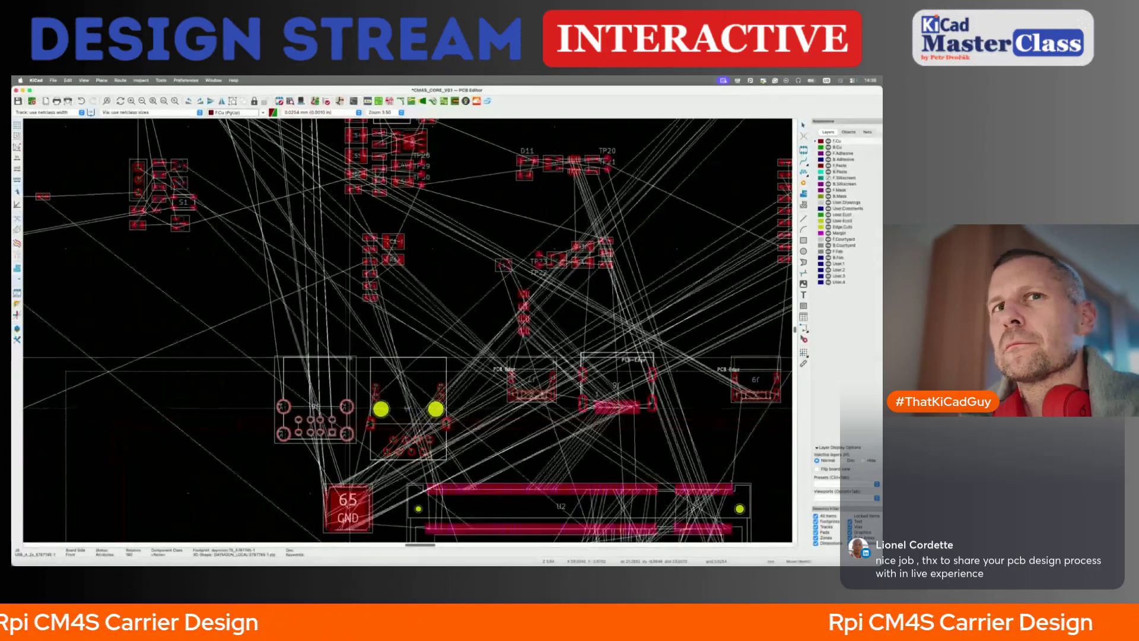
{"action": "key", "text": "super+s"}
{"action": "scroll", "coordinate": [349, 357], "scroll_direction": "down", "scroll_amount": 3}
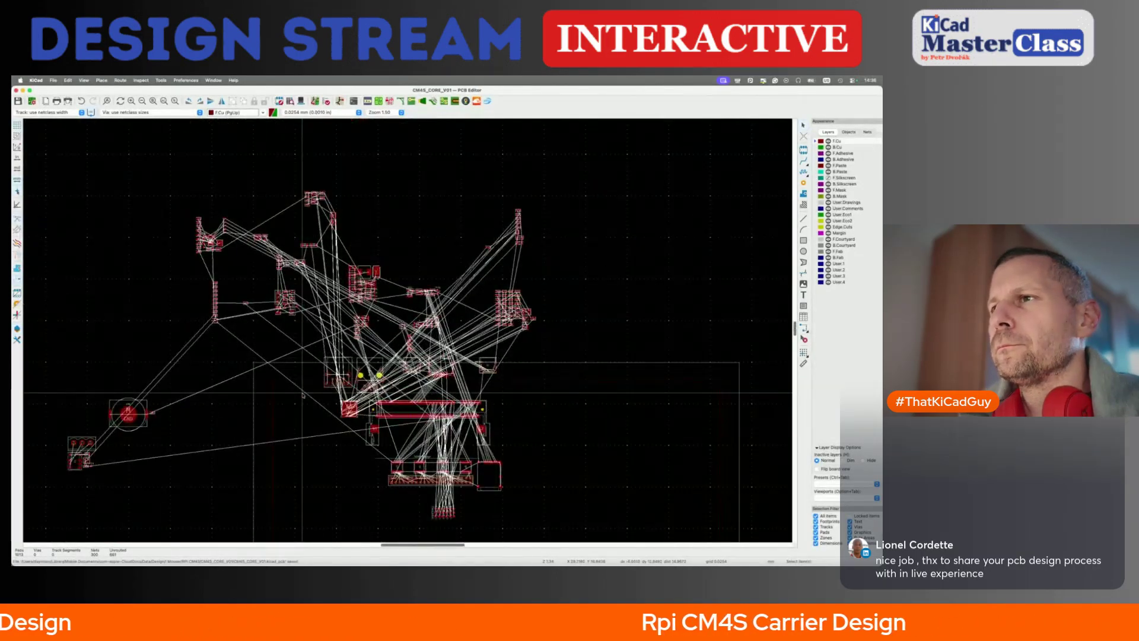
- Drag RJ45 footprint J4 left of J8 and set J8 back down in place
{"action": "scroll", "coordinate": [302, 395], "scroll_direction": "left", "scroll_amount": 5}
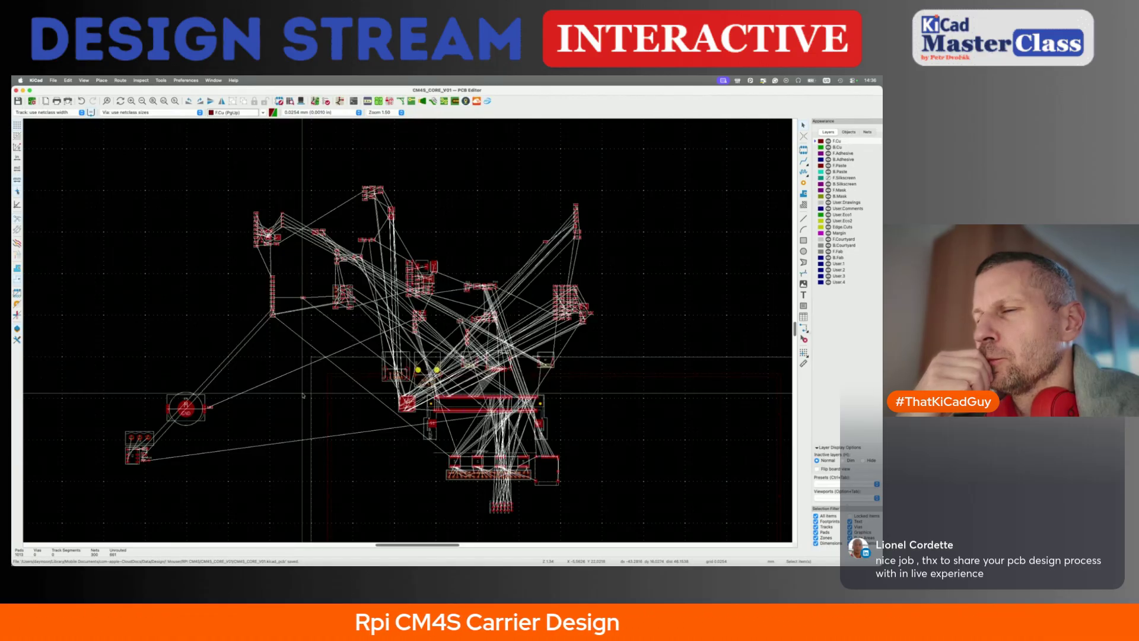
{"action": "scroll", "coordinate": [363, 374], "scroll_direction": "up", "scroll_amount": 2}
{"action": "scroll", "coordinate": [363, 374], "scroll_direction": "up", "scroll_amount": 3}
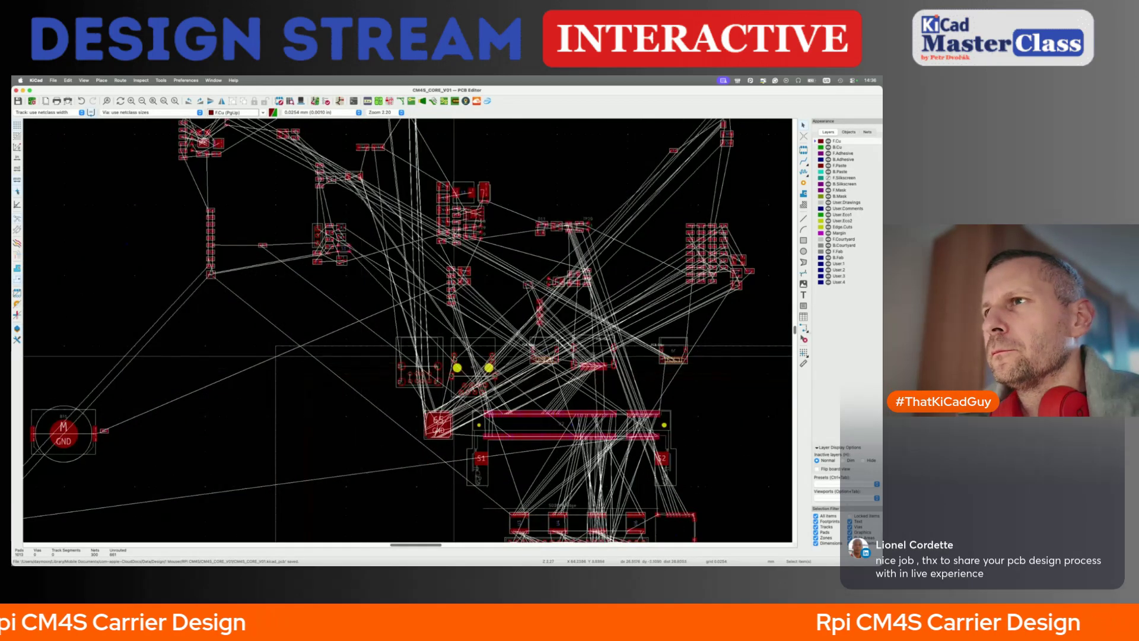
{"action": "left_click_drag", "start_coordinate": [461, 356], "coordinate": [327, 365]}
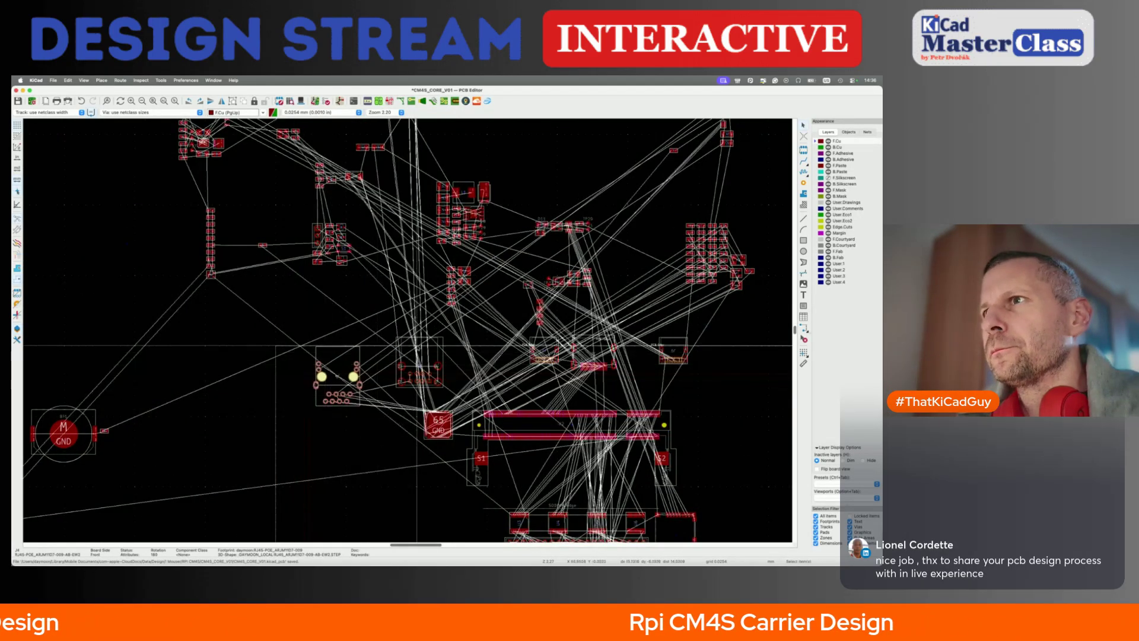
{"action": "scroll", "coordinate": [417, 344], "scroll_direction": "up", "scroll_amount": 5}
{"action": "left_click", "coordinate": [458, 327]}
{"action": "key", "text": "m"}
{"action": "scroll", "coordinate": [463, 326], "scroll_direction": "right", "scroll_amount": 5}
{"action": "scroll", "coordinate": [482, 325], "scroll_direction": "down", "scroll_amount": 1}
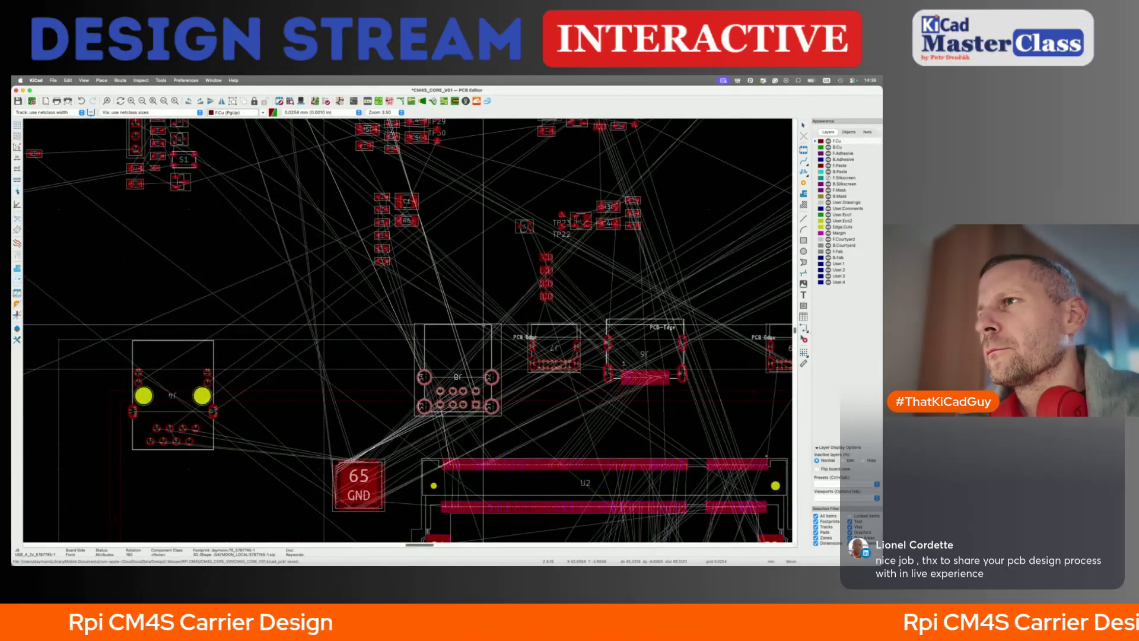
{"action": "left_click", "coordinate": [483, 325]}
{"action": "left_click", "coordinate": [201, 351]}
- Place J4 right next to J8 and save the board
{"action": "key", "text": "m"}
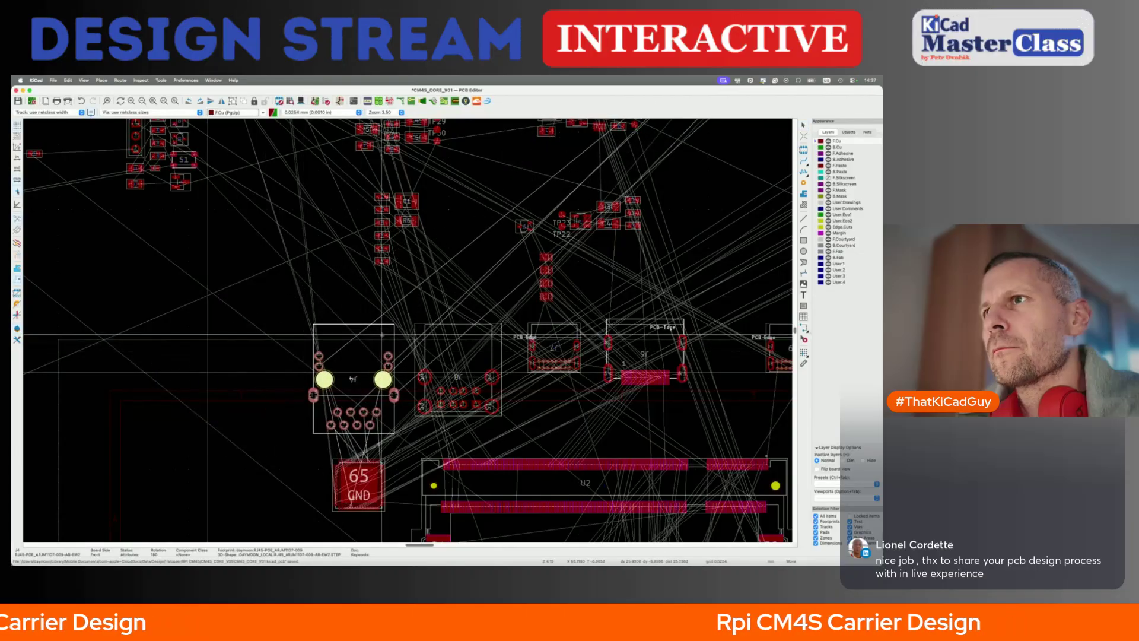
{"action": "left_click", "coordinate": [379, 334]}
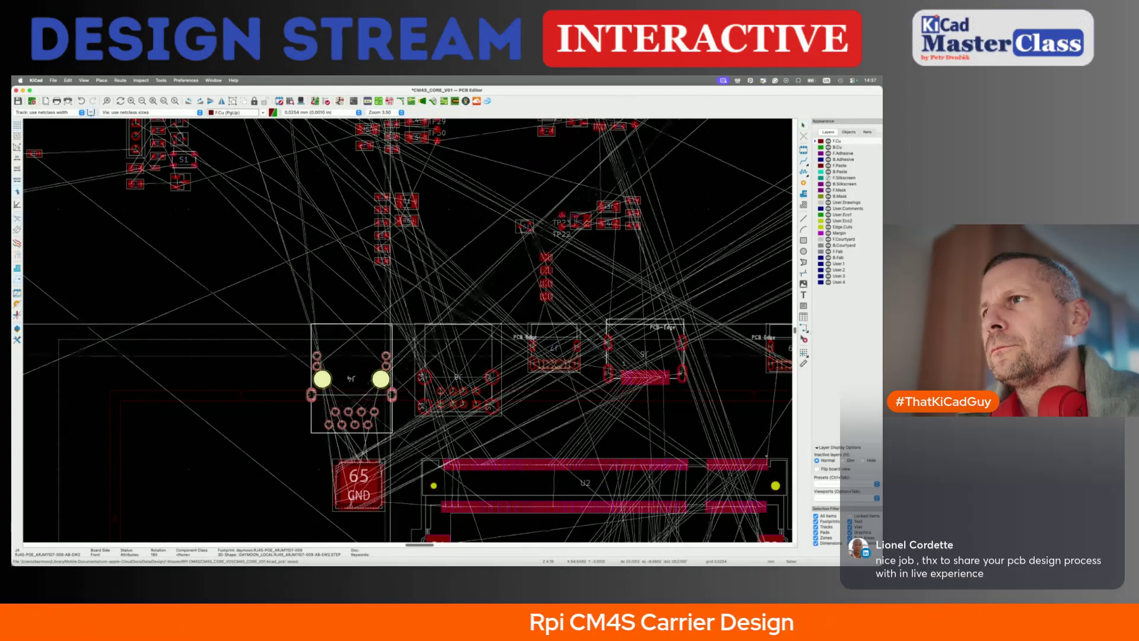
{"action": "key", "text": "m"}
{"action": "left_click", "coordinate": [397, 325]}
{"action": "key", "text": "Escape"}
{"action": "key", "text": "super+s"}
{"action": "scroll", "coordinate": [389, 427], "scroll_direction": "down", "scroll_amount": 3}
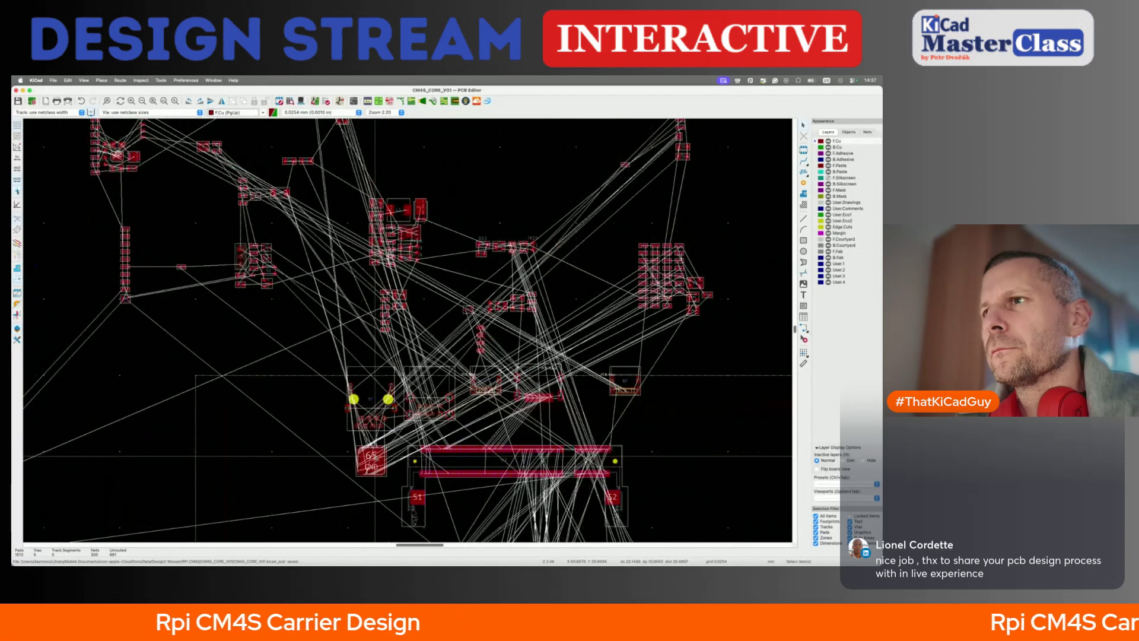
- Select U9 through its Pad 32 in the clarification menu and start moving the whole footprint
{"action": "scroll", "coordinate": [375, 456], "scroll_direction": "down", "scroll_amount": 2}
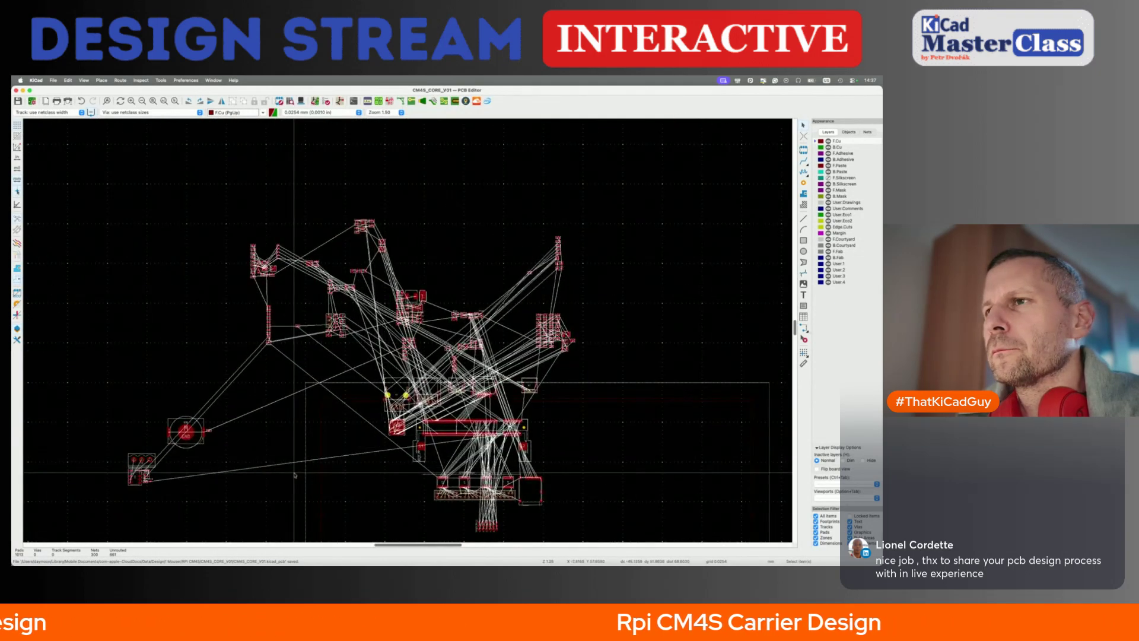
{"action": "left_click", "coordinate": [402, 434]}
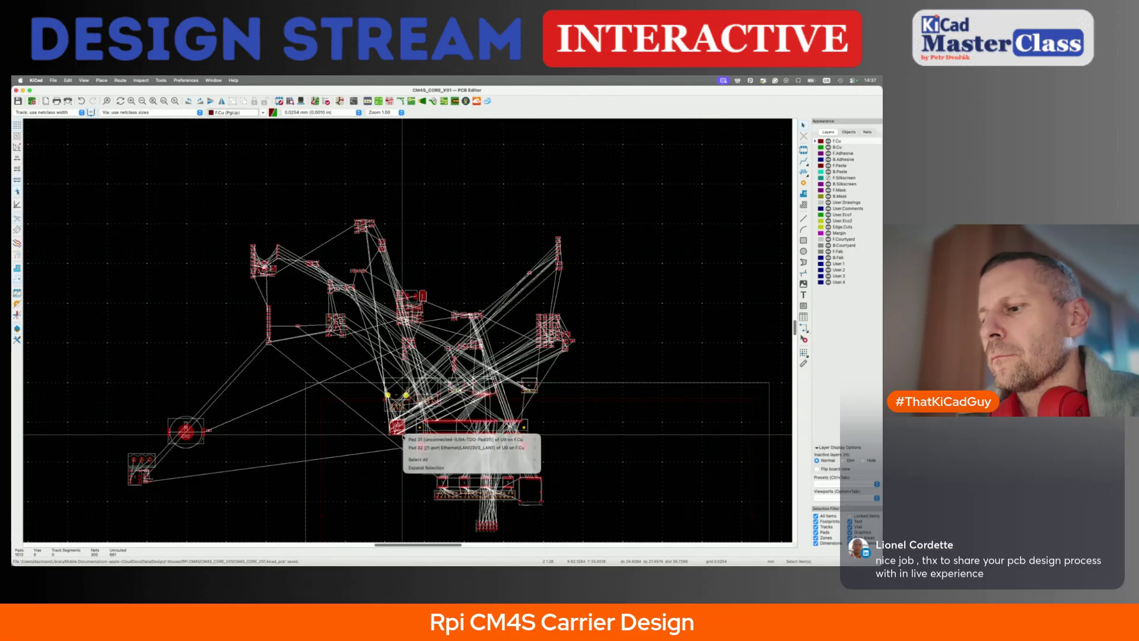
{"action": "left_click", "coordinate": [411, 446]}
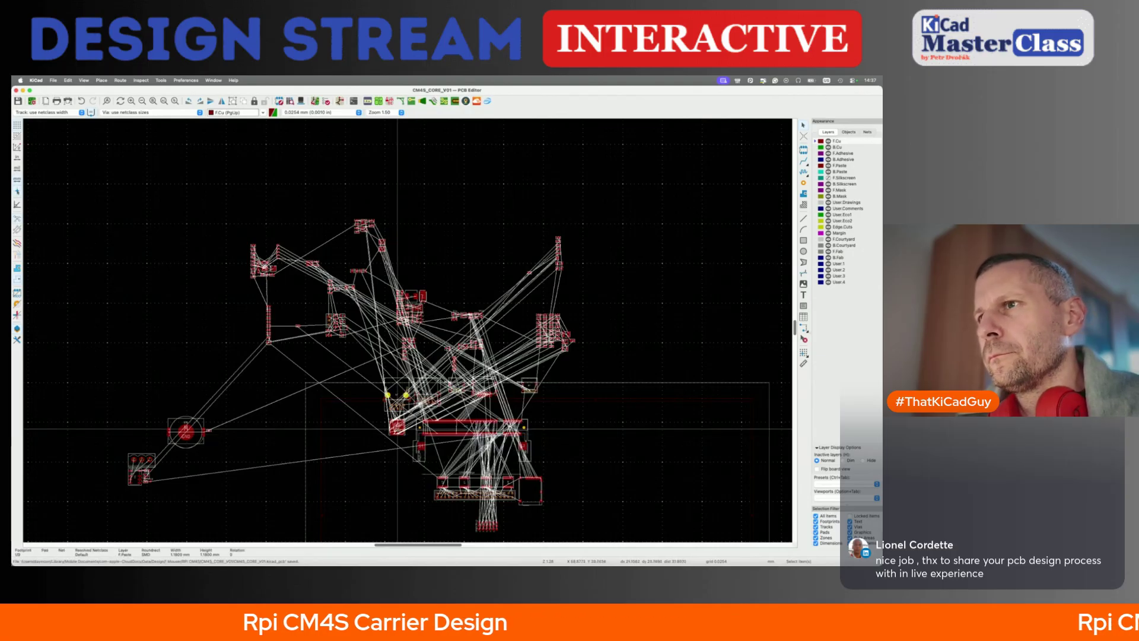
{"action": "key", "text": "m"}
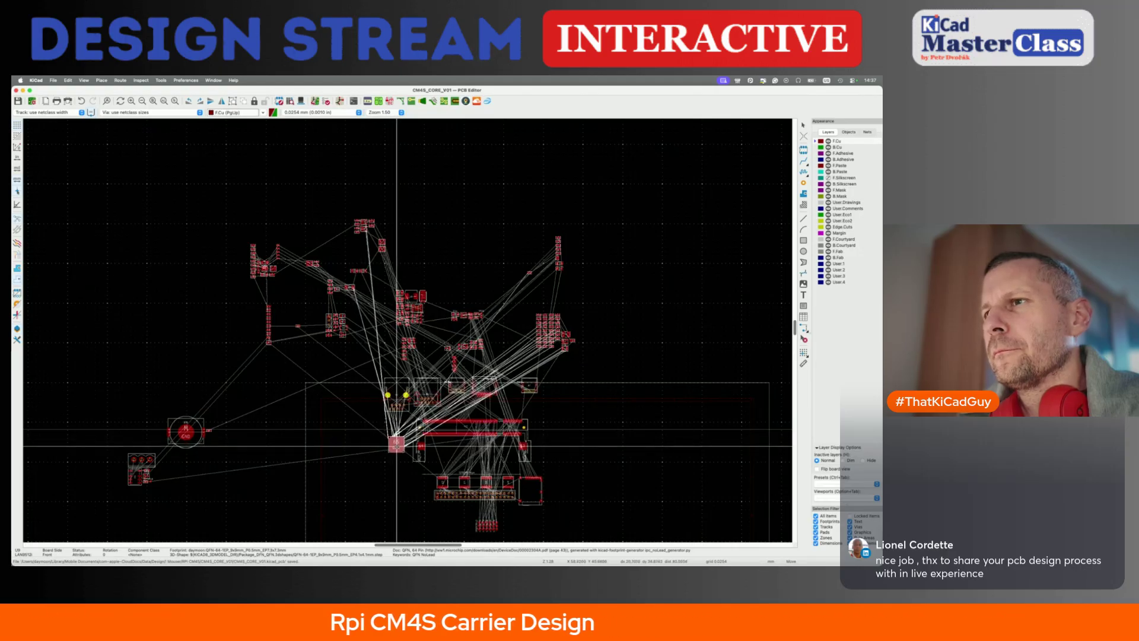
- Place footprint U9 at its new spot on the board
{"action": "scroll", "coordinate": [396, 444], "scroll_direction": "down", "scroll_amount": 1}
{"action": "scroll", "coordinate": [396, 444], "scroll_direction": "down", "scroll_amount": 1}
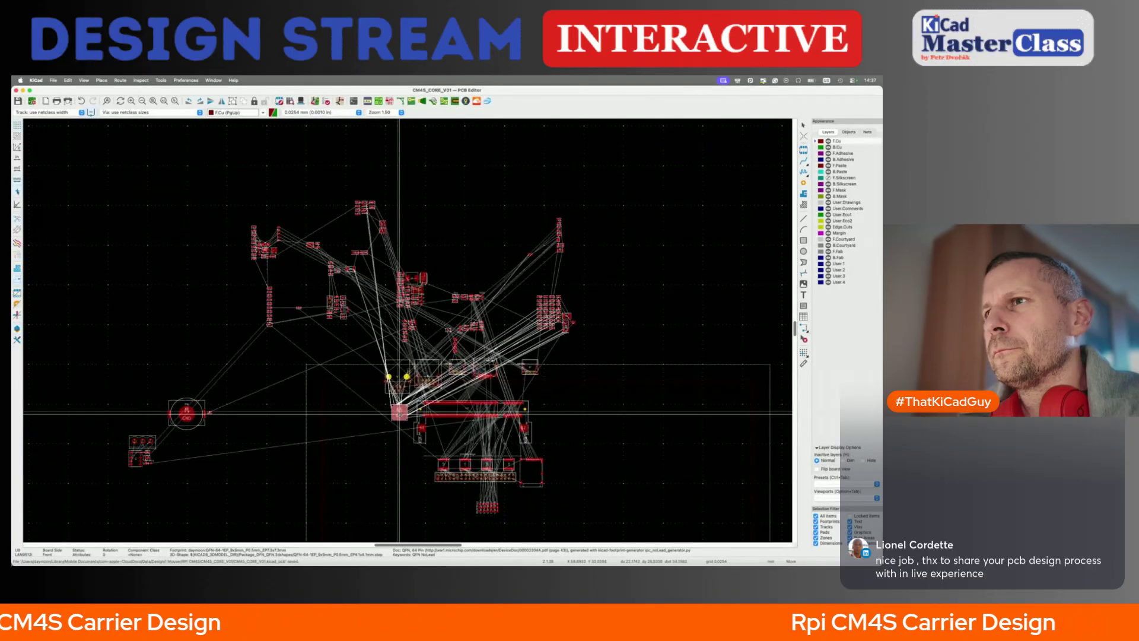
{"action": "left_click", "coordinate": [398, 413]}
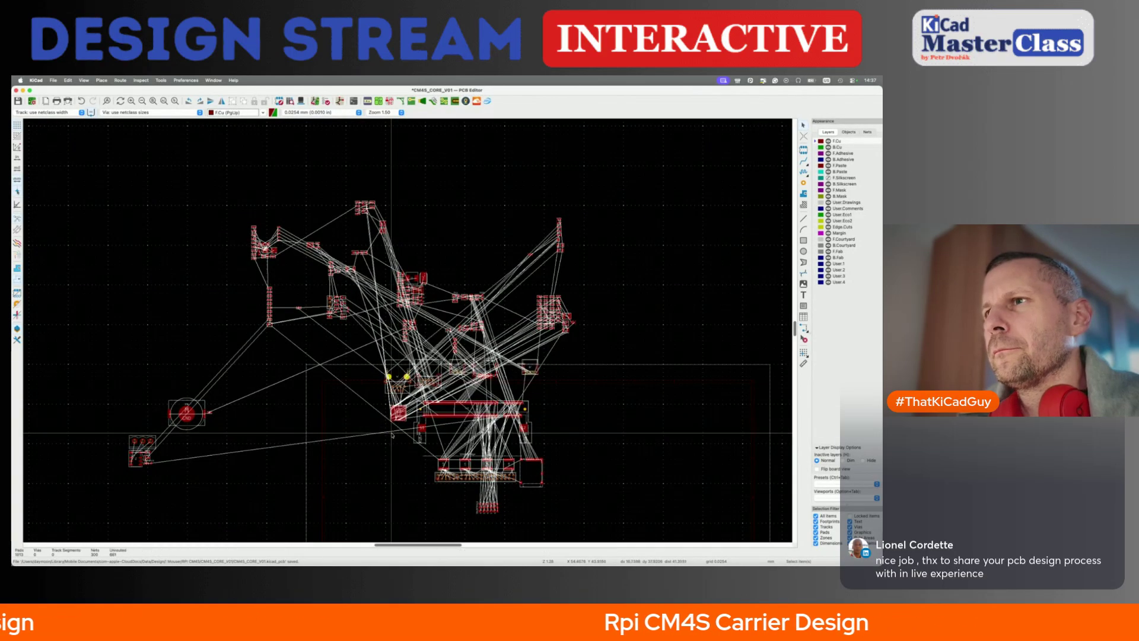
{"action": "scroll", "coordinate": [391, 434], "scroll_direction": "up", "scroll_amount": 3}
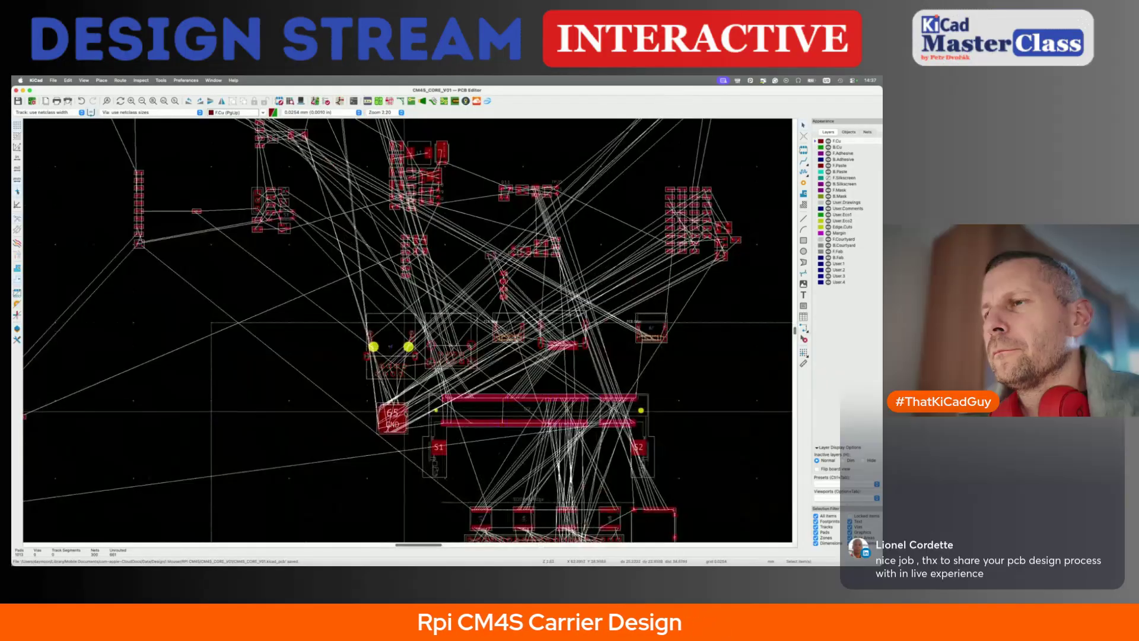
{"action": "scroll", "coordinate": [405, 410], "scroll_direction": "down", "scroll_amount": 3}
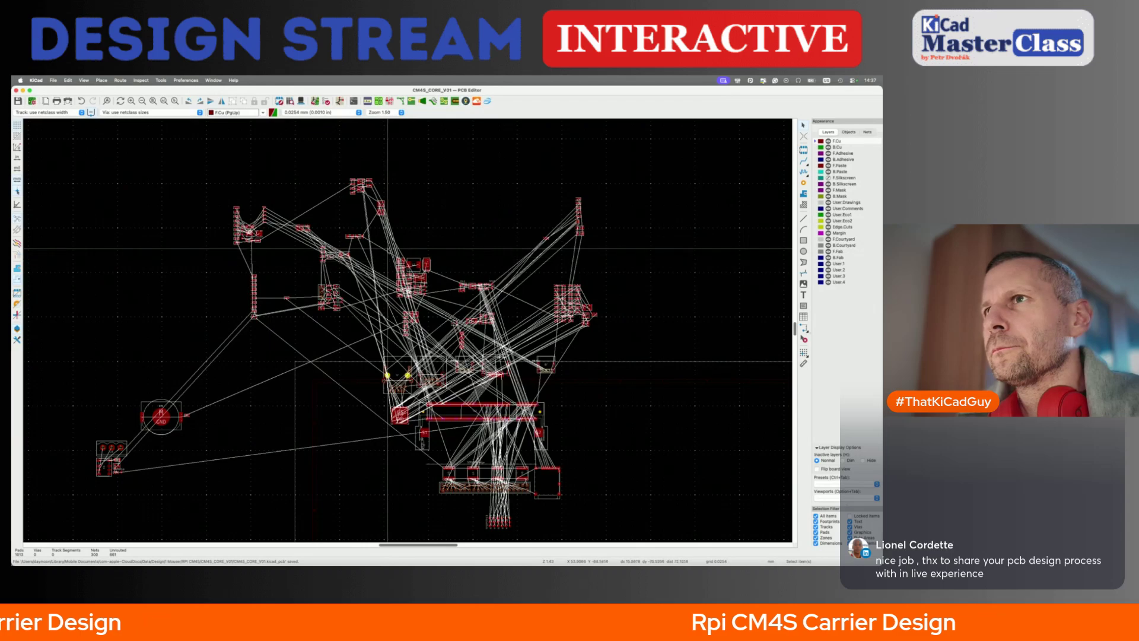
- Pack the top-left footprint cluster and place it to the right of the board
{"action": "left_click", "coordinate": [256, 237]}
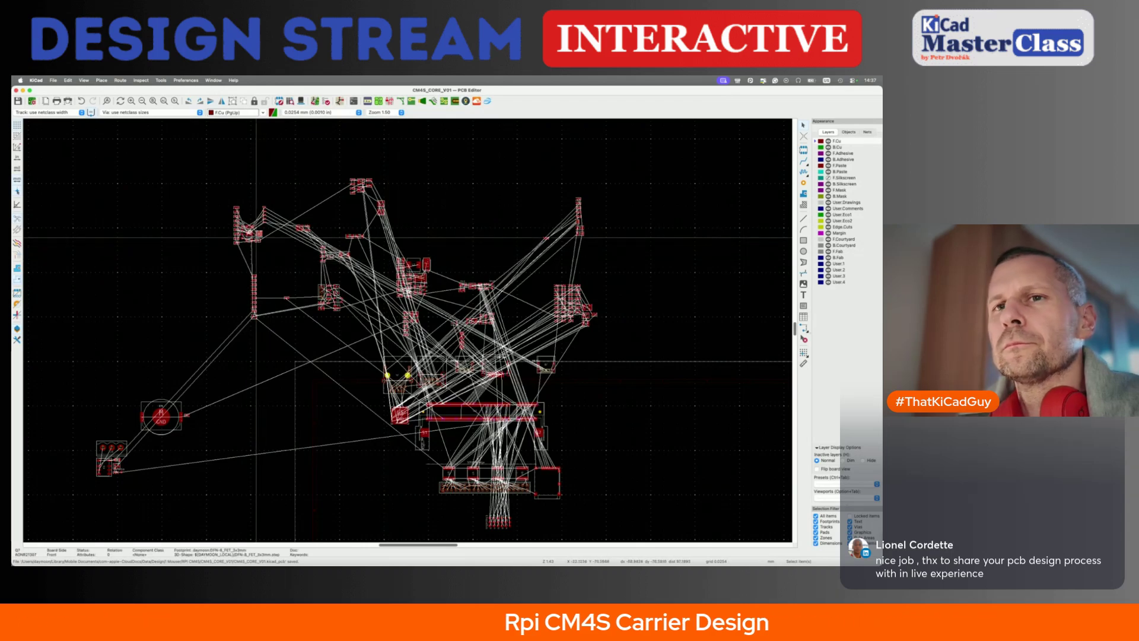
{"action": "key", "text": "super+grave"}
{"action": "key", "text": "super+grave"}
{"action": "key", "text": "super+grave"}
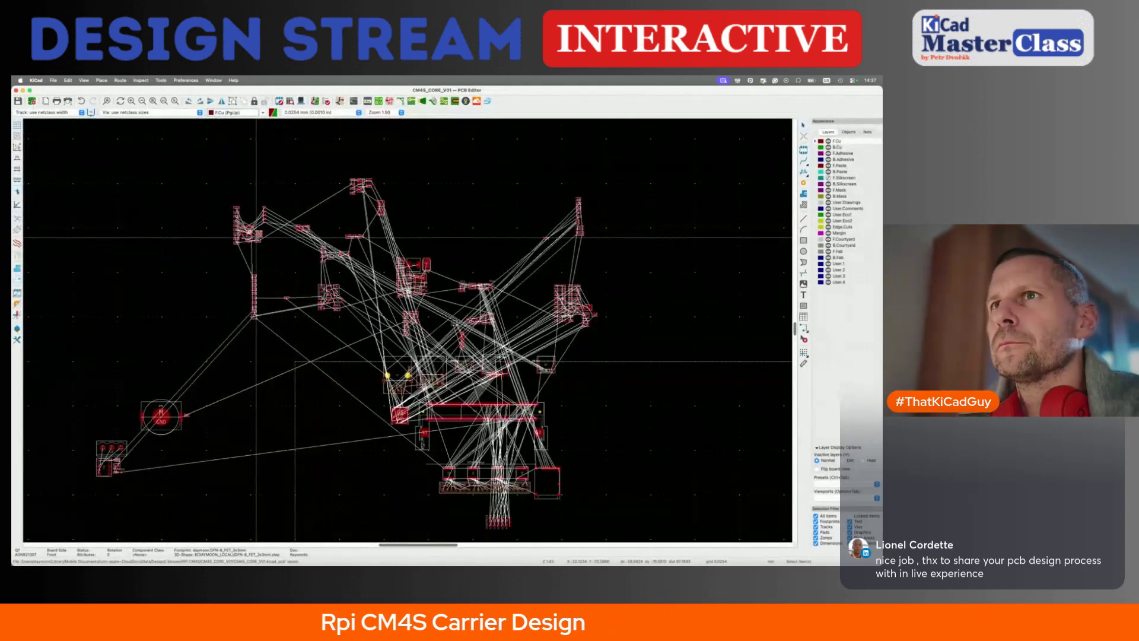
{"action": "left_click", "coordinate": [217, 205]}
{"action": "left_click_drag", "start_coordinate": [215, 198], "coordinate": [274, 248]}
{"action": "key", "text": "p"}
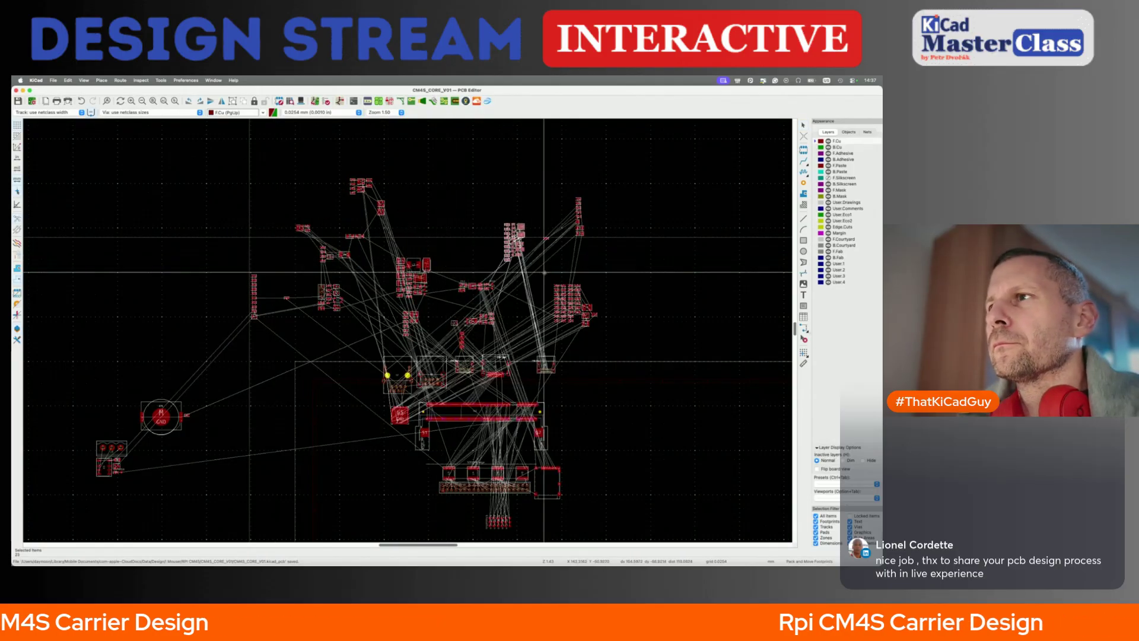
{"action": "left_click", "coordinate": [637, 389]}
- Pack the neighbouring footprint cluster and drop it lower on the board
{"action": "left_click_drag", "start_coordinate": [545, 275], "coordinate": [629, 341]}
{"action": "key", "text": "p"}
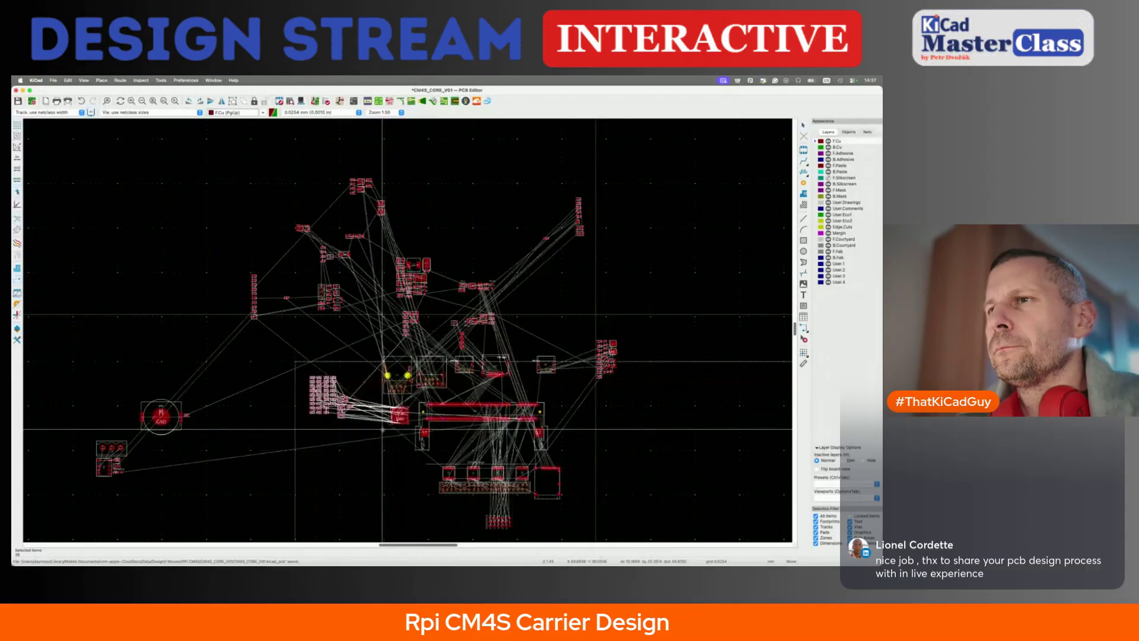
{"action": "left_click", "coordinate": [386, 429]}
- Move the 10 upper-left footprints lower, rotating the connector to horizontal
{"action": "left_click_drag", "start_coordinate": [239, 263], "coordinate": [274, 325]}
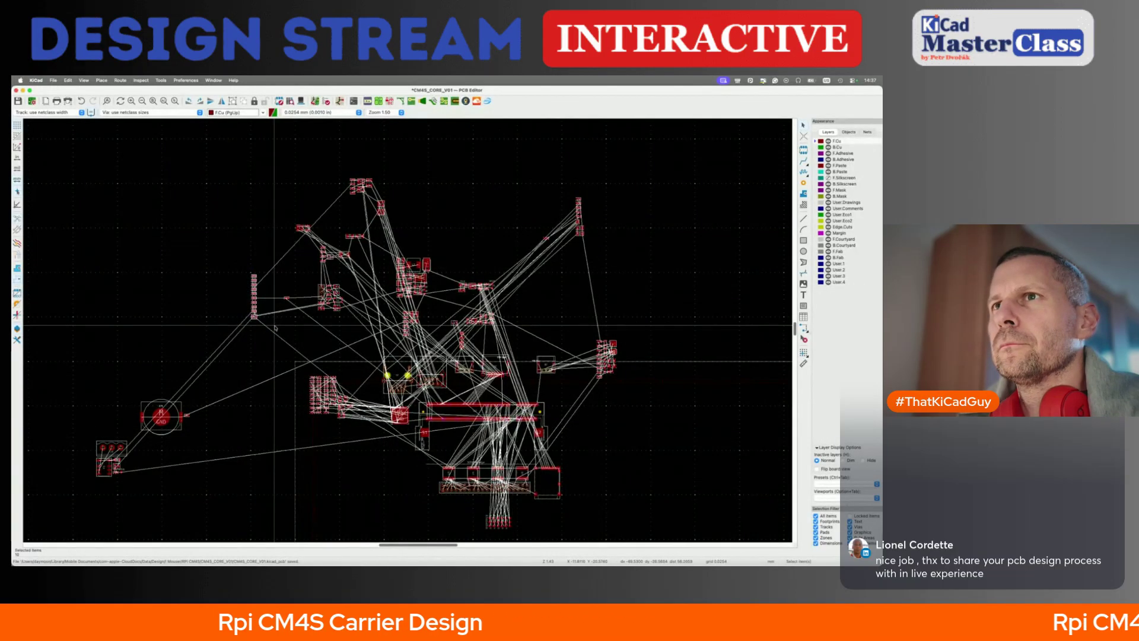
{"action": "key", "text": "m"}
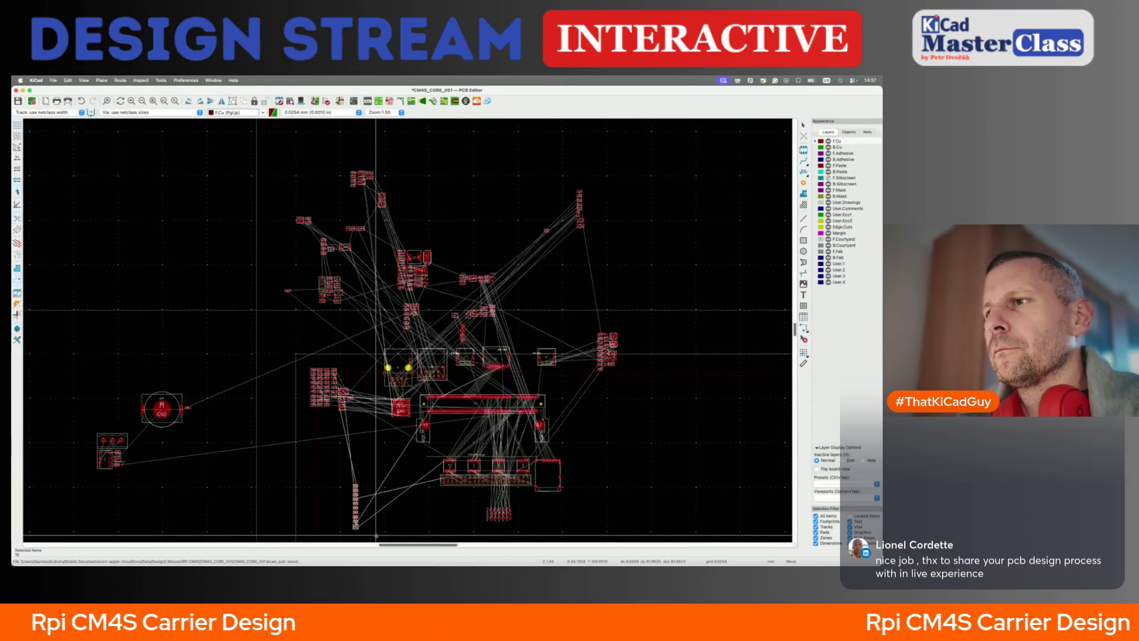
{"action": "key", "text": "r"}
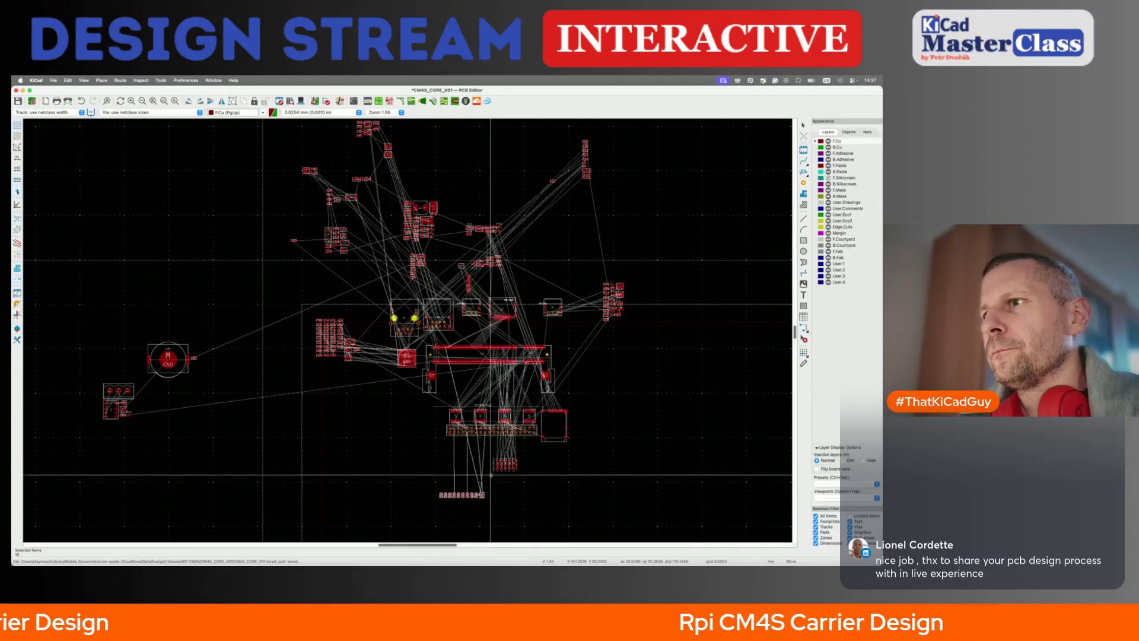
{"action": "left_click", "coordinate": [491, 470]}
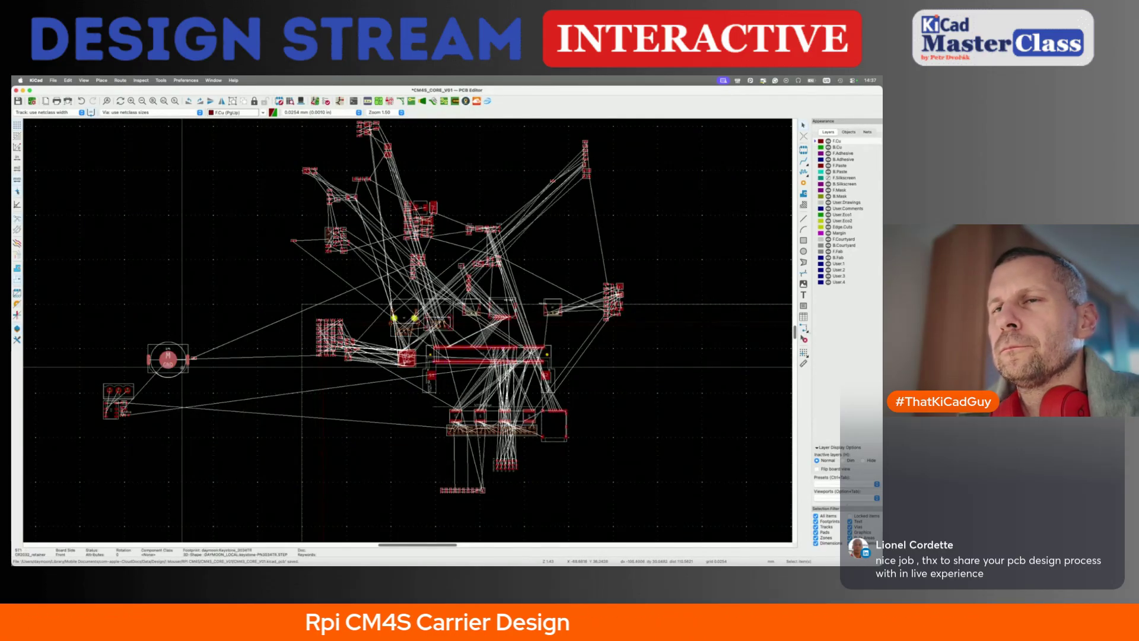
- Rotate BT1 by 90°, settle it just below the U2 connector, and save the board
{"action": "scroll", "coordinate": [182, 368], "scroll_direction": "up", "scroll_amount": 3}
{"action": "key", "text": "m"}
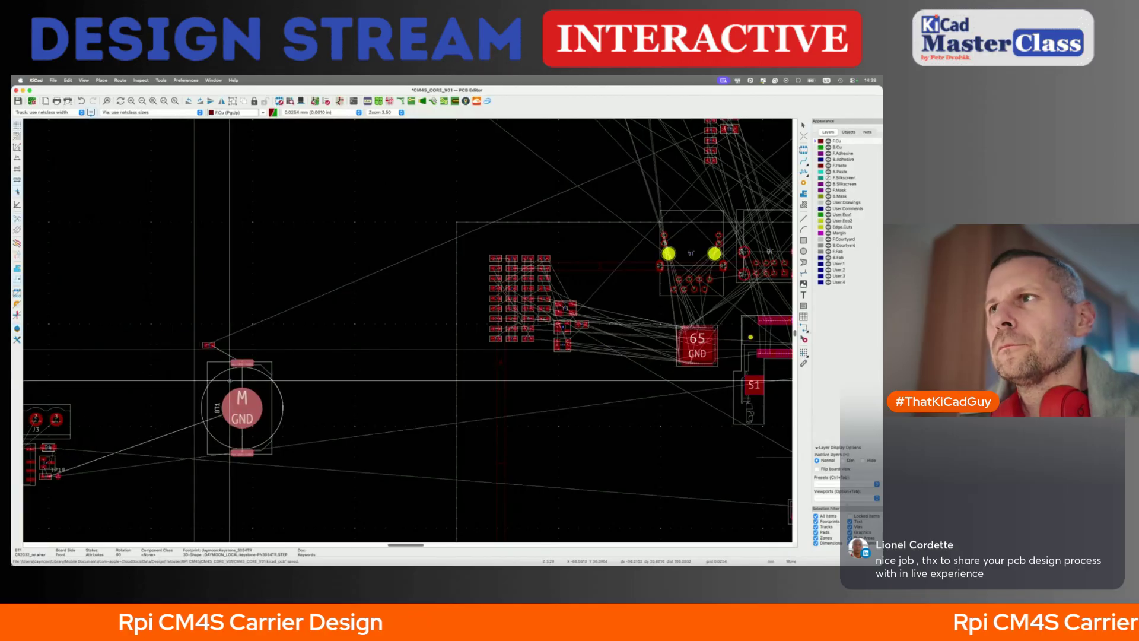
{"action": "key", "text": "r"}
{"action": "scroll", "coordinate": [410, 415], "scroll_direction": "down", "scroll_amount": 3}
{"action": "scroll", "coordinate": [410, 415], "scroll_direction": "down", "scroll_amount": 3}
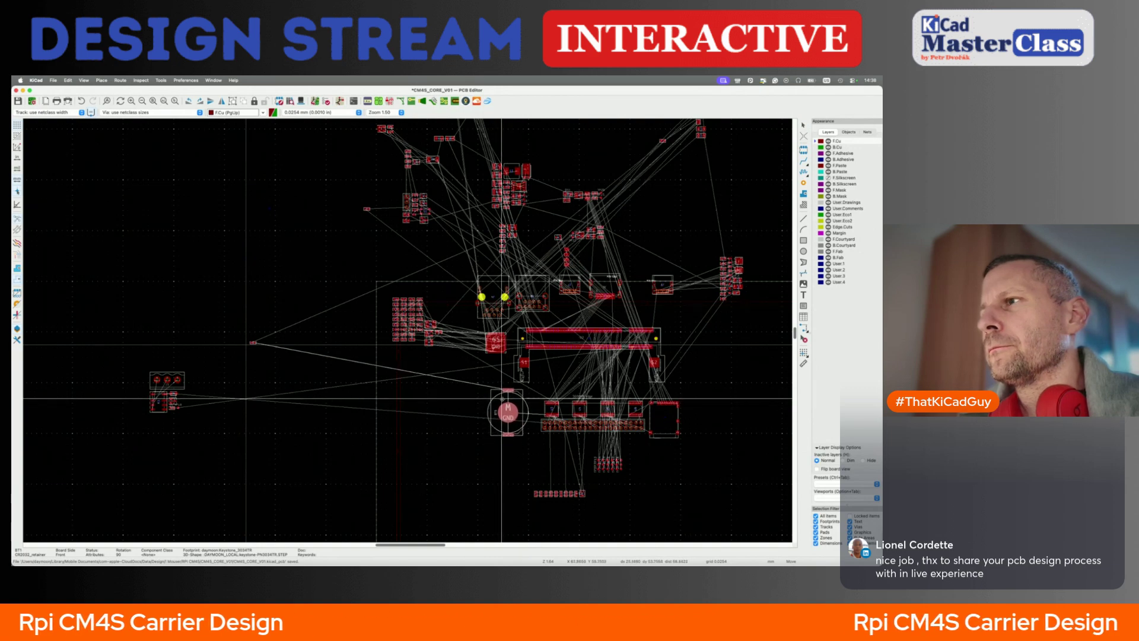
{"action": "left_click", "coordinate": [501, 344]}
{"action": "scroll", "coordinate": [515, 437], "scroll_direction": "up", "scroll_amount": 2}
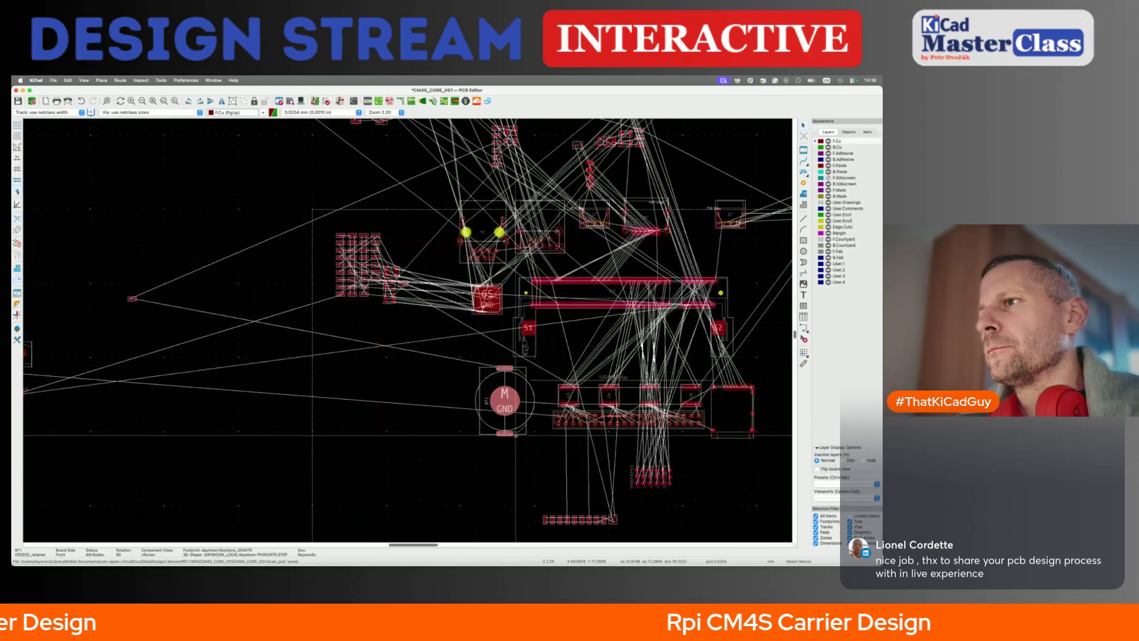
{"action": "key", "text": "m"}
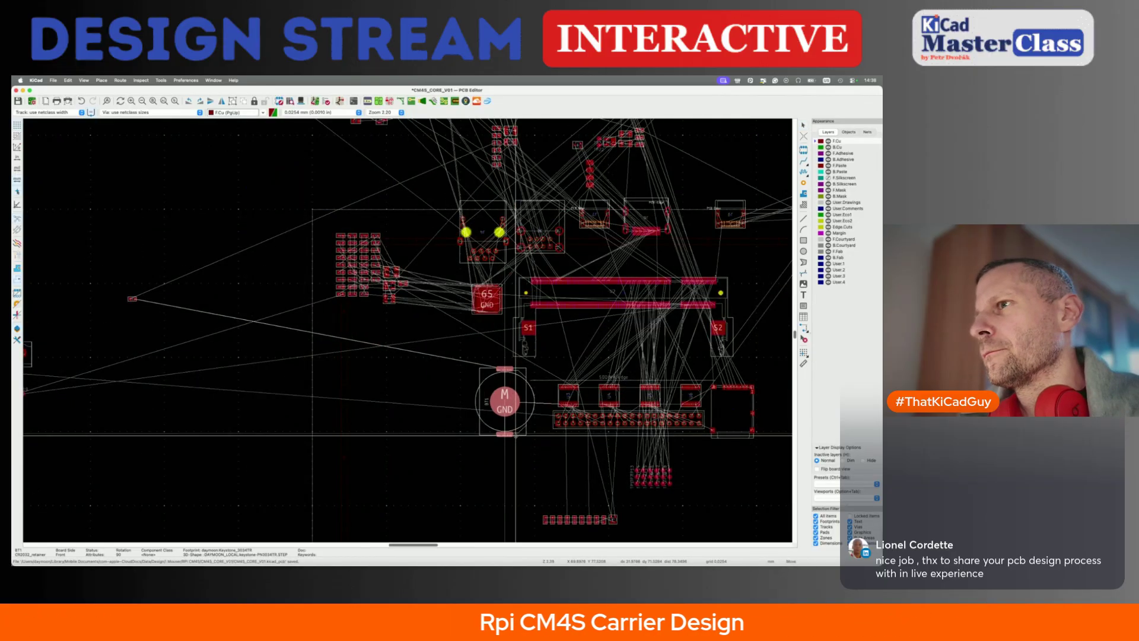
{"action": "left_click", "coordinate": [515, 433]}
{"action": "key", "text": "super+s"}
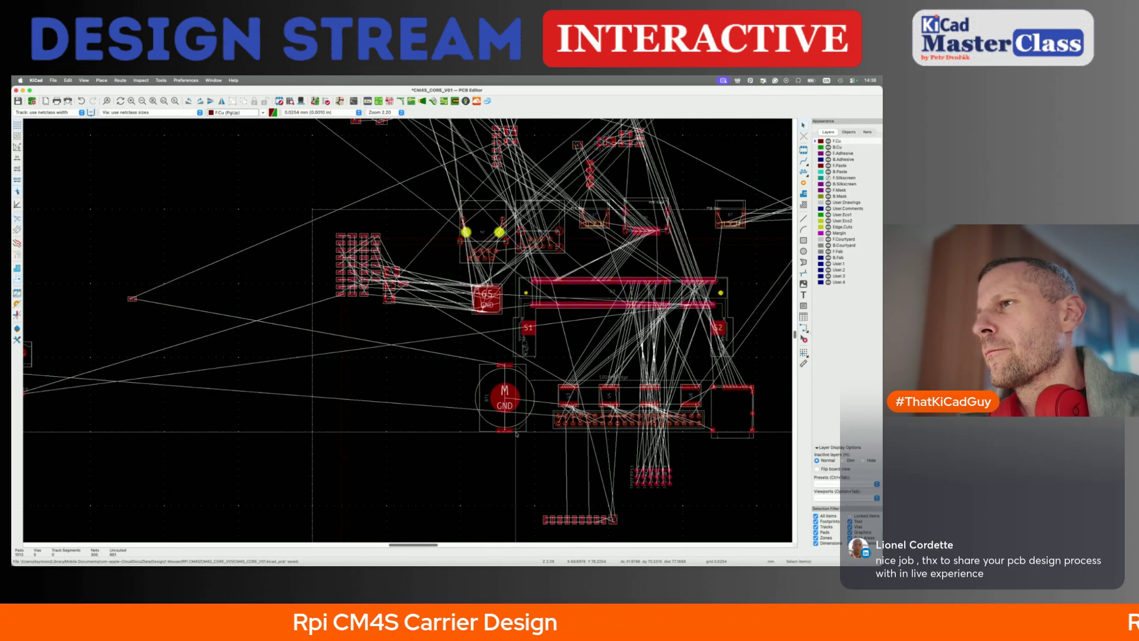
{"action": "scroll", "coordinate": [516, 432], "scroll_direction": "down", "scroll_amount": 3}
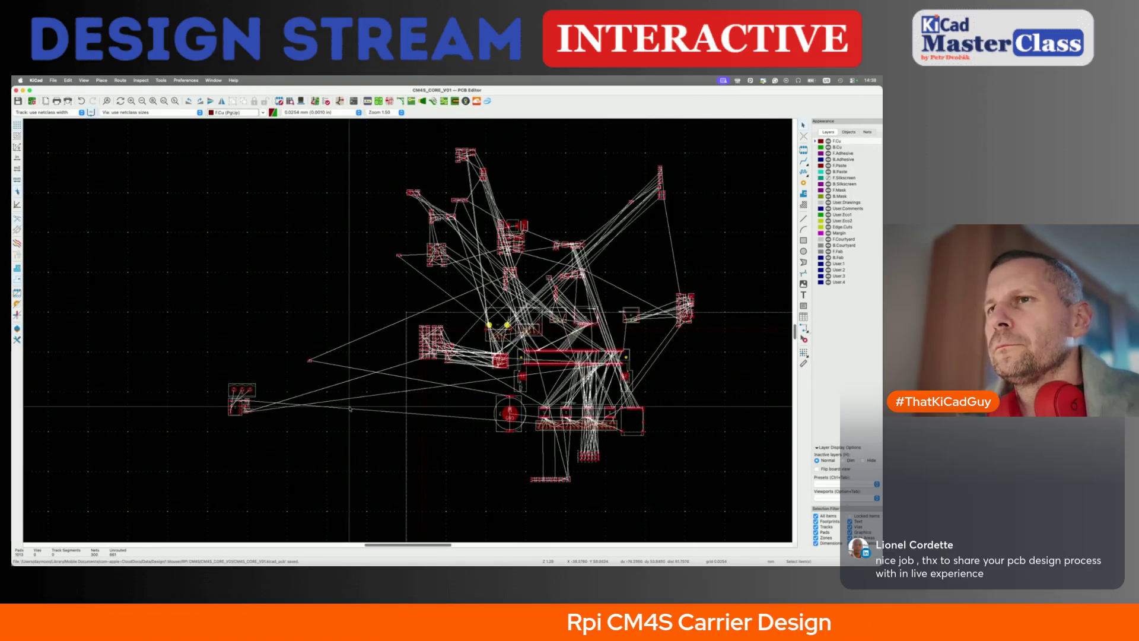
- Shift the USB-C connector J7 slightly left along the board edge
{"action": "left_click", "coordinate": [252, 395]}
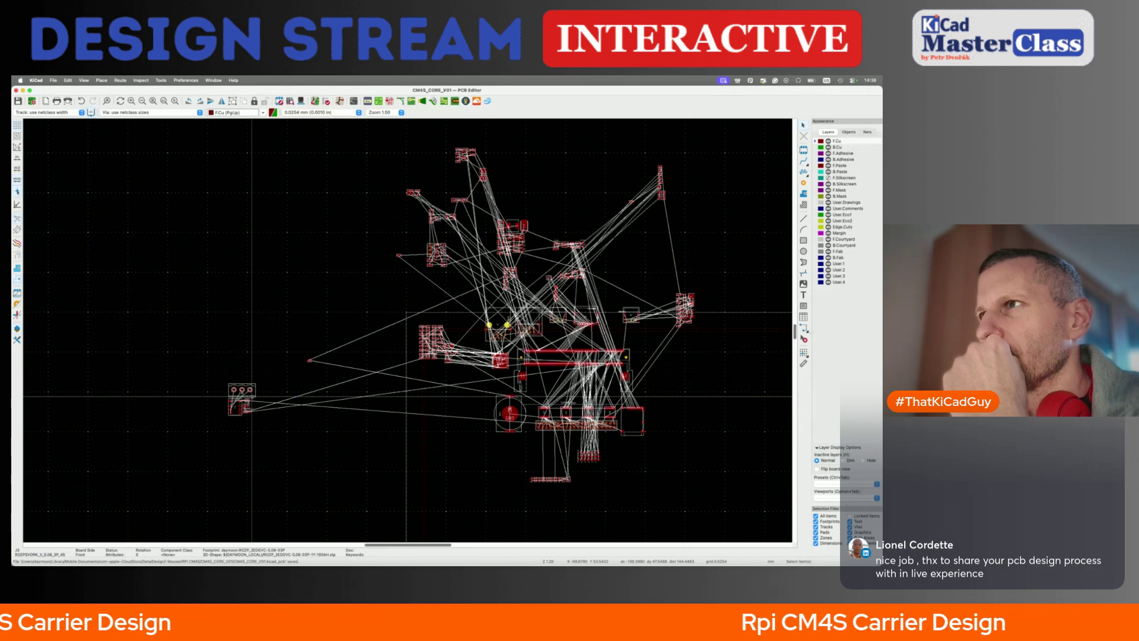
{"action": "scroll", "coordinate": [551, 332], "scroll_direction": "up", "scroll_amount": 5}
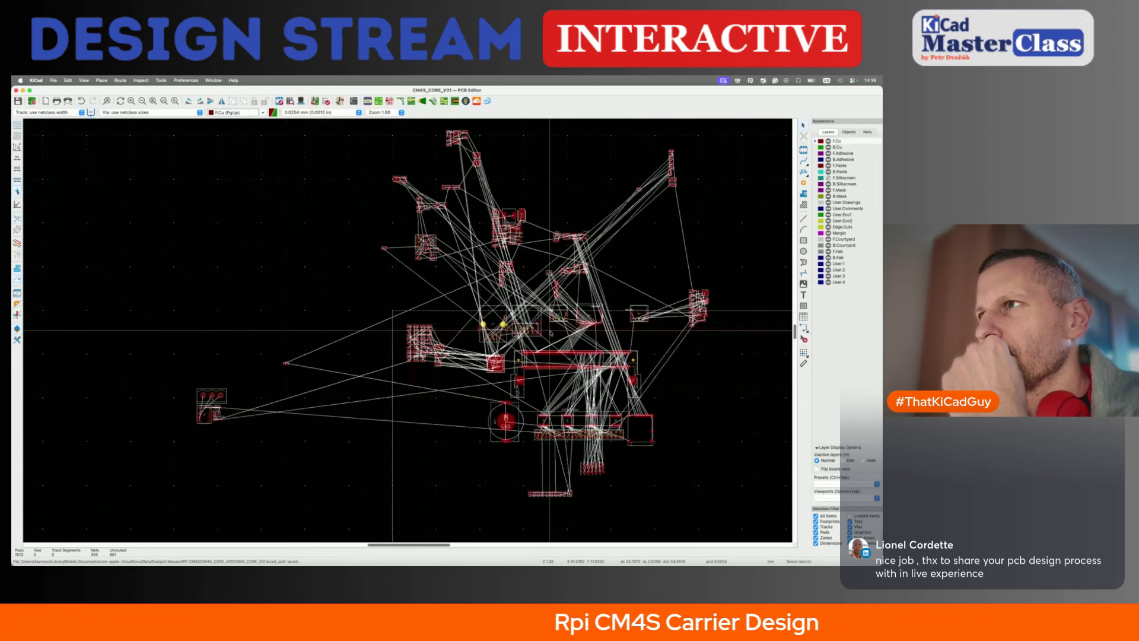
{"action": "scroll", "coordinate": [551, 332], "scroll_direction": "up", "scroll_amount": 2}
{"action": "left_click", "coordinate": [552, 313]}
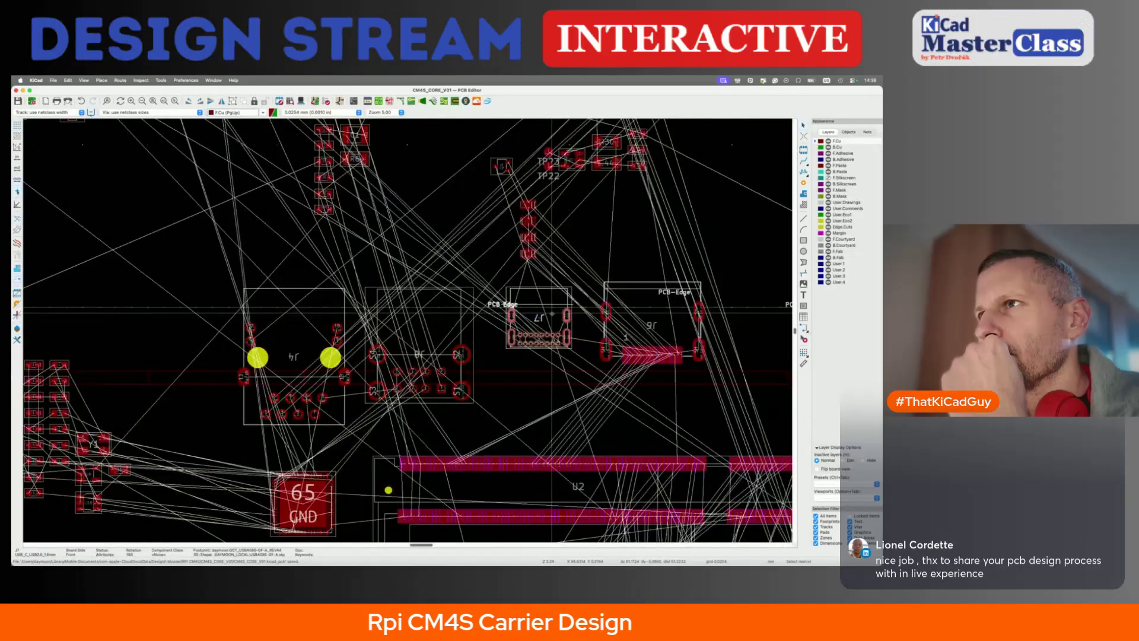
{"action": "key", "text": "m"}
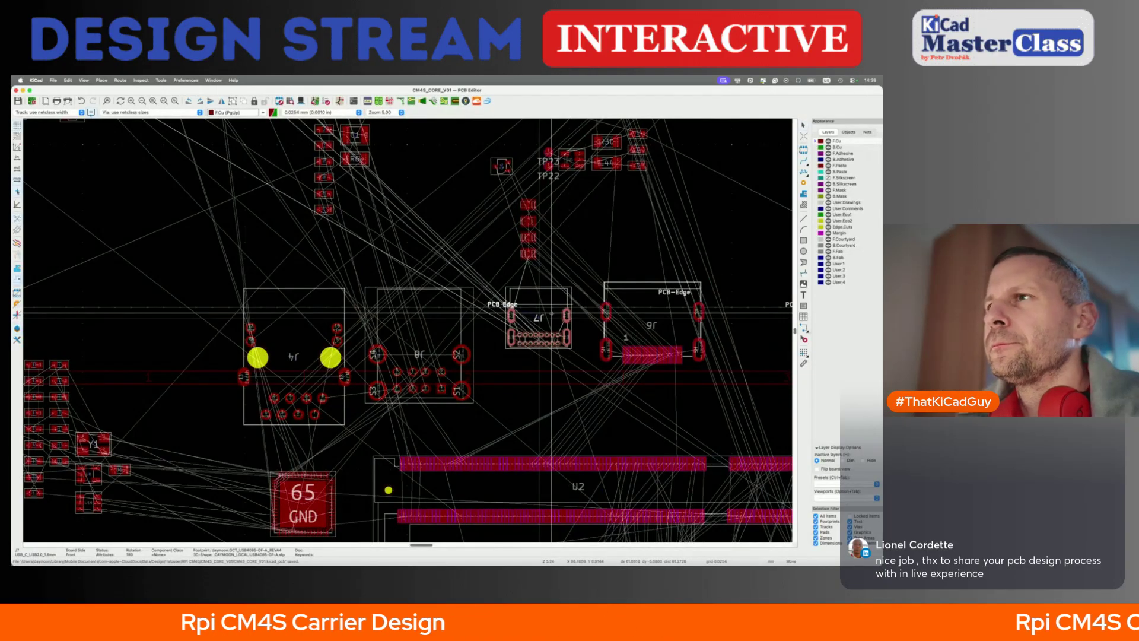
{"action": "left_click", "coordinate": [537, 313]}
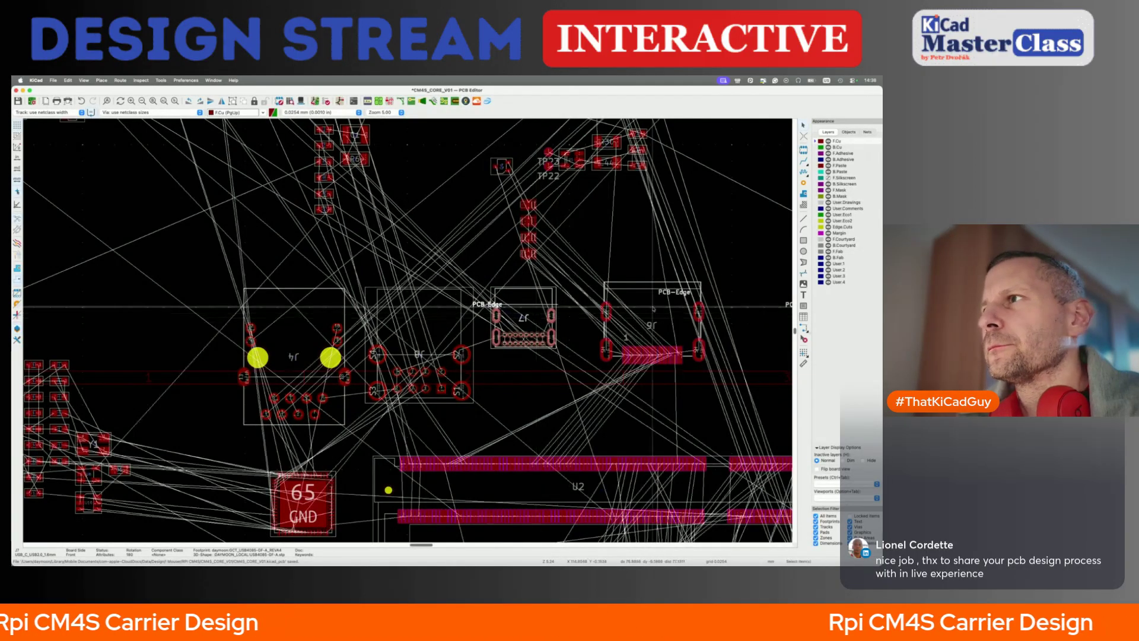
- Move connector J6 along the board edge, closer to J7
{"action": "left_click", "coordinate": [674, 292]}
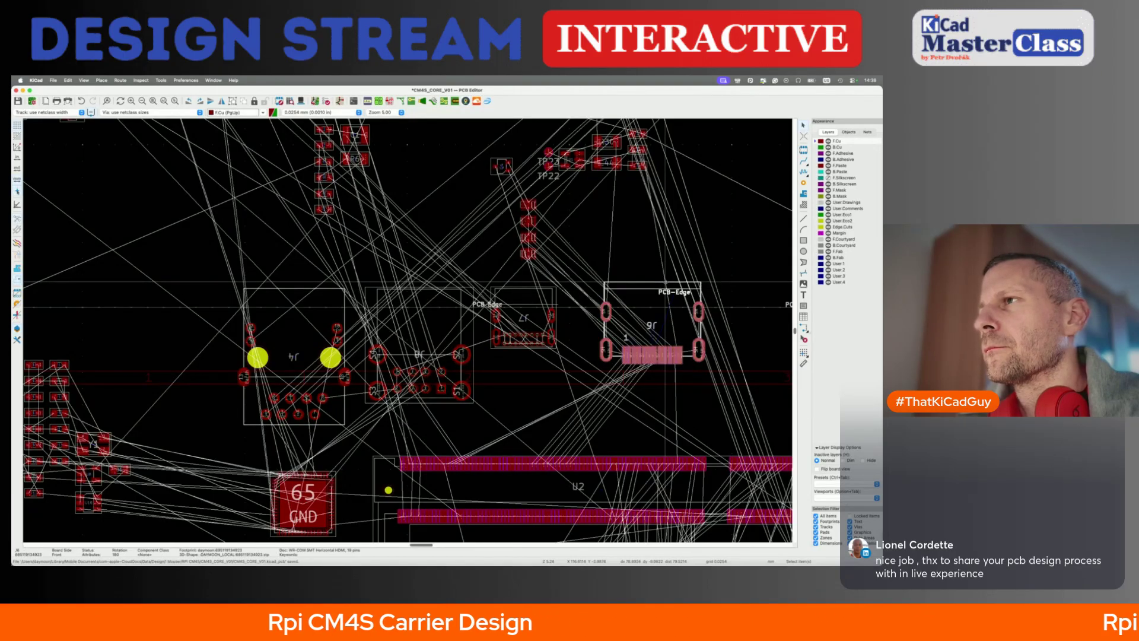
{"action": "key", "text": "m"}
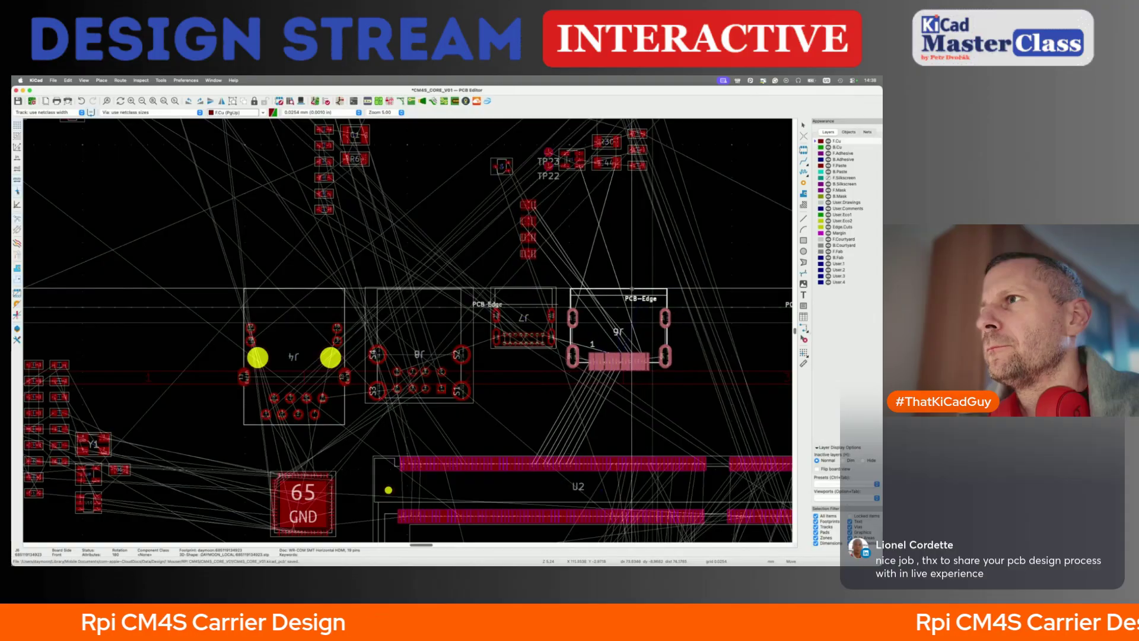
{"action": "left_click", "coordinate": [631, 290]}
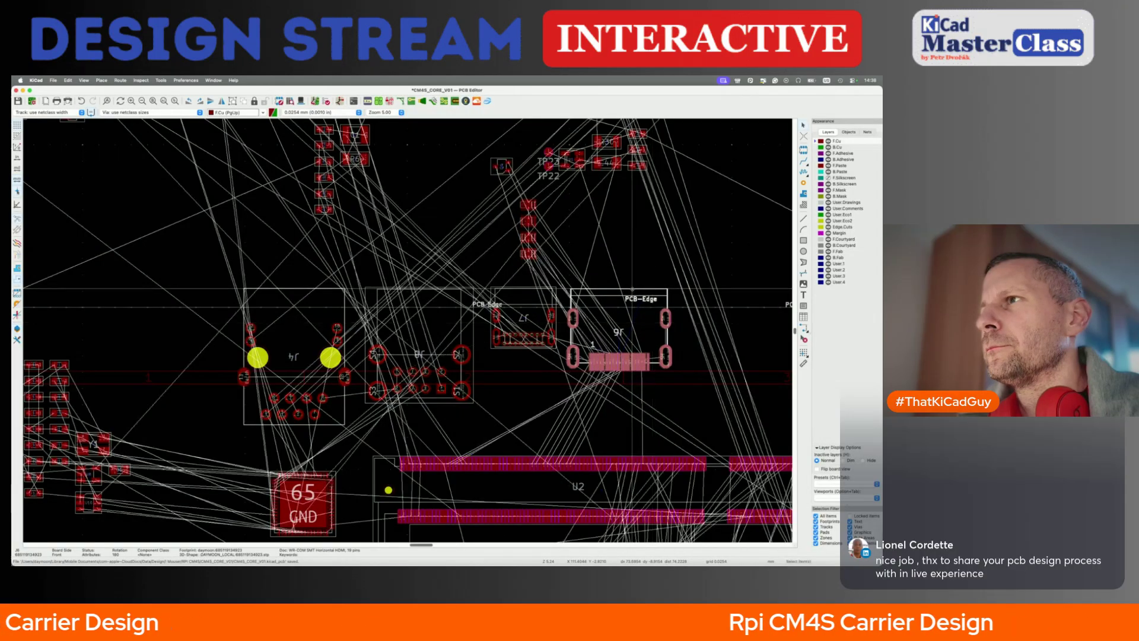
{"action": "scroll", "coordinate": [238, 288], "scroll_direction": "down", "scroll_amount": 5}
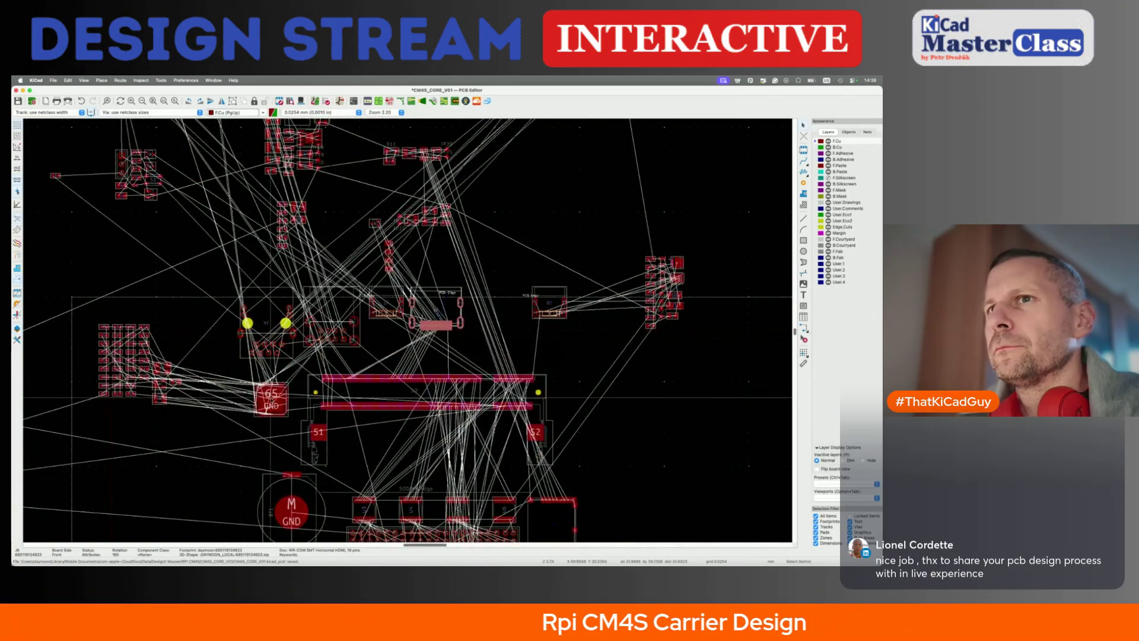
- Reposition the three-pad J3 footprint up near the central cluster, left of the battery pad
{"action": "scroll", "coordinate": [229, 386], "scroll_direction": "left", "scroll_amount": 3}
{"action": "scroll", "coordinate": [229, 386], "scroll_direction": "down", "scroll_amount": 2}
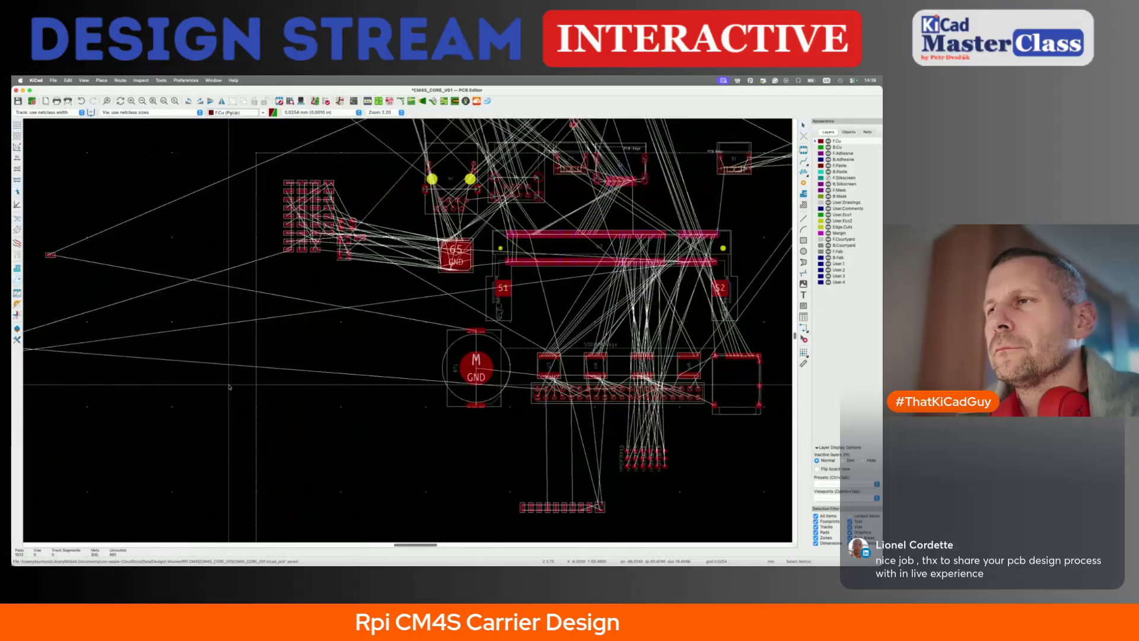
{"action": "scroll", "coordinate": [229, 386], "scroll_direction": "down", "scroll_amount": 4}
{"action": "scroll", "coordinate": [231, 401], "scroll_direction": "up", "scroll_amount": 3}
{"action": "scroll", "coordinate": [233, 403], "scroll_direction": "left", "scroll_amount": 6}
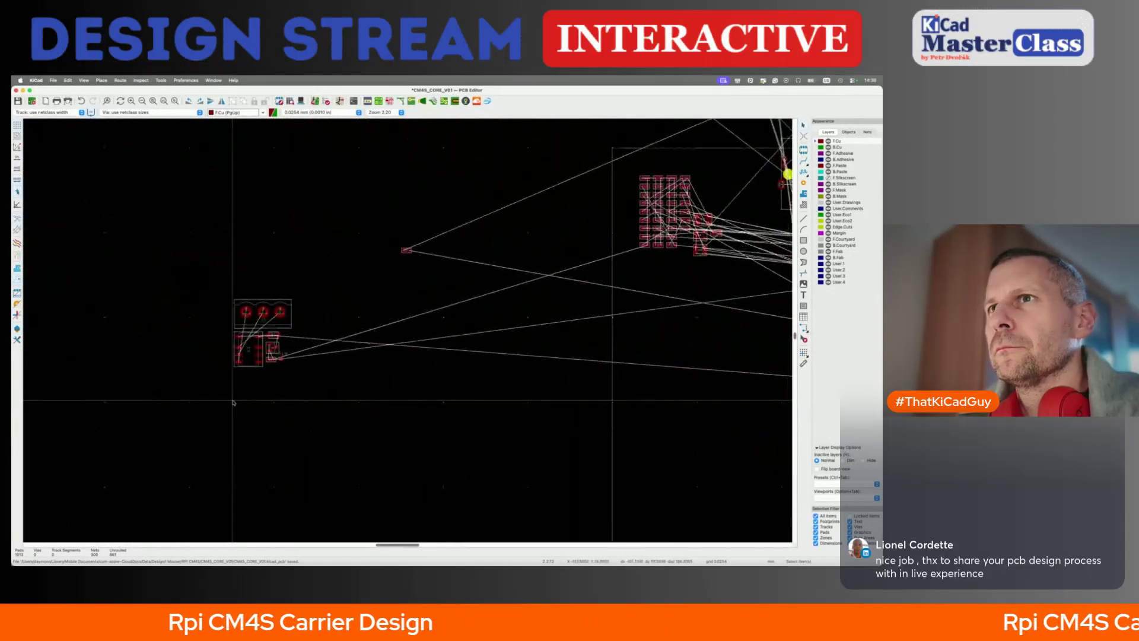
{"action": "scroll", "coordinate": [340, 380], "scroll_direction": "down", "scroll_amount": 5}
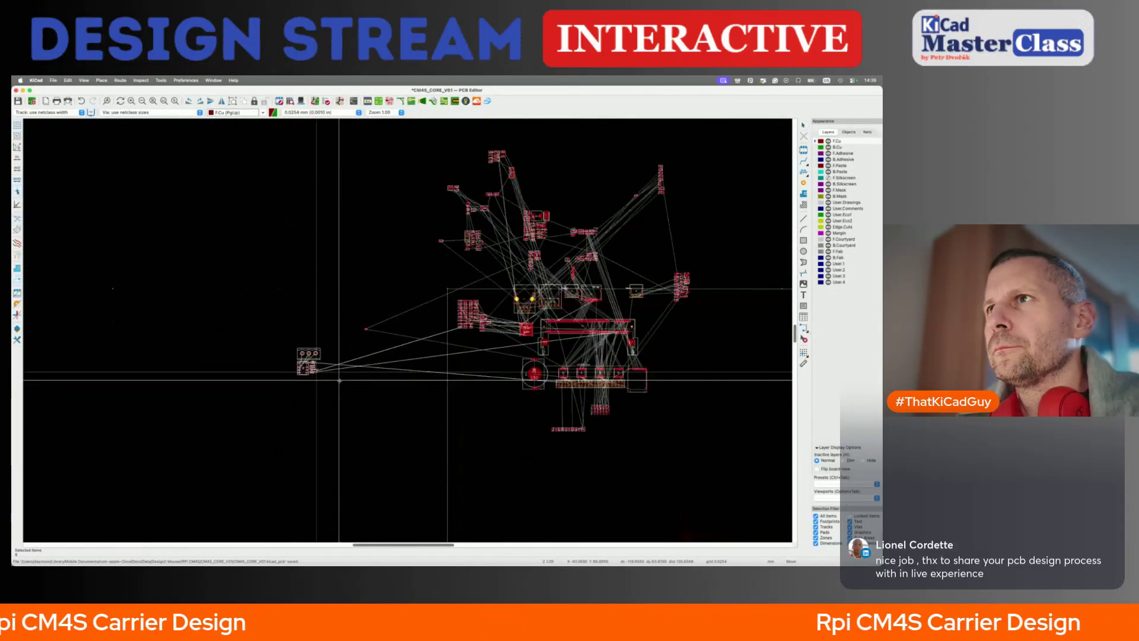
{"action": "scroll", "coordinate": [340, 380], "scroll_direction": "right", "scroll_amount": 5}
{"action": "scroll", "coordinate": [288, 240], "scroll_direction": "up", "scroll_amount": 2}
{"action": "scroll", "coordinate": [288, 240], "scroll_direction": "up", "scroll_amount": 6}
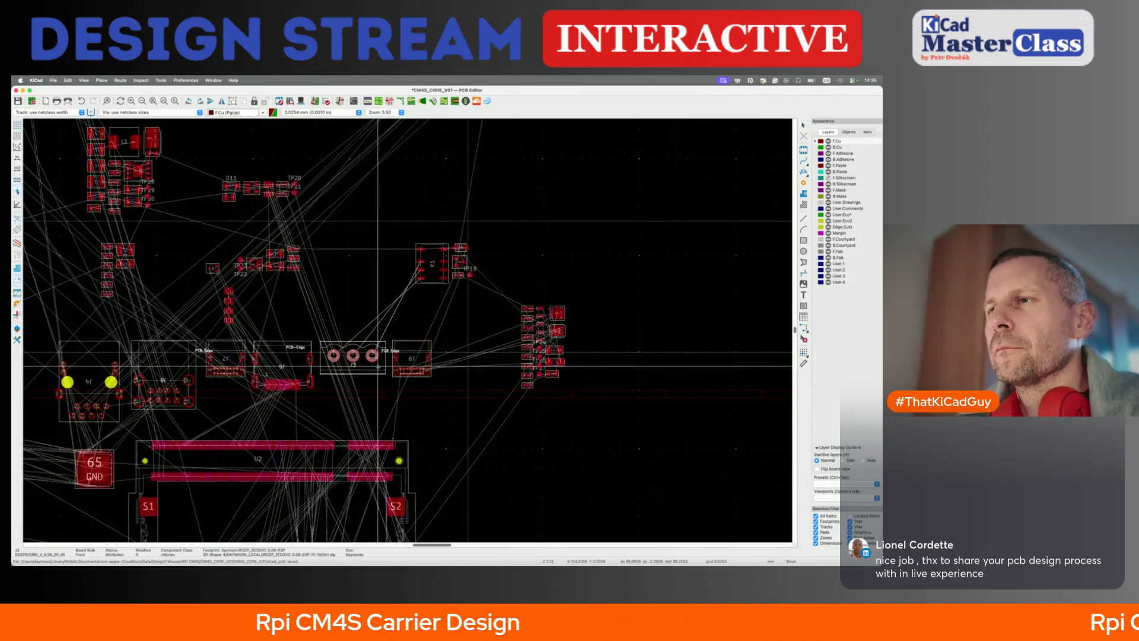
{"action": "scroll", "coordinate": [377, 366], "scroll_direction": "down", "scroll_amount": 5}
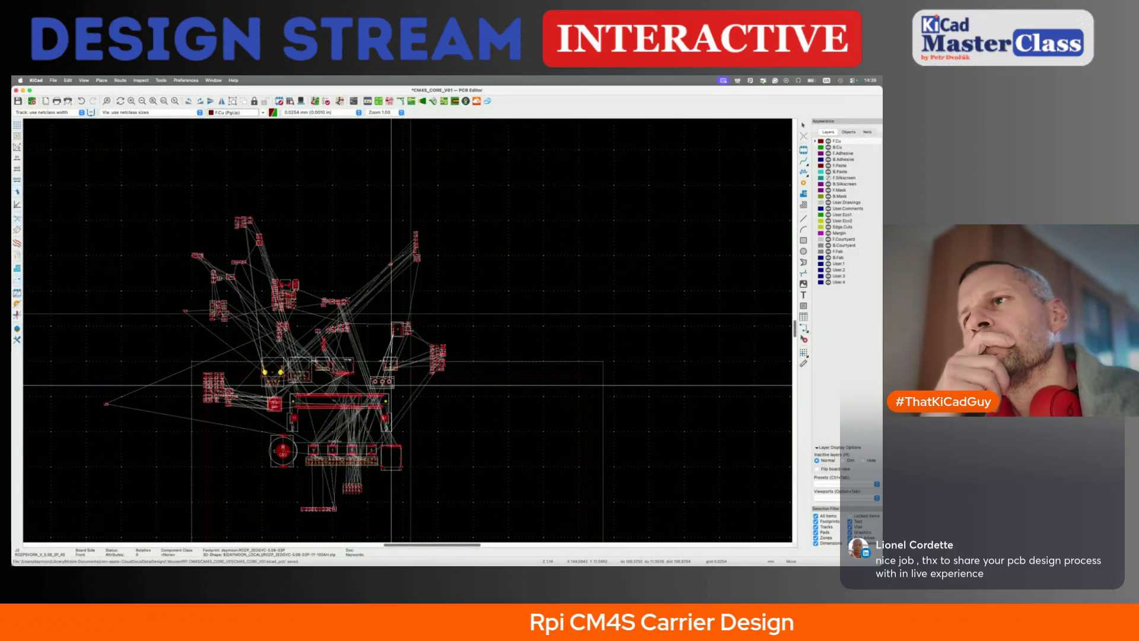
{"action": "left_click", "coordinate": [451, 309]}
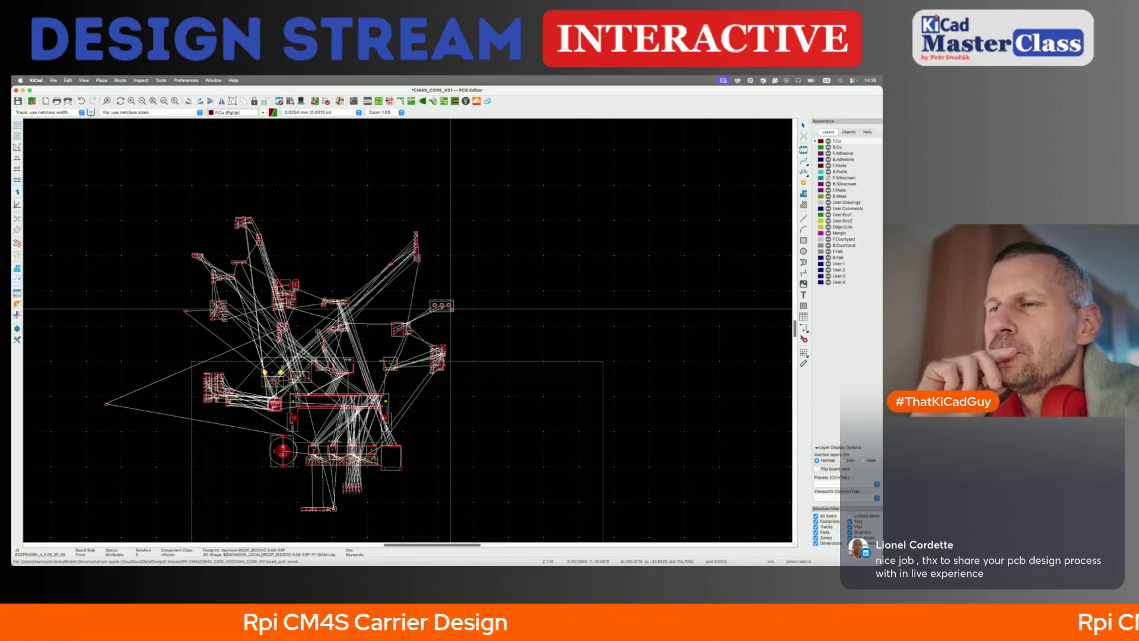
{"action": "key", "text": "m"}
{"action": "scroll", "coordinate": [263, 377], "scroll_direction": "up", "scroll_amount": 1}
{"action": "left_click", "coordinate": [376, 433]}
- Move the BT1 battery holder into its adjusted spot, leaving J3's reference label unchanged
{"action": "scroll", "coordinate": [403, 416], "scroll_direction": "up", "scroll_amount": 3}
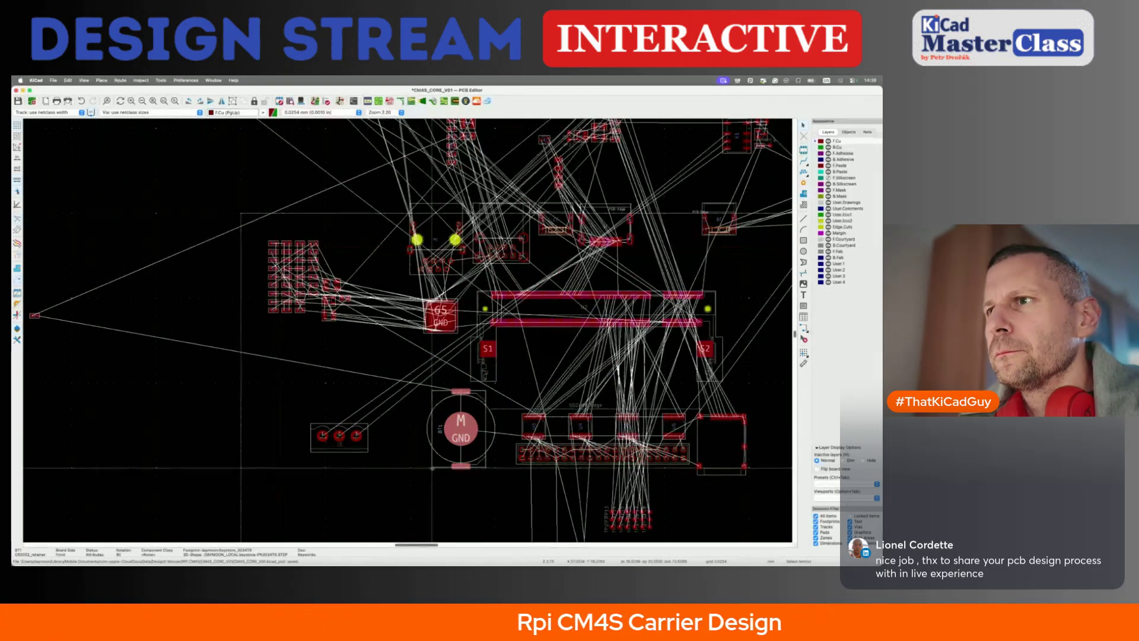
{"action": "key", "text": "m"}
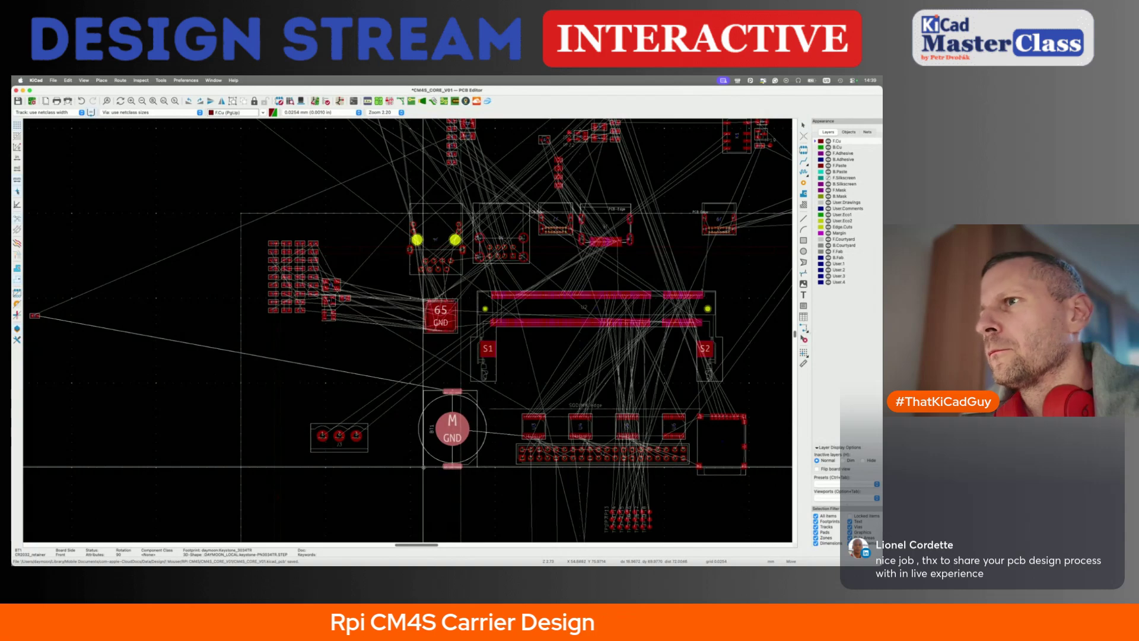
{"action": "left_click", "coordinate": [418, 468]}
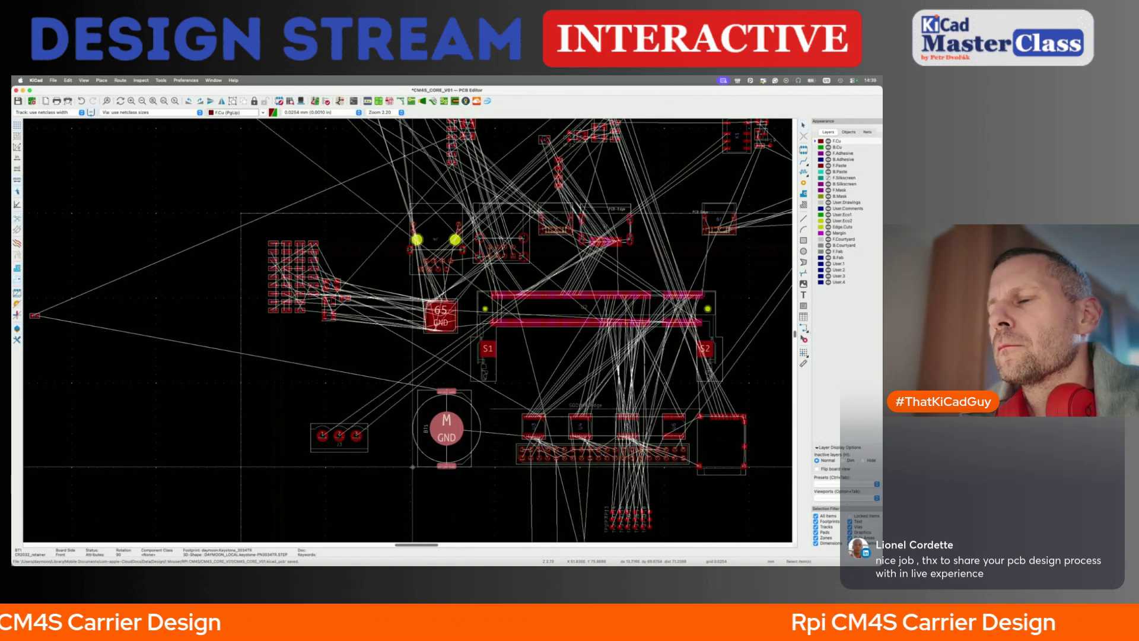
{"action": "key", "text": "m"}
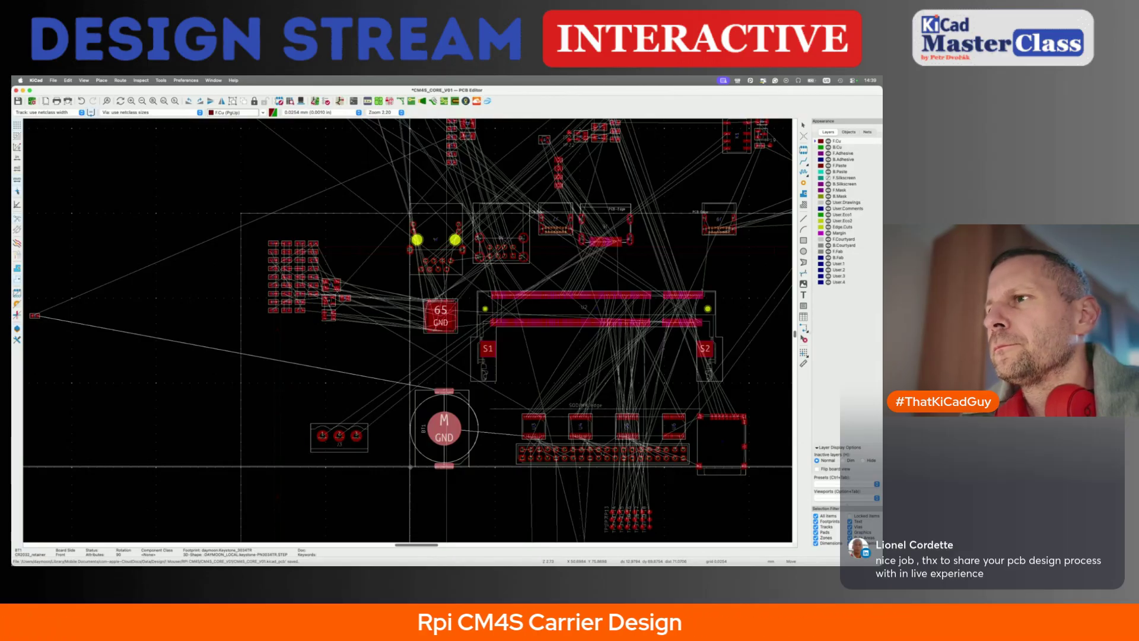
{"action": "left_click", "coordinate": [409, 465]}
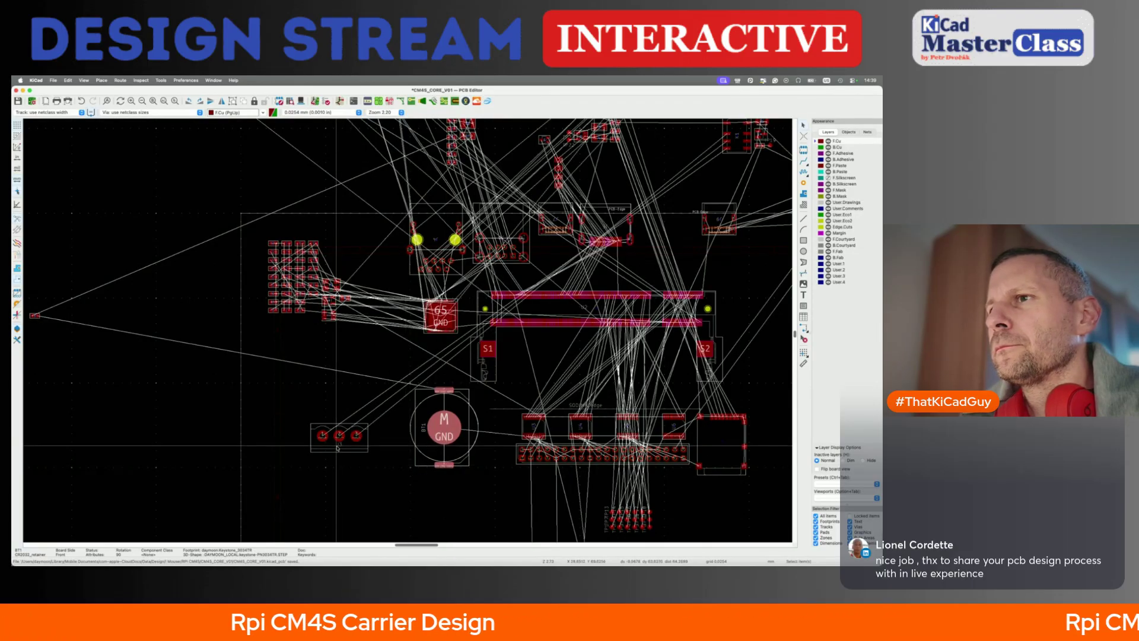
{"action": "key", "text": "m"}
{"action": "key", "text": "Escape"}
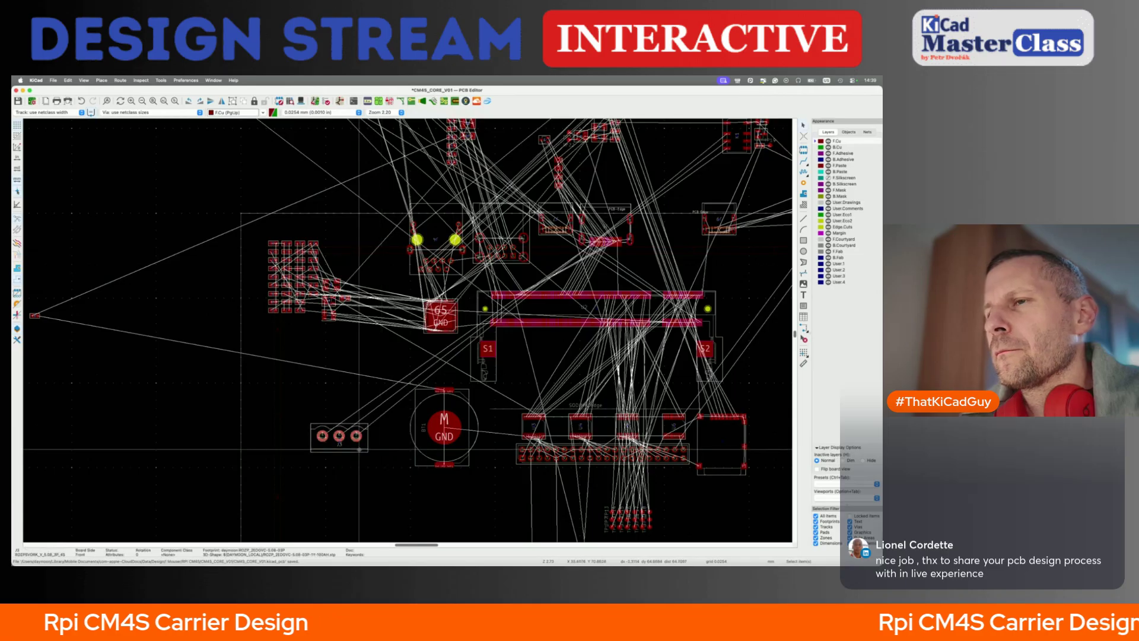
- Rotate J3 upright and place it beside the SO-DIMM socket
{"action": "key", "text": "m"}
{"action": "scroll", "coordinate": [421, 403], "scroll_direction": "down", "scroll_amount": 3}
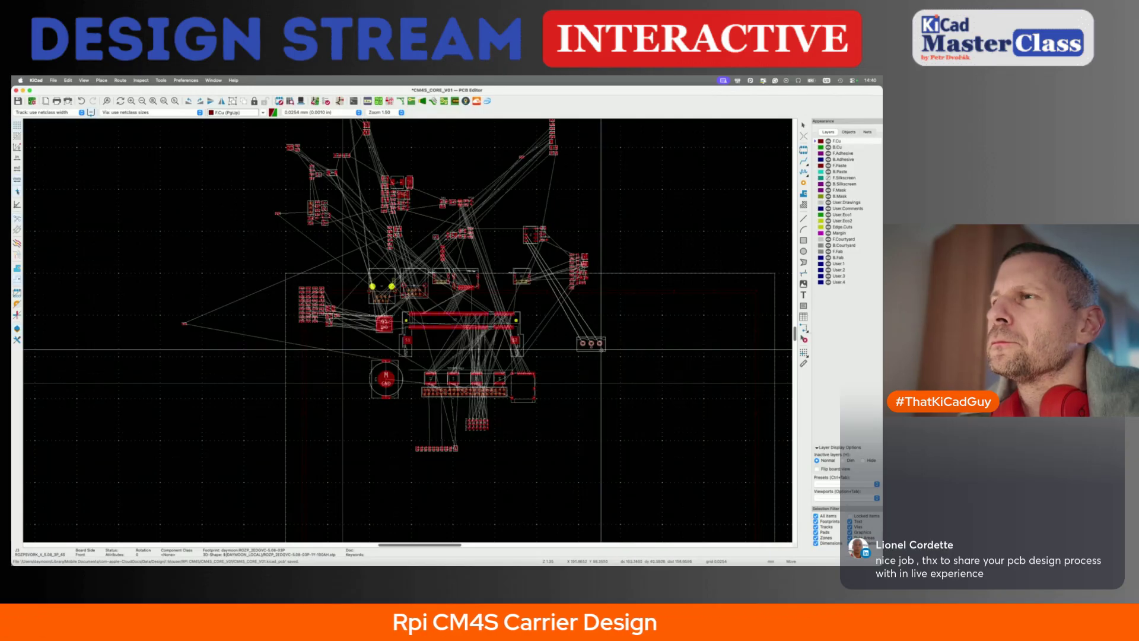
{"action": "scroll", "coordinate": [538, 324], "scroll_direction": "up", "scroll_amount": 4}
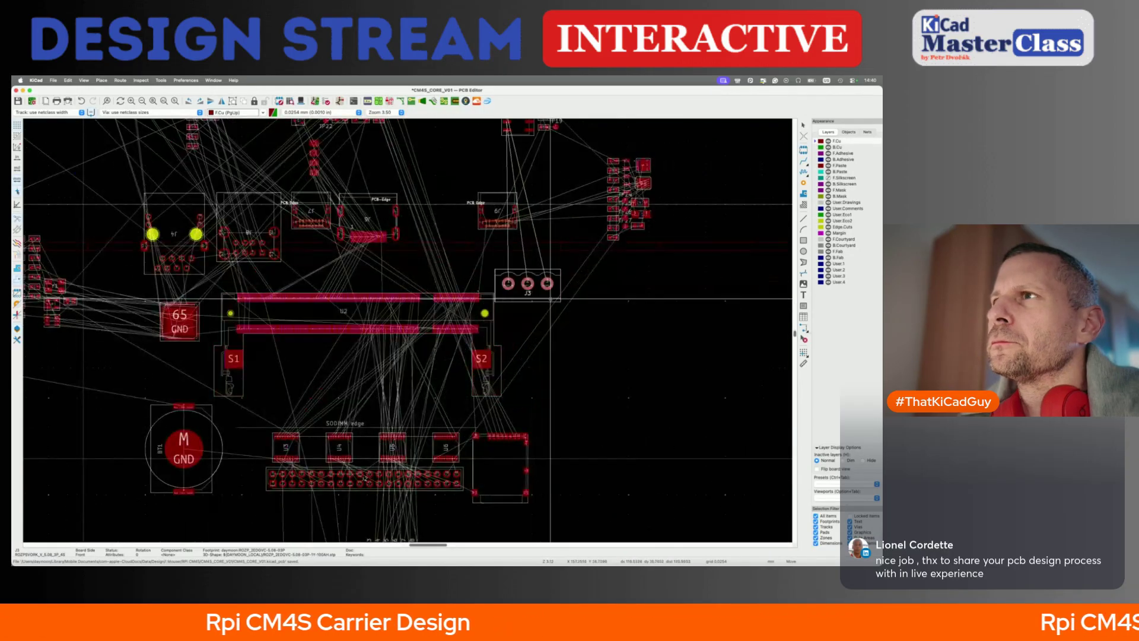
{"action": "key", "text": "r"}
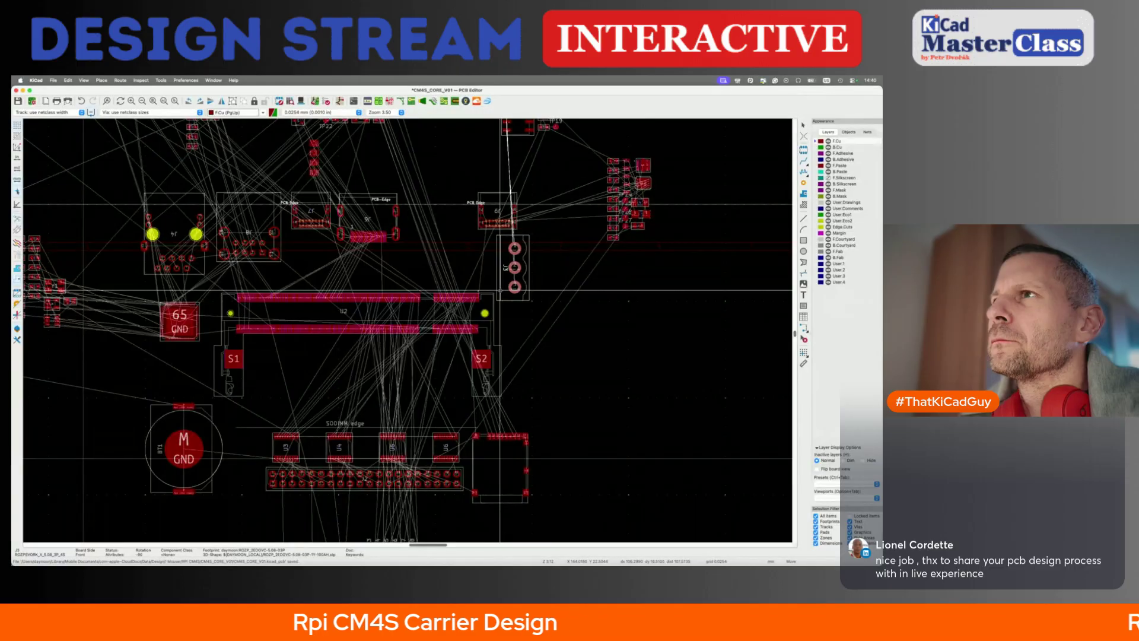
{"action": "left_click", "coordinate": [500, 291]}
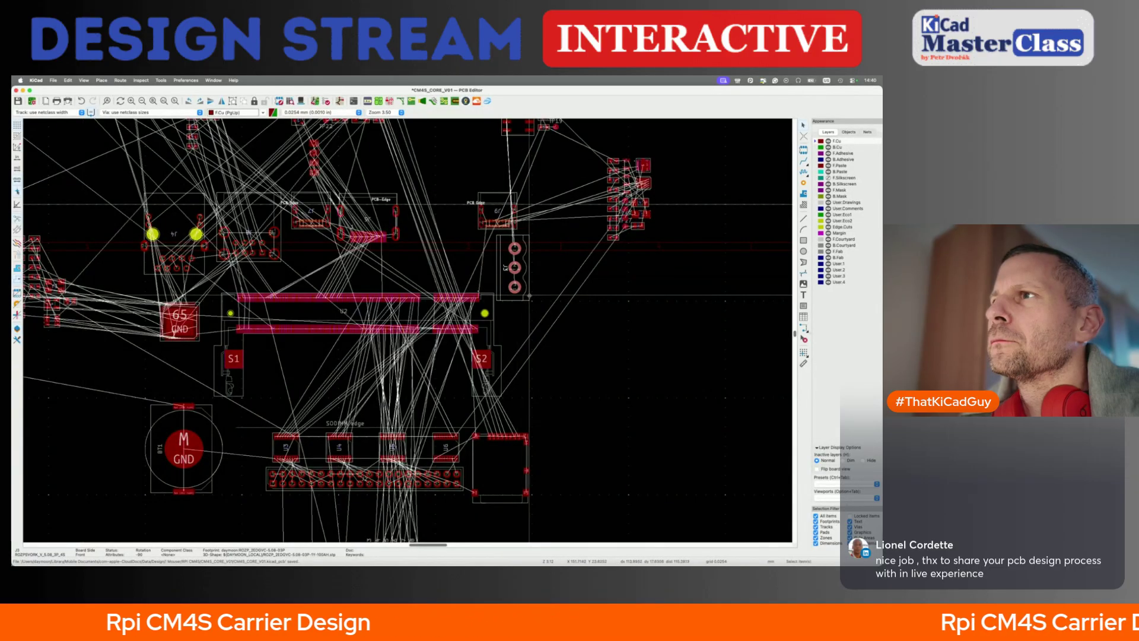
{"action": "key", "text": "m"}
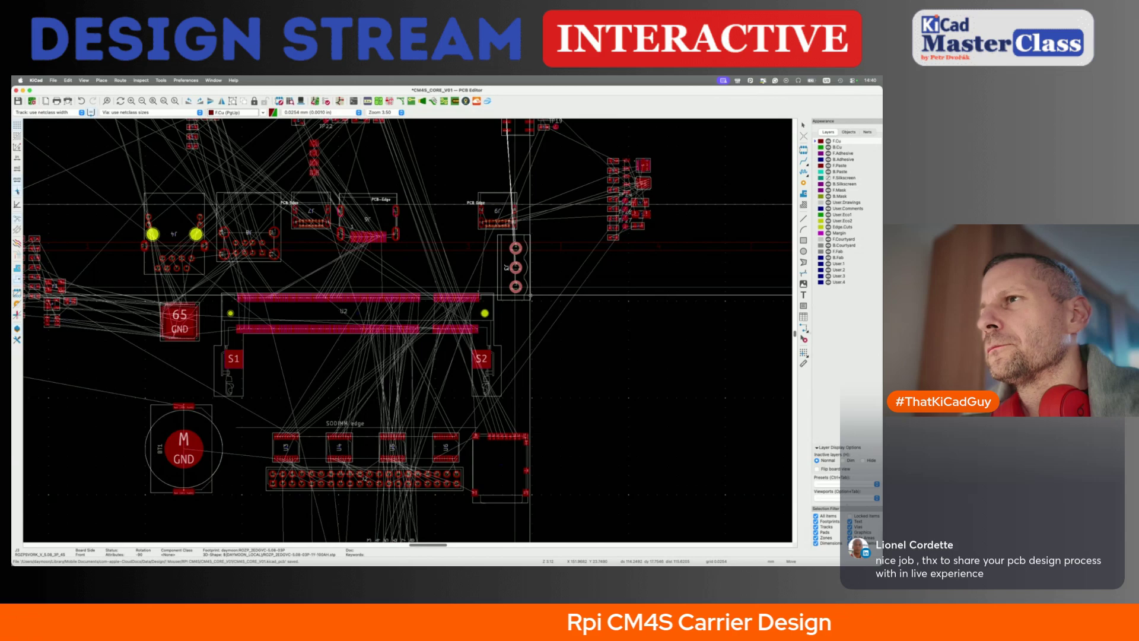
{"action": "left_click", "coordinate": [529, 295]}
- Place the relay footprint beside J3 and bring up the relay schematic sheet
{"action": "scroll", "coordinate": [528, 295], "scroll_direction": "down", "scroll_amount": 5}
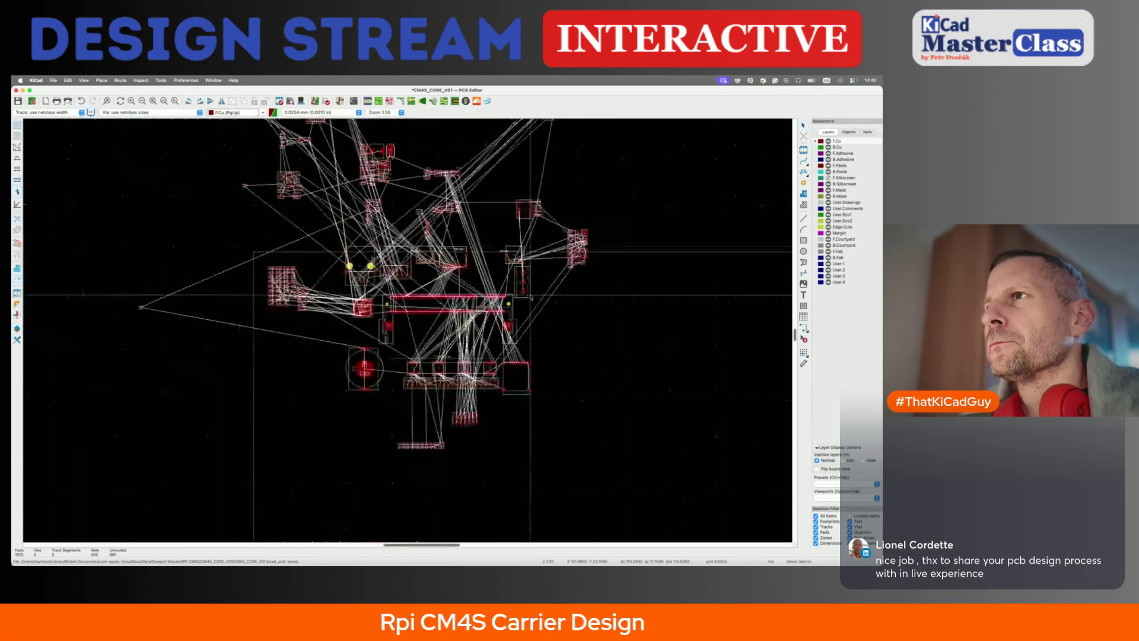
{"action": "key", "text": "m"}
{"action": "scroll", "coordinate": [527, 297], "scroll_direction": "up", "scroll_amount": 5}
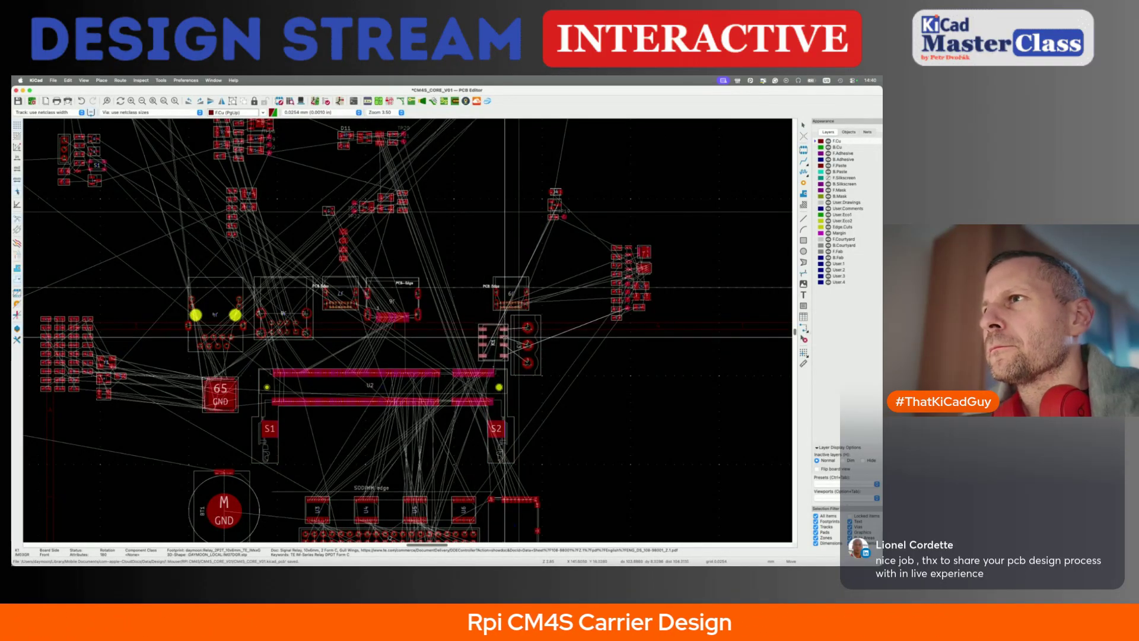
{"action": "left_click", "coordinate": [507, 338]}
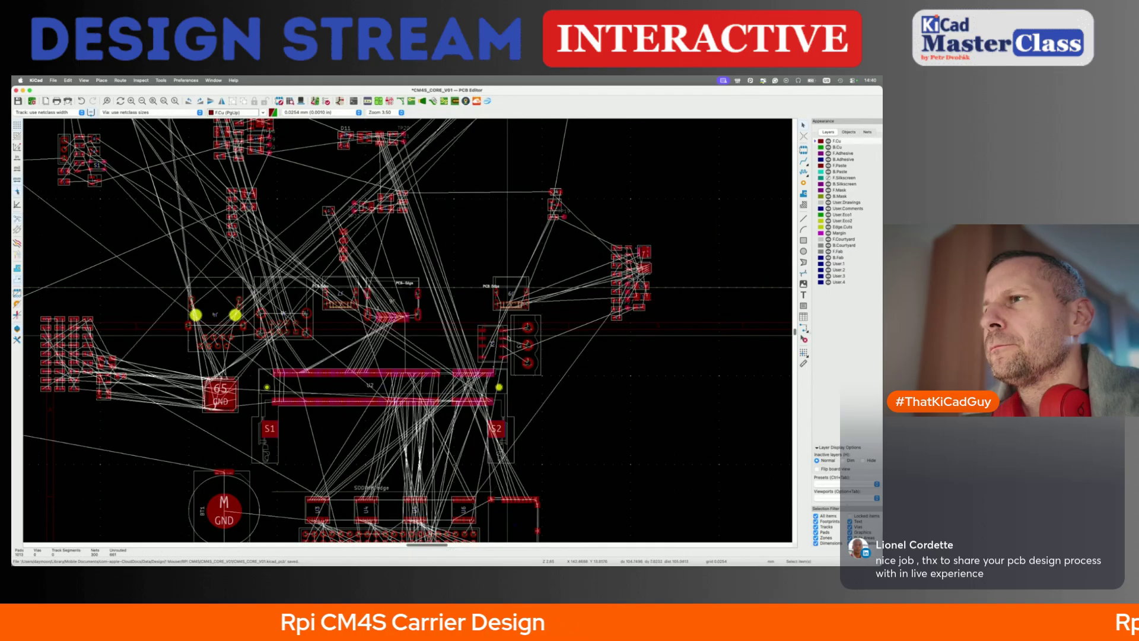
{"action": "scroll", "coordinate": [507, 338], "scroll_direction": "up", "scroll_amount": 3}
{"action": "scroll", "coordinate": [508, 337], "scroll_direction": "down", "scroll_amount": 7}
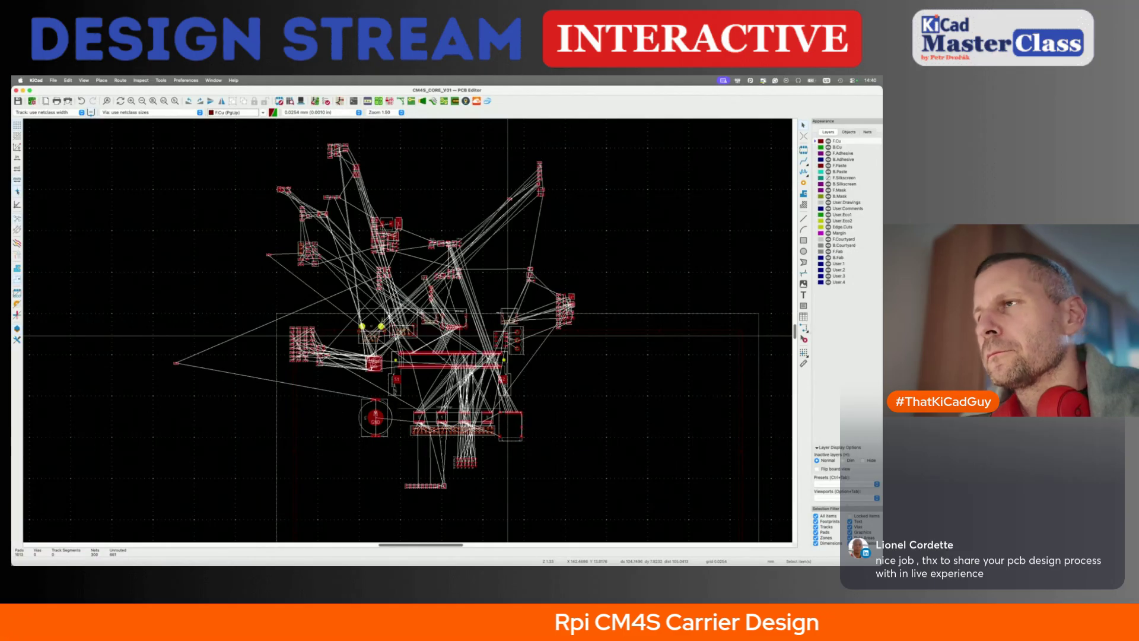
{"action": "key", "text": "super+grave"}
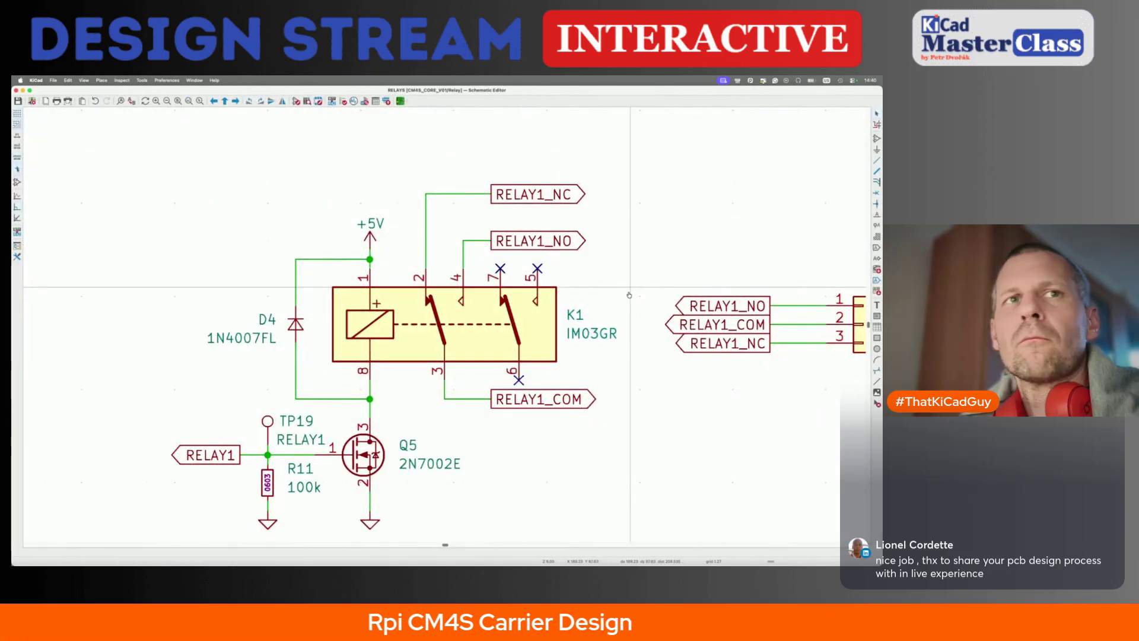
- Review the TE SODIMM socket drawing's title block and detail views, then return to KiCad
{"action": "key", "text": "super+Tab"}
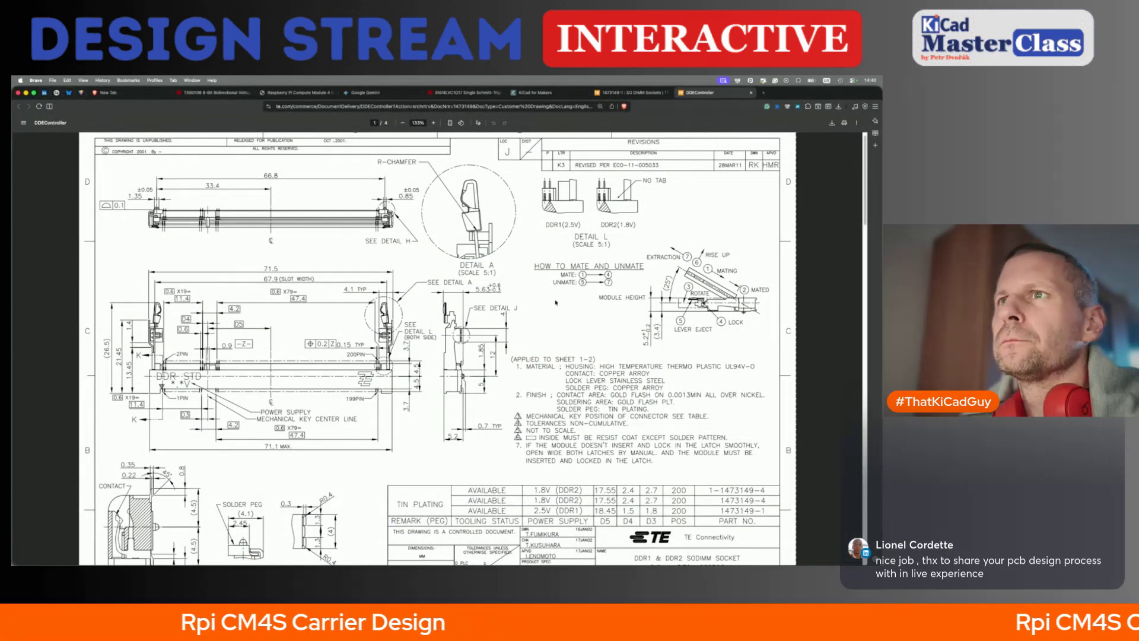
{"action": "scroll", "coordinate": [507, 334], "scroll_direction": "down", "scroll_amount": 3}
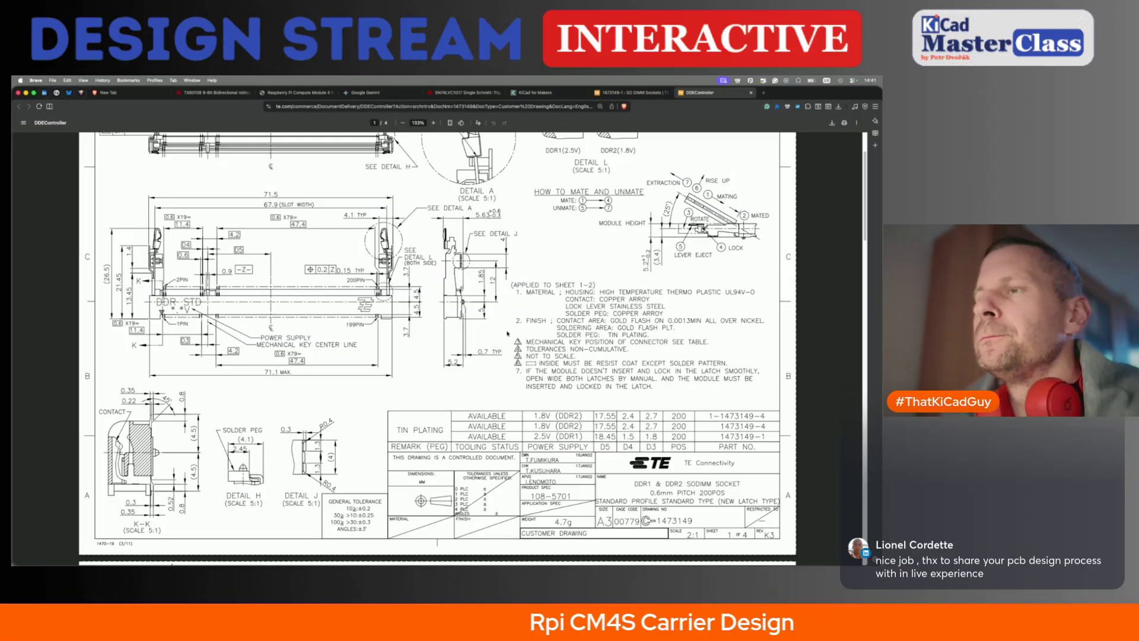
{"action": "key", "text": "super+Tab"}
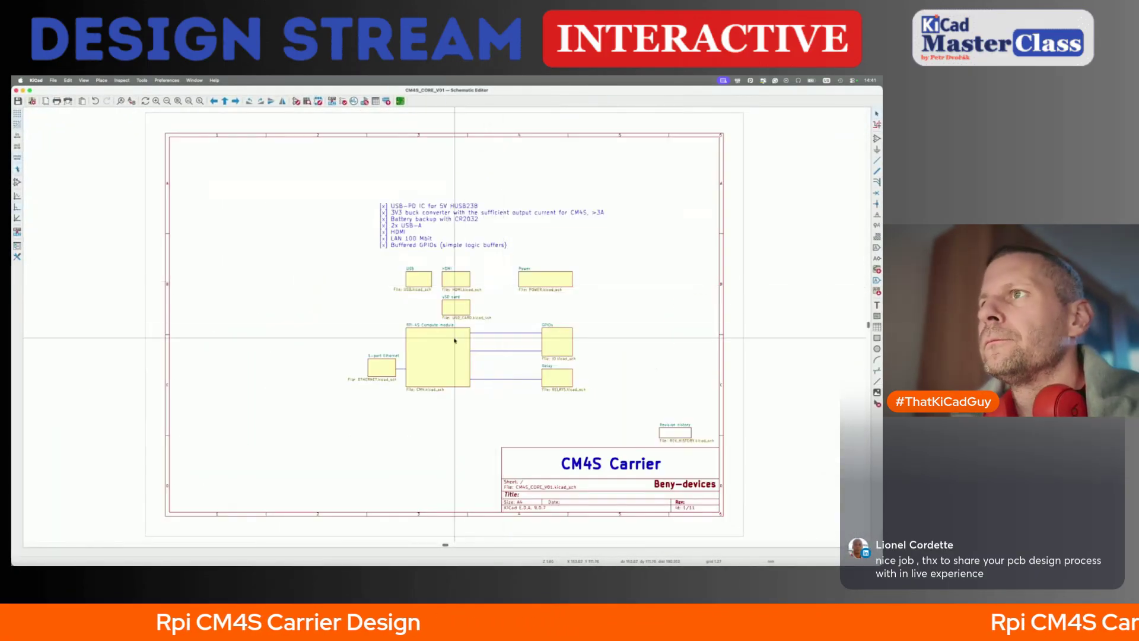
- In the Compute module sheet, compare M2.7, M2.7_Pad2.9, M2.25Pad and M2.6Pad mounting-hole symbols
{"action": "double_click", "coordinate": [457, 343]}
{"action": "key", "text": "a"}
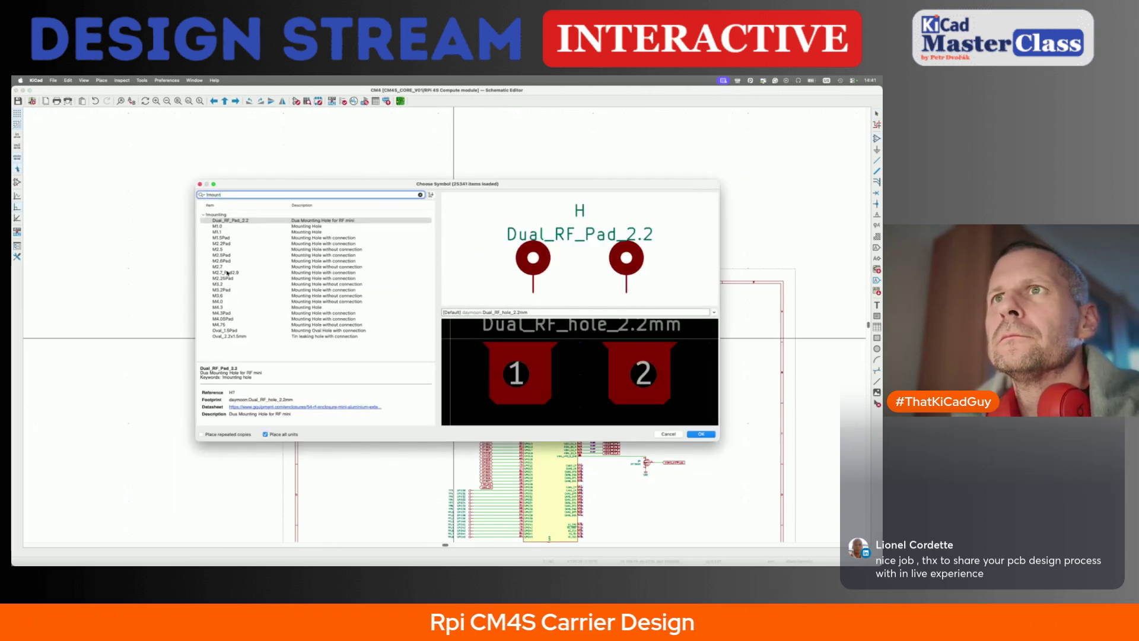
{"action": "left_click", "coordinate": [227, 273]}
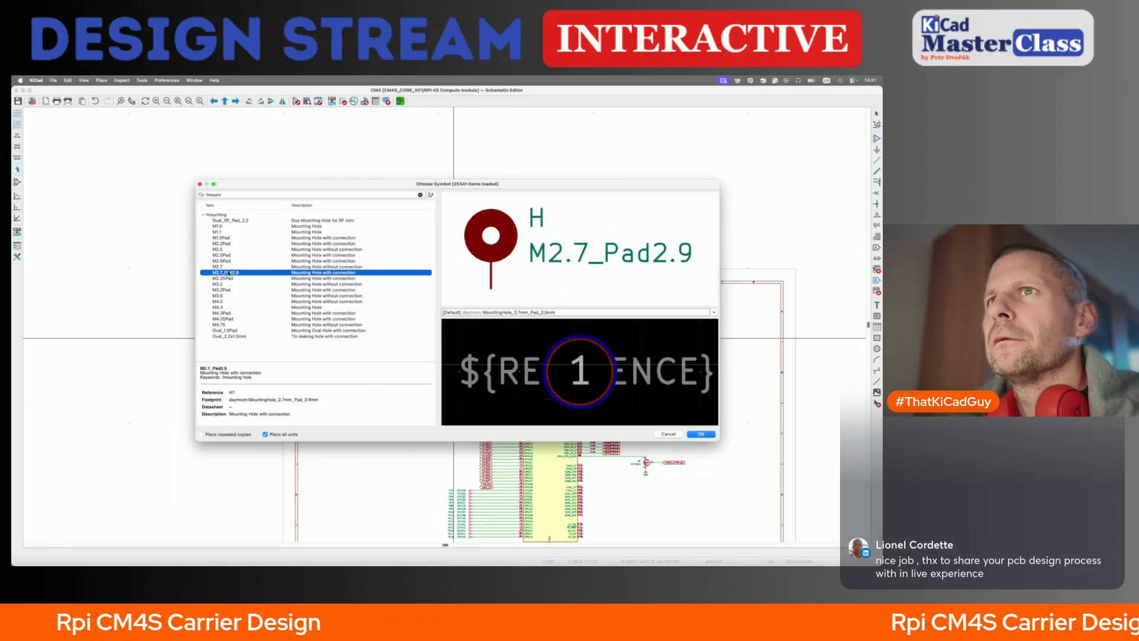
{"action": "left_click", "coordinate": [227, 268]}
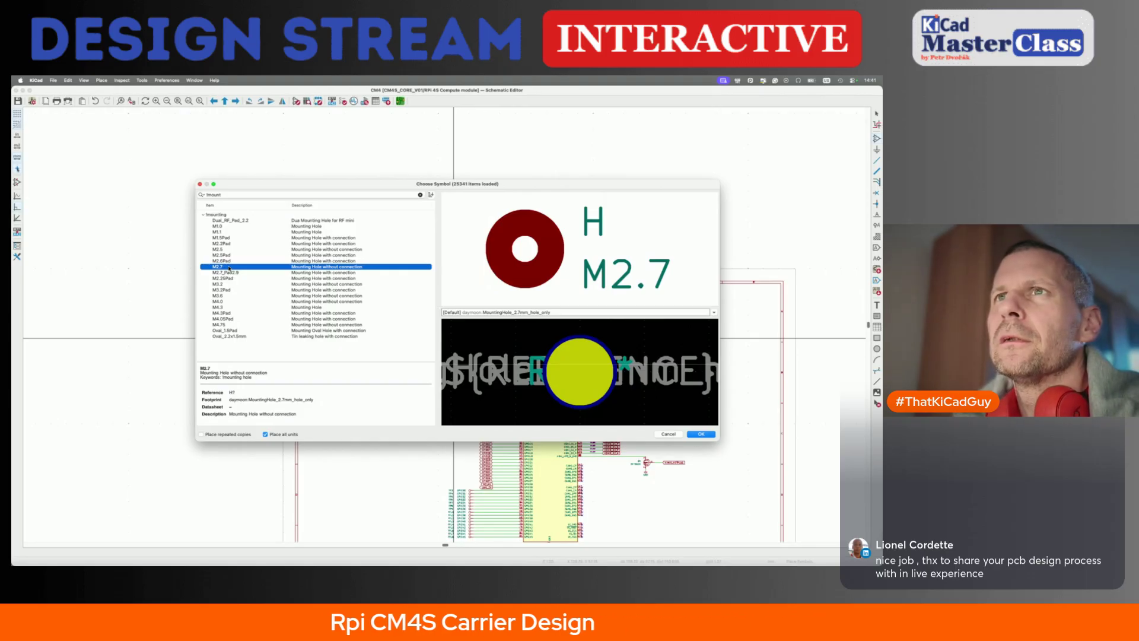
{"action": "double_click", "coordinate": [228, 268]}
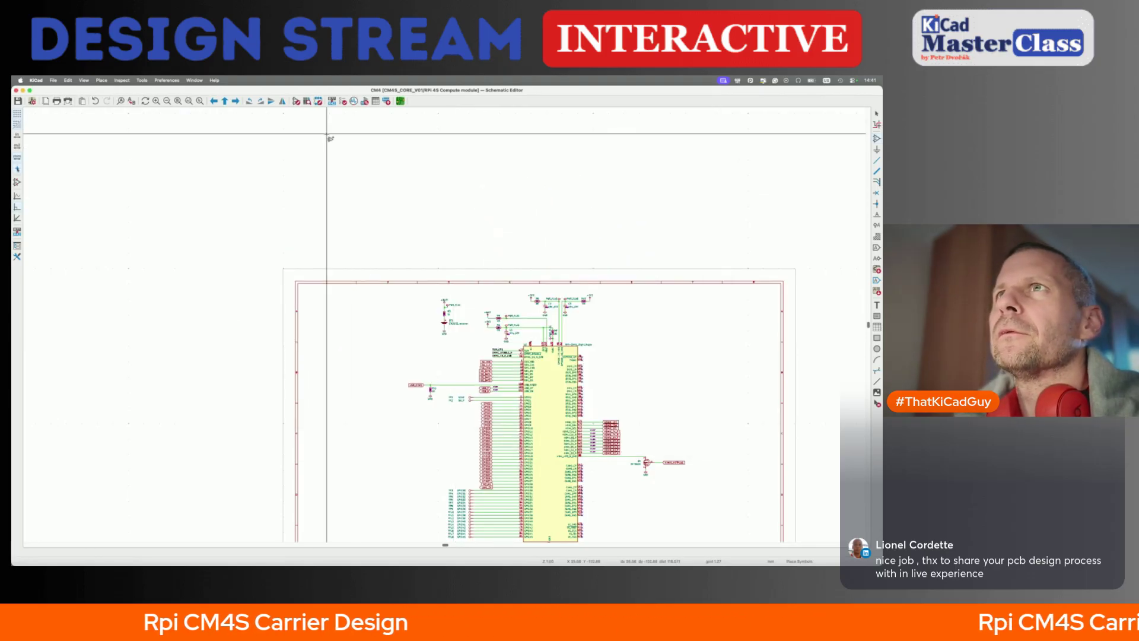
{"action": "left_click", "coordinate": [355, 187]}
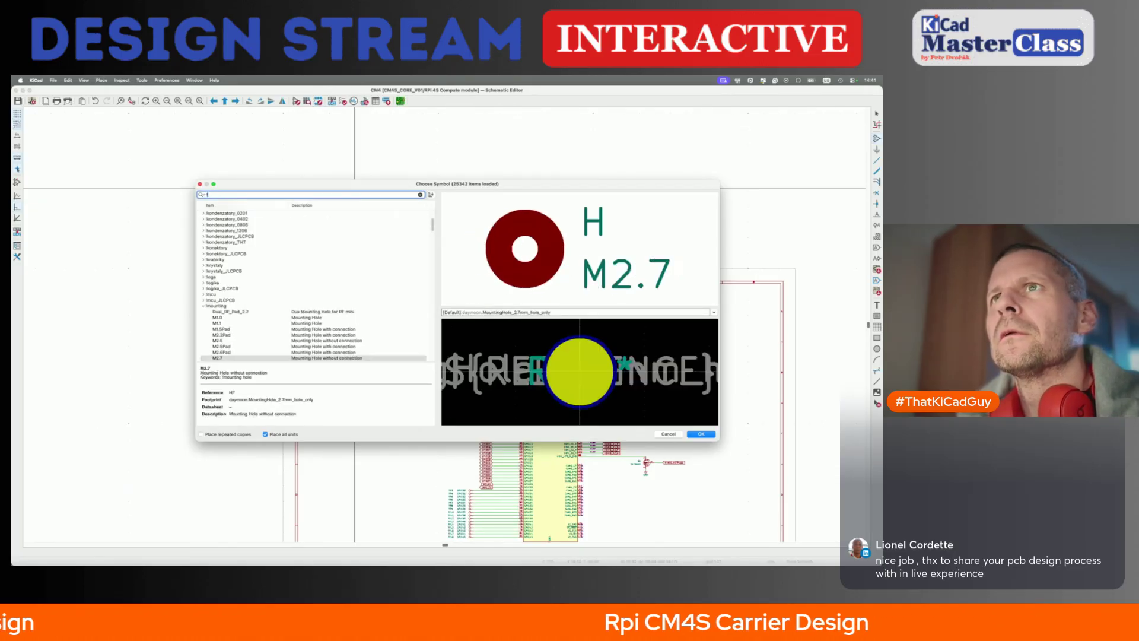
{"action": "left_click", "coordinate": [232, 284]}
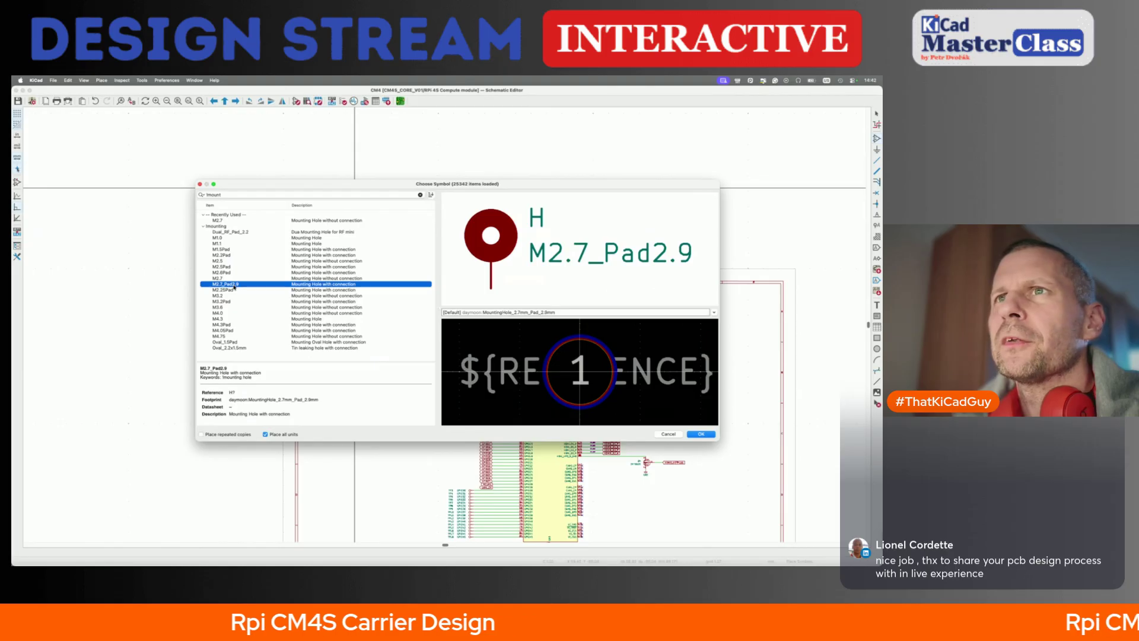
{"action": "left_click", "coordinate": [233, 290]}
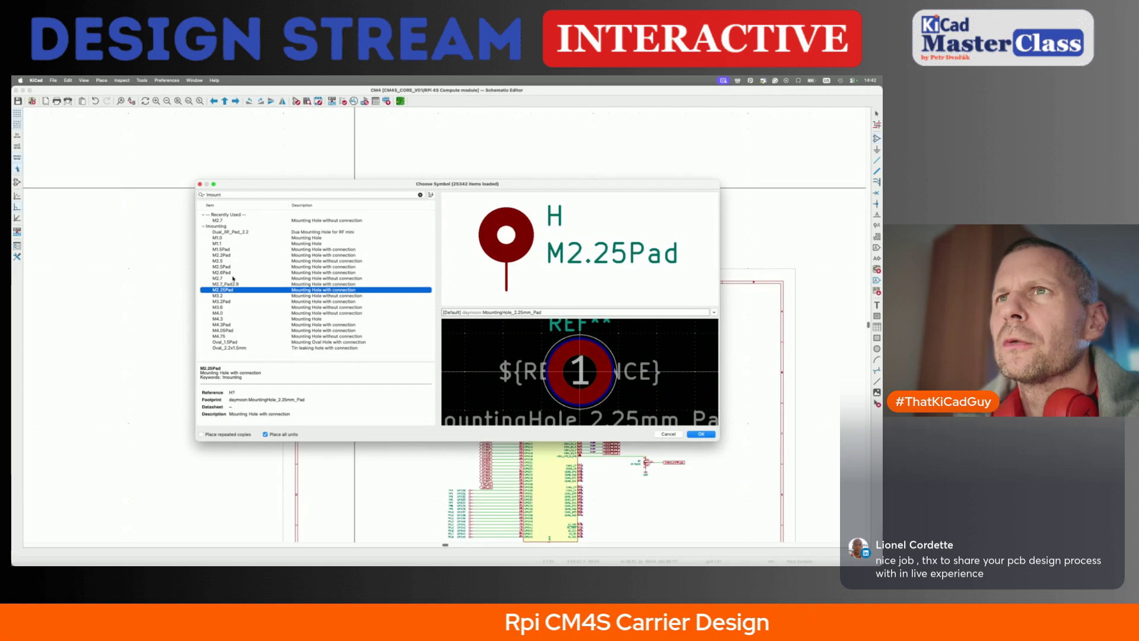
{"action": "left_click", "coordinate": [235, 273]}
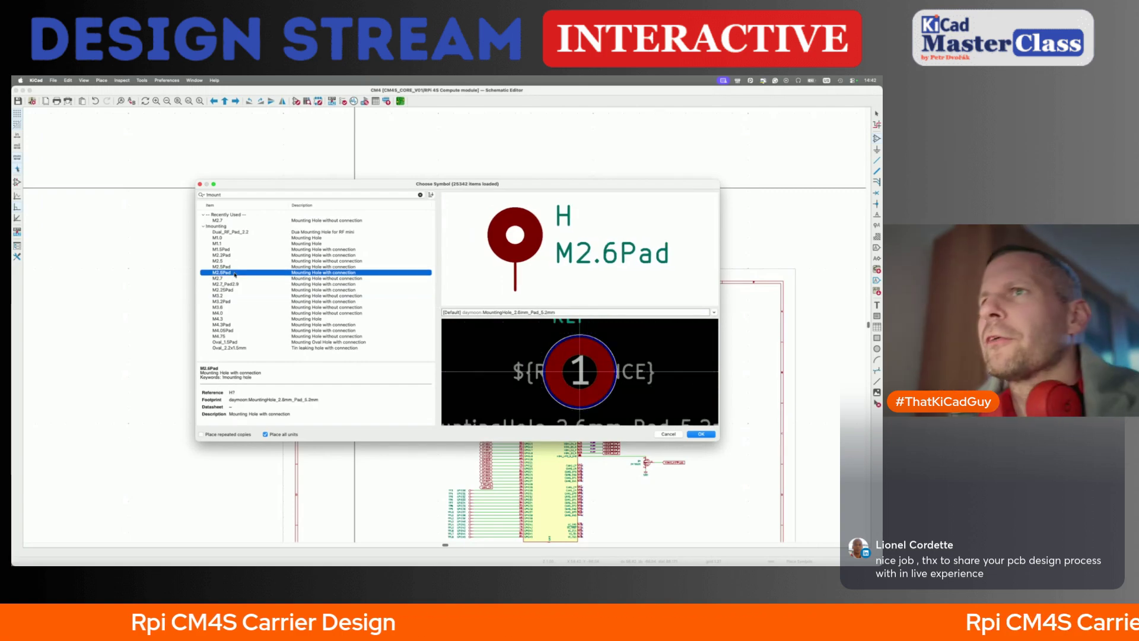
- Place one M2.6Pad mounting hole below the compute module symbol
{"action": "double_click", "coordinate": [234, 273]}
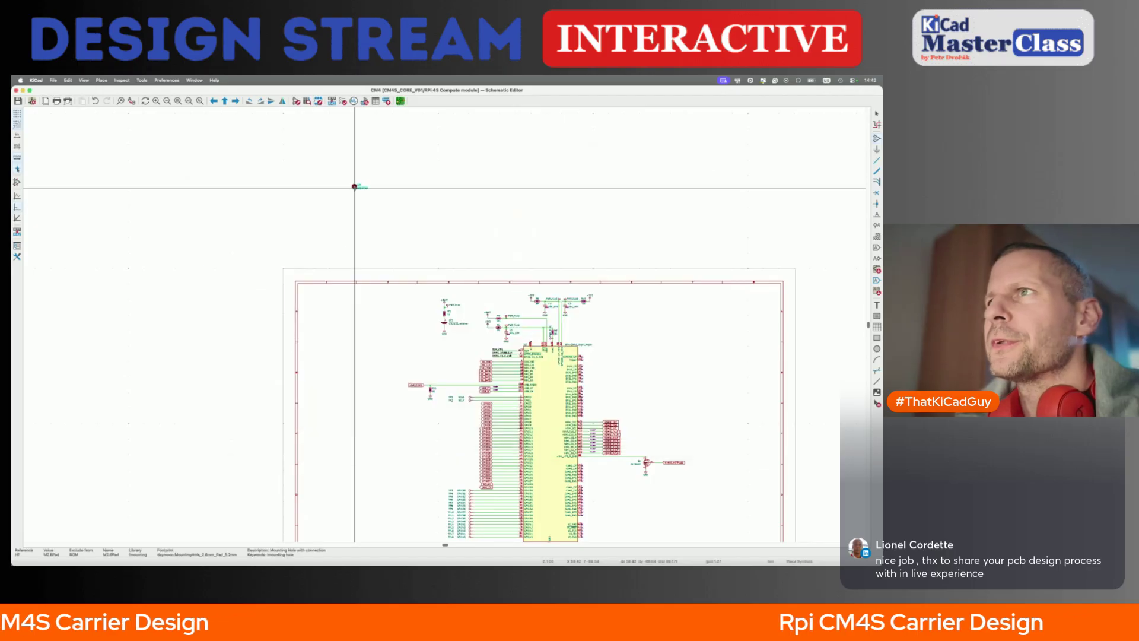
{"action": "scroll", "coordinate": [474, 392], "scroll_direction": "down", "scroll_amount": 5}
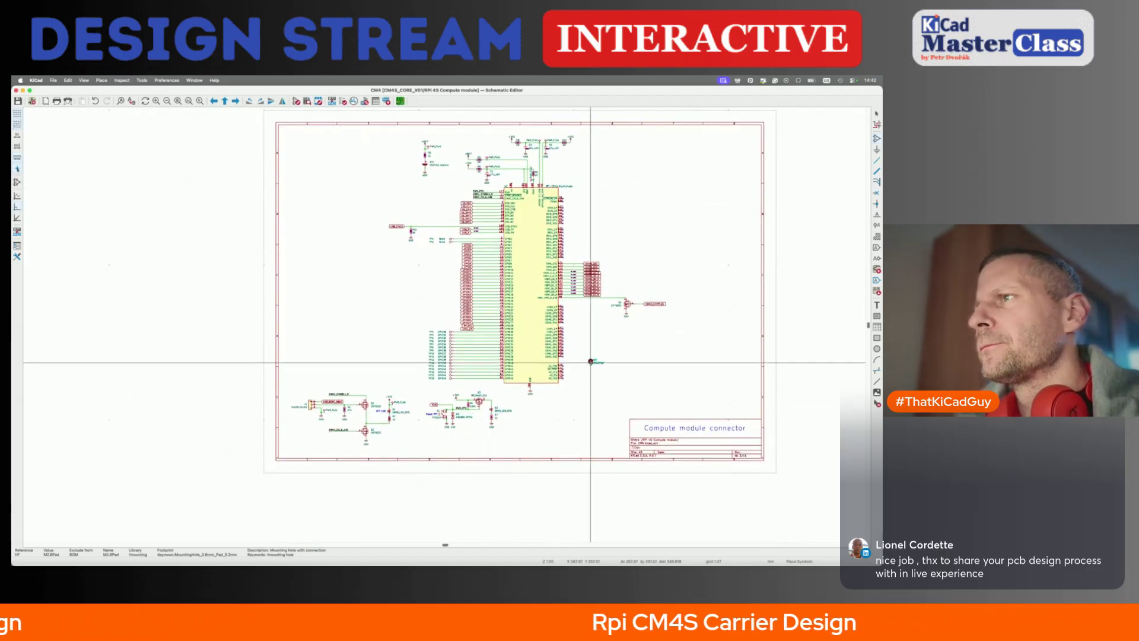
{"action": "scroll", "coordinate": [587, 362], "scroll_direction": "right", "scroll_amount": 5}
{"action": "scroll", "coordinate": [483, 387], "scroll_direction": "up", "scroll_amount": 3, "text": "ctrl"}
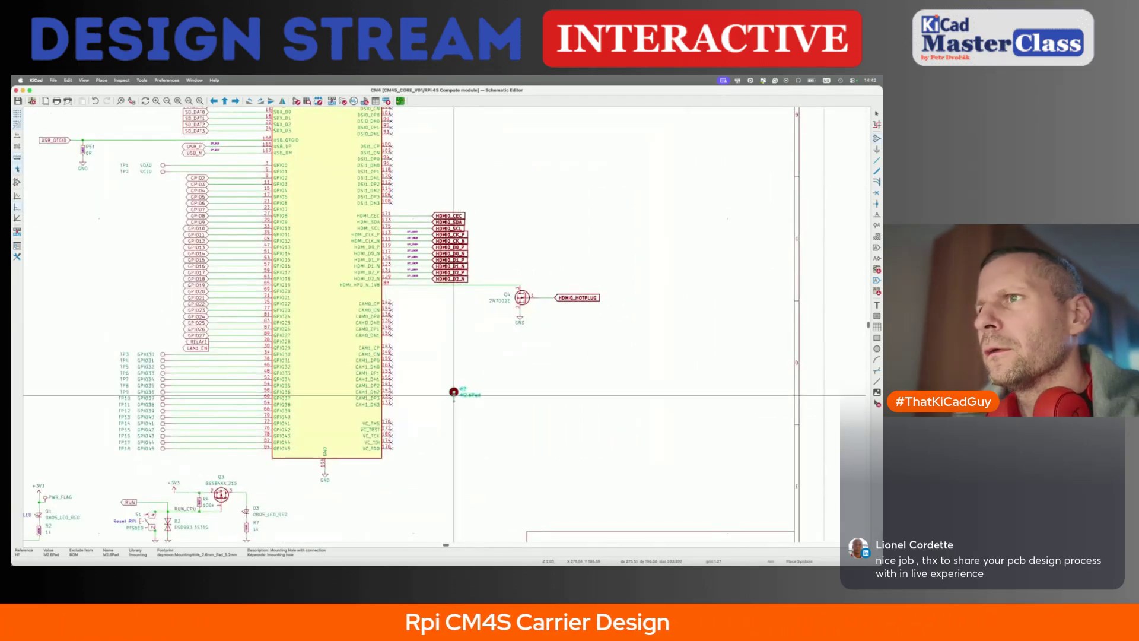
{"action": "scroll", "coordinate": [415, 415], "scroll_direction": "down", "scroll_amount": 3}
{"action": "scroll", "coordinate": [416, 415], "scroll_direction": "left", "scroll_amount": 2}
{"action": "left_click", "coordinate": [394, 422]}
{"action": "key", "text": "Escape"}
- Tie the mounting hole's pin to a copied GND power symbol
{"action": "scroll", "coordinate": [391, 433], "scroll_direction": "up", "scroll_amount": 3, "text": "ctrl"}
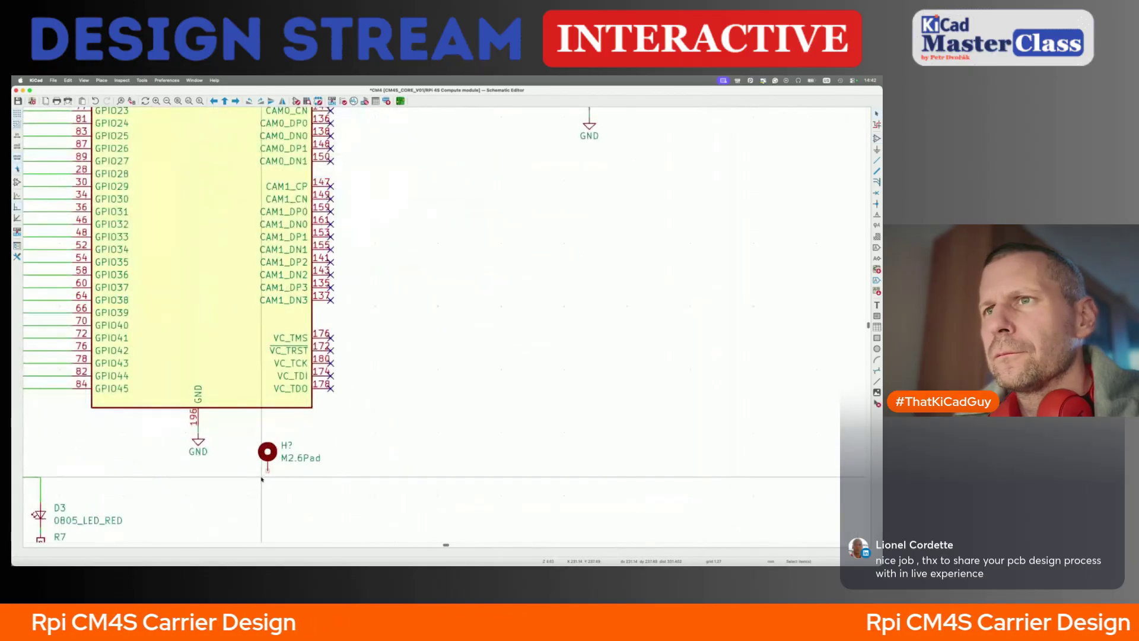
{"action": "left_click", "coordinate": [198, 442]}
{"action": "key", "text": "ctrl+d"}
{"action": "left_click", "coordinate": [267, 478]}
- Duplicate the grounded hole, save the sheet, and go back to the root sheet
{"action": "left_click_drag", "start_coordinate": [236, 432], "coordinate": [342, 507]}
{"action": "key", "text": "ctrl+d"}
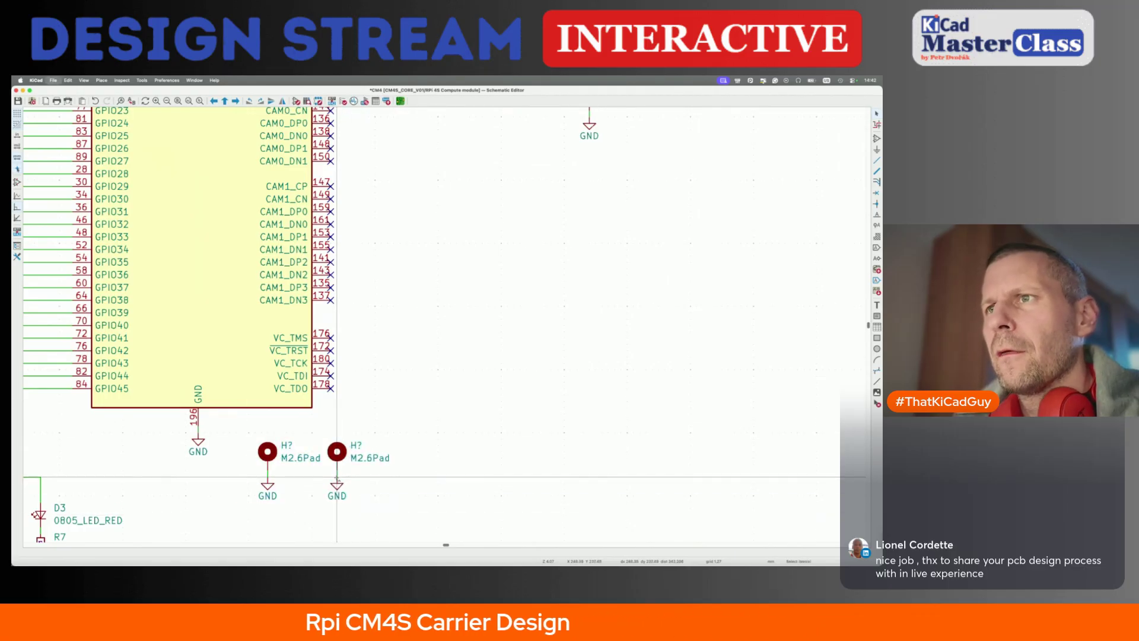
{"action": "key", "text": "super+s"}
{"action": "scroll", "coordinate": [337, 478], "scroll_direction": "down", "scroll_amount": 5}
{"action": "key", "text": "alt+BackSpace"}
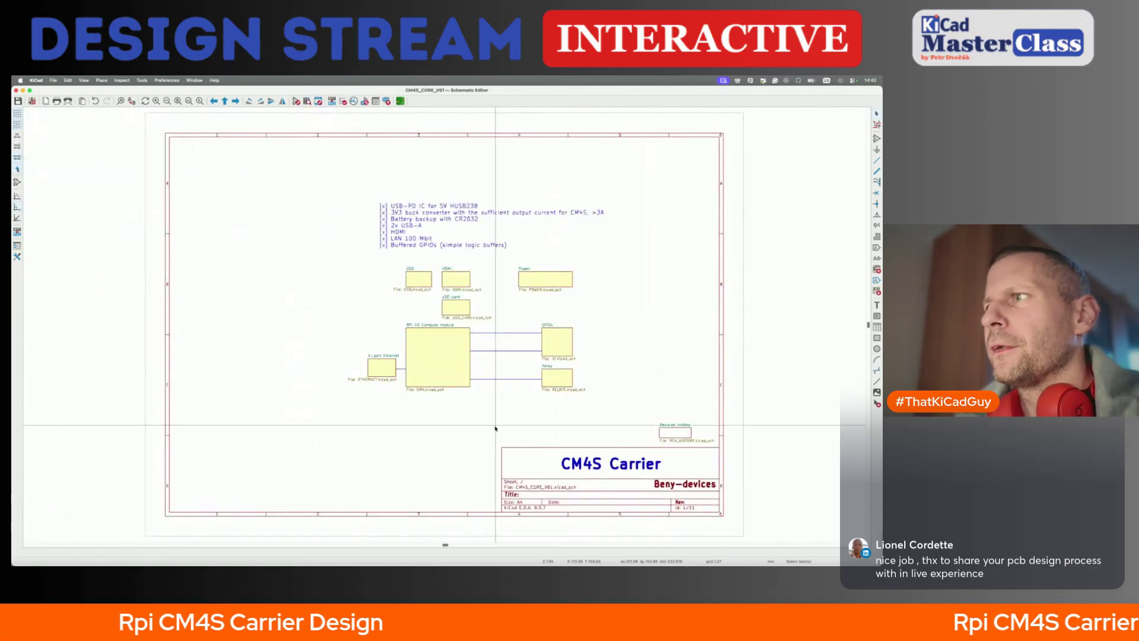
{"action": "key", "text": "a"}
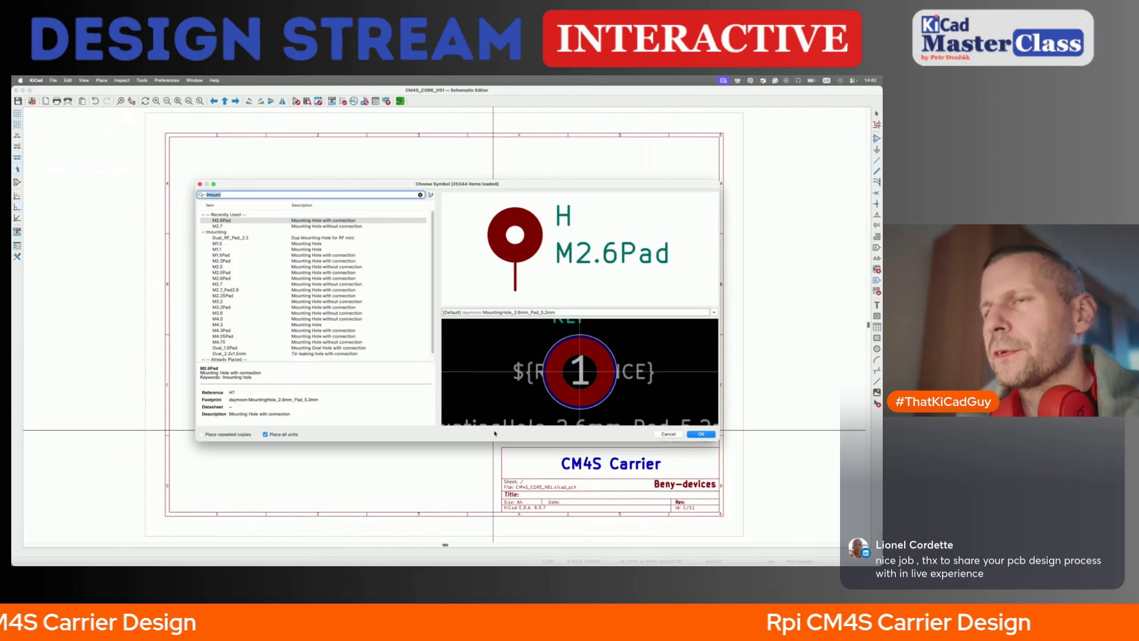
- Add an M3.2Pad mounting hole with a GND power symbol on its pin
{"action": "left_click", "coordinate": [239, 307]}
{"action": "double_click", "coordinate": [240, 306]}
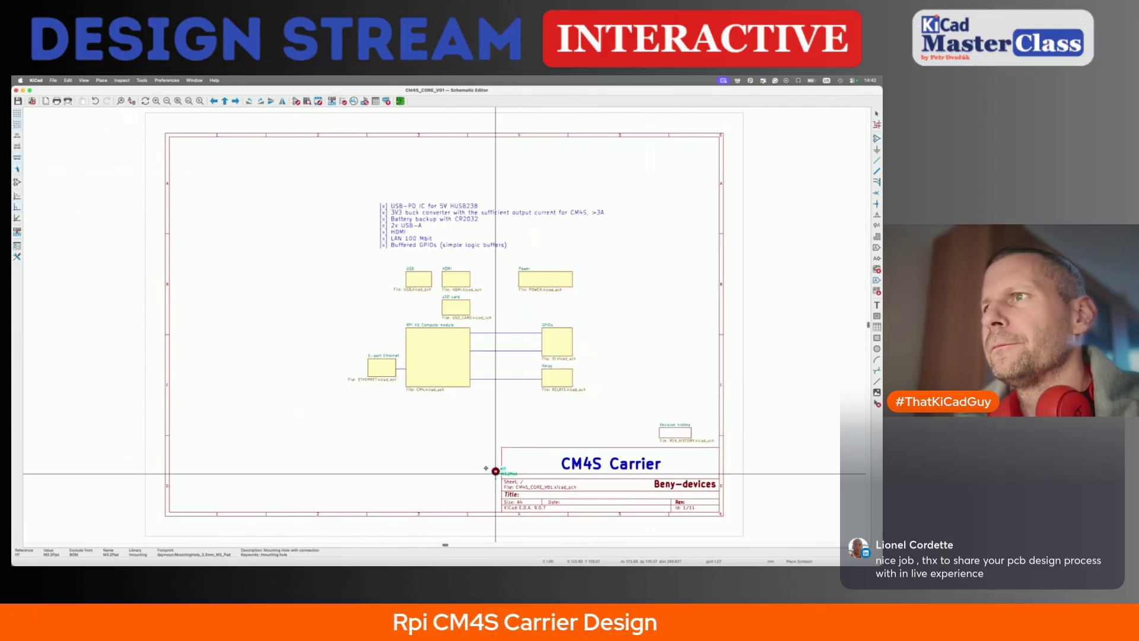
{"action": "scroll", "coordinate": [414, 409], "scroll_direction": "up", "scroll_amount": 3}
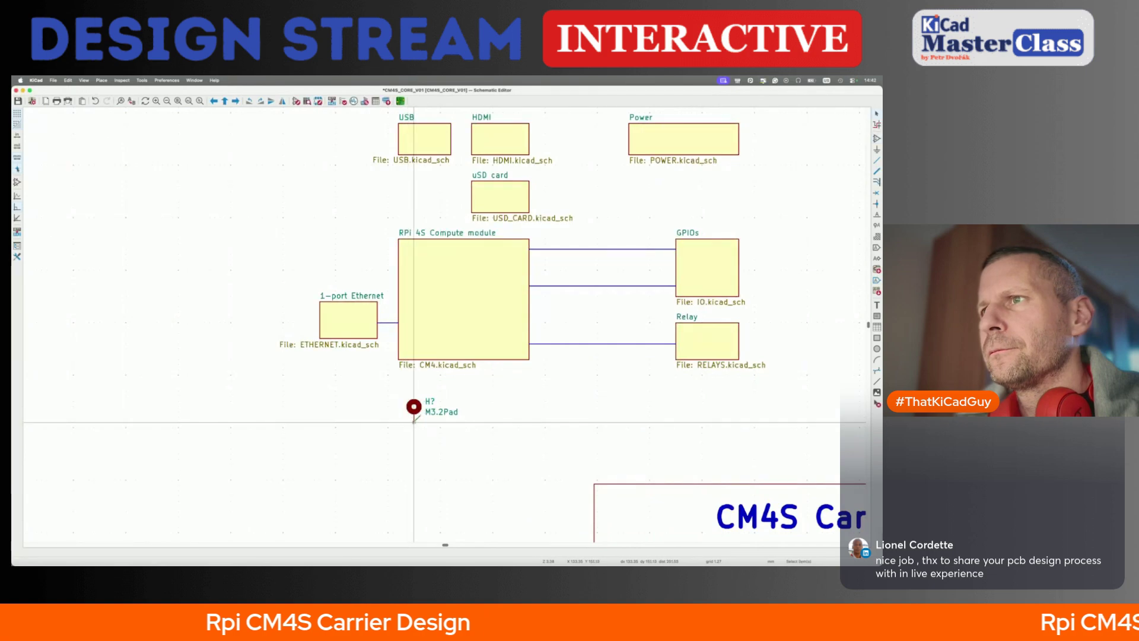
{"action": "type", "text": "pGND"}
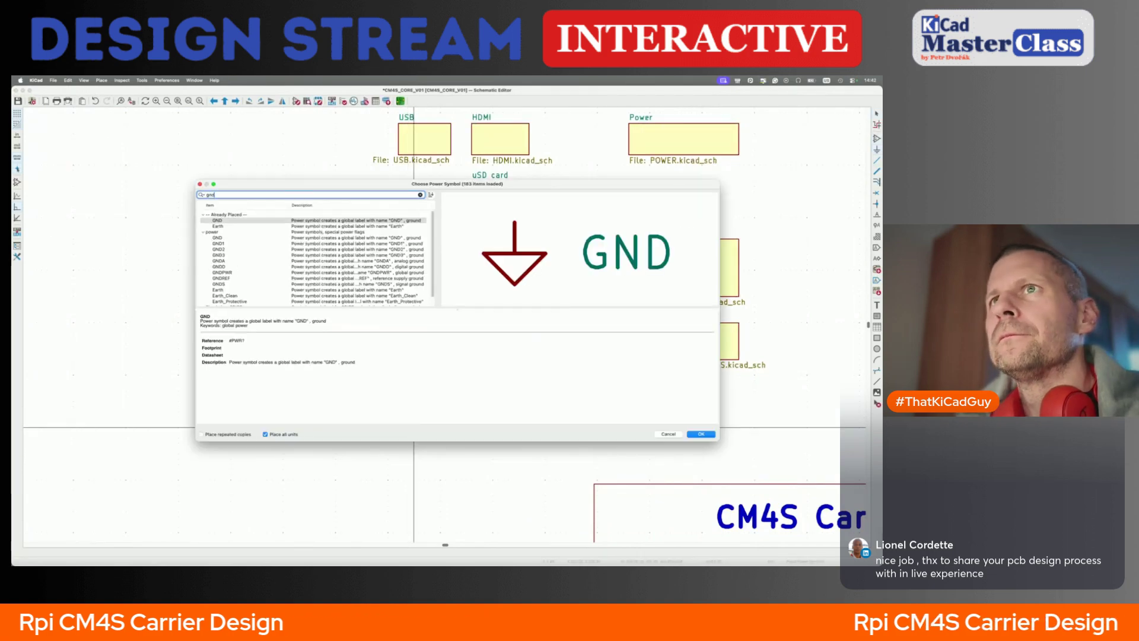
{"action": "key", "text": "Return"}
{"action": "left_click", "coordinate": [414, 435]}
{"action": "key", "text": "m"}
{"action": "left_click", "coordinate": [414, 443]}
- Duplicate the grounded hole into four, arranged as two pairs
{"action": "left_click_drag", "start_coordinate": [382, 386], "coordinate": [493, 474]}
{"action": "key", "text": "ctrl+d"}
{"action": "left_click", "coordinate": [471, 427]}
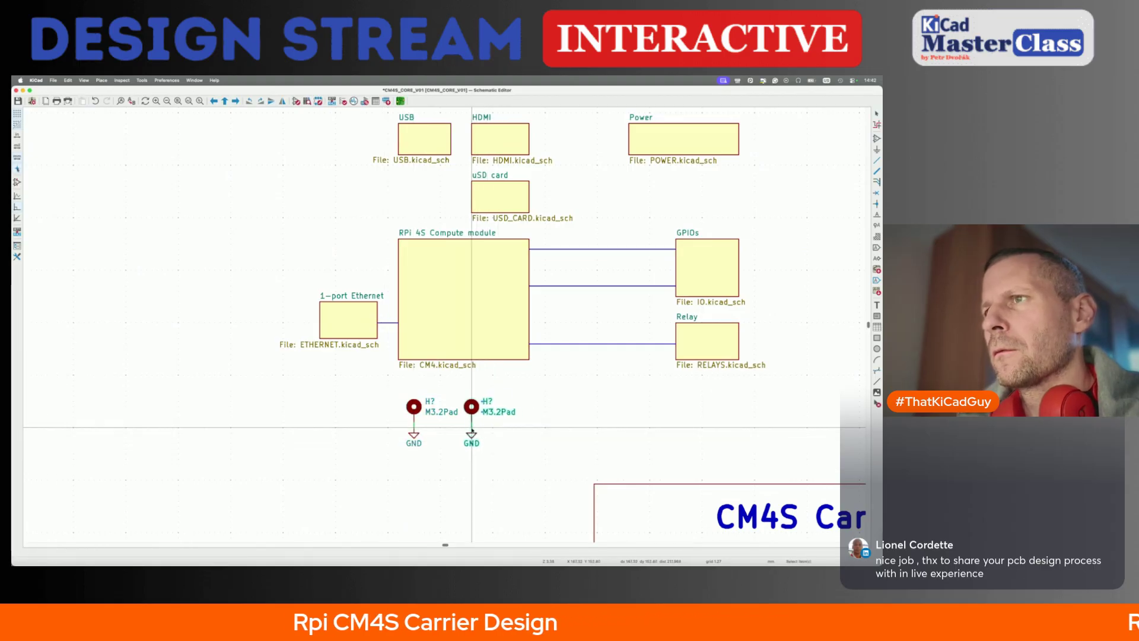
{"action": "left_click_drag", "start_coordinate": [381, 377], "coordinate": [573, 471]}
{"action": "key", "text": "ctrl+d"}
{"action": "left_click", "coordinate": [471, 485]}
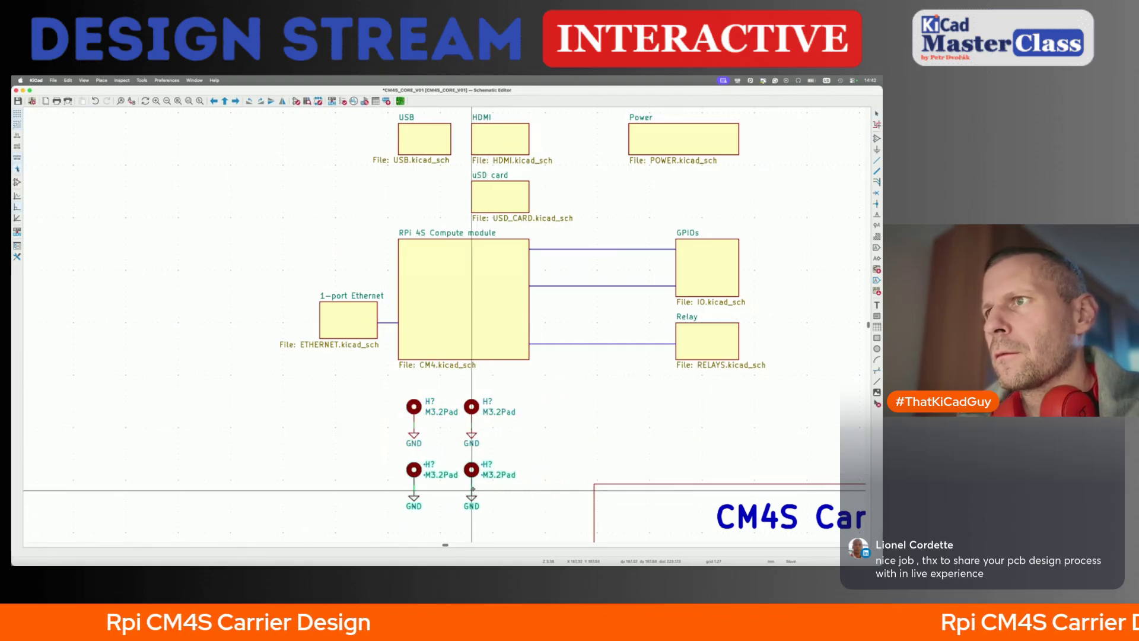
- Save, annotate the new holes as H1–H4, and start the PCB update
{"action": "key", "text": "ctrl+s"}
{"action": "left_click", "coordinate": [318, 101]}
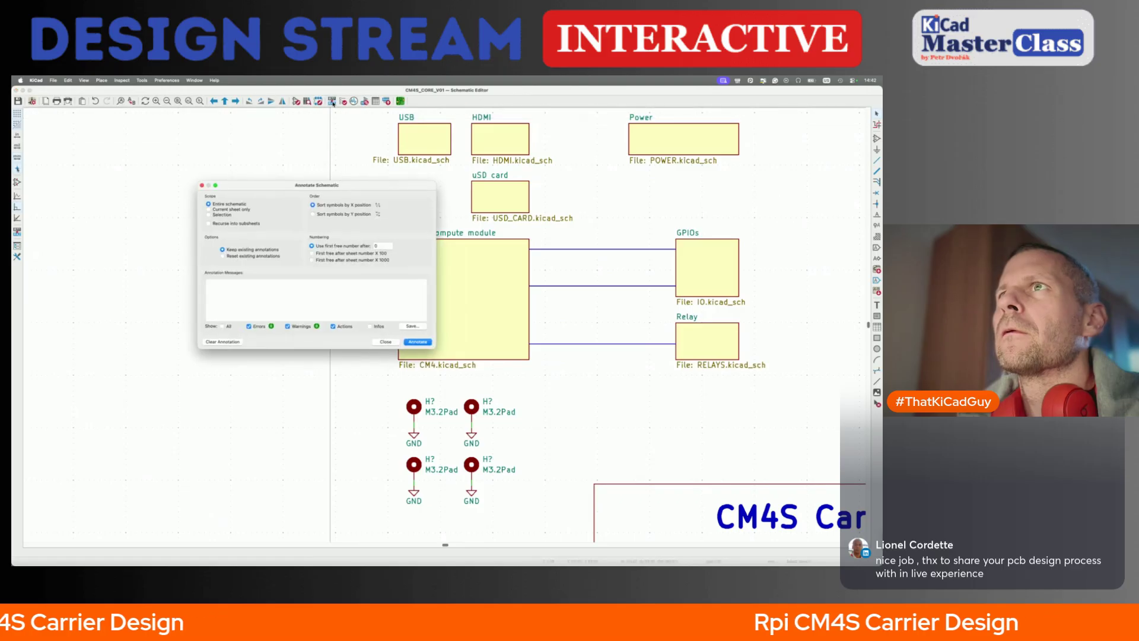
{"action": "left_click", "coordinate": [419, 342]}
{"action": "left_click", "coordinate": [387, 343]}
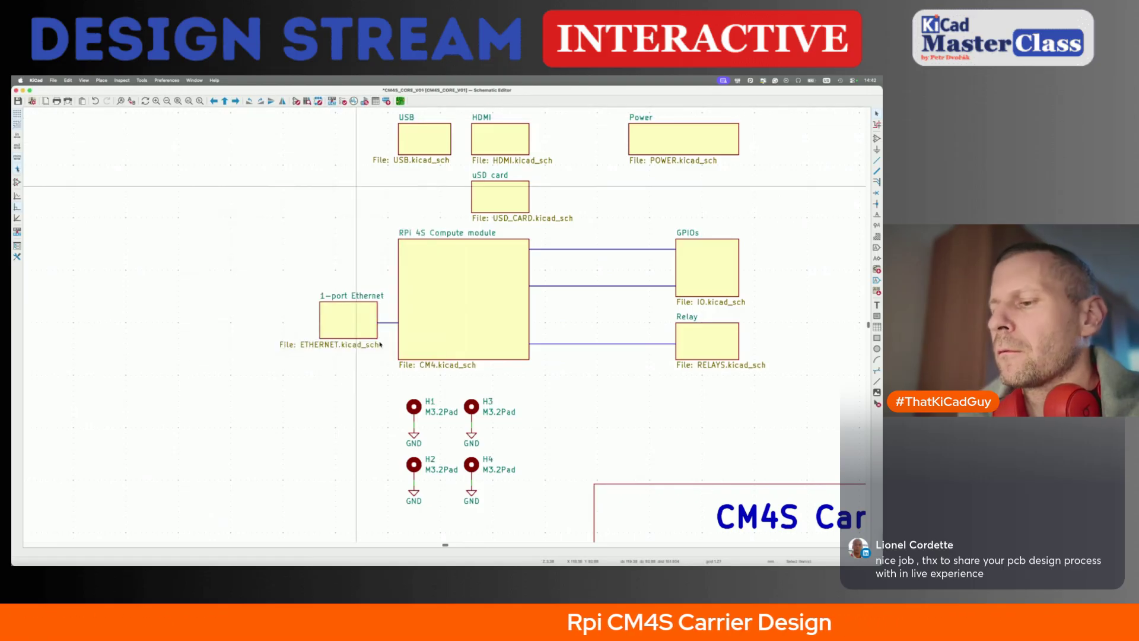
{"action": "key", "text": "F8"}
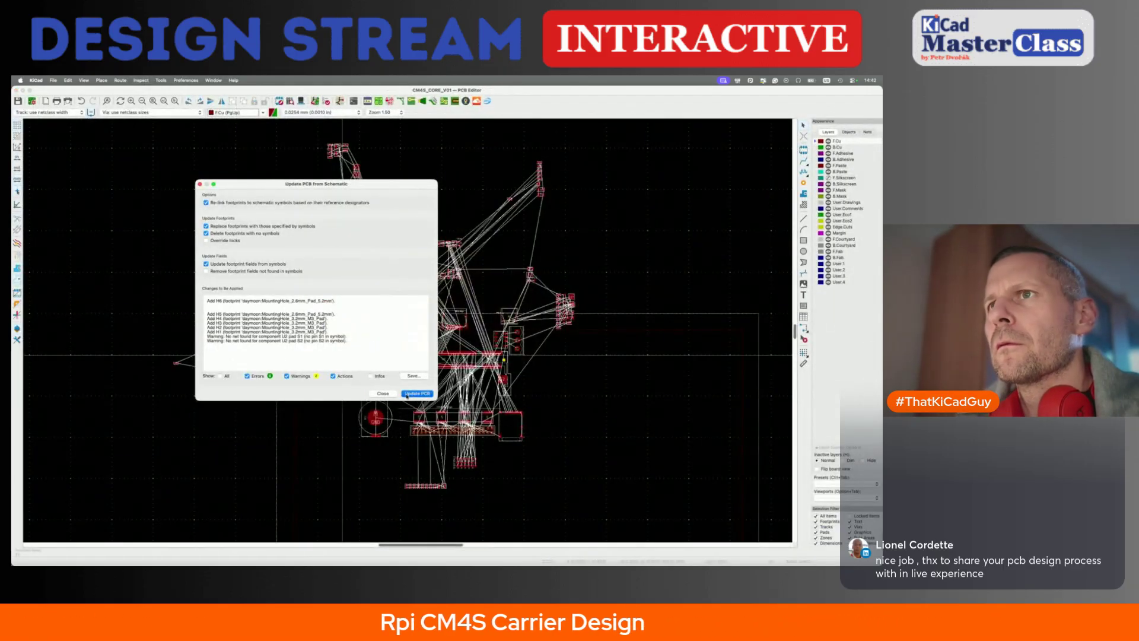
- Apply the schematic changes and drop the new mounting-hole footprints onto the board
{"action": "left_click", "coordinate": [411, 394]}
{"action": "scroll", "coordinate": [305, 367], "scroll_direction": "down", "scroll_amount": 4}
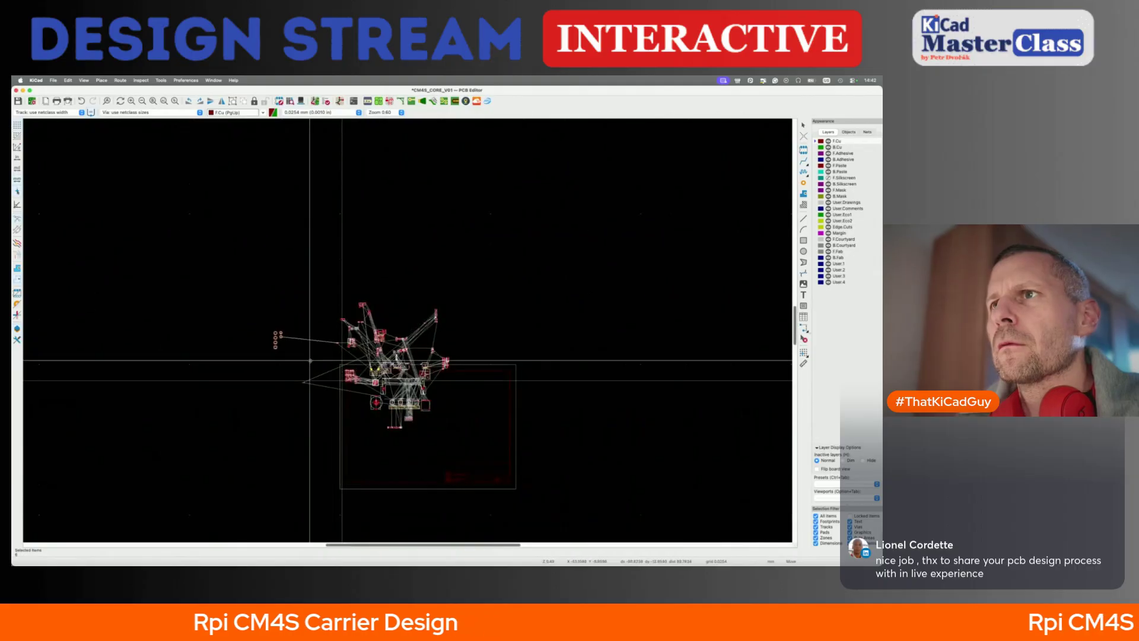
{"action": "left_click", "coordinate": [434, 326]}
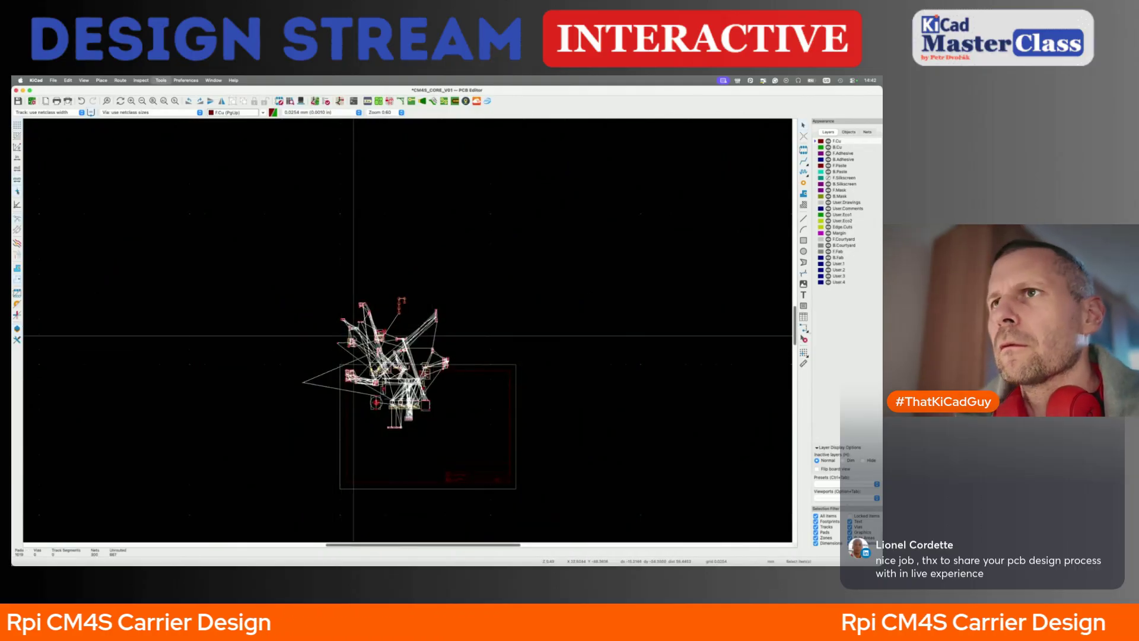
- Rerun Update PCB from Schematic, then go back to the Schematic Editor
{"action": "key", "text": "F8"}
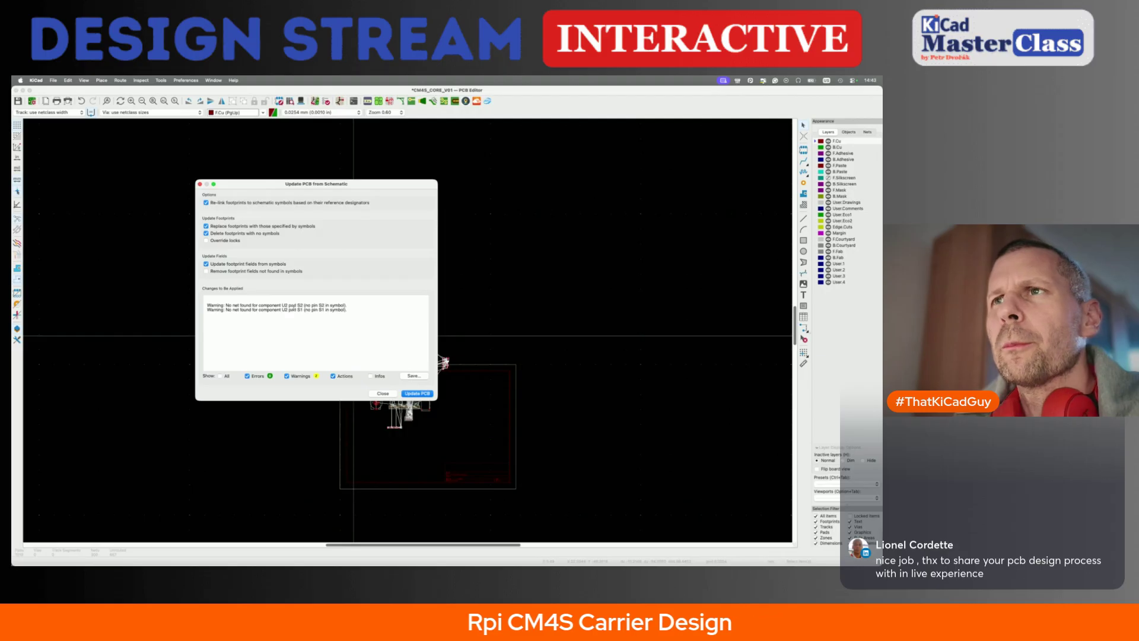
{"action": "left_click", "coordinate": [383, 393]}
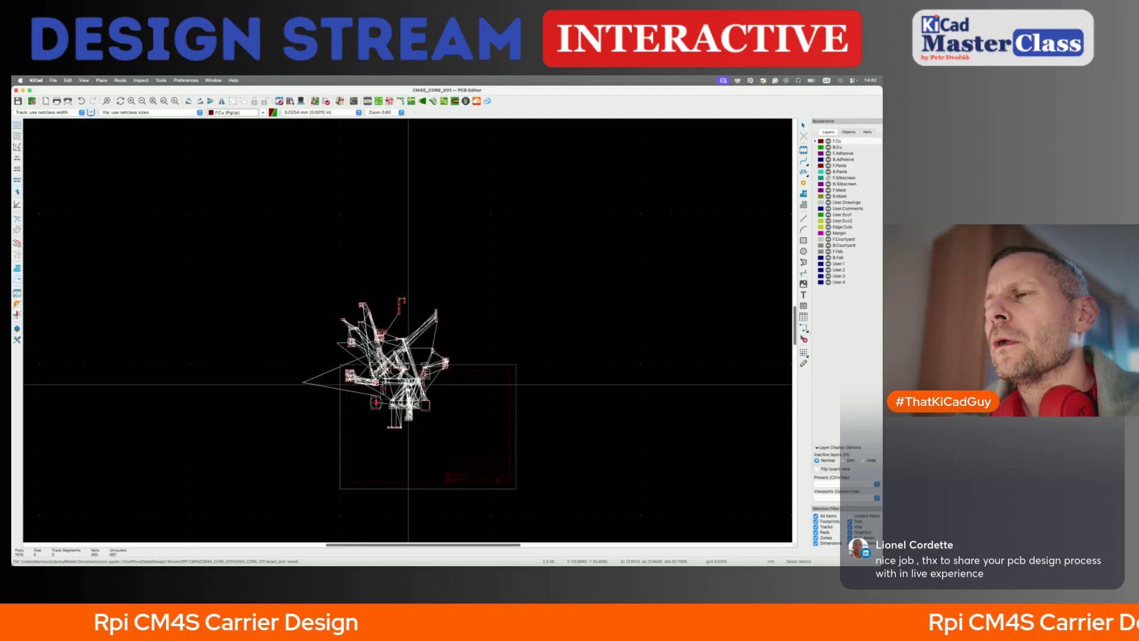
{"action": "scroll", "coordinate": [408, 384], "scroll_direction": "up", "scroll_amount": 3}
{"action": "scroll", "coordinate": [409, 384], "scroll_direction": "up", "scroll_amount": 4}
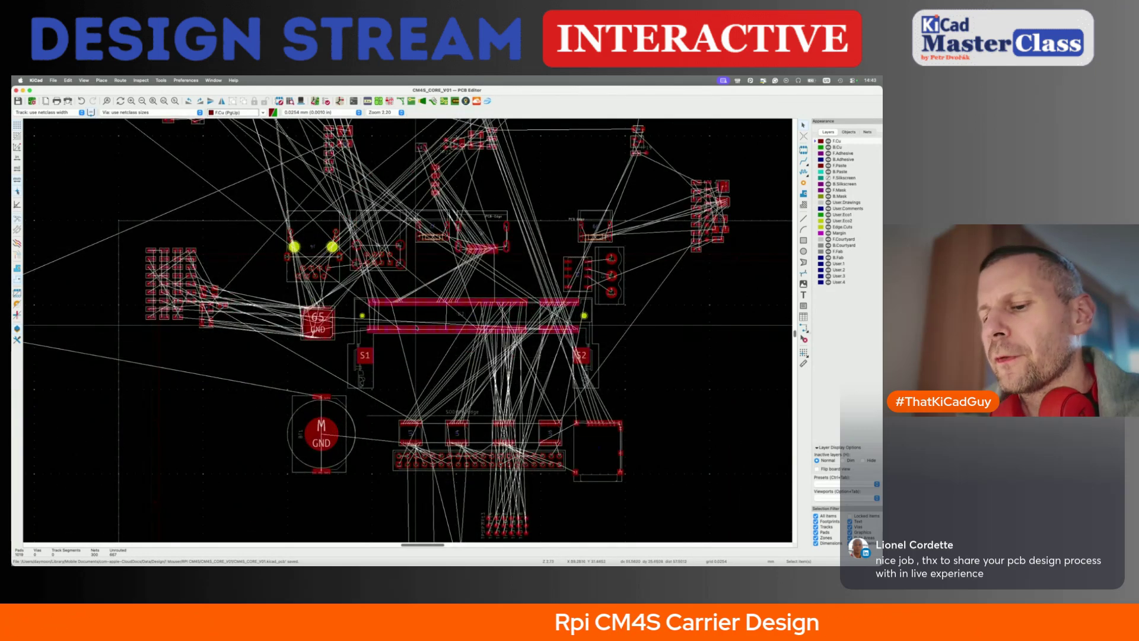
{"action": "key", "text": "super+grave"}
{"action": "key", "text": "super+grave"}
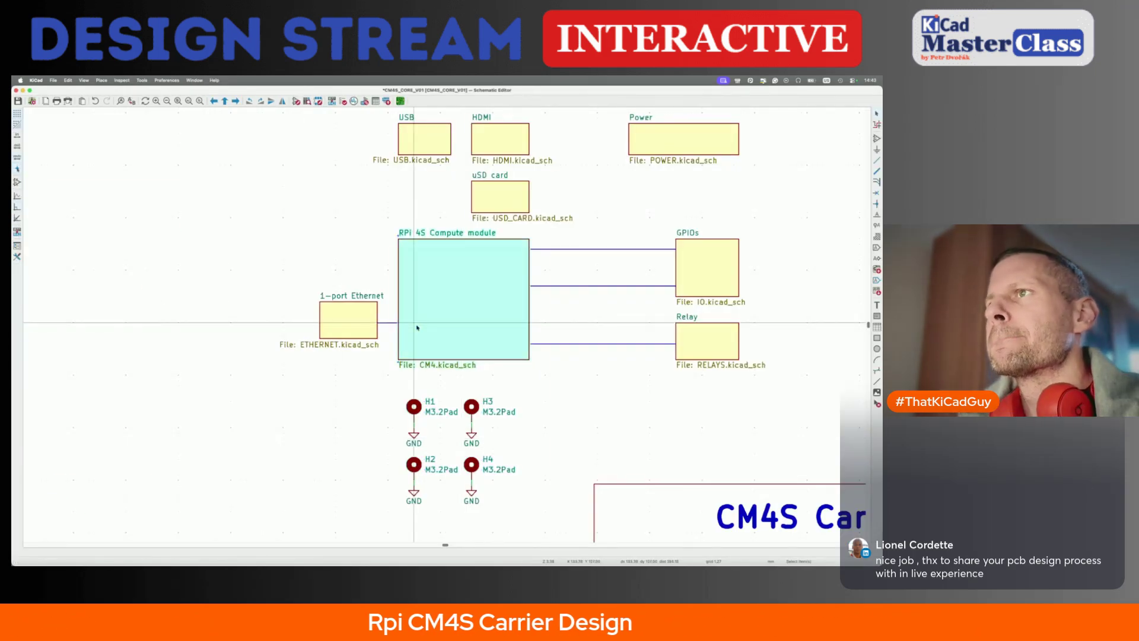
- From the Compute module sheet, open U2's RPi-CM4S_RA library symbol in the Symbol Editor
{"action": "double_click", "coordinate": [415, 327]}
{"action": "double_click", "coordinate": [302, 424]}
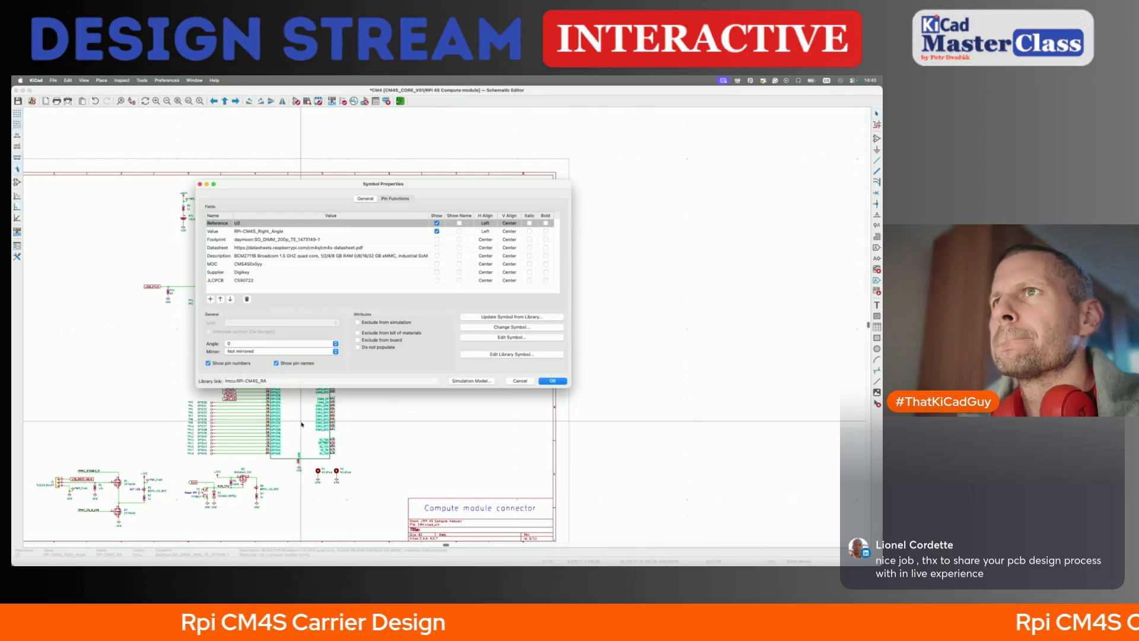
{"action": "left_click", "coordinate": [495, 354]}
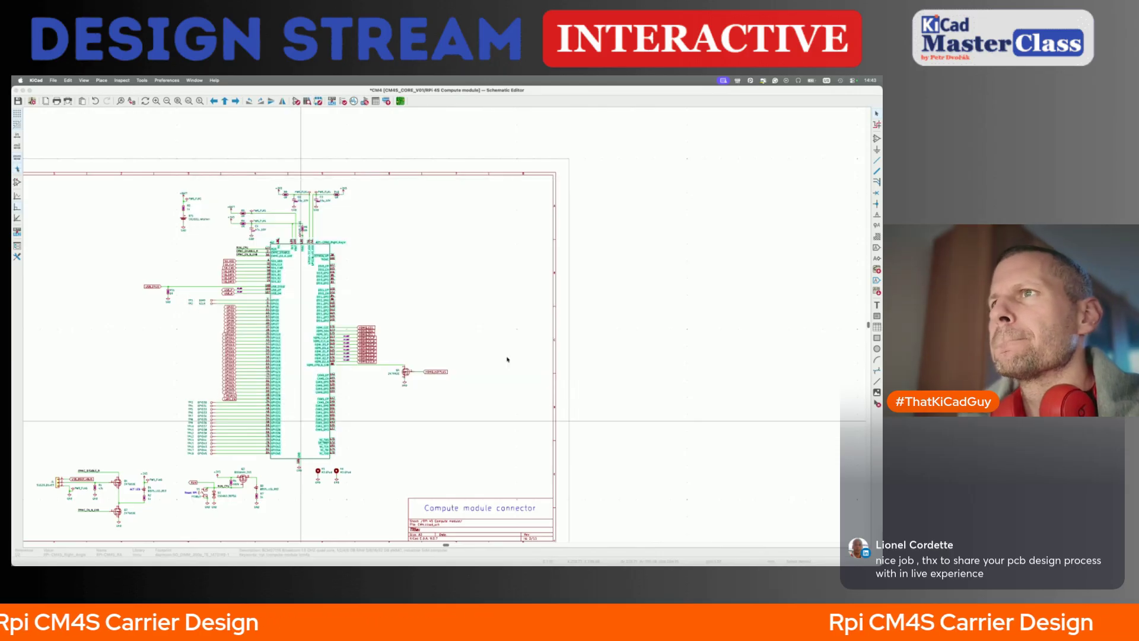
{"action": "scroll", "coordinate": [486, 360], "scroll_direction": "up", "scroll_amount": 5}
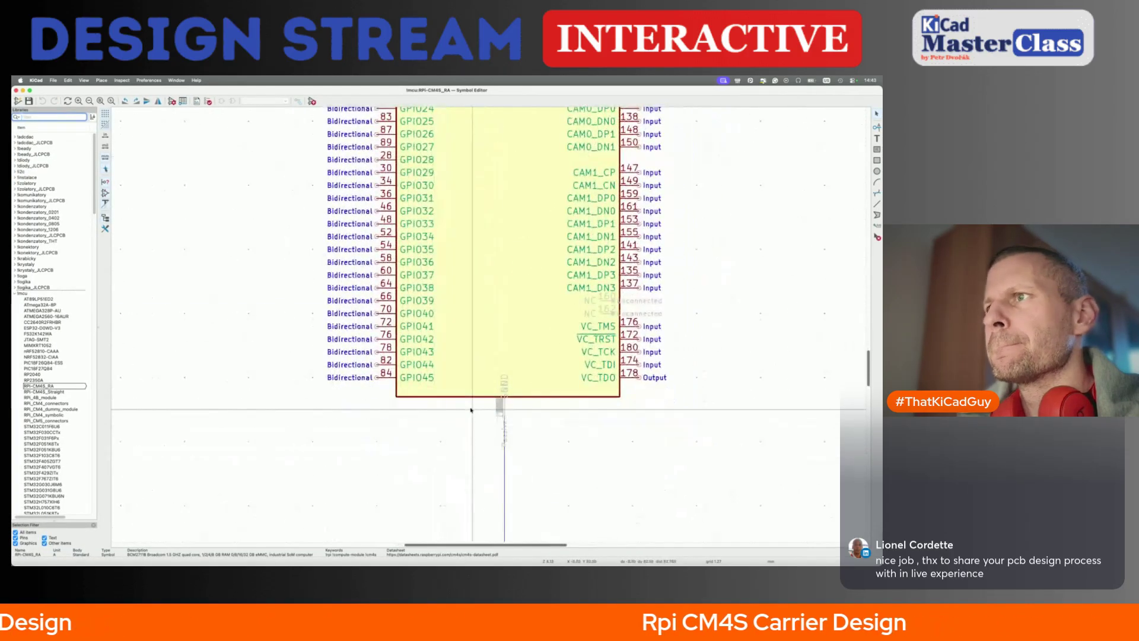
{"action": "type", "text": "gps"}
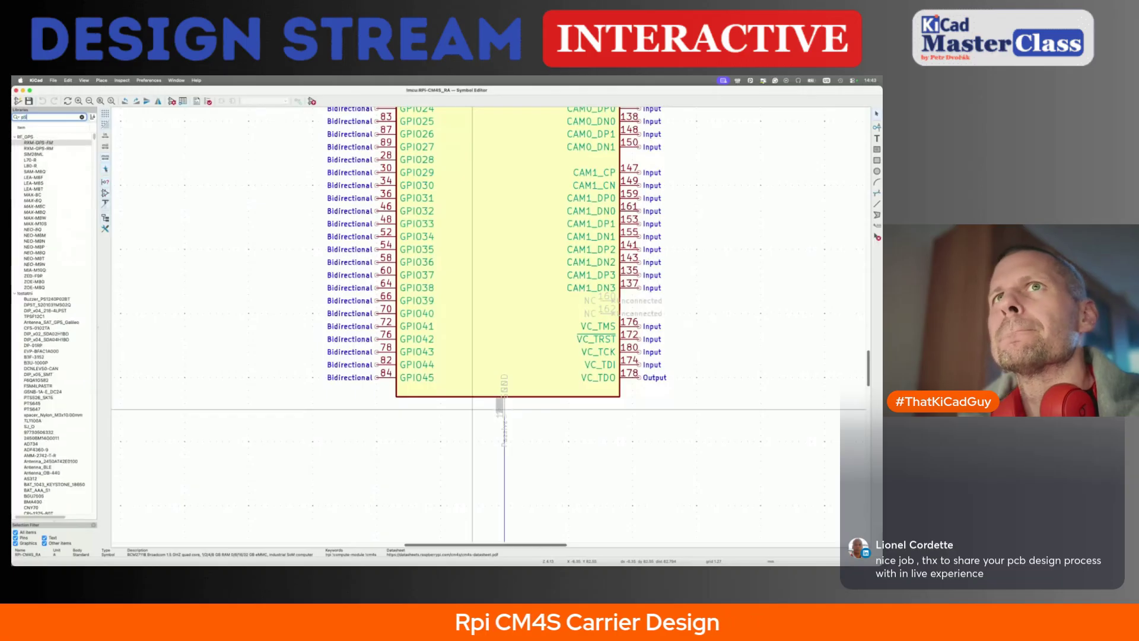
{"action": "key", "text": "Escape"}
- Add two passive pins below the symbol body, numbering the first one S1
{"action": "left_click", "coordinate": [876, 127]}
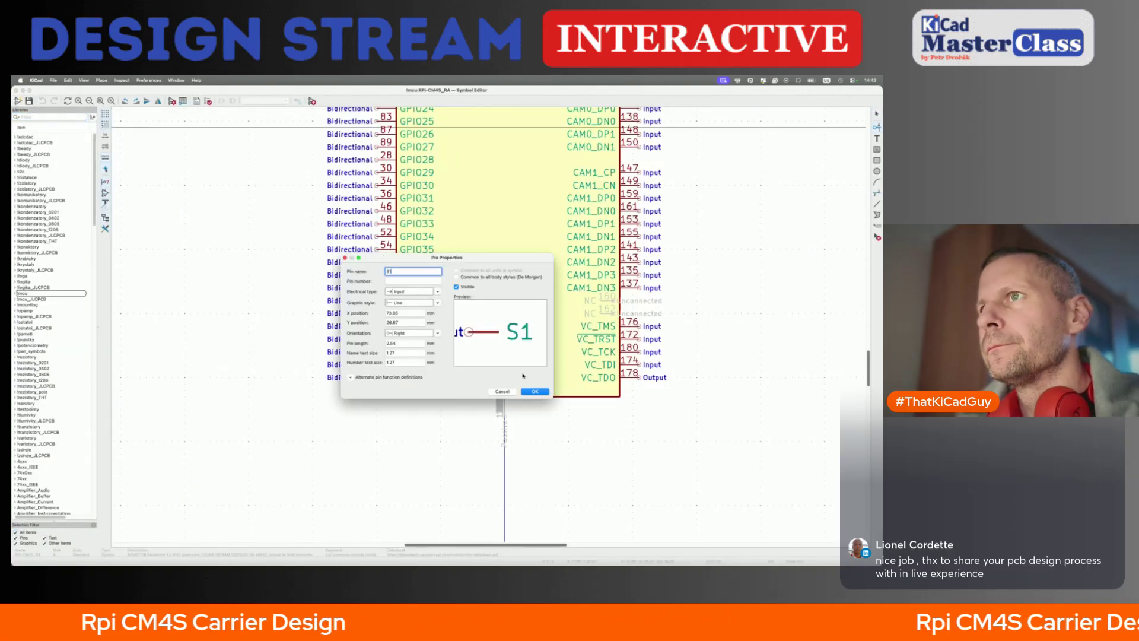
{"action": "left_click", "coordinate": [412, 291]}
{"action": "left_click", "coordinate": [404, 324]}
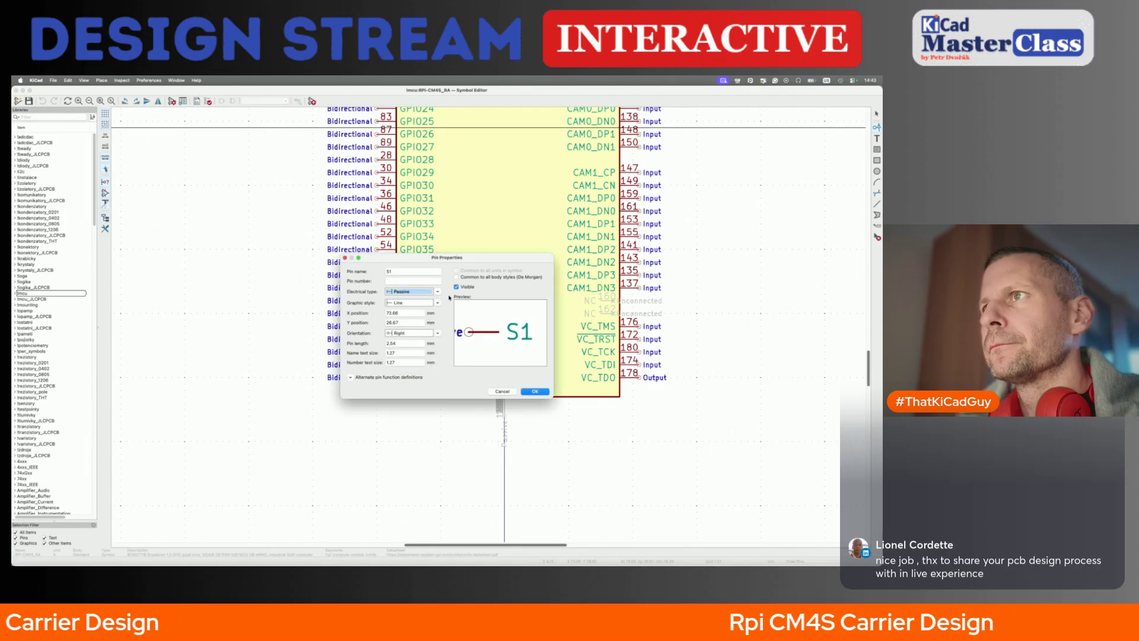
{"action": "left_click", "coordinate": [535, 391]}
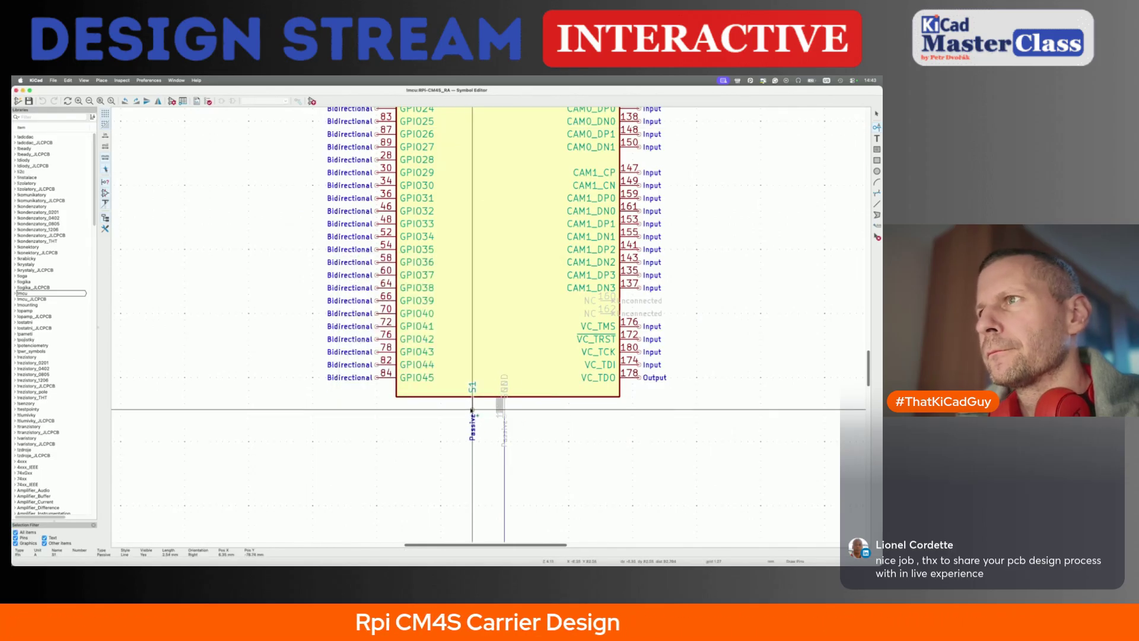
{"action": "left_click", "coordinate": [537, 409]}
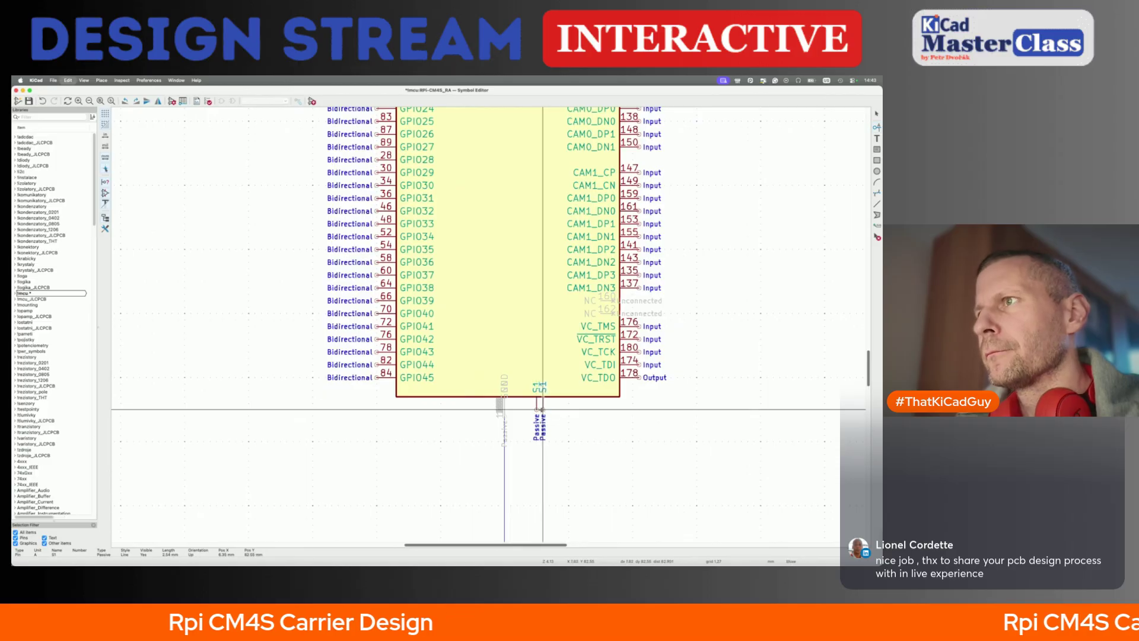
{"action": "left_click", "coordinate": [549, 409]}
{"action": "key", "text": "Tab"}
{"action": "type", "text": "S1"}
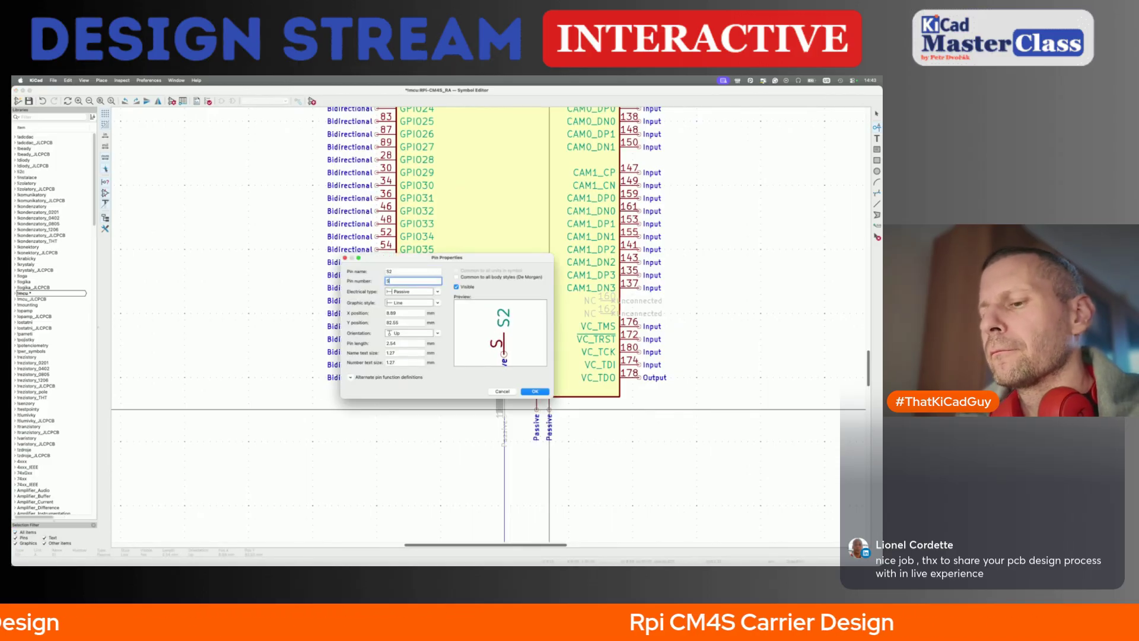
{"action": "key", "text": "Return"}
{"action": "left_click", "coordinate": [549, 409]}
{"action": "key", "text": "Escape"}
- Save the symbol and rename the first pad pin to PAD
{"action": "double_click", "coordinate": [536, 408]}
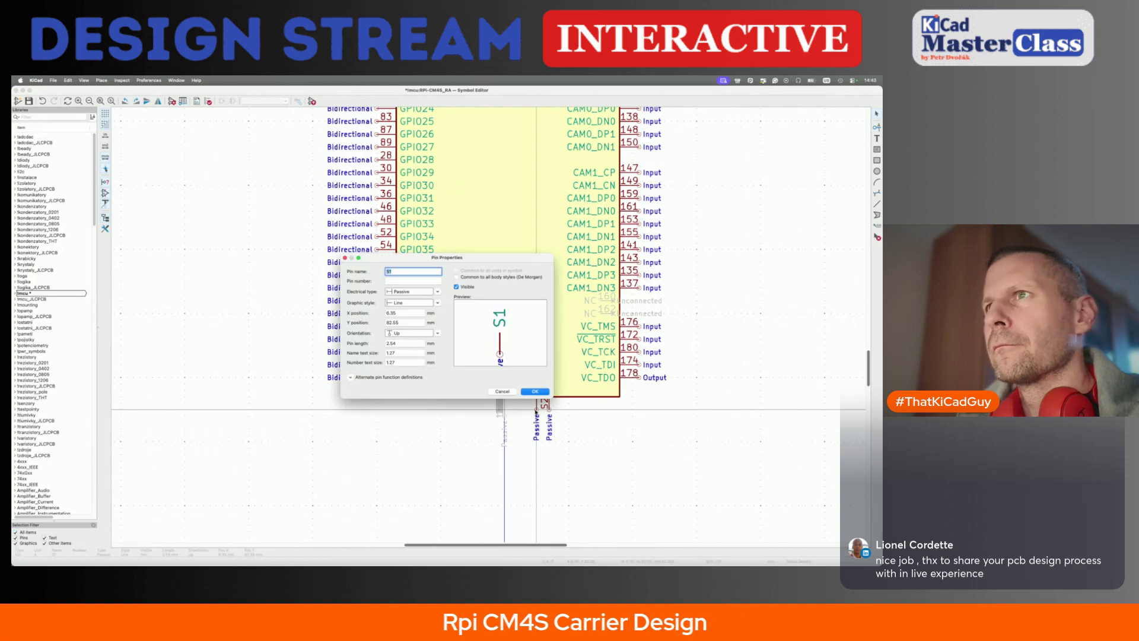
{"action": "key", "text": "Return"}
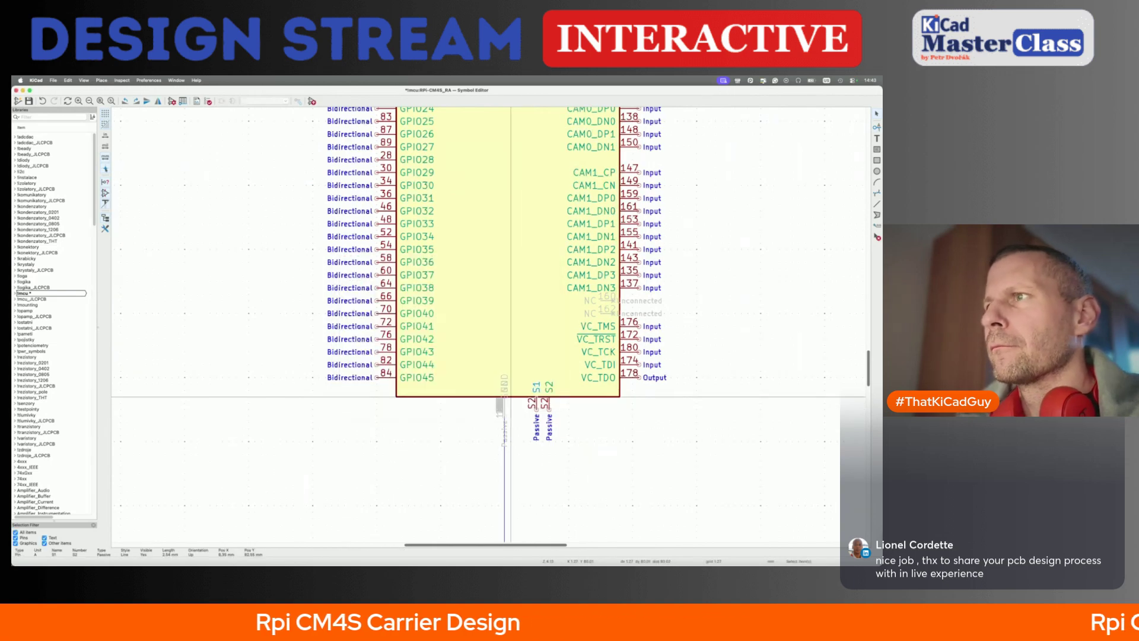
{"action": "key", "text": "super+s"}
{"action": "double_click", "coordinate": [537, 398]}
{"action": "type", "text": "PAD"}
{"action": "key", "text": "Return"}
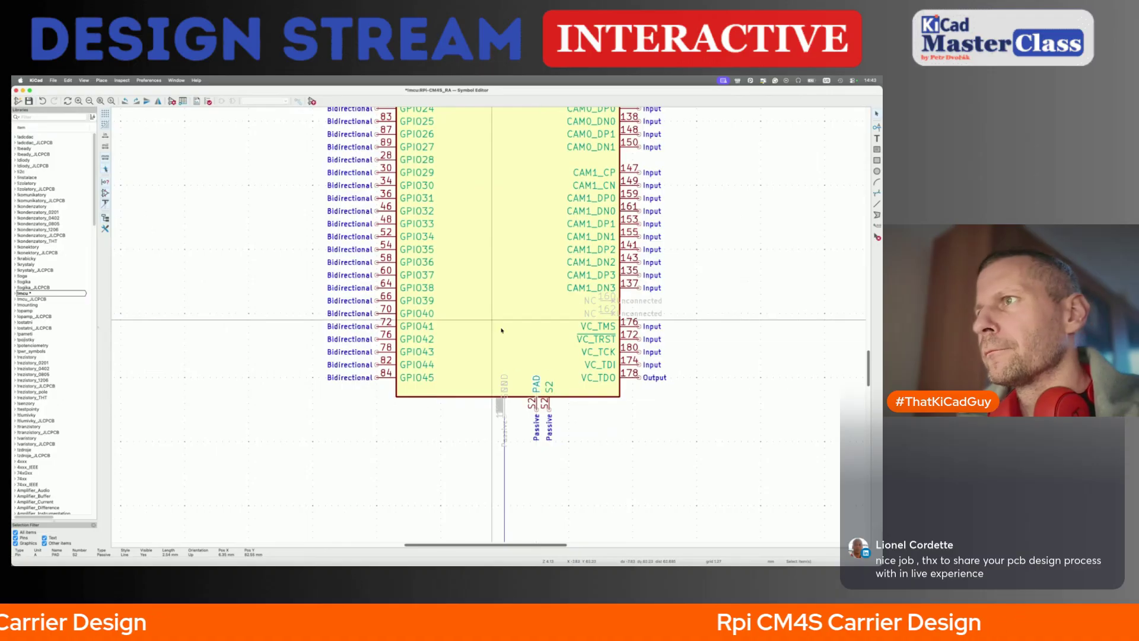
- Rename the second pad pin to PAD, save the symbol, and return to the schematic
{"action": "double_click", "coordinate": [554, 392]}
{"action": "key", "text": "Escape"}
{"action": "double_click", "coordinate": [550, 391]}
{"action": "type", "text": "PAD"}
{"action": "key", "text": "Return"}
{"action": "key", "text": "super+s"}
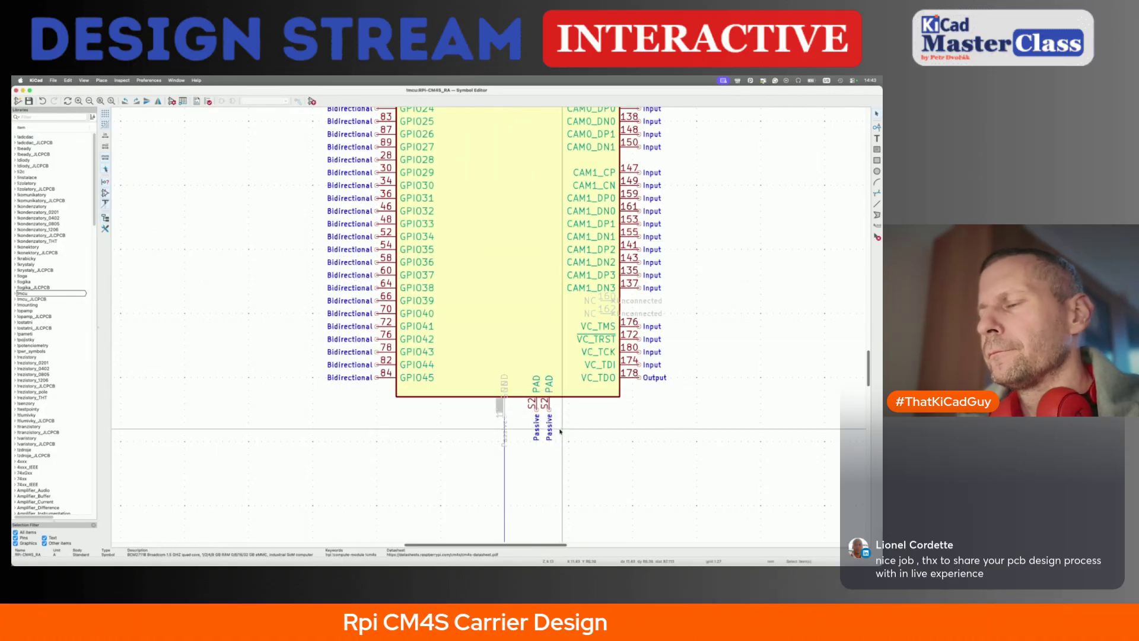
{"action": "key", "text": "super+w"}
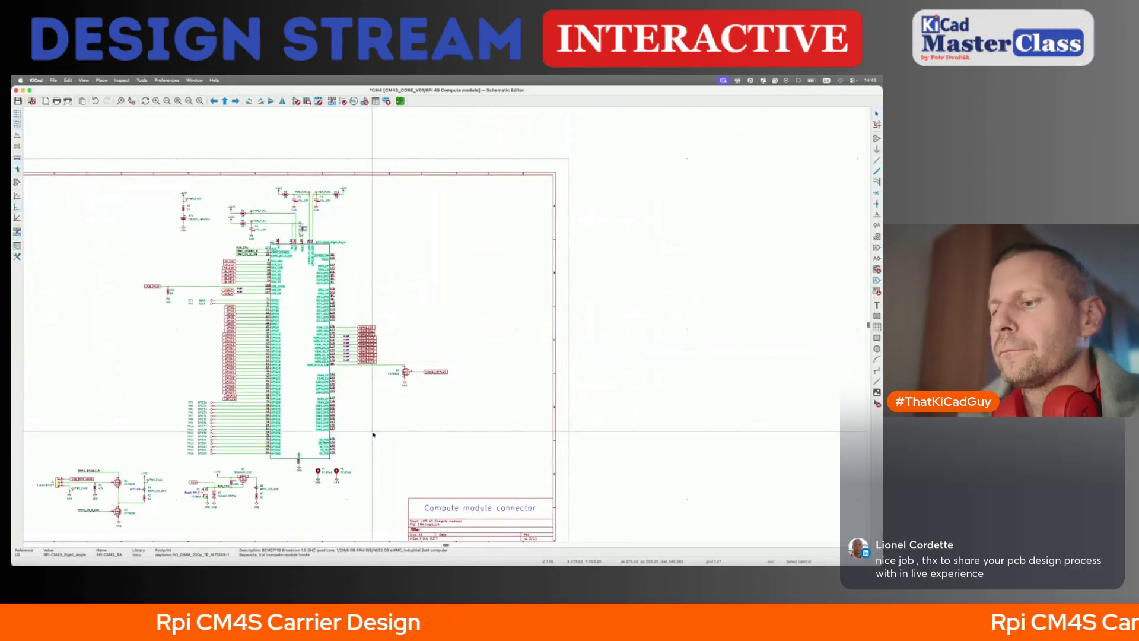
- Update U2 from its edited library symbol so the PAD pins appear
{"action": "left_click", "coordinate": [579, 425]}
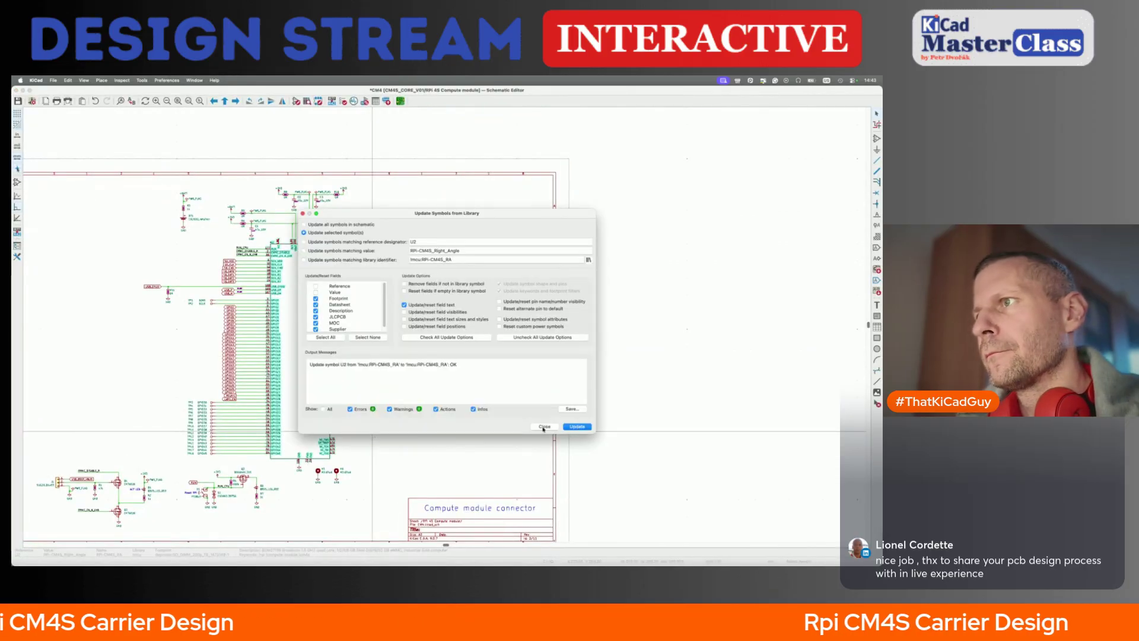
{"action": "left_click", "coordinate": [543, 427]}
{"action": "scroll", "coordinate": [299, 457], "scroll_direction": "up", "scroll_amount": 5}
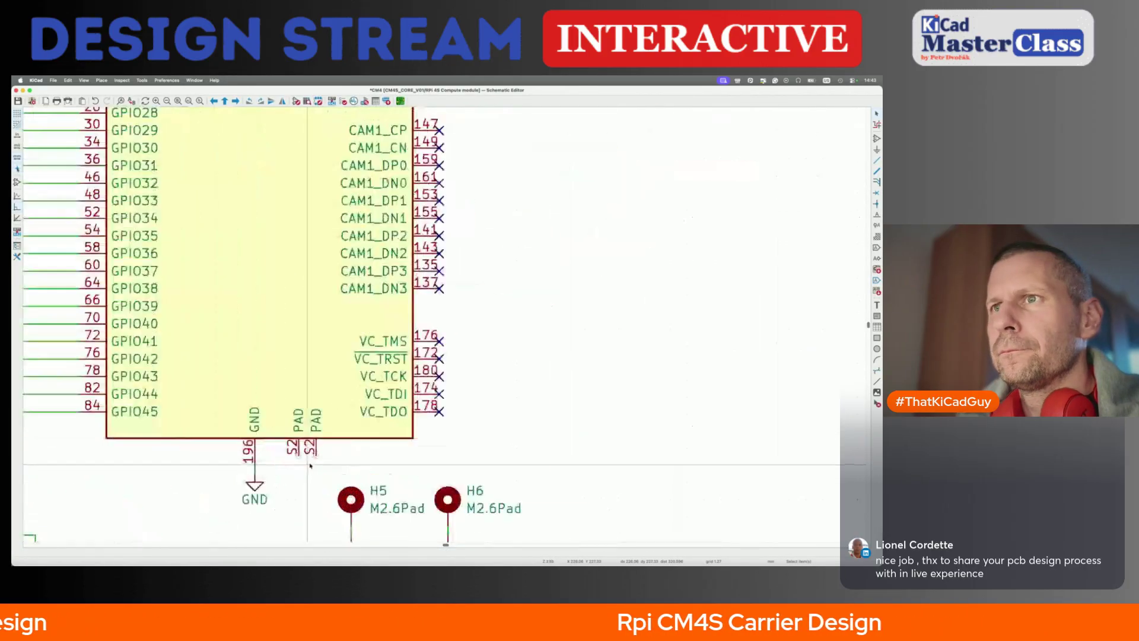
- Place a no-connect flag on the PAD pin and start updating the PCB from the schematic
{"action": "left_click", "coordinate": [316, 455]}
{"action": "key", "text": "Escape"}
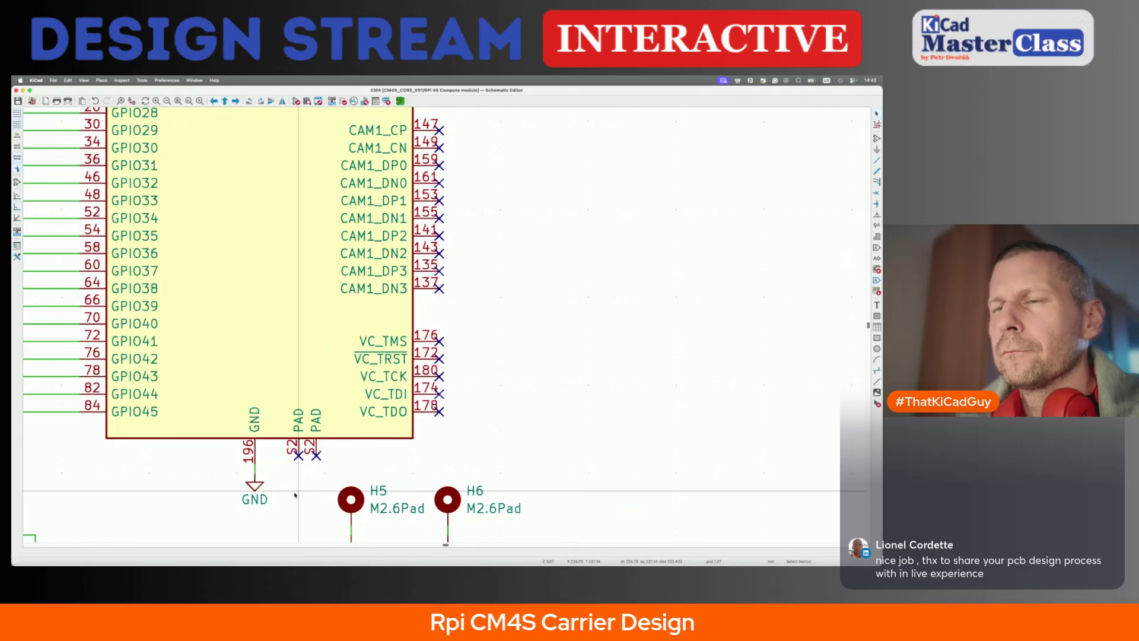
{"action": "scroll", "coordinate": [295, 494], "scroll_direction": "down", "scroll_amount": 4}
{"action": "key", "text": "F8"}
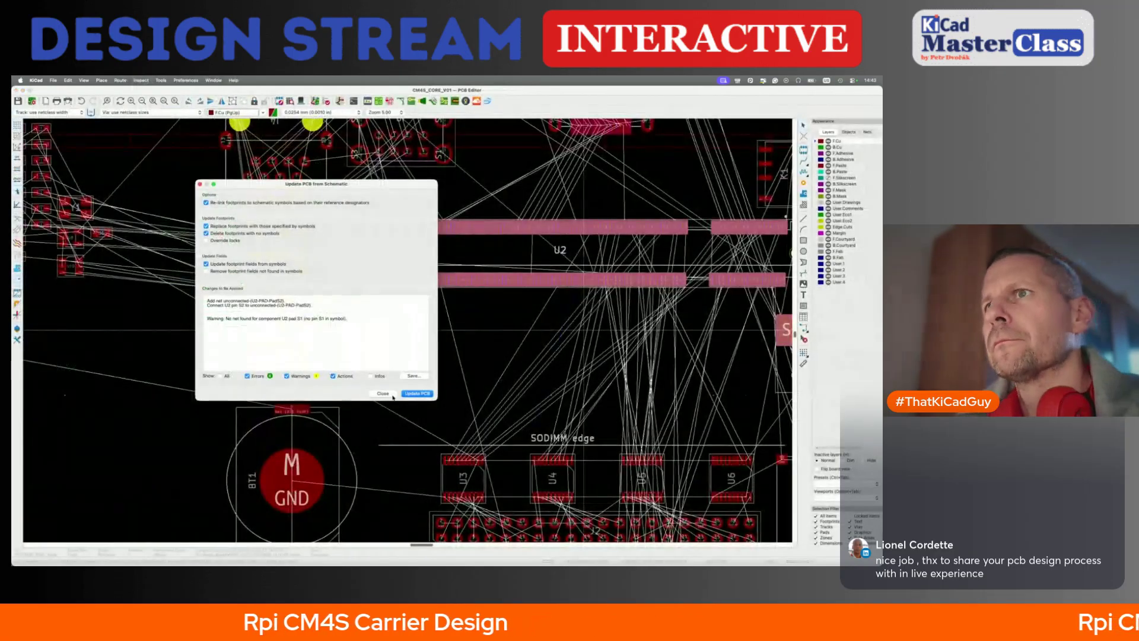
- Apply the U2 pad changes to the board and close the update report
{"action": "left_click", "coordinate": [417, 393]}
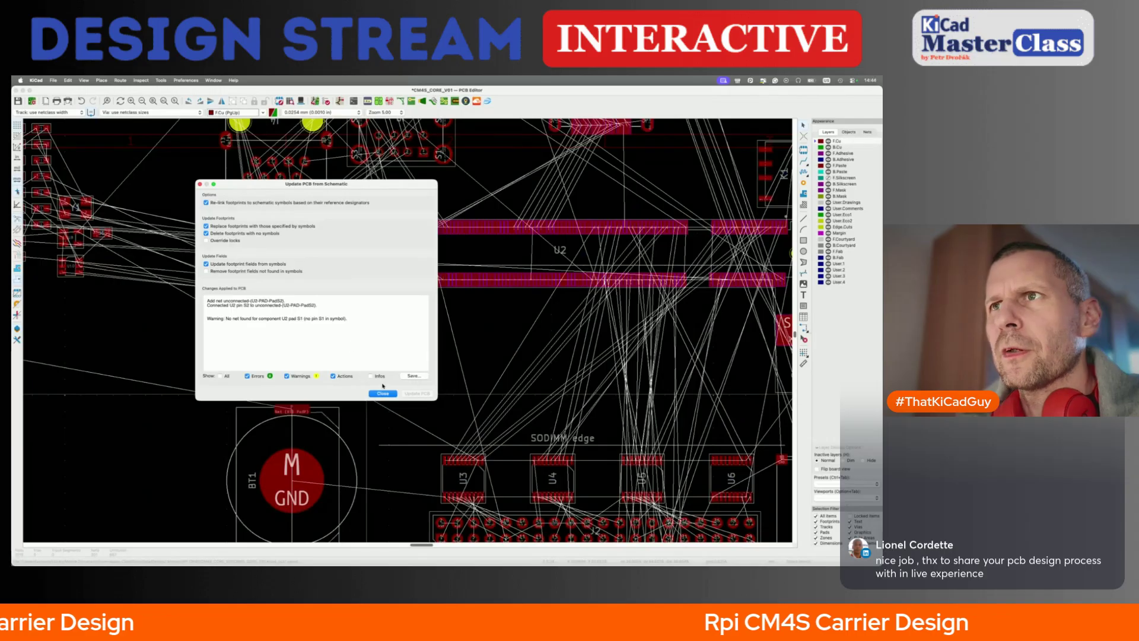
{"action": "left_click", "coordinate": [383, 393]}
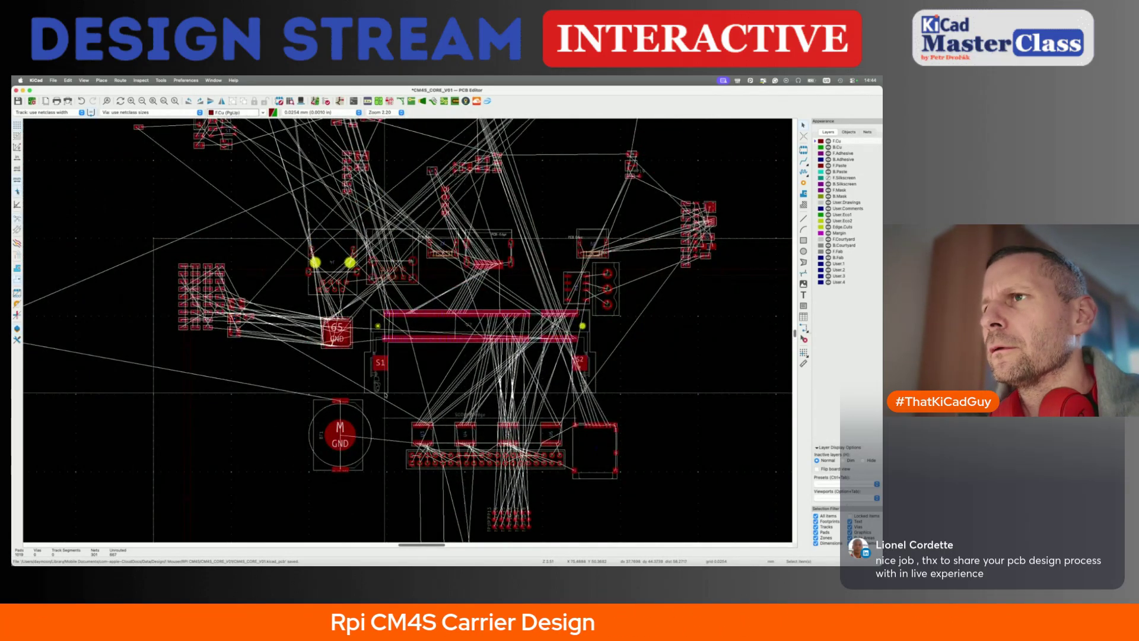
- Change the left PAD pin's number to S1 in the Symbol Editor, then return to the schematic
{"action": "key", "text": "super+grave"}
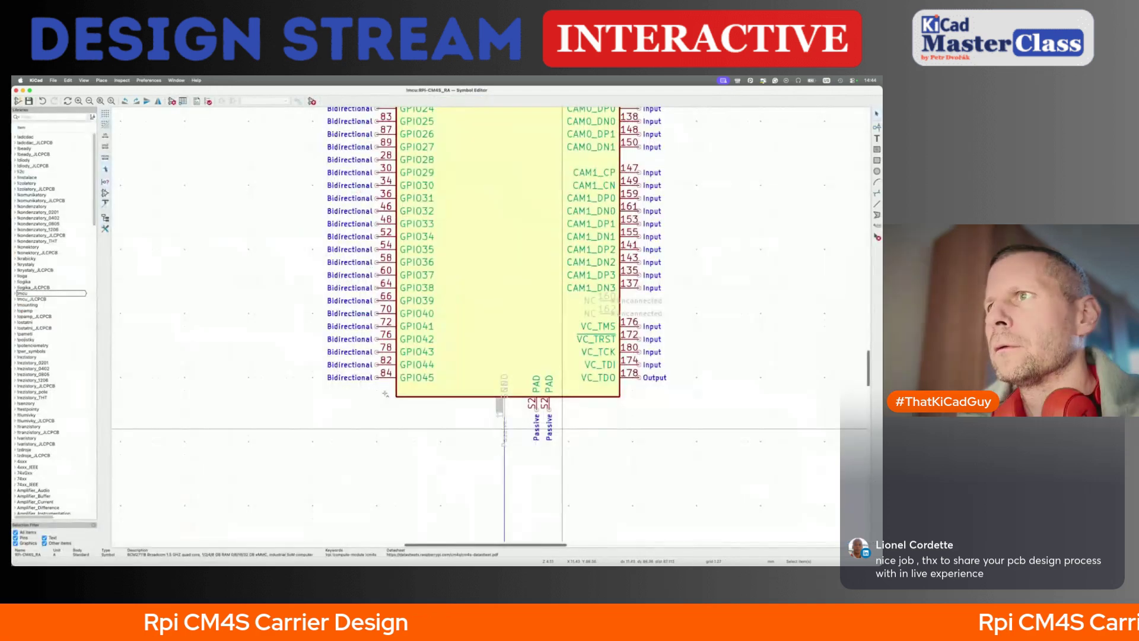
{"action": "double_click", "coordinate": [557, 405]}
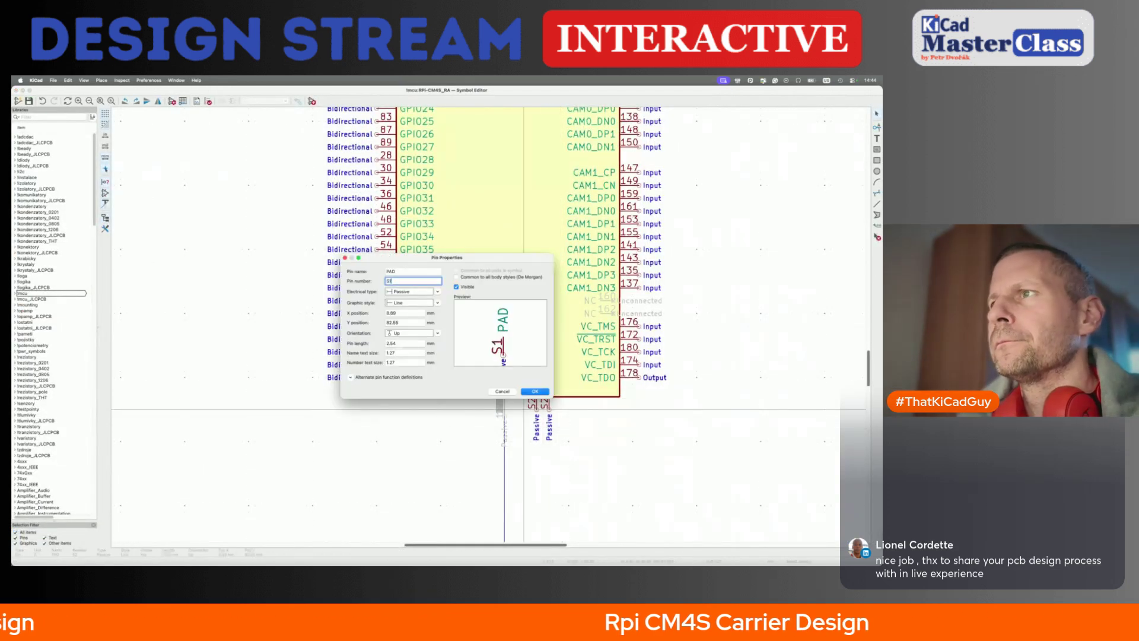
{"action": "key", "text": "Escape"}
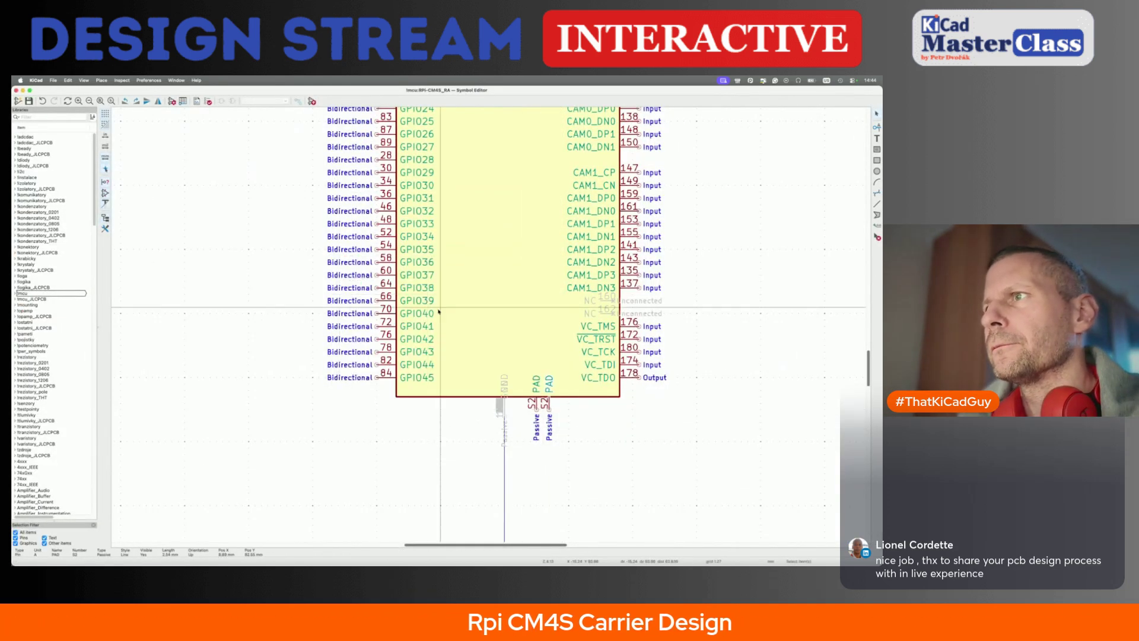
{"action": "double_click", "coordinate": [532, 404]}
{"action": "type", "text": "S1"}
{"action": "key", "text": "Return"}
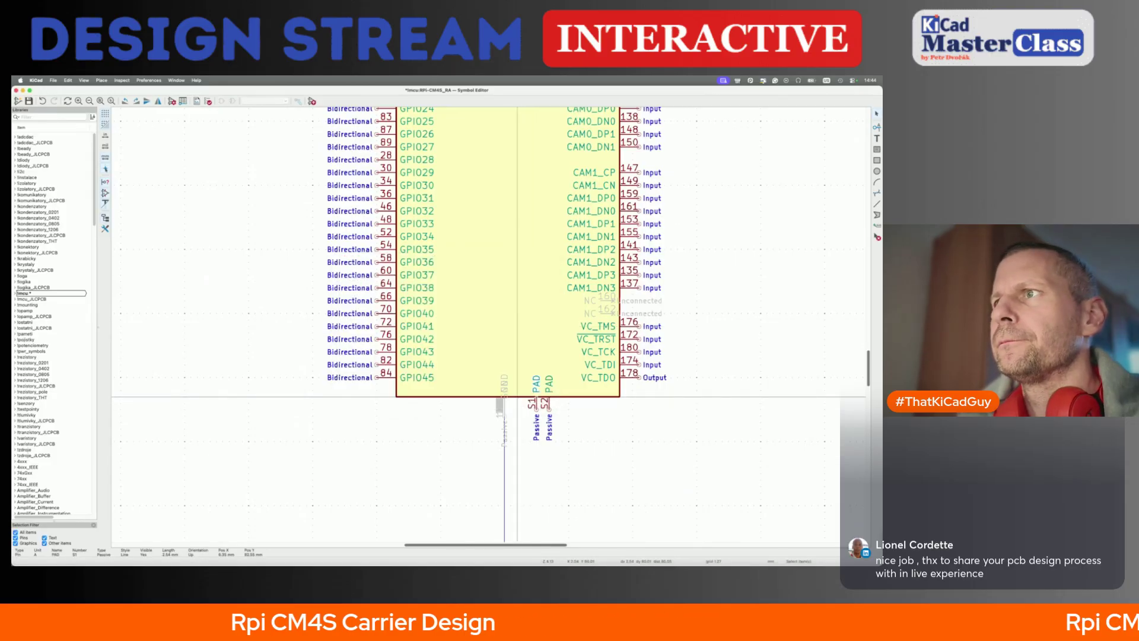
{"action": "key", "text": "super+w"}
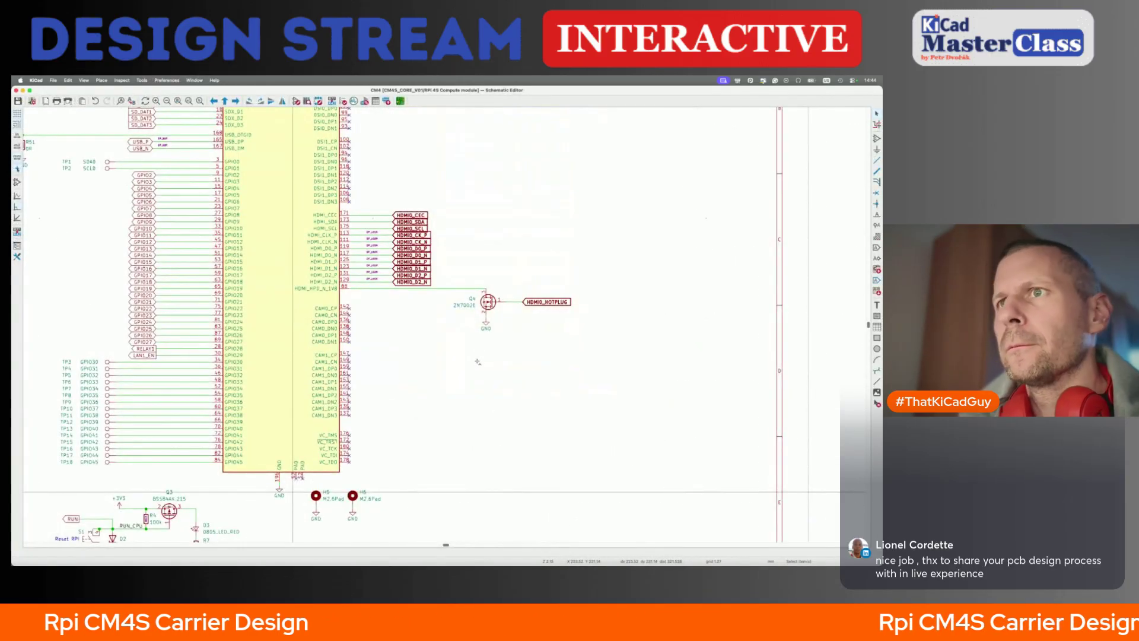
- Update U2 from the library again and push the corrected pads to the PCB
{"action": "left_click", "coordinate": [299, 366]}
{"action": "key", "text": "shift+u"}
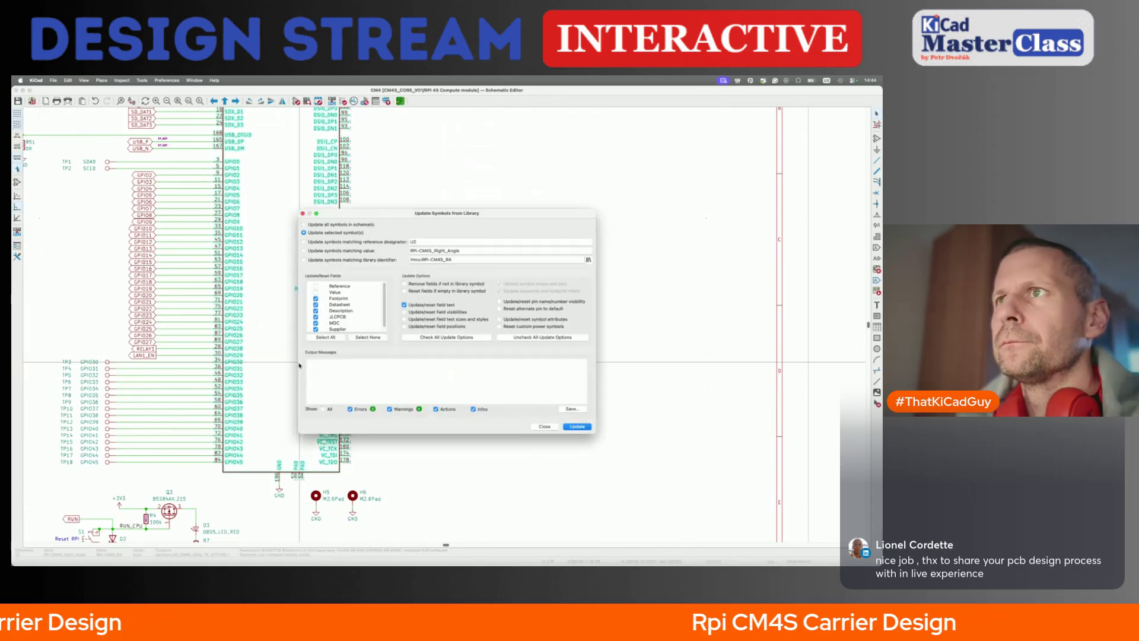
{"action": "left_click", "coordinate": [536, 427]}
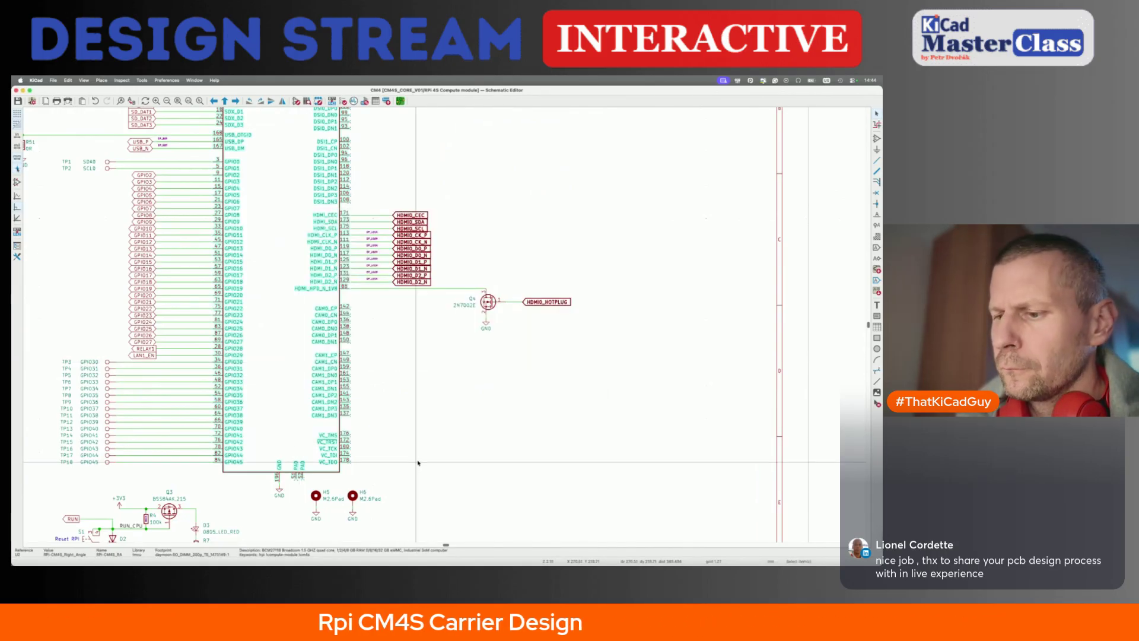
{"action": "key", "text": "F8"}
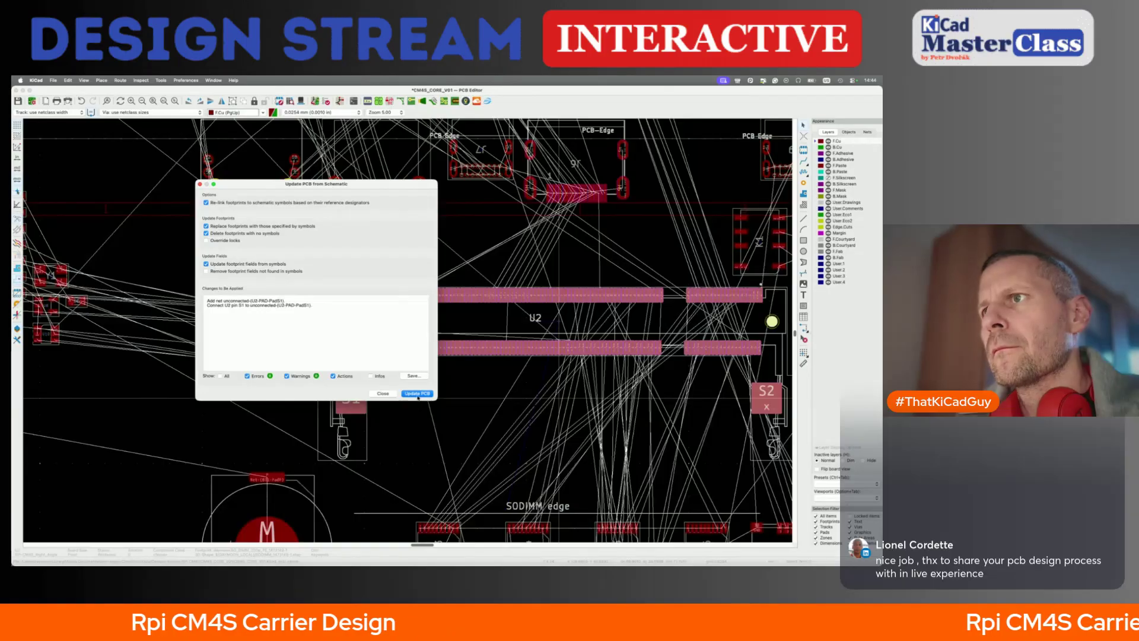
{"action": "left_click", "coordinate": [417, 393]}
{"action": "scroll", "coordinate": [396, 394], "scroll_direction": "down", "scroll_amount": 4}
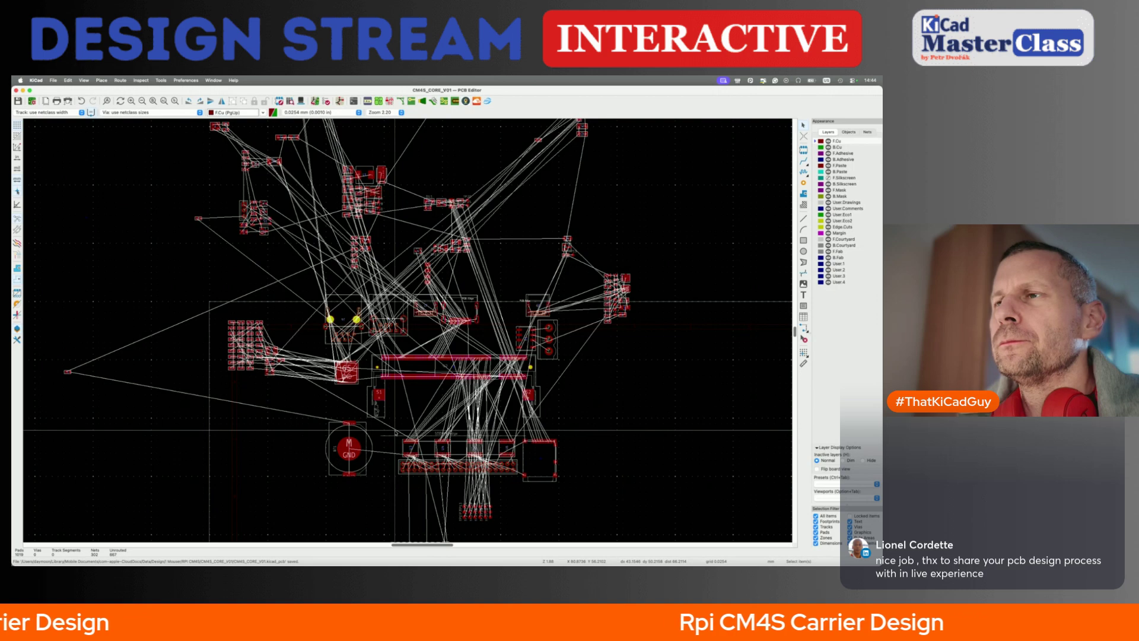
- Open U2's SO-DIMM footprint TE_1473149-1 in the Footprint Editor
{"action": "left_click", "coordinate": [414, 368]}
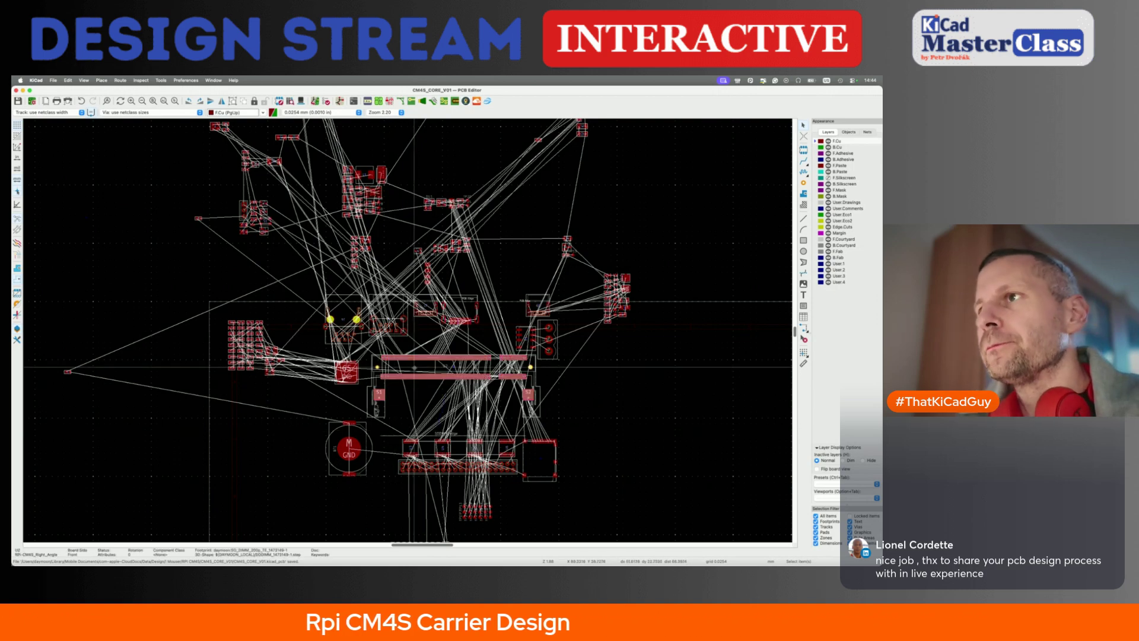
{"action": "key", "text": "e"}
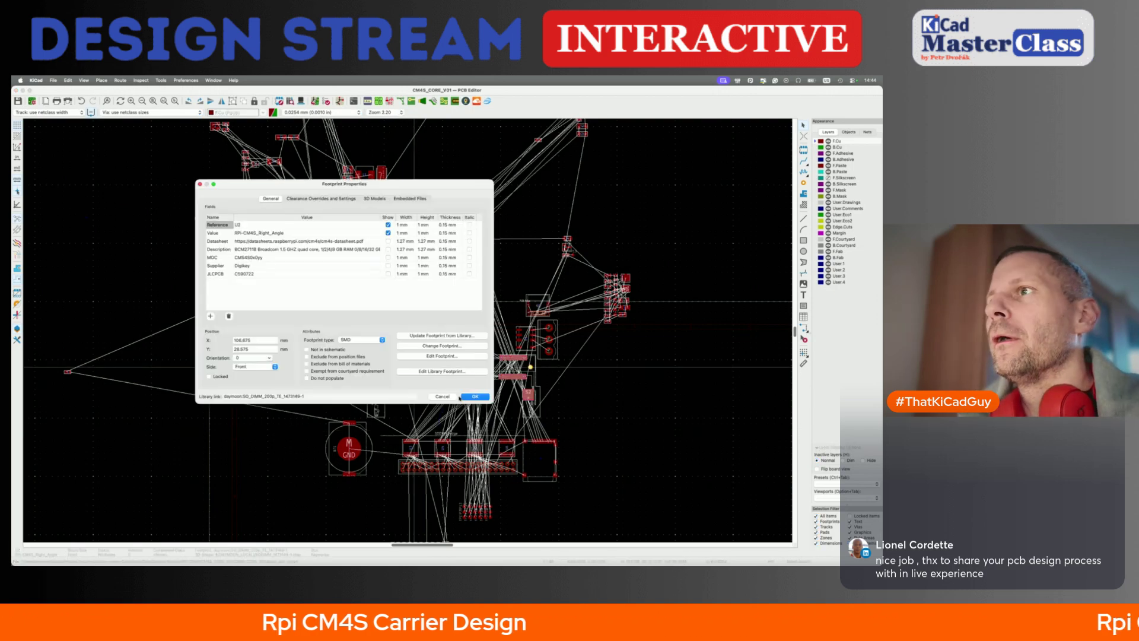
{"action": "left_click", "coordinate": [437, 371]}
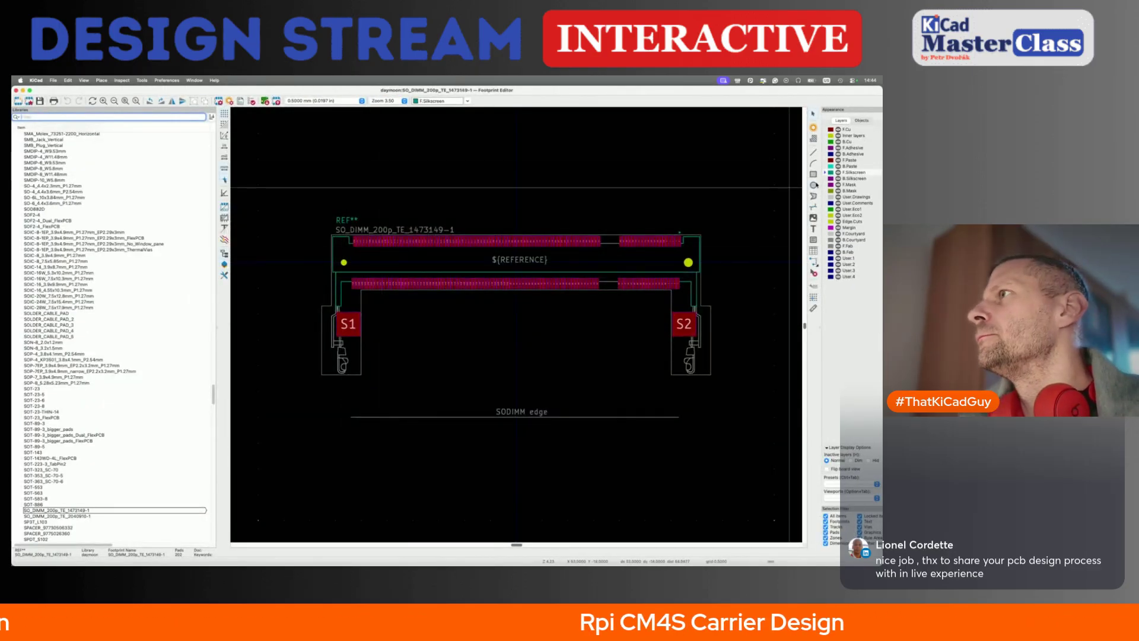
- Draw a small mounting-hole circle on the footprint, then bring up the TE socket drawing in Brave
{"action": "left_click", "coordinate": [814, 185]}
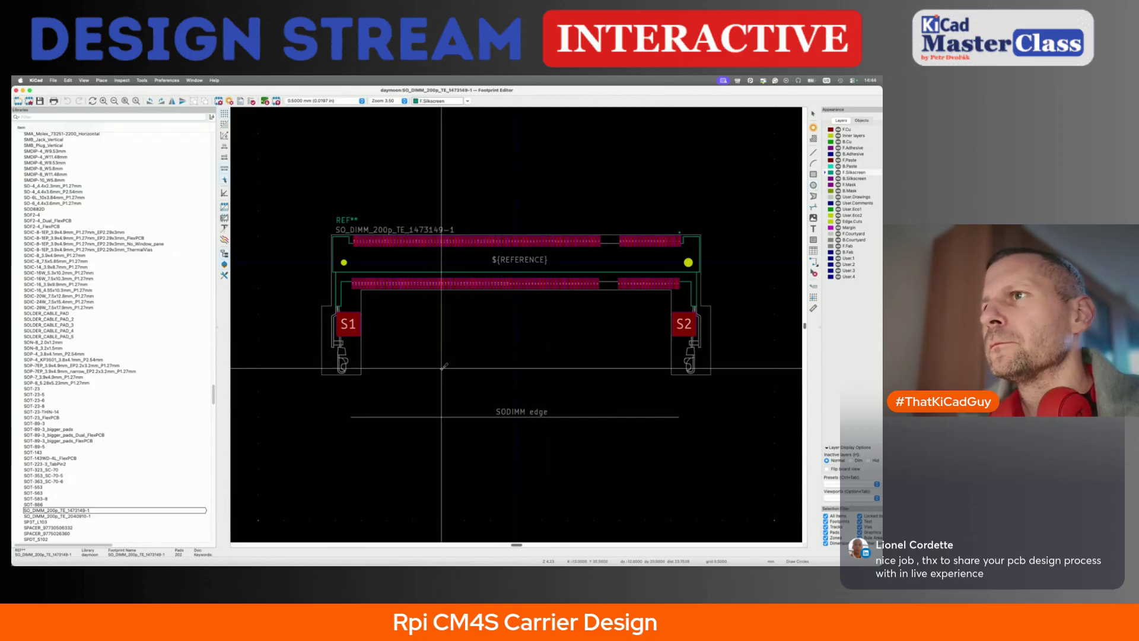
{"action": "left_click", "coordinate": [394, 365]}
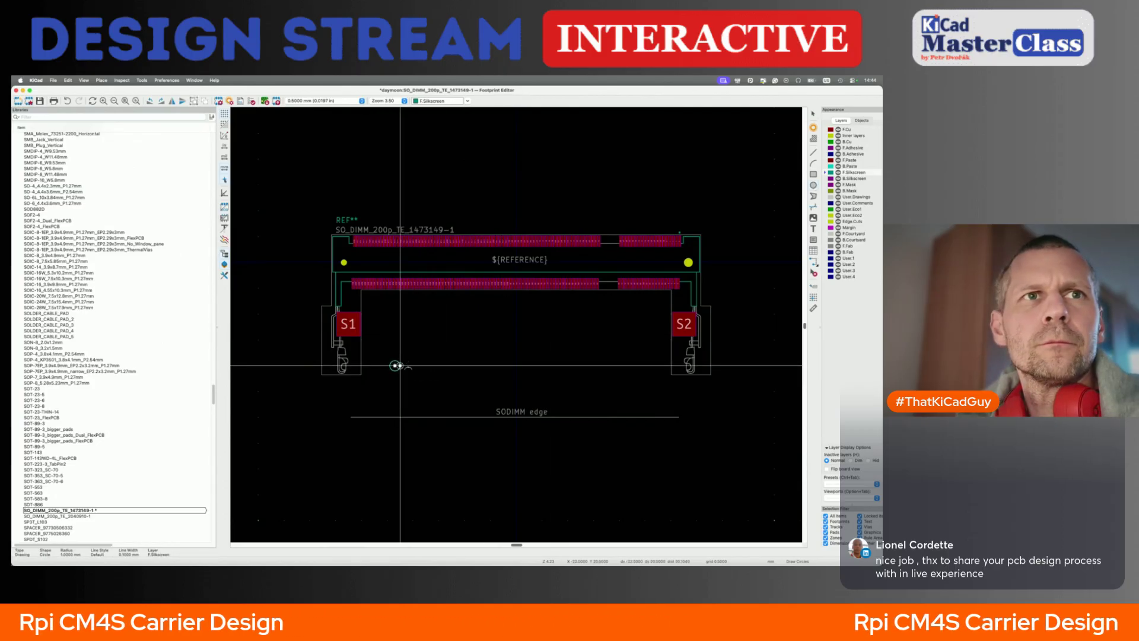
{"action": "left_click", "coordinate": [156, 316]}
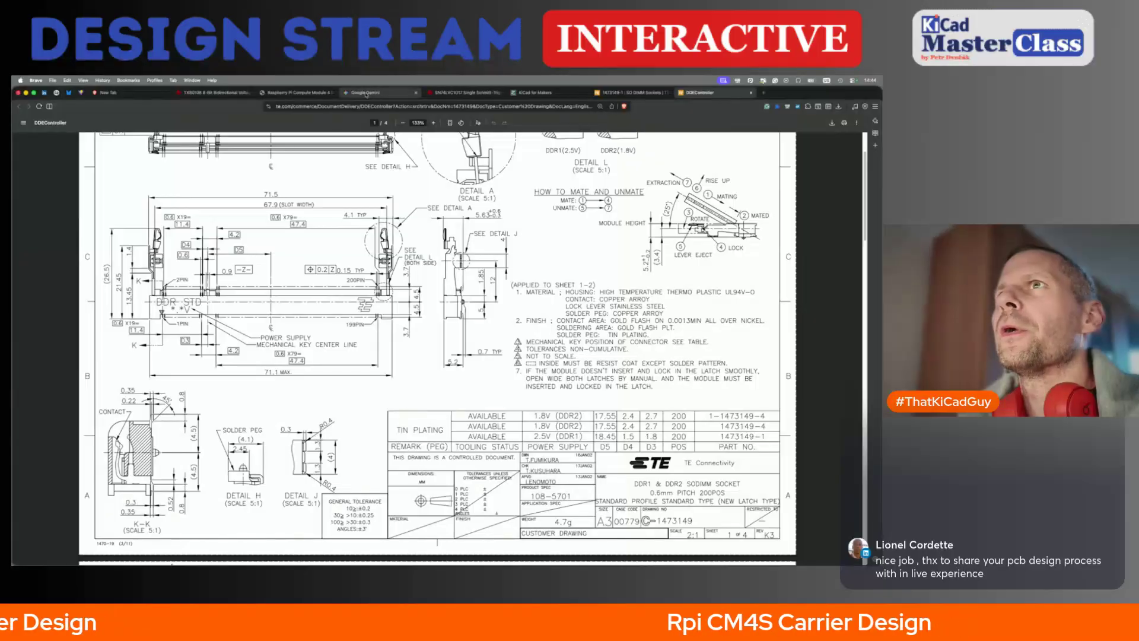
- Open the Compute Module 4S datasheet at the 3.1 Mechanical drawing with the mounting-hole positions
{"action": "left_click", "coordinate": [298, 93]}
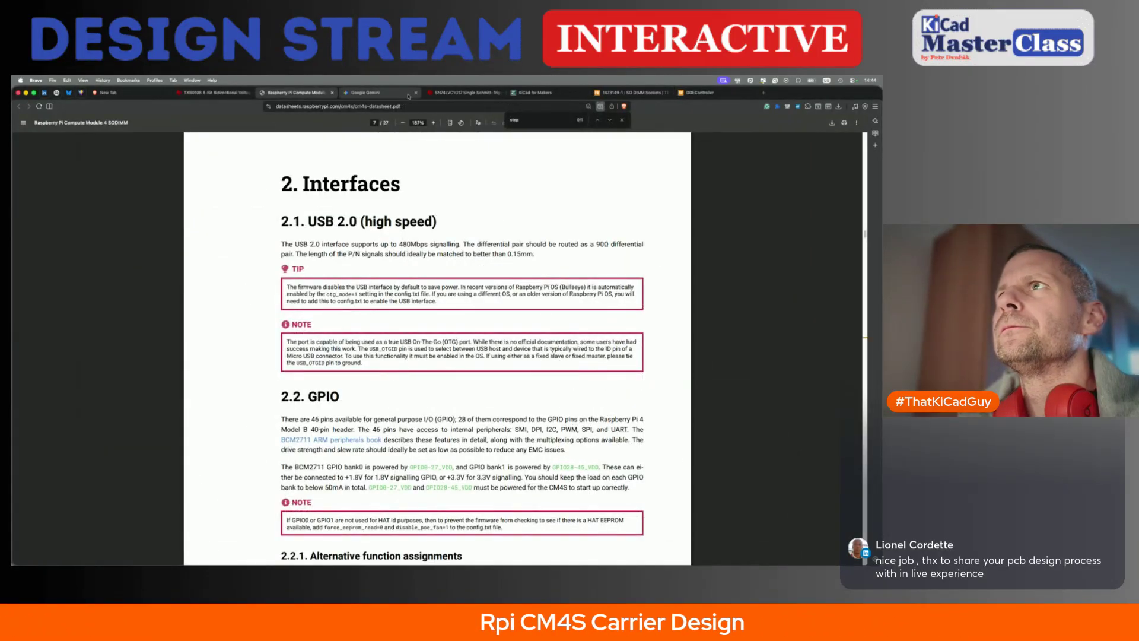
{"action": "scroll", "coordinate": [373, 303], "scroll_direction": "down", "scroll_amount": 20}
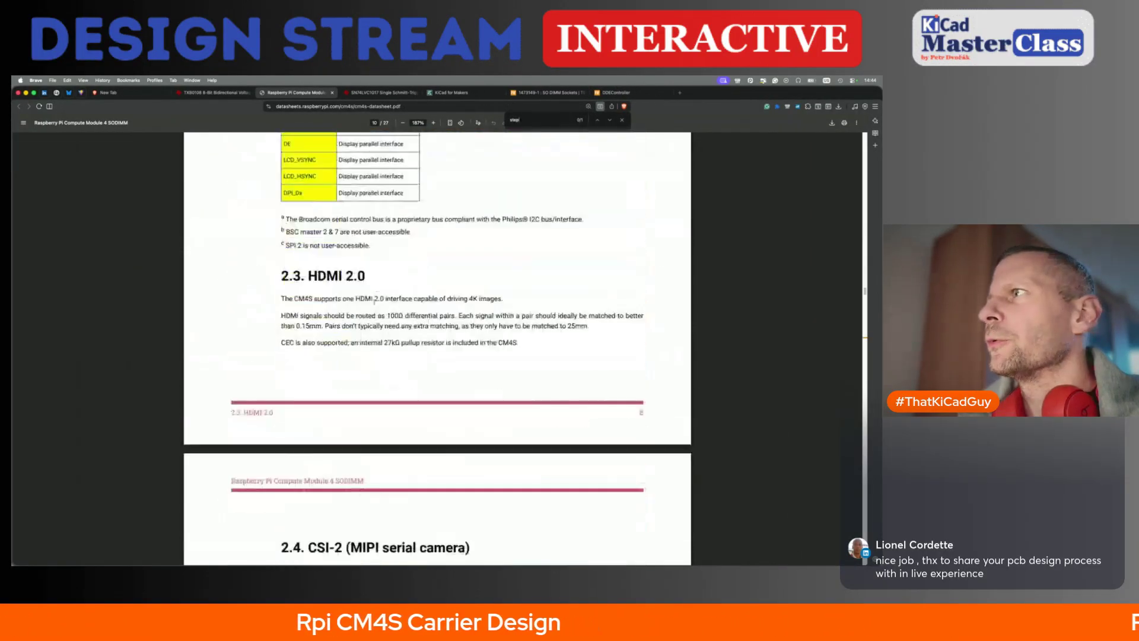
{"action": "scroll", "coordinate": [373, 302], "scroll_direction": "down", "scroll_amount": 15}
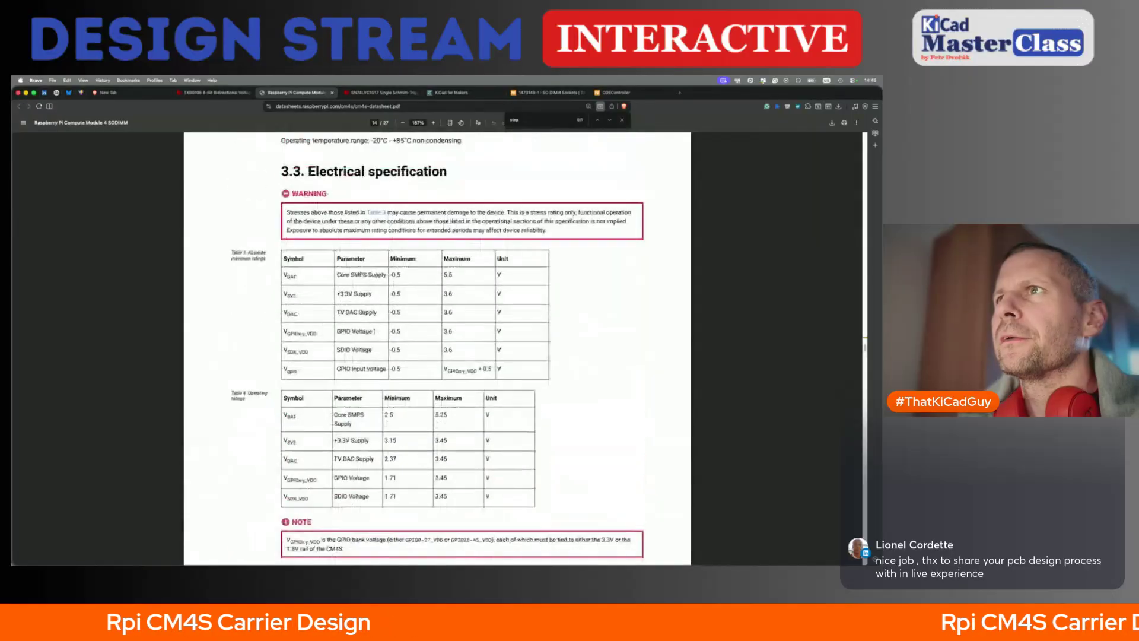
{"action": "scroll", "coordinate": [394, 376], "scroll_direction": "up", "scroll_amount": 10}
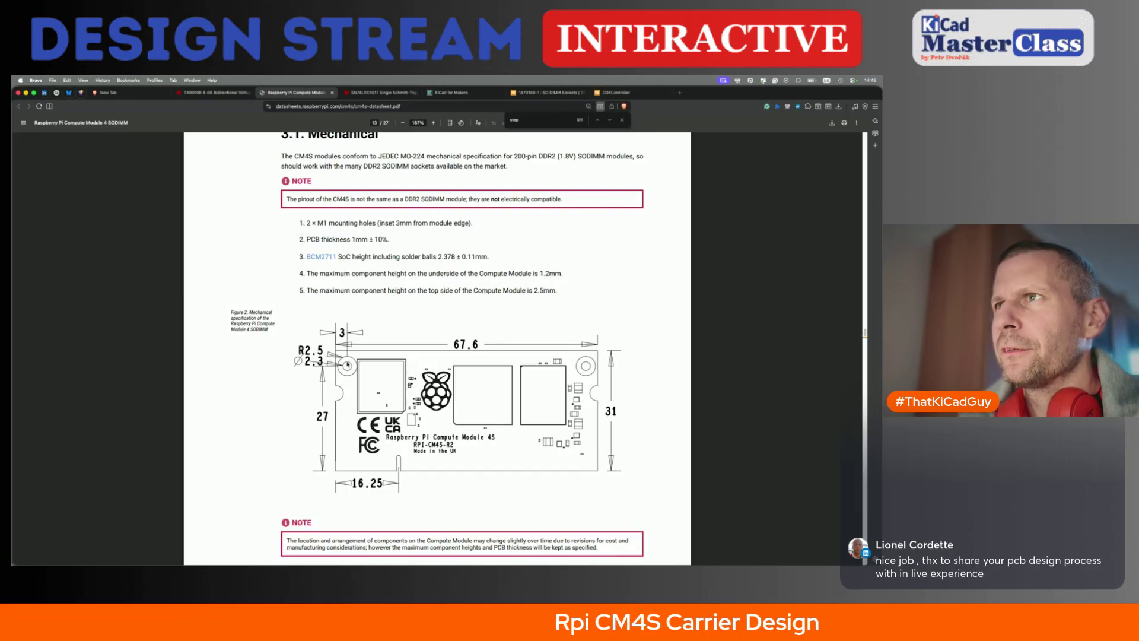
- Set the left mounting-hole circle's radius to 1.25 mm
{"action": "key", "text": "super+Tab"}
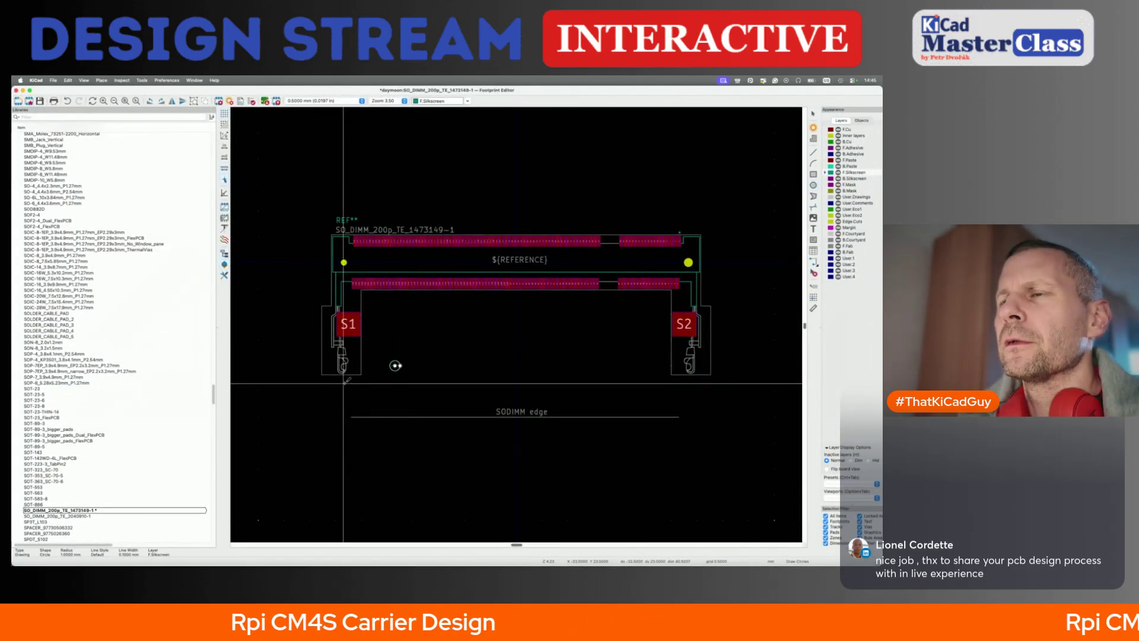
{"action": "double_click", "coordinate": [387, 368]}
{"action": "left_click", "coordinate": [249, 235]}
{"action": "type", "text": ".25"}
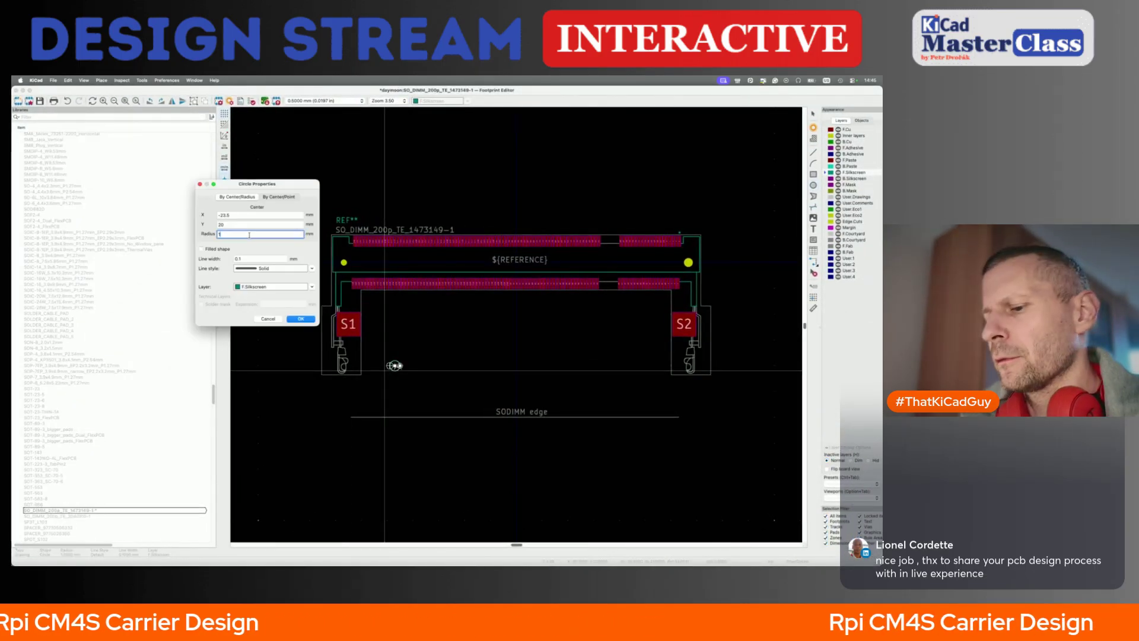
{"action": "key", "text": "Return"}
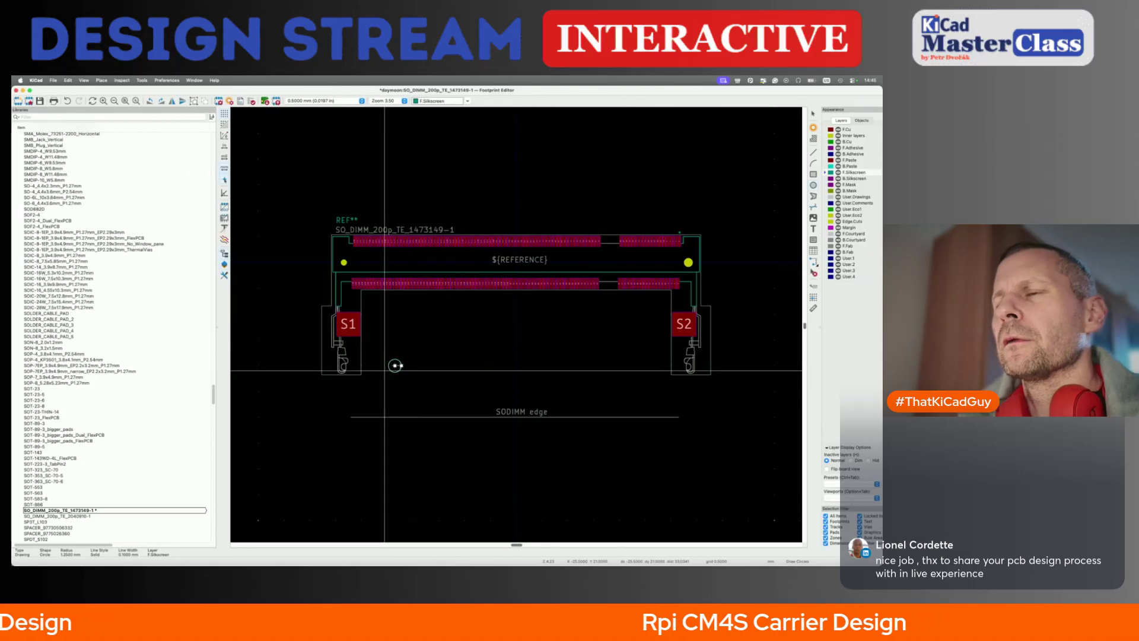
- Duplicate the circle and position the copy 61.7 mm to the right of the left circle
{"action": "key", "text": "ctrl+d"}
{"action": "left_click", "coordinate": [629, 371]}
{"action": "key", "text": "shift+p"}
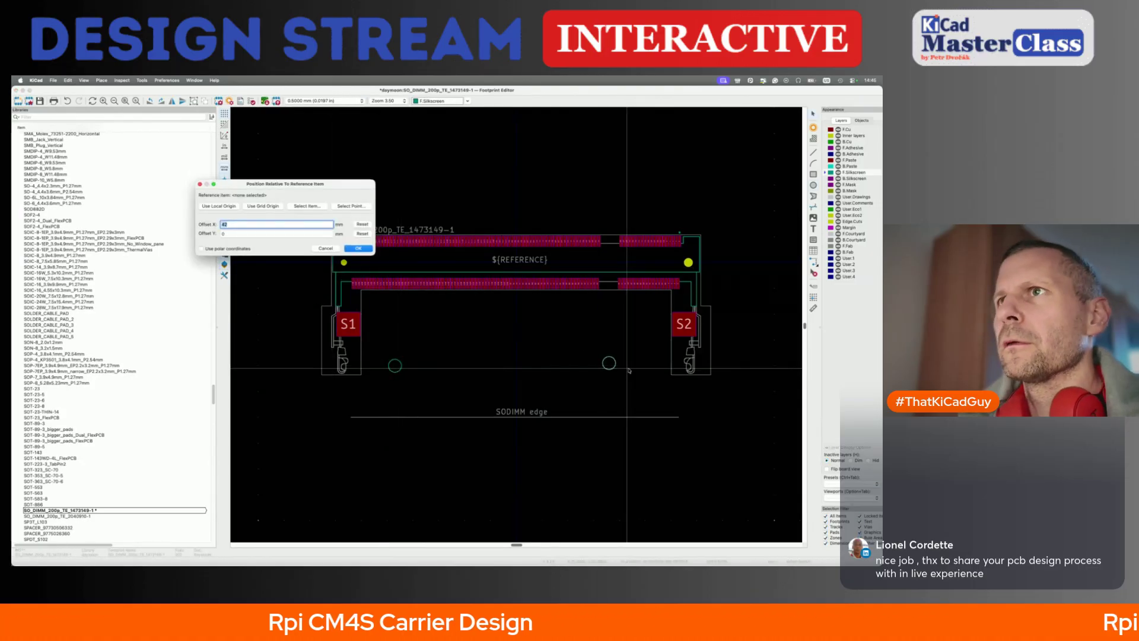
{"action": "type", "text": "61.7"}
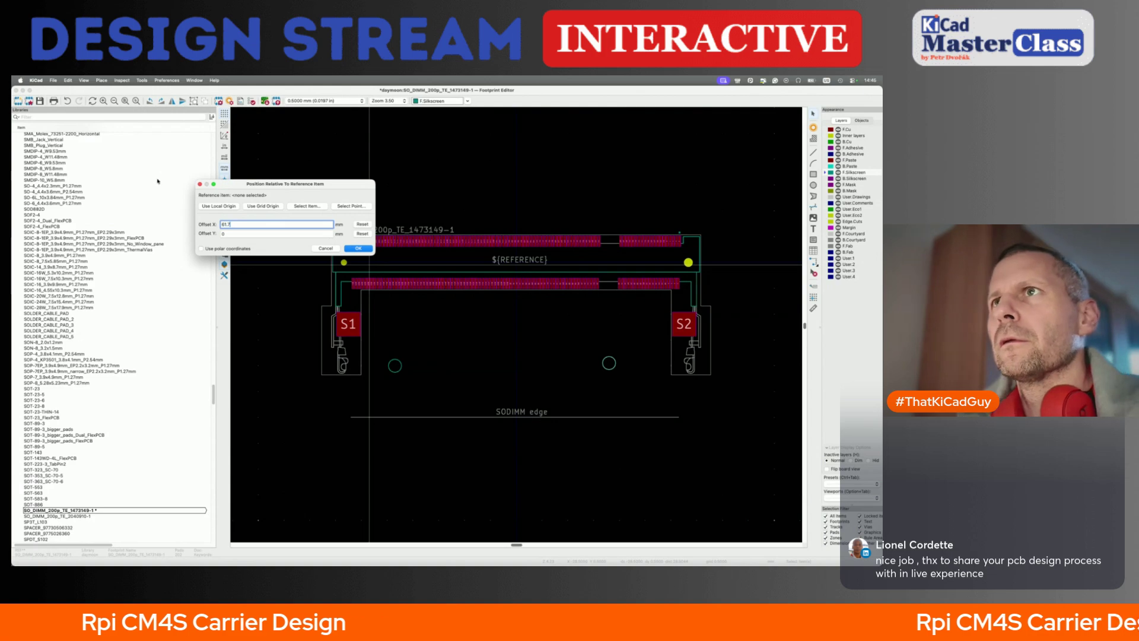
{"action": "left_click", "coordinate": [309, 206]}
{"action": "left_click", "coordinate": [395, 365]}
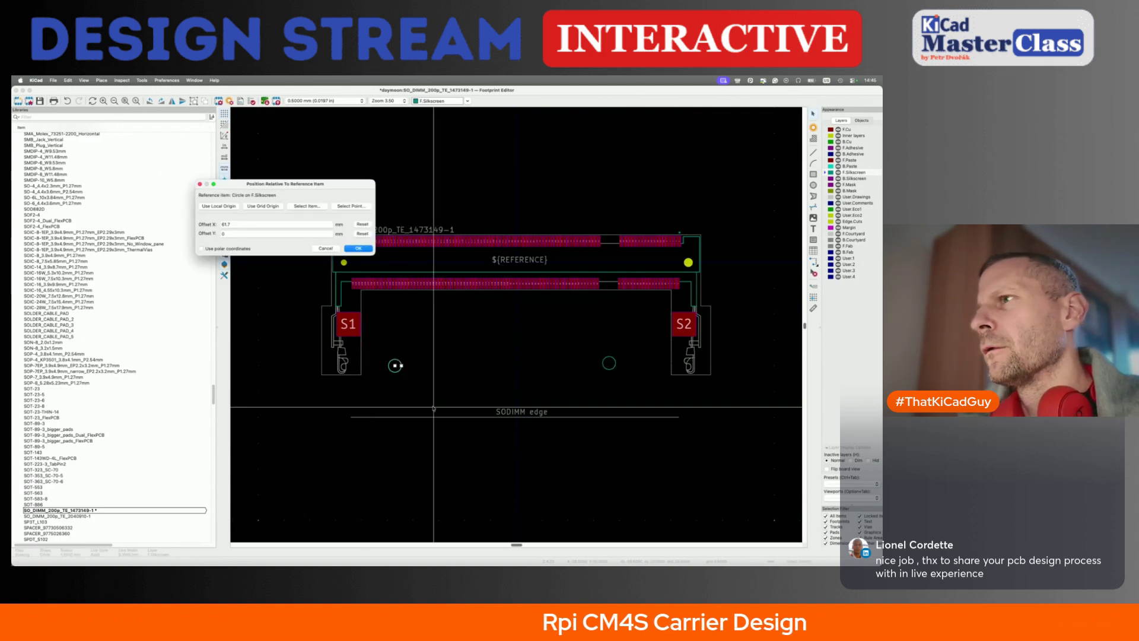
{"action": "left_click", "coordinate": [358, 248]}
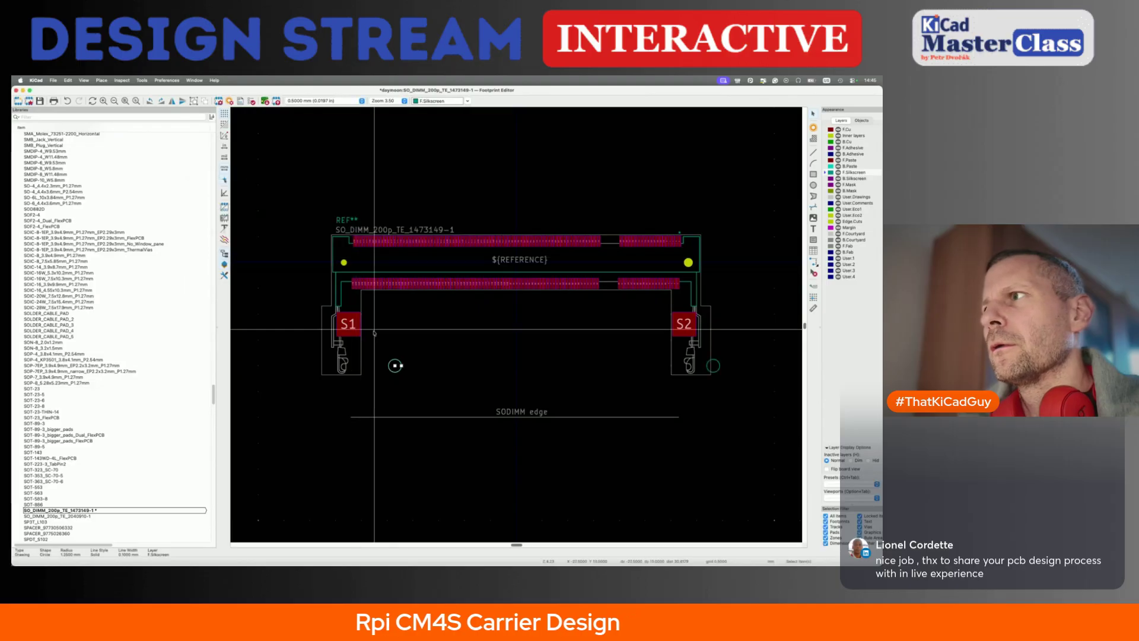
- Move both circles slightly lower and preview the footprint in 3D
{"action": "left_click", "coordinate": [717, 371], "text": "shift"}
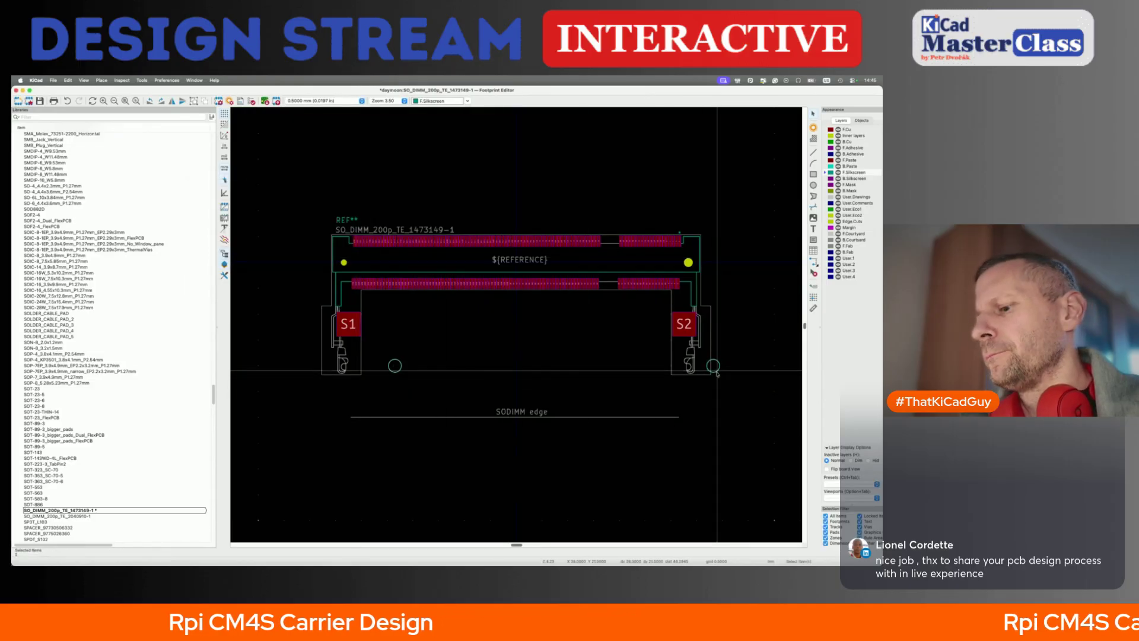
{"action": "key", "text": "m"}
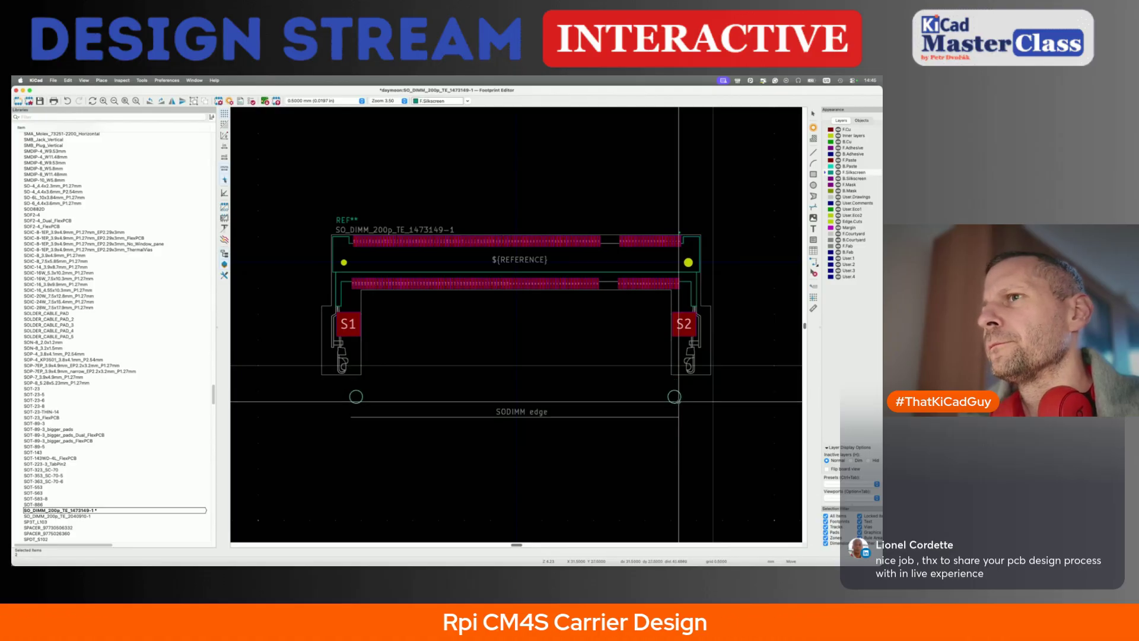
{"action": "left_click", "coordinate": [678, 404]}
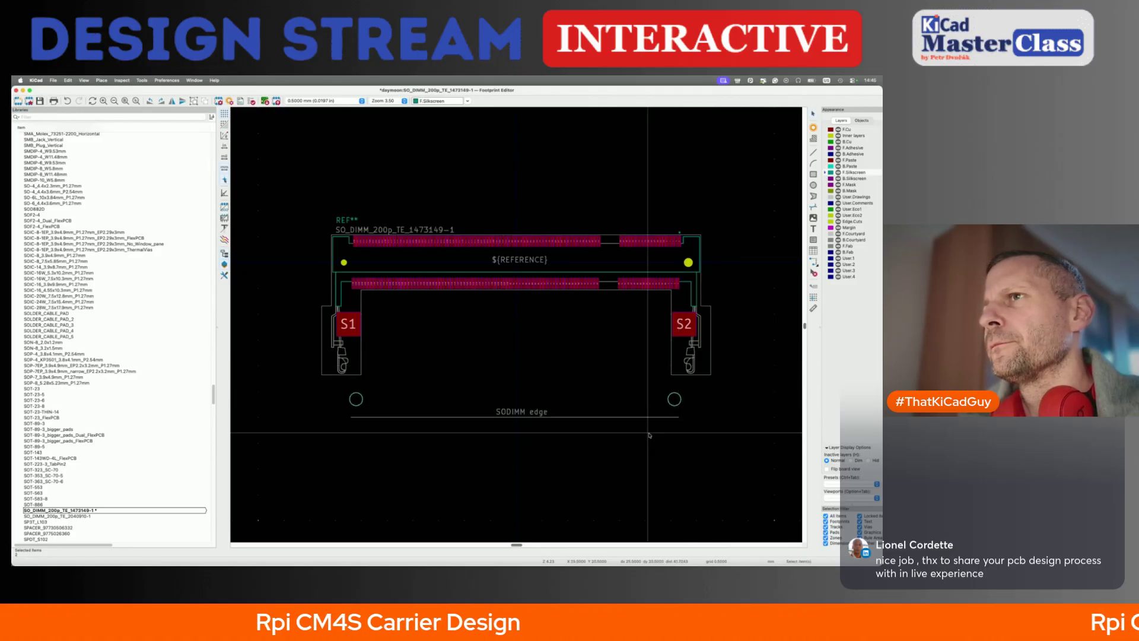
{"action": "key", "text": "alt+3"}
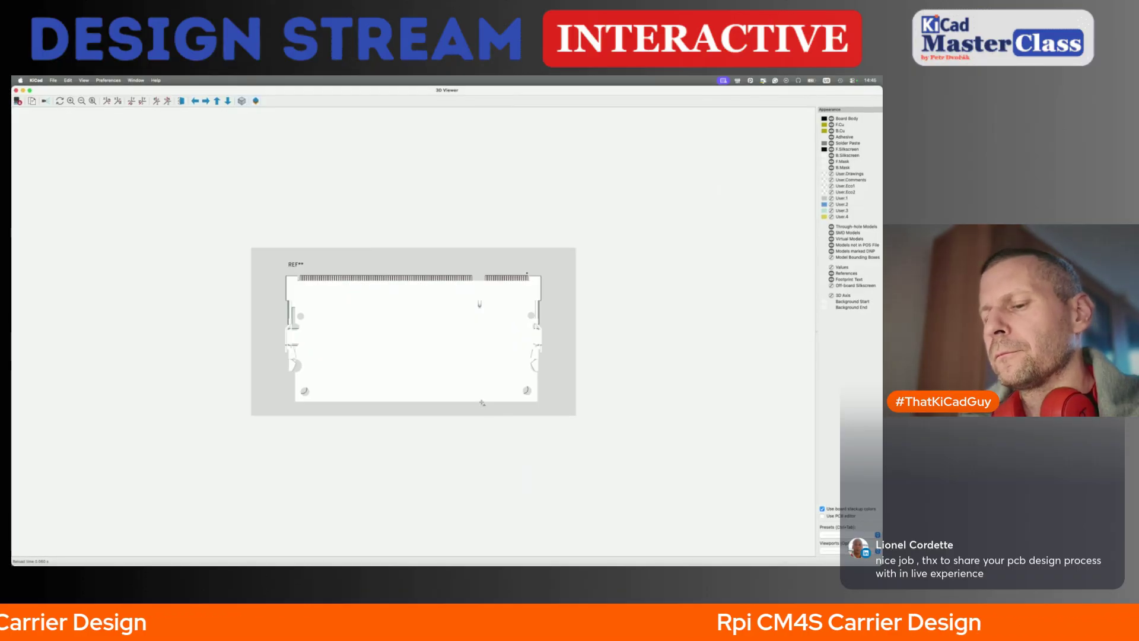
- Recheck the mounting-hole circles in the 3D Viewer, cancelling the pending move
{"action": "key", "text": "super+w"}
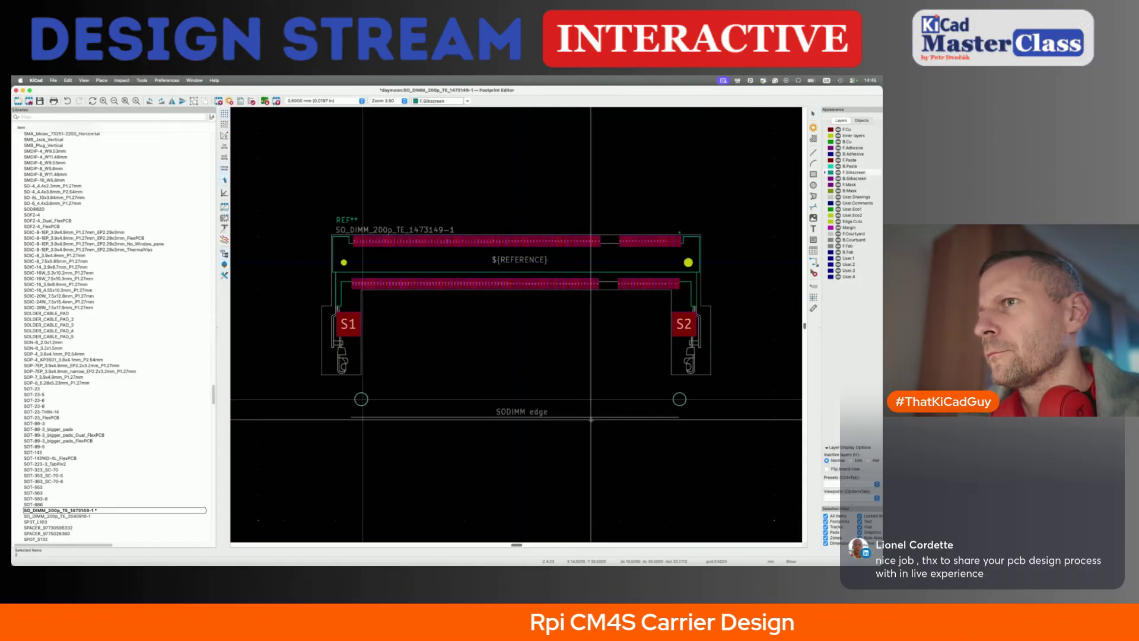
{"action": "key", "text": "alt+3"}
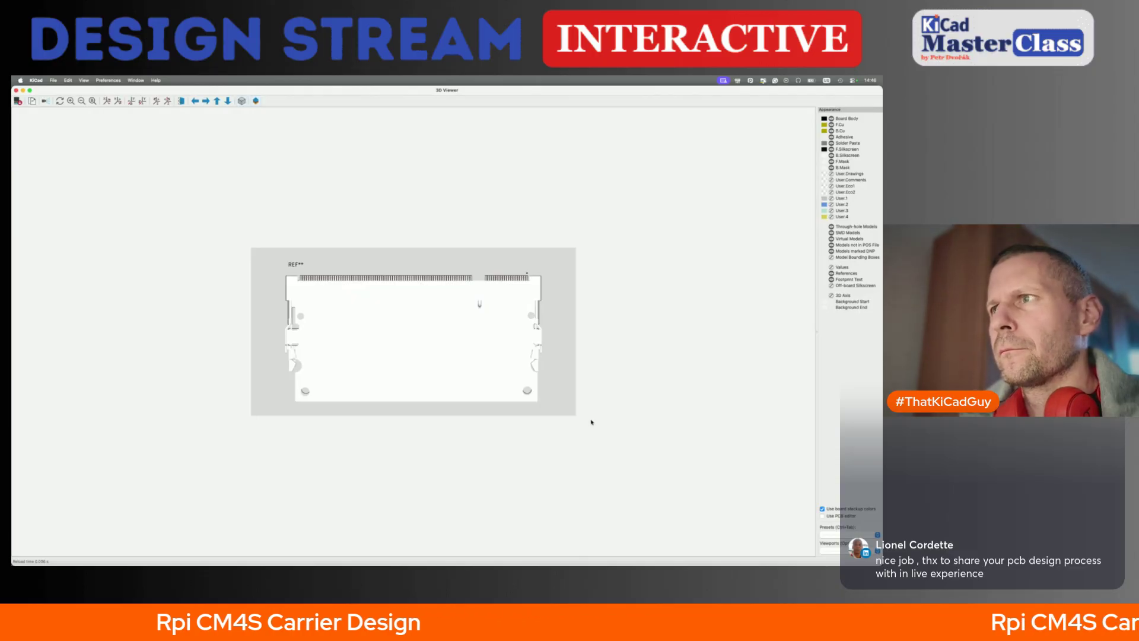
{"action": "key", "text": "super+w"}
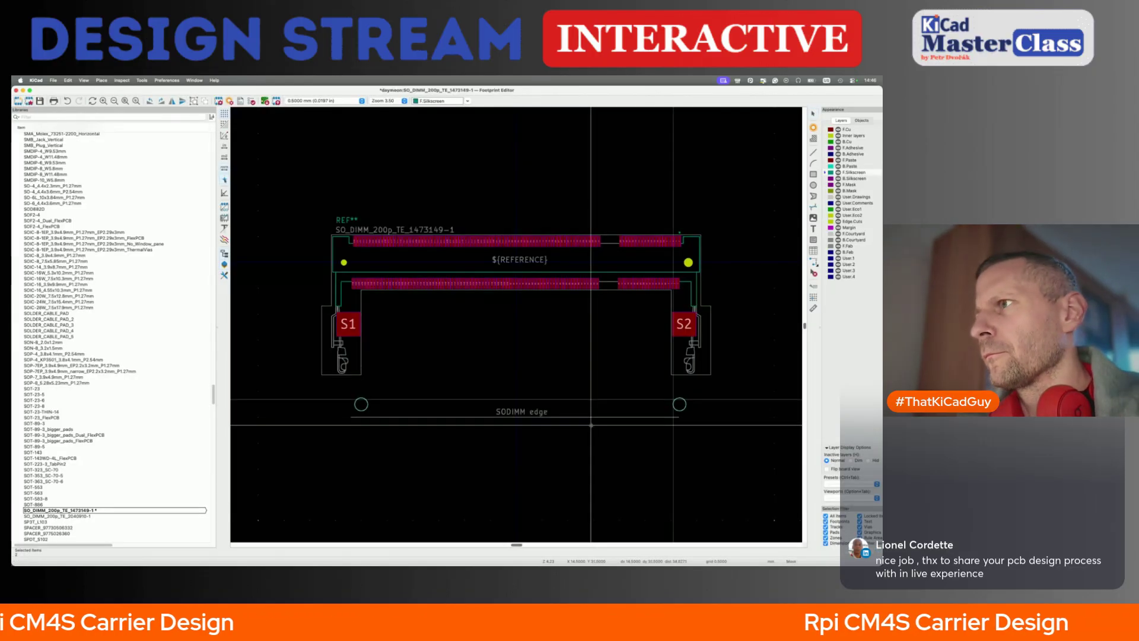
{"action": "key", "text": "Escape"}
{"action": "key", "text": "alt+3"}
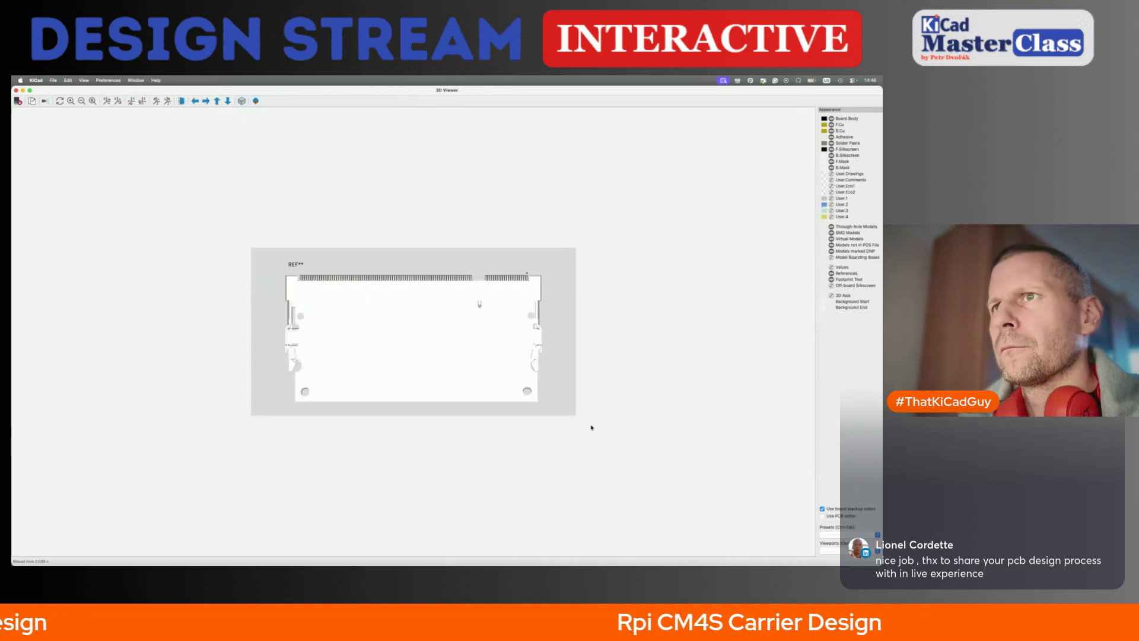
{"action": "key", "text": "super+w"}
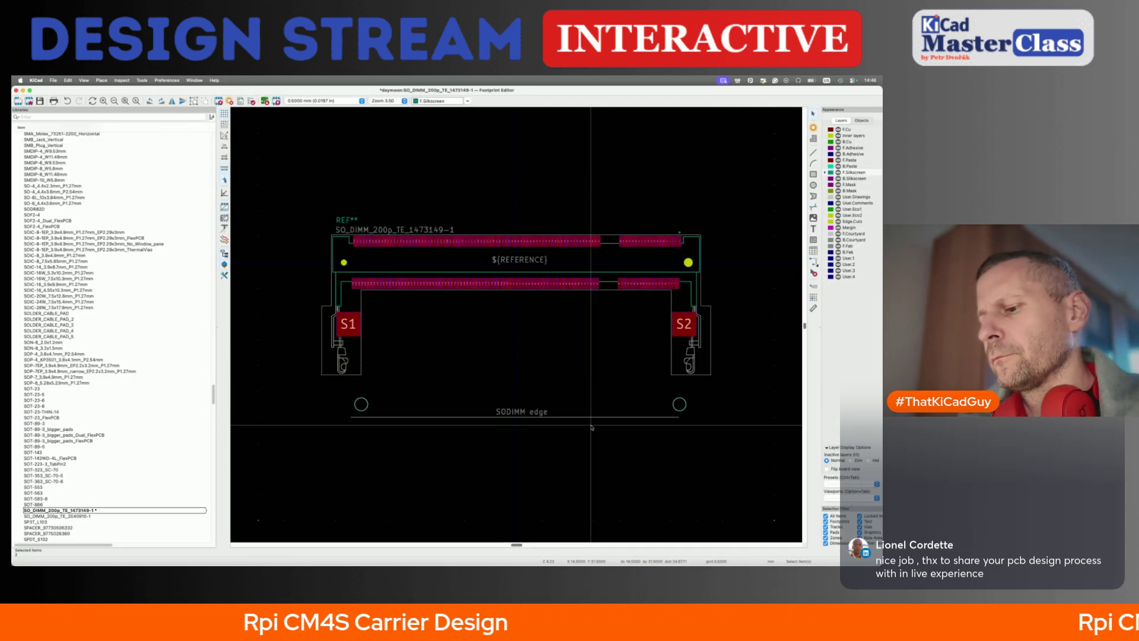
- Switch to a 0.1 mm grid and zoom in on the mounting holes in the 3D Viewer
{"action": "key", "text": "n"}
{"action": "key", "text": "n"}
{"action": "key", "text": "m"}
{"action": "key", "text": "alt+3"}
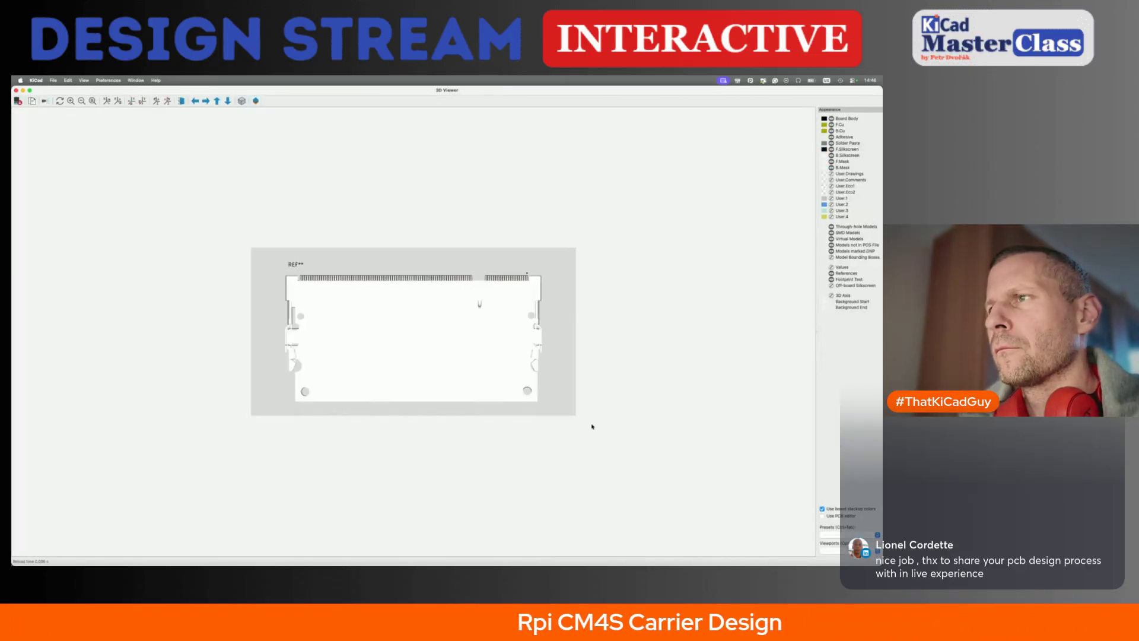
{"action": "scroll", "coordinate": [542, 415], "scroll_direction": "up", "scroll_amount": 5}
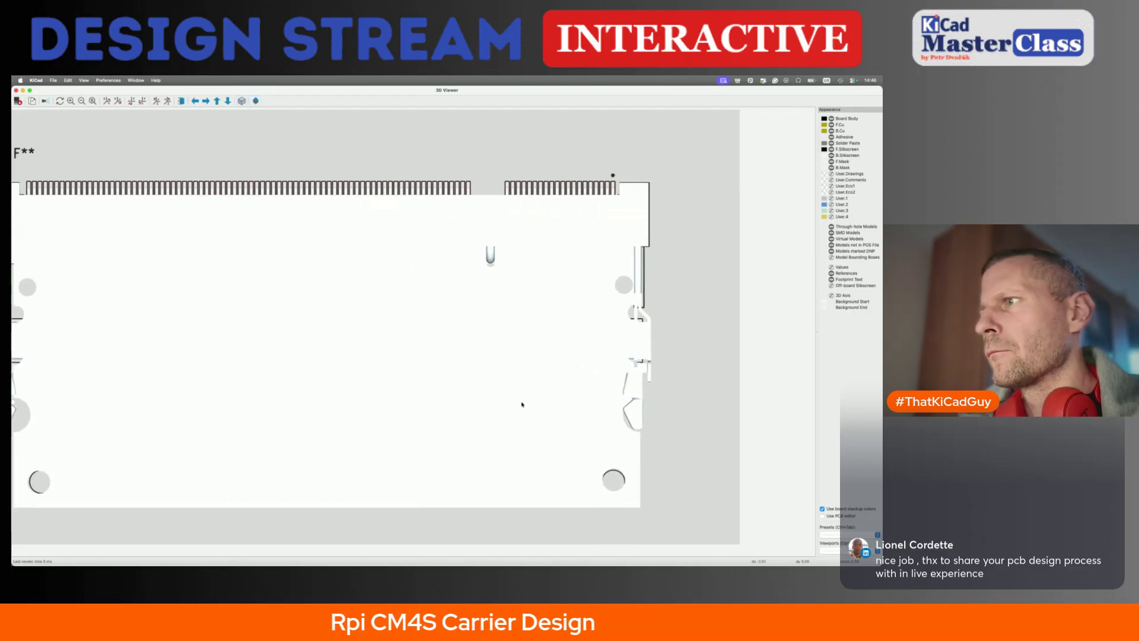
{"action": "scroll", "coordinate": [523, 410], "scroll_direction": "up", "scroll_amount": 2}
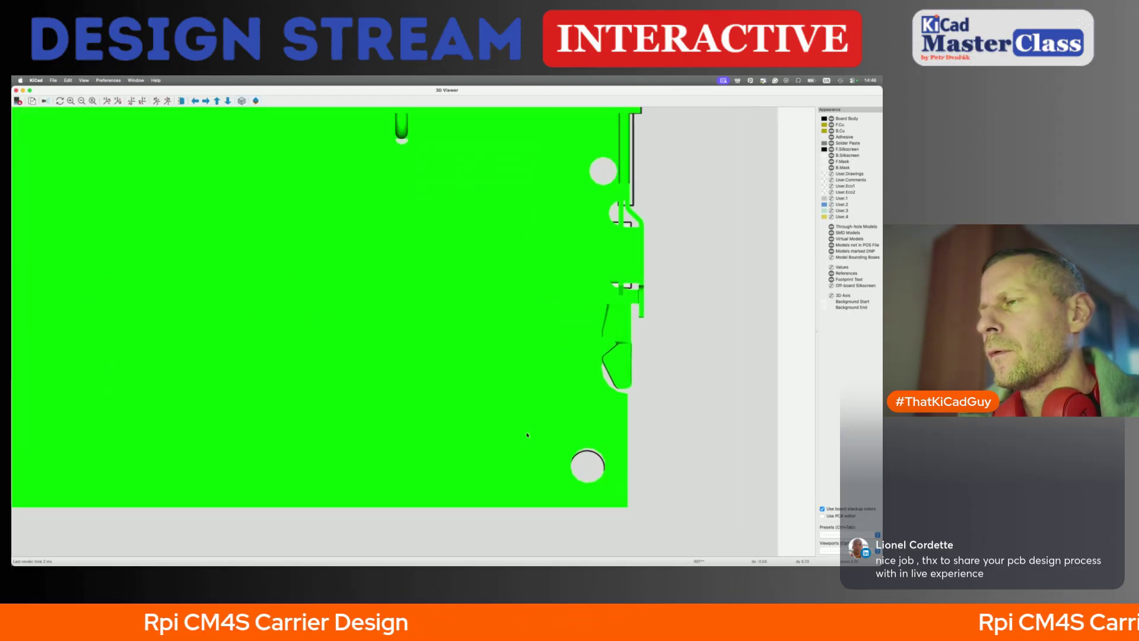
{"action": "scroll", "coordinate": [526, 435], "scroll_direction": "down", "scroll_amount": 3}
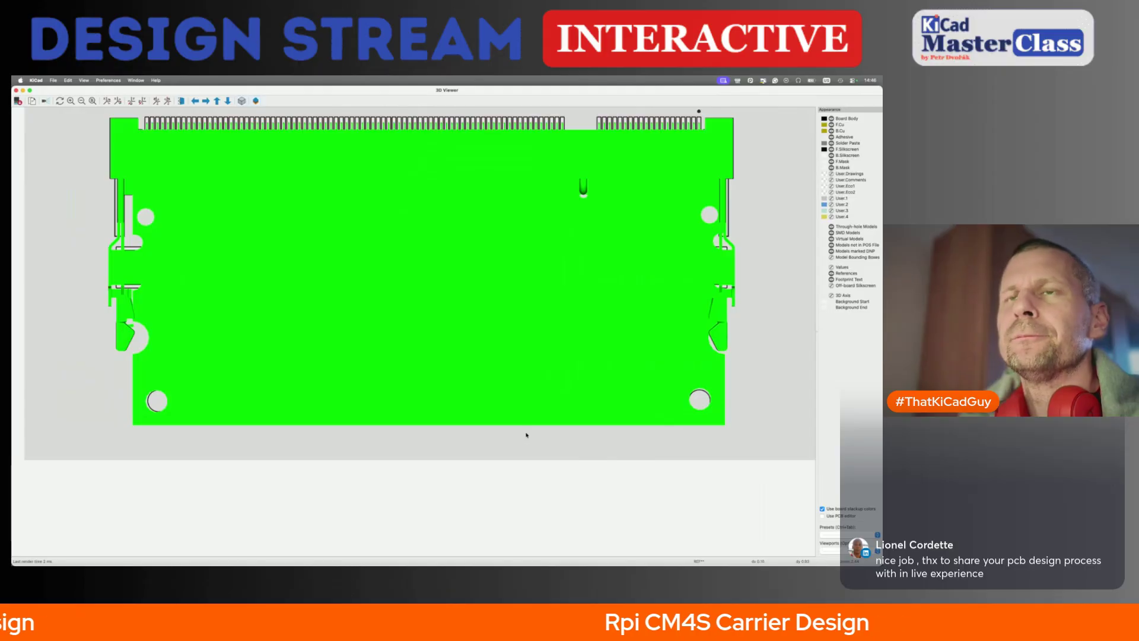
{"action": "key", "text": "super+w"}
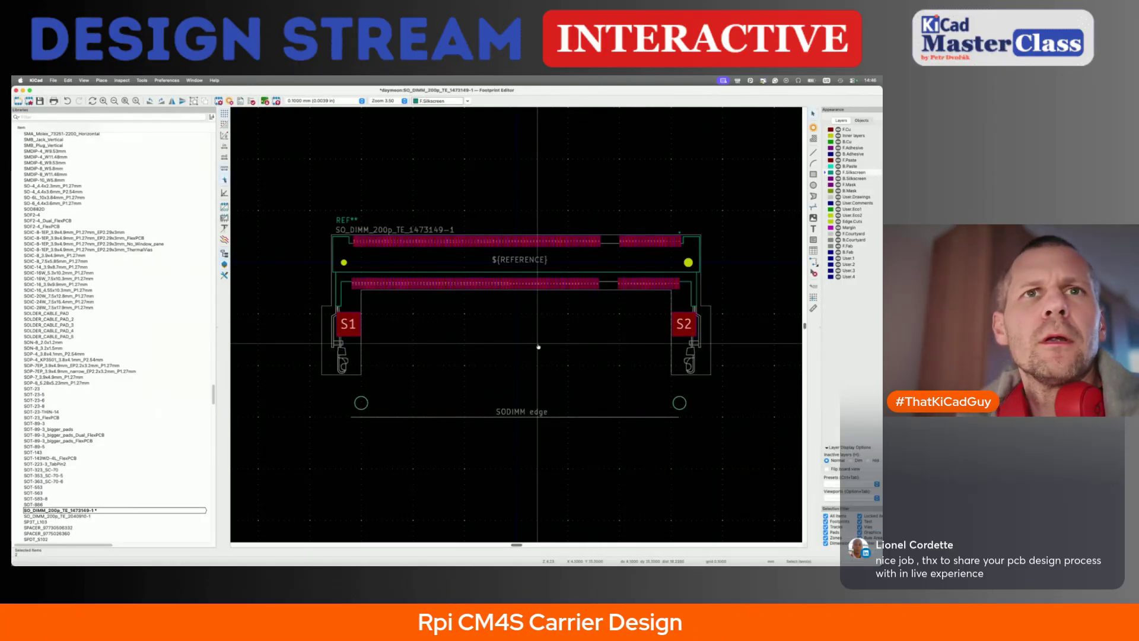
{"action": "key", "text": "super+Tab"}
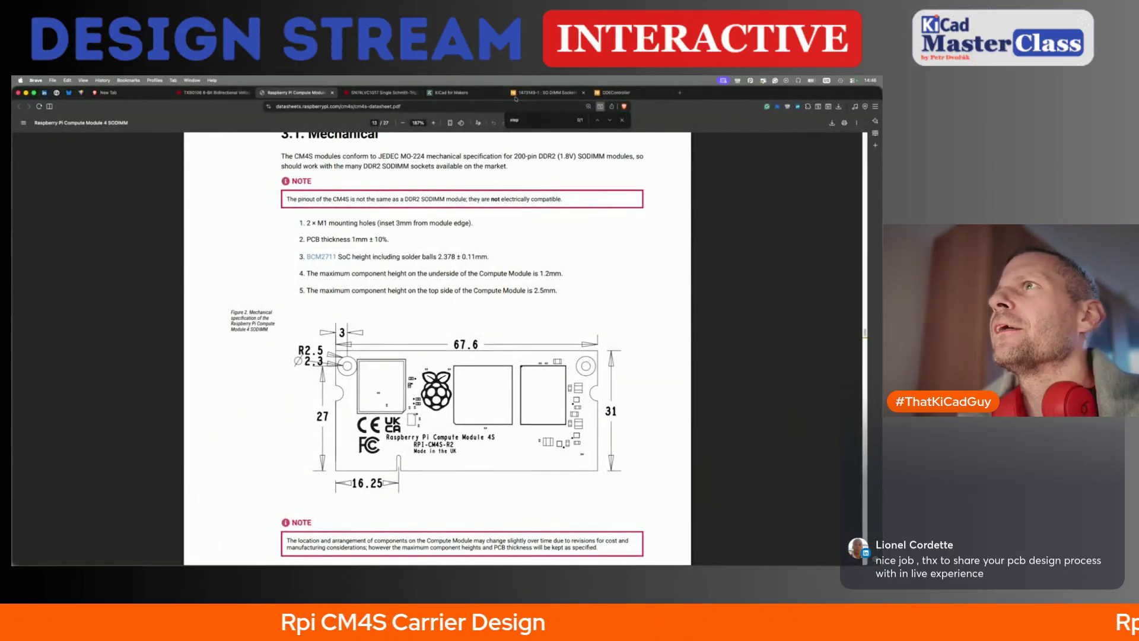
- Show the TE 1473149 SODIMM socket drawing, enlarged to 164%
{"action": "left_click", "coordinate": [615, 93]}
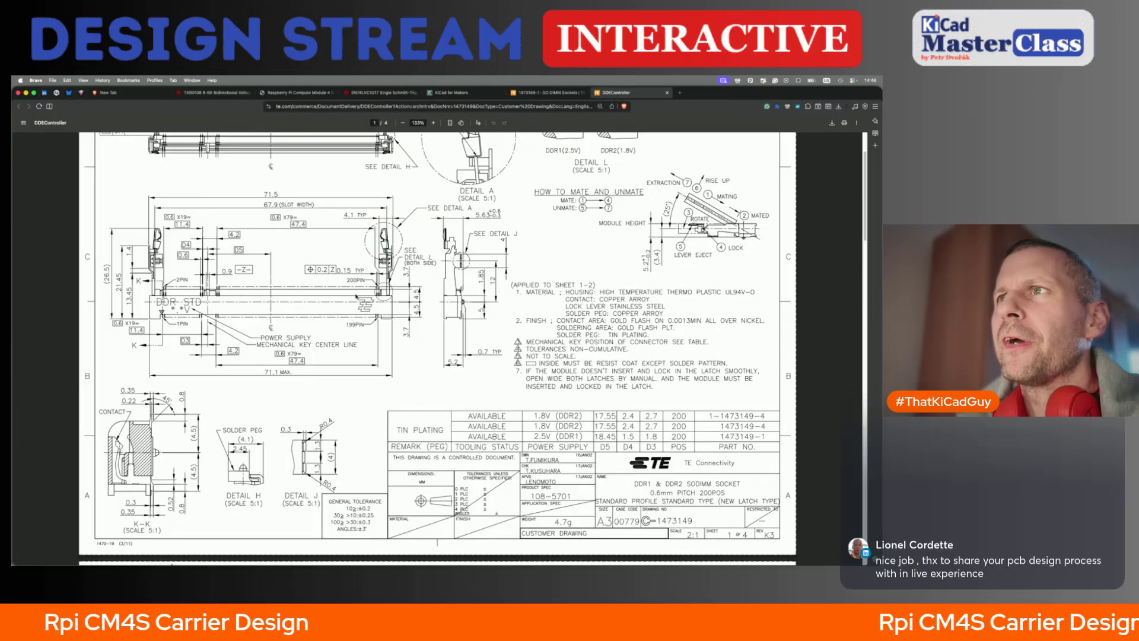
{"action": "scroll", "coordinate": [445, 261], "scroll_direction": "up", "scroll_amount": 2, "text": "ctrl"}
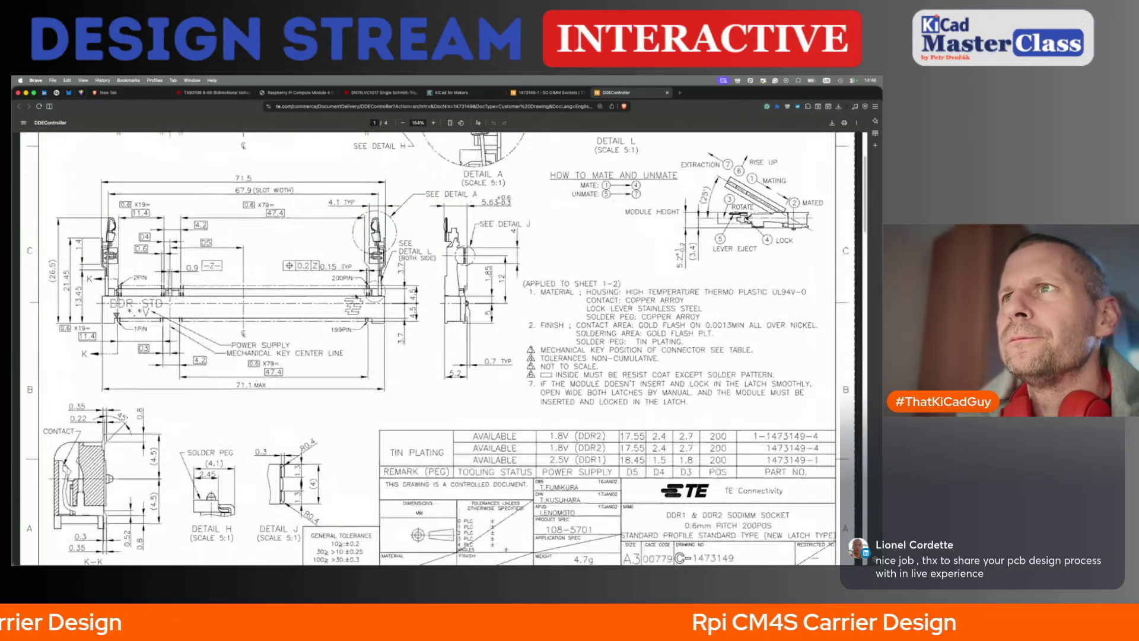
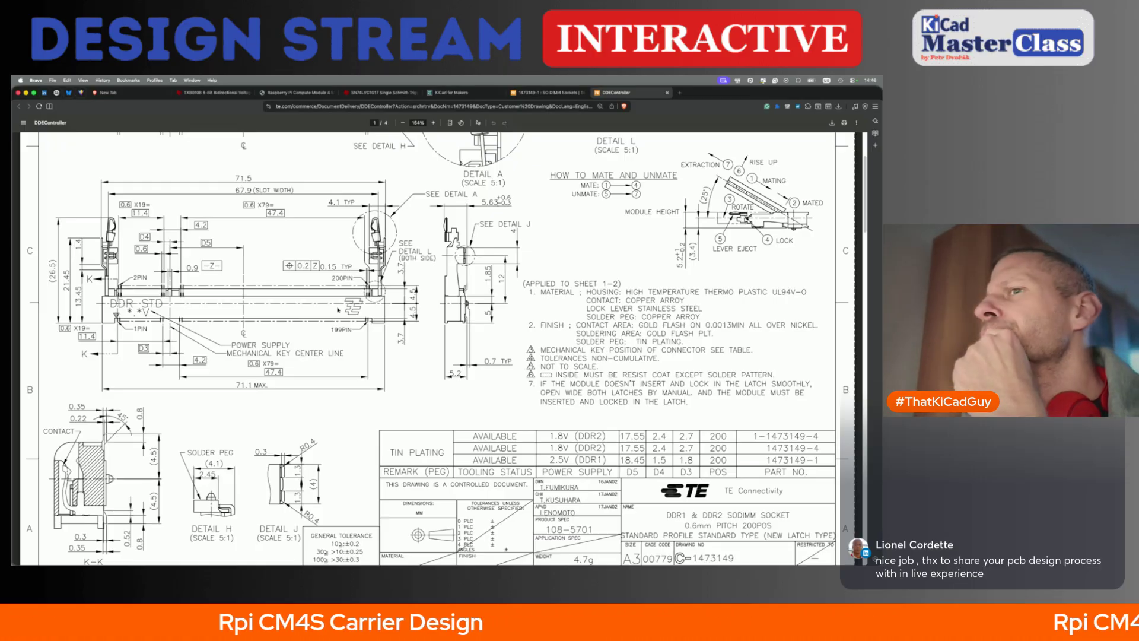
- Review the TE 1473149 socket's mechanical drawing in the datasheet, then return to the Footprint Editor
{"action": "scroll", "coordinate": [338, 309], "scroll_direction": "down", "scroll_amount": 3}
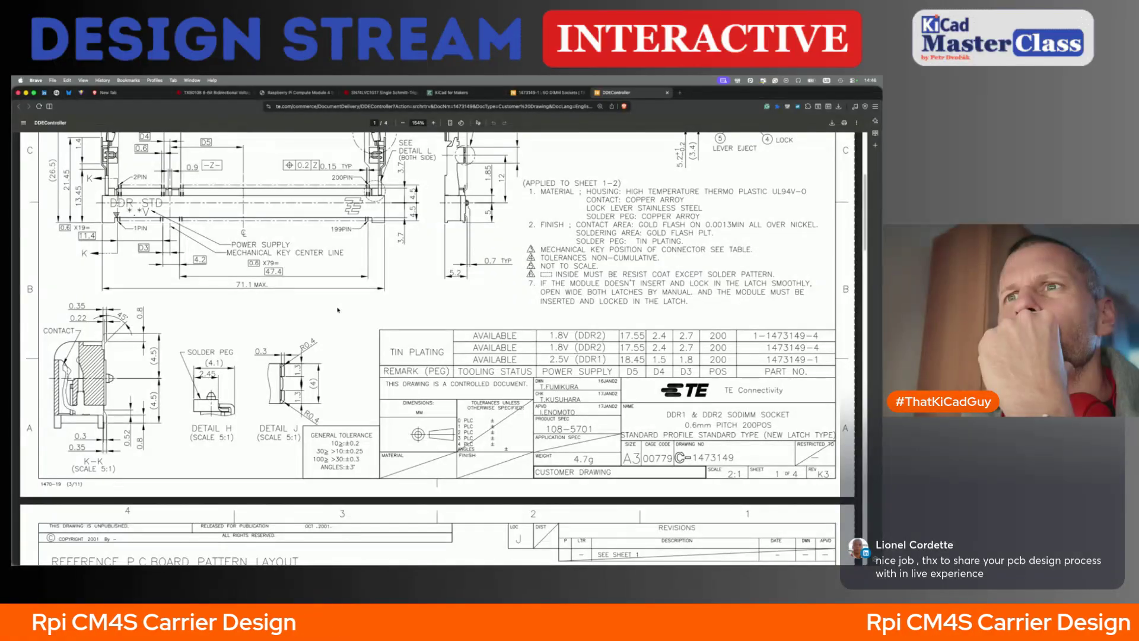
{"action": "scroll", "coordinate": [338, 309], "scroll_direction": "up", "scroll_amount": 2}
{"action": "scroll", "coordinate": [338, 309], "scroll_direction": "up", "scroll_amount": 5}
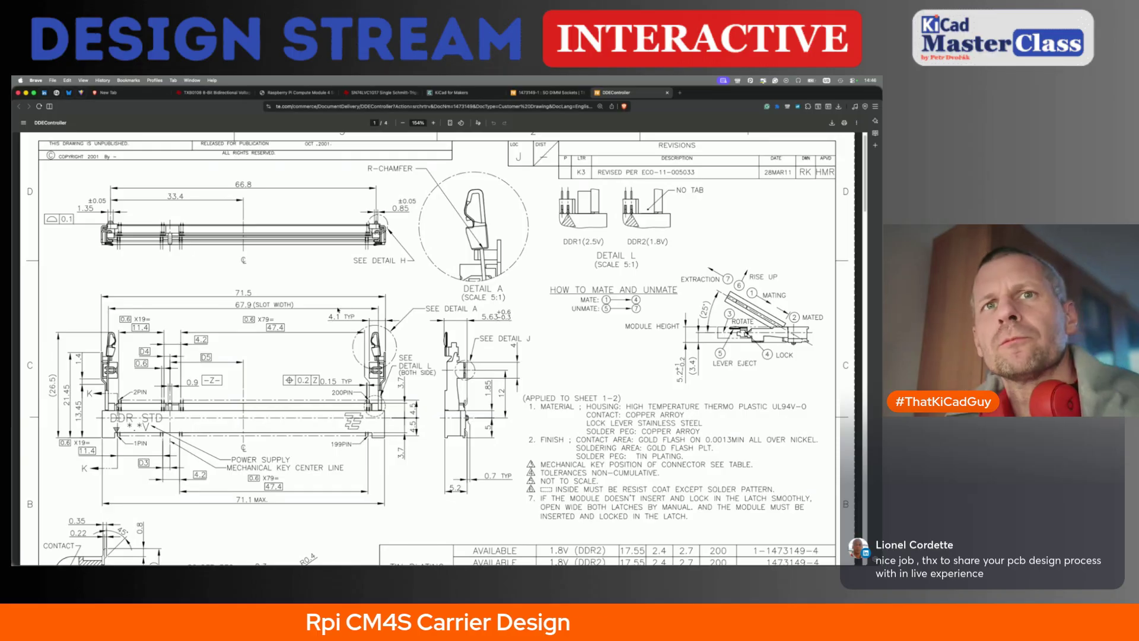
{"action": "key", "text": "super+Tab"}
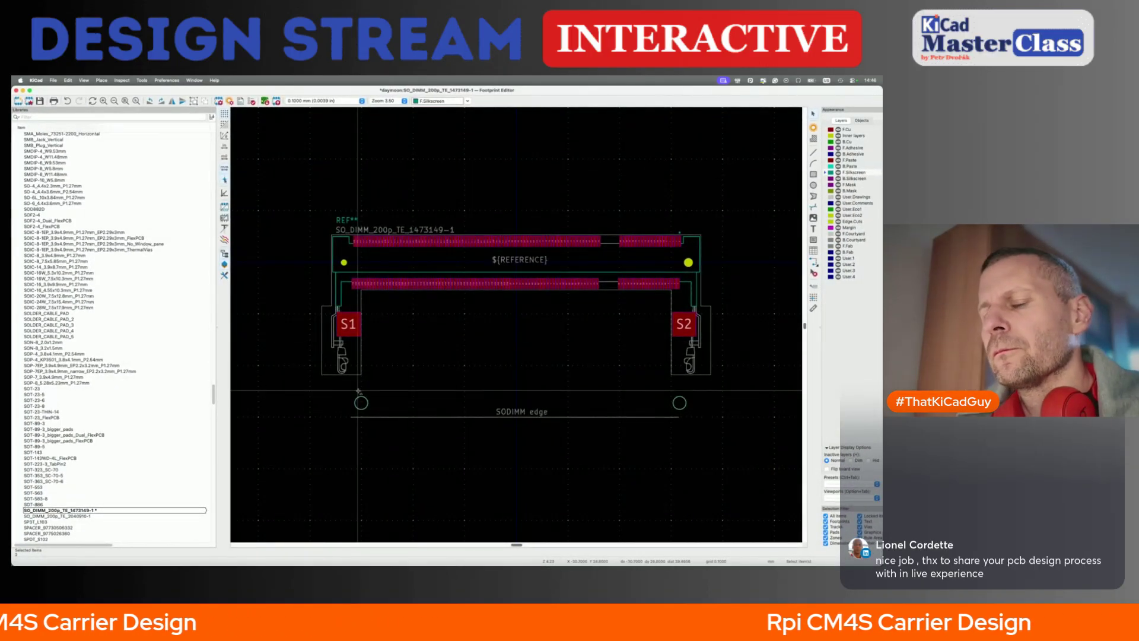
- Compare the SODIMM footprint's 3D view against the board layout window
{"action": "key", "text": "alt+3"}
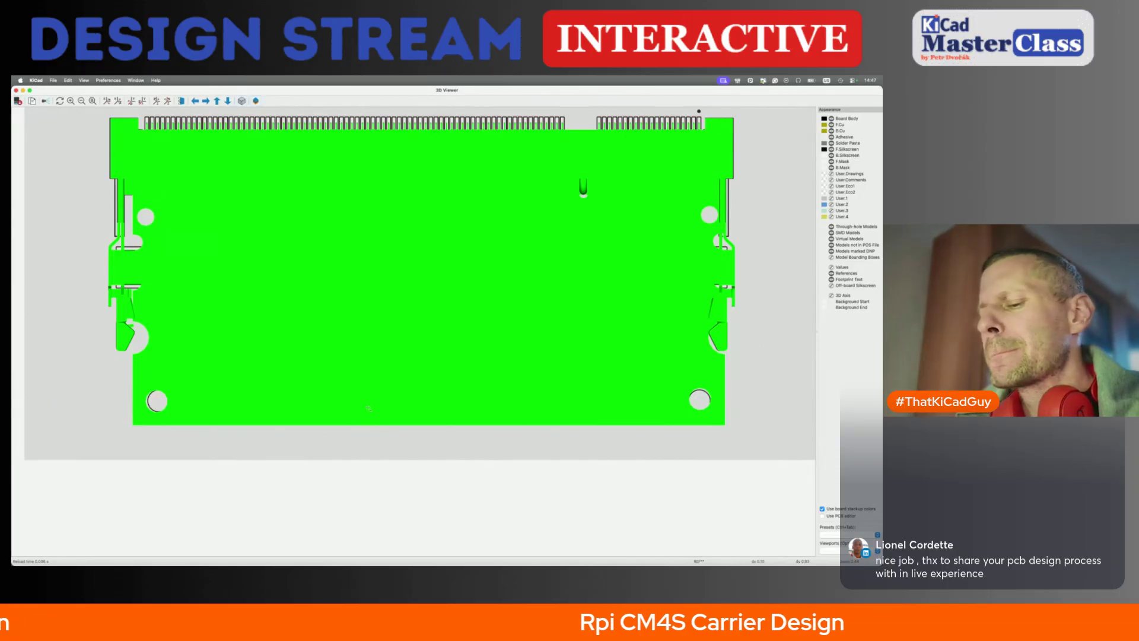
{"action": "key", "text": "super+grave"}
{"action": "key", "text": "super+grave"}
{"action": "key", "text": "super+grave"}
{"action": "key", "text": "super+grave"}
{"action": "key", "text": "super+grave"}
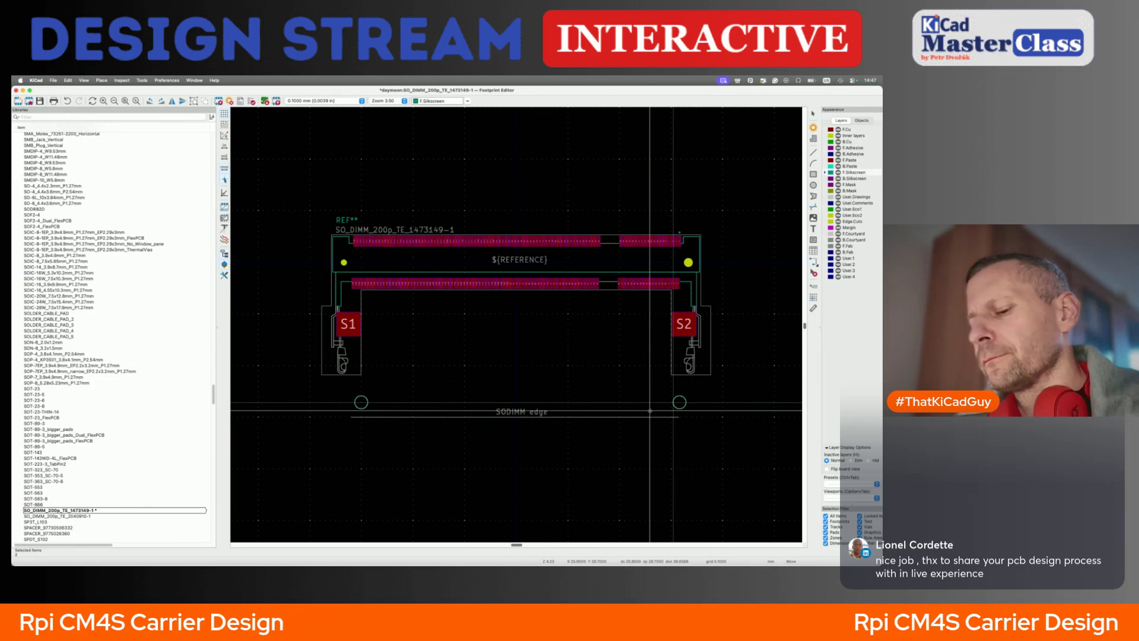
{"action": "key", "text": "super+grave"}
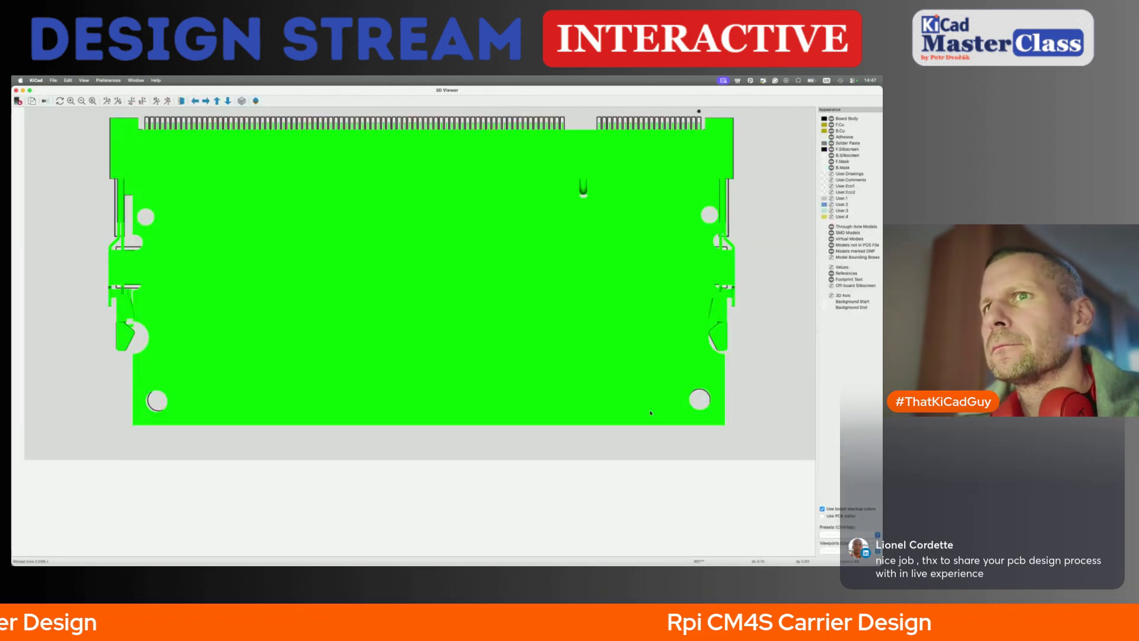
{"action": "key", "text": "super+grave"}
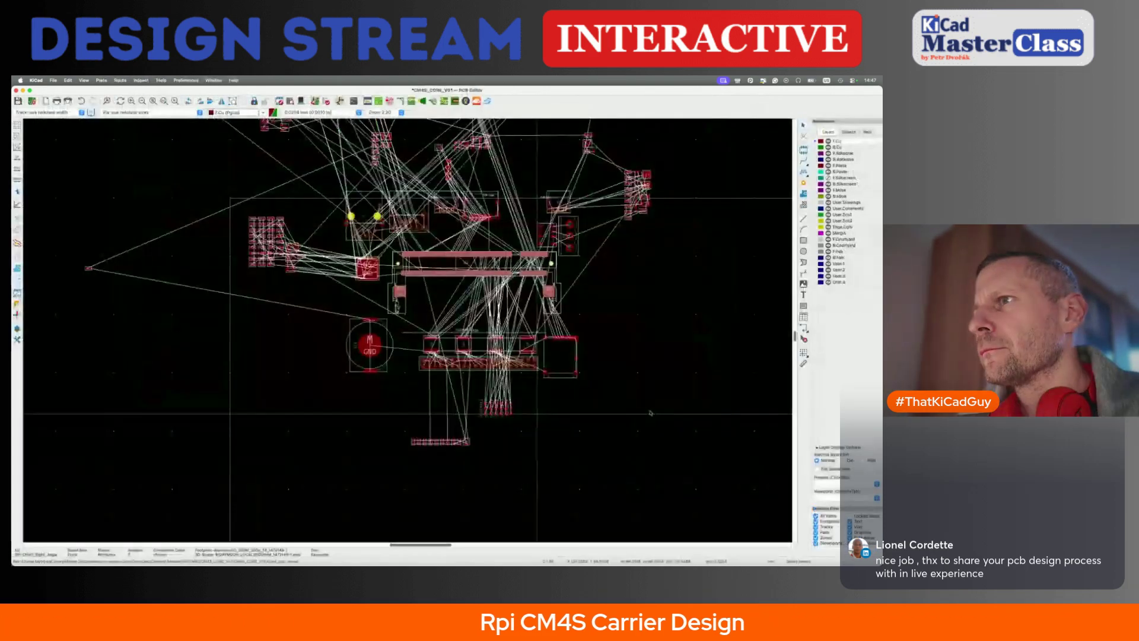
{"action": "key", "text": "super+grave"}
{"action": "key", "text": "super+grave"}
{"action": "key", "text": "super+grave"}
{"action": "key", "text": "super+grave"}
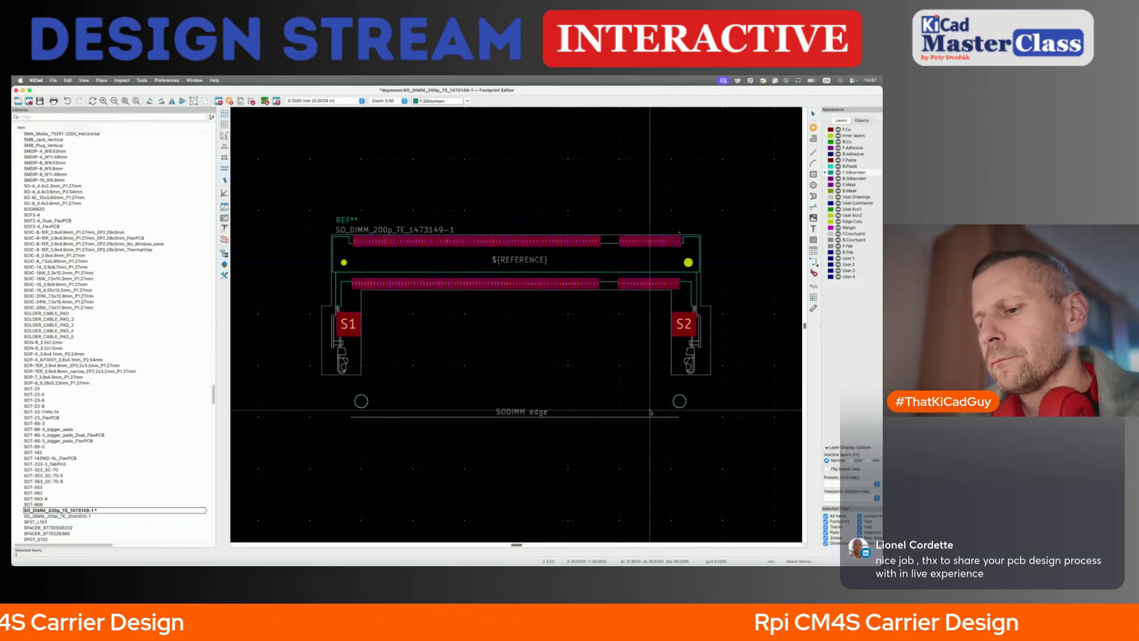
{"action": "key", "text": "super+grave"}
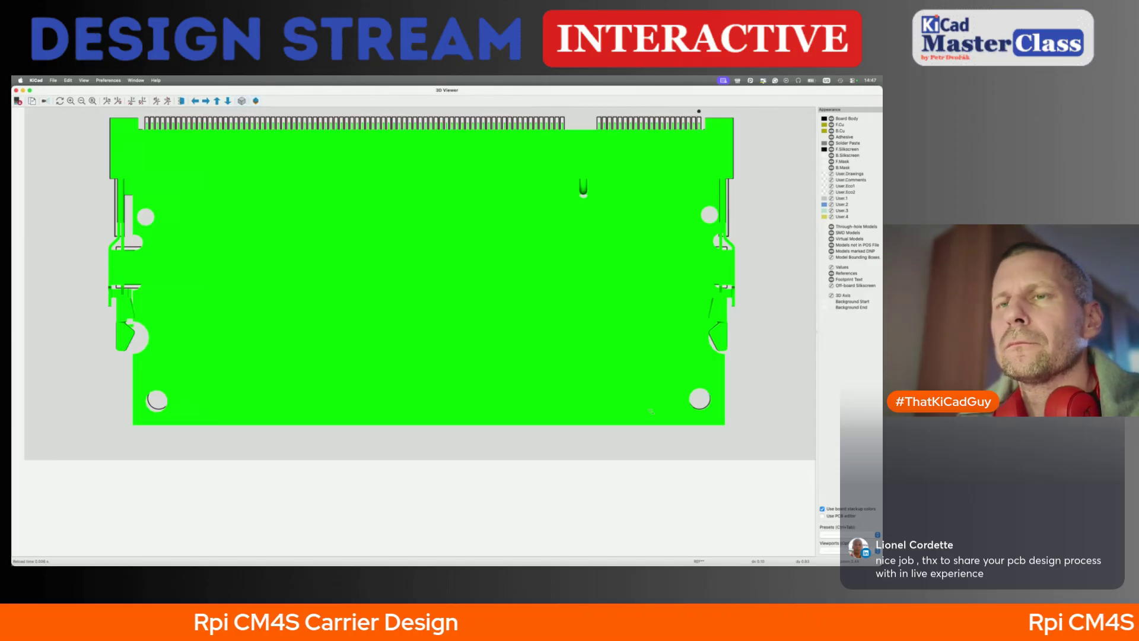
{"action": "key", "text": "super+grave"}
{"action": "key", "text": "super+grave"}
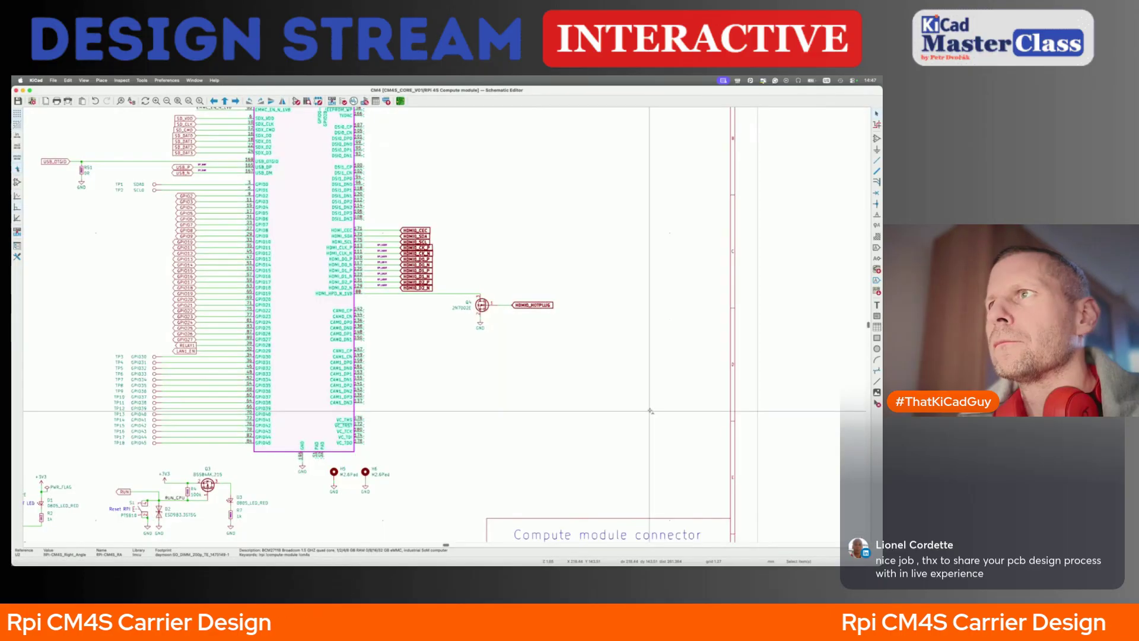
{"action": "key", "text": "super+grave"}
{"action": "key", "text": "super+grave"}
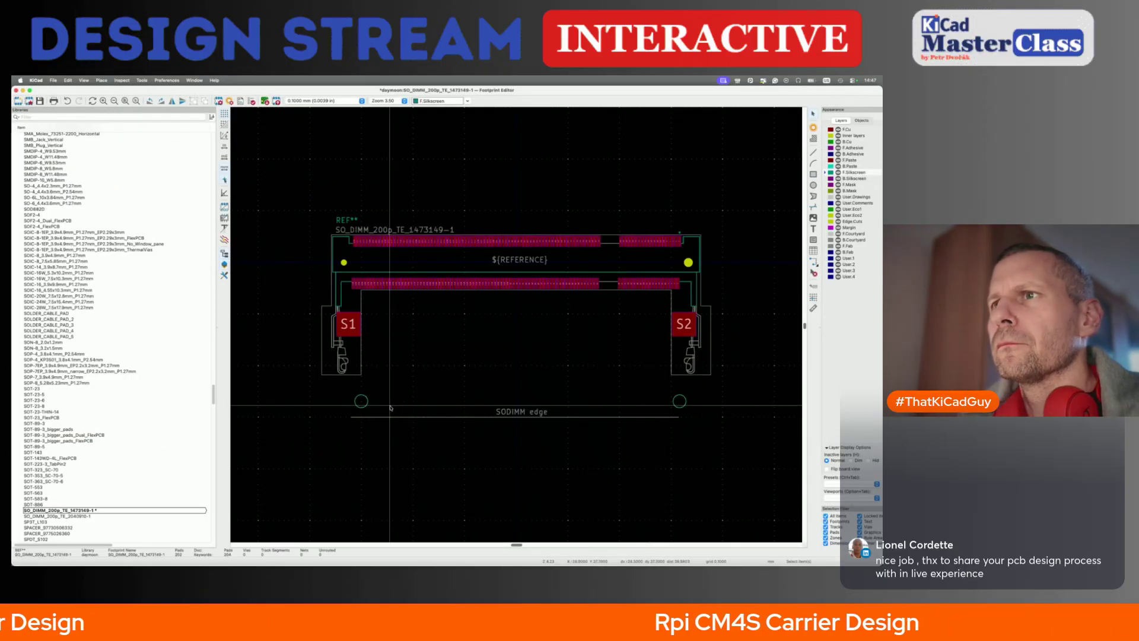
- Move the left mounting-hole circle to sit near the SODIMM edge line
{"action": "left_click", "coordinate": [359, 399]}
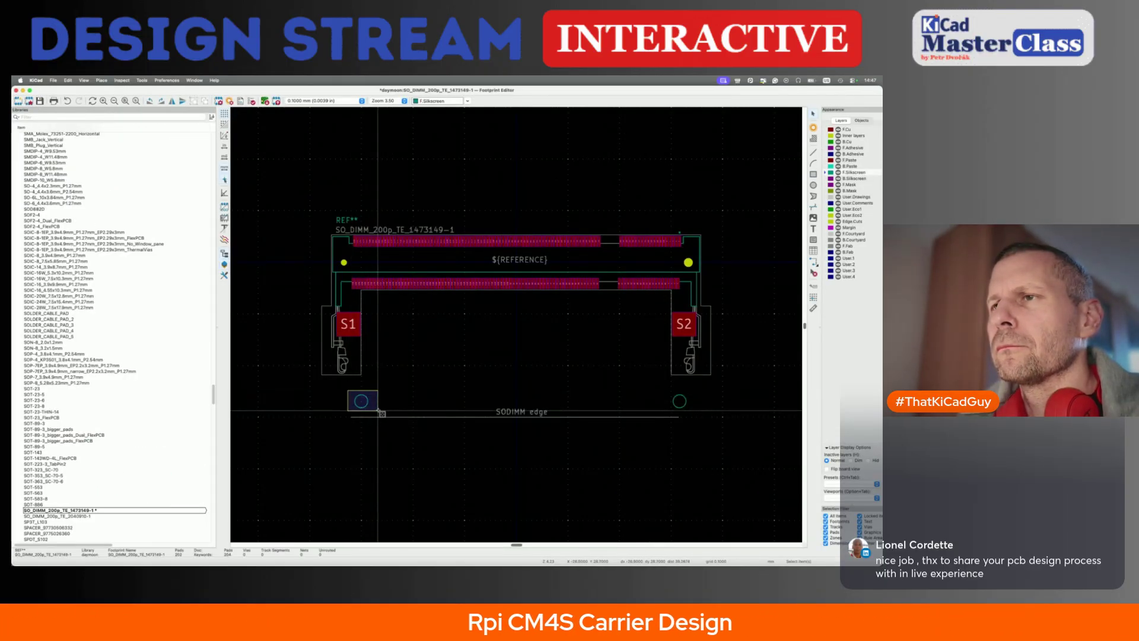
{"action": "key", "text": "m"}
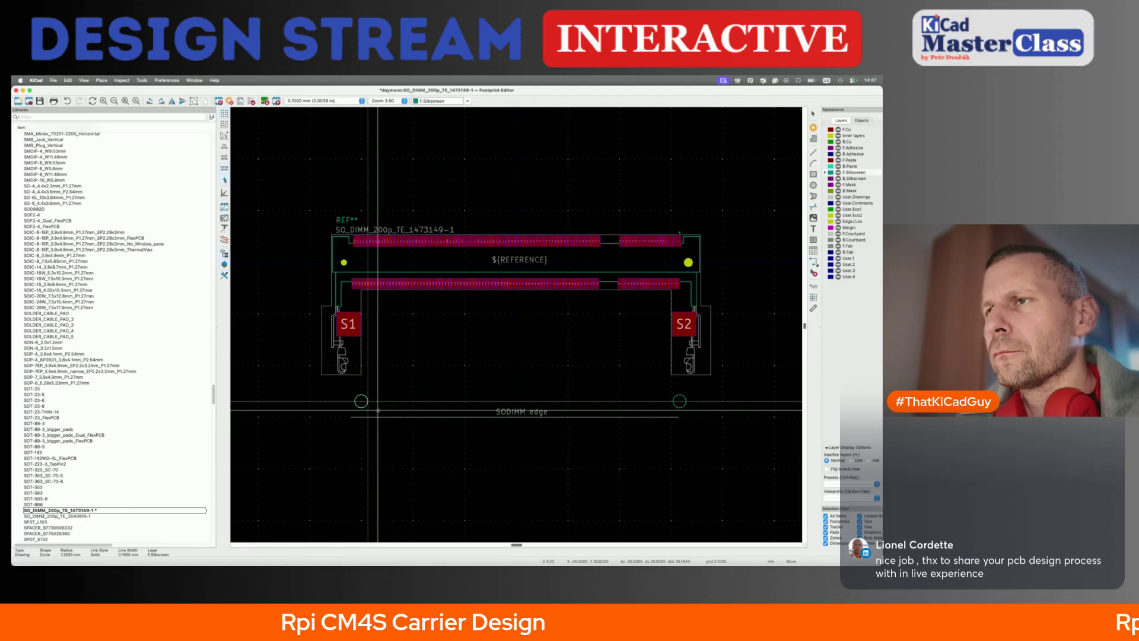
{"action": "key", "text": "alt+3"}
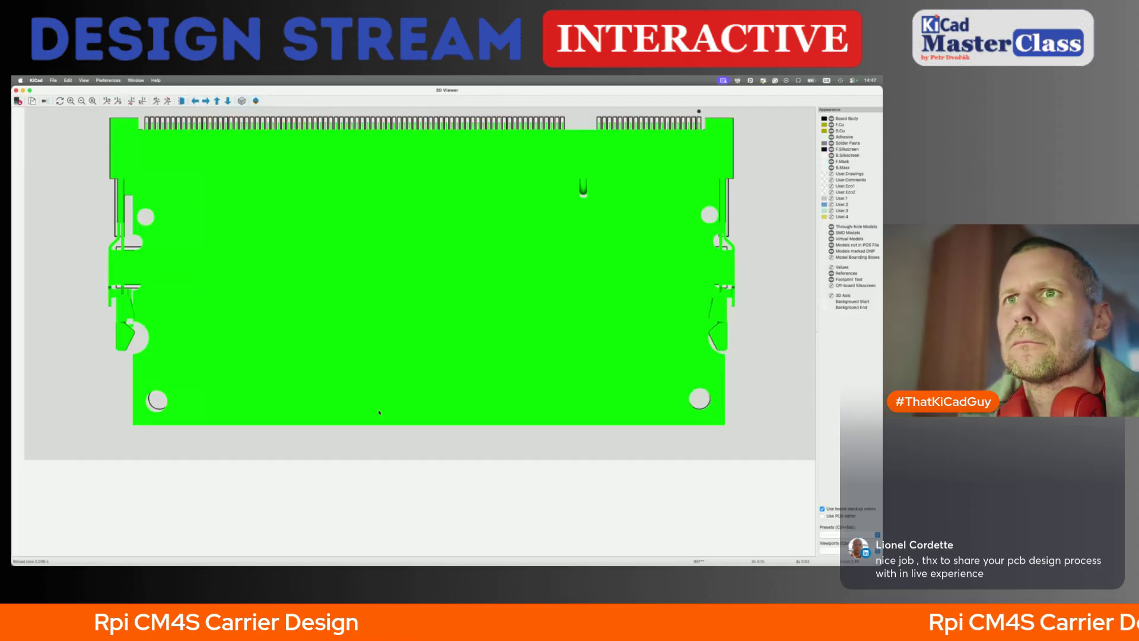
{"action": "key", "text": "super+grave"}
{"action": "key", "text": "super+grave"}
{"action": "key", "text": "super+grave"}
{"action": "key", "text": "super+grave"}
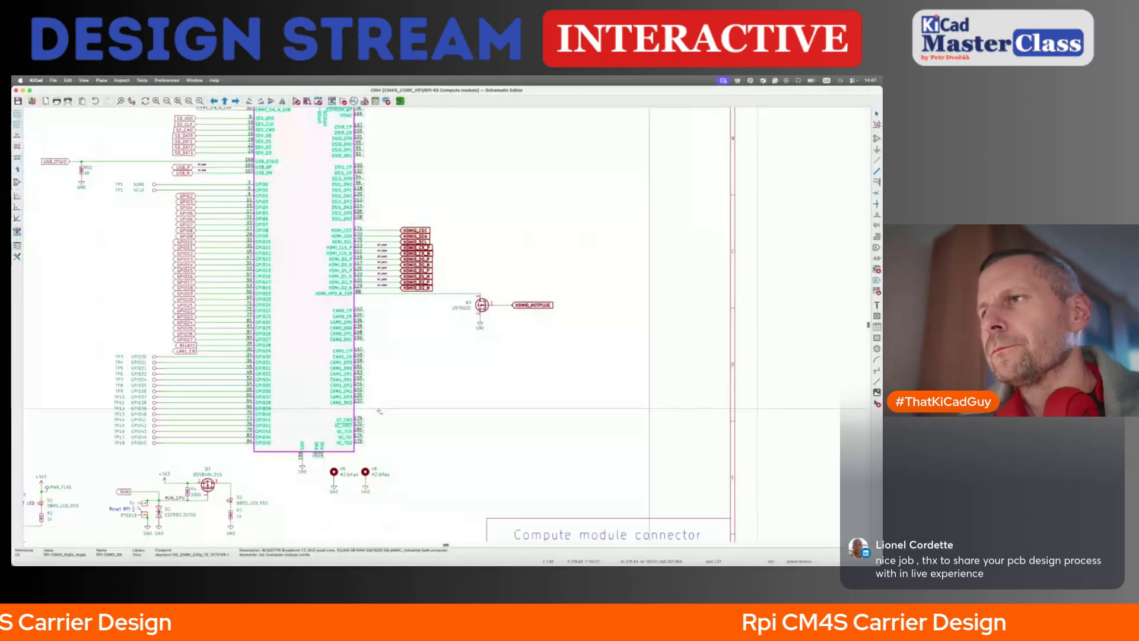
{"action": "key", "text": "super+grave"}
{"action": "key", "text": "m"}
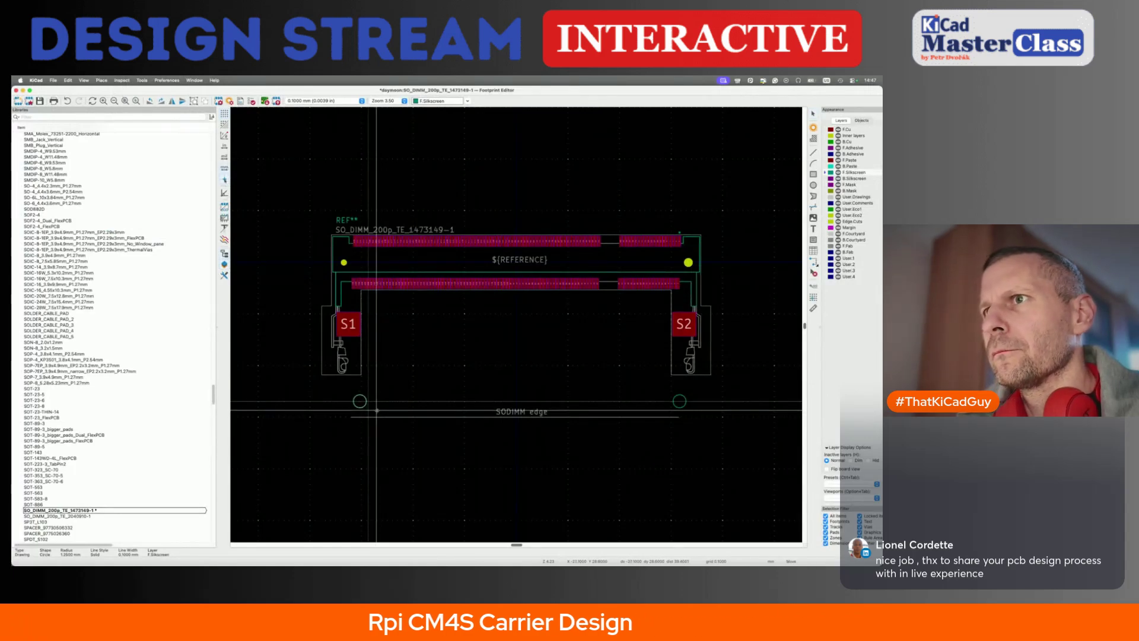
{"action": "key", "text": "alt+3"}
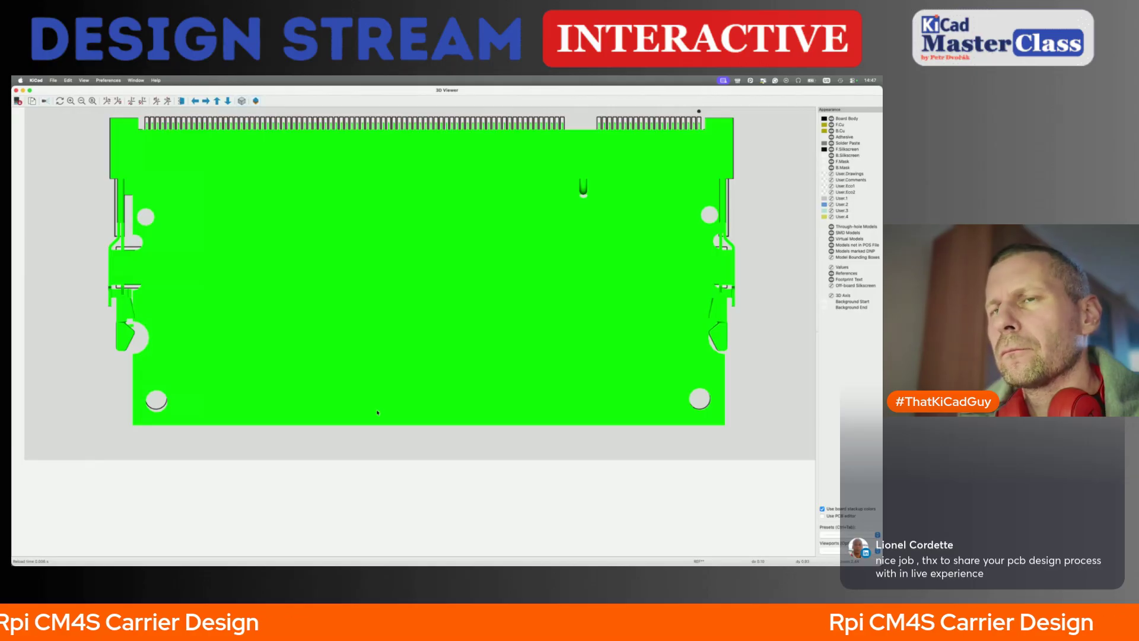
{"action": "key", "text": "super+grave"}
{"action": "key", "text": "super+grave"}
{"action": "key", "text": "super+grave"}
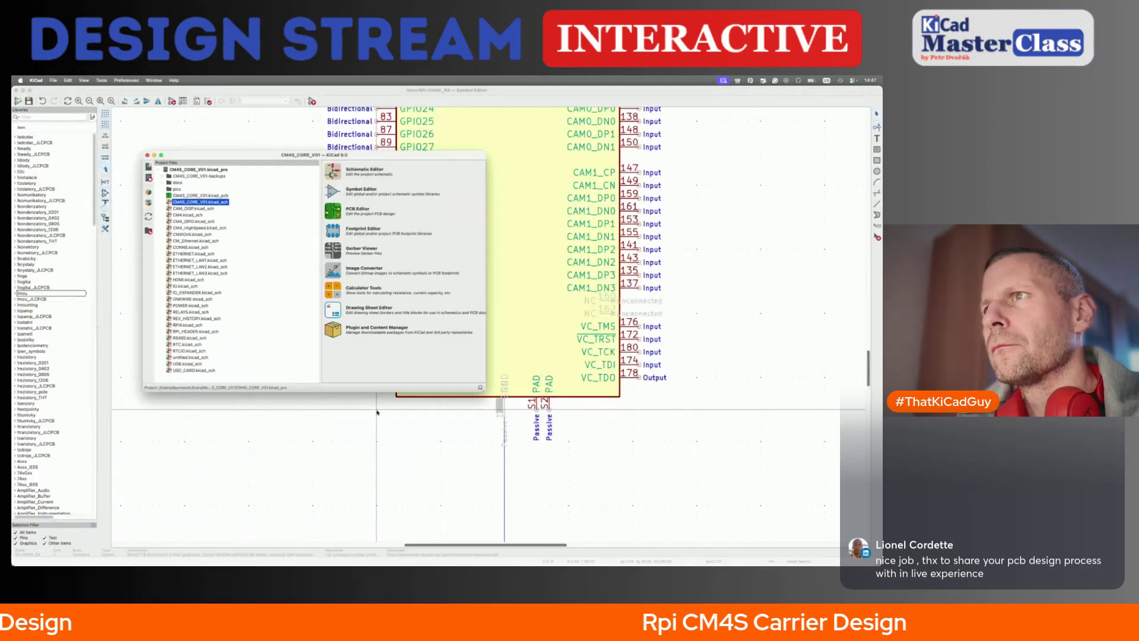
{"action": "left_click", "coordinate": [378, 411]}
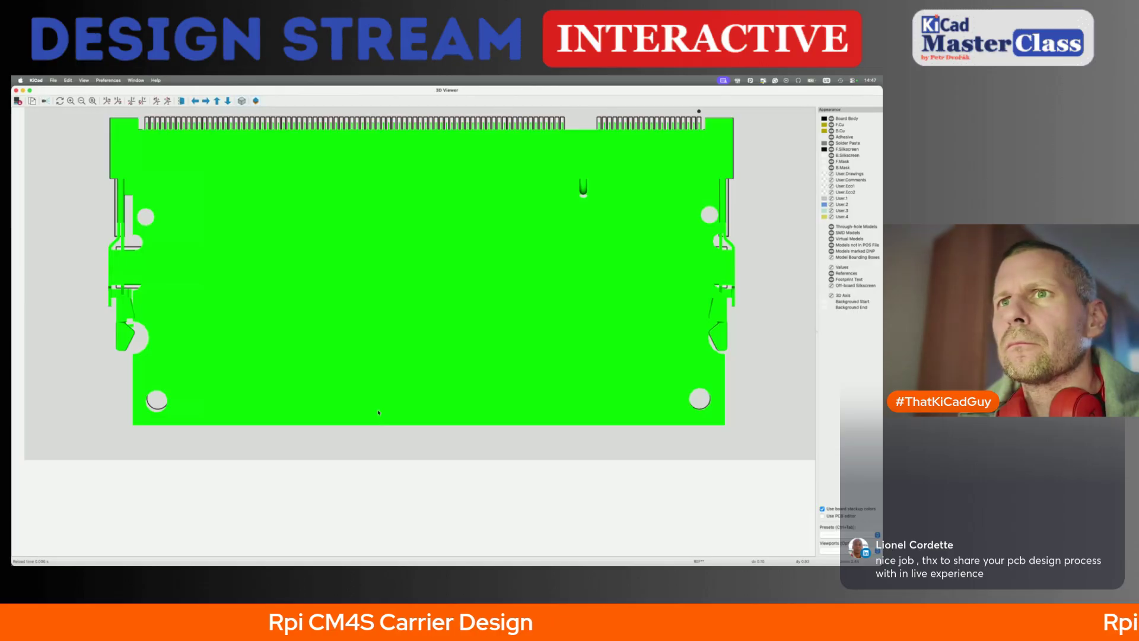
- Nudge the left circle slightly left and check it in a tilted 3D view
{"action": "key", "text": "super+w"}
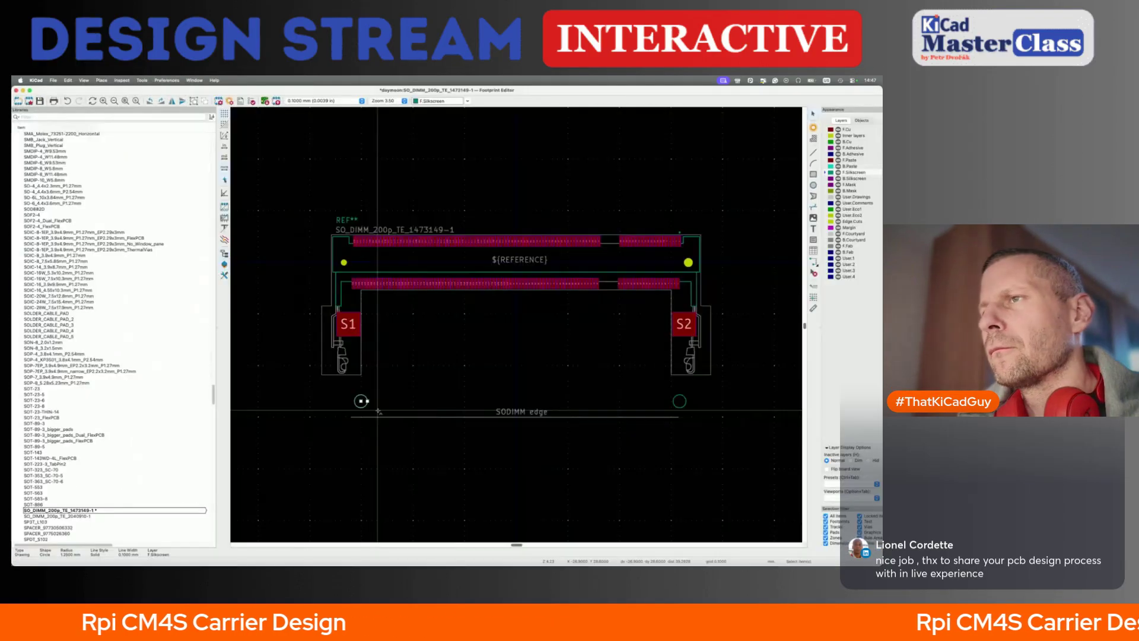
{"action": "key", "text": "m"}
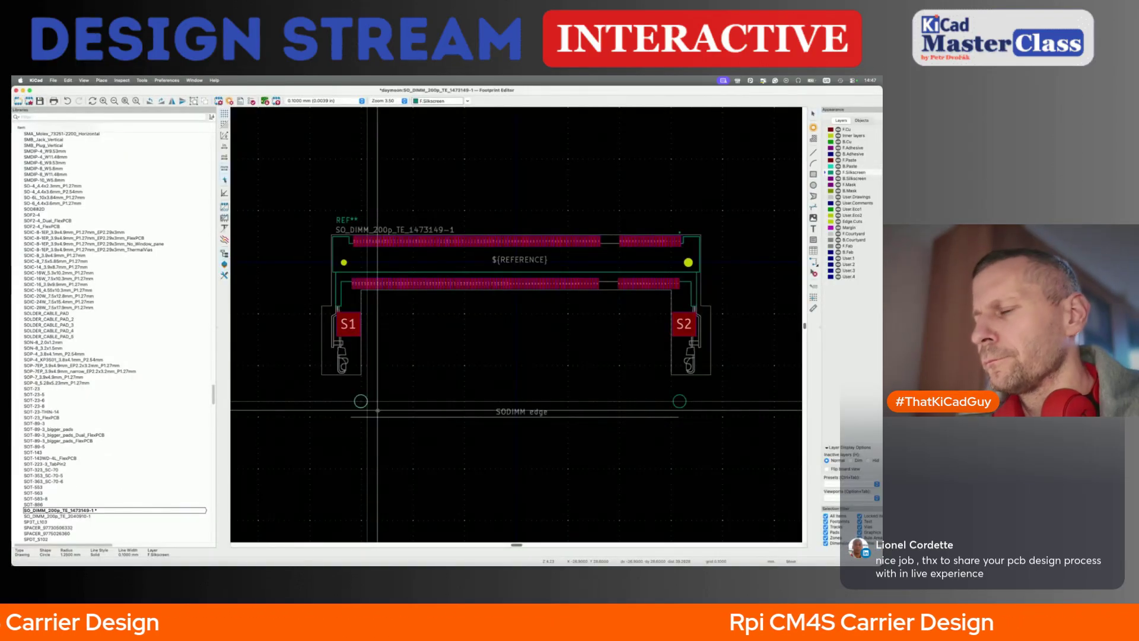
{"action": "left_click", "coordinate": [376, 410]}
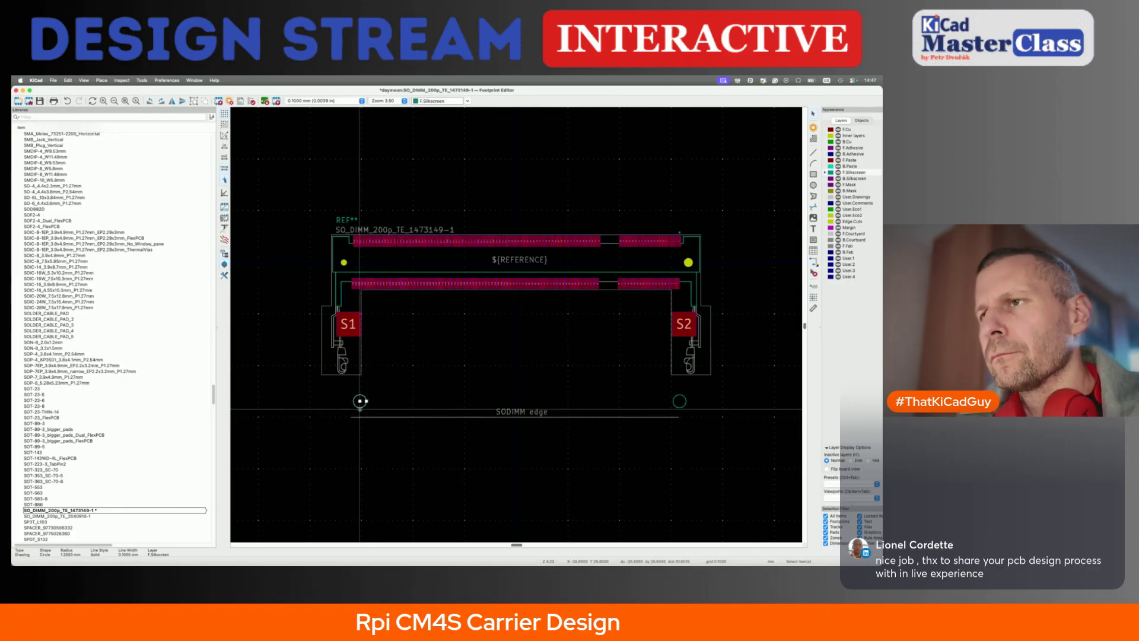
{"action": "key", "text": "alt+3"}
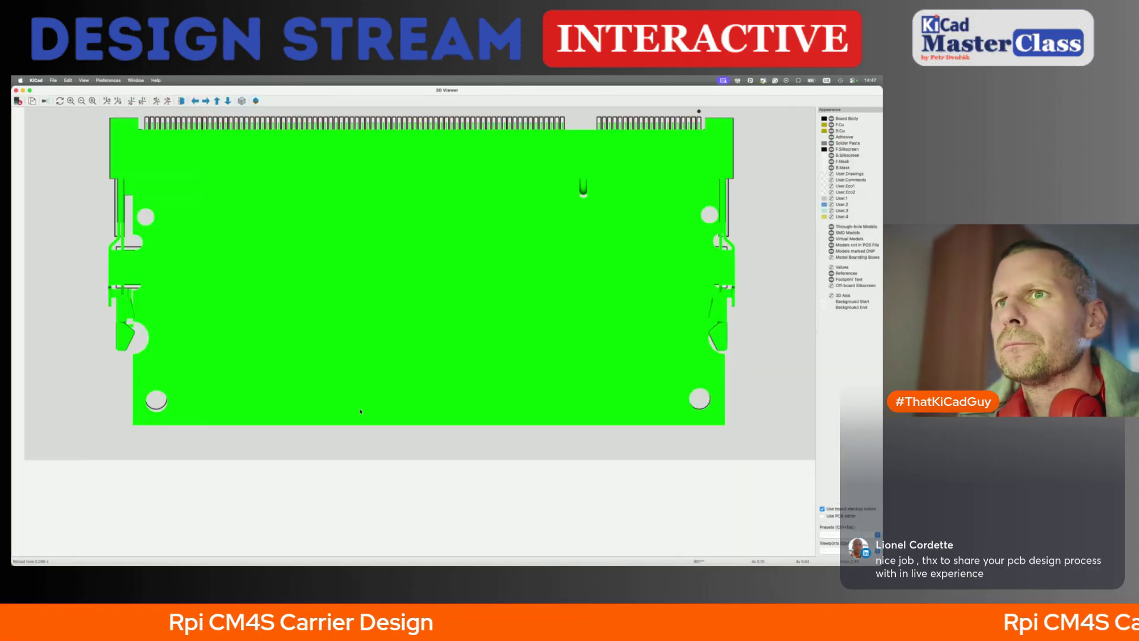
{"action": "left_click_drag", "start_coordinate": [376, 475], "coordinate": [562, 450]}
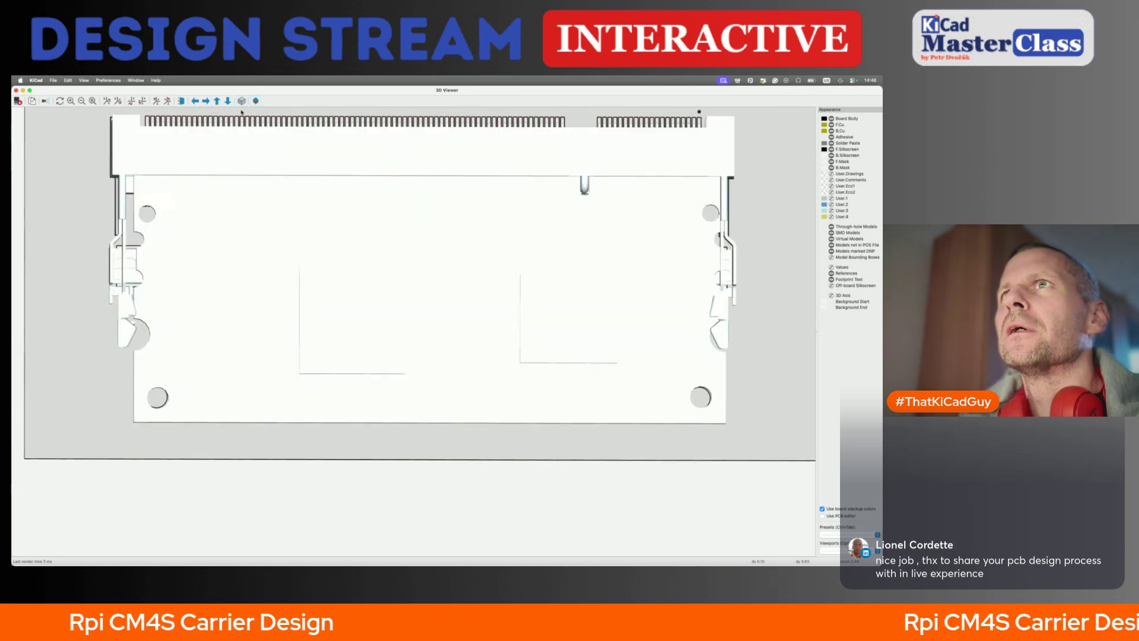
- Orbit and reframe the footprint's 3D view to inspect the circle placement
{"action": "scroll", "coordinate": [253, 191], "scroll_direction": "up", "scroll_amount": 2}
{"action": "scroll", "coordinate": [269, 189], "scroll_direction": "down", "scroll_amount": 1}
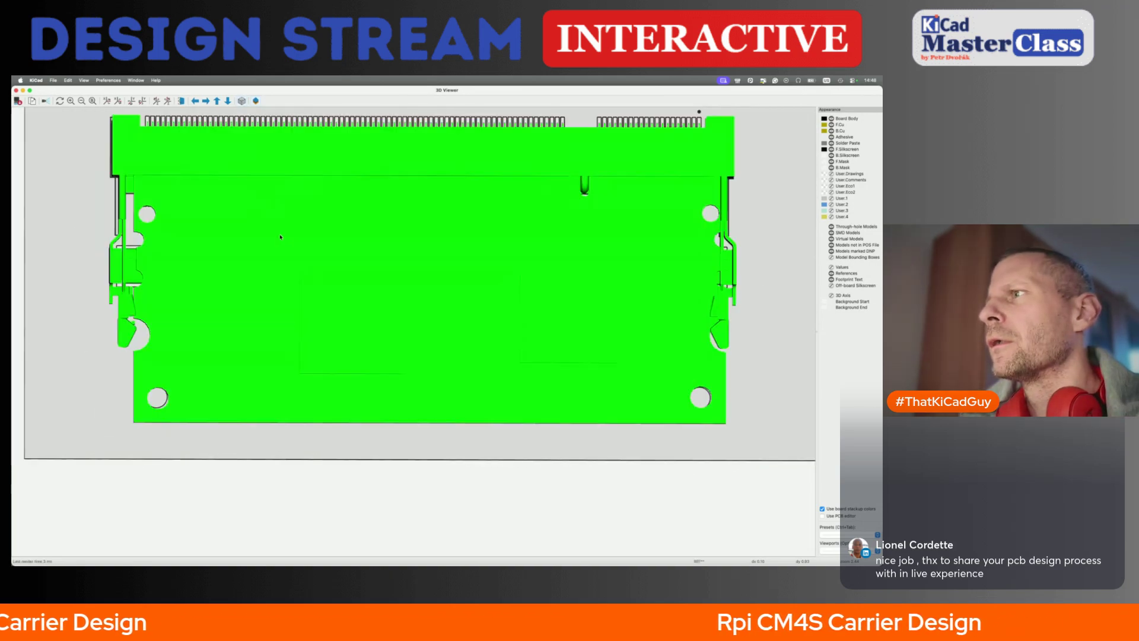
{"action": "left_click_drag", "start_coordinate": [290, 320], "coordinate": [277, 322]}
{"action": "left_click_drag", "start_coordinate": [455, 311], "coordinate": [705, 225]}
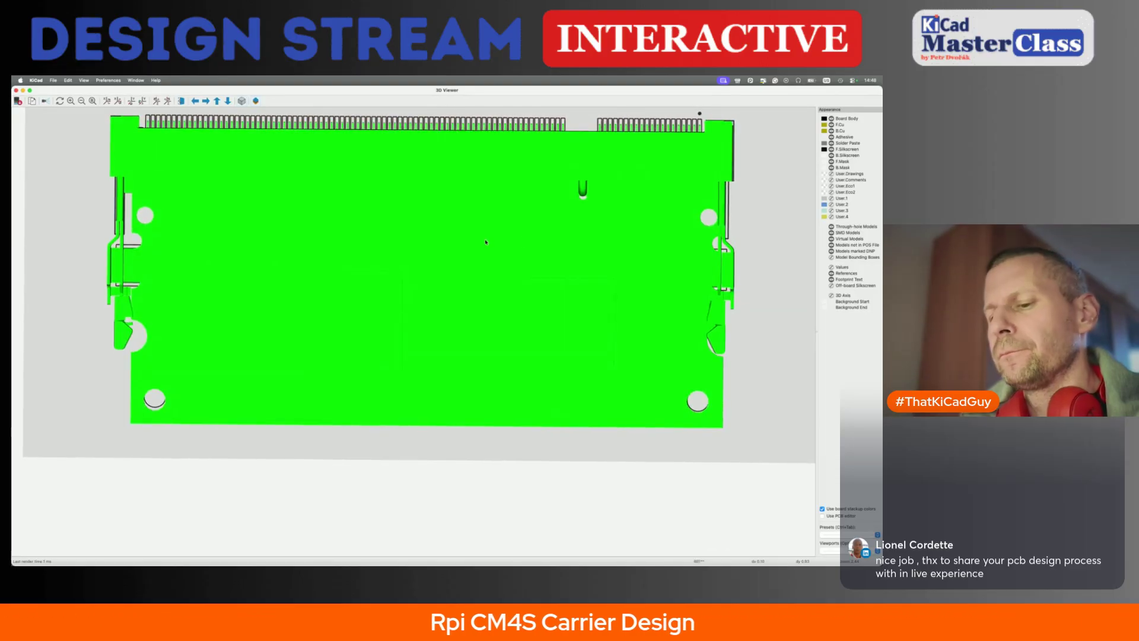
{"action": "key", "text": "super+w"}
{"action": "key", "text": "alt+3"}
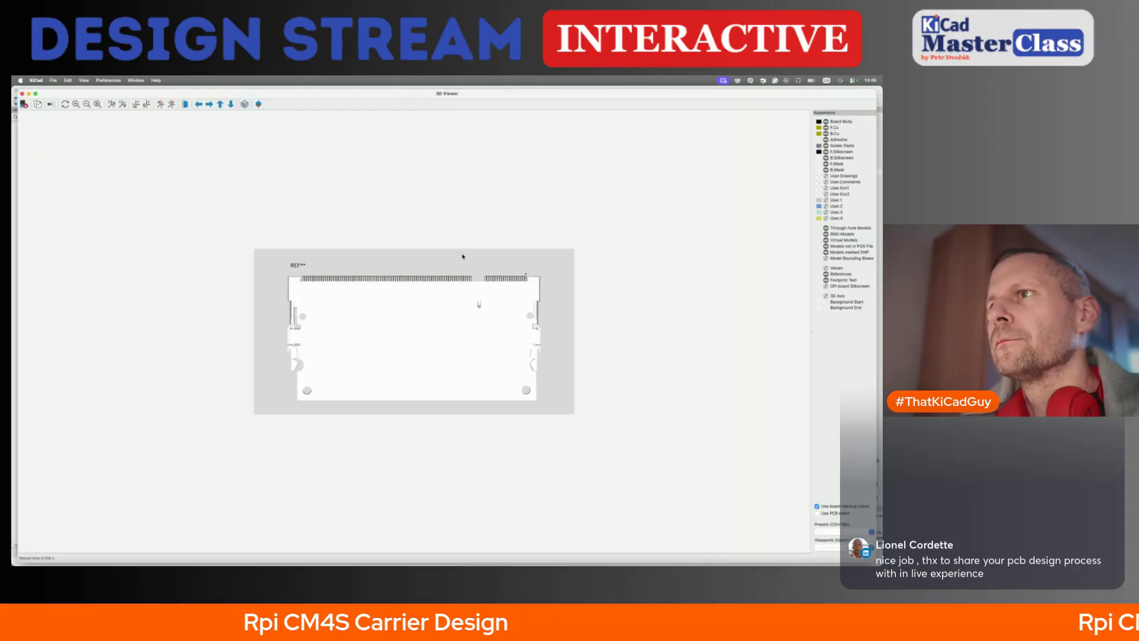
{"action": "scroll", "coordinate": [440, 383], "scroll_direction": "up", "scroll_amount": 3}
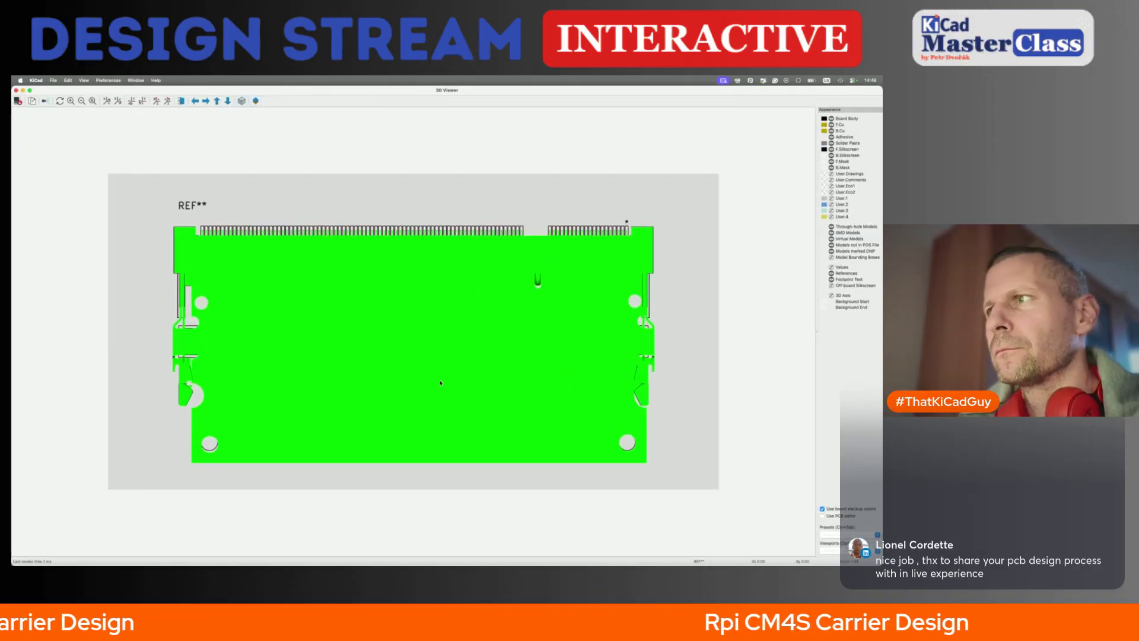
{"action": "key", "text": "super+w"}
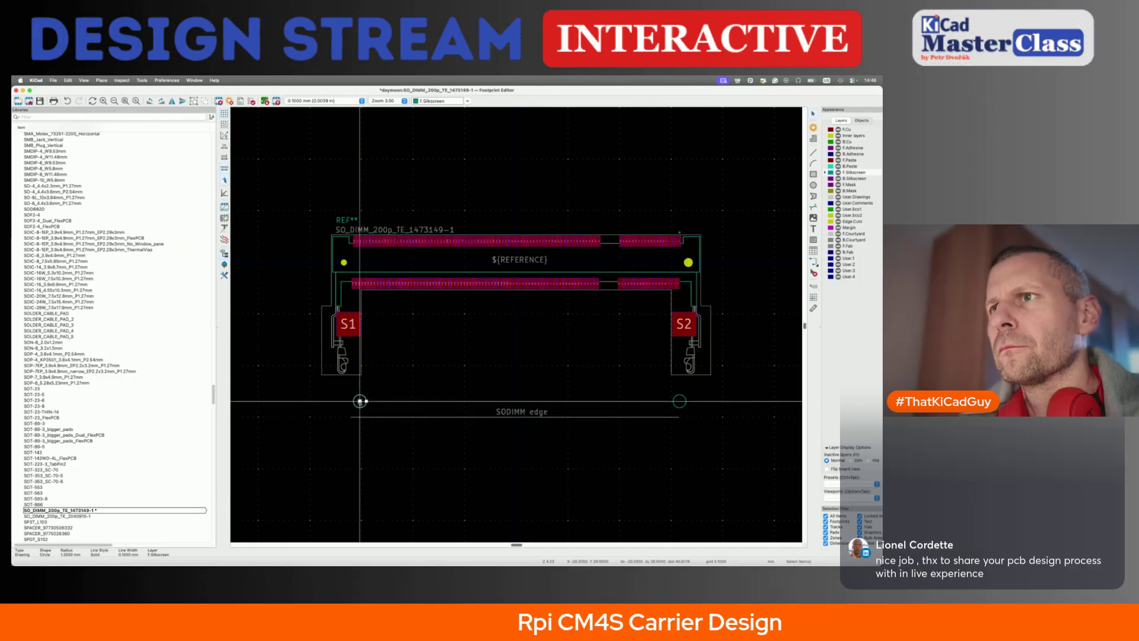
- Place the right silkscreen circle at the SODIMM edge's right end and verify it in 3D
{"action": "key", "text": "Escape"}
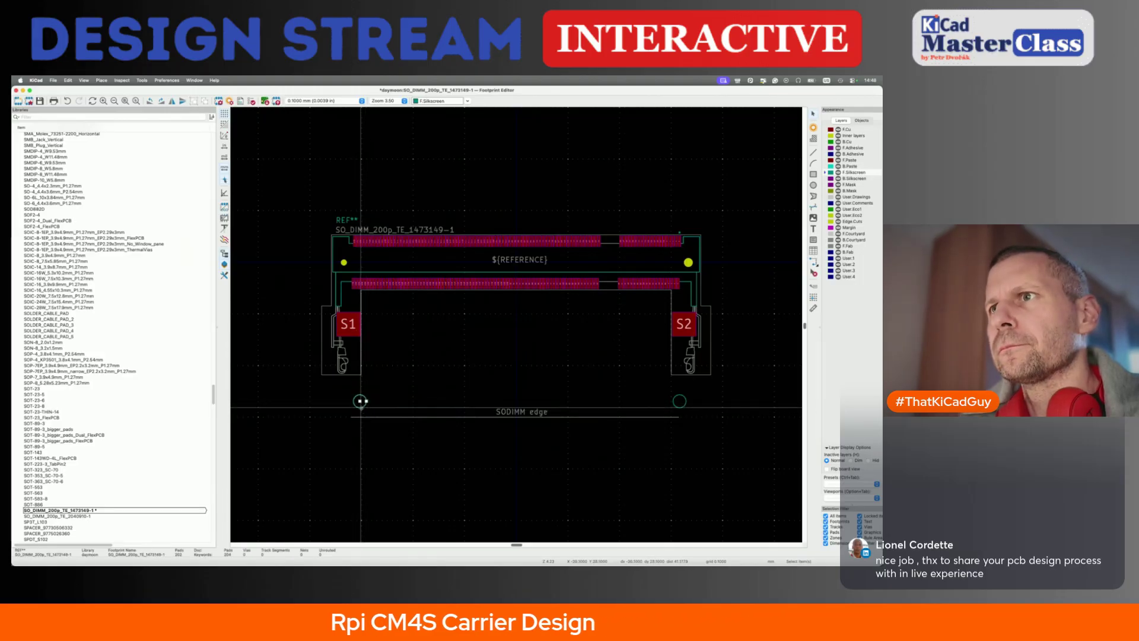
{"action": "key", "text": "m"}
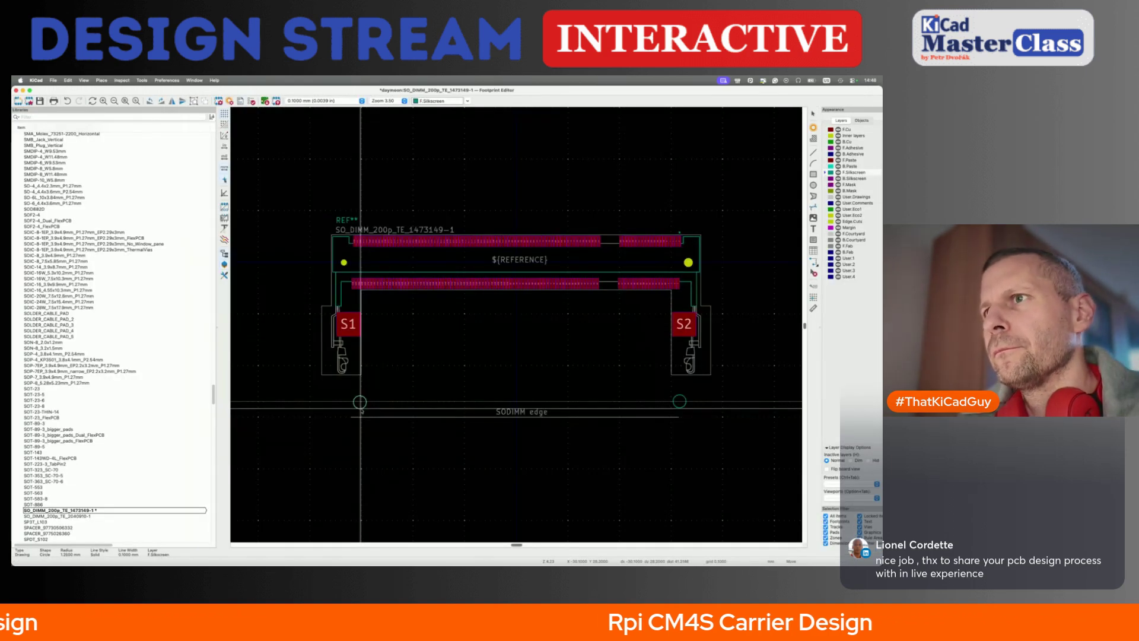
{"action": "left_click", "coordinate": [360, 403]}
{"action": "key", "text": "alt+3"}
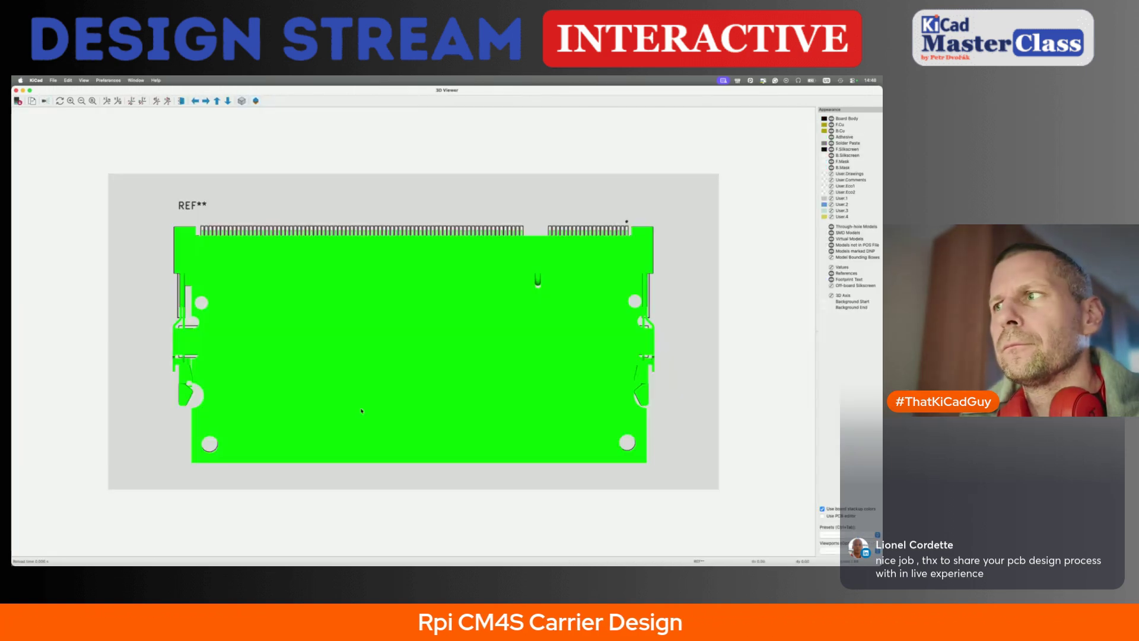
{"action": "key", "text": "super+w"}
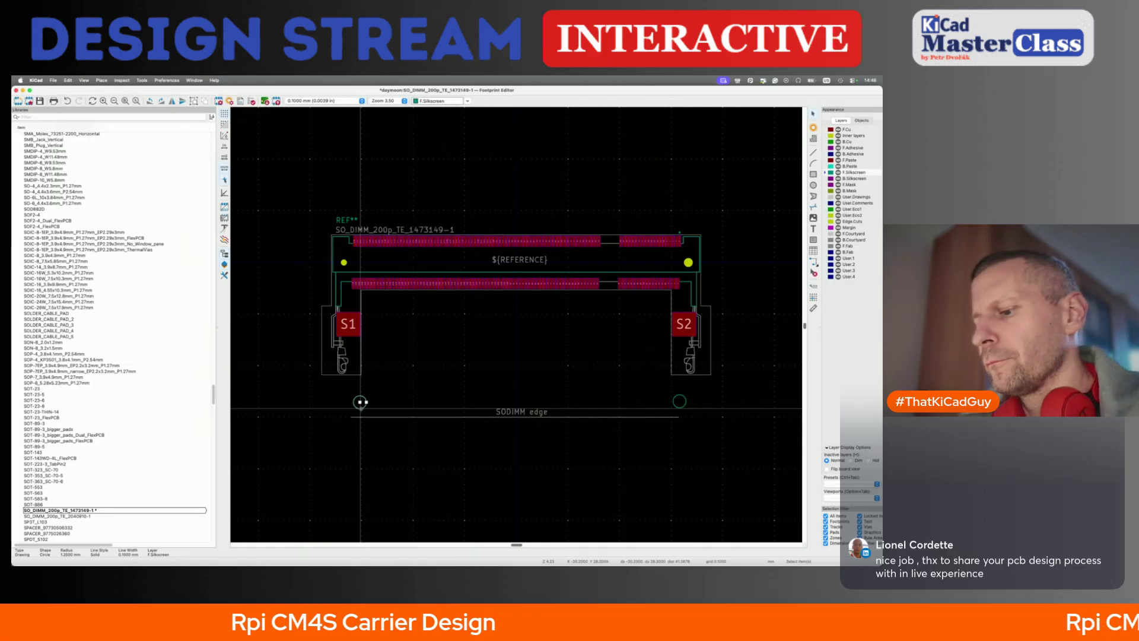
{"action": "key", "text": "alt+3"}
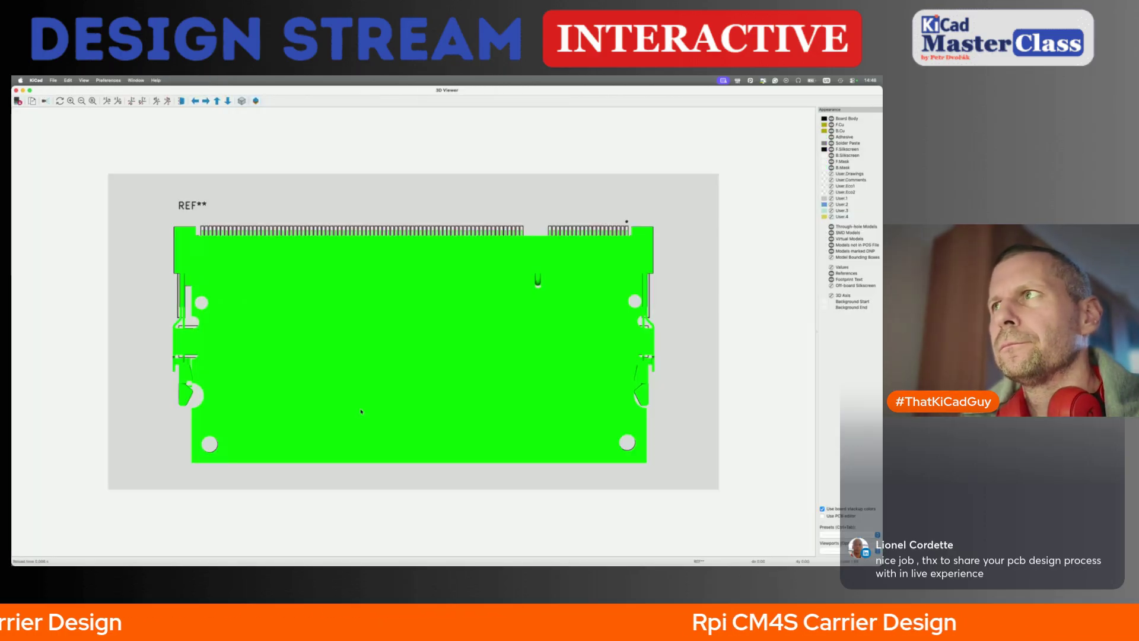
{"action": "key", "text": "super+w"}
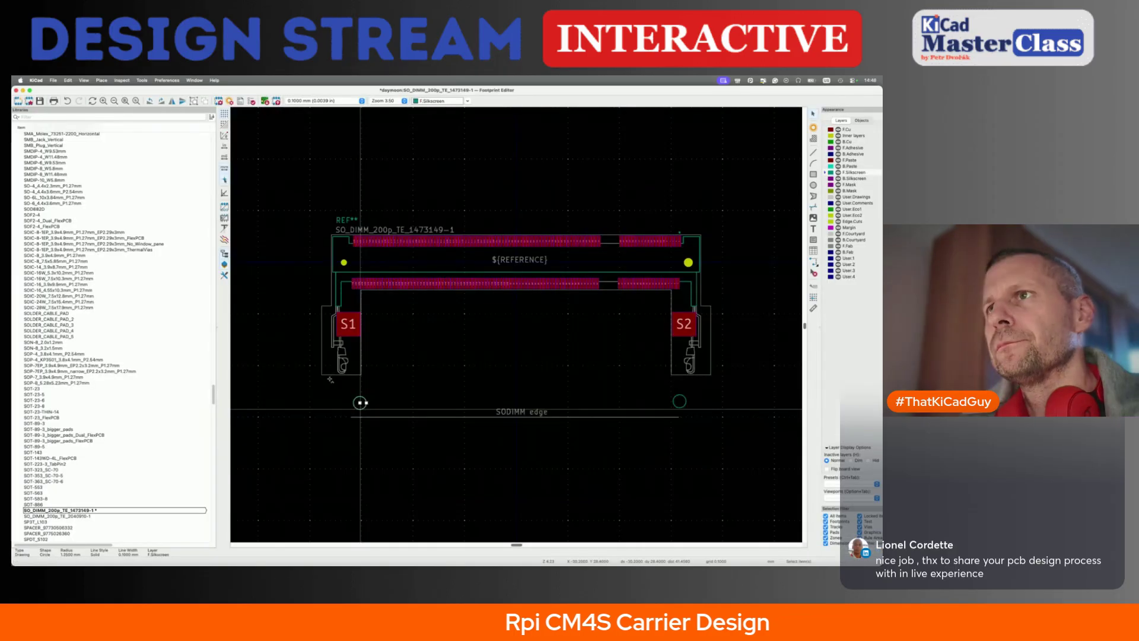
- Set both corner circles to Y 27 and check the result in 3D
{"action": "key", "text": "e"}
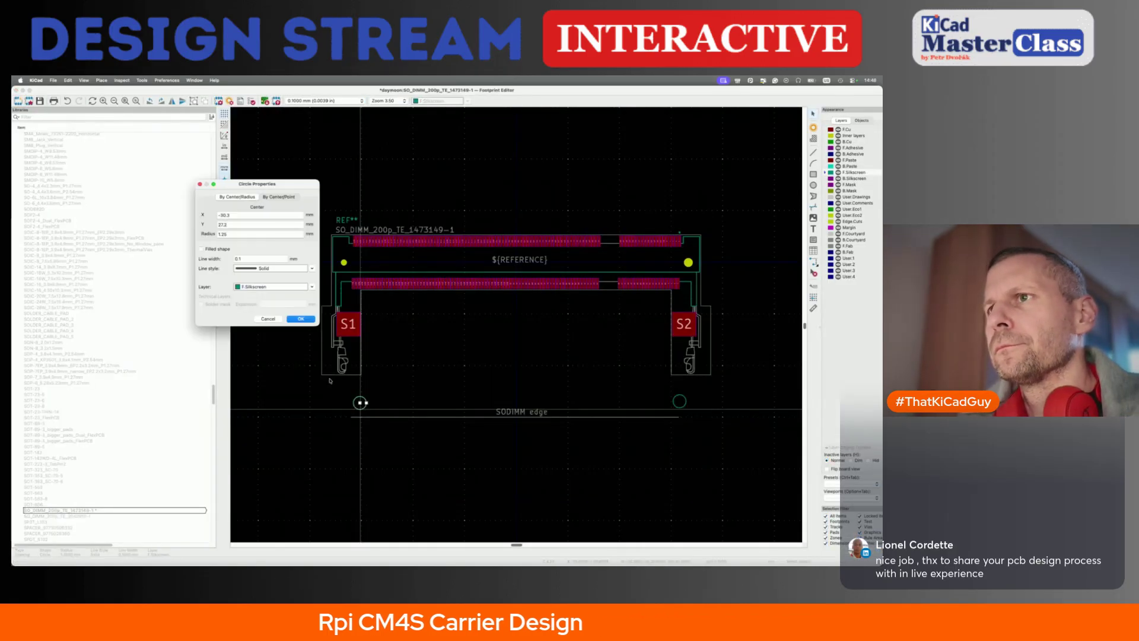
{"action": "key", "text": "Escape"}
{"action": "left_click", "coordinate": [680, 401]}
{"action": "key", "text": "e"}
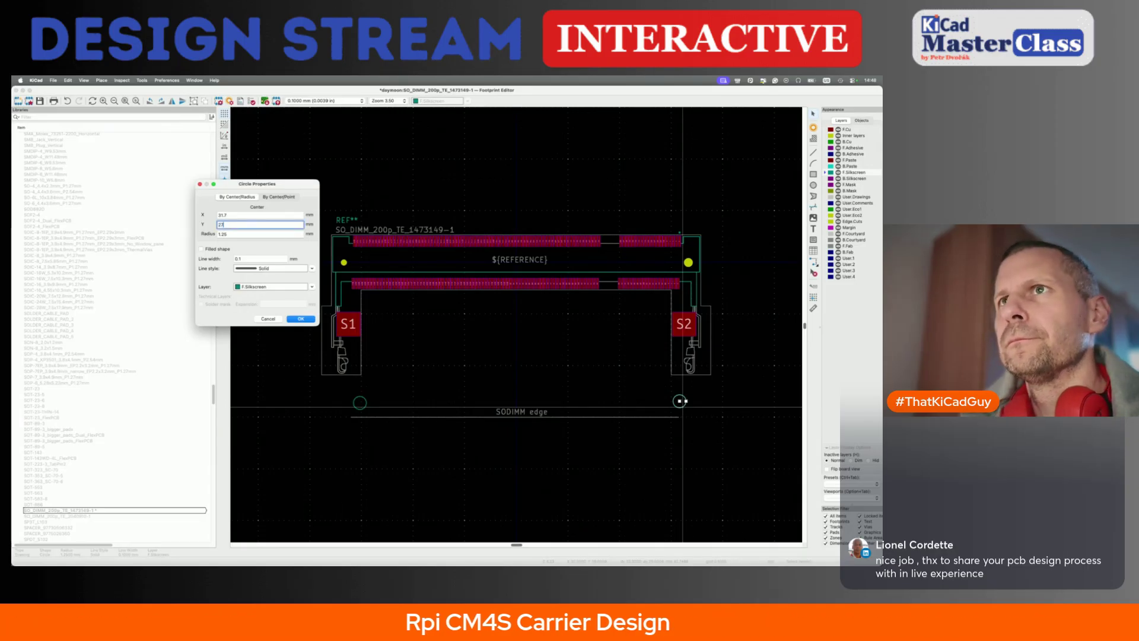
{"action": "key", "text": "Return"}
{"action": "left_click", "coordinate": [360, 402]}
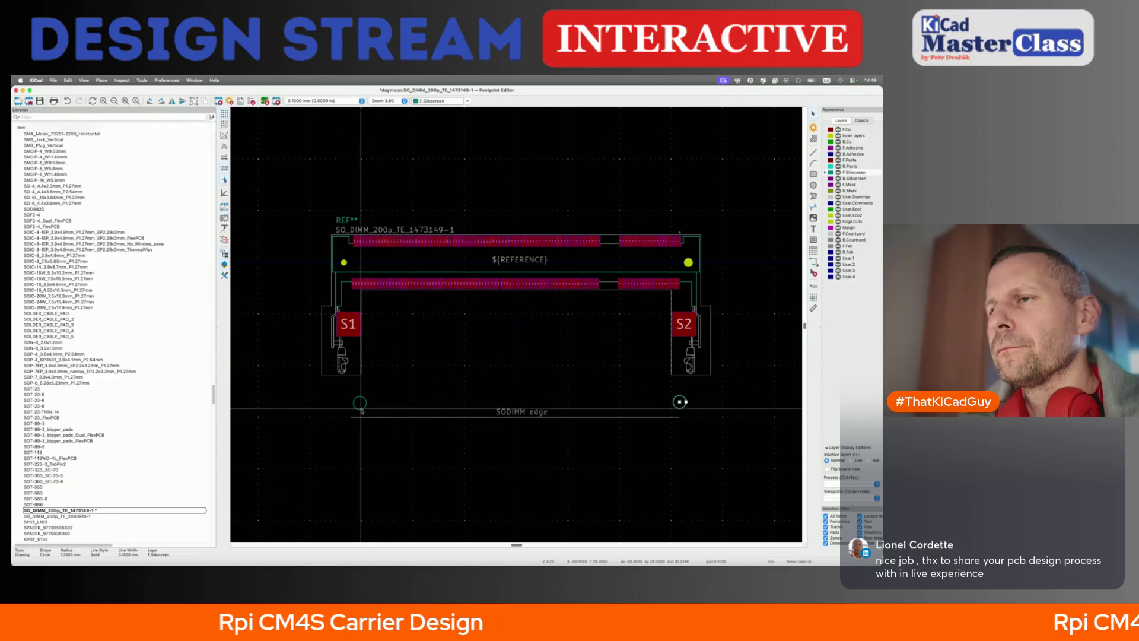
{"action": "key", "text": "e"}
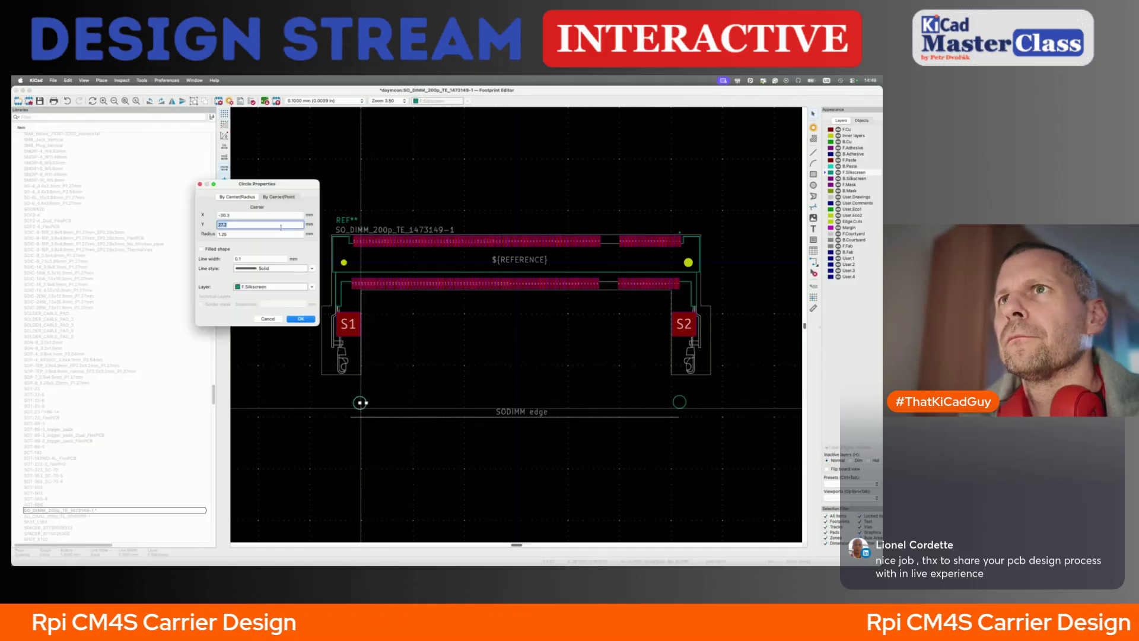
{"action": "key", "text": "Return"}
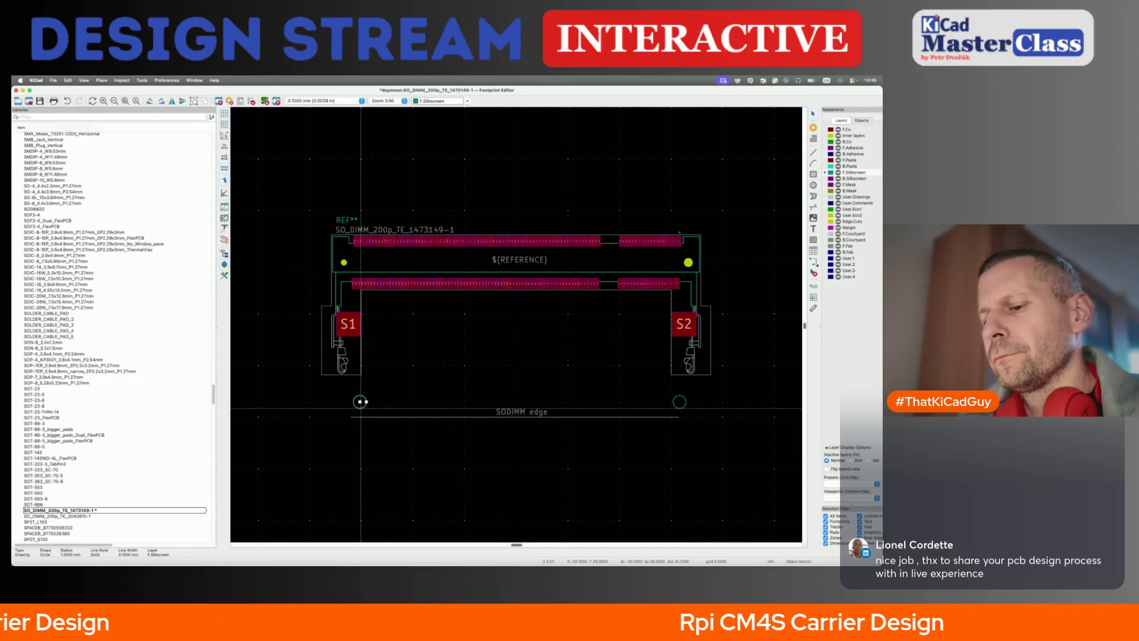
{"action": "key", "text": "alt+3"}
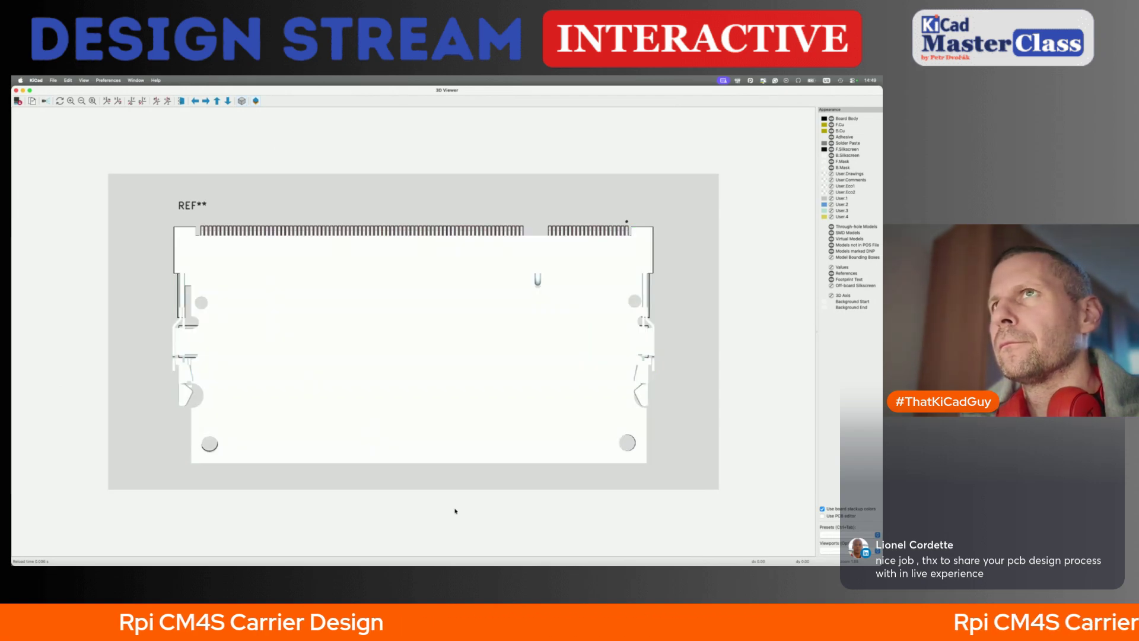
{"action": "key", "text": "super+w"}
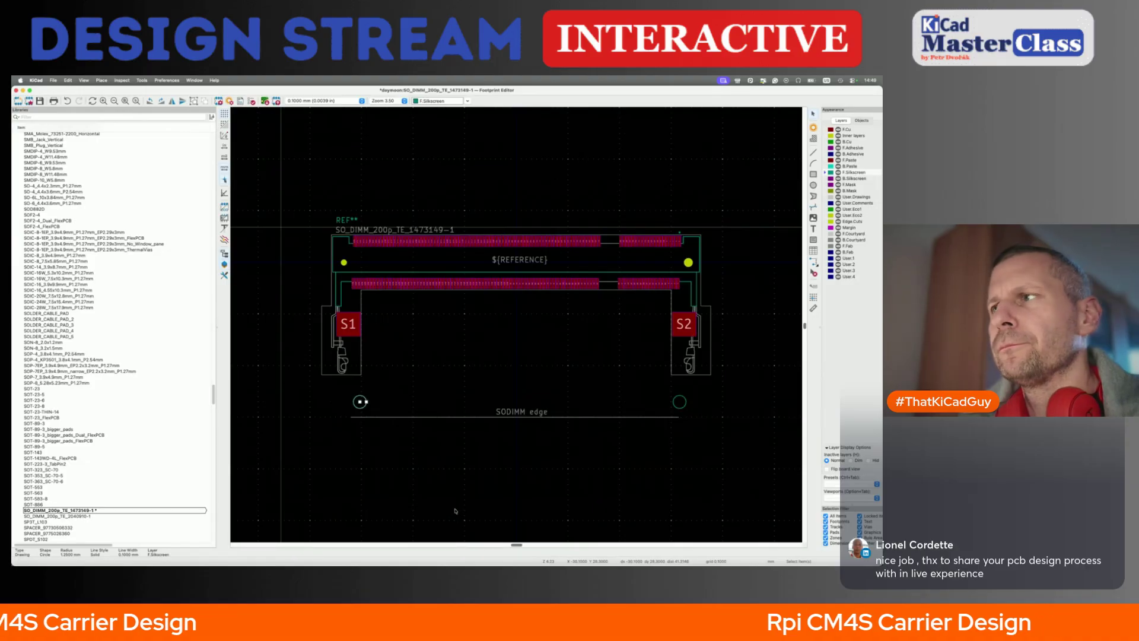
- Move both circles from F.Silkscreen to the F.Fab layer
{"action": "key", "text": "e"}
{"action": "left_click", "coordinate": [312, 287]}
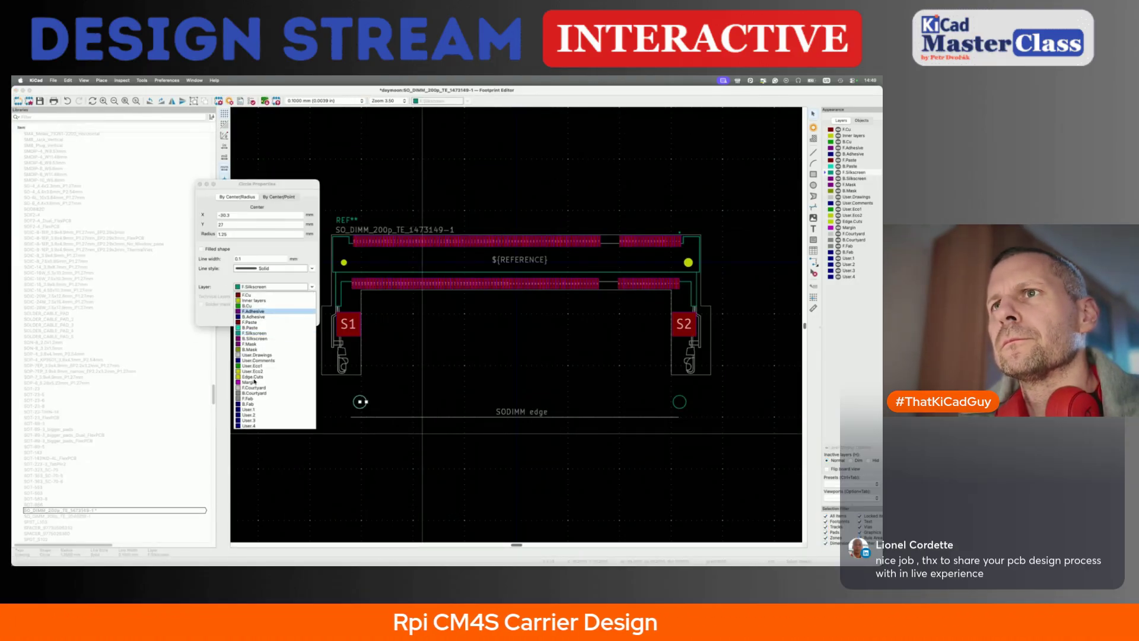
{"action": "left_click", "coordinate": [248, 398]}
{"action": "left_click", "coordinate": [300, 319]}
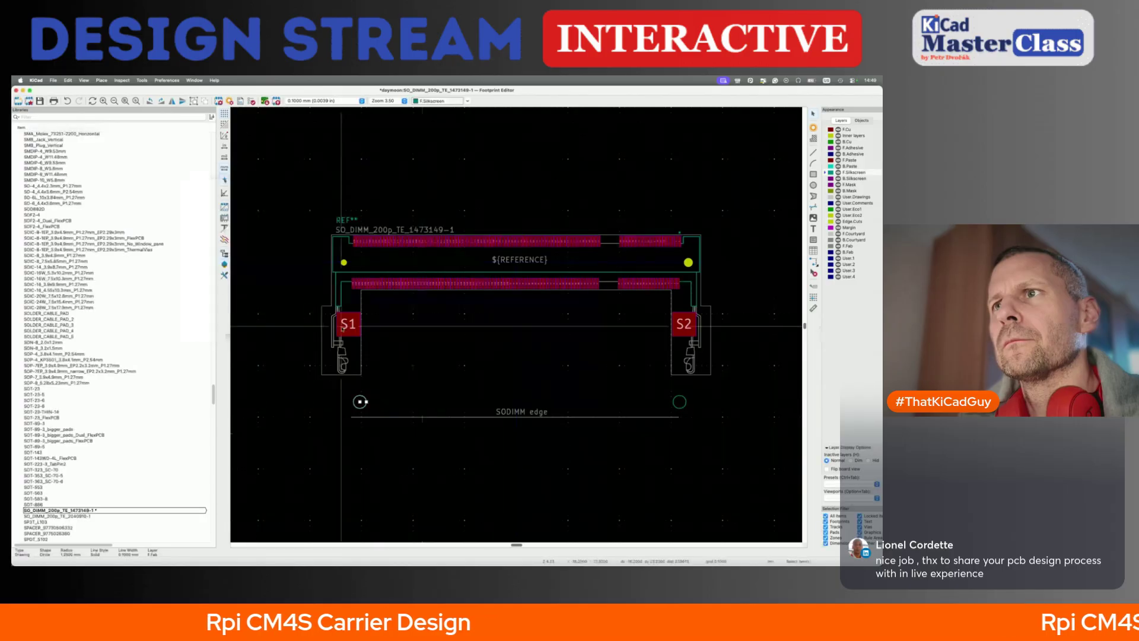
{"action": "left_click", "coordinate": [679, 401]}
{"action": "key", "text": "e"}
{"action": "left_click", "coordinate": [274, 287]}
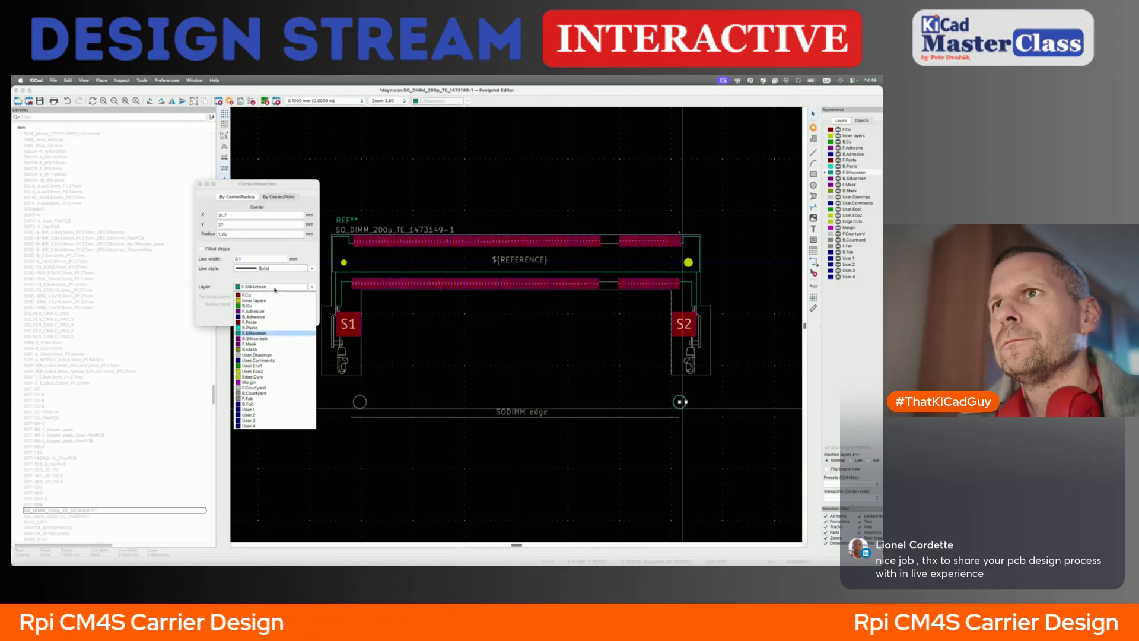
{"action": "left_click", "coordinate": [252, 398]}
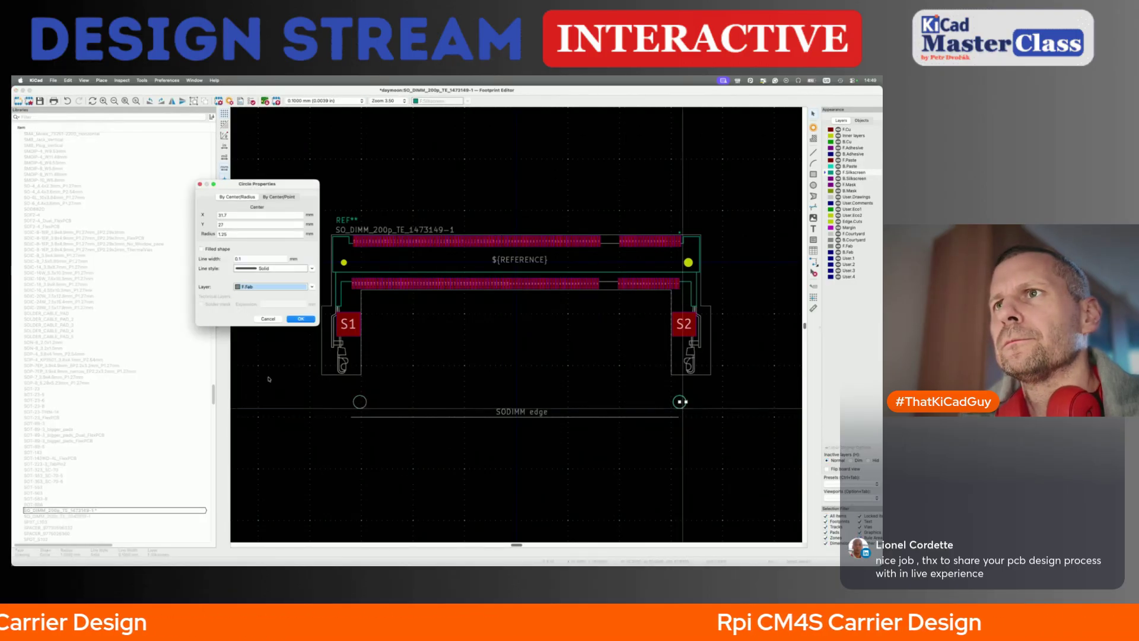
{"action": "left_click", "coordinate": [300, 319]}
{"action": "key", "text": "super+Tab"}
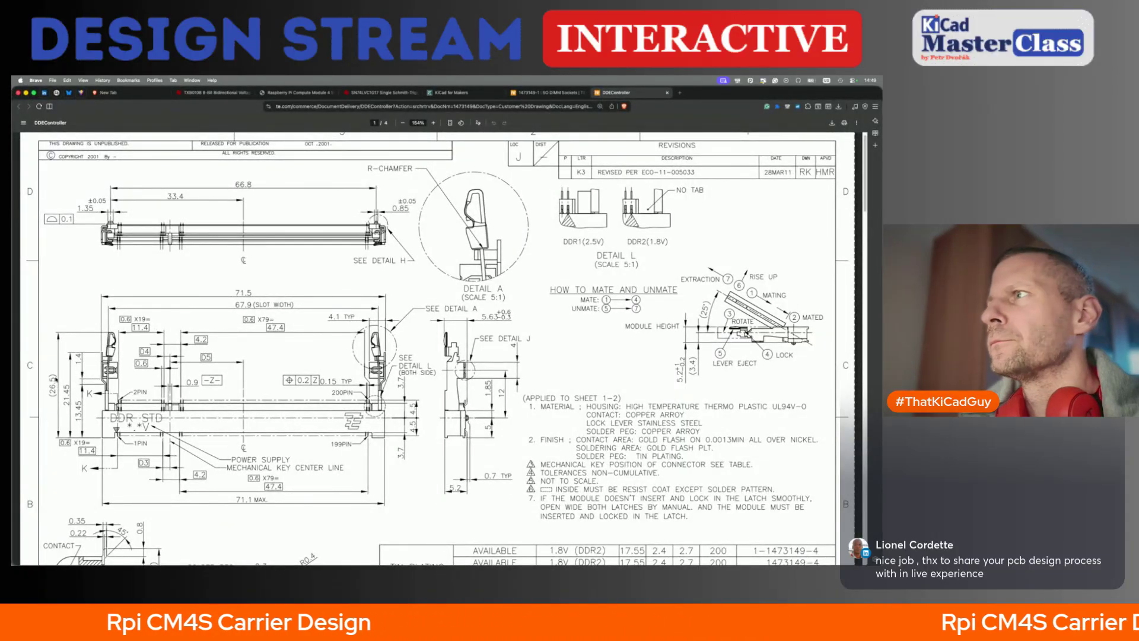
- Leave the datasheet and bring up the carrier board layout in KiCad
{"action": "key", "text": "super+Tab"}
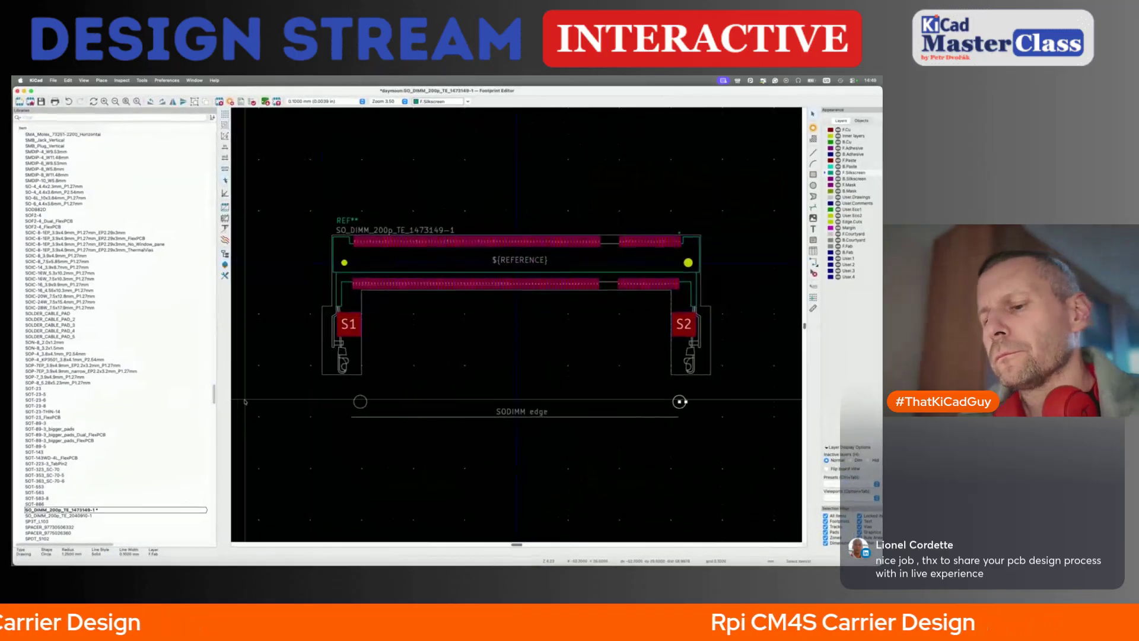
{"action": "left_click", "coordinate": [243, 400]}
{"action": "key", "text": "super+grave"}
{"action": "key", "text": "super+grave"}
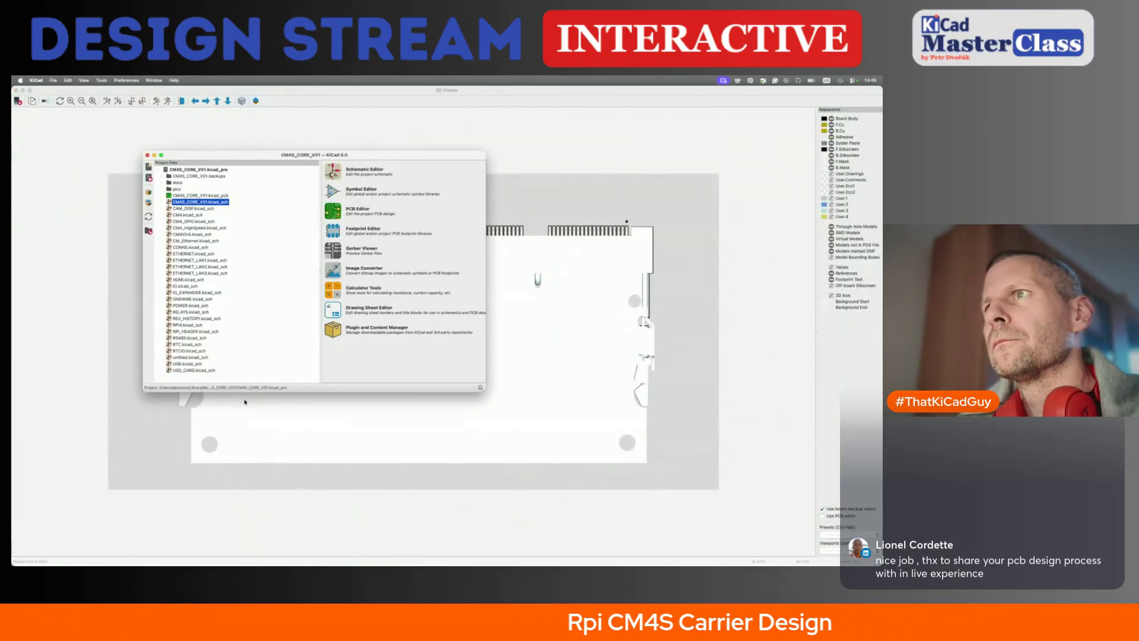
{"action": "left_click", "coordinate": [572, 191]}
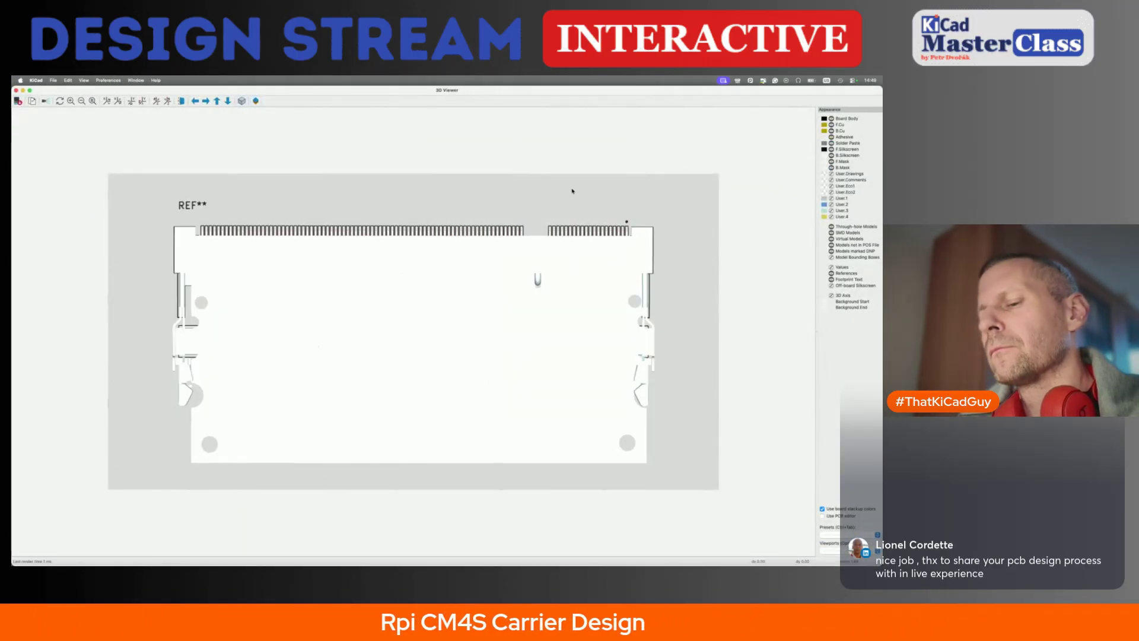
{"action": "key", "text": "super+grave"}
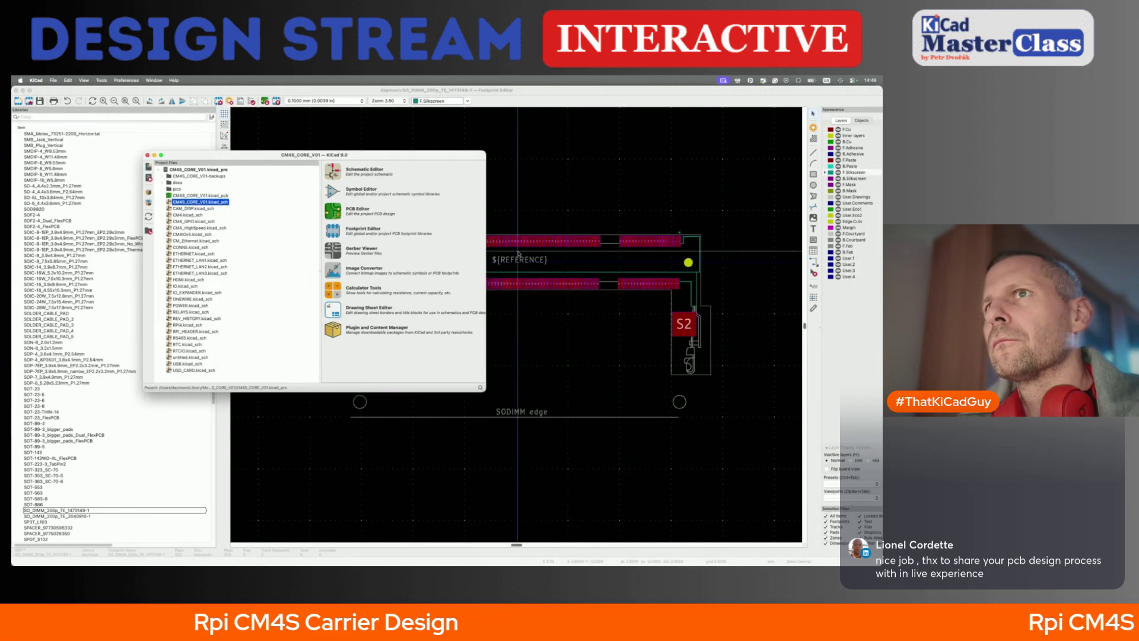
{"action": "left_click", "coordinate": [549, 189]}
{"action": "key", "text": "super+grave"}
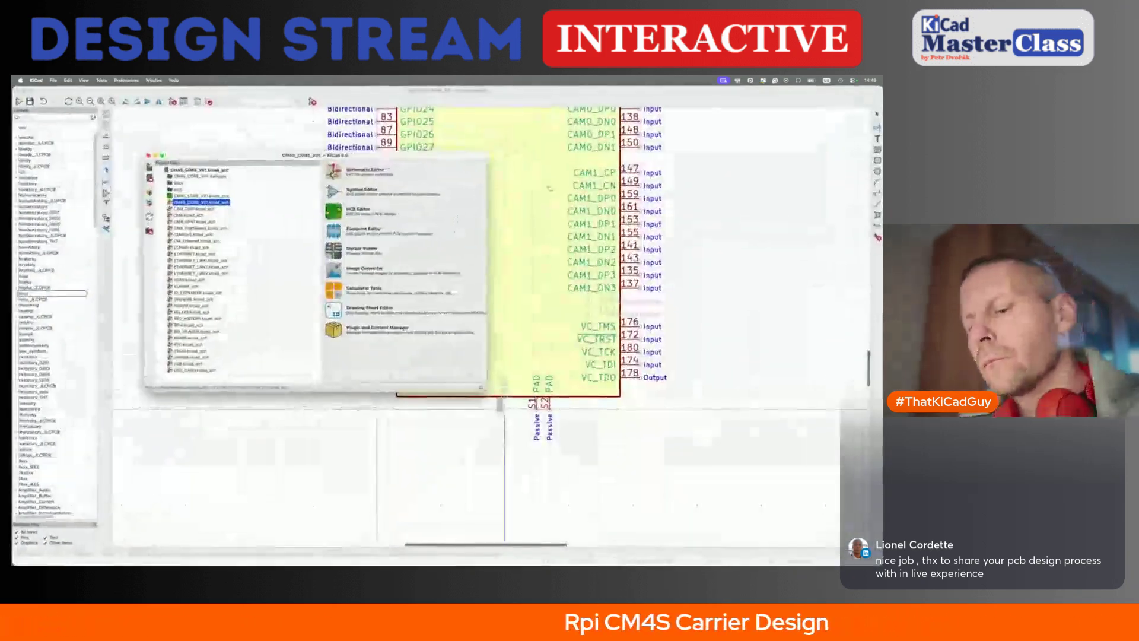
{"action": "left_click", "coordinate": [548, 190]}
{"action": "key", "text": "super+grave"}
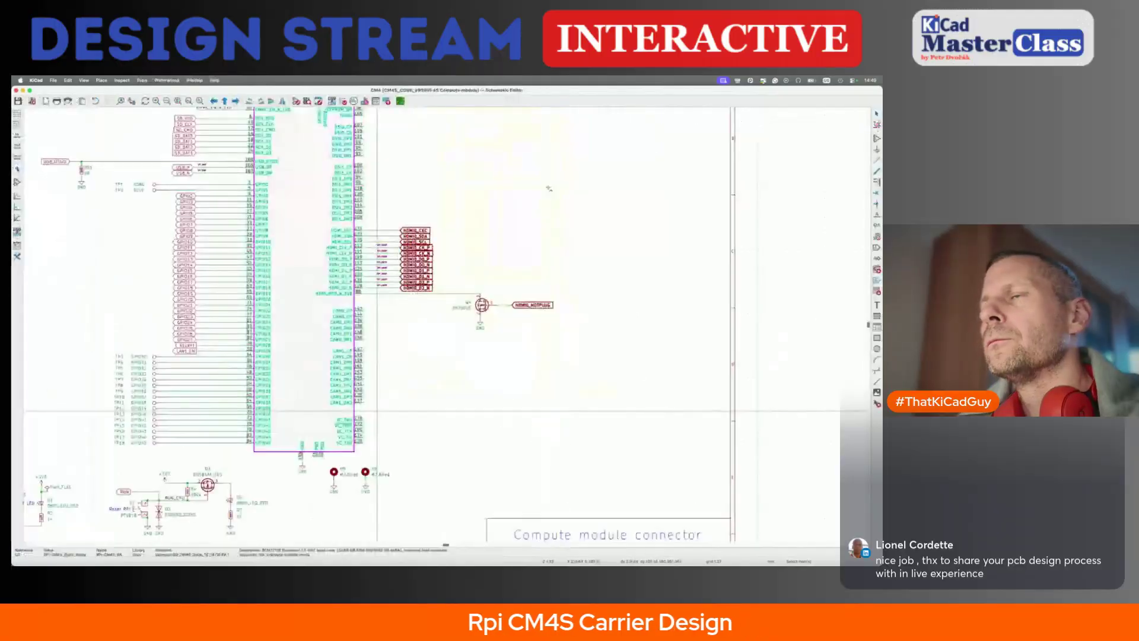
{"action": "key", "text": "super+grave"}
- Update footprint U2 from the library
{"action": "key", "text": "super+u"}
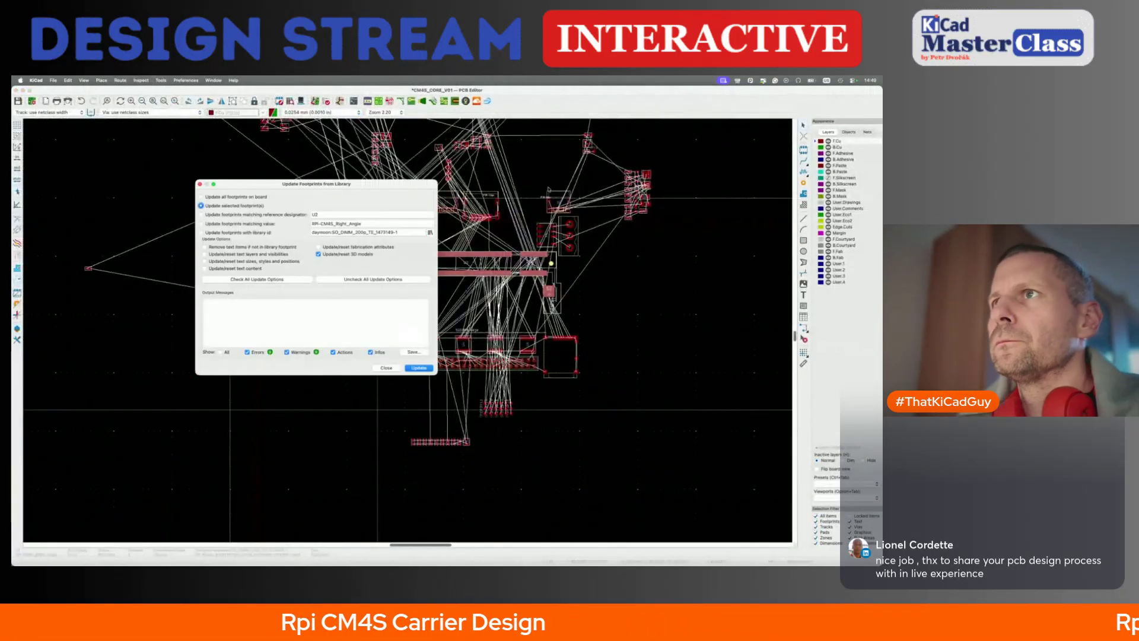
{"action": "left_click", "coordinate": [419, 367]}
{"action": "left_click", "coordinate": [386, 367]}
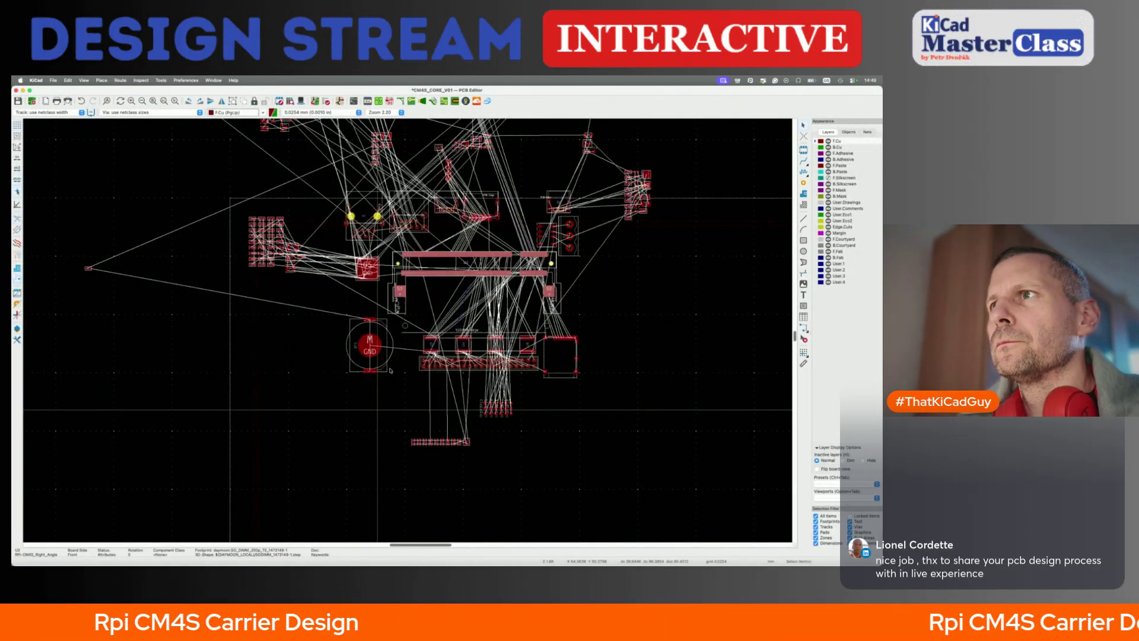
- Move mounting hole H6 and the GND hole H5 down beside each other near U3
{"action": "scroll", "coordinate": [373, 268], "scroll_direction": "up", "scroll_amount": 5}
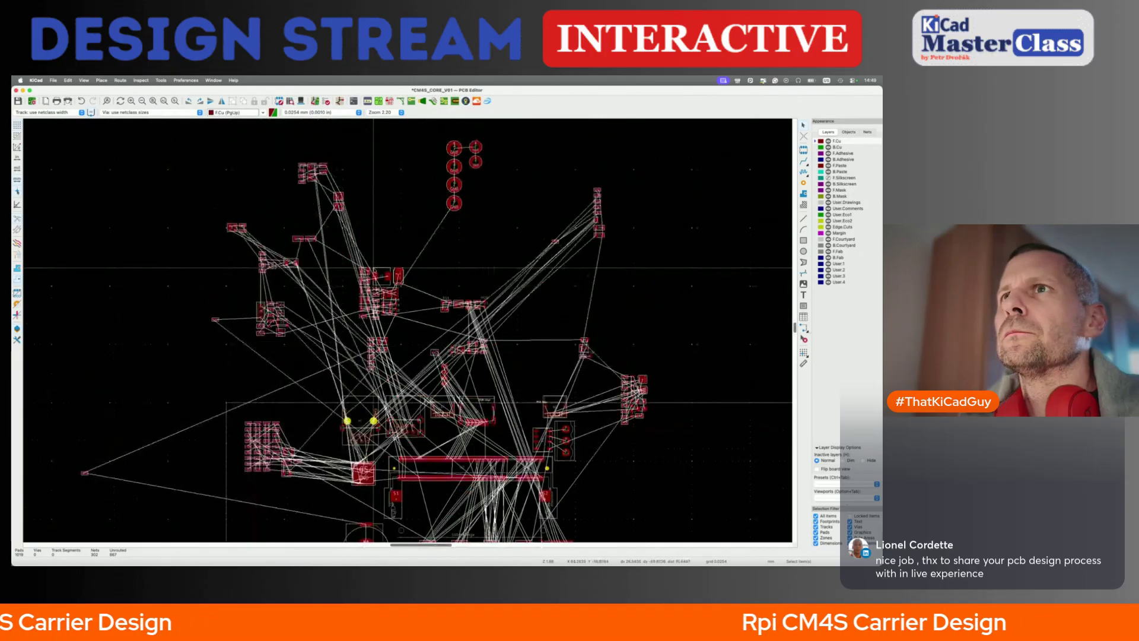
{"action": "left_click_drag", "start_coordinate": [469, 139], "coordinate": [508, 196]}
{"action": "key", "text": "m"}
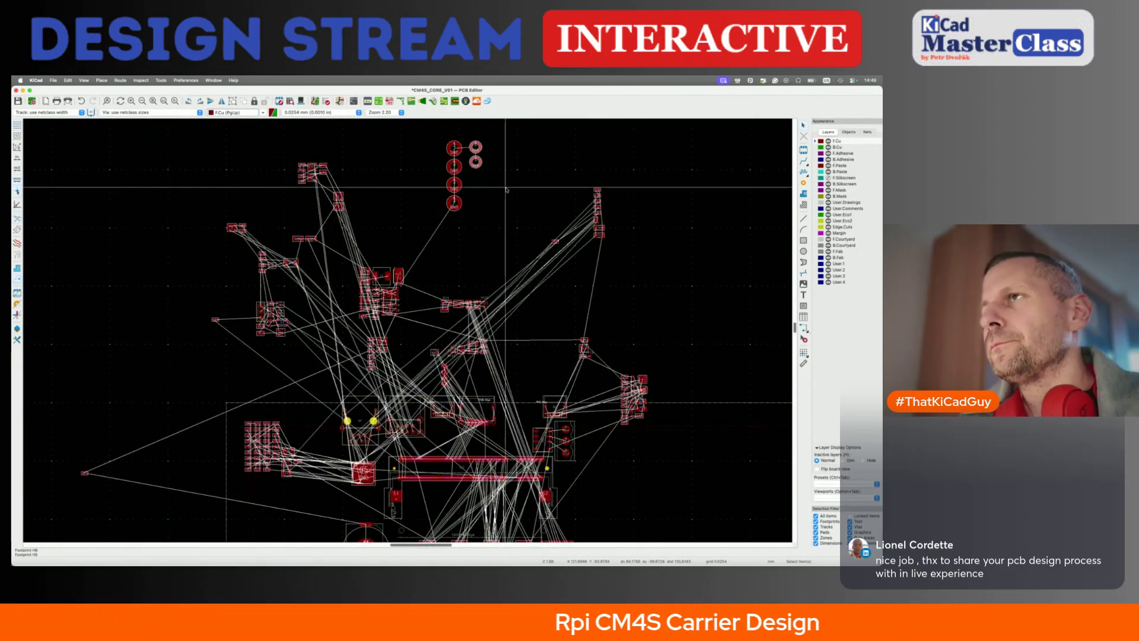
{"action": "scroll", "coordinate": [466, 332], "scroll_direction": "down", "scroll_amount": 4}
{"action": "left_click", "coordinate": [466, 363]}
{"action": "scroll", "coordinate": [442, 374], "scroll_direction": "up", "scroll_amount": 5}
{"action": "left_click", "coordinate": [340, 292]}
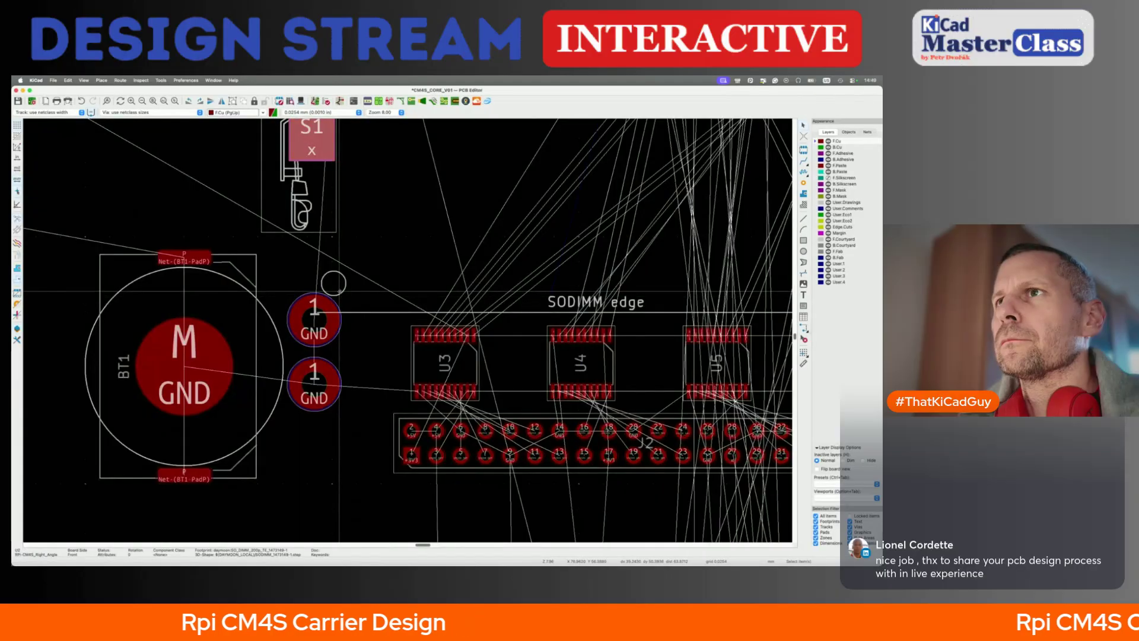
{"action": "key", "text": "Escape"}
{"action": "scroll", "coordinate": [313, 319], "scroll_direction": "up", "scroll_amount": 2}
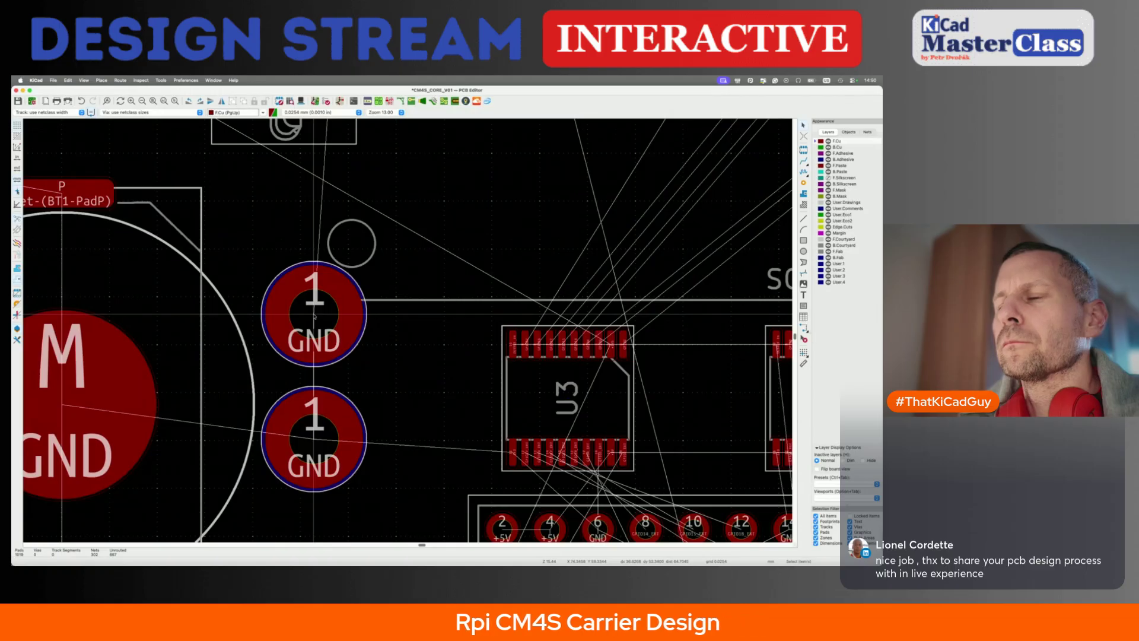
{"action": "key", "text": "m"}
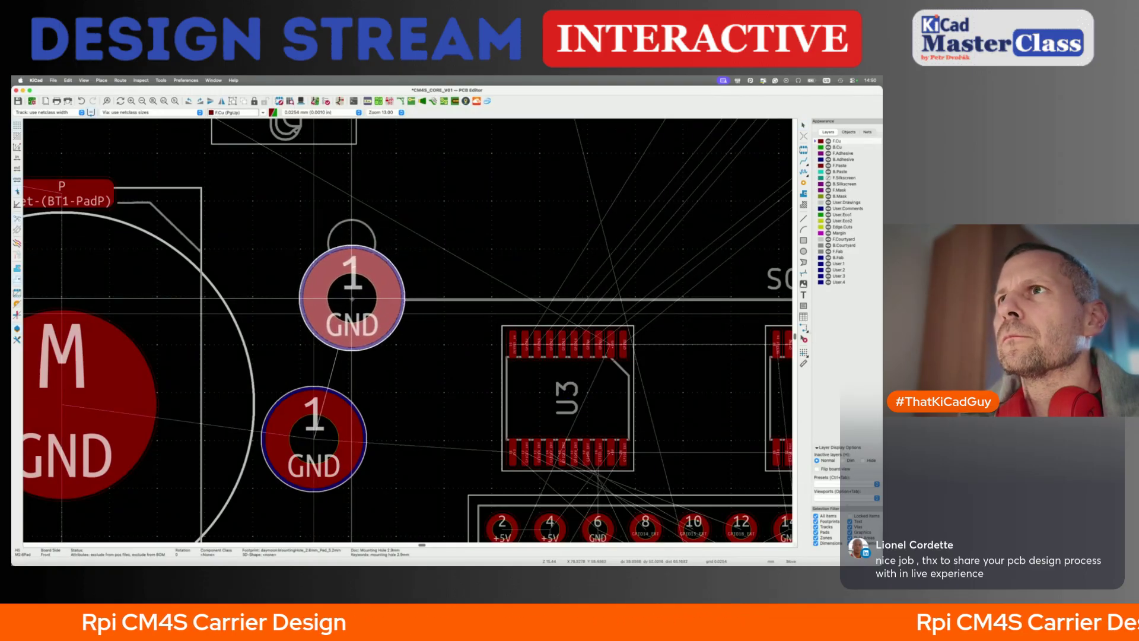
{"action": "left_click", "coordinate": [356, 334]}
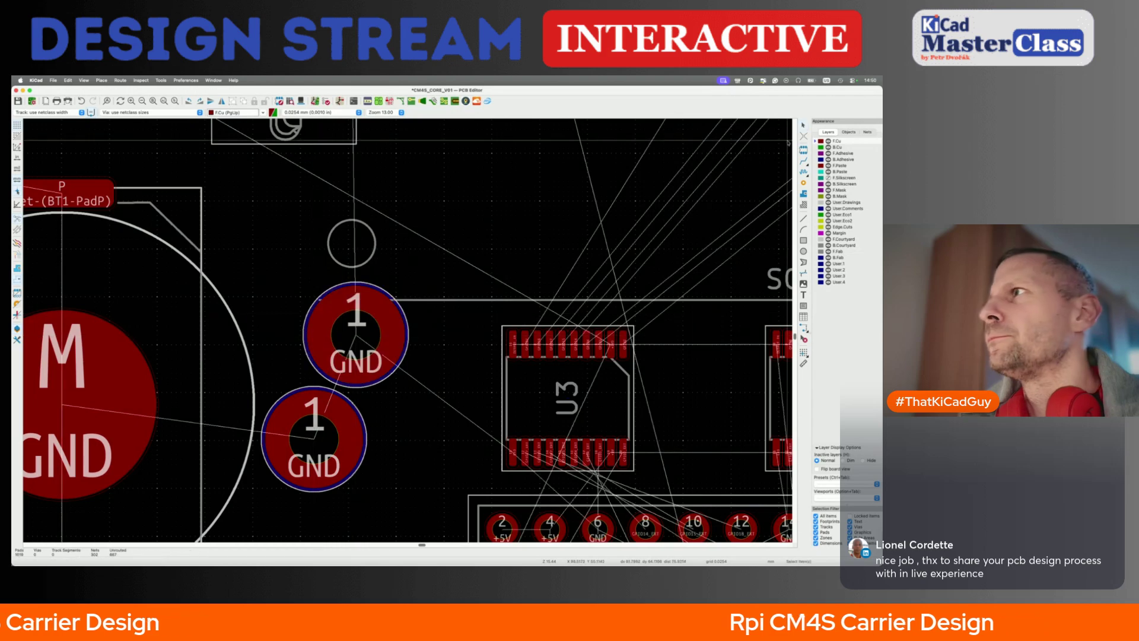
- Save the board and make F.Fab the active layer for guide lines
{"action": "left_click", "coordinate": [803, 218]}
{"action": "key", "text": "super+s"}
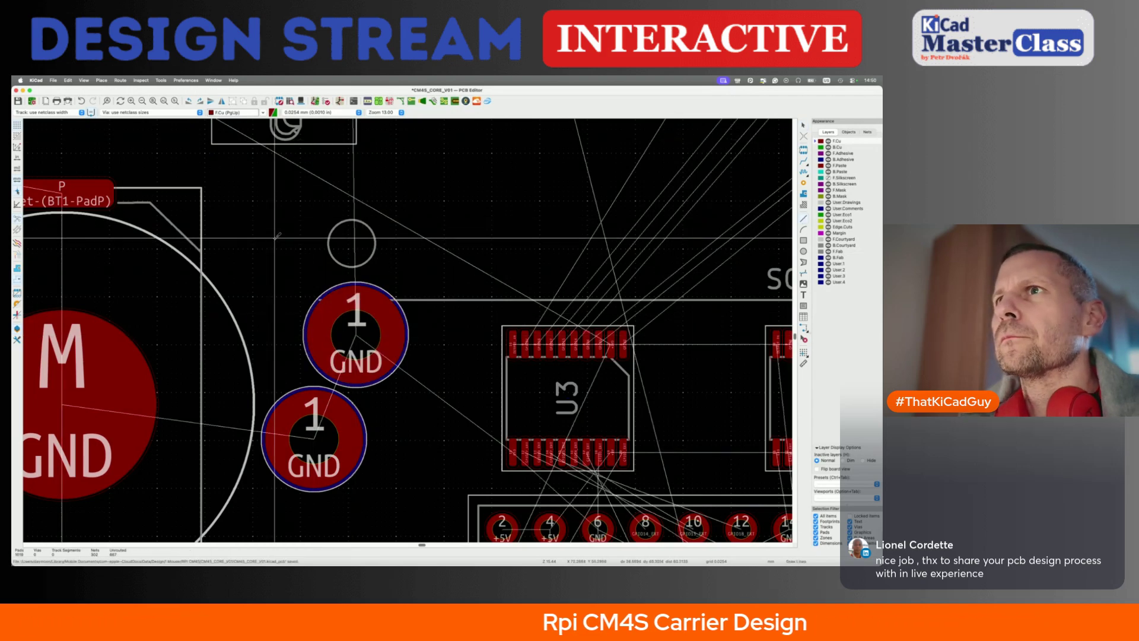
{"action": "left_click", "coordinate": [269, 243]}
{"action": "key", "text": "Escape"}
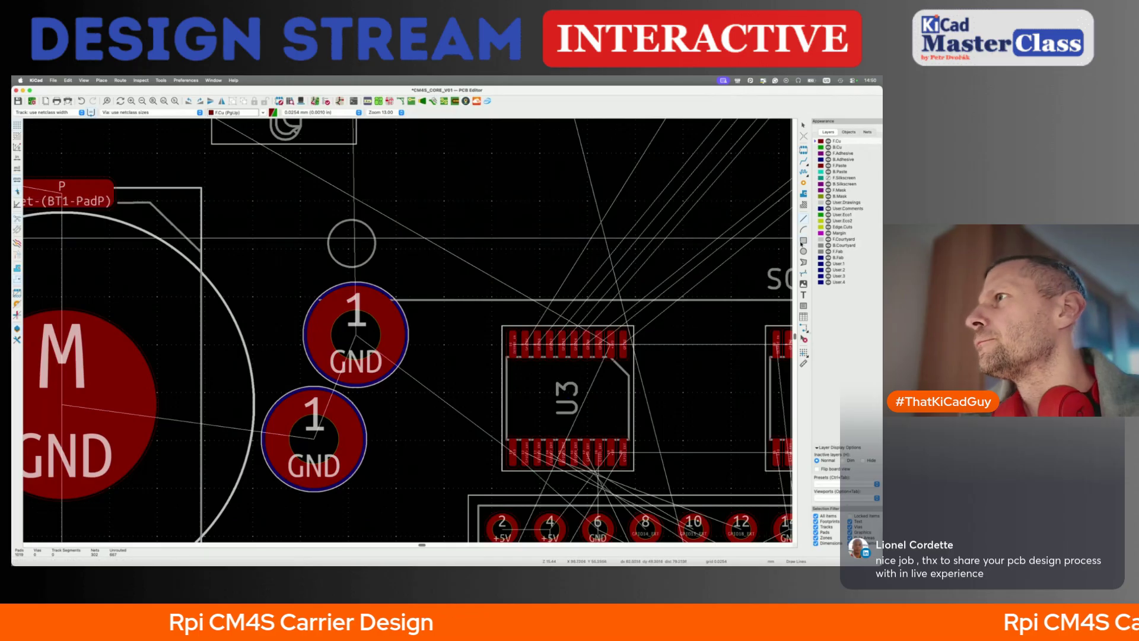
{"action": "left_click", "coordinate": [838, 251]}
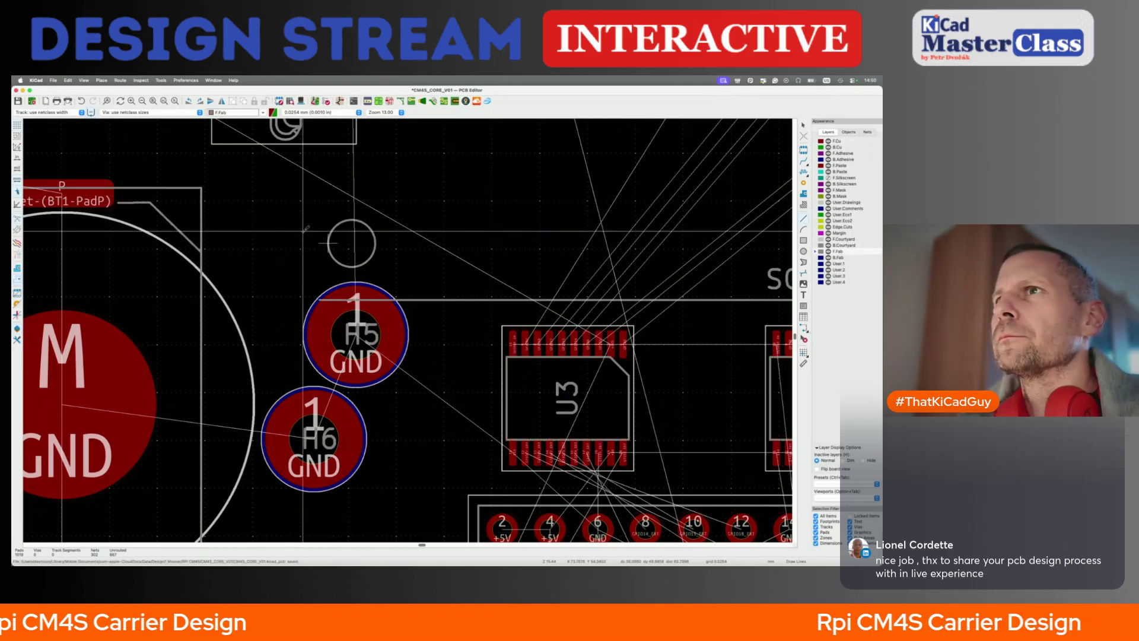
- Draw a horizontal F.Fab guide line and move hole H5 up onto it
{"action": "left_click", "coordinate": [285, 243]}
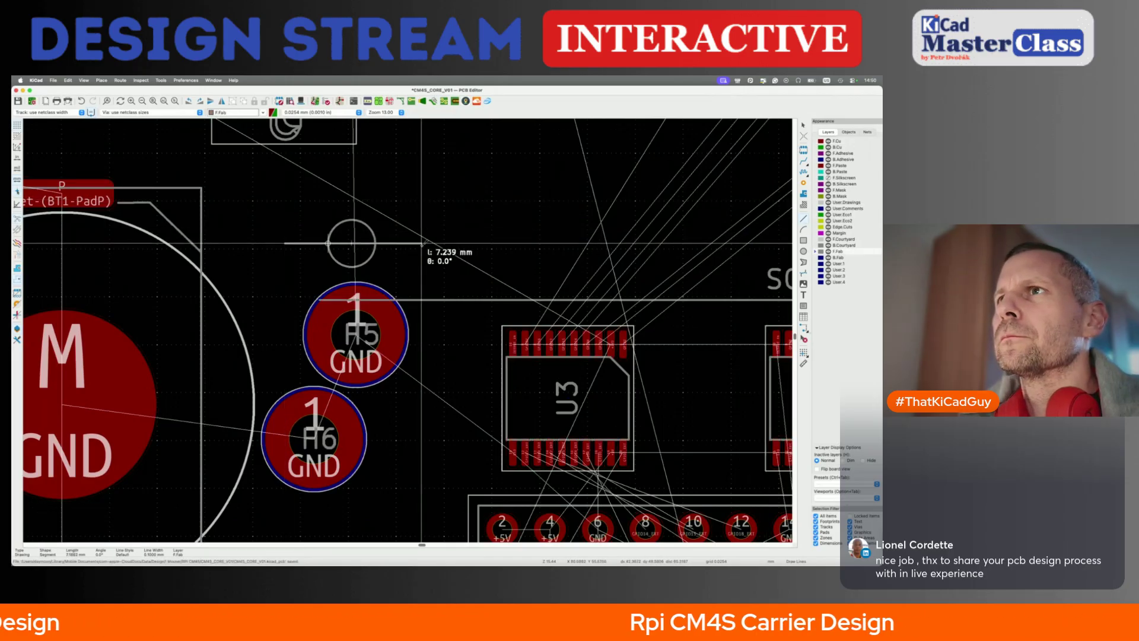
{"action": "double_click", "coordinate": [416, 243]}
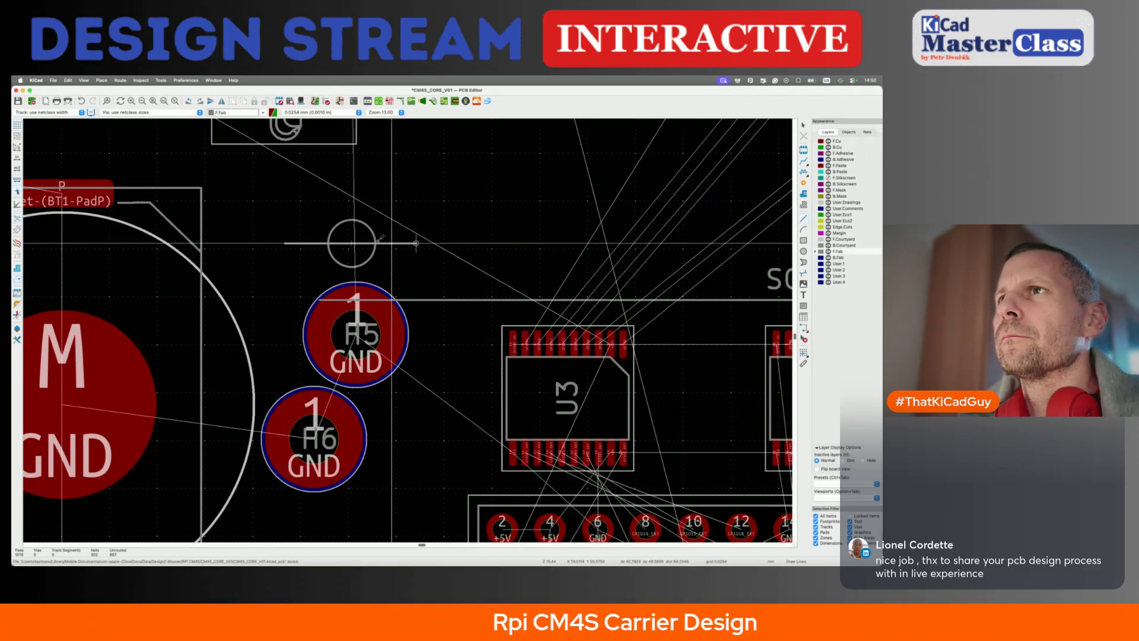
{"action": "left_click", "coordinate": [352, 201]}
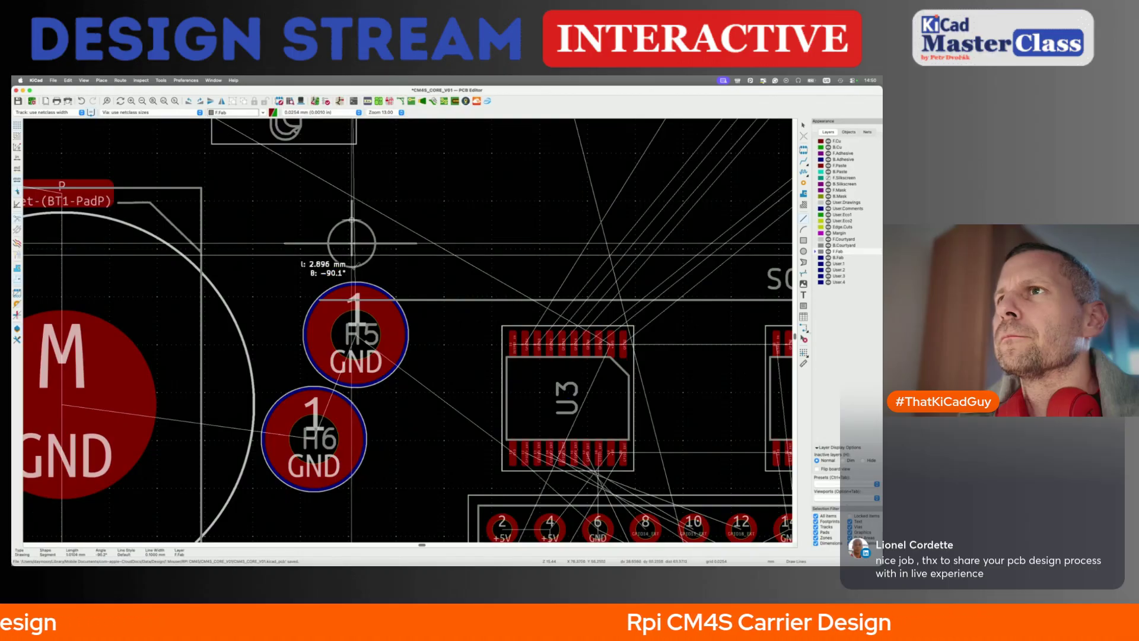
{"action": "key", "text": "Escape"}
{"action": "key", "text": "Escape"}
{"action": "left_click", "coordinate": [357, 333]}
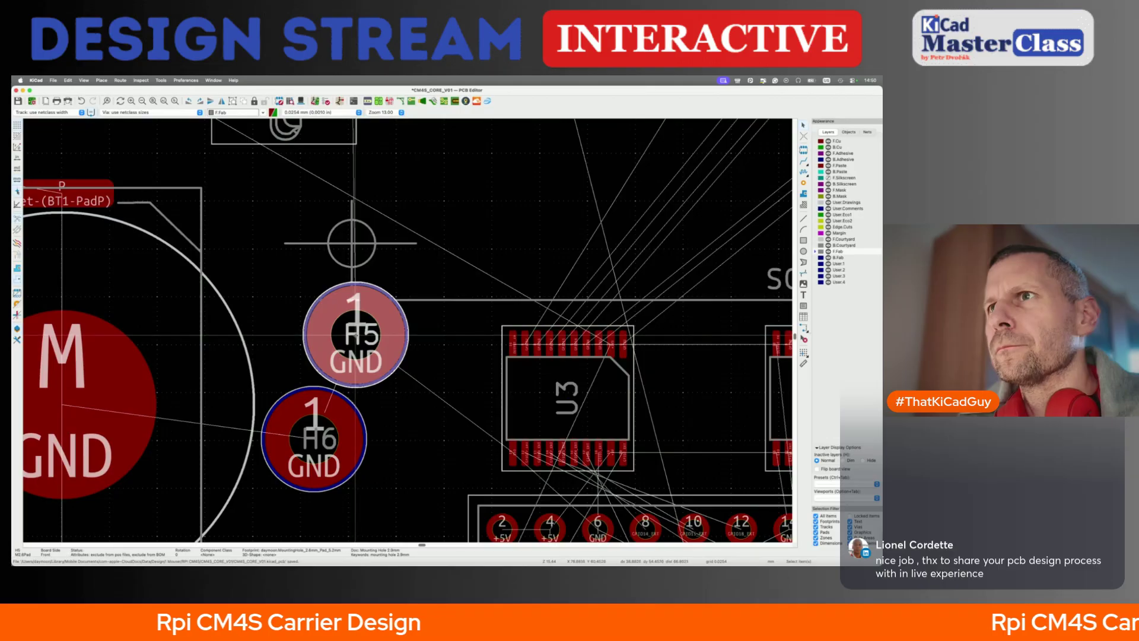
{"action": "left_click_drag", "start_coordinate": [354, 335], "coordinate": [352, 243]}
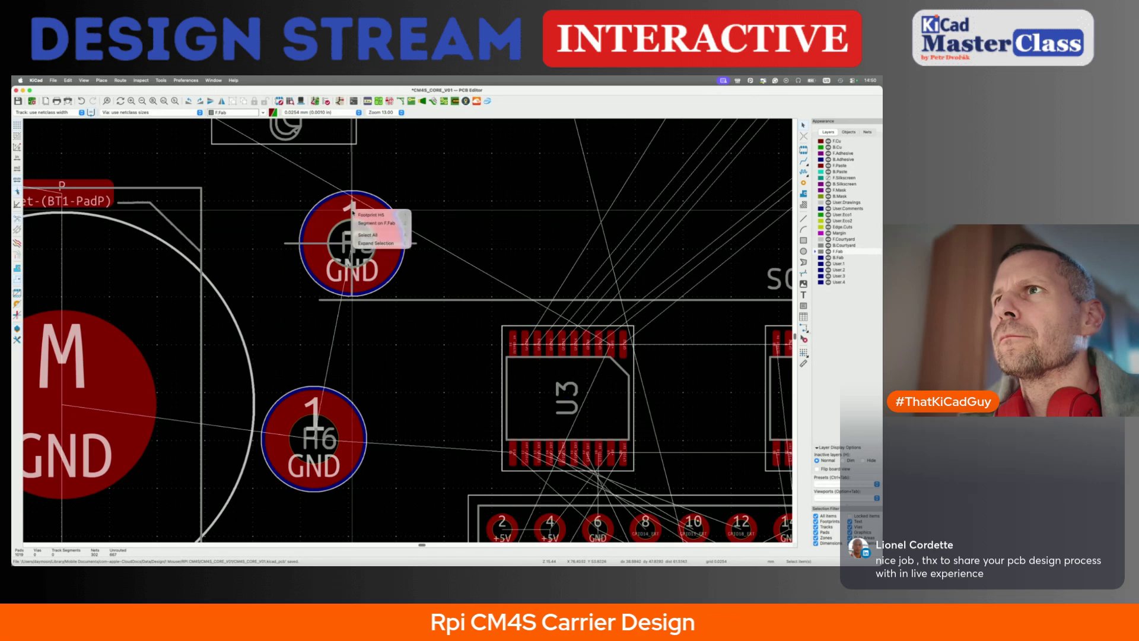
- Select both F.Fab guide segments and carry the cross toward the other hole
{"action": "left_click", "coordinate": [376, 223]}
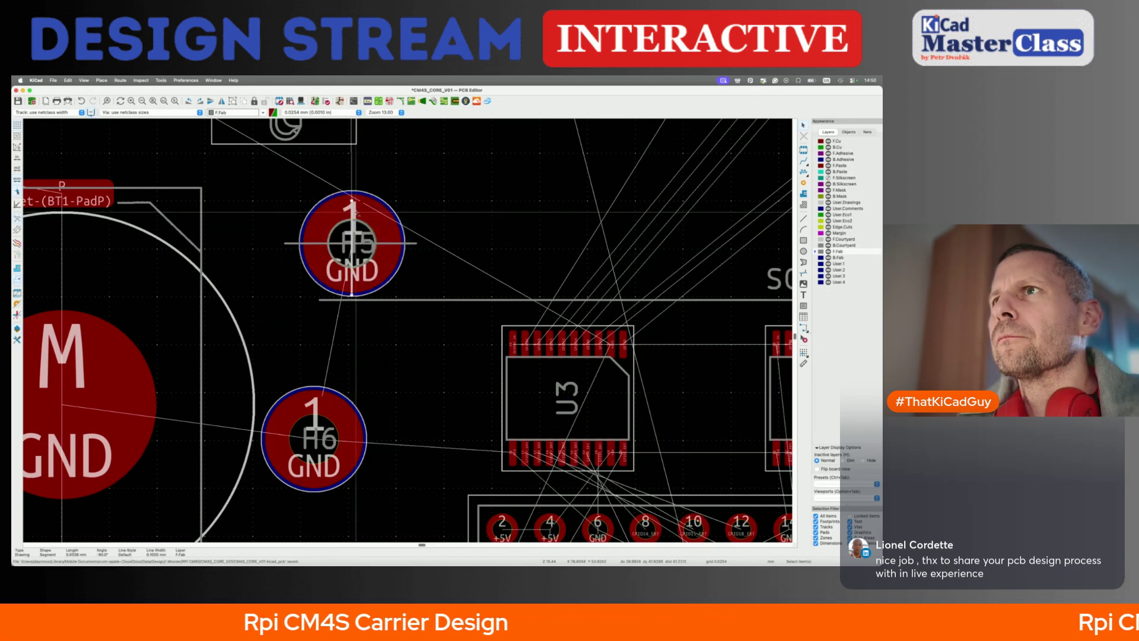
{"action": "left_click", "coordinate": [415, 243], "text": "shift"}
{"action": "key", "text": "m"}
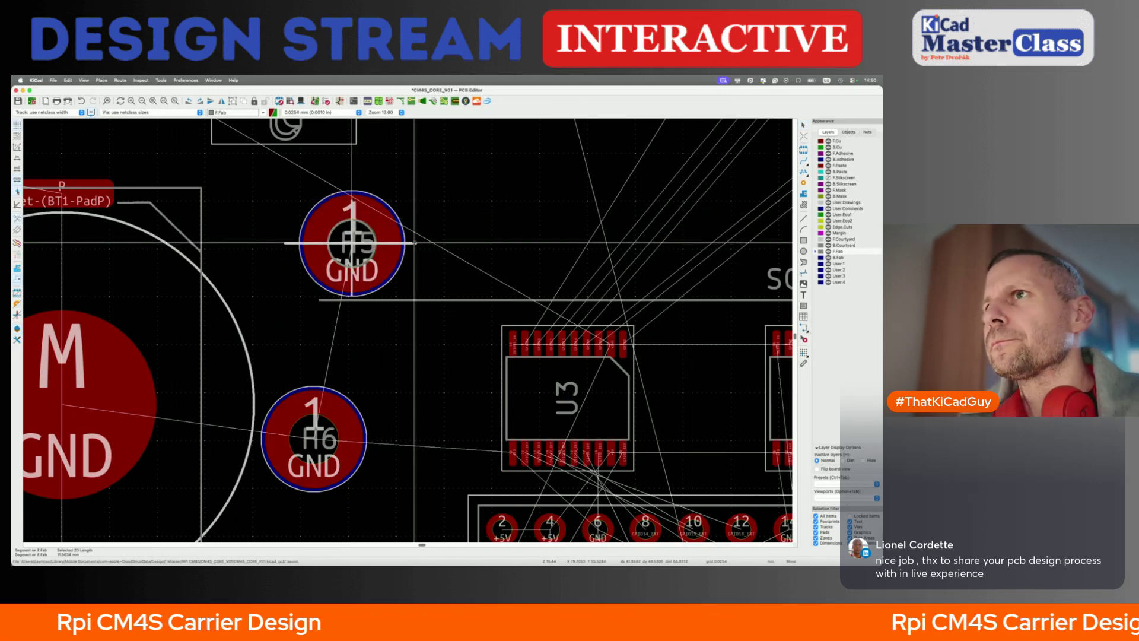
{"action": "scroll", "coordinate": [414, 243], "scroll_direction": "down", "scroll_amount": 4}
{"action": "scroll", "coordinate": [414, 243], "scroll_direction": "right", "scroll_amount": 8}
{"action": "scroll", "coordinate": [548, 244], "scroll_direction": "up", "scroll_amount": 3}
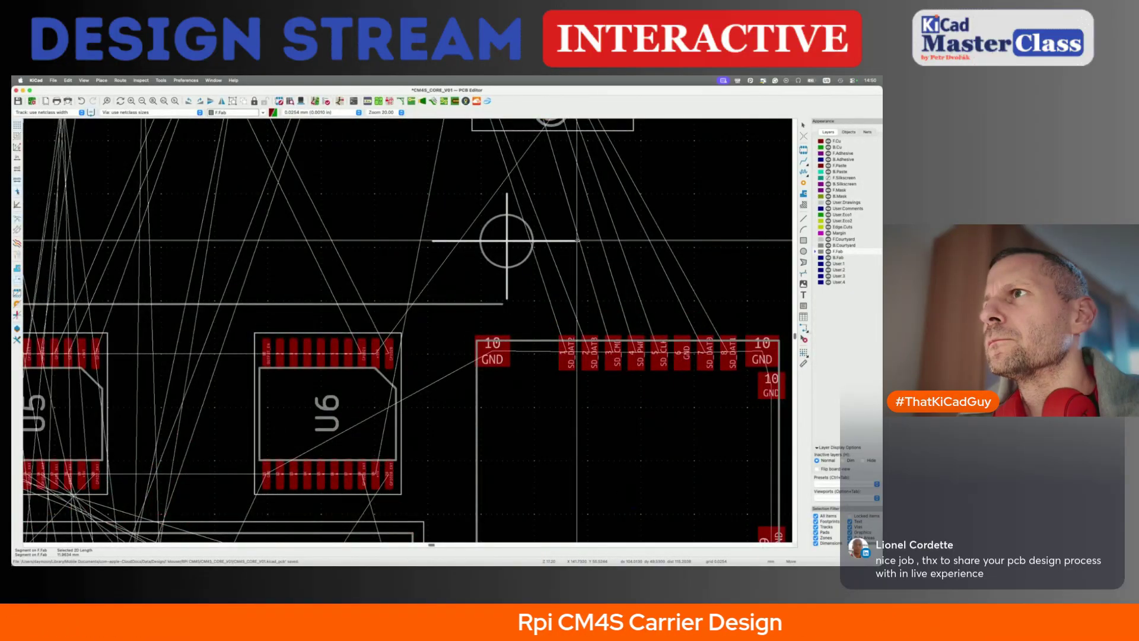
- Drop the guide cross on the hole outline and position H6 exactly on its centre
{"action": "left_click", "coordinate": [577, 240]}
{"action": "scroll", "coordinate": [573, 241], "scroll_direction": "down", "scroll_amount": 6}
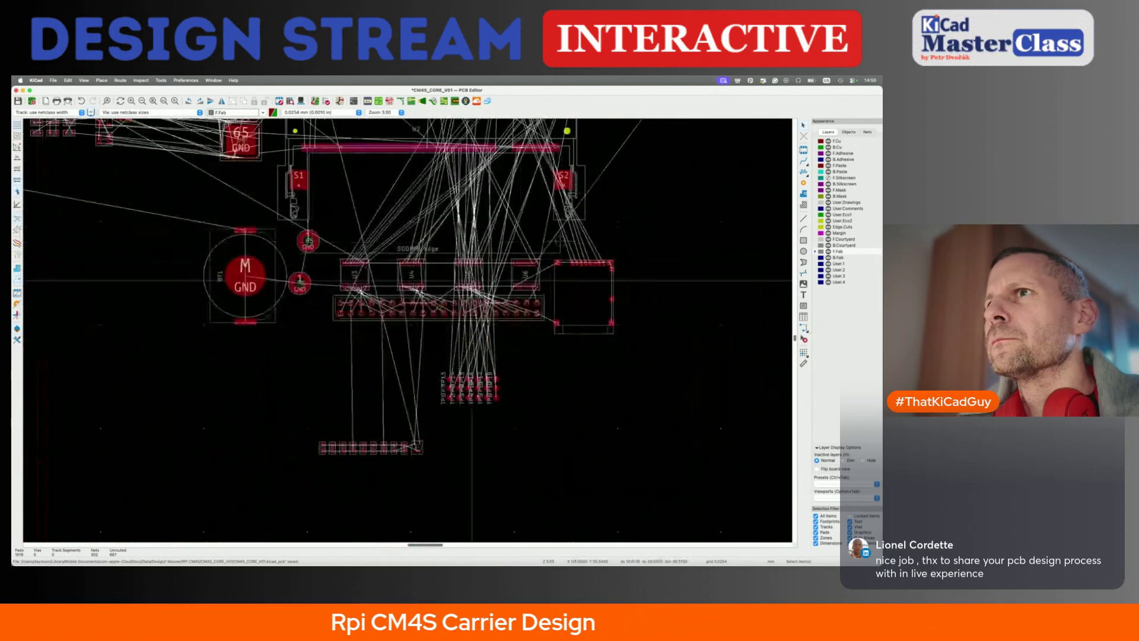
{"action": "left_click", "coordinate": [303, 290]}
{"action": "key", "text": "m"}
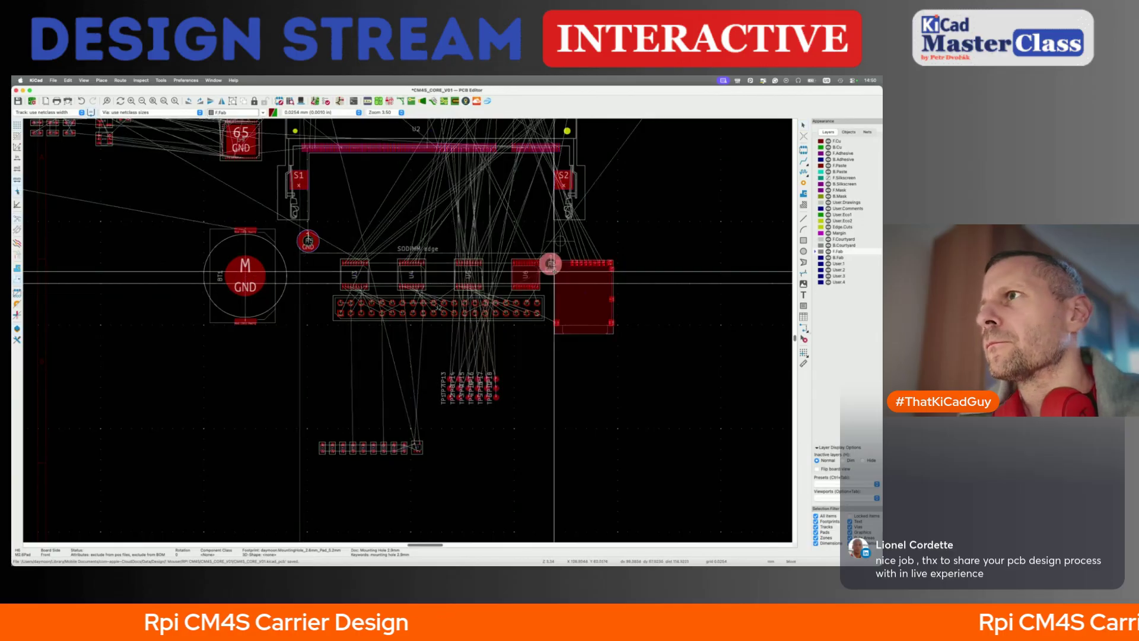
{"action": "scroll", "coordinate": [593, 229], "scroll_direction": "up", "scroll_amount": 6}
{"action": "key", "text": "shift+p"}
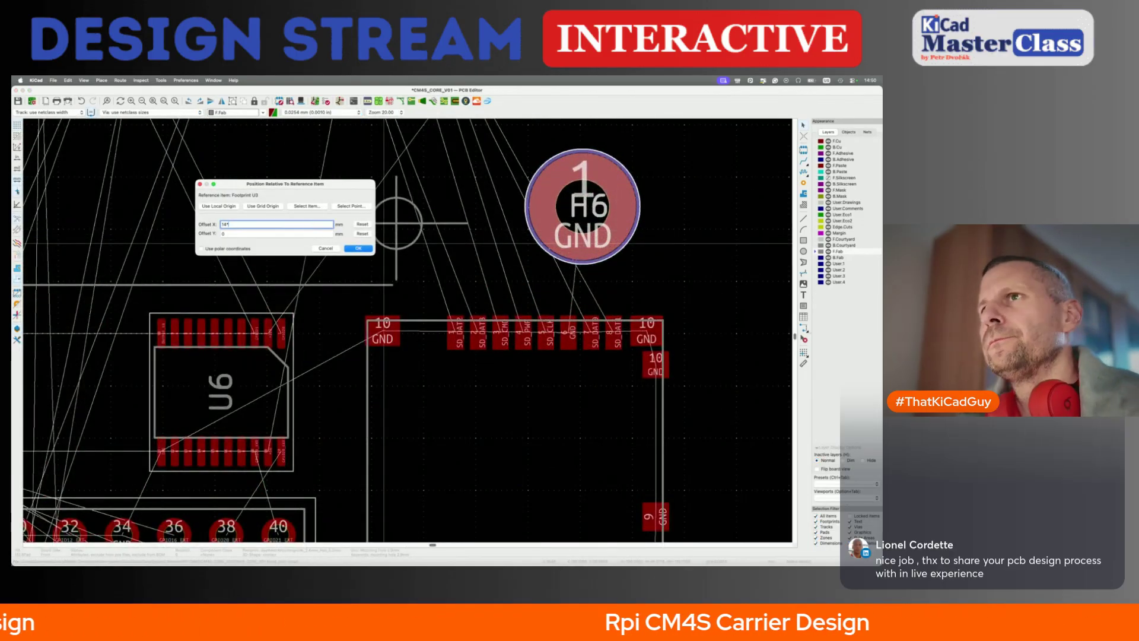
{"action": "left_click", "coordinate": [351, 206]}
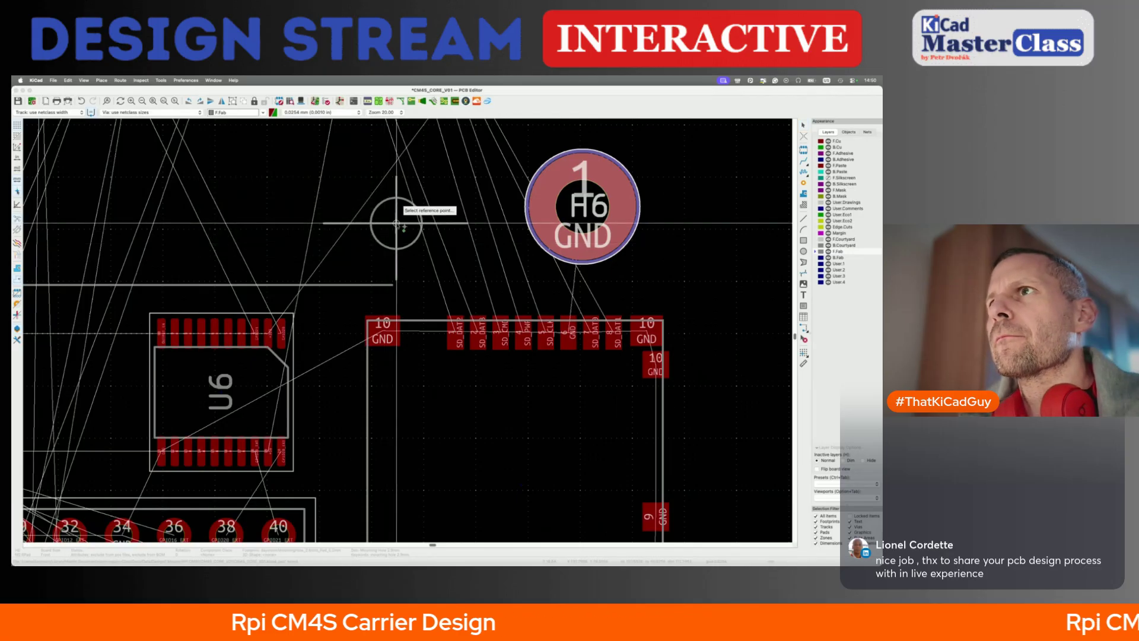
{"action": "left_click", "coordinate": [396, 224]}
{"action": "left_click", "coordinate": [358, 247]}
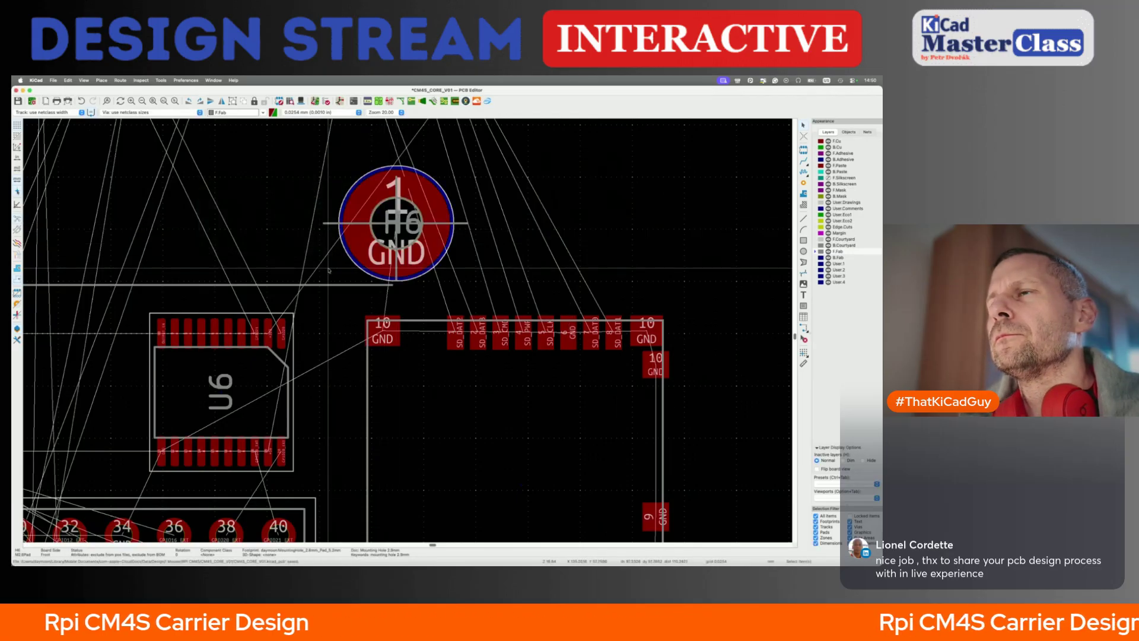
- Delete the leftover F.Fab guide segment through H6 and save the board
{"action": "left_click", "coordinate": [396, 189]}
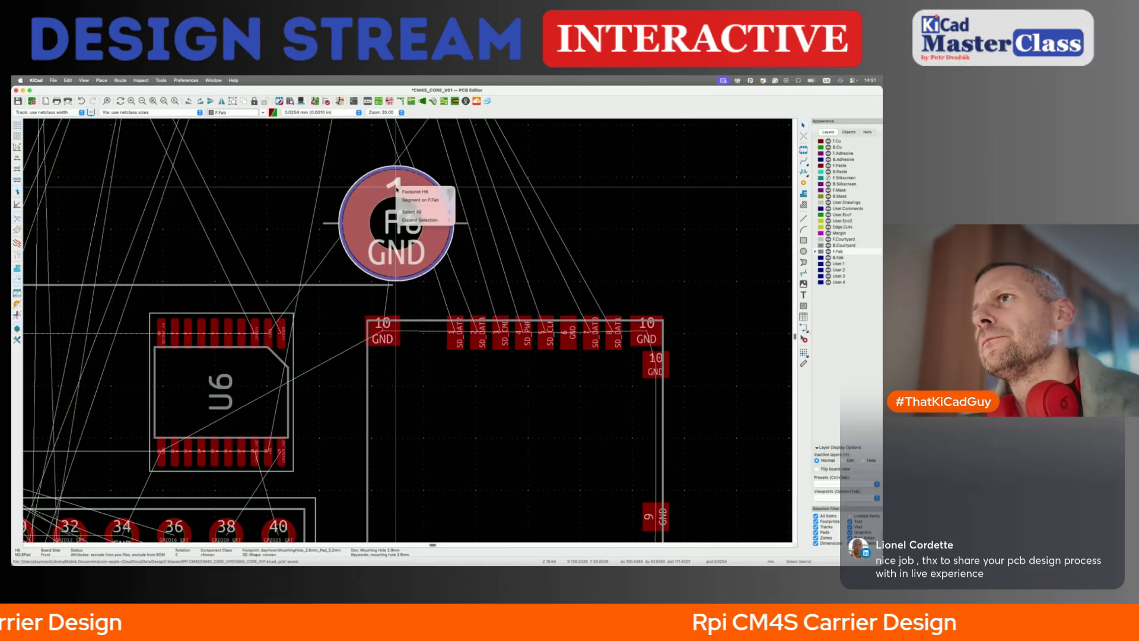
{"action": "left_click", "coordinate": [419, 200]}
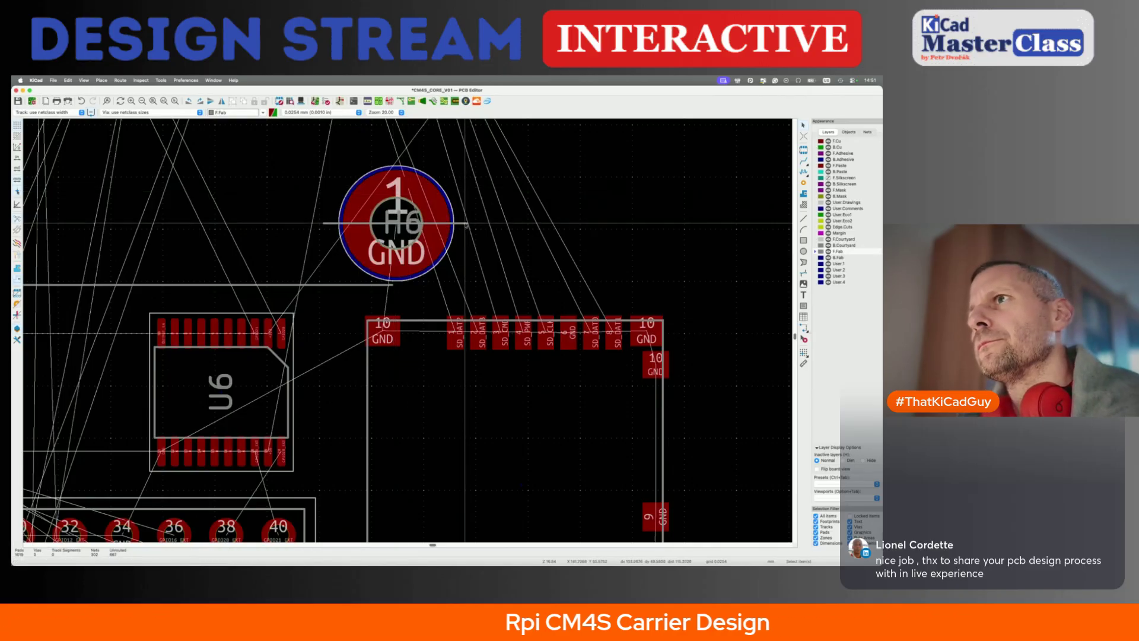
{"action": "key", "text": "Delete"}
{"action": "scroll", "coordinate": [453, 276], "scroll_direction": "down", "scroll_amount": 8}
{"action": "key", "text": "ctrl+s"}
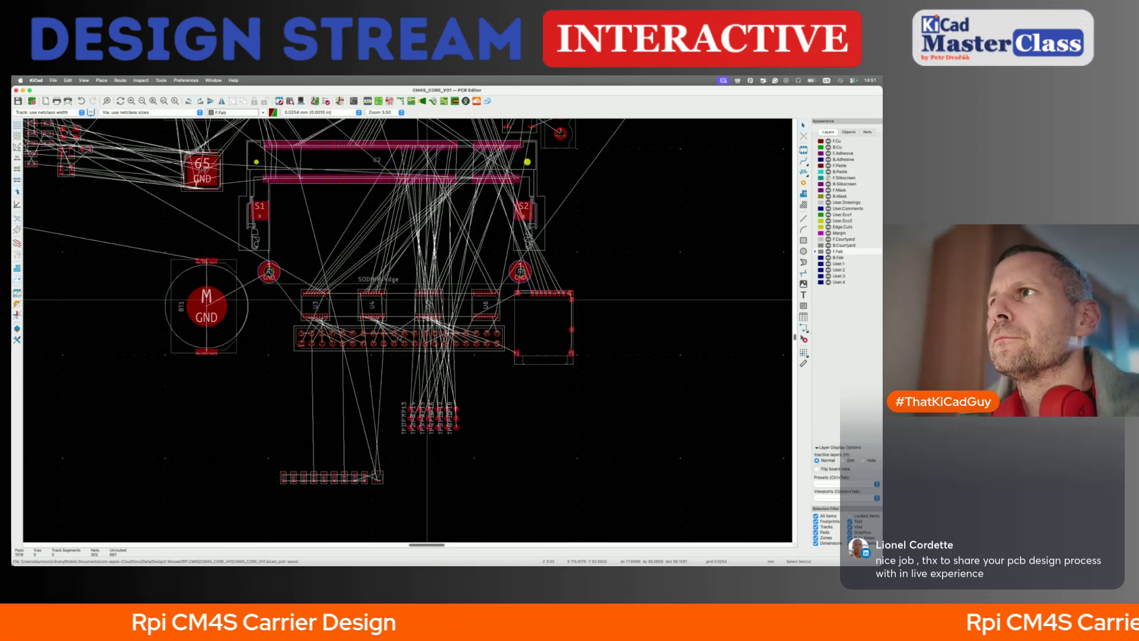
- Move the top mounting hole to a new spot on the board
{"action": "scroll", "coordinate": [407, 330], "scroll_direction": "up", "scroll_amount": 3}
{"action": "scroll", "coordinate": [427, 299], "scroll_direction": "up", "scroll_amount": 5}
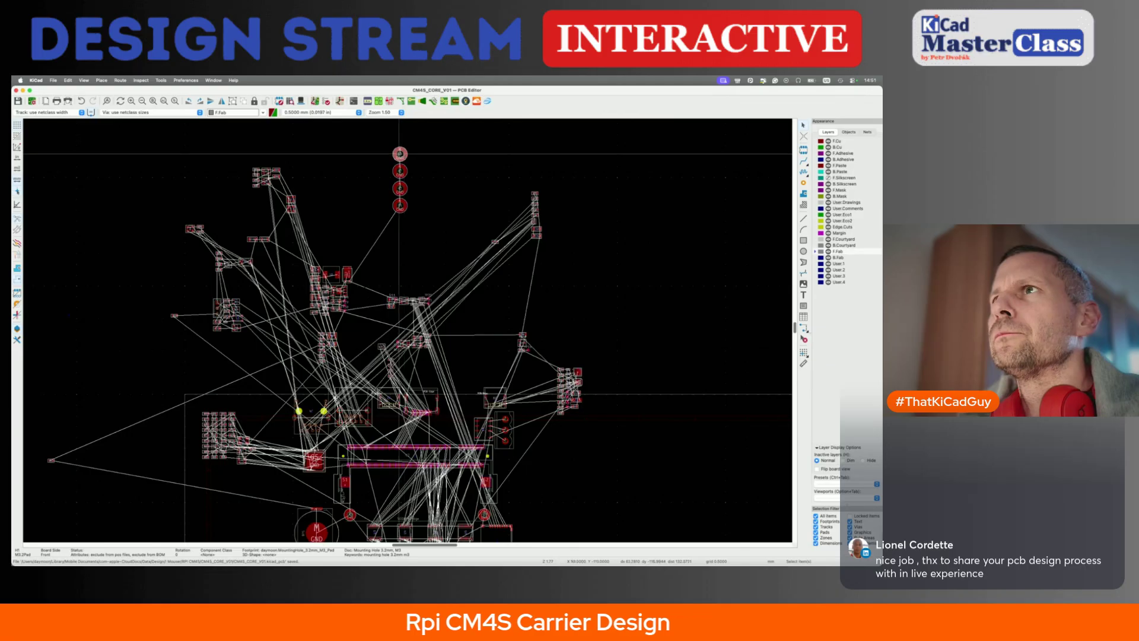
{"action": "left_click", "coordinate": [848, 131]}
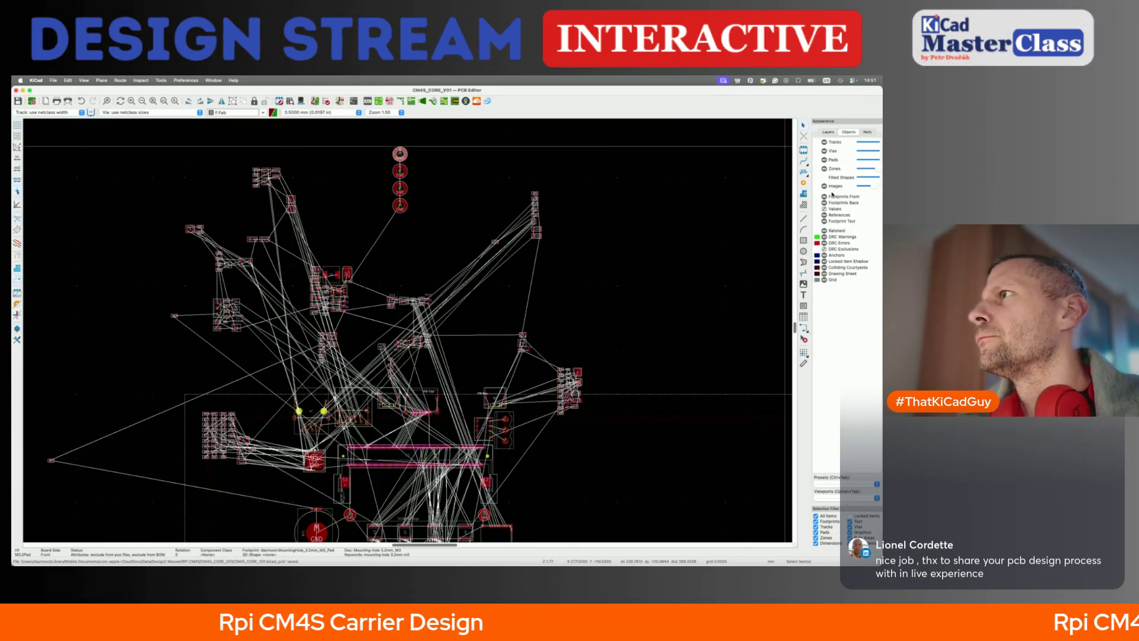
{"action": "left_click", "coordinate": [827, 132]}
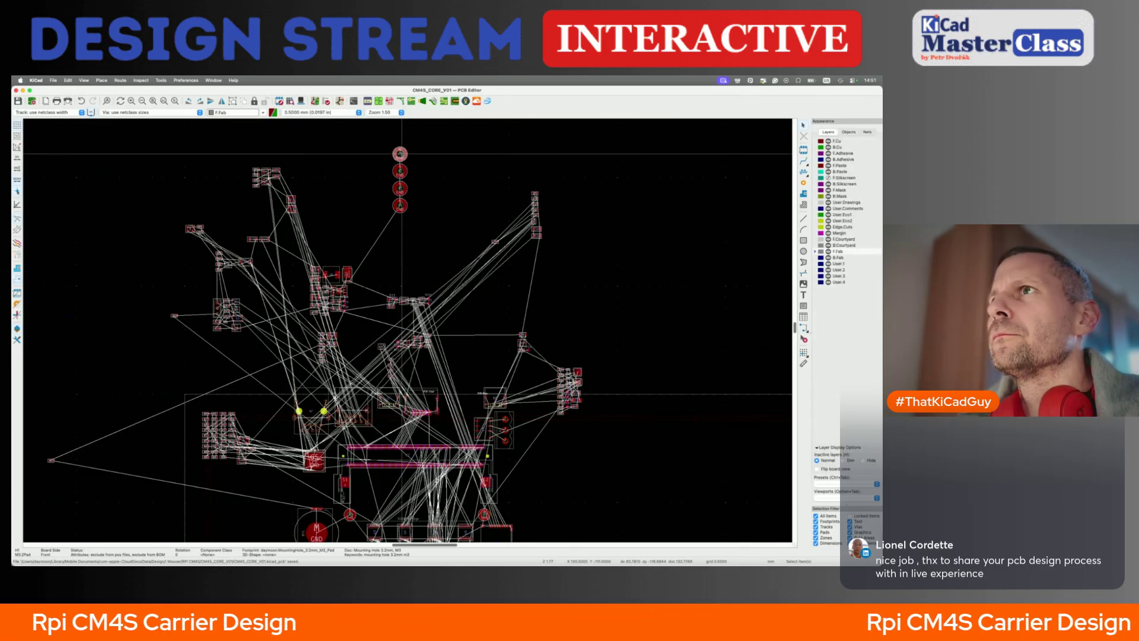
{"action": "key", "text": "m"}
{"action": "scroll", "coordinate": [401, 178], "scroll_direction": "down", "scroll_amount": 5}
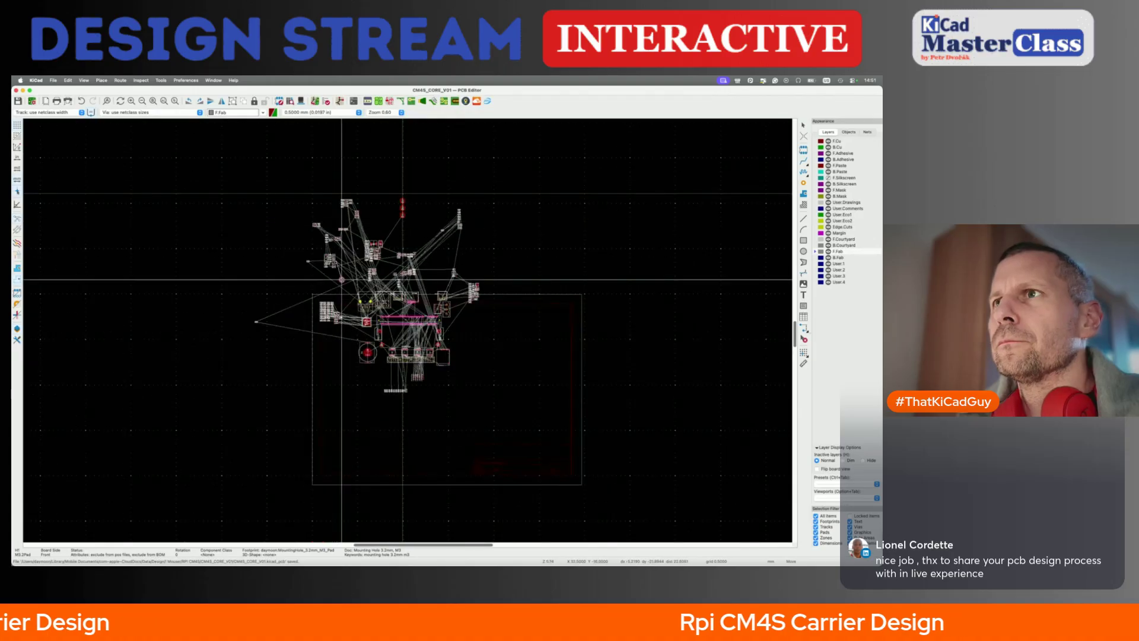
{"action": "scroll", "coordinate": [369, 306], "scroll_direction": "up", "scroll_amount": 5}
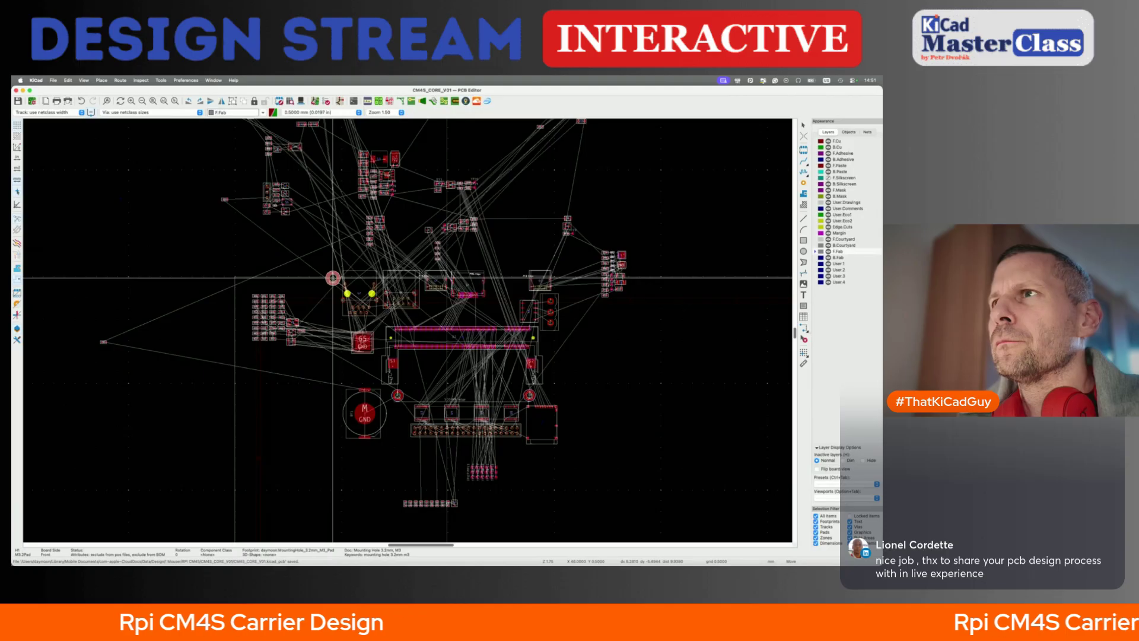
{"action": "left_click", "coordinate": [314, 276]}
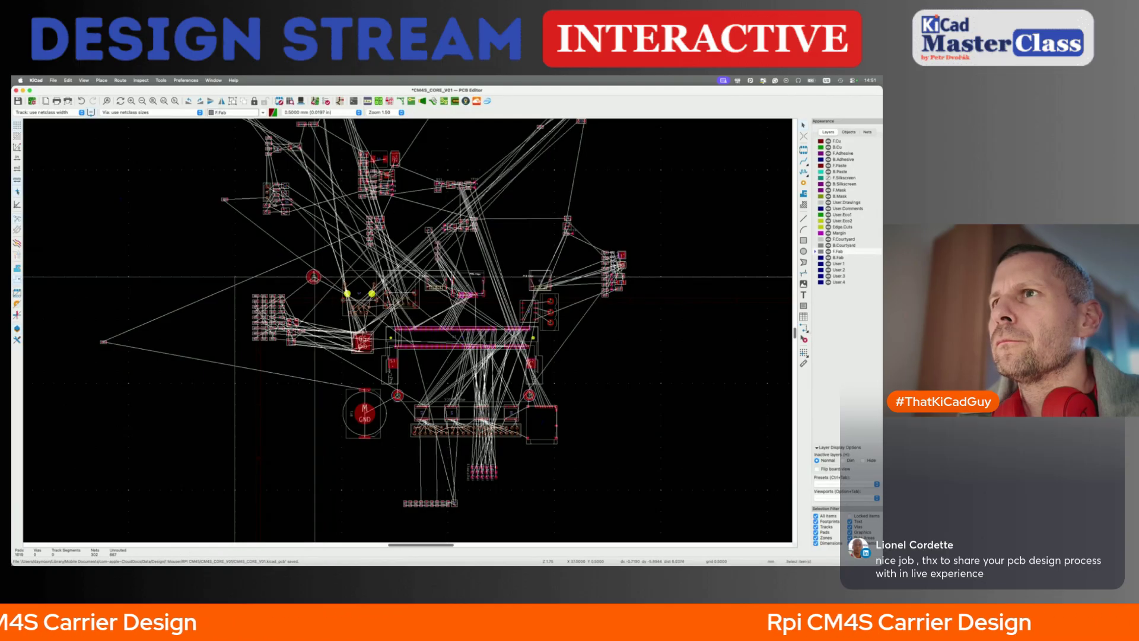
- Move the four nearby items together, placing the M3 hole at the SODIMM edge's left end
{"action": "left_click_drag", "start_coordinate": [331, 255], "coordinate": [520, 343]}
{"action": "key", "text": "m"}
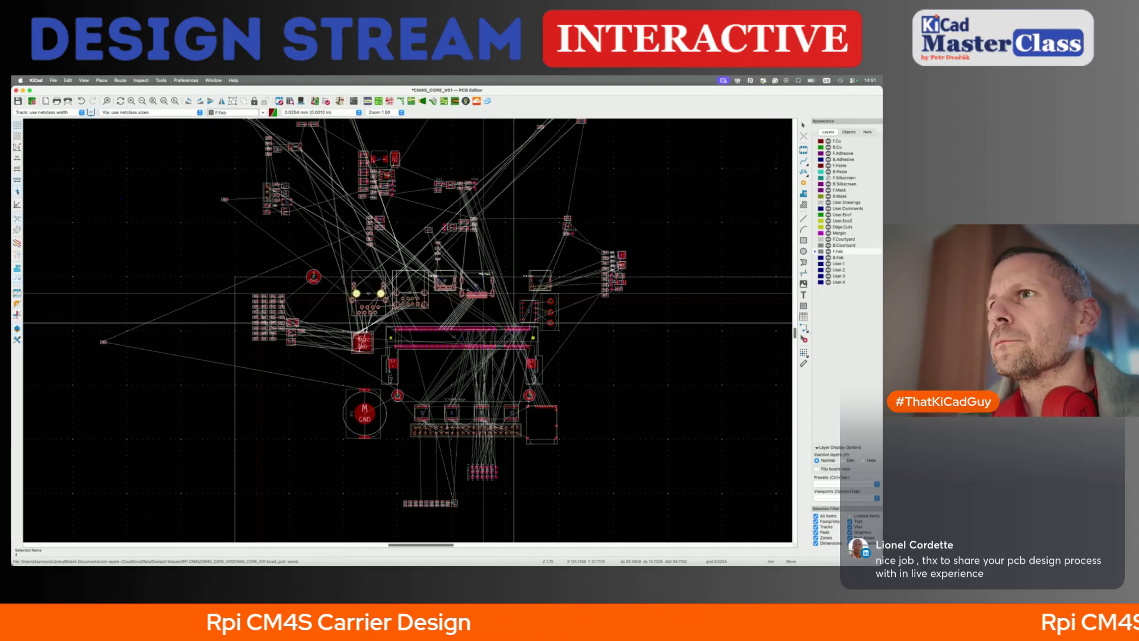
{"action": "left_click", "coordinate": [315, 277]}
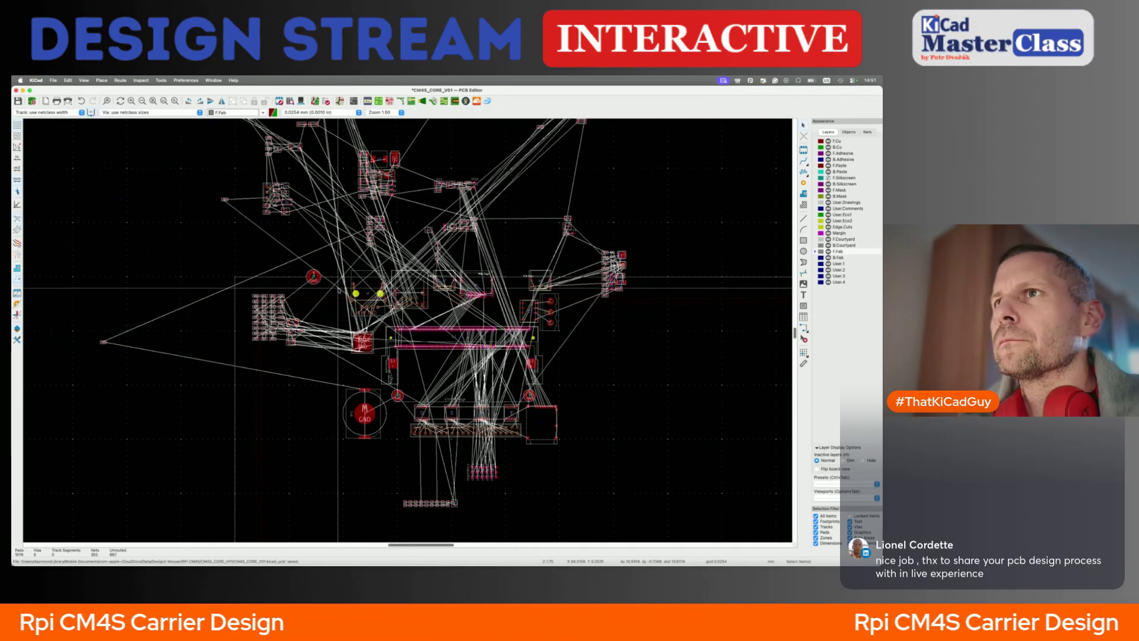
{"action": "scroll", "coordinate": [318, 277], "scroll_direction": "up", "scroll_amount": 2}
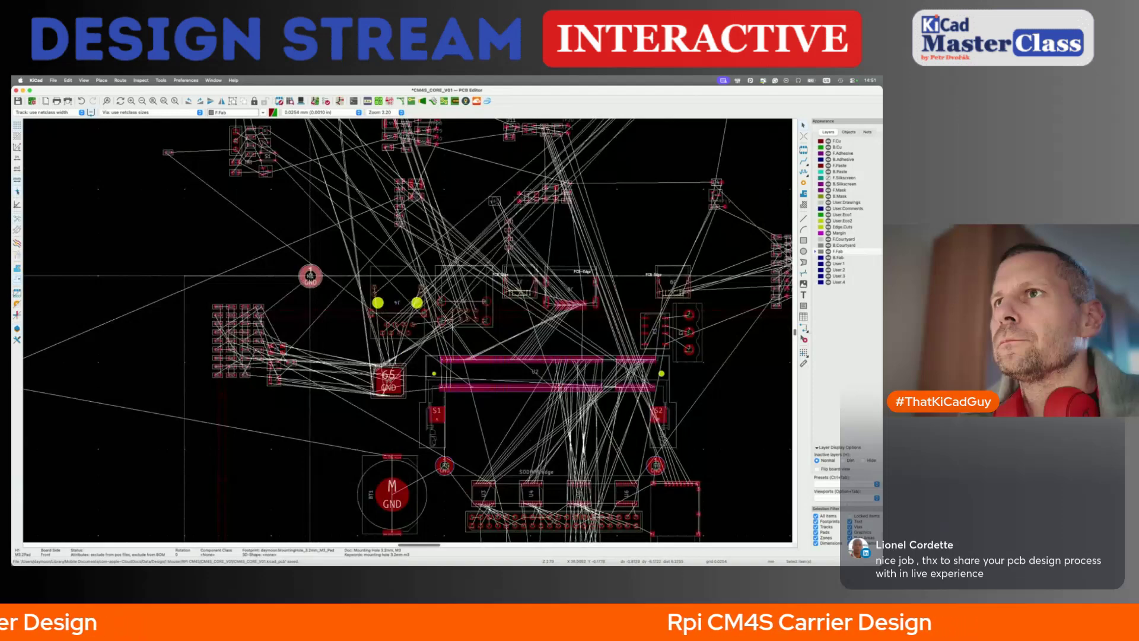
{"action": "scroll", "coordinate": [354, 277], "scroll_direction": "up", "scroll_amount": 2}
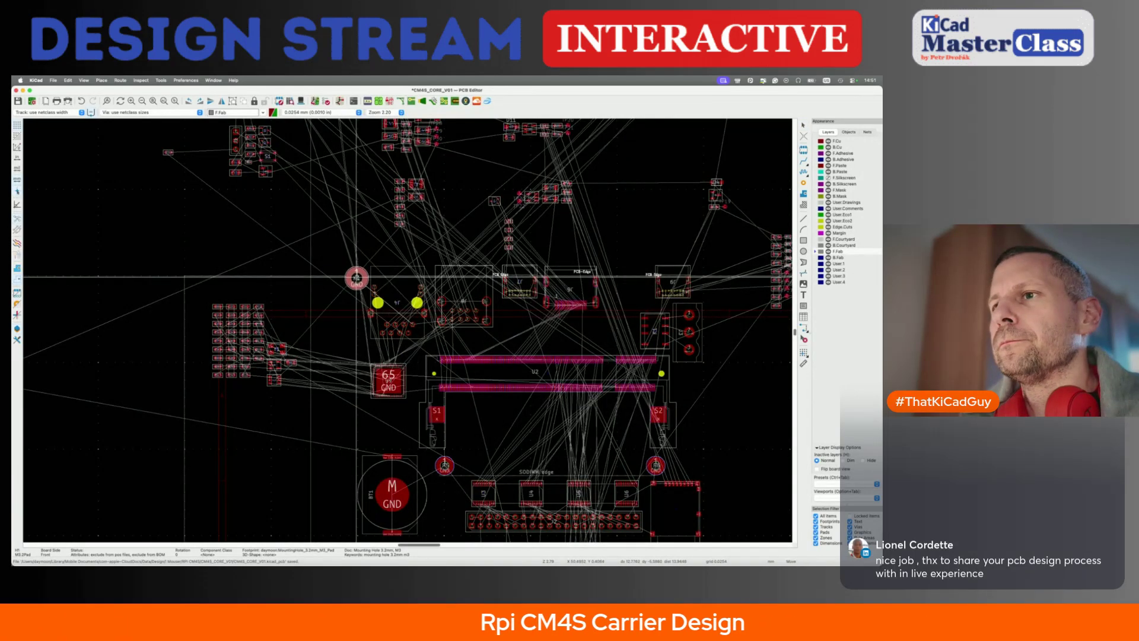
{"action": "left_click", "coordinate": [356, 277]}
{"action": "scroll", "coordinate": [354, 332], "scroll_direction": "down", "scroll_amount": 3}
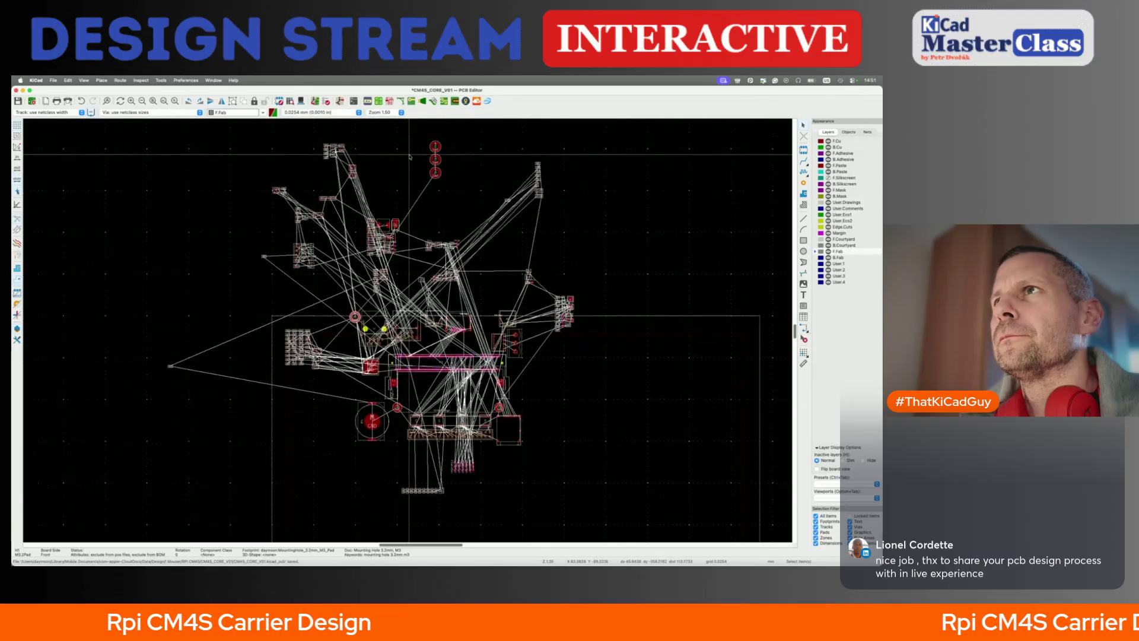
- Move mounting hole H2 down to the lower left of the board
{"action": "left_click", "coordinate": [436, 146]}
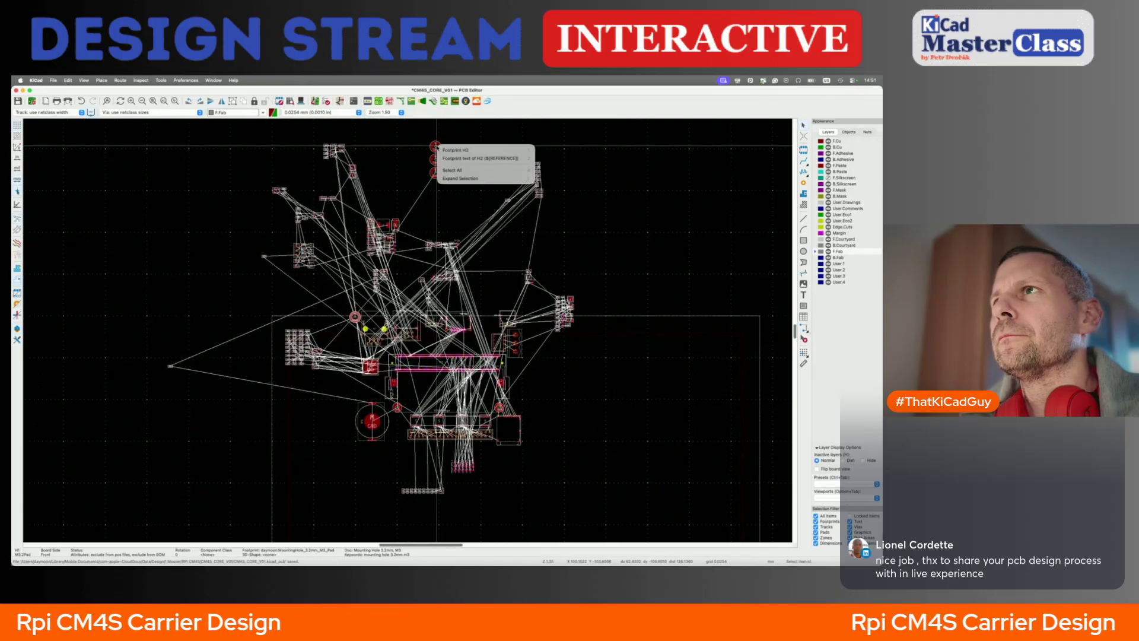
{"action": "left_click", "coordinate": [454, 150]}
{"action": "key", "text": "m"}
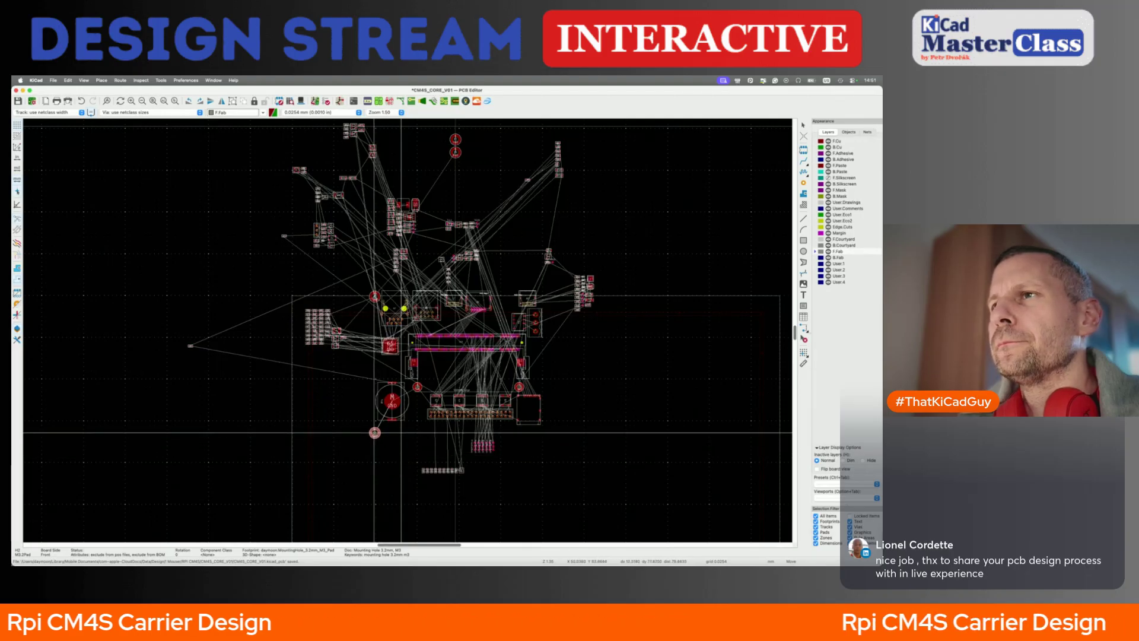
{"action": "left_click", "coordinate": [375, 432]}
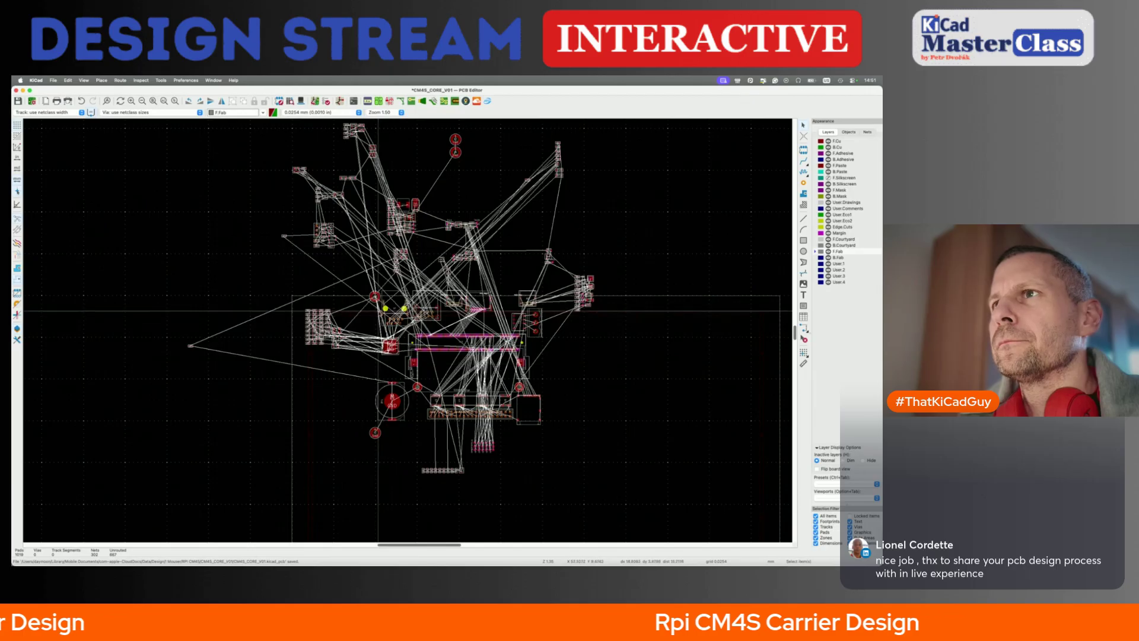
- Edit mounting hole H1's position coordinates in its properties
{"action": "scroll", "coordinate": [380, 295], "scroll_direction": "up", "scroll_amount": 2}
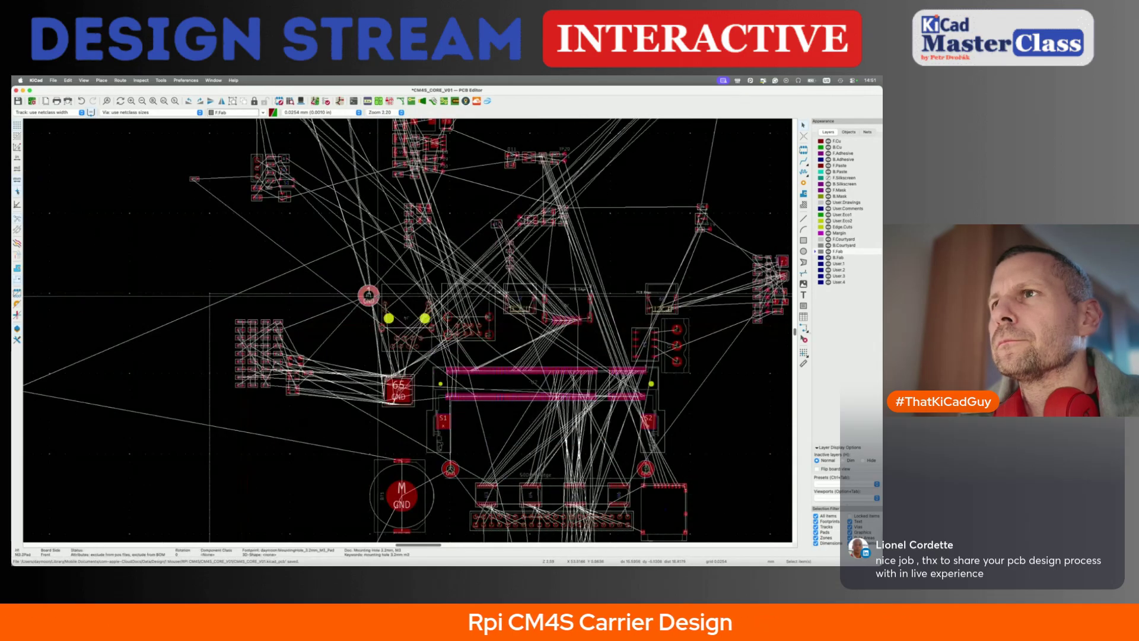
{"action": "double_click", "coordinate": [379, 298]}
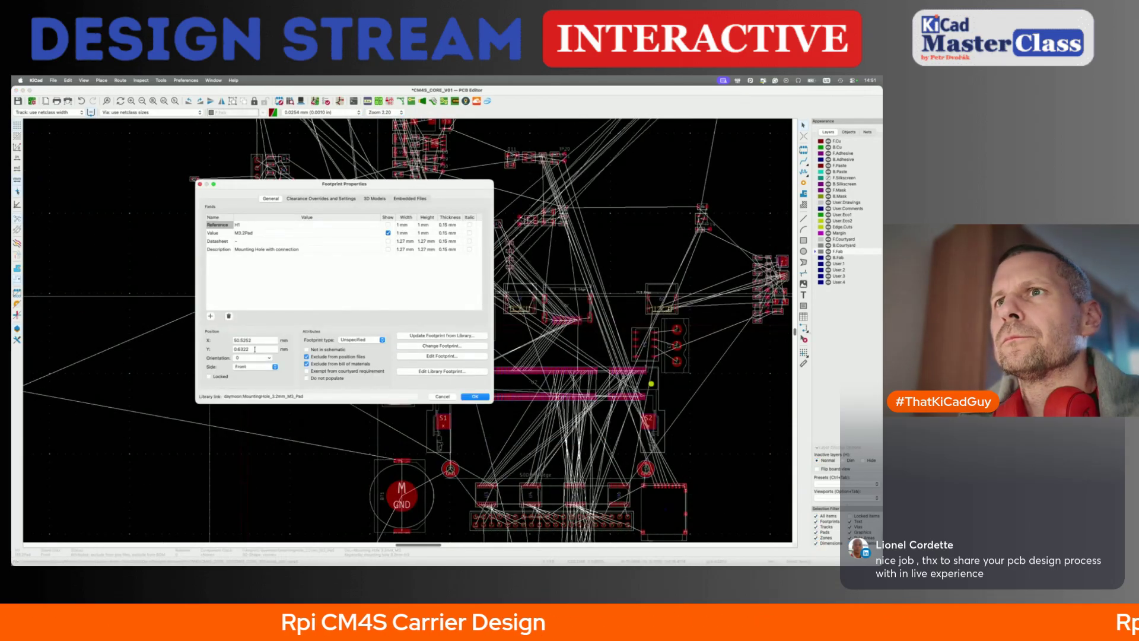
{"action": "type", "text": "0.5"}
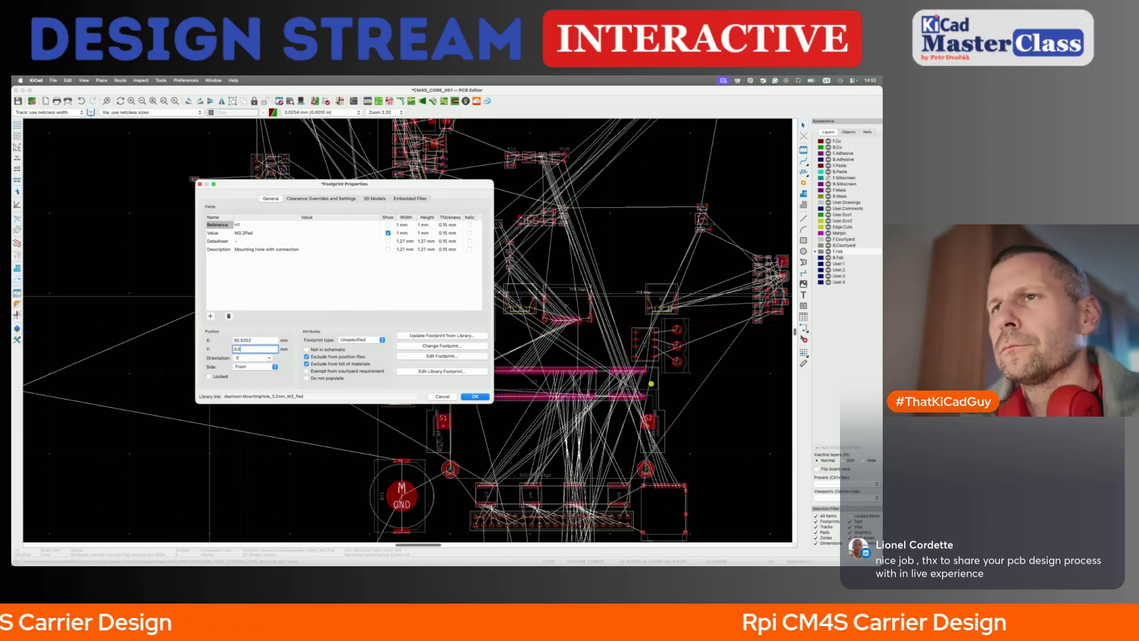
{"action": "key", "text": "Return"}
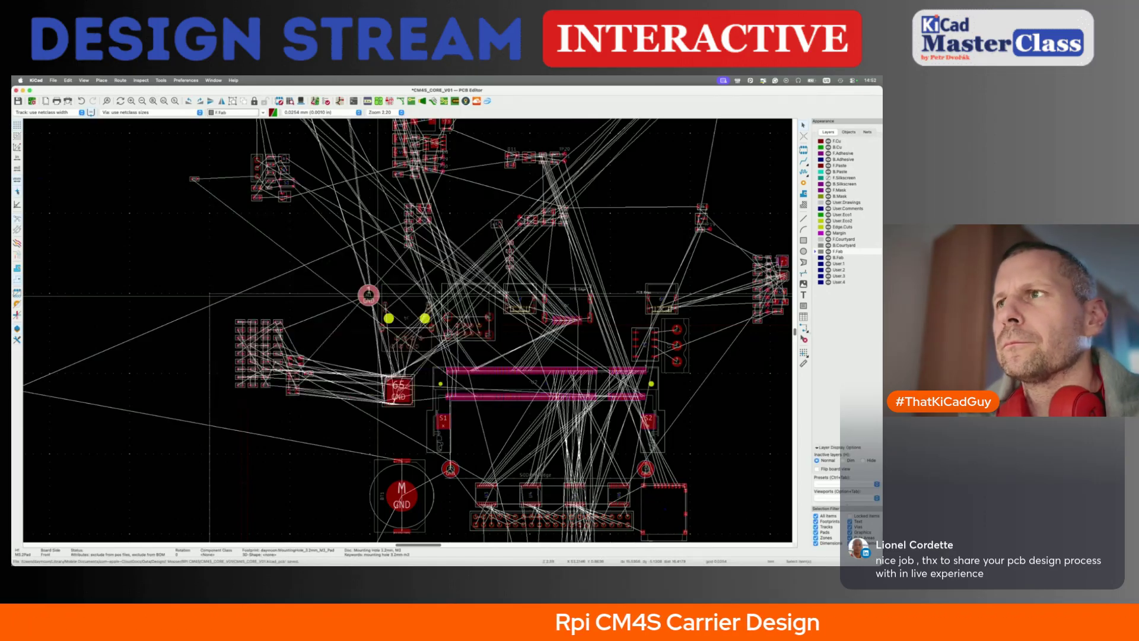
{"action": "scroll", "coordinate": [360, 360], "scroll_direction": "down", "scroll_amount": 3}
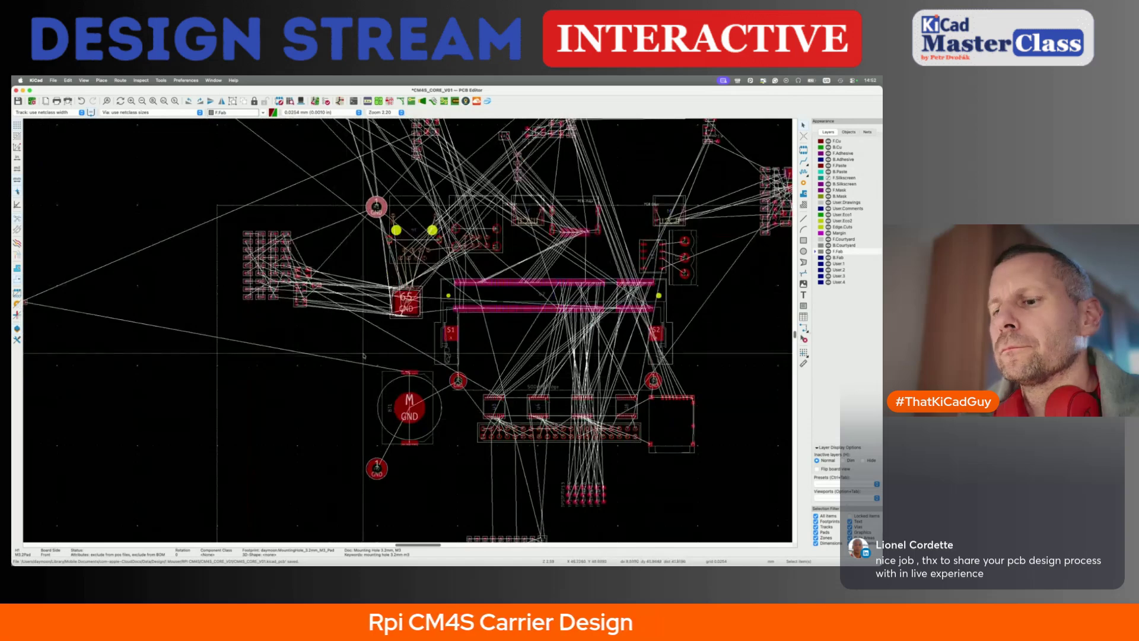
{"action": "key", "text": "e"}
{"action": "key", "text": "Escape"}
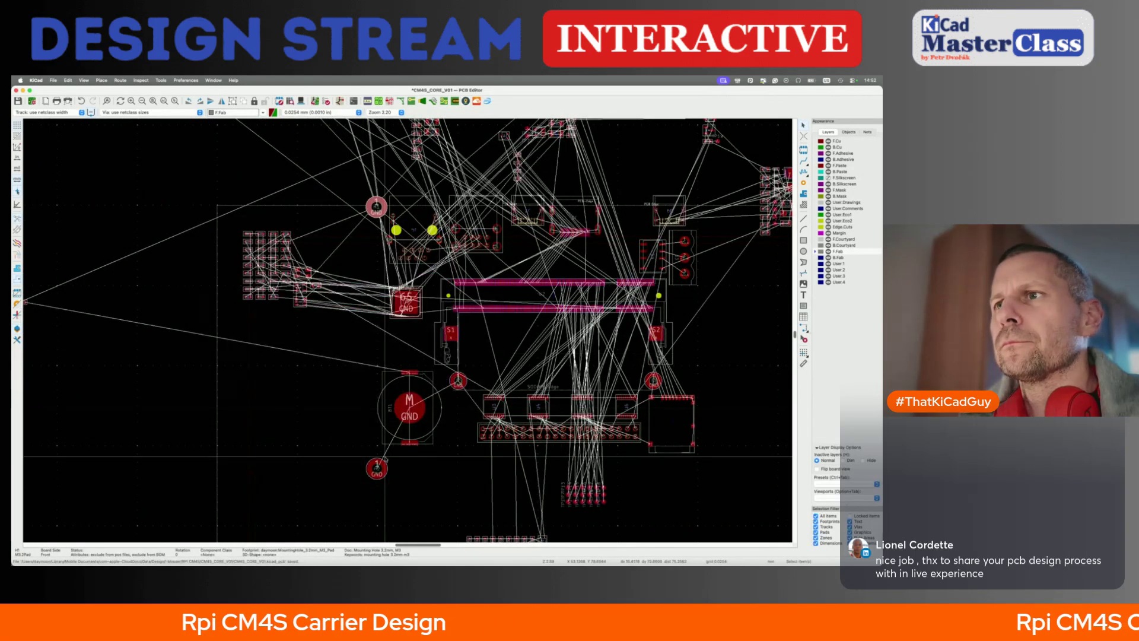
- Set mounting hole H2's Y position to 83 mm
{"action": "left_click", "coordinate": [379, 468]}
{"action": "left_click", "coordinate": [387, 473]}
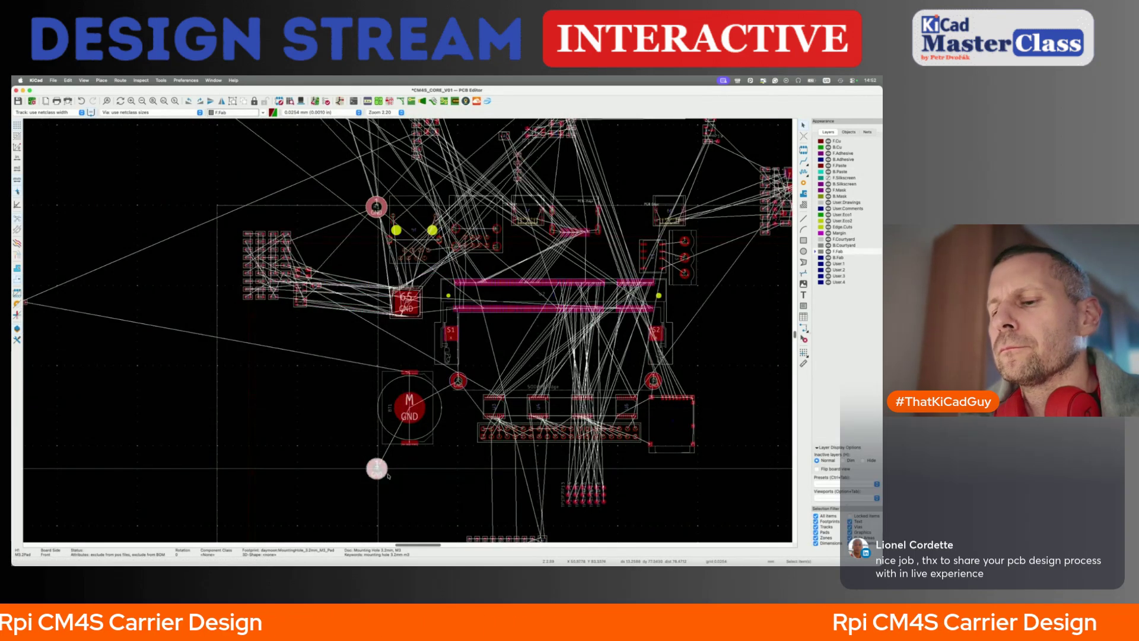
{"action": "key", "text": "e"}
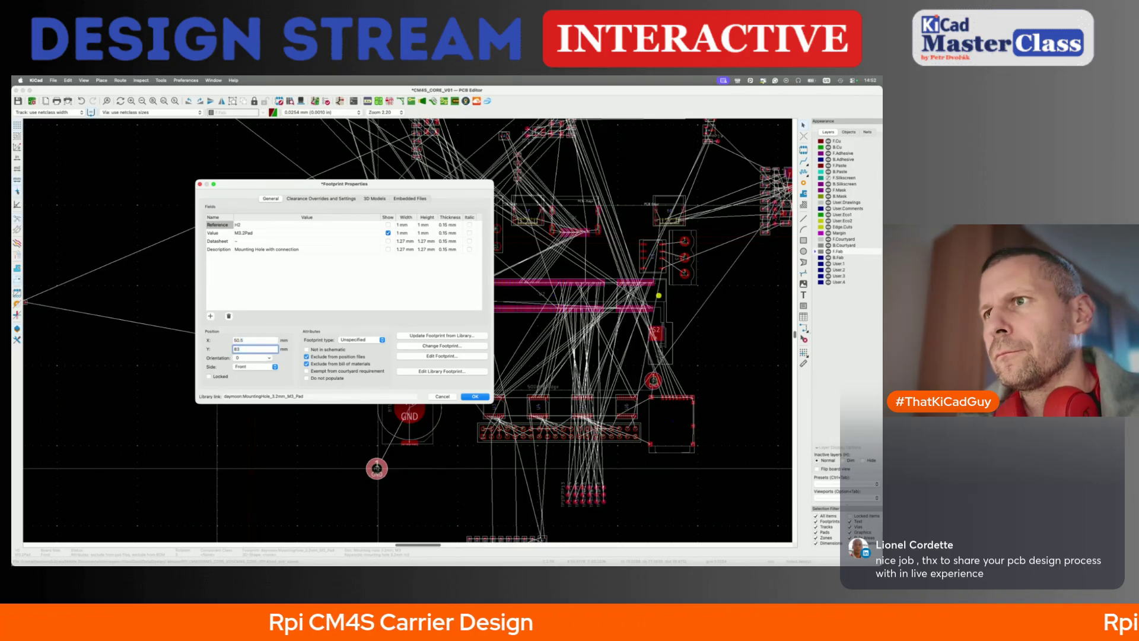
{"action": "key", "text": "Return"}
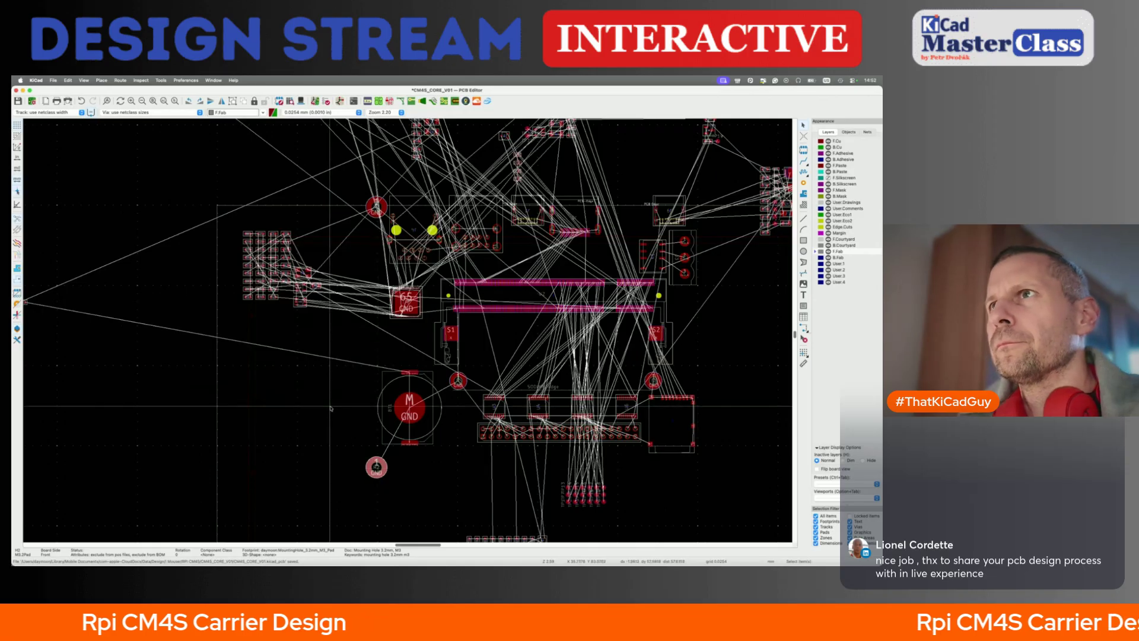
- Move the 2x20 header J2 slightly lower on the board
{"action": "scroll", "coordinate": [419, 466], "scroll_direction": "down", "scroll_amount": 3}
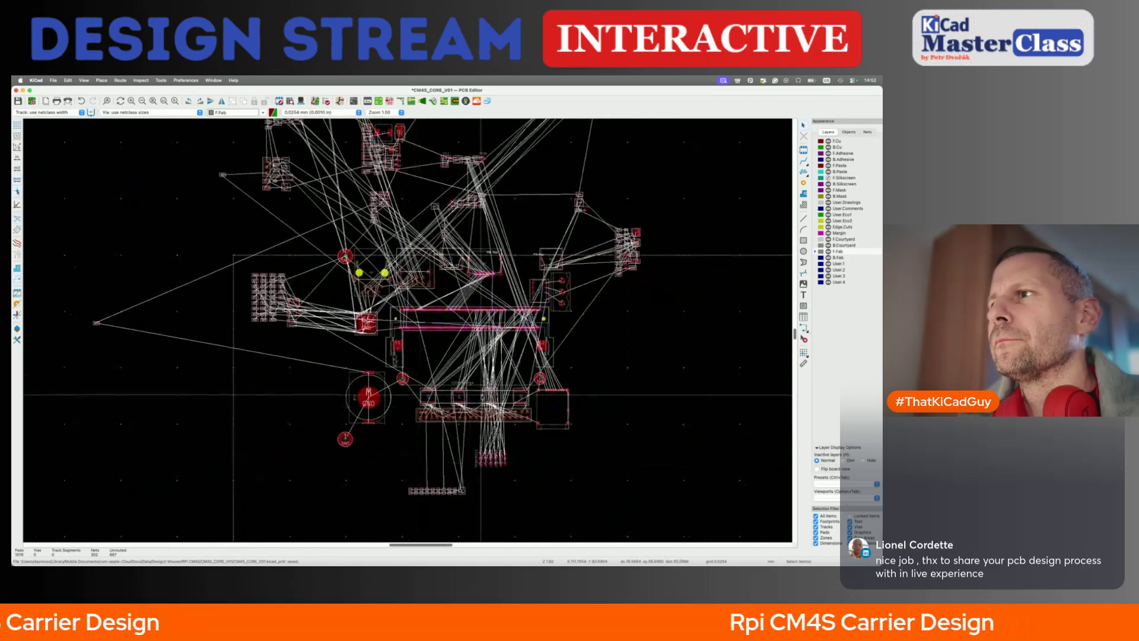
{"action": "left_click", "coordinate": [474, 414]}
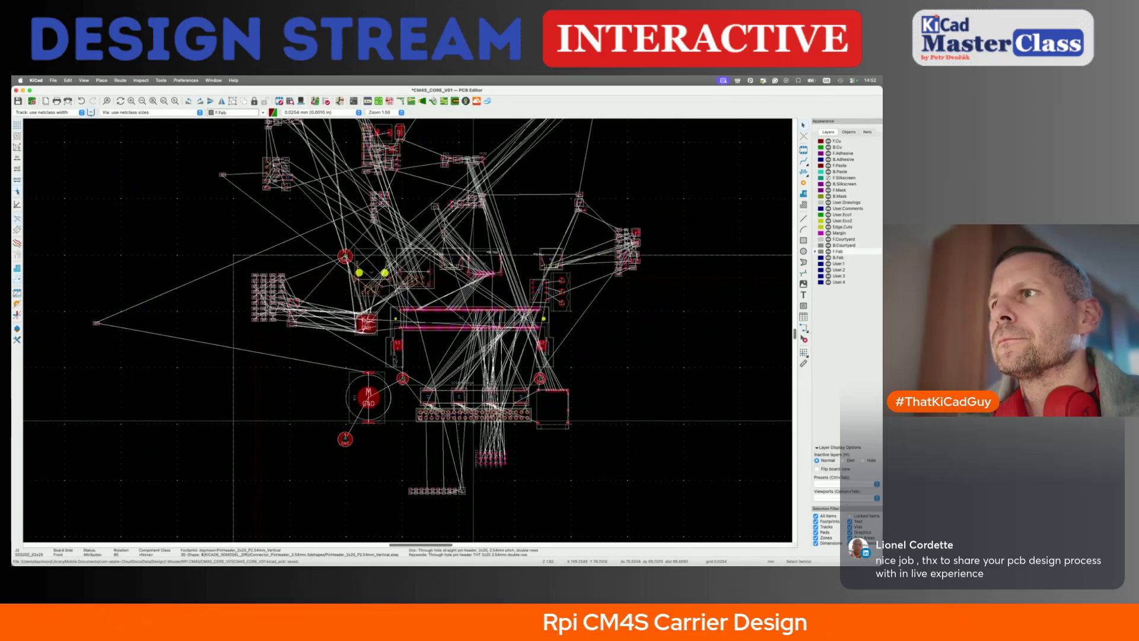
{"action": "left_click", "coordinate": [473, 413]}
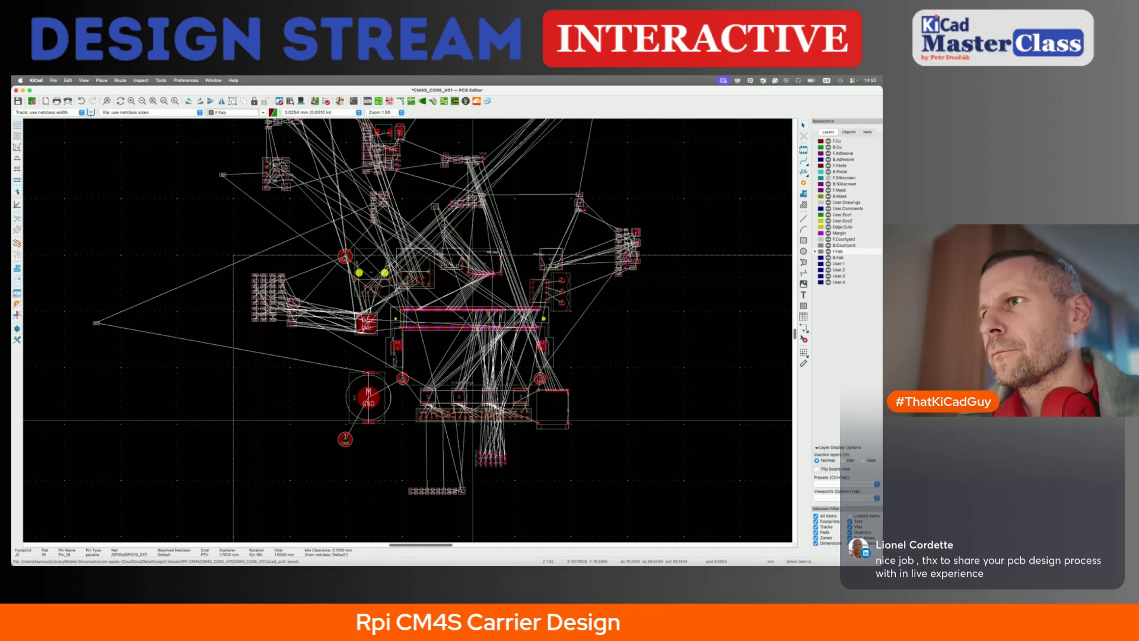
{"action": "key", "text": "m"}
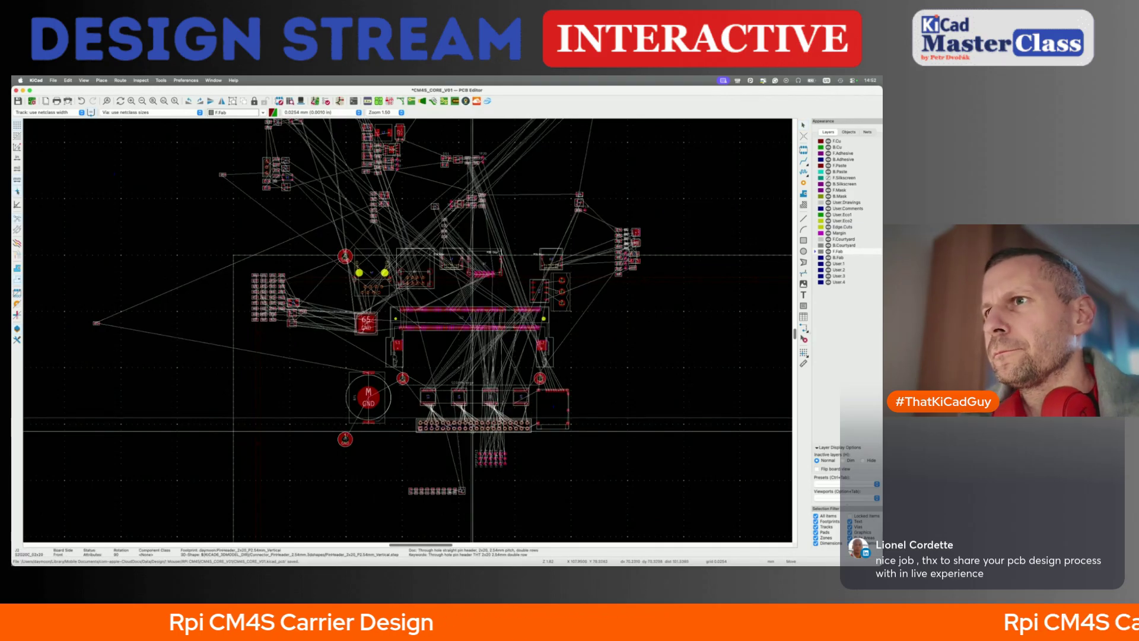
{"action": "left_click", "coordinate": [473, 434]}
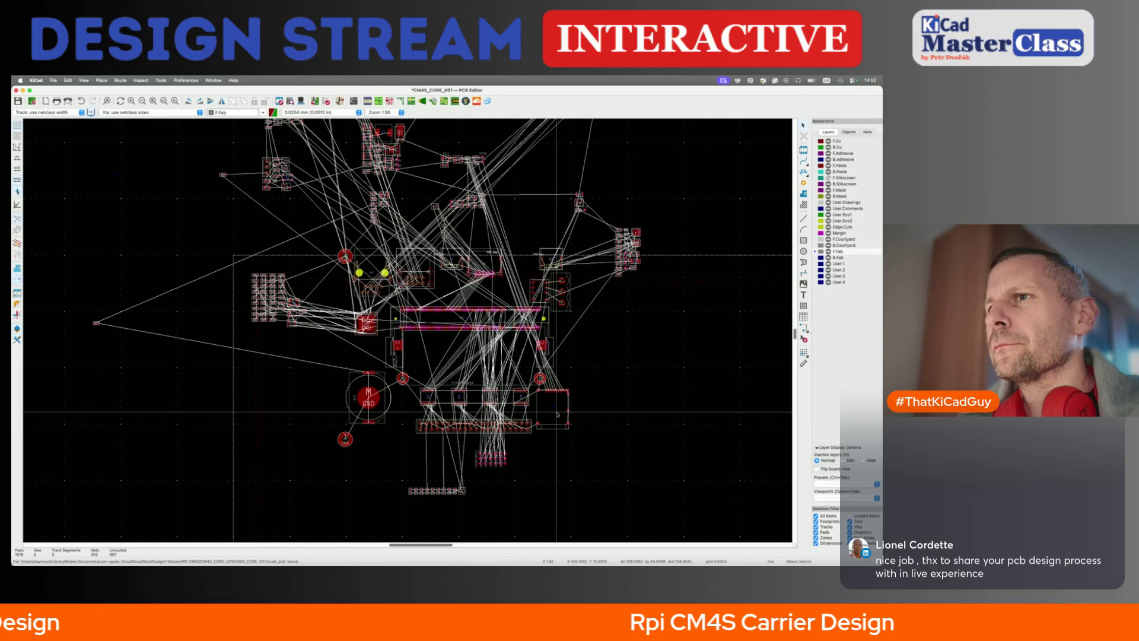
- Select all footprints and move them together to a new position
{"action": "key", "text": "ctrl+a"}
{"action": "key", "text": "m"}
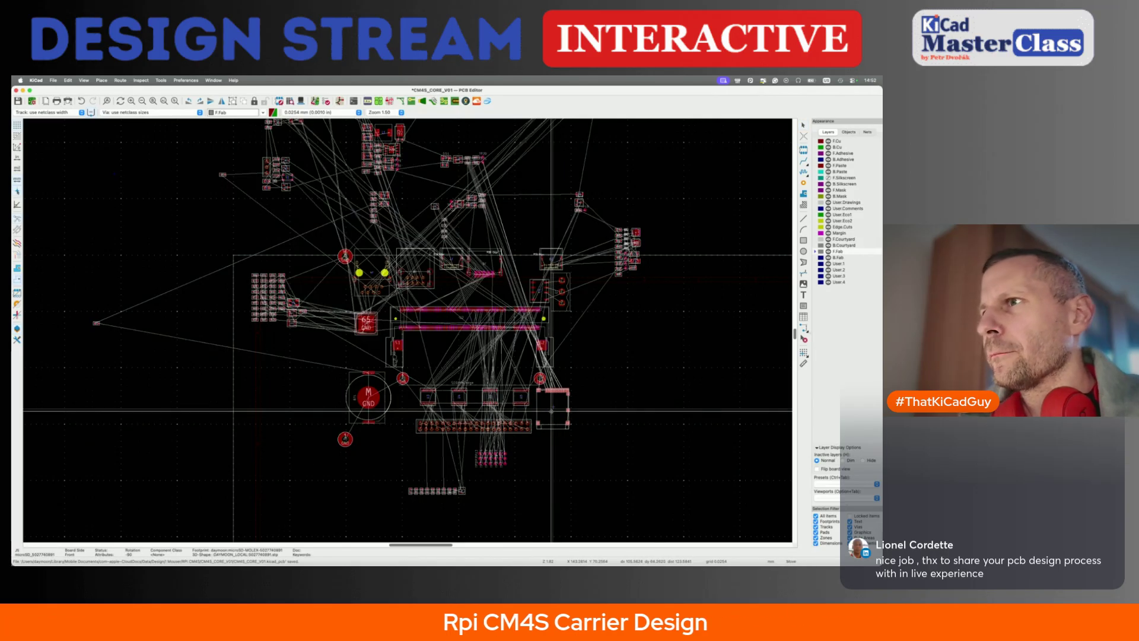
{"action": "key", "text": "Escape"}
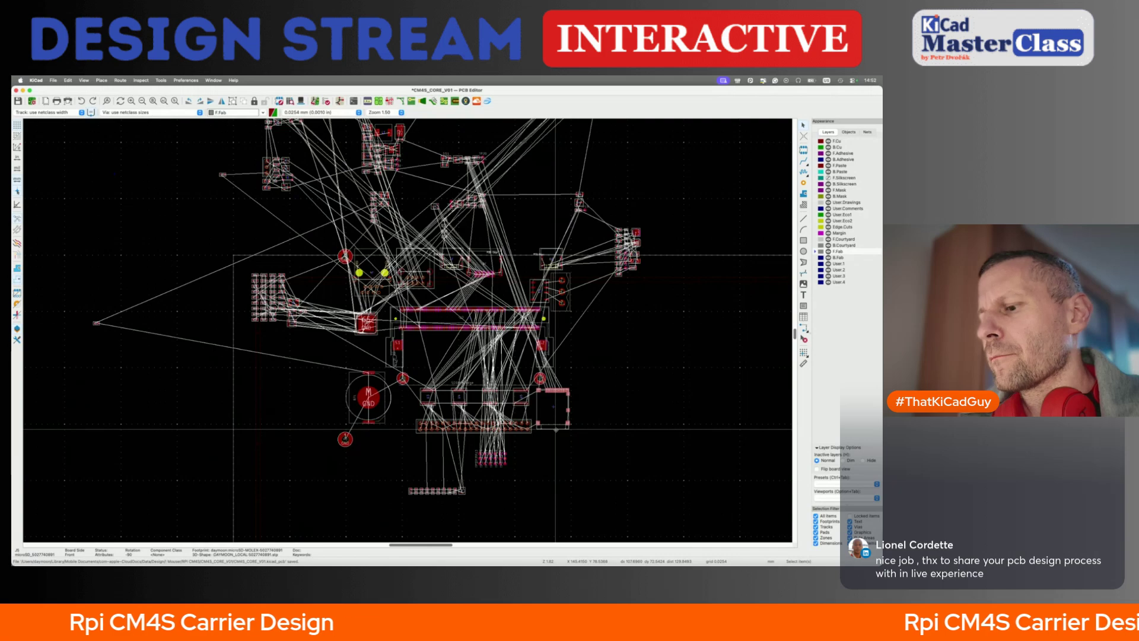
{"action": "key", "text": "m"}
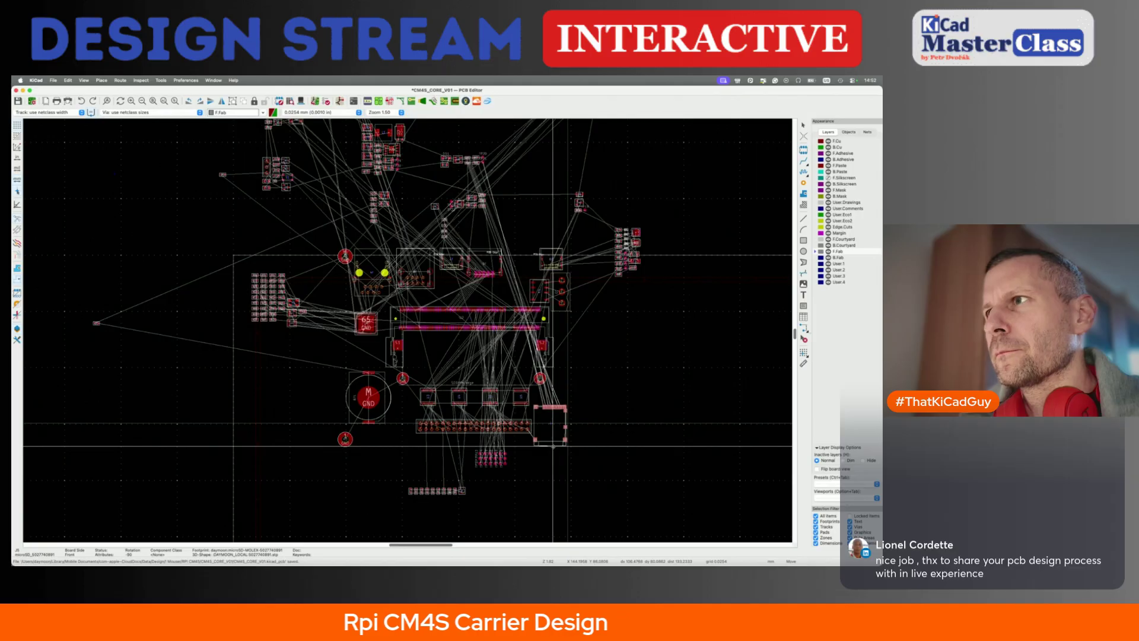
{"action": "left_click", "coordinate": [552, 446]}
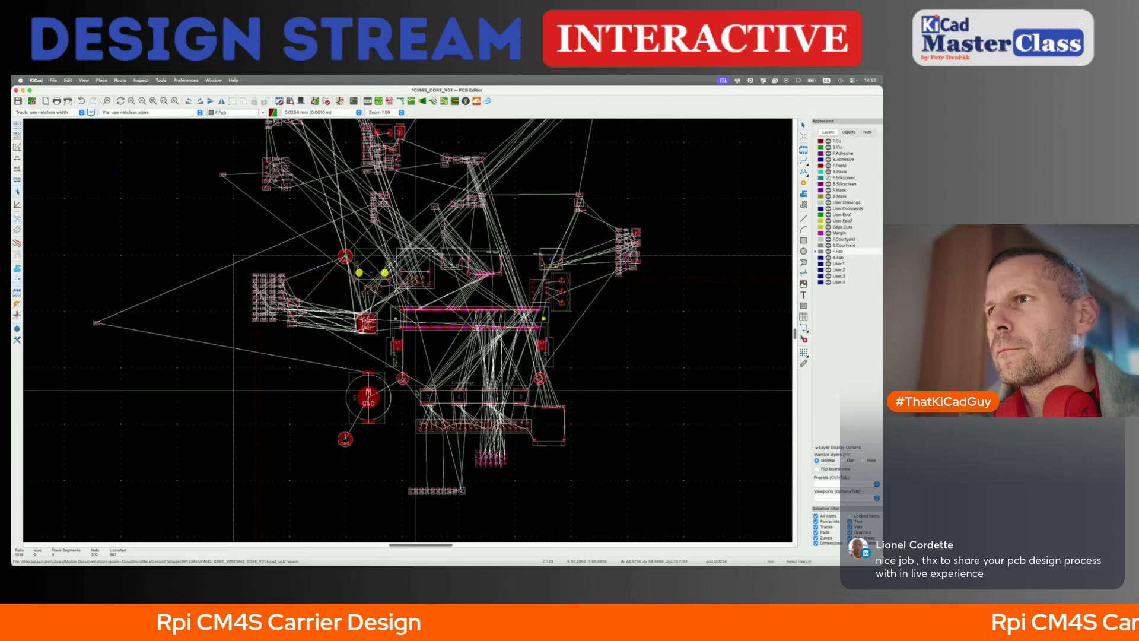
- Shift the connector-area footprints and the microSD socket J5 to new positions
{"action": "left_click_drag", "start_coordinate": [410, 383], "coordinate": [503, 437]}
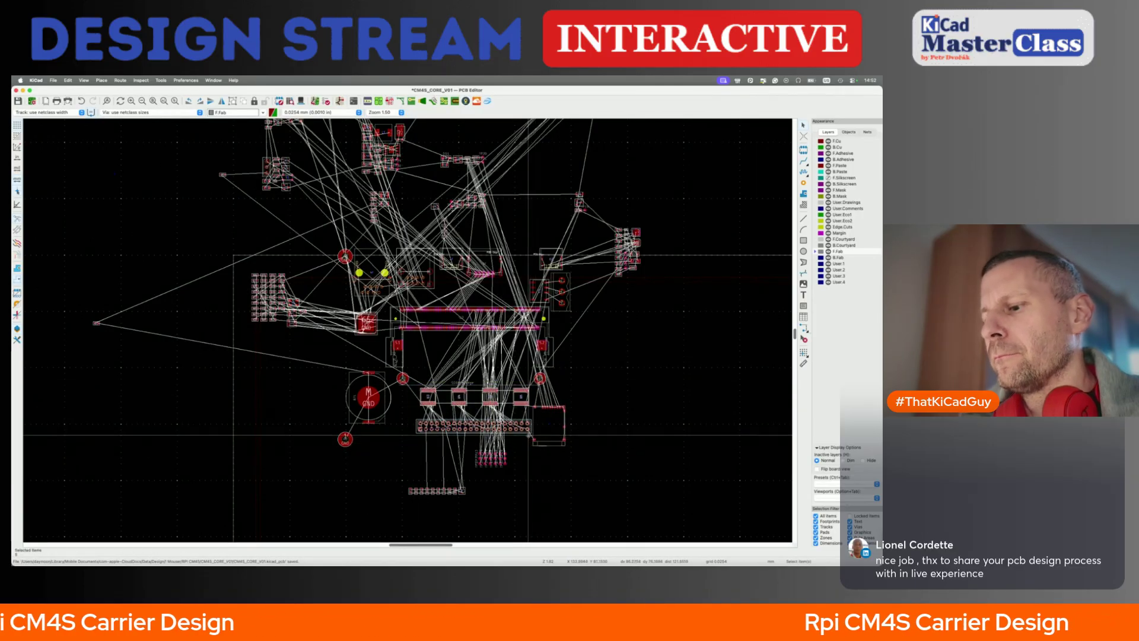
{"action": "key", "text": "m"}
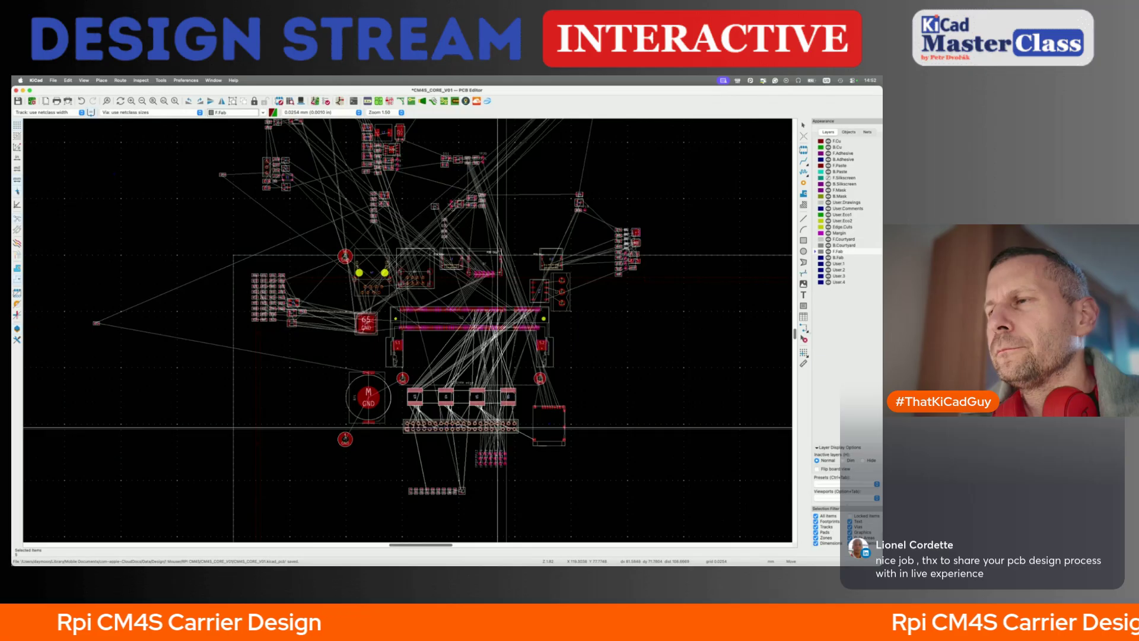
{"action": "left_click", "coordinate": [497, 427]}
{"action": "left_click", "coordinate": [548, 423]}
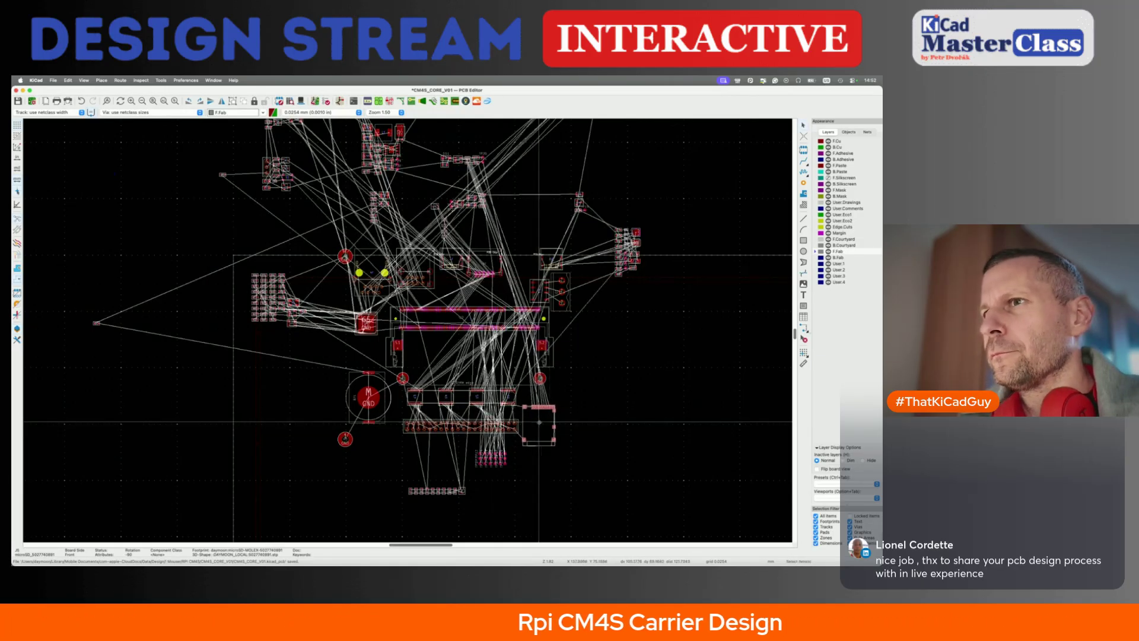
{"action": "left_click", "coordinate": [539, 425]}
{"action": "scroll", "coordinate": [462, 126], "scroll_direction": "up", "scroll_amount": 3}
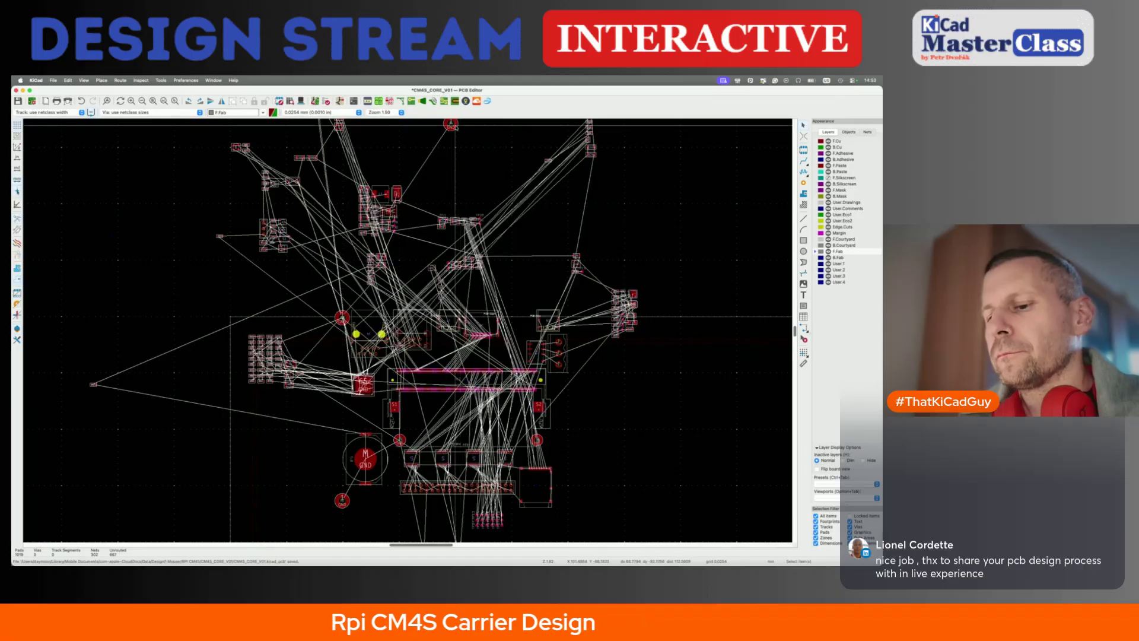
- Place the right mounting hole H4 at the lower right, entering 83 and 150 as its coordinates
{"action": "key", "text": "m"}
{"action": "scroll", "coordinate": [562, 440], "scroll_direction": "down", "scroll_amount": 2}
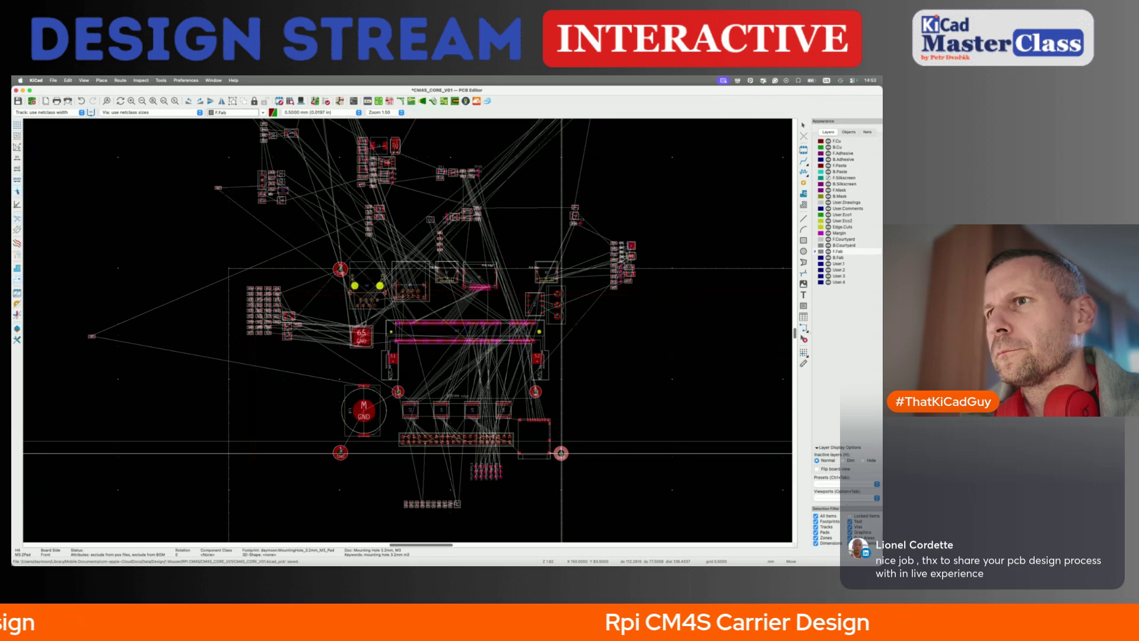
{"action": "left_click", "coordinate": [561, 452]}
{"action": "left_click", "coordinate": [345, 454]}
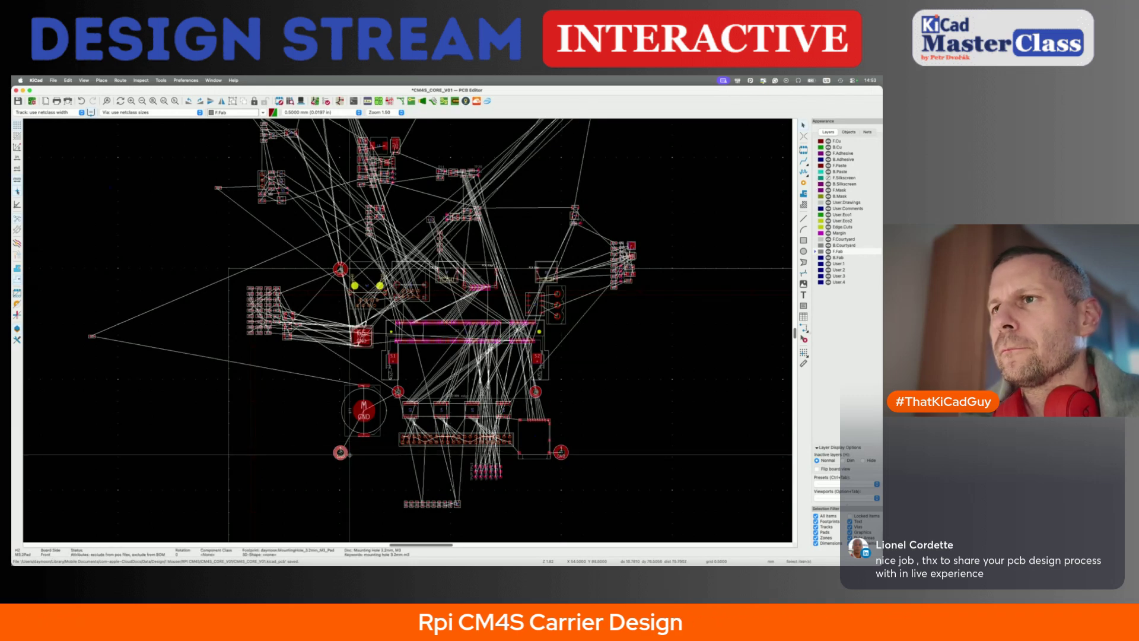
{"action": "key", "text": "e"}
{"action": "key", "text": "Escape"}
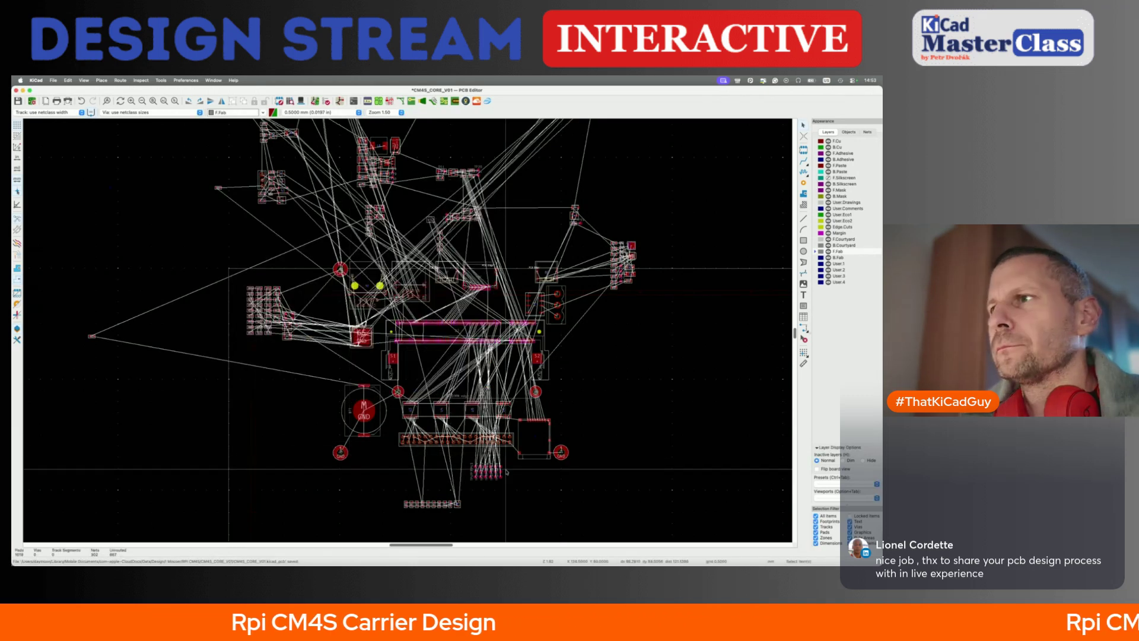
{"action": "left_click", "coordinate": [561, 452]}
{"action": "key", "text": "e"}
{"action": "double_click", "coordinate": [255, 349]}
{"action": "type", "text": "83"}
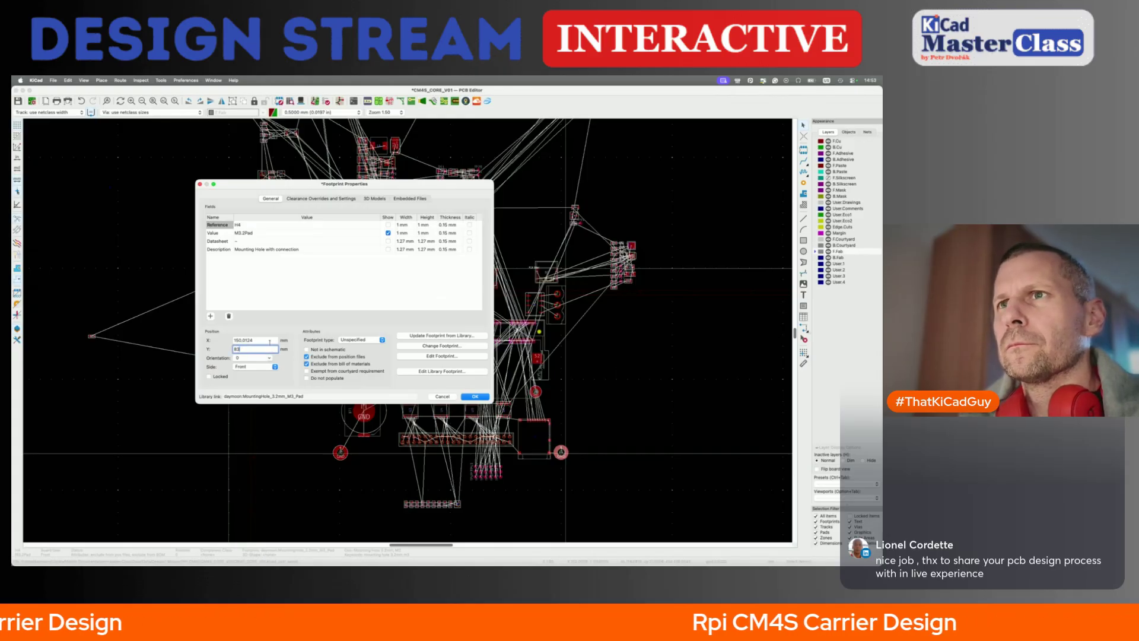
{"action": "type", "text": "150.0"}
{"action": "key", "text": "Return"}
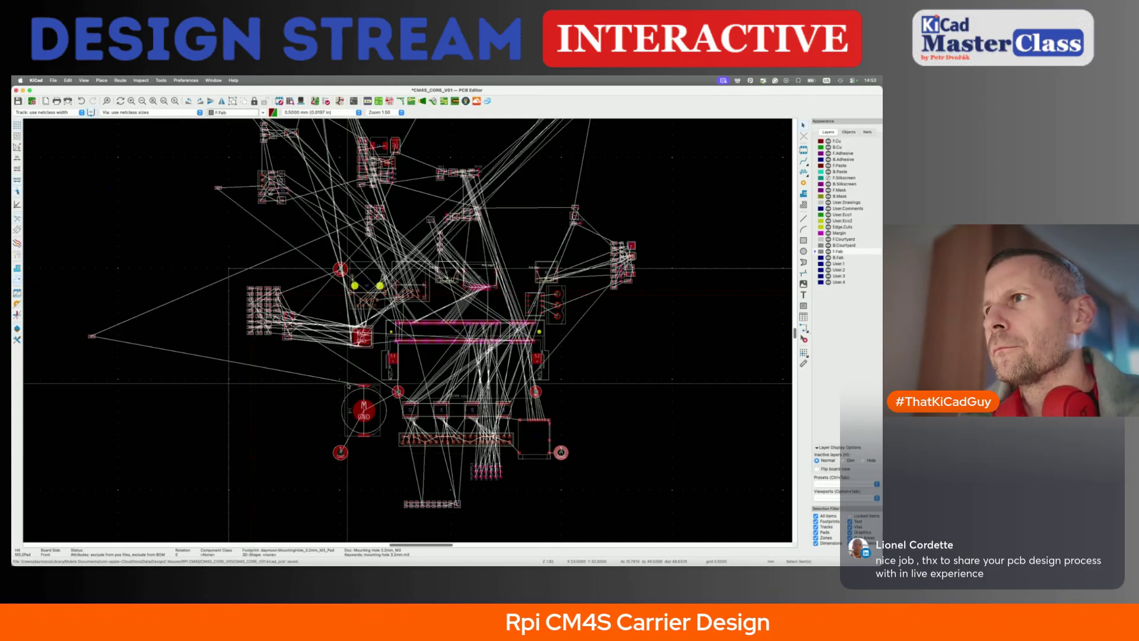
- Set mounting hole H3's position to X 150 mm, Y 0
{"action": "scroll", "coordinate": [407, 329], "scroll_direction": "up", "scroll_amount": 2}
{"action": "scroll", "coordinate": [408, 330], "scroll_direction": "up", "scroll_amount": 6}
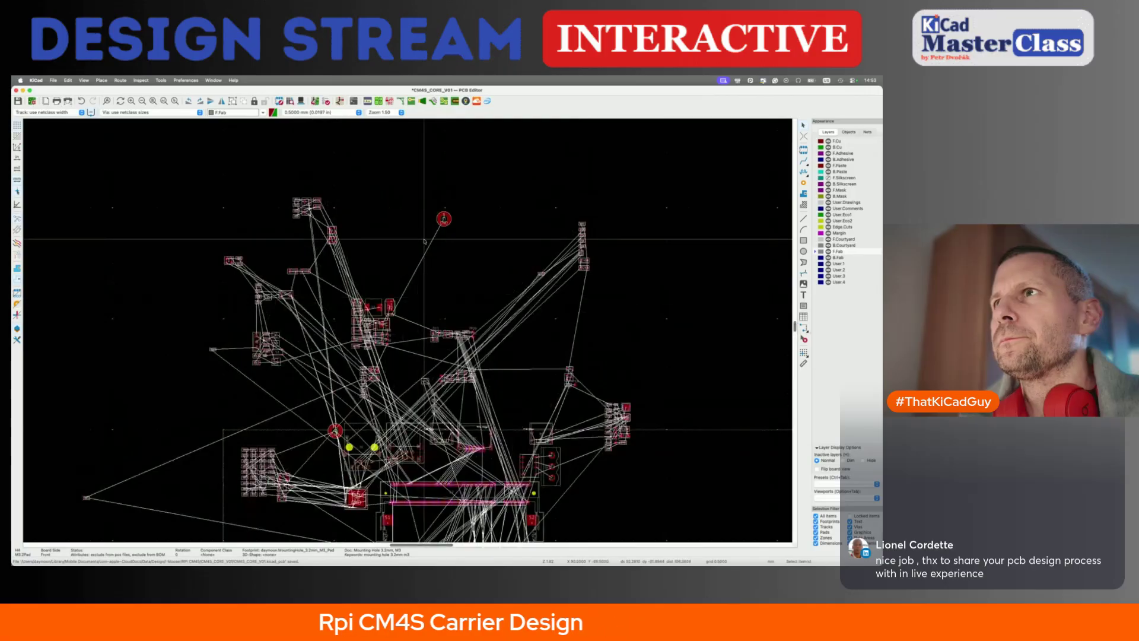
{"action": "left_click", "coordinate": [444, 218]}
{"action": "left_click", "coordinate": [455, 223]}
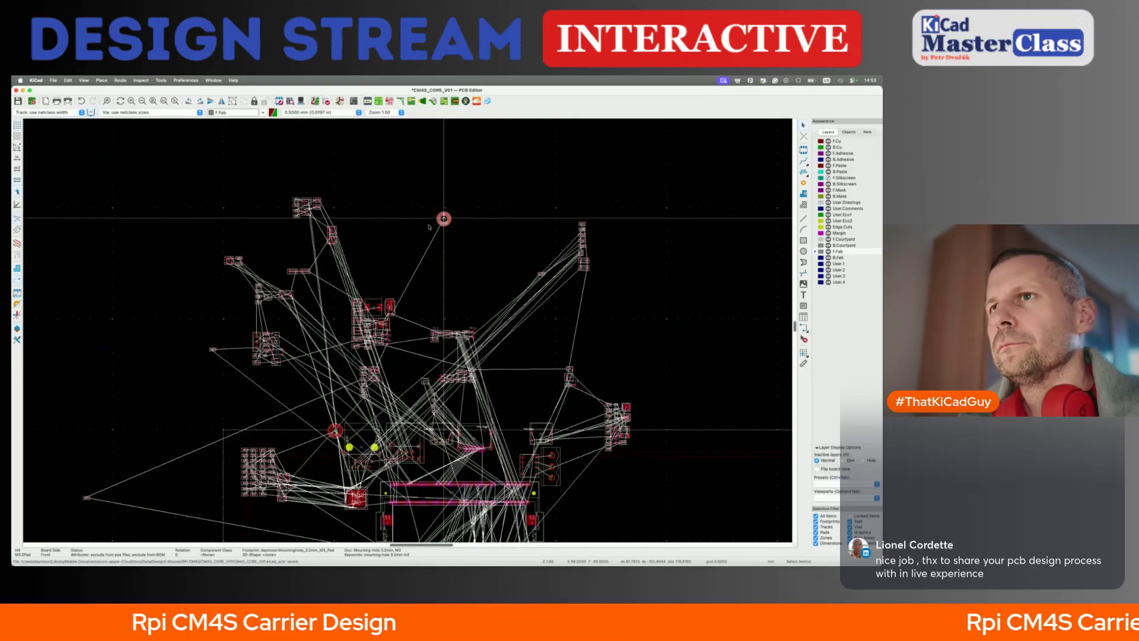
{"action": "key", "text": "e"}
{"action": "double_click", "coordinate": [267, 339]}
{"action": "type", "text": "150"}
{"action": "key", "text": "Tab"}
{"action": "type", "text": "0"}
{"action": "key", "text": "Return"}
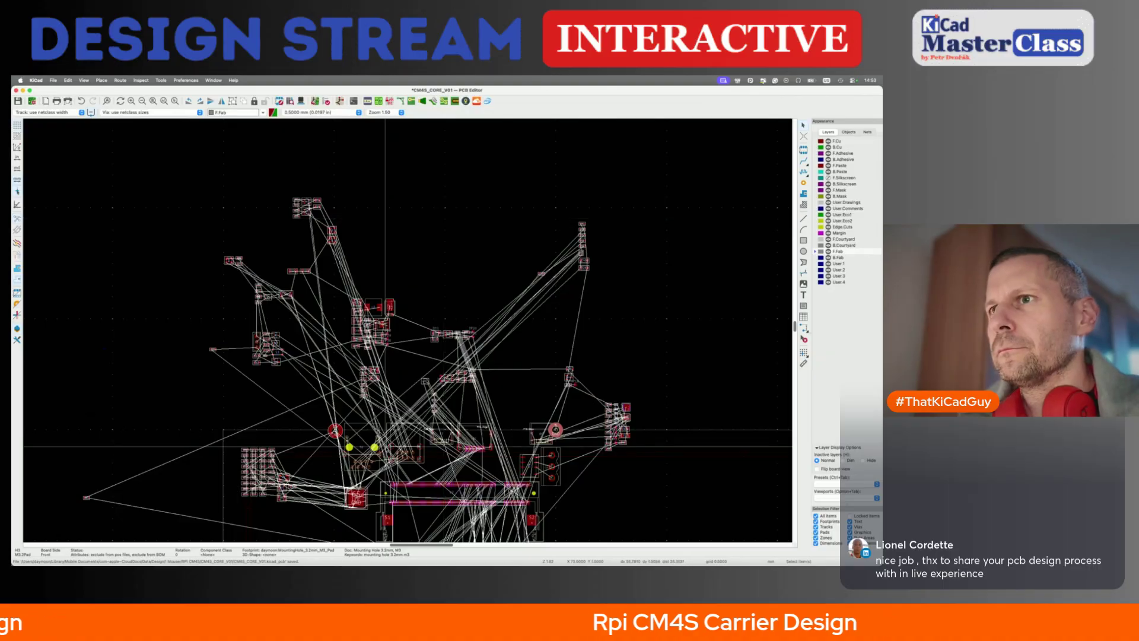
- Check H1's coordinates, then adjust H3's Y position to 0.5 mm
{"action": "left_click", "coordinate": [332, 435]}
{"action": "key", "text": "e"}
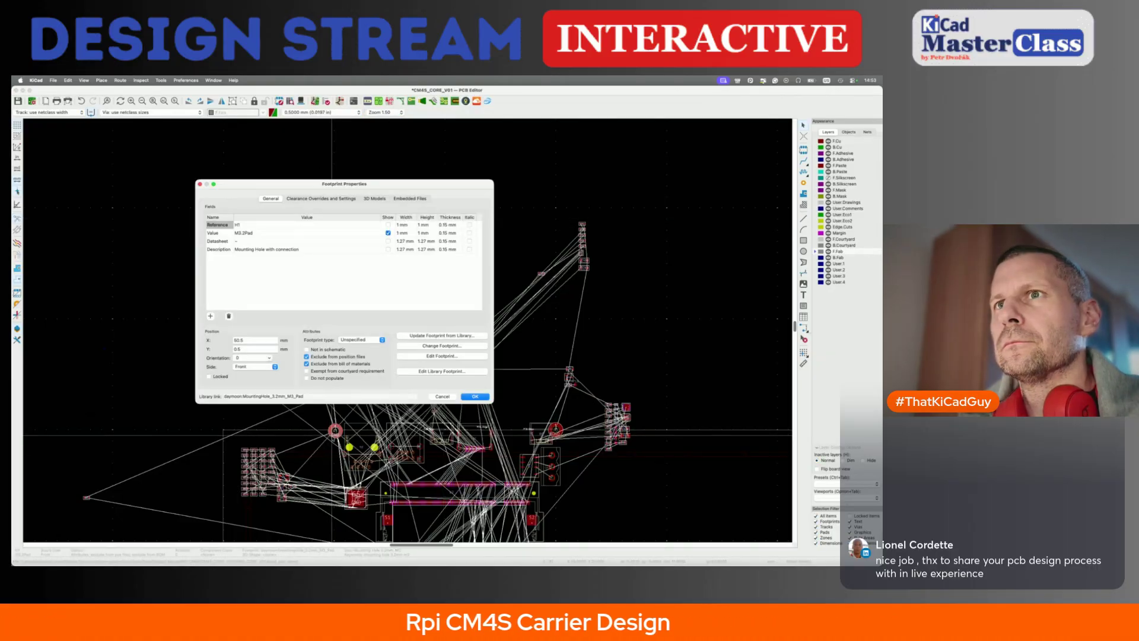
{"action": "key", "text": "Escape"}
{"action": "type", "text": "e"}
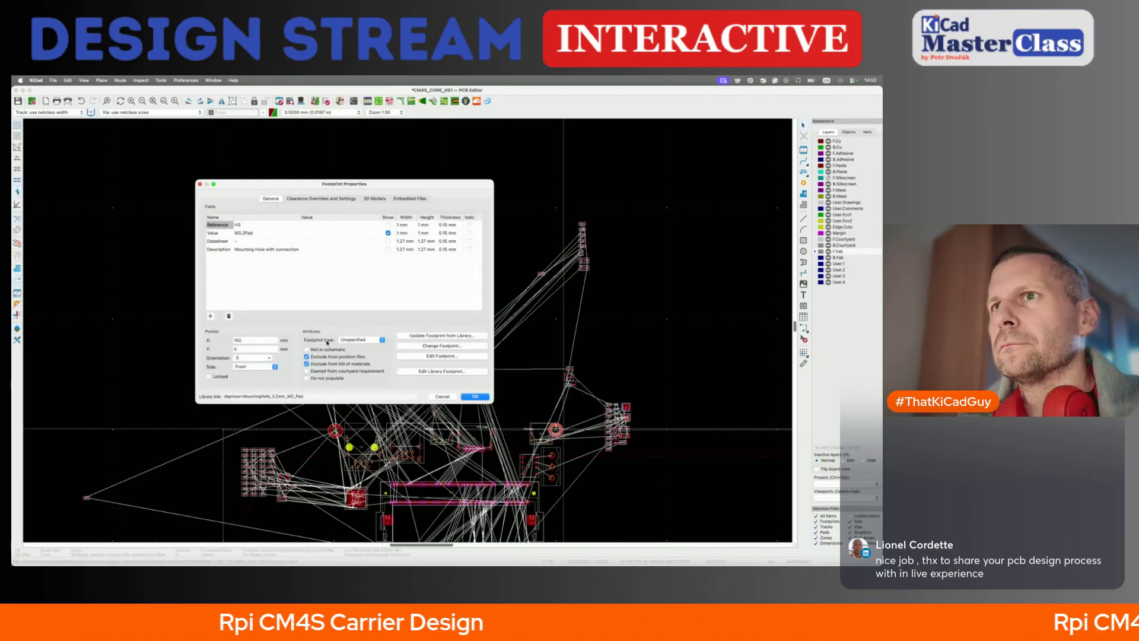
{"action": "type", "text": ".5"}
{"action": "key", "text": "Return"}
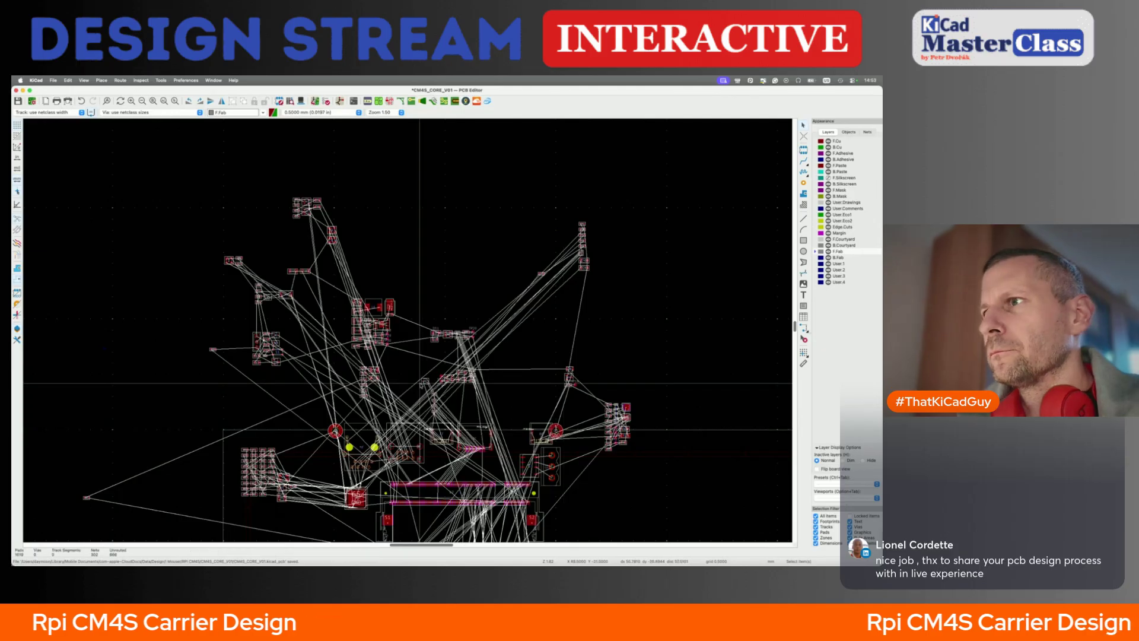
{"action": "scroll", "coordinate": [532, 429], "scroll_direction": "up", "scroll_amount": 5}
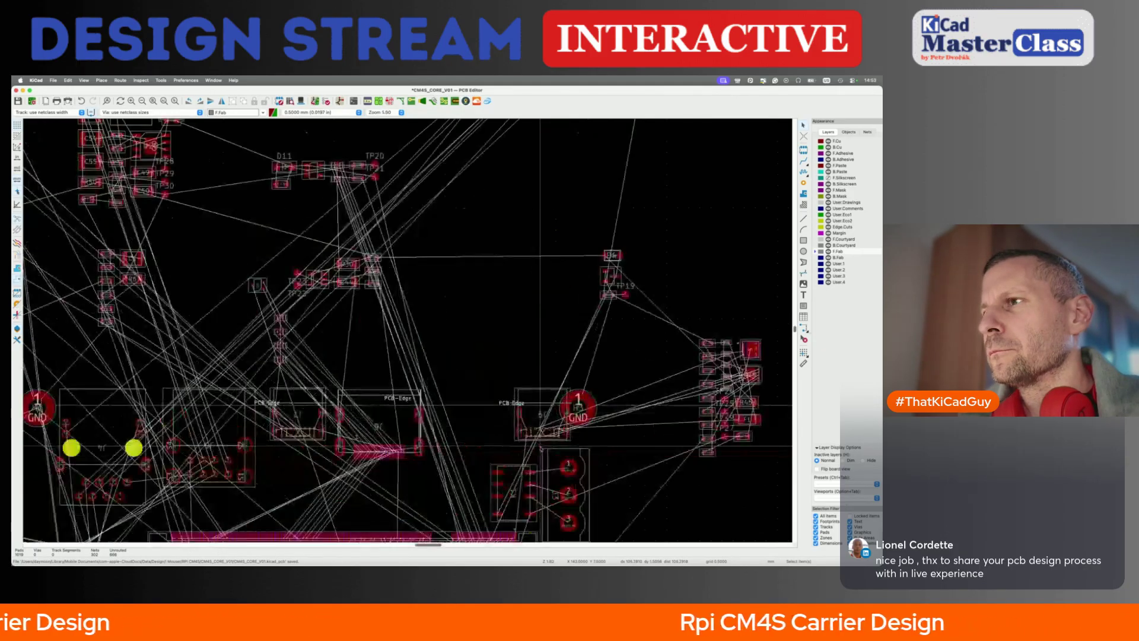
- Nudge USB connector J9 slightly left beside the GND mounting hole
{"action": "left_click", "coordinate": [532, 413]}
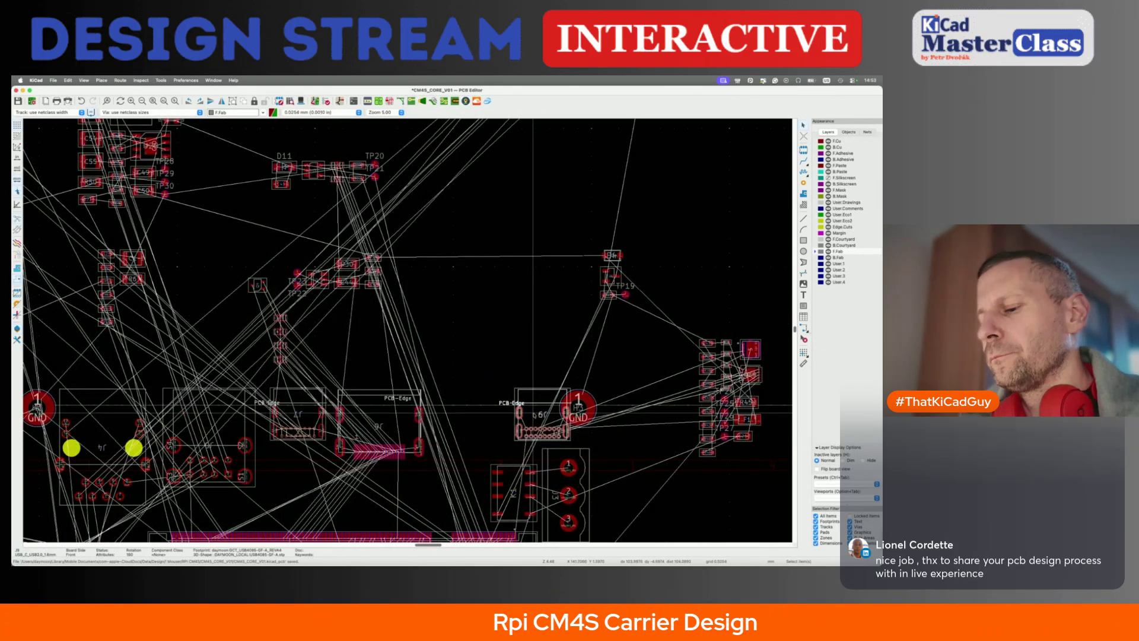
{"action": "key", "text": "m"}
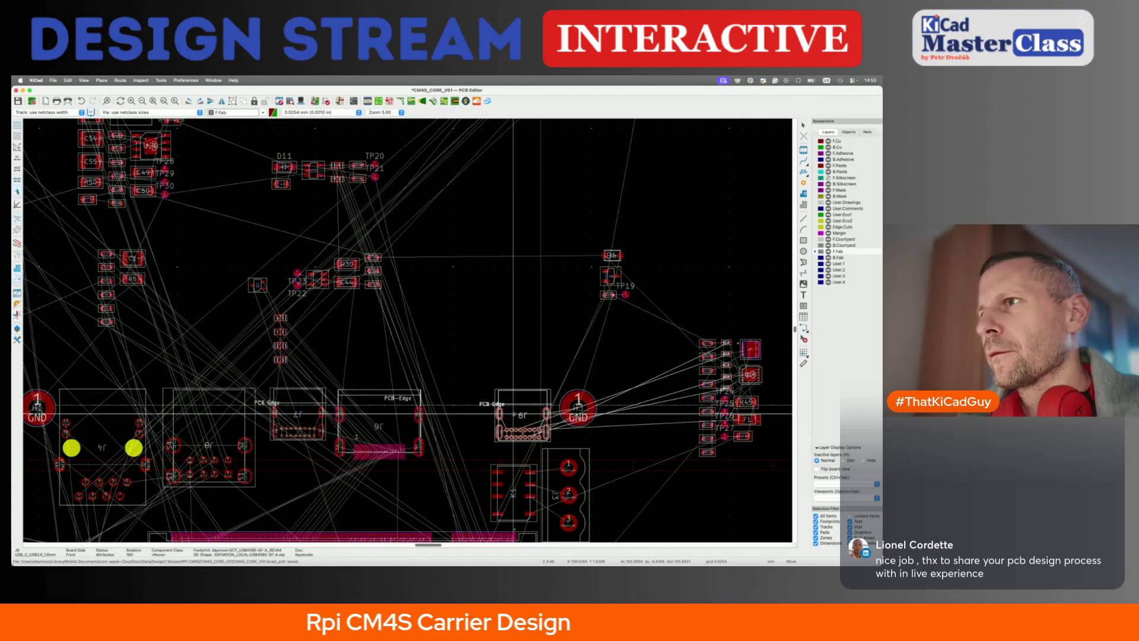
{"action": "key", "text": "Escape"}
{"action": "key", "text": "m"}
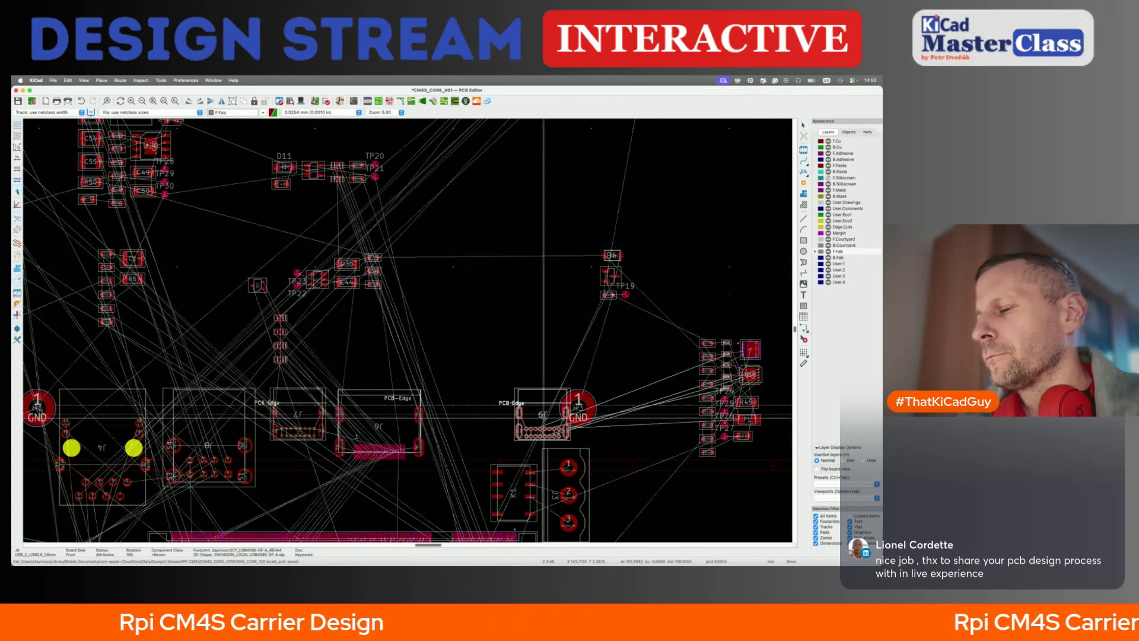
{"action": "key", "text": "Escape"}
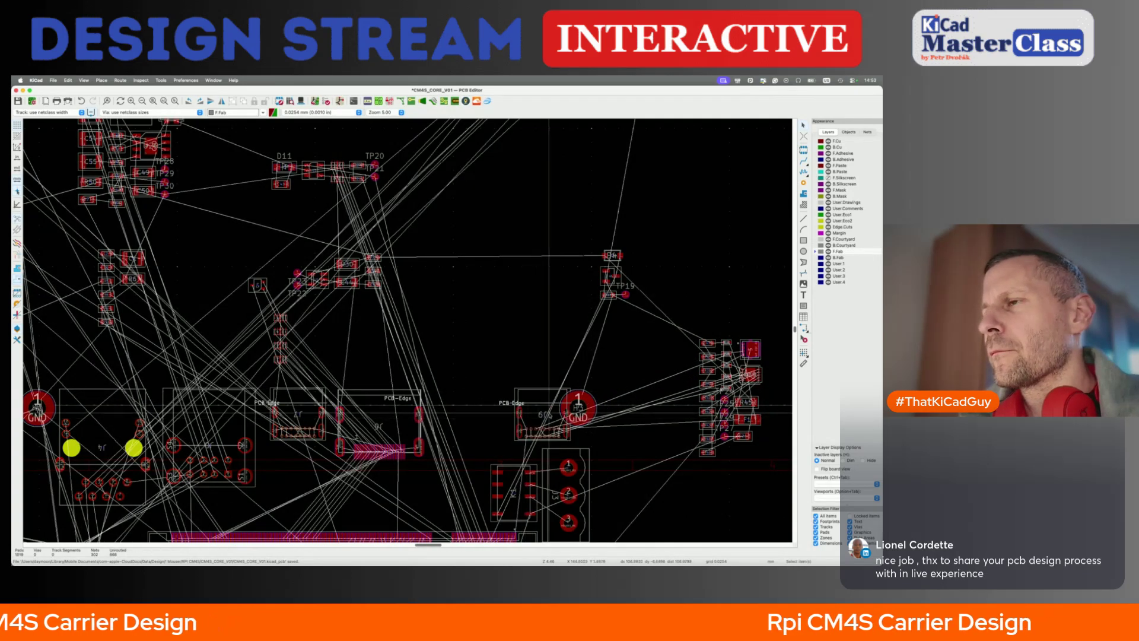
{"action": "key", "text": "m"}
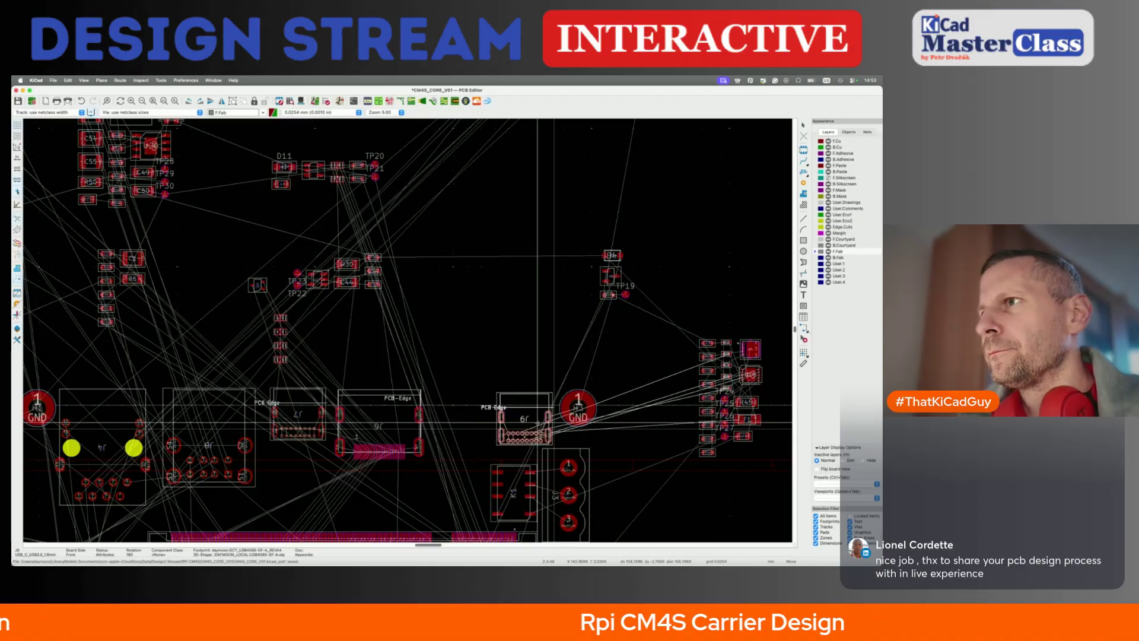
{"action": "key", "text": "Escape"}
{"action": "key", "text": "m"}
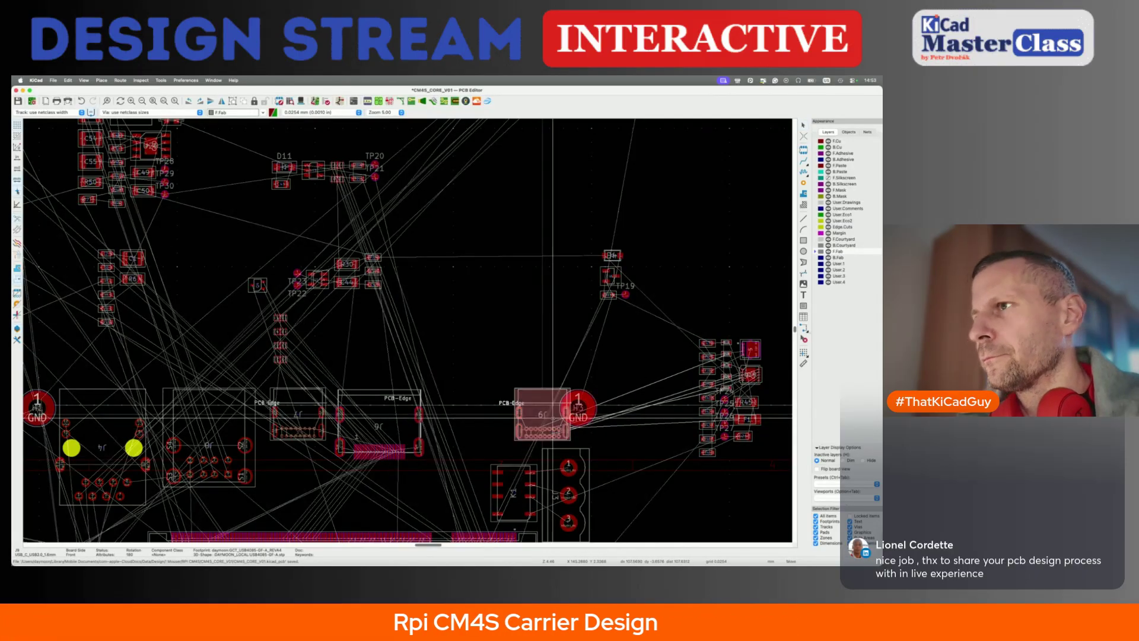
{"action": "left_click", "coordinate": [536, 405]}
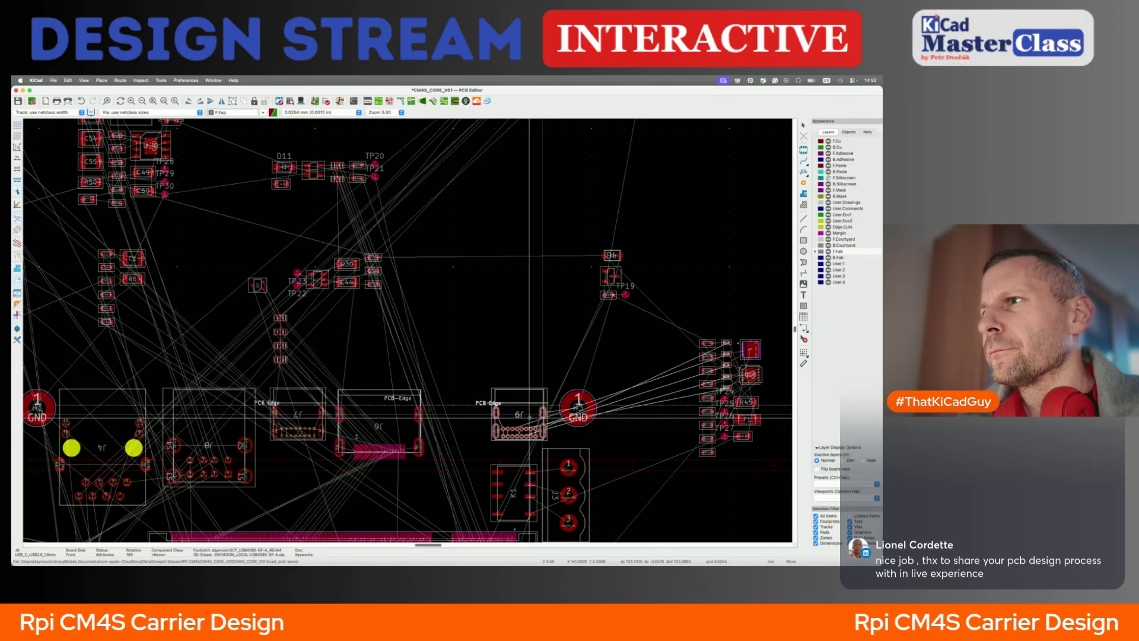
{"action": "left_click", "coordinate": [526, 418]}
- Save the board file
{"action": "scroll", "coordinate": [526, 418], "scroll_direction": "down", "scroll_amount": 3}
{"action": "key", "text": "super+s"}
{"action": "scroll", "coordinate": [410, 411], "scroll_direction": "down", "scroll_amount": 3}
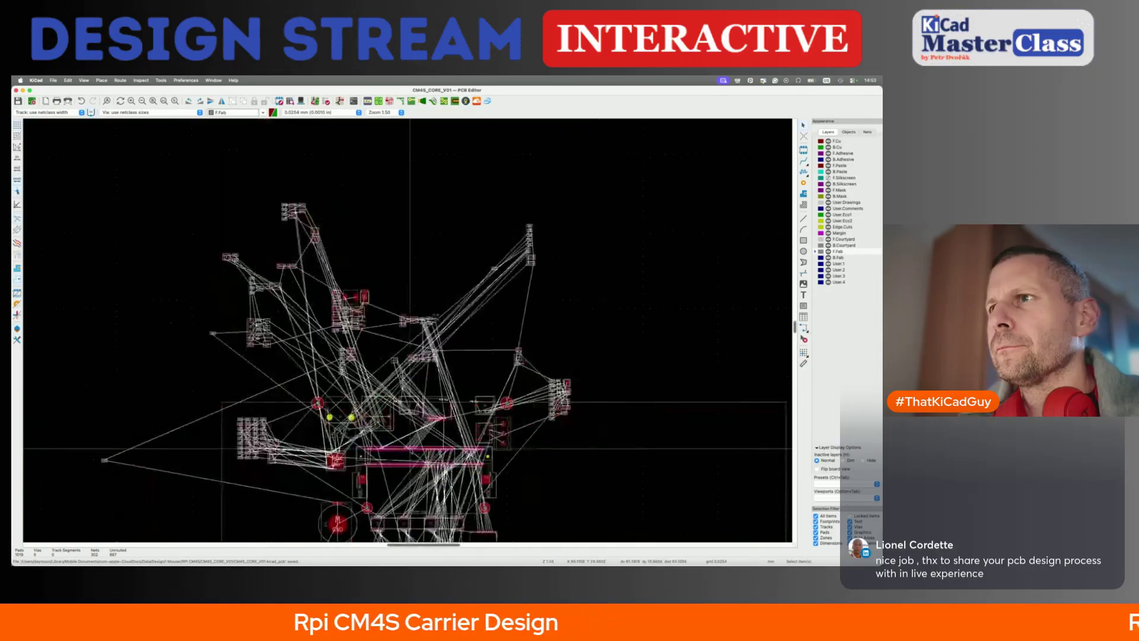
- Draw a roughly 108.5 × 89 mm rectangle on Edge.Cuts around the holes and connectors
{"action": "left_click", "coordinate": [818, 227]}
{"action": "left_click", "coordinate": [803, 240]}
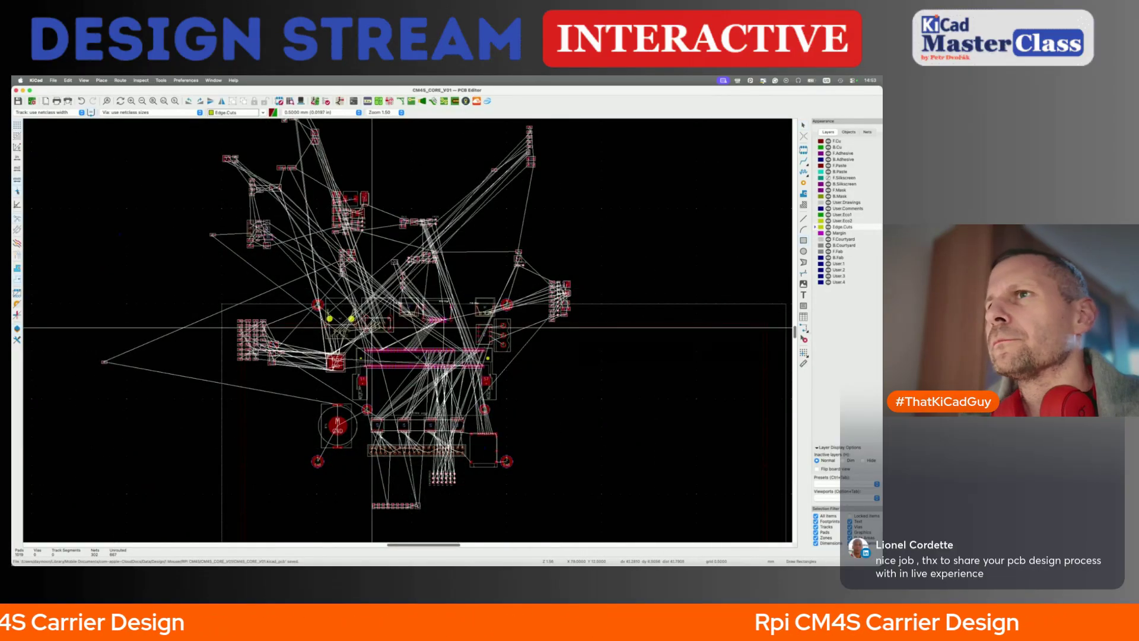
{"action": "scroll", "coordinate": [300, 289], "scroll_direction": "up", "scroll_amount": 5}
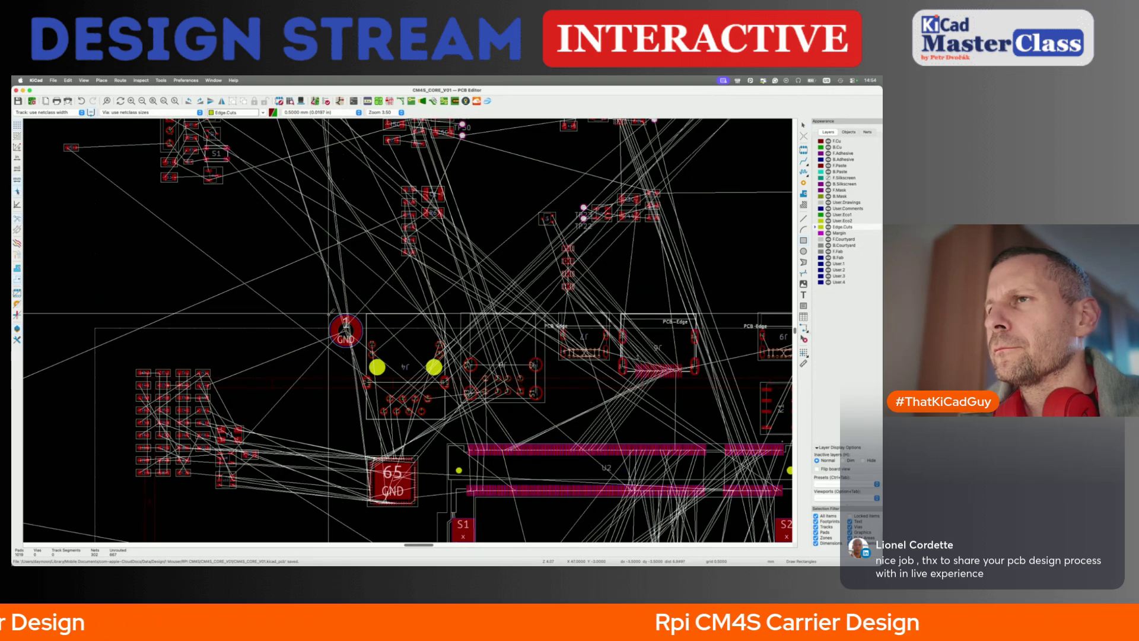
{"action": "scroll", "coordinate": [329, 311], "scroll_direction": "up", "scroll_amount": 4}
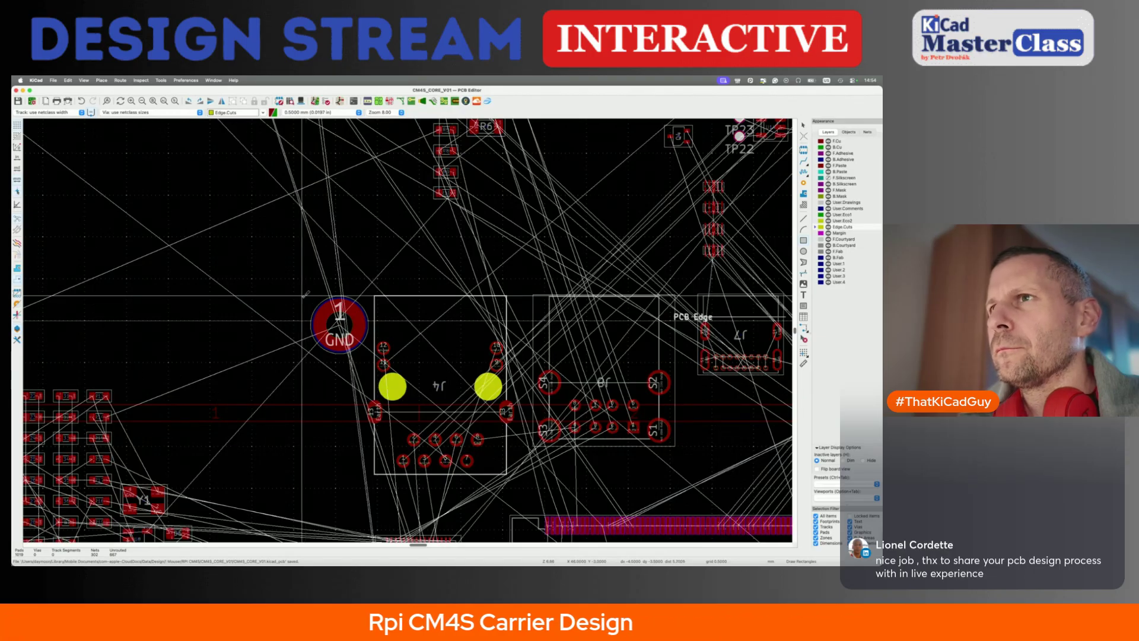
{"action": "scroll", "coordinate": [302, 295], "scroll_direction": "down", "scroll_amount": 5}
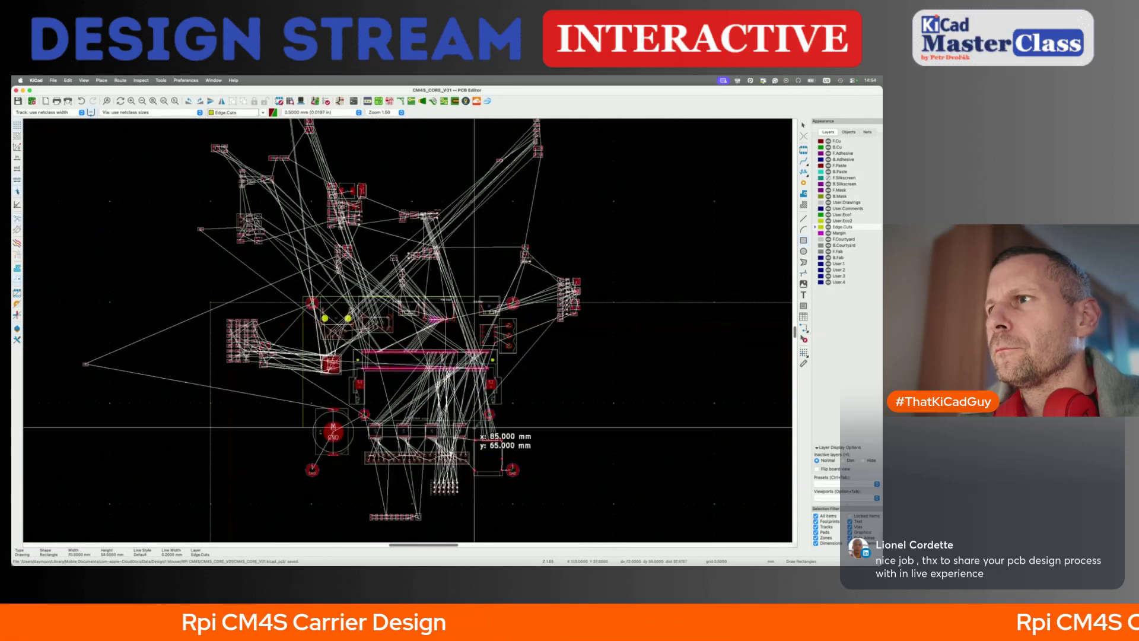
{"action": "scroll", "coordinate": [519, 476], "scroll_direction": "up", "scroll_amount": 5}
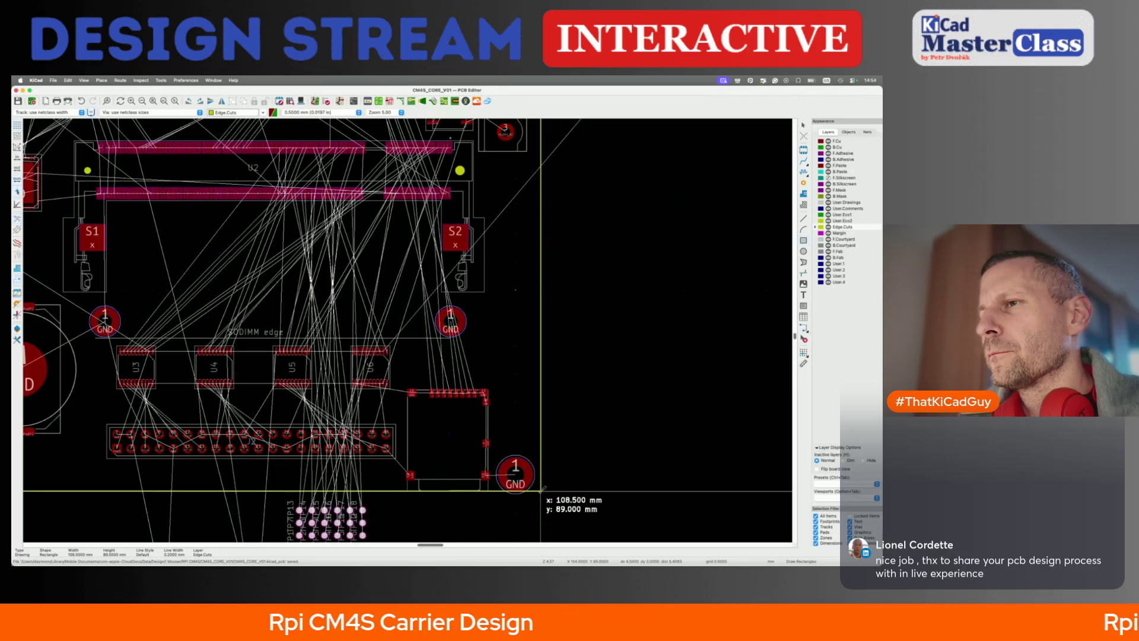
{"action": "left_click", "coordinate": [541, 490]}
{"action": "scroll", "coordinate": [533, 489], "scroll_direction": "down", "scroll_amount": 4}
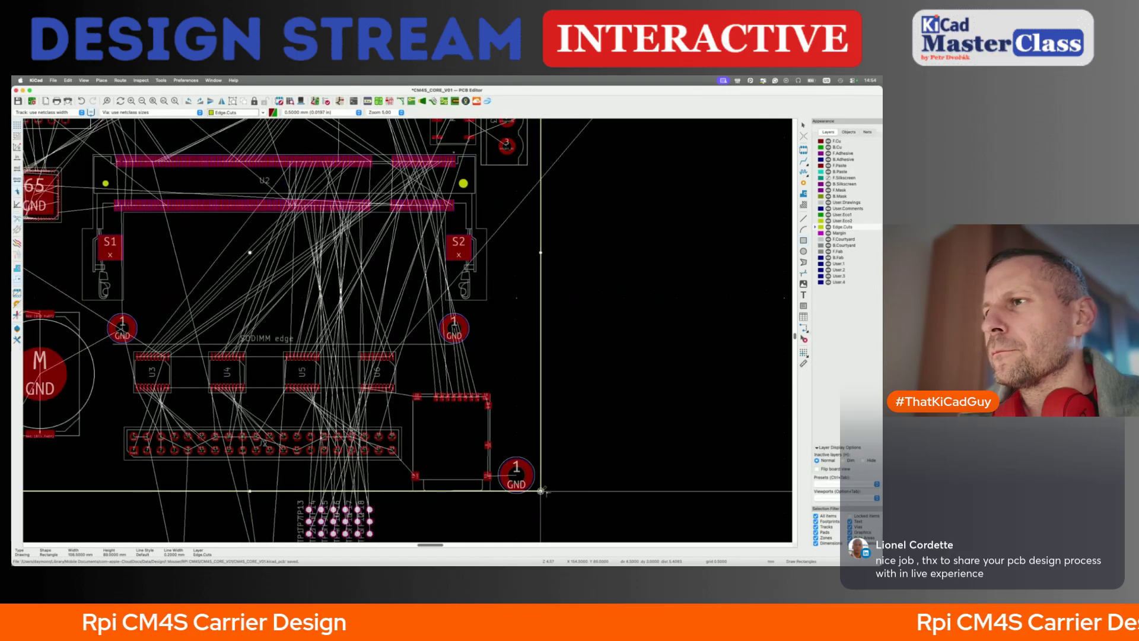
{"action": "scroll", "coordinate": [539, 490], "scroll_direction": "up", "scroll_amount": 4}
- Place the lower-right GND hole 4.5 mm in from the board's lower-right corner
{"action": "left_click", "coordinate": [541, 486]}
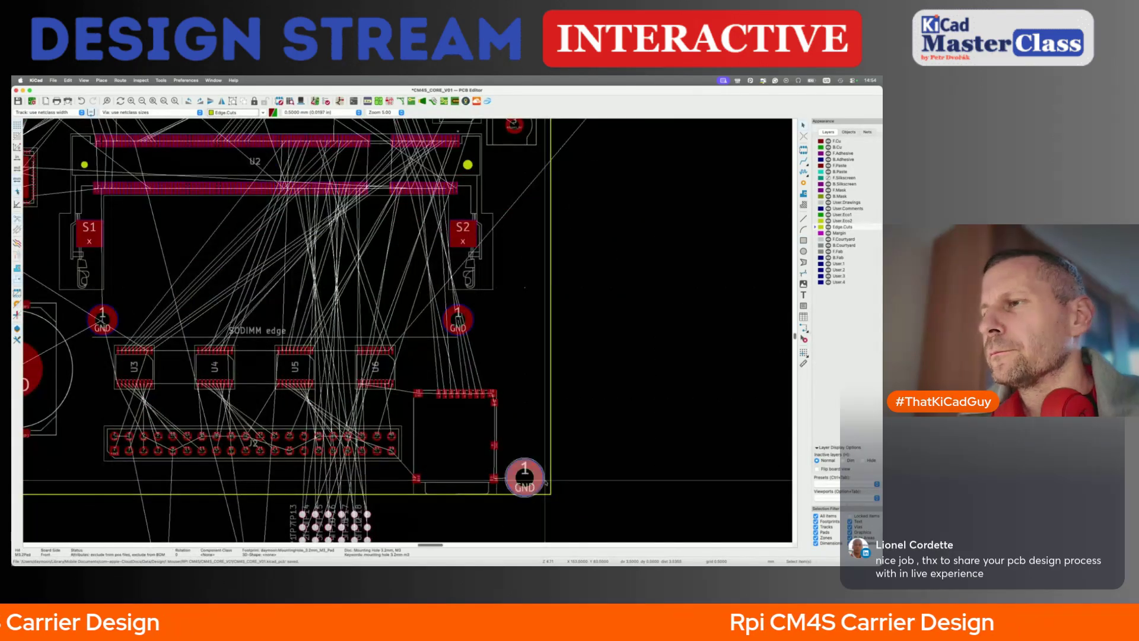
{"action": "key", "text": "shift+p"}
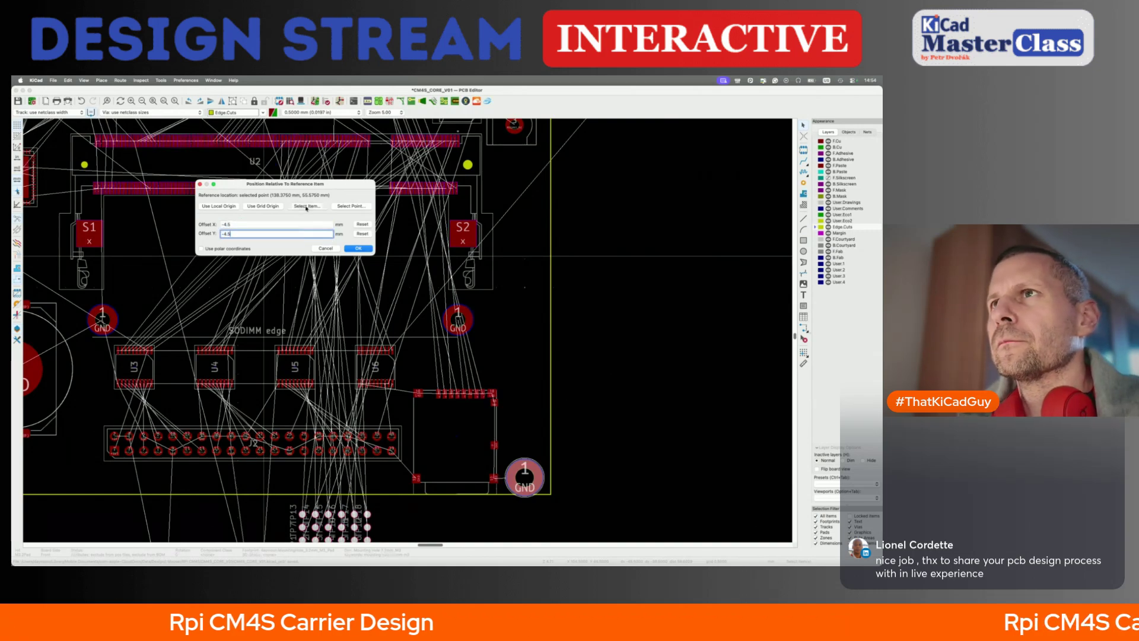
{"action": "left_click", "coordinate": [306, 207]}
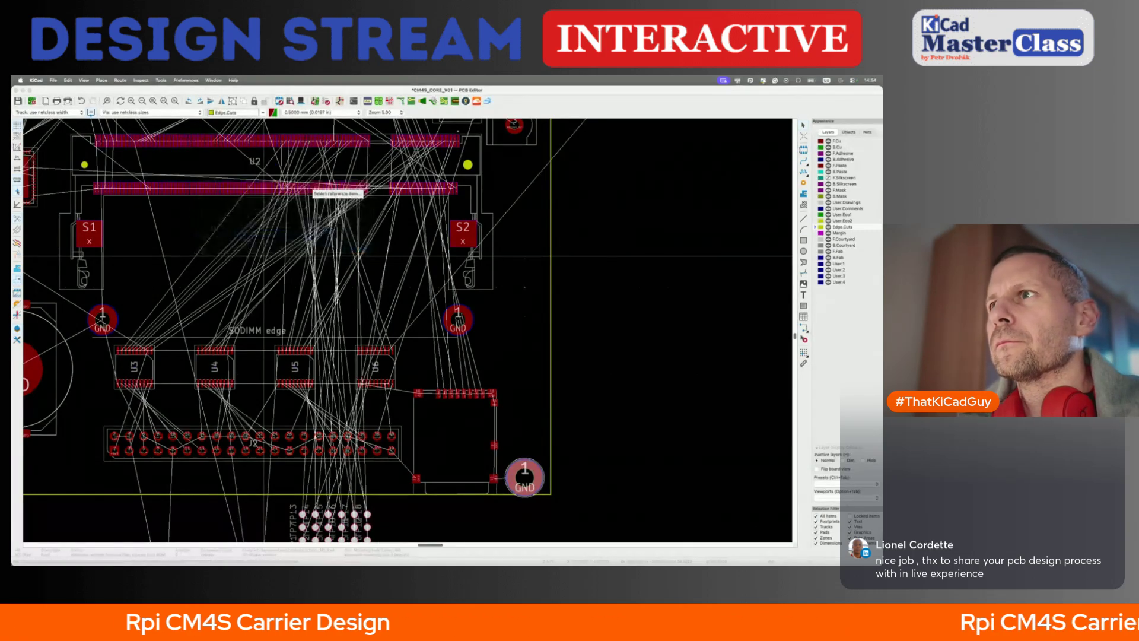
{"action": "left_click", "coordinate": [549, 497]}
{"action": "left_click", "coordinate": [353, 206]}
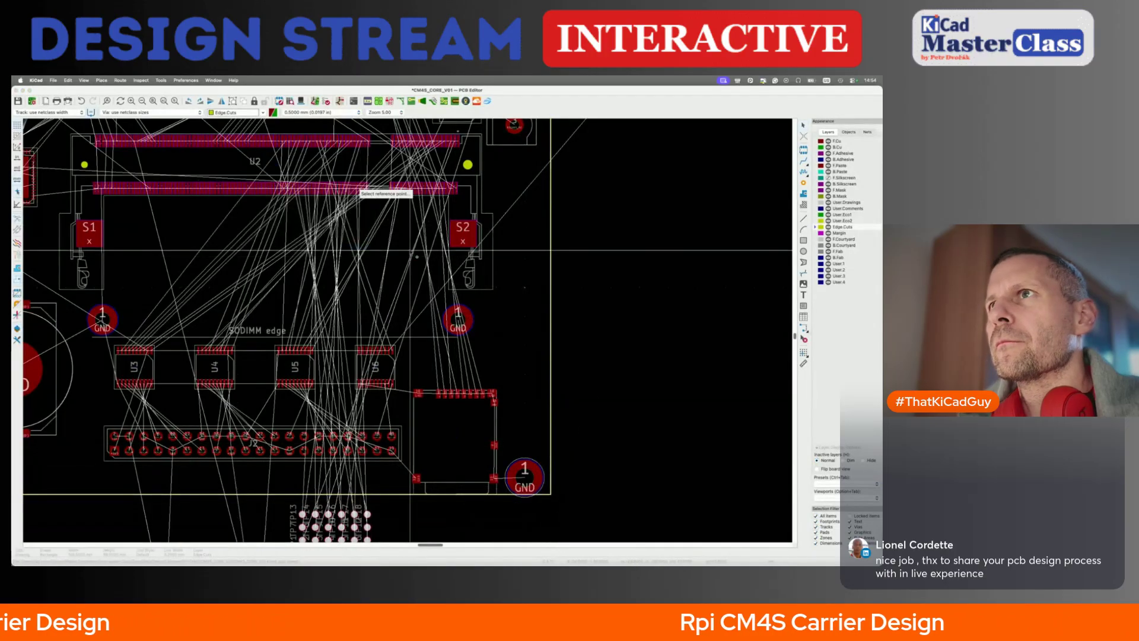
{"action": "left_click", "coordinate": [553, 476]}
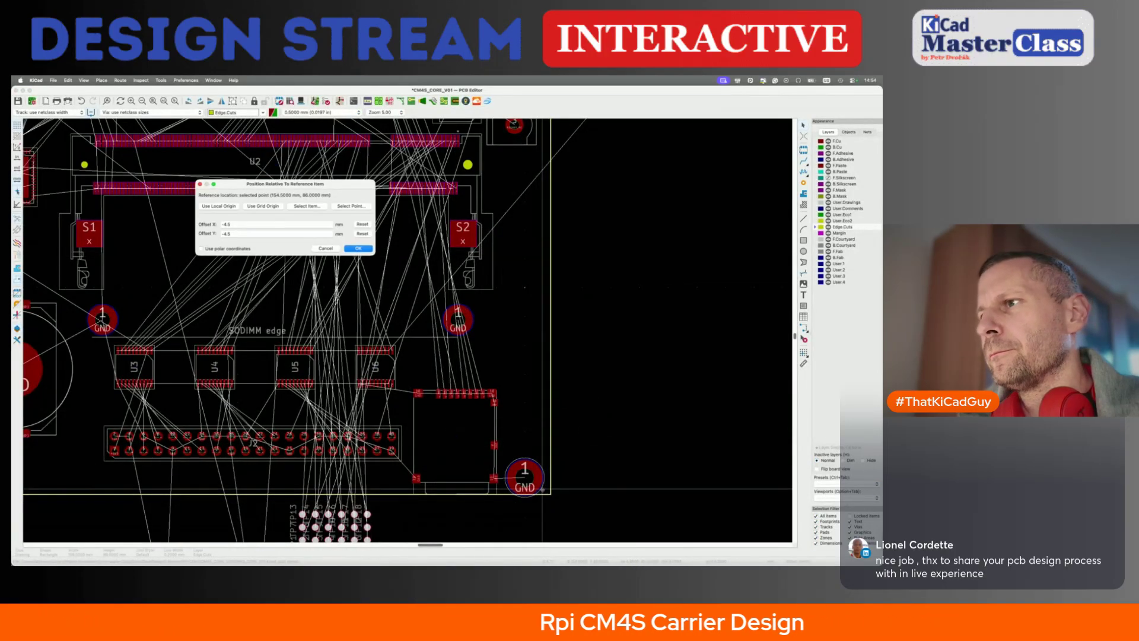
{"action": "left_click", "coordinate": [358, 248]}
{"action": "scroll", "coordinate": [356, 251], "scroll_direction": "up", "scroll_amount": 10}
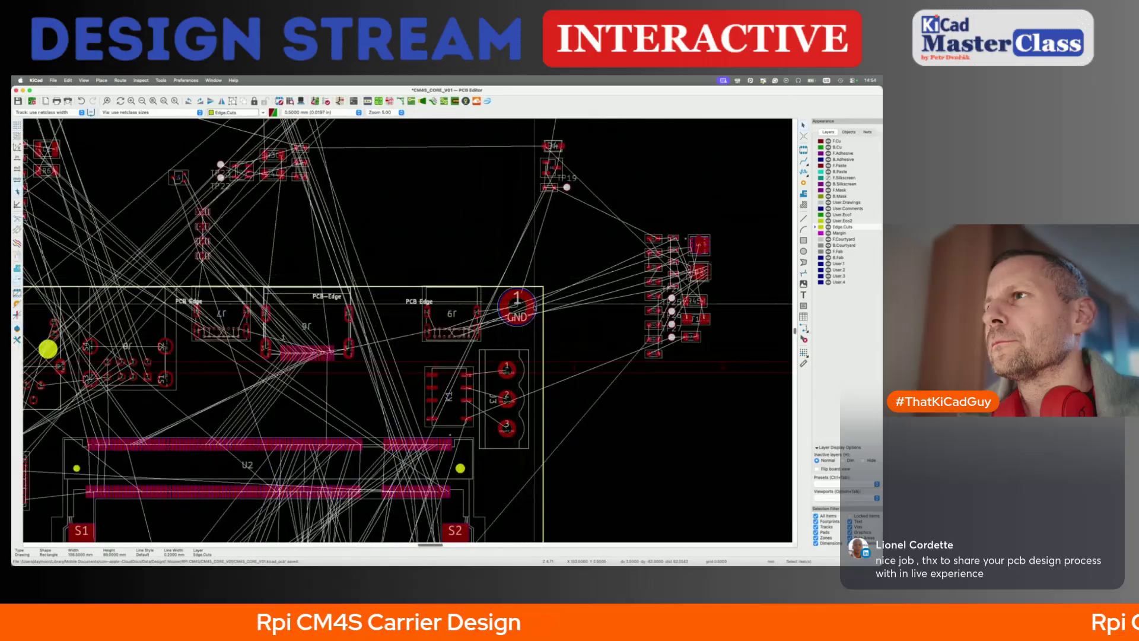
- Offset the next hole 4.5 mm from the top-right board corner
{"action": "left_click", "coordinate": [518, 306]}
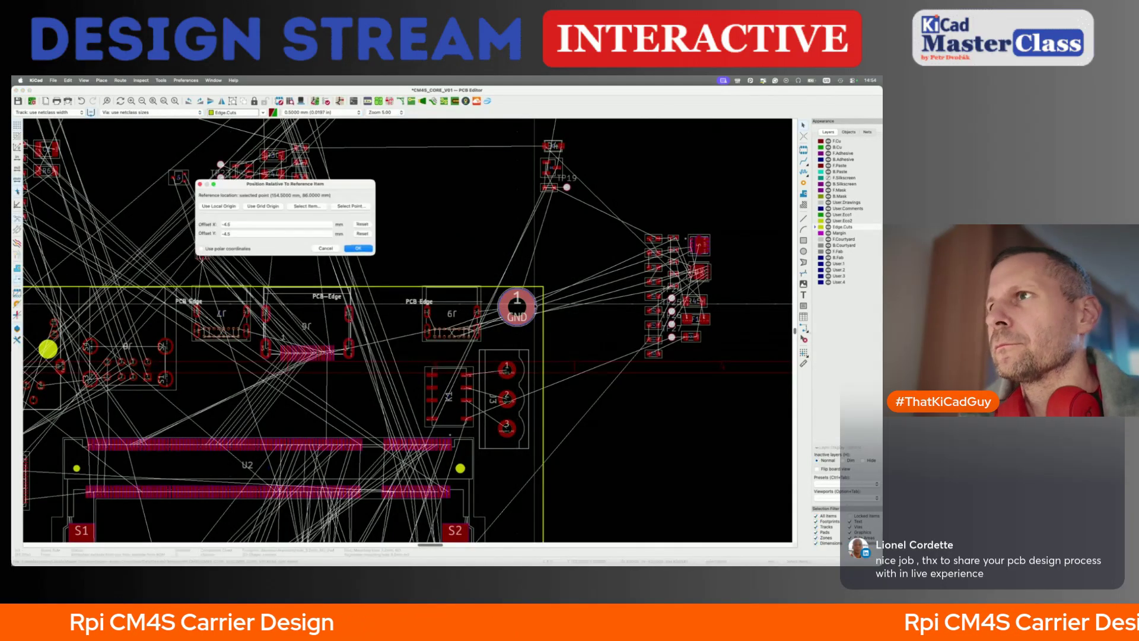
{"action": "left_click", "coordinate": [244, 234]}
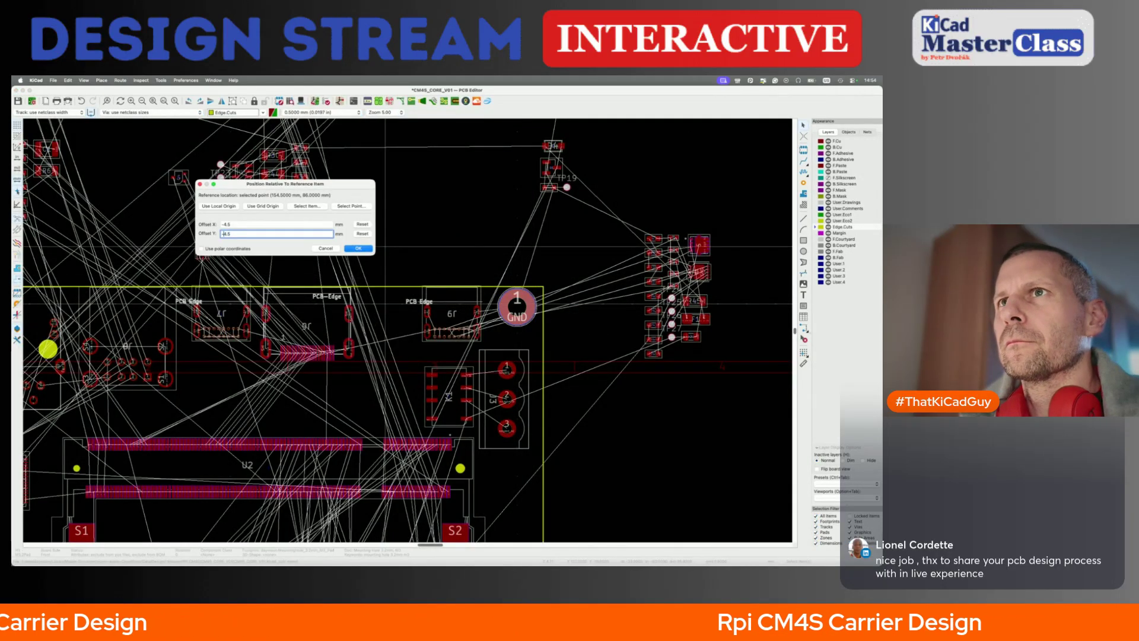
{"action": "left_click", "coordinate": [355, 205]}
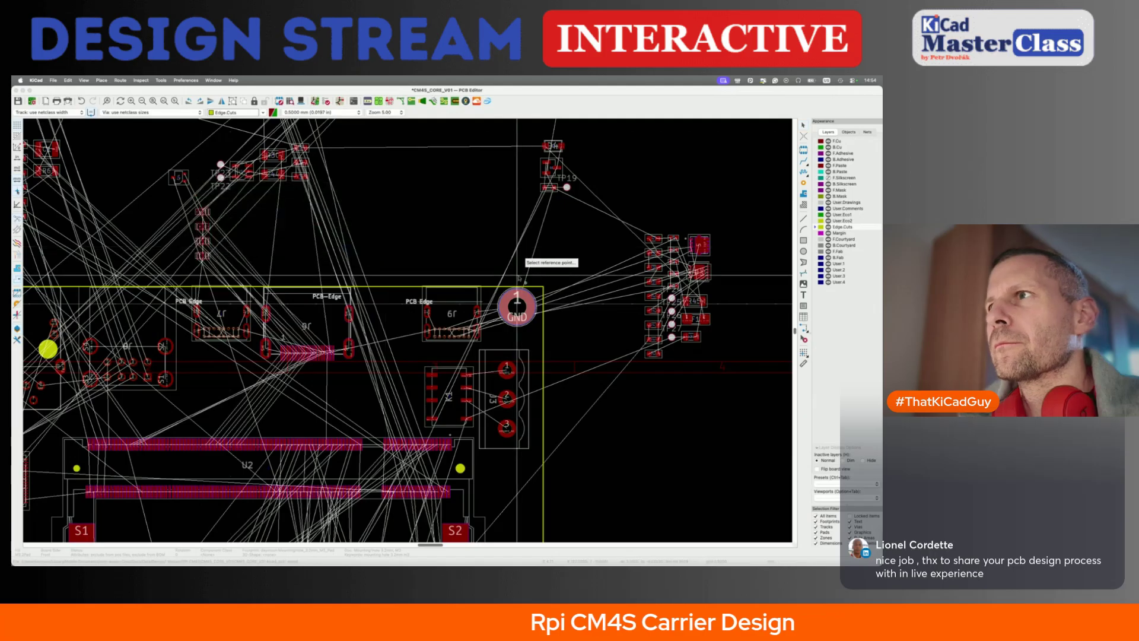
{"action": "left_click", "coordinate": [544, 267]}
{"action": "left_click", "coordinate": [347, 249]}
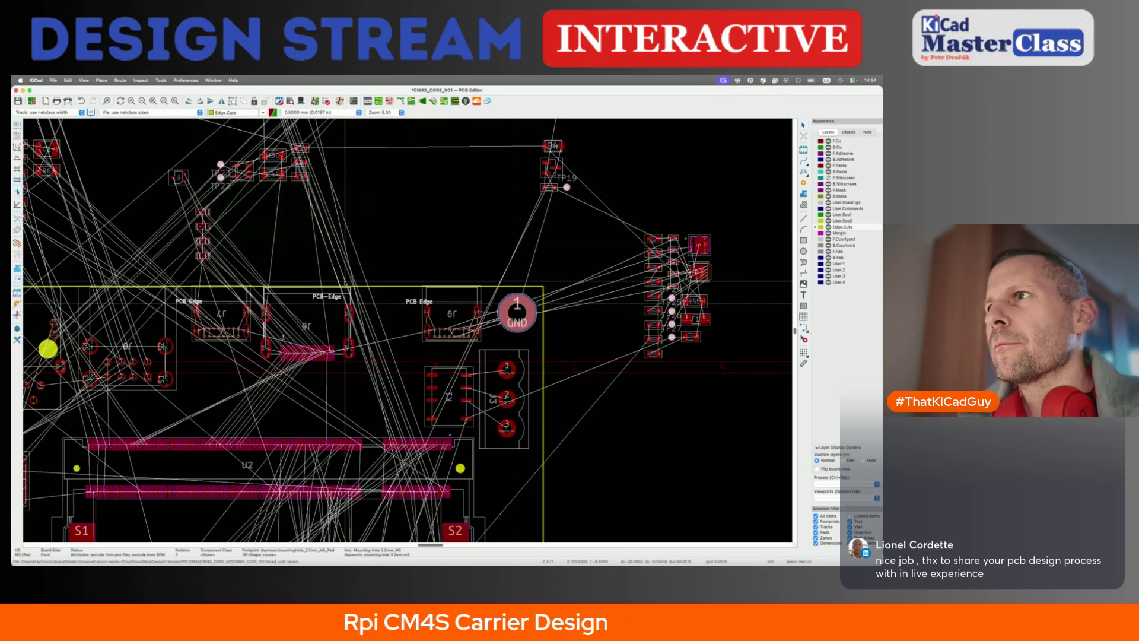
{"action": "scroll", "coordinate": [502, 321], "scroll_direction": "left", "scroll_amount": 10}
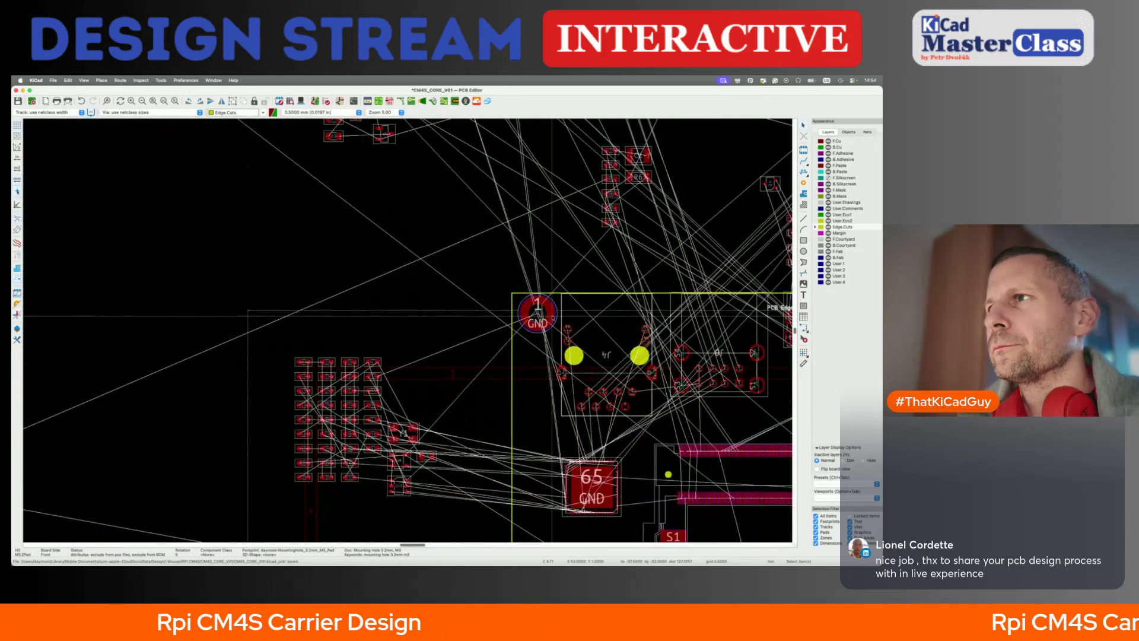
- Position the GND mounting hole 4.5 mm in from the top-left board corner
{"action": "left_click", "coordinate": [538, 315]}
{"action": "left_click", "coordinate": [567, 326]}
{"action": "key", "text": "shift+p"}
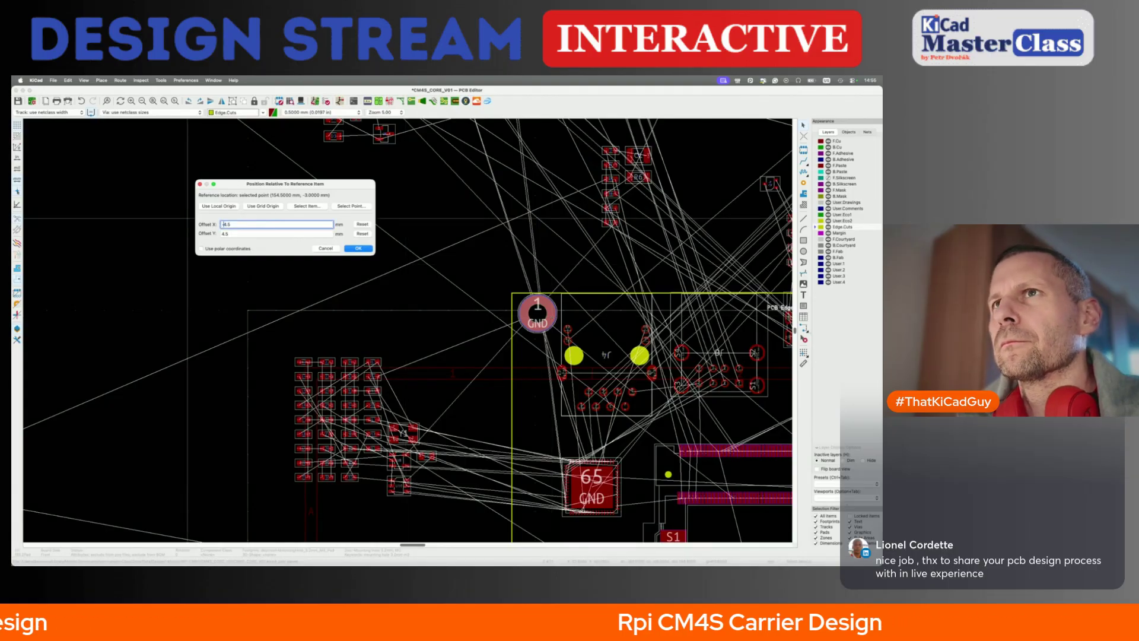
{"action": "left_click", "coordinate": [351, 206]}
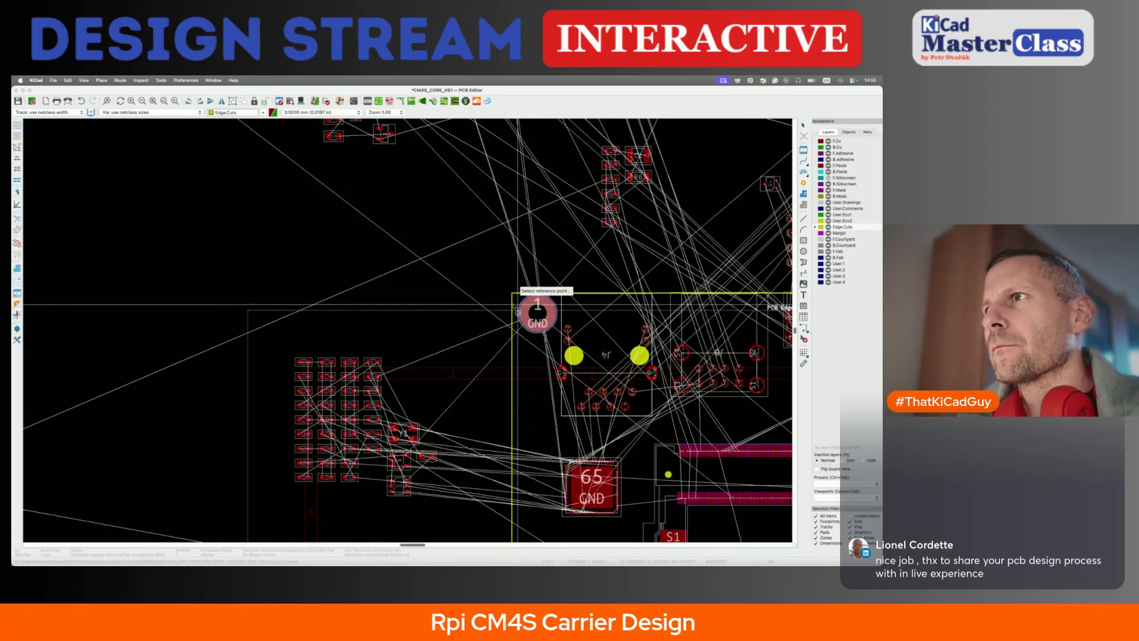
{"action": "left_click", "coordinate": [512, 293]}
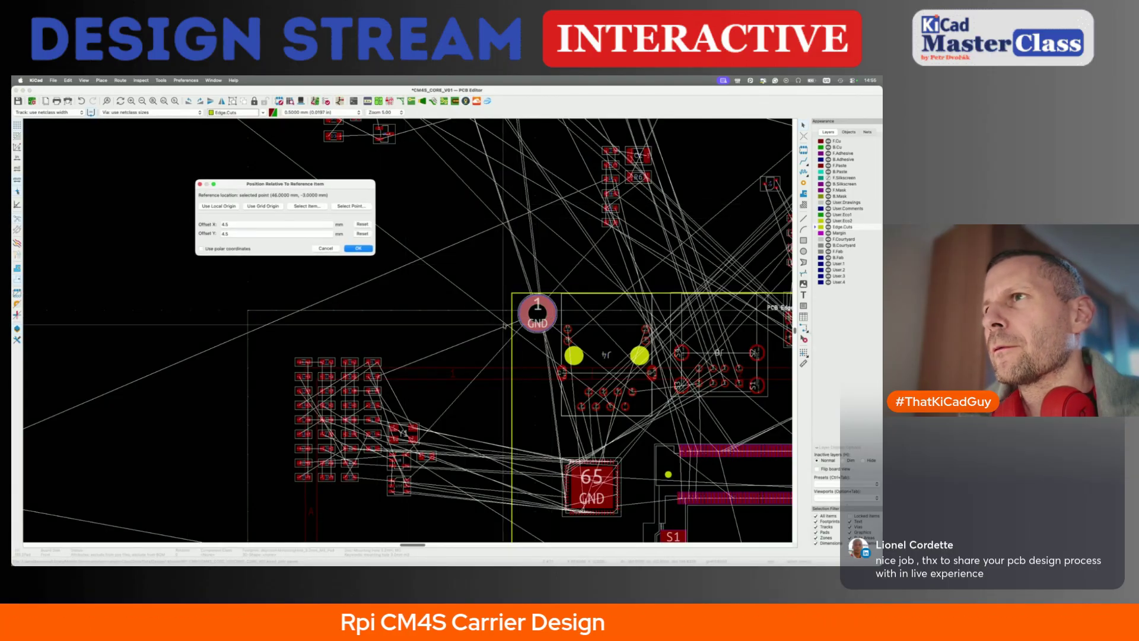
{"action": "left_click", "coordinate": [358, 248]}
{"action": "scroll", "coordinate": [362, 297], "scroll_direction": "down", "scroll_amount": 10}
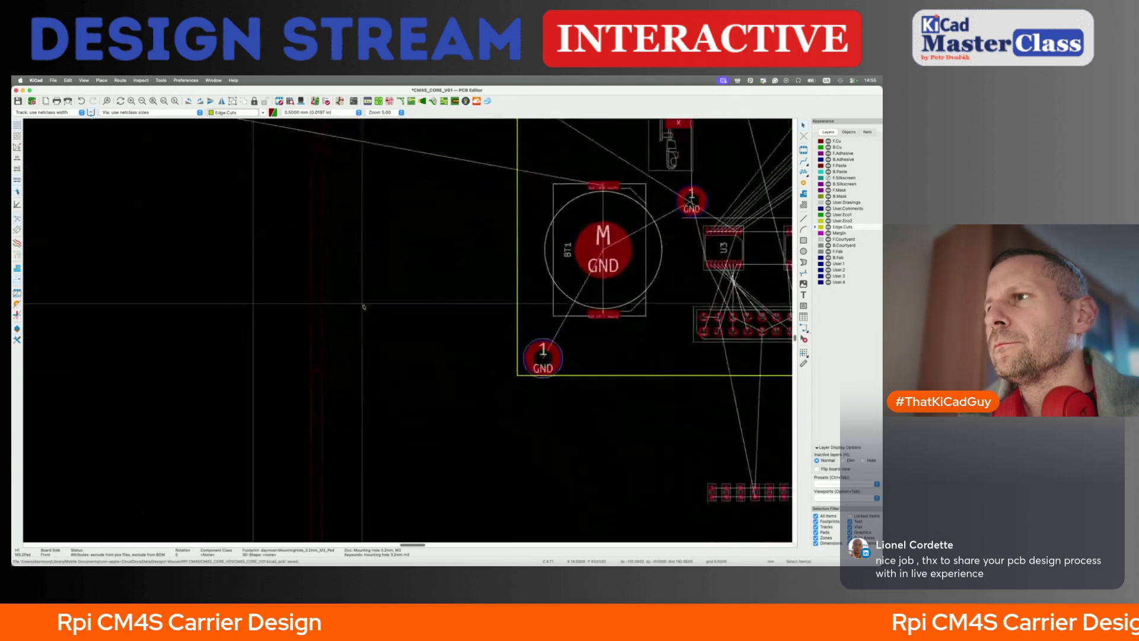
- Place H2 4.5 mm in from the bottom-left corner and save the board
{"action": "left_click", "coordinate": [557, 346]}
{"action": "left_click", "coordinate": [574, 357]}
{"action": "key", "text": "shift+p"}
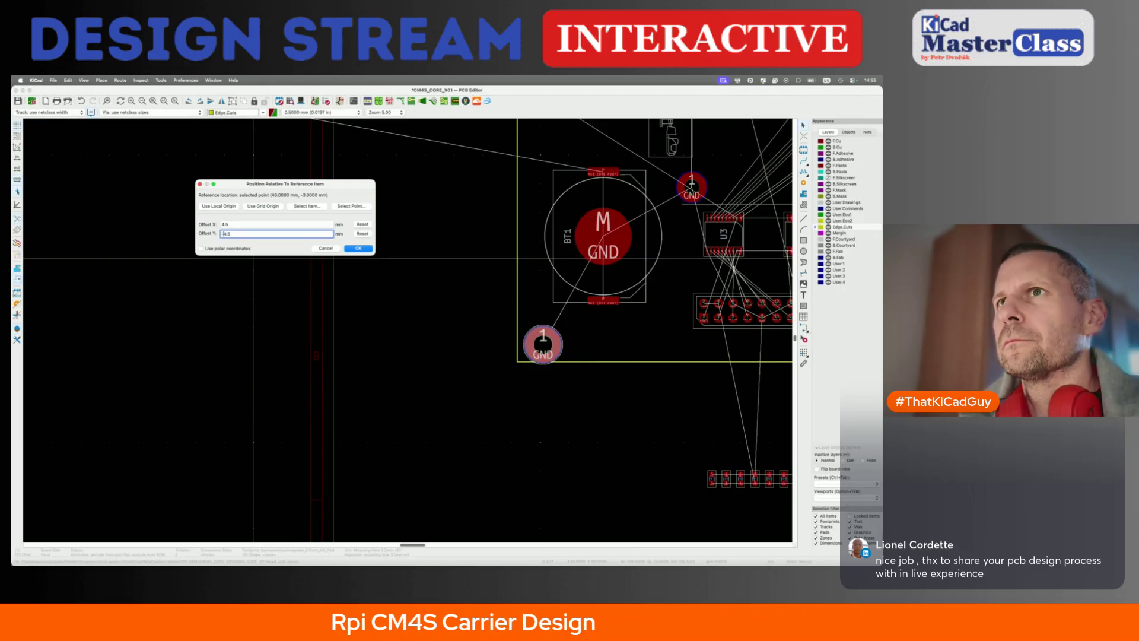
{"action": "left_click", "coordinate": [350, 206]}
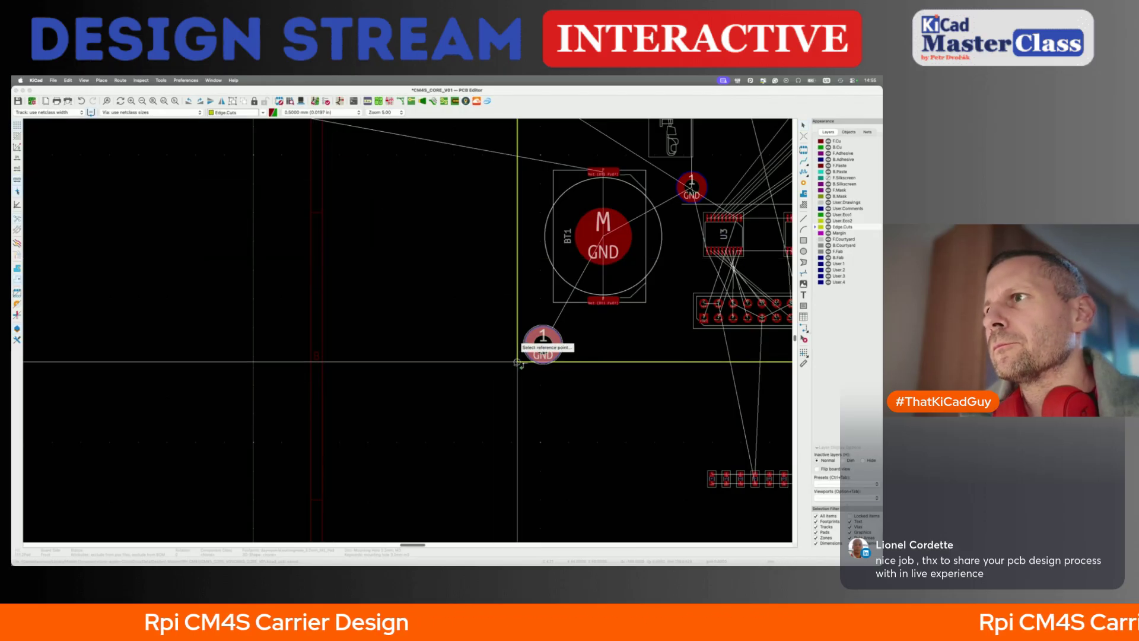
{"action": "left_click", "coordinate": [359, 282]}
{"action": "key", "text": "Return"}
{"action": "key", "text": "super+s"}
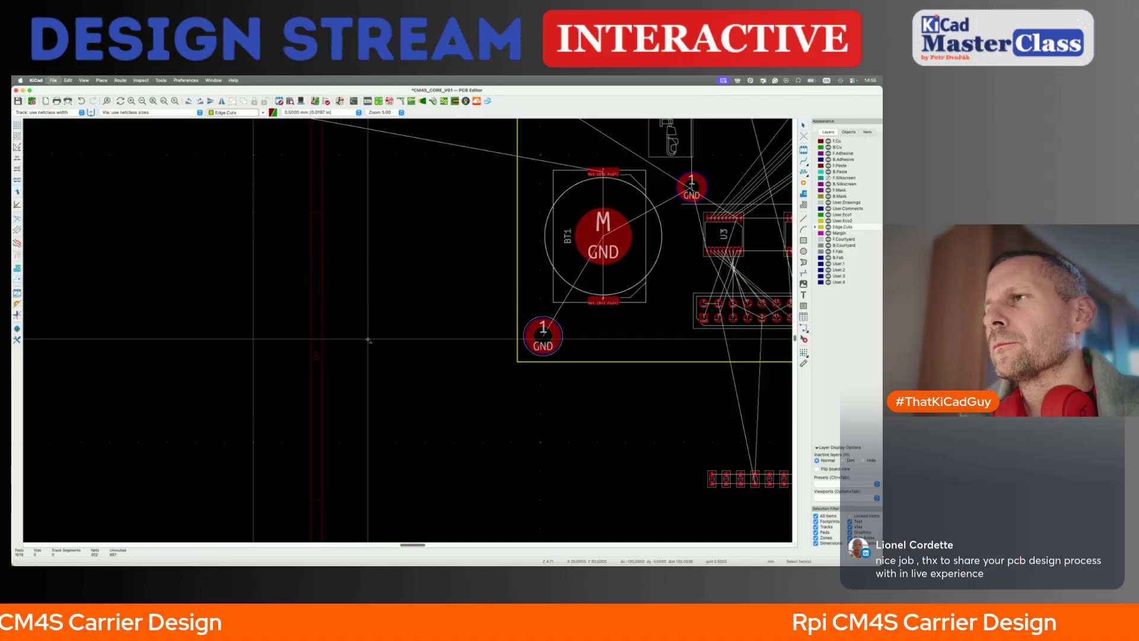
{"action": "scroll", "coordinate": [368, 341], "scroll_direction": "down", "scroll_amount": 5}
{"action": "scroll", "coordinate": [368, 341], "scroll_direction": "right", "scroll_amount": 2}
{"action": "scroll", "coordinate": [368, 341], "scroll_direction": "up", "scroll_amount": 1}
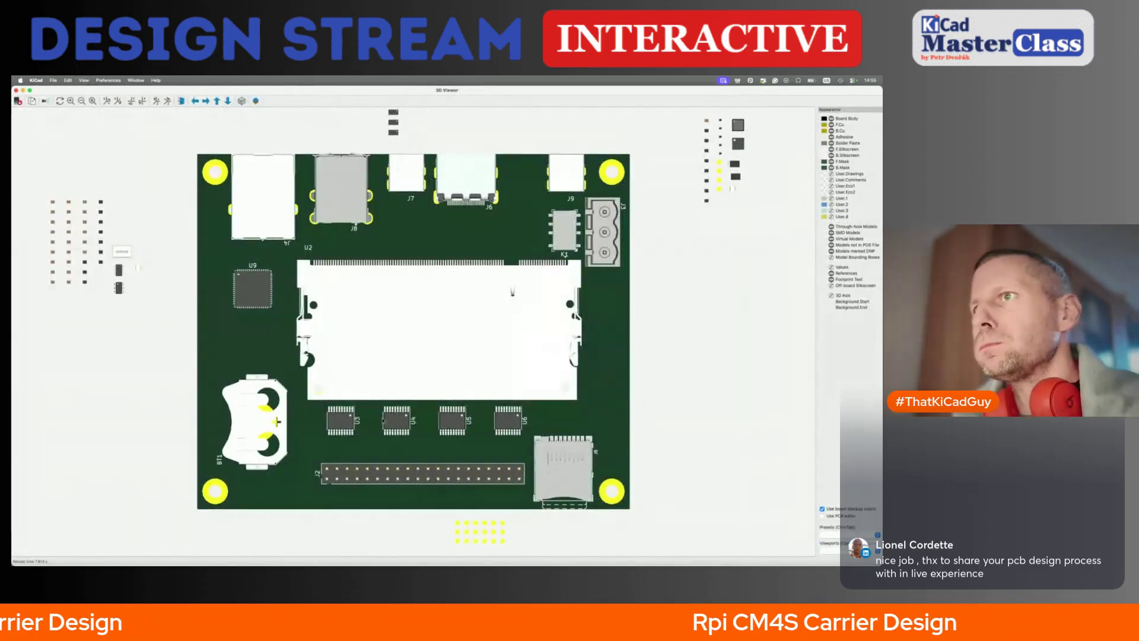
{"action": "left_click_drag", "start_coordinate": [697, 396], "coordinate": [386, 151]}
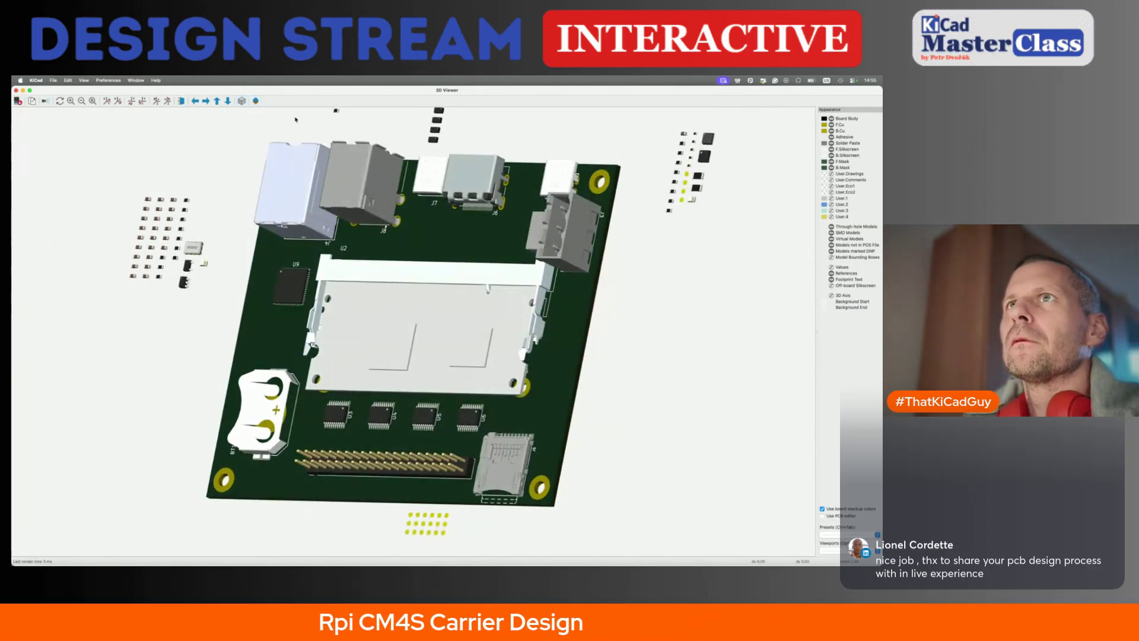
{"action": "scroll", "coordinate": [416, 249], "scroll_direction": "down", "scroll_amount": 3}
{"action": "left_click_drag", "start_coordinate": [427, 255], "coordinate": [450, 345]}
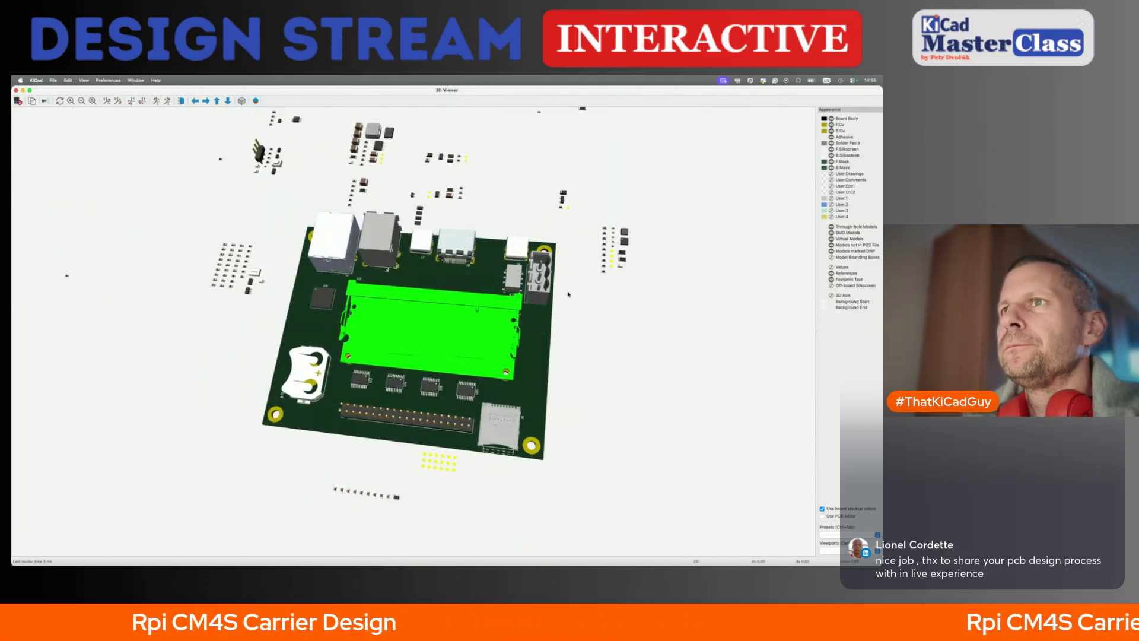
{"action": "key", "text": "z"}
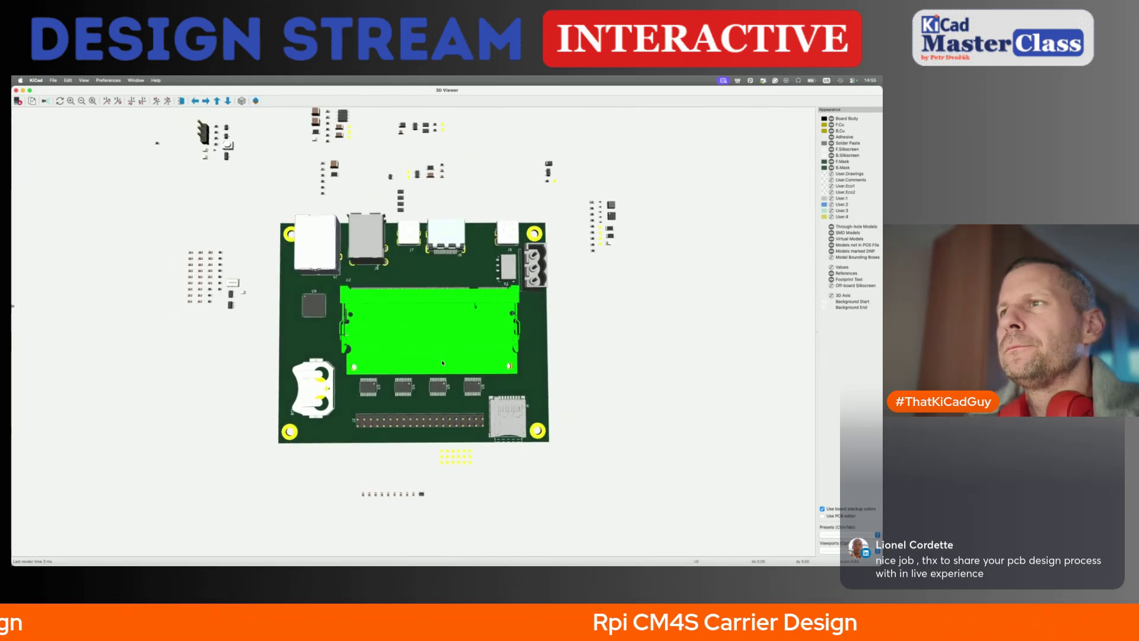
{"action": "key", "text": "super+w"}
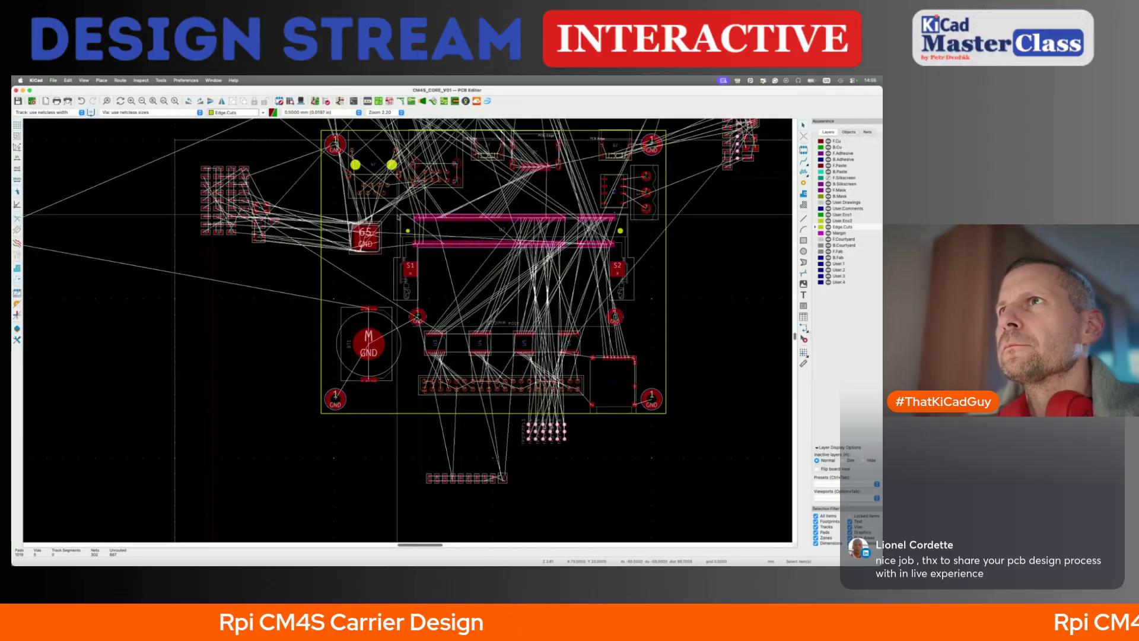
- Switch to the 0.0254 mm grid and shift the parts around the U2 module
{"action": "key", "text": "alt+2"}
{"action": "left_click_drag", "start_coordinate": [391, 209], "coordinate": [645, 360]}
{"action": "key", "text": "m"}
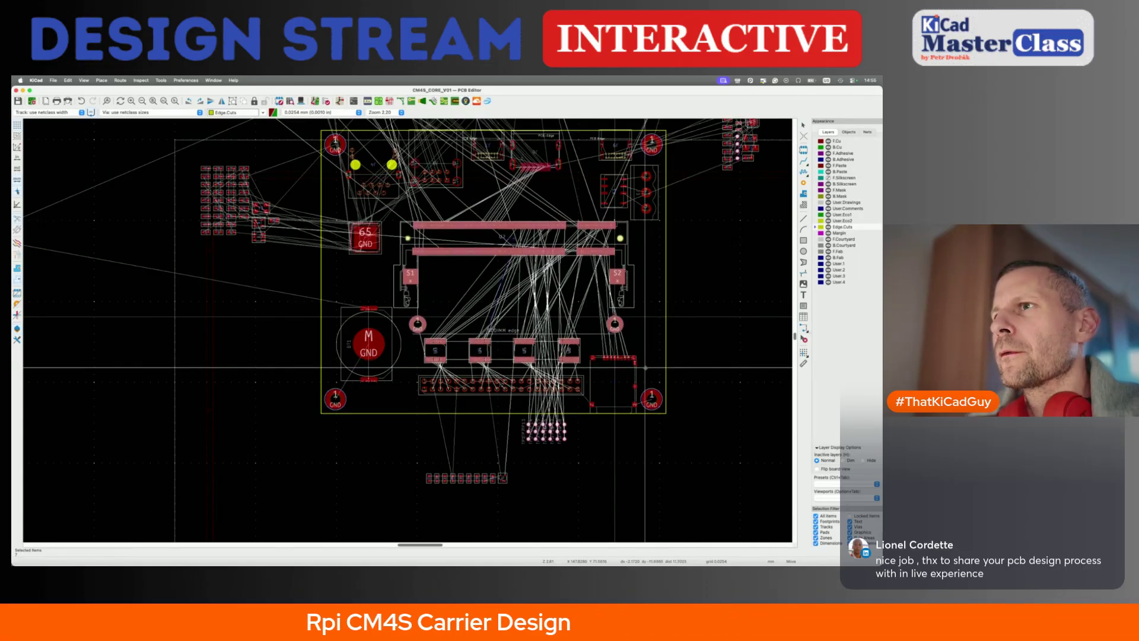
{"action": "left_click", "coordinate": [645, 368]}
{"action": "left_click", "coordinate": [646, 368]}
{"action": "scroll", "coordinate": [508, 357], "scroll_direction": "down", "scroll_amount": 2}
{"action": "scroll", "coordinate": [507, 354], "scroll_direction": "down", "scroll_amount": 2}
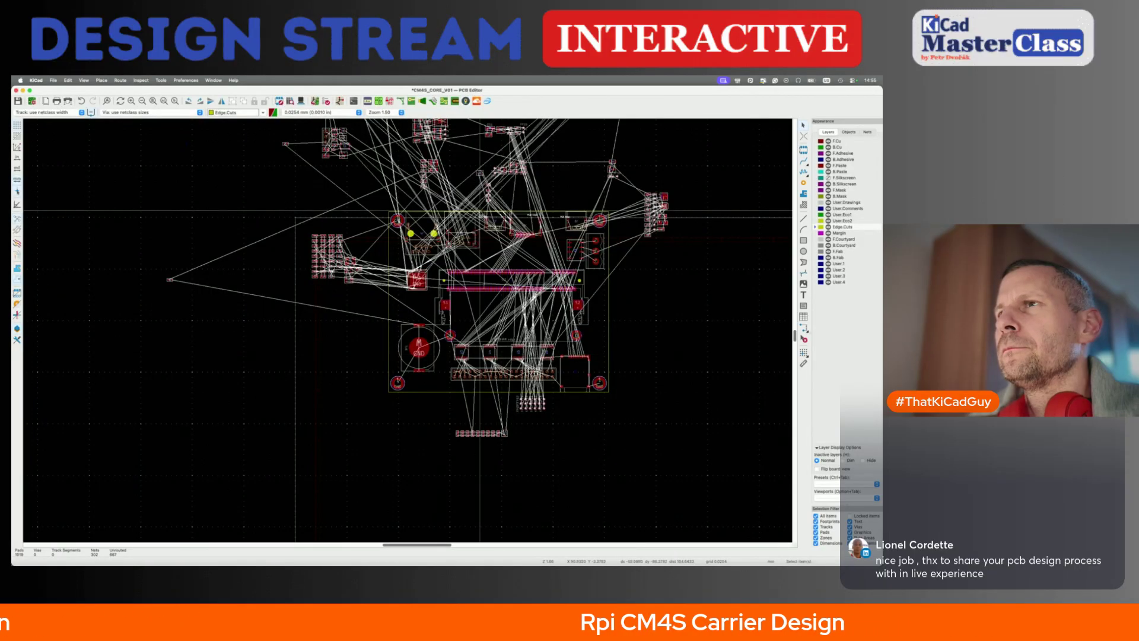
{"action": "scroll", "coordinate": [412, 207], "scroll_direction": "up", "scroll_amount": 4}
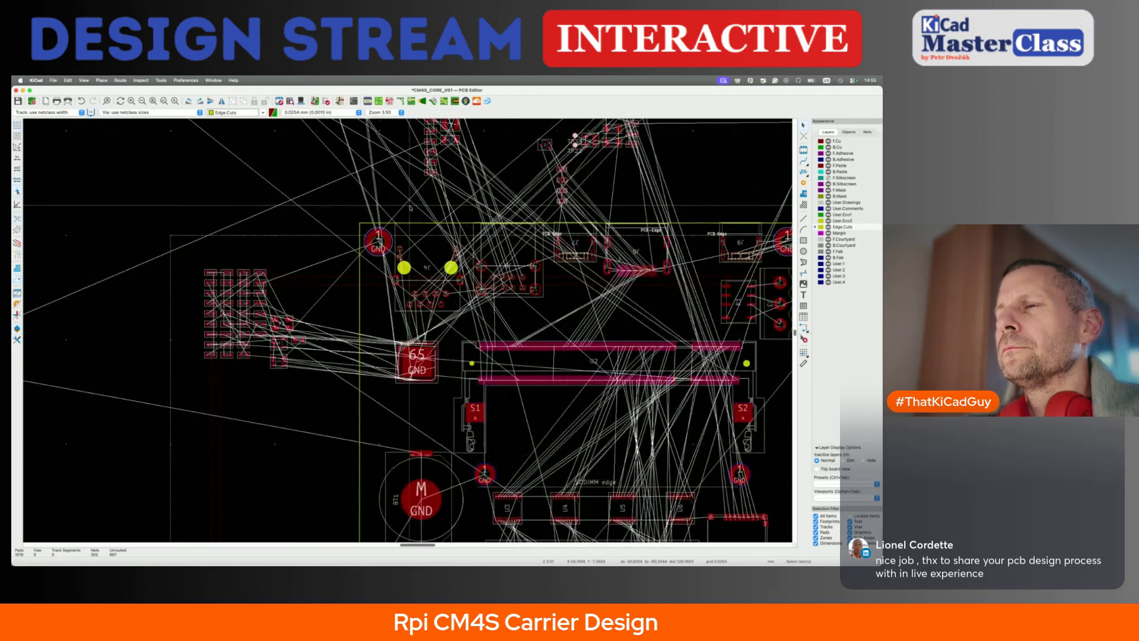
- Start moving the top-edge connectors, then cancel the move
{"action": "left_click_drag", "start_coordinate": [388, 193], "coordinate": [689, 332]}
{"action": "key", "text": "m"}
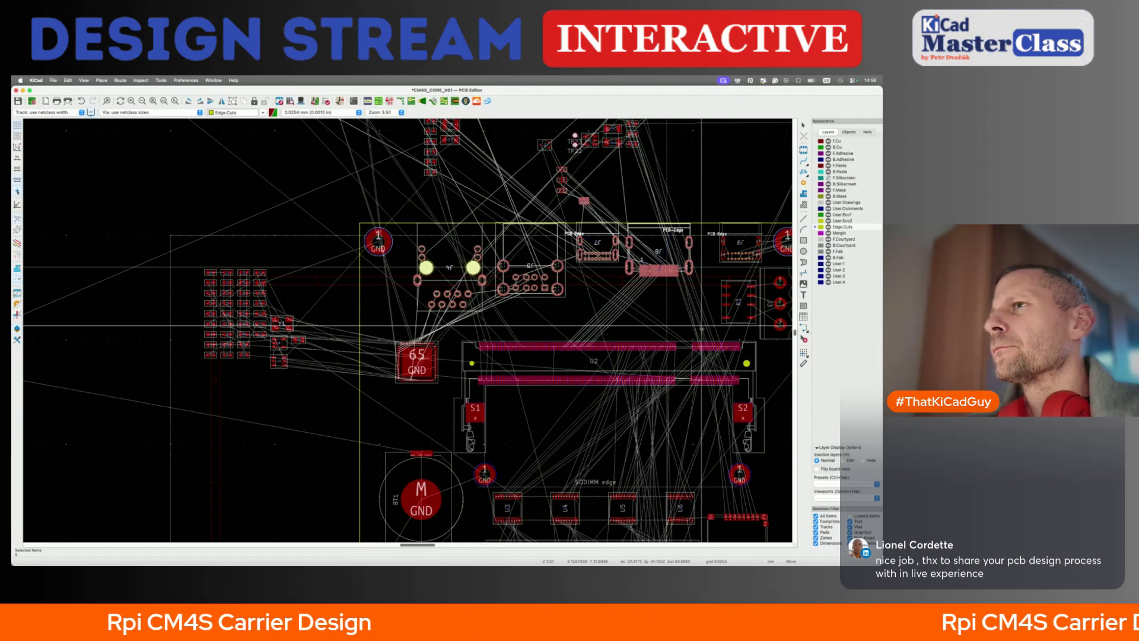
{"action": "scroll", "coordinate": [701, 326], "scroll_direction": "down", "scroll_amount": 3}
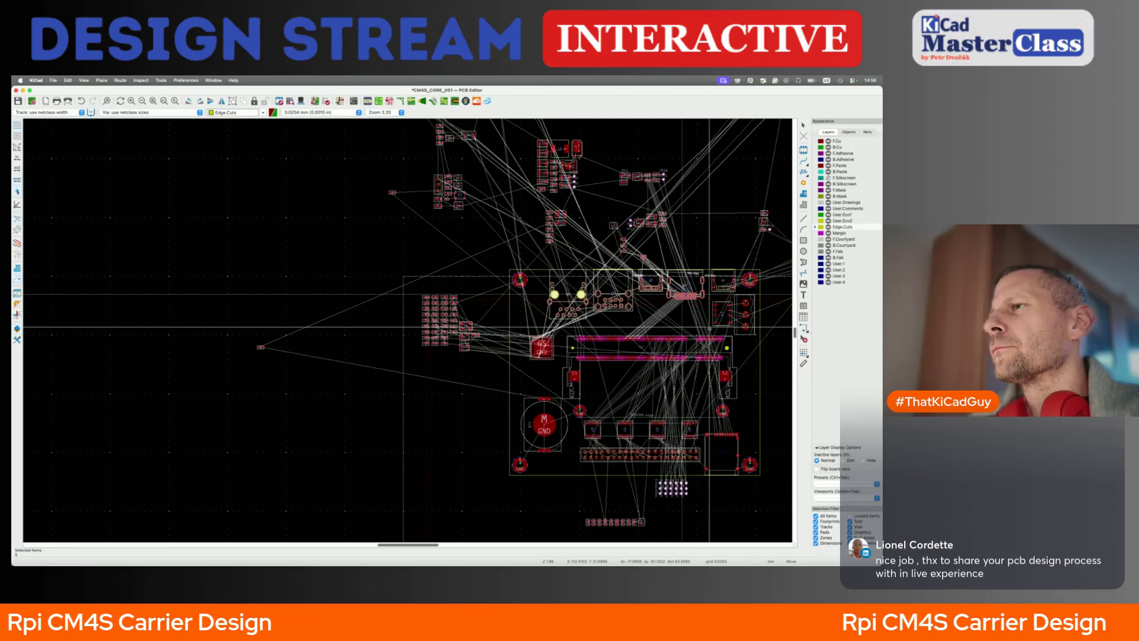
{"action": "key", "text": "Escape"}
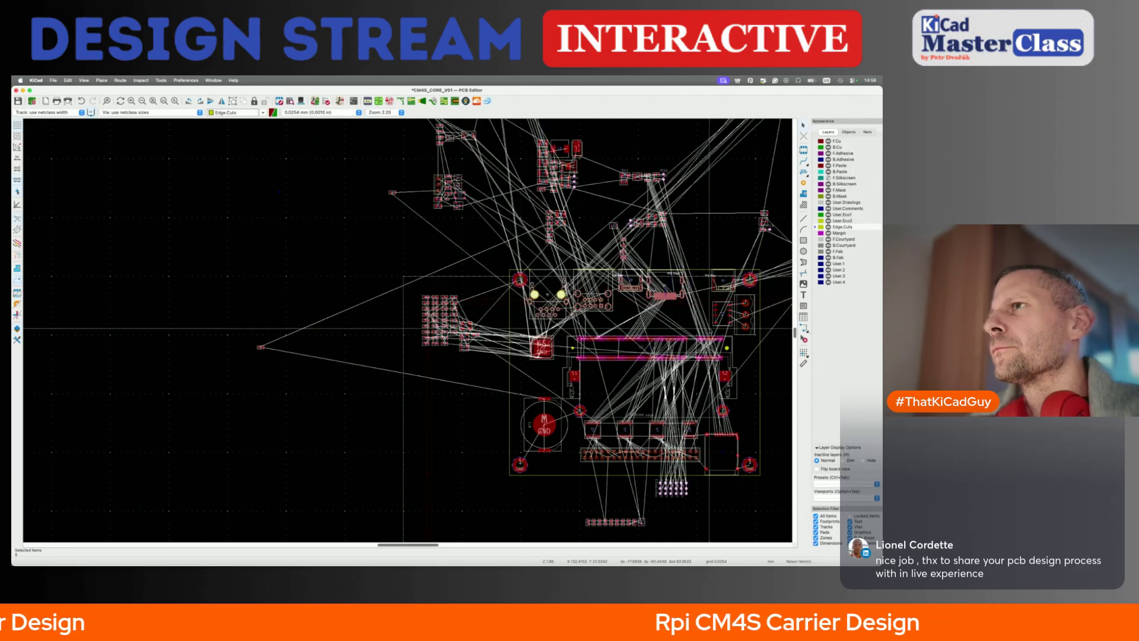
- Move the BT1 battery holder down into the bottom-left area near the mounting hole
{"action": "left_click", "coordinate": [559, 441]}
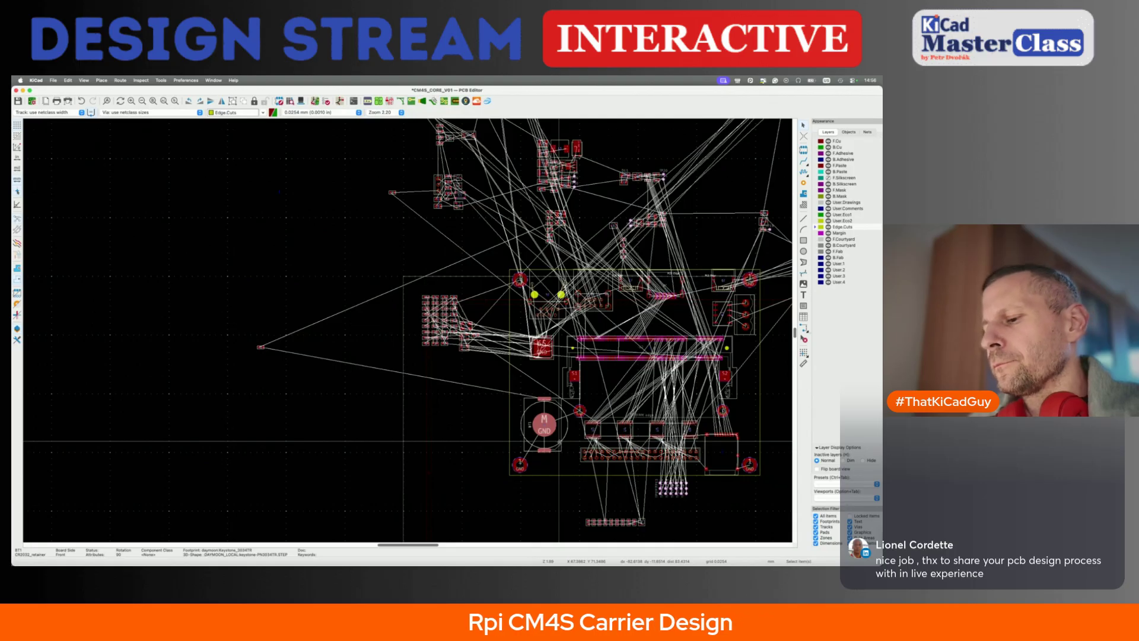
{"action": "key", "text": "m"}
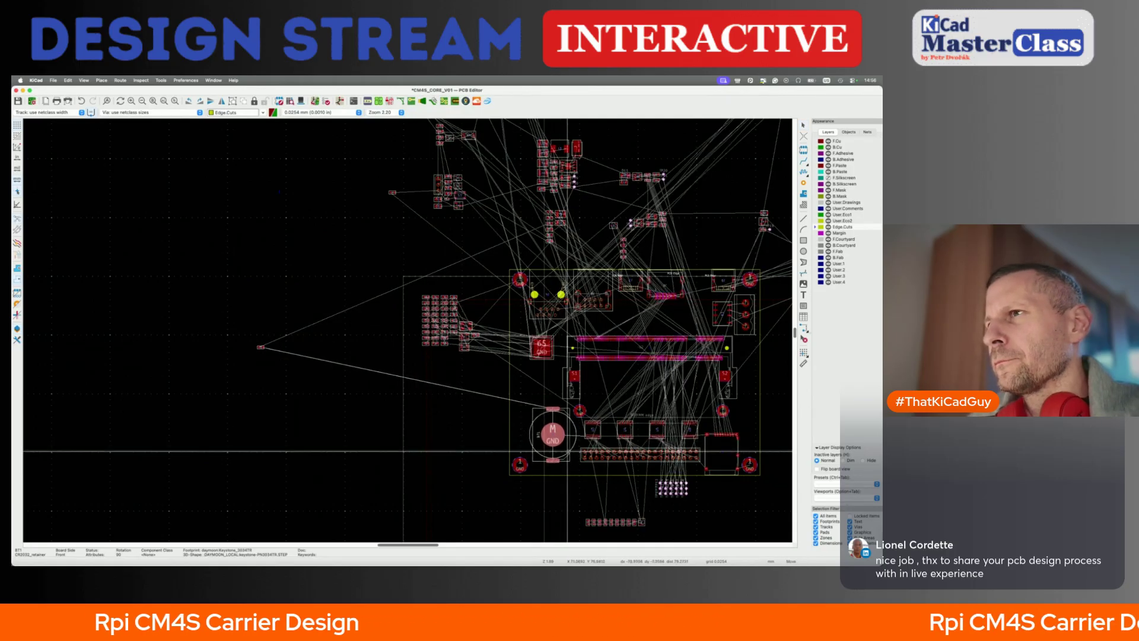
{"action": "key", "text": "r"}
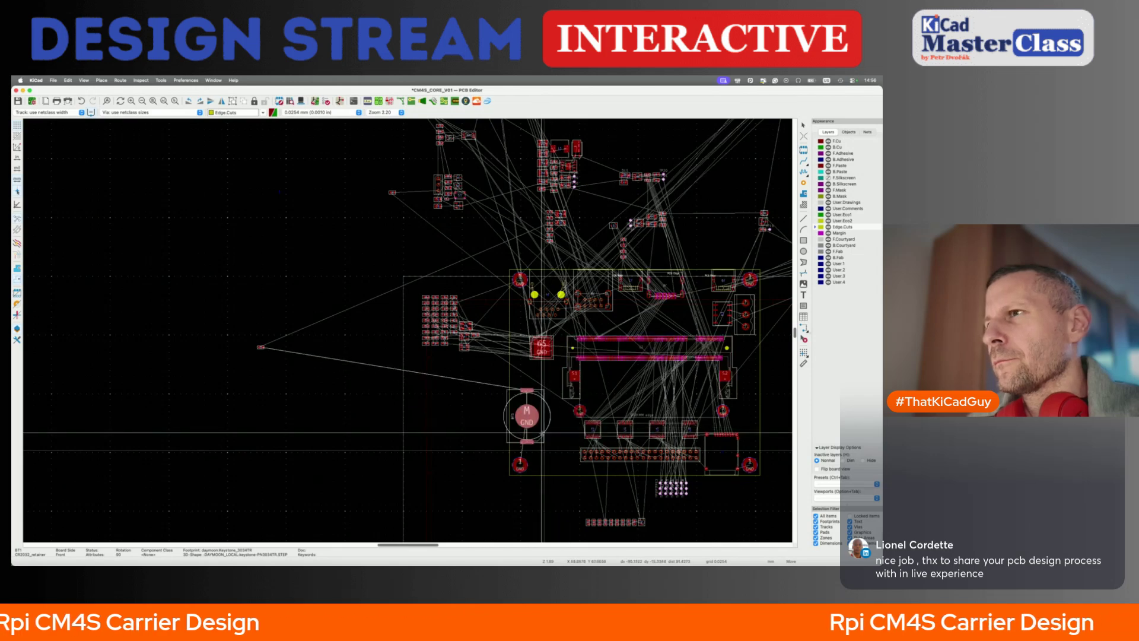
{"action": "key", "text": "r"}
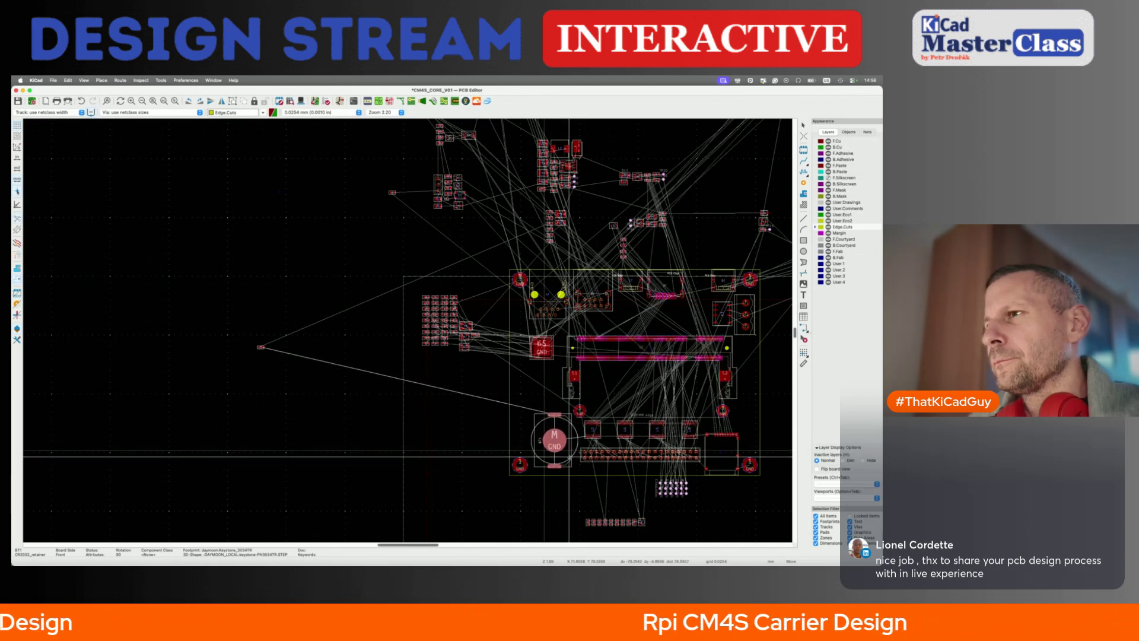
{"action": "left_click", "coordinate": [571, 460]}
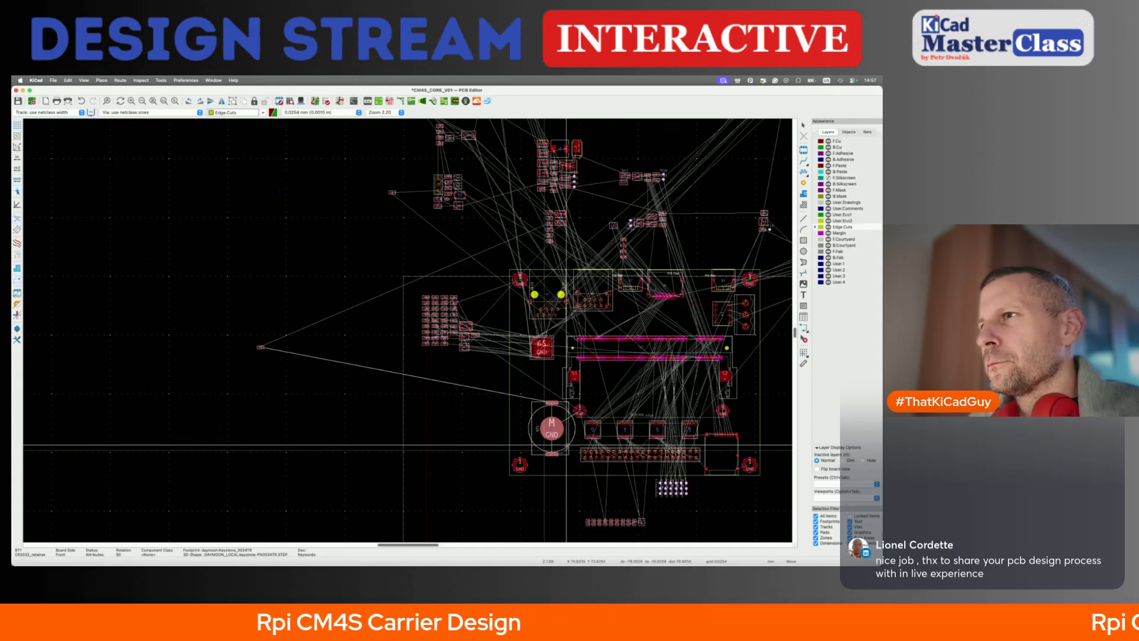
- Drop the BT1 battery holder at its new position
{"action": "left_click", "coordinate": [566, 445]}
{"action": "scroll", "coordinate": [587, 441], "scroll_direction": "up", "scroll_amount": 5}
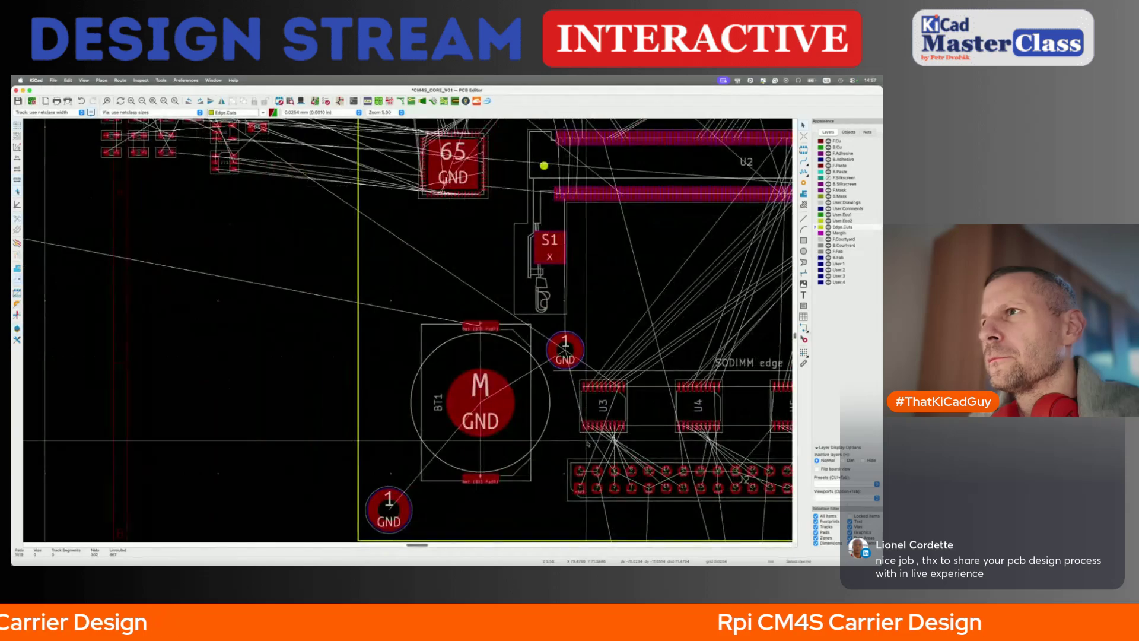
{"action": "scroll", "coordinate": [273, 442], "scroll_direction": "down", "scroll_amount": 3}
{"action": "scroll", "coordinate": [587, 441], "scroll_direction": "right", "scroll_amount": 1}
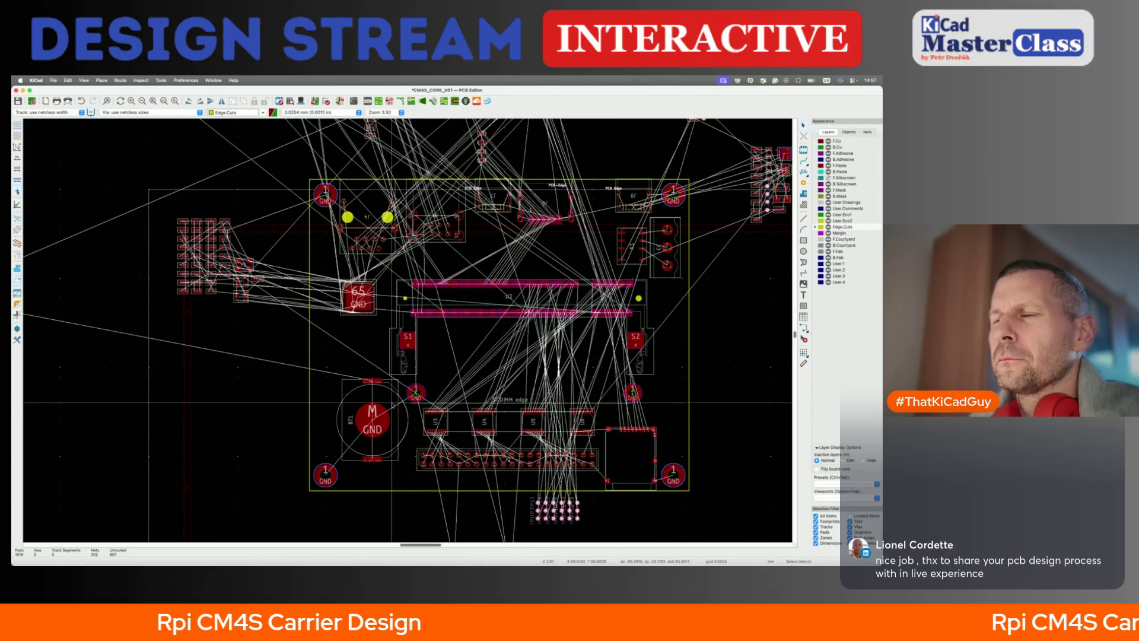
- Check BT1's placement in the 3D viewer, tilting the board to see its side
{"action": "key", "text": "m"}
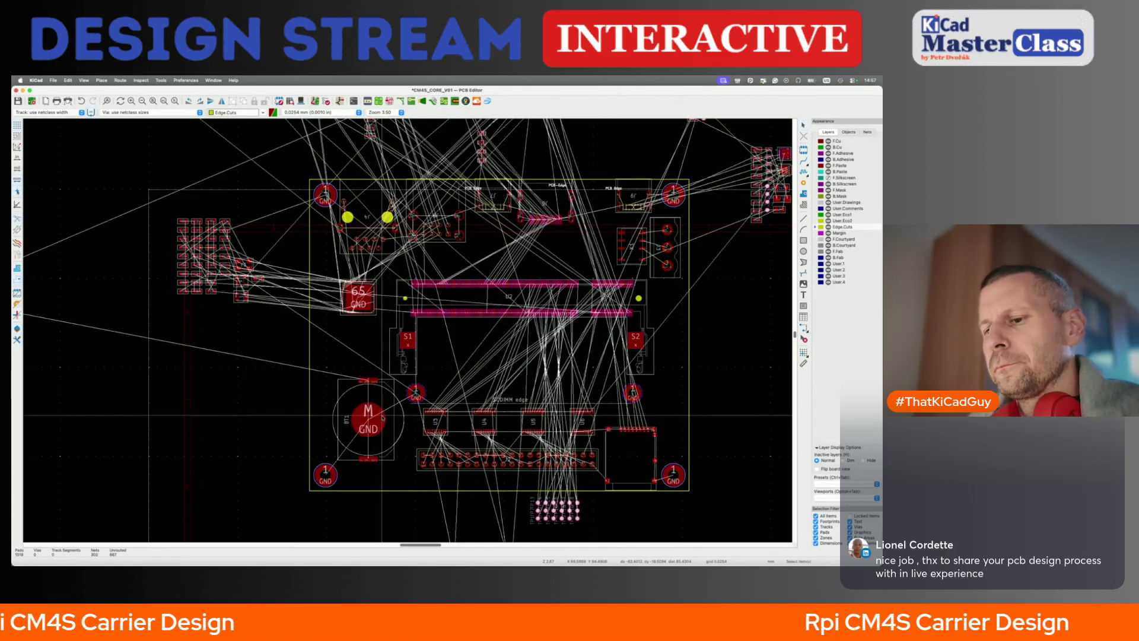
{"action": "key", "text": "alt+3"}
{"action": "left_click_drag", "start_coordinate": [378, 333], "coordinate": [389, 428]}
{"action": "key", "text": "super+w"}
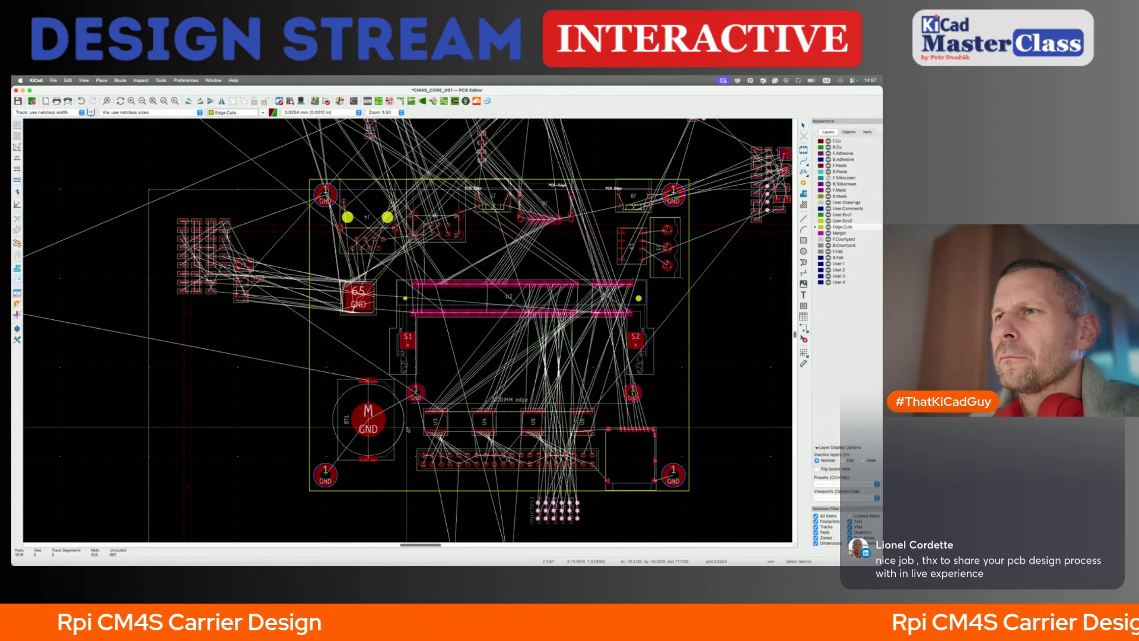
- Move the BT1 battery holder to a new spot
{"action": "scroll", "coordinate": [401, 433], "scroll_direction": "up", "scroll_amount": 4}
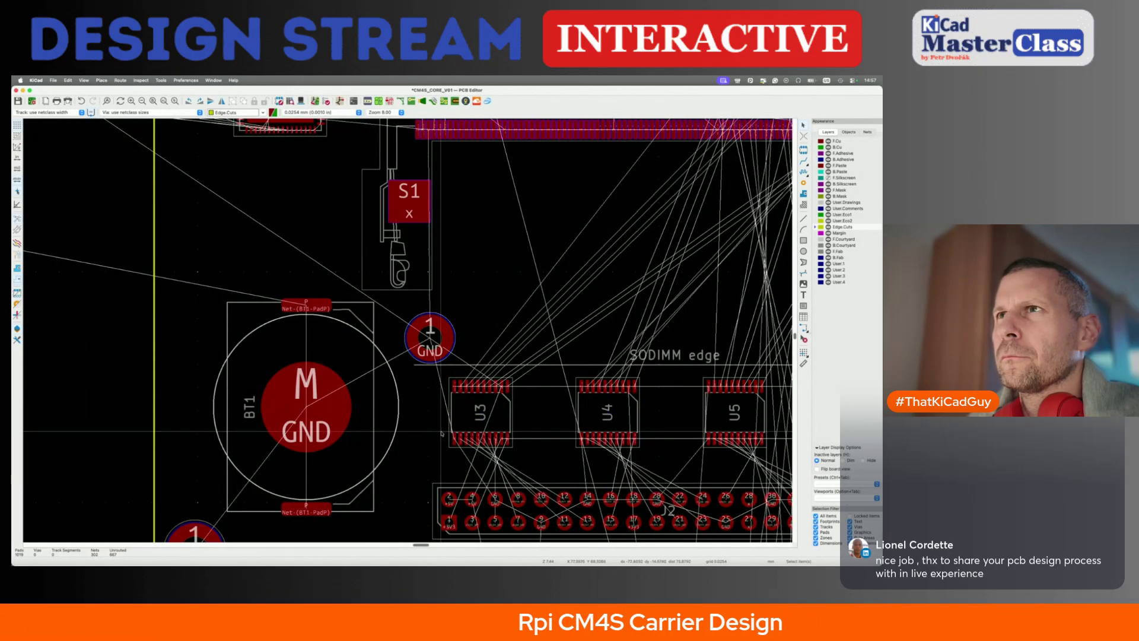
{"action": "left_click", "coordinate": [396, 437]}
{"action": "scroll", "coordinate": [396, 437], "scroll_direction": "down", "scroll_amount": 4}
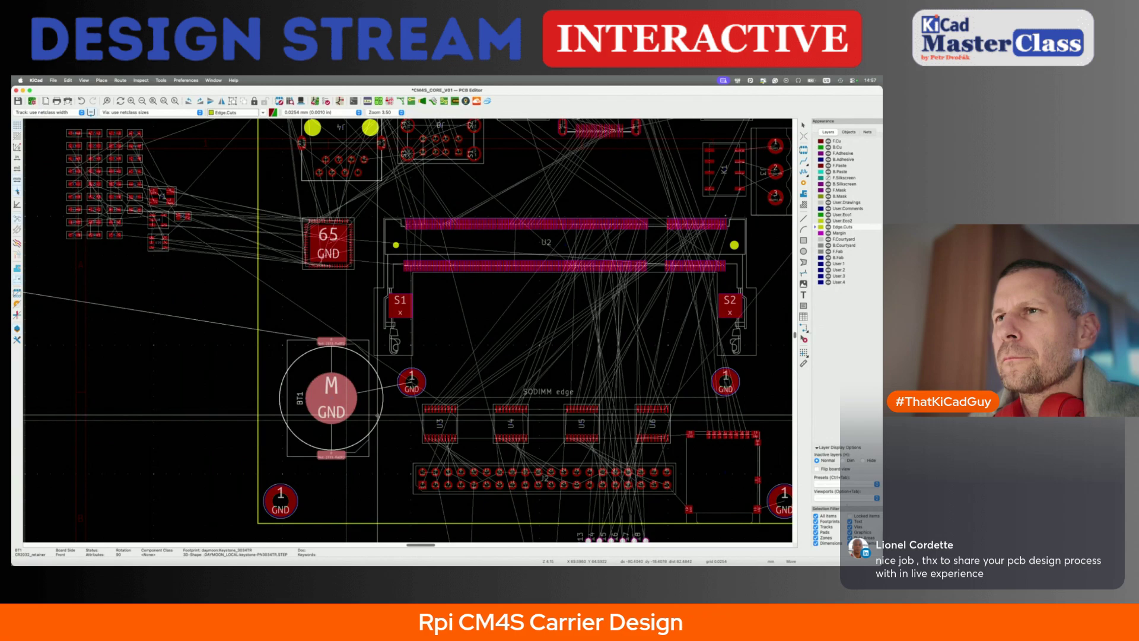
{"action": "left_click", "coordinate": [378, 415]}
- Box-select the parts along the board's lower edge and move them into place
{"action": "scroll", "coordinate": [378, 414], "scroll_direction": "down", "scroll_amount": 5}
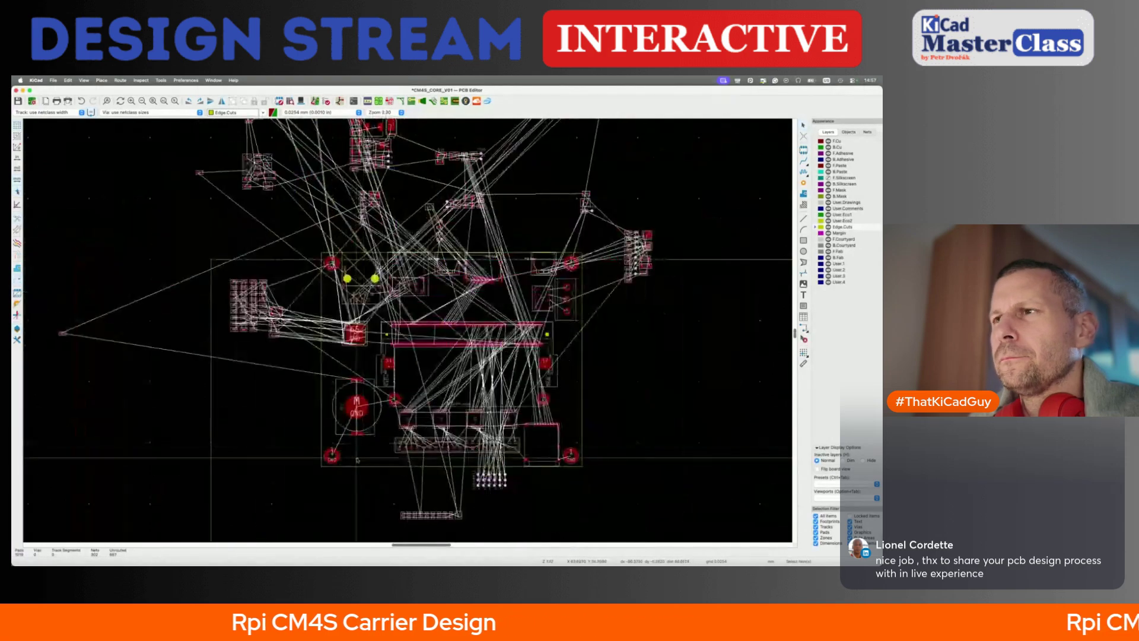
{"action": "left_click_drag", "start_coordinate": [391, 406], "coordinate": [504, 444]}
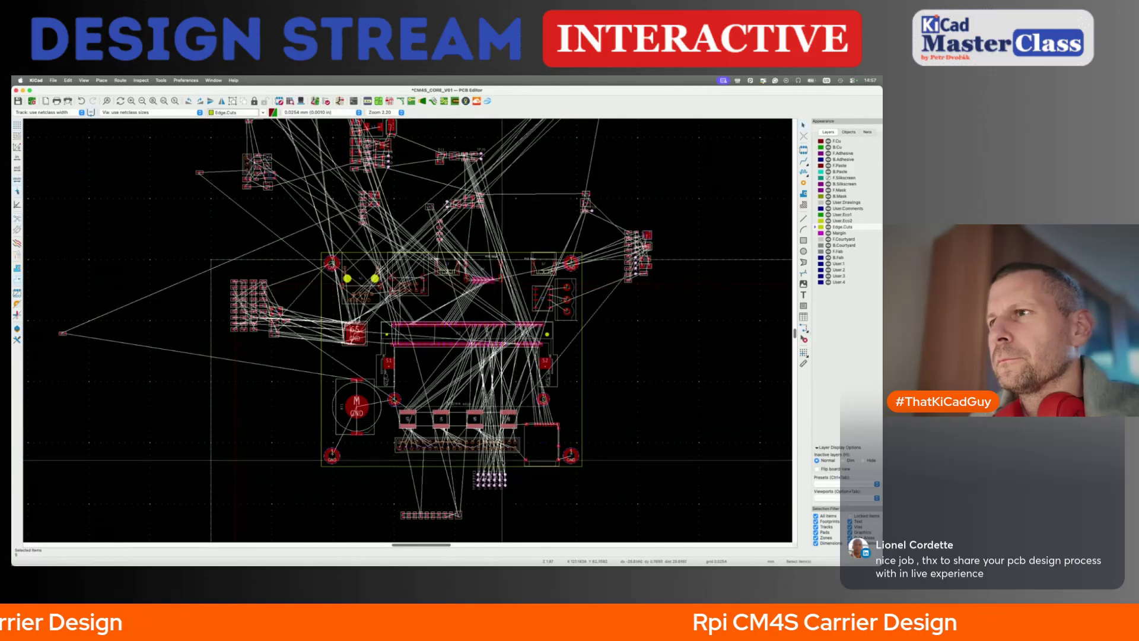
{"action": "key", "text": "m"}
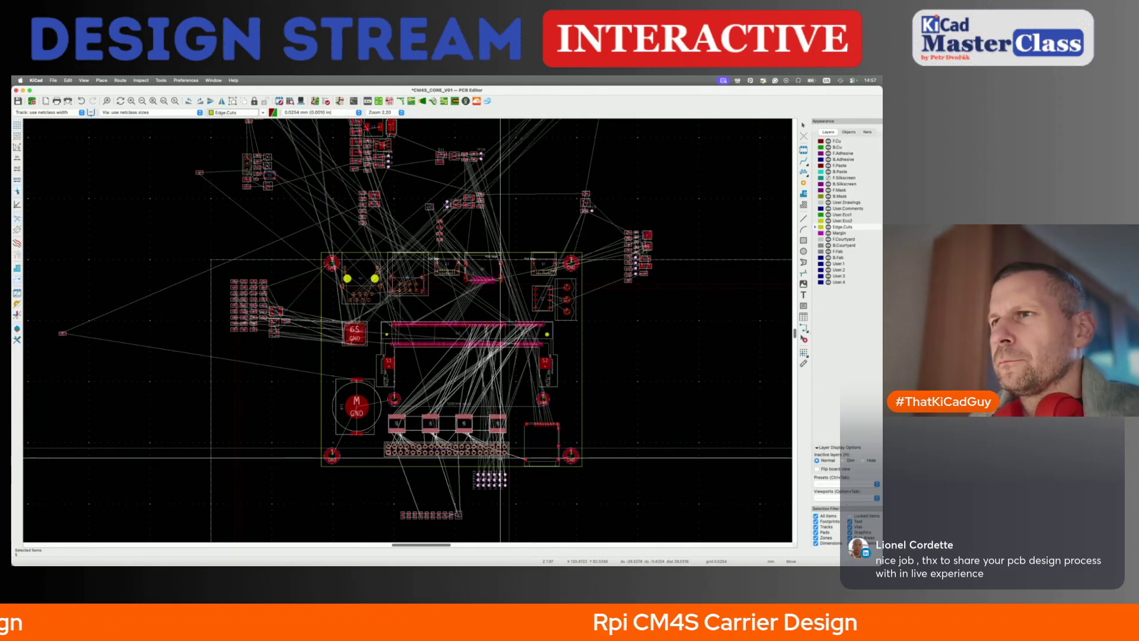
{"action": "left_click", "coordinate": [499, 457]}
- Nudge the QFN-64 (65/GND) chip slightly lower, just left of the SODIMM connector
{"action": "scroll", "coordinate": [383, 451], "scroll_direction": "left", "scroll_amount": 3}
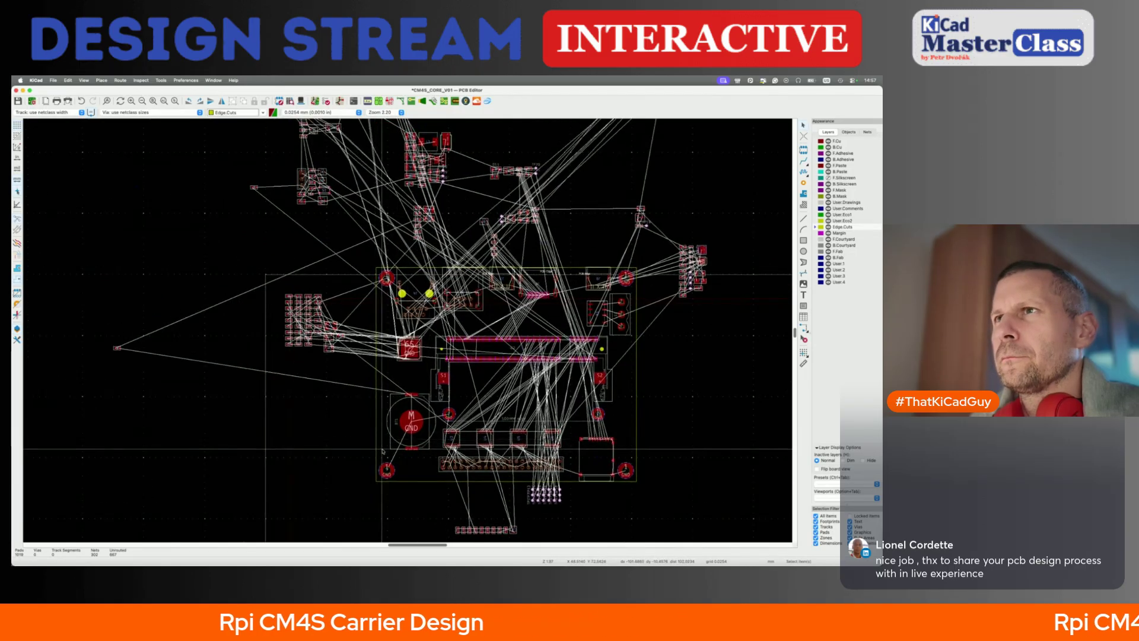
{"action": "left_click_drag", "start_coordinate": [392, 256], "coordinate": [555, 327]}
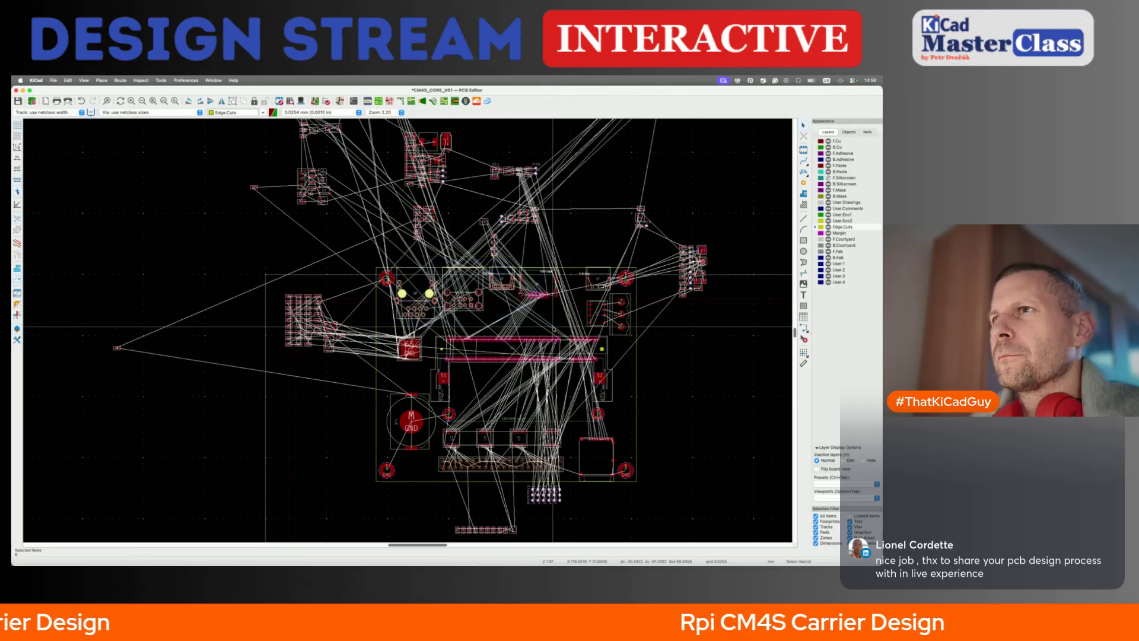
{"action": "left_click", "coordinate": [415, 356]}
{"action": "key", "text": "m"}
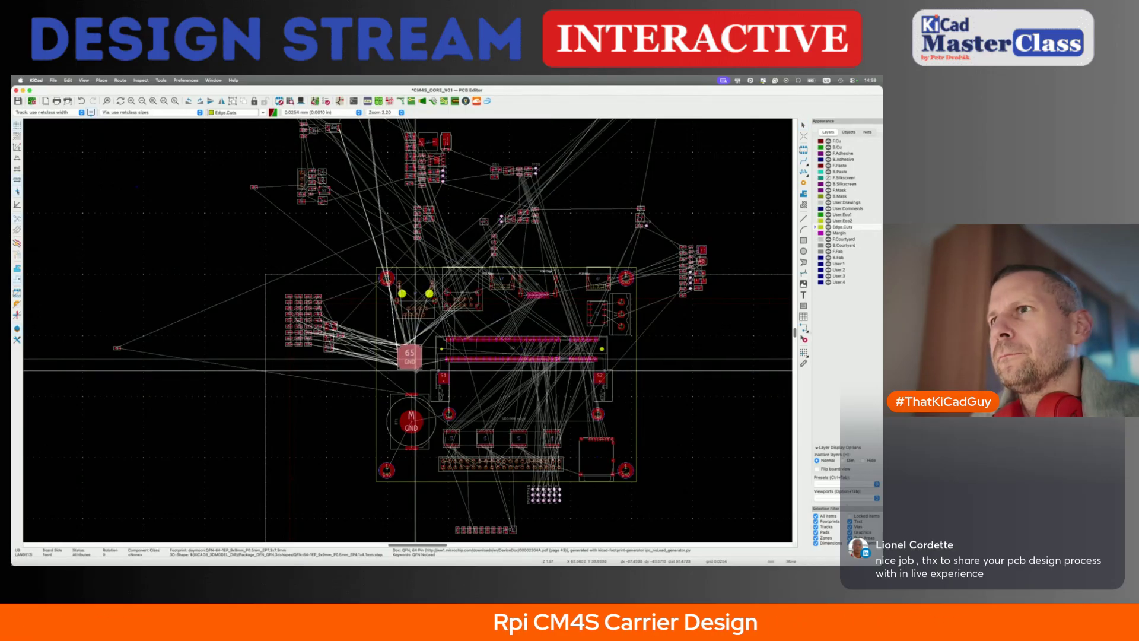
{"action": "left_click", "coordinate": [415, 370]}
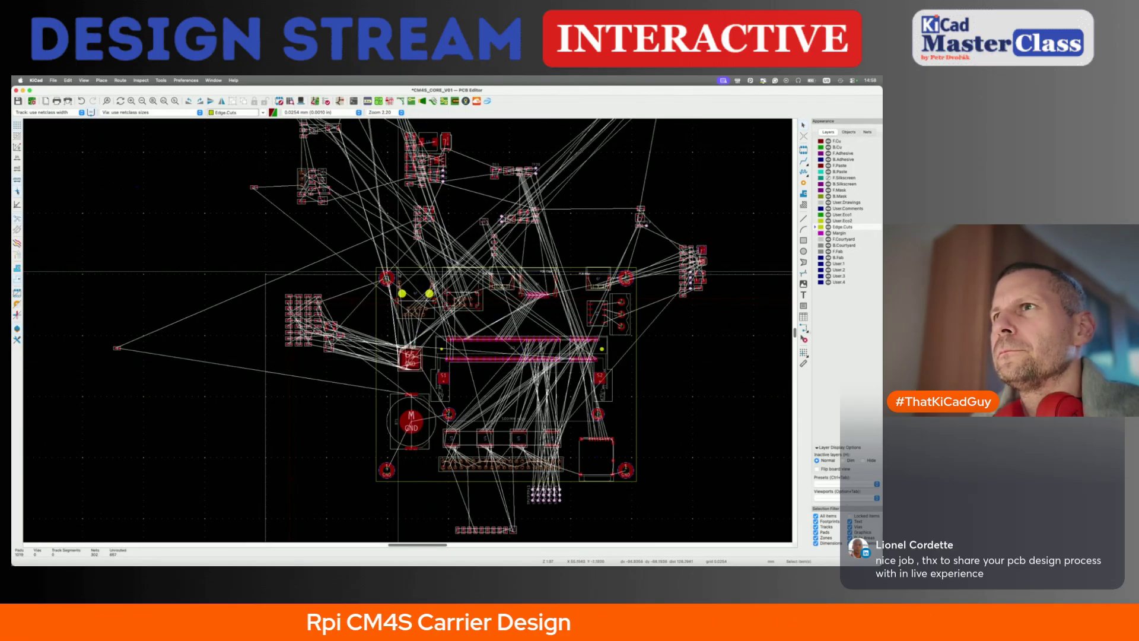
- Review the board top-down in 3D, then reposition the top-edge USB connector
{"action": "key", "text": "alt+3"}
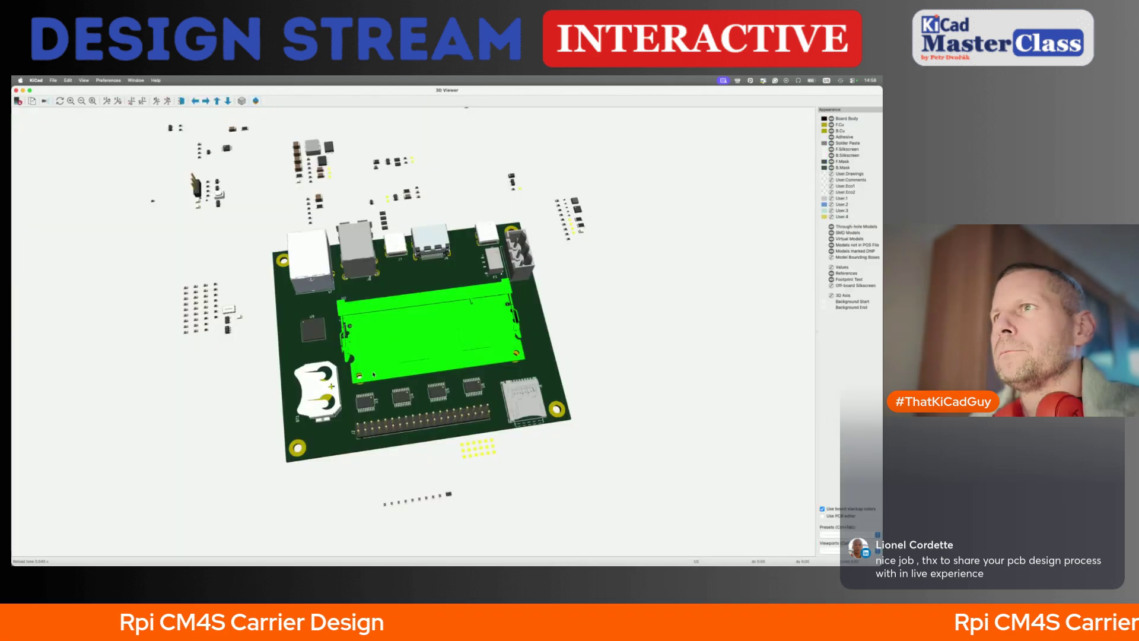
{"action": "key", "text": "z"}
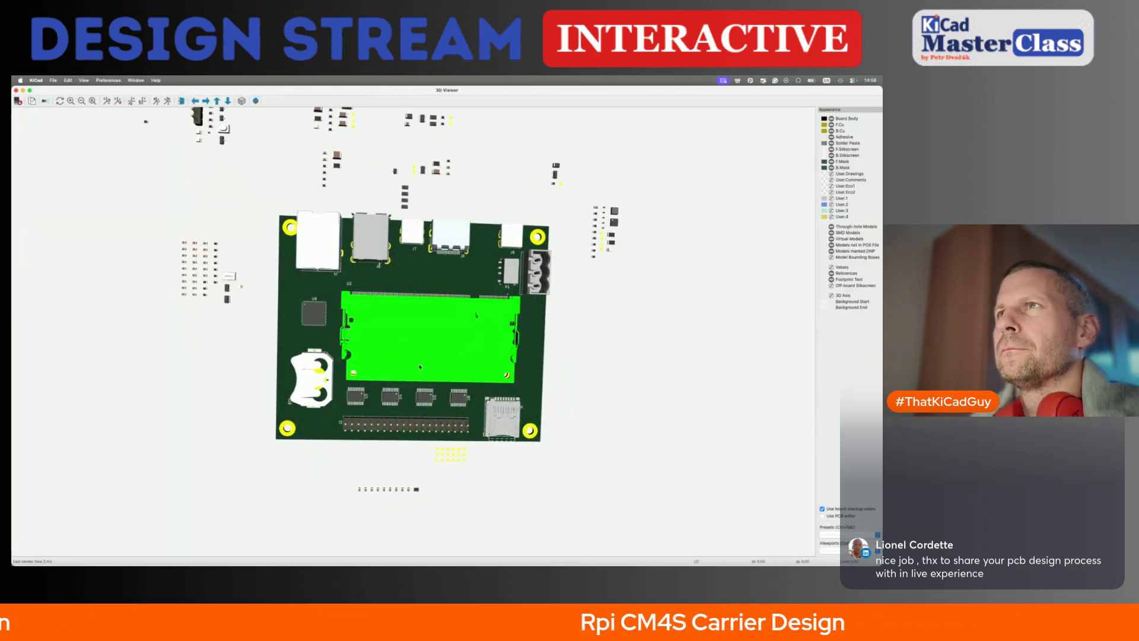
{"action": "key", "text": "super+w"}
{"action": "scroll", "coordinate": [584, 285], "scroll_direction": "up", "scroll_amount": 5}
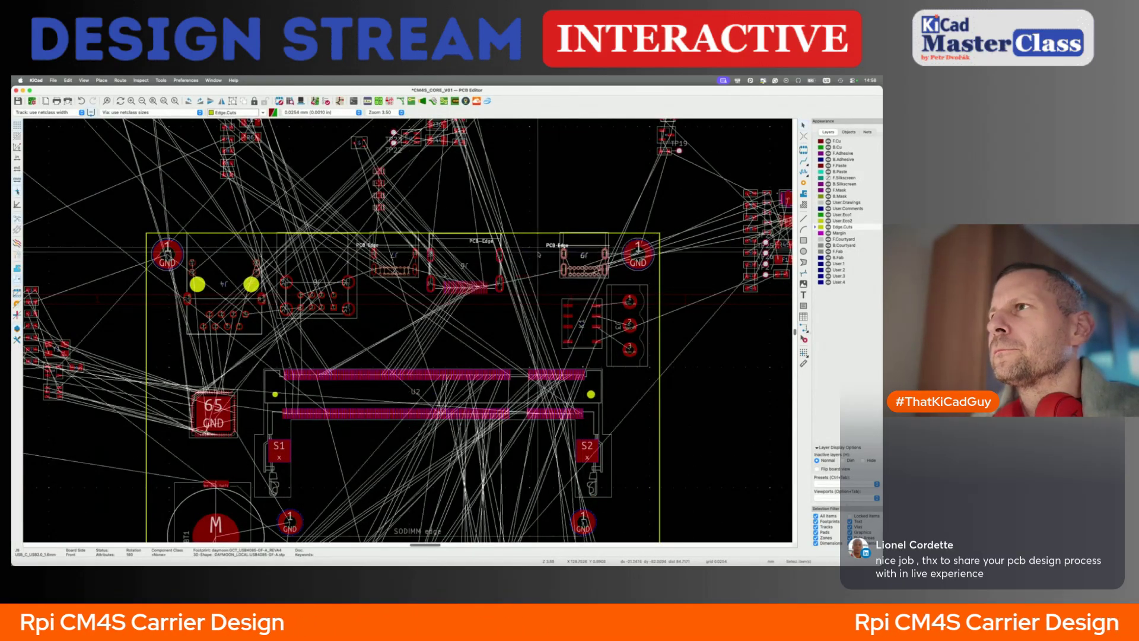
{"action": "key", "text": "m"}
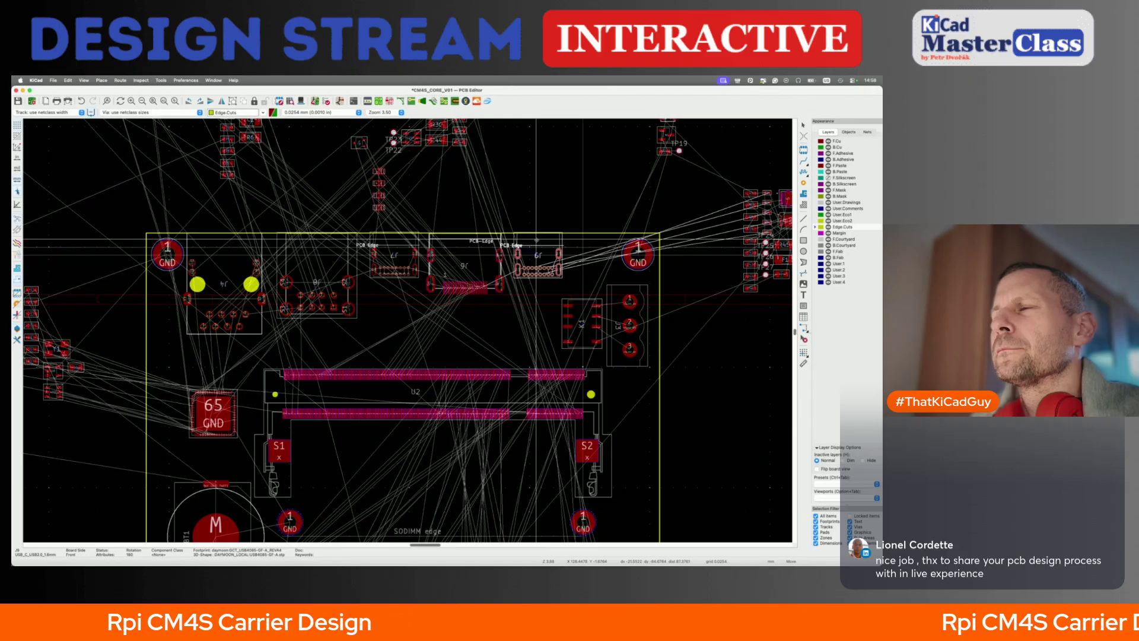
{"action": "scroll", "coordinate": [527, 243], "scroll_direction": "down", "scroll_amount": 5}
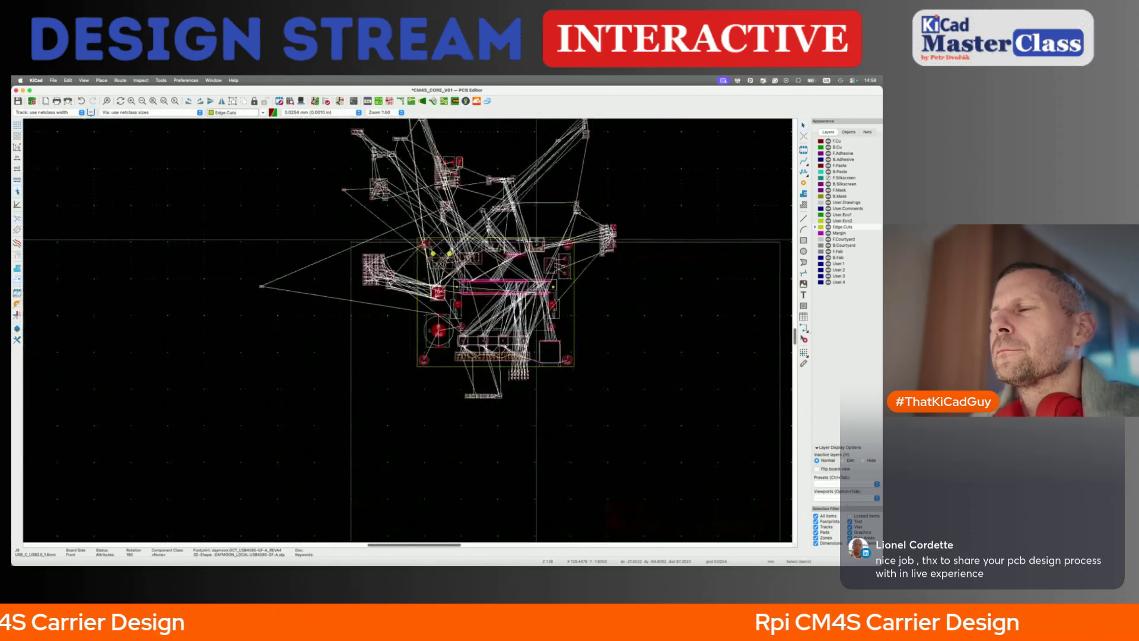
- Orbit the 3D board edge-on, then switch to the schematic's POWER sheet
{"action": "key", "text": "alt+3"}
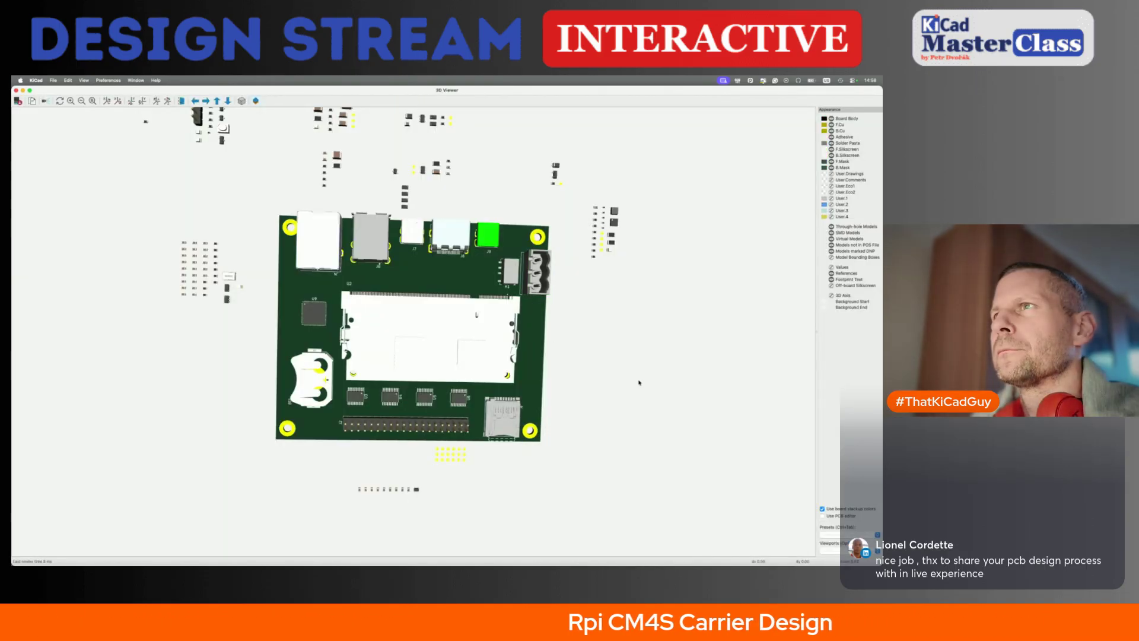
{"action": "key", "text": "super+grave"}
{"action": "key", "text": "super+grave"}
{"action": "key", "text": "super+grave"}
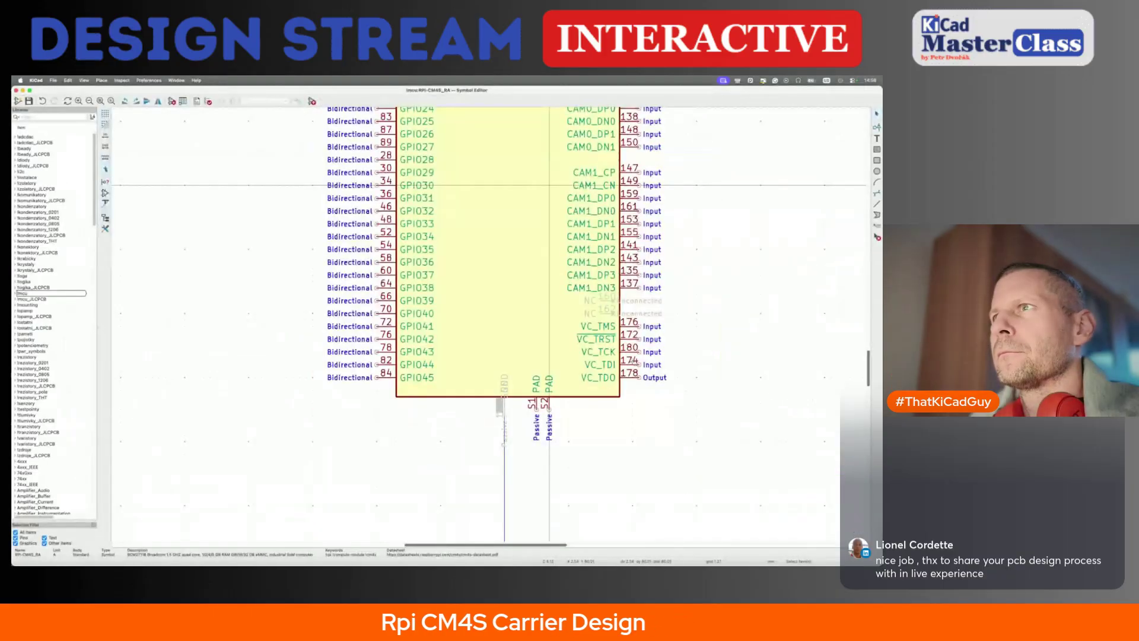
{"action": "key", "text": "super+grave"}
{"action": "left_click_drag", "start_coordinate": [628, 367], "coordinate": [624, 333]}
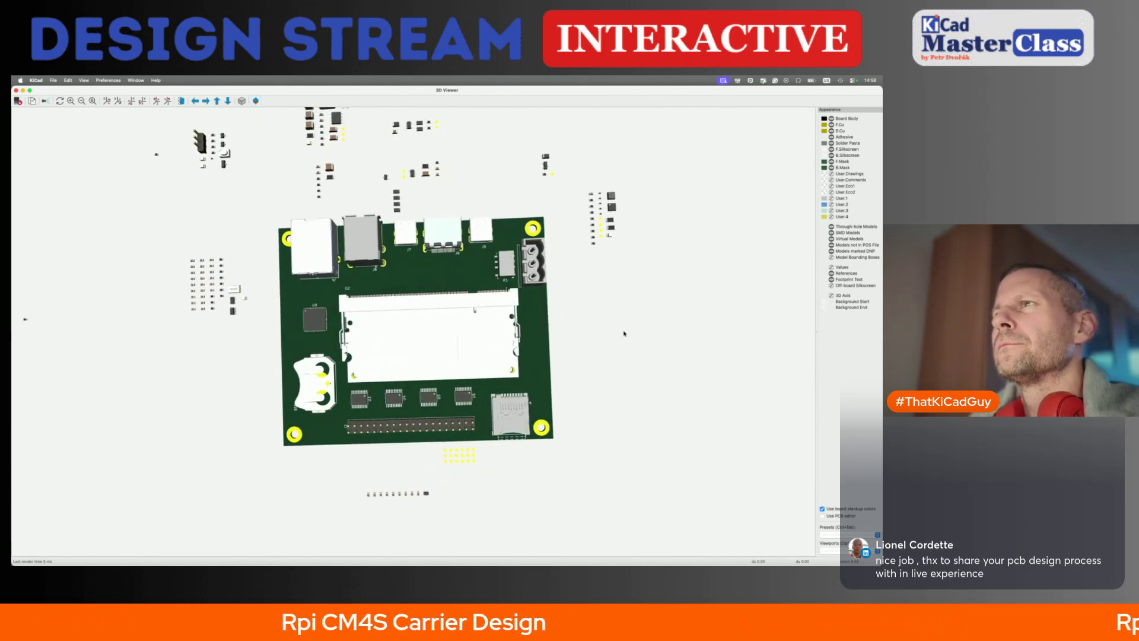
{"action": "key", "text": "super+grave"}
{"action": "key", "text": "super+grave"}
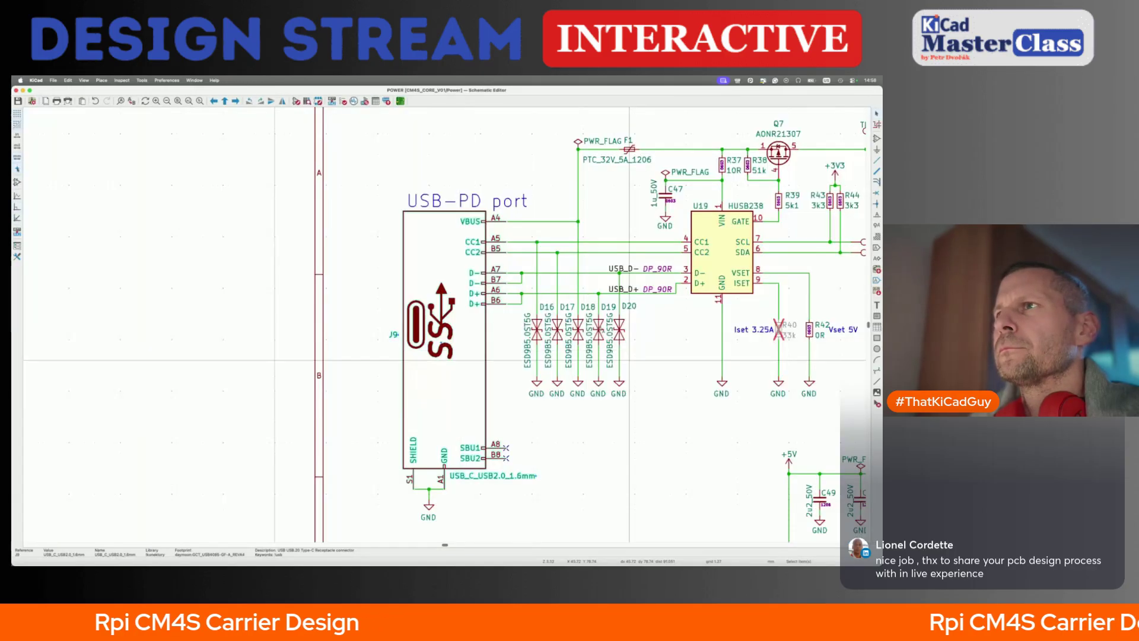
- Open the Relay sheet from the root schematic and delete the J3 terminal connector
{"action": "key", "text": "alt+BackSpace"}
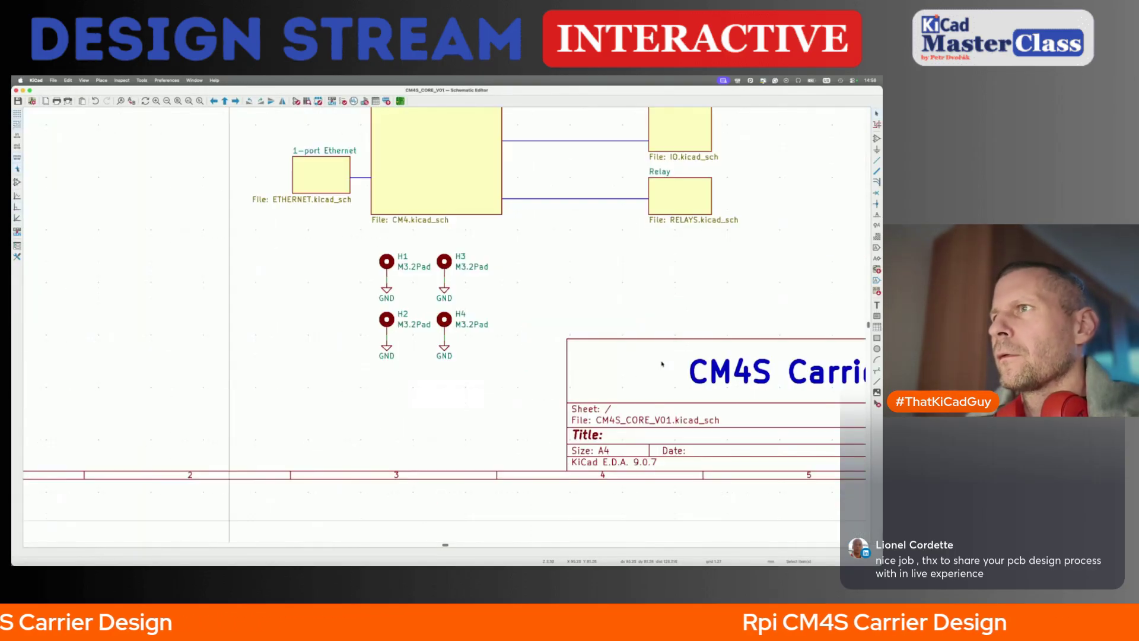
{"action": "scroll", "coordinate": [622, 290], "scroll_direction": "up", "scroll_amount": 3}
{"action": "scroll", "coordinate": [622, 290], "scroll_direction": "right", "scroll_amount": 3}
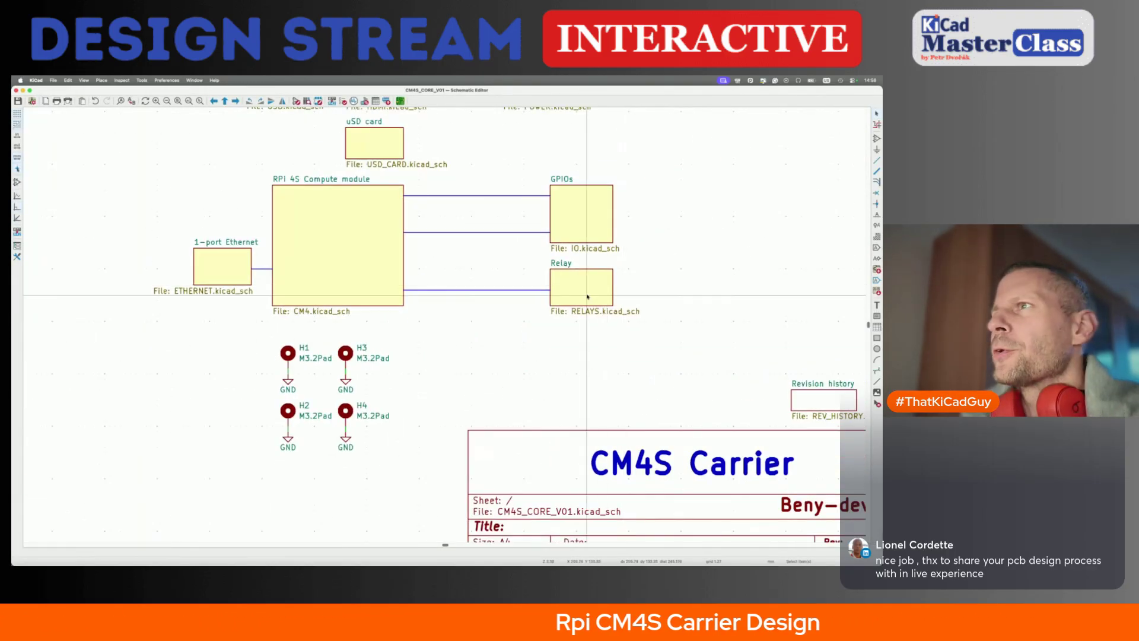
{"action": "double_click", "coordinate": [605, 290]}
{"action": "scroll", "coordinate": [572, 331], "scroll_direction": "right", "scroll_amount": 3}
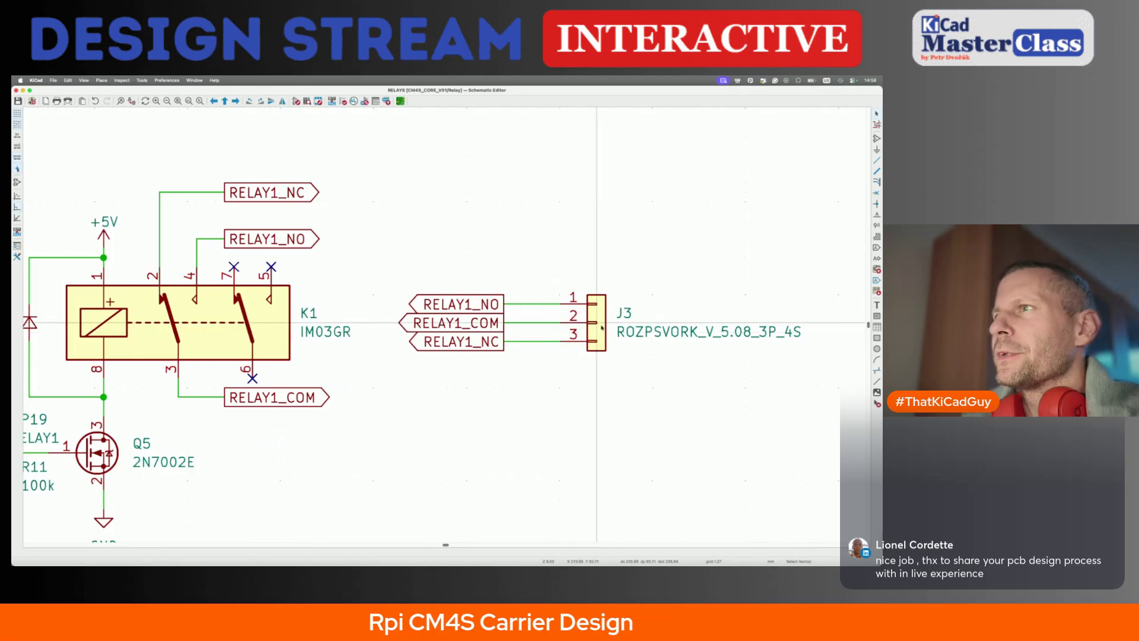
{"action": "key", "text": "Delete"}
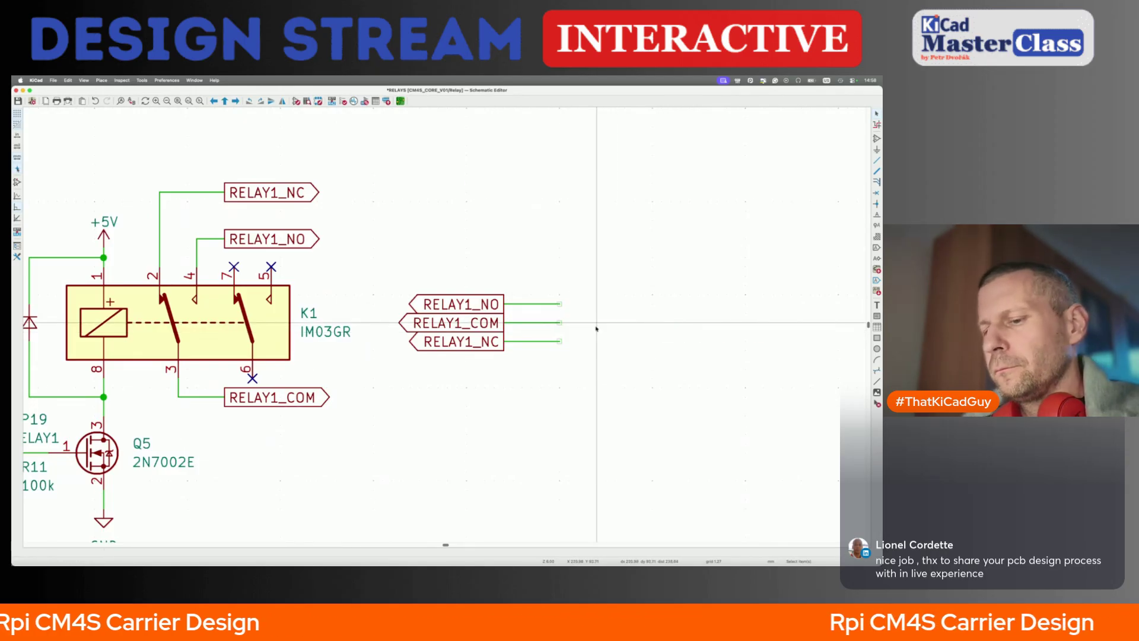
- Place a SVORK_45DEG_01x03_3.5MM terminal on the relay wire ends and open annotation settings
{"action": "key", "text": "a"}
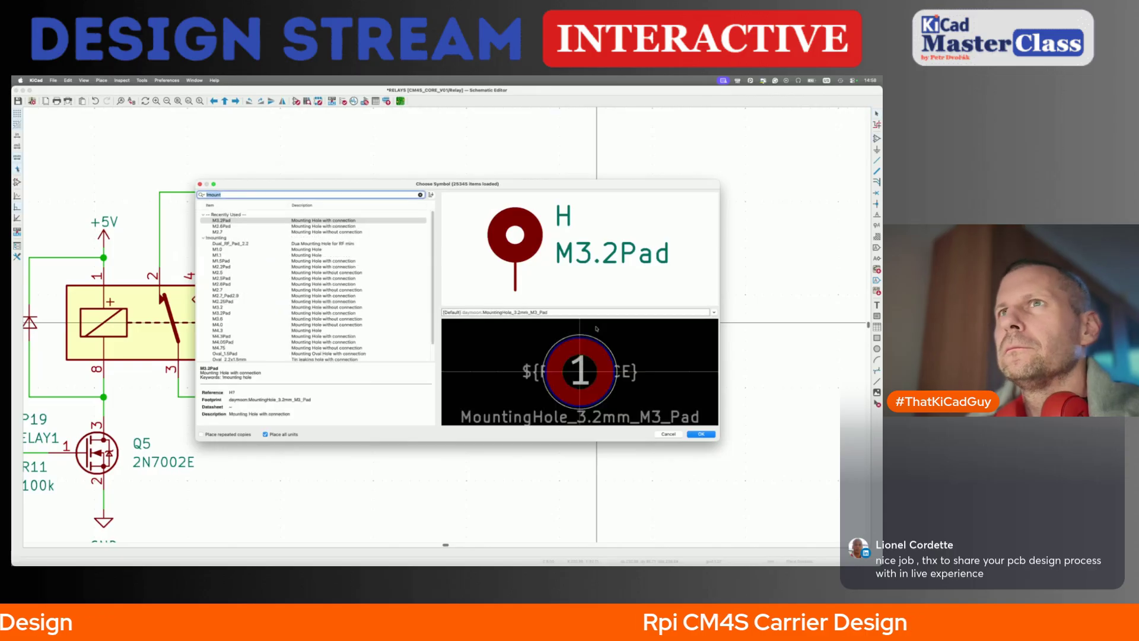
{"action": "type", "text": "!rele"}
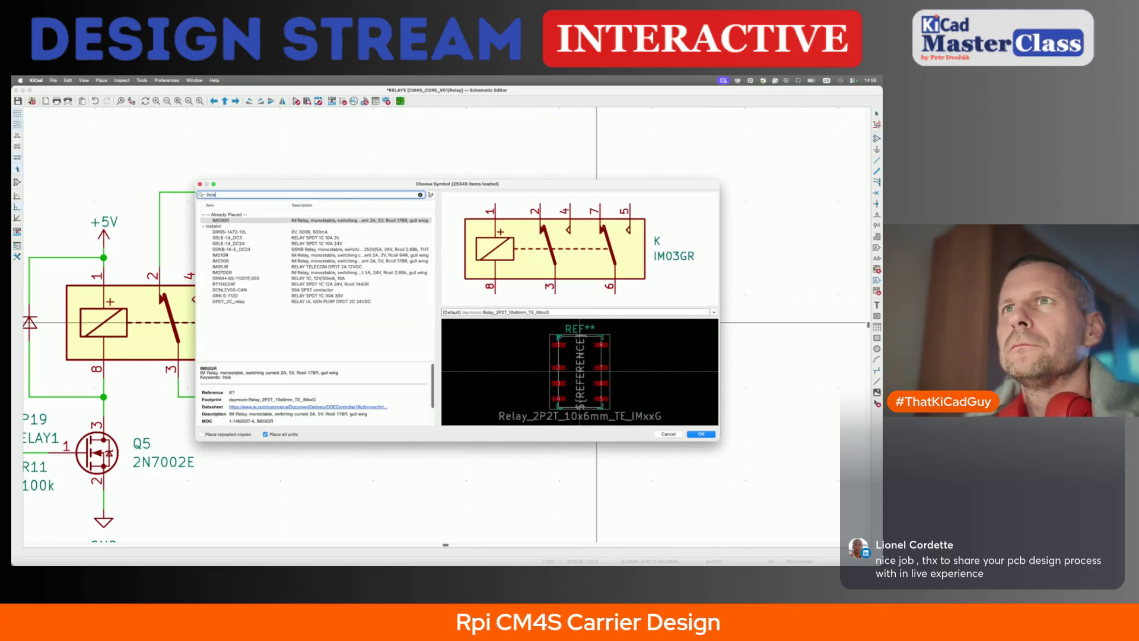
{"action": "key", "text": "Return"}
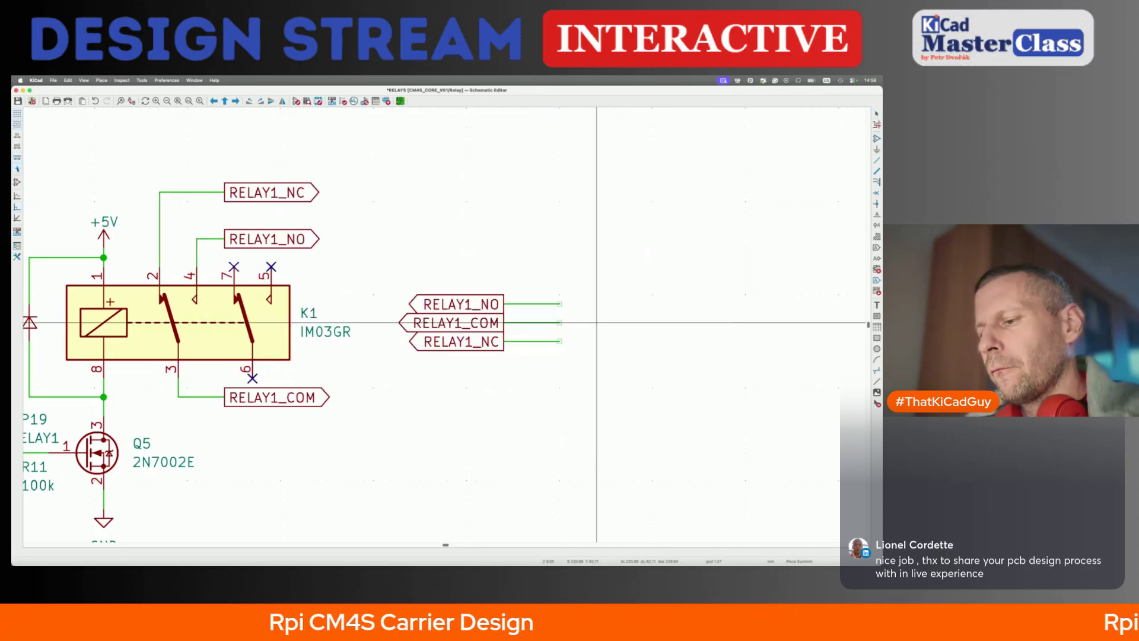
{"action": "type", "text": "a"}
{"action": "type", "text": "!"}
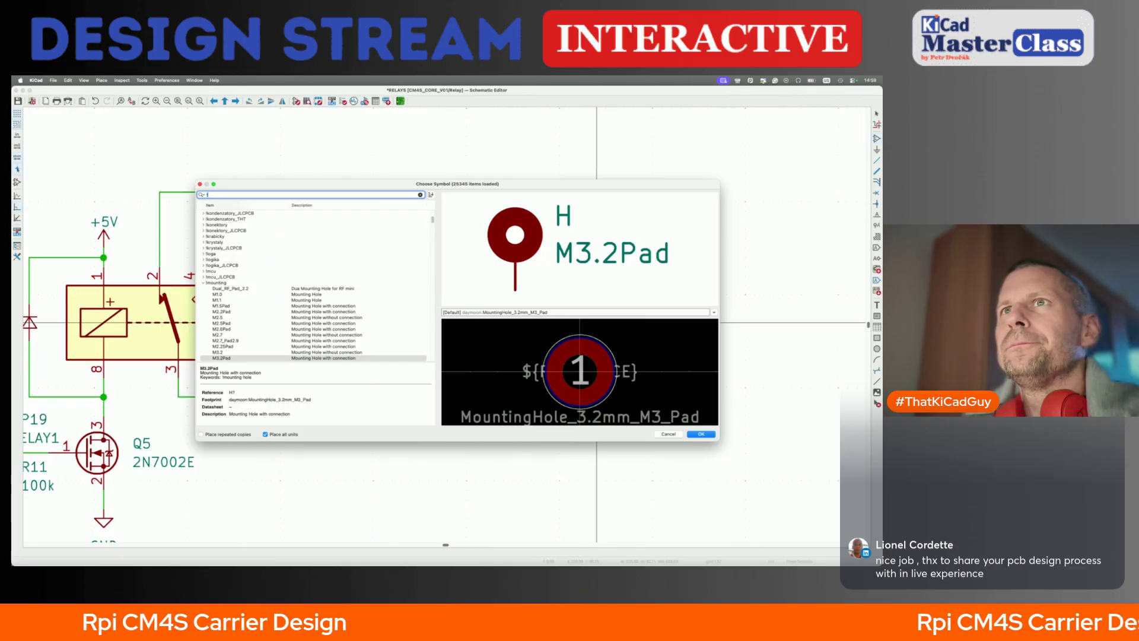
{"action": "type", "text": "svork"}
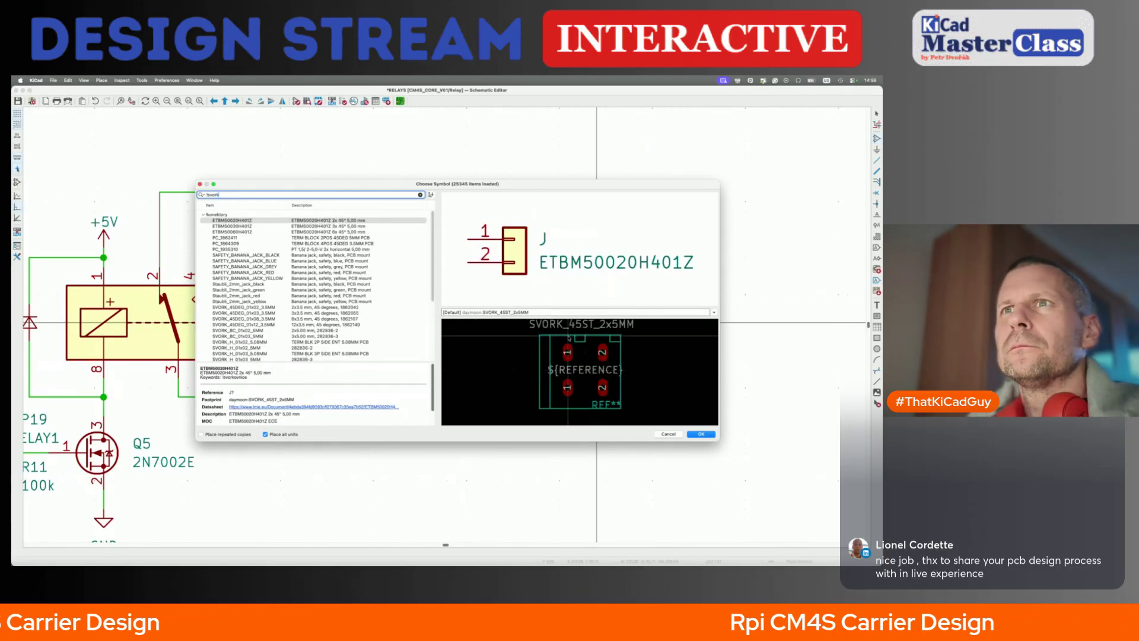
{"action": "scroll", "coordinate": [346, 322], "scroll_direction": "down", "scroll_amount": 3}
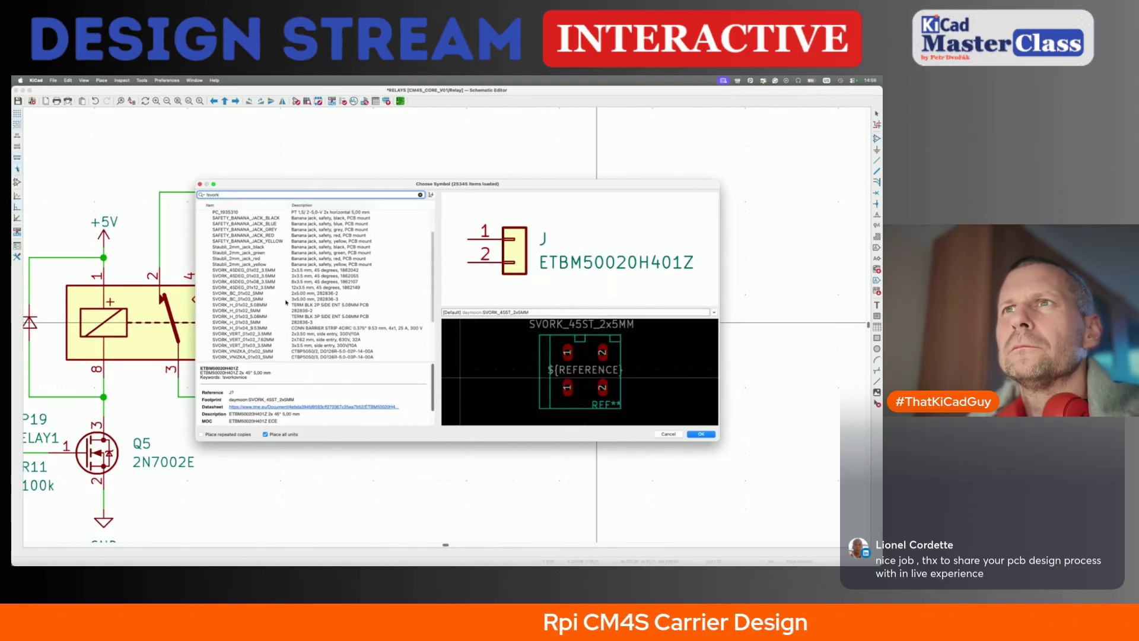
{"action": "left_click", "coordinate": [267, 276]}
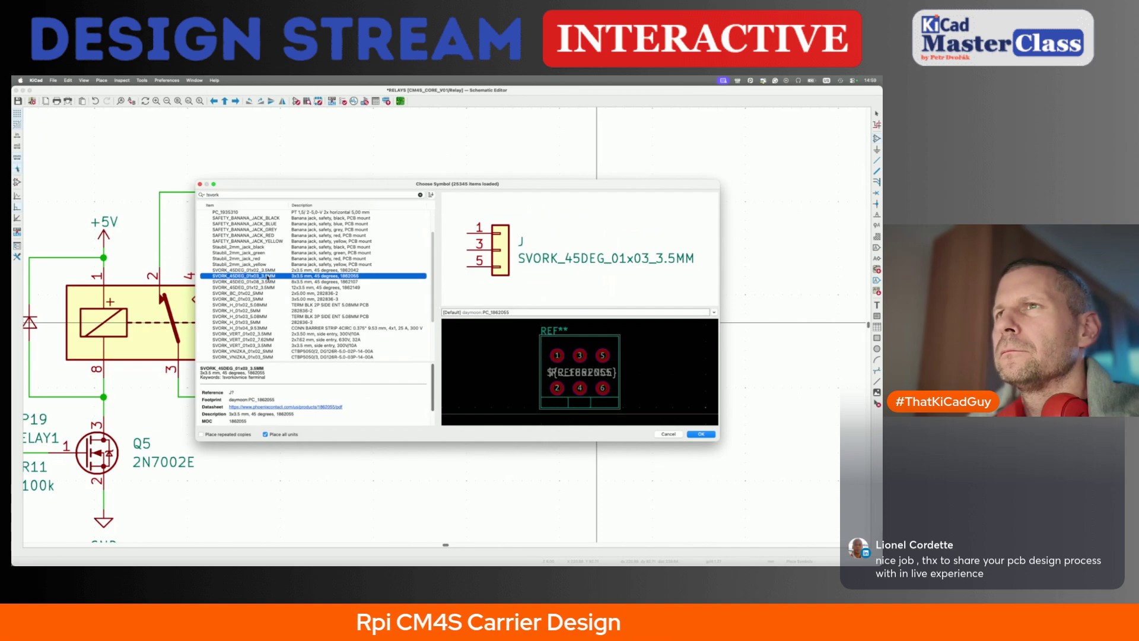
{"action": "double_click", "coordinate": [267, 276]}
{"action": "left_click", "coordinate": [598, 325]}
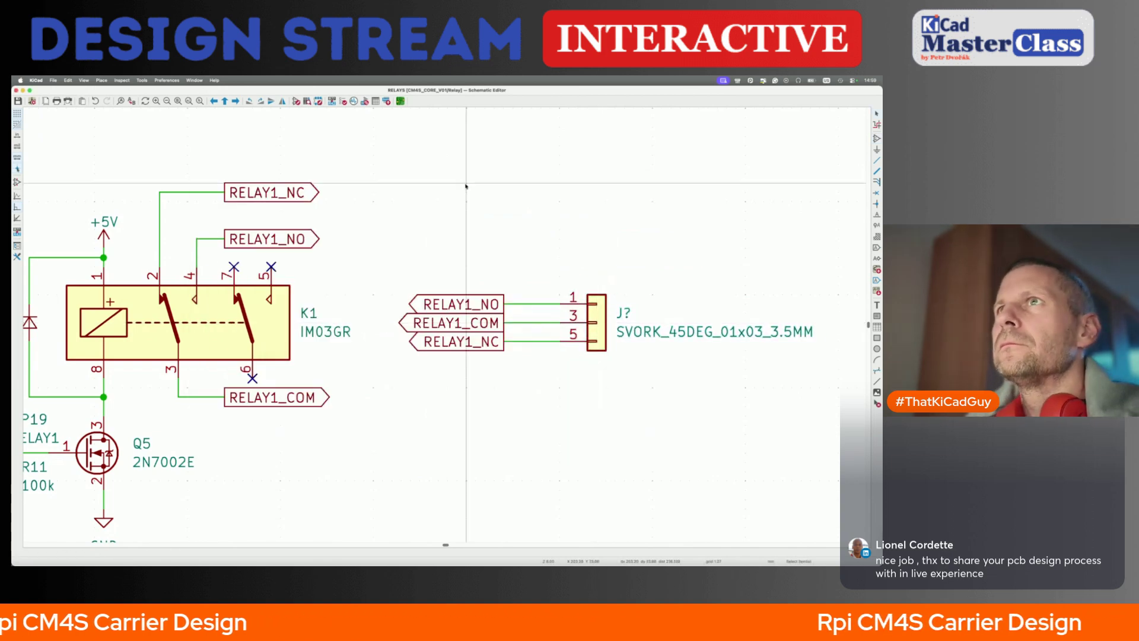
{"action": "left_click", "coordinate": [332, 102]}
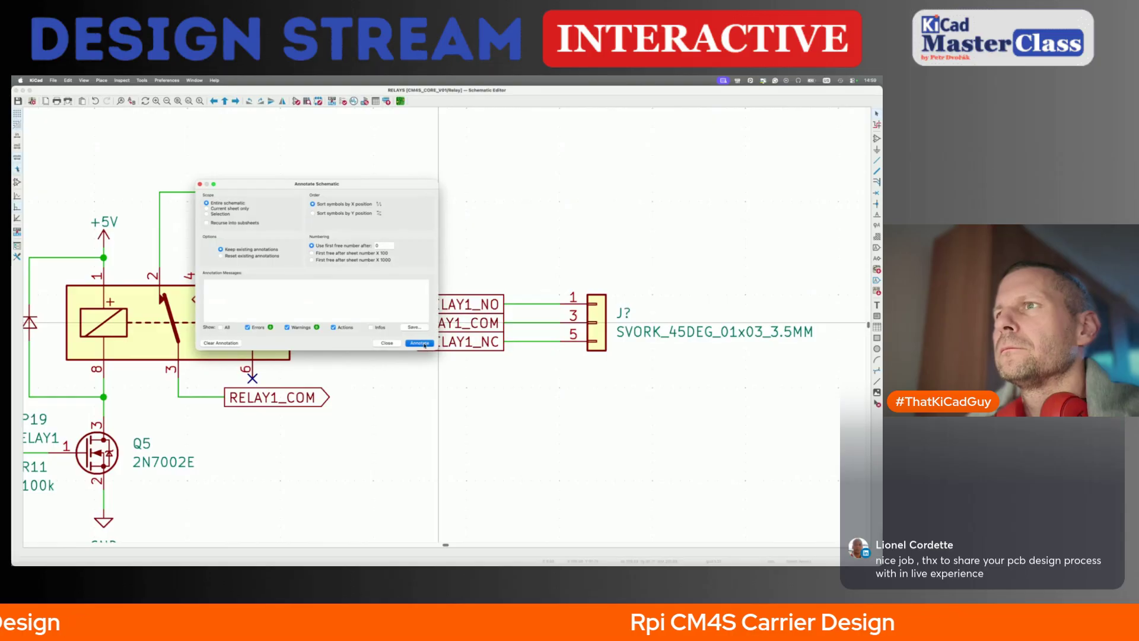
- Close the annotation dialog and update the PCB from the schematic
{"action": "left_click", "coordinate": [386, 343]}
{"action": "key", "text": "F8"}
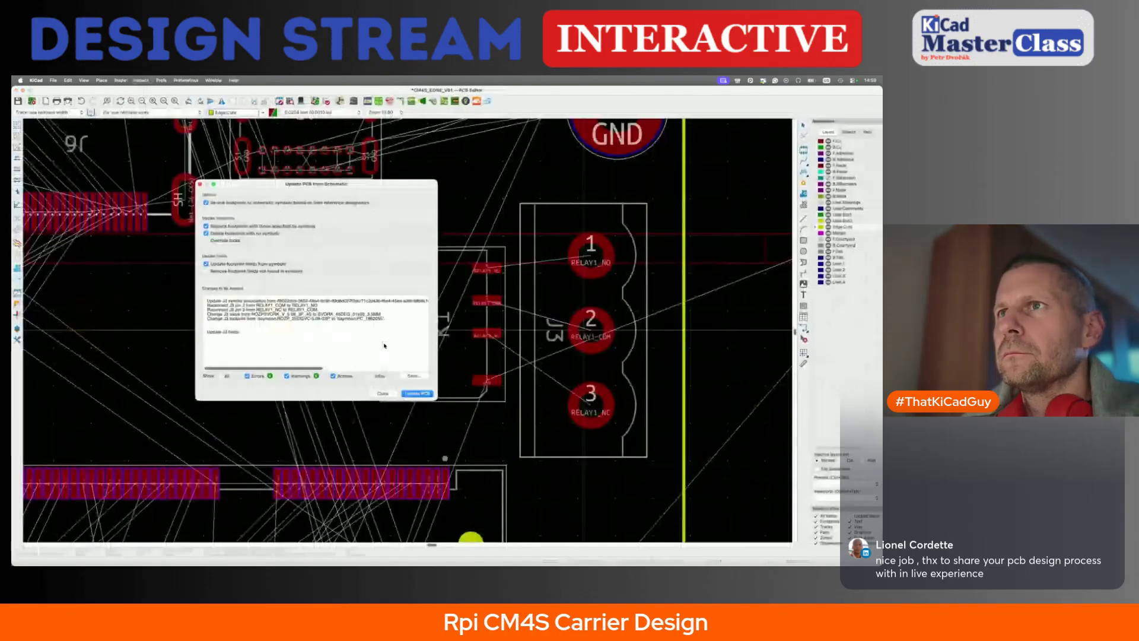
{"action": "left_click", "coordinate": [416, 393]}
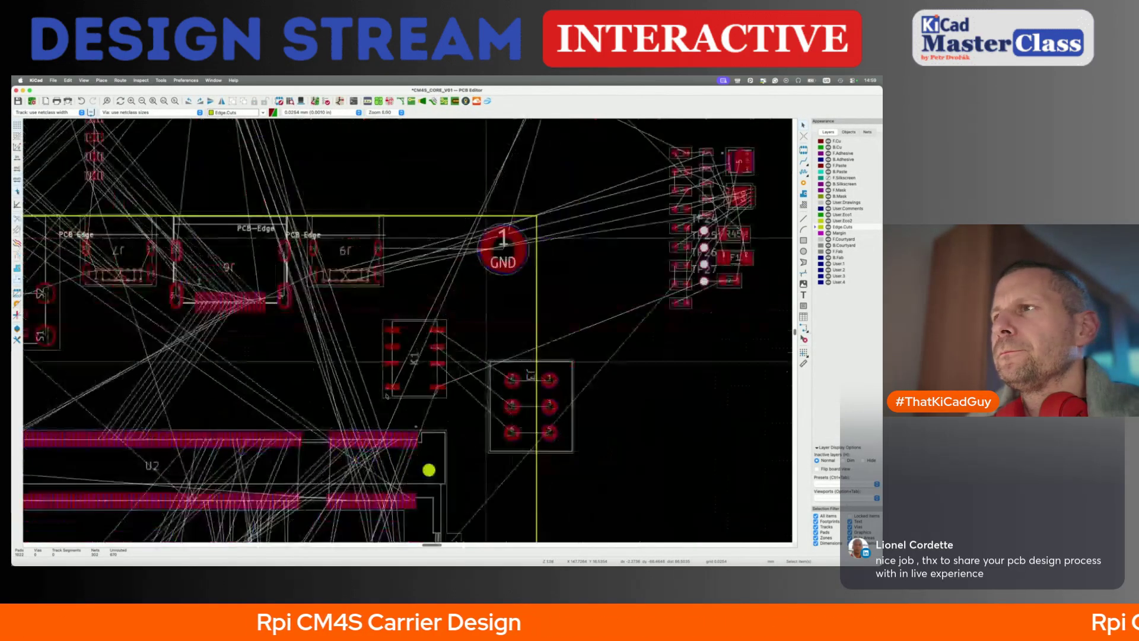
- Rotate the new J3 connector a quarter turn and place it beside the GND mounting pad
{"action": "left_click_drag", "start_coordinate": [534, 398], "coordinate": [427, 258]}
{"action": "key", "text": "r"}
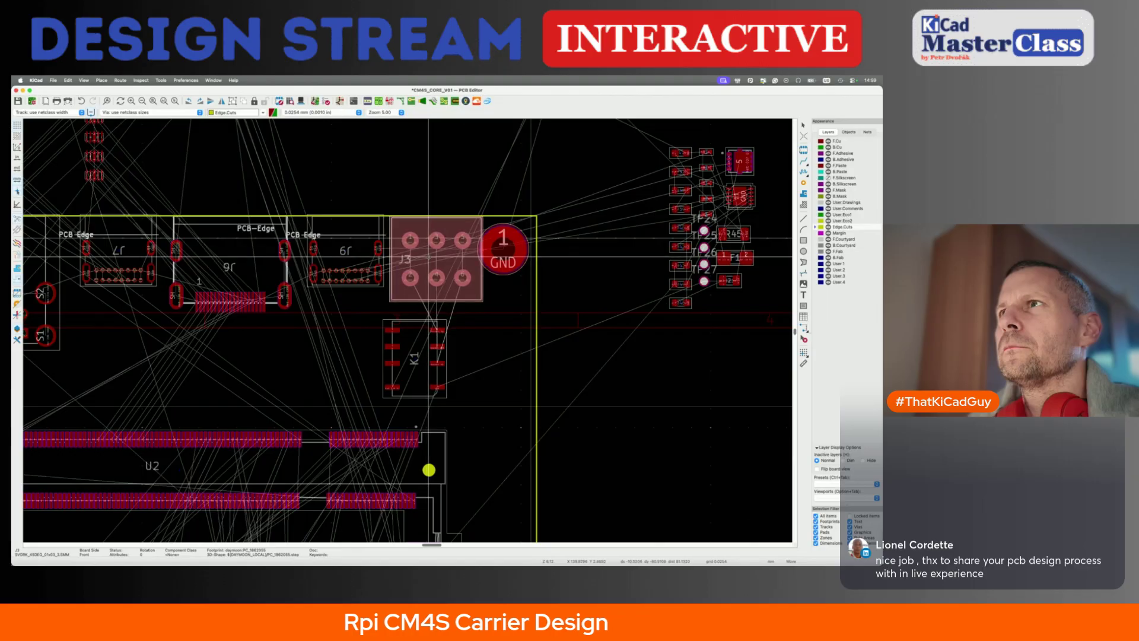
{"action": "left_click", "coordinate": [427, 257]}
{"action": "scroll", "coordinate": [356, 264], "scroll_direction": "left", "scroll_amount": 5}
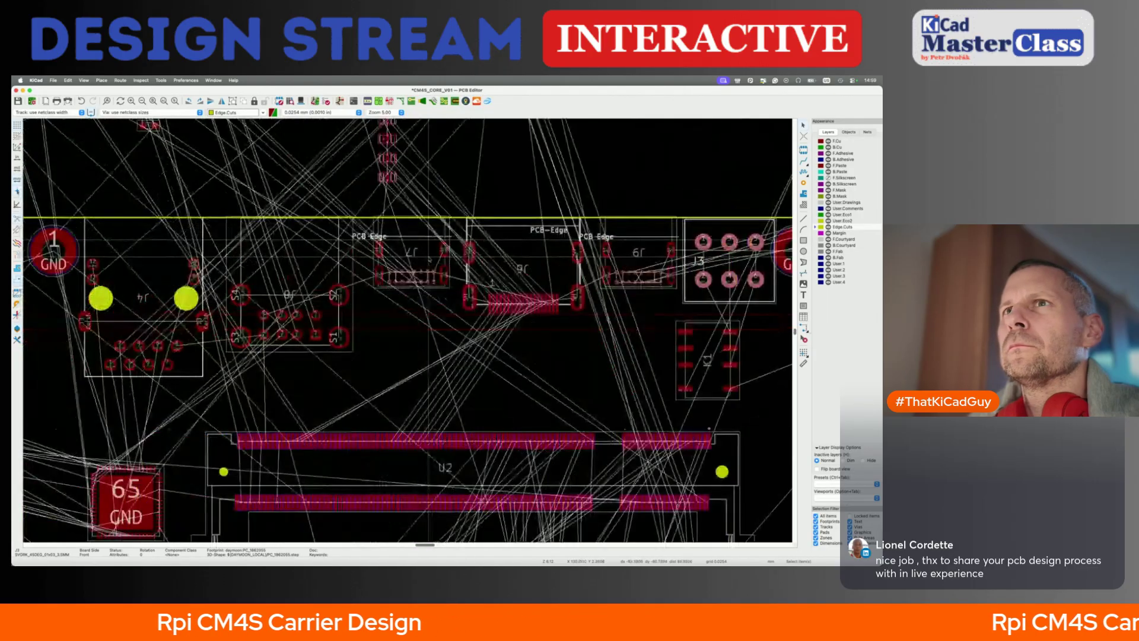
- Shift connectors J8 and J7 slightly left along the top edge
{"action": "left_click_drag", "start_coordinate": [316, 268], "coordinate": [307, 265]}
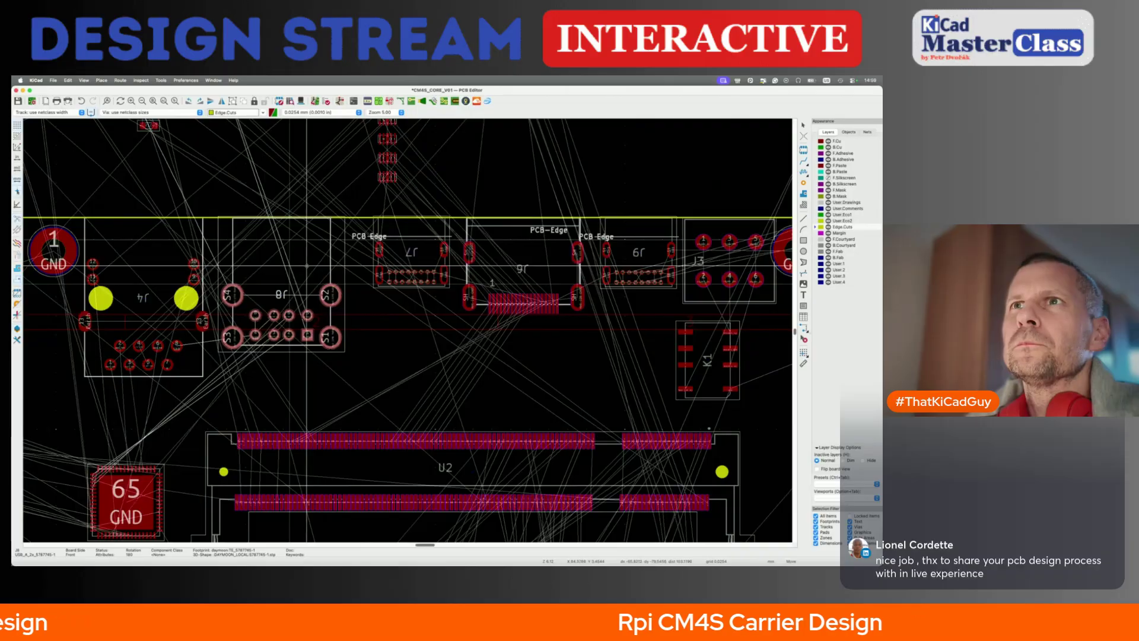
{"action": "left_click", "coordinate": [307, 266]}
{"action": "left_click", "coordinate": [416, 261]}
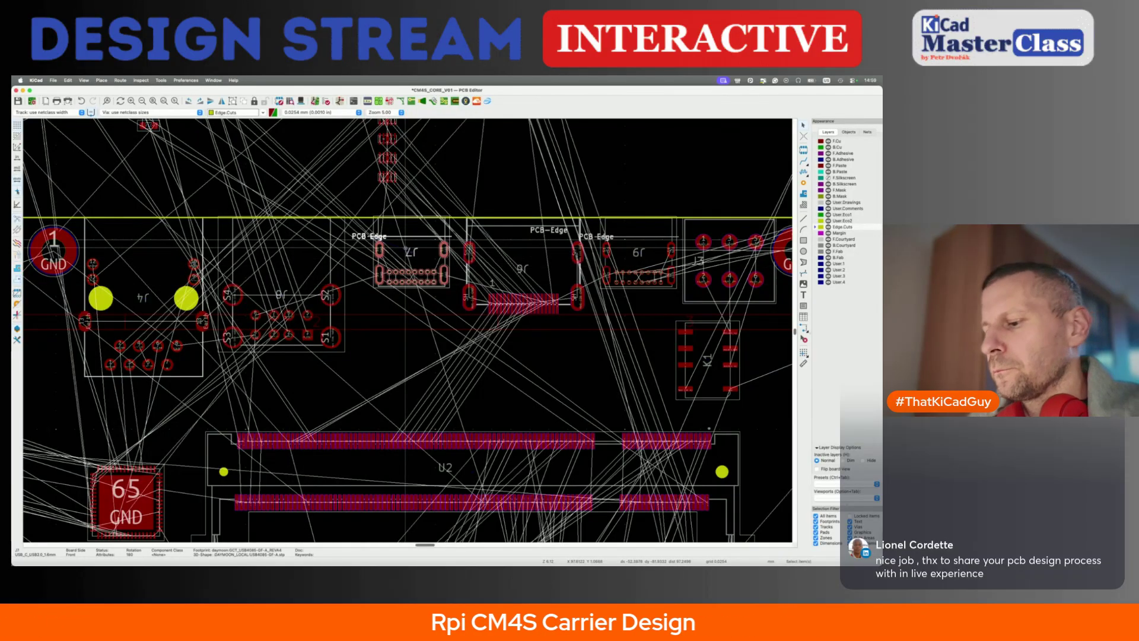
{"action": "key", "text": "m"}
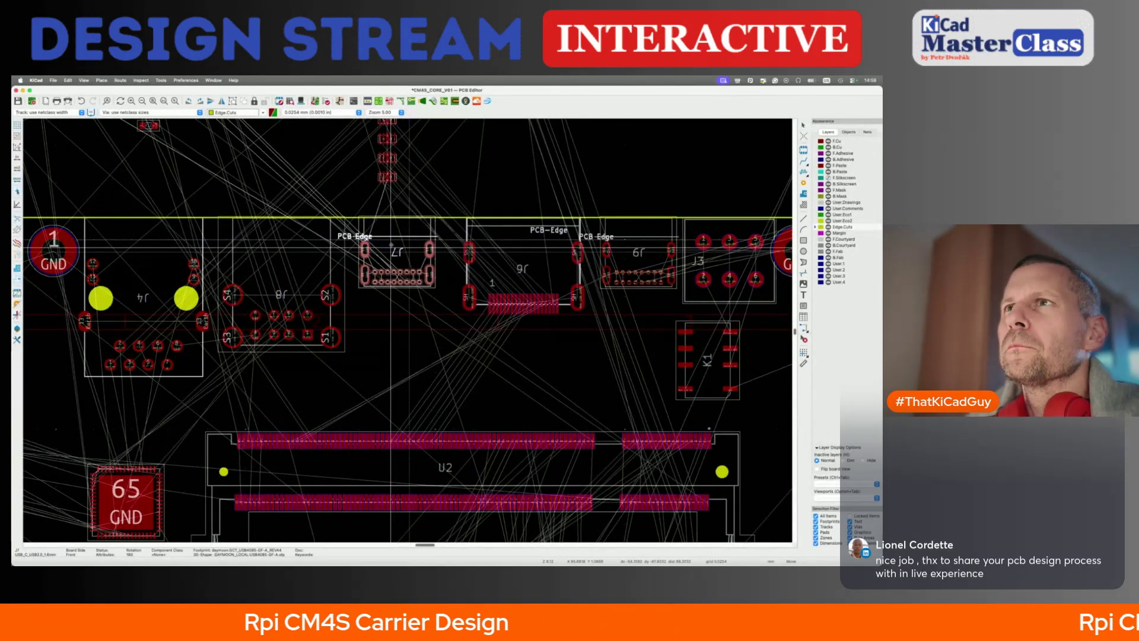
{"action": "left_click", "coordinate": [400, 261]}
- Move the HDMI connector J6 and relay terminal J3 slightly left
{"action": "left_click", "coordinate": [522, 269]}
{"action": "key", "text": "m"}
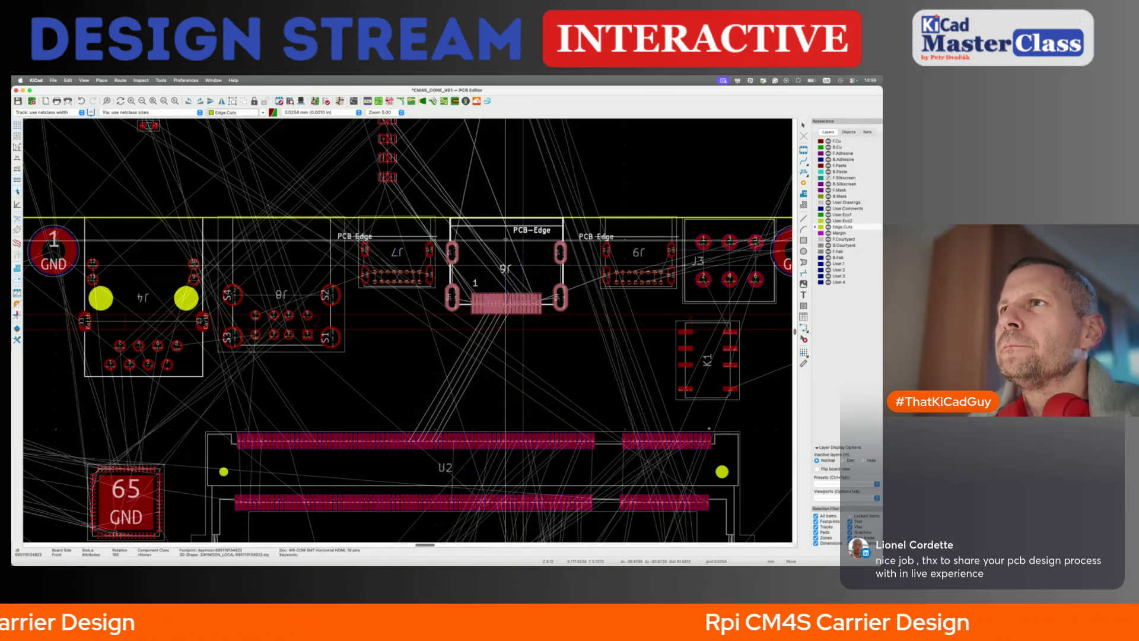
{"action": "scroll", "coordinate": [408, 329], "scroll_direction": "right", "scroll_amount": 5}
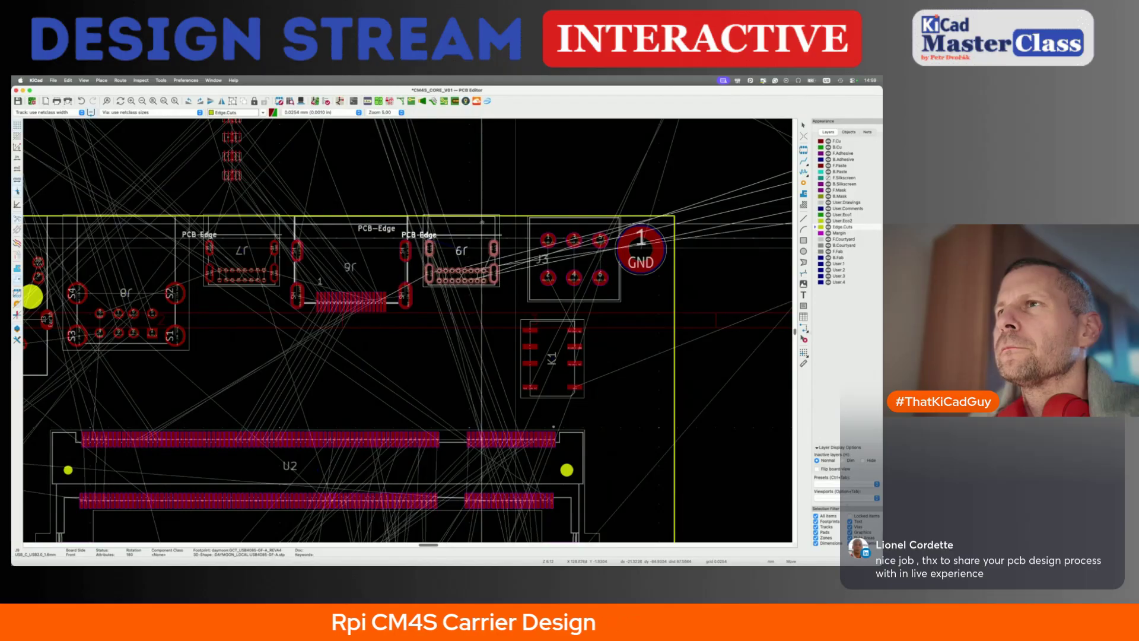
{"action": "left_click", "coordinate": [481, 225]}
{"action": "left_click_drag", "start_coordinate": [568, 268], "coordinate": [555, 268]}
{"action": "left_click", "coordinate": [556, 268]}
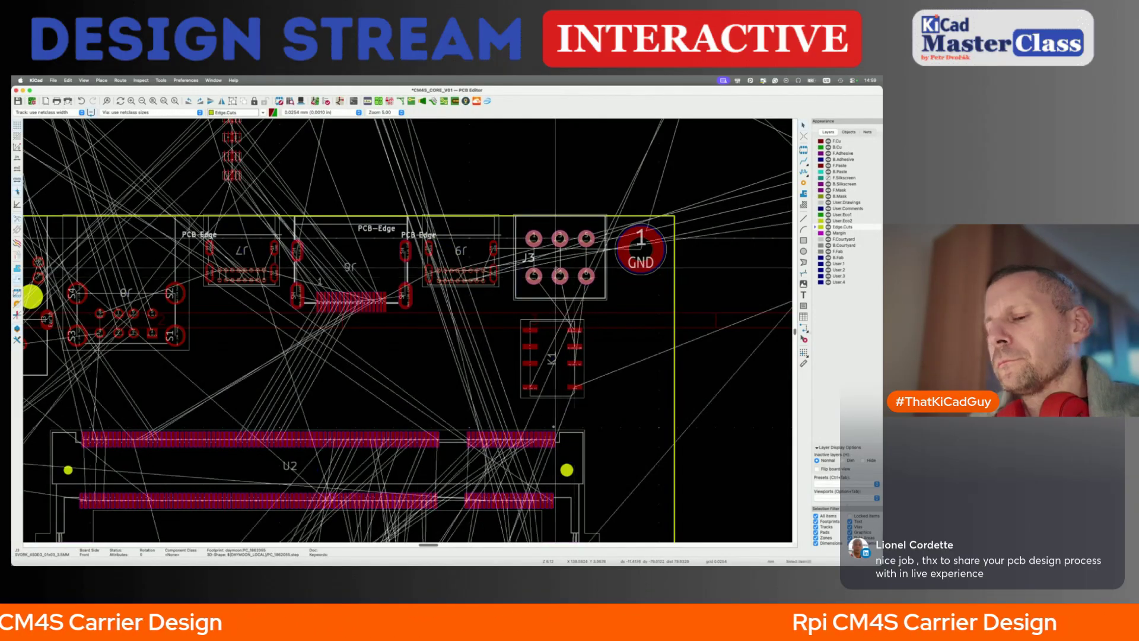
- Inspect connectors in 3D, then turn J3 180° and place it in the top-right corner
{"action": "key", "text": "alt+3"}
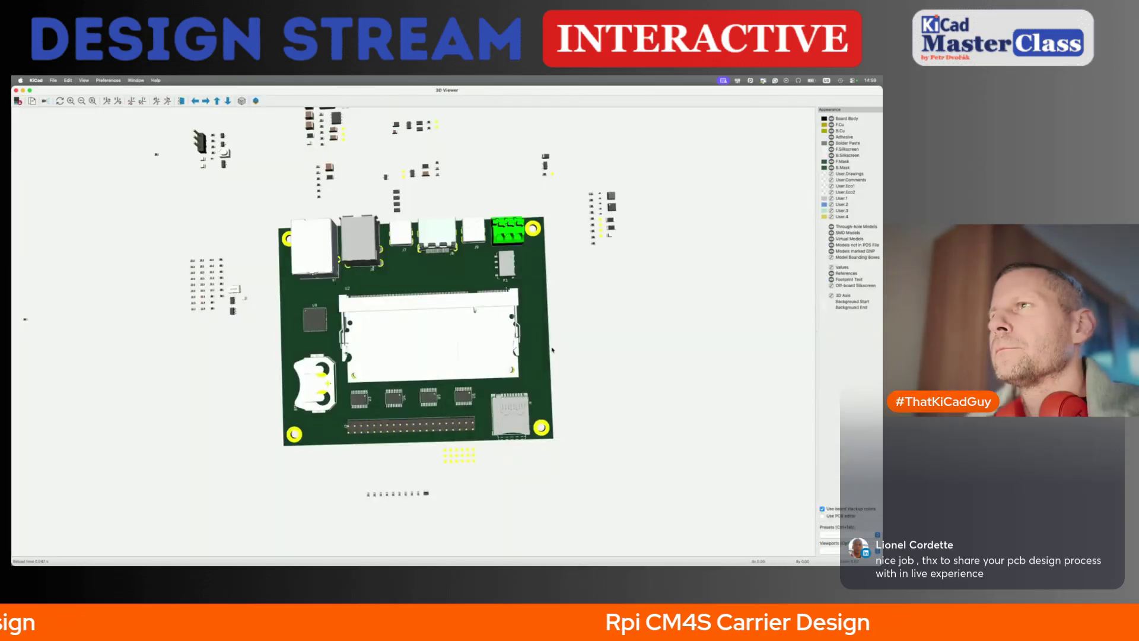
{"action": "left_click_drag", "start_coordinate": [597, 321], "coordinate": [493, 278]}
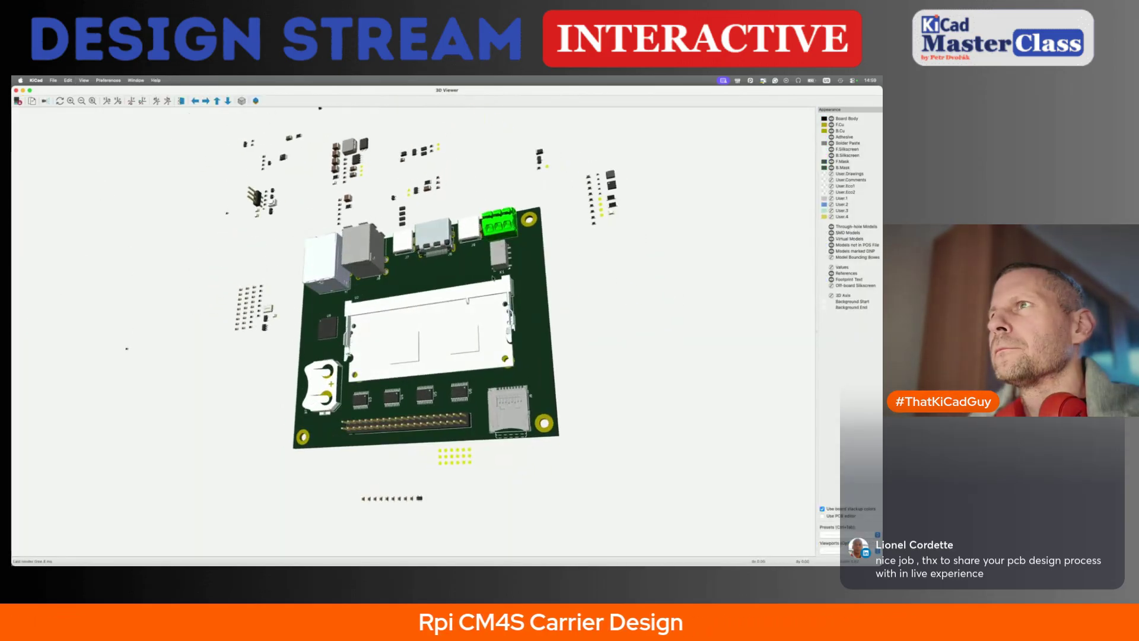
{"action": "key", "text": "super+grave"}
{"action": "key", "text": "super+grave"}
{"action": "key", "text": "super+grave"}
{"action": "key", "text": "super+grave"}
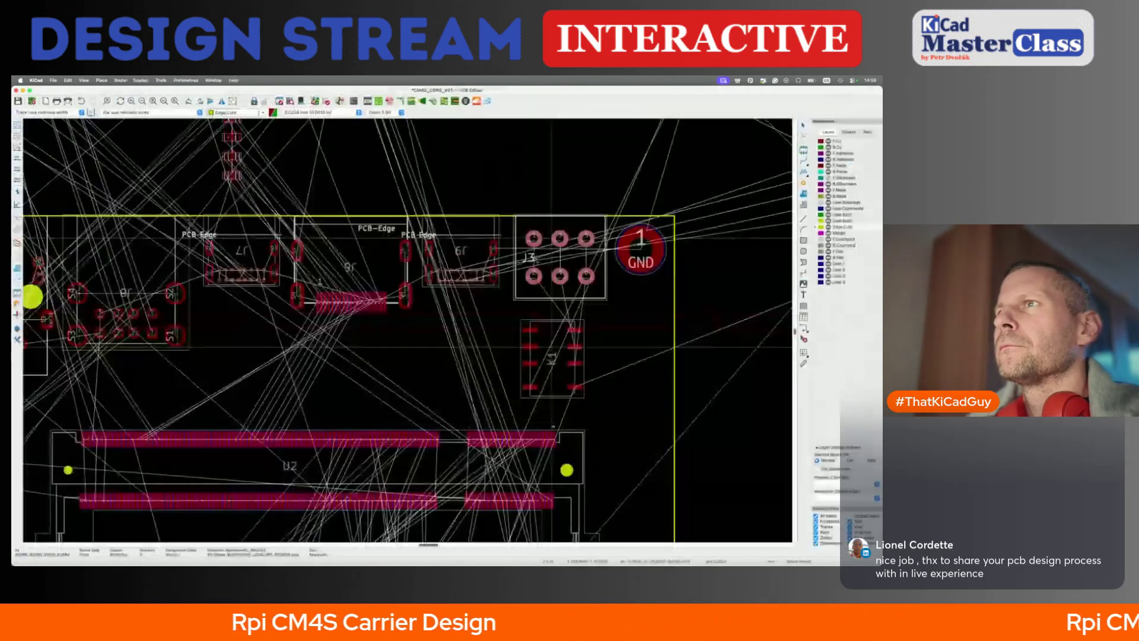
{"action": "key", "text": "m"}
{"action": "key", "text": "r"}
{"action": "key", "text": "r"}
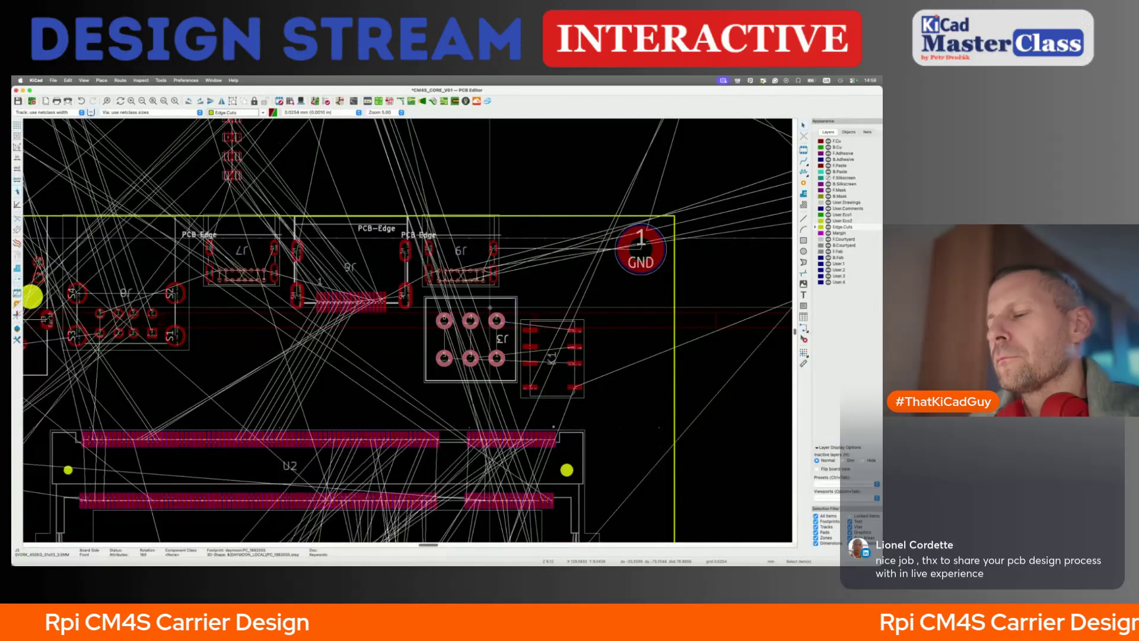
{"action": "left_click", "coordinate": [583, 239]}
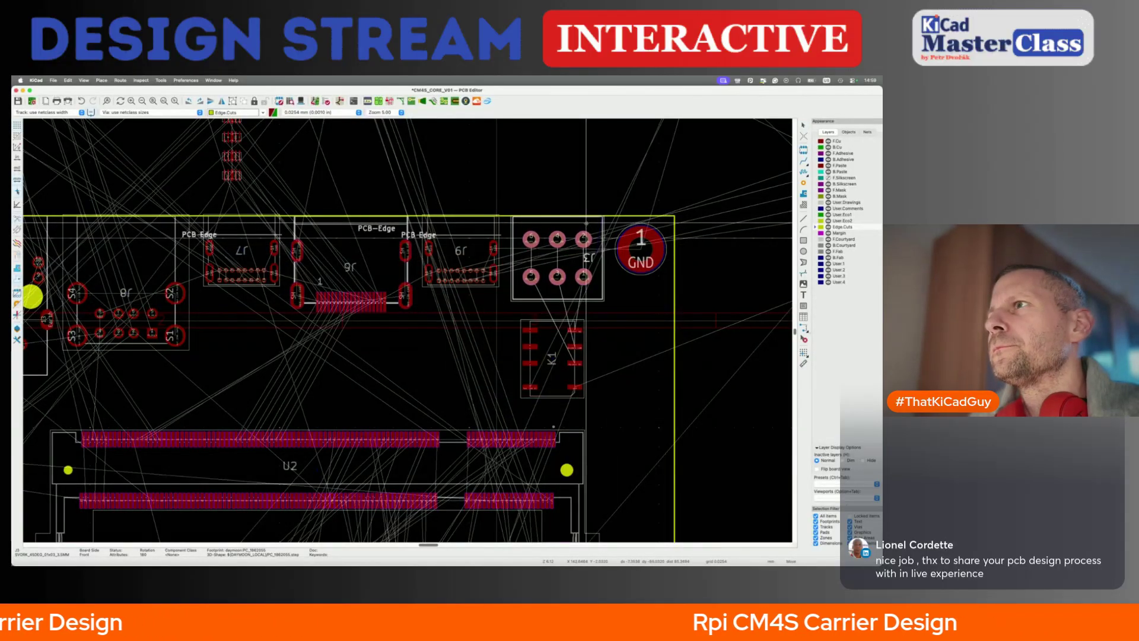
- Rotate relay K1 through several orientations and place it upright beneath J3
{"action": "left_click", "coordinate": [586, 223]}
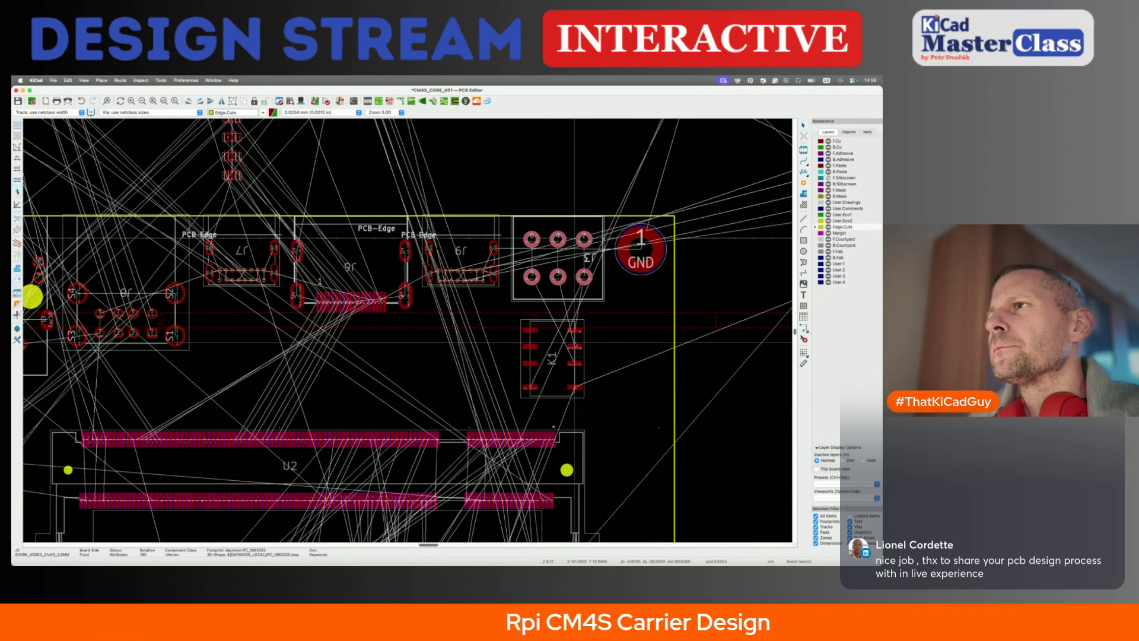
{"action": "key", "text": "m"}
{"action": "key", "text": "r"}
{"action": "key", "text": "r"}
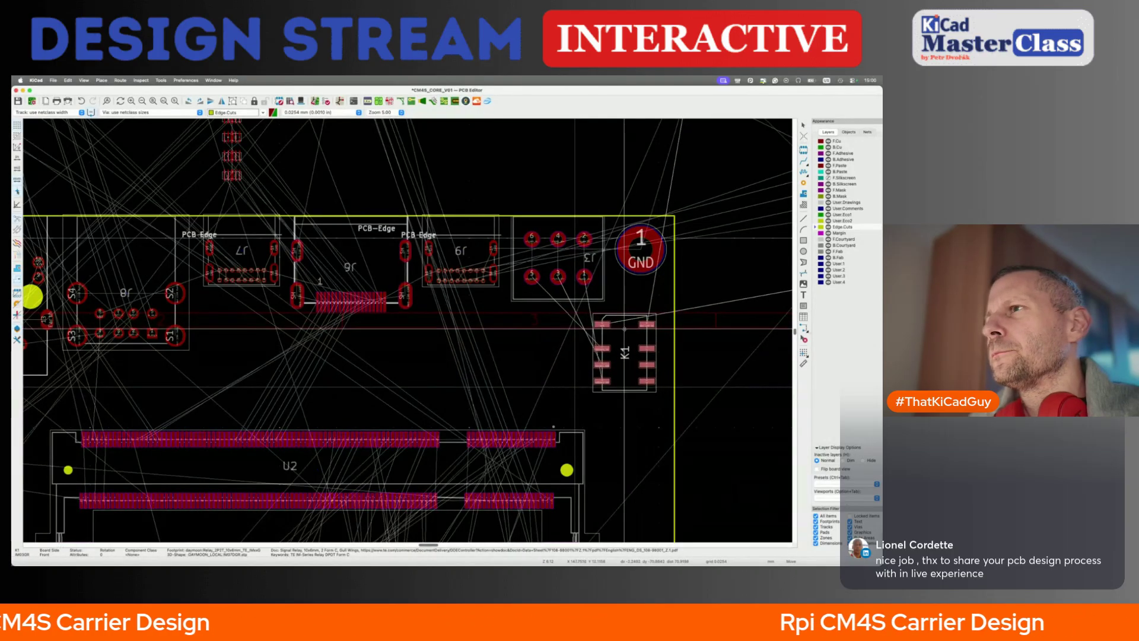
{"action": "key", "text": "r"}
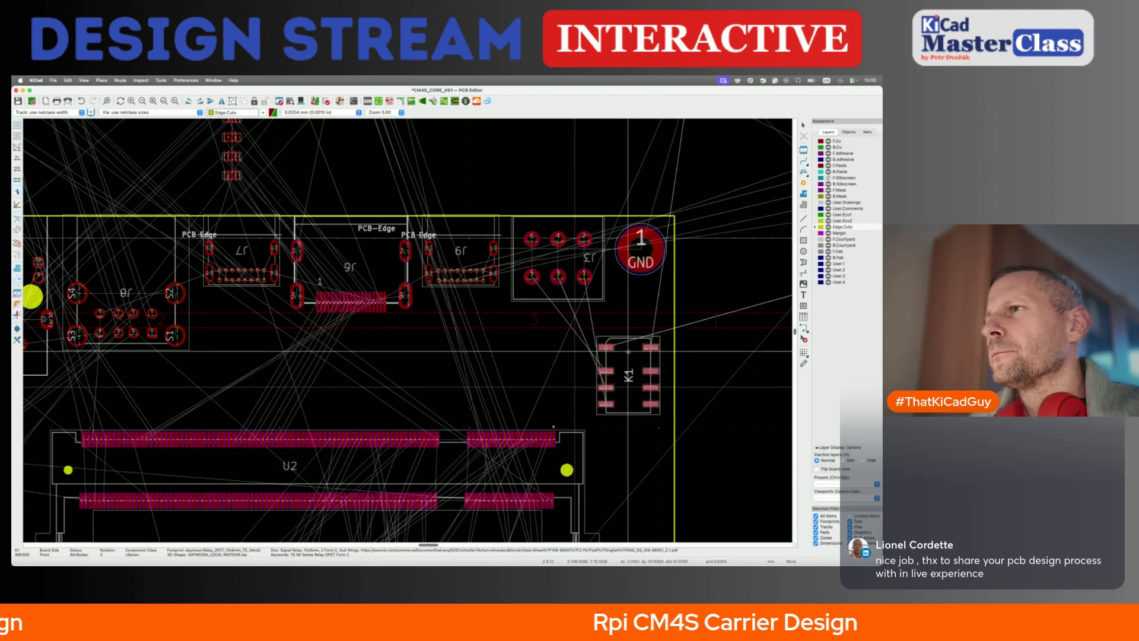
{"action": "key", "text": "r"}
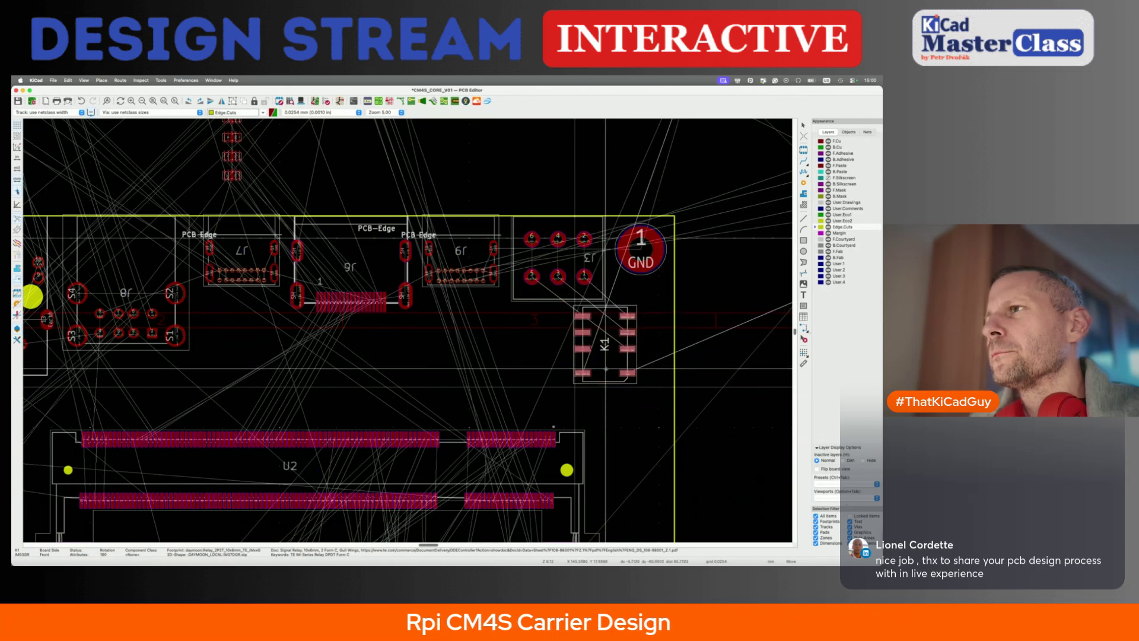
{"action": "key", "text": "r"}
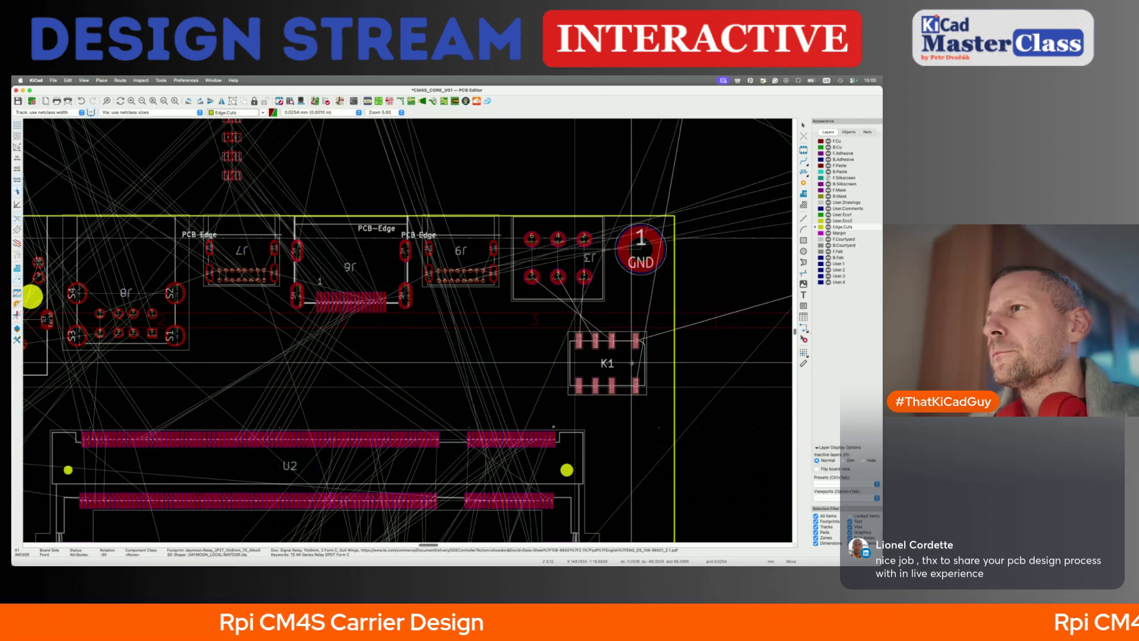
{"action": "key", "text": "r"}
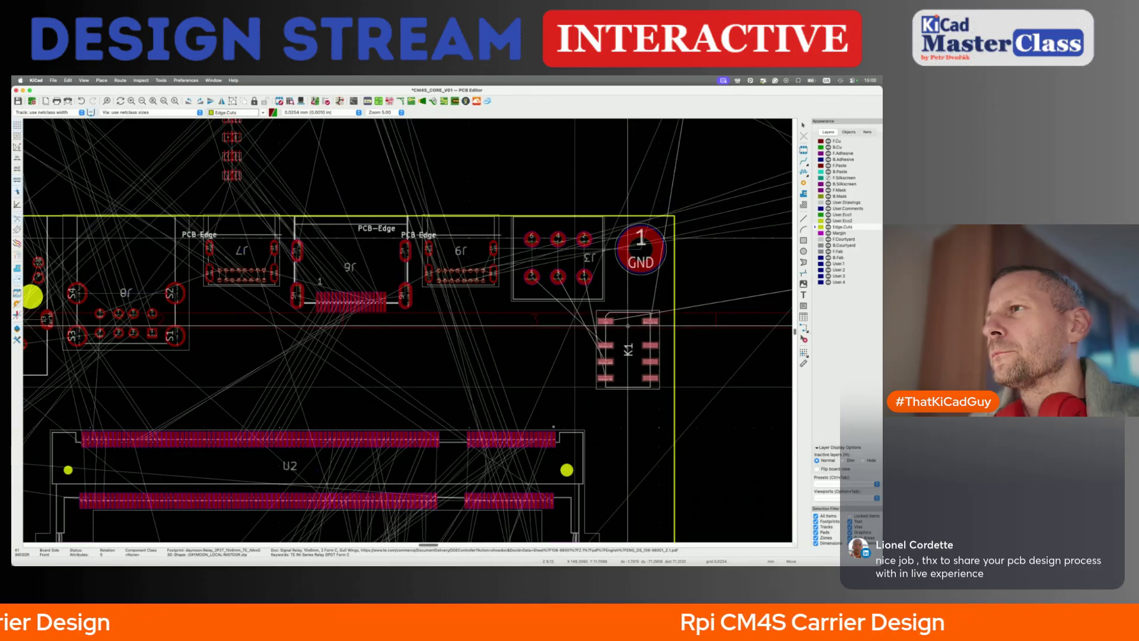
{"action": "scroll", "coordinate": [627, 325], "scroll_direction": "up", "scroll_amount": 5}
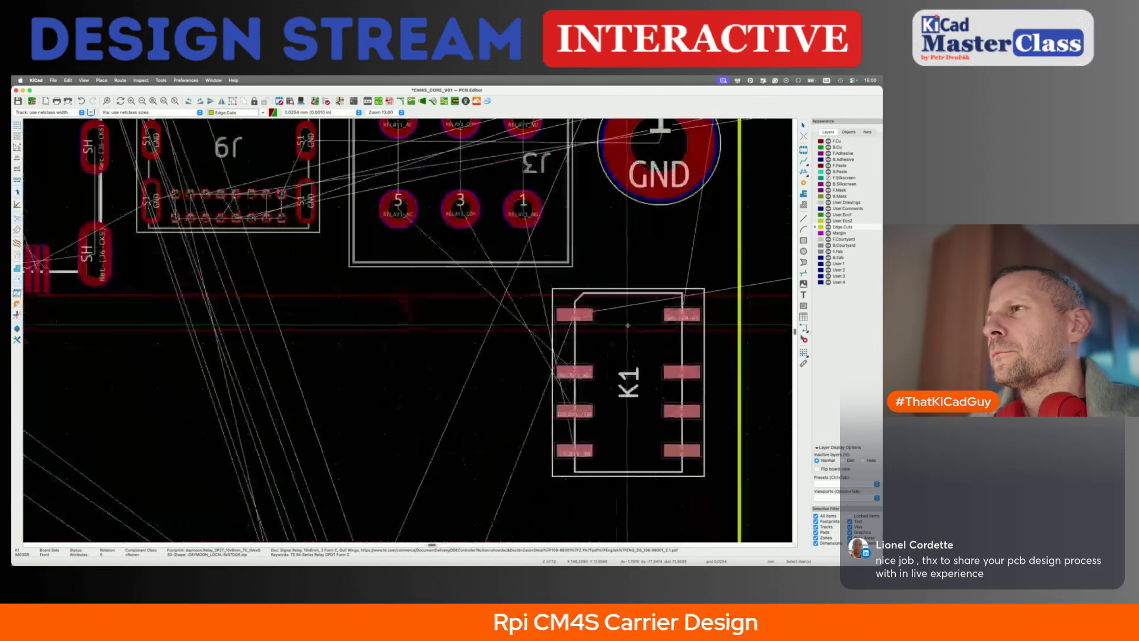
{"action": "key", "text": "r"}
{"action": "key", "text": "r"}
{"action": "left_click", "coordinate": [626, 369]}
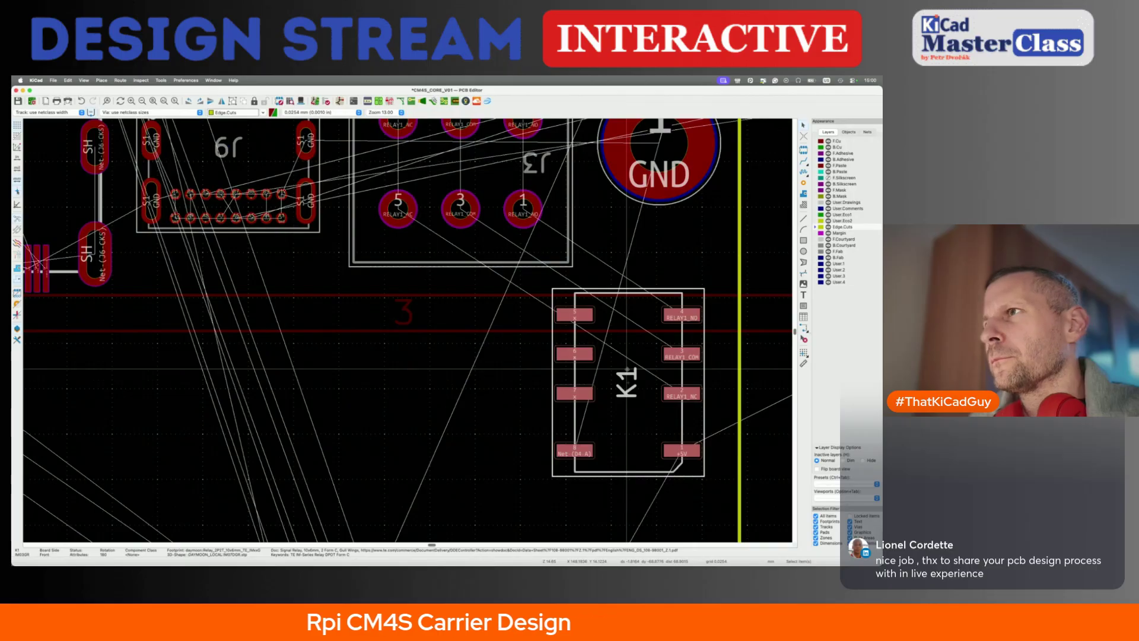
{"action": "scroll", "coordinate": [627, 368], "scroll_direction": "down", "scroll_amount": 2}
- Orbit the 3D board toward a top-down view to check placement
{"action": "key", "text": "alt+3"}
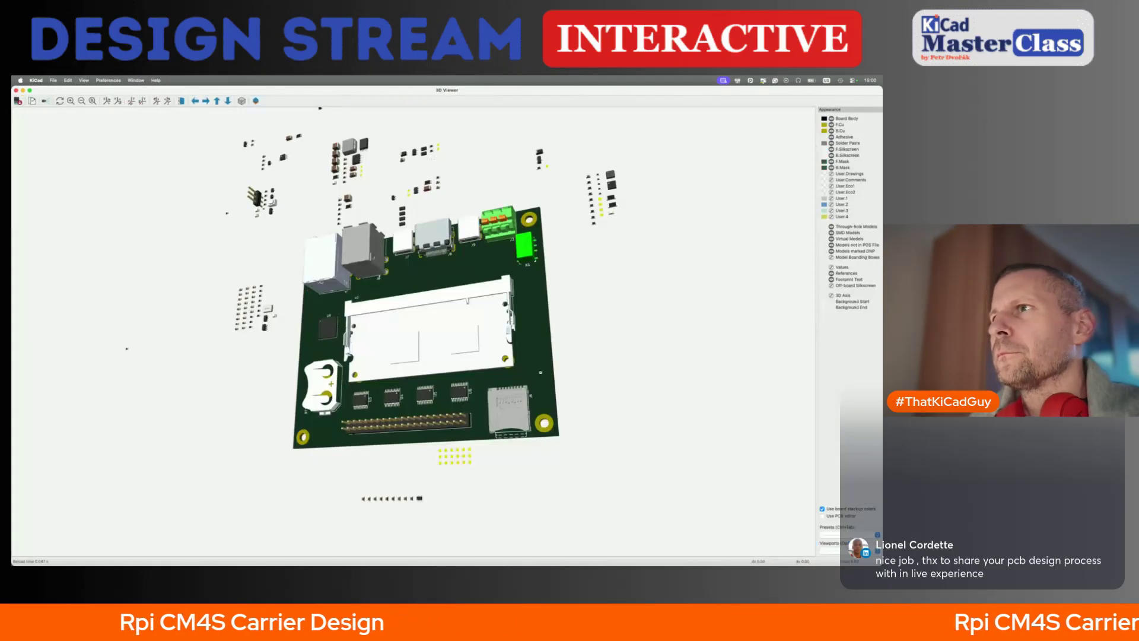
{"action": "left_click_drag", "start_coordinate": [631, 328], "coordinate": [638, 389]}
{"action": "left_click_drag", "start_coordinate": [495, 353], "coordinate": [372, 414]}
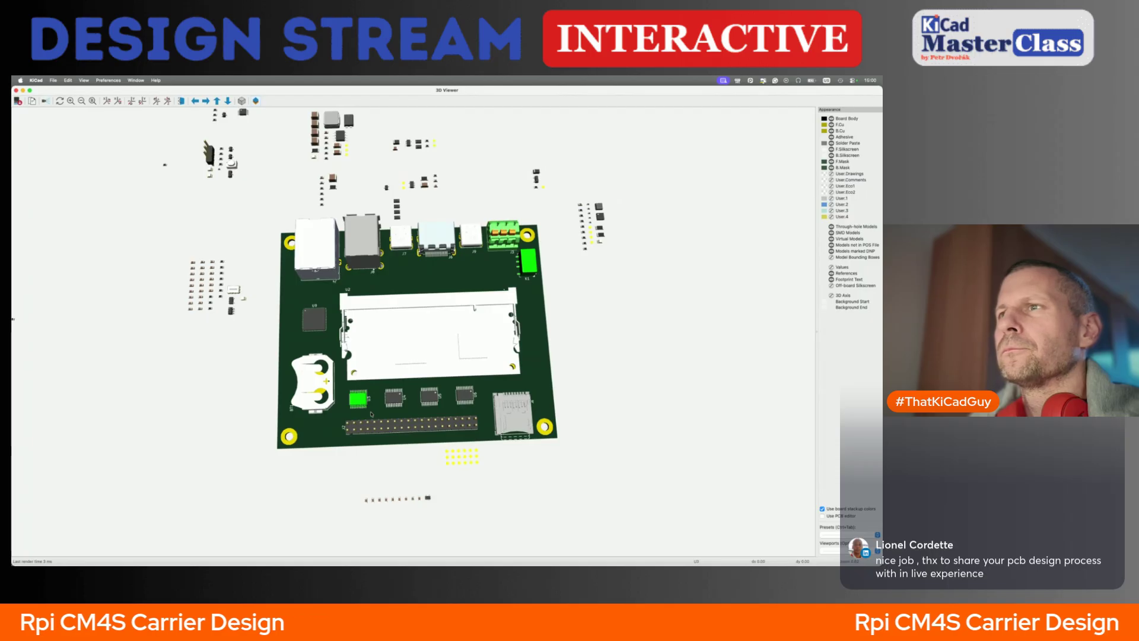
{"action": "key", "text": "super+grave"}
{"action": "key", "text": "super+grave"}
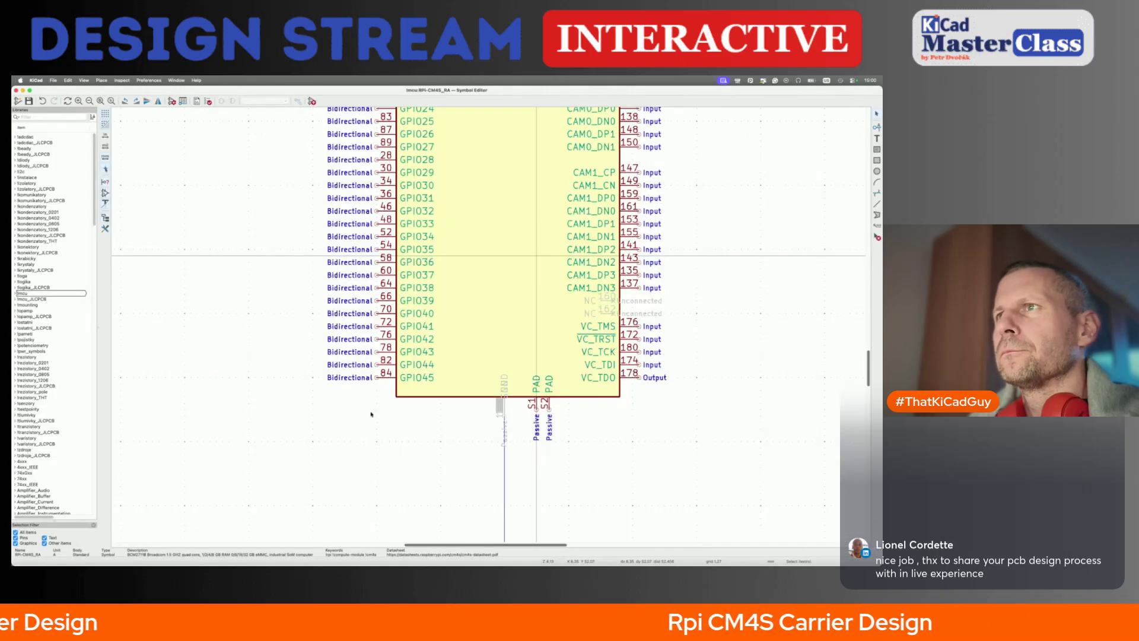
{"action": "key", "text": "super+grave"}
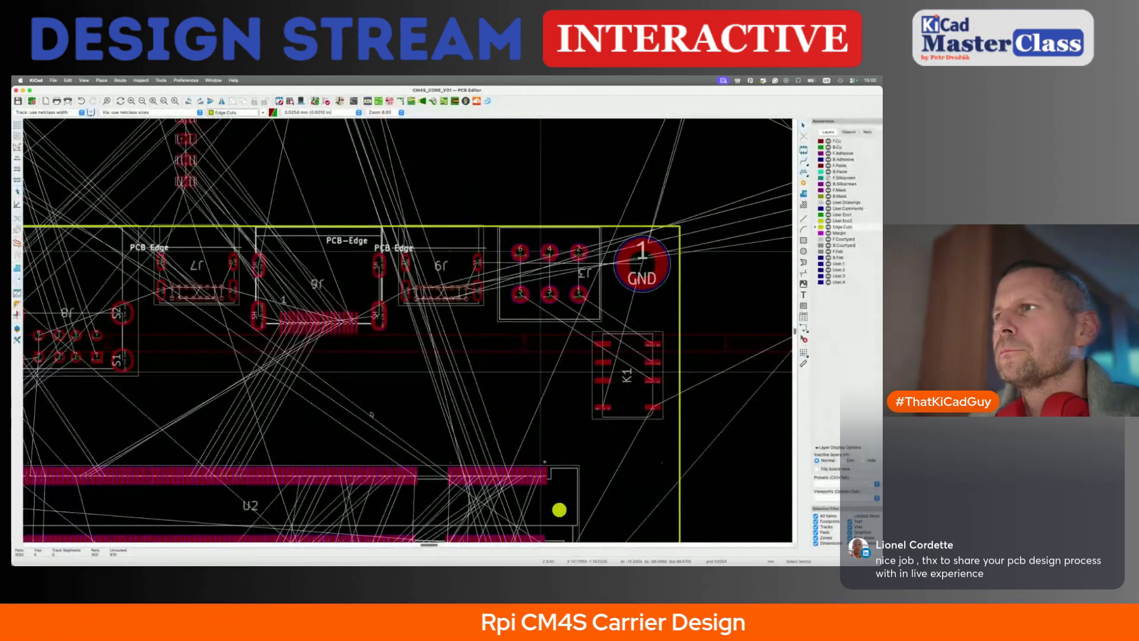
{"action": "scroll", "coordinate": [316, 469], "scroll_direction": "down", "scroll_amount": 2}
{"action": "scroll", "coordinate": [316, 469], "scroll_direction": "left", "scroll_amount": 2}
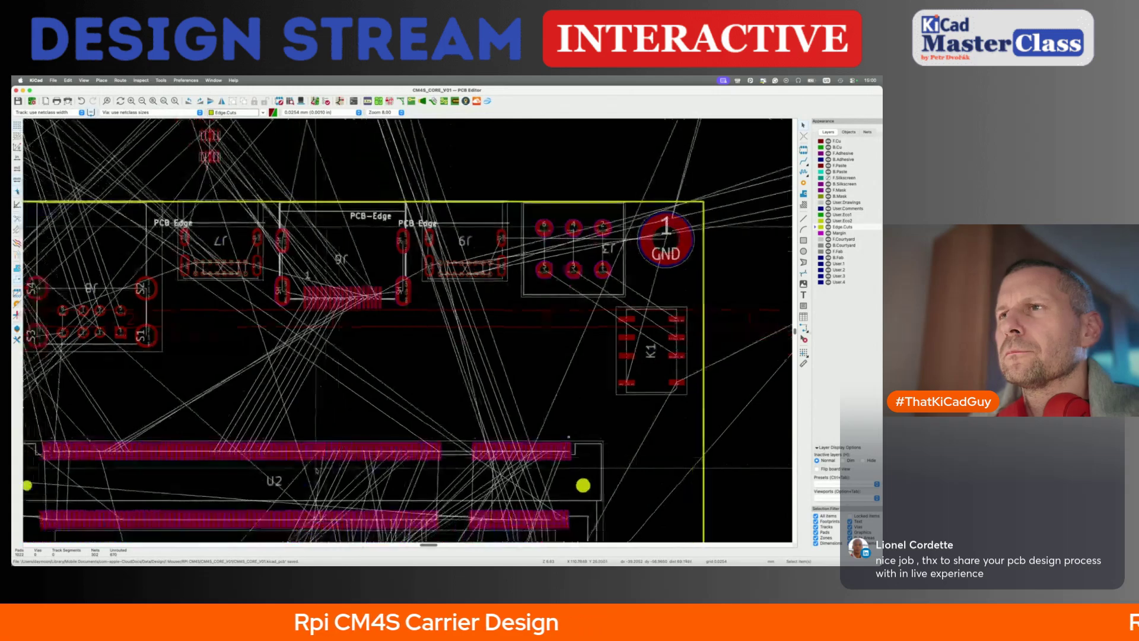
{"action": "scroll", "coordinate": [316, 469], "scroll_direction": "down", "scroll_amount": 5}
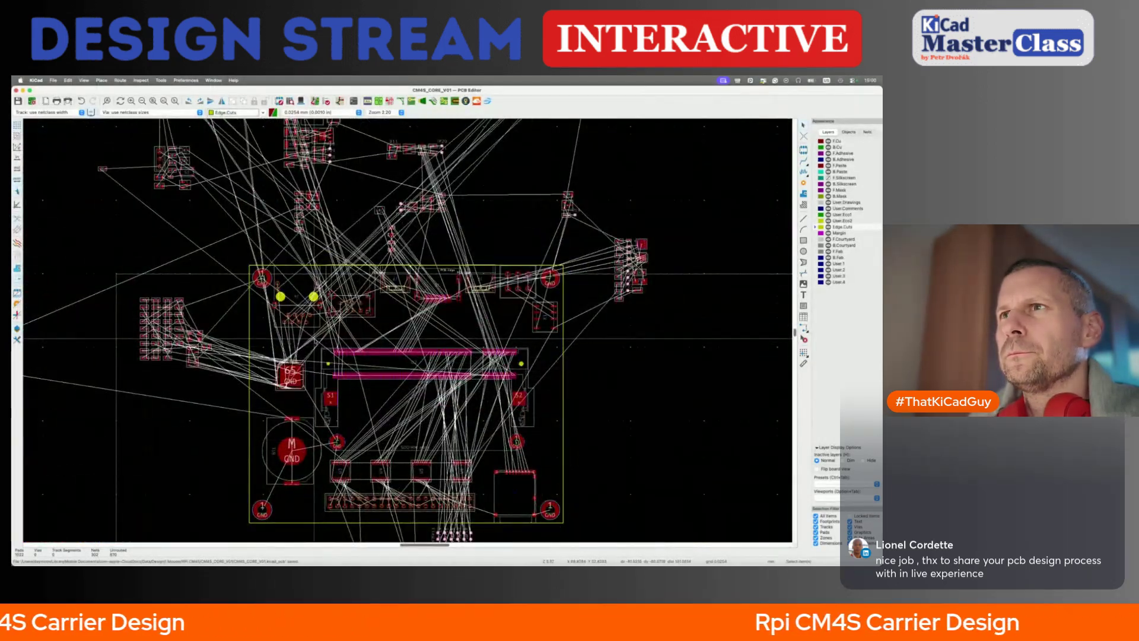
- Move the SODIMM connector and its two mounting holes slightly higher
{"action": "left_click_drag", "start_coordinate": [314, 336], "coordinate": [544, 458]}
{"action": "key", "text": "m"}
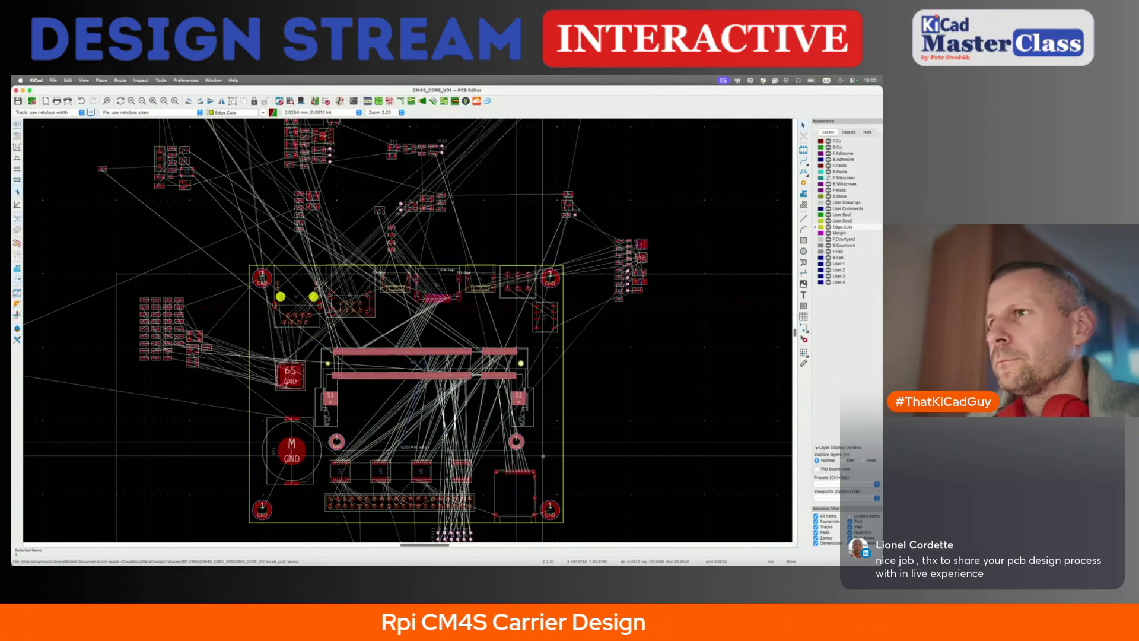
{"action": "left_click", "coordinate": [544, 457]}
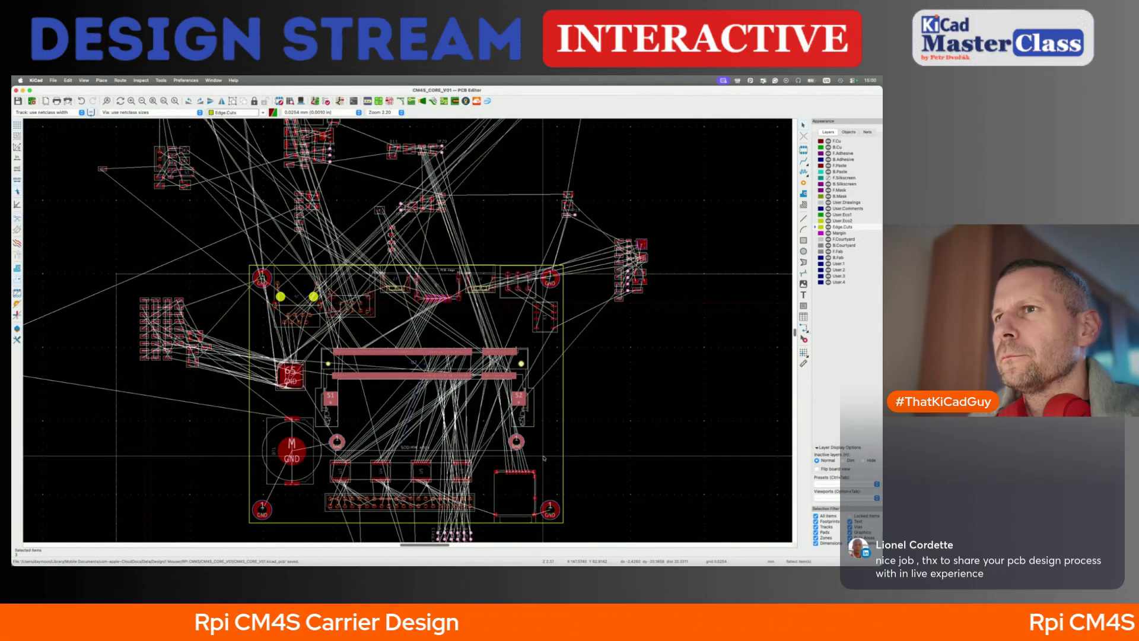
{"action": "key", "text": "m"}
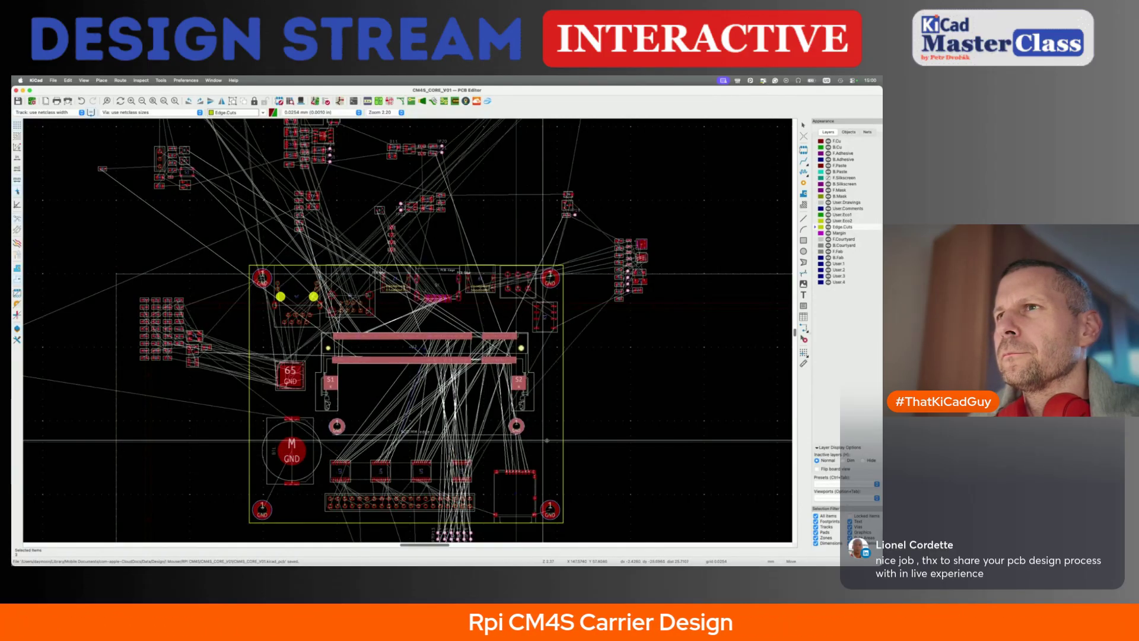
{"action": "left_click", "coordinate": [544, 440]}
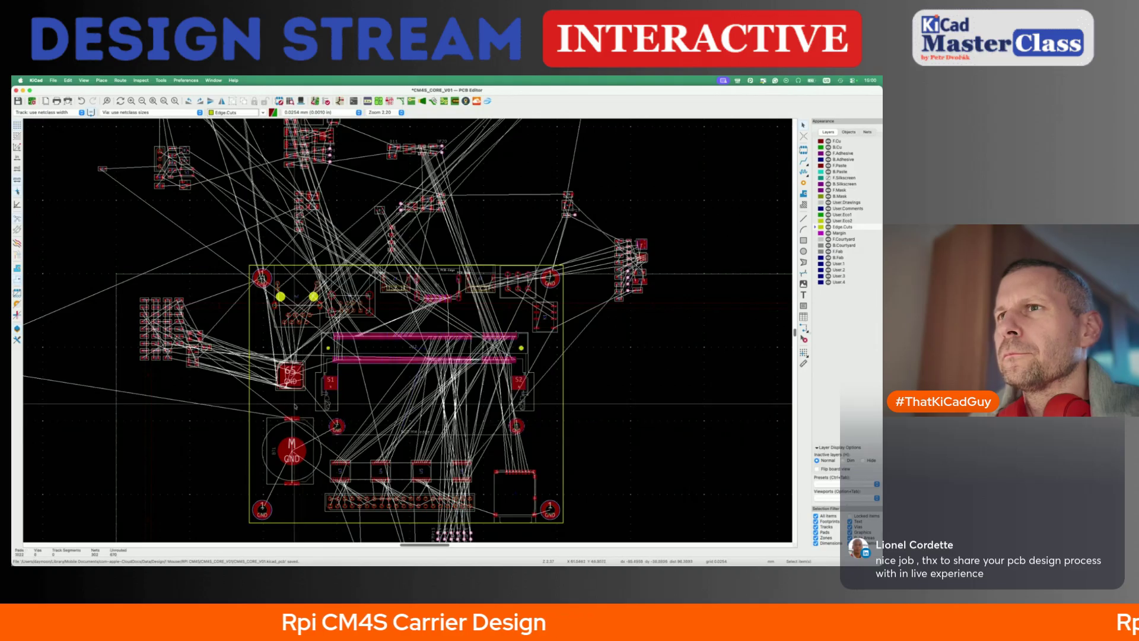
- Move the 65 GND chip U9 slightly higher
{"action": "left_click", "coordinate": [290, 389]}
{"action": "key", "text": "m"}
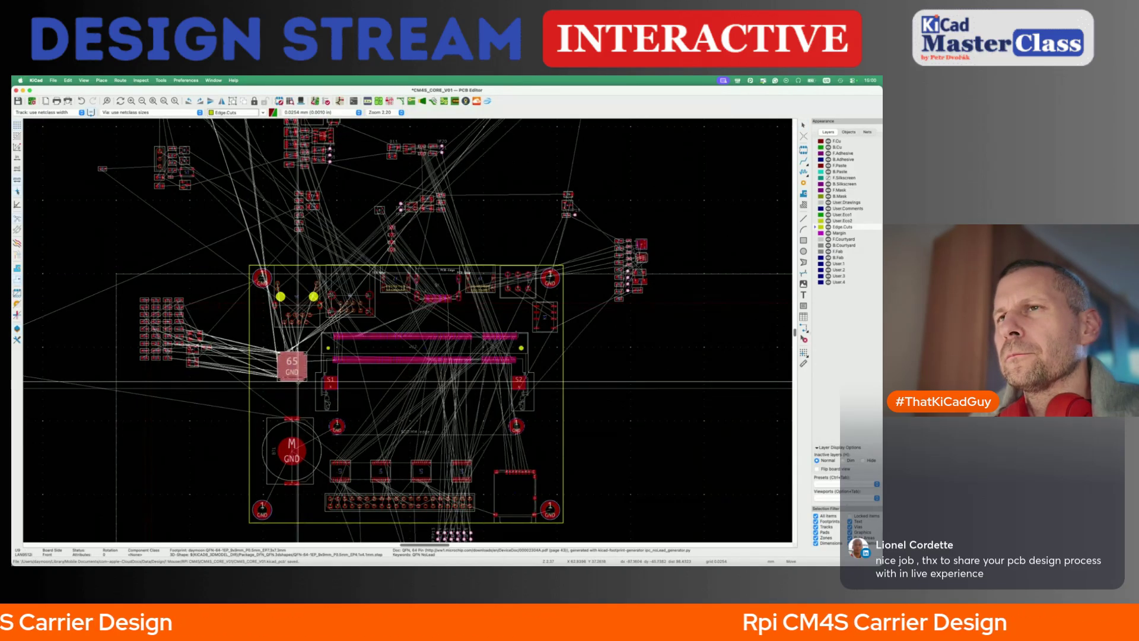
{"action": "left_click", "coordinate": [291, 381]}
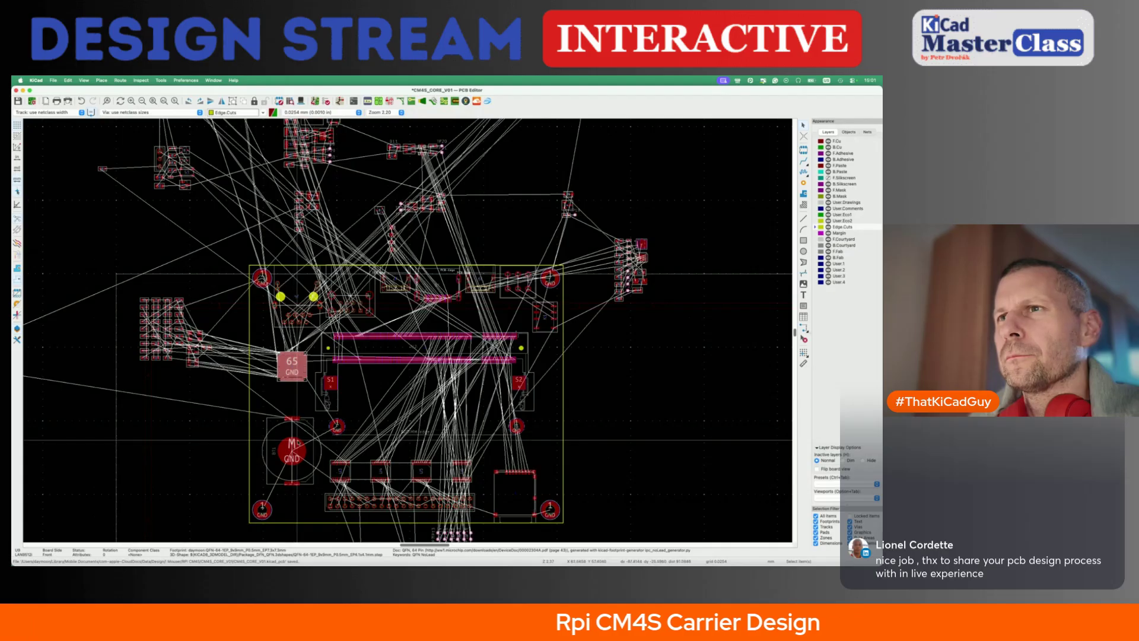
- Move battery holder BT1 upward and open the 3D viewer
{"action": "left_click", "coordinate": [291, 449]}
{"action": "key", "text": "m"}
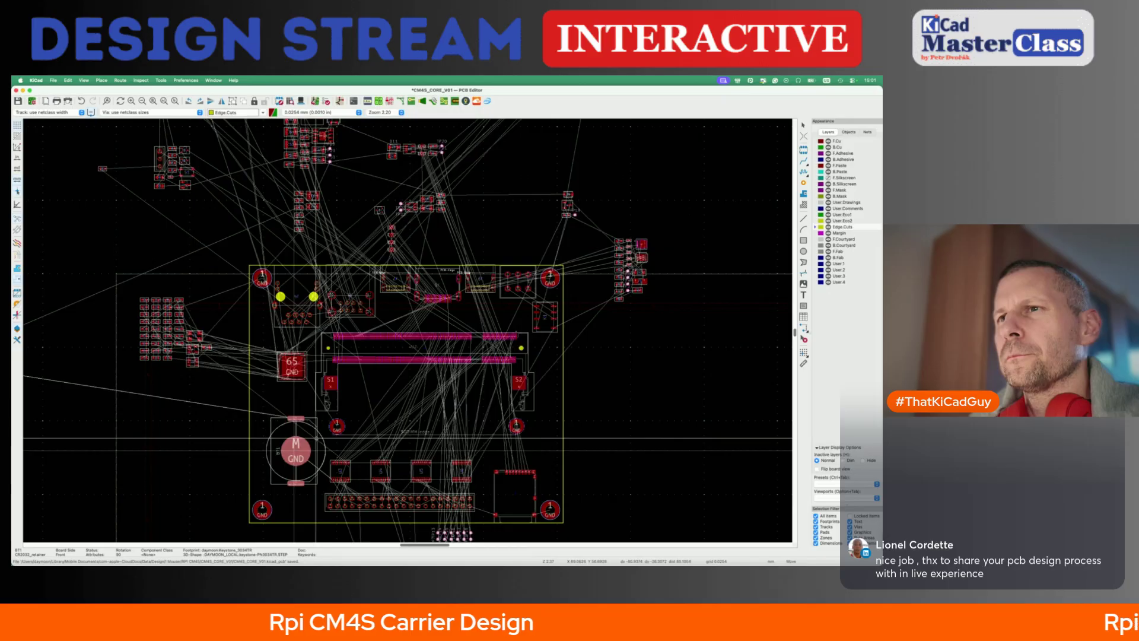
{"action": "left_click", "coordinate": [295, 449]}
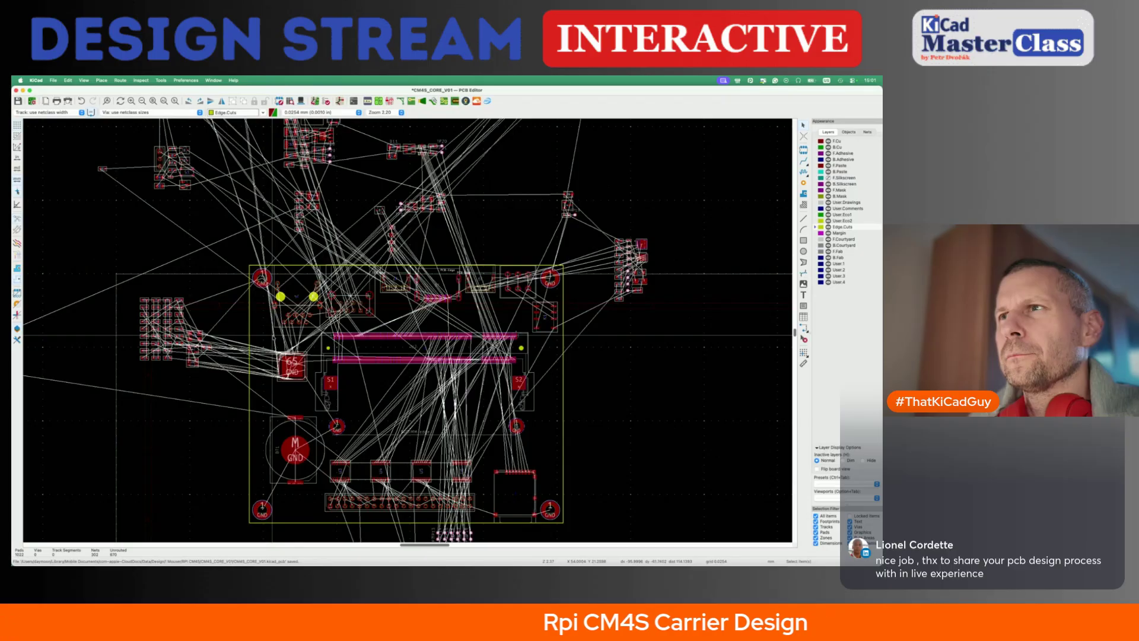
{"action": "key", "text": "alt+3"}
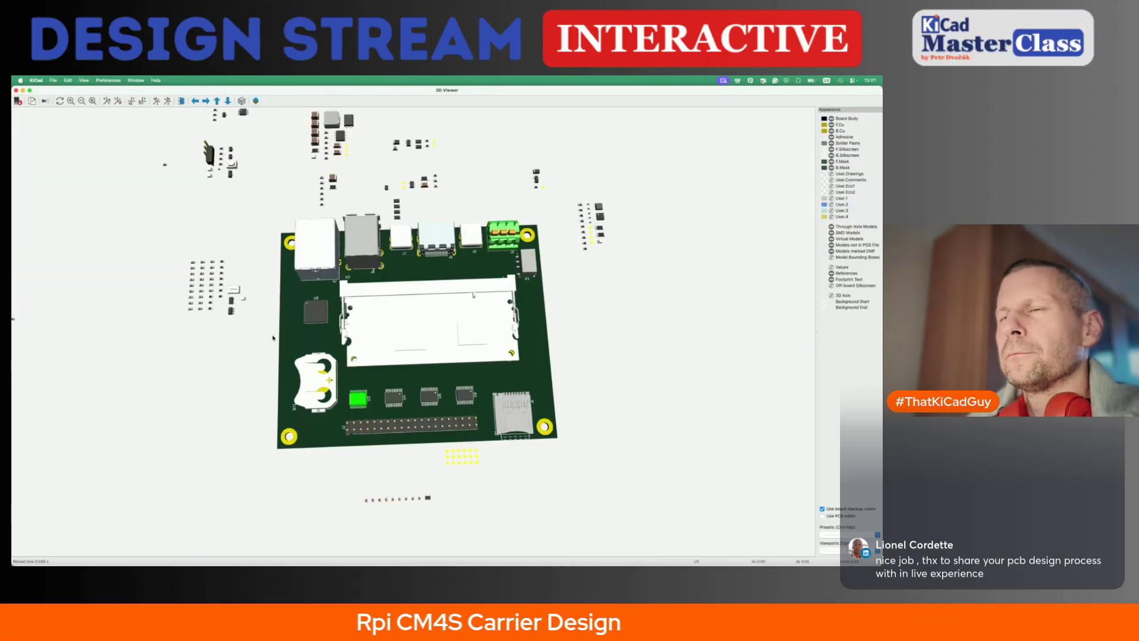
- Tilt the 3D view top-down, then move the SODIMM connector and mounting holes right
{"action": "left_click_drag", "start_coordinate": [477, 274], "coordinate": [465, 333]}
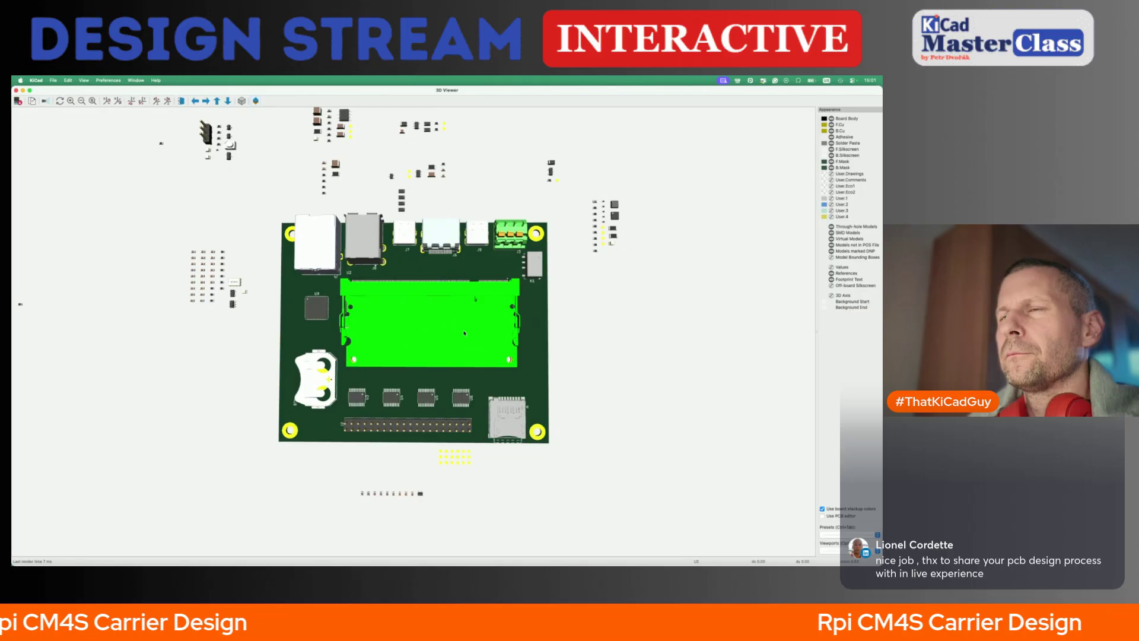
{"action": "key", "text": "super+w"}
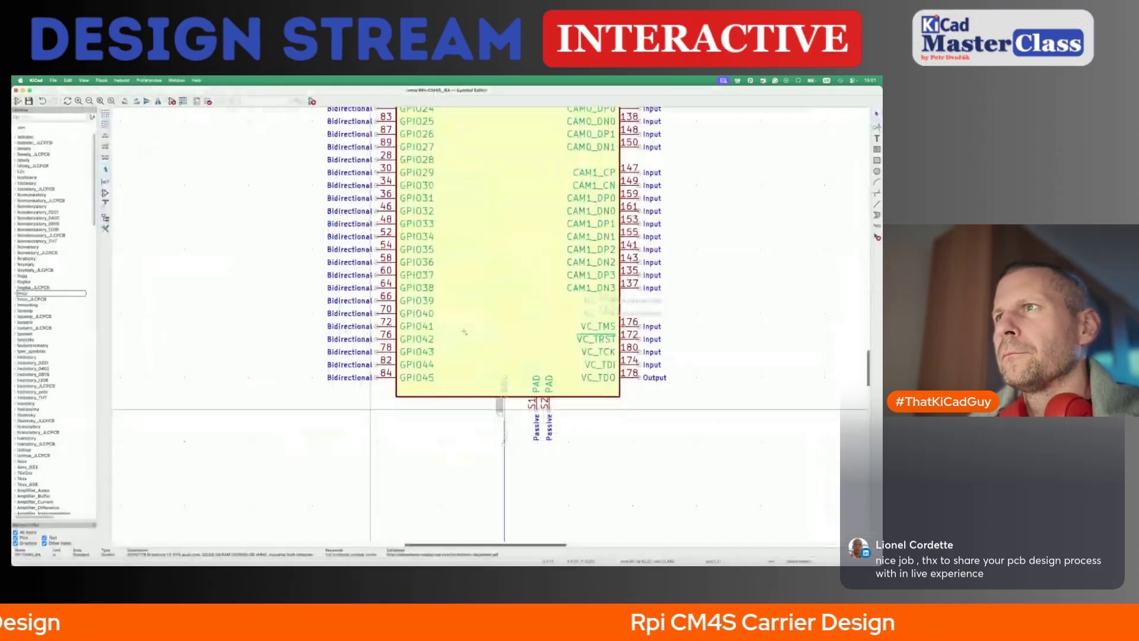
{"action": "key", "text": "super+w"}
{"action": "key", "text": "super+w"}
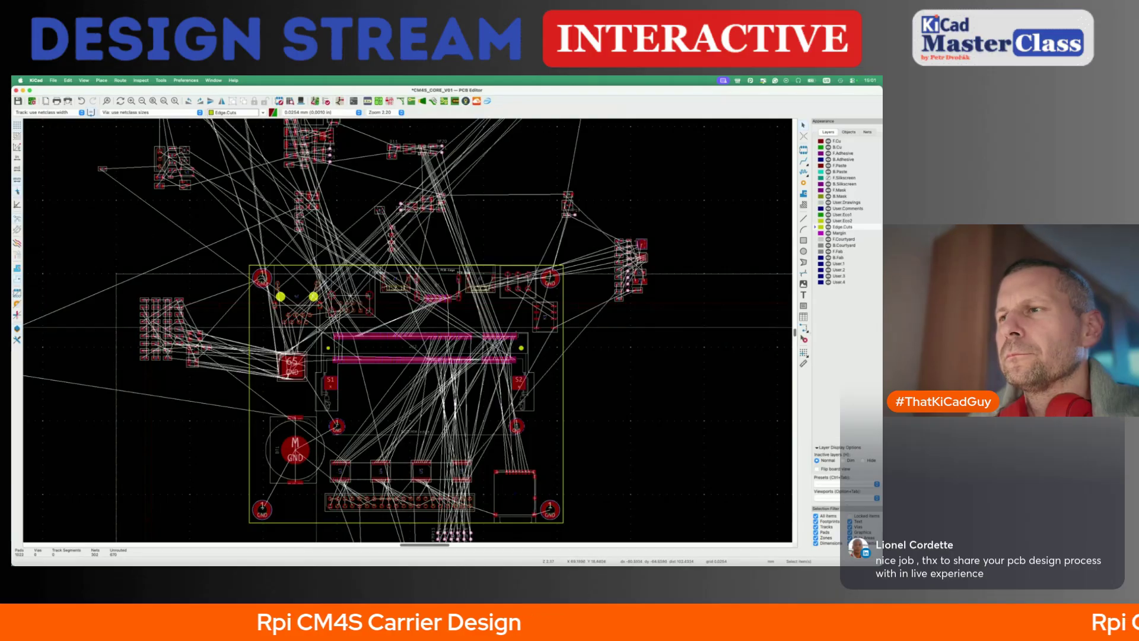
{"action": "left_click_drag", "start_coordinate": [317, 326], "coordinate": [535, 444]}
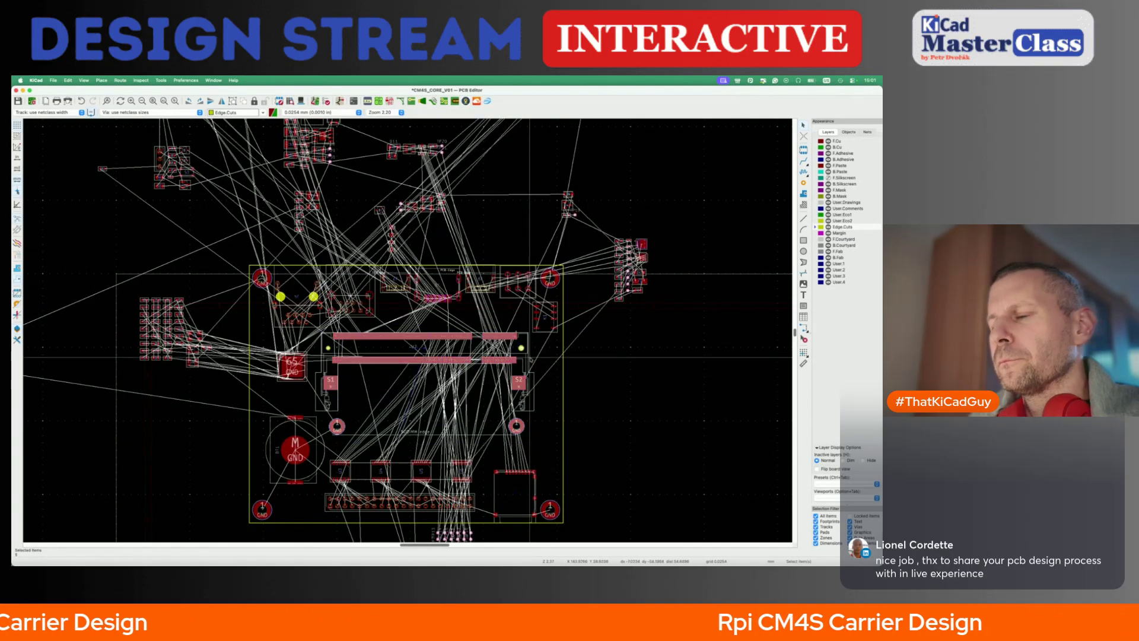
{"action": "key", "text": "m"}
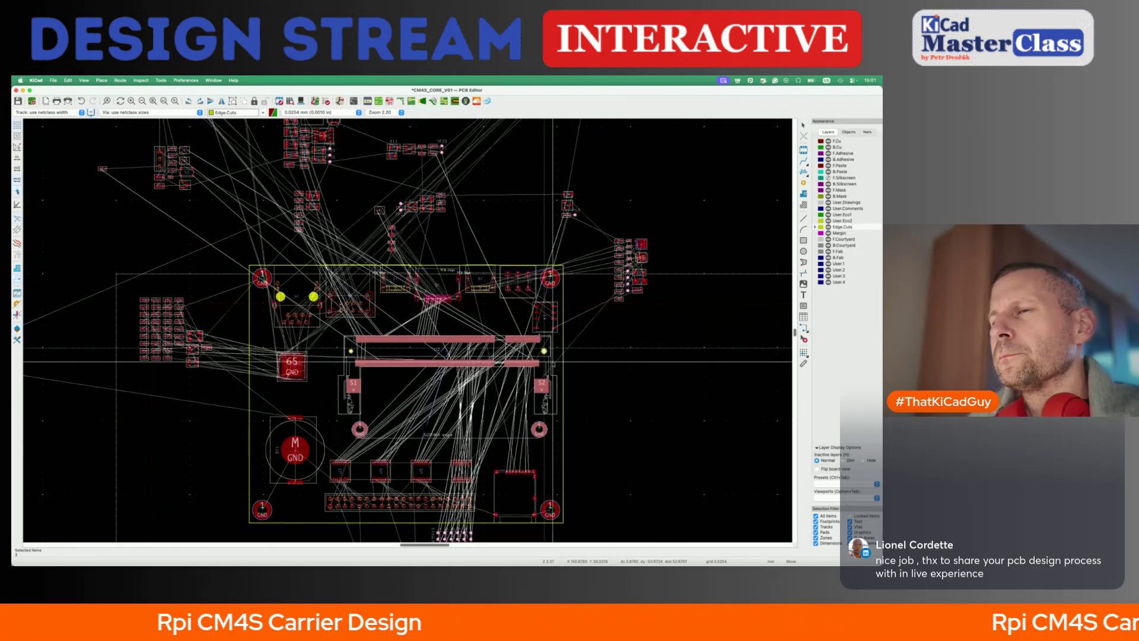
{"action": "left_click", "coordinate": [337, 378]}
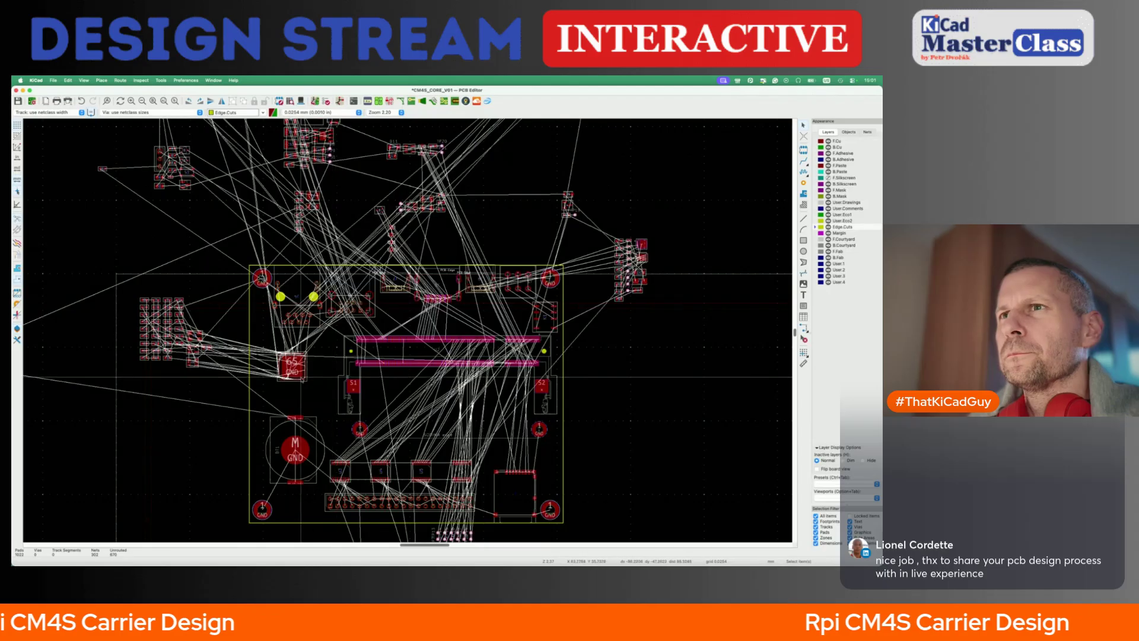
- Shift the 65 GND chip and the bottom footprints with the pin header right
{"action": "left_click", "coordinate": [291, 366]}
{"action": "left_click_drag", "start_coordinate": [290, 366], "coordinate": [309, 361]}
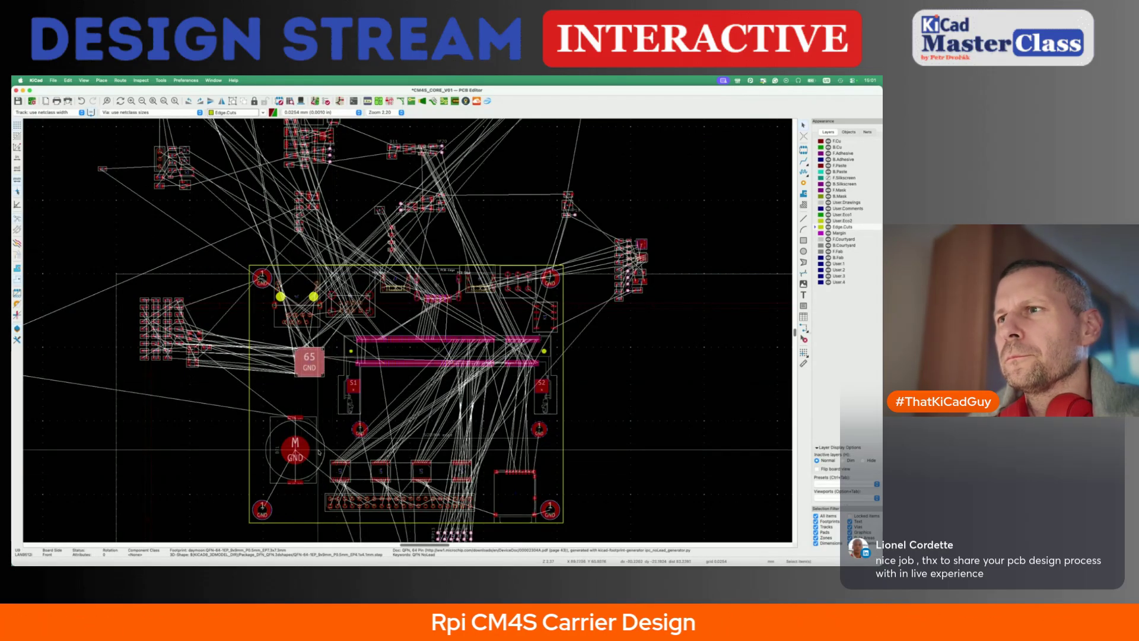
{"action": "left_click_drag", "start_coordinate": [317, 449], "coordinate": [484, 523]}
{"action": "key", "text": "m"}
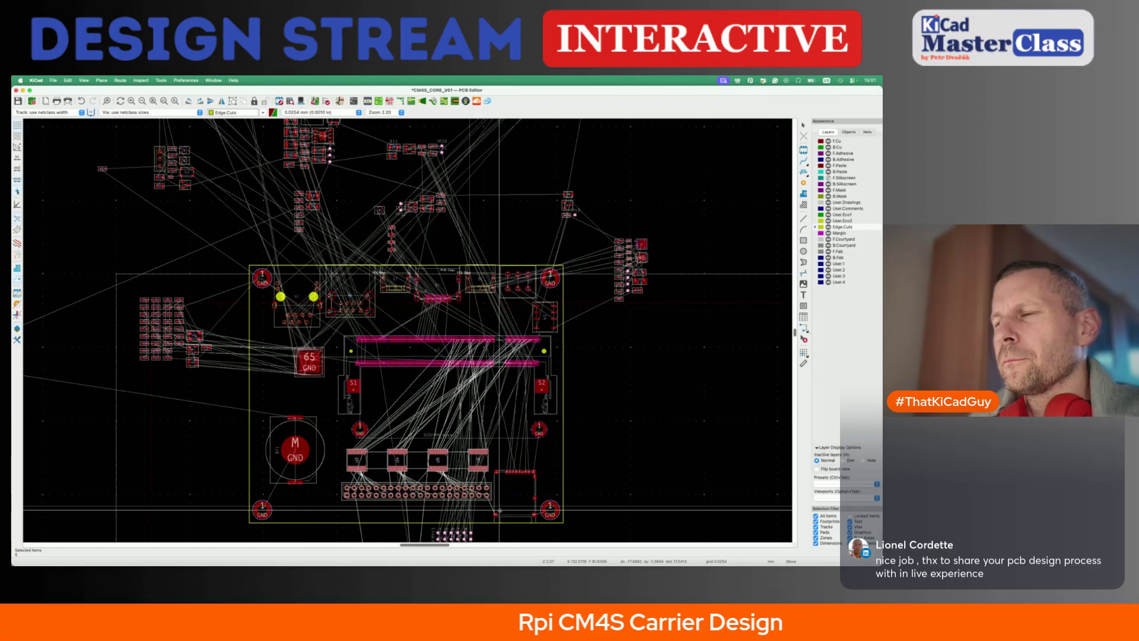
{"action": "left_click", "coordinate": [500, 511]}
- Rotate the microSD socket J8 to 0° and reposition the bottom parts
{"action": "left_click", "coordinate": [516, 492]}
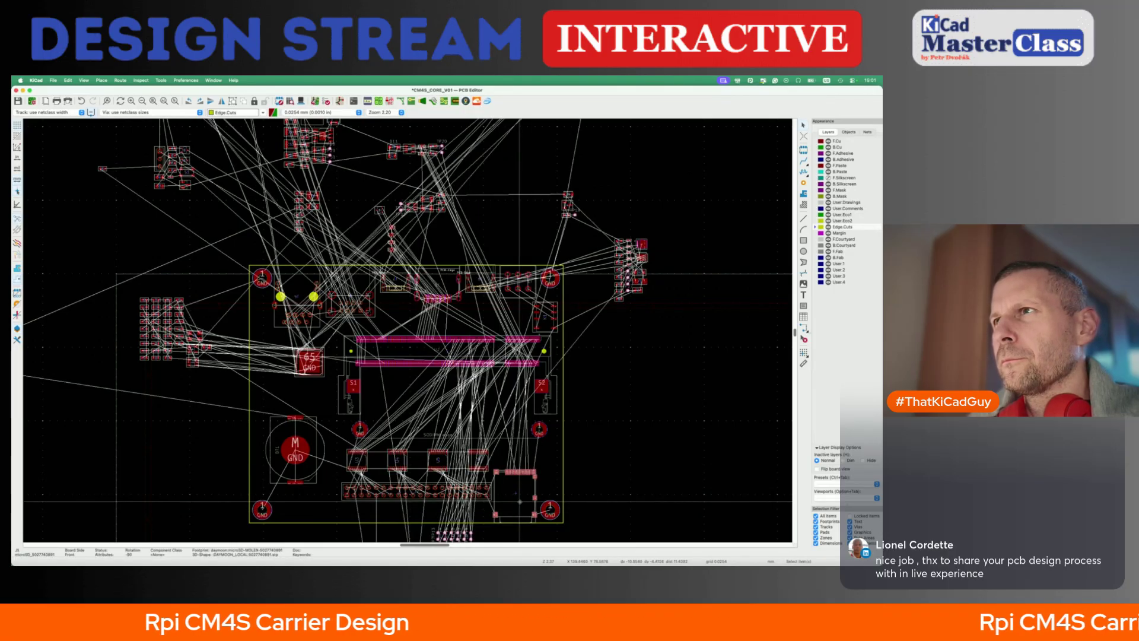
{"action": "key", "text": "m"}
{"action": "key", "text": "r"}
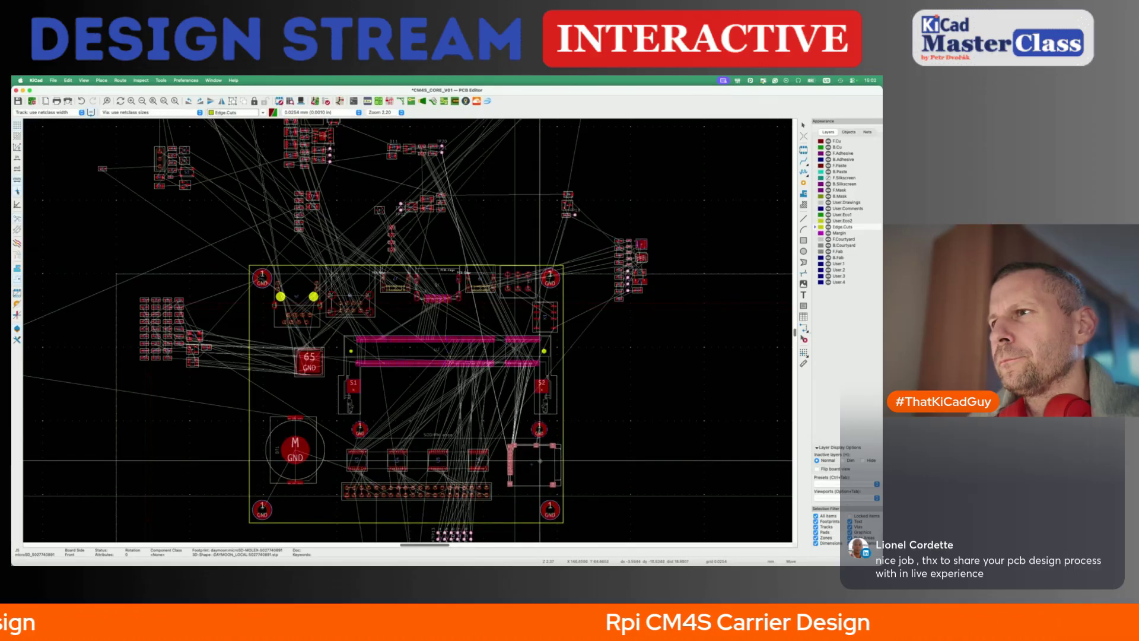
{"action": "scroll", "coordinate": [540, 463], "scroll_direction": "up", "scroll_amount": 2}
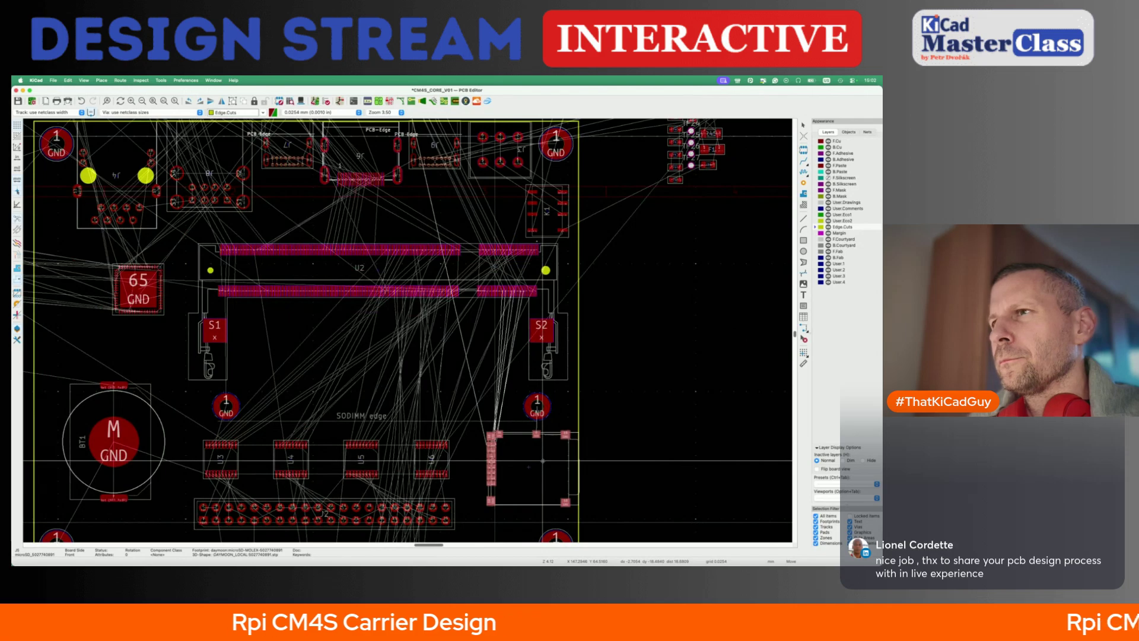
{"action": "scroll", "coordinate": [543, 460], "scroll_direction": "down", "scroll_amount": 5}
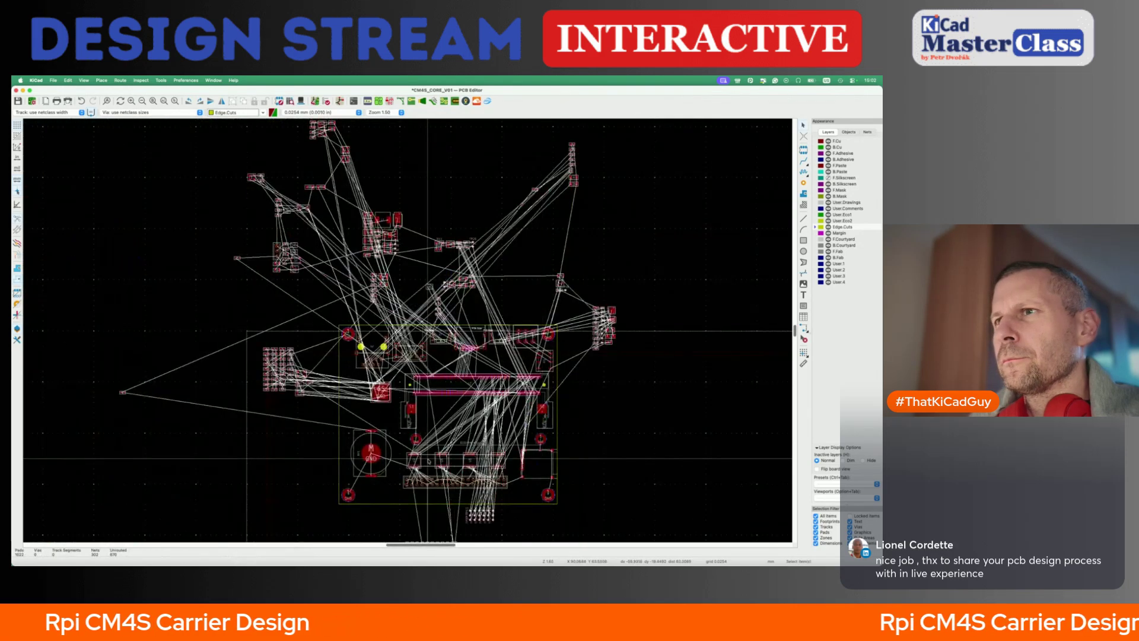
{"action": "left_click_drag", "start_coordinate": [380, 452], "coordinate": [522, 492]}
{"action": "key", "text": "m"}
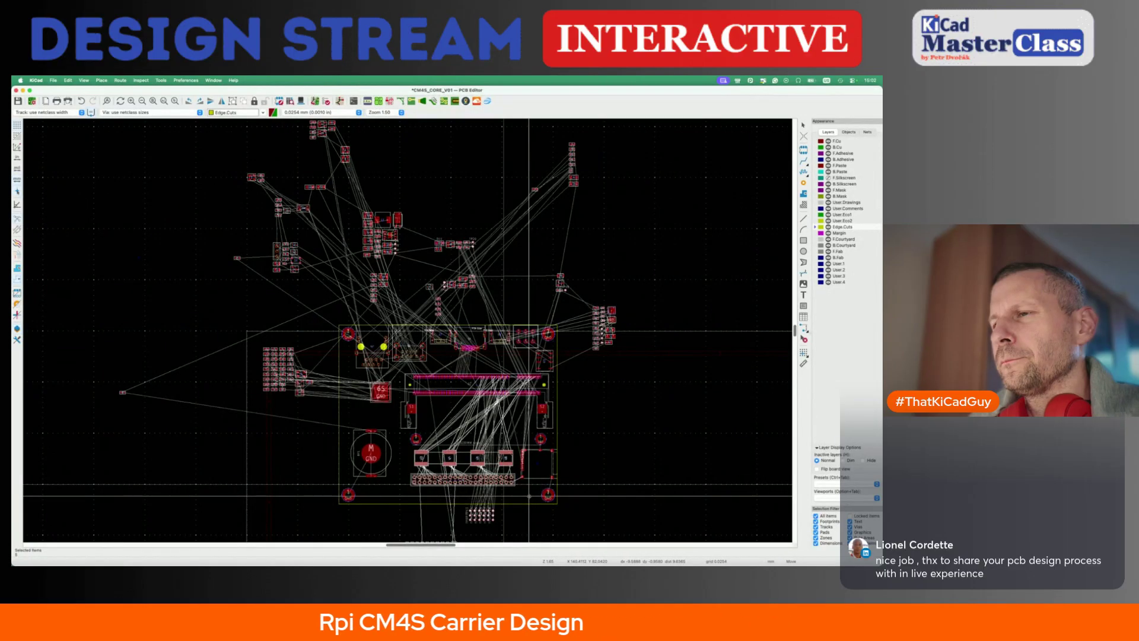
{"action": "left_click", "coordinate": [529, 495]}
- Pick up battery holder BT1 to reposition it
{"action": "scroll", "coordinate": [528, 495], "scroll_direction": "up", "scroll_amount": 2}
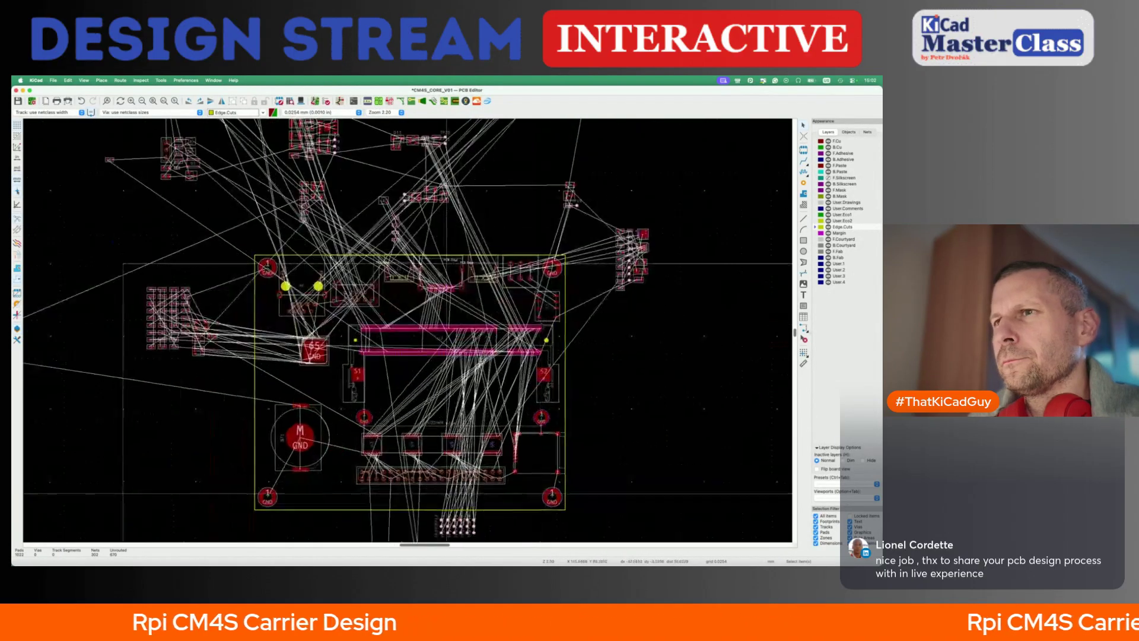
{"action": "middle_click_drag", "start_coordinate": [446, 493], "coordinate": [470, 471]}
{"action": "left_click", "coordinate": [340, 445]}
{"action": "key", "text": "m"}
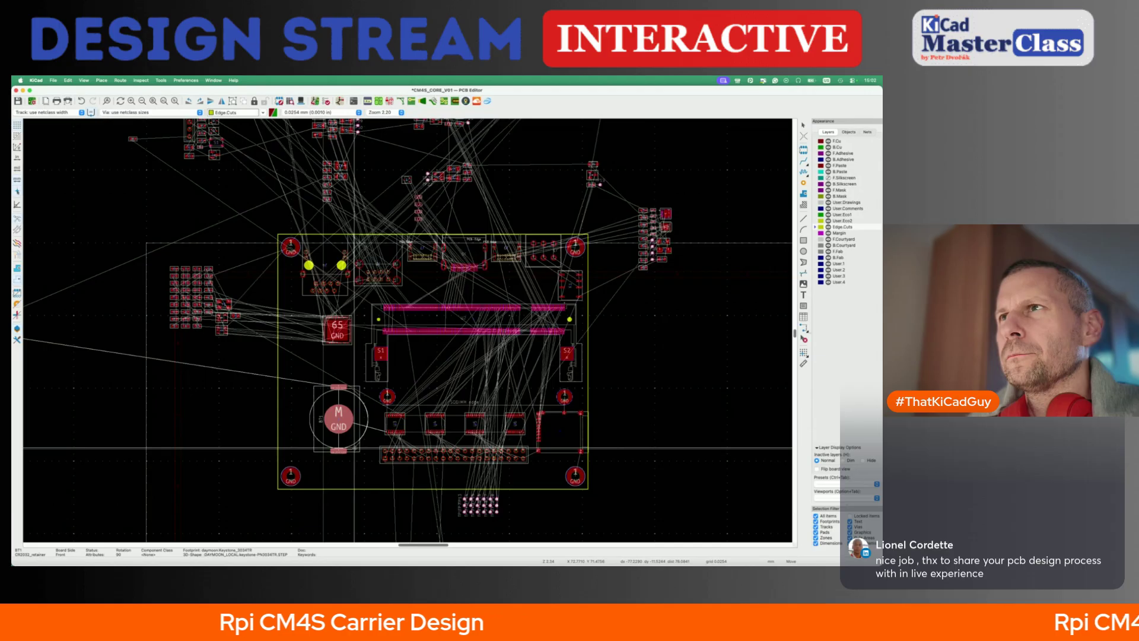
- Set BT1 down and shift the USB connector J8 slightly right
{"action": "left_click", "coordinate": [354, 447]}
{"action": "scroll", "coordinate": [457, 293], "scroll_direction": "up", "scroll_amount": 4}
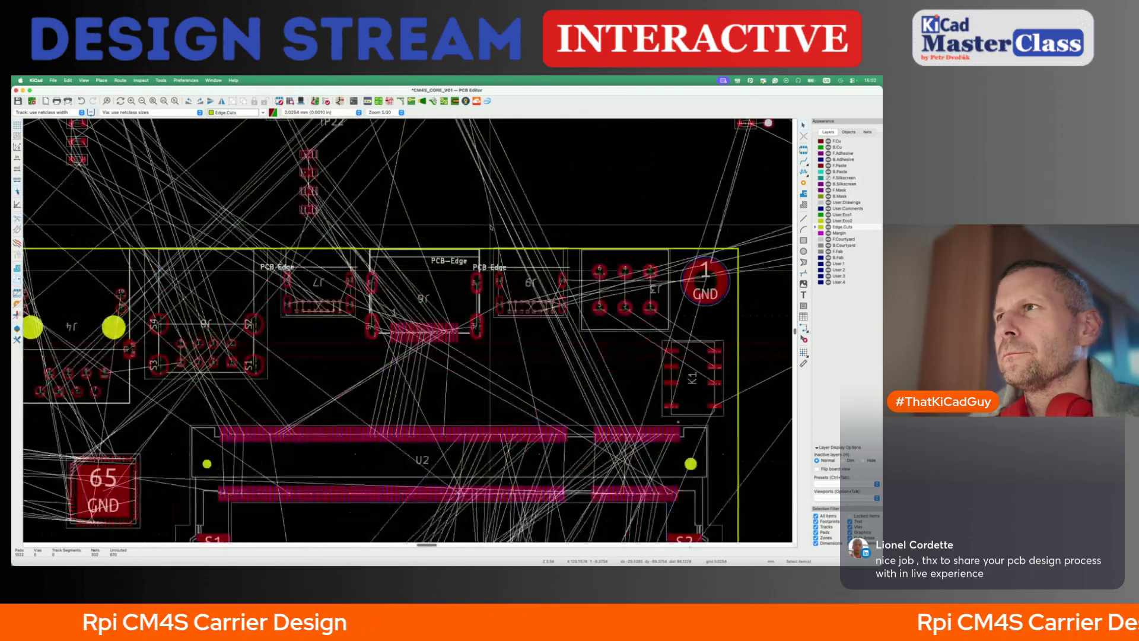
{"action": "left_click", "coordinate": [458, 293]}
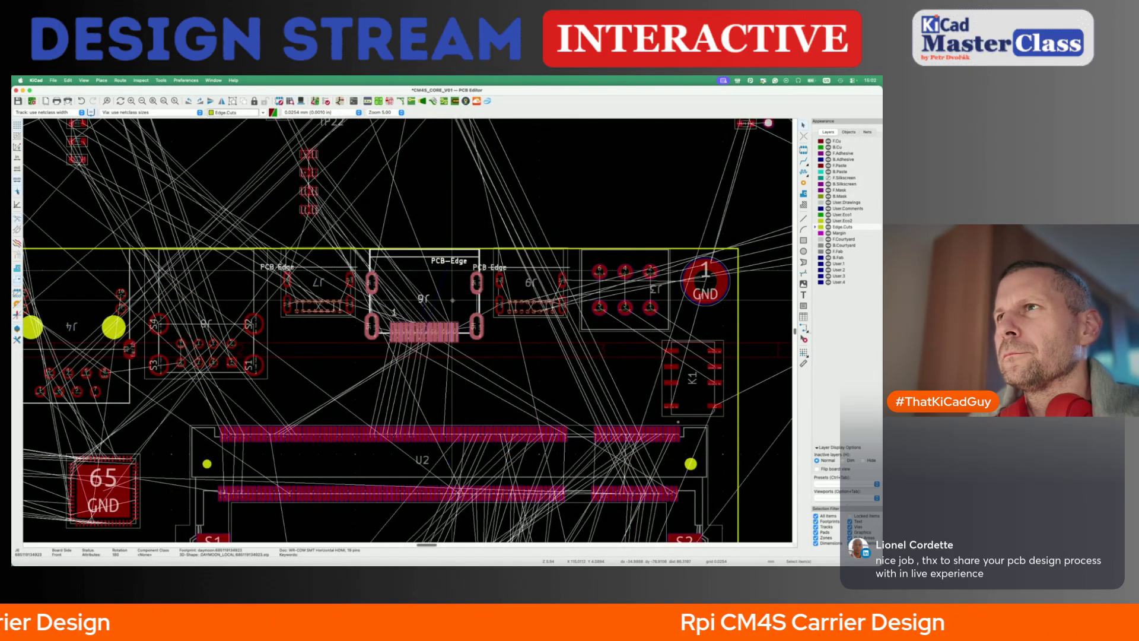
{"action": "scroll", "coordinate": [452, 300], "scroll_direction": "left", "scroll_amount": 5}
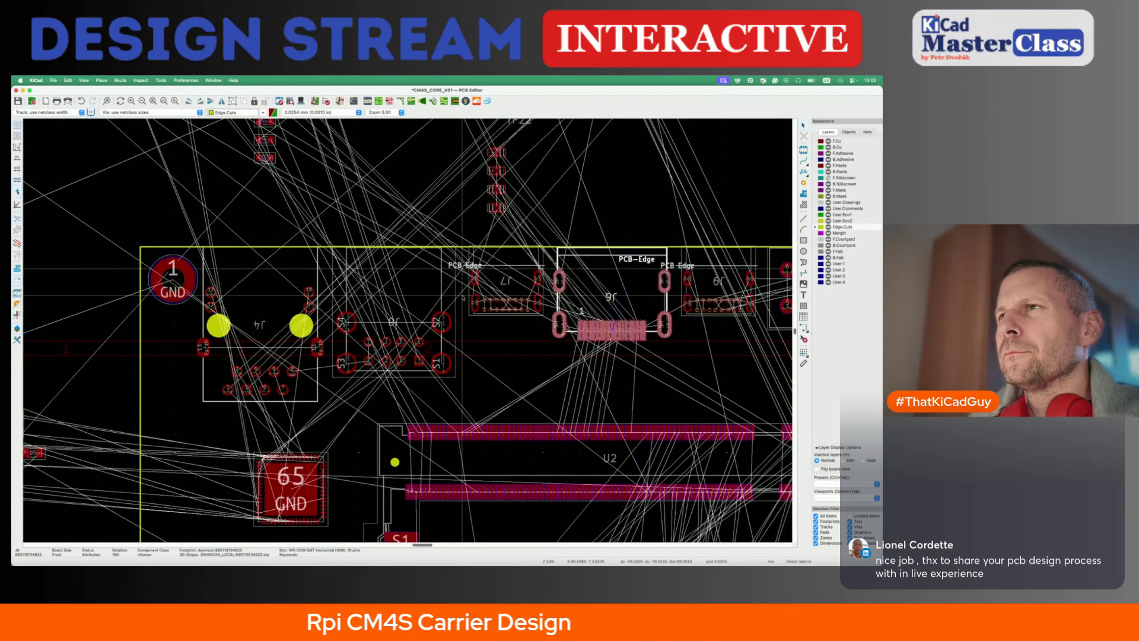
{"action": "left_click", "coordinate": [433, 301]}
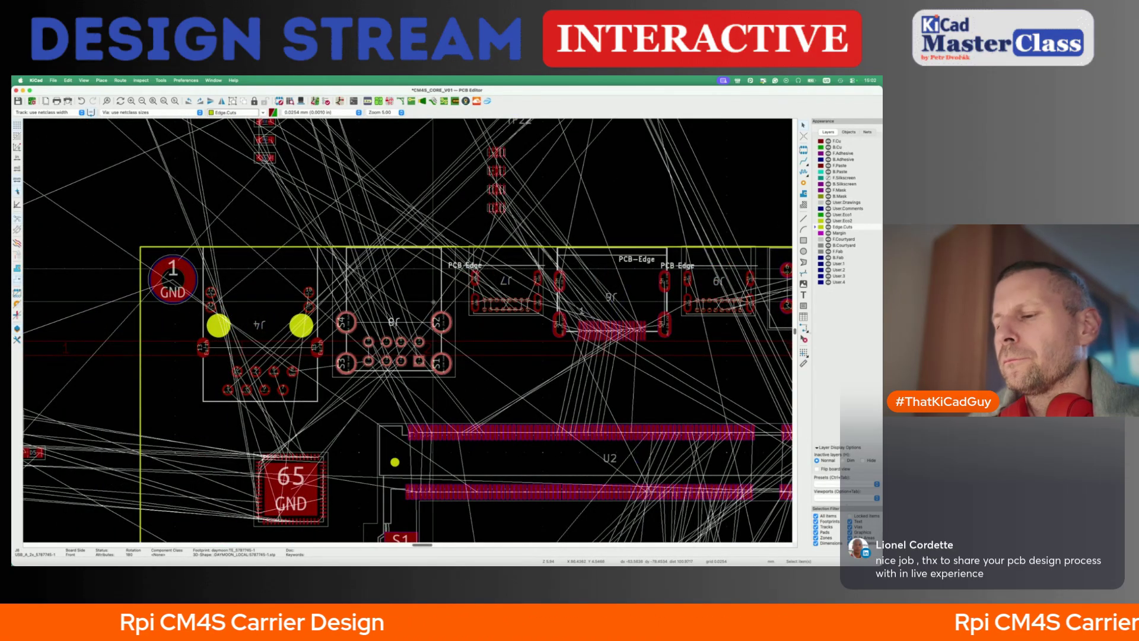
{"action": "key", "text": "m"}
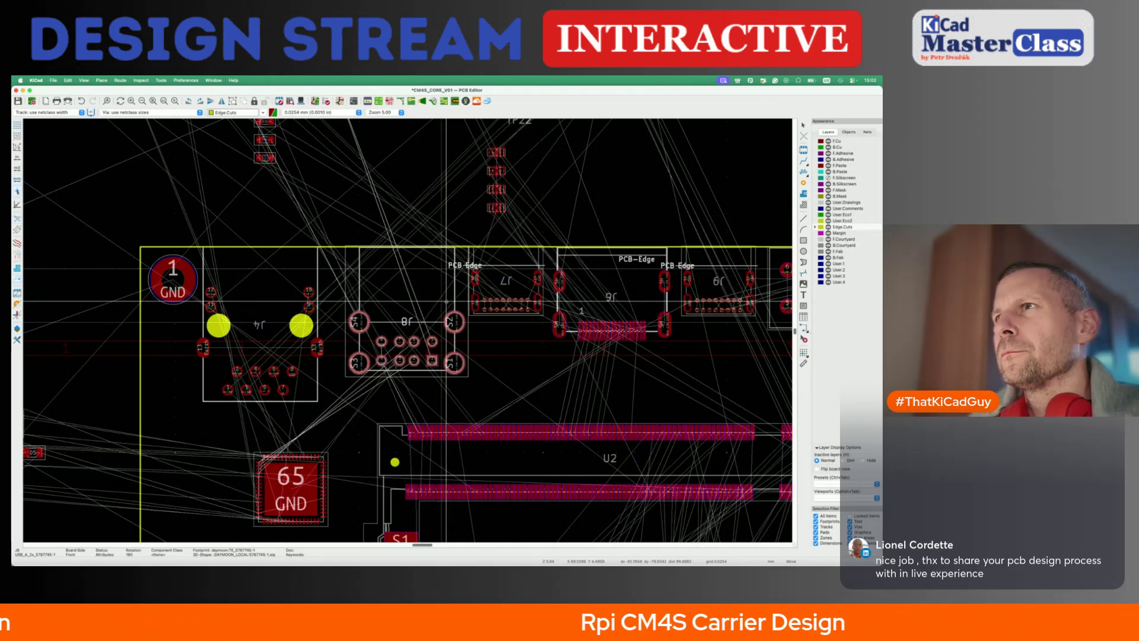
{"action": "left_click", "coordinate": [446, 301]}
- Move the RJ45 jack J4 slightly right and select mounting hole H1
{"action": "left_click", "coordinate": [282, 298]}
{"action": "key", "text": "m"}
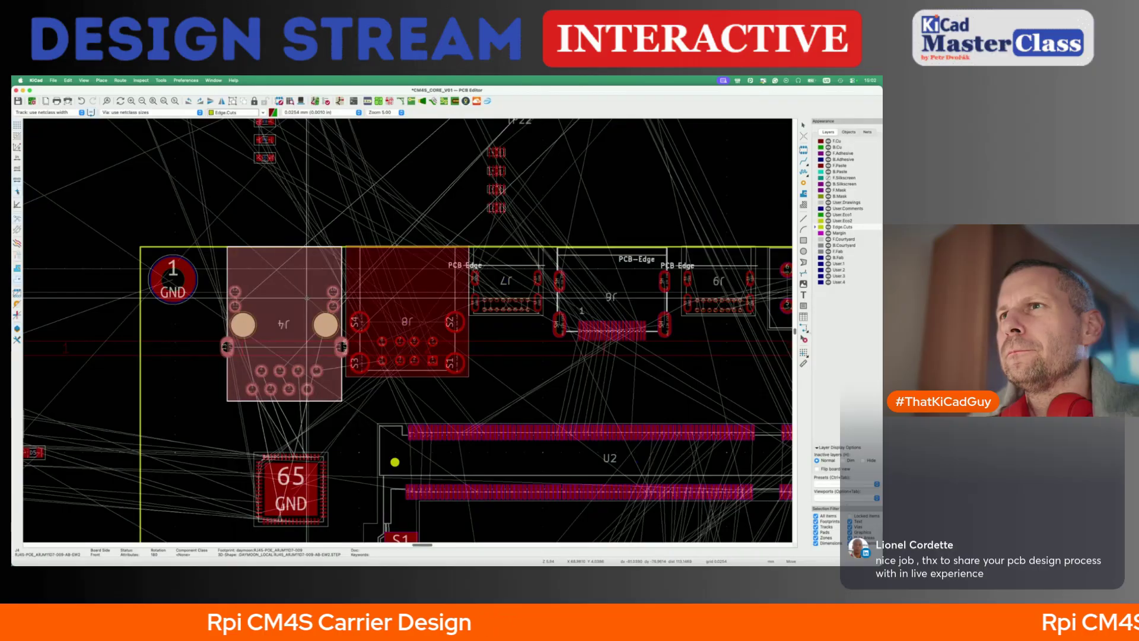
{"action": "left_click", "coordinate": [305, 298]}
{"action": "scroll", "coordinate": [256, 295], "scroll_direction": "down", "scroll_amount": 4}
{"action": "scroll", "coordinate": [256, 295], "scroll_direction": "left", "scroll_amount": 1}
{"action": "scroll", "coordinate": [256, 295], "scroll_direction": "down", "scroll_amount": 3}
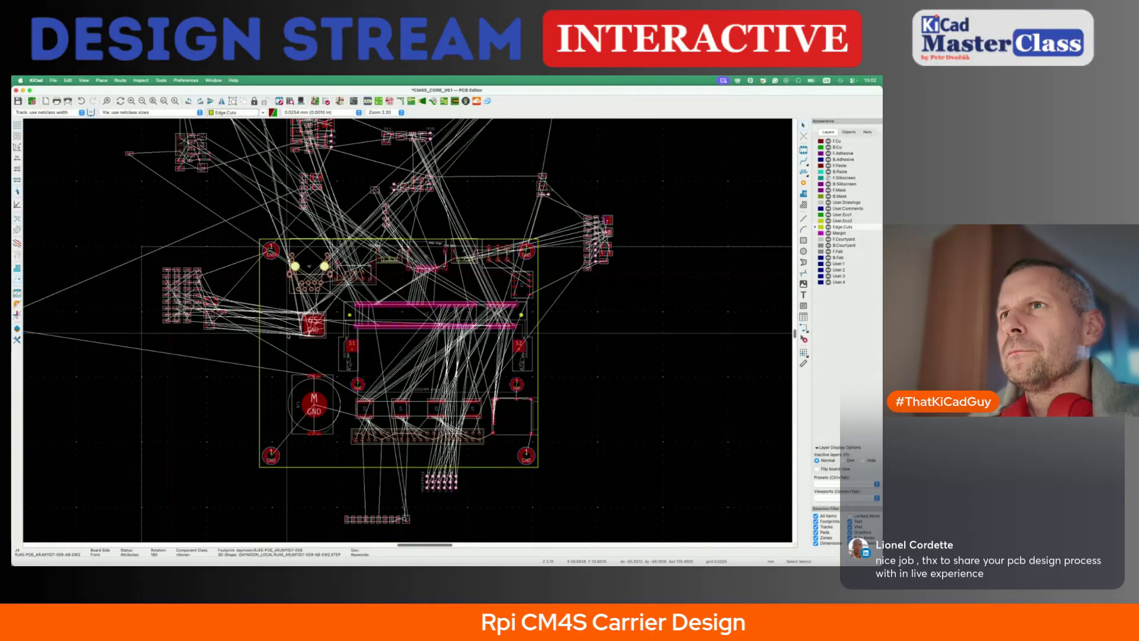
{"action": "scroll", "coordinate": [279, 261], "scroll_direction": "up", "scroll_amount": 5}
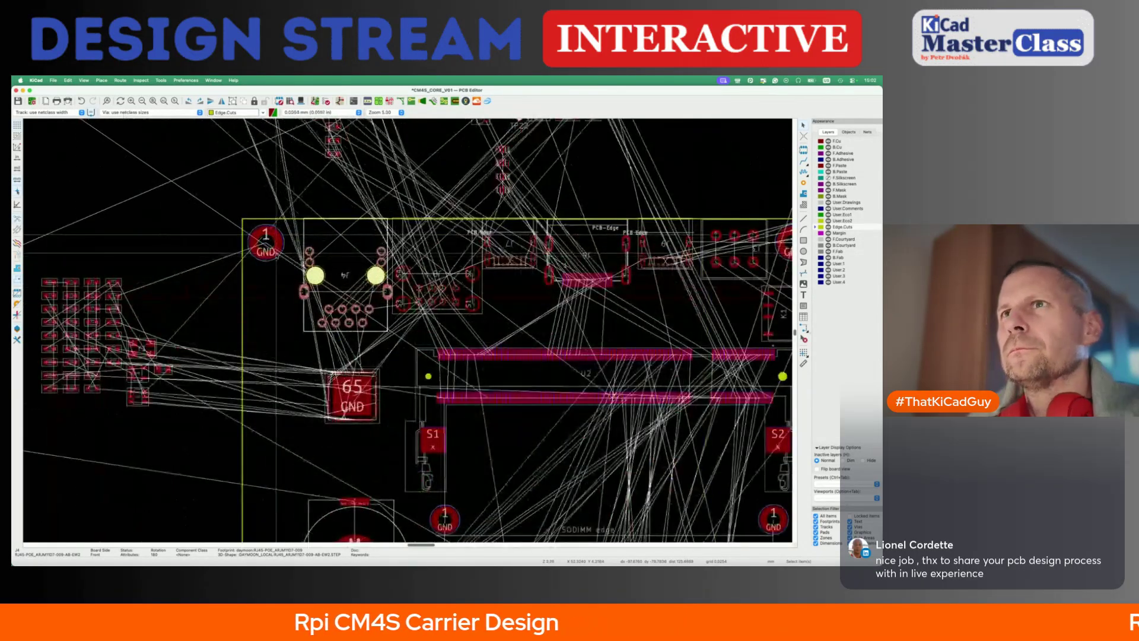
{"action": "left_click", "coordinate": [278, 247]}
- Move mounting hole H1 to its new corner position and check its properties
{"action": "left_click", "coordinate": [295, 258]}
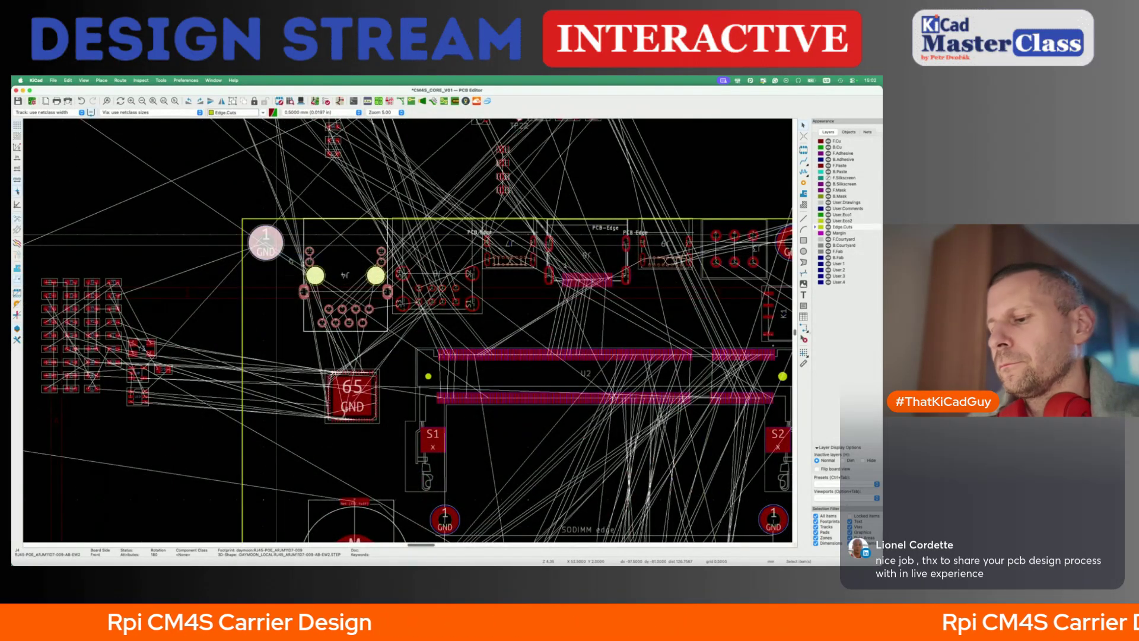
{"action": "key", "text": "m"}
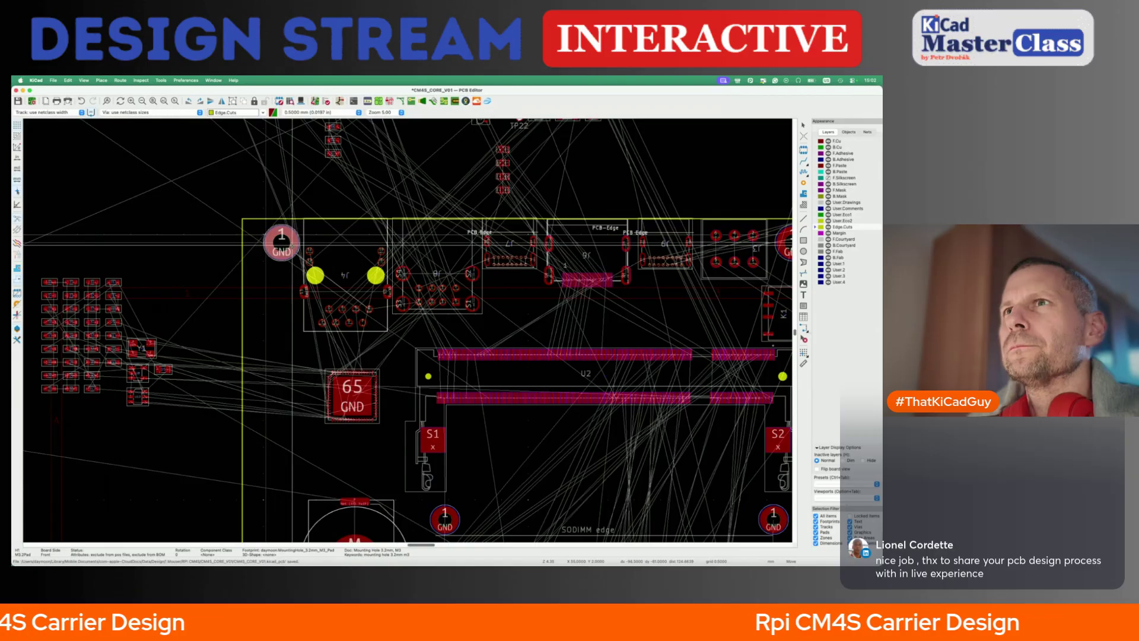
{"action": "left_click", "coordinate": [281, 242]}
{"action": "double_click", "coordinate": [293, 250]}
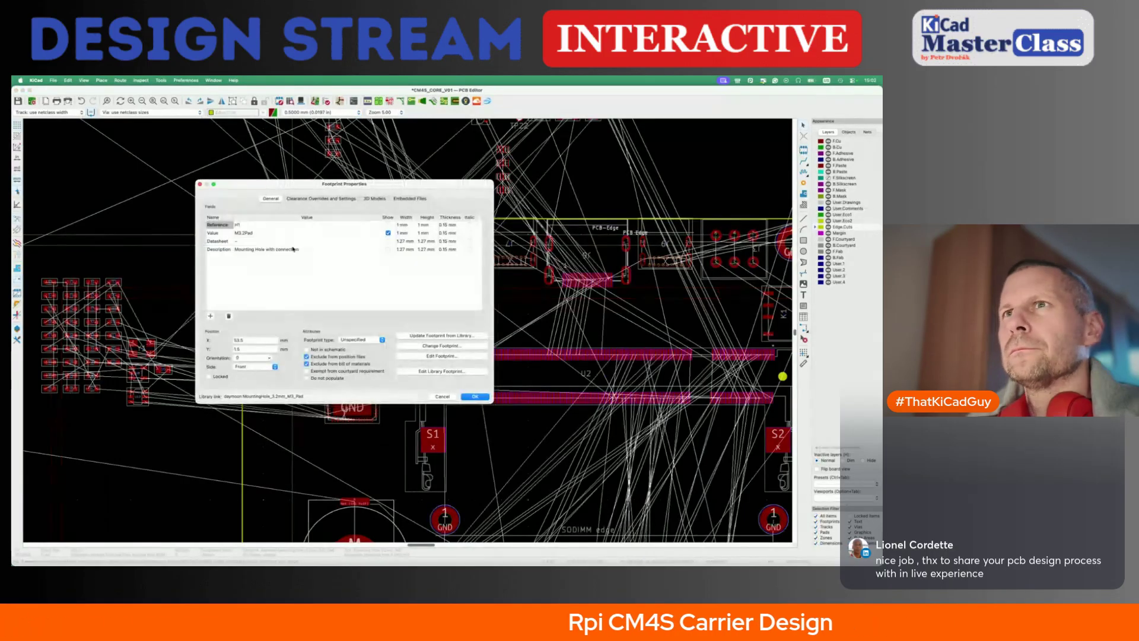
{"action": "key", "text": "Escape"}
- Select the lower-left mounting hole H2 and look over its footprint properties
{"action": "scroll", "coordinate": [294, 415], "scroll_direction": "down", "scroll_amount": 5}
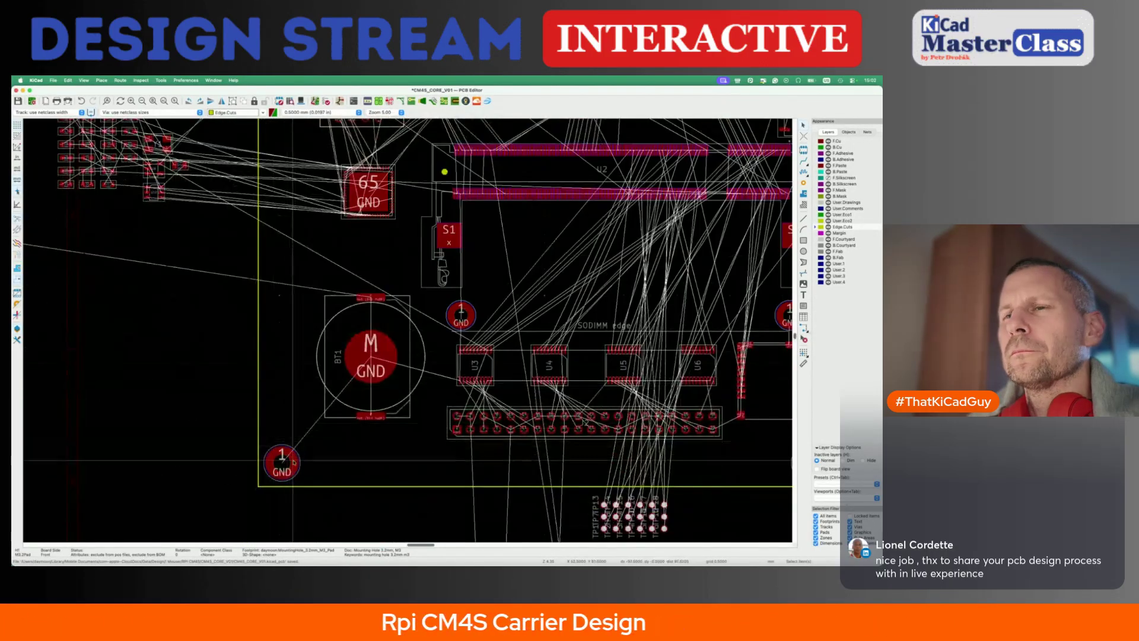
{"action": "left_click", "coordinate": [282, 462]}
{"action": "left_click", "coordinate": [303, 473]}
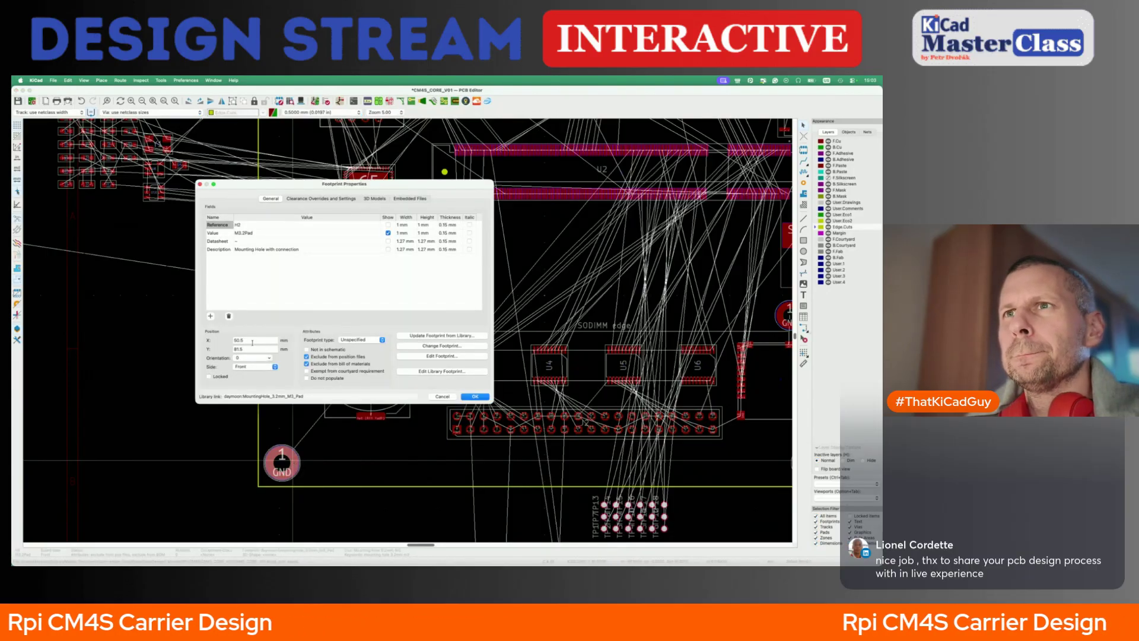
{"action": "key", "text": "Return"}
{"action": "scroll", "coordinate": [309, 374], "scroll_direction": "down", "scroll_amount": 8}
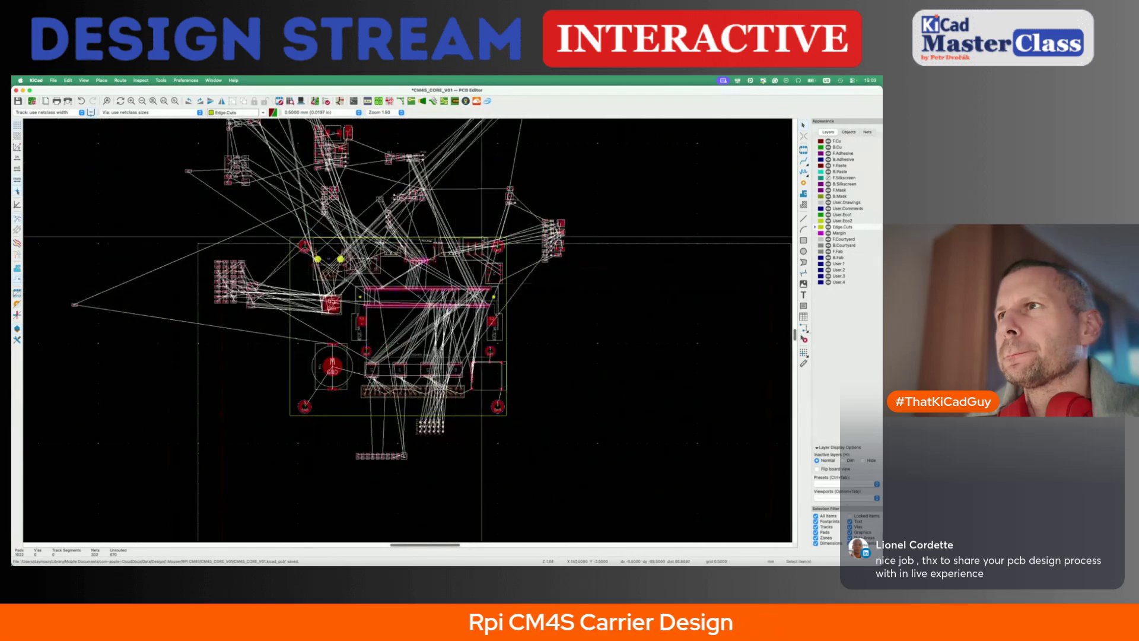
{"action": "scroll", "coordinate": [309, 374], "scroll_direction": "up", "scroll_amount": 6}
{"action": "scroll", "coordinate": [309, 374], "scroll_direction": "down", "scroll_amount": 3}
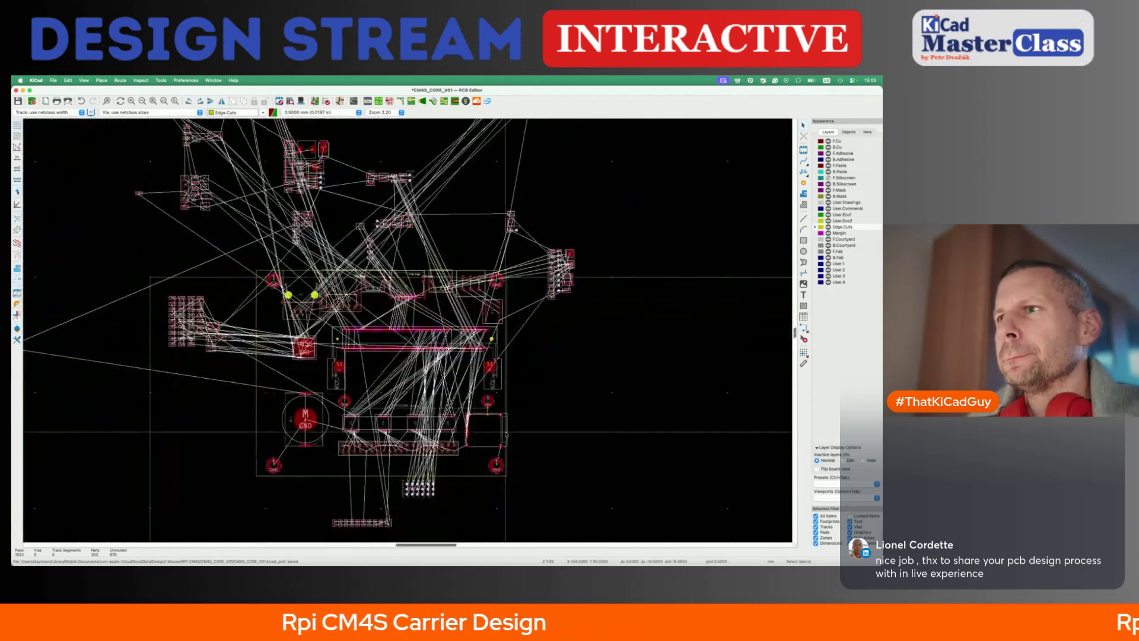
{"action": "scroll", "coordinate": [505, 432], "scroll_direction": "up", "scroll_amount": 3}
- Move mounting hole H4 to its new spot at the lower-right corner
{"action": "left_click", "coordinate": [495, 501]}
{"action": "left_click", "coordinate": [511, 510]}
{"action": "key", "text": "m"}
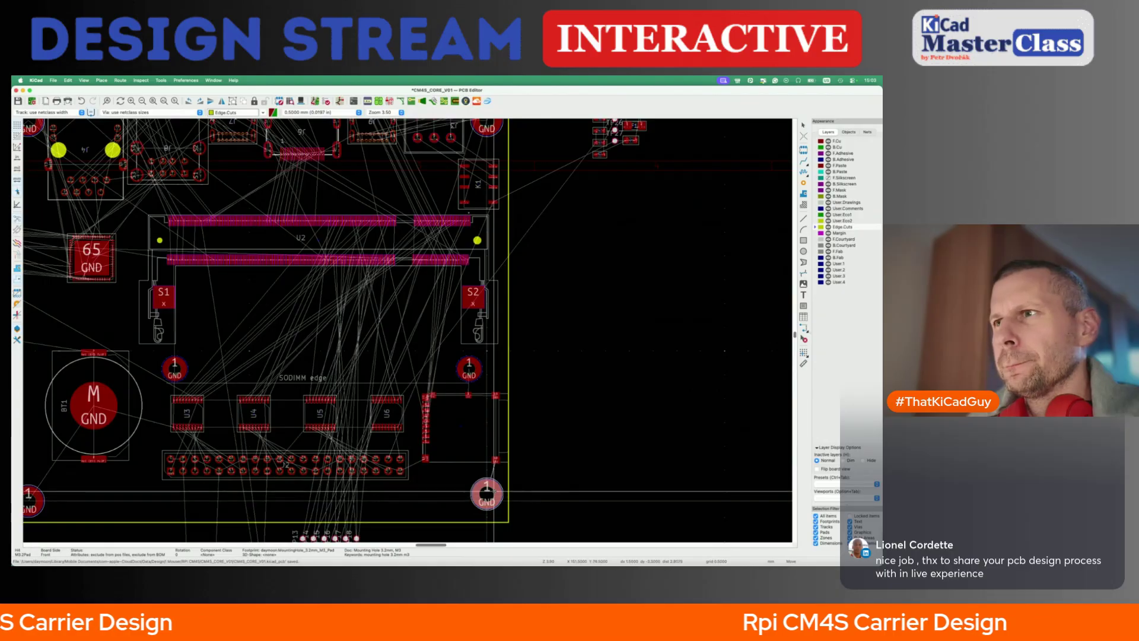
{"action": "left_click", "coordinate": [487, 485]}
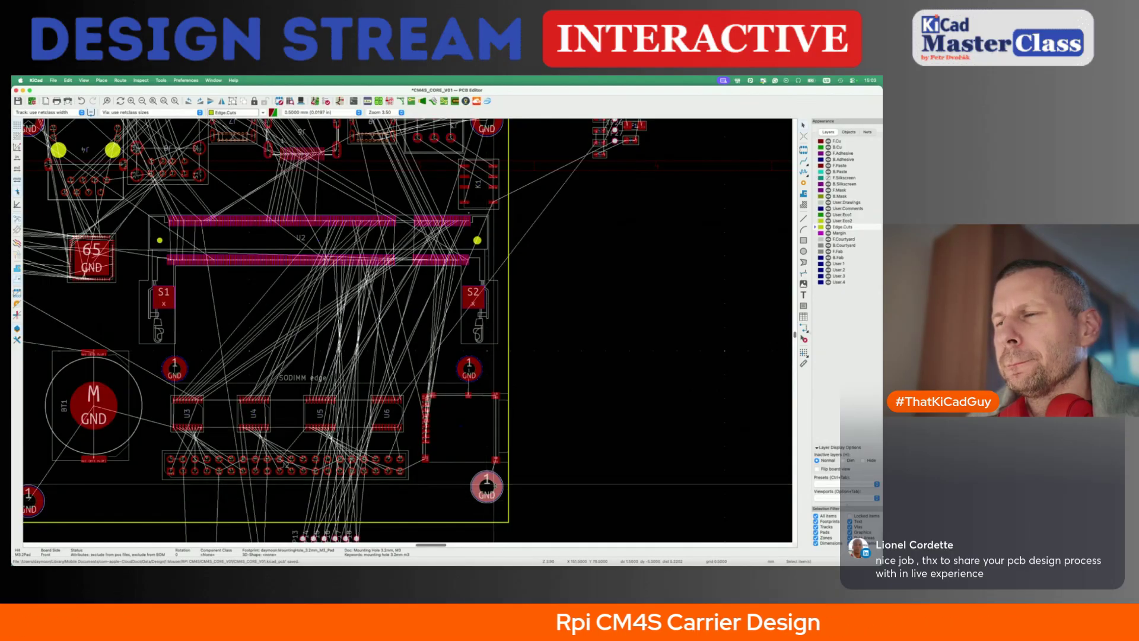
{"action": "double_click", "coordinate": [494, 485]}
{"action": "key", "text": "Escape"}
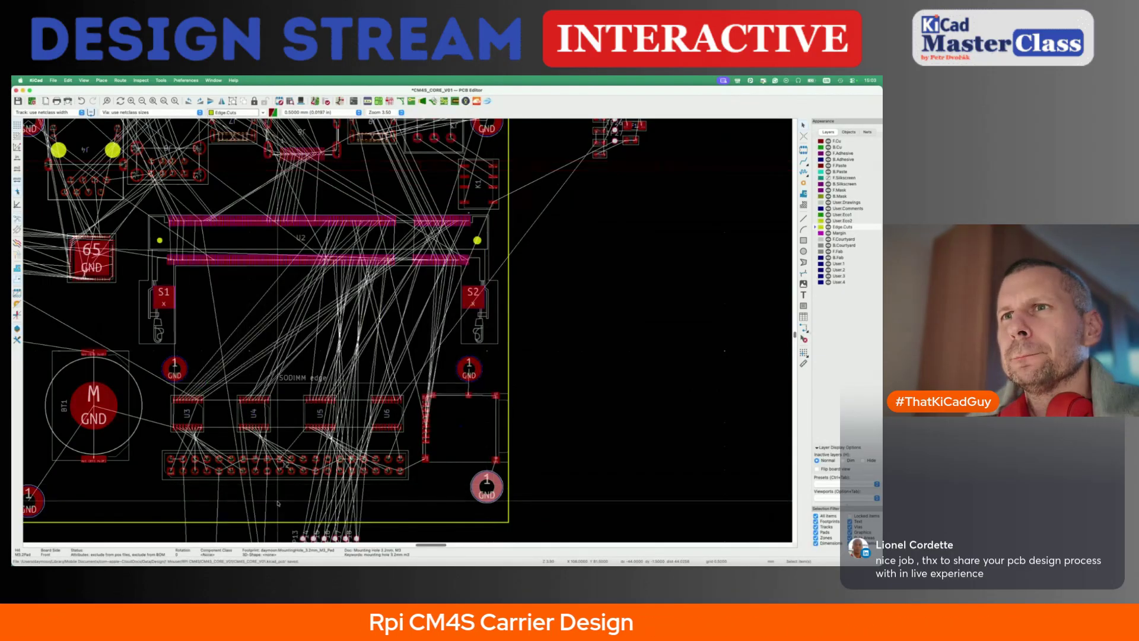
- Enter a smaller Y position in H2's Footprint Properties so it sits higher
{"action": "scroll", "coordinate": [296, 415], "scroll_direction": "left", "scroll_amount": 5}
{"action": "left_click", "coordinate": [222, 482]}
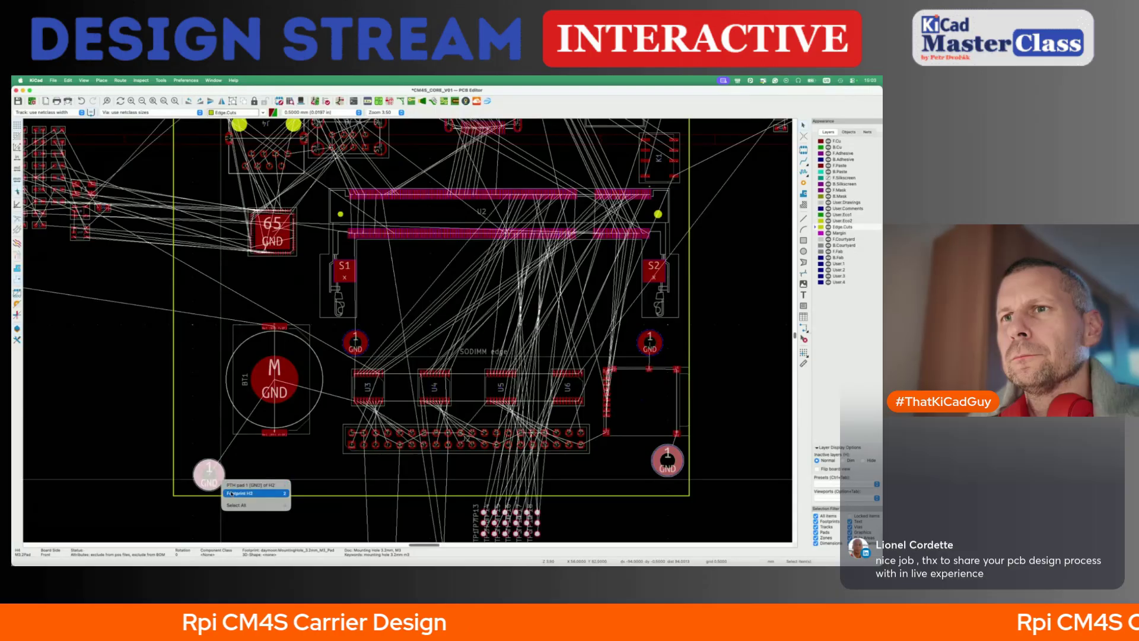
{"action": "left_click", "coordinate": [232, 493]}
{"action": "key", "text": "e"}
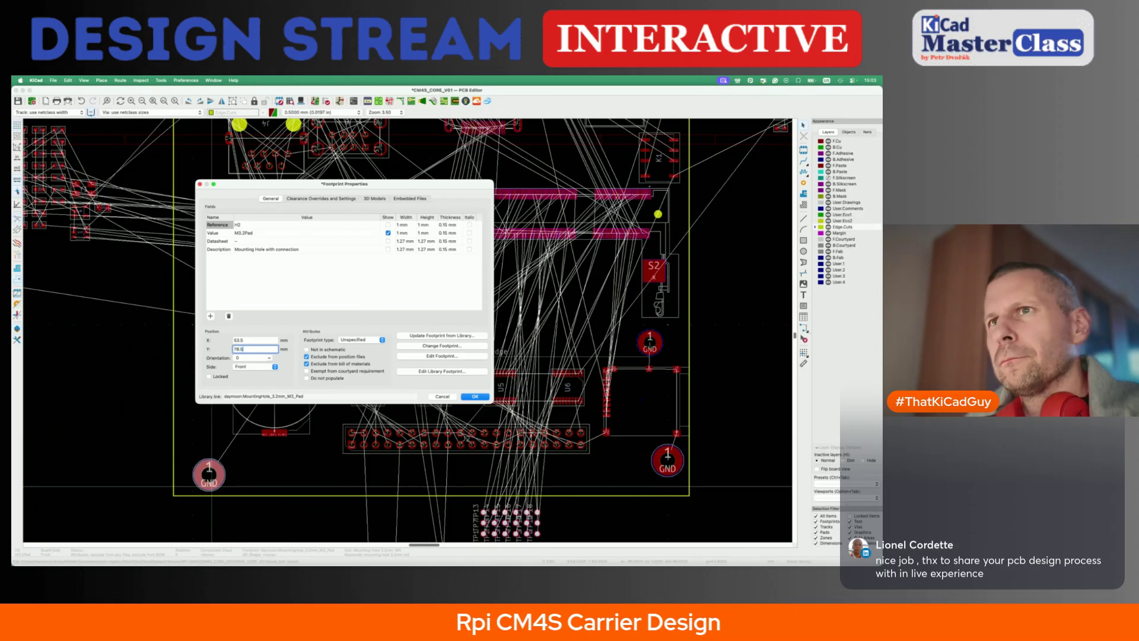
{"action": "key", "text": "Return"}
{"action": "key", "text": "Escape"}
{"action": "scroll", "coordinate": [233, 399], "scroll_direction": "down", "scroll_amount": 3}
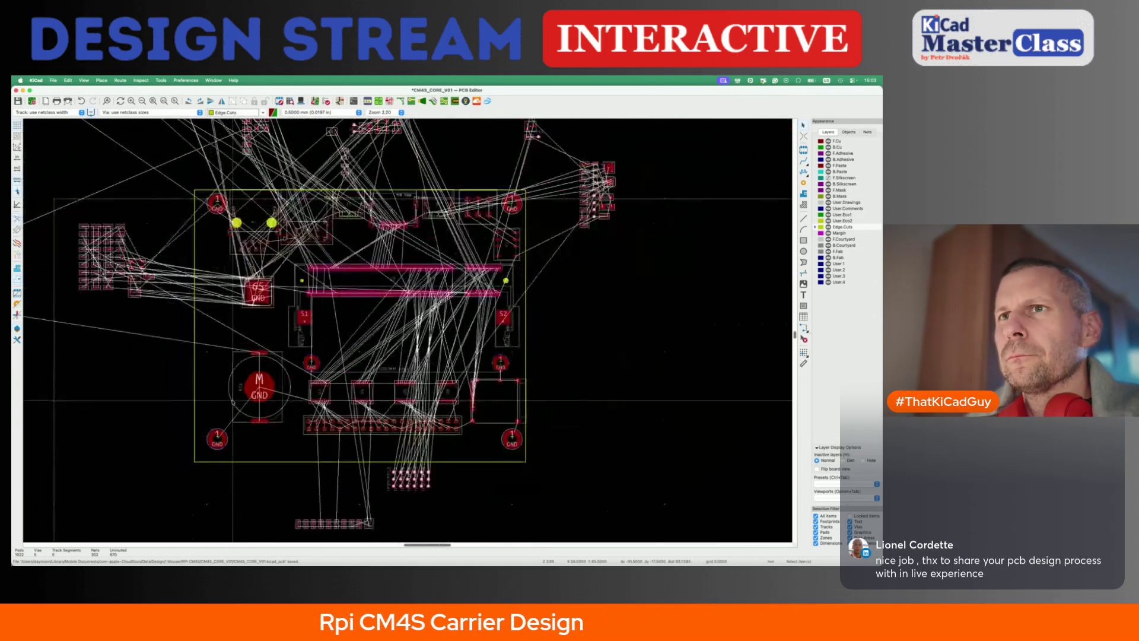
- Drag the Edge.Cuts rectangle's lower-left corner up-right, shrinking the outline to about 105 × 86 mm
{"action": "left_click", "coordinate": [195, 461]}
{"action": "scroll", "coordinate": [217, 440], "scroll_direction": "up", "scroll_amount": 3}
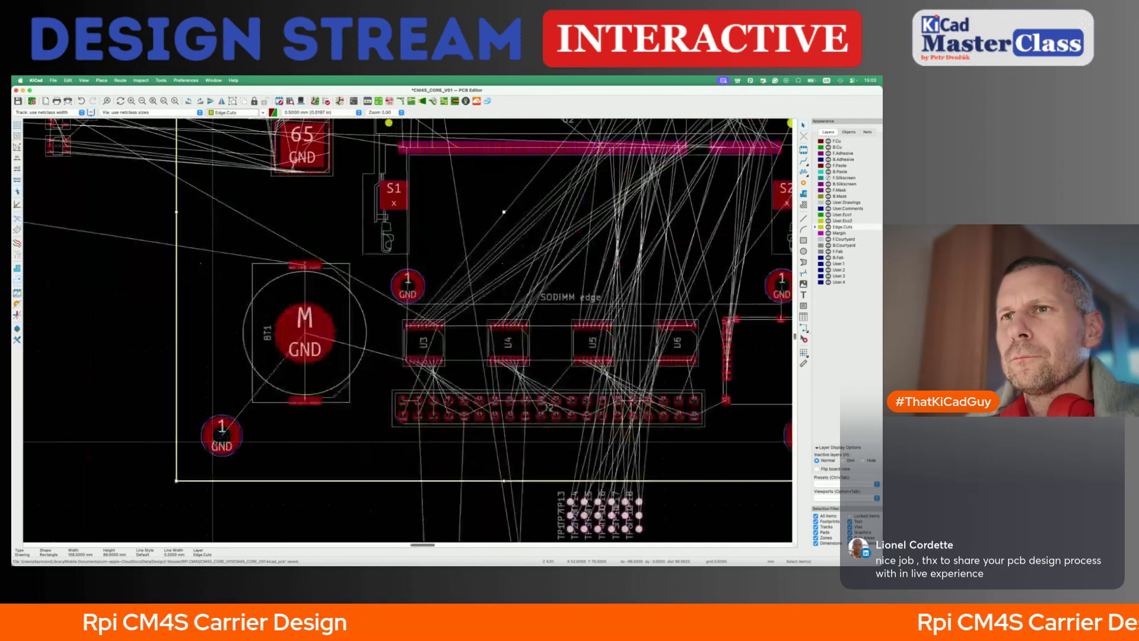
{"action": "left_click_drag", "start_coordinate": [176, 481], "coordinate": [192, 462]}
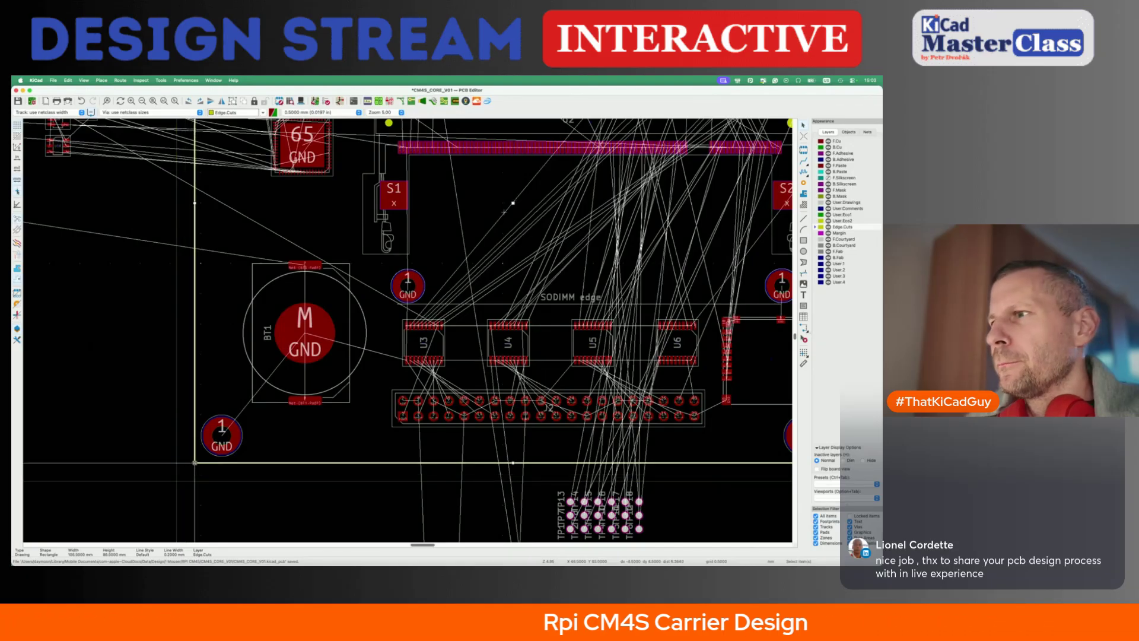
{"action": "scroll", "coordinate": [504, 212], "scroll_direction": "right", "scroll_amount": 5}
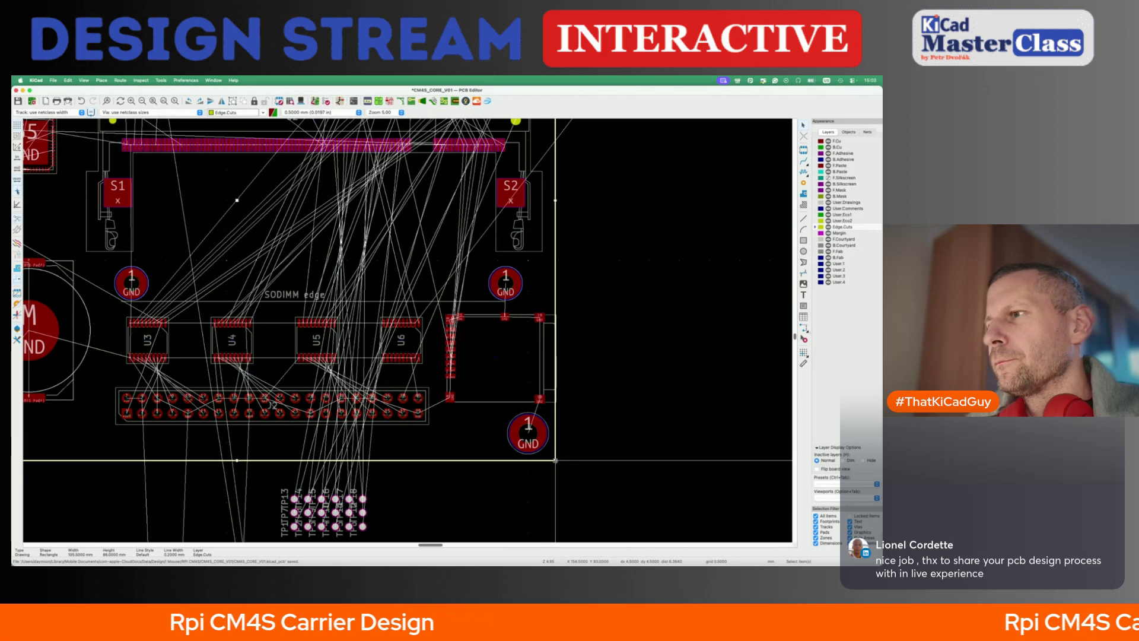
{"action": "scroll", "coordinate": [555, 460], "scroll_direction": "up", "scroll_amount": 5}
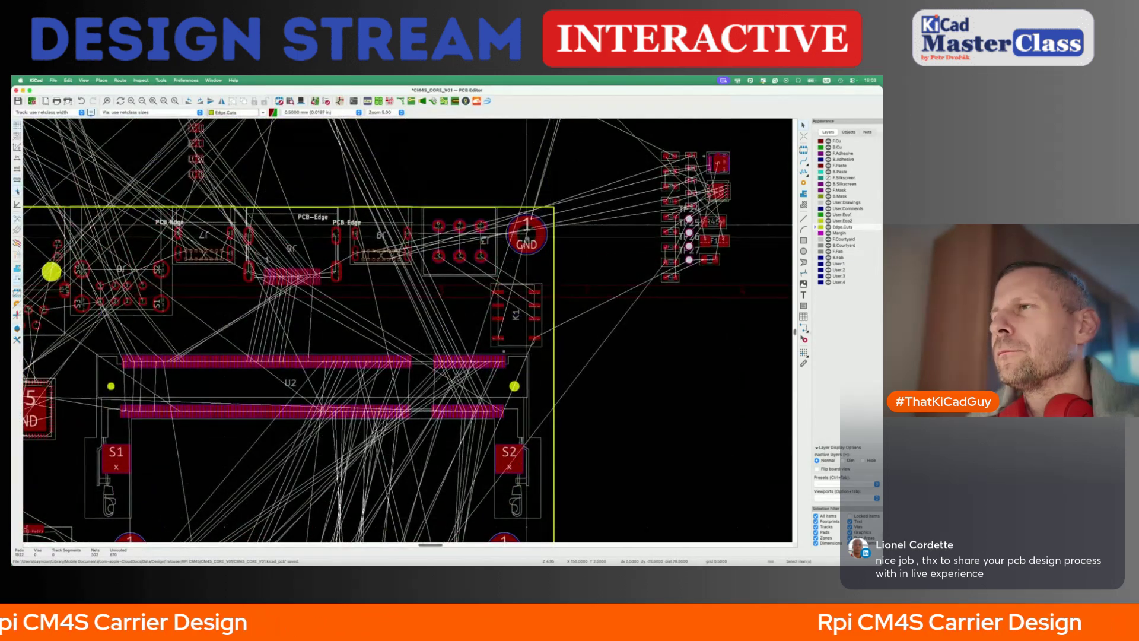
{"action": "scroll", "coordinate": [407, 330], "scroll_direction": "up", "scroll_amount": 2}
- Orbit the resized carrier board in the 3D Viewer from several angles, then switch windows
{"action": "key", "text": "alt+3"}
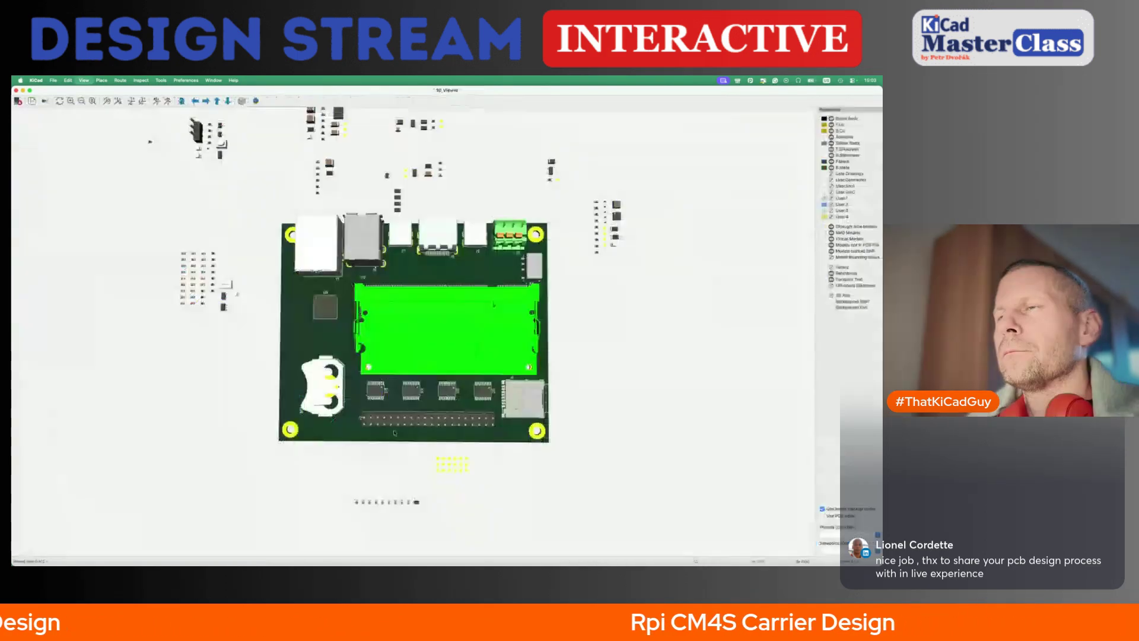
{"action": "mouse_move", "coordinate": [490, 415]}
{"action": "left_mouse_down"}
{"action": "mouse_move", "coordinate": [409, 429]}
{"action": "mouse_move", "coordinate": [495, 416]}
{"action": "left_mouse_up"}
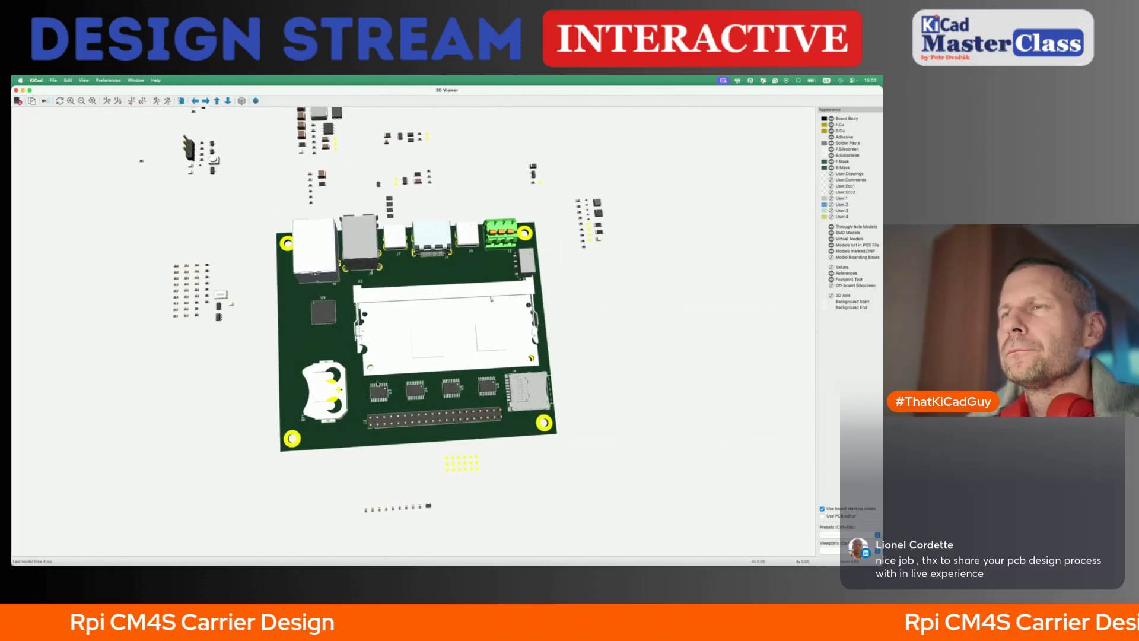
{"action": "left_click_drag", "start_coordinate": [370, 362], "coordinate": [356, 441]}
{"action": "left_click_drag", "start_coordinate": [588, 357], "coordinate": [586, 366]}
{"action": "key", "text": "super+grave"}
{"action": "key", "text": "super+grave"}
{"action": "key", "text": "super+grave"}
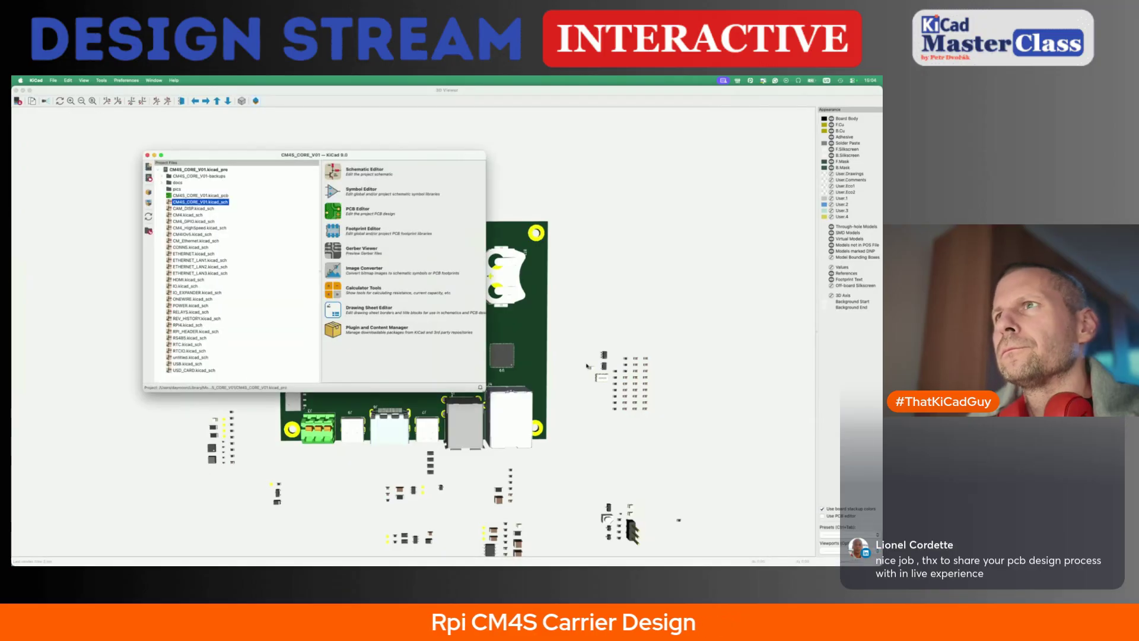
- Bring the PCB Editor back to front and save the board
{"action": "key", "text": "super+grave"}
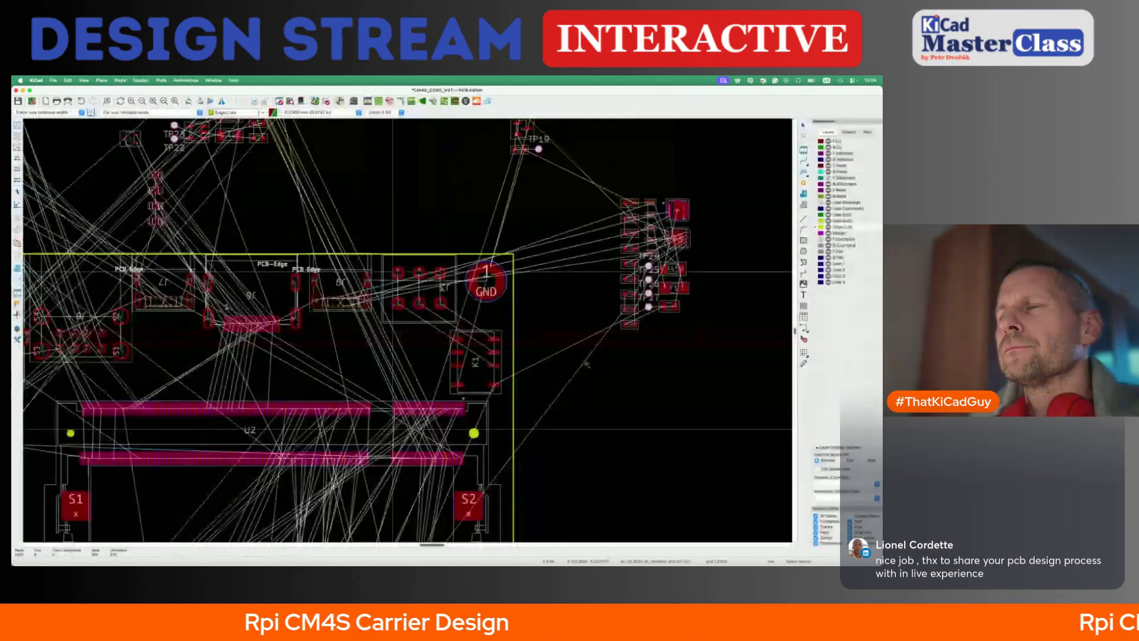
{"action": "scroll", "coordinate": [587, 366], "scroll_direction": "down", "scroll_amount": 5}
{"action": "key", "text": "super+s"}
{"action": "scroll", "coordinate": [586, 365], "scroll_direction": "down", "scroll_amount": 2}
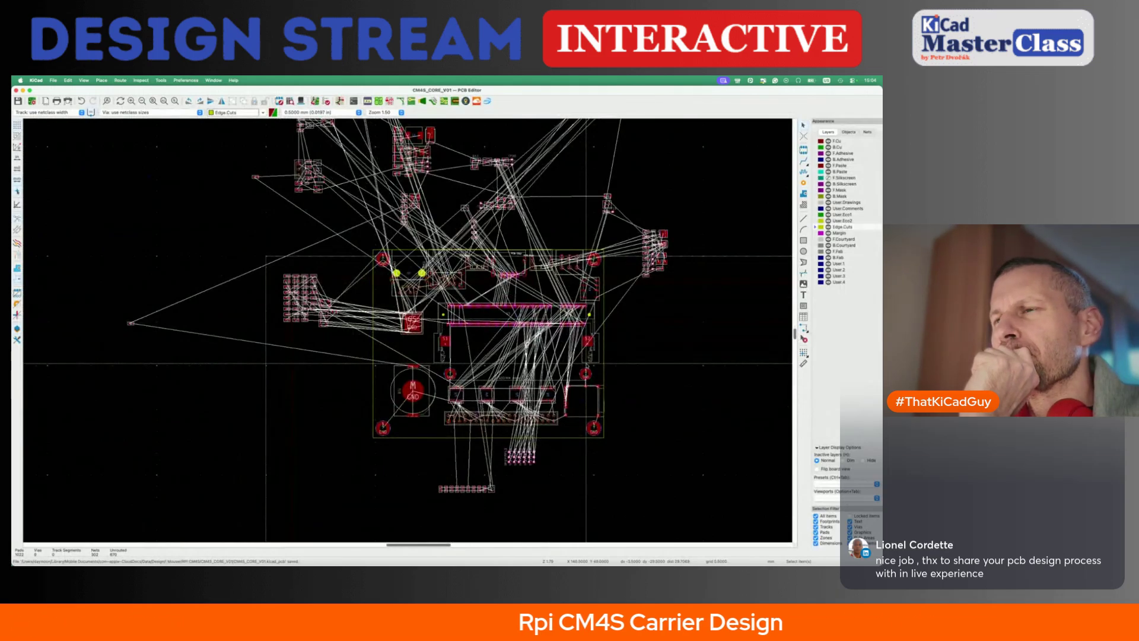
- Rotate battery holder BT1 to 180 degrees and place it beside the SODIMM connector
{"action": "scroll", "coordinate": [415, 380], "scroll_direction": "up", "scroll_amount": 4}
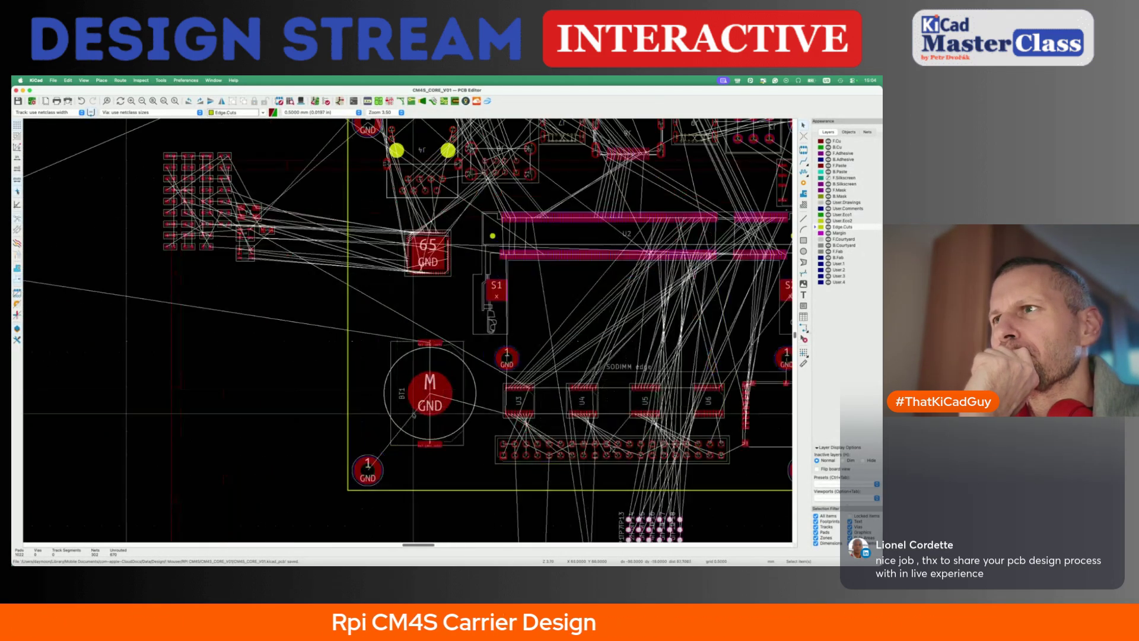
{"action": "key", "text": "m"}
{"action": "key", "text": "r"}
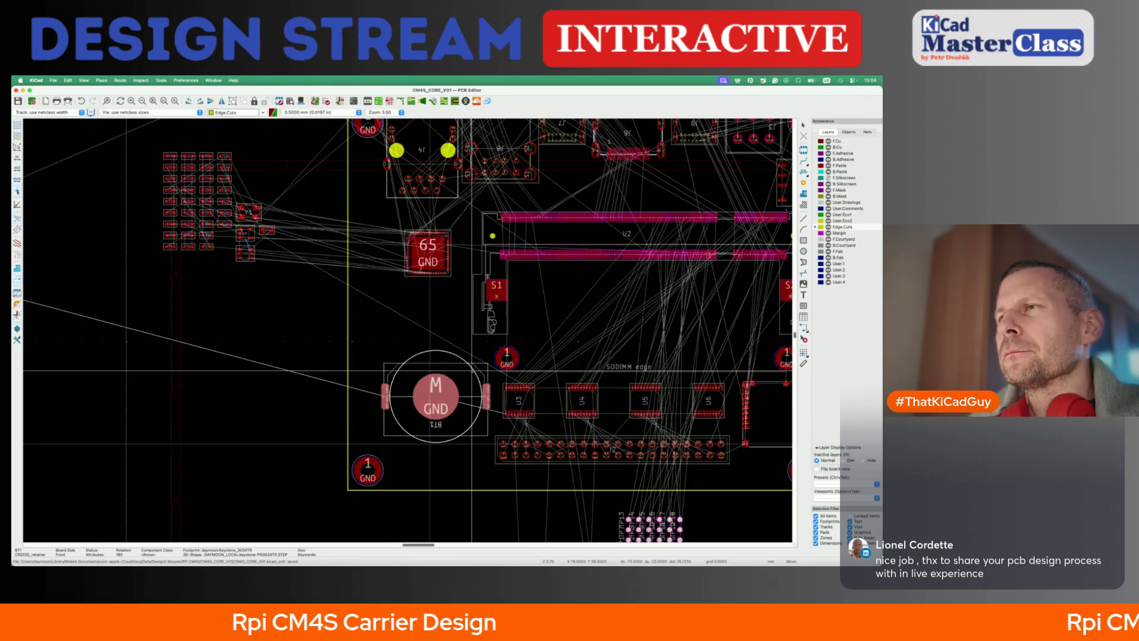
{"action": "left_click", "coordinate": [471, 371]}
{"action": "scroll", "coordinate": [472, 371], "scroll_direction": "down", "scroll_amount": 5}
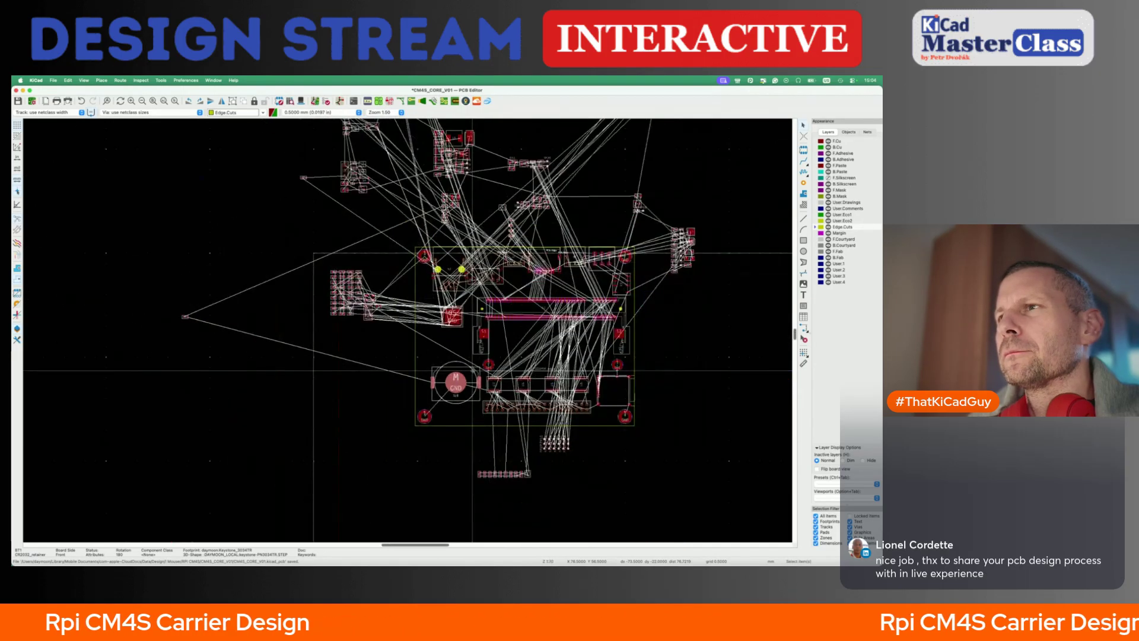
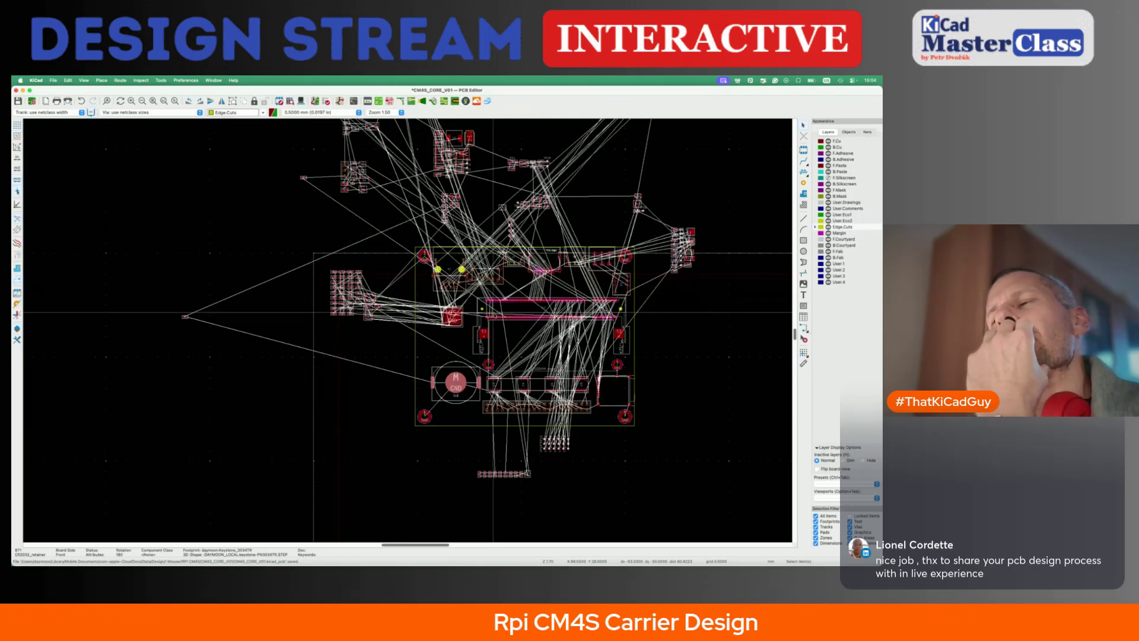
- Inspect the board in the 3D Viewer, glance at the BT1 schematic, then return to the layout
{"action": "key", "text": "alt+3"}
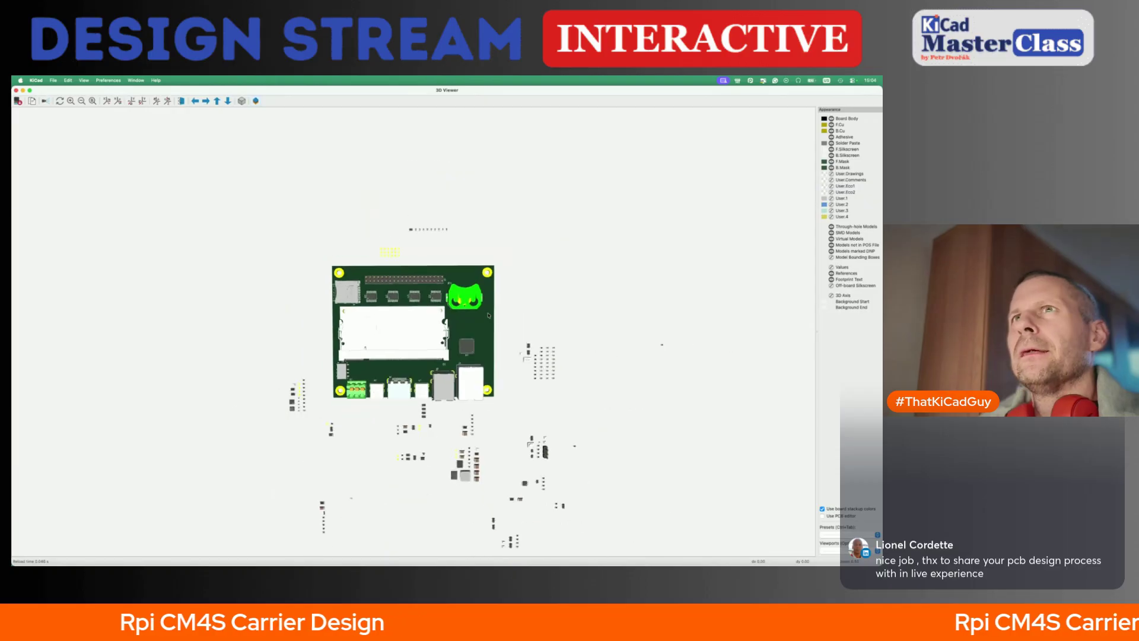
{"action": "left_click_drag", "start_coordinate": [495, 314], "coordinate": [571, 242]}
{"action": "key", "text": "z"}
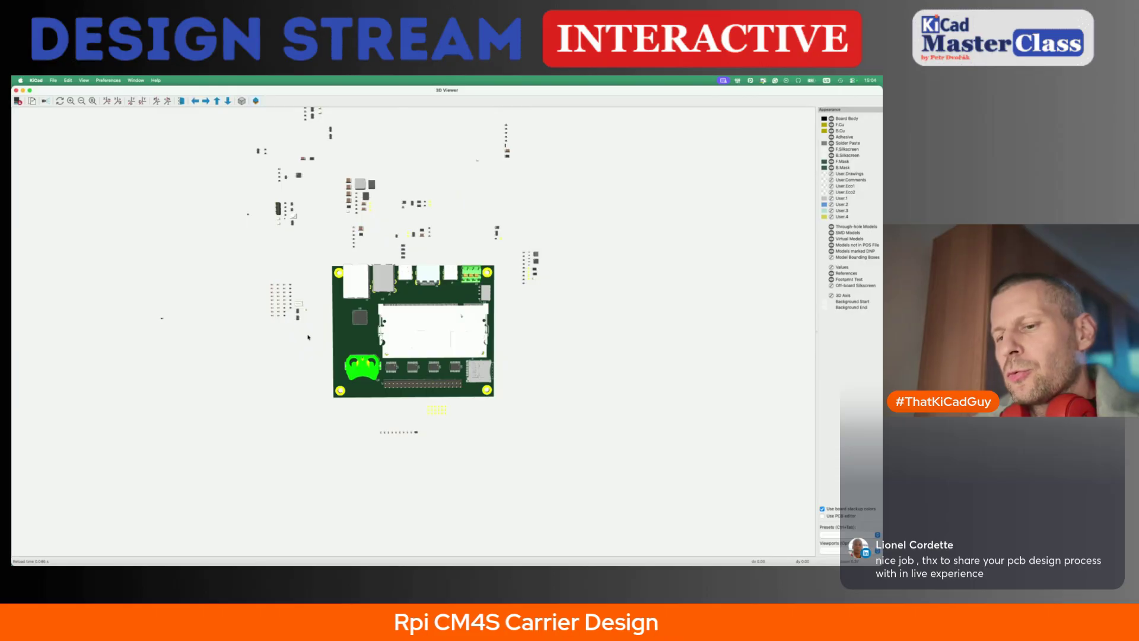
{"action": "key", "text": "super+grave"}
{"action": "key", "text": "super+grave"}
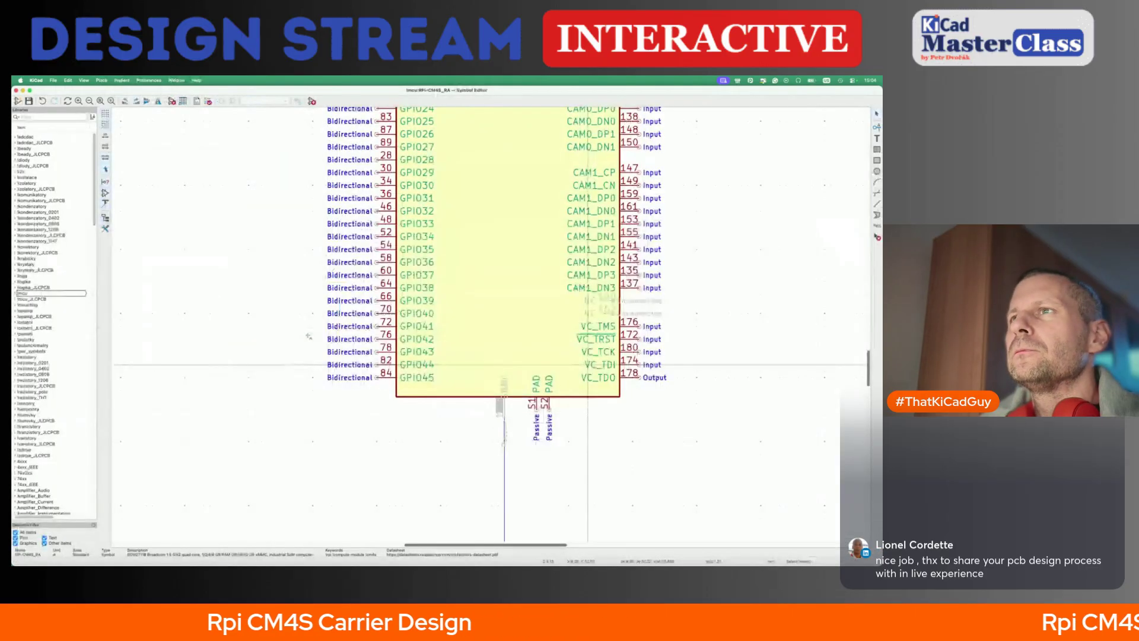
{"action": "key", "text": "super+grave"}
- Shift the four lower chips and pin header slightly right on a 0.0254 mm grid
{"action": "scroll", "coordinate": [468, 399], "scroll_direction": "up", "scroll_amount": 3}
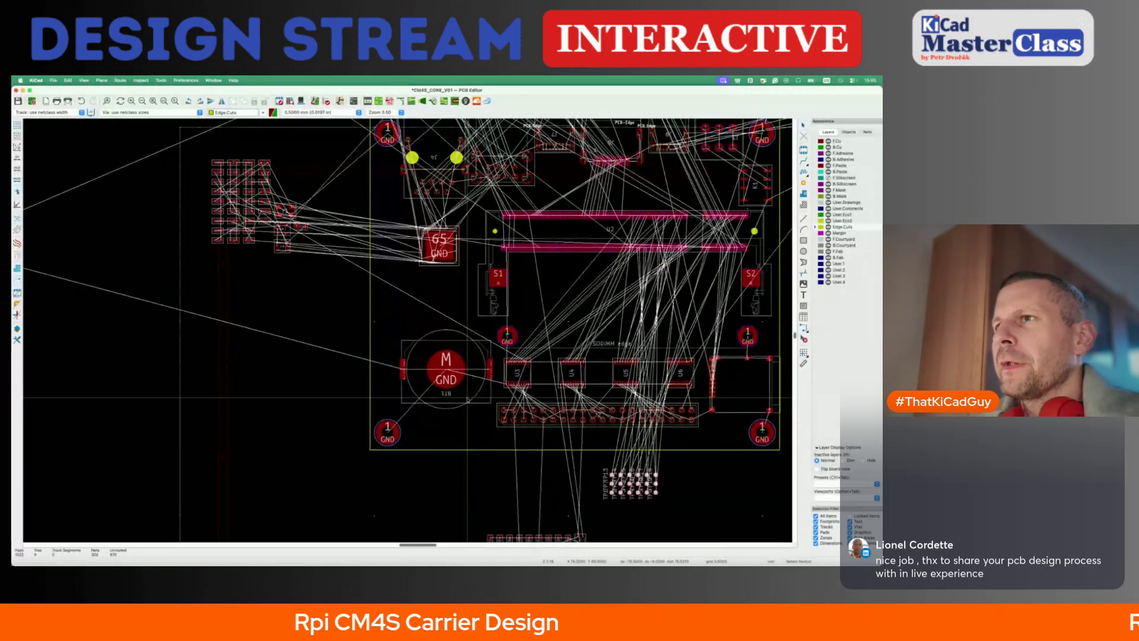
{"action": "scroll", "coordinate": [467, 398], "scroll_direction": "down", "scroll_amount": 5}
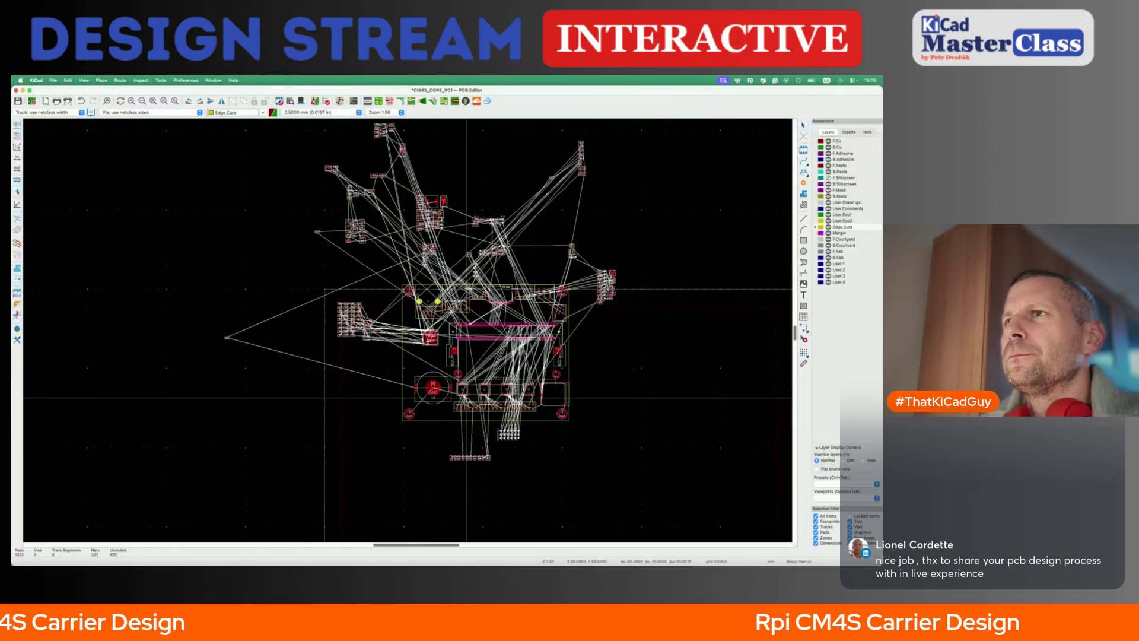
{"action": "scroll", "coordinate": [451, 399], "scroll_direction": "up", "scroll_amount": 1}
{"action": "scroll", "coordinate": [451, 399], "scroll_direction": "up", "scroll_amount": 2}
{"action": "left_click", "coordinate": [440, 400]}
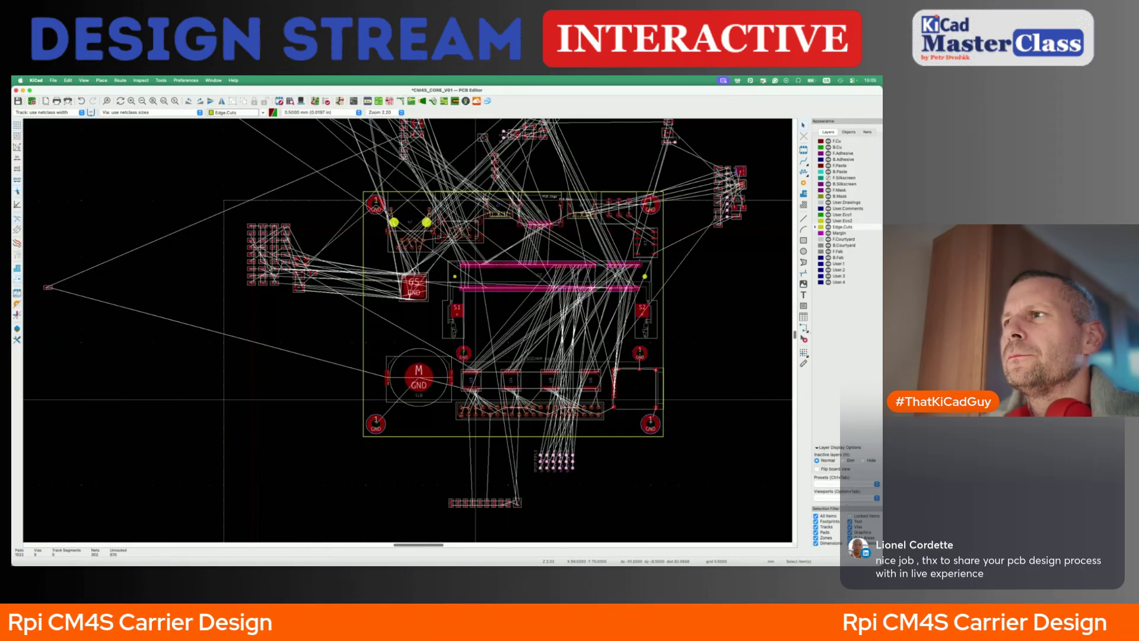
{"action": "left_click", "coordinate": [473, 367]}
{"action": "left_click_drag", "start_coordinate": [453, 362], "coordinate": [609, 430]}
{"action": "key", "text": "m"}
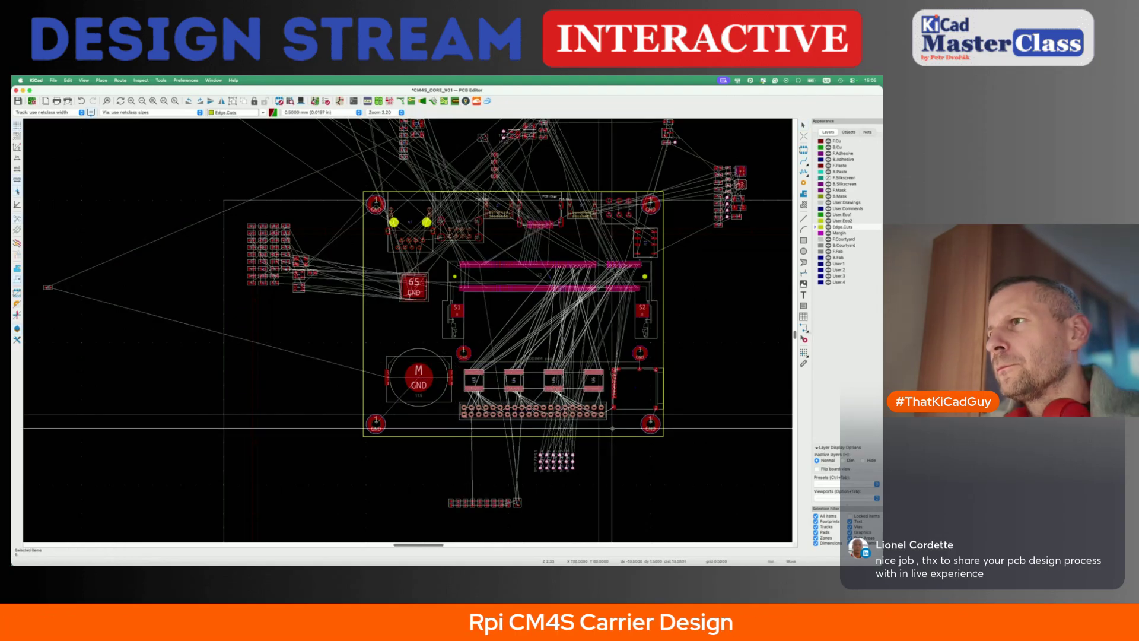
{"action": "key", "text": "shift+n"}
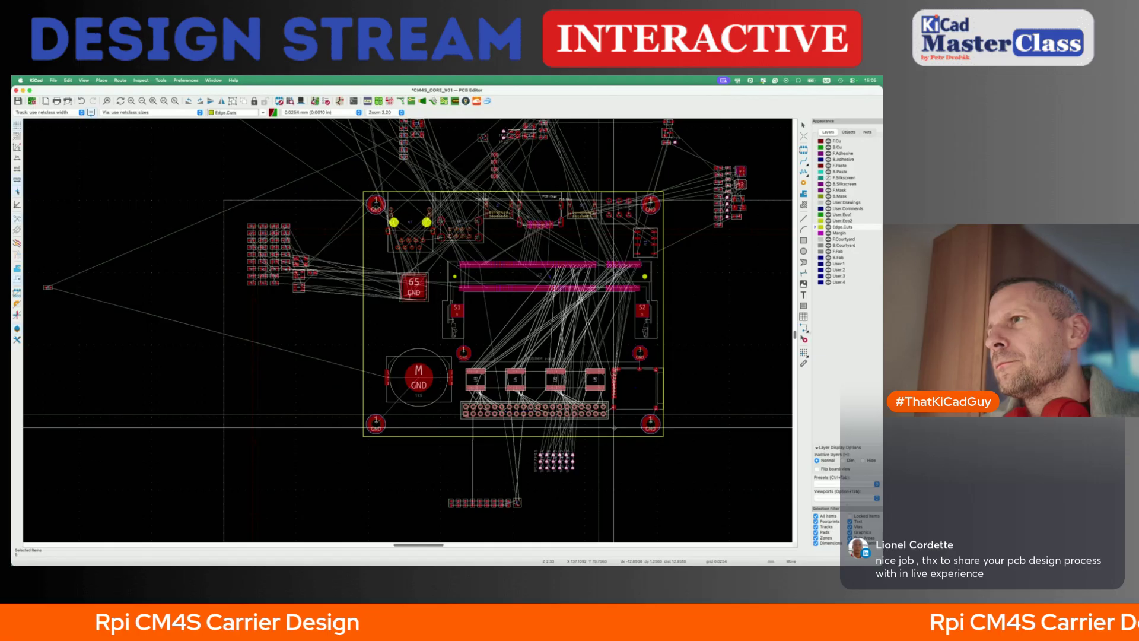
{"action": "left_click", "coordinate": [614, 427]}
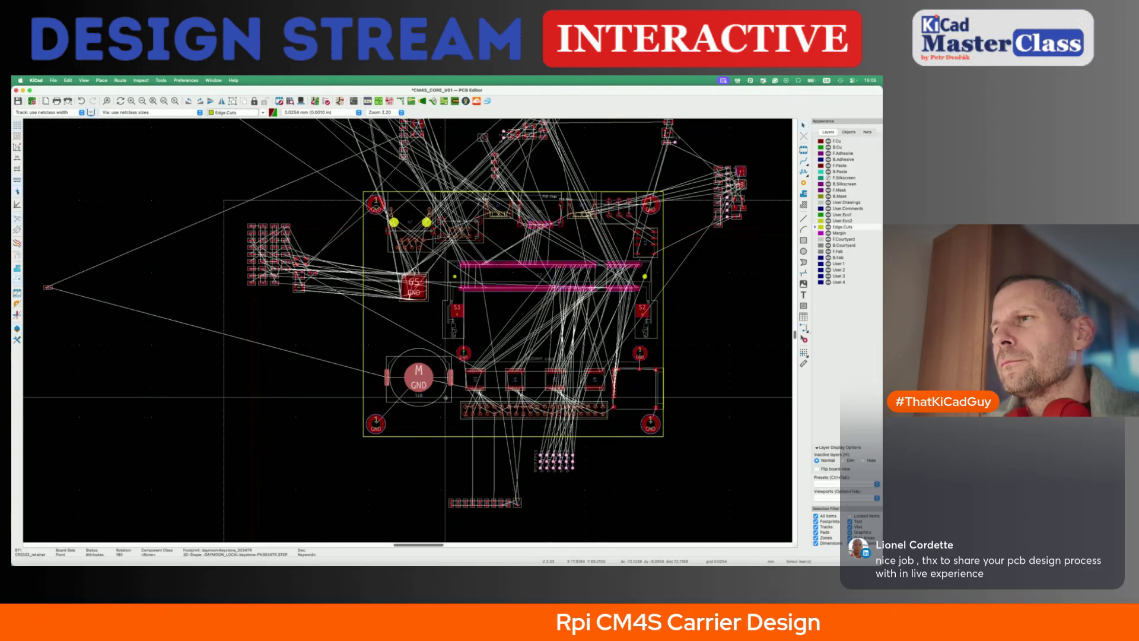
- Move battery holder BT1 lower on the board and reposition microSD connector J5
{"action": "key", "text": "m"}
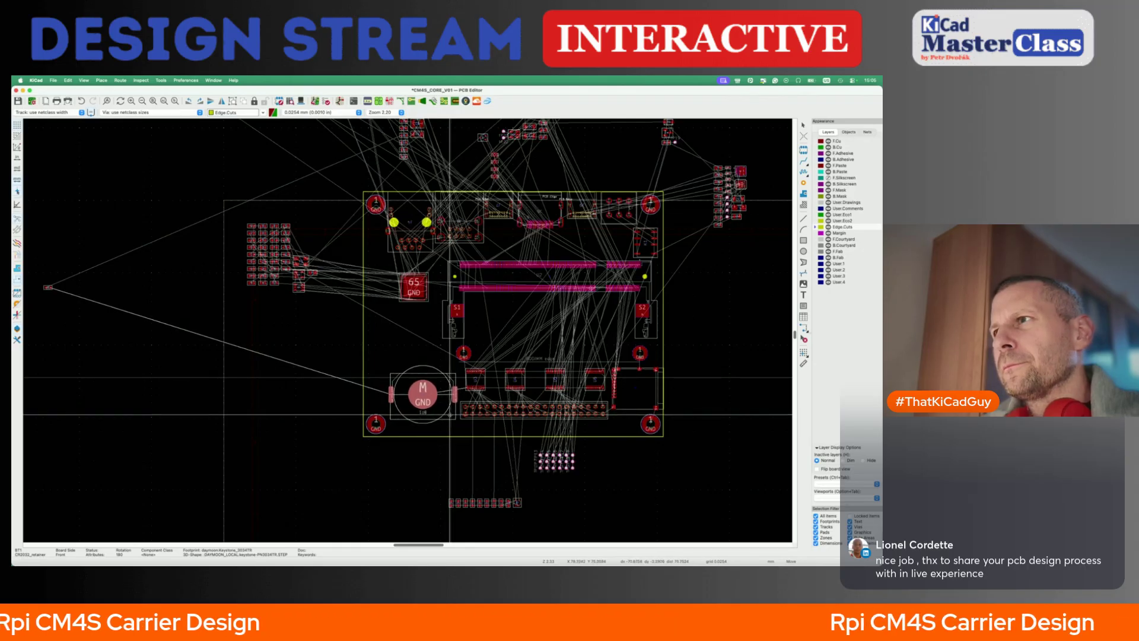
{"action": "left_click", "coordinate": [449, 414]}
{"action": "scroll", "coordinate": [668, 409], "scroll_direction": "up", "scroll_amount": 4}
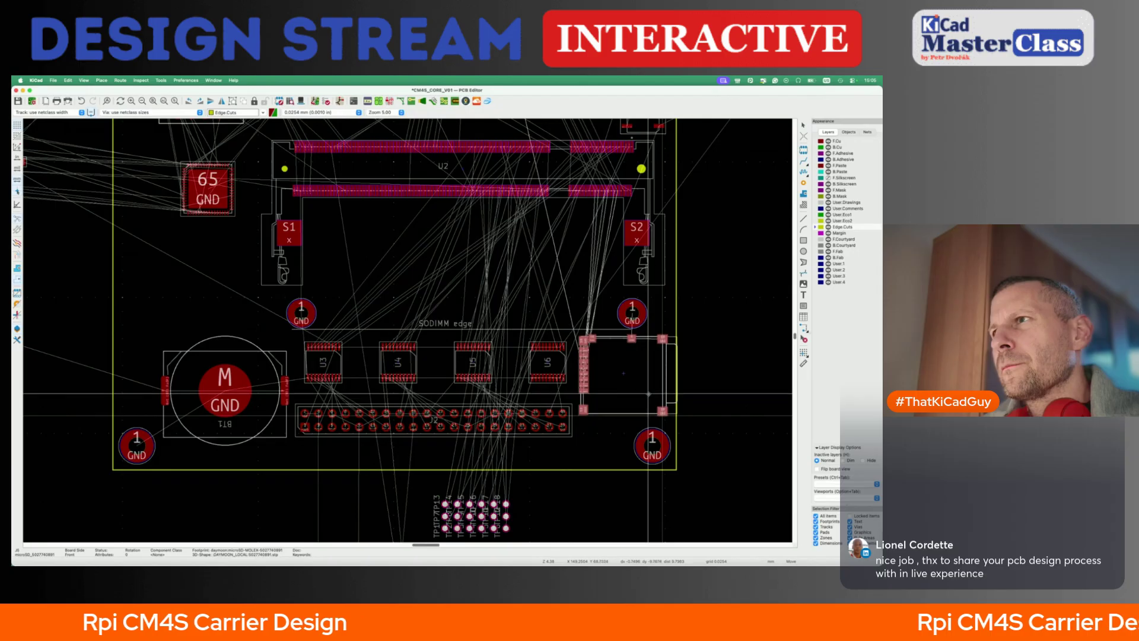
{"action": "left_click", "coordinate": [645, 421]}
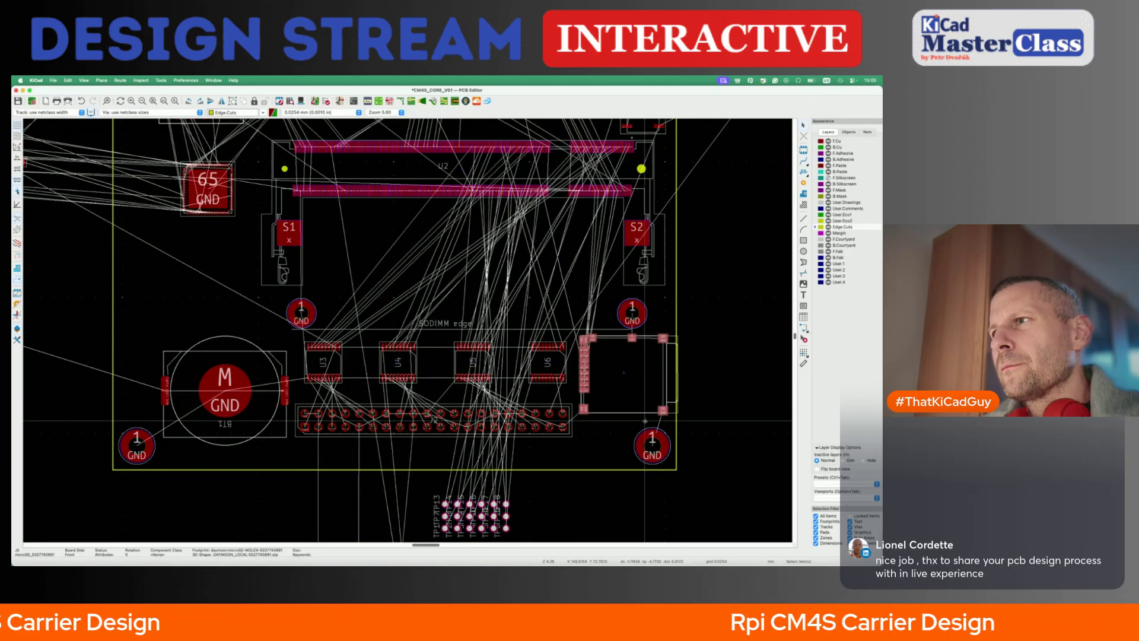
{"action": "left_click", "coordinate": [227, 409]}
{"action": "key", "text": "m"}
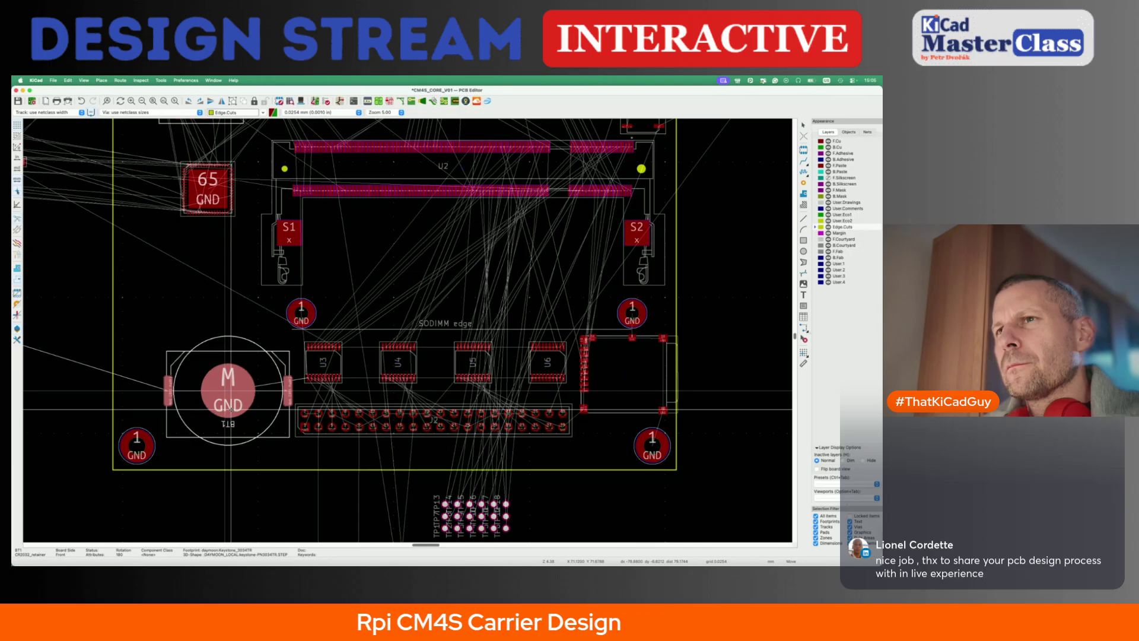
{"action": "left_click", "coordinate": [230, 409]}
{"action": "scroll", "coordinate": [157, 462], "scroll_direction": "down", "scroll_amount": 4}
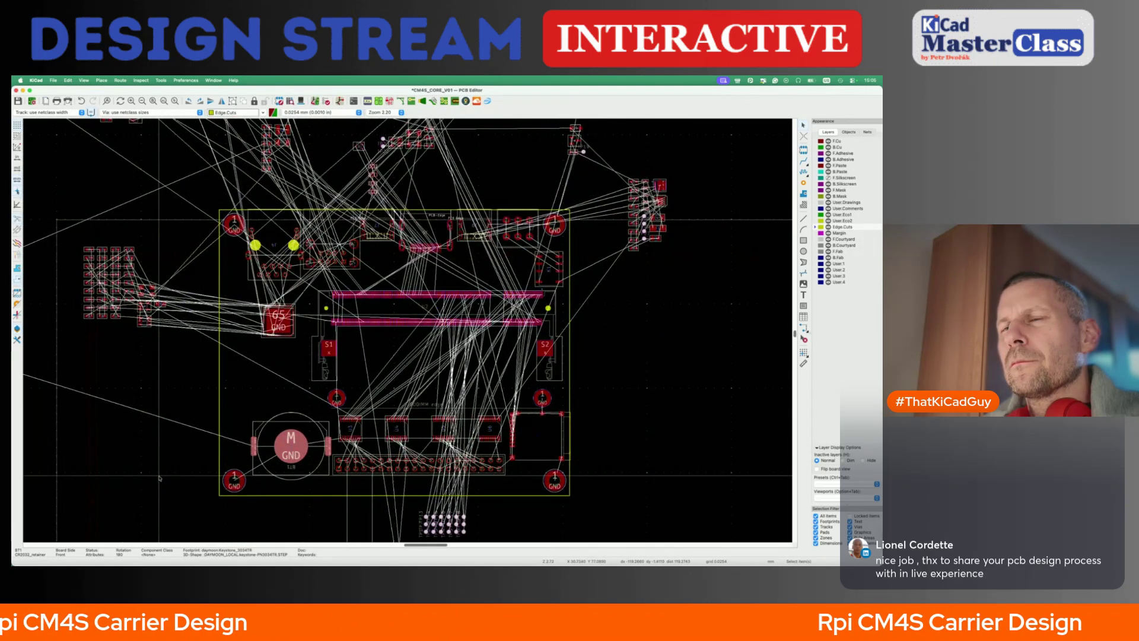
- Move chip U9 to the lower left, leave USB-C connector J7 in place, and view the schematic
{"action": "key", "text": "m"}
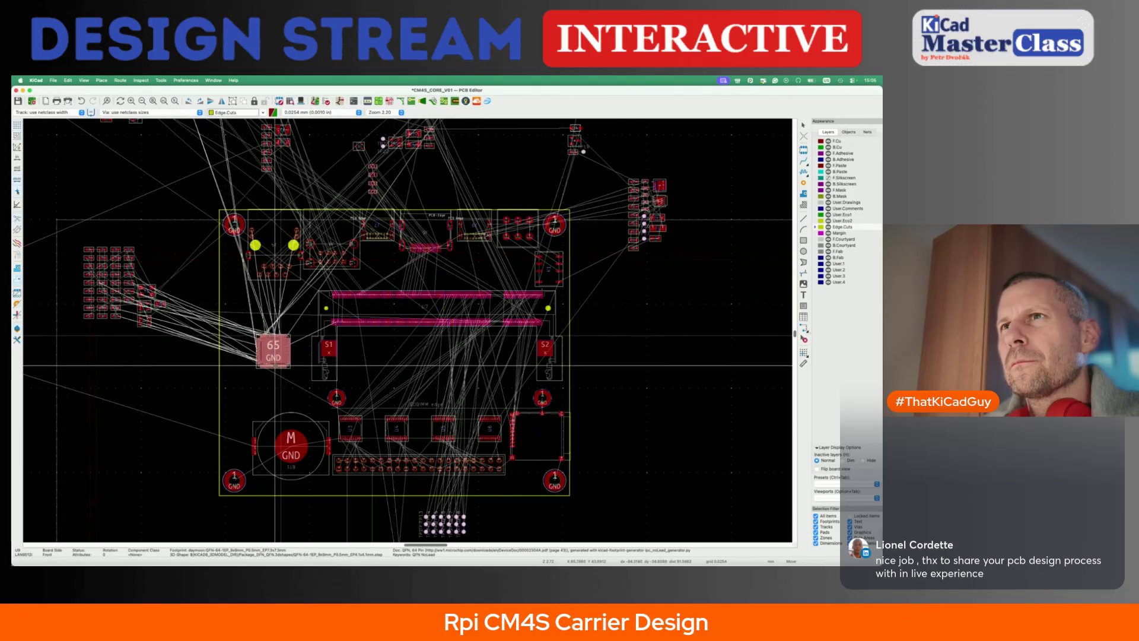
{"action": "left_click", "coordinate": [265, 363]}
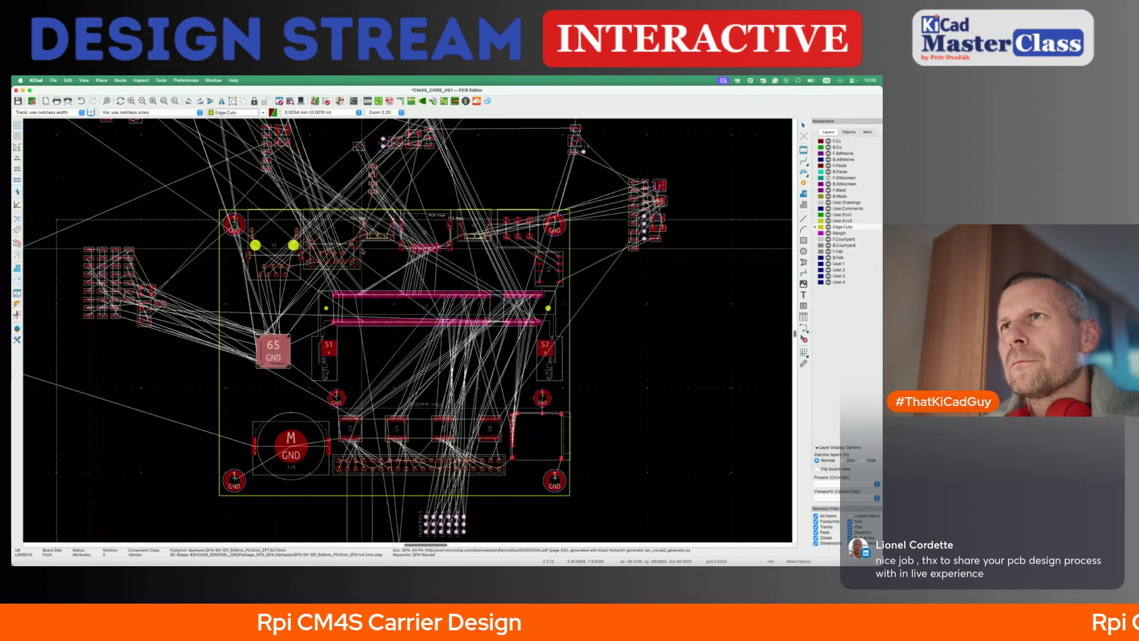
{"action": "left_click", "coordinate": [379, 229]}
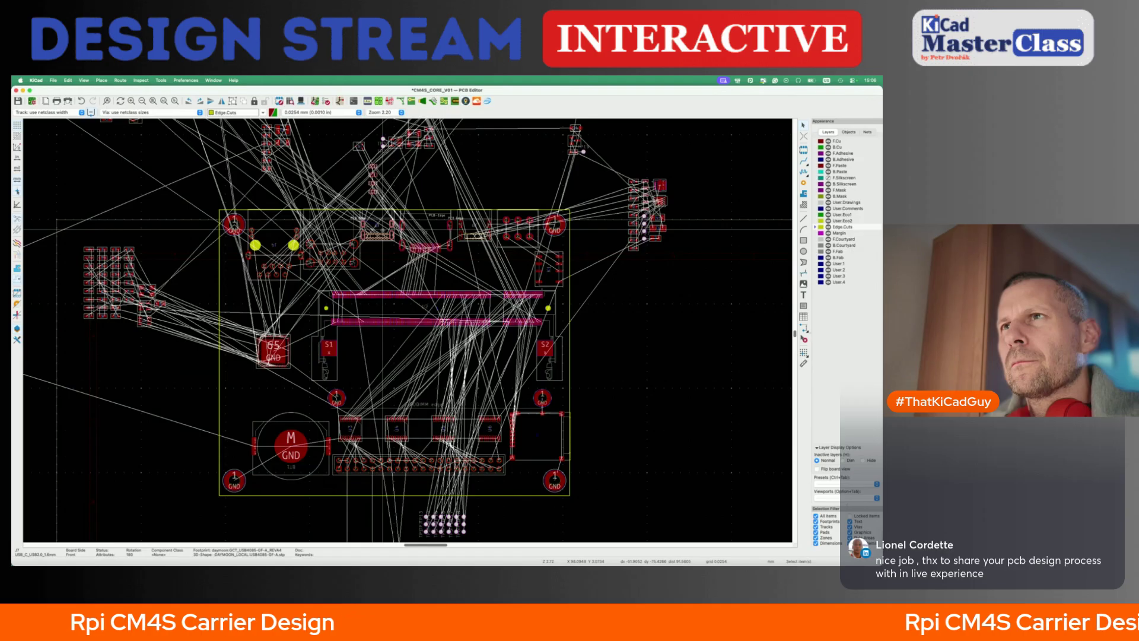
{"action": "key", "text": "m"}
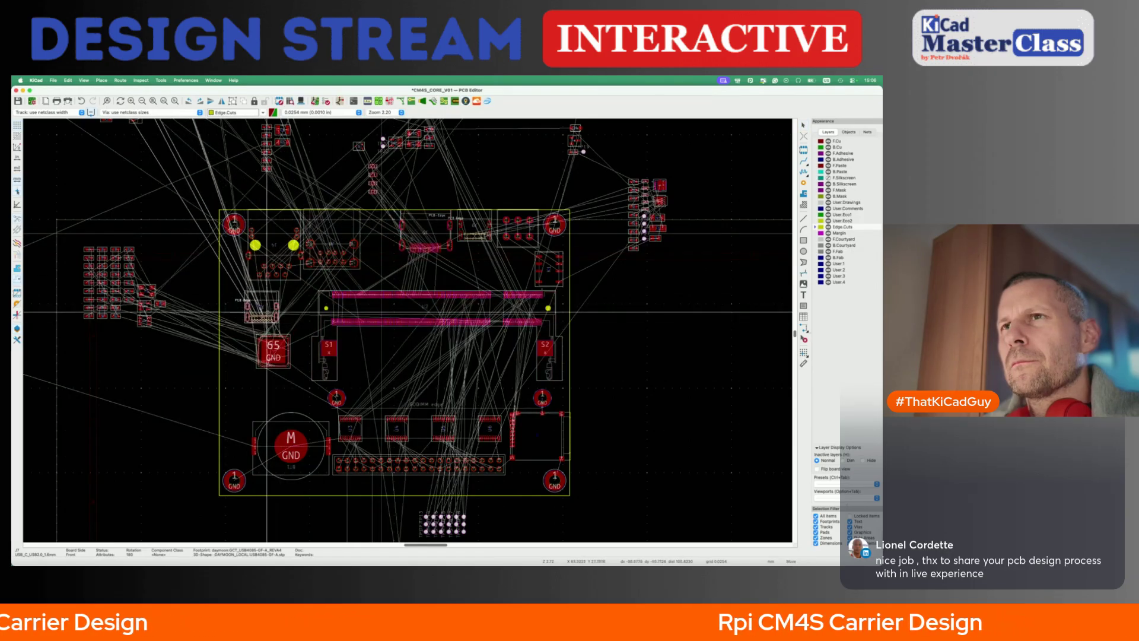
{"action": "key", "text": "Escape"}
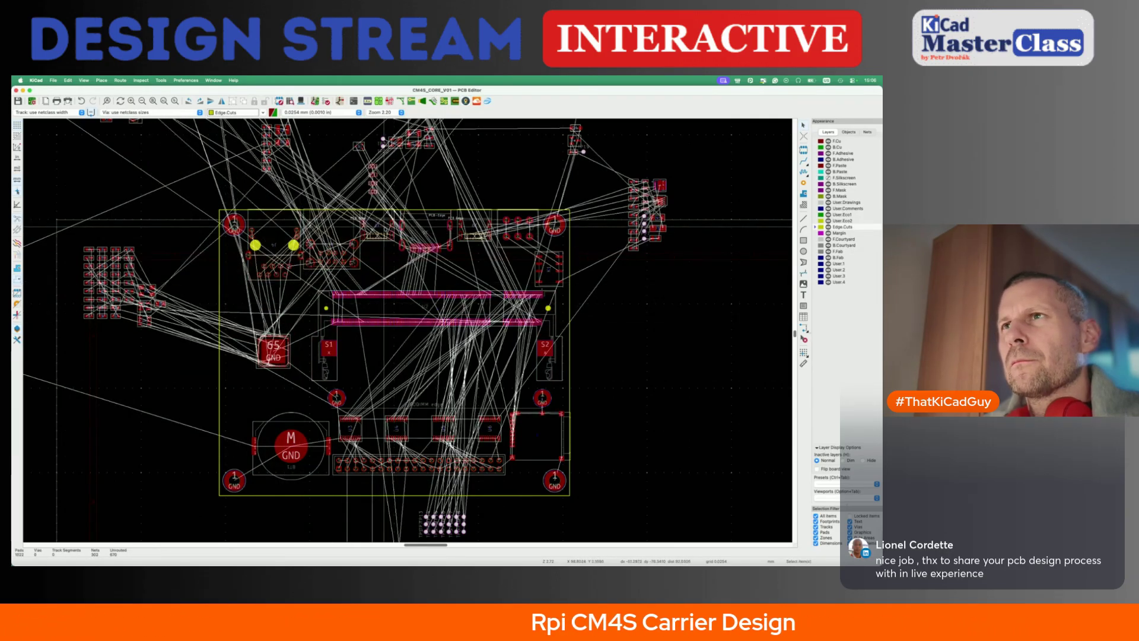
{"action": "key", "text": "super+grave"}
{"action": "key", "text": "super+grave"}
{"action": "key", "text": "super+grave"}
{"action": "key", "text": "super+grave"}
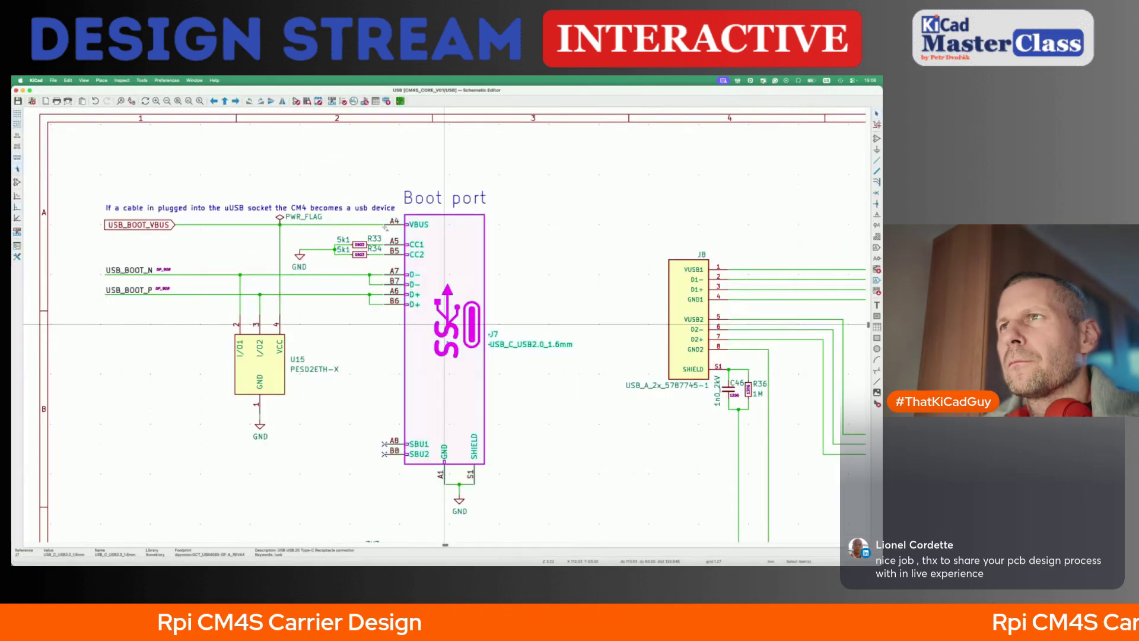
- Compare the CM4 schematic and 3D view against the PCB layout before editing
{"action": "key", "text": "super+grave"}
{"action": "key", "text": "super+grave"}
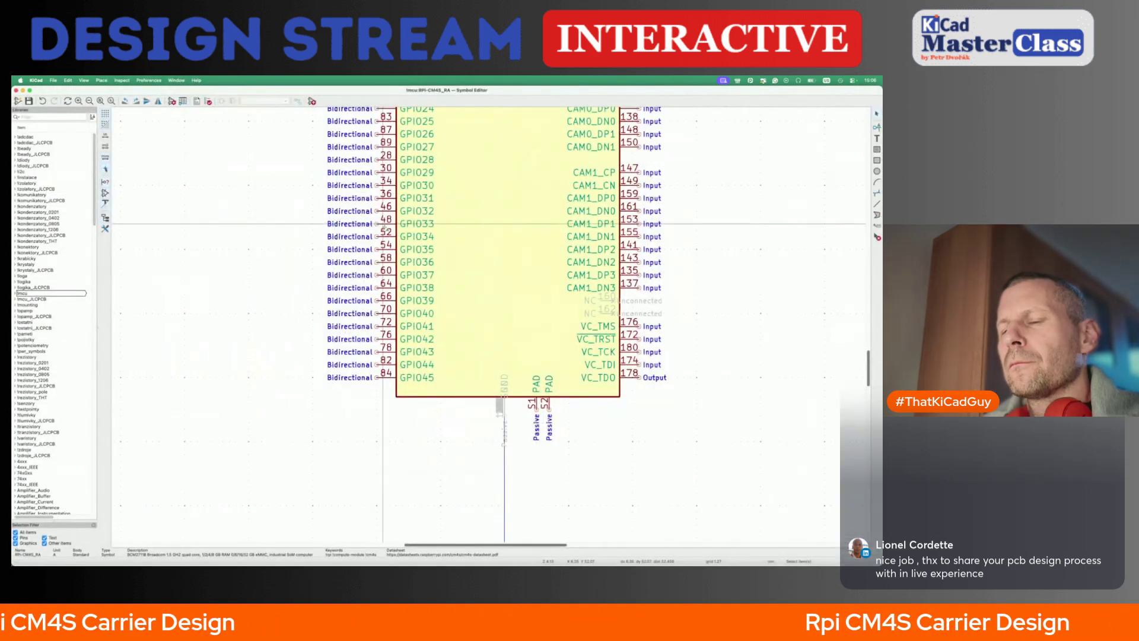
{"action": "key", "text": "super+grave"}
{"action": "key", "text": "super+grave"}
{"action": "key", "text": "super+grave"}
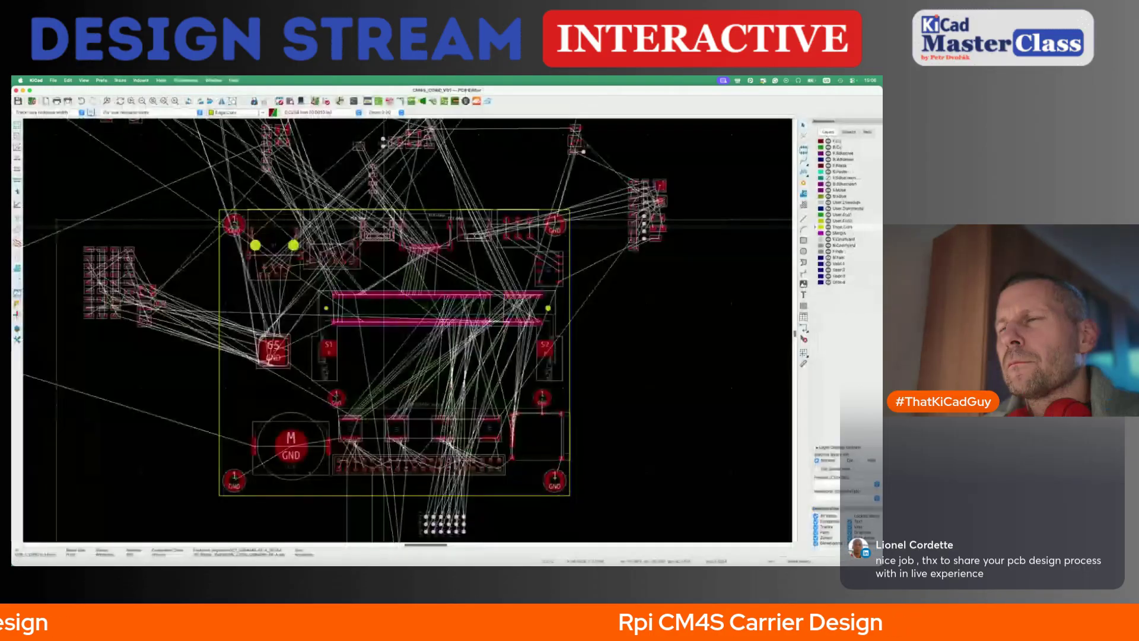
{"action": "scroll", "coordinate": [297, 249], "scroll_direction": "down", "scroll_amount": 3}
{"action": "middle_click_drag", "start_coordinate": [297, 231], "coordinate": [367, 295]}
{"action": "key", "text": "super+grave"}
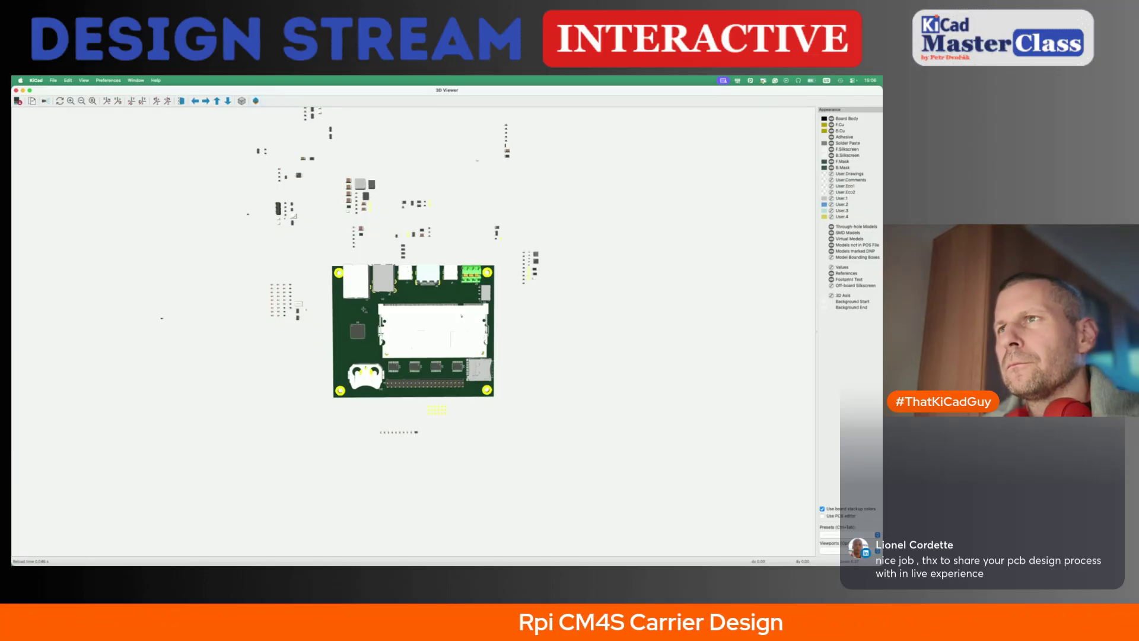
{"action": "key", "text": "super+grave"}
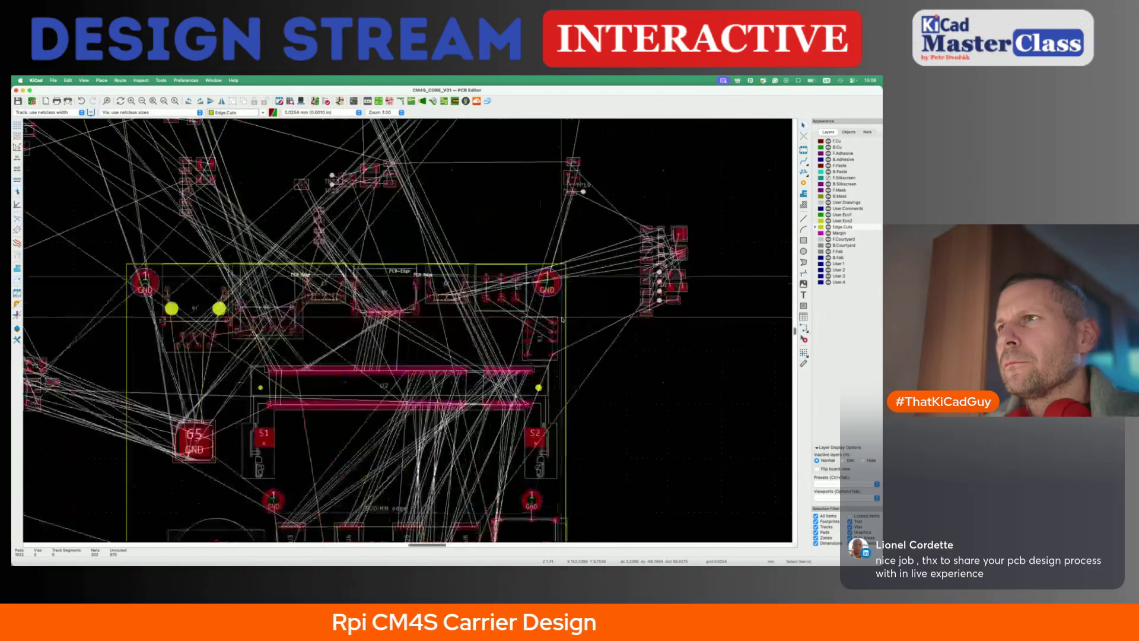
{"action": "scroll", "coordinate": [562, 319], "scroll_direction": "up", "scroll_amount": 5}
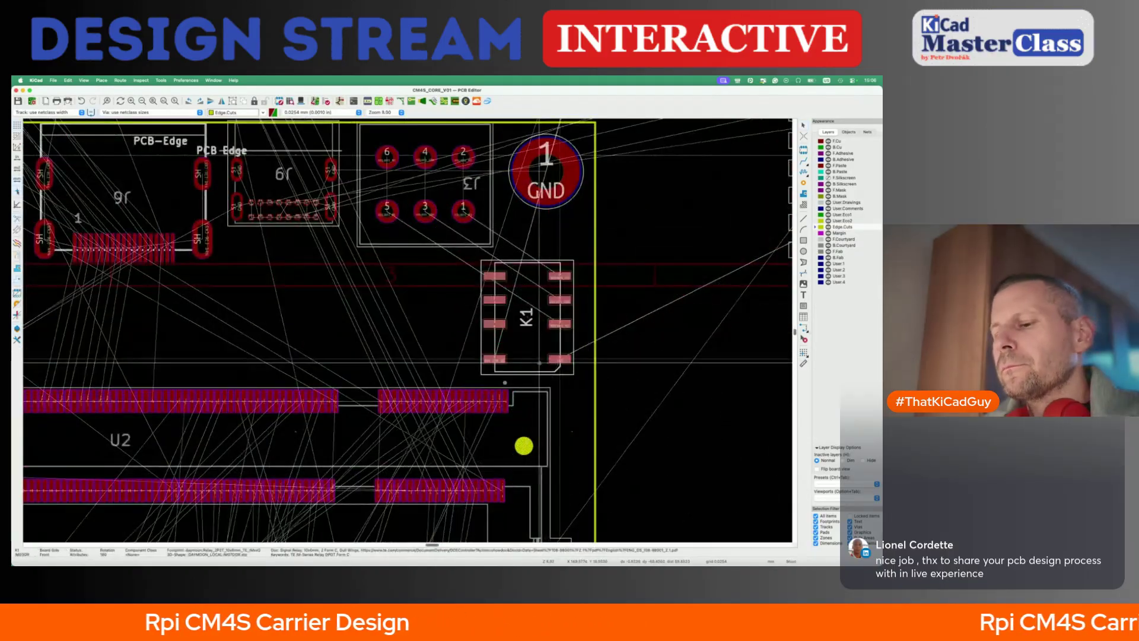
- Rotate relay K1 90 degrees to horizontal and begin moving the lower-half footprints upward
{"action": "key", "text": "r"}
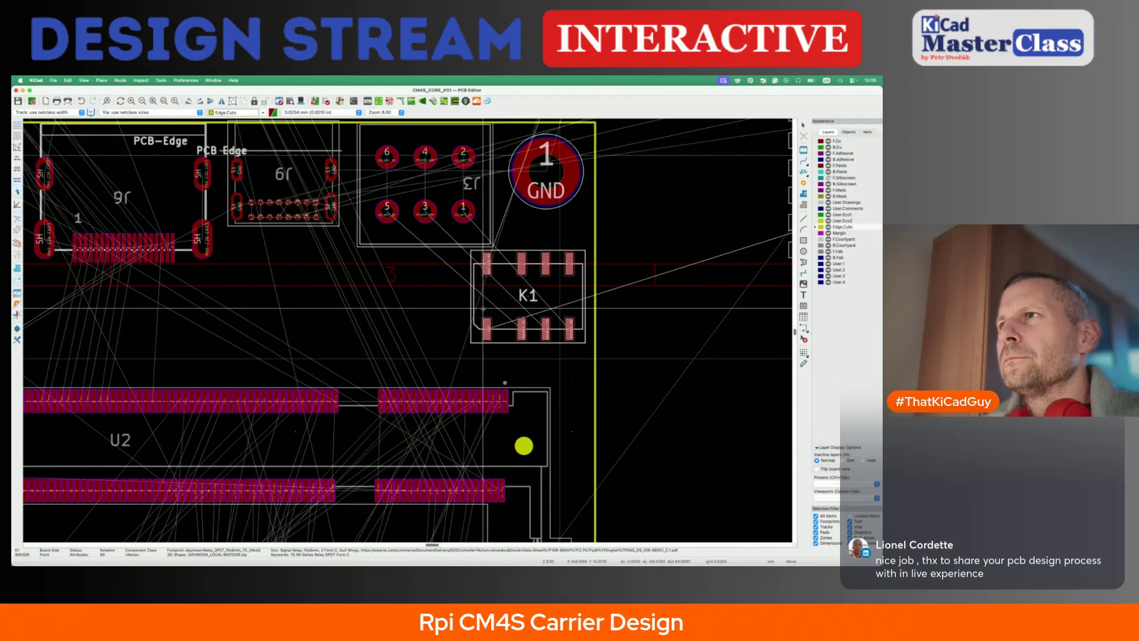
{"action": "left_click", "coordinate": [483, 309]}
{"action": "scroll", "coordinate": [483, 309], "scroll_direction": "down", "scroll_amount": 4}
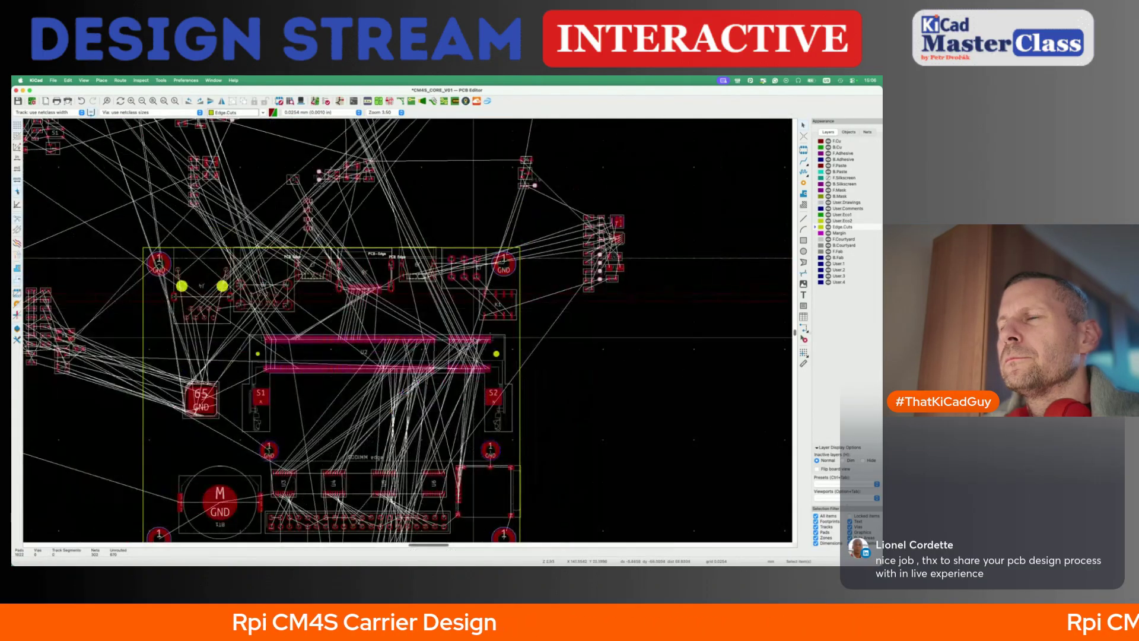
{"action": "scroll", "coordinate": [472, 337], "scroll_direction": "down", "scroll_amount": 1}
{"action": "middle_click_drag", "start_coordinate": [282, 363], "coordinate": [328, 320]}
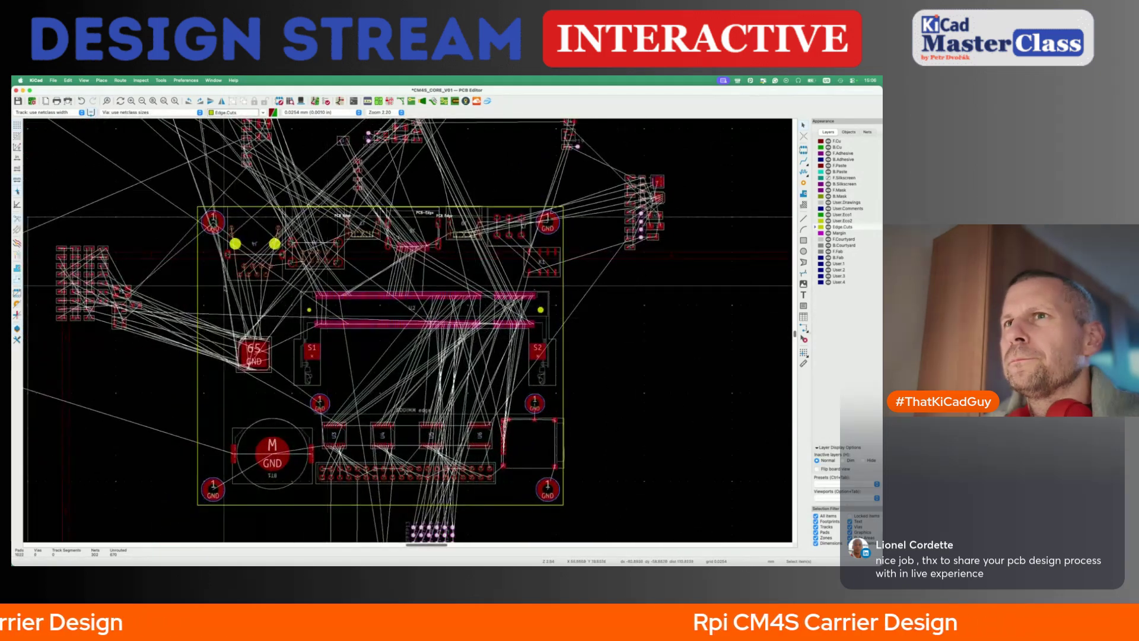
{"action": "left_click_drag", "start_coordinate": [221, 287], "coordinate": [573, 490]}
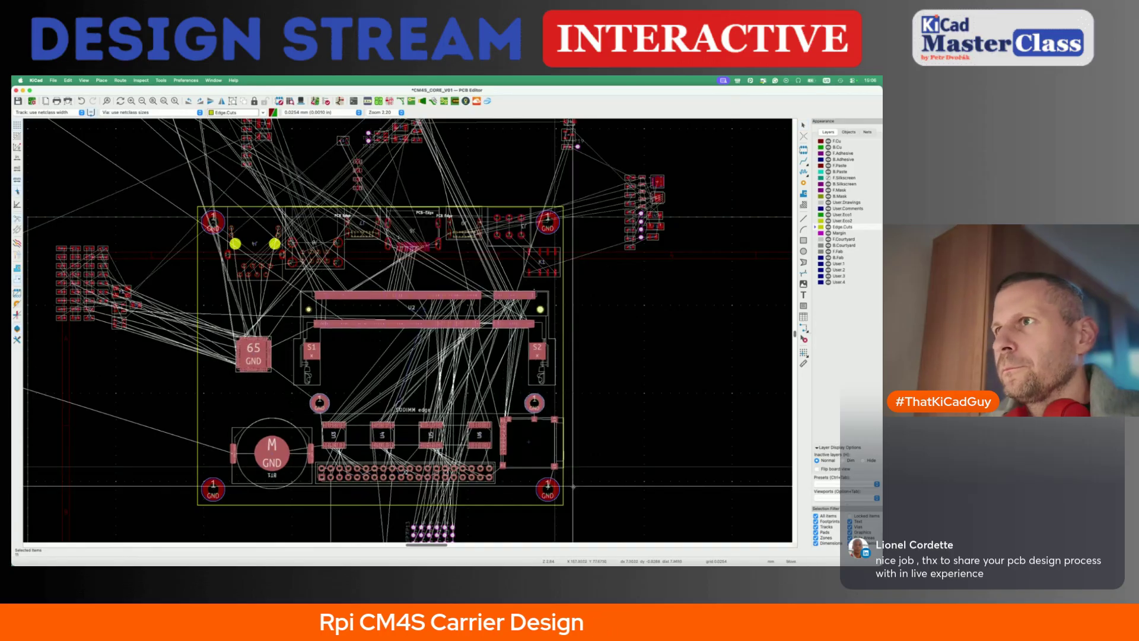
{"action": "key", "text": "m"}
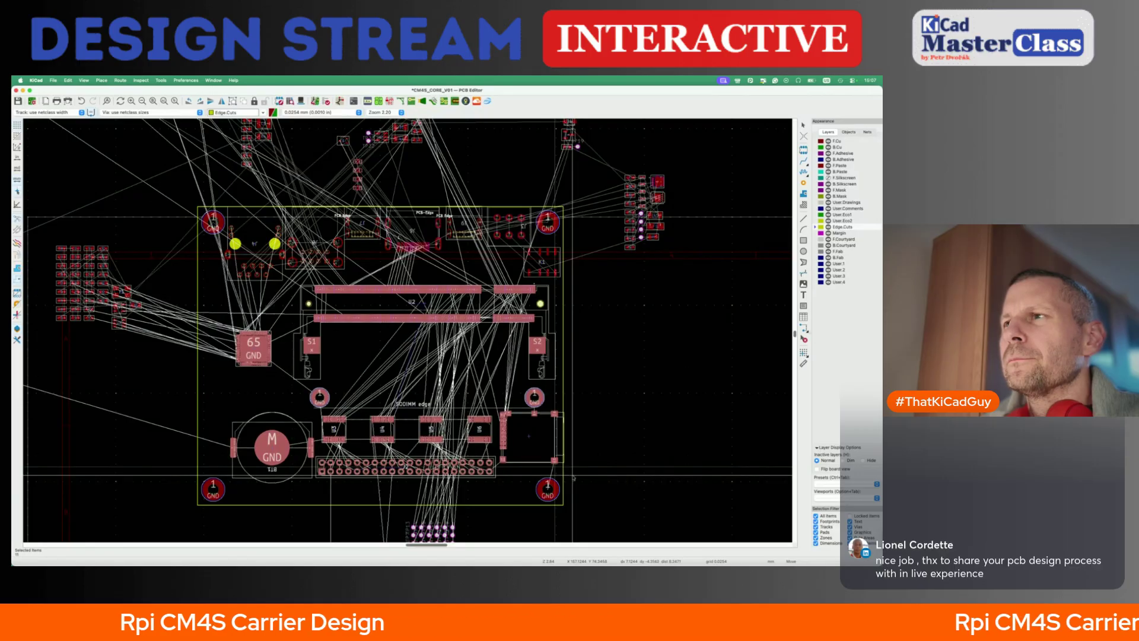
- On a 0.5 mm grid, raise bottom mounting holes H2 and H4 slightly
{"action": "key", "text": "Escape"}
{"action": "key", "text": "n"}
{"action": "key", "text": "n"}
{"action": "key", "text": "n"}
{"action": "key", "text": "n"}
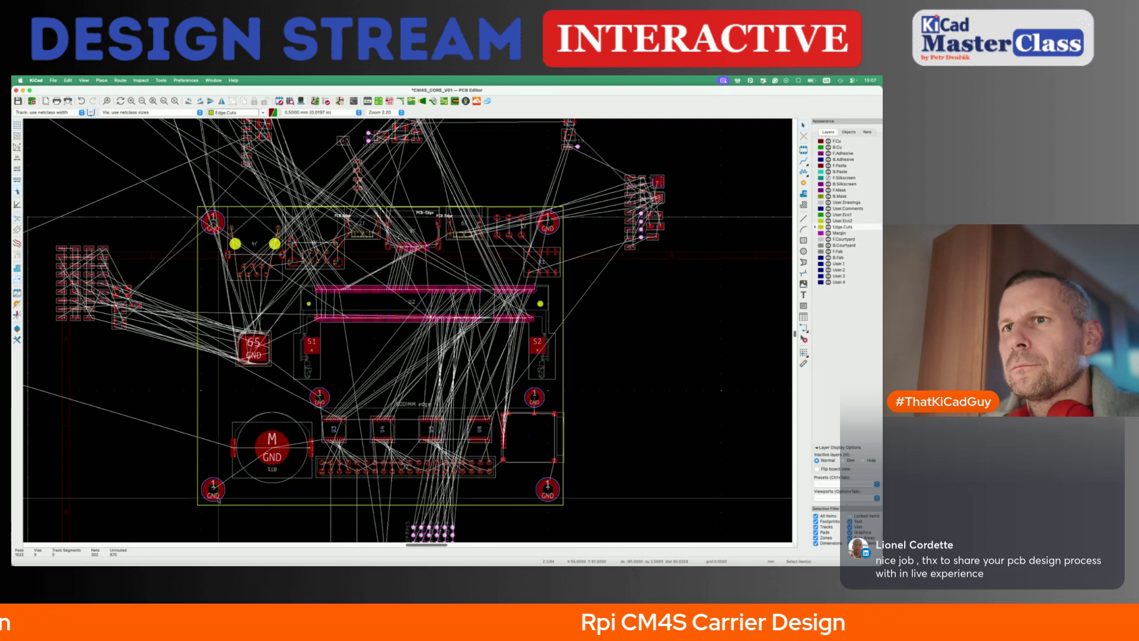
{"action": "left_click", "coordinate": [217, 499]}
{"action": "left_click", "coordinate": [233, 504]}
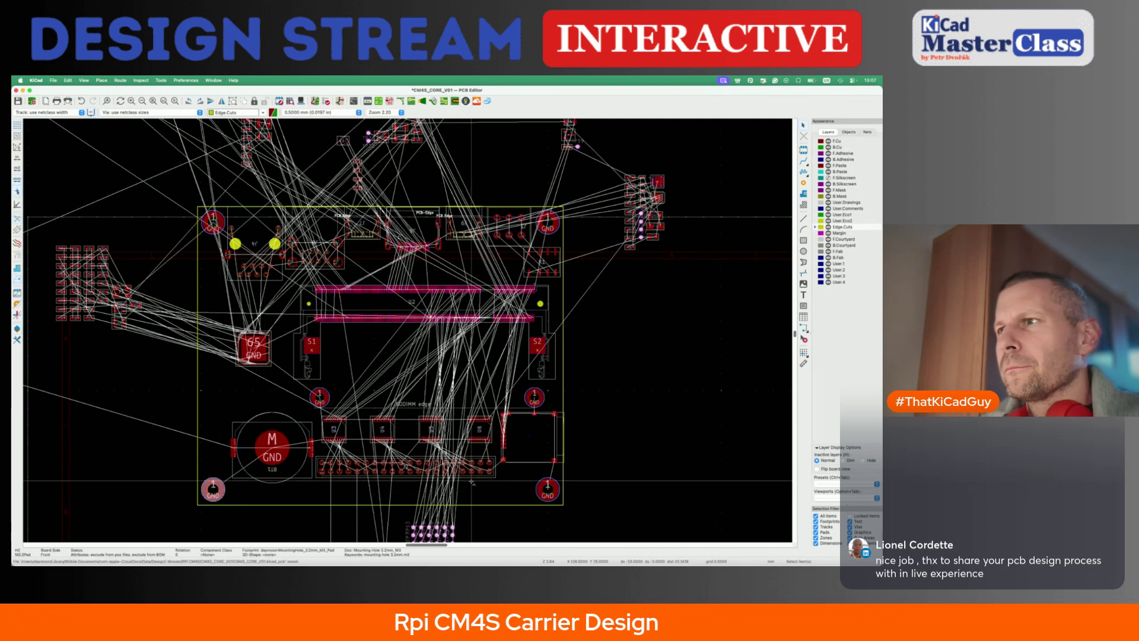
{"action": "left_click", "coordinate": [549, 491]}
{"action": "left_click", "coordinate": [567, 503]}
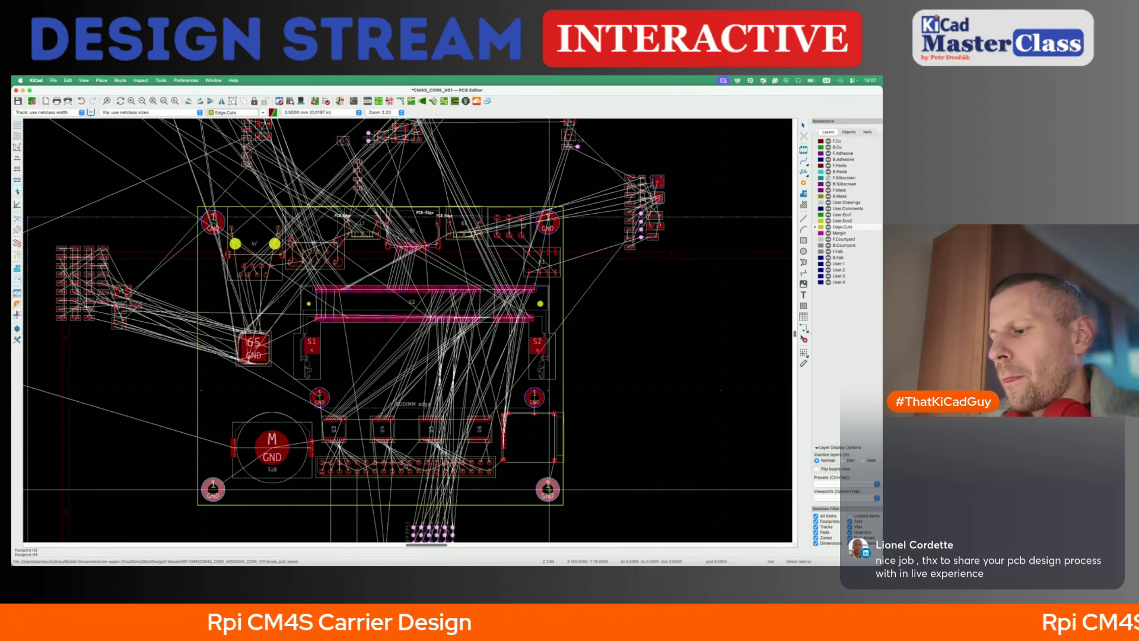
{"action": "key", "text": "m"}
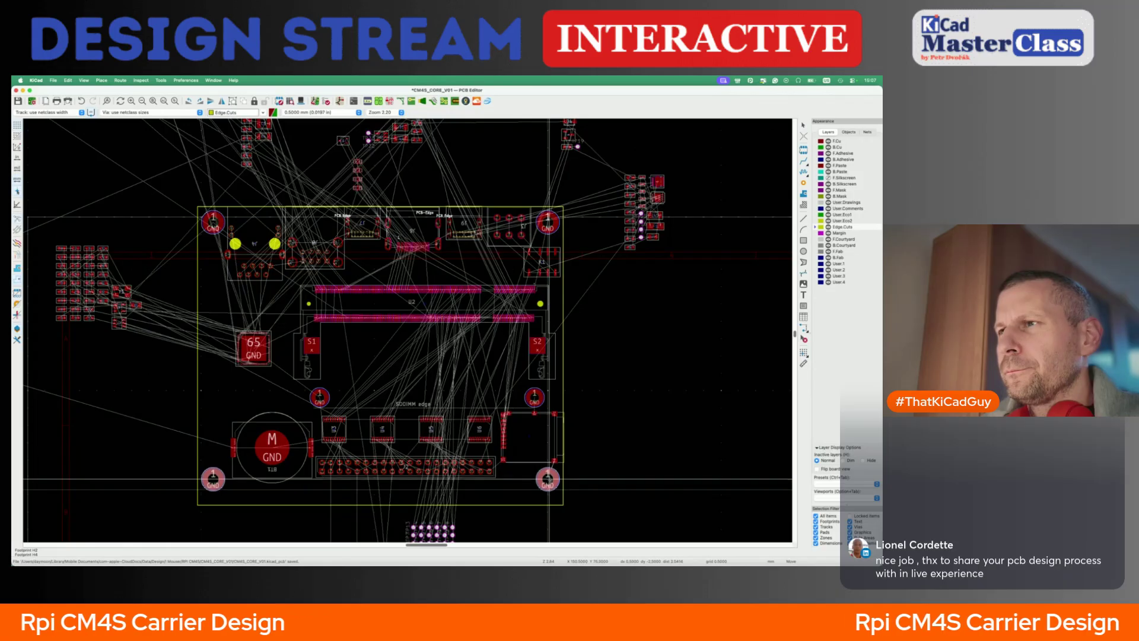
{"action": "left_click", "coordinate": [549, 479]}
{"action": "key", "text": "Escape"}
- Drag the Edge.Cuts outline's bottom edge upward to shorten the board
{"action": "left_click", "coordinate": [556, 505]}
{"action": "scroll", "coordinate": [556, 504], "scroll_direction": "up", "scroll_amount": 4}
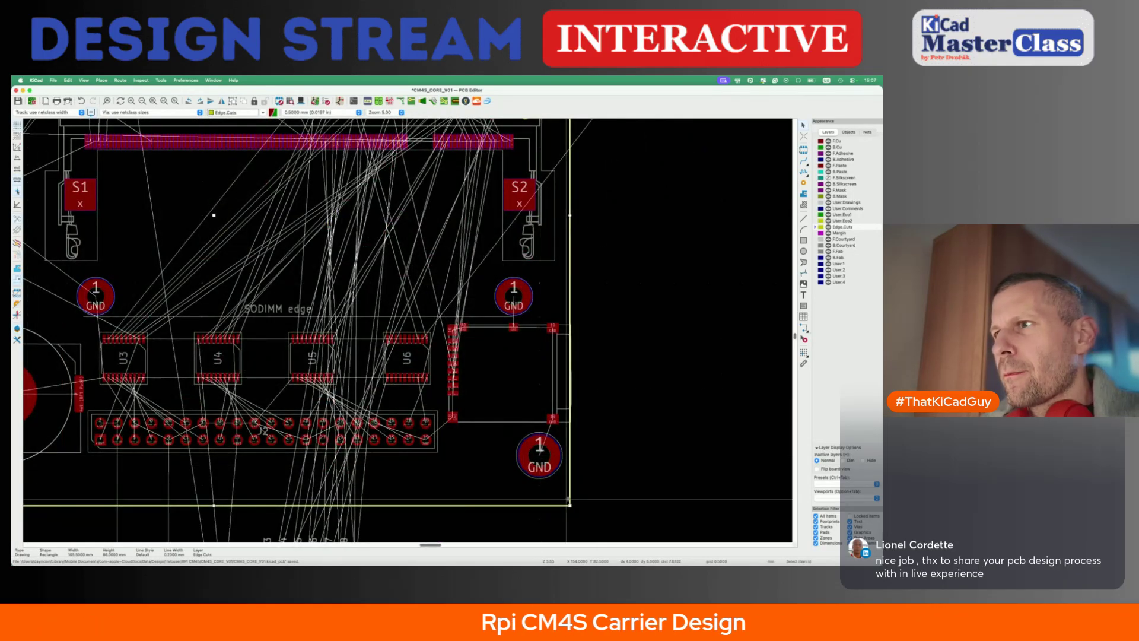
{"action": "left_click_drag", "start_coordinate": [570, 506], "coordinate": [570, 485]}
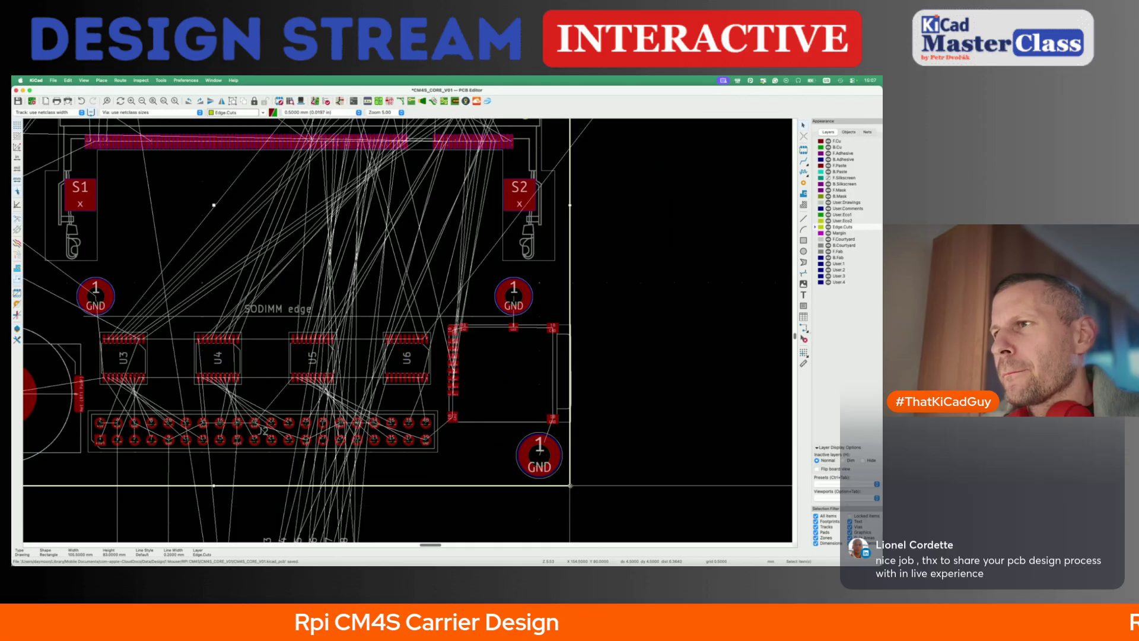
{"action": "key", "text": "Escape"}
{"action": "scroll", "coordinate": [579, 486], "scroll_direction": "down", "scroll_amount": 4}
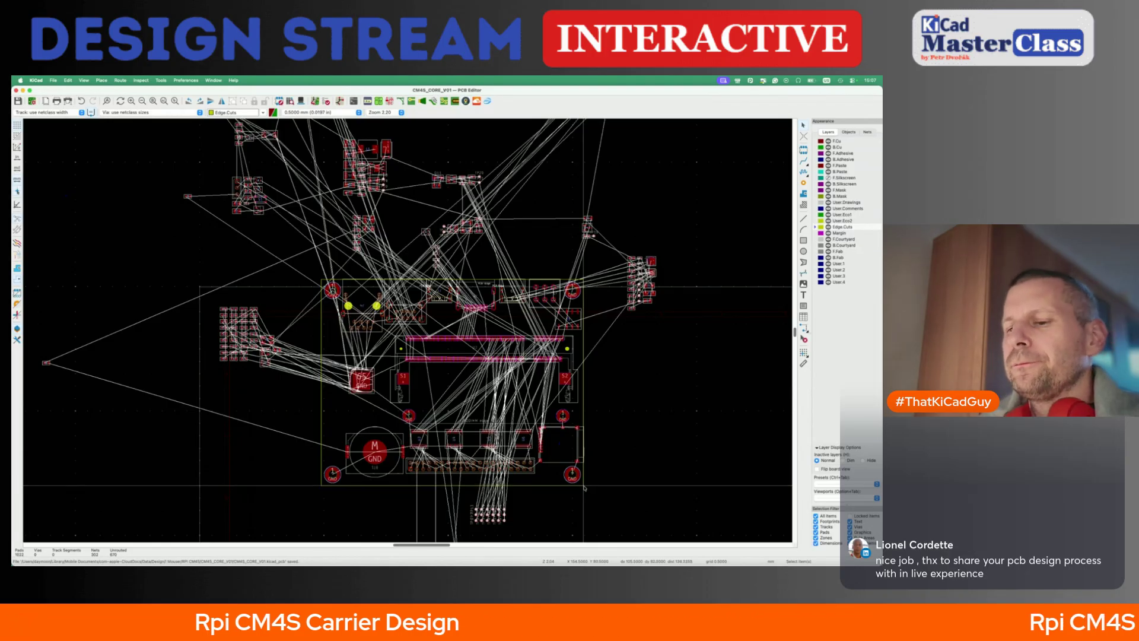
- Tilt and zoom around the reworked board in the 3D Viewer
{"action": "key", "text": "alt+3"}
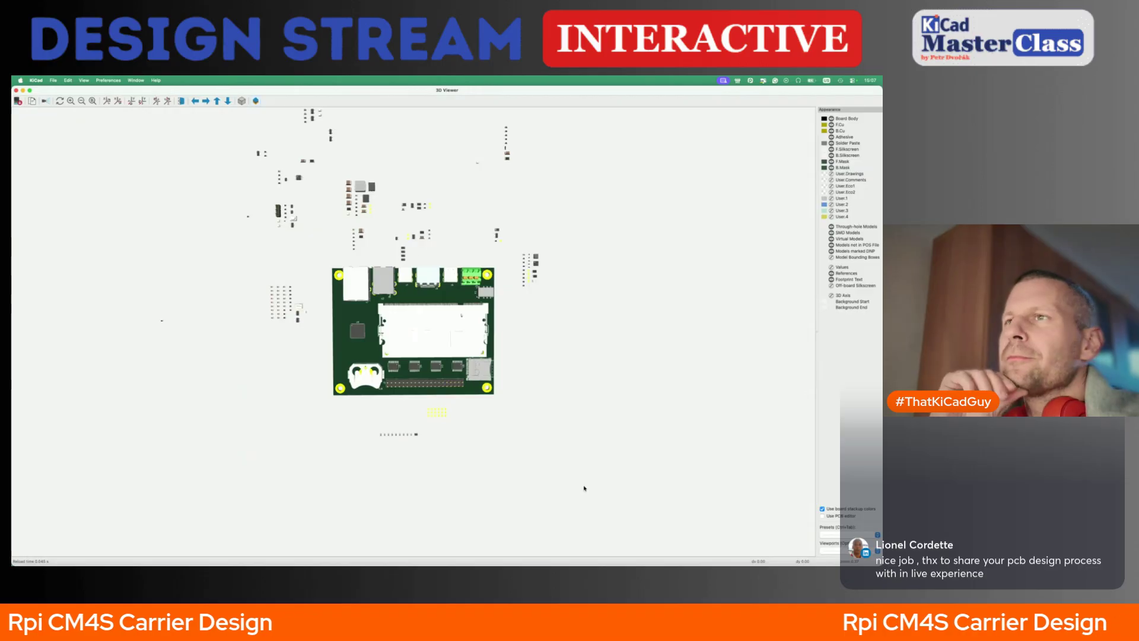
{"action": "left_click_drag", "start_coordinate": [551, 401], "coordinate": [532, 325]}
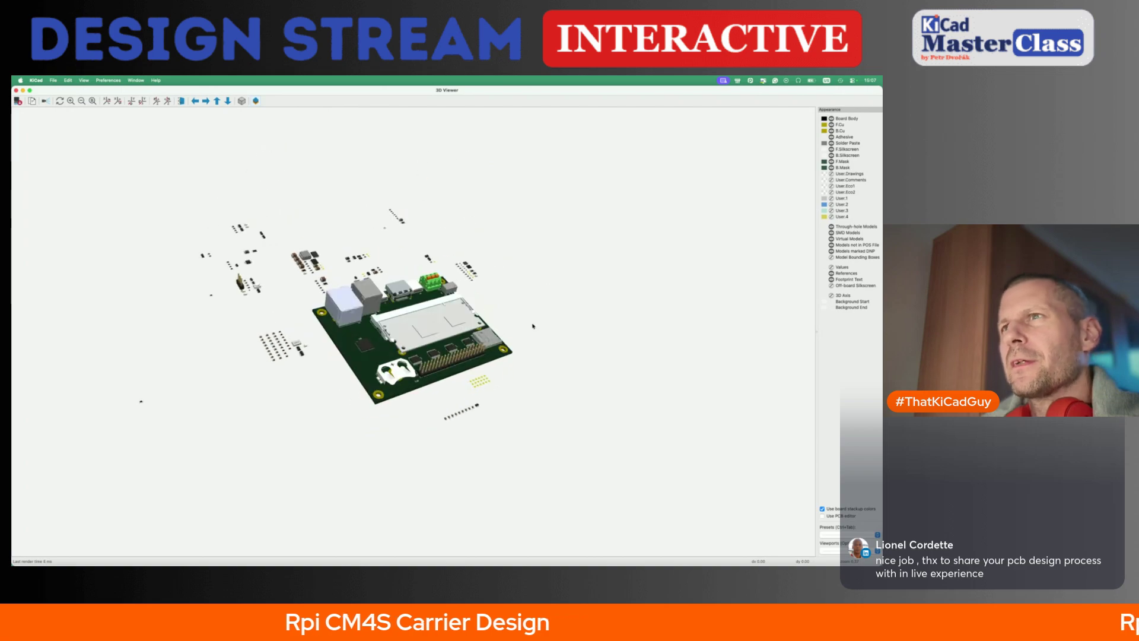
{"action": "scroll", "coordinate": [421, 350], "scroll_direction": "up", "scroll_amount": 3}
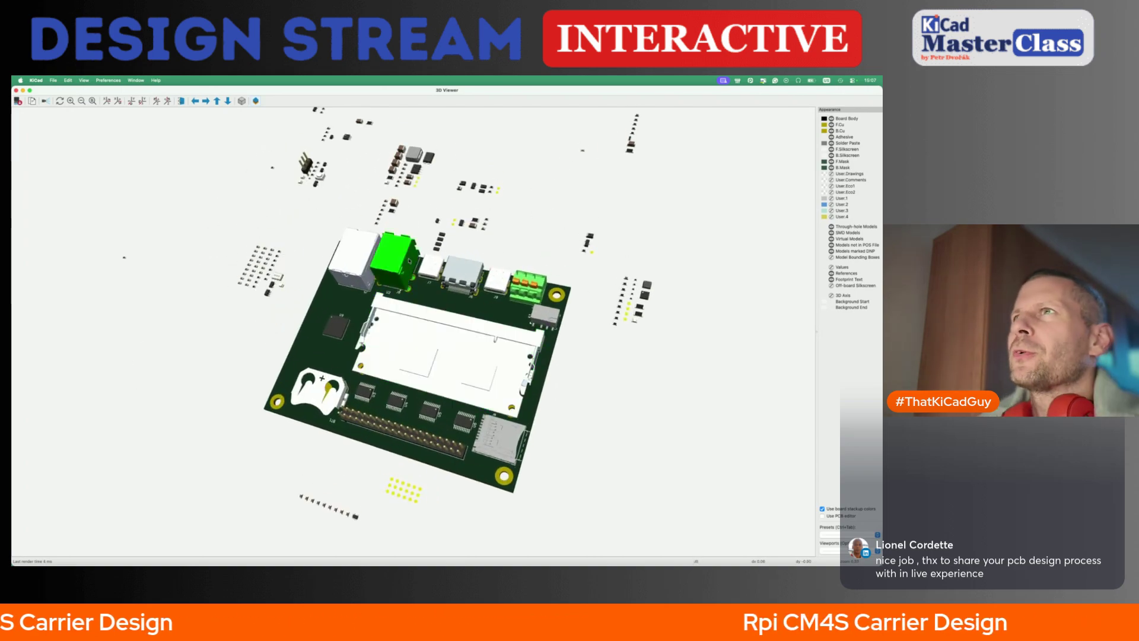
{"action": "scroll", "coordinate": [409, 260], "scroll_direction": "down", "scroll_amount": 3}
- Close the 3D Viewer and save the board in the PCB Editor
{"action": "key", "text": "super+w"}
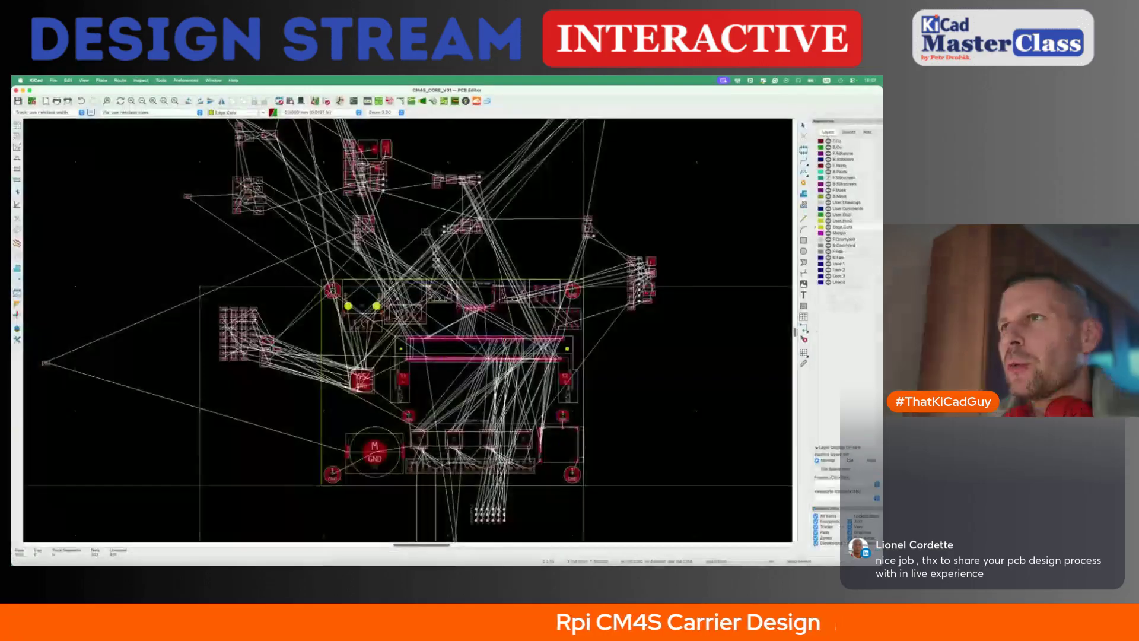
{"action": "scroll", "coordinate": [434, 287], "scroll_direction": "down", "scroll_amount": 2}
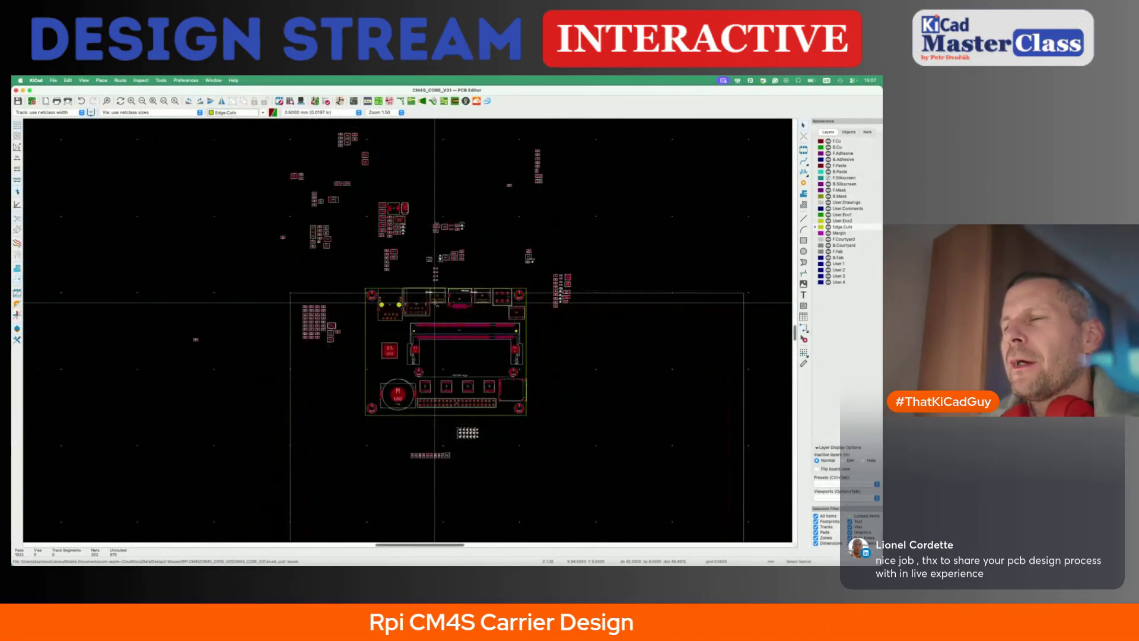
{"action": "scroll", "coordinate": [435, 303], "scroll_direction": "up", "scroll_amount": 2}
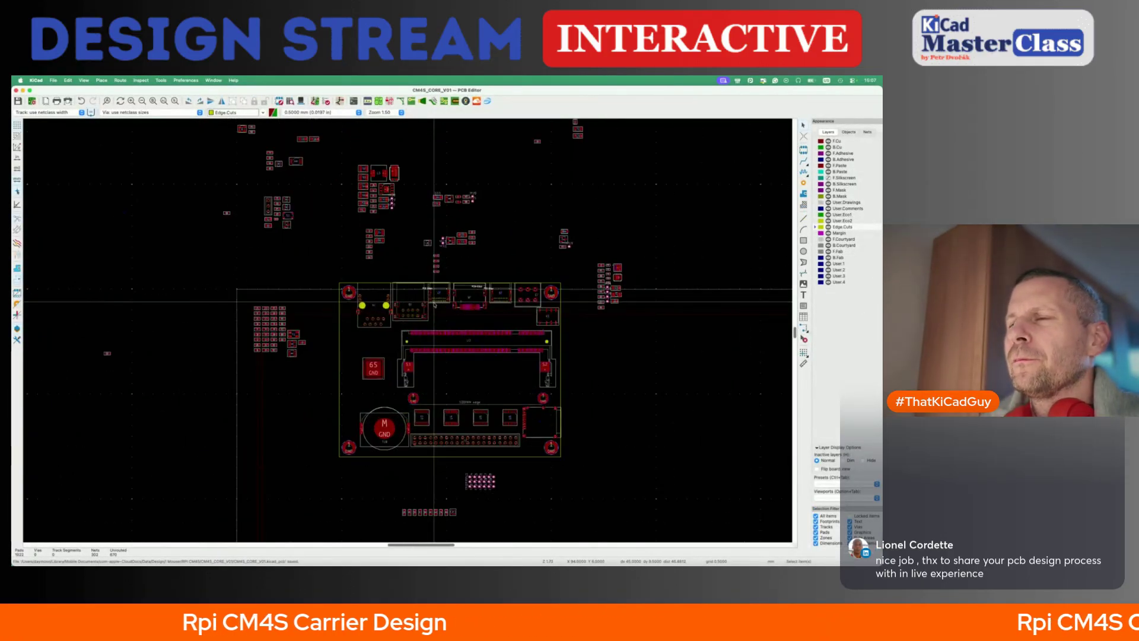
{"action": "key", "text": "super+s"}
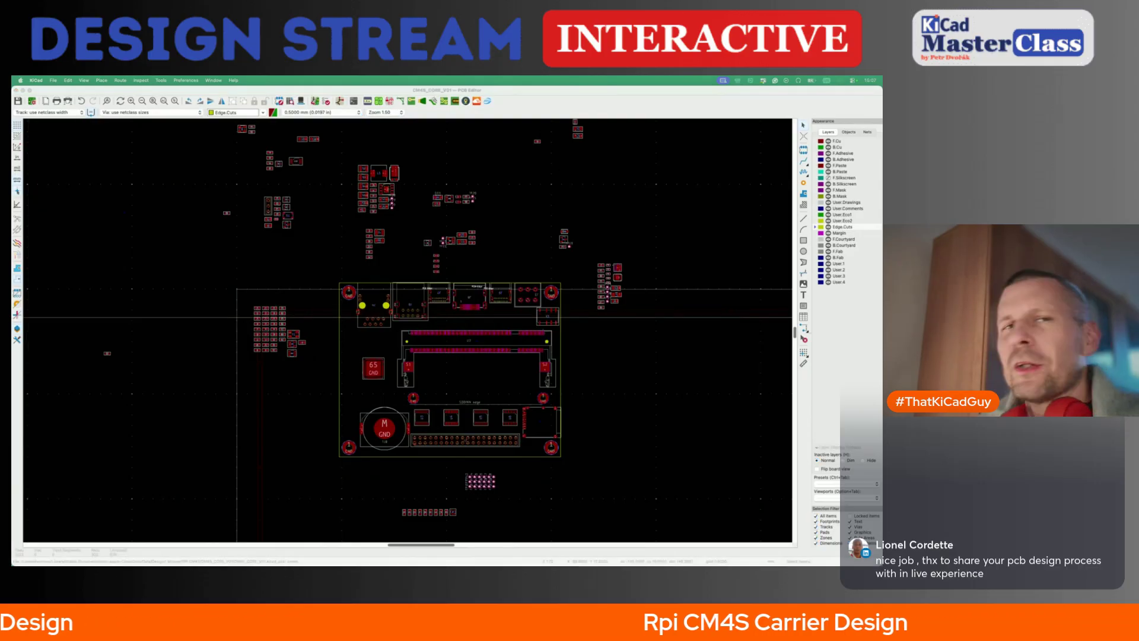